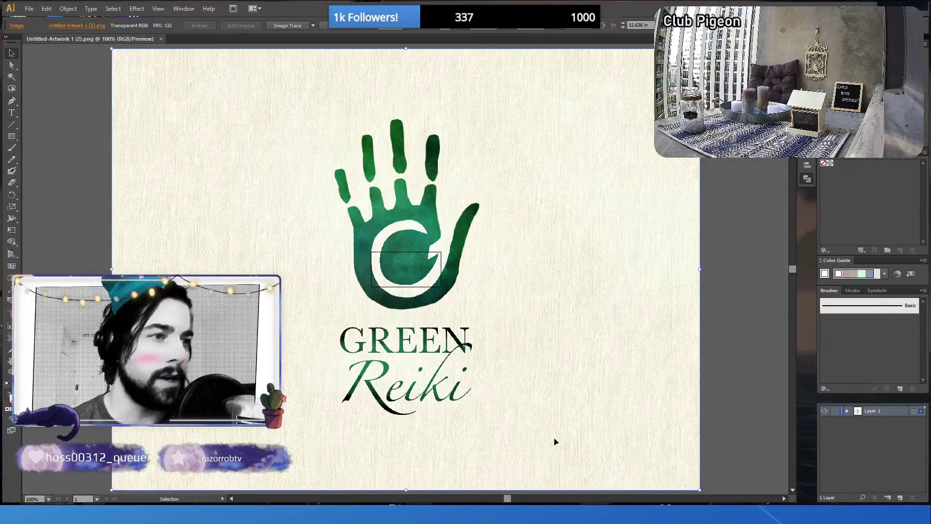
# - Try to scale the Green Reiki logo image down to the artboard's width
pyautogui.scroll(4, 238, 219)
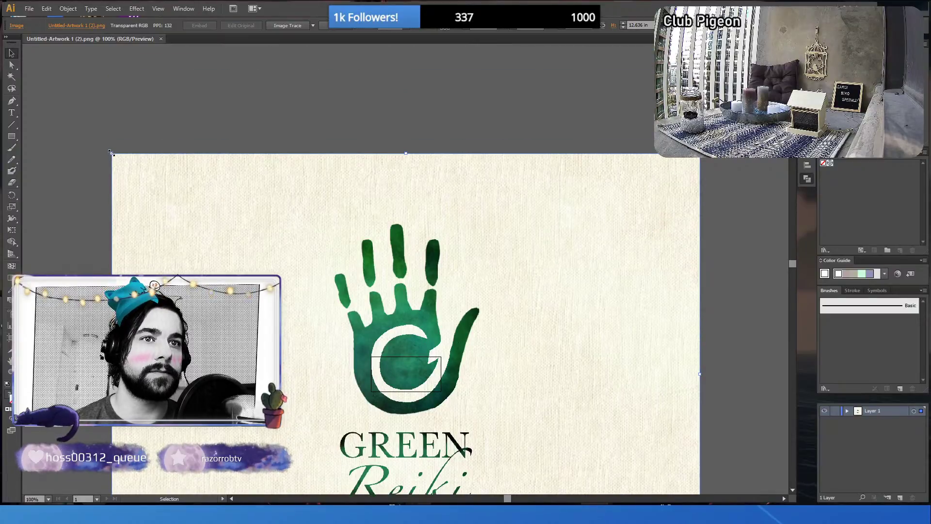
pyautogui.moveTo(112, 151); pyautogui.dragTo(320, 341)
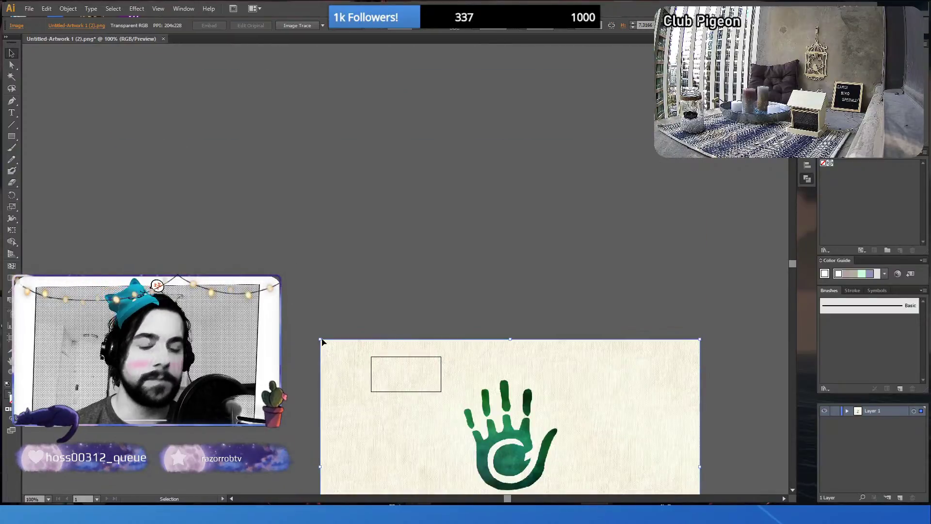
pyautogui.hotkey('ctrl', 'z')
pyautogui.moveTo(110, 149); pyautogui.dragTo(345, 333)
pyautogui.scroll(-5, 345, 333)
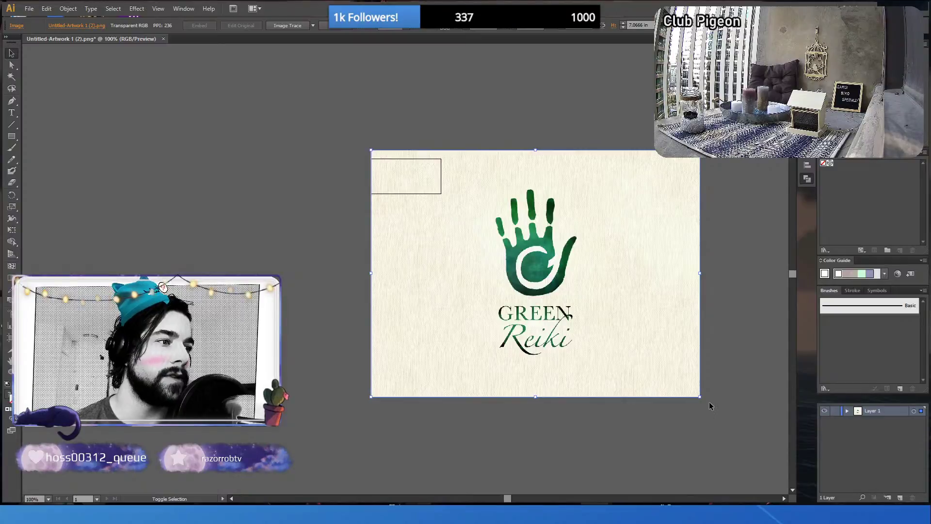
pyautogui.moveTo(700, 396); pyautogui.dragTo(440, 244)
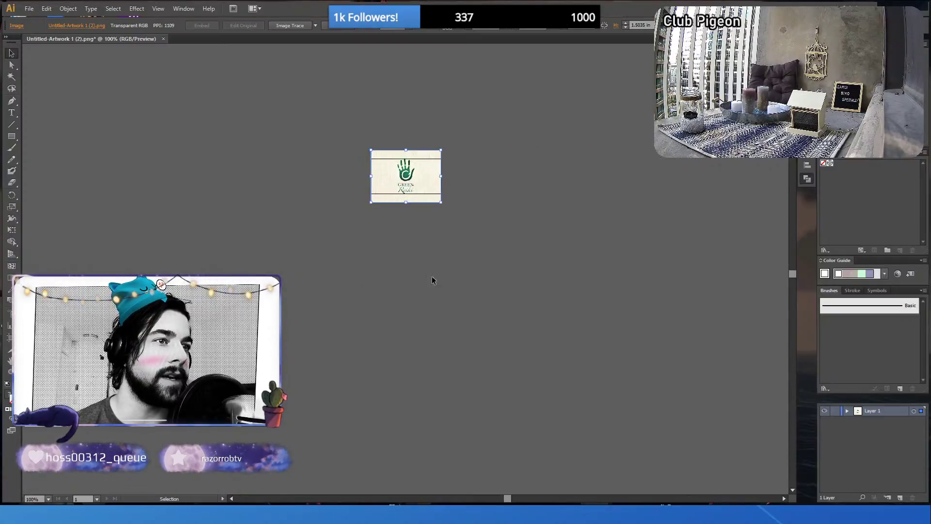
pyautogui.click(402, 282)
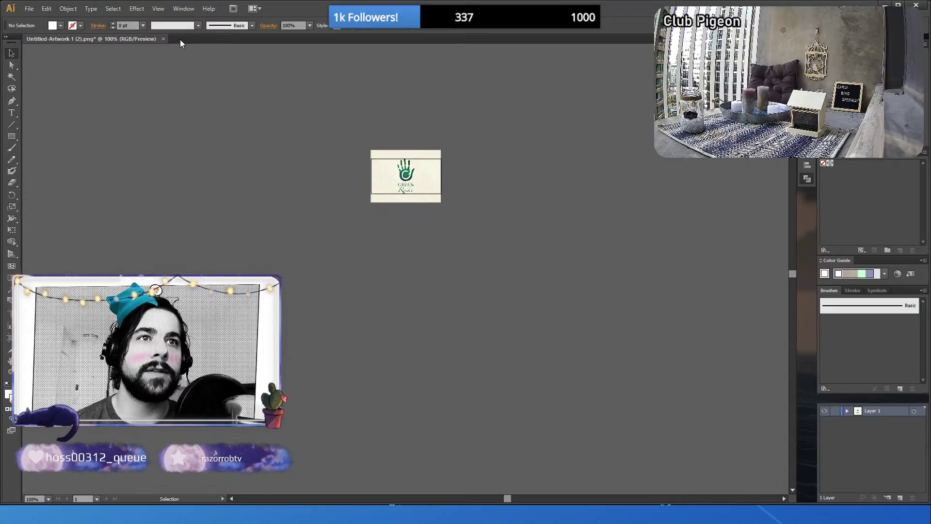
# - Try to enlarge the artboard so it extends well beyond the reduced logo image on all sides
pyautogui.hotkey('shift', 'o')
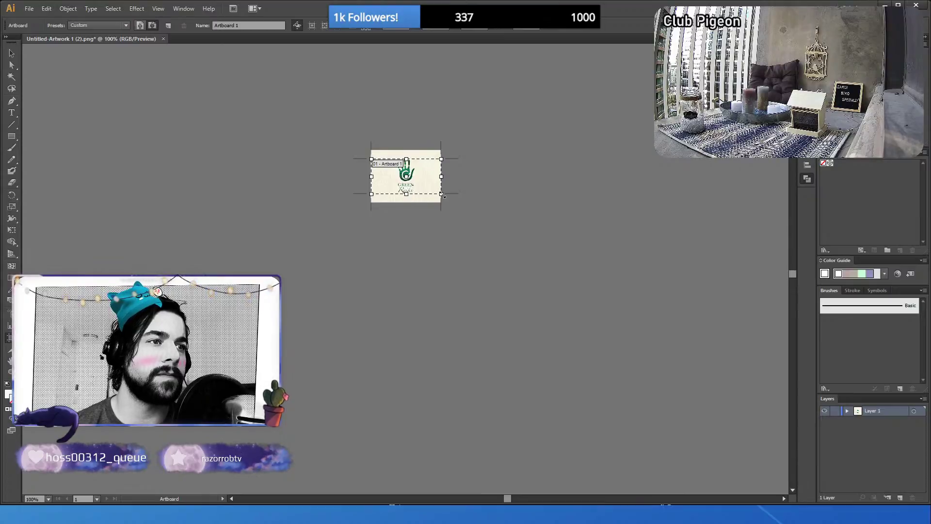
pyautogui.moveTo(442, 194); pyautogui.dragTo(733, 448)
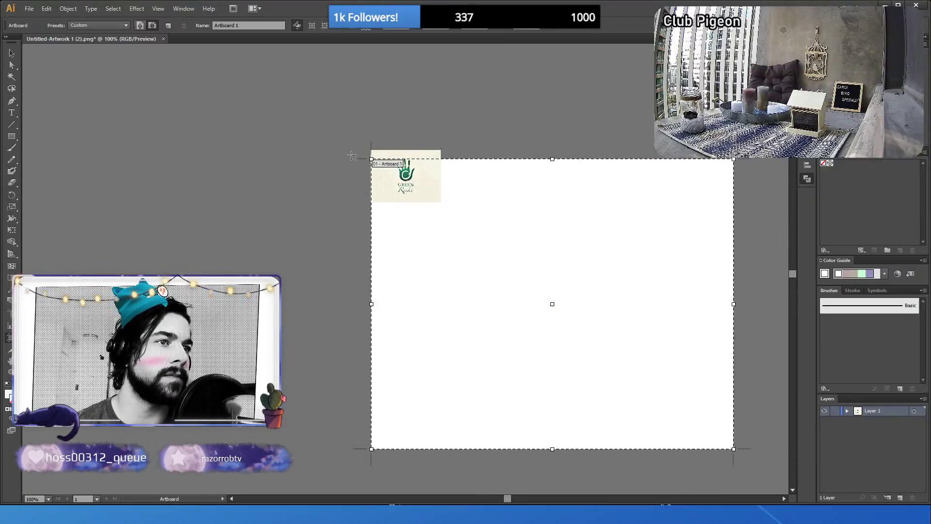
pyautogui.moveTo(372, 158); pyautogui.dragTo(80, 73)
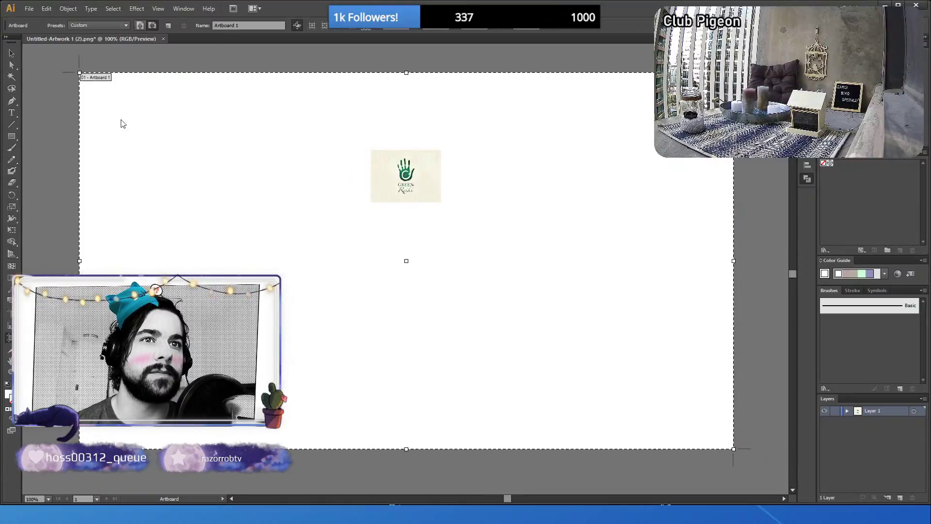
pyautogui.press('v')
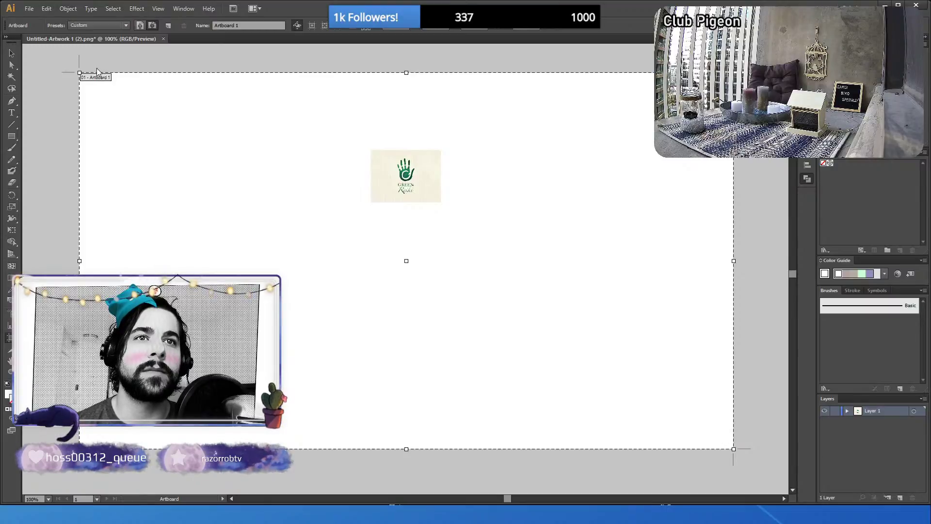
# - Undo the artboard resizing and the image scaling to restore the full-size logo image
pyautogui.hotkey('ctrl', 'z')
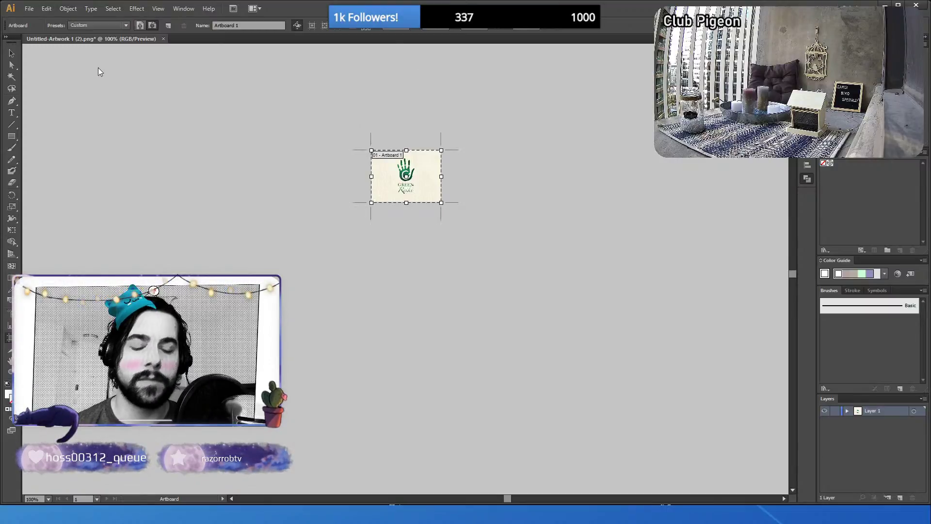
pyautogui.hotkey('ctrl', 'z')
pyautogui.hotkey('ctrl', 'z')
pyautogui.hotkey('ctrl', 'z')
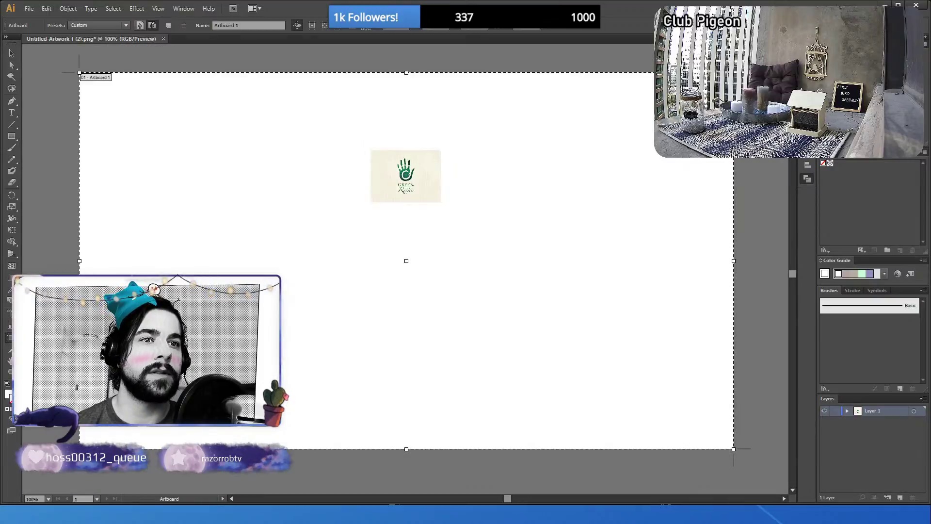
pyautogui.hotkey('ctrl', 'z')
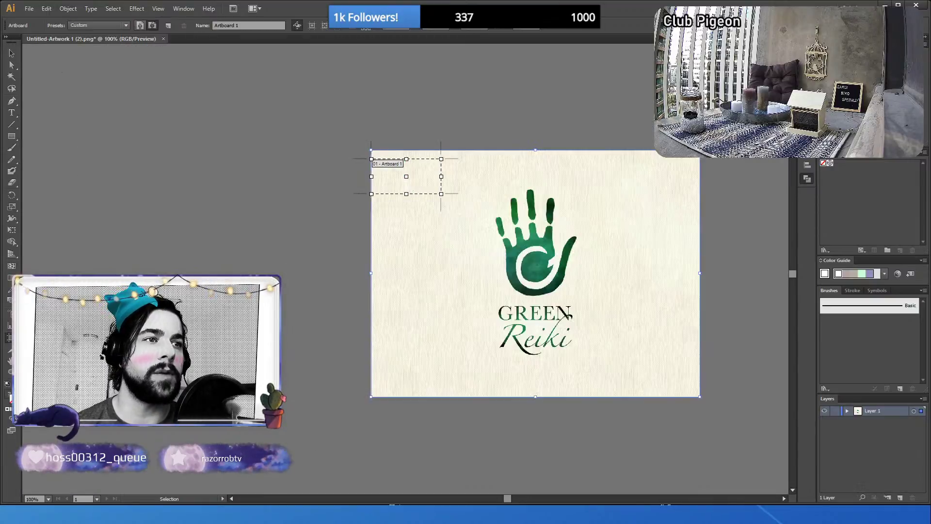
pyautogui.hotkey('ctrl', 'z')
pyautogui.scroll(1, 296, 313)
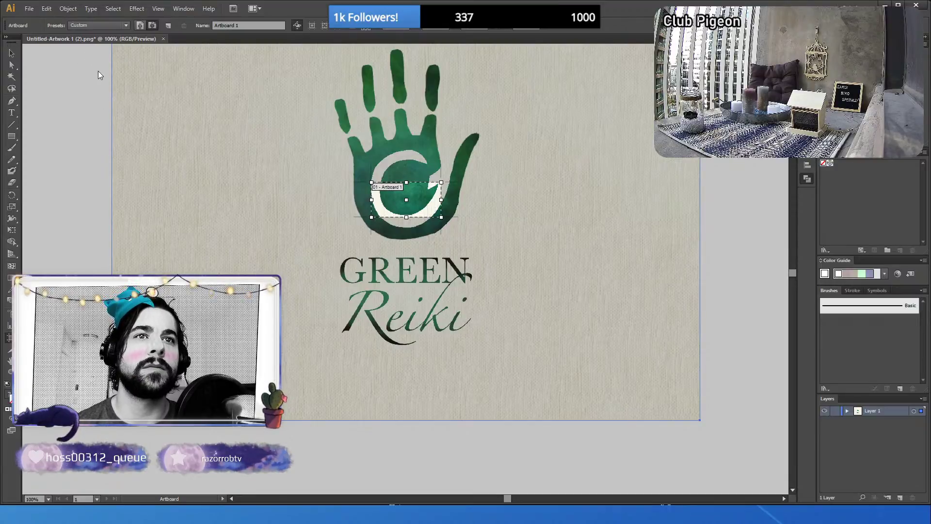
# - Fit the artboard to the bounds of the full-size logo image
pyautogui.hotkey('ctrl', 'z')
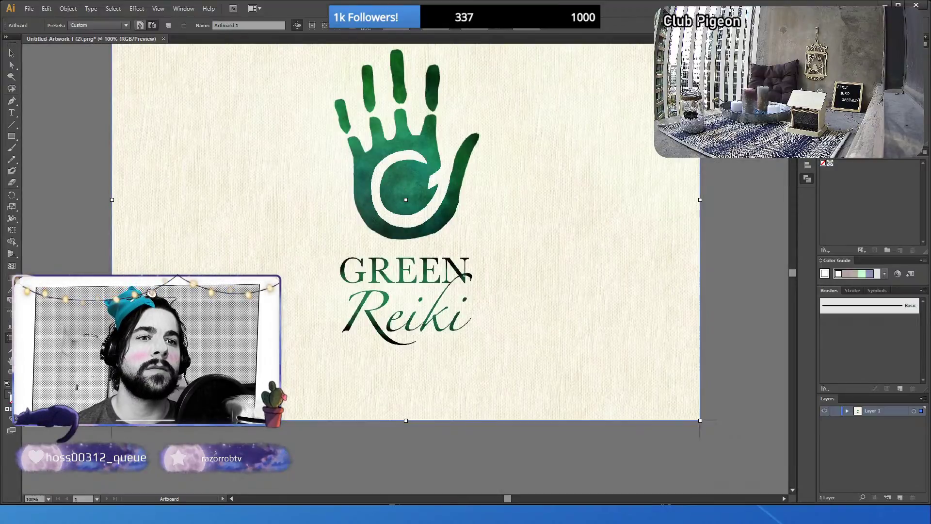
pyautogui.scroll(3, 406, 262)
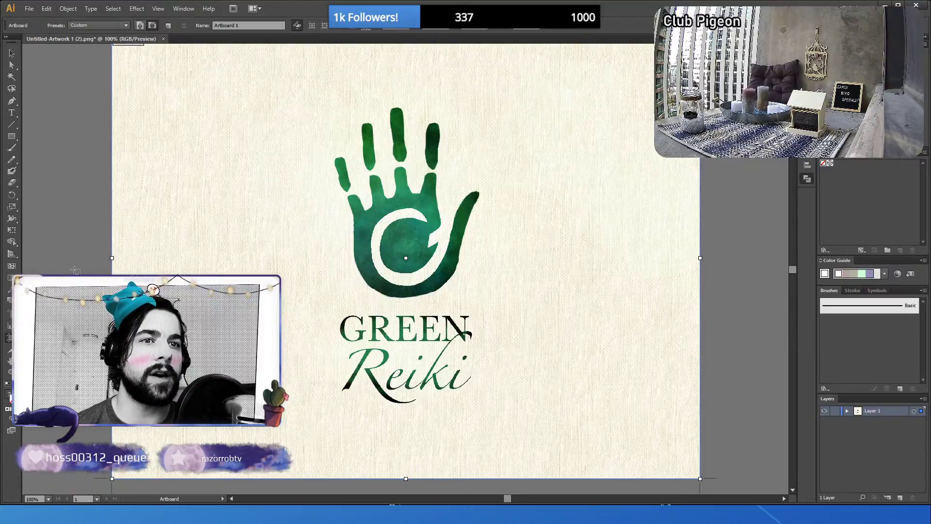
pyautogui.scroll(2, 405, 262)
pyautogui.scroll(-1, 406, 262)
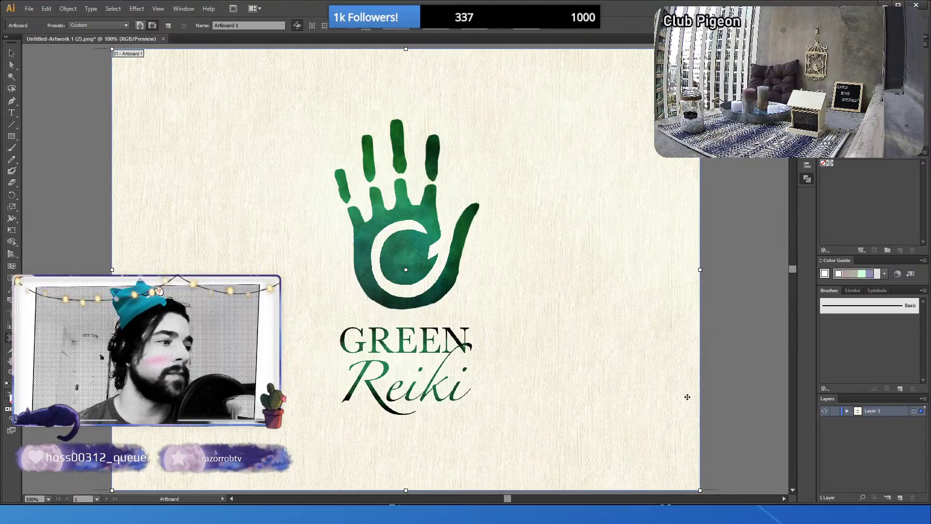
# - Lock Layer 1, which holds the logo image, and add a new layer above it
pyautogui.click(835, 411)
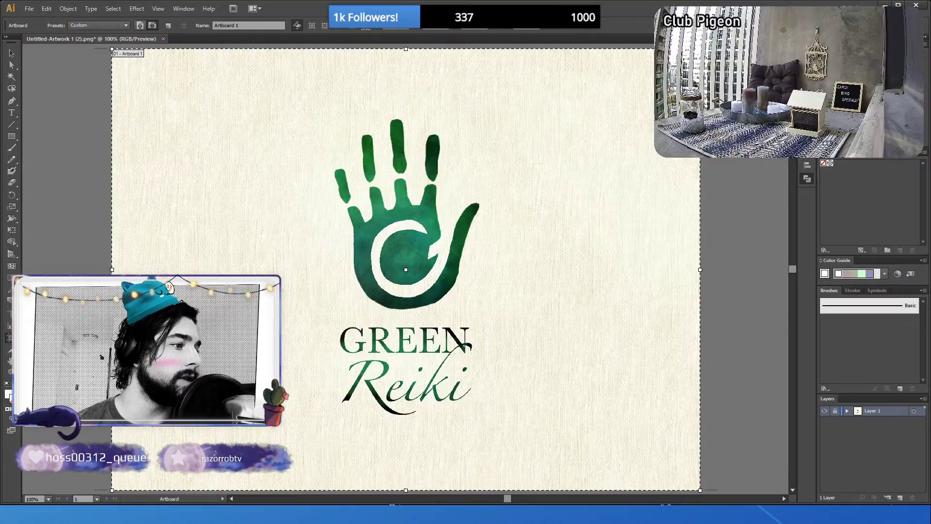
pyautogui.click(900, 498)
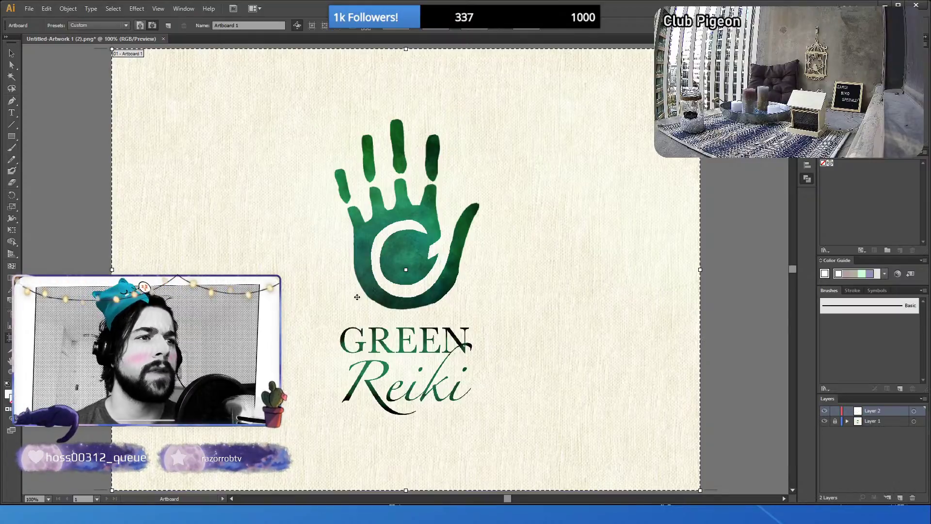
# - Trace the tallest finger's detached upper segment as a closed white-filled shape with the Pen tool, and deselect it
pyautogui.click(12, 101)
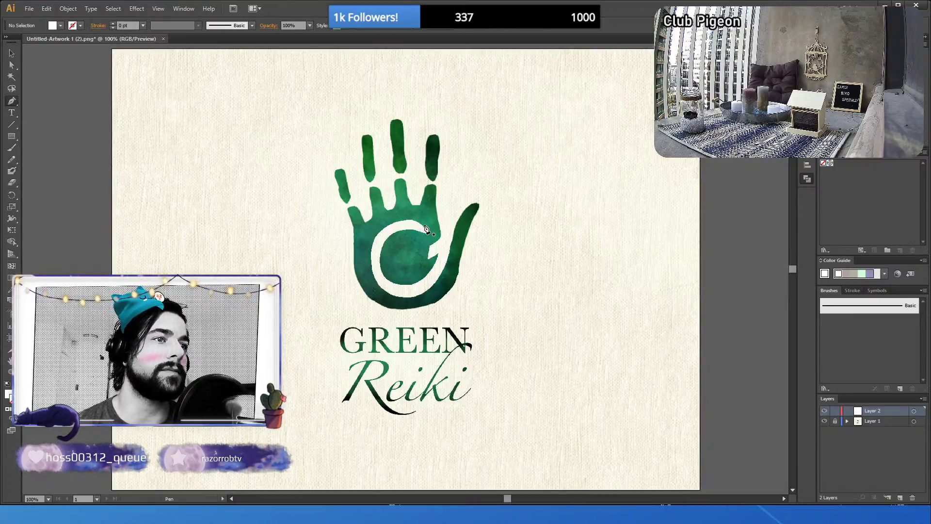
pyautogui.scroll(2, 393, 153)
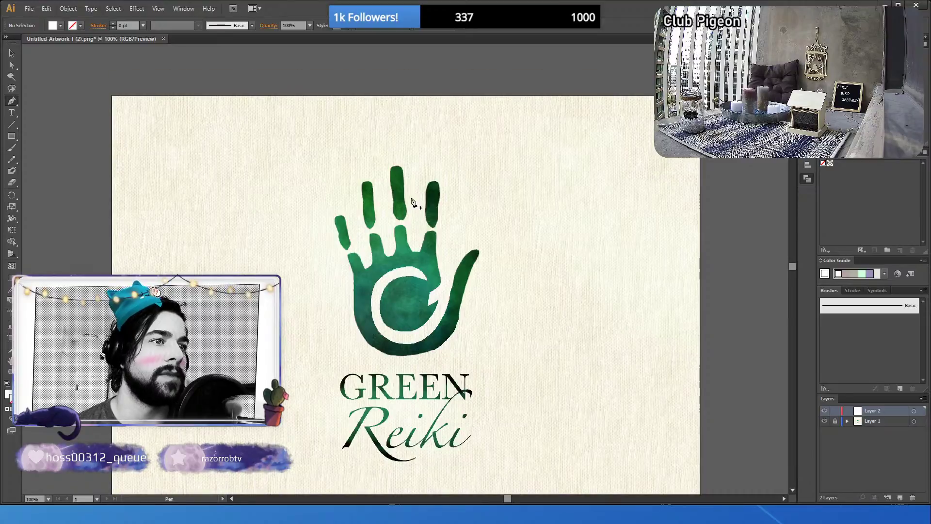
pyautogui.click(391, 184)
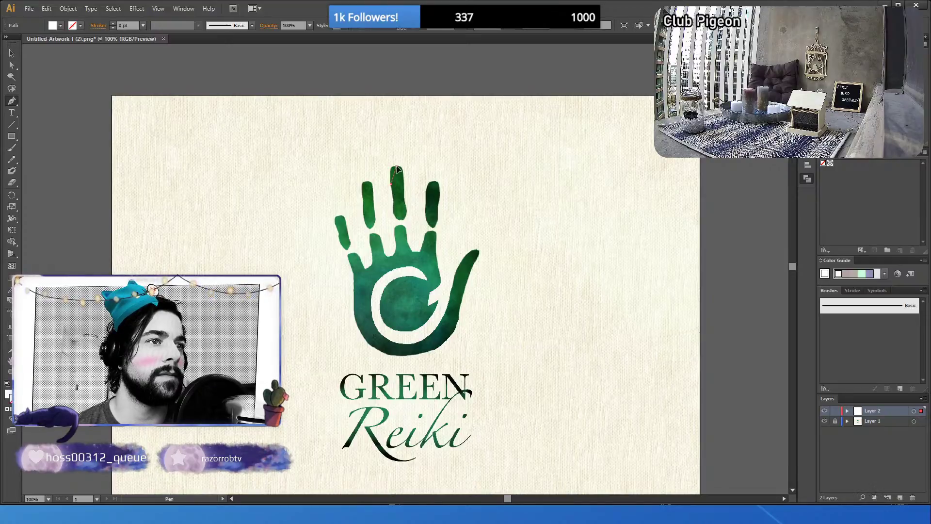
pyautogui.moveTo(401, 169); pyautogui.dragTo(405, 170)
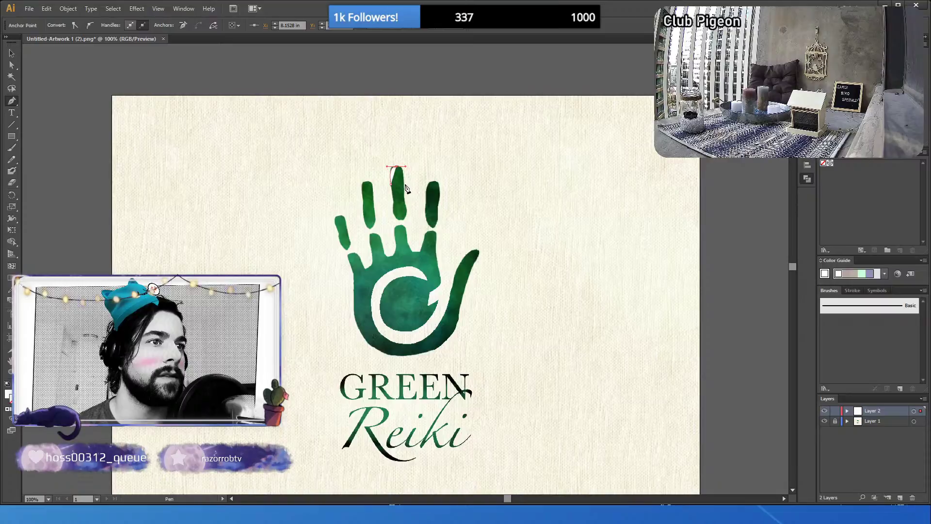
pyautogui.click(404, 185)
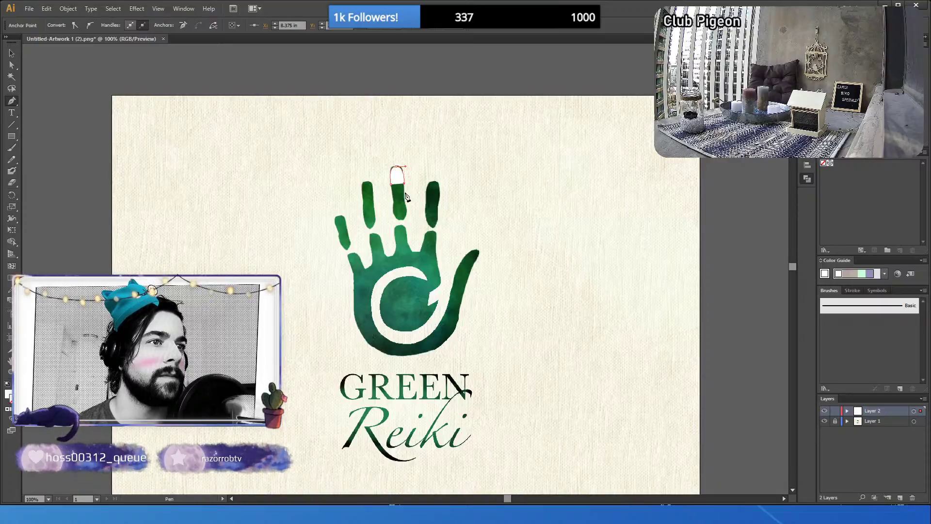
pyautogui.click(405, 199)
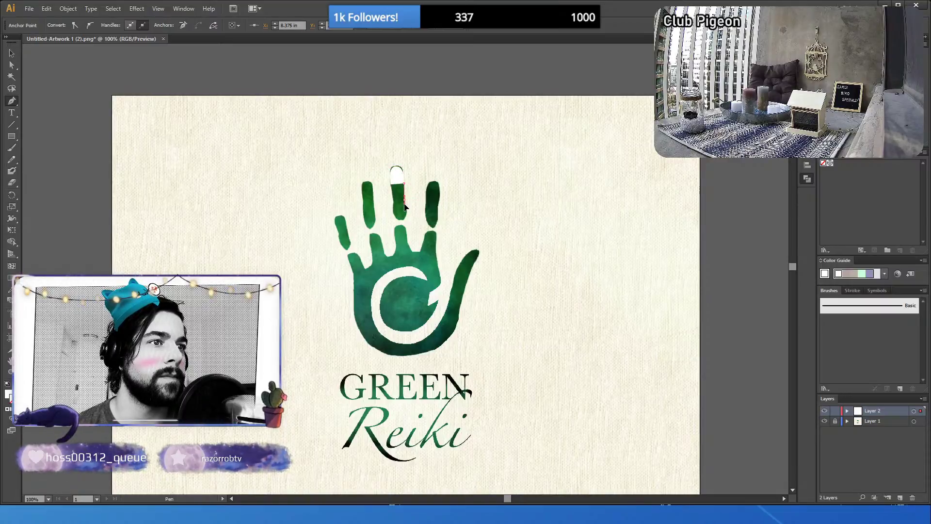
pyautogui.click(406, 214)
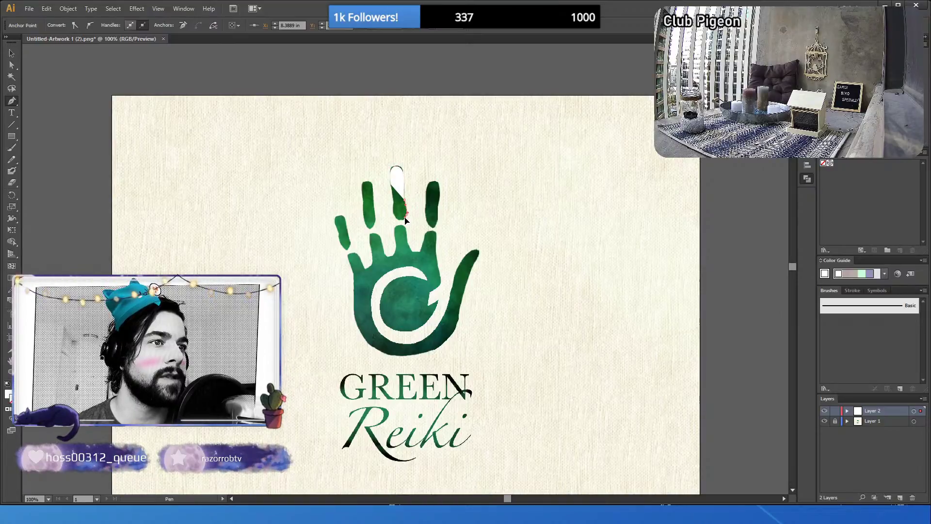
pyautogui.click(397, 218)
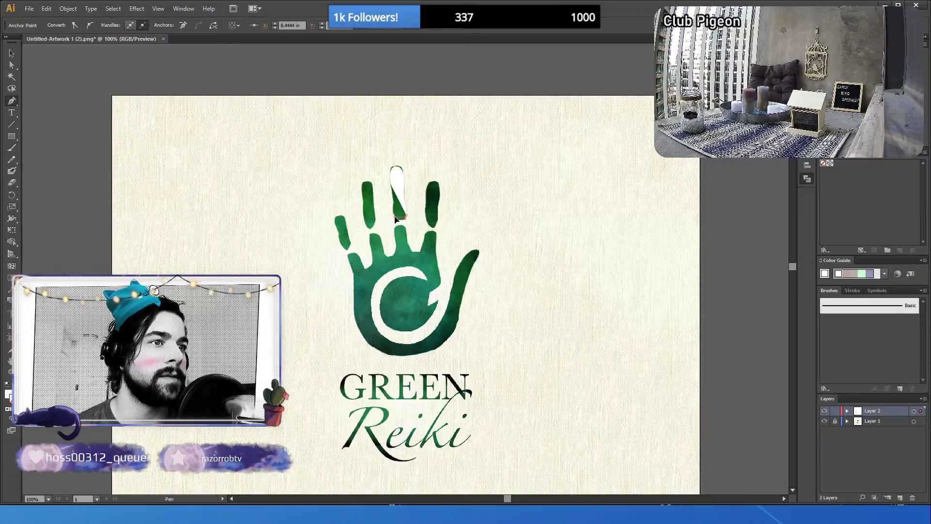
pyautogui.click(390, 213)
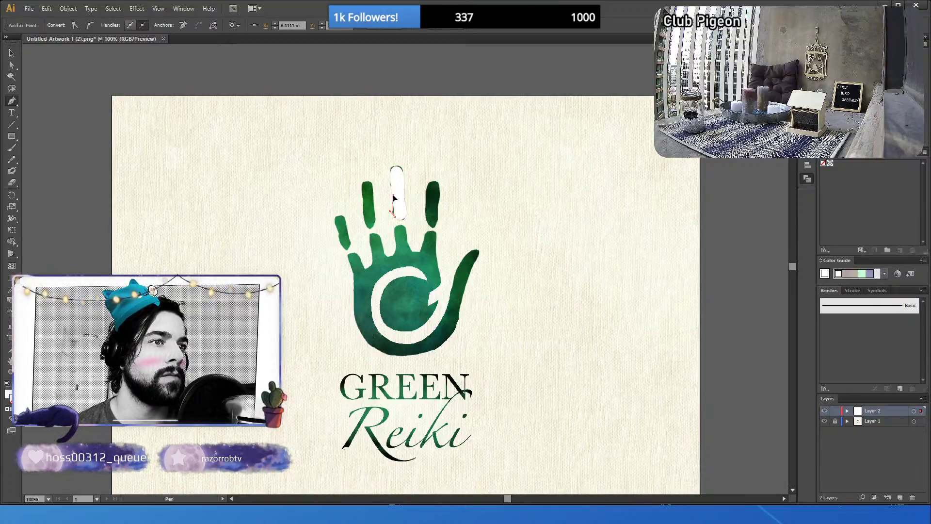
pyautogui.click(392, 192)
pyautogui.click(390, 171)
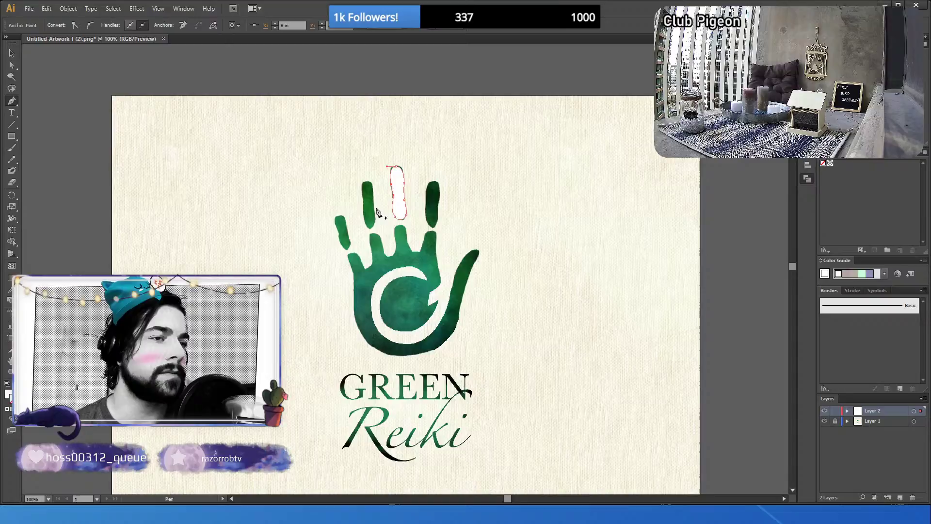
pyautogui.click(12, 54)
pyautogui.click(41, 117)
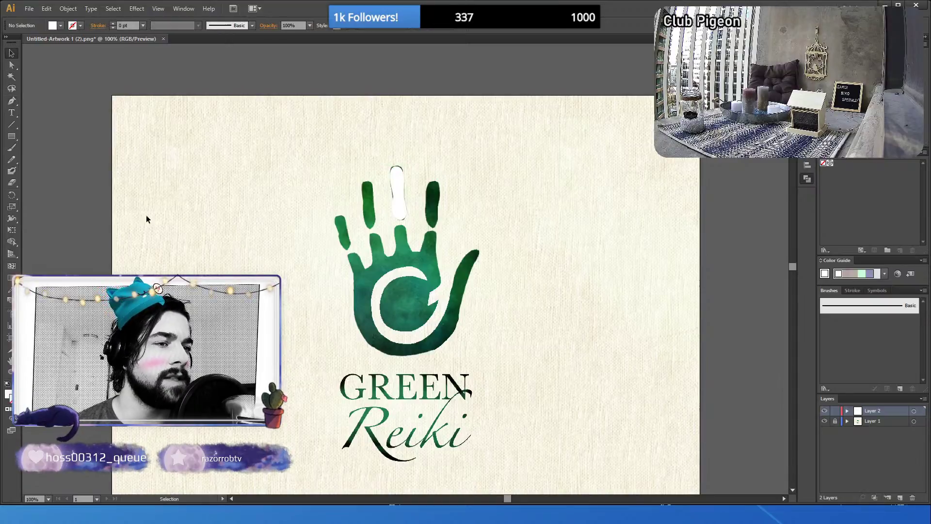
# - Trace the detached upper segment of the finger between the smallest and tallest ones as a closed white-filled shape with the Pen tool
pyautogui.click(11, 101)
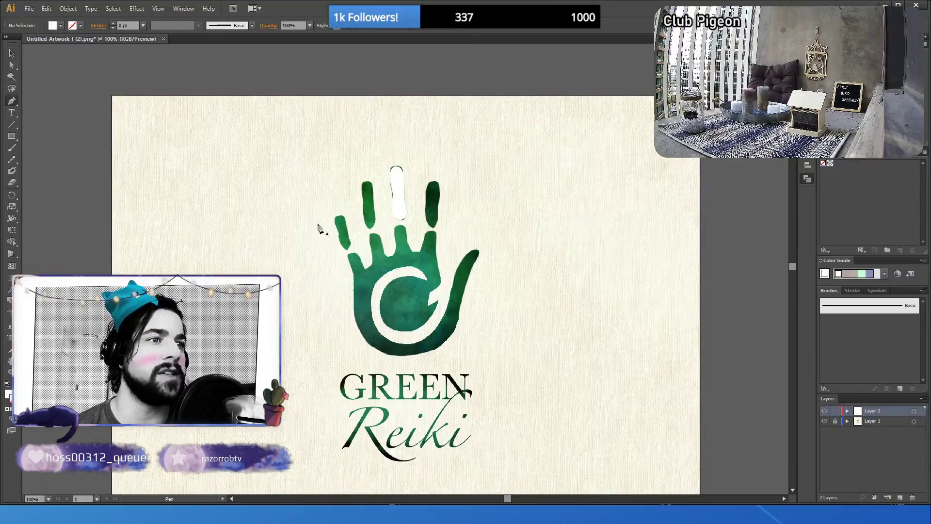
pyautogui.click(373, 200)
pyautogui.click(374, 224)
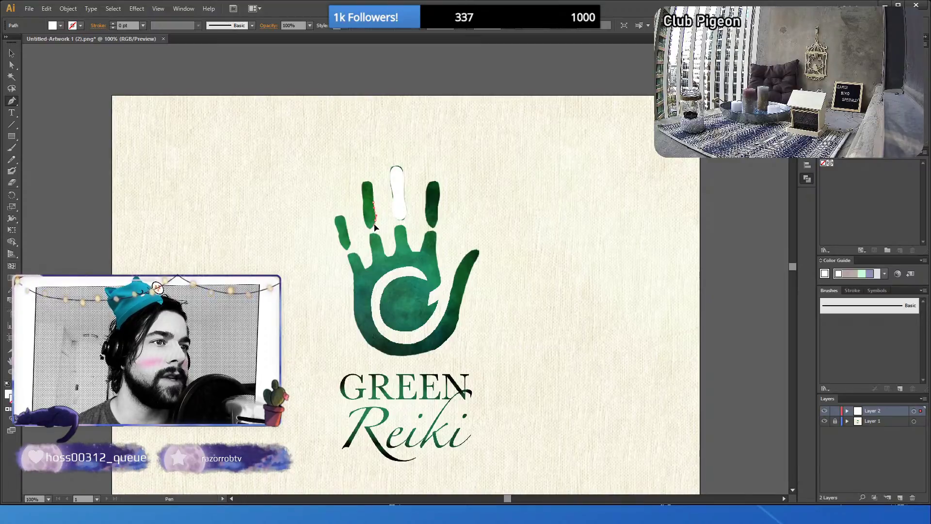
pyautogui.click(369, 228)
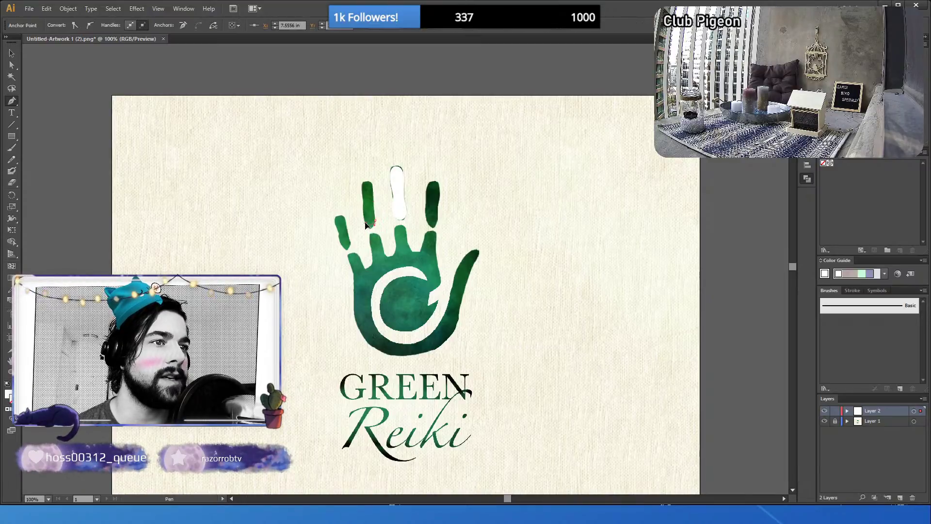
pyautogui.click(365, 212)
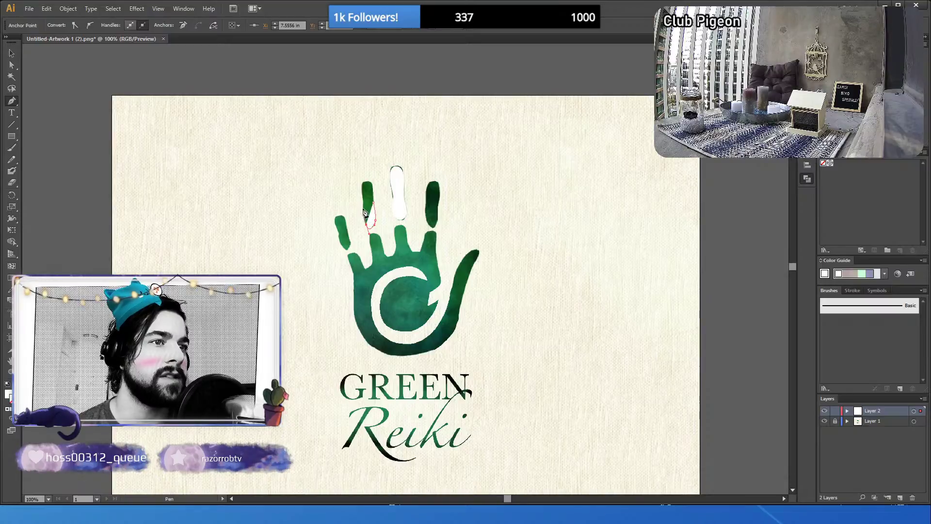
pyautogui.click(364, 202)
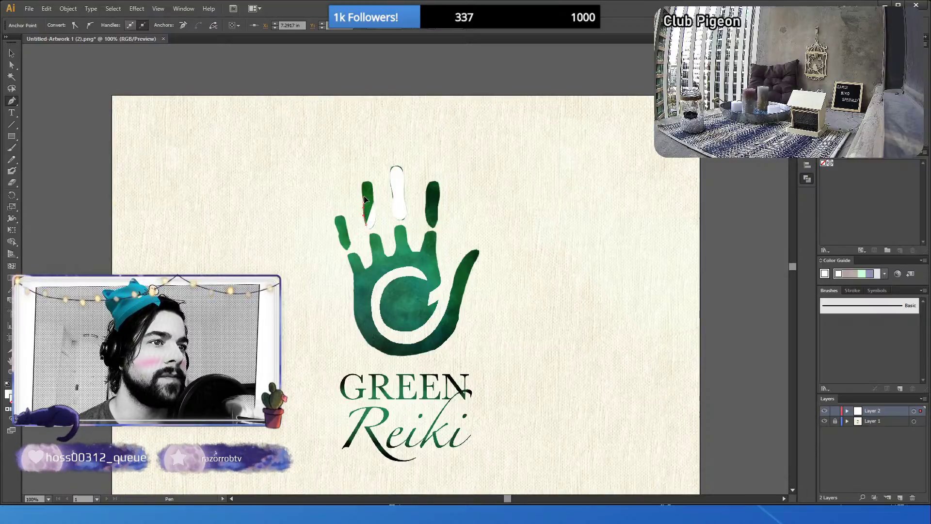
pyautogui.click(363, 189)
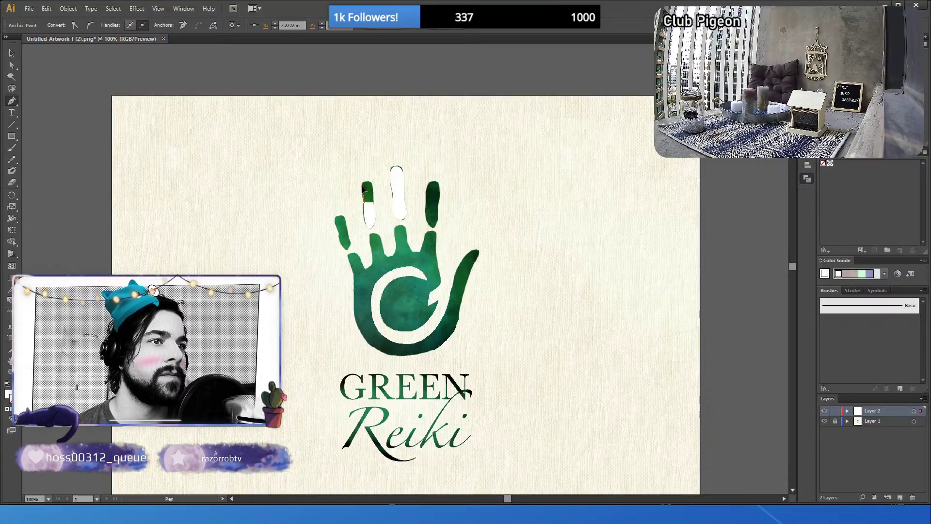
pyautogui.moveTo(366, 183); pyautogui.dragTo(377, 196)
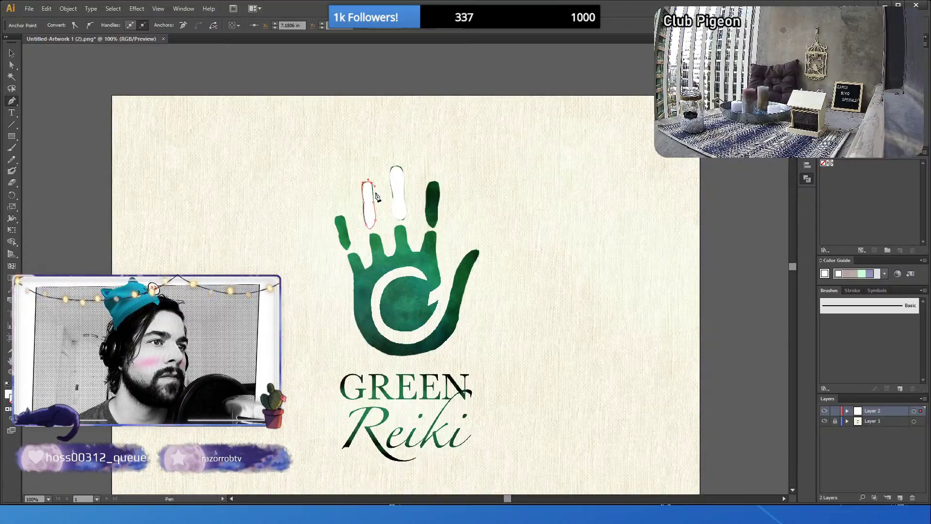
pyautogui.click(374, 205)
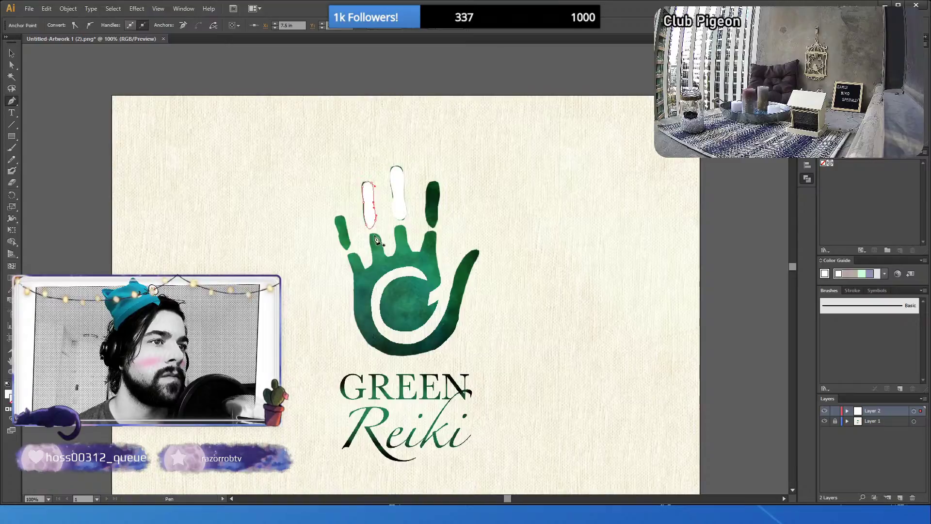
pyautogui.click(150, 223)
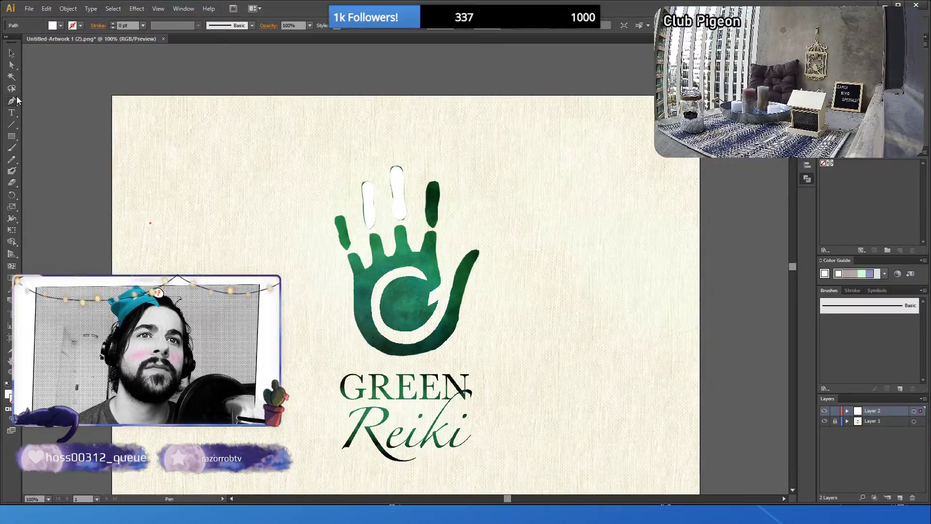
pyautogui.click(338, 235)
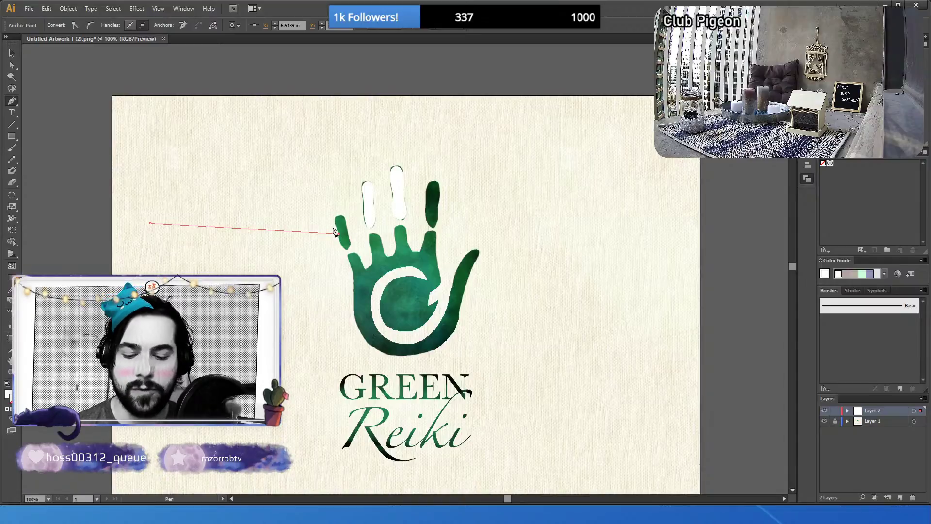
pyautogui.hotkey('ctrl', 'z')
pyautogui.hotkey('ctrl', 'z')
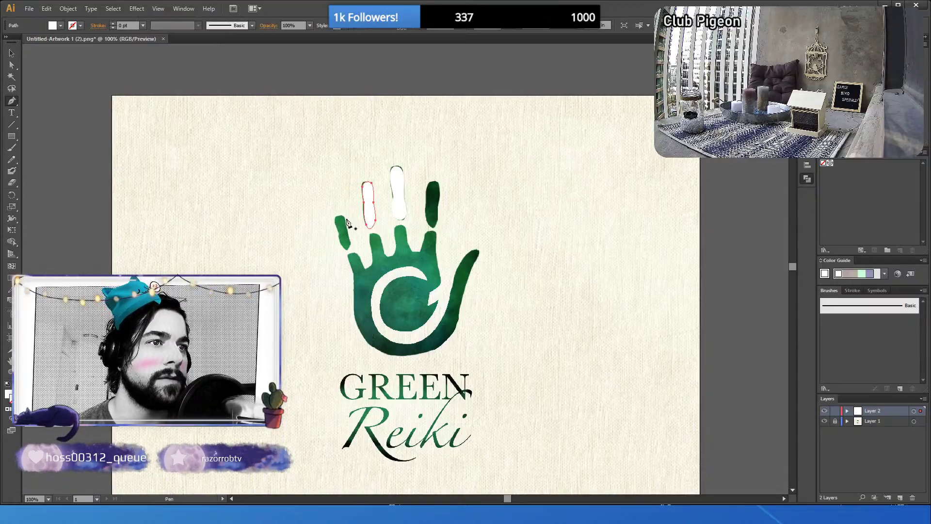
pyautogui.click(345, 219)
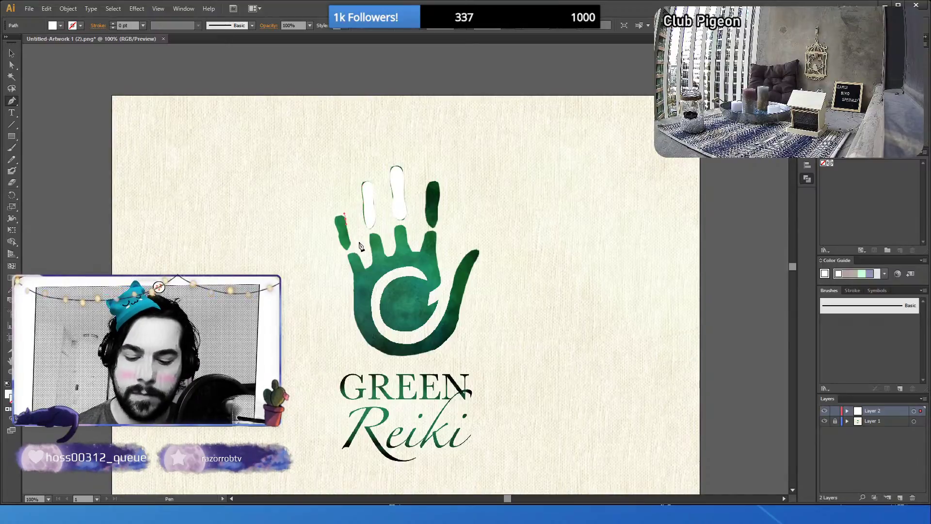
pyautogui.hotkey('ctrl', 'z')
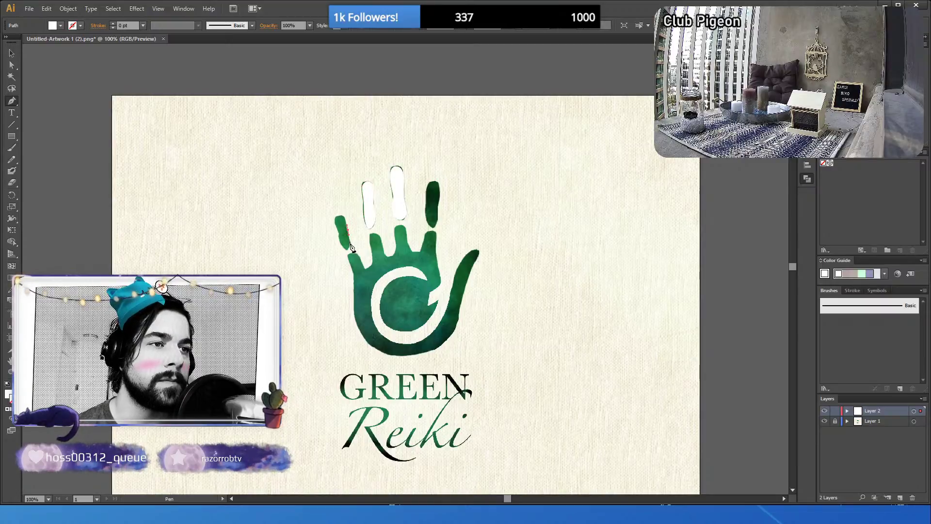
# - Trace the smallest finger's detached upper segment as a closed white-filled shape with the Pen tool, and deselect it
pyautogui.click(350, 243)
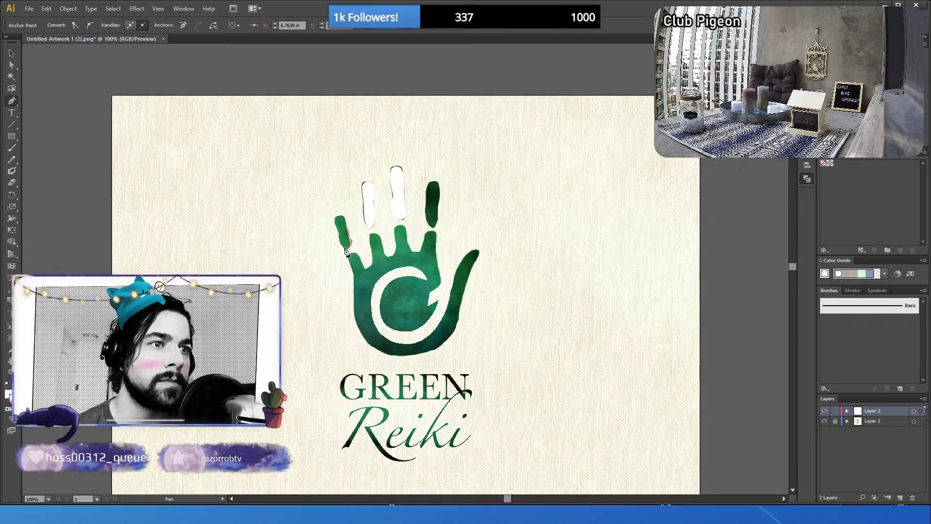
pyautogui.click(342, 248)
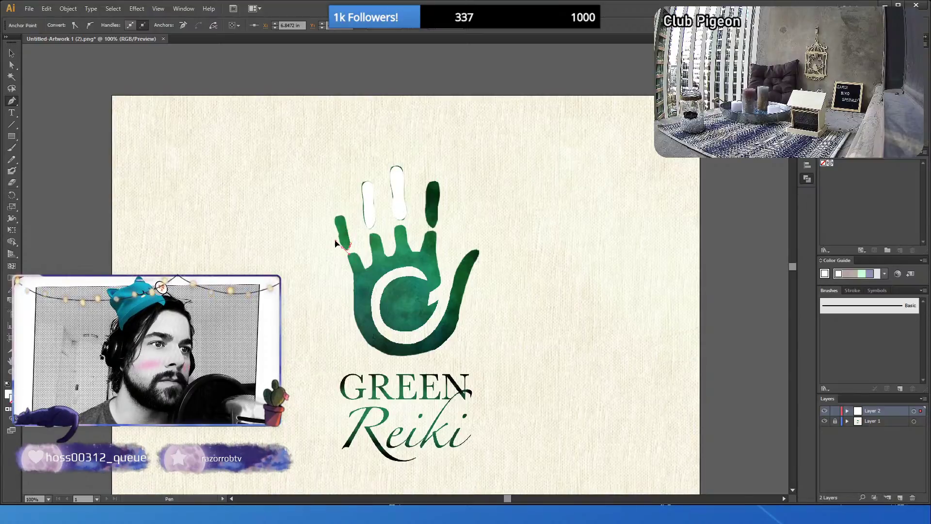
pyautogui.click(336, 242)
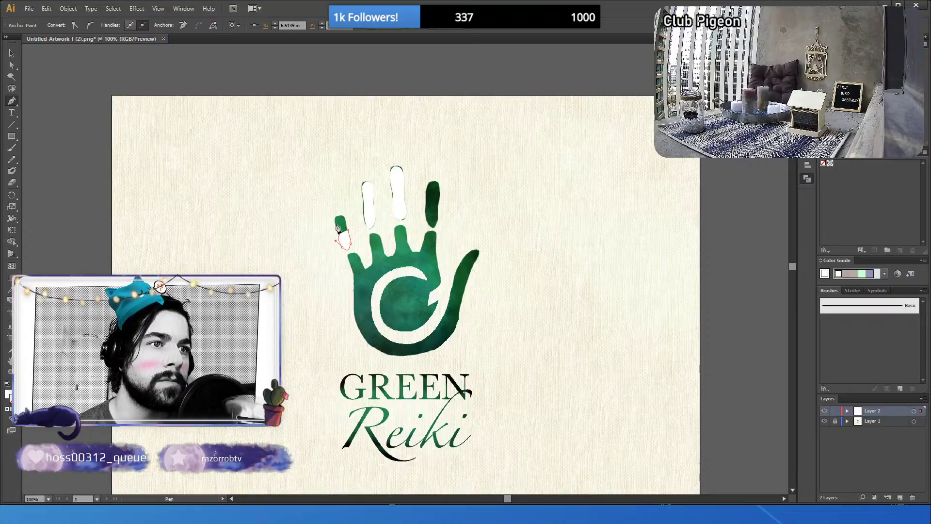
pyautogui.click(335, 227)
pyautogui.click(338, 218)
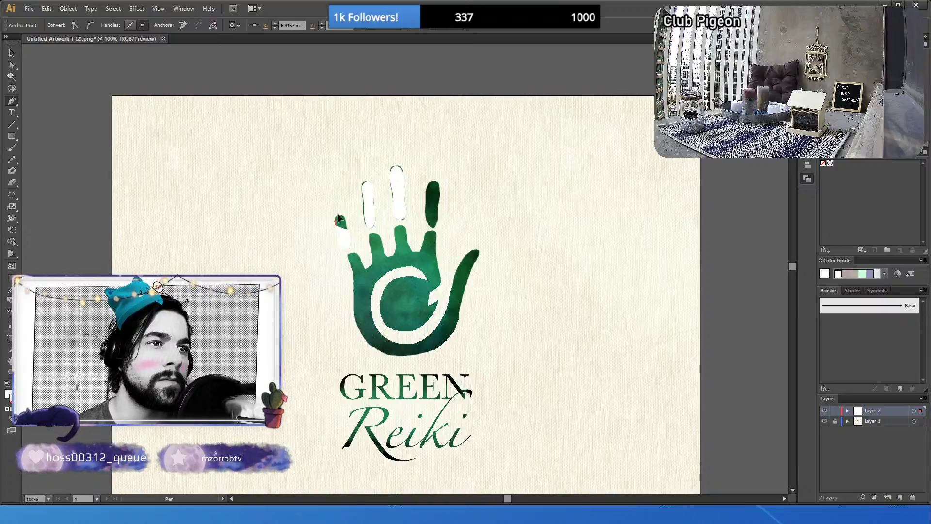
pyautogui.click(341, 216)
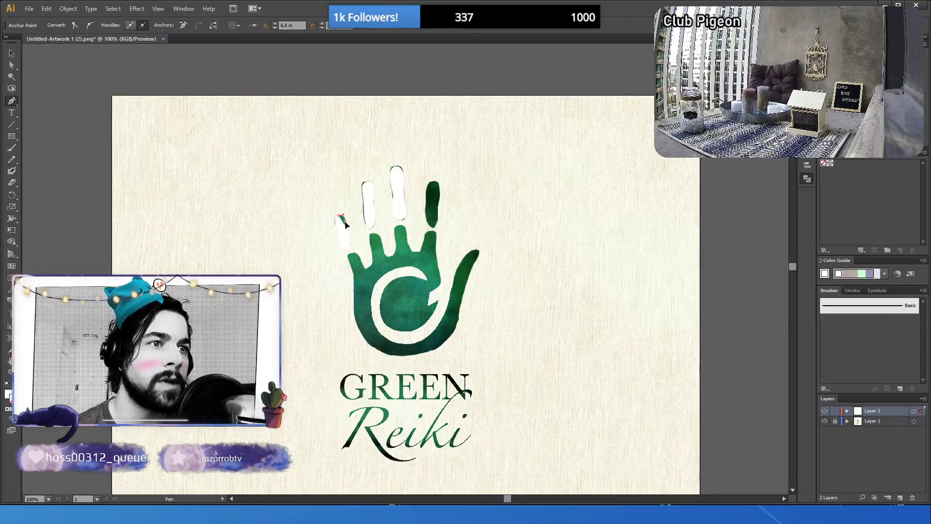
pyautogui.click(346, 224)
pyautogui.click(350, 238)
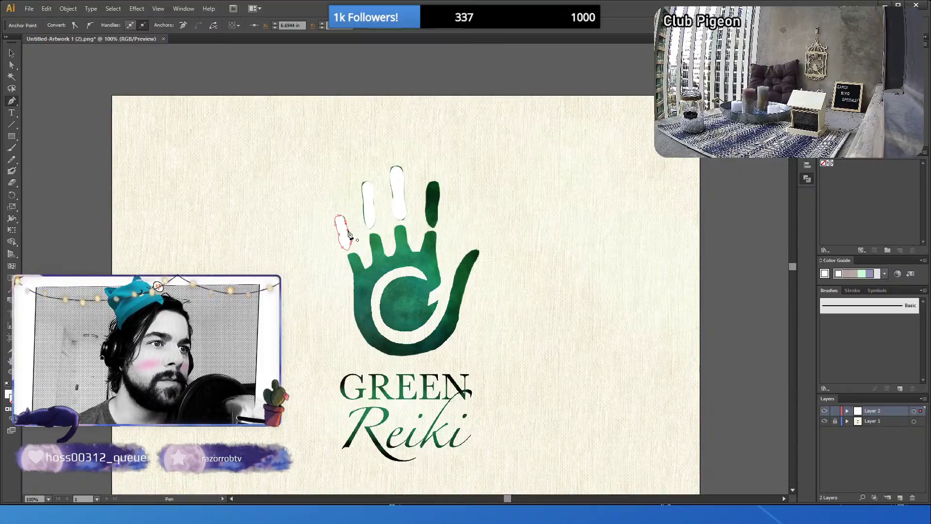
pyautogui.click(338, 250)
pyautogui.press('v')
pyautogui.click(151, 155)
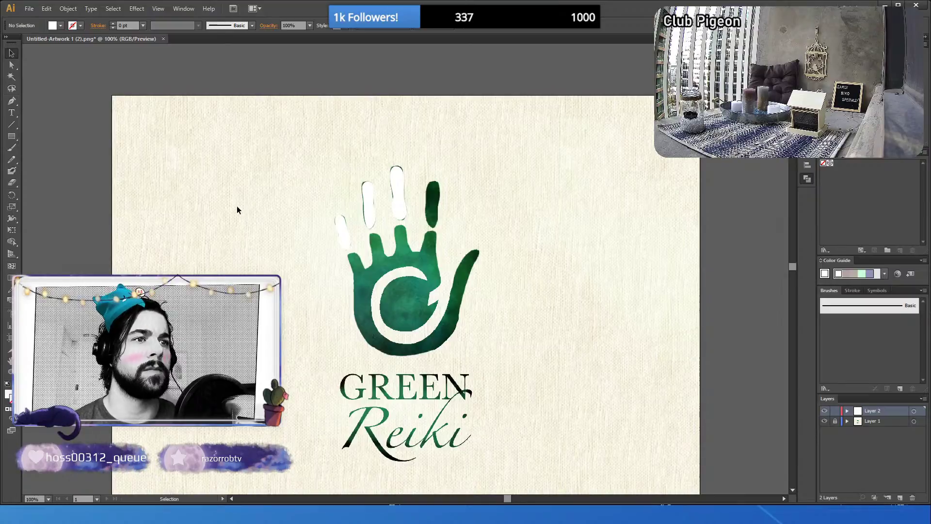
# - Trace the detached upper segment of the finger nearest the thumb as a closed white-filled shape with the Pen tool, working at 300% zoom
pyautogui.click(10, 372)
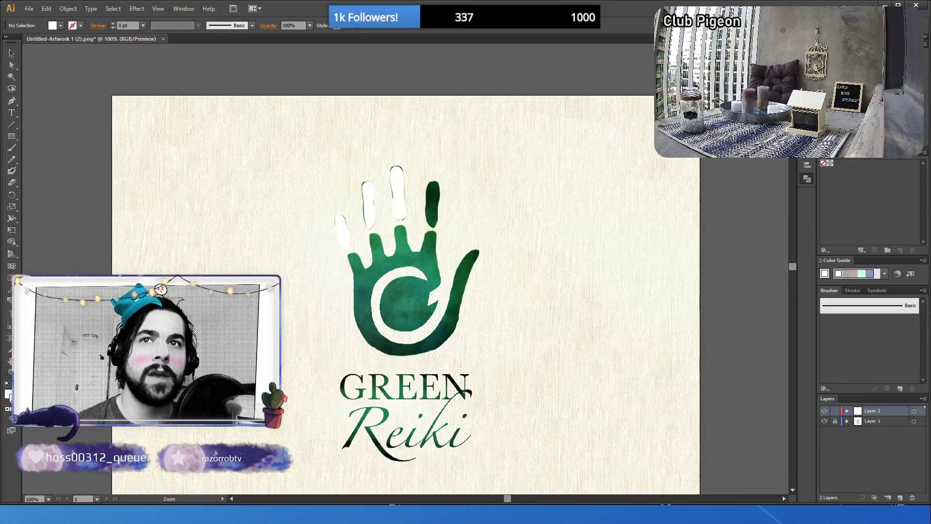
pyautogui.click(361, 261)
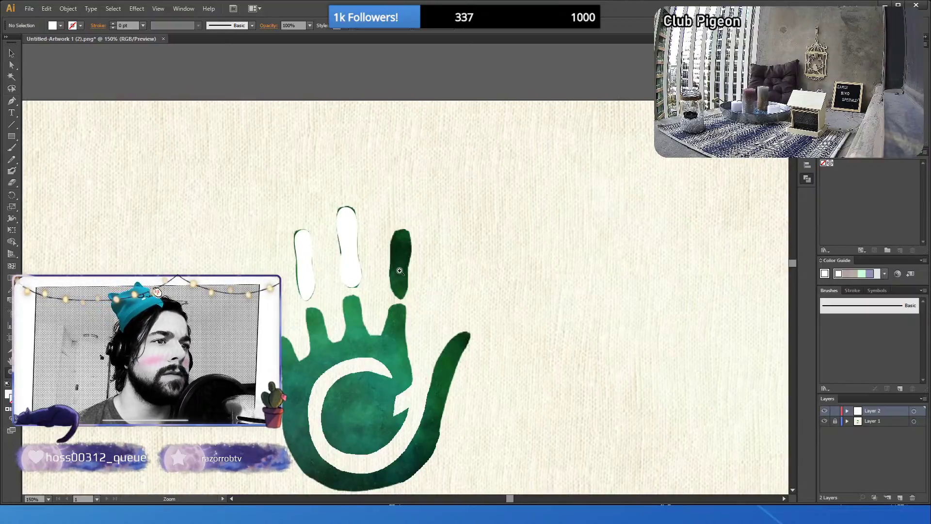
pyautogui.click(372, 321)
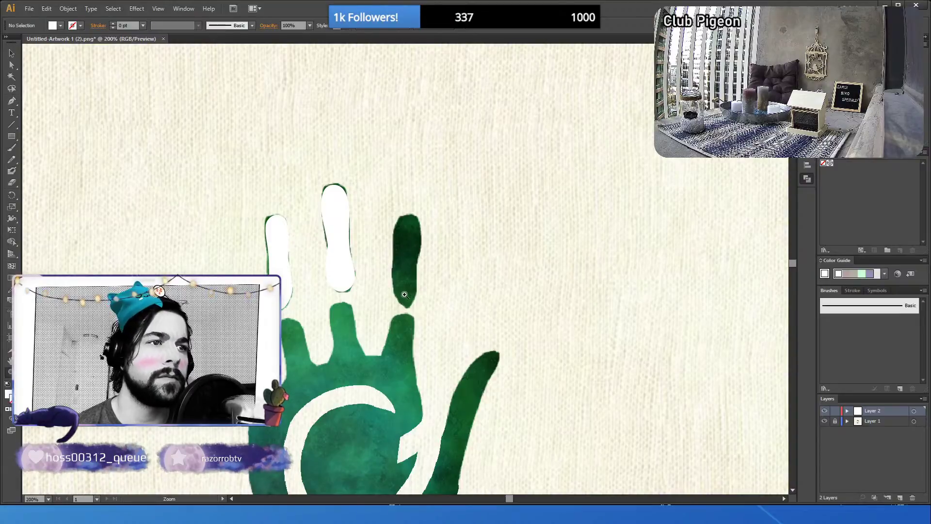
pyautogui.click(398, 321)
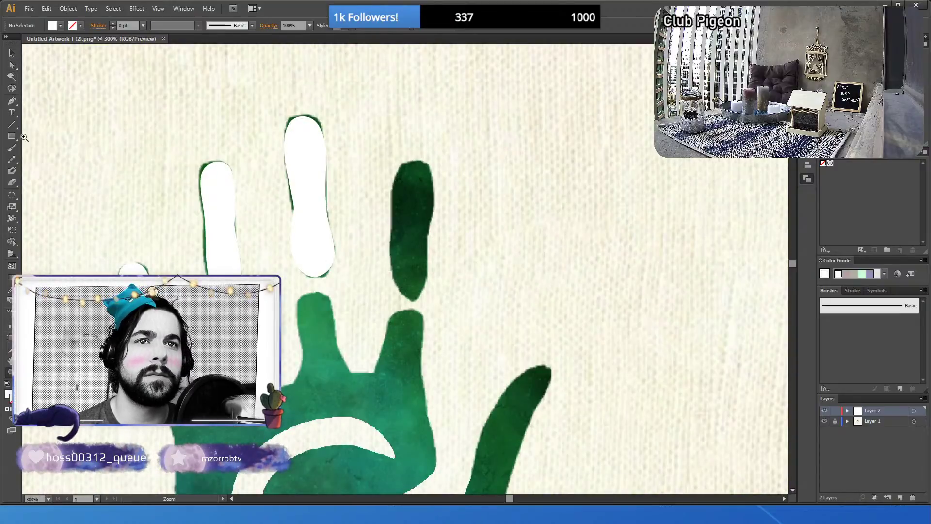
pyautogui.click(11, 100)
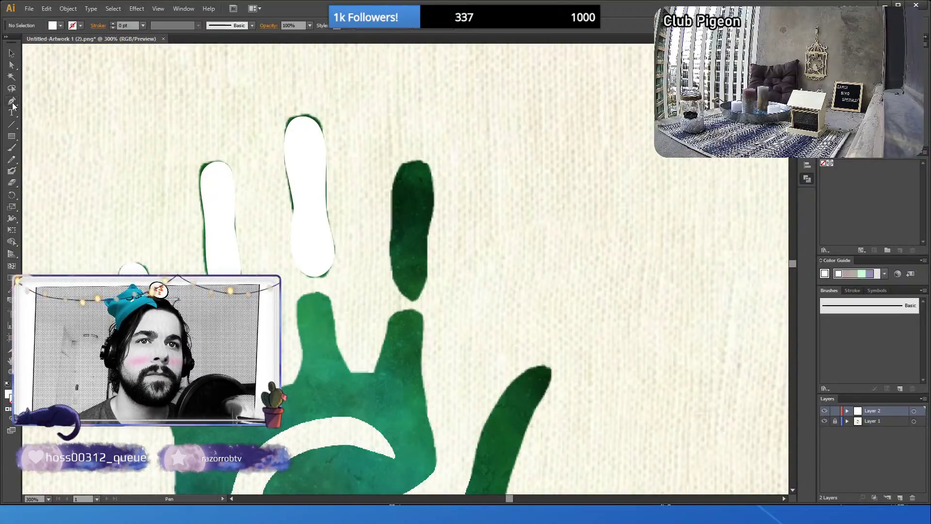
pyautogui.click(393, 212)
pyautogui.click(399, 168)
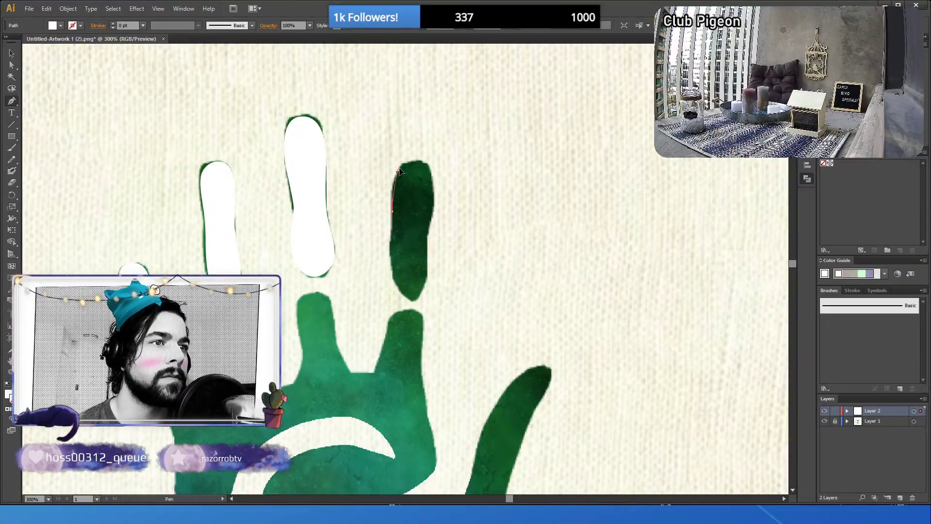
pyautogui.moveTo(403, 164); pyautogui.dragTo(427, 162)
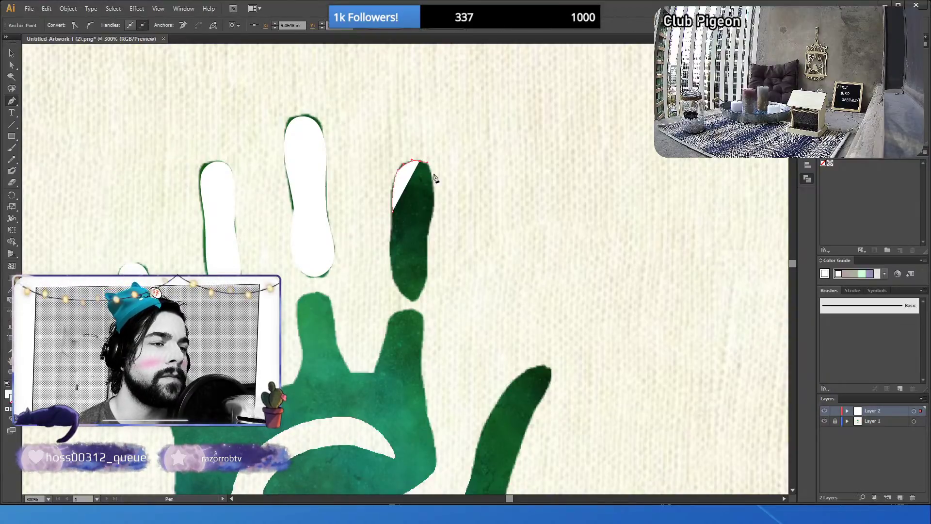
pyautogui.moveTo(434, 194); pyautogui.dragTo(432, 232)
pyautogui.click(428, 249)
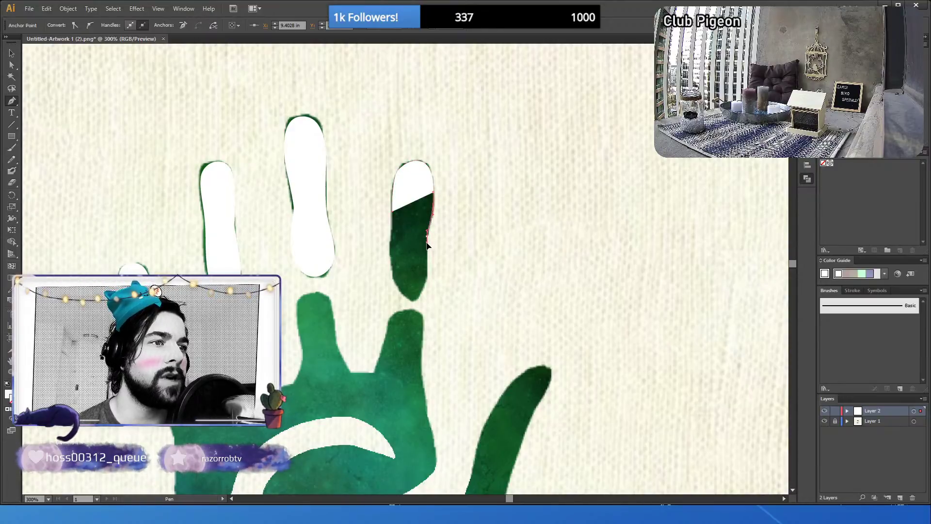
pyautogui.moveTo(429, 284); pyautogui.dragTo(422, 298)
pyautogui.click(407, 299)
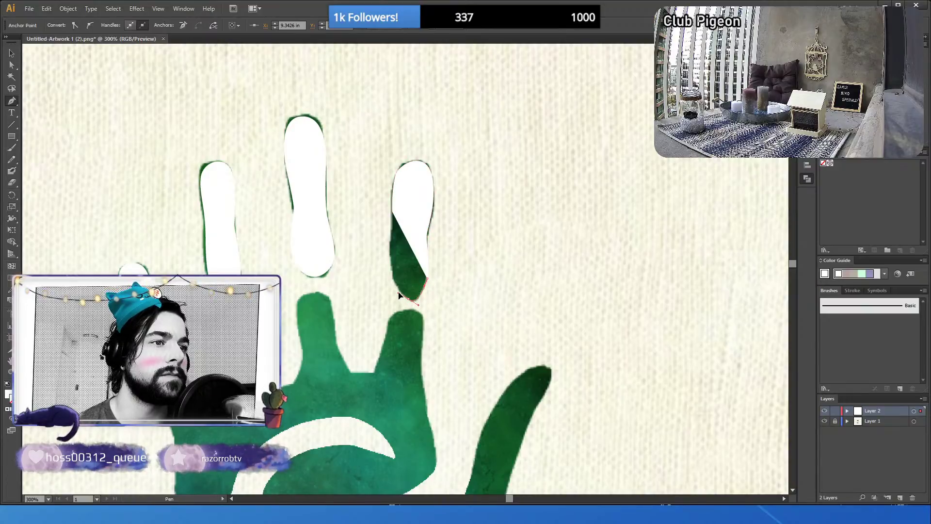
pyautogui.click(398, 293)
pyautogui.click(390, 269)
pyautogui.click(390, 262)
pyautogui.click(390, 256)
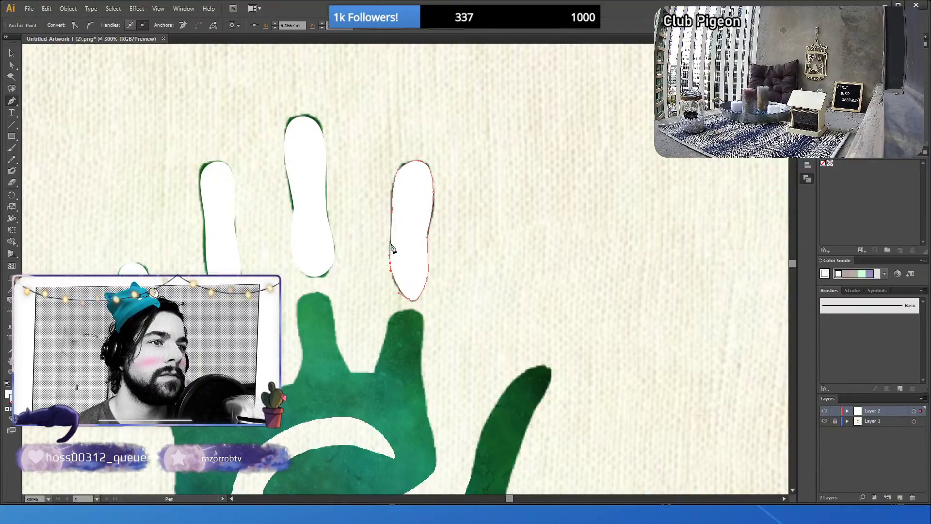
pyautogui.click(393, 215)
# - Hide Layer 2, which holds the traced finger segments, and make the locked Layer 1 the active layer
pyautogui.scroll(-4, 407, 270)
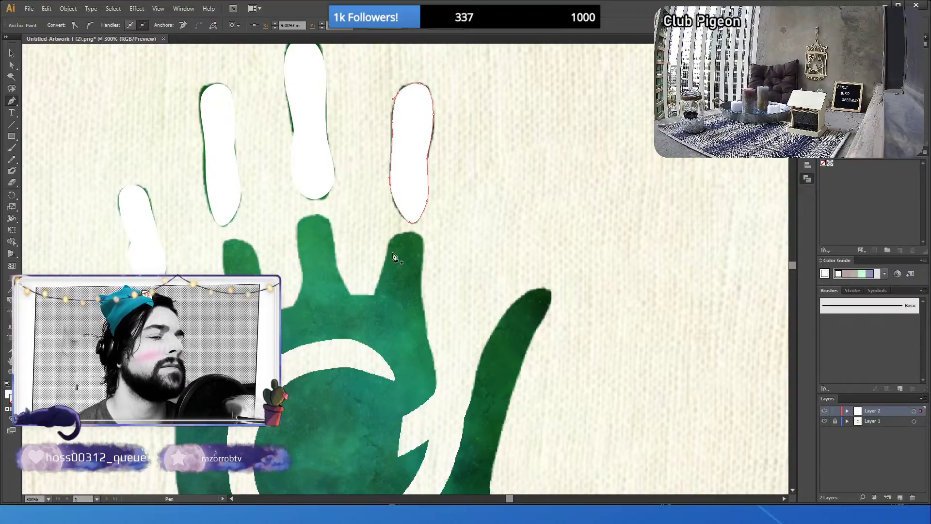
pyautogui.scroll(-2, 436, 278)
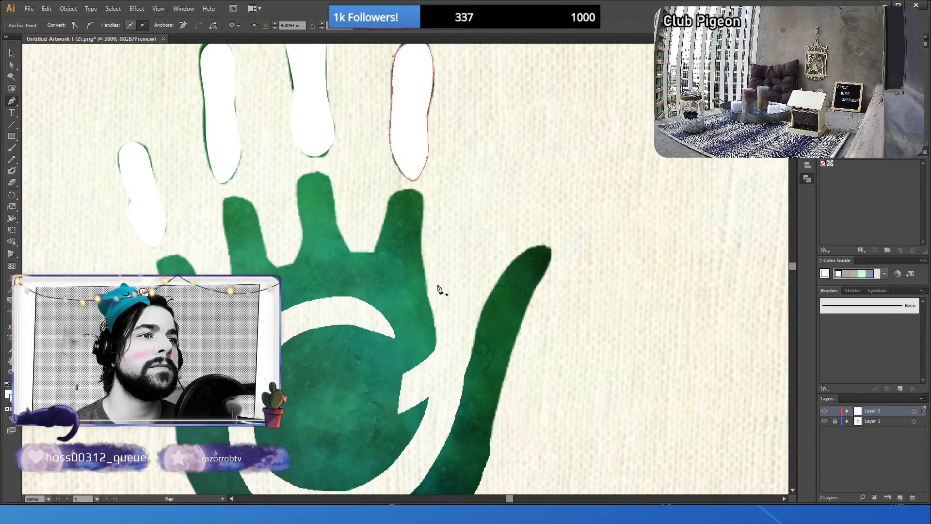
pyautogui.scroll(1, 438, 287)
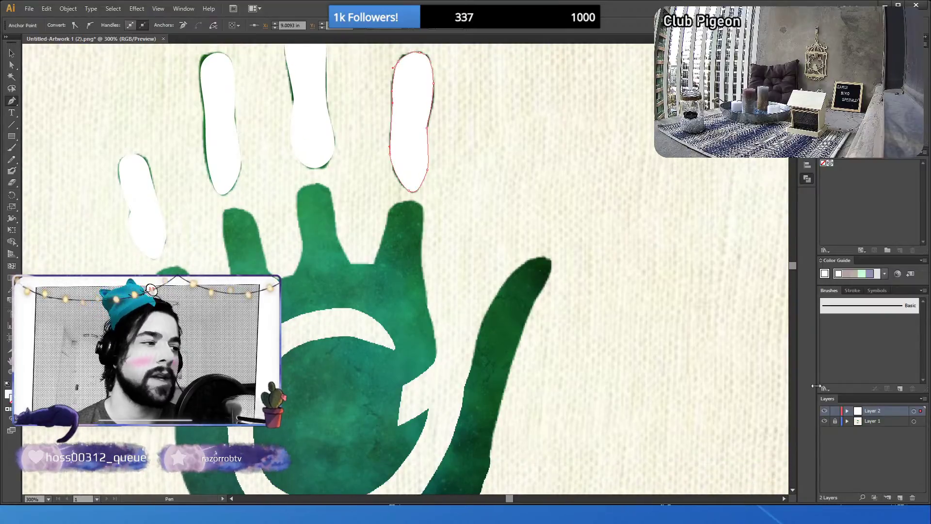
pyautogui.click(825, 412)
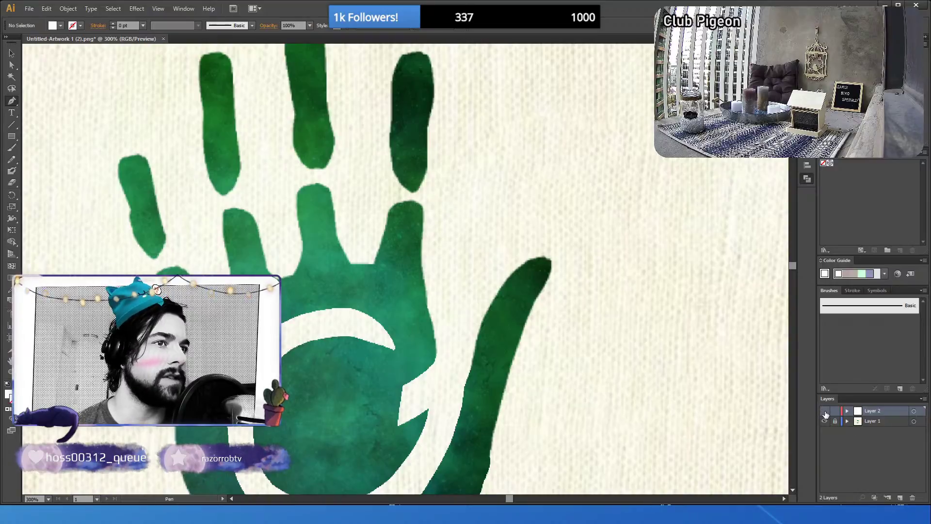
pyautogui.click(877, 421)
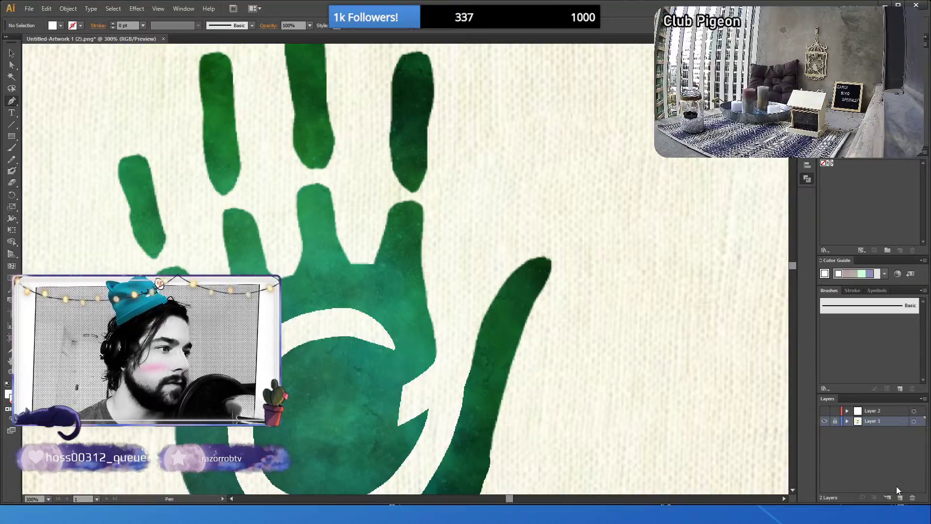
# - Duplicate the locked Layer 1, make the copy the active layer and unlock it
pyautogui.moveTo(873, 424); pyautogui.dragTo(900, 497)
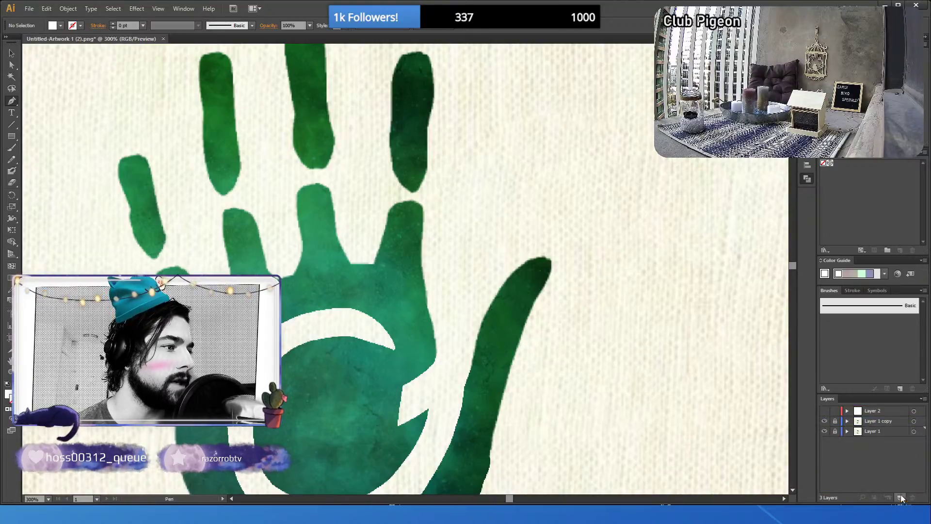
pyautogui.click(883, 421)
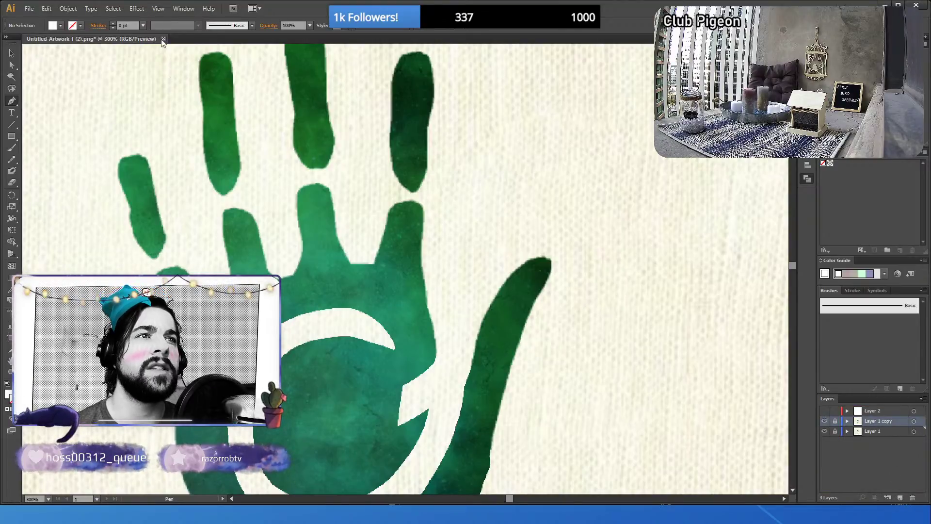
pyautogui.click(12, 53)
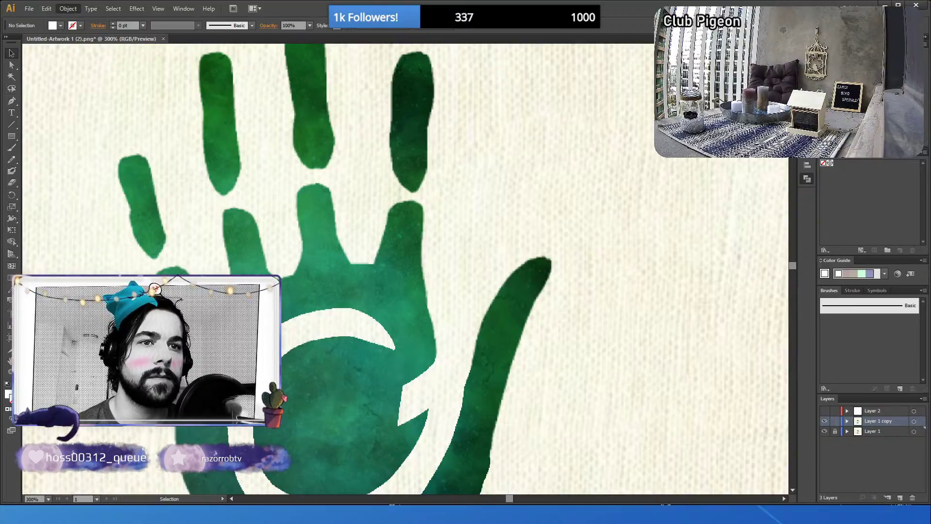
# - Image-trace the logo picture on the Layer 1 copy with the default preset and inspect the tracing result at 100% zoom
pyautogui.click(291, 210)
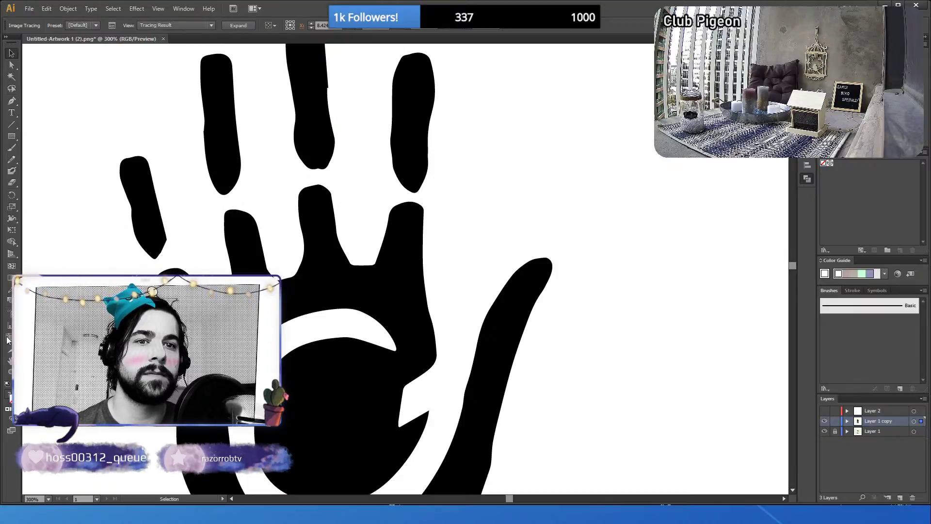
pyautogui.click(10, 371)
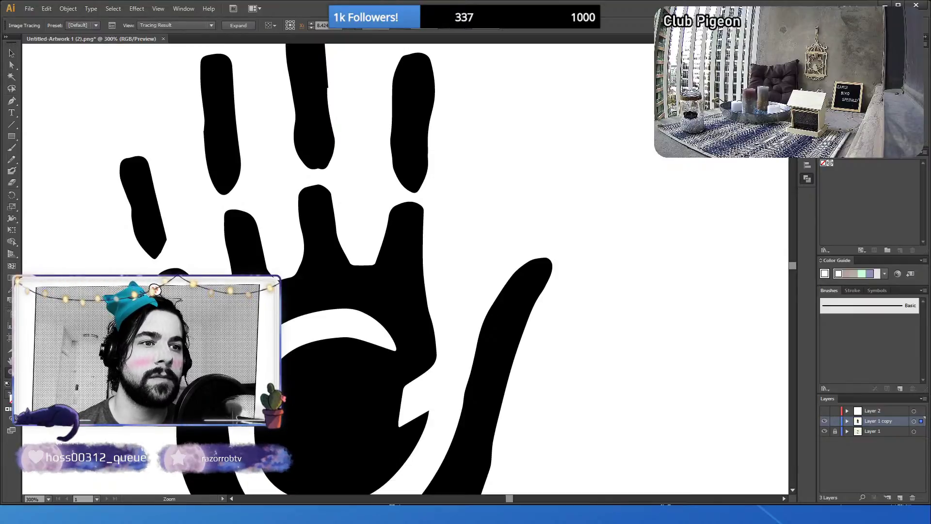
pyautogui.keyDown('alt'); pyautogui.click(307, 337); pyautogui.keyUp('alt')
pyautogui.keyDown('alt'); pyautogui.click(415, 336); pyautogui.keyUp('alt')
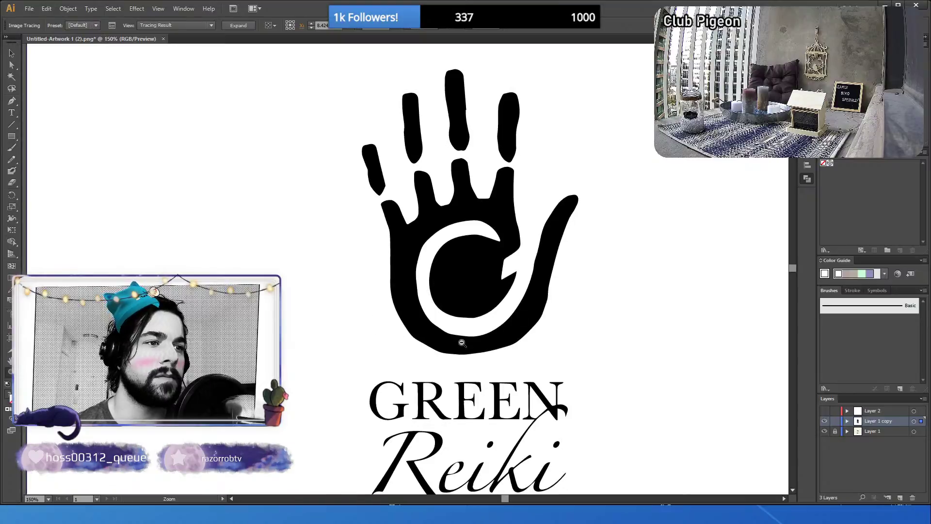
pyautogui.keyDown('alt'); pyautogui.click(467, 346); pyautogui.keyUp('alt')
pyautogui.scroll(1, 415, 265)
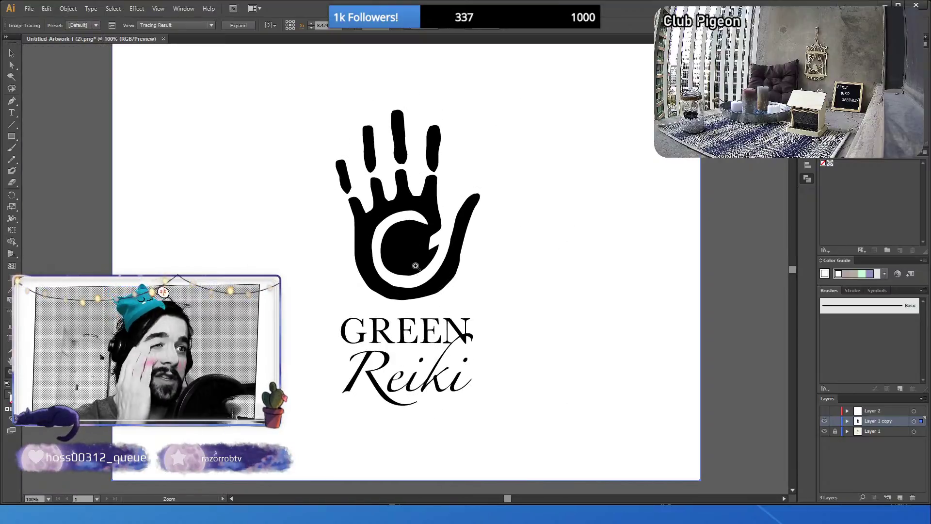
# - Expand the traced logo into ungrouped vector paths and delete its white background shape
pyautogui.click(12, 53)
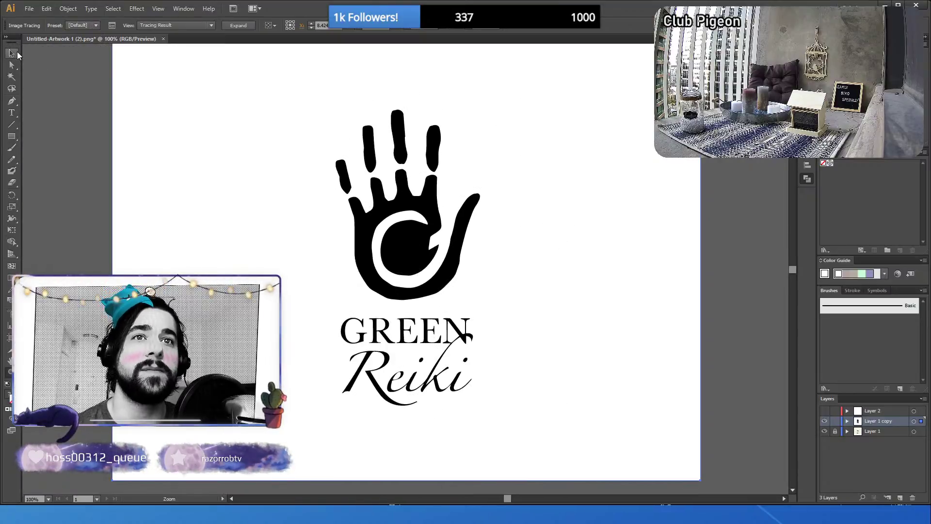
pyautogui.click(11, 64)
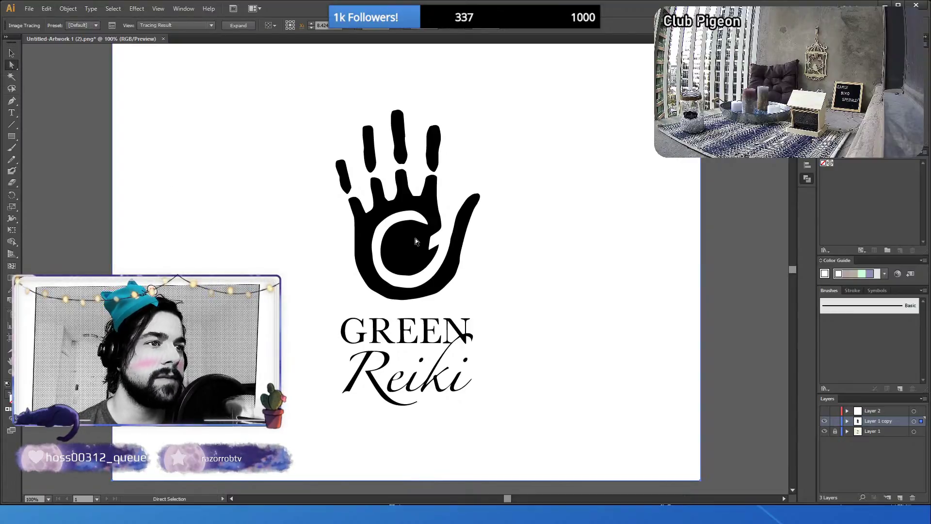
pyautogui.click(72, 199)
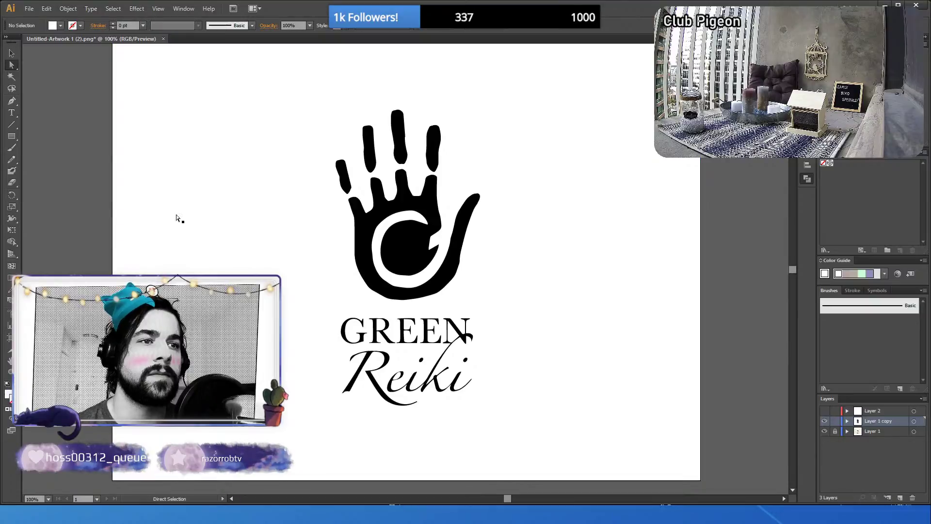
pyautogui.click(400, 246)
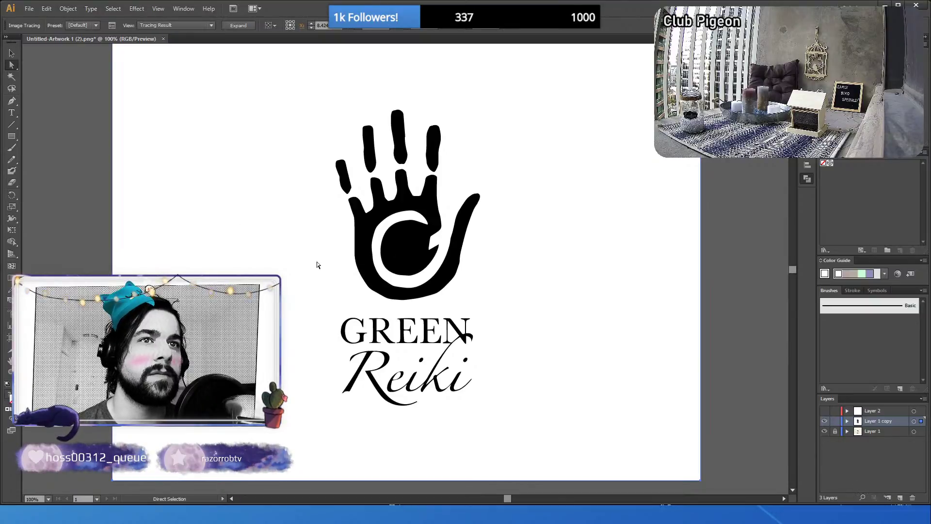
pyautogui.scroll(2, 551, 327)
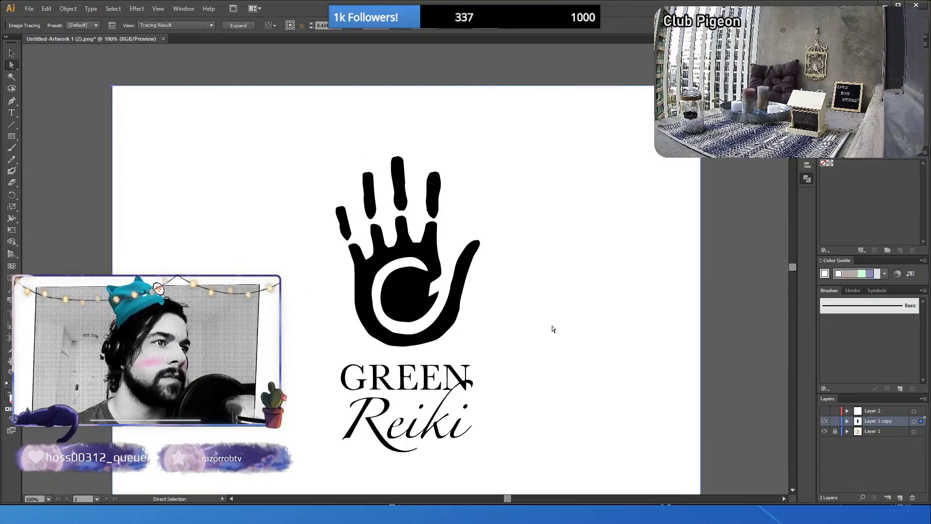
pyautogui.click(238, 26)
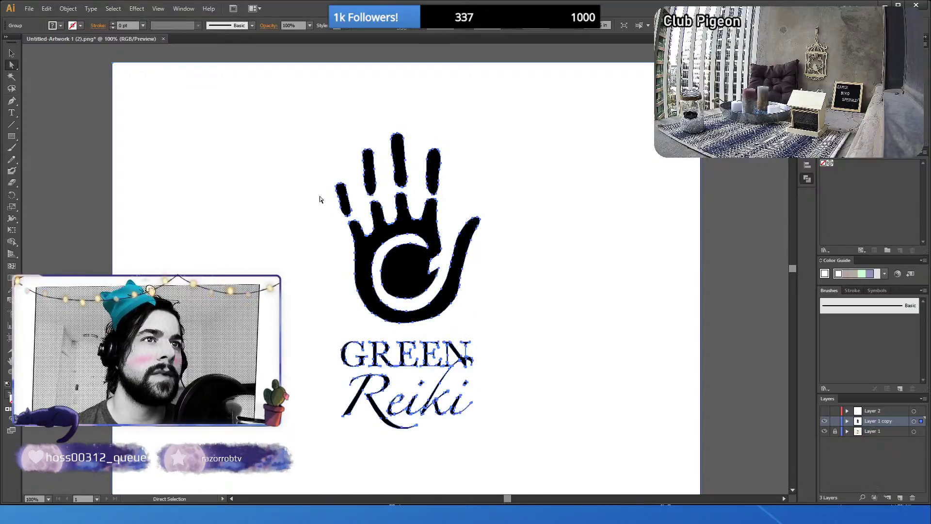
pyautogui.hotkey('shift', 'ctrl', 'g')
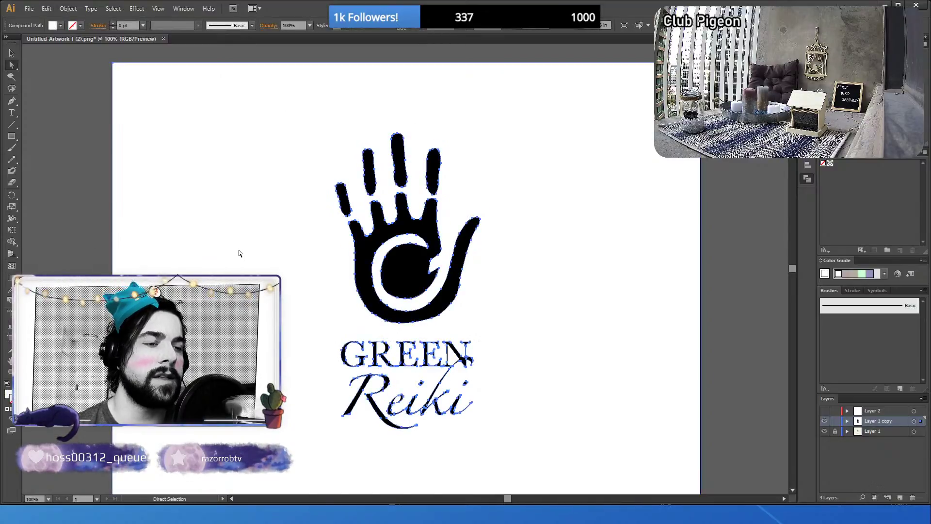
pyautogui.press('Delete')
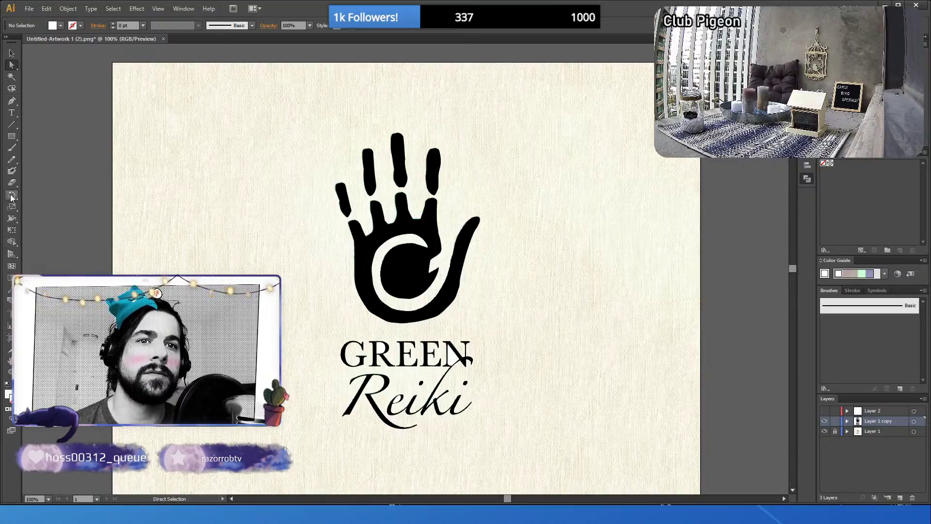
# - Add the letter G as a text object beside the hand and start trying out other fonts on it
pyautogui.click(11, 113)
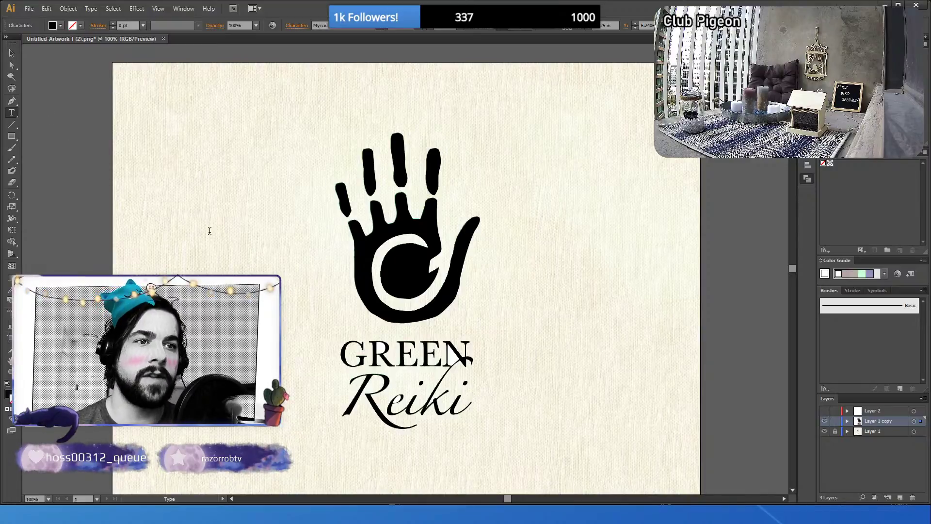
pyautogui.write('C')
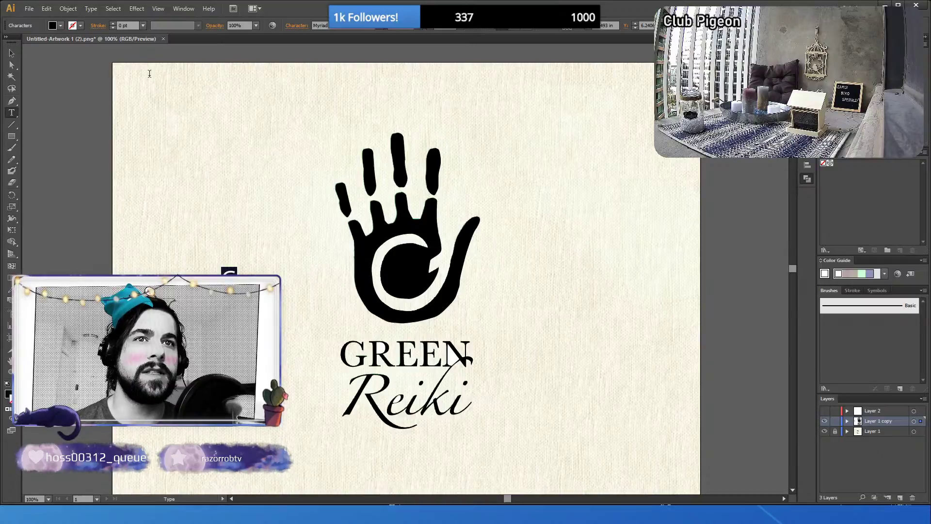
pyautogui.press('Down')
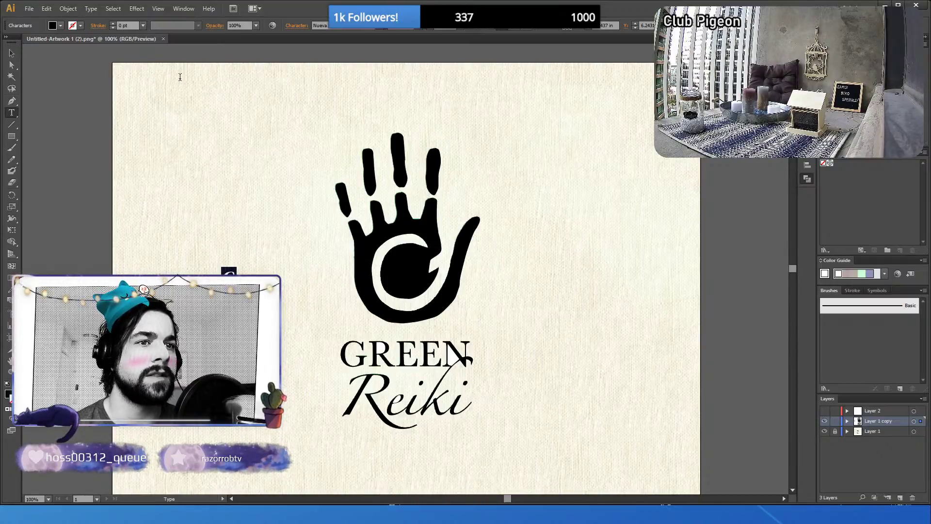
pyautogui.press('Down')
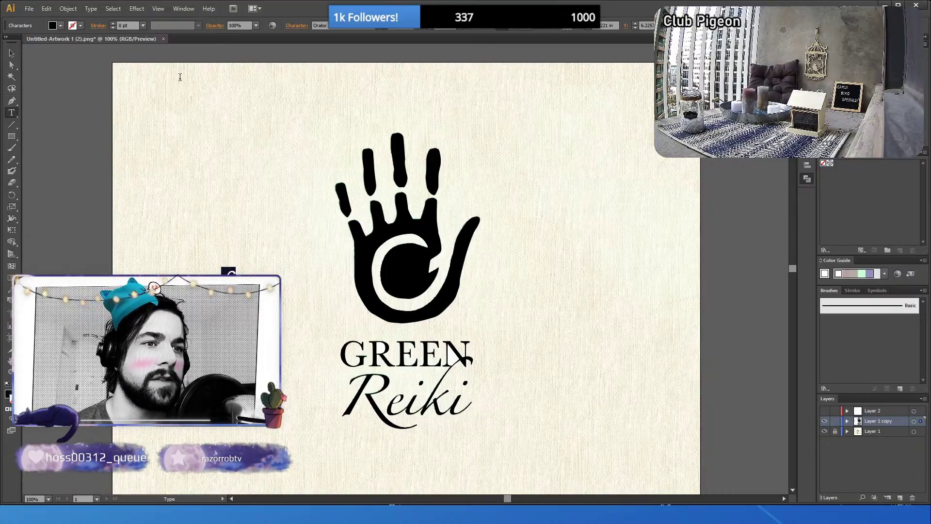
pyautogui.press('Down')
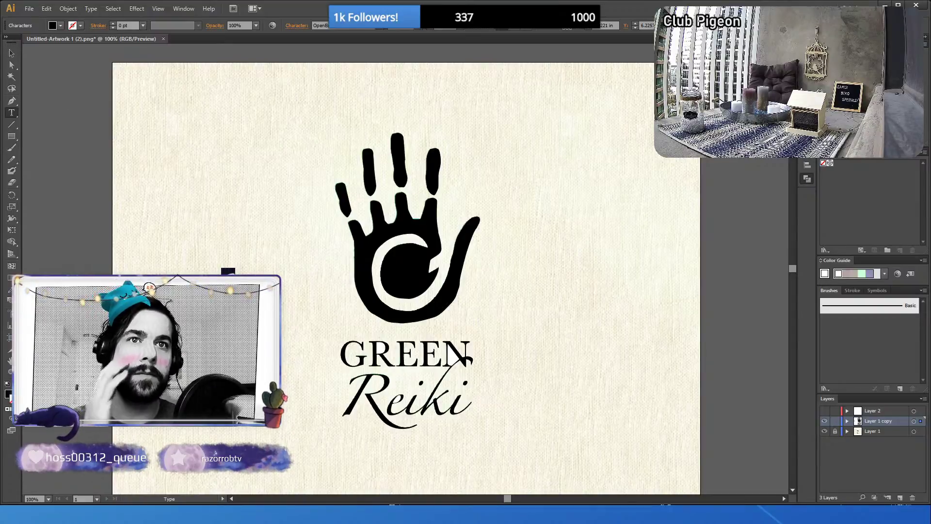
# - Enlarge the letter G beside the hand so its shape can be compared with the palm's curve
pyautogui.press('Down')
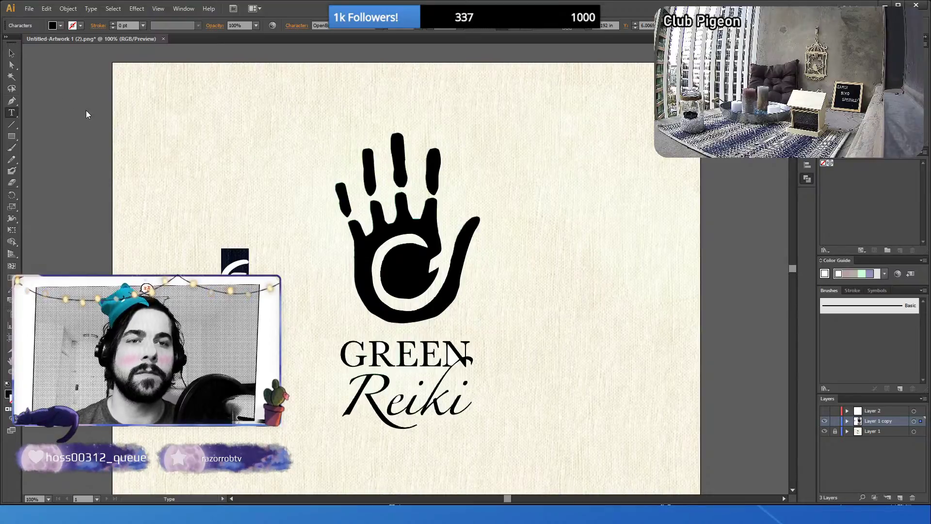
pyautogui.press('Down')
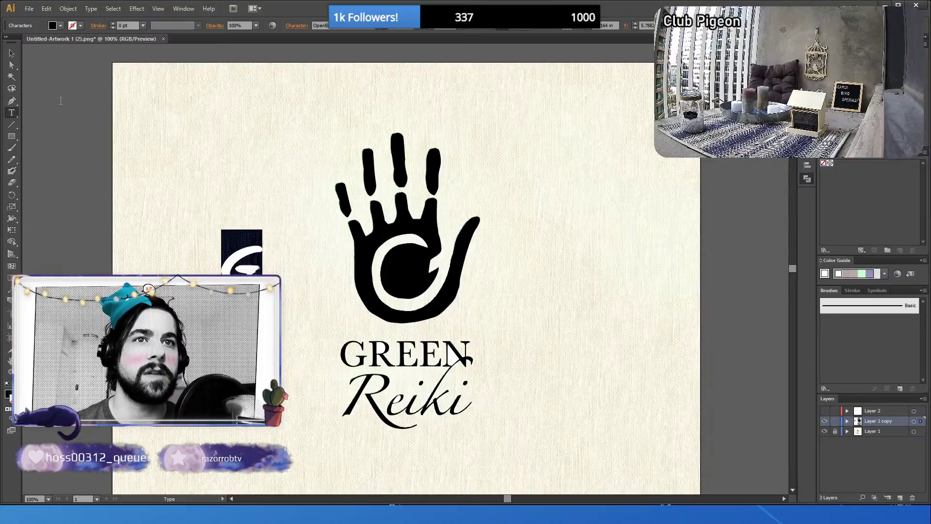
pyautogui.press('Down')
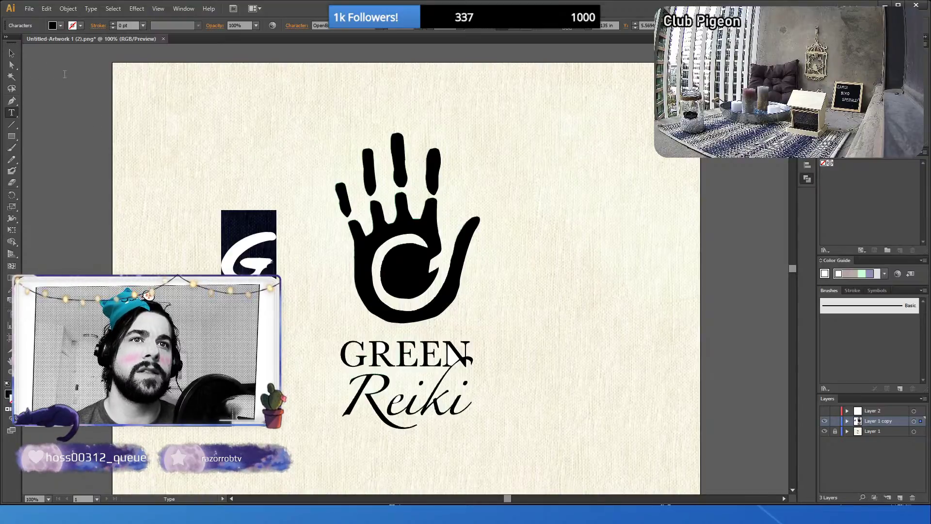
# - Preview the letter G in the fonts from Palatino through Roboto to Rosewood, comparing each with the palm's curve
pyautogui.press('Down')
pyautogui.press('Down')
pyautogui.press('Down')
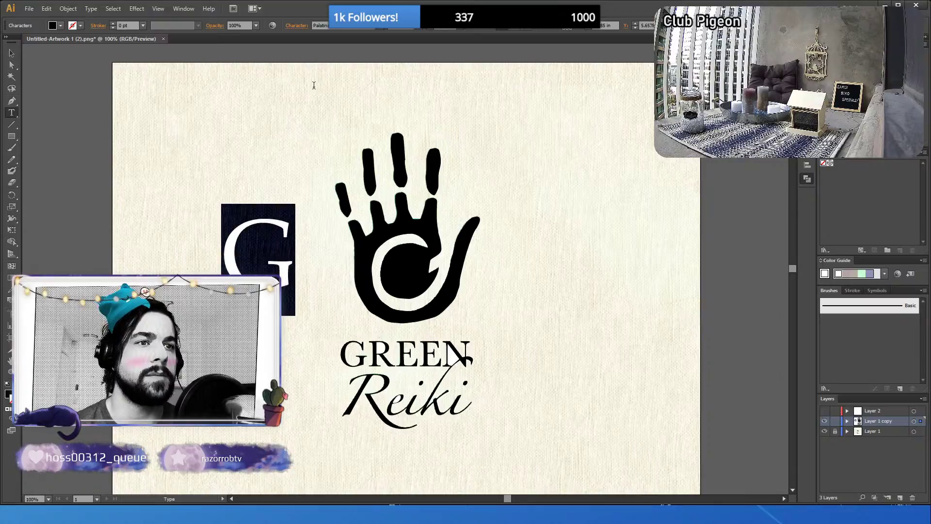
pyautogui.press('Down')
pyautogui.press('Down')
pyautogui.press('Down')
pyautogui.press('Down')
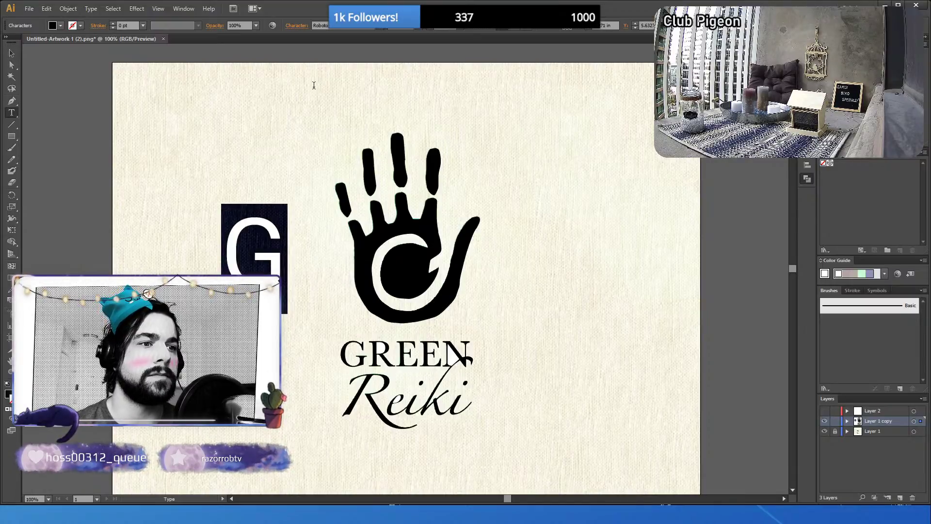
pyautogui.press('Down')
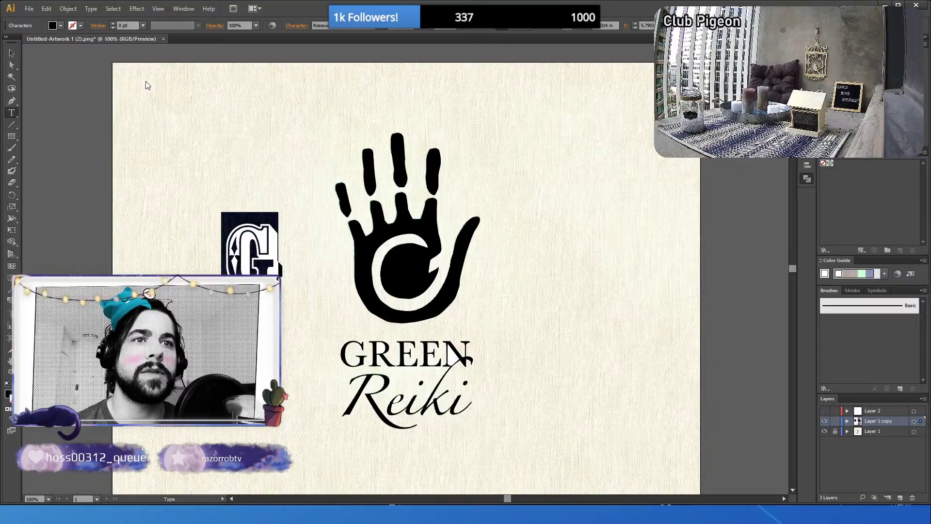
# - Preview the letter G in the fonts from Ancient through Birch and Brush Script to Cambria, comparing each with the palm's curve
pyautogui.press('Down')
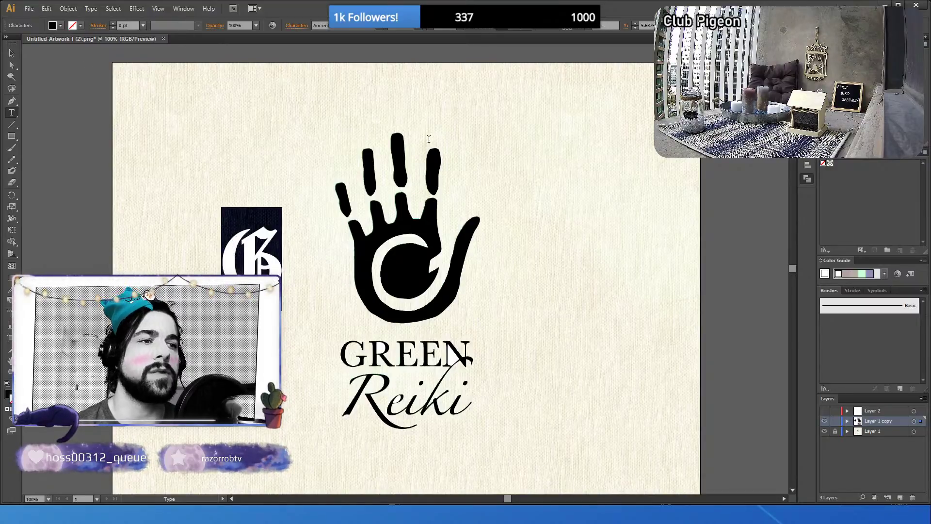
pyautogui.press('Down')
pyautogui.press('Down')
pyautogui.press('Down')
pyautogui.press('Down')
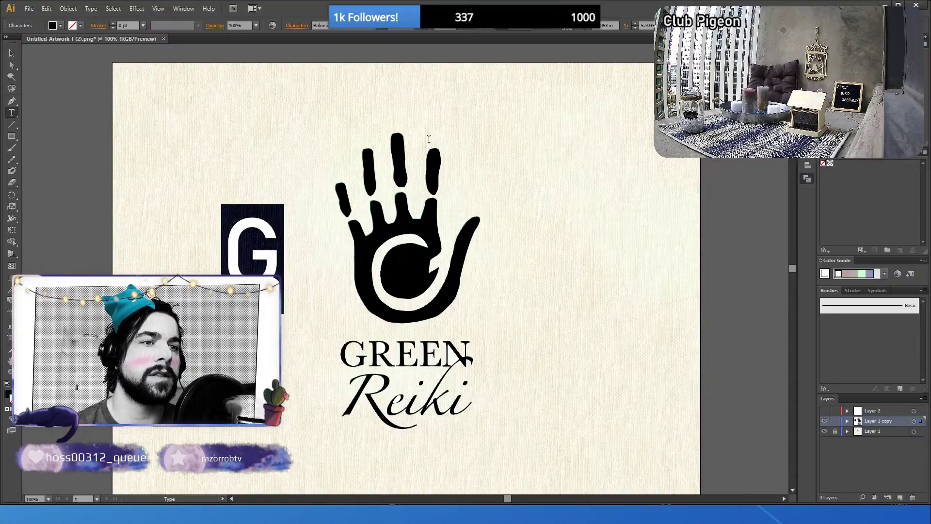
pyautogui.press('Down')
pyautogui.press('Down')
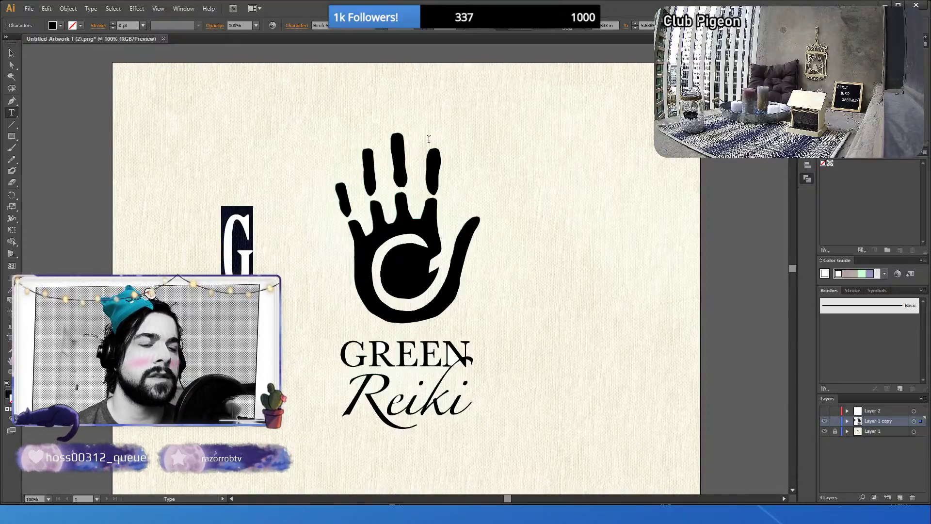
pyautogui.press('Down')
pyautogui.press('Down')
pyautogui.press('Down')
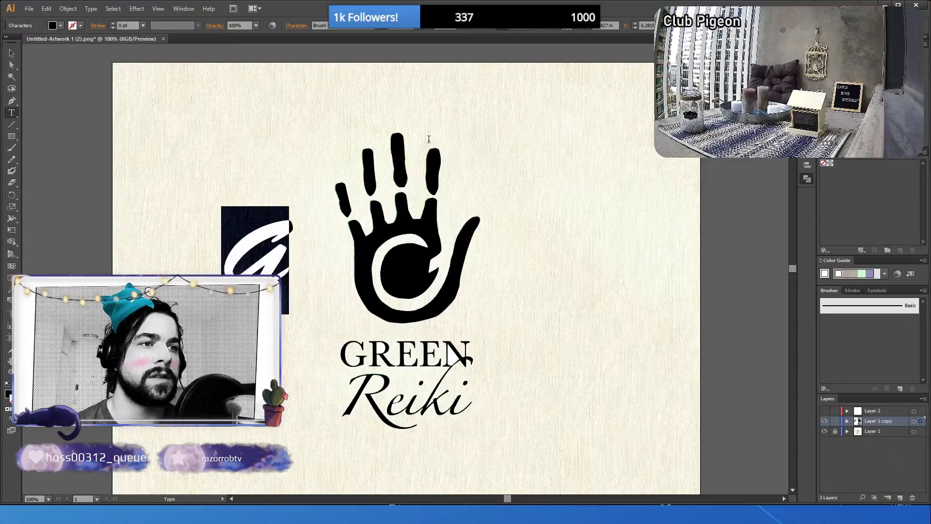
pyautogui.press('Up')
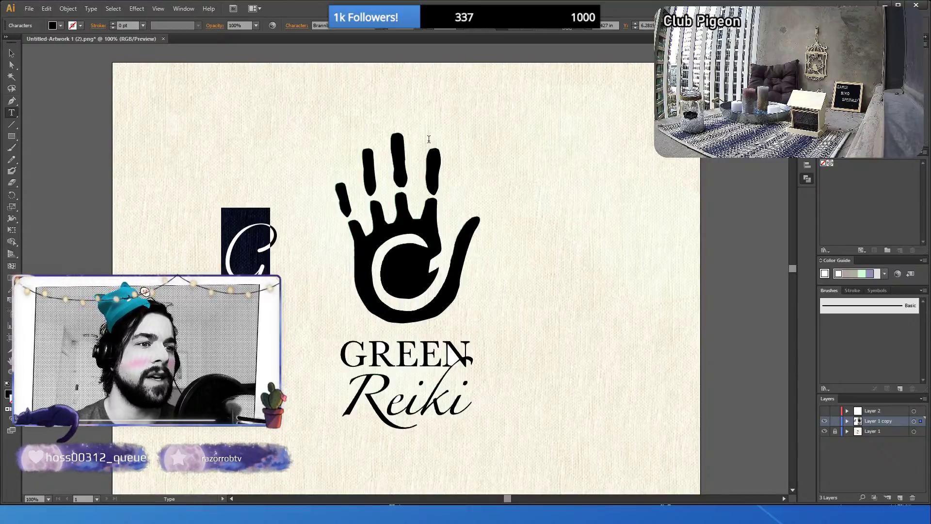
pyautogui.press('Down')
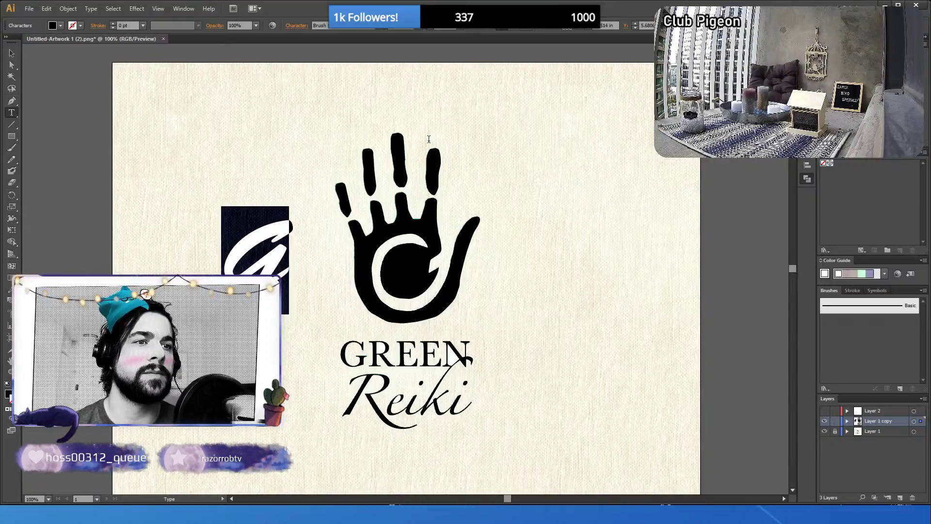
pyautogui.press('Down')
pyautogui.press('Down')
pyautogui.press('Down')
pyautogui.press('Down')
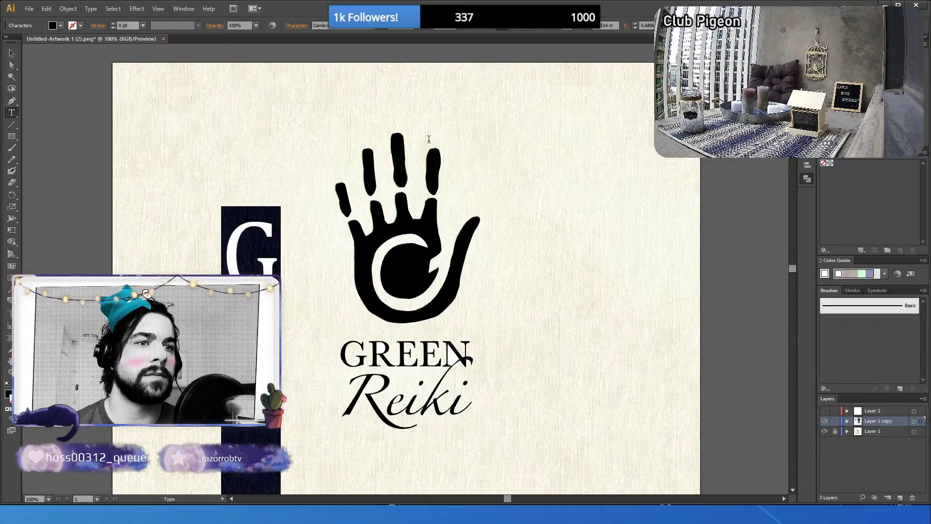
# - Preview the letter G in the fonts beyond Cambria, through Comic Sans, Constantia and Cooper to Courier, against the palm's shape
pyautogui.press('Down')
pyautogui.press('Down')
pyautogui.press('Down')
pyautogui.press('Down')
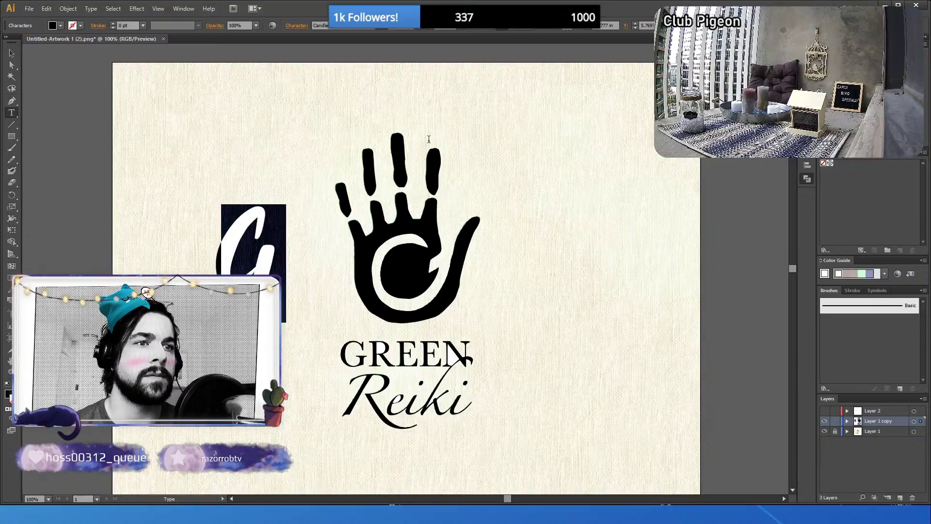
pyautogui.press('Down')
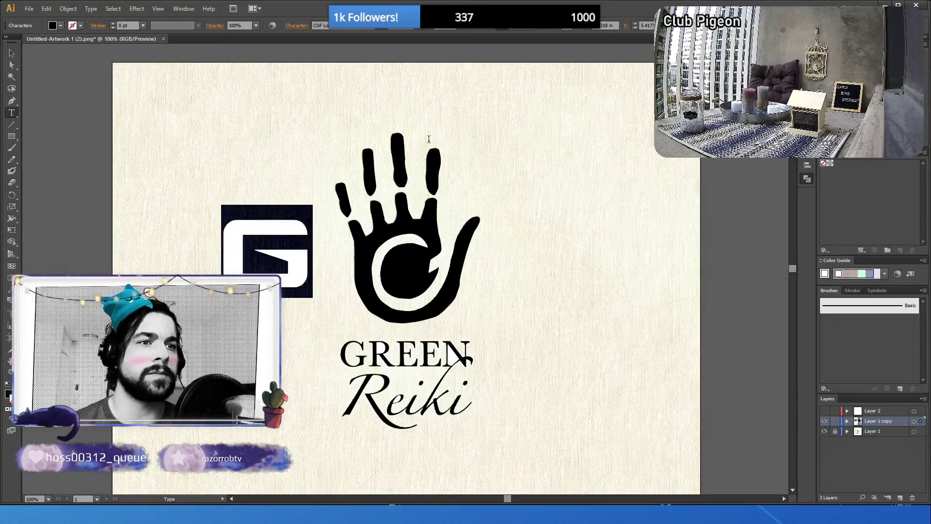
pyautogui.press('Down')
pyautogui.press('Down')
pyautogui.press('Down')
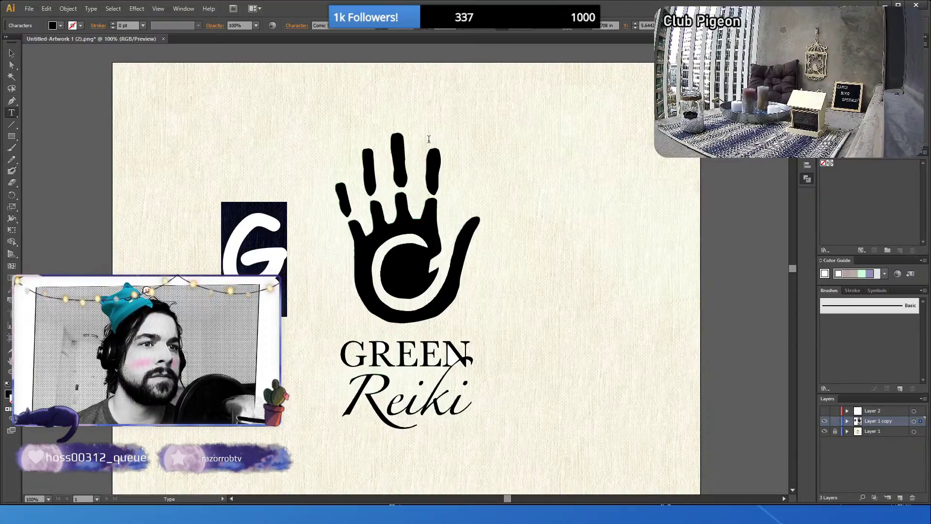
pyautogui.press('Down')
pyautogui.press('Down')
pyautogui.press('Down')
pyautogui.press('Down')
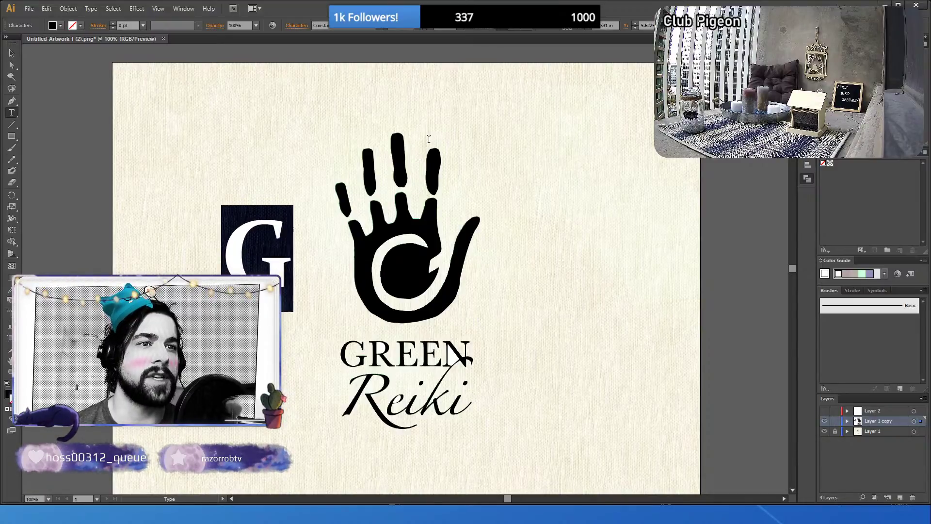
pyautogui.press('Down')
pyautogui.press('Down')
pyautogui.press('Down')
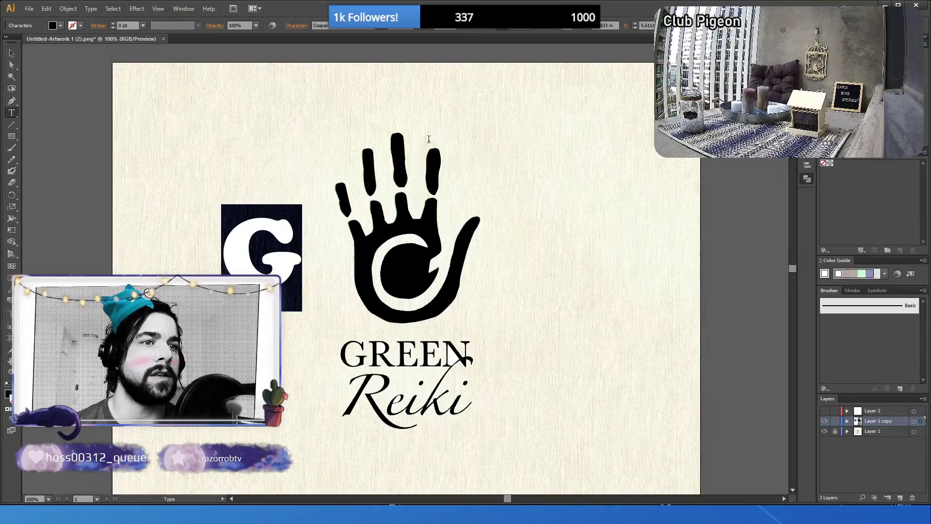
pyautogui.press('Down')
pyautogui.press('Down')
pyautogui.press('Down')
pyautogui.press('Down')
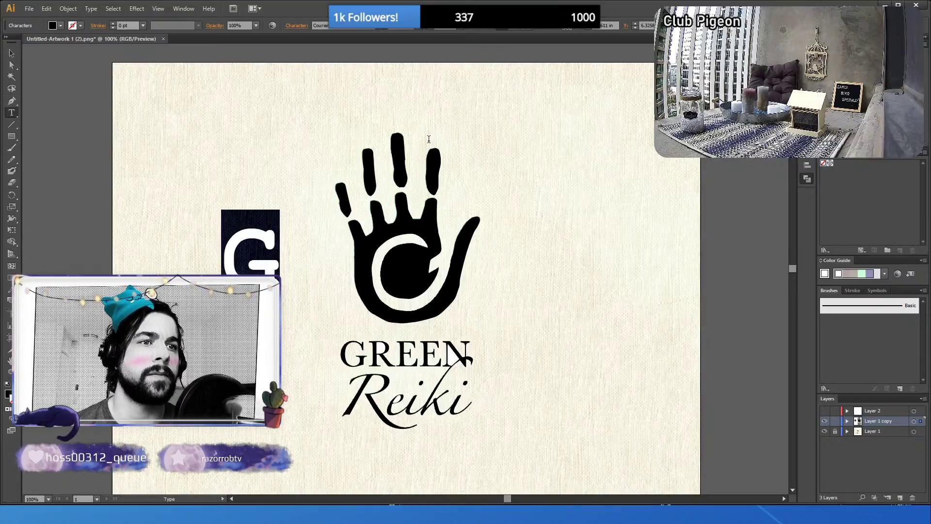
# - Preview the letter G in the fonts from Eveleth through Frutiger to Futura, comparing each with the palm's curve
pyautogui.press('Down')
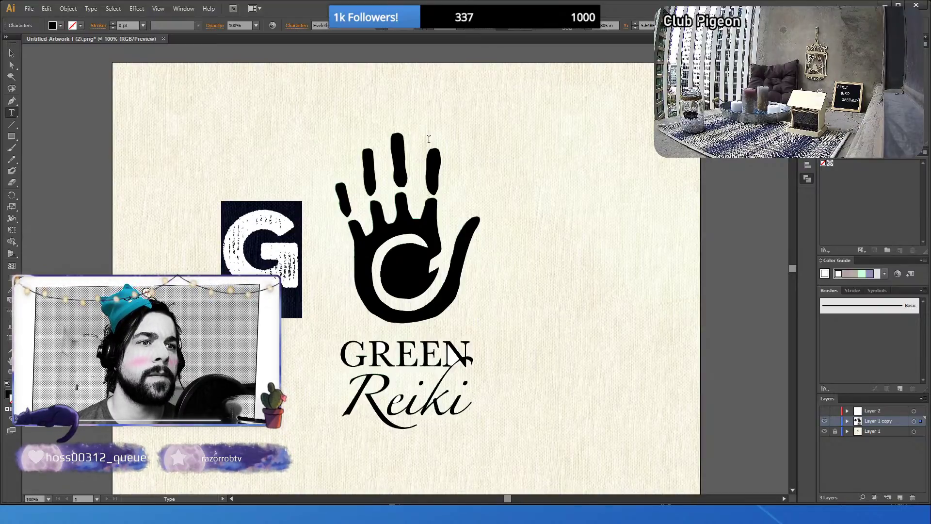
pyautogui.press('Down')
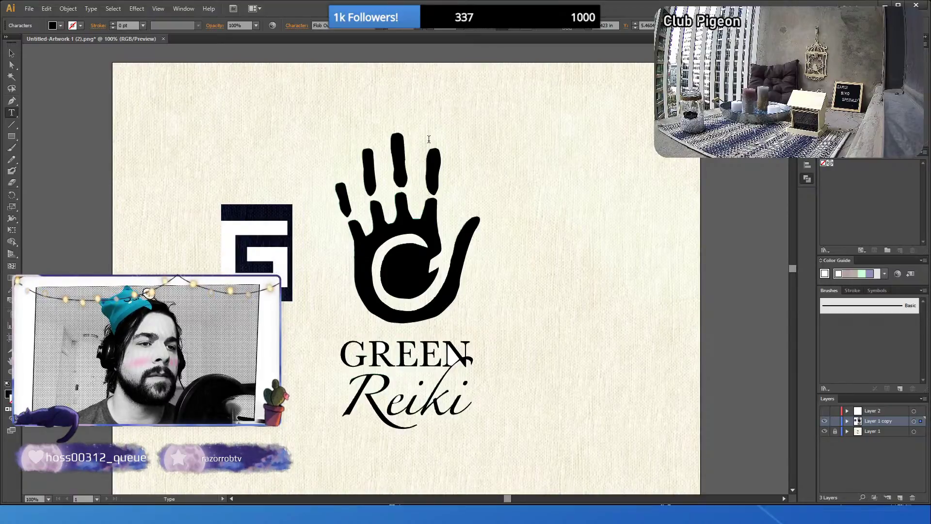
pyautogui.press('Down')
pyautogui.press('Up')
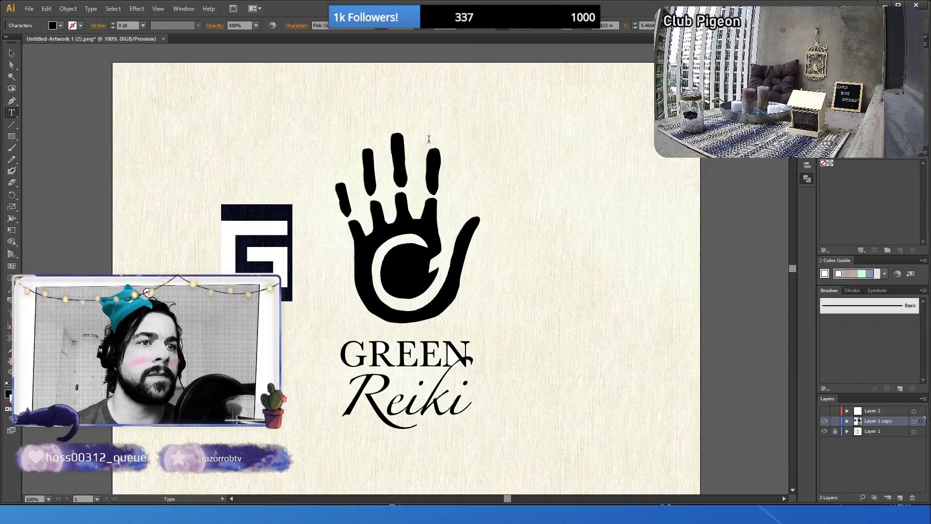
pyautogui.press('Down')
pyautogui.press('Down')
pyautogui.press('Down')
pyautogui.press('Down')
pyautogui.press('Down')
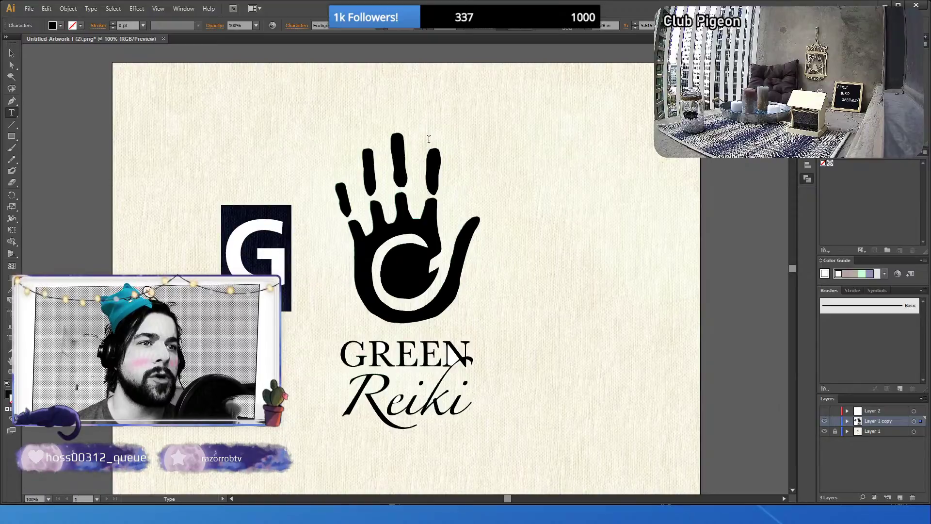
pyautogui.press('Down')
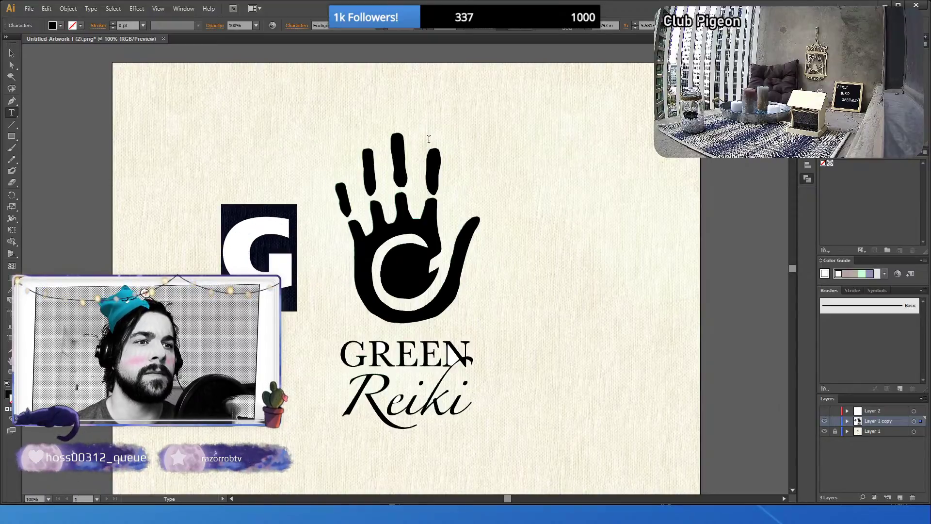
pyautogui.press('Down')
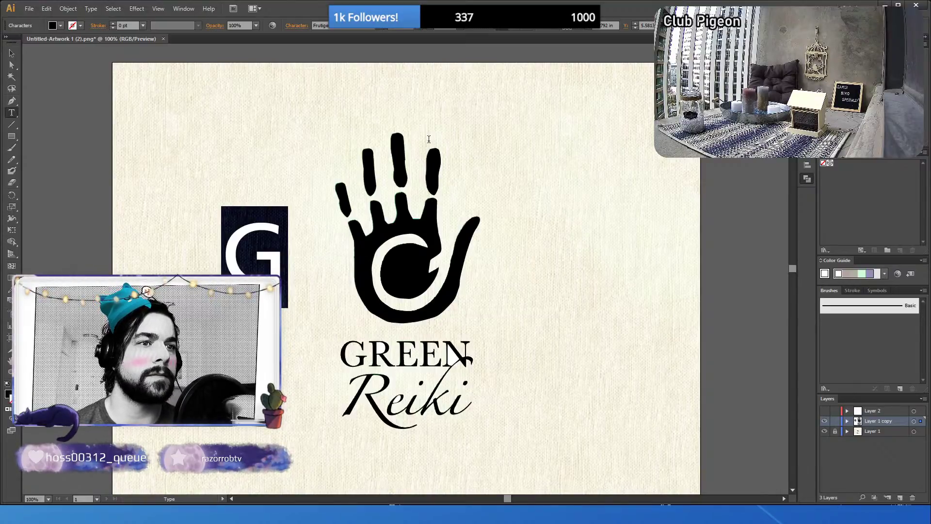
pyautogui.press('Down')
pyautogui.press('Down')
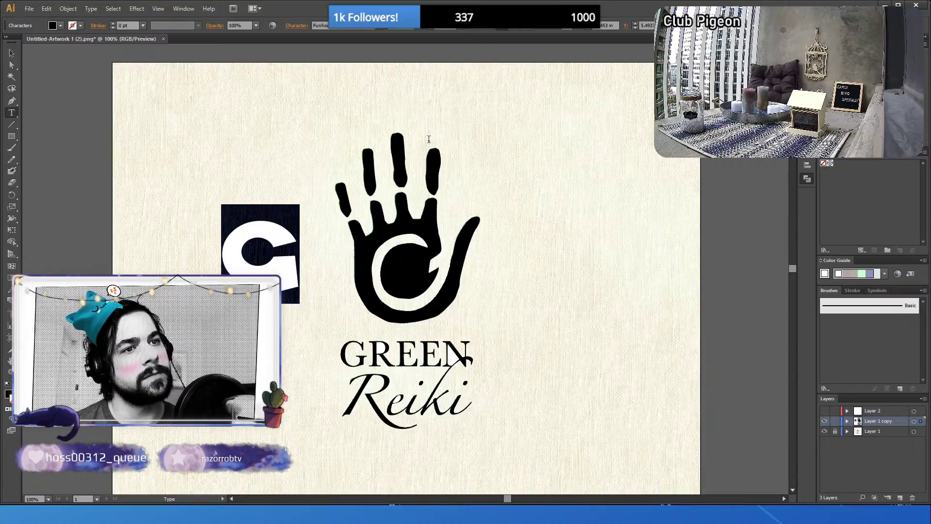
pyautogui.press('Down')
pyautogui.press('Down')
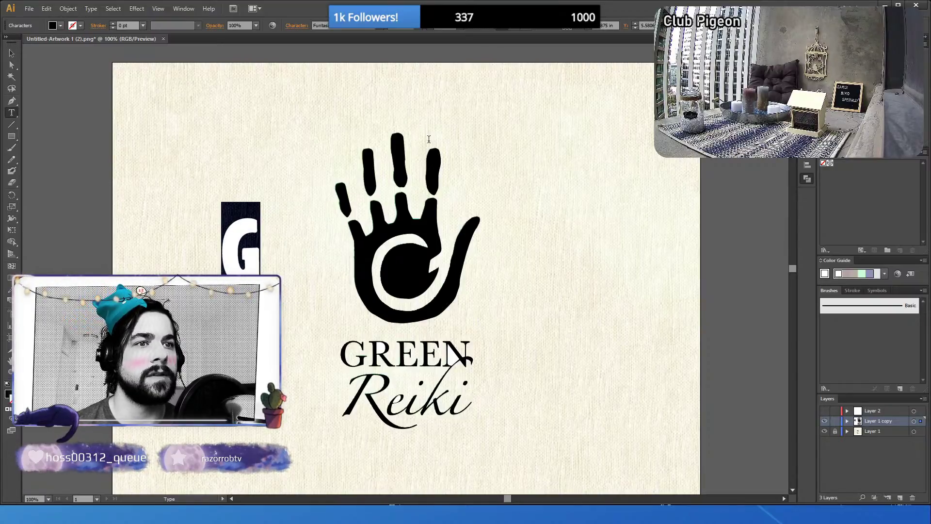
pyautogui.press('Down')
pyautogui.press('Down')
pyautogui.press('Down')
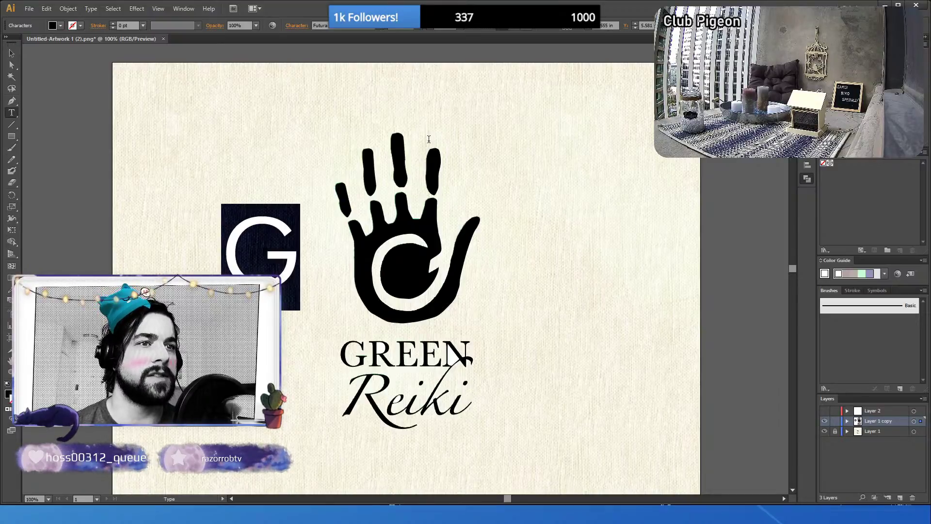
# - Compare the Futura variants on the letter G, set it in a thin, wide upright Futura, and deselect the text
pyautogui.press('Down')
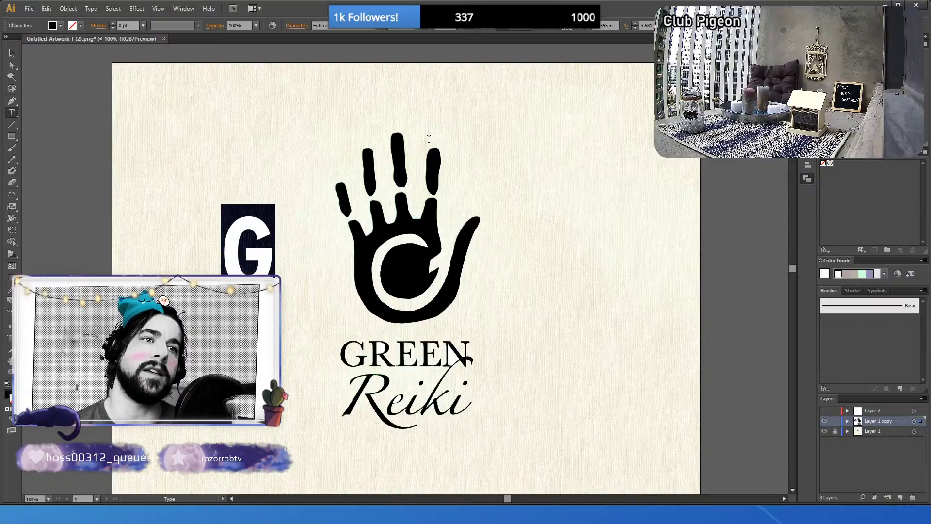
pyautogui.press('Down')
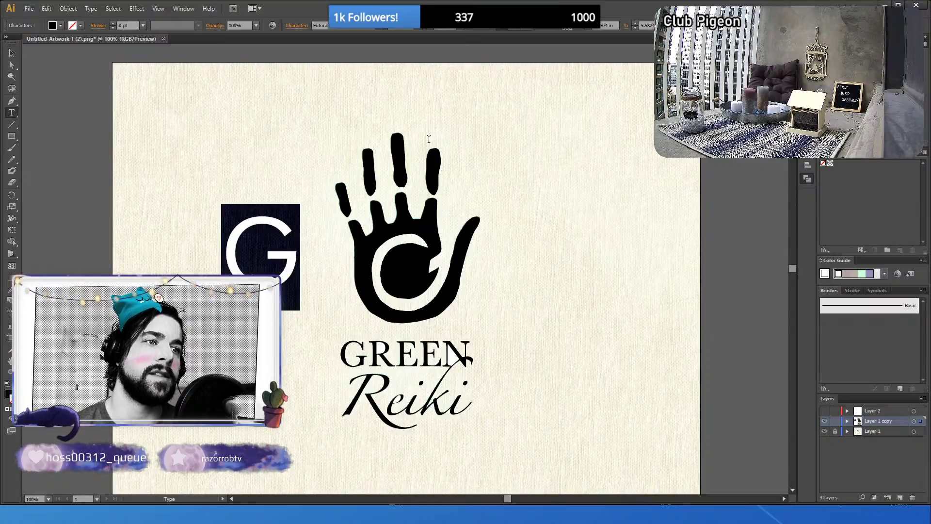
pyautogui.press('Down')
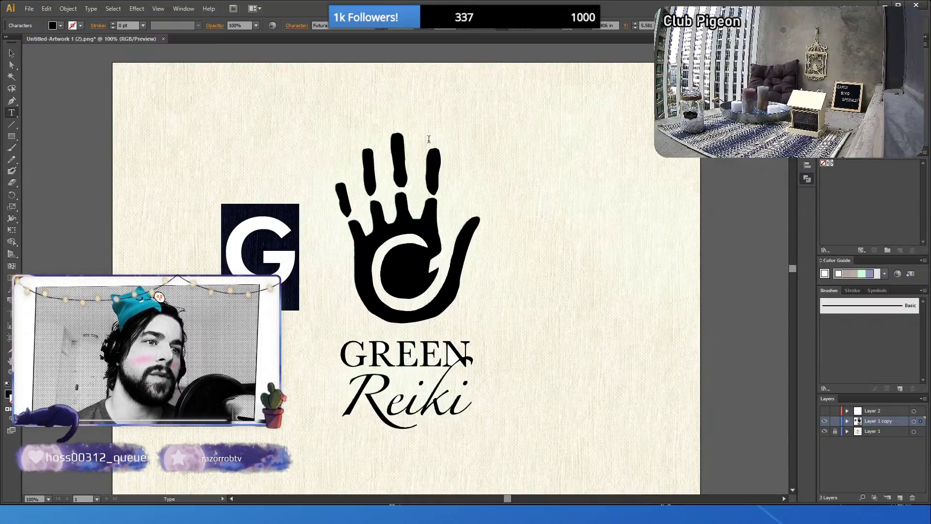
pyautogui.press('Down')
pyautogui.press('Down')
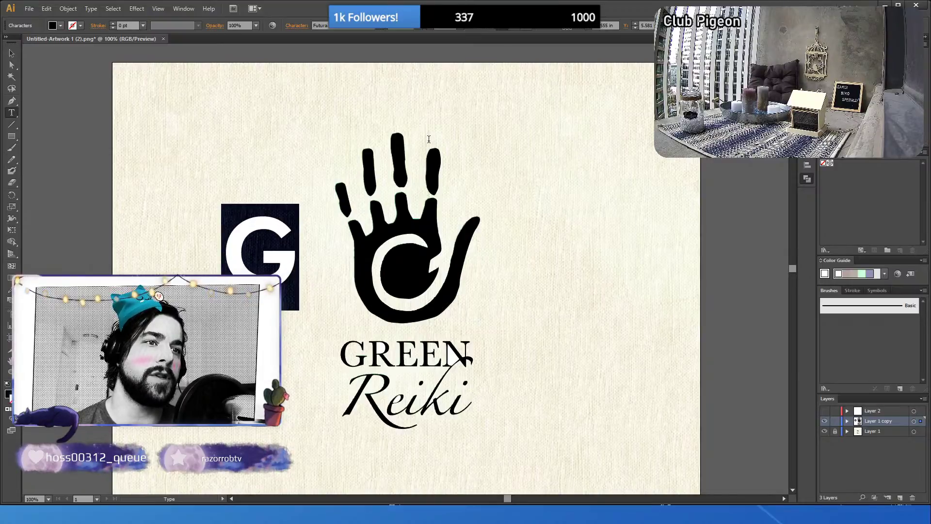
pyautogui.press('Down')
pyautogui.press('Down')
pyautogui.press('Down')
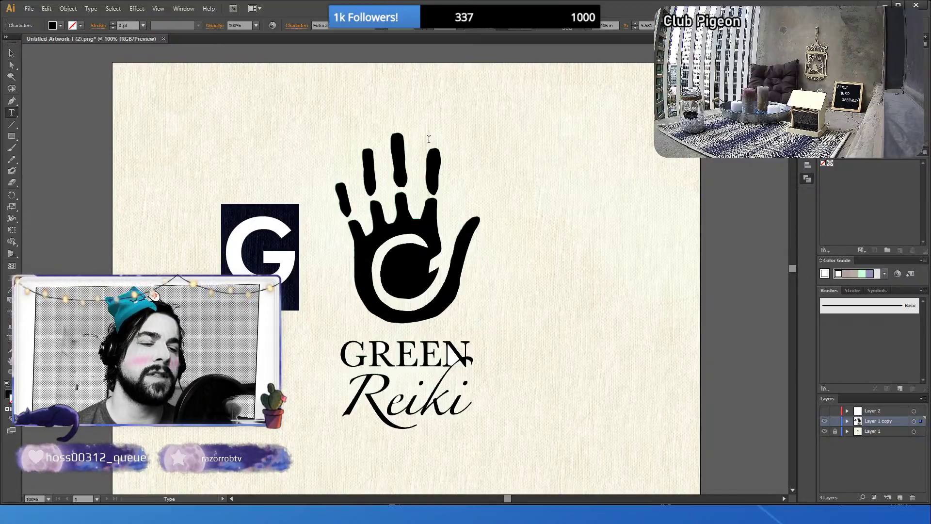
pyautogui.press('Down')
pyautogui.press('Down')
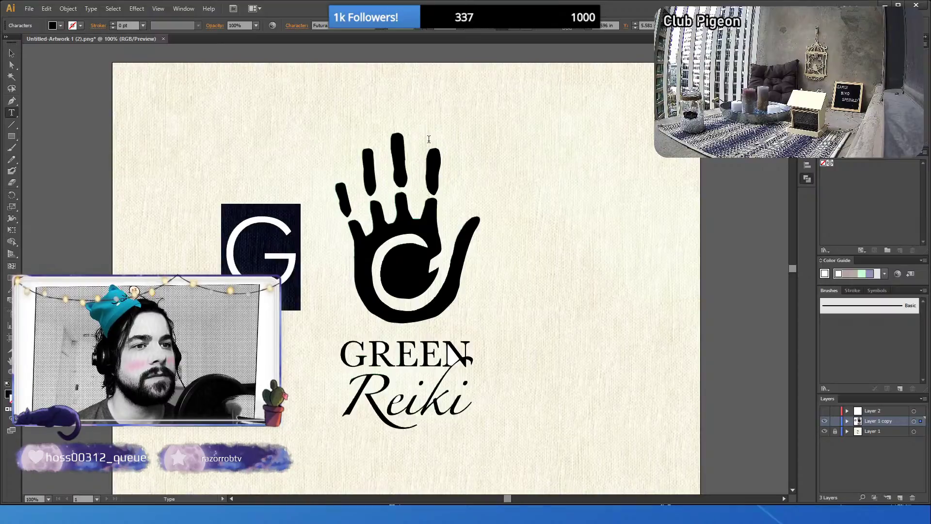
pyautogui.press('Down')
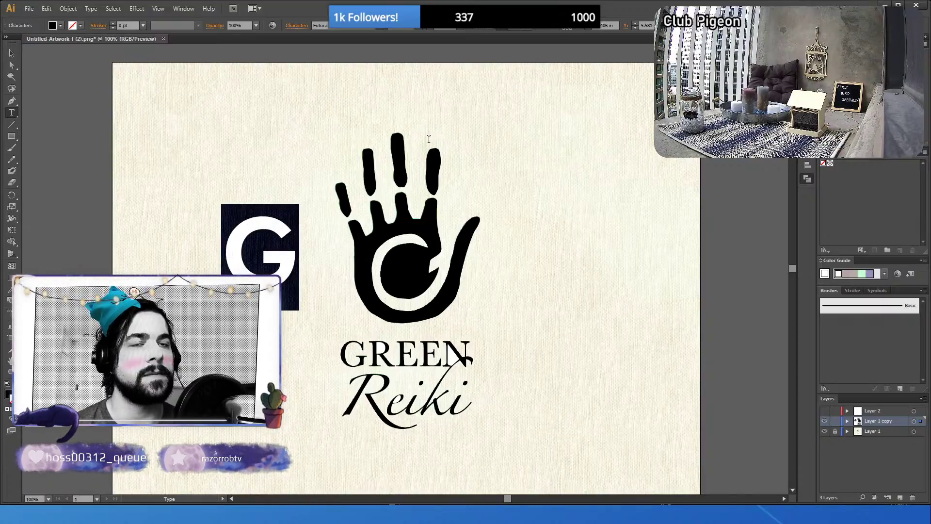
pyautogui.press('Down')
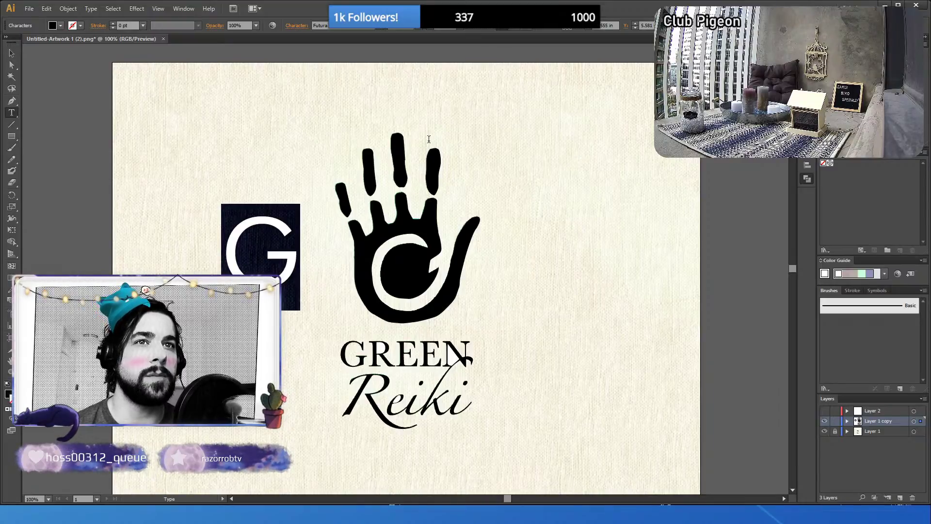
pyautogui.press('Down')
pyautogui.press('Up')
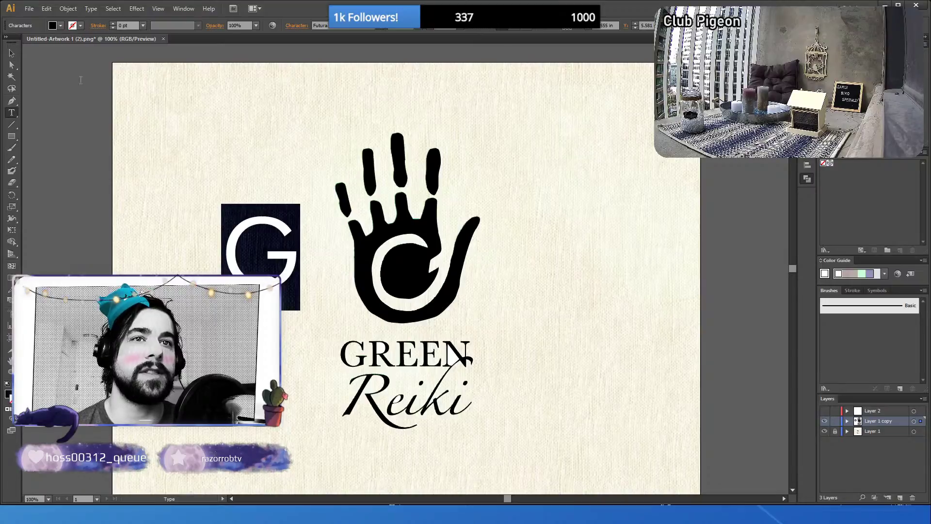
pyautogui.click(12, 53)
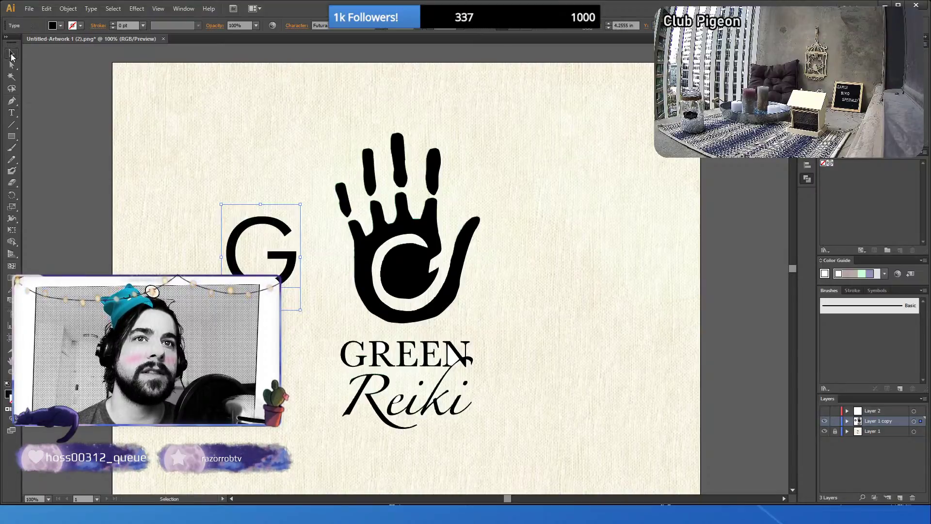
pyautogui.click(150, 177)
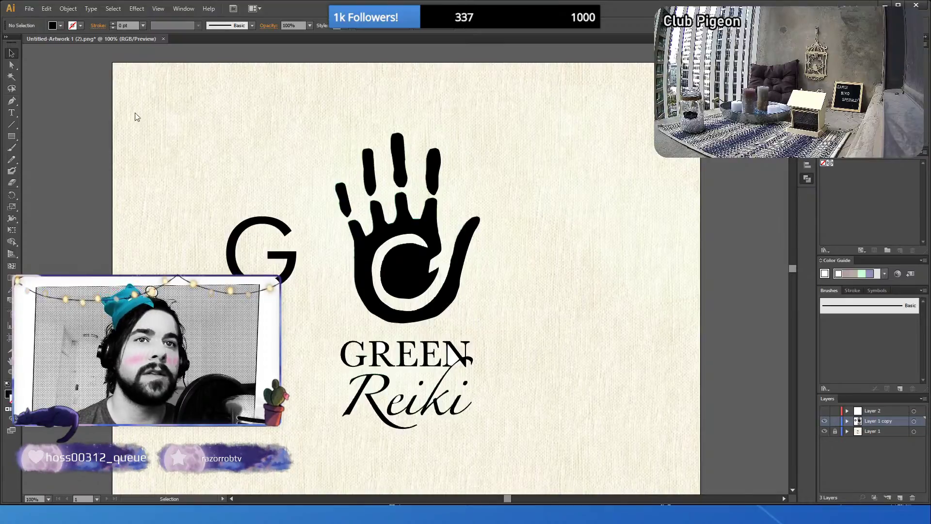
pyautogui.press('a')
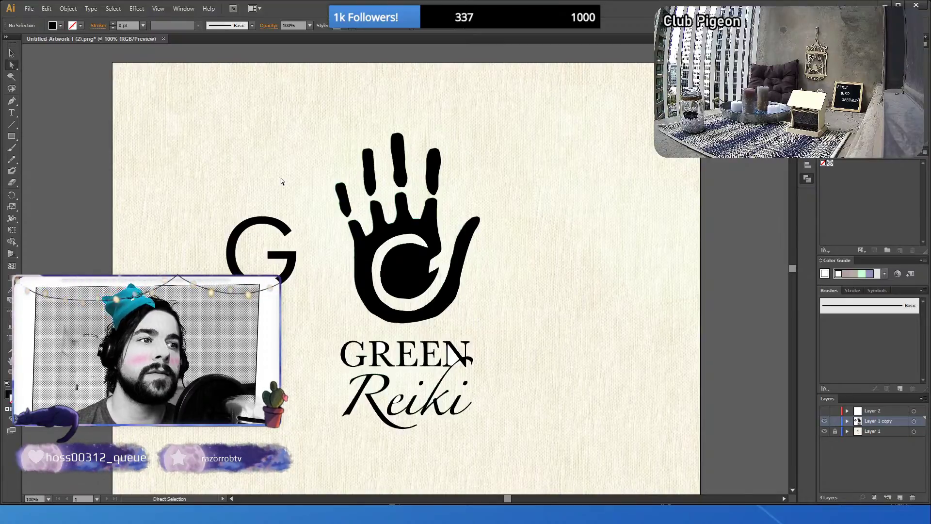
pyautogui.click(417, 238)
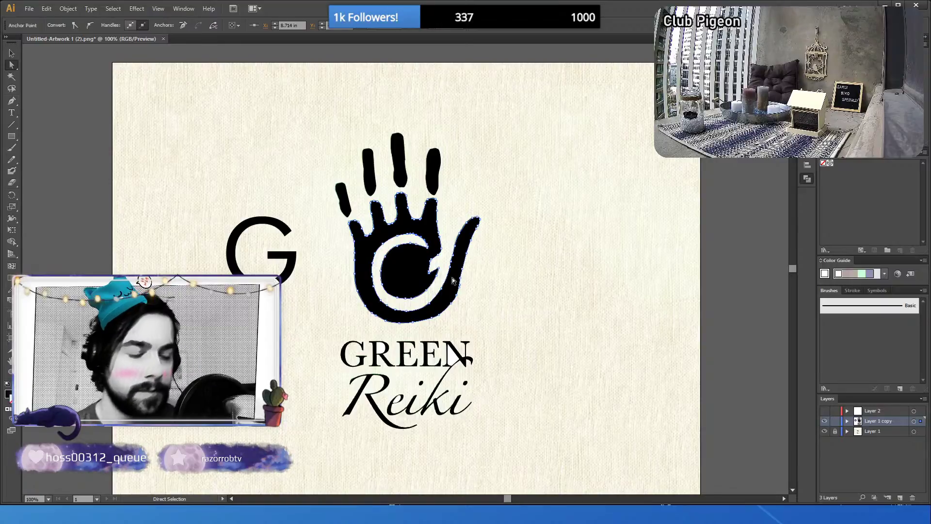
pyautogui.hotkey('ctrl', '7')
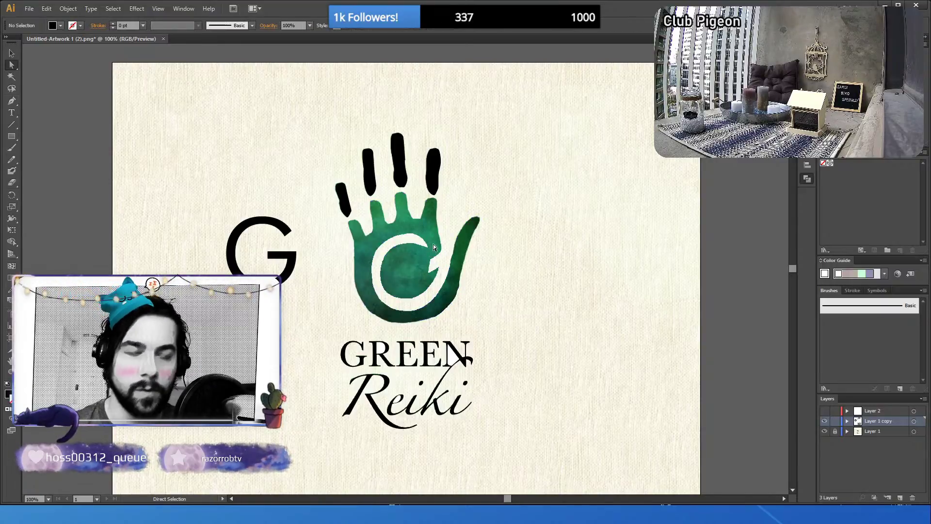
pyautogui.hotkey('ctrl', 'z')
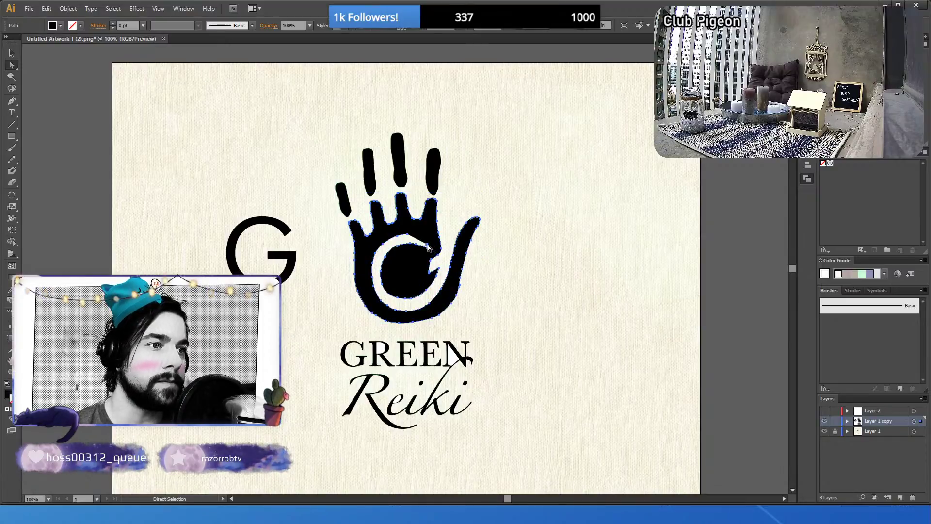
# - Delete the G cut-out from the palm, including the leftover pieces of its curve, and deselect the hand
pyautogui.click(436, 253)
pyautogui.click(429, 250)
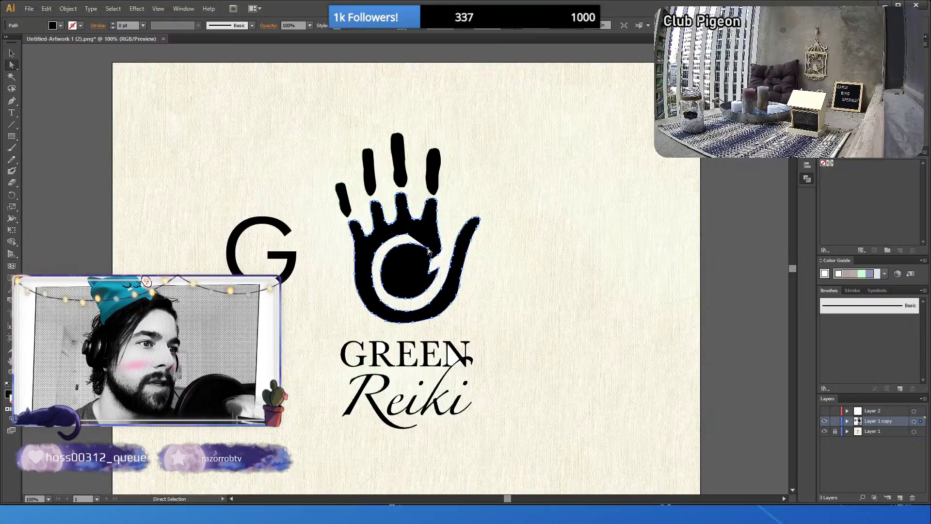
pyautogui.click(428, 251)
pyautogui.click(448, 262)
pyautogui.moveTo(440, 258); pyautogui.dragTo(452, 275)
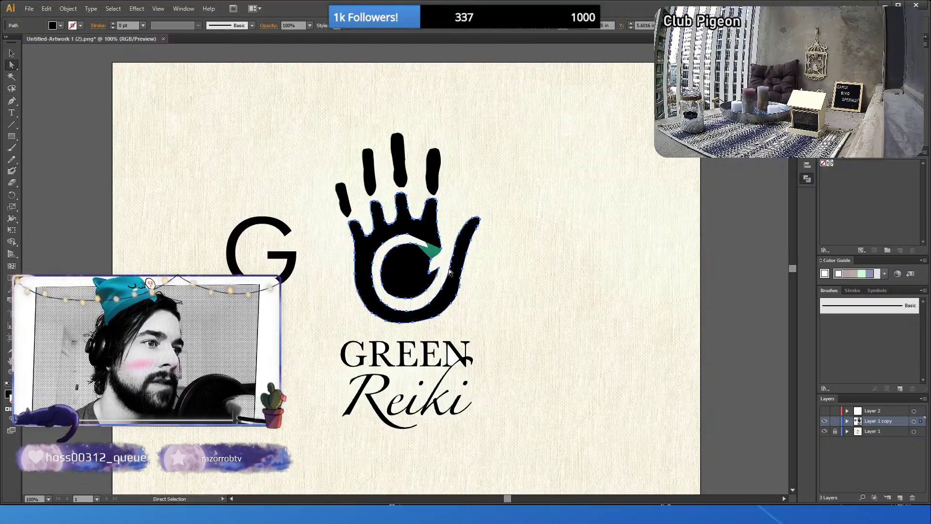
pyautogui.press('Delete')
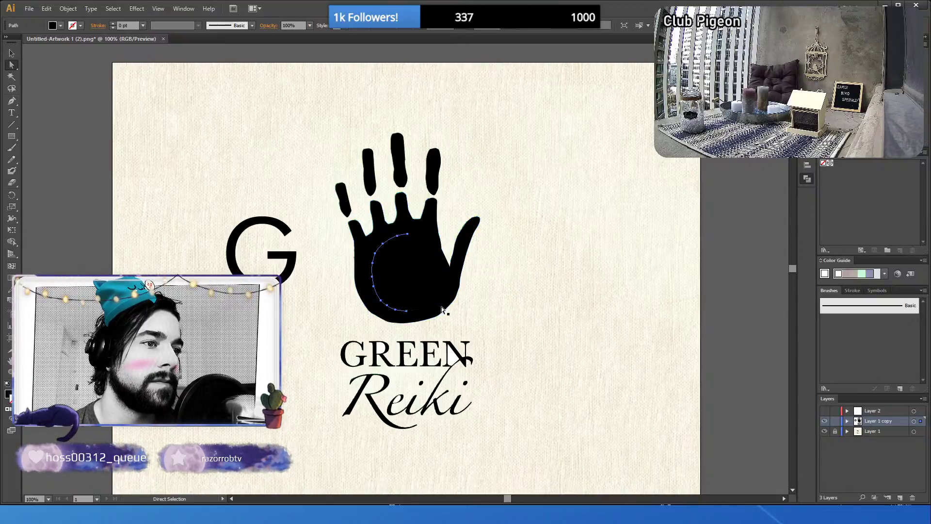
pyautogui.click(461, 313)
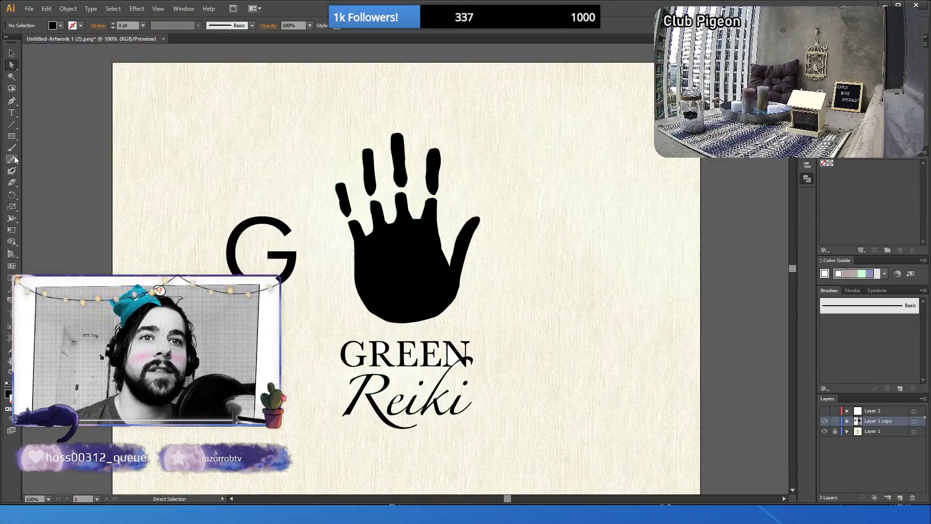
# - Close the open palm outline with the Pen tool, joining its two end points between the index finger and thumb
pyautogui.click(12, 102)
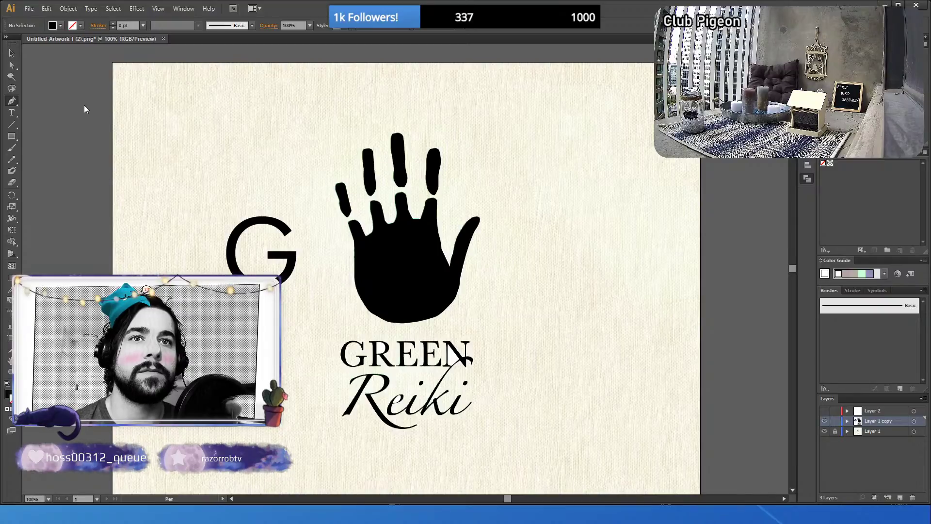
pyautogui.click(442, 253)
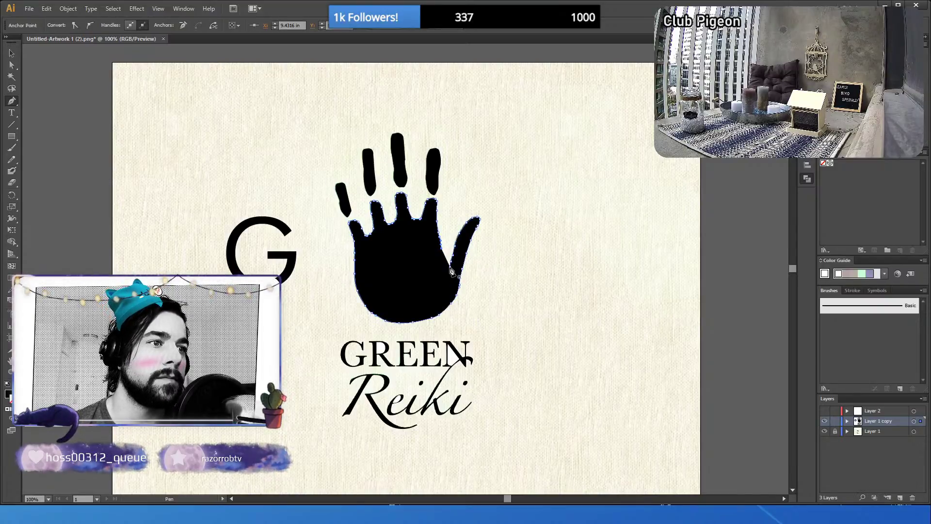
pyautogui.click(450, 271)
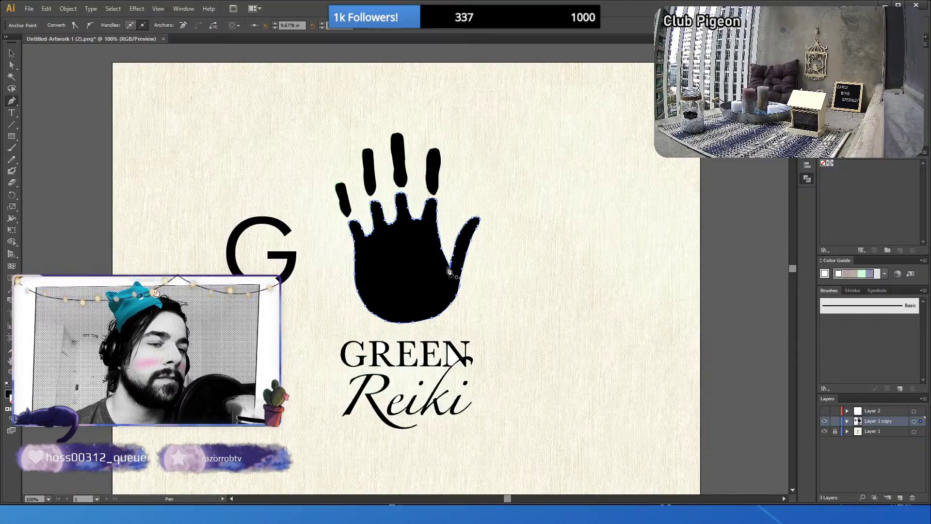
# - Try to reshape the gap between index finger and thumb by moving its corner anchor, and undo the change
pyautogui.click(12, 64)
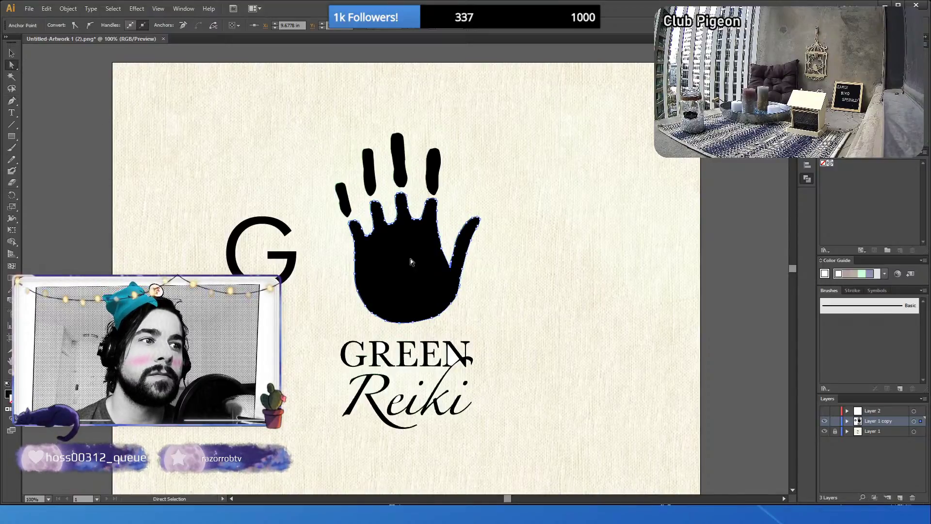
pyautogui.click(450, 270)
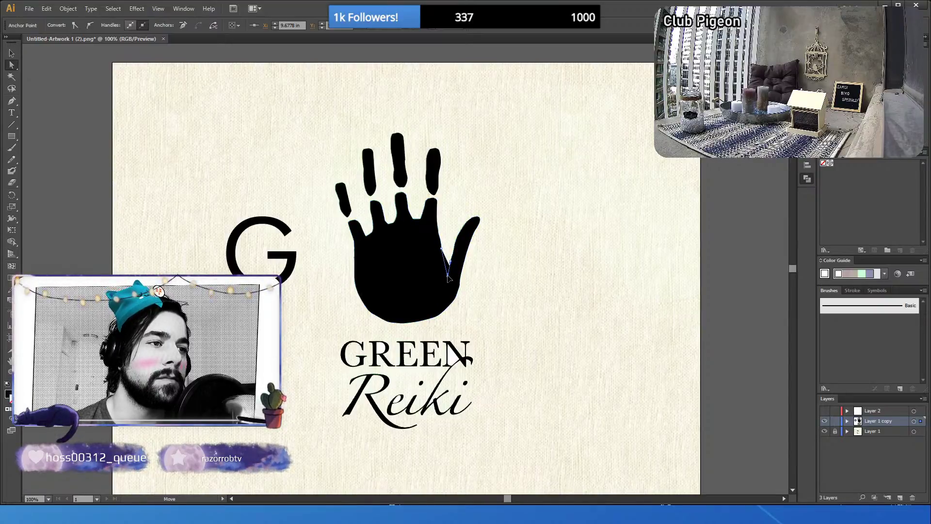
pyautogui.moveTo(446, 267); pyautogui.dragTo(454, 271)
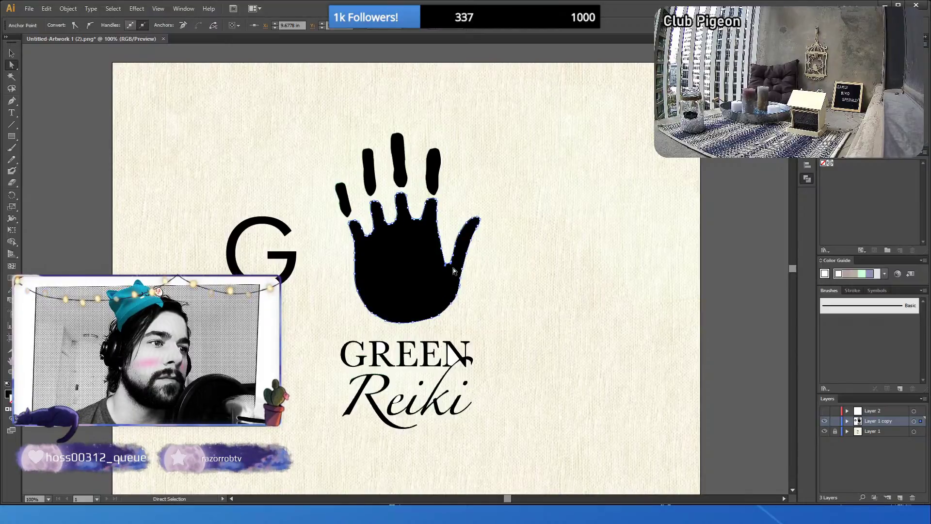
pyautogui.click(517, 286)
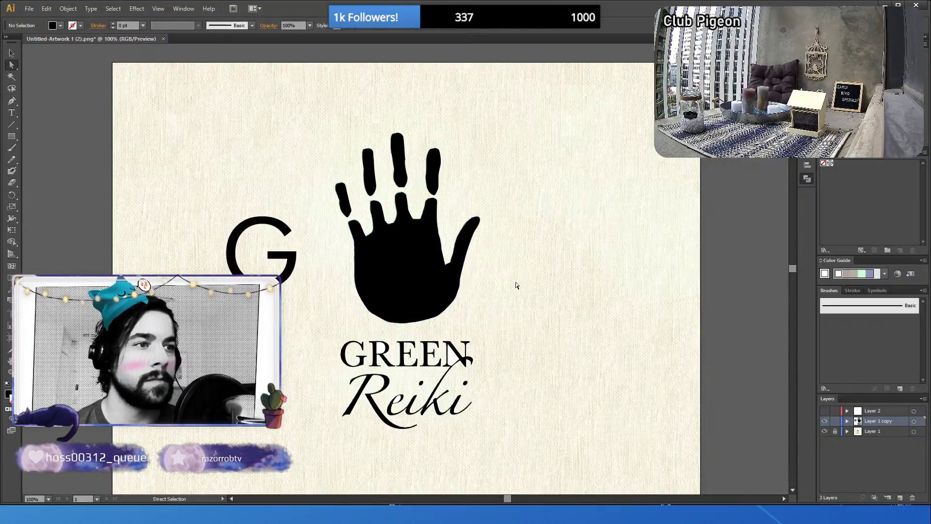
pyautogui.hotkey('ctrl', 'a')
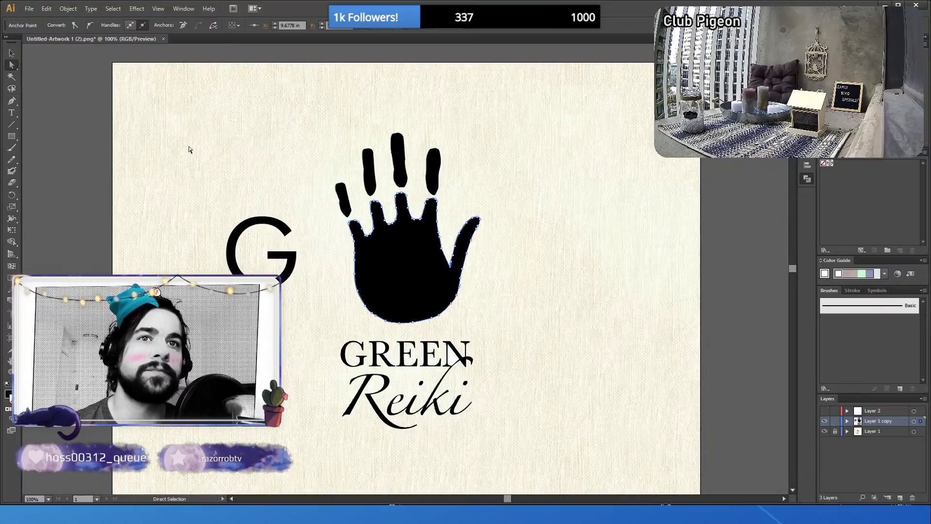
# - Convert the corner anchor between index finger and thumb to a smooth point and adjust its position and handles to round the gap
pyautogui.click(11, 102)
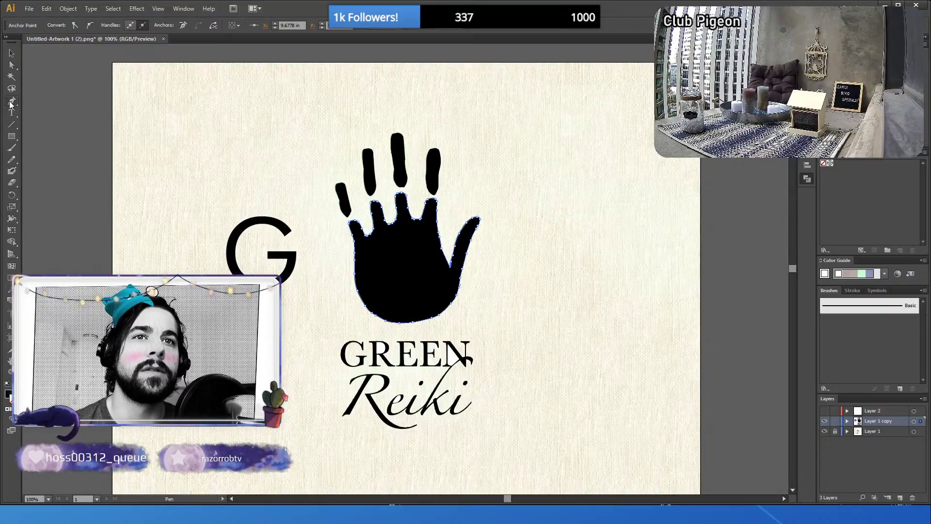
pyautogui.hotkey('shift', 'c')
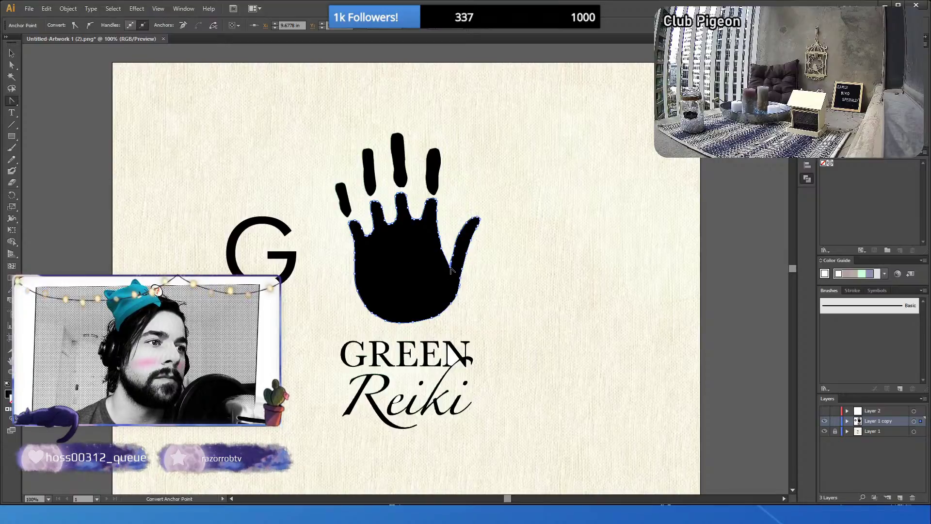
pyautogui.moveTo(450, 267); pyautogui.dragTo(457, 272)
pyautogui.click(11, 64)
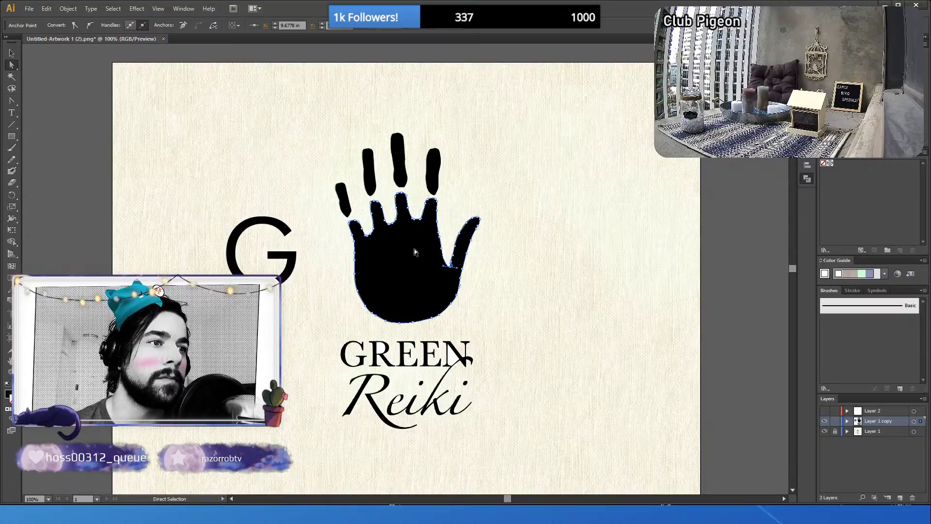
pyautogui.moveTo(450, 266); pyautogui.dragTo(442, 266)
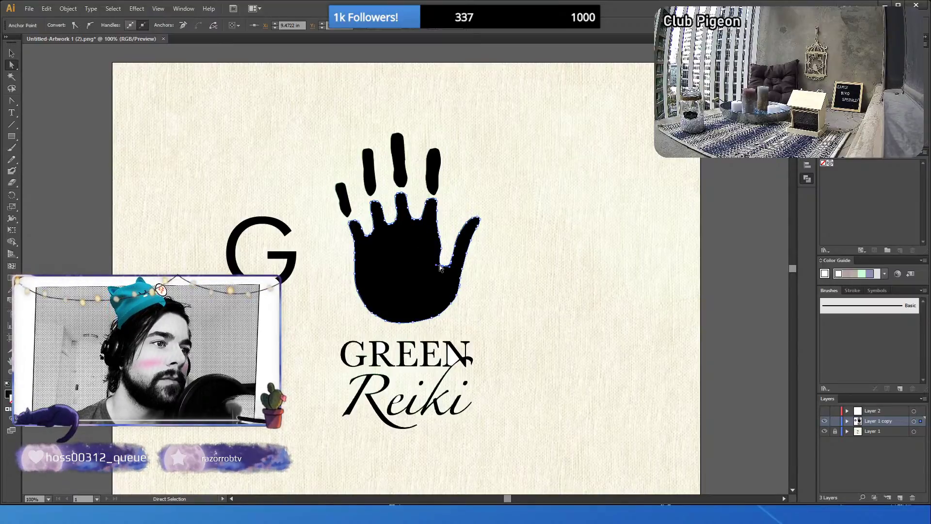
pyautogui.moveTo(444, 269); pyautogui.dragTo(454, 265)
pyautogui.click(499, 273)
pyautogui.click(491, 272)
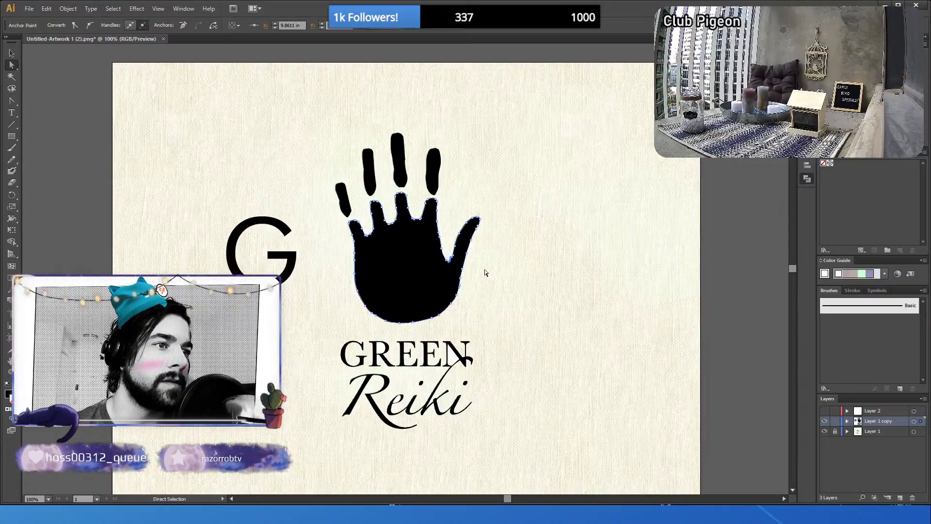
pyautogui.click(496, 277)
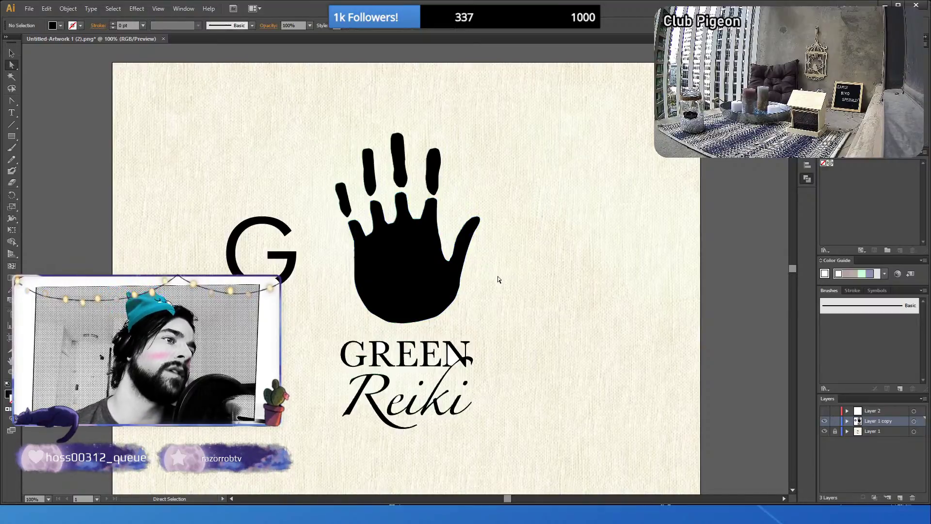
# - Adjust the anchors at the base of the thumb to make the gap slightly shallower
pyautogui.click(452, 261)
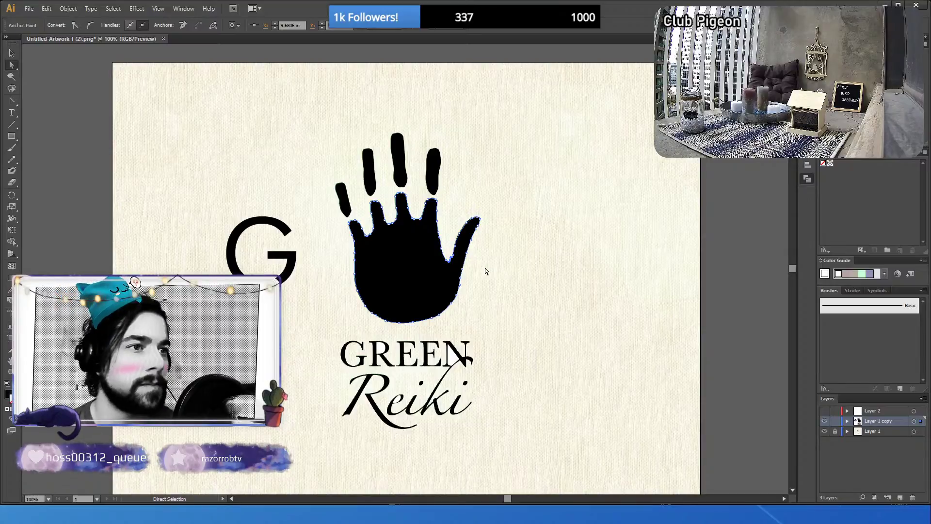
pyautogui.click(450, 262)
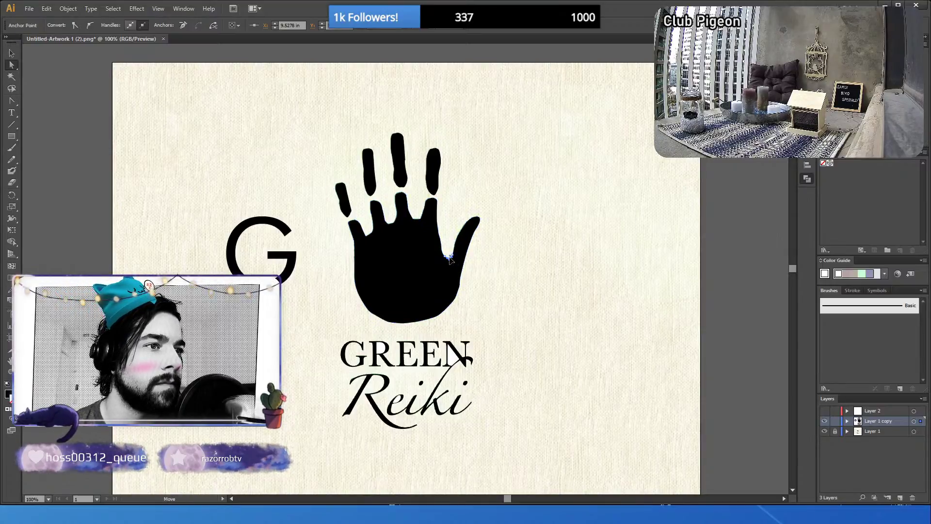
pyautogui.click(450, 263)
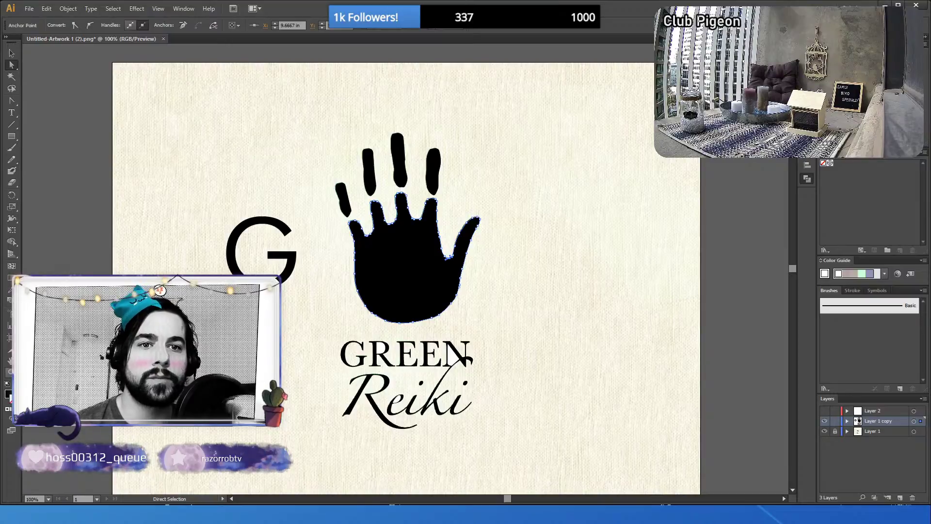
# - Smooth the uneven base of the gap between index finger and thumb into an even curve by adjusting its anchors and handles
pyautogui.press('z')
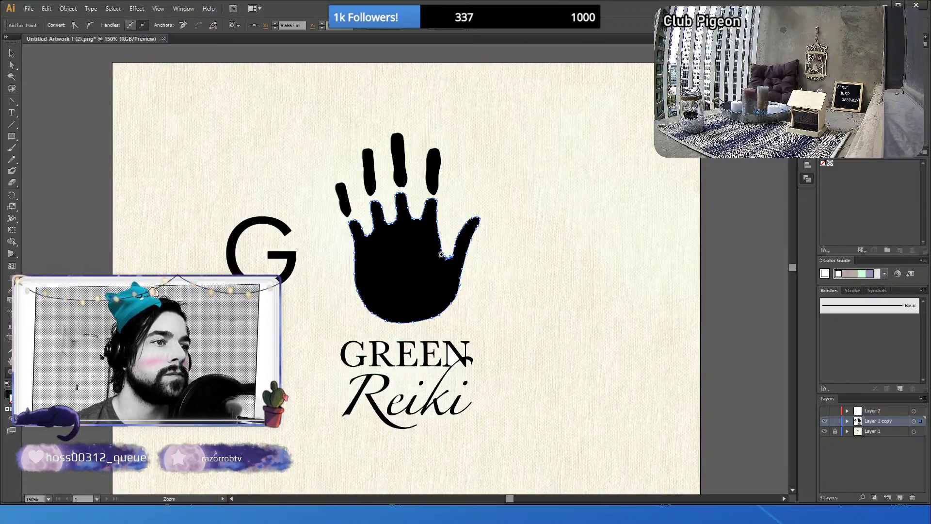
pyautogui.click(399, 276)
pyautogui.click(388, 263)
pyautogui.click(419, 260)
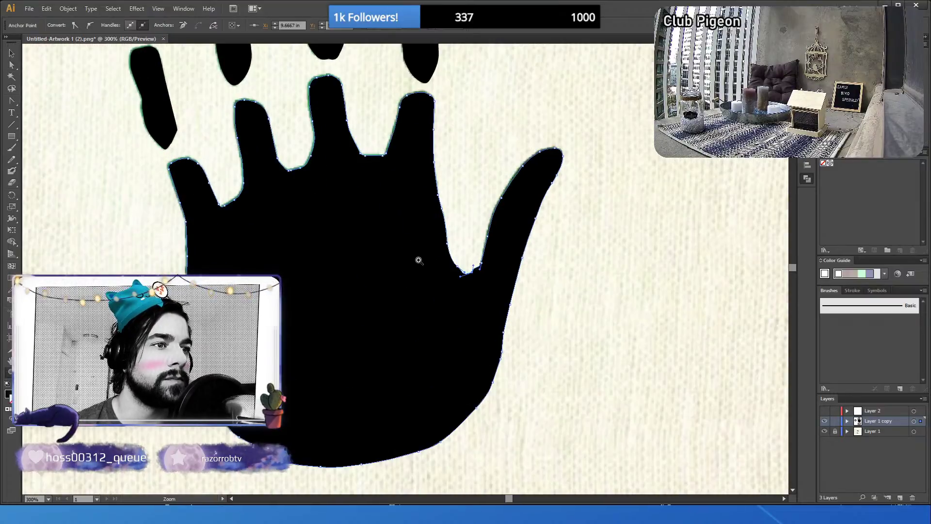
pyautogui.click(456, 273)
pyautogui.click(12, 66)
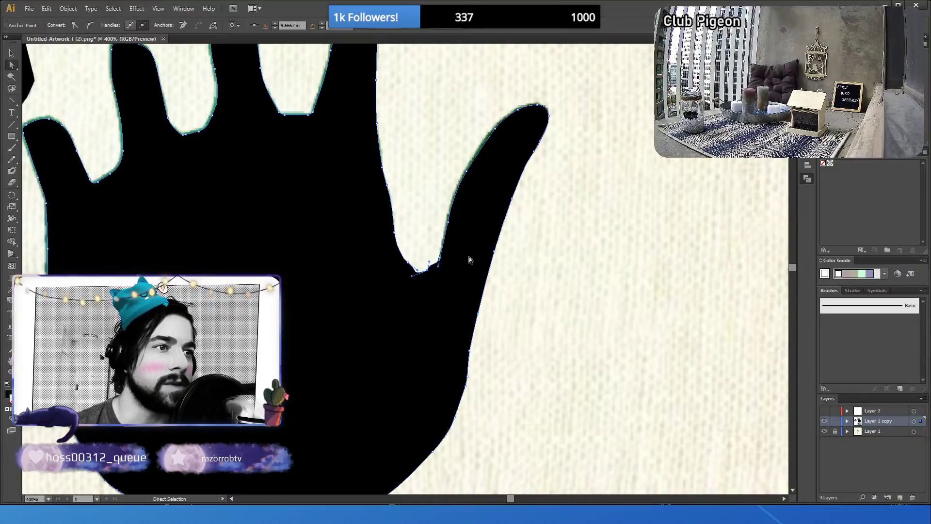
pyautogui.click(486, 275)
pyautogui.click(427, 271)
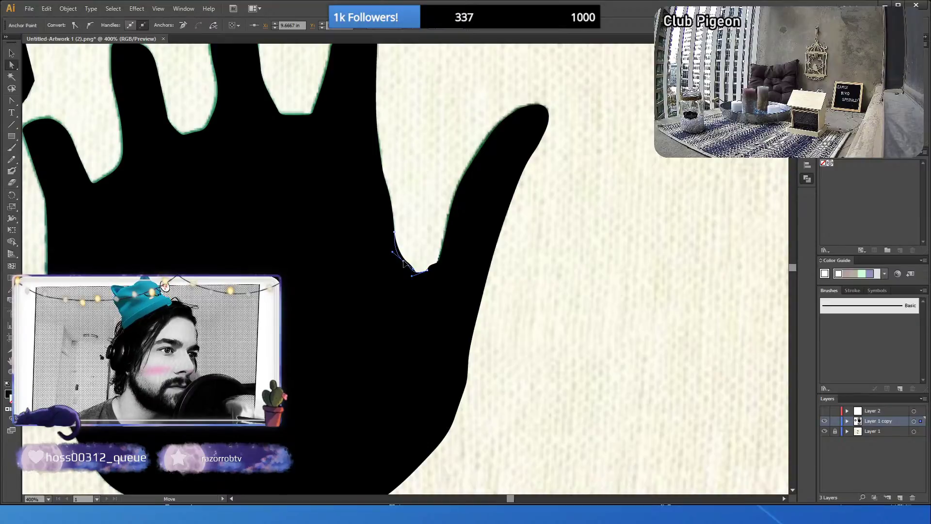
pyautogui.click(417, 269)
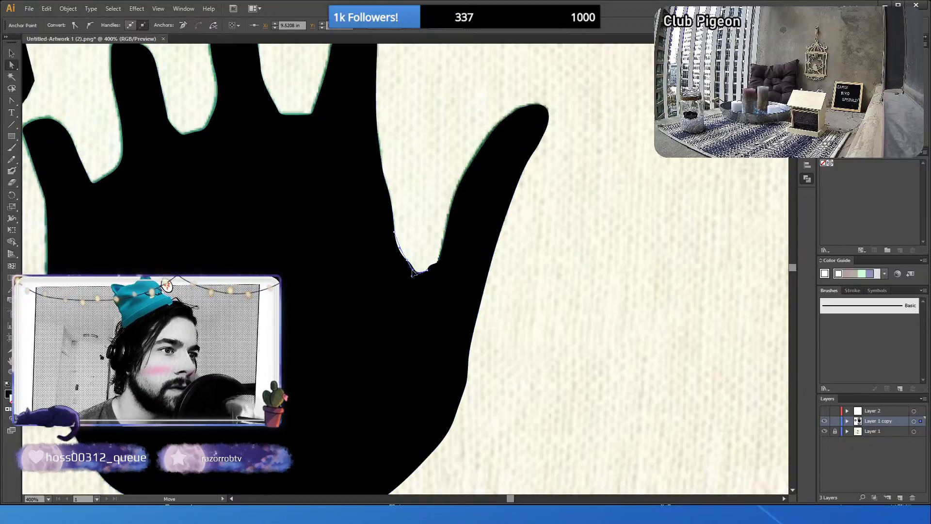
pyautogui.moveTo(417, 269)
pyautogui.mouseDown()
pyautogui.moveTo(412, 279)
pyautogui.moveTo(431, 272)
pyautogui.mouseUp()
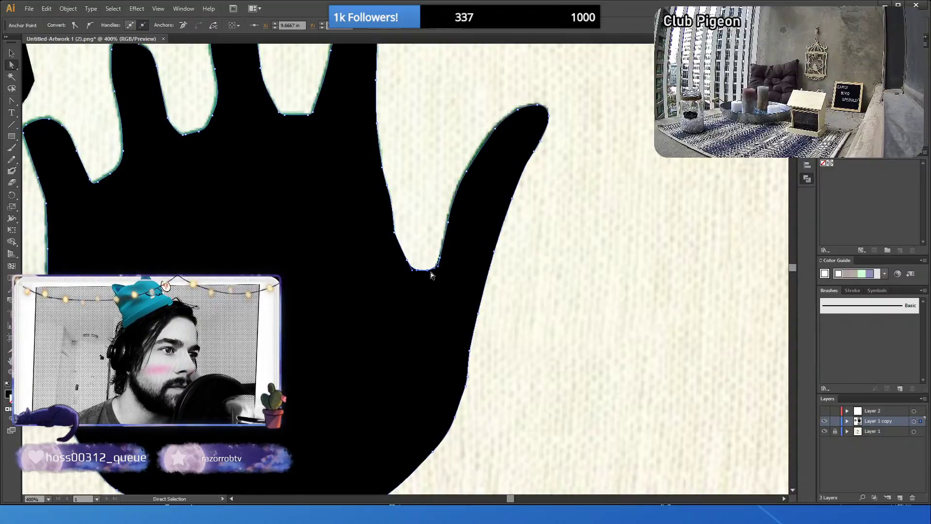
pyautogui.click(519, 285)
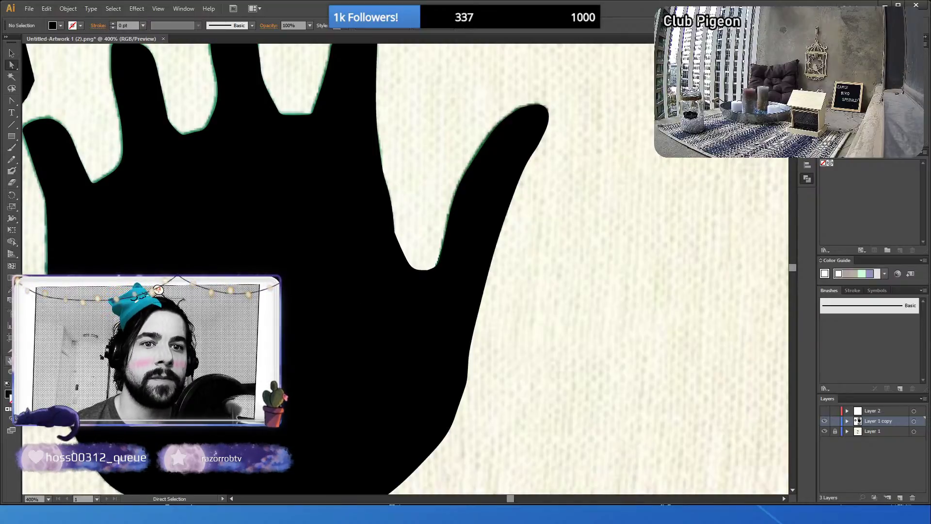
# - Zoom out to 150% to review the whole hand silhouette with its reshaped thumb gap
pyautogui.click(10, 371)
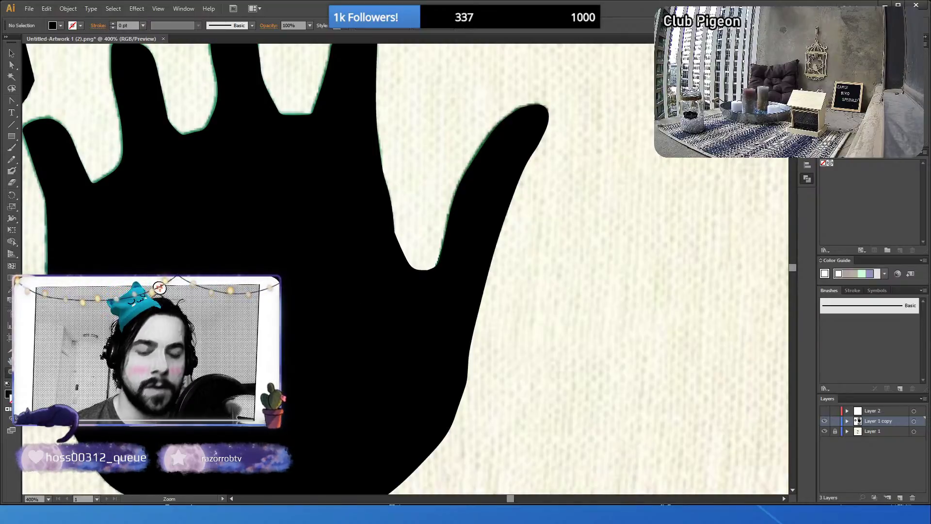
pyautogui.keyDown('alt'); pyautogui.click(429, 245); pyautogui.keyUp('alt')
pyautogui.keyDown('alt'); pyautogui.click(430, 245); pyautogui.keyUp('alt')
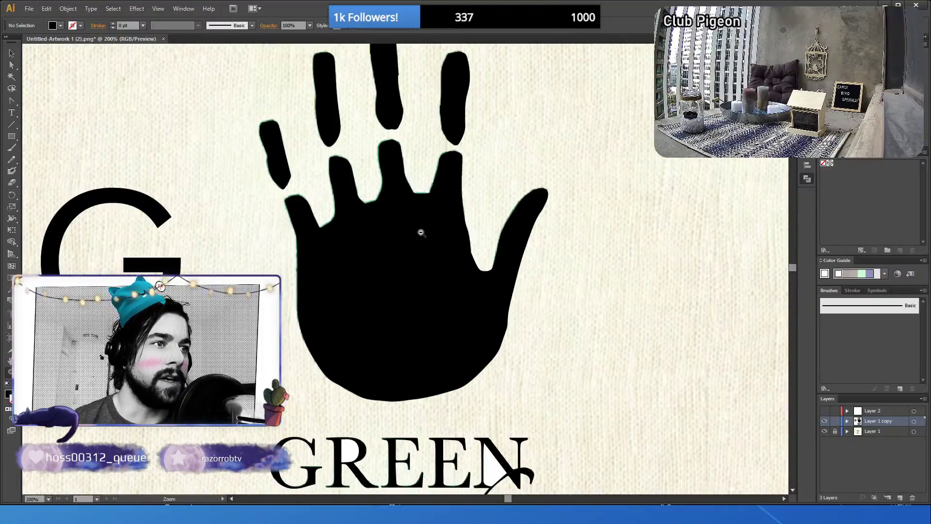
pyautogui.keyDown('alt'); pyautogui.click(423, 232); pyautogui.keyUp('alt')
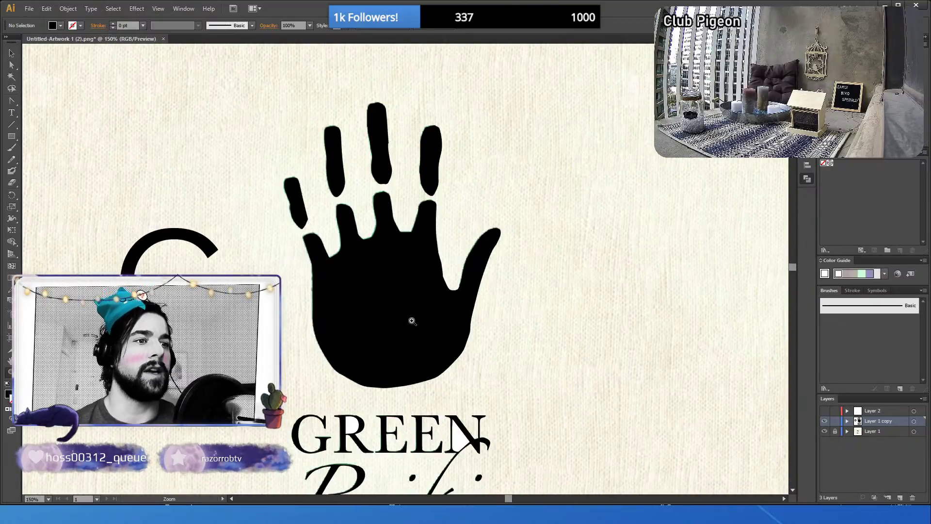
# - Fill the Futura letter G beside the hand with white and move it onto the black palm
pyautogui.scroll(-2, 410, 322)
pyautogui.press('v')
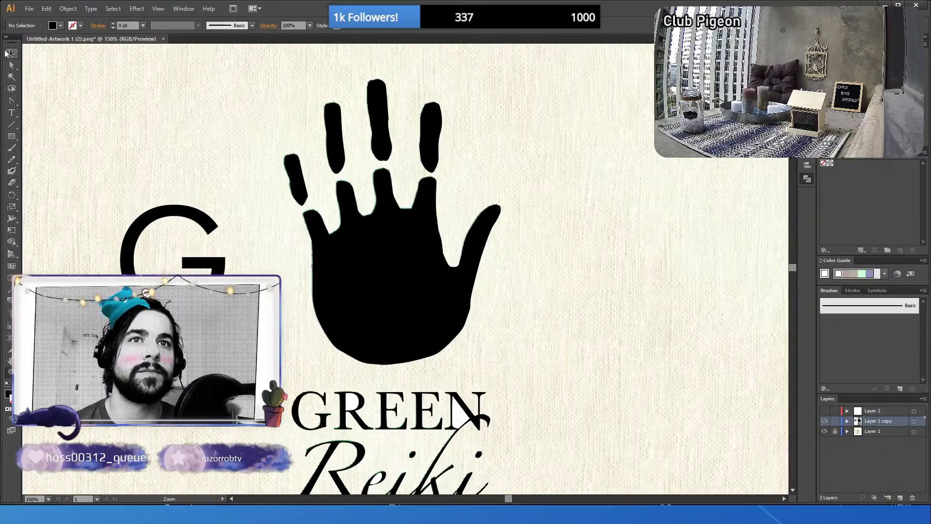
pyautogui.click(217, 244)
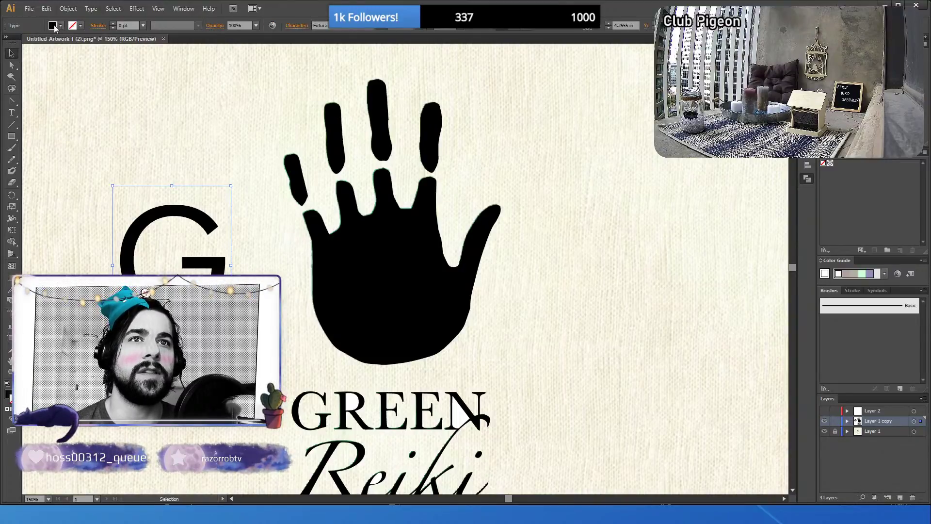
pyautogui.click(7, 395)
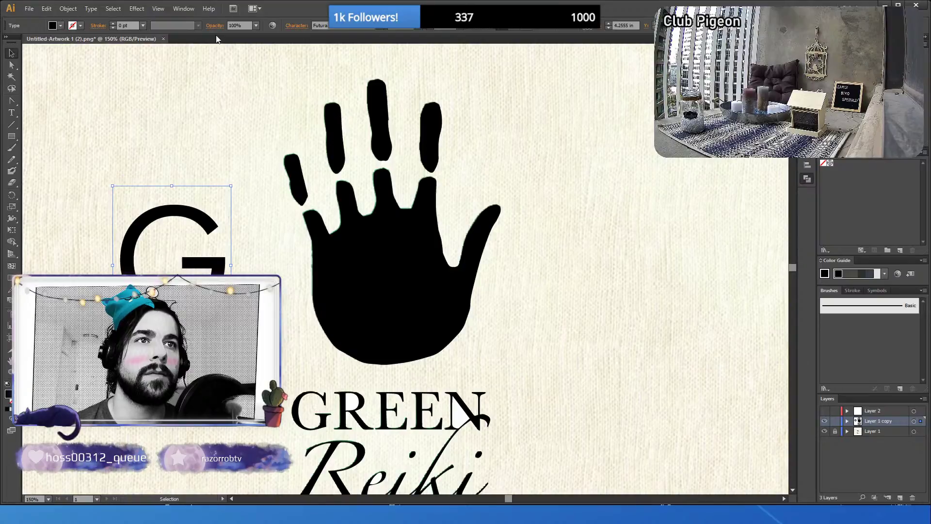
pyautogui.press('Return')
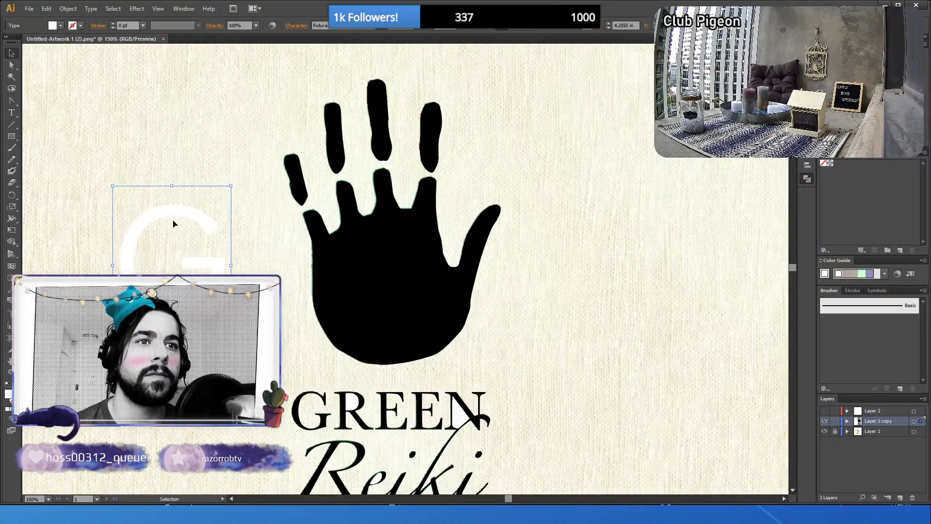
pyautogui.moveTo(174, 224); pyautogui.dragTo(398, 238)
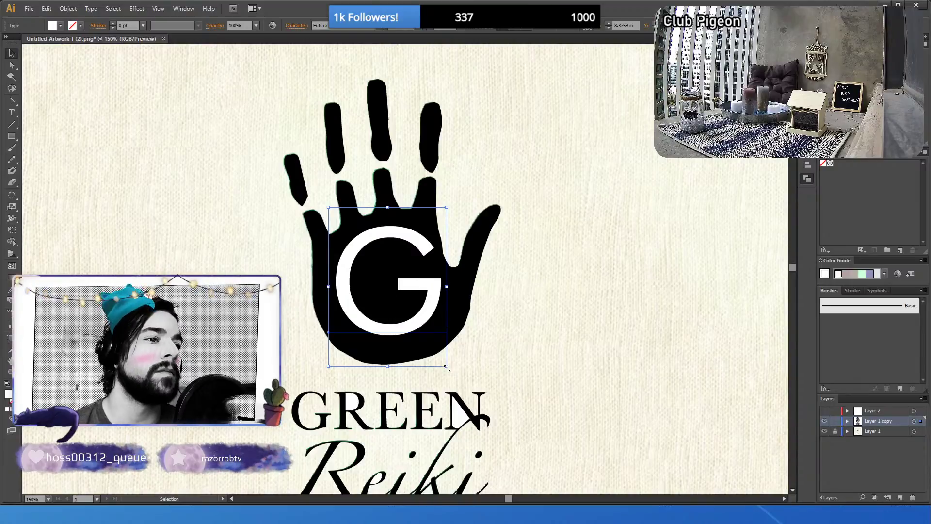
# - Tilt the white G counterclockwise, enlarge it slightly and position it in the middle of the palm
pyautogui.moveTo(447, 369); pyautogui.dragTo(482, 343)
pyautogui.moveTo(421, 279); pyautogui.dragTo(431, 270)
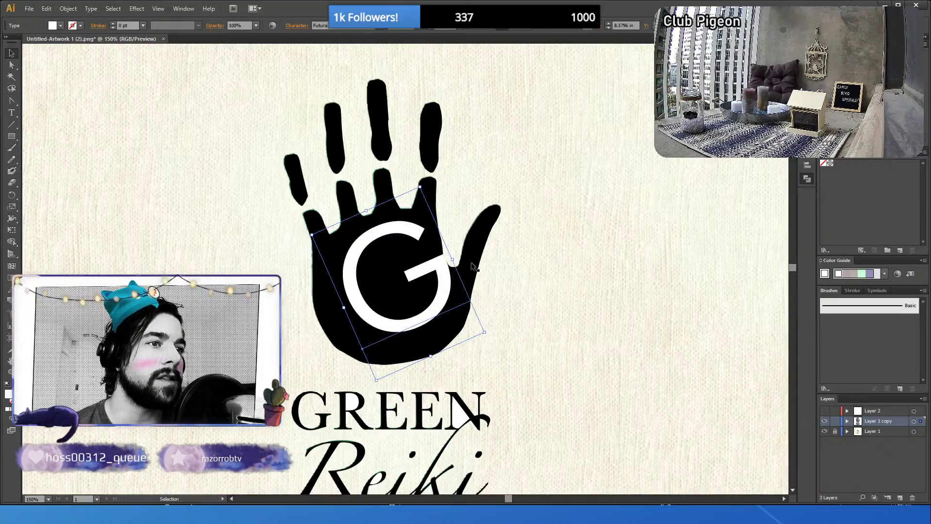
pyautogui.moveTo(376, 382); pyautogui.dragTo(369, 396)
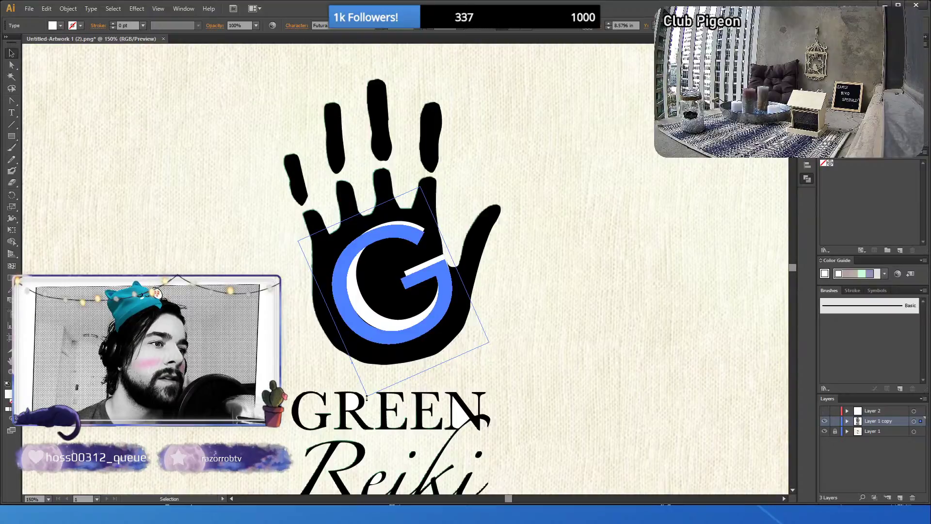
pyautogui.moveTo(367, 397); pyautogui.dragTo(361, 408)
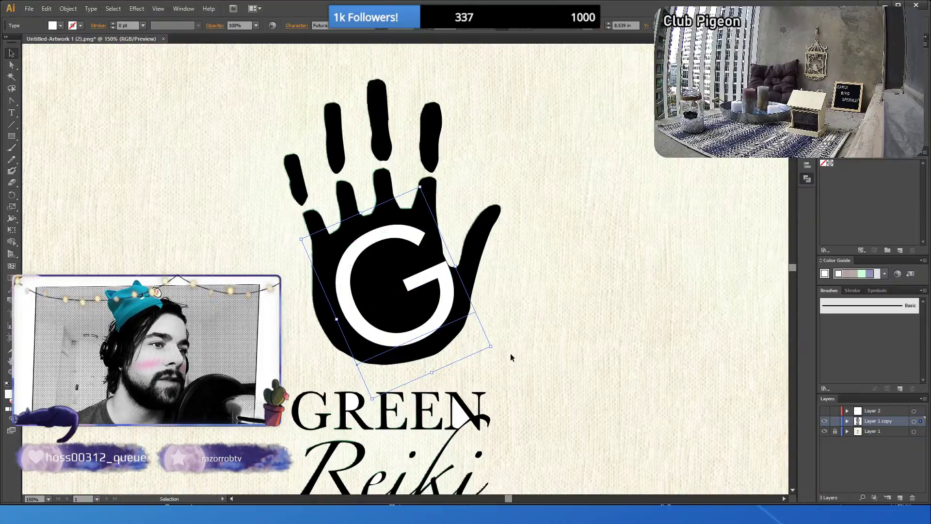
pyautogui.moveTo(441, 275); pyautogui.dragTo(441, 270)
pyautogui.click(571, 308)
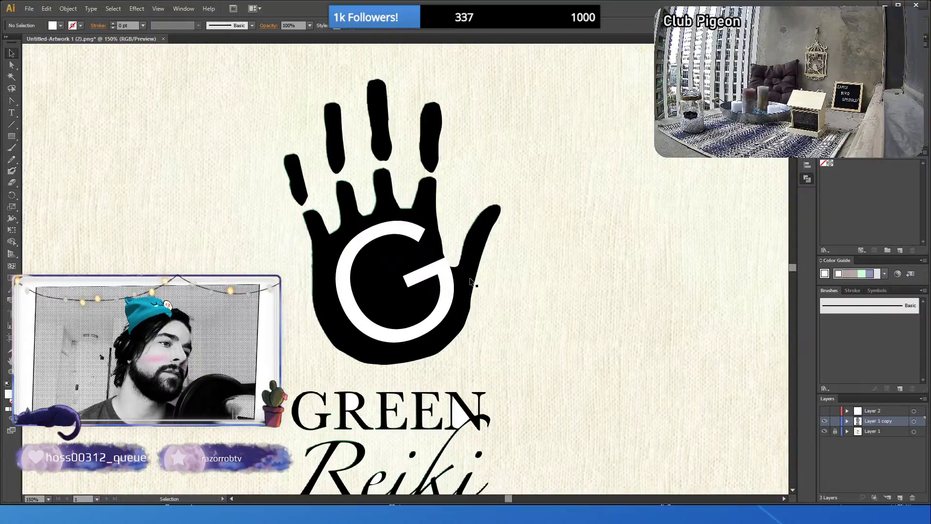
# - Examine how the tilted white G sits on the hand above the GREEN Reiki lettering
pyautogui.click(442, 295)
pyautogui.click(600, 302)
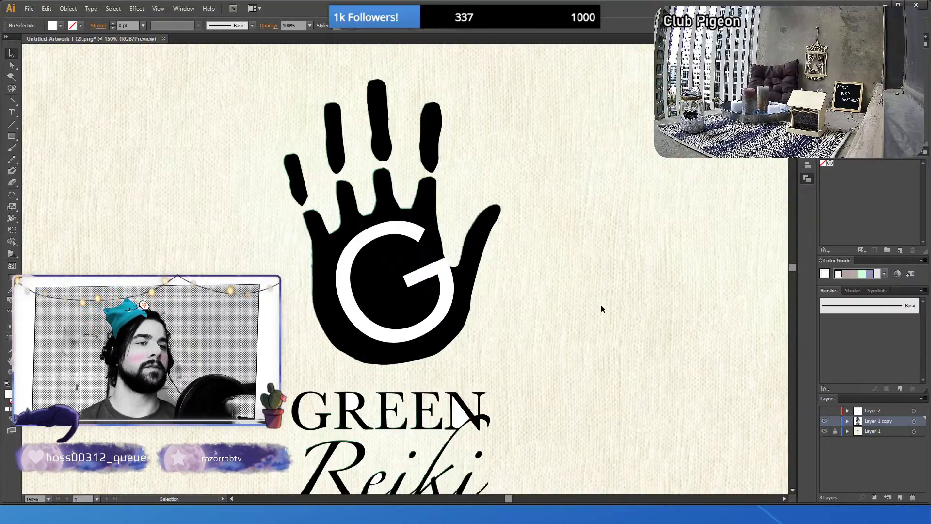
pyautogui.scroll(-1, 599, 316)
pyautogui.scroll(1, 600, 313)
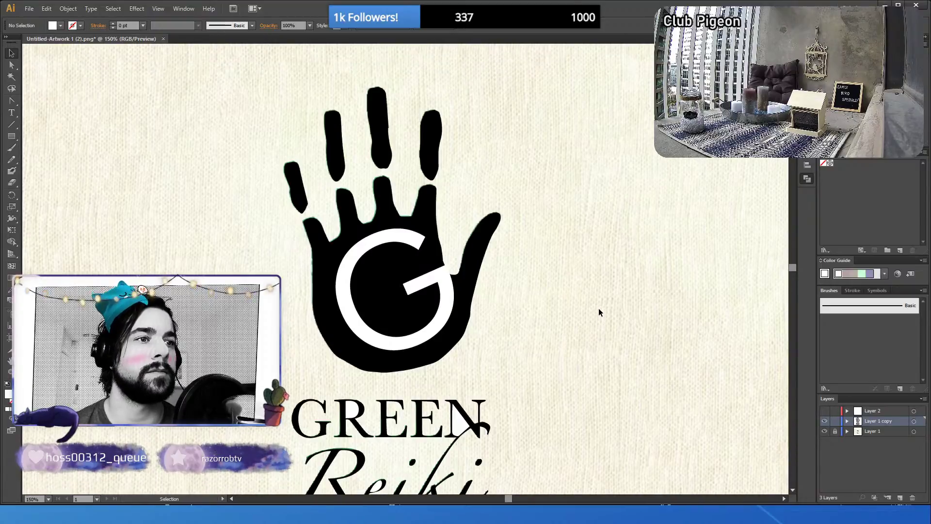
pyautogui.scroll(-1, 599, 313)
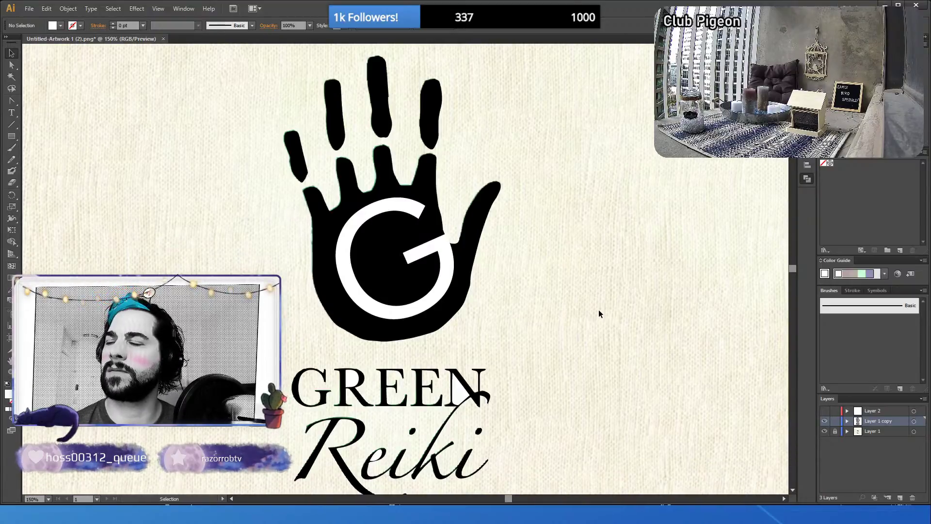
pyautogui.scroll(-1, 600, 314)
pyautogui.scroll(1, 599, 313)
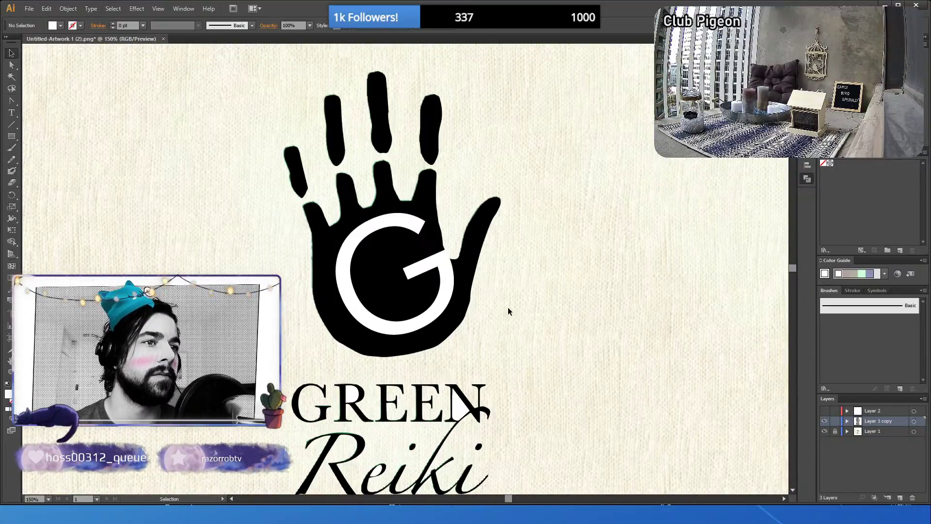
# - Duplicate the tilted G, place the copy on the empty background beside the little finger and fill it black
pyautogui.click(434, 264)
pyautogui.click(66, 204)
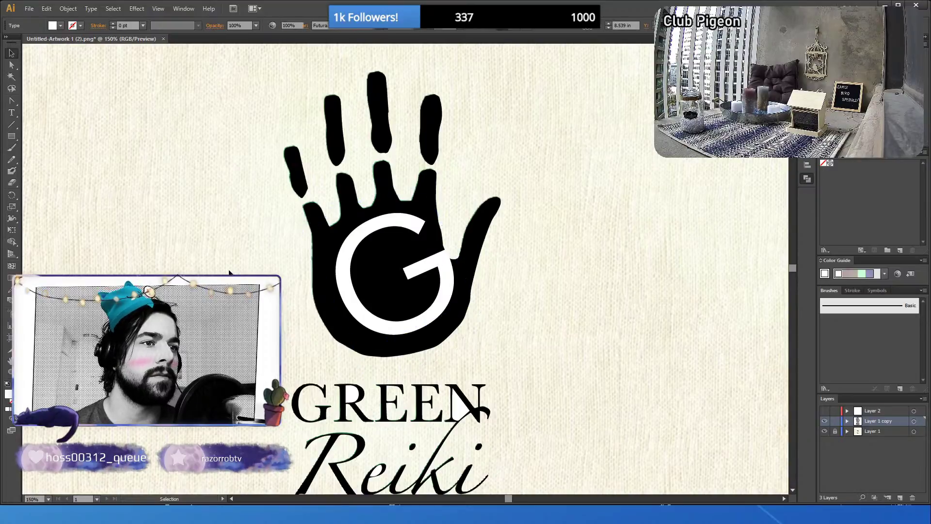
pyautogui.click(443, 264)
pyautogui.moveTo(443, 264); pyautogui.dragTo(424, 264)
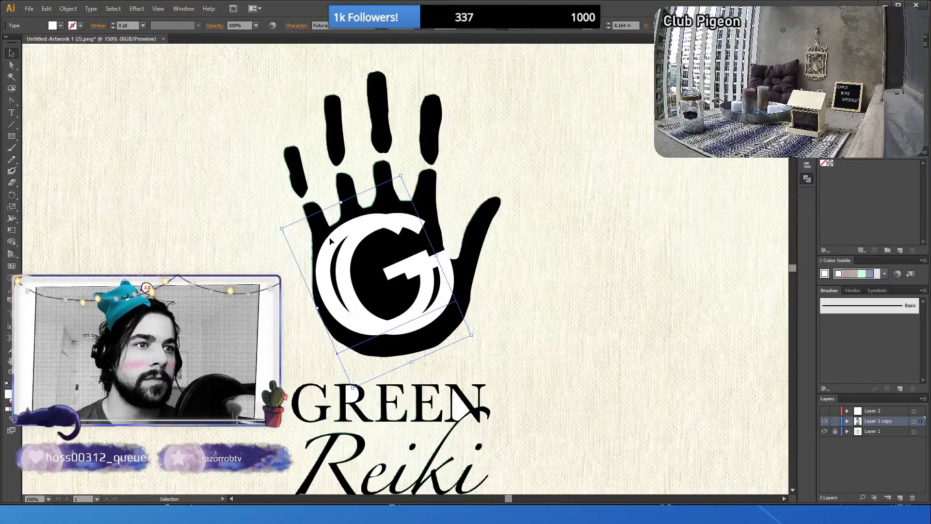
pyautogui.moveTo(332, 239); pyautogui.dragTo(120, 221)
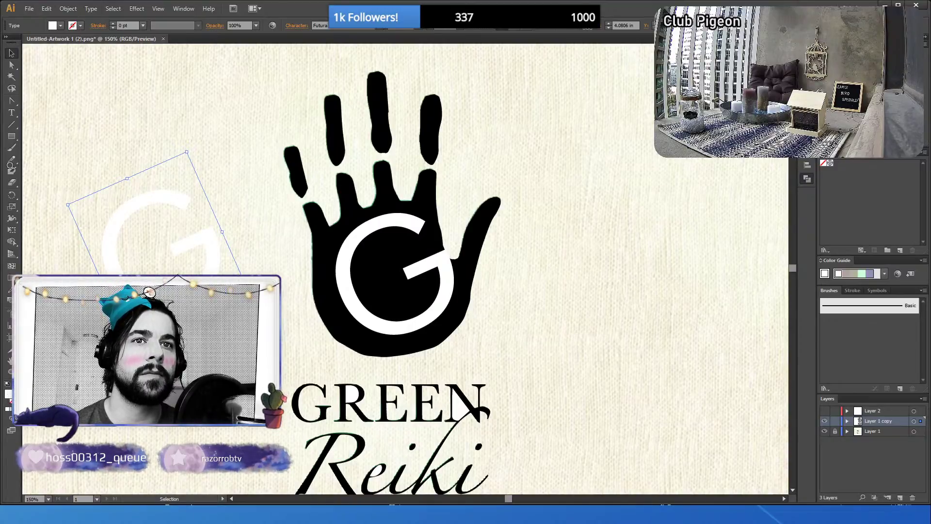
pyautogui.press('d')
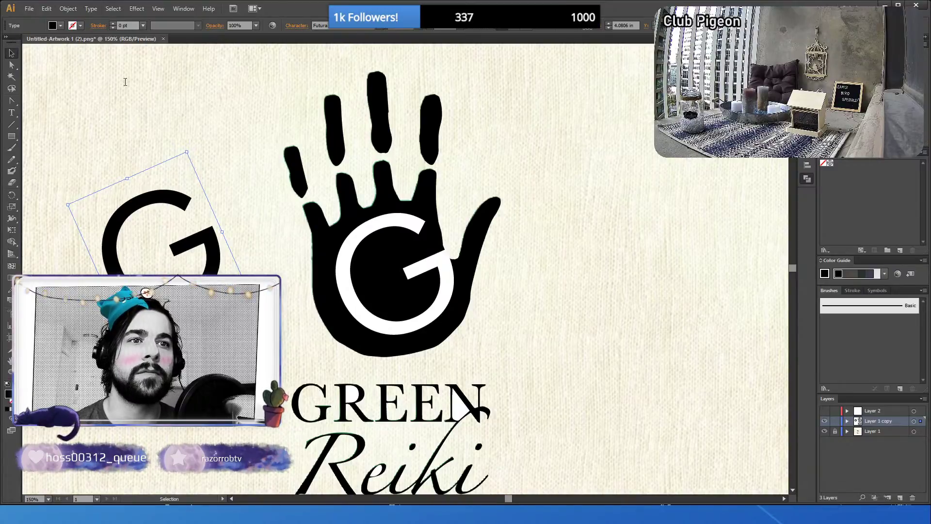
# - Go through the heavier Futura styles on the black copy and leave it in a very bold, wide weight
pyautogui.press('Down')
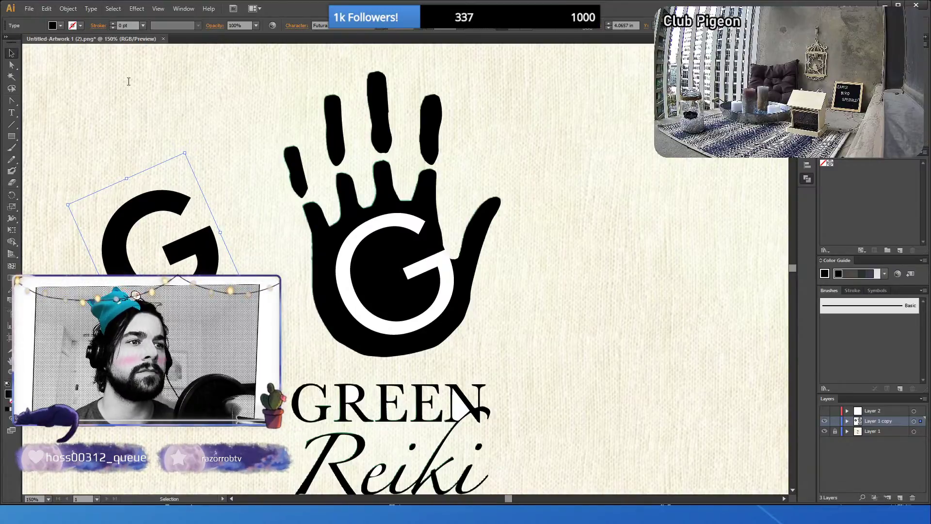
pyautogui.press('Down')
pyautogui.press('Down')
pyautogui.press('Down')
pyautogui.press('Down')
pyautogui.press('Down')
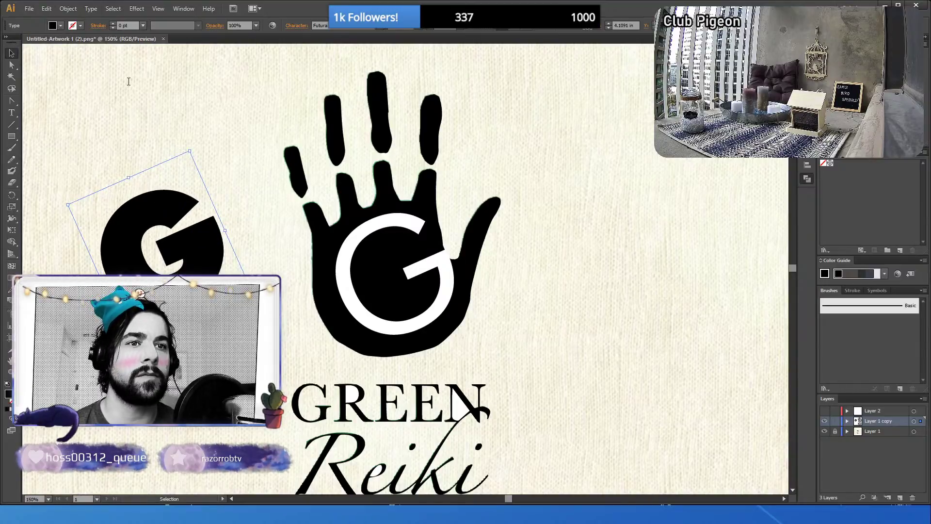
# - Try lighter, bolder and condensed Futura styles on the white G in the palm
pyautogui.doubleClick(421, 270)
pyautogui.doubleClick(421, 270)
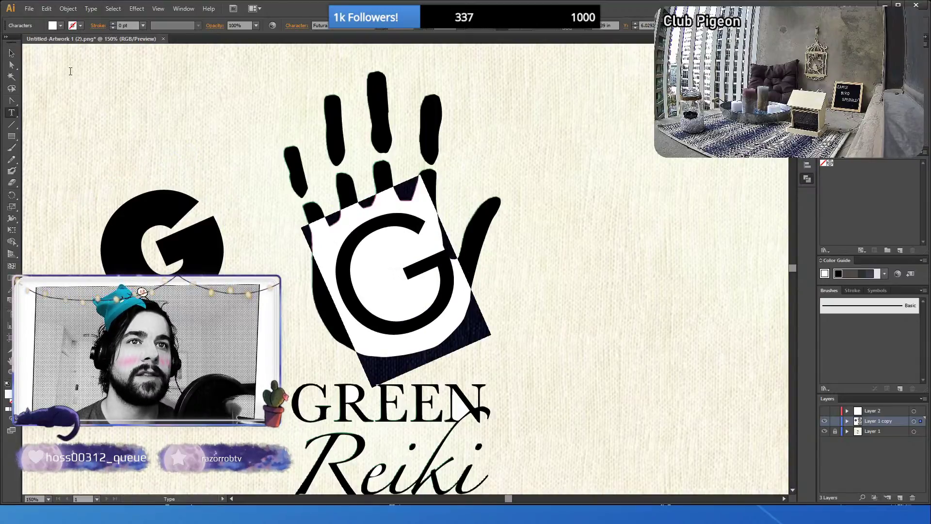
pyautogui.press('Escape')
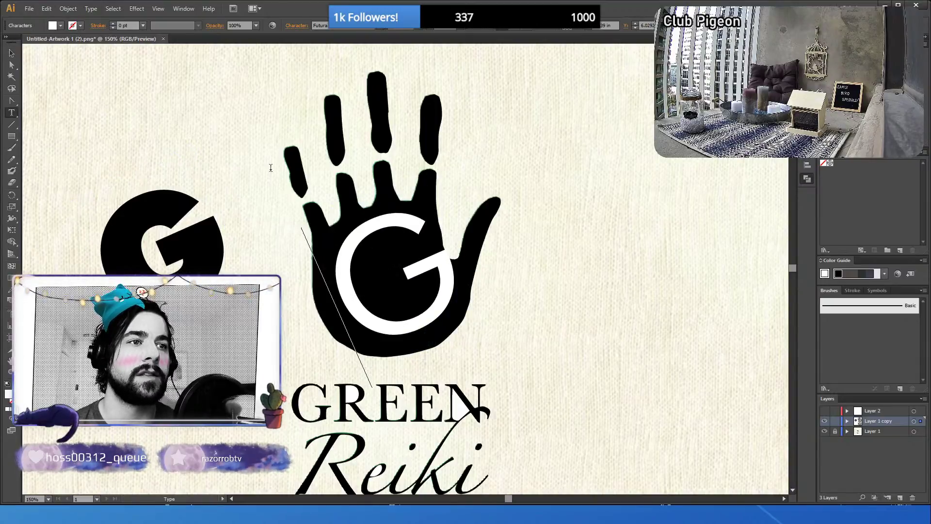
pyautogui.click(11, 53)
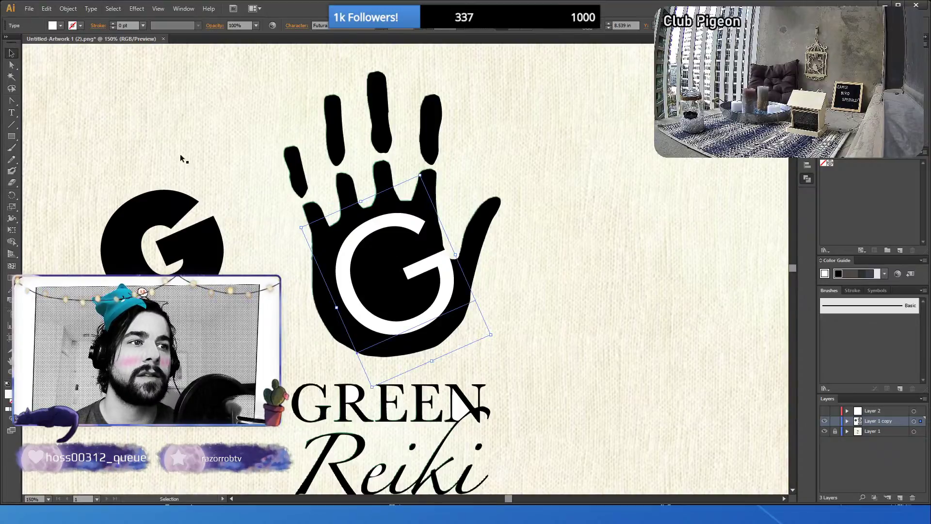
pyautogui.hotkey('ctrl', 'z')
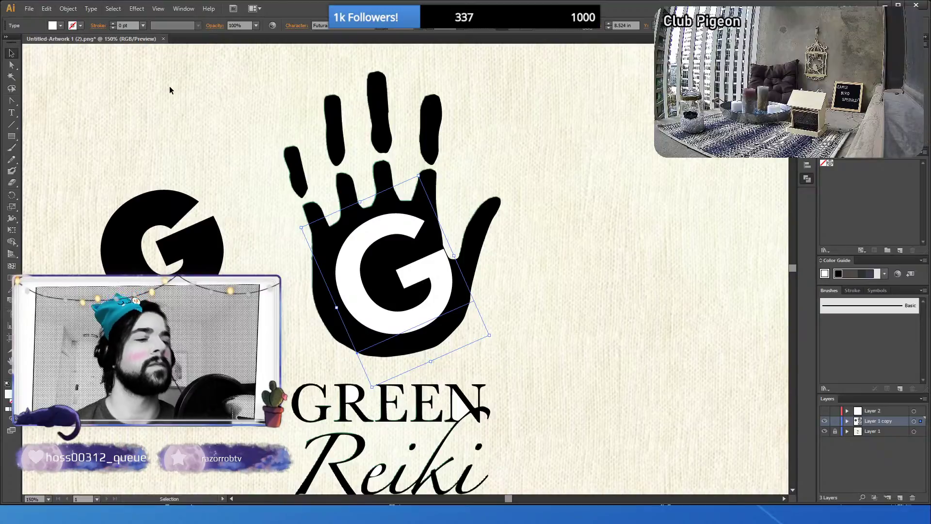
pyautogui.hotkey('ctrl', 'shift', 'z')
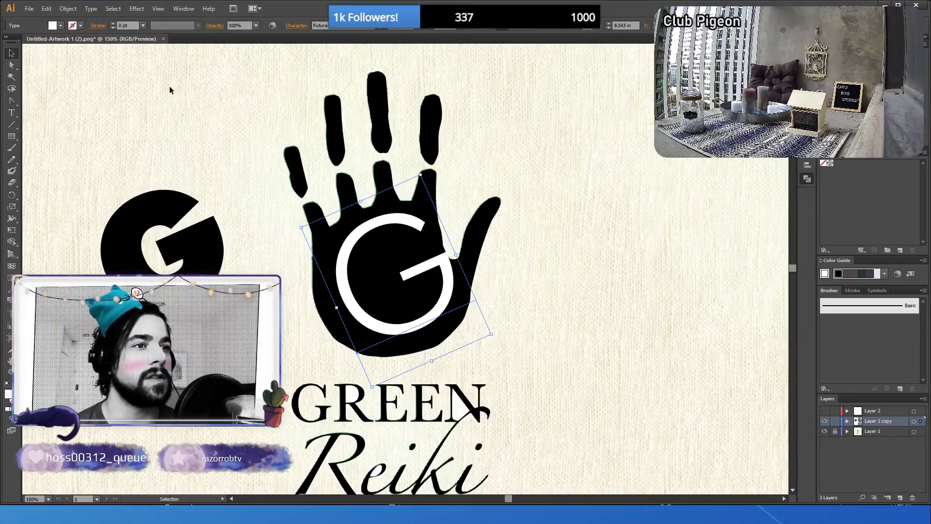
pyautogui.hotkey('ctrl', 'z')
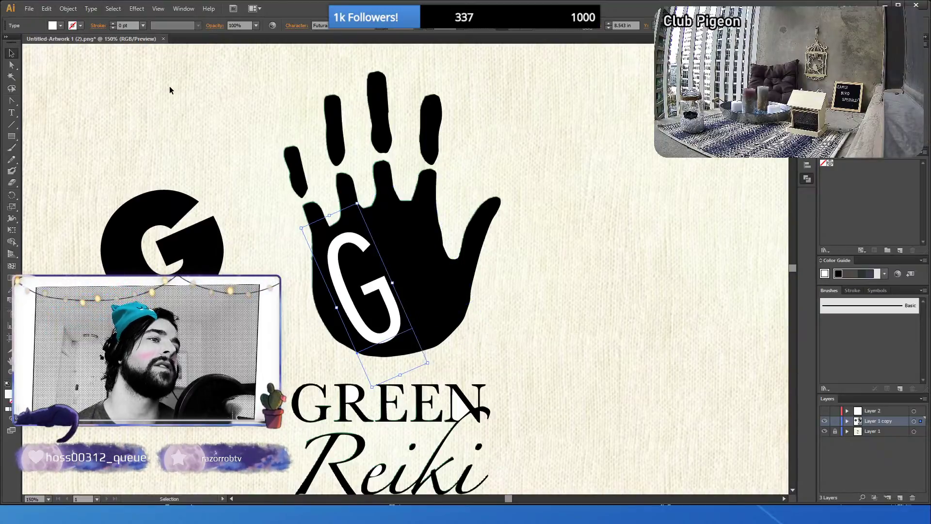
pyautogui.press('Down')
pyautogui.press('Down')
pyautogui.press('Down')
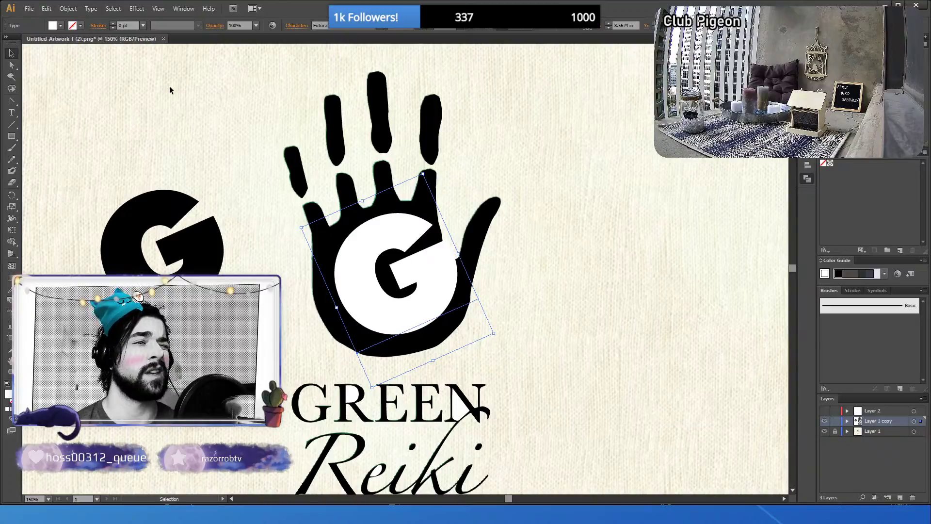
pyautogui.press('Up')
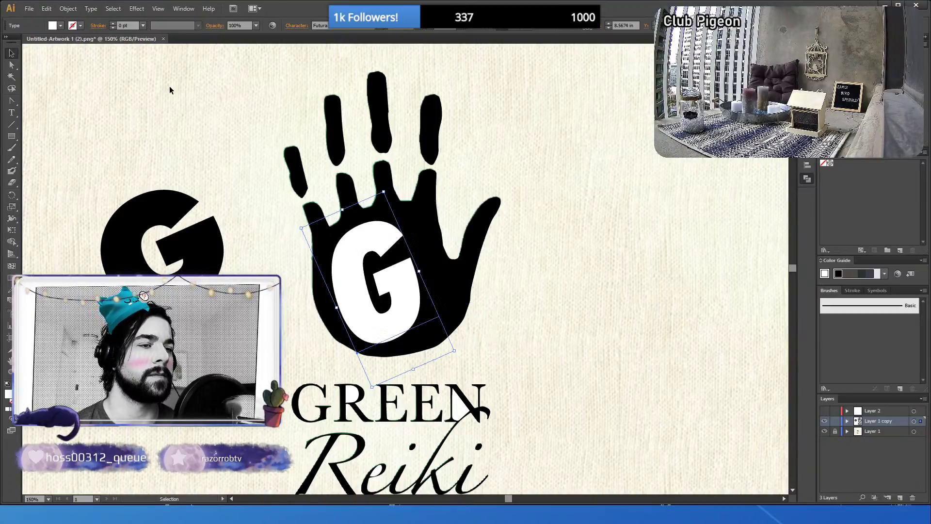
pyautogui.press('Down')
pyautogui.press('Down')
pyautogui.press('Up')
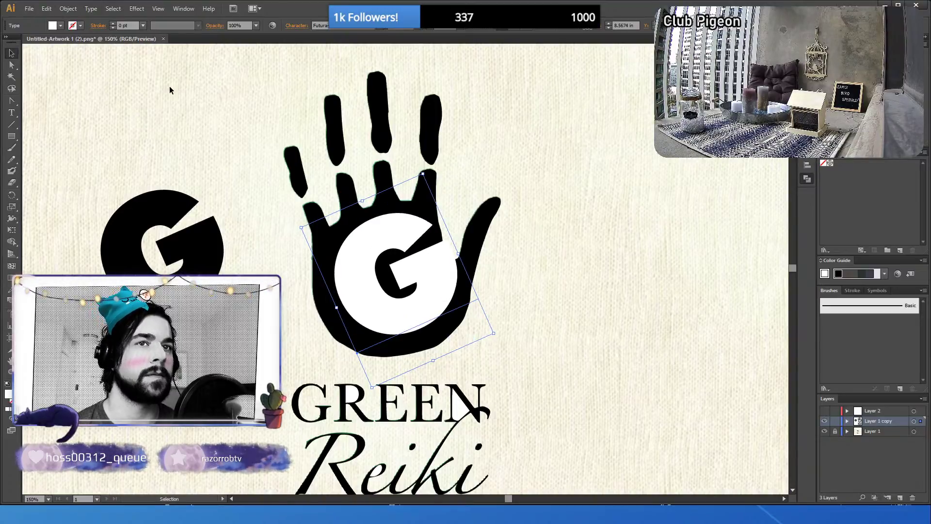
pyautogui.press('Down')
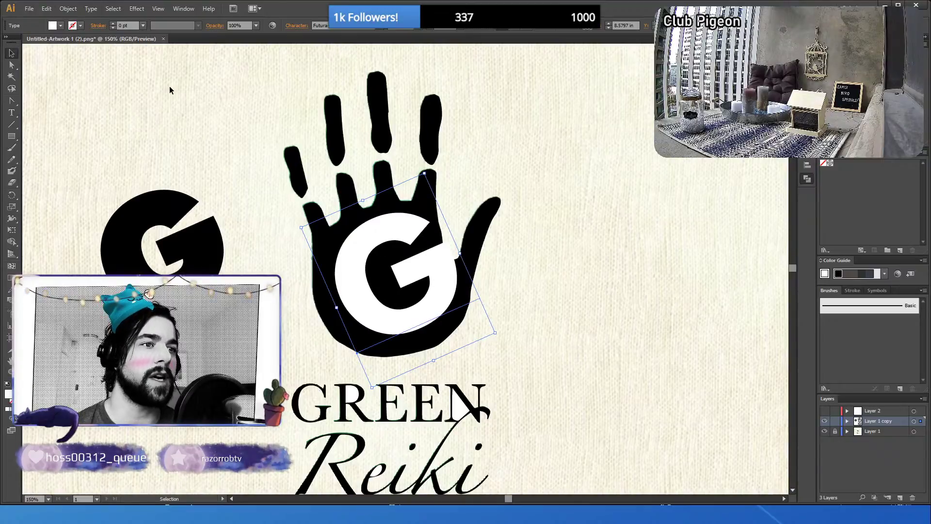
# - Try the typefaces from Gabriola through Gadugi and Giddyup to Hobo on the white G in the palm
pyautogui.press('Down')
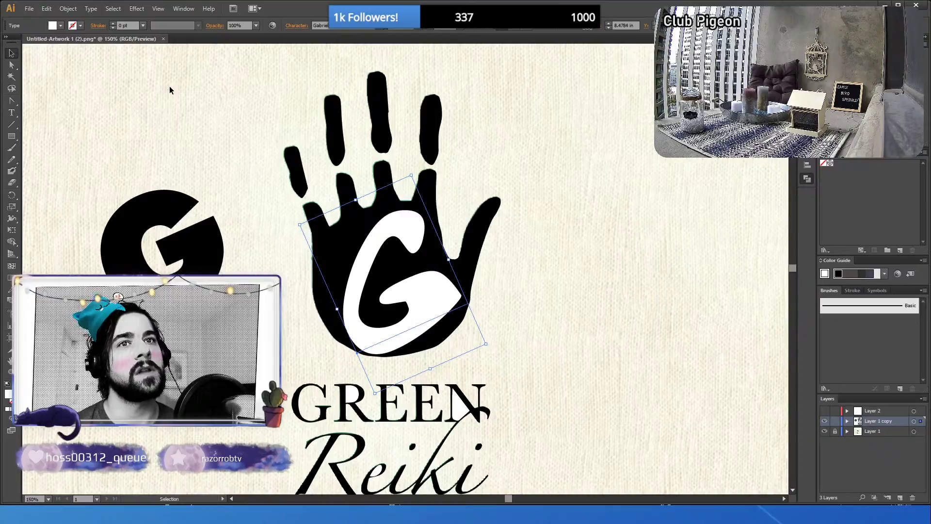
pyautogui.press('Down')
pyautogui.press('Down')
pyautogui.press('Down')
pyautogui.press('Down')
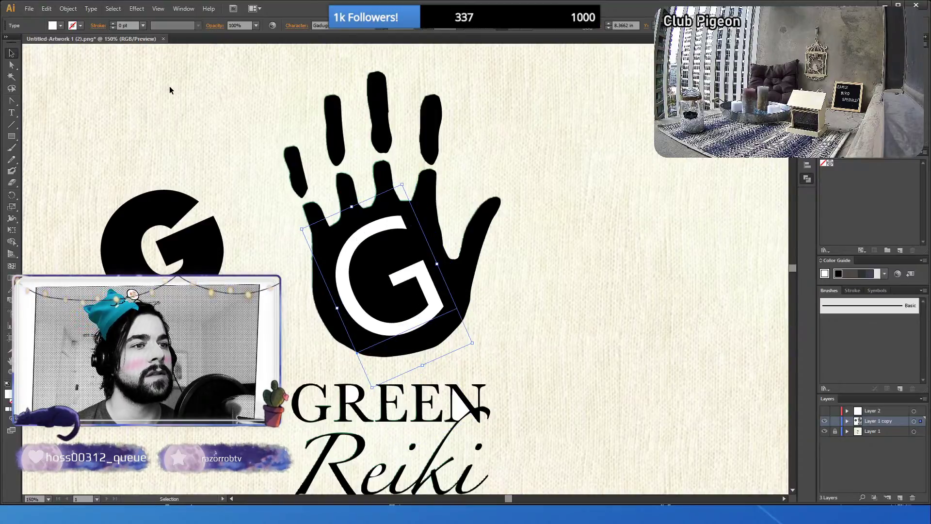
pyautogui.press('Down')
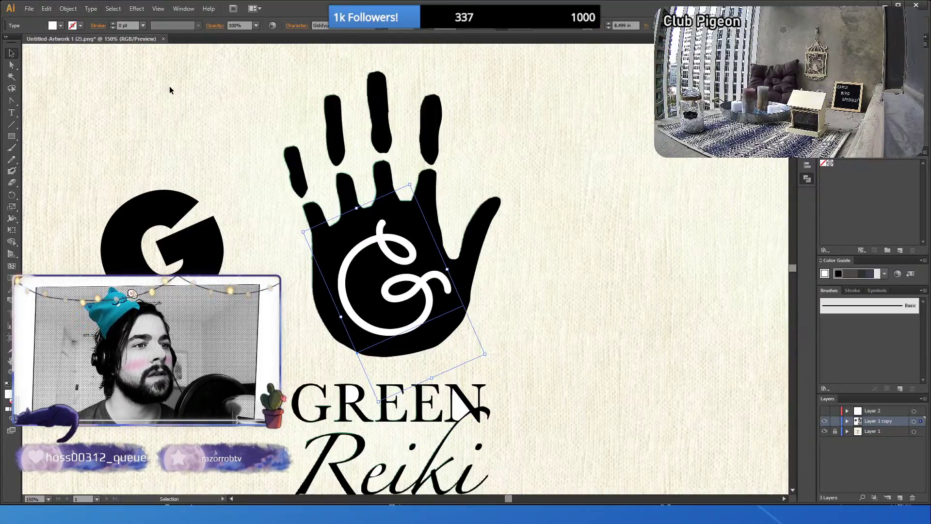
pyautogui.press('Down')
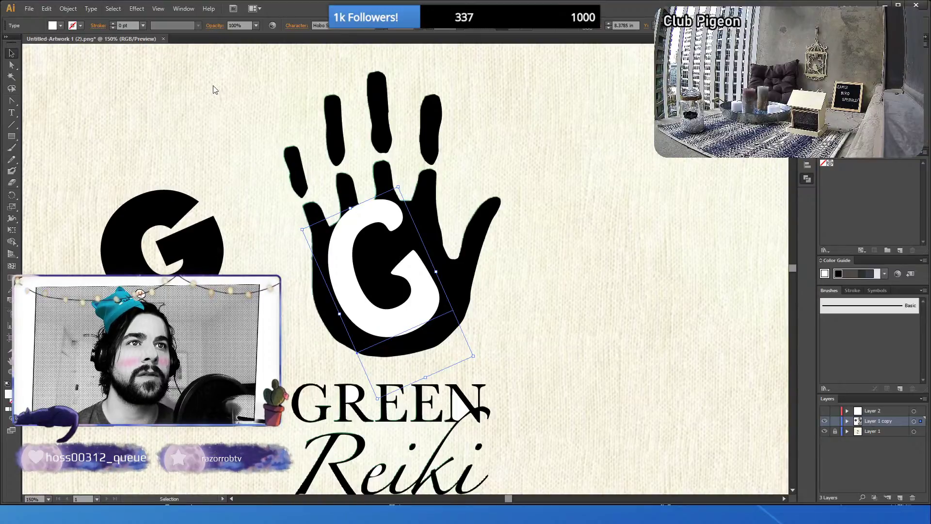
# - Try a brush script, Impact, Ink Free and Lithos on the white palm G
pyautogui.hotkey('ctrl', 'z')
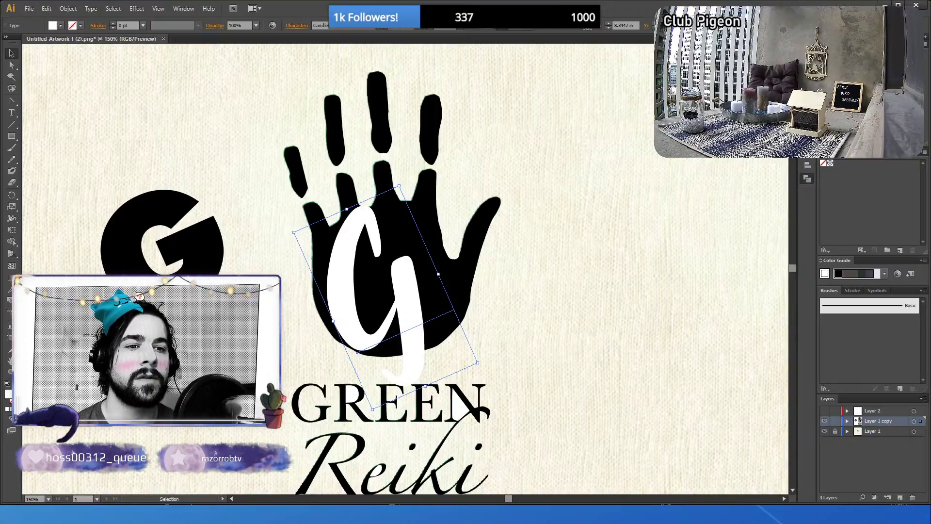
pyautogui.hotkey('ctrl', 'z')
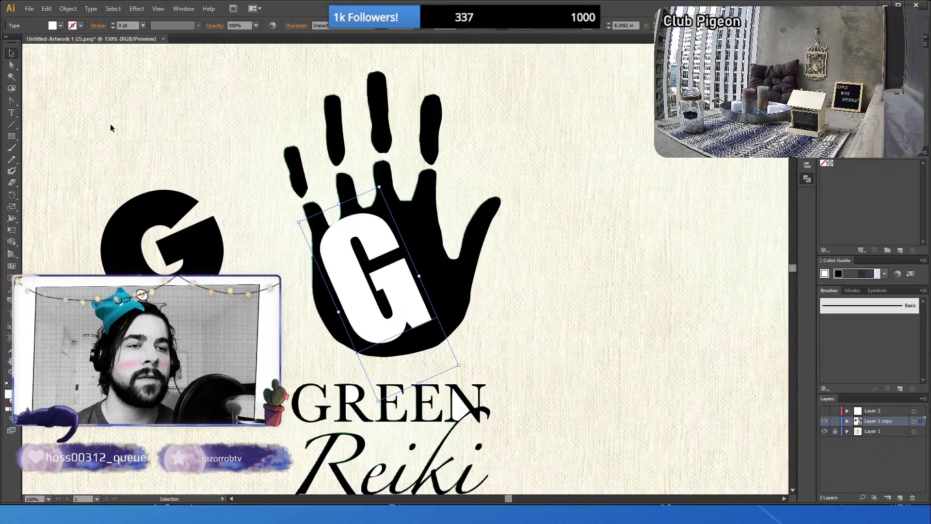
pyautogui.press('Down')
pyautogui.press('Down')
pyautogui.press('Down')
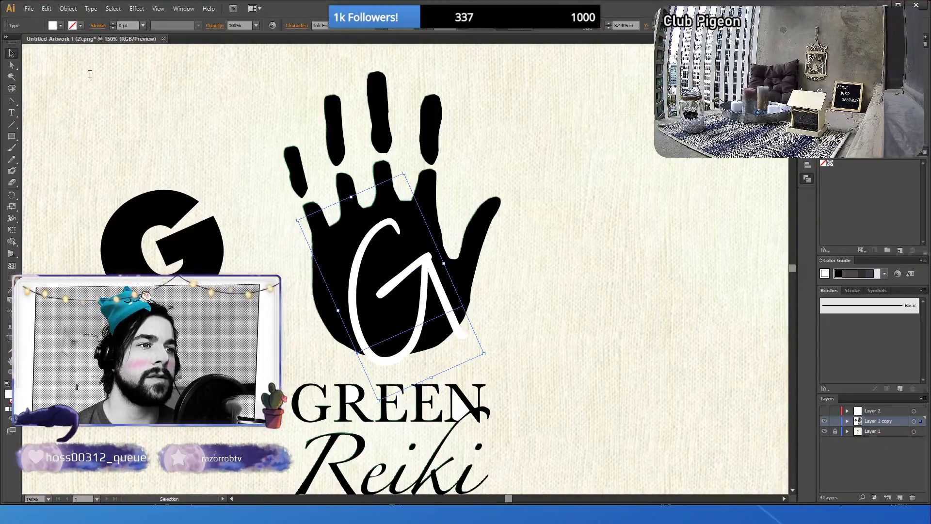
pyautogui.press('Down')
pyautogui.press('Down')
pyautogui.press('Down')
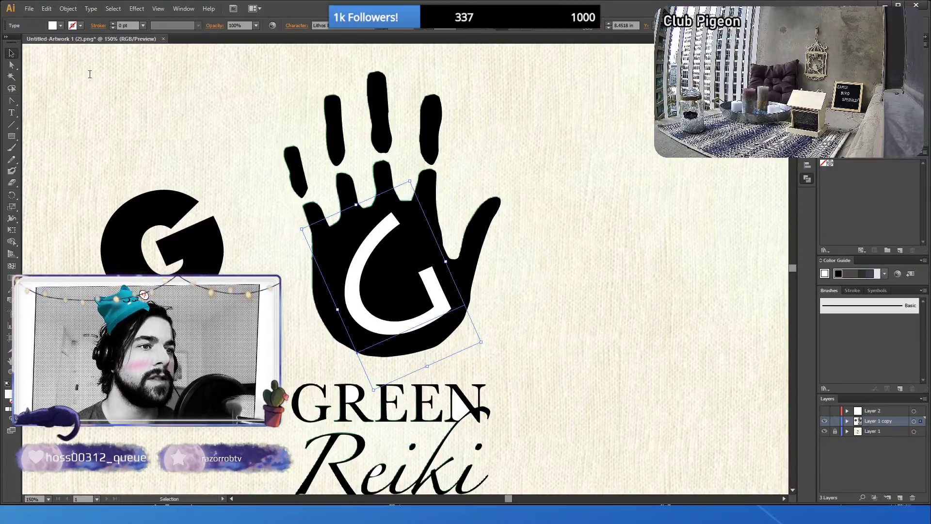
# - Go through the Lucida, Mesquite and Microsoft typefaces on the palm G and leave it in Minion
pyautogui.press('Down')
pyautogui.press('Down')
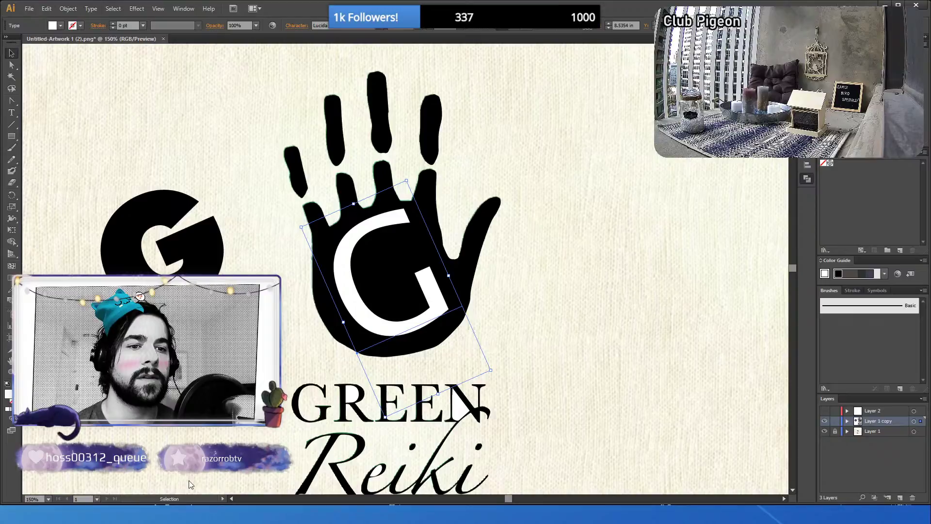
pyautogui.press('Down')
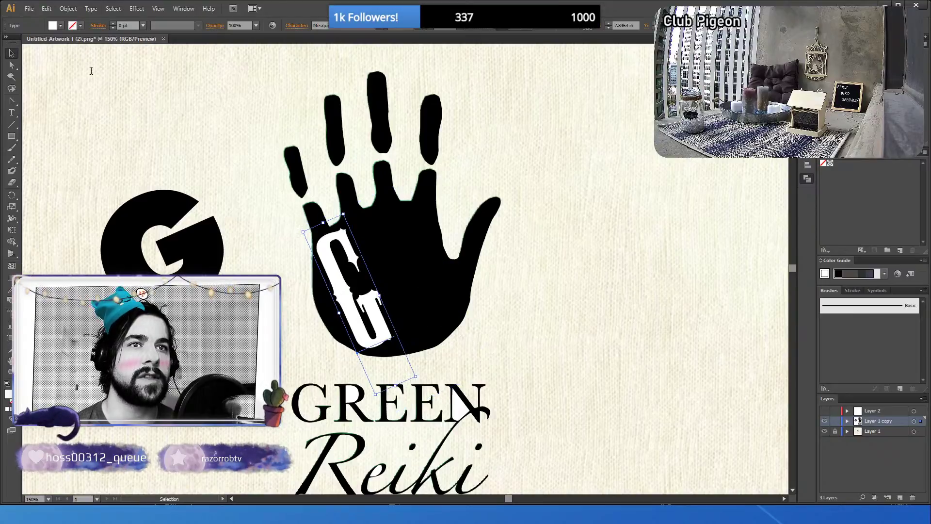
pyautogui.press('Down')
pyautogui.press('Down')
pyautogui.press('Down')
pyautogui.press('Down')
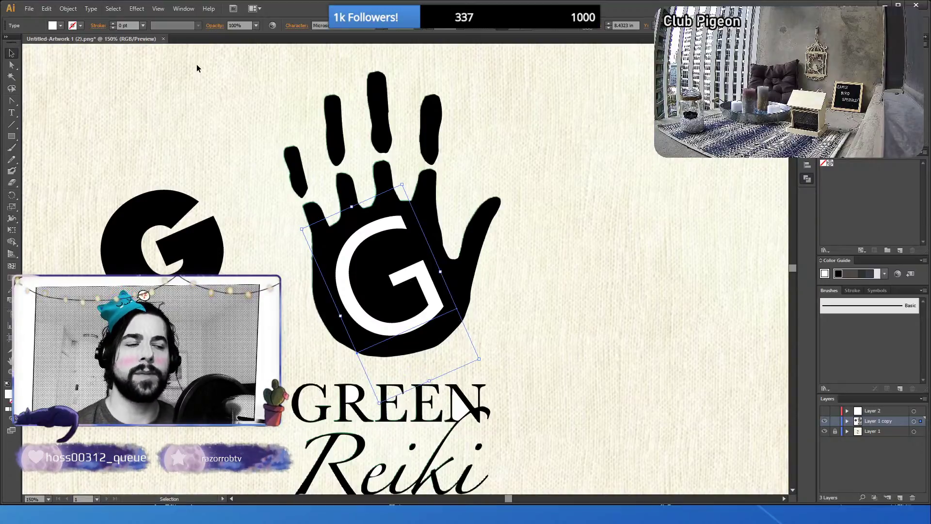
pyautogui.press('Down')
pyautogui.press('Down')
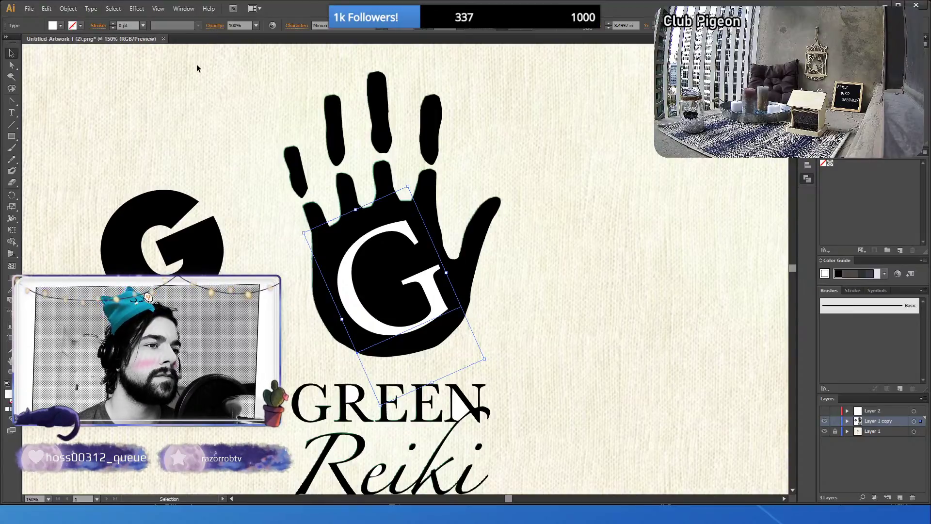
# - Compare the rounded MLP typefaces and the Mongolian serif on the palm G, then return it to Minion
pyautogui.press('Down')
pyautogui.press('Down')
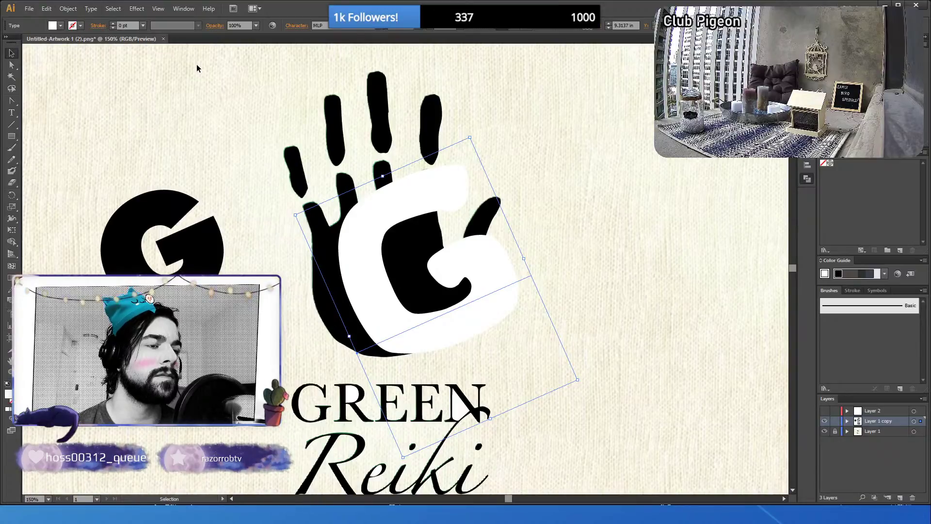
pyautogui.press('Down')
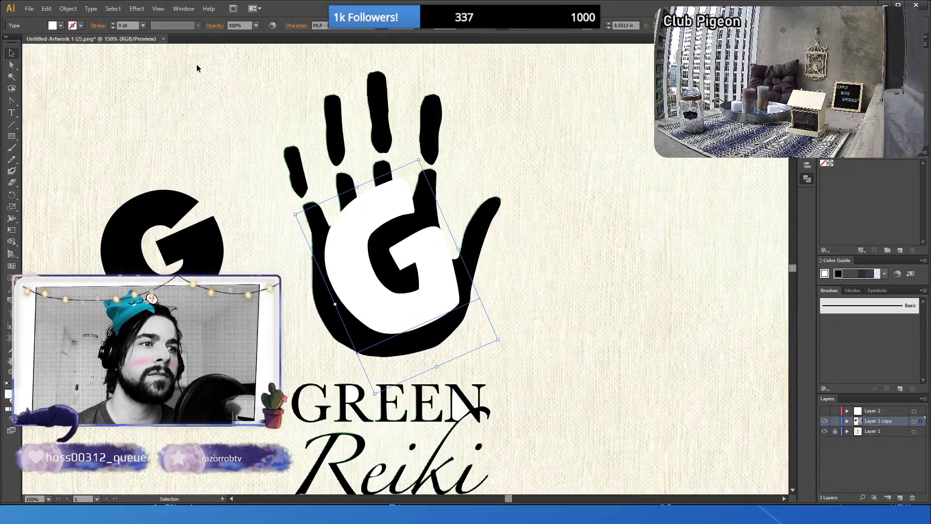
pyautogui.press('Down')
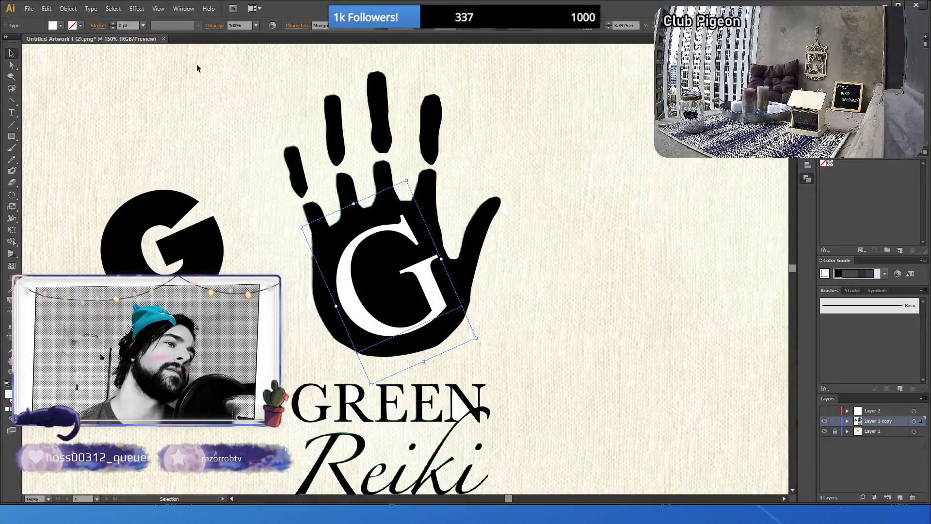
pyautogui.press('Down')
pyautogui.press('Down')
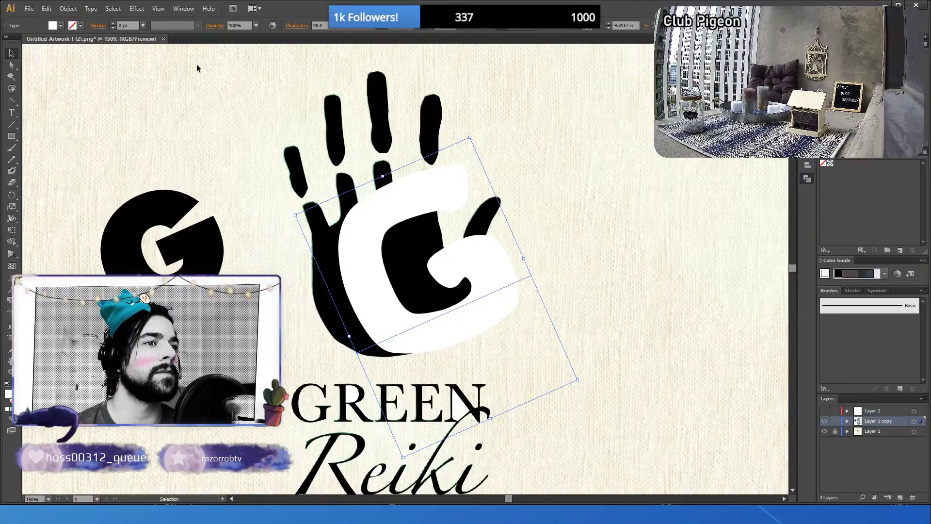
pyautogui.press('Up')
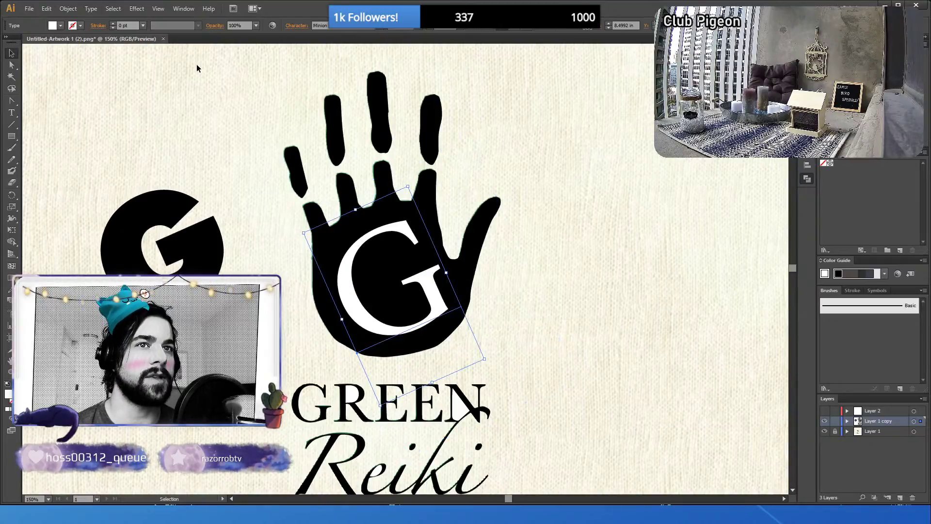
# - Set the black G copy beside the hand in the rounded MLP typeface and scale it down
pyautogui.click(167, 214)
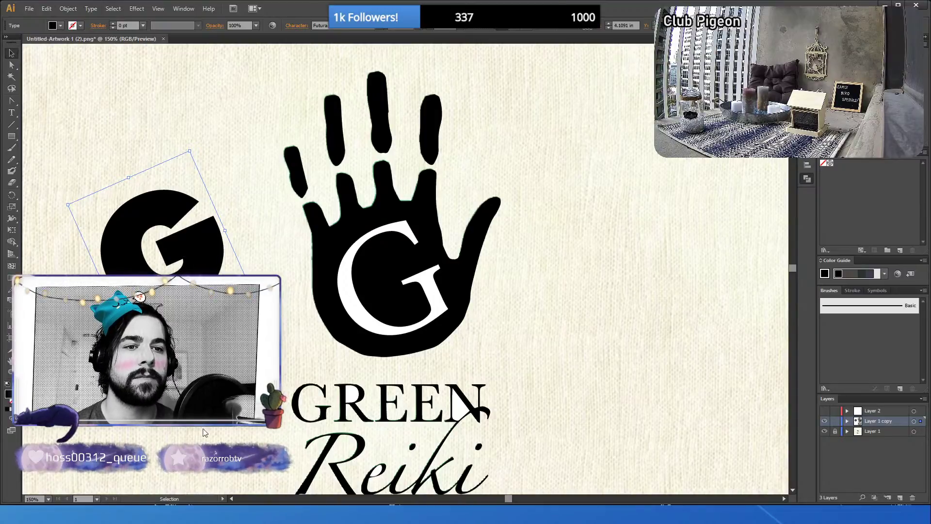
pyautogui.press('Return')
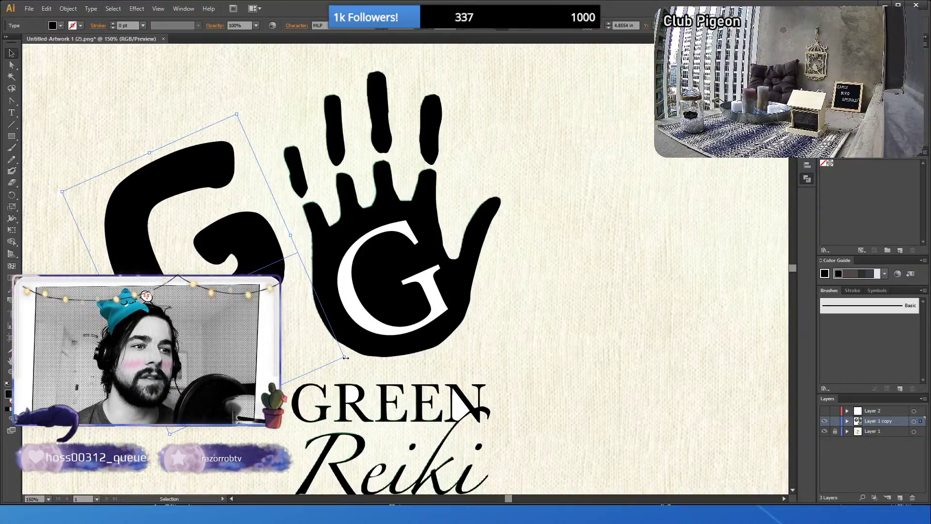
pyautogui.moveTo(237, 115); pyautogui.dragTo(209, 245)
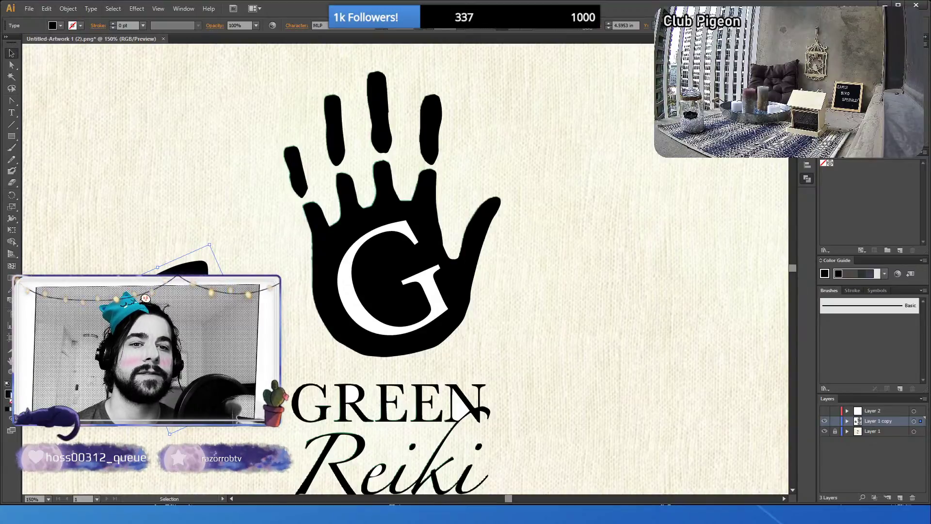
# - Fill the MLP copy white, resize it to fit inside the palm, then move it back onto the background beside the hand
pyautogui.moveTo(433, 278)
pyautogui.mouseDown()
pyautogui.moveTo(414, 284)
pyautogui.moveTo(438, 267)
pyautogui.mouseUp()
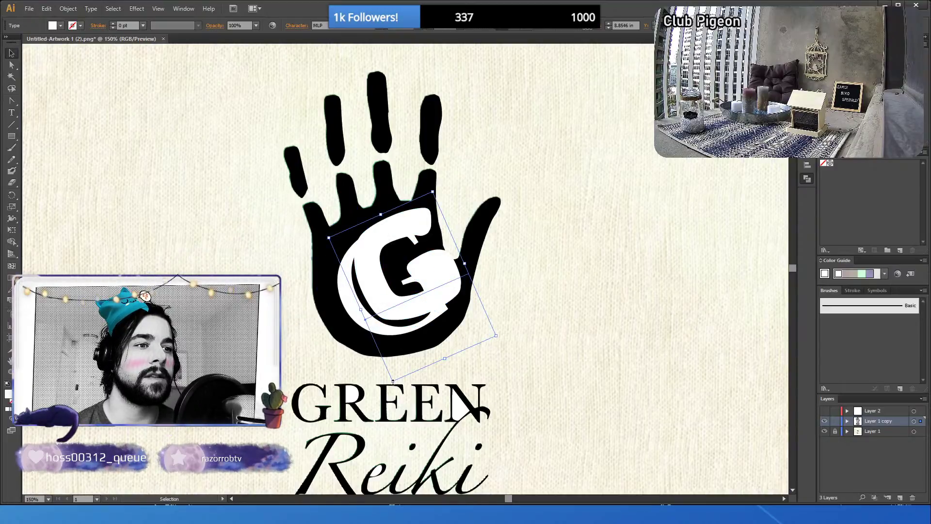
pyautogui.moveTo(394, 383); pyautogui.dragTo(377, 412)
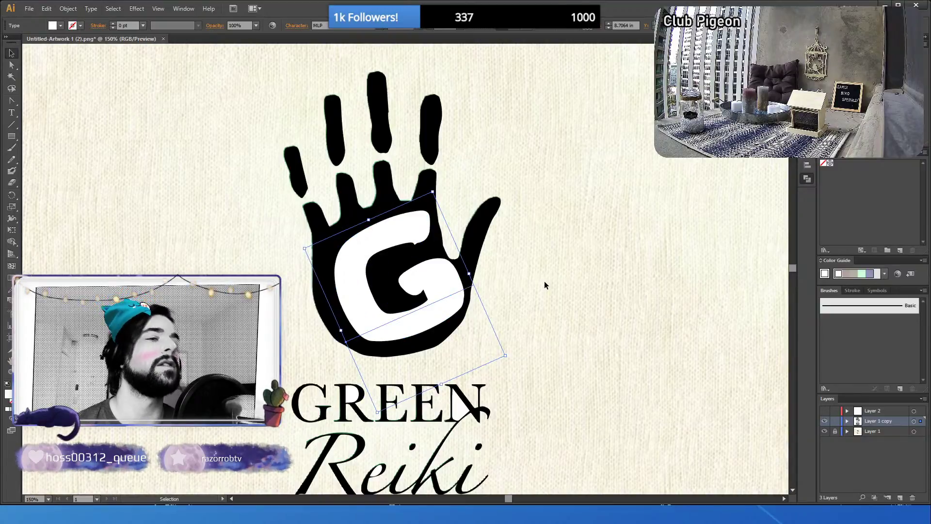
pyautogui.moveTo(442, 282); pyautogui.dragTo(441, 273)
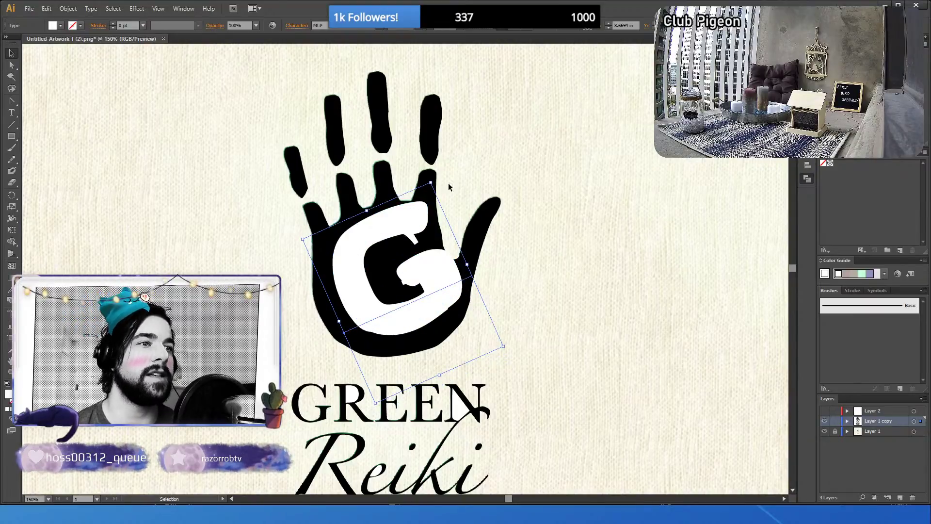
pyautogui.moveTo(431, 199); pyautogui.dragTo(432, 199)
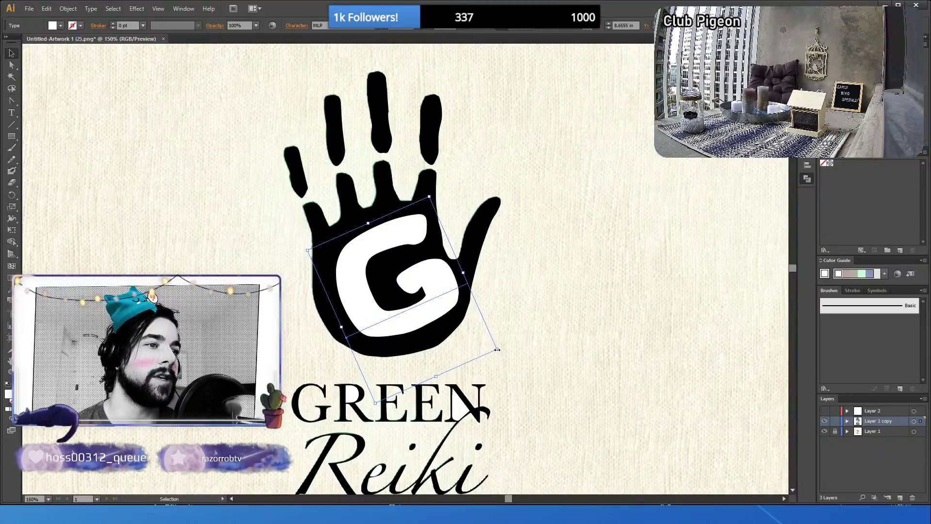
pyautogui.moveTo(499, 354); pyautogui.dragTo(490, 348)
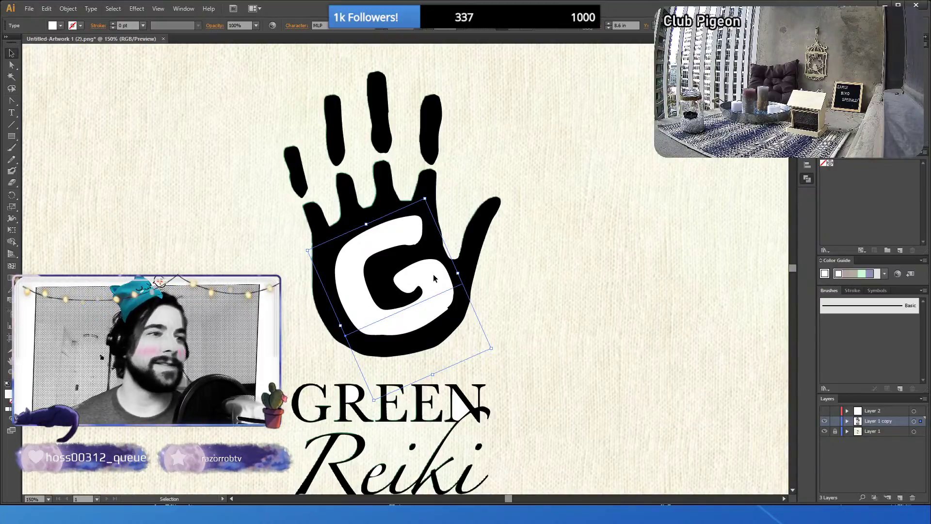
pyautogui.moveTo(433, 275); pyautogui.dragTo(246, 275)
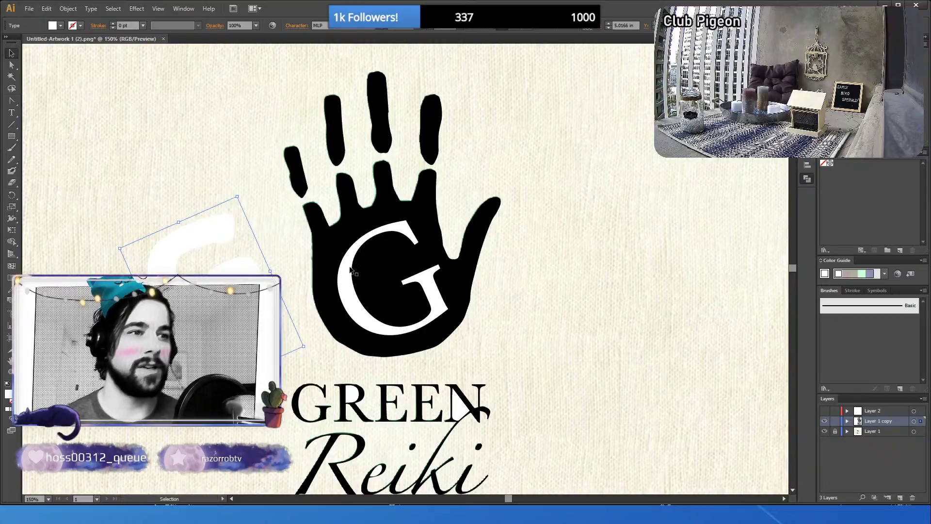
# - Try the MLP, MV Boli and Myanmar typefaces on the serif G in the palm
pyautogui.click(430, 293)
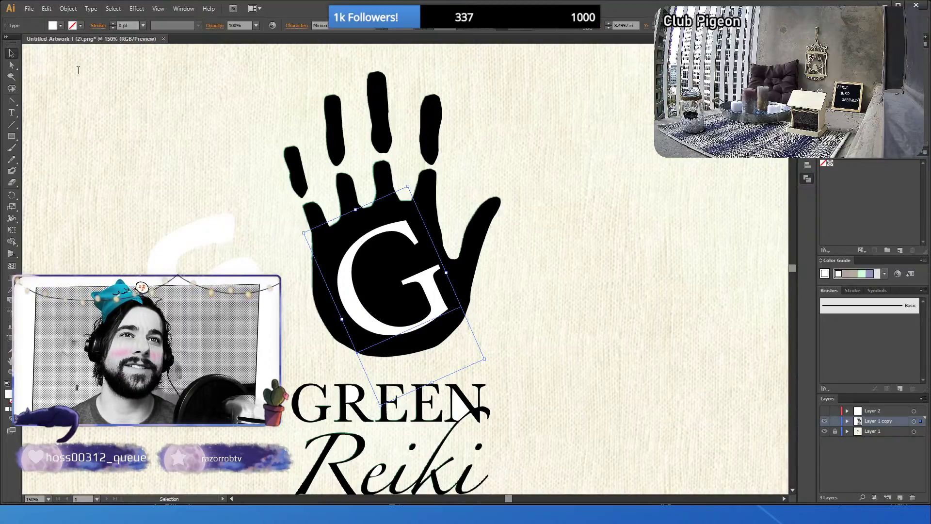
pyautogui.press('Down')
pyautogui.press('Down')
pyautogui.press('Down')
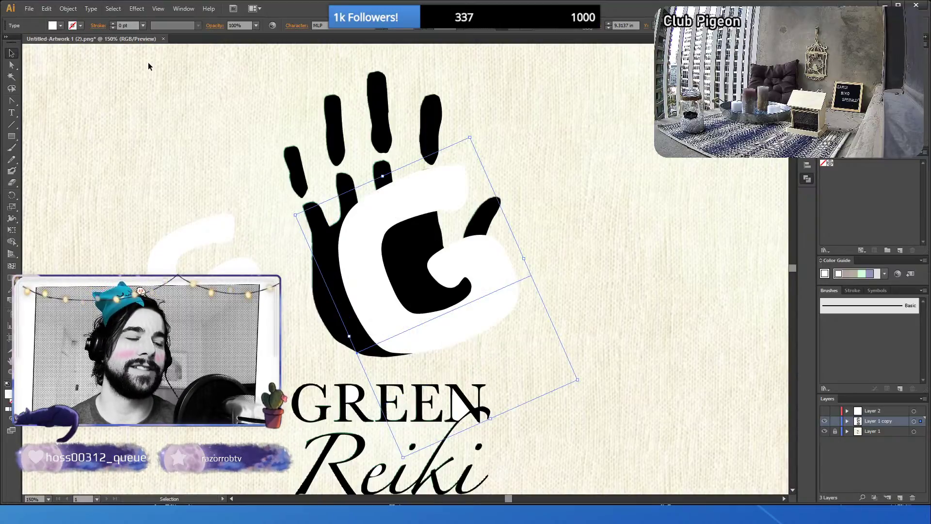
pyautogui.press('Down')
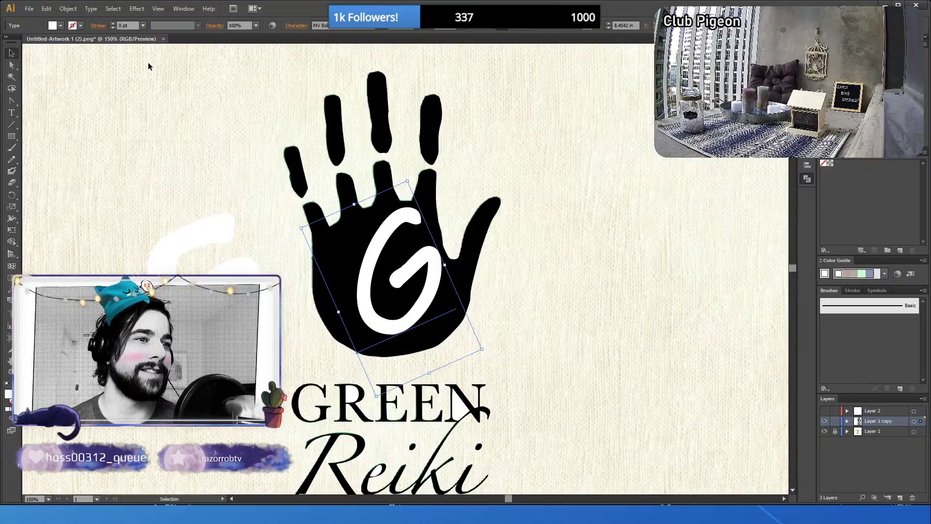
pyautogui.press('Down')
pyautogui.press('Down')
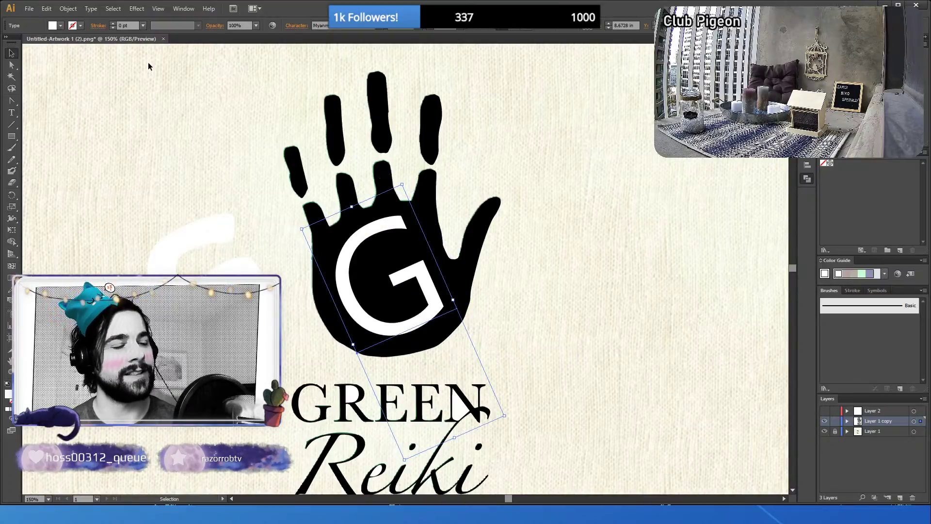
# - Try Myriad and the following typefaces up to a slanted brush-style face on the palm G
pyautogui.press('Down')
pyautogui.press('Down')
pyautogui.press('Down')
pyautogui.press('Down')
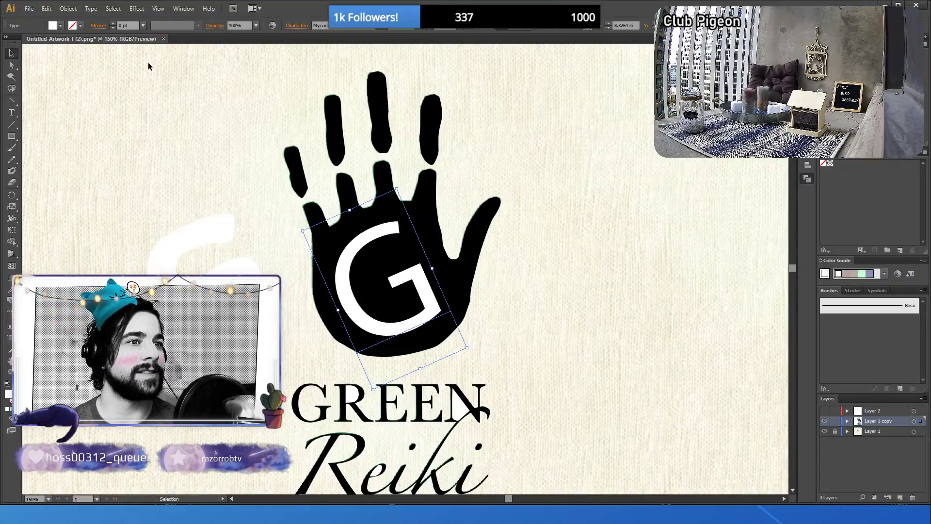
pyautogui.press('Down')
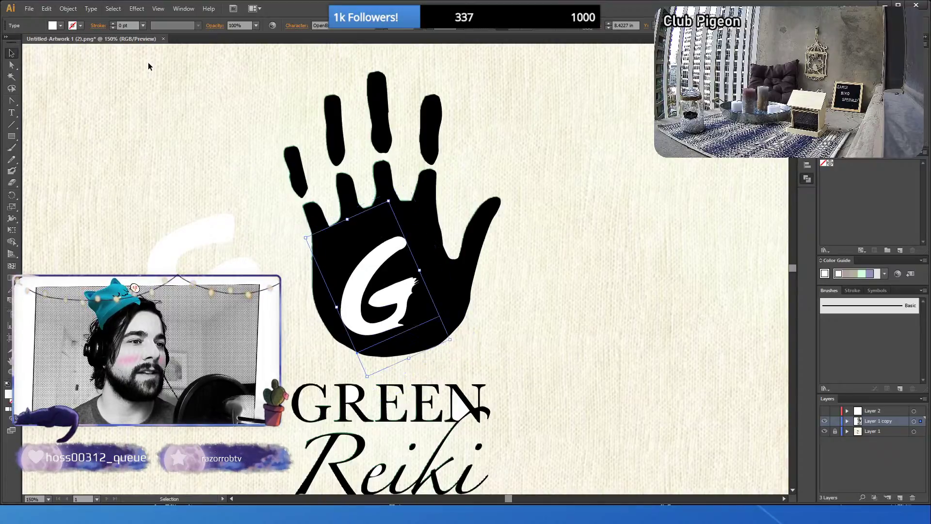
# - Go through Palatino and Rosewood on the palm G and leave it in the handwritten Segoe typeface
pyautogui.press('Down')
pyautogui.press('Down')
pyautogui.press('Down')
pyautogui.press('Down')
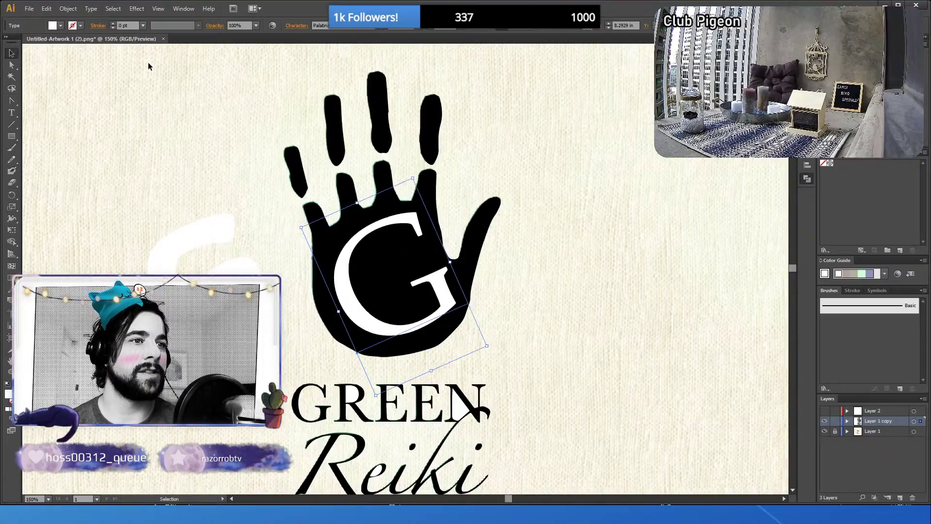
pyautogui.press('Down')
pyautogui.press('Down')
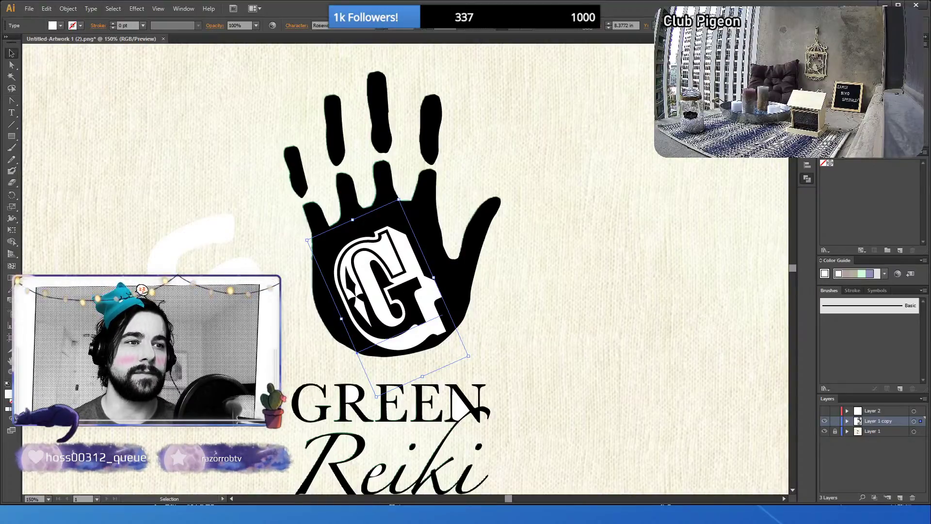
pyautogui.press('Down')
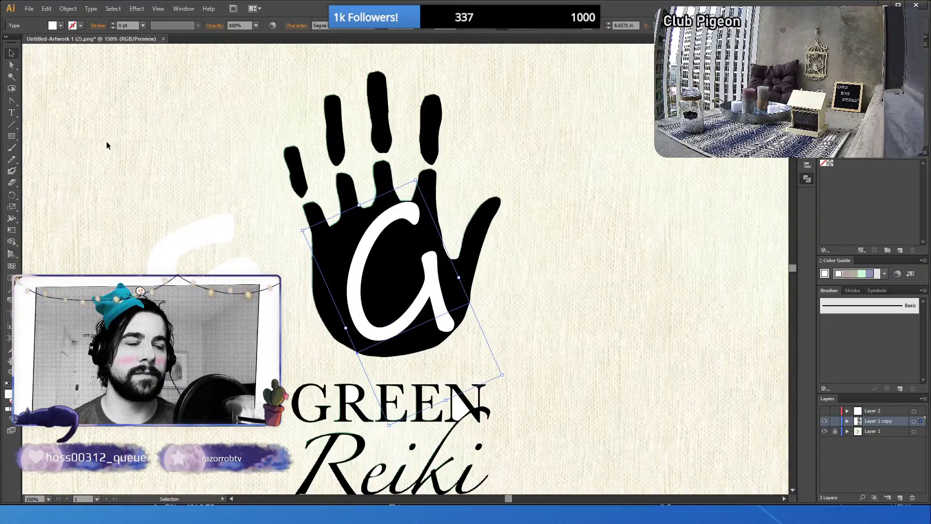
# - Go through the remaining Segoe faces and the Star Jedi typefaces on the tilted white G in the palm
pyautogui.press('Down')
pyautogui.press('Down')
pyautogui.press('Down')
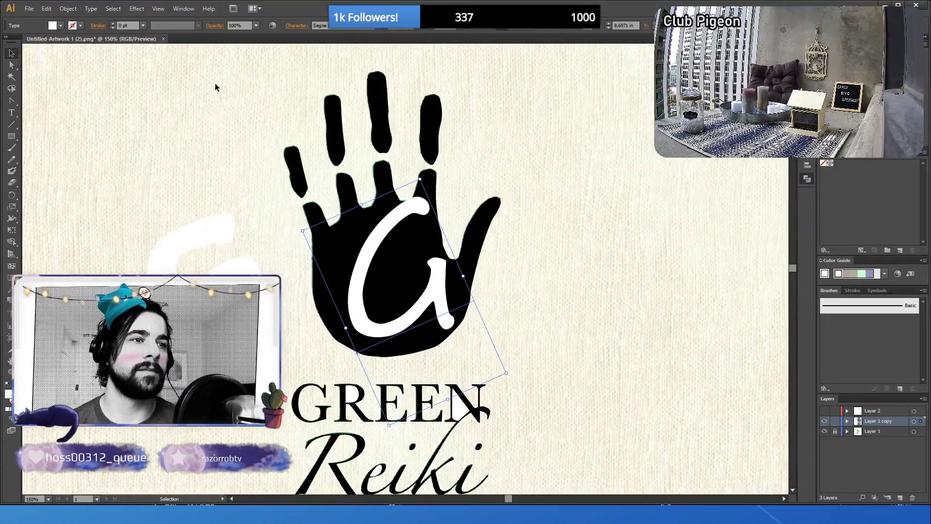
pyautogui.press('Down')
pyautogui.press('Down')
pyautogui.press('Down')
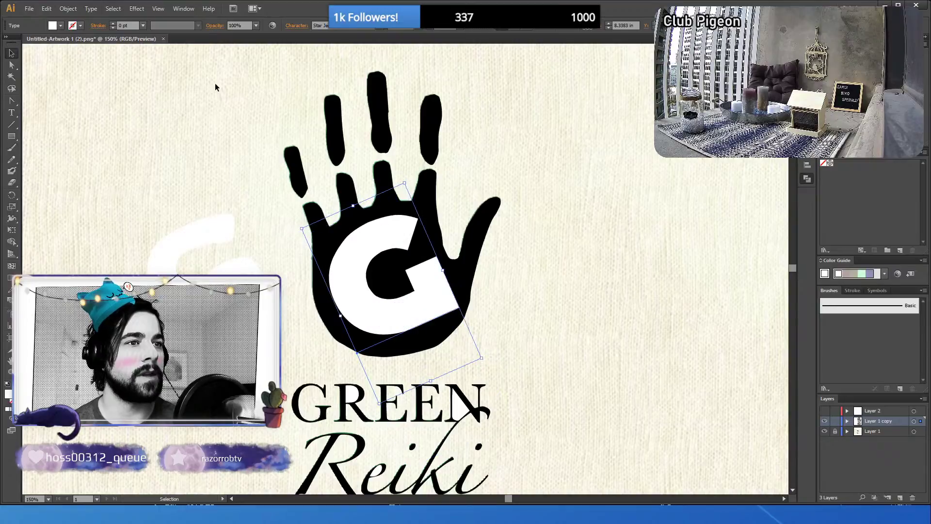
pyautogui.press('Down')
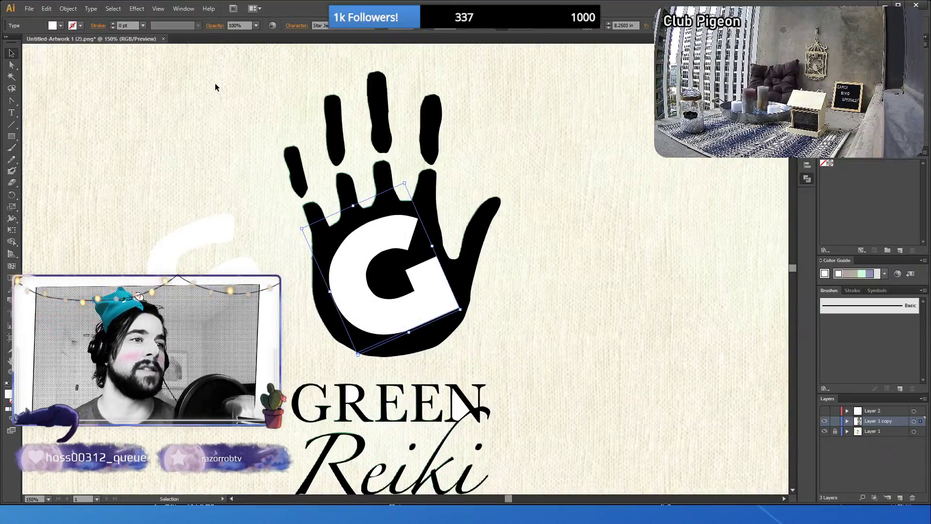
pyautogui.press('Down')
pyautogui.press('Down')
pyautogui.press('Down')
pyautogui.press('Down')
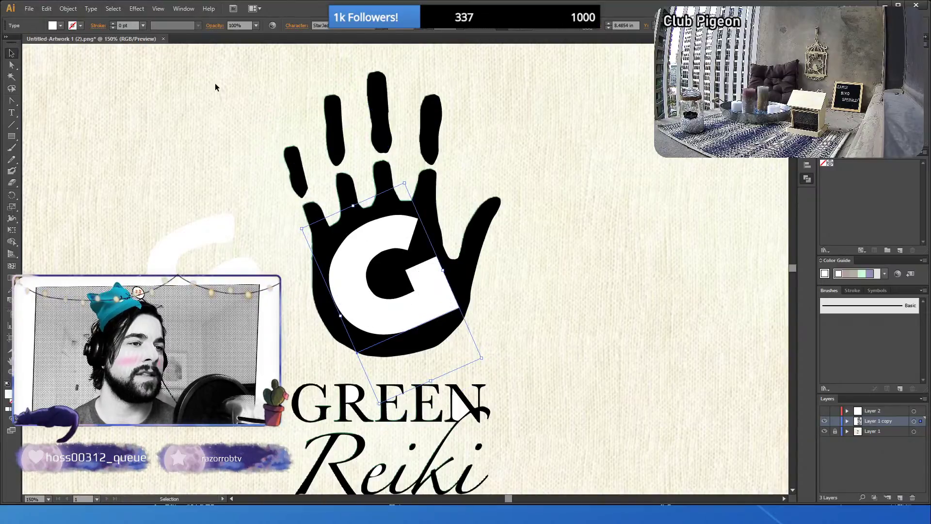
# - Compare the Tekton and Times typefaces on the palm G and return it to Tekton
pyautogui.press('Down')
pyautogui.press('Down')
pyautogui.press('Down')
pyautogui.press('Down')
pyautogui.press('Down')
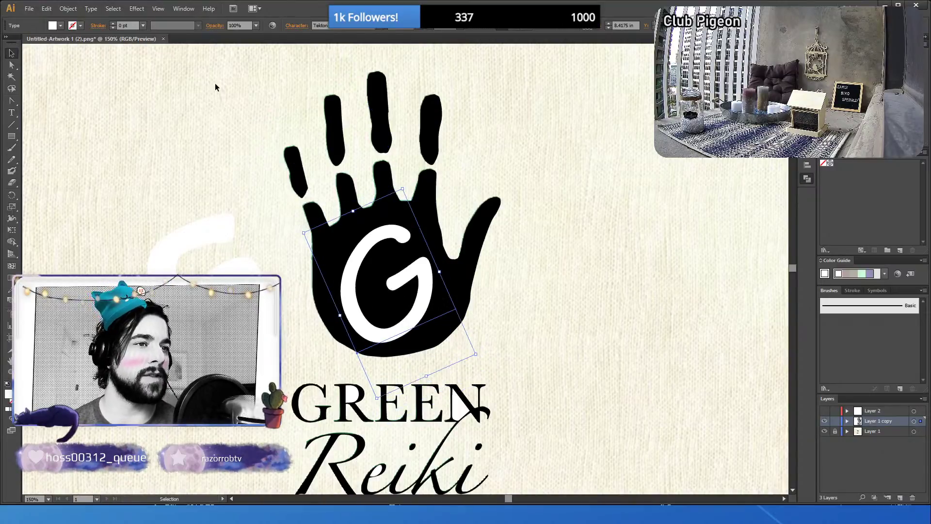
pyautogui.press('Down')
pyautogui.press('Up')
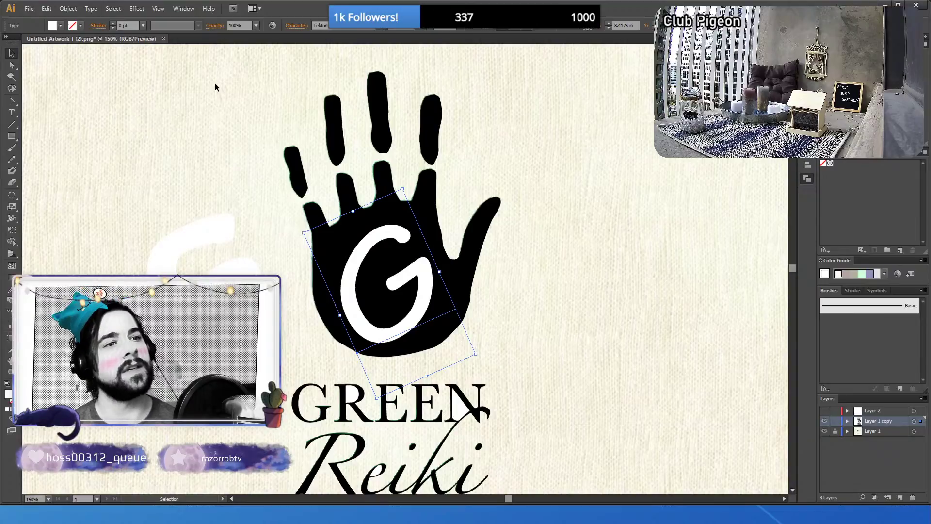
pyautogui.press('Down')
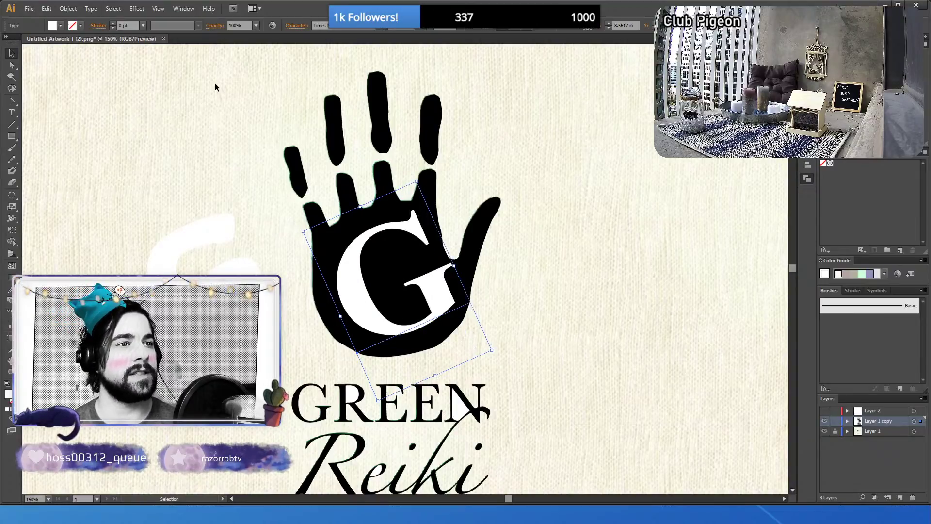
pyautogui.press('Up')
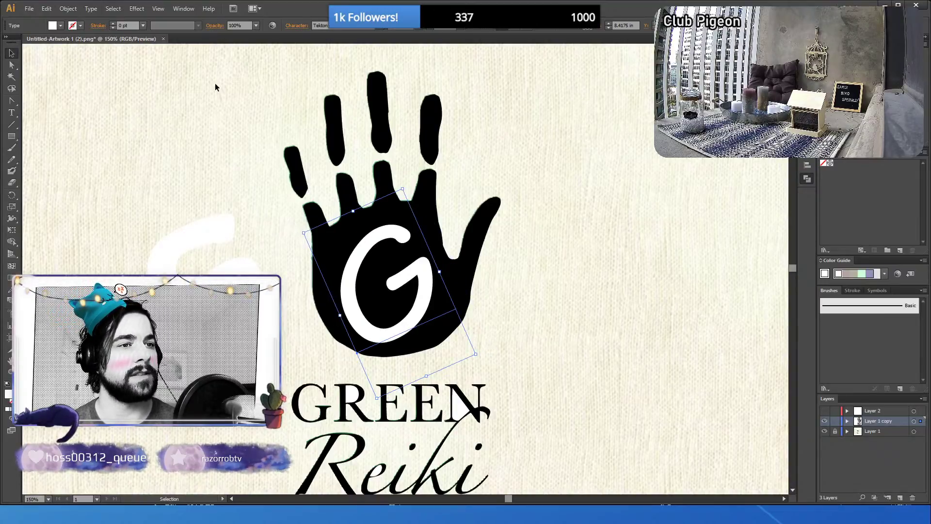
# - Go through the blocky Turbo typeface variants on the palm G, including the outlined and striped ones
pyautogui.press('Down')
pyautogui.press('Down')
pyautogui.press('Down')
pyautogui.press('Down')
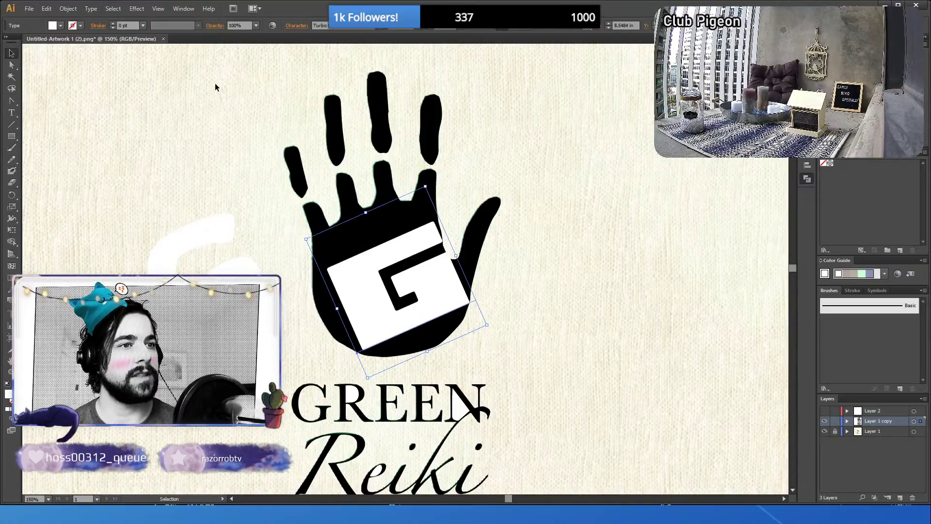
pyautogui.press('Down')
pyautogui.press('Down')
pyautogui.press('Down')
pyautogui.press('Down')
pyautogui.press('Down')
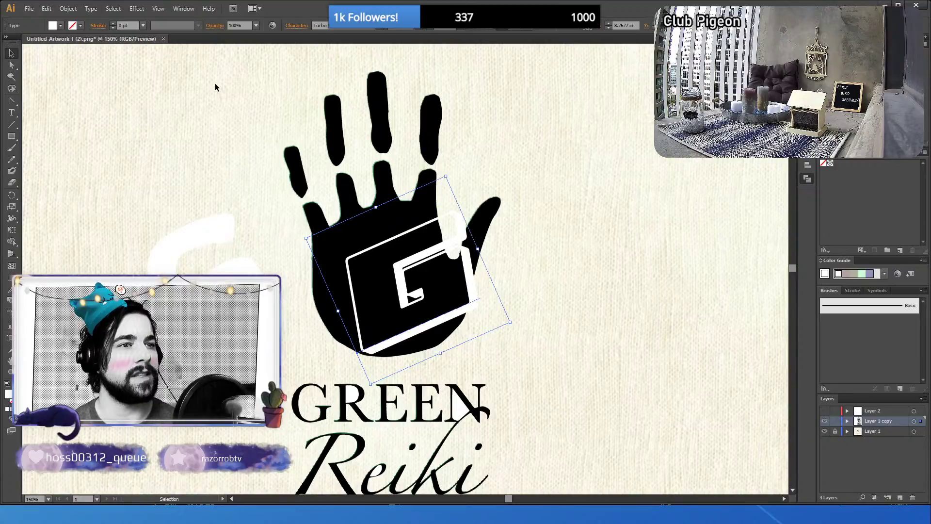
pyautogui.press('Down')
pyautogui.press('Down')
pyautogui.press('Down')
pyautogui.press('Down')
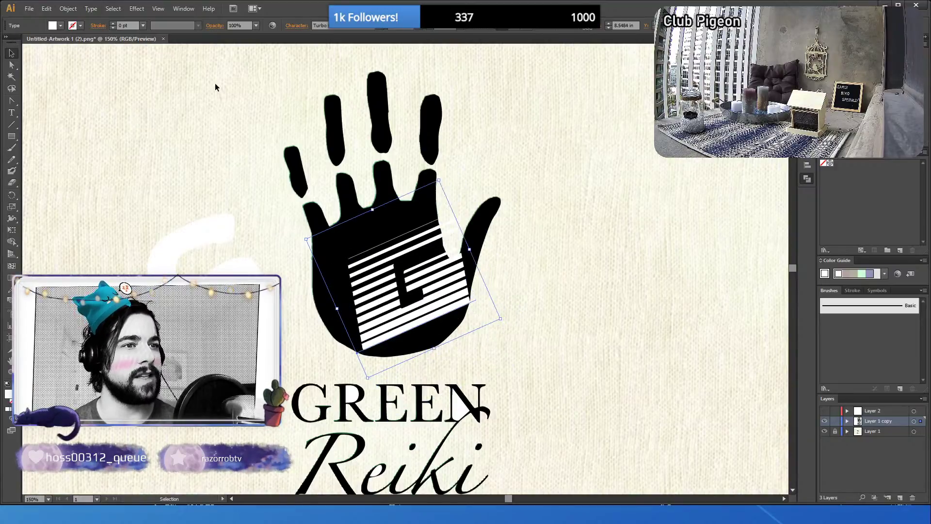
pyautogui.press('Down')
pyautogui.press('Down')
pyautogui.press('Down')
pyautogui.press('Down')
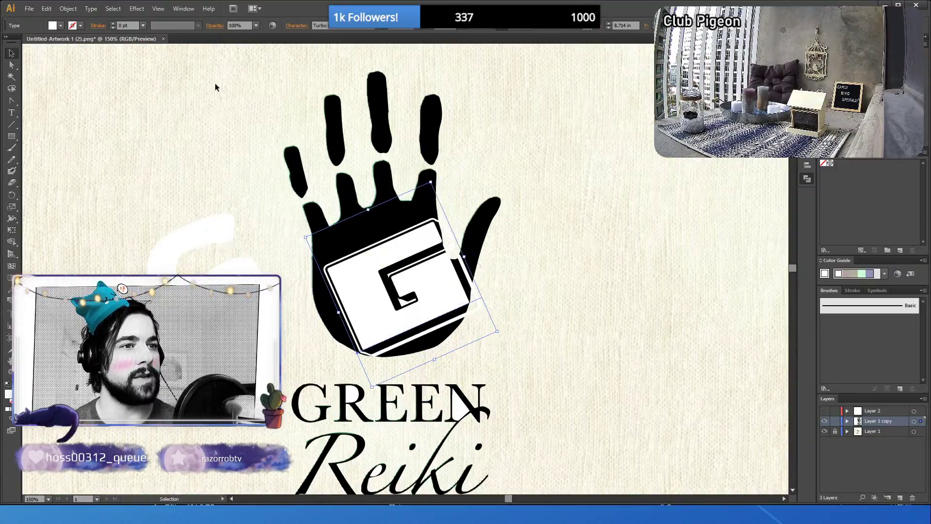
# - Try the Verdana, pixelated Virus and Yu Gothic typefaces on the palm G
pyautogui.press('Down')
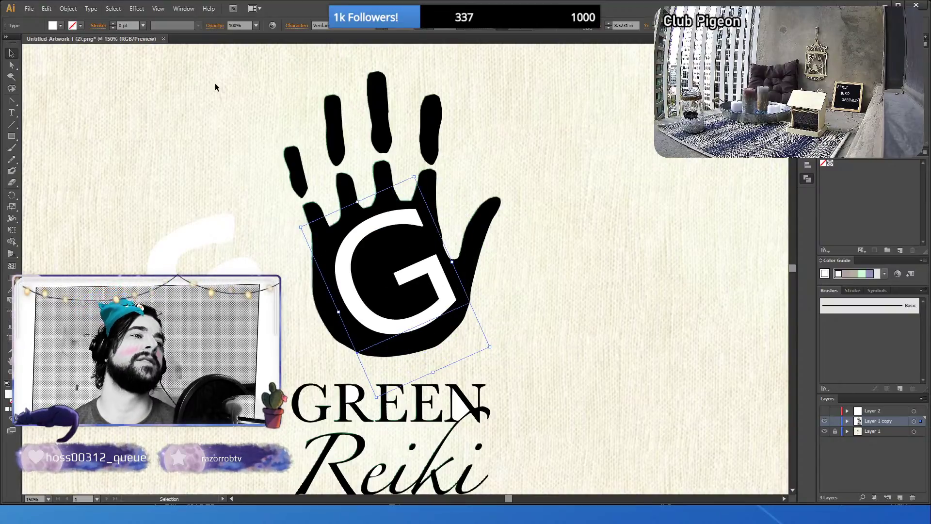
pyautogui.press('Down')
pyautogui.press('Down')
pyautogui.press('Down')
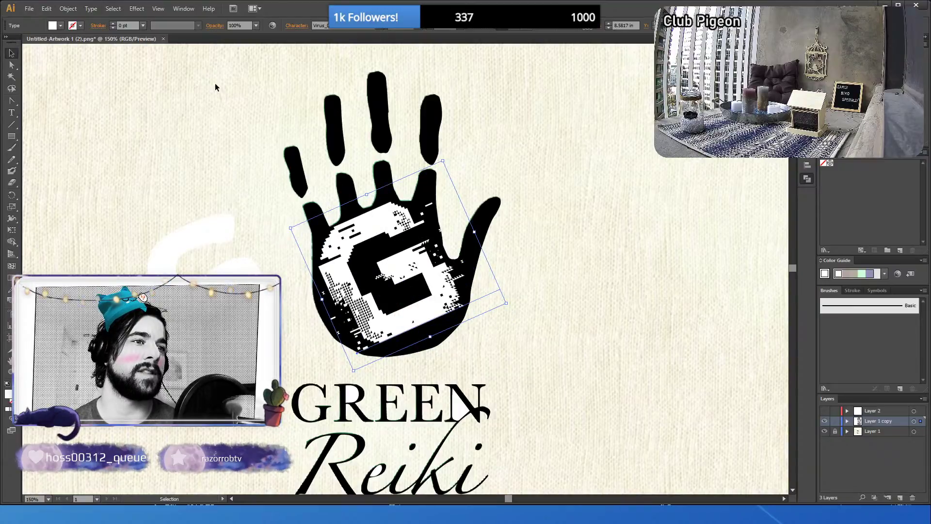
pyautogui.press('Down')
pyautogui.press('Down')
pyautogui.press('Down')
pyautogui.press('Down')
pyautogui.press('Down')
pyautogui.press('Down')
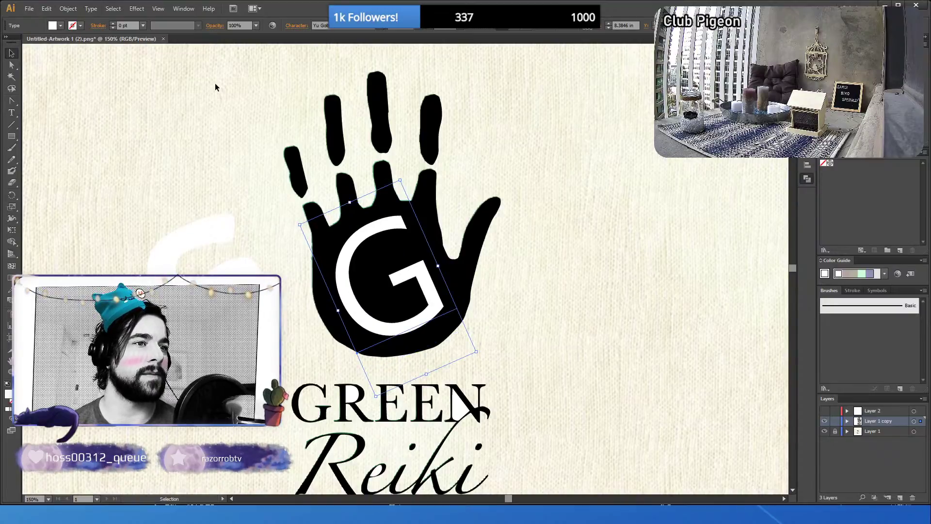
# - Go through the East Asian sans and serif typefaces after Yu Gothic on the palm G
pyautogui.press('Down')
pyautogui.press('Down')
pyautogui.press('Down')
pyautogui.press('Down')
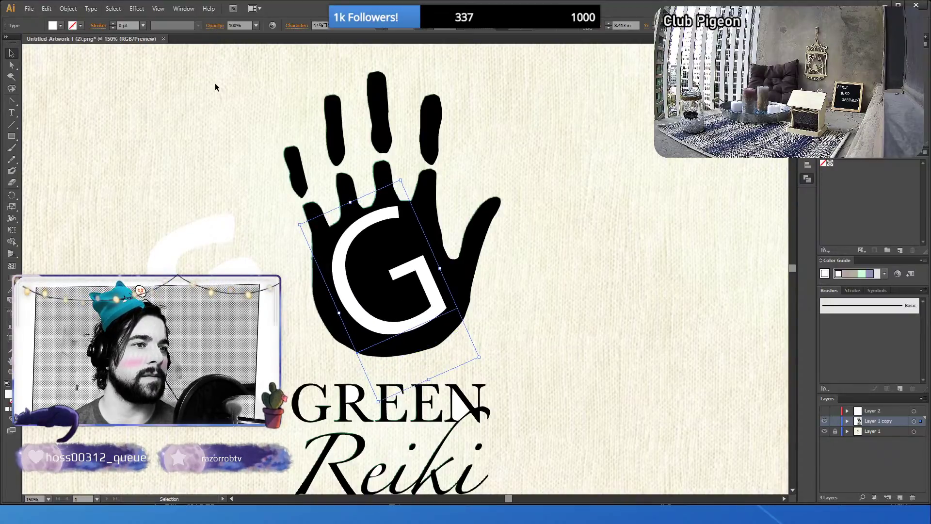
pyautogui.press('Down')
pyautogui.press('Down')
pyautogui.press('Down')
pyautogui.press('Down')
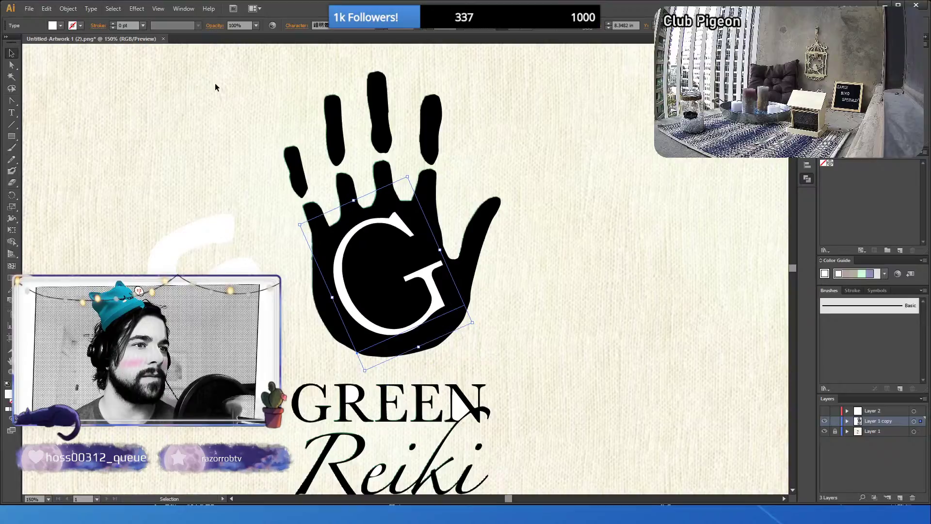
# - Go through the Adobe typefaces on the palm G, up to a thin serif face
pyautogui.press('Down')
pyautogui.press('Down')
pyautogui.press('Down')
pyautogui.press('Down')
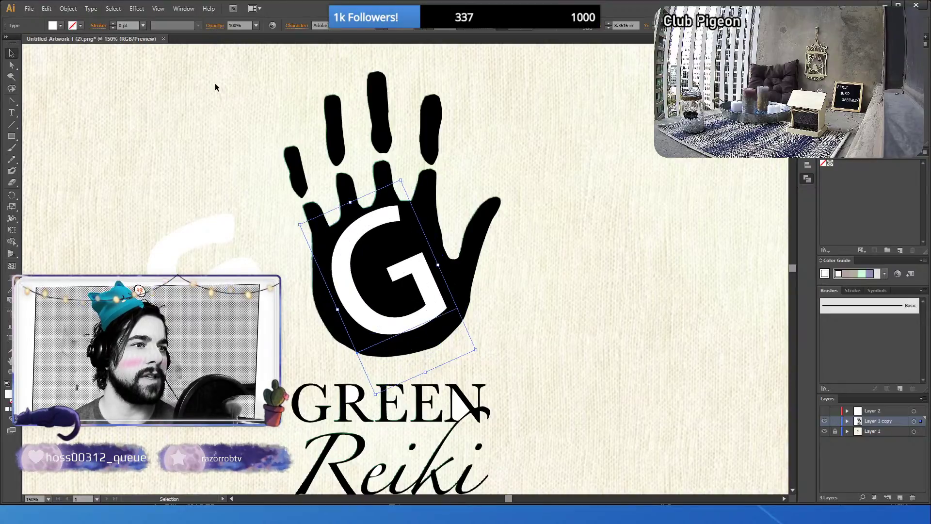
pyautogui.press('Down')
pyautogui.press('Down')
pyautogui.press('Down')
pyautogui.press('Down')
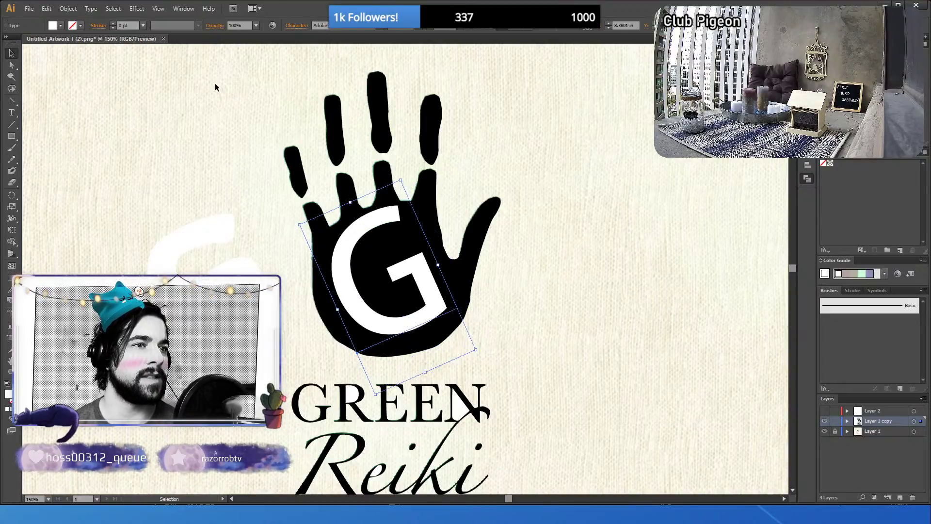
pyautogui.press('Down')
pyautogui.press('Down')
pyautogui.press('Down')
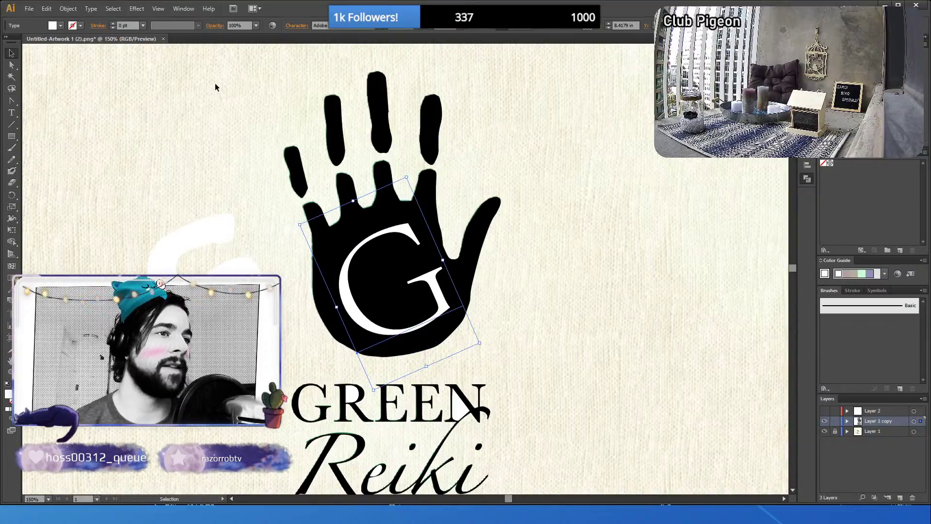
# - Try the East Asian typefaces that follow the Adobe ones and Calibri on the palm G
pyautogui.press('Down')
pyautogui.press('Down')
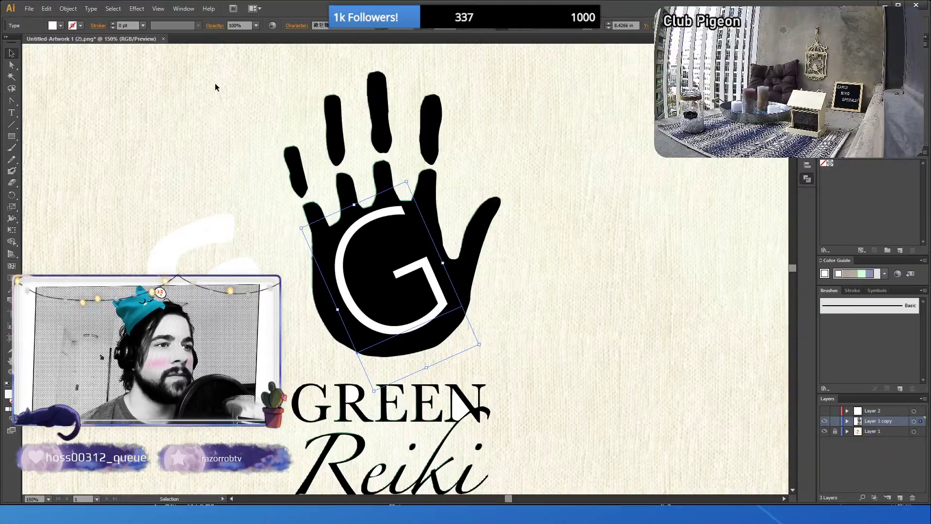
pyautogui.press('Down')
pyautogui.press('Down')
pyautogui.press('Down')
pyautogui.press('Down')
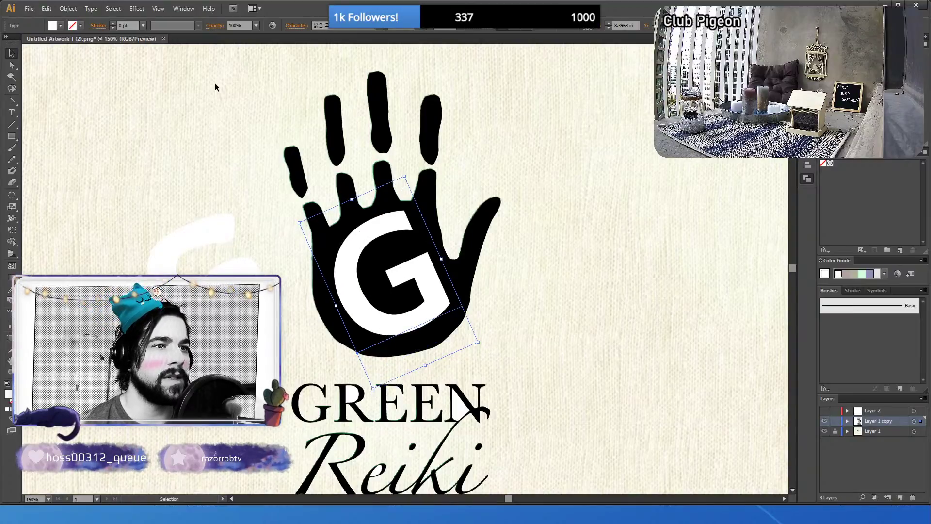
pyautogui.press('Down')
pyautogui.press('Down')
pyautogui.press('Down')
pyautogui.press('Down')
pyautogui.press('Down')
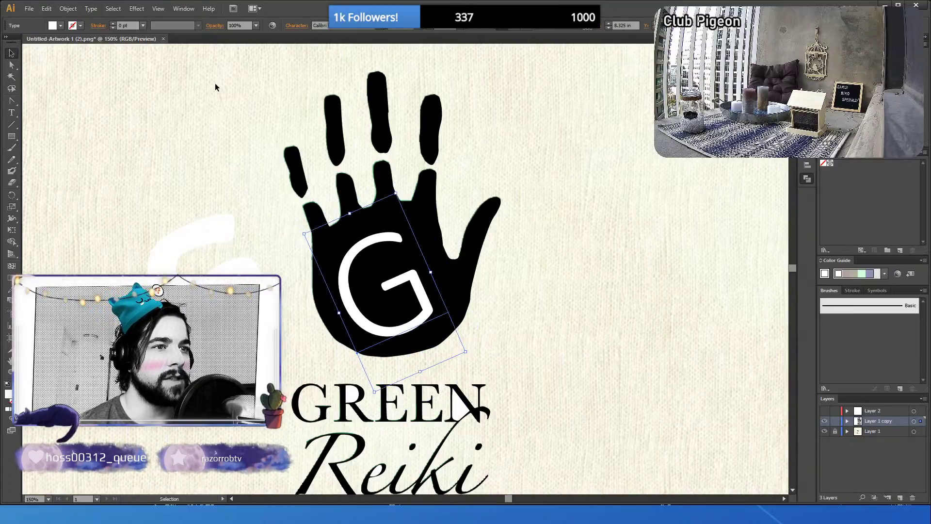
# - Try Leelawadee on the palm G, change it to the bold Futura typeface and deselect it
pyautogui.press('Down')
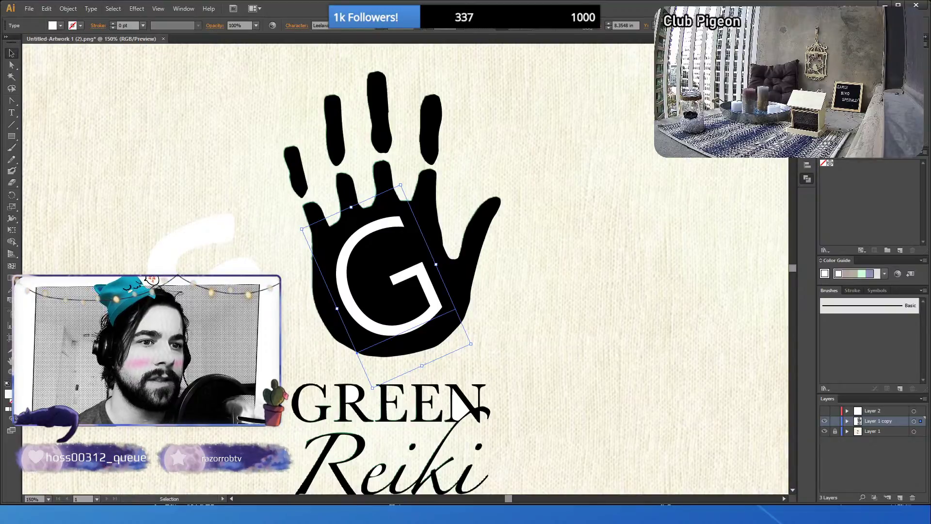
pyautogui.click(342, 411)
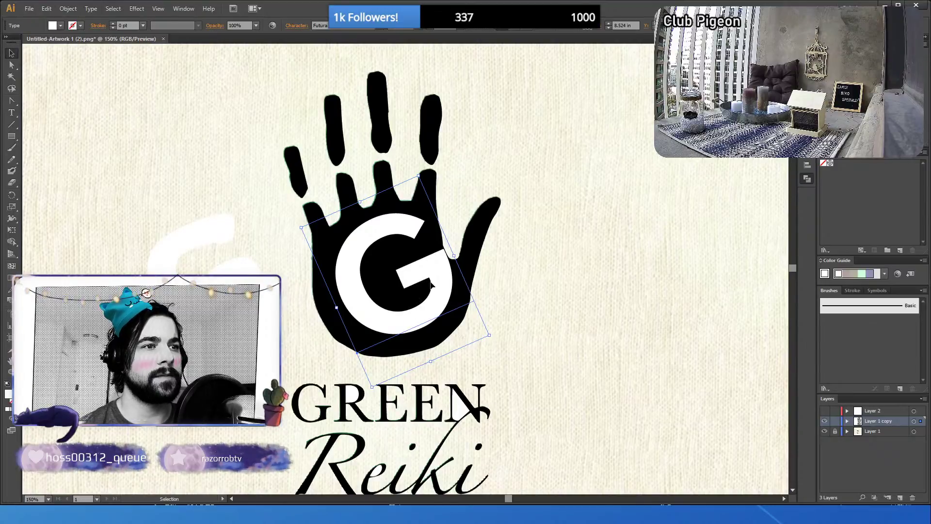
pyautogui.click(596, 284)
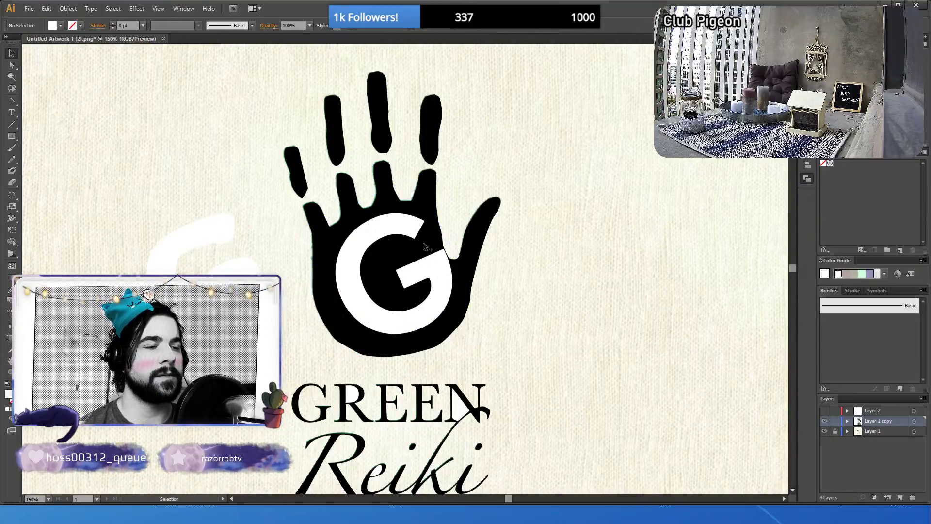
# - Nudge the Futura G slightly to the right within the palm and deselect it
pyautogui.scroll(-1, 509, 281)
pyautogui.scroll(1, 509, 283)
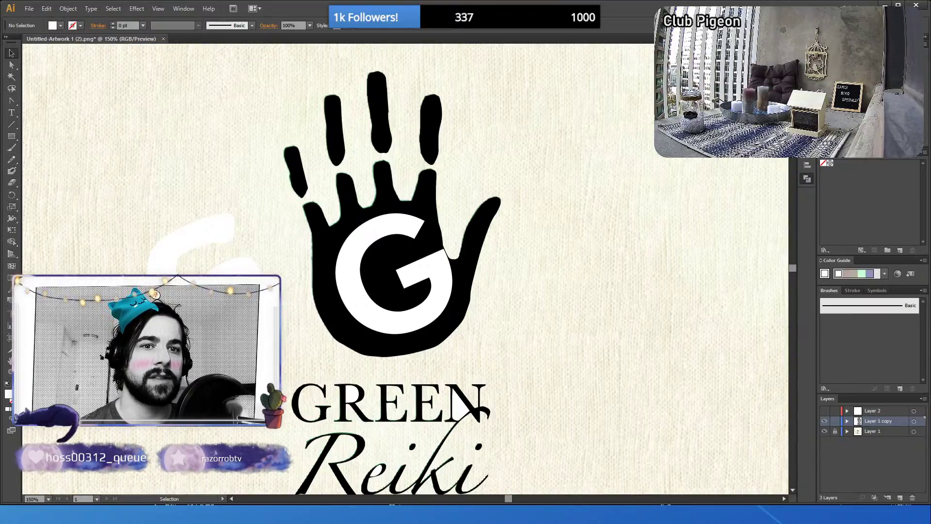
pyautogui.click(11, 372)
pyautogui.keyDown('alt'); pyautogui.click(325, 289); pyautogui.keyUp('alt')
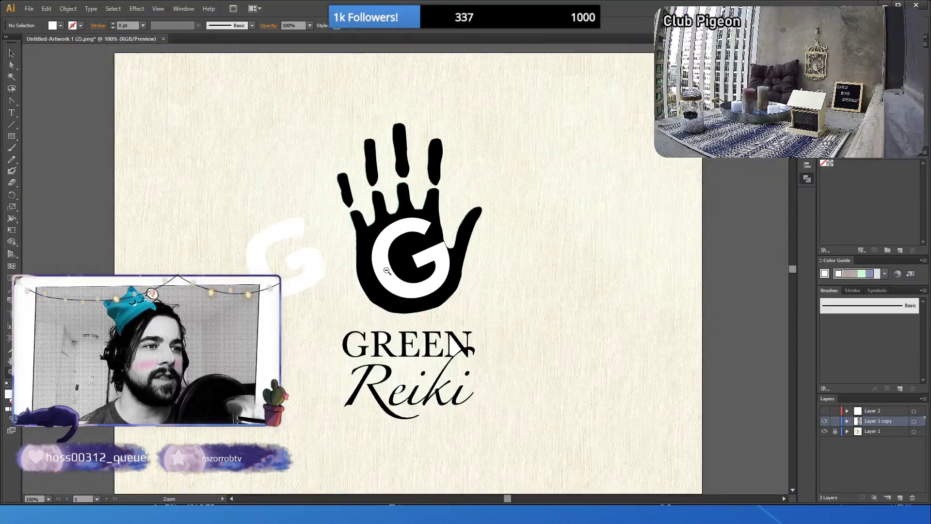
pyautogui.keyDown('alt'); pyautogui.click(391, 269); pyautogui.keyUp('alt')
pyautogui.keyDown('alt'); pyautogui.click(400, 261); pyautogui.keyUp('alt')
pyautogui.keyDown('alt'); pyautogui.click(399, 261); pyautogui.keyUp('alt')
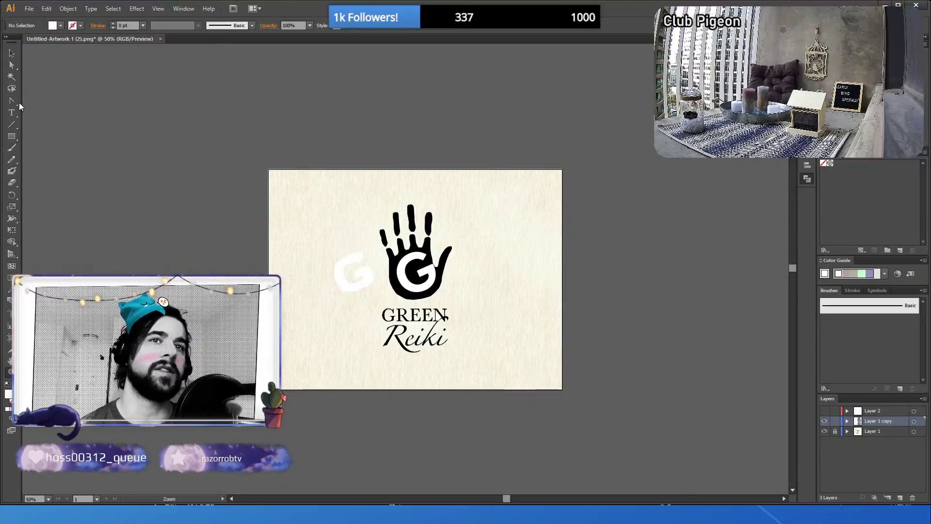
pyautogui.click(15, 56)
pyautogui.click(429, 277)
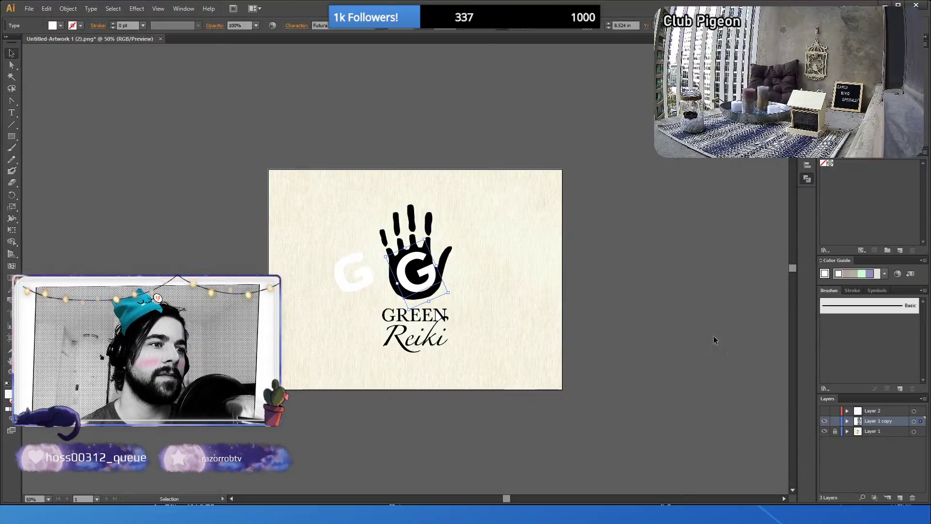
pyautogui.press('Right')
pyautogui.press('Right')
pyautogui.press('Right')
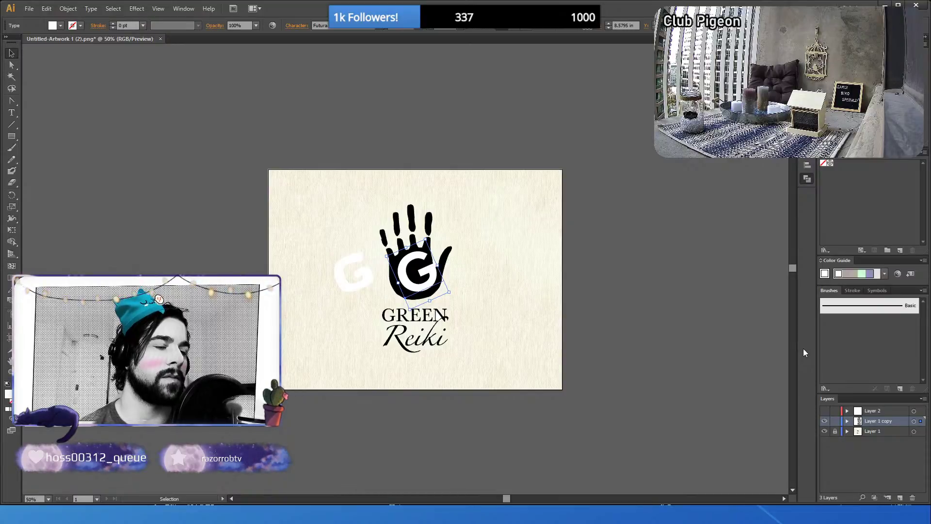
pyautogui.click(552, 278)
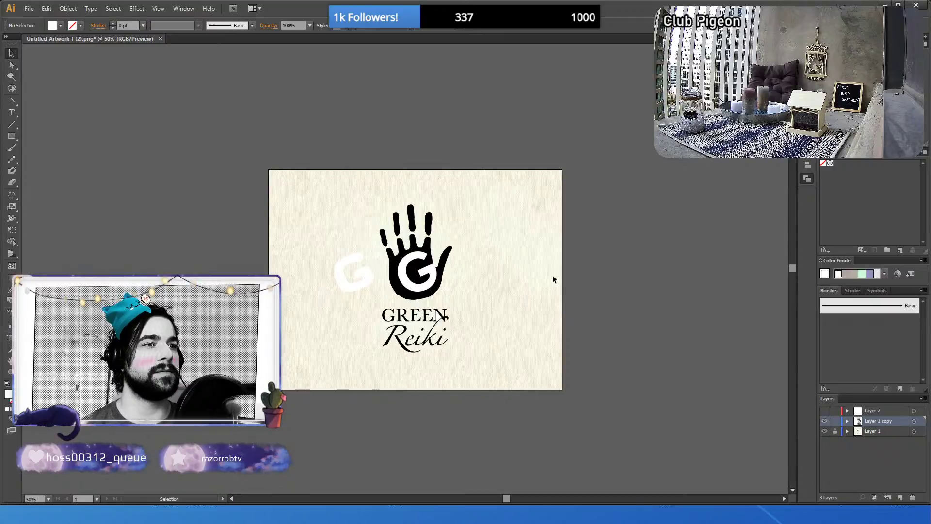
# - Replace the Futura G in the palm with the white MLP G from beside the hand, and delete the Futura G
pyautogui.moveTo(424, 270); pyautogui.dragTo(524, 215)
pyautogui.moveTo(372, 274); pyautogui.dragTo(437, 278)
pyautogui.click(522, 332)
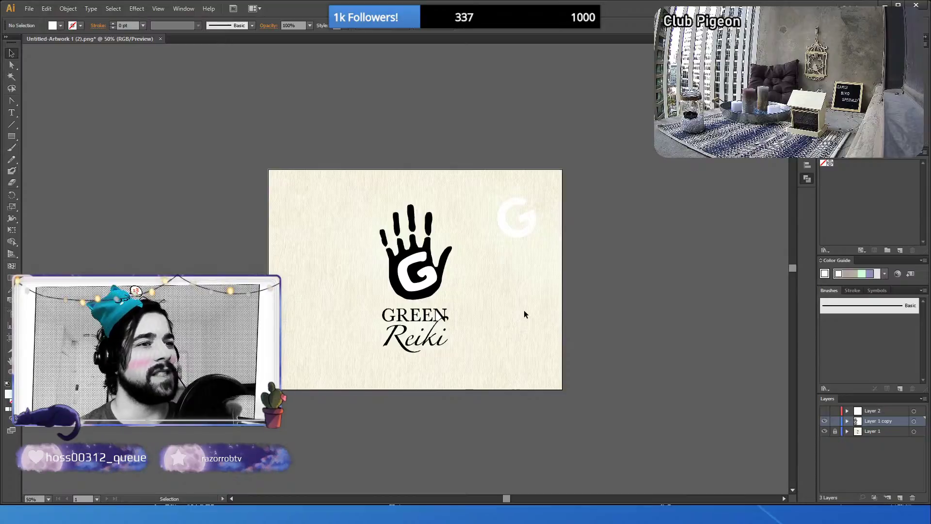
pyautogui.click(527, 231)
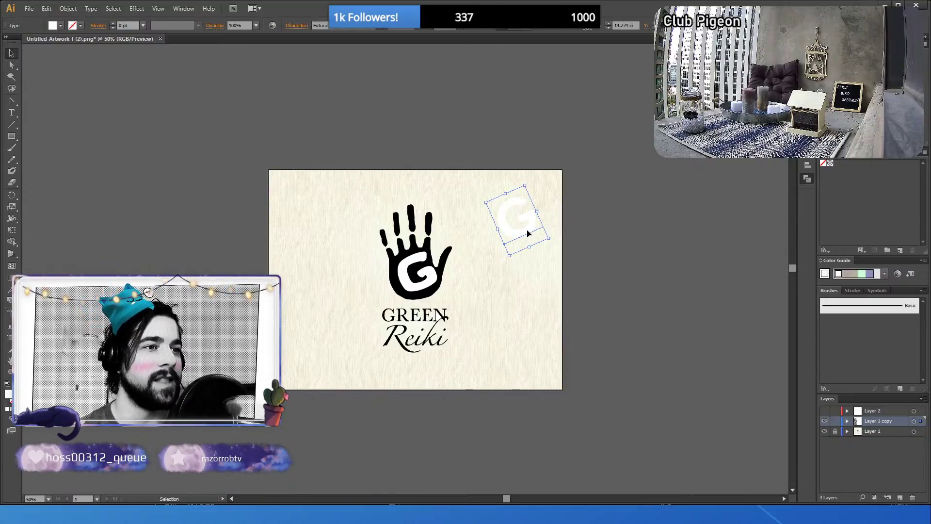
pyautogui.press('Delete')
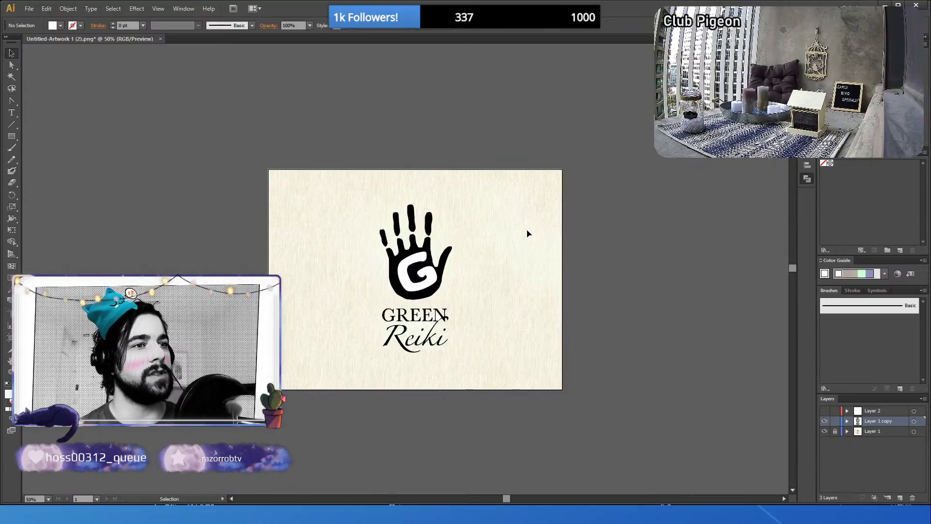
# - Undo the last change to the G in the palm and deselect it
pyautogui.hotkey('ctrl', 'z')
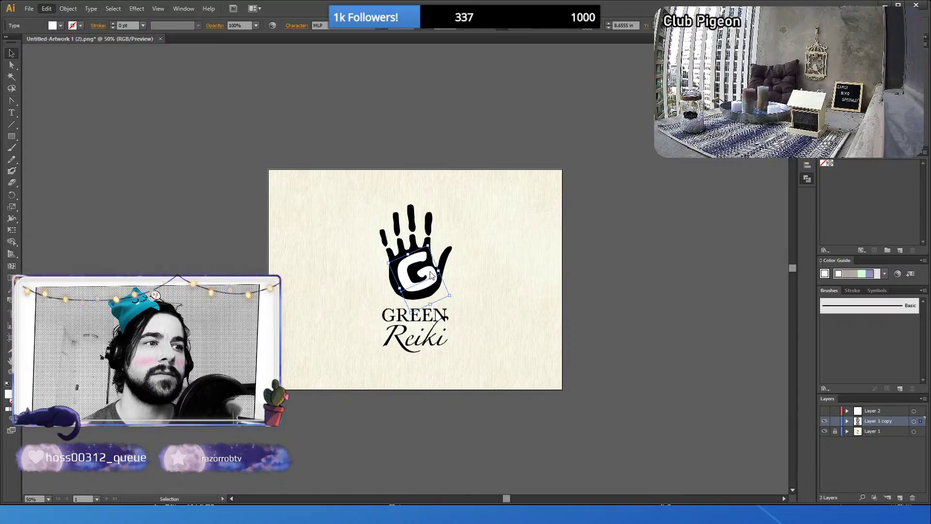
pyautogui.click(478, 341)
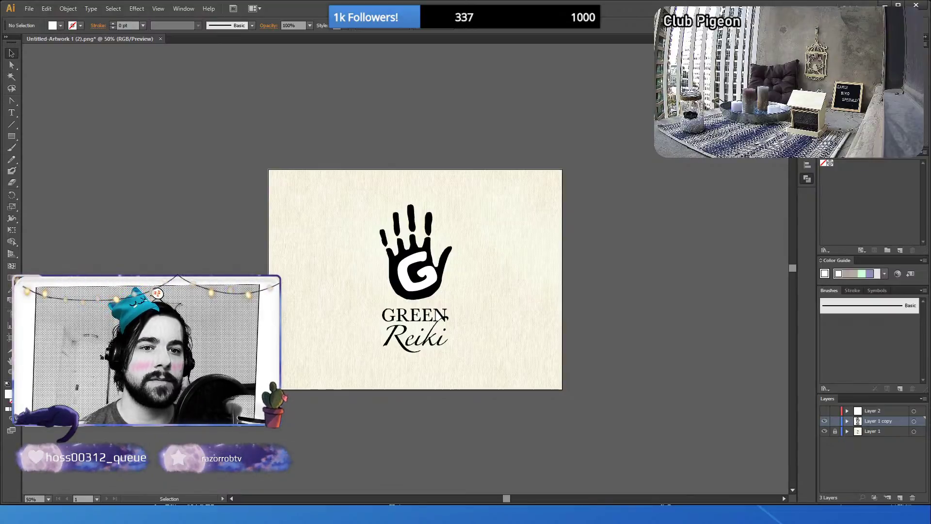
# - Raise two anchor points on the outer upper corner of the G's lower arm toward the gap between index finger and thumb, and deselect
pyautogui.press('z')
pyautogui.click(406, 279)
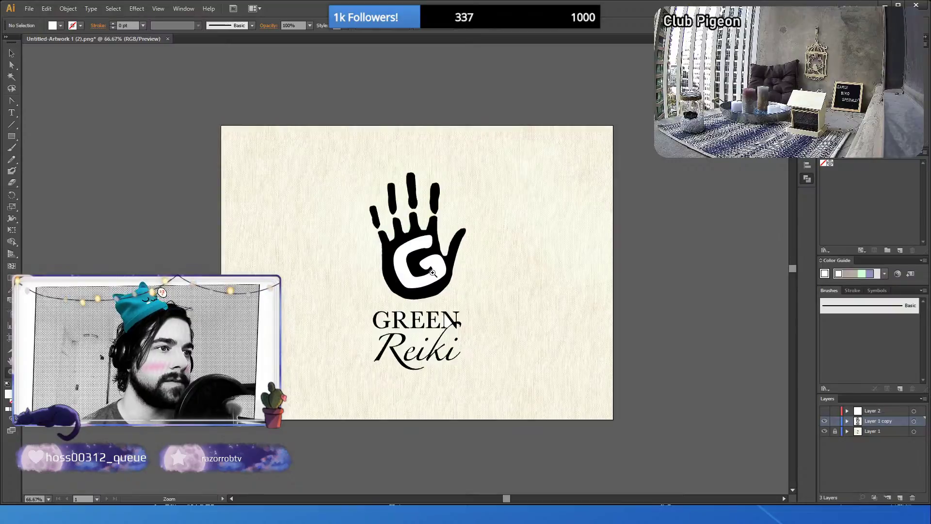
pyautogui.click(431, 275)
pyautogui.click(432, 275)
pyautogui.click(373, 264)
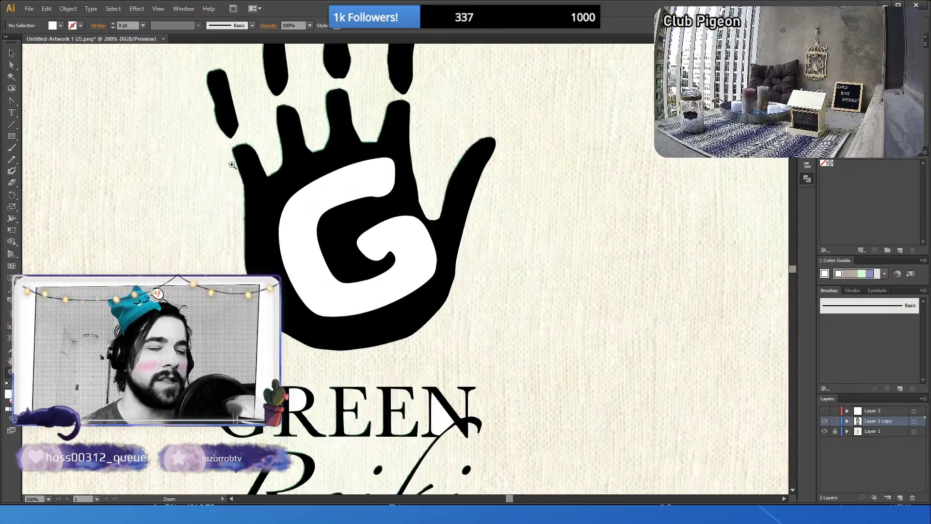
pyautogui.click(13, 66)
pyautogui.click(359, 222)
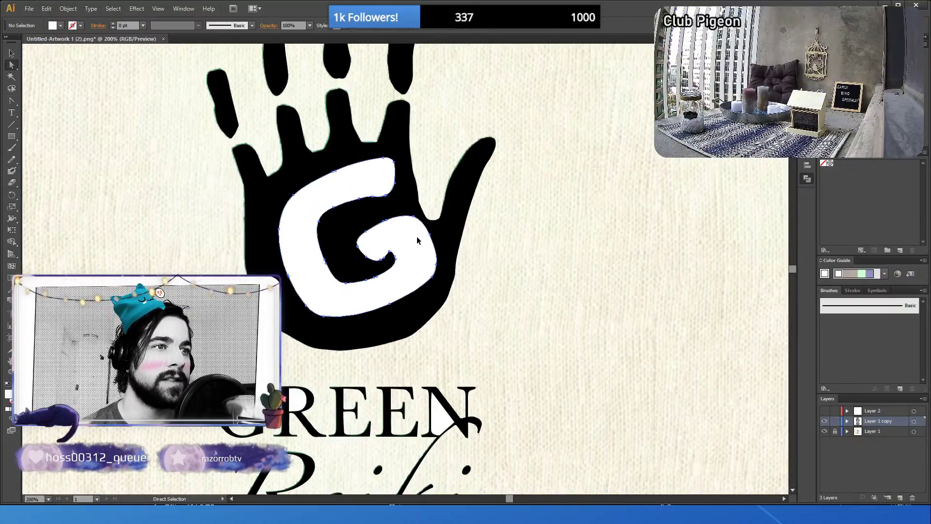
pyautogui.click(414, 216)
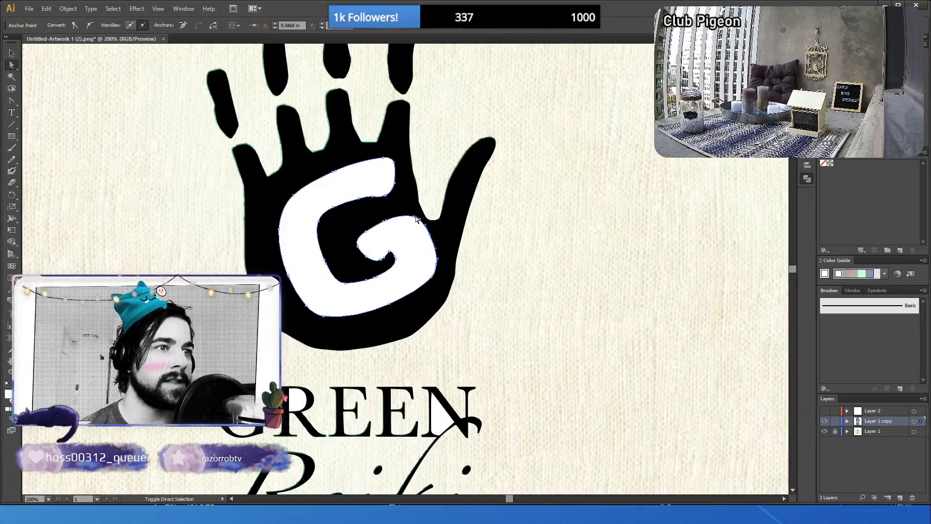
pyautogui.moveTo(415, 216); pyautogui.dragTo(426, 223)
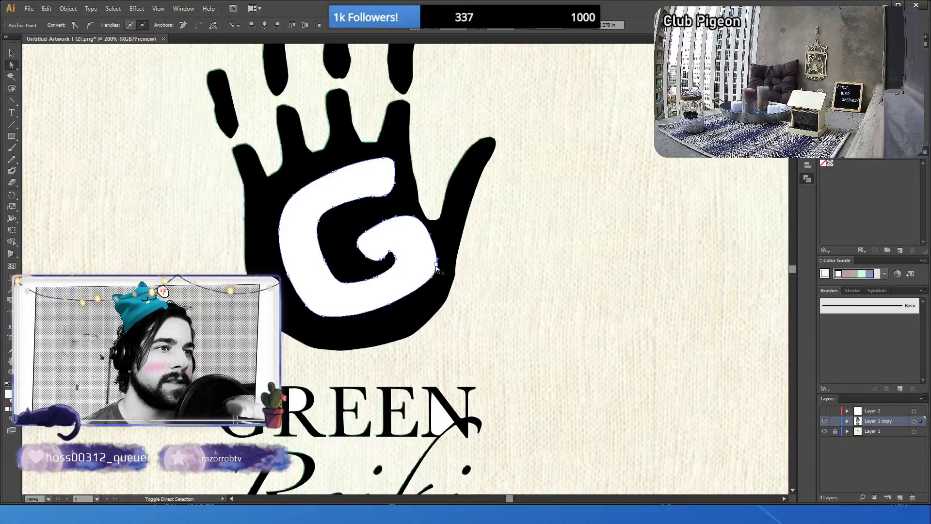
pyautogui.press('Up')
pyautogui.press('Up')
pyautogui.press('Up')
pyautogui.press('Up')
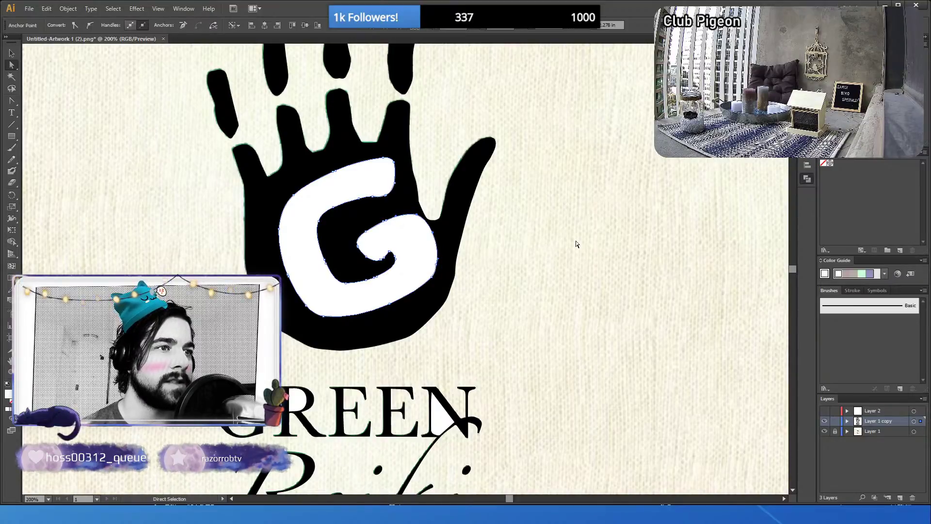
pyautogui.press('Up')
pyautogui.press('Up')
pyautogui.press('Up')
pyautogui.press('Up')
pyautogui.press('Up')
pyautogui.press('Up')
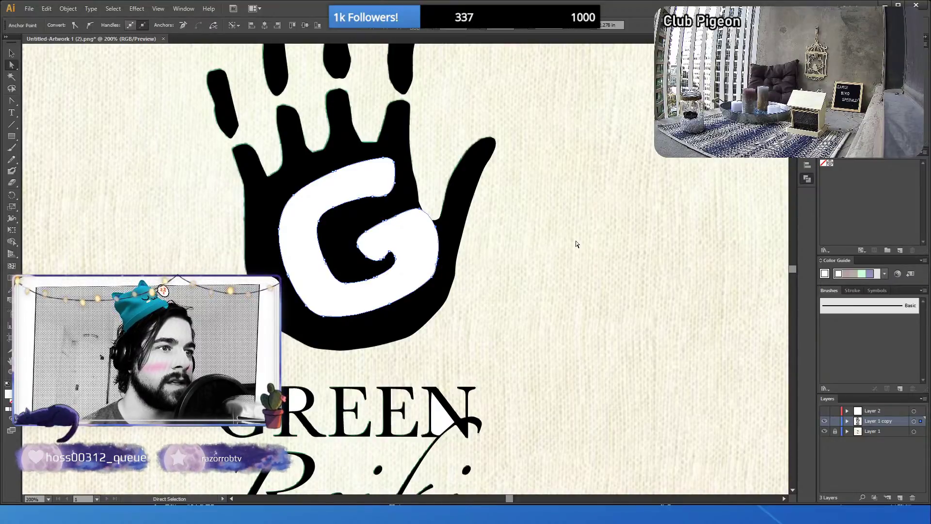
pyautogui.press('Up')
pyautogui.press('Up')
pyautogui.press('Up')
pyautogui.press('Up')
pyautogui.press('Up')
pyautogui.press('Up')
pyautogui.press('Up')
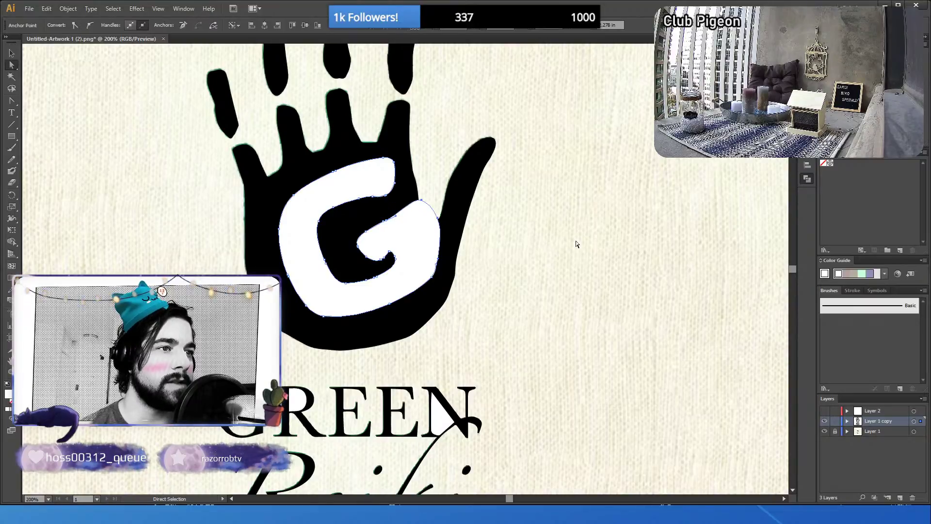
pyautogui.press('Up')
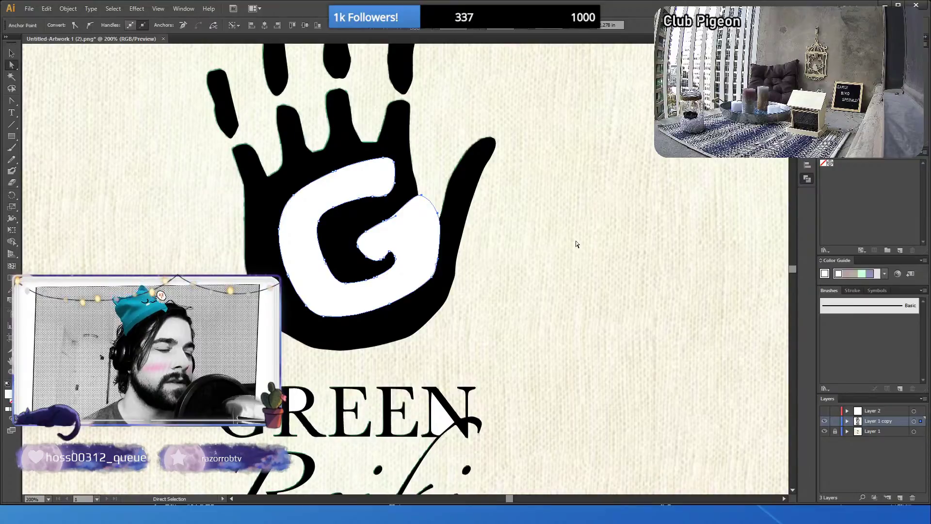
pyautogui.click(660, 243)
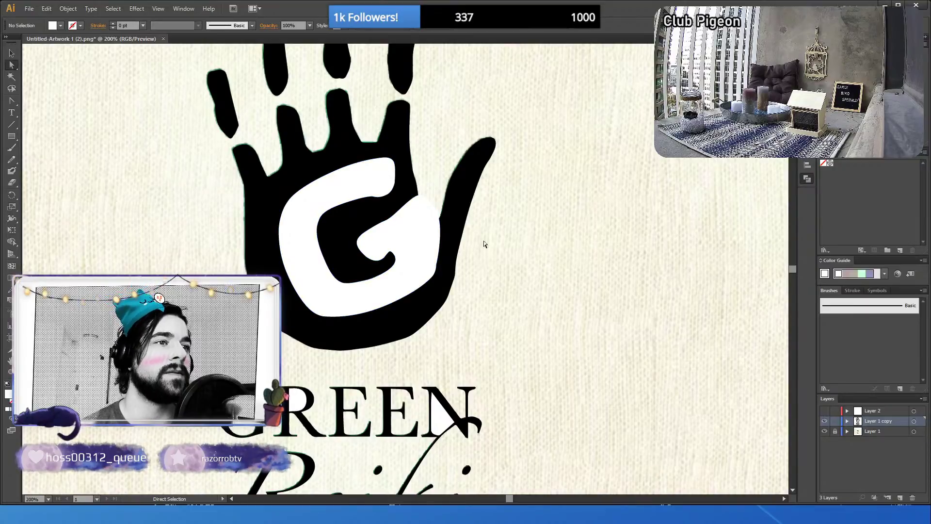
# - Nudge the top anchor point of the G's raised corner down and slightly right to flatten its peak, and deselect it
pyautogui.click(421, 197)
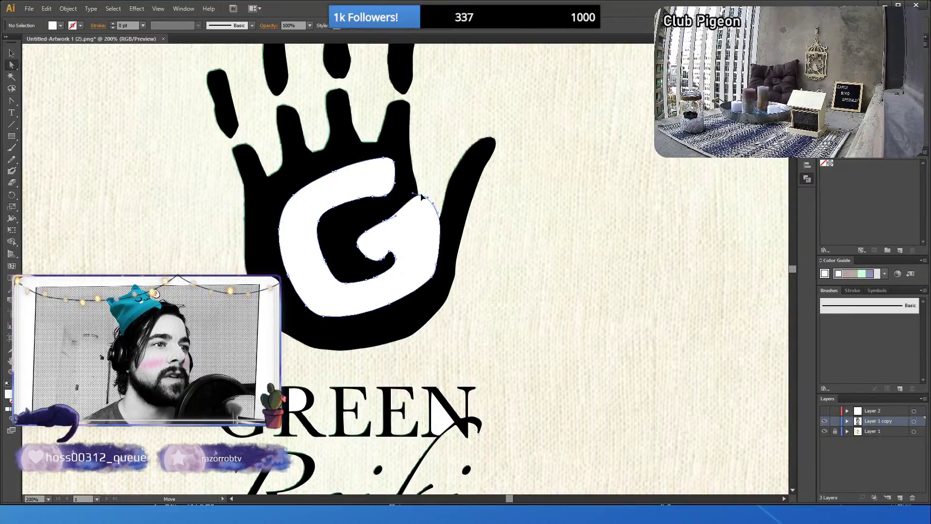
pyautogui.press('Down')
pyautogui.press('Down')
pyautogui.press('Down')
pyautogui.press('Down')
pyautogui.press('Down')
pyautogui.press('Down')
pyautogui.press('Down')
pyautogui.press('Down')
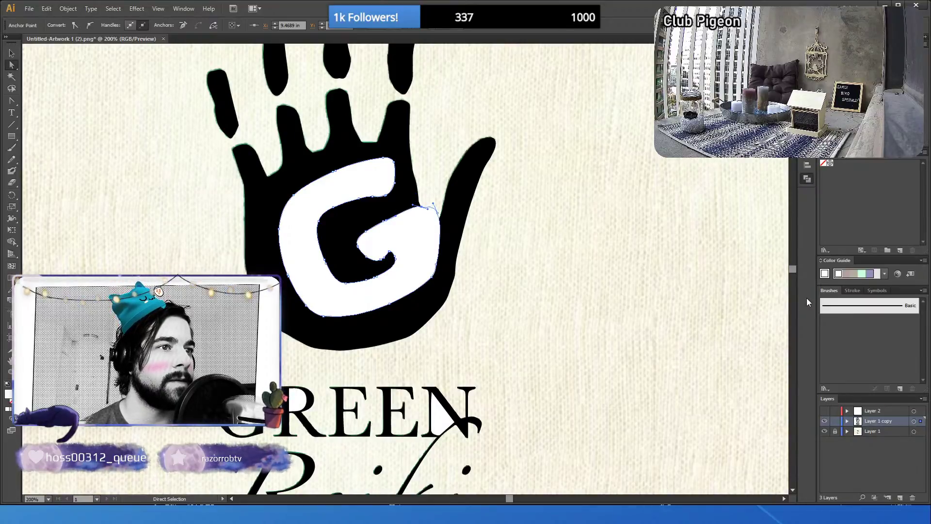
pyautogui.press('Down')
pyautogui.press('Down')
pyautogui.press('Down')
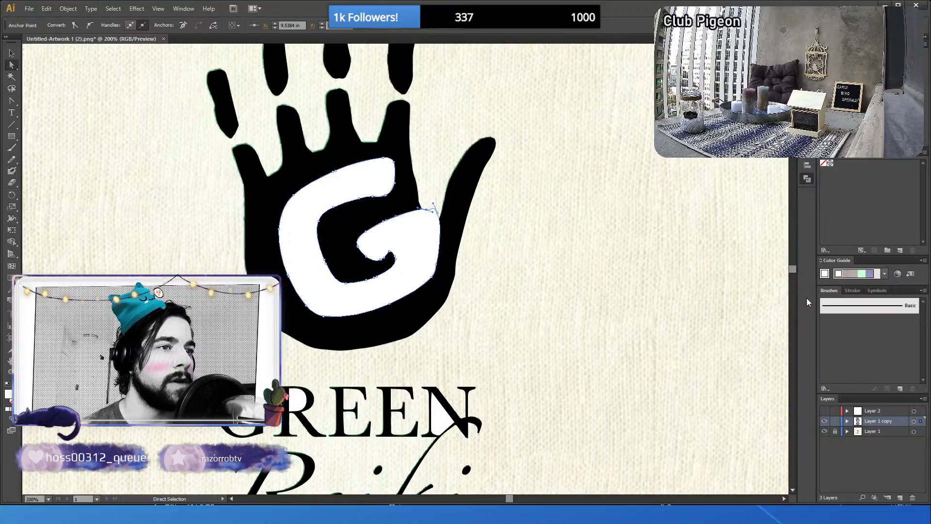
pyautogui.click(679, 329)
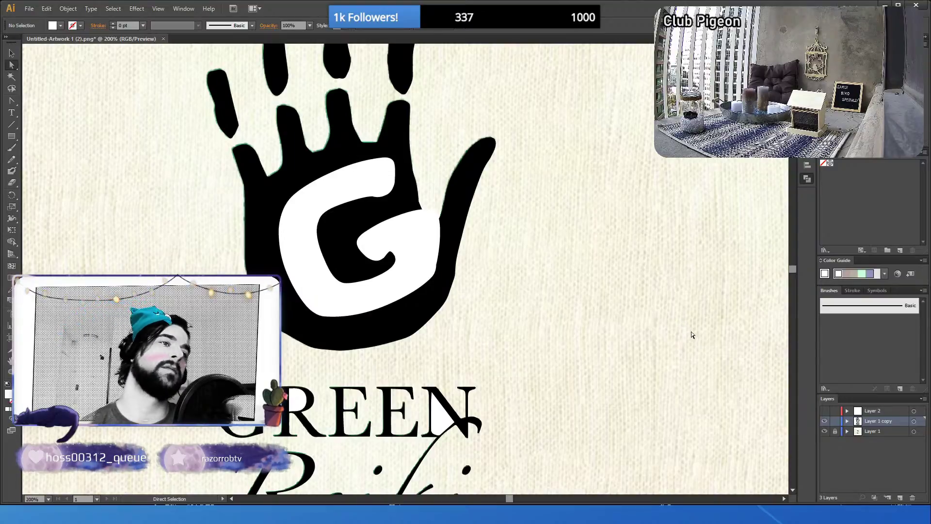
# - Nudge the anchor point on the G's lower outer curve, facing the base of the thumb, slightly left and deselect it
pyautogui.click(431, 272)
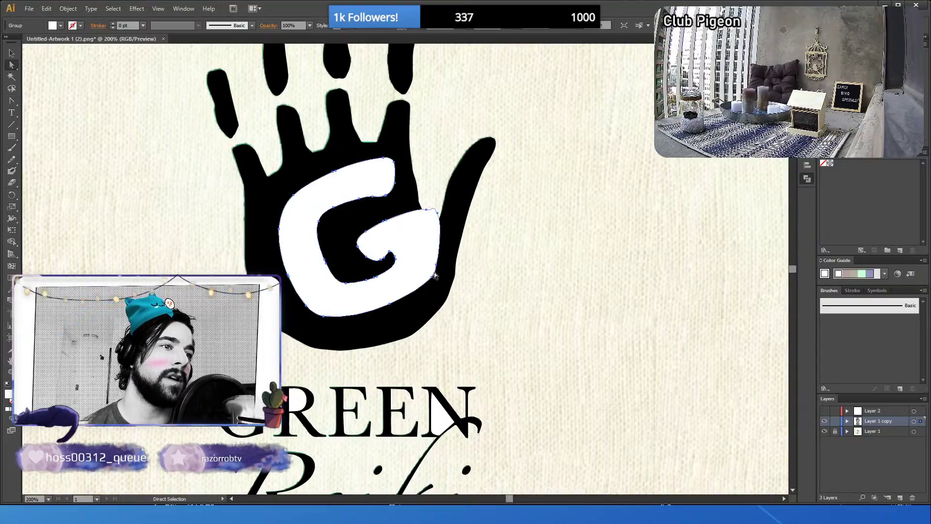
pyautogui.click(432, 275)
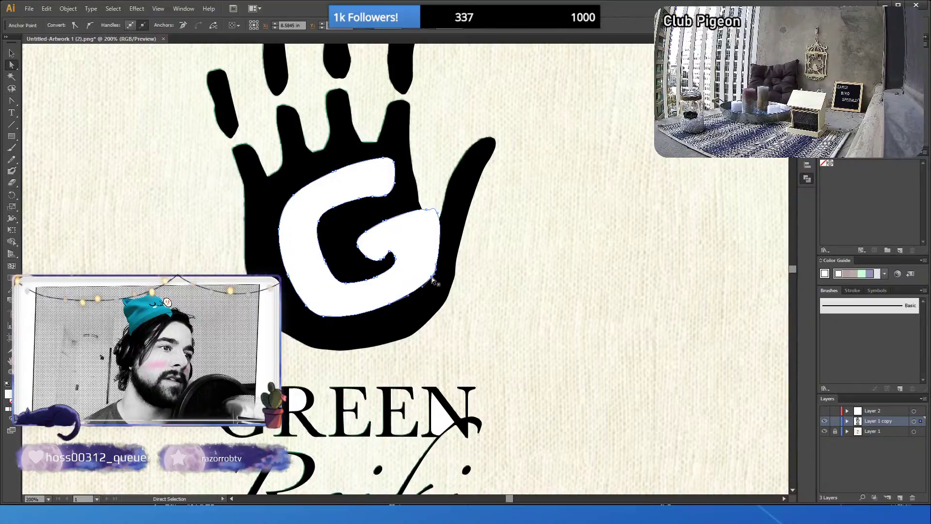
pyautogui.click(542, 327)
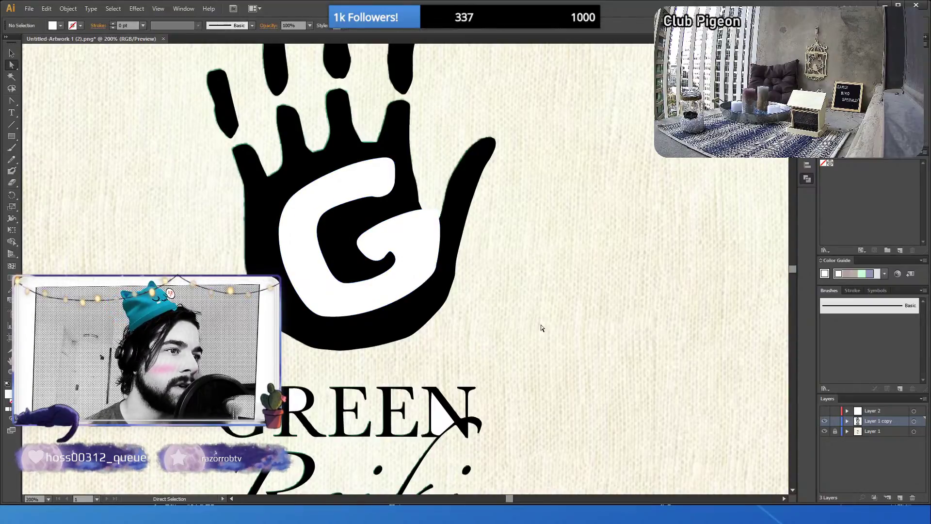
pyautogui.click(428, 280)
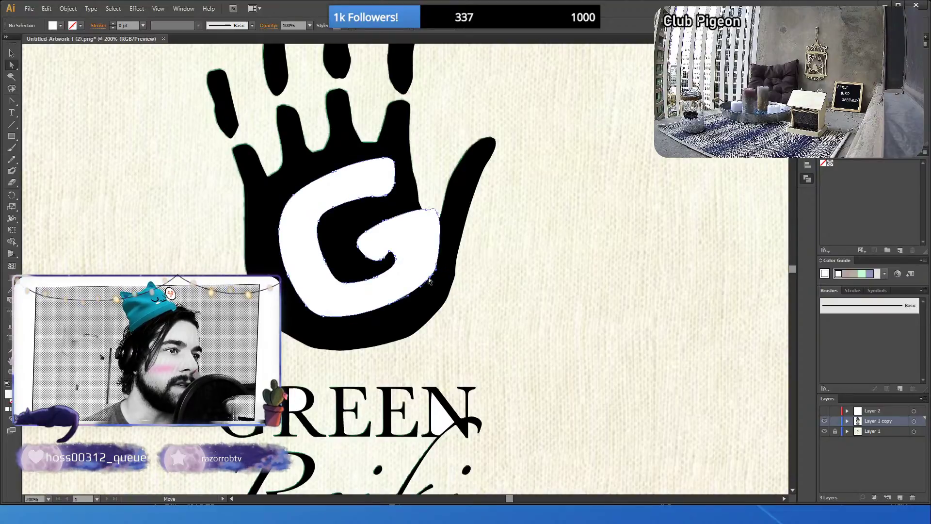
pyautogui.press('Left')
pyautogui.press('Left')
pyautogui.press('Left')
pyautogui.press('Left')
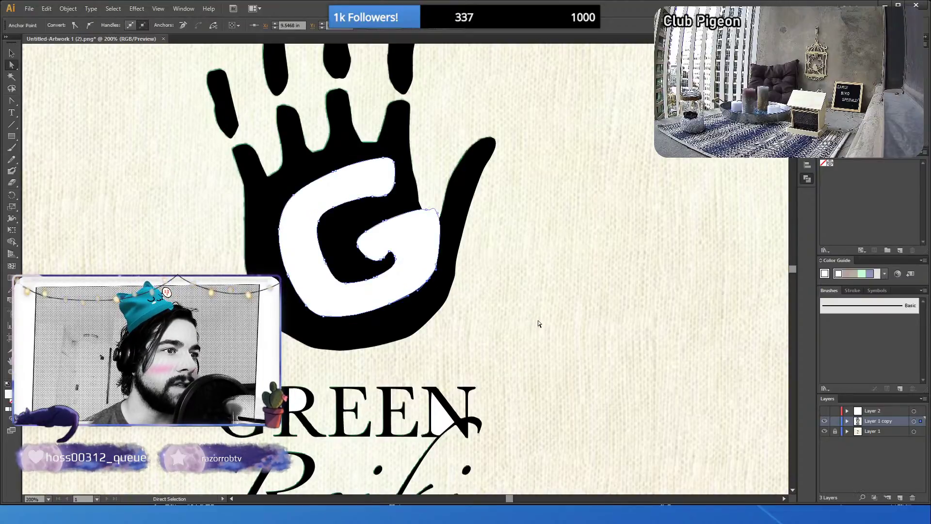
pyautogui.click(540, 322)
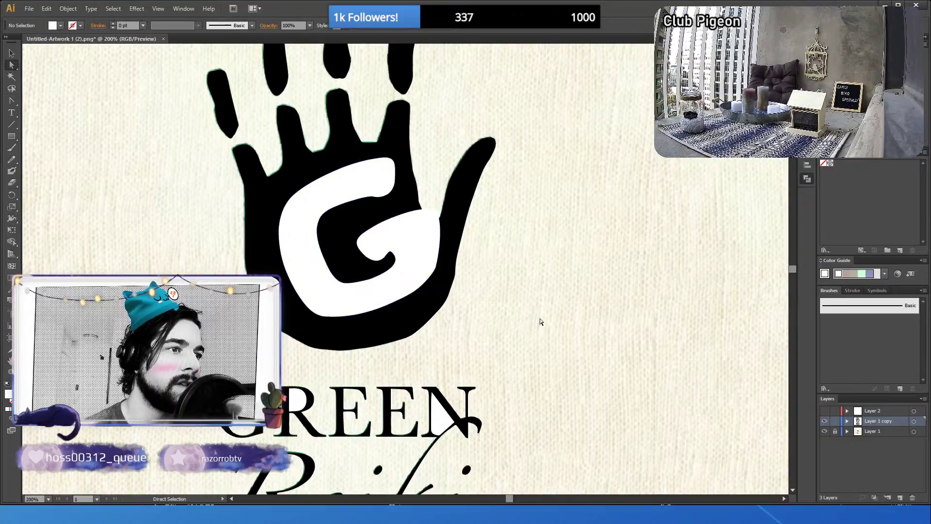
# - Fine-tune the anchor point and curve on the G's outer edge beside the thumb, and deselect the letter
pyautogui.click(437, 265)
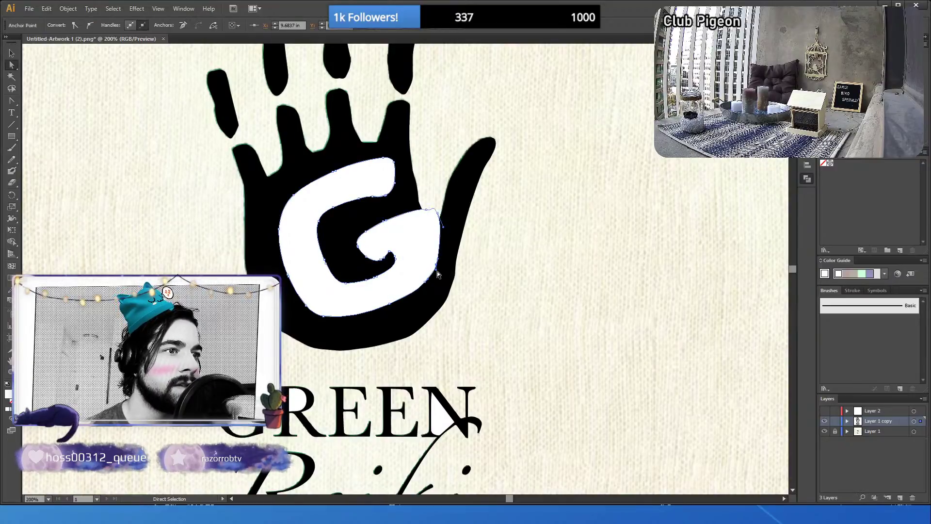
pyautogui.press('Right')
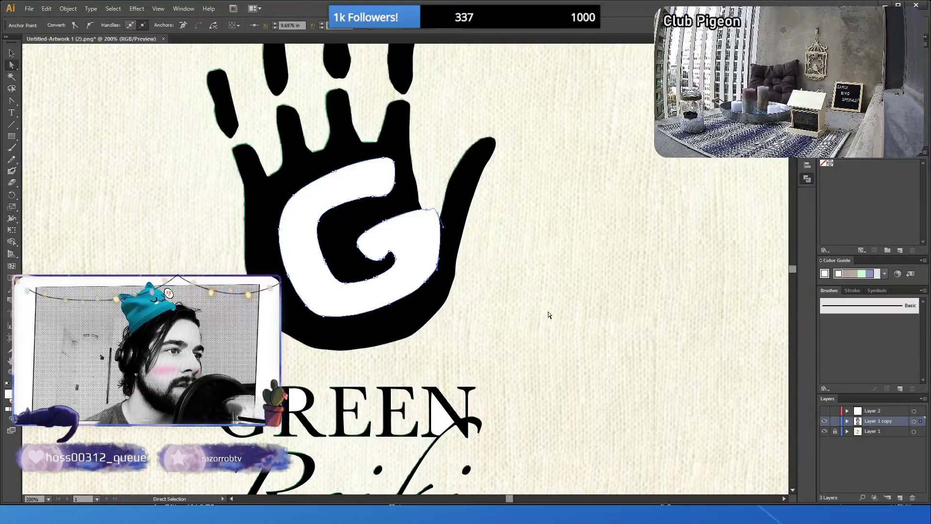
pyautogui.press('Left')
pyautogui.press('Left')
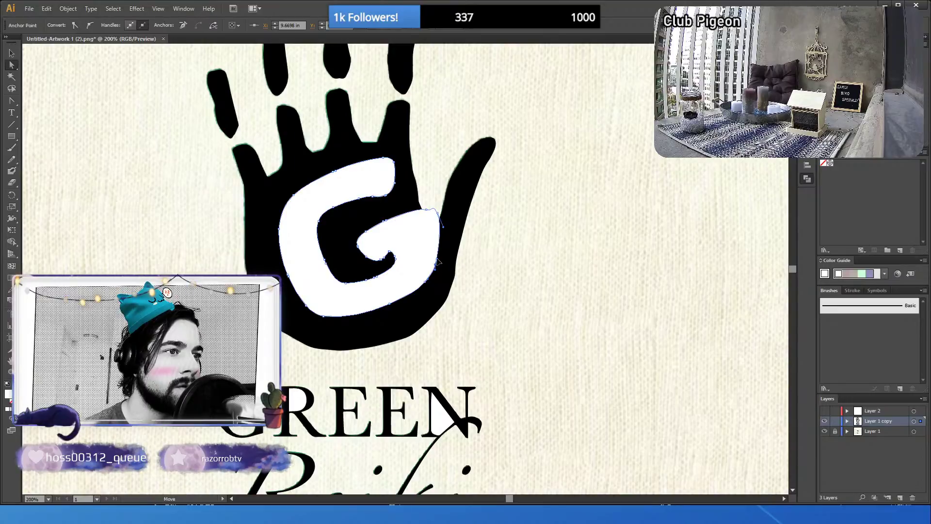
pyautogui.moveTo(439, 260); pyautogui.dragTo(433, 272)
pyautogui.click(499, 289)
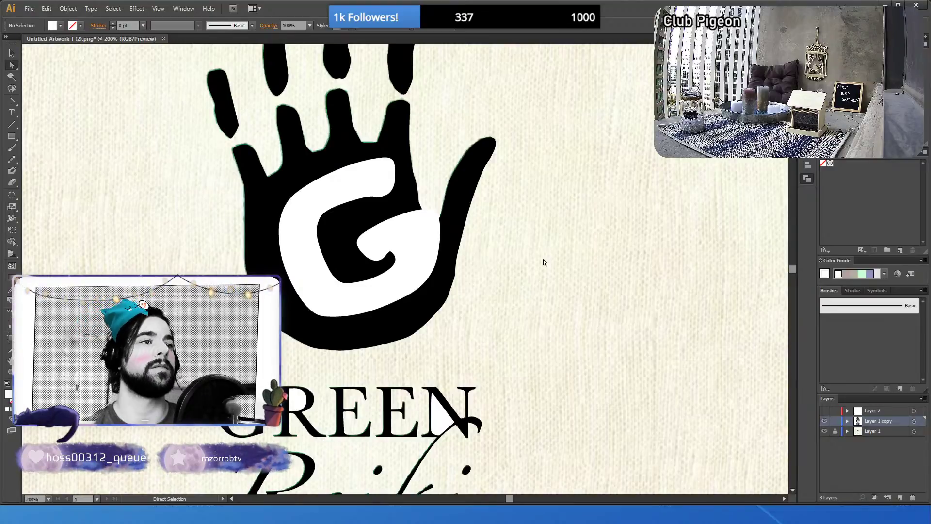
# - Try to lengthen the notch inside the G by moving its two end anchor points to the right
pyautogui.click(390, 251)
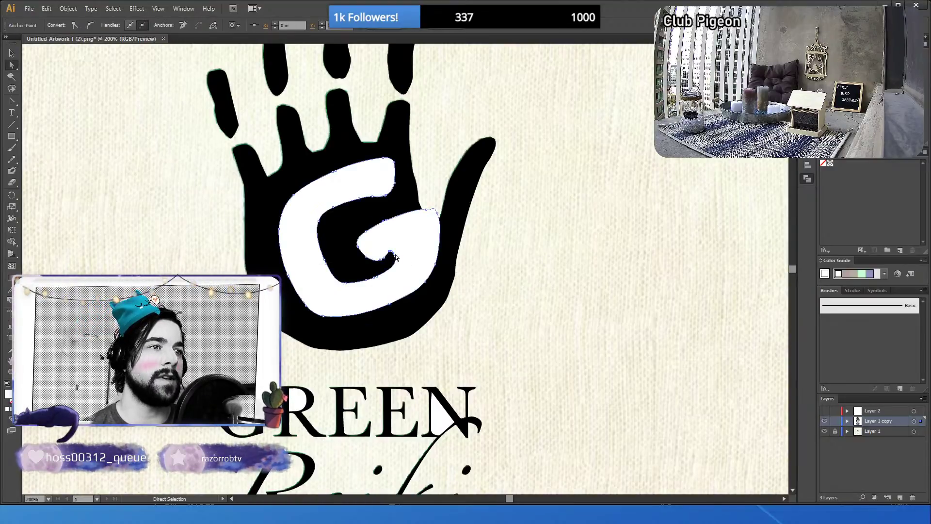
pyautogui.keyDown('shift'); pyautogui.click(395, 256); pyautogui.keyUp('shift')
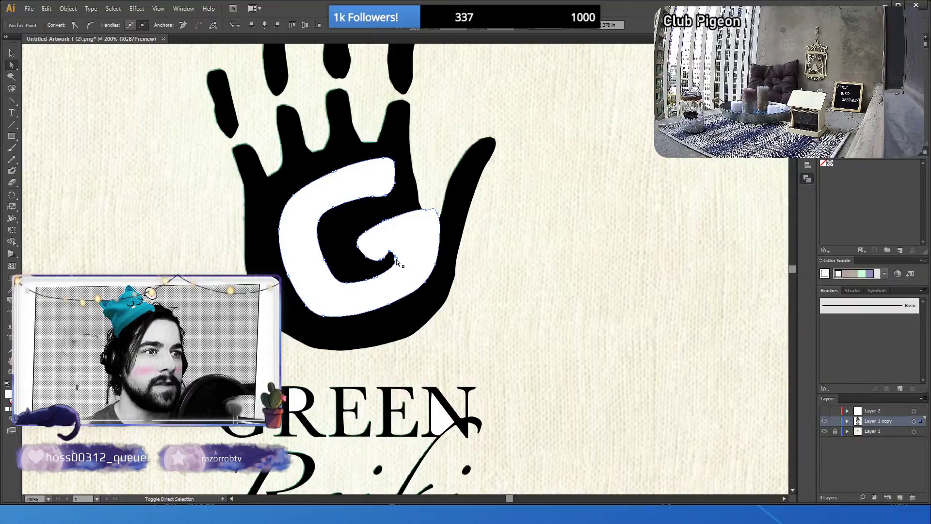
pyautogui.press('Right')
pyautogui.press('Right')
pyautogui.press('Right')
pyautogui.press('Right')
pyautogui.press('Right')
pyautogui.press('Right')
pyautogui.press('Right')
pyautogui.press('Right')
pyautogui.press('Right')
pyautogui.press('Right')
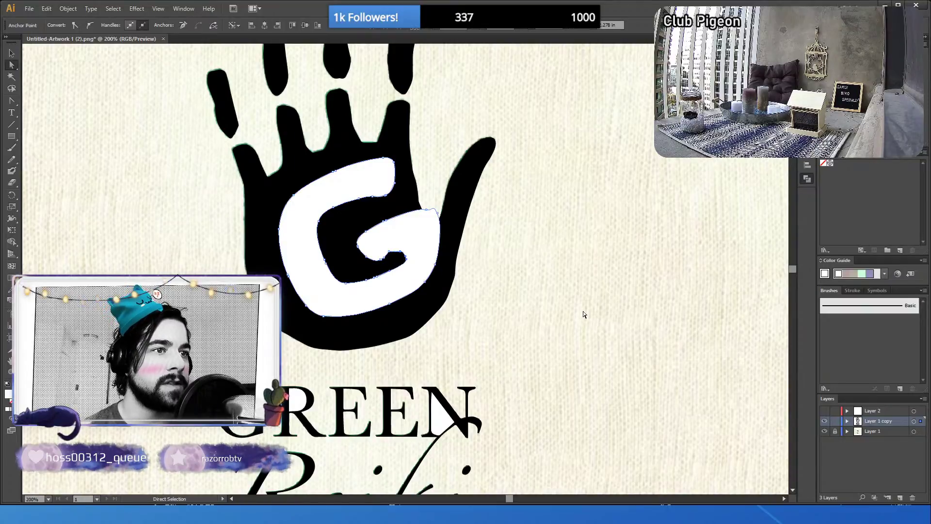
pyautogui.press('Right')
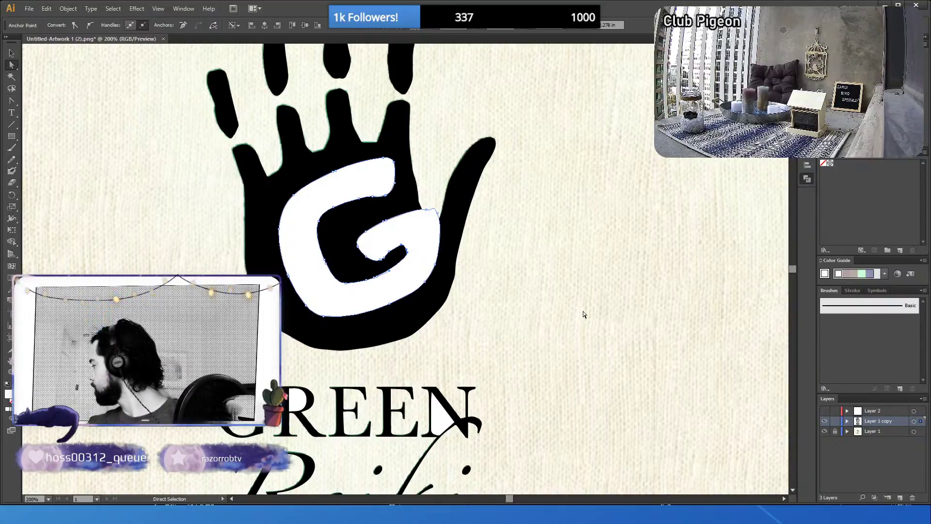
pyautogui.press('v')
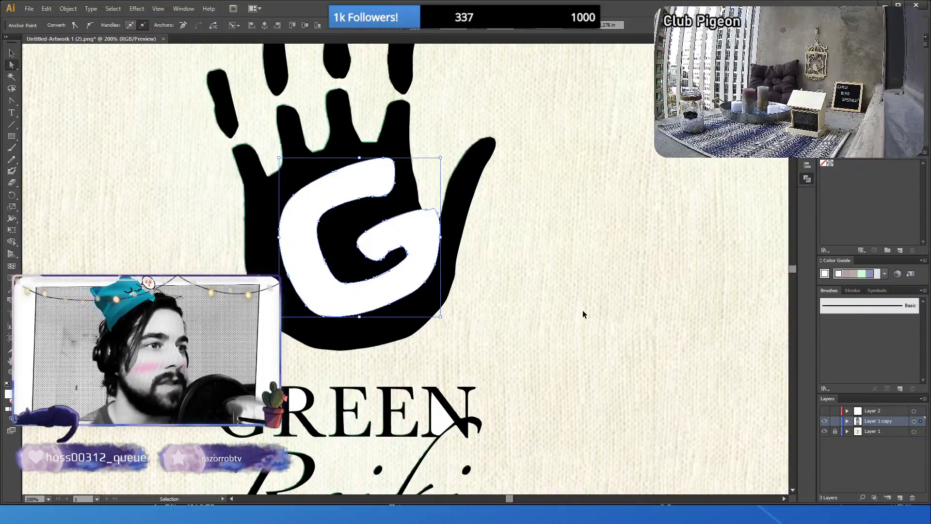
# - Undo the rightward moves of the two anchor points at the G's inner notch
pyautogui.hotkey('ctrl', 'z')
pyautogui.hotkey('ctrl', 'z')
pyautogui.hotkey('ctrl', 'z')
pyautogui.hotkey('ctrl', 'z')
pyautogui.hotkey('ctrl', 'z')
pyautogui.hotkey('ctrl', 'z')
pyautogui.hotkey('ctrl', 'z')
pyautogui.hotkey('ctrl', 'z')
pyautogui.hotkey('ctrl', 'z')
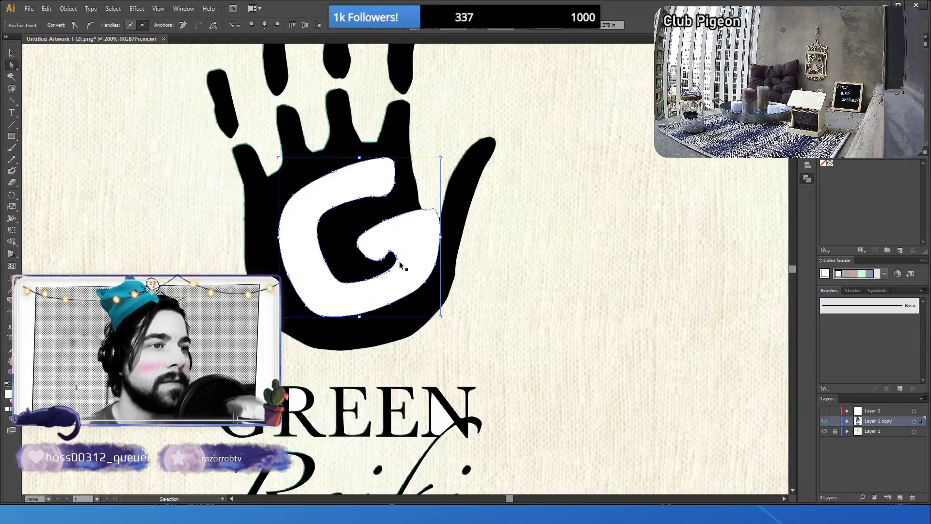
# - Extend the G's inner notch by moving its end anchor point right and slightly up, and deselect the letter
pyautogui.press('ctrl')
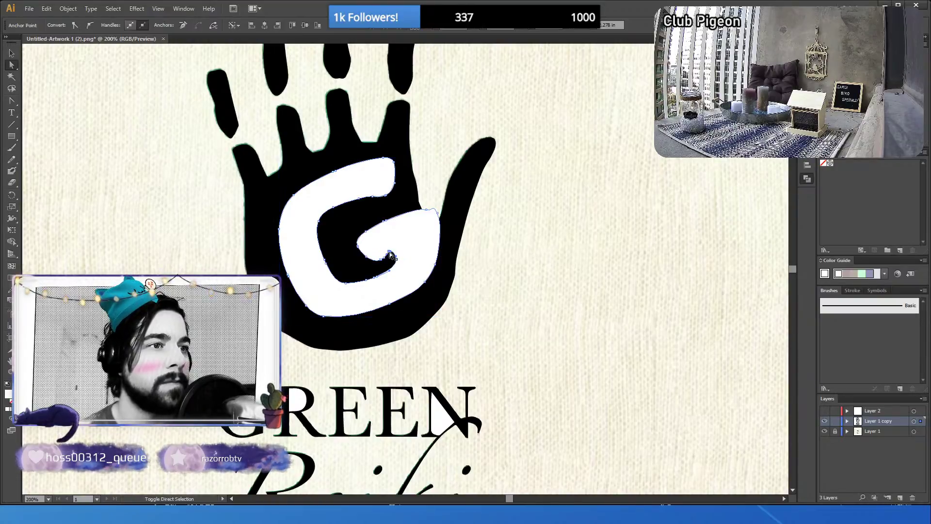
pyautogui.keyDown('ctrl'); pyautogui.click(390, 255); pyautogui.keyUp('ctrl')
pyautogui.press('Right')
pyautogui.press('Right')
pyautogui.press('Right')
pyautogui.press('Right')
pyautogui.press('Right')
pyautogui.press('Right')
pyautogui.press('Right')
pyautogui.press('Right')
pyautogui.press('Right')
pyautogui.press('Right')
pyautogui.press('Up')
pyautogui.press('Up')
pyautogui.press('Up')
pyautogui.press('Up')
pyautogui.press('Up')
pyautogui.press('Up')
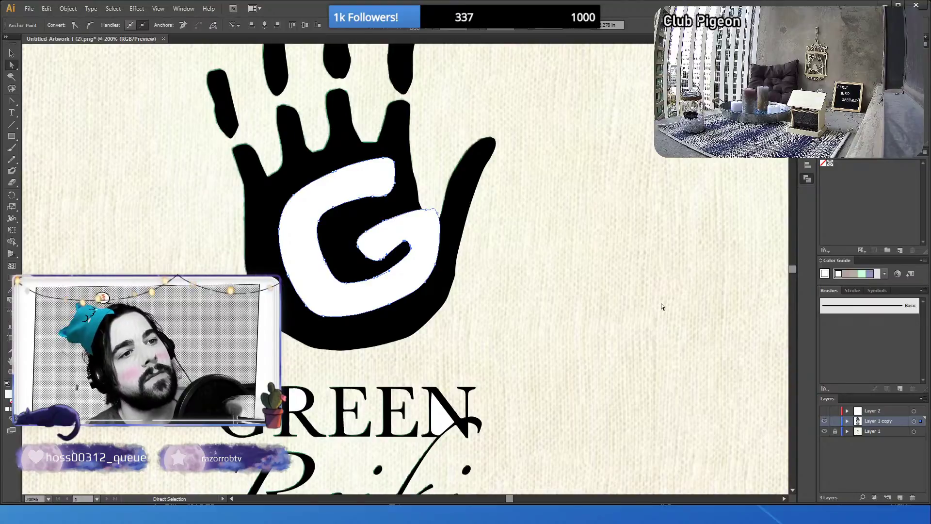
pyautogui.click(612, 306)
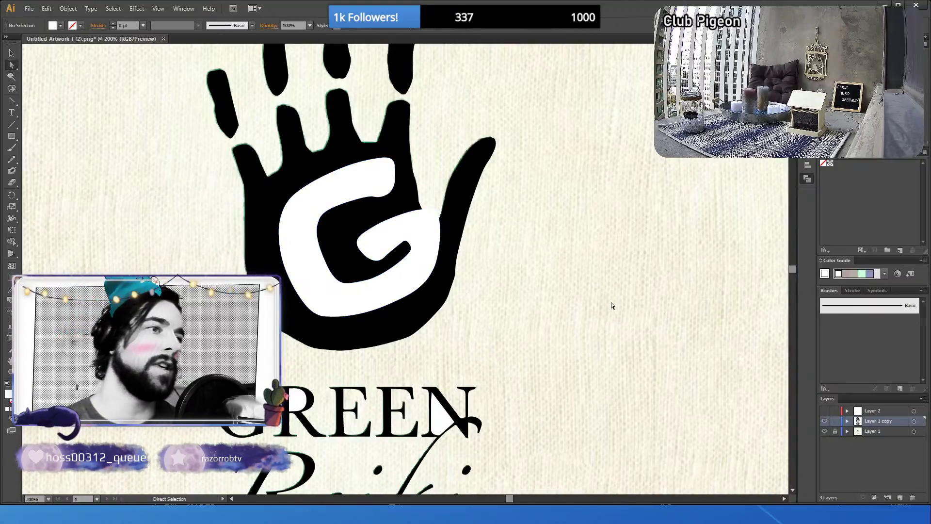
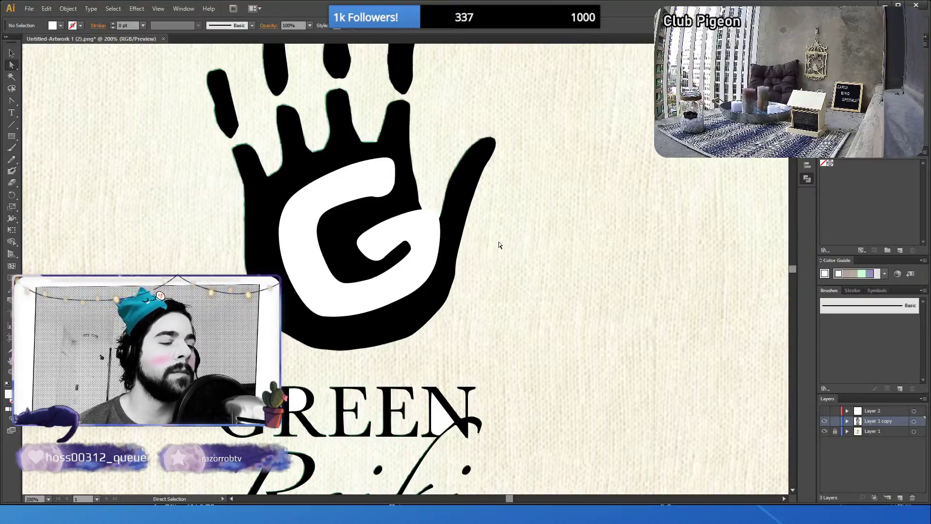
# - Nudge the end anchor point of the G's inner notch slightly outward, and deselect the letter
pyautogui.click(409, 255)
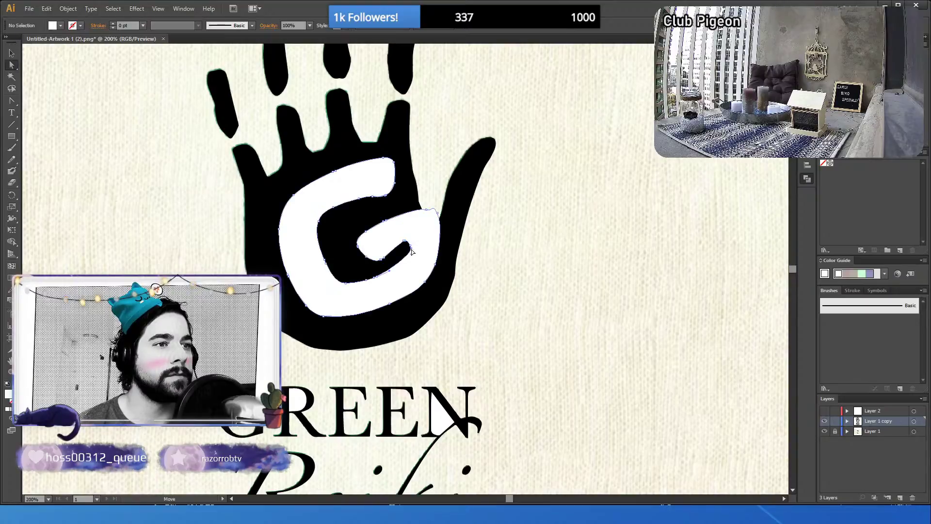
pyautogui.click(582, 285)
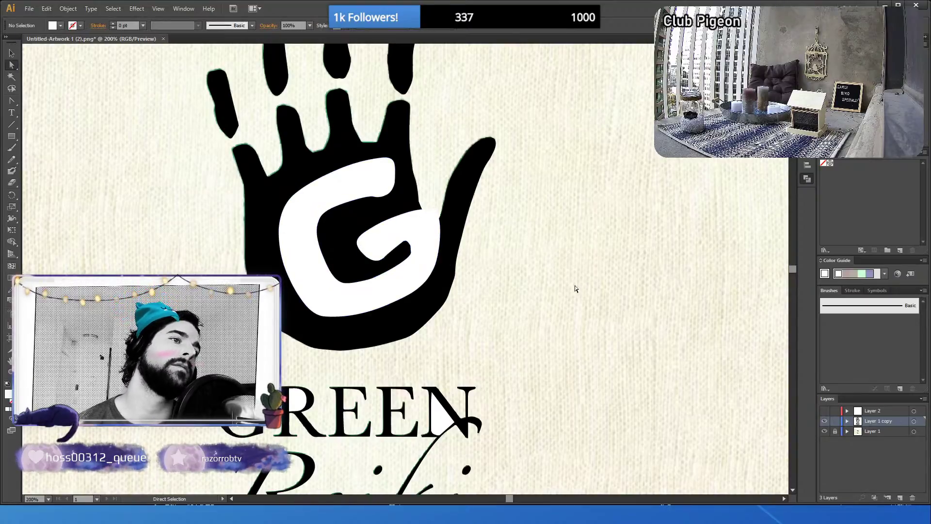
pyautogui.click(412, 250)
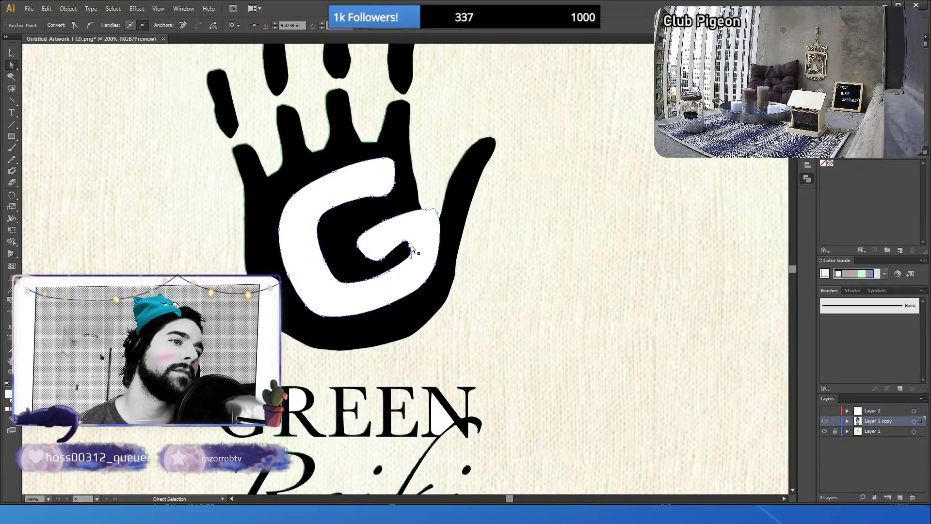
pyautogui.moveTo(411, 247); pyautogui.dragTo(412, 249)
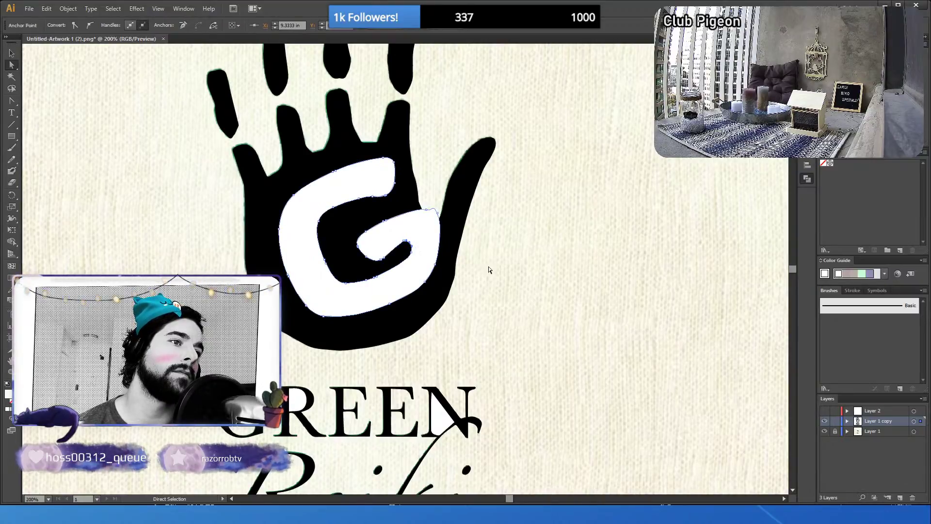
pyautogui.click(490, 272)
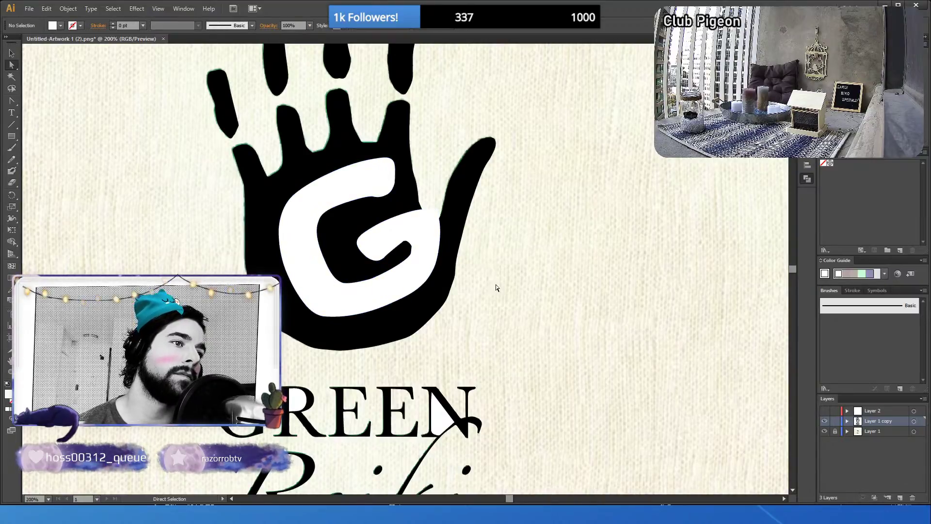
# - Fine-tune the curve handles at the end of the G's inner notch with the Convert Anchor Point tool, and deselect the letter
pyautogui.click(11, 101)
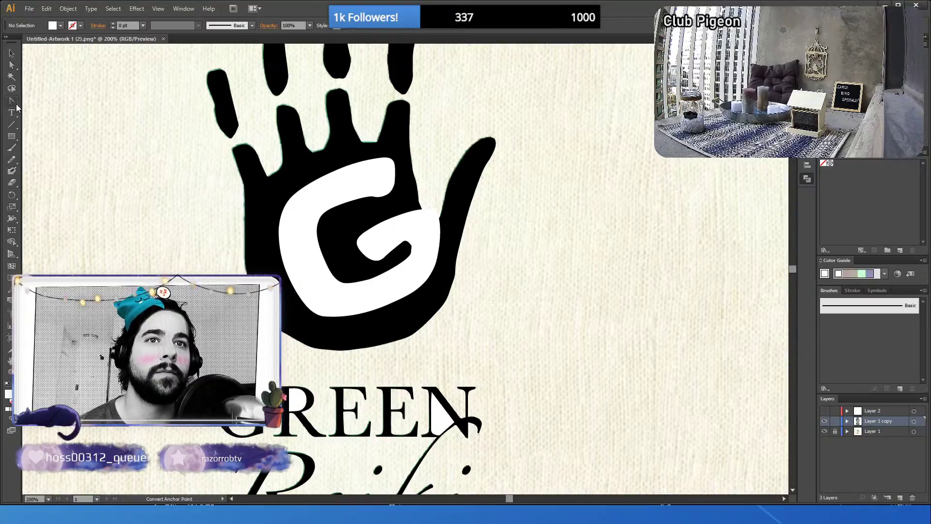
pyautogui.click(412, 250)
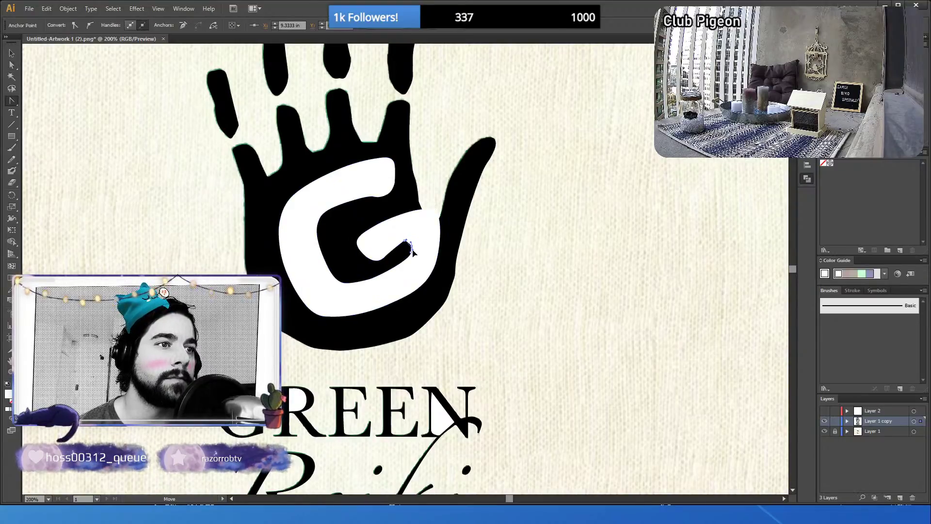
pyautogui.moveTo(412, 243); pyautogui.dragTo(411, 243)
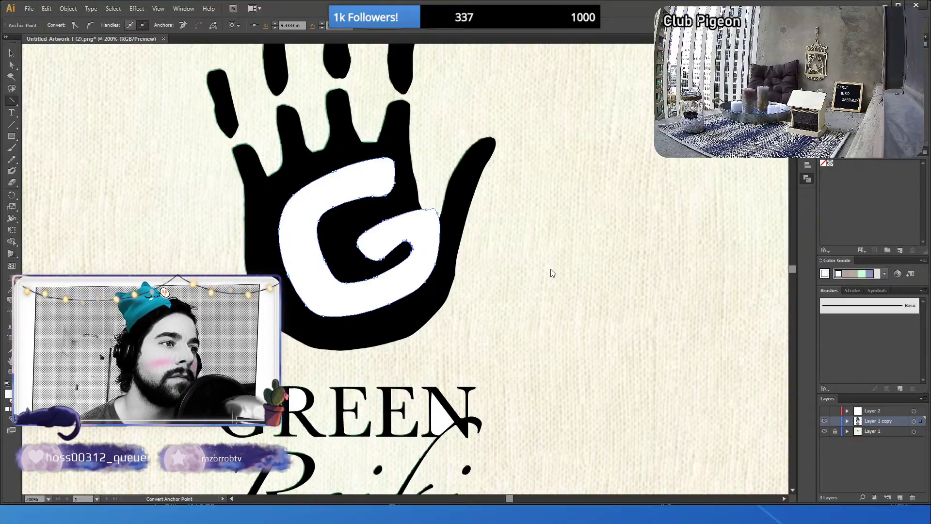
pyautogui.click(11, 54)
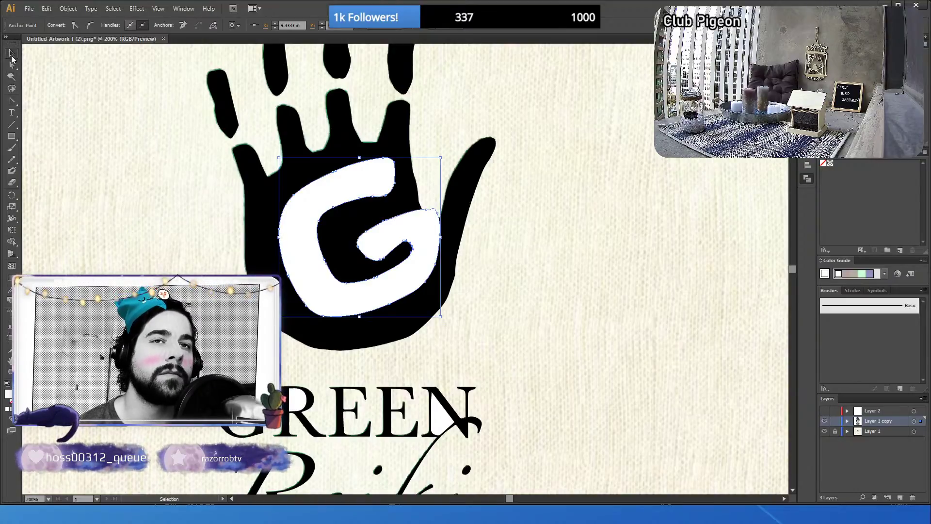
pyautogui.click(120, 223)
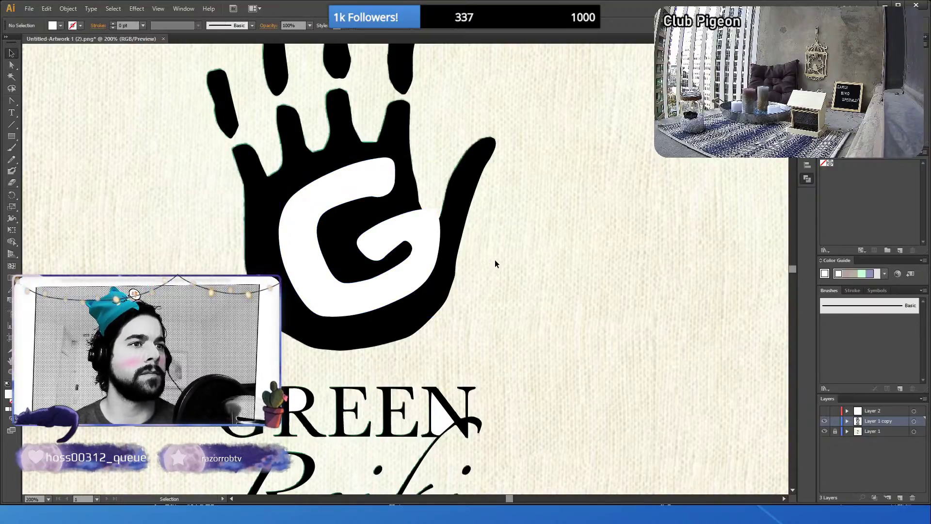
pyautogui.click(377, 241)
pyautogui.keyDown('shift'); pyautogui.click(404, 196); pyautogui.keyUp('shift')
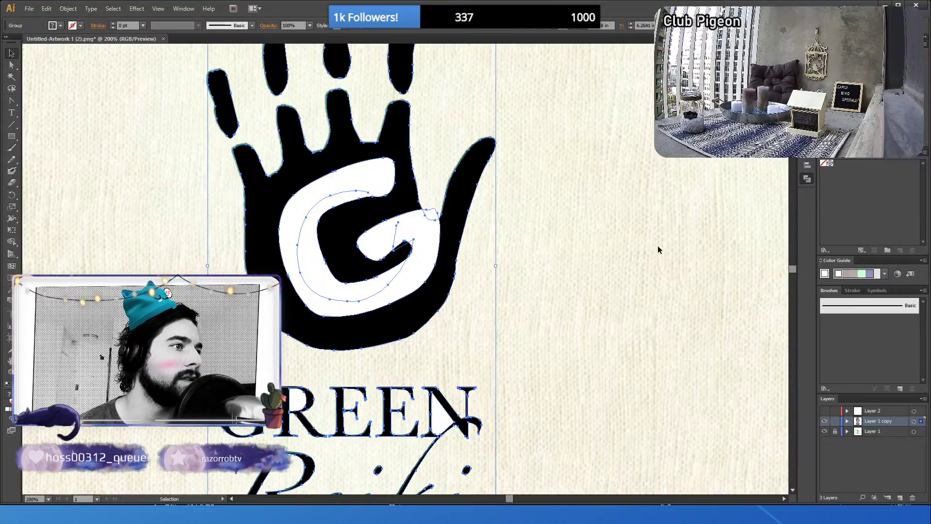
pyautogui.click(637, 278)
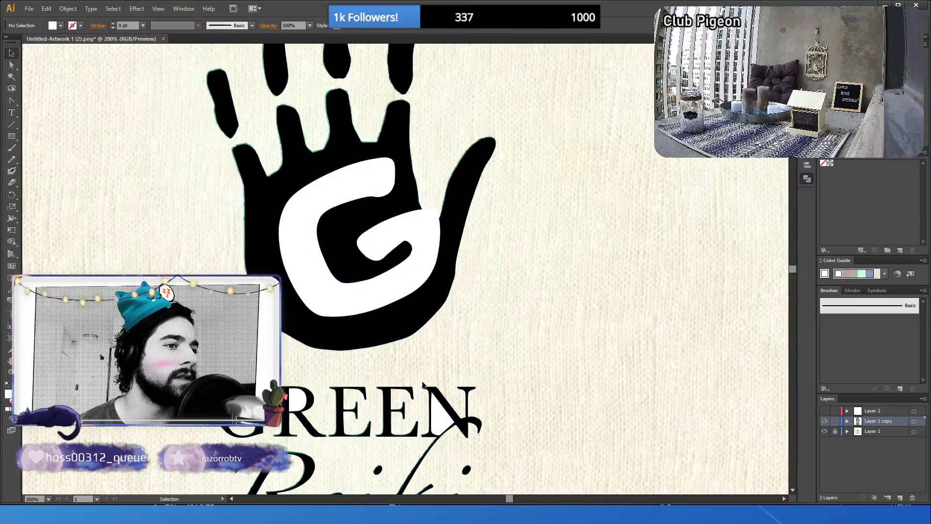
# - Delete the white filler path enclosed between the N of GREEN and the long script stroke of the k
pyautogui.click(442, 419)
pyautogui.press('a')
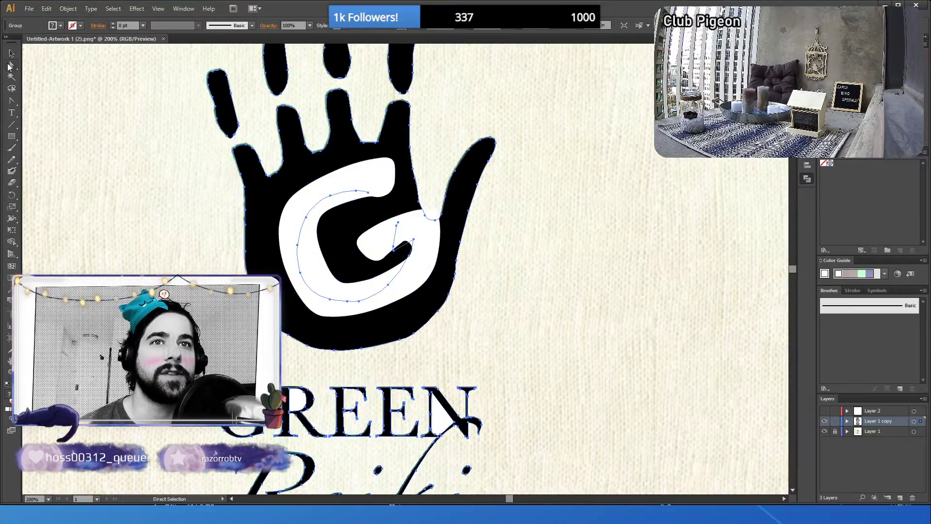
pyautogui.click(566, 312)
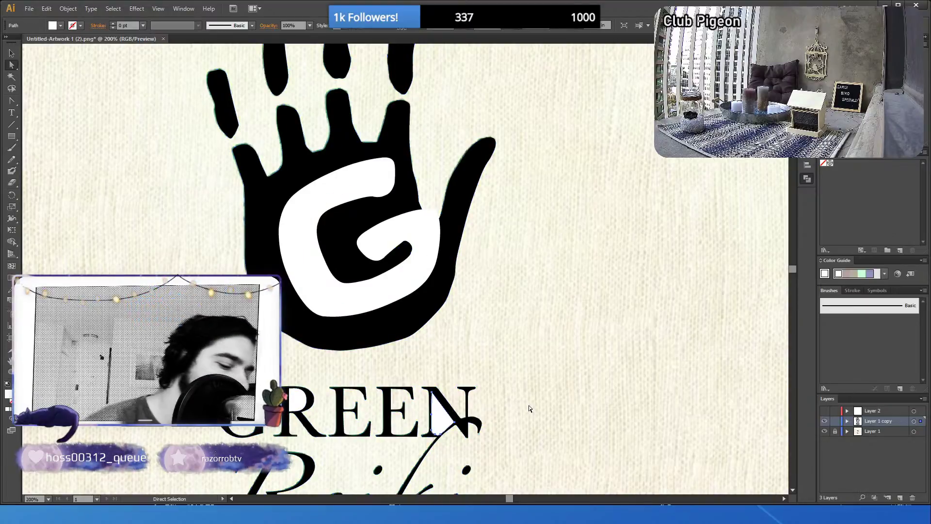
# - Subtract the white G from the black palm shape so the letter becomes a cut-out
pyautogui.scroll(-3, 580, 394)
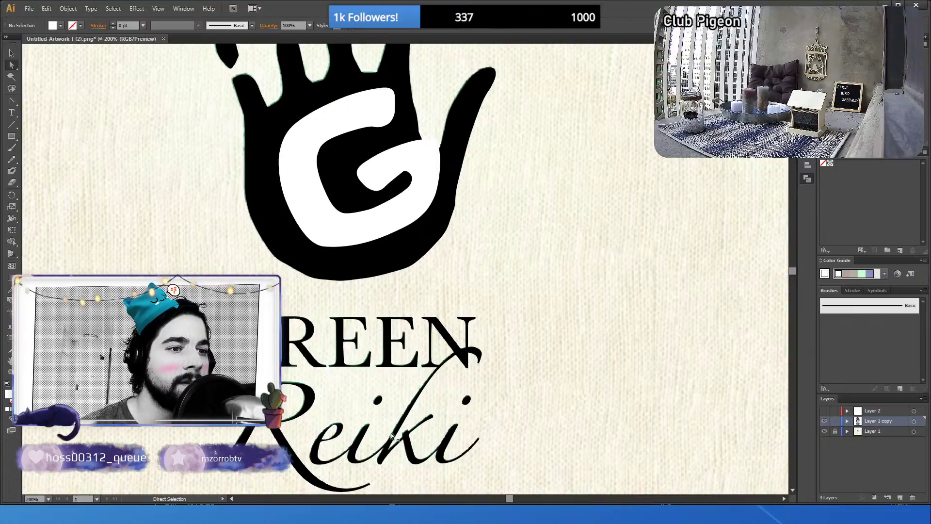
pyautogui.scroll(1, 534, 409)
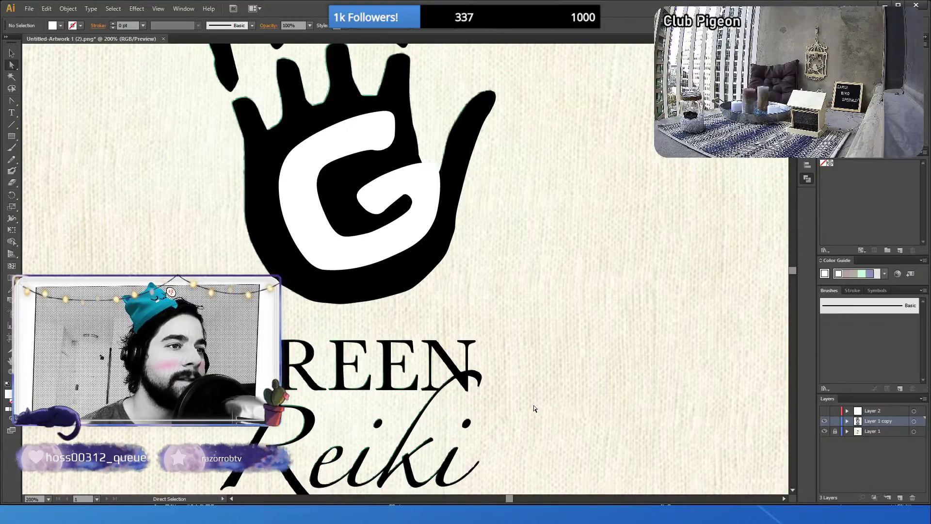
pyautogui.click(378, 350)
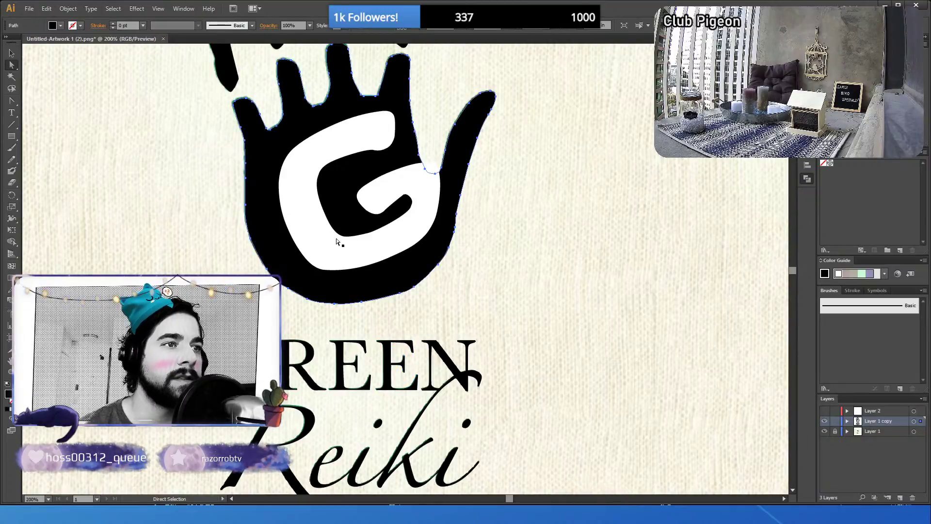
pyautogui.keyDown('shift'); pyautogui.click(342, 249); pyautogui.keyUp('shift')
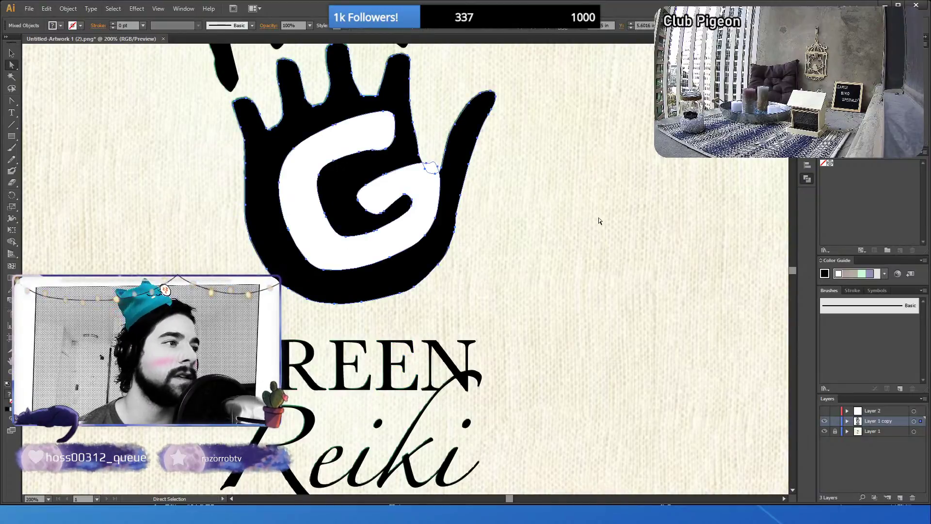
pyautogui.hotkey('ctrl', '8')
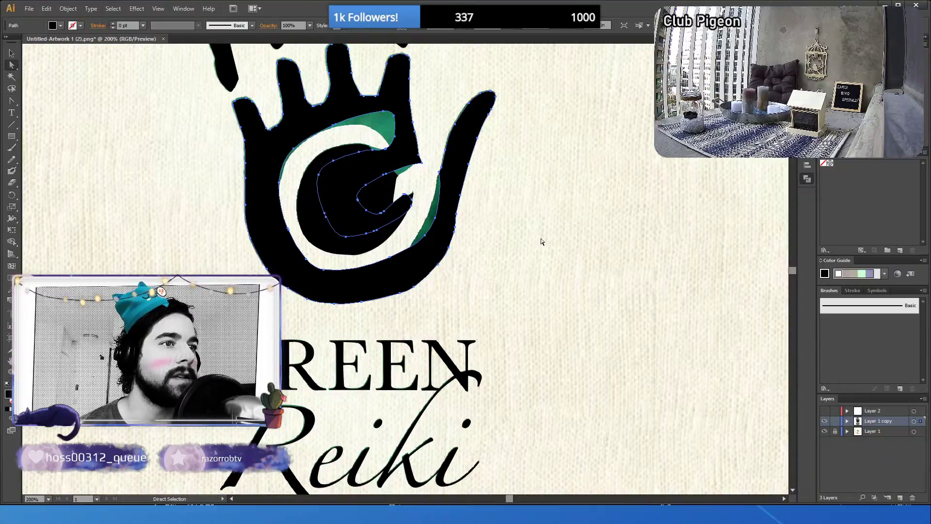
# - Hide Layer 1 and remove the leftover black shape showing through the G cut-out
pyautogui.click(824, 431)
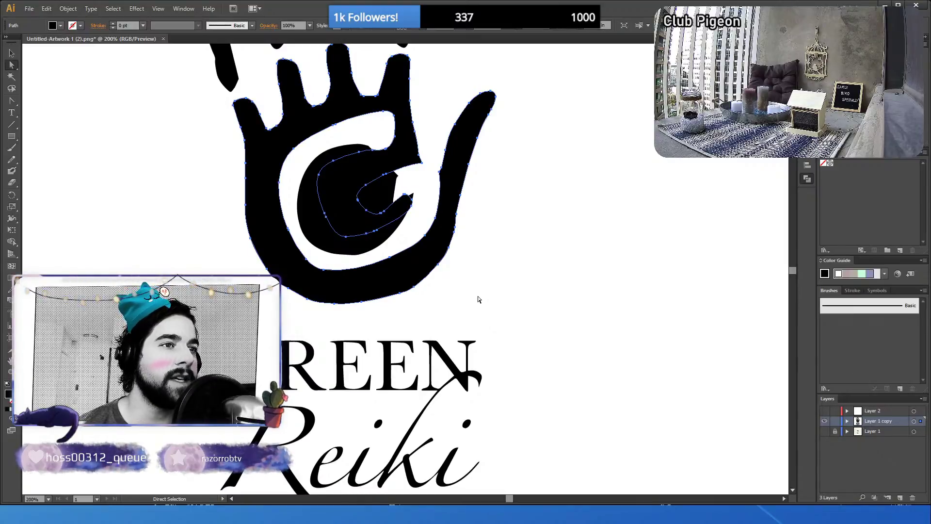
pyautogui.moveTo(328, 228); pyautogui.dragTo(559, 266)
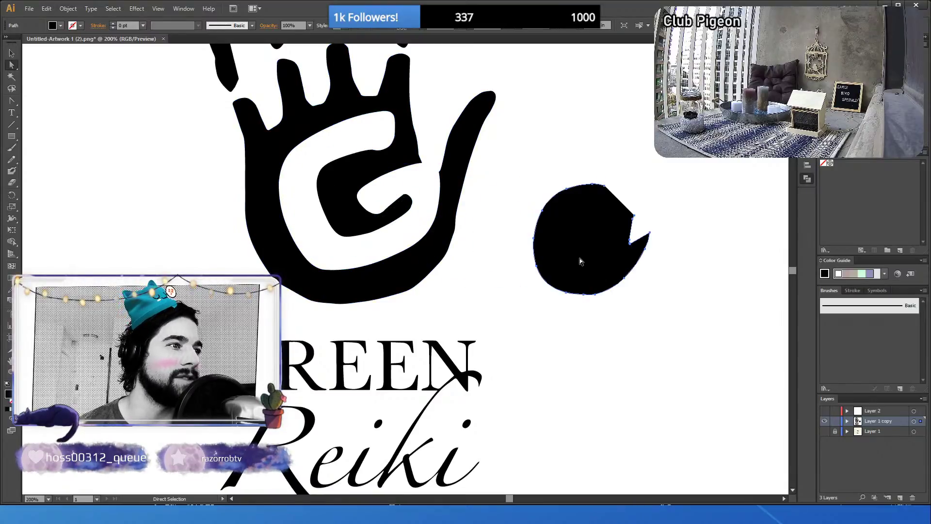
pyautogui.scroll(2, 582, 277)
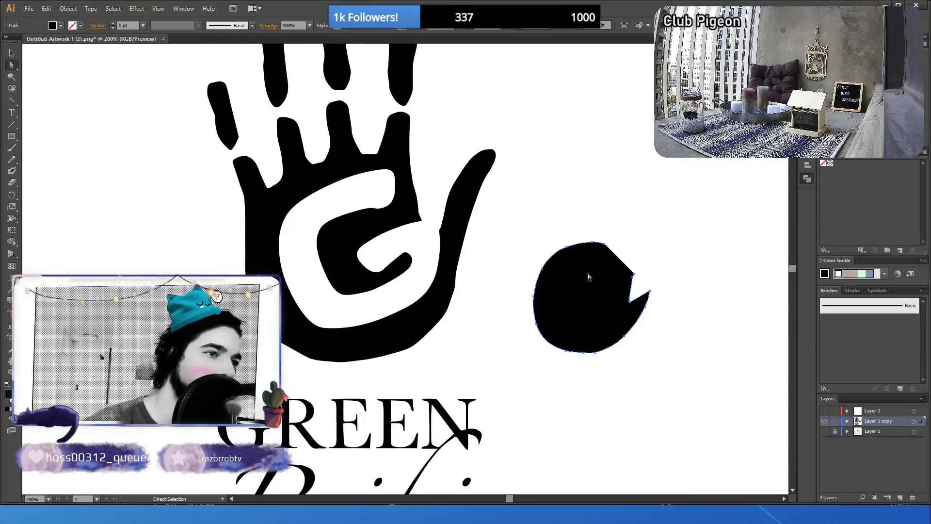
pyautogui.press('Delete')
pyautogui.scroll(3, 564, 285)
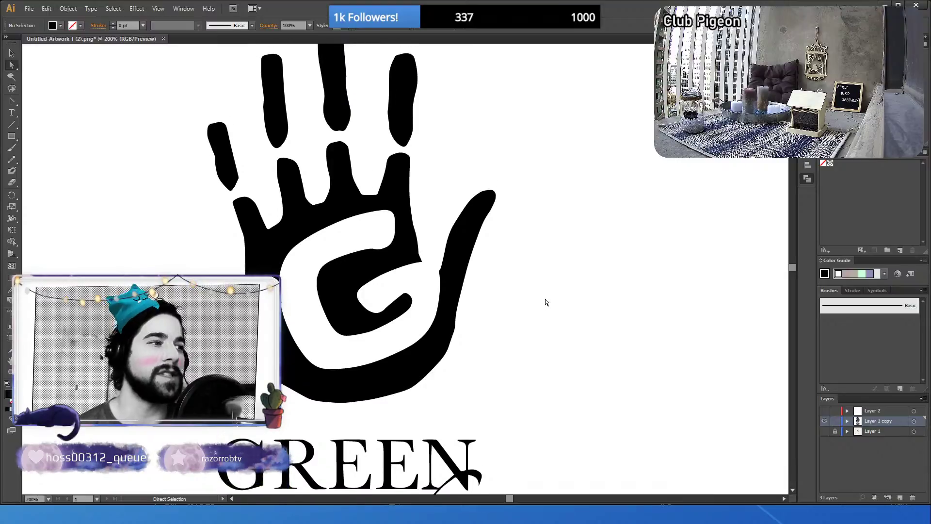
# - Examine the G cut-out and its edges, both within the whole logo and up close in the palm
pyautogui.click(442, 290)
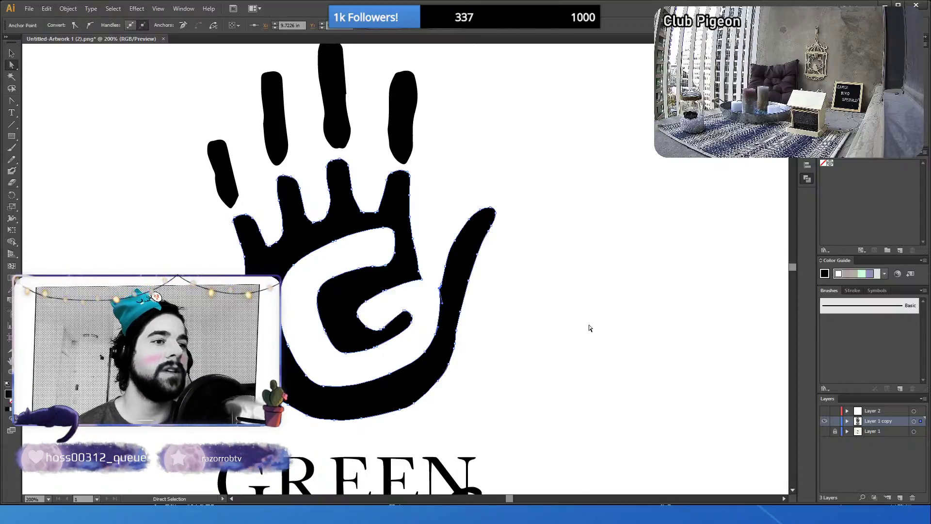
pyautogui.click(101, 357)
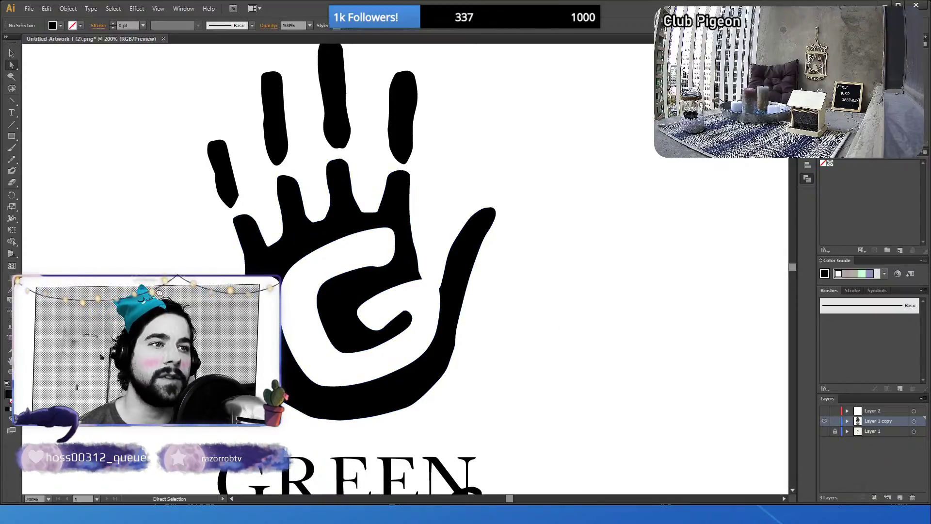
pyautogui.click(10, 361)
pyautogui.keyDown('alt'); pyautogui.click(302, 309); pyautogui.keyUp('alt')
pyautogui.keyDown('alt'); pyautogui.click(465, 321); pyautogui.keyUp('alt')
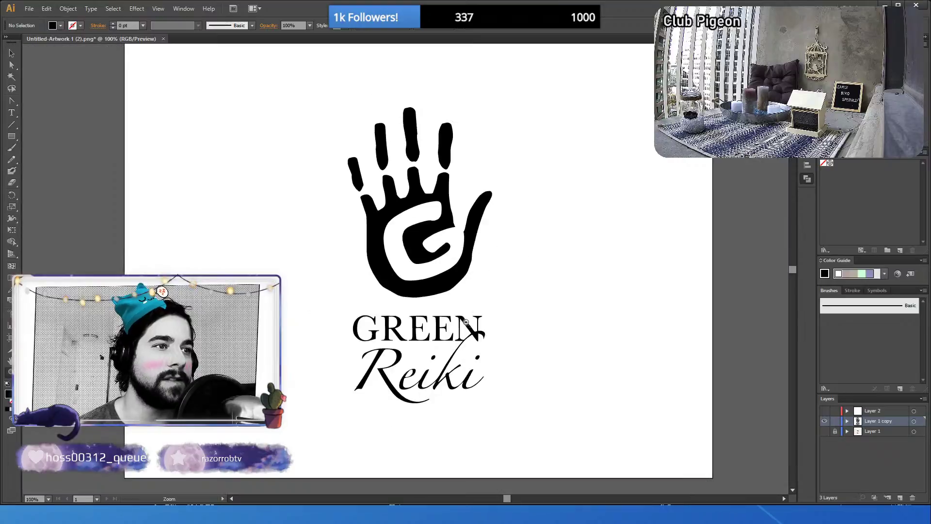
pyautogui.keyDown('alt'); pyautogui.click(466, 321); pyautogui.keyUp('alt')
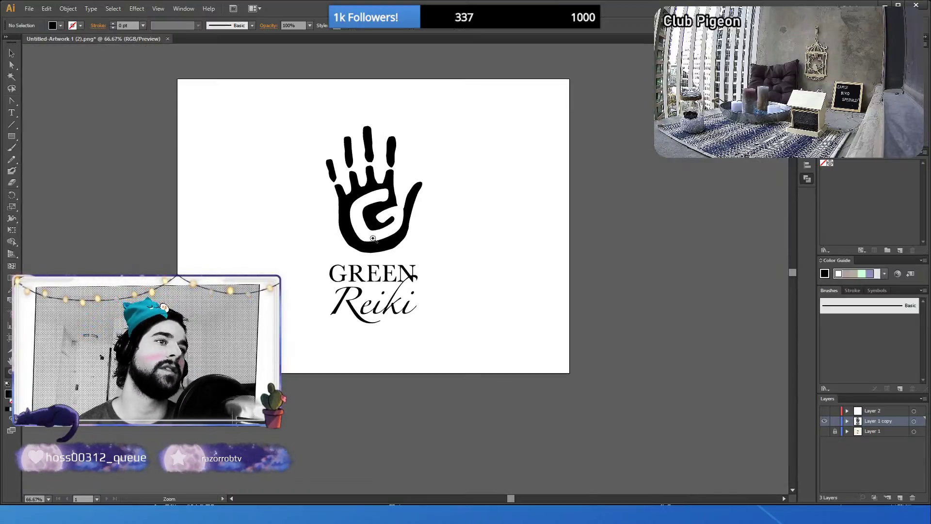
pyautogui.click(379, 211)
pyautogui.click(417, 264)
pyautogui.click(405, 284)
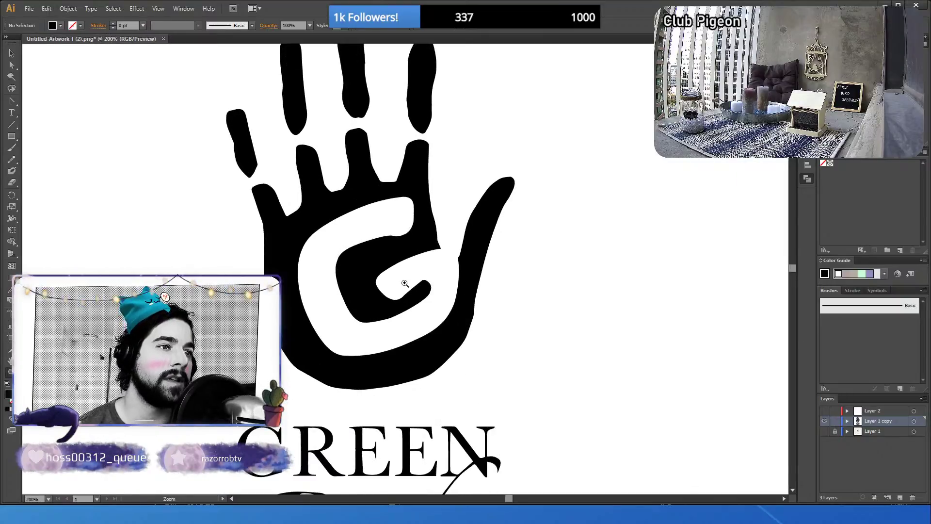
pyautogui.click(405, 283)
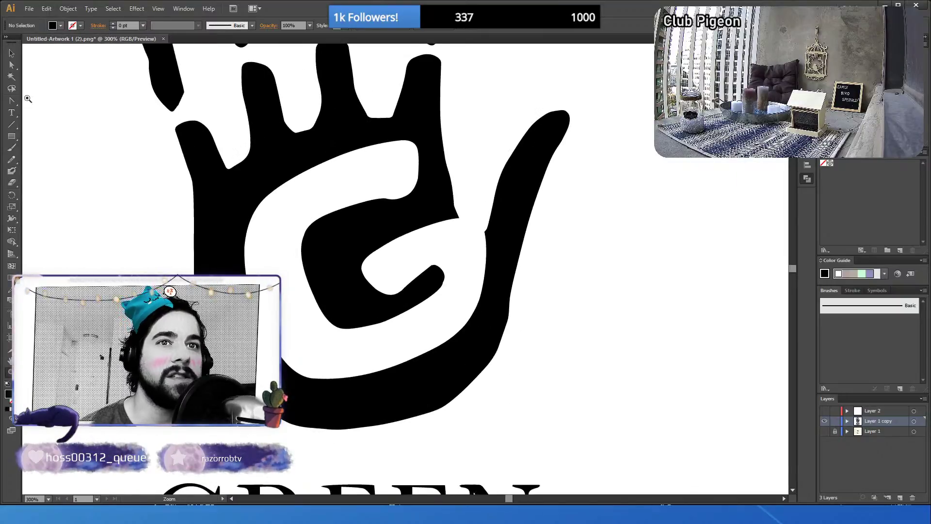
# - Move the protruding anchor point on the thumb's inner edge, where it meets the G opening, slightly inward to flatten the bump
pyautogui.click(11, 65)
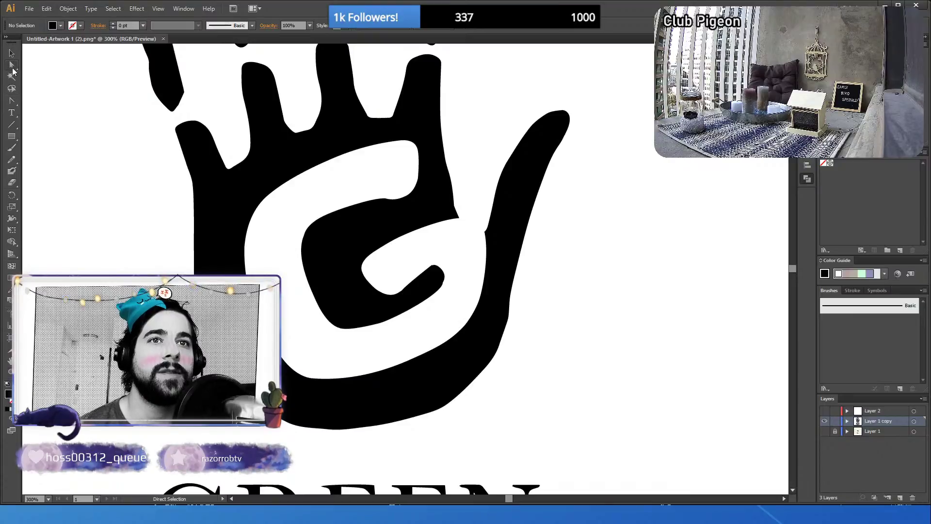
pyautogui.click(484, 234)
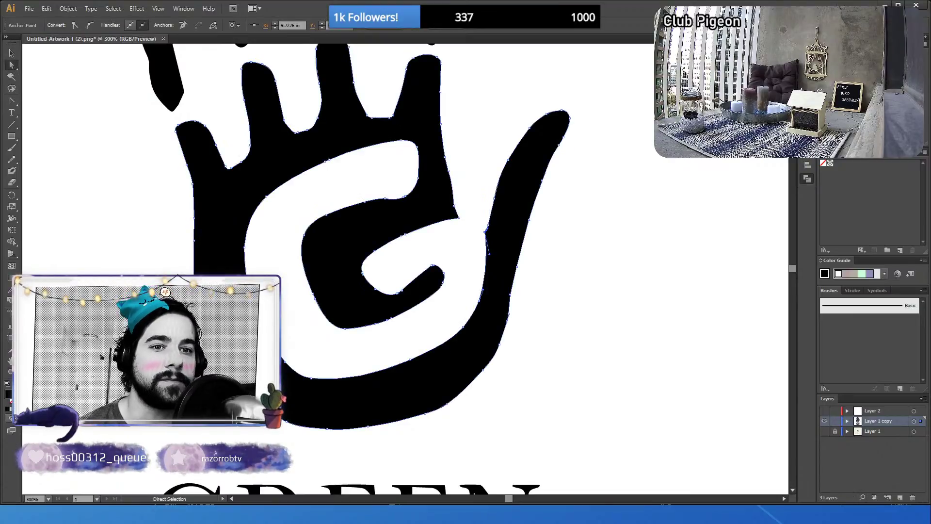
pyautogui.press('z')
pyautogui.click(491, 241)
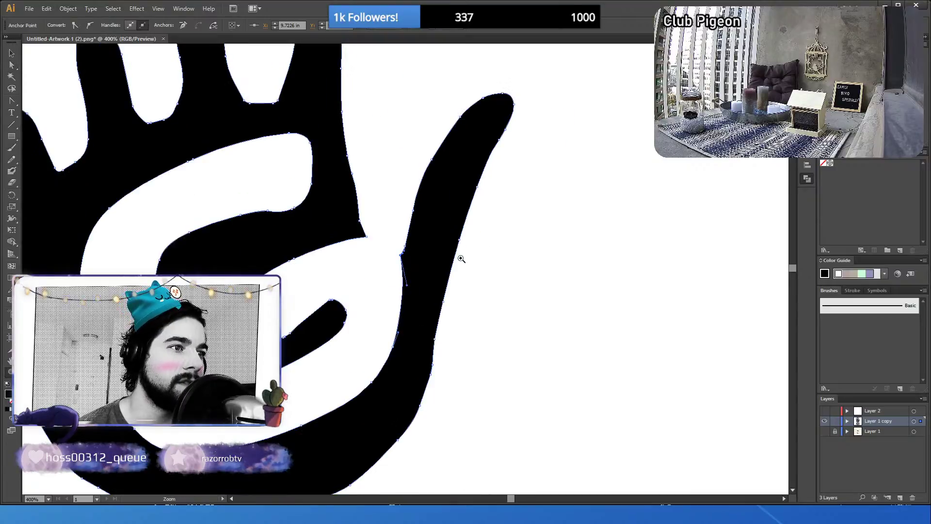
pyautogui.moveTo(460, 260); pyautogui.dragTo(399, 272)
pyautogui.keyDown('alt'); pyautogui.click(309, 272); pyautogui.keyUp('alt')
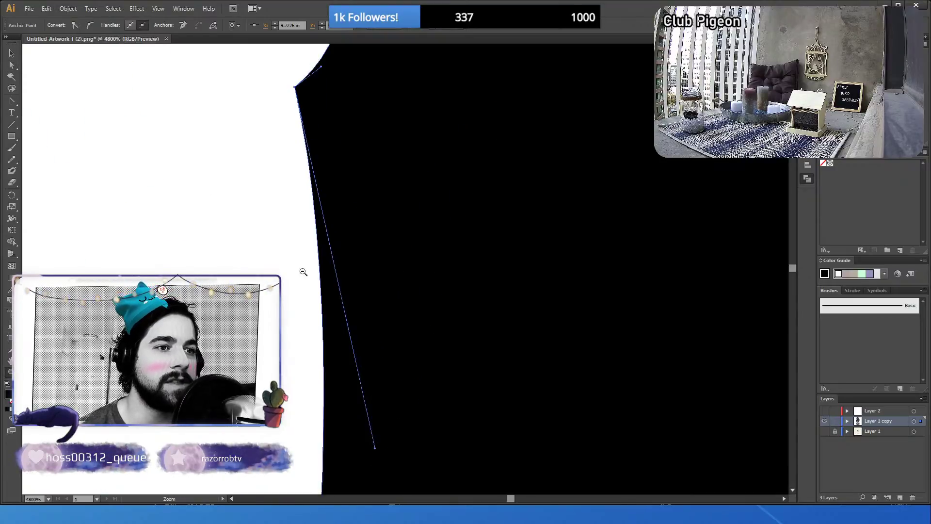
pyautogui.keyDown('alt'); pyautogui.click(316, 262); pyautogui.keyUp('alt')
pyautogui.keyDown('alt'); pyautogui.click(386, 177); pyautogui.keyUp('alt')
pyautogui.keyDown('alt'); pyautogui.click(396, 164); pyautogui.keyUp('alt')
pyautogui.keyDown('alt'); pyautogui.click(341, 221); pyautogui.keyUp('alt')
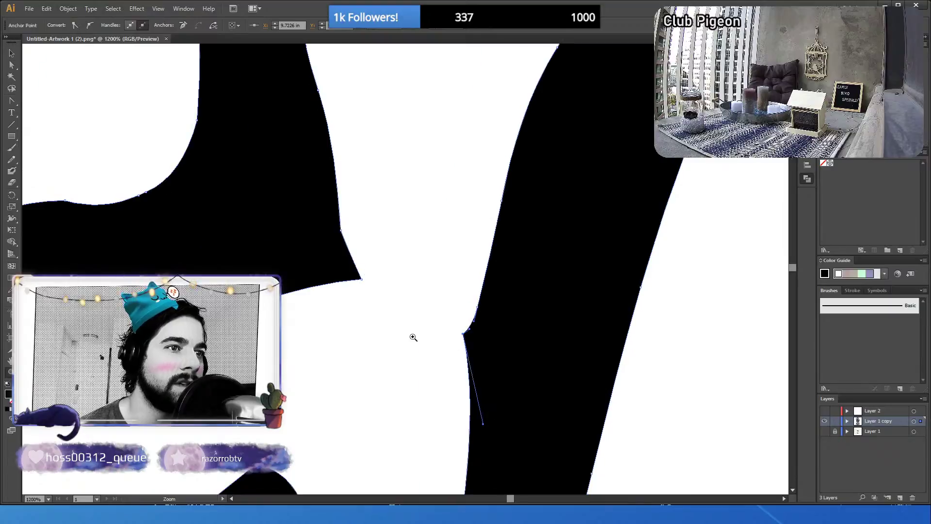
pyautogui.click(12, 66)
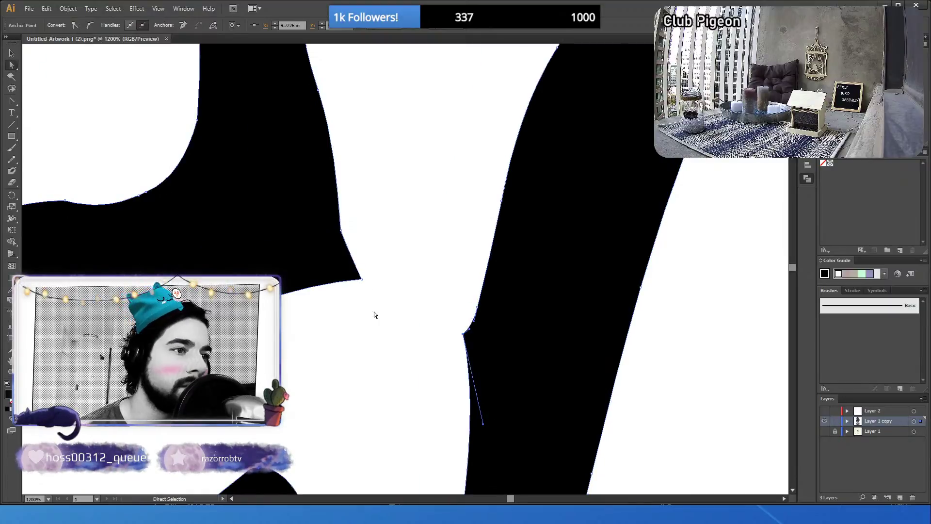
pyautogui.click(464, 336)
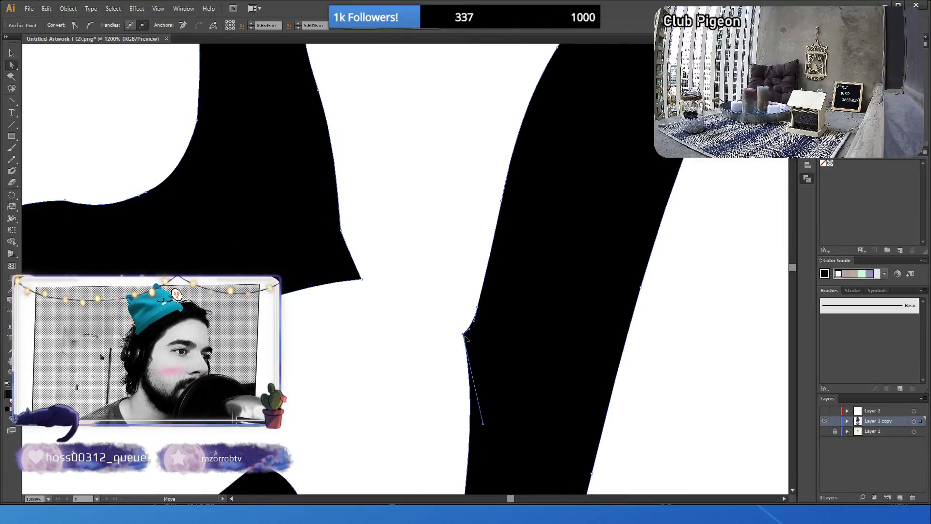
pyautogui.moveTo(465, 335); pyautogui.dragTo(470, 341)
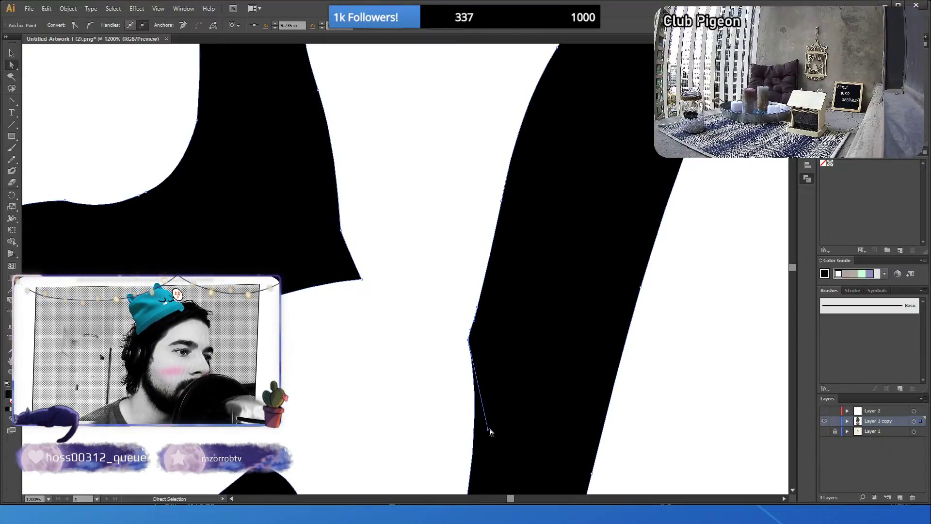
# - Refine that anchor point's position and lower handle so the thumb's inner edge flows smoothly down into the G cut-out
pyautogui.moveTo(488, 429); pyautogui.dragTo(457, 414)
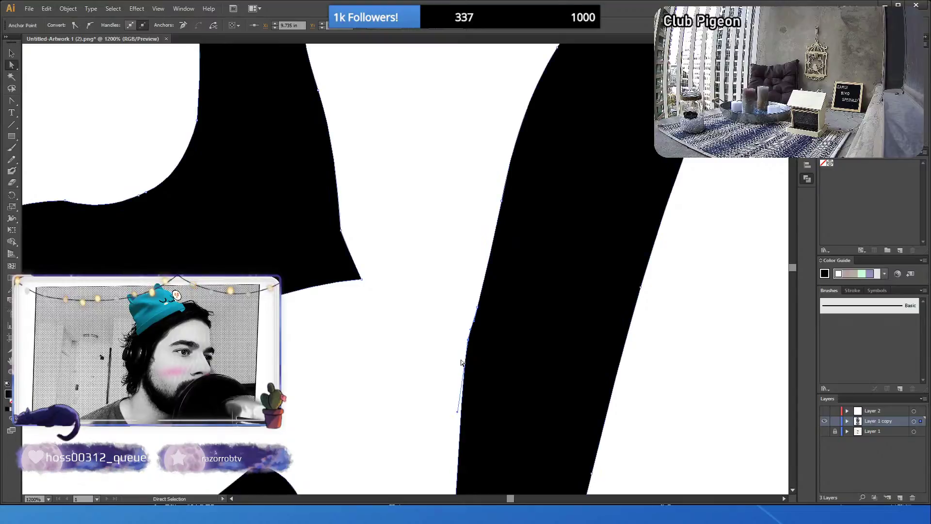
pyautogui.moveTo(468, 340); pyautogui.dragTo(474, 336)
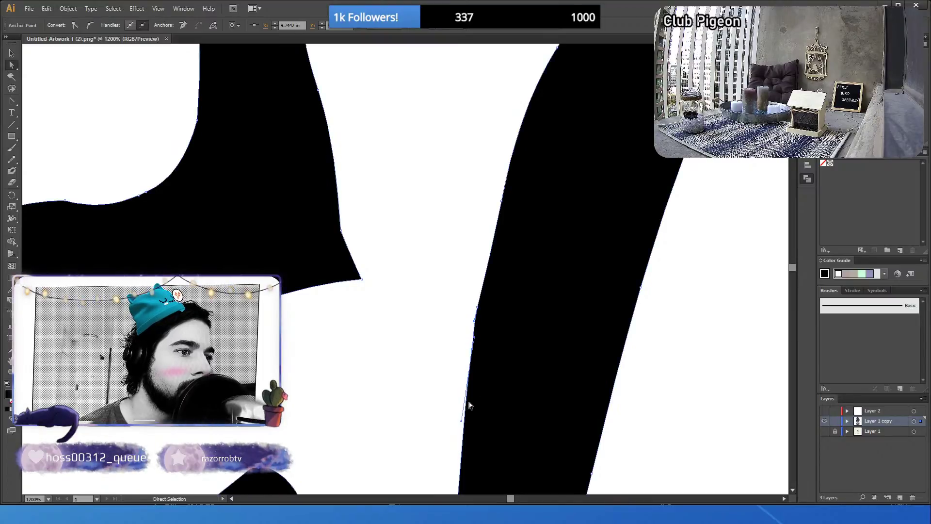
pyautogui.moveTo(462, 421); pyautogui.dragTo(466, 425)
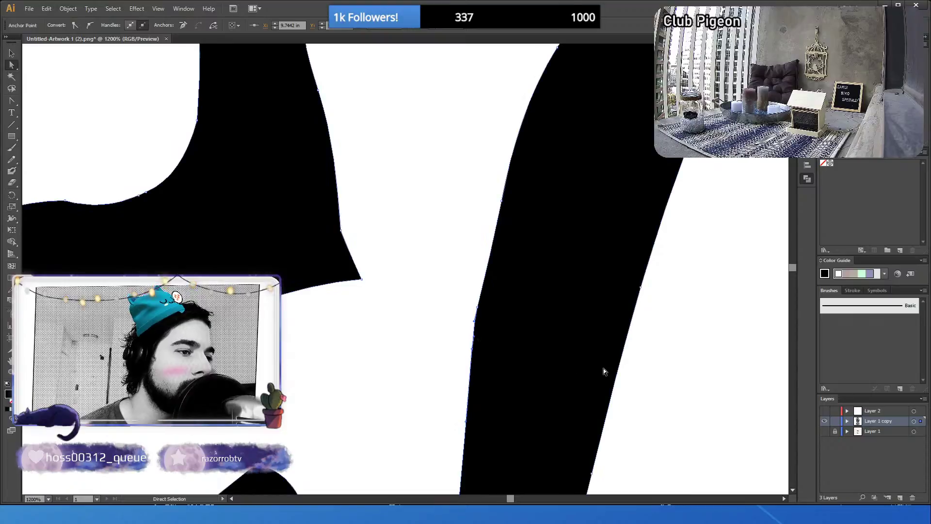
pyautogui.click(645, 380)
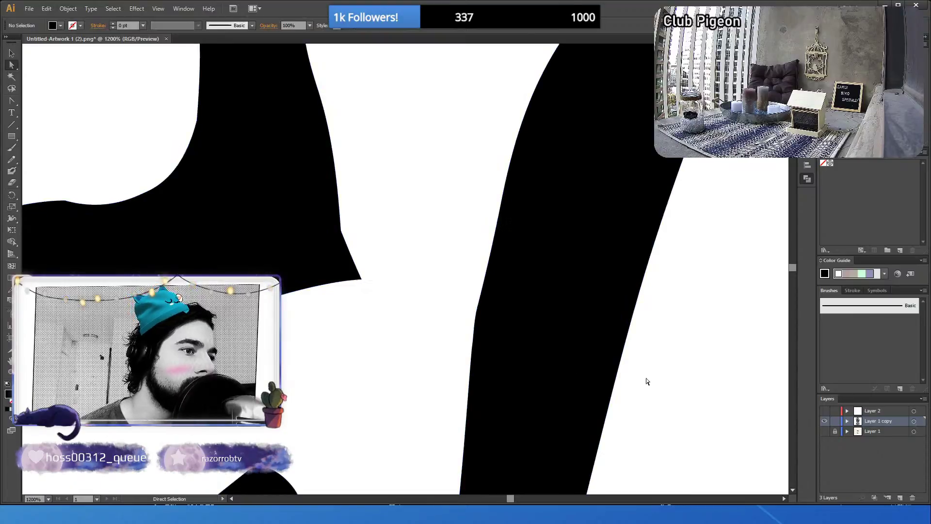
# - Pull the pointed palm corner above the G opening back in line with the index finger's edge and round its underside
pyautogui.click(363, 281)
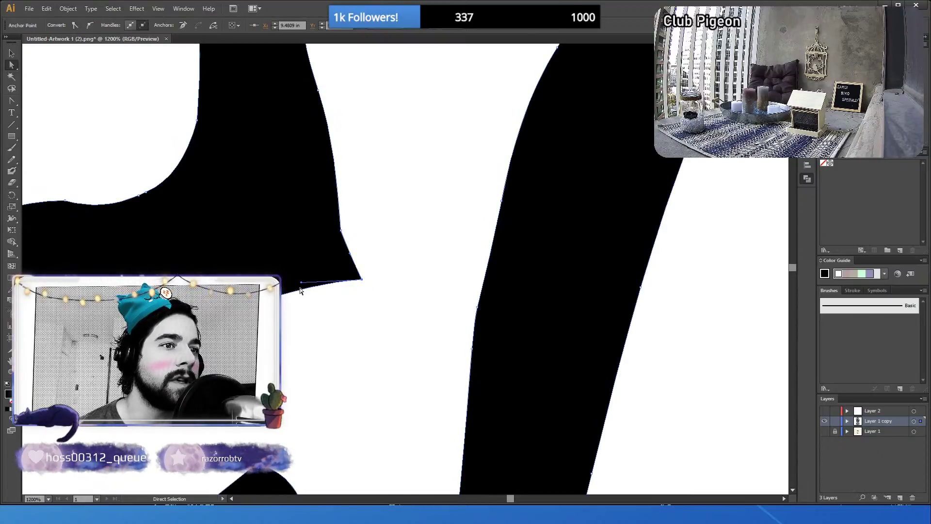
pyautogui.moveTo(301, 282); pyautogui.dragTo(342, 264)
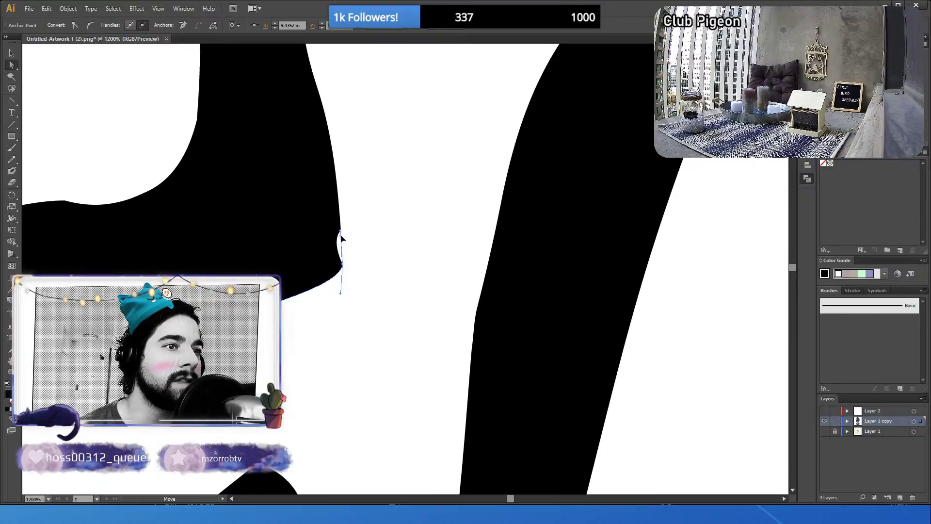
pyautogui.click(380, 278)
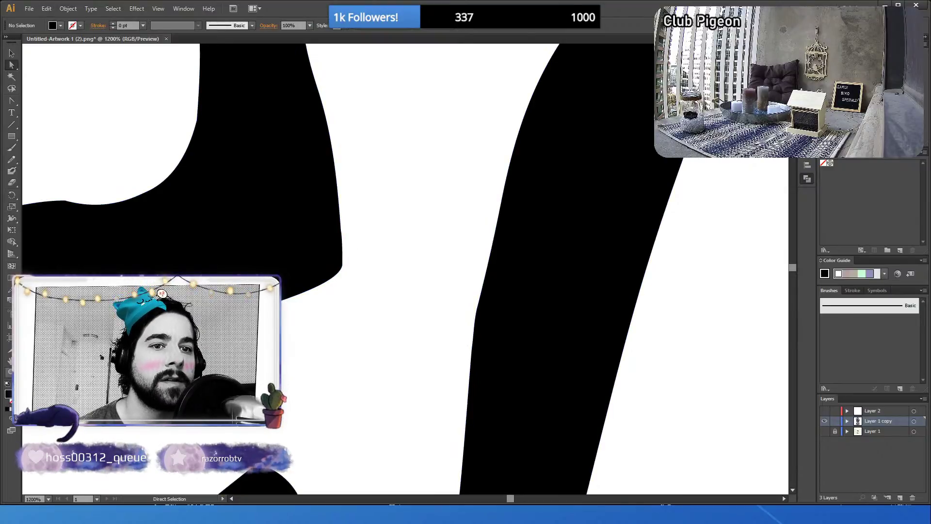
# - Examine the cleaned-up palm and thumb edges at whole-logo size and again at closer range
pyautogui.press('z')
pyautogui.keyDown('alt'); pyautogui.click(339, 338); pyautogui.keyUp('alt')
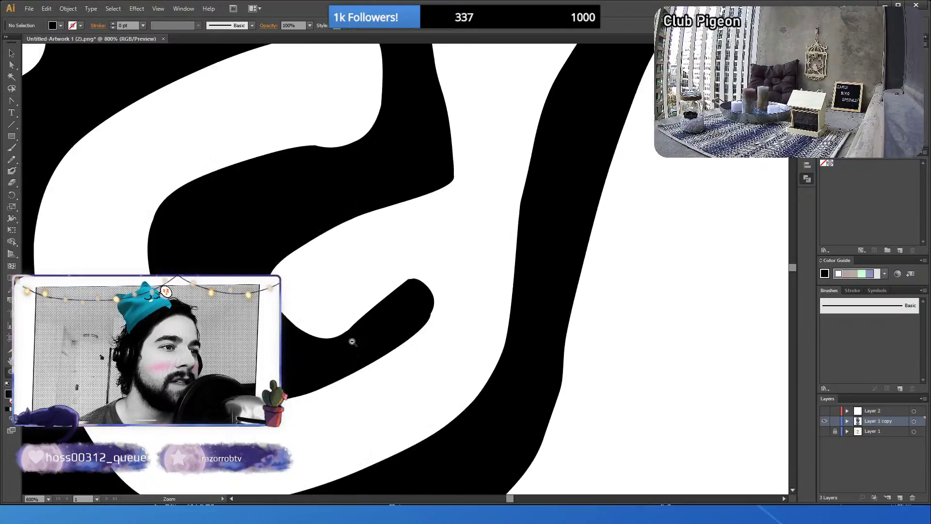
pyautogui.keyDown('alt'); pyautogui.click(384, 296); pyautogui.keyUp('alt')
pyautogui.keyDown('alt'); pyautogui.click(388, 197); pyautogui.keyUp('alt')
pyautogui.keyDown('alt'); pyautogui.click(395, 197); pyautogui.keyUp('alt')
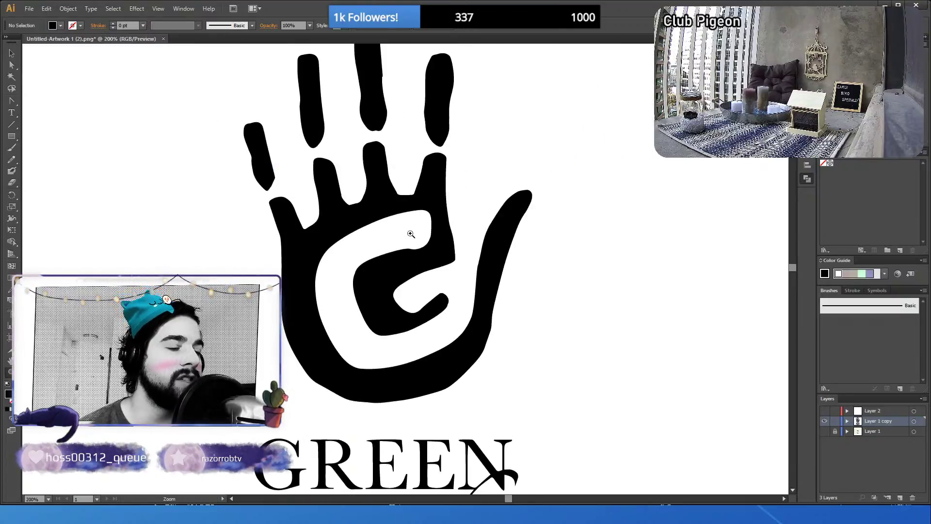
pyautogui.keyDown('alt'); pyautogui.click(410, 289); pyautogui.keyUp('alt')
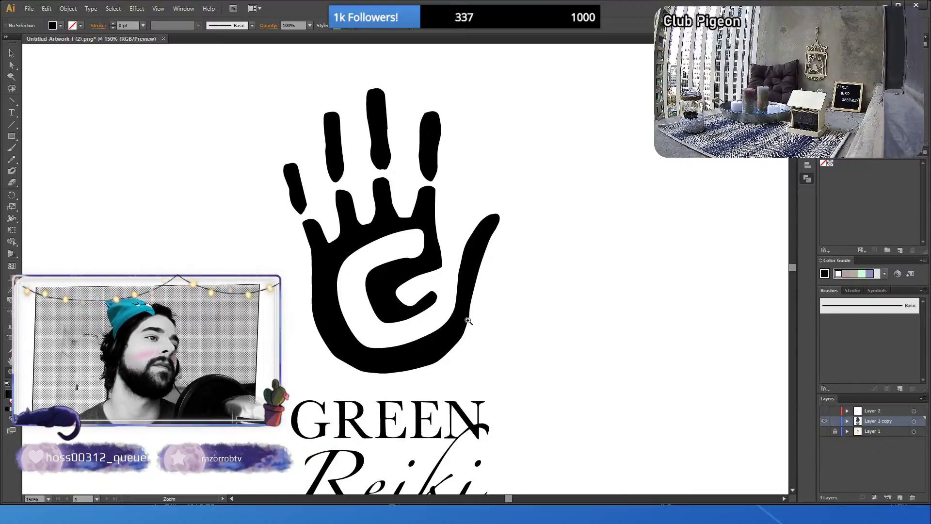
pyautogui.keyDown('alt'); pyautogui.click(401, 280); pyautogui.keyUp('alt')
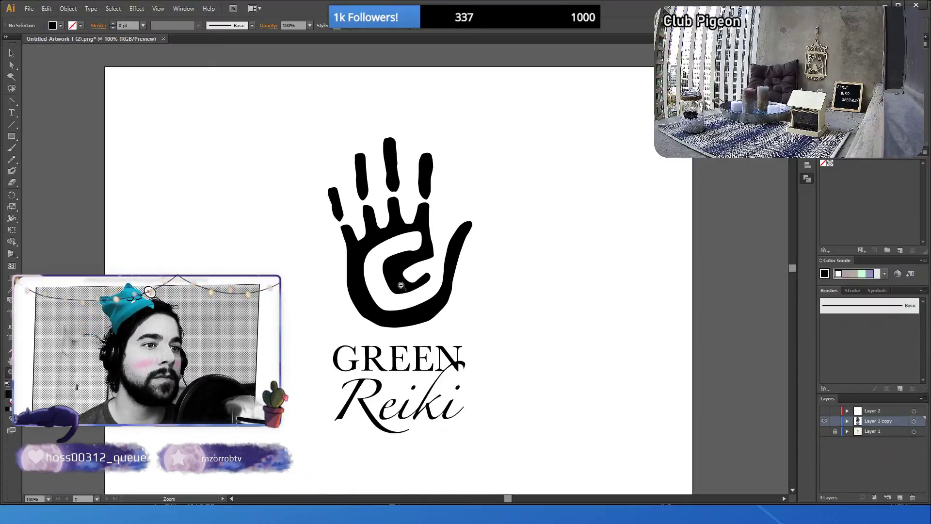
pyautogui.keyDown('alt'); pyautogui.click(400, 281); pyautogui.keyUp('alt')
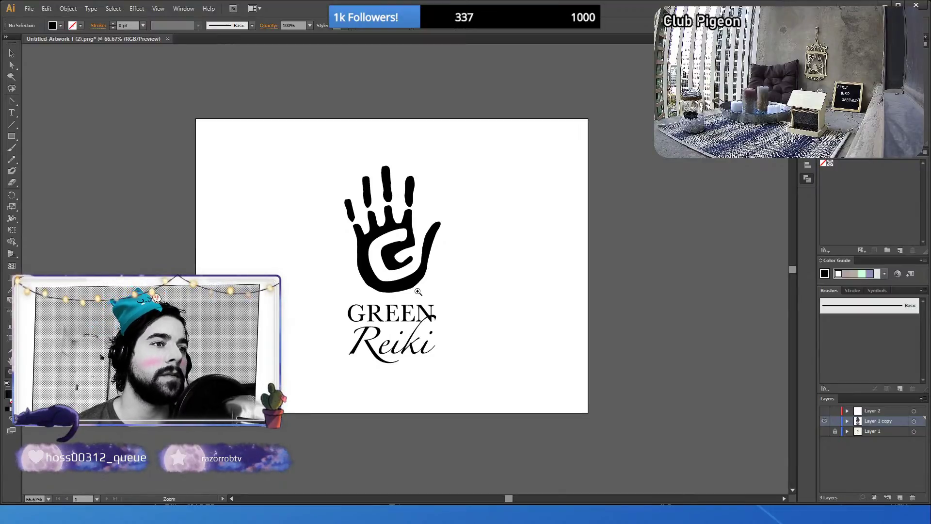
pyautogui.click(384, 259)
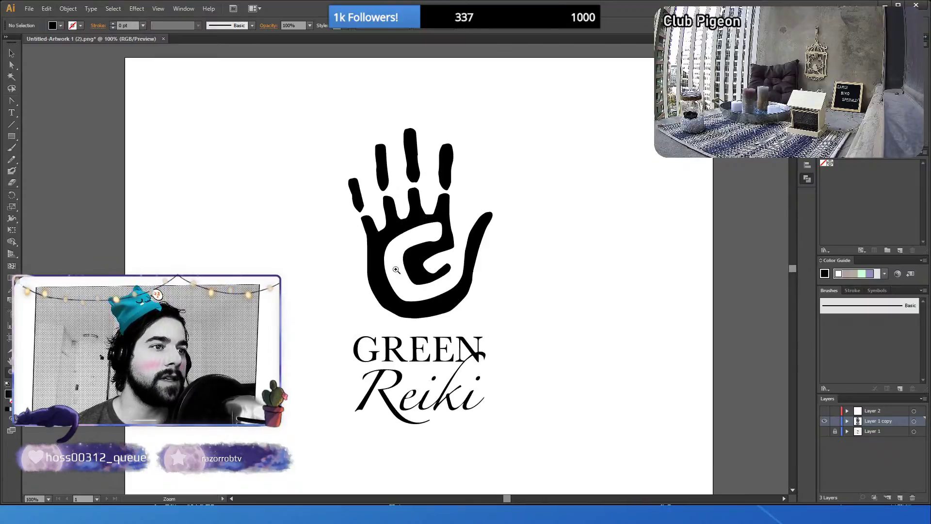
pyautogui.click(396, 264)
pyautogui.click(405, 269)
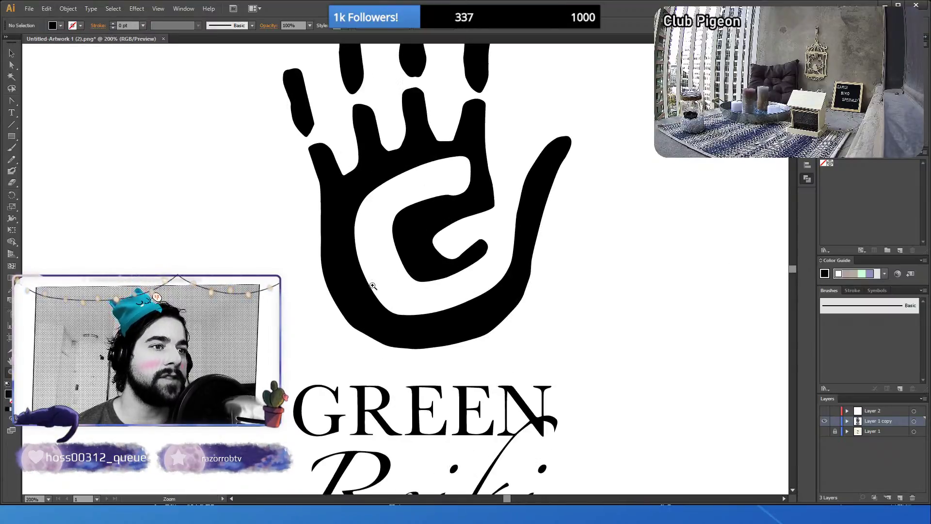
# - Select the anchor points along the G cut-out's outer left and lower-left edge and nudge them outward to thicken the letter
pyautogui.press('v')
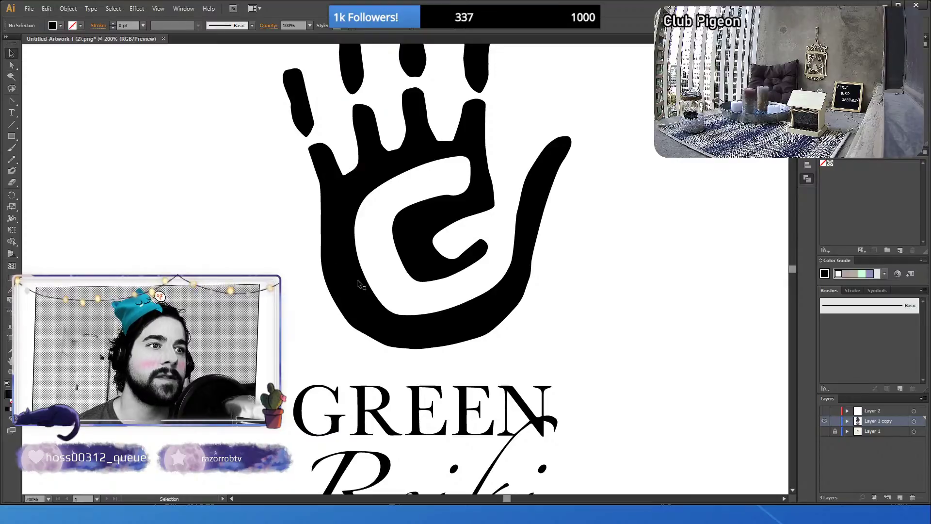
pyautogui.press('a')
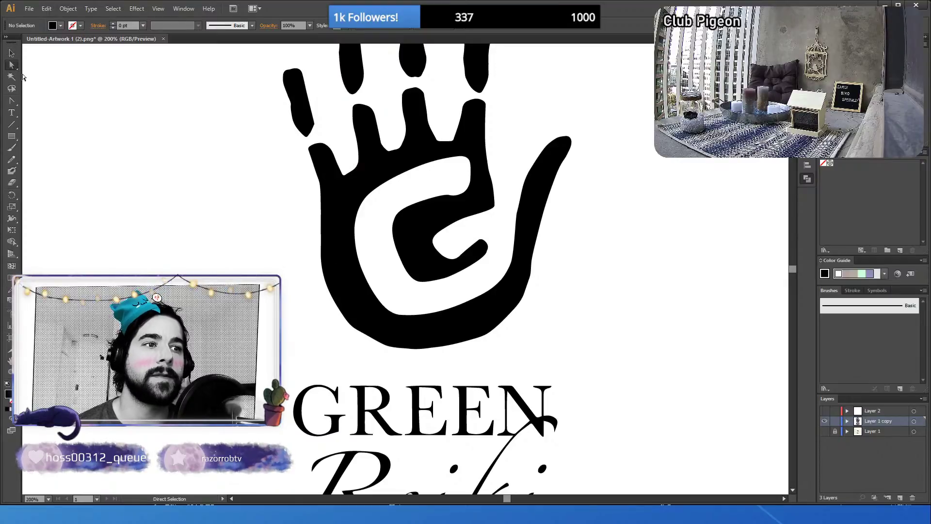
pyautogui.click(400, 315)
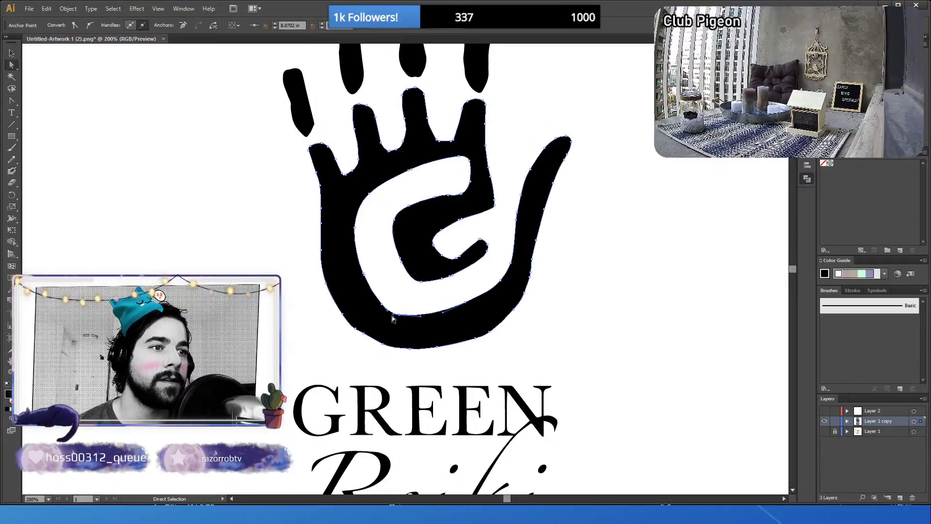
pyautogui.keyDown('shift'); pyautogui.click(382, 305); pyautogui.keyUp('shift')
pyautogui.keyDown('shift'); pyautogui.click(363, 276); pyautogui.keyUp('shift')
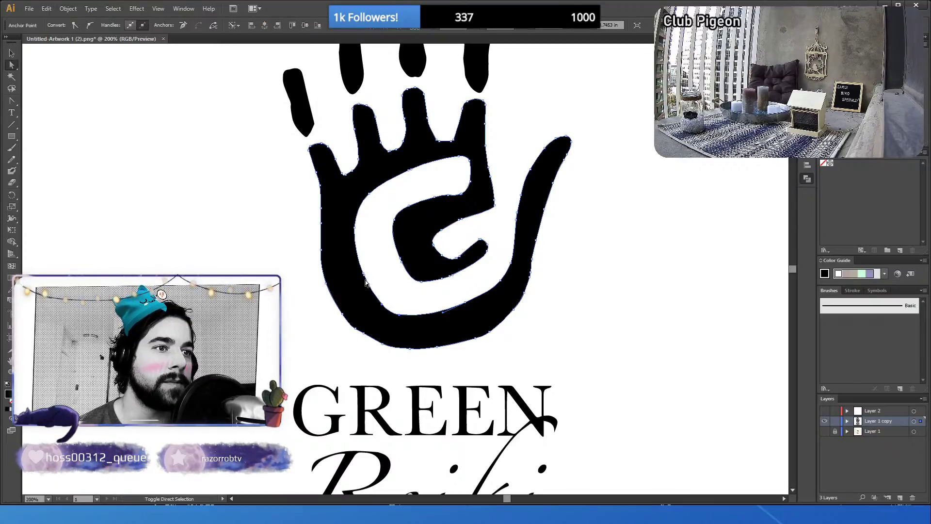
pyautogui.keyDown('shift'); pyautogui.click(354, 227); pyautogui.keyUp('shift')
pyautogui.press('Left')
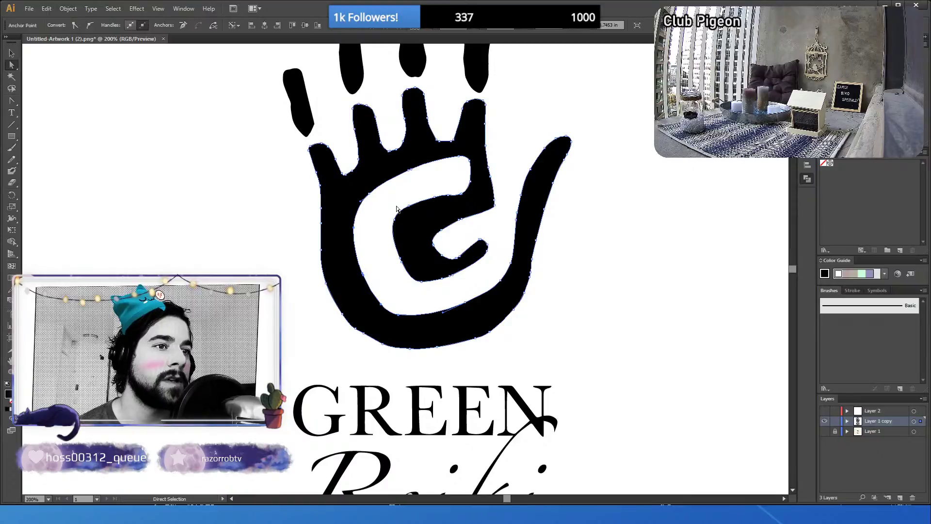
pyautogui.press('Left')
pyautogui.press('Left')
pyautogui.press('Left')
pyautogui.press('Left')
pyautogui.press('Left')
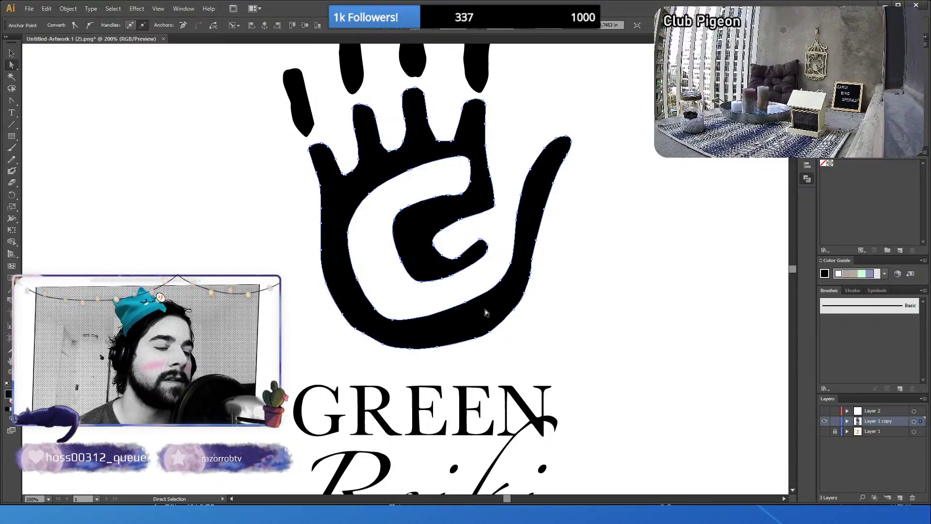
# - Nudge the left and lower edge of the black shape inside the G outward to rebalance the letter's stroke width
pyautogui.press('Left')
pyautogui.press('Left')
pyautogui.press('Left')
pyautogui.press('Left')
pyautogui.press('Left')
pyautogui.press('Left')
pyautogui.press('Left')
pyautogui.press('Left')
pyautogui.press('Left')
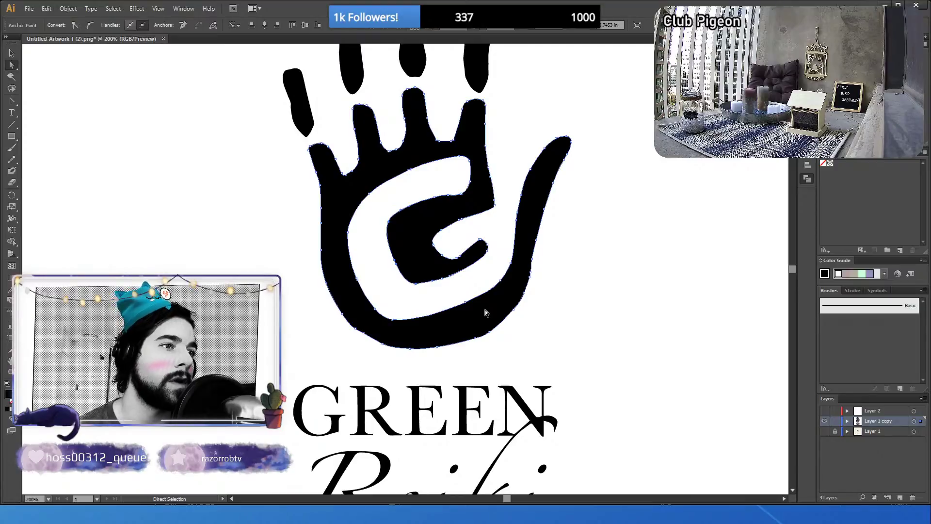
pyautogui.press('Left')
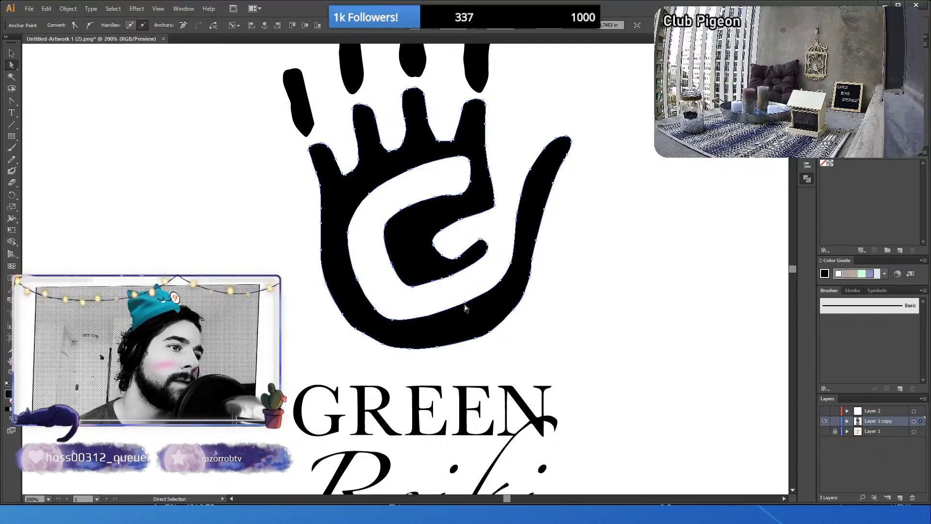
# - Lower the anchor point on the G cut-out's lower-right outer edge and round out the underside of the black shape inside the G
pyautogui.click(466, 304)
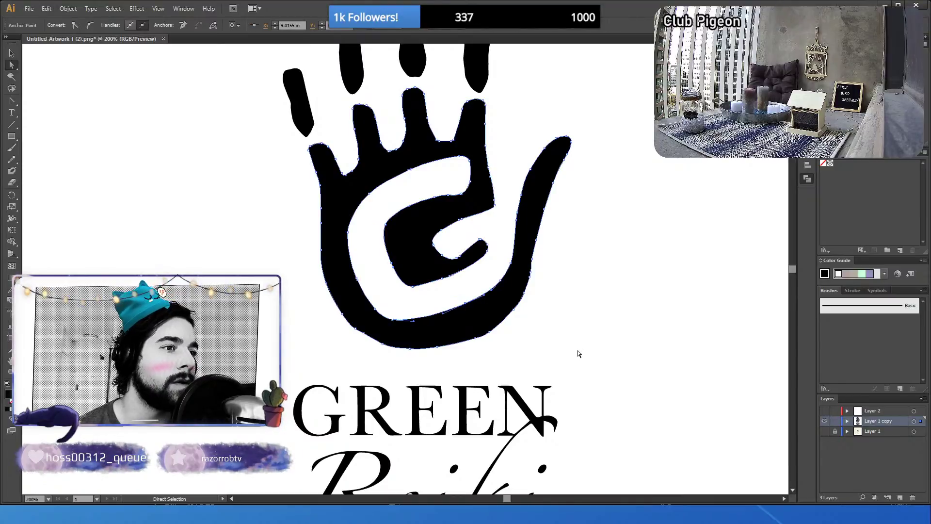
pyautogui.press('Down')
pyautogui.press('Down')
pyautogui.press('Down')
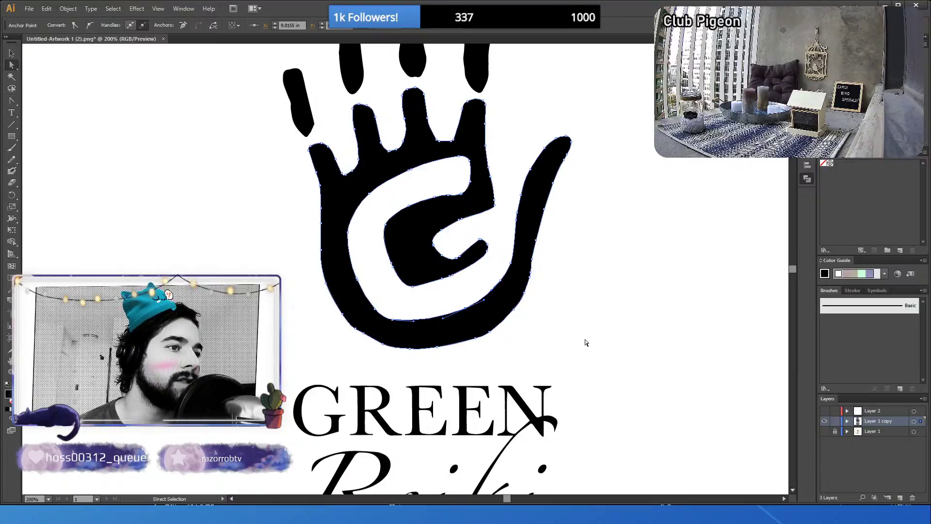
pyautogui.click(585, 343)
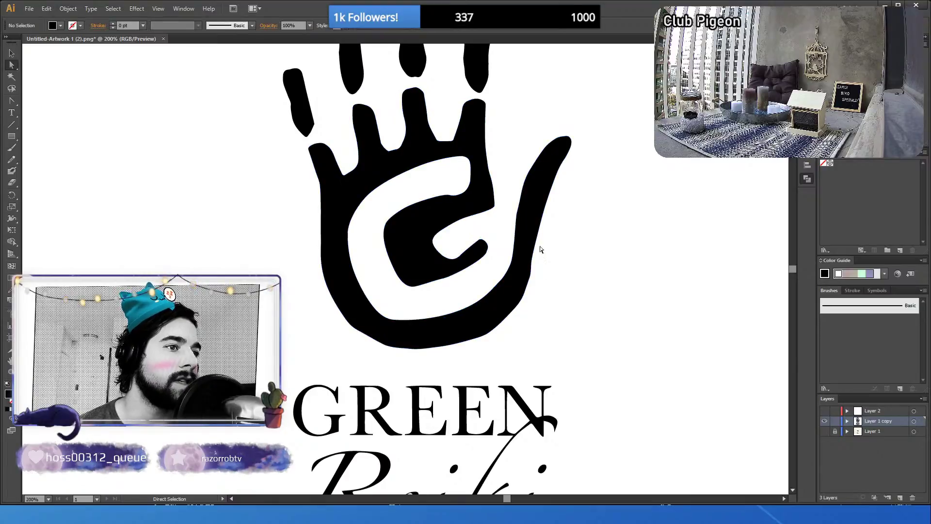
pyautogui.click(445, 280)
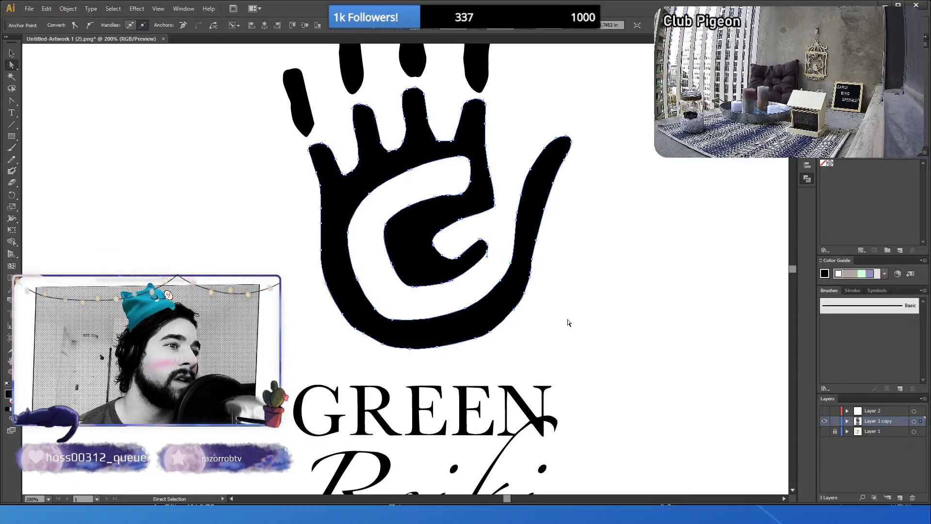
pyautogui.click(626, 316)
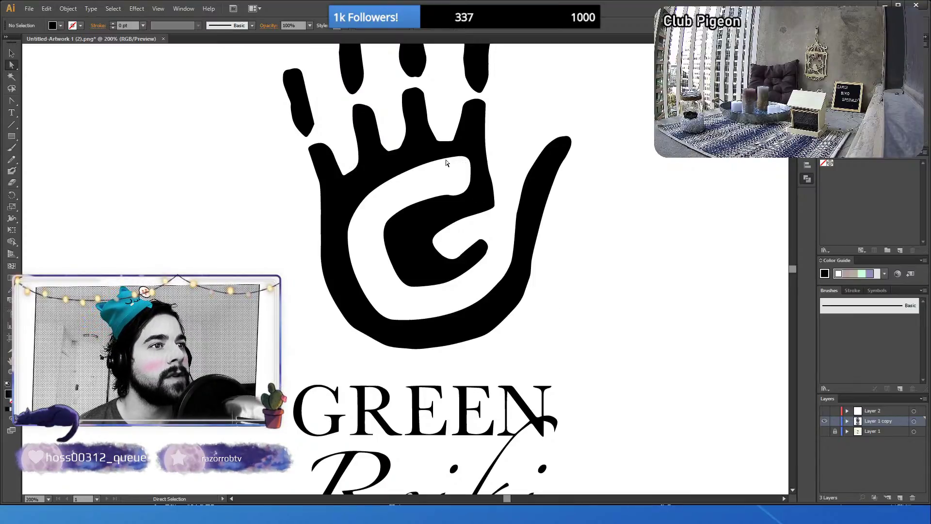
# - Select the anchor points along the top edge of the G cut-out's upper arm and nudge them down to thin the stroke
pyautogui.click(469, 161)
pyautogui.keyDown('shift'); pyautogui.click(458, 157); pyautogui.keyUp('shift')
pyautogui.keyDown('shift'); pyautogui.click(426, 162); pyautogui.keyUp('shift')
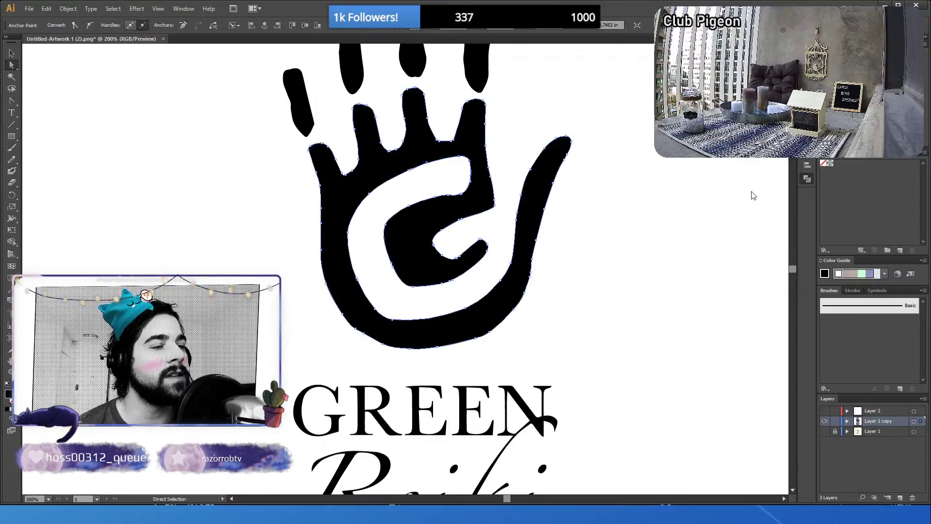
pyautogui.press('Down')
pyautogui.press('Down')
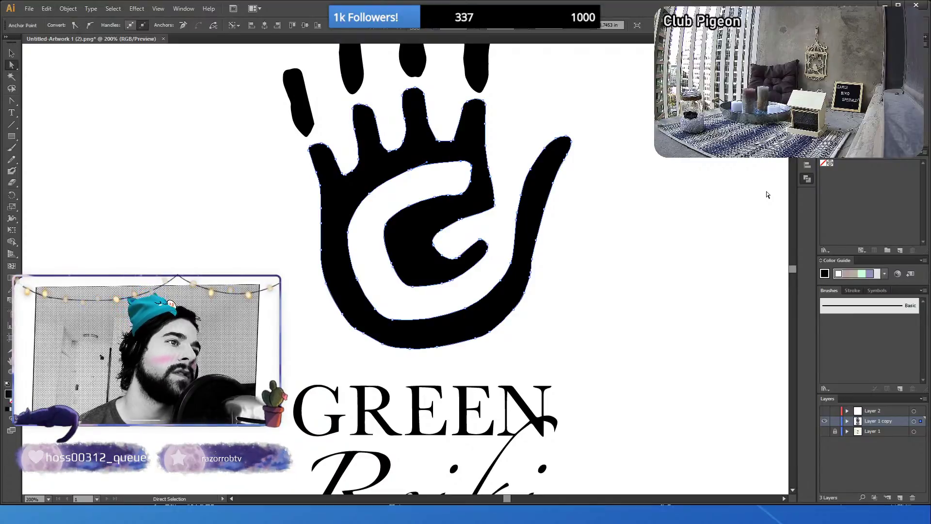
pyautogui.click(427, 164)
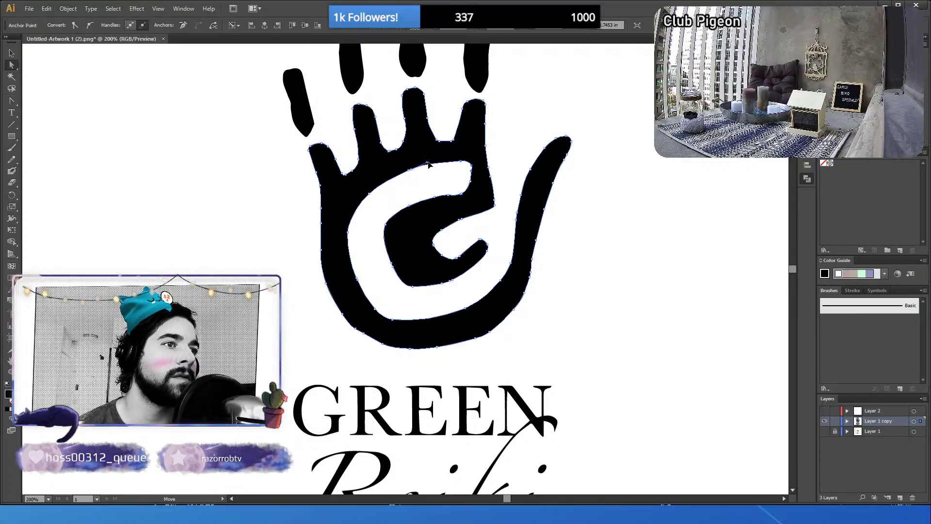
pyautogui.click(577, 218)
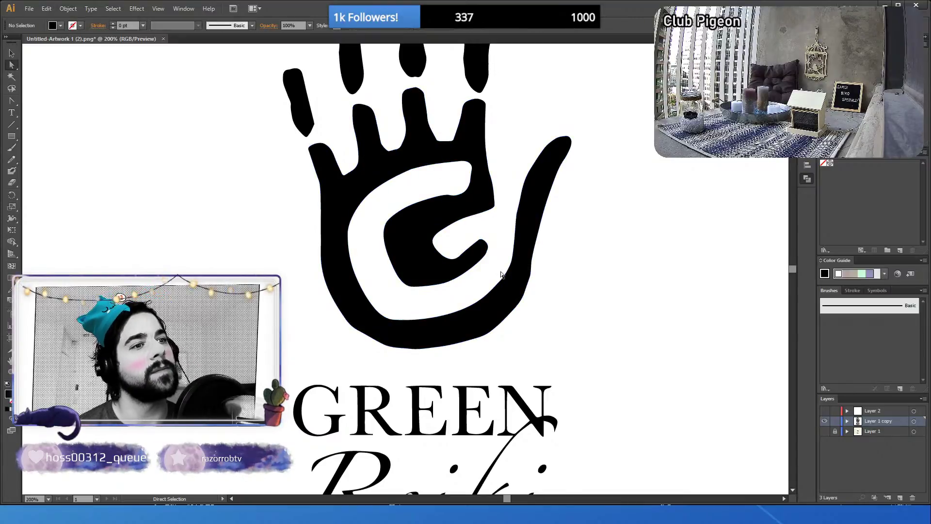
# - Examine the G's stroke balance at whole-logo size and again at closer range
pyautogui.scroll(-1, 497, 274)
pyautogui.scroll(1, 499, 273)
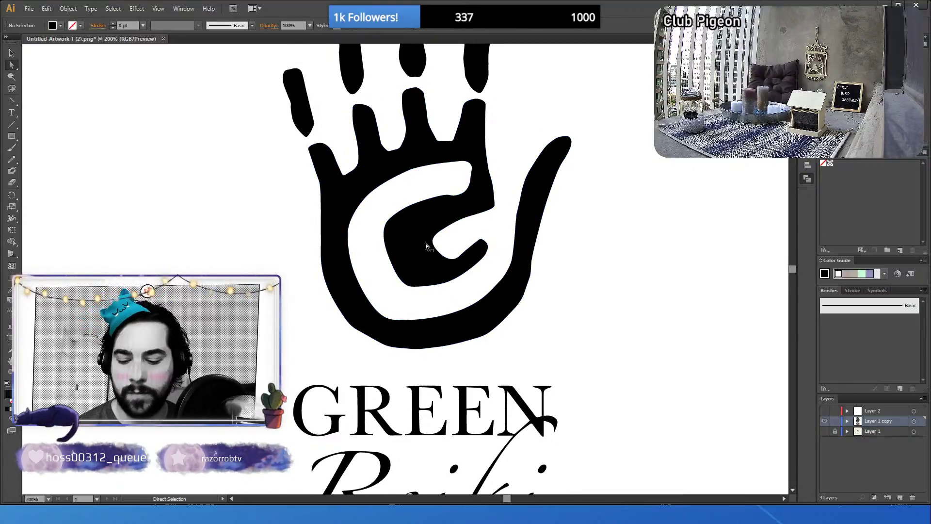
pyautogui.press('alt')
pyautogui.click(8, 373)
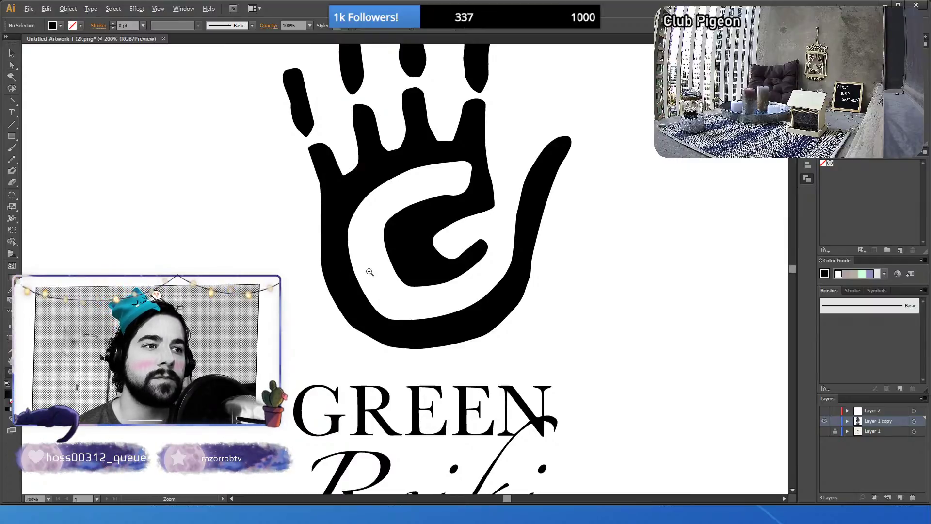
pyautogui.keyDown('alt'); pyautogui.click(411, 259); pyautogui.keyUp('alt')
pyautogui.keyDown('alt'); pyautogui.click(420, 222); pyautogui.keyUp('alt')
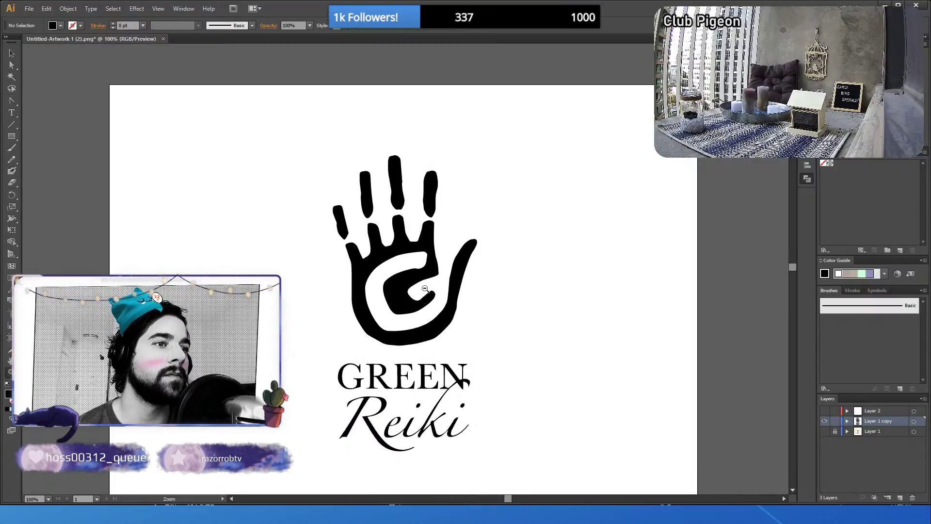
pyautogui.keyDown('alt'); pyautogui.click(427, 318); pyautogui.keyUp('alt')
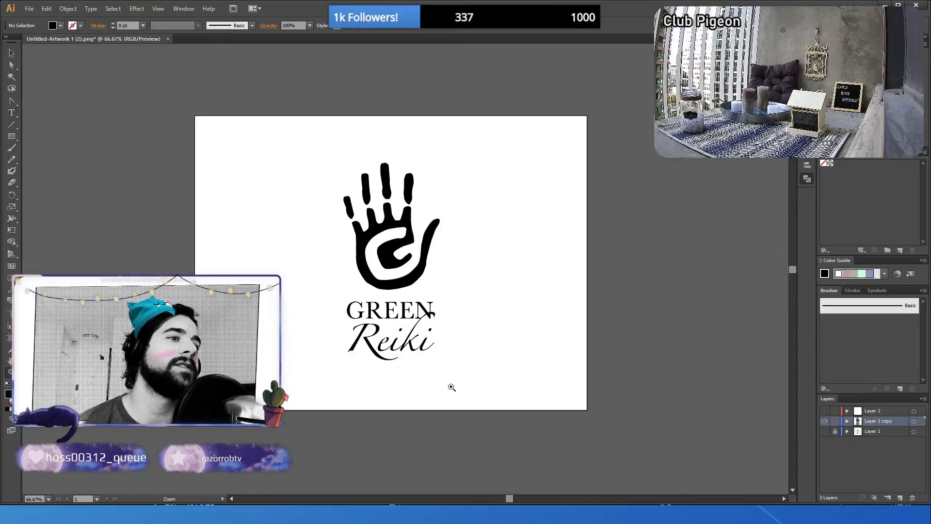
pyautogui.click(383, 263)
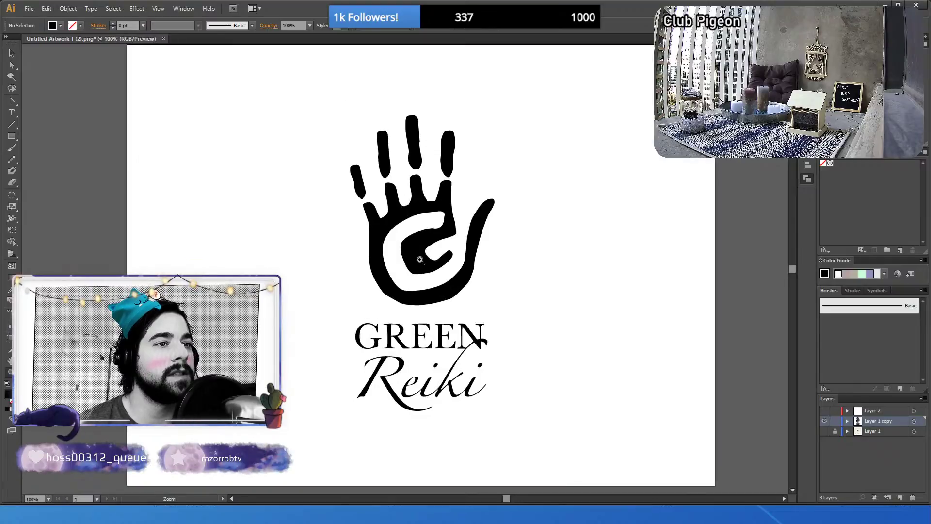
pyautogui.click(420, 260)
pyautogui.click(396, 261)
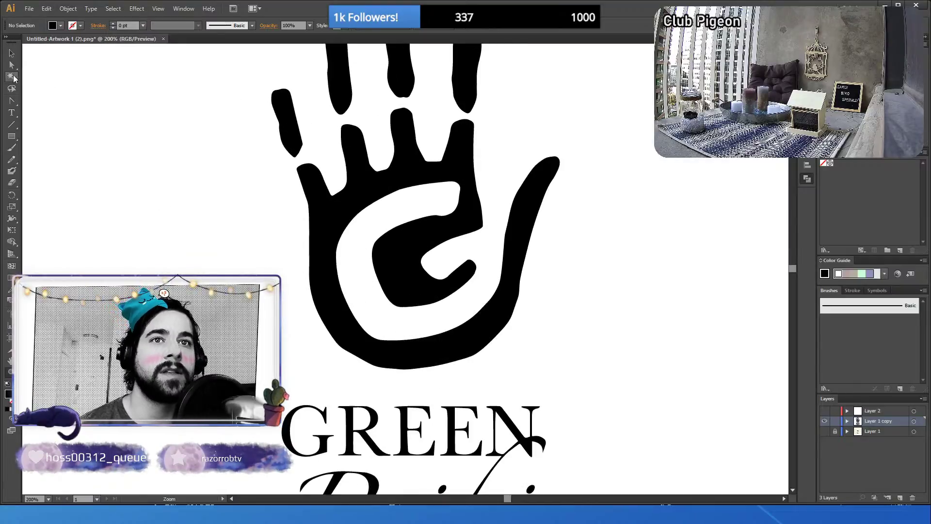
# - Select the anchor points on the lower-left edge of the black shape inside the G and nudge them left to round it out
pyautogui.click(11, 65)
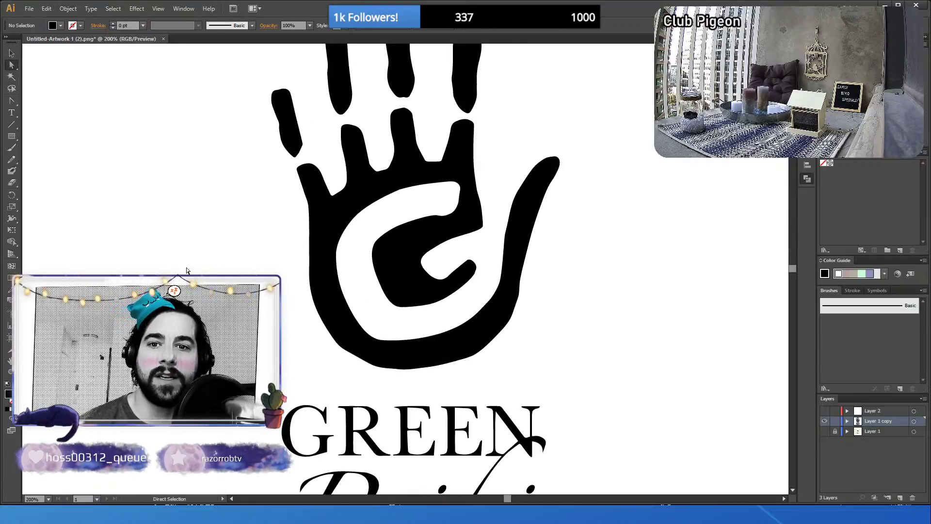
pyautogui.click(374, 276)
pyautogui.click(382, 287)
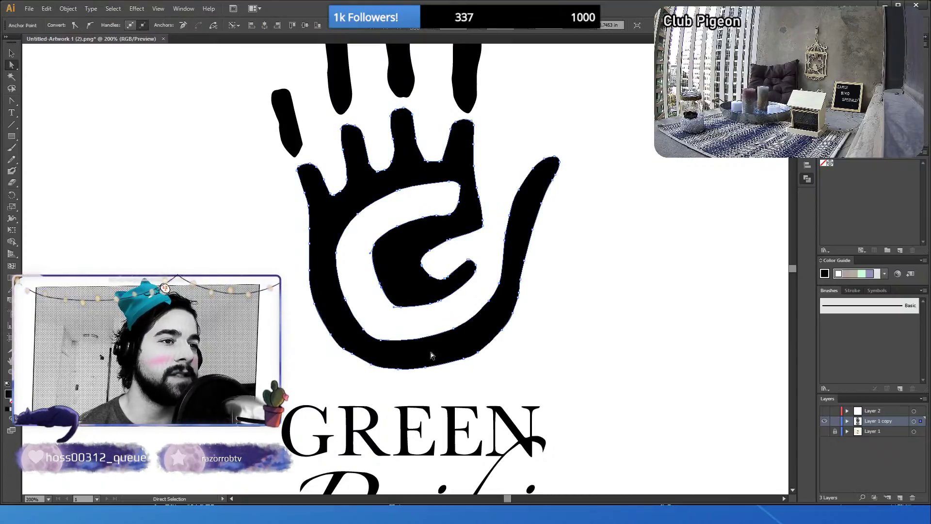
pyautogui.press('Left')
pyautogui.press('Left')
pyautogui.press('Left')
pyautogui.press('Left')
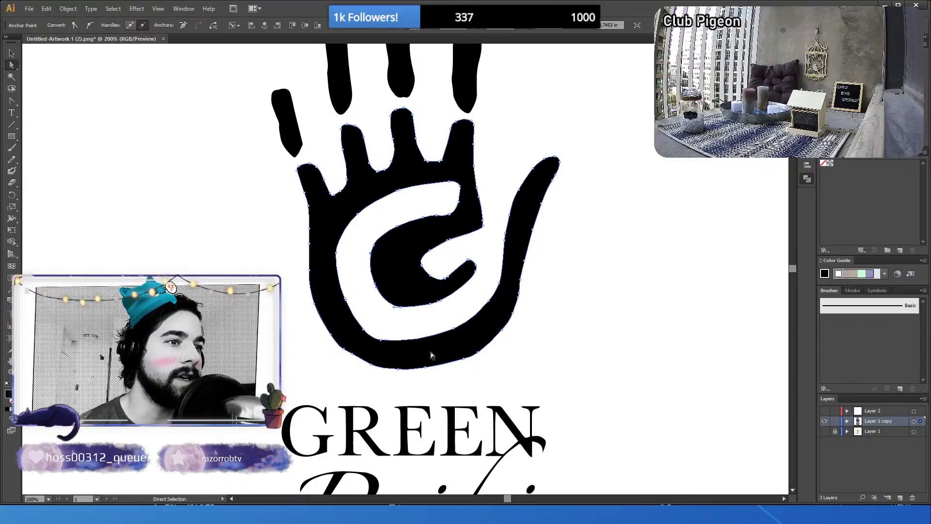
pyautogui.press('Left')
pyautogui.press('Left')
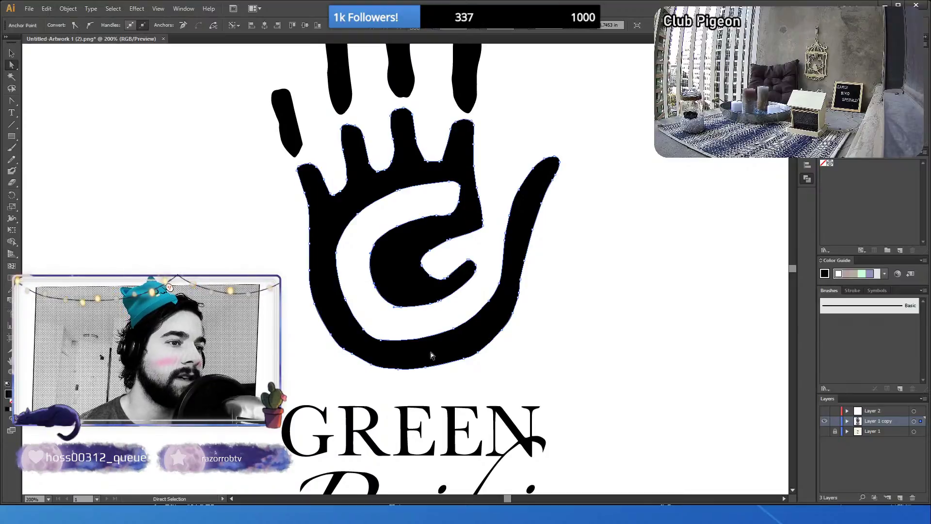
# - Adjust the anchor points along the G cut-out's lower-left and bottom outer edge to smooth its curve
pyautogui.click(344, 299)
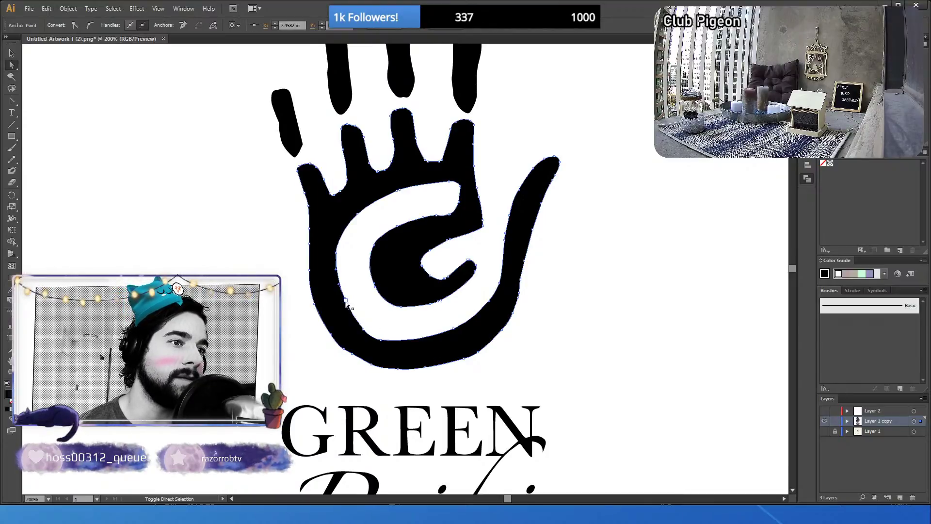
pyautogui.click(486, 366)
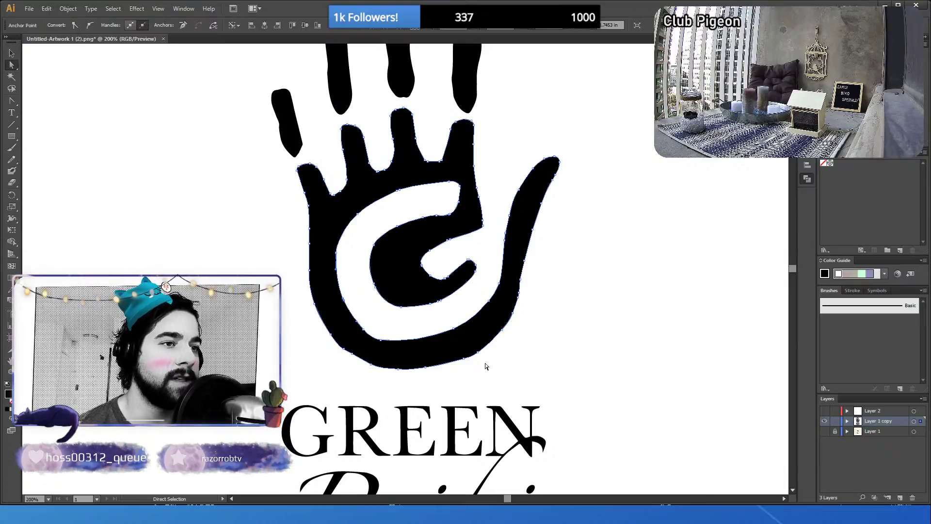
pyautogui.hotkey('ctrl', 'shift', 'a')
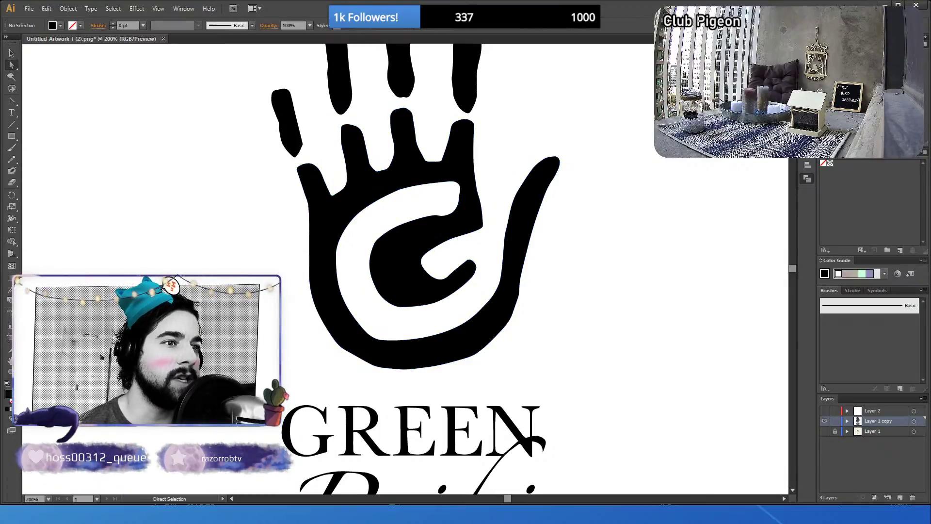
pyautogui.click(381, 340)
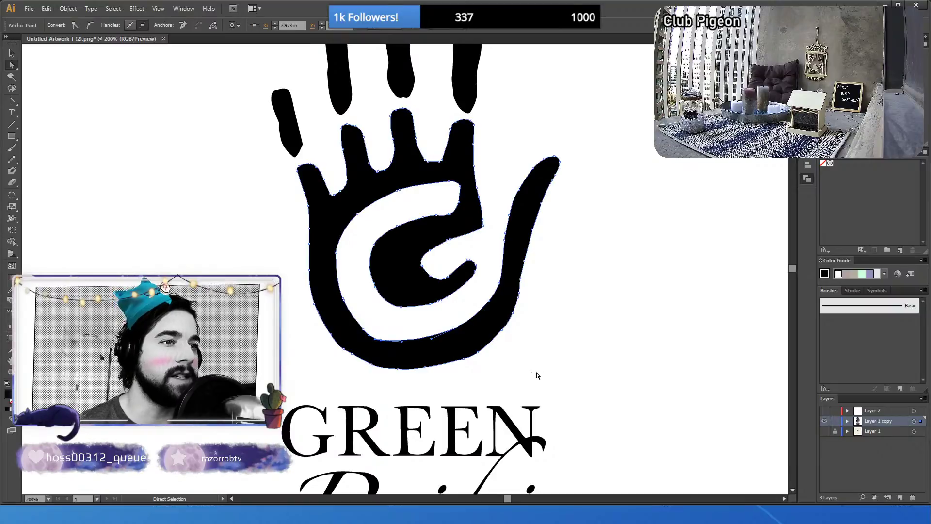
pyautogui.click(372, 338)
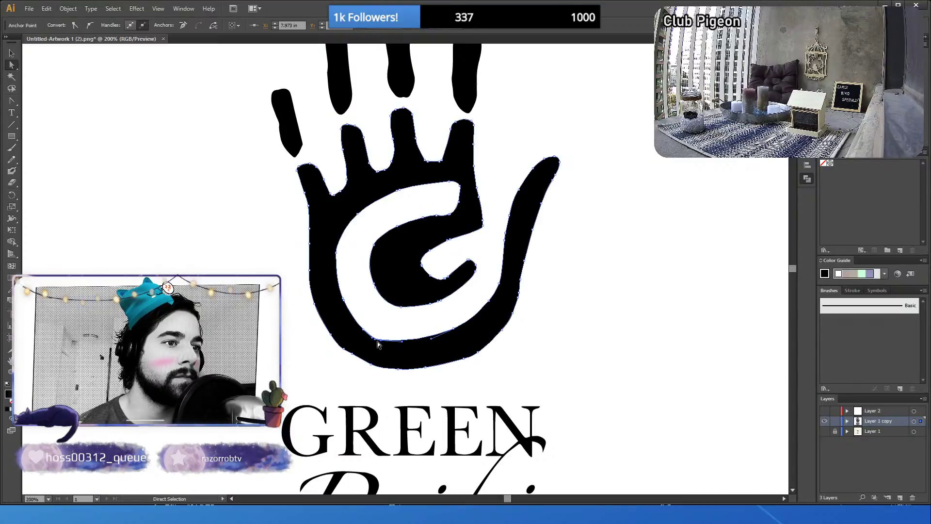
pyautogui.click(627, 365)
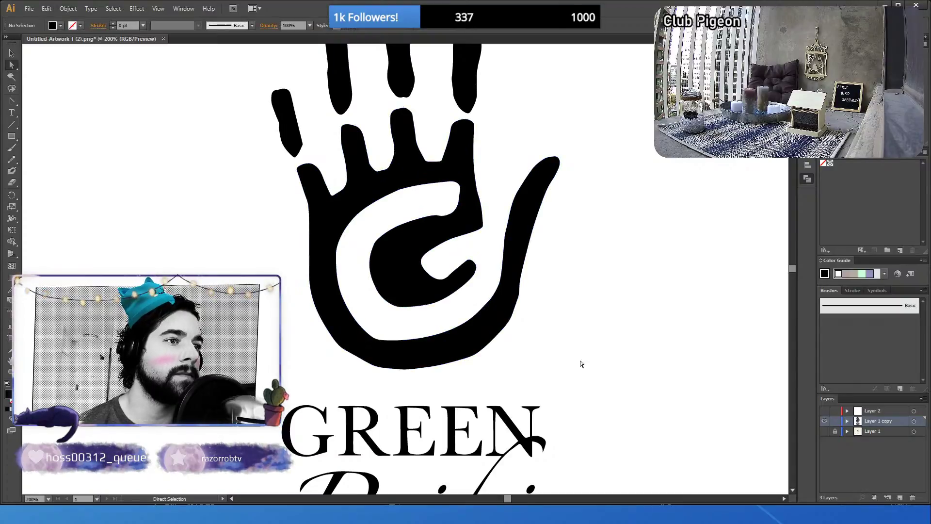
pyautogui.click(376, 340)
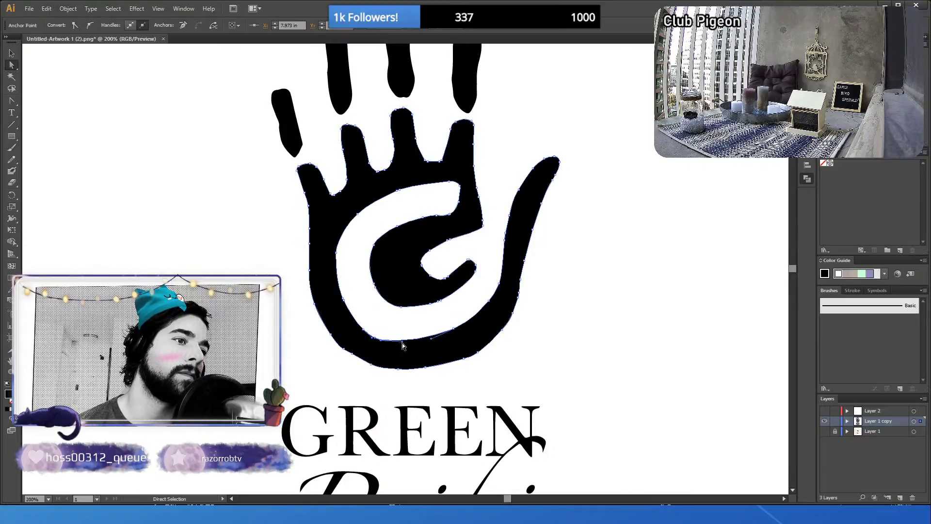
pyautogui.click(578, 370)
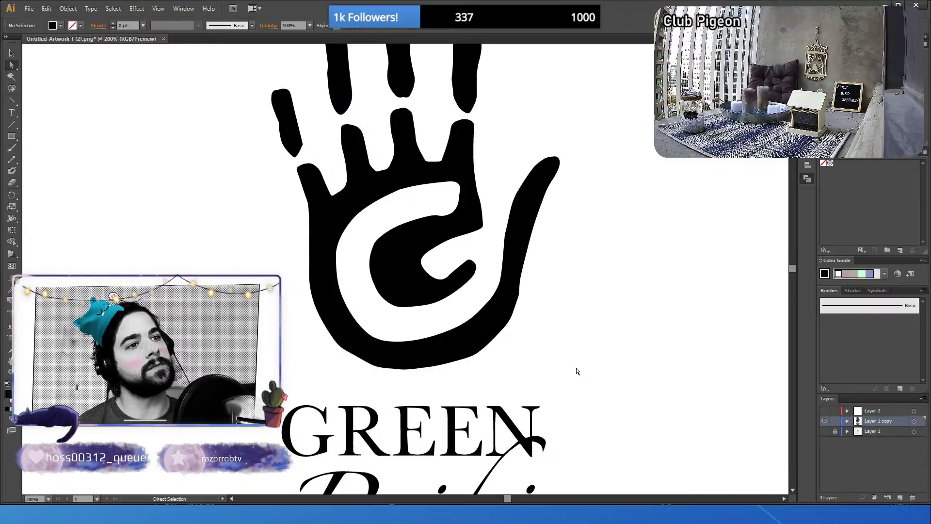
# - Reposition the anchor points at the palm's pointed corner, where its outer edge meets the spiral opening beside the thumb
pyautogui.click(484, 229)
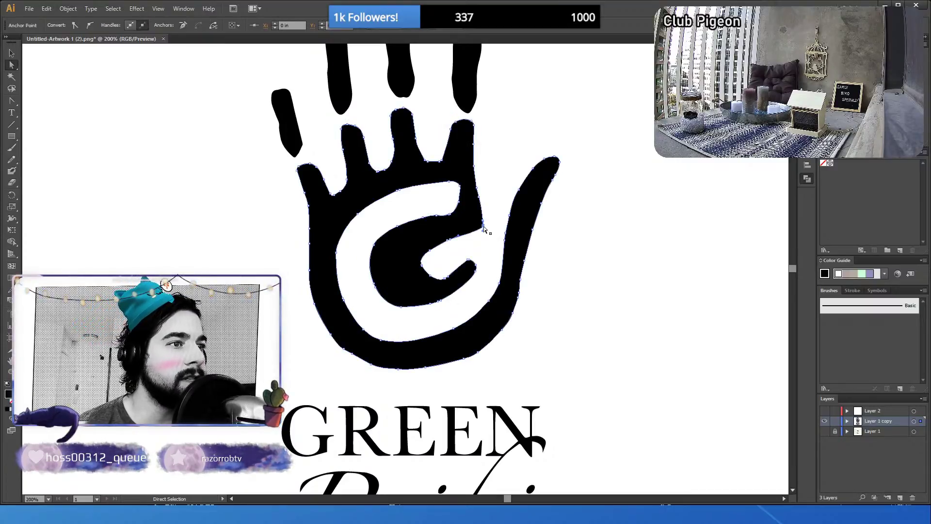
pyautogui.moveTo(483, 236); pyautogui.dragTo(481, 234)
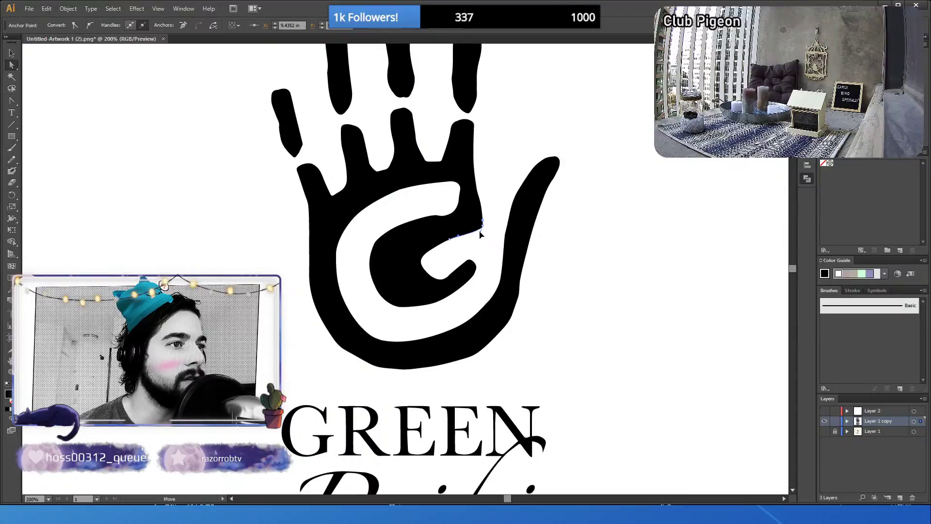
pyautogui.click(568, 244)
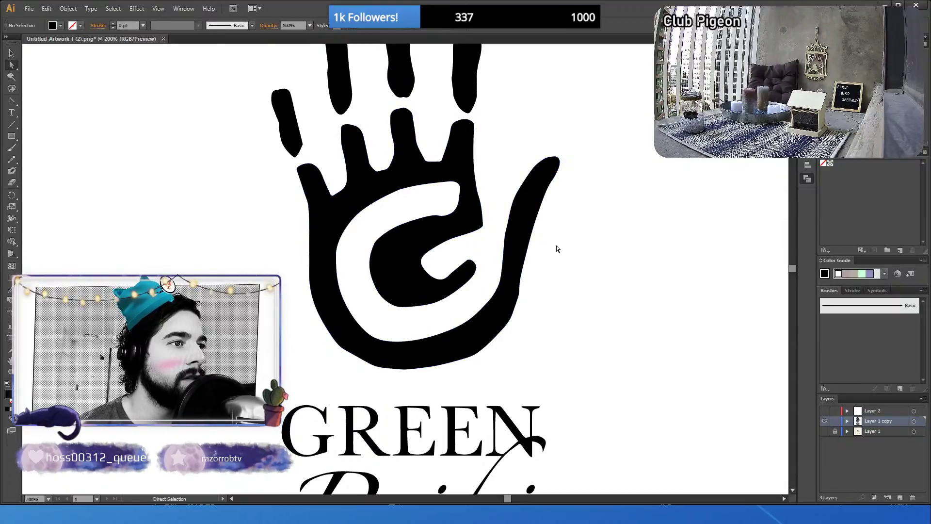
pyautogui.click(483, 229)
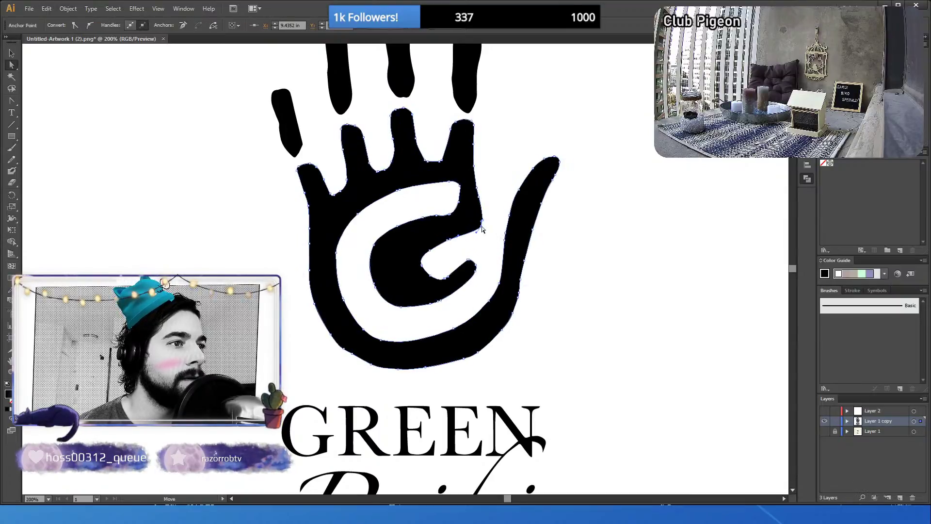
pyautogui.click(483, 224)
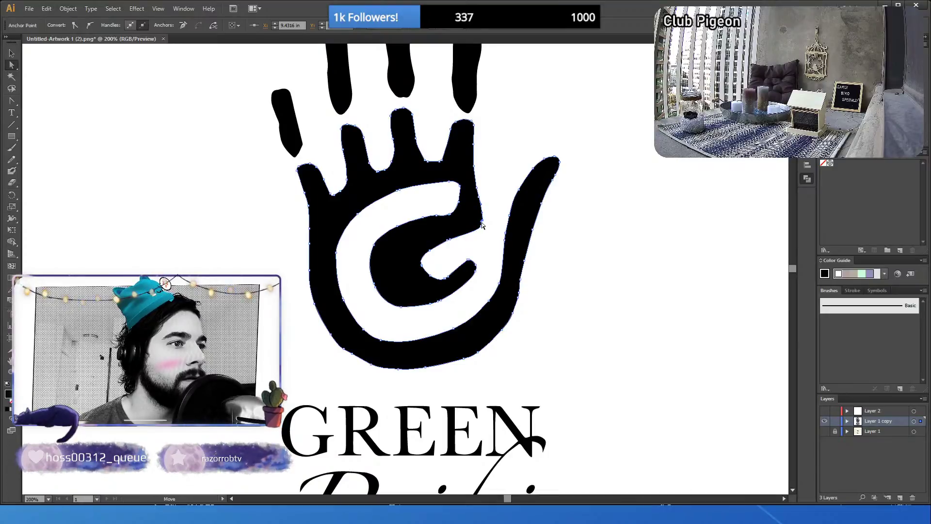
pyautogui.click(133, 273)
# - Bend the notched segment at the palm's corner outward with its anchor handle so the corner forms a smooth rounded curve
pyautogui.press('z')
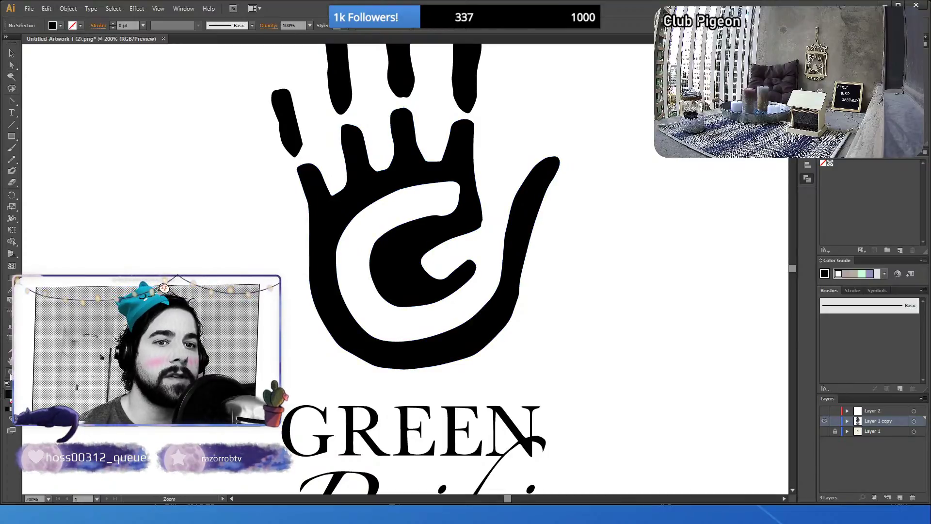
pyautogui.click(480, 221)
pyautogui.click(408, 290)
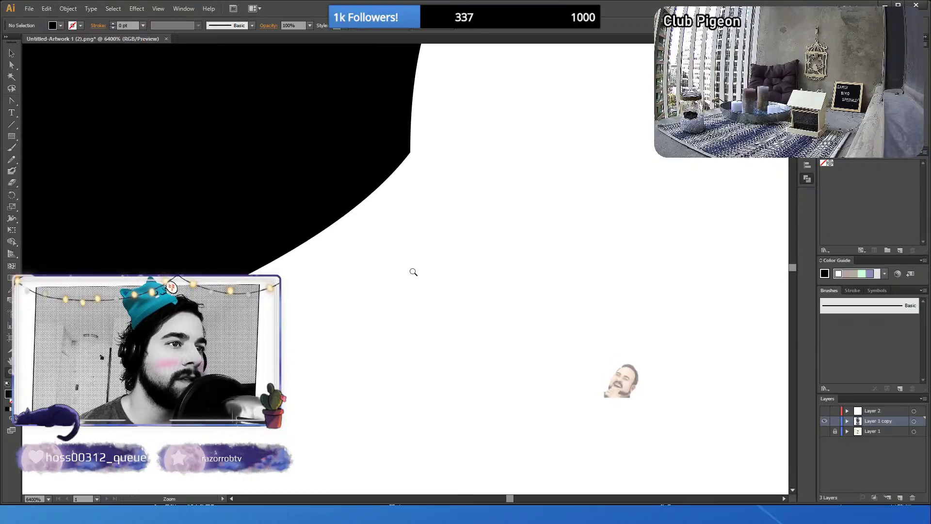
pyautogui.click(391, 182)
pyautogui.click(424, 156)
pyautogui.keyDown('alt'); pyautogui.click(423, 157); pyautogui.keyUp('alt')
pyautogui.keyDown('alt'); pyautogui.click(391, 307); pyautogui.keyUp('alt')
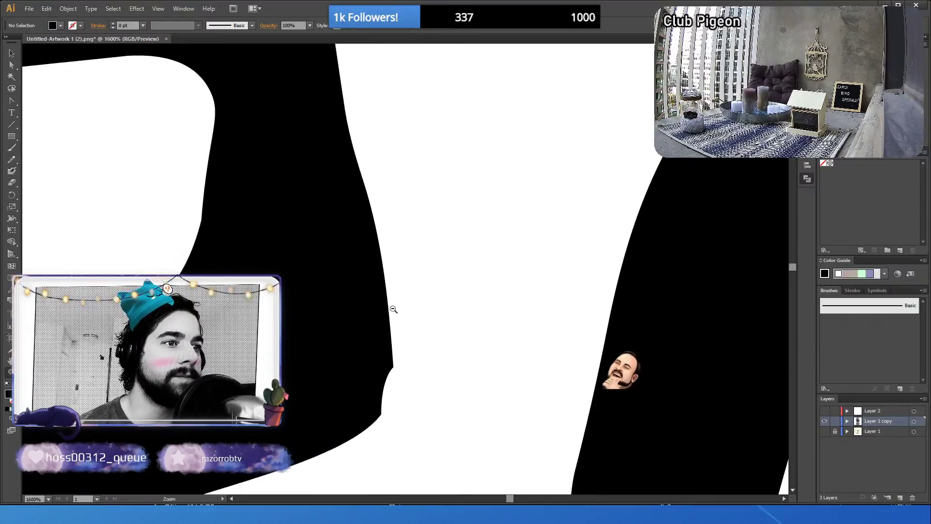
pyautogui.keyDown('alt'); pyautogui.click(376, 428); pyautogui.keyUp('alt')
pyautogui.click(10, 67)
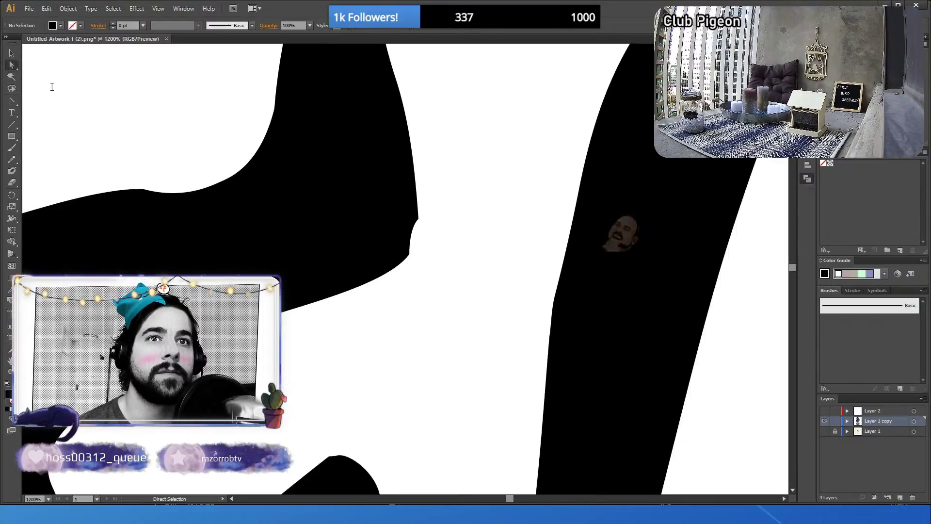
pyautogui.click(409, 253)
pyautogui.click(411, 231)
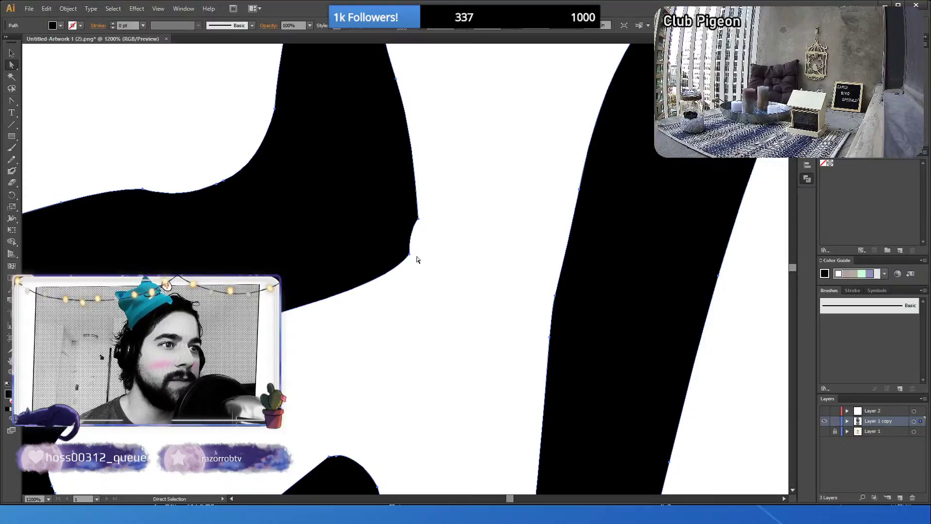
pyautogui.click(409, 254)
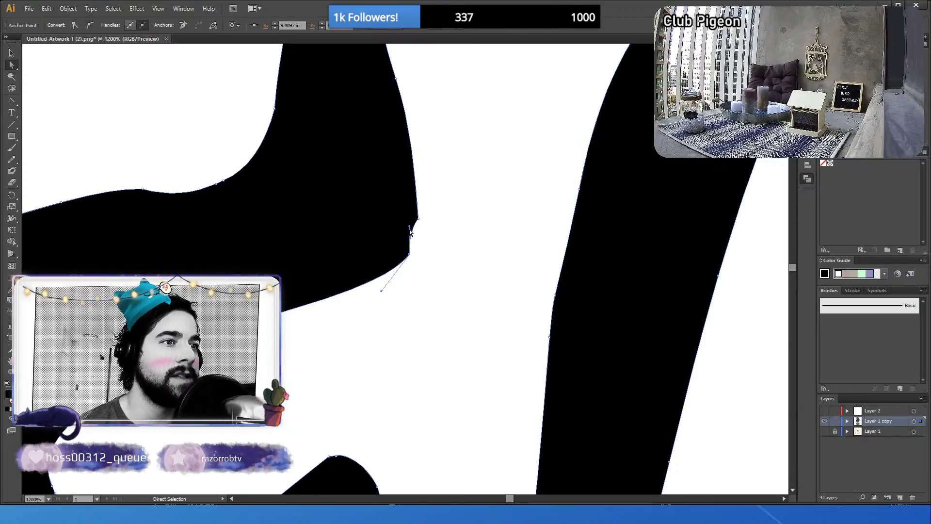
pyautogui.moveTo(411, 228); pyautogui.dragTo(416, 232)
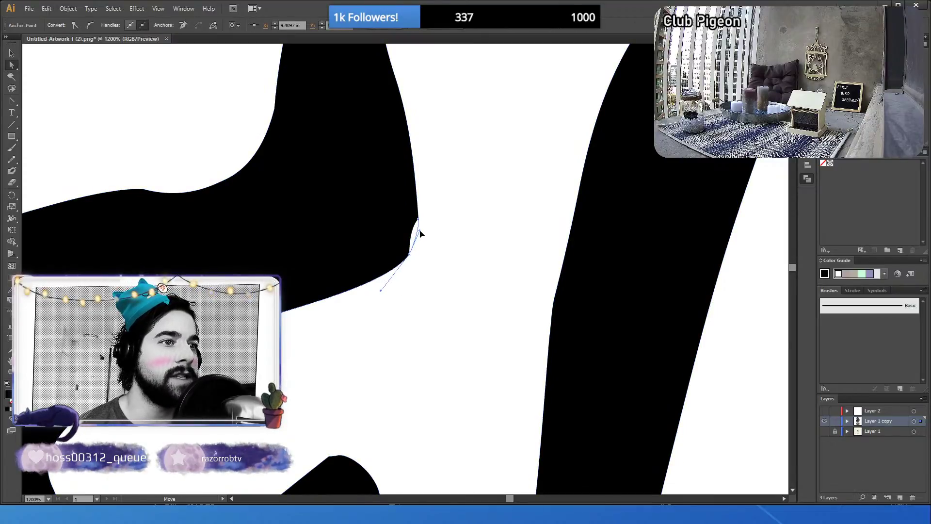
pyautogui.click(446, 250)
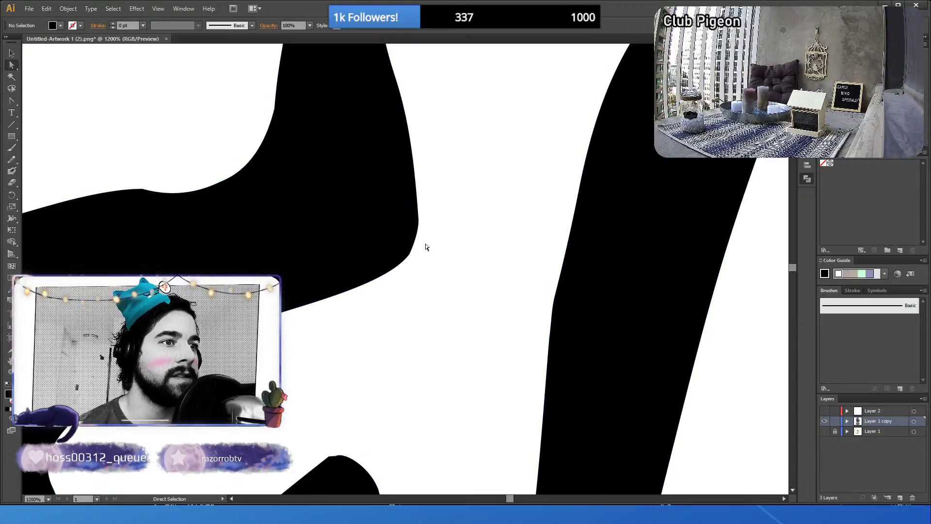
pyautogui.click(409, 254)
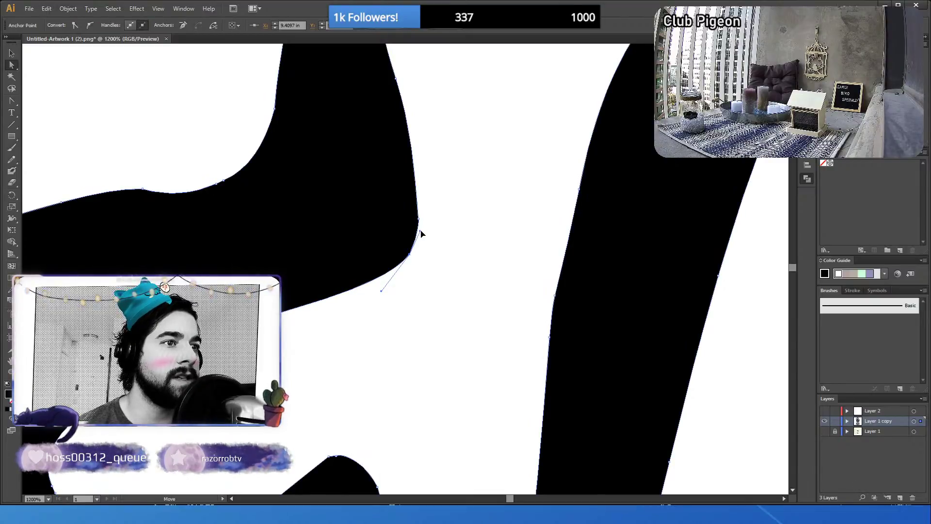
pyautogui.click(439, 252)
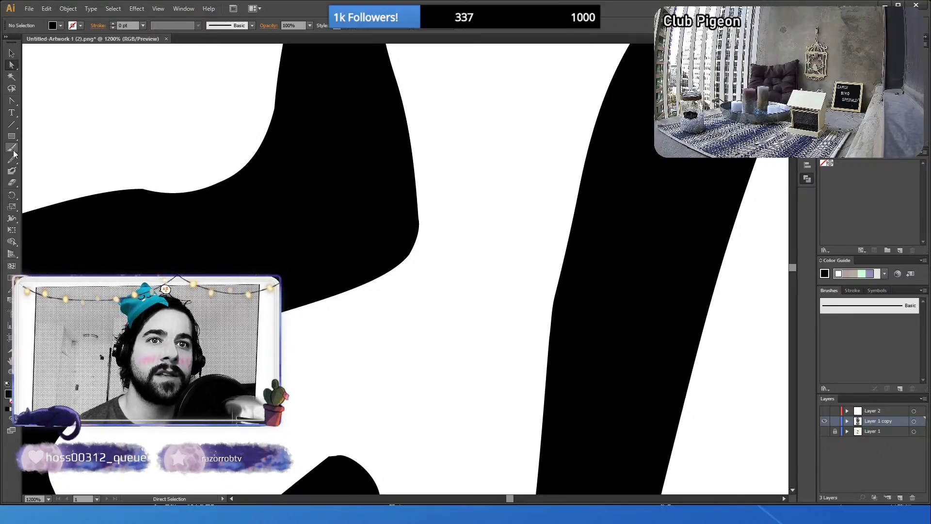
# - Pull out the handle of the side anchor at the white spiral's upper end to smooth that rounded end
pyautogui.press('z')
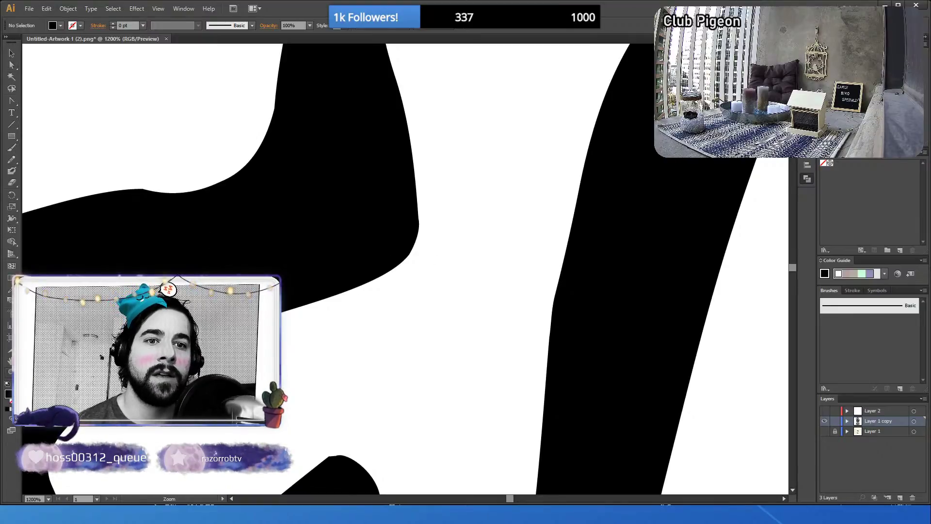
pyautogui.keyDown('alt'); pyautogui.click(308, 333); pyautogui.keyUp('alt')
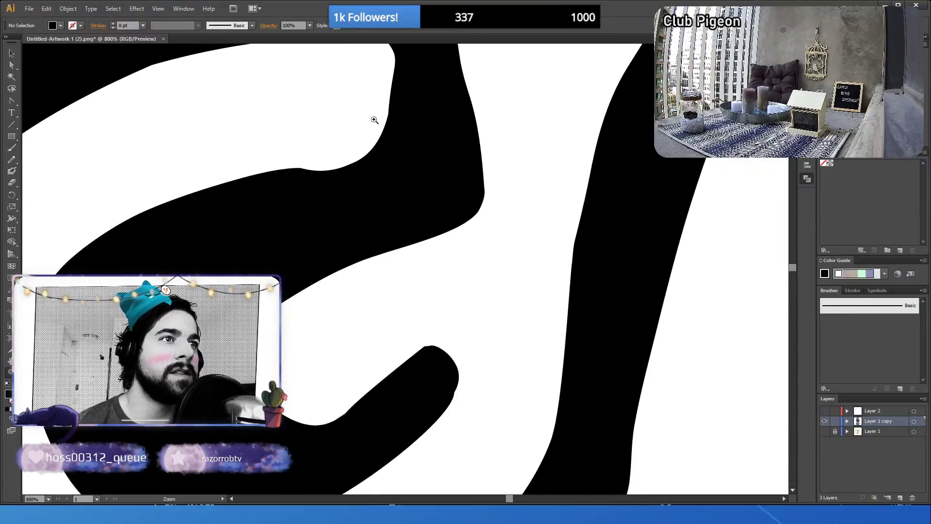
pyautogui.click(418, 220)
pyautogui.press('a')
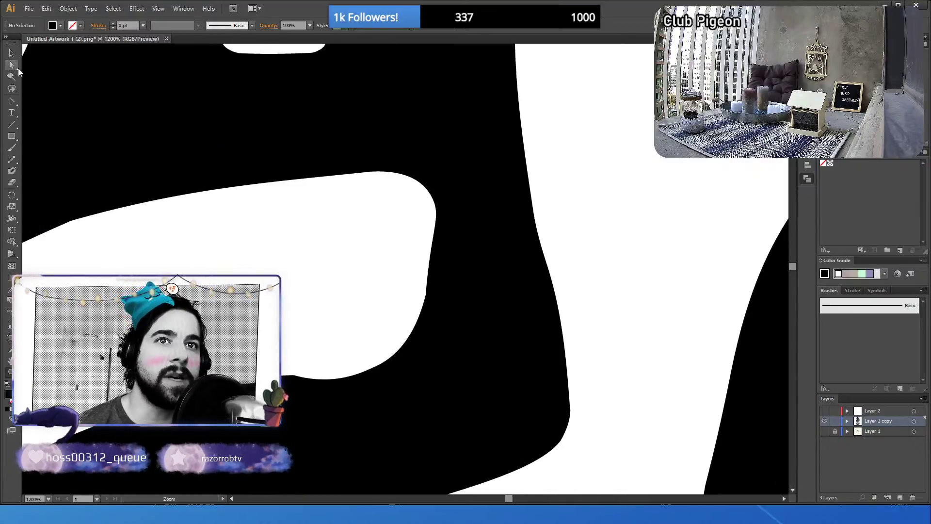
pyautogui.click(427, 295)
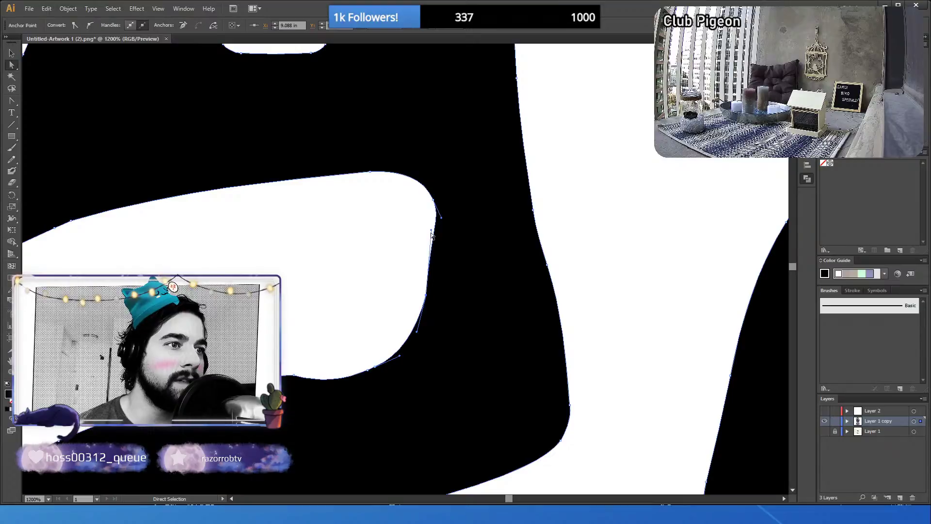
pyautogui.moveTo(431, 230); pyautogui.dragTo(440, 231)
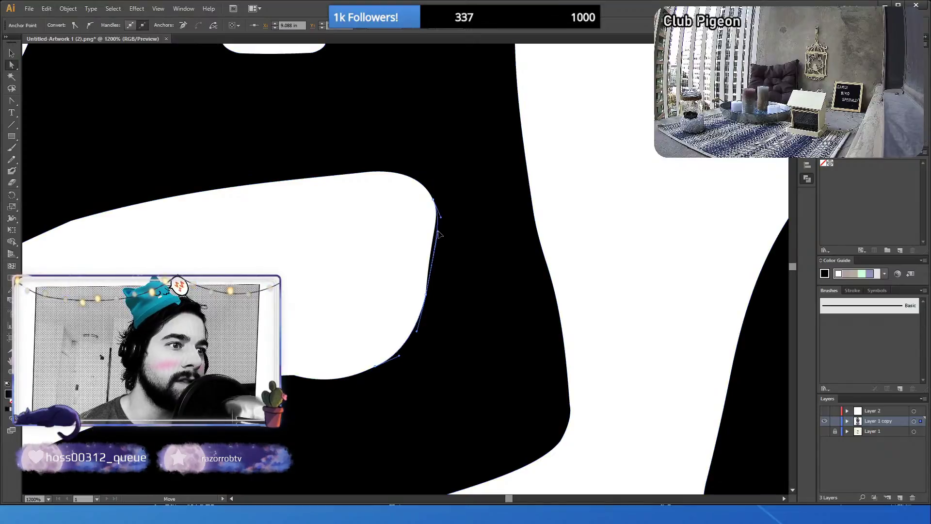
pyautogui.click(598, 240)
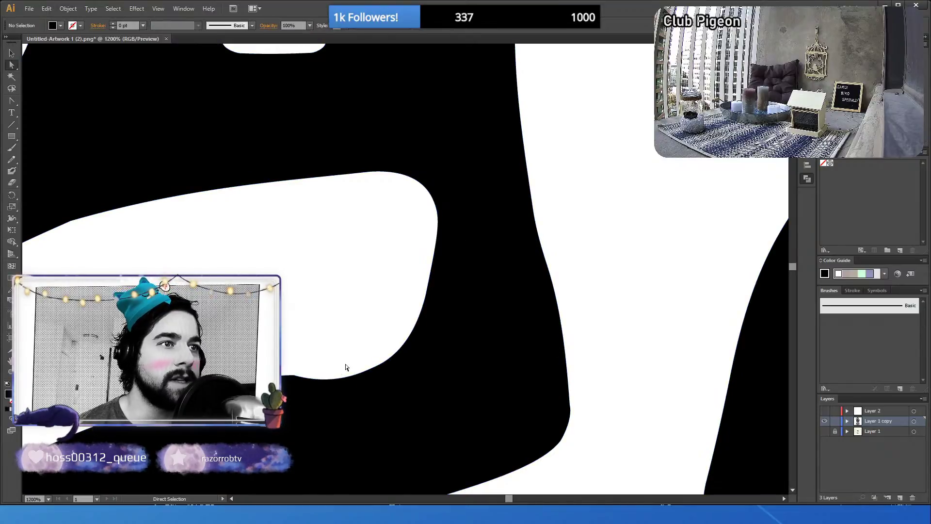
# - Move the kinked anchor on the white spiral's upper edge and adjust its curve handle to smooth the arc
pyautogui.click(70, 223)
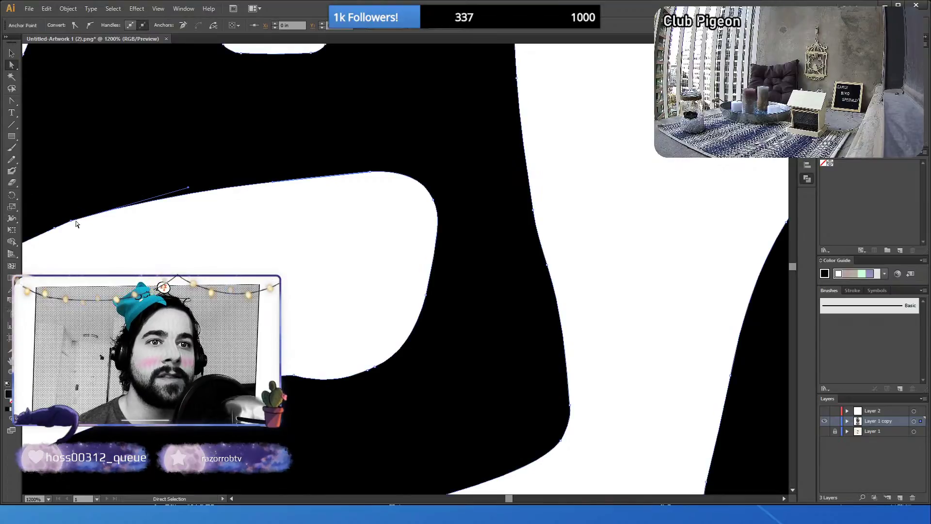
pyautogui.moveTo(53, 231); pyautogui.dragTo(48, 223)
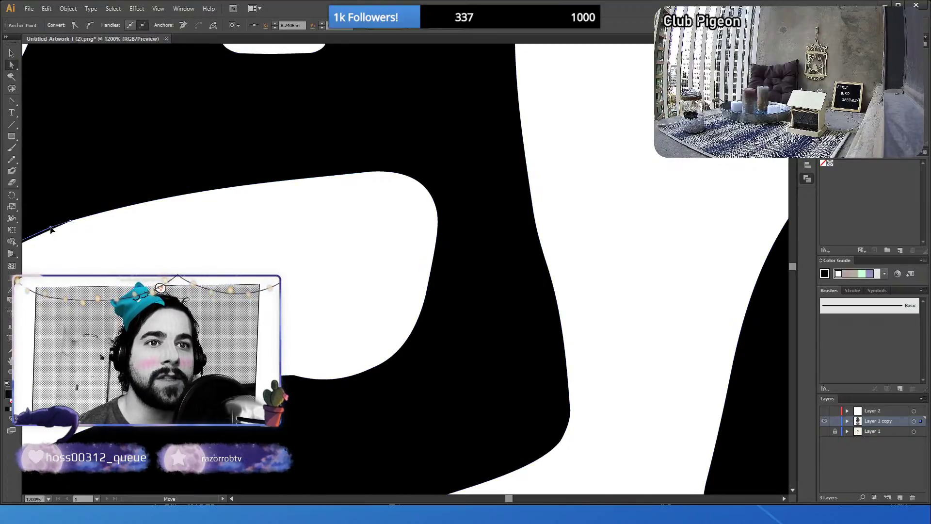
pyautogui.click(123, 266)
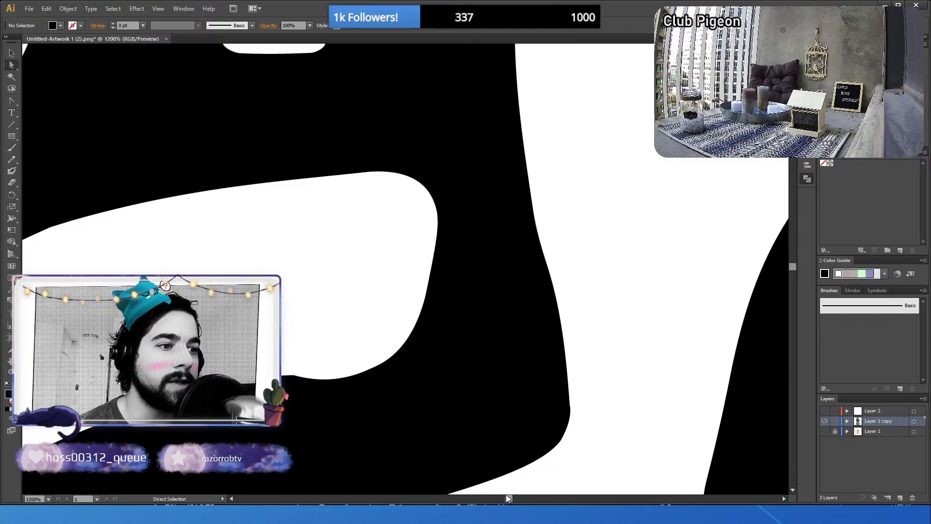
pyautogui.moveTo(506, 494)
pyautogui.mouseDown()
pyautogui.moveTo(485, 496)
pyautogui.moveTo(508, 497)
pyautogui.mouseUp()
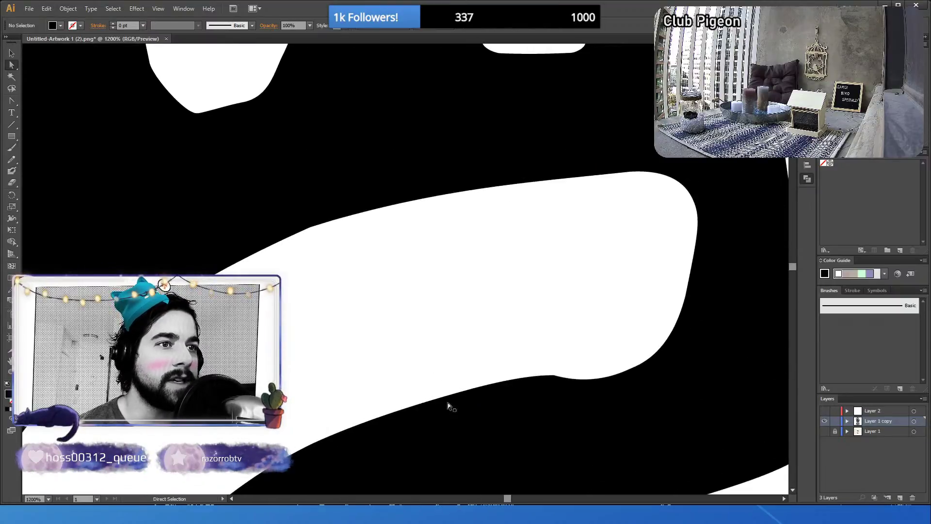
pyautogui.click(312, 228)
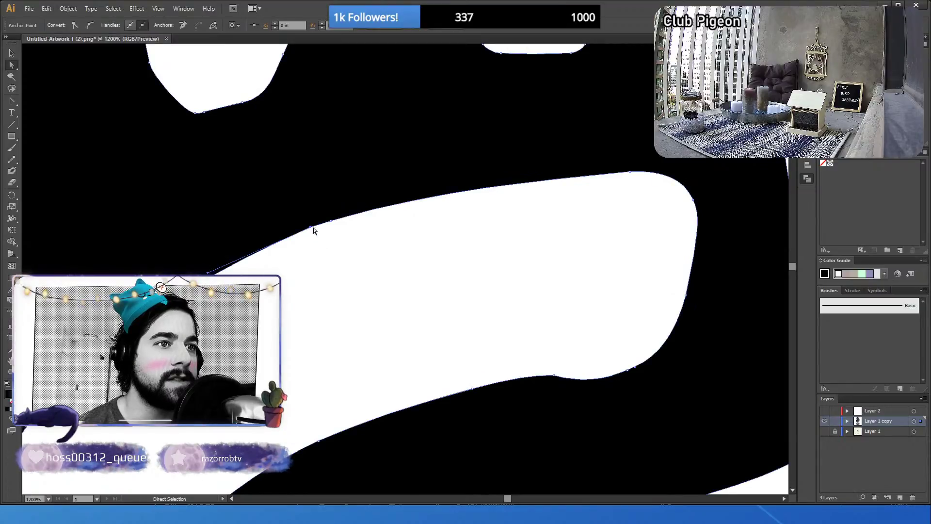
pyautogui.moveTo(313, 229); pyautogui.dragTo(208, 268)
pyautogui.click(353, 306)
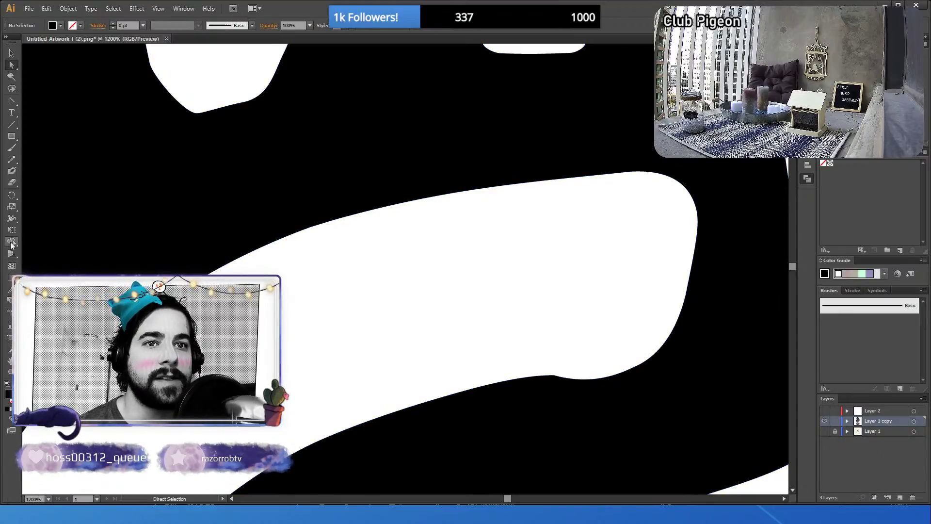
# - Adjust the lower direction handle of the kinked anchor just below the rounded tip of the inner black spiral arm
pyautogui.press('z')
pyautogui.keyDown('alt'); pyautogui.click(432, 310); pyautogui.keyUp('alt')
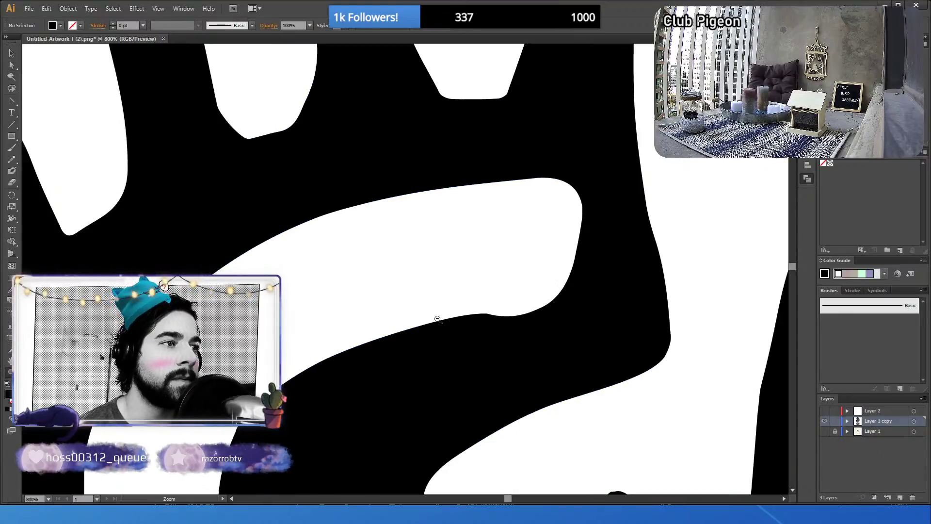
pyautogui.keyDown('alt'); pyautogui.click(418, 388); pyautogui.keyUp('alt')
pyautogui.keyDown('alt'); pyautogui.click(411, 395); pyautogui.keyUp('alt')
pyautogui.keyDown('alt'); pyautogui.click(418, 384); pyautogui.keyUp('alt')
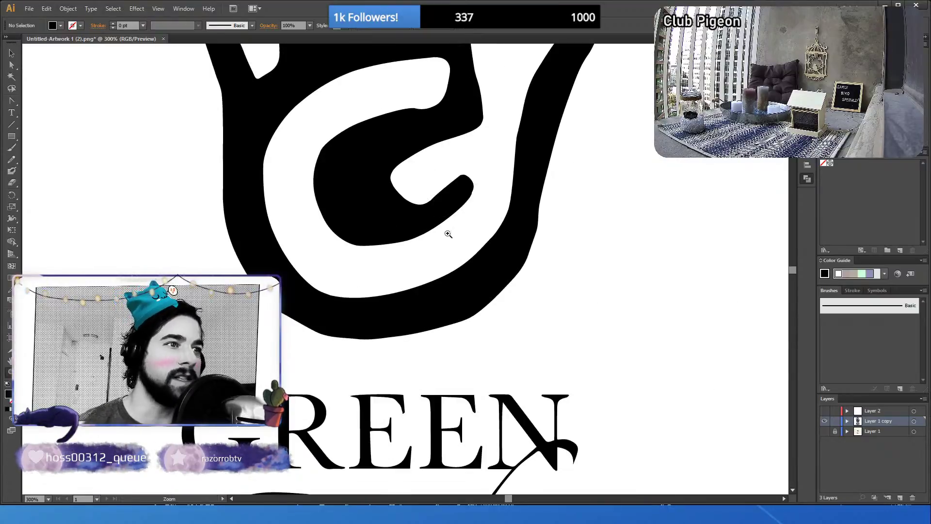
pyautogui.click(471, 190)
pyautogui.click(419, 245)
pyautogui.click(407, 275)
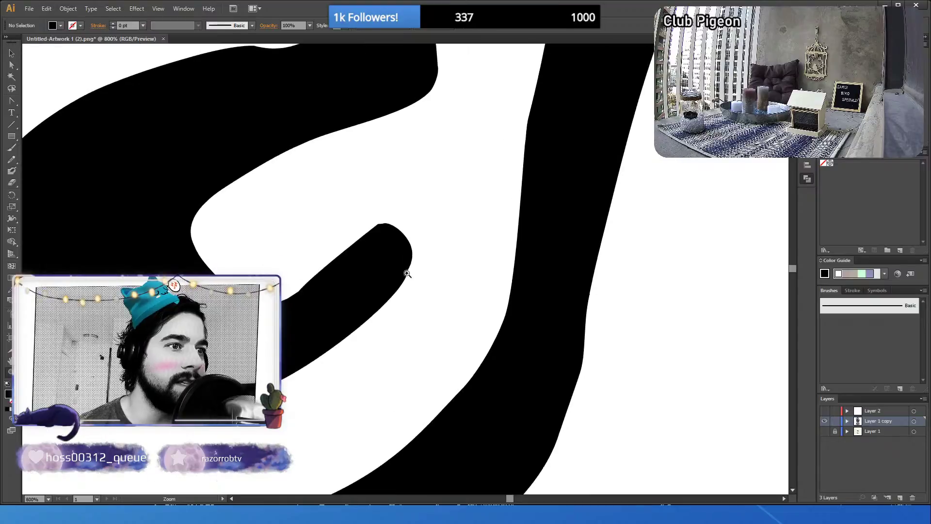
pyautogui.click(403, 262)
pyautogui.click(399, 251)
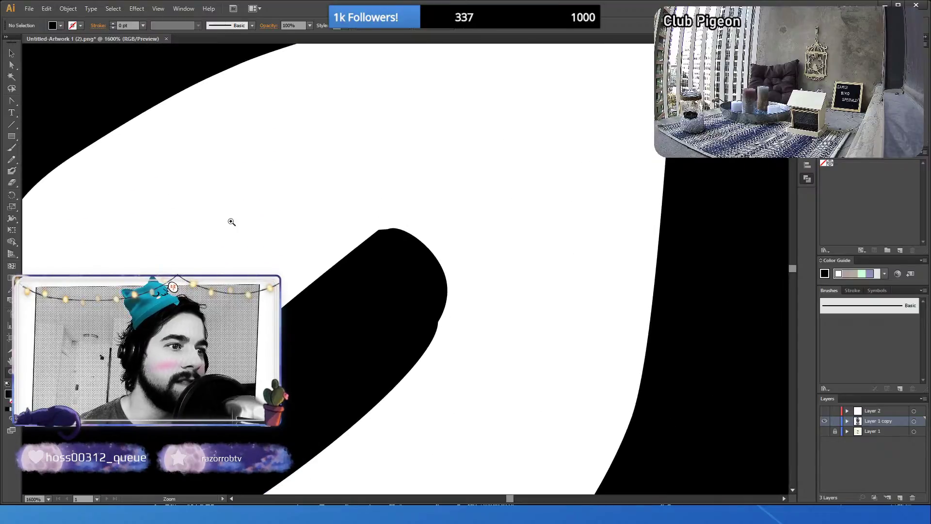
pyautogui.press('a')
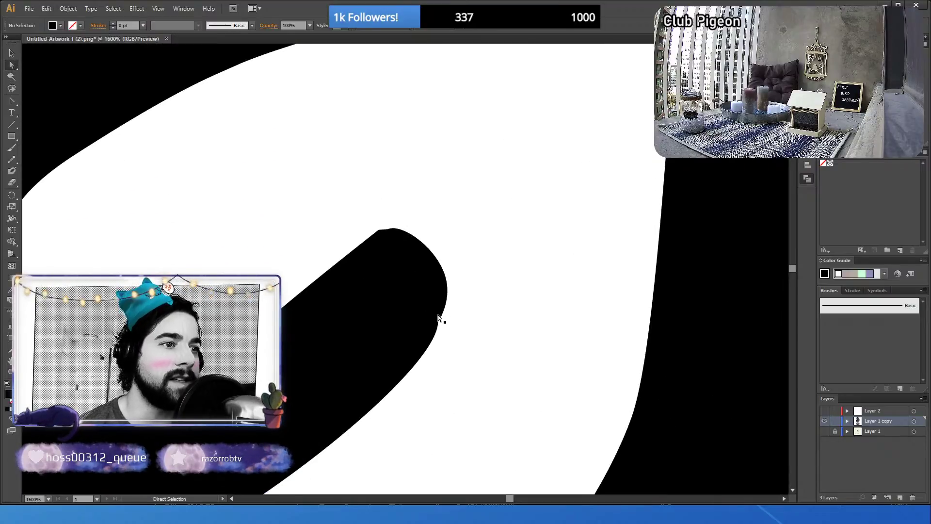
pyautogui.click(437, 321)
pyautogui.moveTo(437, 370); pyautogui.dragTo(436, 372)
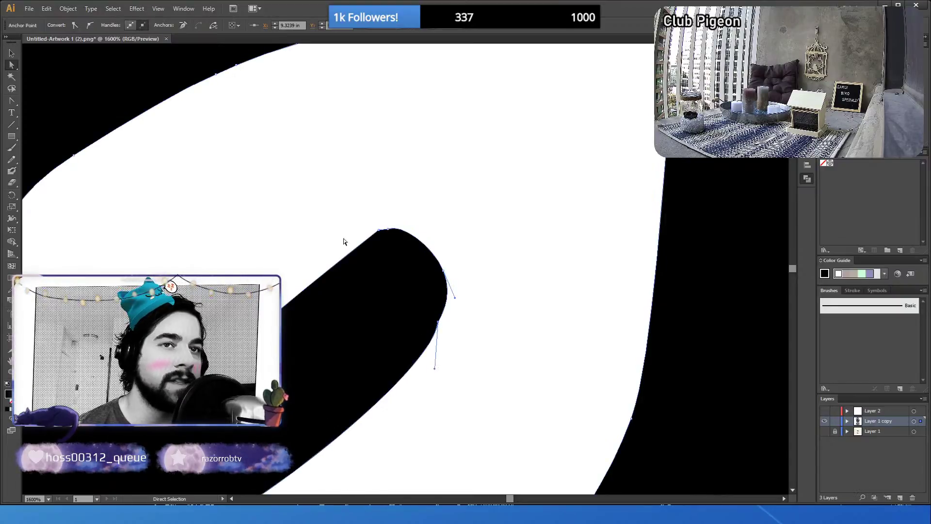
# - Reshape the kinked anchor below the black spiral arm's tip with Convert Anchor Point and shift it slightly outward
pyautogui.hotkey('shift', 'c')
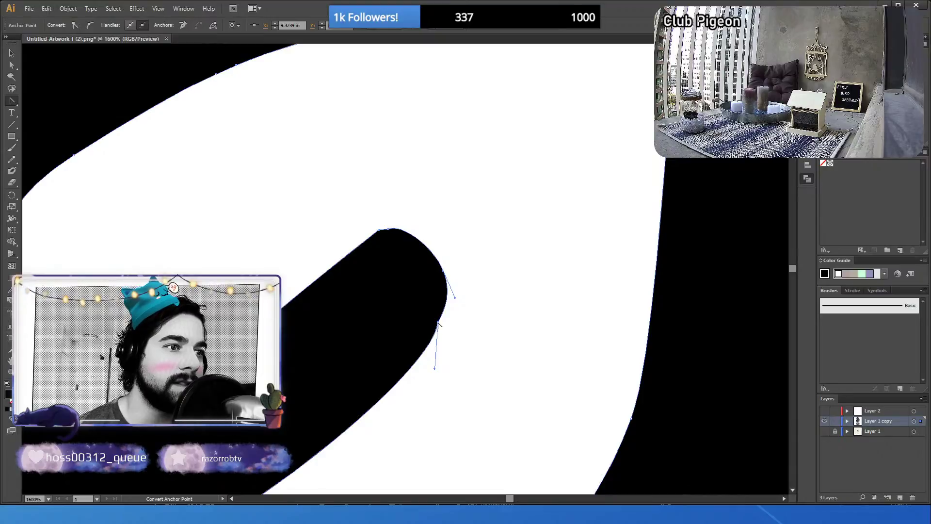
pyautogui.moveTo(438, 323)
pyautogui.mouseDown()
pyautogui.moveTo(444, 302)
pyautogui.moveTo(442, 326)
pyautogui.mouseUp()
pyautogui.press('a')
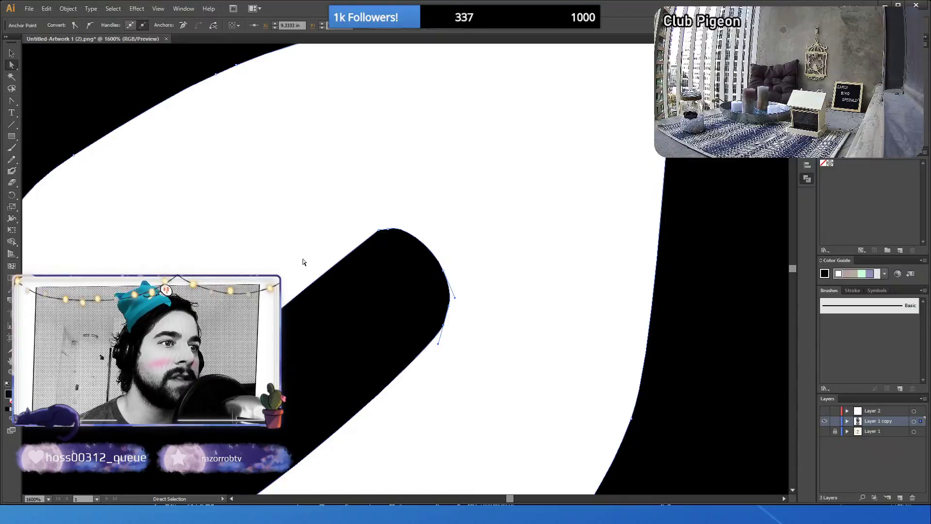
# - Reset and smooth the anchor atop the black spiral arm's tip with Convert Anchor Point, and shift it slightly toward the rounded end
pyautogui.click(379, 285)
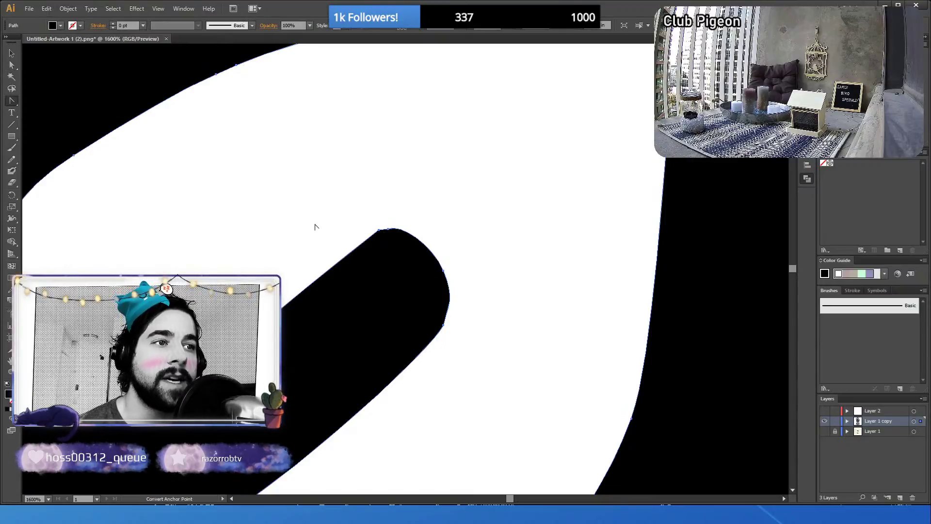
pyautogui.click(388, 231)
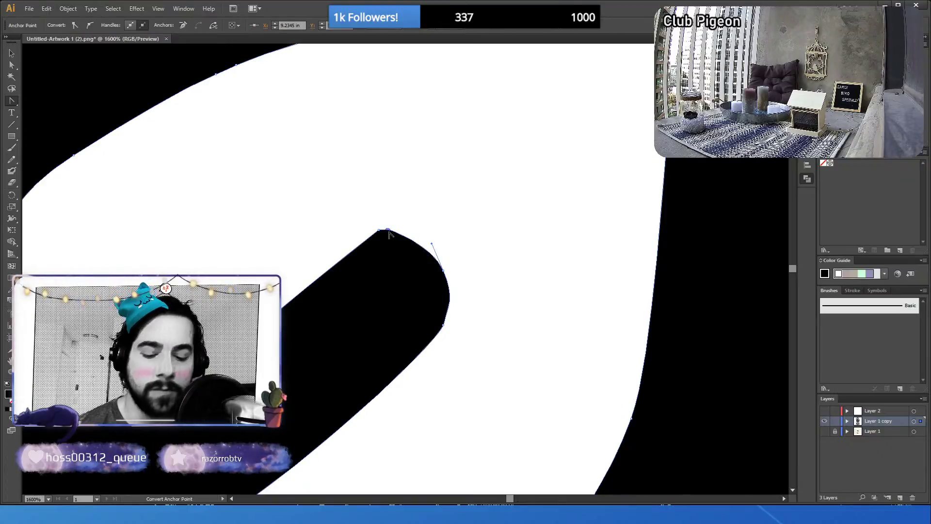
pyautogui.moveTo(388, 232); pyautogui.dragTo(379, 231)
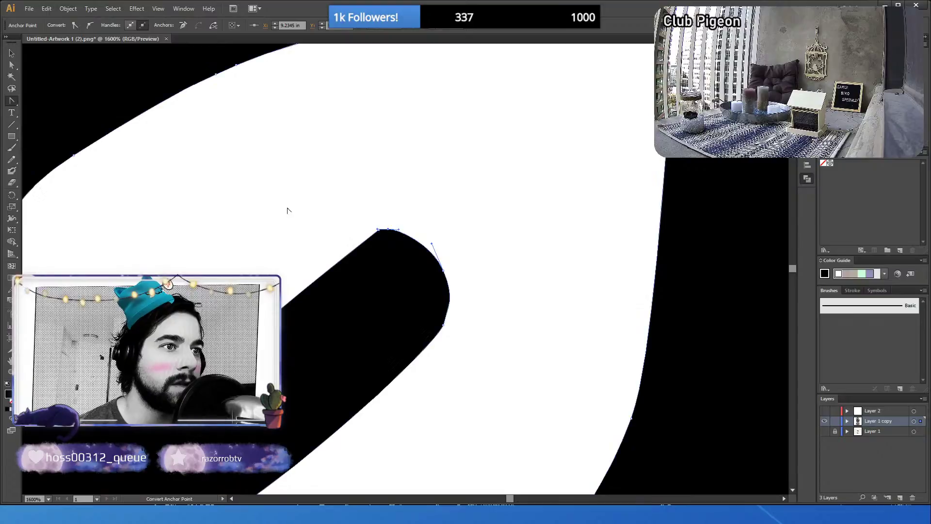
pyautogui.click(12, 64)
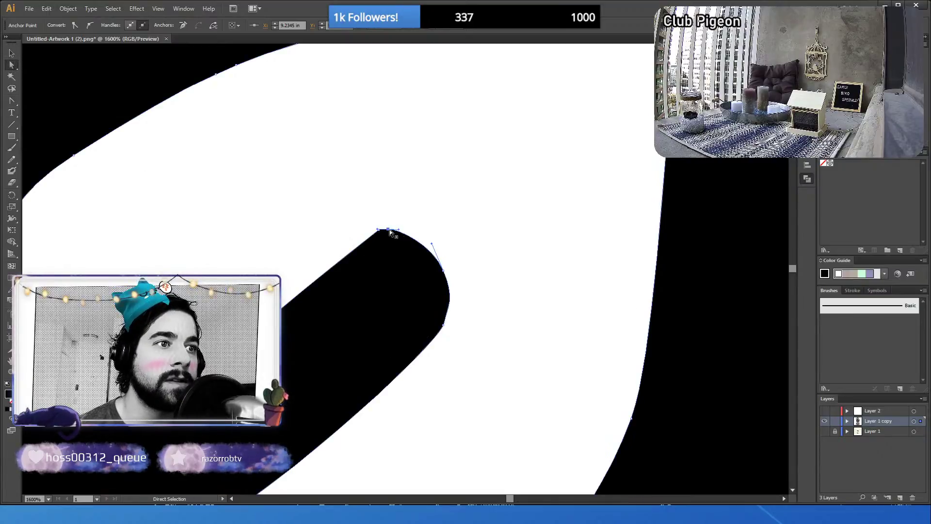
pyautogui.moveTo(389, 228); pyautogui.dragTo(396, 229)
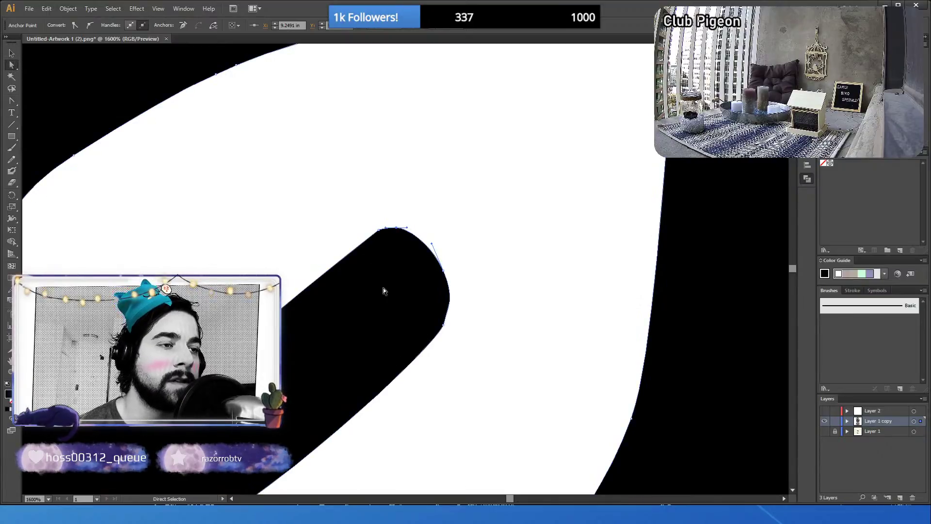
pyautogui.click(384, 287)
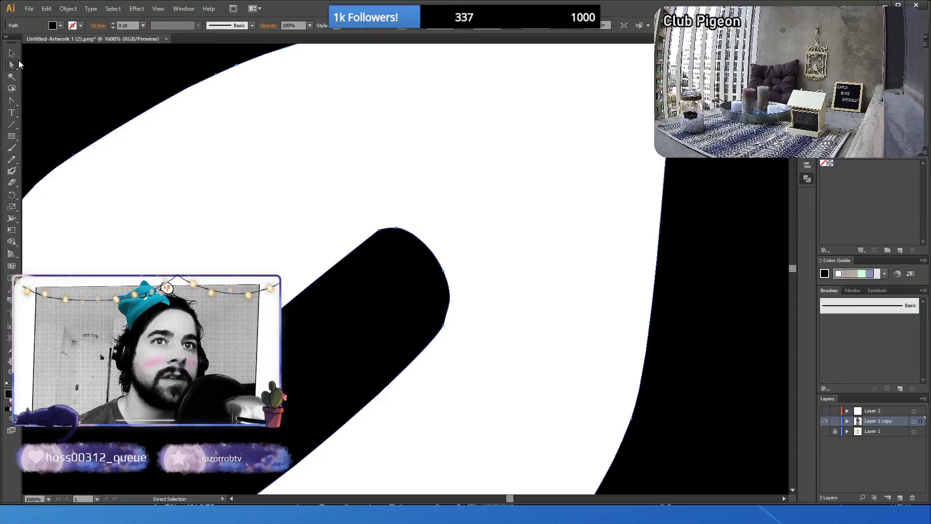
pyautogui.press('v')
pyautogui.moveTo(383, 332); pyautogui.dragTo(384, 332)
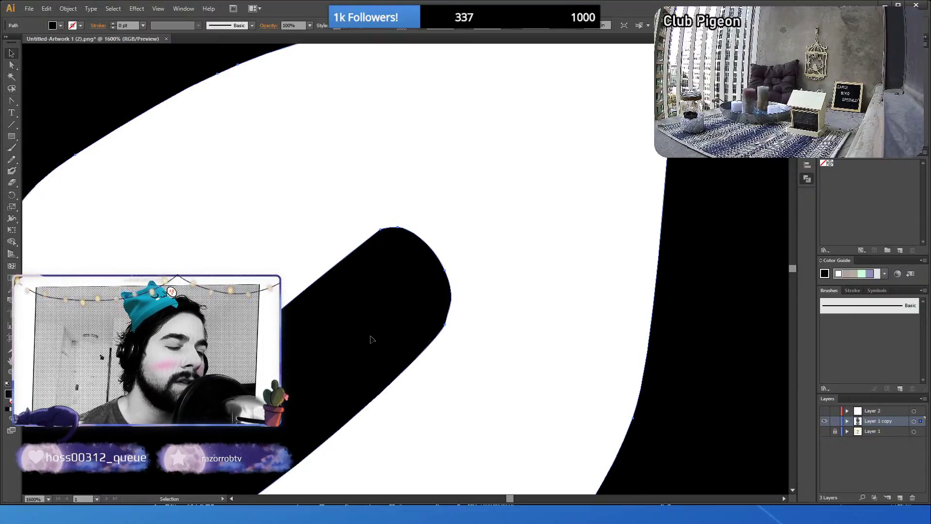
pyautogui.hotkey('ctrl', 'shift', 'a')
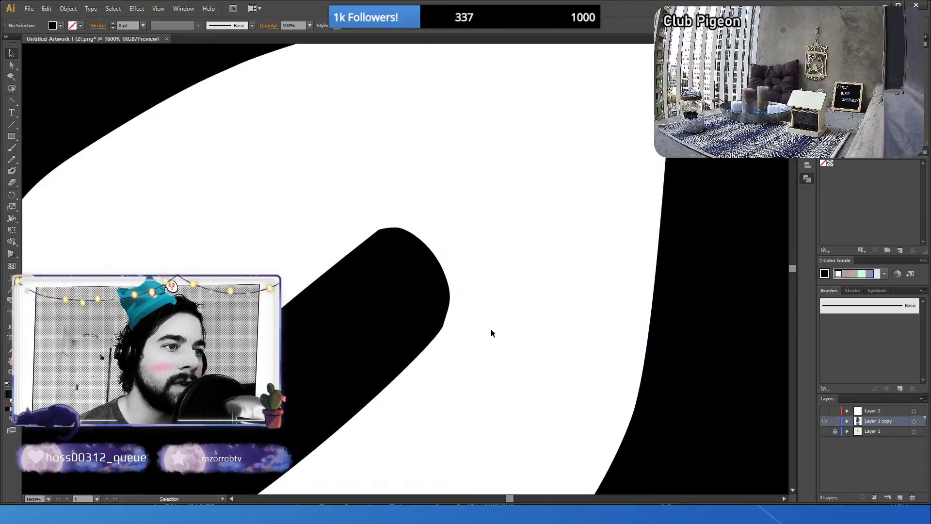
# - Adjust the upper direction handle of the anchor just below the black arm's tip to round out the curve above it
pyautogui.click(11, 64)
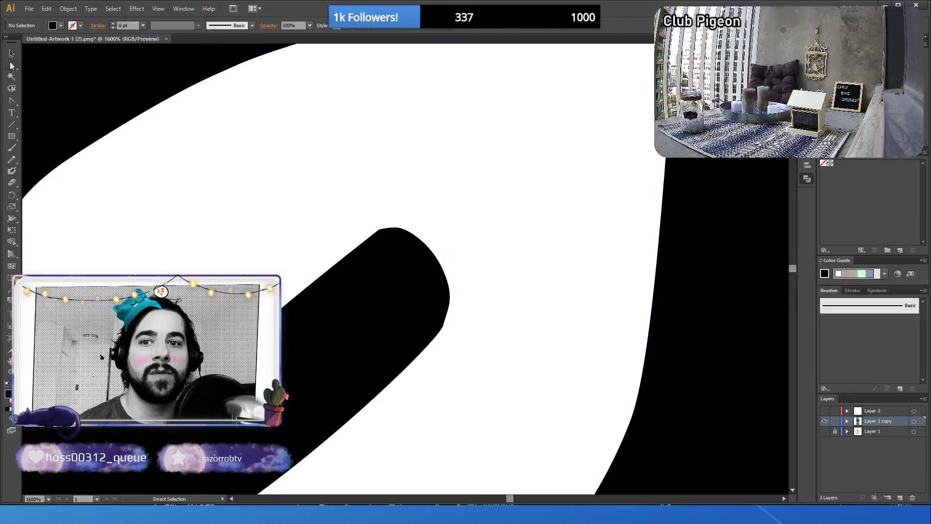
pyautogui.click(443, 326)
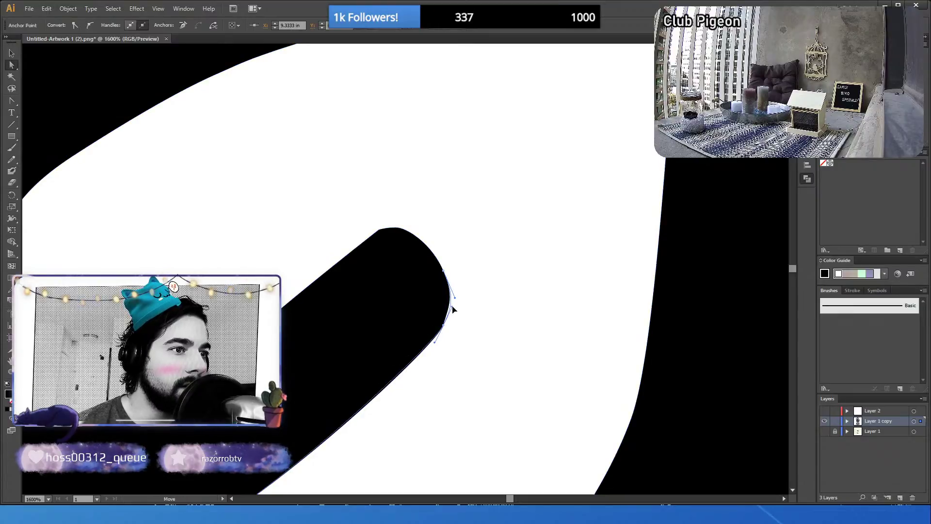
pyautogui.moveTo(452, 306); pyautogui.dragTo(450, 306)
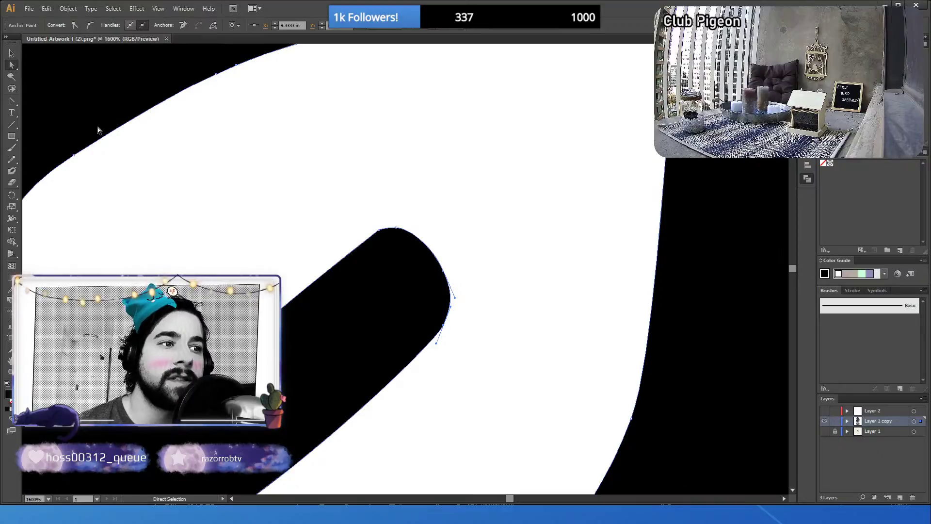
pyautogui.press('v')
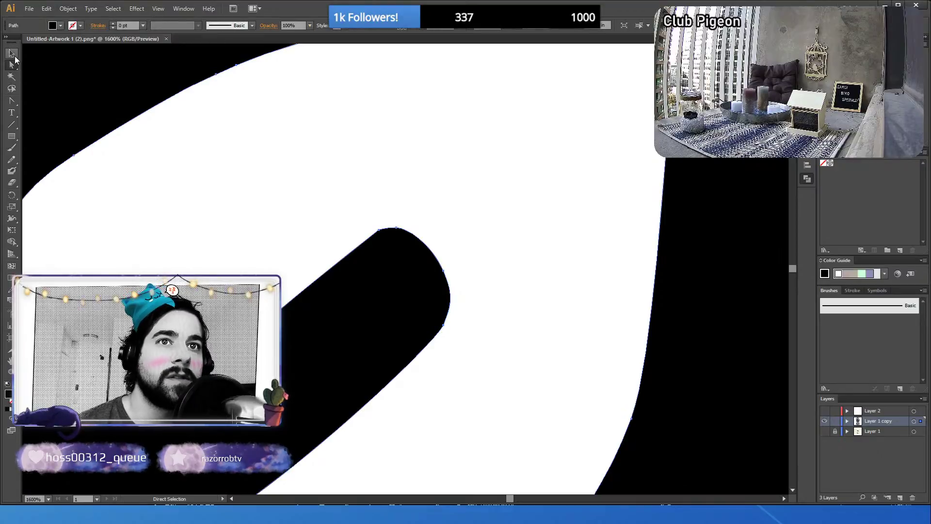
pyautogui.moveTo(381, 350); pyautogui.dragTo(383, 349)
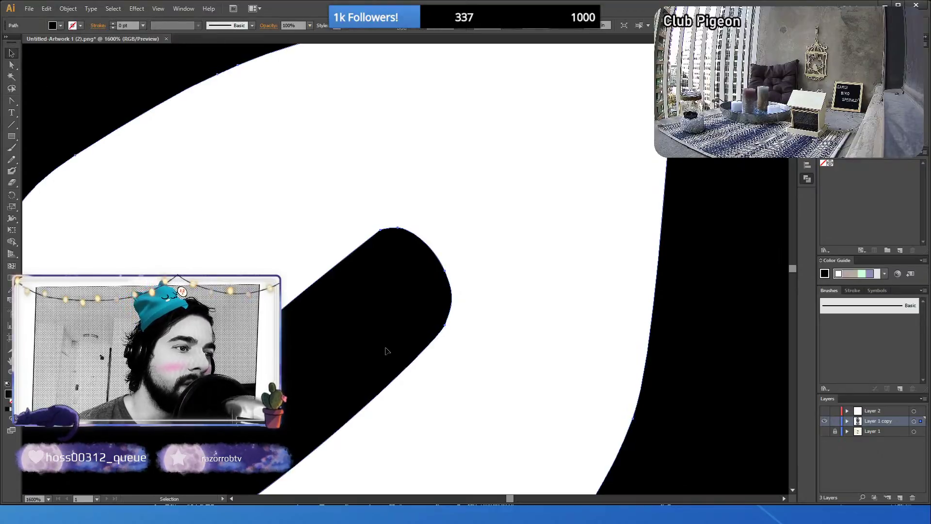
pyautogui.click(234, 150)
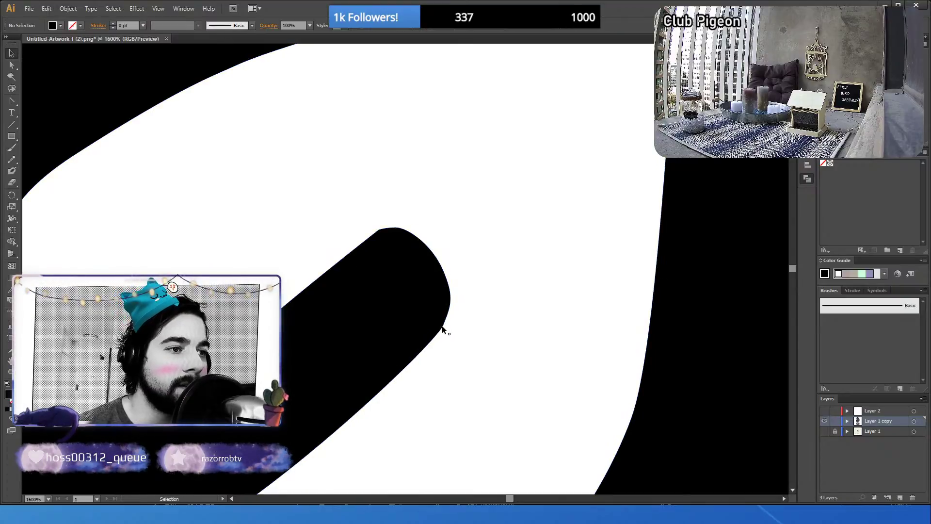
# - Try repositioning the anchor just below the black spiral arm's rounded tip
pyautogui.click(11, 65)
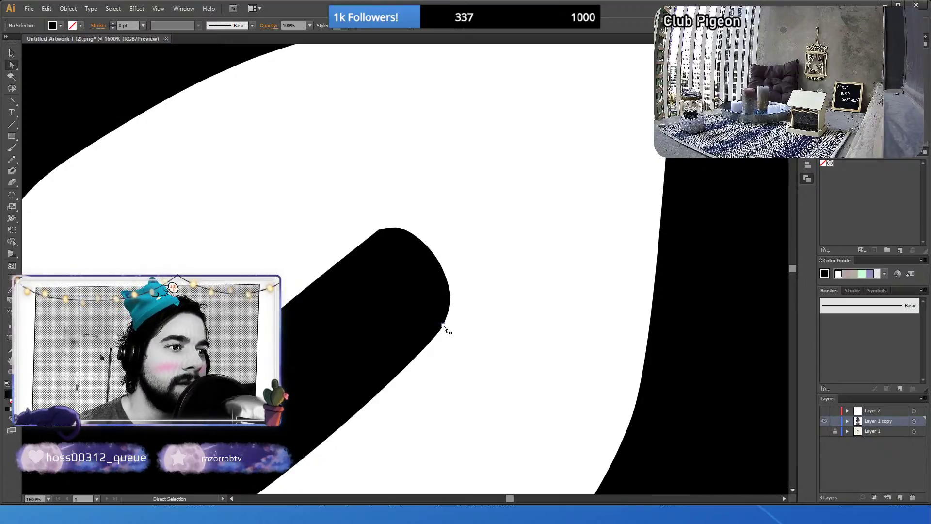
pyautogui.moveTo(443, 331); pyautogui.dragTo(452, 334)
pyautogui.click(470, 339)
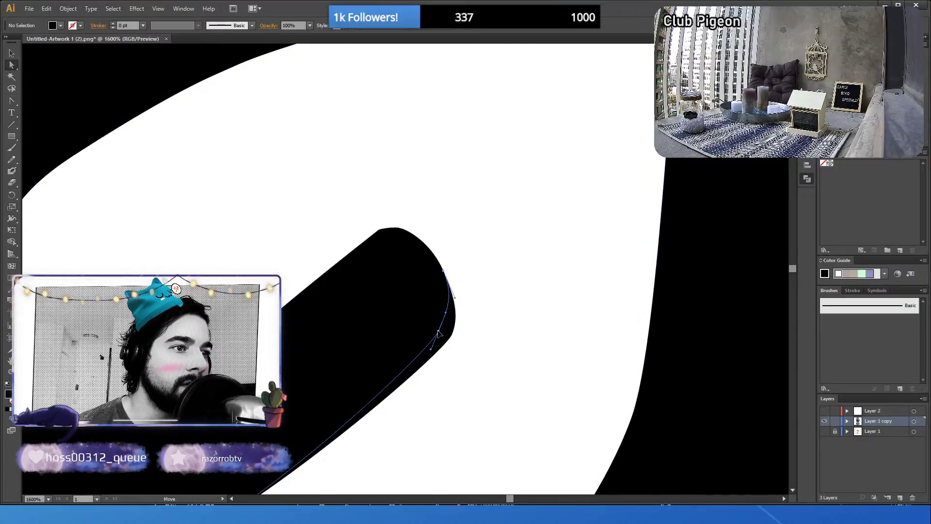
pyautogui.click(439, 333)
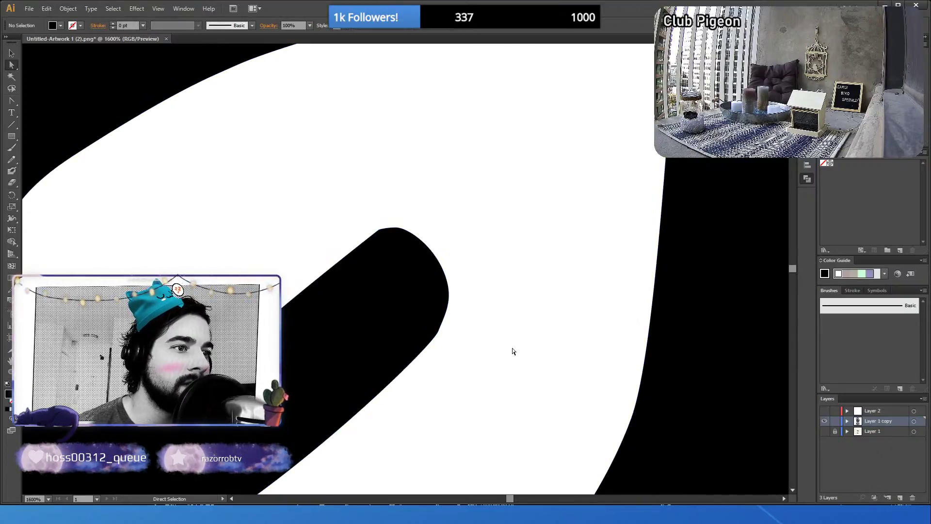
pyautogui.press('Right')
pyautogui.press('Up')
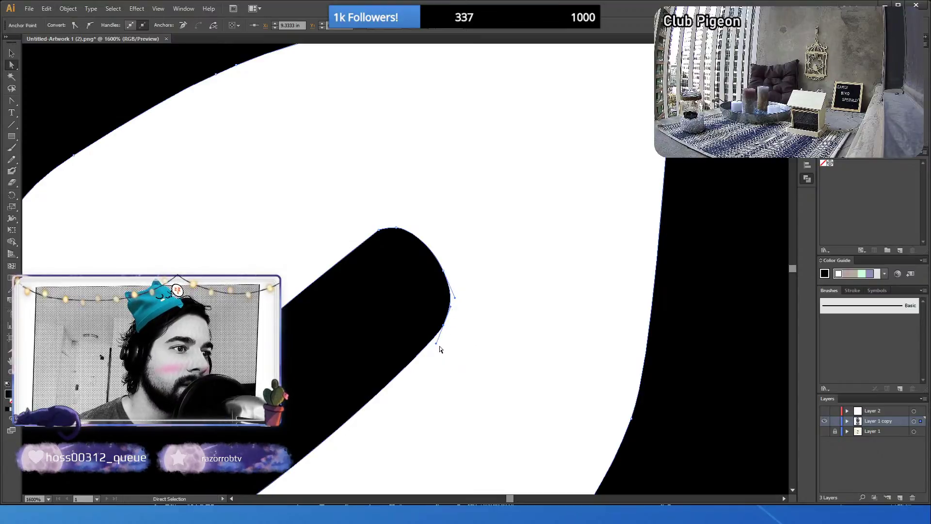
# - Lengthen the lower direction handle of the anchor below the black arm's tip along the arm's lower edge
pyautogui.moveTo(438, 346); pyautogui.dragTo(429, 359)
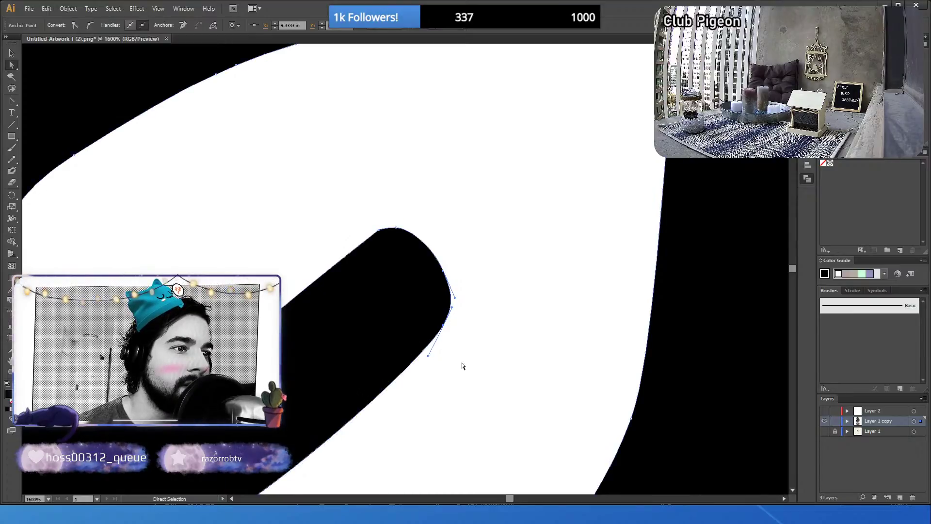
pyautogui.click(475, 365)
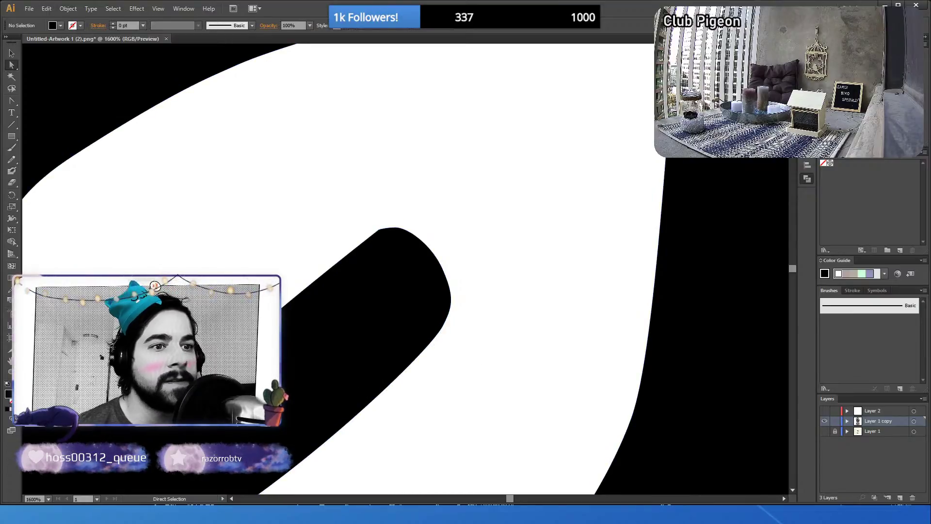
# - Try moving the corner anchor where the black arm's upper edge meets its rounded tip, and undo the move
pyautogui.hotkey('ctrl', 'a')
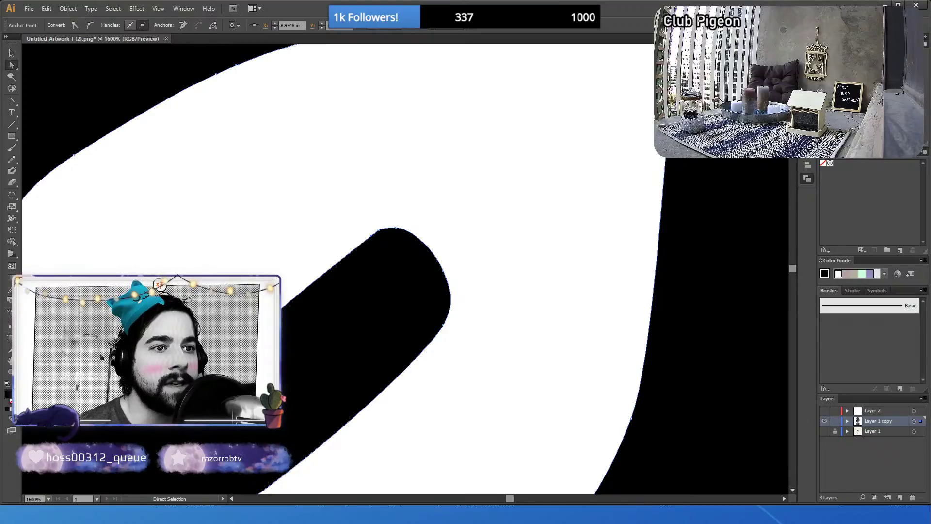
pyautogui.click(11, 101)
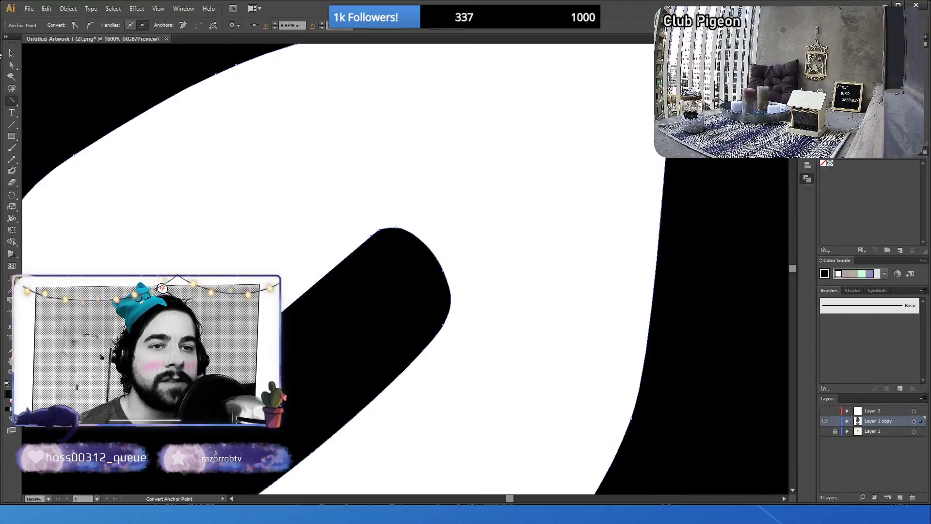
pyautogui.click(11, 64)
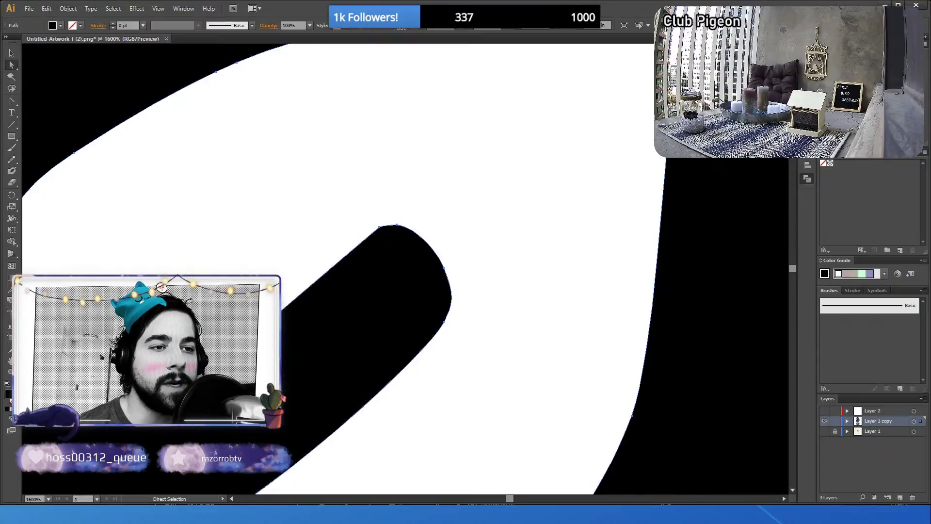
pyautogui.press('ctrl')
pyautogui.hotkey('ctrl', 'shift', 'a')
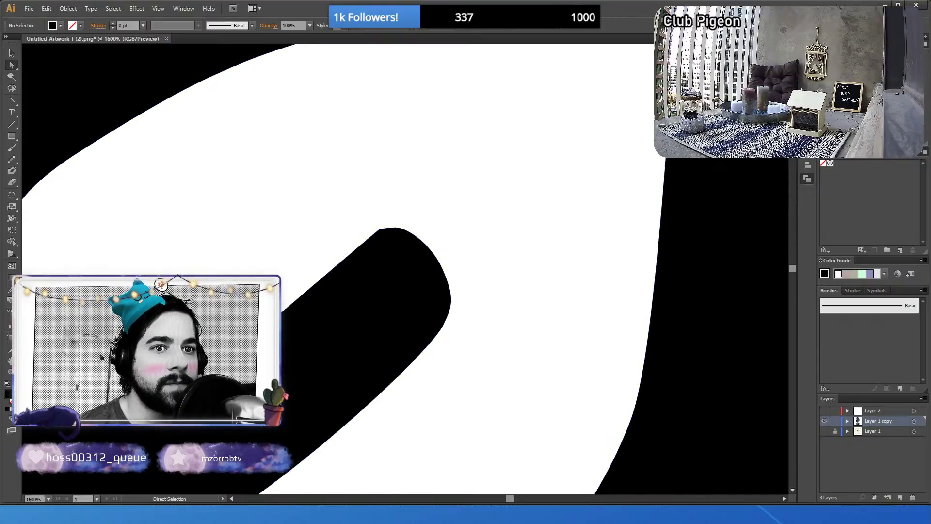
pyautogui.click(379, 230)
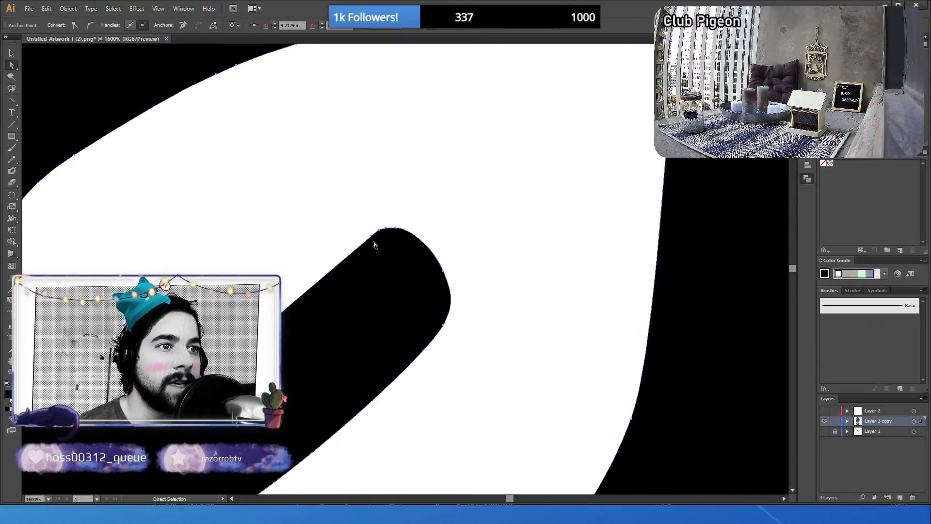
pyautogui.moveTo(379, 229); pyautogui.dragTo(385, 247)
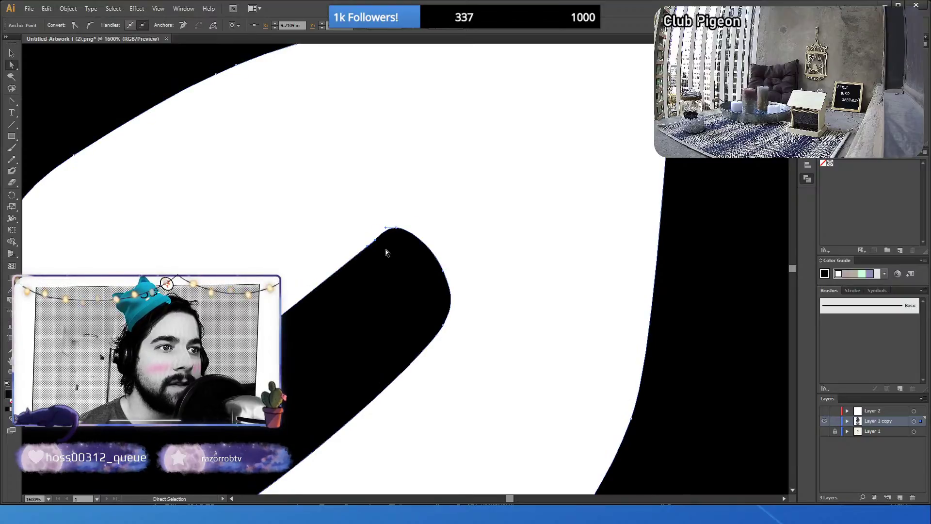
pyautogui.hotkey('ctrl', 'z')
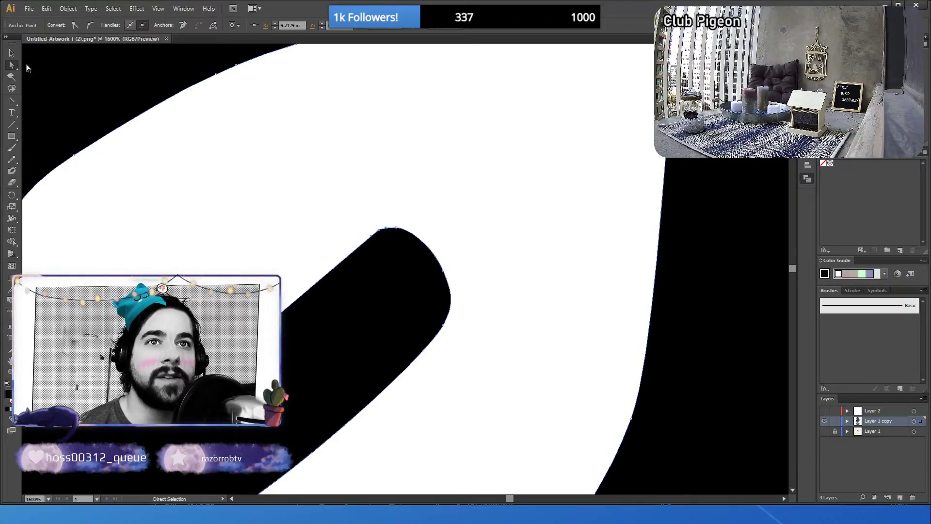
# - Smooth the corner anchor between the black arm's upper edge and its tip with Convert Anchor Point
pyautogui.click(12, 100)
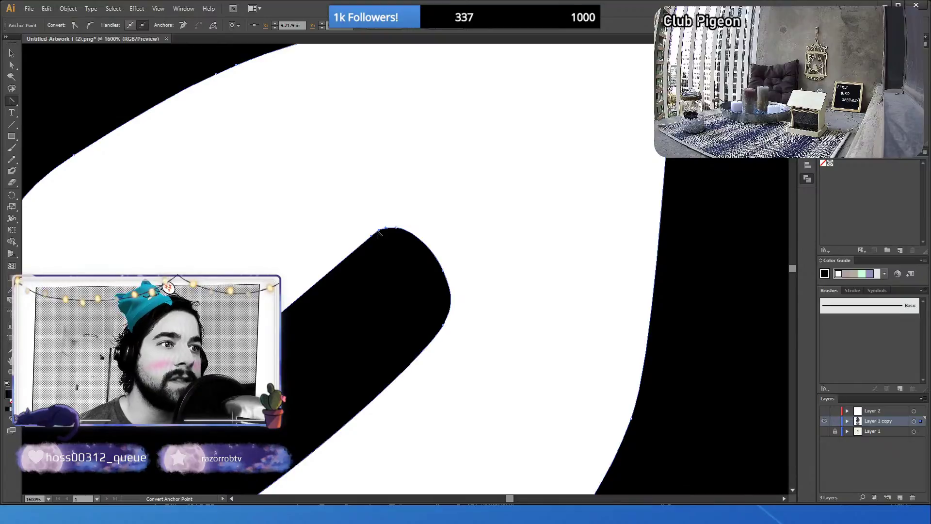
pyautogui.moveTo(379, 234); pyautogui.dragTo(373, 236)
pyautogui.press('v')
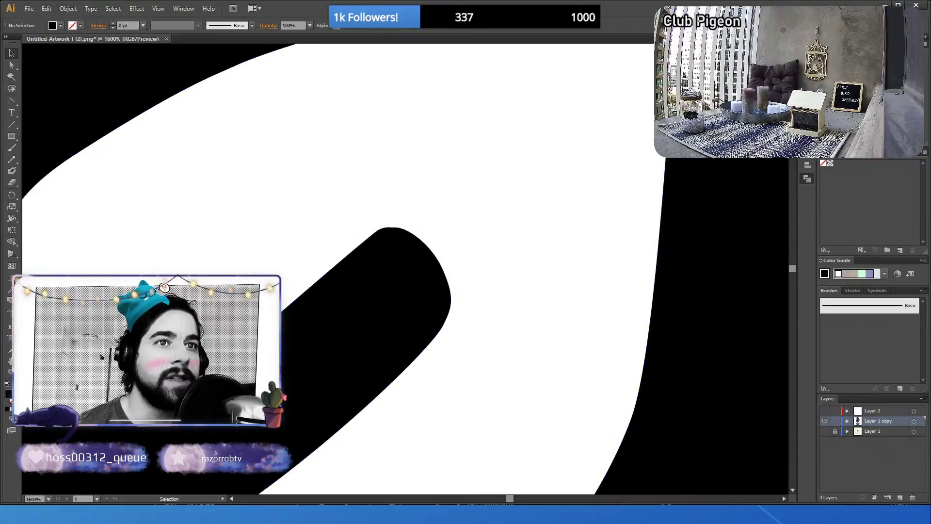
pyautogui.hotkey('ctrl', 'shift', 'a')
# - Shift the anchor between the black arm's upper edge and its tip slightly down along the edge to even out the curve
pyautogui.press('a')
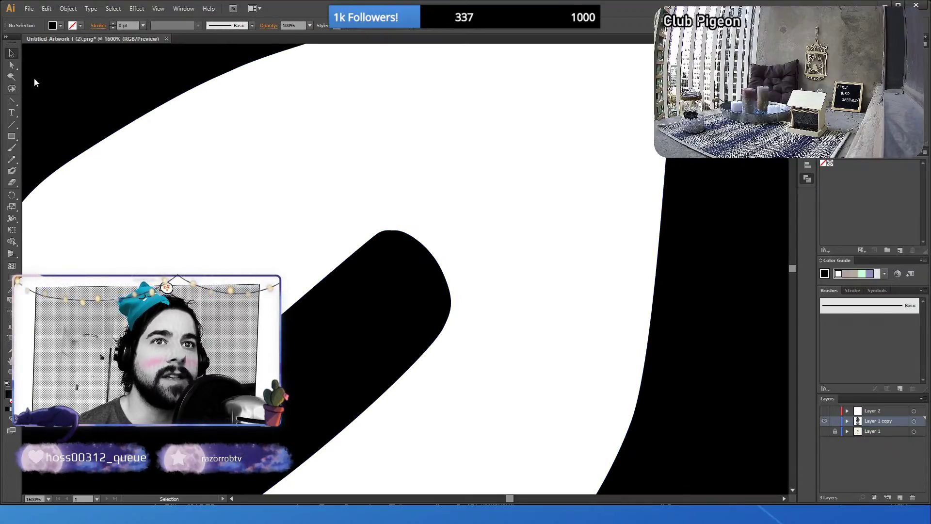
pyautogui.click(379, 235)
pyautogui.moveTo(377, 233); pyautogui.dragTo(374, 238)
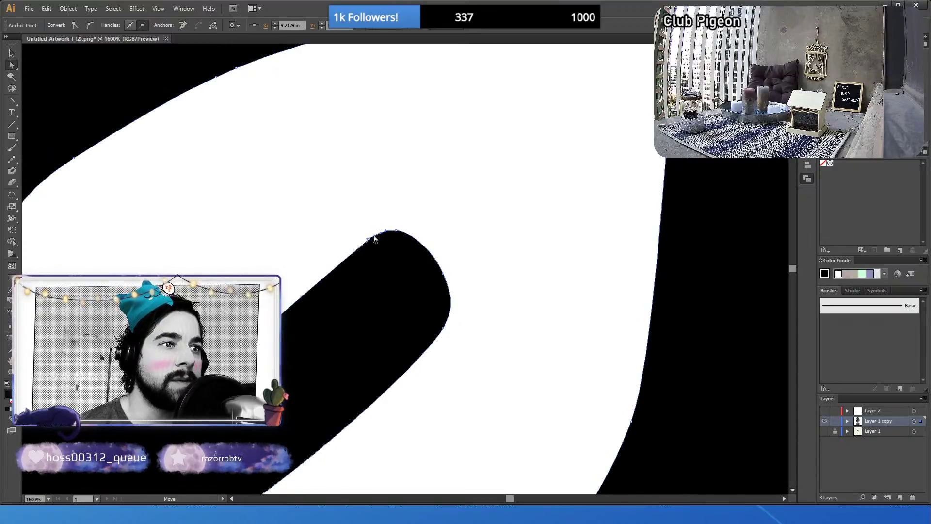
pyautogui.click(285, 218)
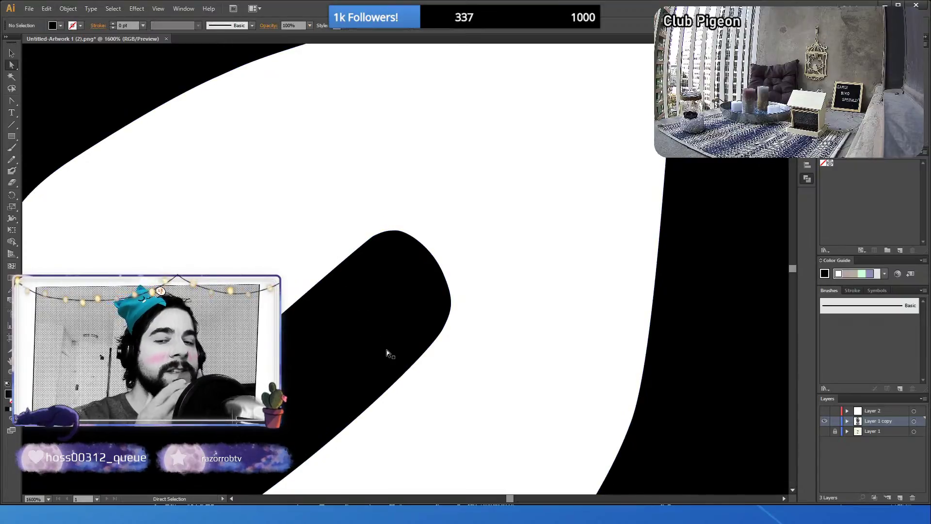
# - Zoom out to 600% to examine the spiral's edges around the reshaped black arm
pyautogui.moveTo(509, 497); pyautogui.dragTo(508, 496)
pyautogui.scroll(3, 481, 354)
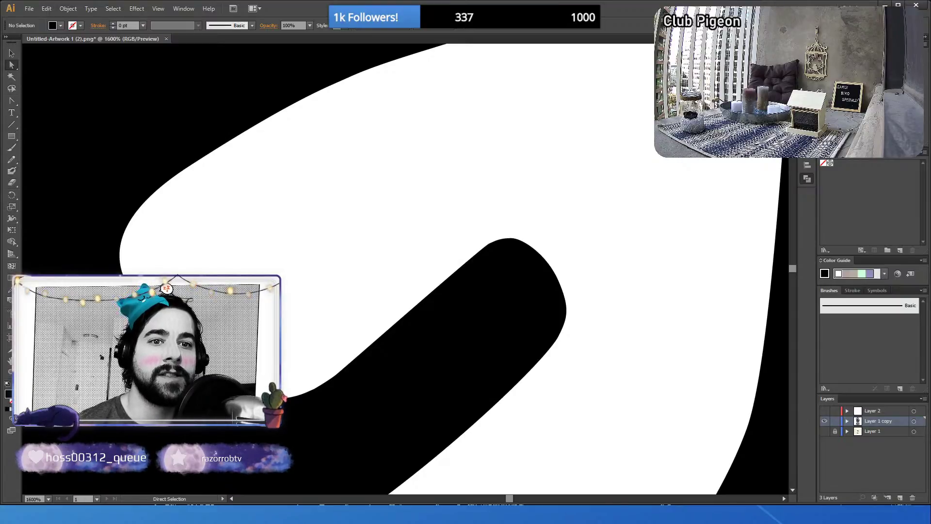
pyautogui.press('z')
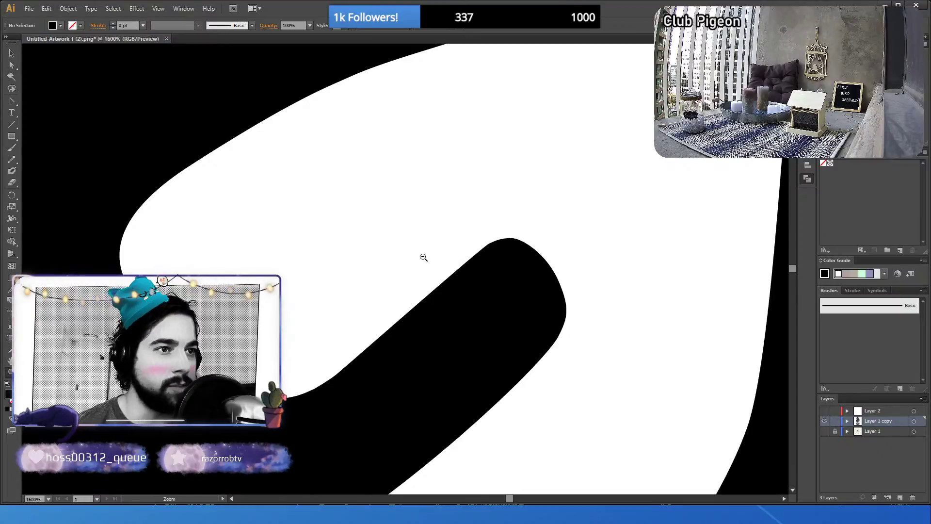
pyautogui.keyDown('alt'); pyautogui.click(423, 260); pyautogui.keyUp('alt')
pyautogui.keyDown('alt'); pyautogui.click(430, 273); pyautogui.keyUp('alt')
pyautogui.keyDown('alt'); pyautogui.click(337, 352); pyautogui.keyUp('alt')
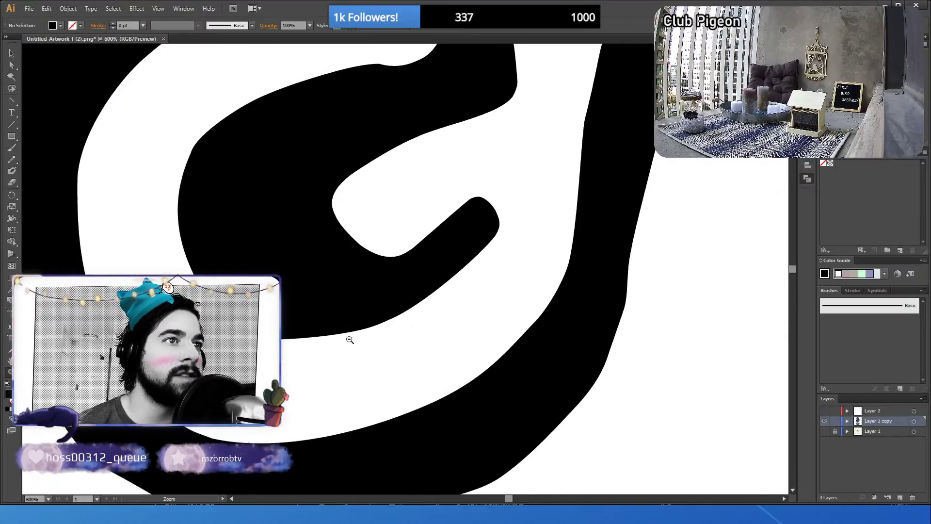
# - Zoom out to 66.67% to examine the whole hand logo and its lettering on the artboard
pyautogui.keyDown('alt'); pyautogui.click(347, 339); pyautogui.keyUp('alt')
pyautogui.keyDown('alt'); pyautogui.click(353, 342); pyautogui.keyUp('alt')
pyautogui.keyDown('alt'); pyautogui.click(421, 189); pyautogui.keyUp('alt')
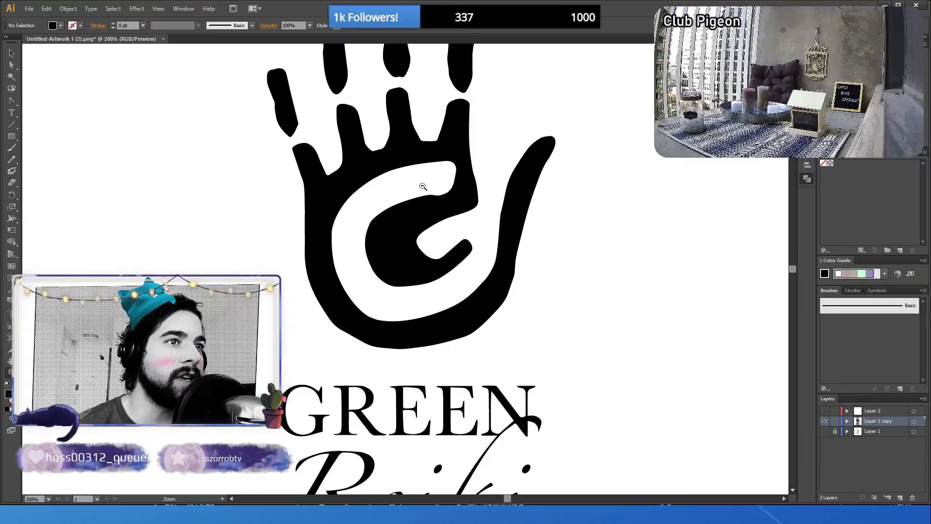
pyautogui.keyDown('alt'); pyautogui.click(413, 219); pyautogui.keyUp('alt')
pyautogui.keyDown('alt'); pyautogui.click(398, 303); pyautogui.keyUp('alt')
pyautogui.keyDown('alt'); pyautogui.click(437, 337); pyautogui.keyUp('alt')
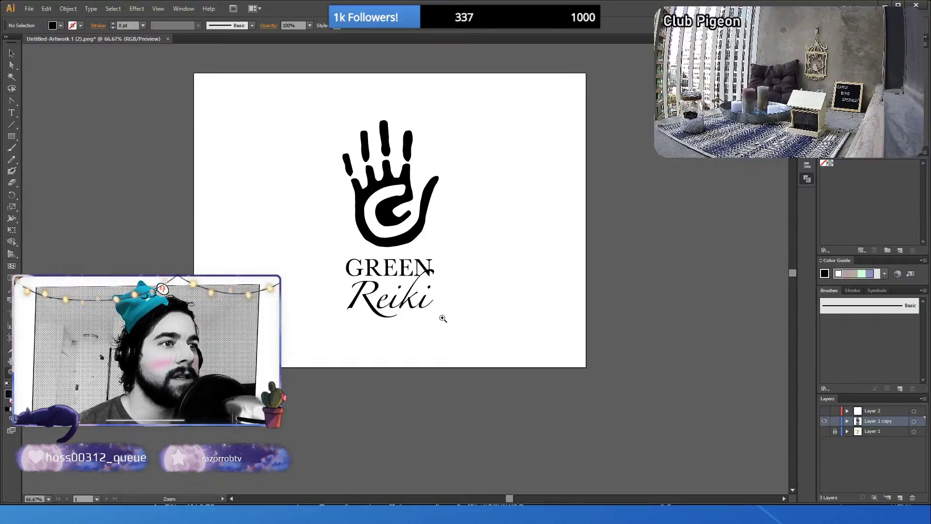
# - Select the anchors around the kink on the hand's outer edge below the thumb and nudge them slightly outward
pyautogui.click(429, 219)
pyautogui.click(399, 280)
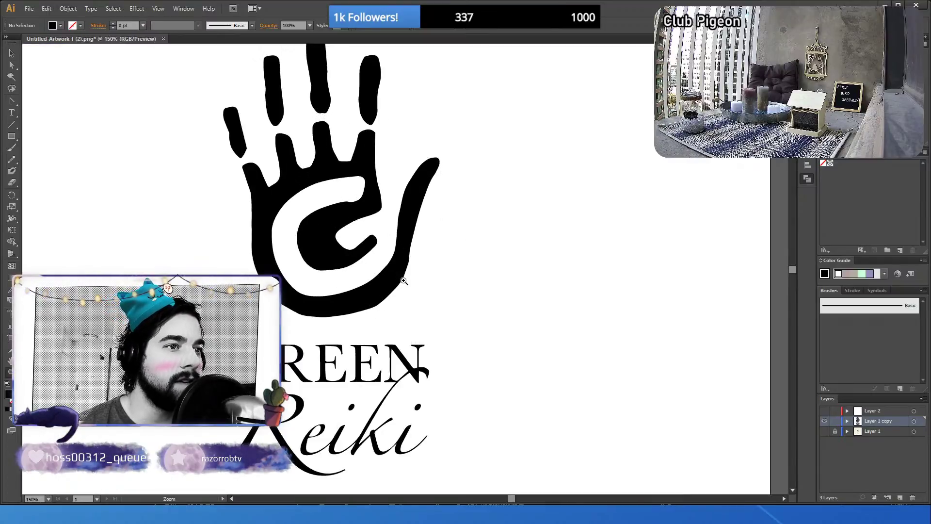
pyautogui.click(412, 253)
pyautogui.click(412, 254)
pyautogui.click(402, 278)
pyautogui.click(399, 295)
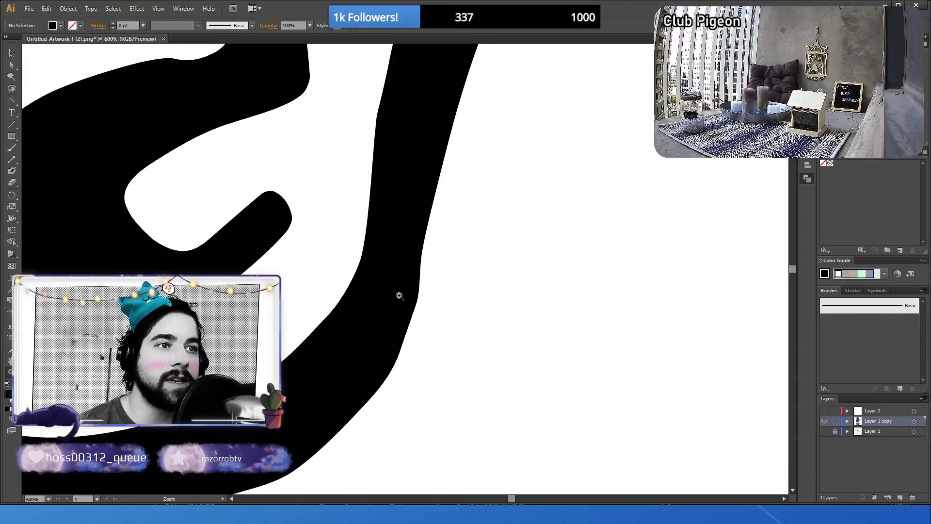
pyautogui.click(12, 66)
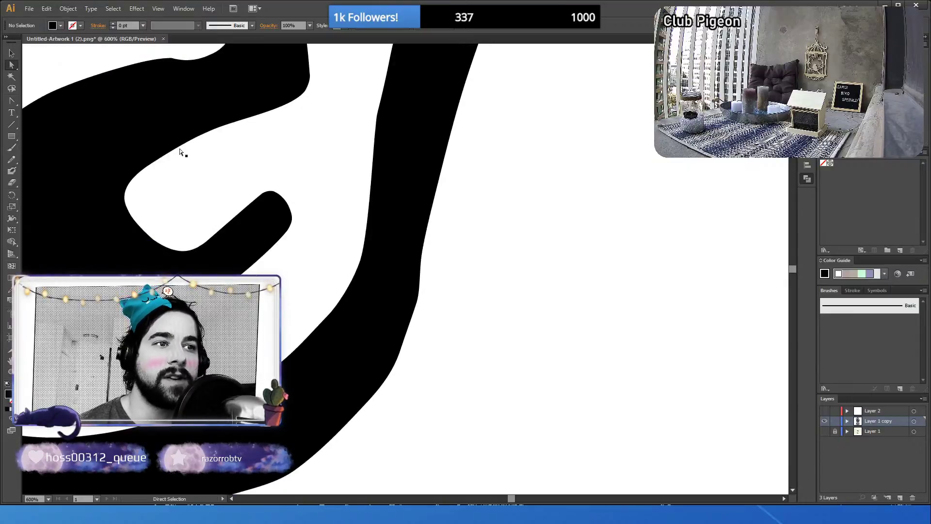
pyautogui.click(420, 287)
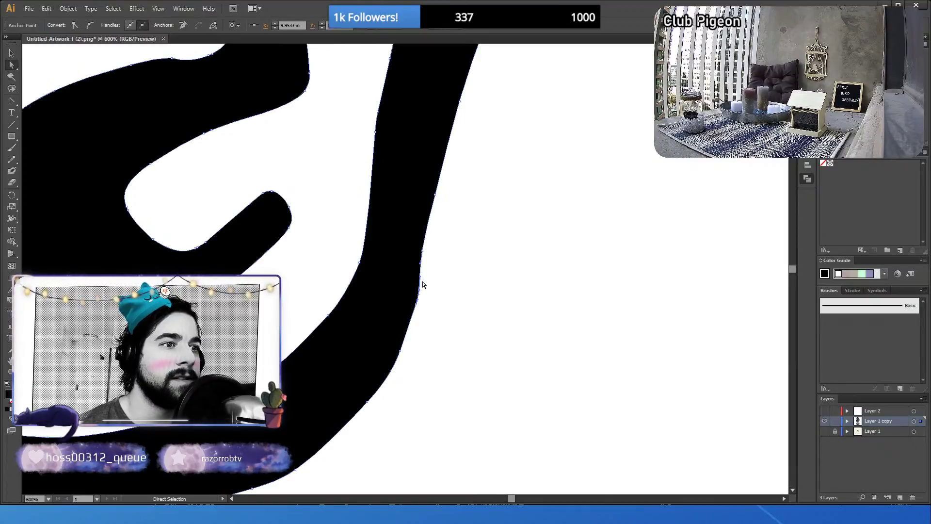
pyautogui.click(416, 305)
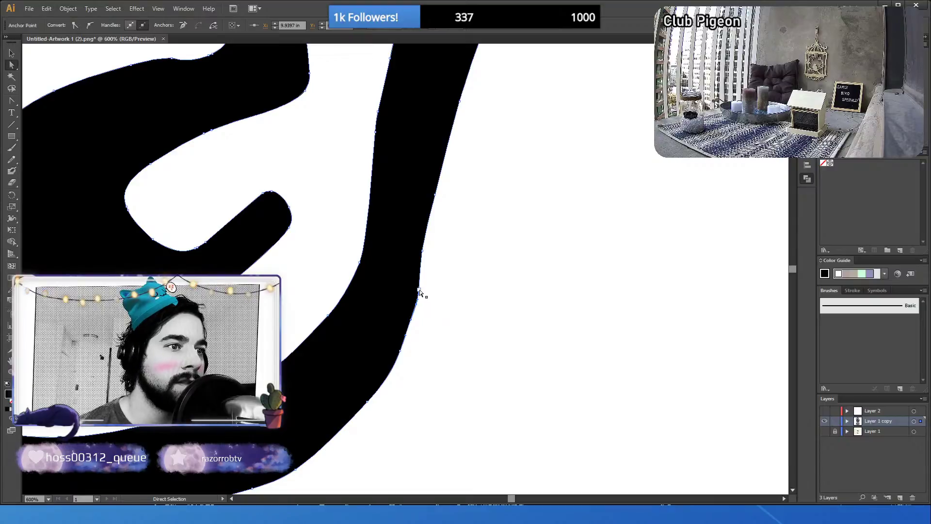
pyautogui.keyDown('shift'); pyautogui.click(419, 291); pyautogui.keyUp('shift')
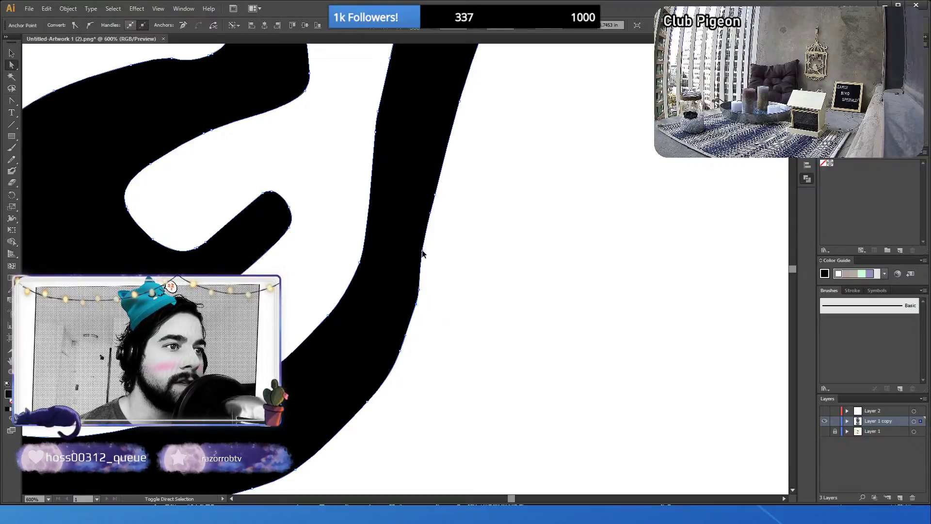
pyautogui.press('Right')
pyautogui.press('Right')
pyautogui.press('Right')
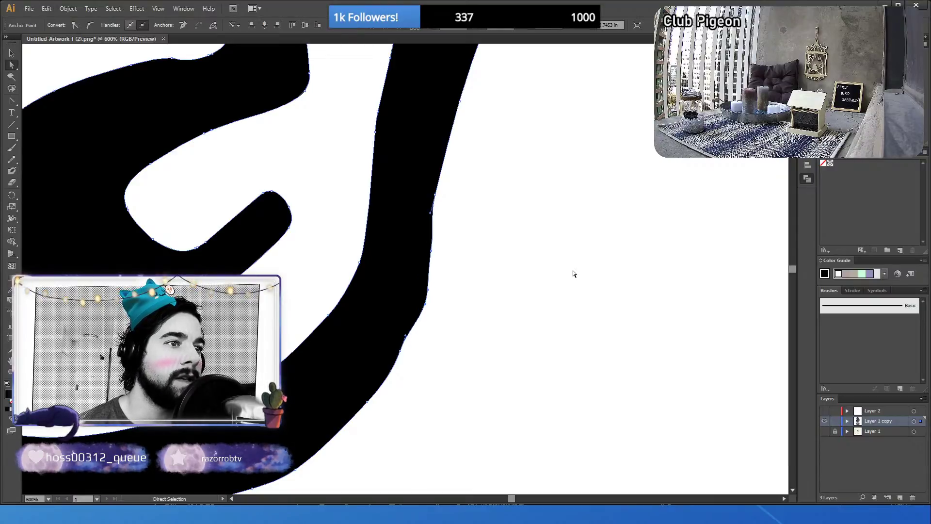
# - Adjust the direction handle of the anchor just below the outer kink to round that stretch of the palm edge
pyautogui.moveTo(403, 354); pyautogui.dragTo(400, 353)
pyautogui.click(405, 341)
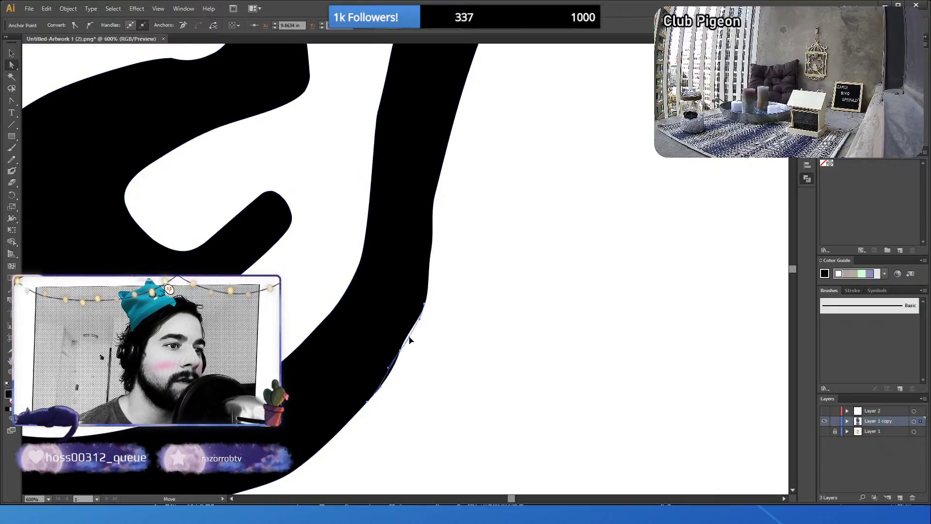
pyautogui.click(404, 354)
pyautogui.moveTo(404, 355); pyautogui.dragTo(408, 352)
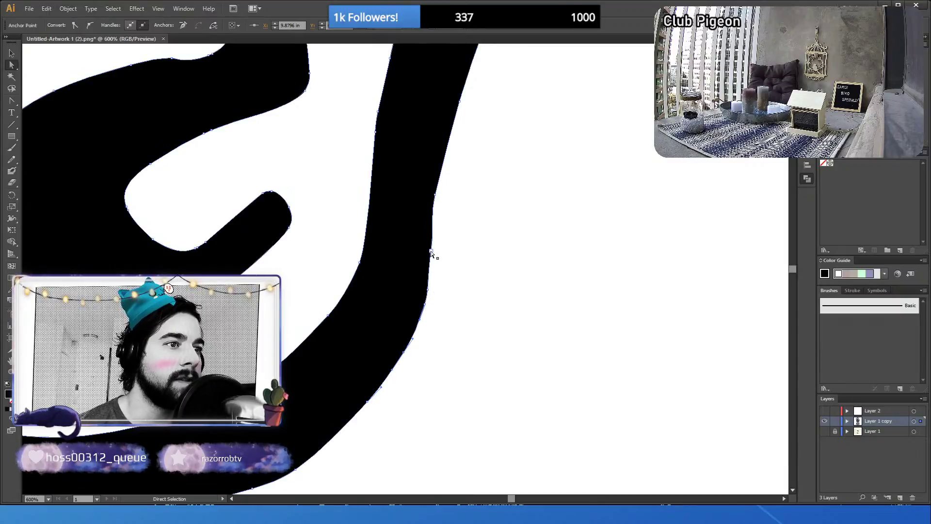
# - Pull the direction handles of the kink's upper and lower anchors outward to even out the edge between them
pyautogui.click(436, 240)
pyautogui.click(436, 234)
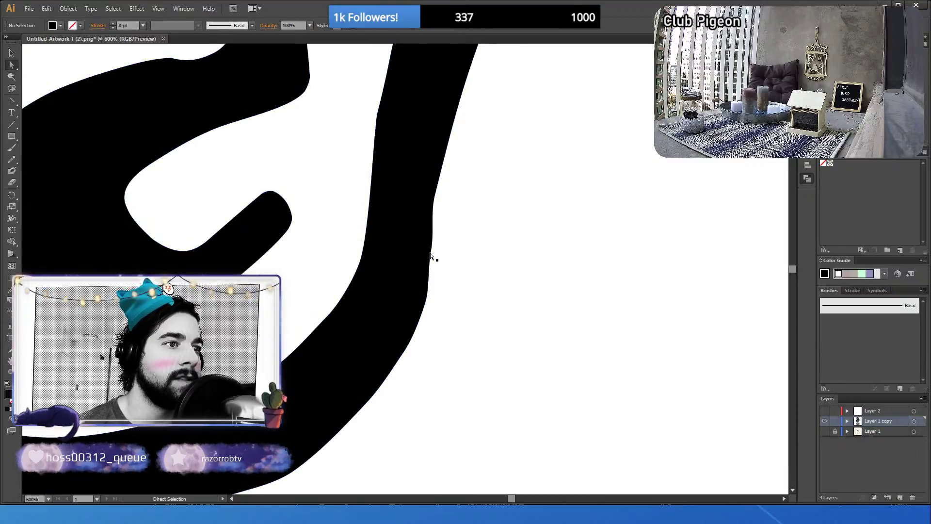
pyautogui.click(432, 233)
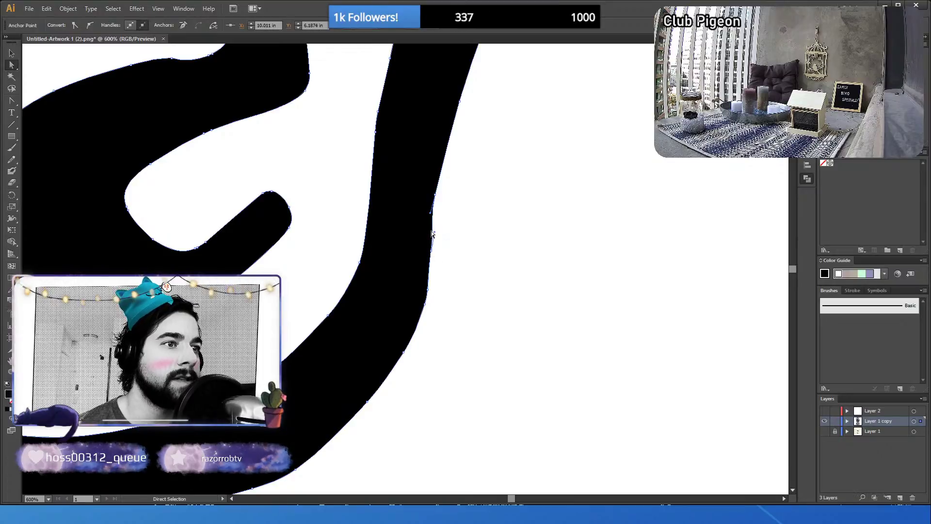
pyautogui.moveTo(432, 233)
pyautogui.mouseDown()
pyautogui.moveTo(433, 254)
pyautogui.moveTo(435, 232)
pyautogui.mouseUp()
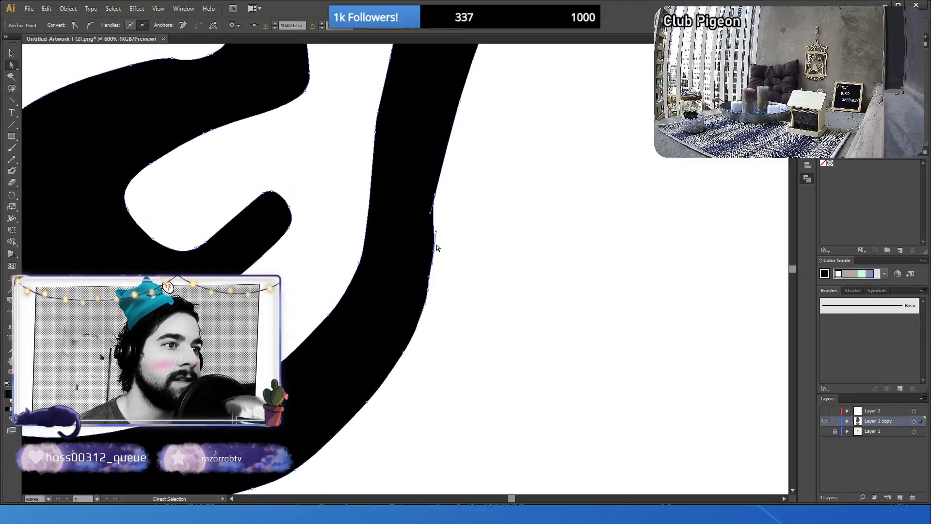
pyautogui.moveTo(430, 280)
pyautogui.mouseDown()
pyautogui.moveTo(431, 294)
pyautogui.moveTo(434, 273)
pyautogui.moveTo(426, 308)
pyautogui.moveTo(436, 301)
pyautogui.moveTo(429, 291)
pyautogui.moveTo(439, 293)
pyautogui.mouseUp()
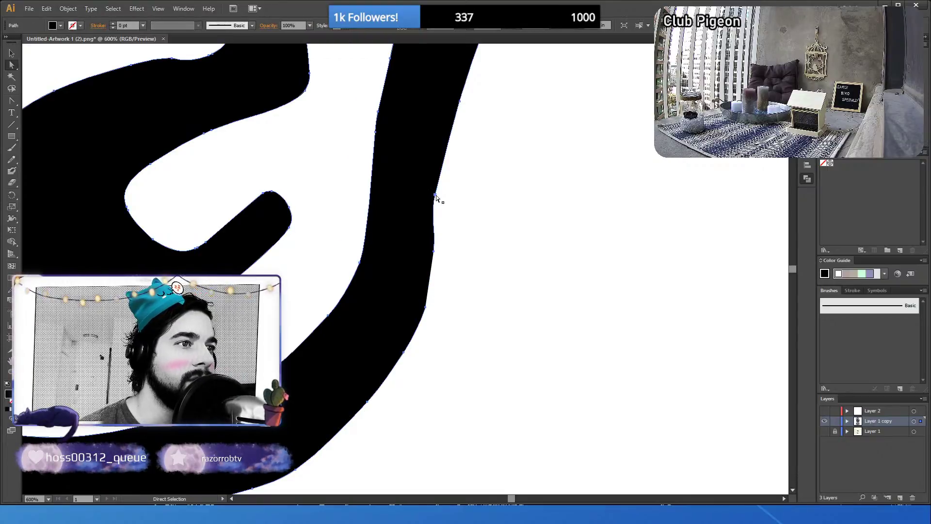
# - Shift the anchor at the base of the thumb's outer edge outward and realign the next anchor and handles below it
pyautogui.moveTo(436, 194); pyautogui.dragTo(443, 200)
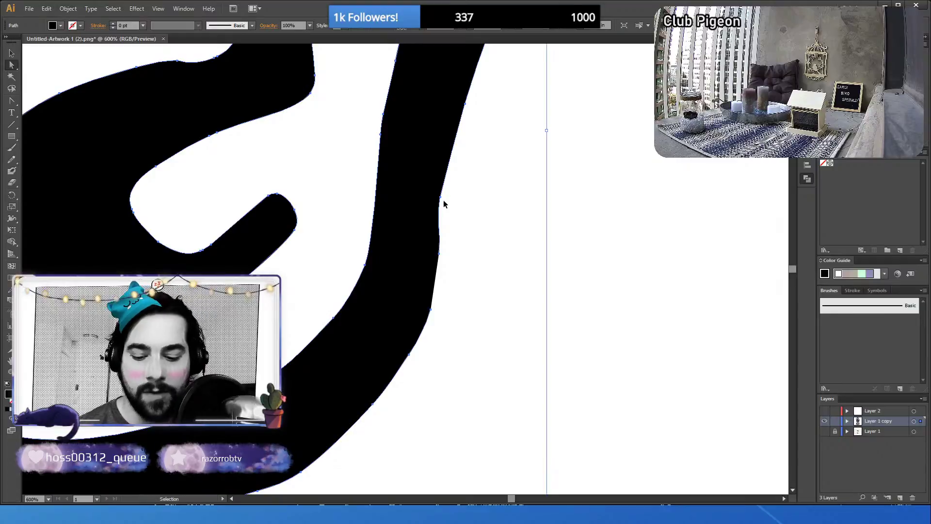
pyautogui.hotkey('ctrl', 'z')
pyautogui.click(434, 194)
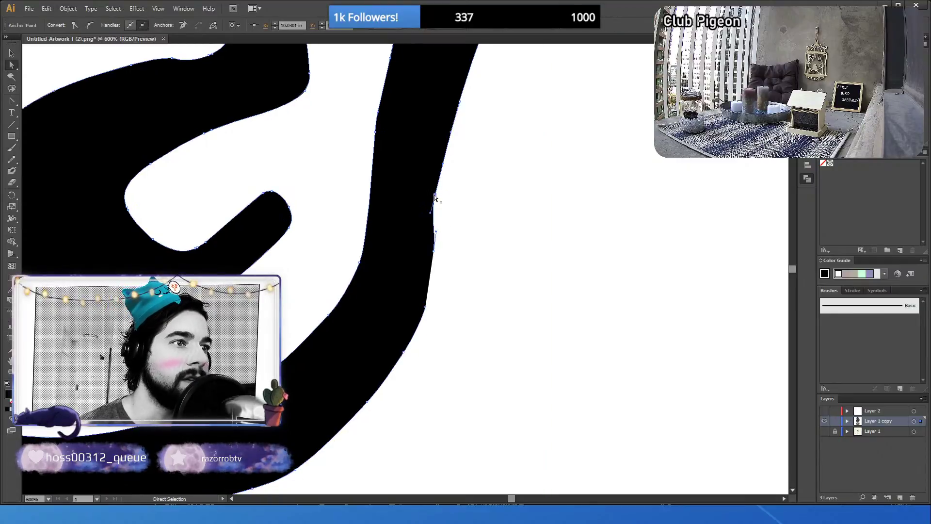
pyautogui.moveTo(431, 212); pyautogui.dragTo(440, 201)
pyautogui.click(436, 255)
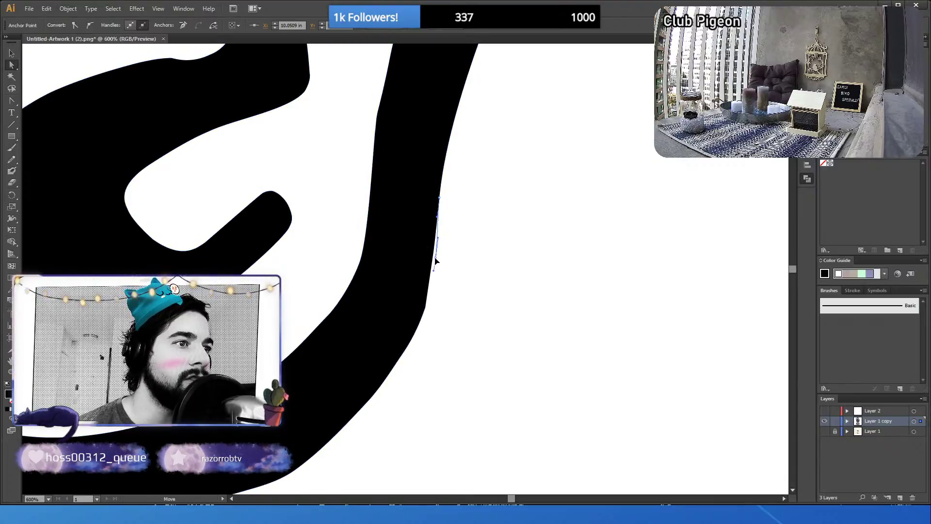
pyautogui.click(434, 270)
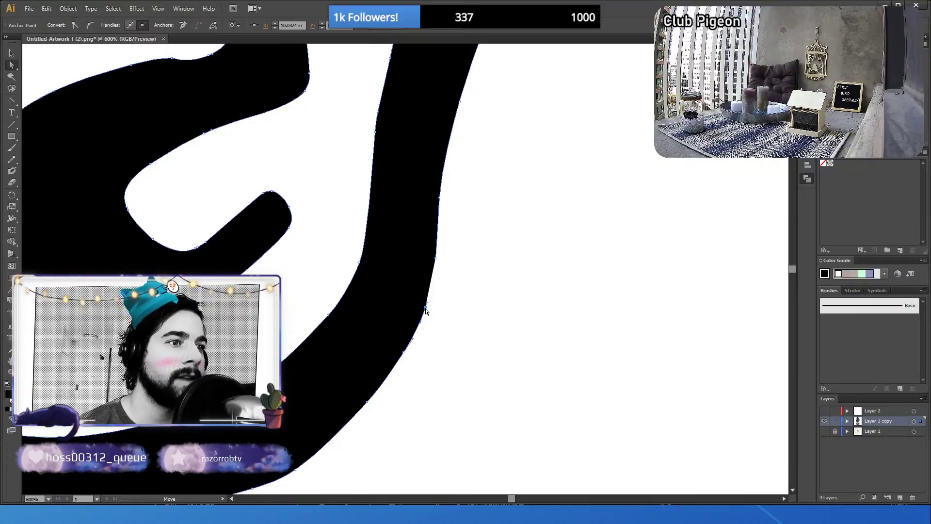
# - Delete the middle anchor of the outer bend and smooth the corner anchor below it with Convert Anchor Point
pyautogui.press('Delete')
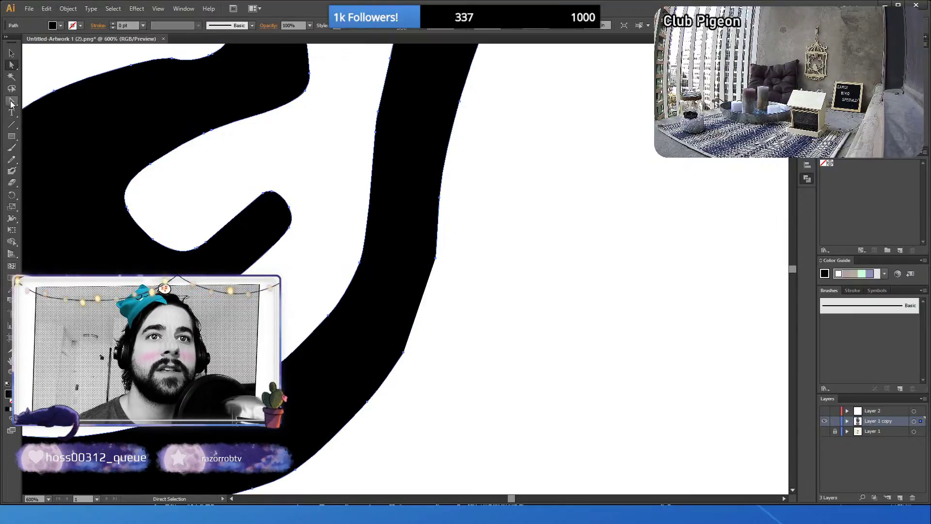
pyautogui.click(11, 101)
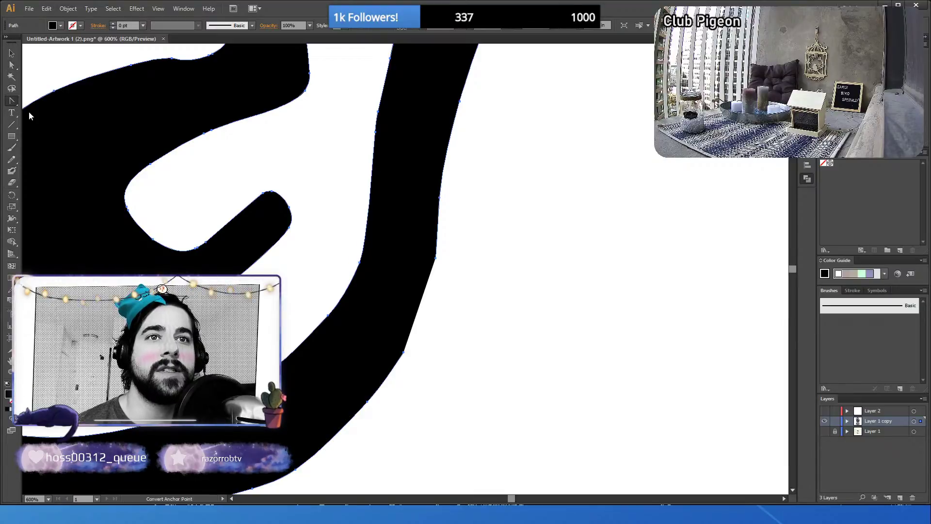
pyautogui.press('p')
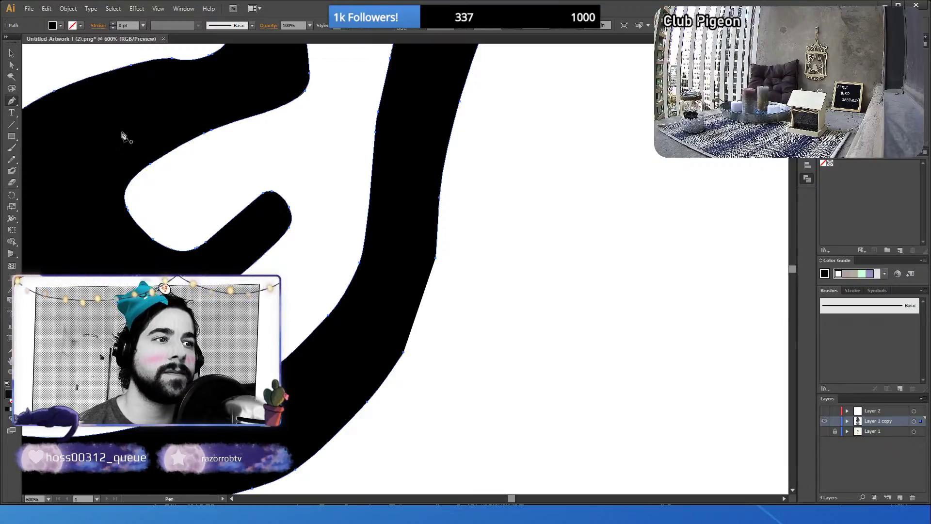
pyautogui.click(435, 258)
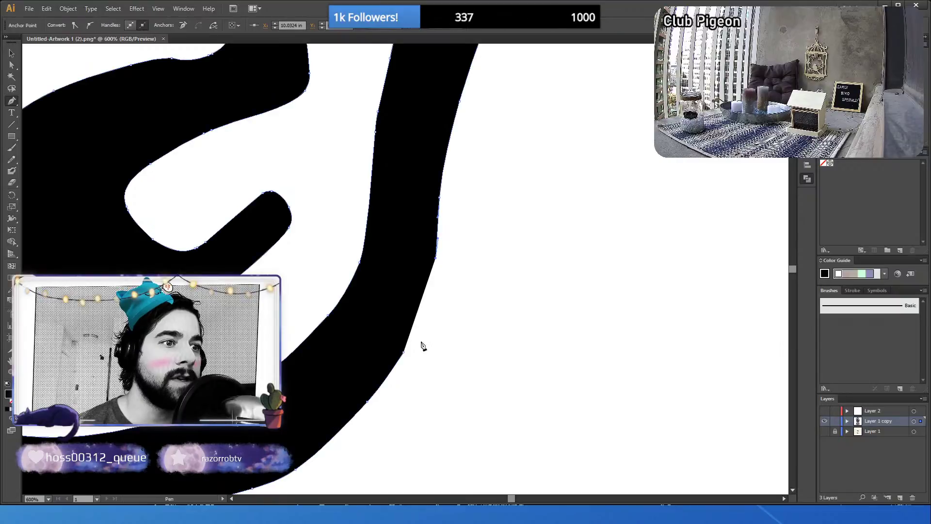
pyautogui.click(405, 353)
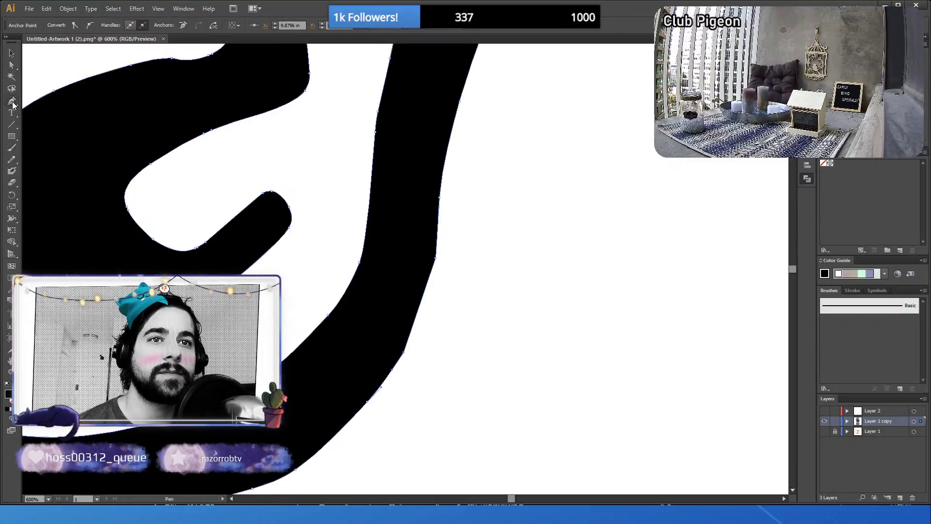
pyautogui.keyDown('ctrl'); pyautogui.click(407, 338); pyautogui.keyUp('ctrl')
pyautogui.moveTo(407, 336); pyautogui.dragTo(391, 371)
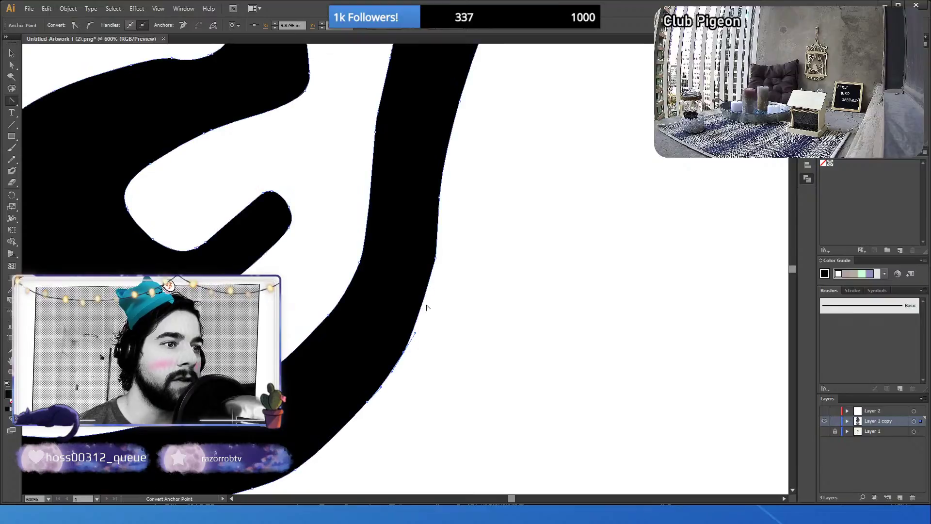
# - Extend the lower direction handle of the bend's upper anchor to smooth the outer curve, and deselect the path
pyautogui.keyDown('ctrl'); pyautogui.click(436, 260); pyautogui.keyUp('ctrl')
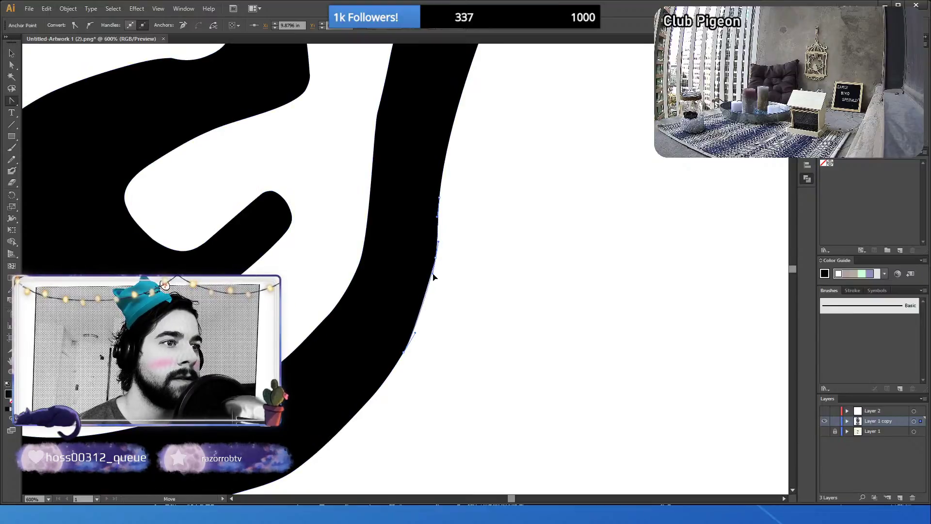
pyautogui.click(431, 282)
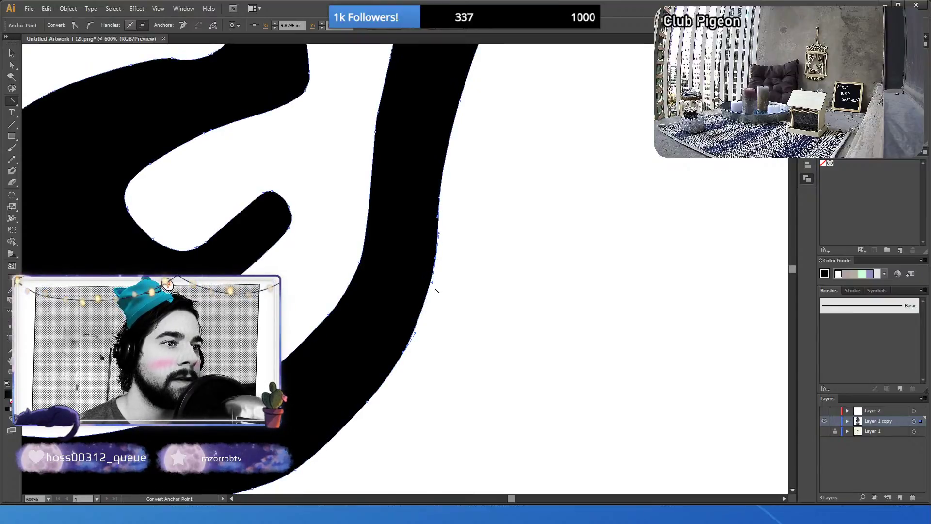
pyautogui.press('v')
pyautogui.click(602, 317)
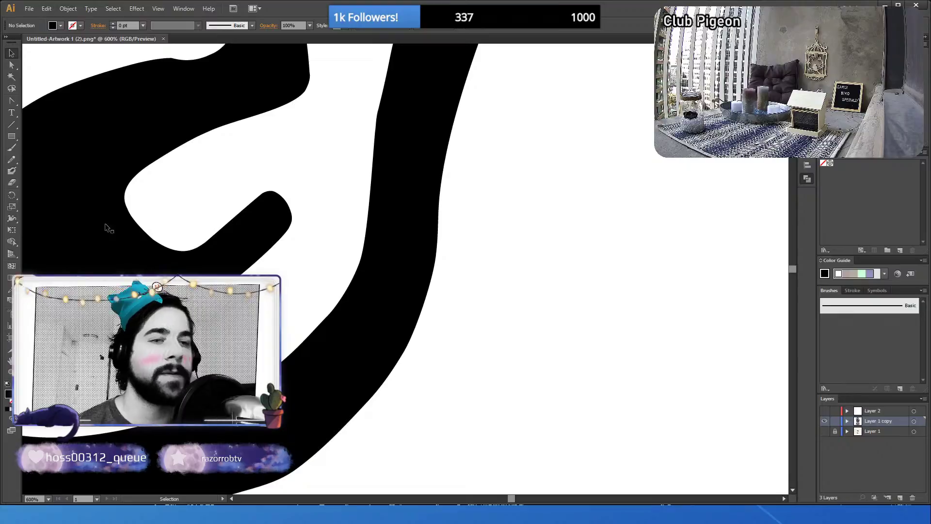
# - Zoom out to 100% to review the whole logo, and zoom in to 300% to examine the palm's outline below the thumb
pyautogui.press('z')
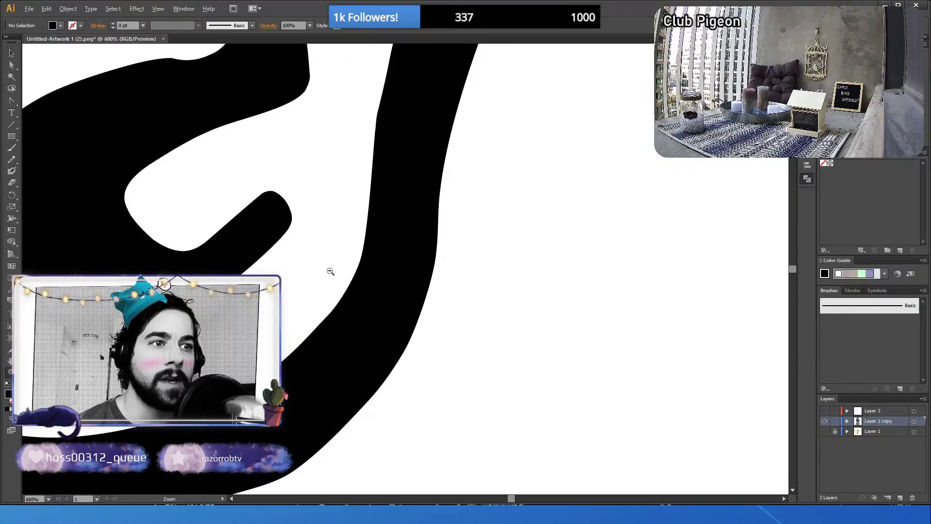
pyautogui.keyDown('alt'); pyautogui.click(294, 231); pyautogui.keyUp('alt')
pyautogui.keyDown('alt'); pyautogui.click(345, 256); pyautogui.keyUp('alt')
pyautogui.keyDown('alt'); pyautogui.click(402, 306); pyautogui.keyUp('alt')
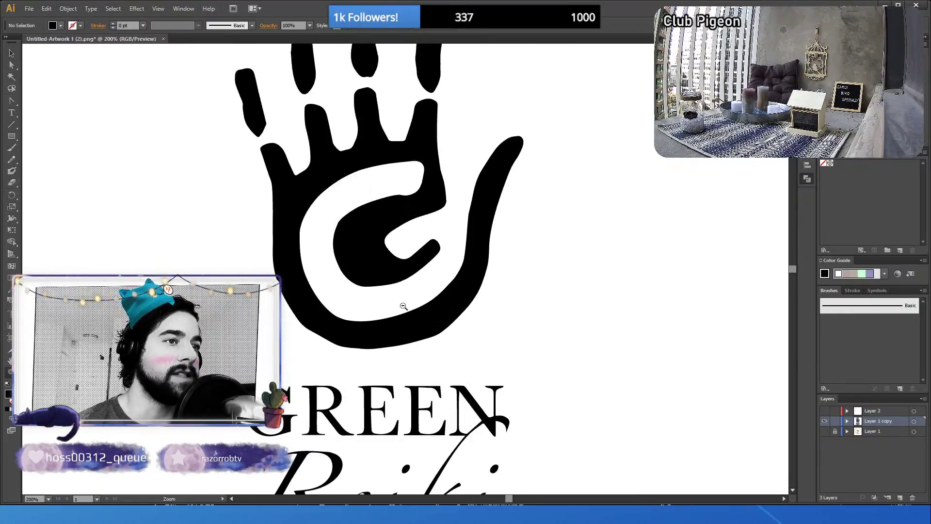
pyautogui.keyDown('alt'); pyautogui.click(411, 317); pyautogui.keyUp('alt')
pyautogui.keyDown('alt'); pyautogui.click(397, 246); pyautogui.keyUp('alt')
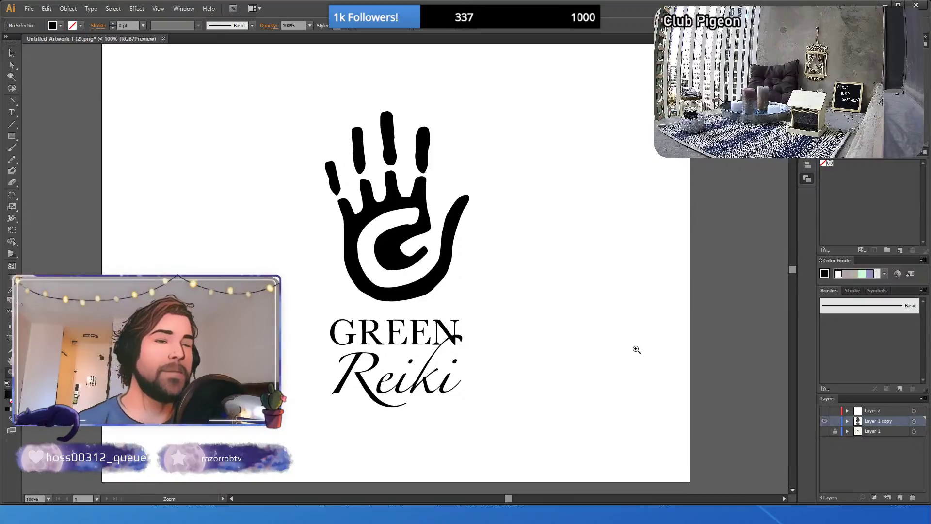
pyautogui.scroll(1, 551, 325)
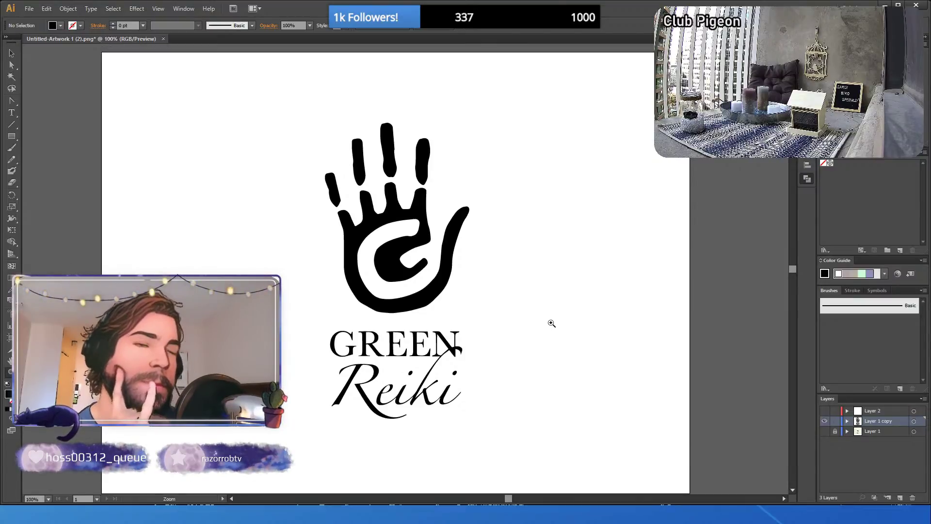
pyautogui.scroll(4, 551, 324)
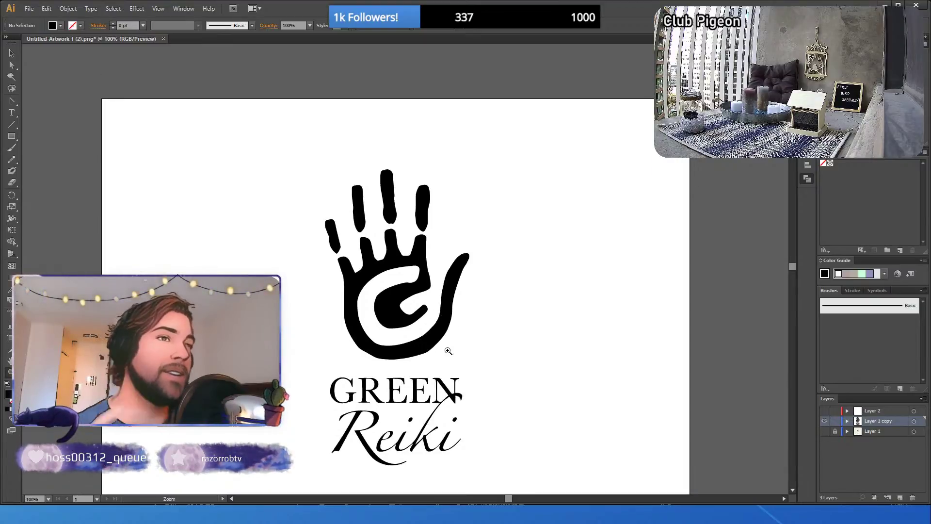
pyautogui.click(443, 321)
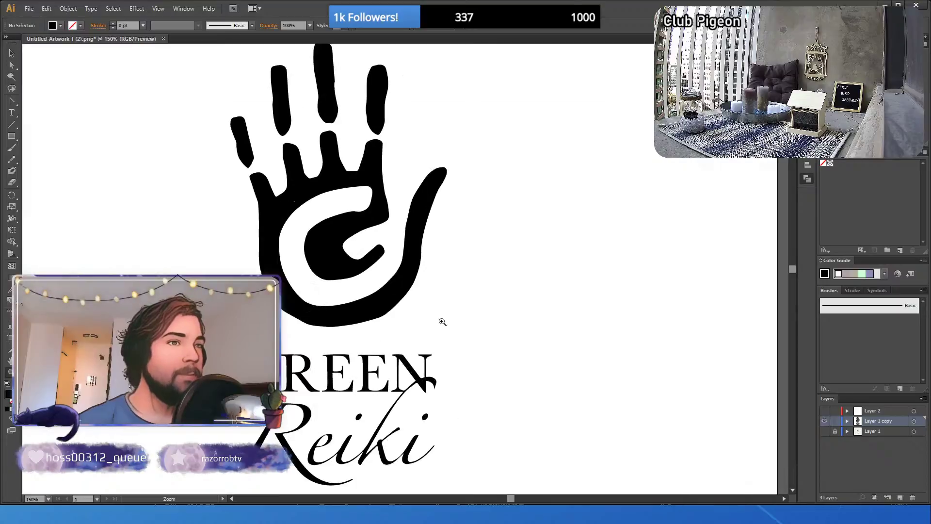
pyautogui.click(411, 280)
pyautogui.click(394, 266)
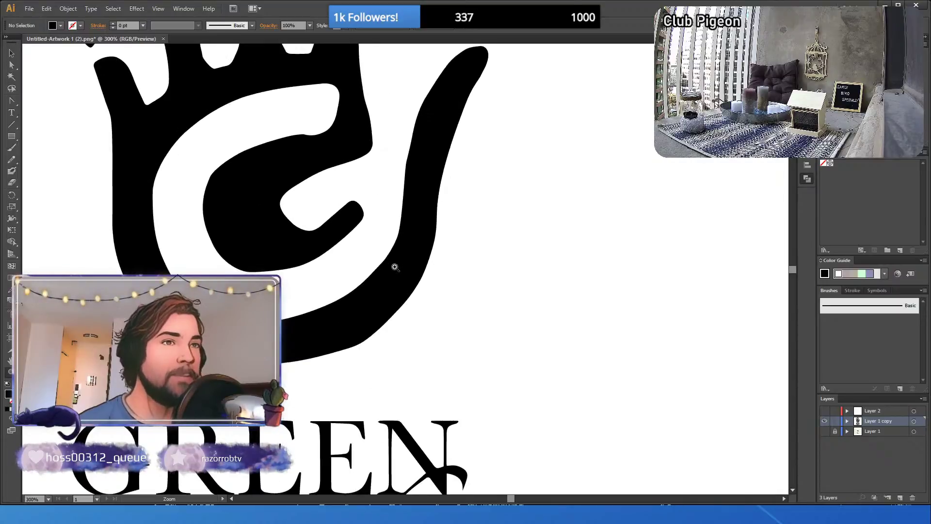
# - Shift the anchor on the palm's outer edge below the thumb outward to round the bend, and deselect the path
pyautogui.click(395, 266)
pyautogui.press('a')
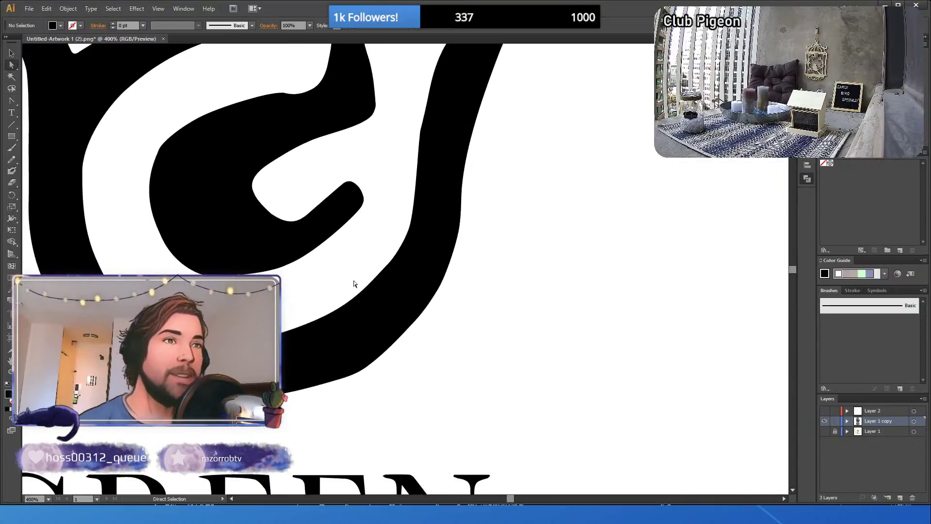
pyautogui.click(415, 323)
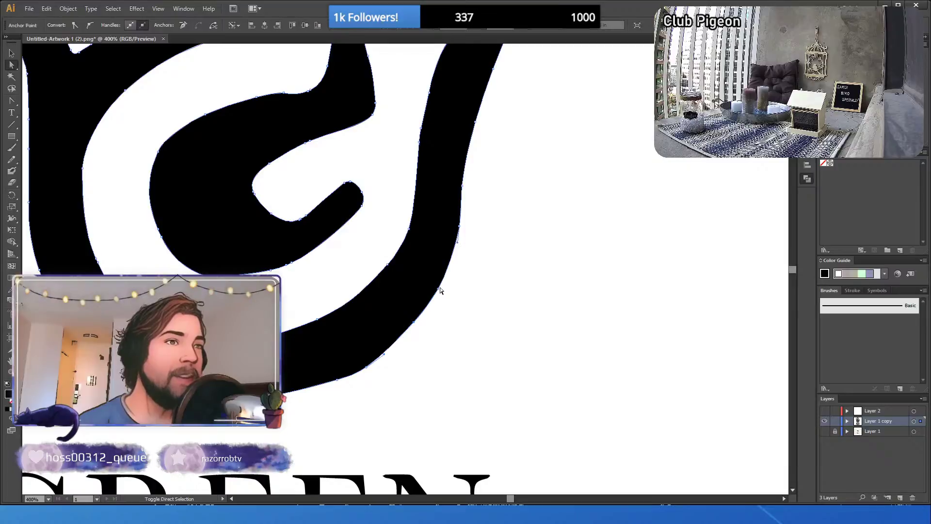
pyautogui.moveTo(461, 230); pyautogui.dragTo(464, 234)
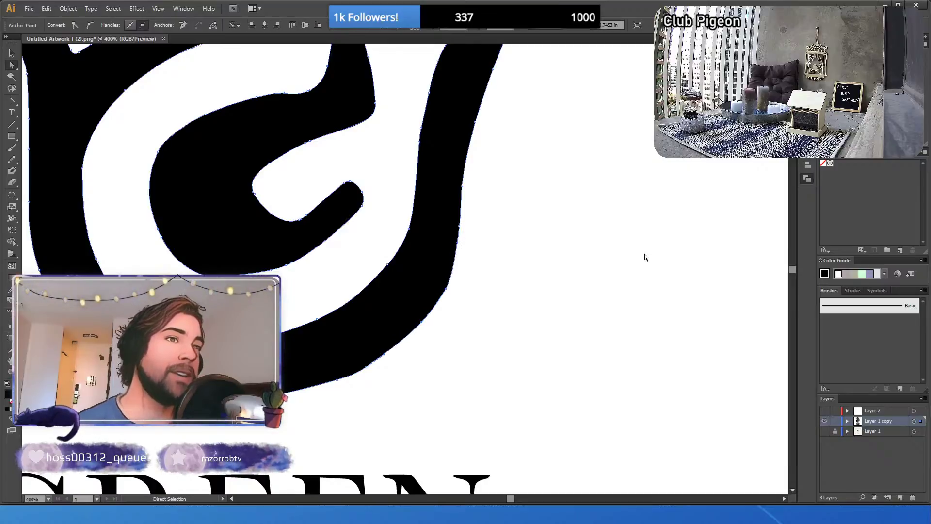
pyautogui.click(11, 54)
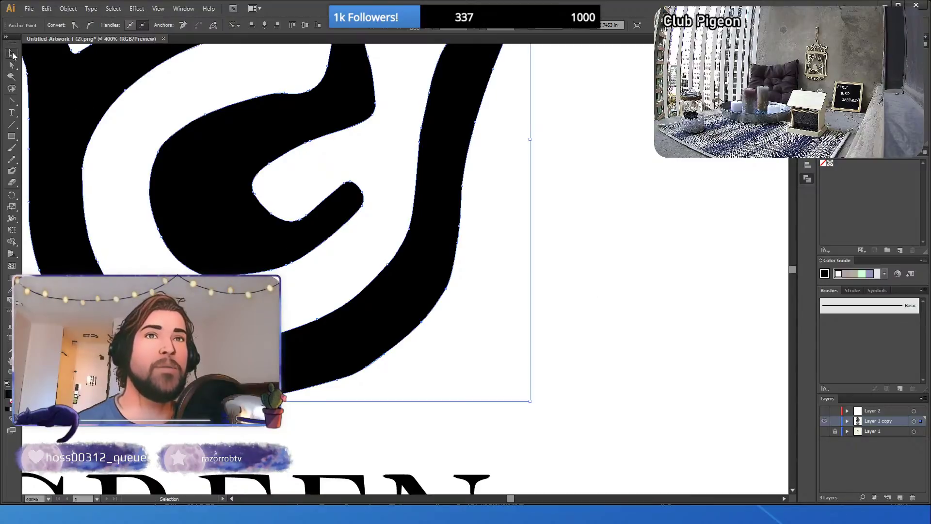
pyautogui.click(569, 240)
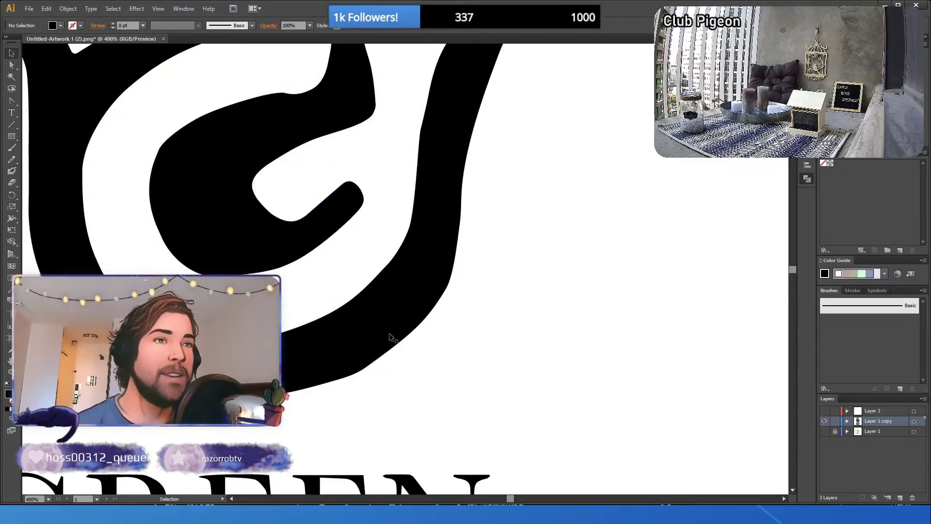
# - Reposition the corner anchor on the palm's lower outer edge to soften the corner, and deselect at 100% zoom
pyautogui.press('a')
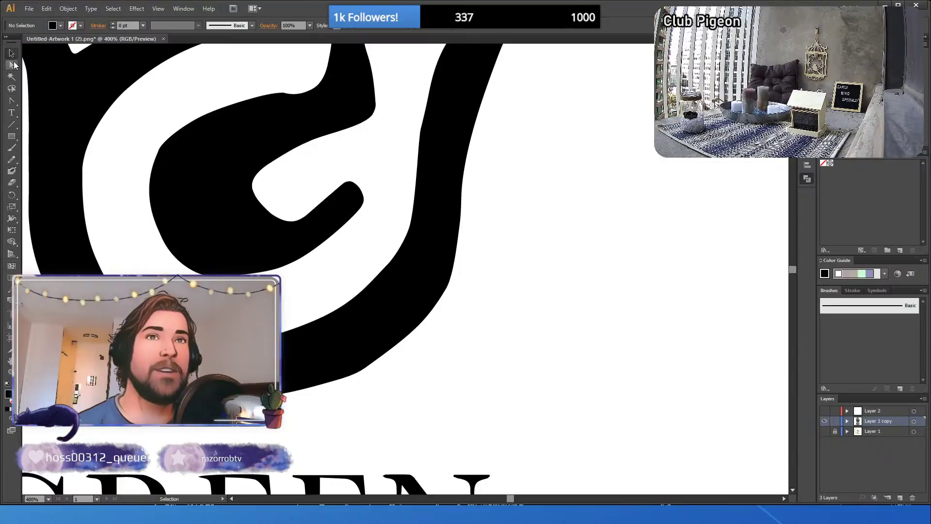
pyautogui.click(369, 370)
pyautogui.moveTo(373, 370); pyautogui.dragTo(377, 363)
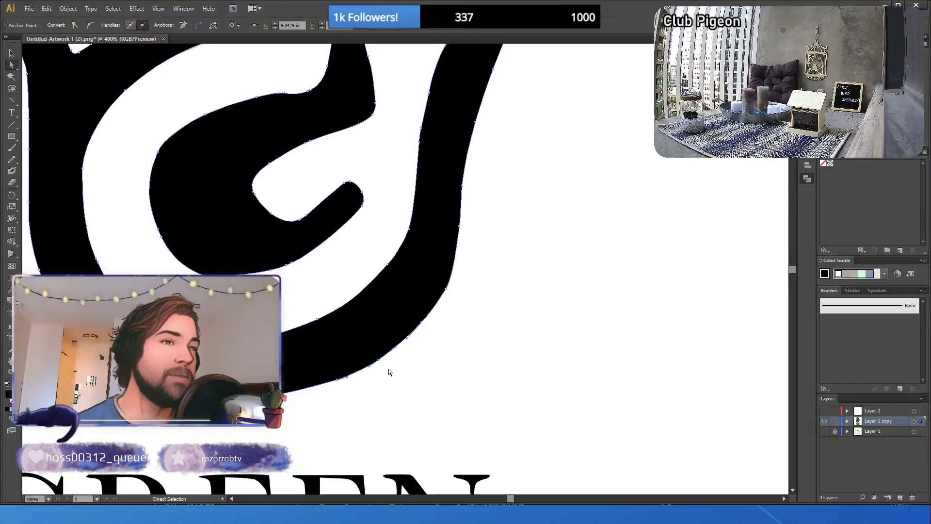
pyautogui.click(11, 54)
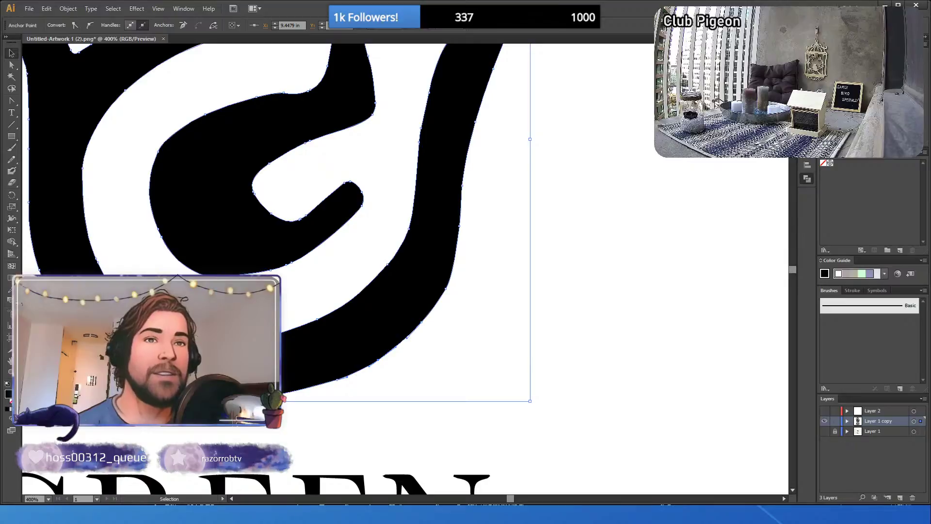
pyautogui.click(11, 372)
pyautogui.keyDown('alt'); pyautogui.click(279, 237); pyautogui.keyUp('alt')
pyautogui.keyDown('alt'); pyautogui.click(371, 204); pyautogui.keyUp('alt')
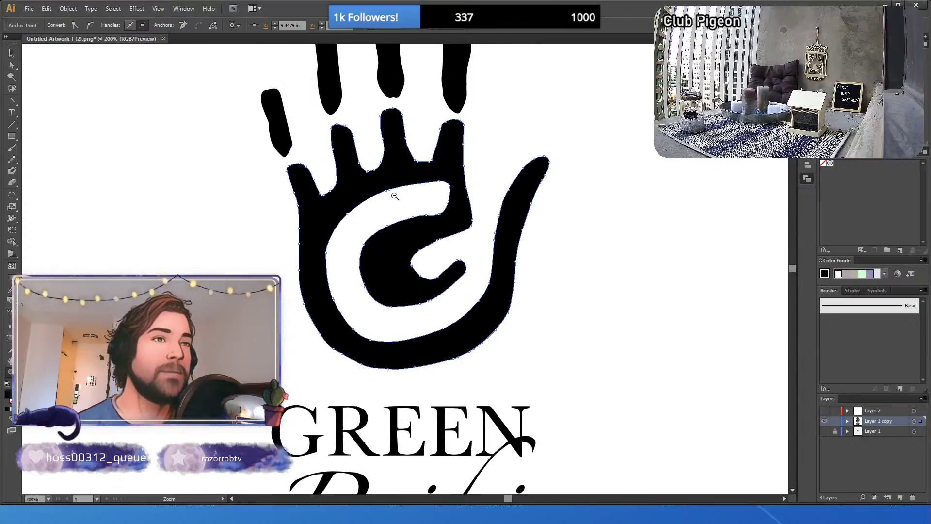
pyautogui.keyDown('alt'); pyautogui.click(416, 230); pyautogui.keyUp('alt')
pyautogui.keyDown('alt'); pyautogui.click(426, 286); pyautogui.keyUp('alt')
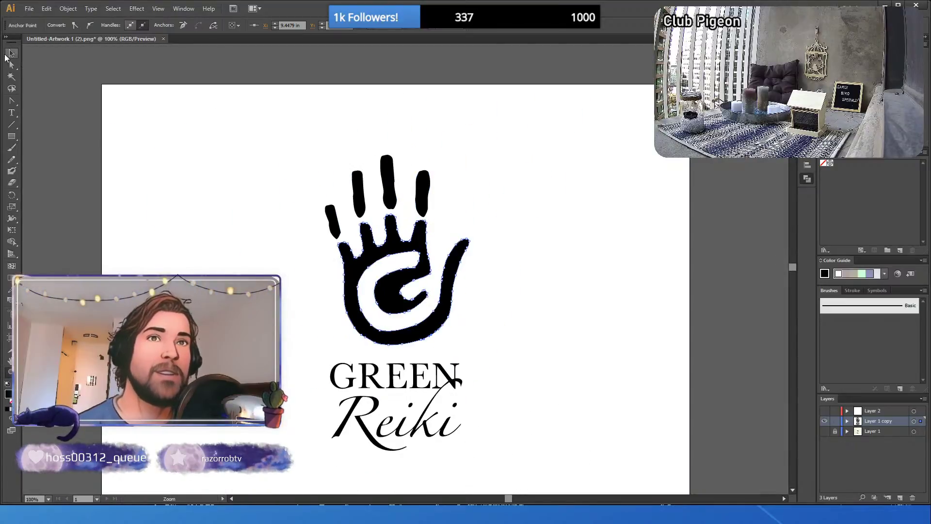
pyautogui.click(12, 53)
pyautogui.click(236, 206)
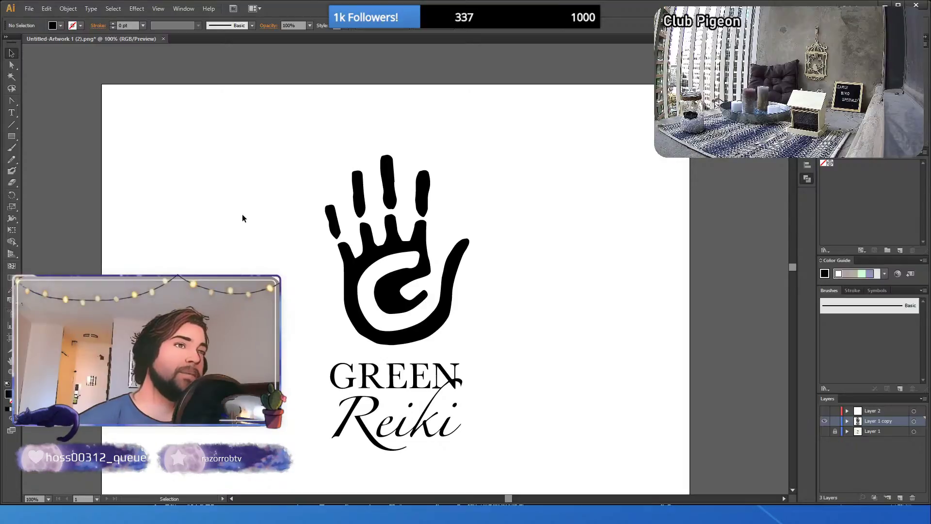
# - Adjust the anchors along the lower outer curve between thumb and palm base, and deselect the path
pyautogui.press('a')
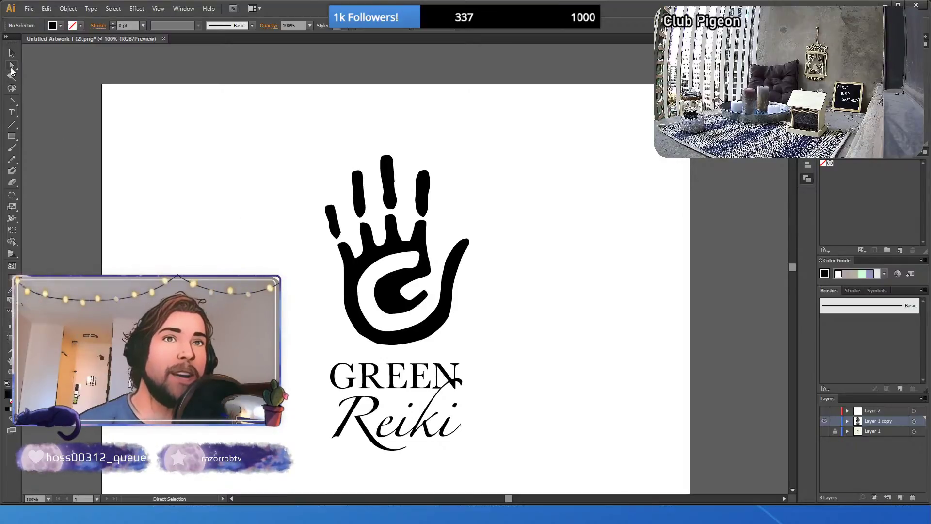
pyautogui.click(447, 320)
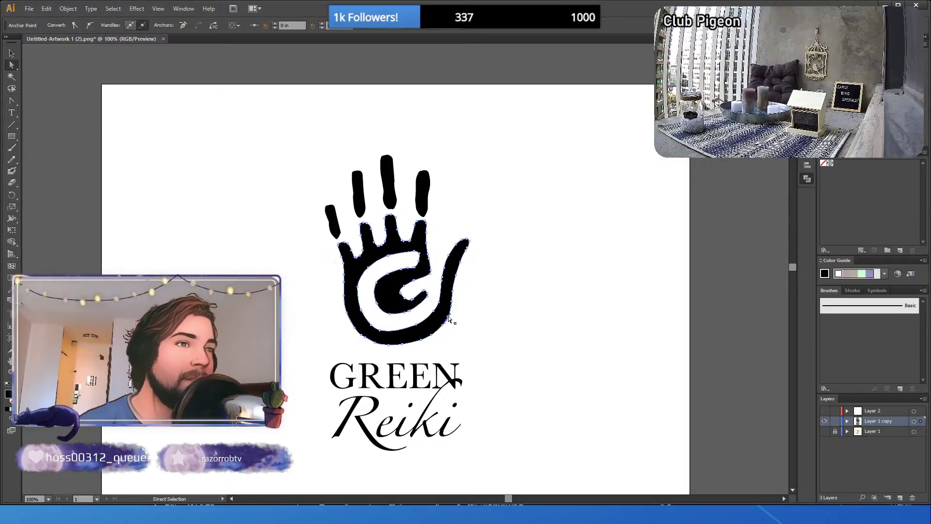
pyautogui.click(430, 340)
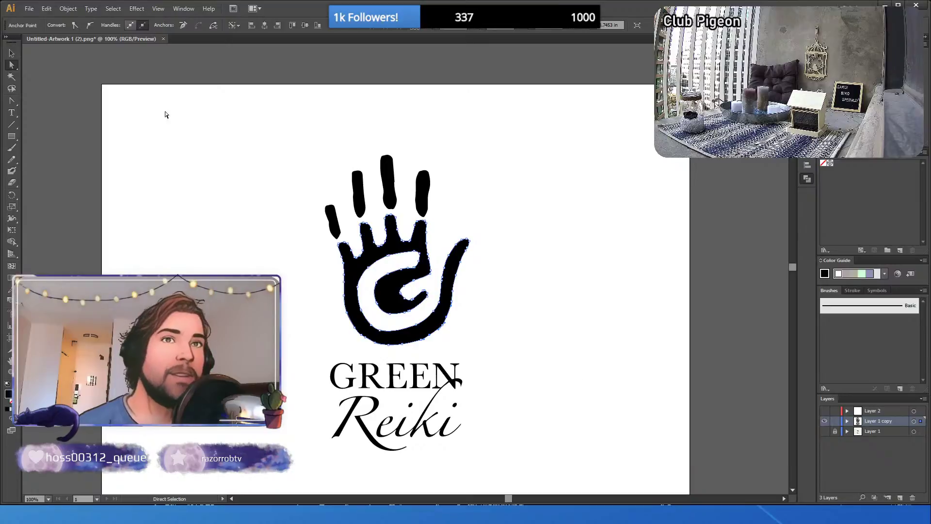
pyautogui.click(12, 53)
pyautogui.click(207, 186)
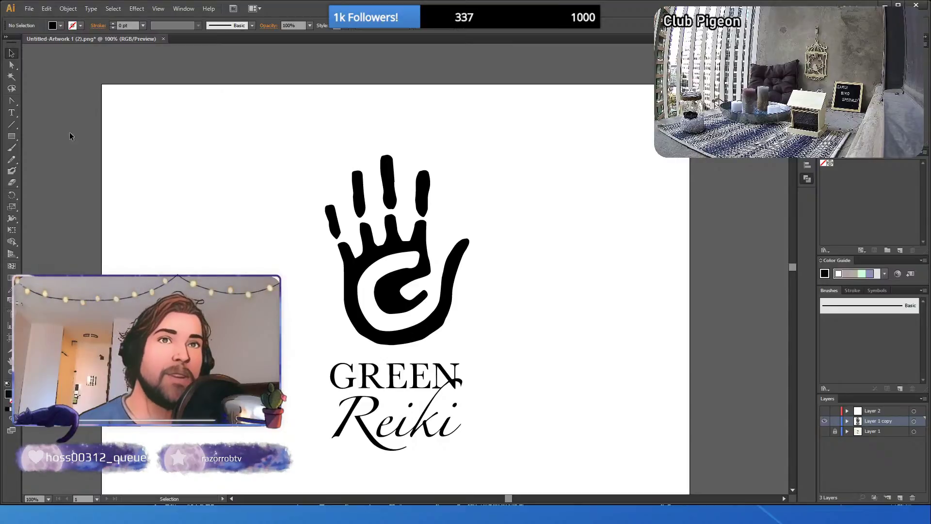
# - Nudge the anchor on the palm's lower outer curve slightly to the left with two small moves, and deselect it
pyautogui.click(11, 65)
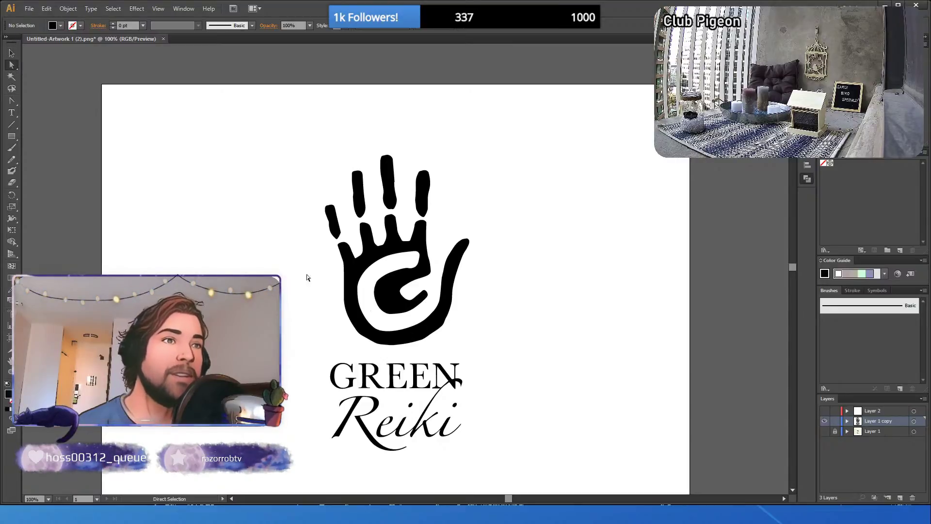
pyautogui.click(445, 326)
pyautogui.press('Left')
pyautogui.press('Left')
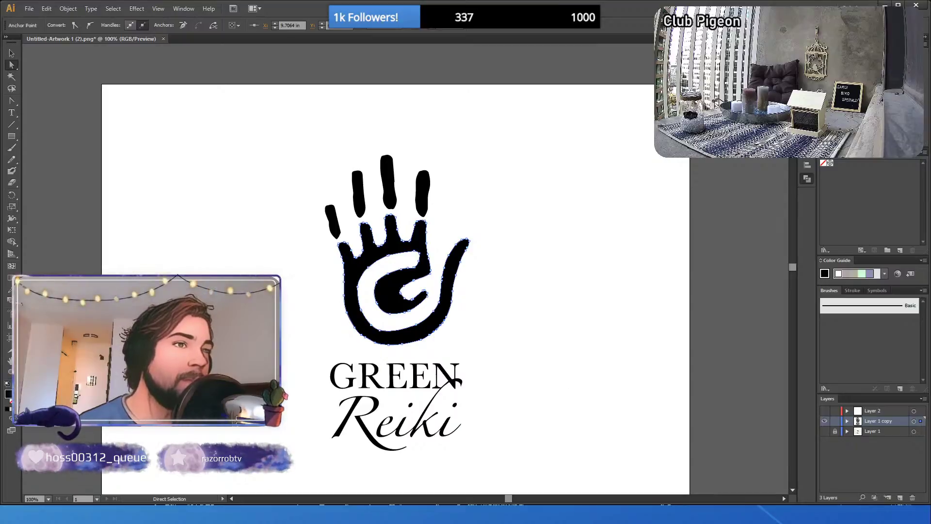
pyautogui.hotkey('ctrl', 'shift', 'a')
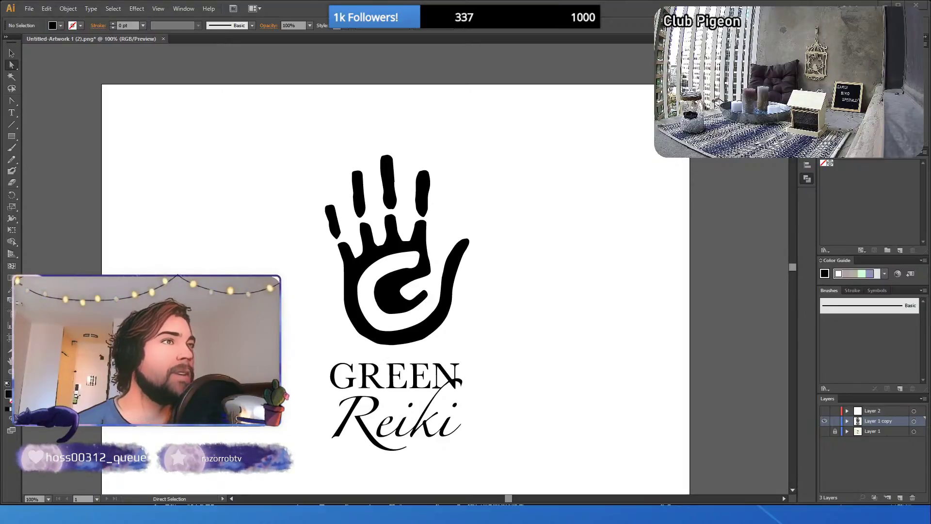
# - Paste the copied hand-icons reference image and place it near the artboard's upper corner, beside the thumb side of the logo
pyautogui.hotkey('ctrl', 'v')
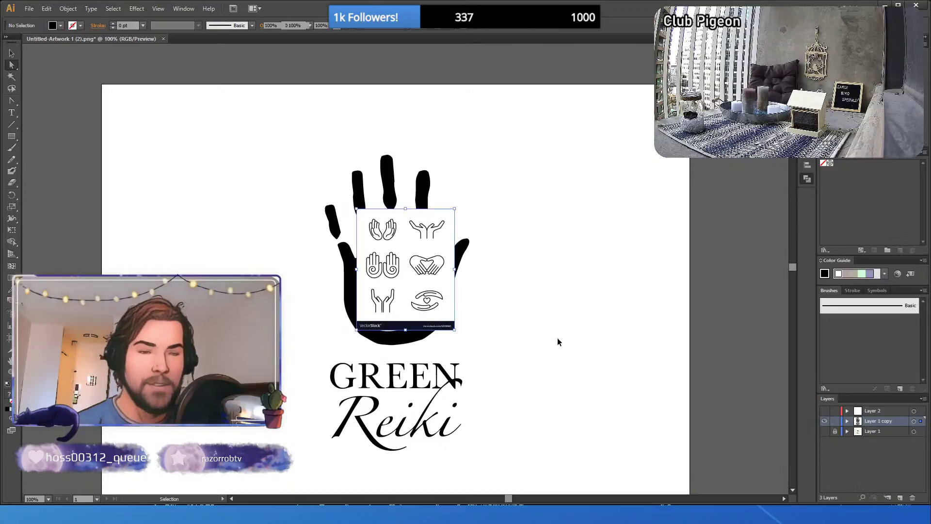
pyautogui.moveTo(431, 220); pyautogui.dragTo(588, 221)
pyautogui.hotkey('ctrl', 'z')
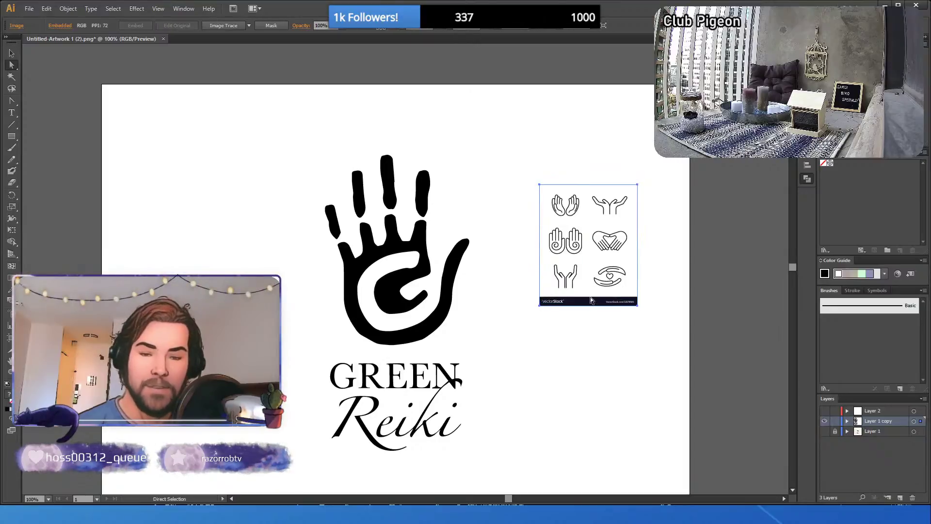
pyautogui.press('alt')
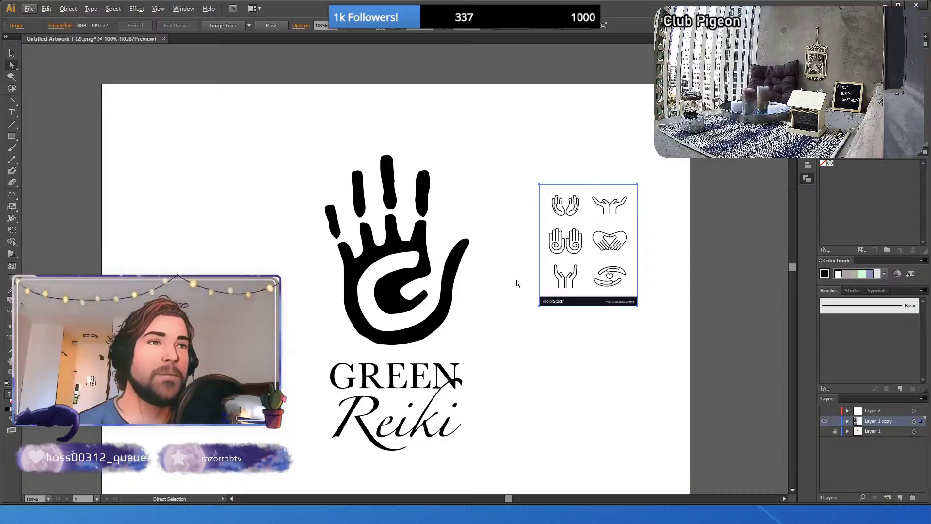
pyautogui.press('ctrl')
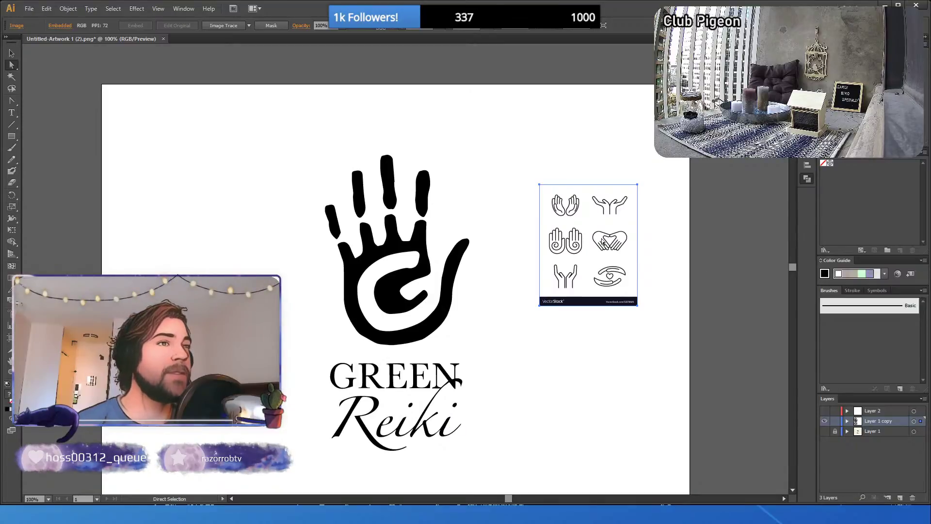
pyautogui.moveTo(608, 202); pyautogui.dragTo(624, 127)
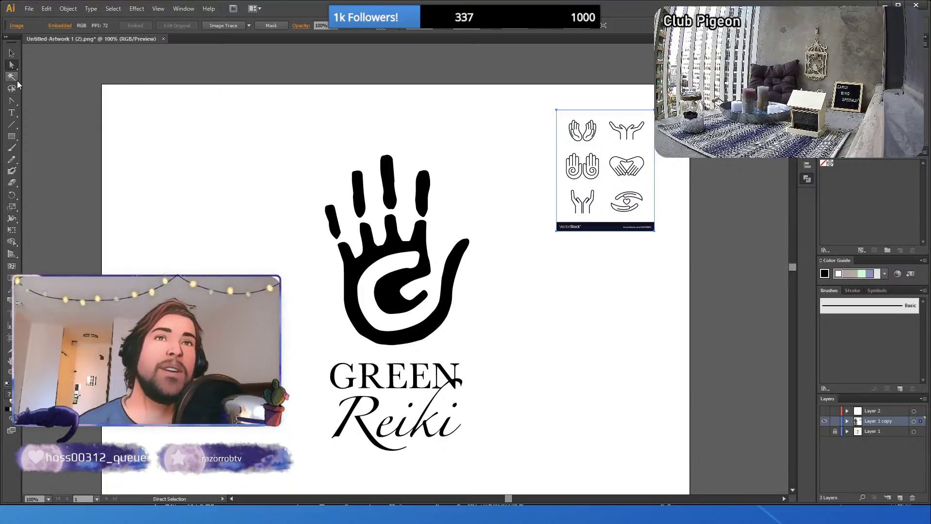
# - Move the lower-left anchor of the spiral's black centre outward to fill out its curve, and deselect the path
pyautogui.click(407, 268)
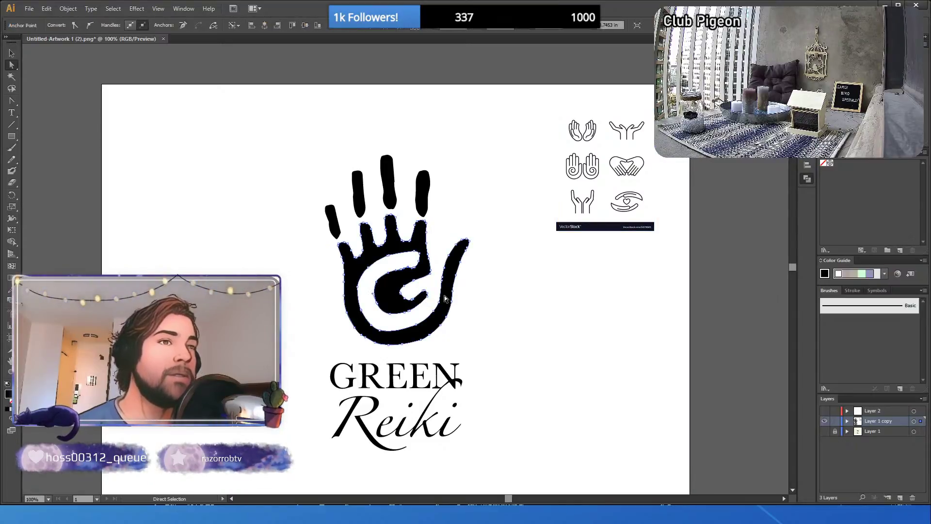
pyautogui.press('v')
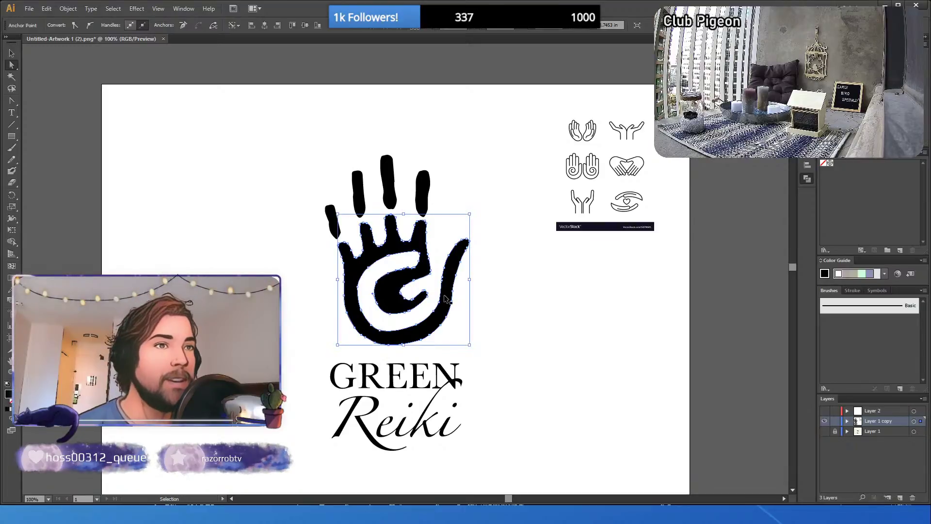
pyautogui.press('a')
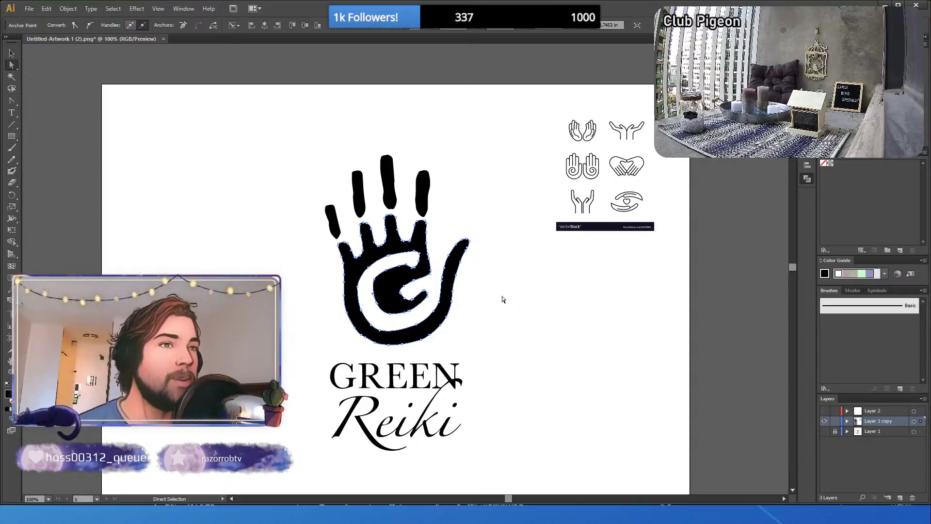
pyautogui.click(378, 312)
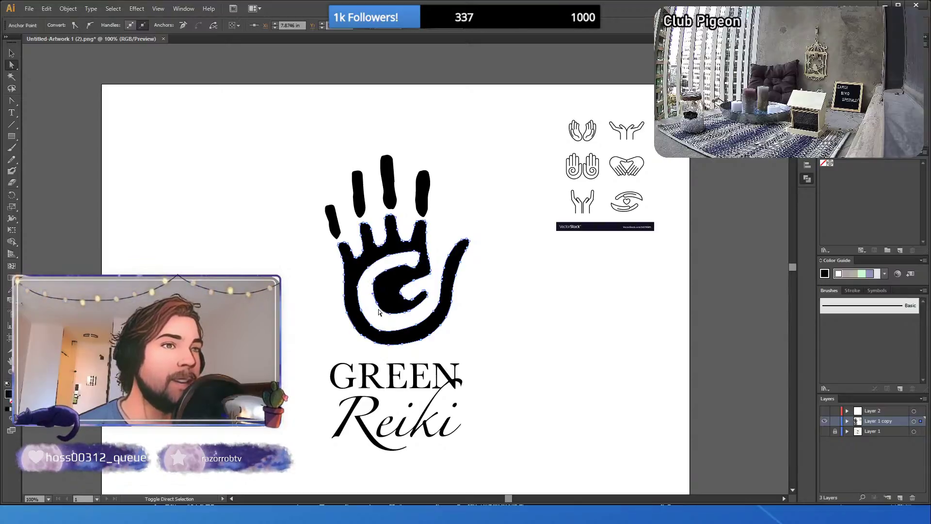
pyautogui.click(379, 308)
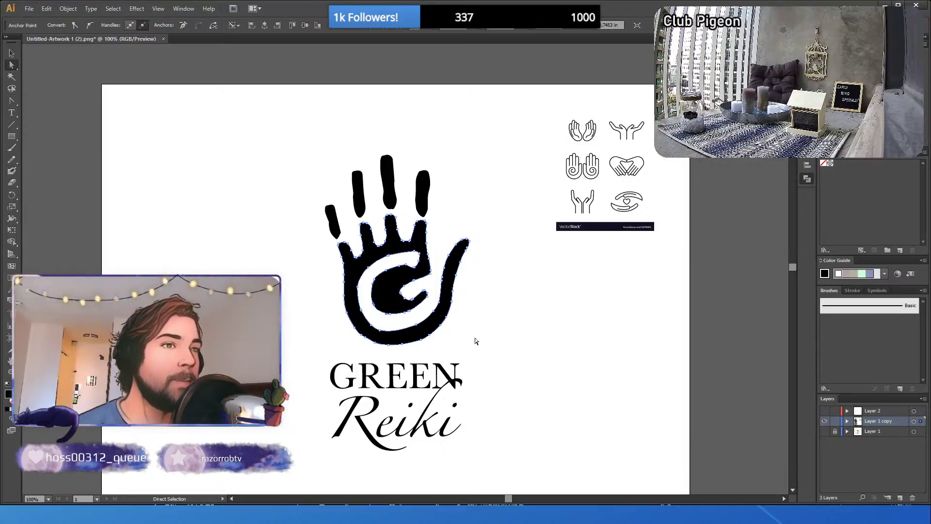
pyautogui.click(376, 277)
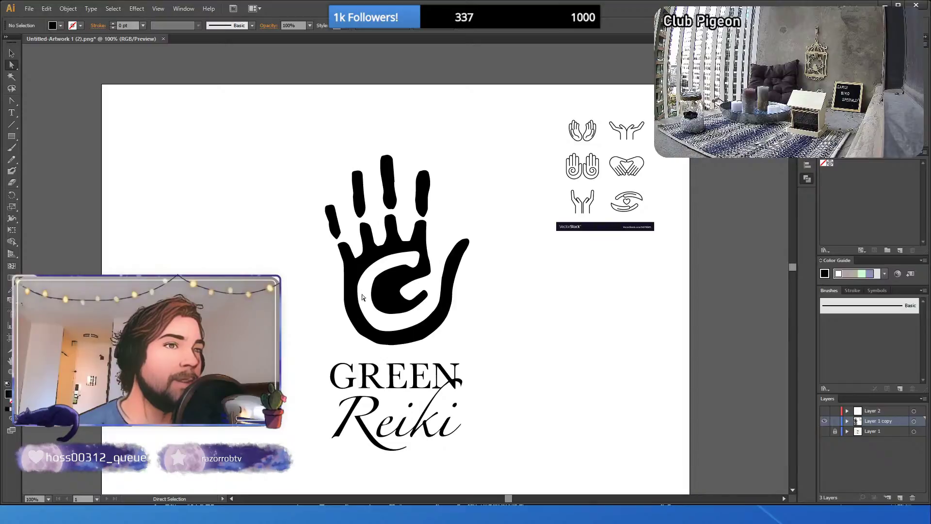
# - Adjust the anchors on the lower edge of the spiral's centre and at its inner tip, and deselect the path
pyautogui.click(391, 316)
pyautogui.click(407, 315)
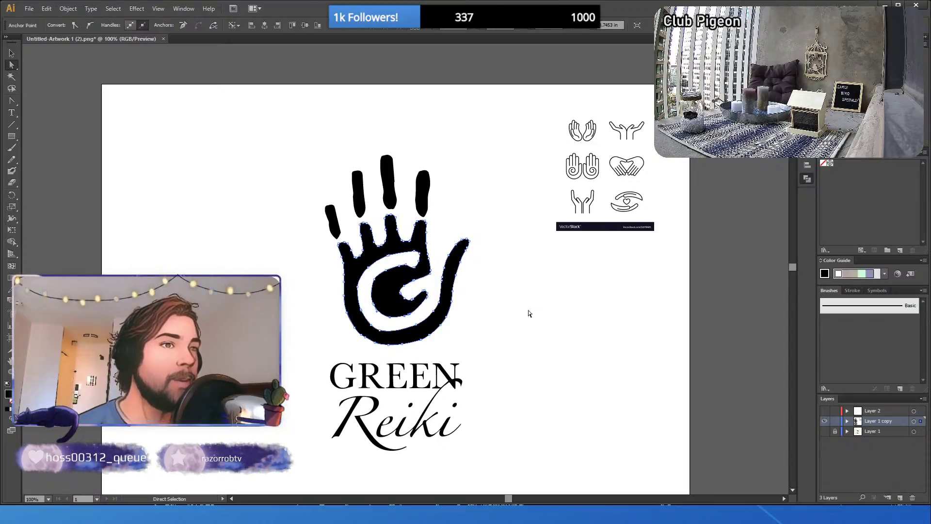
pyautogui.click(320, 307)
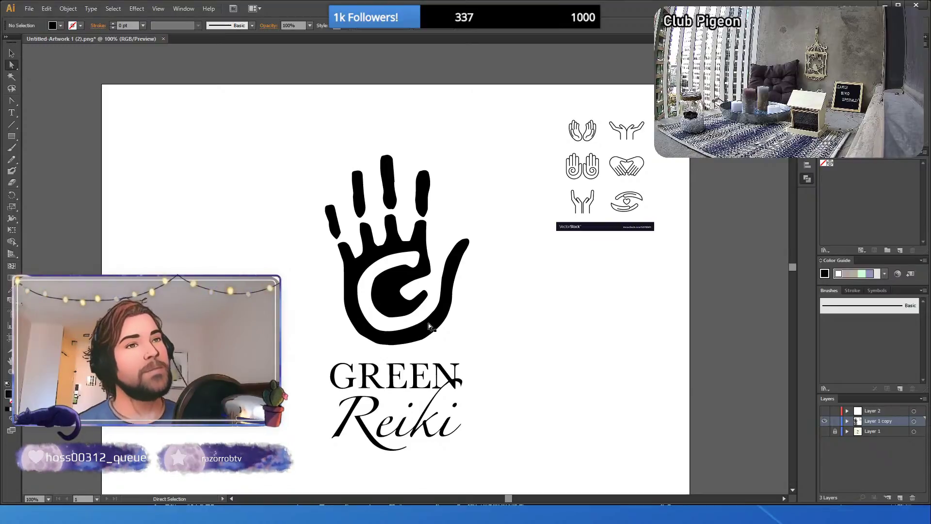
pyautogui.click(428, 298)
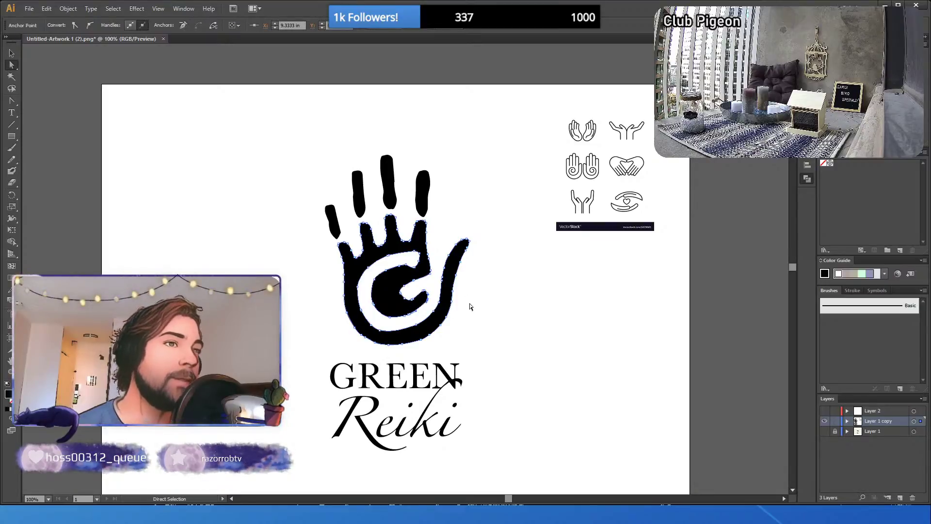
pyautogui.click(504, 320)
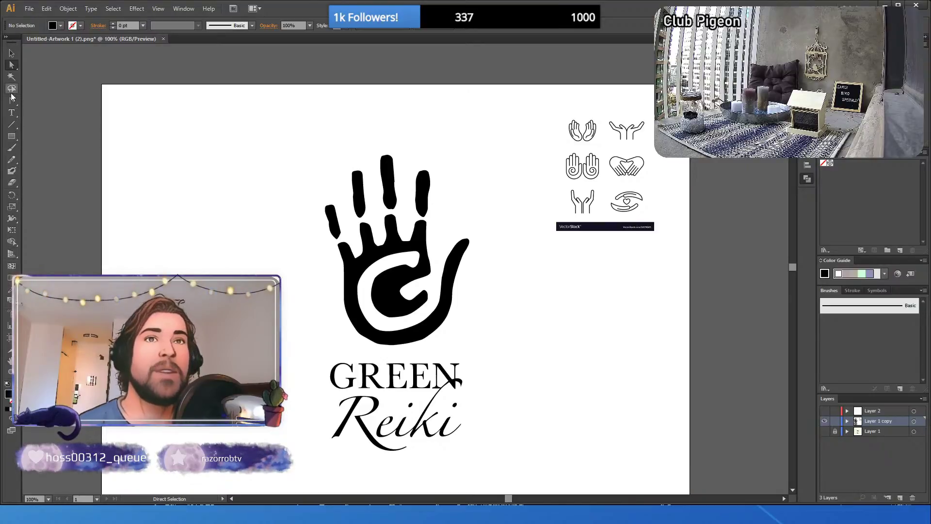
# - Adjust the curve at the anchor on the upper-left shoulder of the spiral's black centre
pyautogui.click(10, 372)
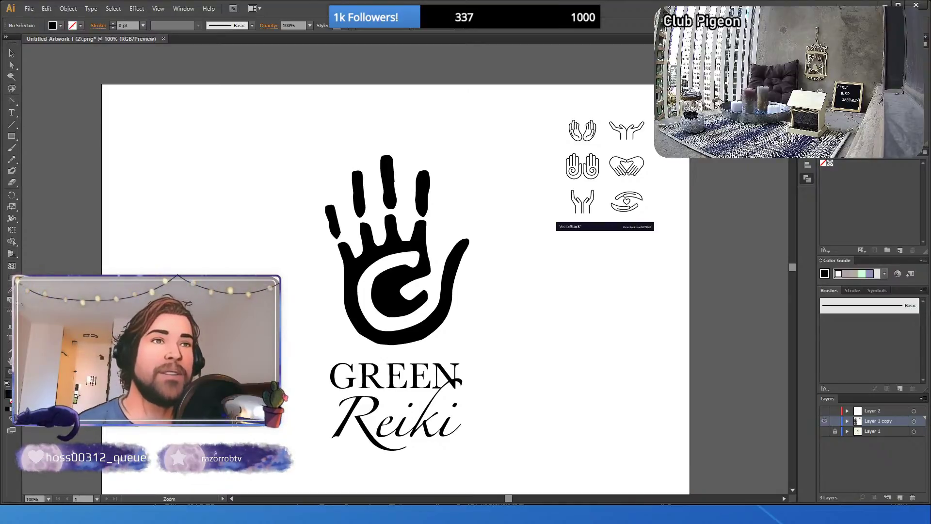
pyautogui.click(384, 297)
pyautogui.click(453, 252)
pyautogui.click(423, 248)
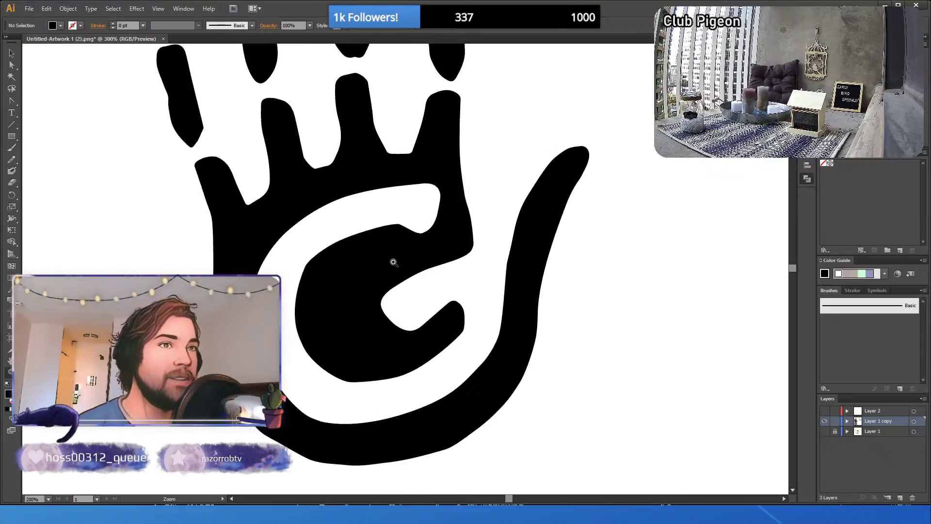
pyautogui.click(12, 64)
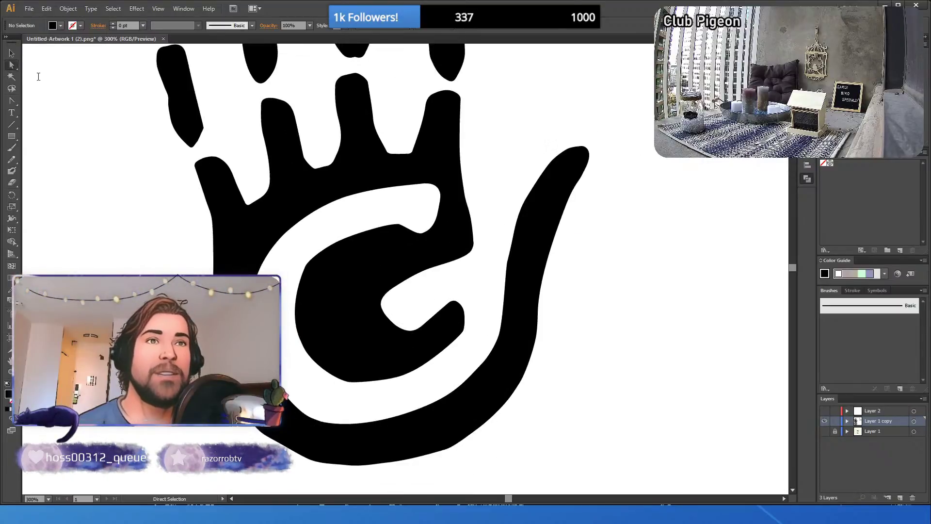
pyautogui.click(286, 235)
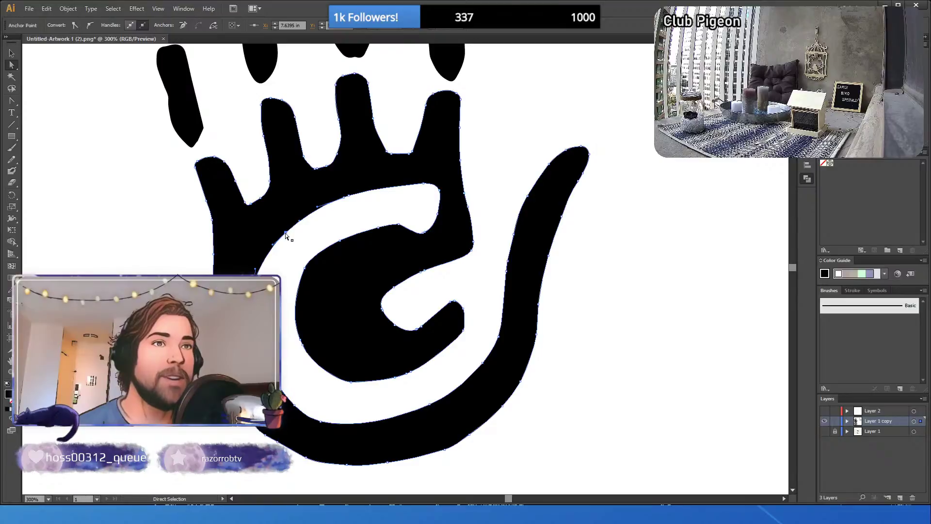
pyautogui.moveTo(306, 269); pyautogui.dragTo(314, 257)
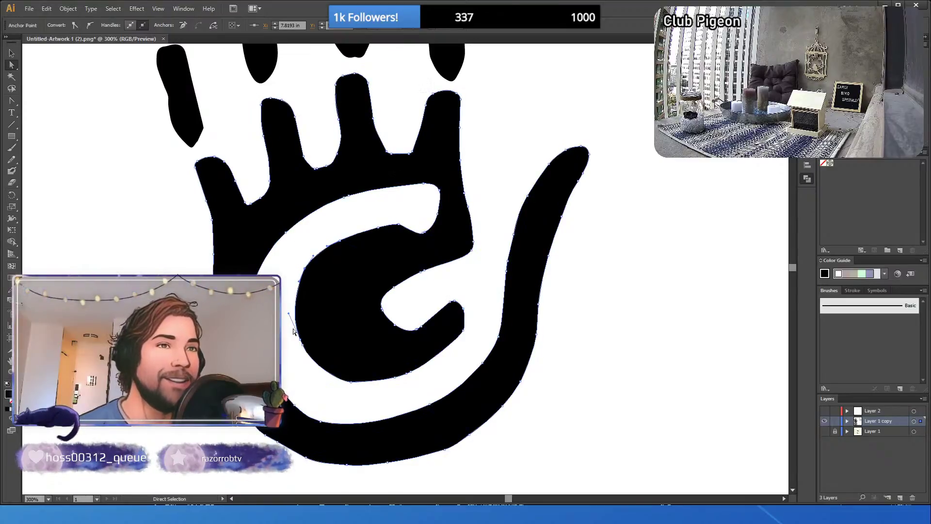
# - Reposition the anchor at the lowest point of the spiral's black centre to round its bottom curve, and deselect the path
pyautogui.click(359, 384)
pyautogui.moveTo(359, 386); pyautogui.dragTo(364, 385)
pyautogui.click(340, 384)
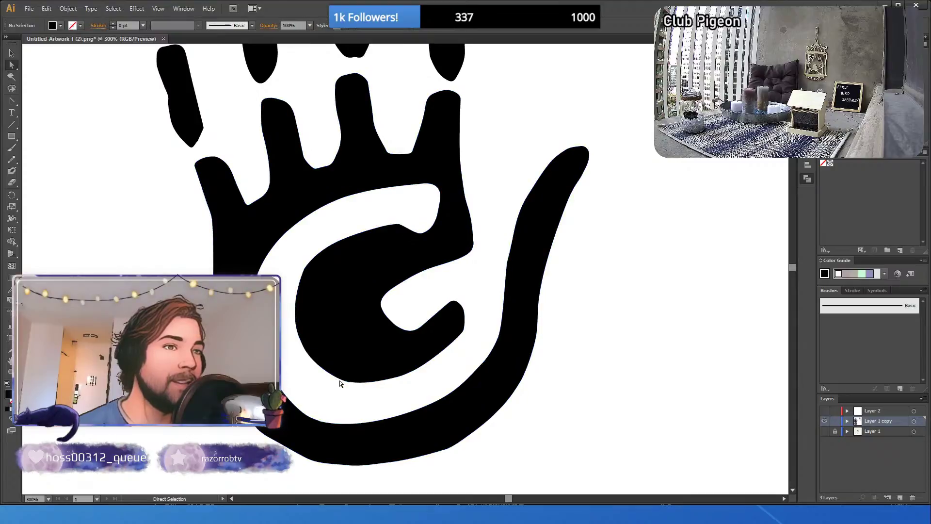
pyautogui.click(351, 384)
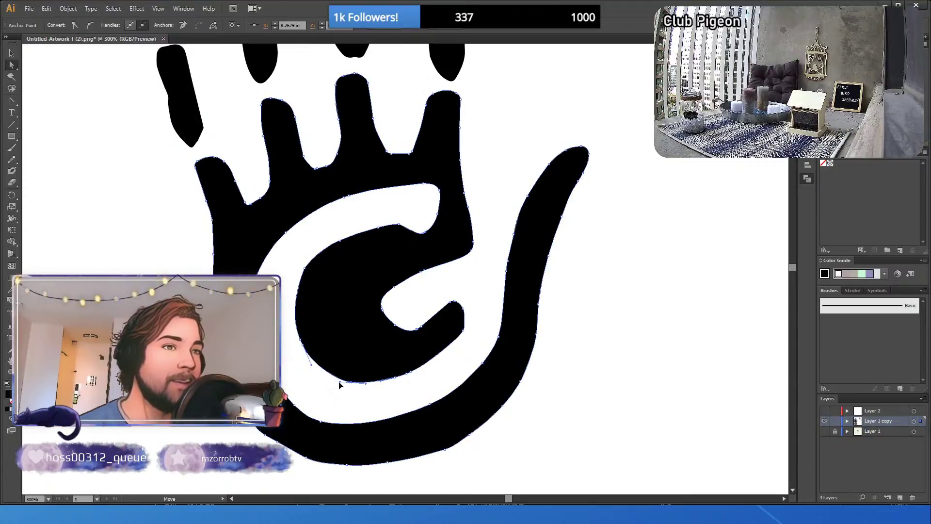
pyautogui.click(348, 384)
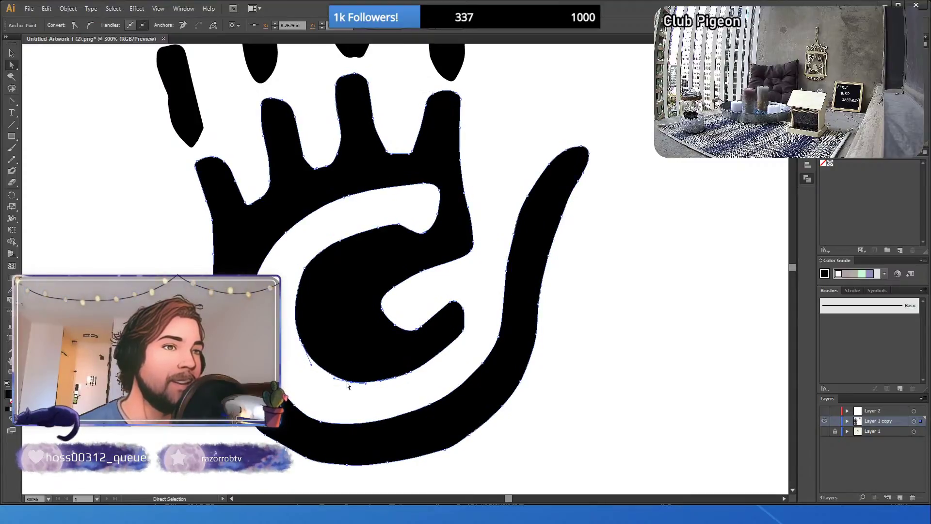
pyautogui.moveTo(351, 384); pyautogui.dragTo(349, 382)
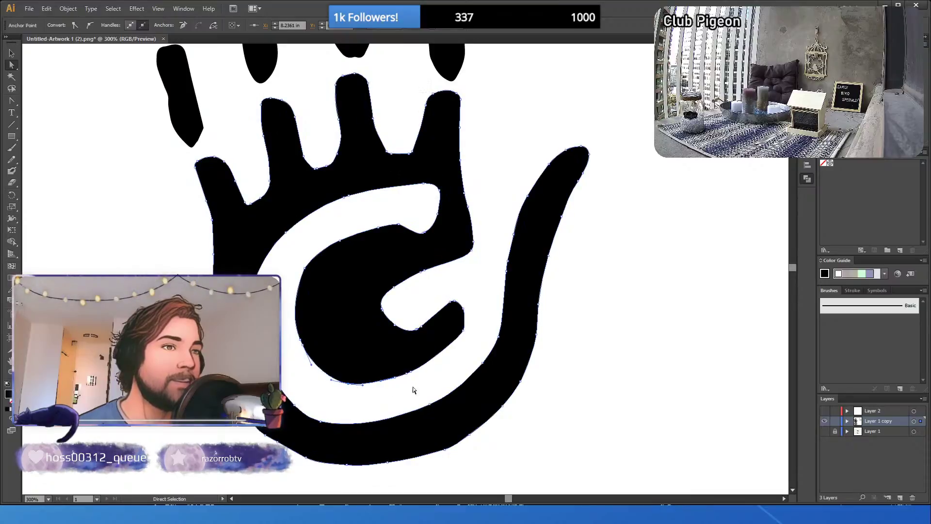
pyautogui.click(403, 395)
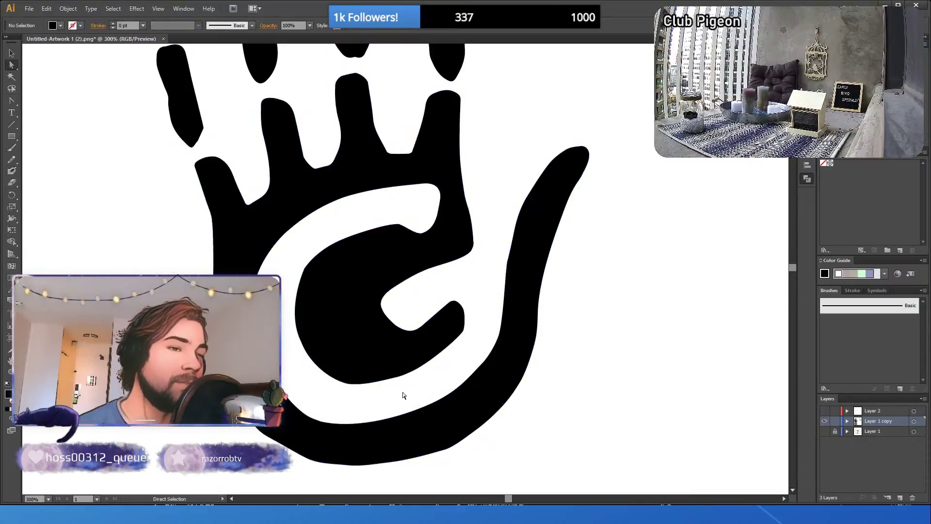
# - Delete the anchor on the lower edge of the spiral's centre, between its bottom curve and the inner tip
pyautogui.click(348, 385)
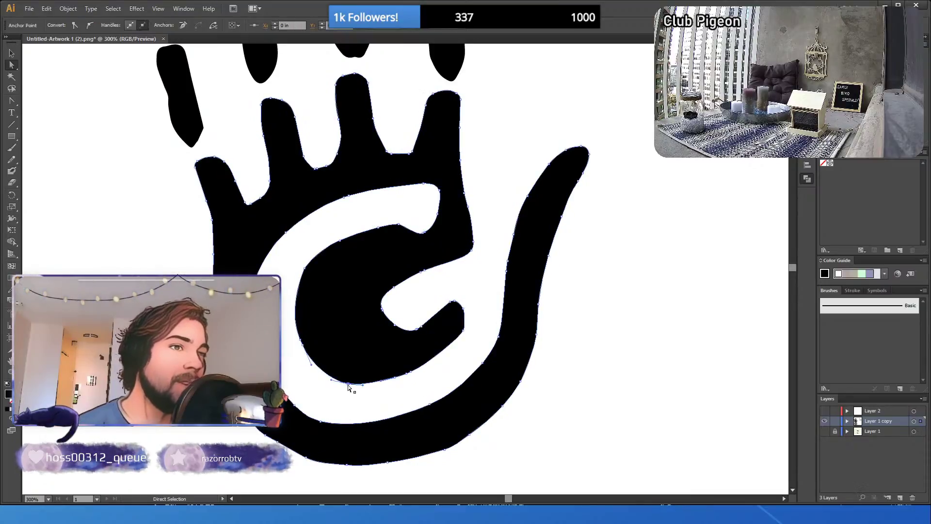
pyautogui.click(396, 382)
pyautogui.click(409, 378)
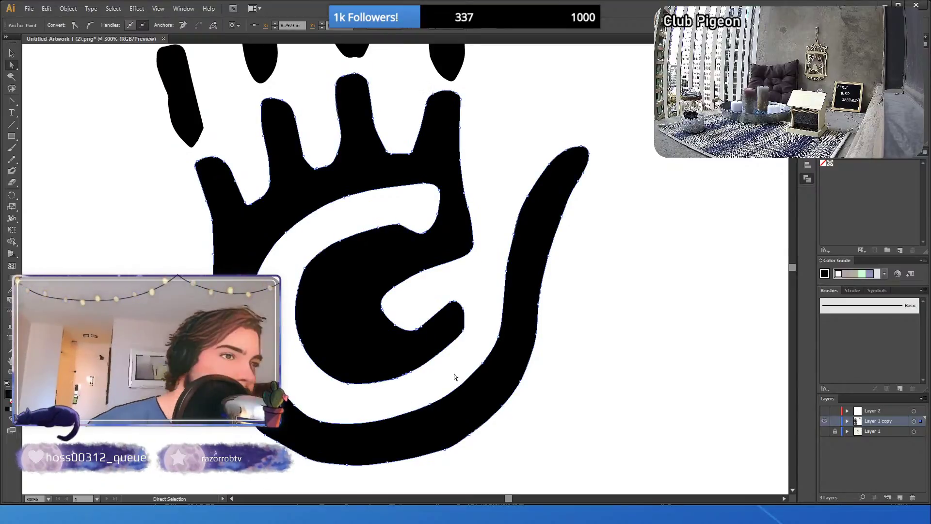
pyautogui.click(410, 372)
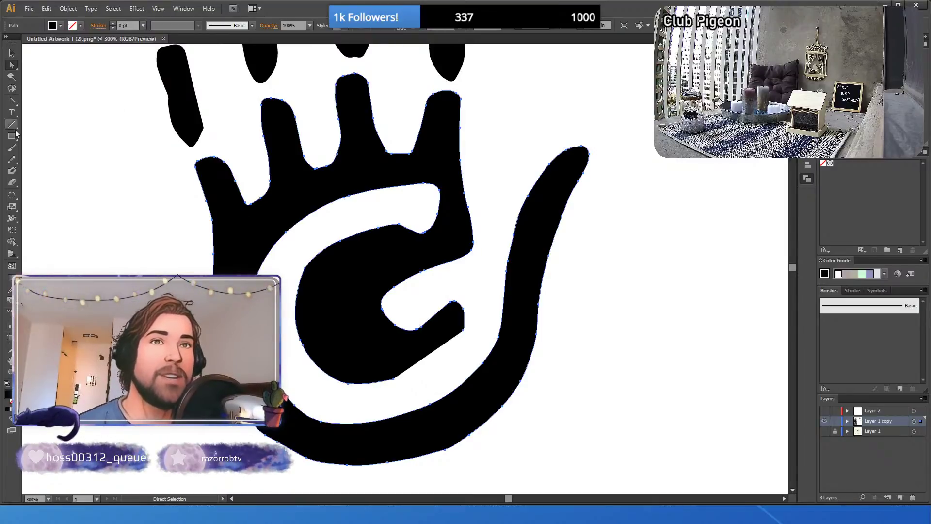
# - Reconnect the open ends of the centre's lower edge with a Pen tool segment running to the inner tip
pyautogui.click(12, 102)
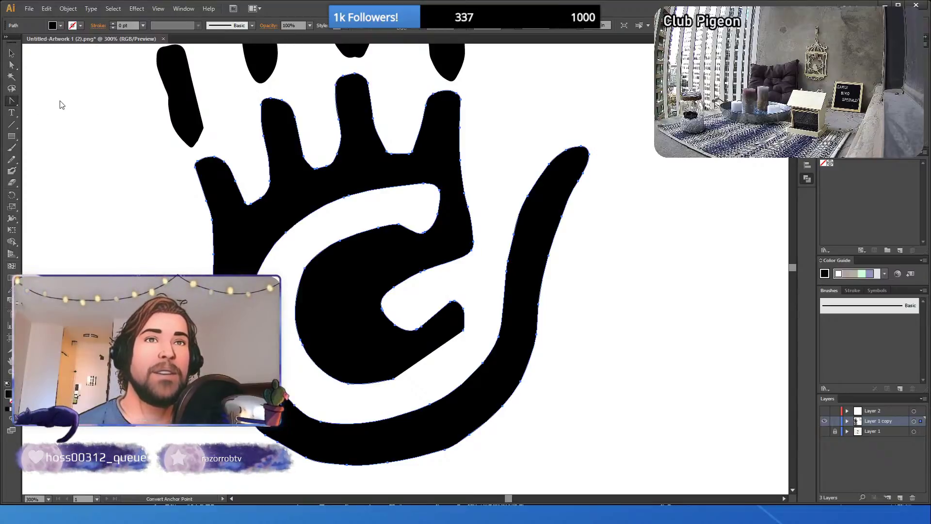
pyautogui.press('p')
pyautogui.click(395, 381)
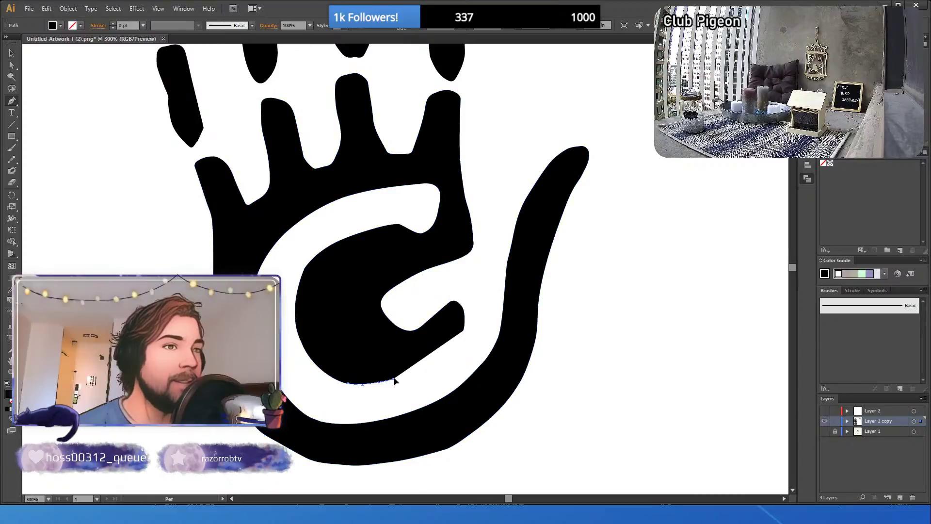
pyautogui.click(460, 341)
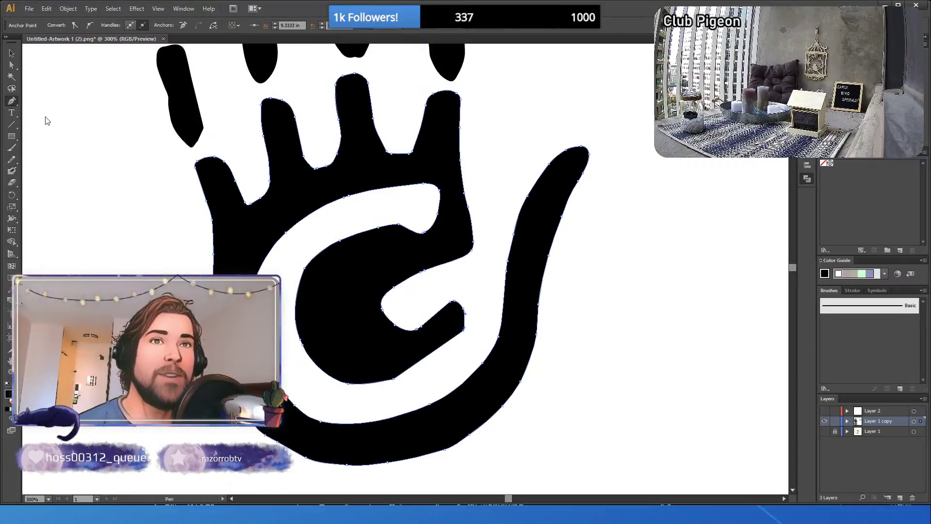
# - Convert the anchors at both ends of the new segment, at the inner tip and on the lower edge, to smooth points
pyautogui.hotkey('shift', 'c')
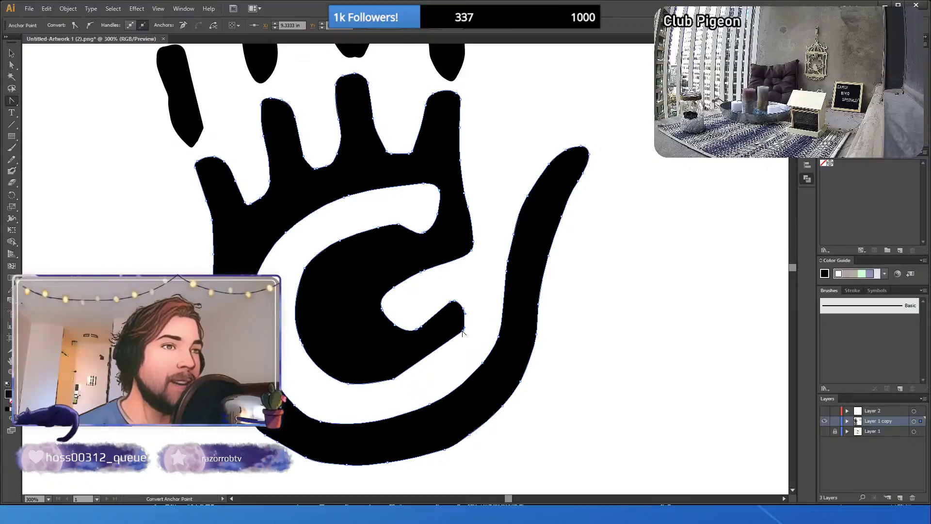
pyautogui.moveTo(464, 333)
pyautogui.mouseDown()
pyautogui.moveTo(457, 339)
pyautogui.moveTo(469, 326)
pyautogui.mouseUp()
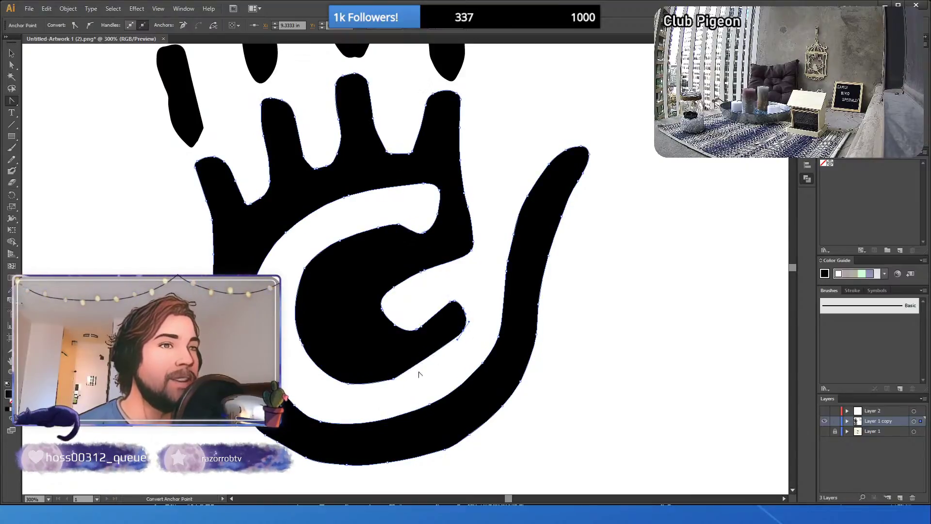
pyautogui.moveTo(394, 379)
pyautogui.mouseDown()
pyautogui.moveTo(394, 371)
pyautogui.moveTo(413, 377)
pyautogui.mouseUp()
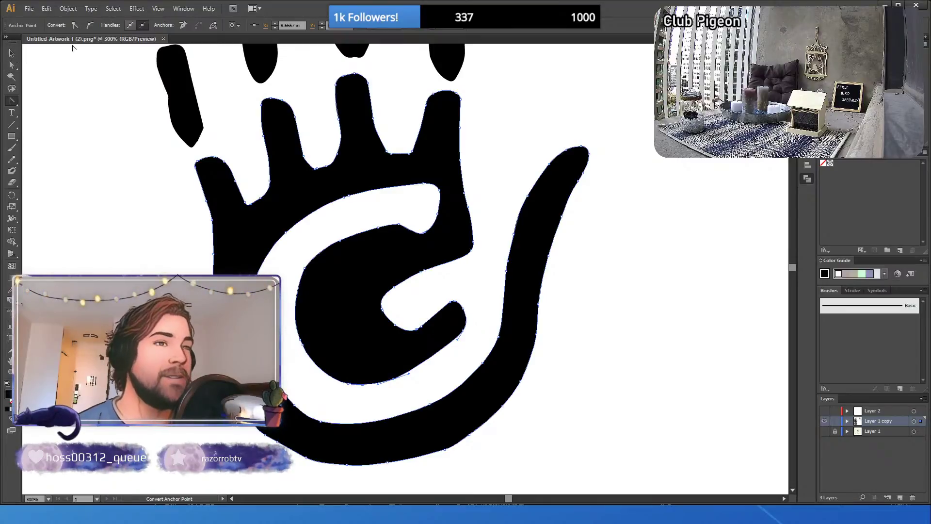
# - Move the smooth anchor on the centre's lower edge slightly toward the inner tip, refine its curve, and deselect the path
pyautogui.click(10, 54)
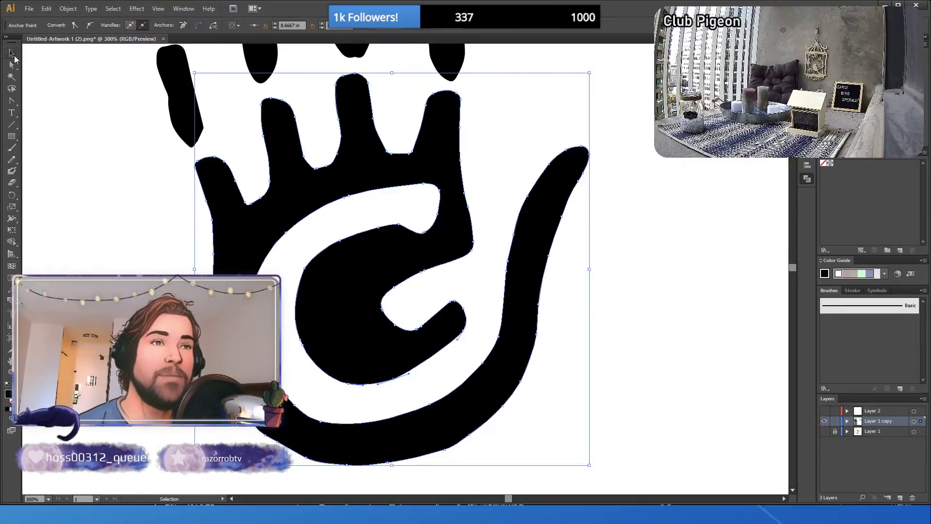
pyautogui.click(12, 65)
pyautogui.click(111, 243)
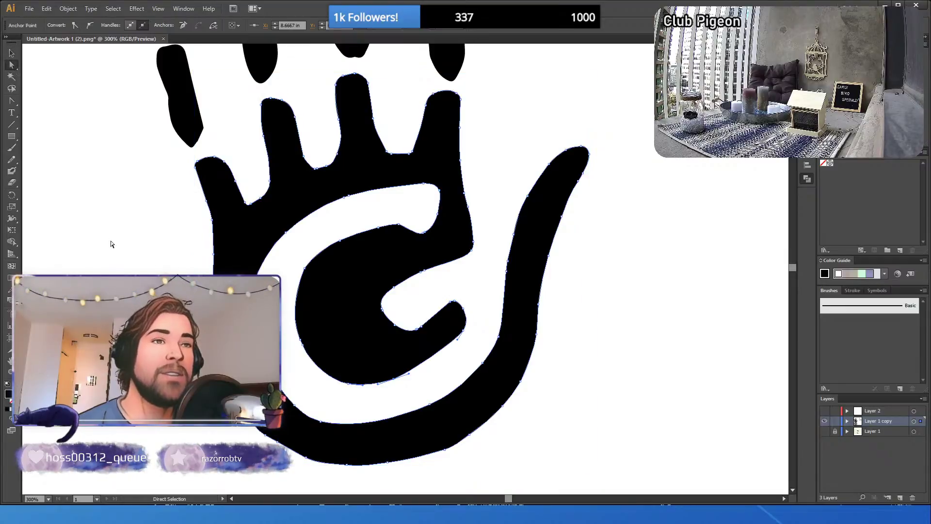
pyautogui.click(406, 375)
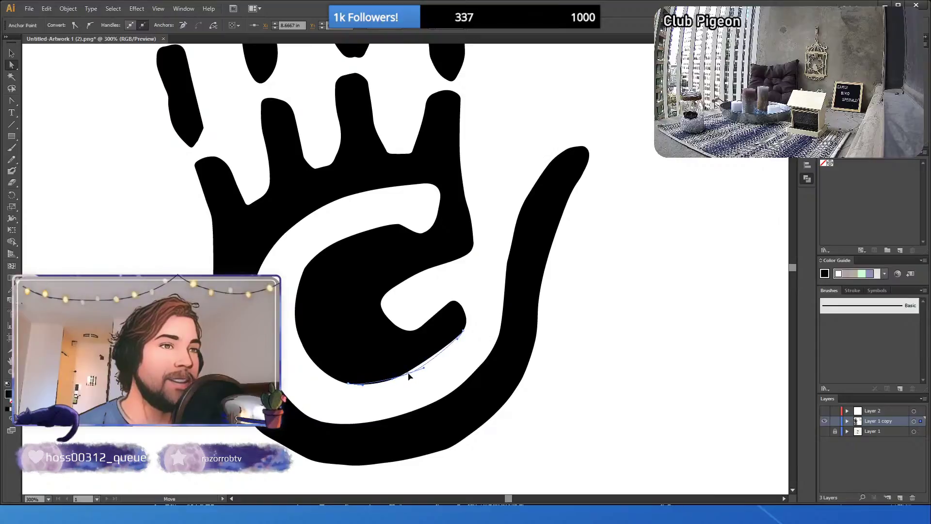
pyautogui.moveTo(410, 375); pyautogui.dragTo(430, 364)
pyautogui.click(339, 387)
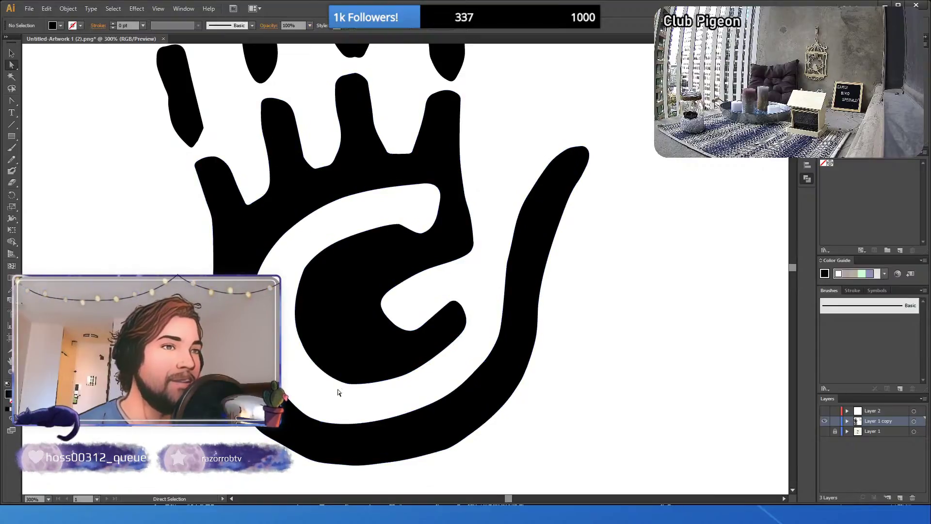
# - Lengthen both direction handles of the lower-edge anchor to round the curve into the inner tip, and deselect the path
pyautogui.click(410, 375)
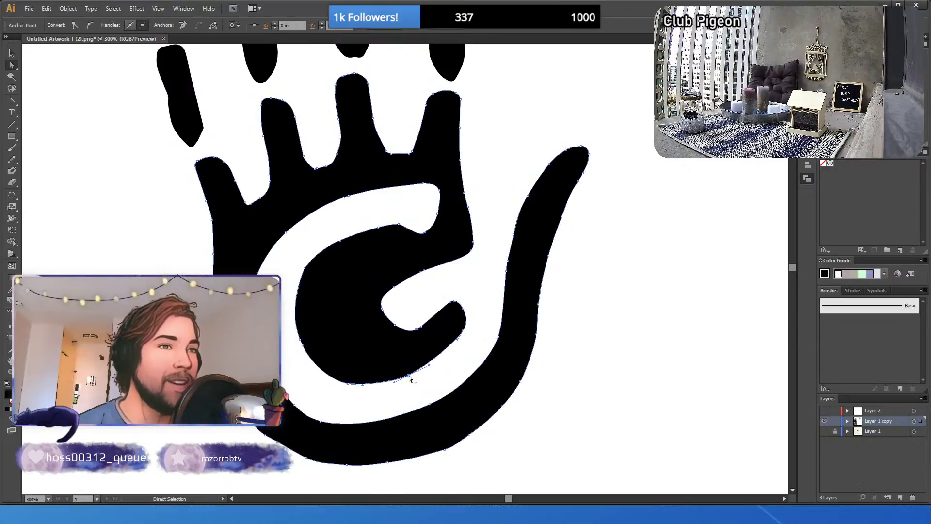
pyautogui.click(397, 383)
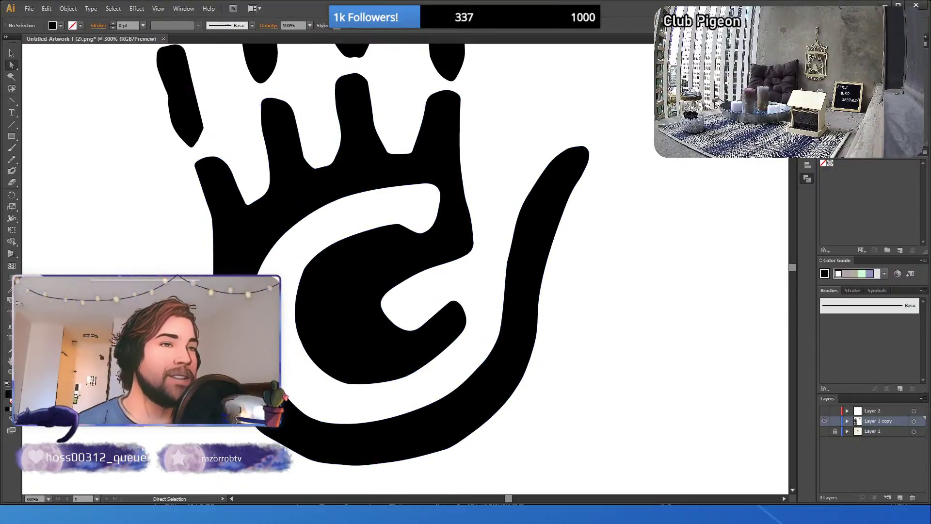
pyautogui.click(412, 377)
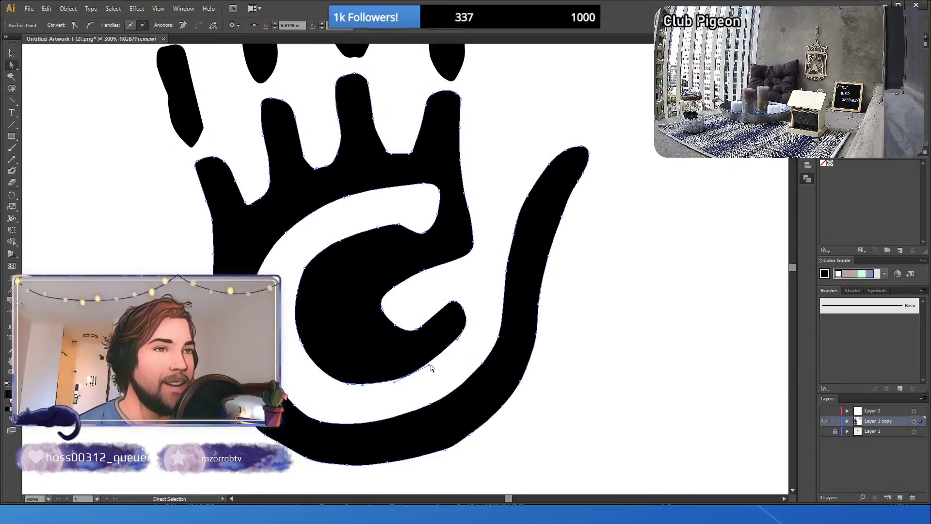
pyautogui.click(415, 376)
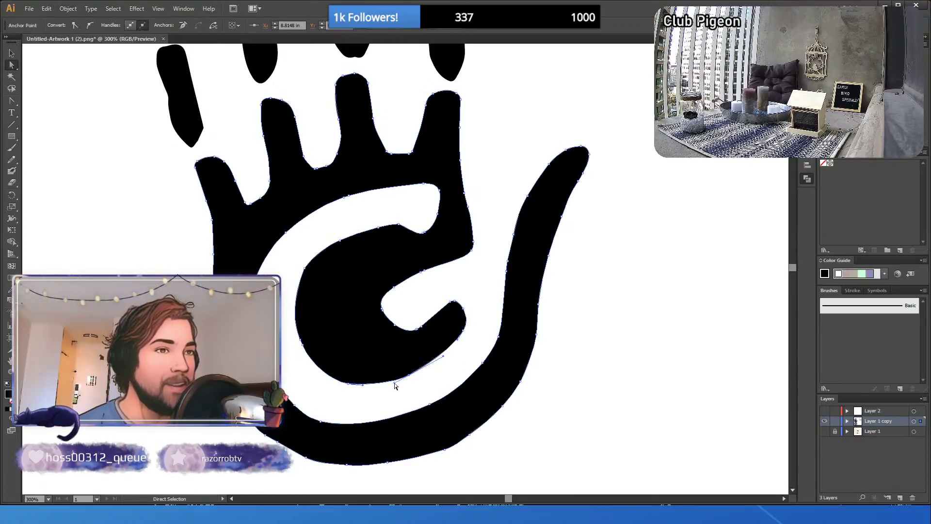
pyautogui.moveTo(393, 386); pyautogui.dragTo(378, 386)
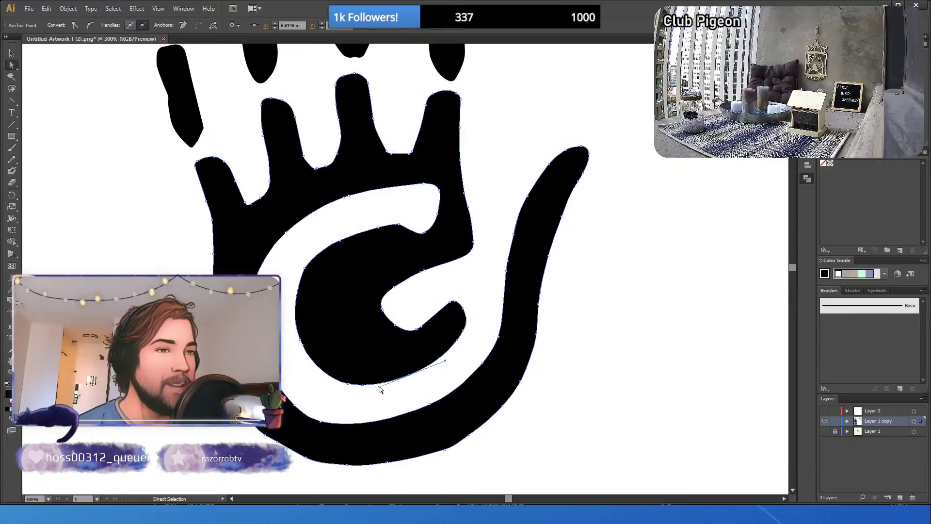
pyautogui.hotkey('ctrl', 'shift', 'a')
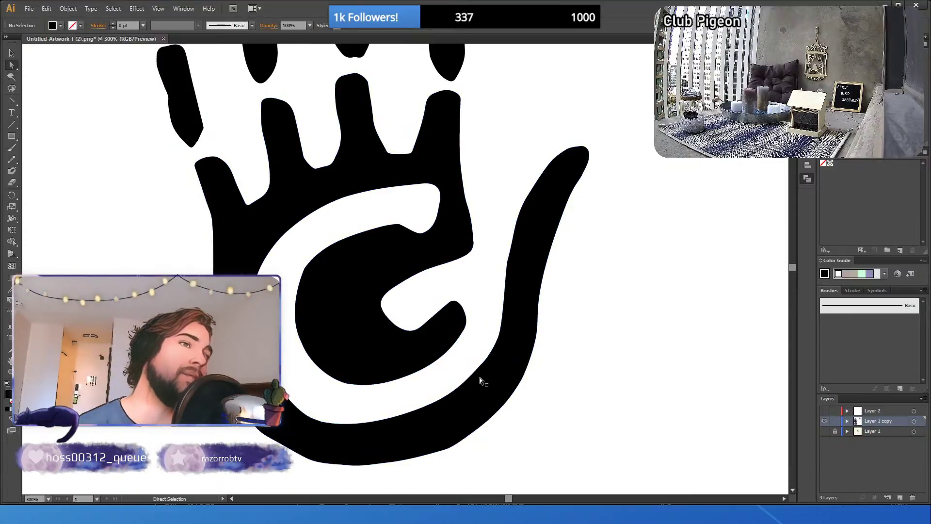
# - Try to move the anchor on the upper-left shoulder of the spiral's black centre upward and inward
pyautogui.click(305, 268)
pyautogui.moveTo(312, 254); pyautogui.dragTo(312, 247)
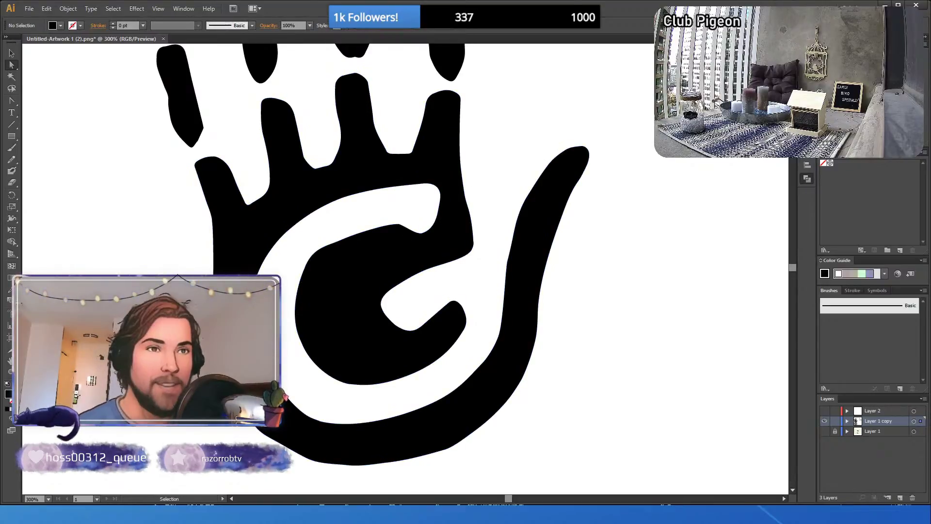
pyautogui.click(111, 231)
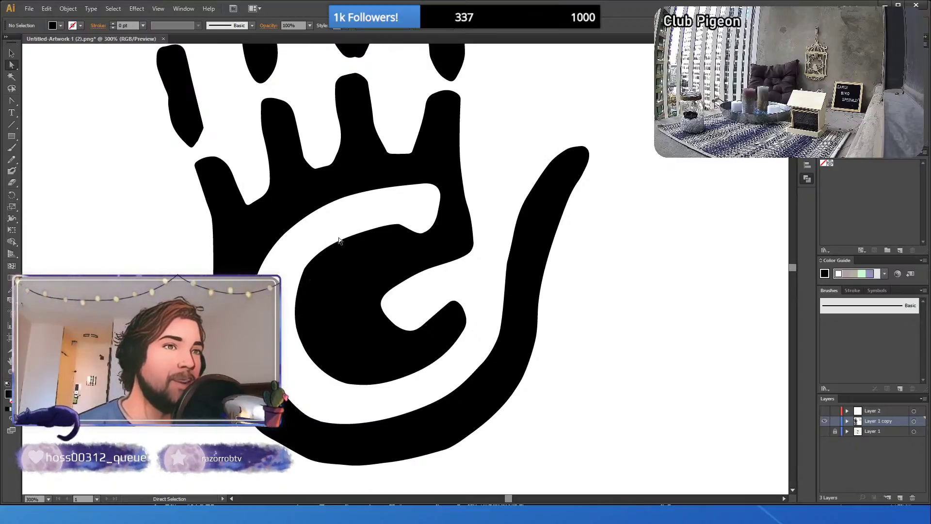
# - Convert the anchor on the upper-left shoulder of the spiral's black centre to a smooth point with handles following the curve
pyautogui.click(304, 269)
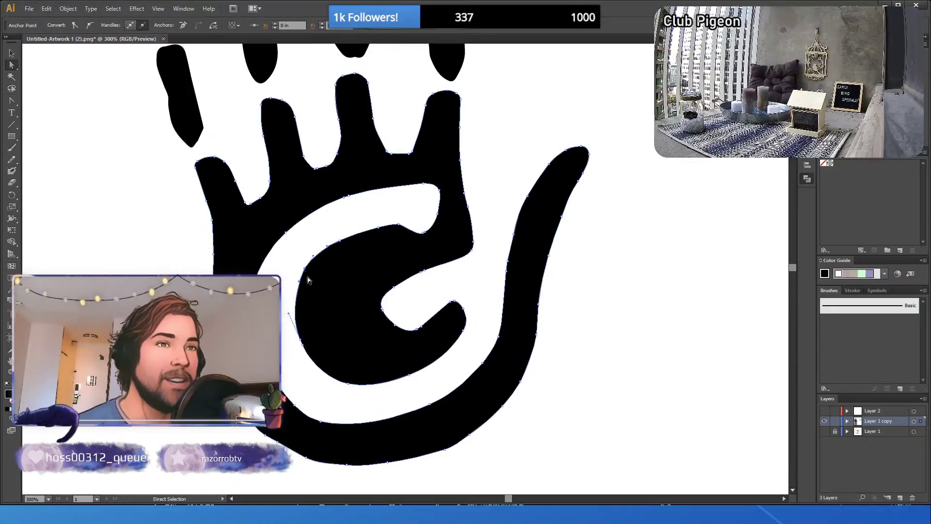
pyautogui.click(11, 101)
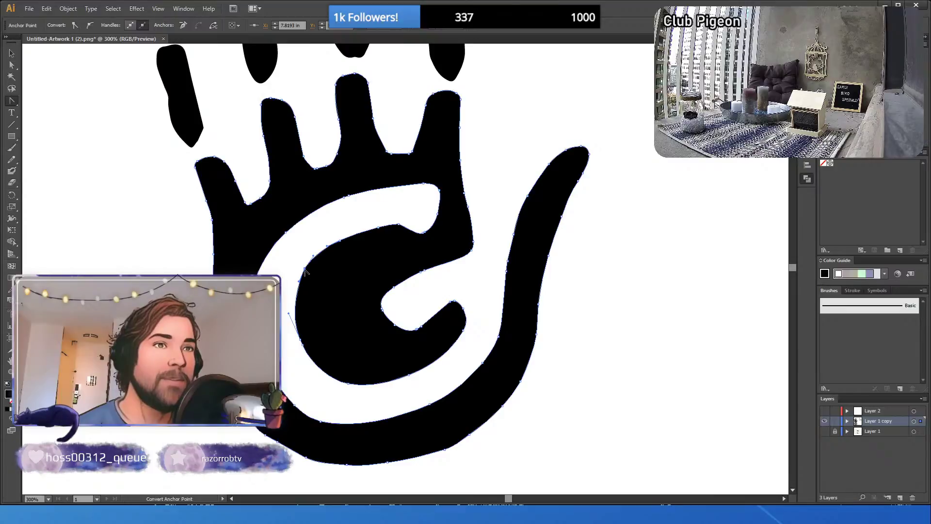
pyautogui.moveTo(305, 269); pyautogui.dragTo(300, 287)
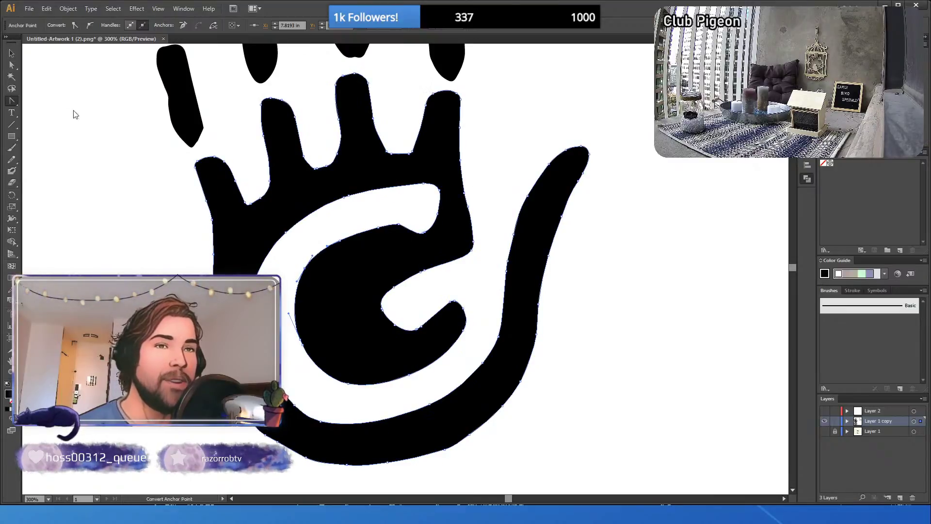
pyautogui.click(12, 65)
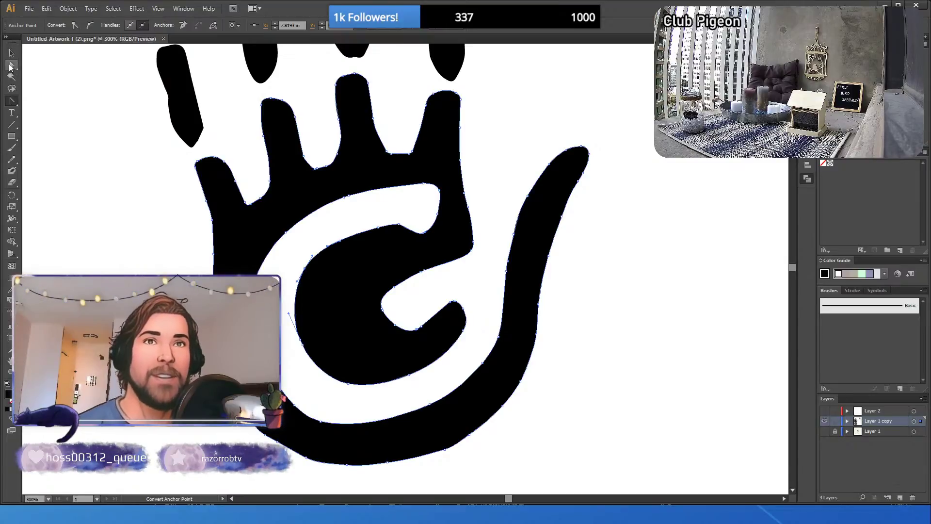
# - Deselect the path and examine the fingers, palm and spiral for remaining kinks along their edges
pyautogui.click(328, 245)
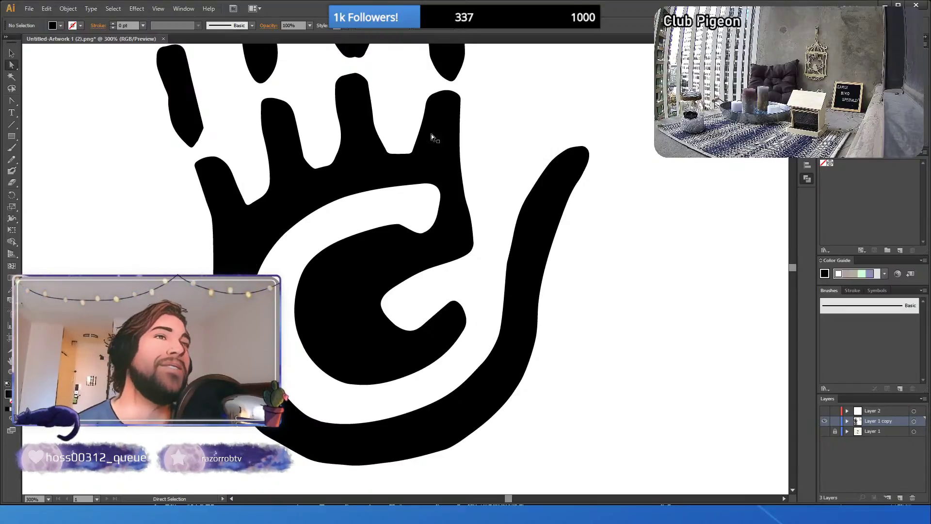
pyautogui.scroll(1, 246, 250)
pyautogui.scroll(8, 253, 257)
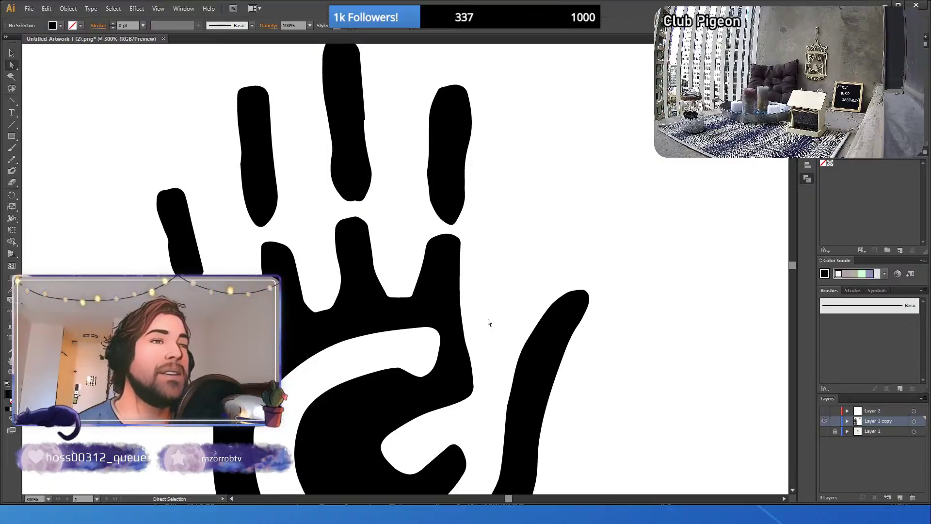
pyautogui.scroll(-3, 489, 324)
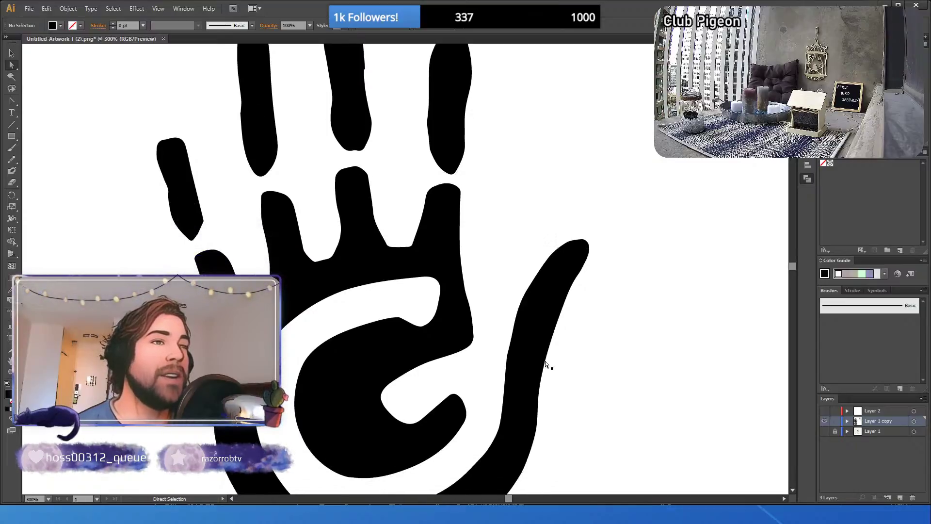
pyautogui.scroll(4, 346, 254)
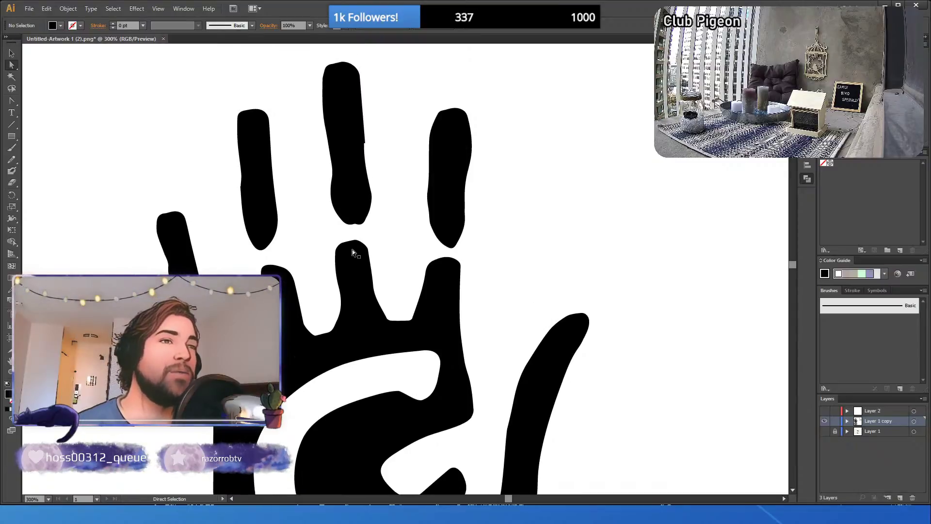
pyautogui.scroll(-6, 352, 249)
pyautogui.scroll(-1, 357, 247)
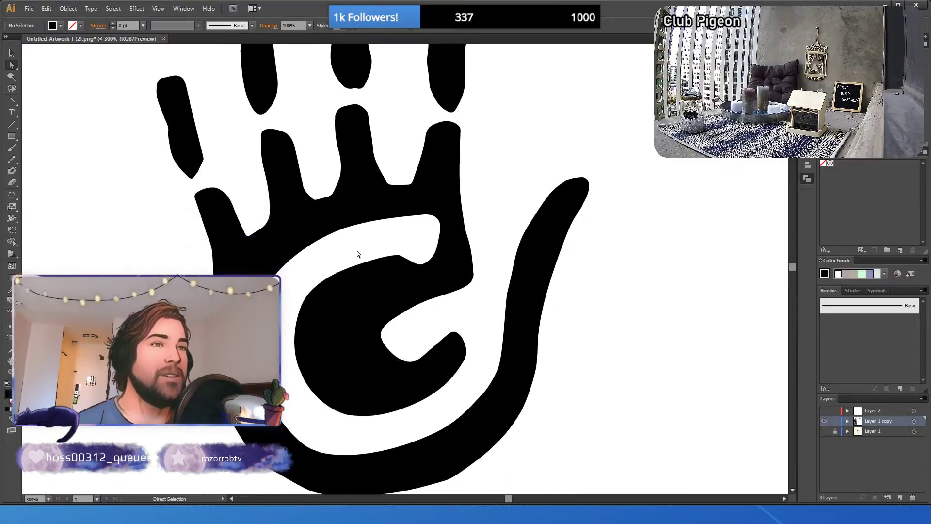
pyautogui.scroll(-1, 357, 249)
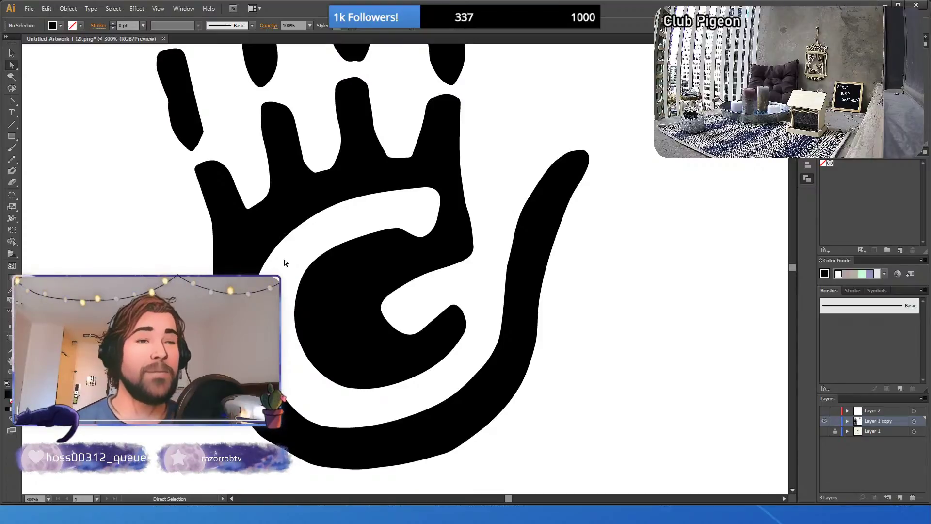
pyautogui.scroll(2, 284, 264)
pyautogui.scroll(4, 284, 268)
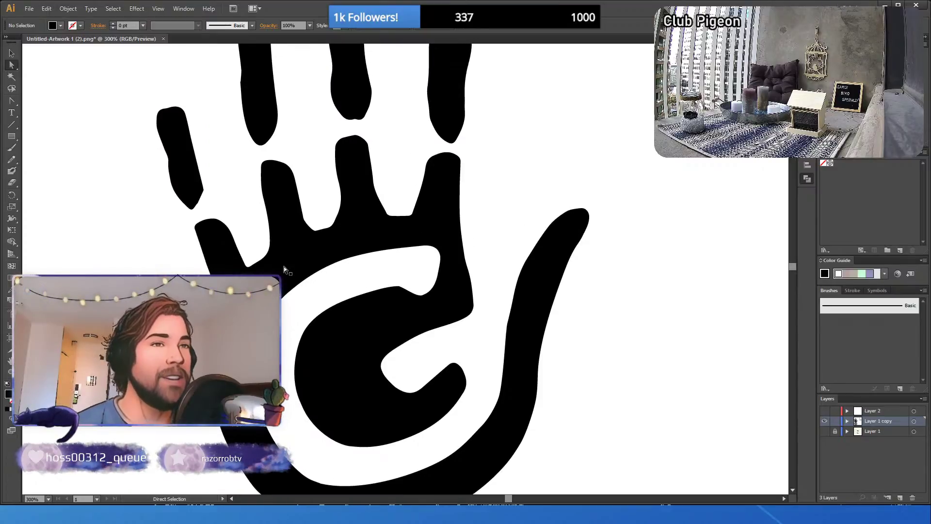
pyautogui.scroll(1, 286, 268)
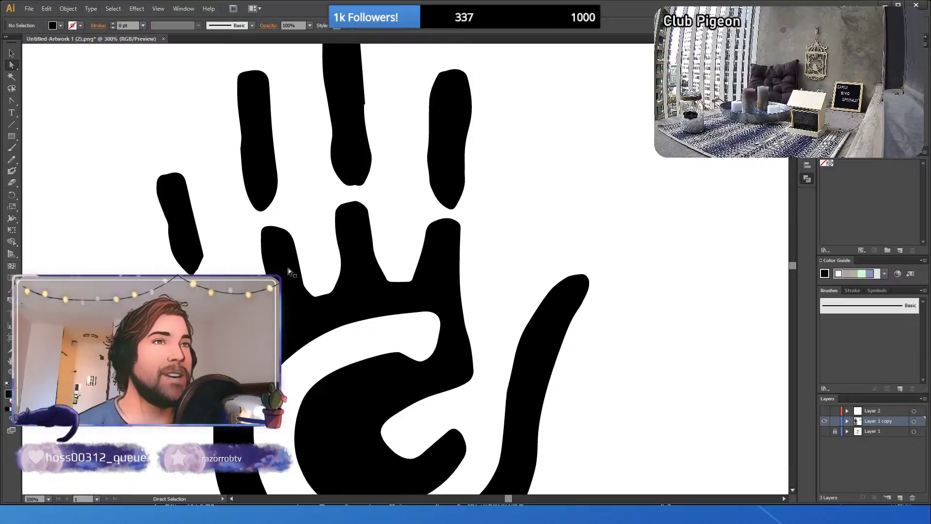
pyautogui.scroll(-6, 302, 266)
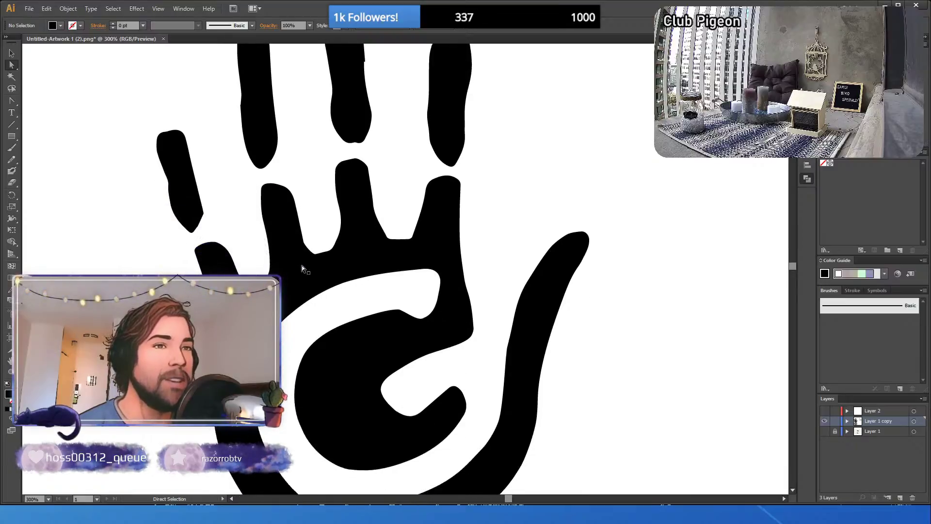
pyautogui.click(12, 101)
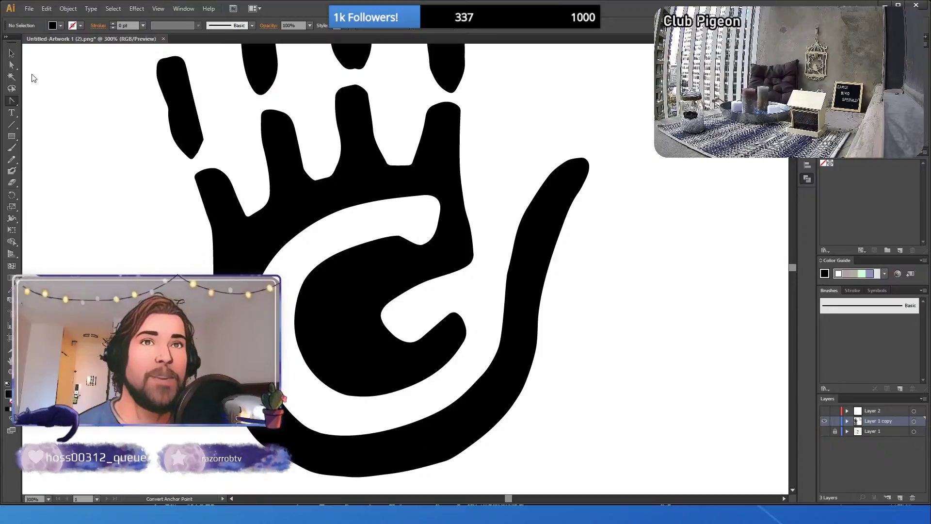
pyautogui.click(11, 64)
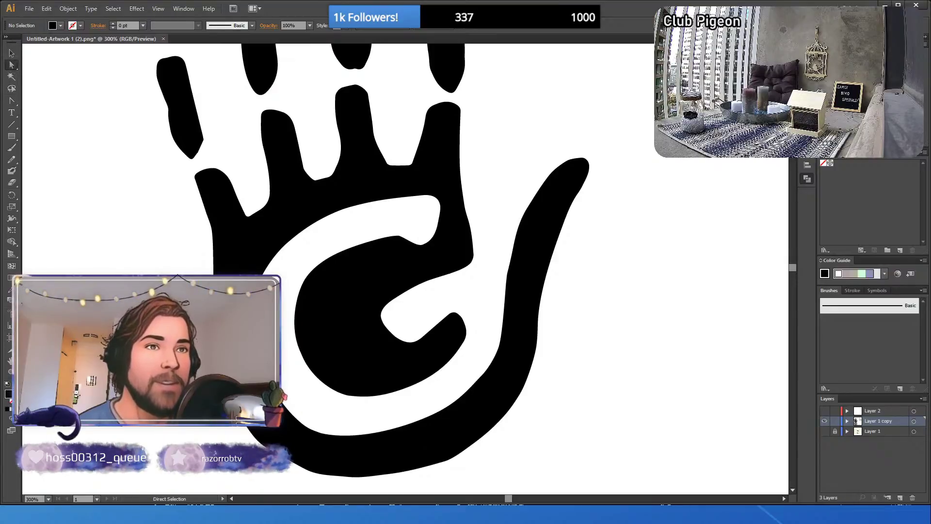
pyautogui.hotkey('ctrl', 'a')
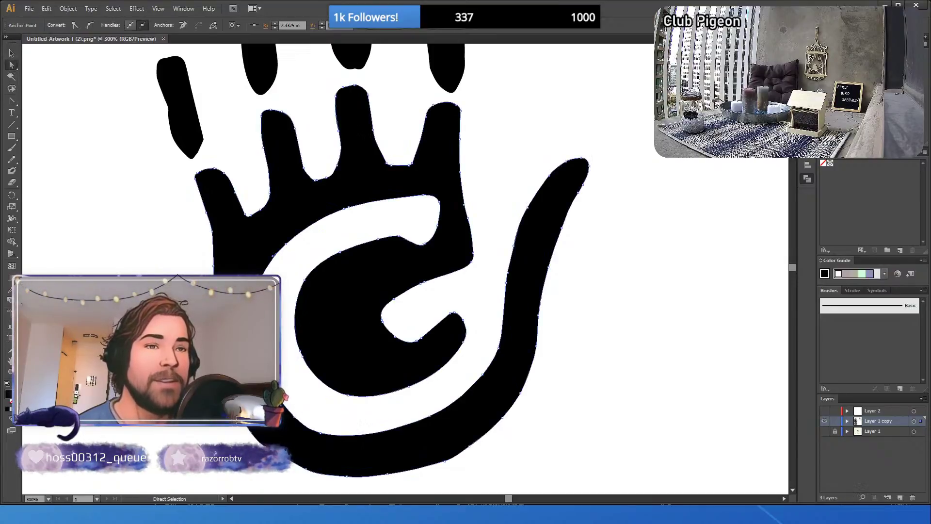
pyautogui.click(12, 101)
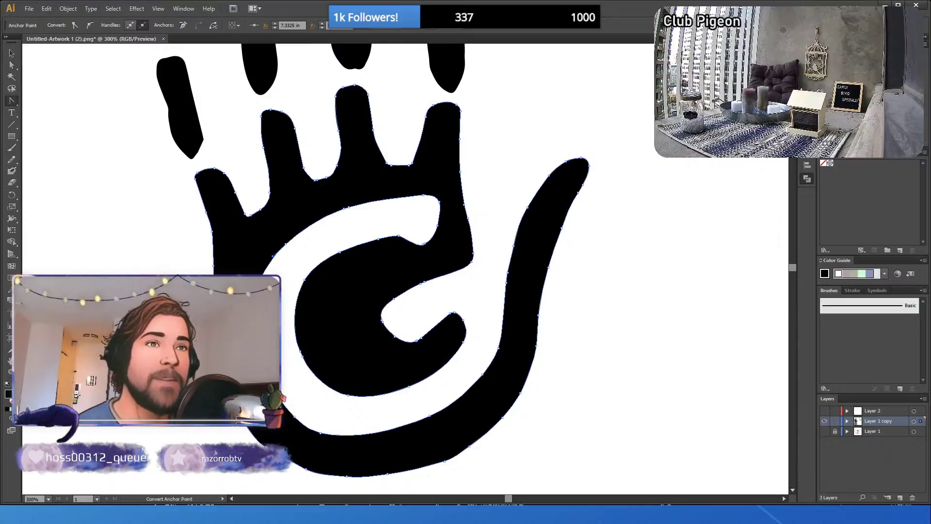
pyautogui.hotkey('ctrl', 'shift', 'a')
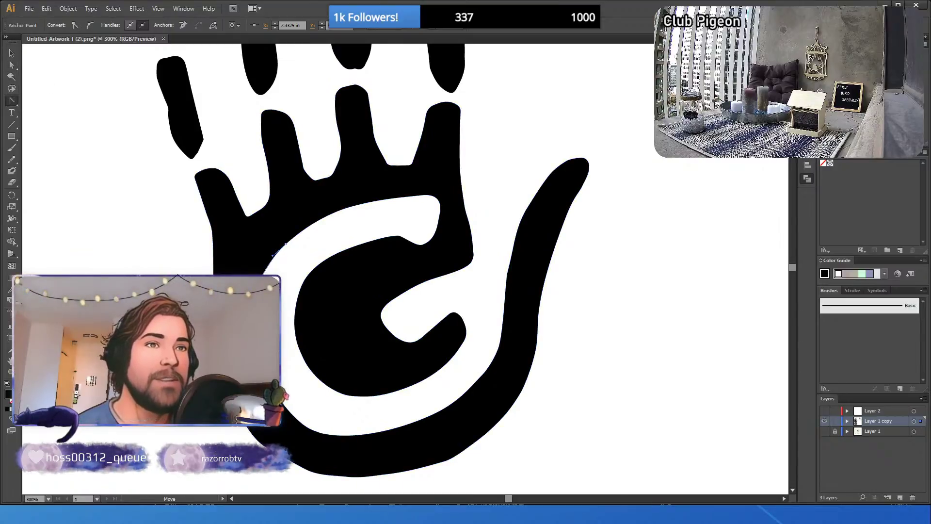
pyautogui.hotkey('ctrl', 'a')
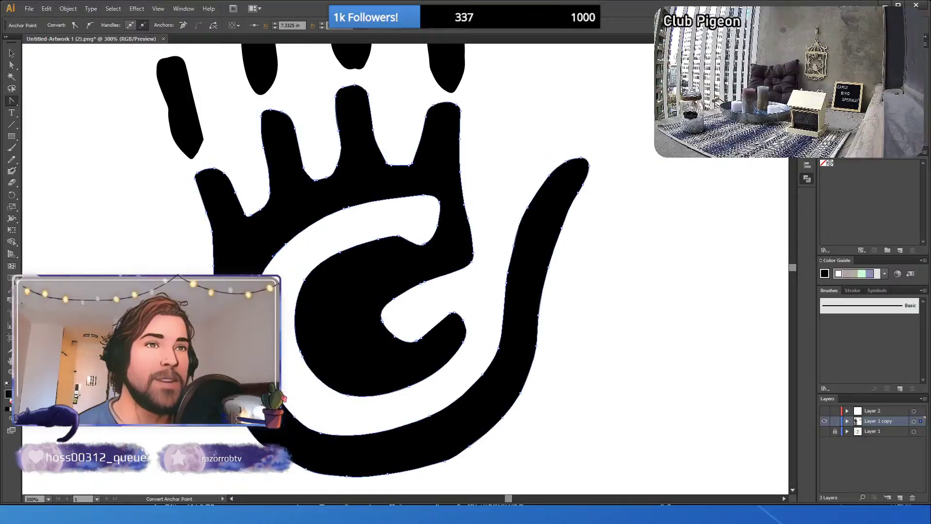
pyautogui.click(13, 64)
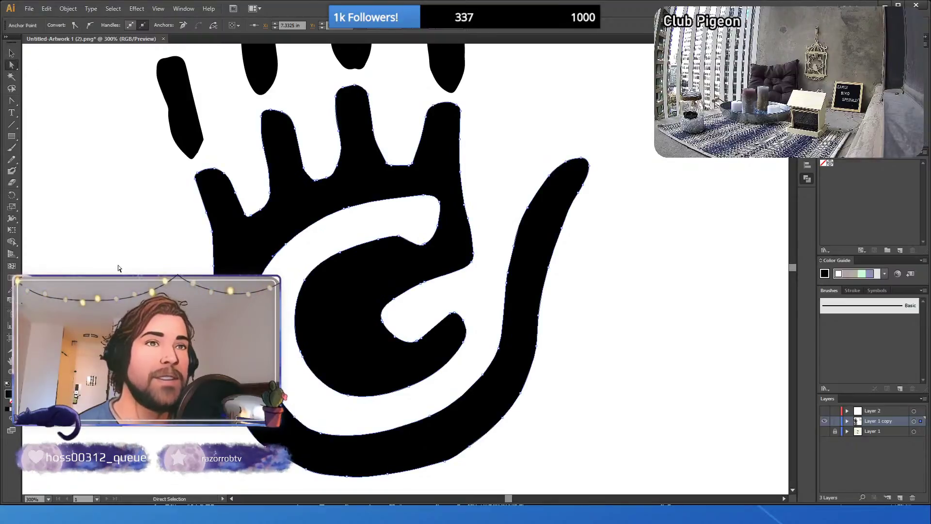
pyautogui.hotkey('ctrl', 'shift', 'a')
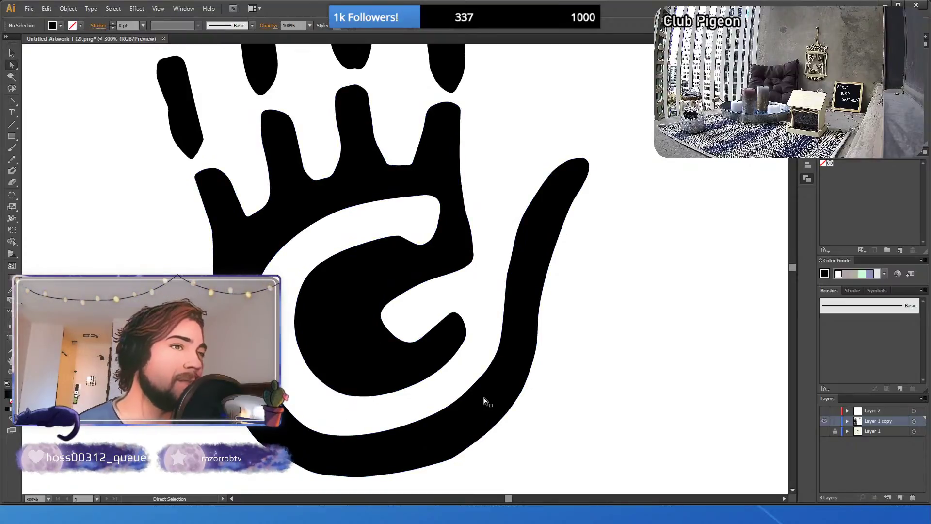
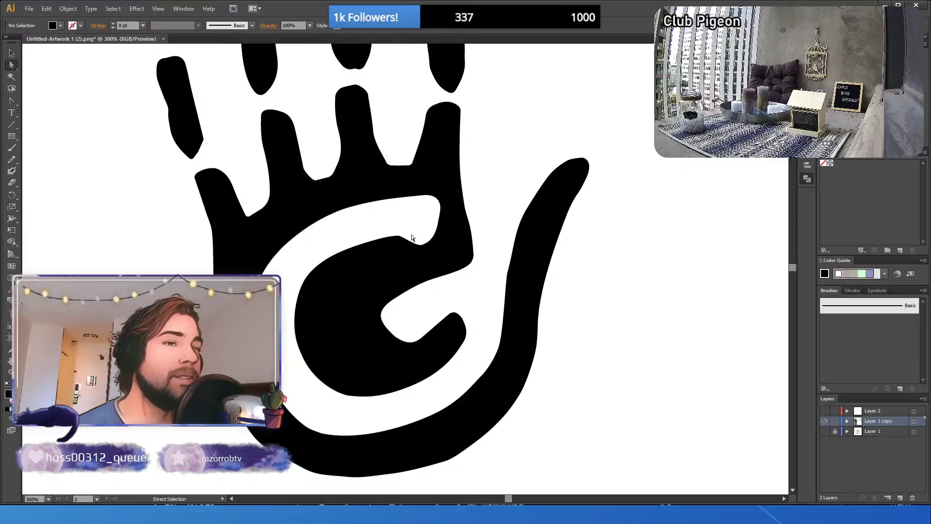
# - Delete the surplus anchor at the bottom of the white spiral channel's inner end, below the index finger
pyautogui.click(427, 243)
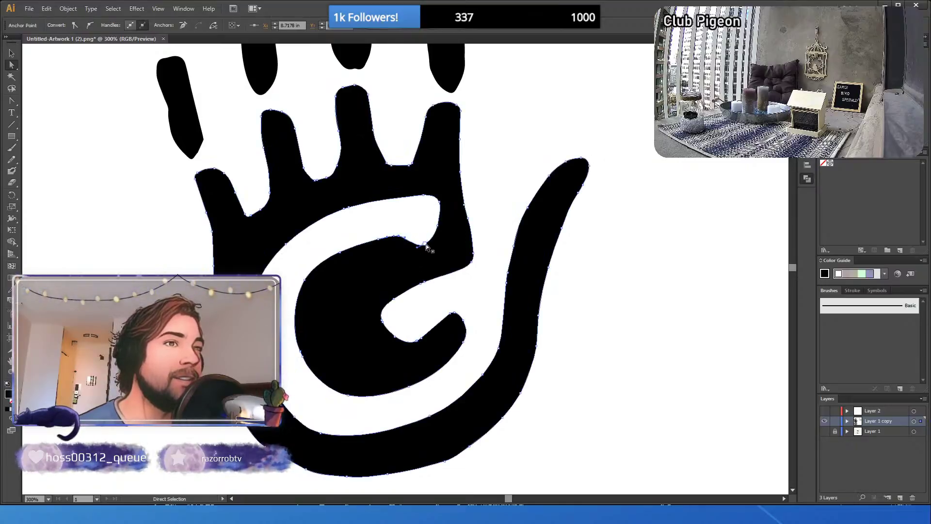
pyautogui.click(426, 243)
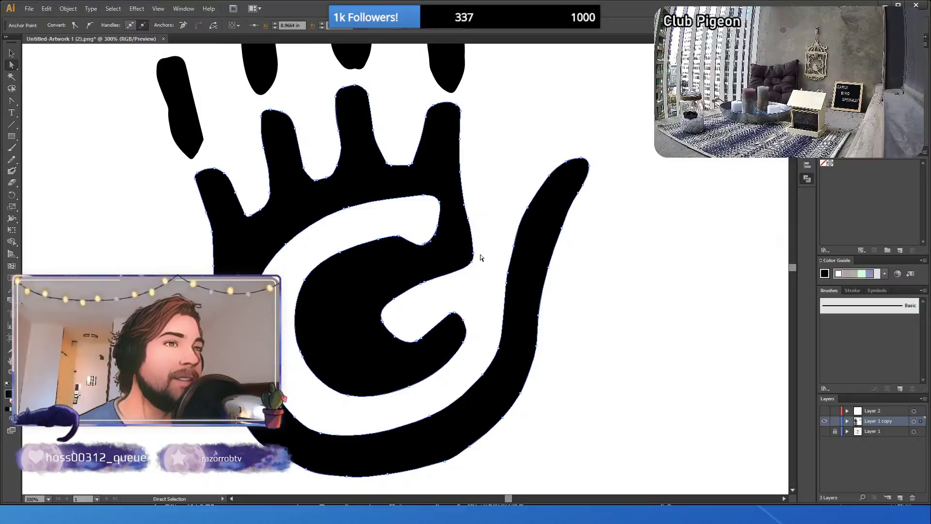
pyautogui.click(455, 247)
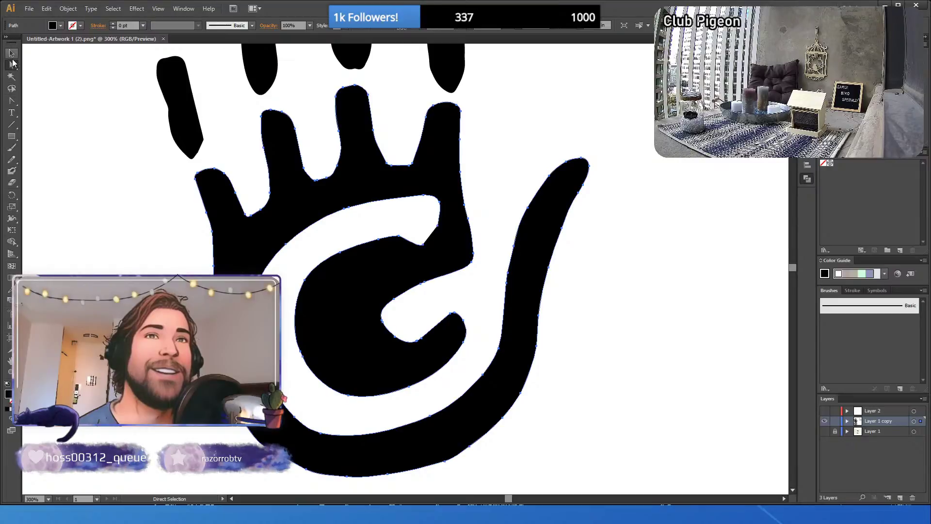
# - Convert the remaining corner anchor at the bottom of the white channel's inner end to a smooth point
pyautogui.click(9, 101)
pyautogui.press('p')
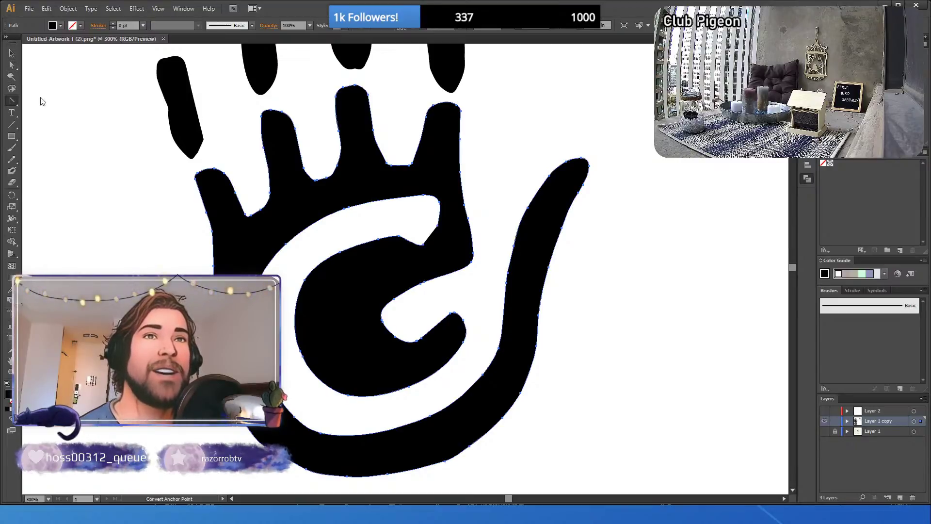
pyautogui.click(424, 249)
pyautogui.keyDown('ctrl'); pyautogui.click(424, 249); pyautogui.keyUp('ctrl')
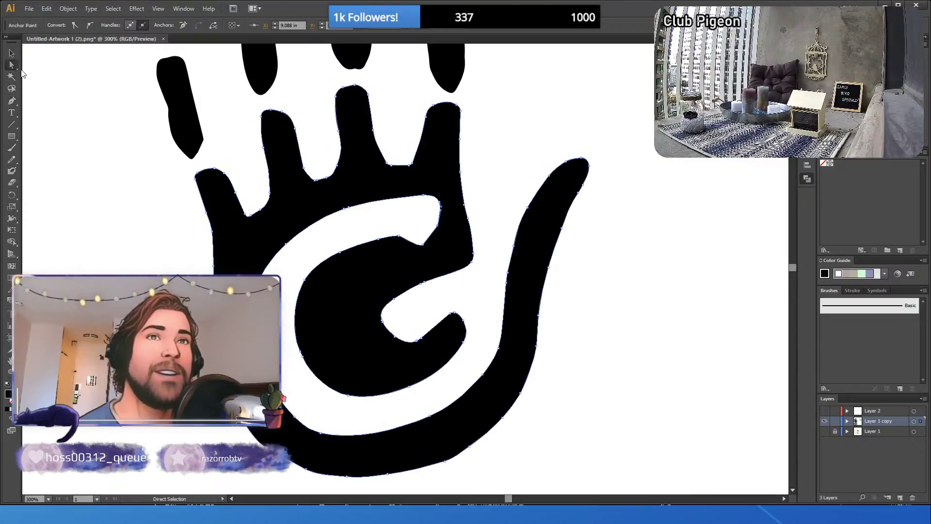
pyautogui.click(13, 65)
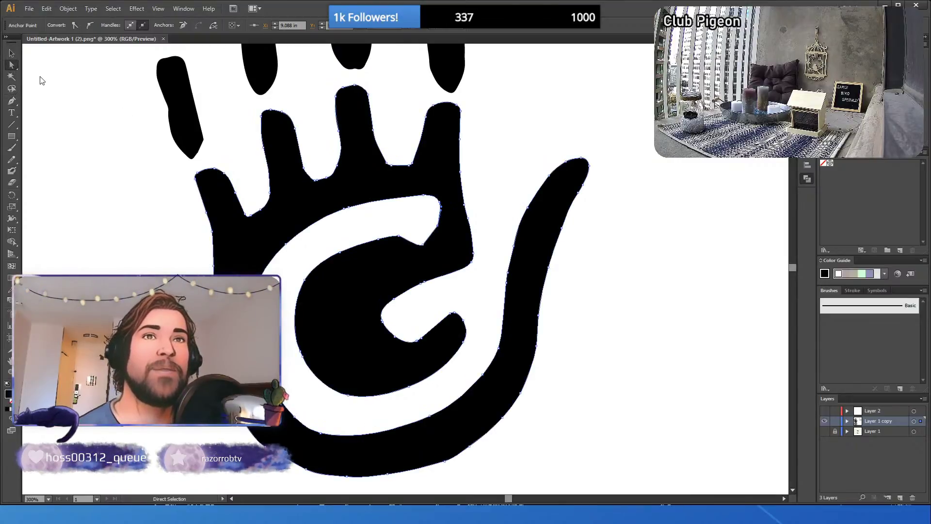
pyautogui.click(11, 101)
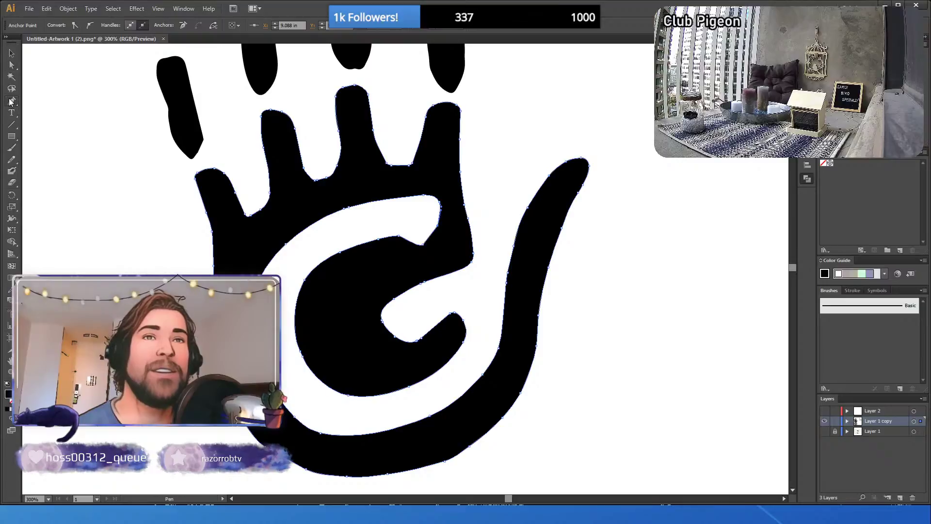
pyautogui.hotkey('shift', 'c')
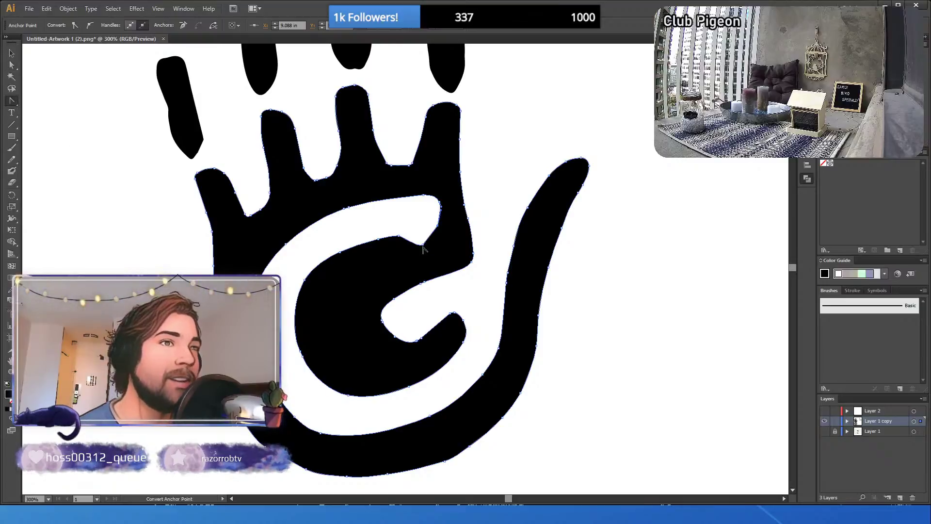
pyautogui.moveTo(424, 247); pyautogui.dragTo(434, 240)
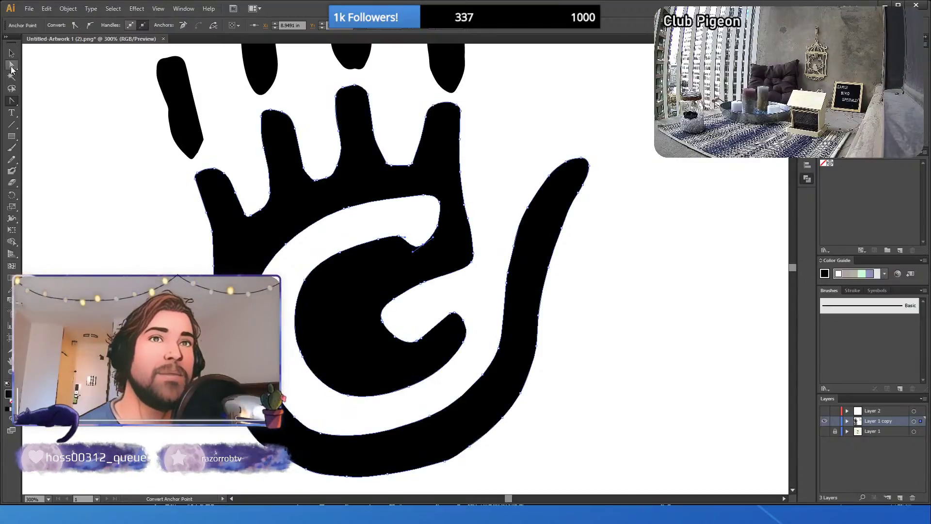
# - Adjust the curve along the lower side of the white channel's inner end to make it rounder, and deselect the path
pyautogui.click(11, 64)
pyautogui.moveTo(422, 246); pyautogui.dragTo(442, 227)
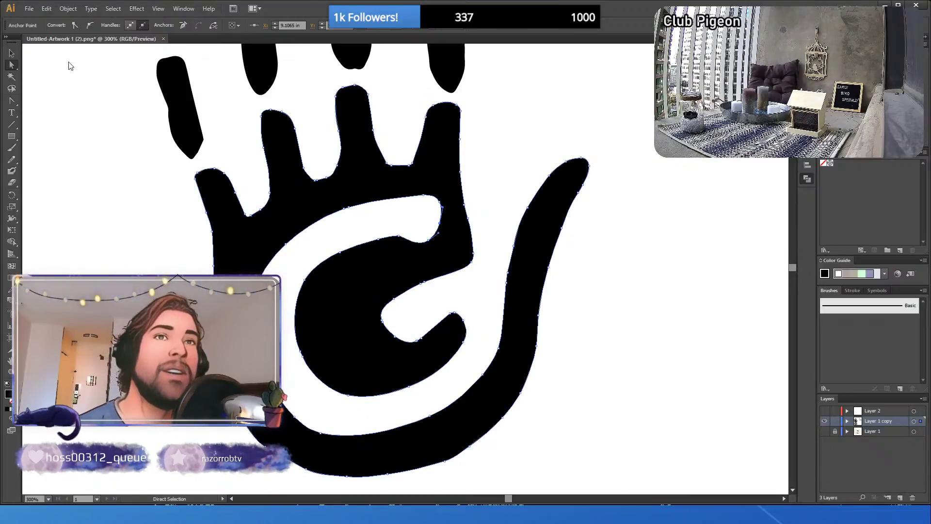
pyautogui.click(12, 53)
pyautogui.click(104, 218)
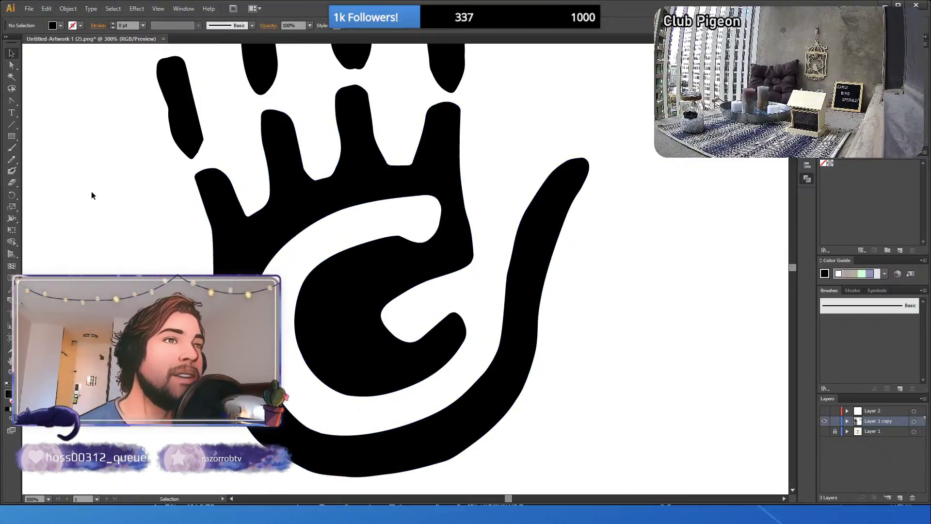
# - Select the anchors around the white channel's inner end together and nudge them slightly downward
pyautogui.click(12, 64)
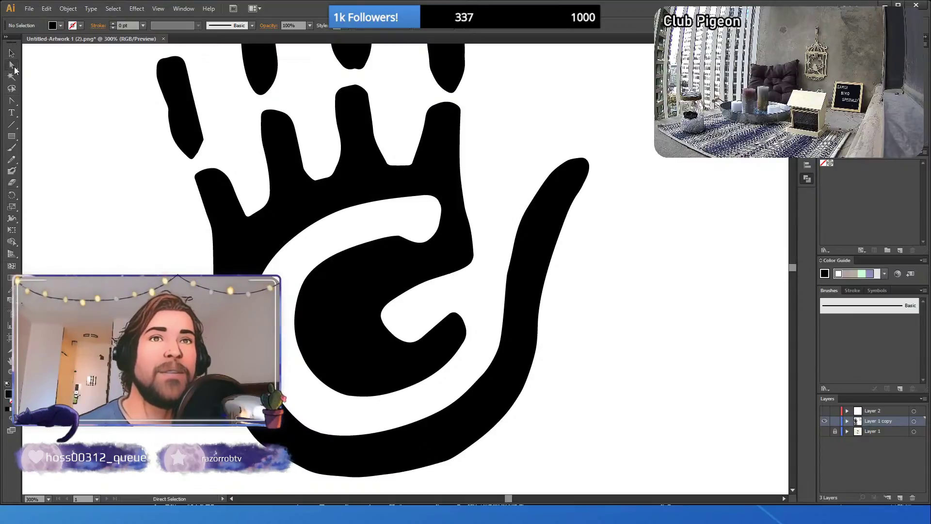
pyautogui.click(426, 242)
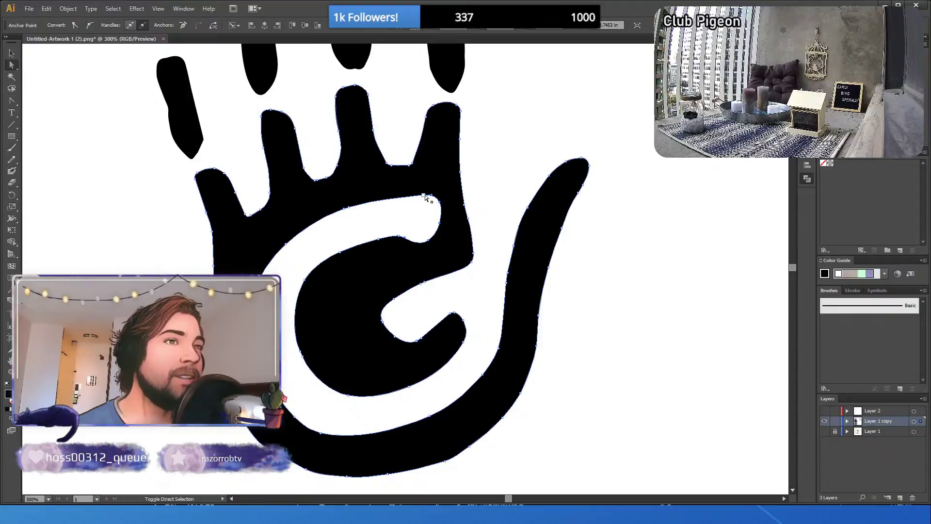
pyautogui.press('Down')
pyautogui.press('Down')
pyautogui.press('Down')
pyautogui.press('Down')
pyautogui.press('Down')
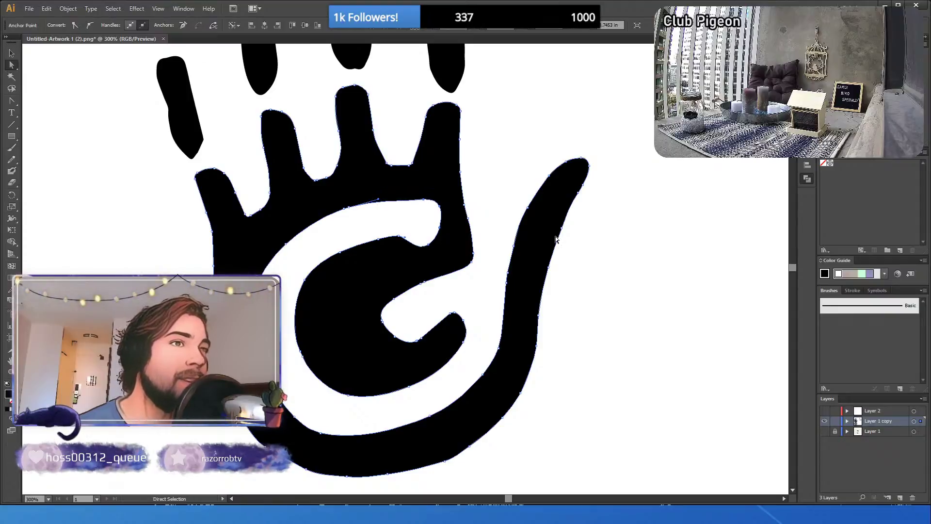
pyautogui.press('Down')
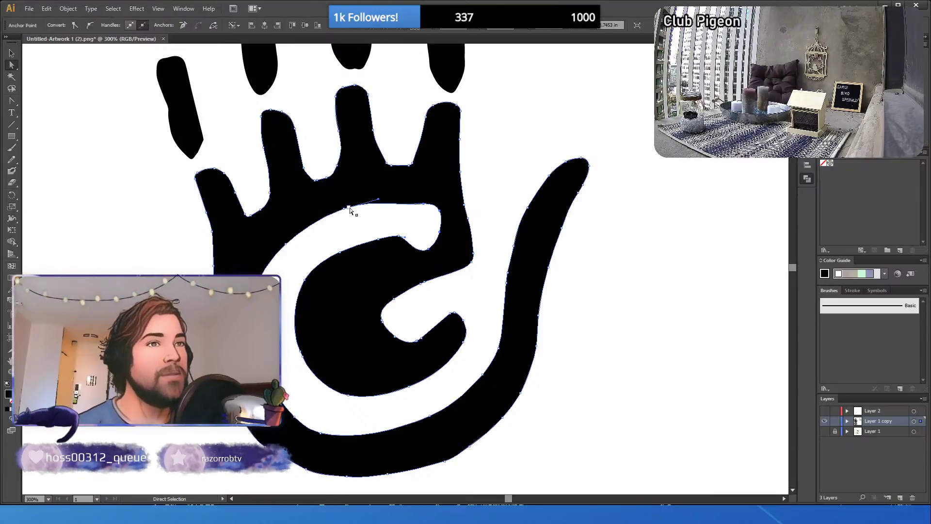
# - Try nudging the selected anchors of the channel's inner end slightly to the right
pyautogui.press('Right')
pyautogui.press('Right')
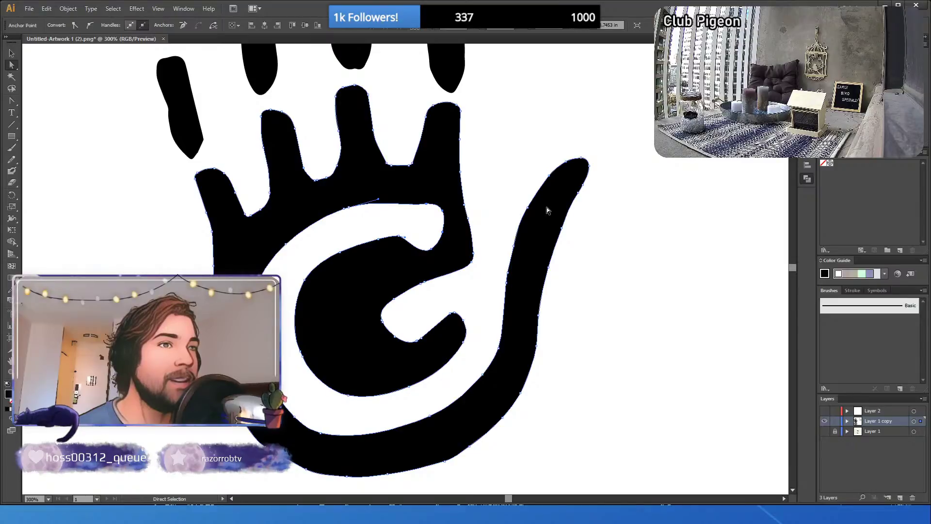
pyautogui.press('Left')
pyautogui.press('Left')
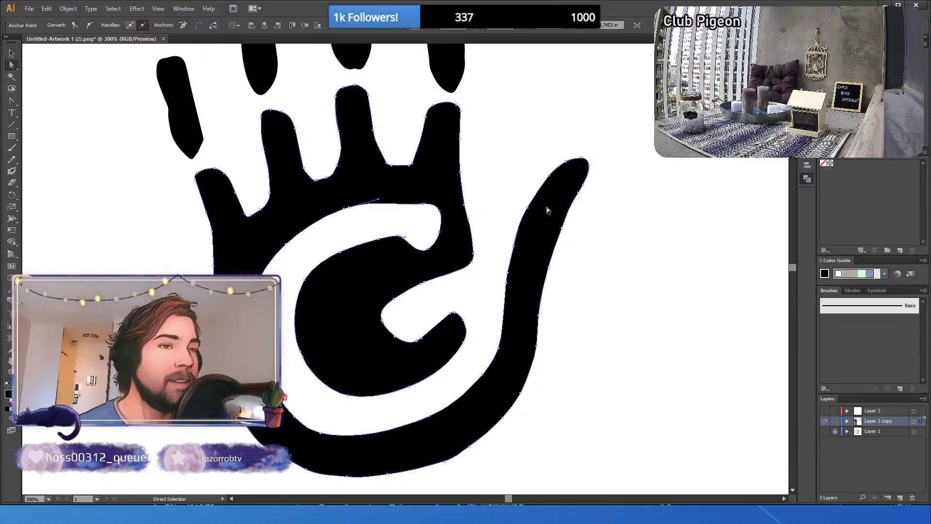
# - Undo the recent nudges of the anchors around the white channel's inner end, and deselect the path
pyautogui.hotkey('ctrl', 'z')
pyautogui.hotkey('ctrl', 'z')
pyautogui.hotkey('ctrl', 'z')
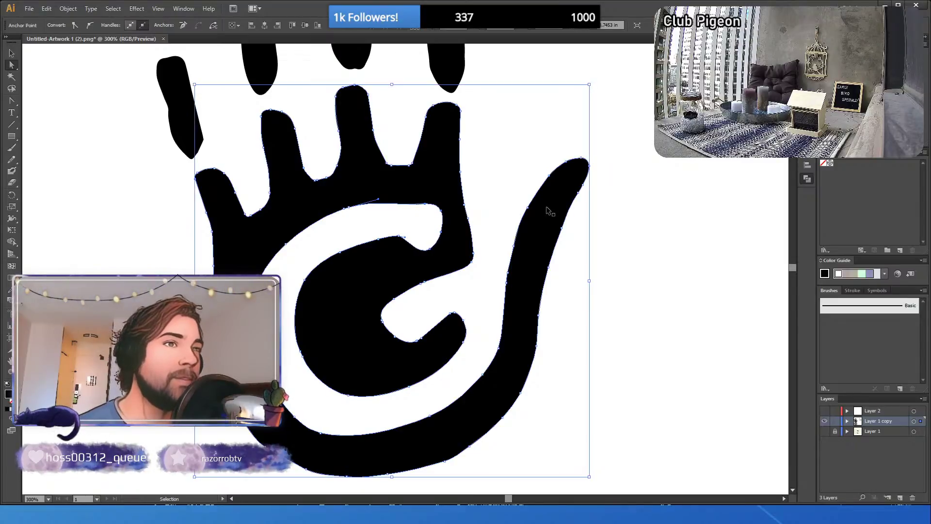
pyautogui.hotkey('ctrl', 'z')
pyautogui.hotkey('ctrl', 'z')
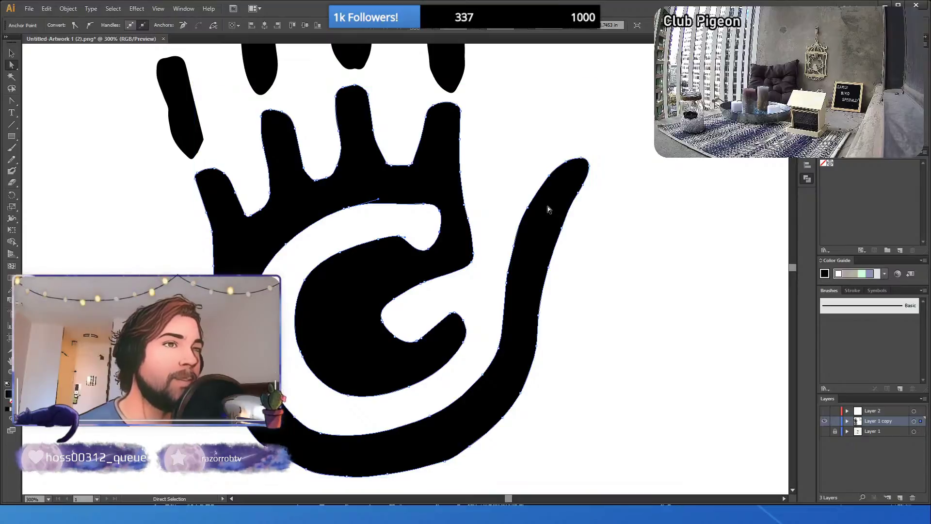
pyautogui.click(129, 252)
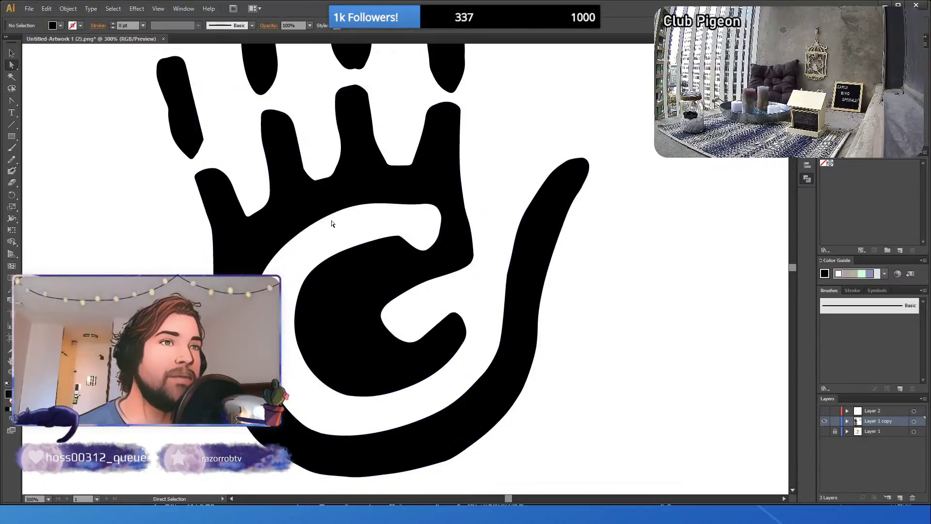
# - Try lengthening the curve handle of the anchor on the white channel's upper edge to smooth it, and deselect the path
pyautogui.click(351, 209)
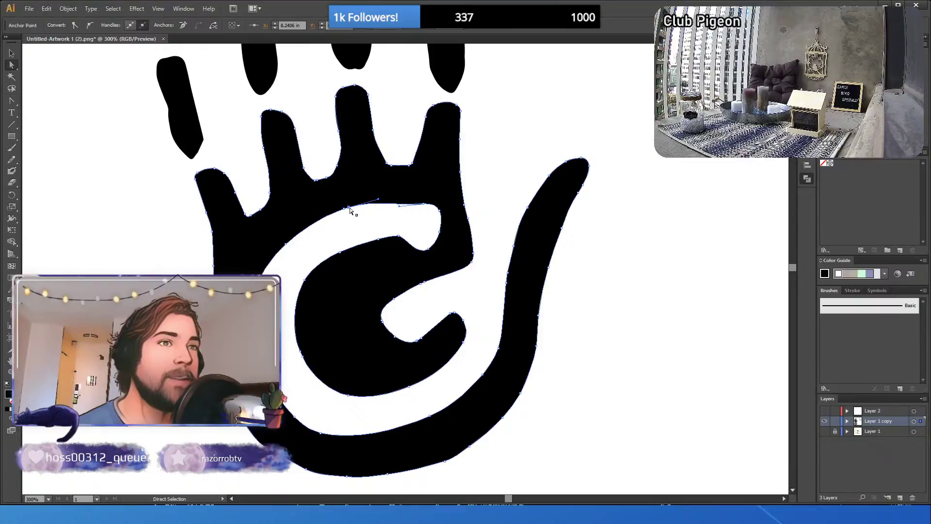
pyautogui.moveTo(380, 202); pyautogui.dragTo(400, 203)
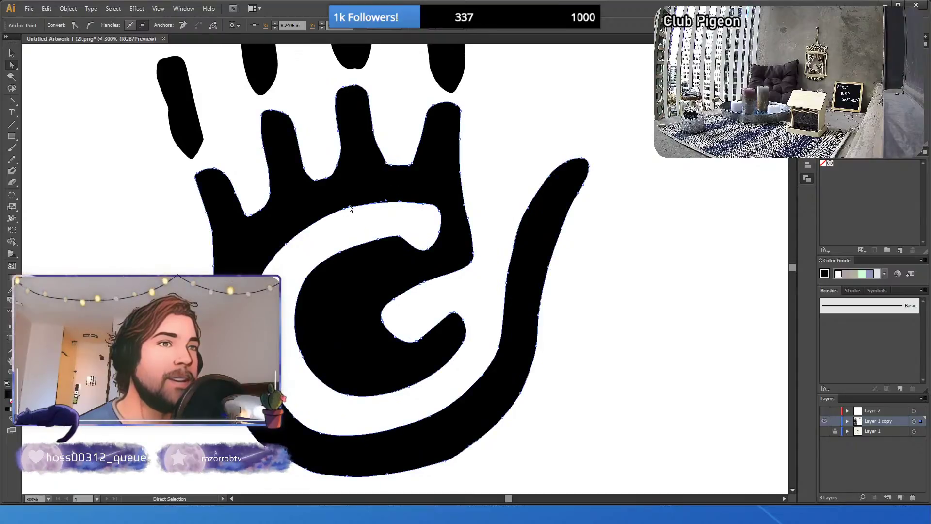
pyautogui.click(543, 175)
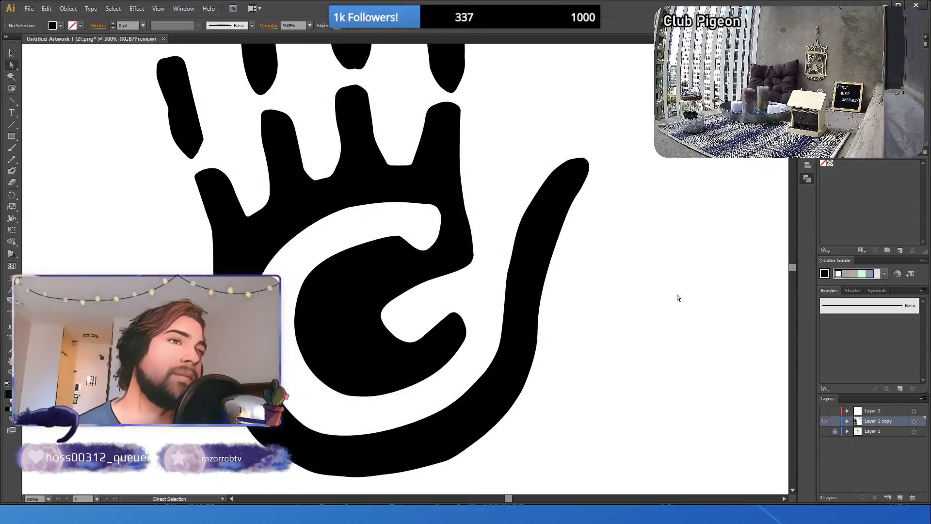
# - Delete the anchor on the white channel's upper edge and rejoin the open ends with the Pen tool
pyautogui.click(361, 207)
pyautogui.click(350, 208)
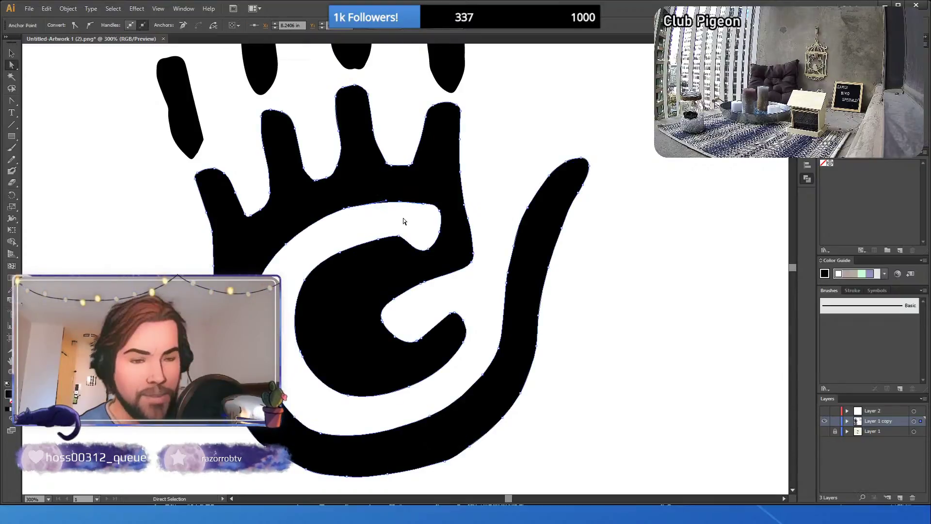
pyautogui.press('Delete')
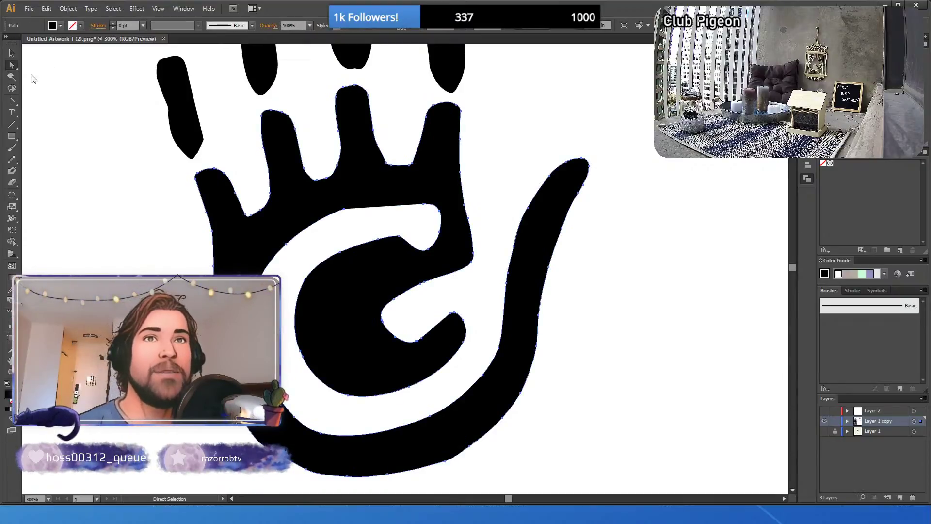
pyautogui.click(12, 101)
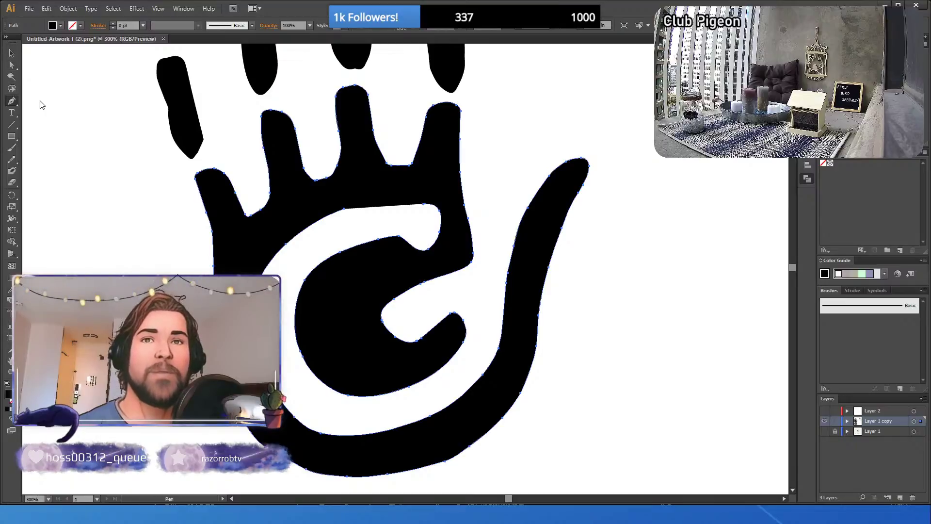
pyautogui.click(345, 212)
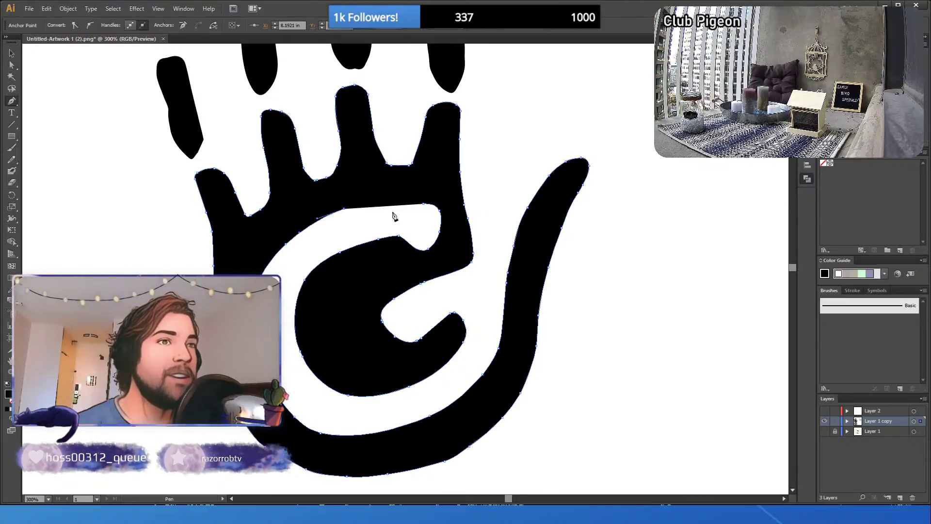
pyautogui.click(423, 204)
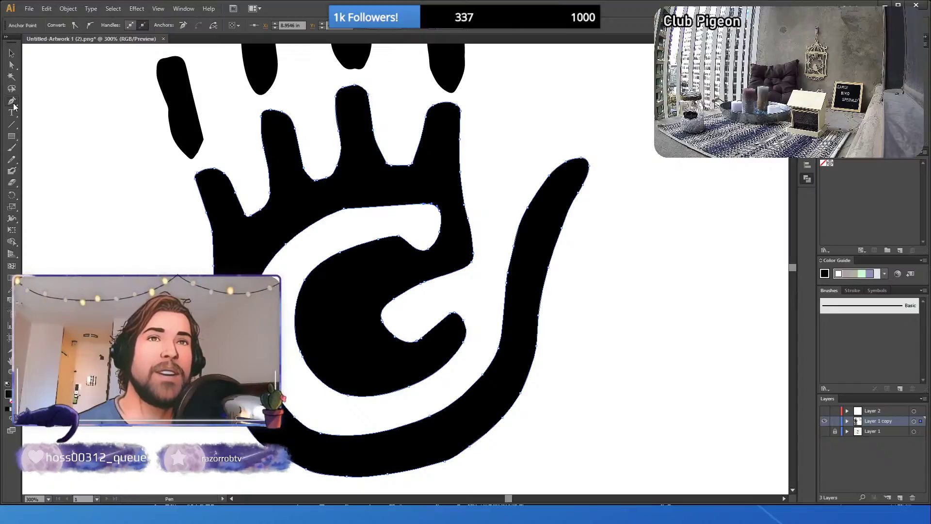
# - Convert the anchor at the start of the channel's rejoined upper edge to a smooth point, and deselect the path
pyautogui.hotkey('shift', 'c')
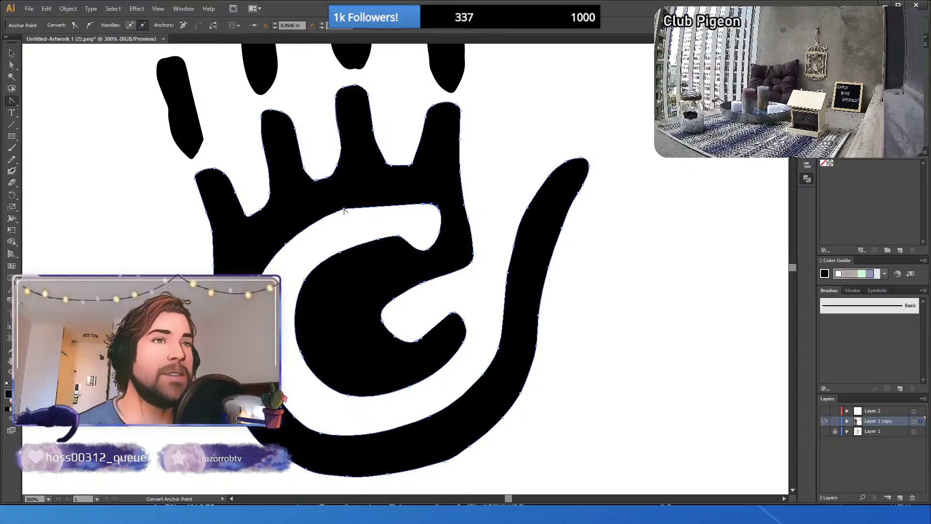
pyautogui.moveTo(345, 209); pyautogui.dragTo(370, 205)
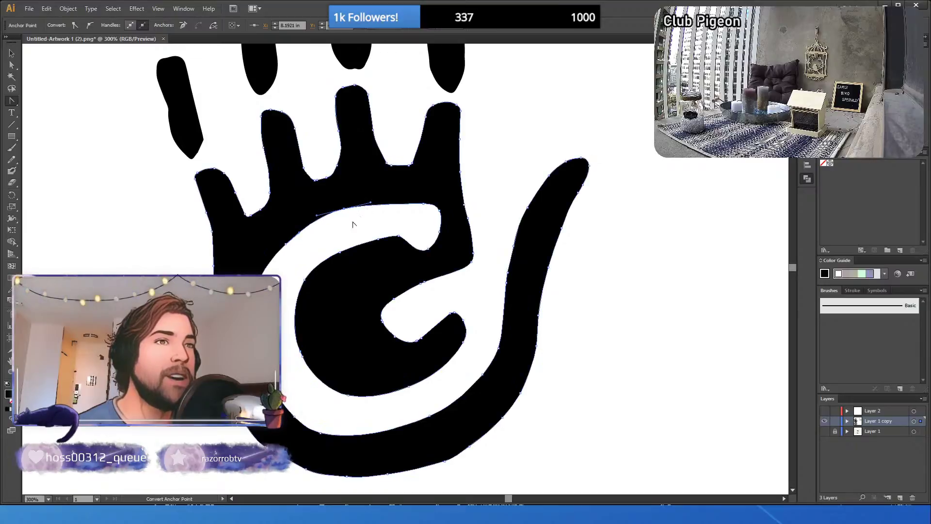
pyautogui.click(12, 54)
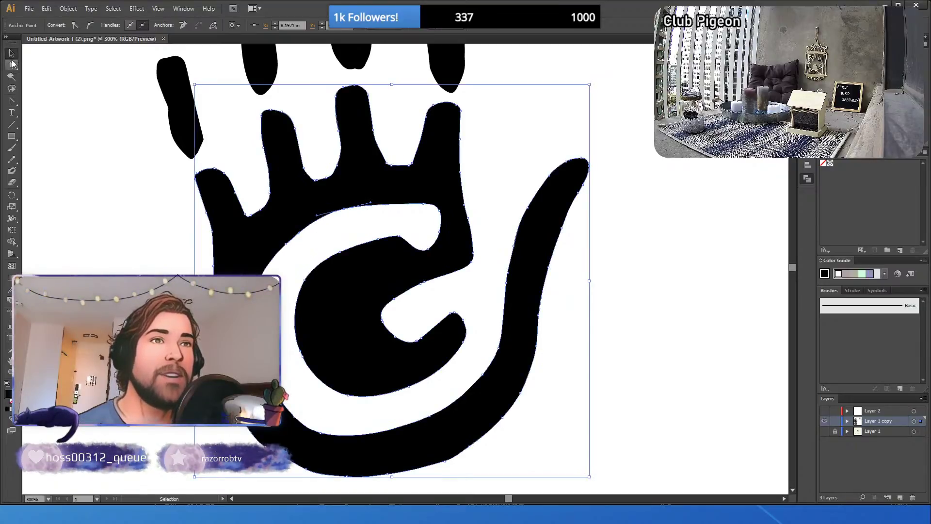
pyautogui.click(23, 97)
# - Move the newly smoothed anchor on the channel's upper edge slightly toward the channel's inner end, and deselect the path
pyautogui.click(11, 64)
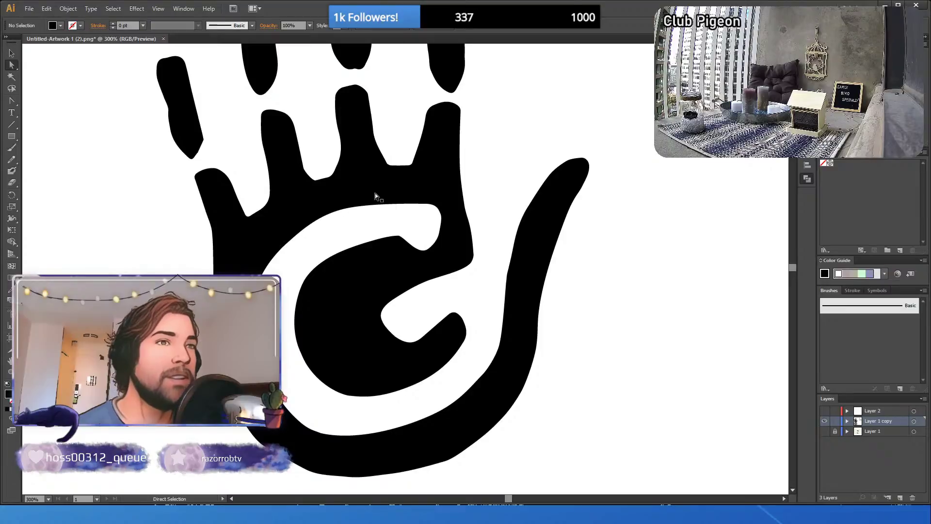
pyautogui.click(346, 210)
pyautogui.click(345, 209)
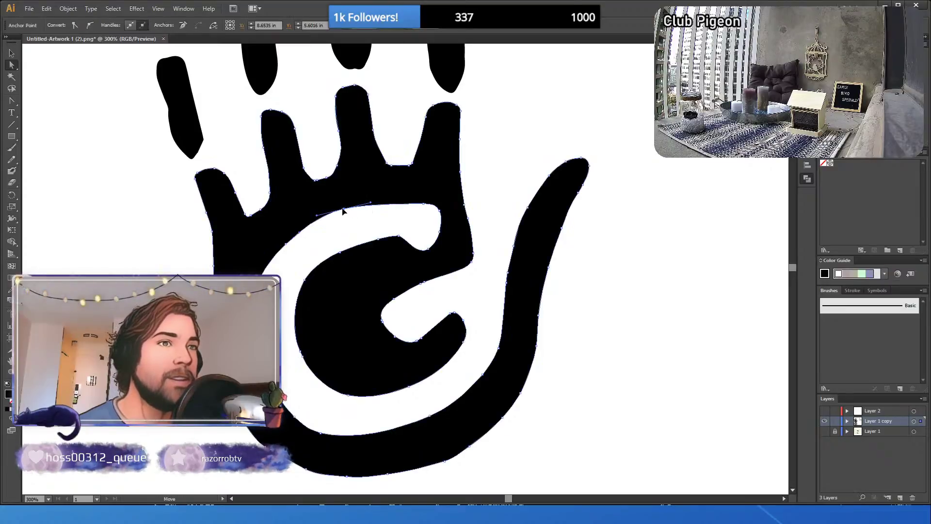
pyautogui.moveTo(345, 209); pyautogui.dragTo(354, 210)
pyautogui.click(117, 273)
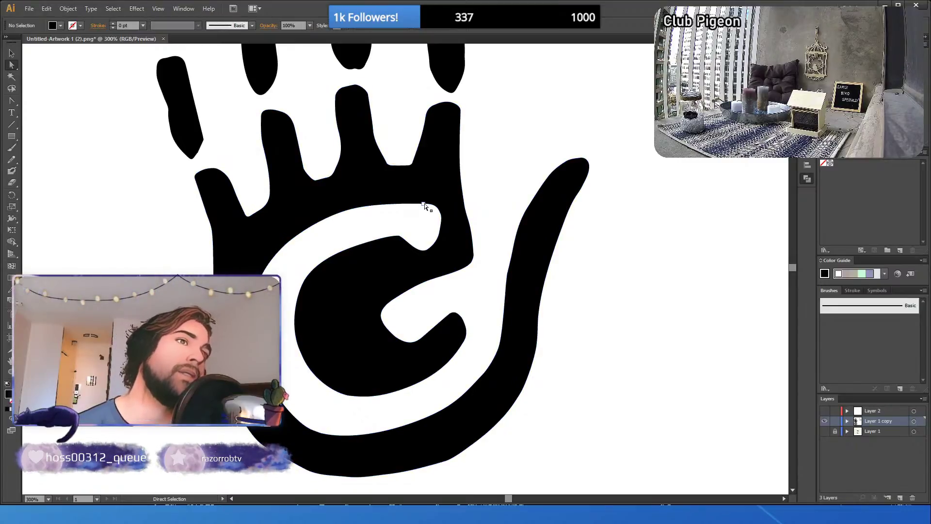
# - Shift the anchor where the channel's upper edge meets its rounded inner end, and convert it to a smooth point
pyautogui.moveTo(424, 205); pyautogui.dragTo(418, 204)
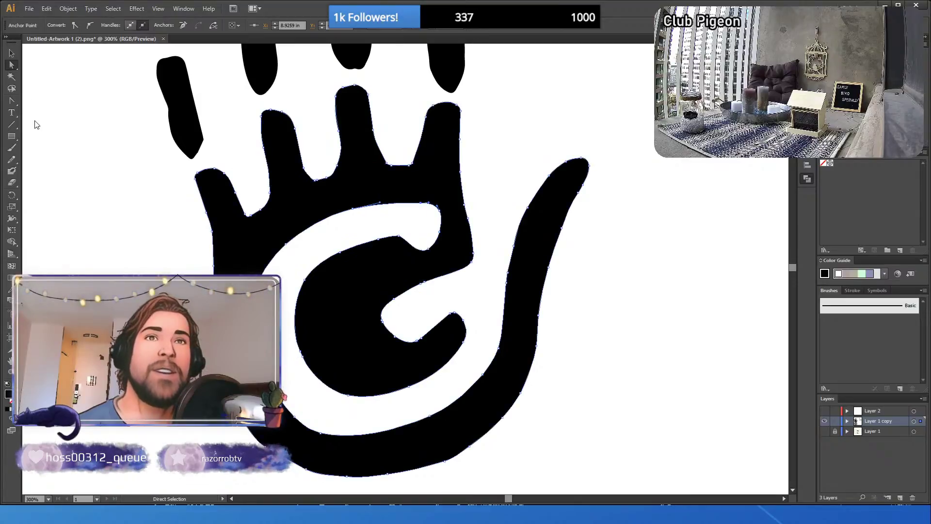
pyautogui.hotkey('shift', 'c')
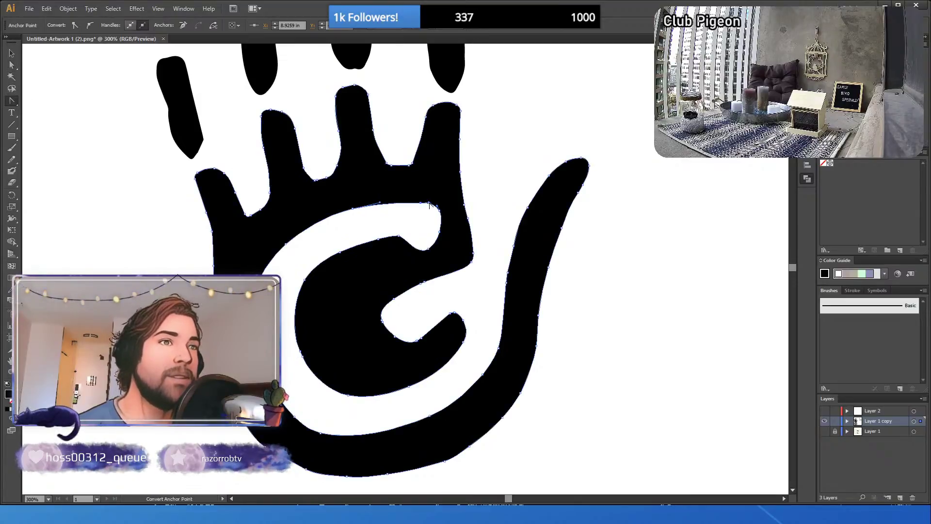
pyautogui.moveTo(421, 206); pyautogui.dragTo(431, 204)
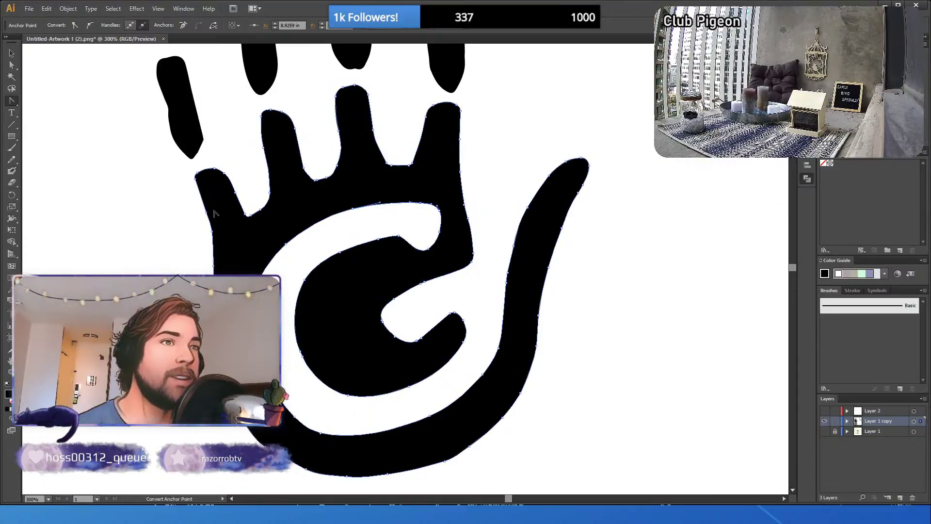
pyautogui.click(11, 53)
pyautogui.click(92, 234)
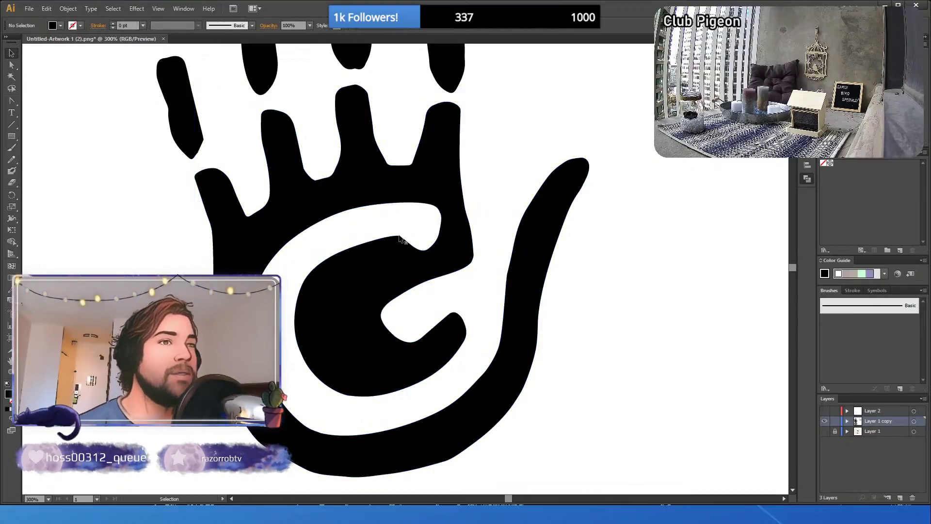
pyautogui.click(333, 225)
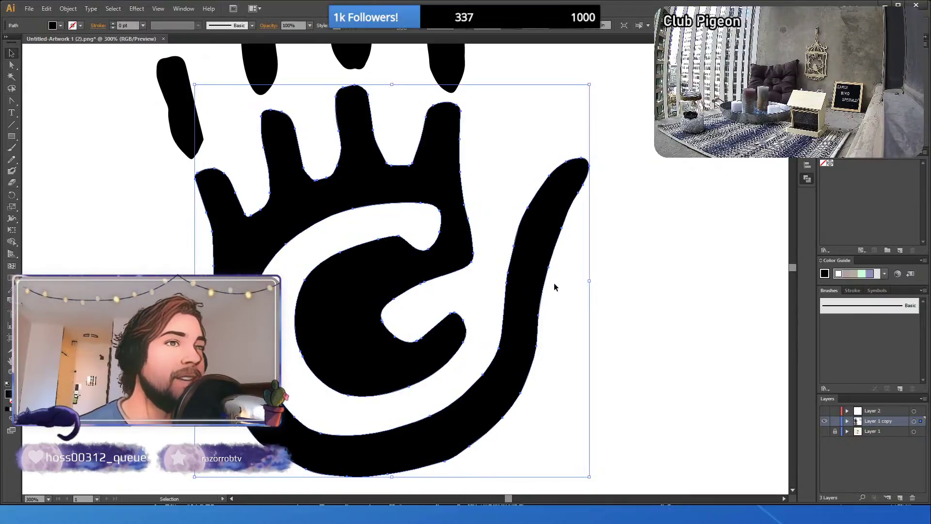
pyautogui.moveTo(399, 236); pyautogui.dragTo(402, 242)
pyautogui.hotkey('ctrl', 'z')
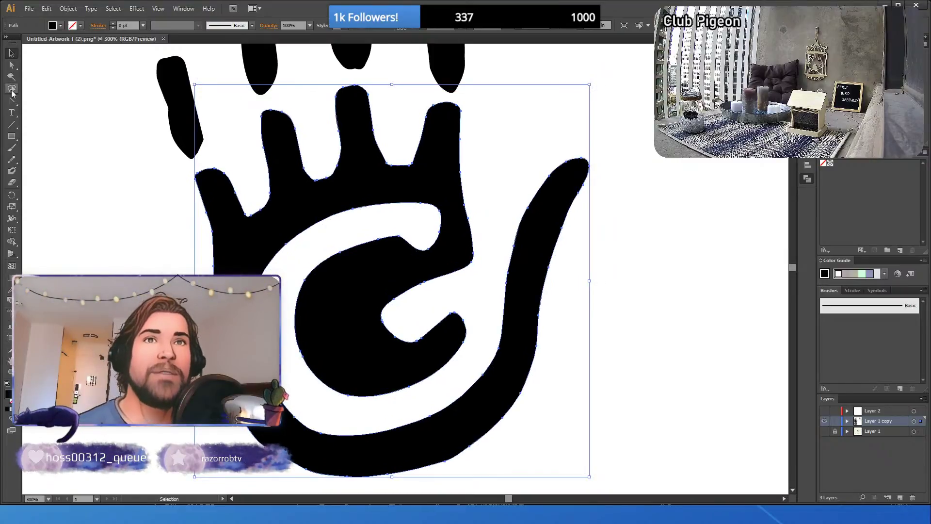
# - Adjust the anchor at the pointed corner below the channel's inner end to soften the corner, and deselect the path
pyautogui.click(12, 65)
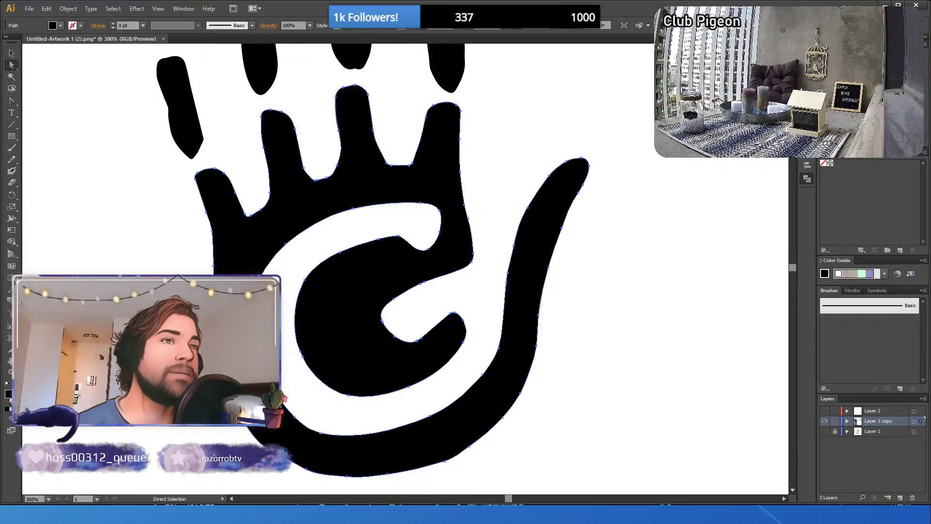
pyautogui.click(212, 144)
pyautogui.click(402, 240)
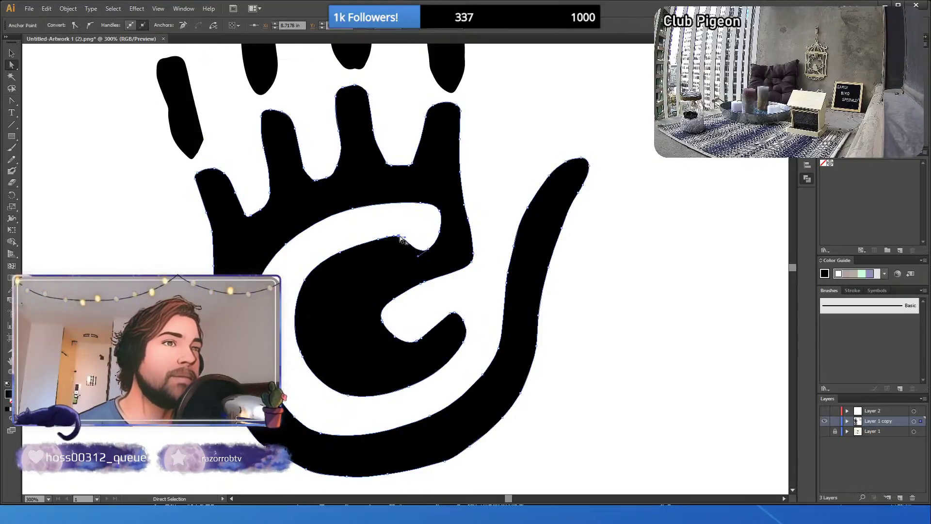
pyautogui.moveTo(405, 241)
pyautogui.mouseDown()
pyautogui.moveTo(413, 246)
pyautogui.moveTo(398, 241)
pyautogui.mouseUp()
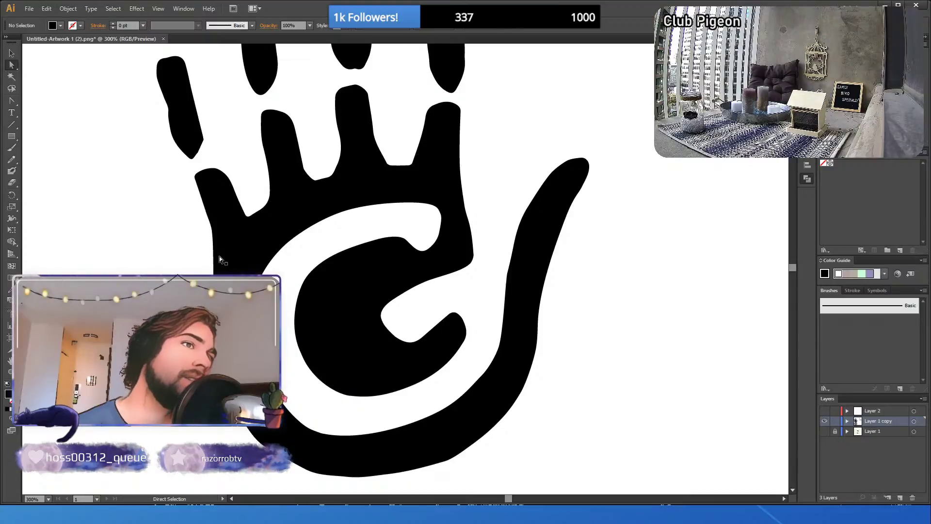
# - Delete the hand-icons reference image beside the logo on Layer 1 copy
pyautogui.press('z')
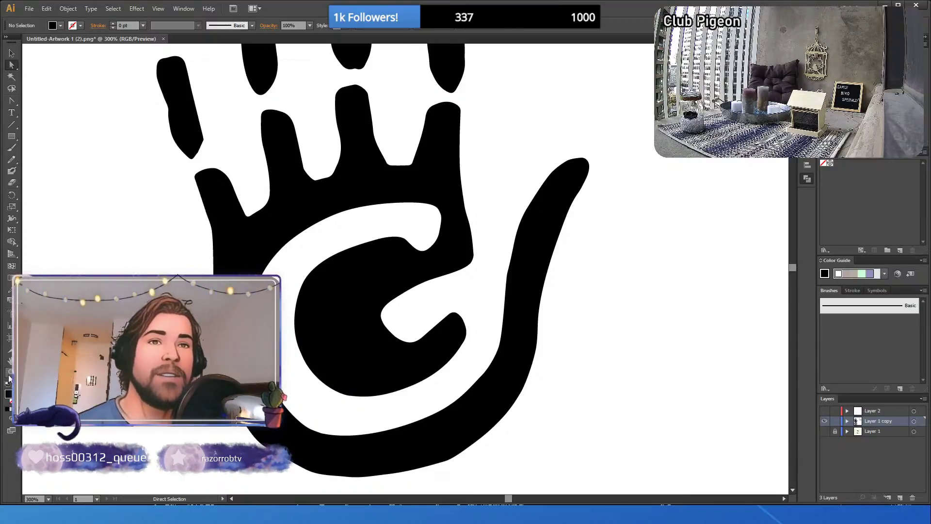
pyautogui.keyDown('alt'); pyautogui.click(353, 270); pyautogui.keyUp('alt')
pyautogui.keyDown('alt'); pyautogui.click(364, 267); pyautogui.keyUp('alt')
pyautogui.keyDown('alt'); pyautogui.click(401, 316); pyautogui.keyUp('alt')
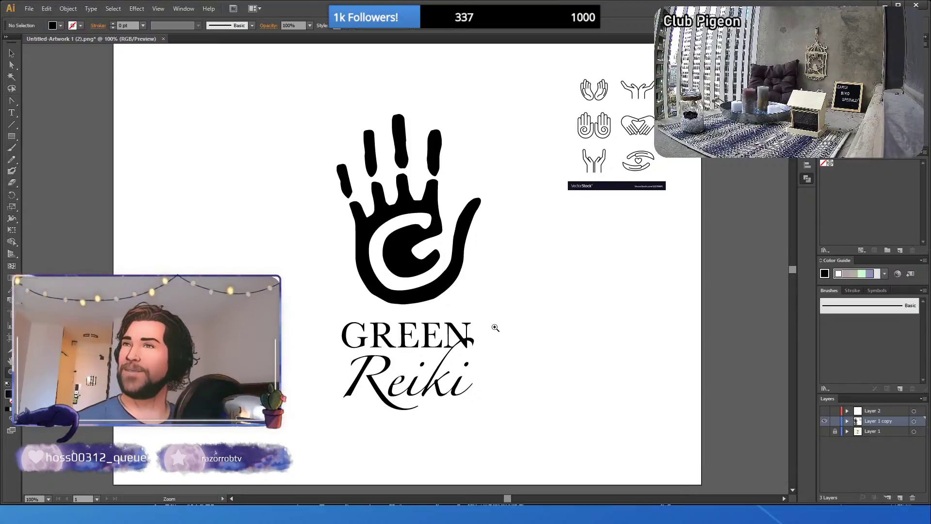
pyautogui.click(605, 135)
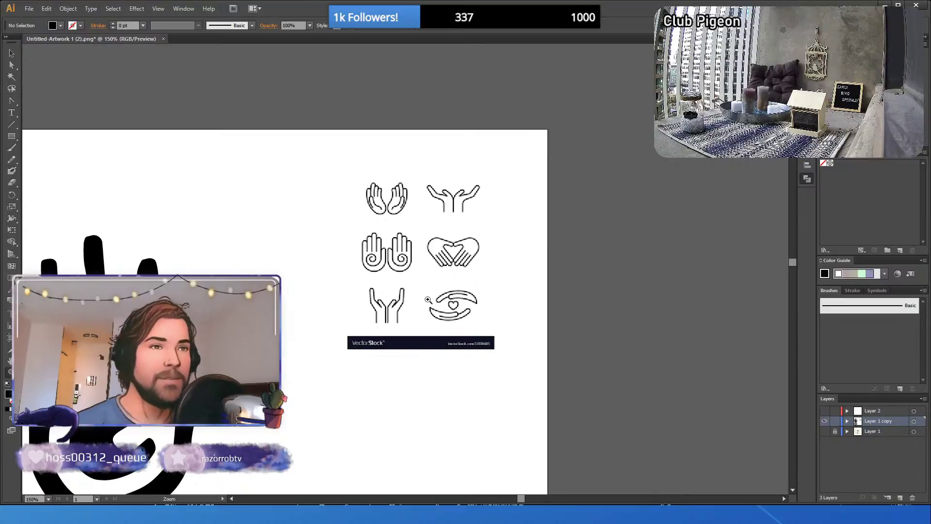
pyautogui.click(12, 64)
pyautogui.moveTo(401, 269); pyautogui.dragTo(403, 269)
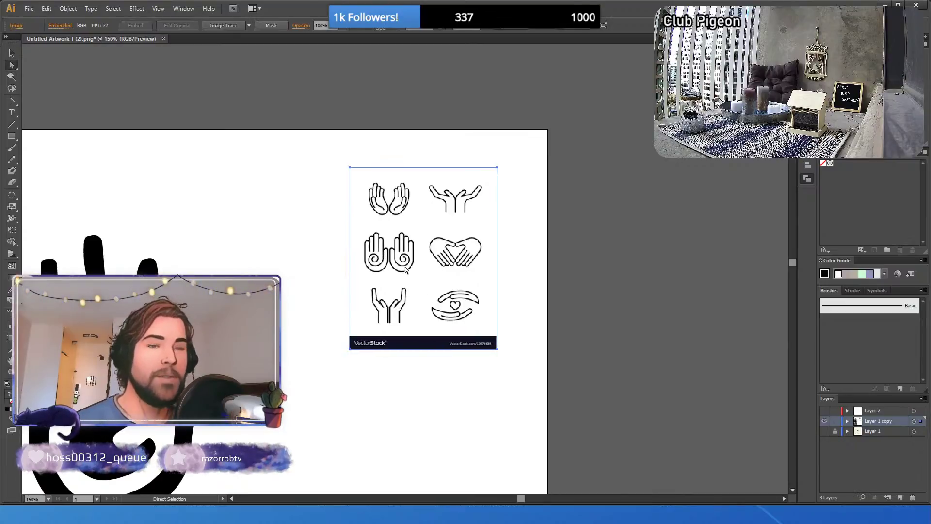
pyautogui.press('Delete')
# - Show Layer 2 briefly to check its reference image, and hide the layer again
pyautogui.click(881, 411)
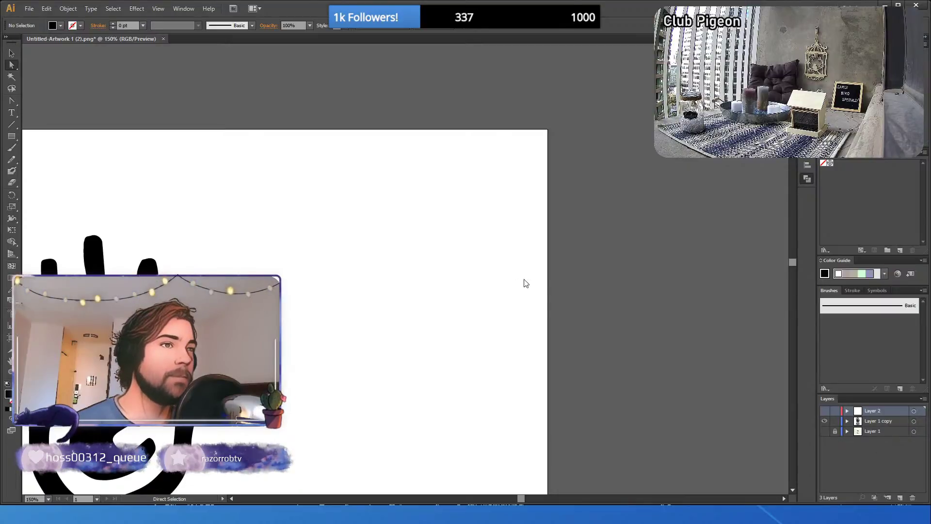
pyautogui.click(825, 411)
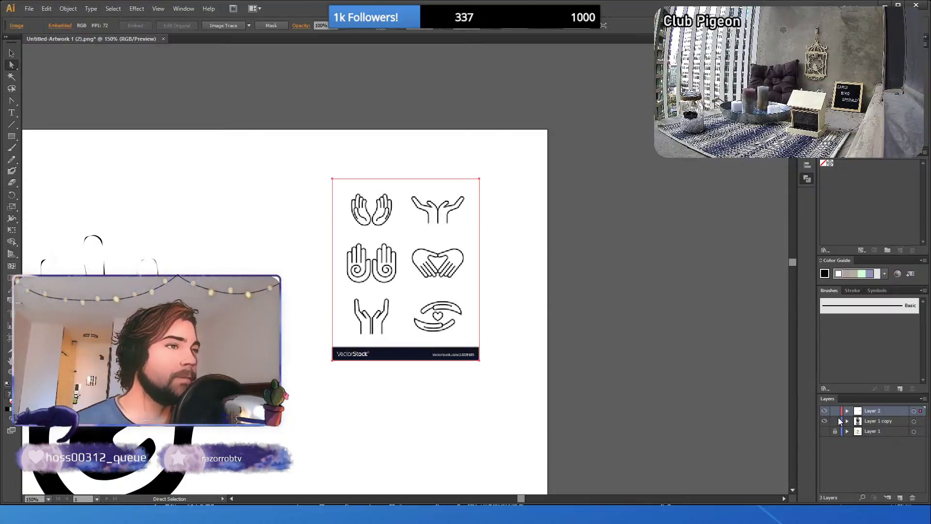
pyautogui.click(824, 411)
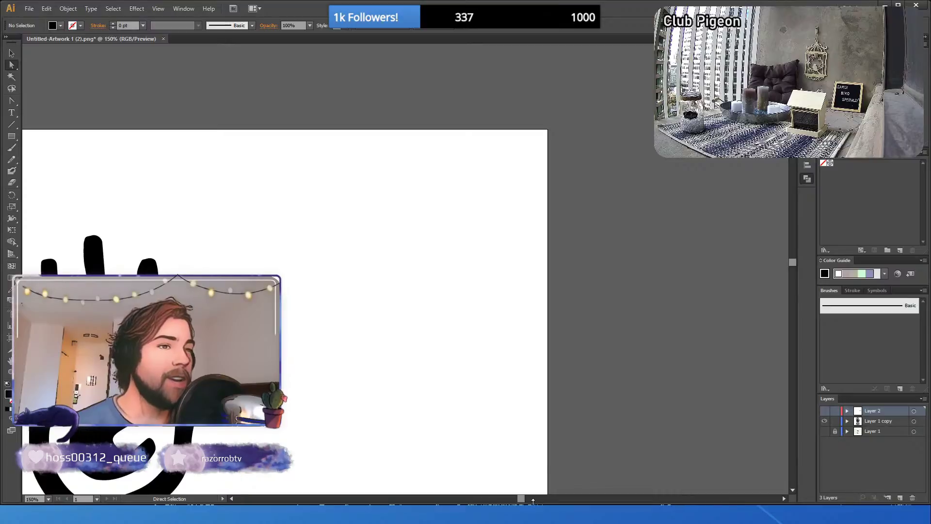
pyautogui.moveTo(245, 416); pyautogui.dragTo(506, 400)
pyautogui.scroll(-8, 506, 400)
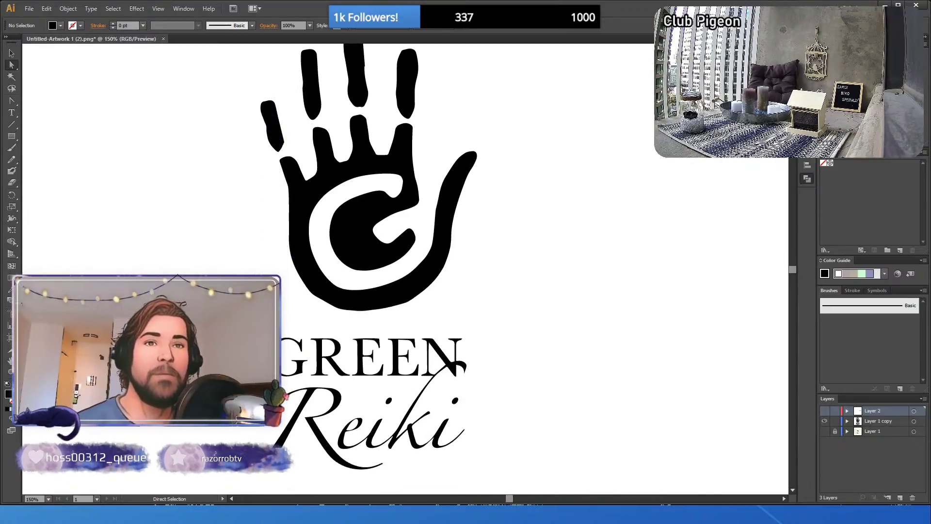
pyautogui.press('z')
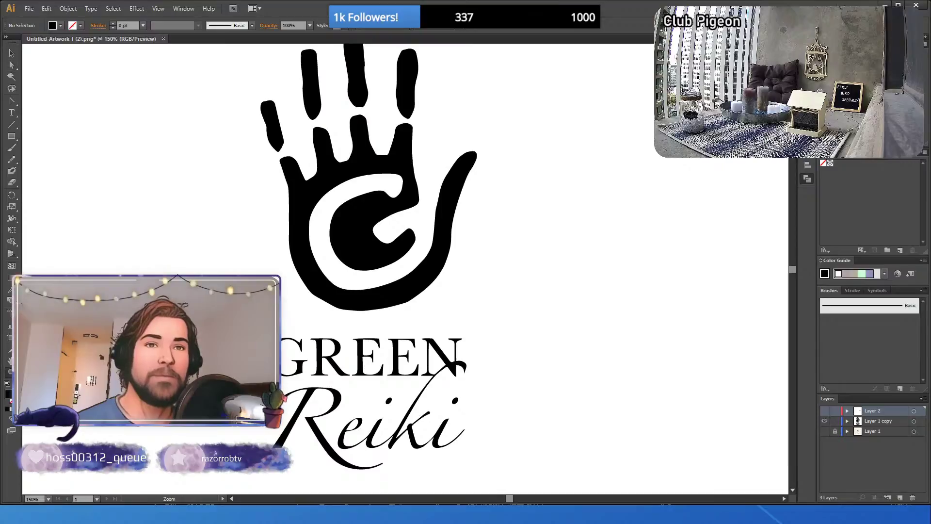
# - Remove the surplus anchor point between the two corners on the lower-left outer edge of the palm
pyautogui.keyDown('alt'); pyautogui.click(341, 285); pyautogui.keyUp('alt')
pyautogui.scroll(2, 479, 289)
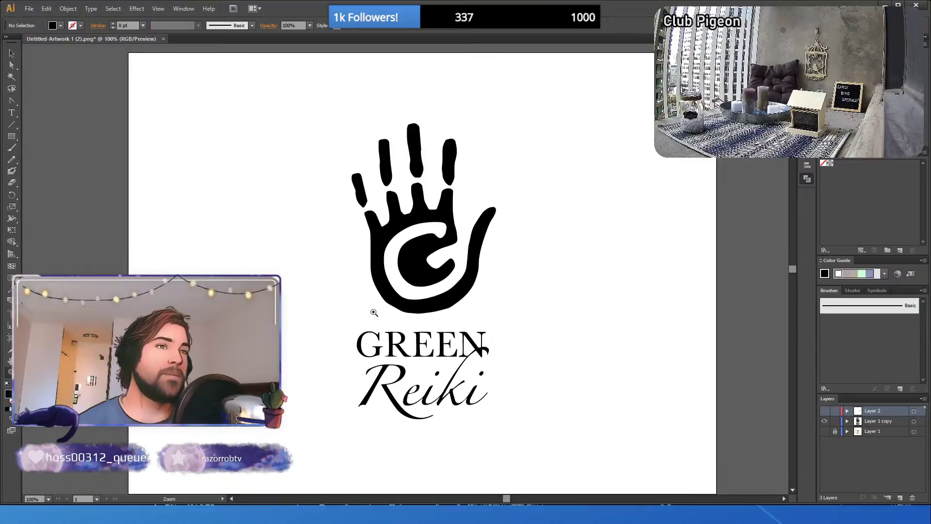
pyautogui.click(393, 308)
pyautogui.click(406, 275)
pyautogui.click(407, 261)
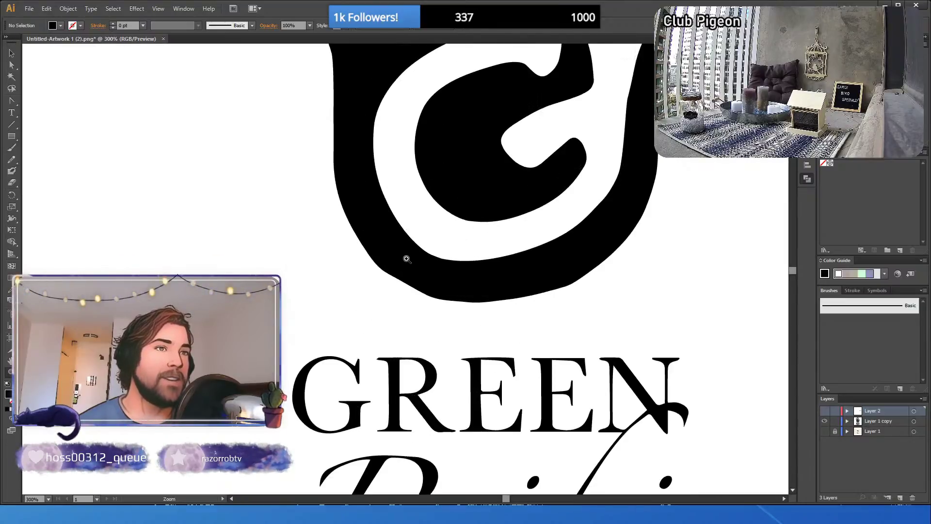
pyautogui.click(12, 65)
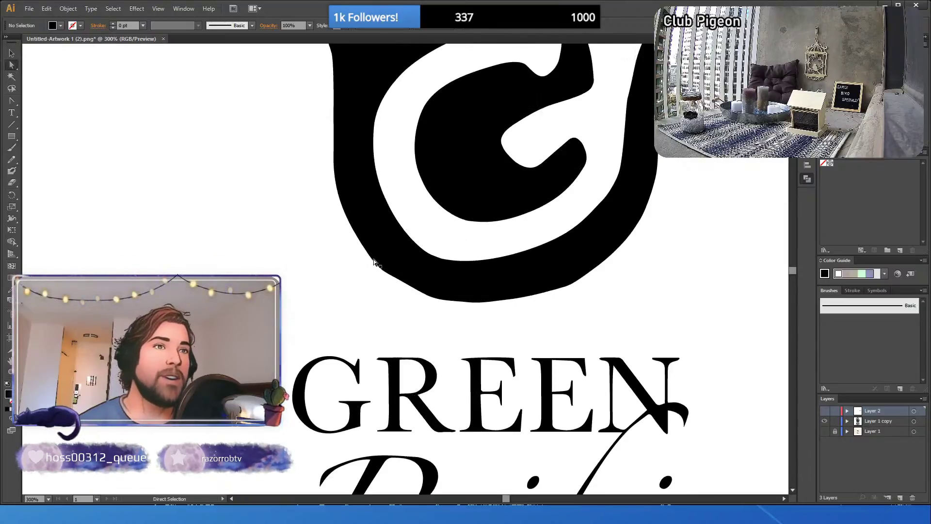
pyautogui.click(400, 283)
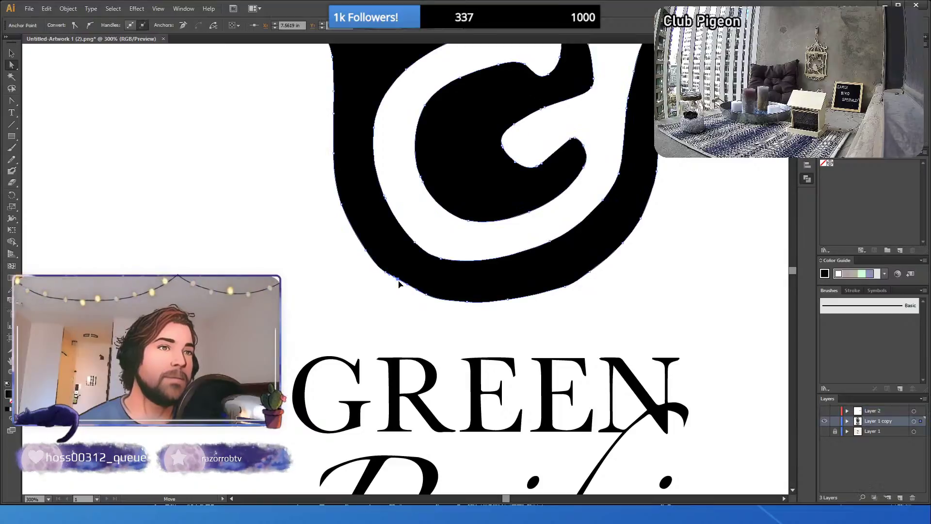
pyautogui.click(432, 270)
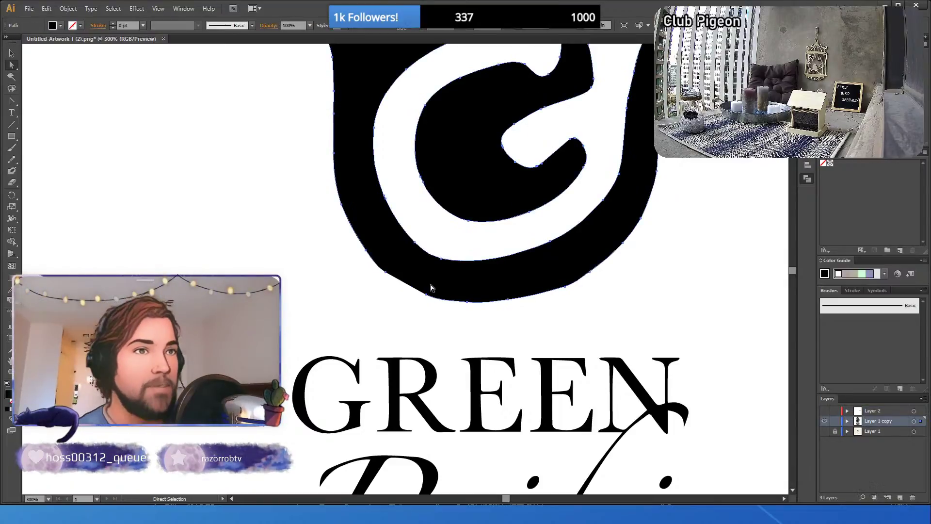
pyautogui.click(12, 101)
pyautogui.press('p')
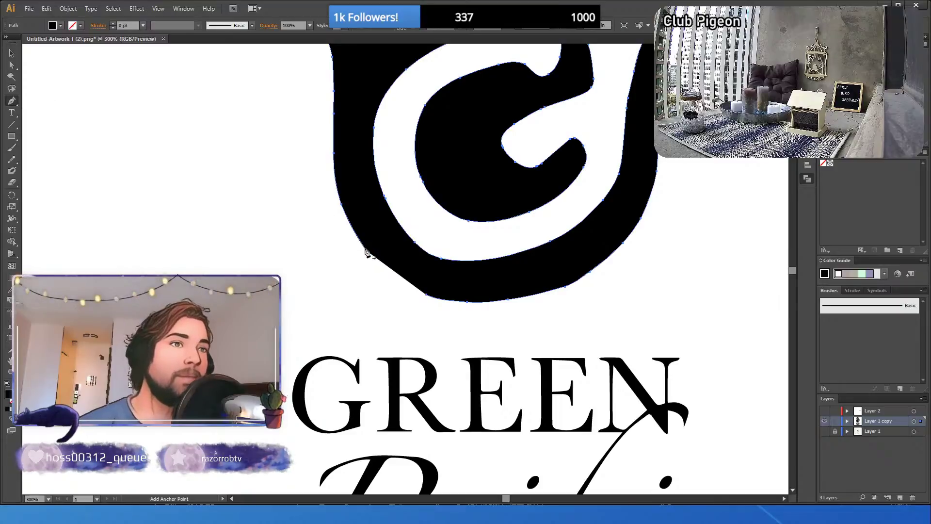
pyautogui.click(427, 300)
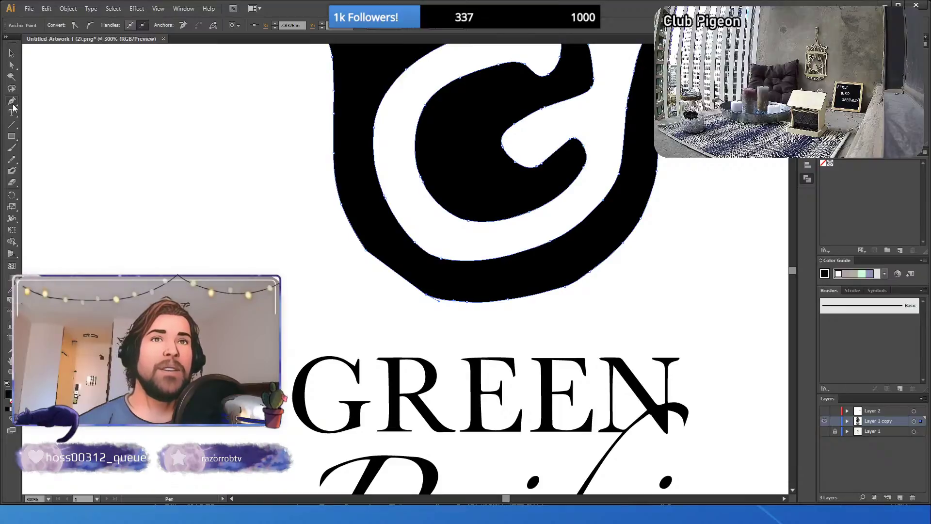
# - Convert the two corner anchors on the palm's lower-left outer edge to smooth points, nudge the lower one, and deselect the path
pyautogui.hotkey('shift', 'c')
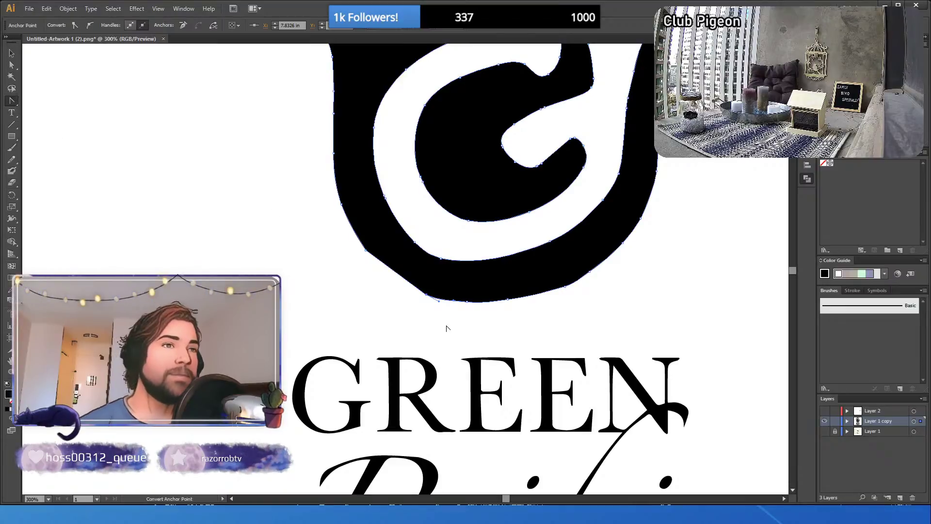
pyautogui.moveTo(426, 298)
pyautogui.mouseDown()
pyautogui.moveTo(417, 294)
pyautogui.moveTo(451, 305)
pyautogui.moveTo(439, 303)
pyautogui.mouseUp()
pyautogui.moveTo(366, 253); pyautogui.dragTo(372, 261)
pyautogui.click(11, 65)
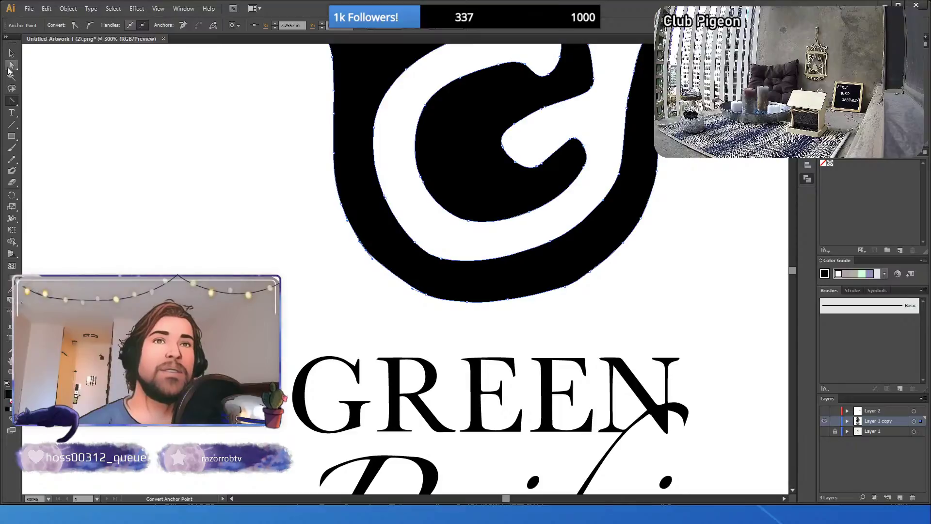
pyautogui.moveTo(429, 297)
pyautogui.mouseDown()
pyautogui.moveTo(415, 289)
pyautogui.moveTo(426, 299)
pyautogui.mouseUp()
pyautogui.click(334, 284)
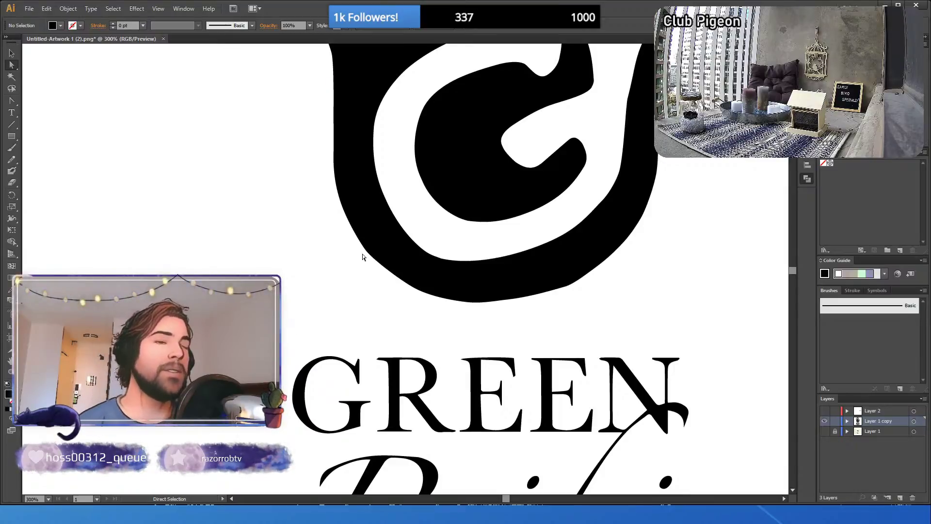
# - Shift the anchor at the bump on the inner edge of the detached little-finger segment slightly upward, and deselect the path
pyautogui.scroll(5, 301, 257)
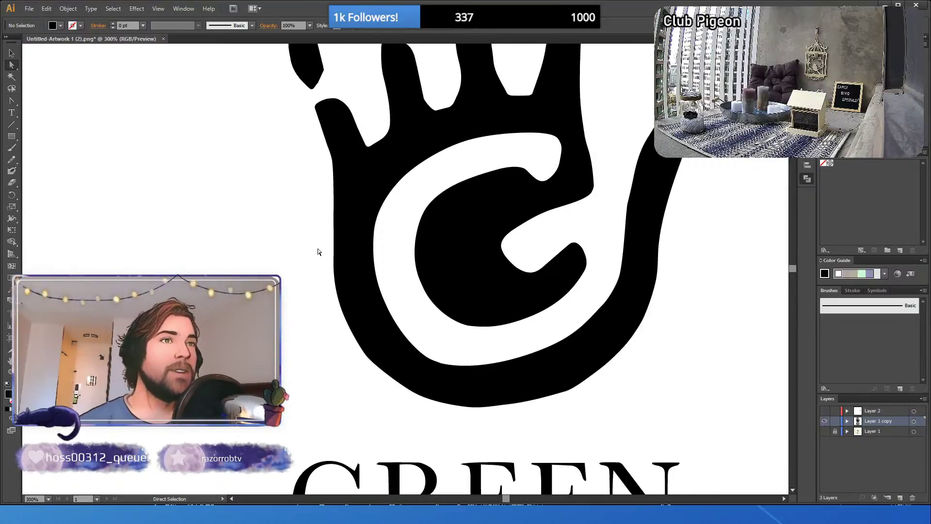
pyautogui.scroll(2, 319, 255)
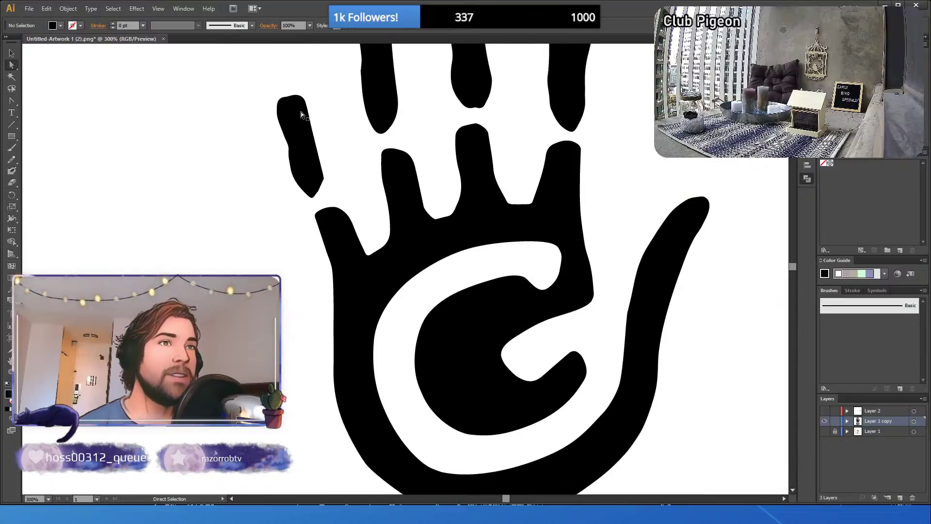
pyautogui.scroll(3, 321, 148)
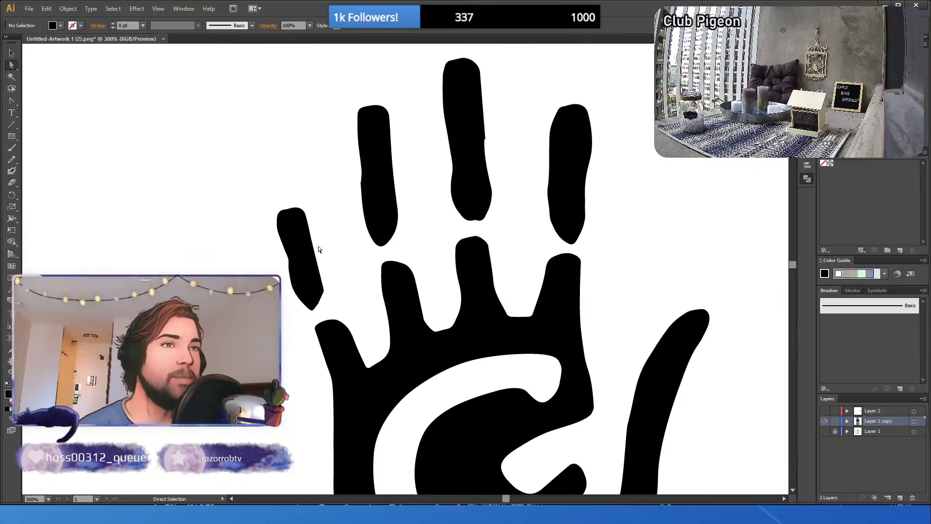
pyautogui.click(324, 292)
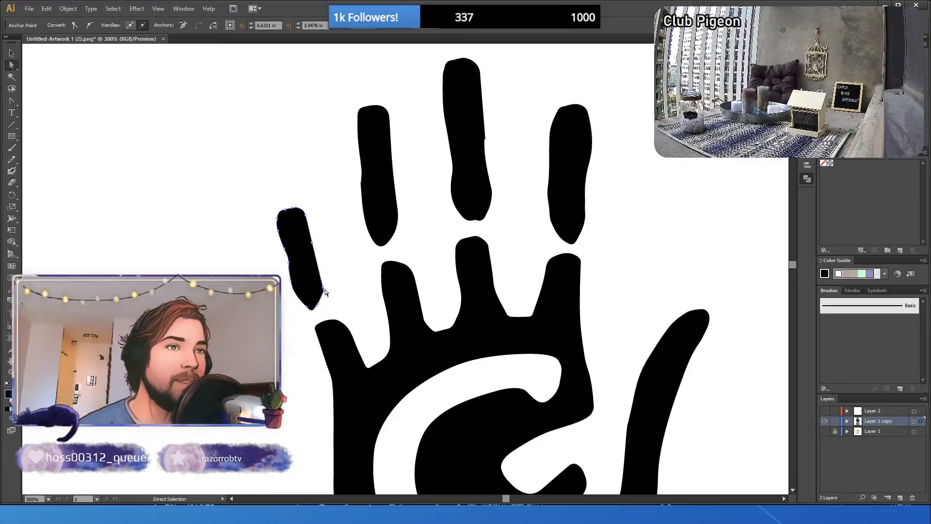
pyautogui.click(319, 245)
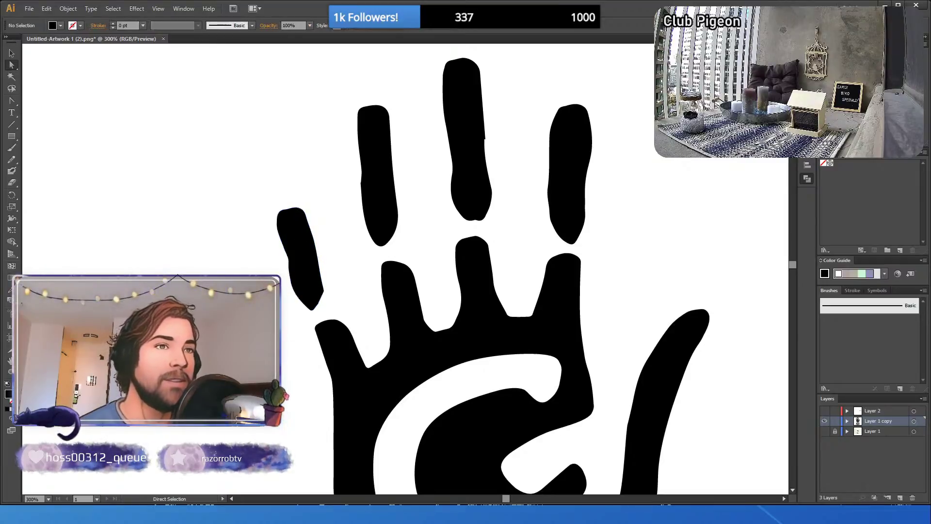
pyautogui.click(325, 292)
pyautogui.moveTo(323, 287); pyautogui.dragTo(324, 283)
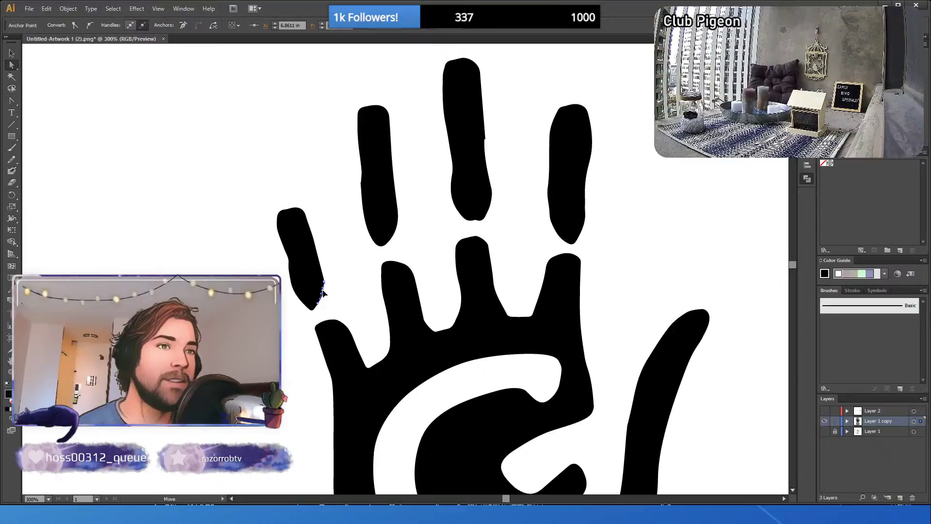
pyautogui.click(293, 302)
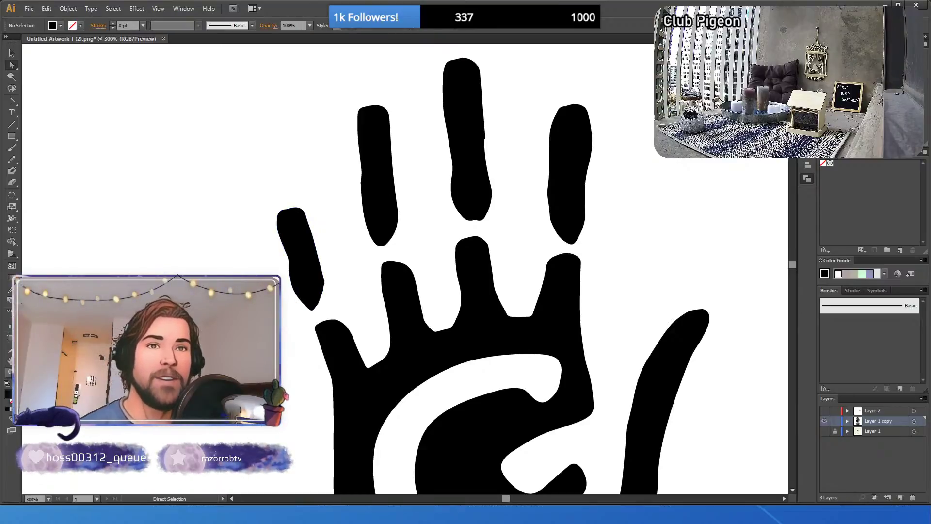
# - Delete the anchor at the small notch on the inner edge of the little-finger segment, just above its pointed lower end
pyautogui.press('z')
pyautogui.click(317, 295)
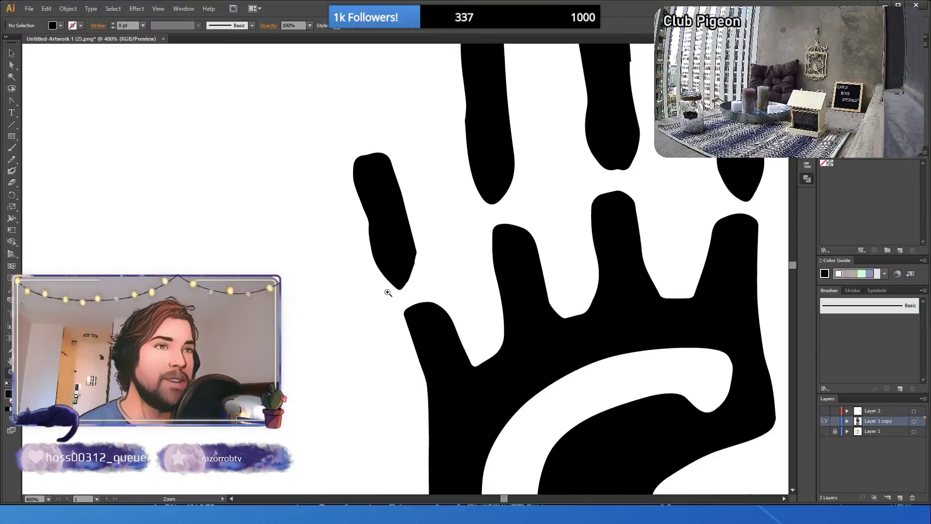
pyautogui.click(420, 272)
pyautogui.moveTo(393, 280); pyautogui.dragTo(391, 292)
pyautogui.keyDown('alt'); pyautogui.click(301, 272); pyautogui.keyUp('alt')
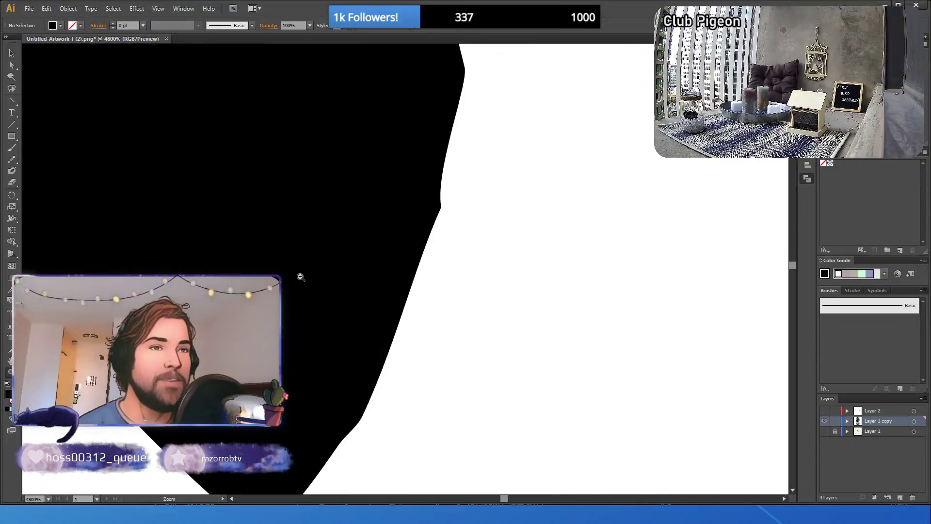
pyautogui.keyDown('alt'); pyautogui.click(443, 279); pyautogui.keyUp('alt')
pyautogui.keyDown('alt'); pyautogui.click(490, 252); pyautogui.keyUp('alt')
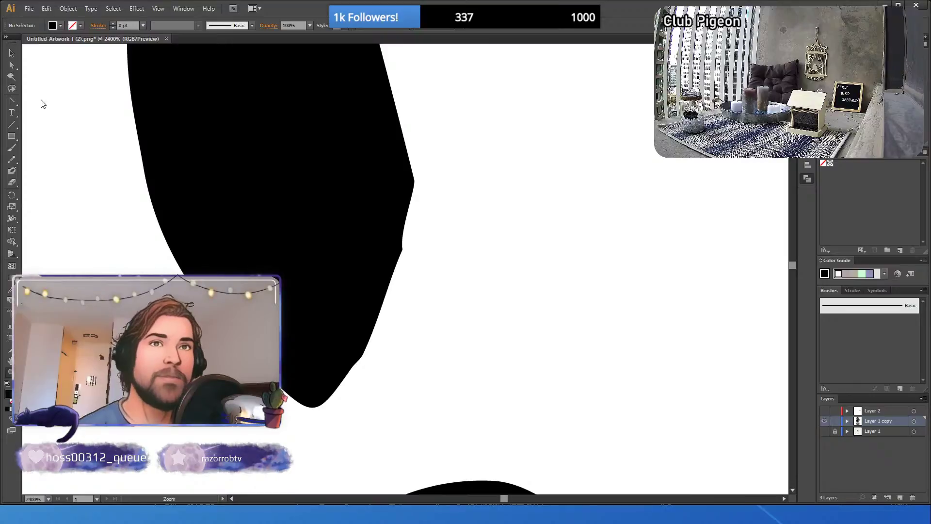
pyautogui.click(12, 65)
pyautogui.click(402, 251)
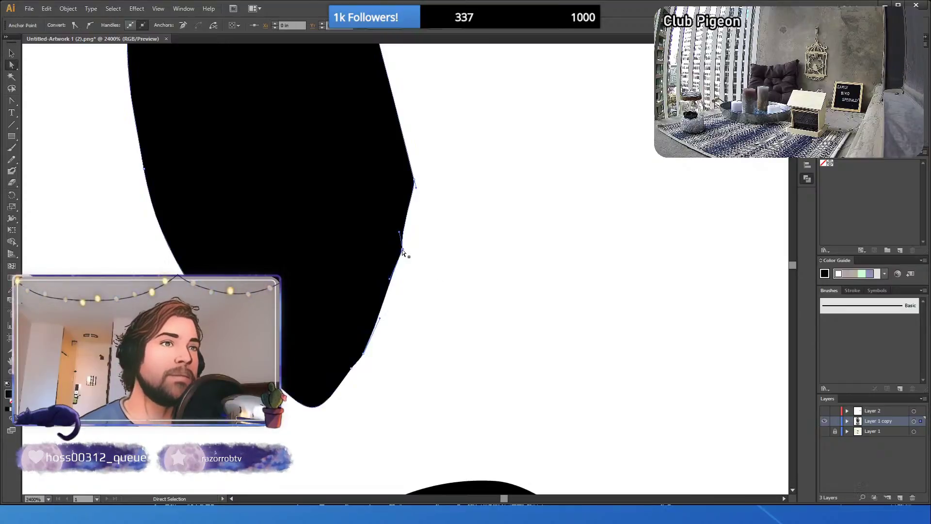
pyautogui.press('Delete')
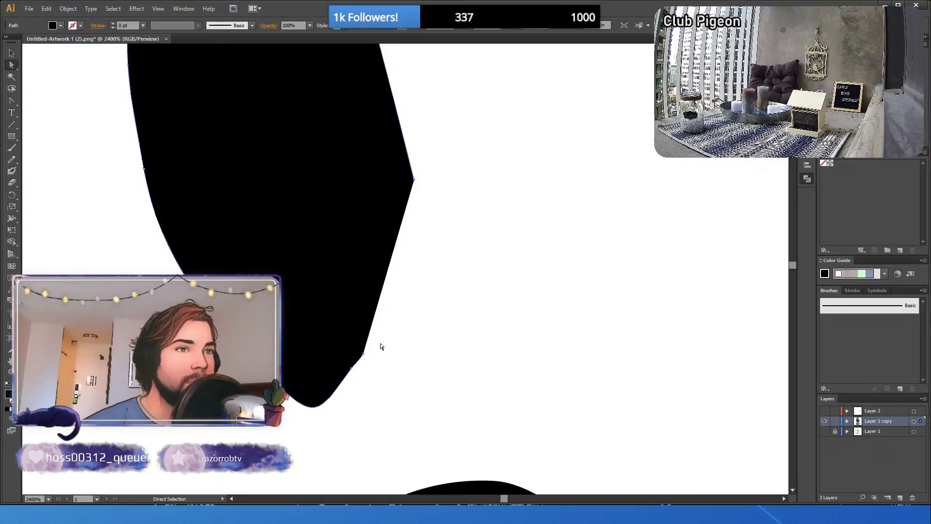
# - Convert the two corner anchors on the inner edge of the little-finger segment's lower end to smooth points
pyautogui.click(11, 101)
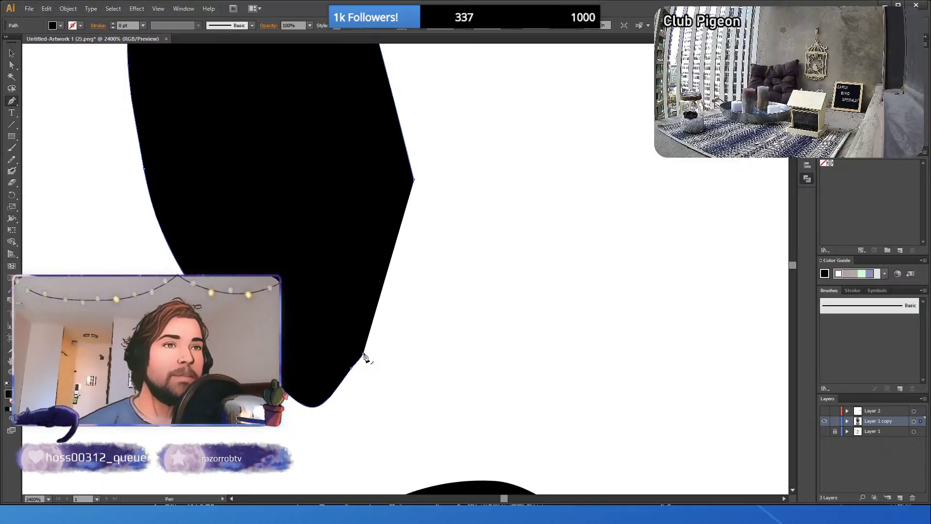
pyautogui.press('p')
pyautogui.moveTo(415, 180); pyautogui.dragTo(416, 152)
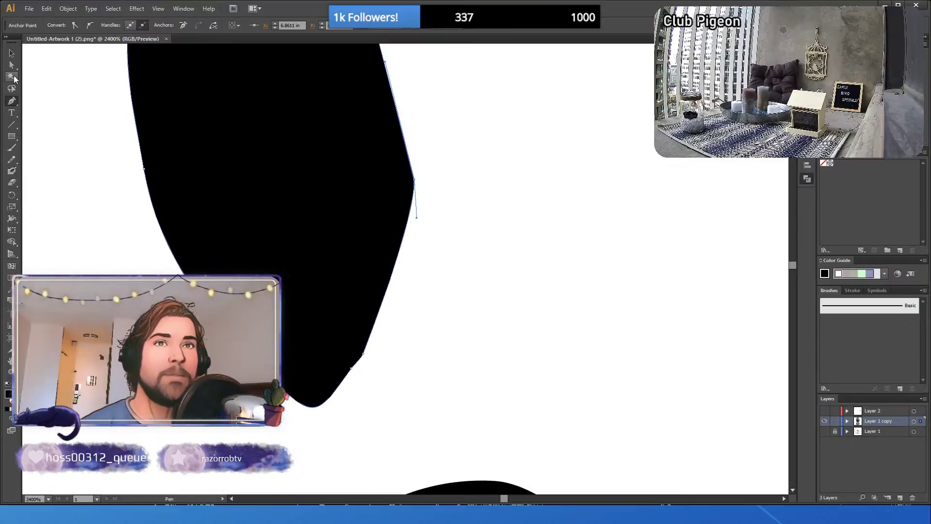
pyautogui.hotkey('shift', 'c')
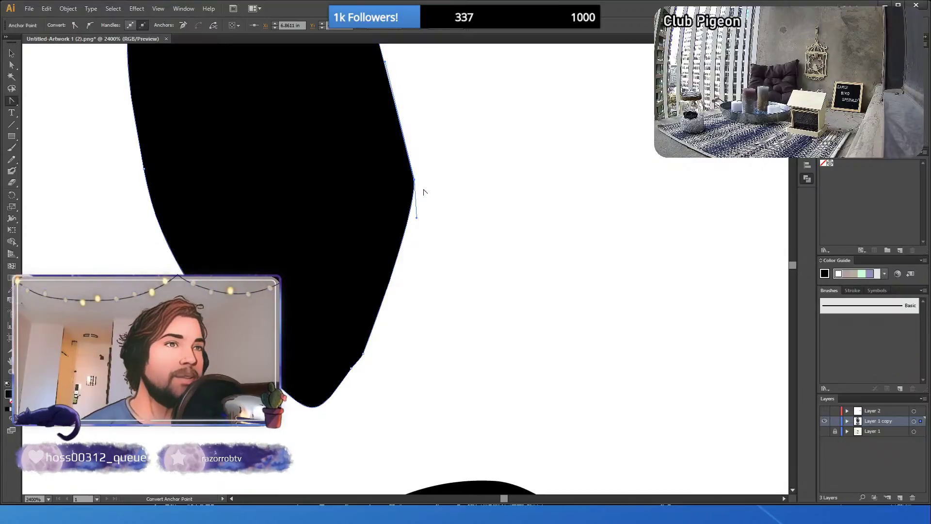
pyautogui.moveTo(413, 180); pyautogui.dragTo(412, 151)
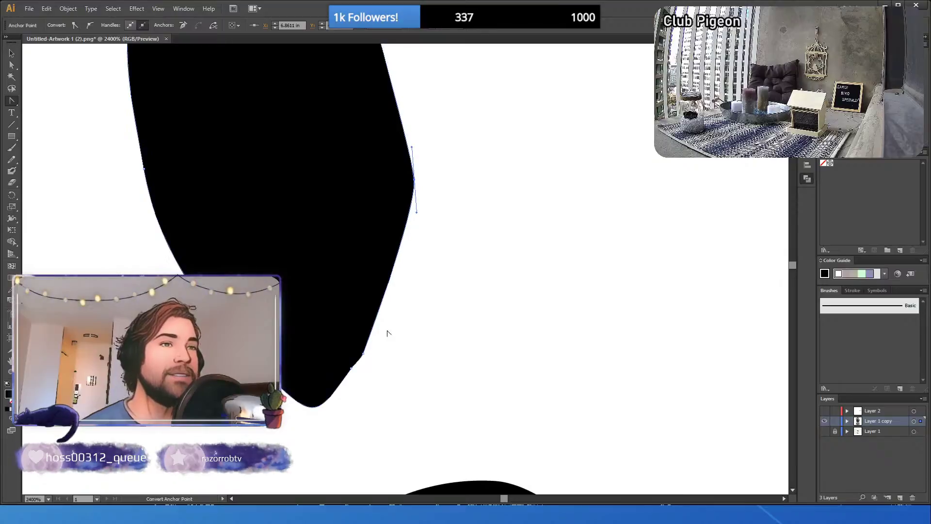
pyautogui.moveTo(362, 353); pyautogui.dragTo(374, 335)
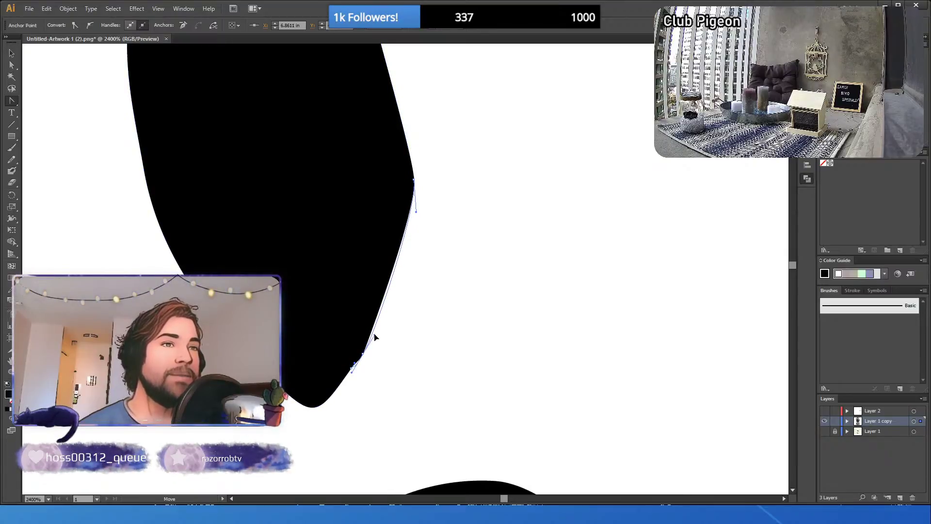
# - Move the lower smooth anchor on the little-finger segment's inner edge outward and upward to fill out the curve, and deselect the path
pyautogui.press('a')
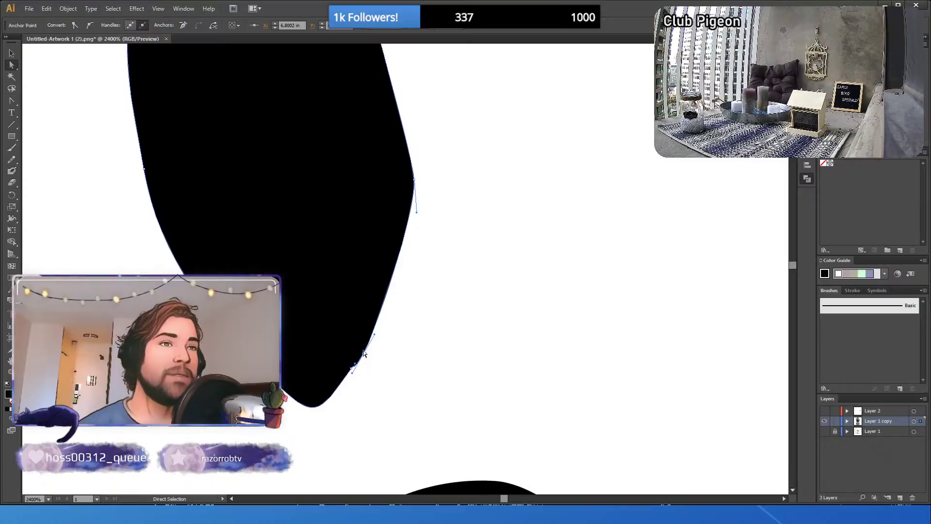
pyautogui.moveTo(368, 357); pyautogui.dragTo(383, 328)
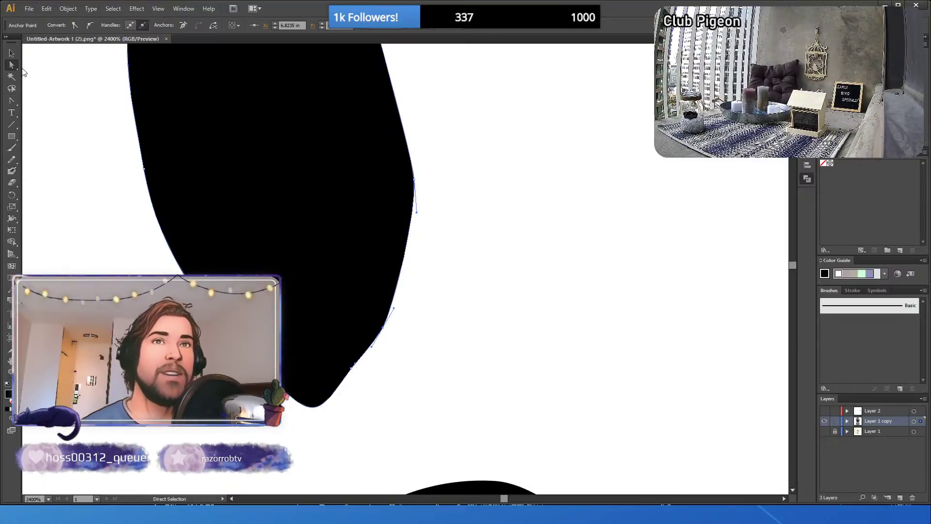
pyautogui.click(11, 52)
pyautogui.click(506, 304)
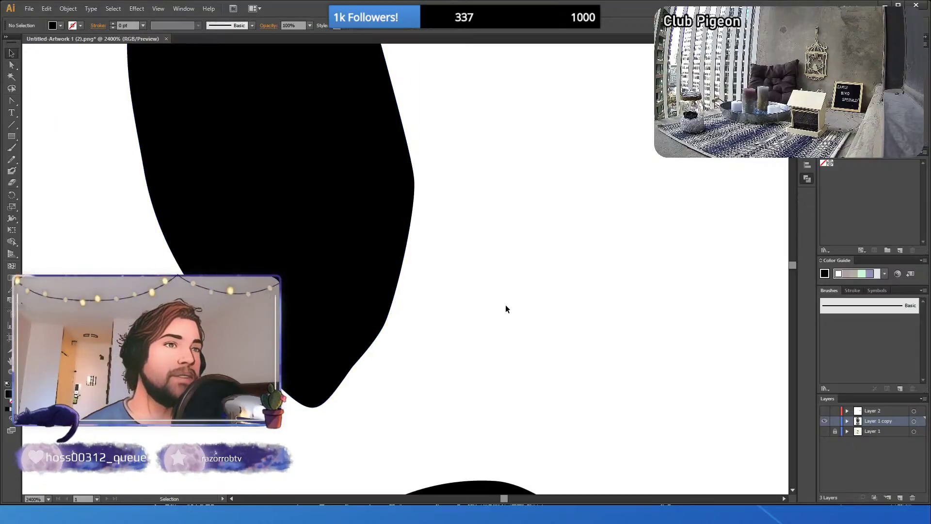
# - Fine-tune the lower inner-edge anchor of the little-finger segment and pull the one near the tip outward to round the end, and deselect
pyautogui.press('z')
pyautogui.keyDown('alt'); pyautogui.click(351, 248); pyautogui.keyUp('alt')
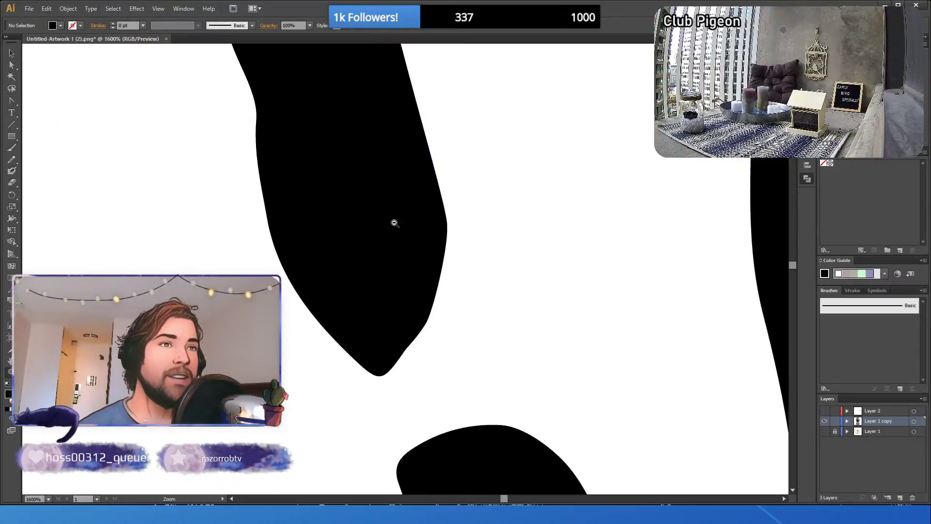
pyautogui.keyDown('alt'); pyautogui.click(473, 226); pyautogui.keyUp('alt')
pyautogui.keyDown('alt'); pyautogui.click(466, 247); pyautogui.keyUp('alt')
pyautogui.keyDown('alt'); pyautogui.click(485, 257); pyautogui.keyUp('alt')
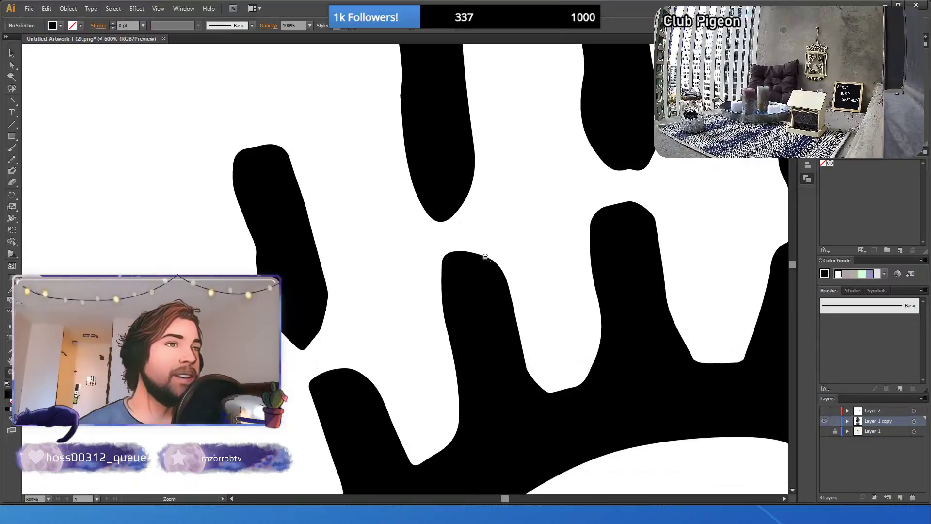
pyautogui.click(311, 340)
pyautogui.click(419, 274)
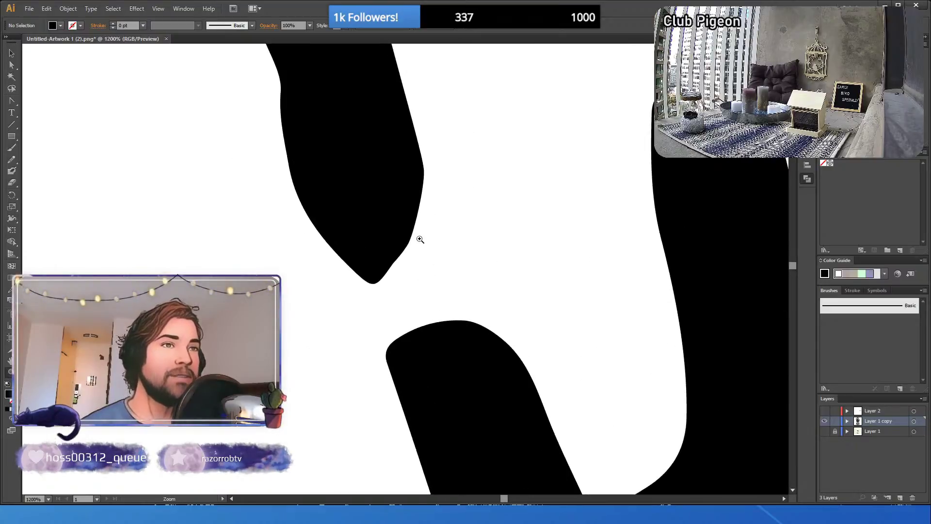
pyautogui.click(420, 239)
pyautogui.click(12, 64)
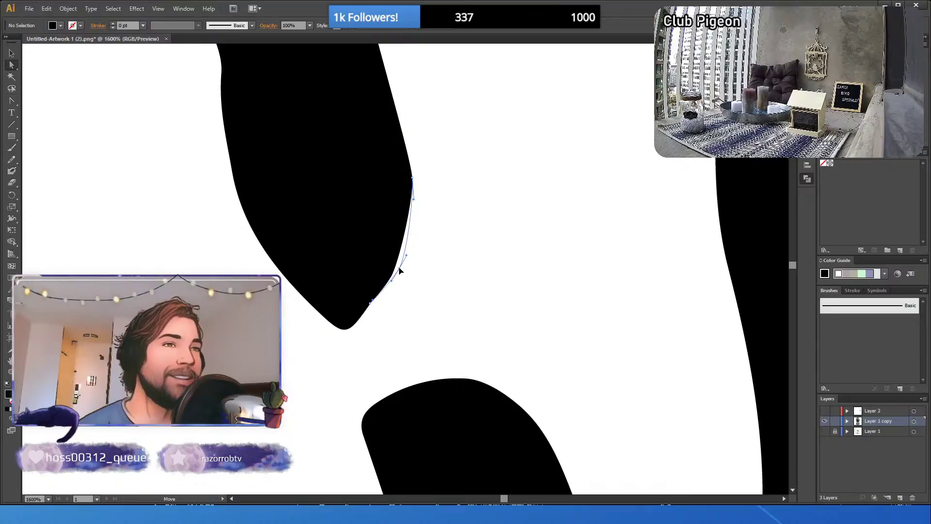
pyautogui.click(406, 255)
pyautogui.moveTo(409, 256); pyautogui.dragTo(408, 248)
pyautogui.moveTo(372, 306); pyautogui.dragTo(374, 312)
pyautogui.click(360, 324)
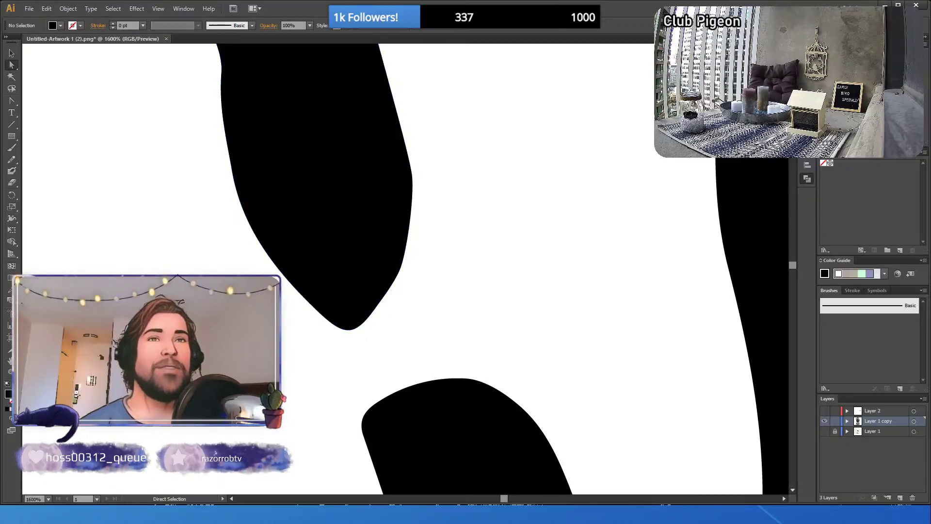
# - Examine the smoothed hand, spiral and lettering together as a complete logo at 100% view
pyautogui.press('z')
pyautogui.keyDown('alt'); pyautogui.click(401, 257); pyautogui.keyUp('alt')
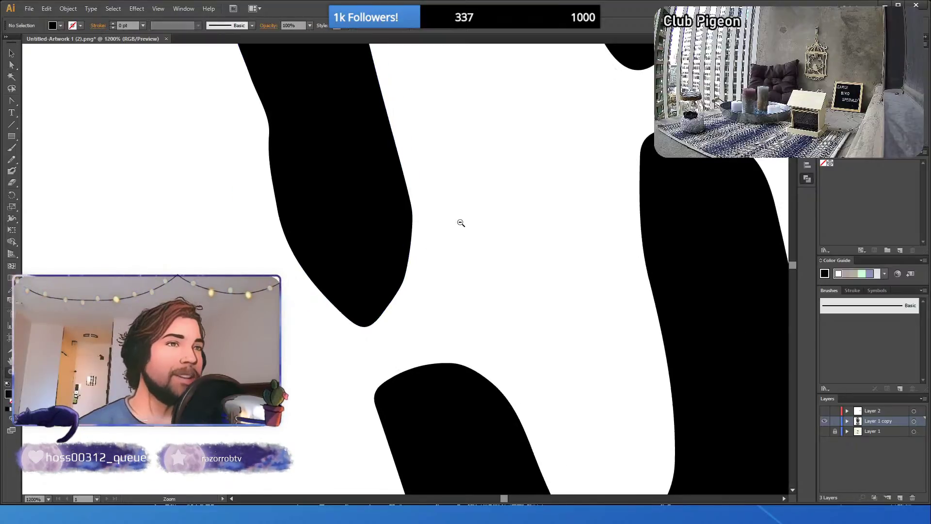
pyautogui.keyDown('alt'); pyautogui.click(461, 224); pyautogui.keyUp('alt')
pyautogui.keyDown('alt'); pyautogui.click(461, 267); pyautogui.keyUp('alt')
pyautogui.keyDown('alt'); pyautogui.click(453, 294); pyautogui.keyUp('alt')
pyautogui.keyDown('alt'); pyautogui.click(485, 323); pyautogui.keyUp('alt')
pyautogui.keyDown('alt'); pyautogui.click(547, 319); pyautogui.keyUp('alt')
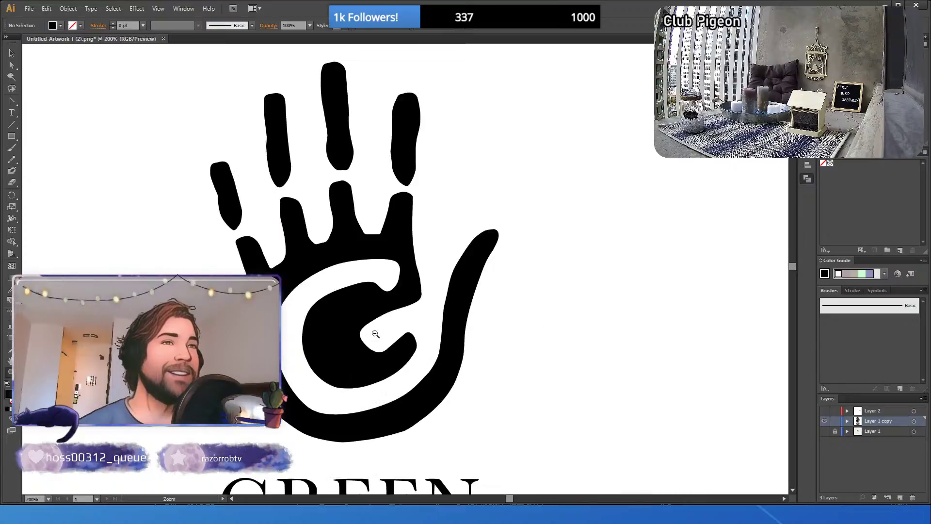
pyautogui.keyDown('alt'); pyautogui.click(371, 331); pyautogui.keyUp('alt')
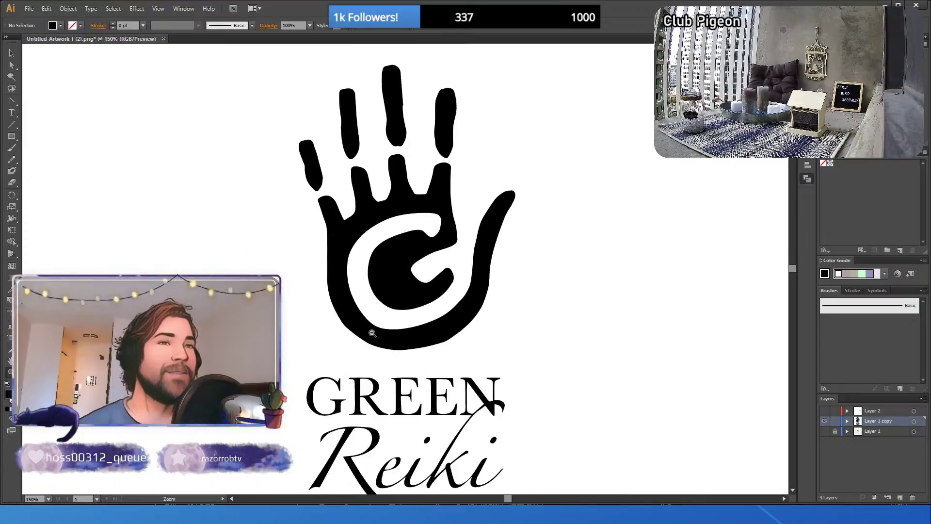
pyautogui.keyDown('alt'); pyautogui.click(427, 304); pyautogui.keyUp('alt')
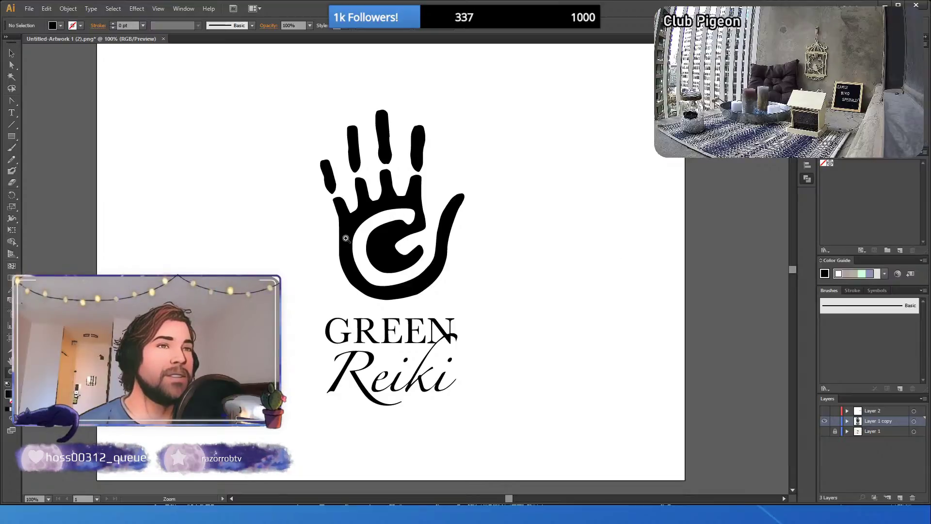
# - Ungroup the finger segments and lettering into individually selectable paths, check one finger, and clear the selection
pyautogui.click(11, 54)
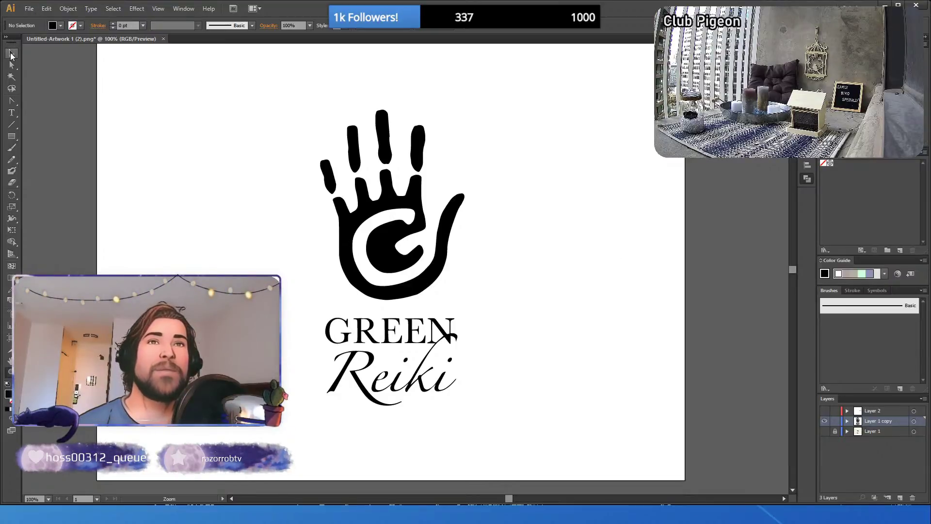
pyautogui.click(370, 214)
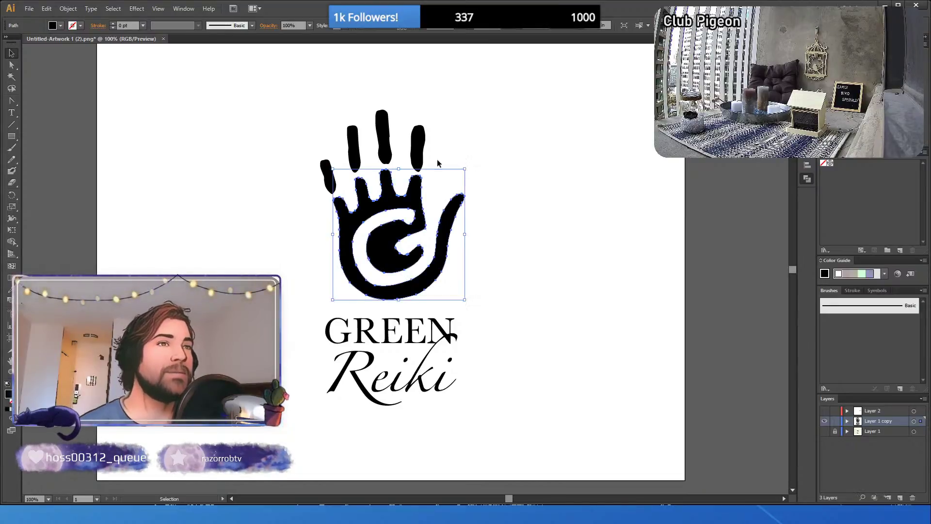
pyautogui.hotkey('ctrl', 'a')
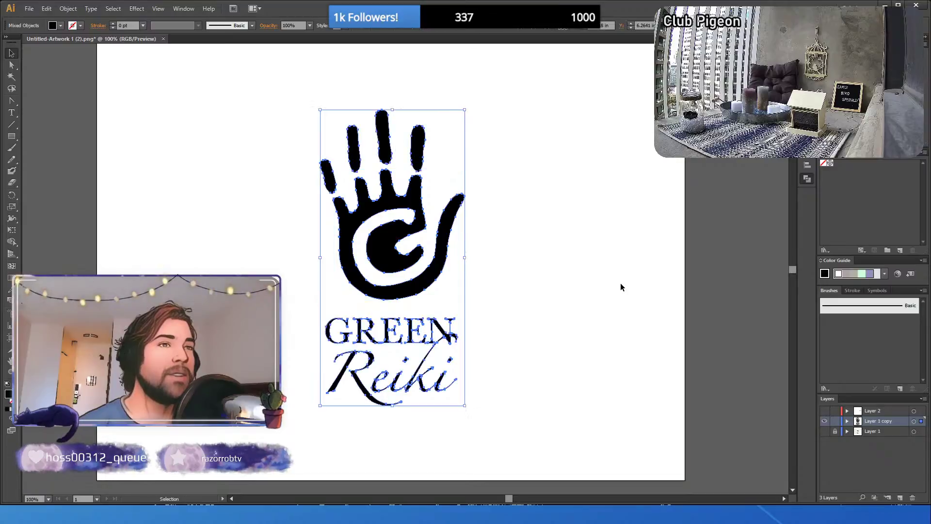
pyautogui.click(615, 280)
pyautogui.click(420, 156)
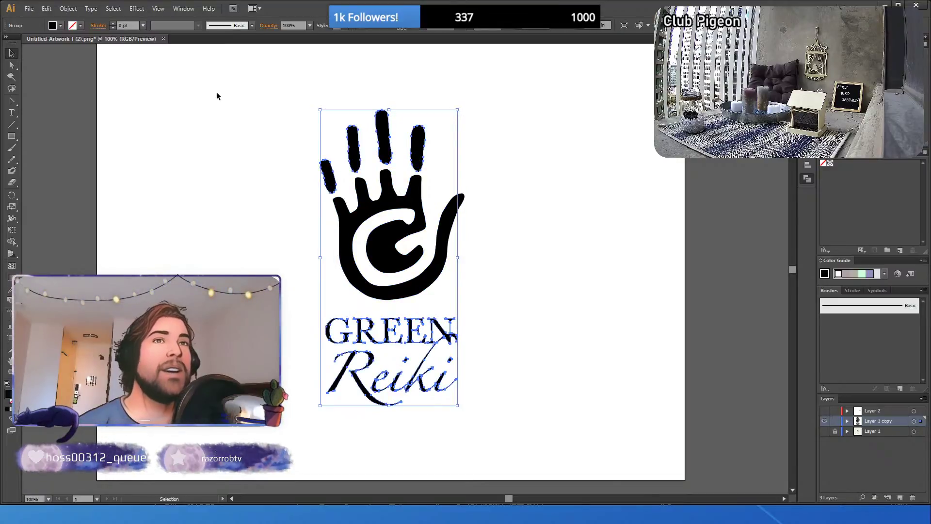
pyautogui.hotkey('ctrl', 'a')
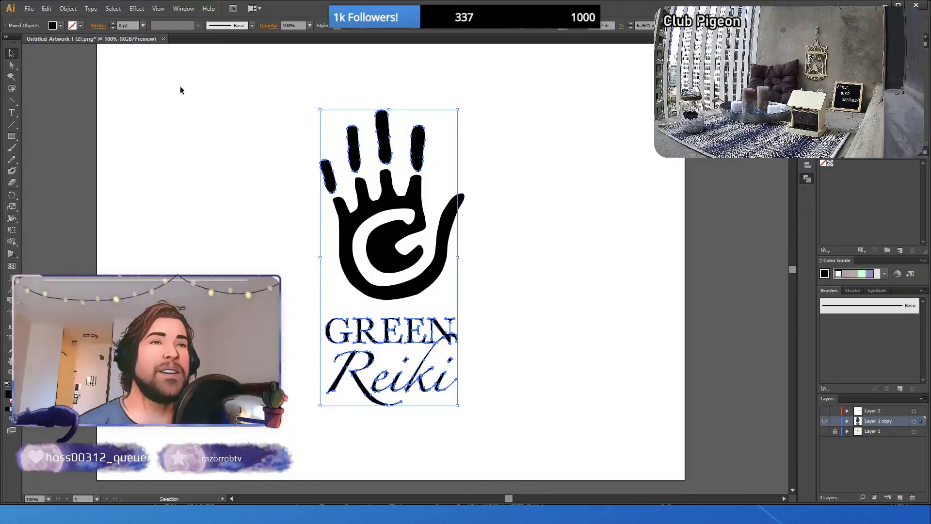
pyautogui.click(459, 169)
pyautogui.click(411, 148)
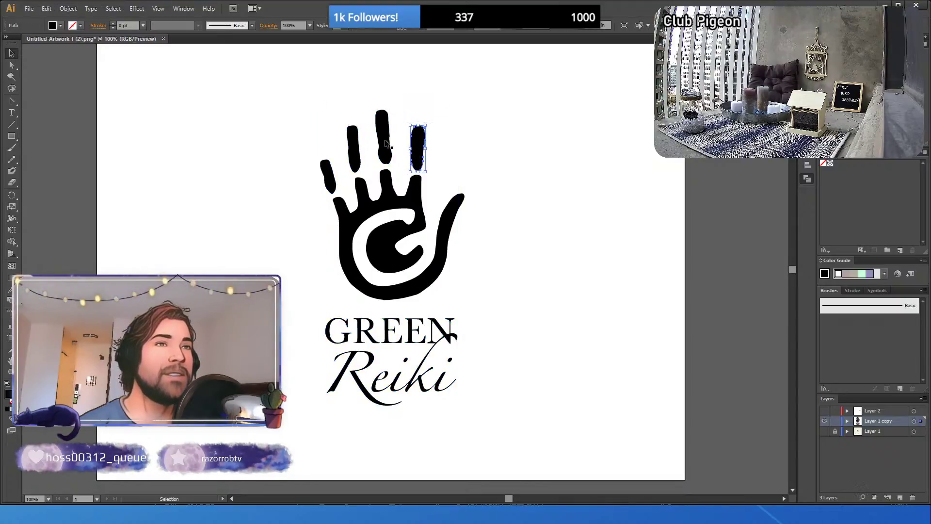
pyautogui.click(292, 96)
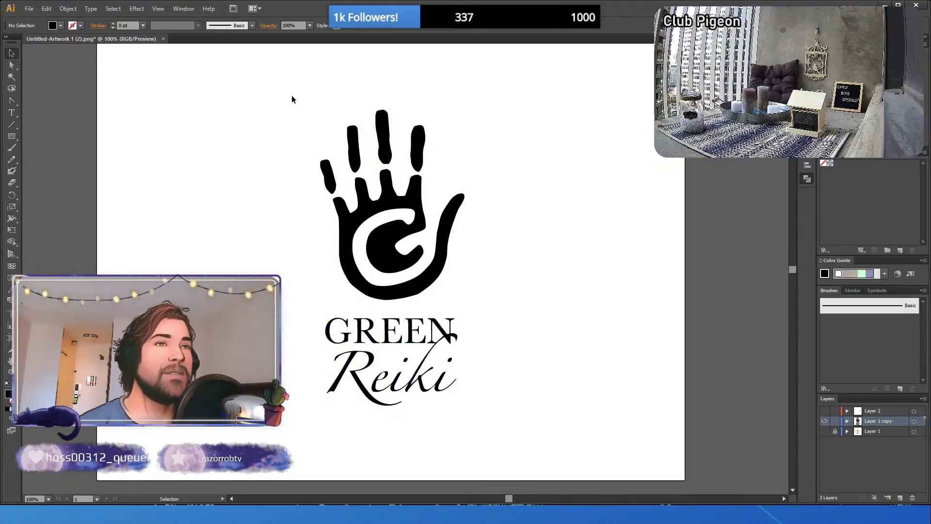
# - Group the palm and all four finger segments into one object, leaving the lettering out, and deselect
pyautogui.moveTo(292, 99); pyautogui.dragTo(492, 286)
pyautogui.press('a')
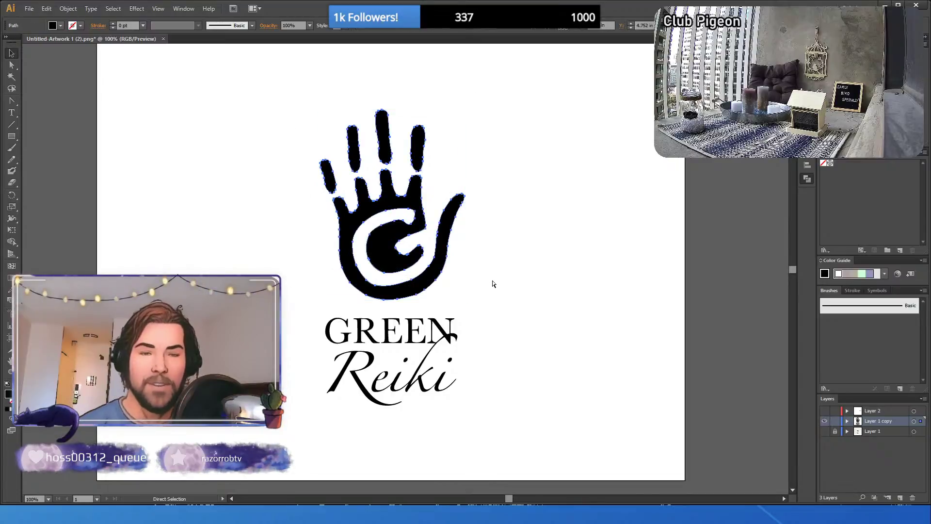
pyautogui.press('v')
pyautogui.click(513, 289)
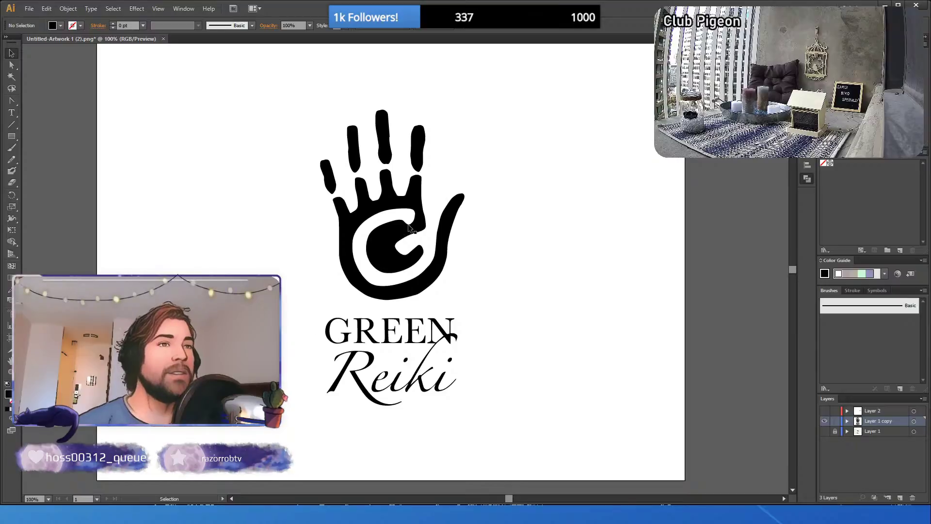
# - Try a dark grey fill on the grouped hand, undo it, and deselect
pyautogui.click(356, 218)
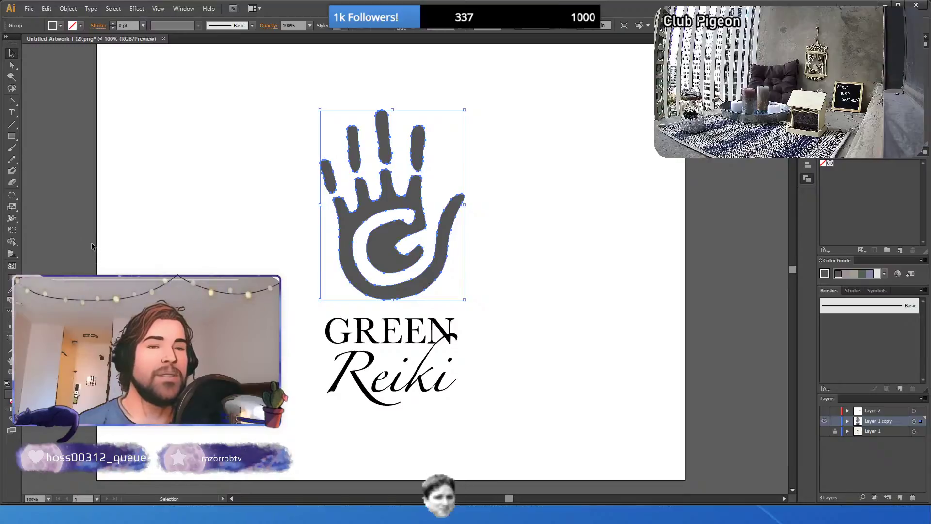
pyautogui.hotkey('ctrl', 'z')
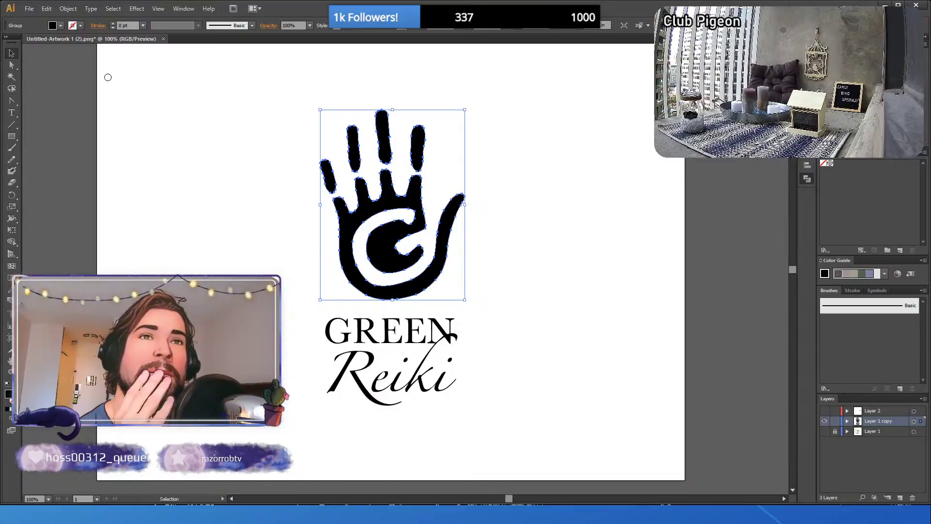
pyautogui.click(248, 33)
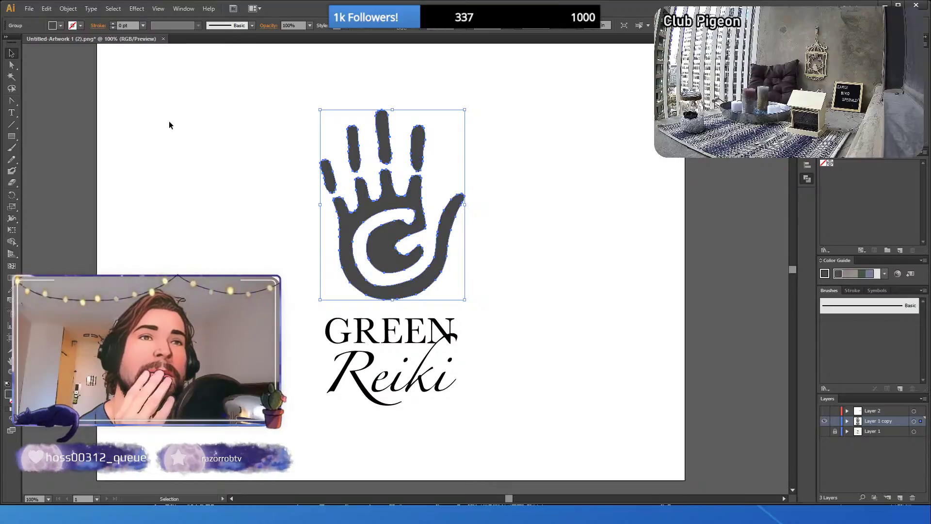
pyautogui.hotkey('ctrl', 'z')
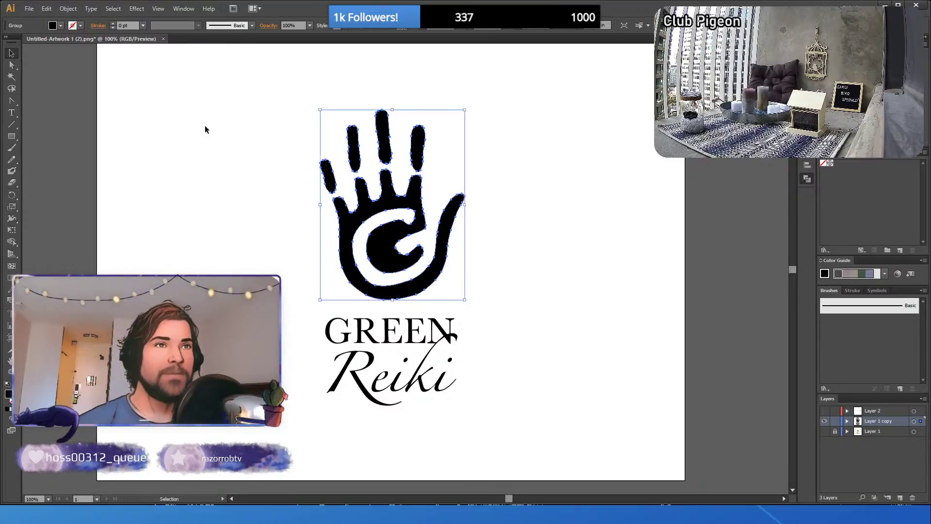
pyautogui.click(244, 125)
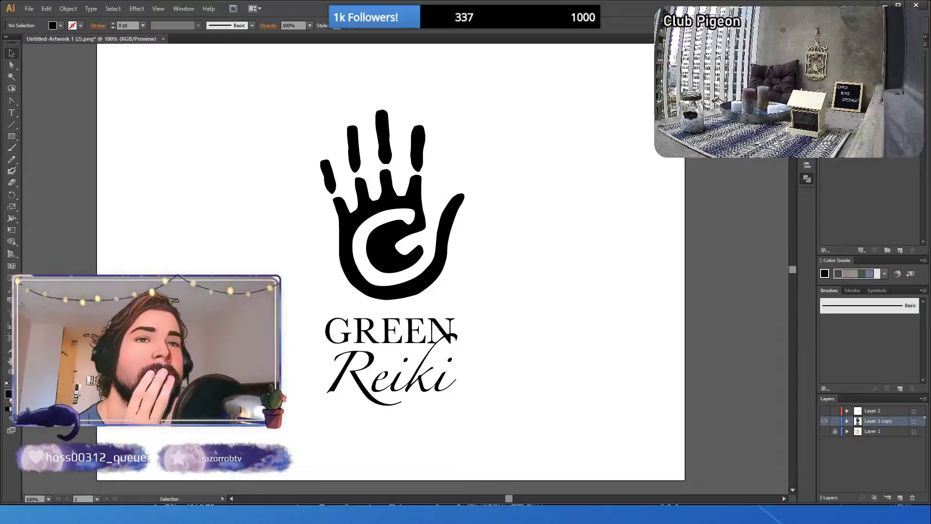
# - Try a bright green fill colour with nothing selected and a medium grey fill on the grouped hand, and undo the grey
pyautogui.click(10, 375)
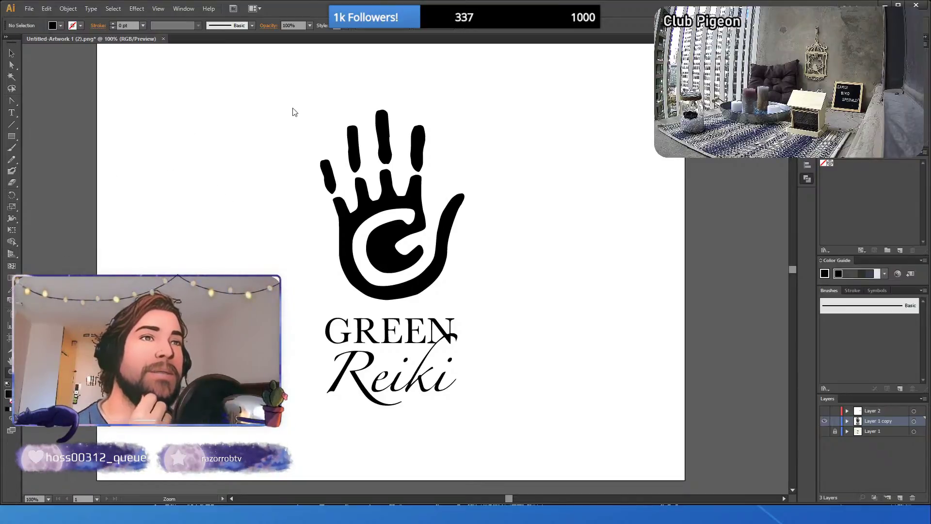
pyautogui.click(12, 55)
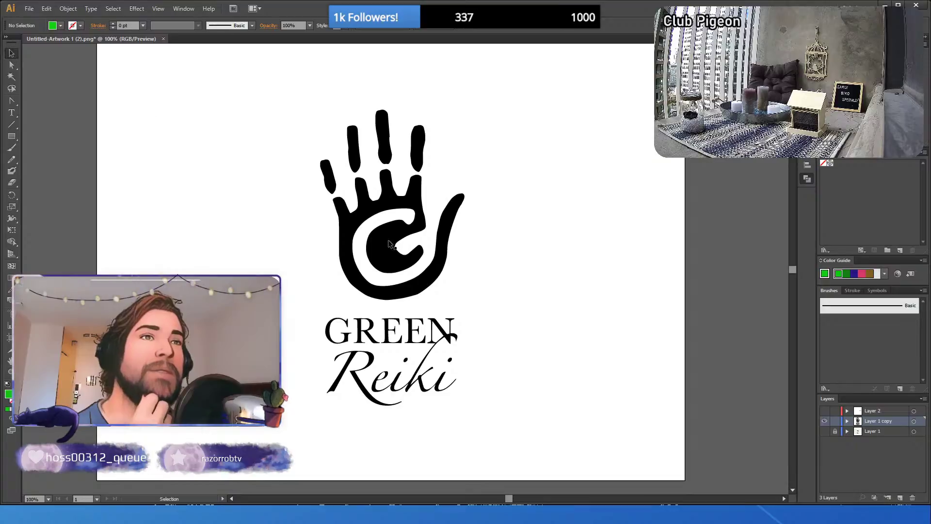
pyautogui.click(365, 209)
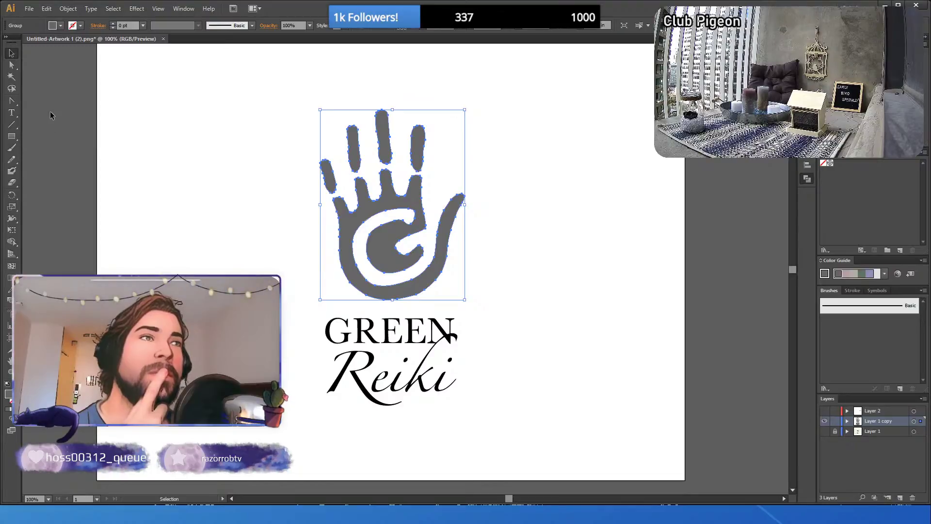
pyautogui.hotkey('ctrl', 'z')
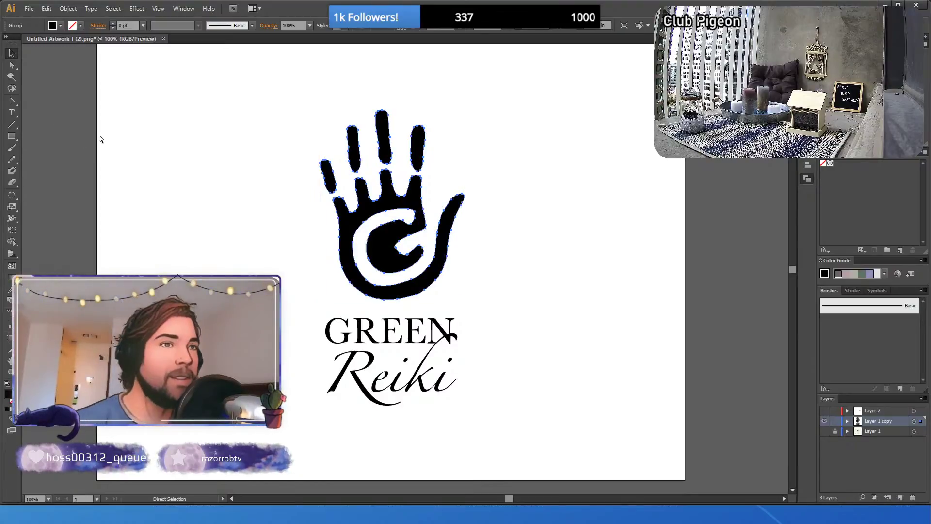
# - Compare dark green and teal fills on the grouped hand, fill it with bright green, and deselect
pyautogui.press('v')
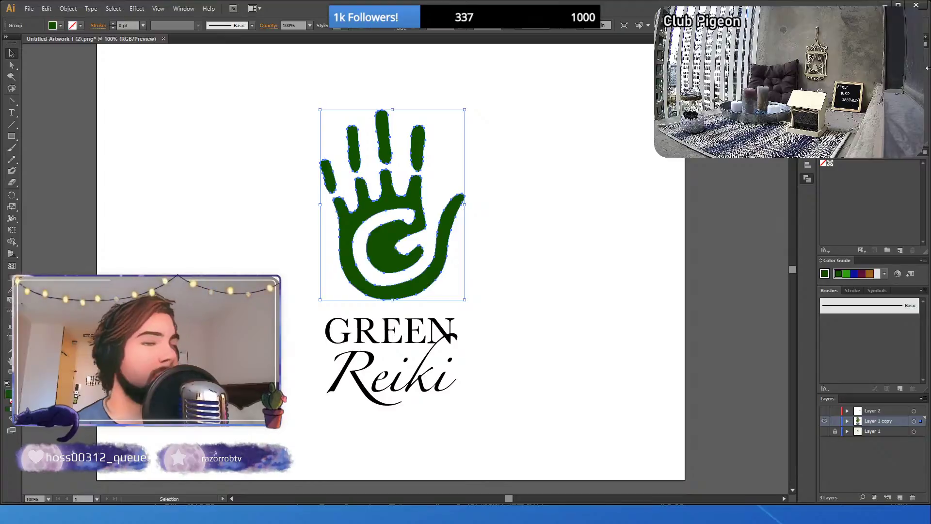
pyautogui.click(875, 73)
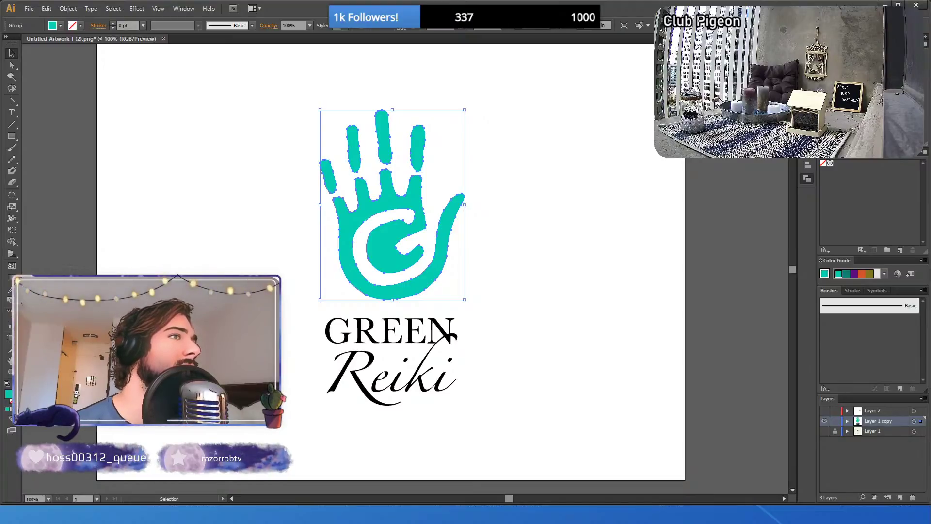
pyautogui.press('Tab')
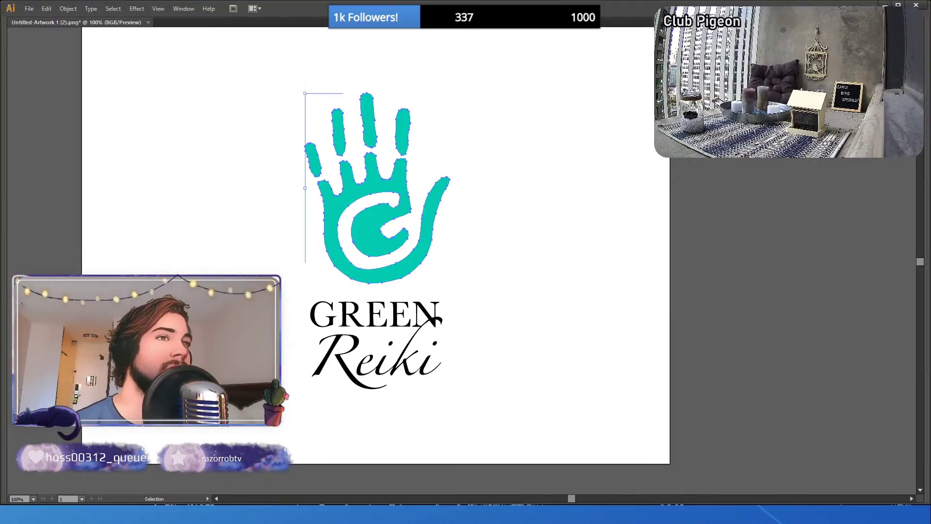
pyautogui.press('Tab')
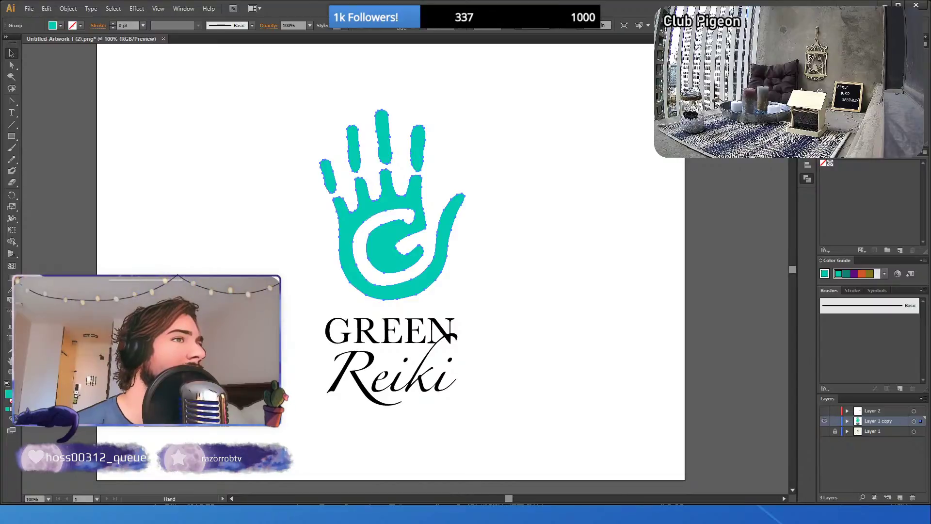
pyautogui.press('v')
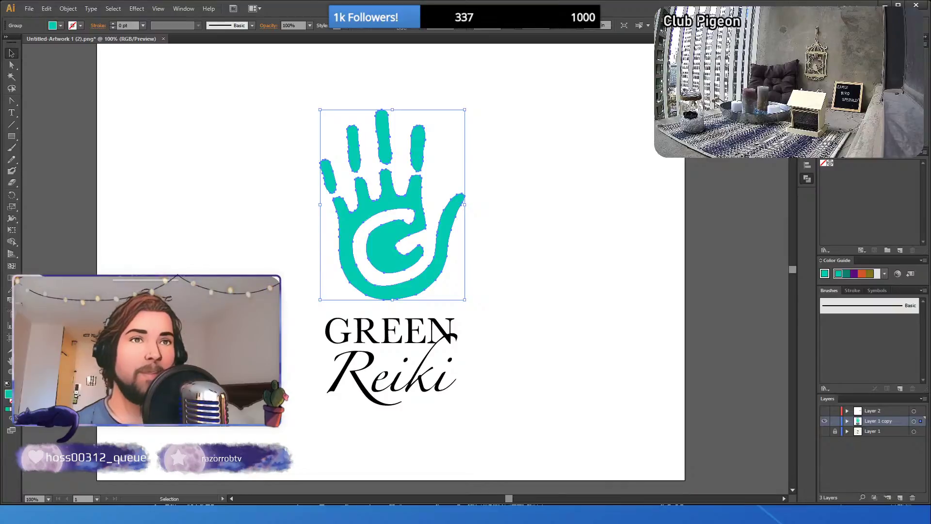
pyautogui.hotkey('ctrl', 'z')
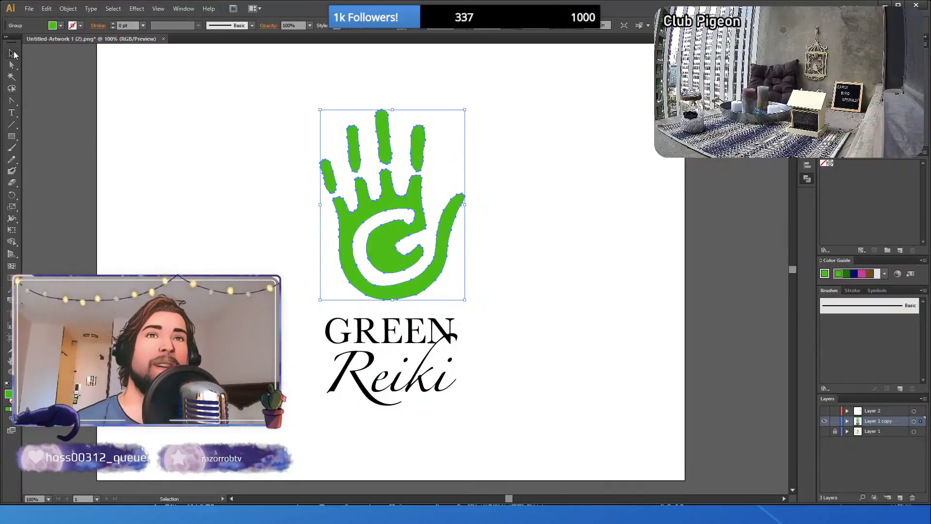
pyautogui.click(193, 158)
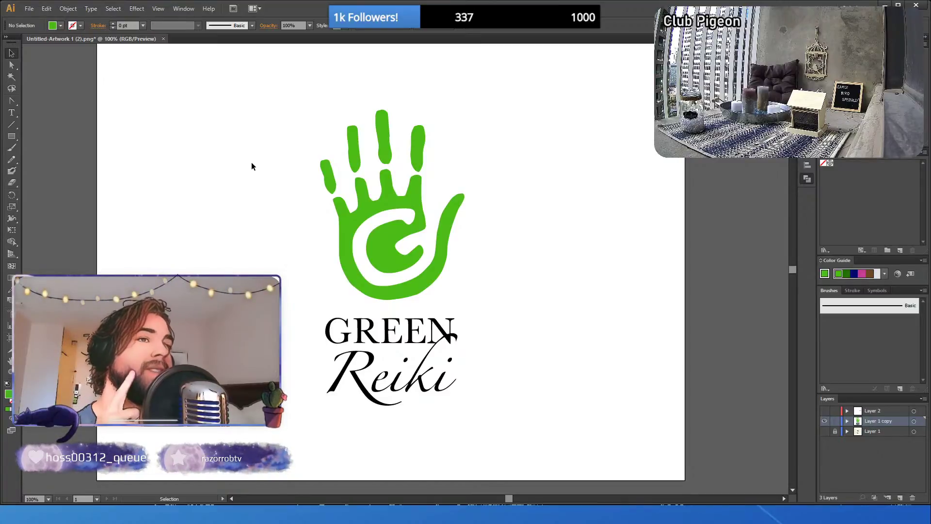
pyautogui.click(382, 137)
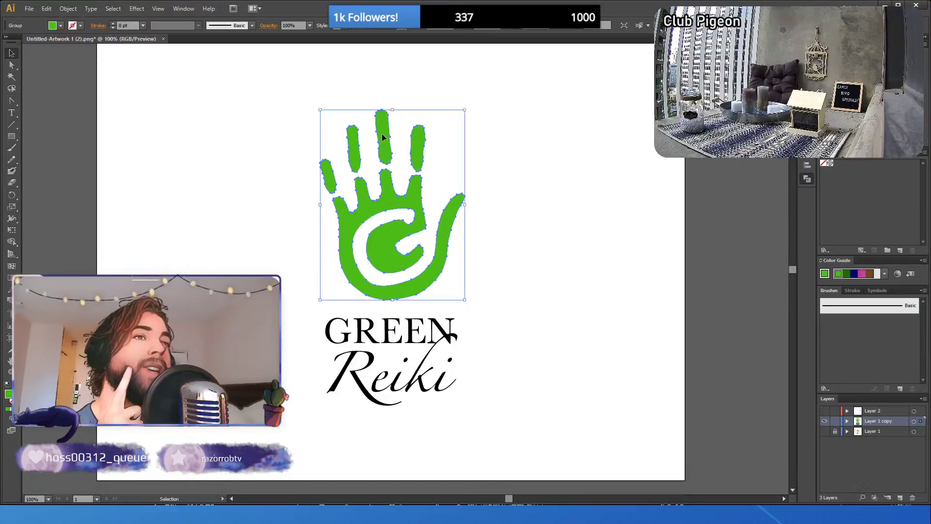
pyautogui.click(240, 136)
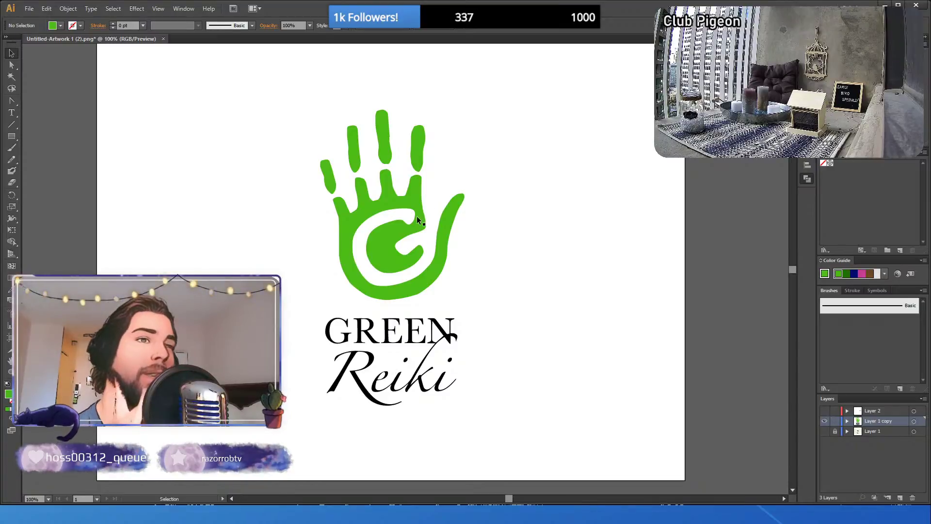
pyautogui.click(393, 251)
pyautogui.click(220, 240)
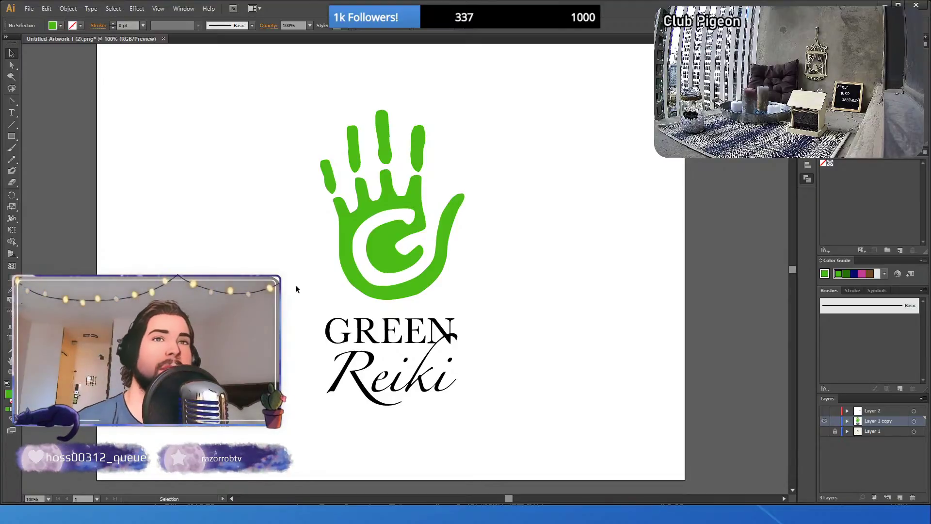
# - Draw a bright green rectangle covering nearly the whole artboard, leaving a narrow white margin around it
pyautogui.scroll(1, 293, 289)
pyautogui.scroll(1, 390, 272)
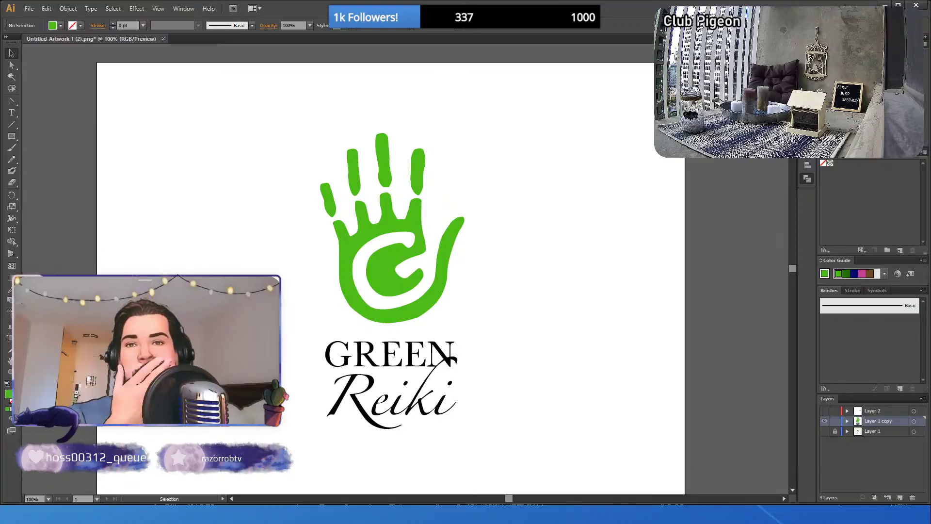
pyautogui.click(11, 138)
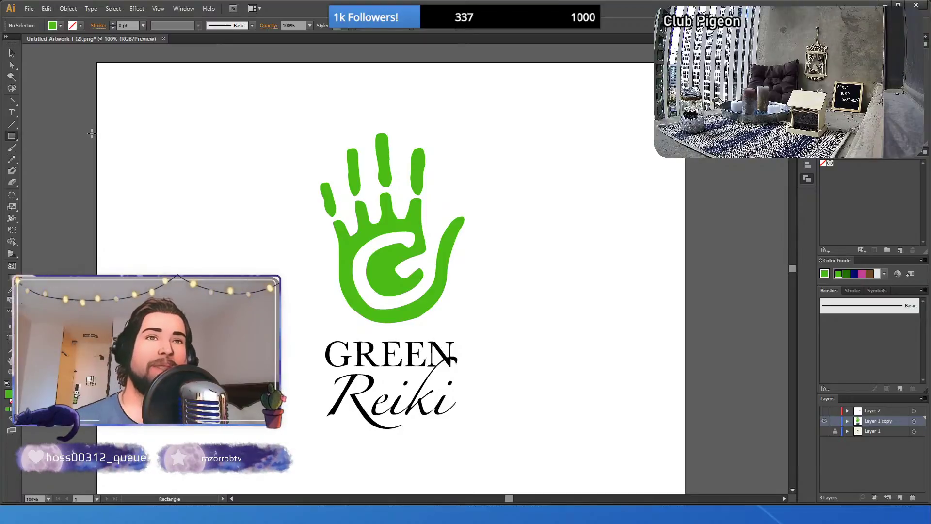
pyautogui.moveTo(126, 85); pyautogui.dragTo(671, 478)
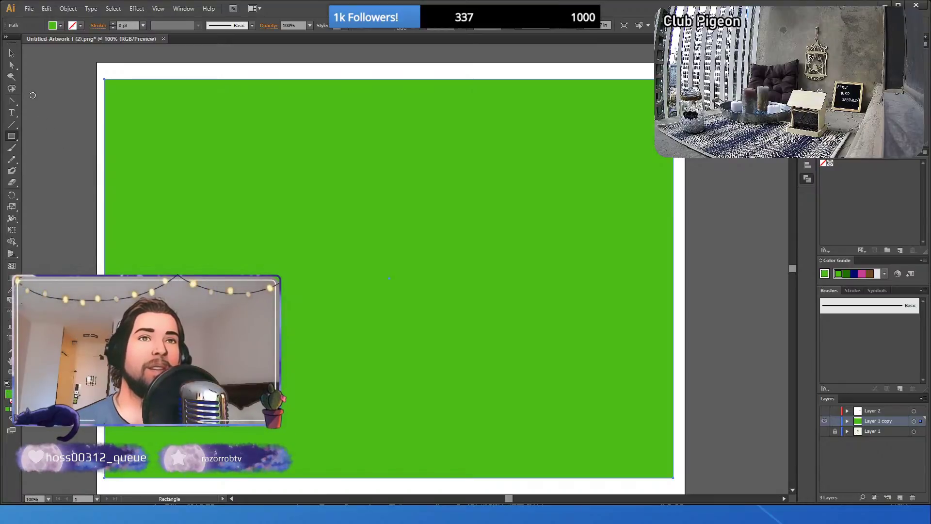
# - Compare light grey and medium grey fills on the large background rectangle, keeping the medium grey
pyautogui.hotkey('ctrl', 'z')
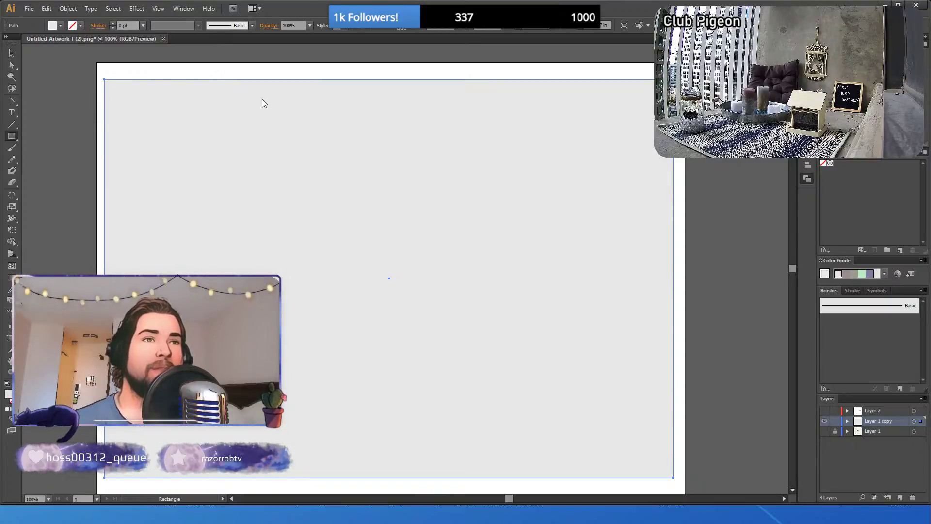
pyautogui.hotkey('ctrl', 'z')
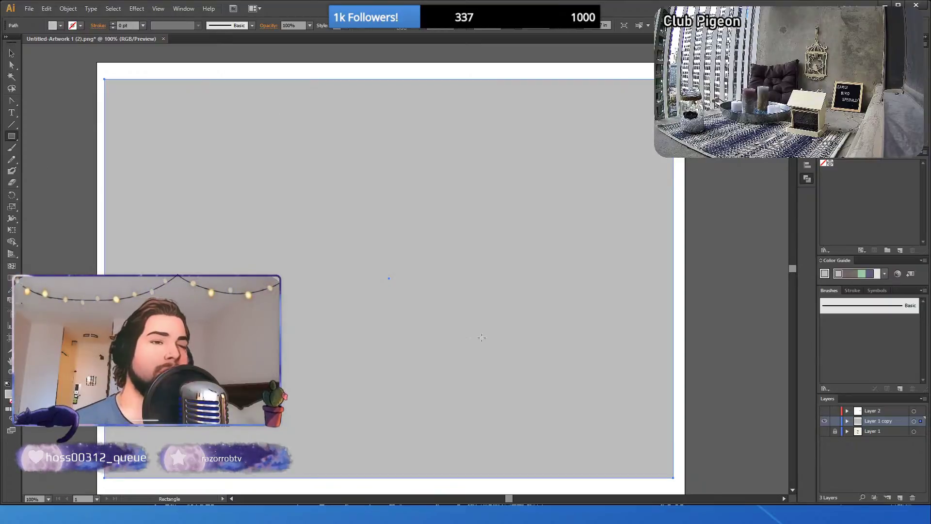
pyautogui.click(13, 54)
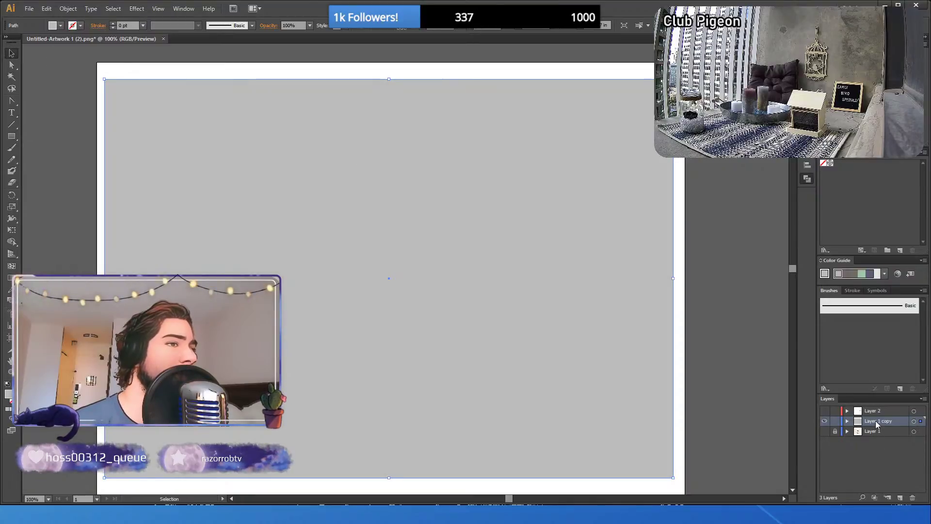
# - Move the grey rectangle onto a new layer above Layer 1 copy and position it to leave the narrow white margin
pyautogui.press('Delete')
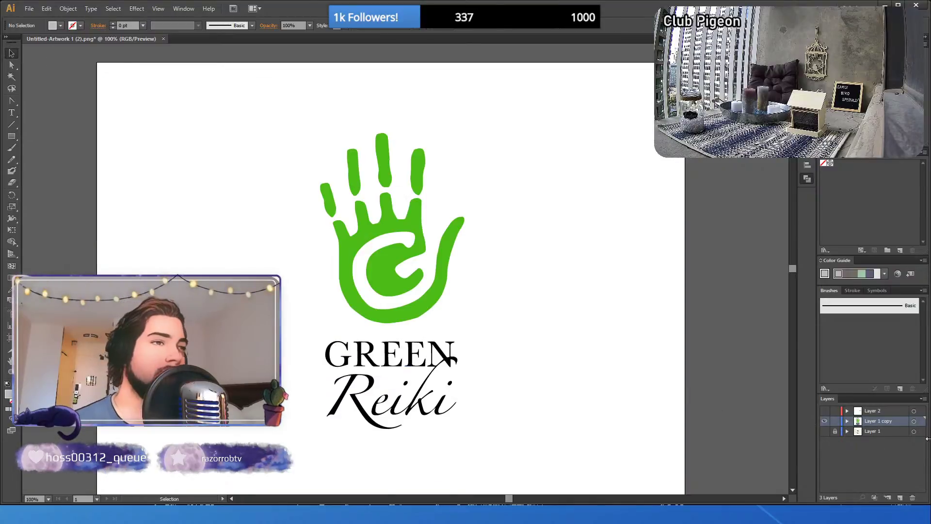
pyautogui.click(900, 498)
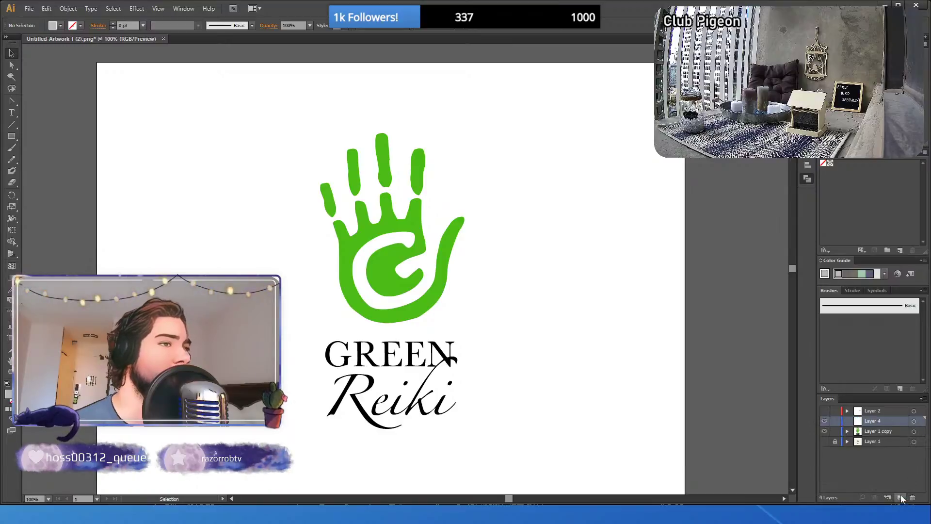
pyautogui.hotkey('ctrl', 'v')
pyautogui.moveTo(546, 261)
pyautogui.mouseDown()
pyautogui.moveTo(510, 274)
pyautogui.moveTo(534, 274)
pyautogui.mouseUp()
# - Copy the green hand from Layer 1 copy and paste it in place in front of the grey rectangle on Layer 4
pyautogui.click(878, 432)
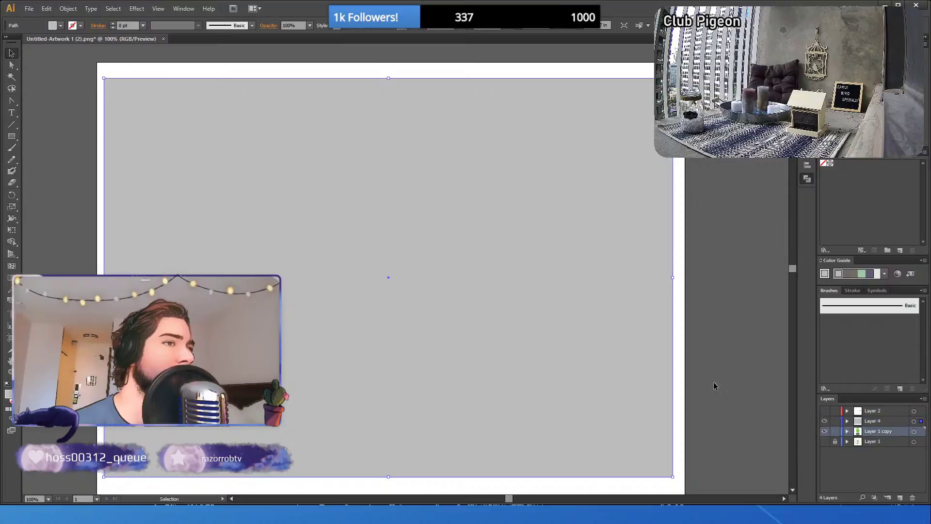
pyautogui.click(825, 421)
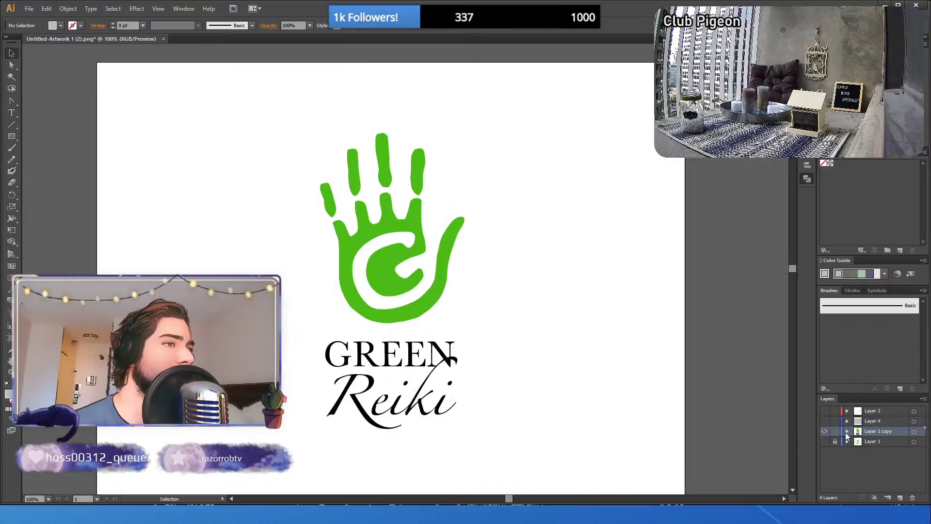
pyautogui.click(423, 229)
pyautogui.press('a')
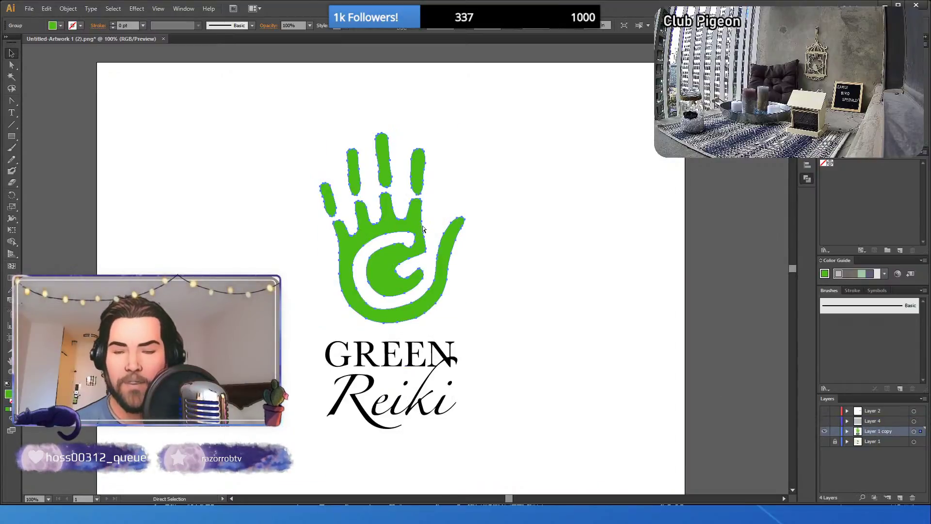
pyautogui.press('v')
pyautogui.click(870, 419)
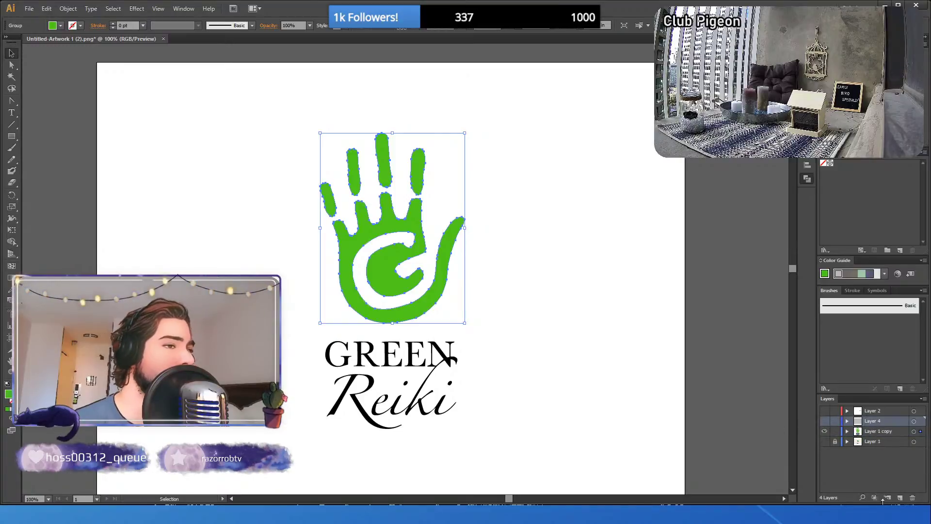
pyautogui.click(824, 421)
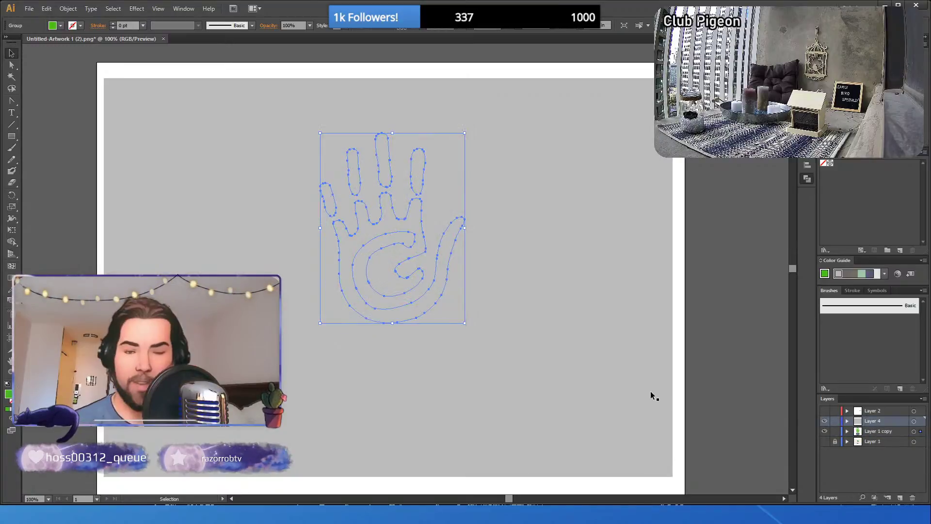
pyautogui.hotkey('ctrl', 'shift', 'a')
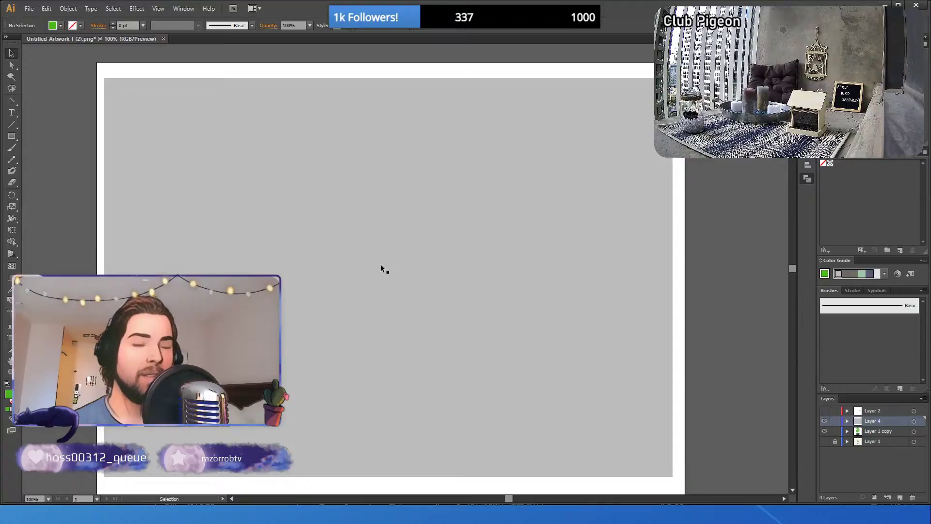
pyautogui.hotkey('ctrl', 'f')
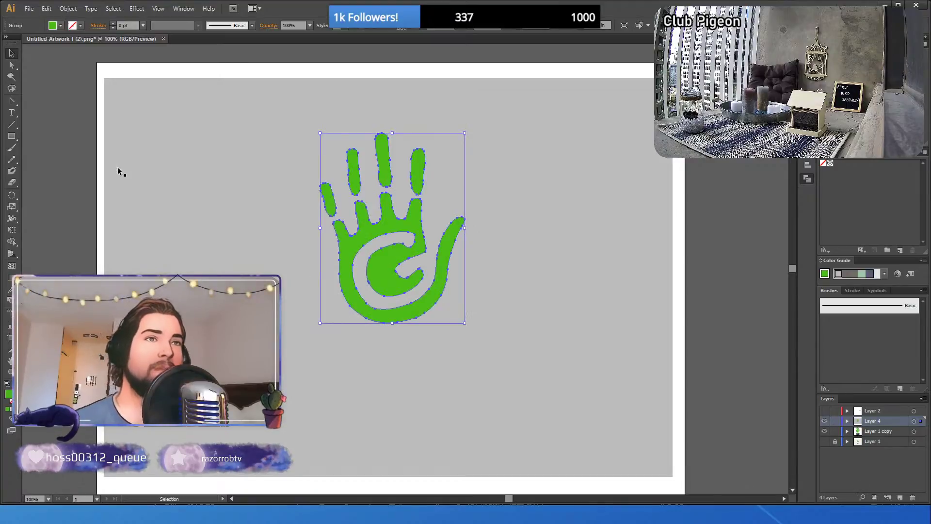
# - Cut the pasted hand shape out of the grey rectangle on Layer 4 and check the cut-out by toggling Layer 1 copy's visibility
pyautogui.hotkey('ctrl', 'shift', 'a')
pyautogui.click(248, 206)
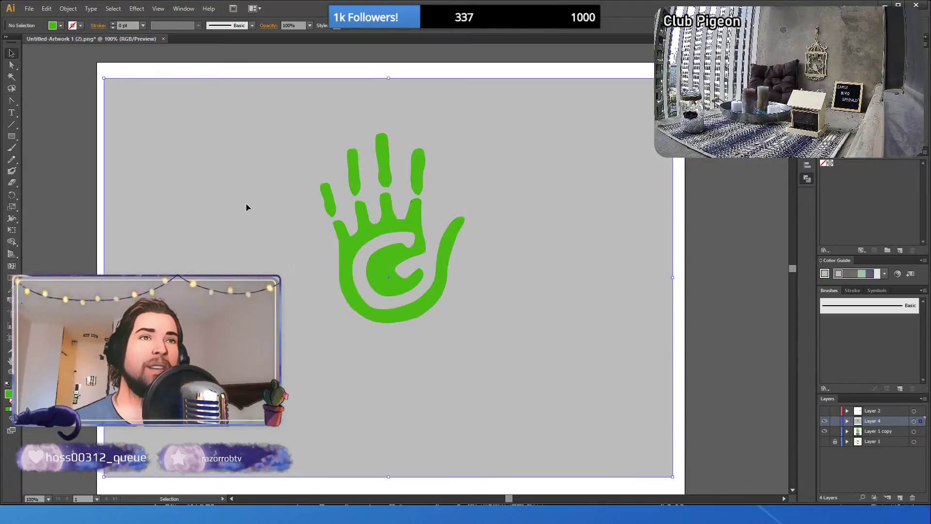
pyautogui.keyDown('shift'); pyautogui.click(385, 227); pyautogui.keyUp('shift')
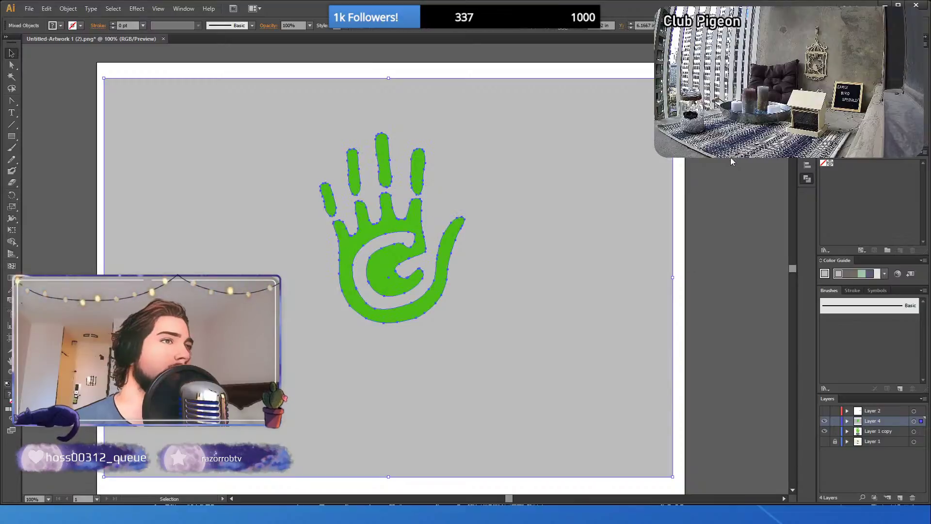
pyautogui.hotkey('ctrl', '8')
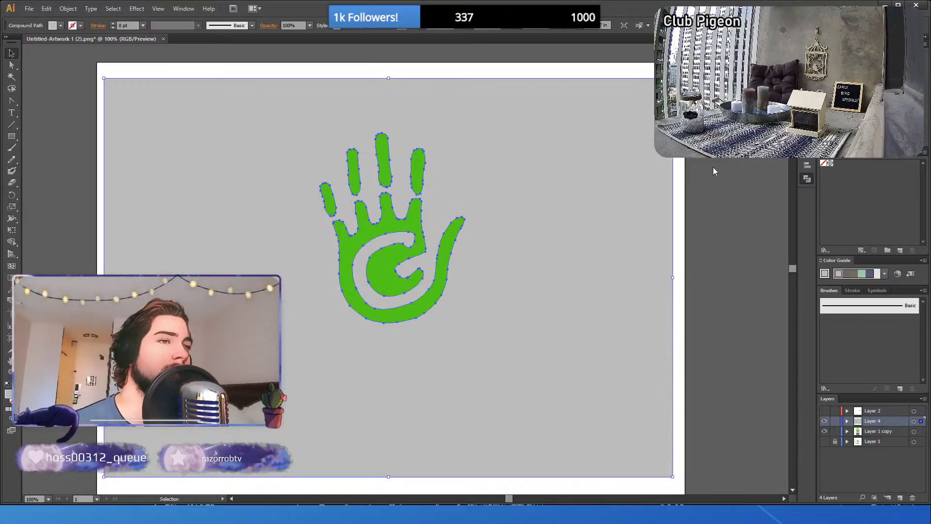
pyautogui.click(825, 431)
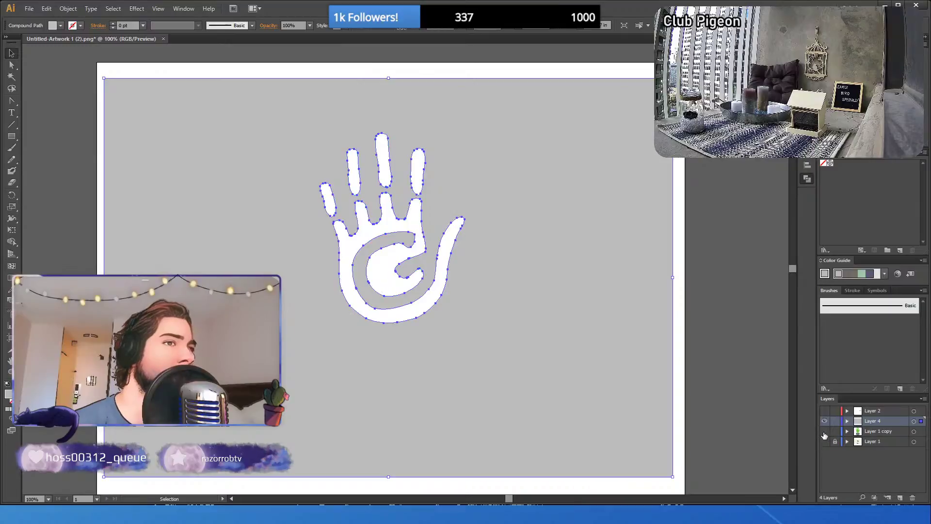
pyautogui.click(824, 431)
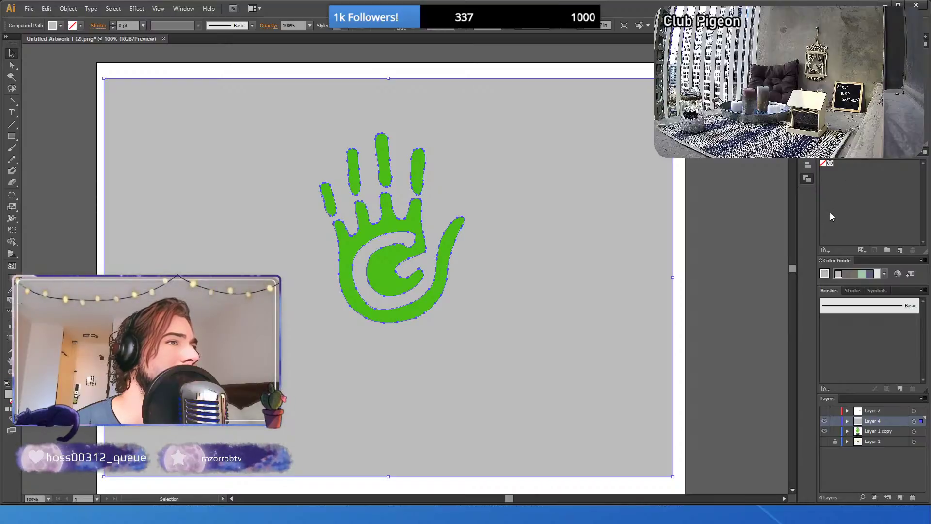
# - Try a black fill on the cut-out background and return it to medium grey
pyautogui.hotkey('ctrl', 'z')
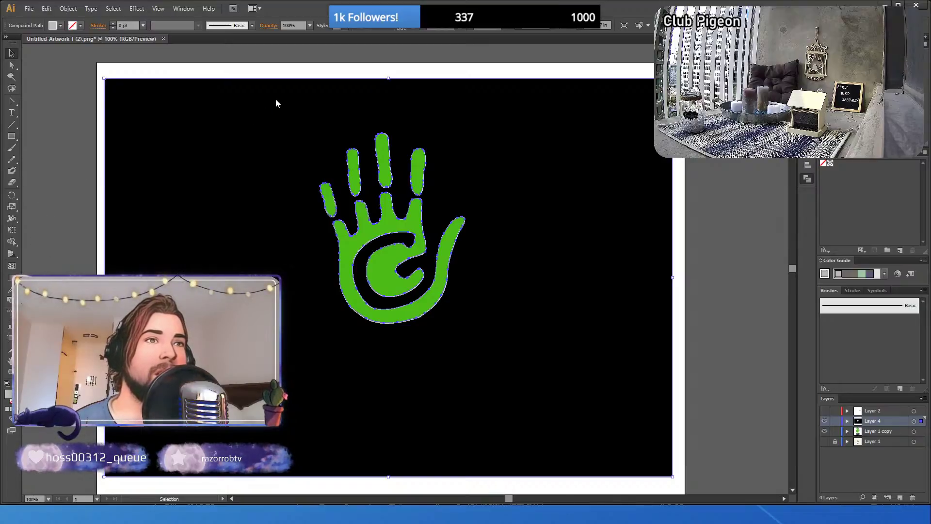
pyautogui.click(257, 105)
pyautogui.click(67, 119)
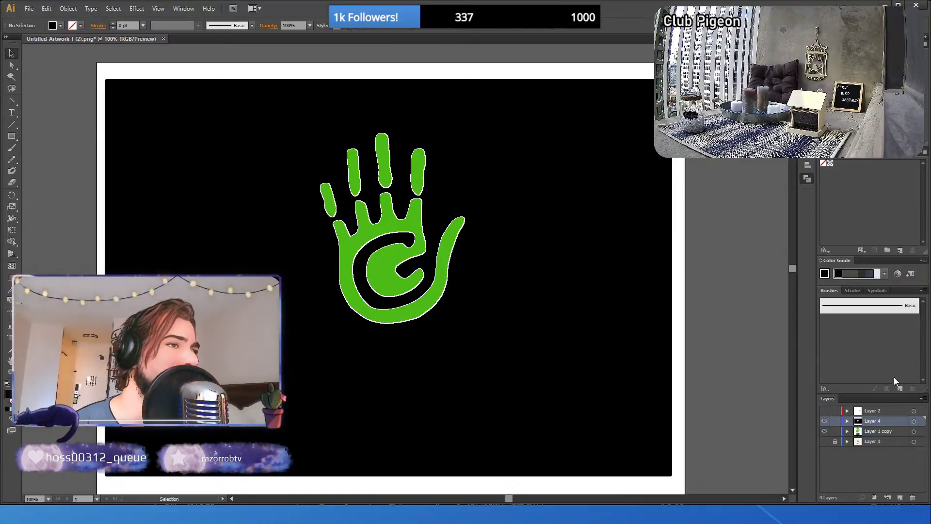
pyautogui.press('a')
pyautogui.click(475, 213)
pyautogui.hotkey('ctrl', 'z')
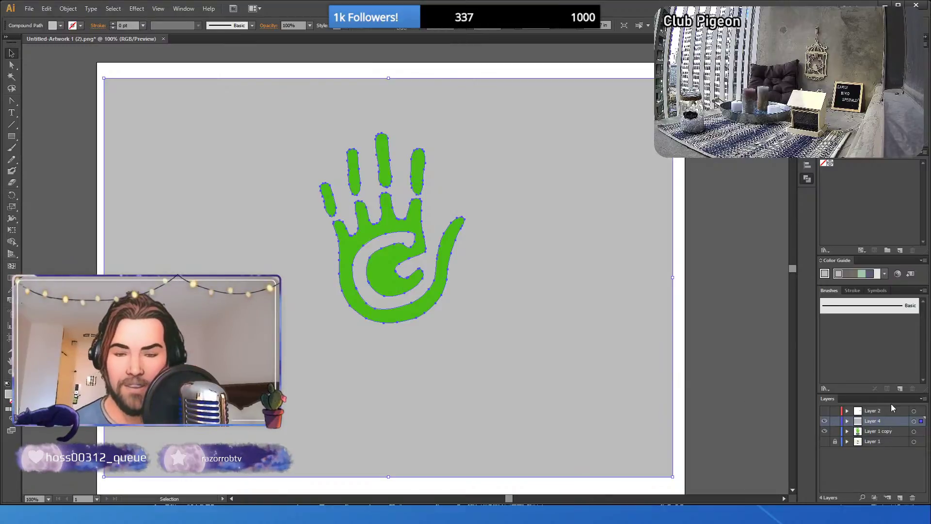
# - Try pasting a duplicate of the cut-out background on Layer 4, undo it, and toggle Layer 1 copy's visibility
pyautogui.hotkey('ctrl', 'v')
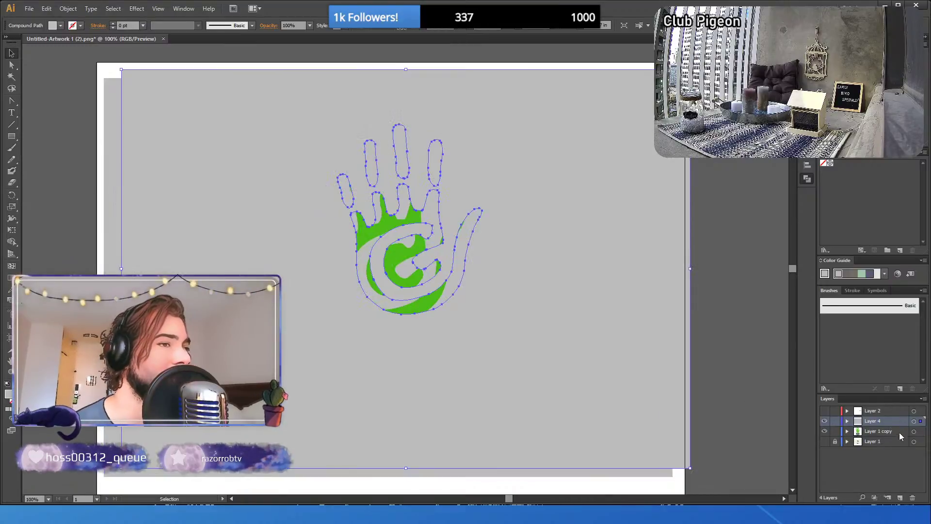
pyautogui.hotkey('ctrl', 'z')
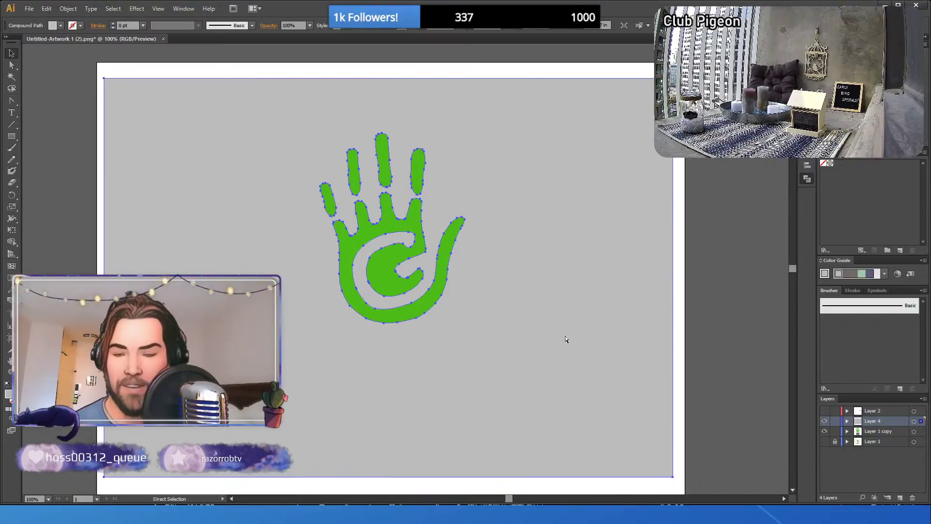
pyautogui.press('v')
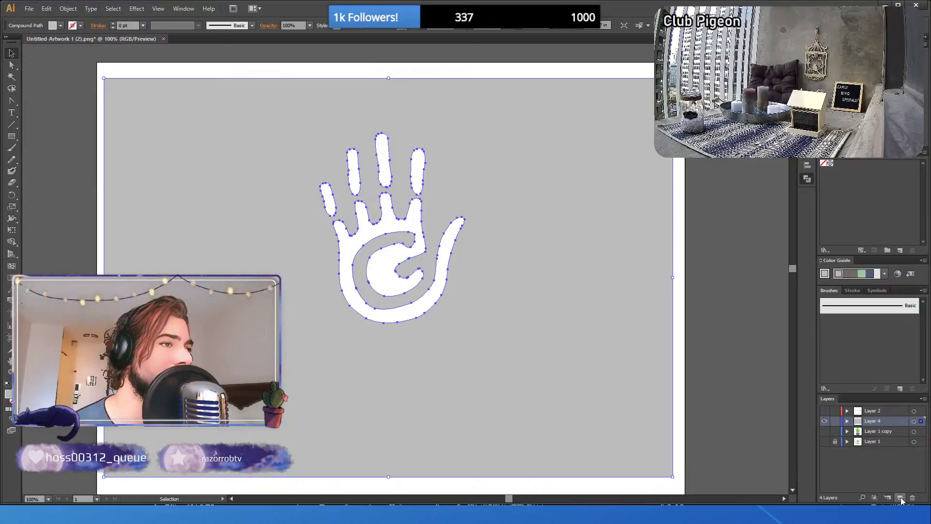
pyautogui.click(824, 431)
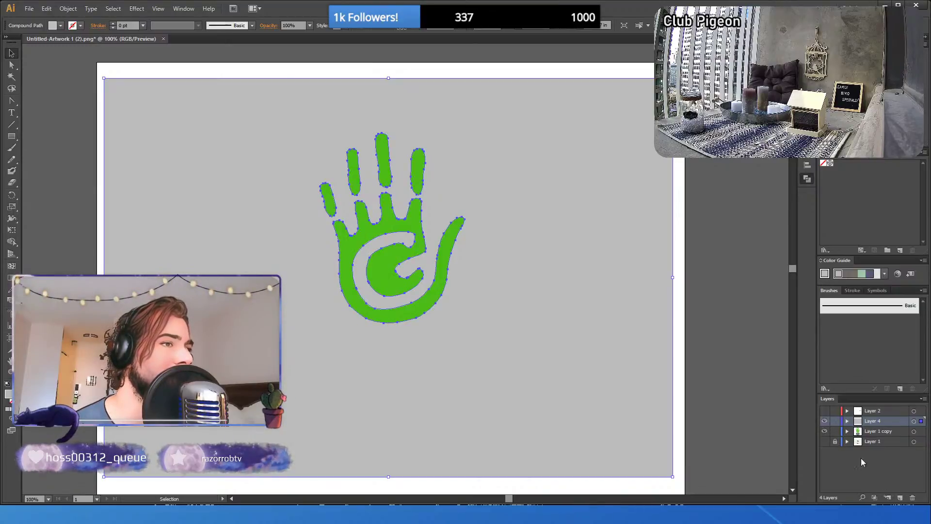
# - Duplicate the grey cut-out background in place onto a new layer above Layer 4, hide that layer, and make Layer 4 active
pyautogui.click(623, 363)
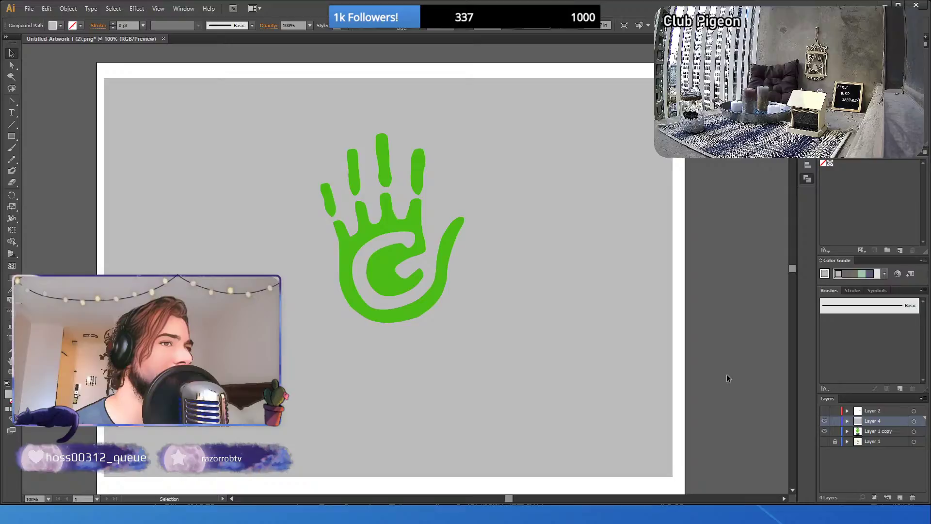
pyautogui.click(620, 361)
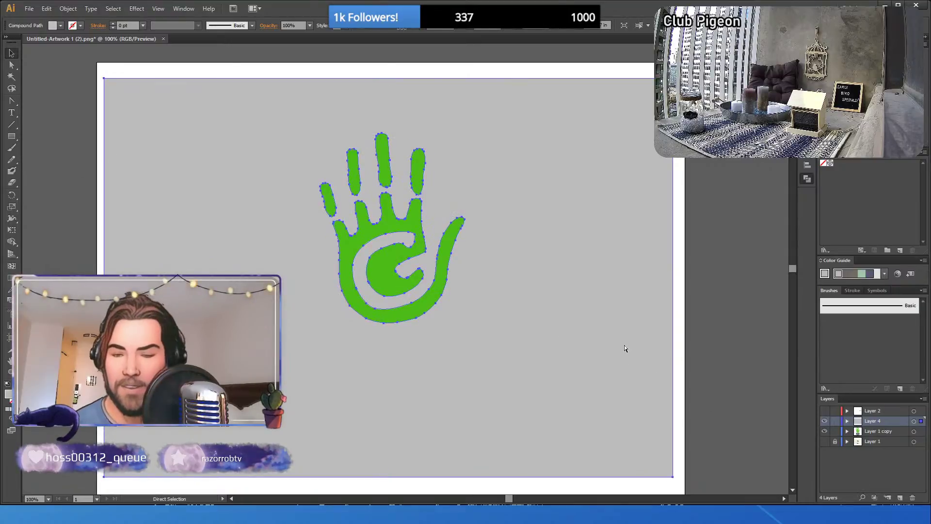
pyautogui.press('v')
pyautogui.click(900, 497)
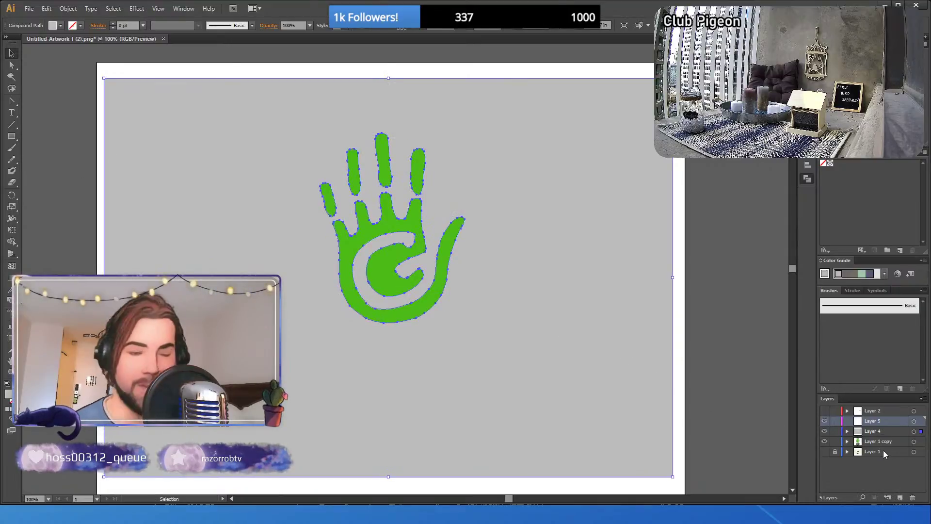
pyautogui.hotkey('ctrl', 'x')
pyautogui.hotkey('ctrl', 'f')
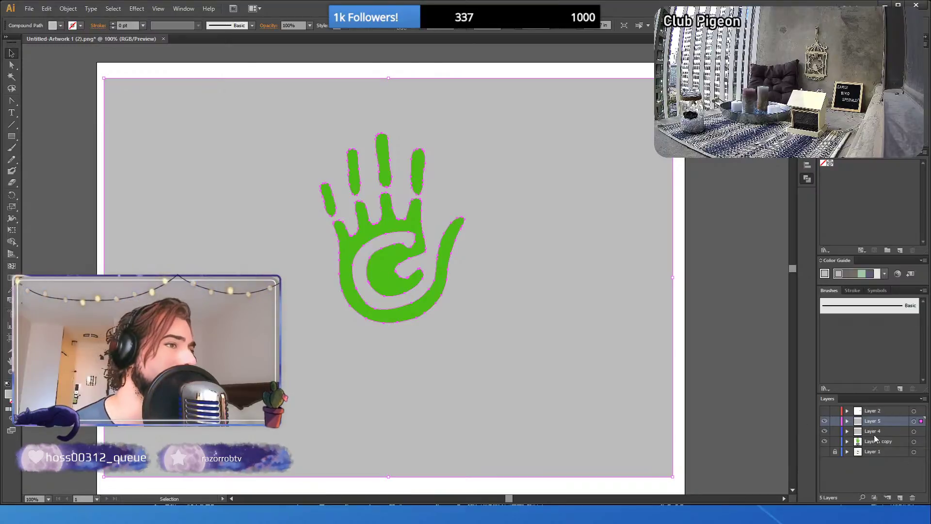
pyautogui.click(874, 432)
pyautogui.click(824, 421)
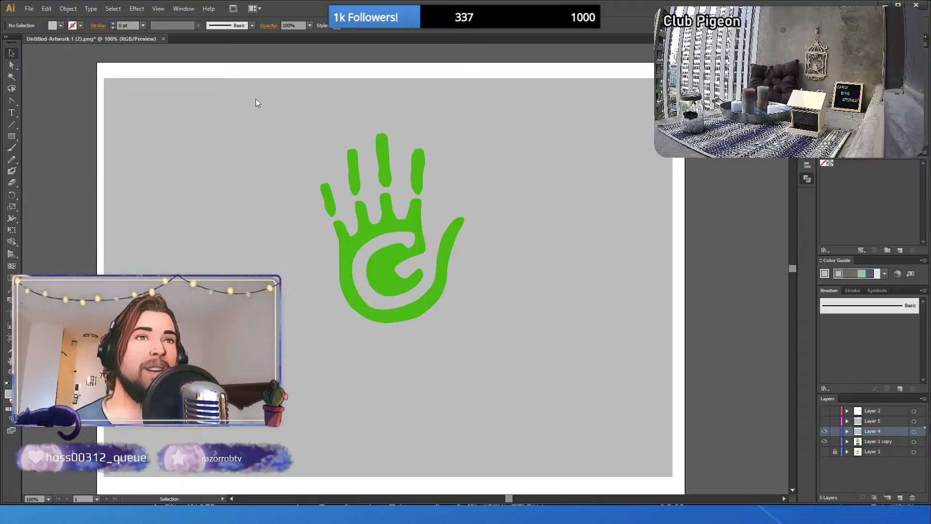
# - Fill the cut-out background on Layer 4 with dark green and deselect it
pyautogui.press('d')
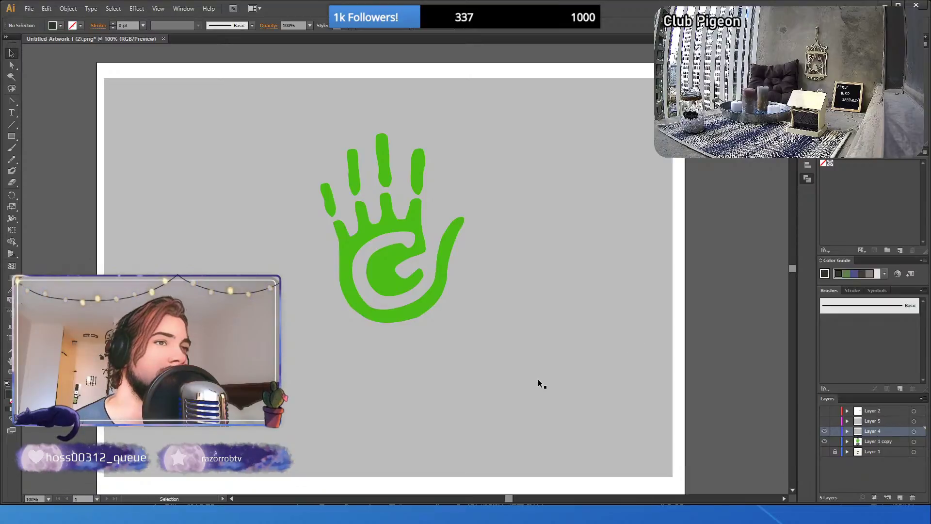
pyautogui.click(537, 379)
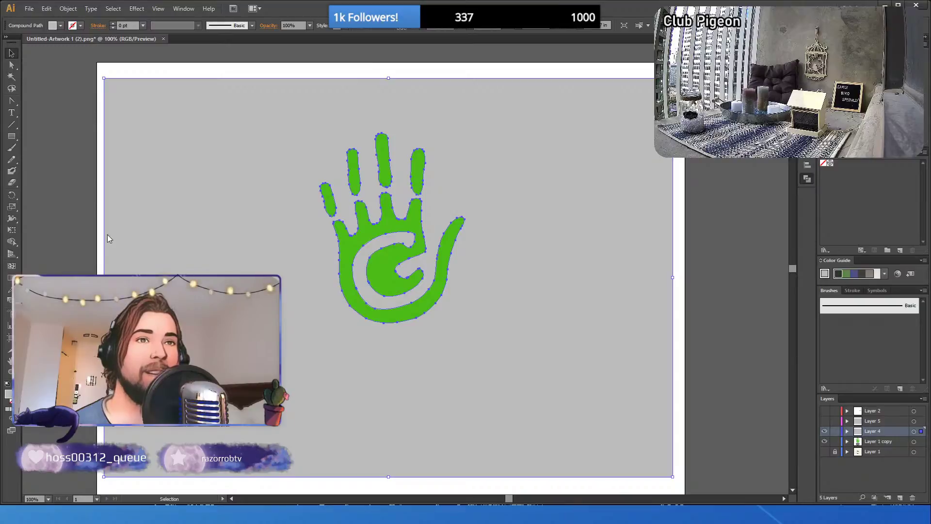
pyautogui.click(267, 100)
pyautogui.click(728, 417)
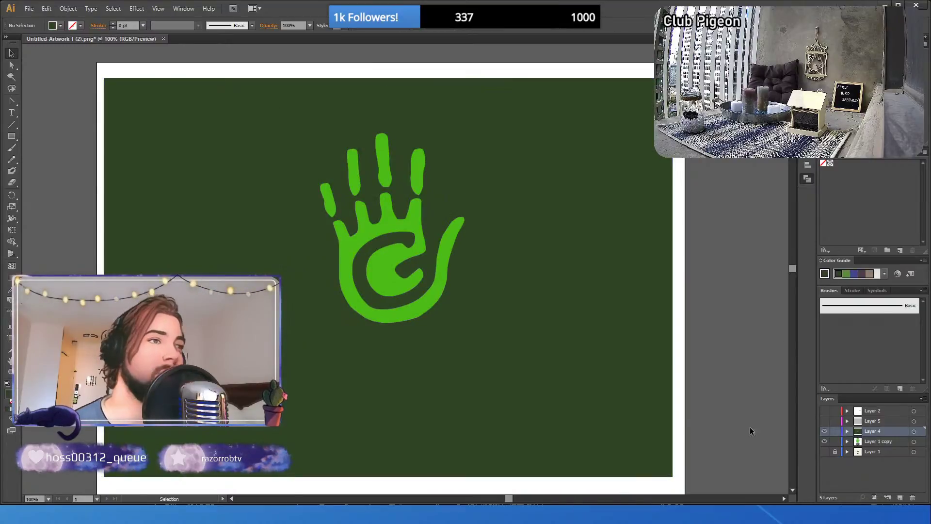
# - Compare the grey and dark green backgrounds behind the hand by toggling Layer 5's visibility
pyautogui.click(824, 421)
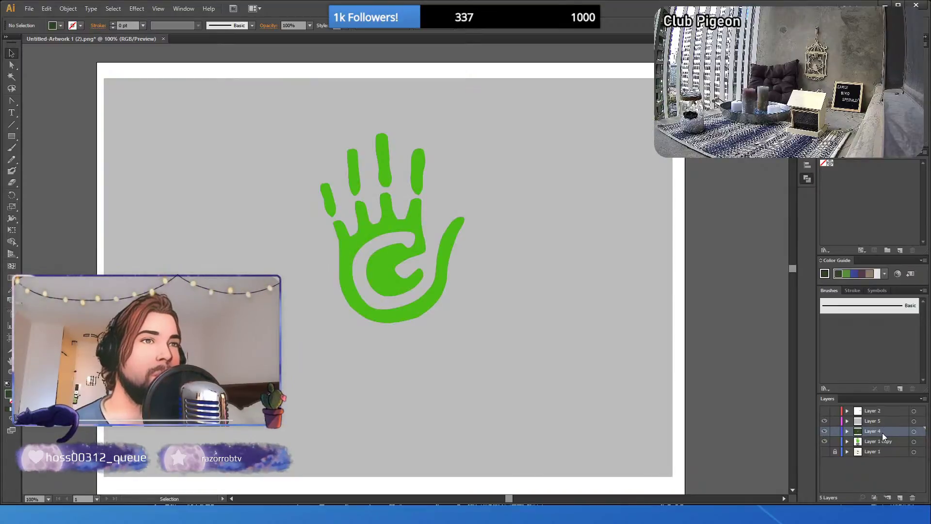
pyautogui.click(824, 422)
pyautogui.click(490, 350)
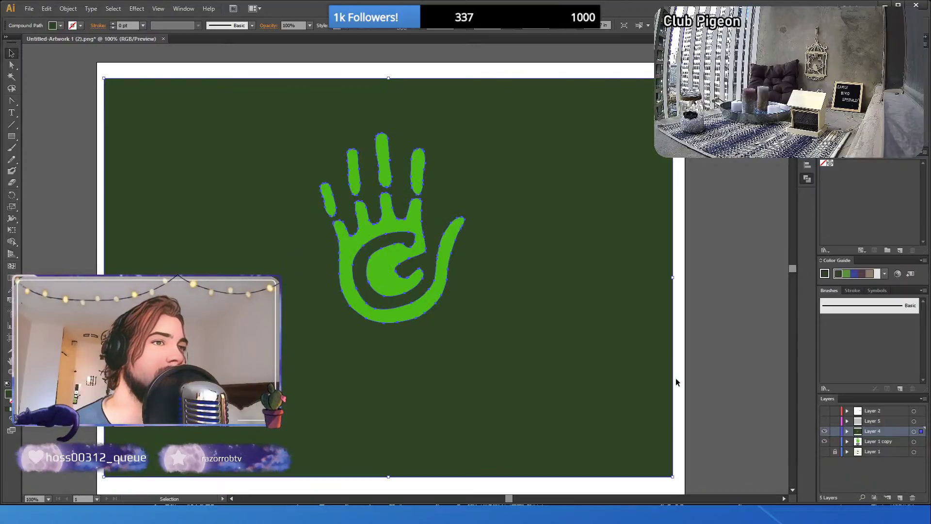
pyautogui.click(825, 421)
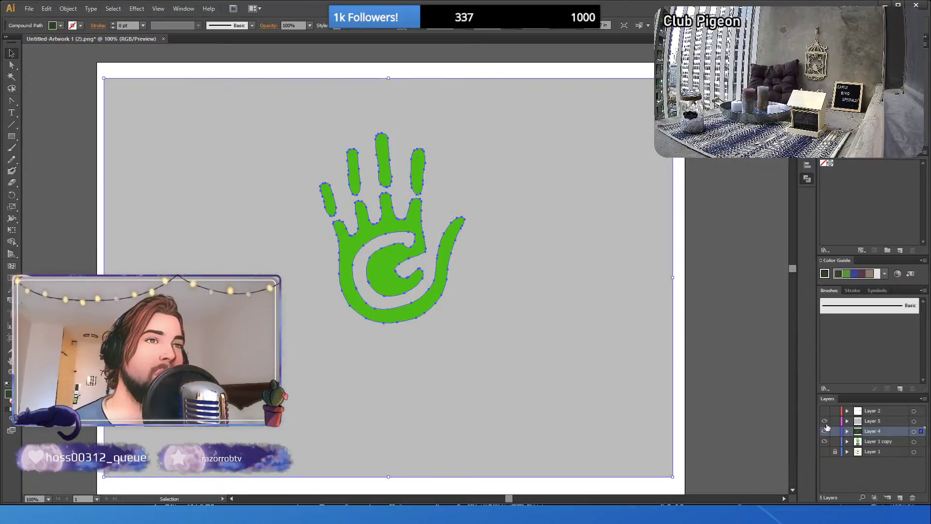
# - Offset the dark green background on Layer 4 by three nudges right and three down to suggest a cut-out shadow, and deselect it
pyautogui.press('Right')
pyautogui.press('Right')
pyautogui.press('Right')
pyautogui.press('Down')
pyautogui.press('Down')
pyautogui.press('Down')
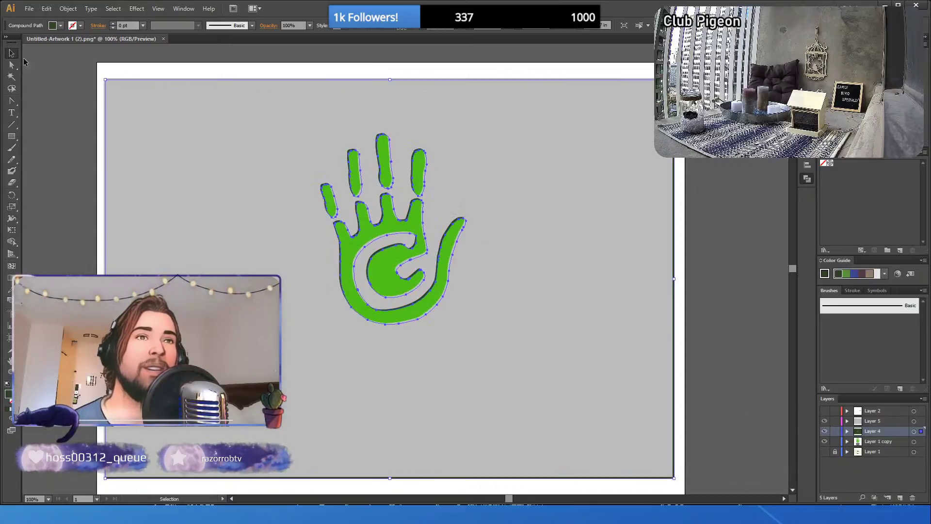
pyautogui.click(67, 111)
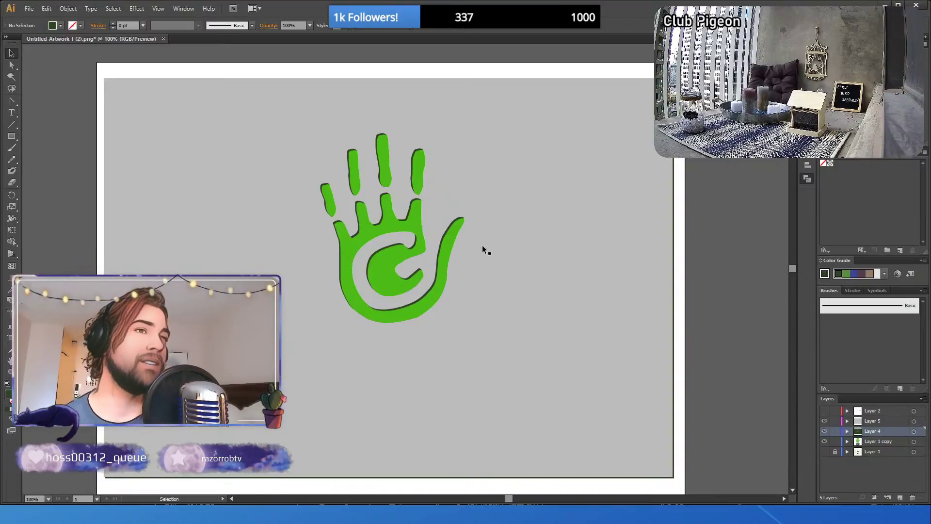
# - Hide the dark green background on Layer 4 and the grey background on Layer 5
pyautogui.click(548, 249)
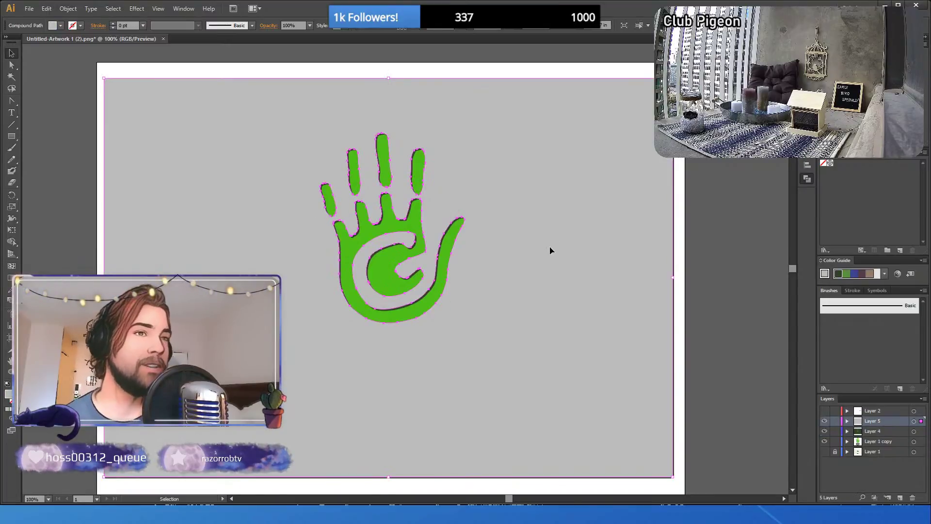
pyautogui.click(825, 431)
pyautogui.click(824, 421)
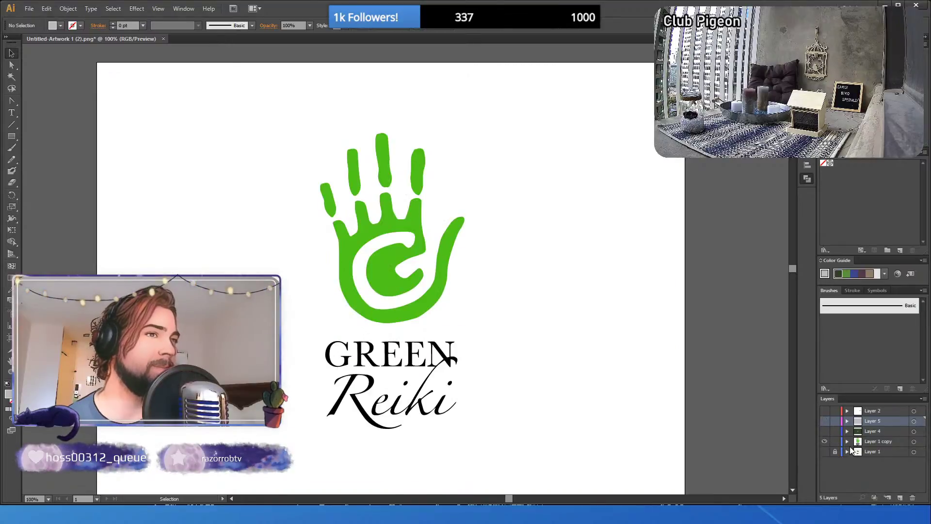
# - Make Layer 1 copy active and select its green hand group, leaving the layer name unchanged
pyautogui.click(871, 441)
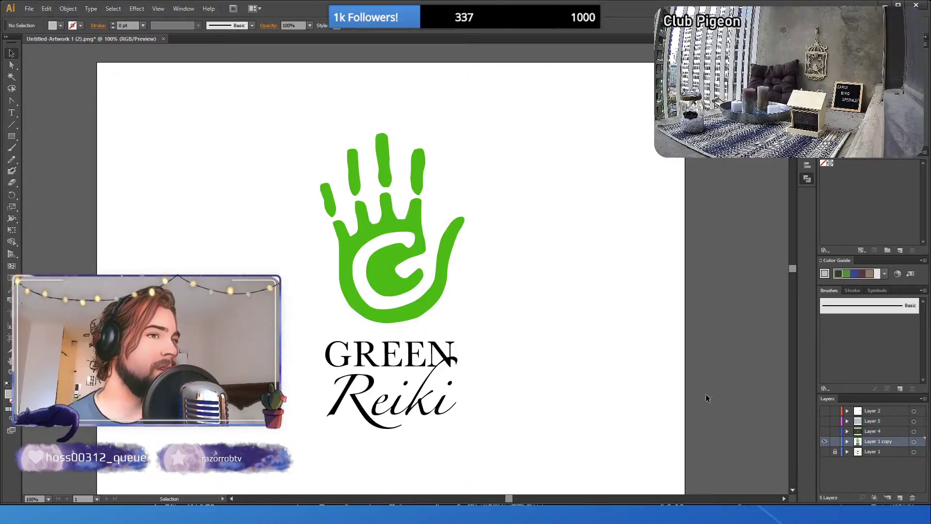
pyautogui.click(415, 226)
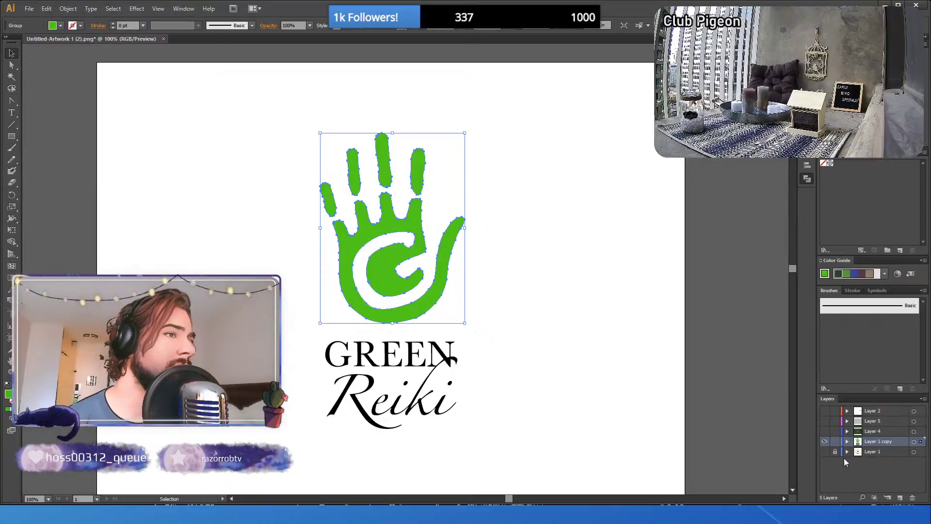
pyautogui.doubleClick(870, 441)
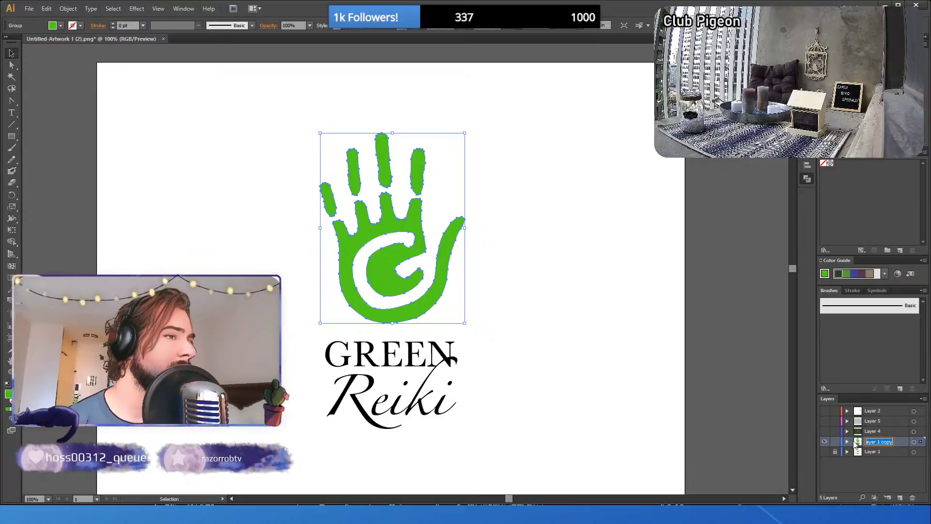
pyautogui.click(905, 444)
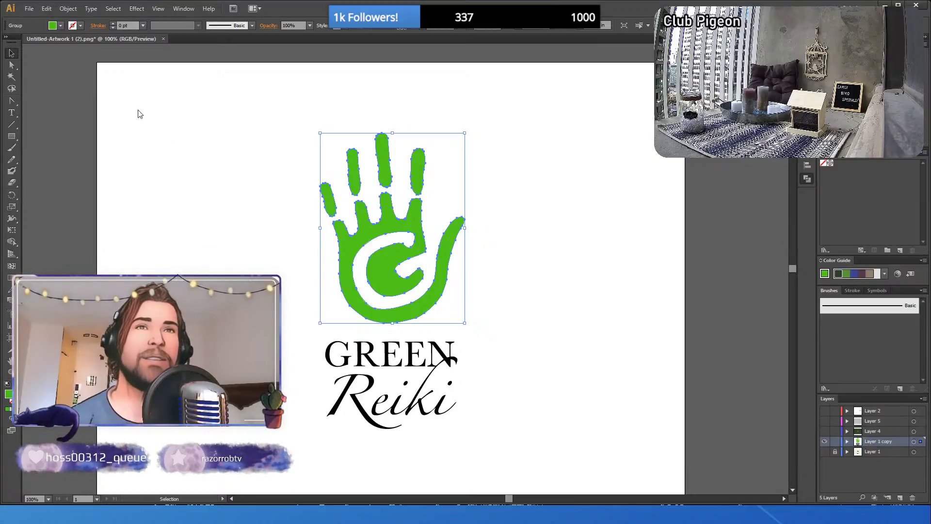
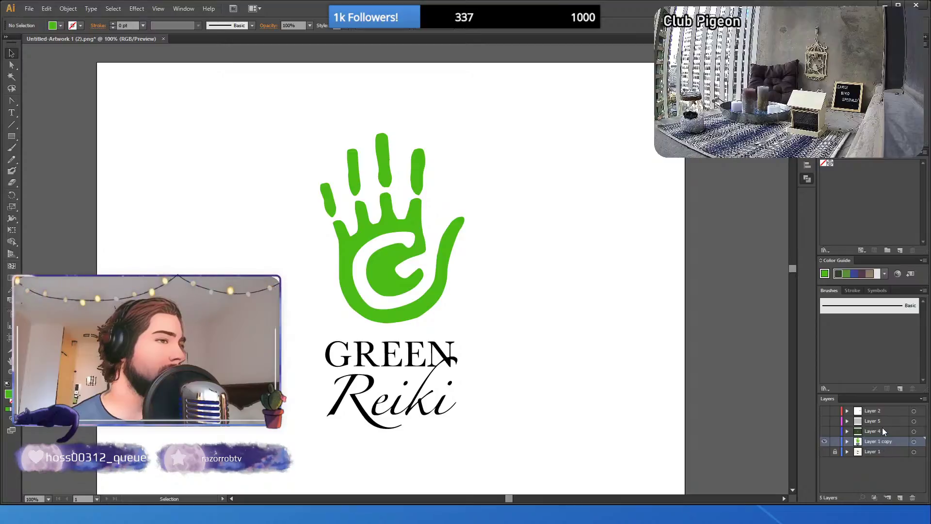
# - Delete the grey Layer 5 and dark green Layer 4, and add a new empty layer above Layer 1 copy
pyautogui.click(882, 431)
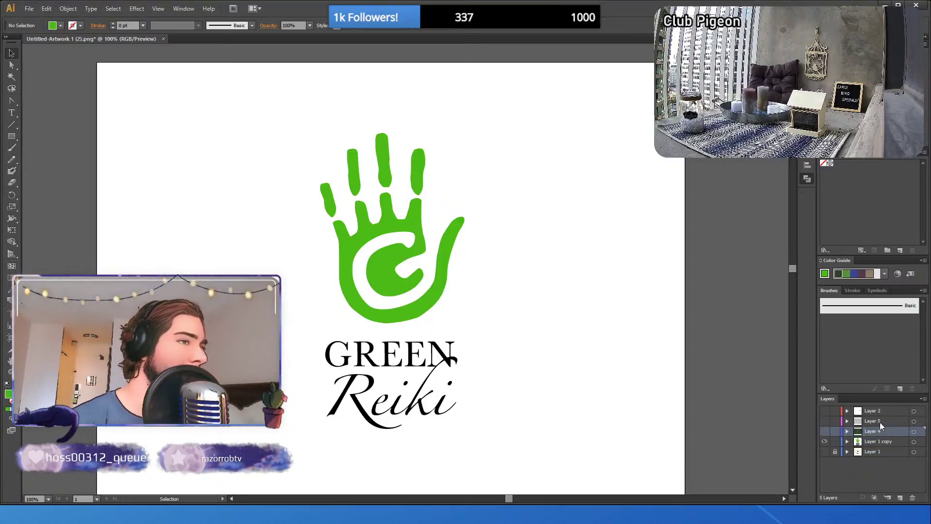
pyautogui.click(881, 420)
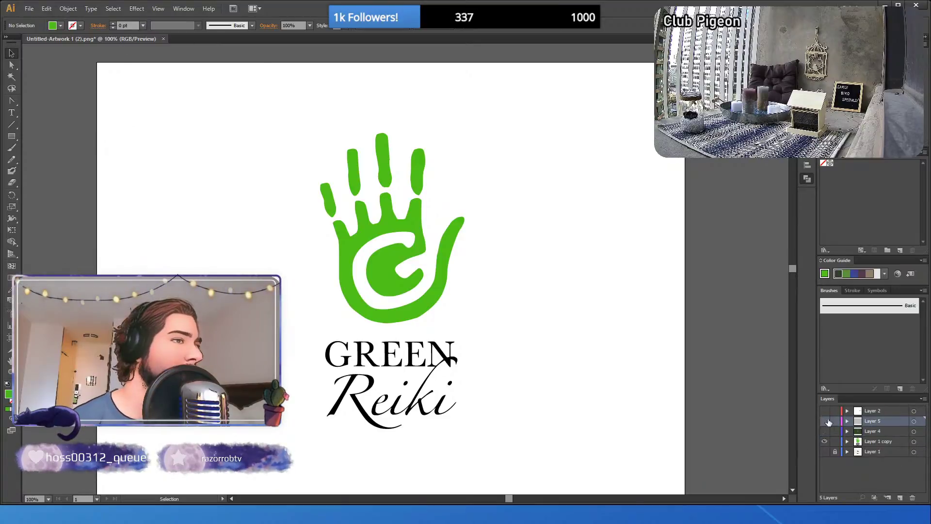
pyautogui.moveTo(867, 422); pyautogui.dragTo(912, 497)
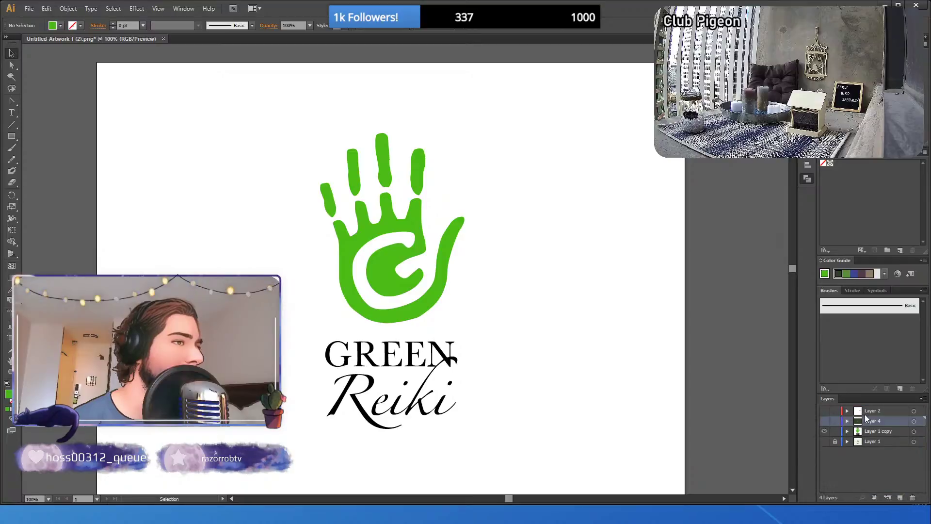
pyautogui.moveTo(902, 446); pyautogui.dragTo(912, 497)
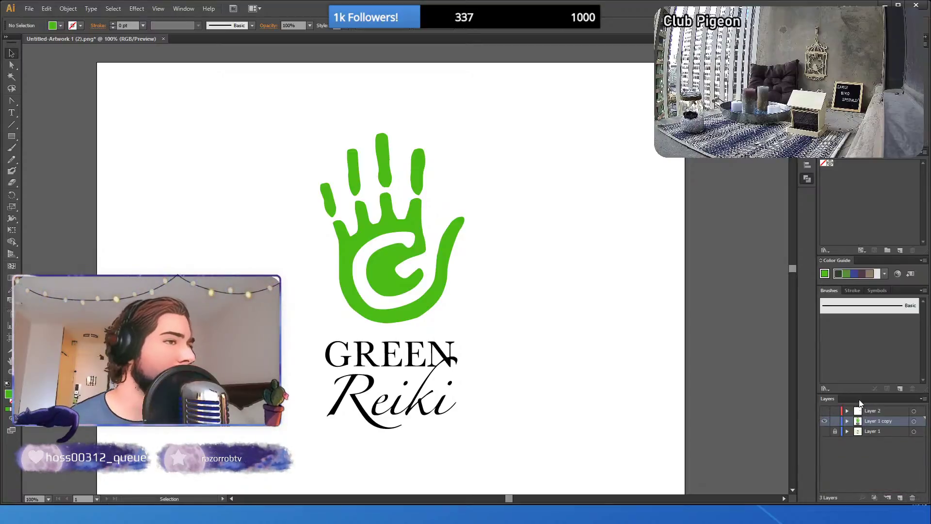
pyautogui.hotkey('ctrl', 'z')
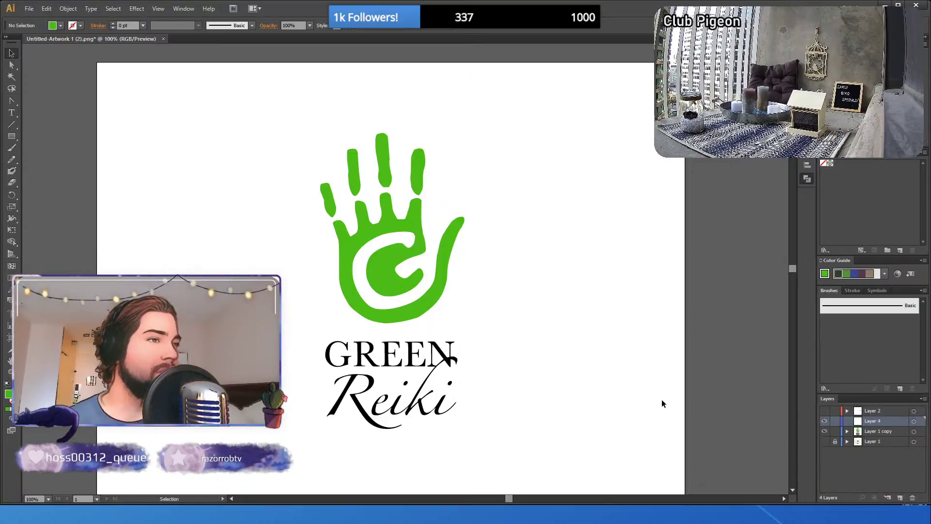
# - Draw a grey-filled rectangle on the new layer that covers the whole artboard
pyautogui.click(11, 136)
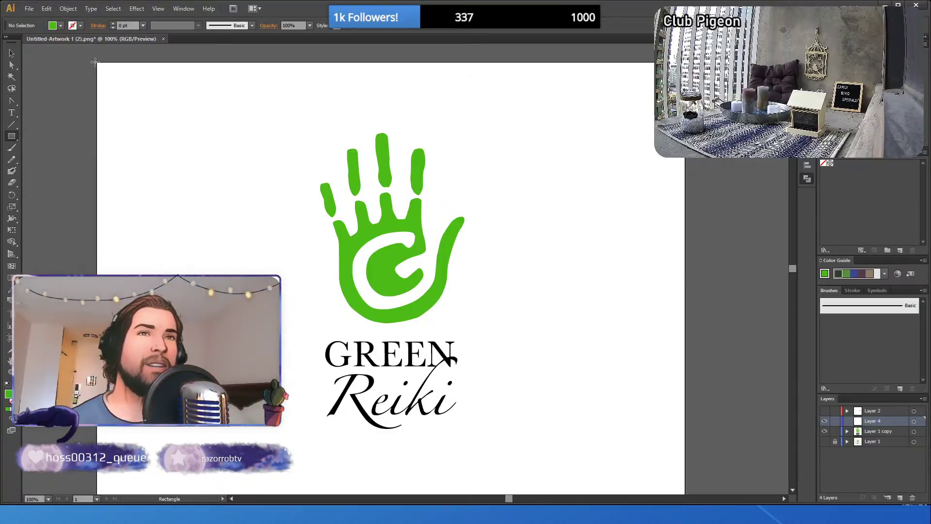
pyautogui.moveTo(97, 62); pyautogui.dragTo(685, 465)
pyautogui.scroll(1, 728, 416)
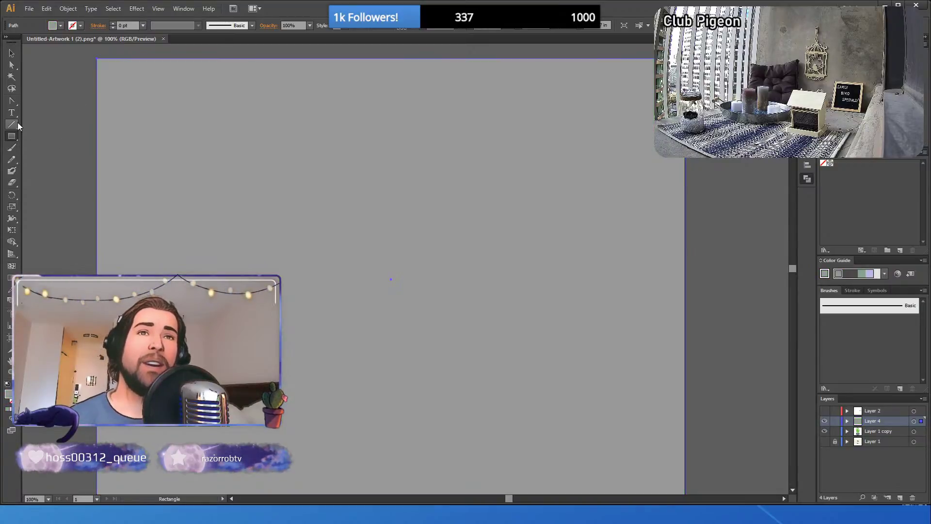
# - Try drawing two freehand wavy lines across the grey rectangle with the Pencil tool, and undo both
pyautogui.click(12, 160)
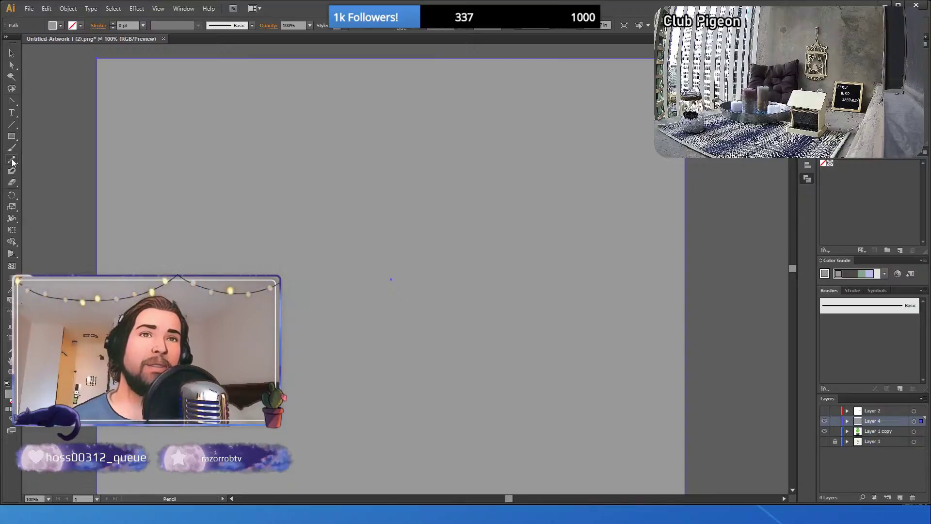
pyautogui.moveTo(95, 223)
pyautogui.mouseDown()
pyautogui.moveTo(456, 266)
pyautogui.moveTo(587, 248)
pyautogui.moveTo(697, 216)
pyautogui.moveTo(740, 253)
pyautogui.mouseUp()
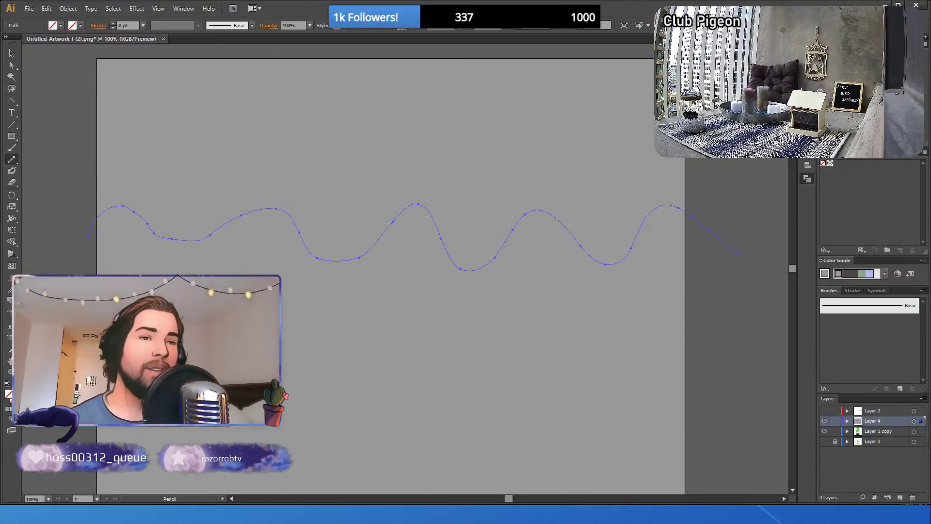
pyautogui.moveTo(439, 328)
pyautogui.mouseDown()
pyautogui.moveTo(580, 304)
pyautogui.moveTo(721, 305)
pyautogui.moveTo(753, 338)
pyautogui.mouseUp()
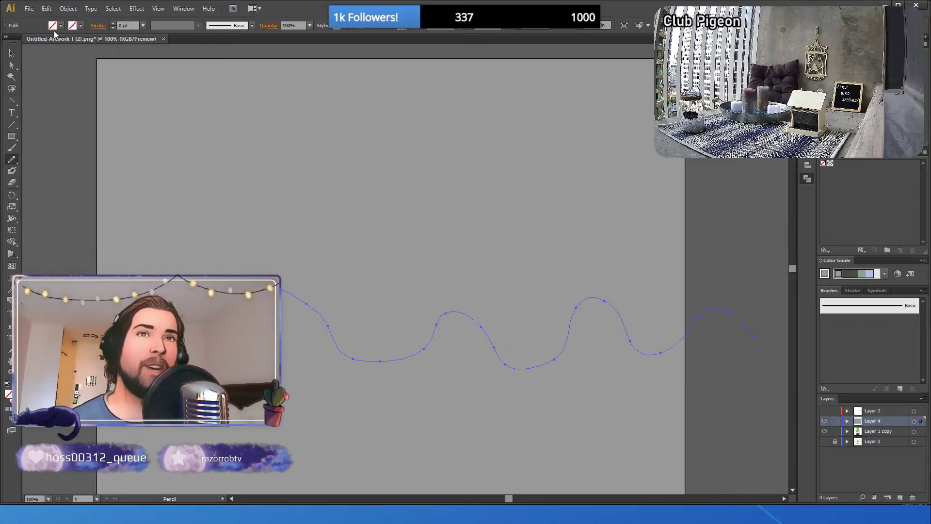
pyautogui.hotkey('ctrl', 'z')
pyautogui.hotkey('ctrl', 'z')
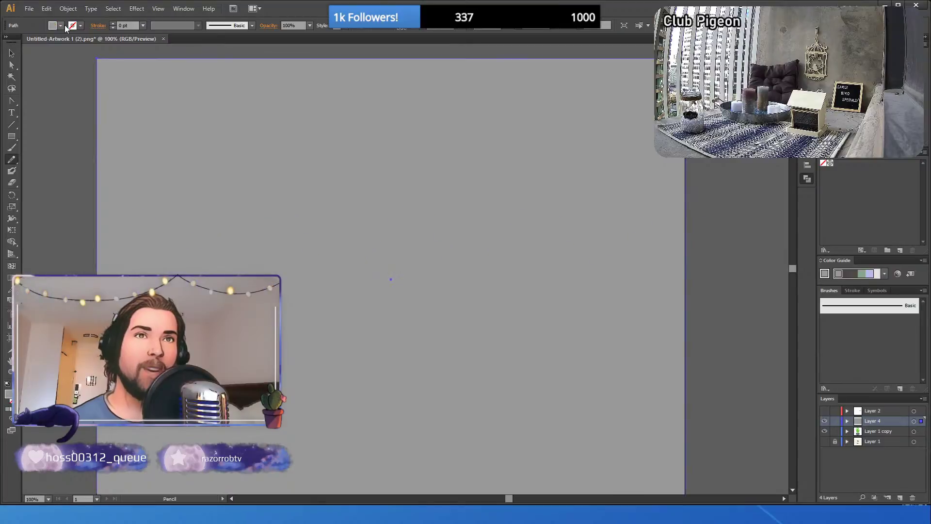
# - Set the stroke weight to 1 pt, draw two wavy Pencil lines one below the other across the grey rectangle, and deselect them
pyautogui.click(113, 23)
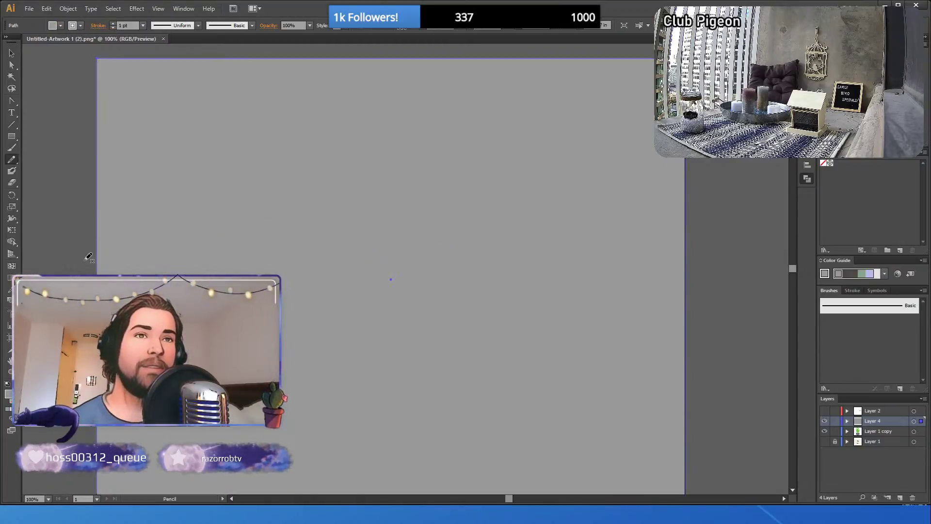
pyautogui.moveTo(86, 259)
pyautogui.mouseDown()
pyautogui.moveTo(117, 224)
pyautogui.moveTo(130, 247)
pyautogui.moveTo(158, 265)
pyautogui.moveTo(189, 215)
pyautogui.moveTo(235, 272)
pyautogui.mouseUp()
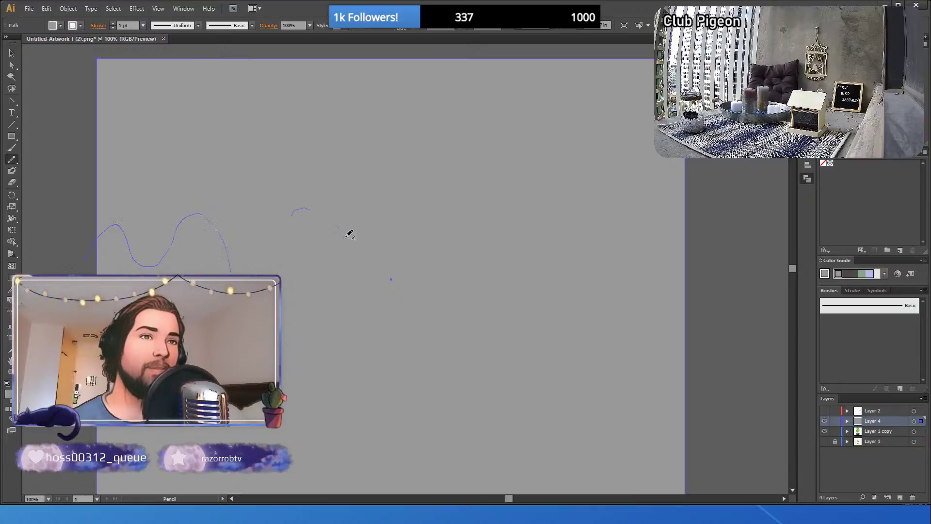
pyautogui.moveTo(349, 234)
pyautogui.mouseDown()
pyautogui.moveTo(446, 214)
pyautogui.moveTo(712, 293)
pyautogui.mouseUp()
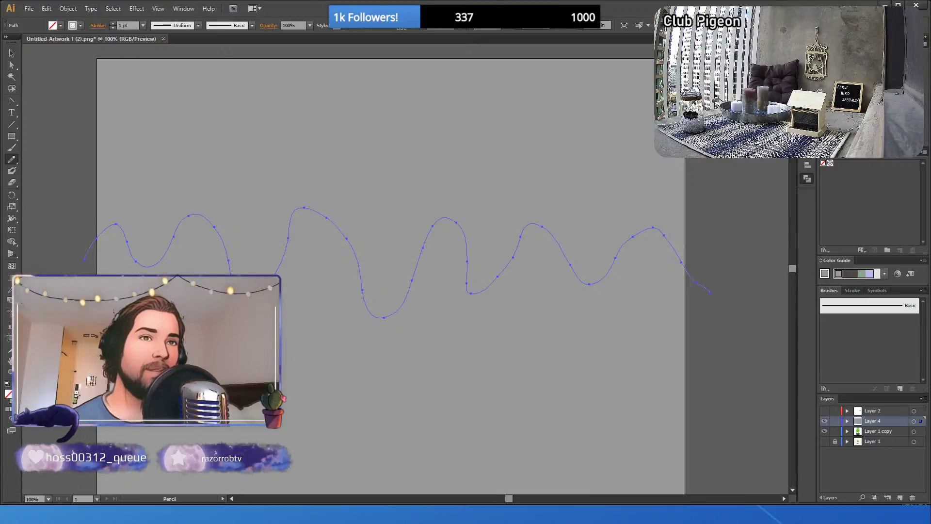
pyautogui.moveTo(287, 405)
pyautogui.mouseDown()
pyautogui.moveTo(529, 397)
pyautogui.moveTo(642, 377)
pyautogui.moveTo(766, 386)
pyautogui.mouseUp()
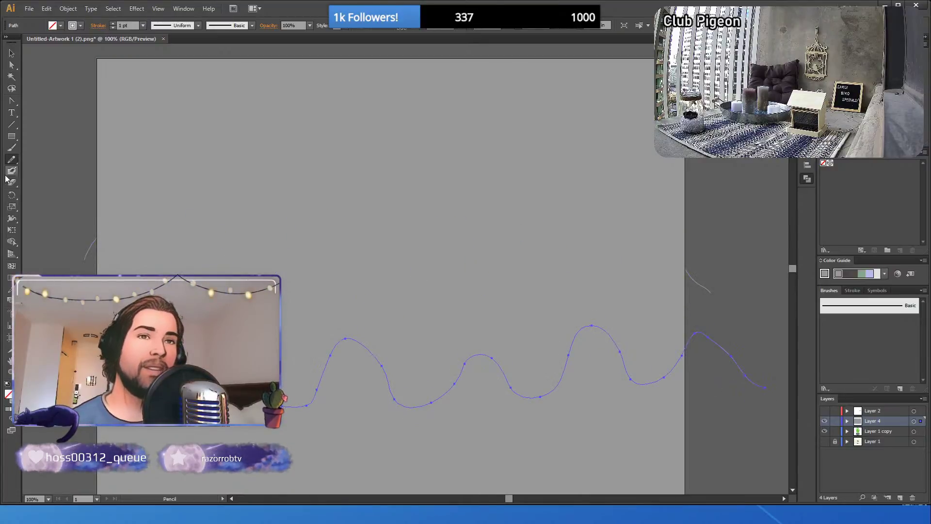
pyautogui.click(12, 54)
pyautogui.moveTo(47, 164)
pyautogui.mouseDown()
pyautogui.moveTo(78, 263)
pyautogui.moveTo(91, 274)
pyautogui.mouseUp()
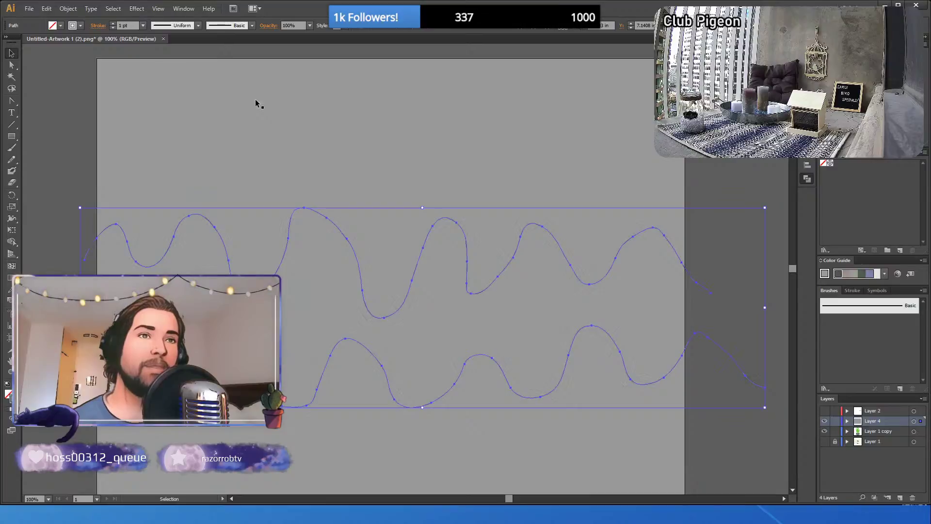
pyautogui.click(60, 81)
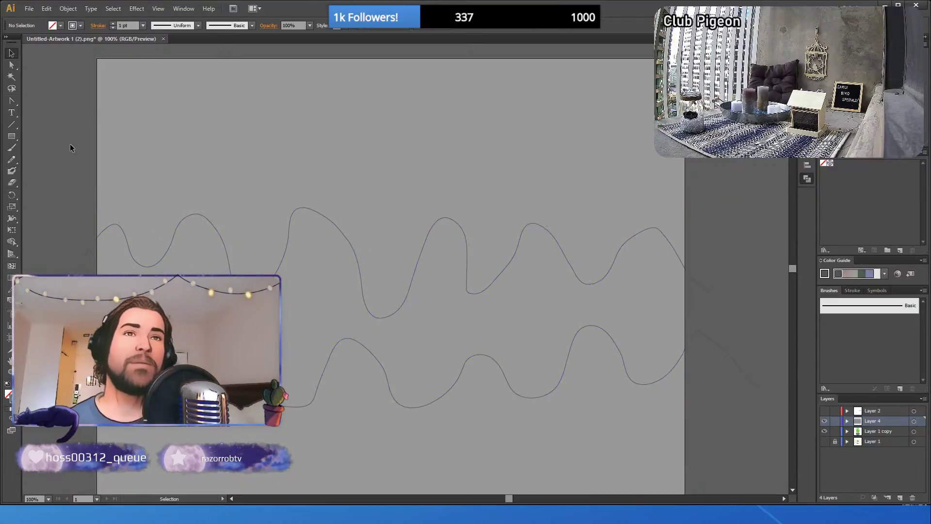
# - Draw a third wavy Pencil line above the other two and nudge it down closer to the middle line
pyautogui.click(10, 160)
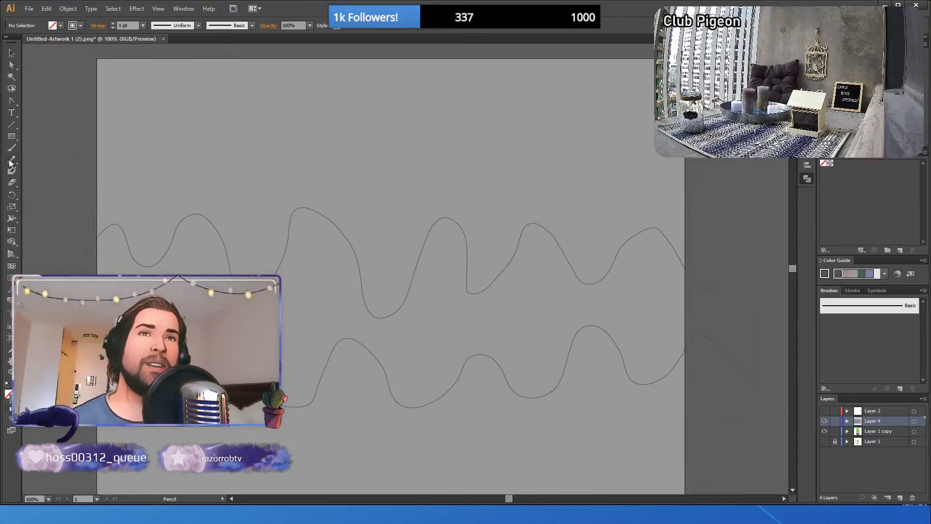
pyautogui.moveTo(93, 156)
pyautogui.mouseDown()
pyautogui.moveTo(338, 127)
pyautogui.moveTo(511, 167)
pyautogui.moveTo(726, 182)
pyautogui.mouseUp()
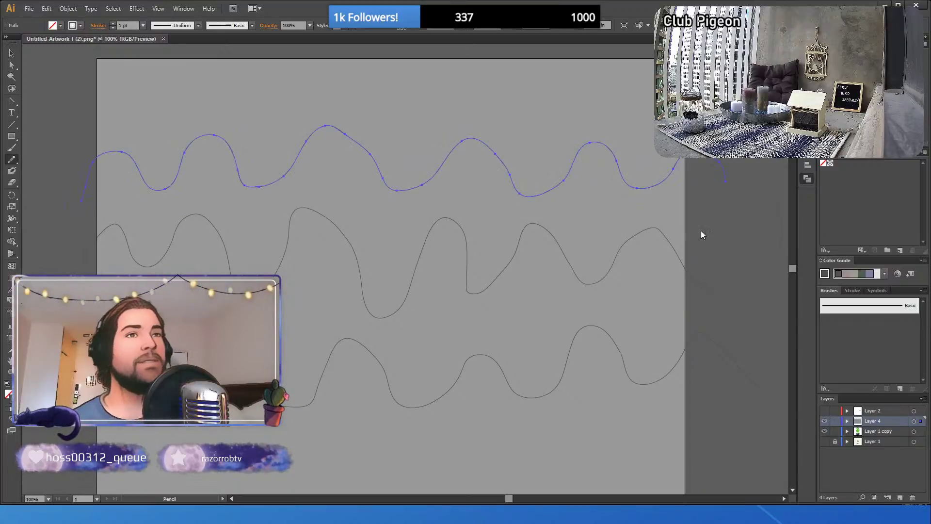
pyautogui.click(12, 54)
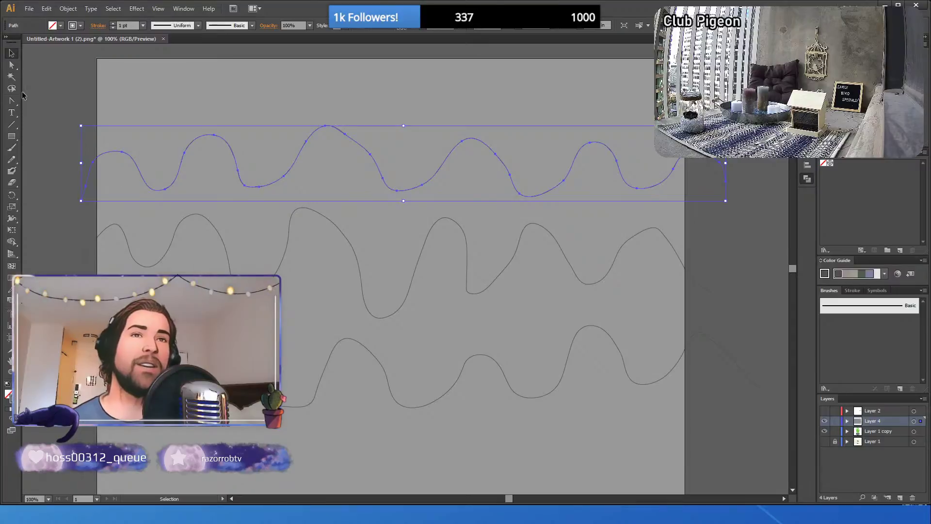
pyautogui.press('Down')
pyautogui.press('Down')
pyautogui.press('Down')
pyautogui.press('Down')
pyautogui.press('Down')
pyautogui.press('Down')
pyautogui.press('Down')
pyautogui.press('Down')
pyautogui.press('Down')
pyautogui.press('Down')
pyautogui.press('Down')
pyautogui.press('Down')
pyautogui.press('Down')
pyautogui.press('Down')
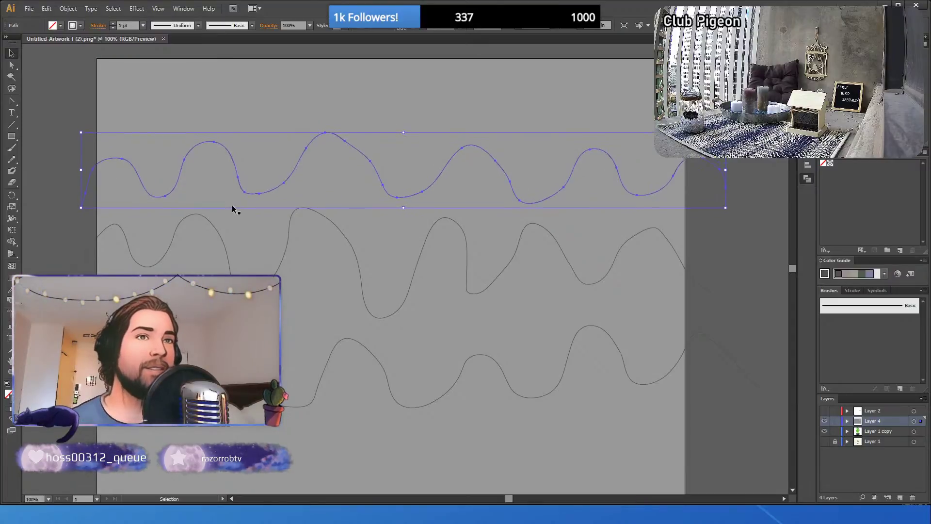
pyautogui.press('Down')
pyautogui.press('Down')
pyautogui.press('Down')
pyautogui.press('Down')
pyautogui.press('Down')
pyautogui.press('Down')
pyautogui.press('Down')
pyautogui.press('Down')
pyautogui.press('Down')
pyautogui.press('Down')
pyautogui.press('Down')
pyautogui.press('Down')
pyautogui.press('Down')
pyautogui.press('Down')
pyautogui.press('Down')
pyautogui.press('Down')
pyautogui.press('Down')
pyautogui.press('Down')
pyautogui.press('Down')
pyautogui.press('Down')
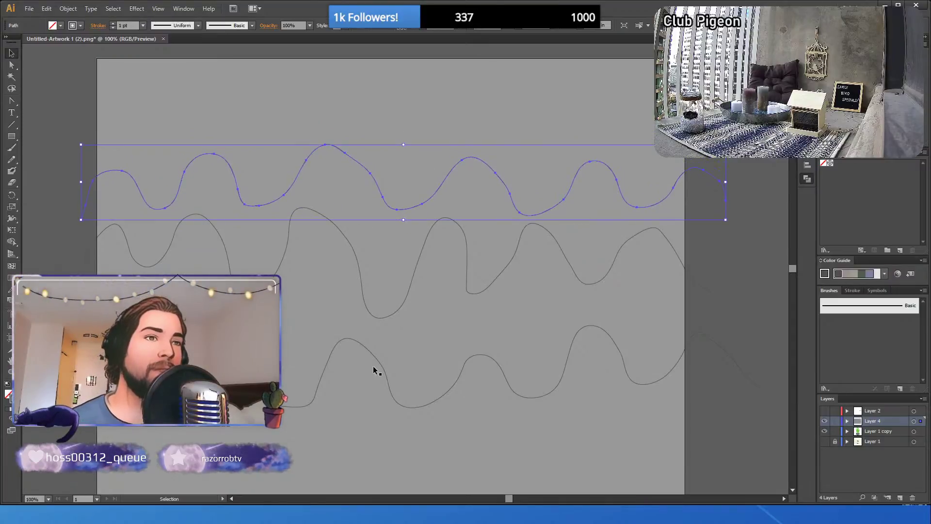
# - Select the lowest wavy line and nudge it up closer to the middle line
pyautogui.click(381, 365)
pyautogui.press('Up')
pyautogui.press('Up')
pyautogui.press('Up')
pyautogui.press('Up')
pyautogui.press('Up')
pyautogui.press('Up')
pyautogui.press('Up')
pyautogui.press('Up')
pyautogui.press('Up')
pyautogui.press('Up')
pyautogui.press('Up')
pyautogui.press('Up')
pyautogui.press('Up')
pyautogui.press('Up')
pyautogui.press('Up')
pyautogui.press('Up')
pyautogui.press('Up')
pyautogui.press('Up')
pyautogui.press('Up')
pyautogui.press('Up')
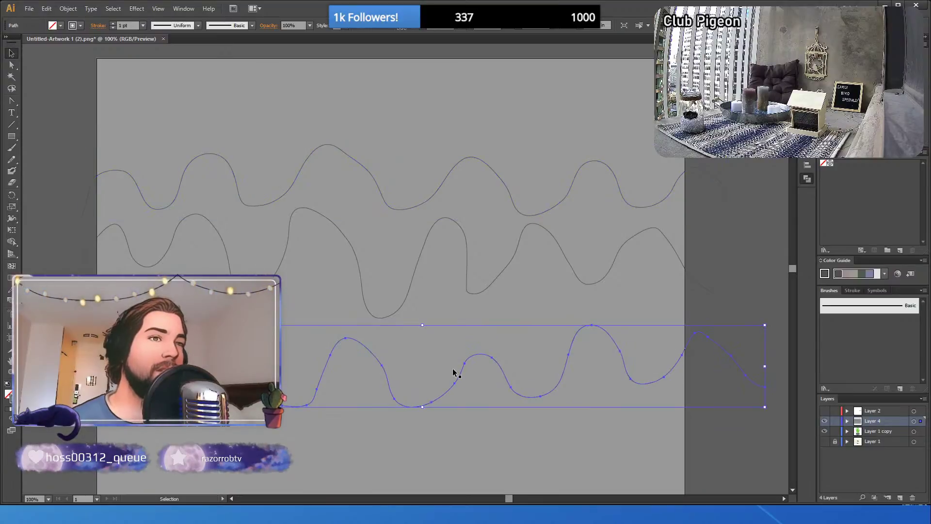
# - Nudge the lowest wavy line upward, closer to the wave above it, and deselect it
pyautogui.press('Up')
pyautogui.press('Up')
pyautogui.press('Up')
pyautogui.press('Up')
pyautogui.press('Up')
pyautogui.press('Up')
pyautogui.press('Up')
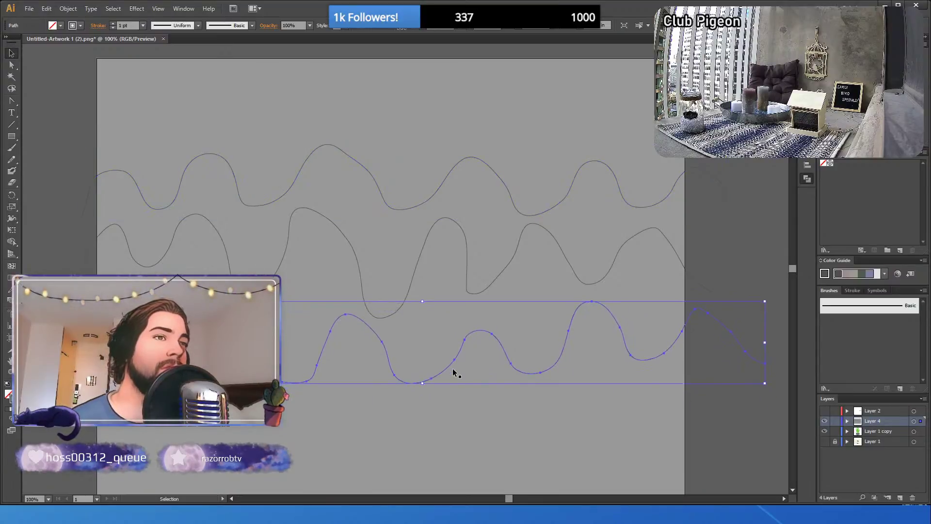
pyautogui.click(42, 154)
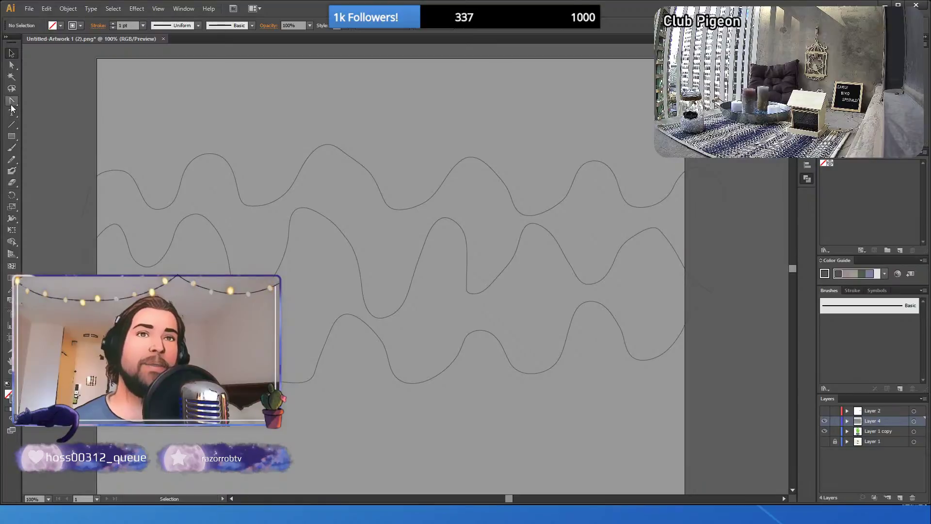
# - Draw a fourth freehand wavy line across the artboard below the other three with the Pencil tool and deselect it
pyautogui.click(11, 159)
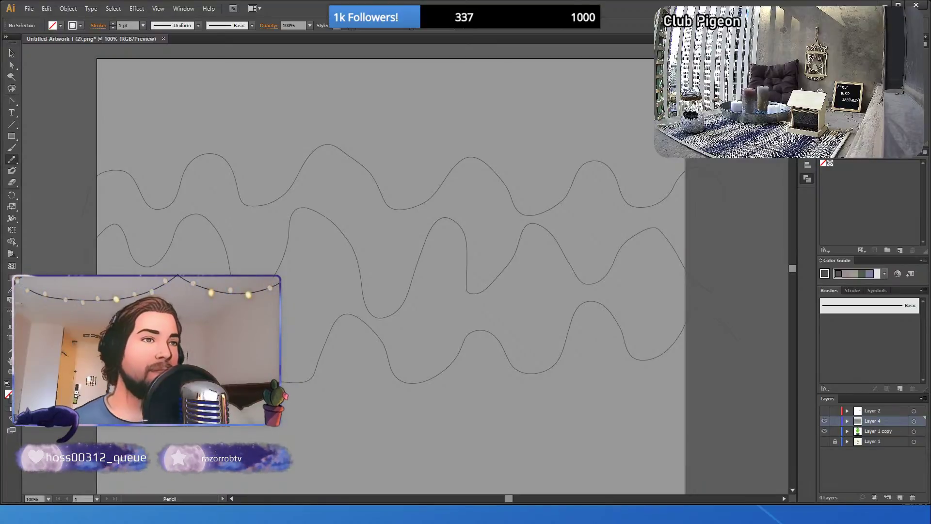
pyautogui.moveTo(141, 429)
pyautogui.mouseDown()
pyautogui.moveTo(330, 443)
pyautogui.moveTo(408, 435)
pyautogui.moveTo(544, 386)
pyautogui.moveTo(612, 423)
pyautogui.moveTo(771, 412)
pyautogui.mouseUp()
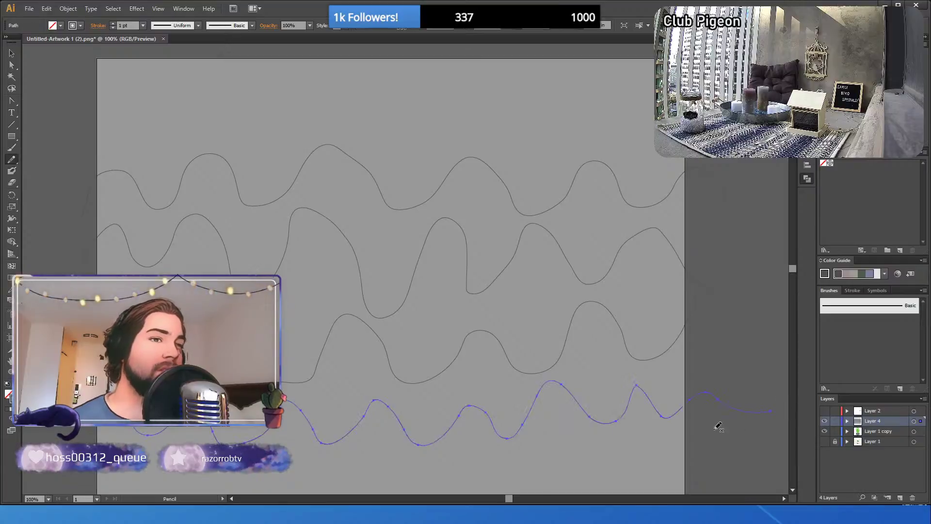
pyautogui.press('v')
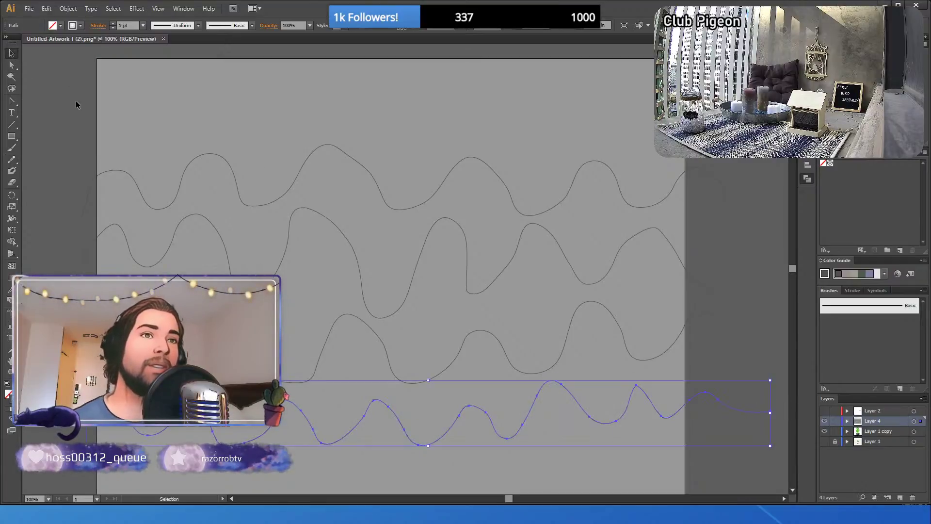
pyautogui.click(76, 100)
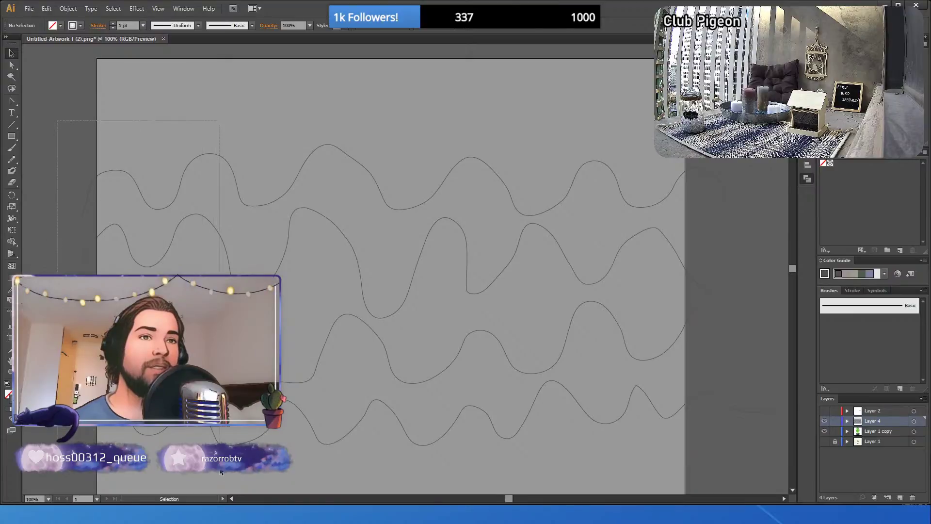
# - Try dividing the grey background along the four wavy lines and deleting the result, and undo back to the separate paths
pyautogui.hotkey('ctrl', 'a')
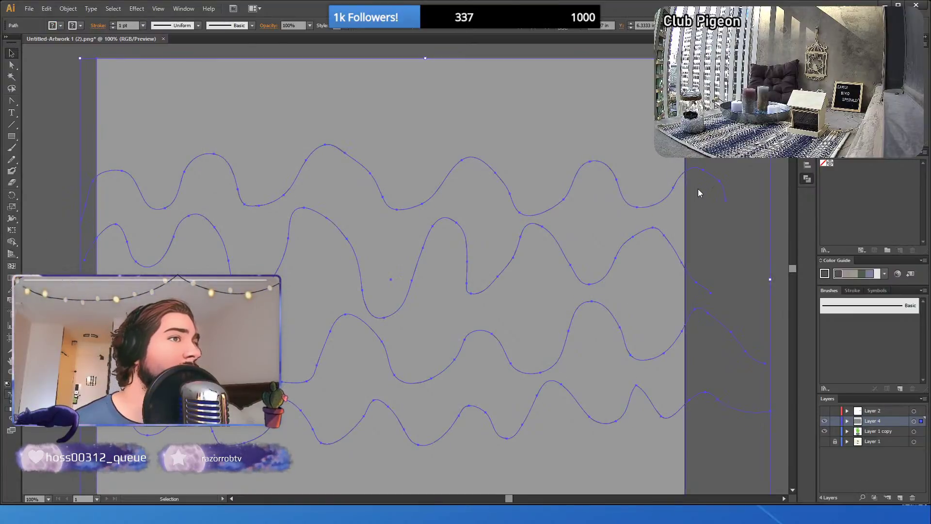
pyautogui.hotkey('ctrl', 'j')
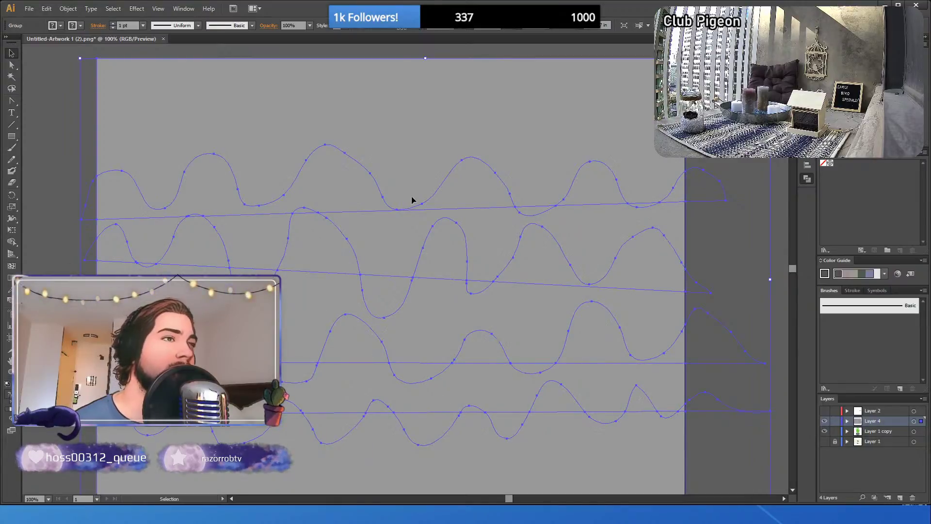
pyautogui.hotkey('ctrl', 'z')
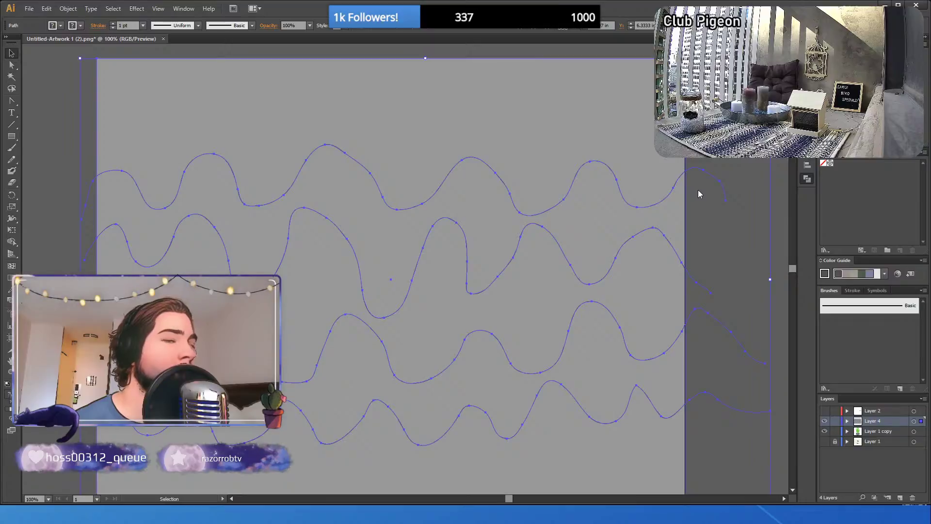
pyautogui.hotkey('ctrl', 'j')
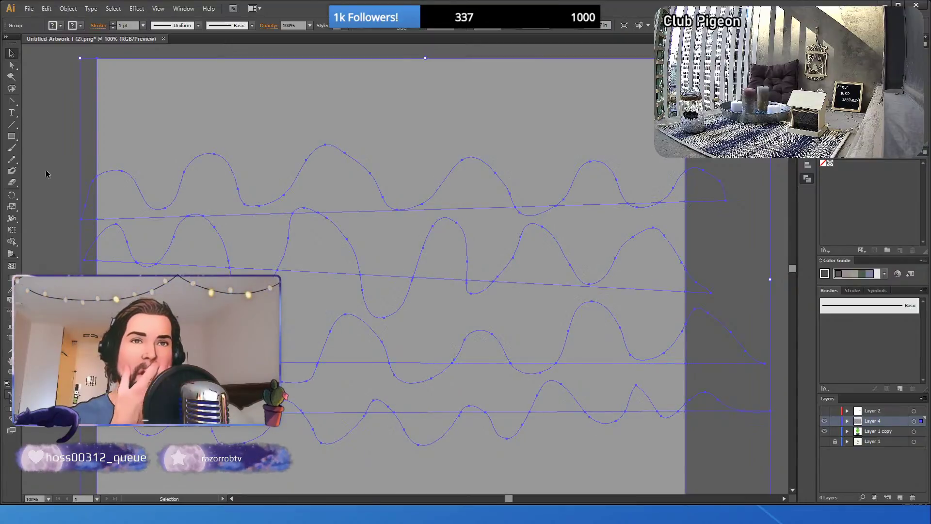
pyautogui.press('Delete')
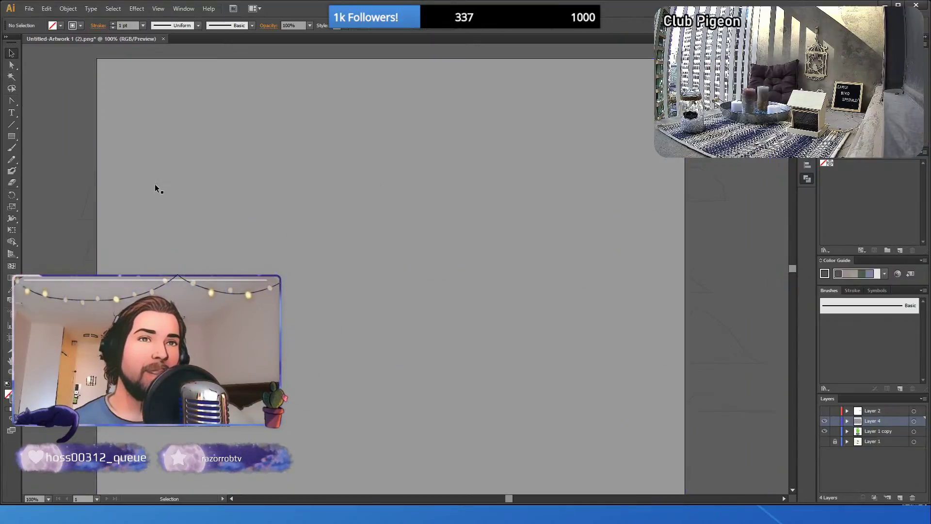
pyautogui.hotkey('ctrl', 'z')
pyautogui.hotkey('ctrl', 'z')
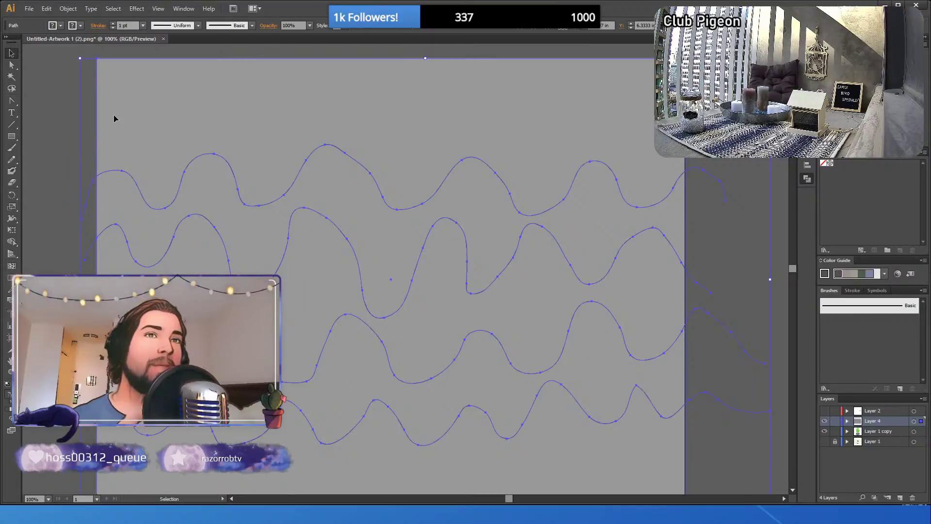
# - Reselect the background with all four waves, try the Divide operation on them, and undo it
pyautogui.hotkey('ctrl', '7')
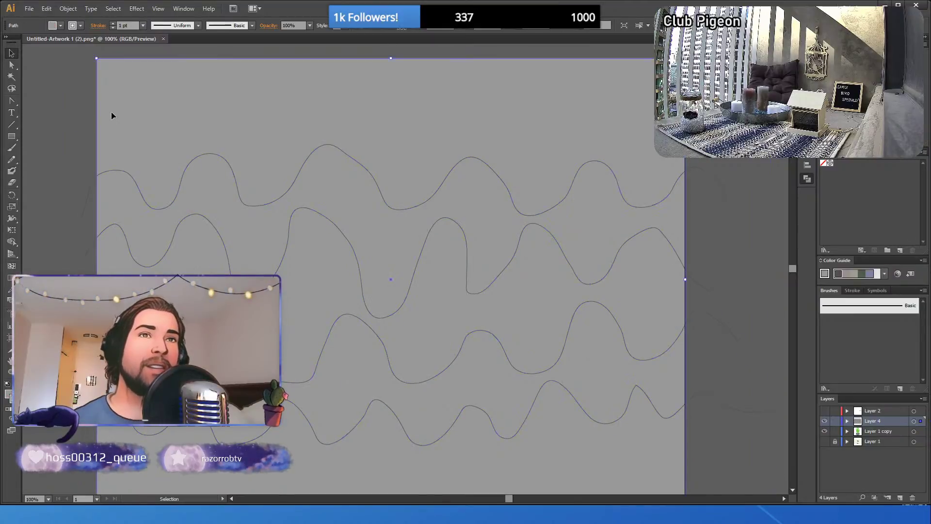
pyautogui.moveTo(67, 182); pyautogui.dragTo(95, 427)
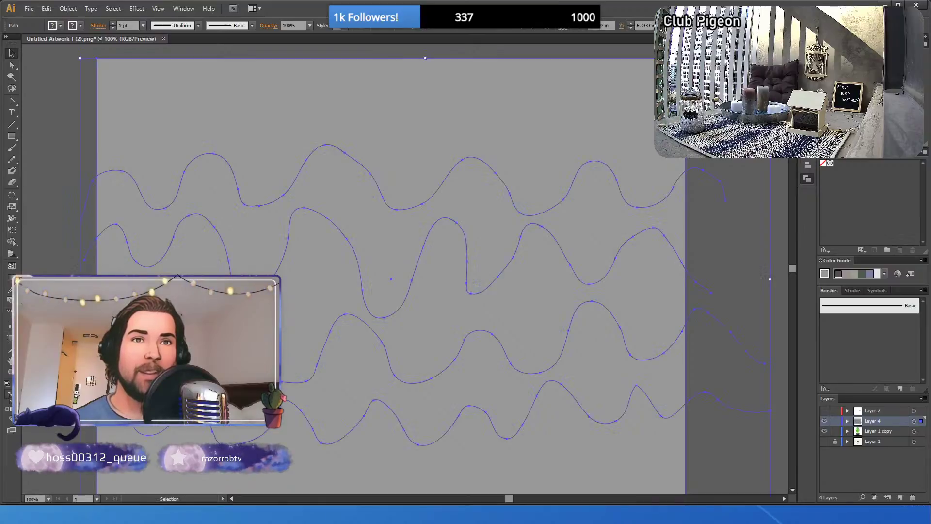
pyautogui.click(695, 191)
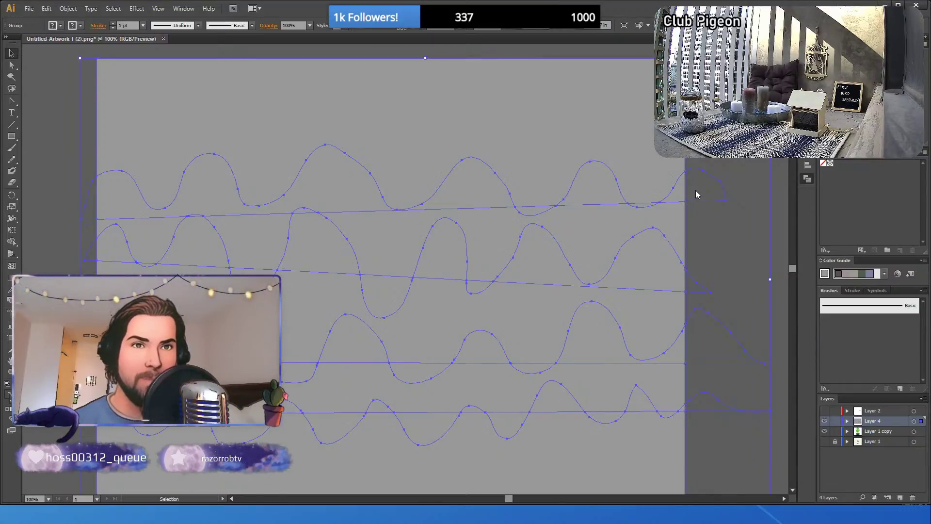
pyautogui.hotkey('ctrl', 'z')
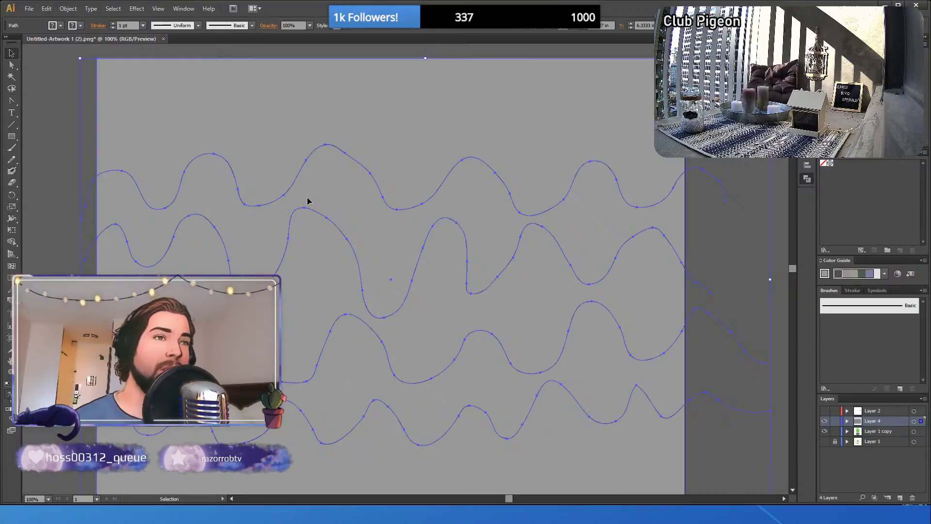
# - Try dividing the artwork once more and isolating the resulting group, and undo the division
pyautogui.hotkey('ctrl', 'j')
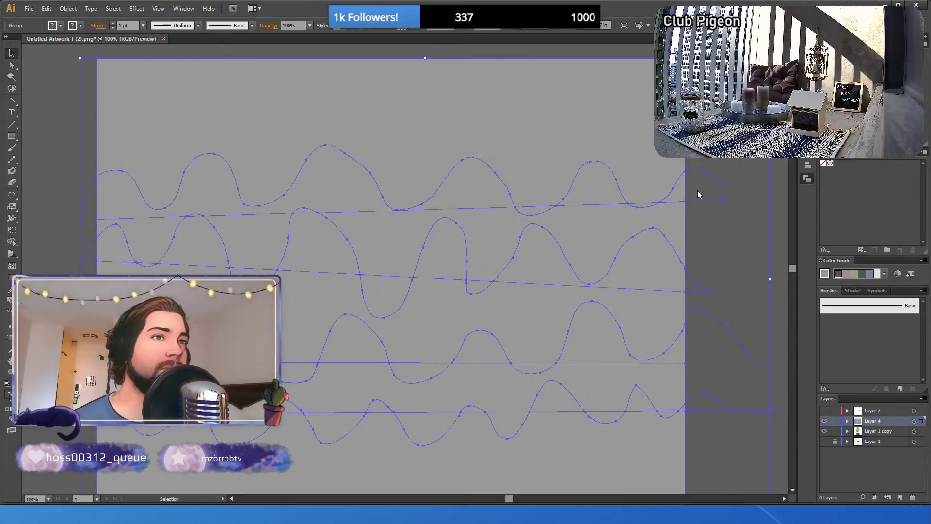
pyautogui.click(56, 120)
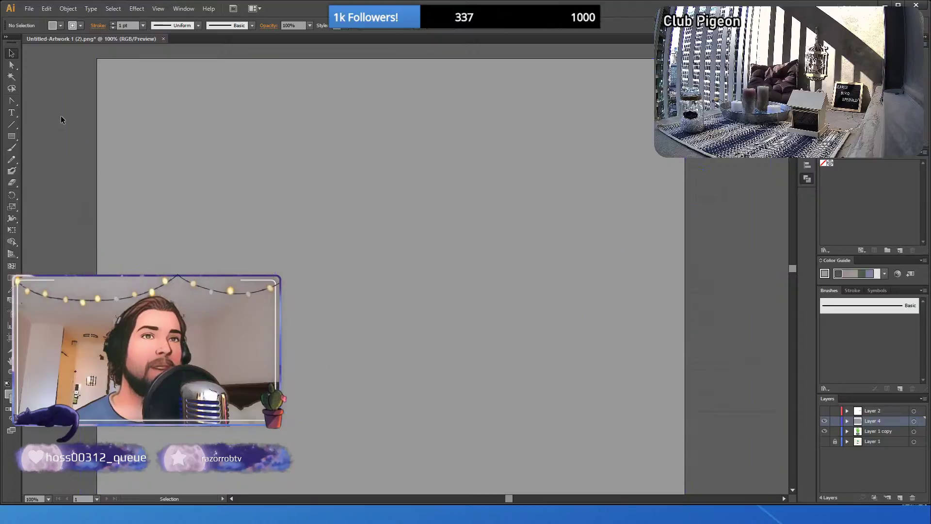
pyautogui.click(170, 106)
pyautogui.doubleClick(170, 106)
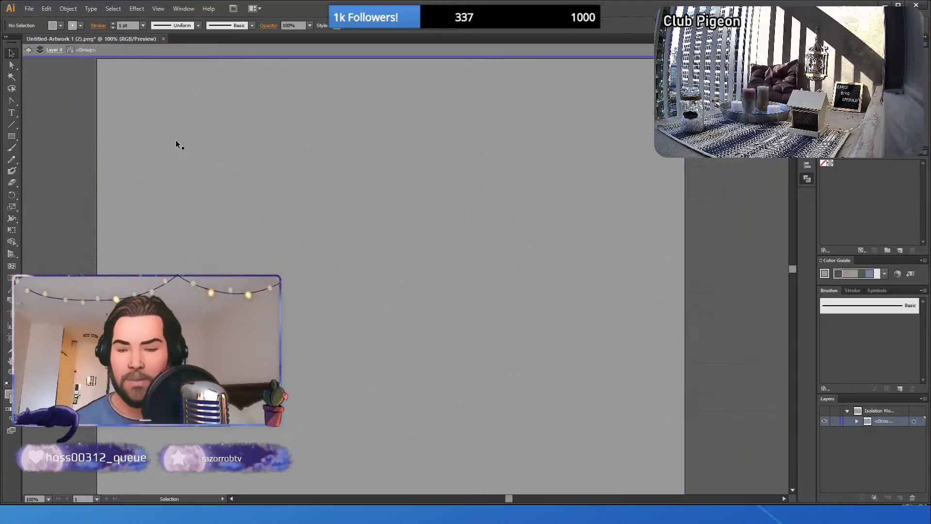
pyautogui.hotkey('ctrl', 'z')
pyautogui.click(29, 85)
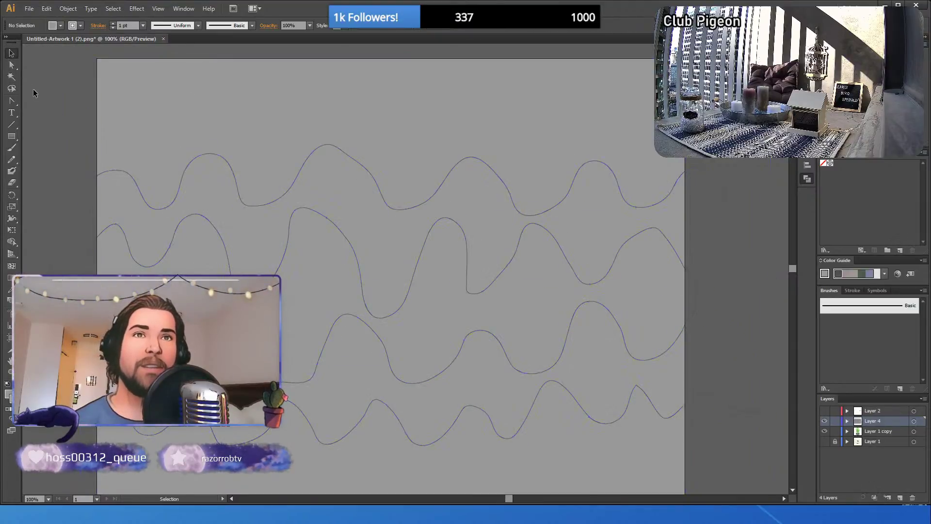
# - Try moving the grey background and an anchor point on the top wave's second crest, undoing both moves
pyautogui.click(11, 65)
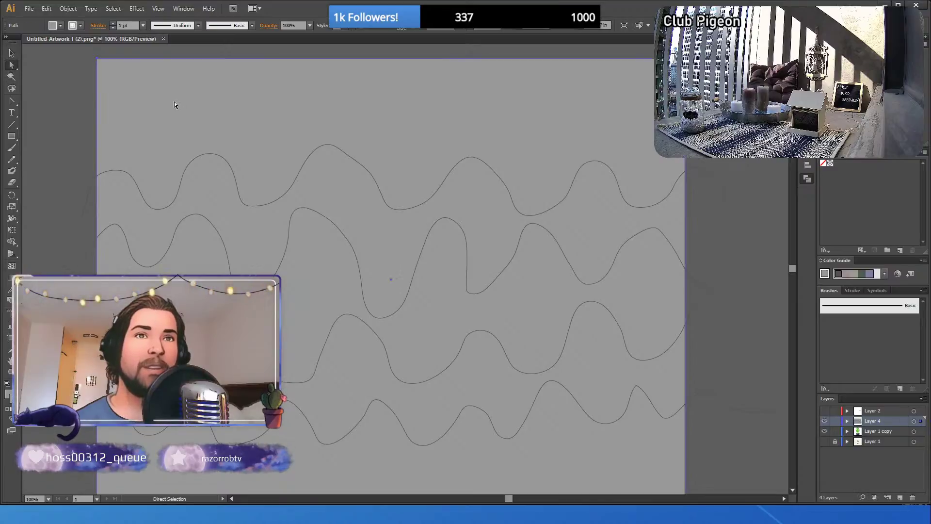
pyautogui.moveTo(145, 137); pyautogui.dragTo(215, 130)
pyautogui.hotkey('ctrl', 'z')
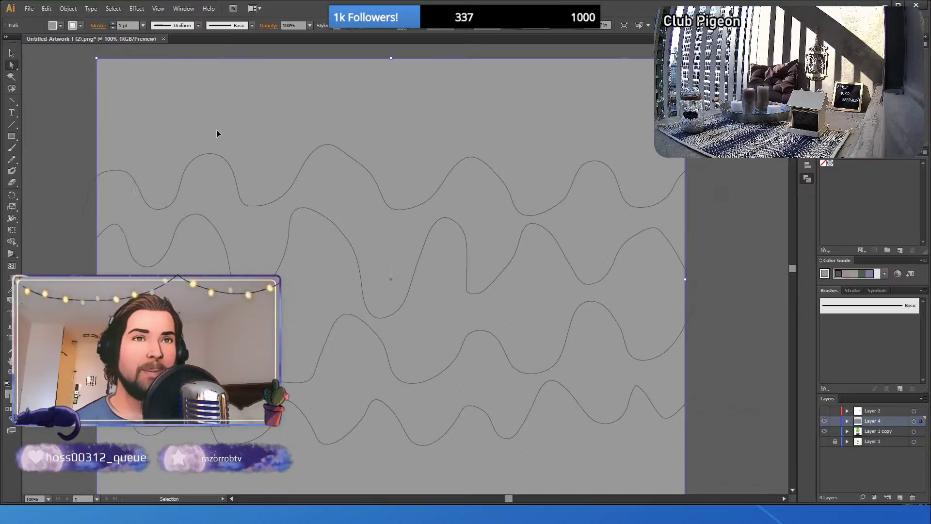
pyautogui.click(220, 155)
pyautogui.moveTo(221, 158); pyautogui.dragTo(222, 142)
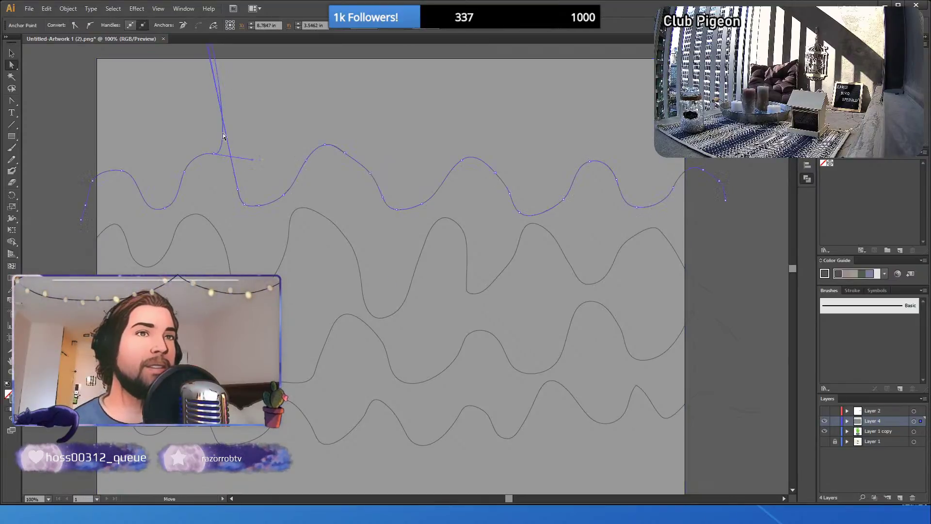
pyautogui.hotkey('ctrl', 'z')
pyautogui.click(57, 81)
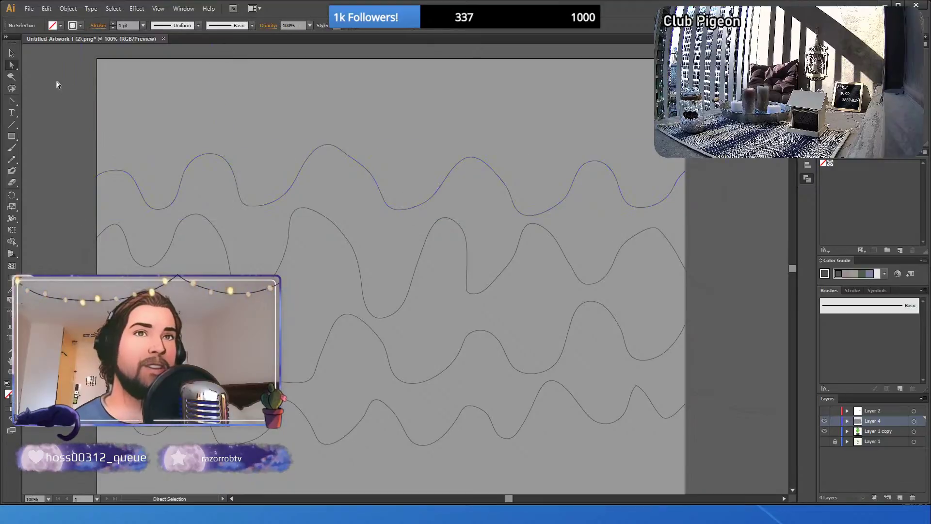
# - Divide the grey background along all four wavy lines into separate pieces and deselect them
pyautogui.moveTo(80, 92); pyautogui.dragTo(322, 370)
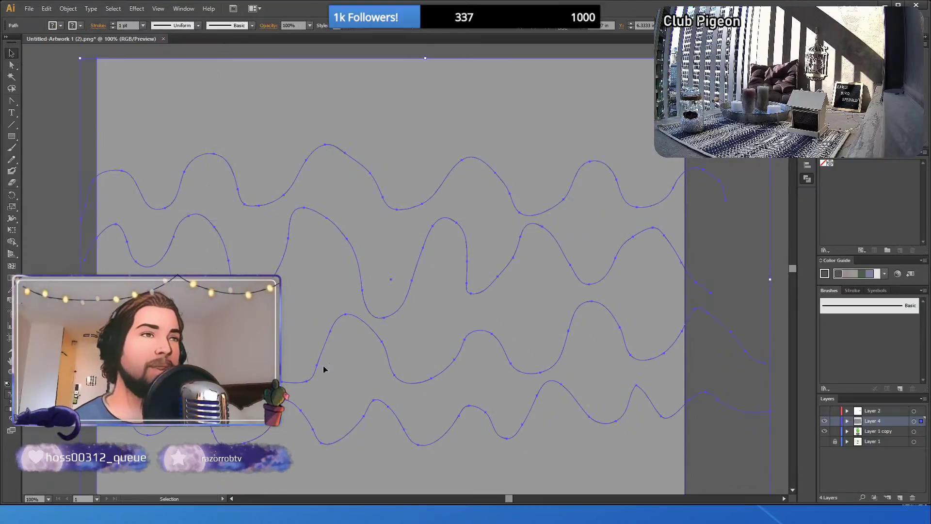
pyautogui.hotkey('ctrl', 'j')
pyautogui.hotkey('ctrl', 'g')
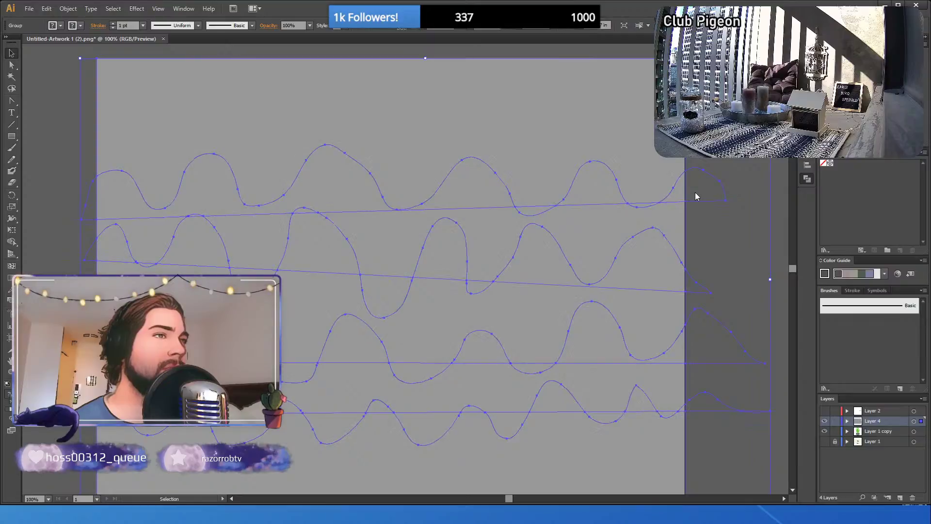
pyautogui.click(15, 67)
pyautogui.click(46, 106)
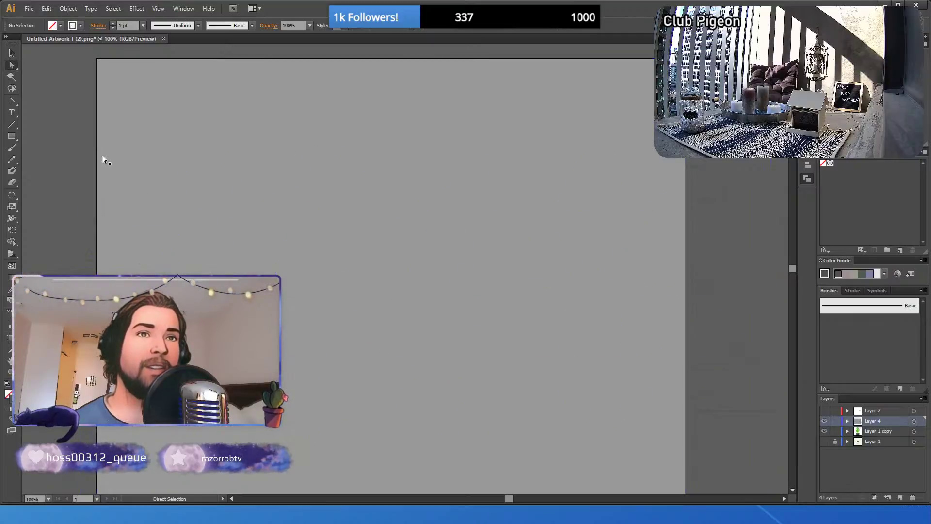
# - Directly select the divided piece above the top wave and give it a green fill
pyautogui.click(120, 148)
pyautogui.click(125, 216)
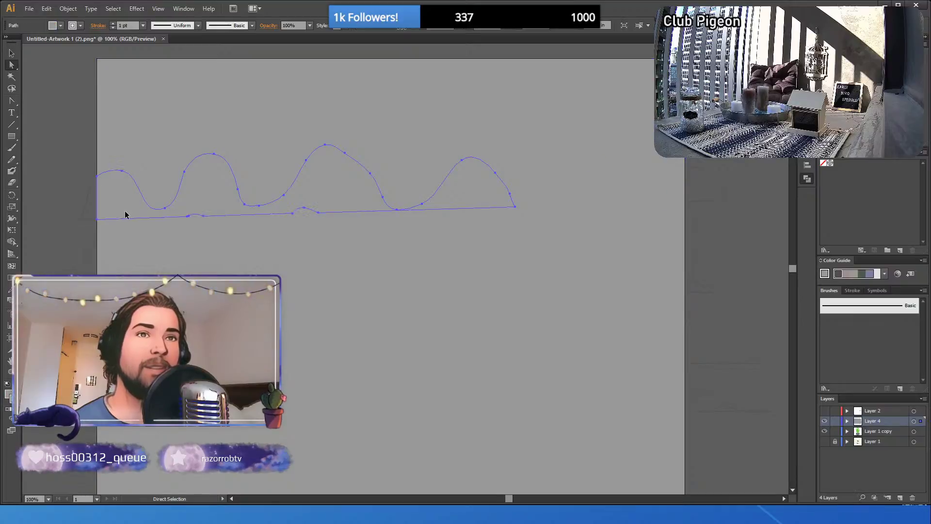
pyautogui.click(271, 120)
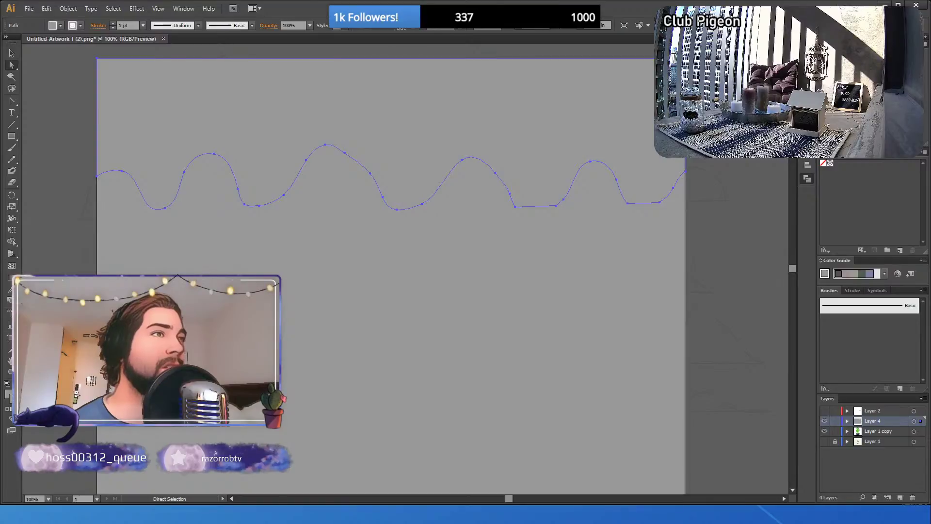
pyautogui.click(856, 102)
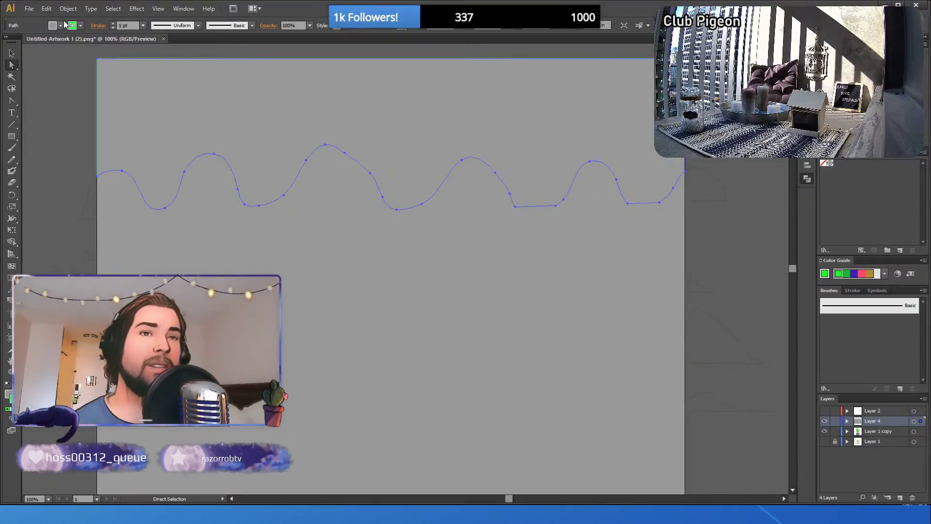
pyautogui.press('v')
pyautogui.press('a')
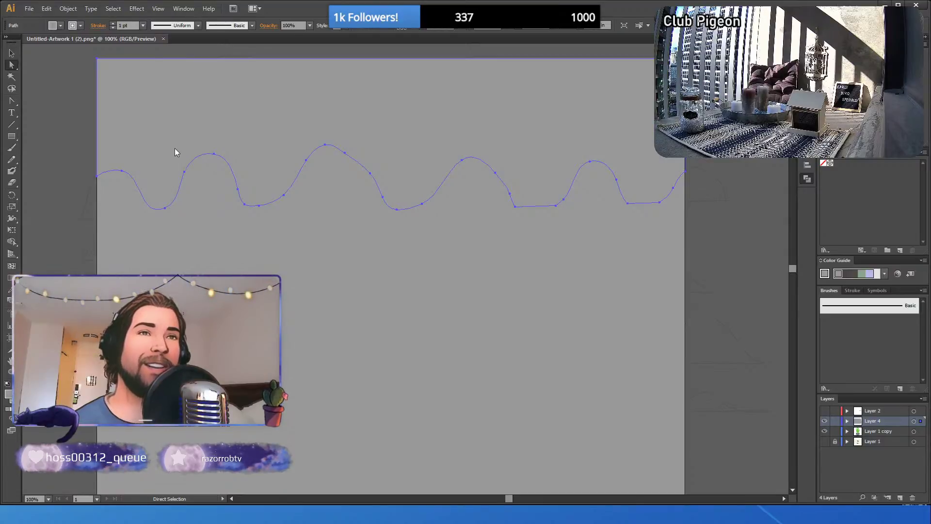
pyautogui.press(',')
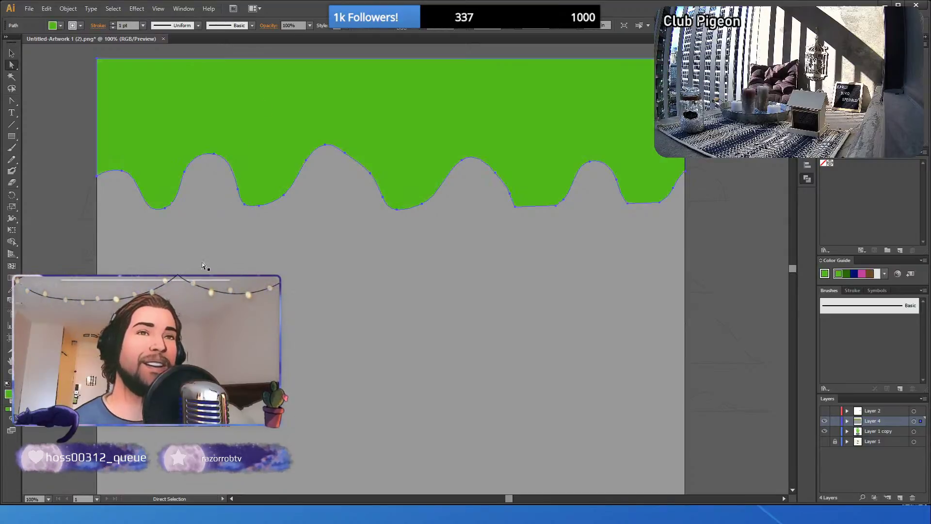
# - Directly select the divided pieces below the green band one after another to examine their outlines
pyautogui.moveTo(203, 241); pyautogui.dragTo(136, 225)
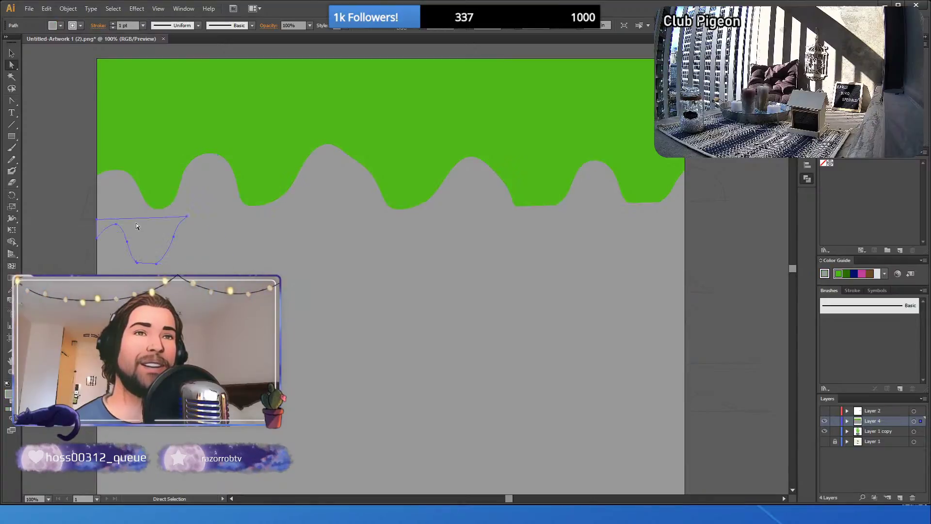
pyautogui.click(246, 212)
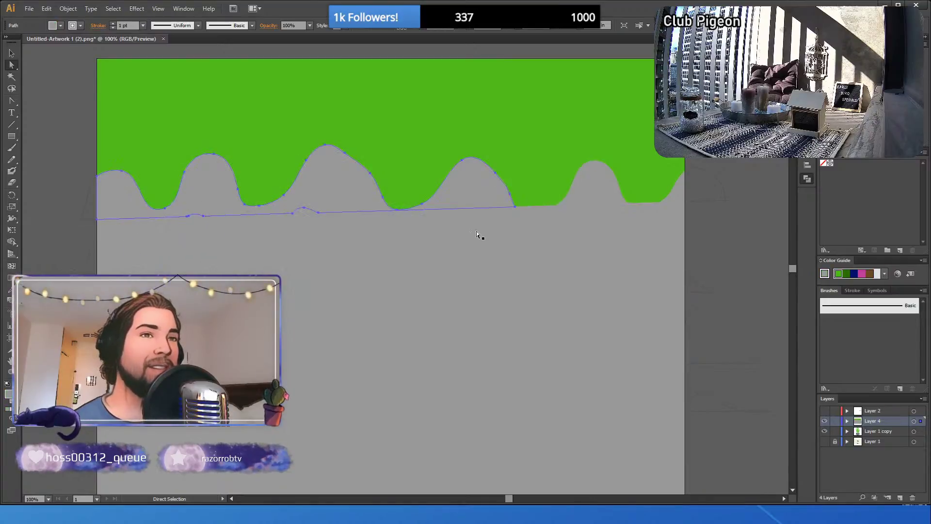
pyautogui.click(602, 231)
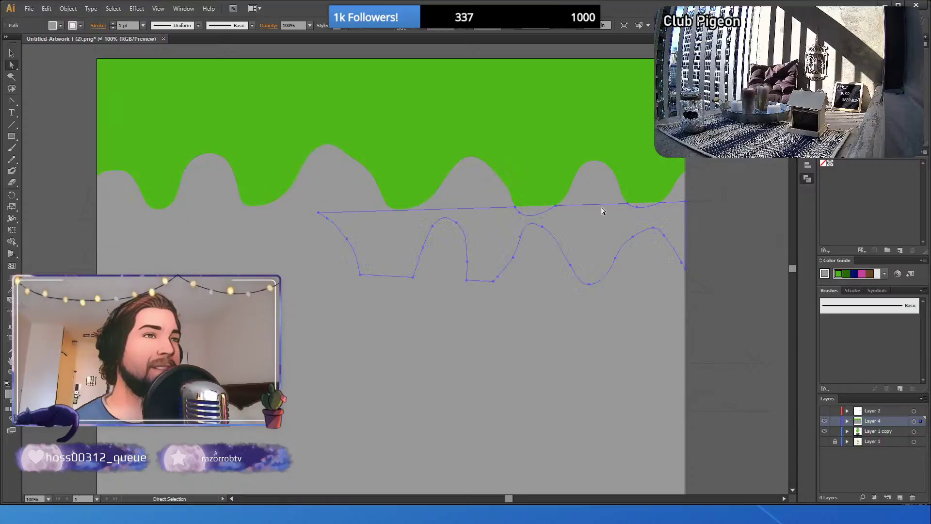
pyautogui.click(603, 202)
pyautogui.click(456, 189)
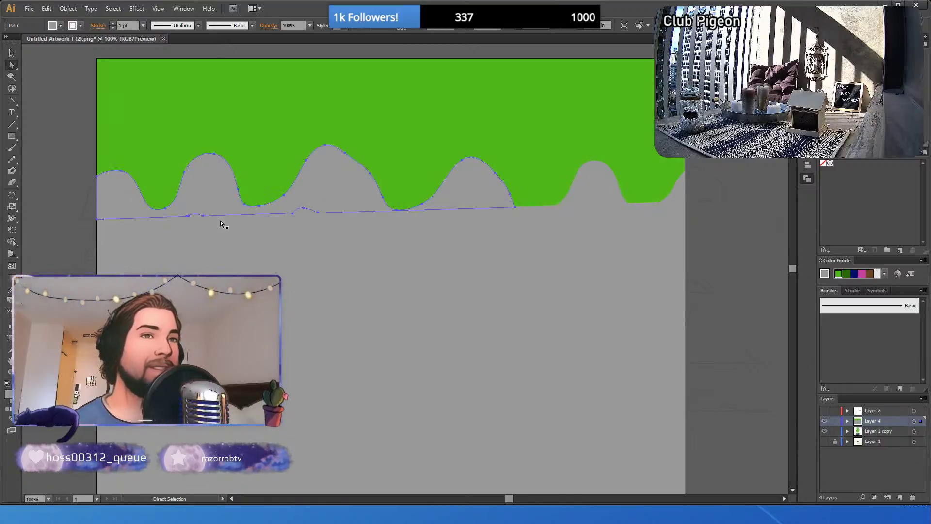
pyautogui.click(213, 429)
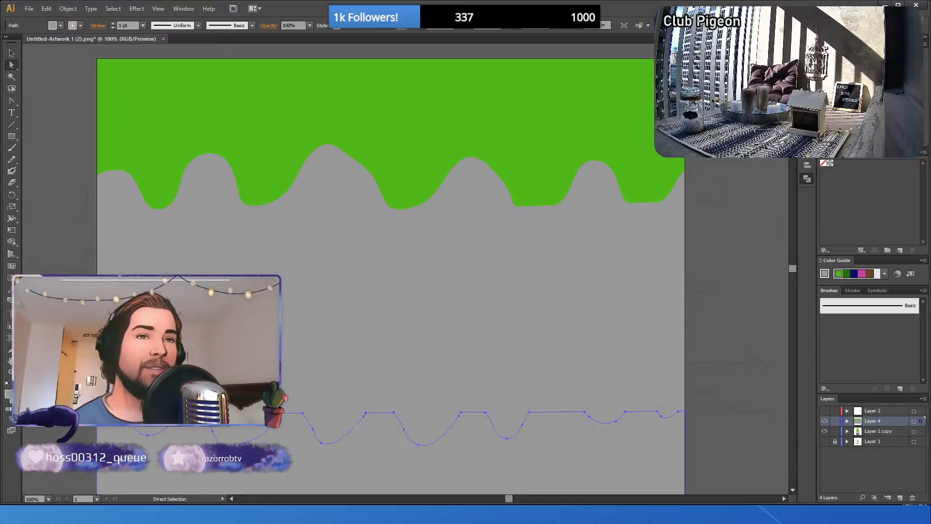
pyautogui.click(262, 412)
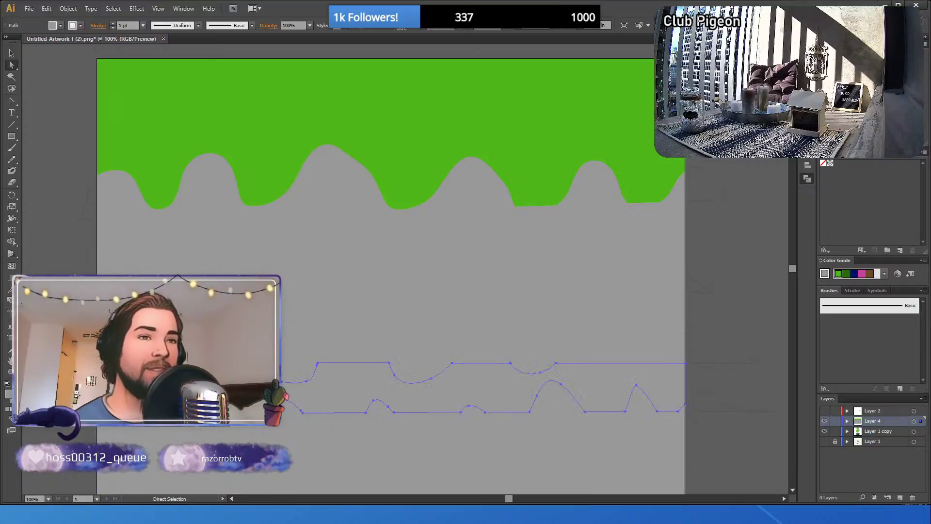
pyautogui.click(287, 406)
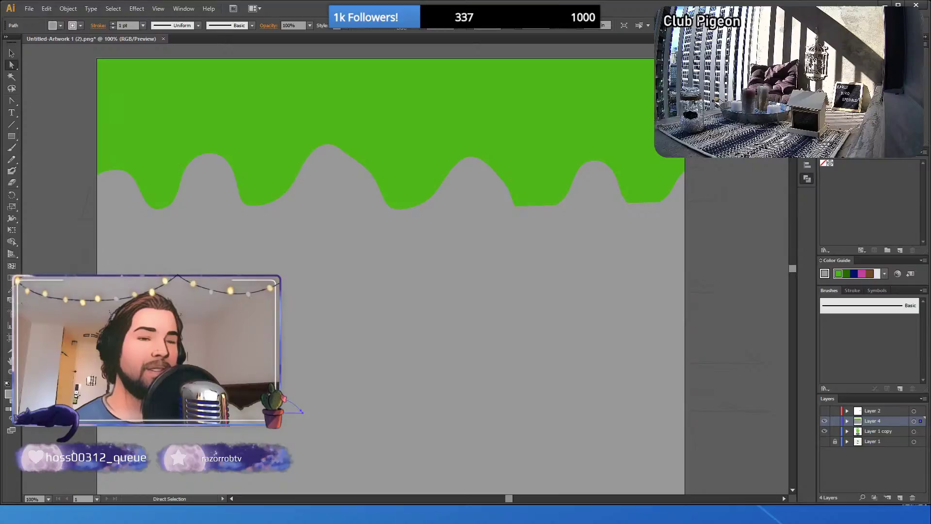
pyautogui.click(288, 408)
pyautogui.click(301, 362)
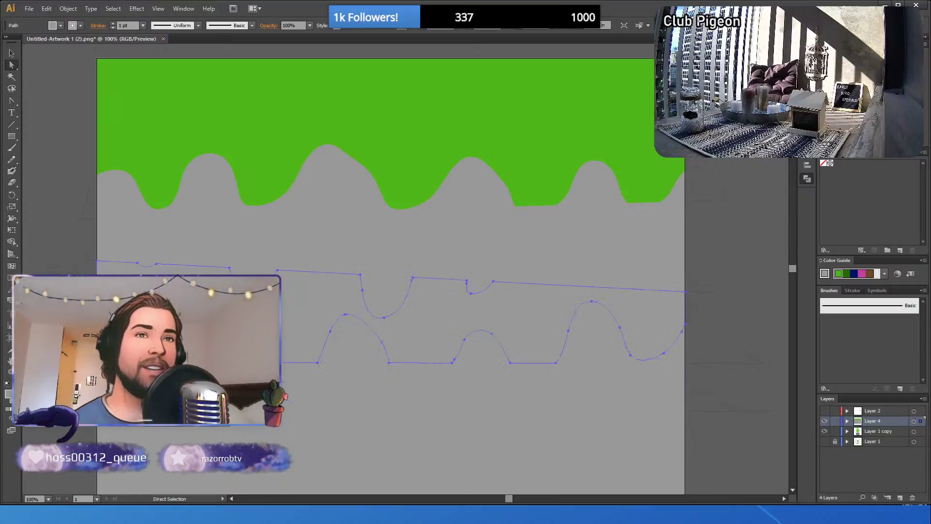
pyautogui.click(118, 214)
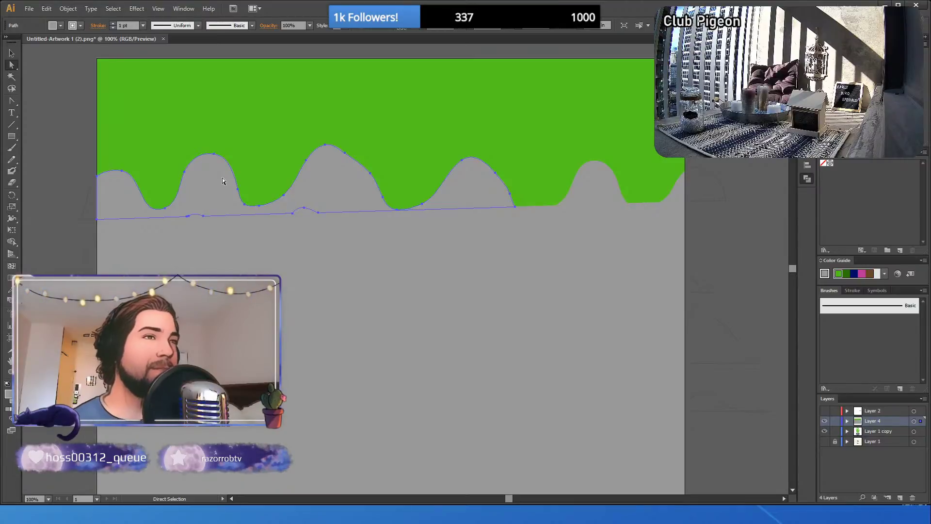
pyautogui.click(155, 235)
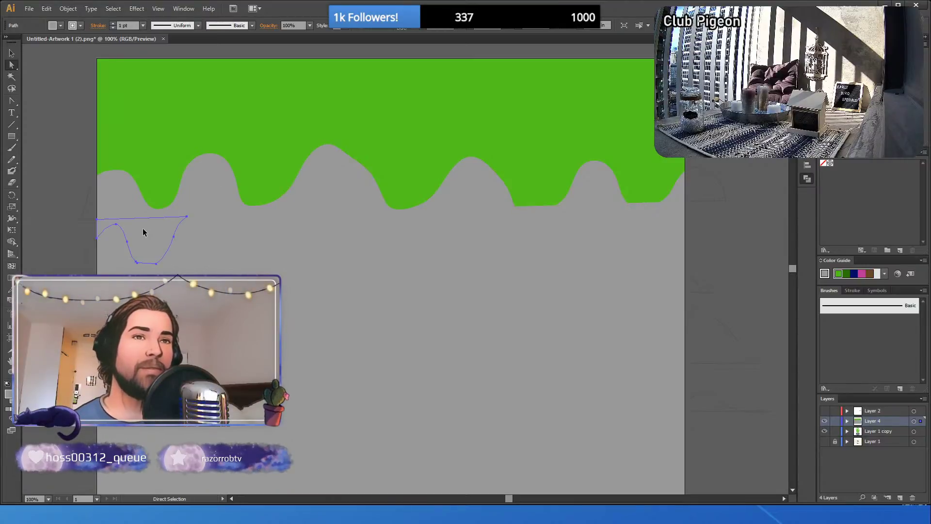
pyautogui.click(61, 250)
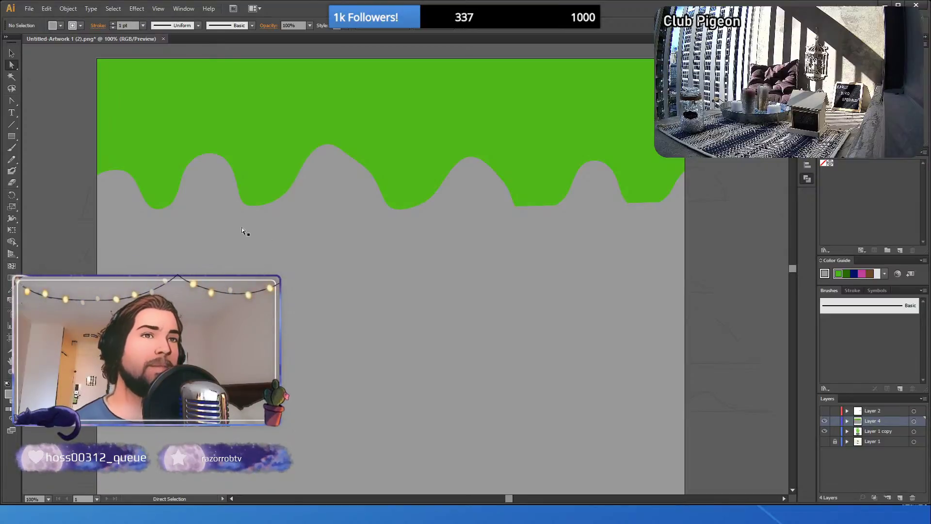
pyautogui.click(592, 205)
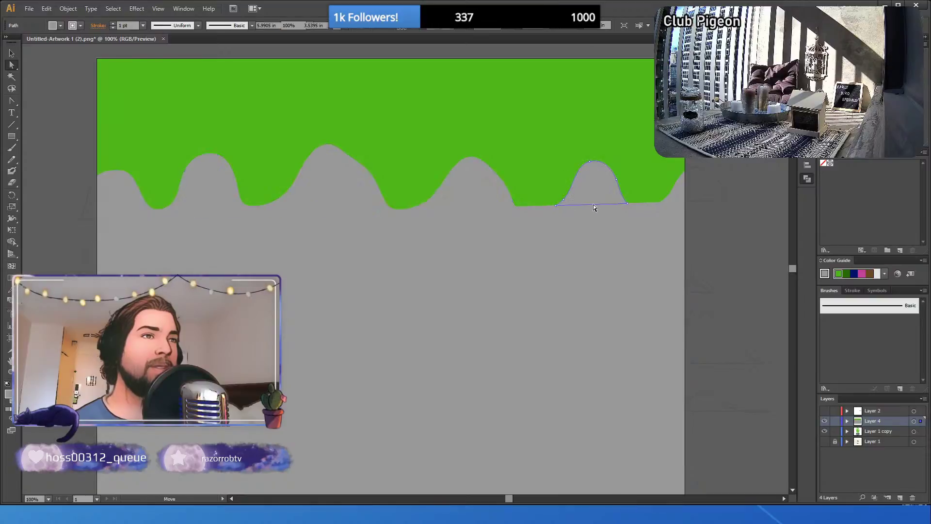
pyautogui.moveTo(593, 205); pyautogui.dragTo(331, 403)
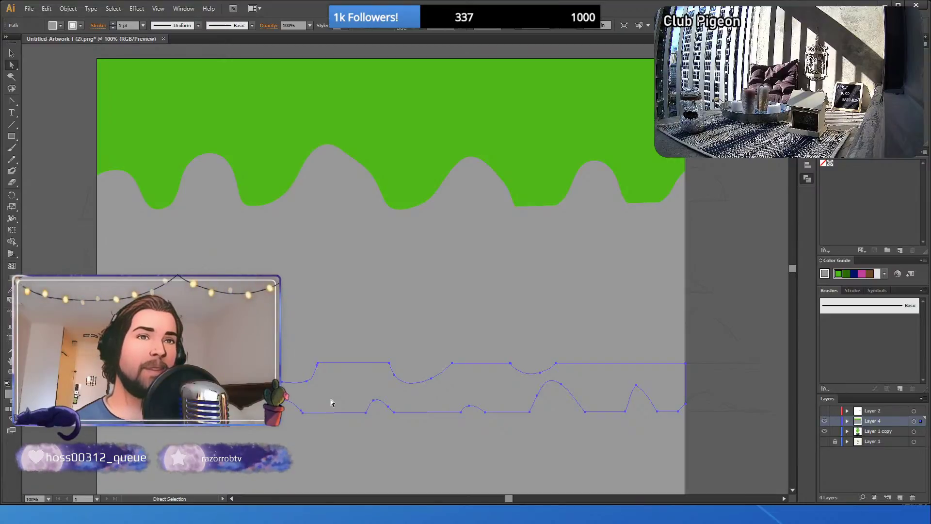
# - Undo the green fill, the division of the background and the latest edits to the lower wavy lines
pyautogui.hotkey('ctrl', 'z')
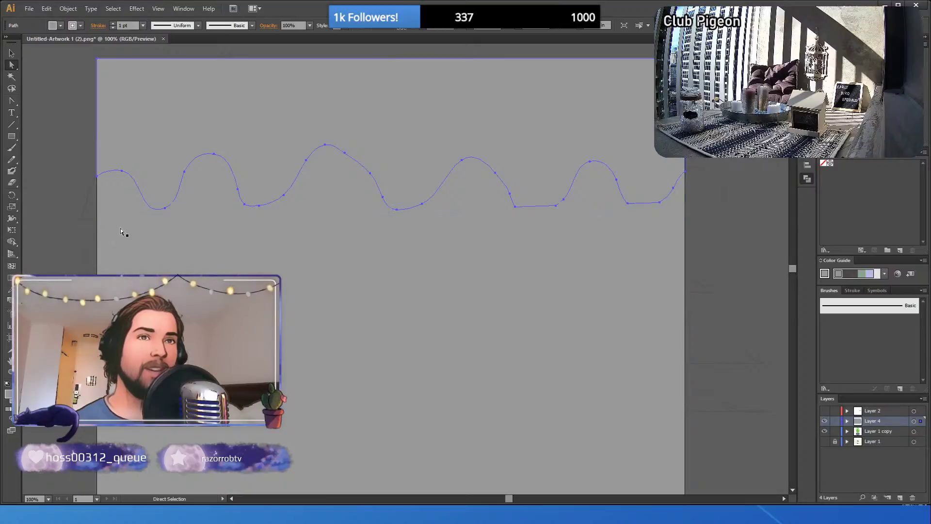
pyautogui.press('ctrl')
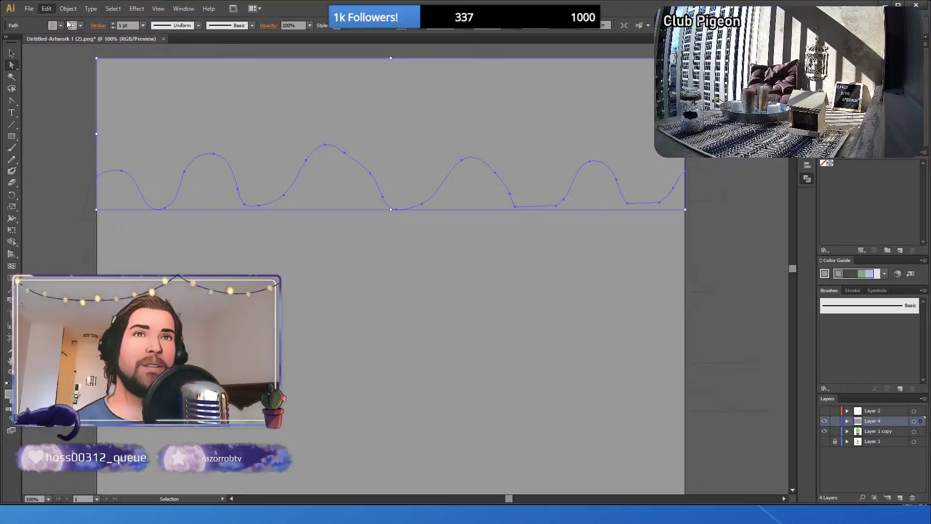
pyautogui.hotkey('ctrl', 'z')
pyautogui.hotkey('ctrl', 'z')
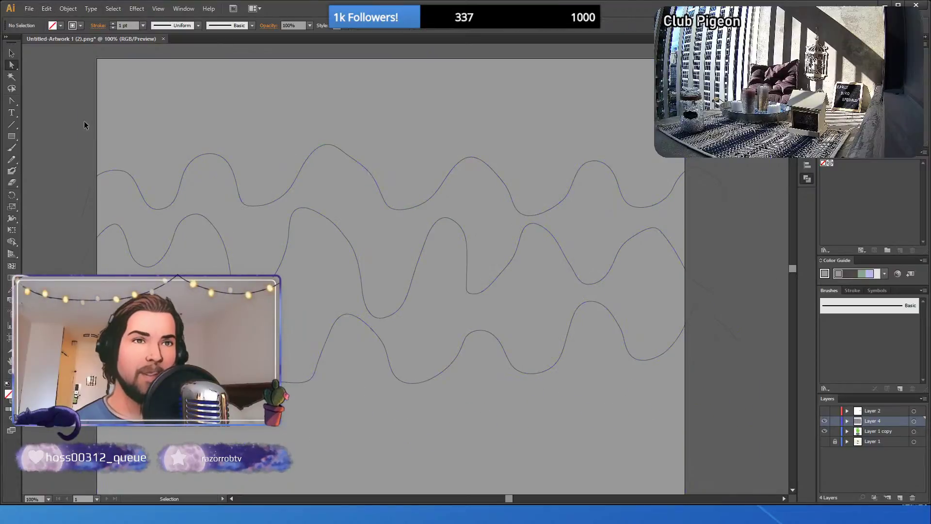
pyautogui.hotkey('ctrl', 'z')
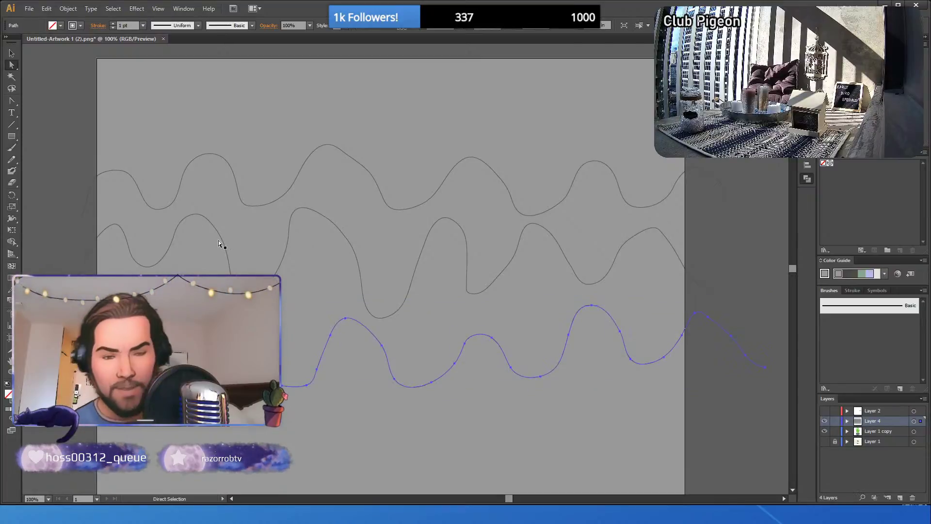
# - Delete the three remaining wavy lines, keeping only the grey background
pyautogui.press('Delete')
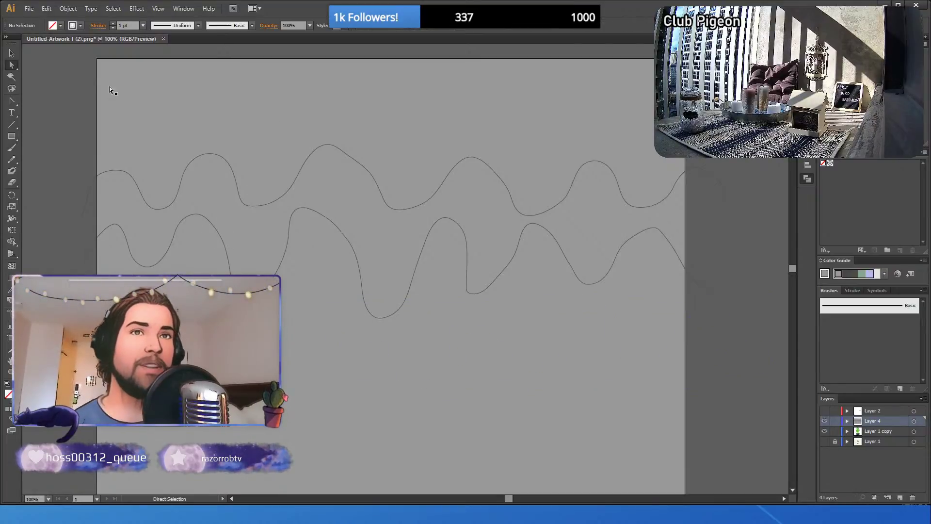
pyautogui.click(13, 53)
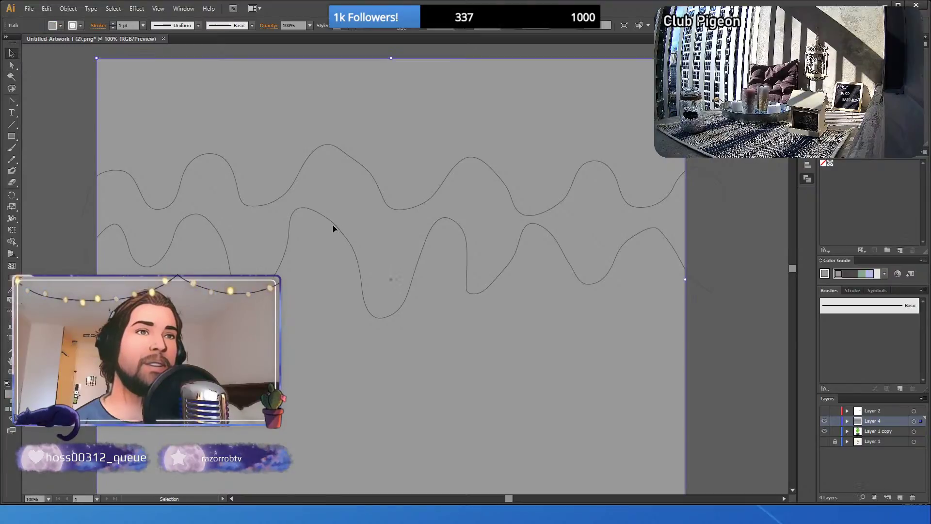
pyautogui.click(333, 224)
pyautogui.press('Delete')
pyautogui.click(356, 160)
pyautogui.click(356, 160)
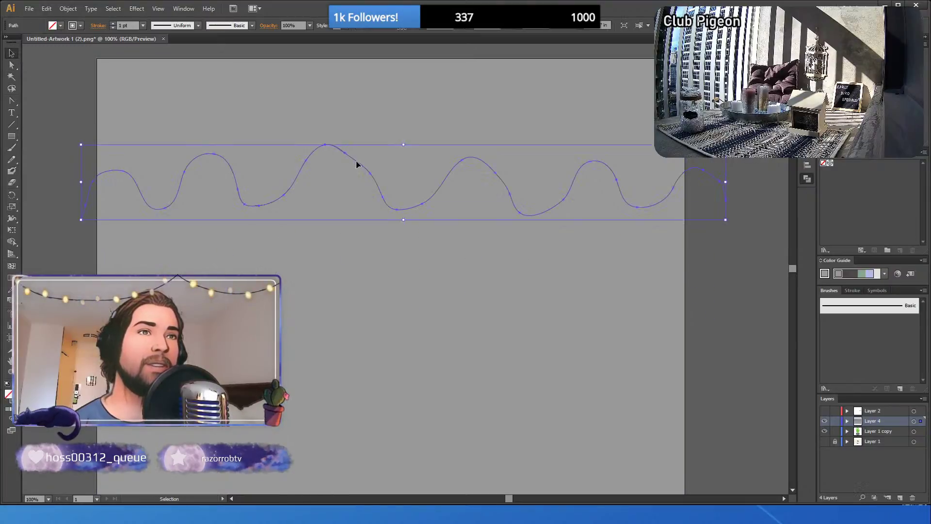
pyautogui.press('Delete')
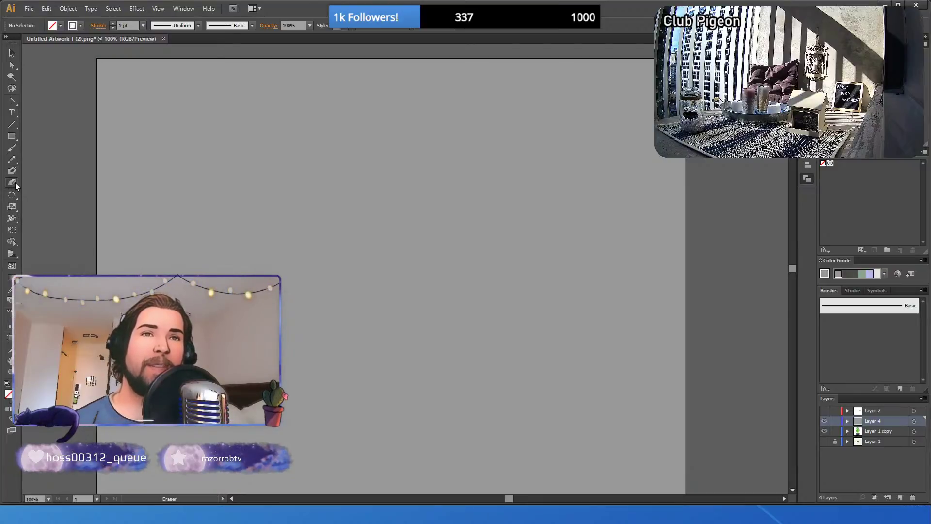
# - Cut the grey background into five bands with the Knife tool, drawing four wavy cuts across its full width
pyautogui.moveTo(16, 182); pyautogui.dragTo(44, 182)
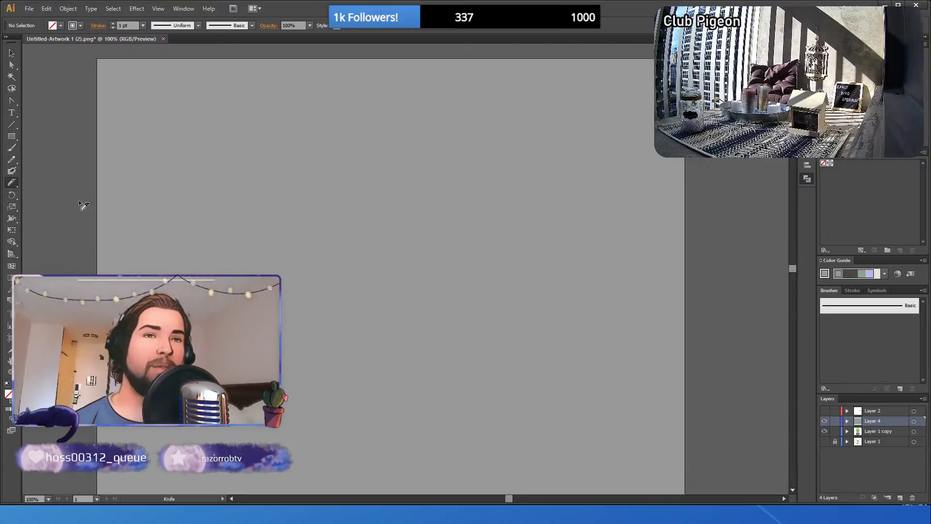
pyautogui.moveTo(81, 211)
pyautogui.mouseDown()
pyautogui.moveTo(117, 220)
pyautogui.moveTo(165, 174)
pyautogui.moveTo(220, 256)
pyautogui.moveTo(300, 187)
pyautogui.moveTo(337, 251)
pyautogui.moveTo(425, 181)
pyautogui.mouseUp()
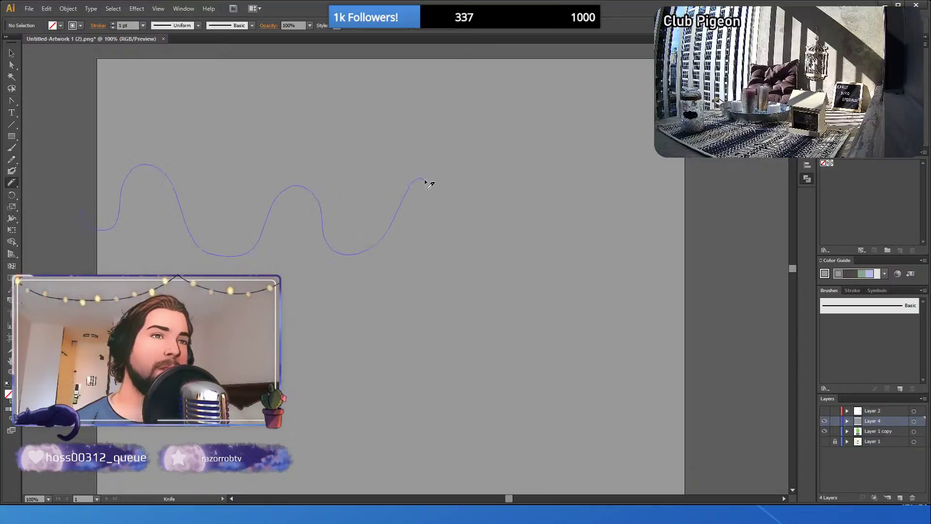
pyautogui.moveTo(542, 176)
pyautogui.mouseDown()
pyautogui.moveTo(633, 166)
pyautogui.moveTo(717, 222)
pyautogui.moveTo(694, 205)
pyautogui.mouseUp()
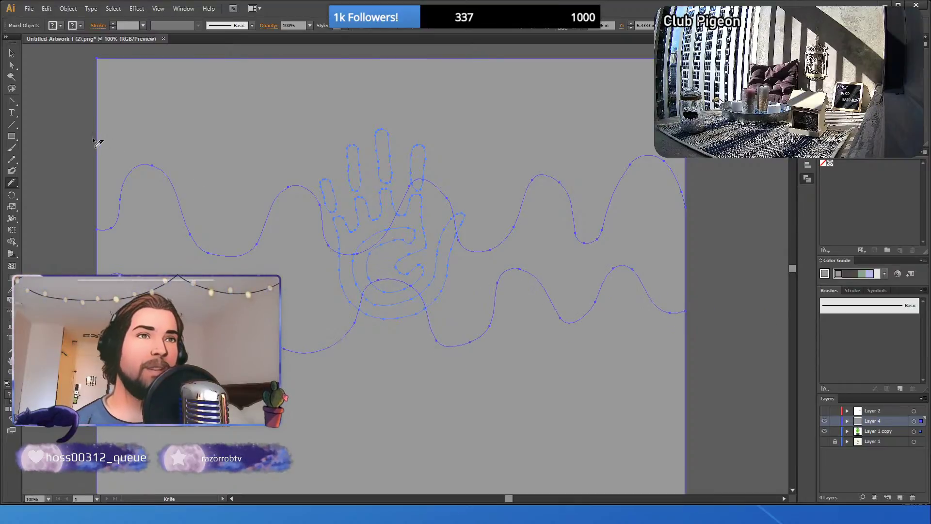
pyautogui.moveTo(94, 140)
pyautogui.mouseDown()
pyautogui.moveTo(159, 128)
pyautogui.moveTo(293, 173)
pyautogui.moveTo(393, 138)
pyautogui.mouseUp()
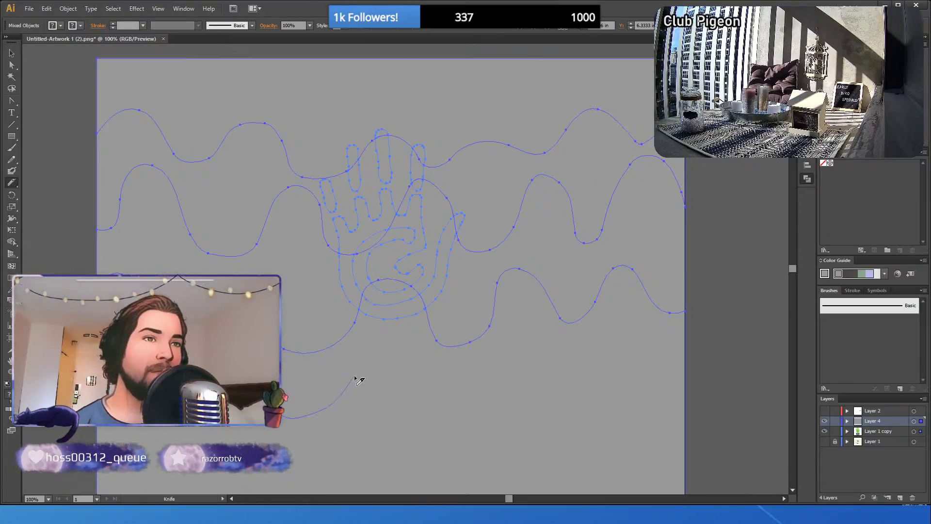
pyautogui.moveTo(359, 381)
pyautogui.mouseDown()
pyautogui.moveTo(404, 422)
pyautogui.moveTo(509, 361)
pyautogui.moveTo(566, 399)
pyautogui.moveTo(646, 368)
pyautogui.mouseUp()
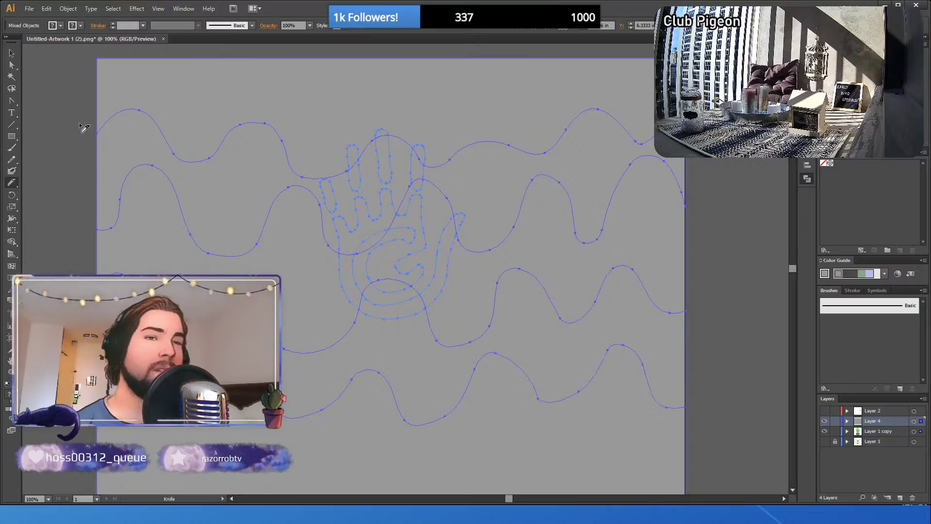
# - Fill the top band with bright green and the second band with medium green
pyautogui.click(12, 53)
pyautogui.click(140, 77)
pyautogui.moveTo(140, 77); pyautogui.dragTo(196, 115)
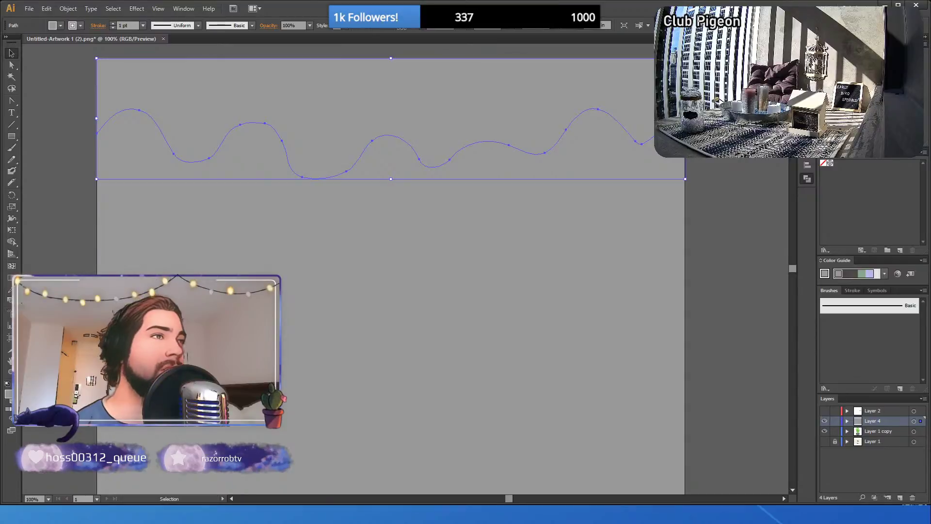
pyautogui.click(856, 99)
pyautogui.click(264, 168)
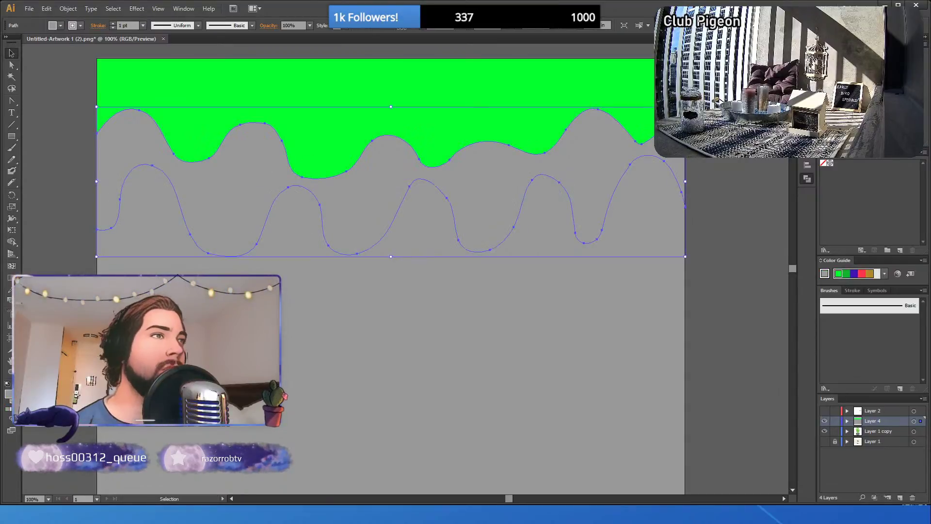
pyautogui.click(856, 103)
# - Fill the third band with dark green and the bottom band with a very dark bluish green
pyautogui.click(320, 291)
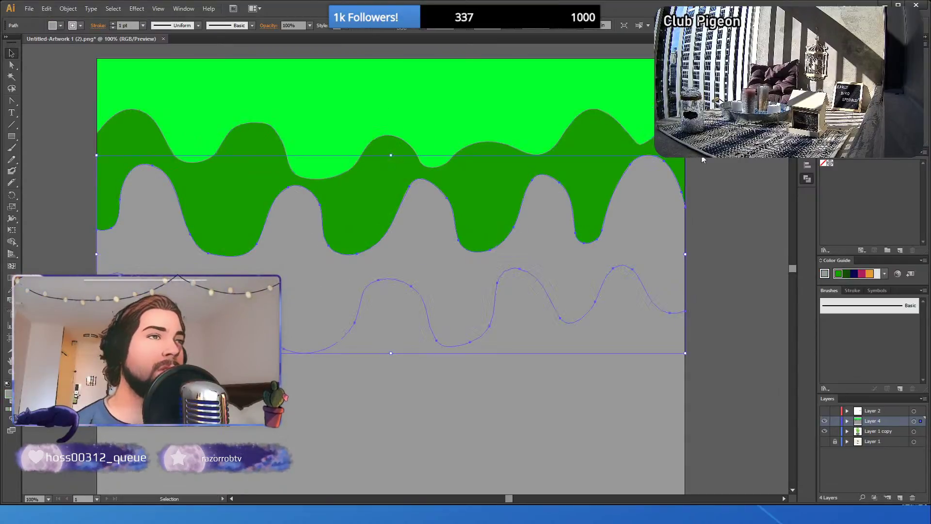
pyautogui.click(856, 106)
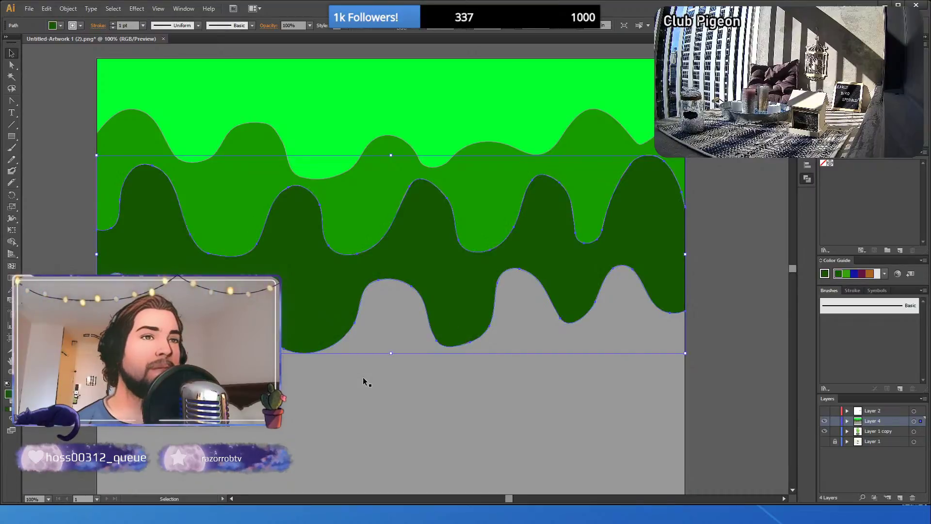
pyautogui.click(363, 382)
pyautogui.click(858, 109)
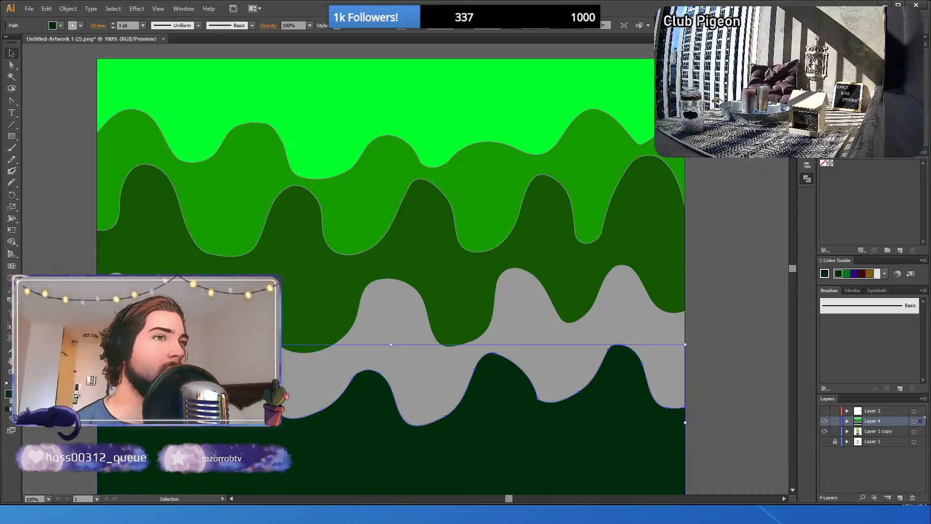
# - Fill the remaining grey fourth band with a very dark green and select the bottom band
pyautogui.click(542, 324)
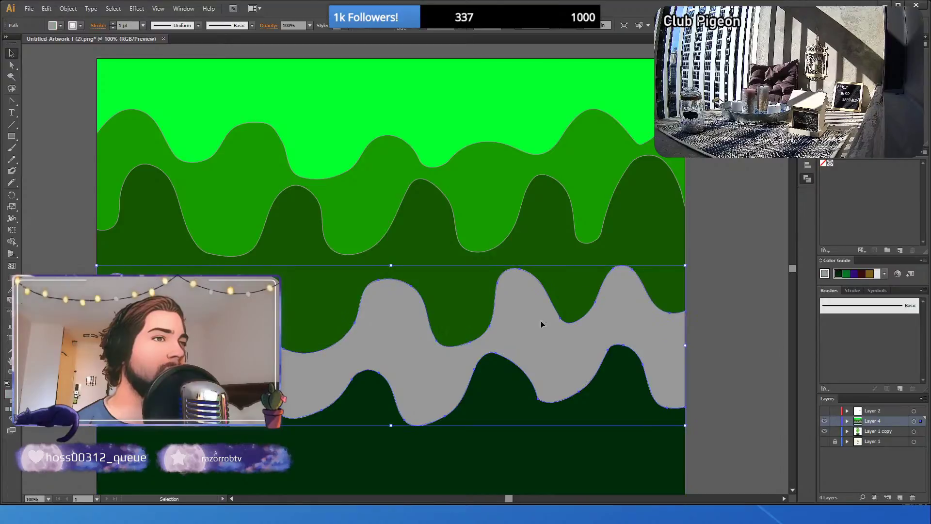
pyautogui.click(858, 107)
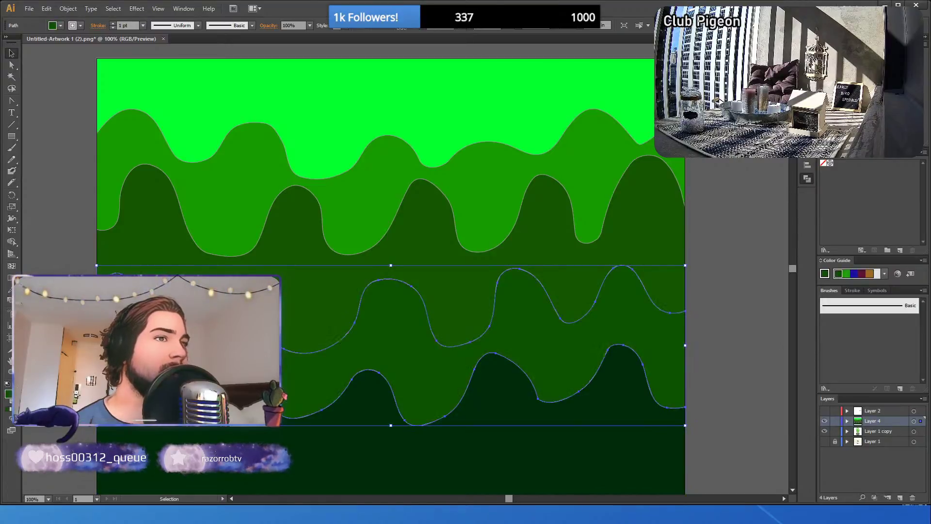
pyautogui.click(858, 111)
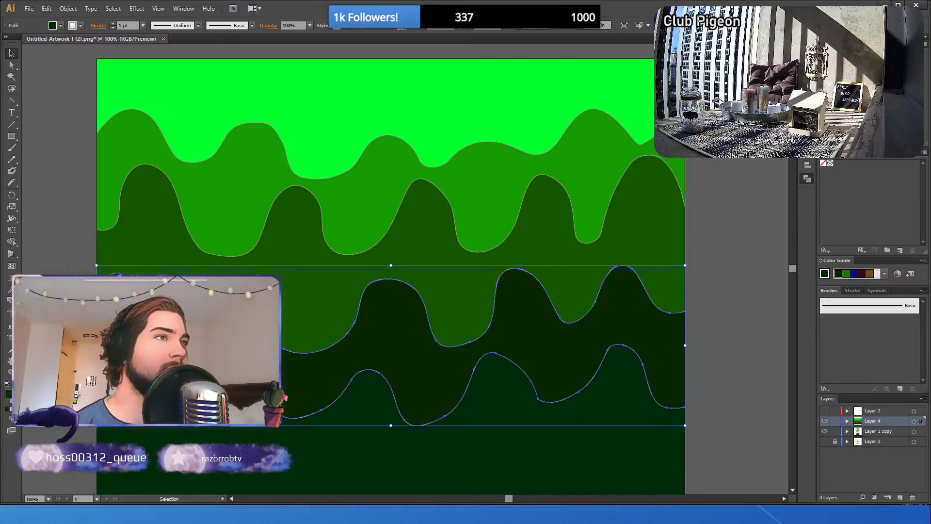
pyautogui.click(612, 401)
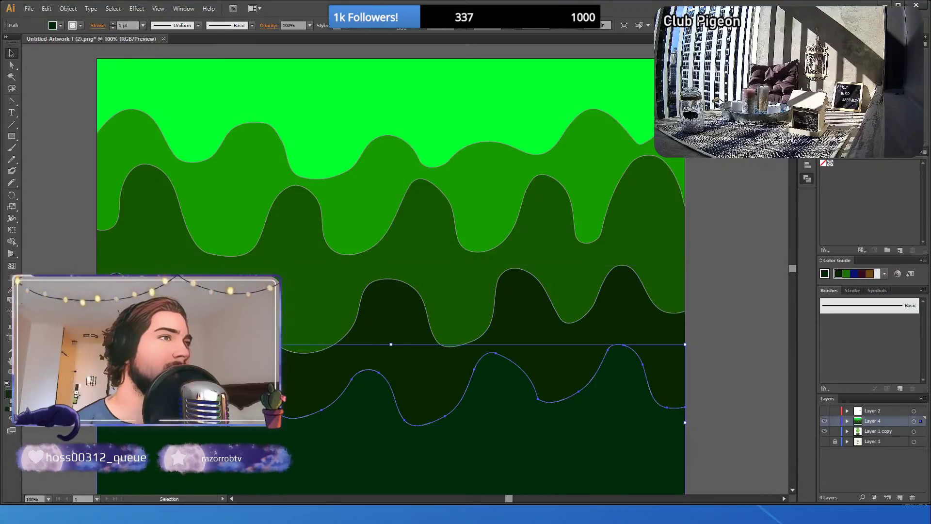
# - Fill the bottom band with a near-black green and remove the outline from all five wavy bands
pyautogui.click(856, 112)
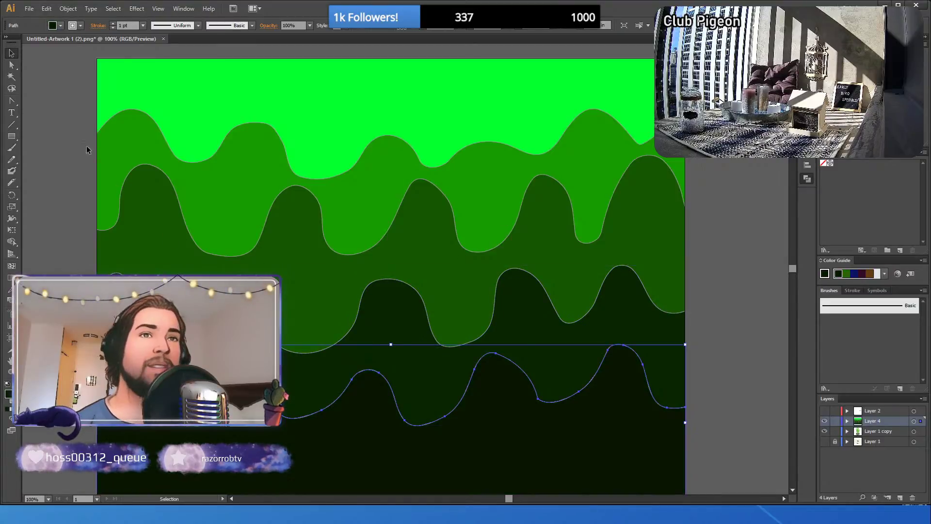
pyautogui.click(59, 150)
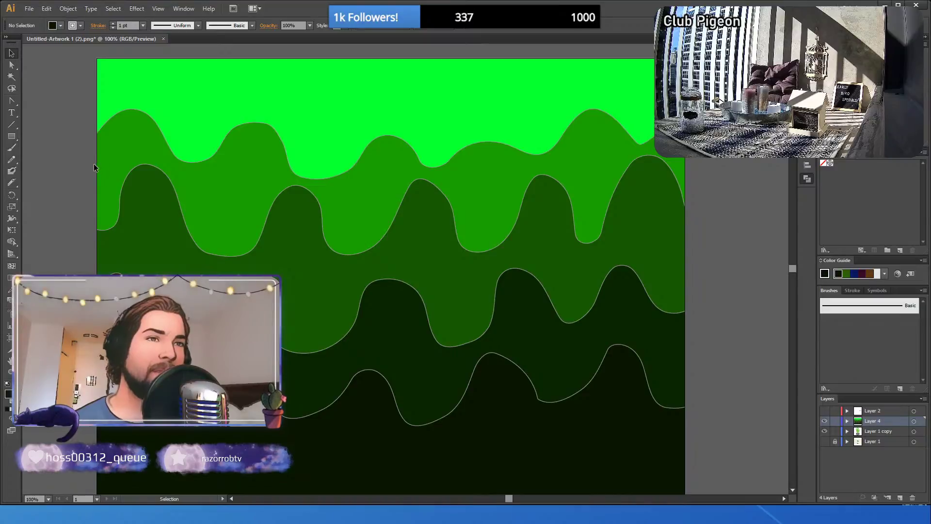
pyautogui.click(172, 99)
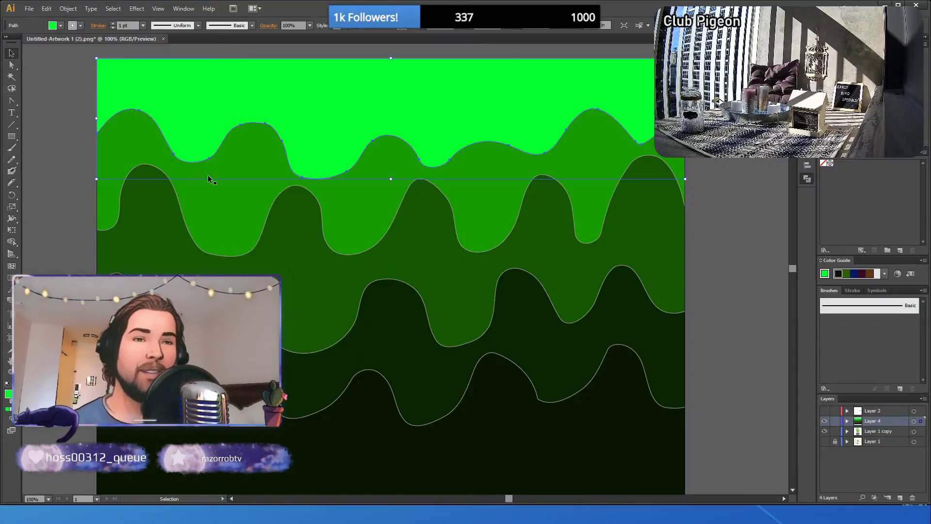
pyautogui.keyDown('shift'); pyautogui.click(230, 206); pyautogui.keyUp('shift')
pyautogui.keyDown('shift'); pyautogui.click(214, 268); pyautogui.keyUp('shift')
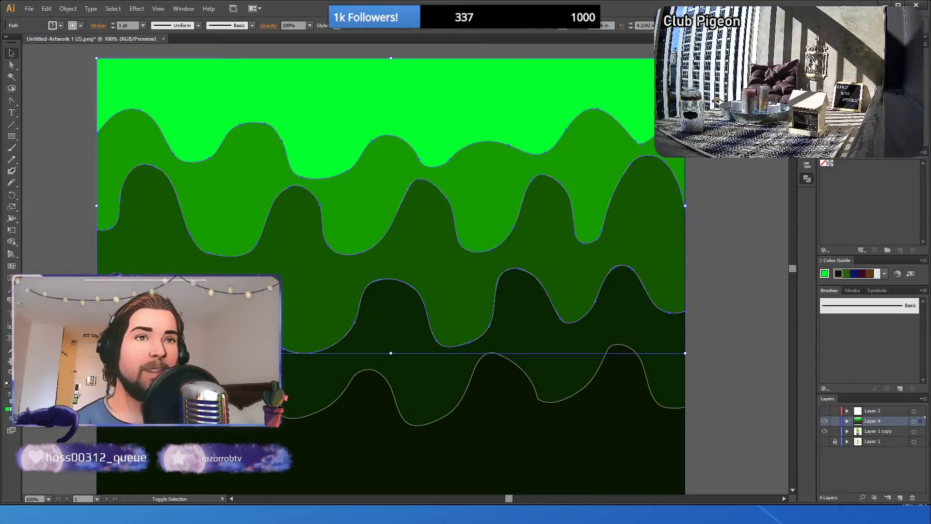
pyautogui.keyDown('shift'); pyautogui.click(223, 366); pyautogui.keyUp('shift')
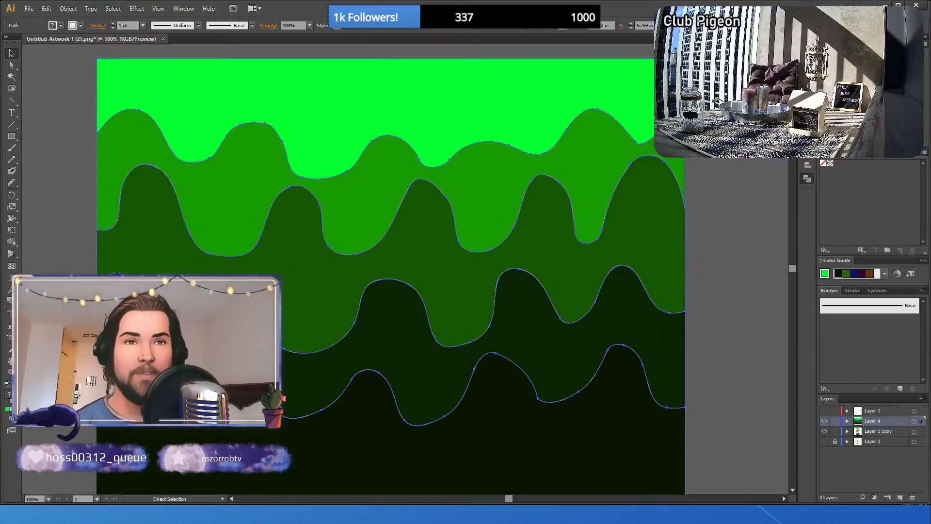
pyautogui.hotkey('ctrl', 'shift', 'a')
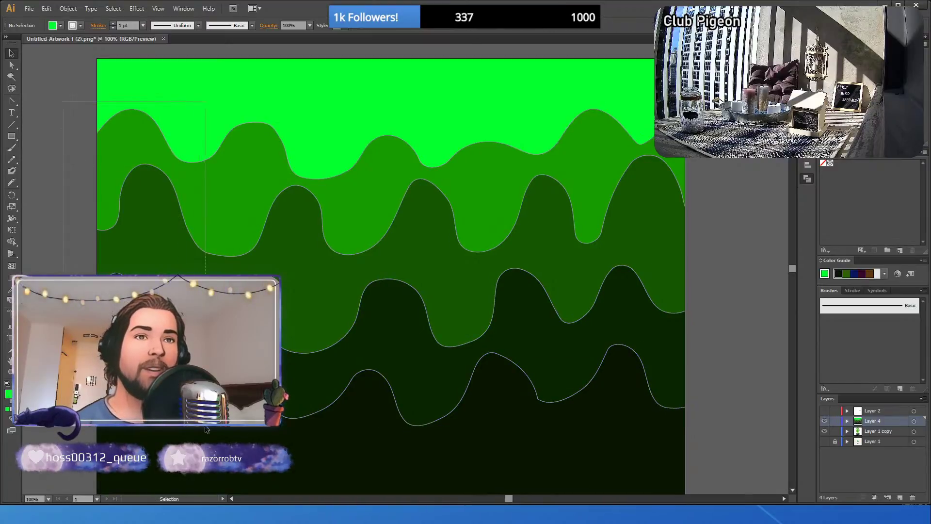
pyautogui.hotkey('ctrl', 'a')
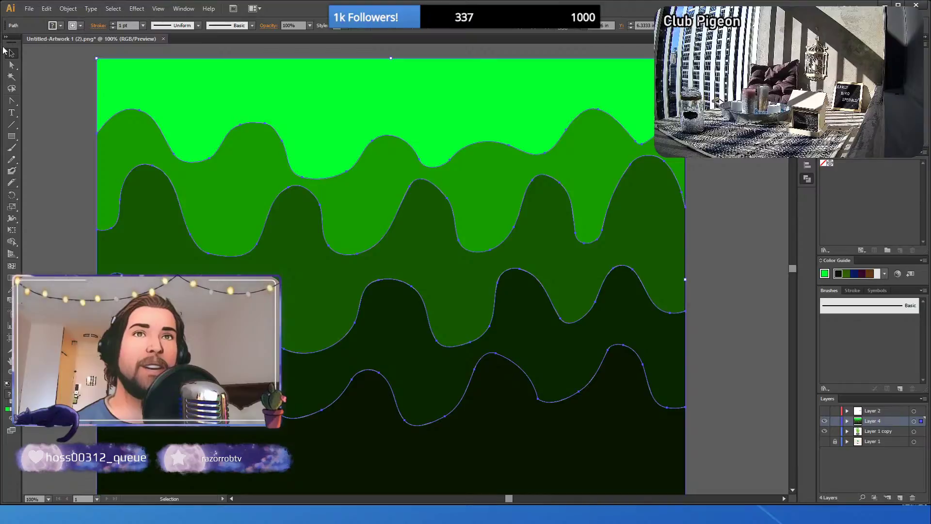
pyautogui.click(114, 28)
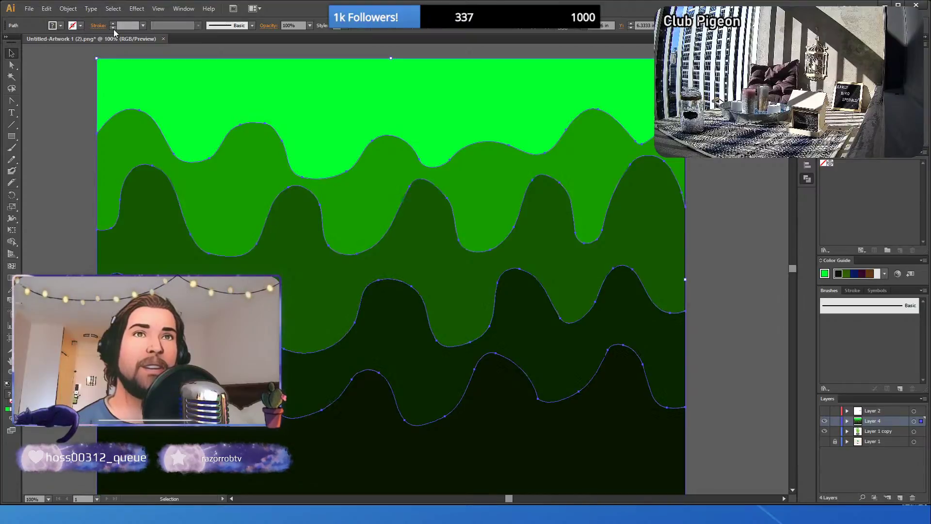
pyautogui.click(61, 121)
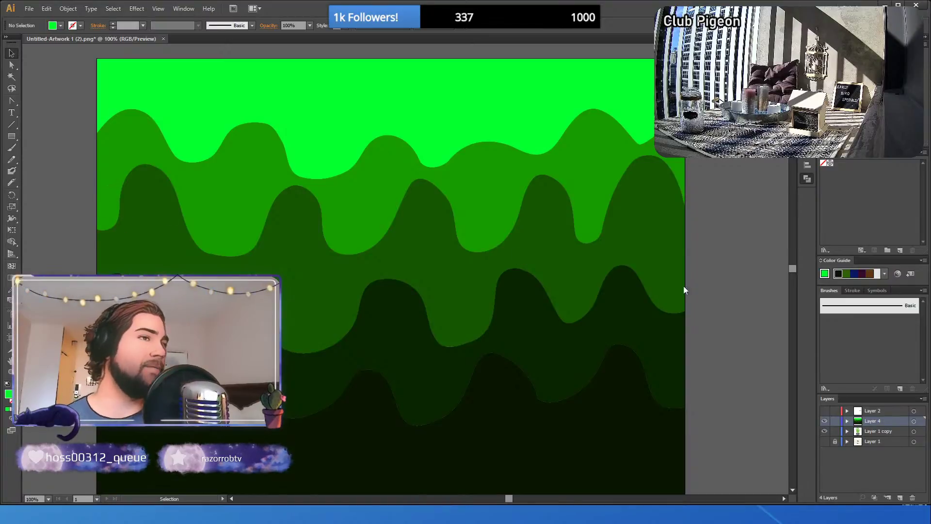
# - Copy the green hand from Layer 1 copy and paste it in place on Layer 4 in front of the wavy bands
pyautogui.click(872, 430)
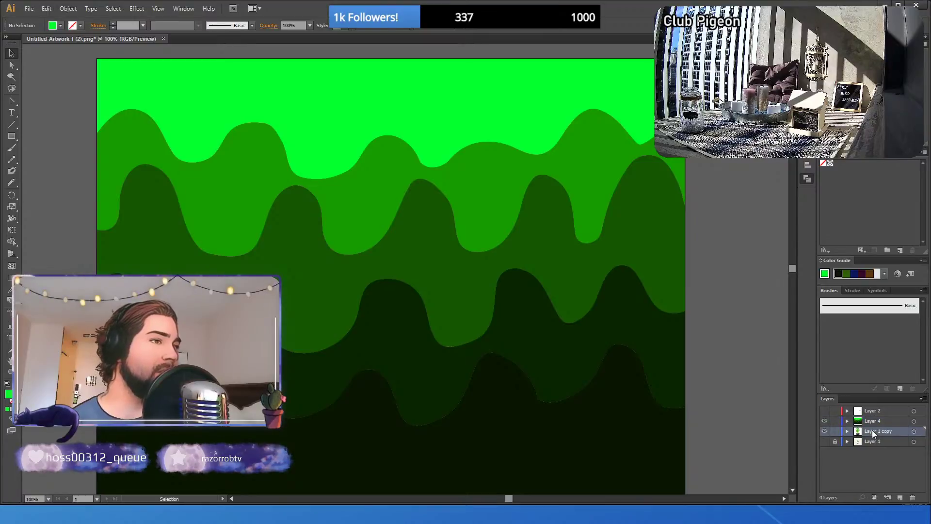
pyautogui.click(824, 421)
pyautogui.click(420, 229)
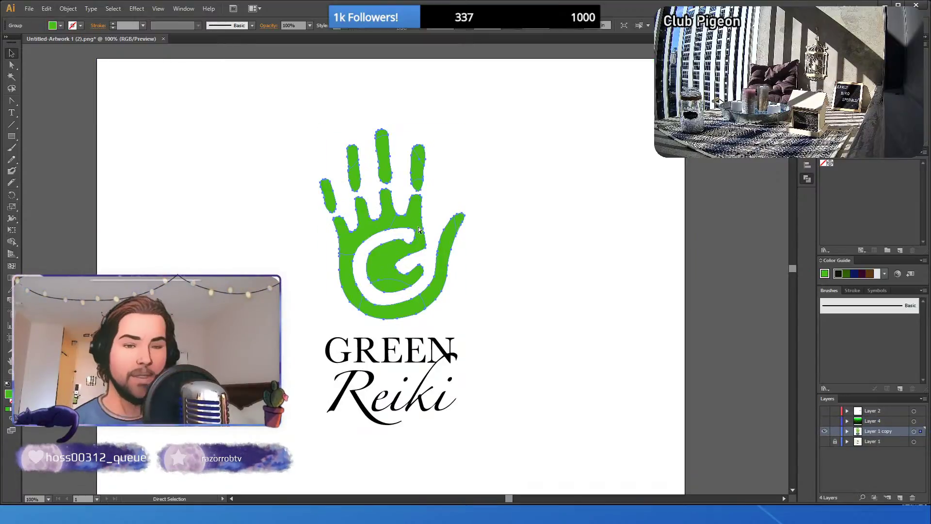
pyautogui.press('v')
pyautogui.click(875, 422)
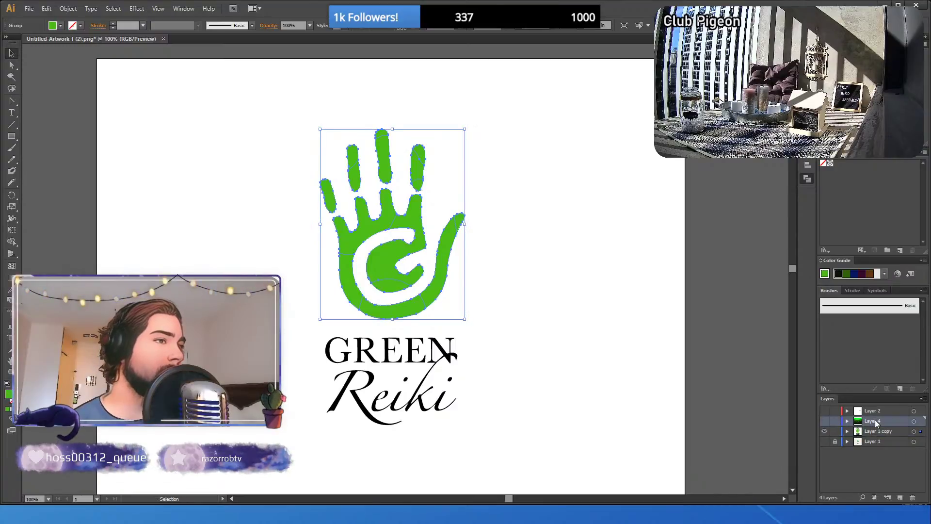
pyautogui.click(825, 431)
pyautogui.click(824, 431)
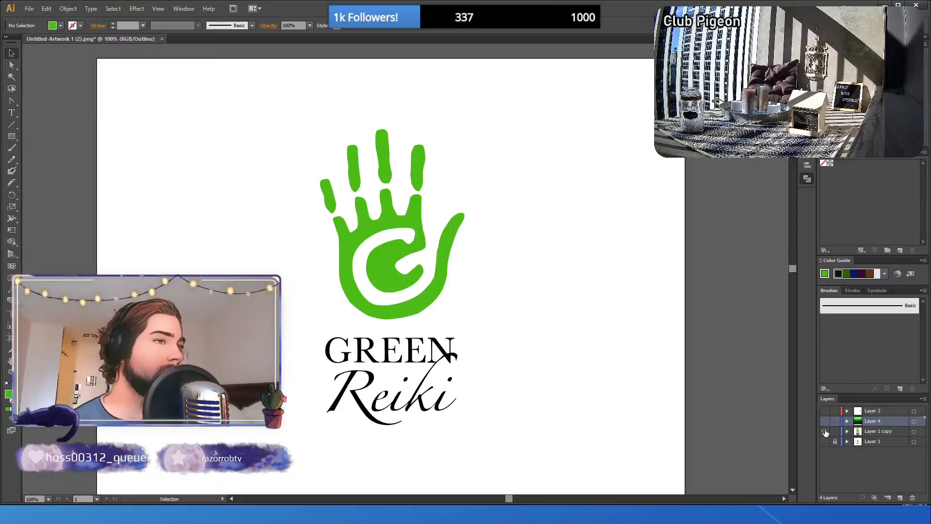
pyautogui.click(825, 420)
pyautogui.press('a')
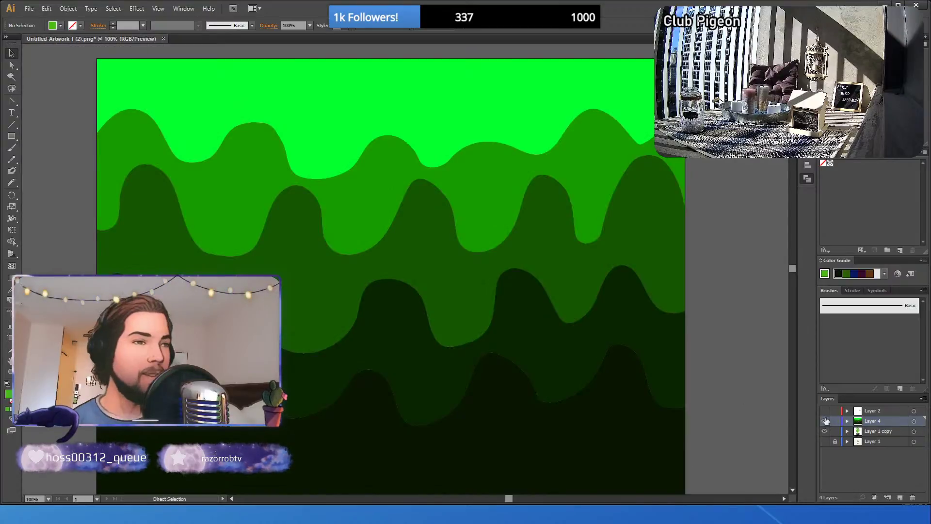
pyautogui.hotkey('ctrl', 'v')
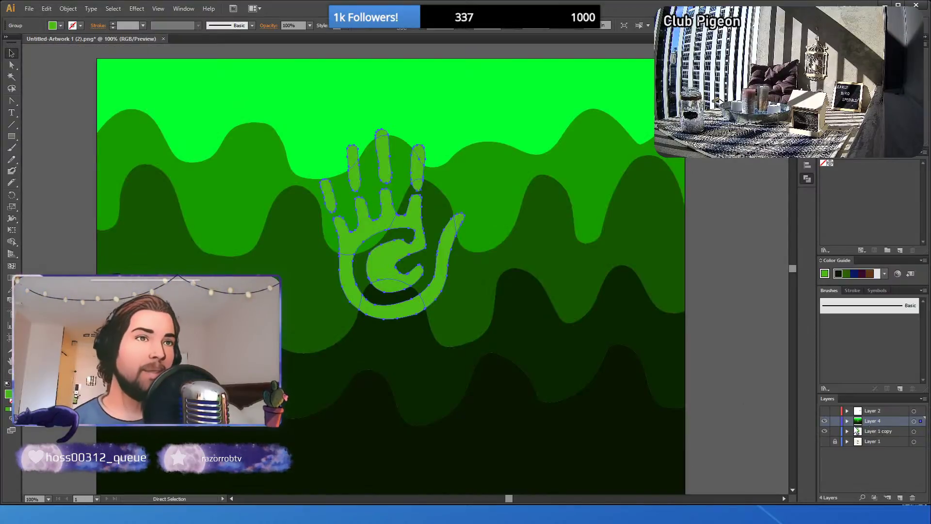
pyautogui.press('v')
pyautogui.click(68, 255)
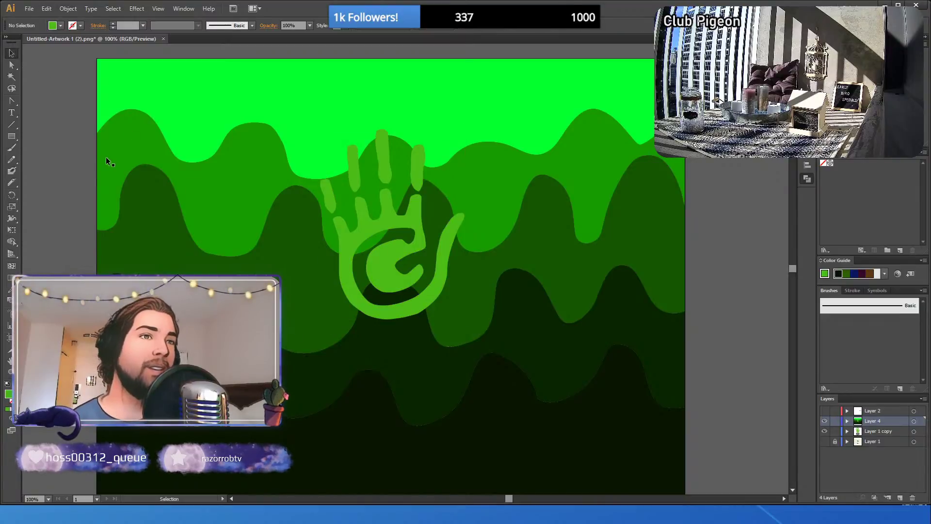
# - Duplicate the bright green top band in place in front of the artwork and fill the copy with black
pyautogui.click(192, 117)
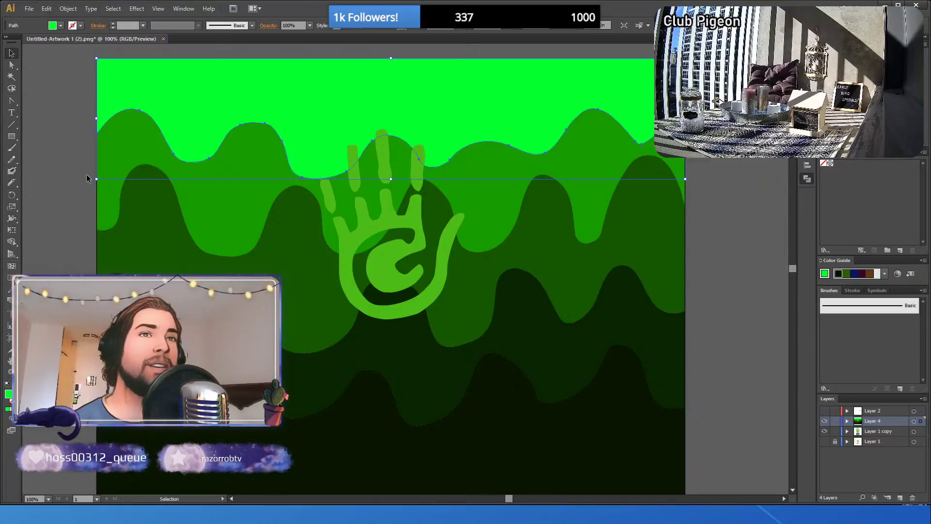
pyautogui.click(68, 176)
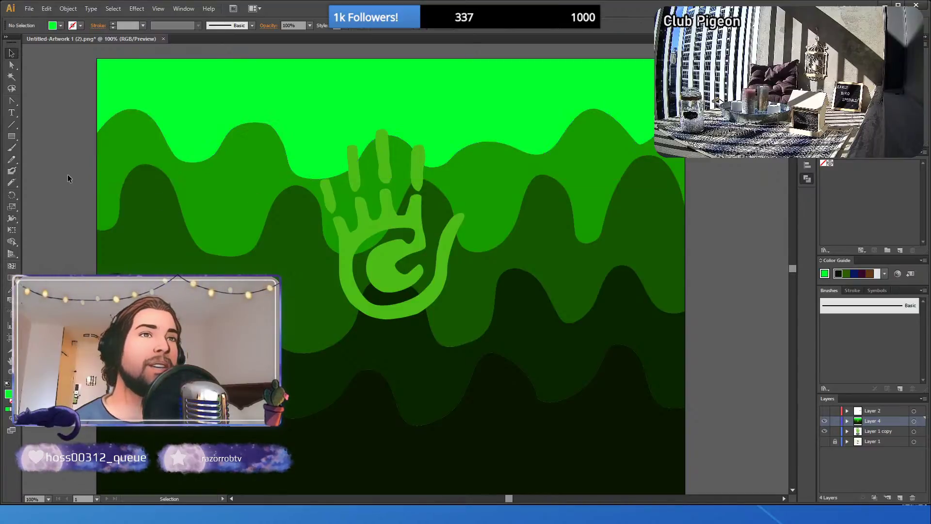
pyautogui.click(321, 96)
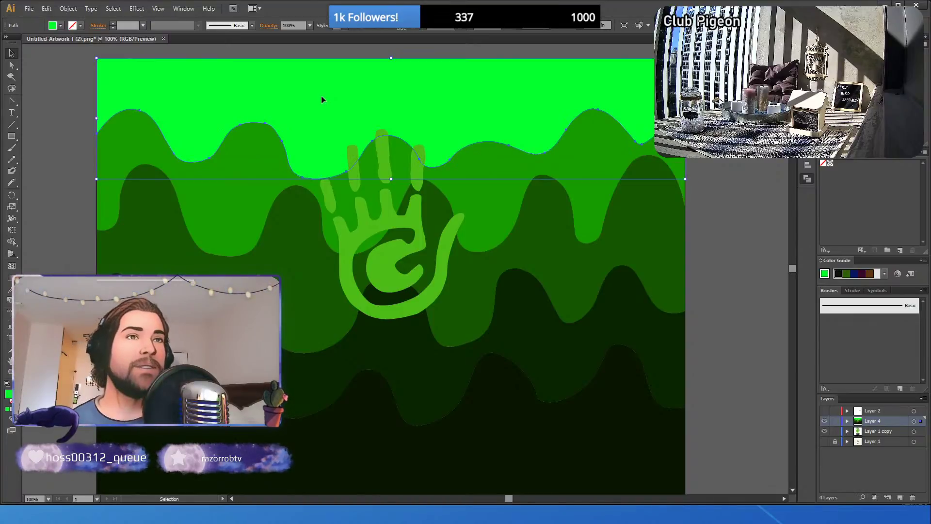
pyautogui.press('a')
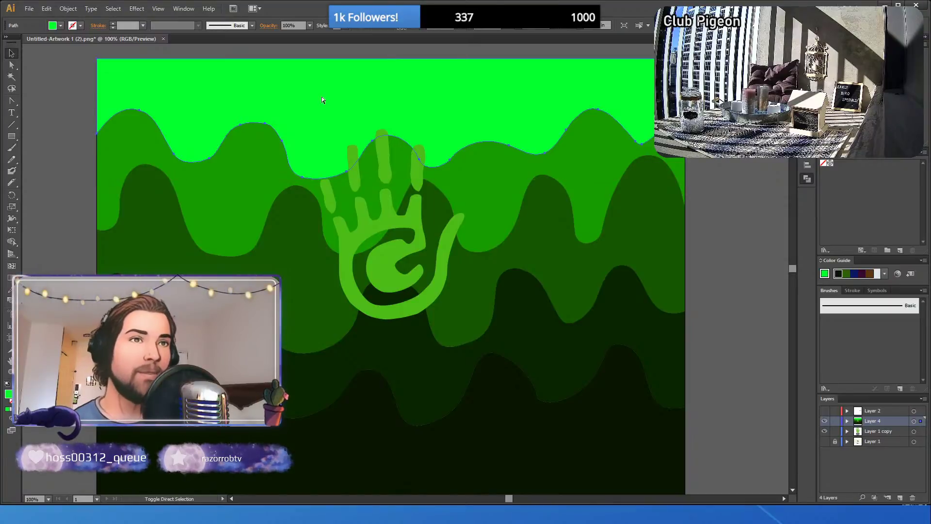
pyautogui.hotkey('ctrl', 'shift', ']')
pyautogui.press('v')
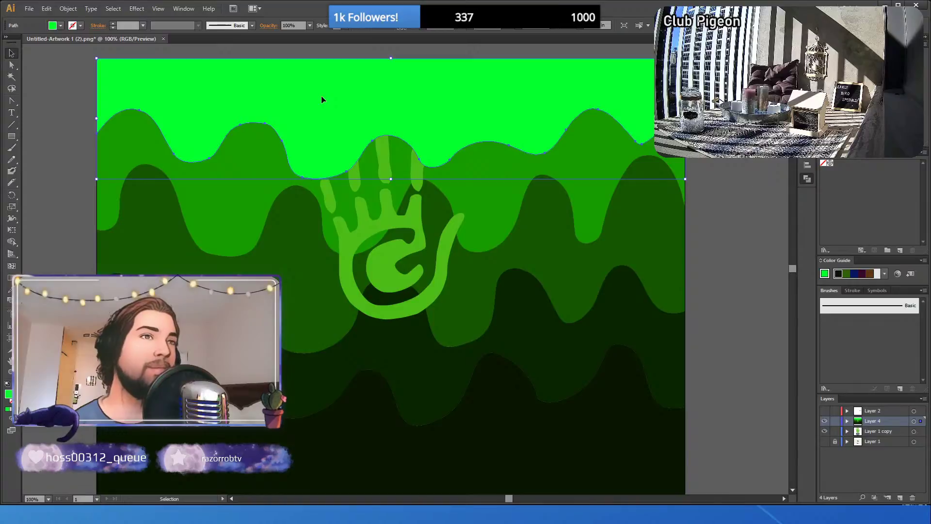
pyautogui.press('ctrl')
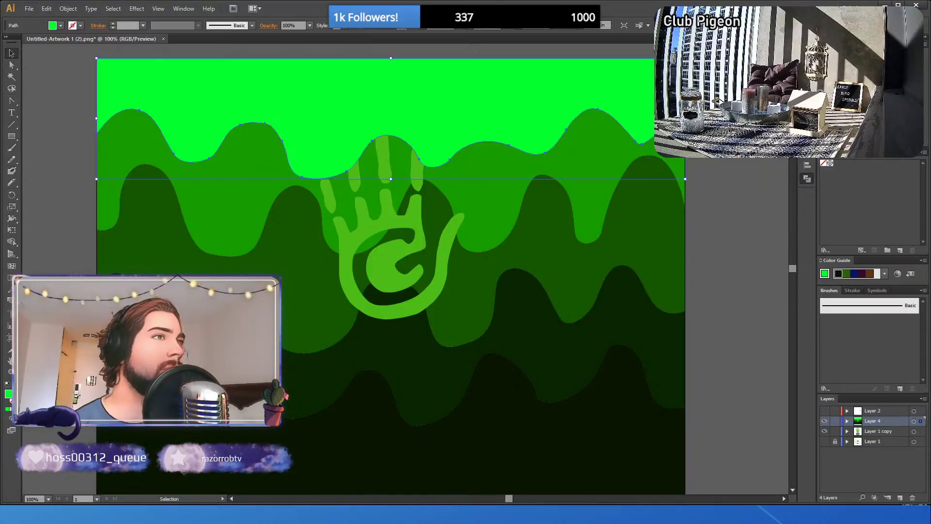
pyautogui.hotkey('ctrl', 'z')
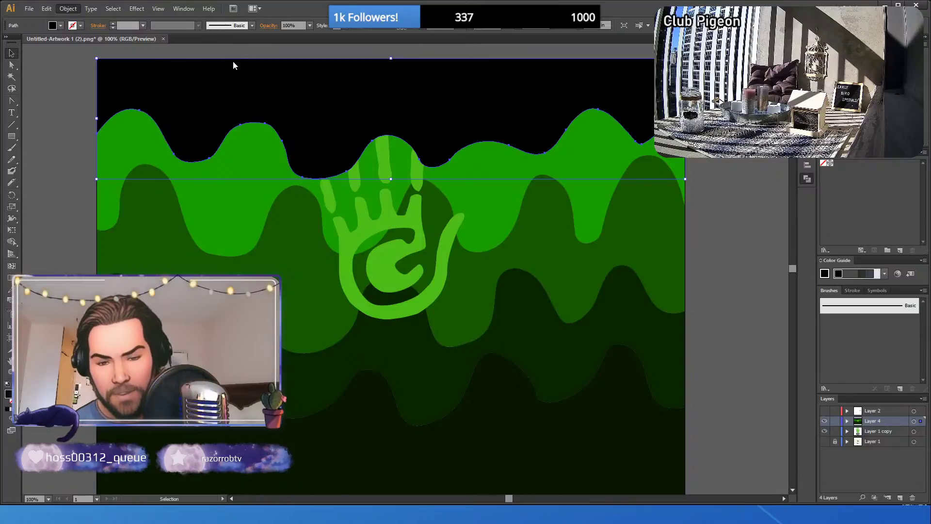
# - Offset the black copy slightly downward and stack it between the top and second bands as a thin shadow
pyautogui.hotkey('ctrl', 'z')
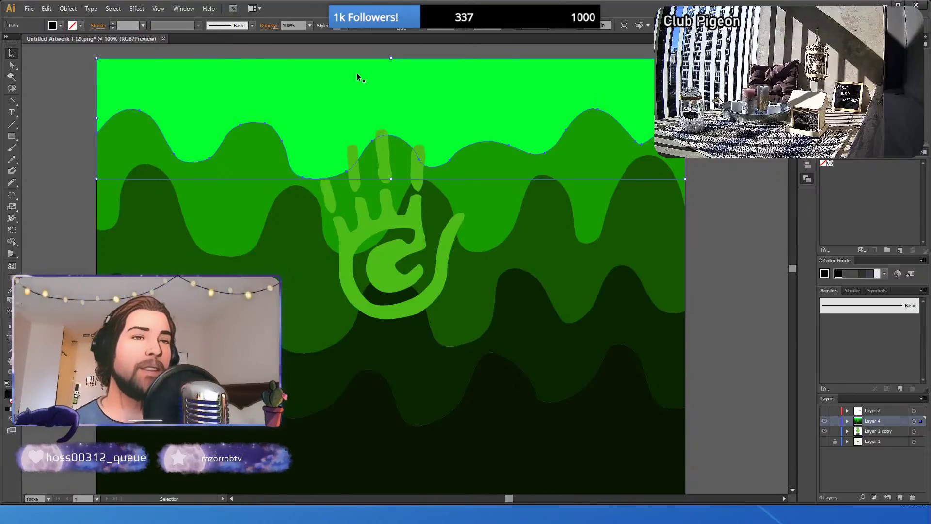
pyautogui.press('Down')
pyautogui.press('Down')
pyautogui.press('Down')
pyautogui.press('Down')
pyautogui.press('Down')
pyautogui.press('Down')
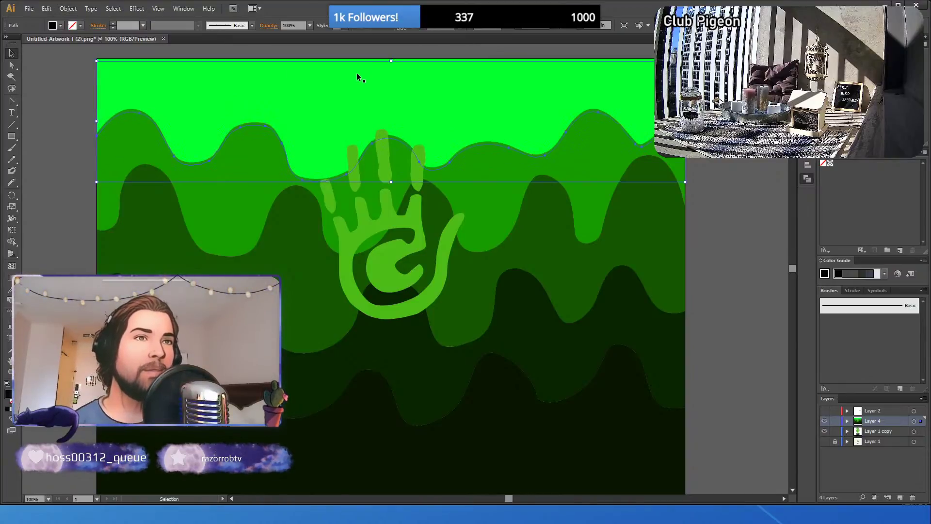
pyautogui.press('a')
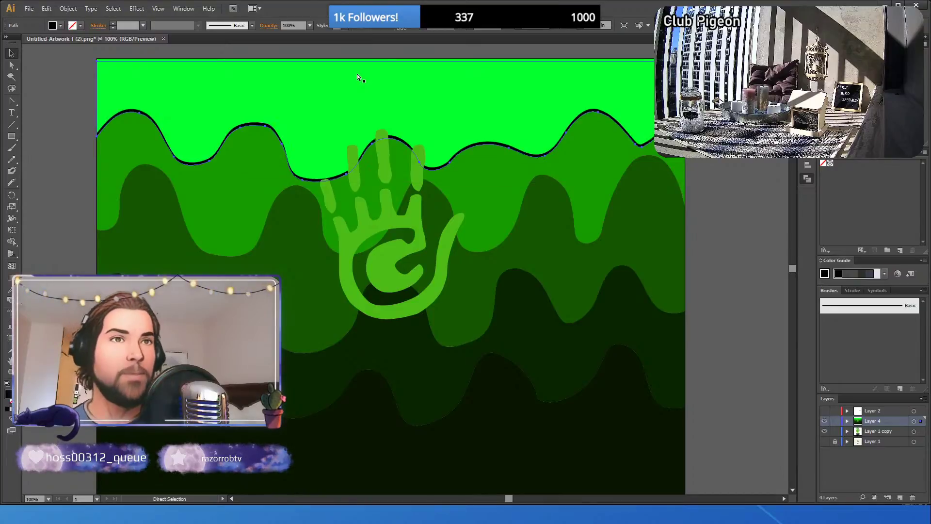
pyautogui.press('v')
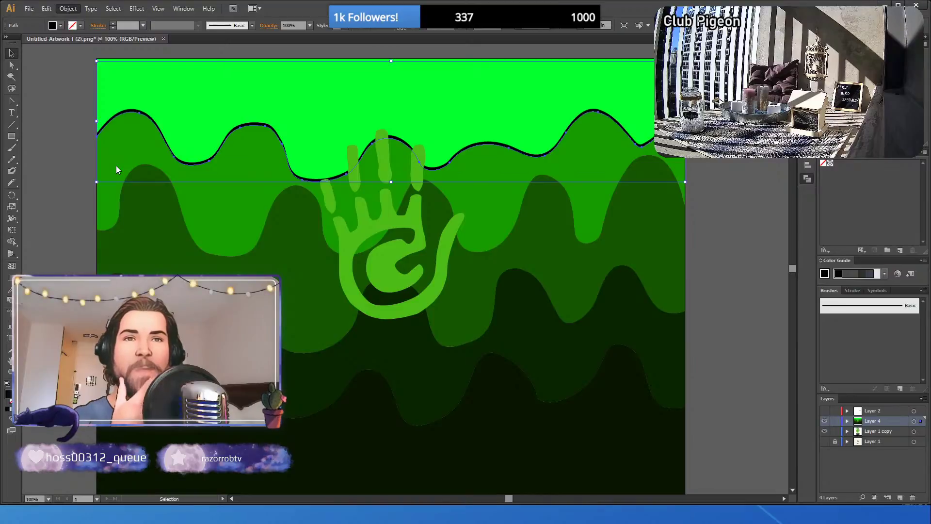
pyautogui.click(40, 174)
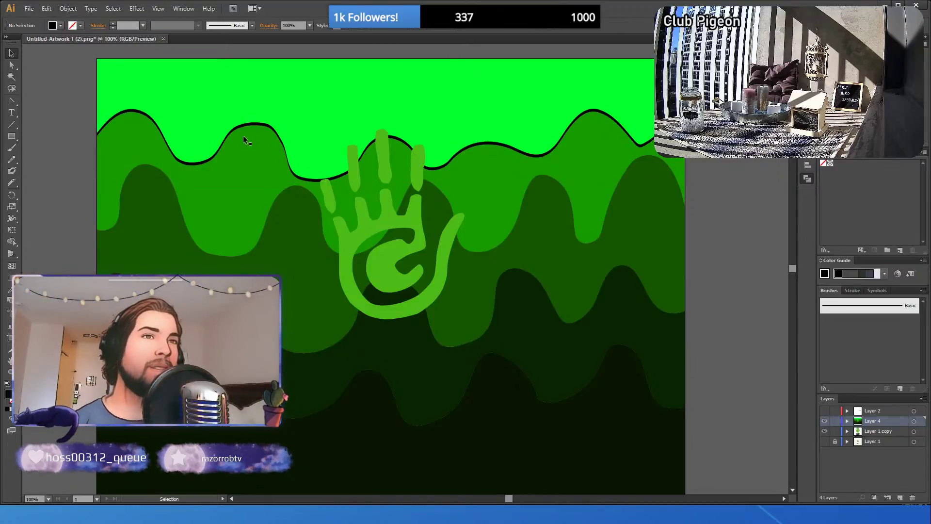
# - Duplicate the medium green second band in place in front of the artwork and fill the copy with black
pyautogui.click(246, 183)
pyautogui.press('a')
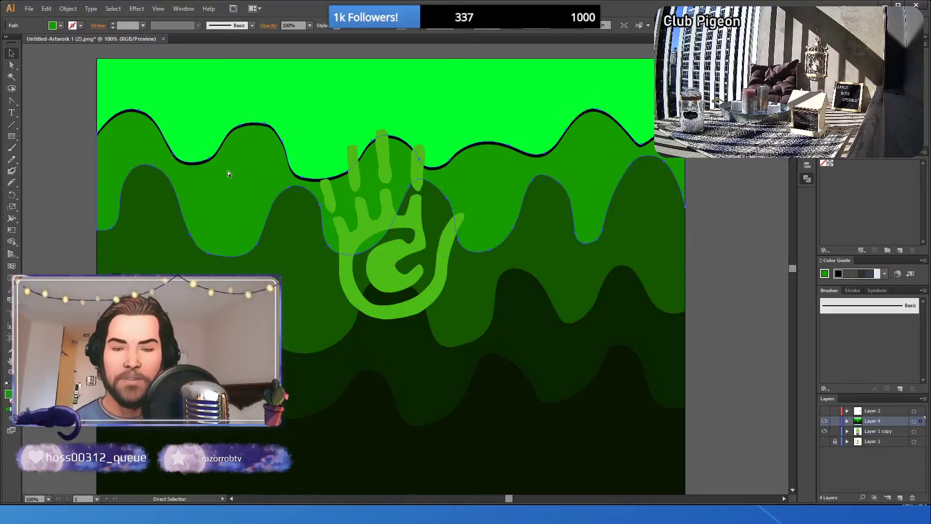
pyautogui.hotkey('ctrl', 'shift', ']')
pyautogui.press('v')
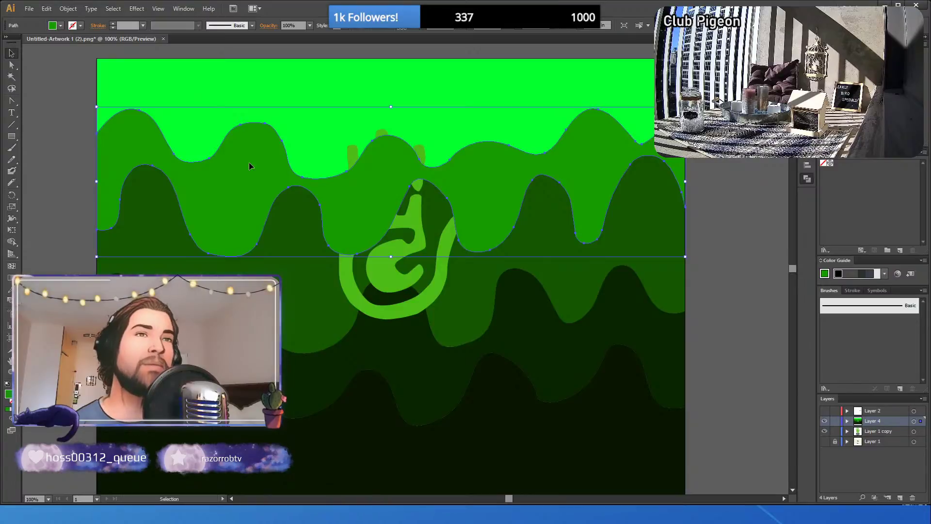
pyautogui.click(918, 109)
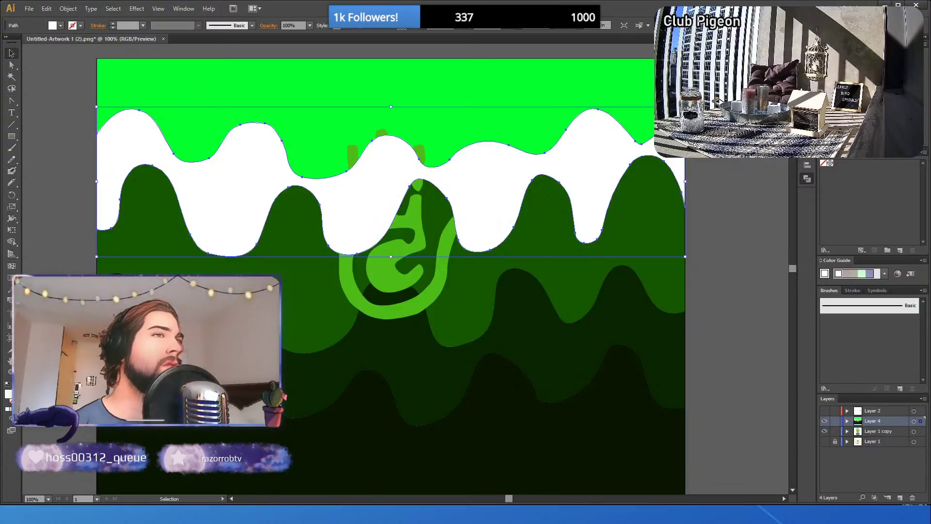
pyautogui.click(918, 116)
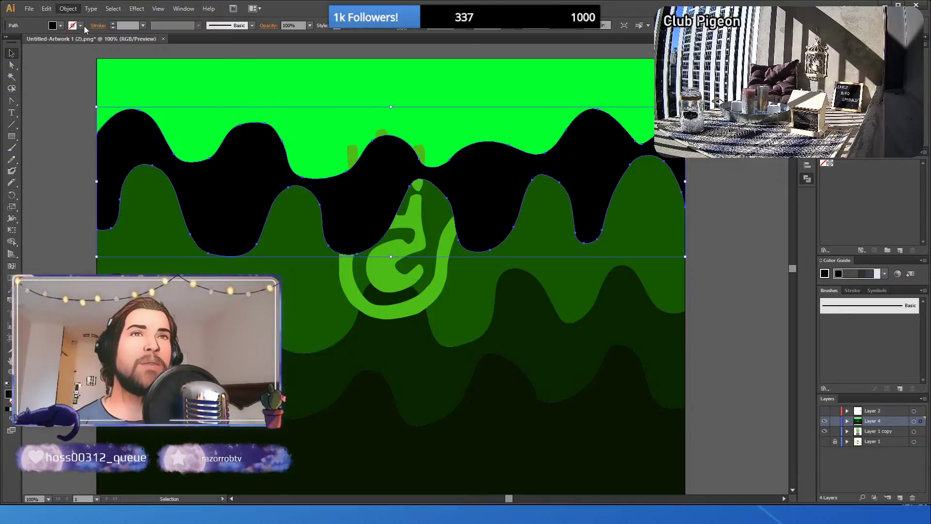
# - Send the black copy of the second band behind the hand and that band, then offset it slightly downward
pyautogui.hotkey('ctrl', '[')
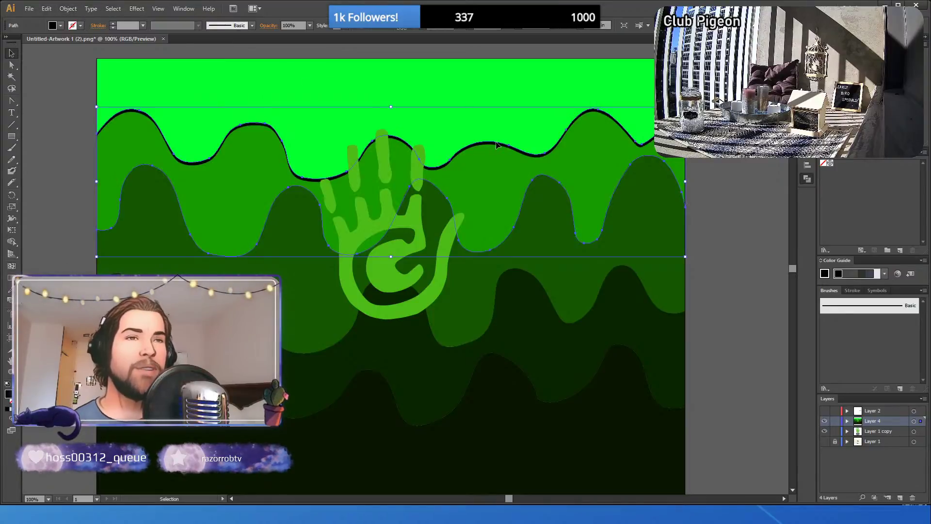
pyautogui.press('Down')
pyautogui.press('Down')
pyautogui.press('Down')
pyautogui.press('Down')
pyautogui.press('Down')
pyautogui.press('Down')
pyautogui.press('Down')
pyautogui.press('Down')
pyautogui.press('Down')
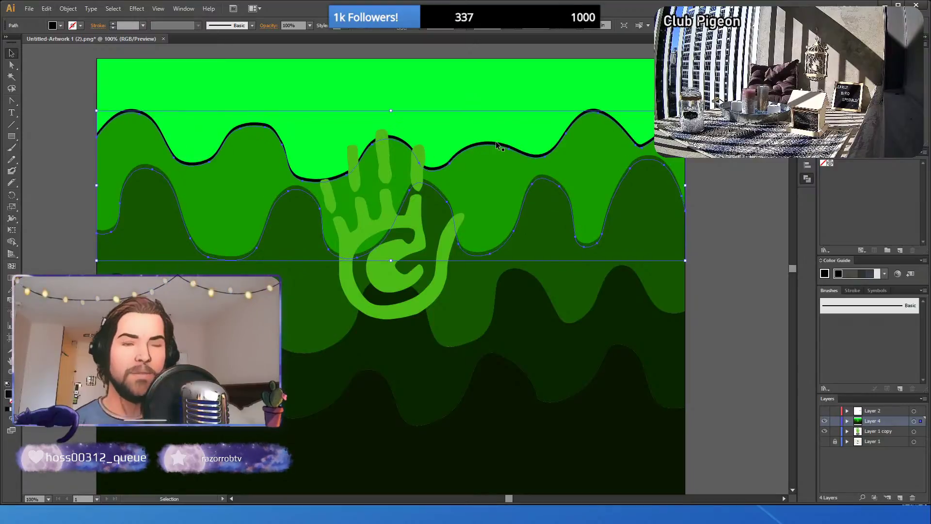
# - Try the black copy of the second band in front of and behind that band, and undo the last stacking change
pyautogui.press('a')
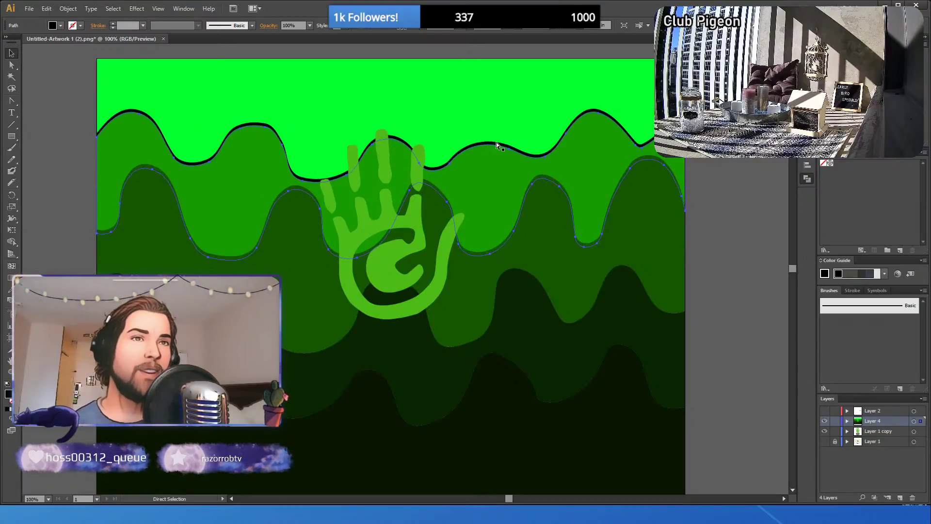
pyautogui.hotkey('ctrl', ']')
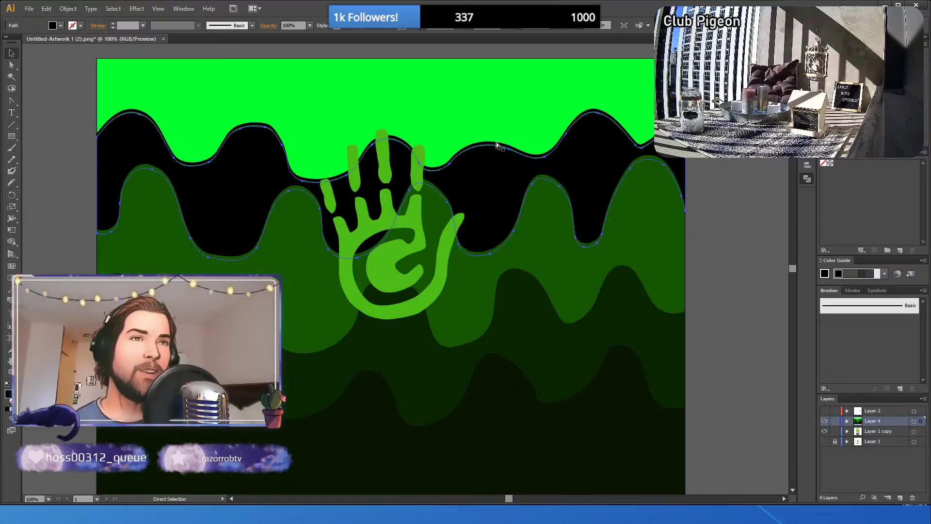
pyautogui.hotkey('ctrl', '[')
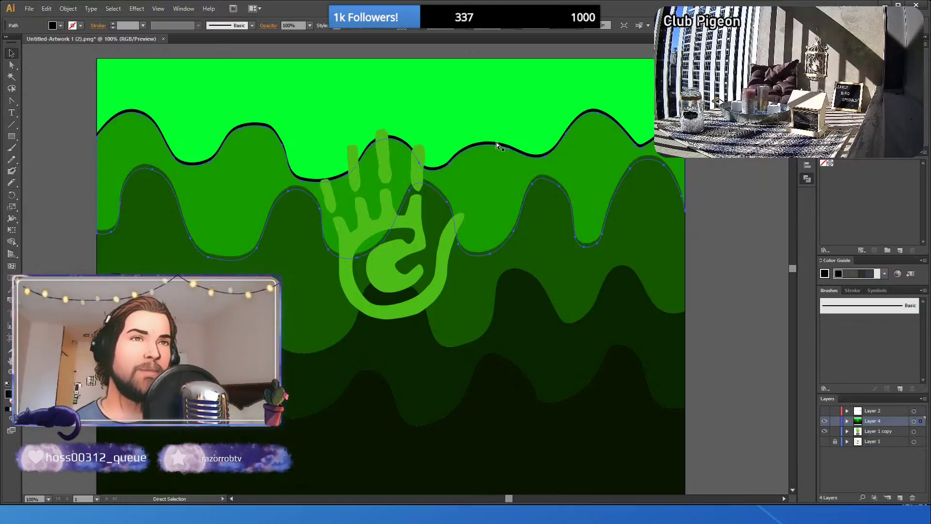
pyautogui.hotkey('ctrl', ']')
pyautogui.hotkey('ctrl', '[')
pyautogui.press('v')
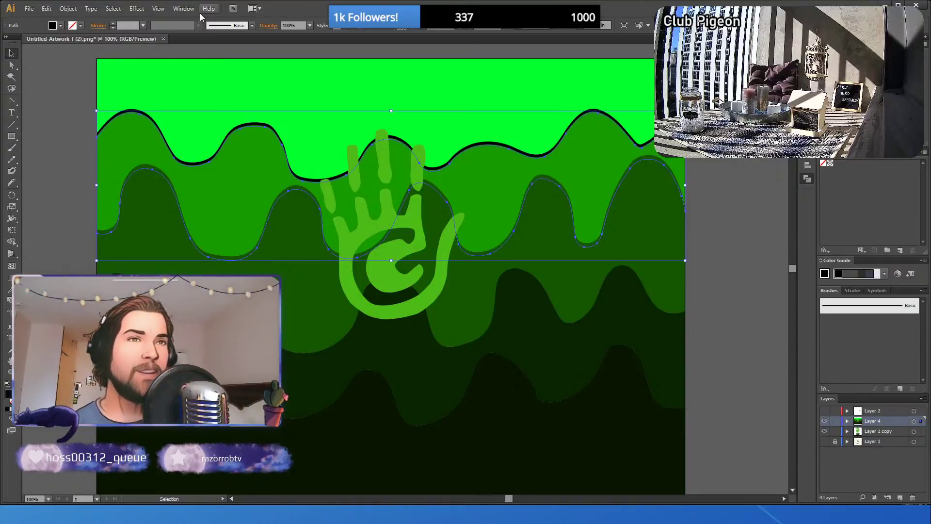
pyautogui.hotkey('ctrl', ']')
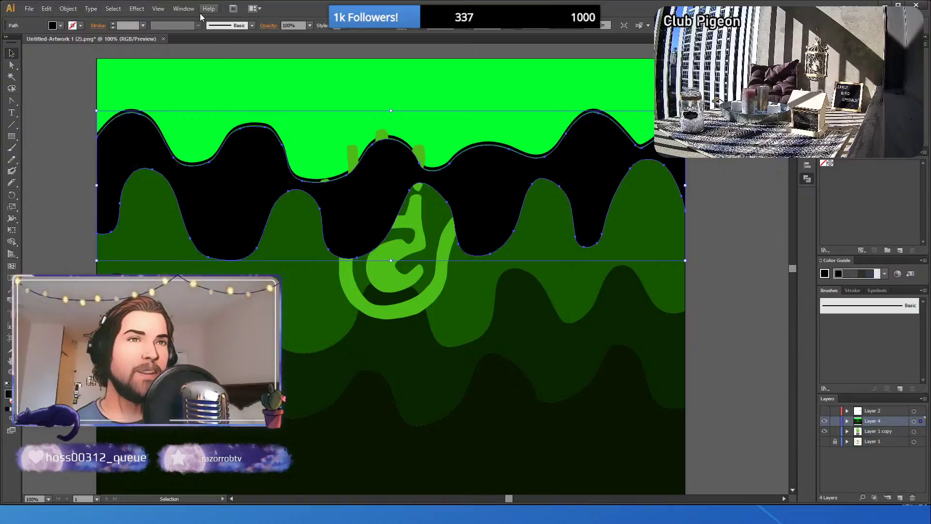
pyautogui.hotkey('ctrl', '[')
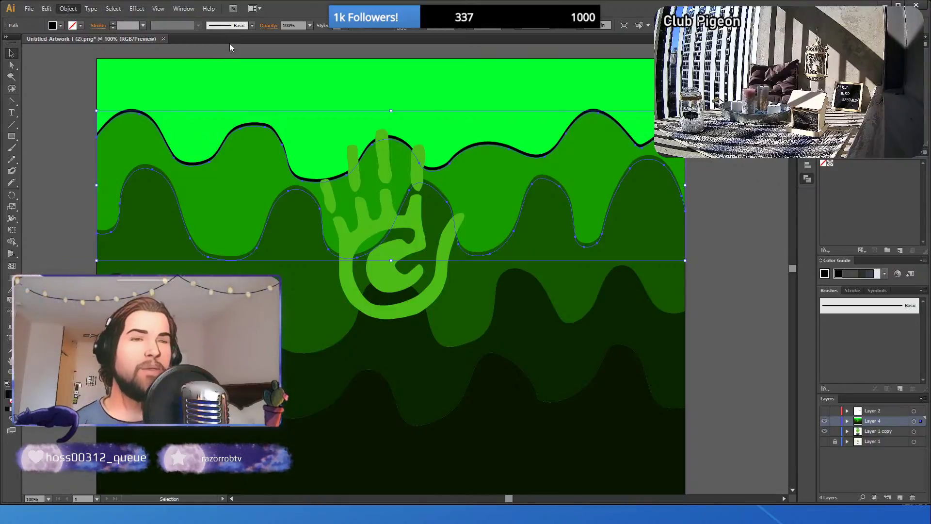
pyautogui.click(34, 189)
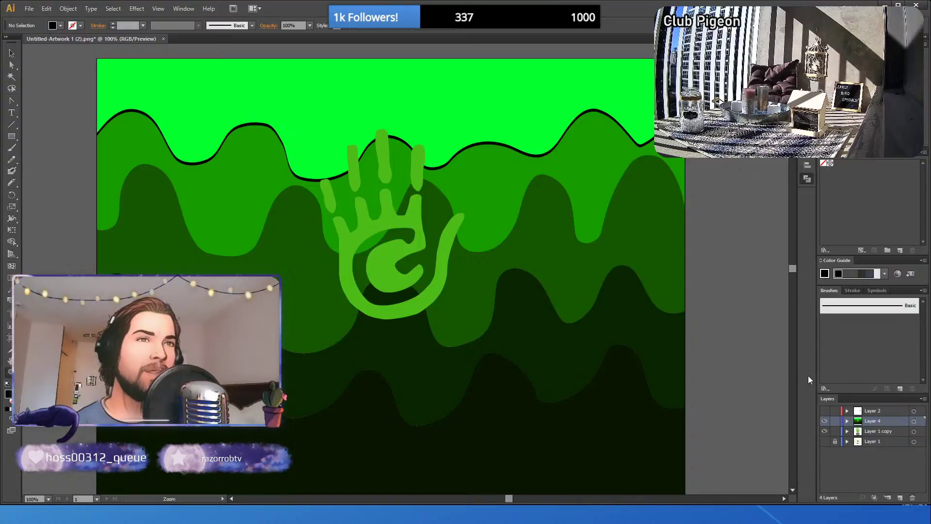
pyautogui.press('z')
pyautogui.hotkey('ctrl', 'z')
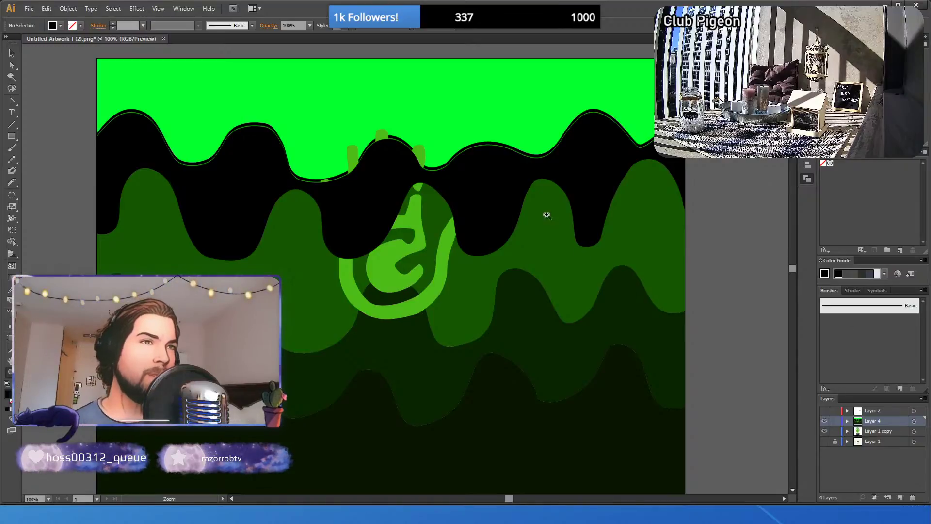
# - Select the black copy of the second band and send it back behind the hand and the second band
pyautogui.click(13, 54)
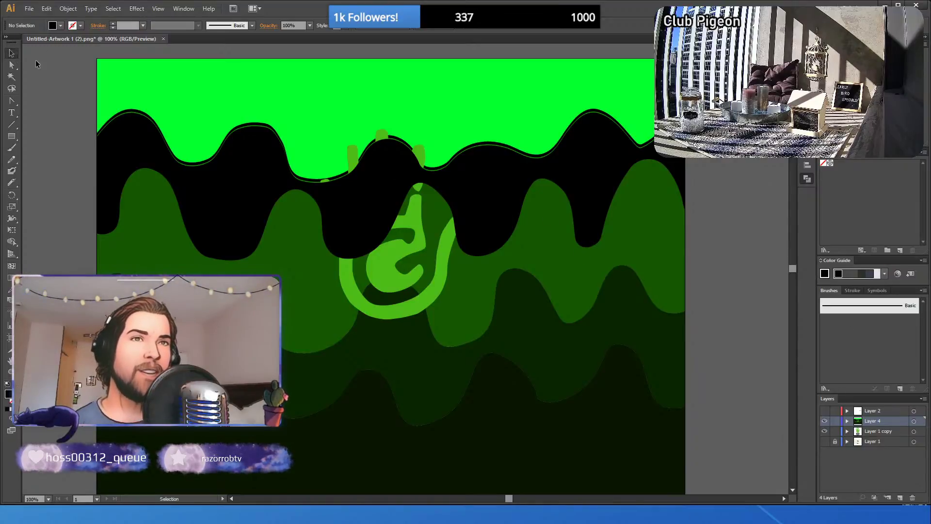
pyautogui.press('a')
pyautogui.click(234, 193)
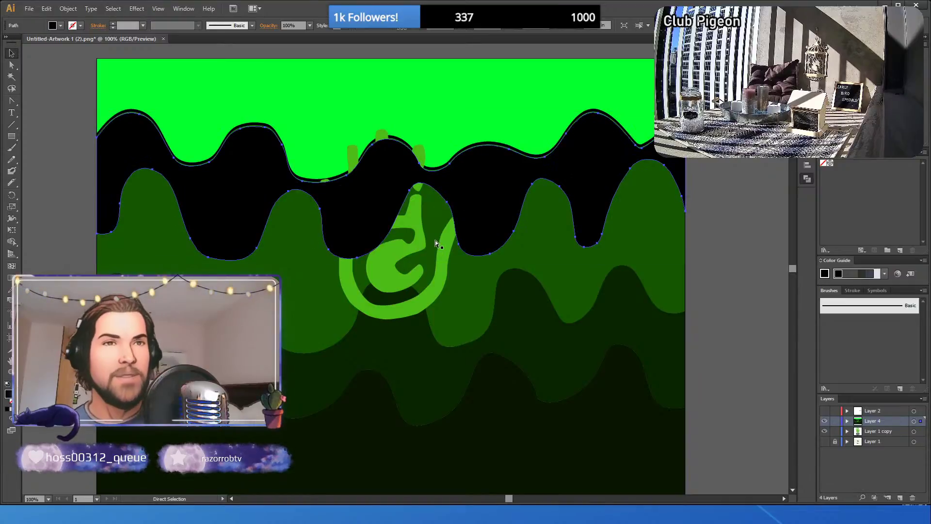
pyautogui.hotkey('ctrl', '[')
pyautogui.hotkey('ctrl', '[')
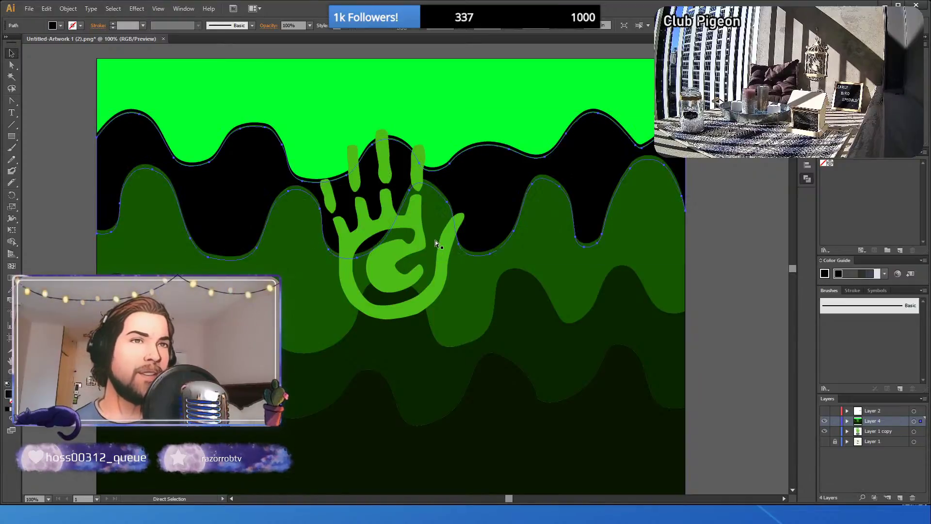
pyautogui.press('v')
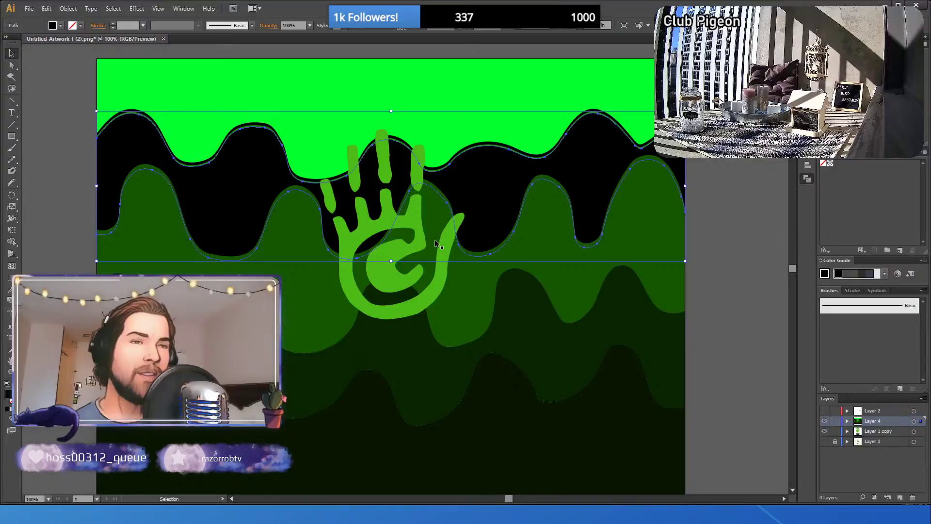
pyautogui.press('a')
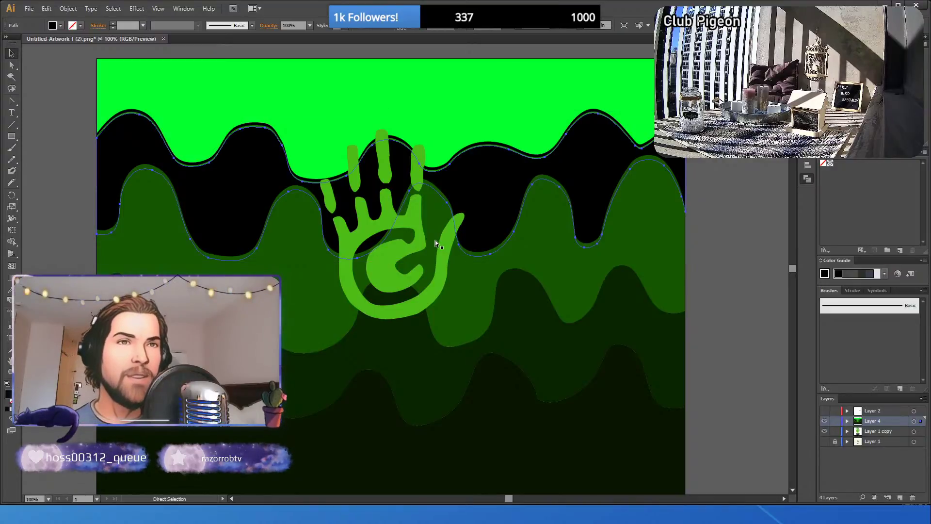
pyautogui.hotkey('ctrl', '[')
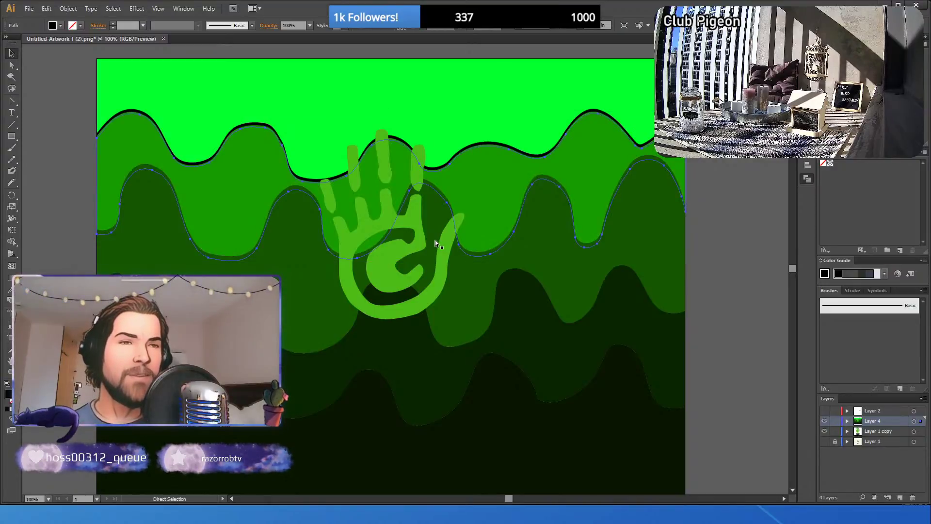
pyautogui.press('v')
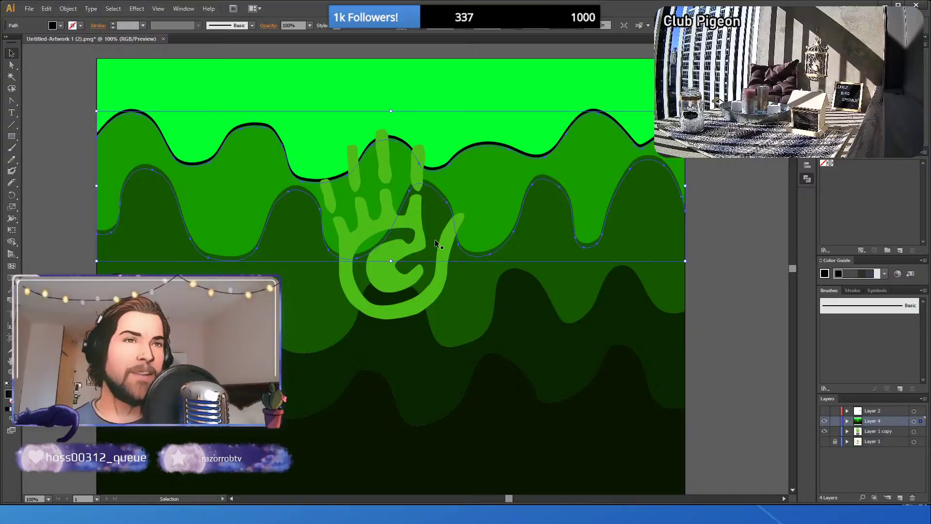
# - Send the dark green third band backward behind the black copy of the second band and clear the selection
pyautogui.click(283, 283)
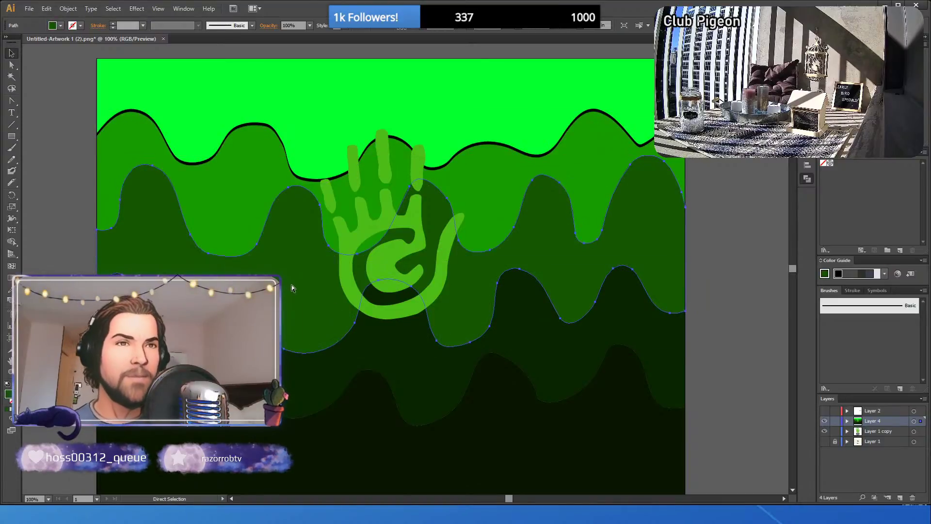
pyautogui.hotkey('ctrl', '[')
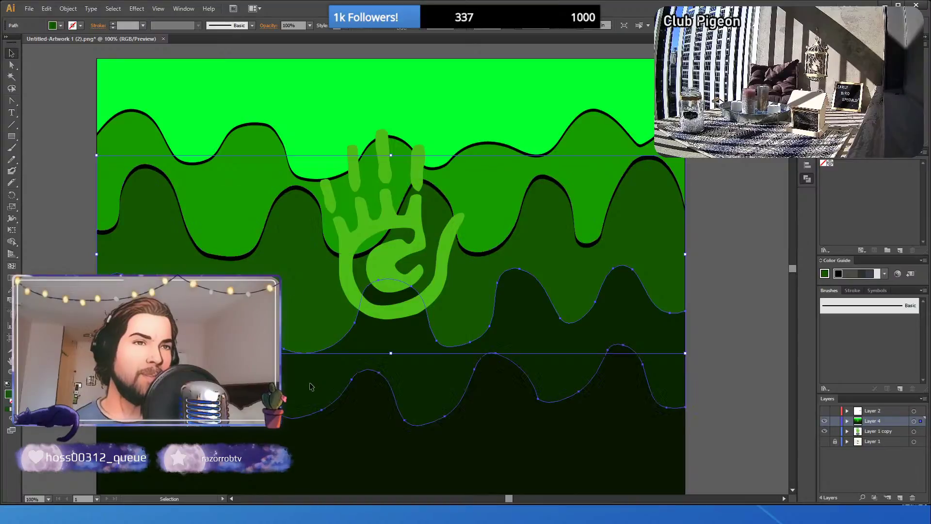
pyautogui.click(311, 384)
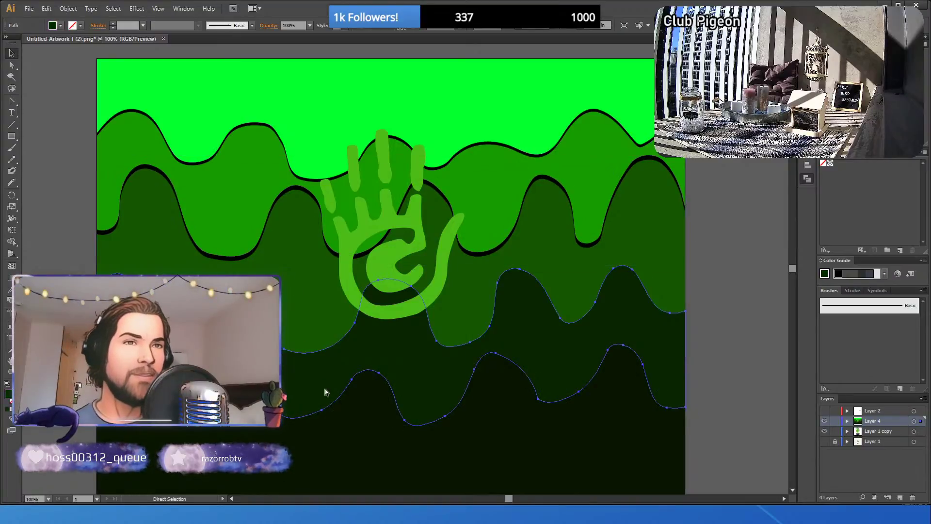
pyautogui.keyDown('ctrl'); pyautogui.click(339, 455); pyautogui.keyUp('ctrl')
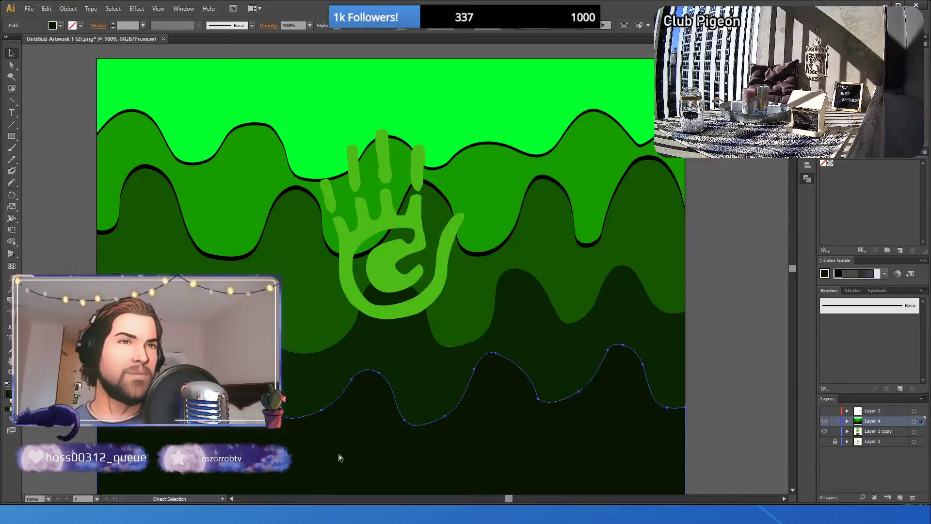
pyautogui.click(58, 255)
# - Duplicate the dark green third band in place in front of the artwork and fill the copy with black
pyautogui.press('a')
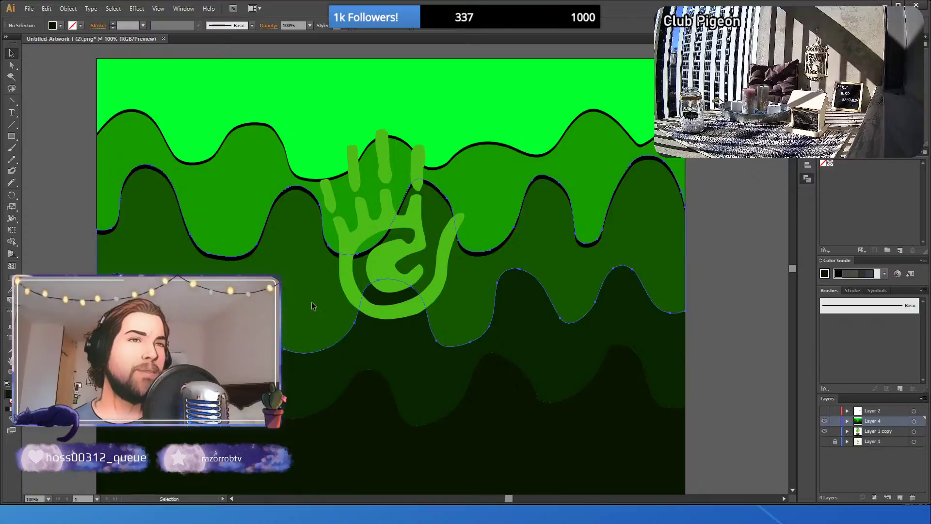
pyautogui.click(312, 302)
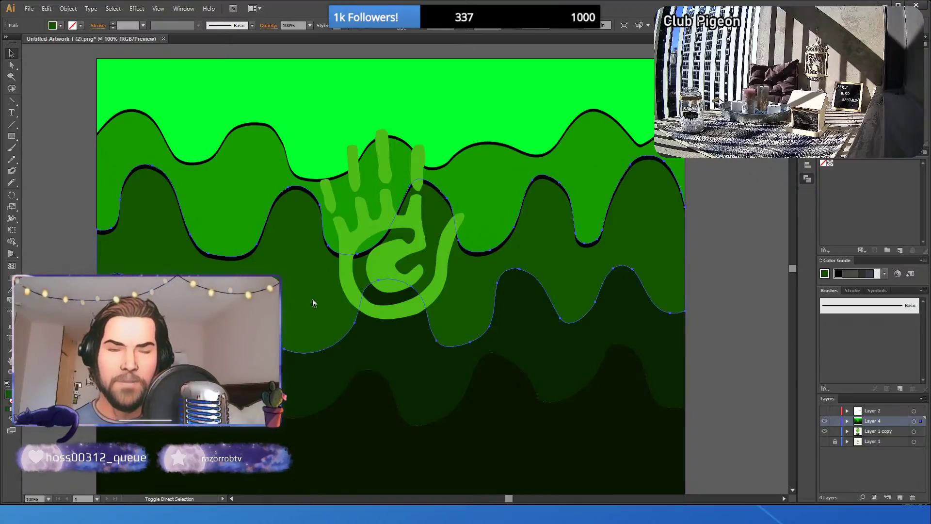
pyautogui.hotkey('ctrl', 'shift', ']')
pyautogui.press('v')
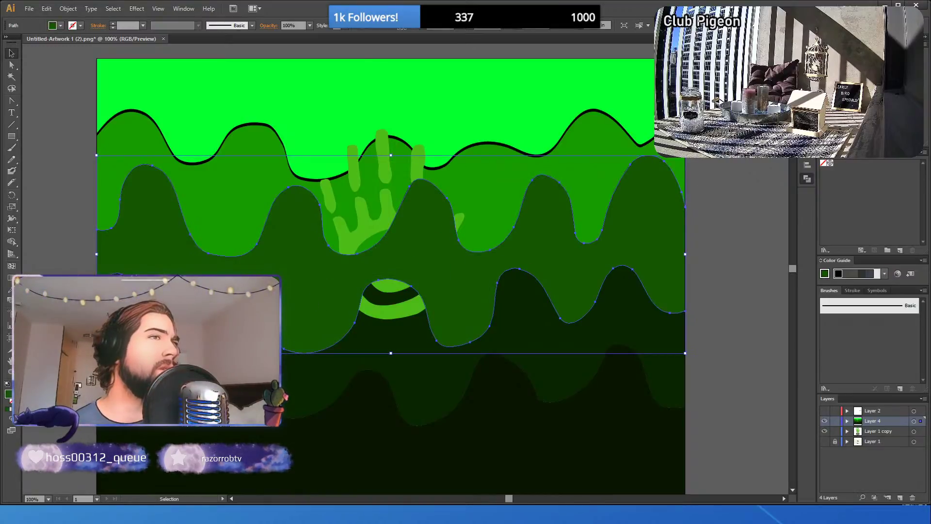
pyautogui.click(422, 129)
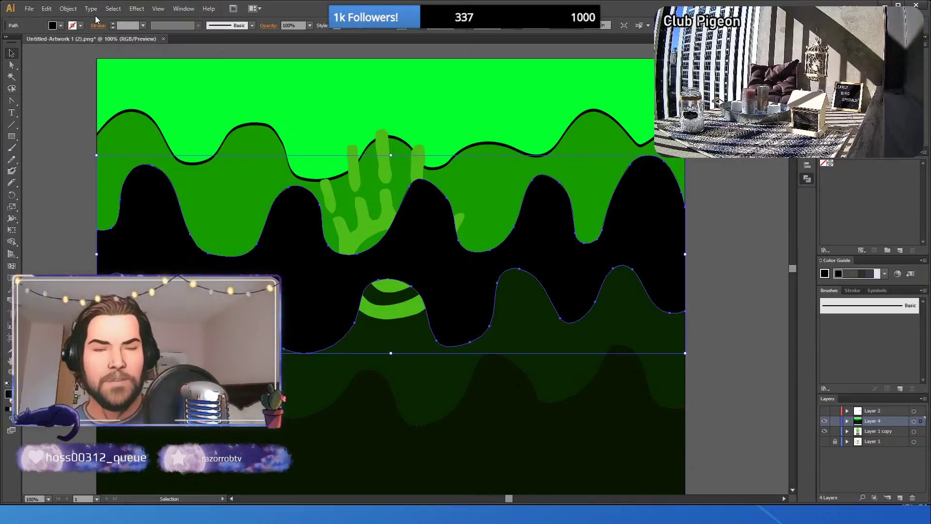
# - Send the black copy of the third band behind the hand and the third band, and offset it slightly downward
pyautogui.hotkey('ctrl', '[')
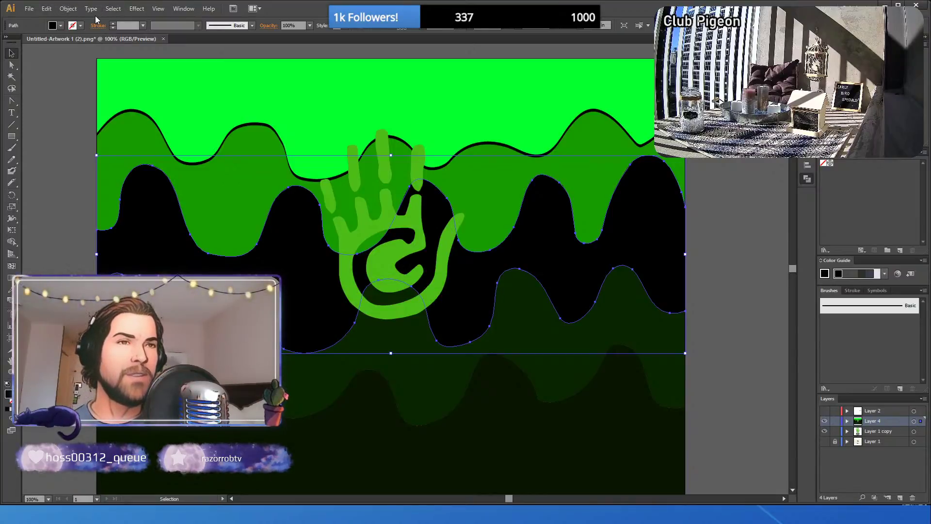
pyautogui.hotkey('shift', 'x')
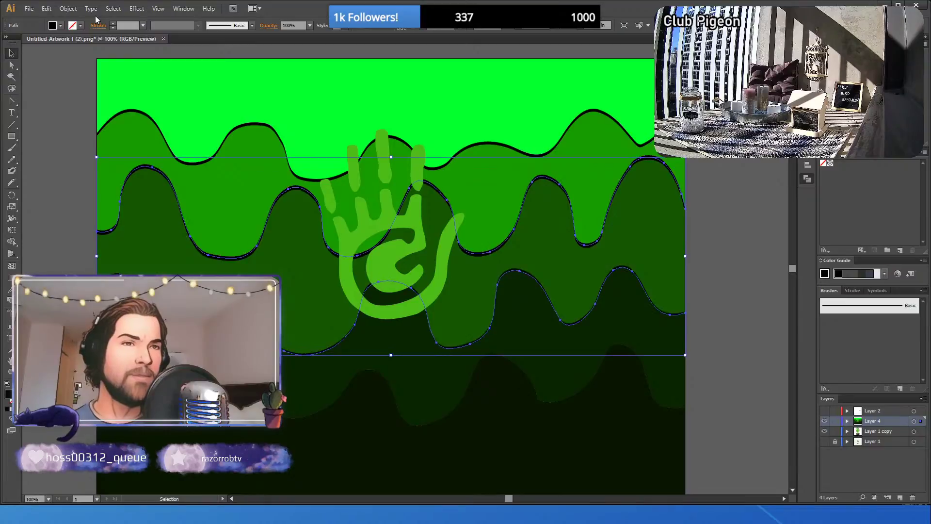
pyautogui.press('Down')
pyautogui.press('Down')
pyautogui.press('Down')
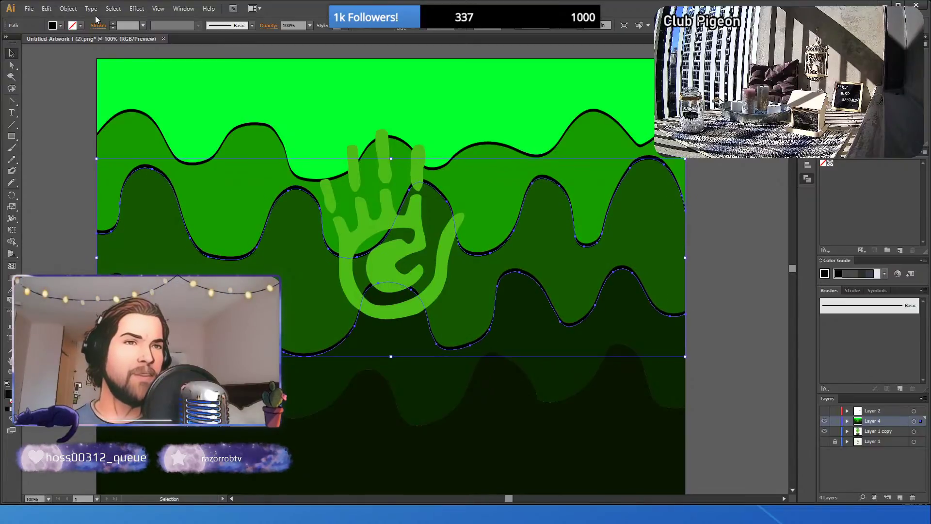
pyautogui.press('Down')
pyautogui.press('Down')
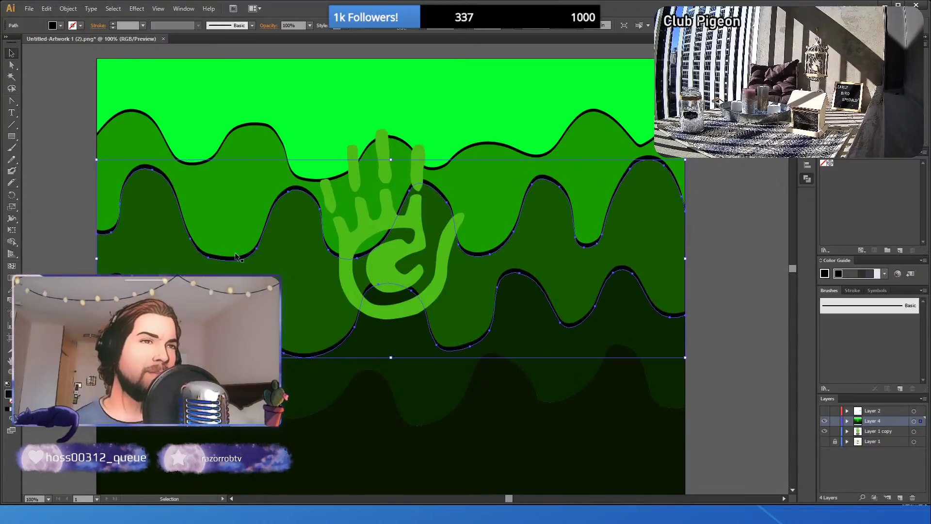
# - Duplicate the very dark green fourth band in place in front of the artwork and fill the copy with black
pyautogui.click(299, 397)
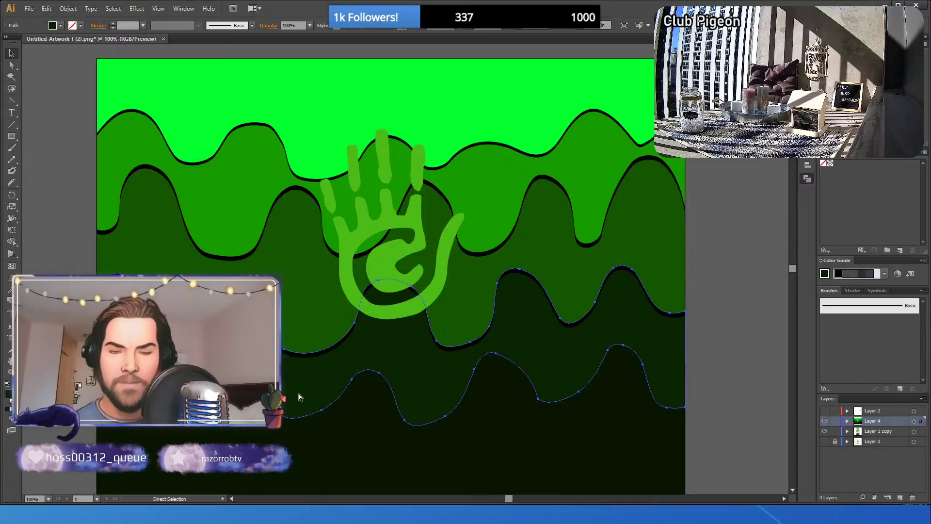
pyautogui.hotkey('ctrl', 'shift', ']')
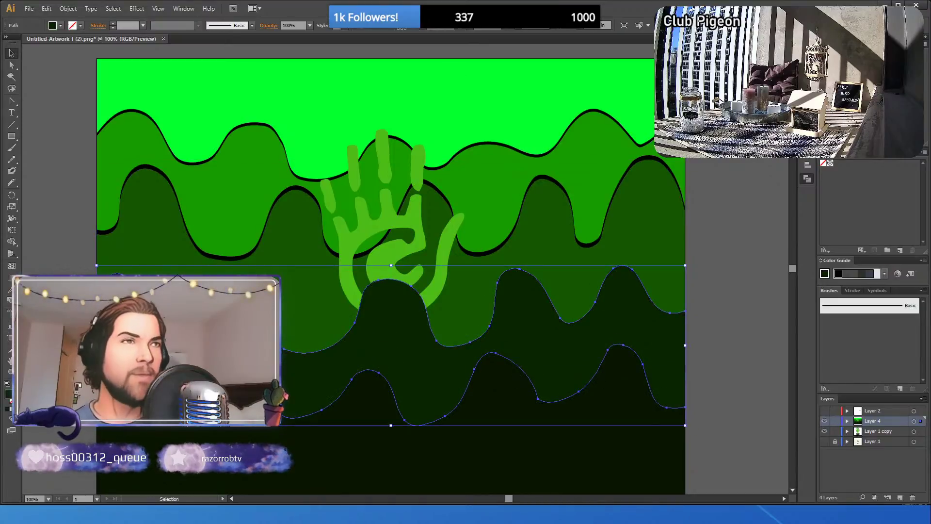
pyautogui.hotkey('ctrl', 'shift', ']')
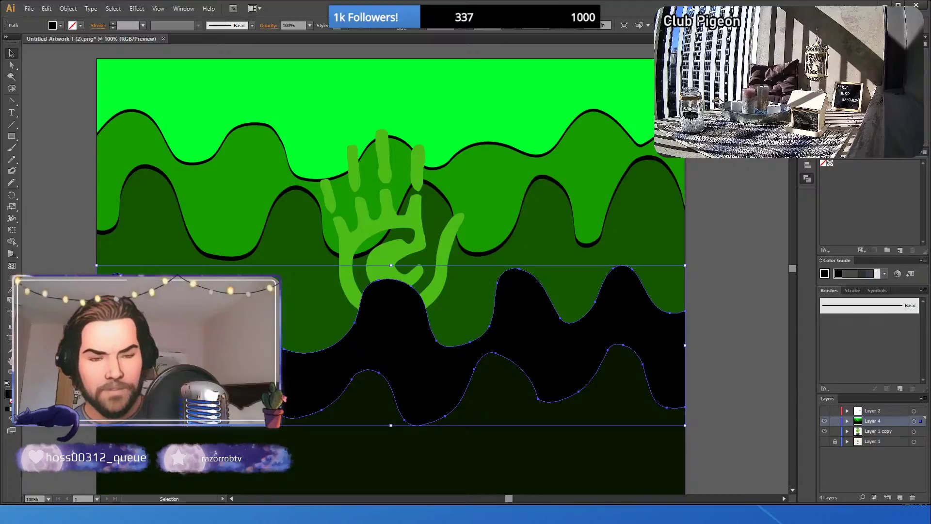
# - Offset the black copy of the fourth band slightly downward and send it behind the hand and the fourth band
pyautogui.hotkey('shift', 'Down')
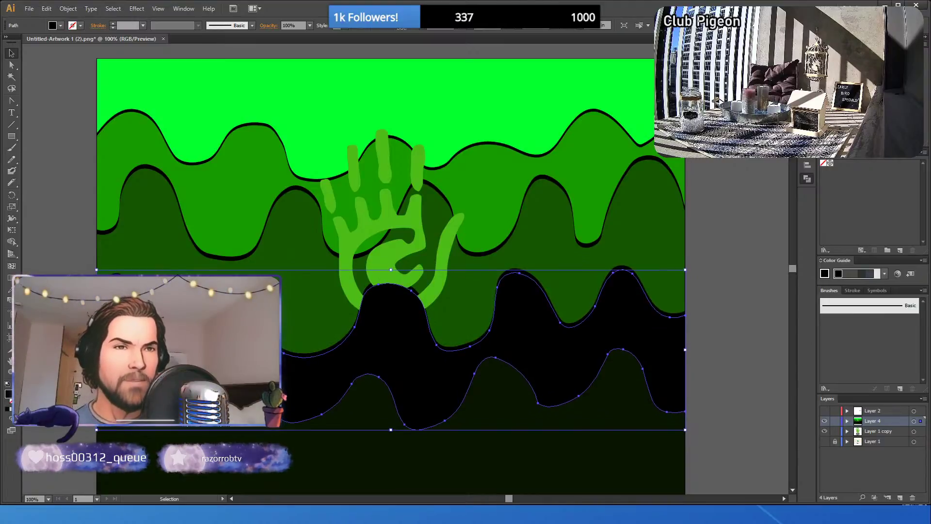
pyautogui.press('Up')
pyautogui.hotkey('ctrl', '[')
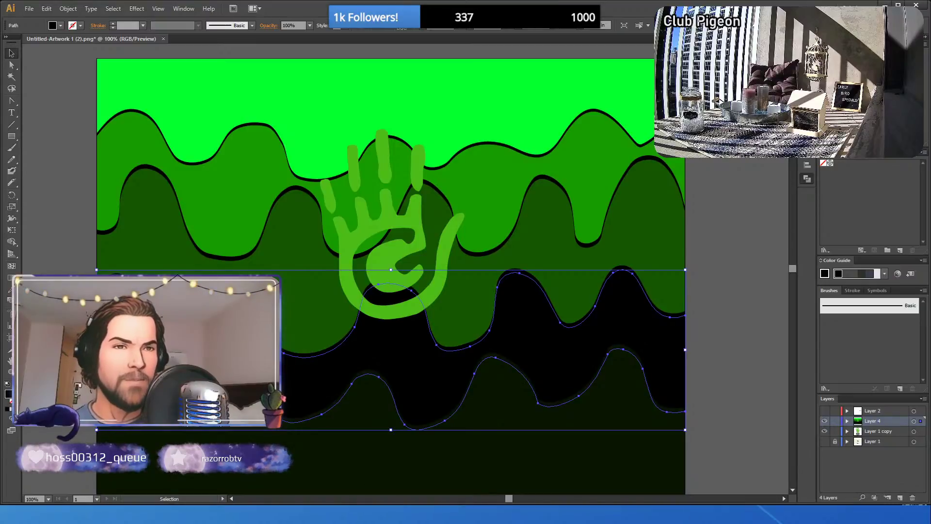
pyautogui.hotkey('ctrl', '[')
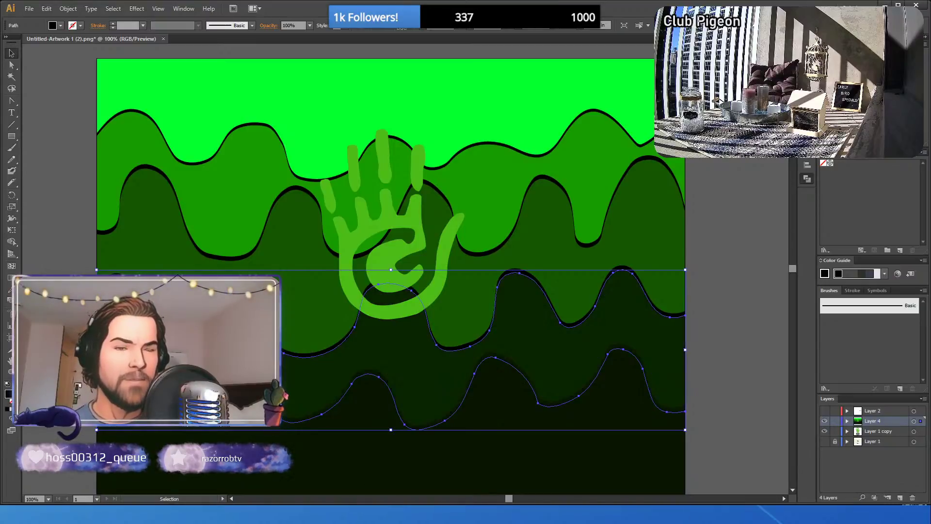
pyautogui.click(443, 461)
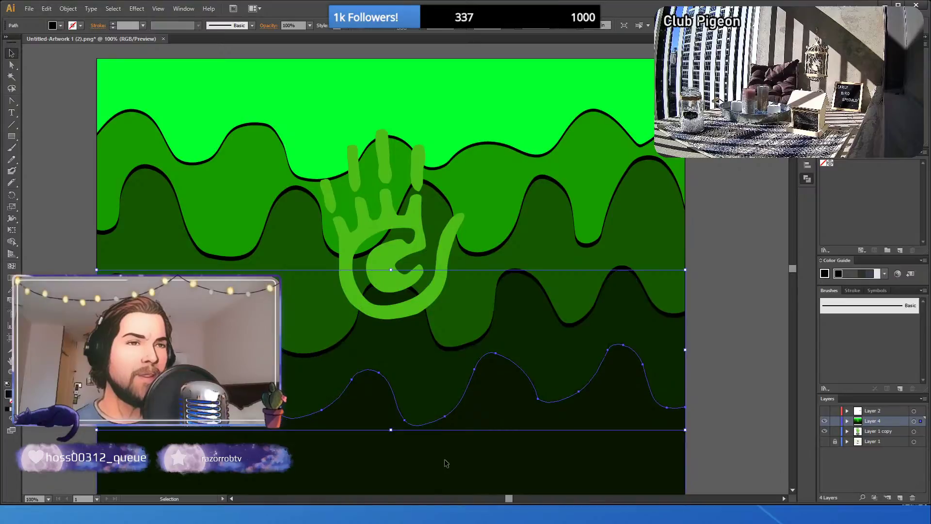
pyautogui.press('a')
pyautogui.press('v')
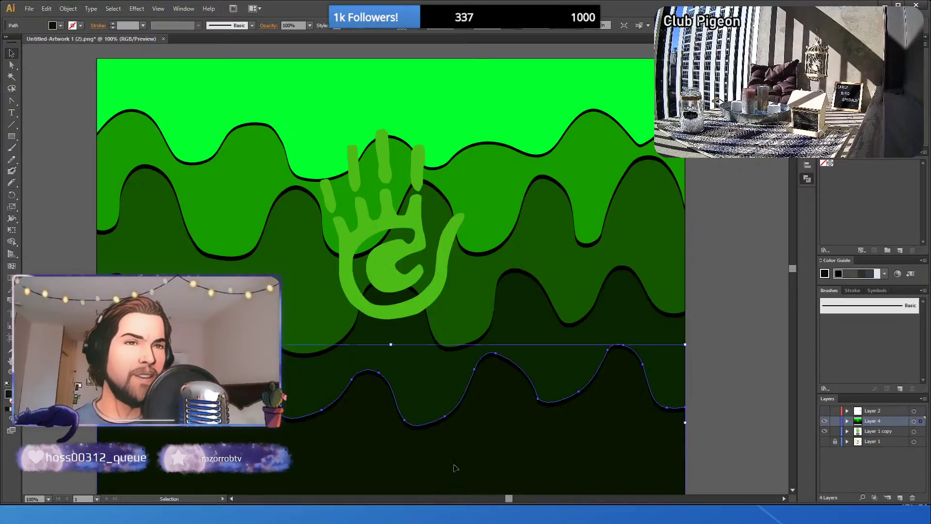
pyautogui.click(439, 452)
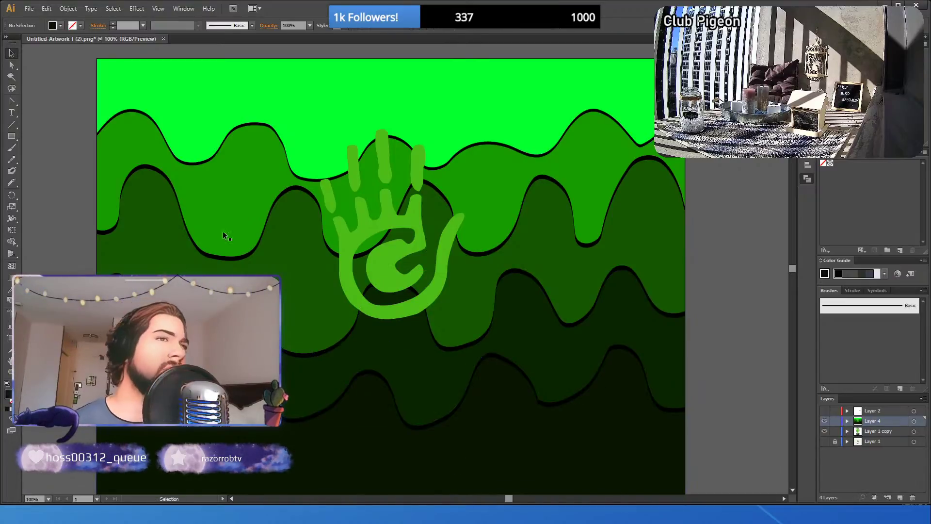
# - Set the opacity of the second band's black shadow to 70%
pyautogui.click(475, 254)
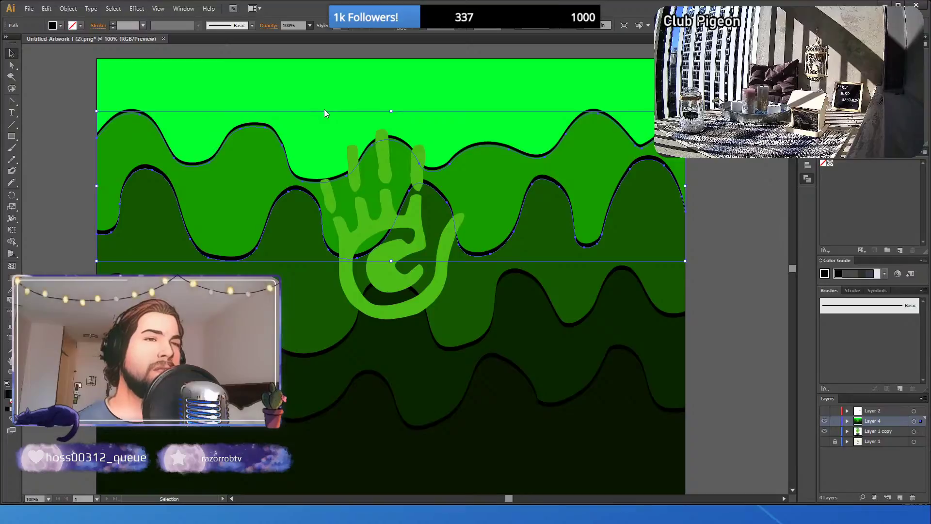
pyautogui.press('7')
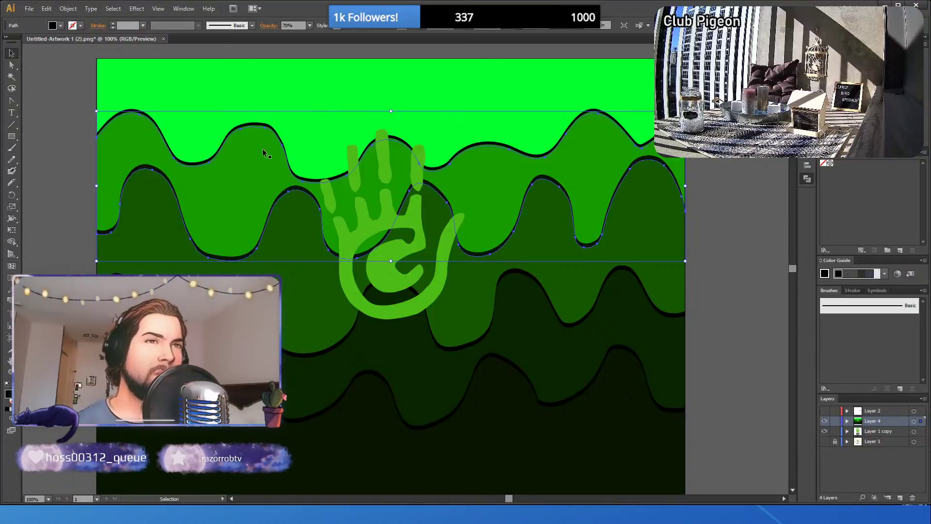
pyautogui.click(80, 113)
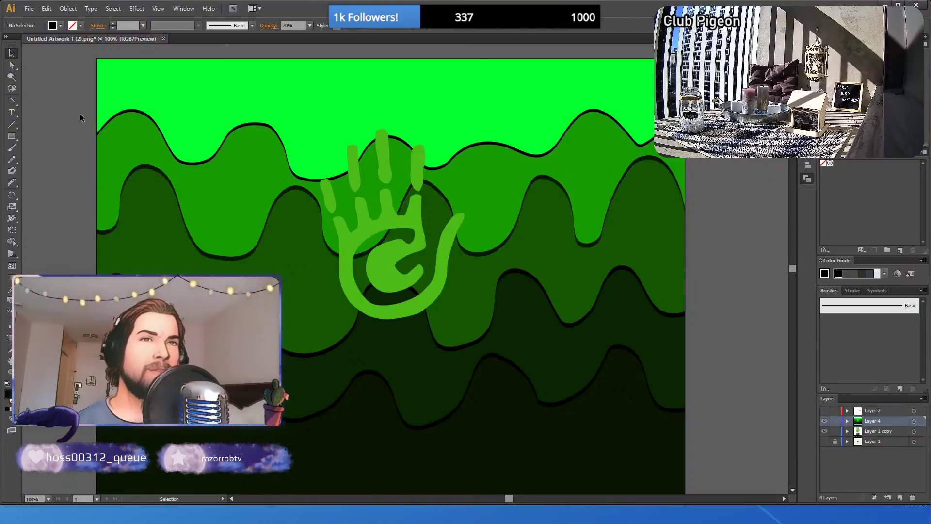
# - Try 20% opacity on the black shadow under the bright green top band, and set it to 50%
pyautogui.click(132, 113)
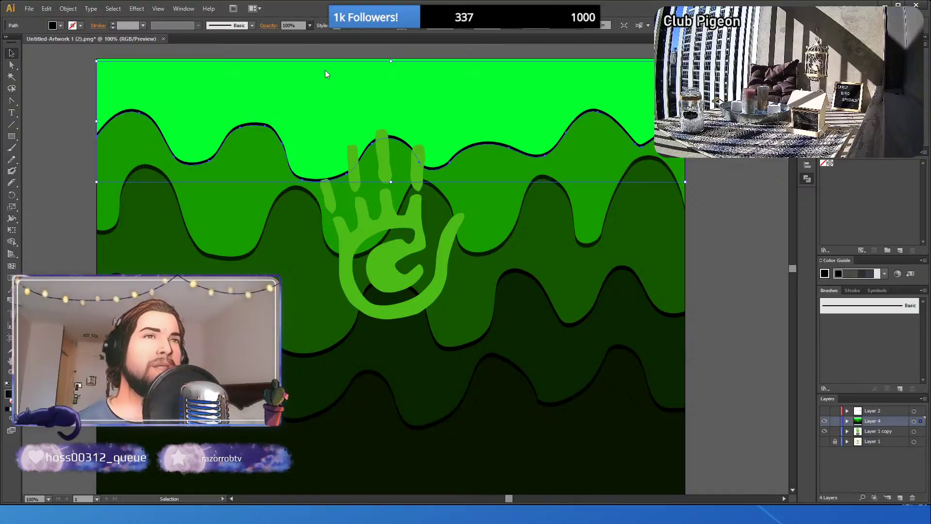
pyautogui.press('2')
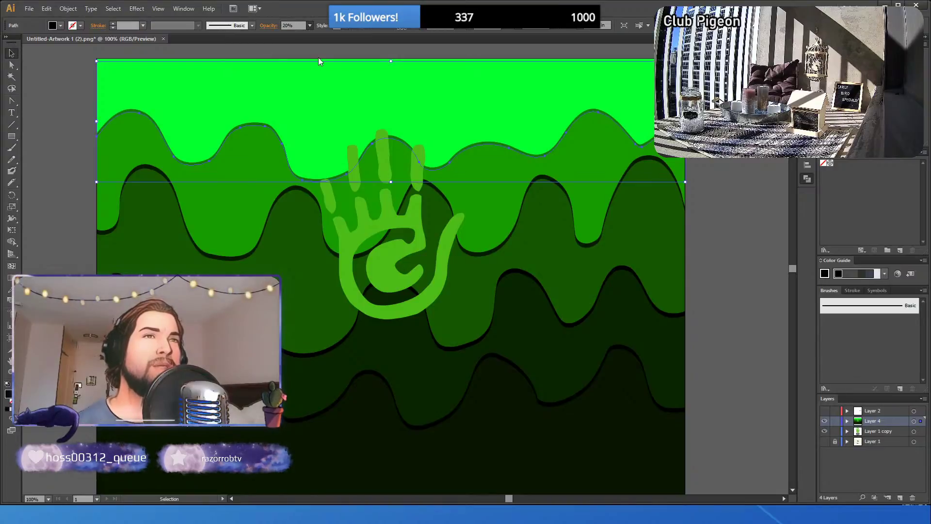
pyautogui.press('5')
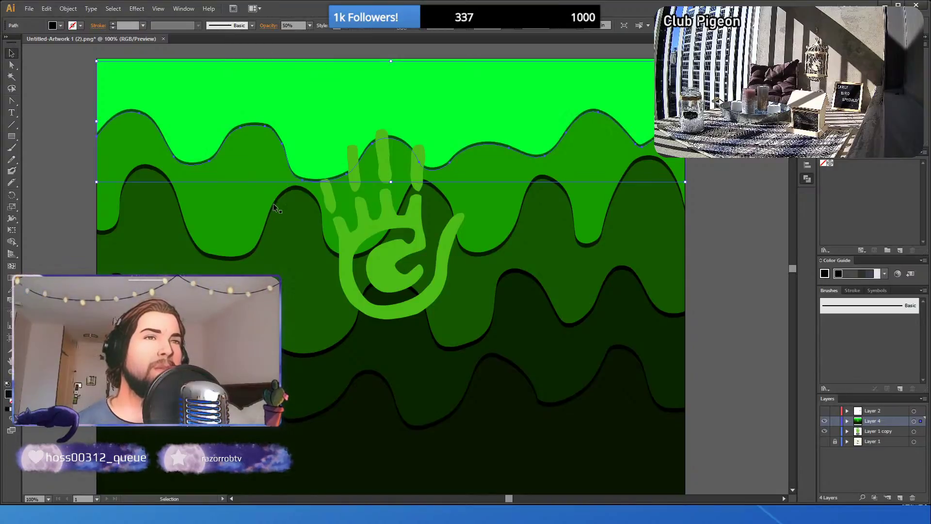
# - Set the opacity of the black shadows under the second, third and fourth bands to 50%
pyautogui.click(294, 188)
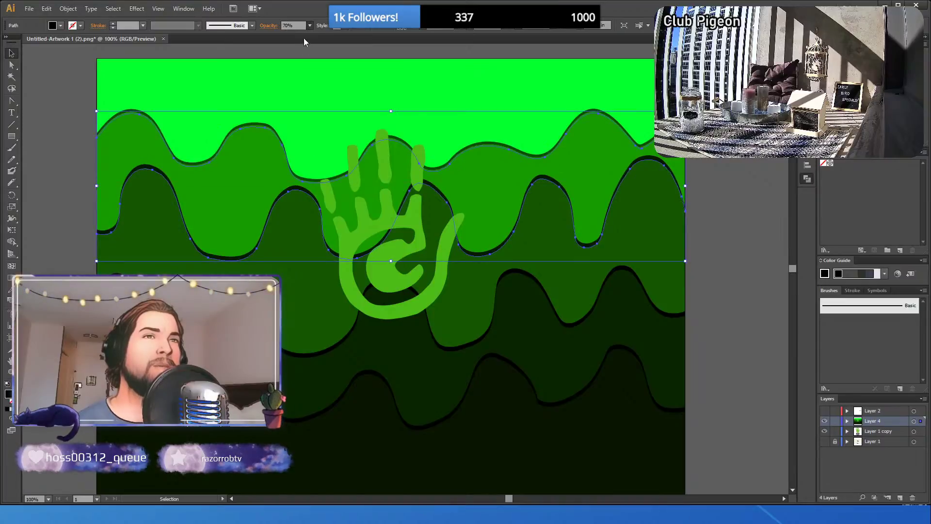
pyautogui.click(350, 335)
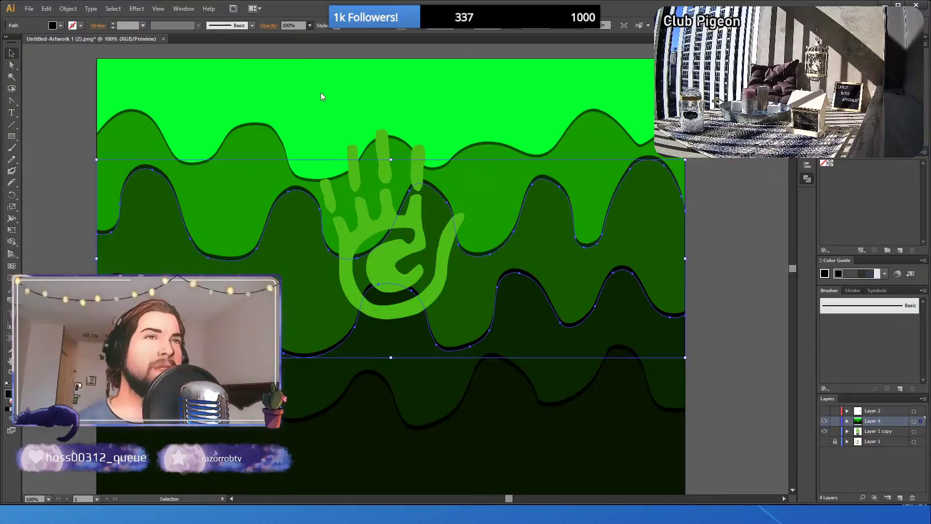
pyautogui.press('5')
pyautogui.click(357, 381)
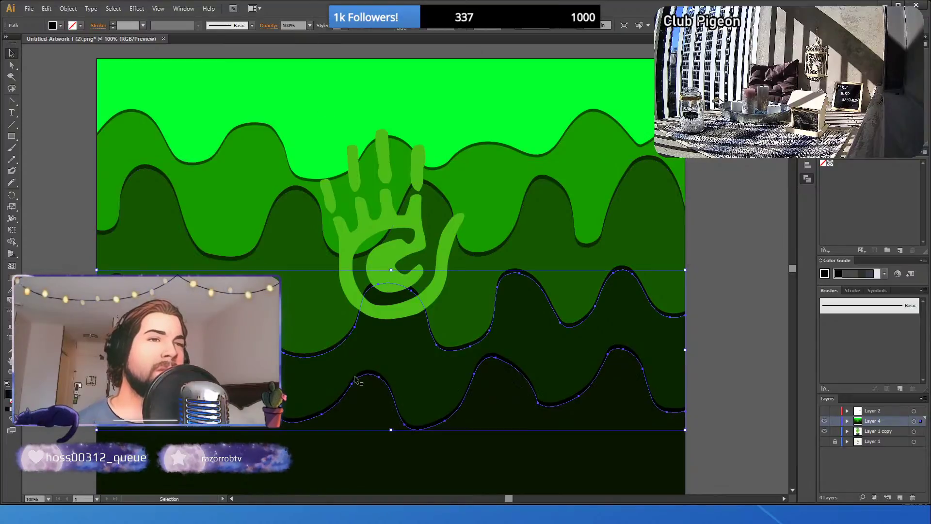
pyautogui.press('5')
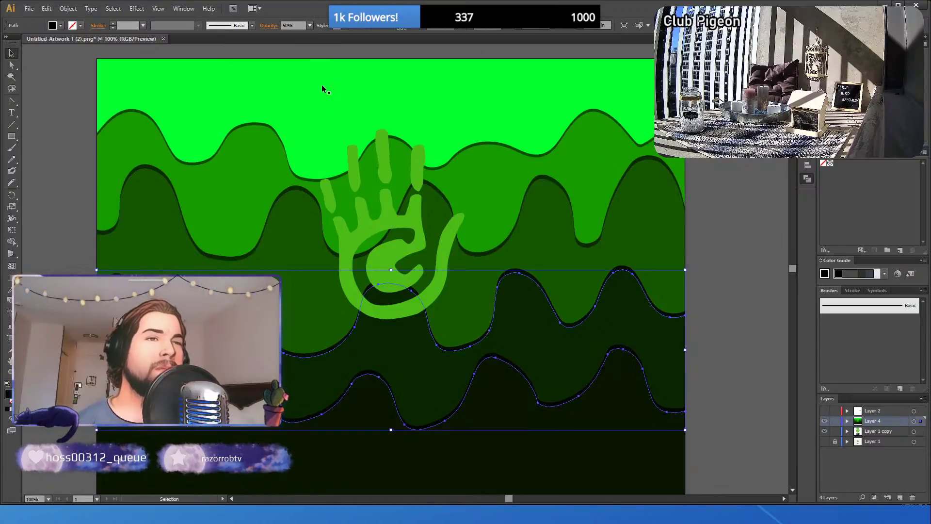
pyautogui.click(52, 145)
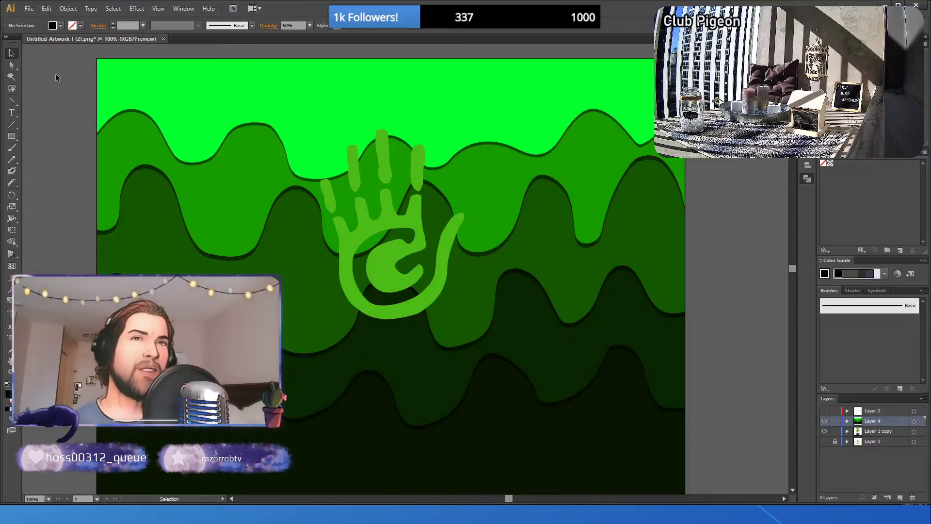
pyautogui.click(13, 57)
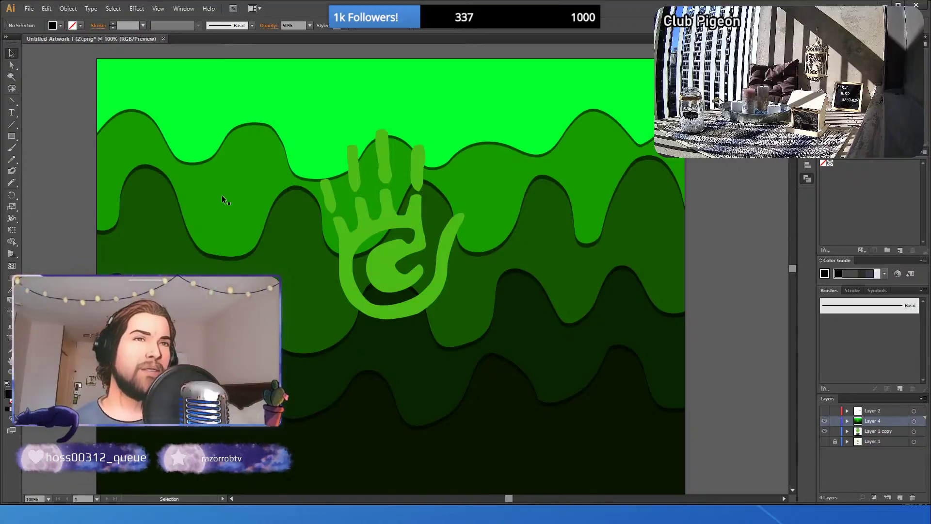
# - Recolour the second wavy band with the same green as the hand logo
pyautogui.click(224, 196)
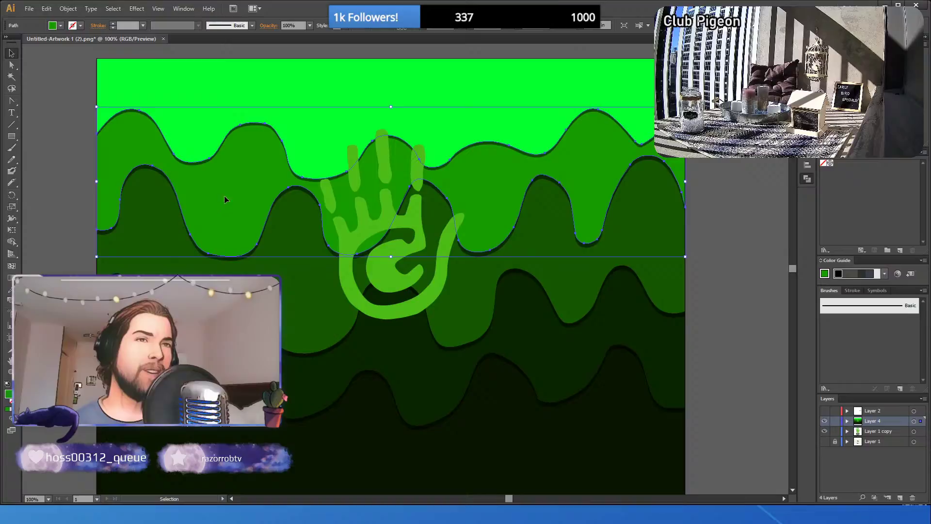
pyautogui.doubleClick(406, 219)
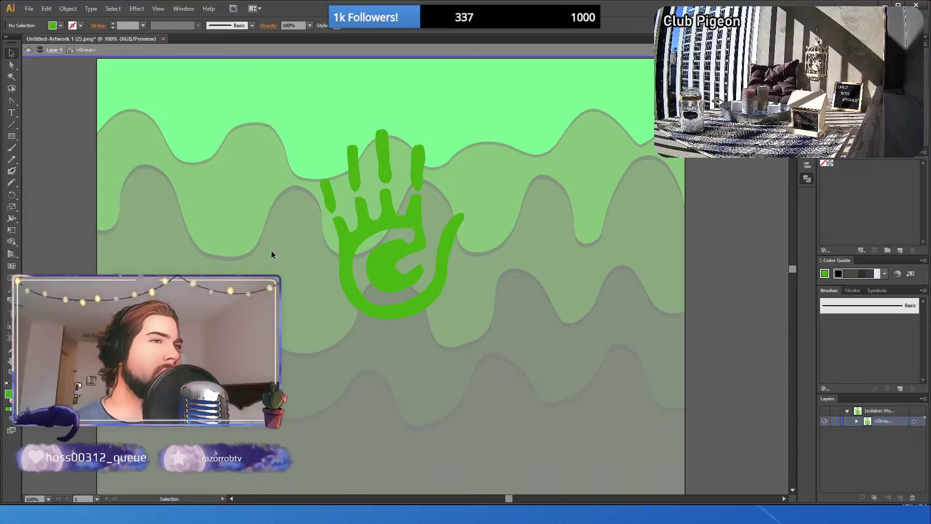
pyautogui.doubleClick(69, 242)
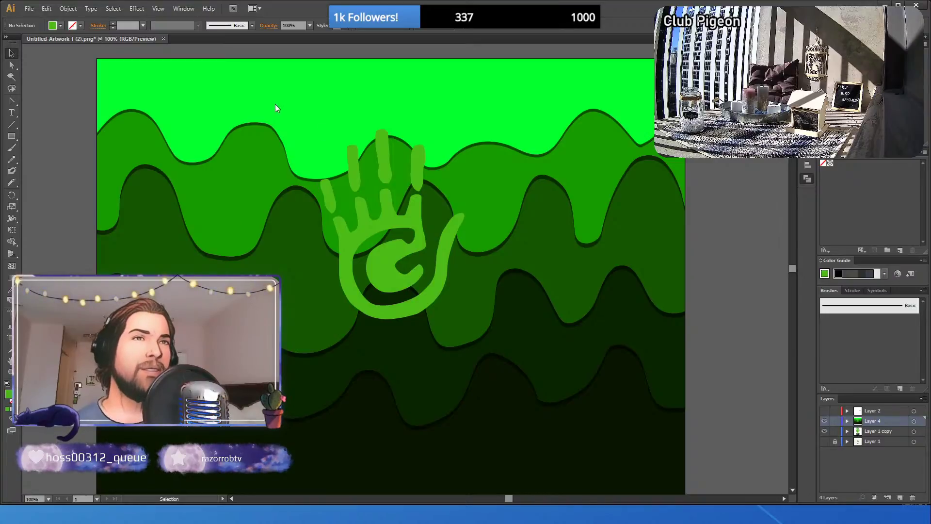
pyautogui.click(232, 172)
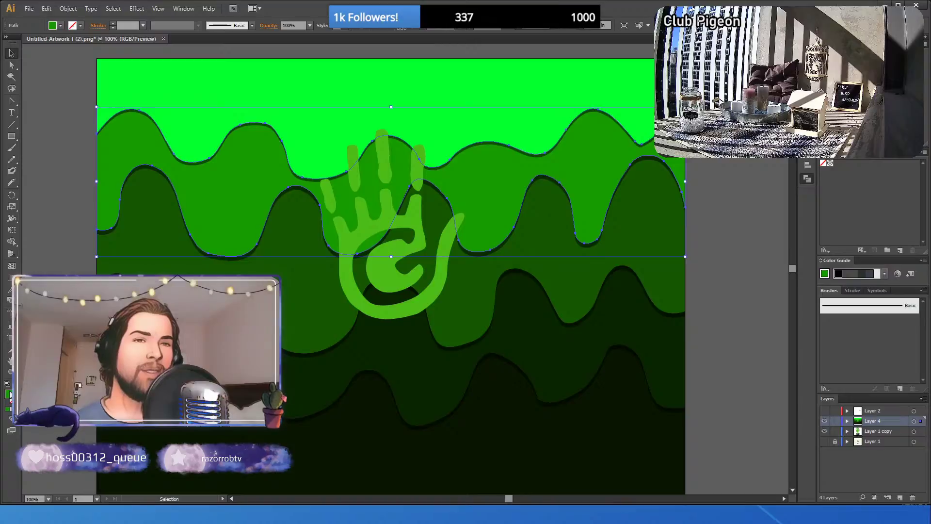
pyautogui.click(281, 99)
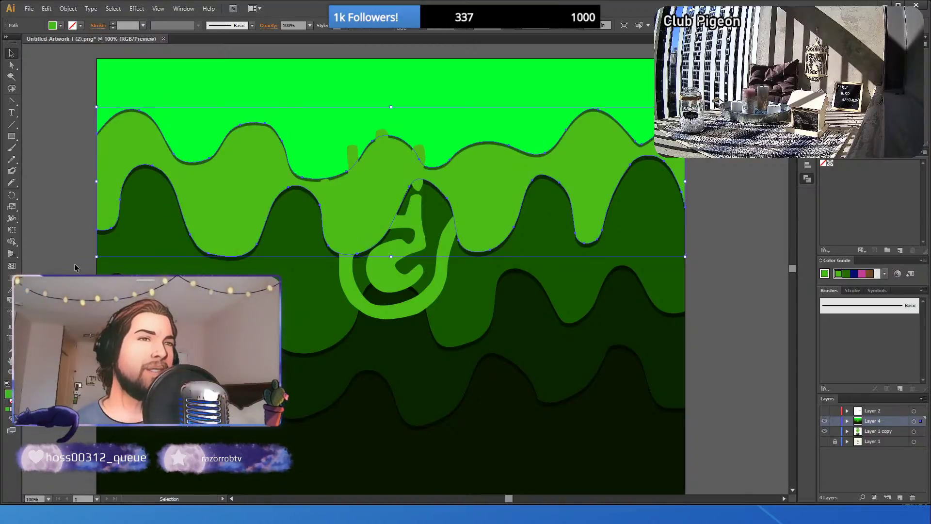
pyautogui.click(382, 255)
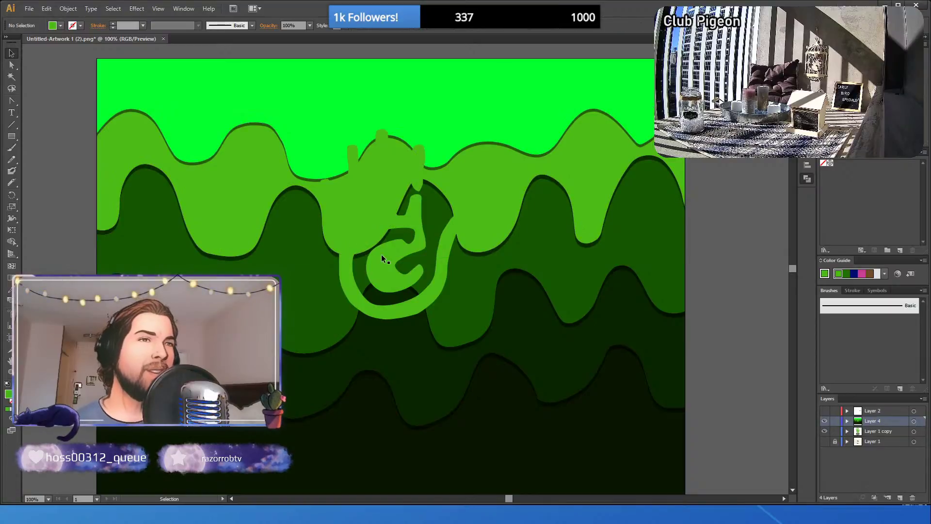
# - Check what is selectable around the hand and lock Layer 1 copy to keep the original logo and text out of selections
pyautogui.click(382, 254)
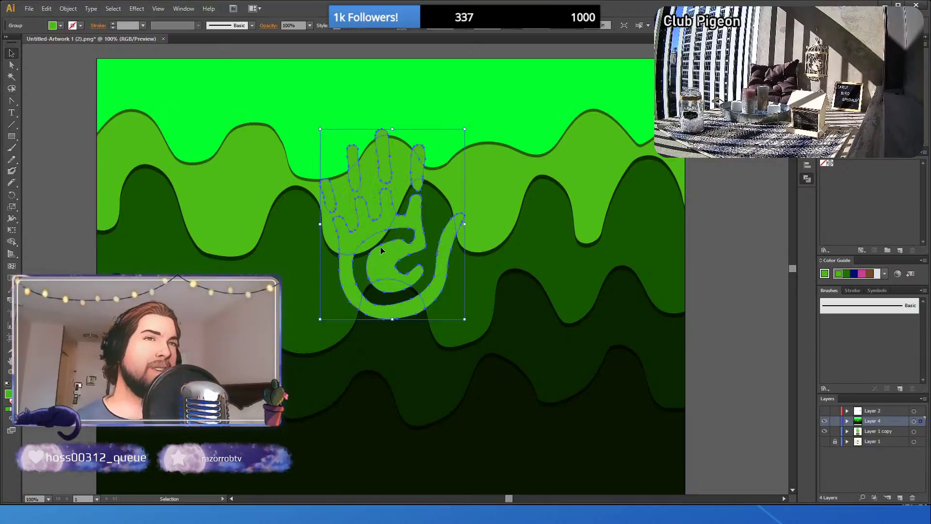
pyautogui.click(66, 112)
pyautogui.click(386, 253)
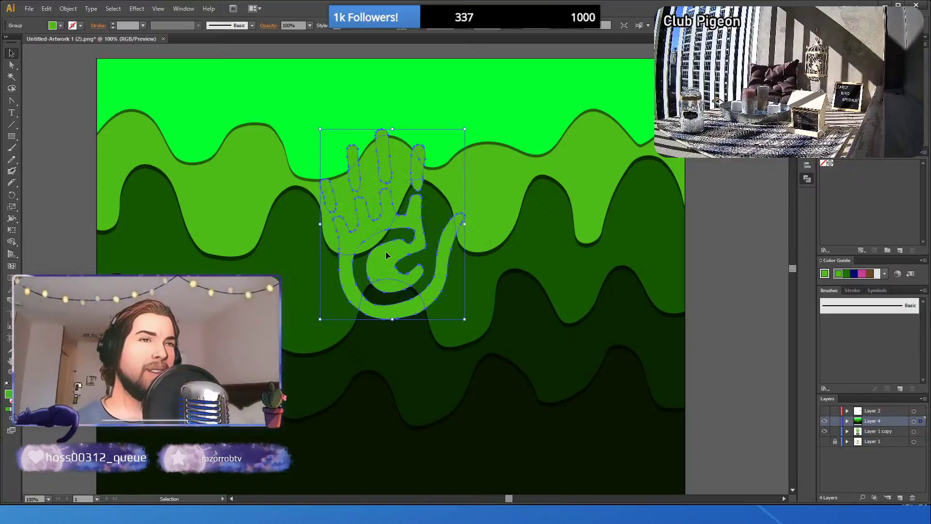
pyautogui.moveTo(71, 96); pyautogui.dragTo(717, 453)
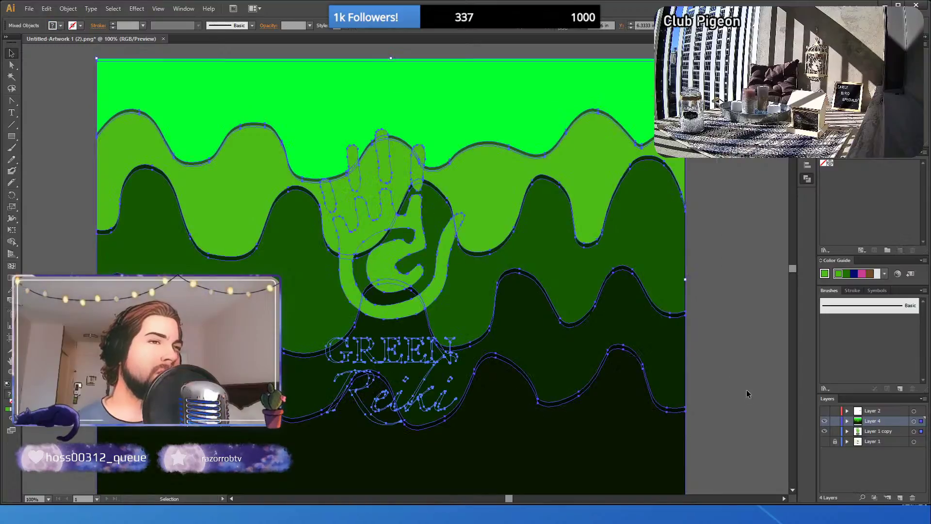
pyautogui.click(789, 425)
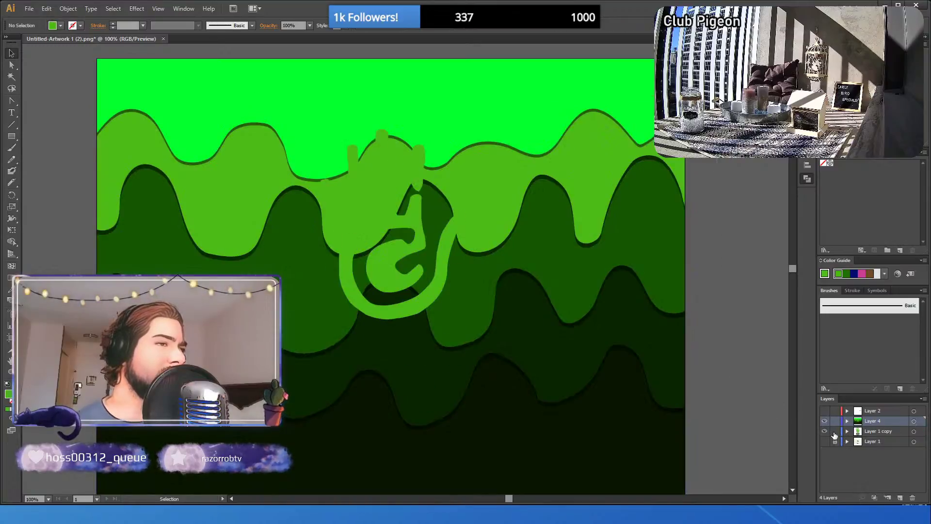
# - Try to clip all the wavy bands and shadows on Layer 4 to the hand shape with a clipping mask
pyautogui.moveTo(74, 92); pyautogui.dragTo(754, 464)
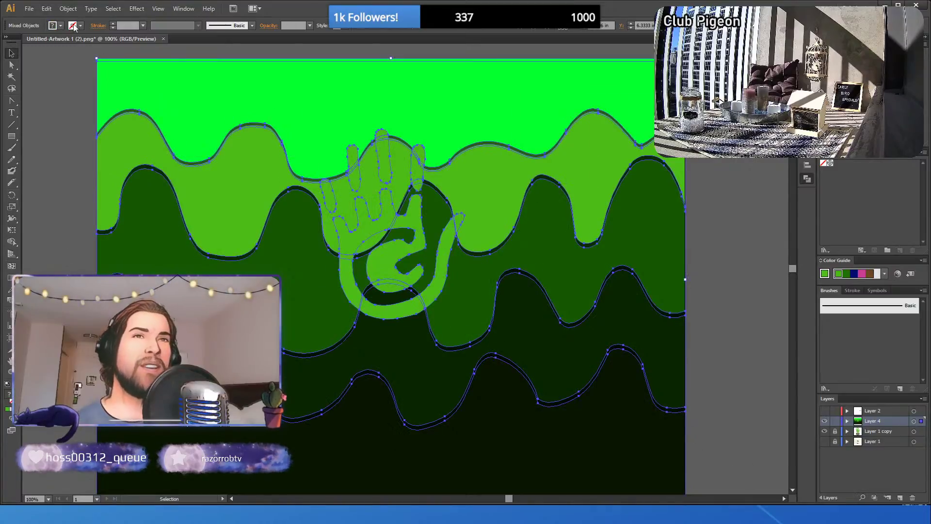
pyautogui.hotkey('ctrl', 'g')
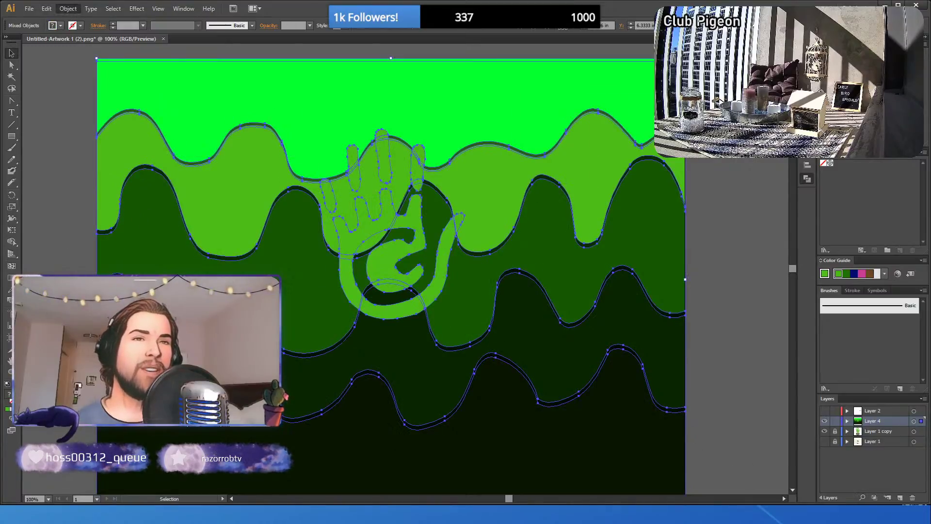
pyautogui.hotkey('ctrl', '7')
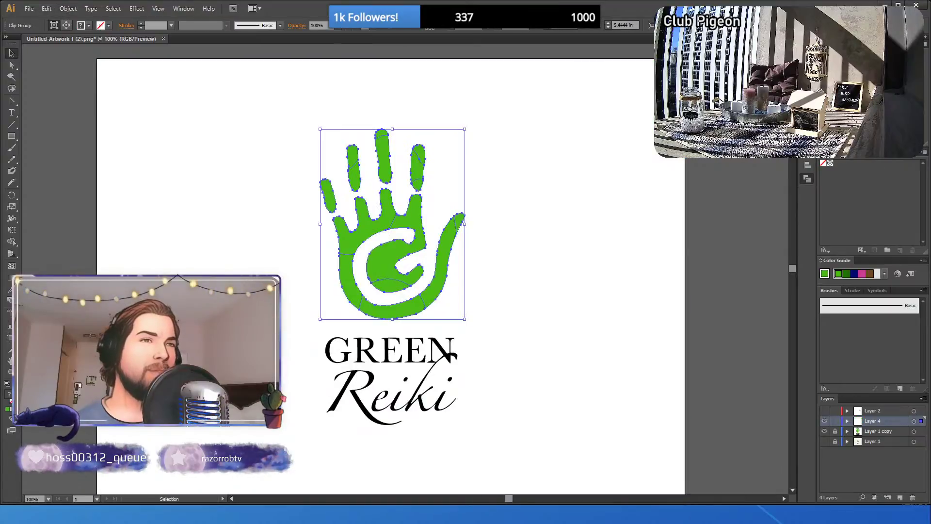
pyautogui.hotkey('ctrl', 'shift', 'a')
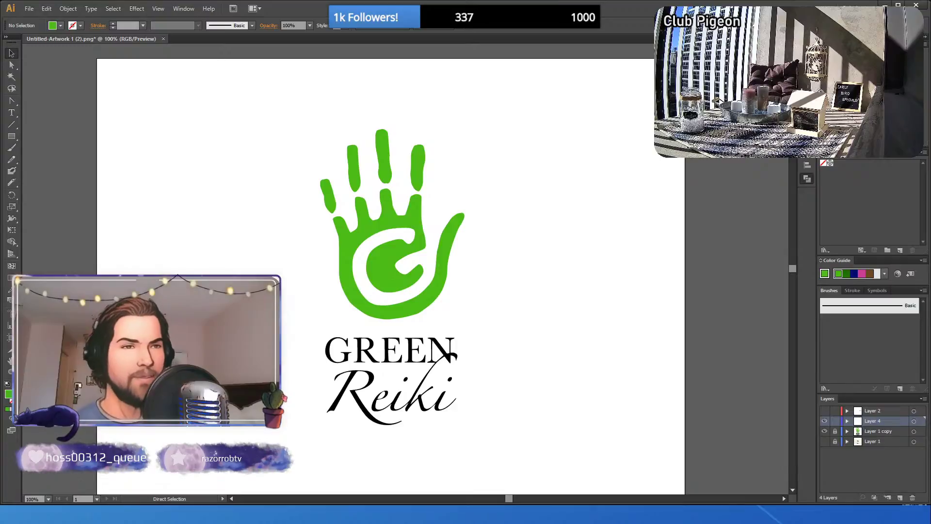
pyautogui.hotkey('ctrl', 'z')
pyautogui.hotkey('ctrl', 'z')
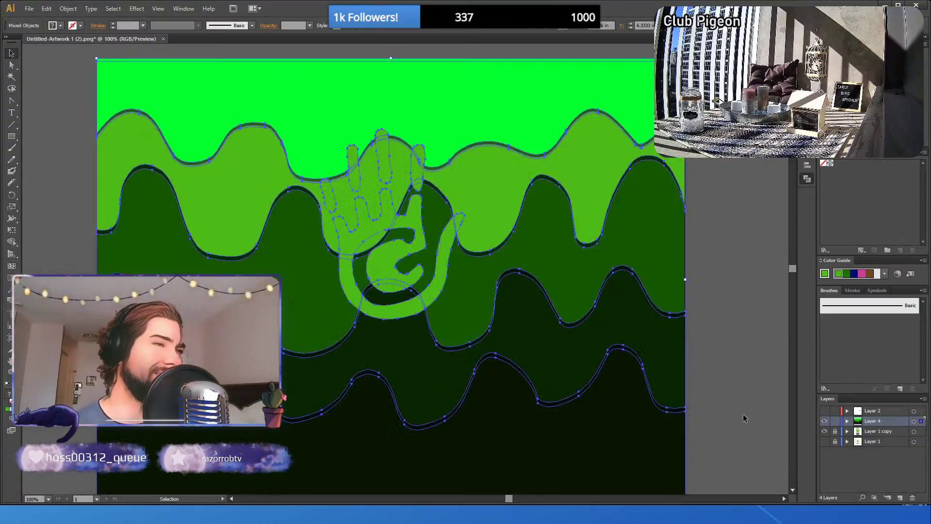
# - Hide Layer 1 copy with the original hand and Green Reiki text
pyautogui.click(747, 415)
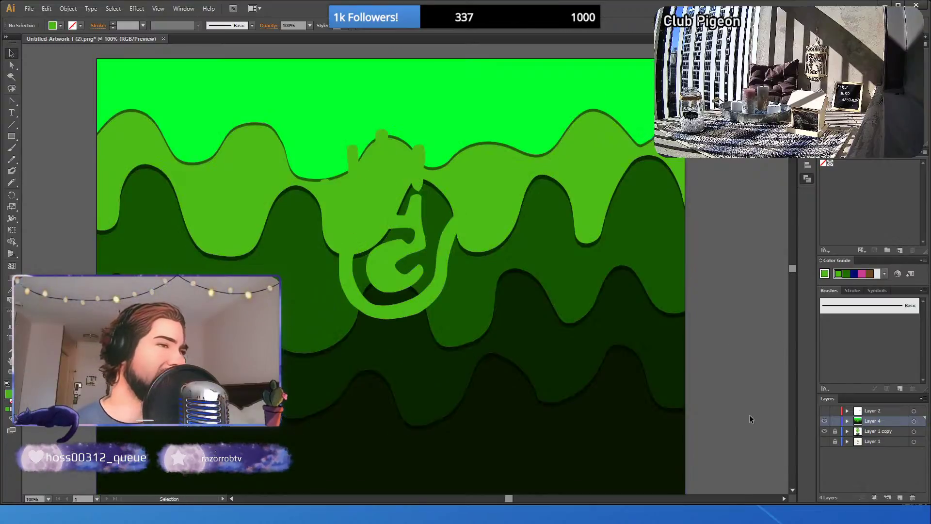
pyautogui.click(824, 431)
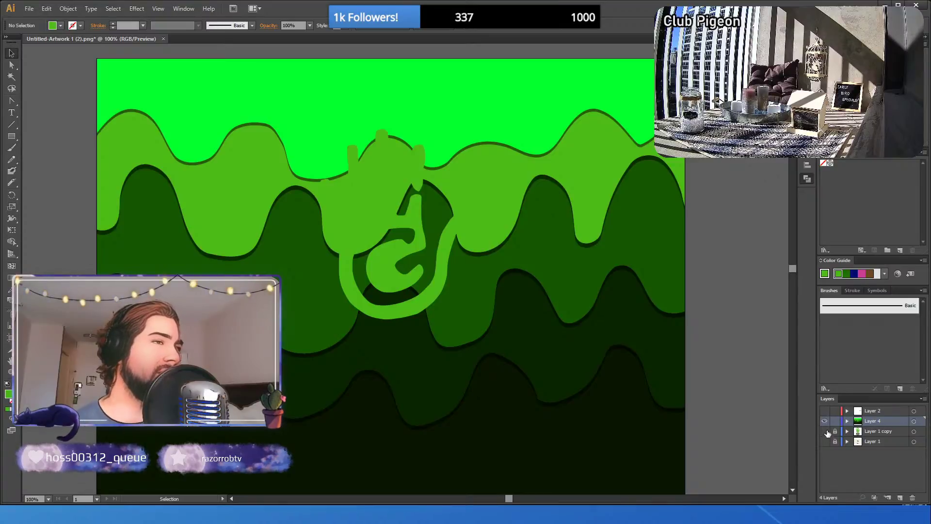
# - Try again to mask the Layer 4 bands with the hand shape while the original logo is hidden
pyautogui.moveTo(71, 91); pyautogui.dragTo(734, 438)
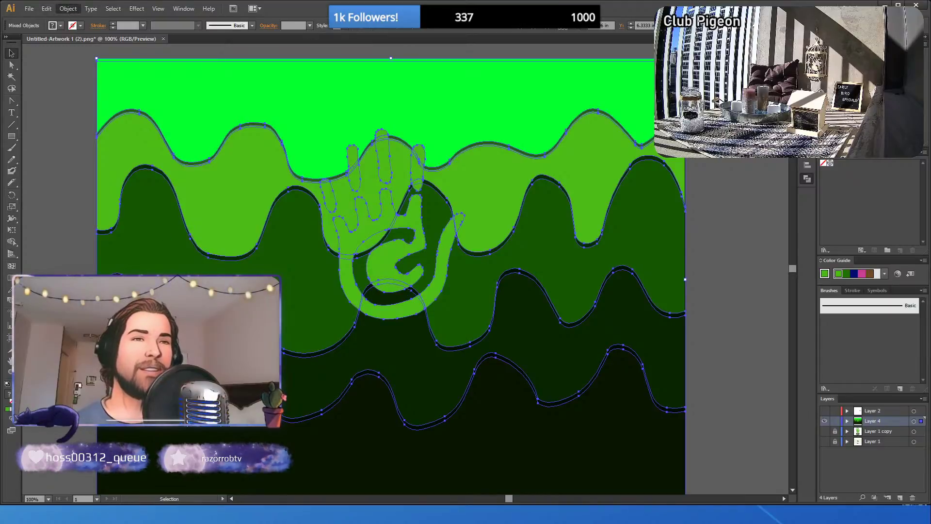
pyautogui.hotkey('ctrl', '7')
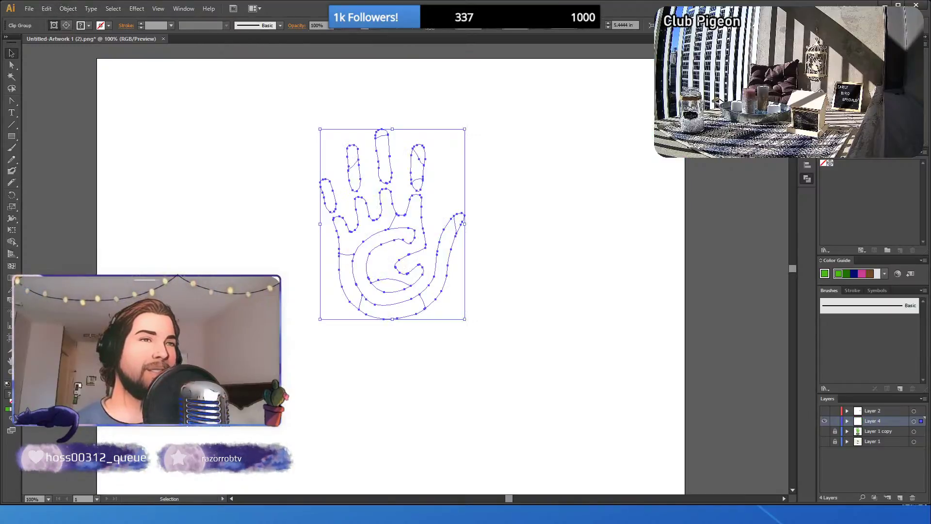
pyautogui.hotkey('ctrl', 'shift', 'a')
pyautogui.hotkey('ctrl', 'z')
pyautogui.hotkey('ctrl', 'z')
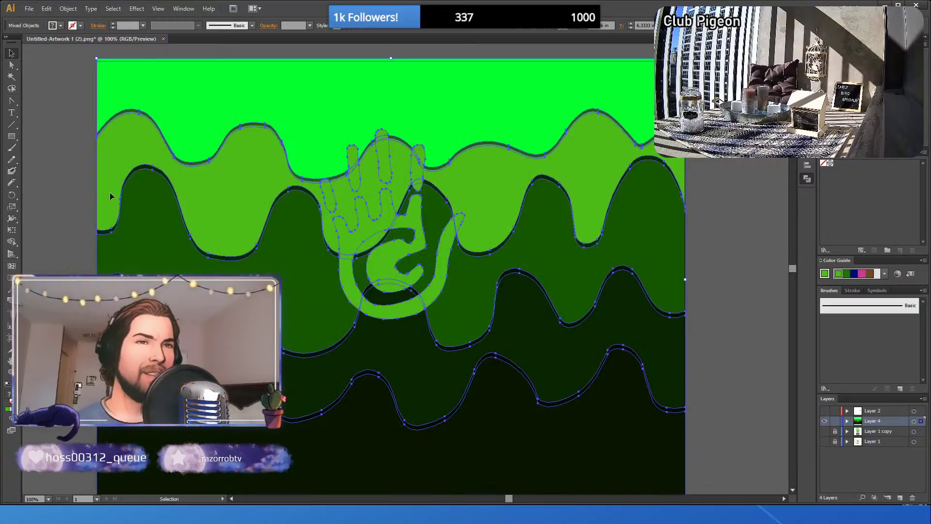
# - Group all the wavy bands and their shadows on Layer 4, leaving the hand shape out of the group
pyautogui.click(61, 166)
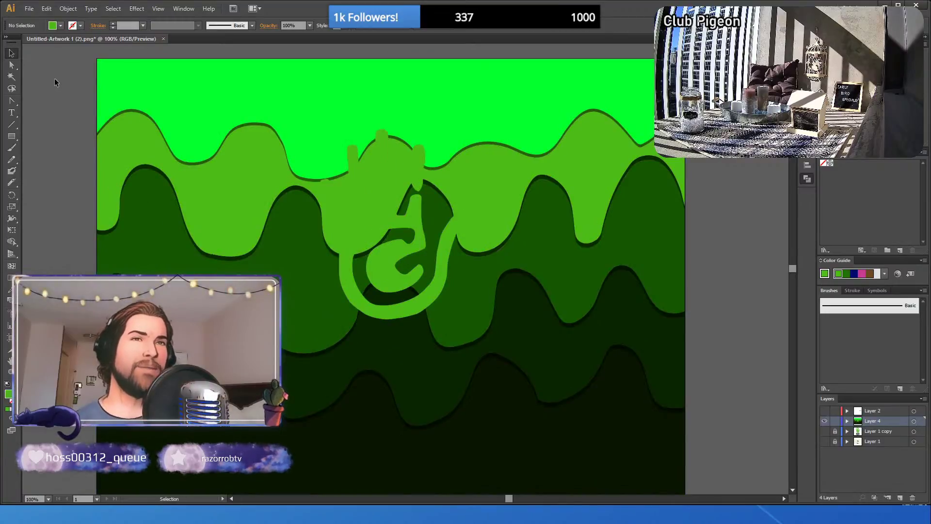
pyautogui.moveTo(235, 436); pyautogui.dragTo(311, 447)
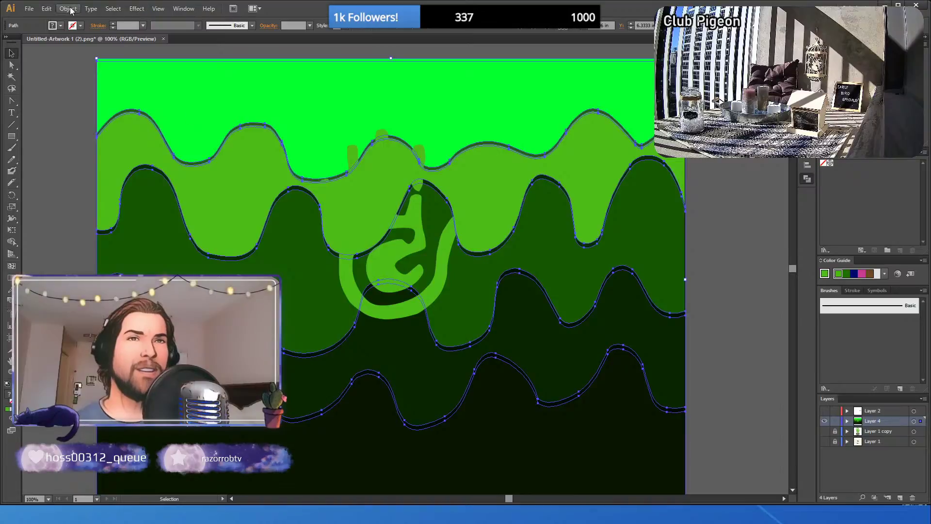
pyautogui.click(81, 132)
# - Try to clip the grouped bands to the hand shape with a clipping mask, and undo it
pyautogui.moveTo(65, 86); pyautogui.dragTo(602, 441)
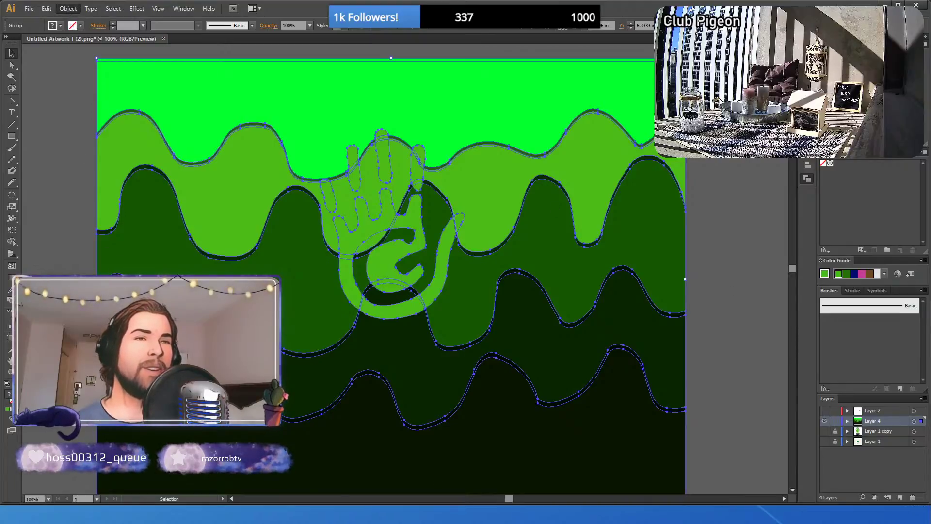
pyautogui.hotkey('ctrl', '7')
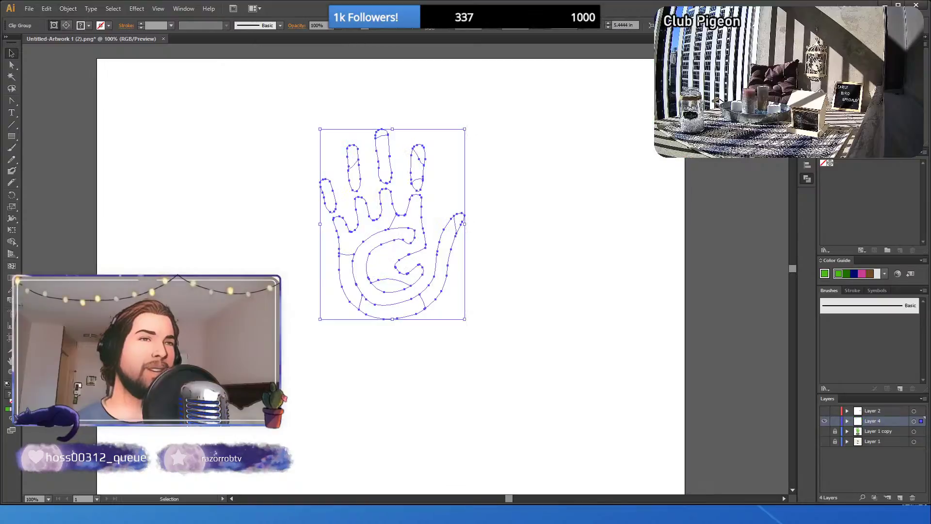
pyautogui.hotkey('ctrl', 'shift', 'a')
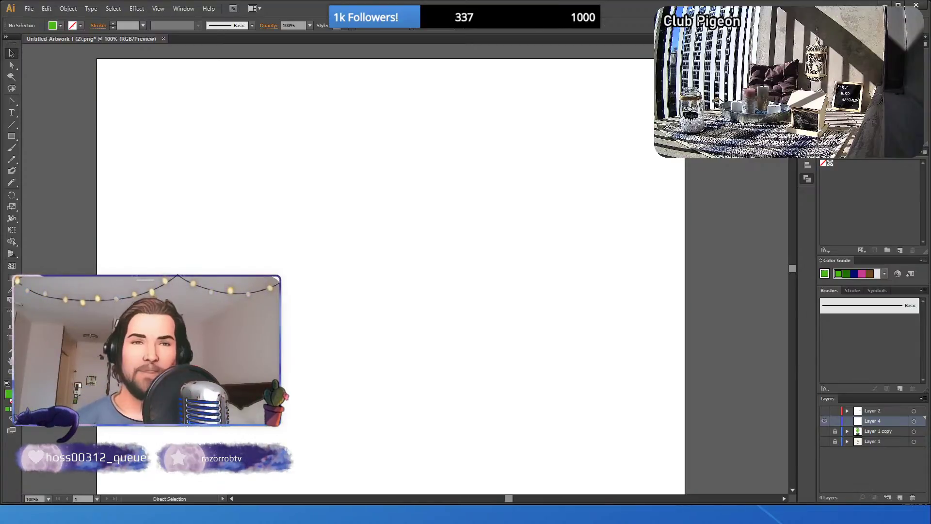
pyautogui.hotkey('ctrl', 'z')
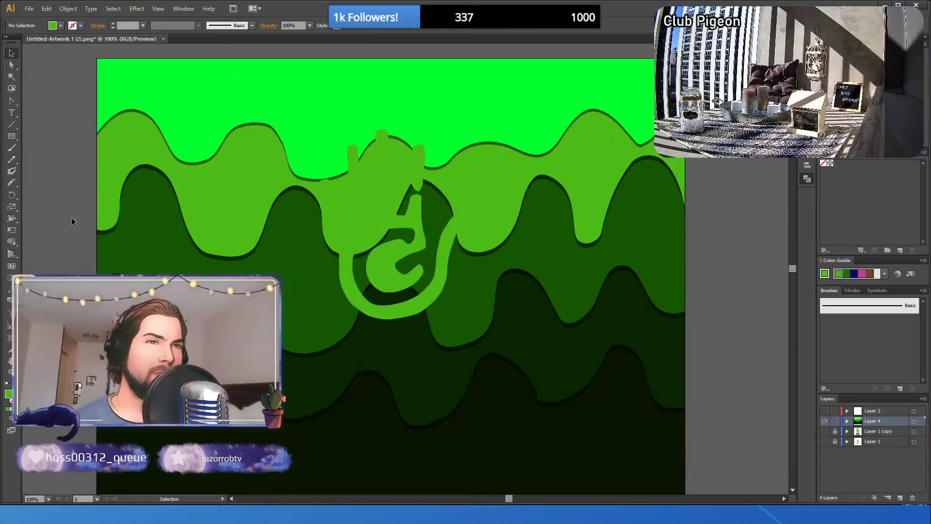
# - Delete the hand shape lying over the bands on Layer 4
pyautogui.click(372, 226)
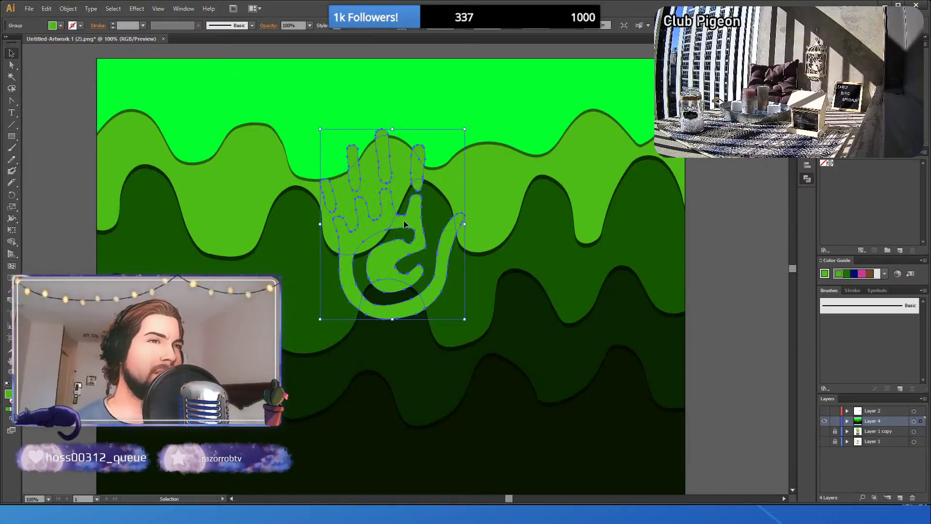
pyautogui.moveTo(404, 229); pyautogui.dragTo(578, 218)
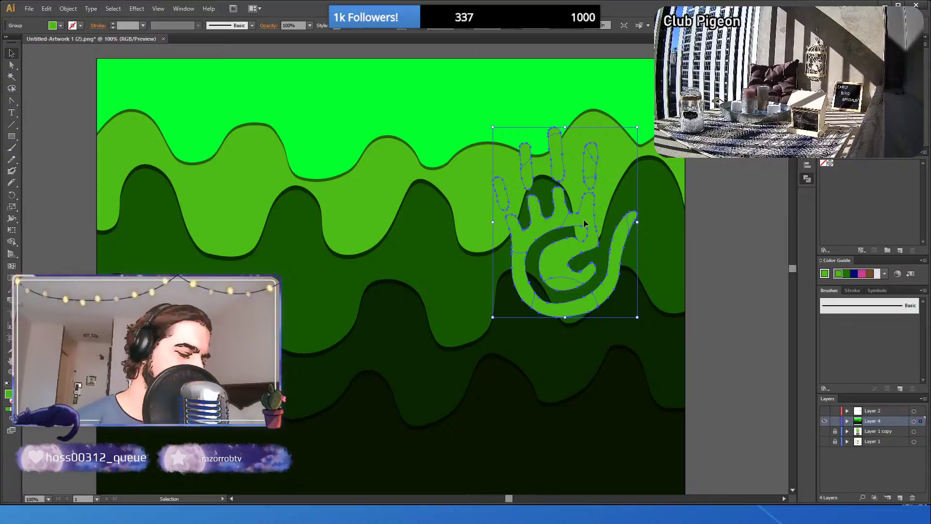
pyautogui.press('Delete')
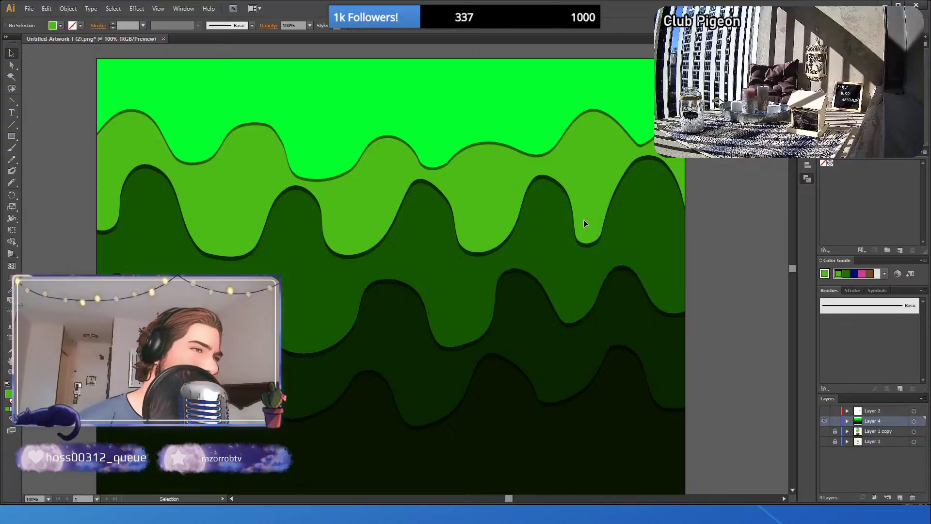
# - Hide Layer 4, show and unlock Layer 1 copy, and select the original green hand
pyautogui.click(825, 421)
pyautogui.click(825, 431)
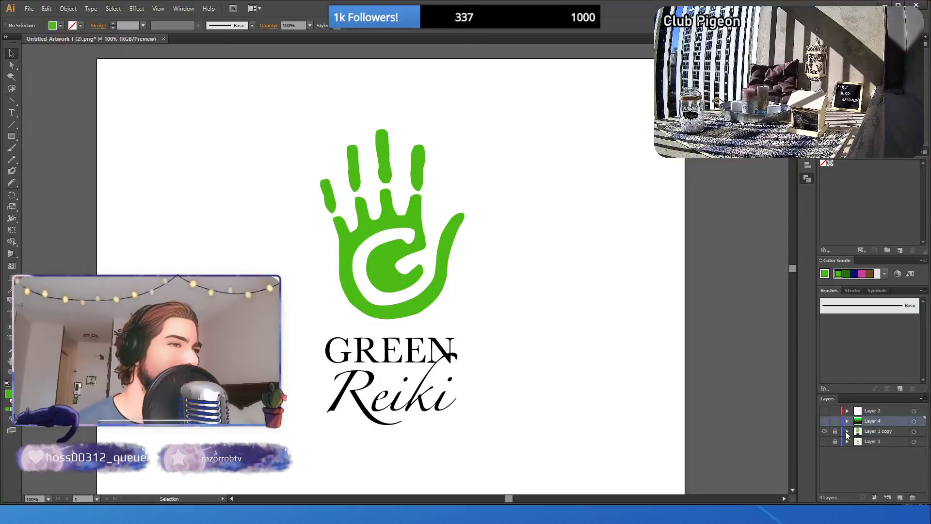
pyautogui.click(401, 218)
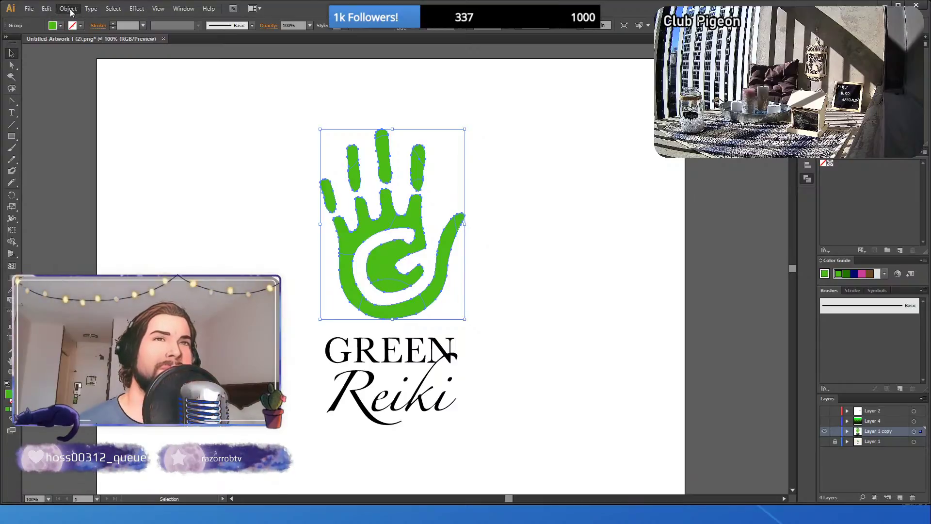
pyautogui.click(207, 191)
pyautogui.click(390, 221)
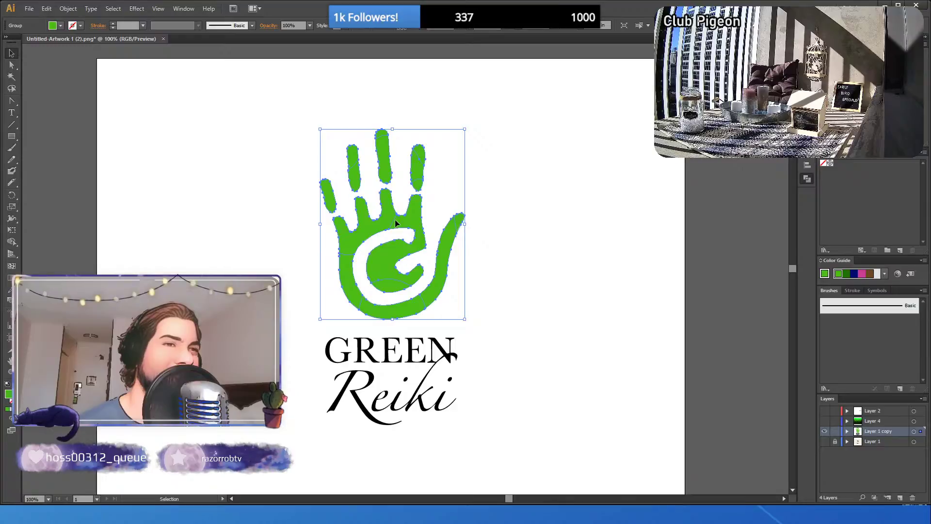
pyautogui.click(835, 441)
pyautogui.click(869, 423)
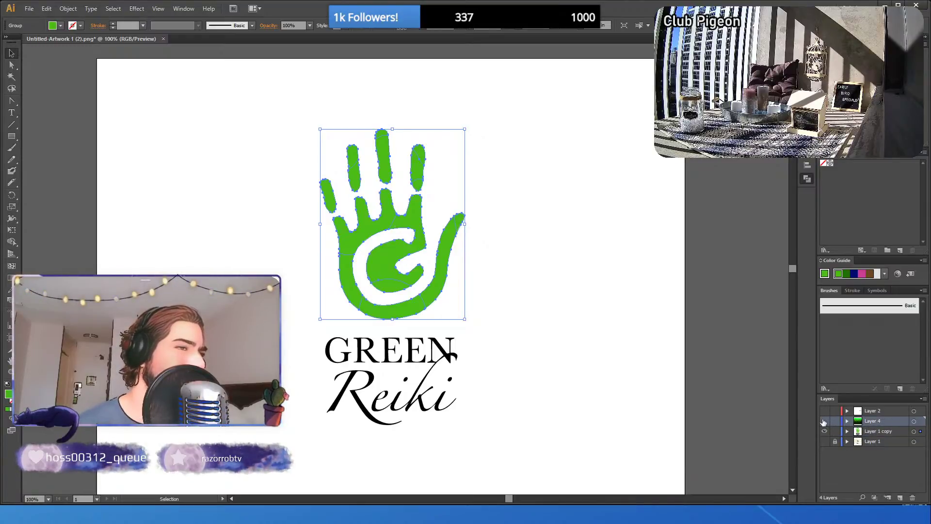
pyautogui.click(824, 421)
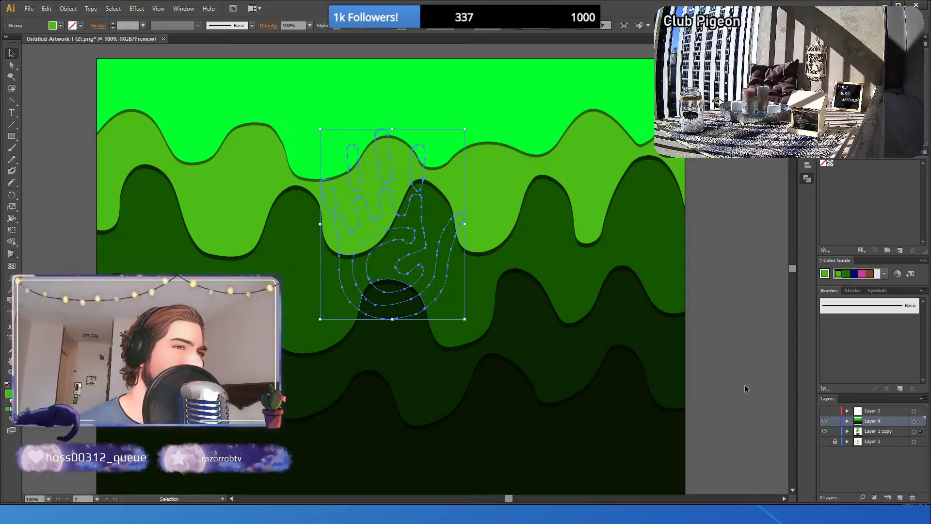
pyautogui.click(824, 431)
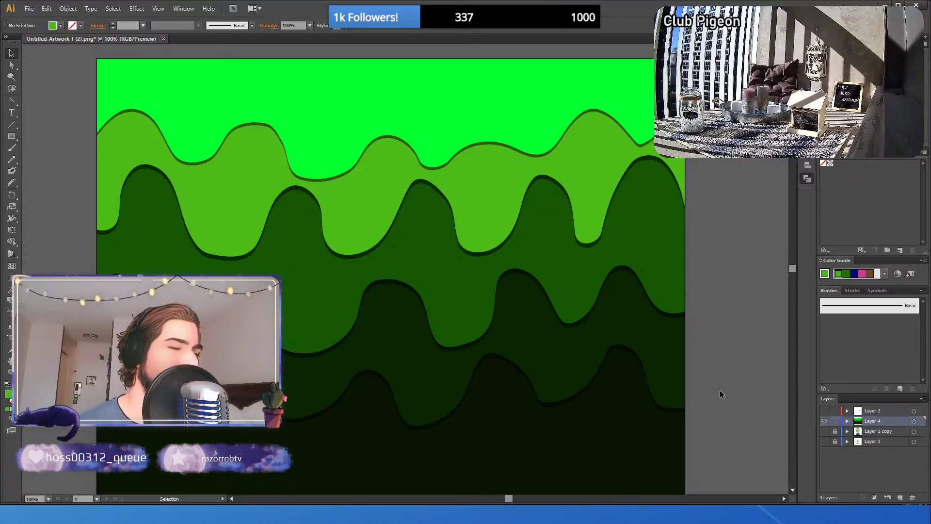
pyautogui.click(835, 431)
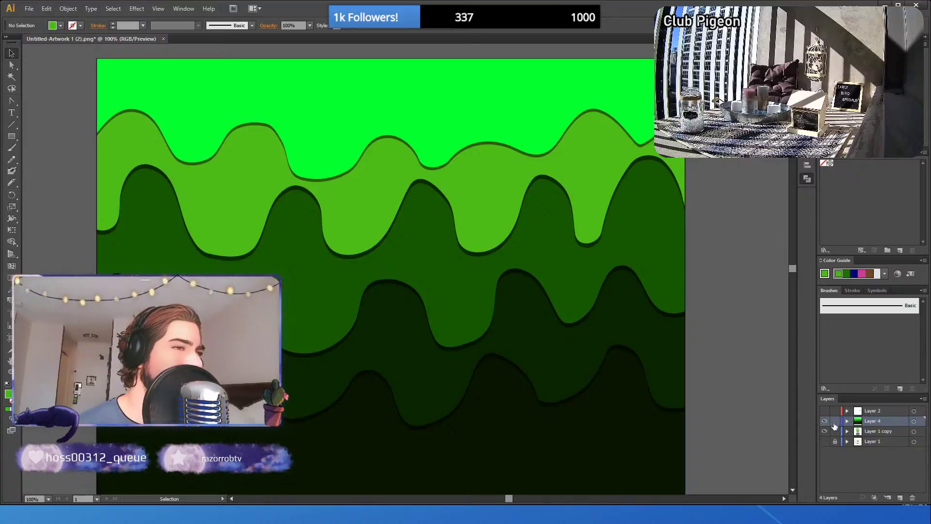
pyautogui.click(825, 421)
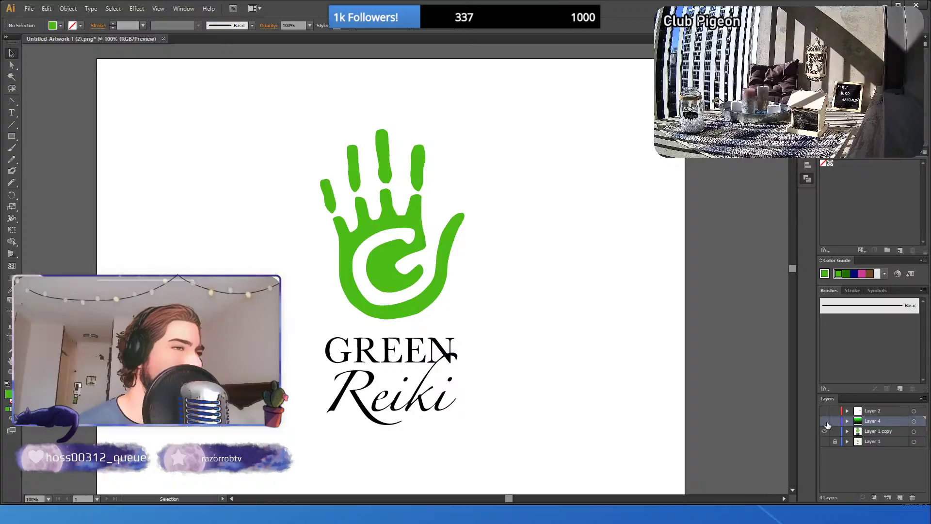
# - Paste a copy of the original hand in place above the bands on the visible Layer 4, and lock Layer 1 copy
pyautogui.click(423, 237)
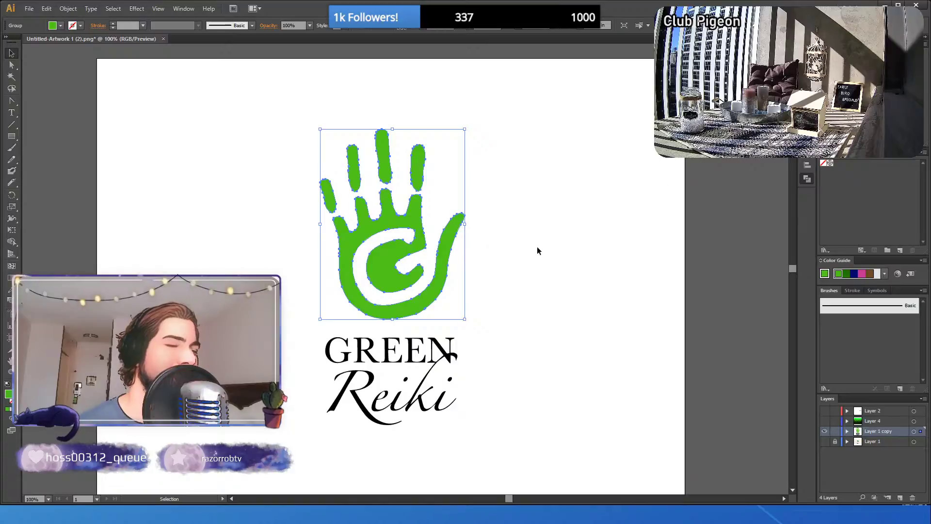
pyautogui.click(835, 441)
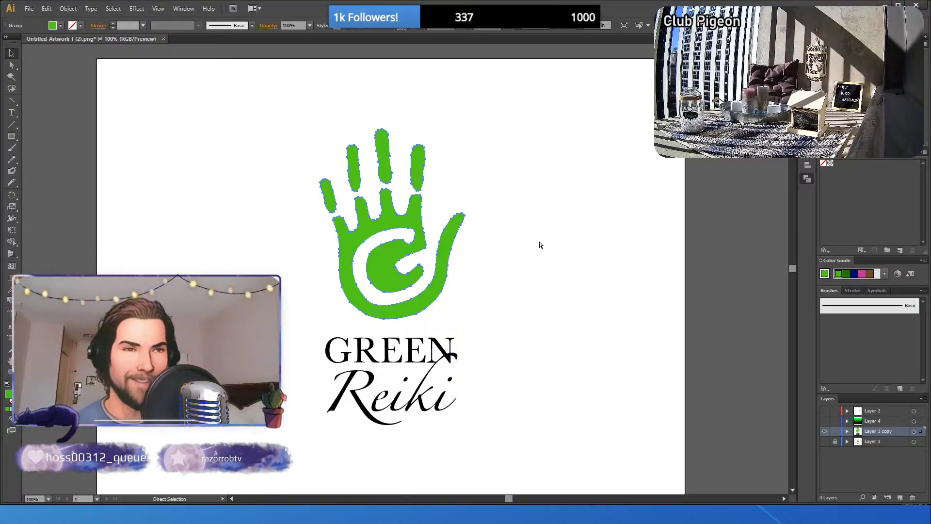
pyautogui.click(835, 431)
pyautogui.click(824, 420)
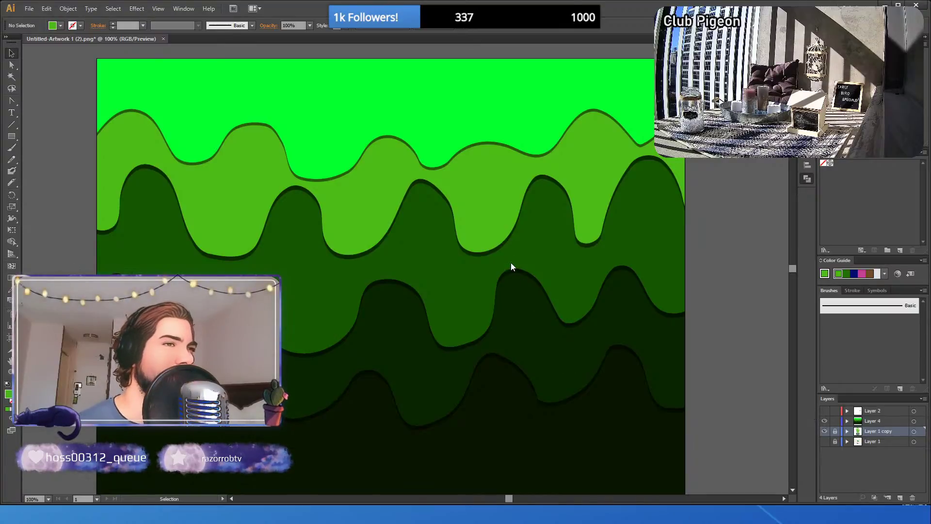
pyautogui.hotkey('ctrl', 'alt', '2')
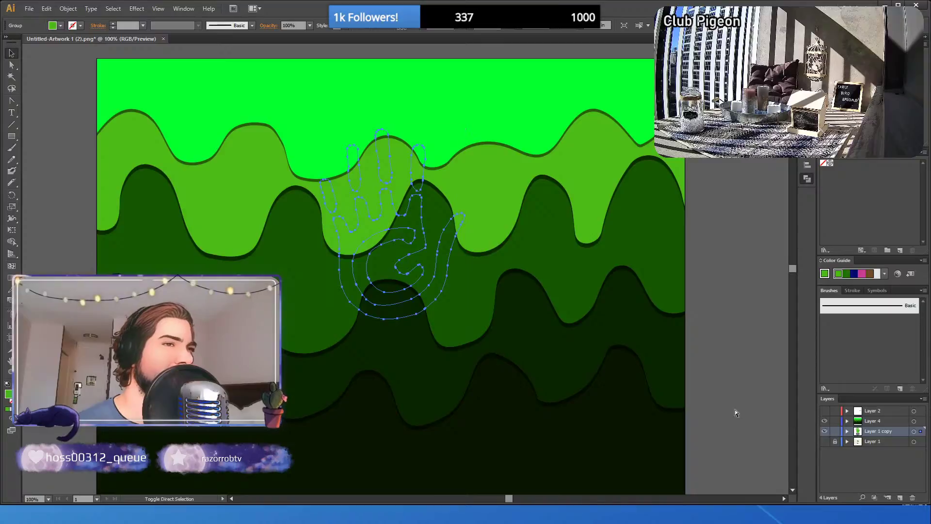
pyautogui.click(883, 420)
pyautogui.hotkey('ctrl', 'shift', 'b')
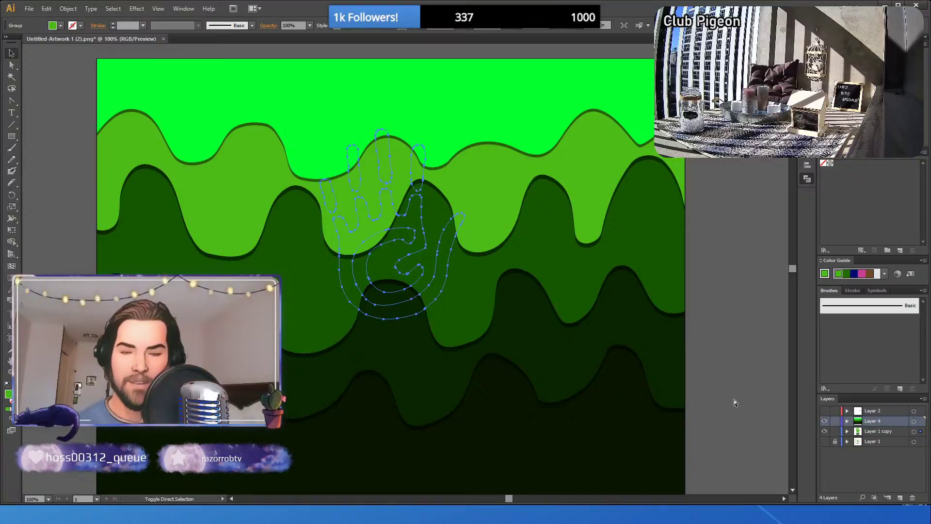
pyautogui.hotkey('ctrl', 'f')
pyautogui.click(835, 431)
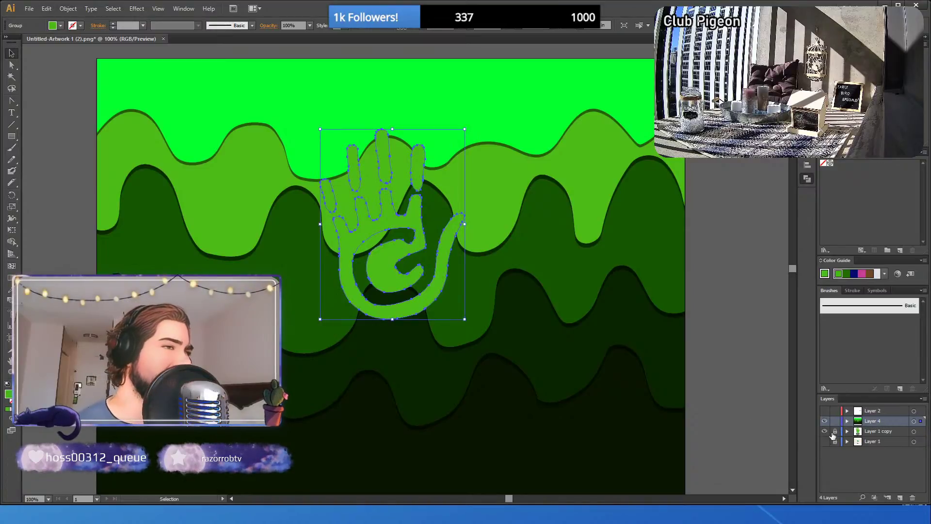
# - Try to clip the grouped bands with the newly pasted hand, and hide Layer 1 copy to check the mask
pyautogui.click(766, 421)
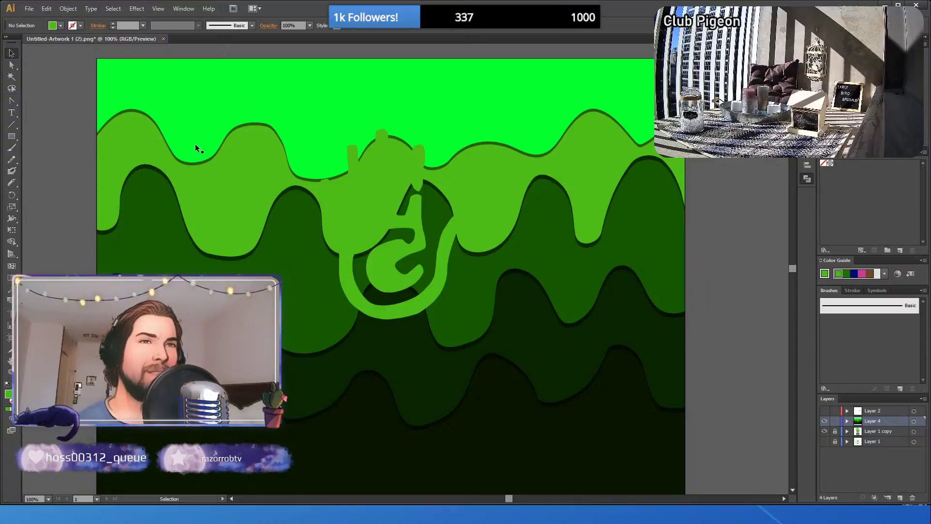
pyautogui.click(377, 222)
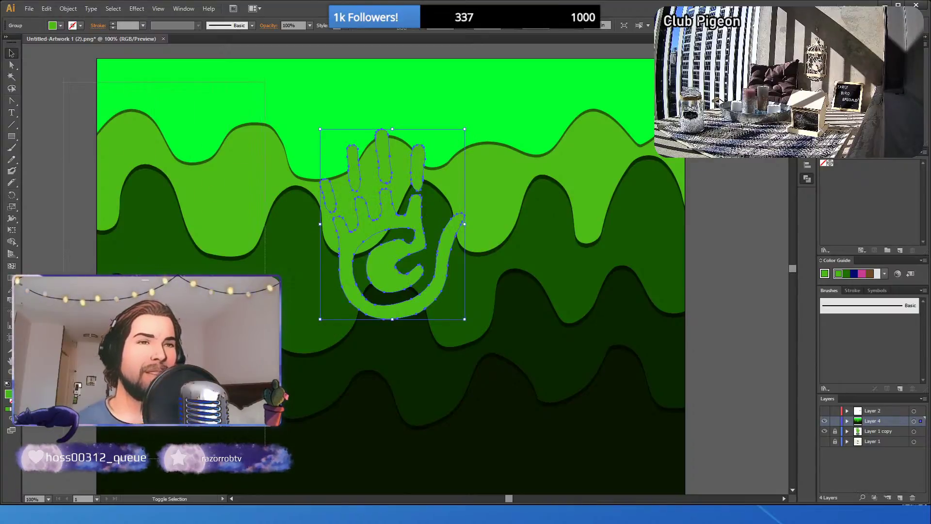
pyautogui.hotkey('ctrl', 'a')
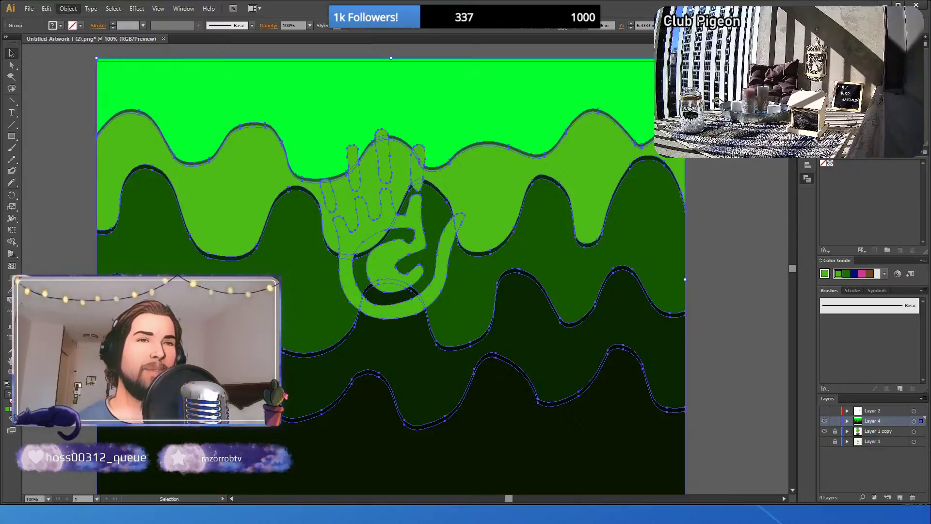
pyautogui.hotkey('ctrl', '7')
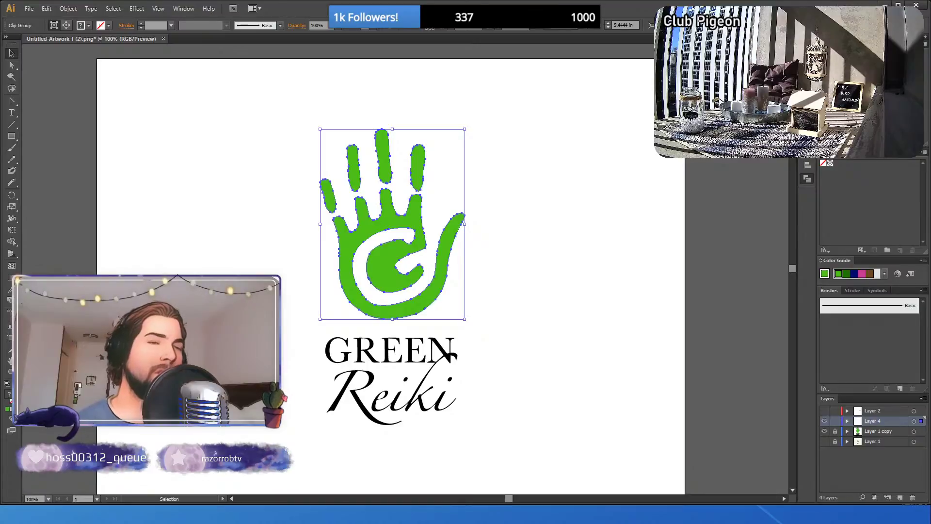
pyautogui.click(825, 431)
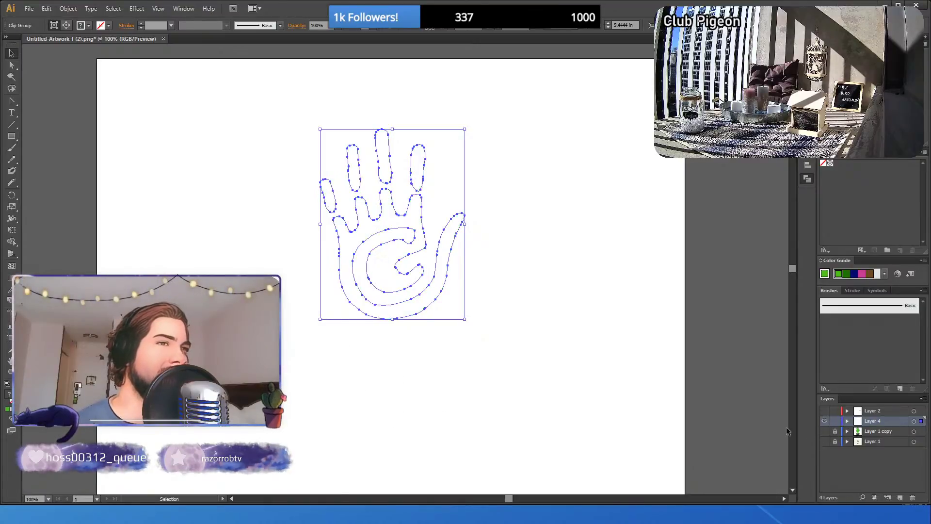
pyautogui.click(568, 378)
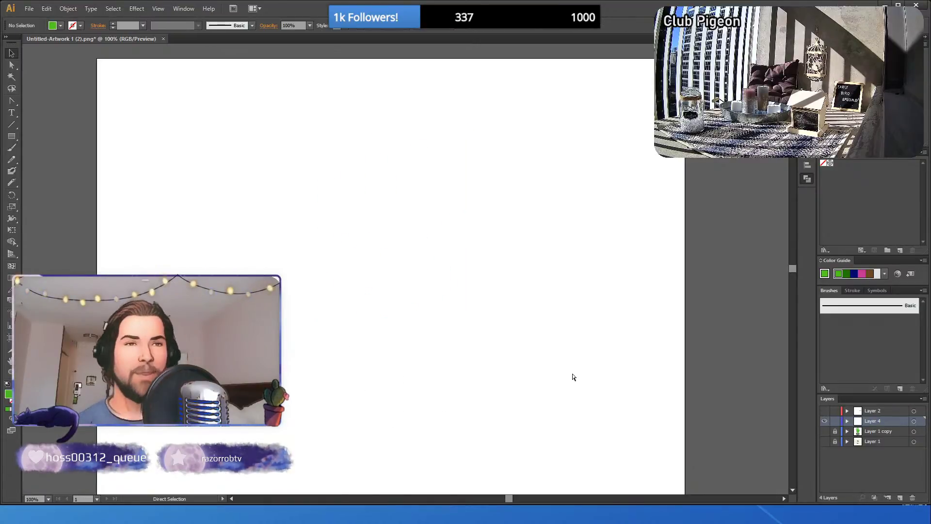
# - Undo the hiding of Layer 1 copy and the latest clipping mask on Layer 4
pyautogui.hotkey('ctrl', 'z')
pyautogui.hotkey('ctrl', 'z')
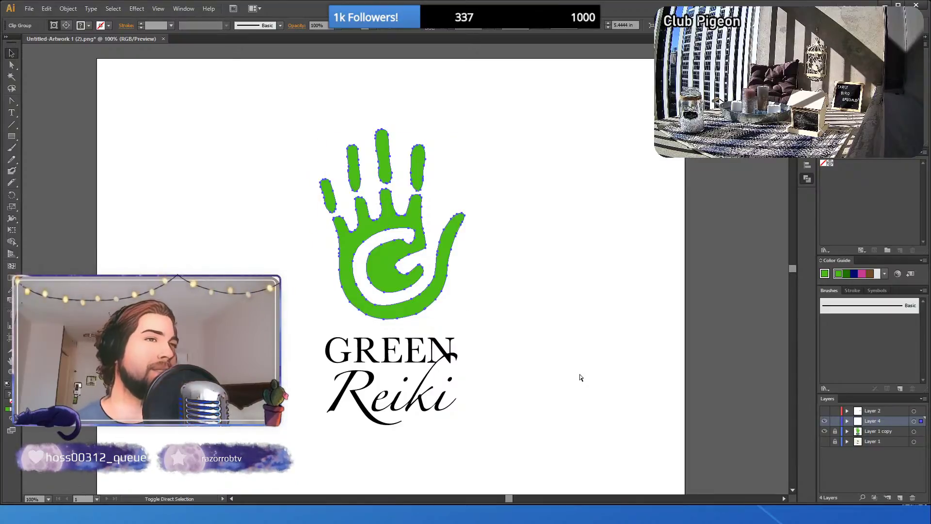
pyautogui.click(835, 431)
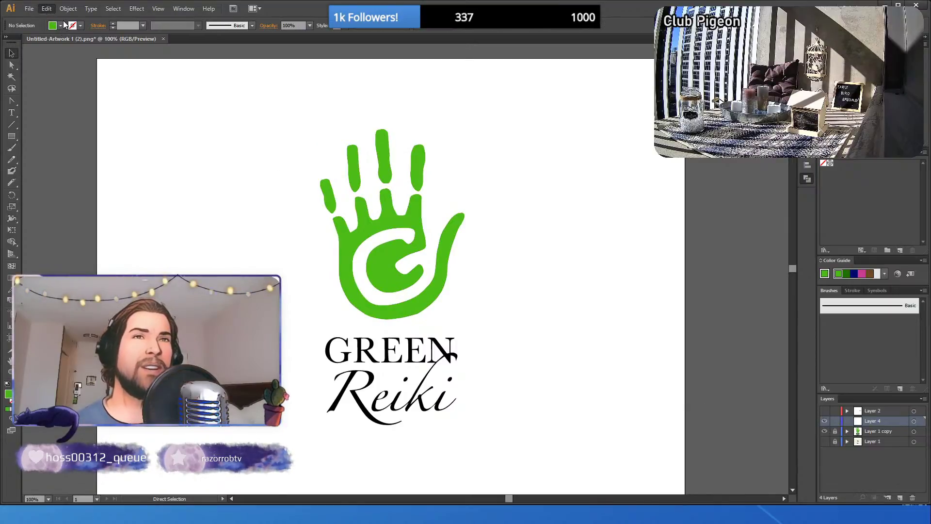
pyautogui.hotkey('ctrl', 'a')
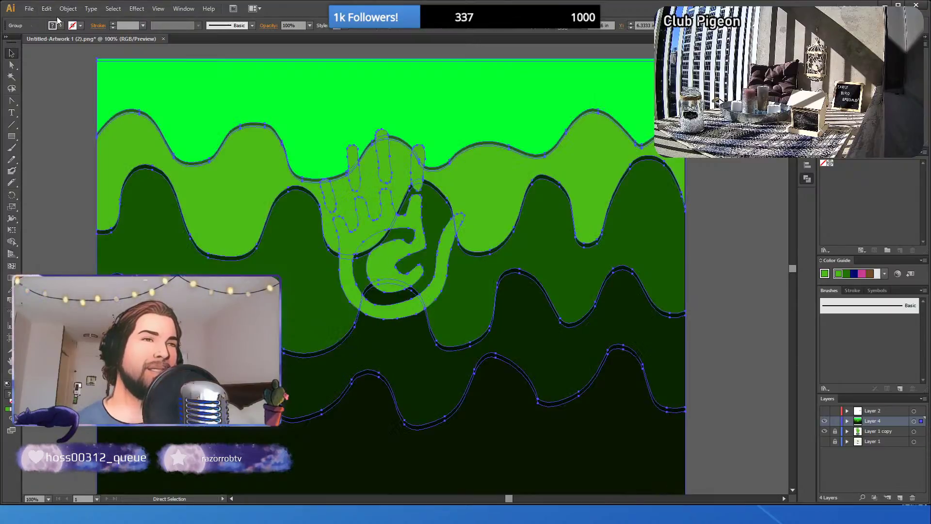
pyautogui.hotkey('ctrl', 'v')
pyautogui.press('v')
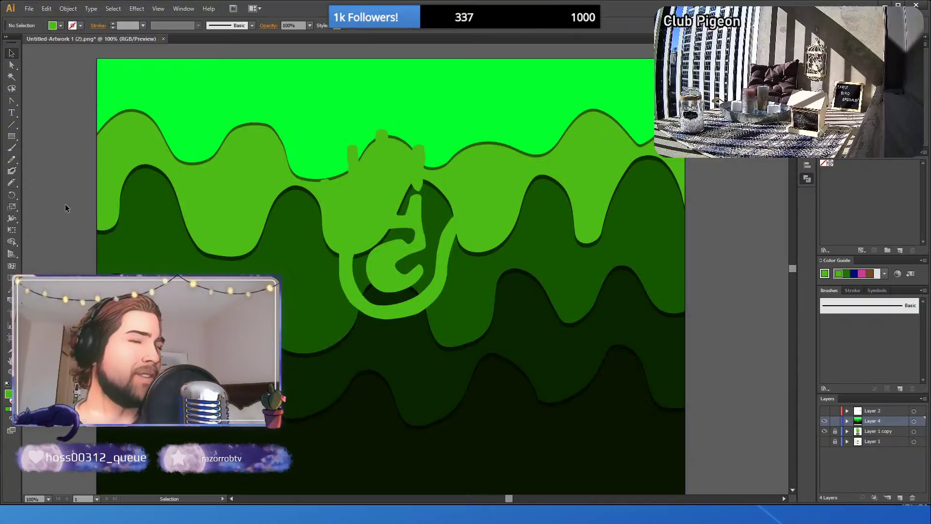
# - Fill the hand shape on Layer 4 with black
pyautogui.click(65, 204)
pyautogui.click(400, 216)
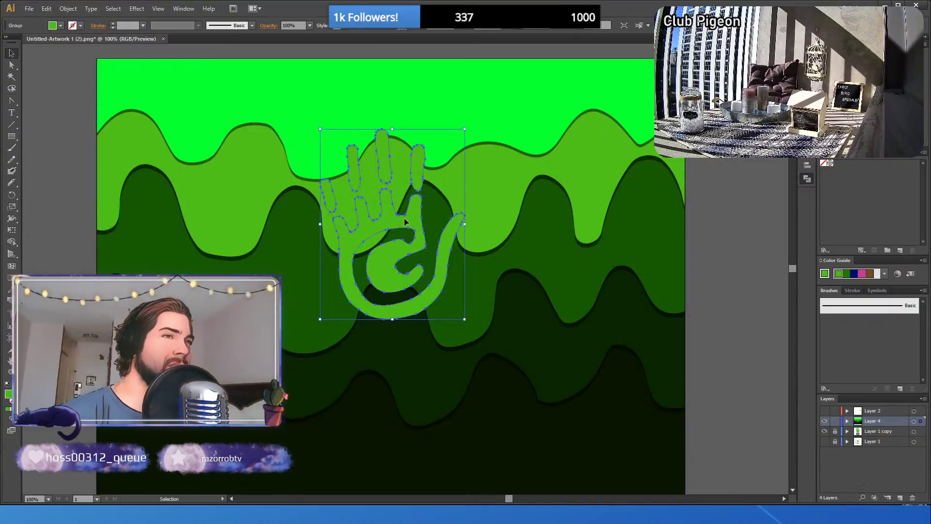
pyautogui.hotkey('ctrl', 'z')
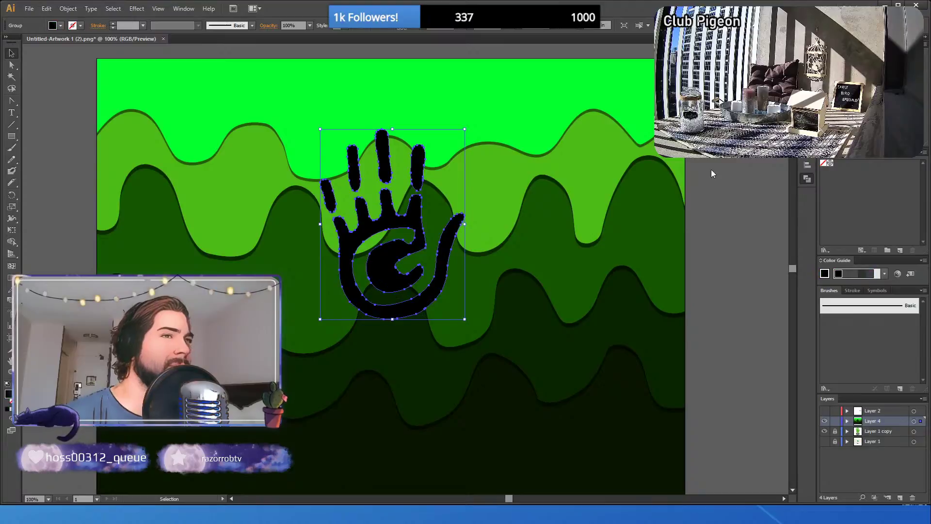
# - Hide Layer 4, unlock Layer 1 copy, and add a new layer above Layer 2
pyautogui.hotkey('ctrl', 'shift', 'a')
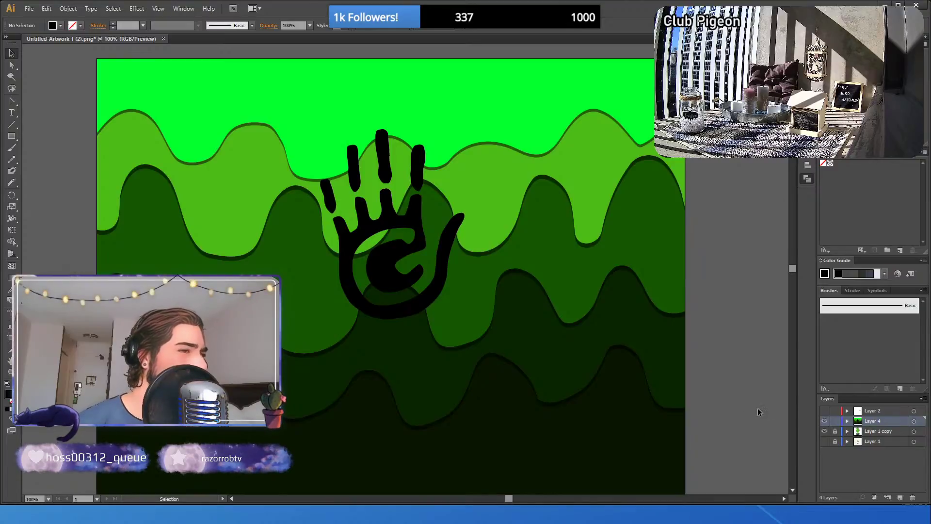
pyautogui.click(824, 420)
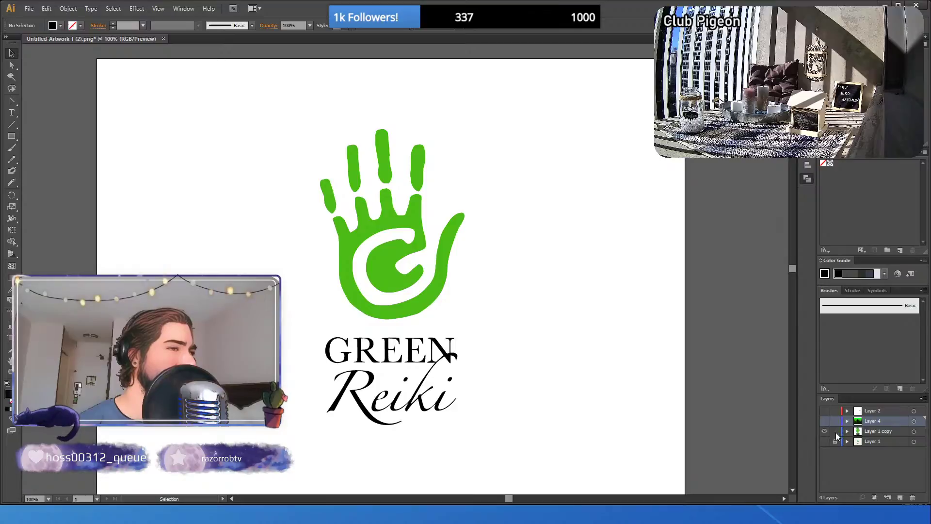
pyautogui.click(448, 246)
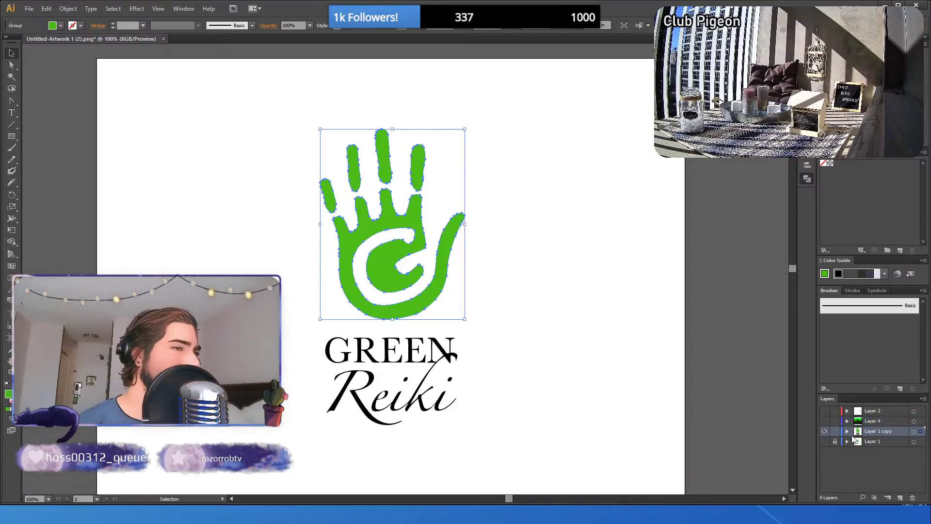
pyautogui.click(876, 412)
pyautogui.click(900, 497)
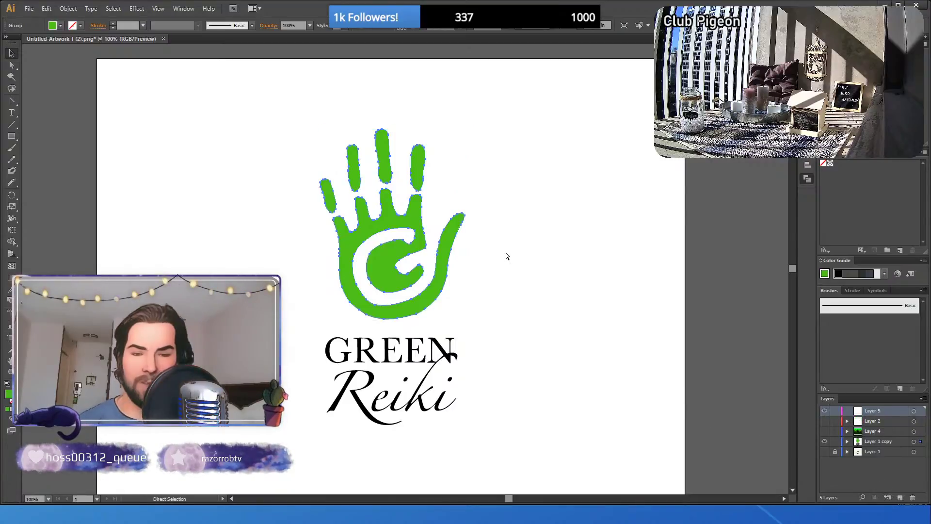
# - Copy the green hand from Layer 1 copy, paste it onto Layer 5, and hide Layer 1 copy
pyautogui.click(825, 442)
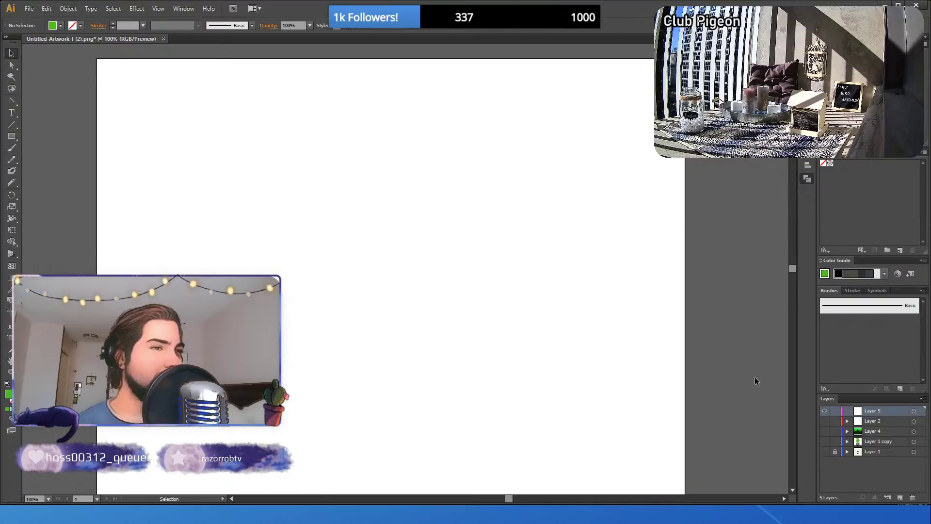
pyautogui.click(825, 441)
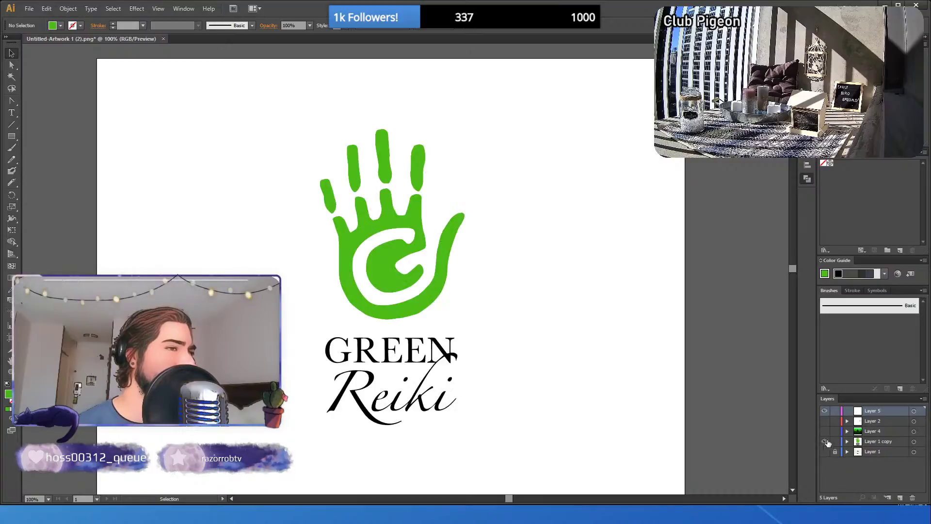
pyautogui.click(404, 250)
pyautogui.press('v')
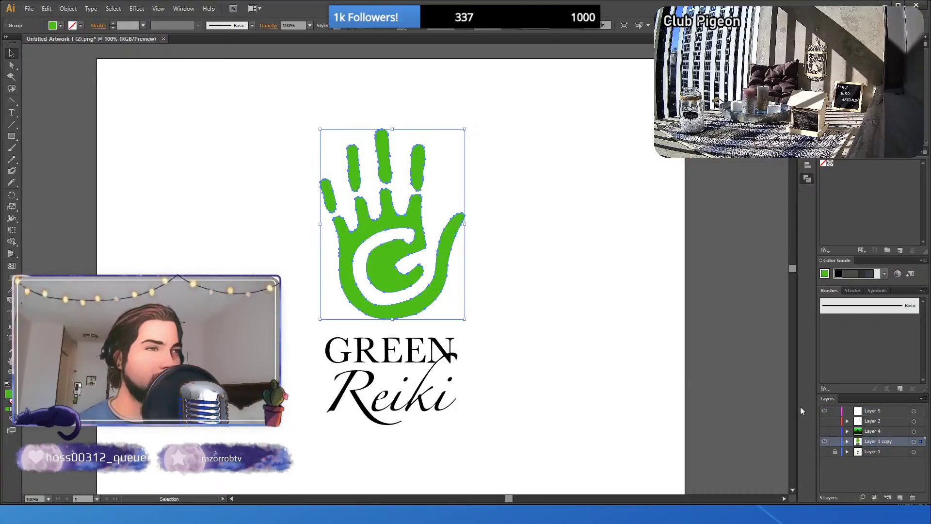
pyautogui.click(870, 410)
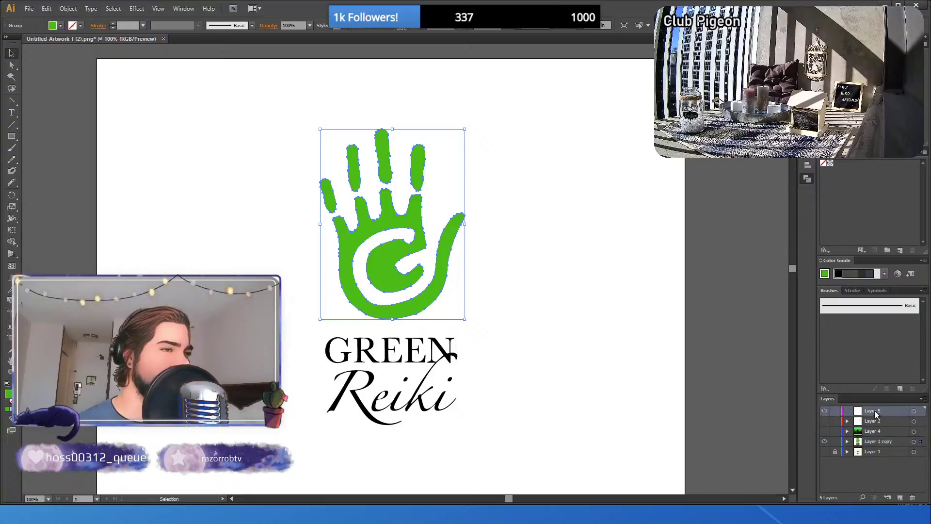
pyautogui.hotkey('ctrl', 'c')
pyautogui.hotkey('ctrl', 'v')
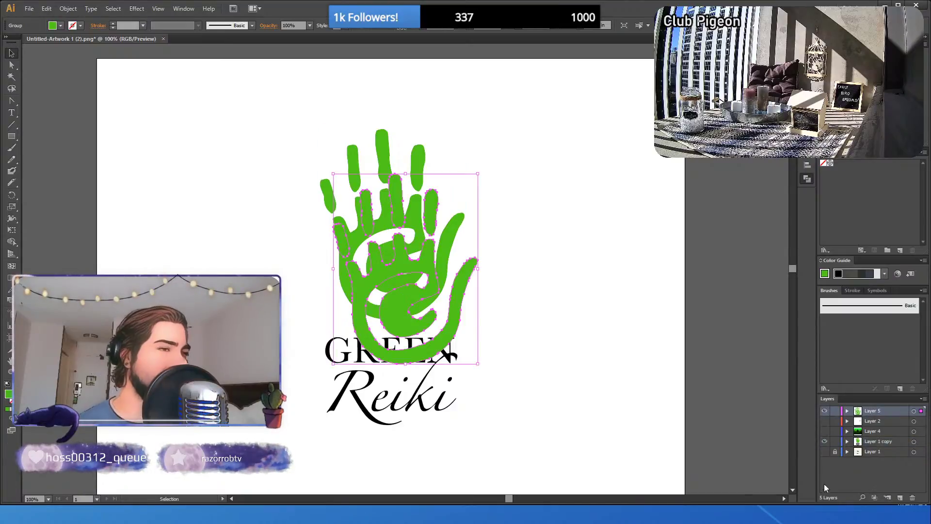
pyautogui.click(825, 442)
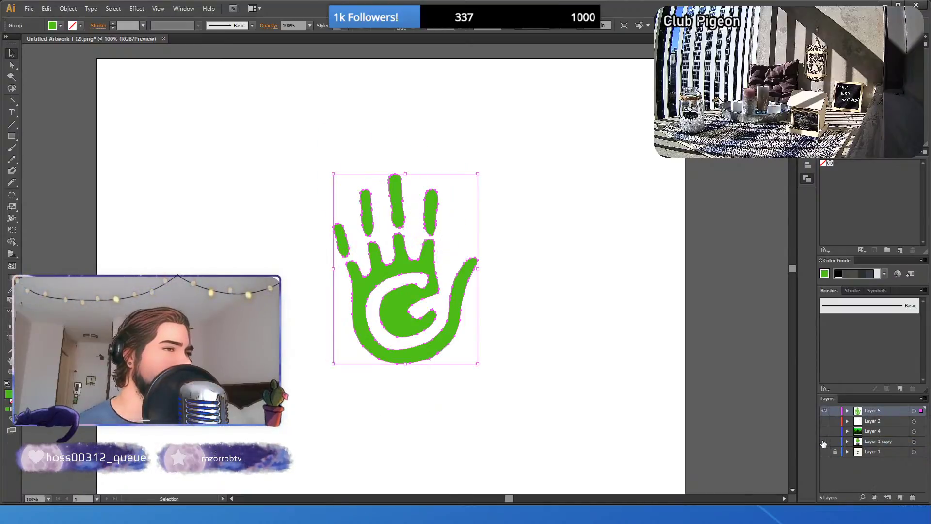
# - Swap the pasted hand's fill and stroke so it has a green outline and no fill
pyautogui.click(157, 202)
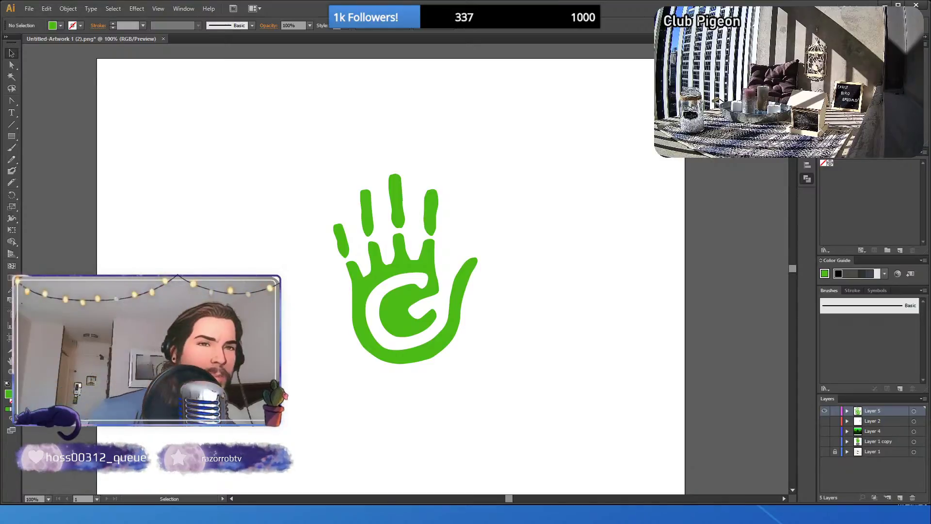
pyautogui.click(424, 267)
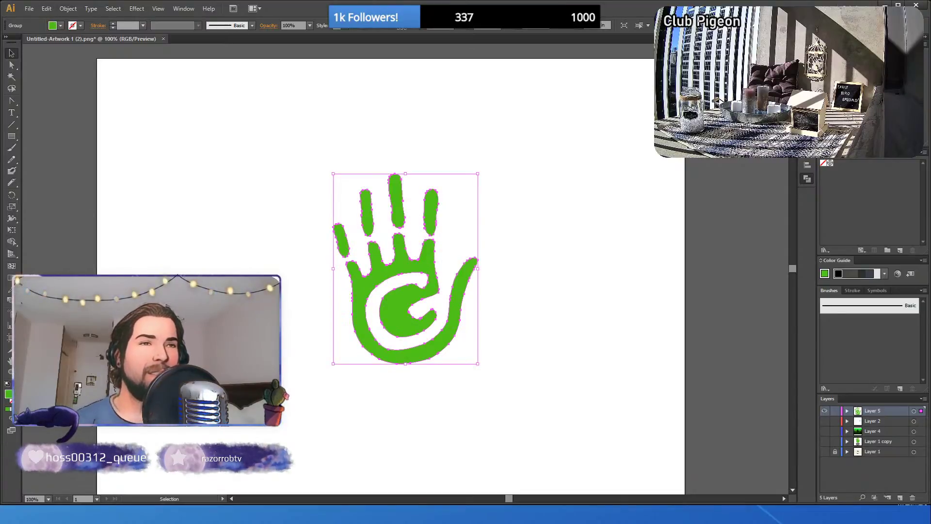
pyautogui.click(11, 387)
pyautogui.click(131, 354)
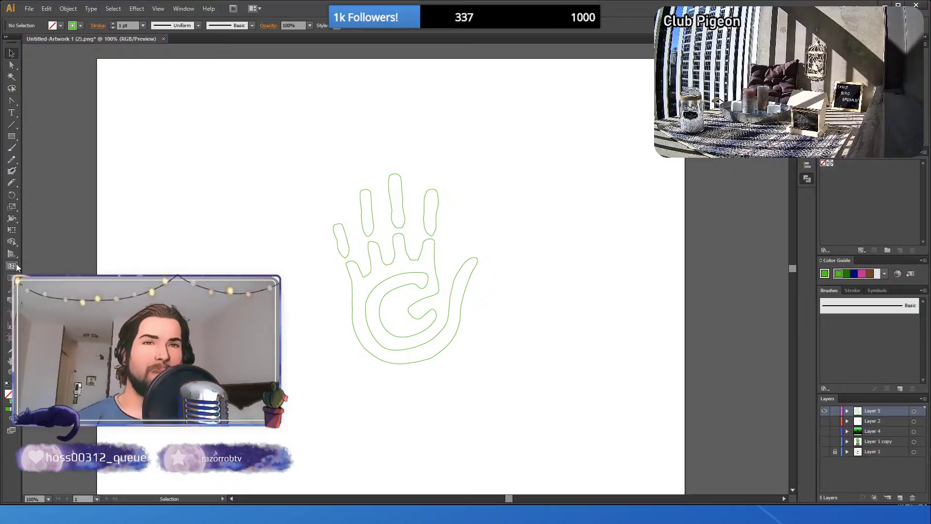
# - Draw a large rectangle covering the hand on Layer 5 and give it a green fill with no stroke
pyautogui.click(12, 137)
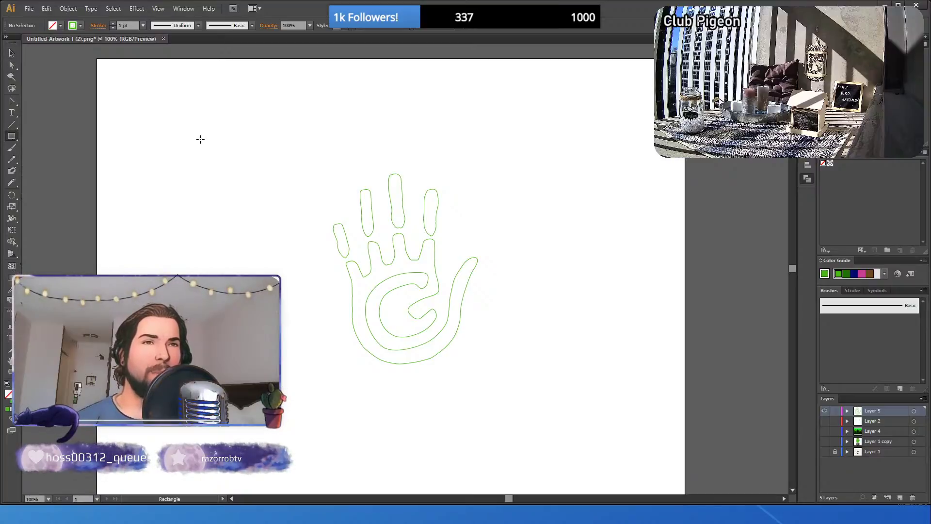
pyautogui.moveTo(199, 140); pyautogui.dragTo(593, 413)
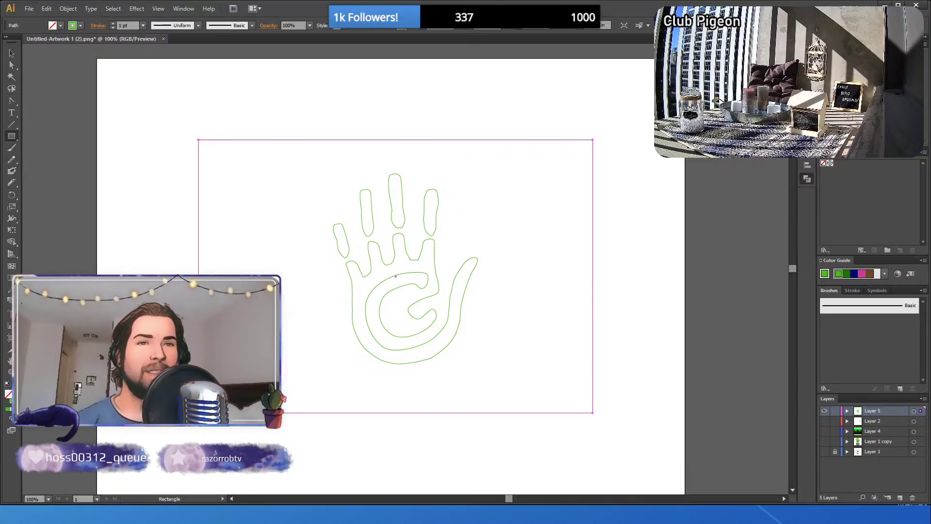
pyautogui.hotkey('shift', 'x')
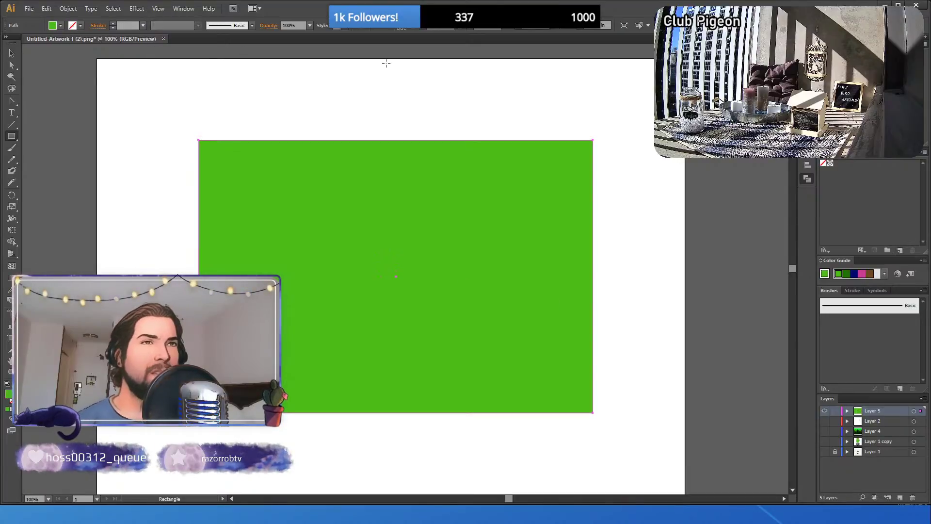
pyautogui.click(12, 54)
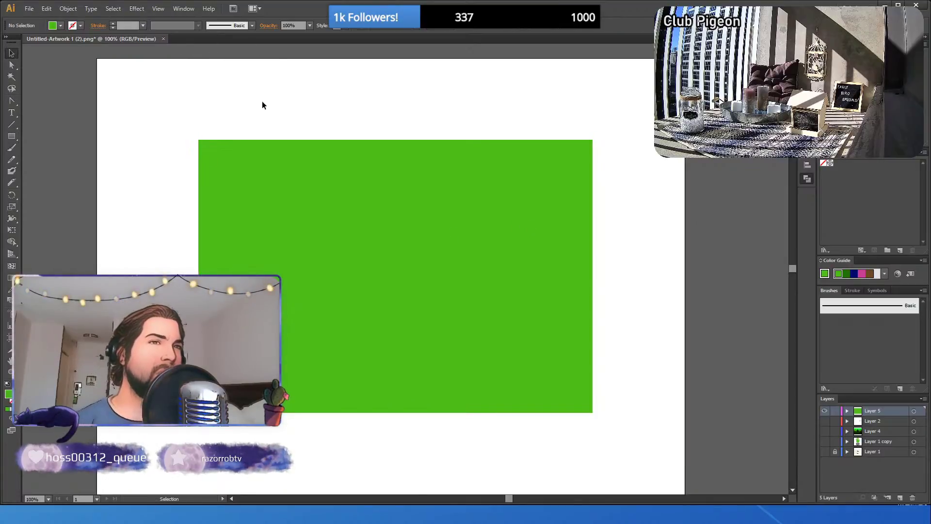
# - Try to make a clipping mask from the outlined hand and the green rectangle
pyautogui.moveTo(317, 88); pyautogui.dragTo(523, 445)
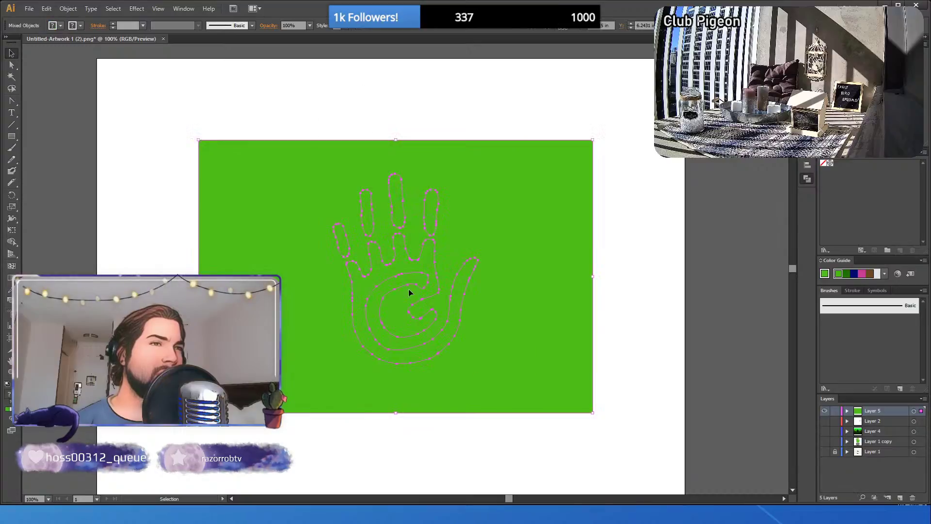
pyautogui.click(434, 267)
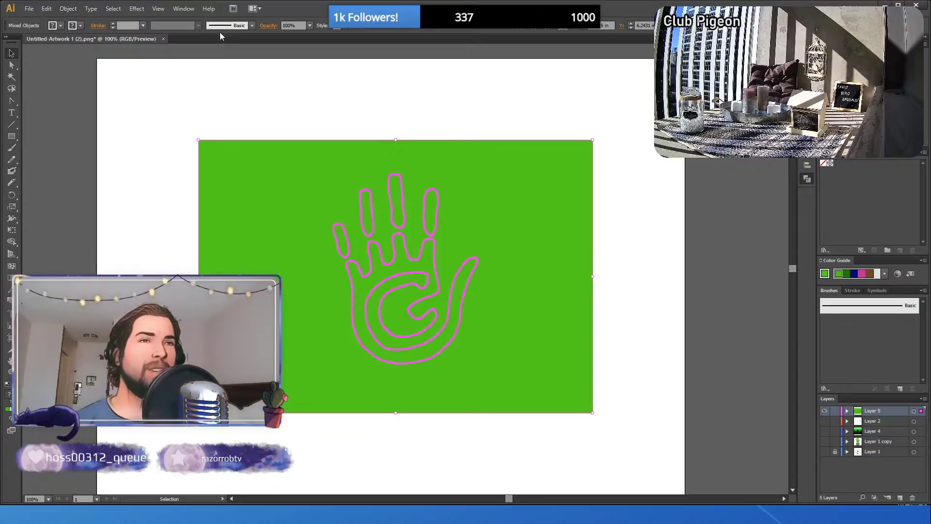
pyautogui.click(443, 93)
pyautogui.moveTo(280, 96); pyautogui.dragTo(421, 398)
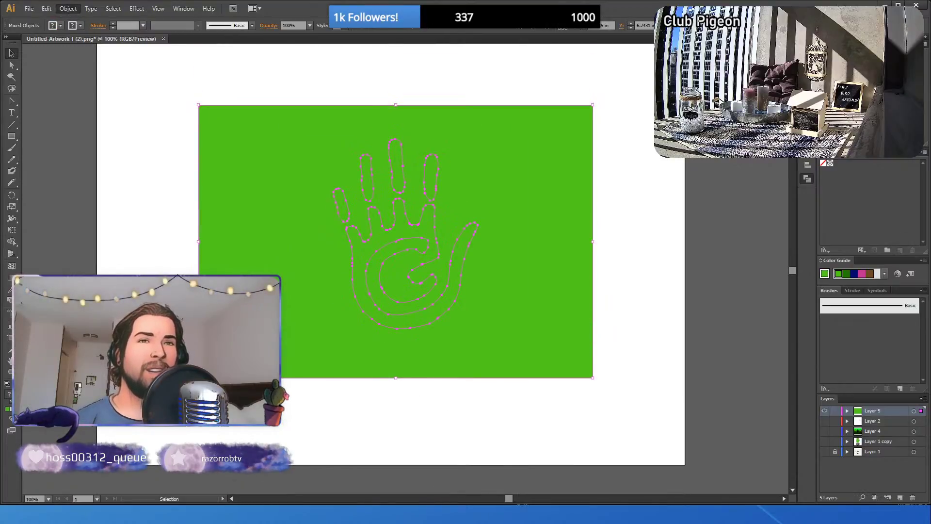
pyautogui.press('Delete')
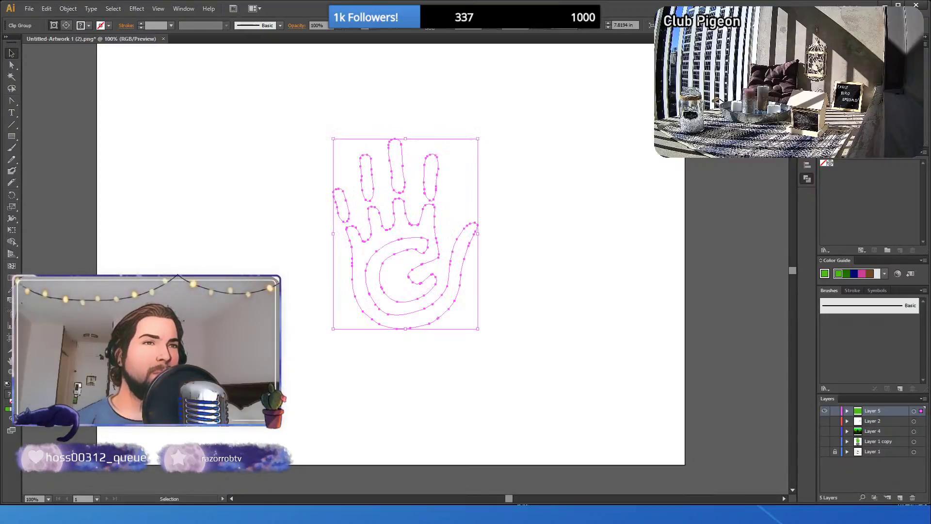
# - Fill the clipped hand group with solid green
pyautogui.click(294, 283)
pyautogui.click(423, 235)
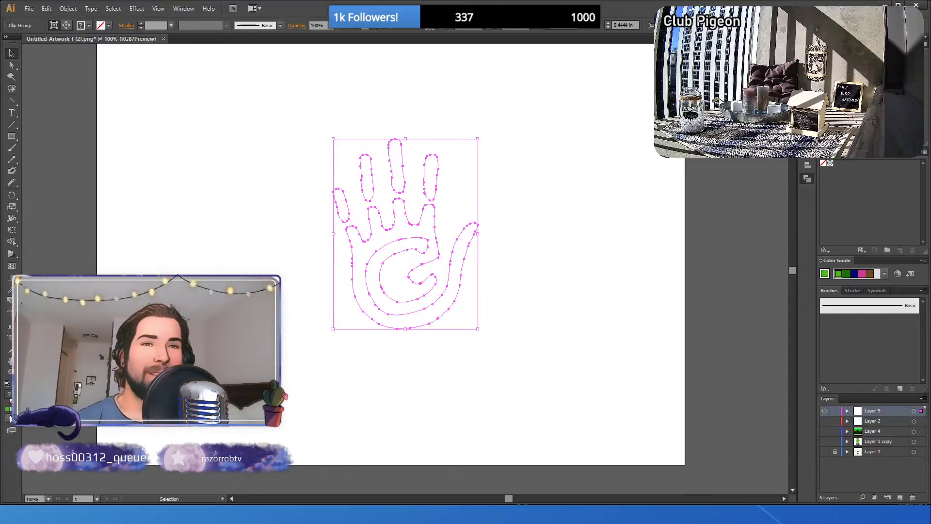
pyautogui.click(8, 409)
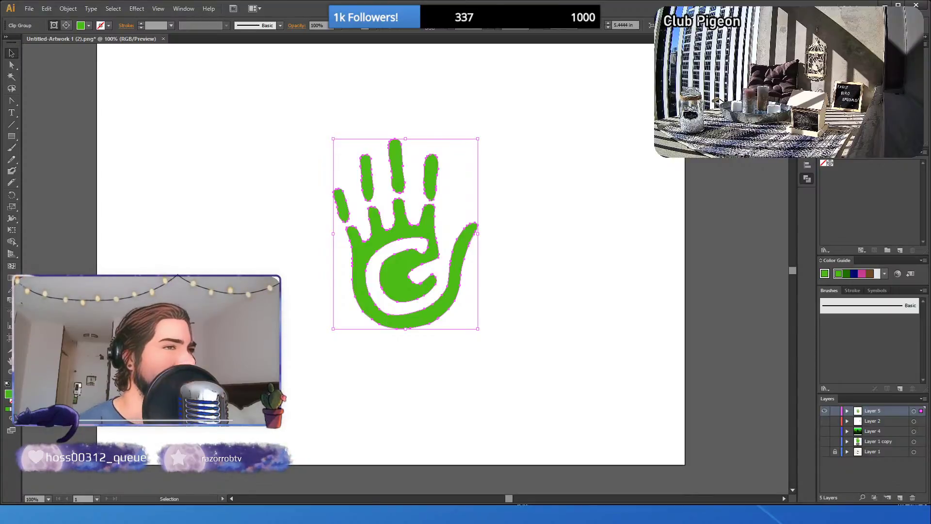
# - Undo the green fill and the clipping mask on the hand and rectangle
pyautogui.press('a')
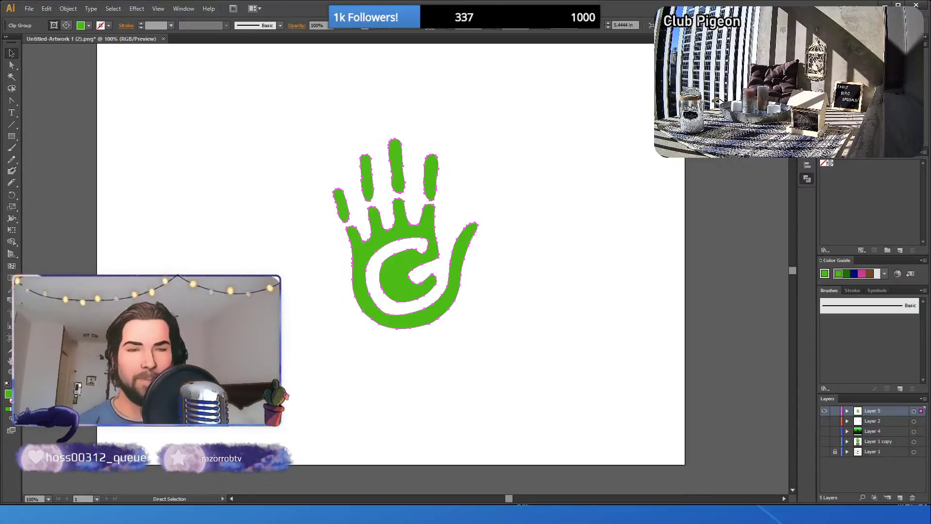
pyautogui.hotkey('ctrl', 'a')
pyautogui.press('v')
pyautogui.hotkey('ctrl', 'shift', 'a')
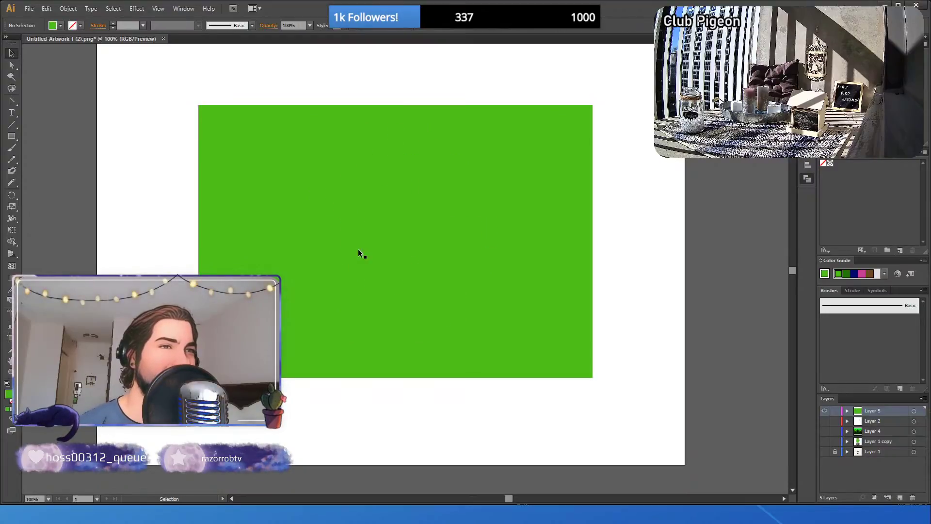
# - Swap the fill and stroke of the hand behind the rectangle so it has a green fill and no stroke
pyautogui.click(364, 244)
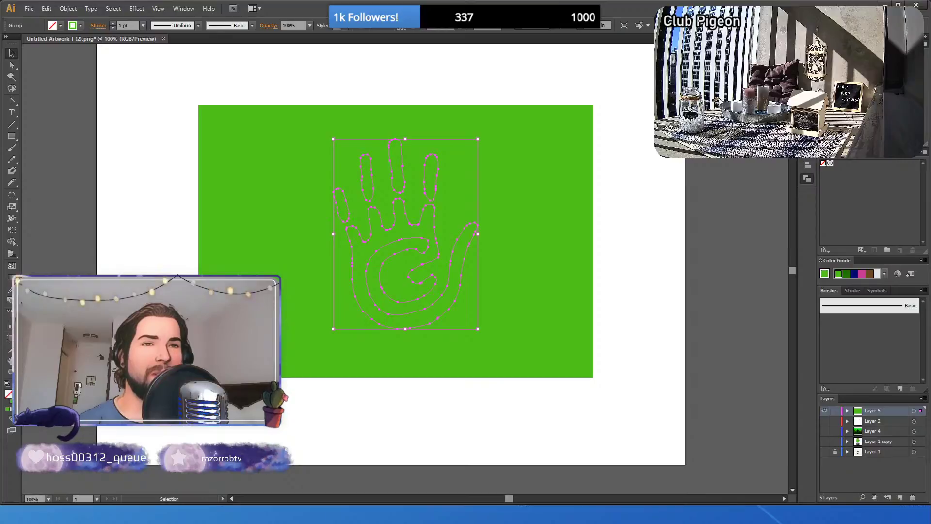
pyautogui.hotkey('shift', 'x')
pyautogui.click(145, 126)
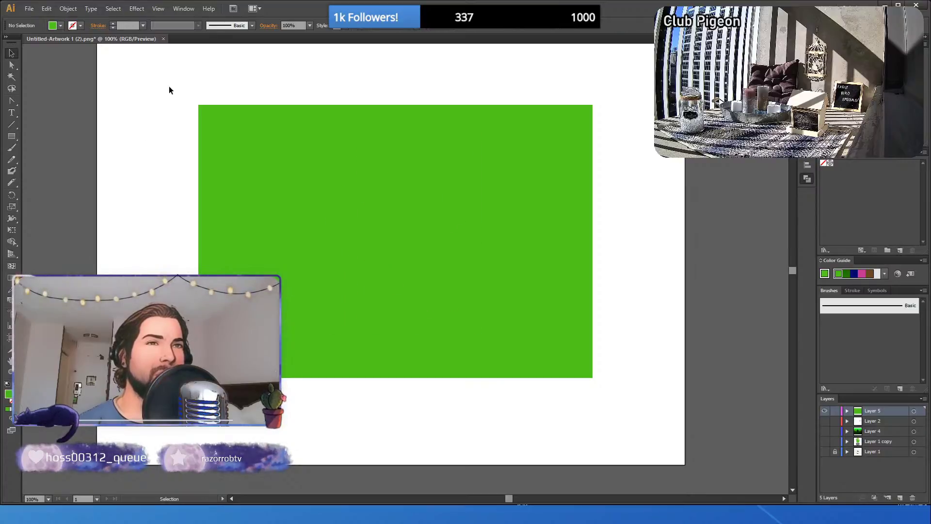
# - Try to make a clipping mask from the filled hand and the green rectangle, and undo it
pyautogui.moveTo(169, 88); pyautogui.dragTo(514, 408)
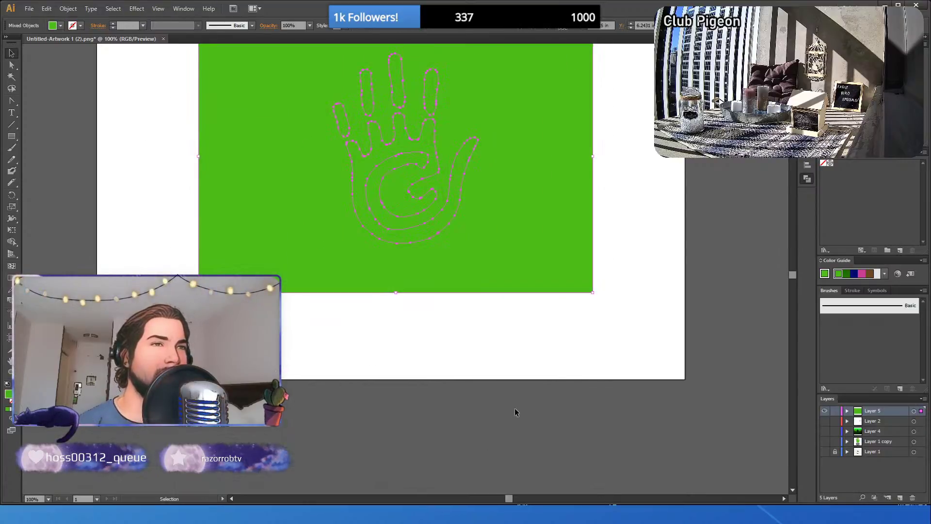
pyautogui.scroll(1, 514, 408)
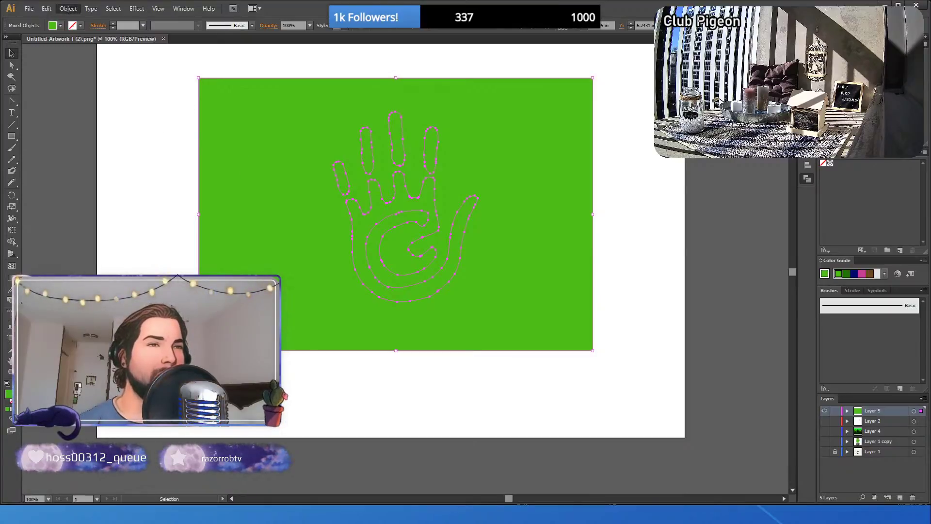
pyautogui.hotkey('ctrl', '7')
pyautogui.hotkey('ctrl', 'shift', 'a')
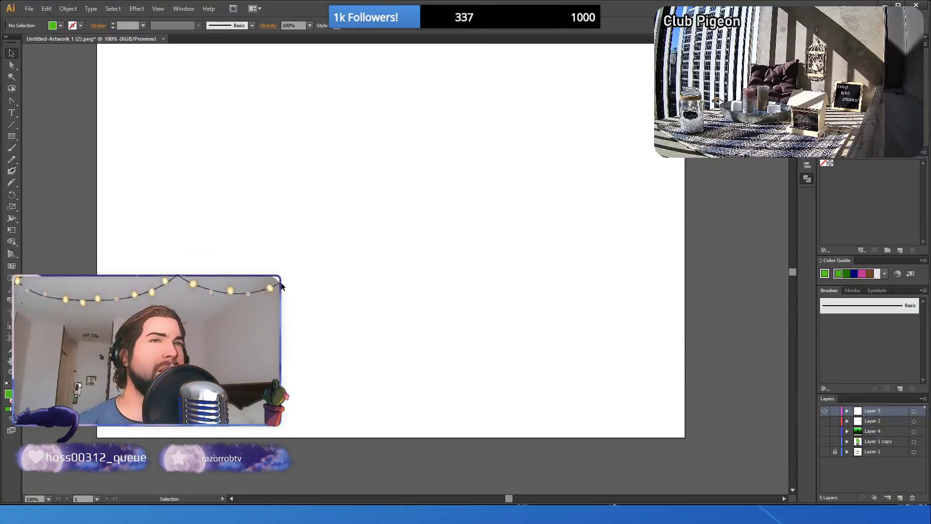
pyautogui.hotkey('ctrl', 'z')
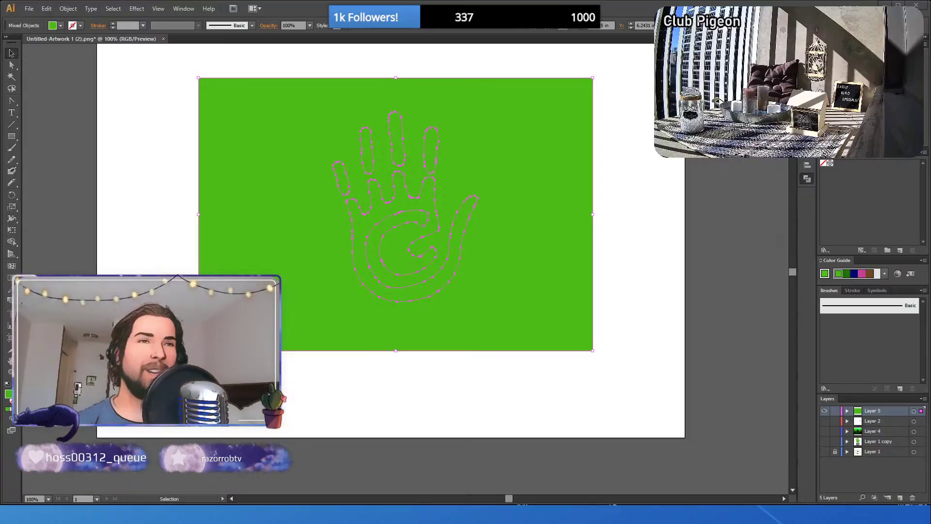
# - Paste the photo of a person with raised arms onto Layer 5 and scale it down over the green rectangle
pyautogui.click(650, 365)
pyautogui.hotkey('ctrl', 'v')
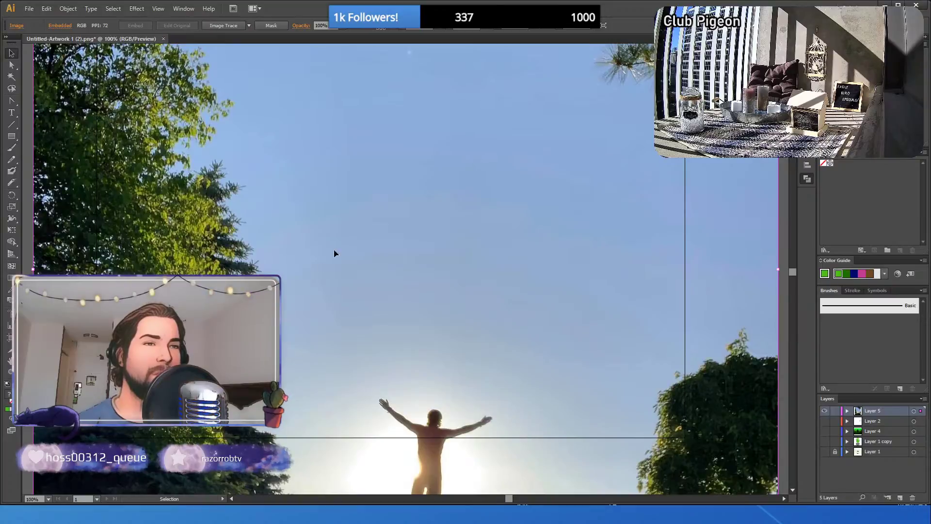
pyautogui.moveTo(147, 108); pyautogui.dragTo(398, 263)
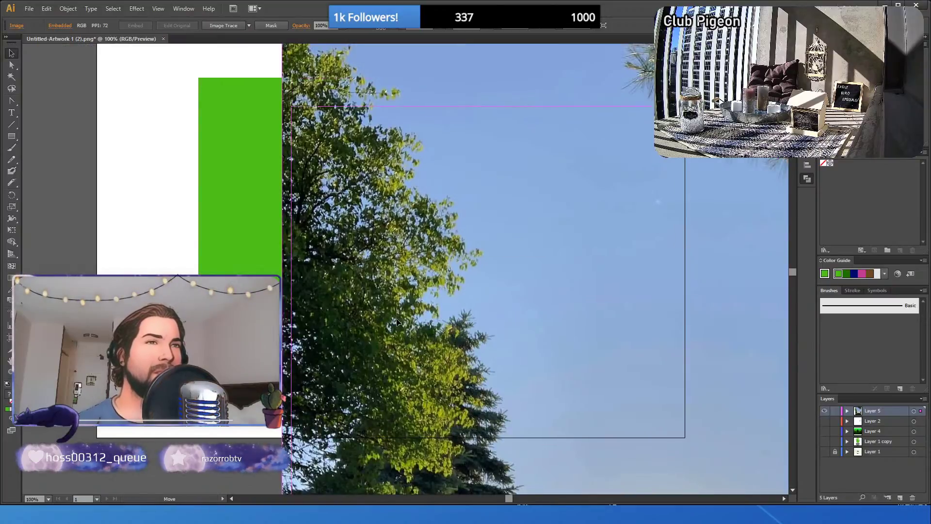
pyautogui.moveTo(300, 81); pyautogui.dragTo(484, 270)
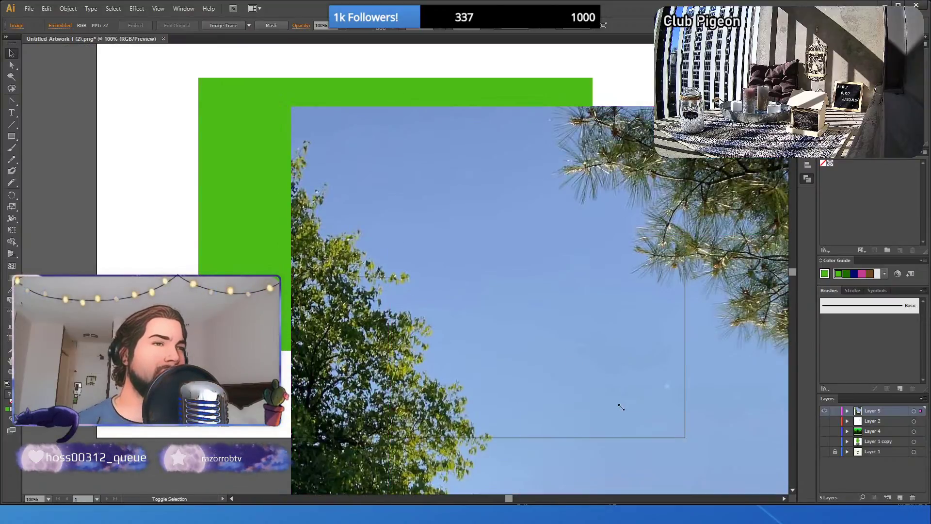
pyautogui.moveTo(621, 407); pyautogui.dragTo(402, 103)
pyautogui.scroll(-5, 626, 410)
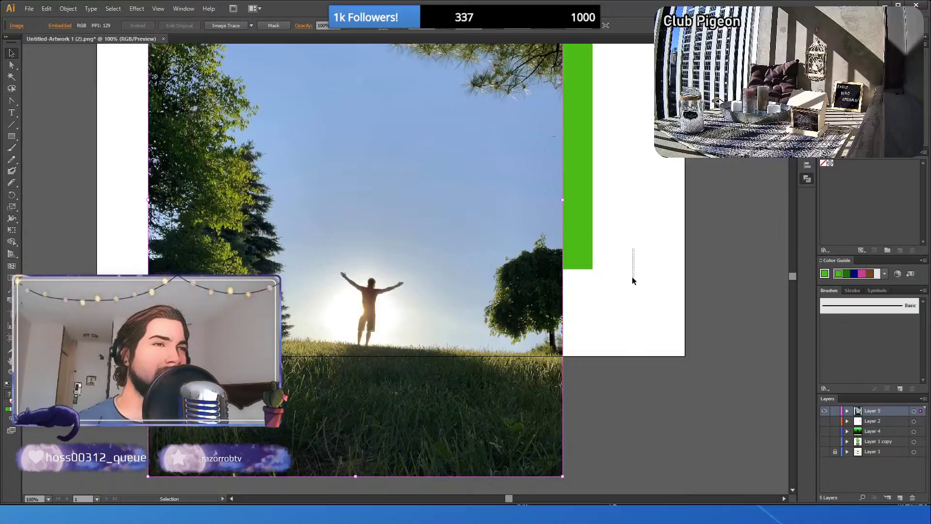
# - Send the photo behind the green hand and move it up so the person stands within the palm
pyautogui.moveTo(481, 302); pyautogui.dragTo(528, 271)
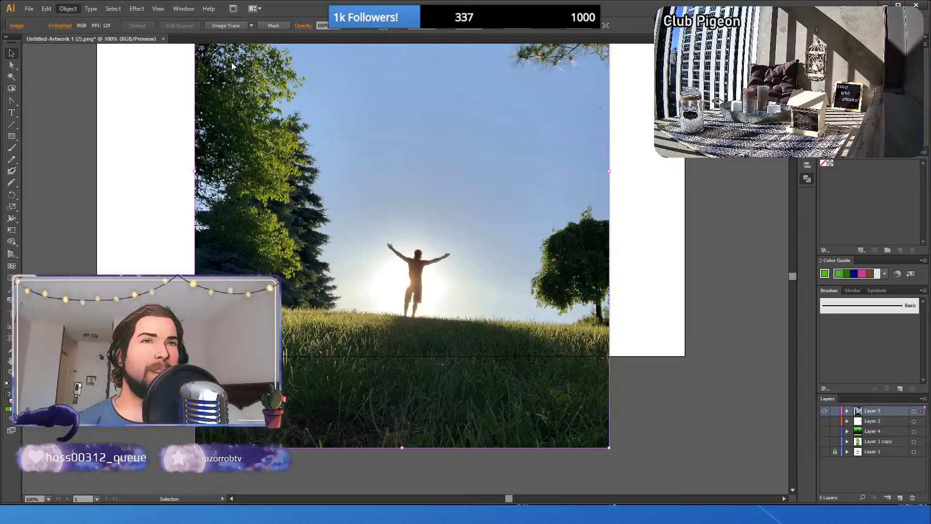
pyautogui.click(631, 172)
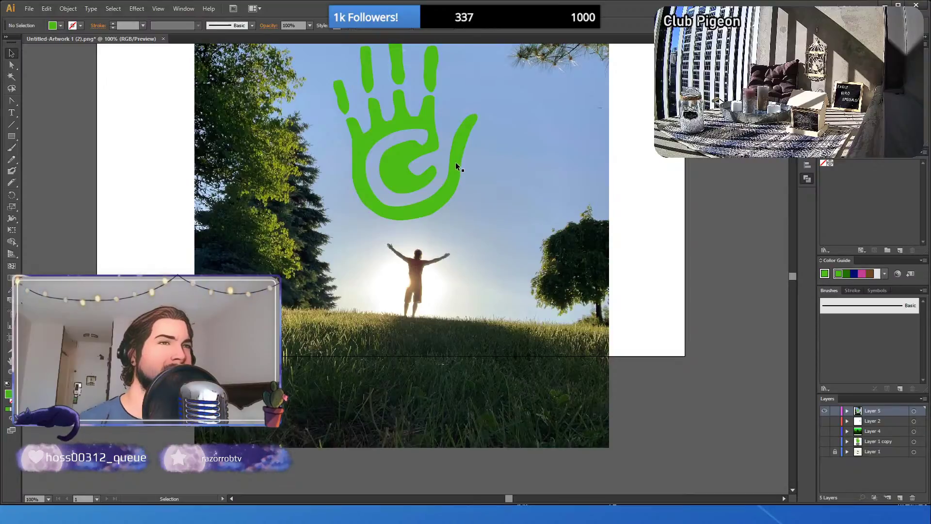
pyautogui.moveTo(506, 277); pyautogui.dragTo(504, 182)
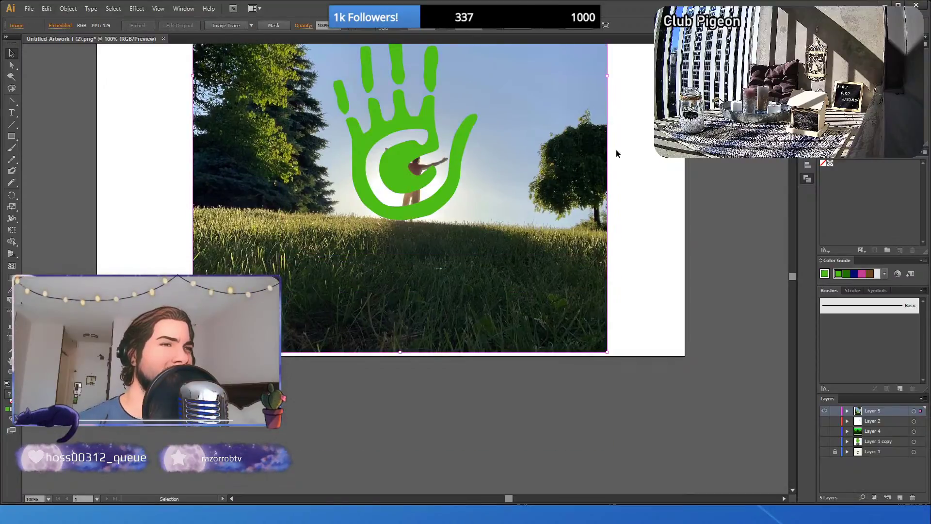
pyautogui.click(632, 145)
# - Try to make a clipping mask from the green-filled hand and the photo, and undo it
pyautogui.scroll(3, 621, 155)
pyautogui.click(426, 186)
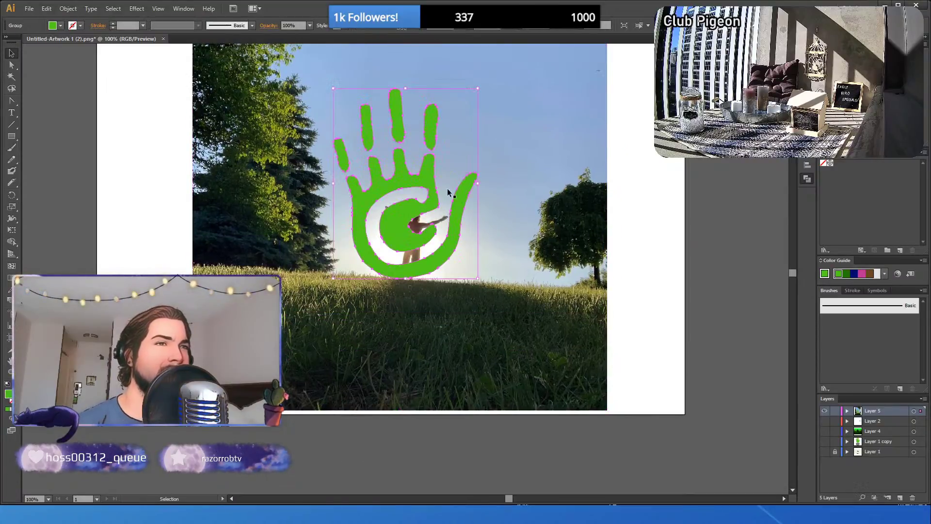
pyautogui.keyDown('shift'); pyautogui.click(515, 185); pyautogui.keyUp('shift')
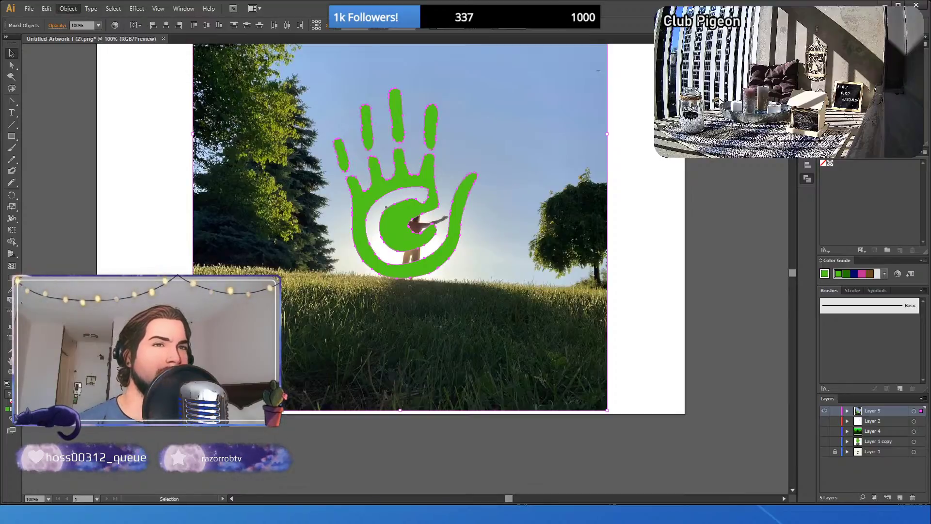
pyautogui.hotkey('ctrl', '7')
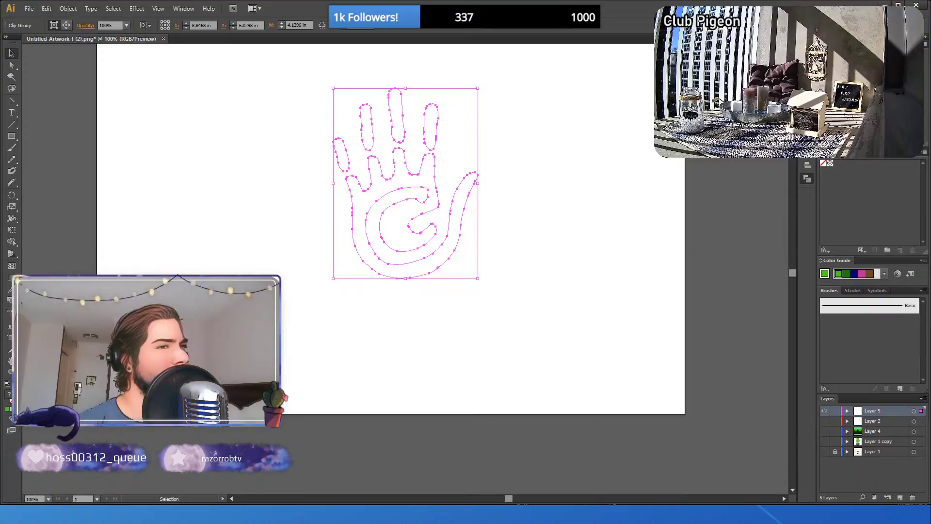
pyautogui.hotkey('ctrl', 'z')
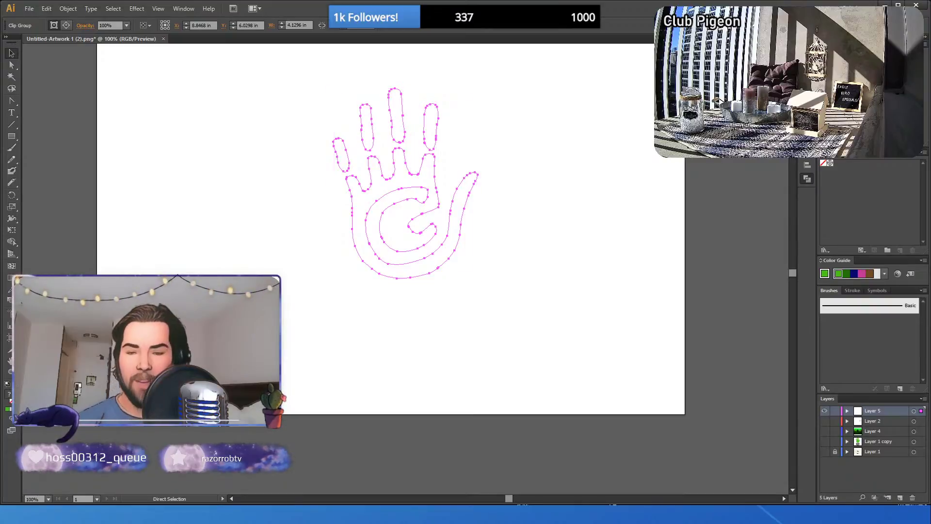
pyautogui.click(145, 234)
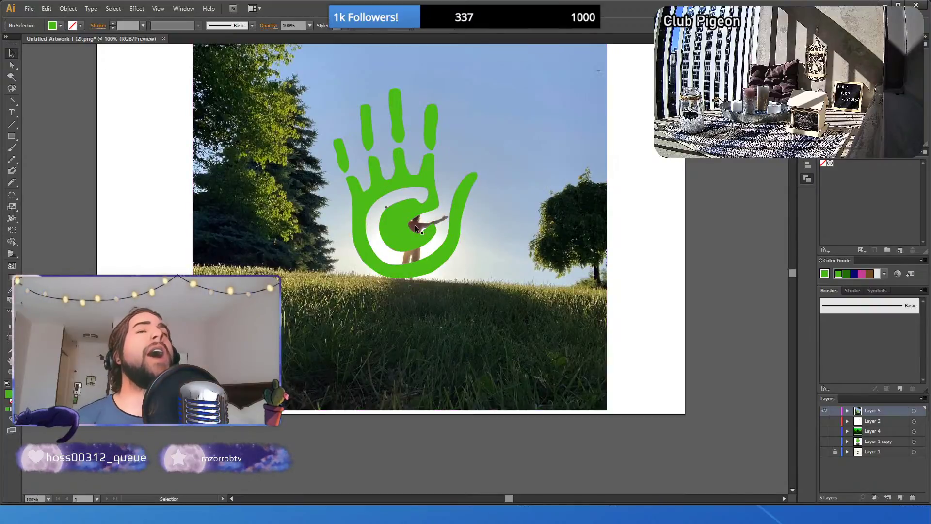
# - Swap the fill and stroke of the hand over the photo so it has a green 1 pt outline and no fill
pyautogui.click(400, 223)
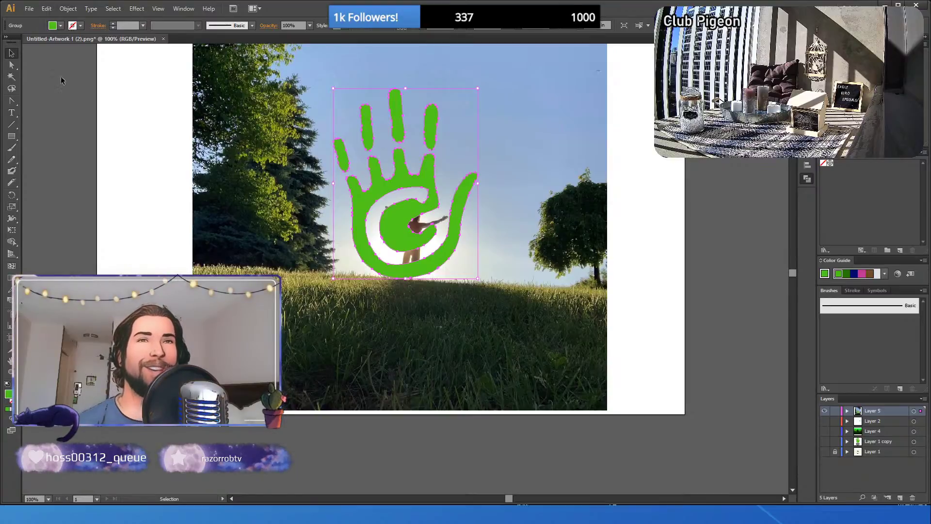
pyautogui.hotkey('shift', 'x')
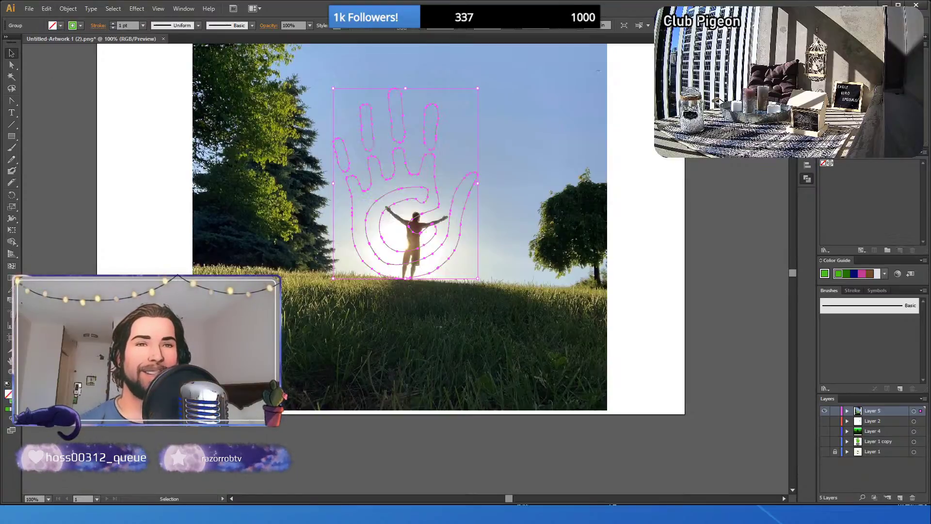
pyautogui.hotkey('ctrl', 'shift', 'a')
# - Try to clip the photo with the outlined hand, and undo the clipping mask
pyautogui.click(374, 202)
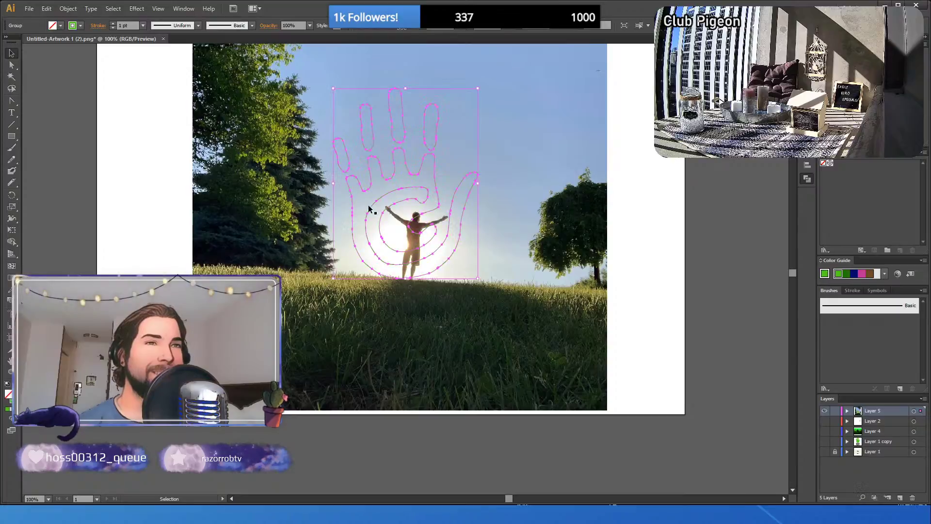
pyautogui.keyDown('shift'); pyautogui.click(240, 235); pyautogui.keyUp('shift')
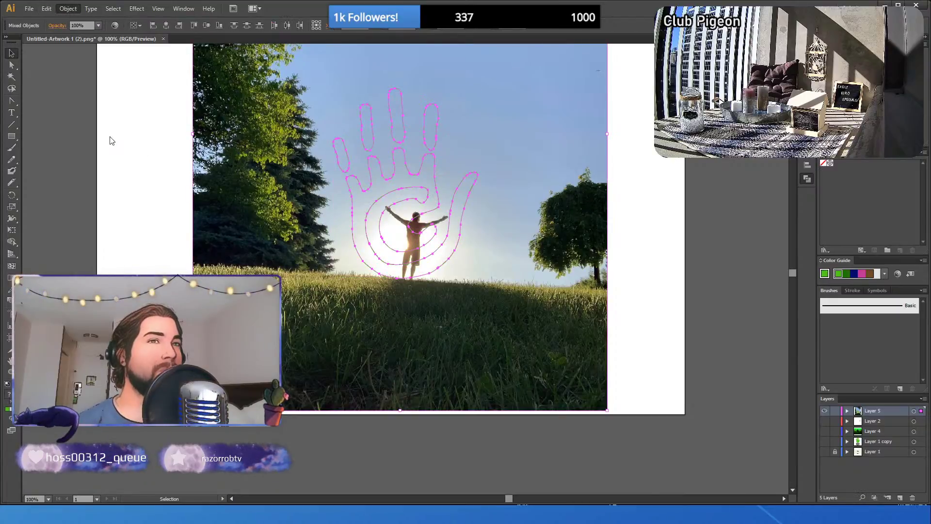
pyautogui.hotkey('ctrl', '7')
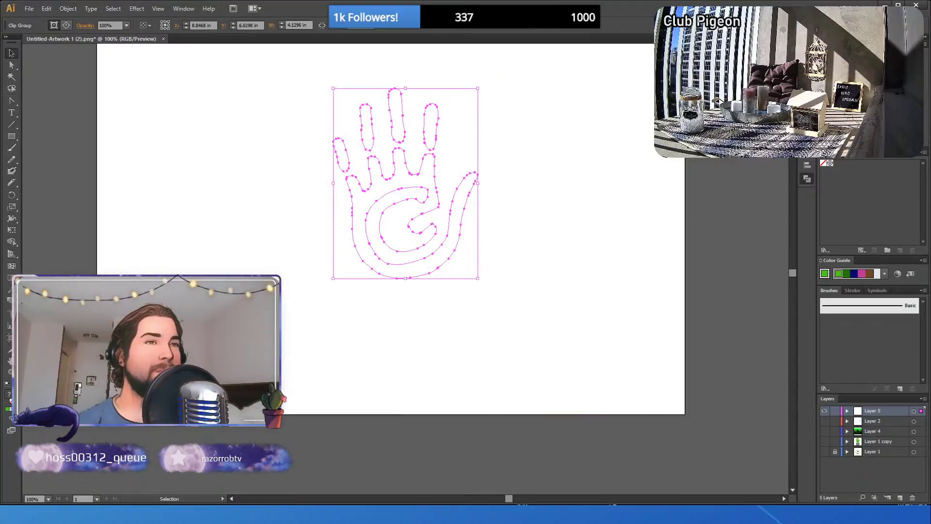
pyautogui.hotkey('ctrl', 'z')
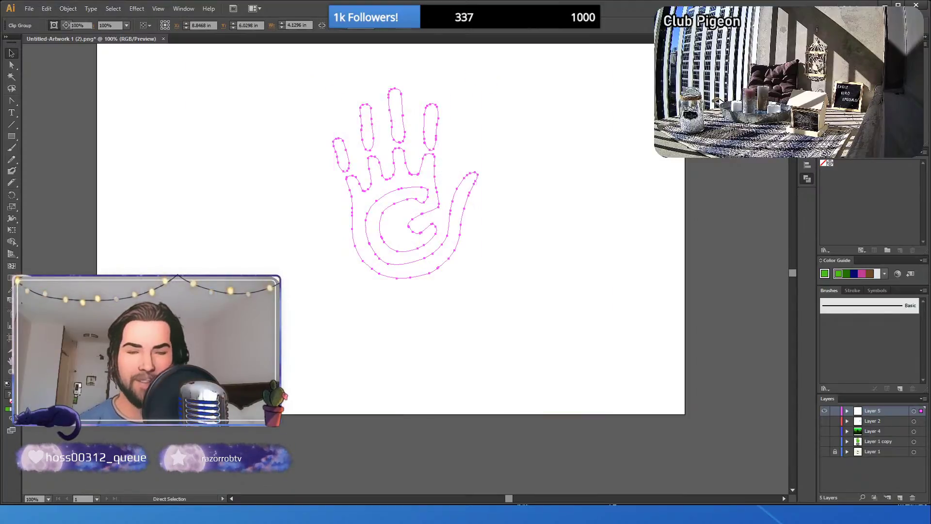
pyautogui.click(127, 222)
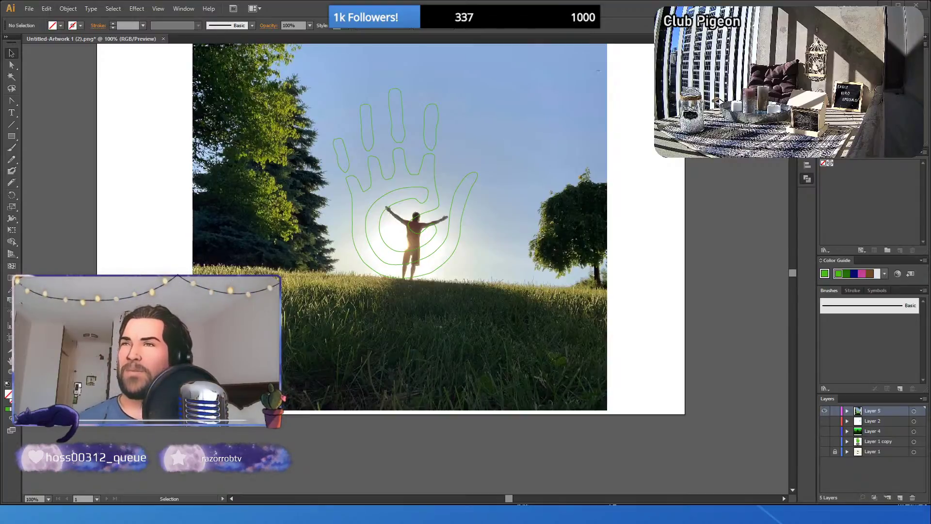
# - Swap the hand's outline back to a solid green fill and delete the hand from over the photo
pyautogui.click(436, 196)
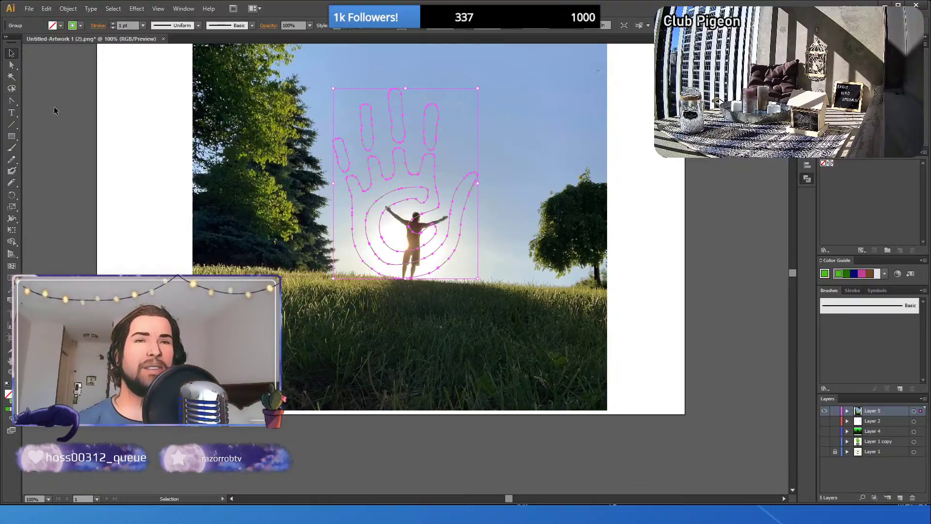
pyautogui.hotkey('shift', 'x')
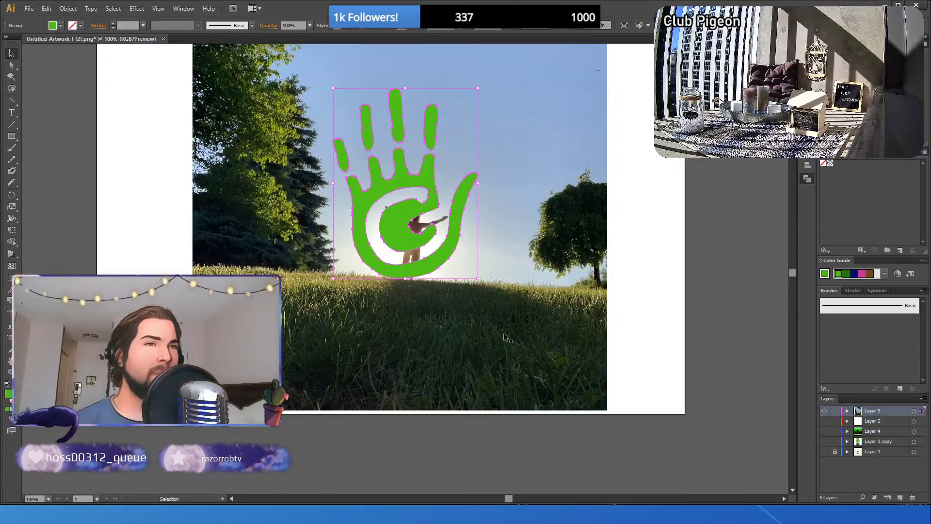
pyautogui.click(689, 334)
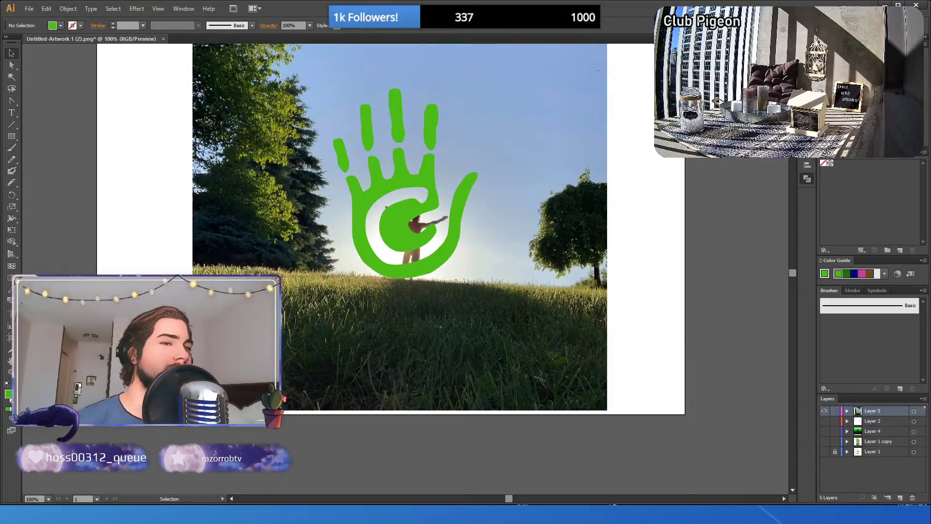
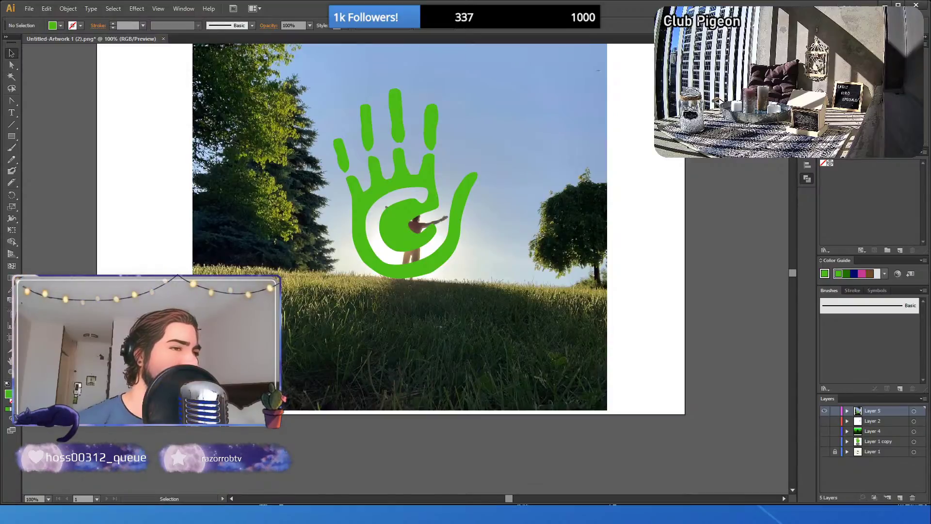
pyautogui.click(430, 181)
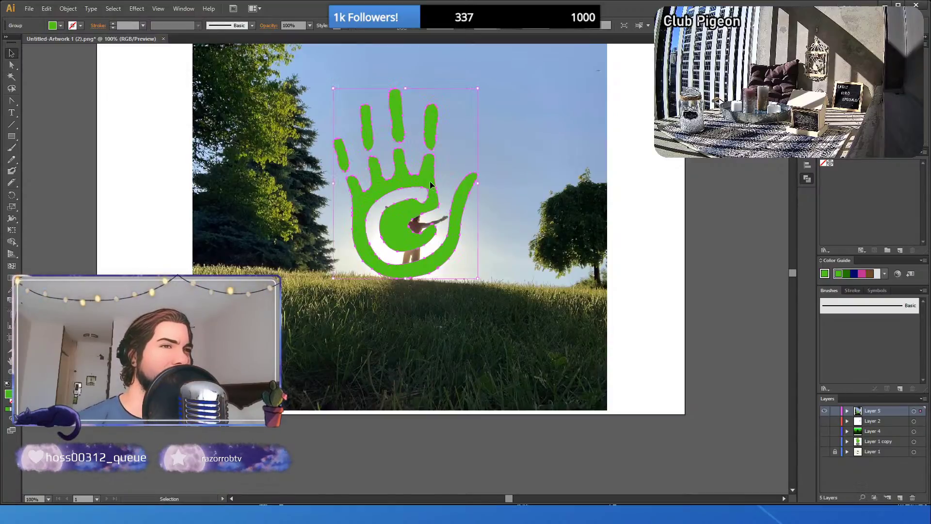
pyautogui.press('Delete')
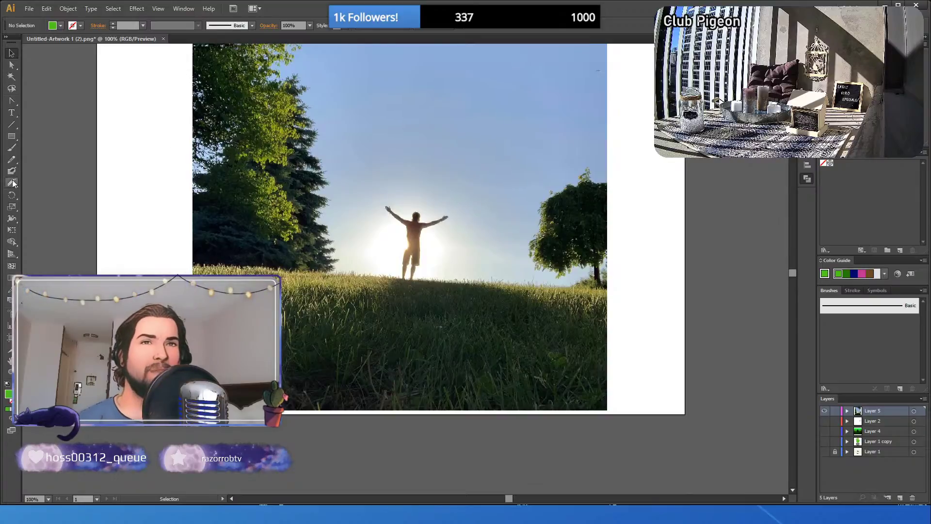
# - Draw a green circle about 5.22 in wide over the person in the photo
pyautogui.click(11, 136)
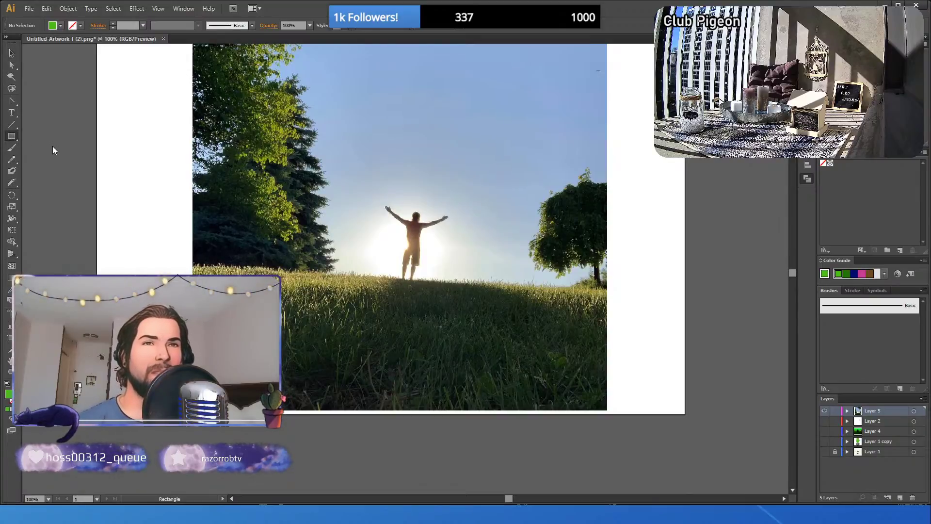
pyautogui.press('l')
pyautogui.moveTo(326, 140); pyautogui.dragTo(506, 321)
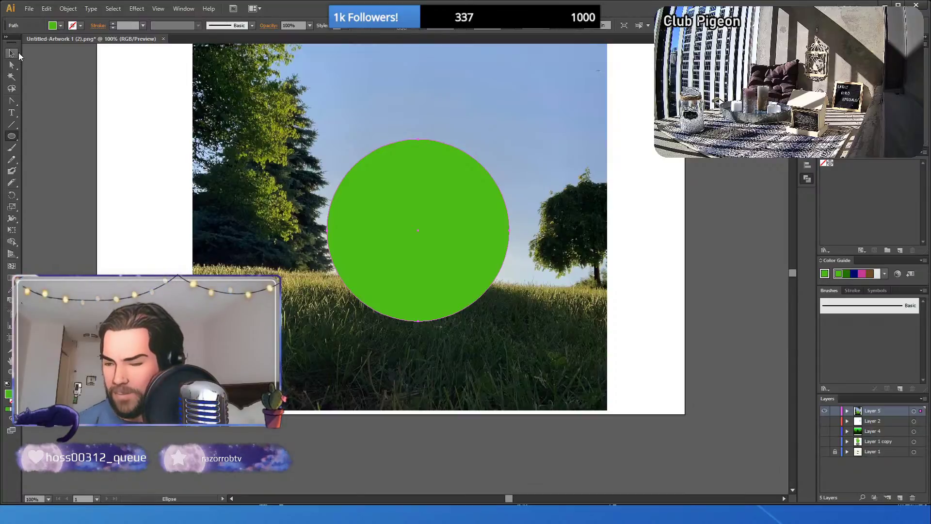
# - Make a clipping mask from the green circle and the photo
pyautogui.click(19, 55)
pyautogui.keyDown('shift'); pyautogui.click(258, 217); pyautogui.keyUp('shift')
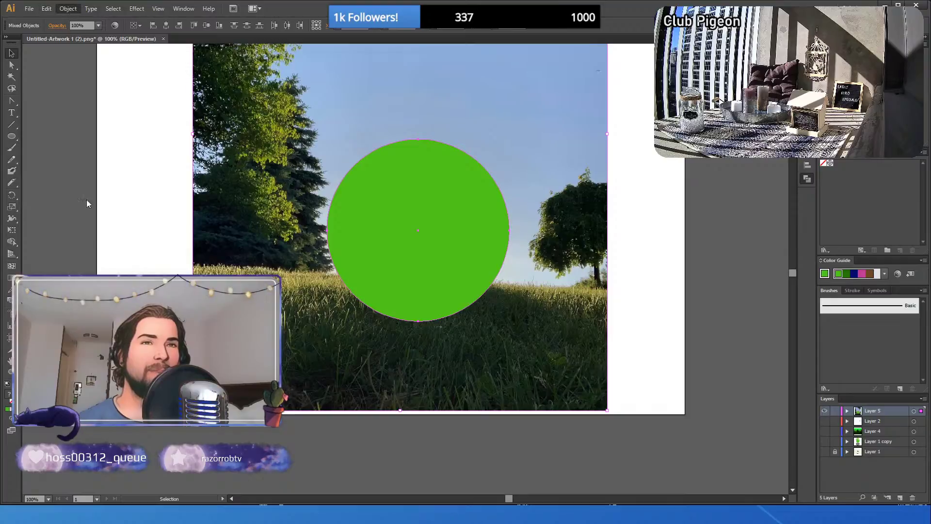
pyautogui.hotkey('ctrl', '7')
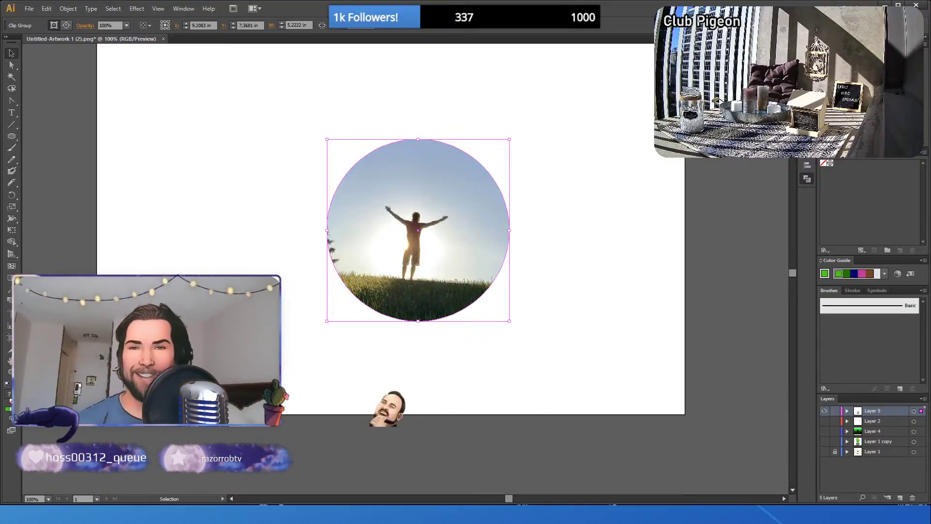
pyautogui.click(561, 225)
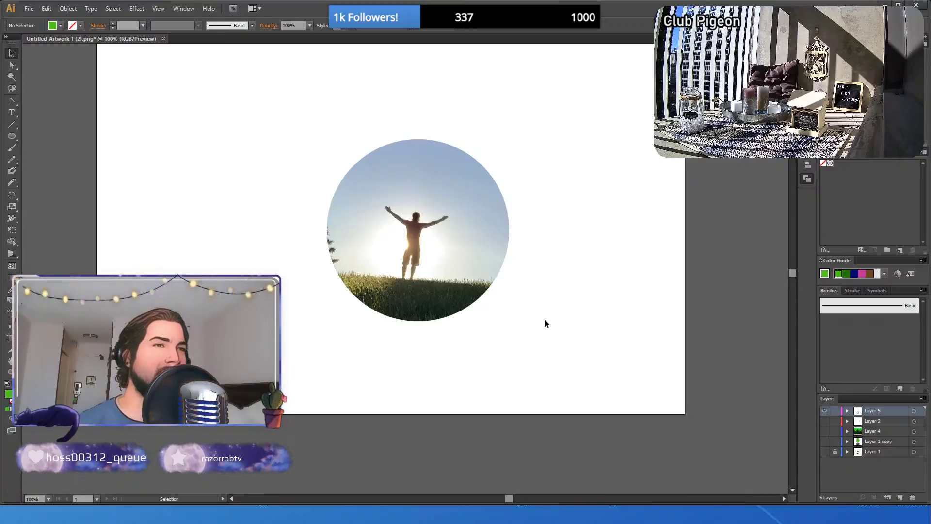
# - Release the circular clipping mask and delete only the green circle, keeping the photo
pyautogui.click(488, 278)
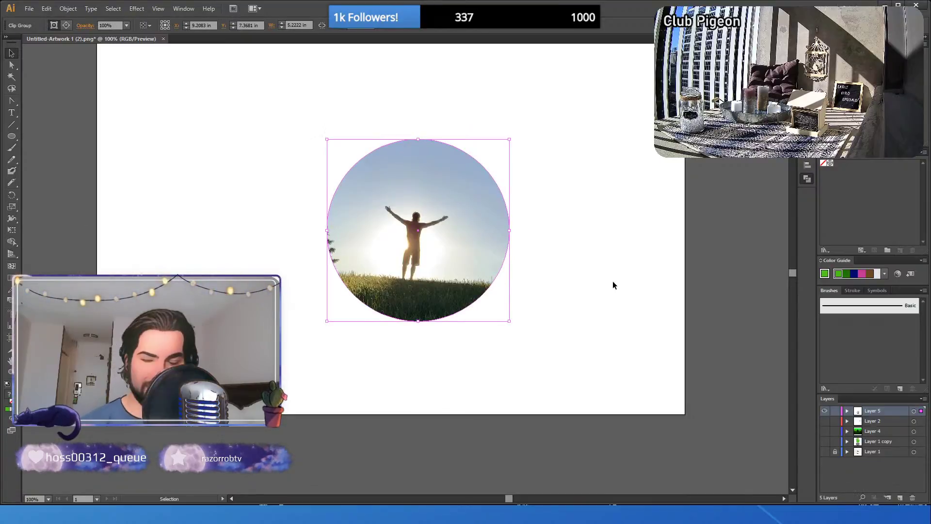
pyautogui.hotkey('ctrl', 'alt', '7')
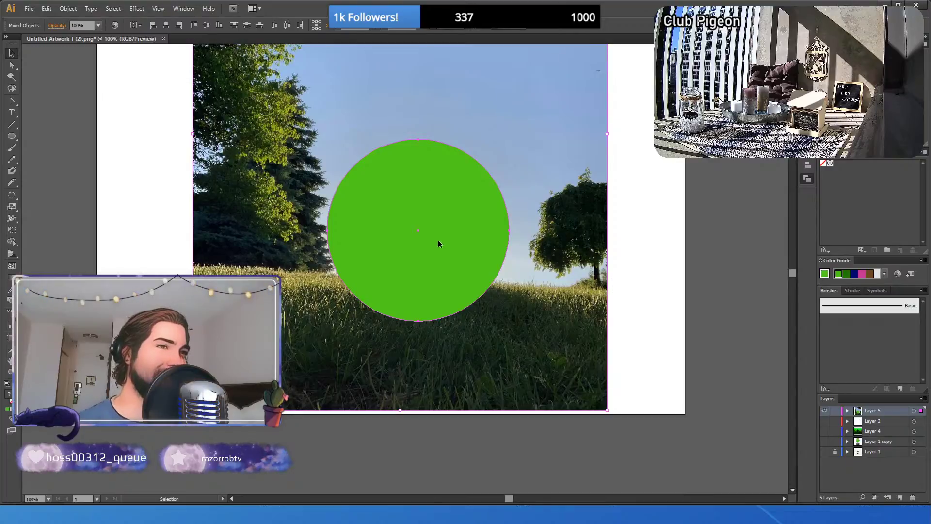
pyautogui.press('Delete')
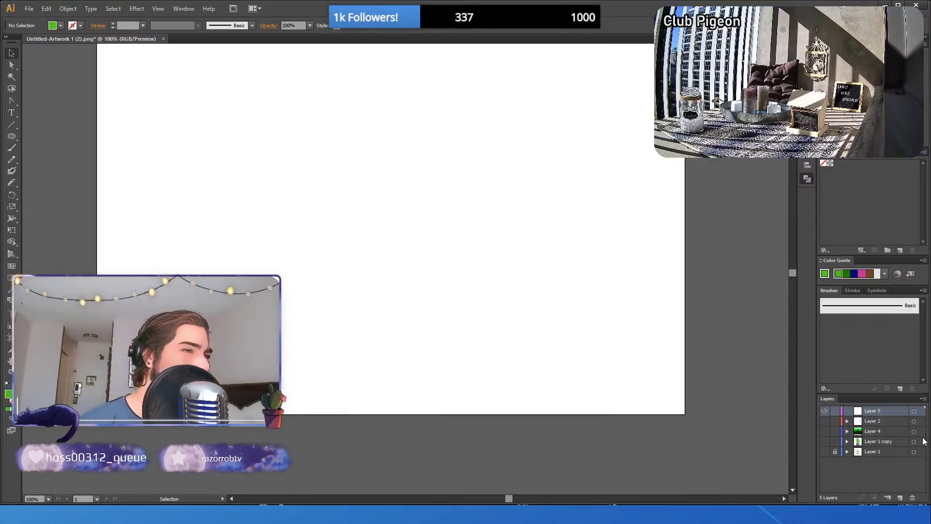
pyautogui.hotkey('ctrl', 'z')
pyautogui.click(699, 367)
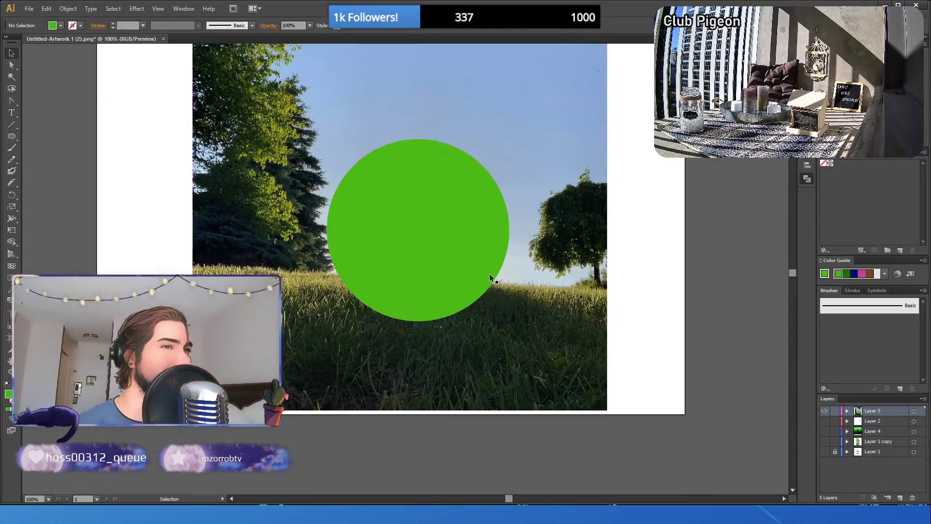
pyautogui.click(460, 234)
pyautogui.press('Delete')
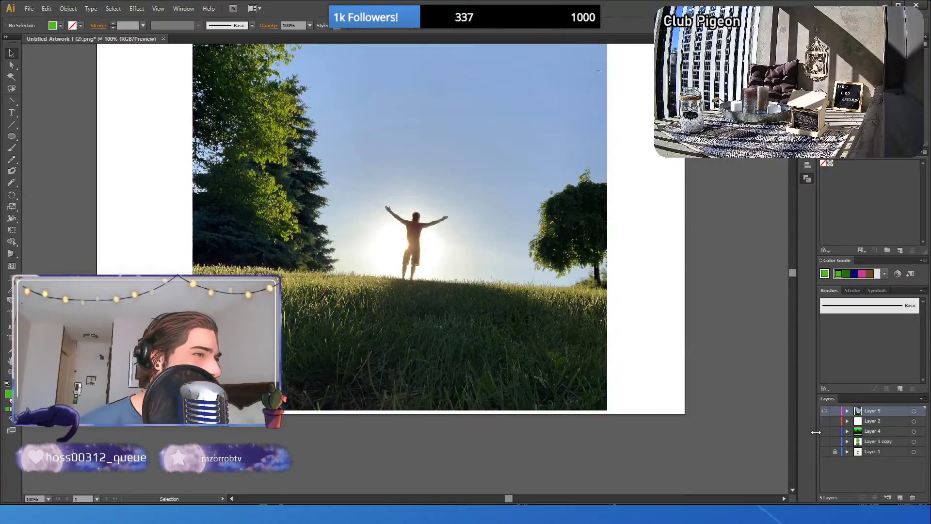
# - Show Layer 1 copy with Layer 5 hidden, copy its green hand, and show Layer 5 again
pyautogui.click(869, 442)
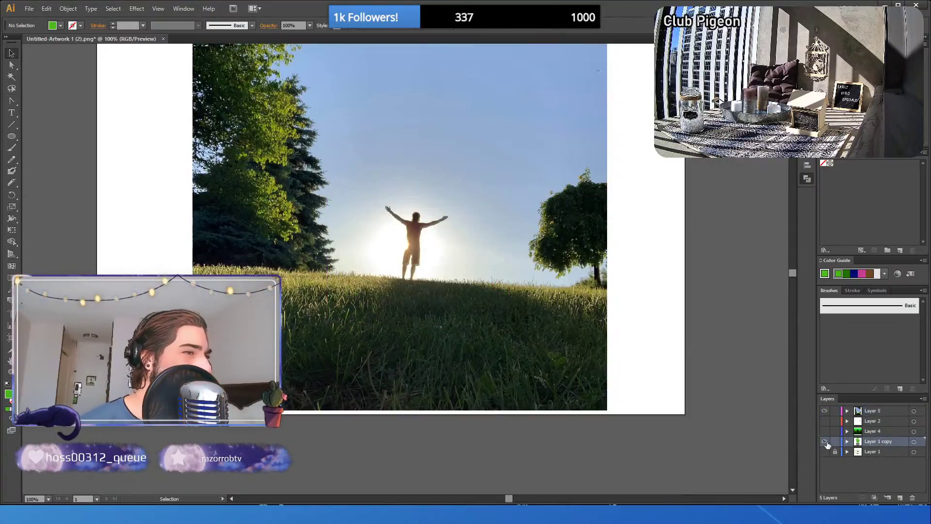
pyautogui.click(825, 411)
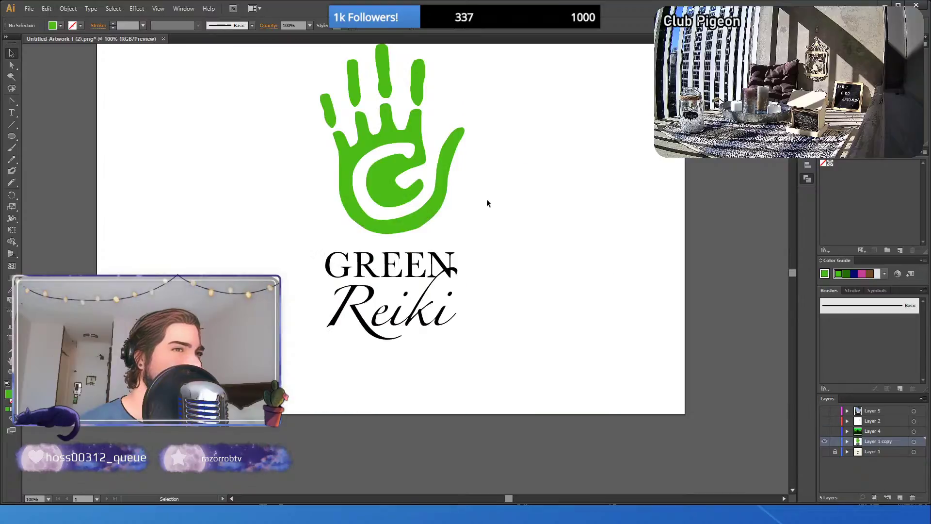
pyautogui.click(444, 181)
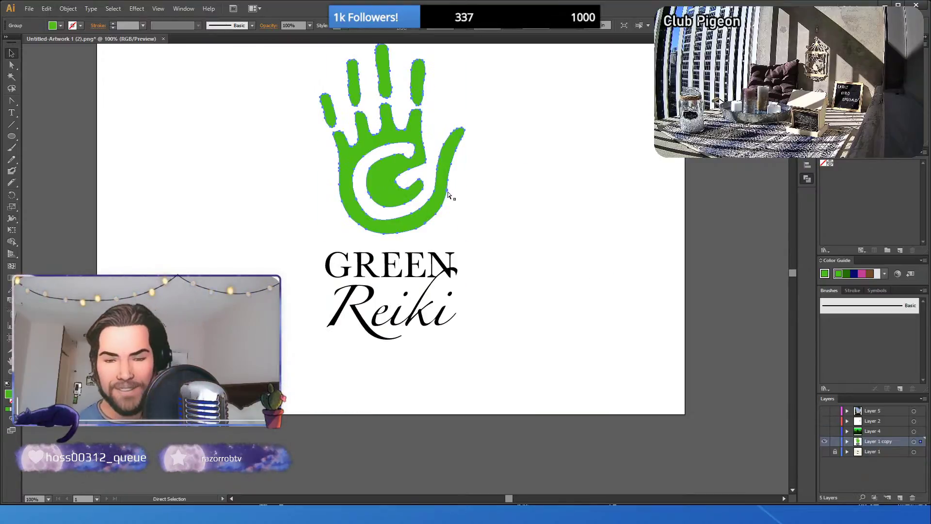
pyautogui.click(824, 411)
pyautogui.click(652, 350)
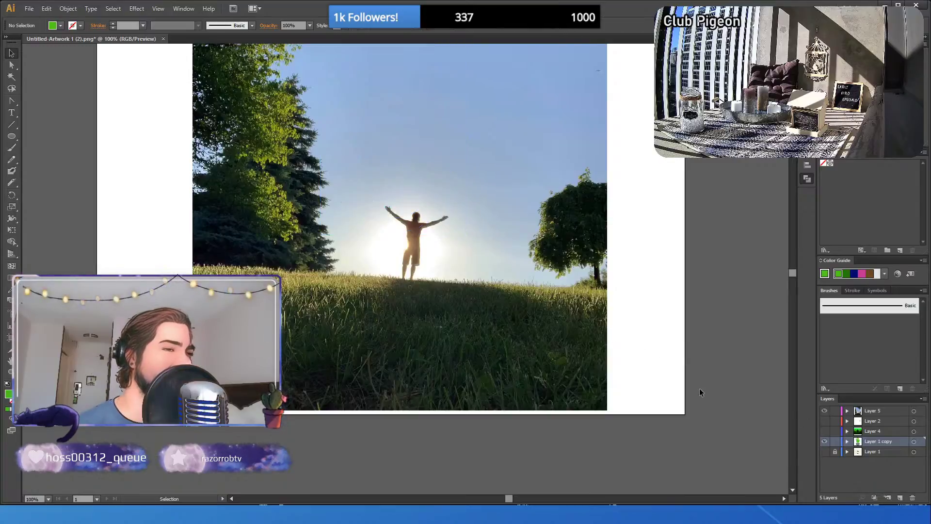
# - Paste the green hand in place onto Layer 5, and lock and hide Layer 1 copy
pyautogui.click(834, 442)
pyautogui.press('a')
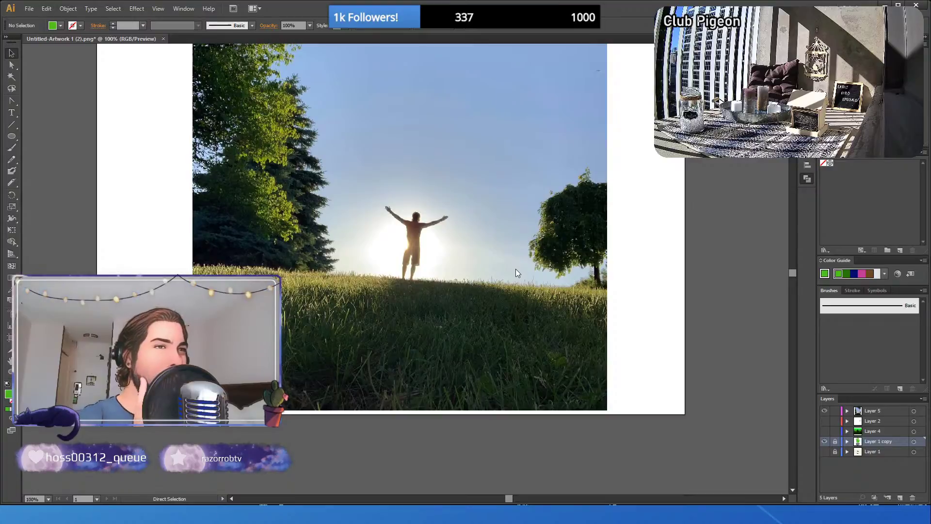
pyautogui.hotkey('ctrl', 'z')
pyautogui.hotkey('ctrl', 'z')
pyautogui.press('v')
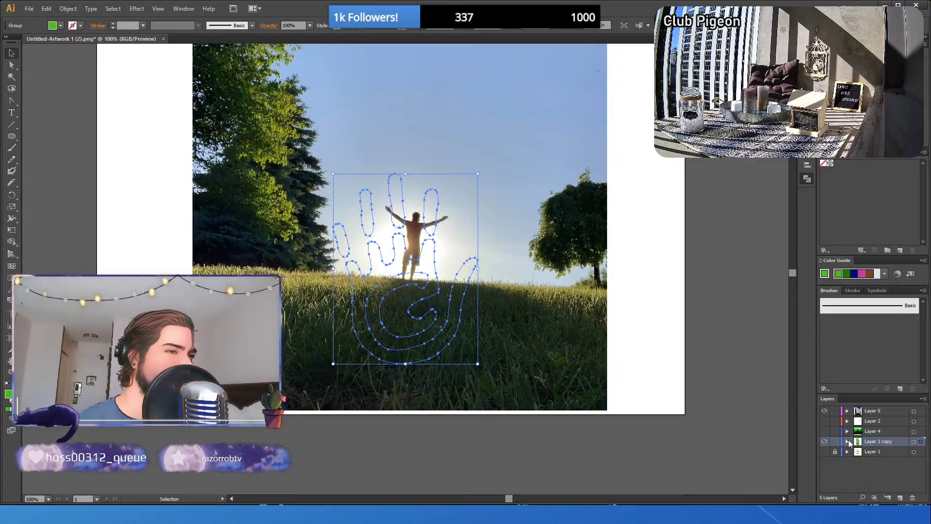
pyautogui.click(889, 411)
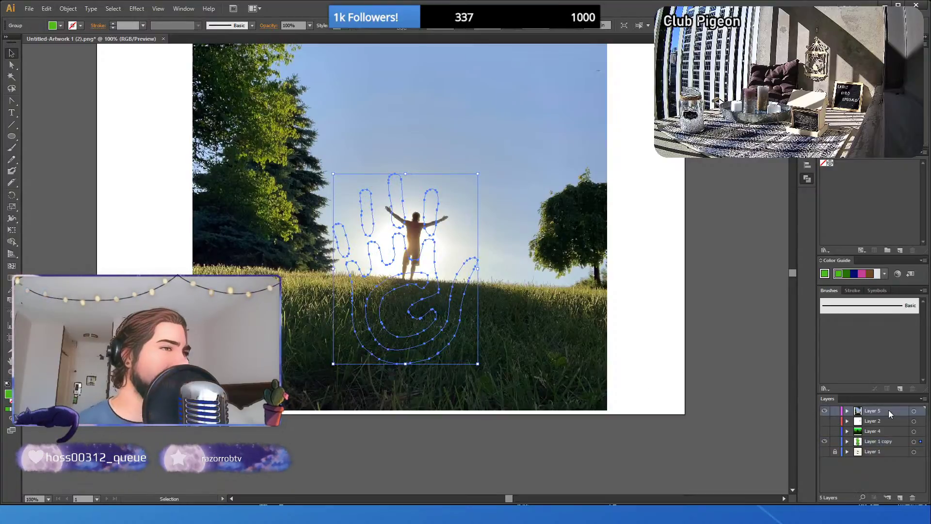
pyautogui.press('a')
pyautogui.press('v')
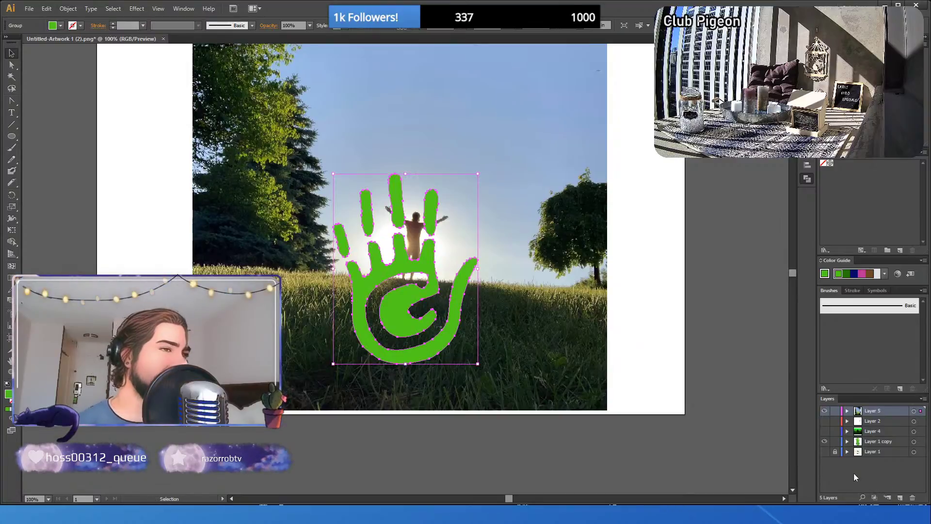
pyautogui.hotkey('ctrl', 'shift', 'z')
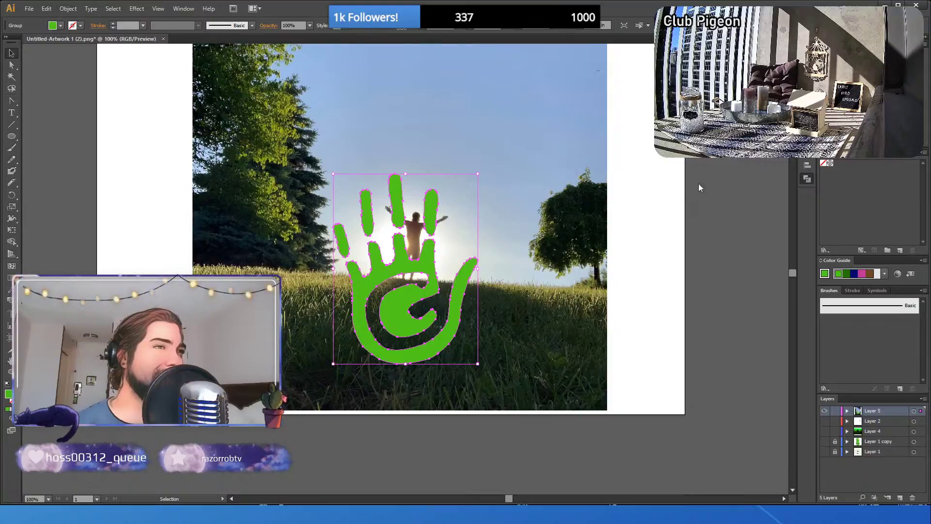
# - Move the green hand up over the person and try to make a clipping mask from the hand group and the photo
pyautogui.click(666, 237)
pyautogui.moveTo(433, 270); pyautogui.dragTo(434, 219)
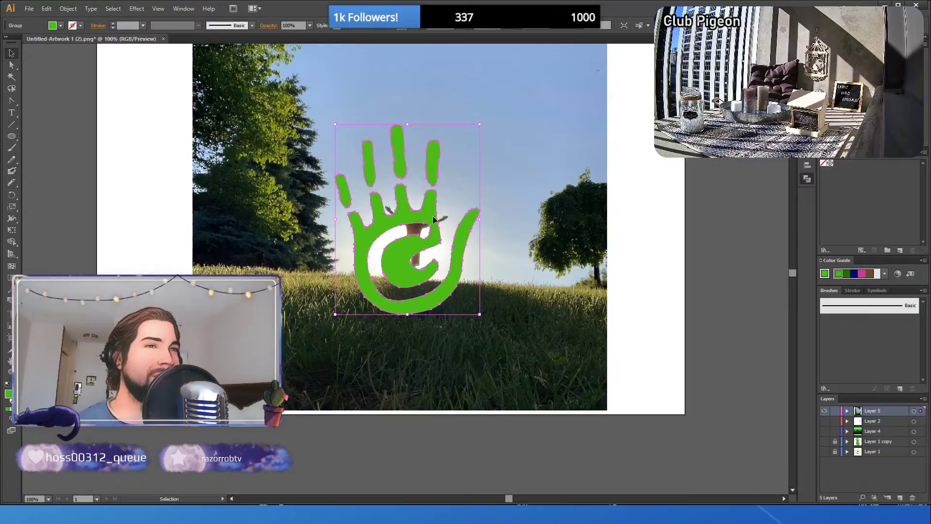
pyautogui.keyDown('shift'); pyautogui.click(281, 221); pyautogui.keyUp('shift')
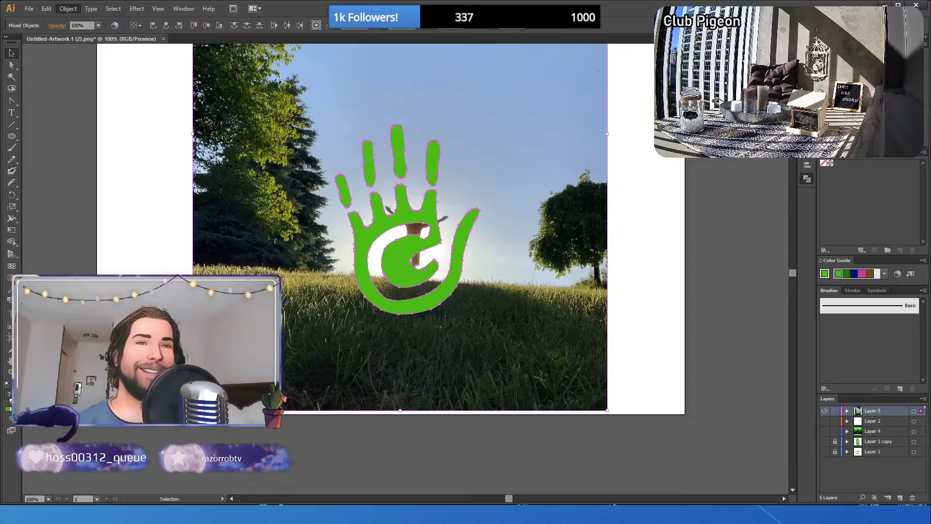
pyautogui.hotkey('ctrl', '7')
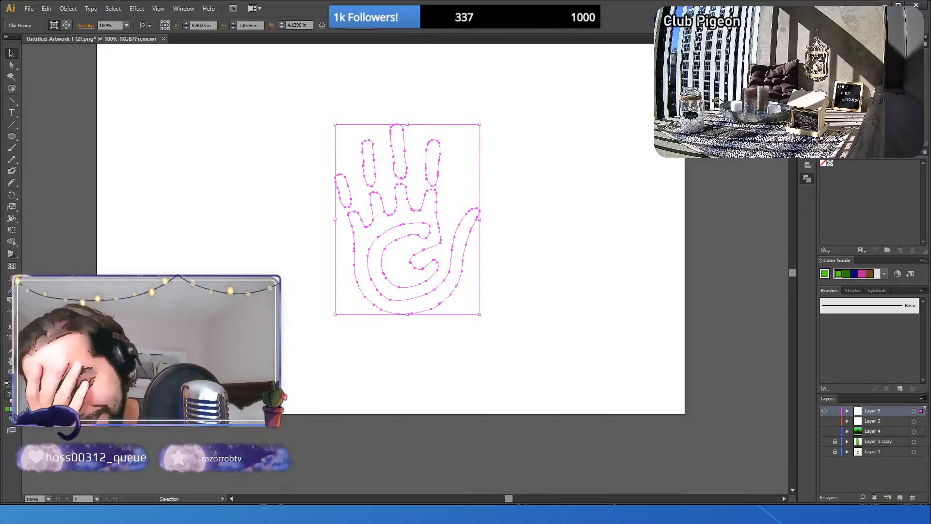
# - Undo the hand clipping mask and move the green hand off the photo, beside its left edge
pyautogui.hotkey('ctrl', 'z')
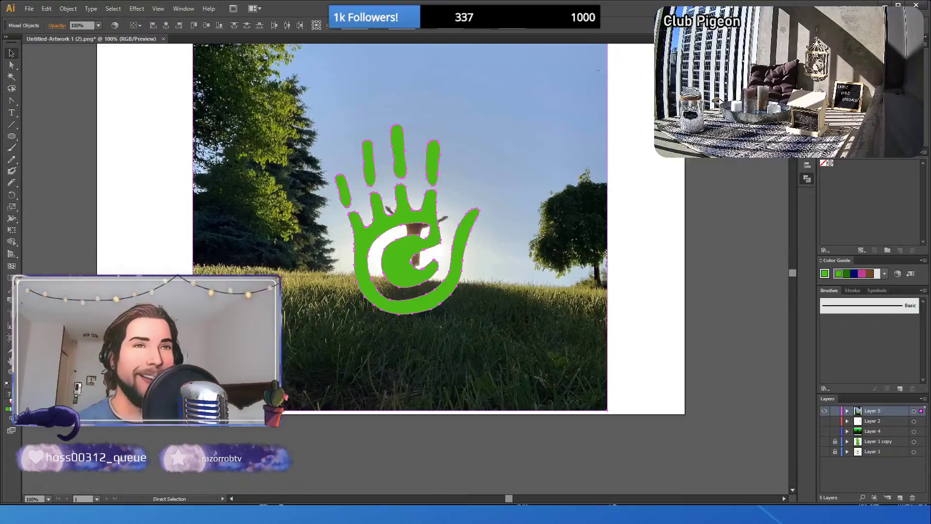
pyautogui.moveTo(286, 207); pyautogui.dragTo(121, 209)
pyautogui.hotkey('ctrl', 'z')
pyautogui.click(613, 284)
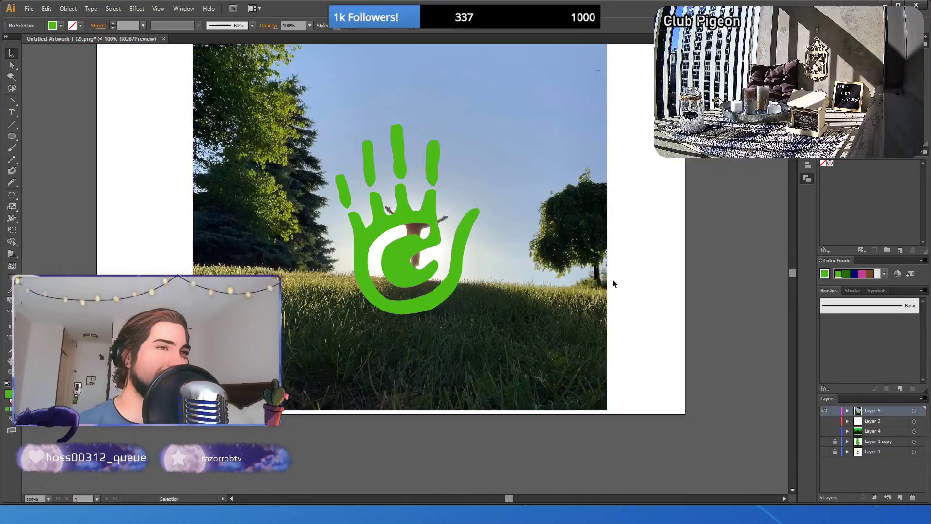
pyautogui.moveTo(419, 217); pyautogui.dragTo(127, 193)
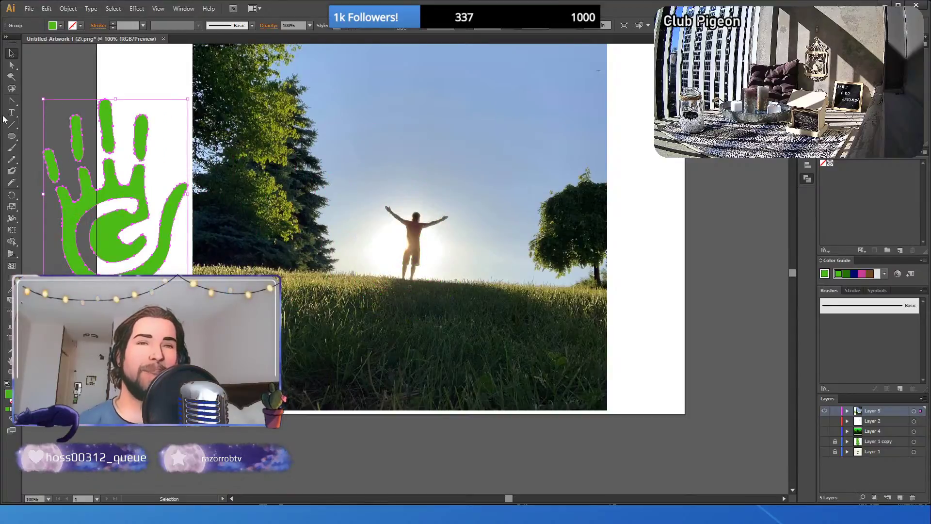
# - Draw a closed freeform green shape about 3.41 in wide over the person with the Pen tool
pyautogui.click(12, 136)
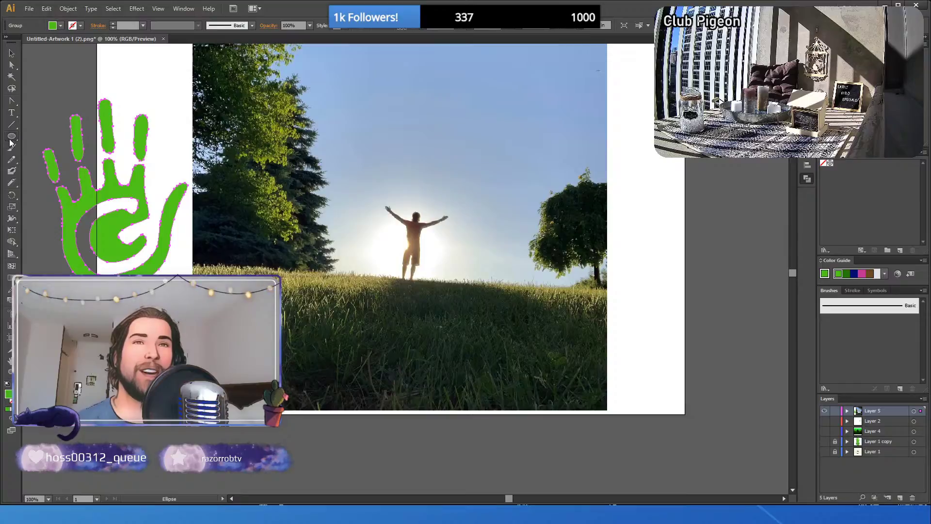
pyautogui.click(12, 102)
pyautogui.moveTo(12, 104); pyautogui.dragTo(43, 103)
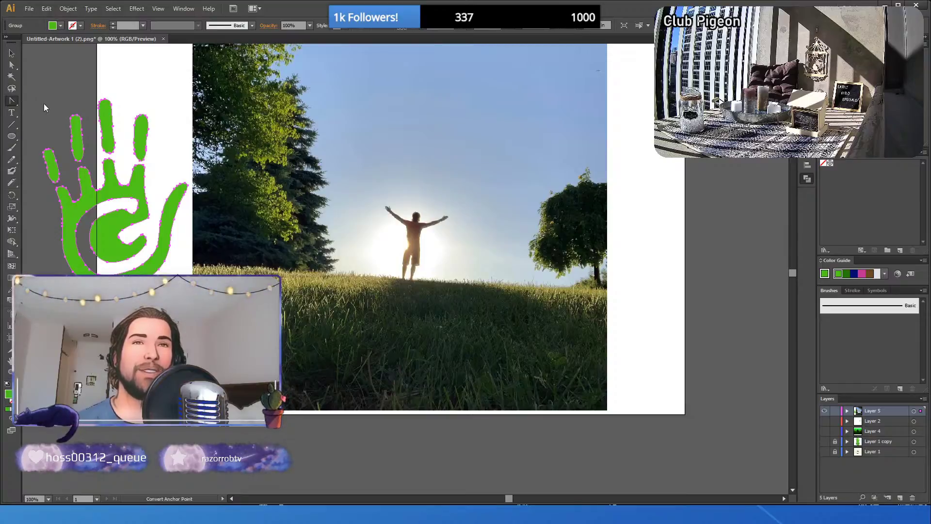
pyautogui.moveTo(374, 209)
pyautogui.mouseDown()
pyautogui.moveTo(374, 190)
pyautogui.moveTo(399, 171)
pyautogui.mouseUp()
pyautogui.moveTo(428, 177); pyautogui.dragTo(441, 214)
pyautogui.moveTo(446, 251); pyautogui.dragTo(471, 252)
pyautogui.moveTo(481, 270); pyautogui.dragTo(398, 293)
pyautogui.moveTo(373, 279); pyautogui.dragTo(390, 239)
pyautogui.moveTo(384, 232); pyautogui.dragTo(371, 219)
pyautogui.click(375, 209)
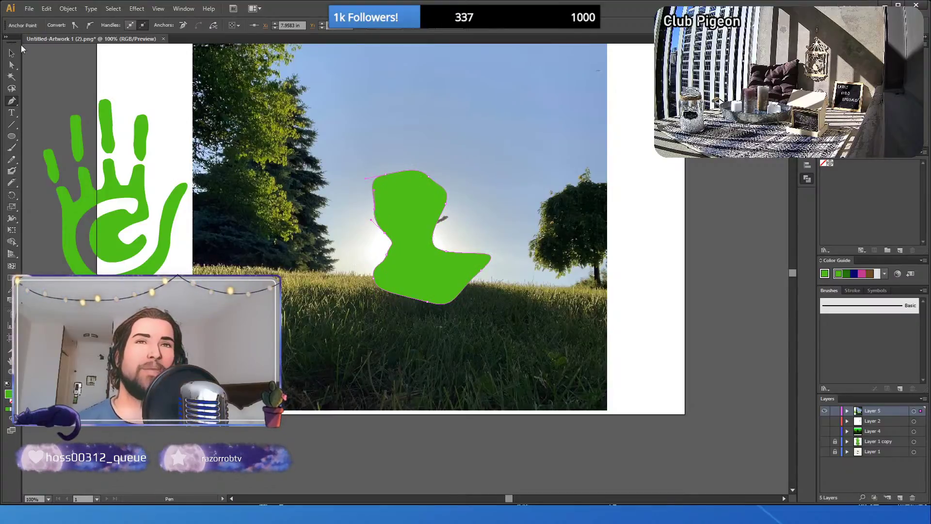
# - Make a clipping mask from the freeform green shape and the photo
pyautogui.click(11, 53)
pyautogui.click(158, 98)
pyautogui.click(401, 214)
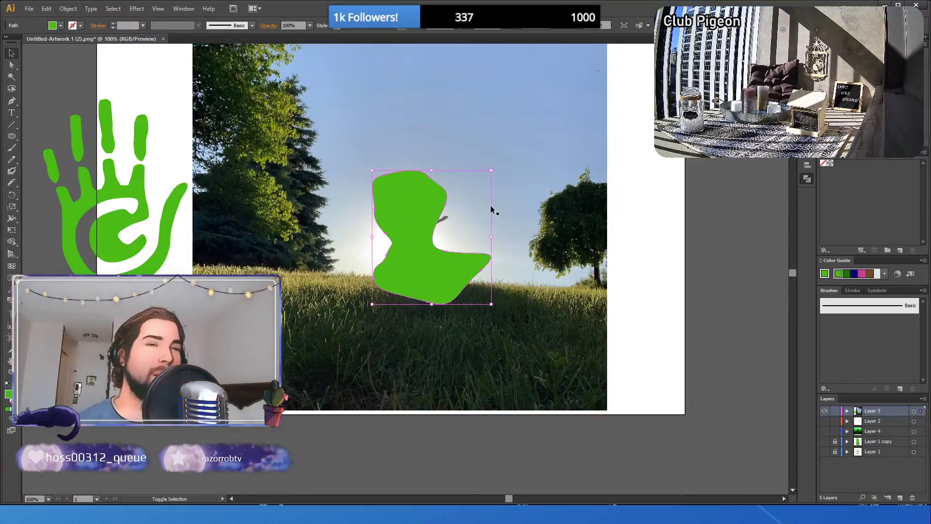
pyautogui.keyDown('shift'); pyautogui.click(497, 203); pyautogui.keyUp('shift')
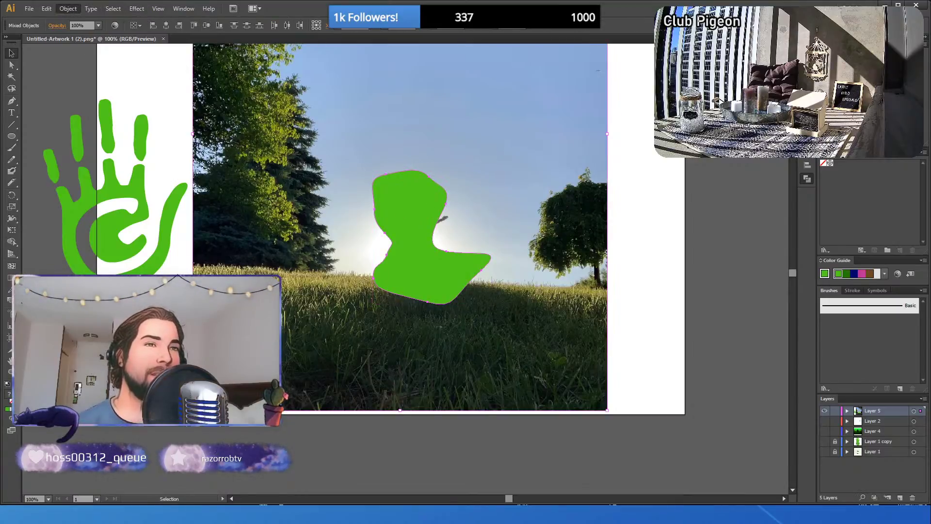
pyautogui.hotkey('ctrl', '7')
pyautogui.click(283, 284)
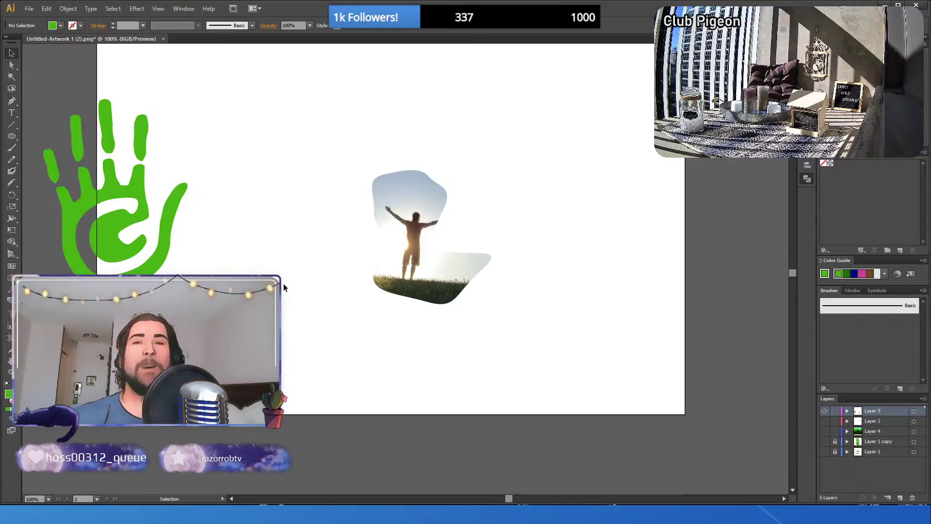
pyautogui.click(401, 194)
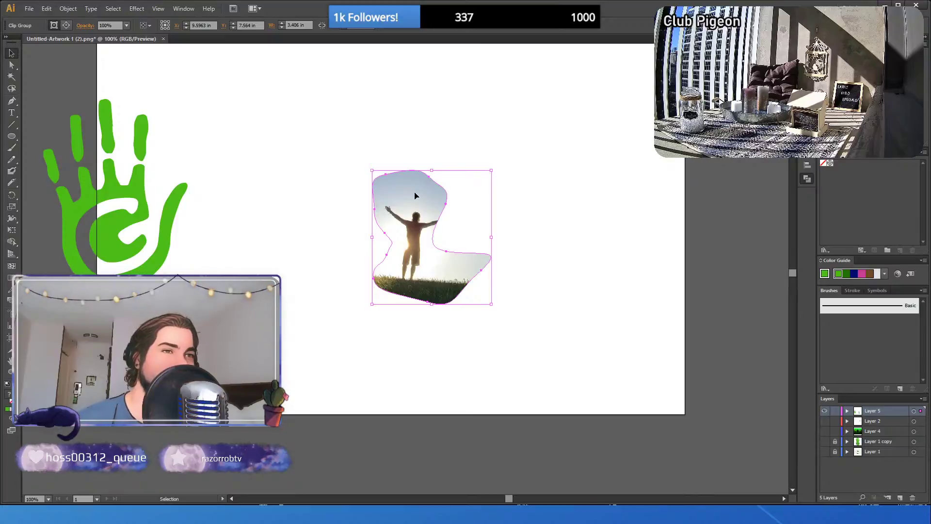
pyautogui.press('Delete')
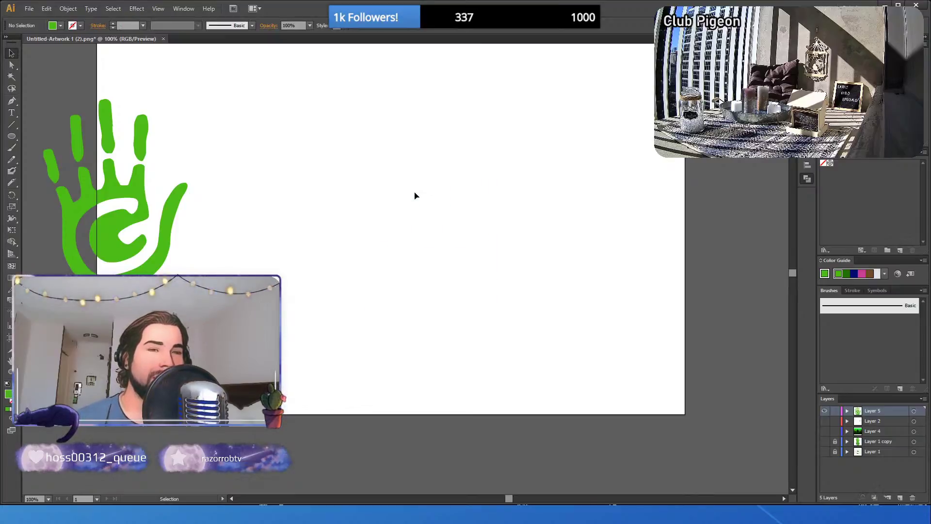
pyautogui.hotkey('ctrl', 'z')
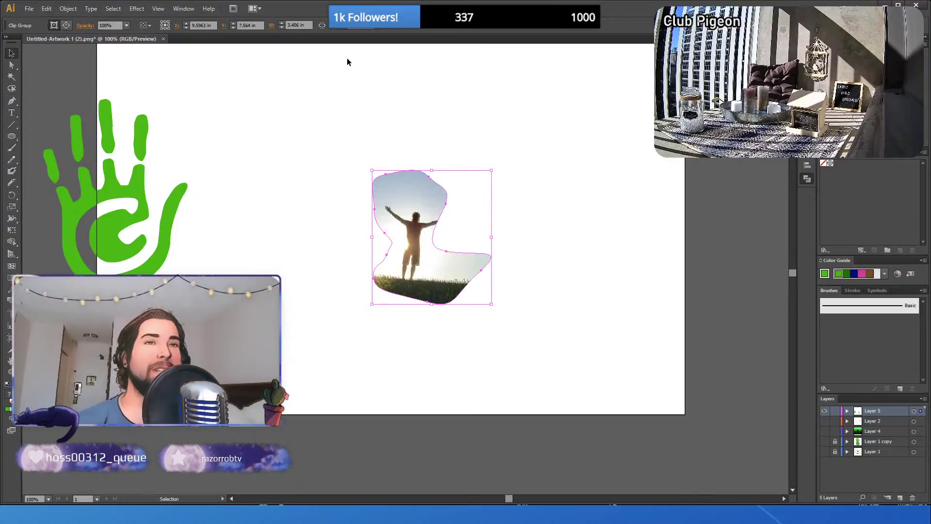
pyautogui.click(277, 148)
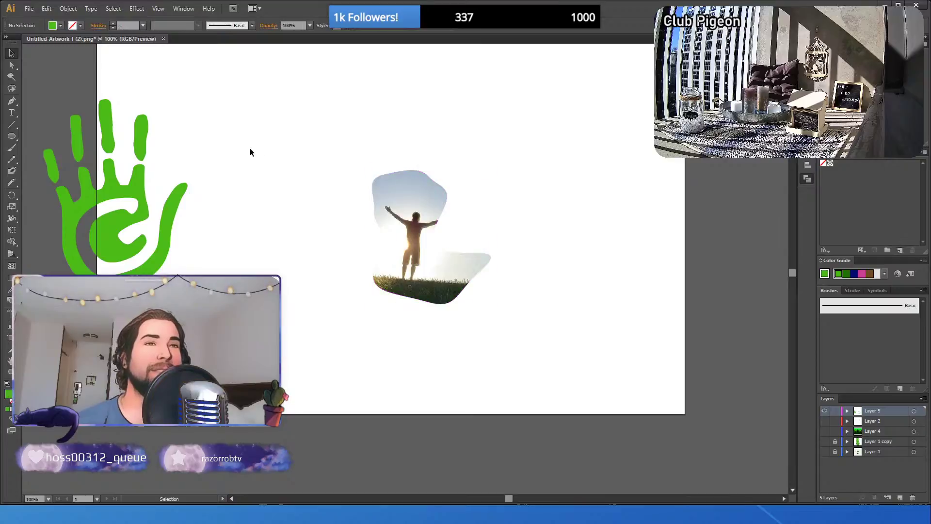
# - Move the green hand fully onto the artboard beside the clipped photo
pyautogui.click(137, 184)
pyautogui.moveTo(138, 183); pyautogui.dragTo(278, 167)
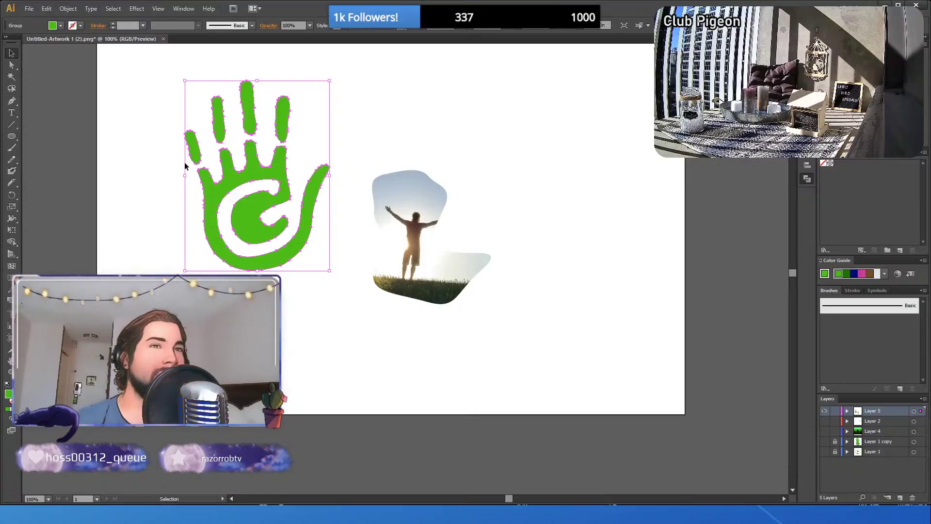
pyautogui.click(138, 174)
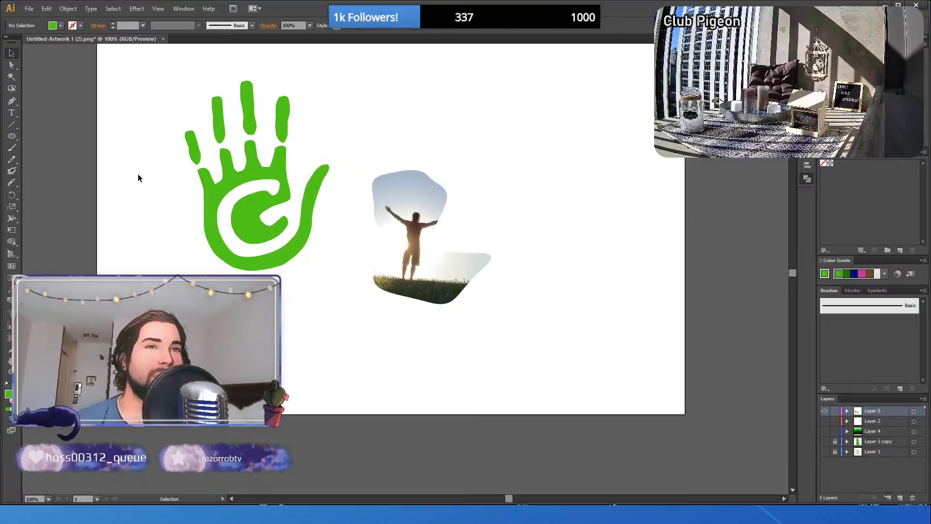
# - Ungroup the green hand, then test-move the palm piece on its own and undo that move
pyautogui.click(194, 148)
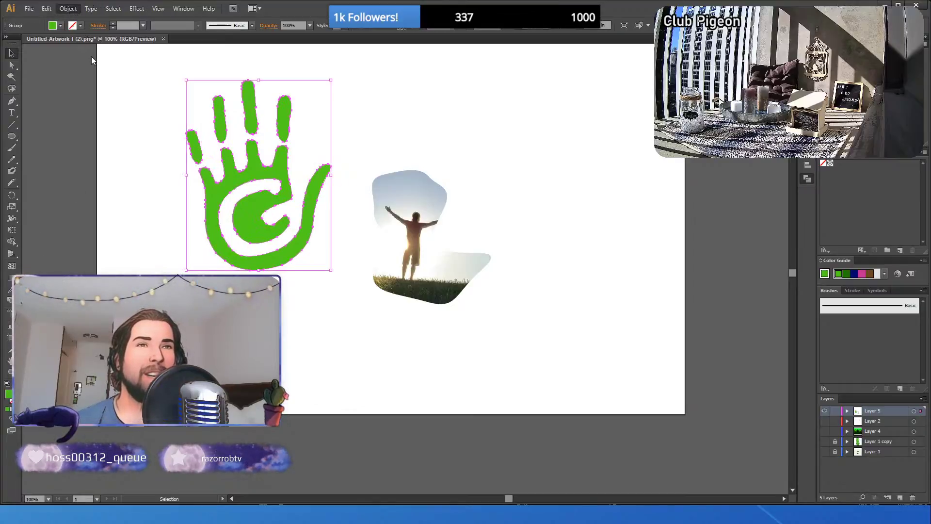
pyautogui.click(379, 97)
pyautogui.moveTo(324, 165); pyautogui.dragTo(337, 213)
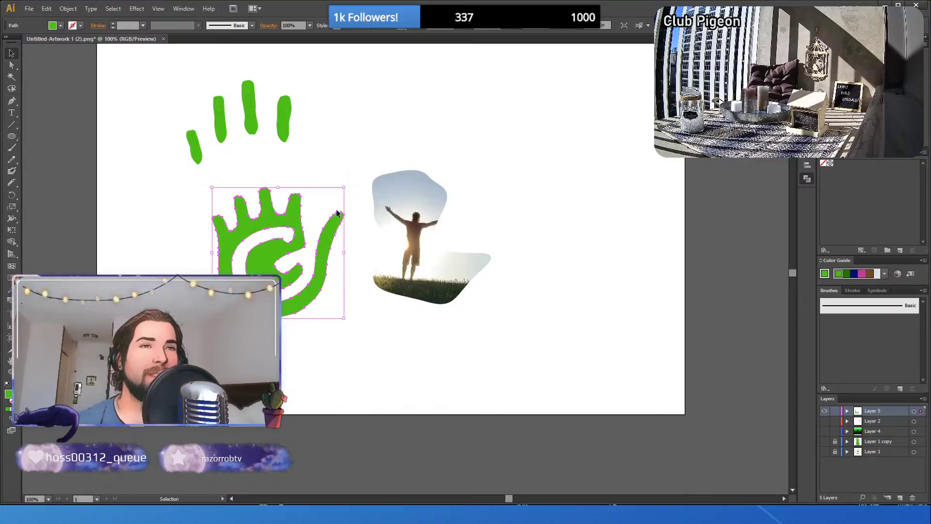
pyautogui.hotkey('ctrl', 'z')
pyautogui.click(496, 227)
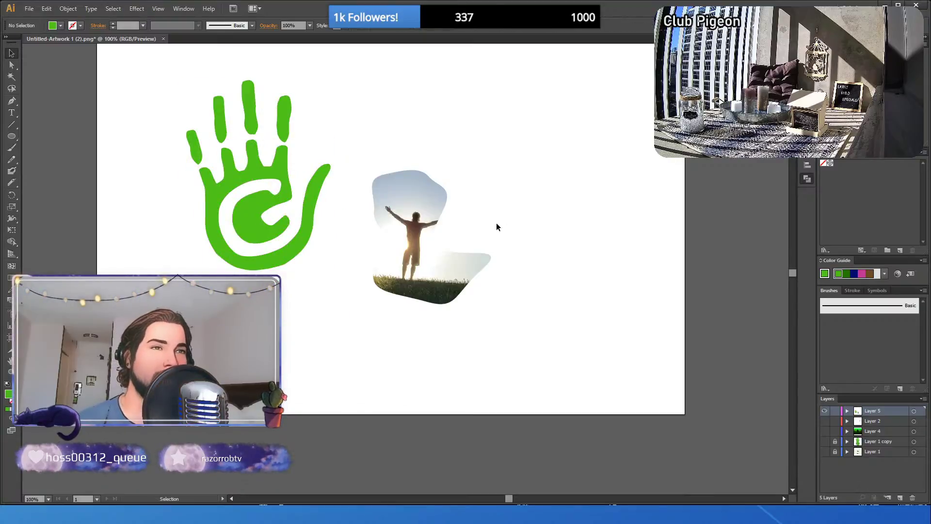
# - Undo back to before the freeform clipping mask and delete only the freeform green shape, keeping the photo
pyautogui.click(451, 214)
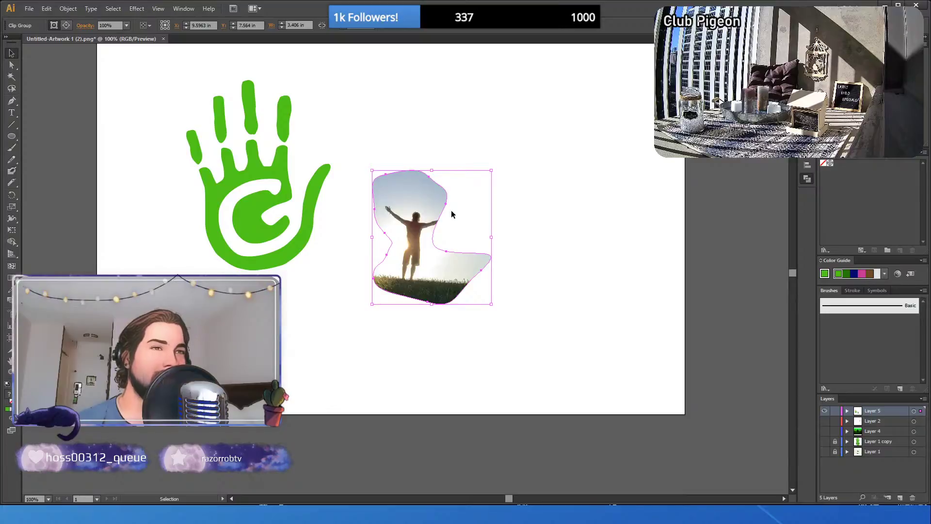
pyautogui.press('a')
pyautogui.hotkey('ctrl', 'z')
pyautogui.hotkey('ctrl', 'z')
pyautogui.hotkey('ctrl', 'z')
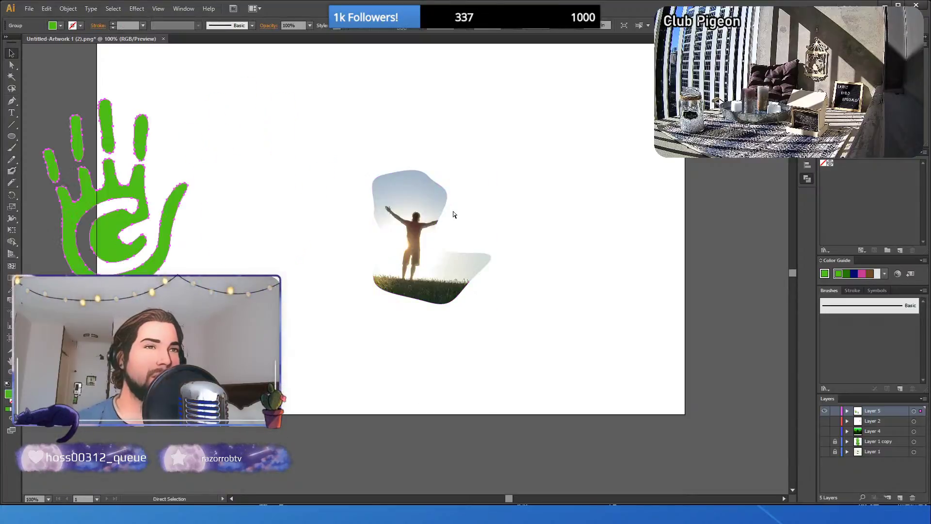
pyautogui.press('v')
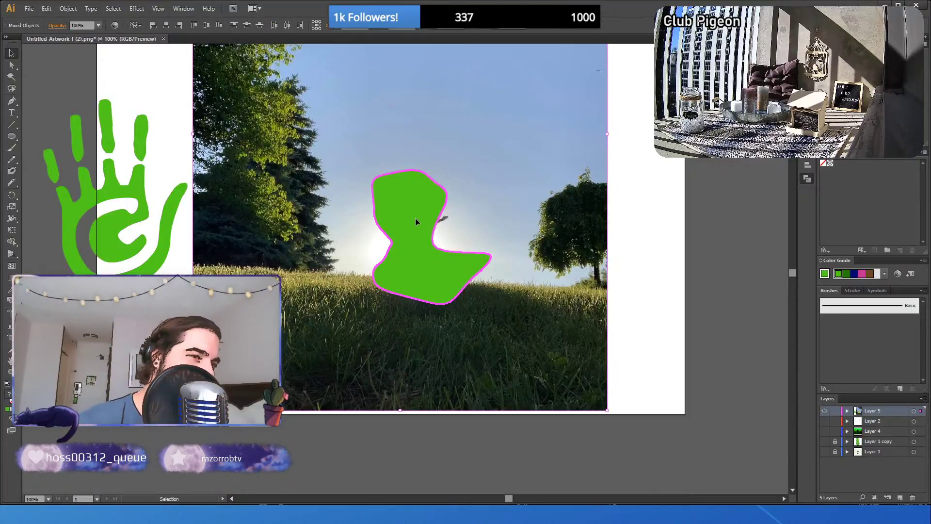
pyautogui.press('a')
pyautogui.press('v')
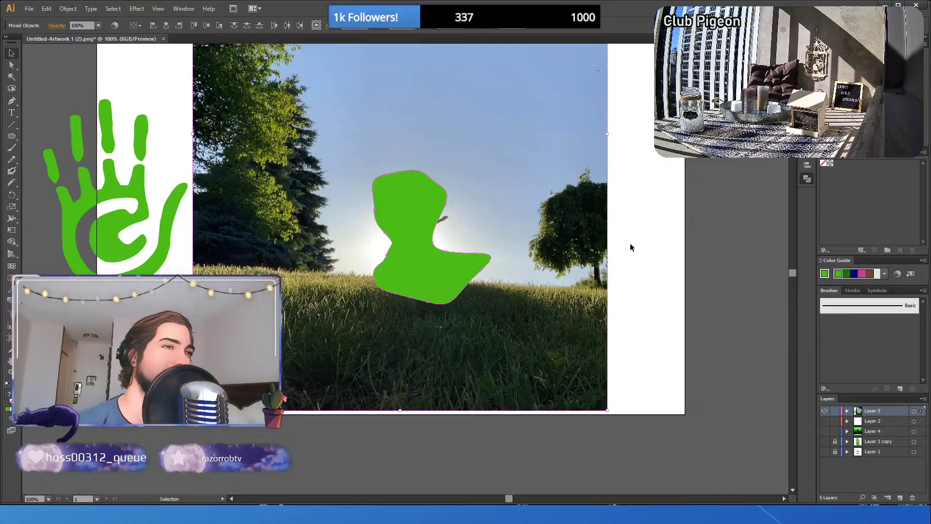
pyautogui.click(630, 245)
pyautogui.click(427, 222)
pyautogui.press('Delete')
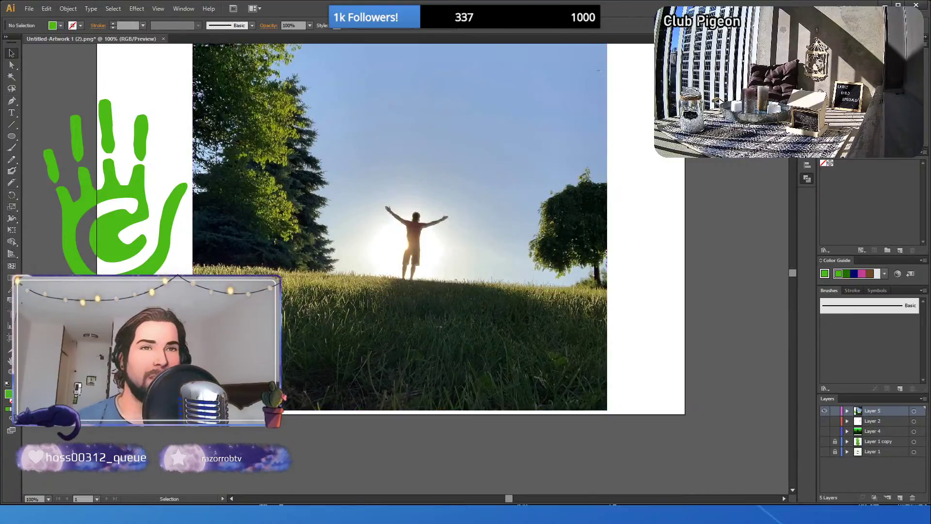
# - Ungroup the green hand, place its palm piece over the figure in the photo, and clip the photo to it
pyautogui.click(130, 150)
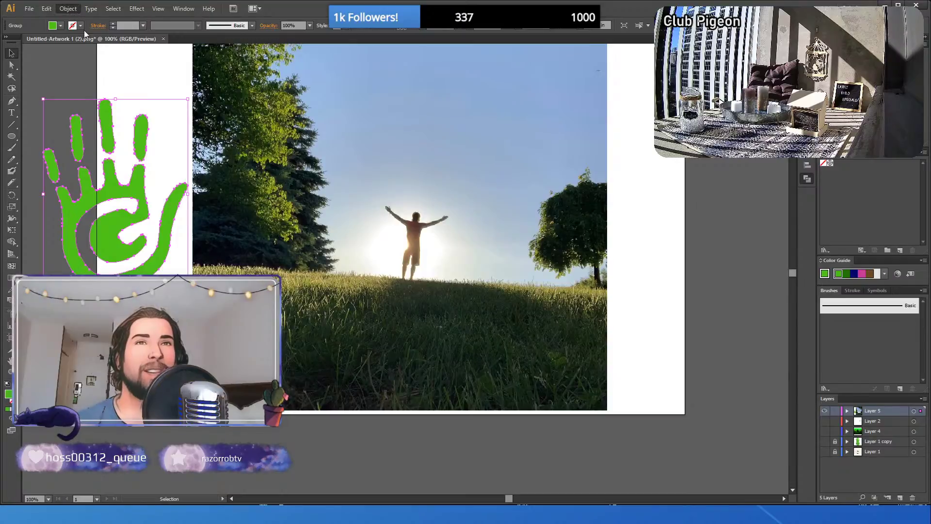
pyautogui.click(135, 53)
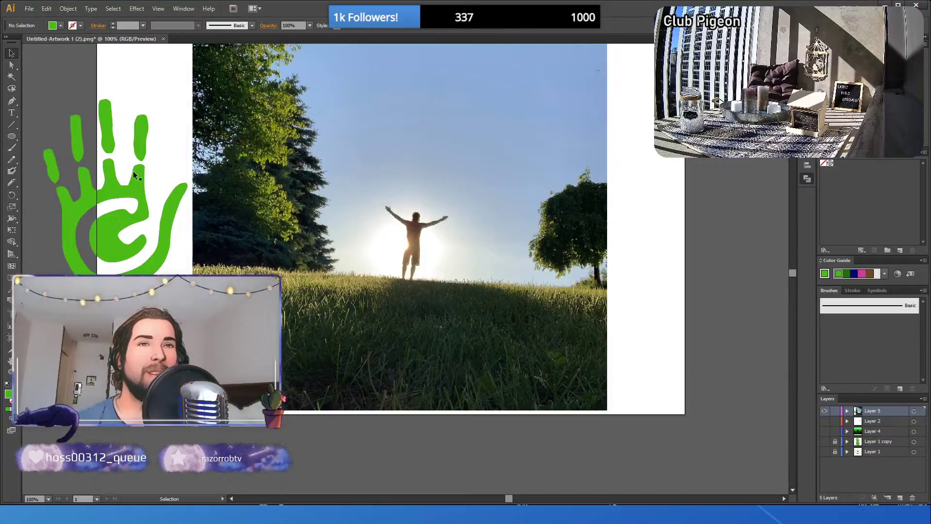
pyautogui.moveTo(133, 171); pyautogui.dragTo(434, 204)
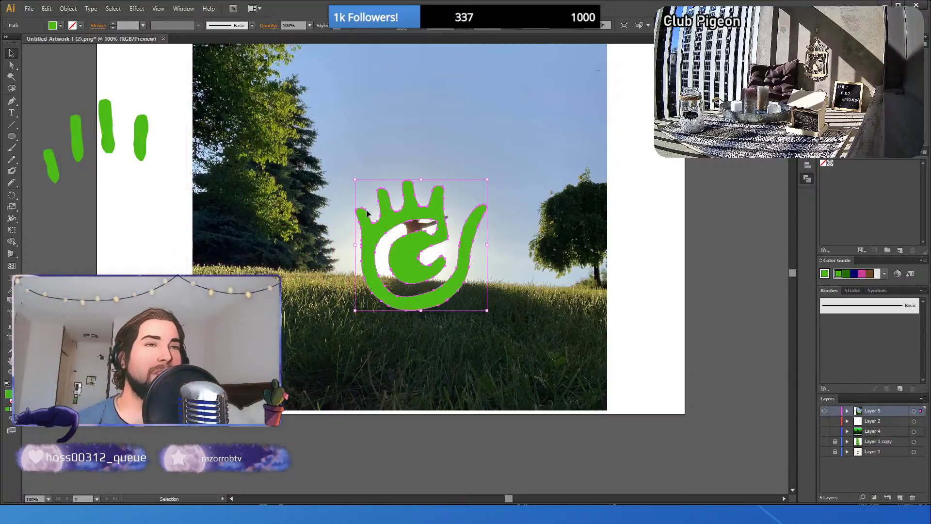
pyautogui.keyDown('shift'); pyautogui.click(314, 219); pyautogui.keyUp('shift')
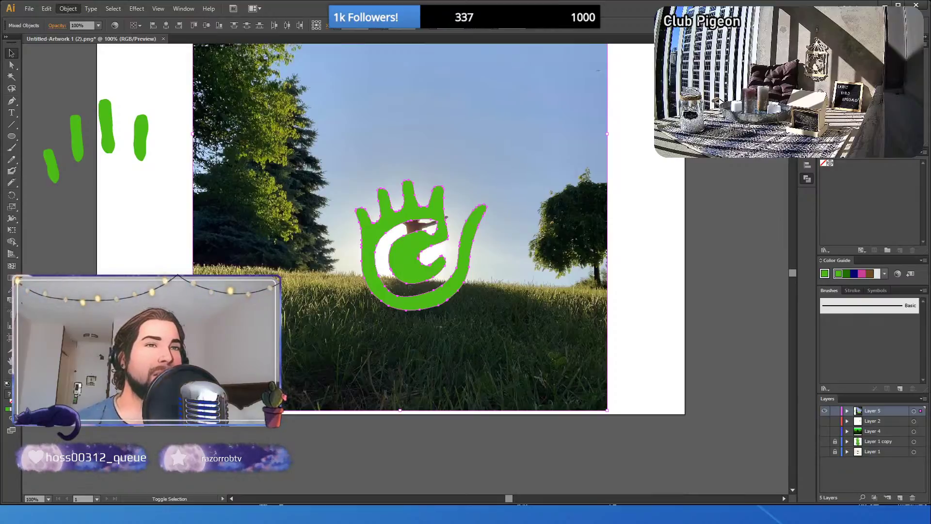
pyautogui.hotkey('ctrl', '7')
pyautogui.hotkey('ctrl', 'shift', 'a')
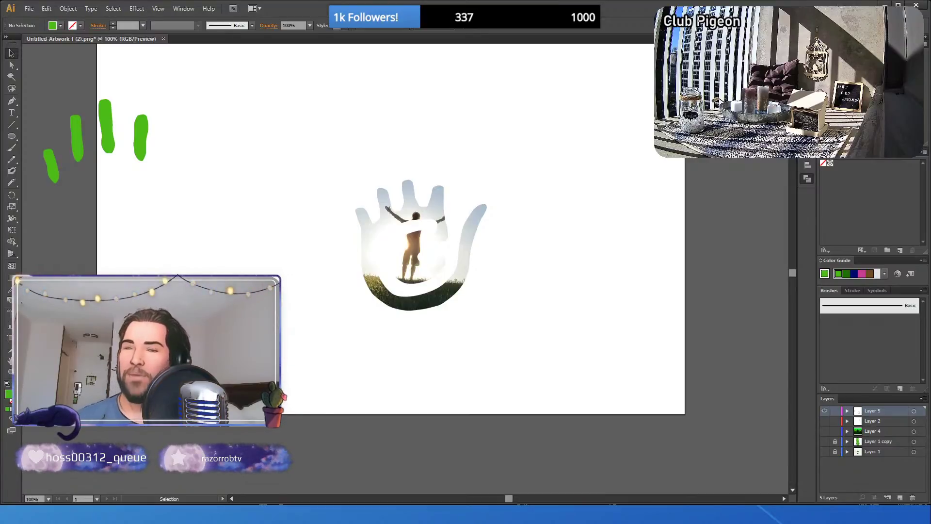
# - Undo the photo's clipping mask and the move of the green palm piece
pyautogui.hotkey('ctrl', 'z')
pyautogui.hotkey('ctrl', 'z')
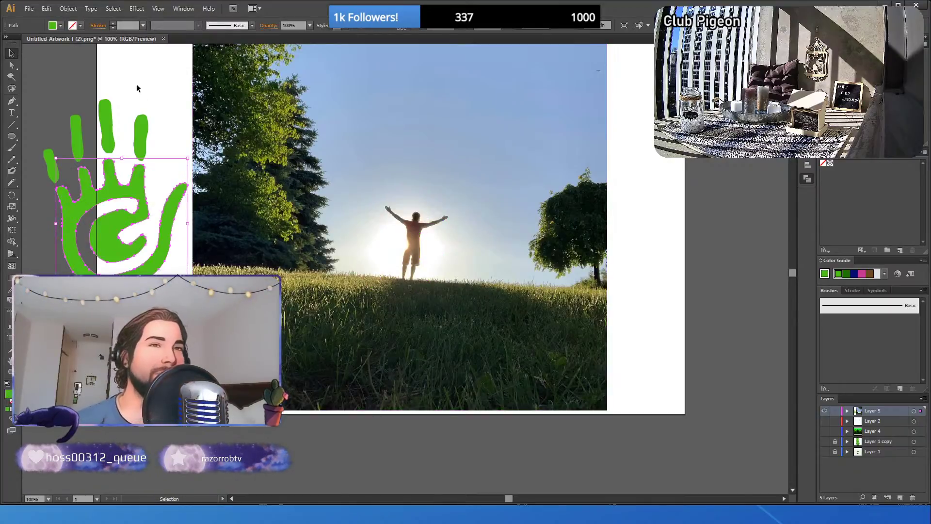
pyautogui.press('a')
pyautogui.press('v')
pyautogui.press('a')
pyautogui.press('v')
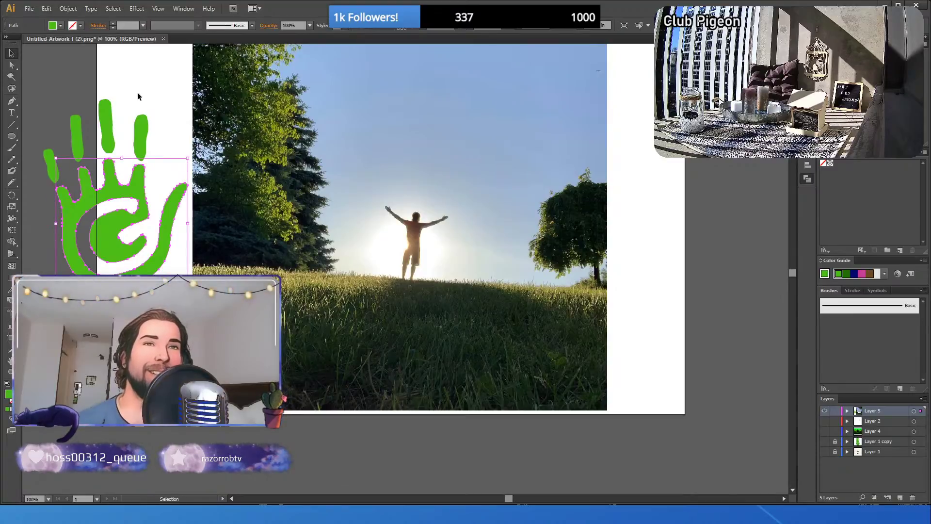
# - Delete the test photo and all pieces of the green hand beside it from Layer 5
pyautogui.click(138, 92)
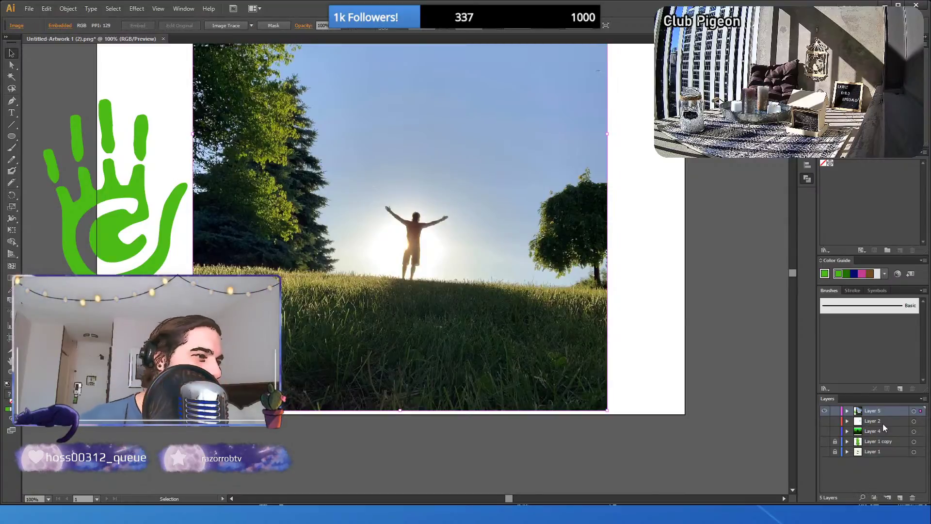
pyautogui.hotkey('ctrl', 'z')
pyautogui.moveTo(35, 94); pyautogui.dragTo(243, 310)
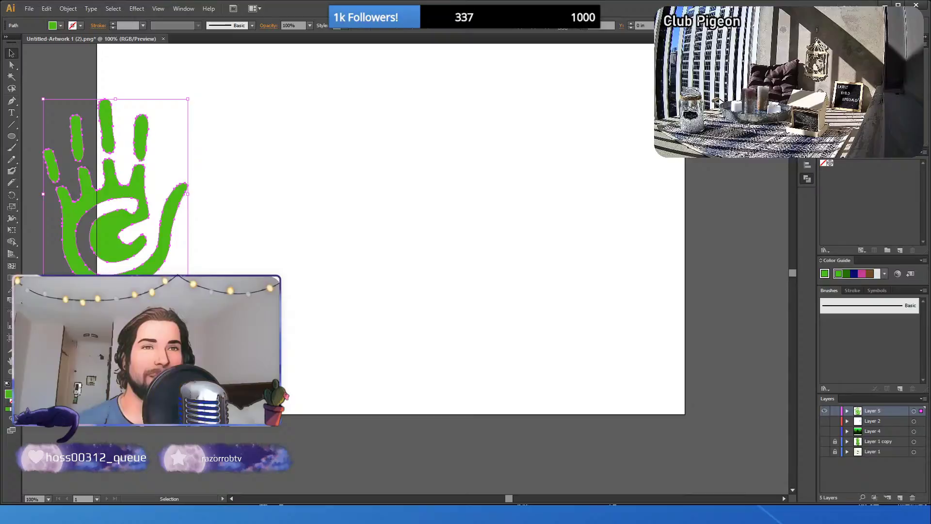
pyautogui.click(875, 431)
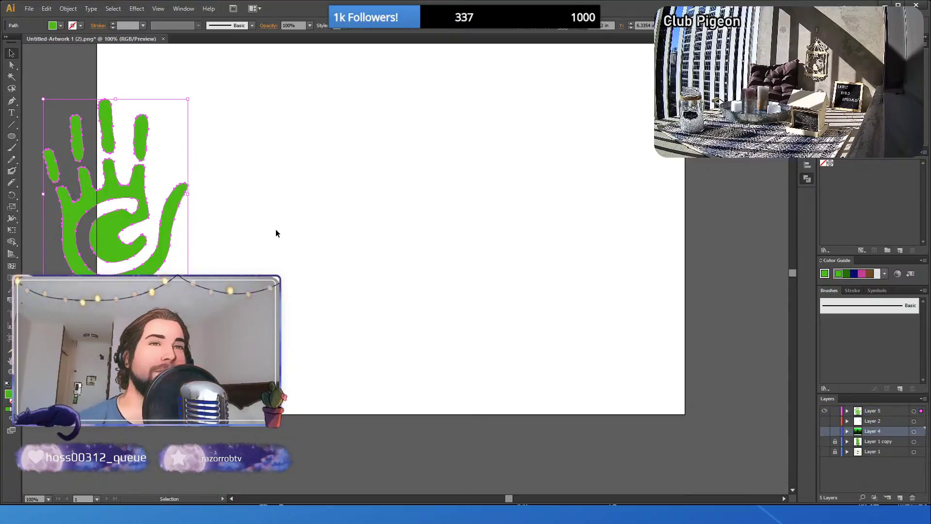
pyautogui.click(330, 271)
pyautogui.moveTo(312, 301); pyautogui.dragTo(48, 92)
pyautogui.press('Delete')
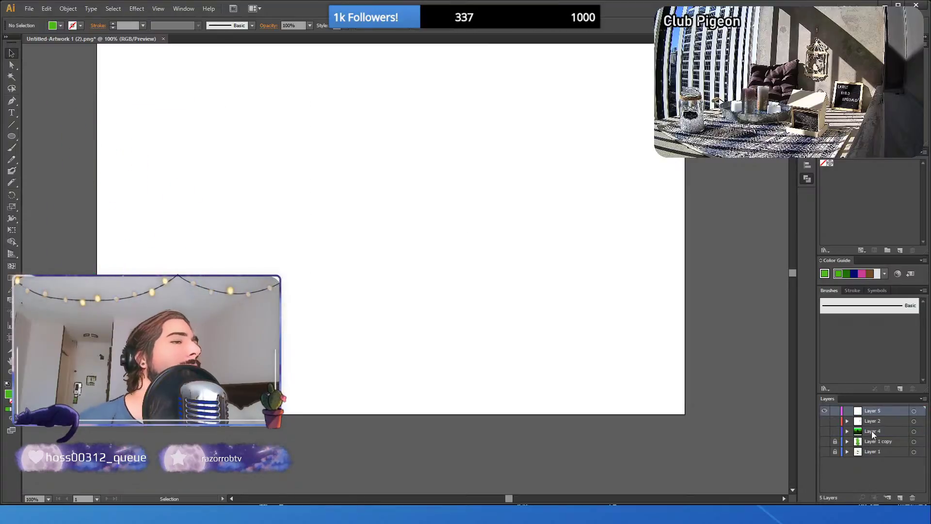
# - Show Layer 4 and ungroup the black hand on the green wave artwork
pyautogui.click(825, 432)
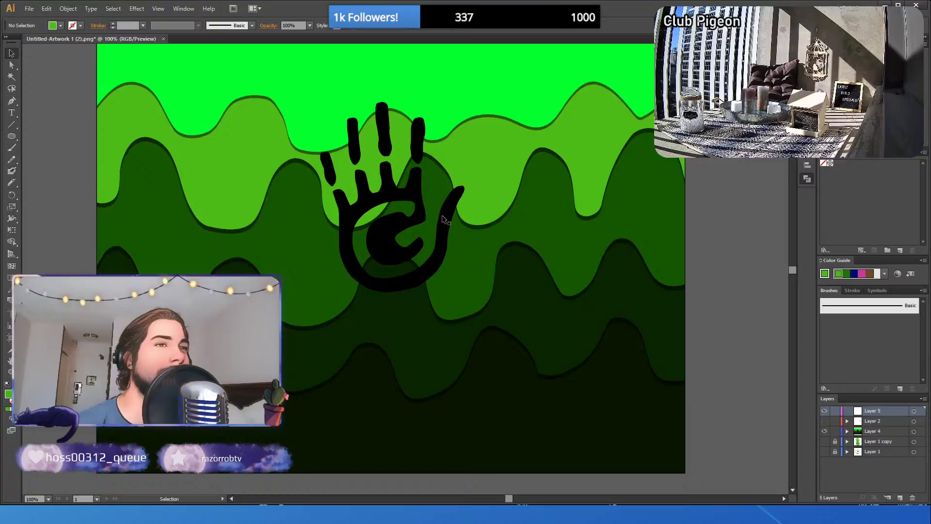
pyautogui.click(442, 219)
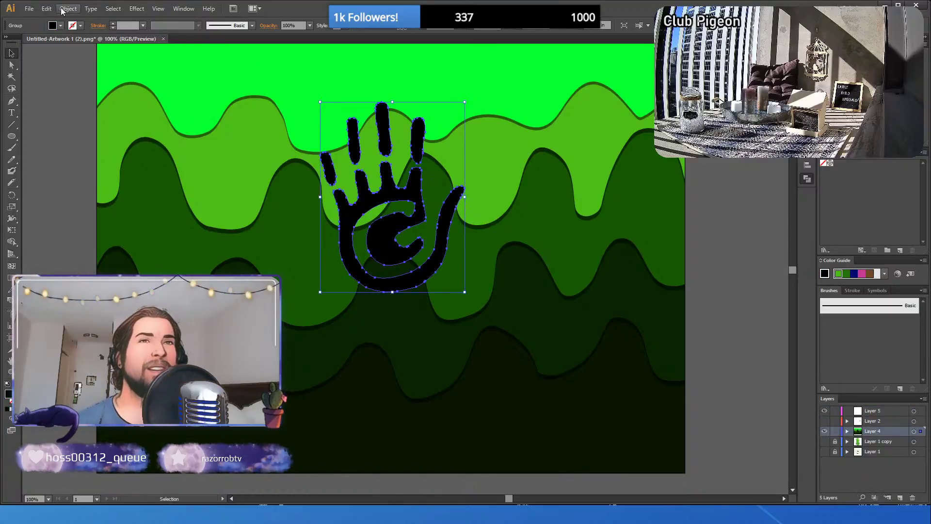
pyautogui.click(48, 155)
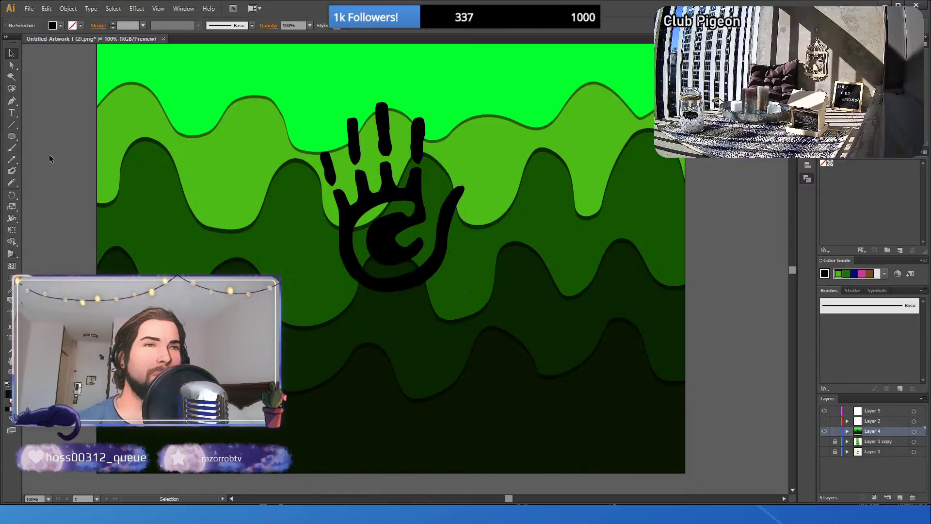
# - Try clipping the full-size green wave artwork to the black palm piece, and undo the mask
pyautogui.keyDown('shift'); pyautogui.click(400, 196); pyautogui.keyUp('shift')
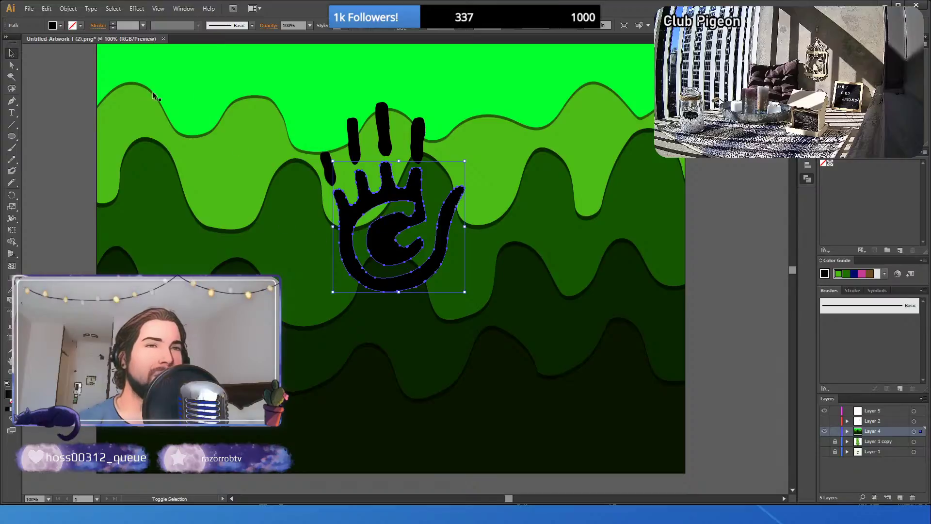
pyautogui.moveTo(73, 159); pyautogui.dragTo(304, 443)
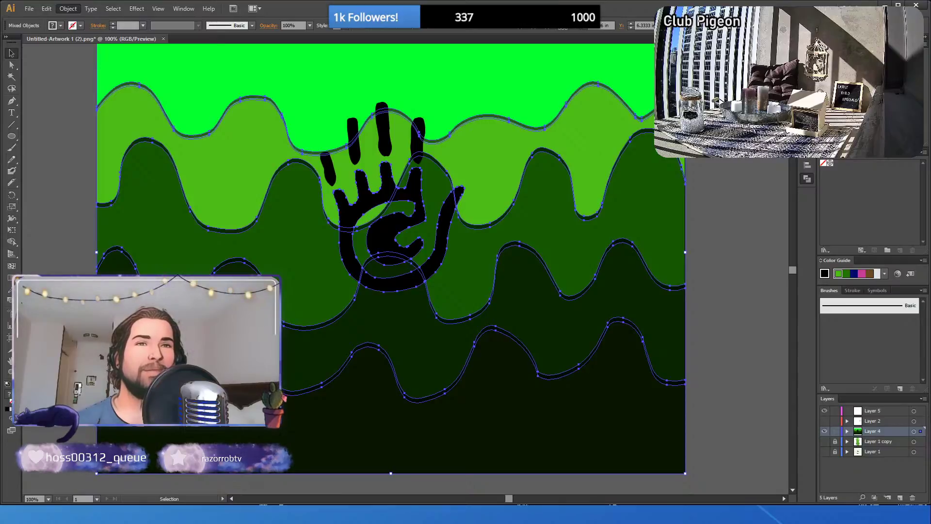
pyautogui.hotkey('ctrl', '7')
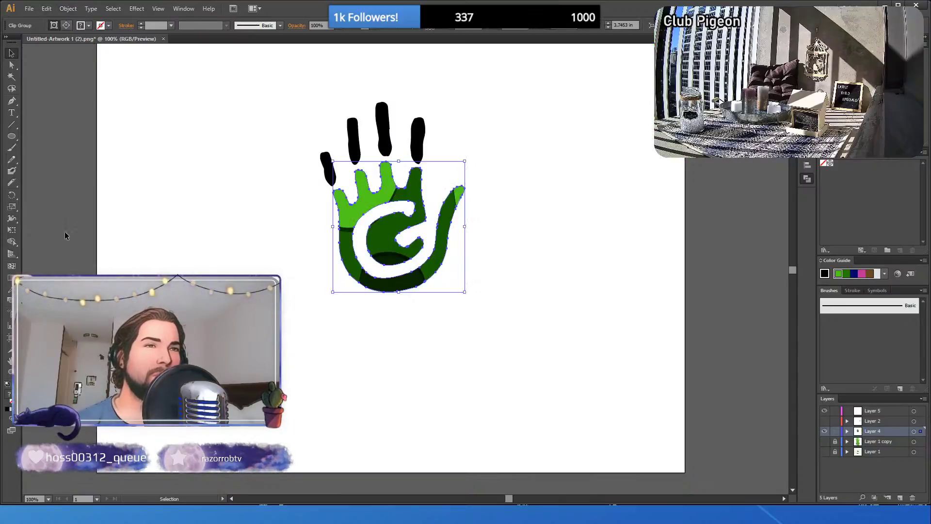
pyautogui.click(65, 233)
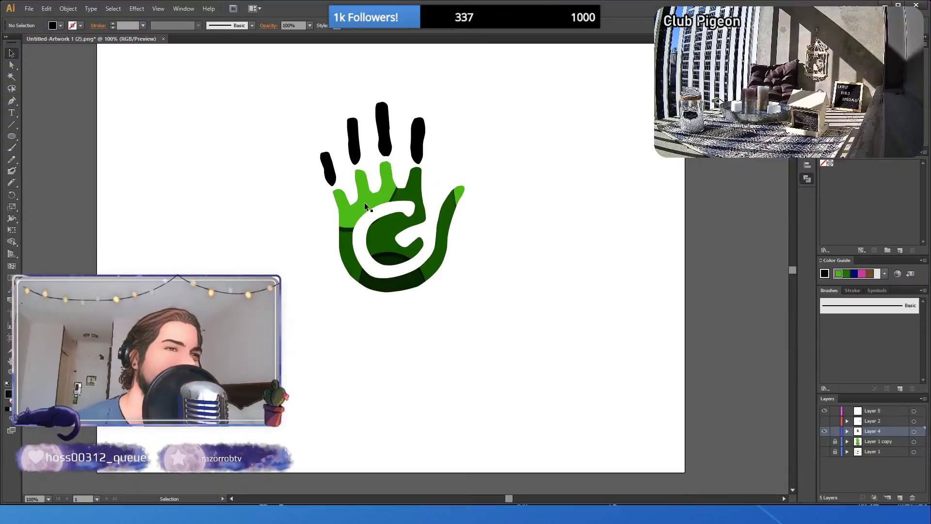
pyautogui.hotkey('ctrl', 'alt', '3')
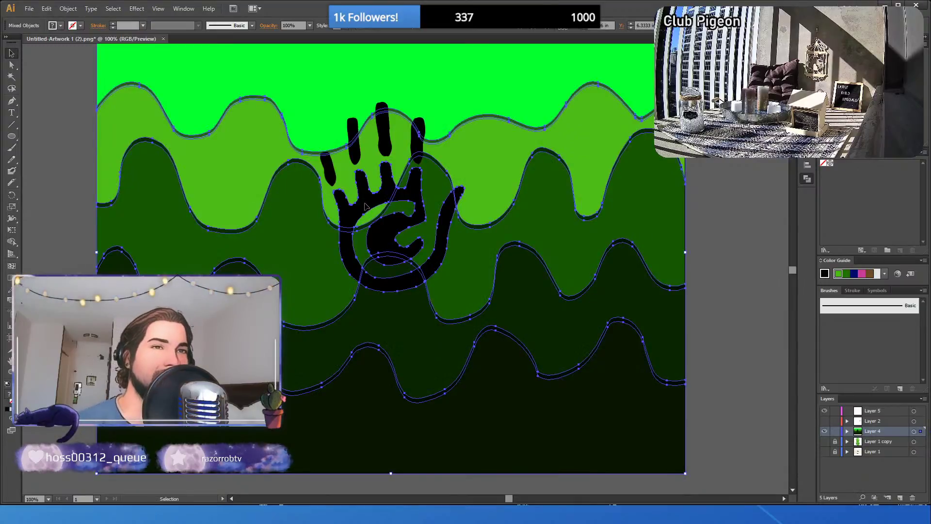
pyautogui.click(71, 189)
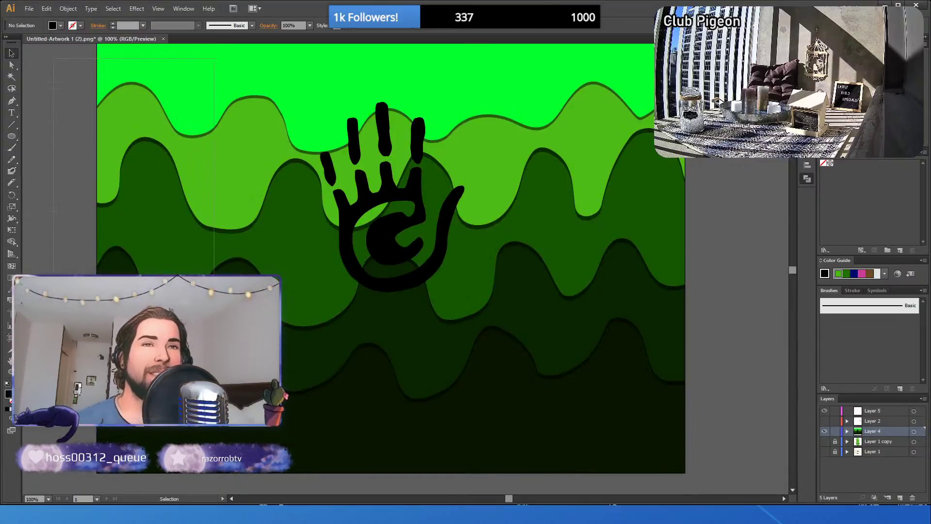
# - Scale the green wave artwork down proportionally and position it around the black hand
pyautogui.moveTo(214, 310); pyautogui.dragTo(258, 315)
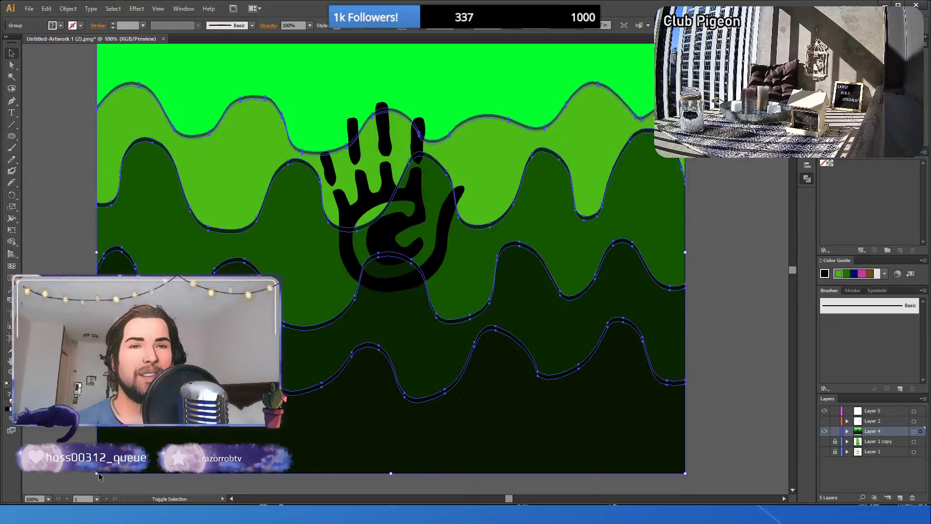
pyautogui.moveTo(98, 474); pyautogui.dragTo(323, 303)
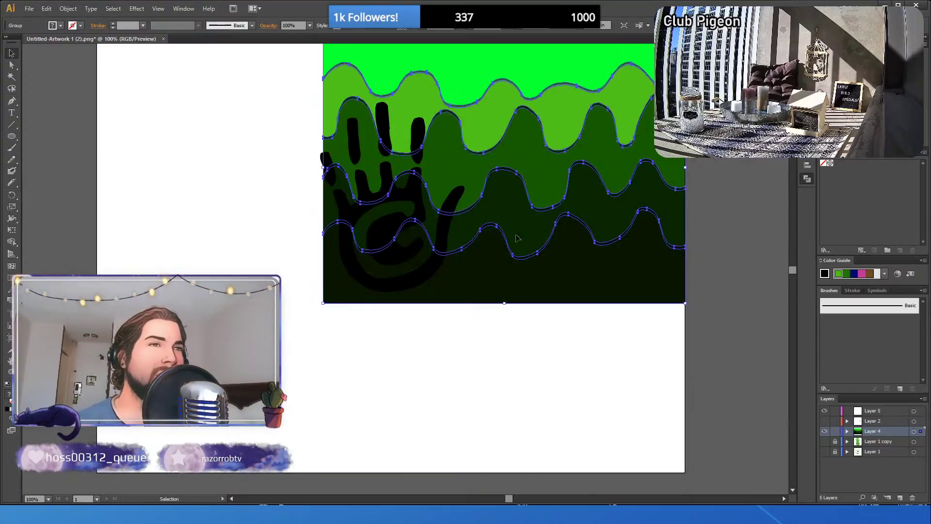
pyautogui.moveTo(540, 233)
pyautogui.mouseDown()
pyautogui.moveTo(539, 246)
pyautogui.moveTo(446, 255)
pyautogui.moveTo(426, 272)
pyautogui.mouseUp()
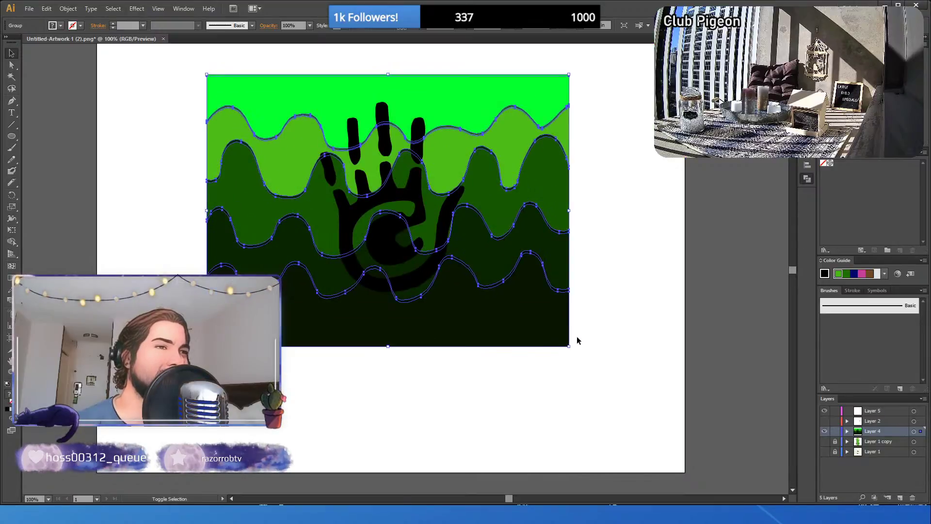
pyautogui.moveTo(569, 346); pyautogui.dragTo(545, 332)
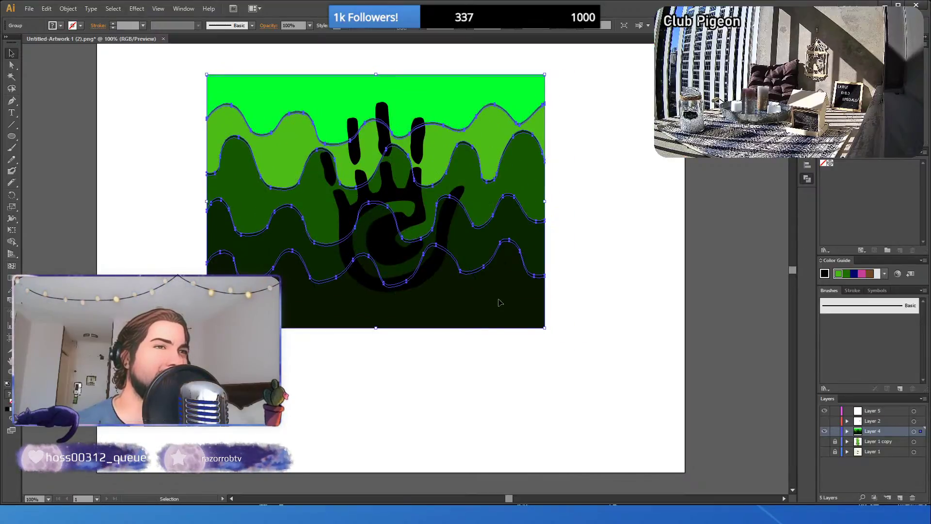
pyautogui.moveTo(499, 302); pyautogui.dragTo(518, 297)
pyautogui.click(531, 372)
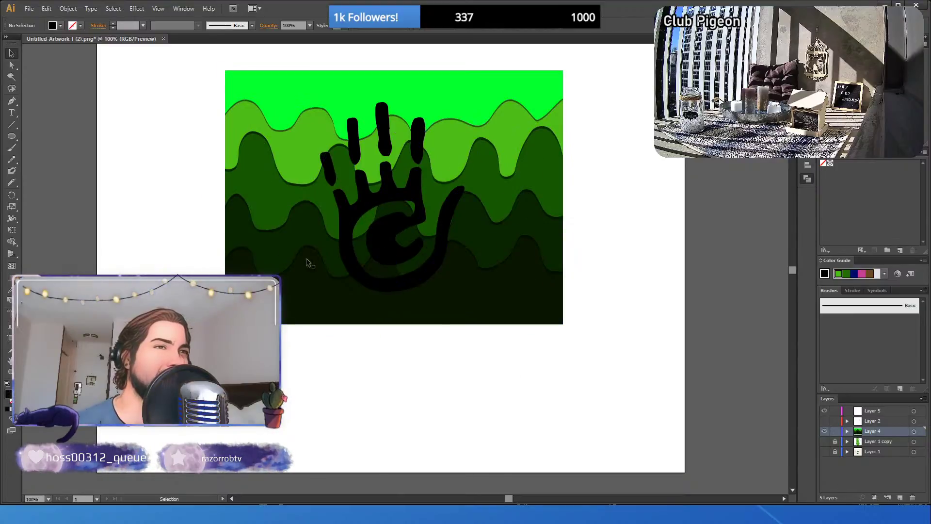
# - Make a clipping mask from the black palm piece and the reduced green wave artwork
pyautogui.click(340, 214)
pyautogui.keyDown('shift'); pyautogui.click(290, 200); pyautogui.keyUp('shift')
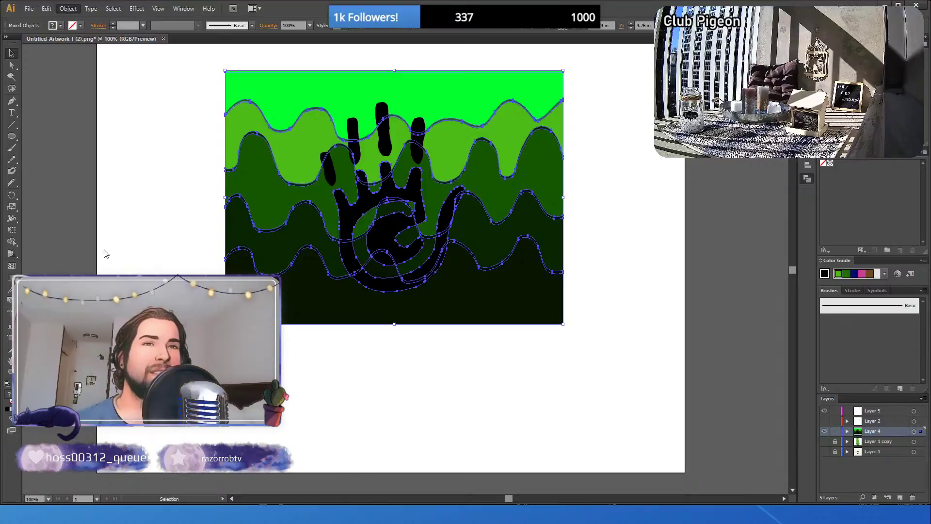
pyautogui.hotkey('ctrl', '7')
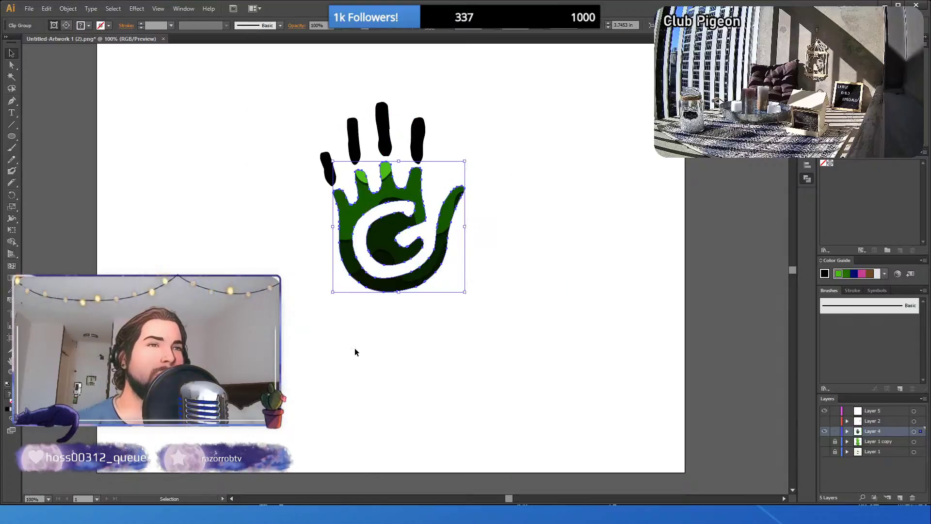
pyautogui.click(354, 348)
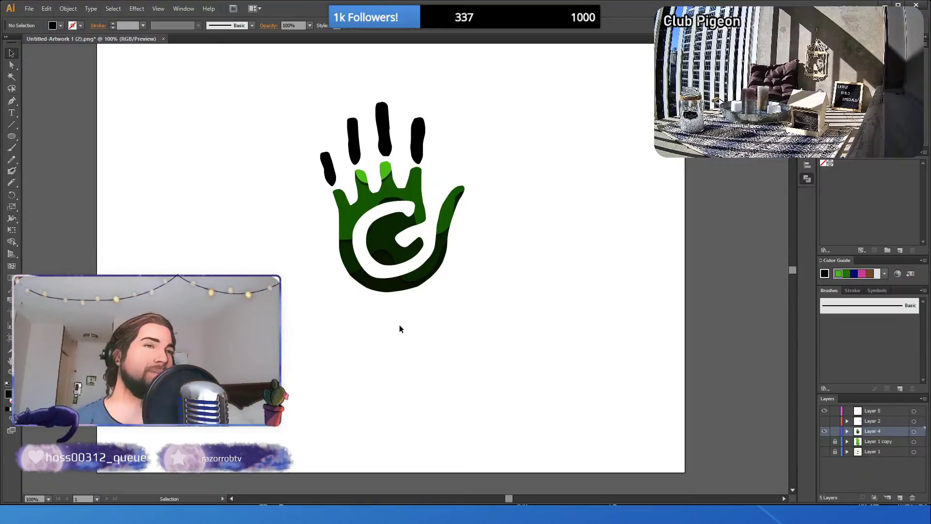
# - Undo the clipping mask and the scaling and moves of the green wave artwork
pyautogui.hotkey('ctrl', 'v')
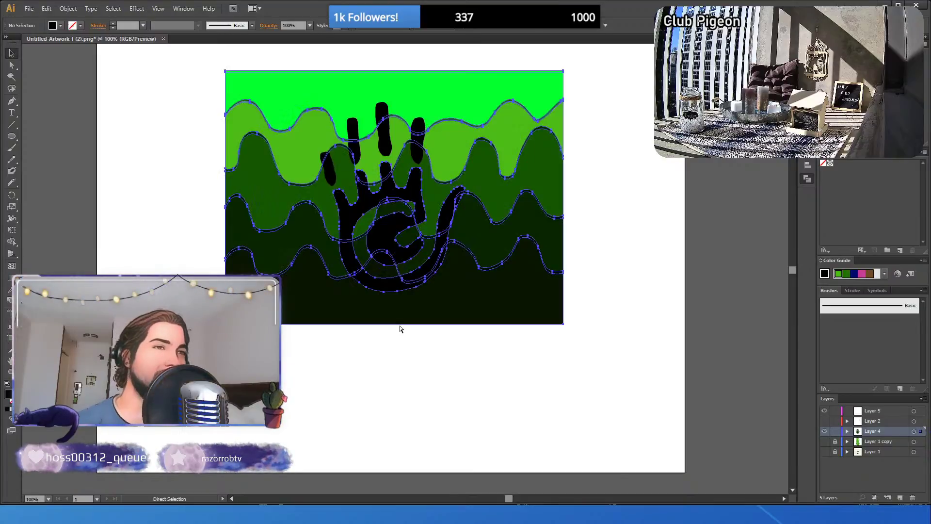
pyautogui.hotkey('ctrl', 'z')
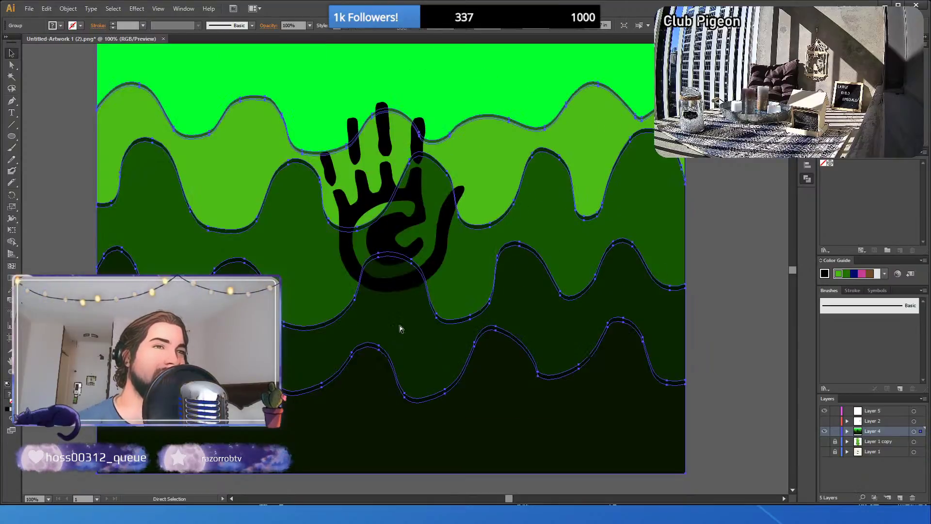
pyautogui.click(722, 367)
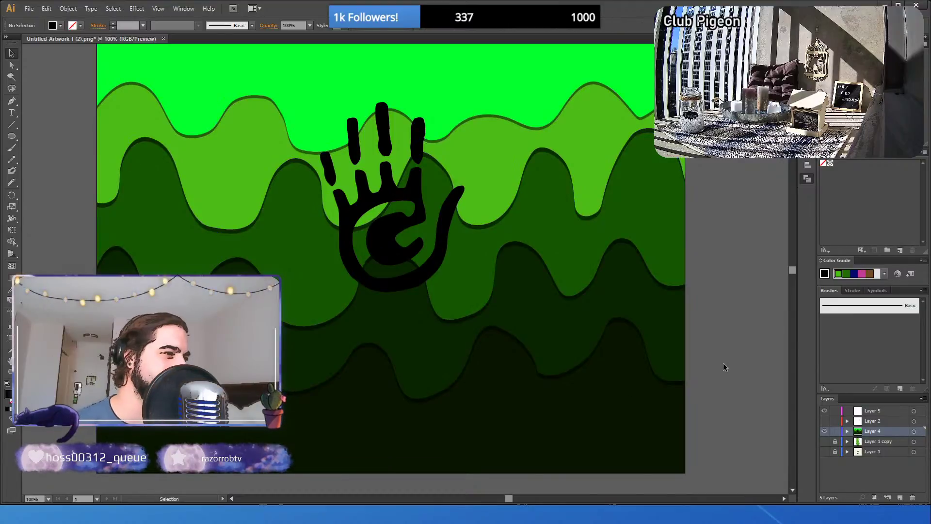
# - Hide Layer 4, then show and unlock Layer 1 copy with its lower green hand selected
pyautogui.click(824, 431)
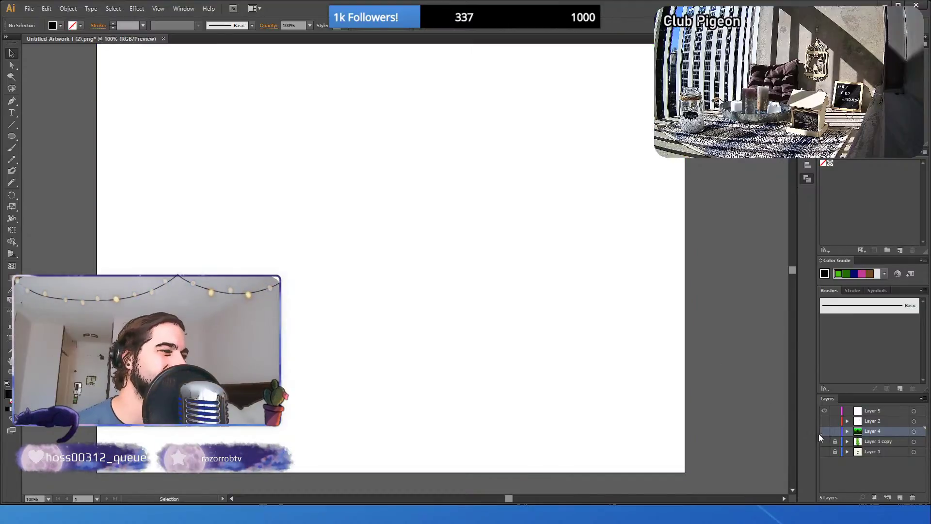
pyautogui.click(871, 441)
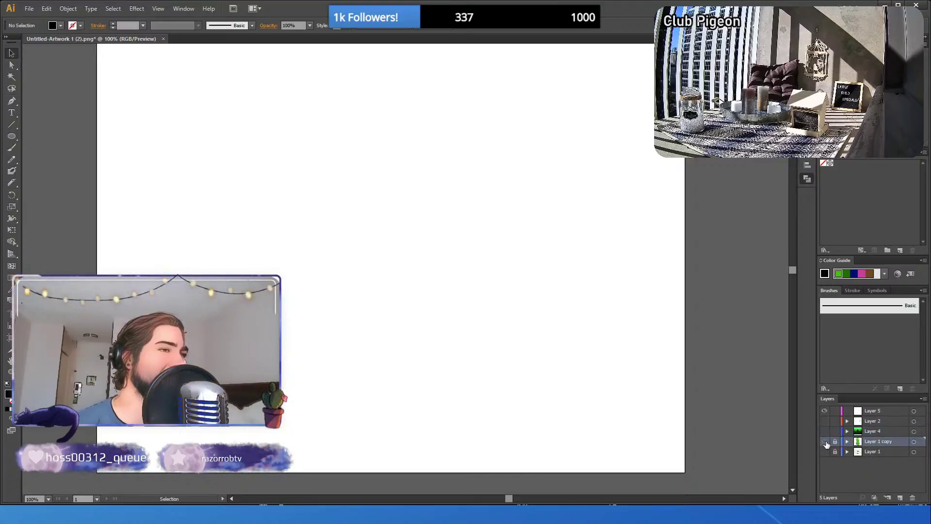
pyautogui.click(824, 442)
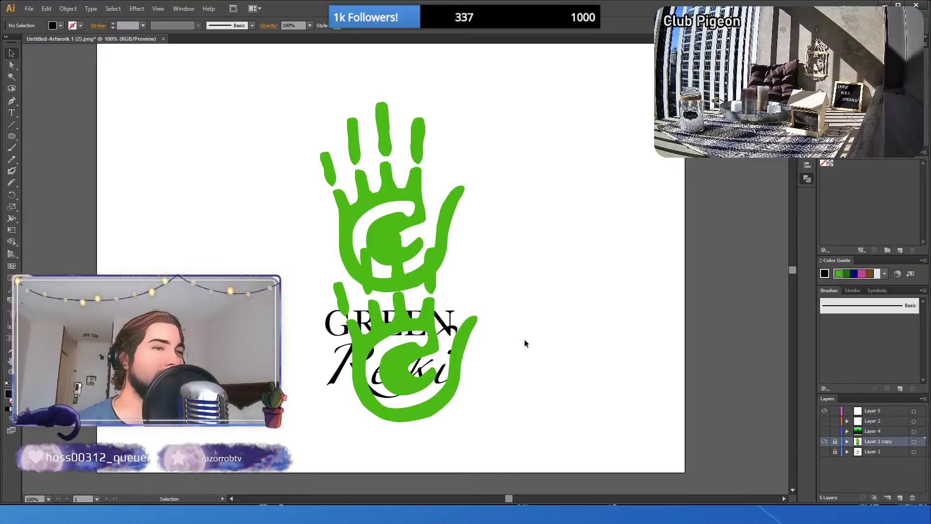
pyautogui.click(834, 441)
pyautogui.click(429, 325)
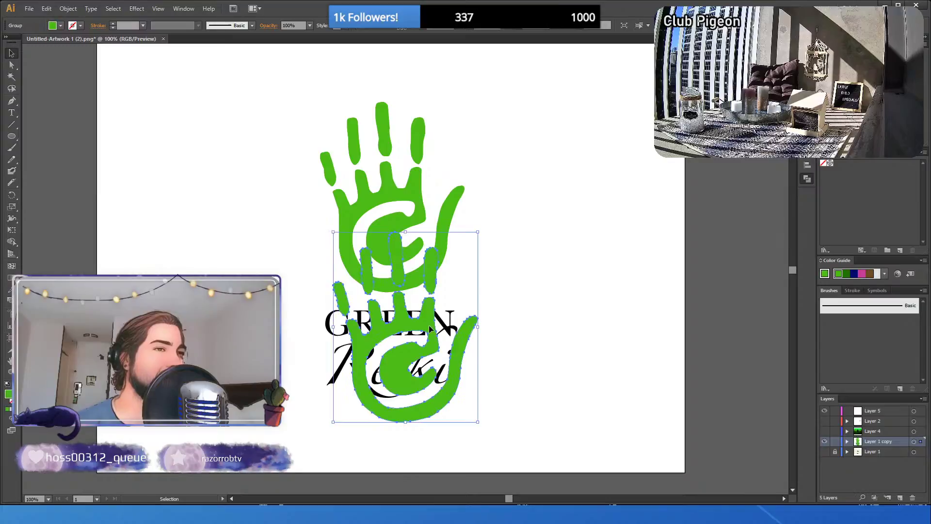
# - Delete the lower green hand copy and recolour the remaining green hand black
pyautogui.press('Delete')
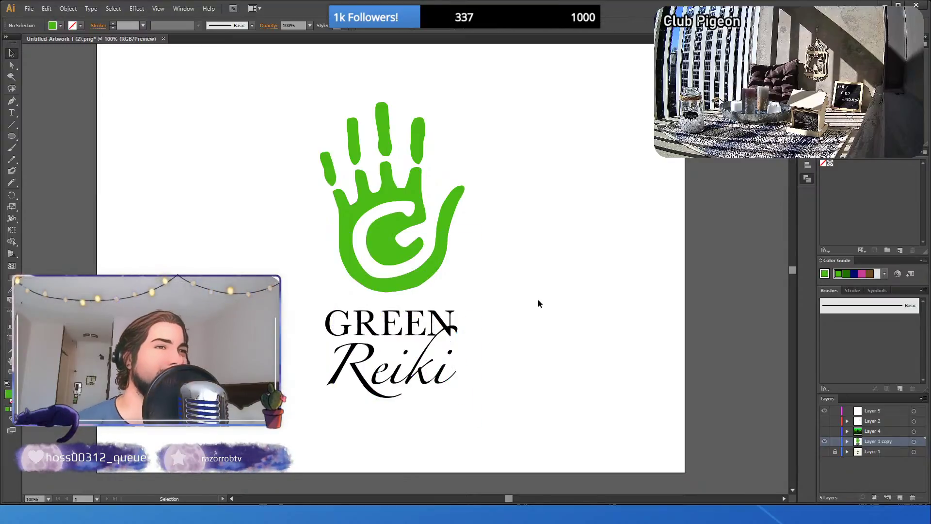
pyautogui.click(437, 253)
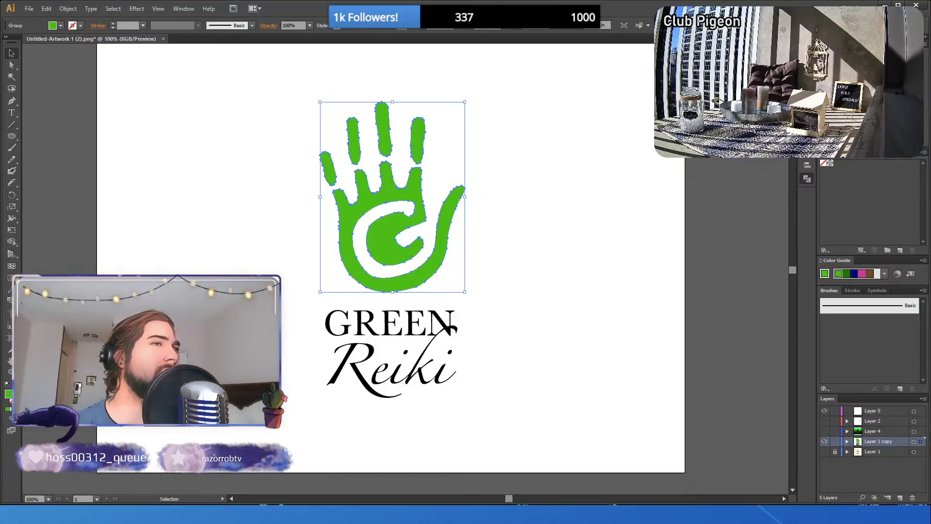
pyautogui.click(915, 140)
pyautogui.click(588, 275)
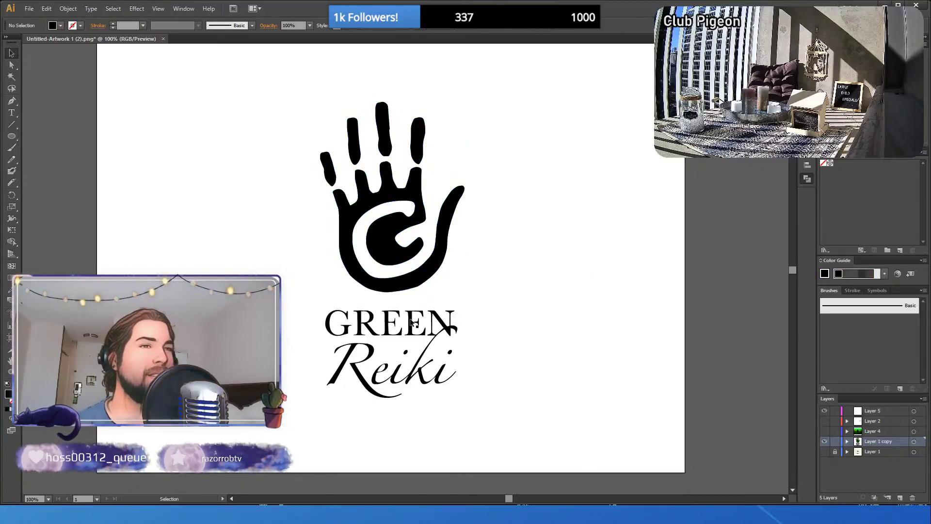
# - Examine how the GREEN Reiki lettering is built by selecting and isolating its individual letters
pyautogui.doubleClick(412, 322)
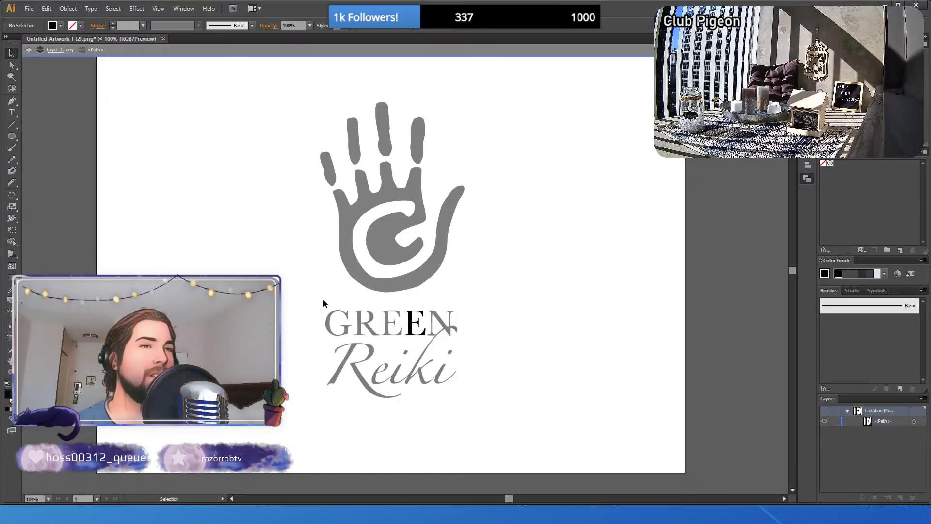
pyautogui.doubleClick(308, 297)
pyautogui.moveTo(308, 297); pyautogui.dragTo(458, 322)
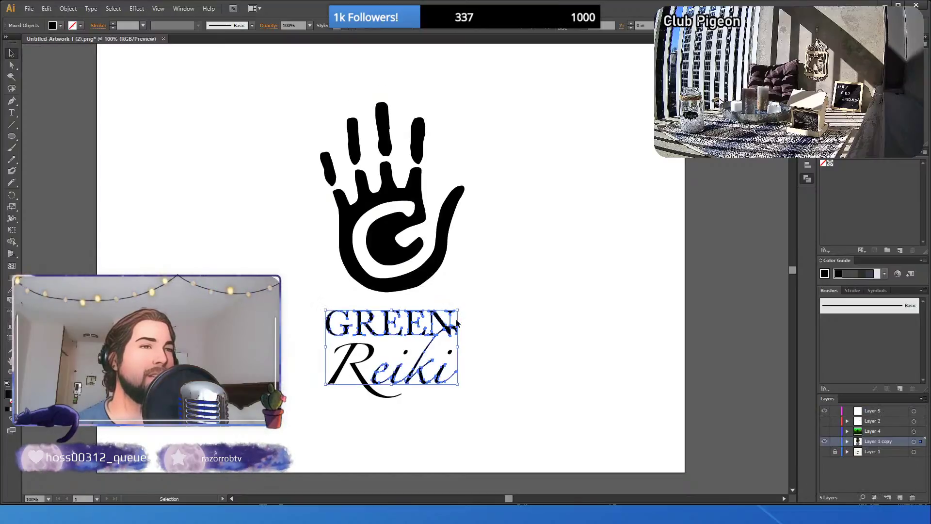
pyautogui.click(288, 307)
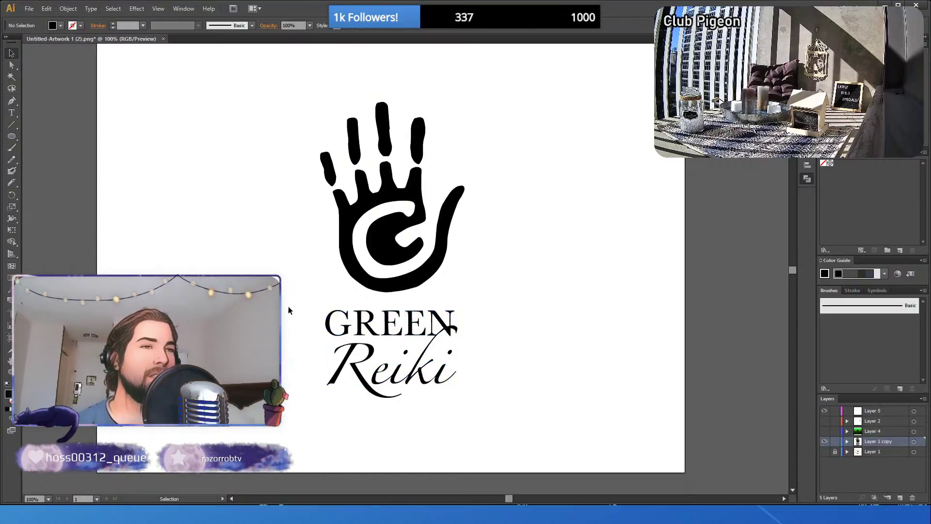
pyautogui.moveTo(297, 306); pyautogui.dragTo(433, 316)
pyautogui.click(437, 317)
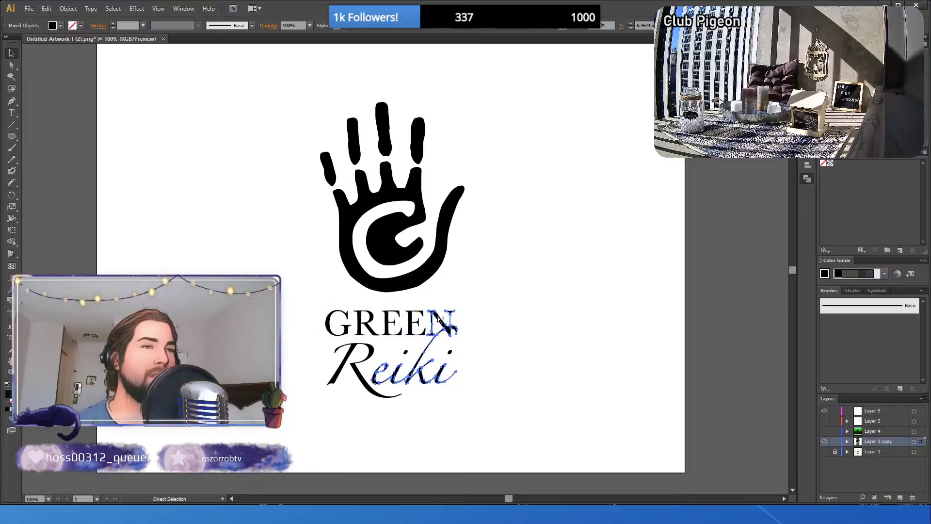
pyautogui.press('v')
pyautogui.click(338, 312)
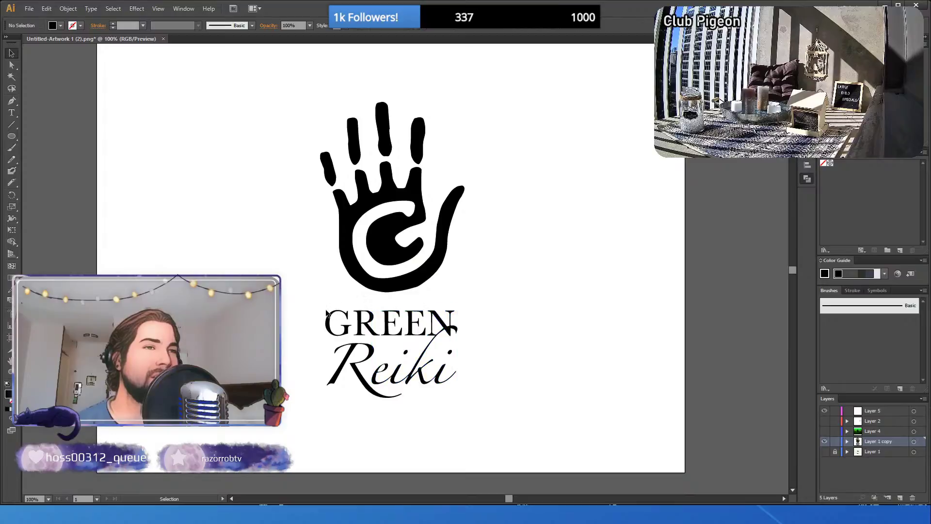
pyautogui.click(440, 330)
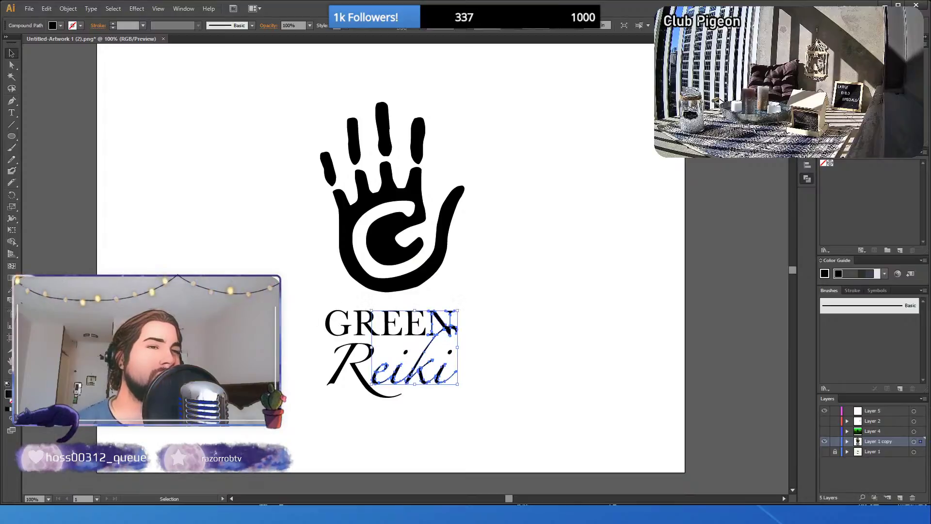
pyautogui.click(335, 320)
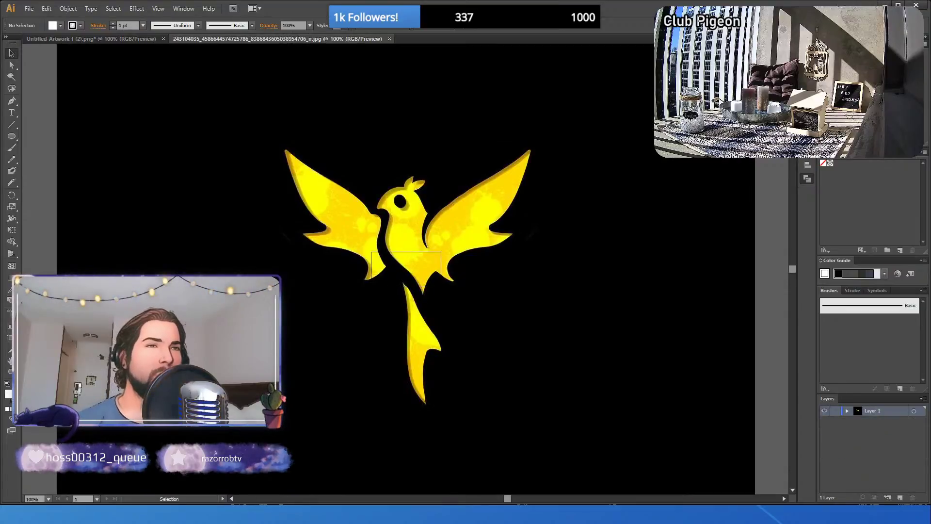
# - Resize the artboard of the yellow bird image to match the bounds of the whole image
pyautogui.hotkey('ctrl', 'a')
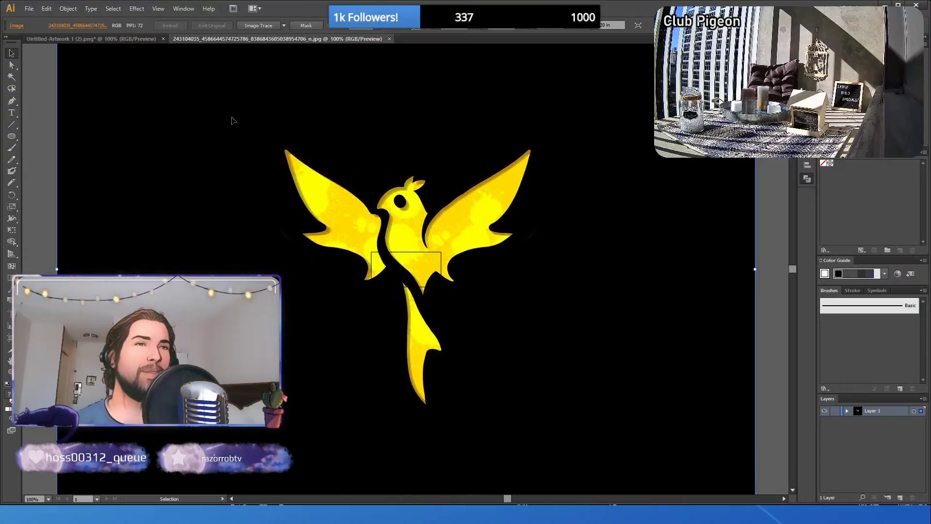
pyautogui.click(47, 116)
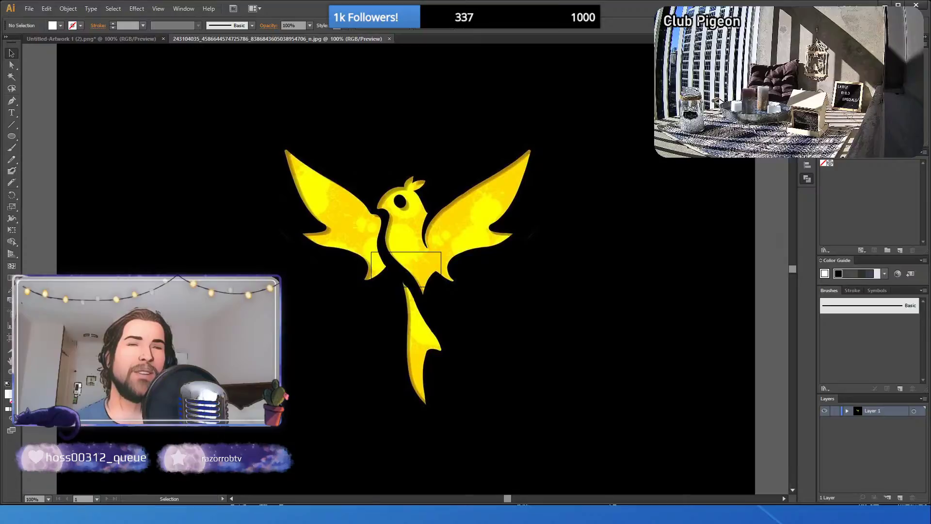
pyautogui.hotkey('shift', 'o')
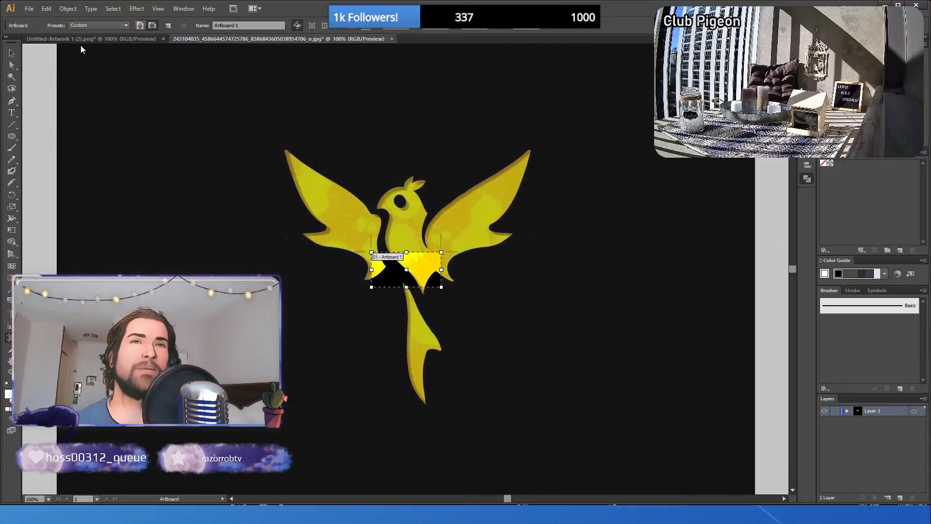
pyautogui.click(100, 66)
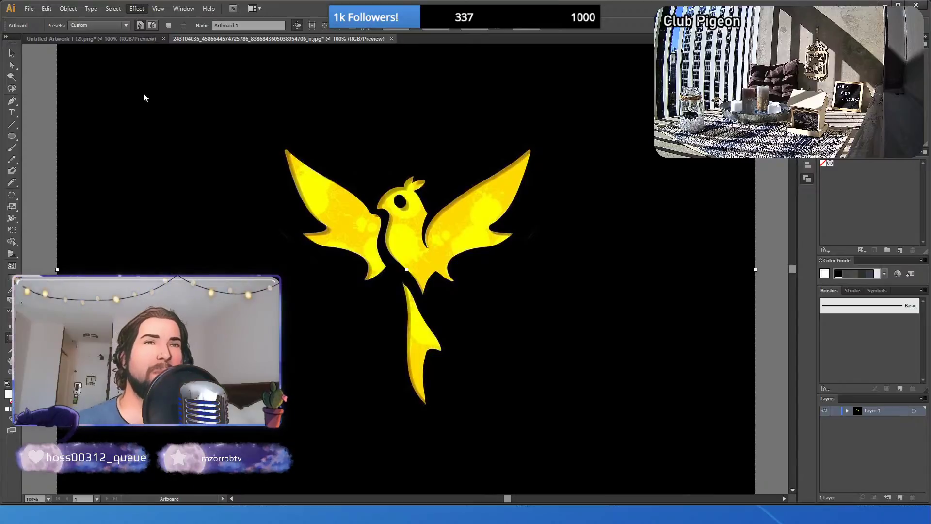
pyautogui.click(13, 54)
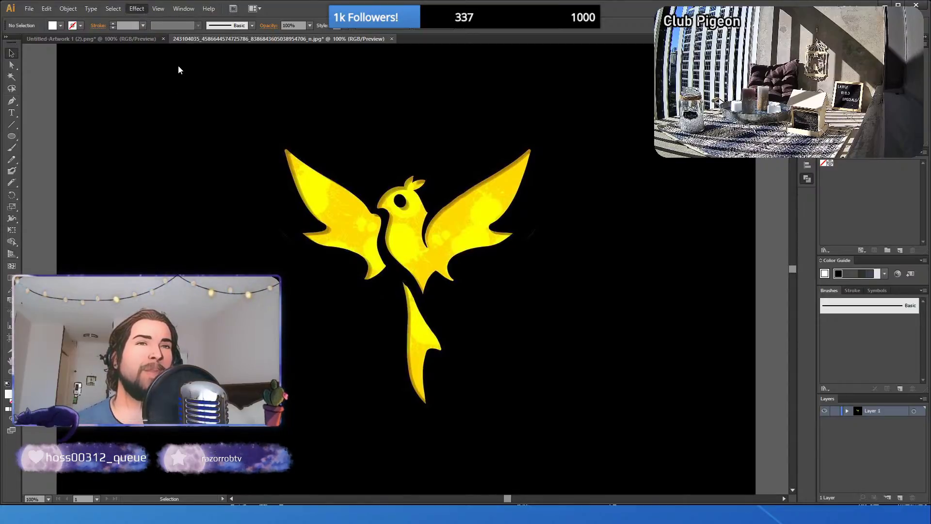
# - Try a default black-and-white Image Trace on the yellow bird image, comparing it with the original, and undo the trace
pyautogui.click(196, 101)
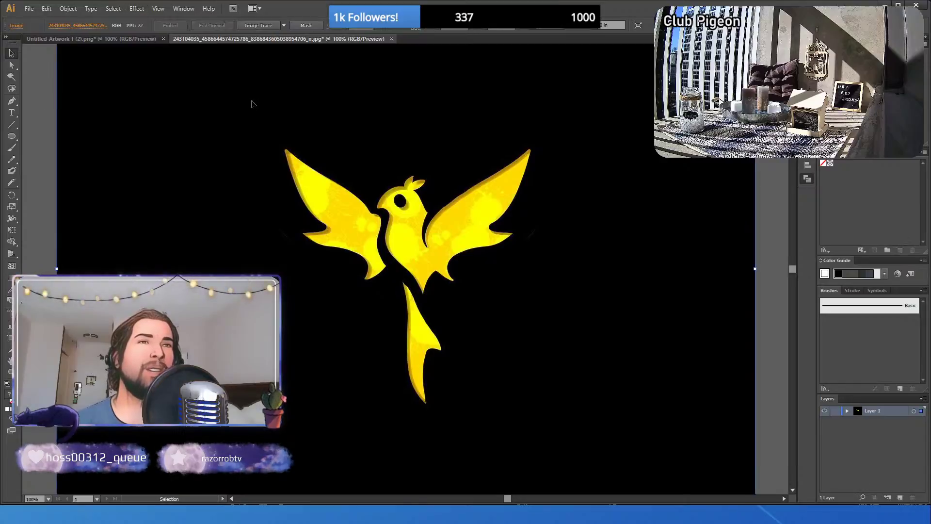
pyautogui.click(269, 28)
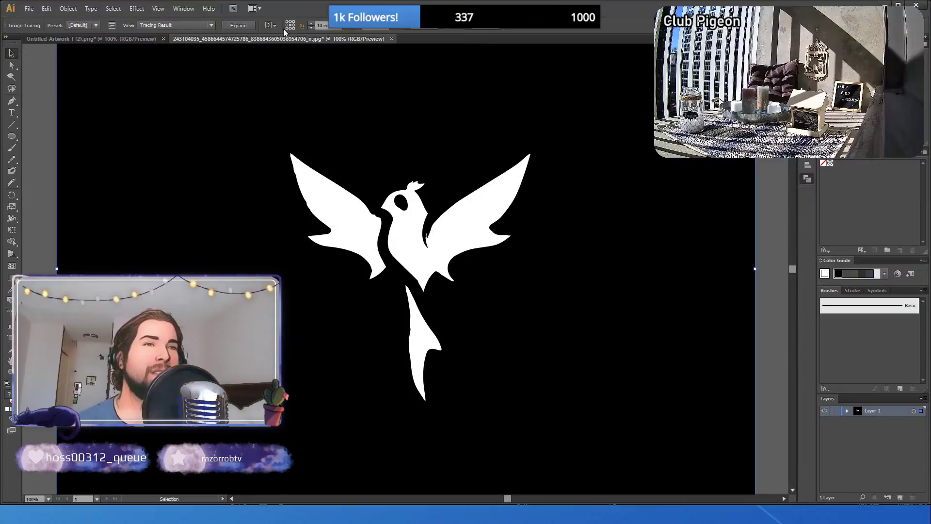
pyautogui.hotkey('ctrl', 'z')
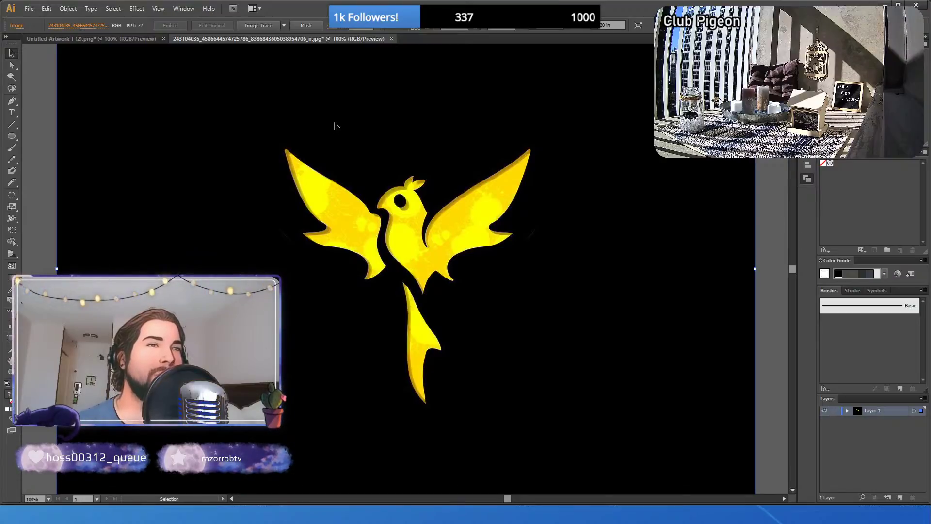
pyautogui.hotkey('ctrl', 'shift', 'z')
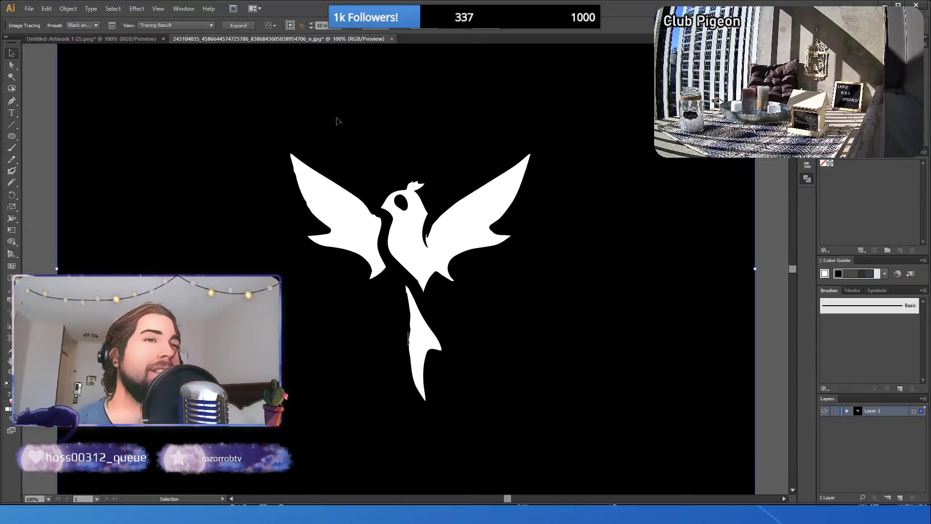
pyautogui.hotkey('ctrl', 'z')
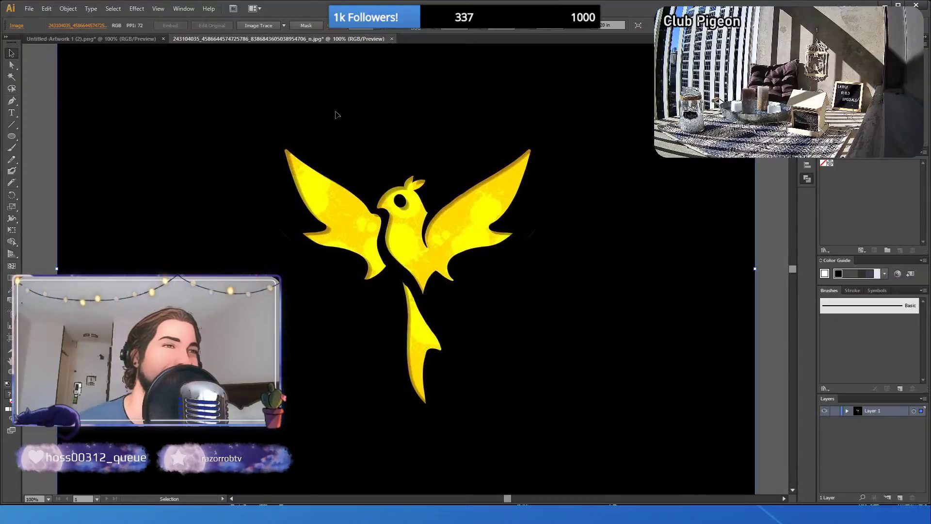
# - Lock Layer 1 containing the bird image and add a new layer above it
pyautogui.click(32, 118)
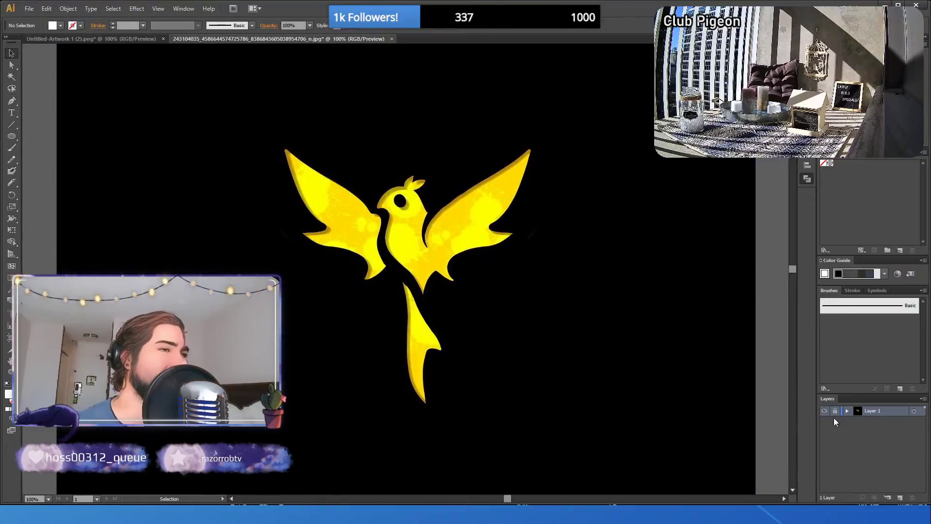
pyautogui.click(900, 497)
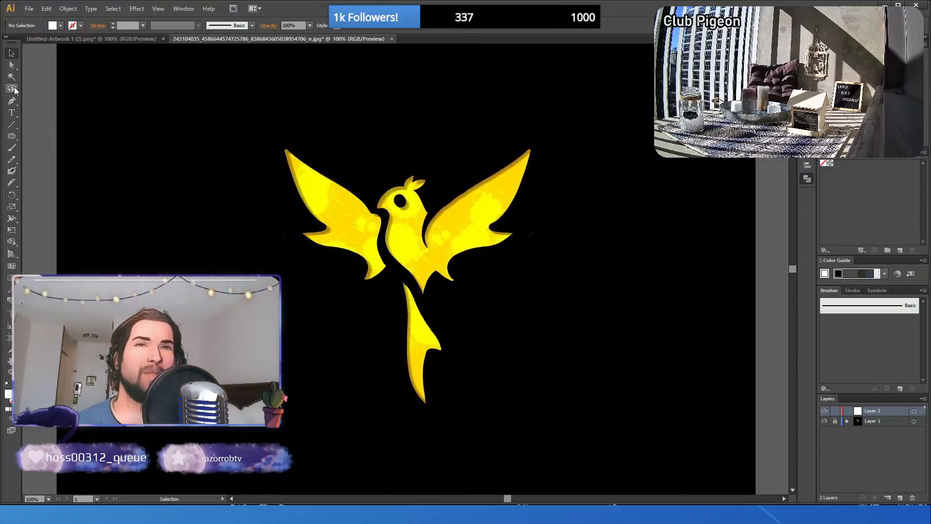
# - Trace the upper edge of the bird's right wing with the Pen tool, from the body to the wing tip
pyautogui.click(12, 101)
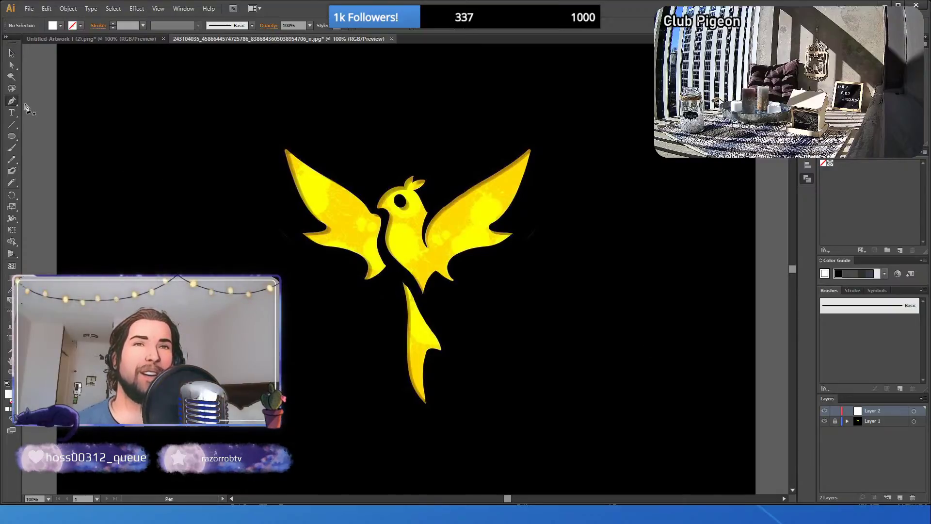
pyautogui.click(428, 245)
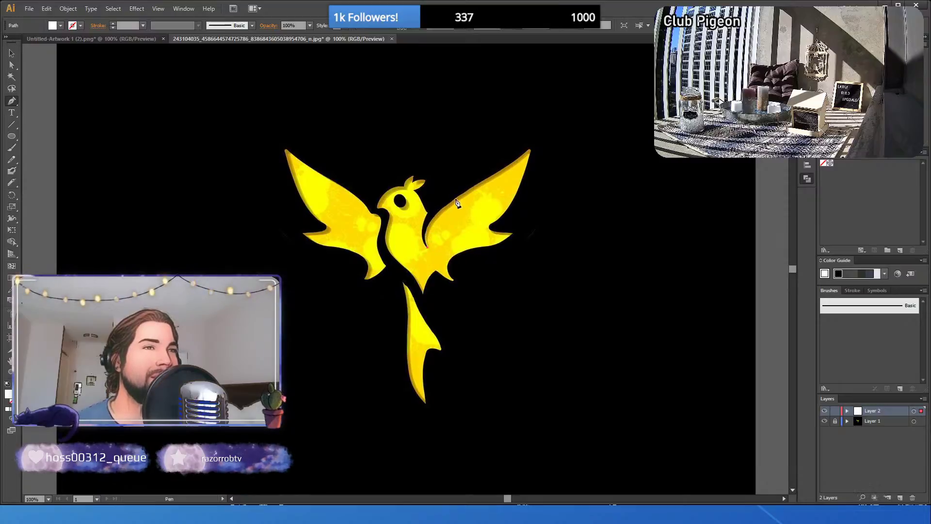
pyautogui.moveTo(460, 195); pyautogui.dragTo(514, 163)
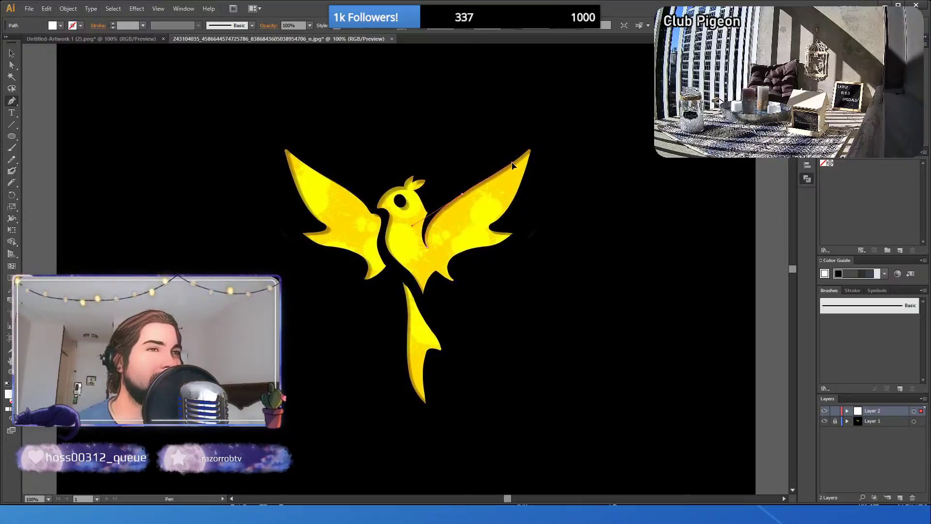
pyautogui.moveTo(513, 165); pyautogui.dragTo(515, 166)
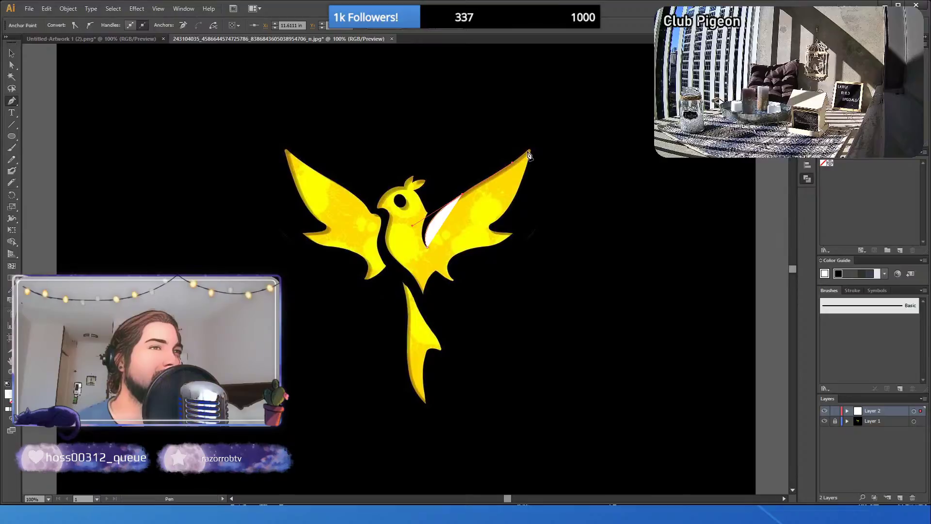
pyautogui.click(528, 152)
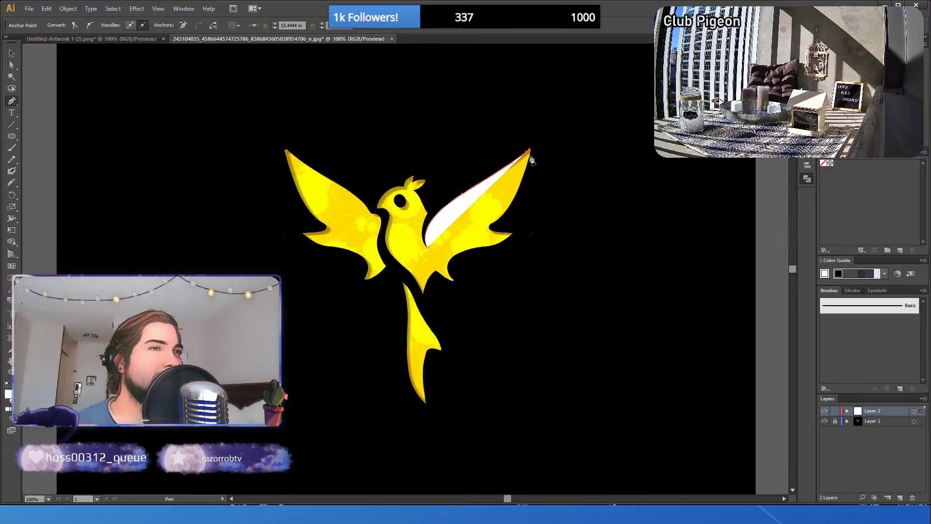
pyautogui.keyDown('ctrl'); pyautogui.click(530, 163); pyautogui.keyUp('ctrl')
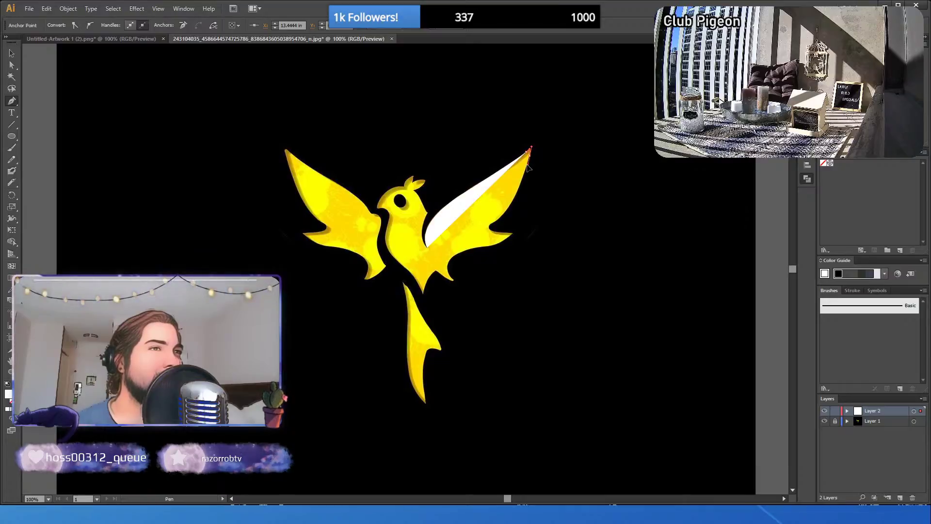
pyautogui.keyDown('ctrl'); pyautogui.click(529, 167); pyautogui.keyUp('ctrl')
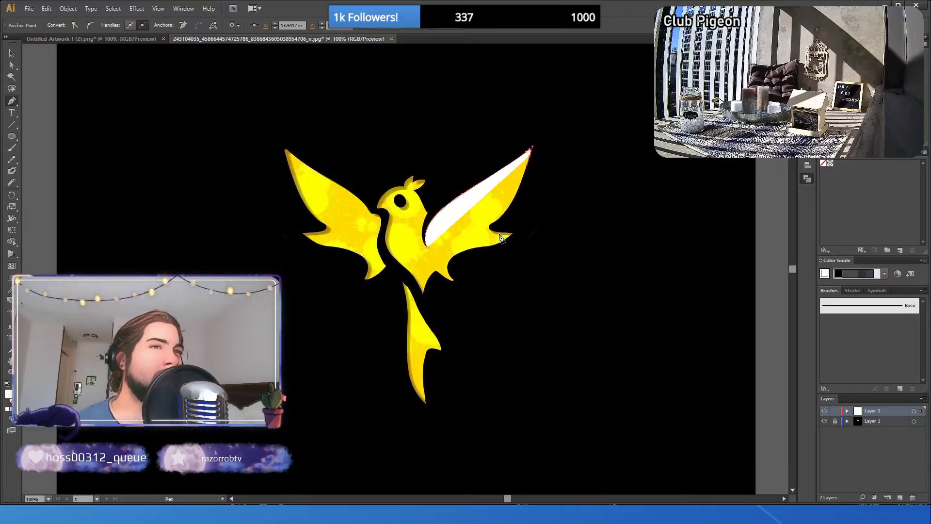
# - Continue the pen path down the right wing's outer edge, around the notch and out to the lower feather tip
pyautogui.moveTo(510, 206); pyautogui.dragTo(494, 222)
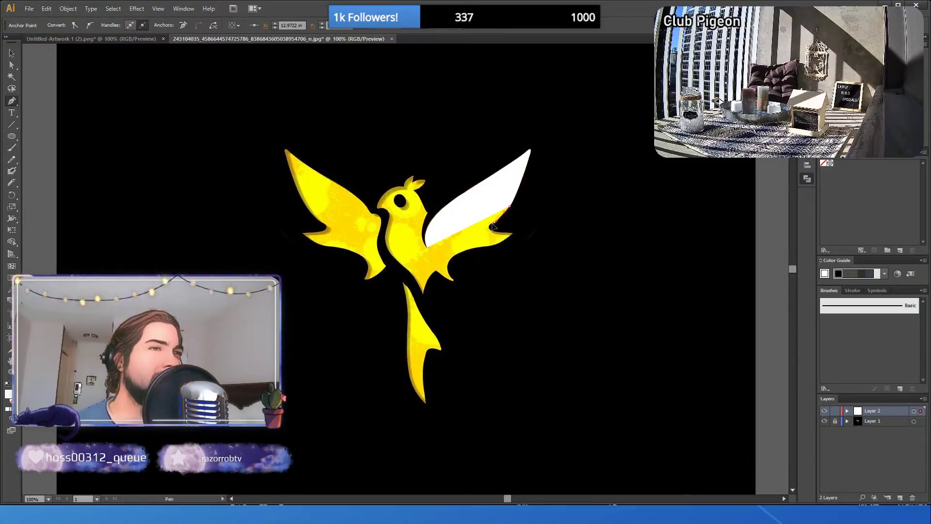
pyautogui.click(494, 225)
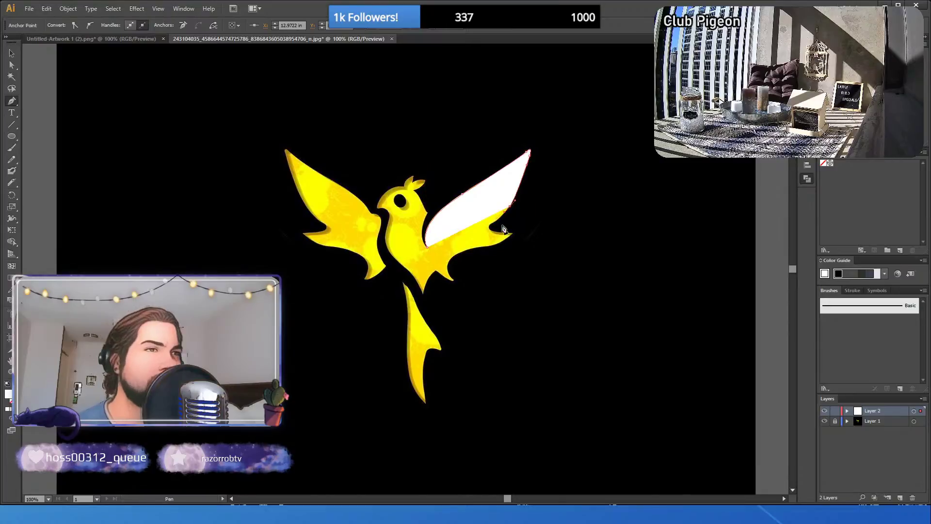
pyautogui.click(490, 229)
pyautogui.click(488, 226)
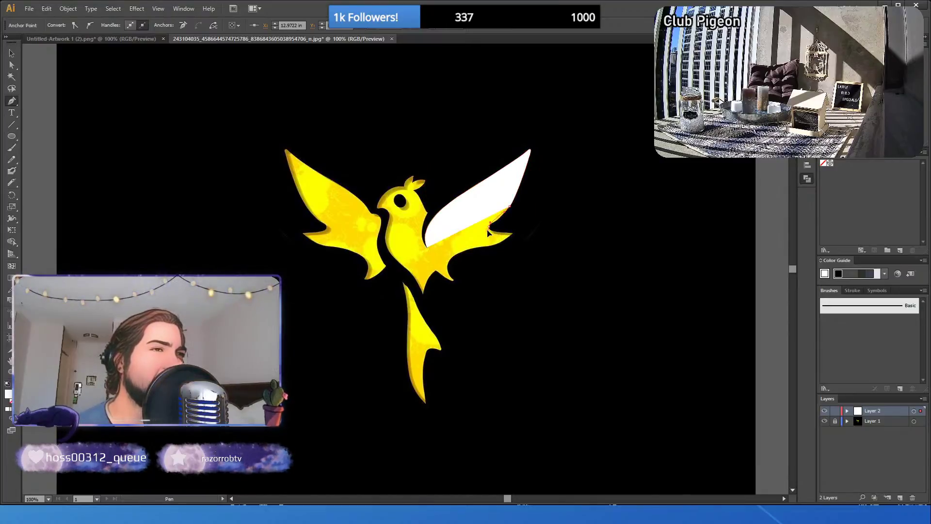
pyautogui.click(489, 233)
pyautogui.click(504, 236)
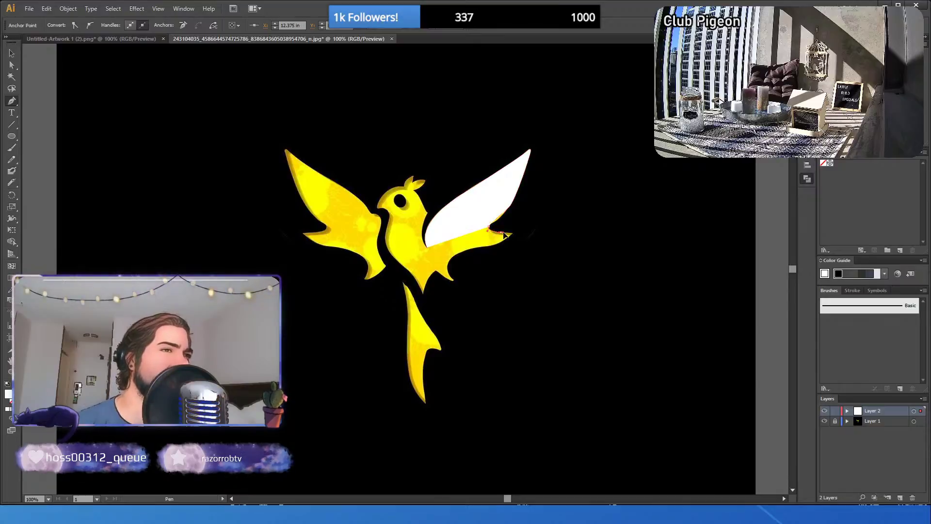
pyautogui.click(507, 236)
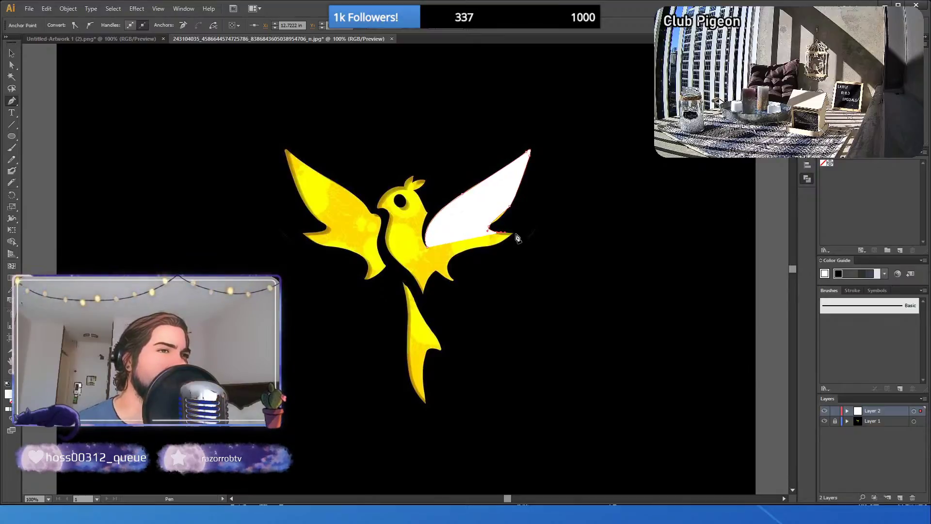
pyautogui.click(509, 237)
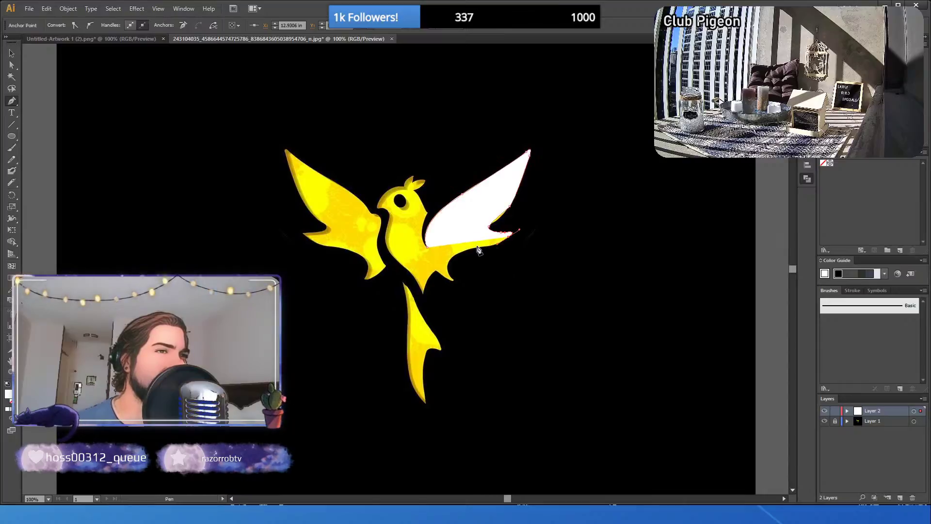
# - Curve the pen path along the right wing's underside toward the body, undoing and replacing the misplaced anchor point
pyautogui.click(458, 254)
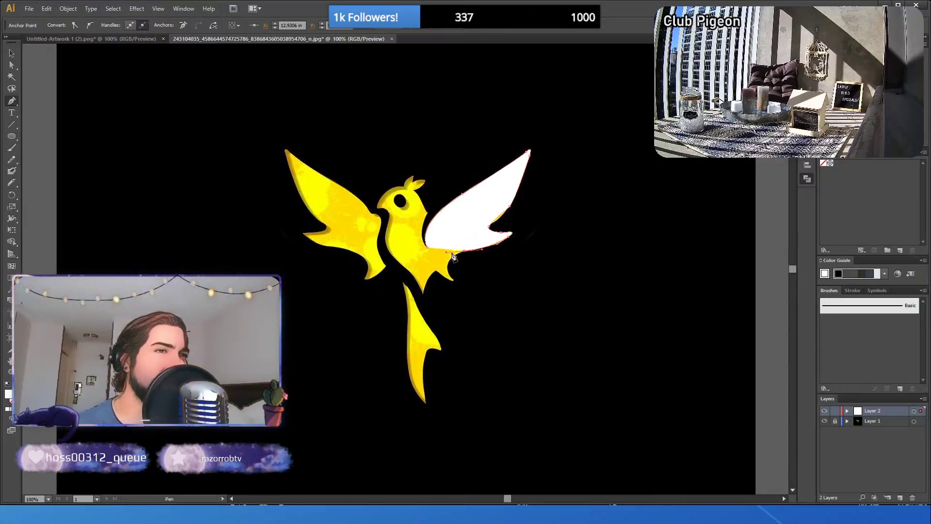
pyautogui.press('ctrl')
pyautogui.moveTo(483, 247); pyautogui.dragTo(471, 253)
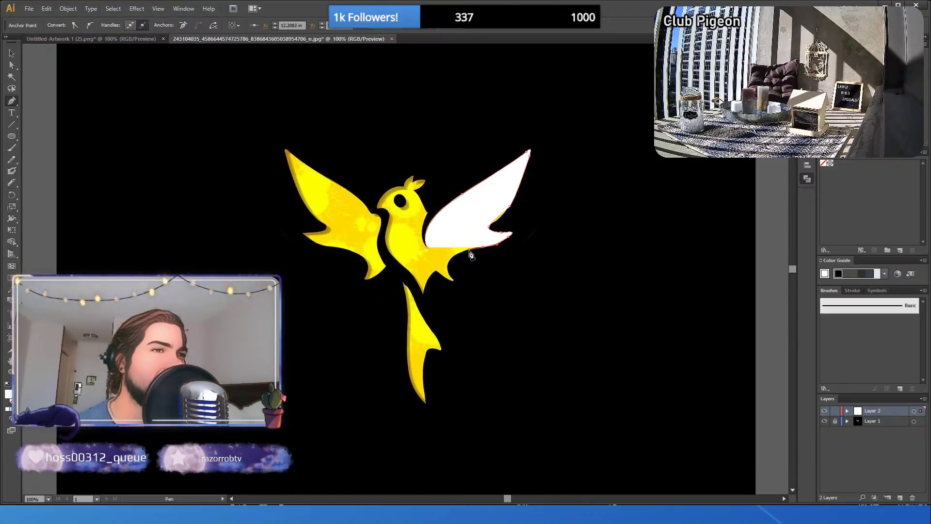
pyautogui.hotkey('ctrl', 'z')
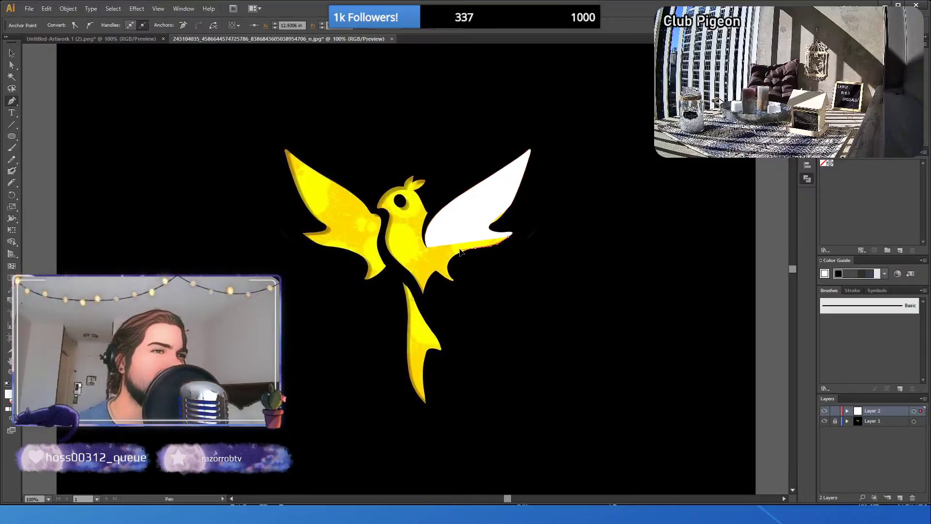
pyautogui.click(461, 252)
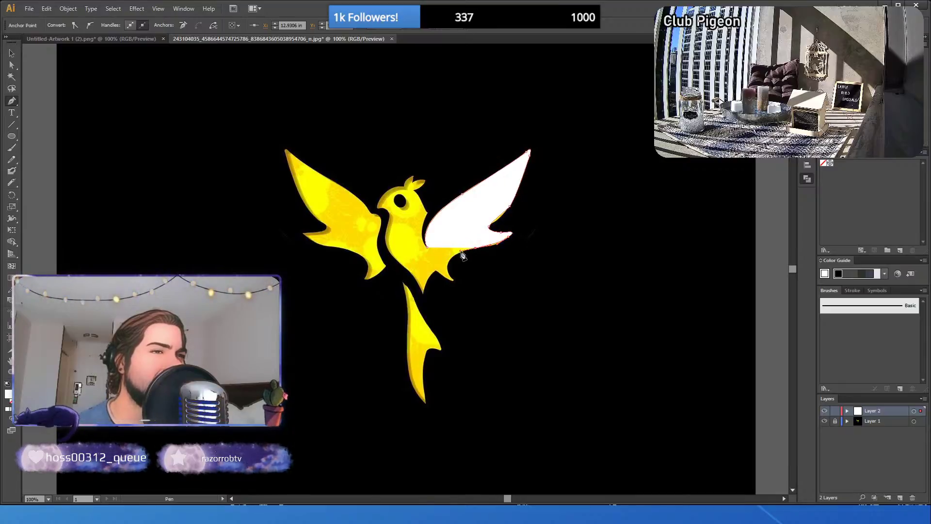
# - Finish tracing the bird's right wing with the Pen tool, closing the path around the pointed lower tip and inner edge
pyautogui.click(450, 265)
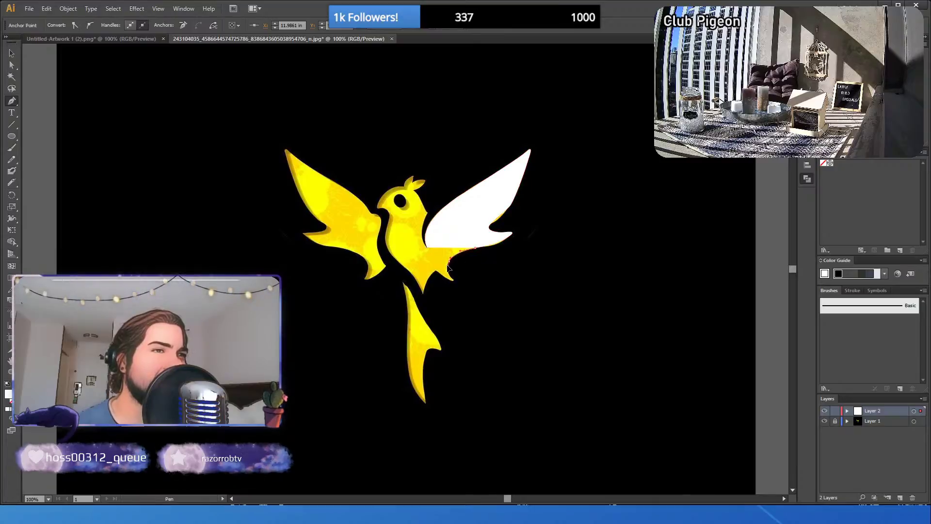
pyautogui.click(448, 266)
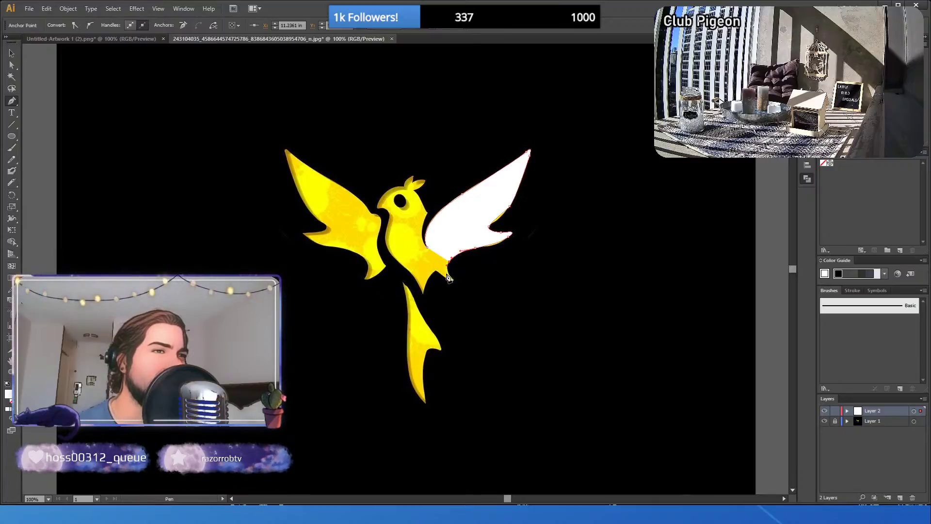
pyautogui.click(449, 276)
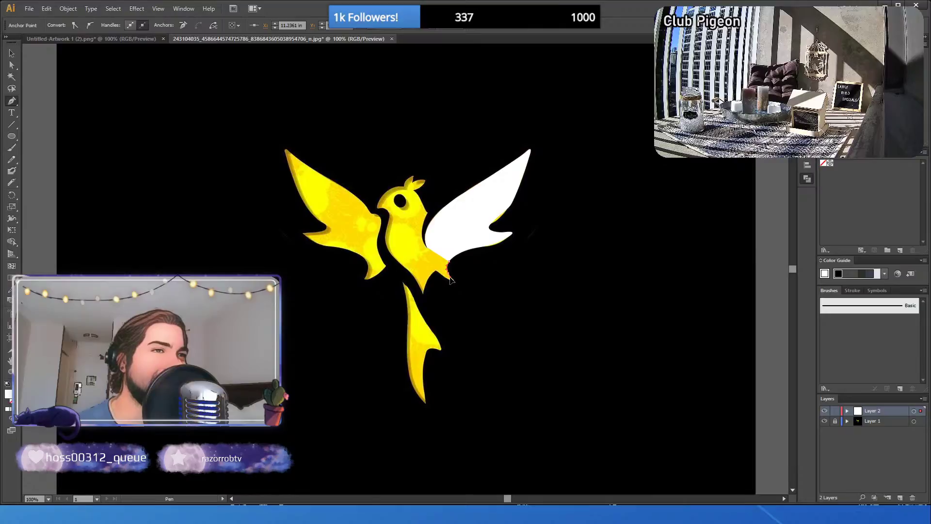
pyautogui.hotkey('ctrl', 'z')
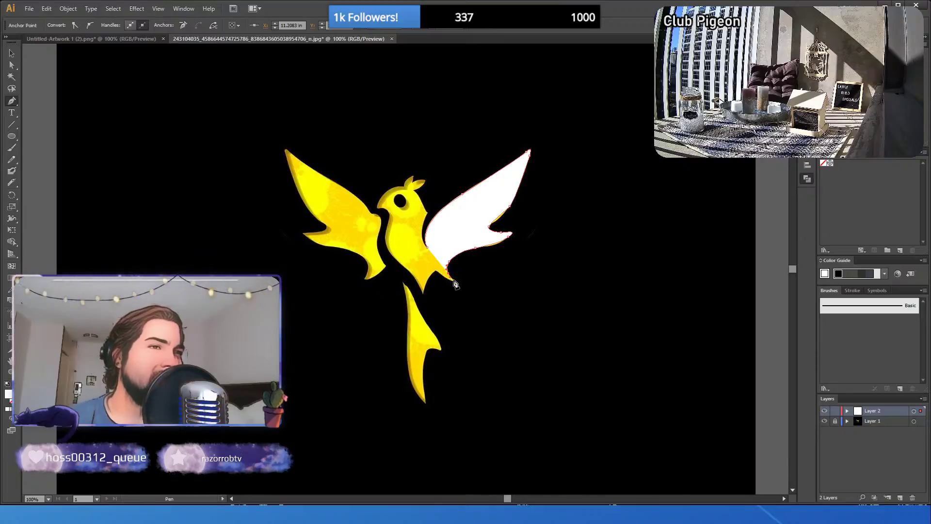
pyautogui.click(454, 280)
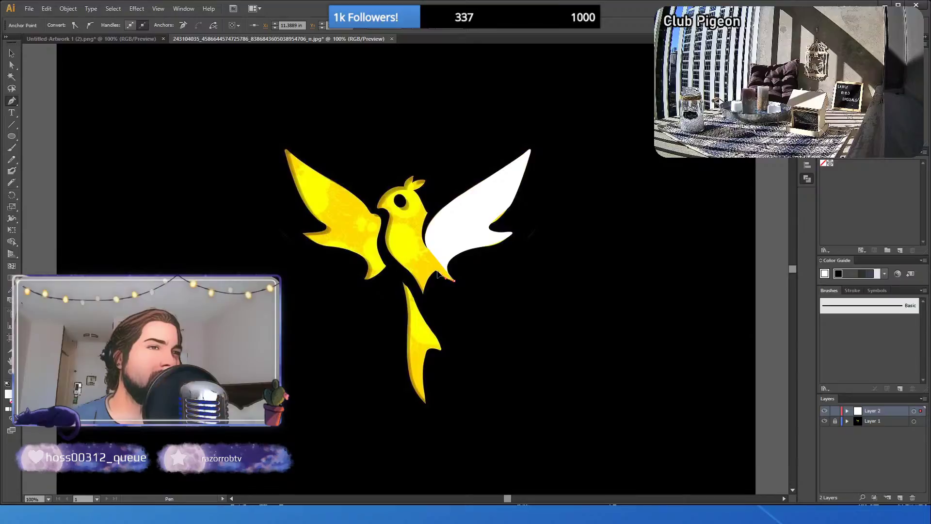
pyautogui.click(428, 249)
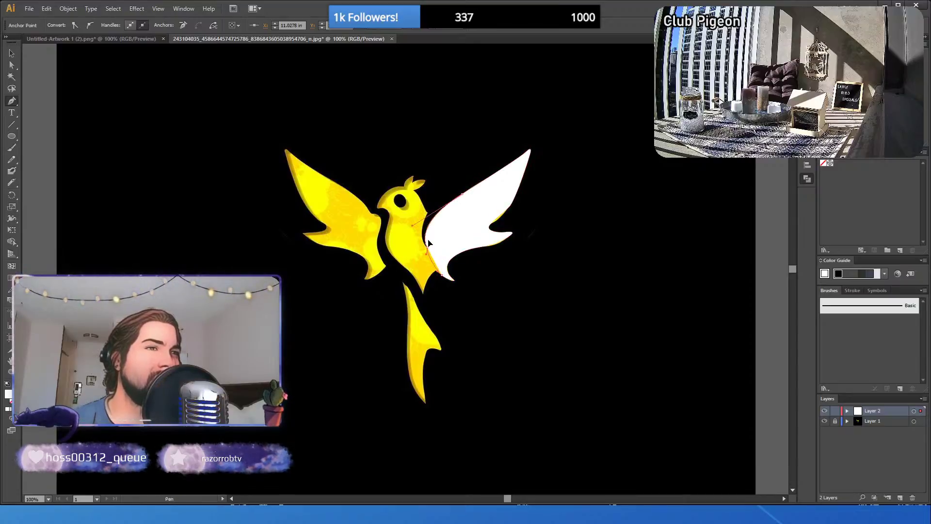
pyautogui.click(428, 244)
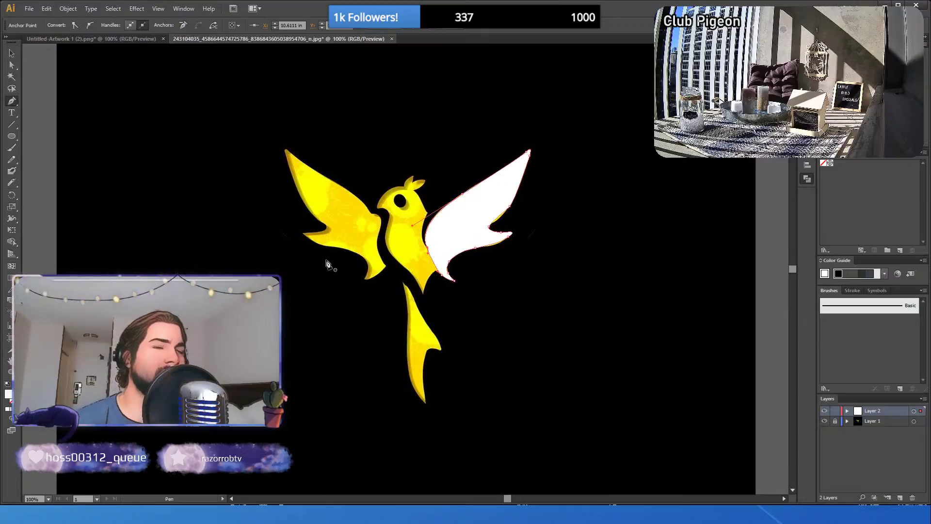
pyautogui.press('v')
pyautogui.click(140, 143)
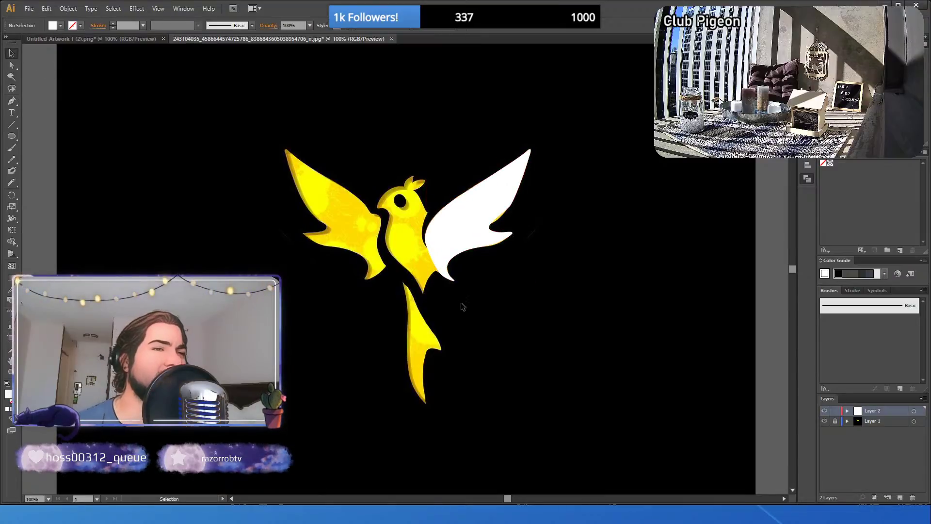
# - Change the traced right wing's fill from white to orange
pyautogui.click(484, 220)
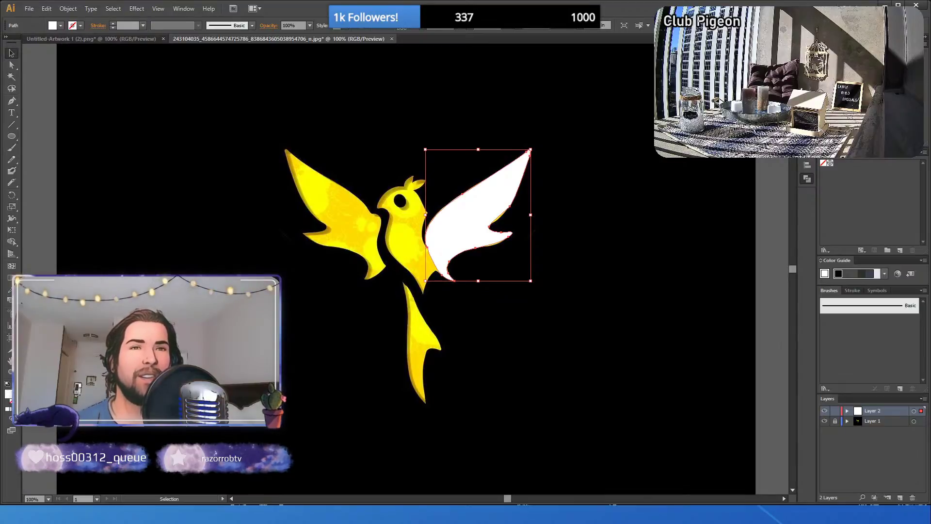
pyautogui.click(159, 113)
pyautogui.click(280, 104)
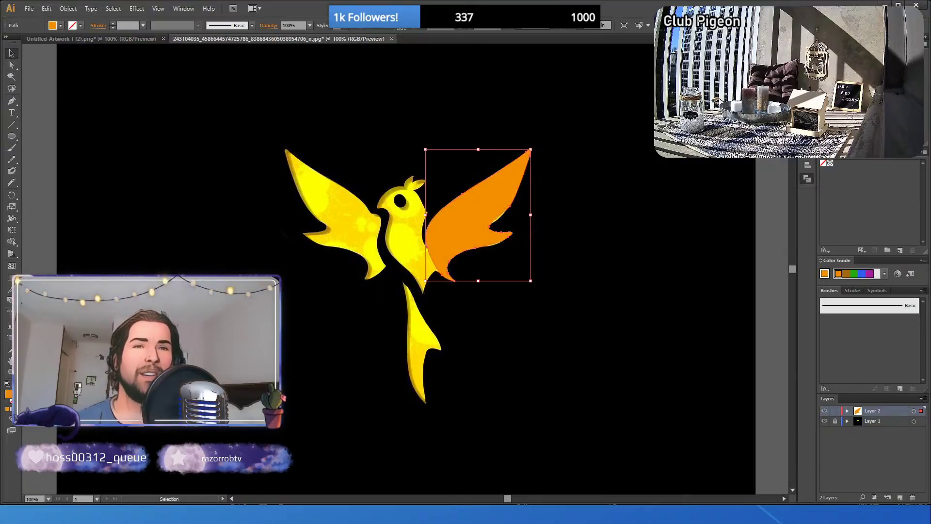
# - Adjust the curve handles on the right wing's outer edge above the notch so the orange shape covers the yellow artwork
pyautogui.click(10, 371)
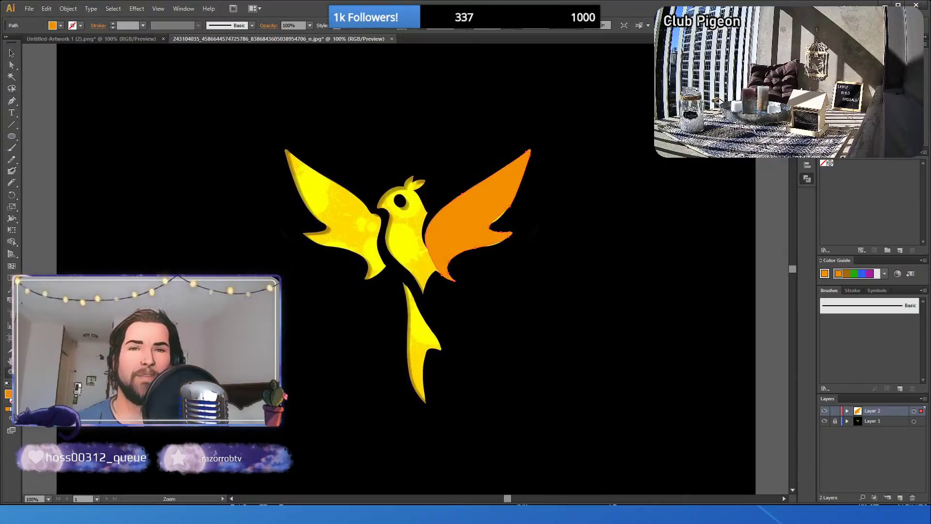
pyautogui.click(503, 204)
pyautogui.click(395, 280)
pyautogui.click(429, 267)
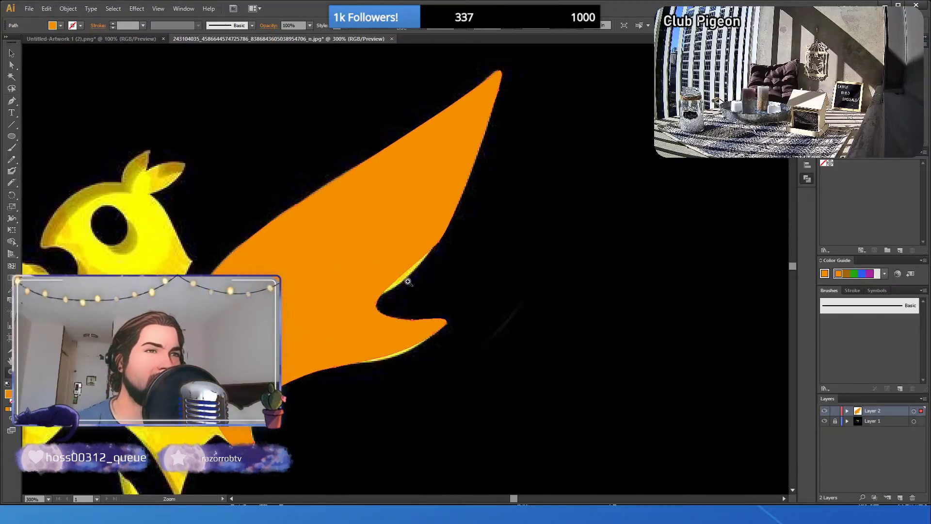
pyautogui.click(11, 65)
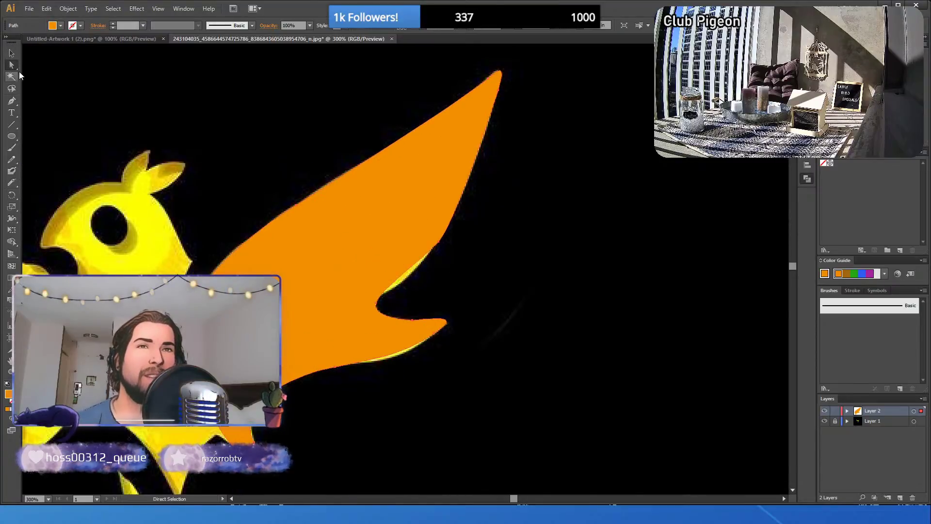
pyautogui.click(491, 243)
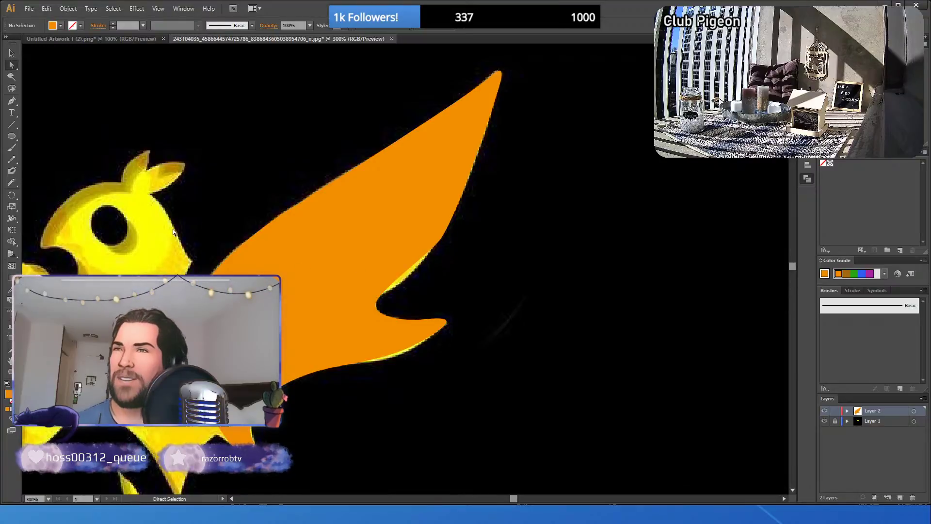
pyautogui.click(12, 54)
pyautogui.moveTo(212, 133); pyautogui.dragTo(295, 122)
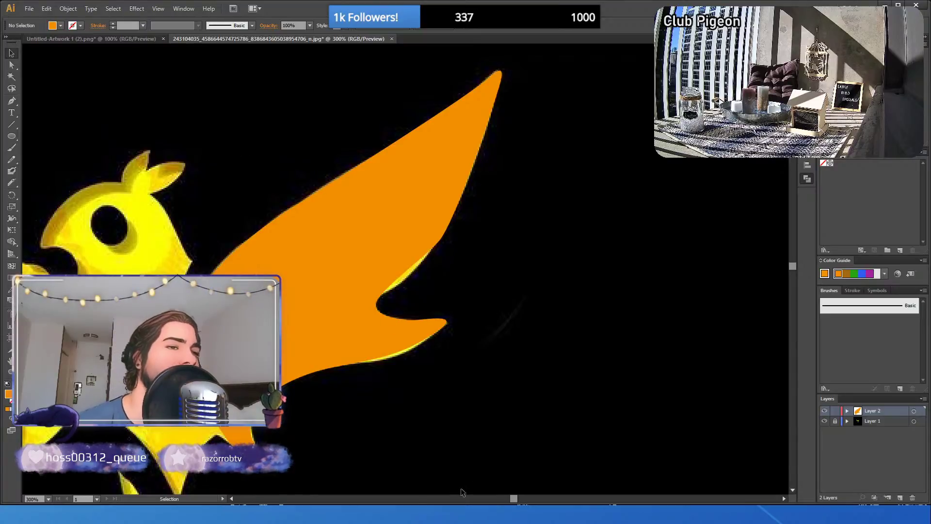
pyautogui.moveTo(514, 496); pyautogui.dragTo(511, 497)
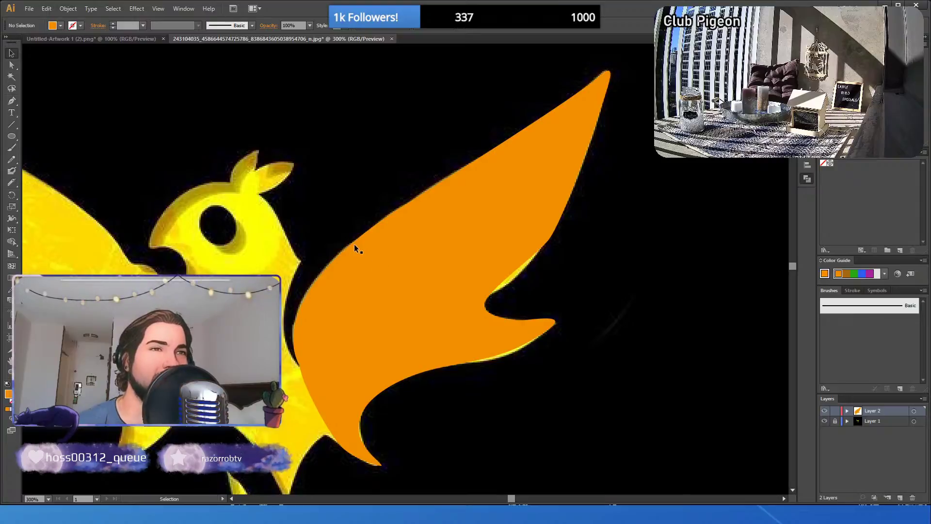
pyautogui.click(11, 67)
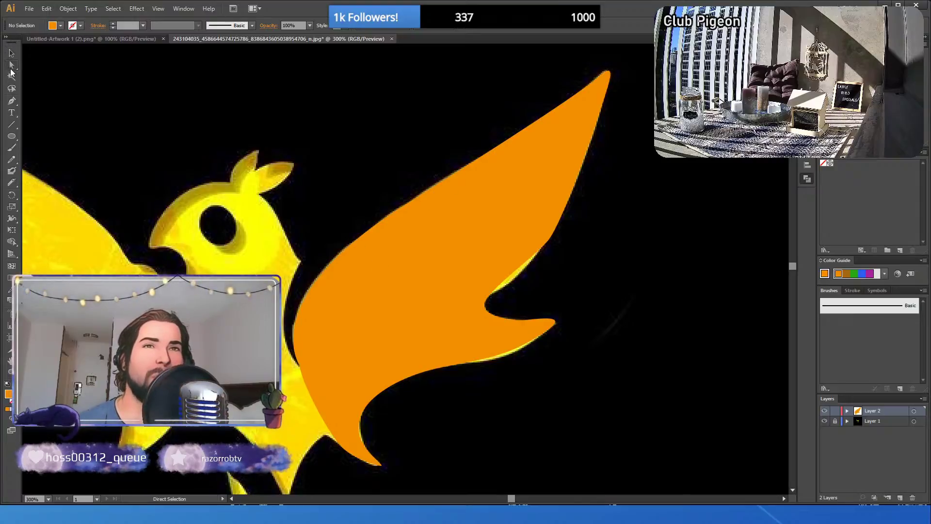
pyautogui.click(559, 179)
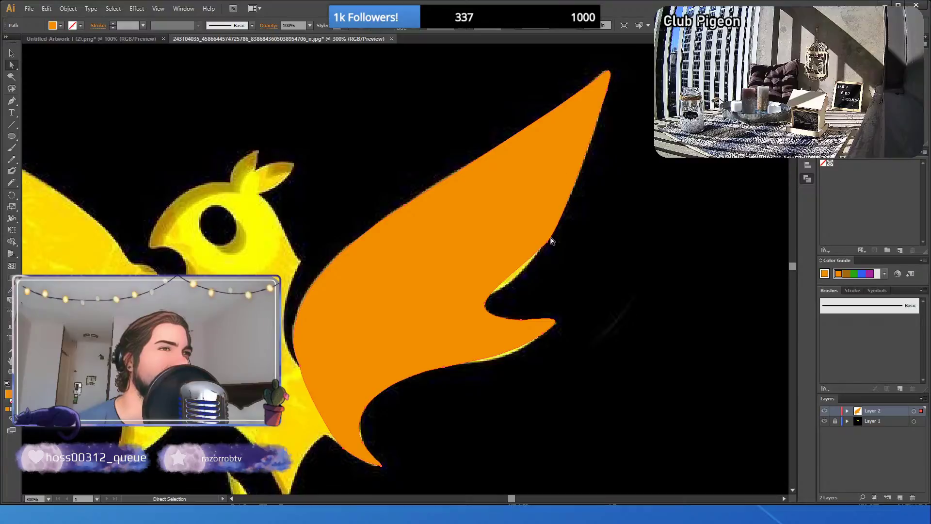
pyautogui.moveTo(547, 241); pyautogui.dragTo(576, 197)
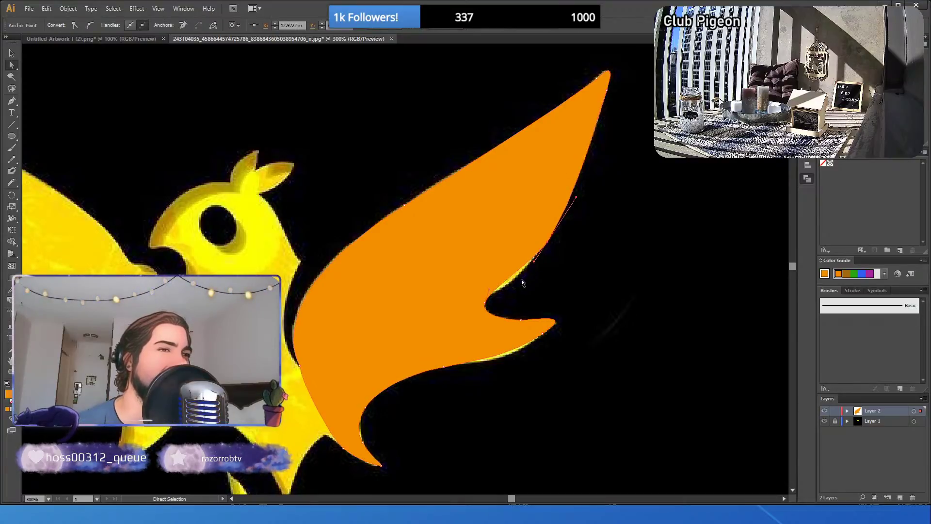
pyautogui.moveTo(489, 292); pyautogui.dragTo(513, 292)
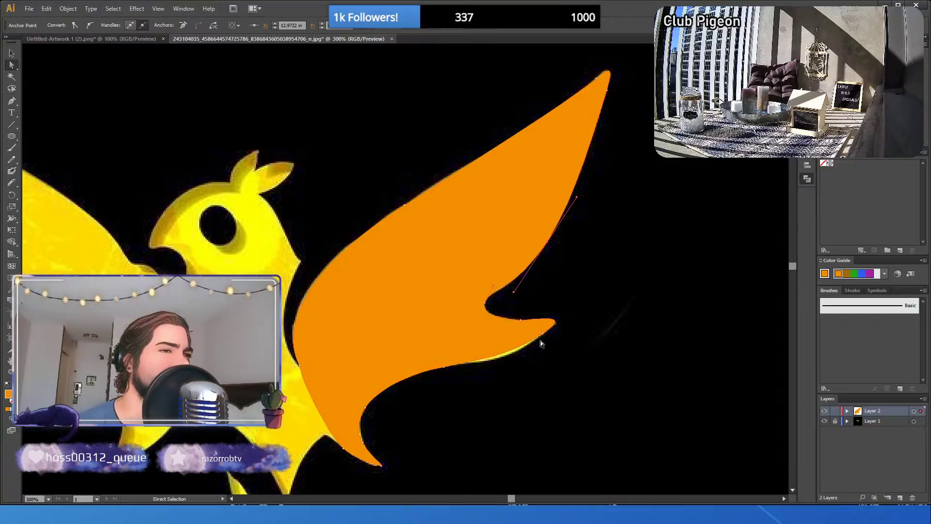
# - Reshape the underside of the right wing's small outer feather and fine-tune the curve at its hooked lower tip
pyautogui.moveTo(543, 333); pyautogui.dragTo(497, 367)
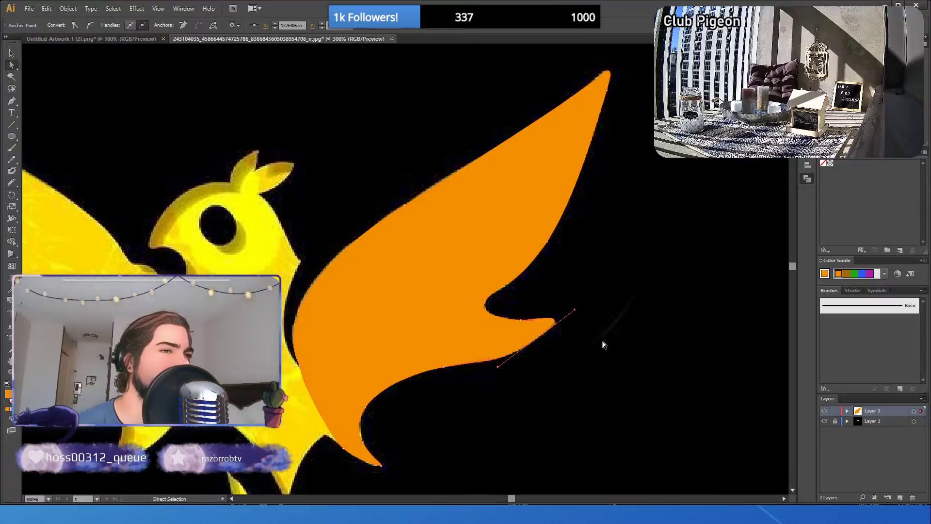
pyautogui.moveTo(533, 319); pyautogui.dragTo(536, 321)
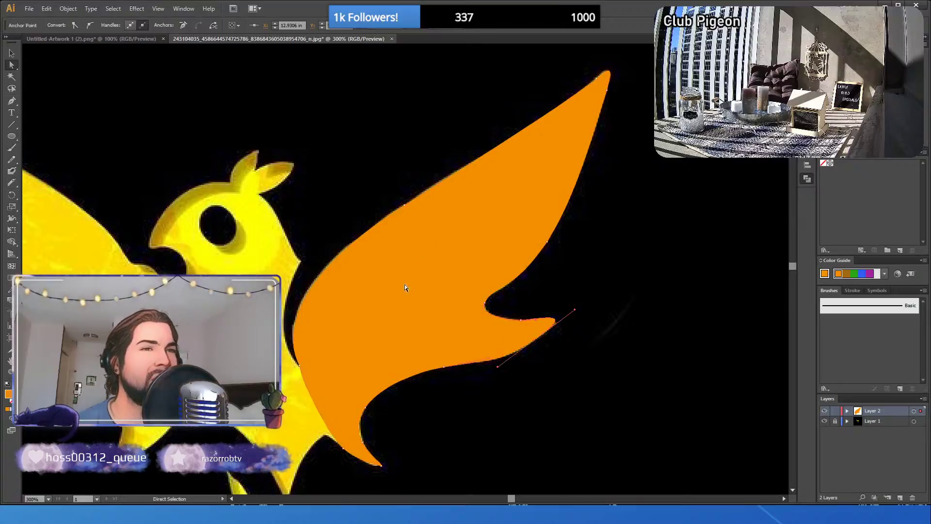
pyautogui.scroll(-2, 430, 346)
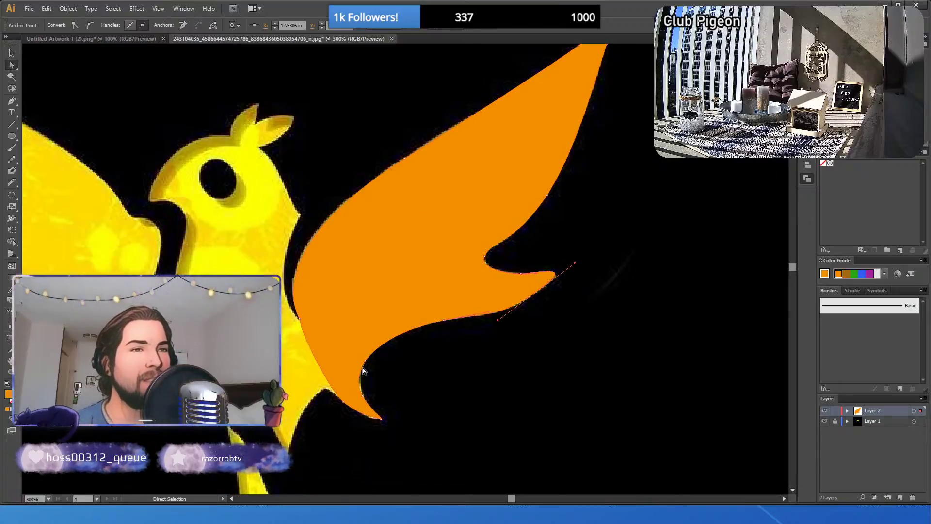
pyautogui.click(359, 387)
pyautogui.moveTo(359, 387); pyautogui.dragTo(365, 398)
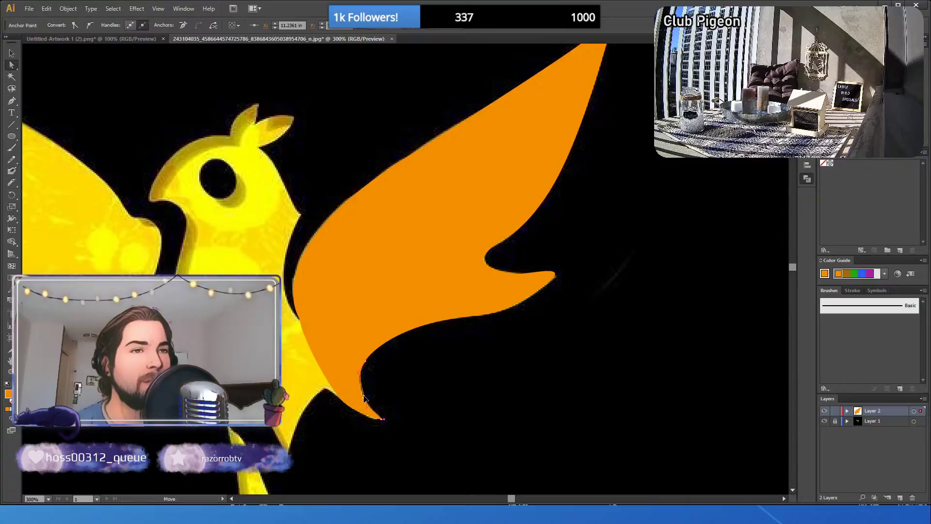
pyautogui.click(392, 394)
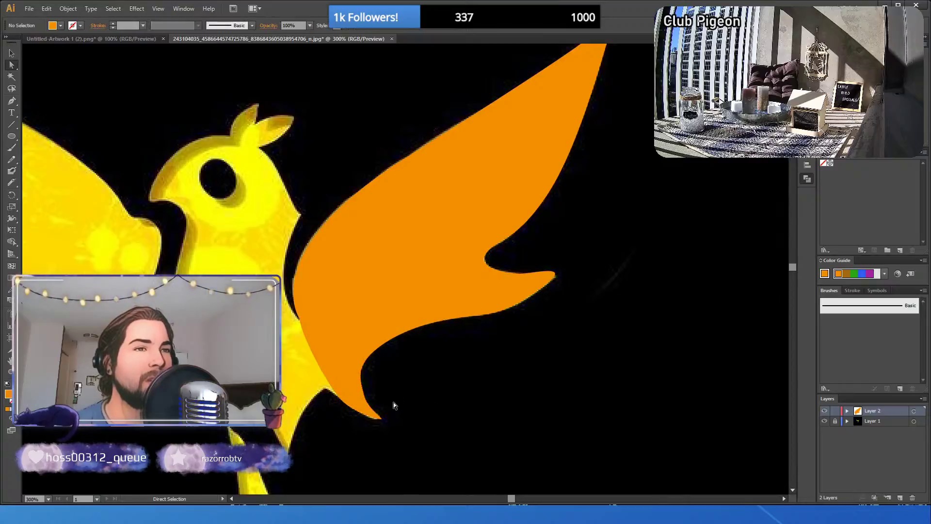
pyautogui.hotkey('ctrl', 'a')
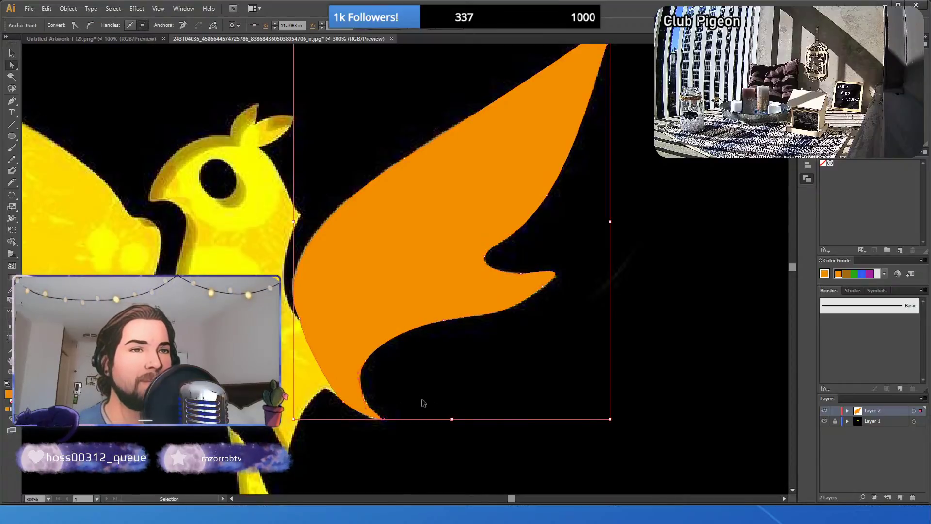
pyautogui.click(422, 404)
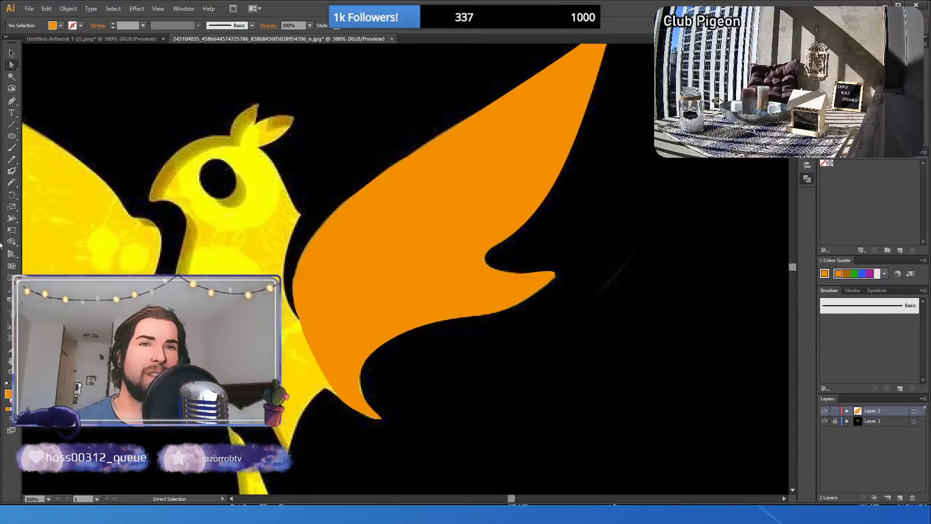
# - Create a horizontally mirrored copy of the orange right wing
pyautogui.keyDown('alt'); pyautogui.click(306, 285); pyautogui.keyUp('alt')
pyautogui.keyDown('alt'); pyautogui.click(413, 284); pyautogui.keyUp('alt')
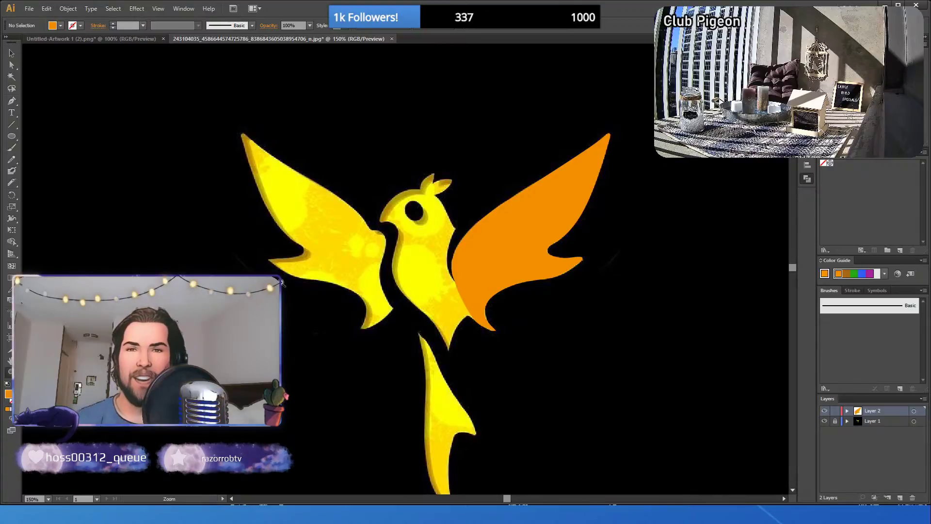
pyautogui.click(11, 53)
pyautogui.click(518, 249)
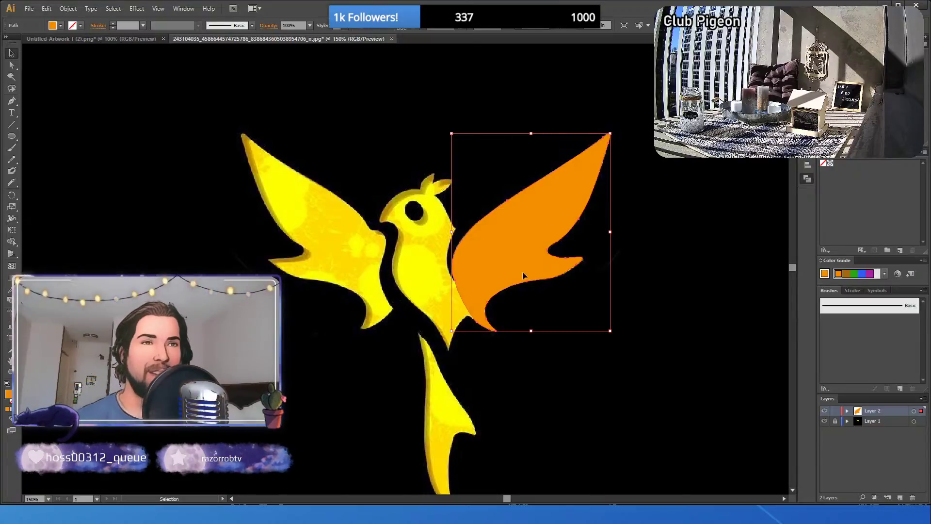
pyautogui.press('a')
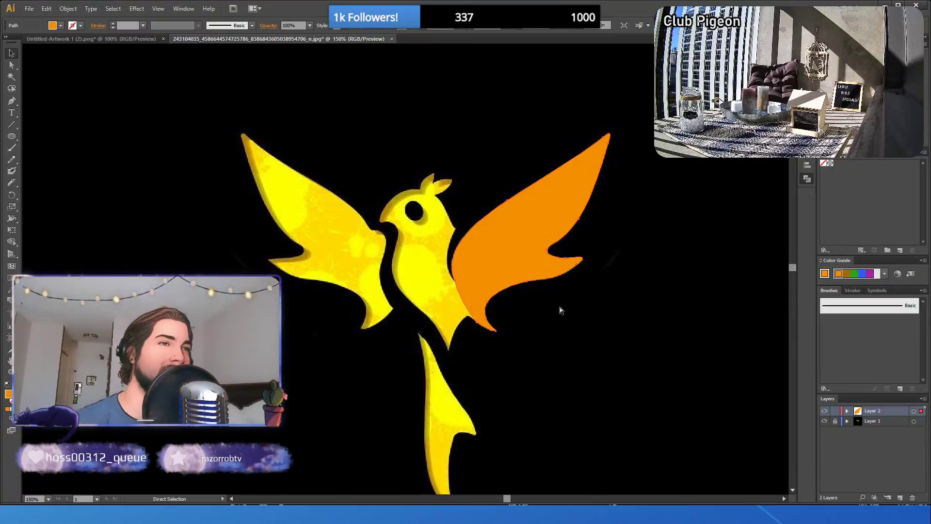
pyautogui.press('v')
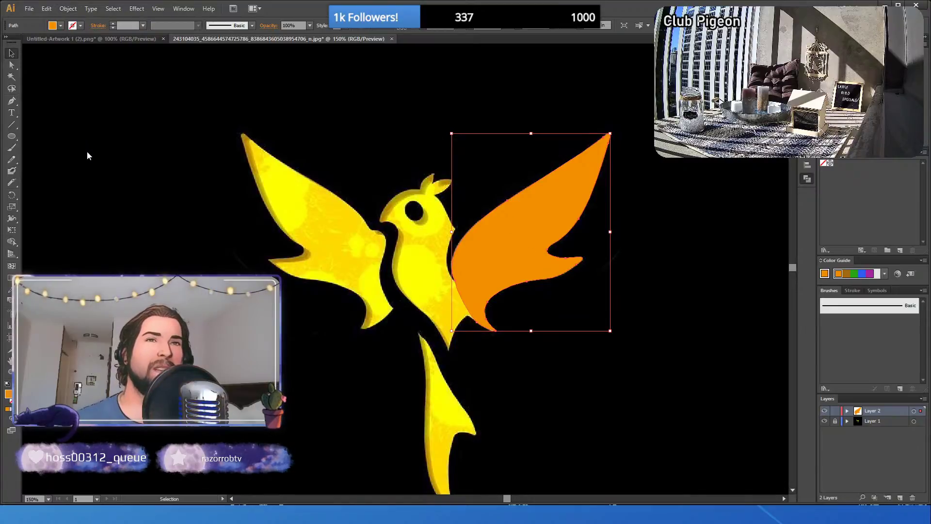
pyautogui.hotkey('ctrl', 'd')
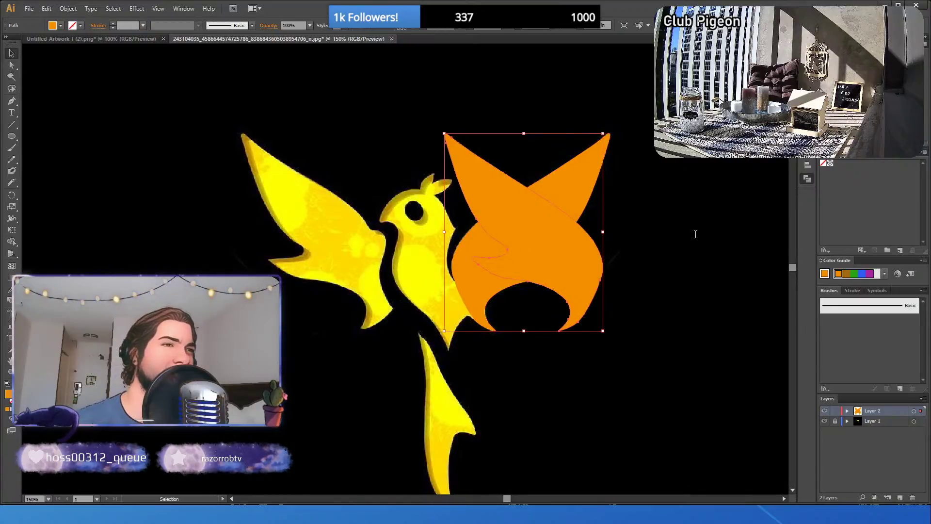
# - Move the mirrored wing straight across the bird until its upper tip aligns with the yellow left wing's tip, and deselect it
pyautogui.hotkey('shift', 'Left')
pyautogui.hotkey('shift', 'Left')
pyautogui.hotkey('shift', 'Left')
pyautogui.hotkey('shift', 'Left')
pyautogui.hotkey('shift', 'Left')
pyautogui.hotkey('shift', 'Left')
pyautogui.hotkey('shift', 'Left')
pyautogui.hotkey('shift', 'Left')
pyautogui.hotkey('shift', 'Left')
pyautogui.hotkey('shift', 'Left')
pyautogui.hotkey('shift', 'Left')
pyautogui.hotkey('shift', 'Left')
pyautogui.hotkey('shift', 'Left')
pyautogui.hotkey('shift', 'Left')
pyautogui.hotkey('shift', 'Left')
pyautogui.hotkey('shift', 'Left')
pyautogui.hotkey('shift', 'Left')
pyautogui.hotkey('shift', 'Left')
pyautogui.hotkey('shift', 'Left')
pyautogui.hotkey('shift', 'Left')
pyautogui.hotkey('shift', 'Left')
pyautogui.hotkey('shift', 'Left')
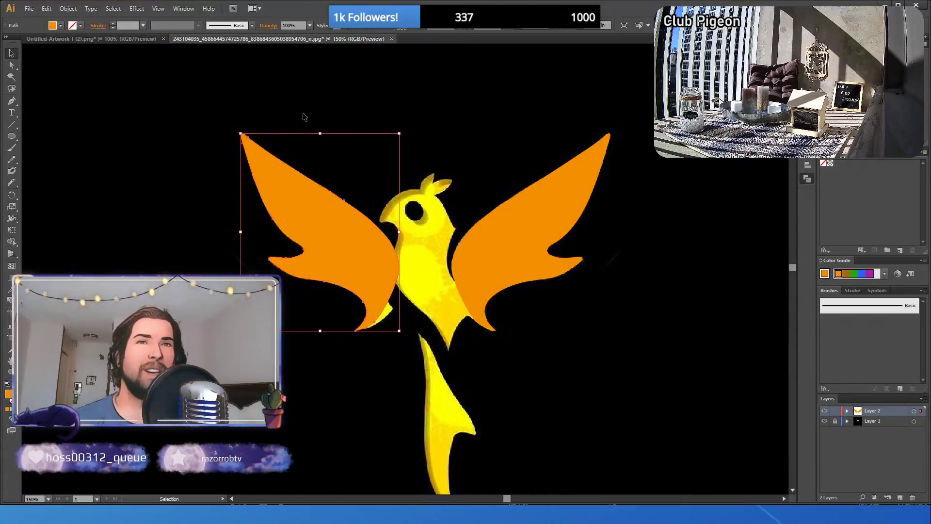
pyautogui.click(168, 184)
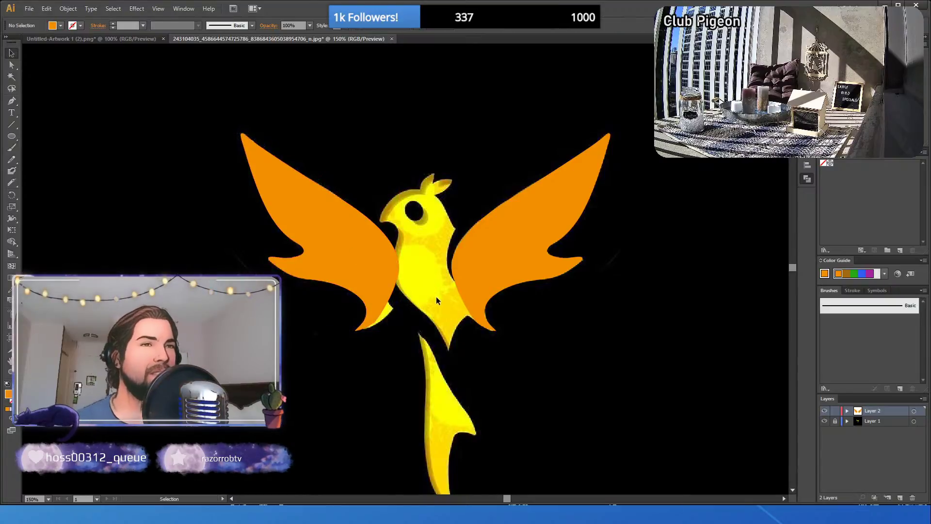
pyautogui.press('a')
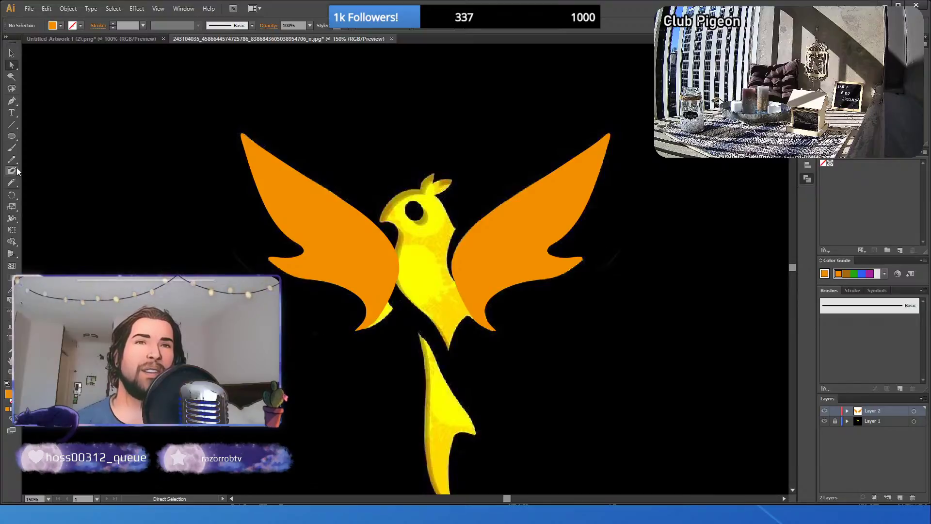
# - Cut along the left wing's inner edge with the Knife tool and delete the sliver overlapping the bird's body
pyautogui.click(12, 184)
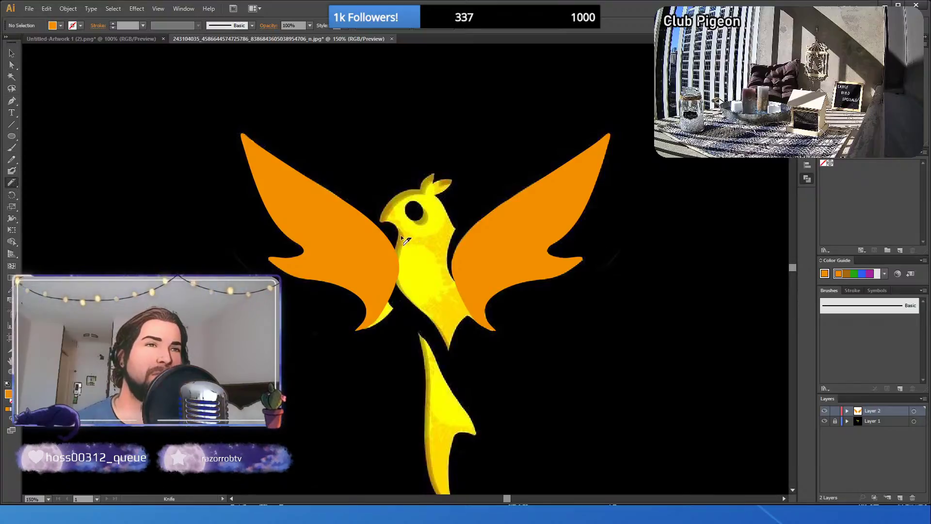
pyautogui.moveTo(391, 239)
pyautogui.mouseDown()
pyautogui.moveTo(385, 289)
pyautogui.moveTo(406, 330)
pyautogui.mouseUp()
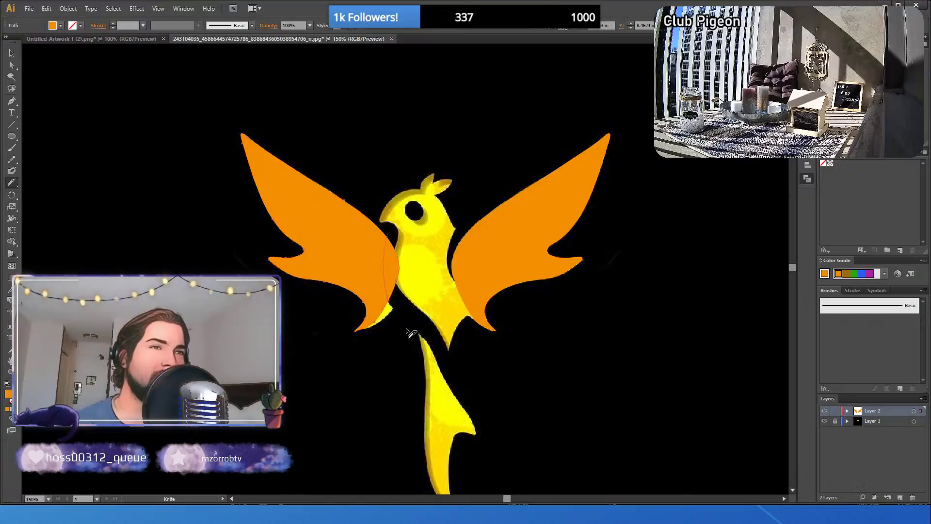
pyautogui.click(12, 65)
pyautogui.click(121, 132)
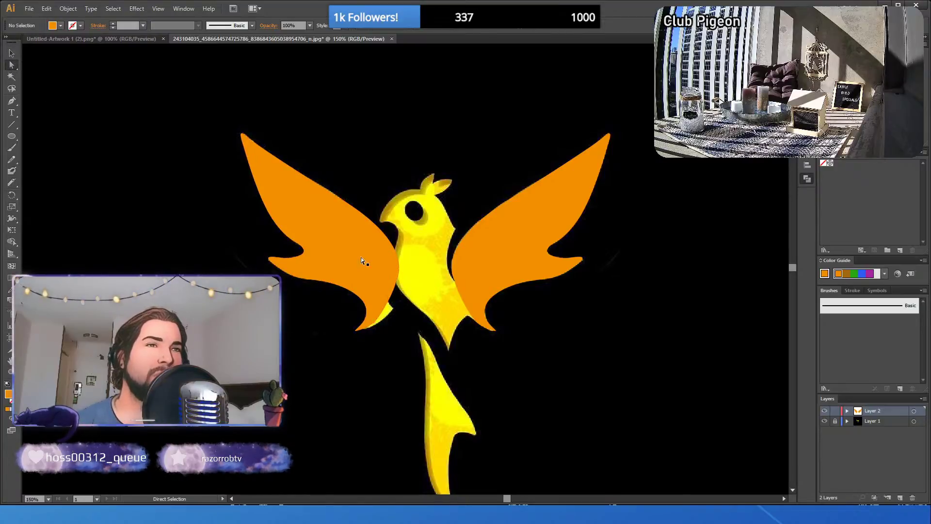
pyautogui.click(394, 271)
pyautogui.press('Delete')
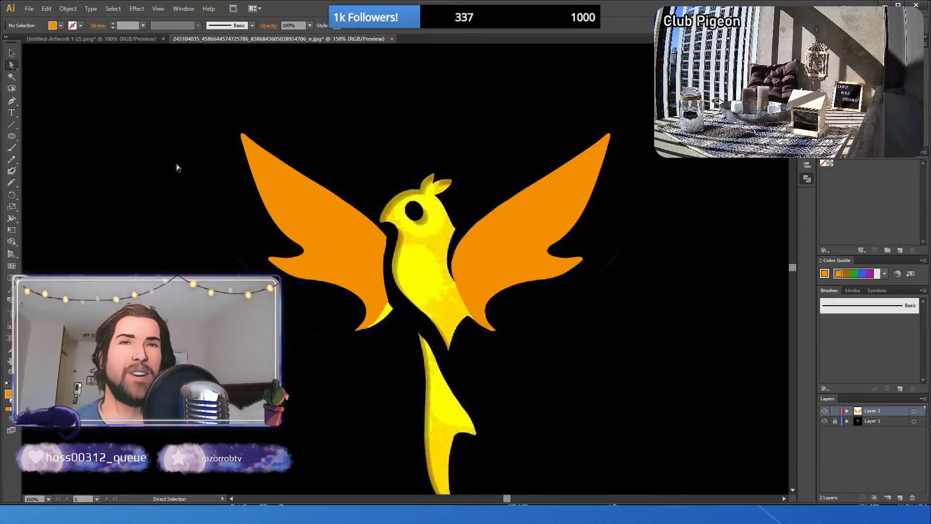
# - Start a Pen tool outline of the bird's body, following the top of the head to the base of the front crest feather
pyautogui.click(11, 100)
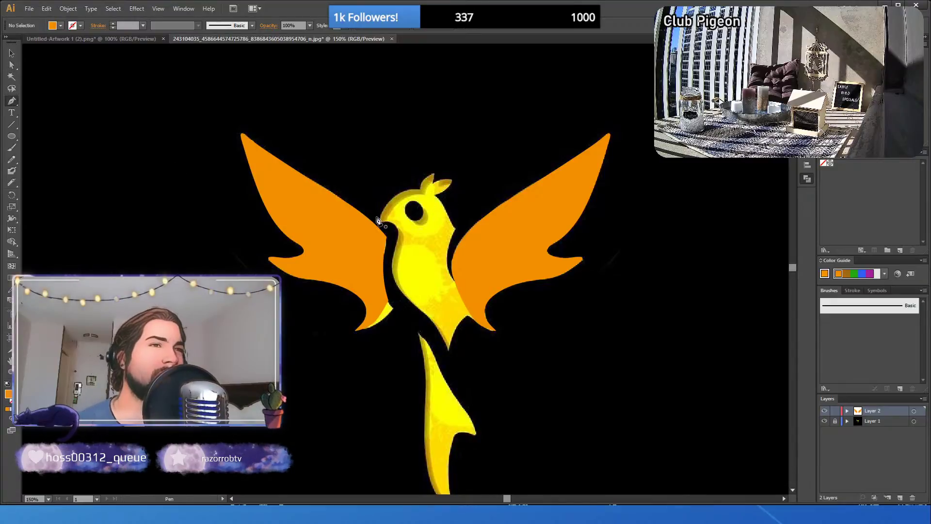
pyautogui.click(402, 193)
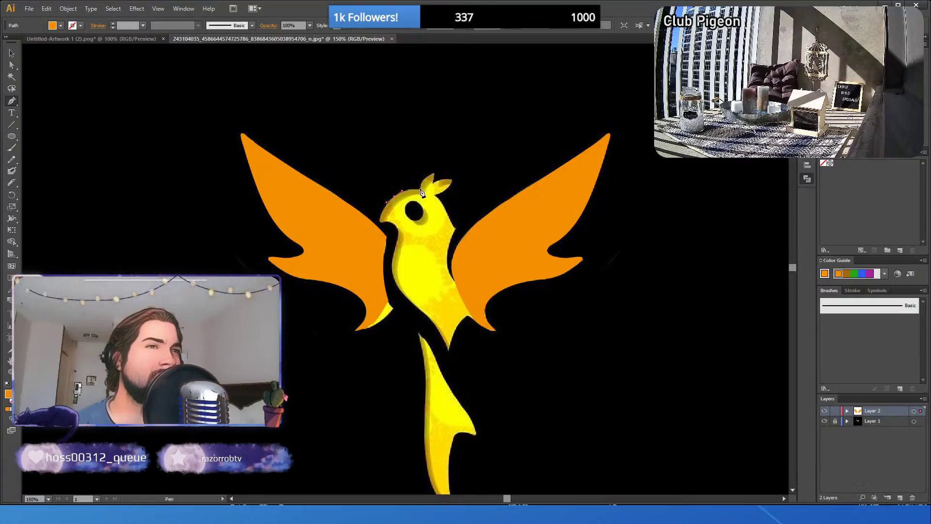
pyautogui.click(422, 192)
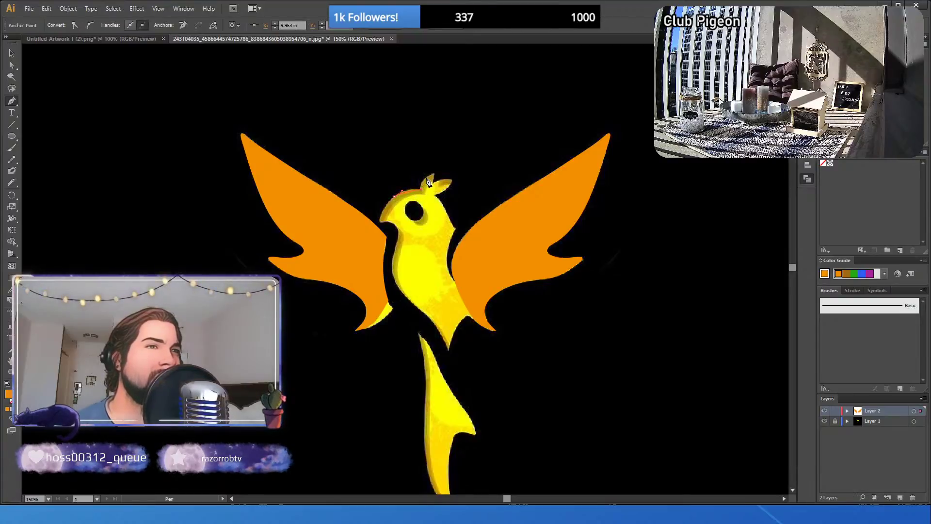
pyautogui.click(434, 175)
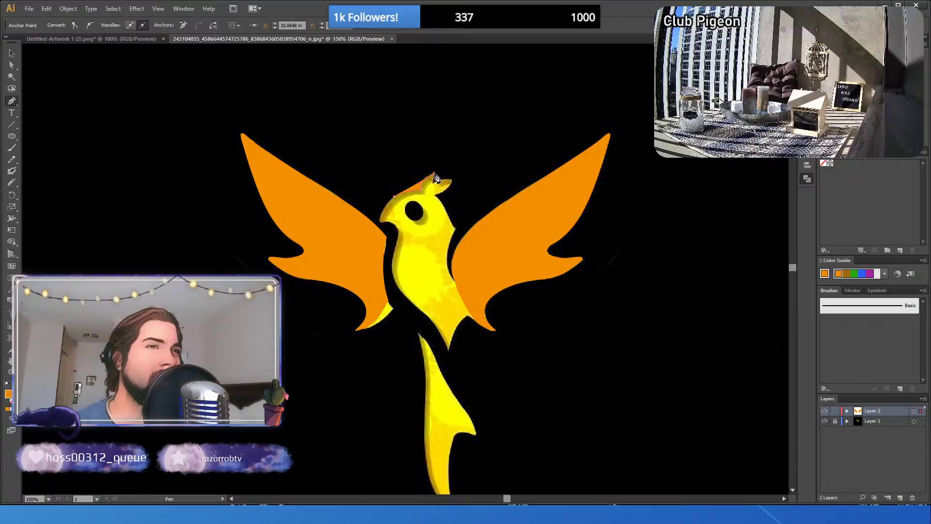
pyautogui.click(436, 181)
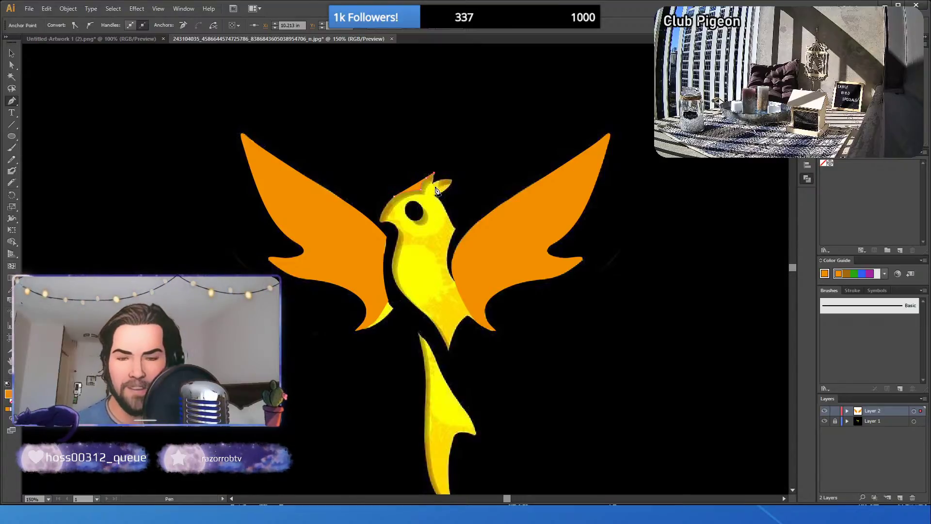
pyautogui.hotkey('ctrl', 'z')
pyautogui.press('z')
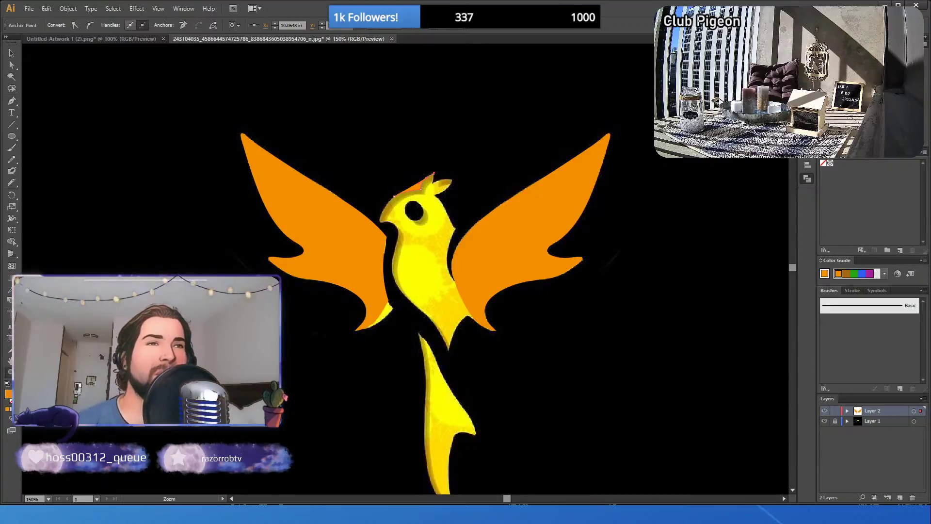
pyautogui.click(429, 196)
pyautogui.click(421, 221)
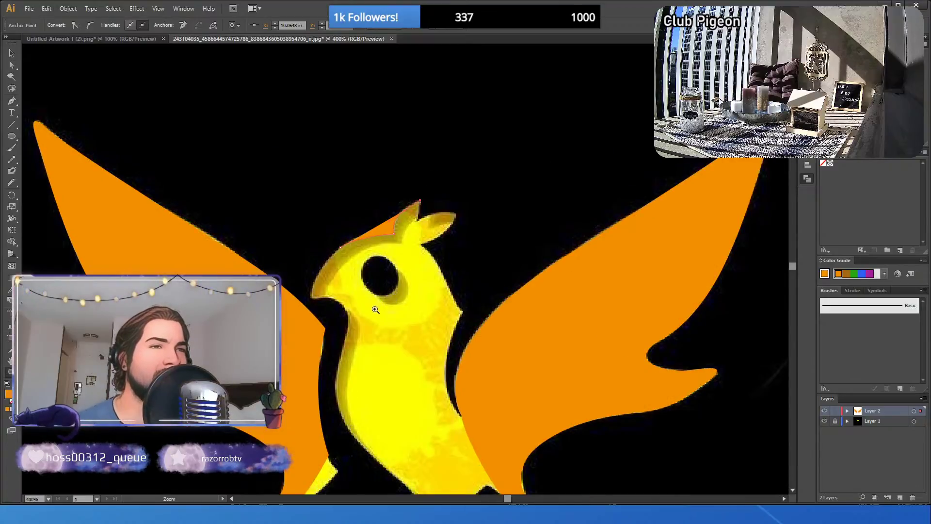
pyautogui.click(431, 234)
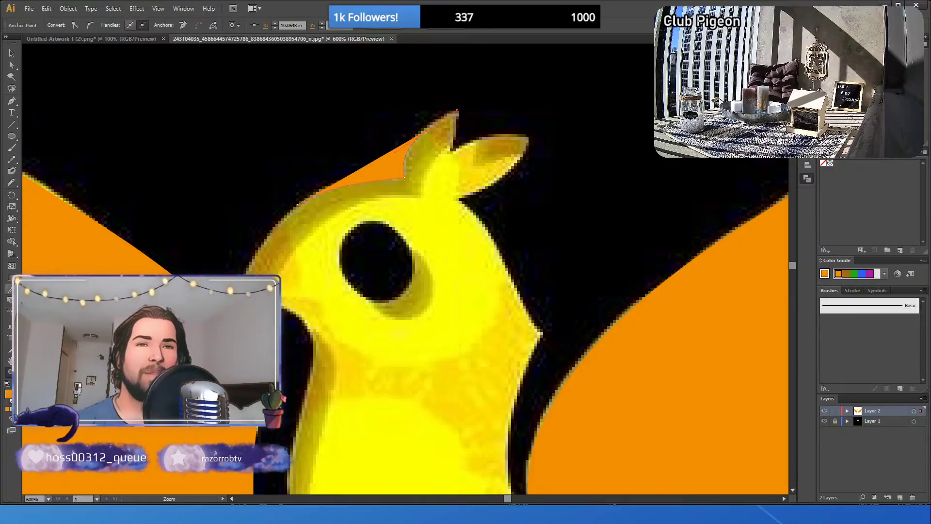
pyautogui.press('p')
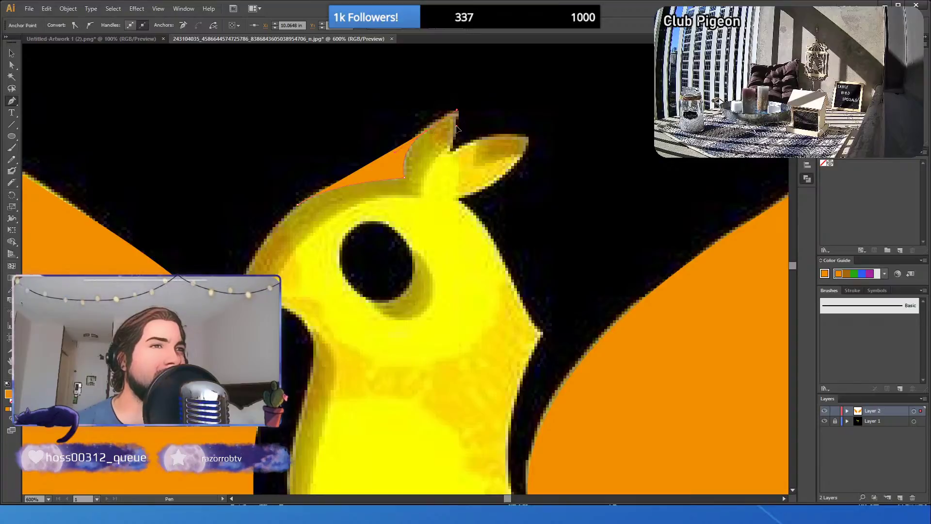
pyautogui.click(455, 145)
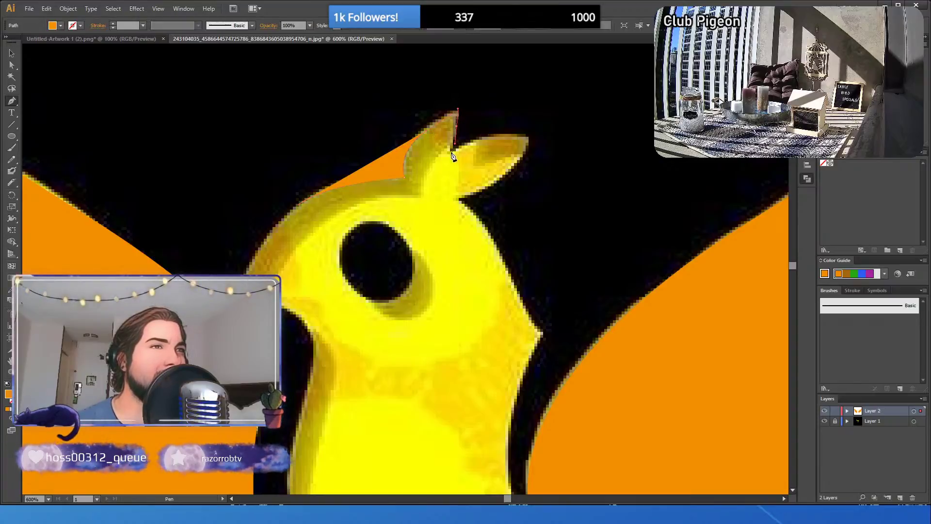
pyautogui.click(451, 152)
pyautogui.click(497, 133)
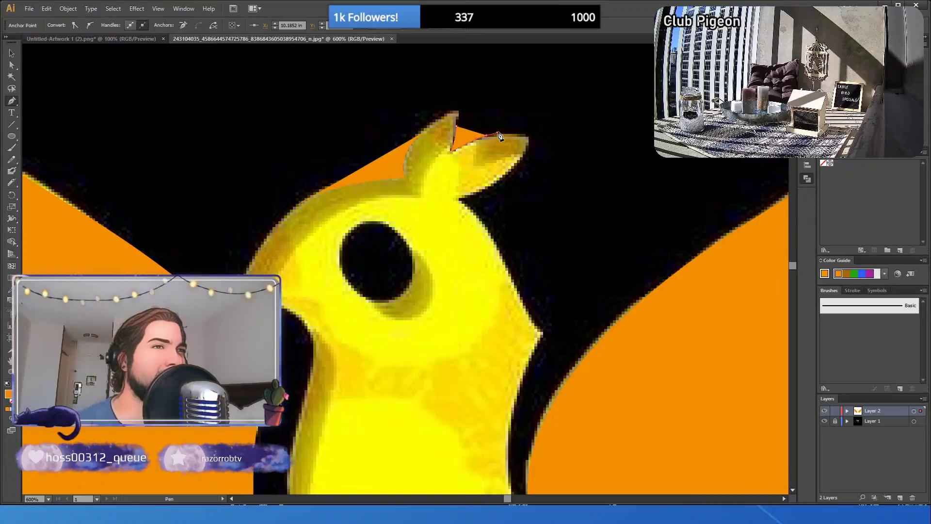
pyautogui.hotkey('ctrl', 'z')
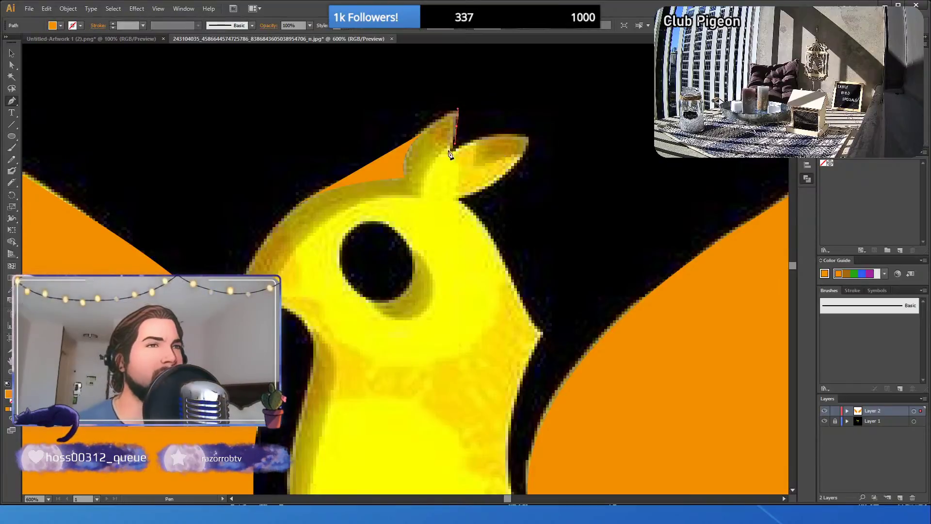
pyautogui.click(457, 116)
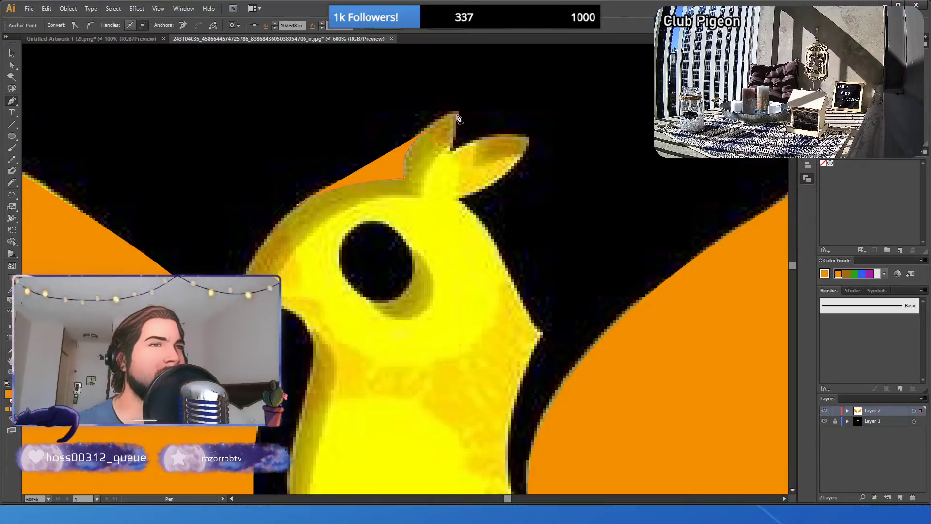
pyautogui.hotkey('ctrl', 'z')
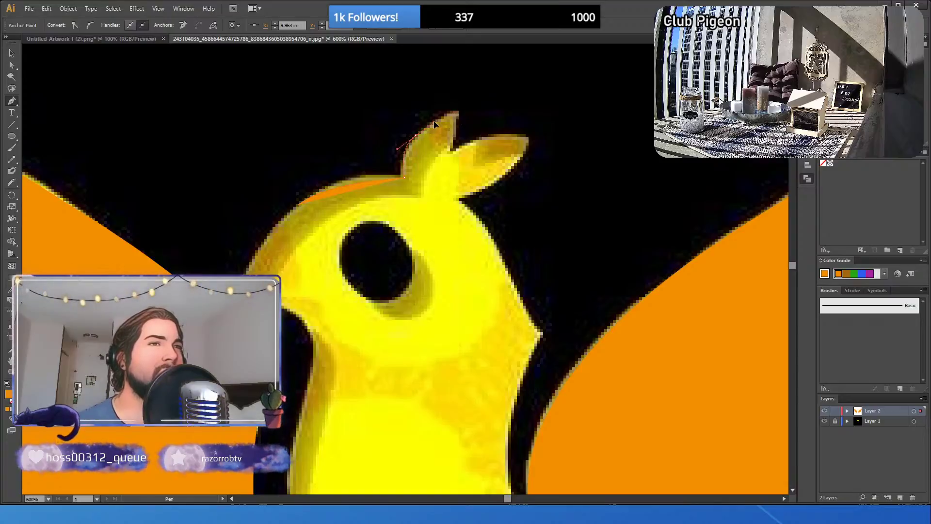
# - Trace the front crest feather up to its tip and down its inner side to the notch between the feathers
pyautogui.click(455, 123)
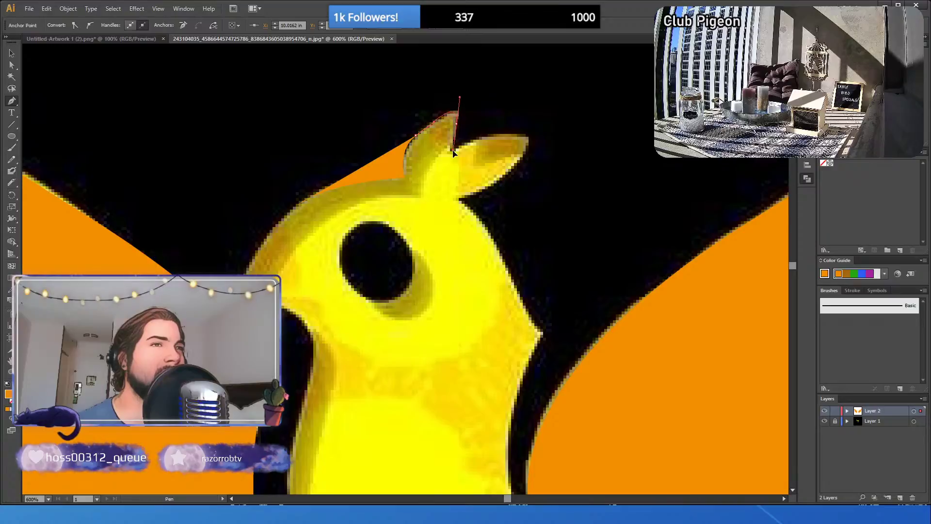
pyautogui.keyDown('ctrl'); pyautogui.click(454, 141); pyautogui.keyUp('ctrl')
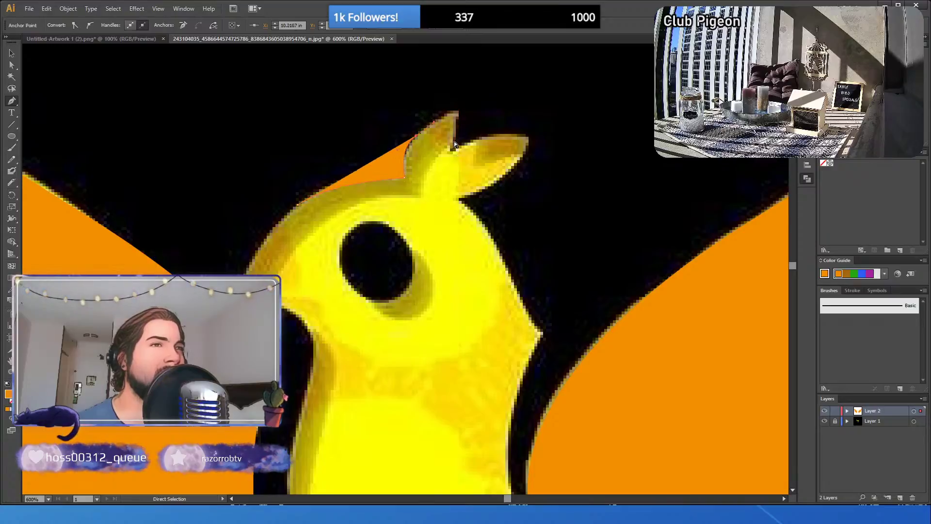
pyautogui.click(458, 113)
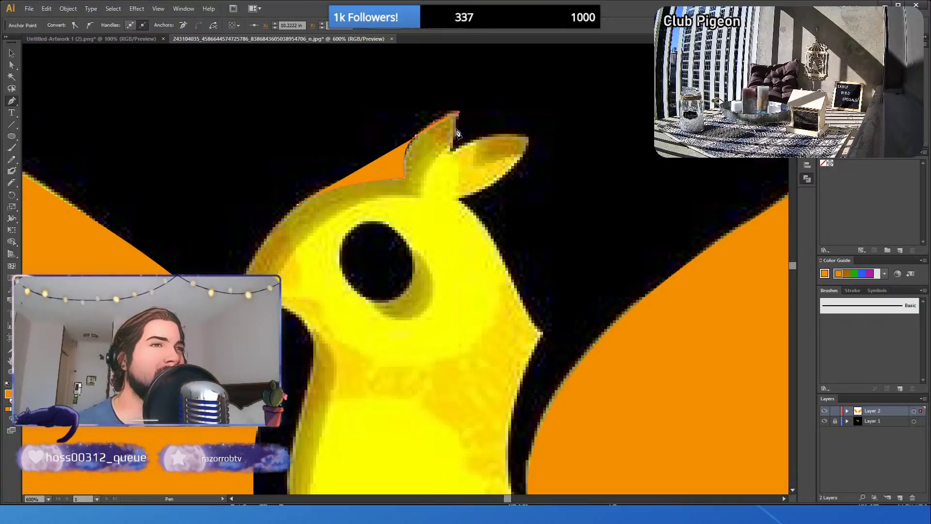
pyautogui.click(455, 141)
pyautogui.moveTo(455, 145); pyautogui.dragTo(456, 129)
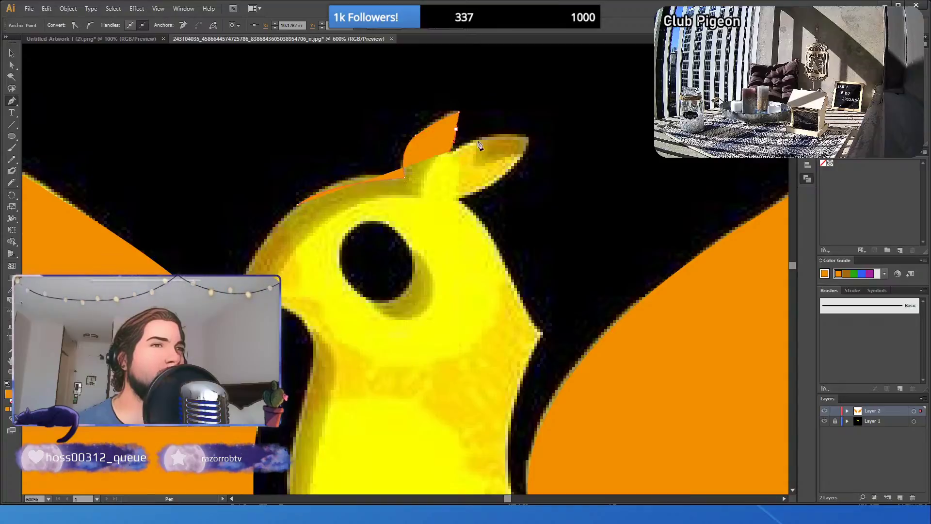
# - Trace the rear crest feather out to its tip and back along its underside to the head
pyautogui.click(529, 139)
pyautogui.click(521, 165)
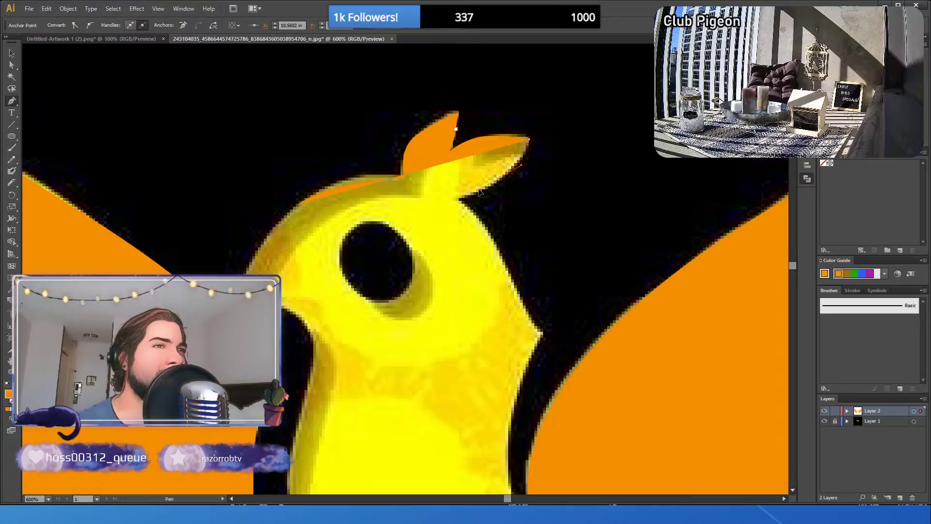
pyautogui.click(468, 196)
pyautogui.click(459, 203)
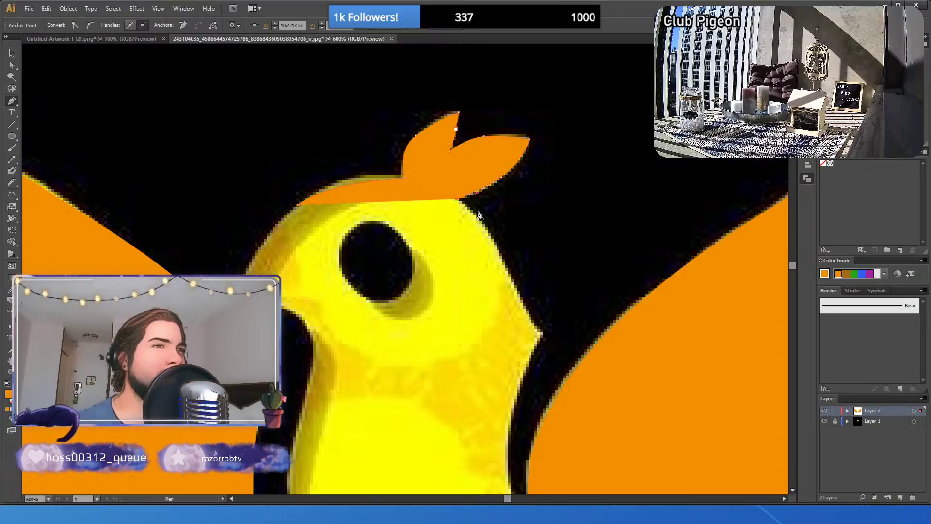
# - Continue the body outline down the back of the head to the pointed nape, and curve it along the back to the right wing
pyautogui.moveTo(490, 235); pyautogui.dragTo(507, 268)
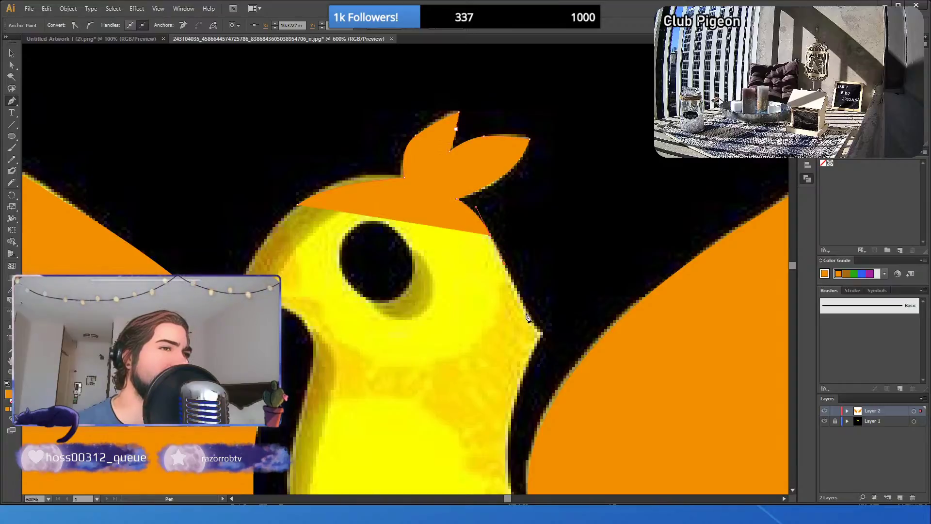
pyautogui.moveTo(526, 312); pyautogui.dragTo(548, 339)
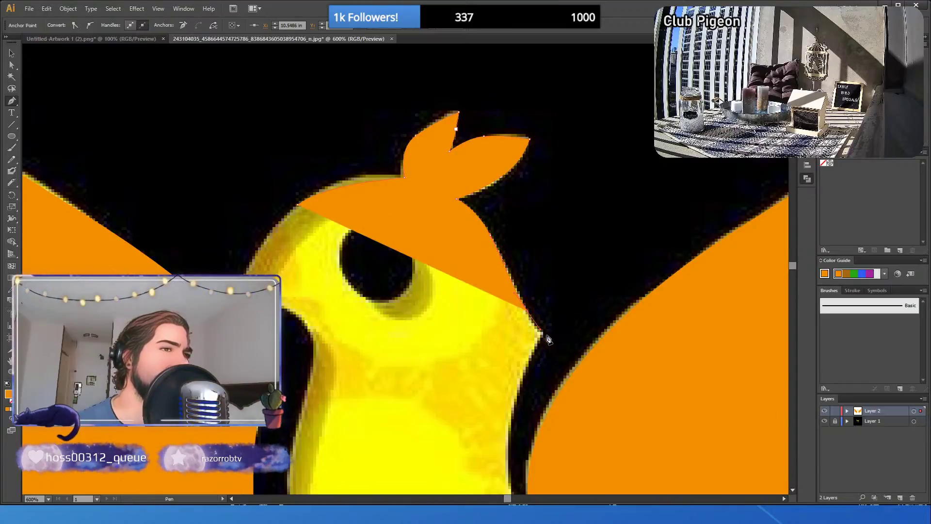
pyautogui.click(543, 334)
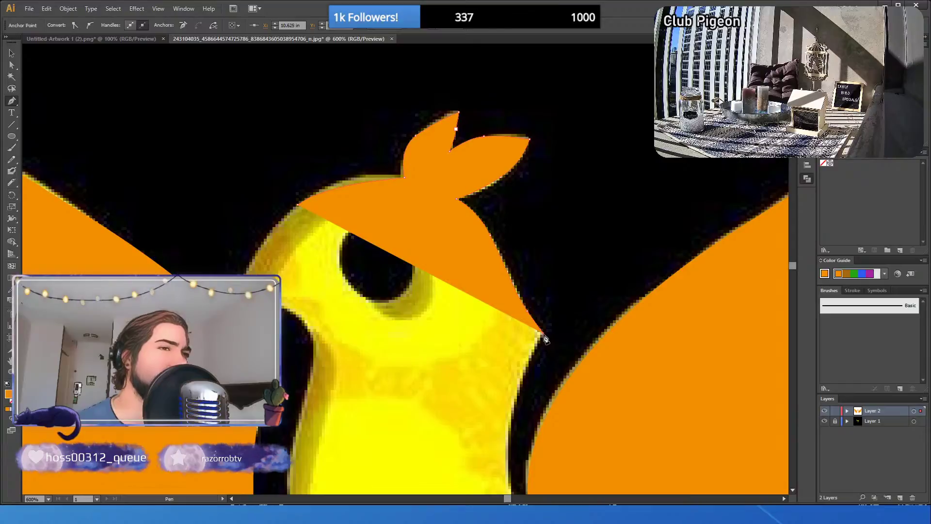
pyautogui.scroll(-5, 540, 342)
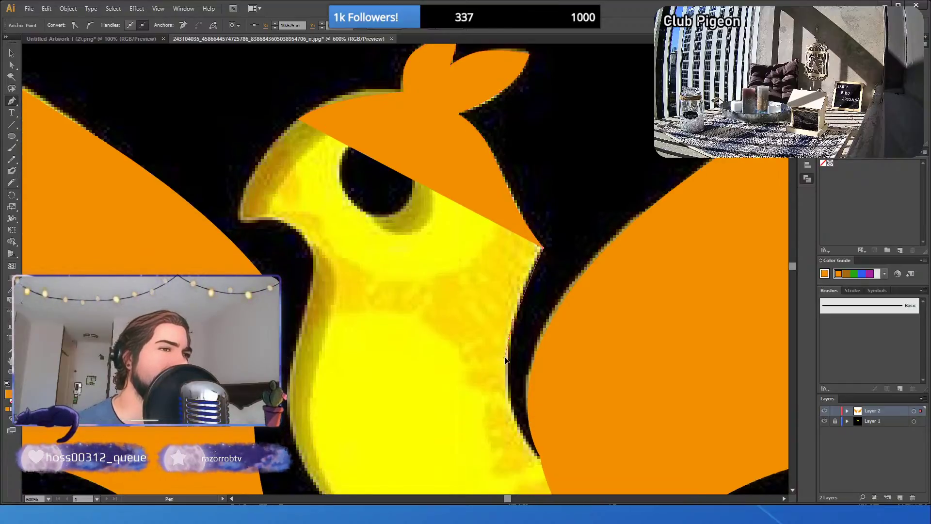
pyautogui.moveTo(508, 338); pyautogui.dragTo(505, 420)
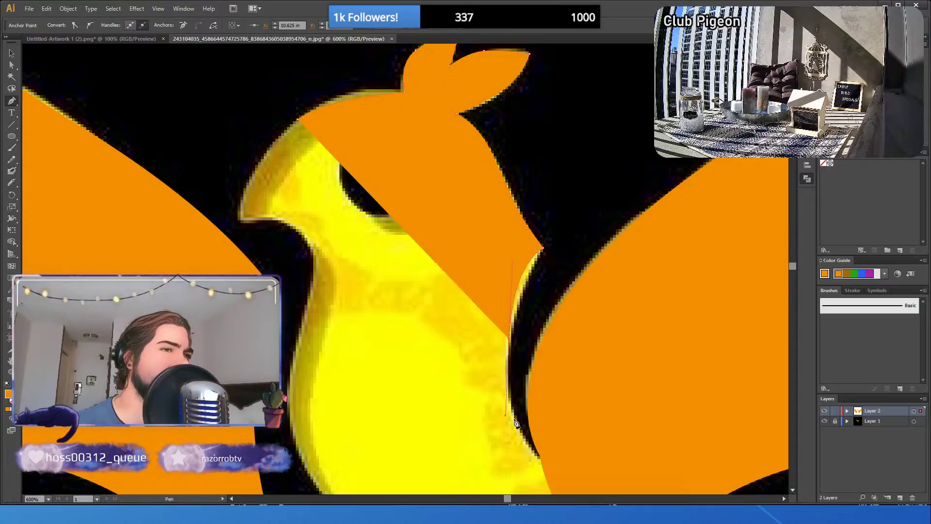
pyautogui.click(543, 463)
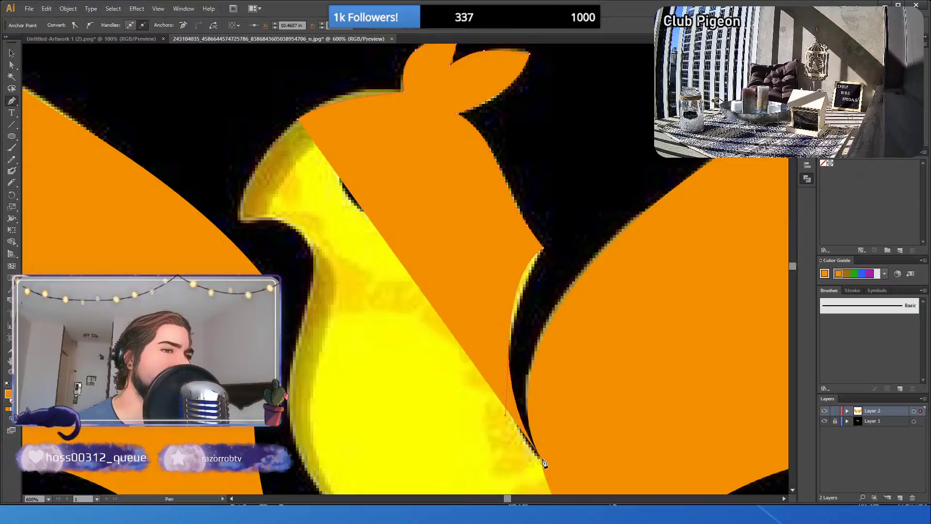
# - Extend the body outline beneath the right wing's inner edge to the notch where the wing meets the lower body
pyautogui.scroll(-4, 544, 461)
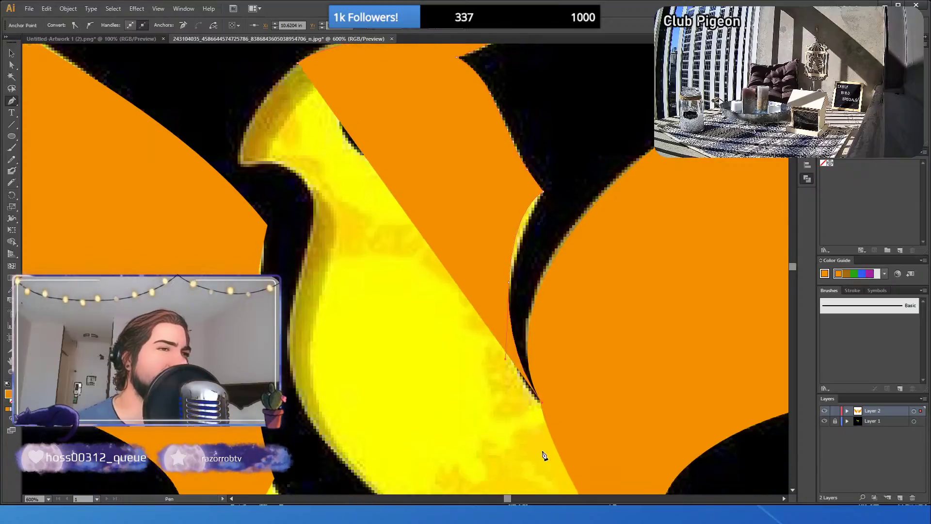
pyautogui.scroll(-5, 544, 454)
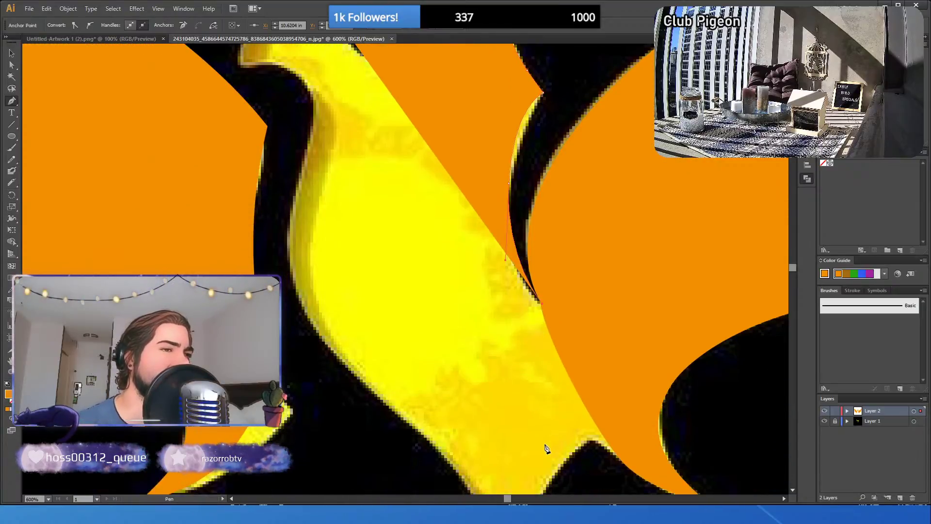
pyautogui.scroll(-1, 545, 447)
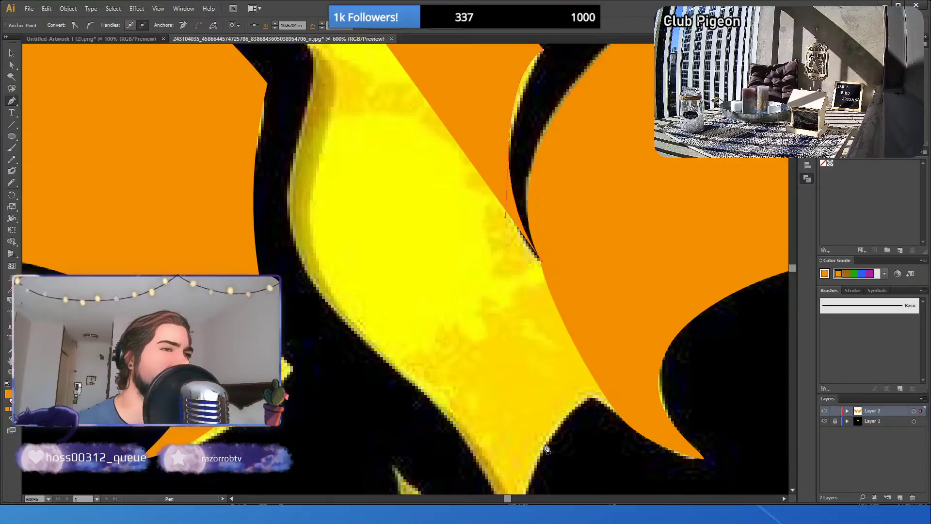
pyautogui.click(634, 414)
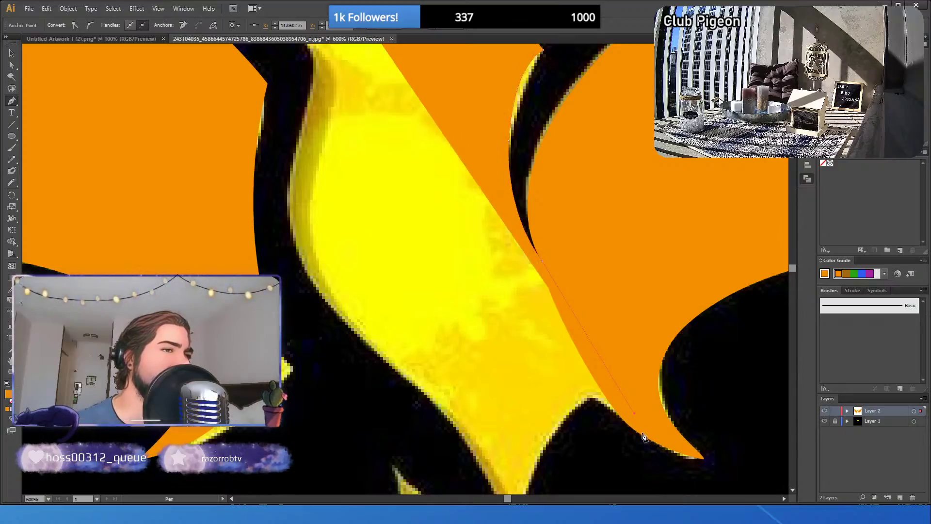
pyautogui.keyDown('ctrl'); pyautogui.click(595, 400); pyautogui.keyUp('ctrl')
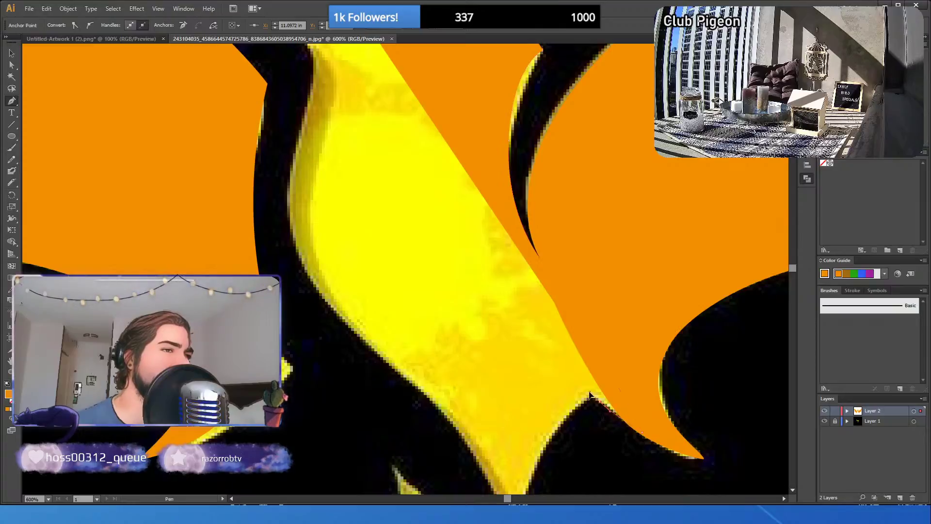
# - Continue the body outline around the notch beside the right wing and down to the pointed lower tip, making the tip a corner
pyautogui.moveTo(589, 392); pyautogui.dragTo(589, 397)
pyautogui.click(589, 397)
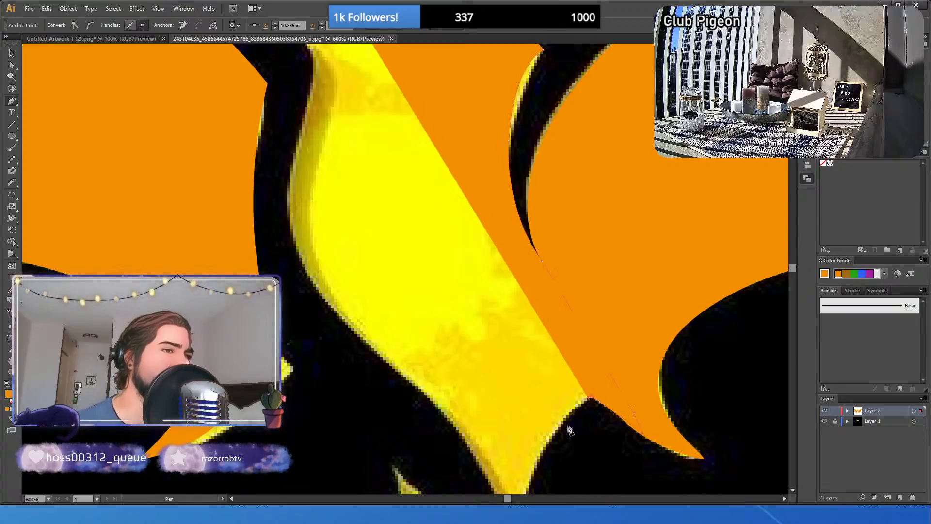
pyautogui.scroll(-2, 573, 435)
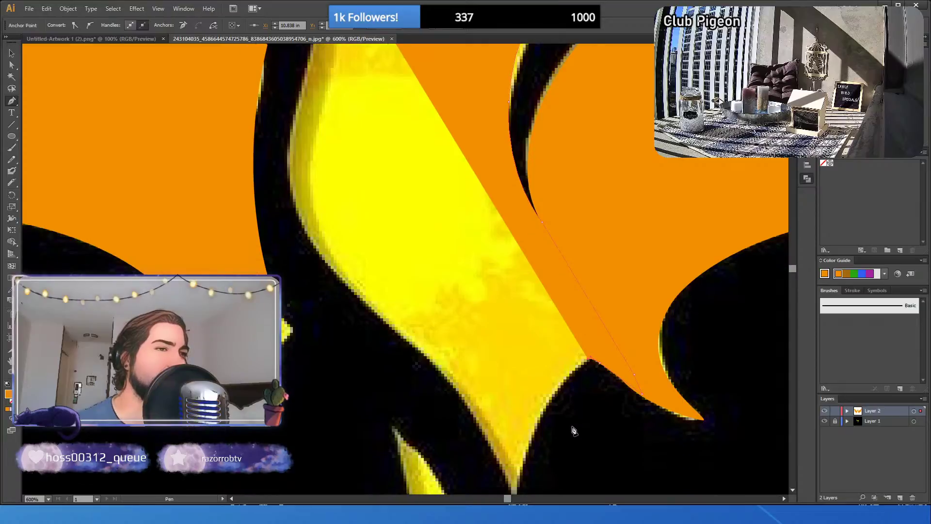
pyautogui.click(547, 387)
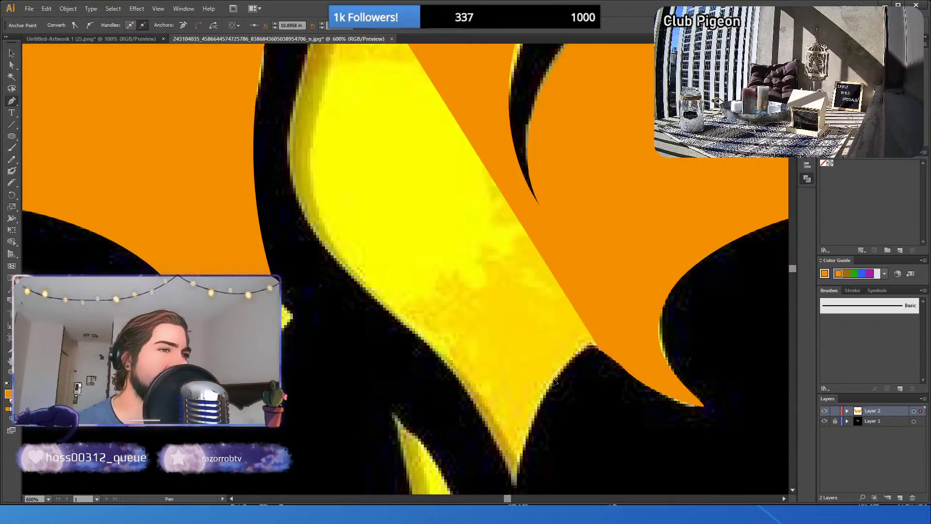
pyautogui.click(547, 395)
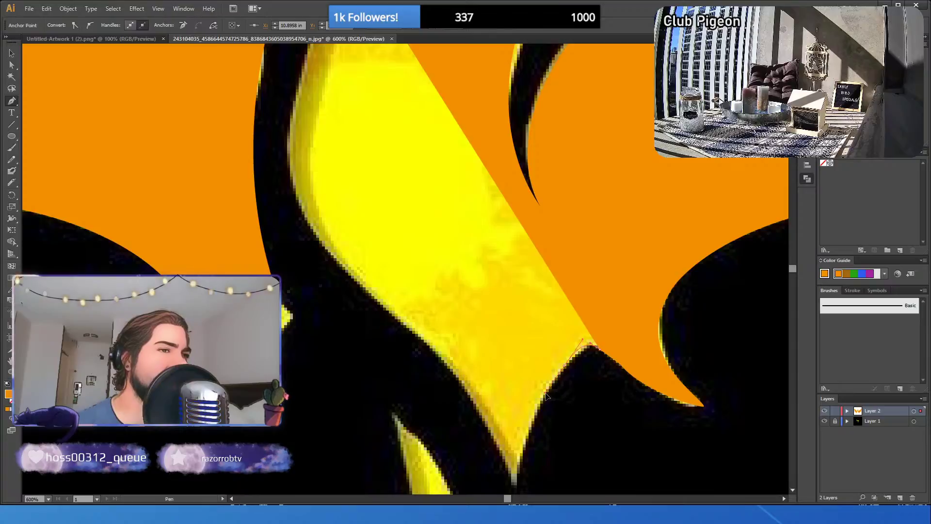
pyautogui.scroll(-1, 521, 465)
pyautogui.click(515, 463)
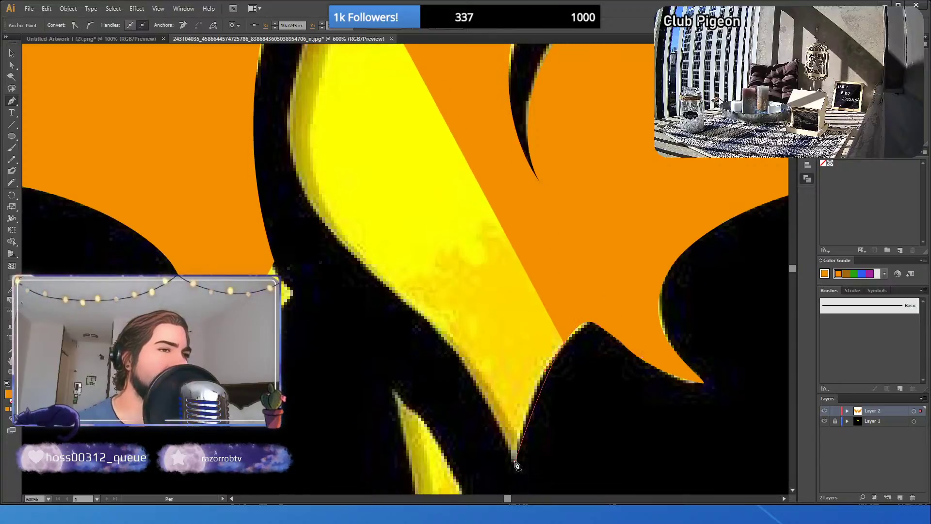
pyautogui.click(518, 465)
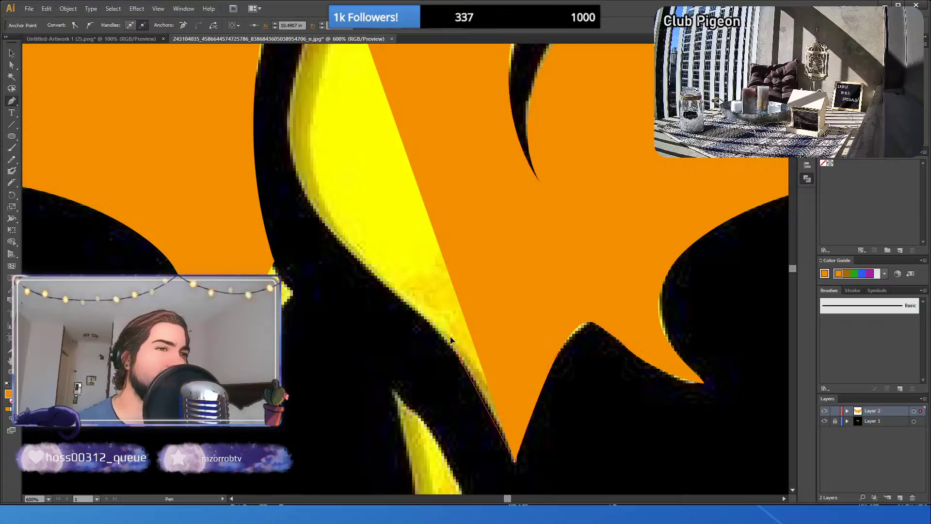
# - Trace the body outline from the lower tip up along the belly to the front of the chest
pyautogui.click(419, 310)
pyautogui.scroll(2, 357, 305)
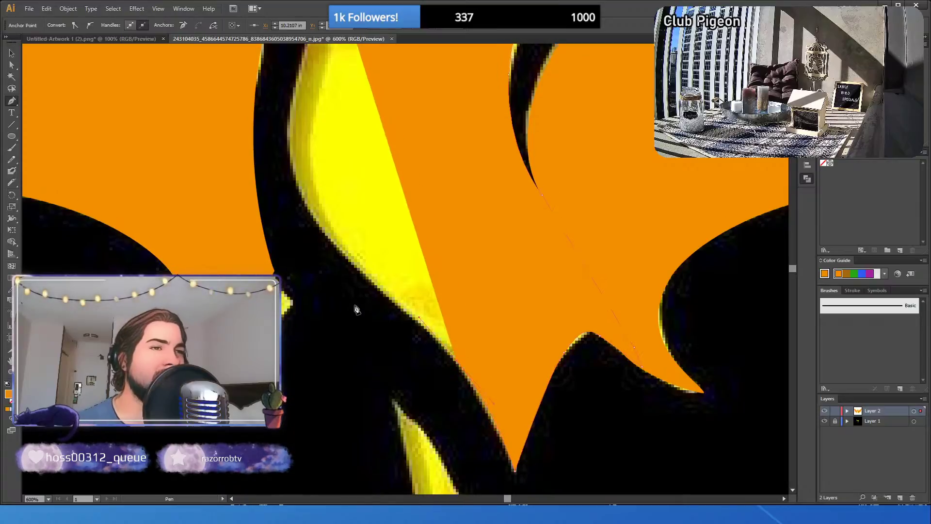
pyautogui.scroll(5, 358, 305)
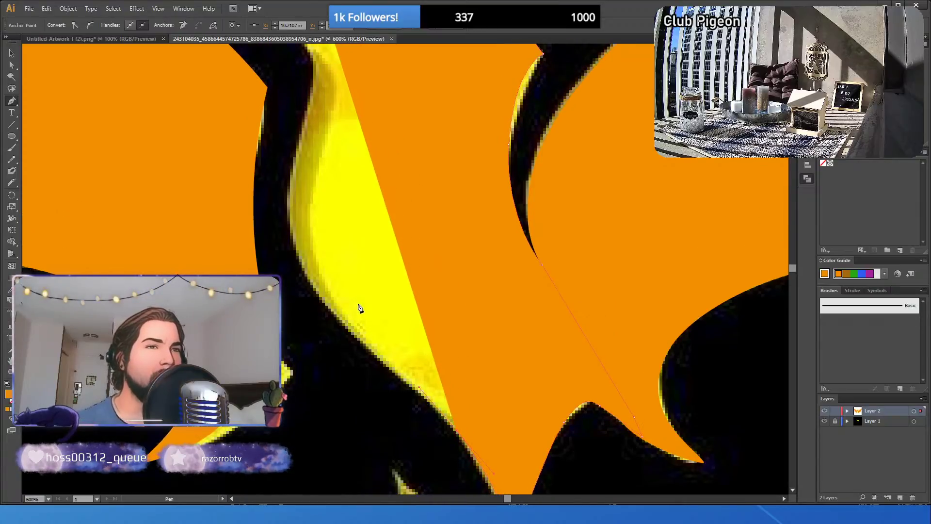
pyautogui.click(307, 343)
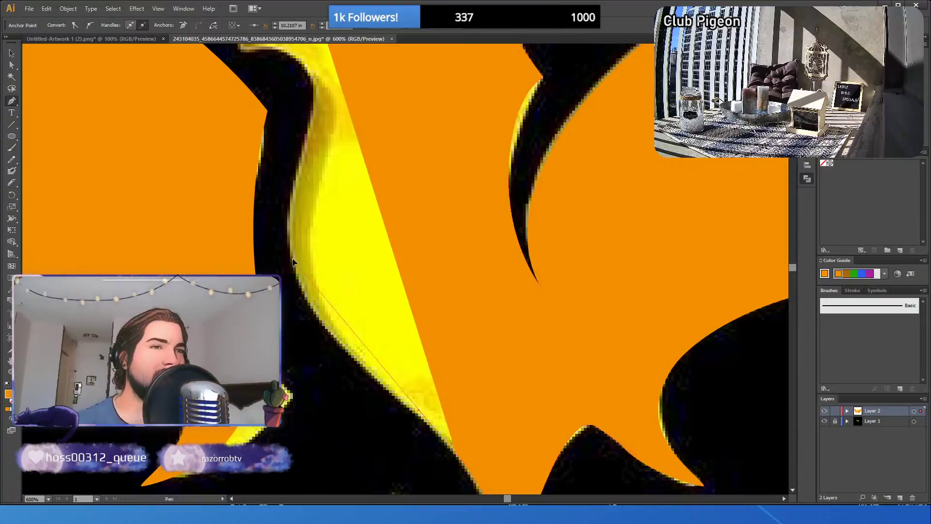
pyautogui.click(279, 175)
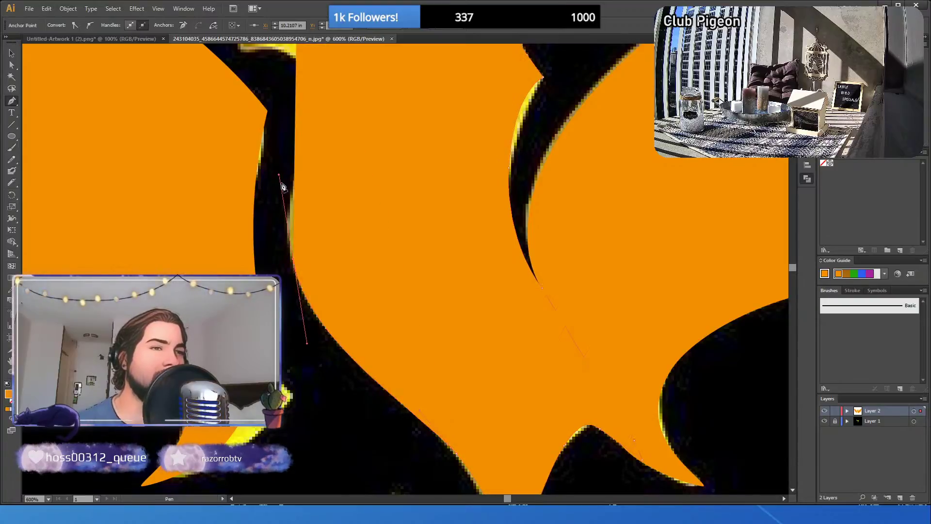
# - Remove the outline's fill and continue the path up the chest to the throat and along the beak's underside to its tip
pyautogui.scroll(3, 339, 225)
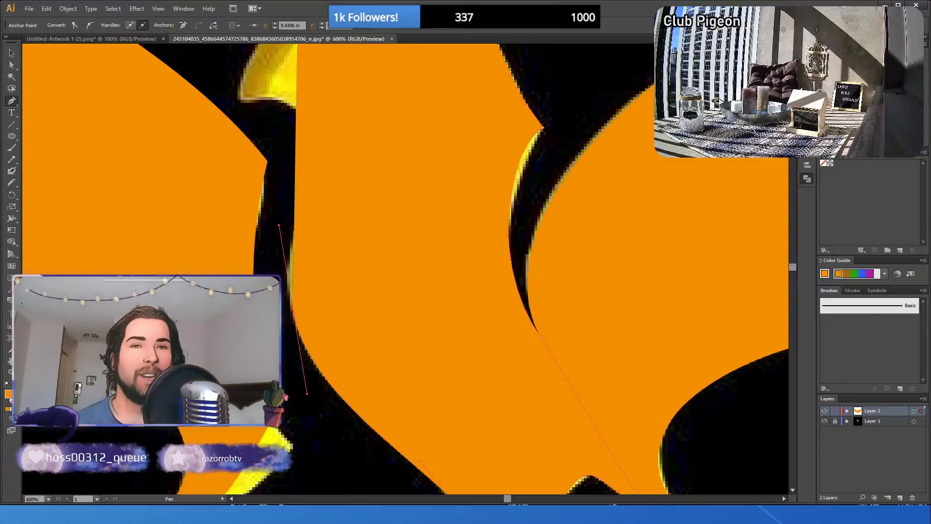
pyautogui.press('/')
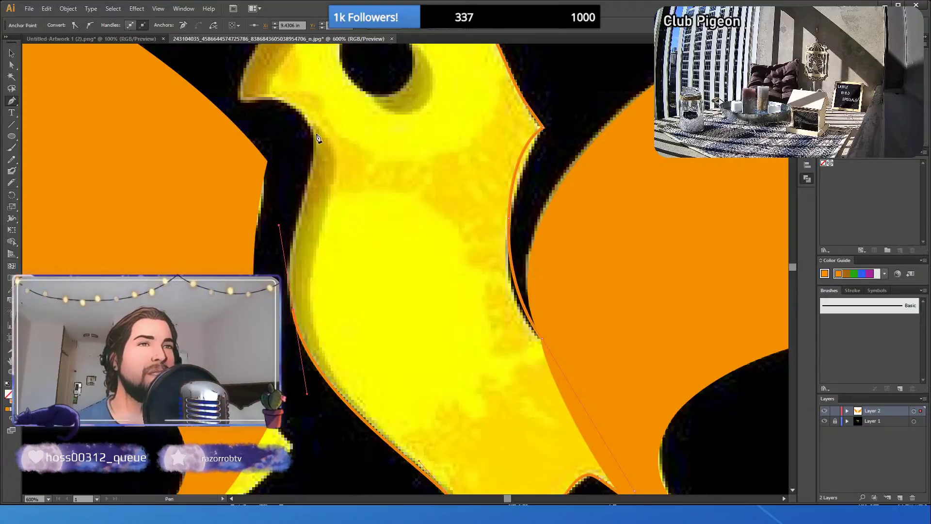
pyautogui.moveTo(315, 138); pyautogui.dragTo(307, 93)
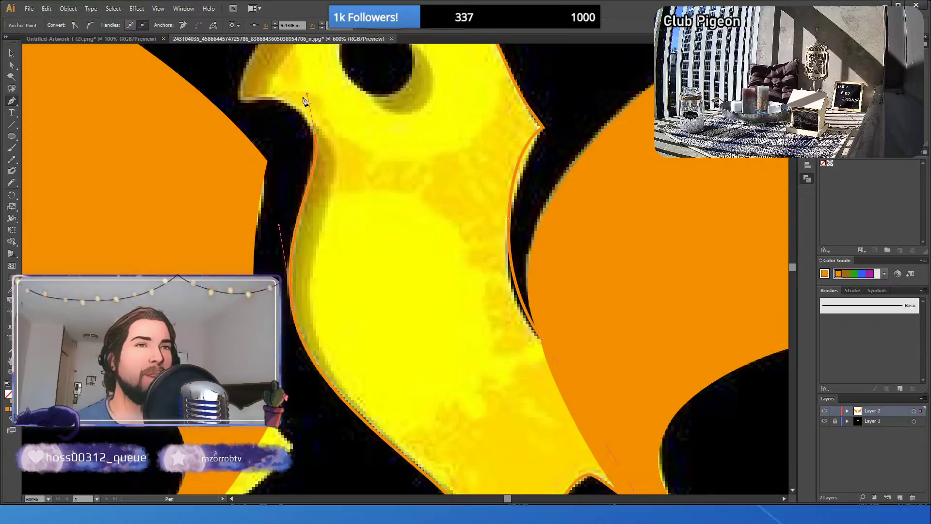
pyautogui.click(268, 94)
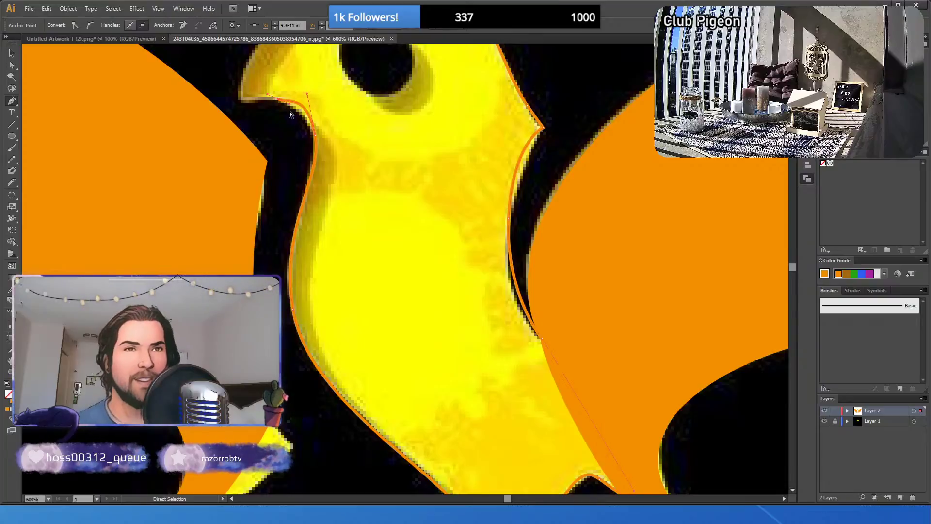
pyautogui.moveTo(242, 101); pyautogui.dragTo(250, 107)
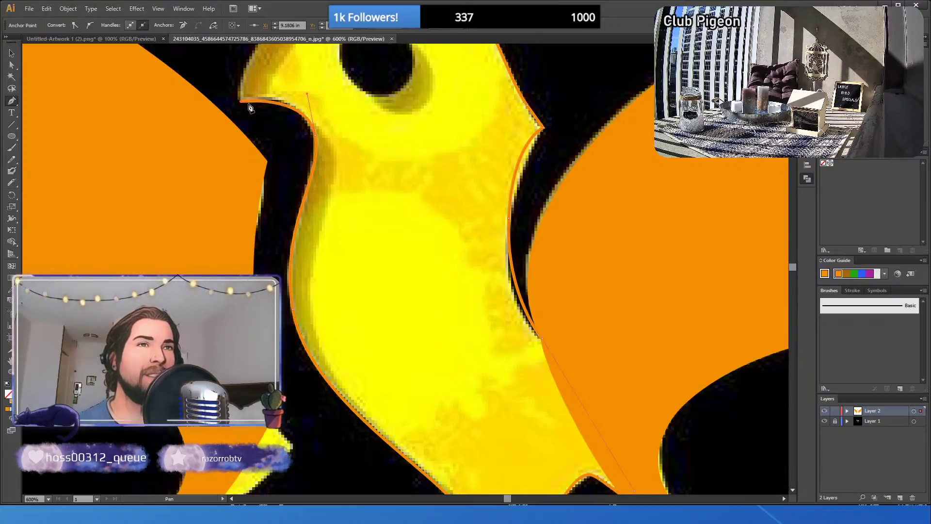
# - Close the body outline by curving it from the beak tip up to its starting point on the forehead
pyautogui.scroll(5, 257, 110)
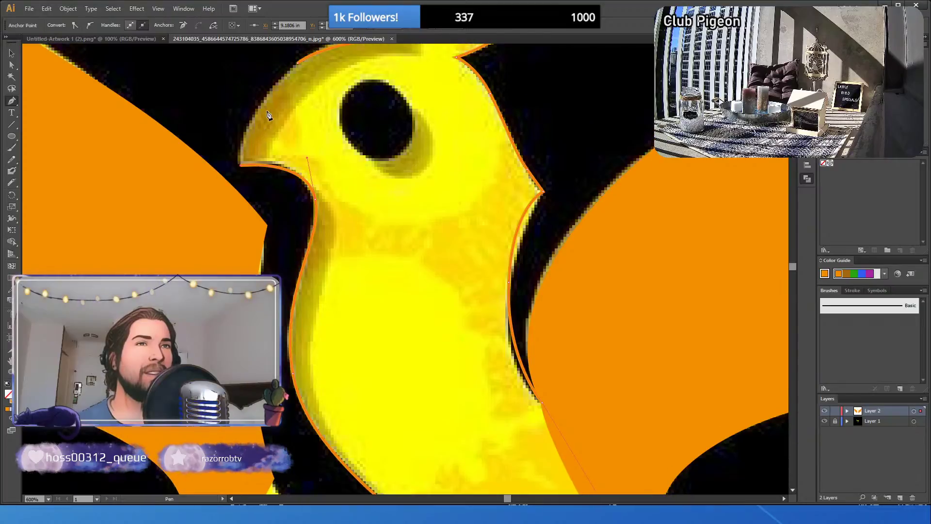
pyautogui.scroll(1, 268, 115)
pyautogui.moveTo(299, 75); pyautogui.dragTo(338, 55)
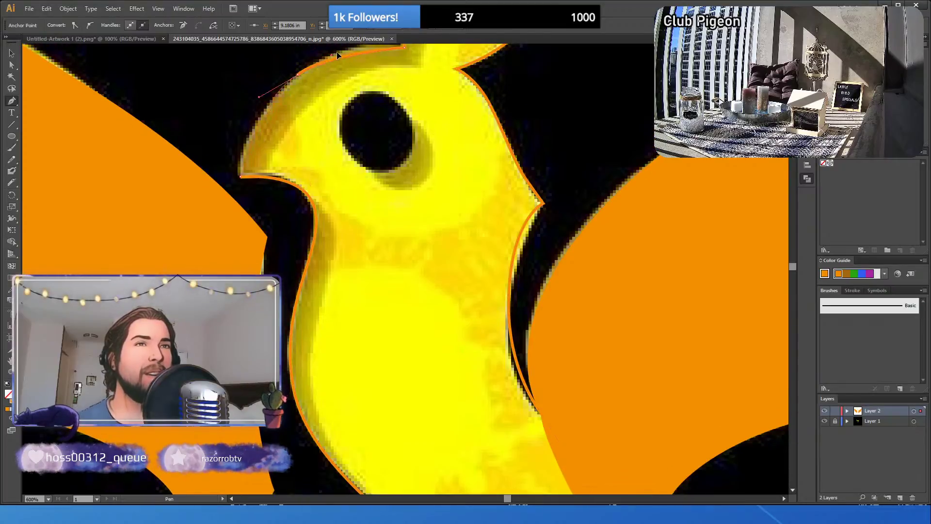
# - Reshape the forehead curve between the beak and the crest by lengthening its direction handle with Direct Selection
pyautogui.scroll(12, 335, 230)
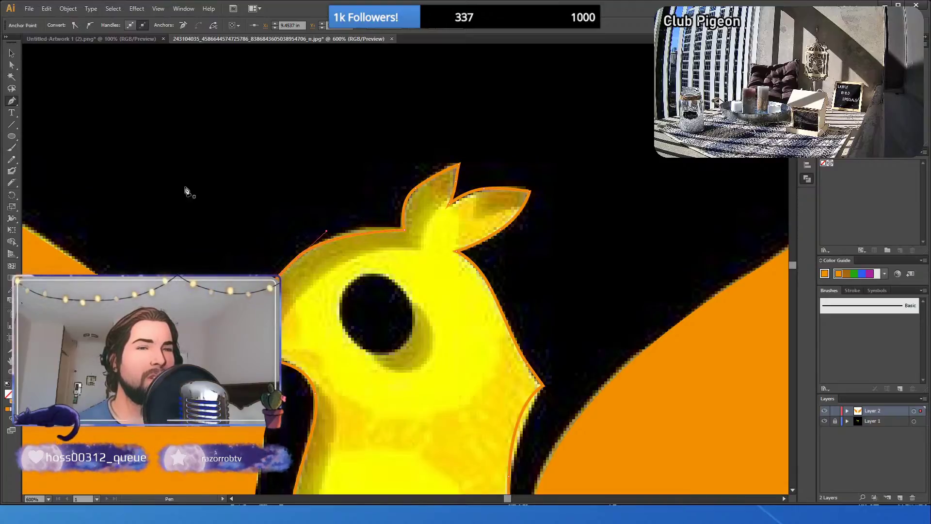
pyautogui.click(12, 65)
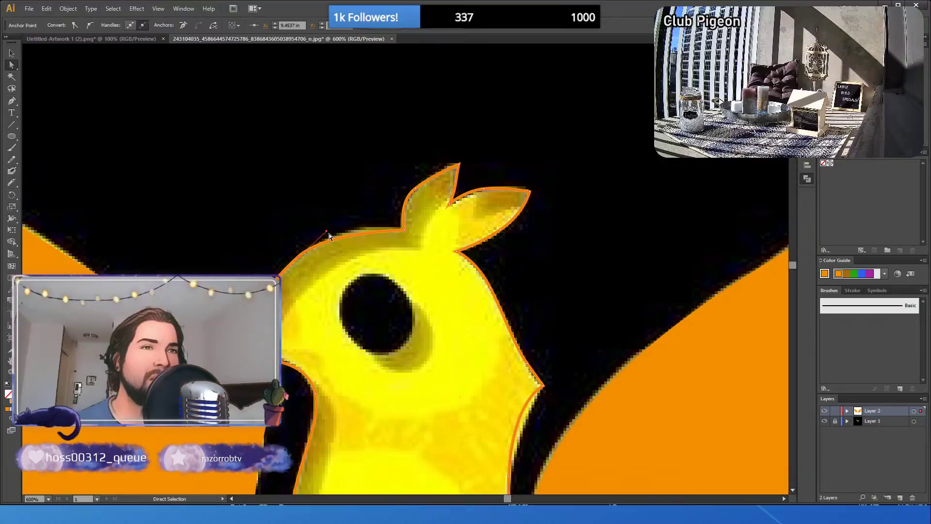
pyautogui.moveTo(327, 231); pyautogui.dragTo(354, 213)
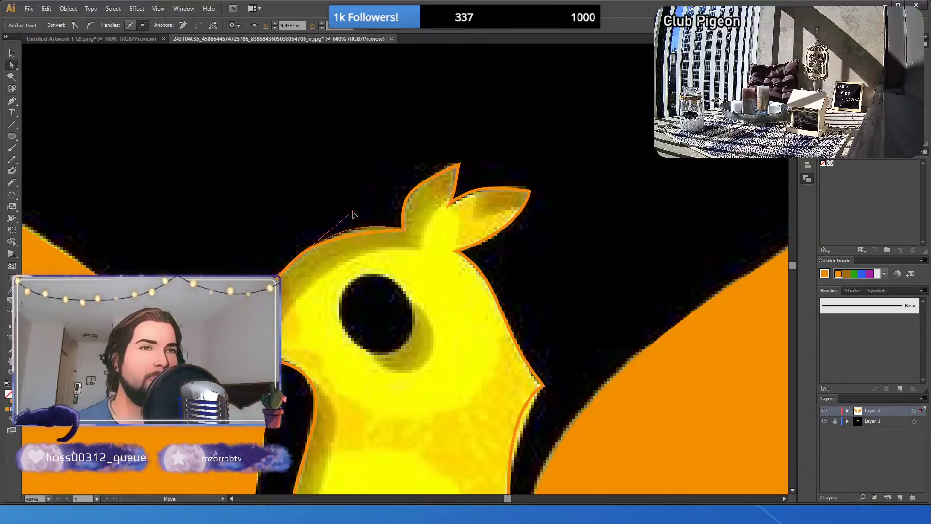
pyautogui.click(292, 208)
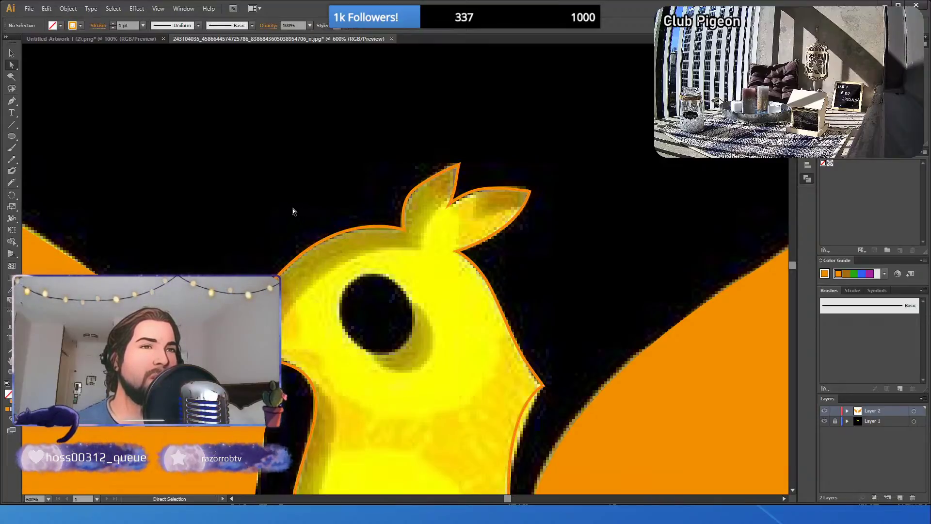
# - Move the anchor point on the back below the nape and adjust its handle so the curve follows the logo's edge
pyautogui.scroll(-3, 311, 216)
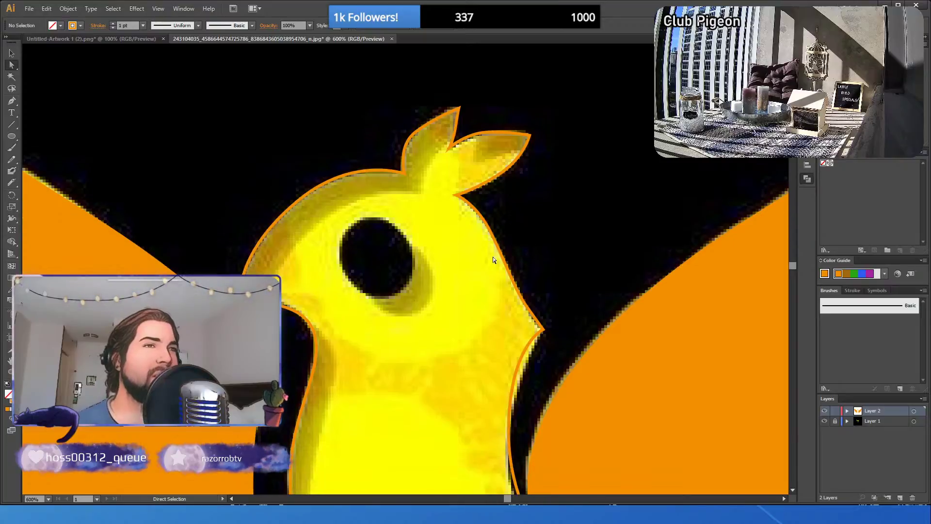
pyautogui.scroll(-5, 528, 252)
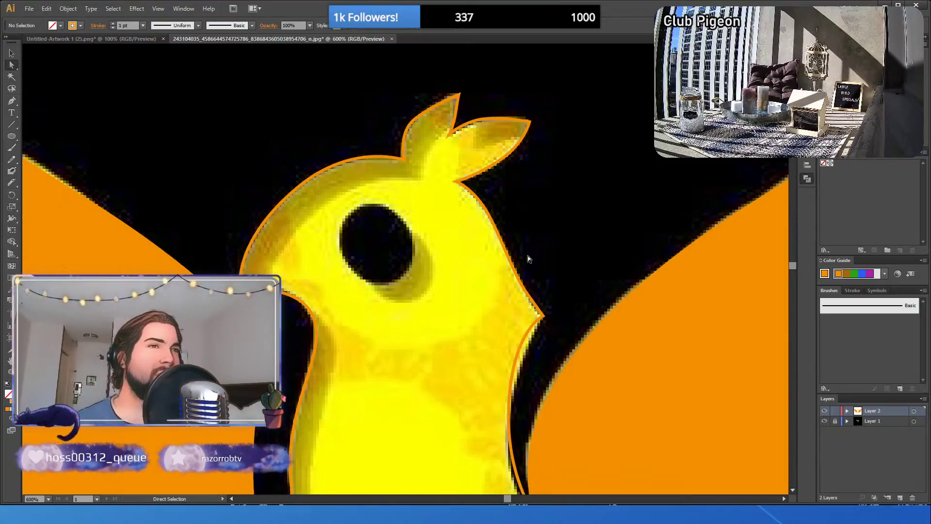
pyautogui.scroll(-4, 532, 266)
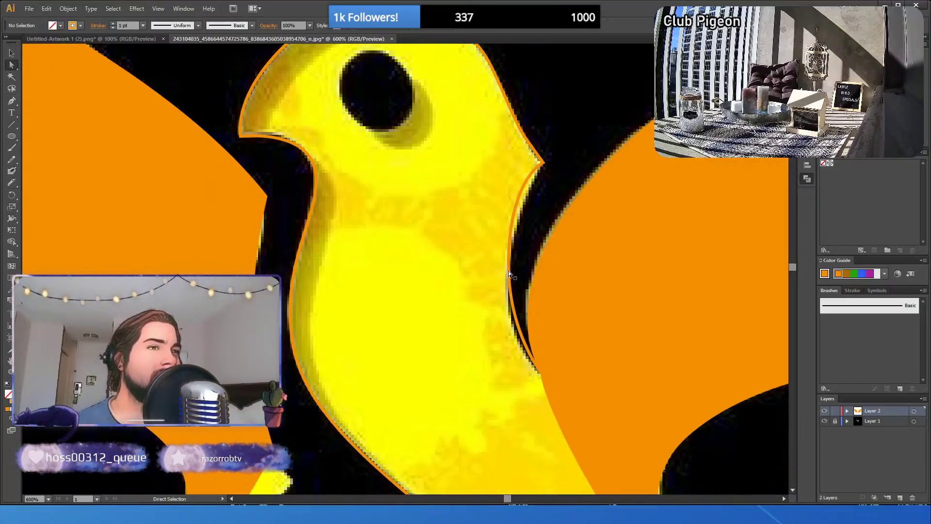
pyautogui.moveTo(508, 252); pyautogui.dragTo(527, 175)
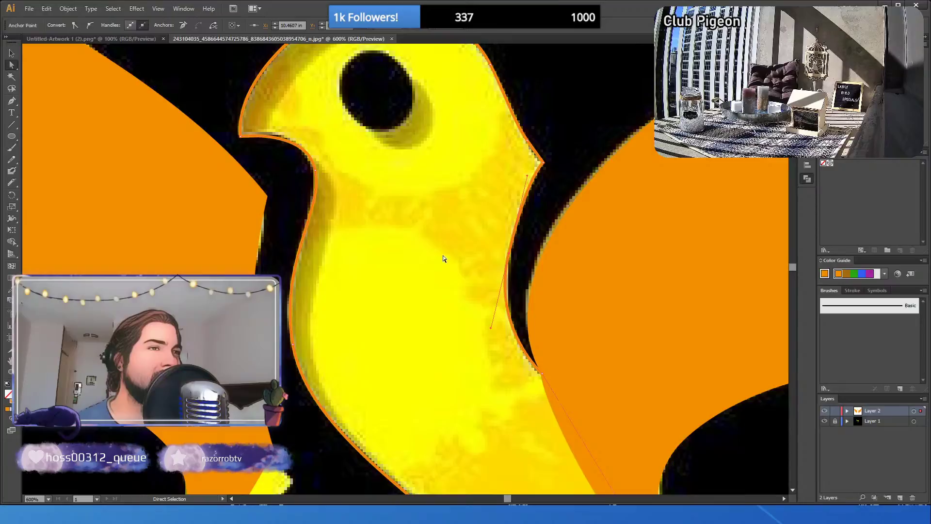
pyautogui.click(578, 160)
pyautogui.scroll(-2, 544, 240)
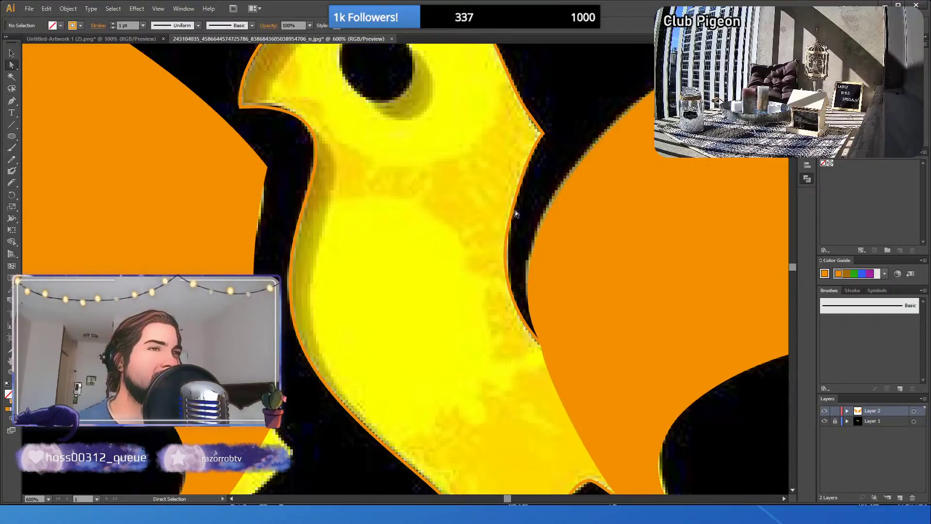
pyautogui.moveTo(508, 226); pyautogui.dragTo(513, 225)
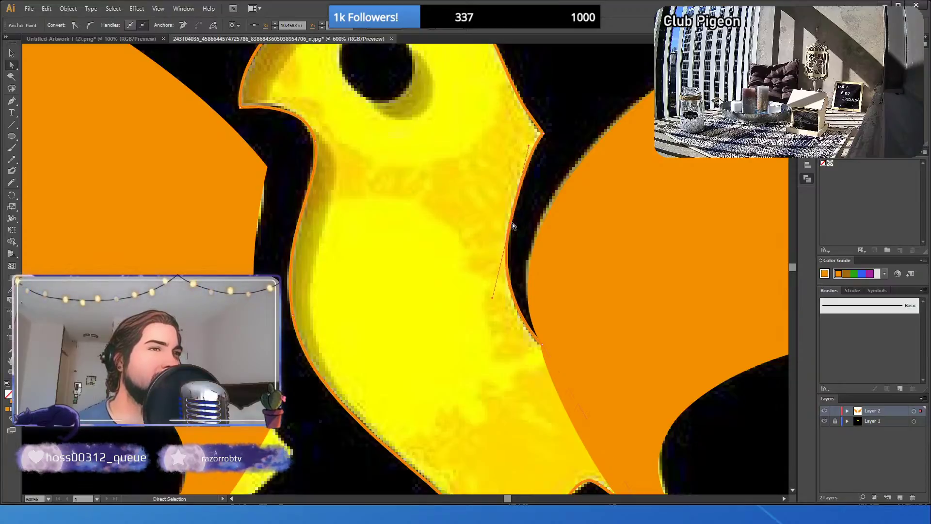
pyautogui.click(537, 206)
# - Reshape the lower body edge between the wing notch and the pointed tip to match the reference image
pyautogui.scroll(-3, 534, 208)
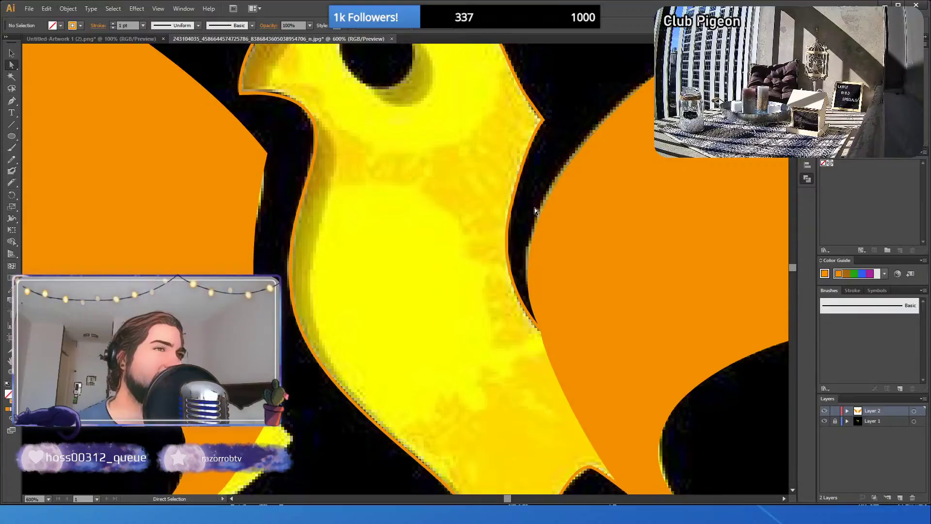
pyautogui.scroll(-7, 534, 219)
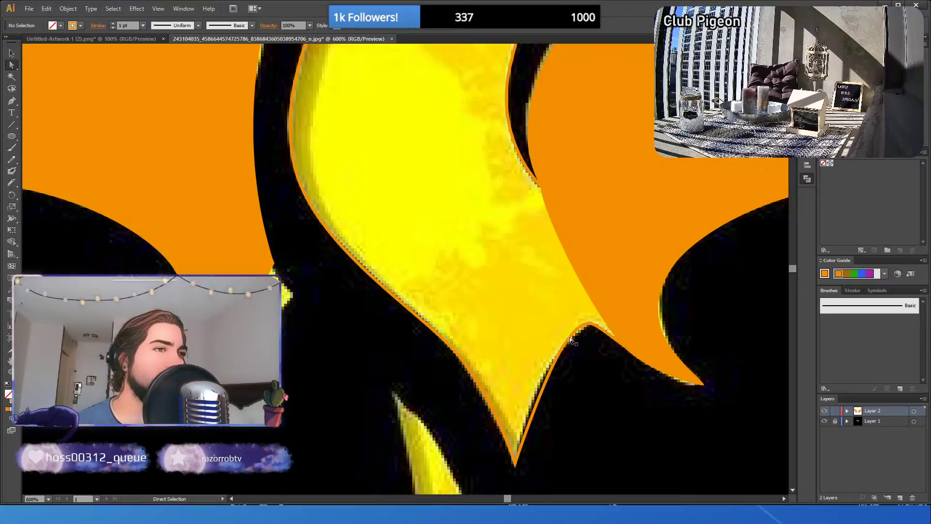
pyautogui.click(600, 329)
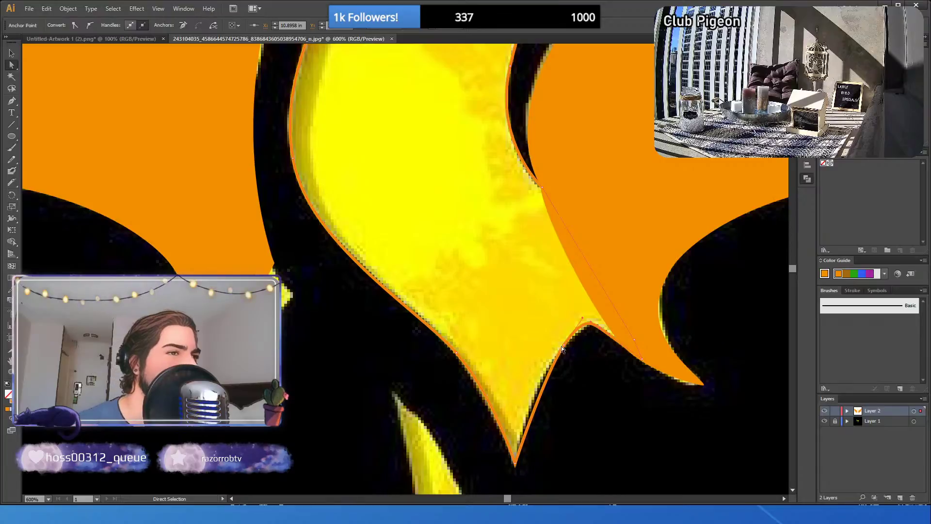
pyautogui.moveTo(563, 345); pyautogui.dragTo(578, 323)
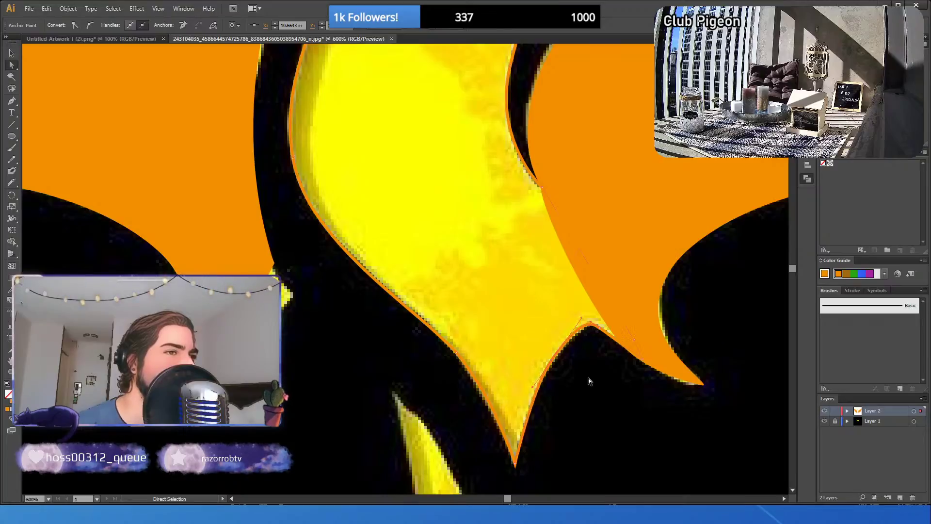
pyautogui.click(593, 395)
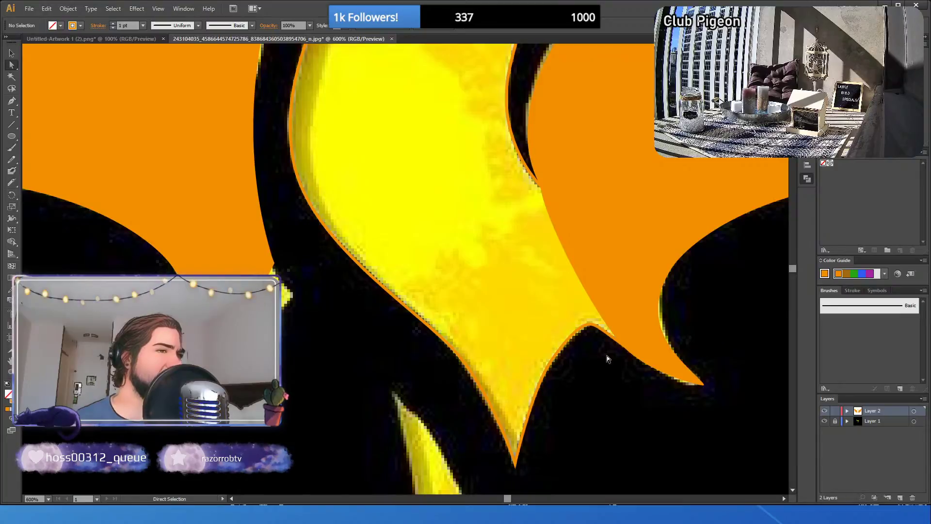
# - Draw an unfilled, orange-stroked ellipse over the bird's black eye with the Ellipse tool
pyautogui.click(11, 372)
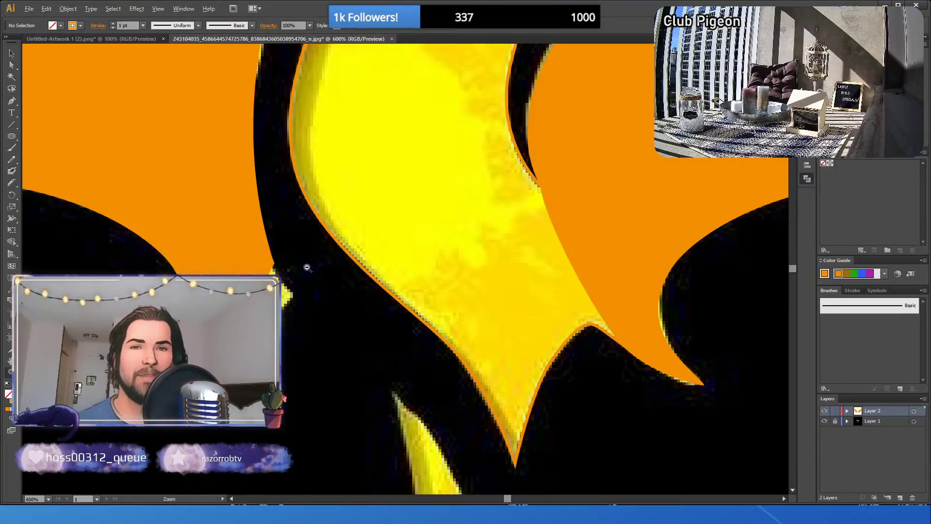
pyautogui.keyDown('alt'); pyautogui.click(406, 237); pyautogui.keyUp('alt')
pyautogui.keyDown('alt'); pyautogui.click(422, 224); pyautogui.keyUp('alt')
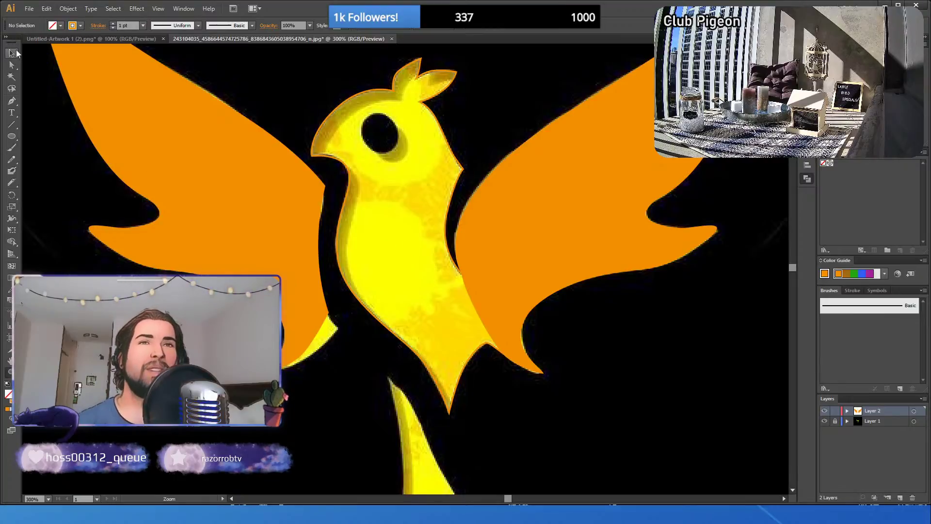
pyautogui.click(11, 136)
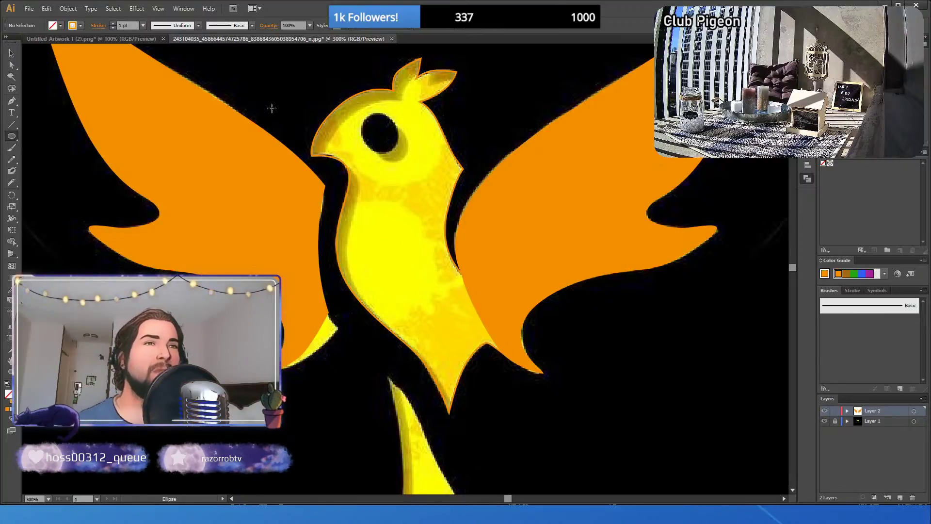
pyautogui.moveTo(366, 118); pyautogui.dragTo(400, 154)
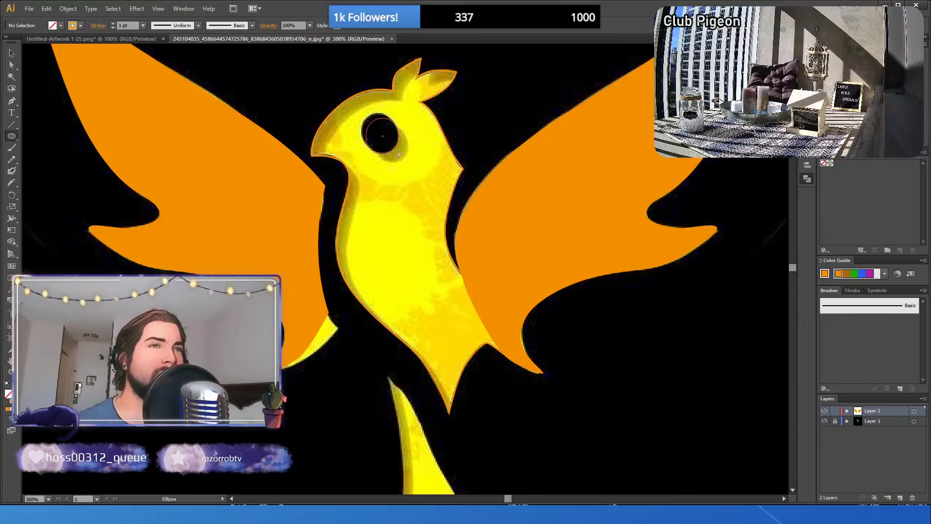
pyautogui.moveTo(398, 154); pyautogui.dragTo(400, 159)
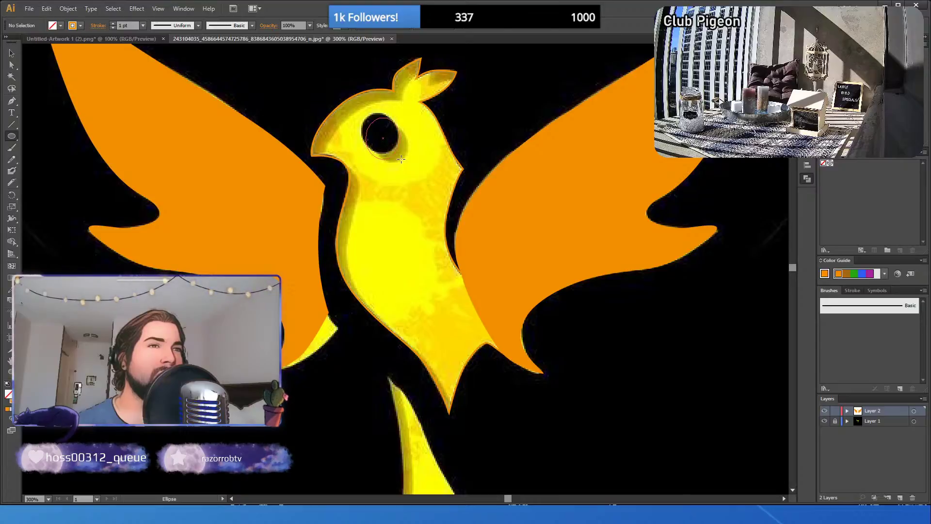
pyautogui.moveTo(401, 159); pyautogui.dragTo(401, 159)
# - Rotate the eye ellipse counterclockwise so its tilt matches the eye in the reference image
pyautogui.click(11, 54)
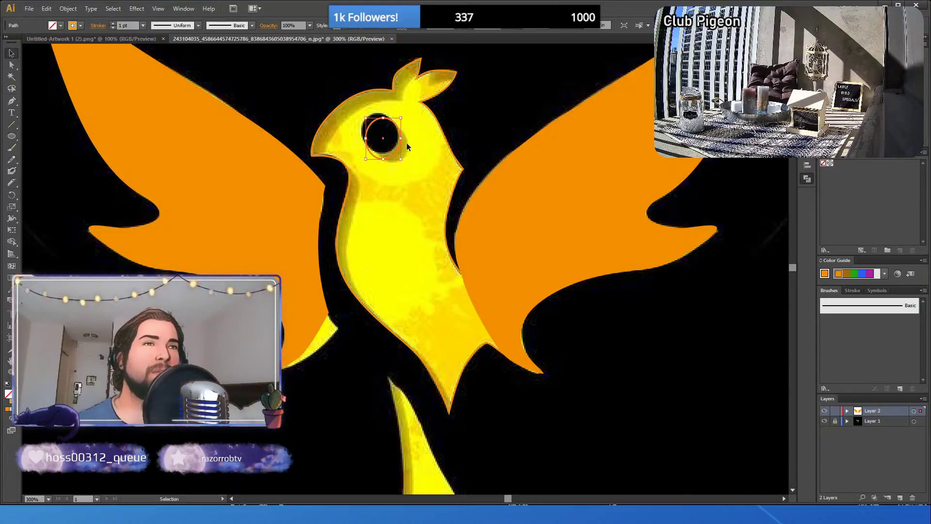
pyautogui.moveTo(403, 161); pyautogui.dragTo(423, 153)
pyautogui.click(391, 145)
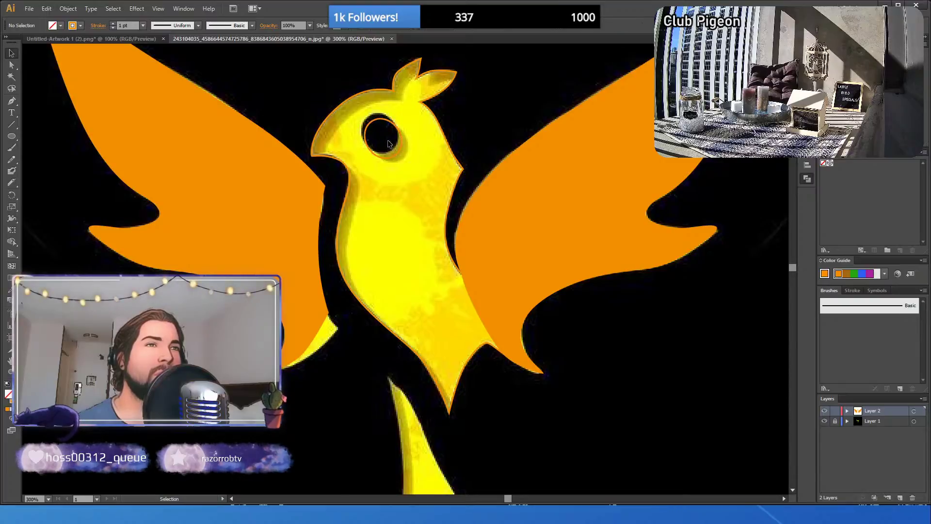
pyautogui.click(397, 128)
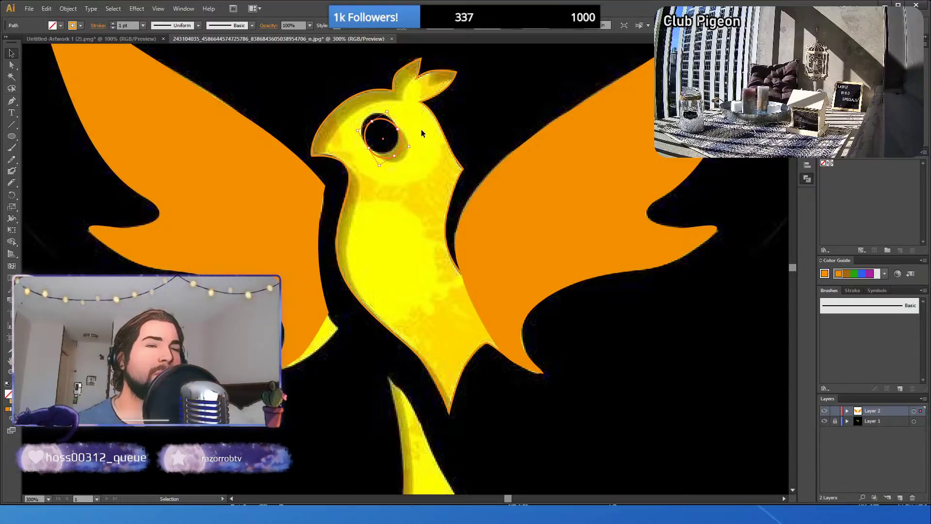
# - Nudge the eye ellipse up and to the left, and stretch it slightly to fit the black eye's edge
pyautogui.press('Up')
pyautogui.press('Up')
pyautogui.press('Up')
pyautogui.press('Left')
pyautogui.press('Left')
pyautogui.press('Left')
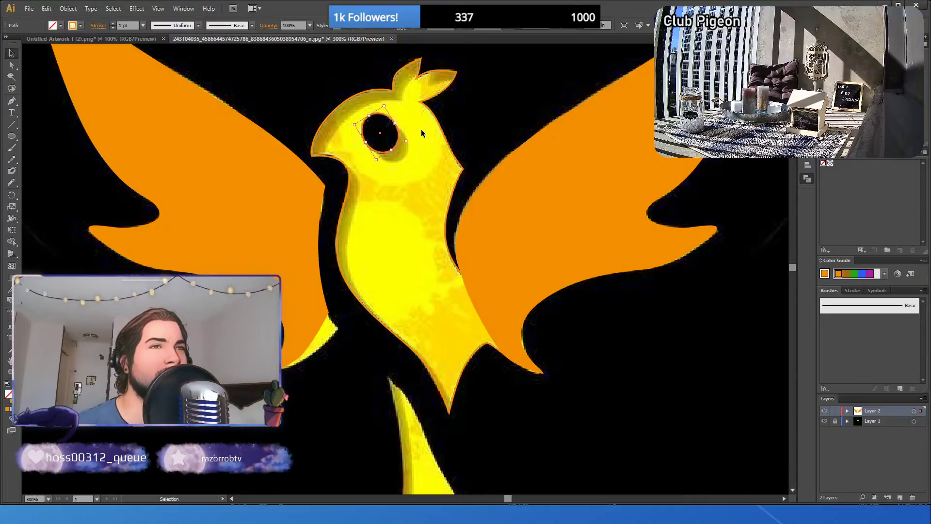
pyautogui.press('Down')
pyautogui.press('Right')
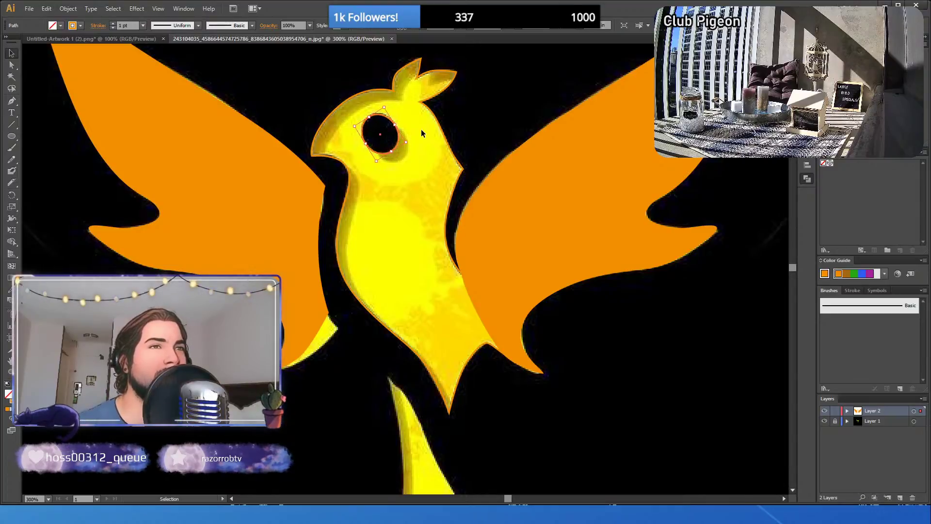
pyautogui.moveTo(384, 108); pyautogui.dragTo(385, 106)
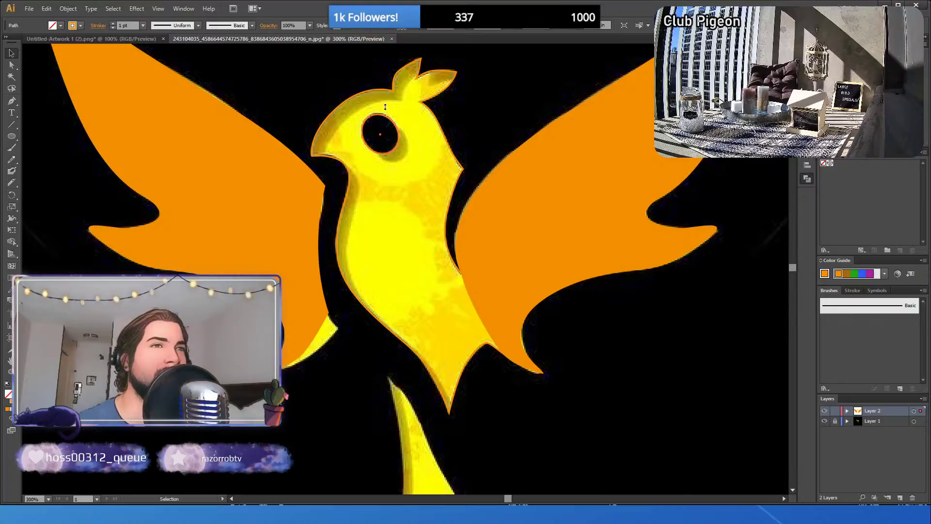
pyautogui.click(484, 104)
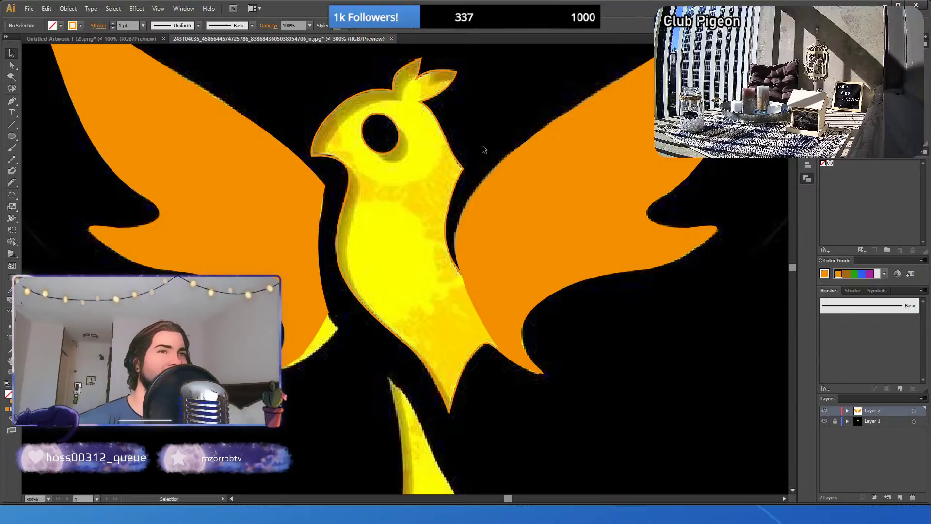
# - Swap the body outline's orange stroke to a fill and unite the body with the overlapping wing behind its back
pyautogui.click(458, 164)
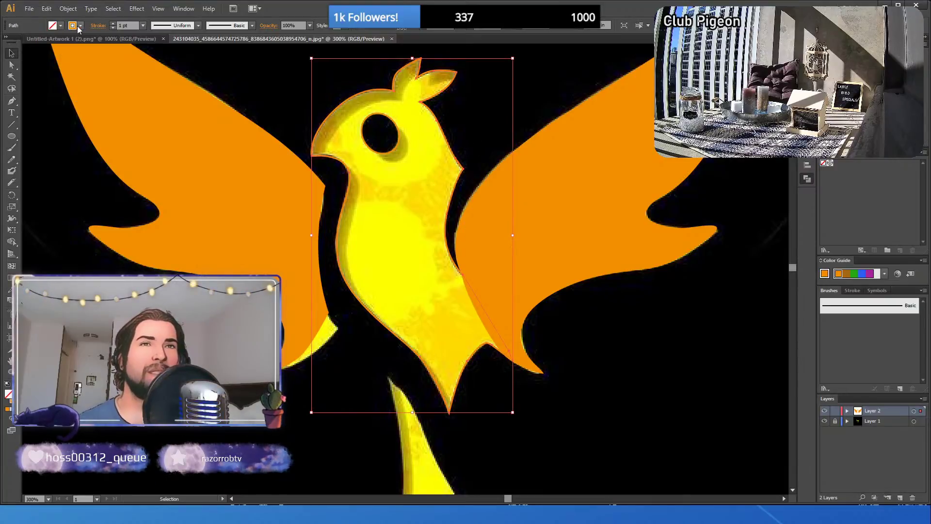
pyautogui.hotkey('shift', 'x')
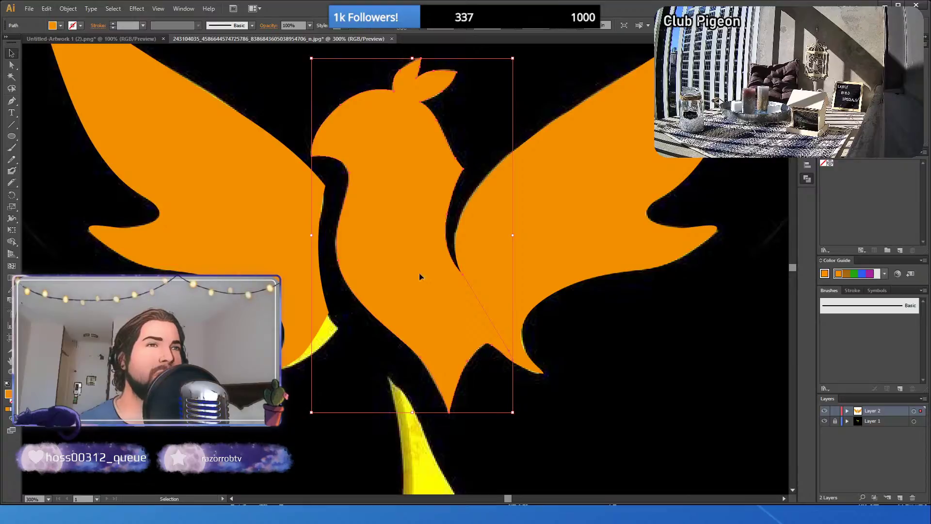
pyautogui.keyDown('shift'); pyautogui.click(551, 238); pyautogui.keyUp('shift')
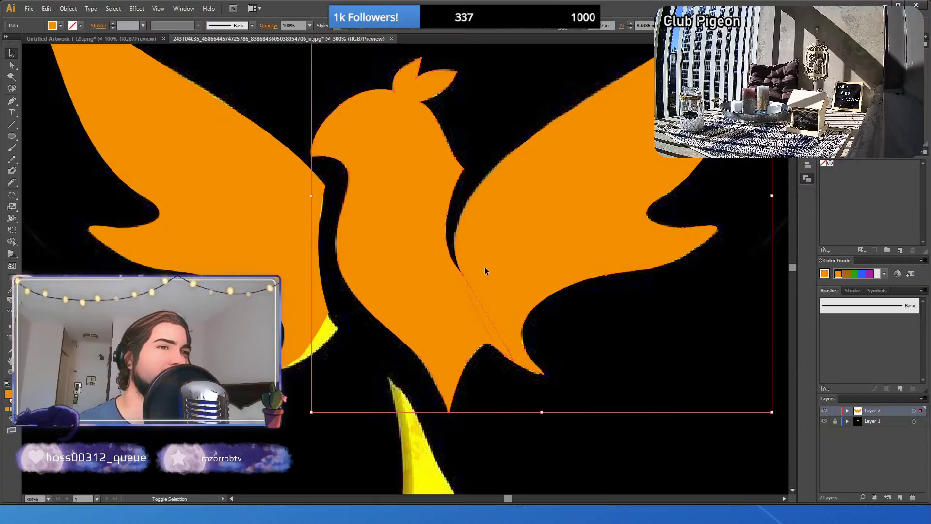
pyautogui.click(698, 152)
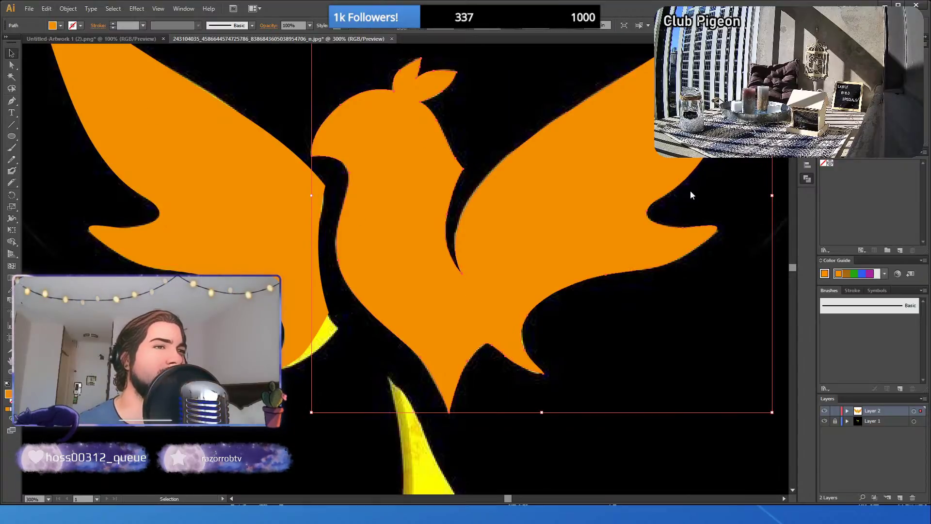
pyautogui.click(599, 347)
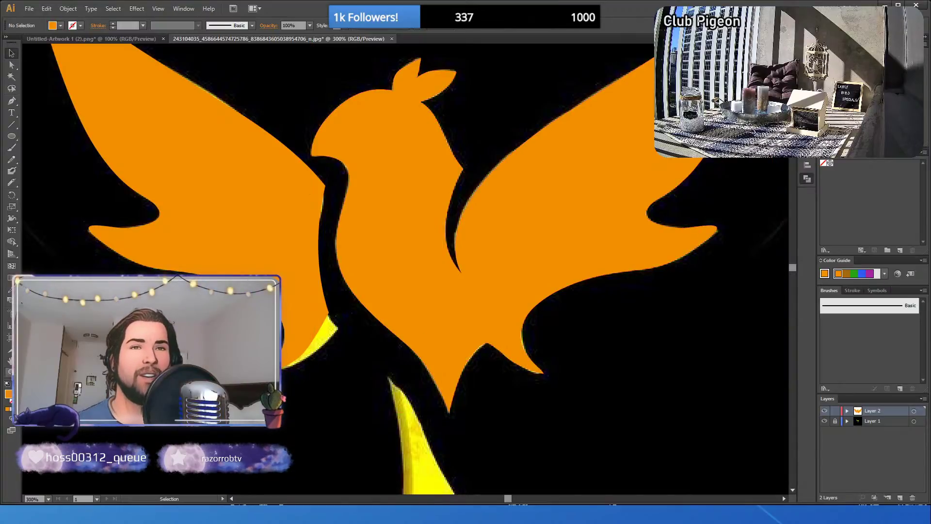
# - Adjust the anchor points along the merged lower edge between the body notch and the wing's pointed lower tip
pyautogui.press('z')
pyautogui.click(507, 353)
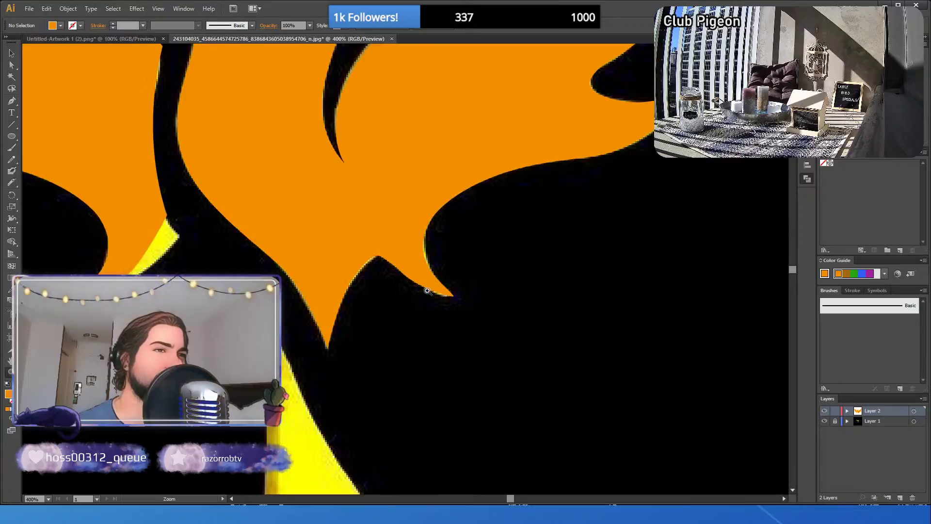
pyautogui.click(403, 269)
pyautogui.click(394, 272)
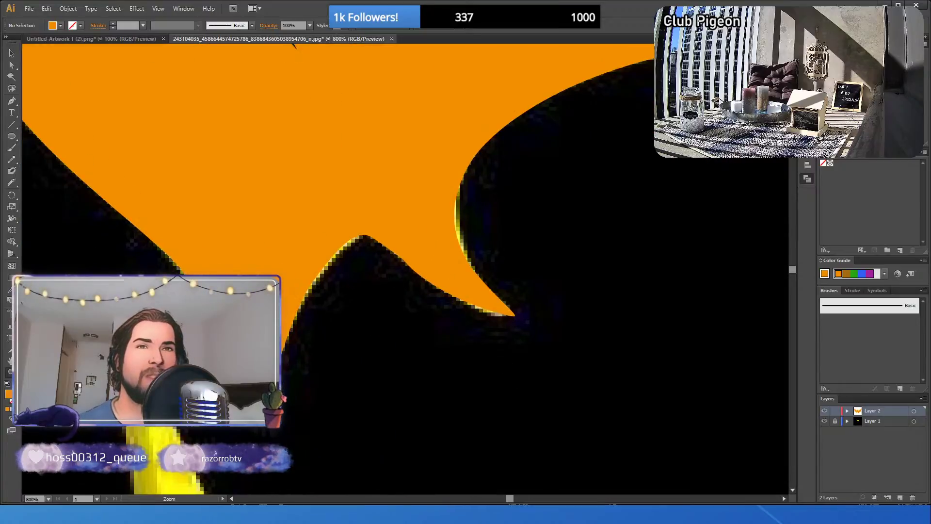
pyautogui.click(12, 65)
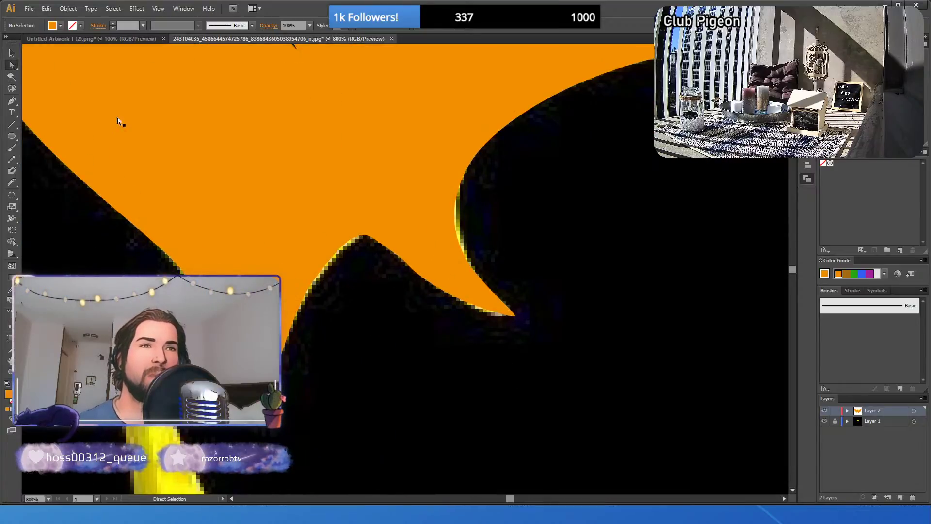
pyautogui.click(414, 271)
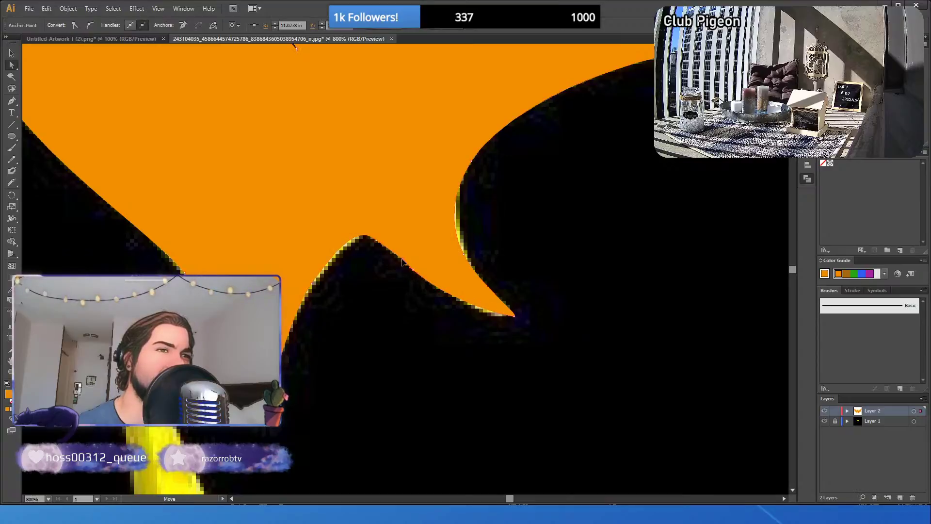
pyautogui.click(443, 263)
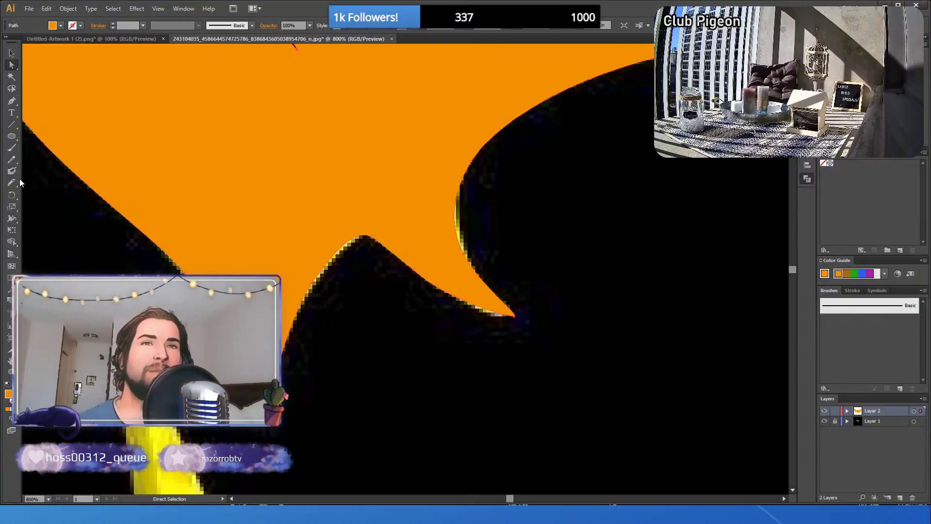
pyautogui.click(13, 103)
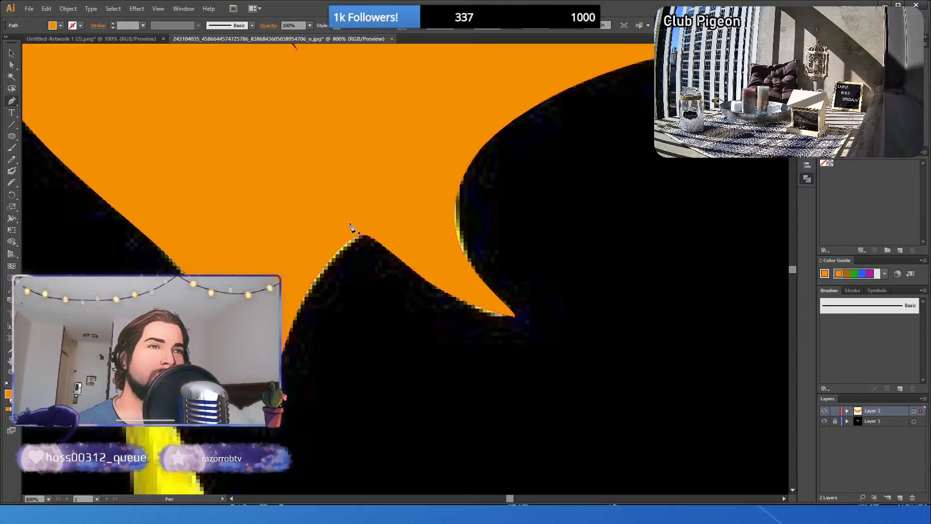
pyautogui.click(375, 241)
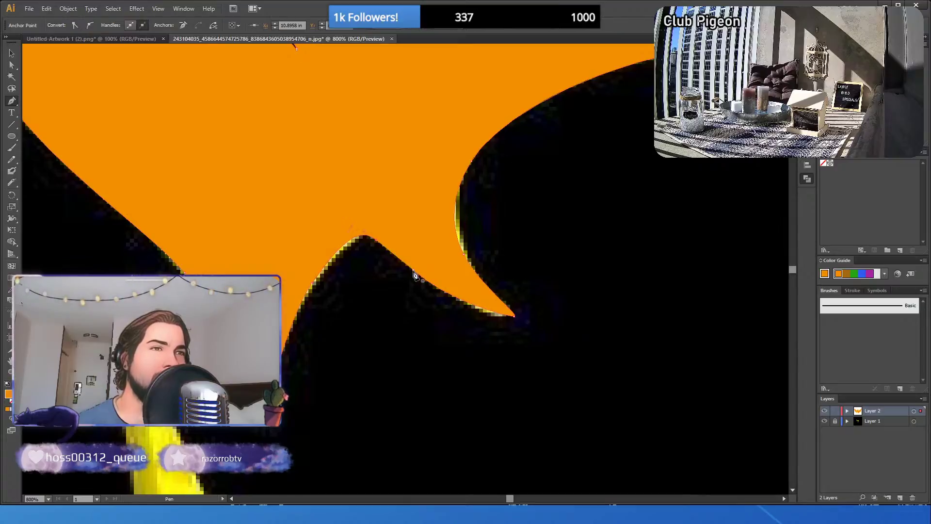
# - Try to smooth the anchor point midway between the notch and the wing tip by pulling out handles with Convert Anchor Point
pyautogui.click(12, 65)
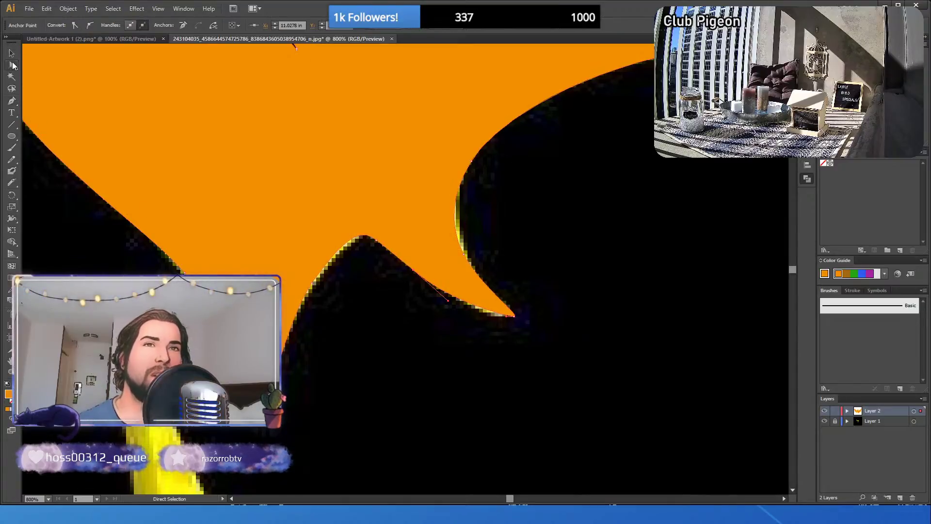
pyautogui.click(11, 184)
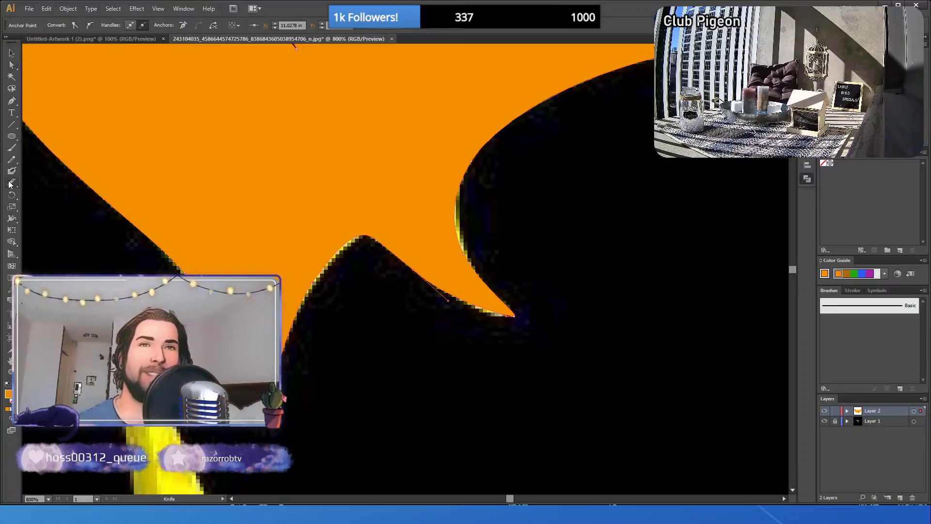
pyautogui.hotkey('shift', 'c')
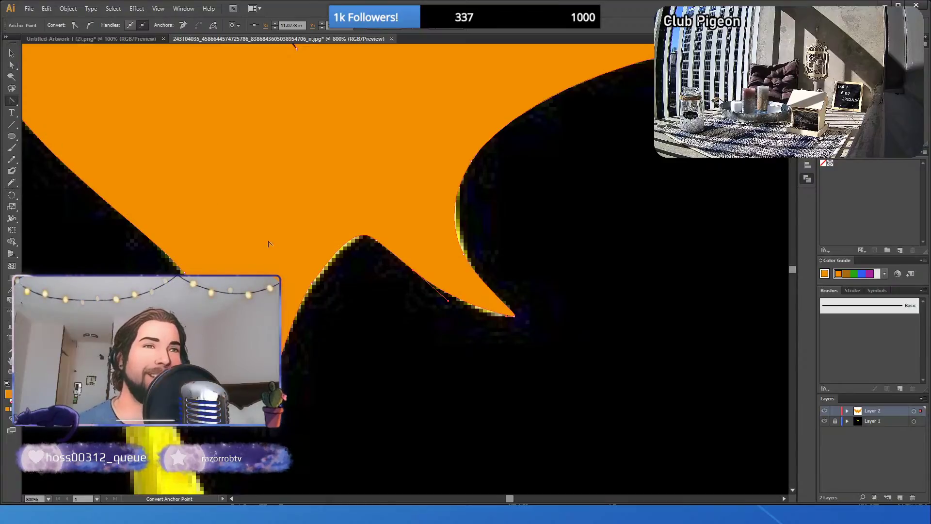
pyautogui.click(414, 273)
pyautogui.moveTo(415, 273); pyautogui.dragTo(451, 303)
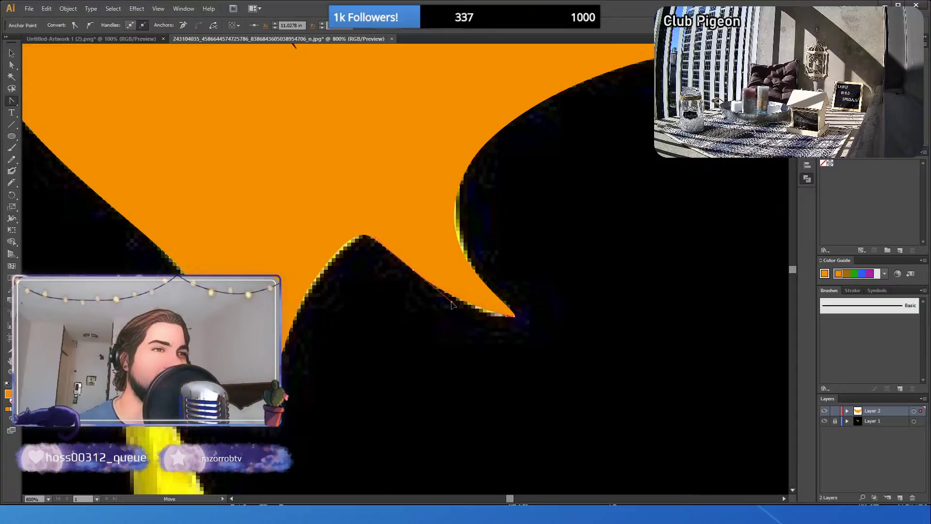
# - Try to smooth the anchor point beside the notch's peak with Convert Anchor Point, and deselect the shape
pyautogui.click(12, 67)
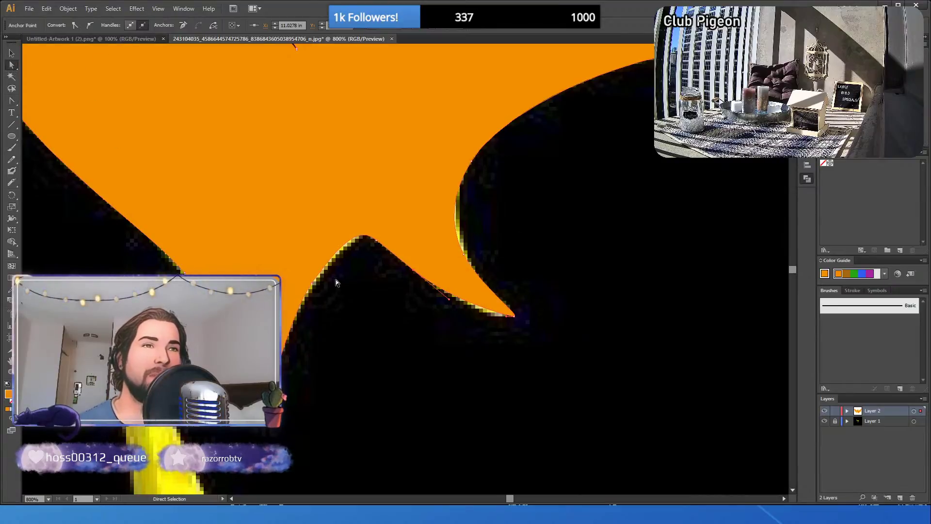
pyautogui.click(377, 241)
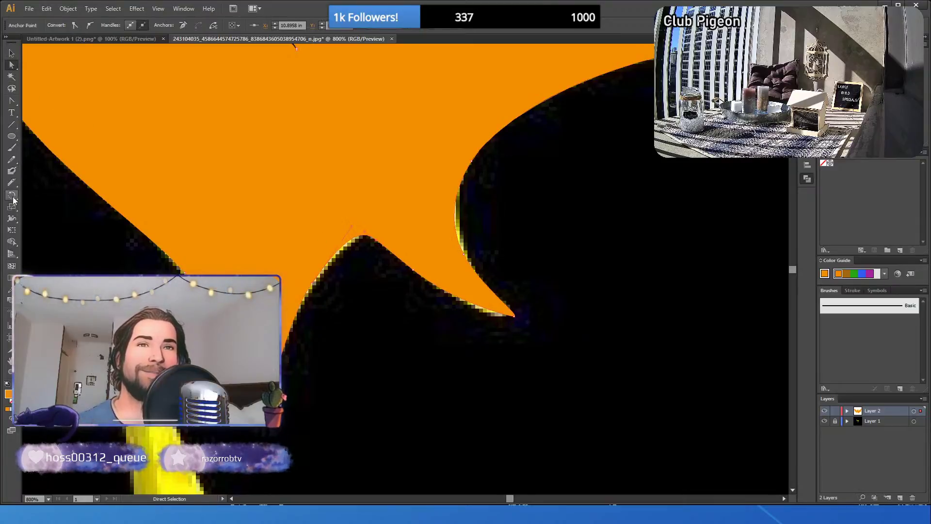
pyautogui.click(11, 101)
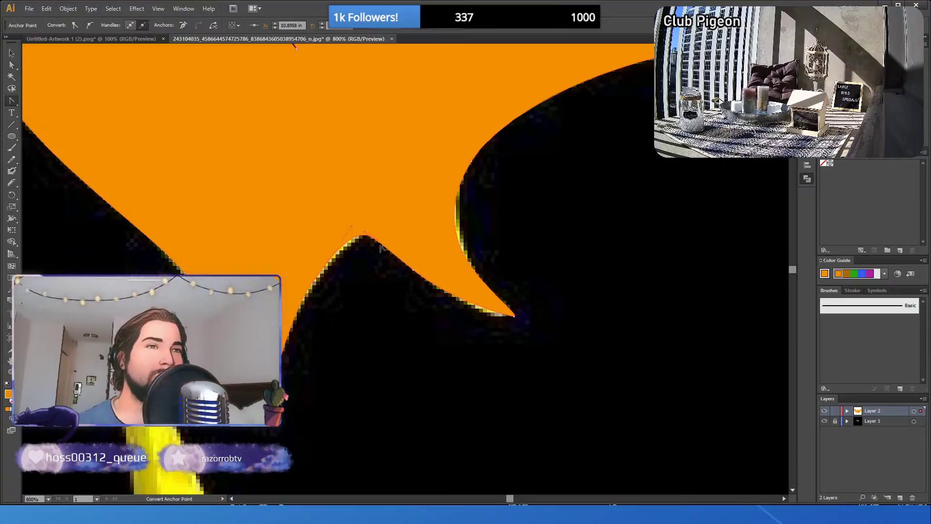
pyautogui.moveTo(376, 243); pyautogui.dragTo(388, 251)
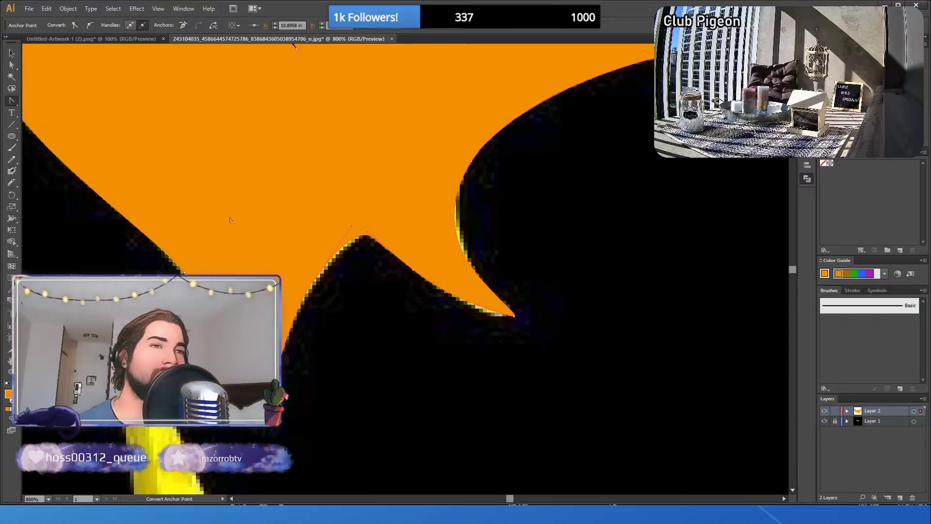
pyautogui.click(11, 54)
pyautogui.click(310, 282)
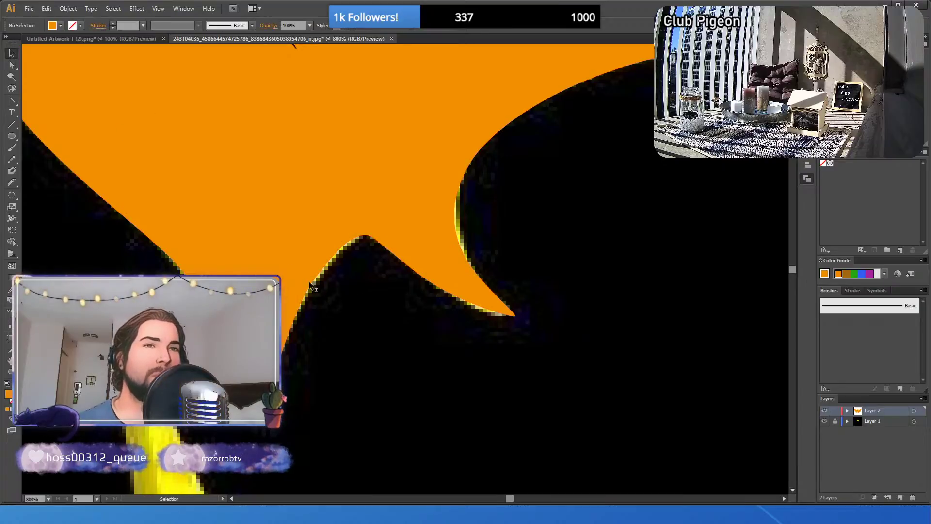
pyautogui.press('z')
pyautogui.keyDown('alt'); pyautogui.click(243, 213); pyautogui.keyUp('alt')
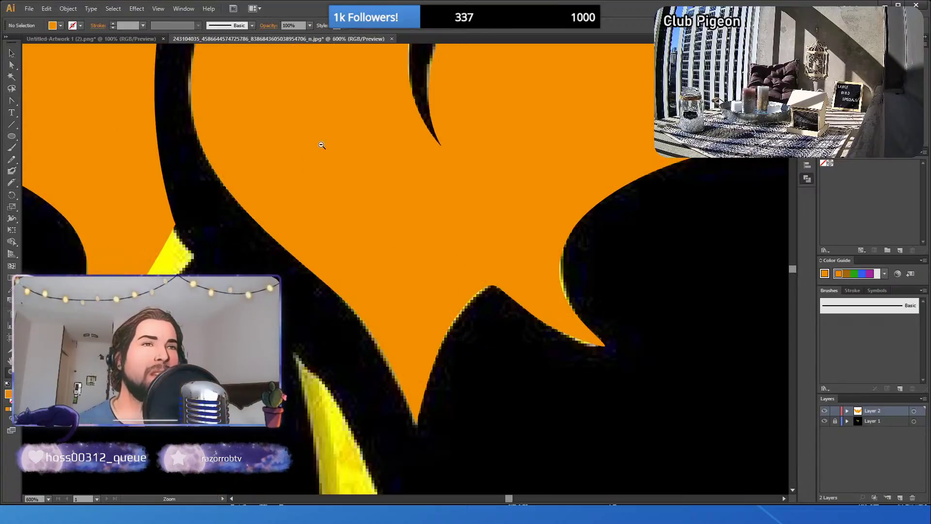
pyautogui.keyDown('alt'); pyautogui.click(322, 145); pyautogui.keyUp('alt')
pyautogui.keyDown('alt'); pyautogui.click(414, 205); pyautogui.keyUp('alt')
pyautogui.keyDown('alt'); pyautogui.click(433, 299); pyautogui.keyUp('alt')
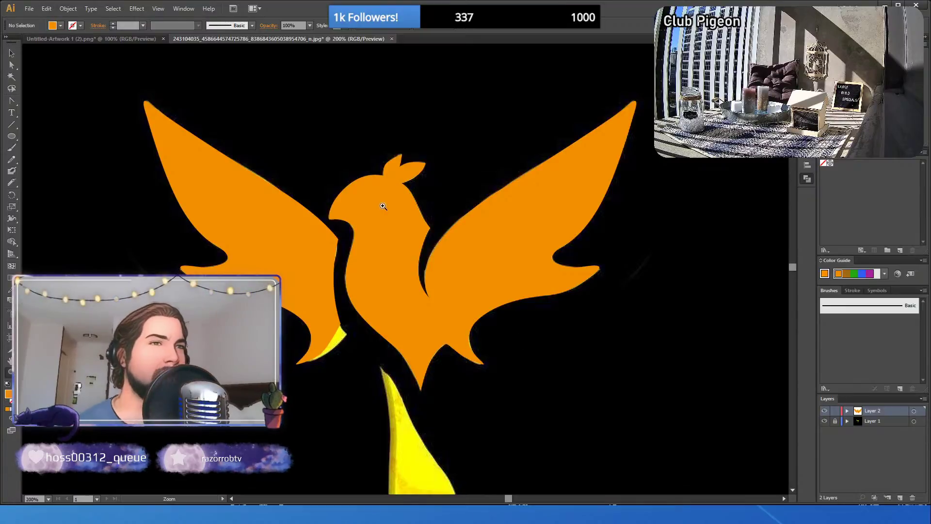
# - Cut an eye hole through the head by filling the eye circle and combining it with the body as a compound path
pyautogui.click(15, 55)
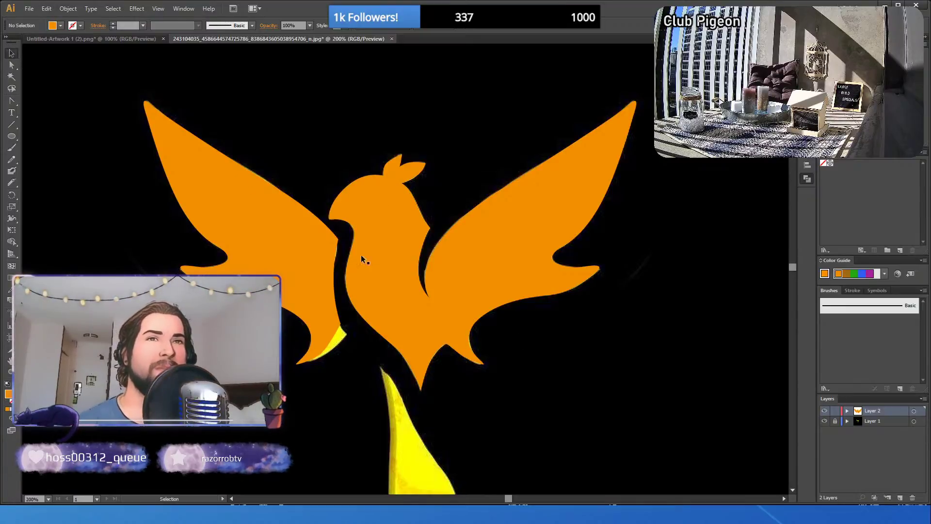
pyautogui.click(398, 272)
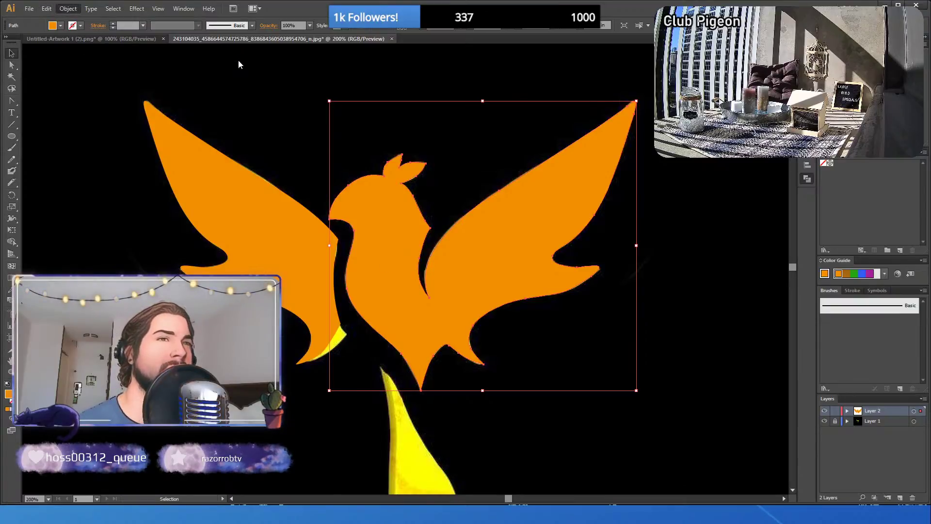
pyautogui.click(396, 73)
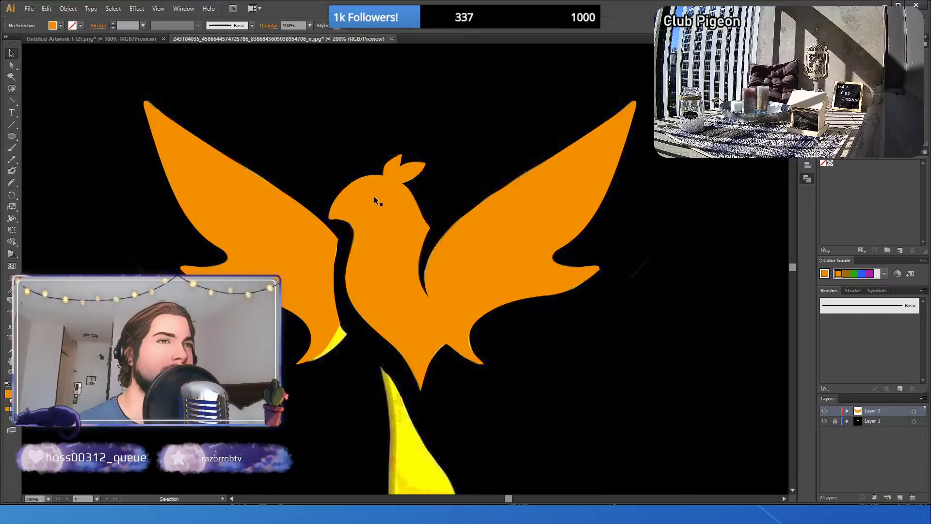
pyautogui.hotkey('ctrl', 'f')
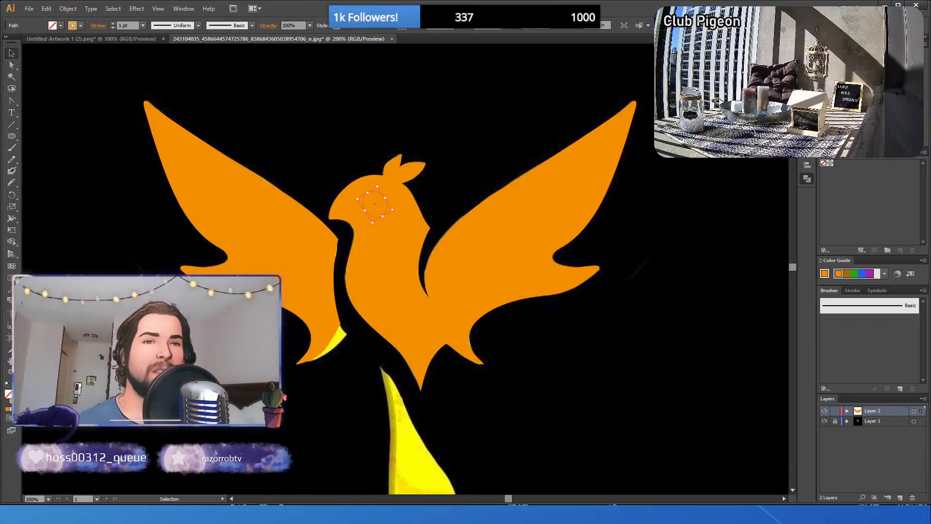
pyautogui.hotkey('shift', 'x')
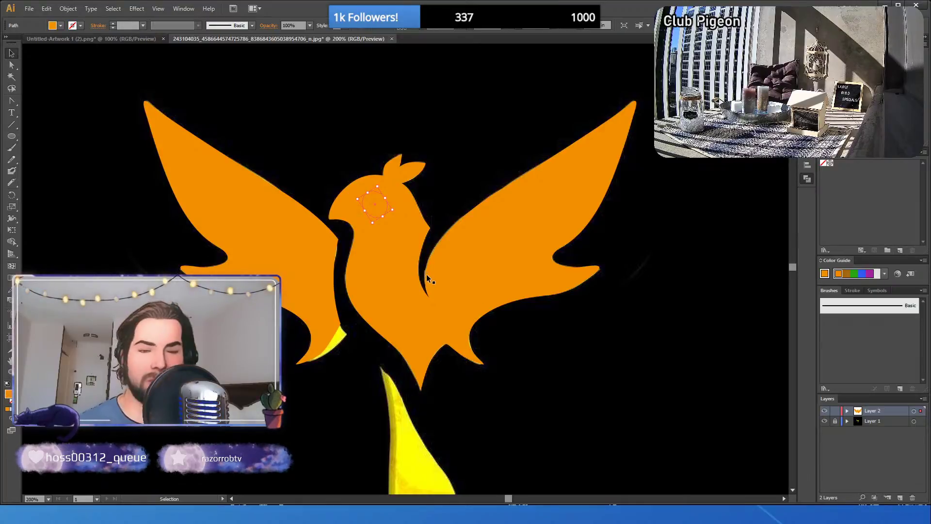
pyautogui.keyDown('shift'); pyautogui.click(387, 245); pyautogui.keyUp('shift')
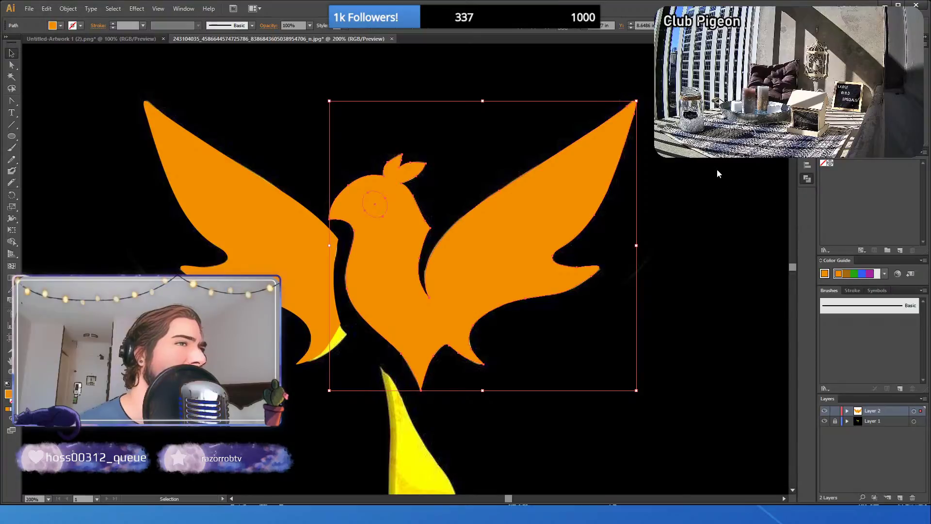
pyautogui.hotkey('ctrl', '8')
pyautogui.click(302, 113)
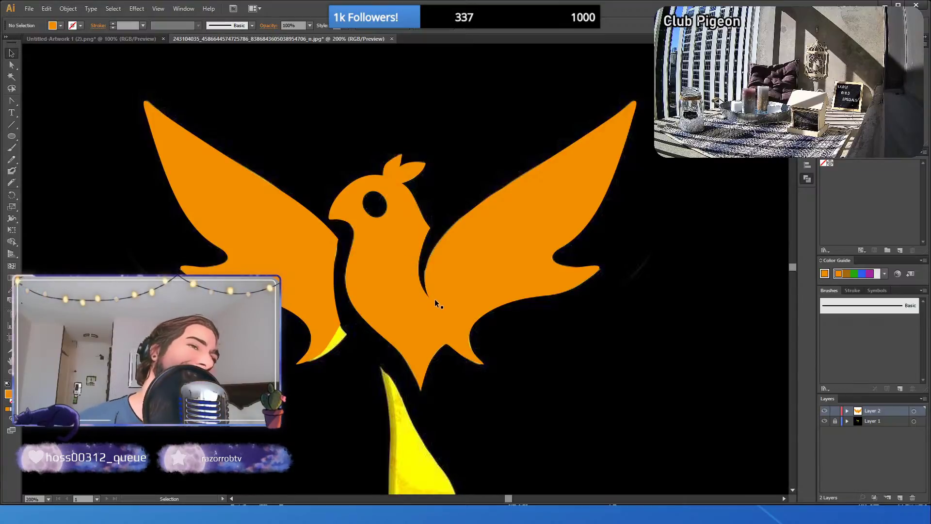
# - Reshape the inner edge of the wing in front of the beak, extending its lower corner to cover the exposed yellow tip
pyautogui.click(11, 64)
pyautogui.click(254, 259)
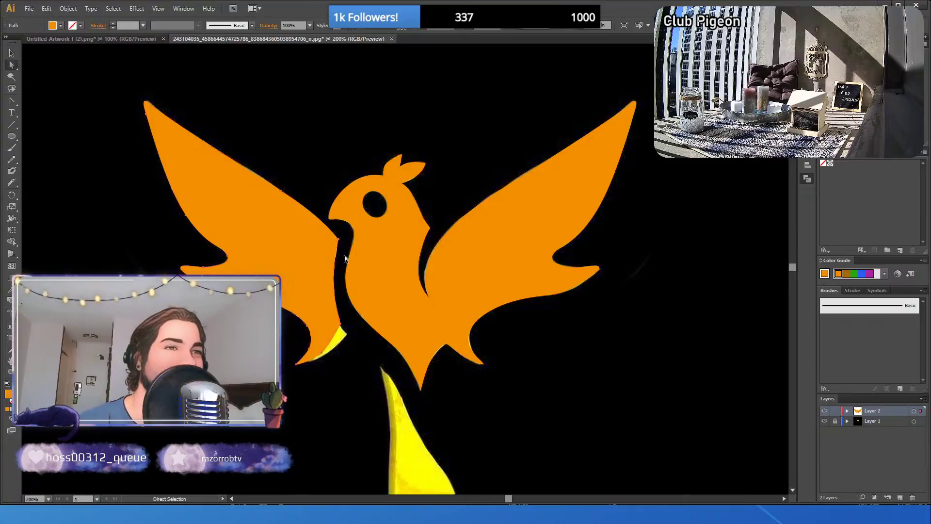
pyautogui.click(338, 240)
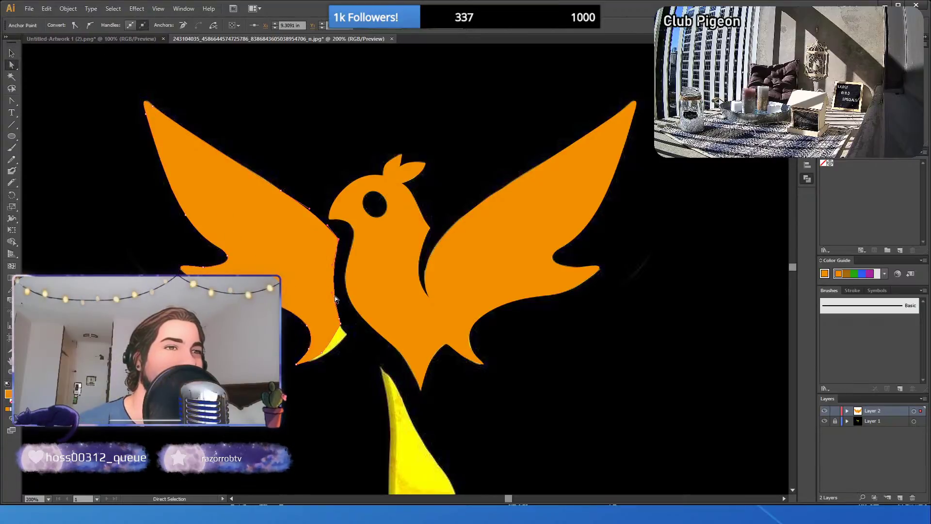
pyautogui.moveTo(334, 299); pyautogui.dragTo(334, 315)
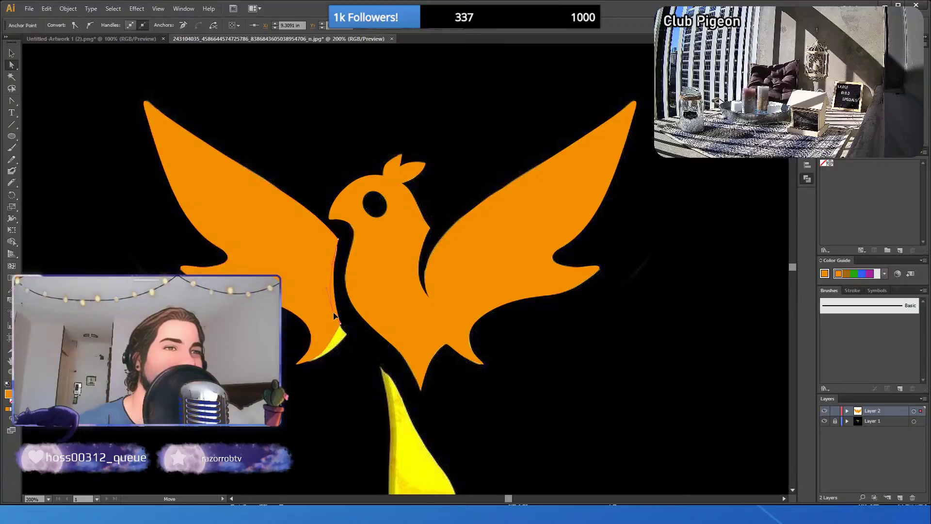
pyautogui.click(345, 338)
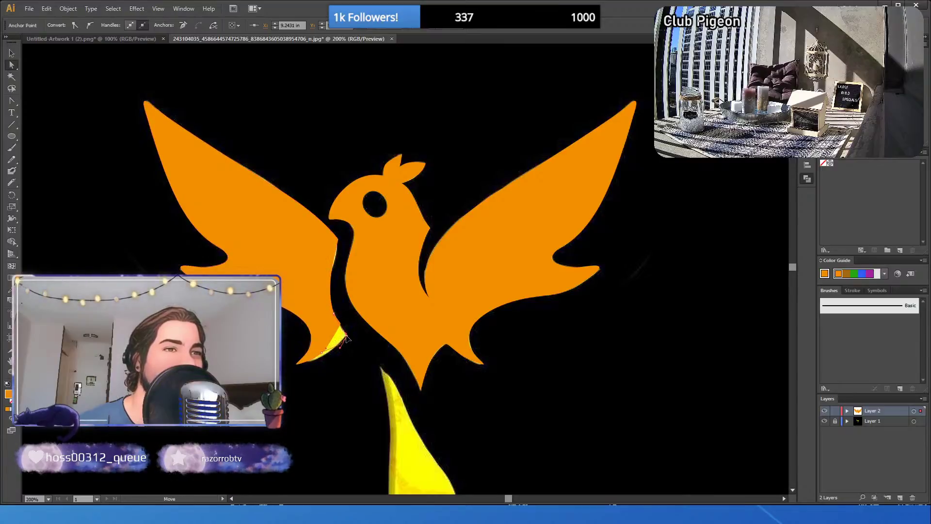
pyautogui.click(321, 351)
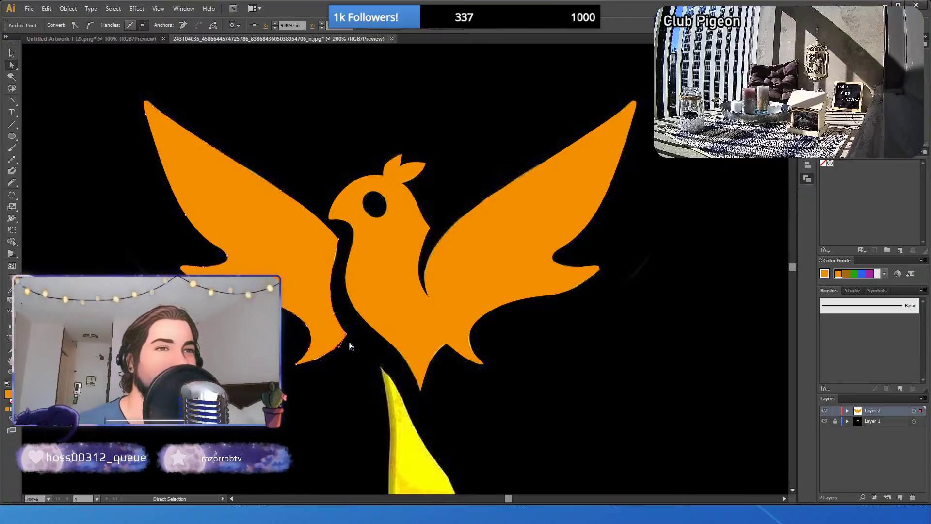
# - Try to reposition the anchor point at the front wing's upper inner corner, beside the bird's throat
pyautogui.click(355, 335)
pyautogui.click(337, 242)
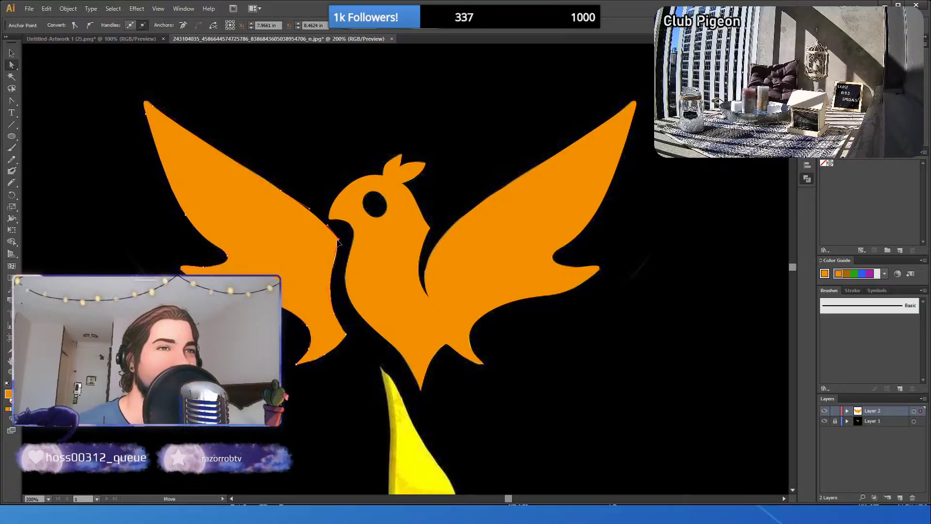
pyautogui.click(332, 244)
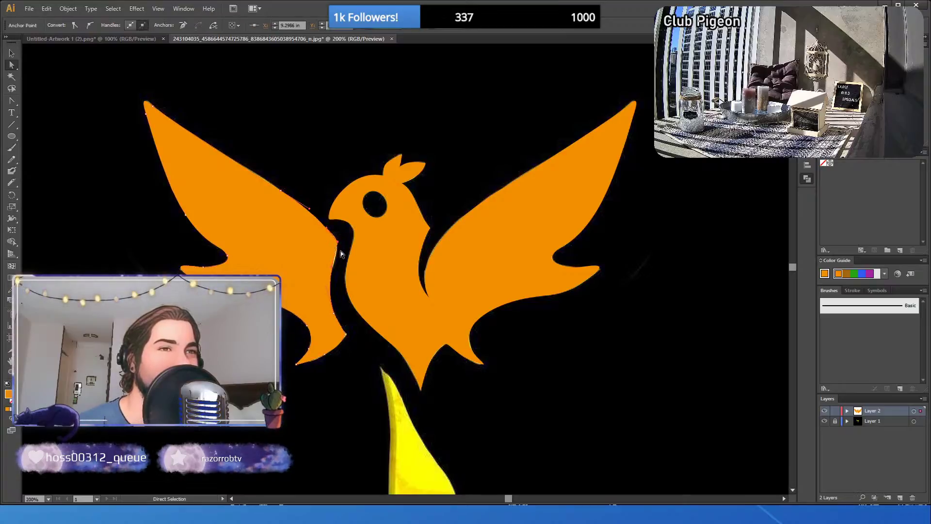
pyautogui.click(305, 240)
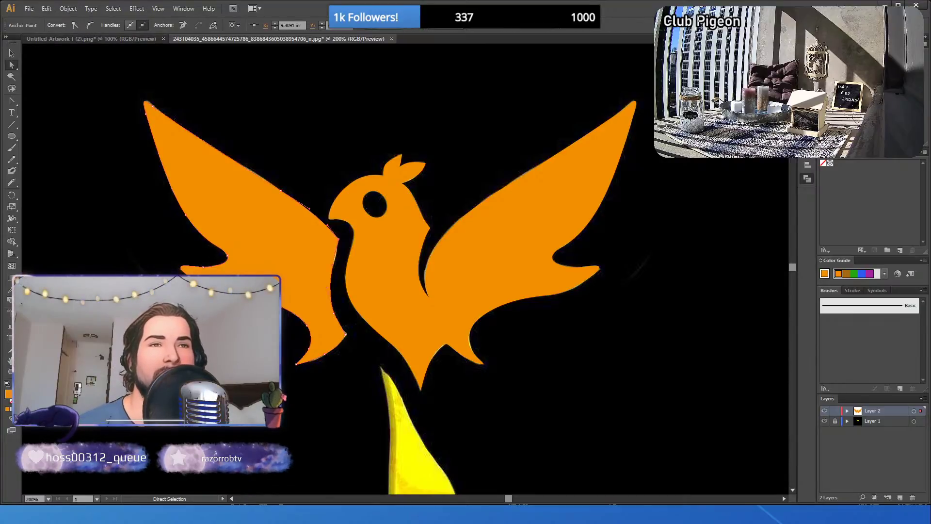
# - Show the front wing as an orange outline, then fit its inner corner and upper-edge handle to the notch below the beak
pyautogui.press('/')
pyautogui.hotkey('ctrl', 'shift', 'a')
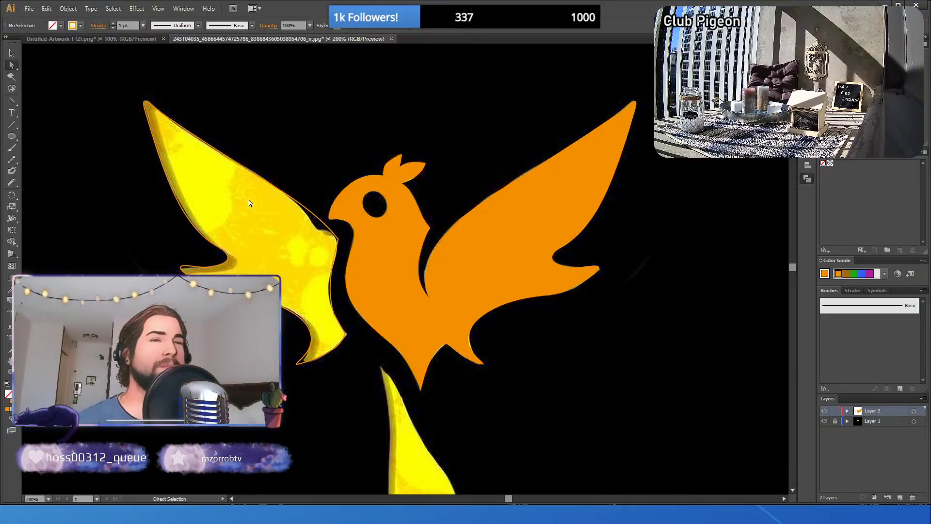
pyautogui.click(12, 101)
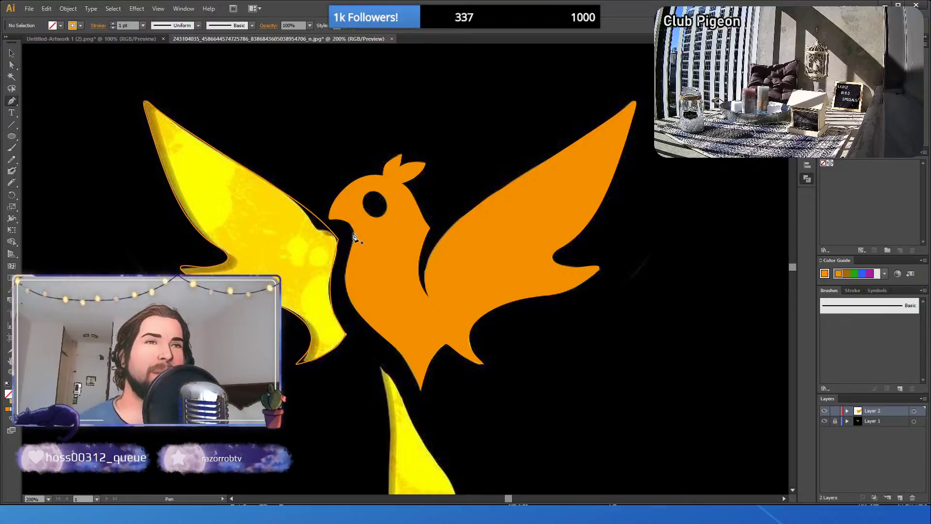
pyautogui.click(13, 66)
pyautogui.moveTo(339, 239); pyautogui.dragTo(317, 230)
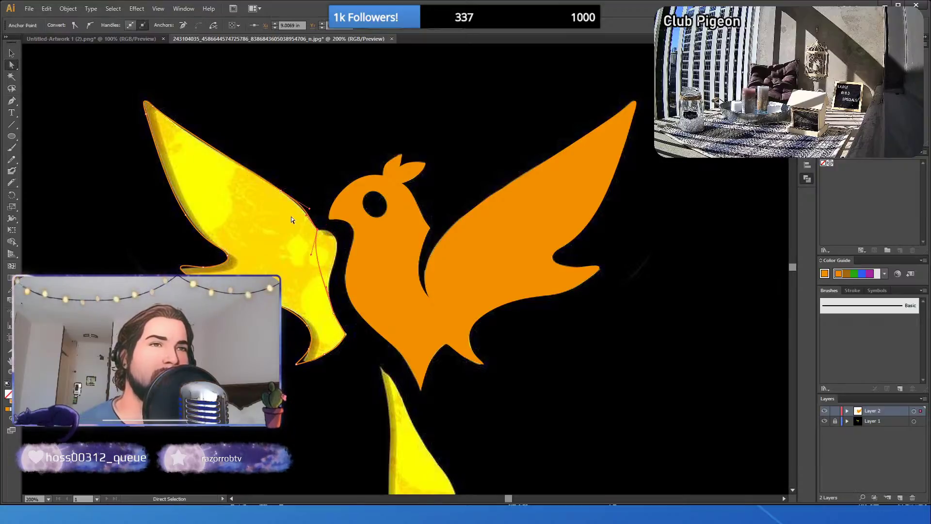
pyautogui.moveTo(310, 211)
pyautogui.mouseDown()
pyautogui.moveTo(307, 220)
pyautogui.moveTo(297, 203)
pyautogui.mouseUp()
pyautogui.click(319, 199)
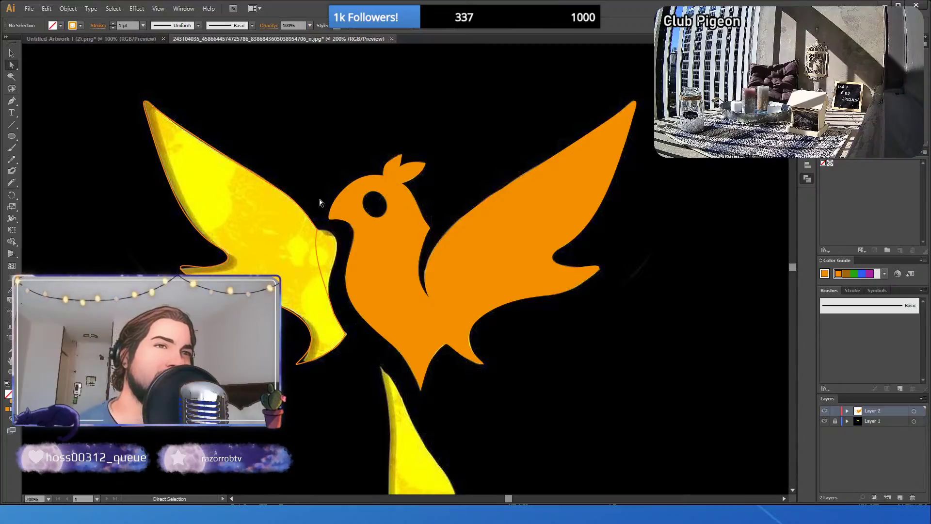
# - Add an anchor point on the front wing's inner edge and shape the curve around the rounded shoulder beside the throat
pyautogui.click(318, 229)
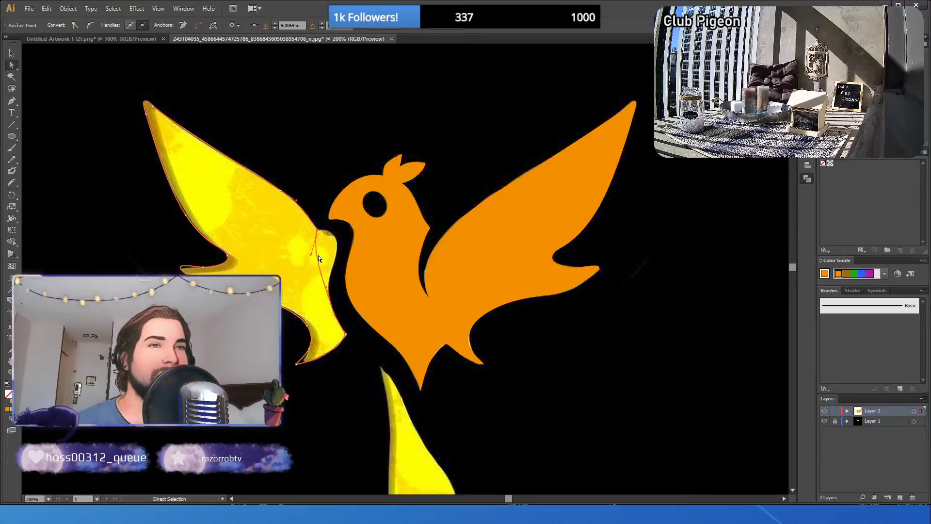
pyautogui.moveTo(318, 256); pyautogui.dragTo(317, 262)
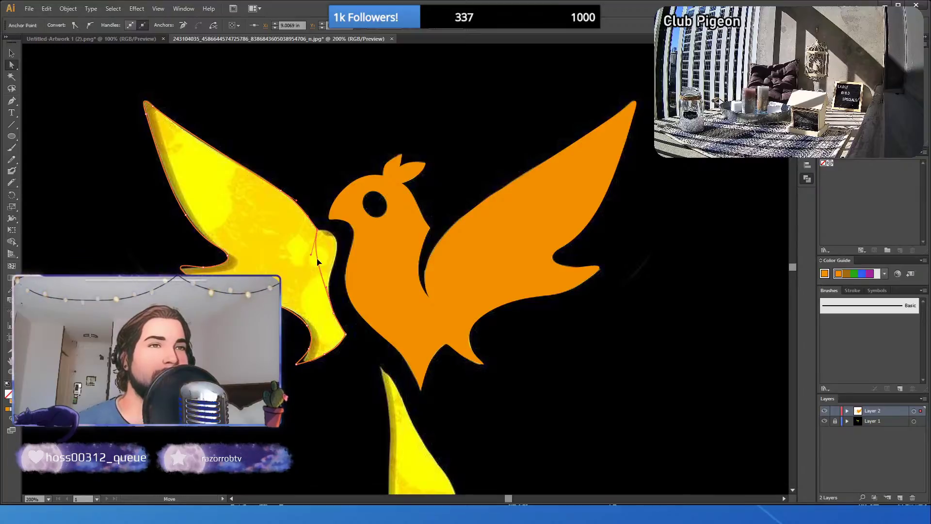
pyautogui.click(12, 101)
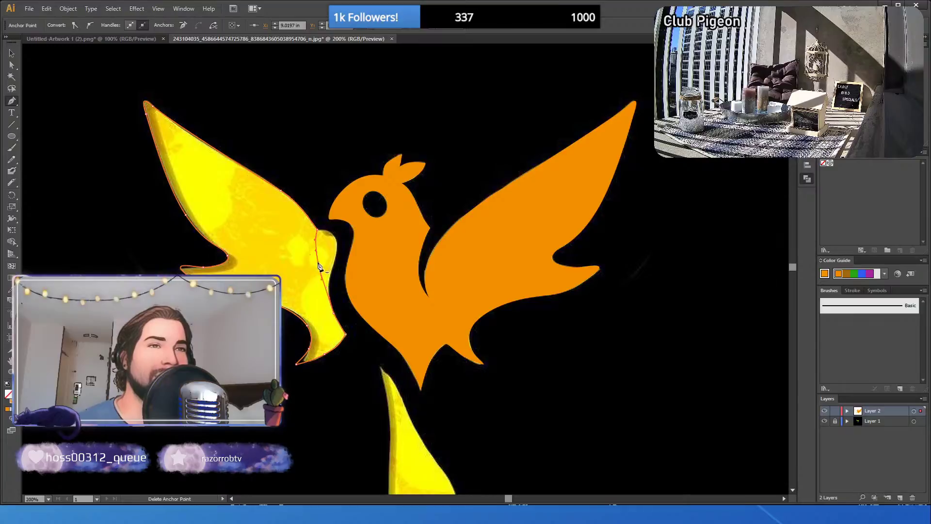
pyautogui.click(12, 64)
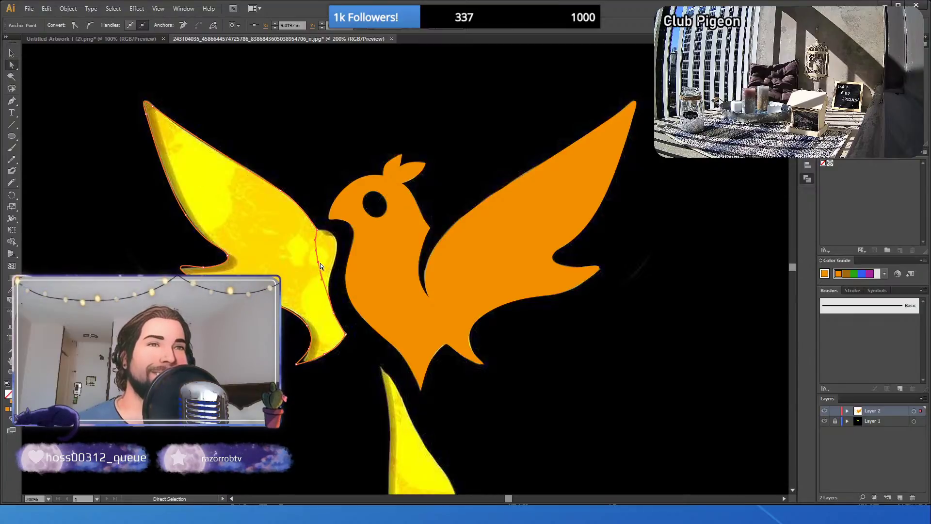
pyautogui.moveTo(319, 263); pyautogui.dragTo(334, 231)
pyautogui.click(332, 228)
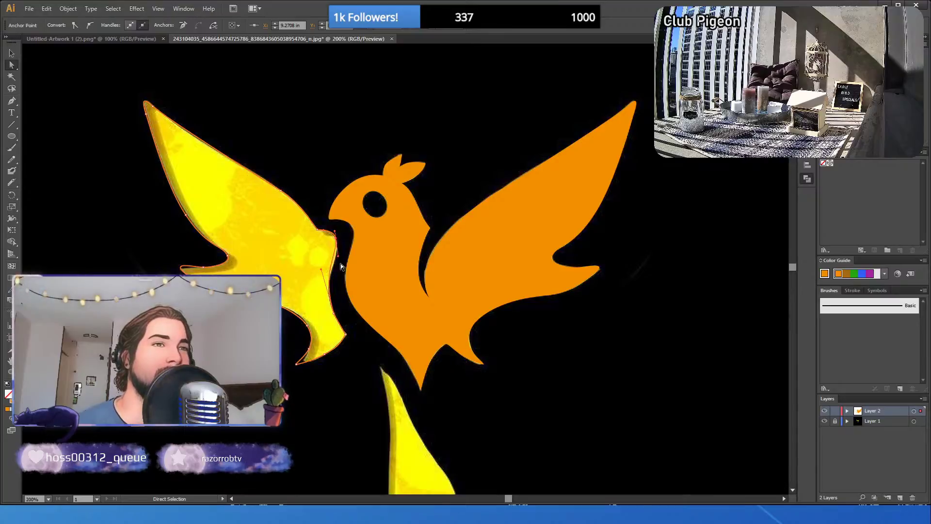
pyautogui.moveTo(338, 255); pyautogui.dragTo(320, 270)
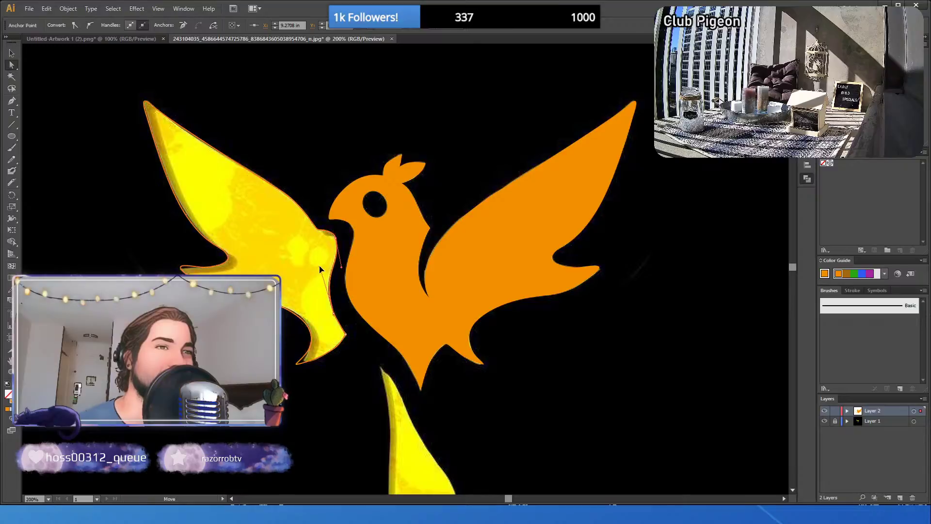
pyautogui.click(59, 87)
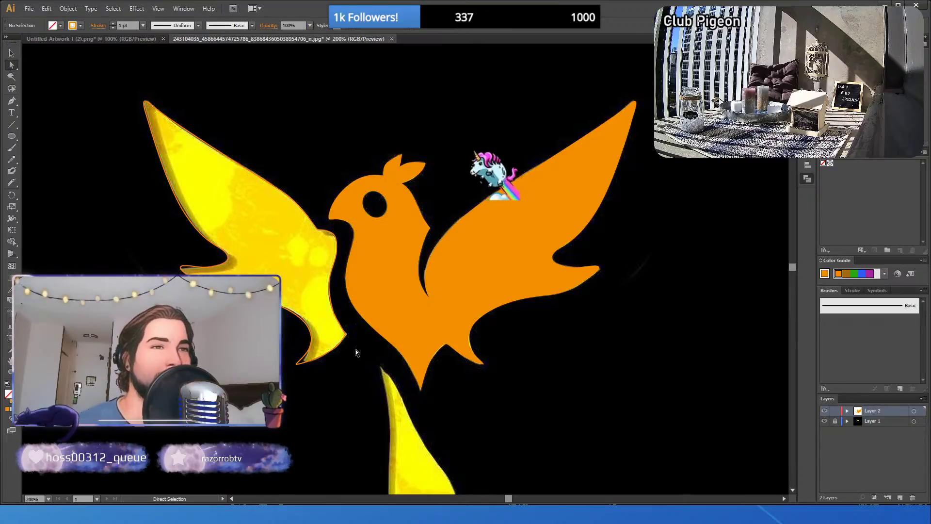
# - Refine the shoulder curve's handle on the front wing and swap the wing's orange stroke back to a fill
pyautogui.click(337, 238)
pyautogui.moveTo(339, 243); pyautogui.dragTo(341, 264)
pyautogui.hotkey('ctrl', 'shift', 'a')
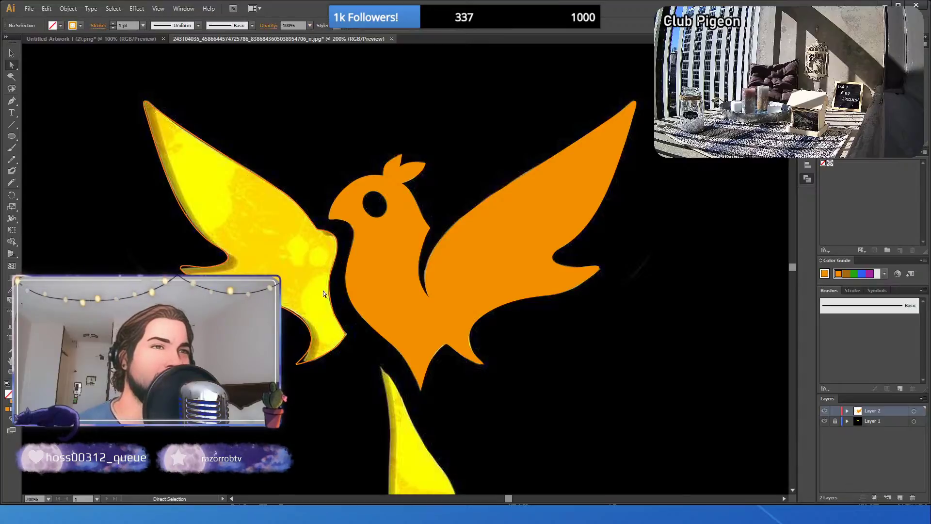
pyautogui.click(298, 315)
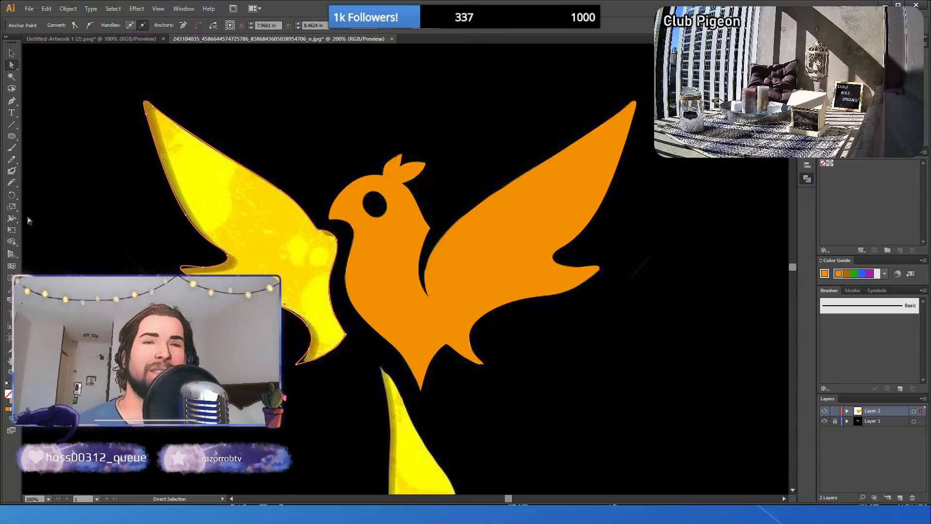
pyautogui.hotkey('shift', 'x')
pyautogui.hotkey('ctrl', 'shift', 'a')
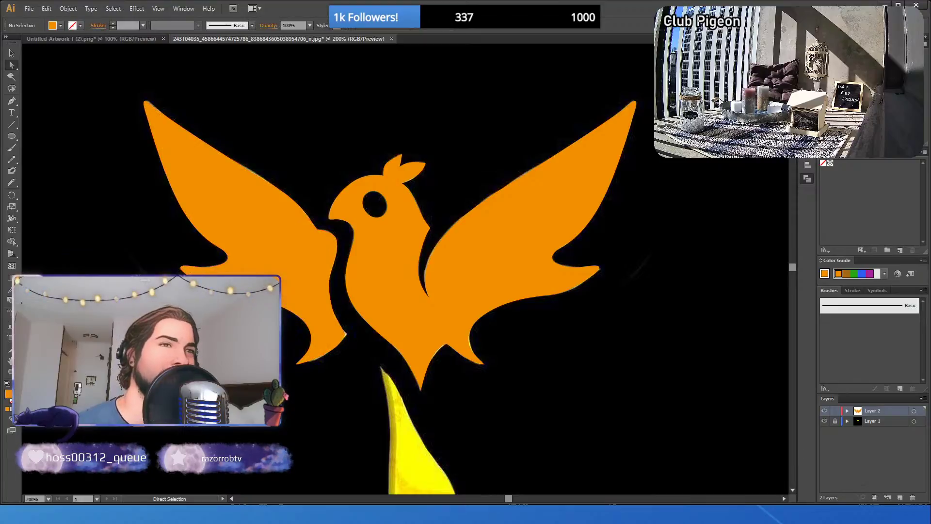
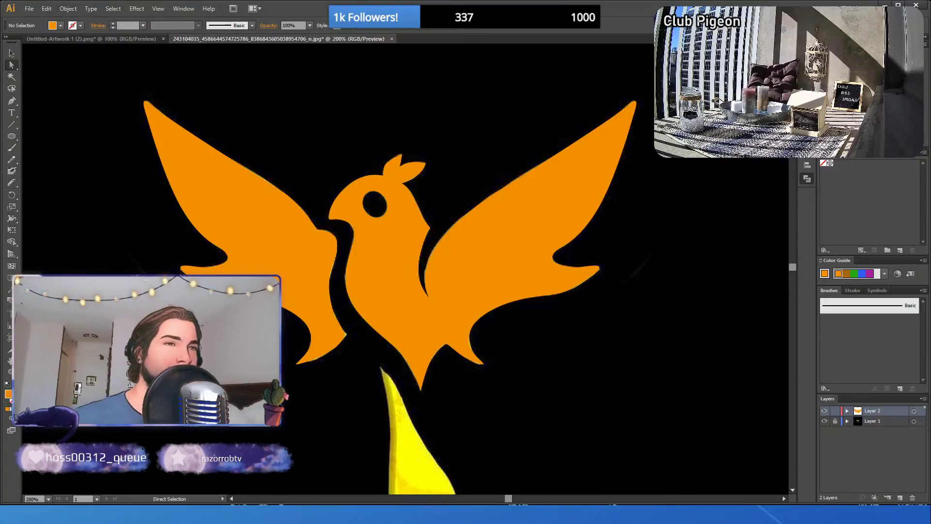
# - Start a Pen path at the tail's upper tip and trace its slanted right edge down to the side barb's point
pyautogui.scroll(-5, 473, 367)
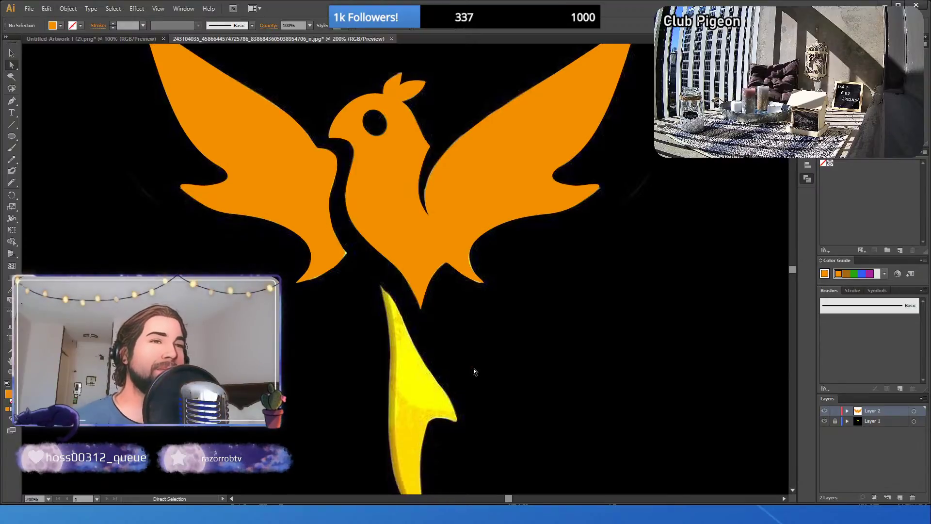
pyautogui.click(12, 101)
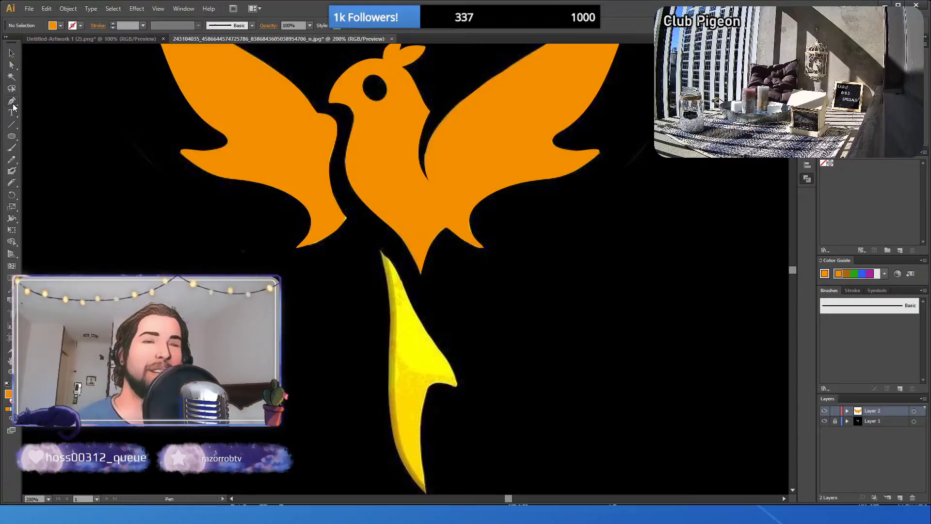
pyautogui.click(382, 255)
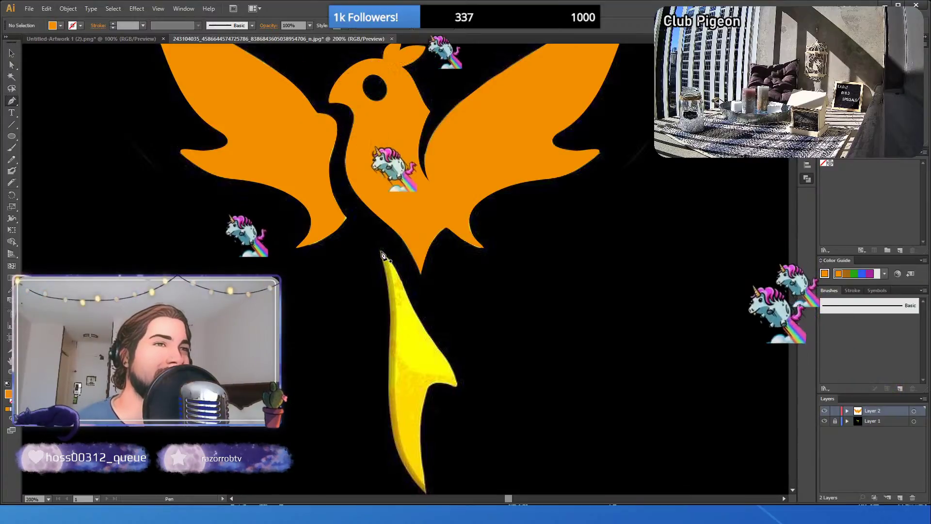
pyautogui.click(408, 295)
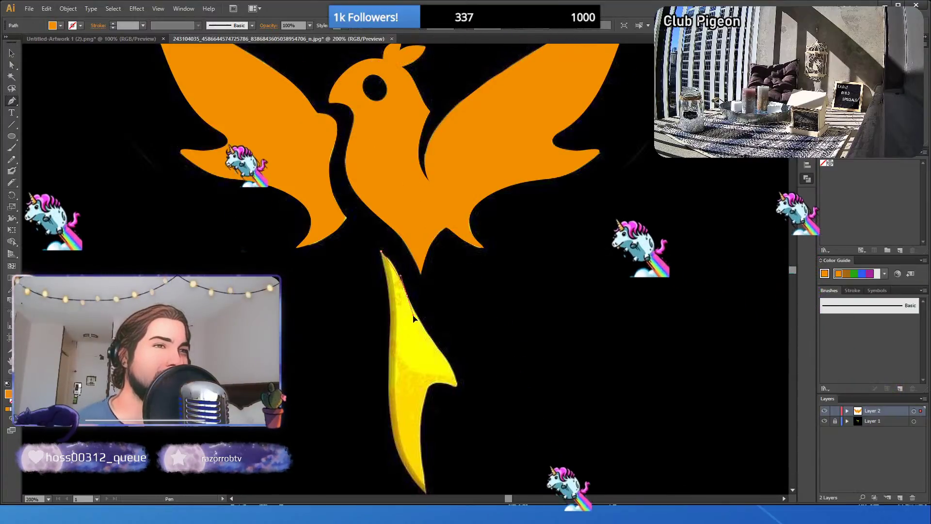
pyautogui.click(431, 345)
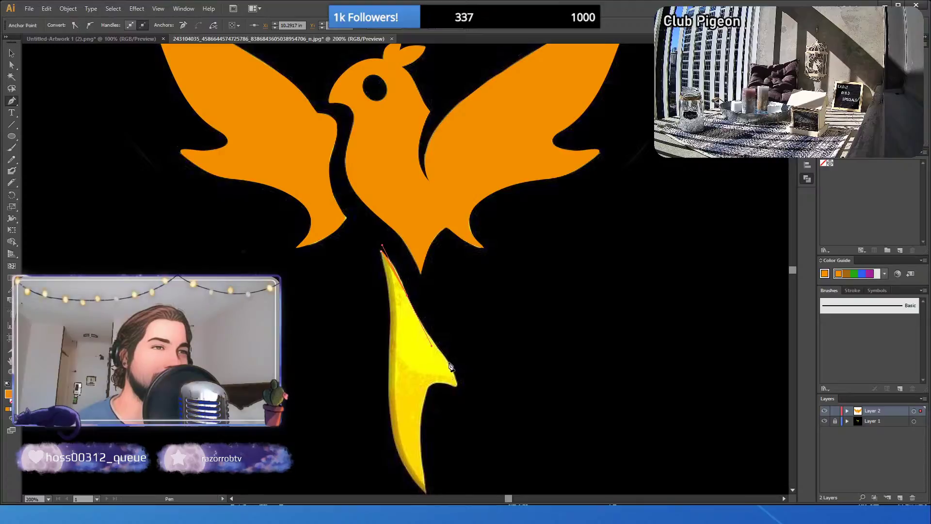
pyautogui.moveTo(448, 363); pyautogui.dragTo(414, 376)
pyautogui.click(442, 383)
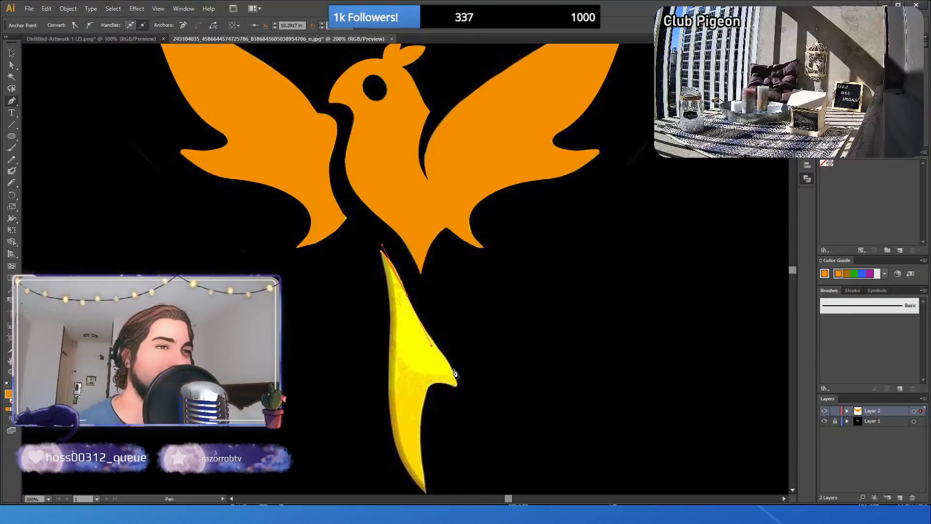
pyautogui.moveTo(454, 374); pyautogui.dragTo(459, 393)
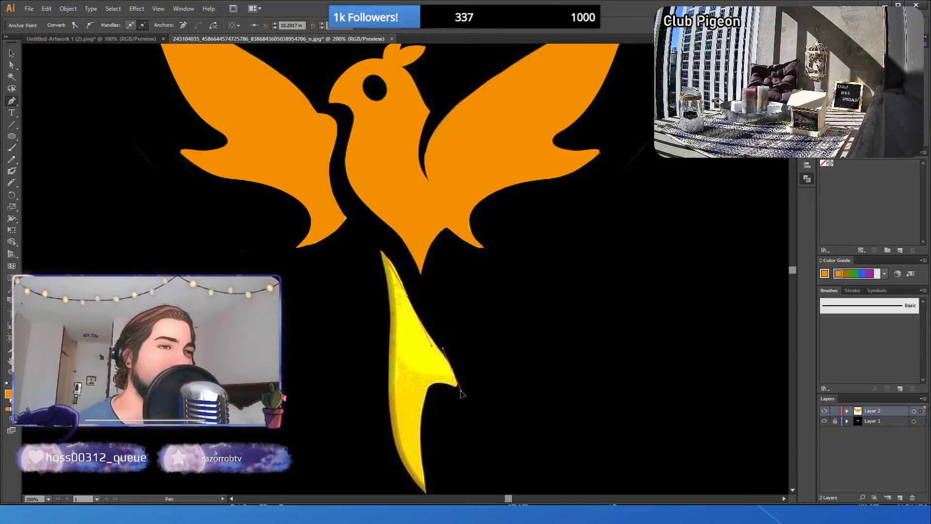
pyautogui.click(460, 393)
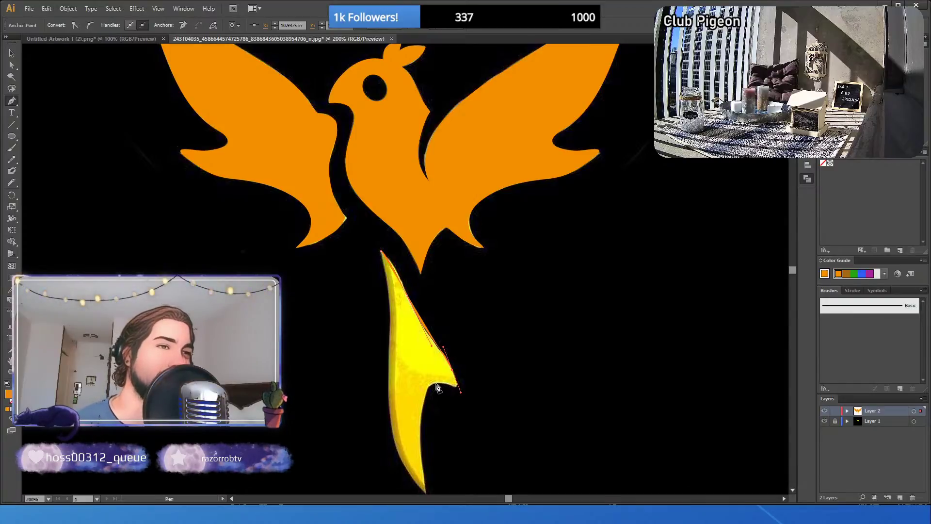
# - Continue the tail path under the side barb, around the notch and down the inner edge to the lower tip
pyautogui.click(411, 387)
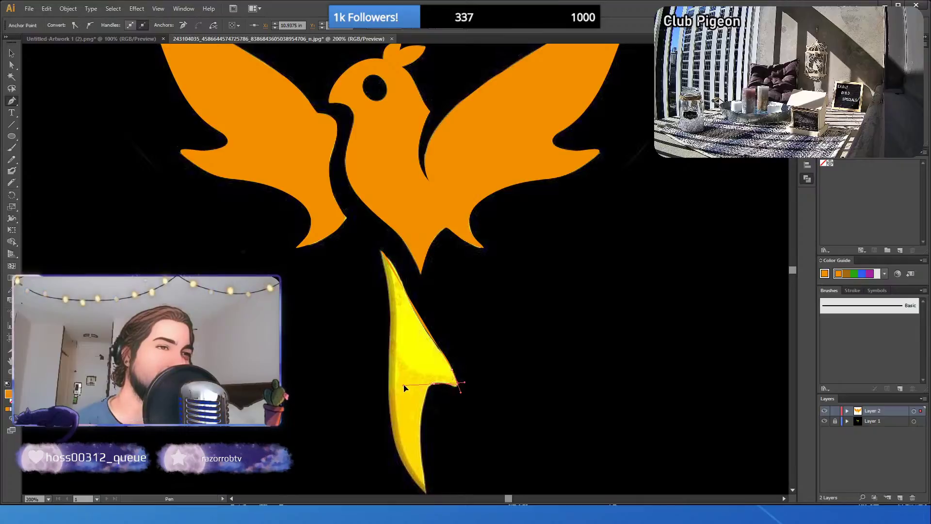
pyautogui.click(406, 381)
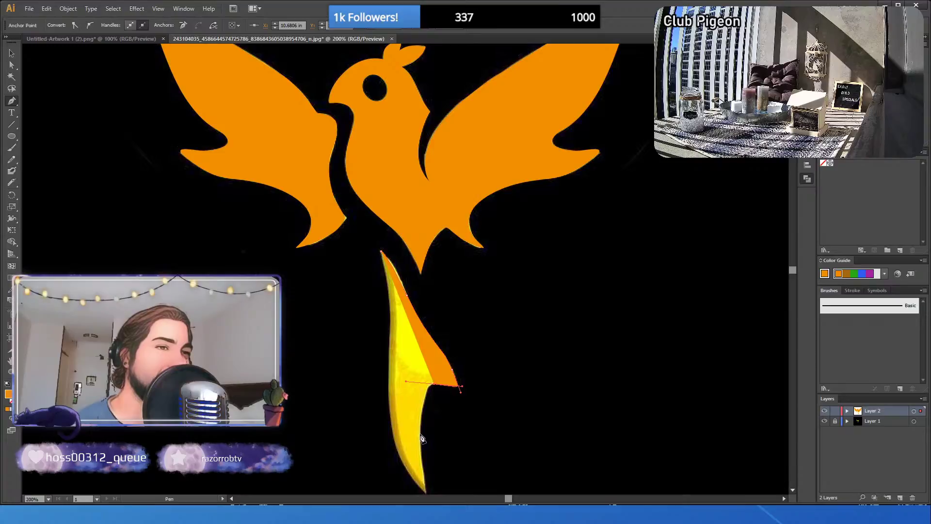
pyautogui.moveTo(420, 449); pyautogui.dragTo(423, 469)
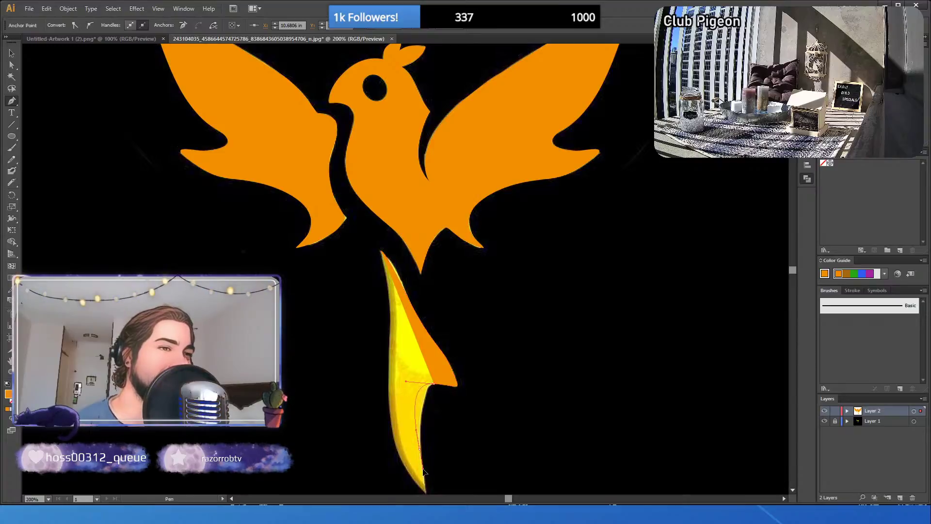
pyautogui.scroll(-2, 435, 473)
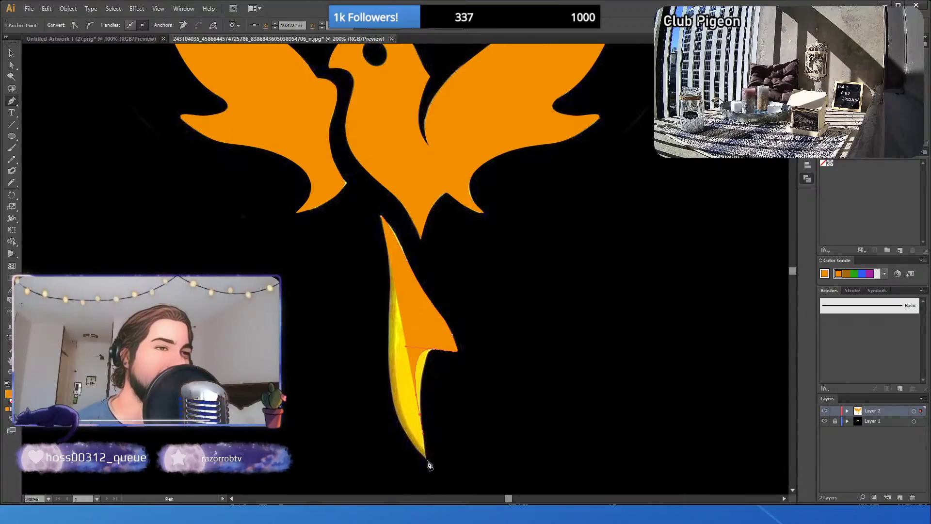
pyautogui.click(427, 460)
# - Close the tail path up its long left edge to the upper tip, and adjust that edge's curve to match the artwork
pyautogui.moveTo(389, 375); pyautogui.dragTo(388, 324)
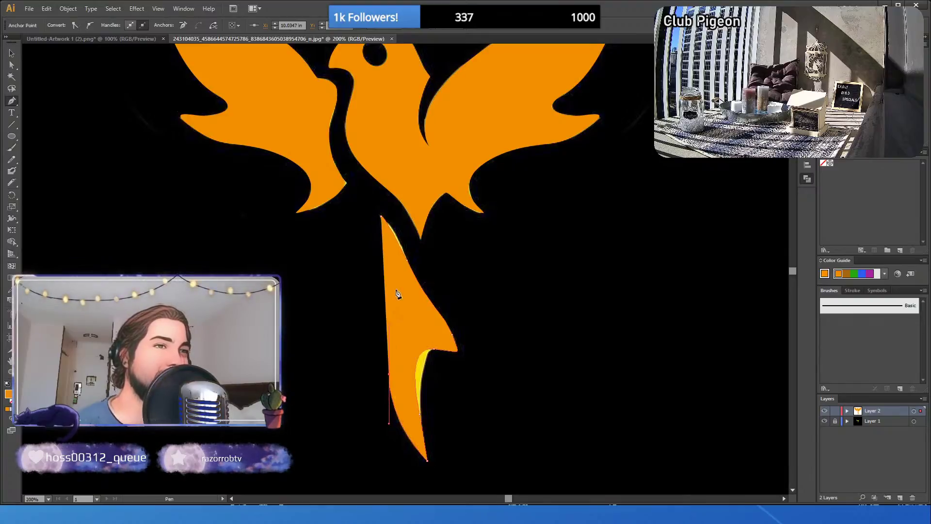
pyautogui.moveTo(382, 221); pyautogui.dragTo(391, 267)
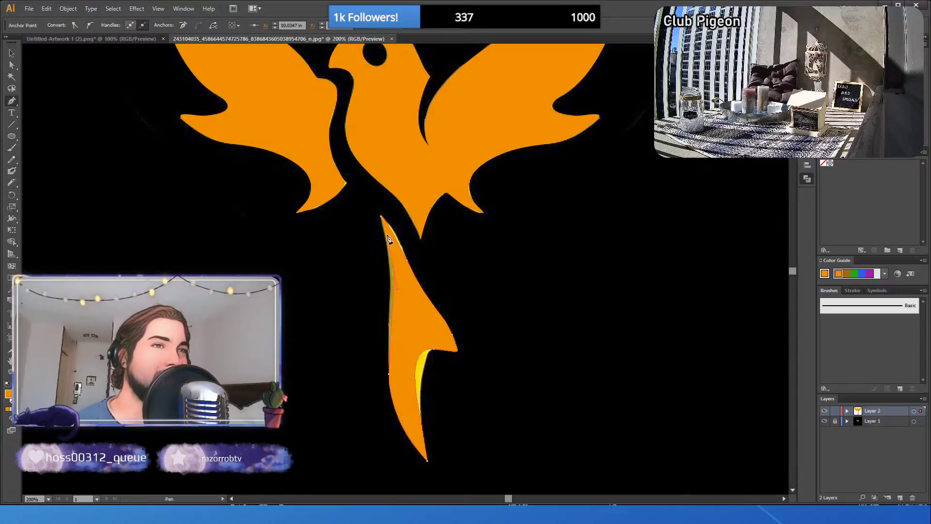
pyautogui.moveTo(382, 218); pyautogui.dragTo(394, 254)
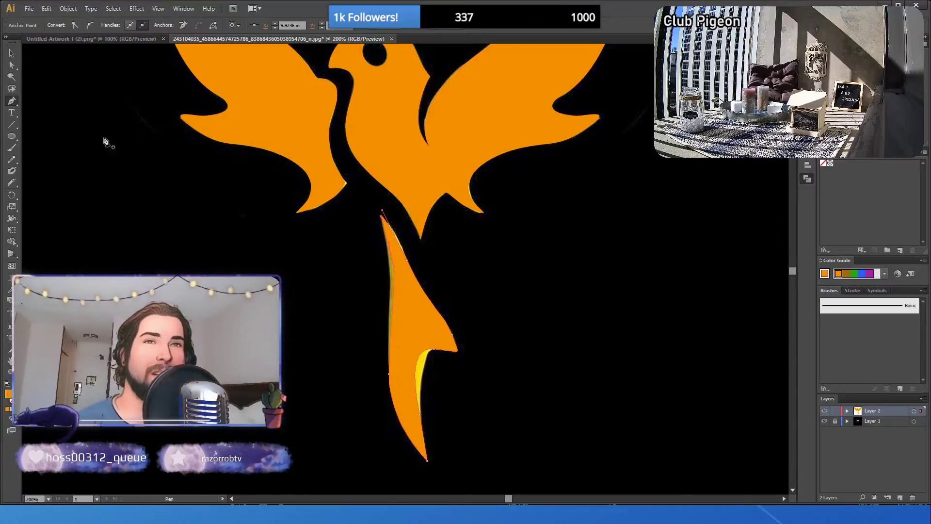
pyautogui.click(12, 64)
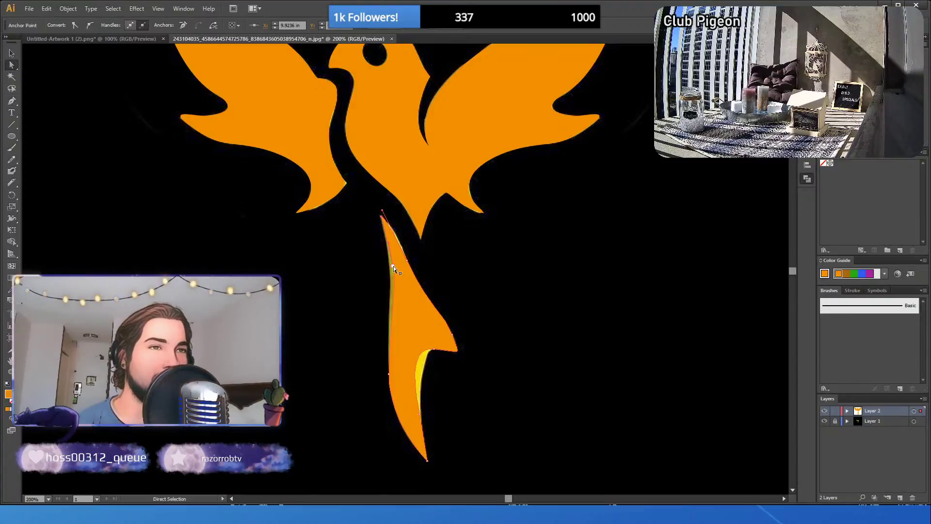
pyautogui.click(394, 266)
pyautogui.click(392, 284)
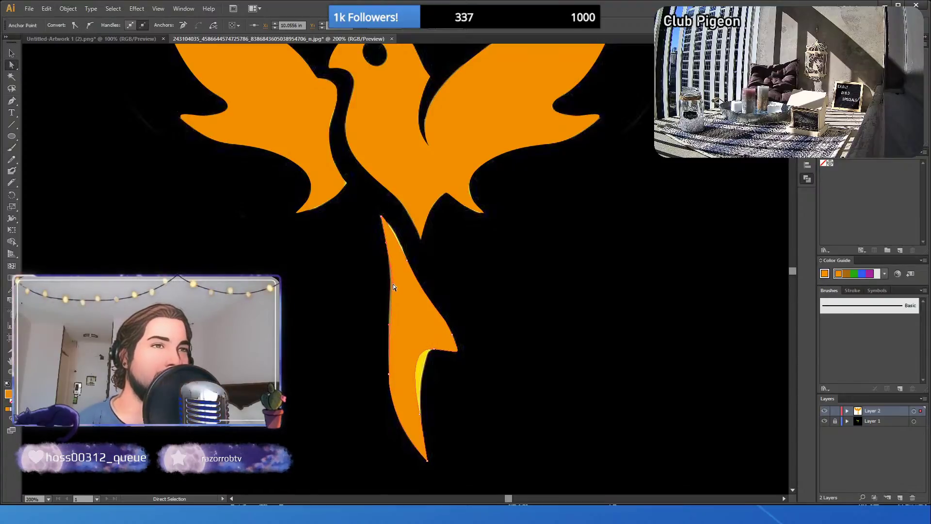
pyautogui.click(350, 307)
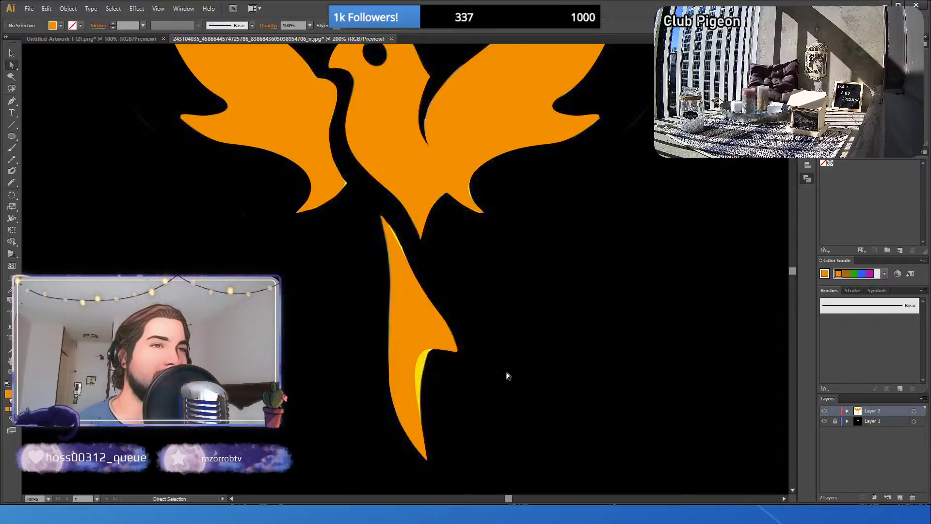
# - Reshape the tail's slanted right edge by adjusting the anchor and handles between the upper tip and the side barb
pyautogui.click(397, 275)
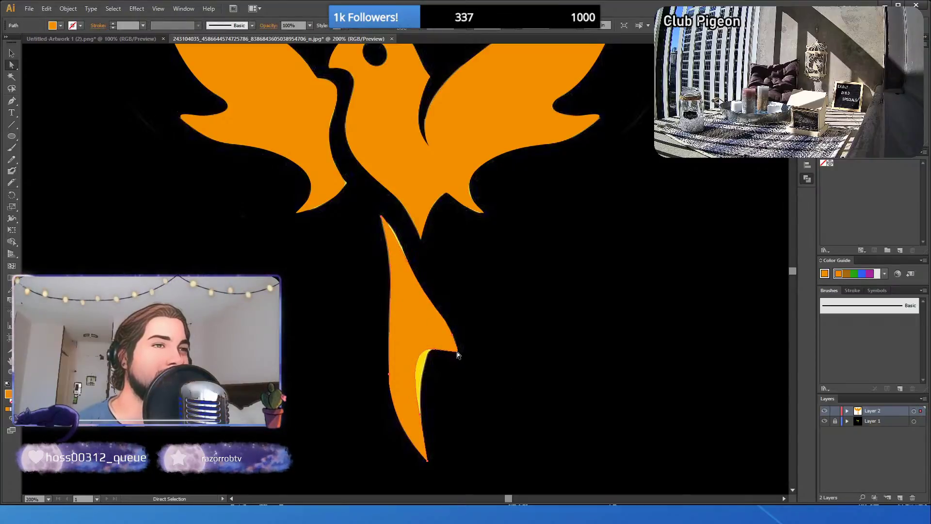
pyautogui.click(452, 337)
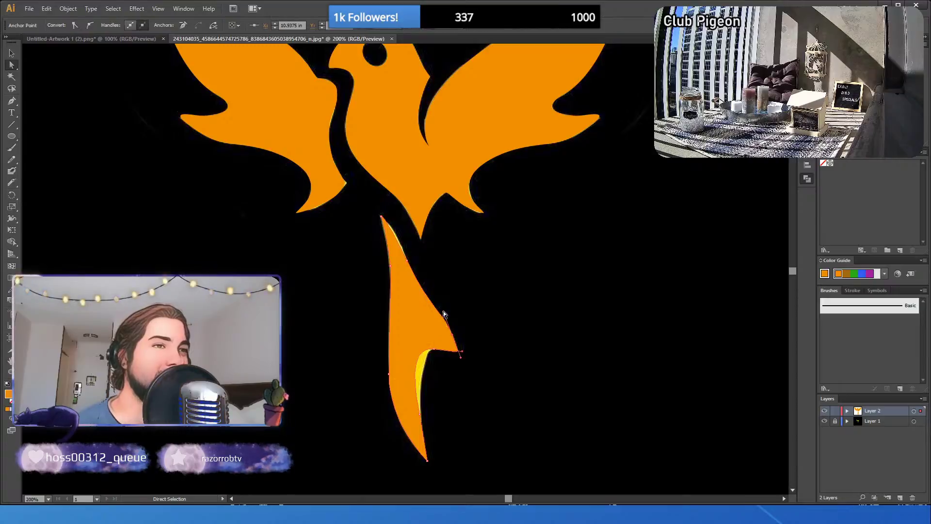
pyautogui.click(406, 257)
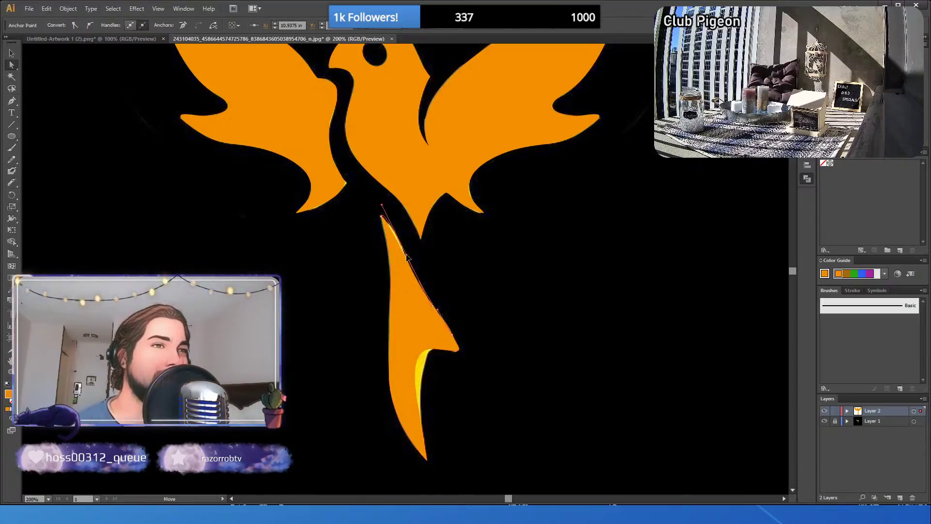
pyautogui.click(428, 309)
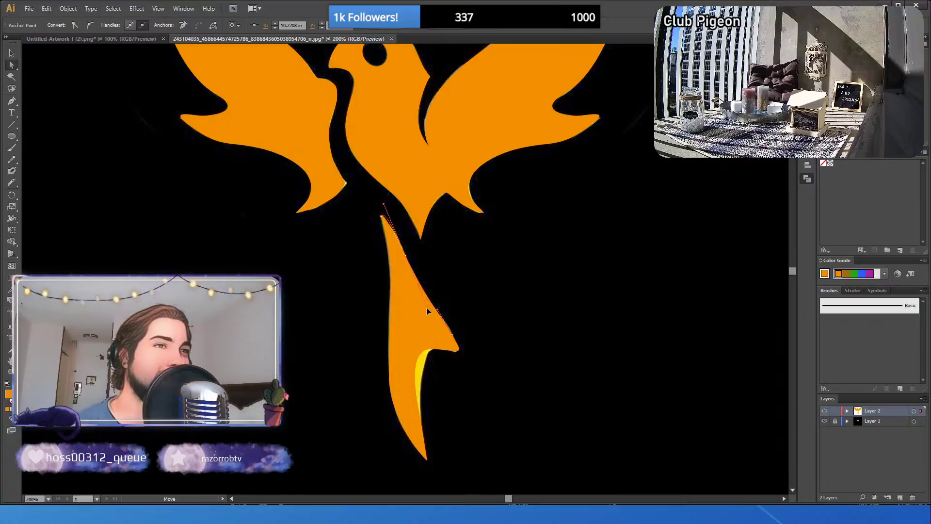
pyautogui.click(461, 290)
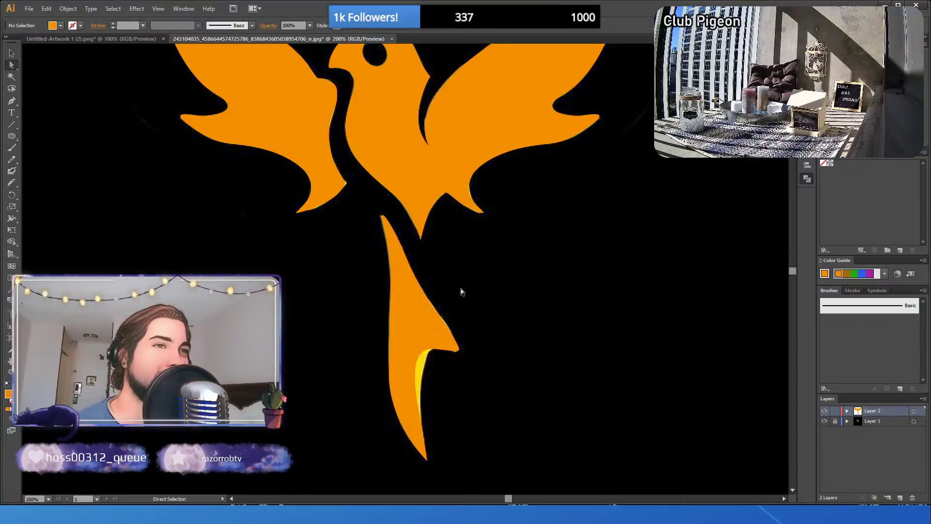
# - Refine the curve at the tail's side barb and bend the notch beneath it outward to cover the yellow artwork
pyautogui.click(450, 333)
pyautogui.click(449, 327)
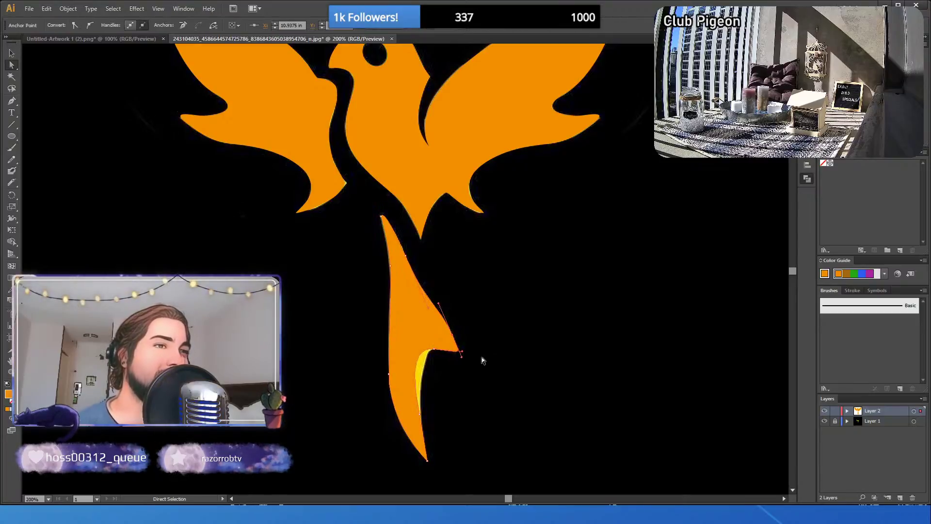
pyautogui.click(475, 369)
pyautogui.click(431, 354)
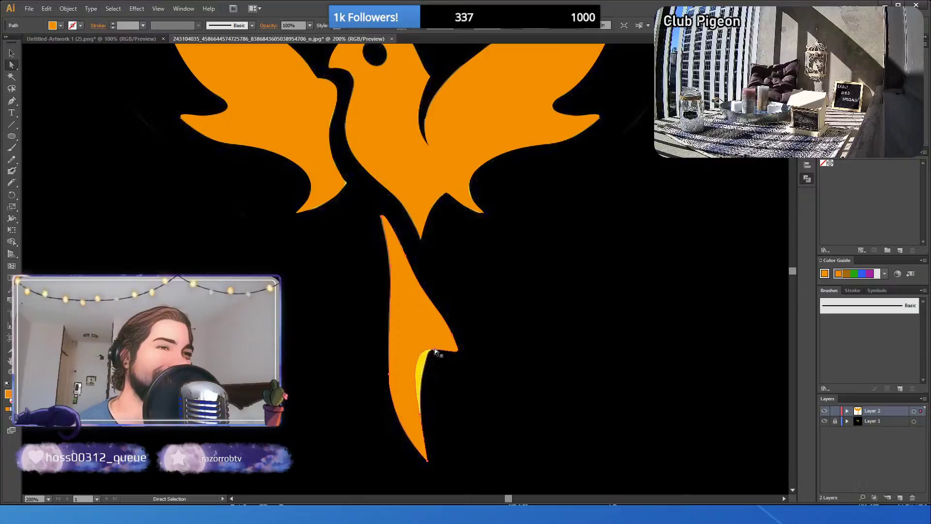
pyautogui.moveTo(434, 348)
pyautogui.mouseDown()
pyautogui.moveTo(405, 347)
pyautogui.moveTo(440, 352)
pyautogui.mouseUp()
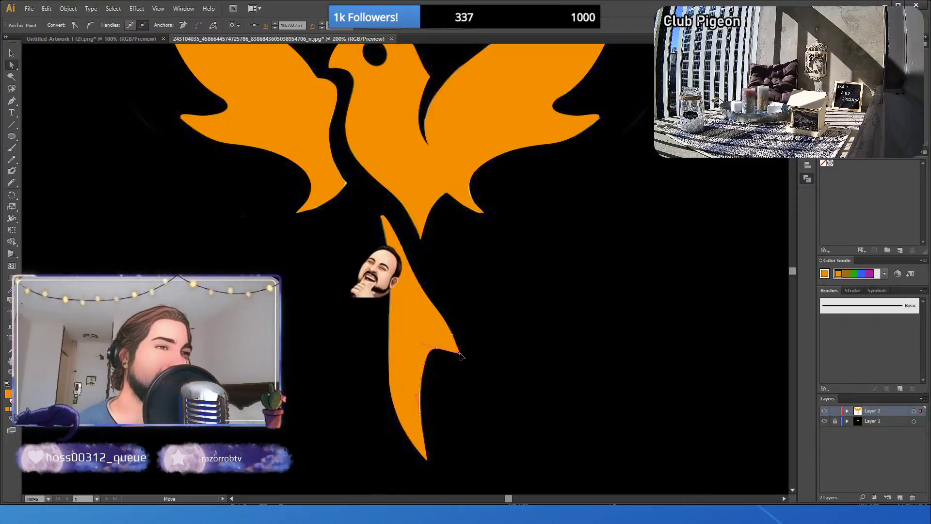
pyautogui.click(491, 366)
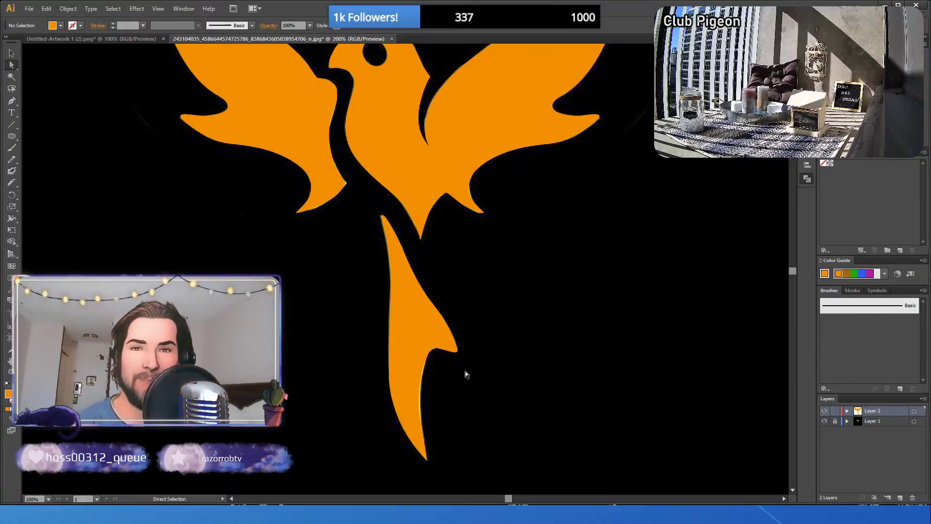
# - Adjust the anchor on the tail's lower inner edge and move the lower tip slightly outward to fit the artwork
pyautogui.click(415, 386)
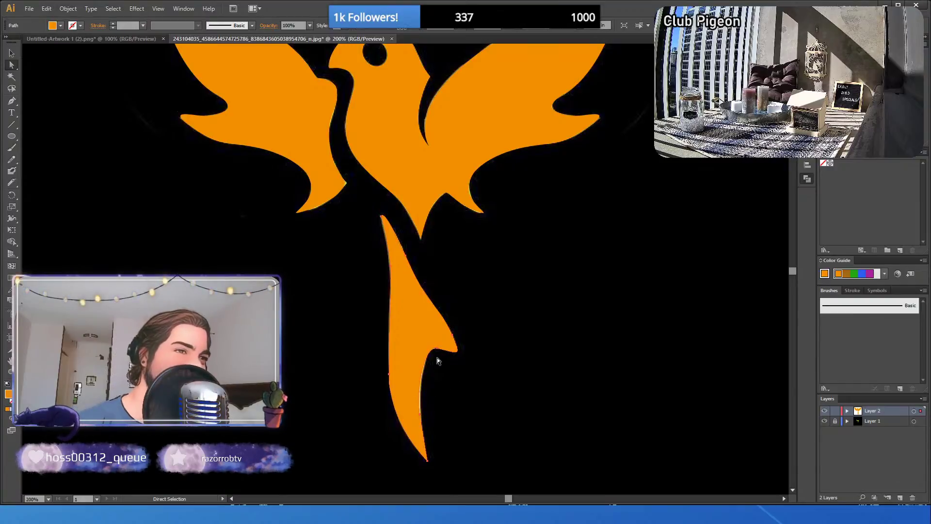
pyautogui.click(420, 411)
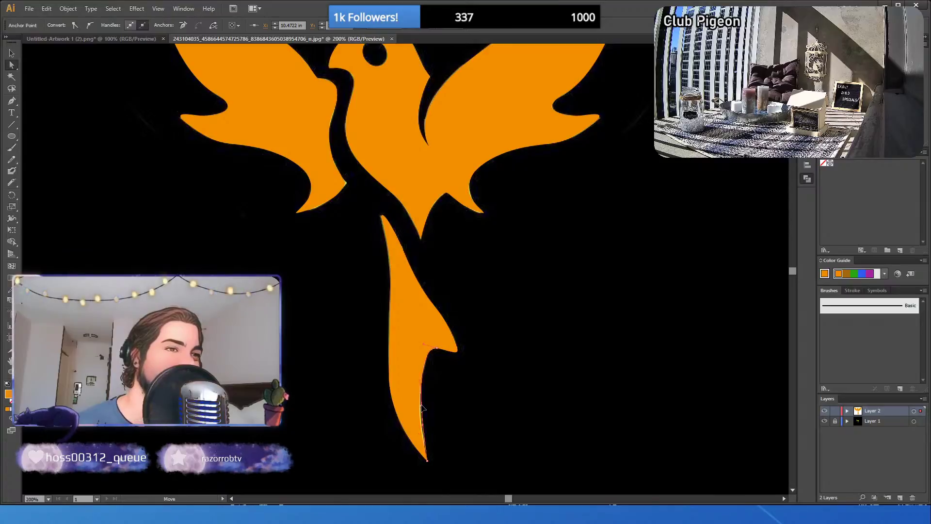
pyautogui.click(420, 406)
pyautogui.click(436, 444)
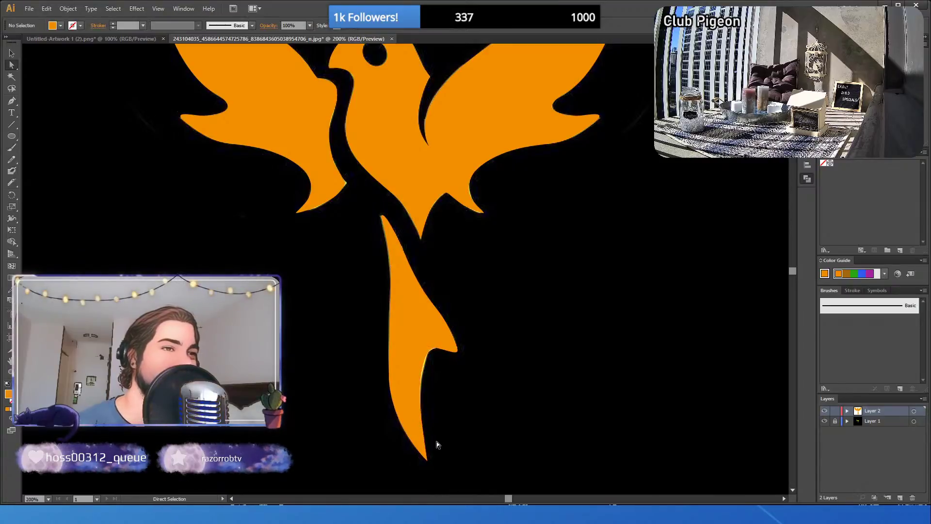
pyautogui.moveTo(427, 461); pyautogui.dragTo(431, 464)
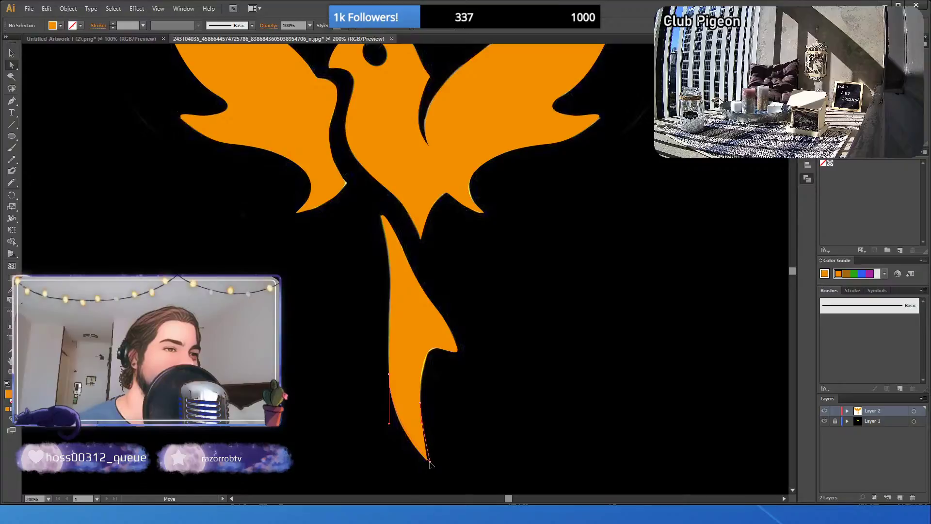
pyautogui.click(475, 450)
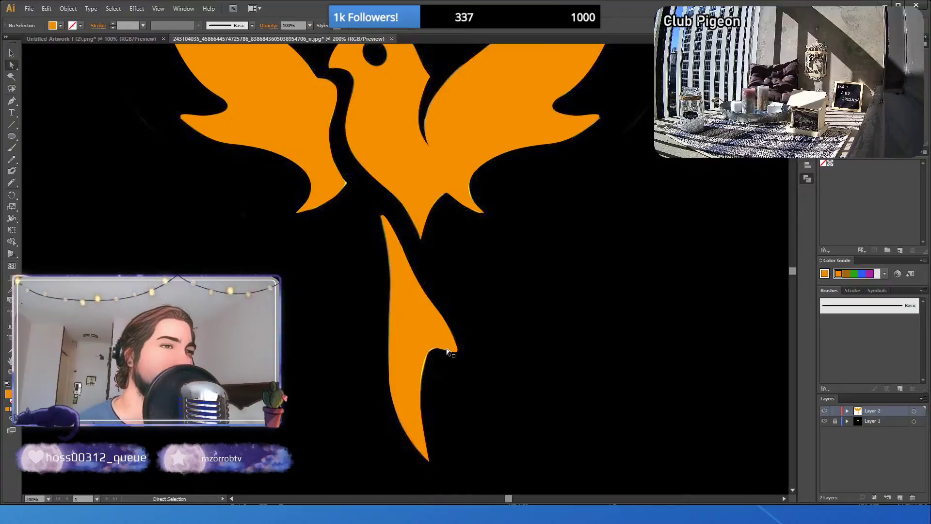
# - Fine-tune the underside curve and point of the tail's side barb
pyautogui.moveTo(446, 348); pyautogui.dragTo(438, 307)
pyautogui.click(463, 351)
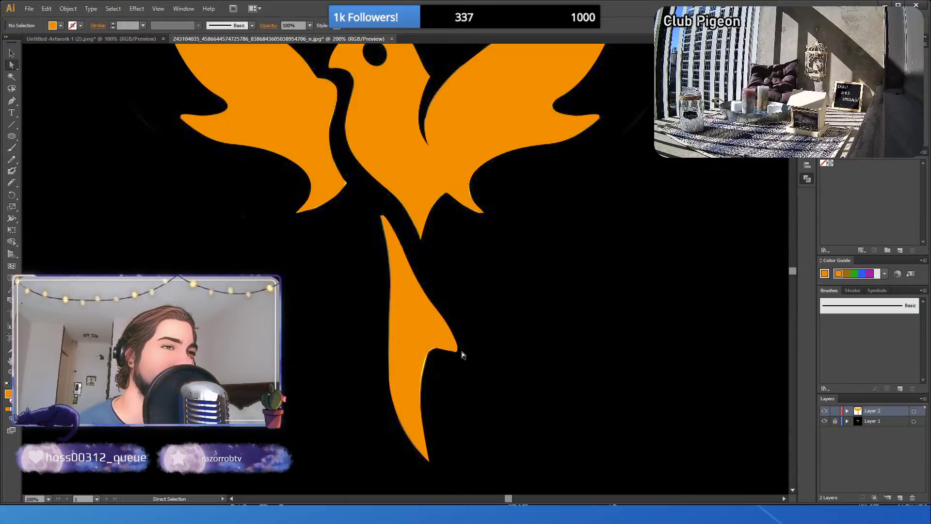
pyautogui.moveTo(457, 350); pyautogui.dragTo(461, 360)
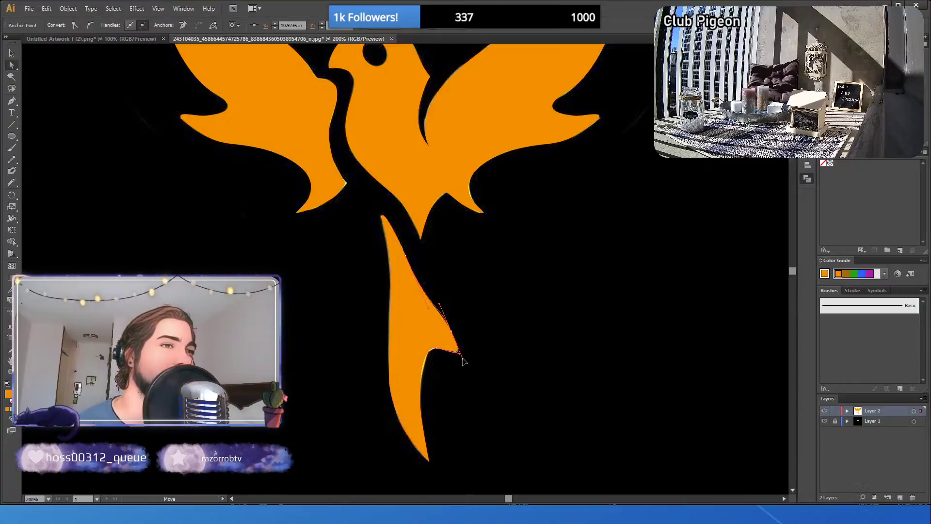
pyautogui.click(498, 383)
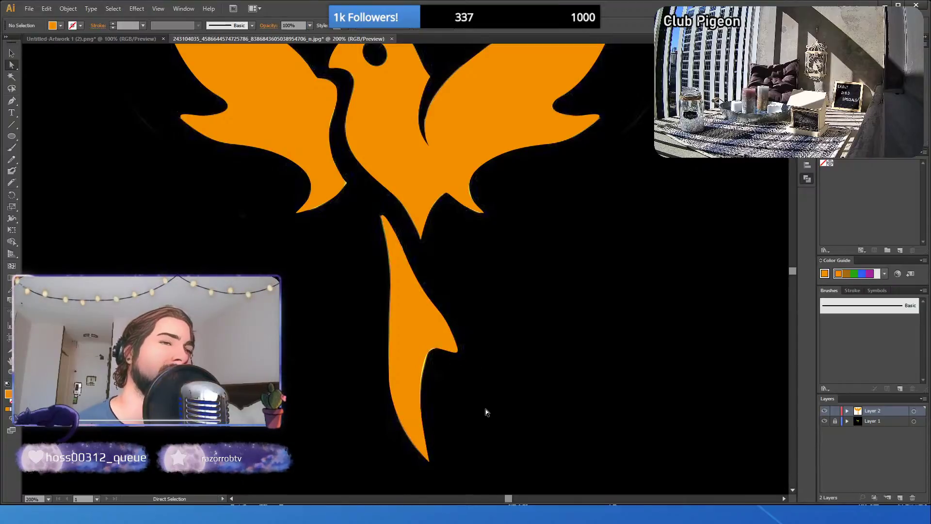
# - Hide the black reference artwork on Layer 1 to review the whole orange bird on white
pyautogui.scroll(2, 485, 410)
pyautogui.scroll(2, 485, 411)
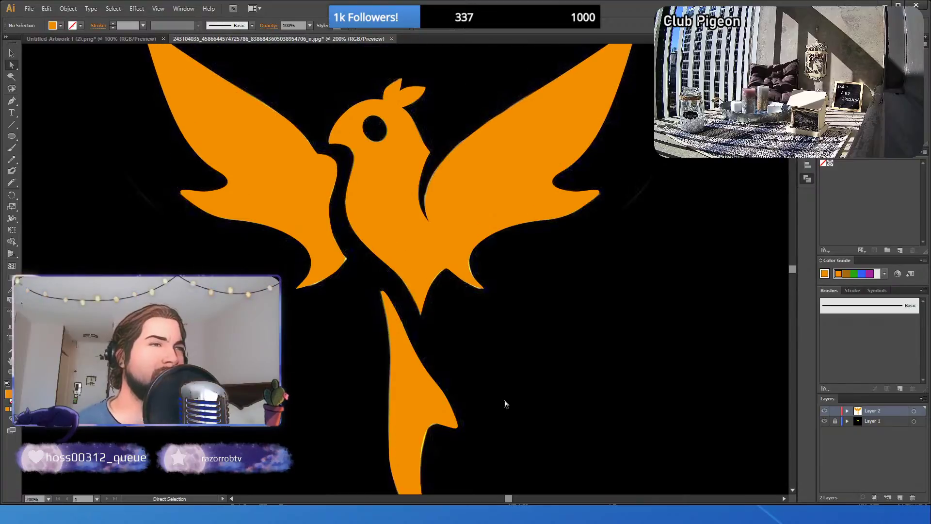
pyautogui.click(824, 421)
pyautogui.scroll(-3, 616, 402)
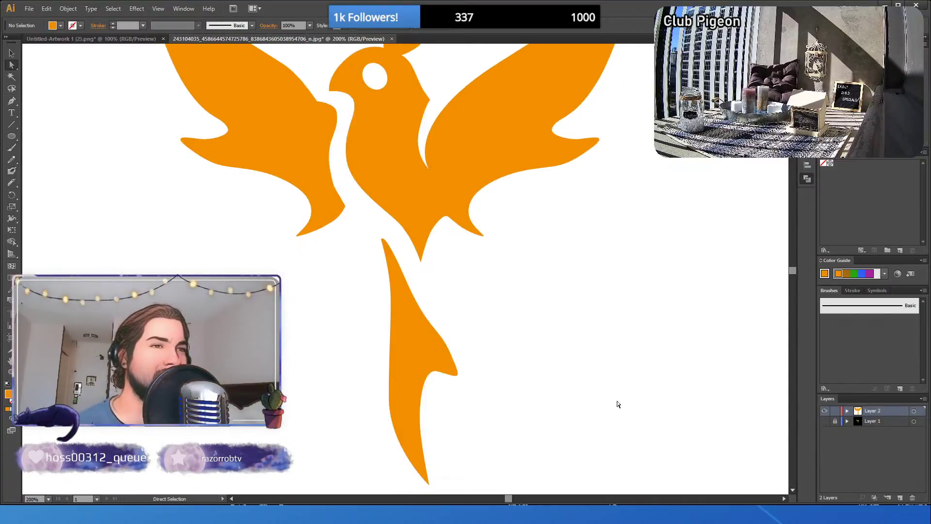
pyautogui.press('z')
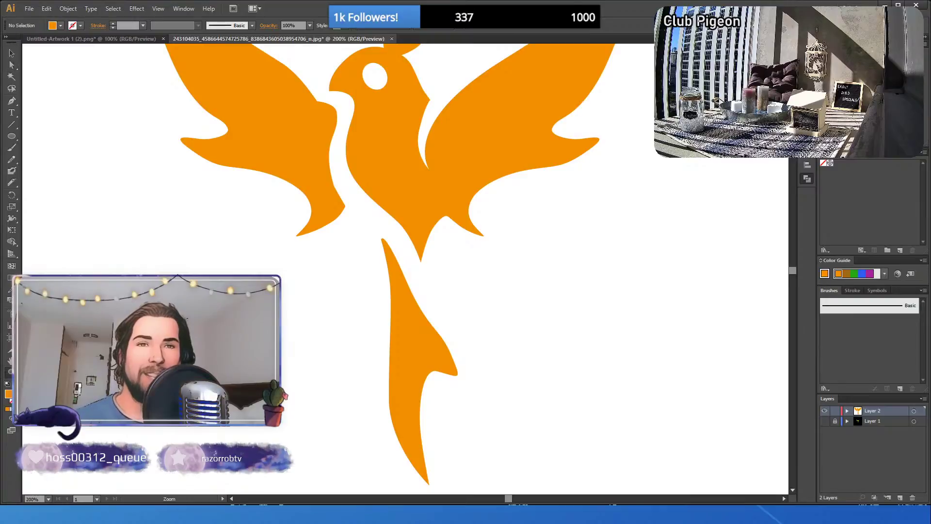
pyautogui.keyDown('alt'); pyautogui.click(388, 214); pyautogui.keyUp('alt')
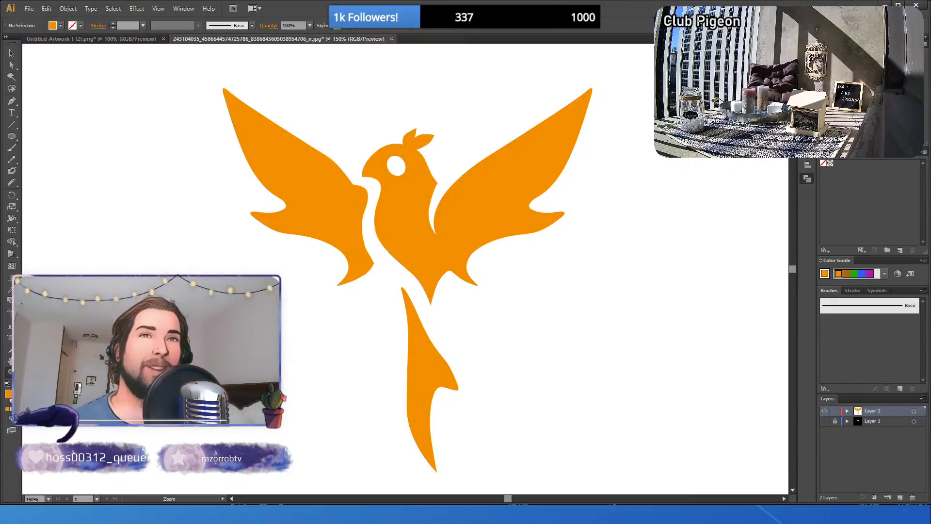
# - Adjust the curve handle at the left wing's upper inner corner, just below the beak
pyautogui.click(12, 64)
pyautogui.click(360, 203)
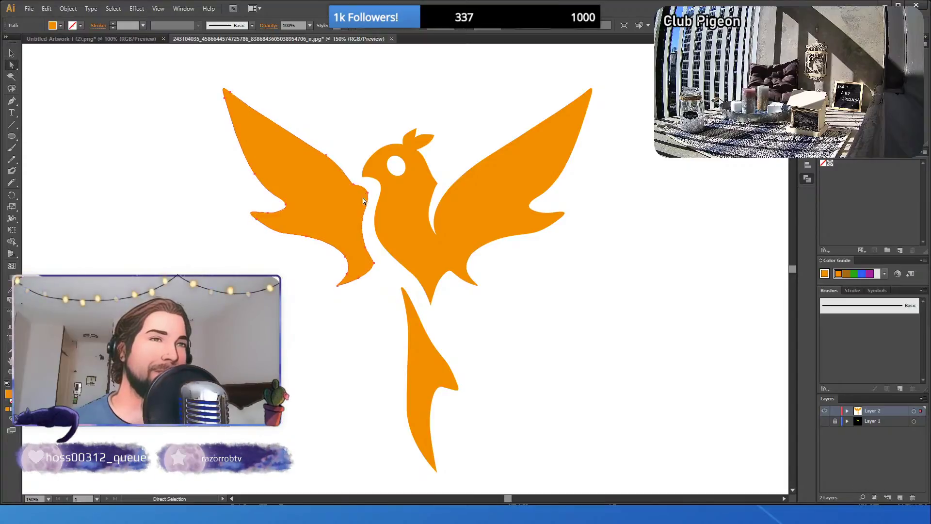
pyautogui.click(367, 190)
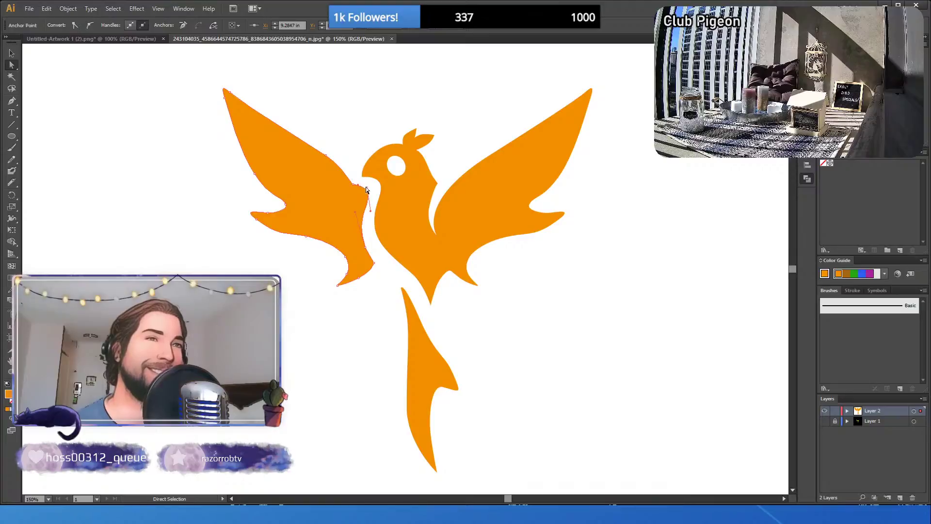
pyautogui.moveTo(366, 187); pyautogui.dragTo(367, 188)
pyautogui.click(293, 286)
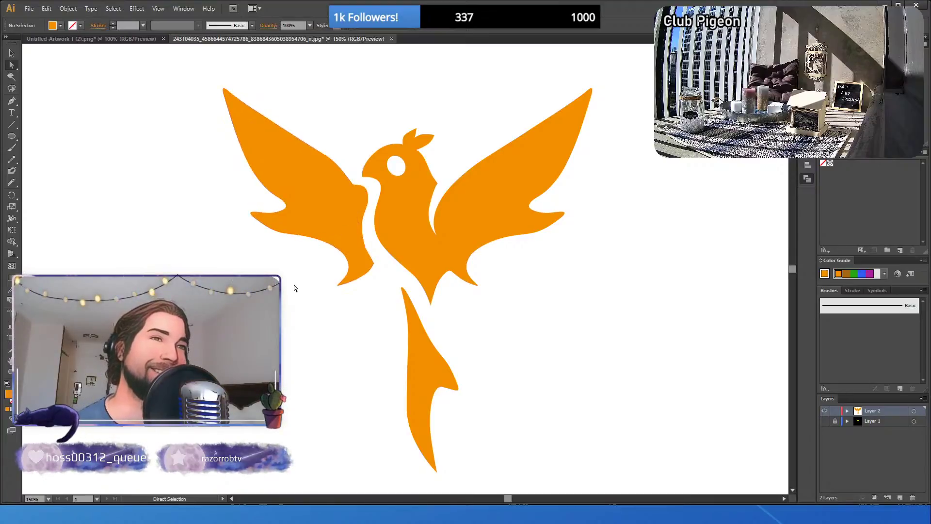
pyautogui.click(367, 193)
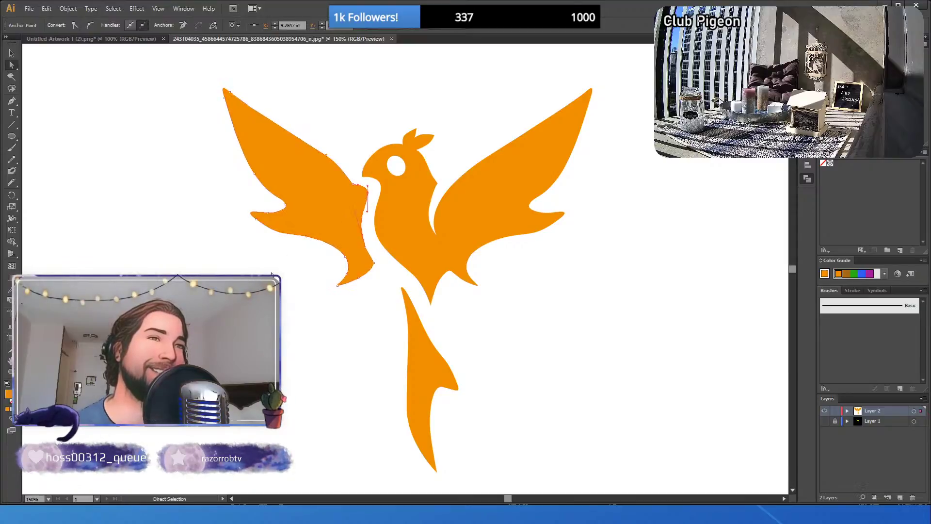
pyautogui.hotkey('ctrl', 'shift', 'a')
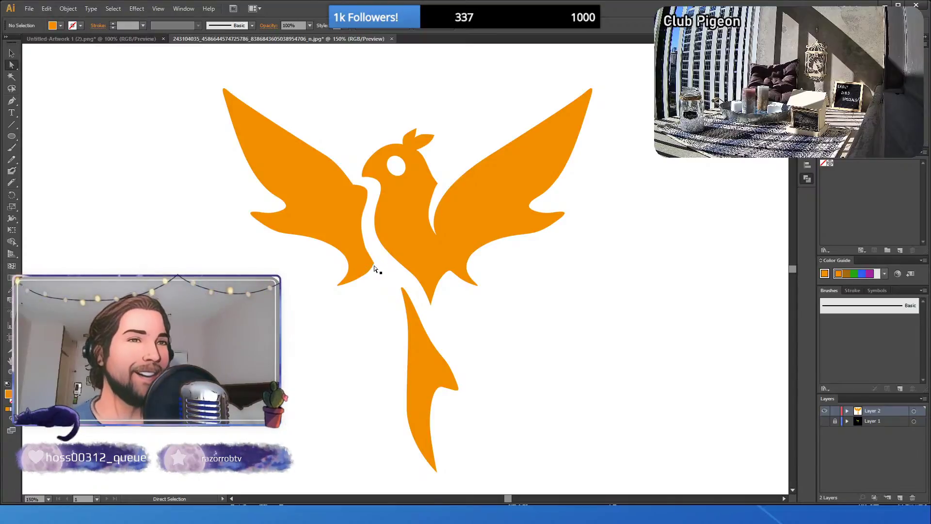
# - Nudge the left wing's lower inner corner outward and reshape the curve at the anchor just above it
pyautogui.moveTo(374, 263); pyautogui.dragTo(367, 246)
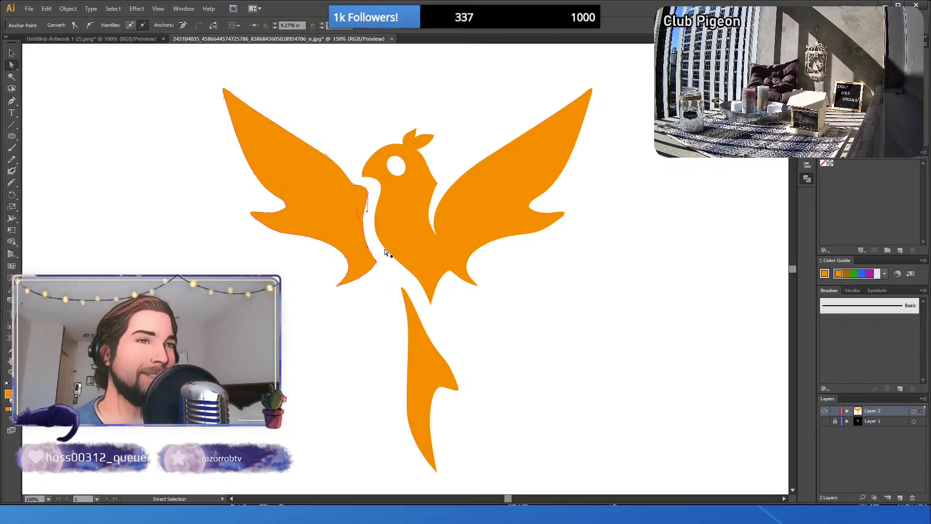
pyautogui.click(375, 320)
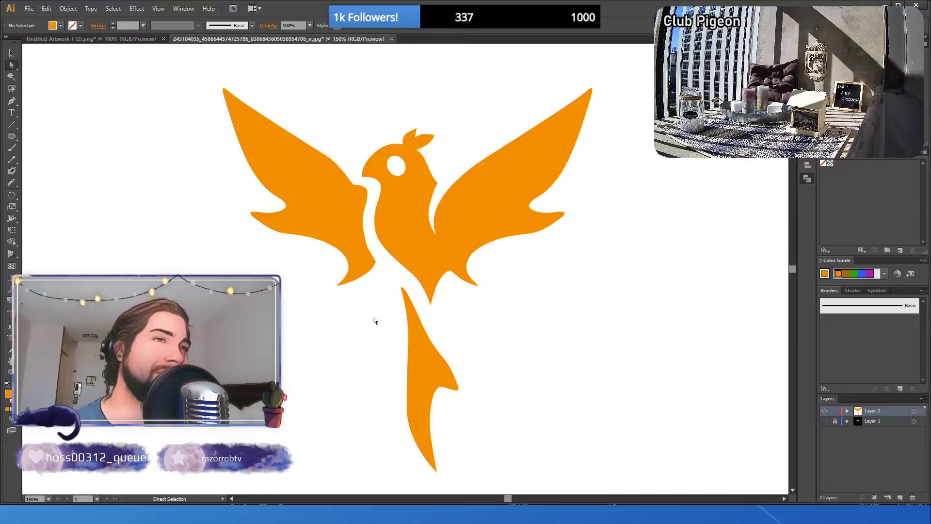
pyautogui.click(367, 247)
pyautogui.click(12, 101)
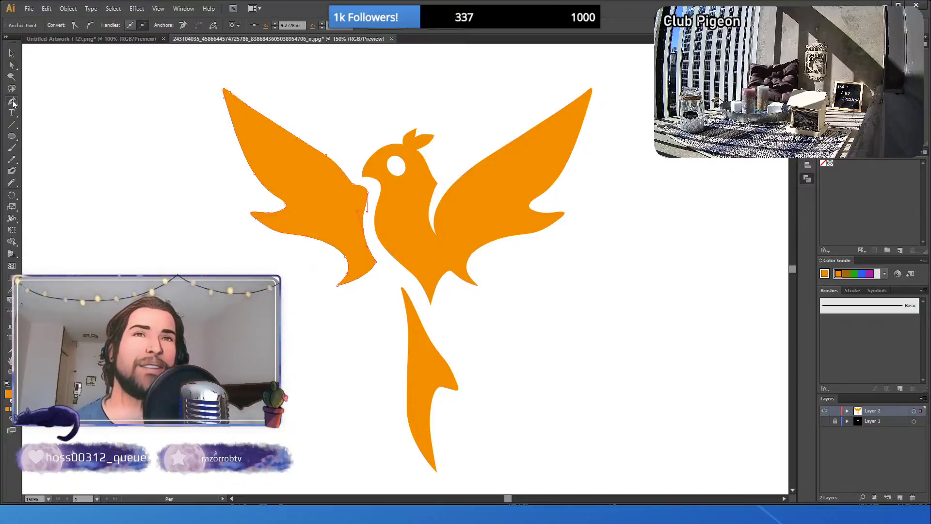
pyautogui.hotkey('shift', 'c')
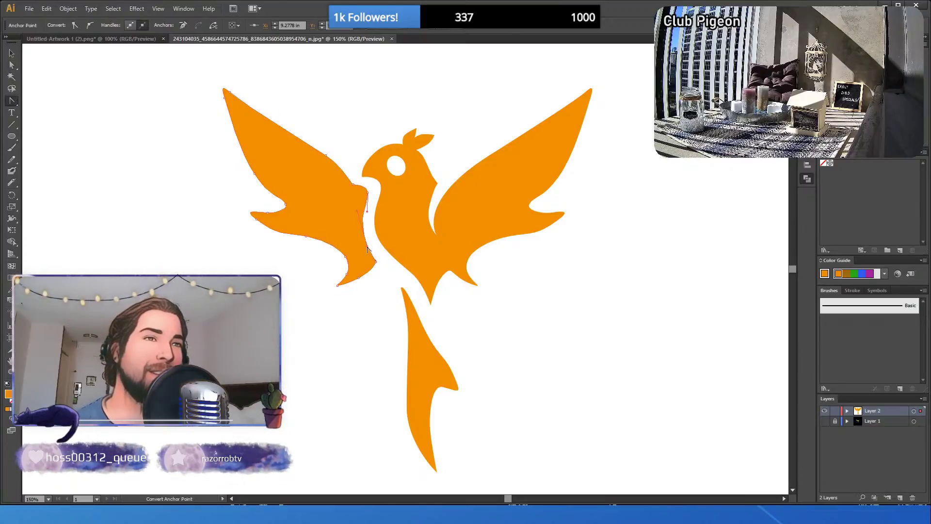
pyautogui.moveTo(367, 249); pyautogui.dragTo(357, 220)
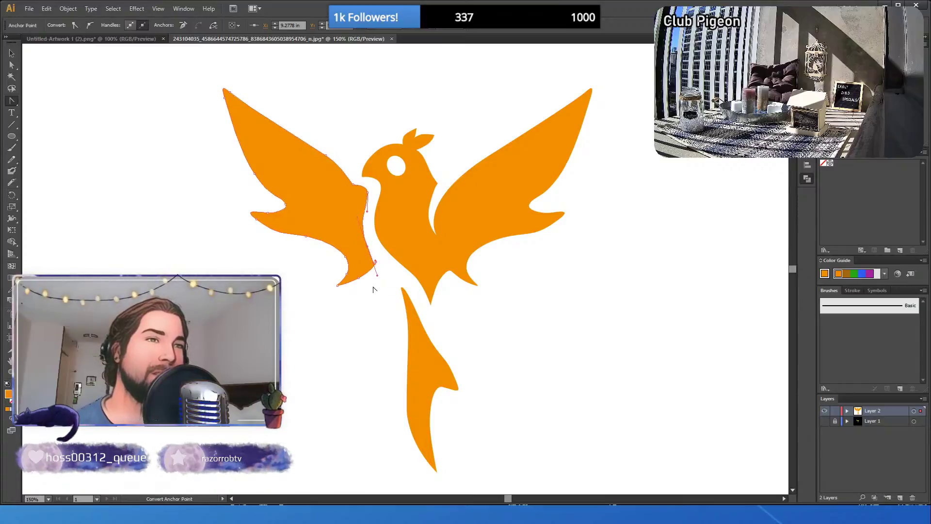
pyautogui.click(373, 257)
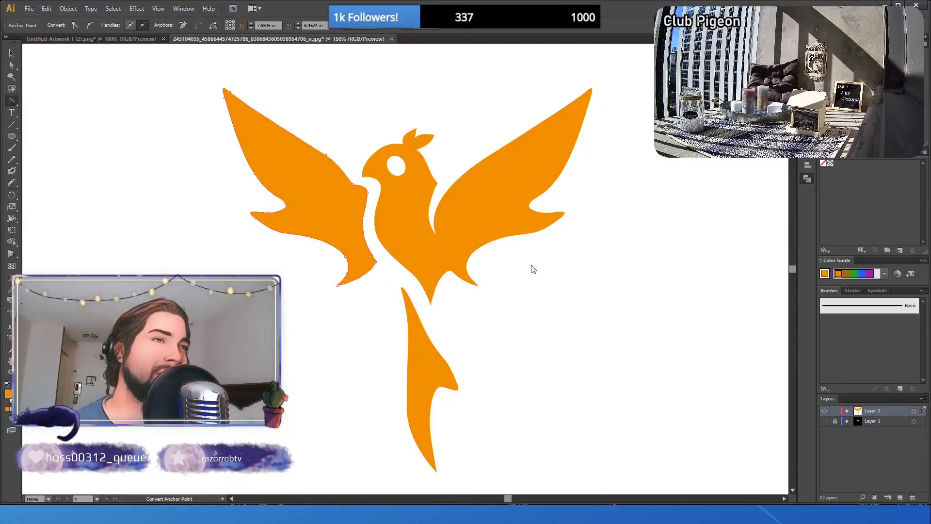
pyautogui.click(11, 54)
pyautogui.click(114, 138)
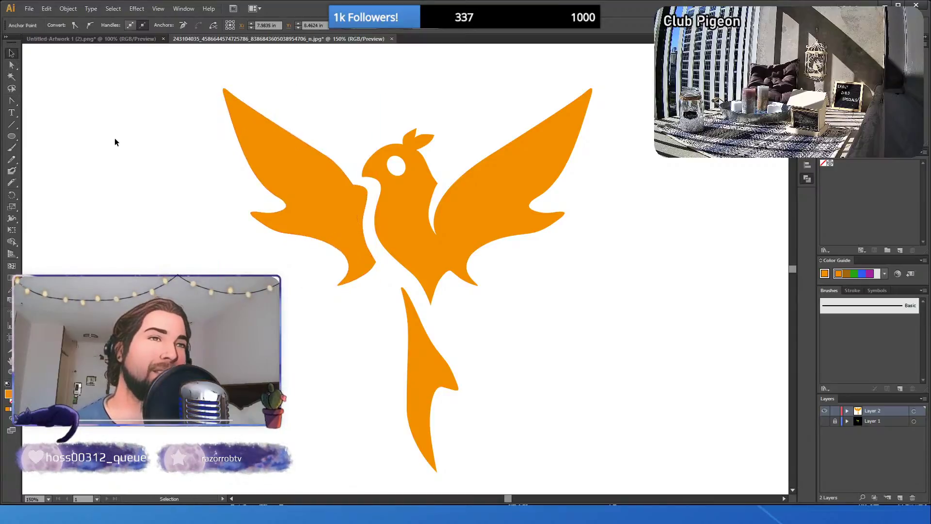
# - Convert the anchor above the left wing's lower inner corner to a smooth point and shorten its lower handle
pyautogui.click(372, 254)
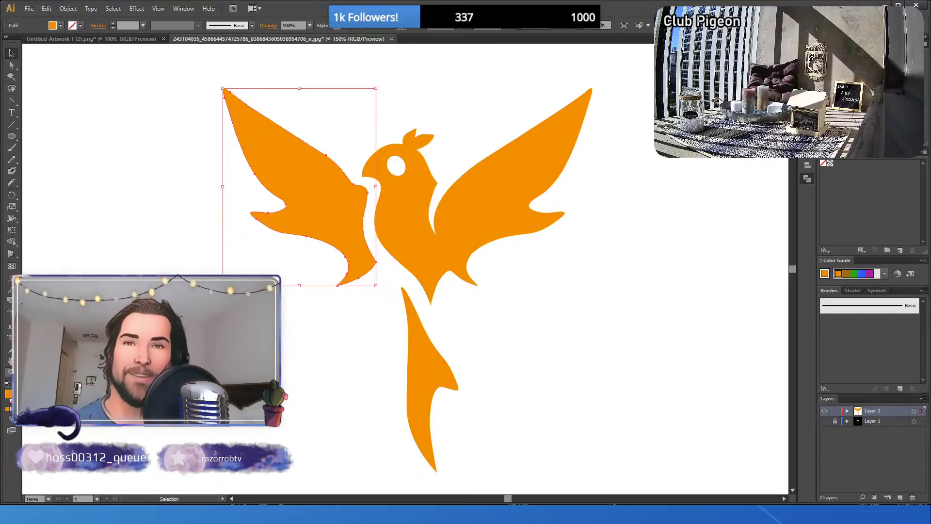
pyautogui.press('z')
pyautogui.click(363, 264)
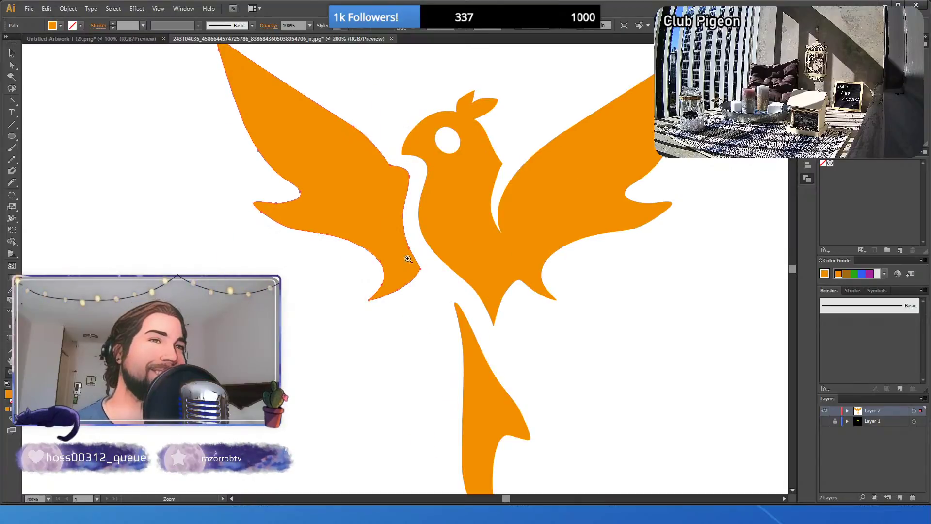
pyautogui.click(431, 262)
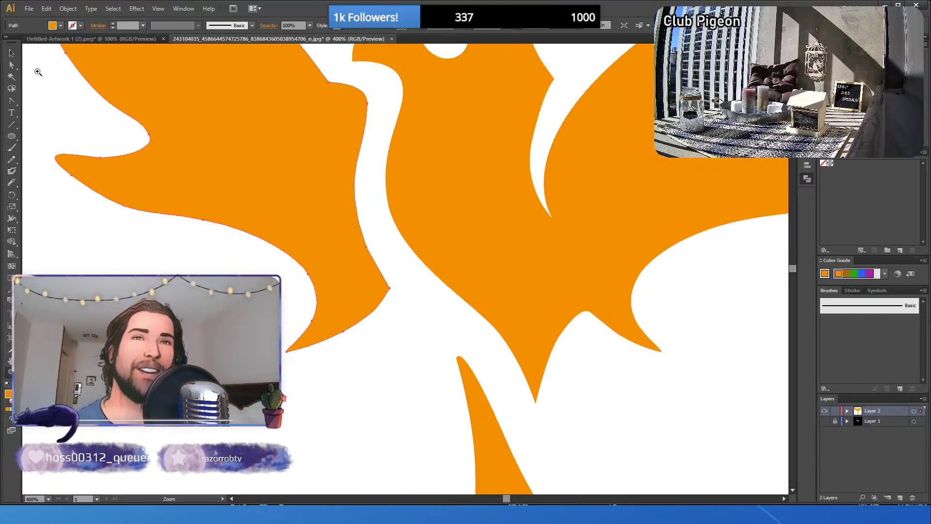
pyautogui.click(11, 64)
pyautogui.click(376, 380)
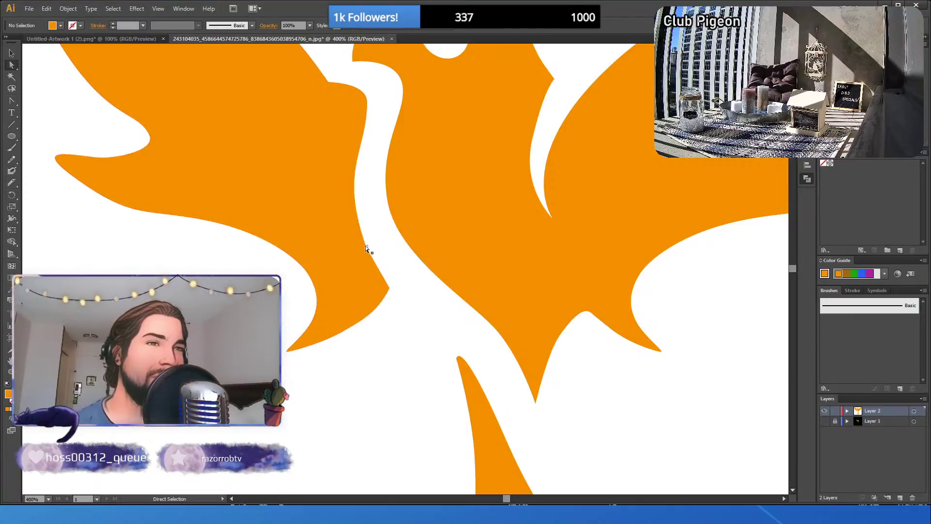
pyautogui.click(366, 246)
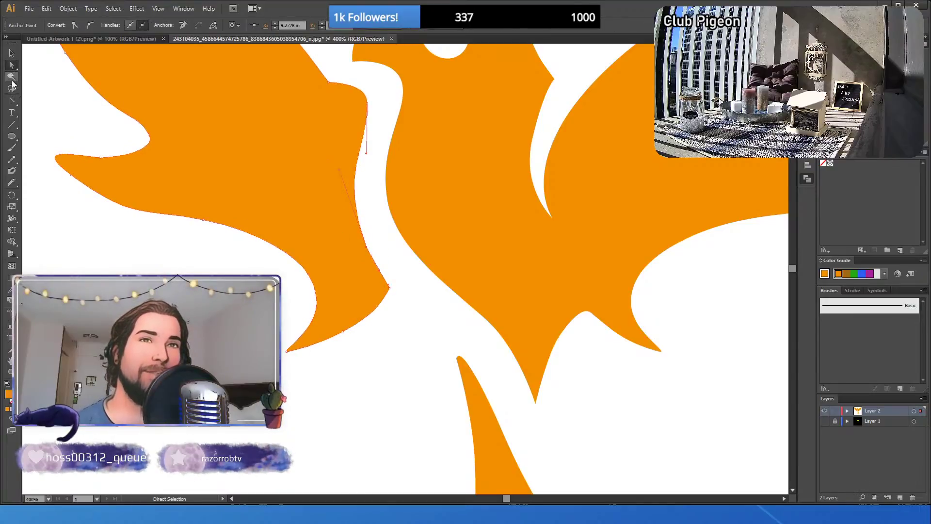
pyautogui.click(12, 100)
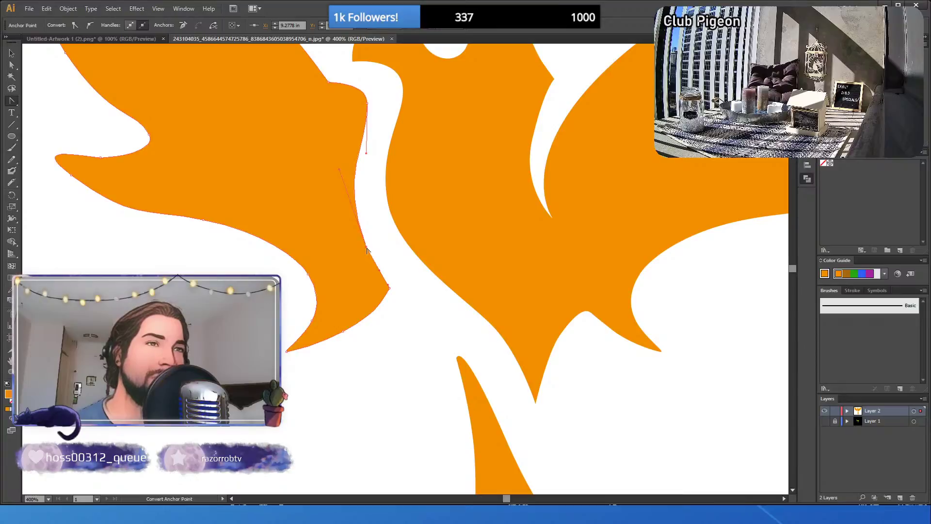
pyautogui.moveTo(367, 250); pyautogui.dragTo(338, 177)
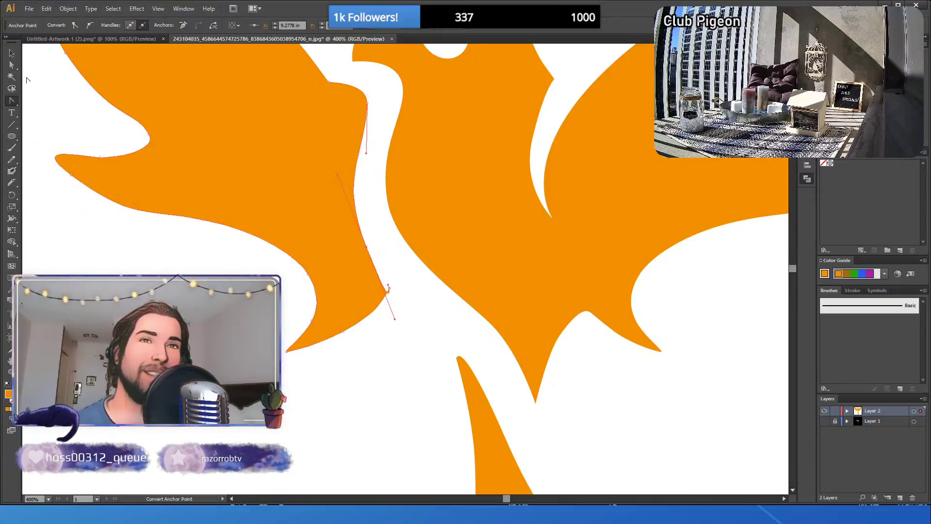
pyautogui.click(11, 64)
pyautogui.click(388, 291)
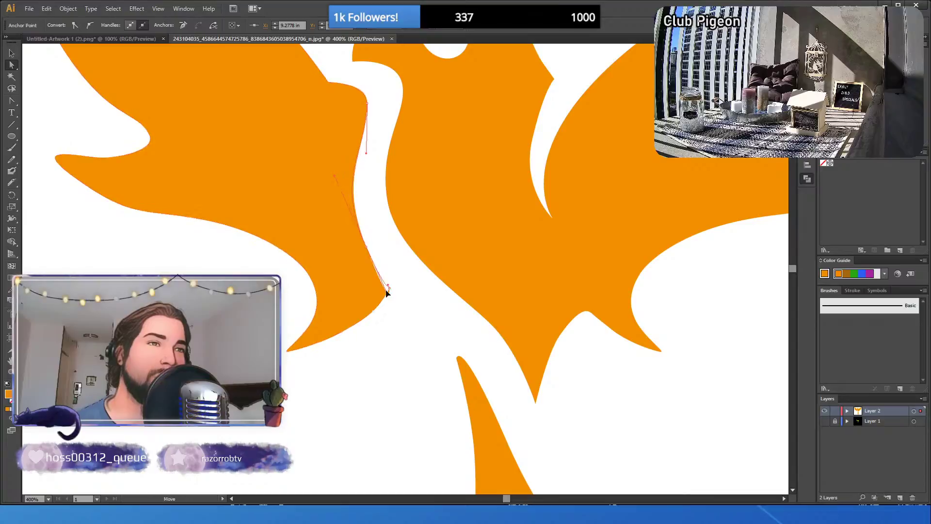
pyautogui.moveTo(388, 293)
pyautogui.mouseDown()
pyautogui.moveTo(374, 272)
pyautogui.moveTo(388, 285)
pyautogui.mouseUp()
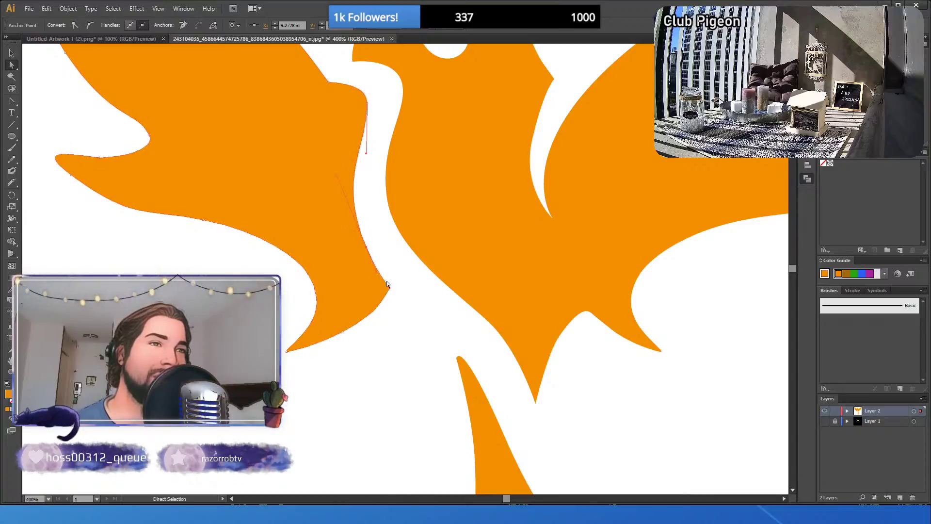
pyautogui.click(415, 307)
# - Move the point of the left wing's lower inner corner slightly outward and up
pyautogui.click(389, 287)
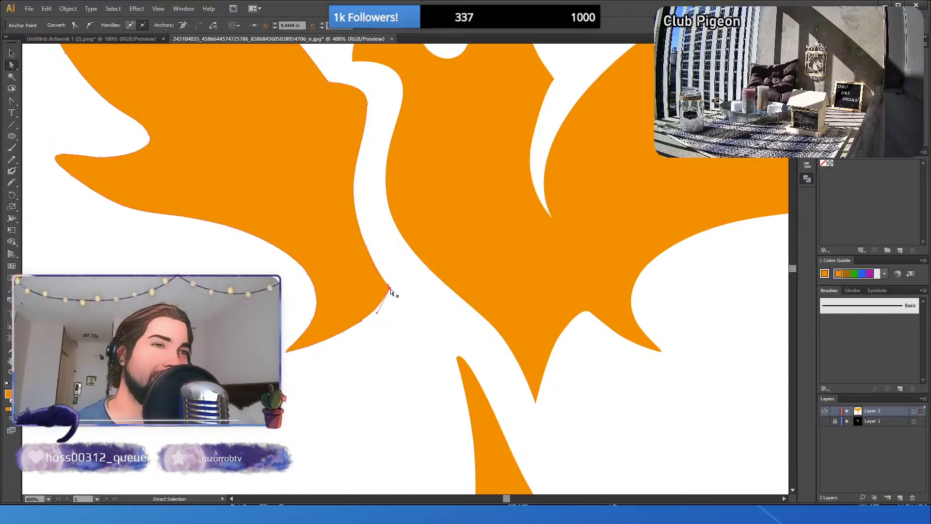
pyautogui.click(408, 329)
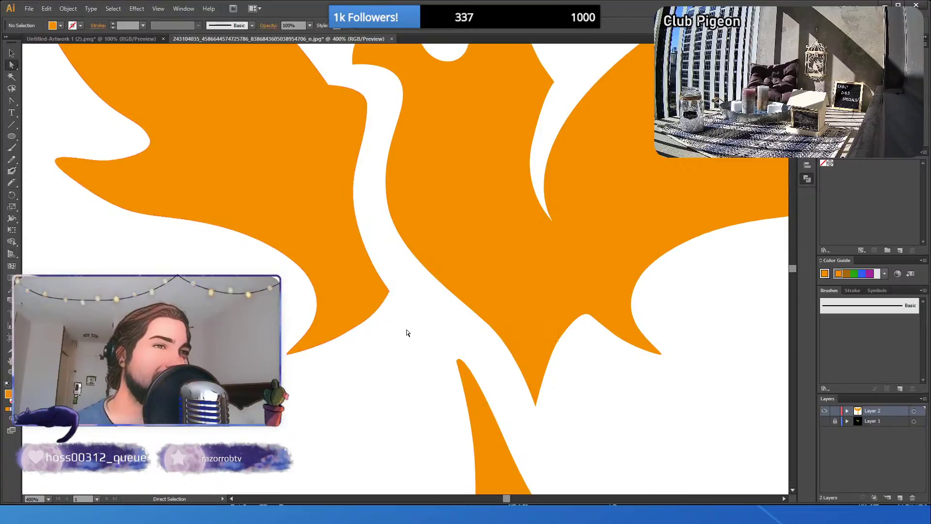
pyautogui.click(388, 291)
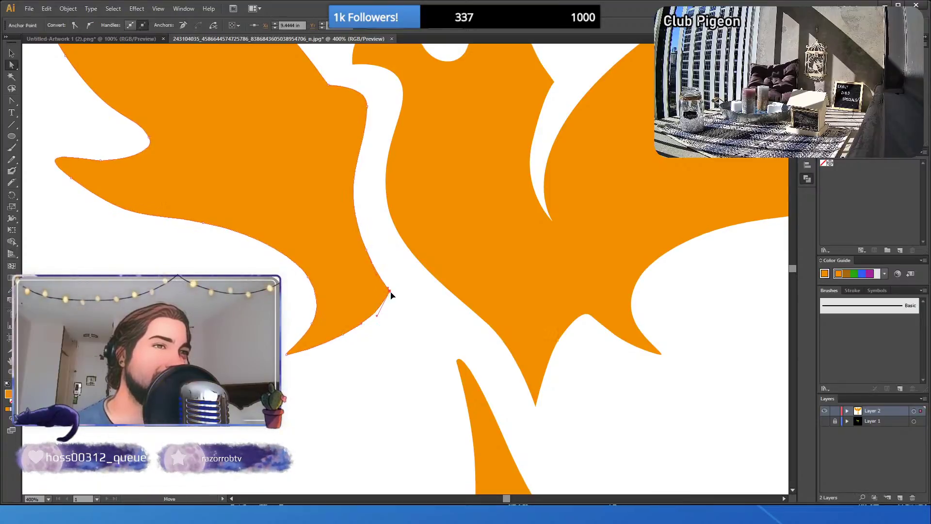
pyautogui.moveTo(391, 294); pyautogui.dragTo(397, 300)
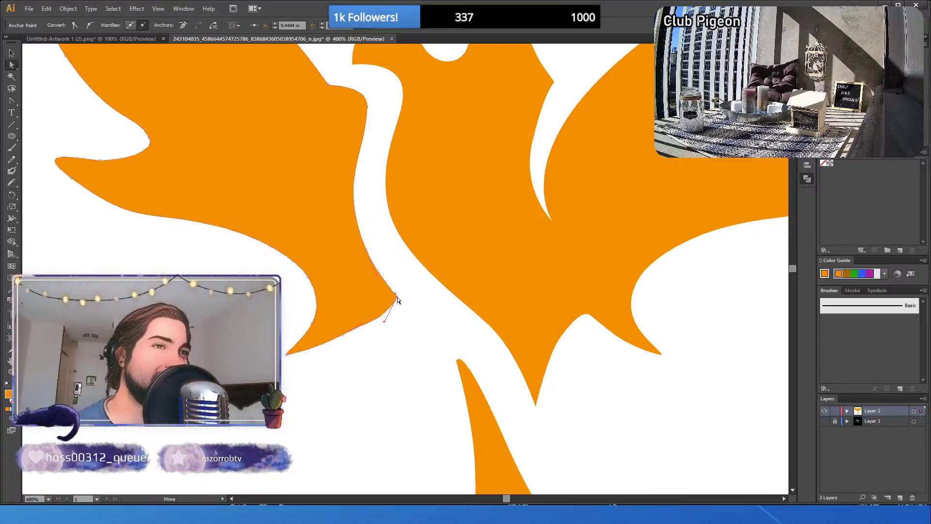
pyautogui.click(433, 359)
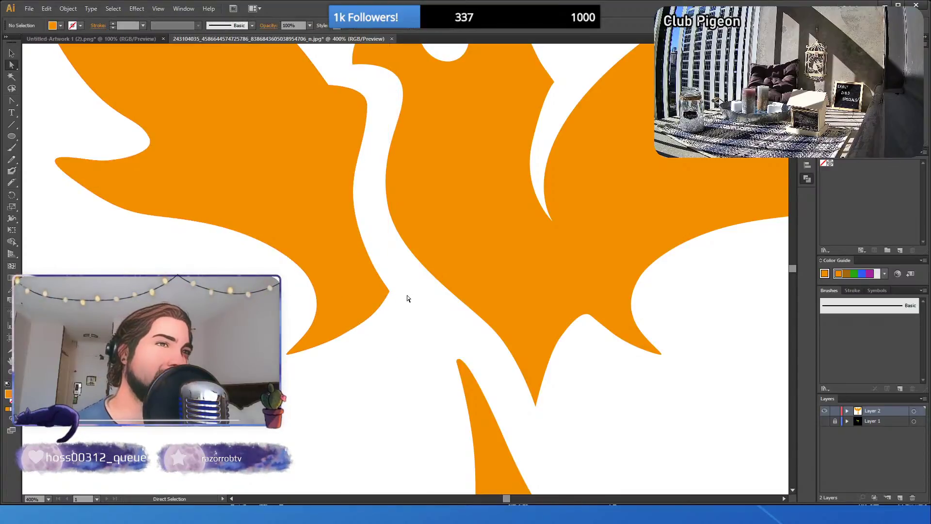
pyautogui.moveTo(394, 291); pyautogui.dragTo(394, 291)
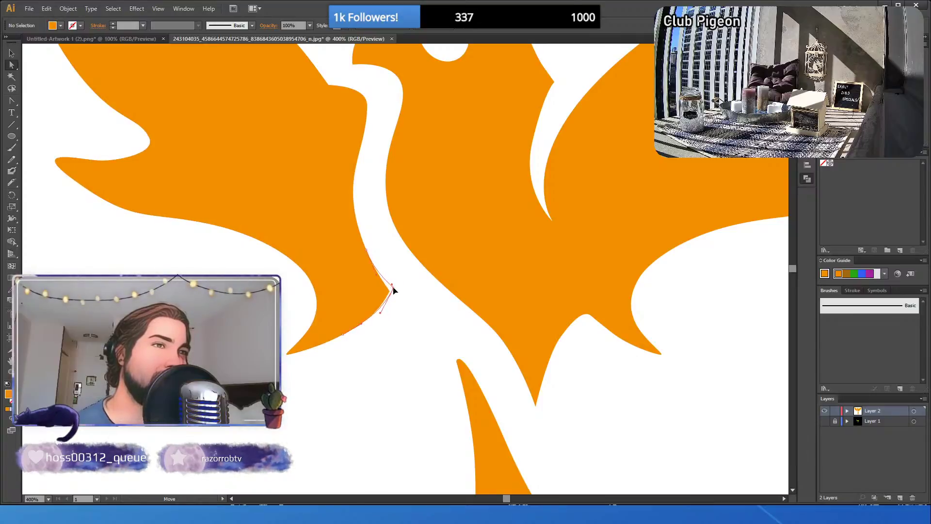
pyautogui.moveTo(393, 289); pyautogui.dragTo(393, 290)
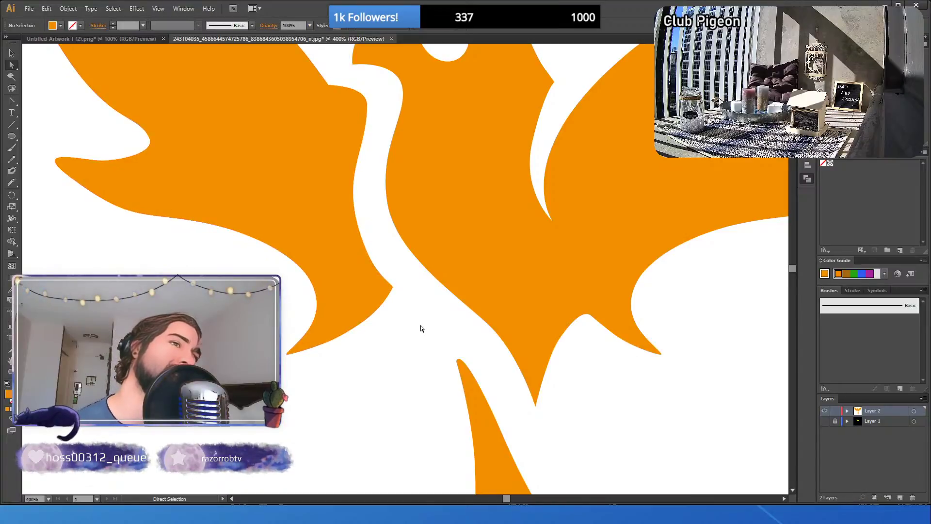
pyautogui.scroll(-2, 411, 348)
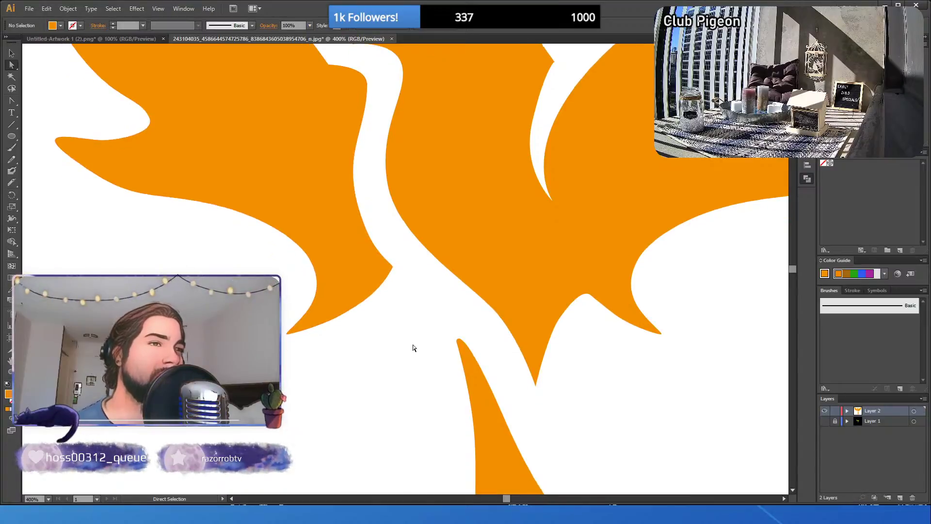
pyautogui.scroll(-2, 414, 349)
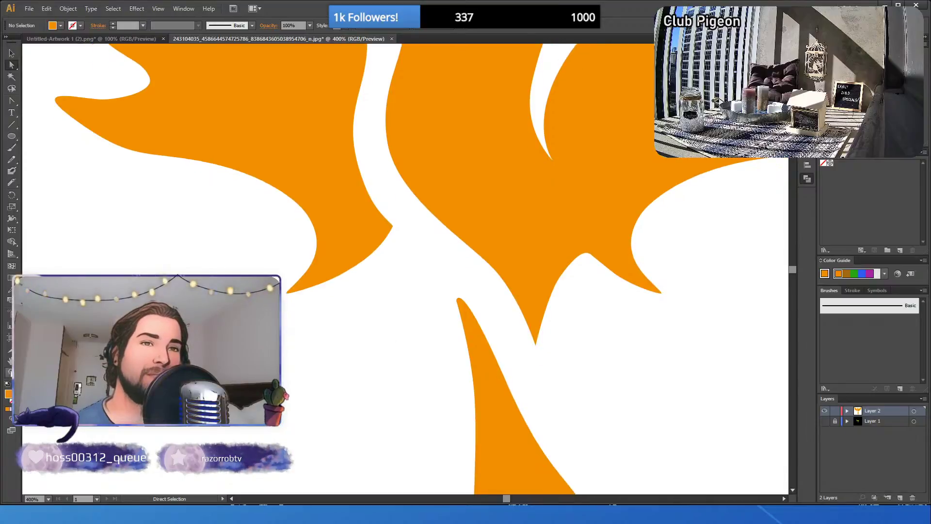
pyautogui.press('z')
pyautogui.keyDown('alt'); pyautogui.click(457, 351); pyautogui.keyUp('alt')
pyautogui.keyDown('alt'); pyautogui.click(436, 346); pyautogui.keyUp('alt')
pyautogui.keyDown('alt'); pyautogui.click(416, 338); pyautogui.keyUp('alt')
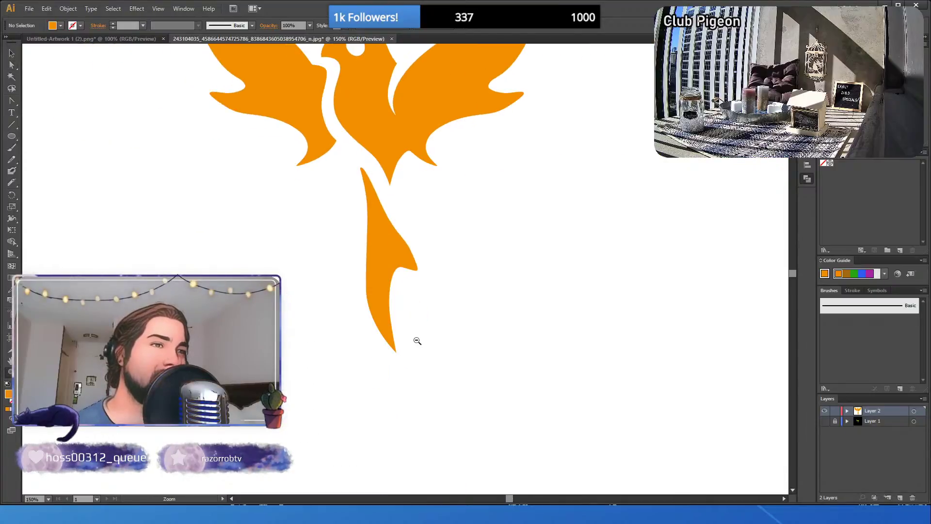
pyautogui.scroll(6, 370, 193)
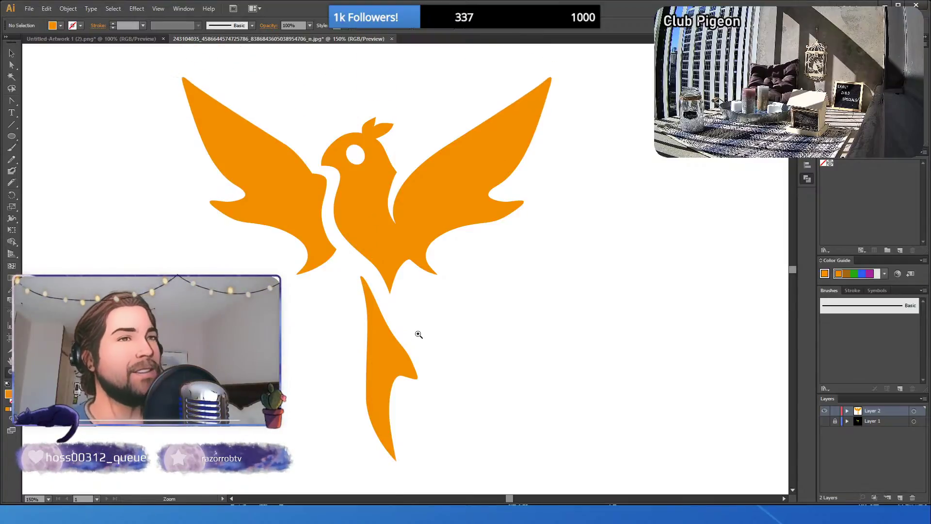
pyautogui.scroll(2, 421, 334)
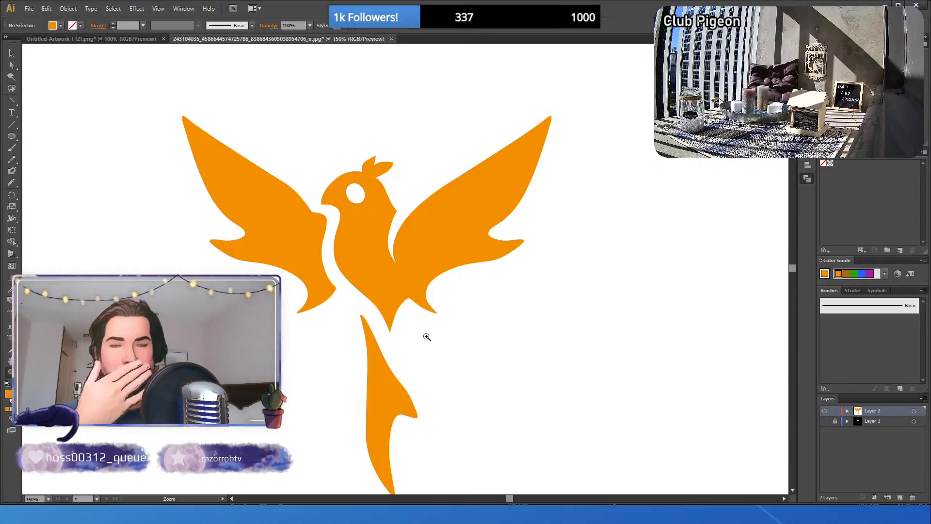
pyautogui.click(297, 228)
pyautogui.keyDown('alt'); pyautogui.click(567, 332); pyautogui.keyUp('alt')
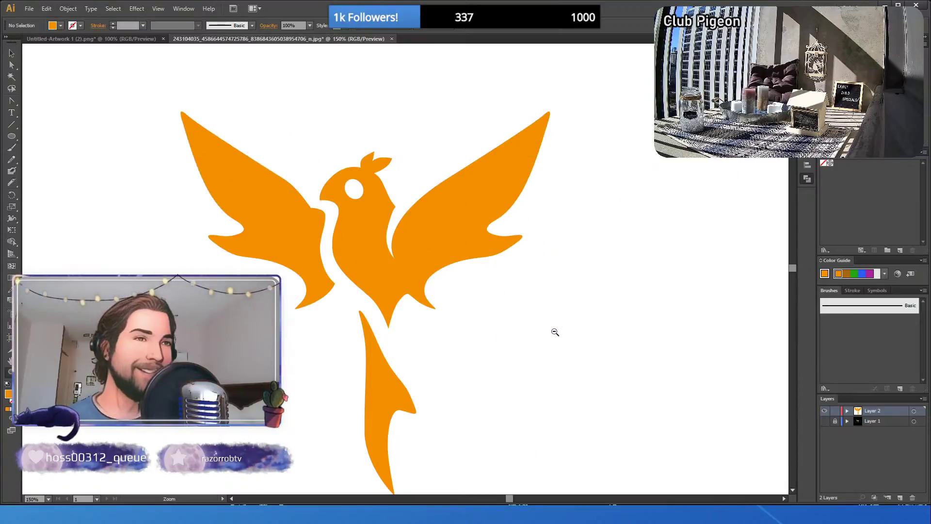
# - Undo the black-to-white gradient on the left wing and leave nothing selected
pyautogui.click(10, 66)
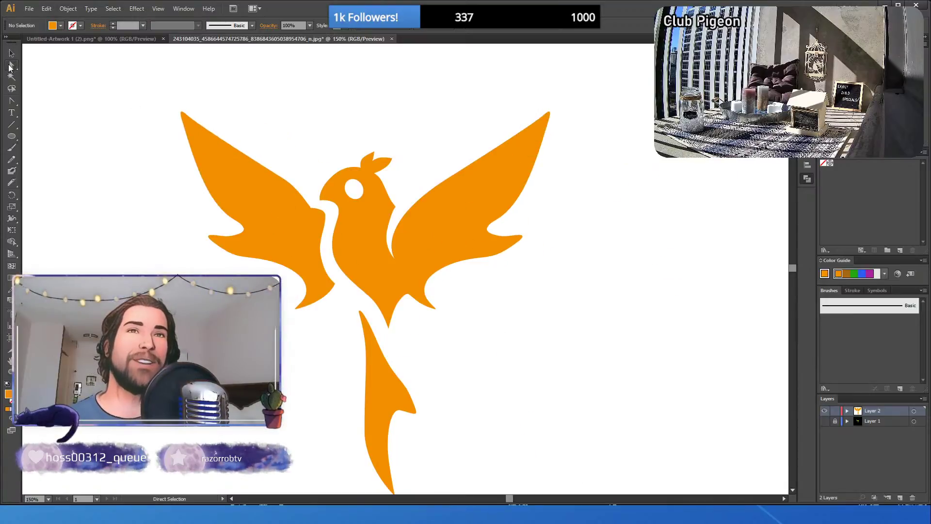
pyautogui.click(261, 212)
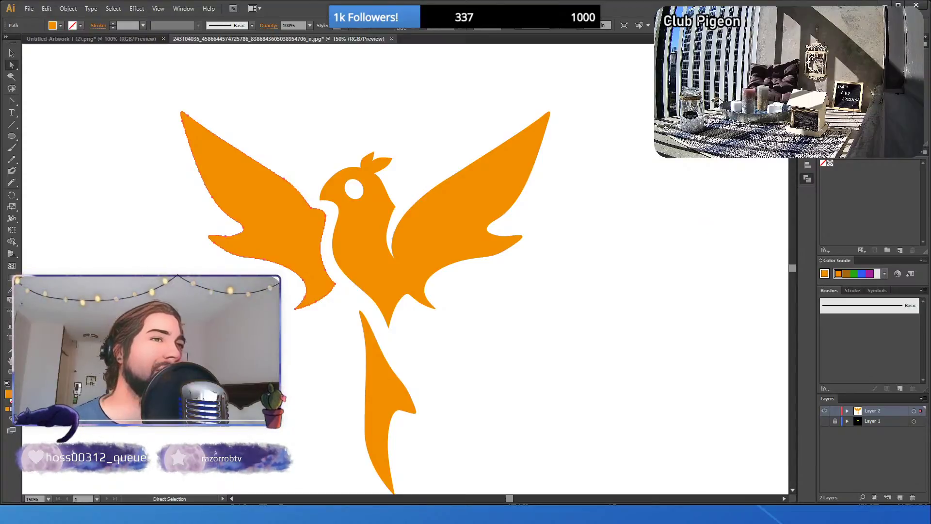
pyautogui.hotkey('ctrl', 'z')
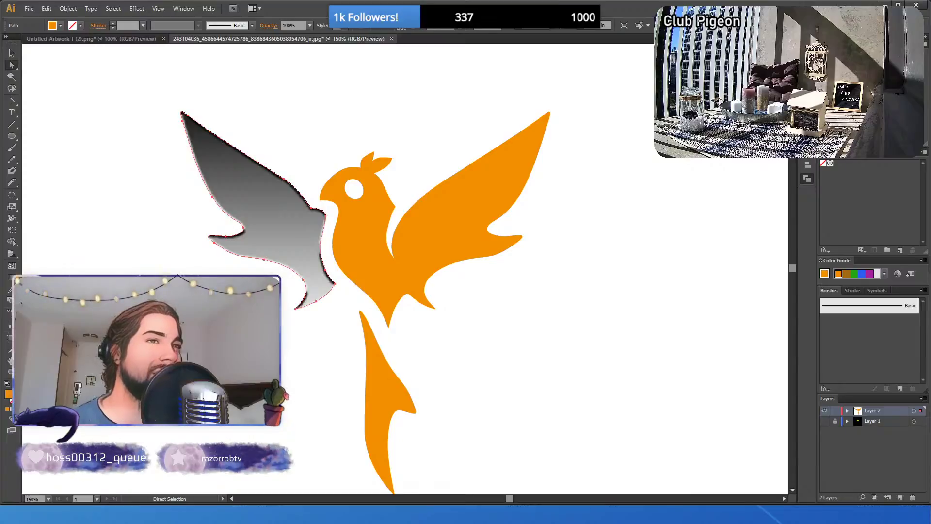
pyautogui.click(11, 53)
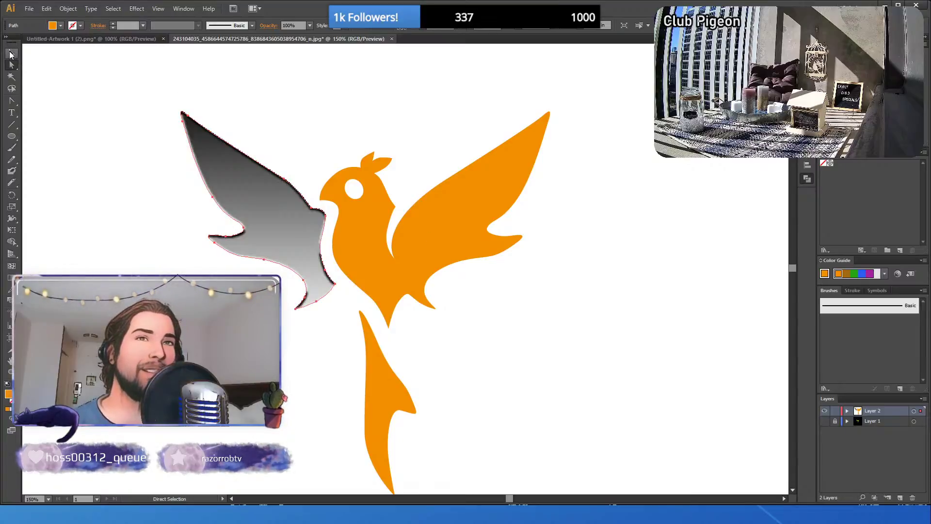
pyautogui.click(69, 87)
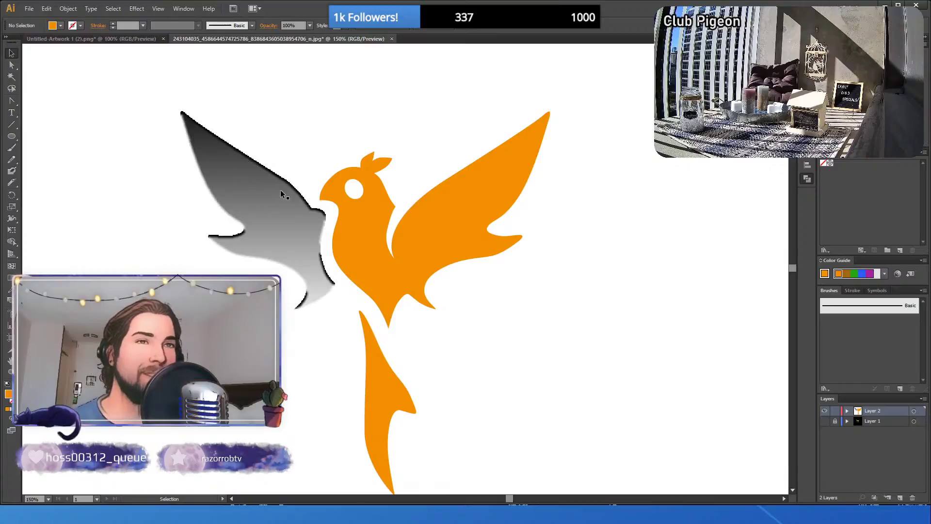
pyautogui.hotkey('ctrl', 'z')
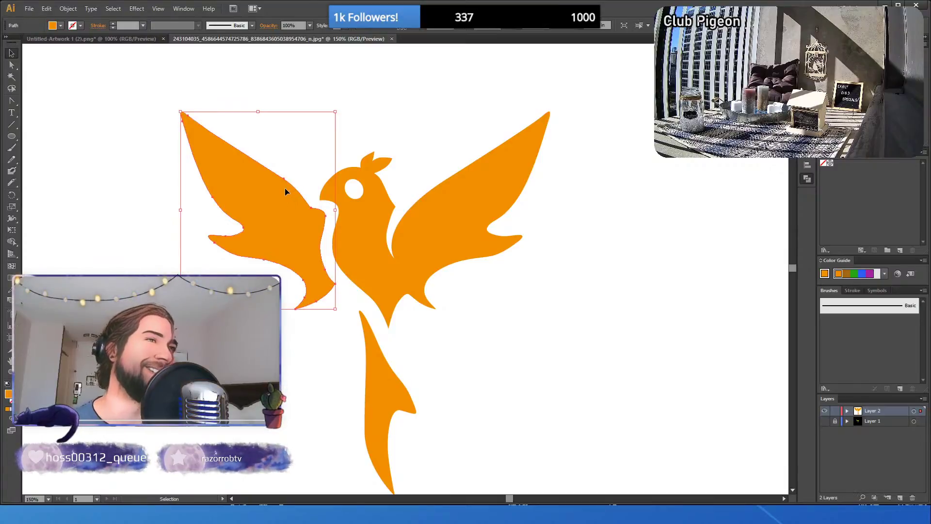
pyautogui.click(403, 131)
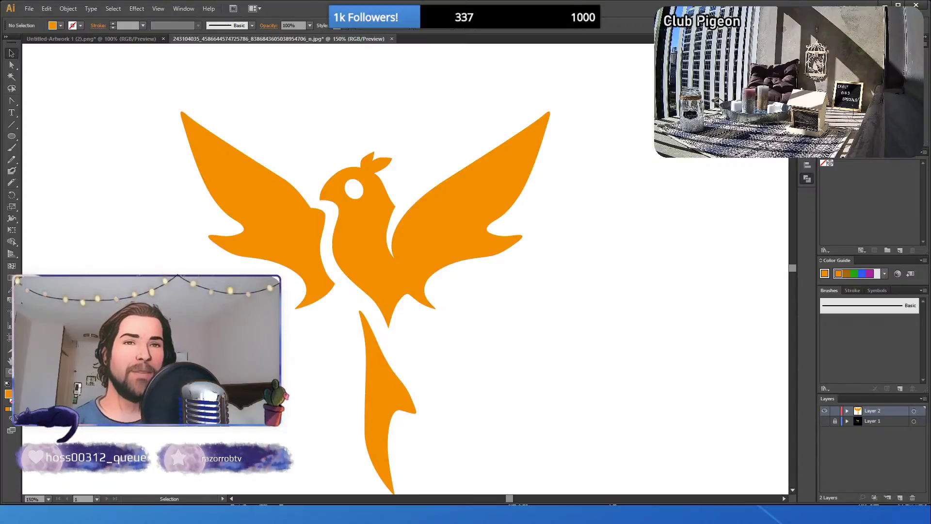
# - Show and unlock Layer 1, and move its reference image diagonally up and left so both birds can be seen
pyautogui.press('z')
pyautogui.keyDown('alt'); pyautogui.click(365, 260); pyautogui.keyUp('alt')
pyautogui.keyDown('alt'); pyautogui.click(410, 280); pyautogui.keyUp('alt')
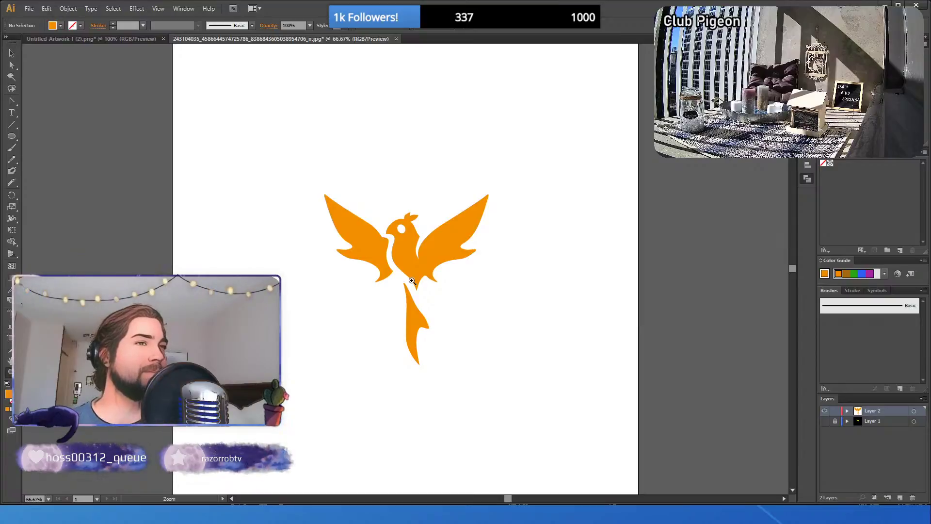
pyautogui.click(10, 54)
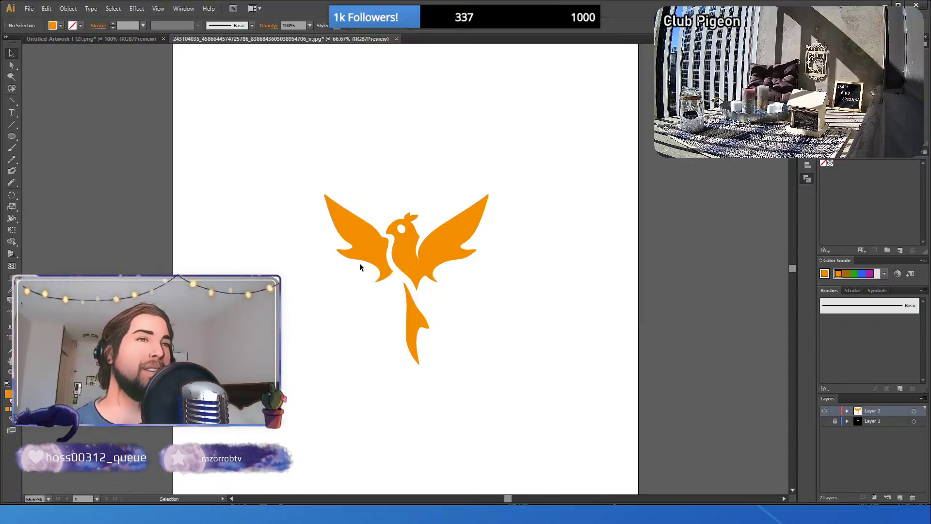
pyautogui.click(403, 262)
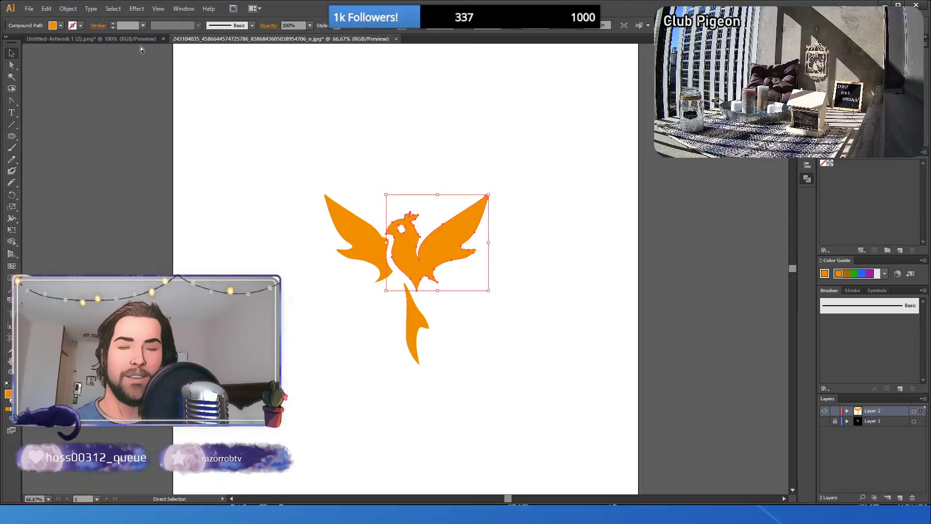
pyautogui.press('v')
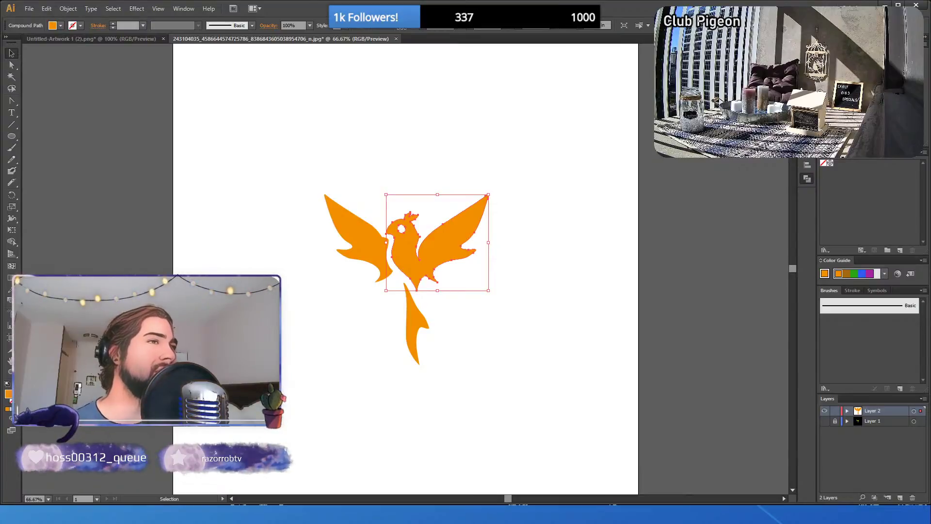
pyautogui.click(825, 422)
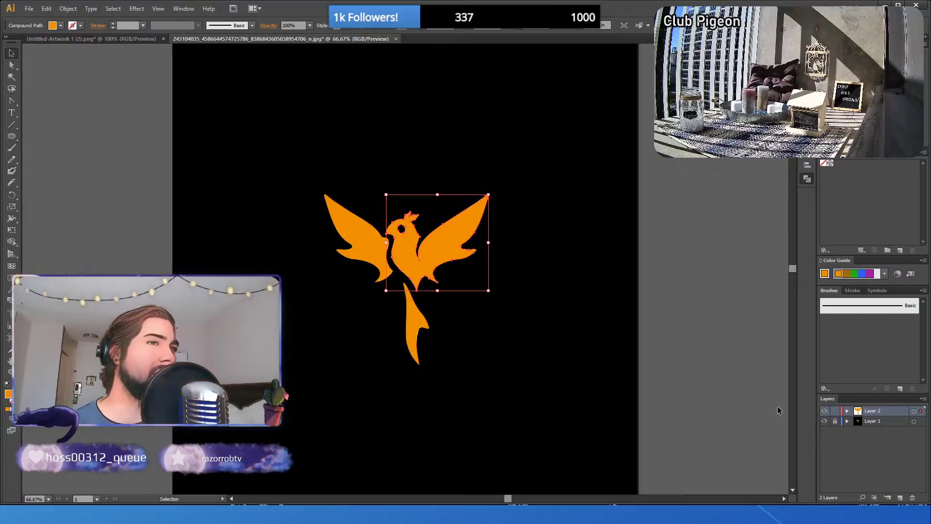
pyautogui.click(879, 421)
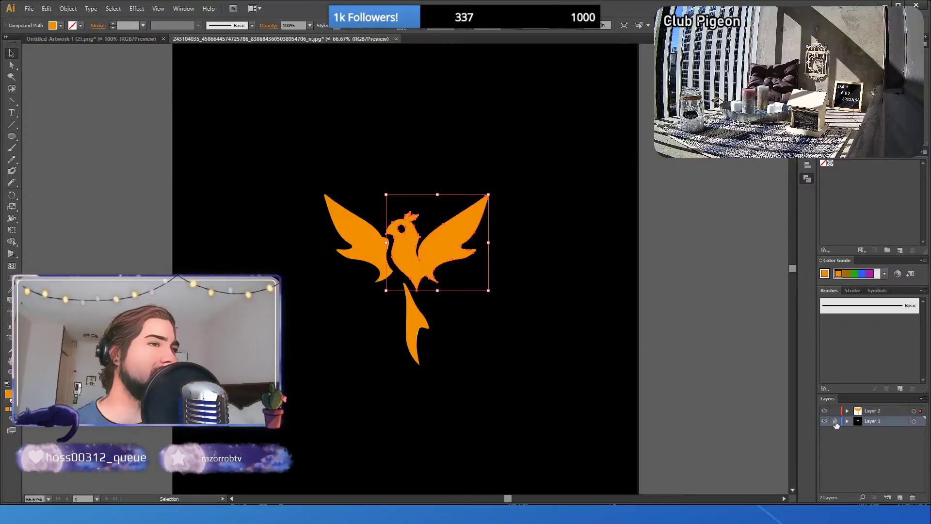
pyautogui.moveTo(339, 352); pyautogui.dragTo(294, 292)
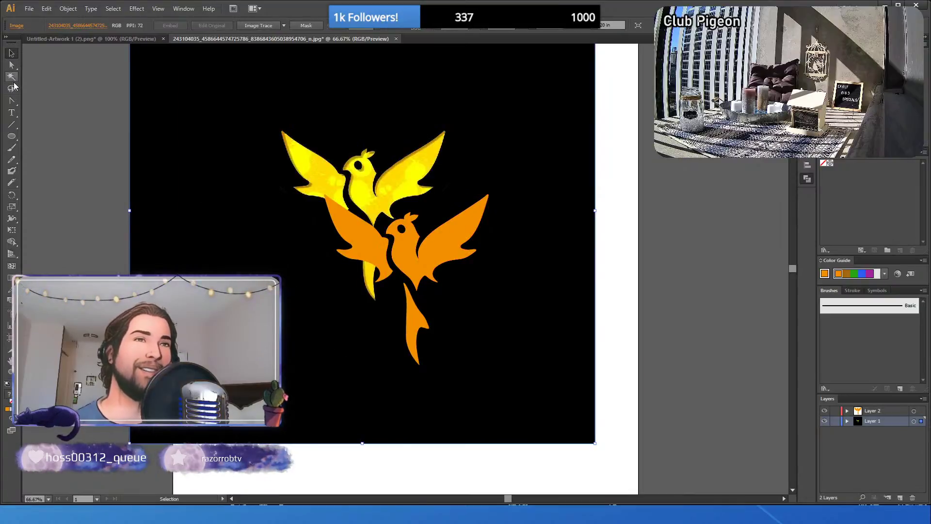
# - Recolour the bird's body and right wing with the golden yellow sampled from the reference bird's right wing
pyautogui.click(409, 257)
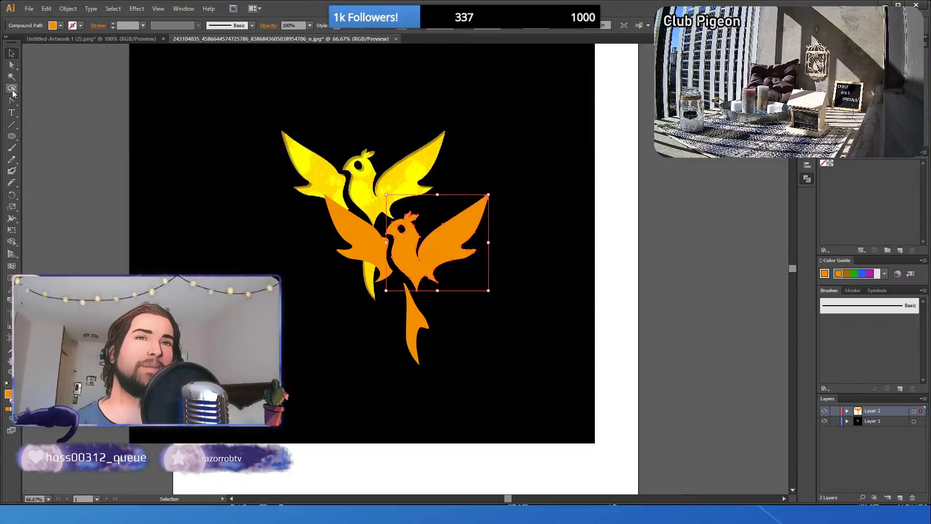
pyautogui.click(9, 362)
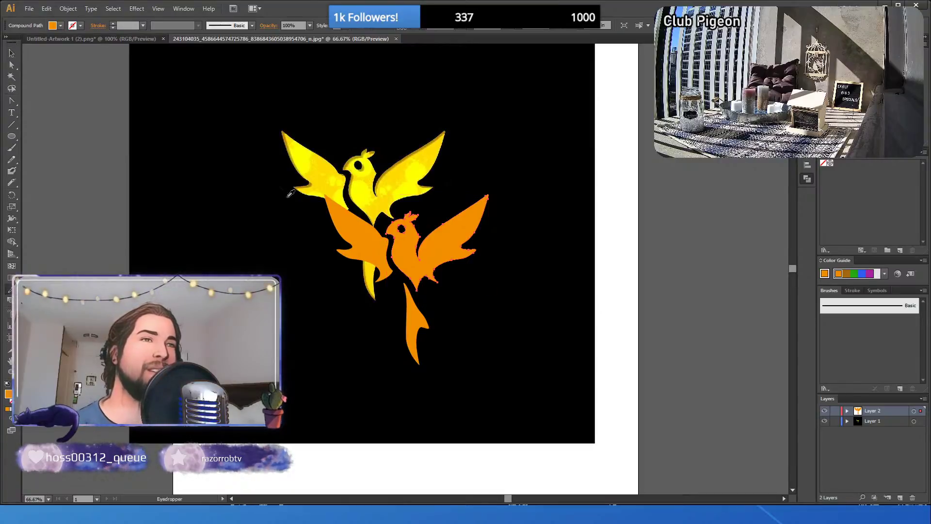
pyautogui.click(417, 170)
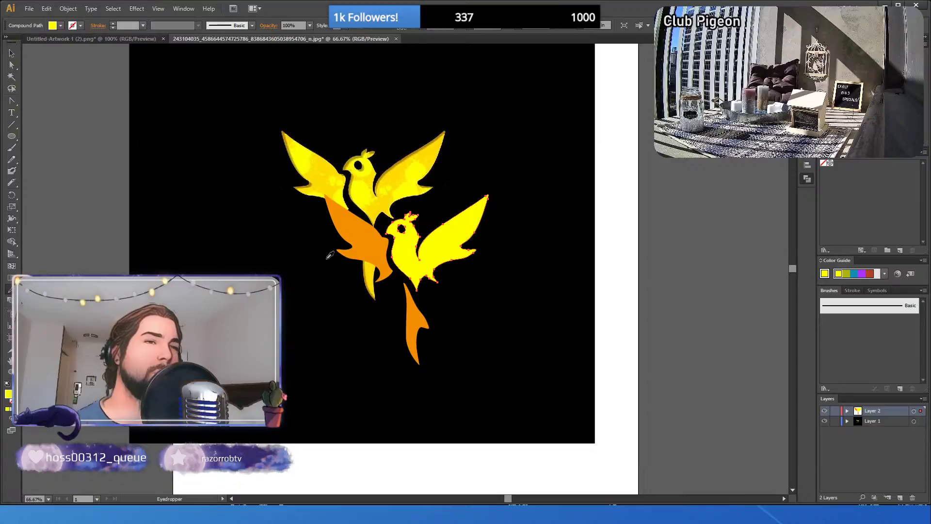
pyautogui.click(400, 169)
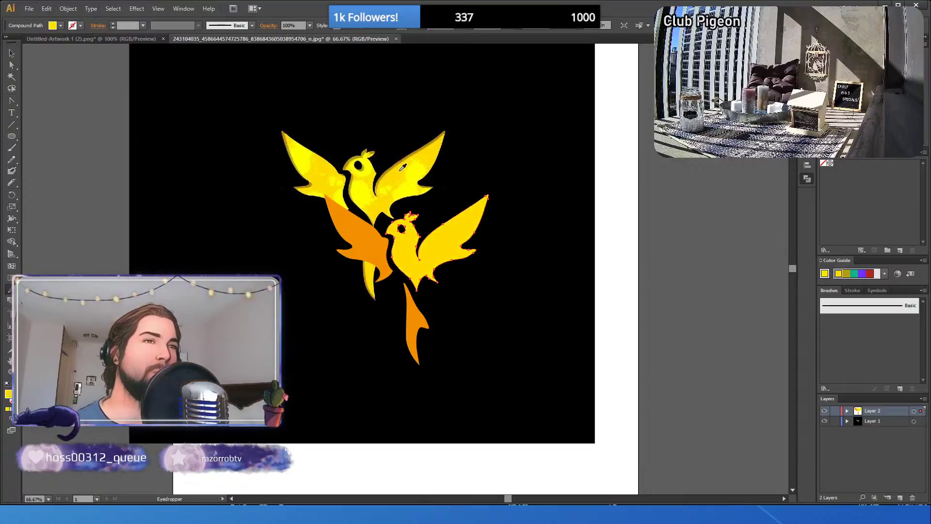
pyautogui.click(12, 53)
pyautogui.click(86, 112)
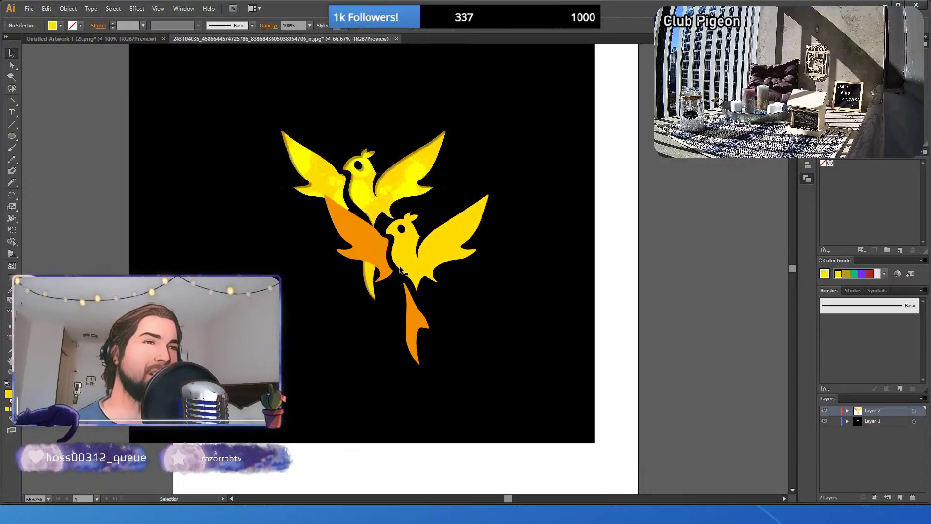
# - Recolour the orange left wing with the golden yellow sampled from the reference bird's right wing
pyautogui.click(375, 245)
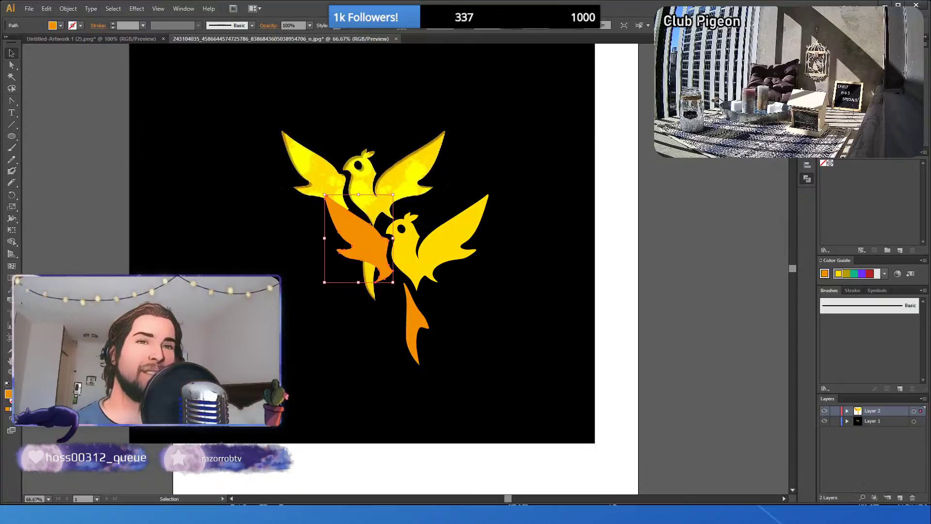
pyautogui.press('i')
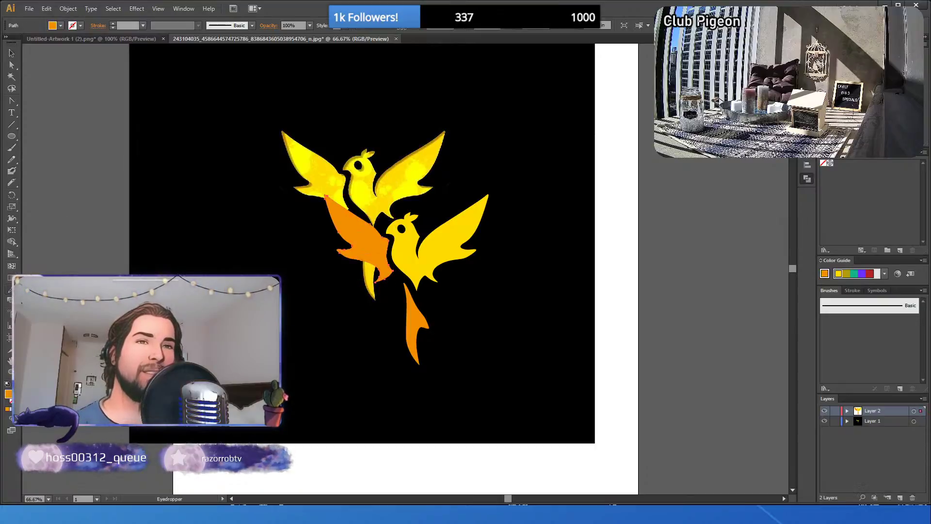
pyautogui.click(397, 171)
pyautogui.click(11, 53)
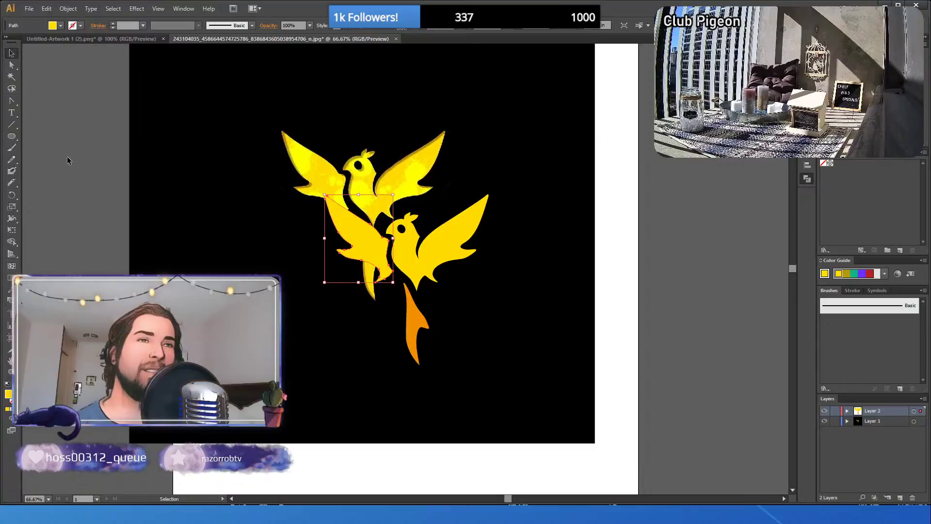
pyautogui.click(310, 323)
# - Recolour the orange tail with the golden yellow sampled from the reference bird's right wing
pyautogui.click(413, 315)
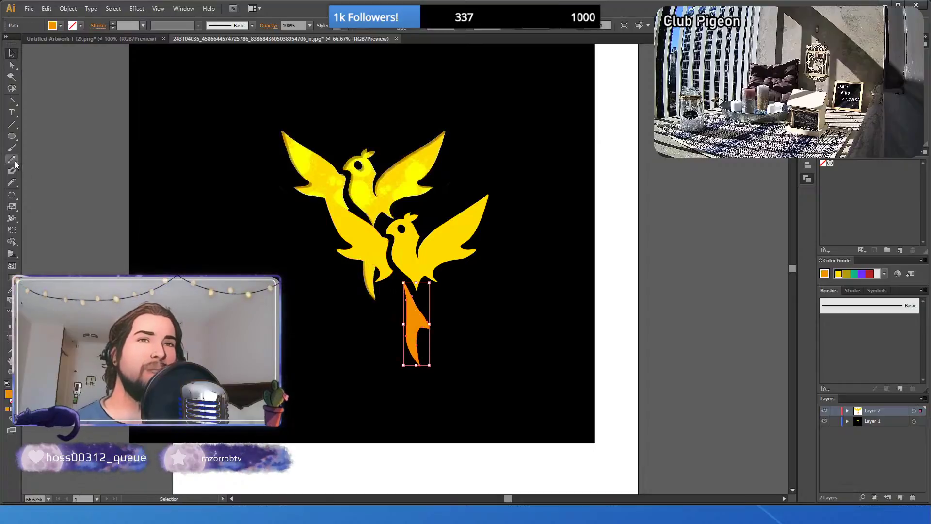
pyautogui.click(12, 289)
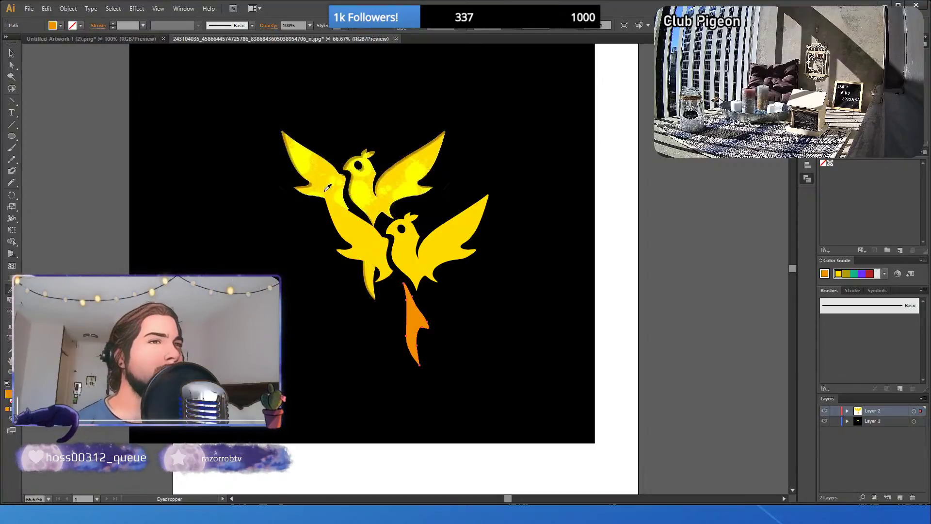
pyautogui.click(401, 171)
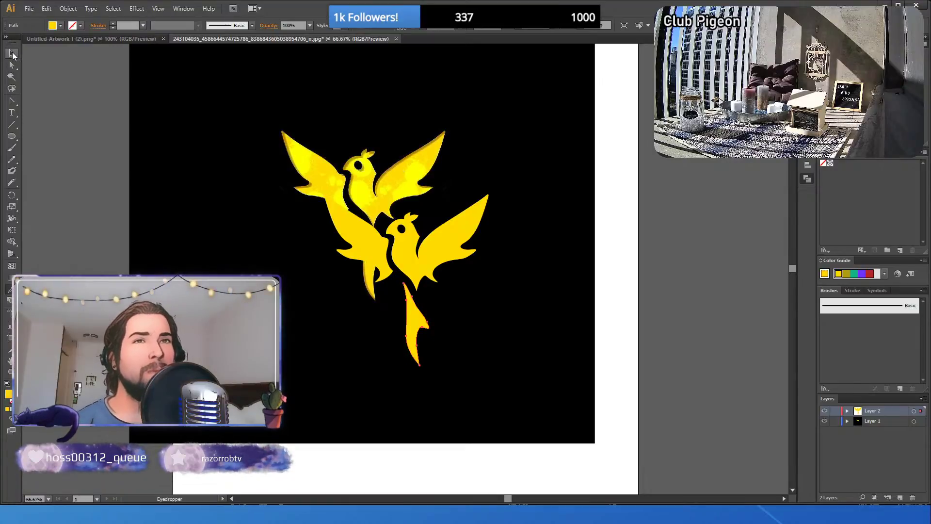
# - Hide and lock Layer 1, and keep the tail filled with the same golden yellow as the wings
pyautogui.click(824, 421)
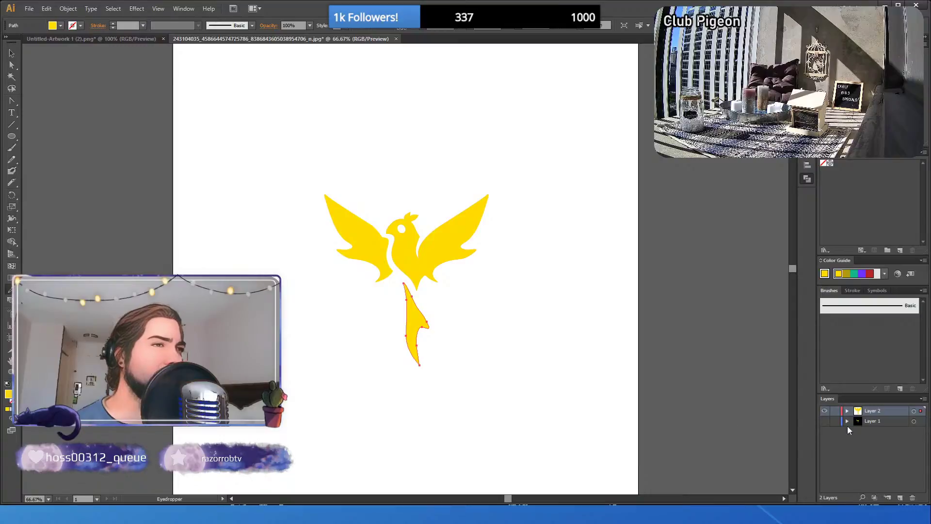
pyautogui.click(570, 367)
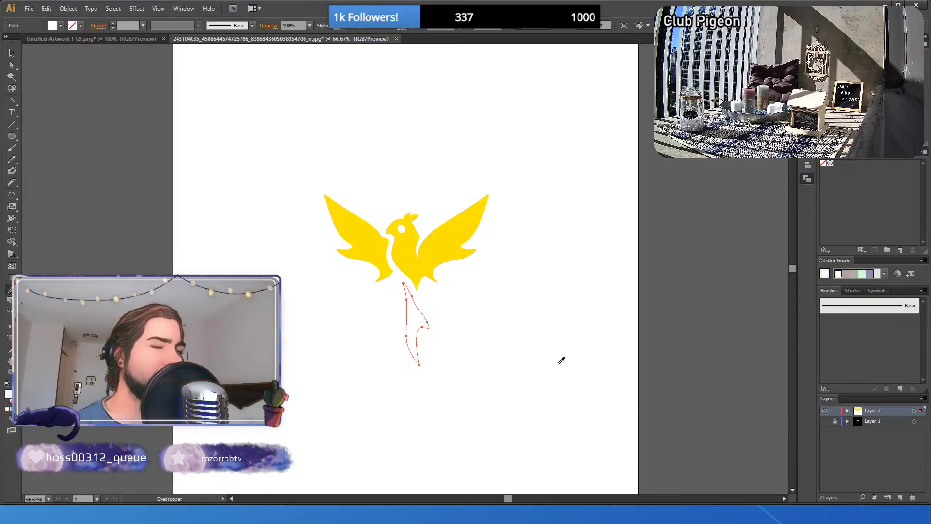
pyautogui.click(340, 249)
pyautogui.click(11, 53)
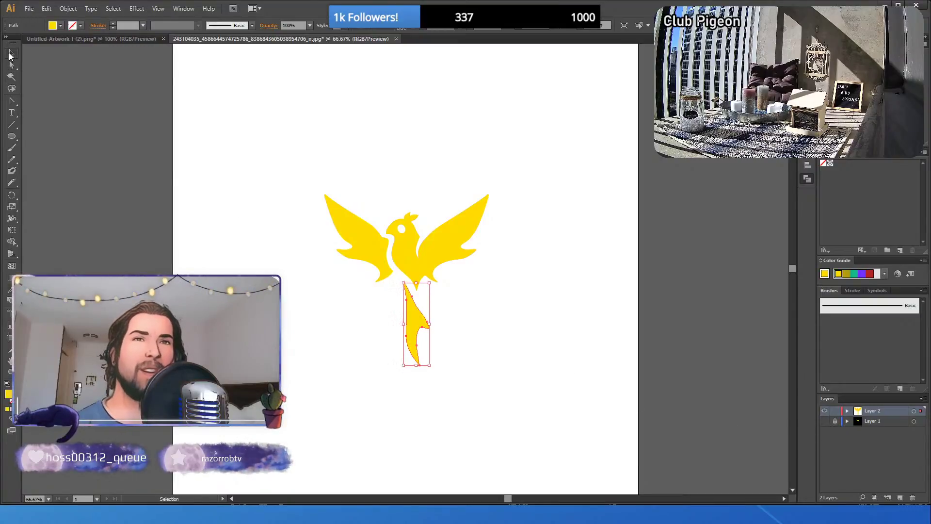
pyautogui.click(81, 116)
# - Move the yellow body and right wing shape slightly up to expose the orange copy beneath as a lower edge
pyautogui.click(450, 241)
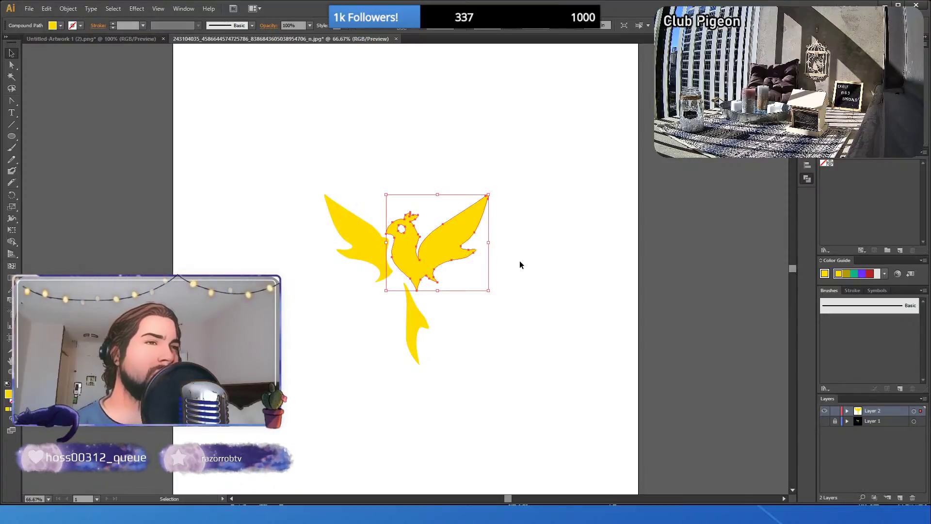
pyautogui.hotkey('shift', 'Up')
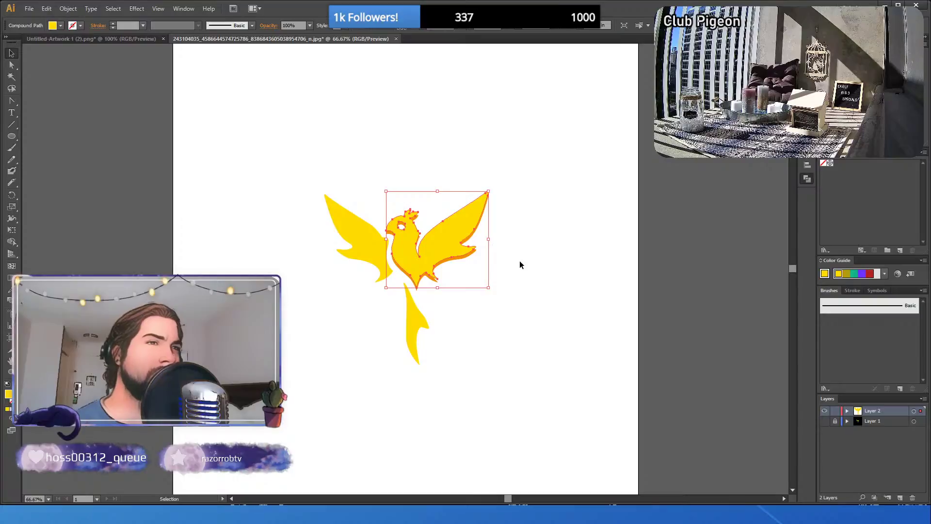
pyautogui.click(541, 270)
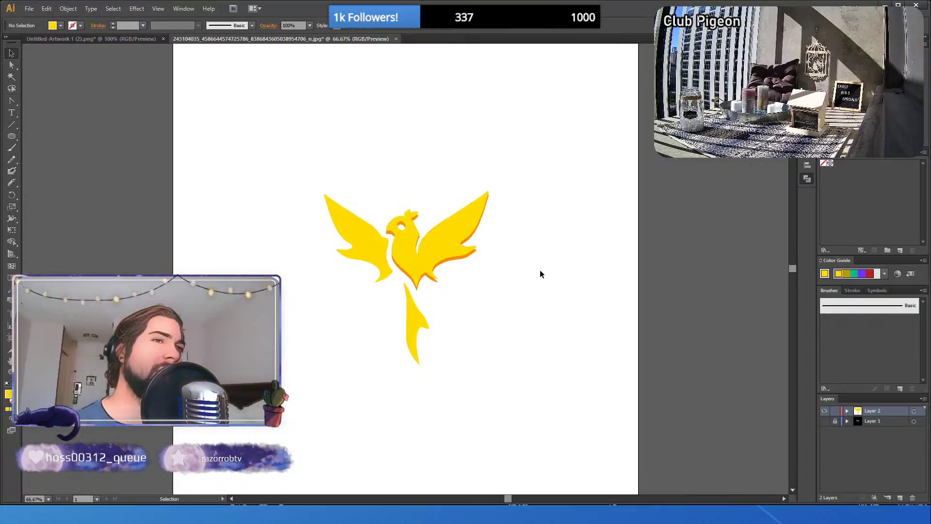
# - Recolour the left wing with the orange sampled from the right wing's lower edge, keeping a golden yellow copy in place in front
pyautogui.click(379, 250)
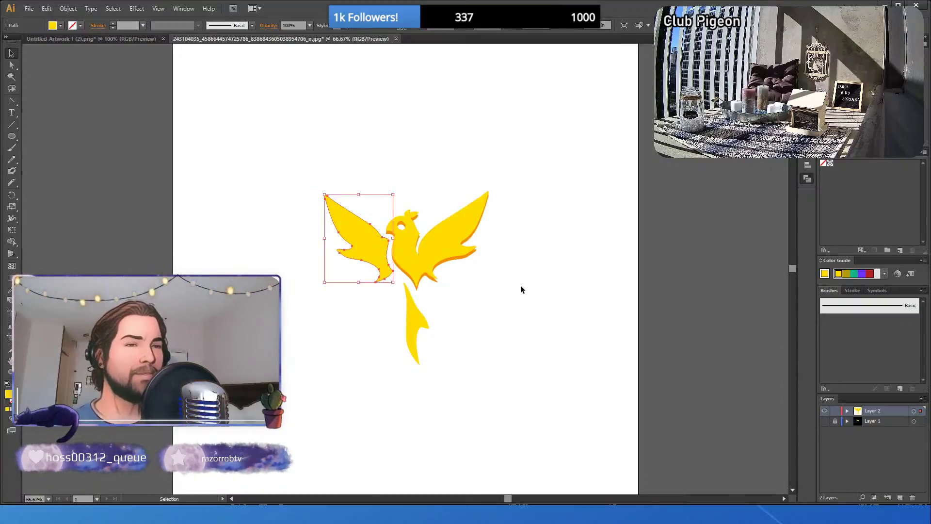
pyautogui.press('a')
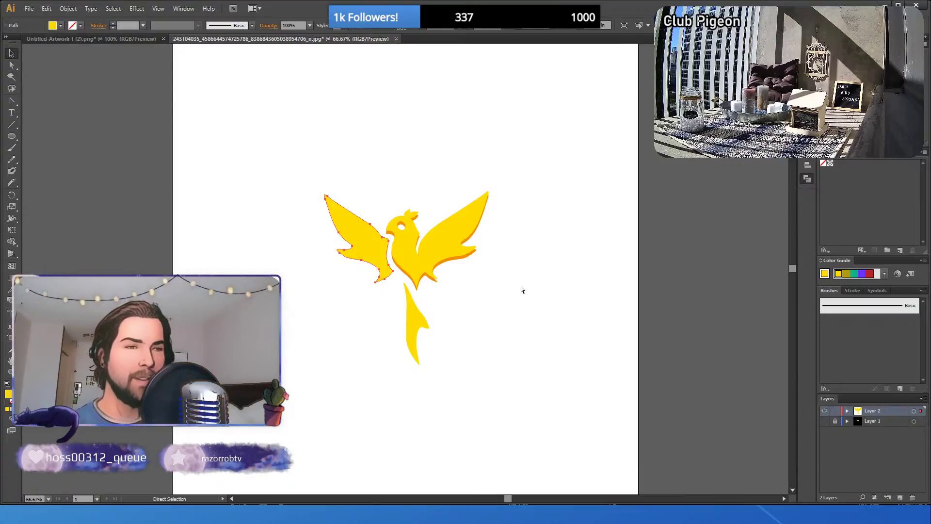
pyautogui.press('v')
pyautogui.press('a')
pyautogui.press('v')
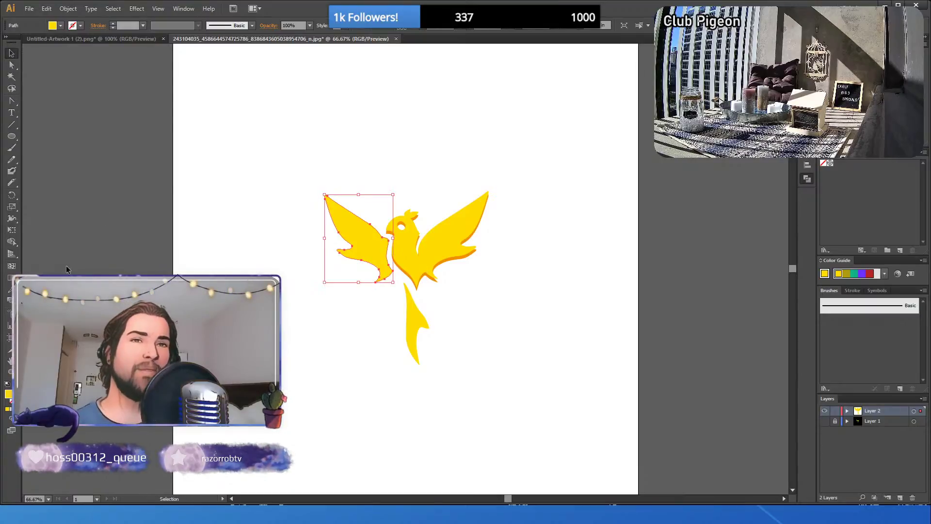
pyautogui.press('i')
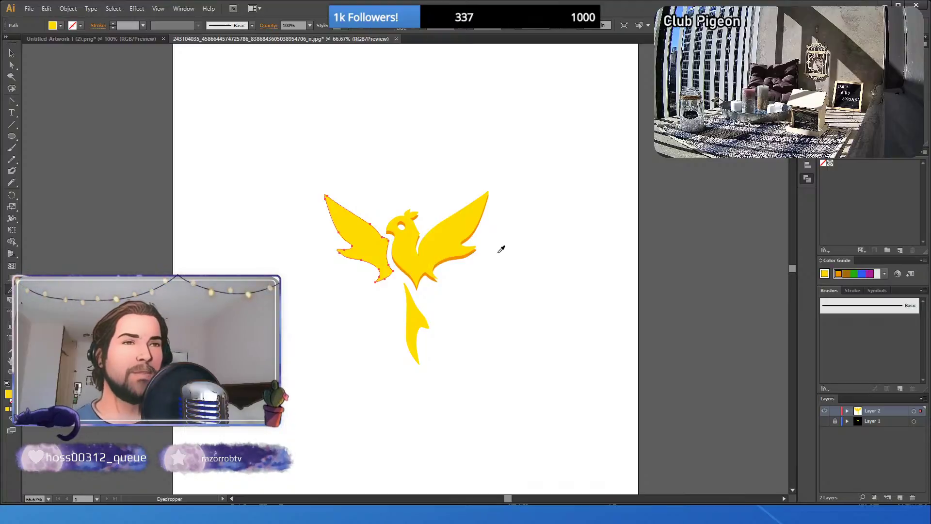
pyautogui.click(462, 255)
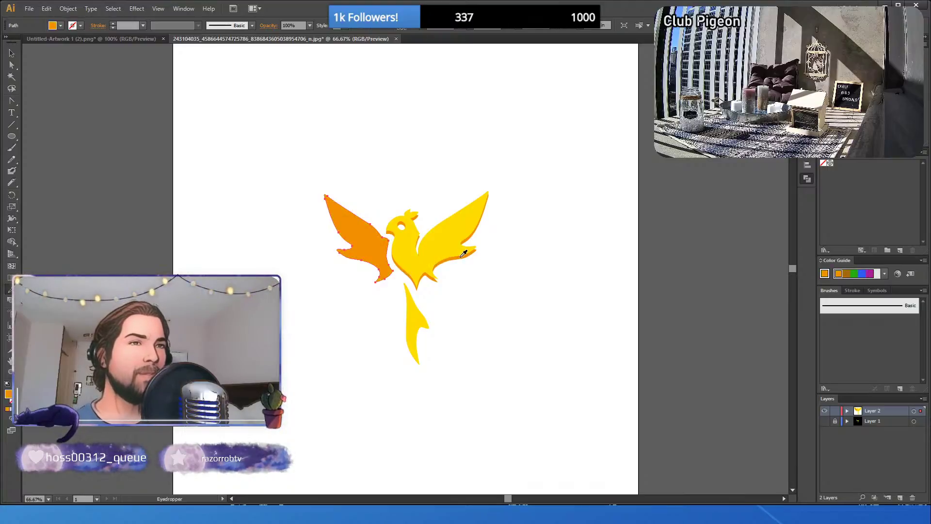
pyautogui.press('v')
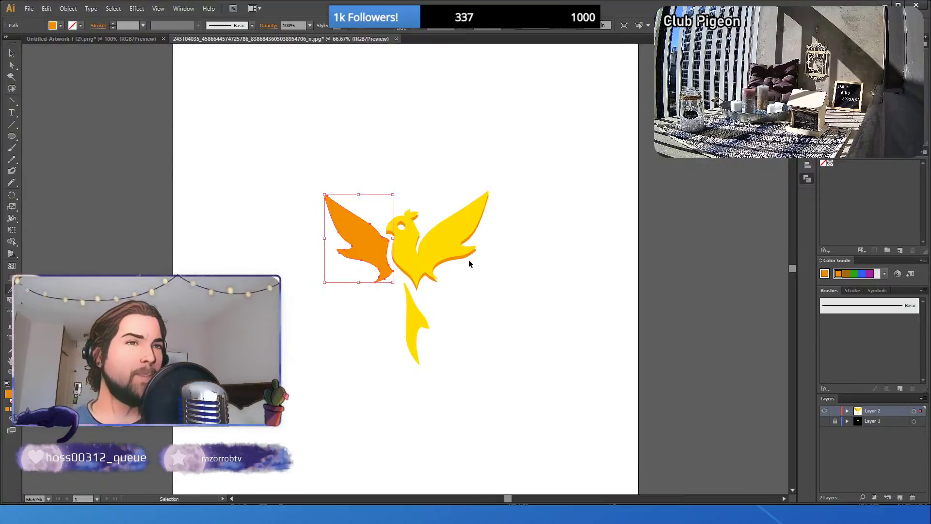
pyautogui.hotkey('ctrl', 'z')
pyautogui.press('i')
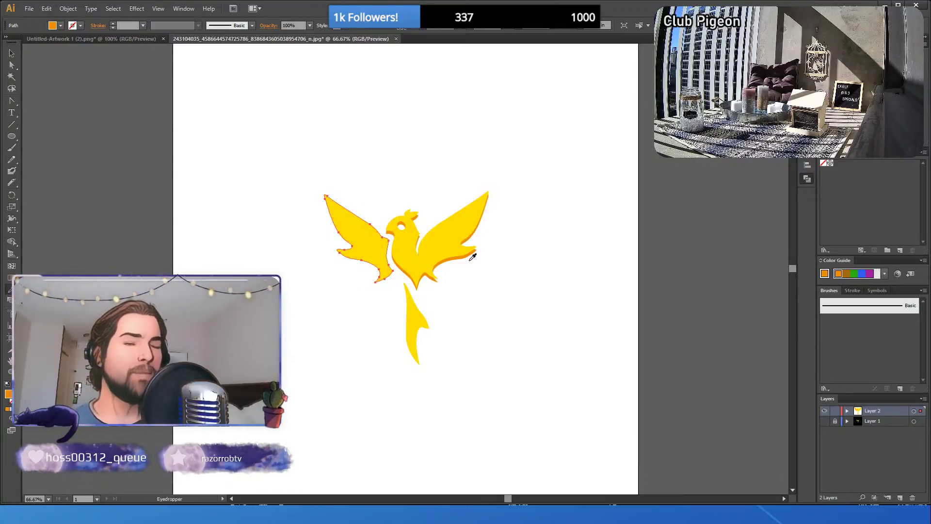
# - Move the yellow left wing slightly up to expose the orange copy beneath as a lower edge
pyautogui.click(12, 53)
pyautogui.click(293, 243)
pyautogui.click(365, 245)
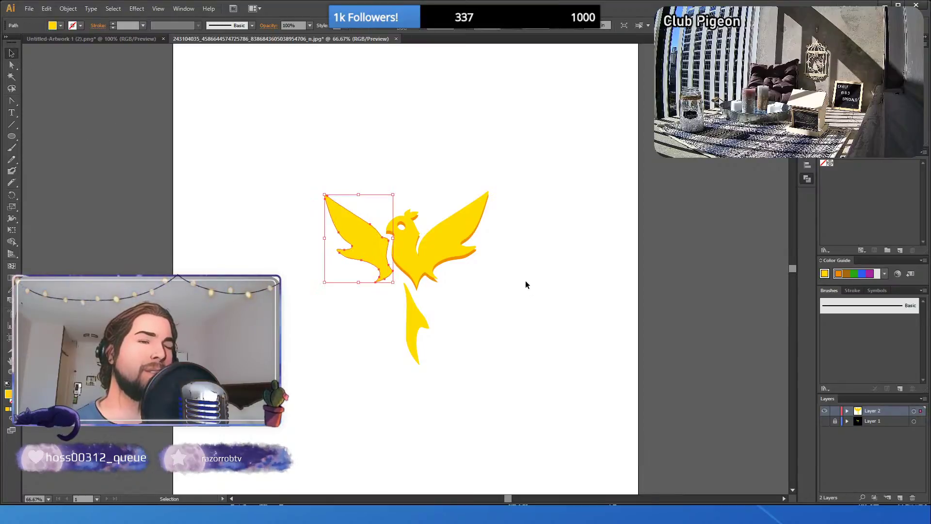
pyautogui.hotkey('shift', 'Up')
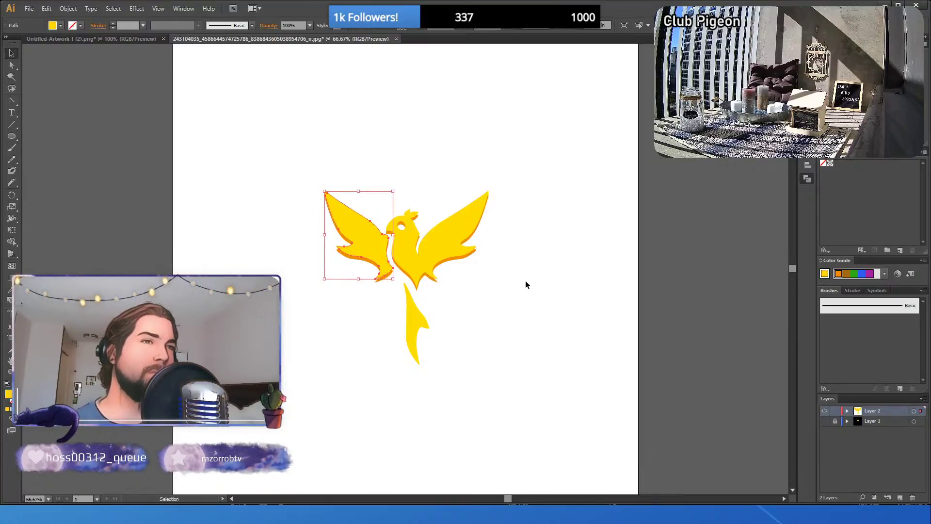
pyautogui.click(362, 352)
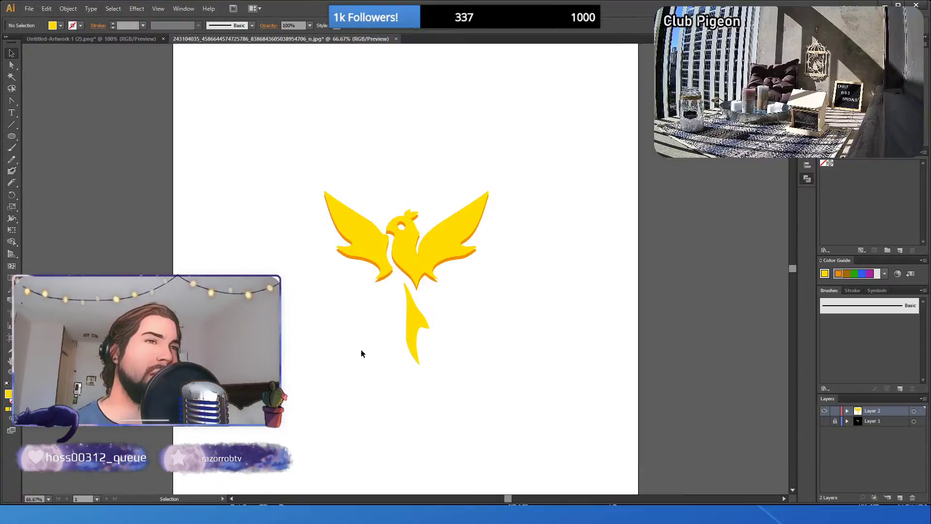
# - Recolour the tail with the orange sampled from the right wing's lower edge, keeping a golden yellow copy in place in front
pyautogui.click(412, 325)
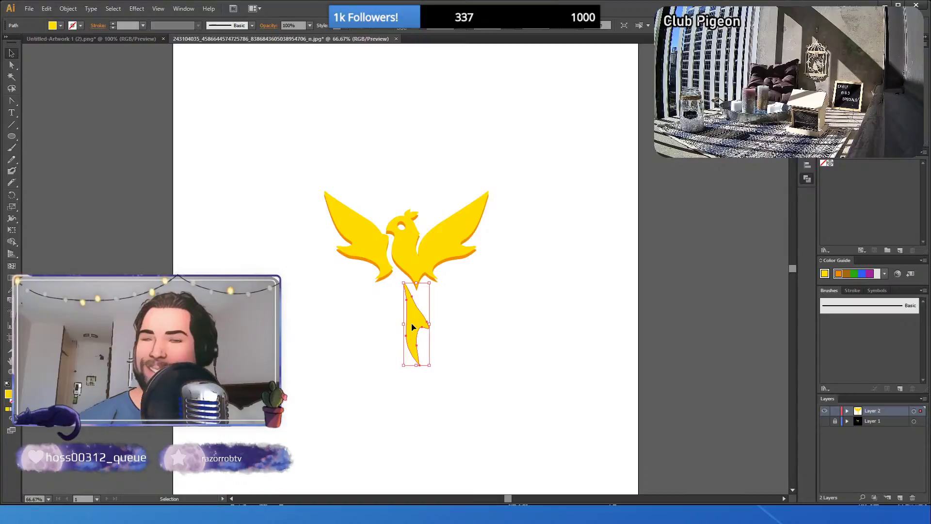
pyautogui.press('a')
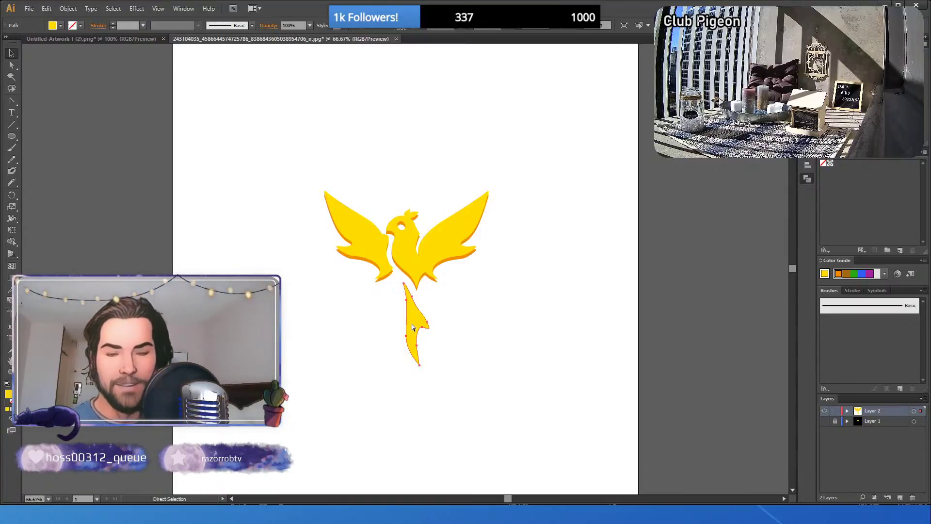
pyautogui.press('v')
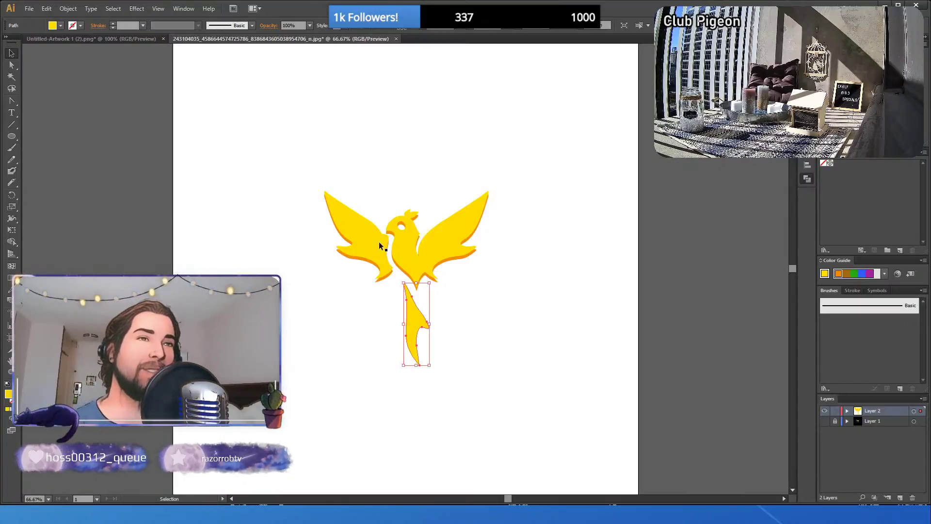
pyautogui.press('i')
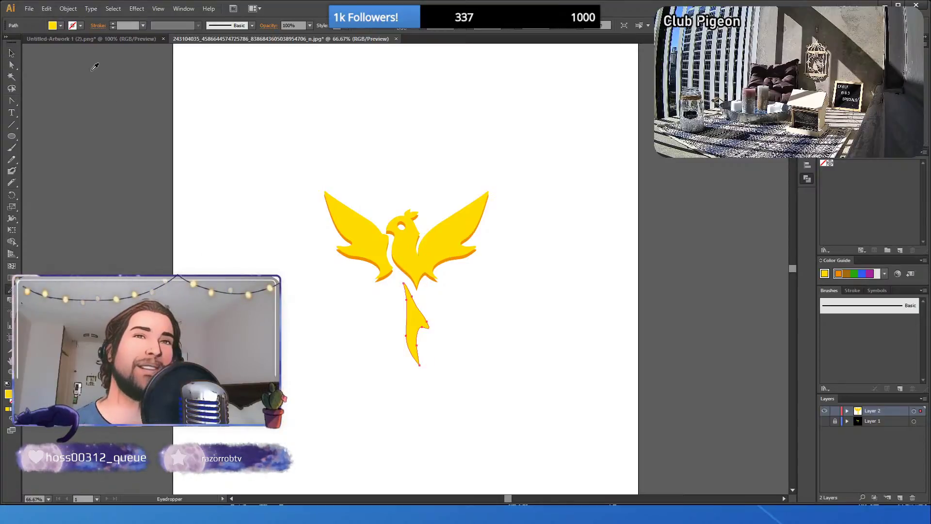
pyautogui.click(457, 254)
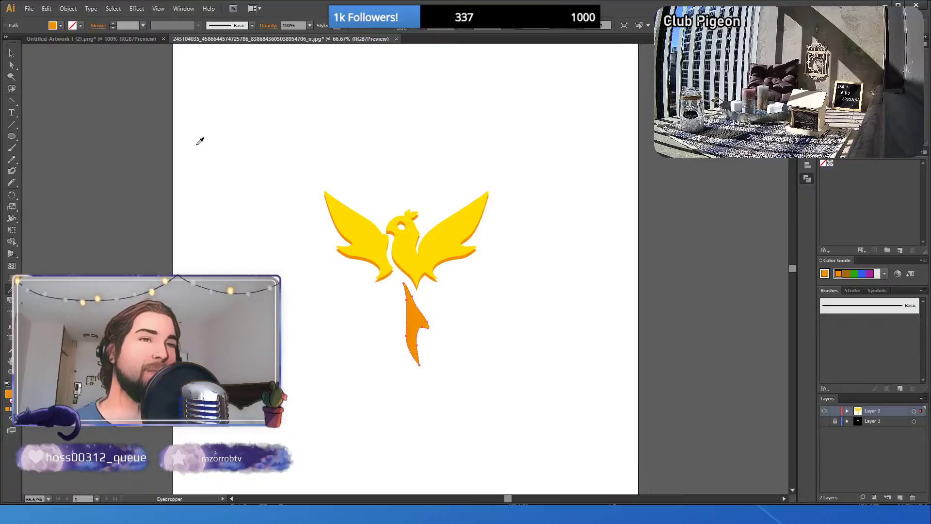
pyautogui.hotkey('ctrl', 'z')
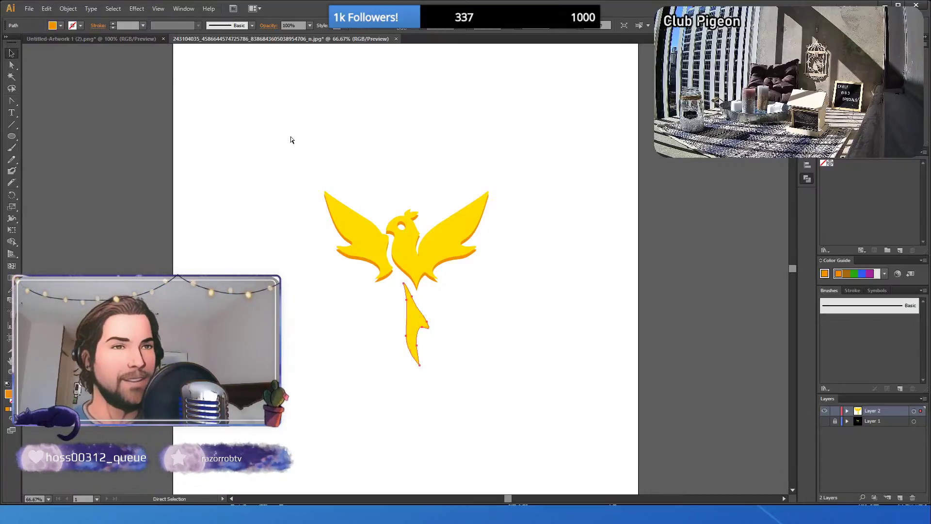
pyautogui.press('v')
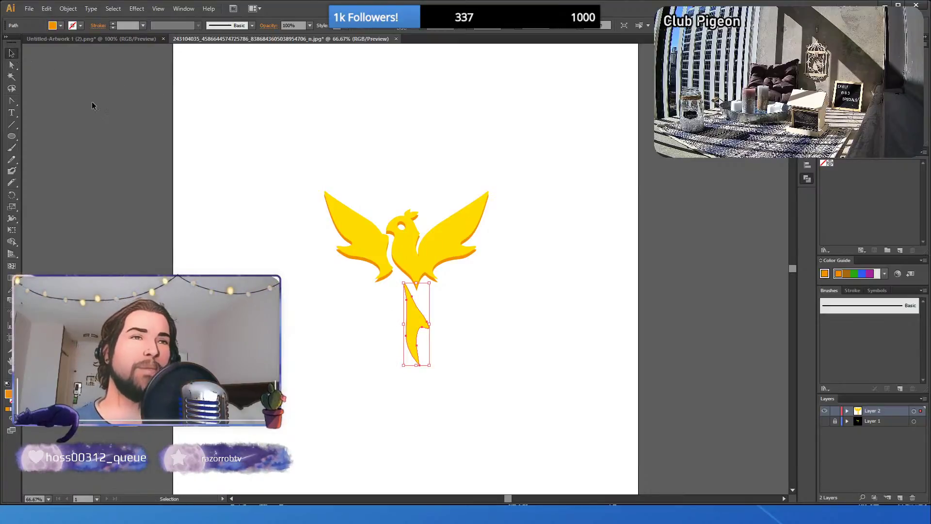
# - Move the yellow tail slightly up to expose the orange copy beneath as a lower edge
pyautogui.click(391, 341)
pyautogui.moveTo(427, 333); pyautogui.dragTo(427, 329)
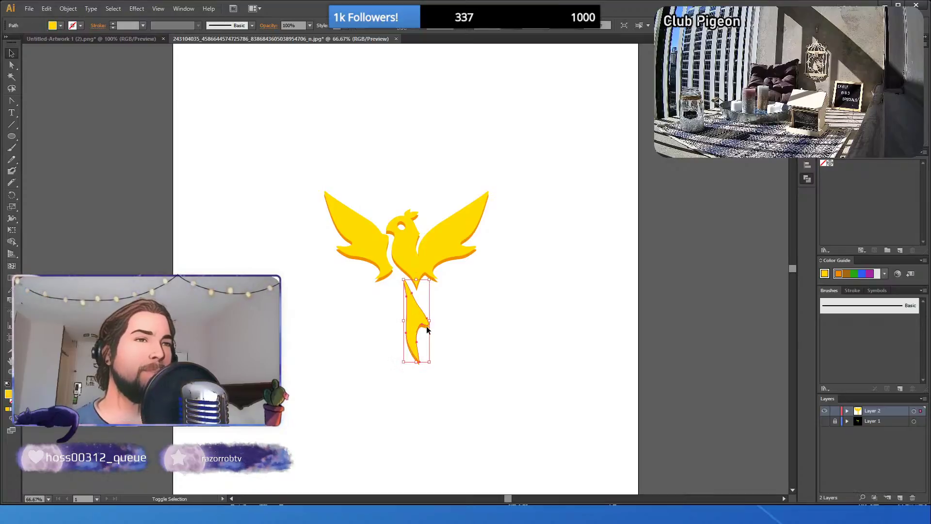
pyautogui.click(286, 321)
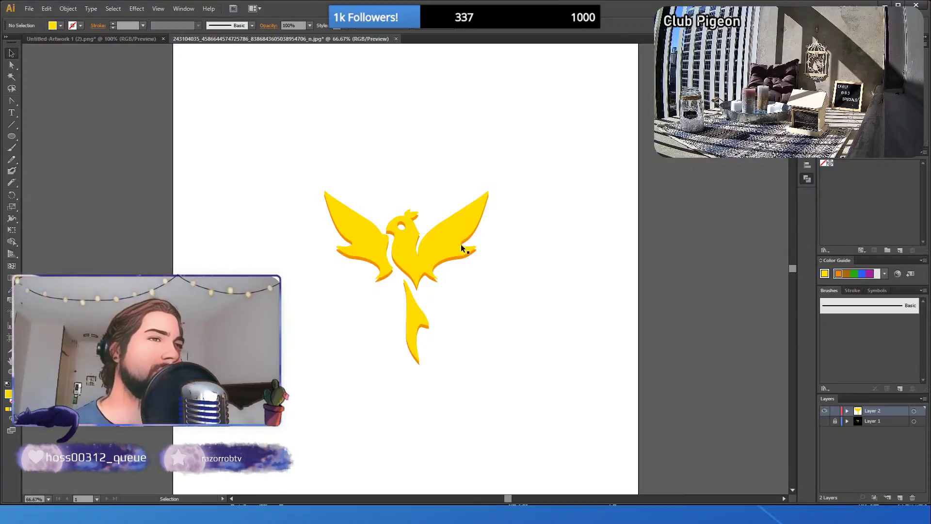
# - Recolour the orange copy beneath the body and right wing with a darker golden yellow
pyautogui.click(445, 260)
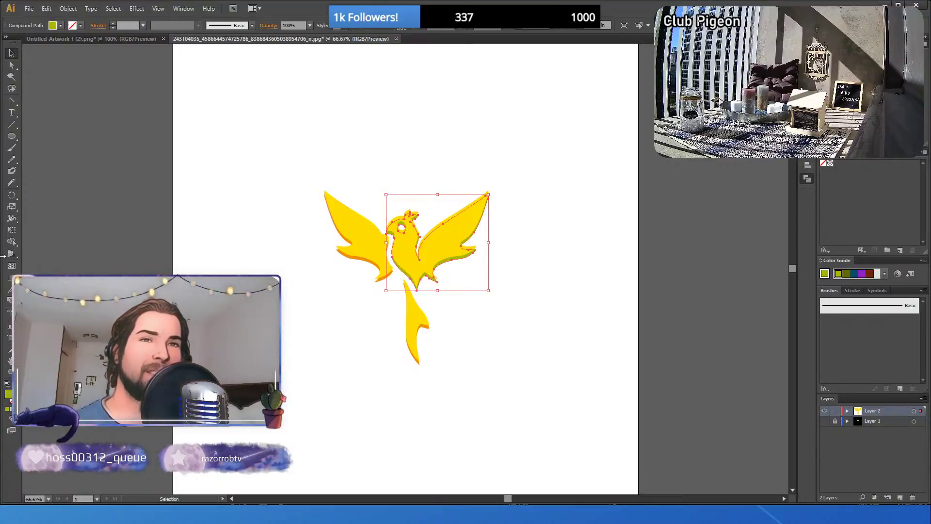
pyautogui.click(10, 289)
pyautogui.click(440, 237)
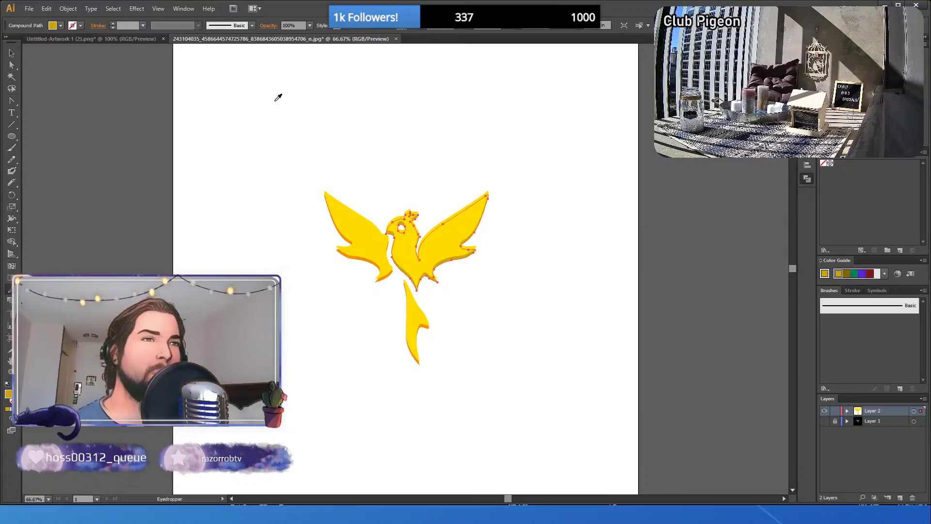
pyautogui.click(13, 53)
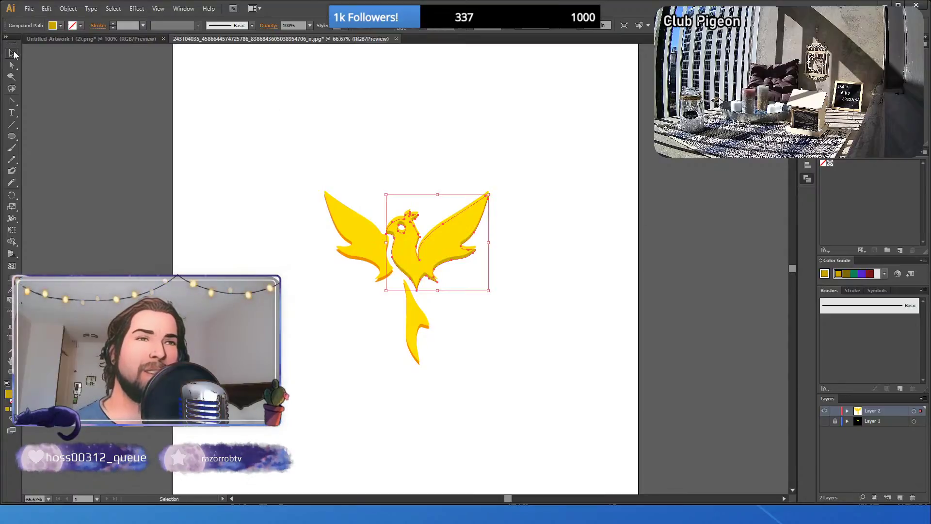
pyautogui.click(119, 243)
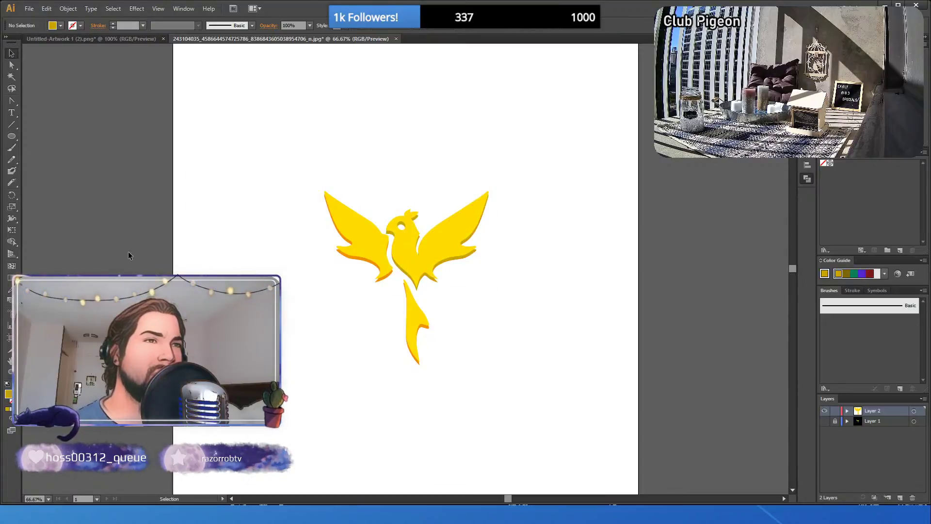
# - Recolour the orange copy beneath the left wing with the dark gold sampled from the right wing's lower edge
pyautogui.click(363, 260)
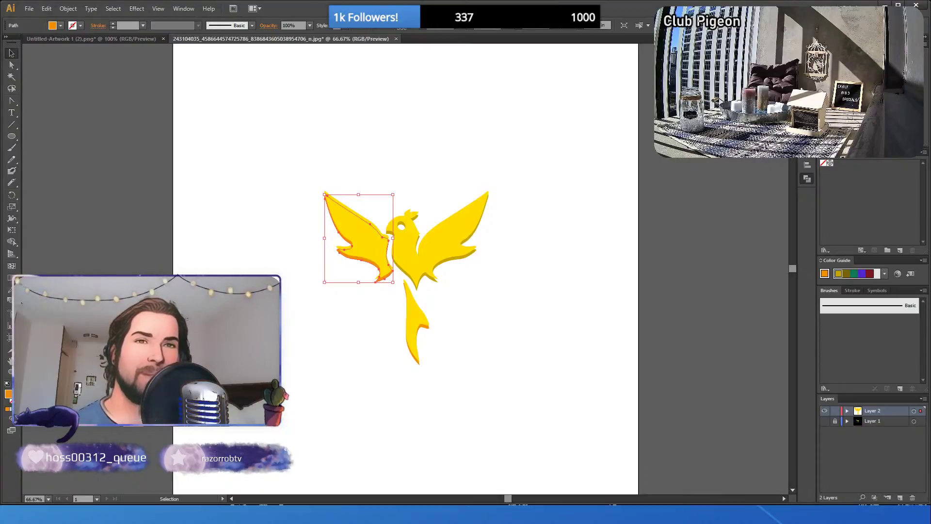
pyautogui.press('i')
pyautogui.click(460, 253)
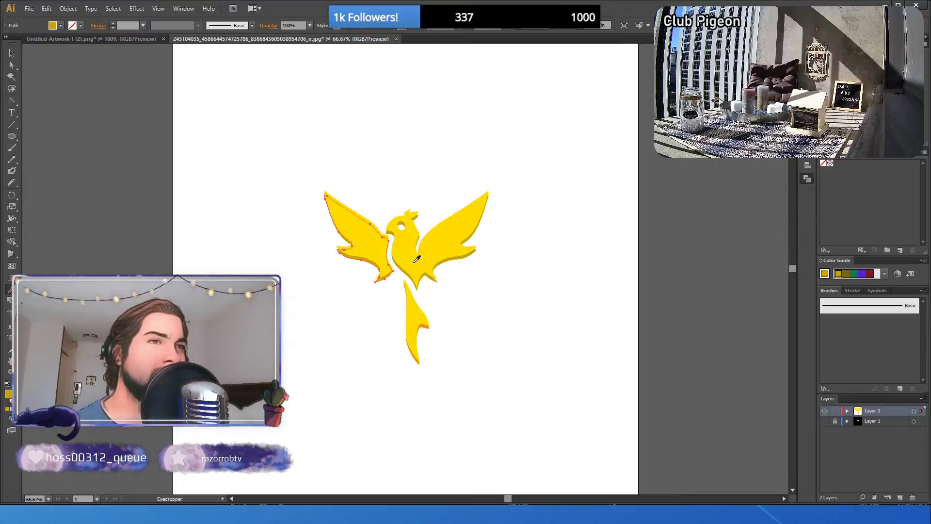
pyautogui.click(10, 54)
pyautogui.click(305, 319)
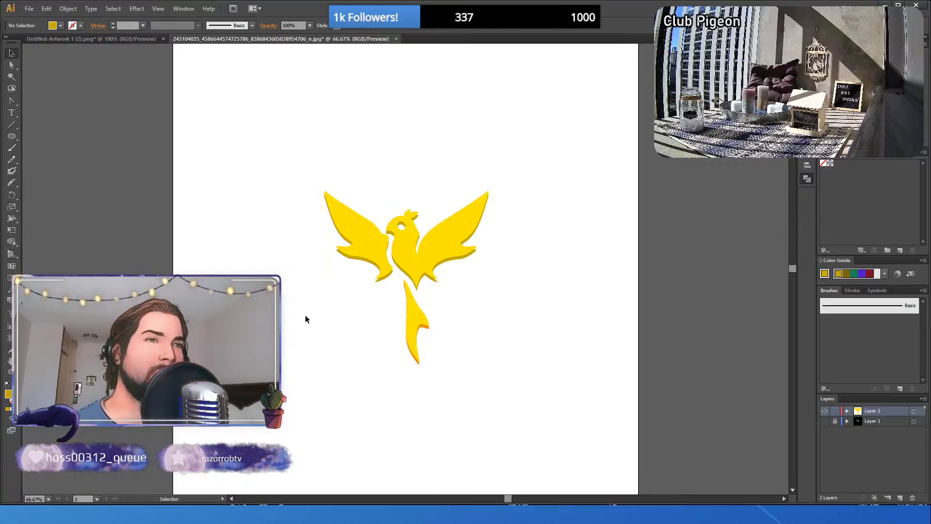
# - Recolour the orange copy beneath the tail with the dark gold sampled from the right wing's lower edge
pyautogui.click(424, 325)
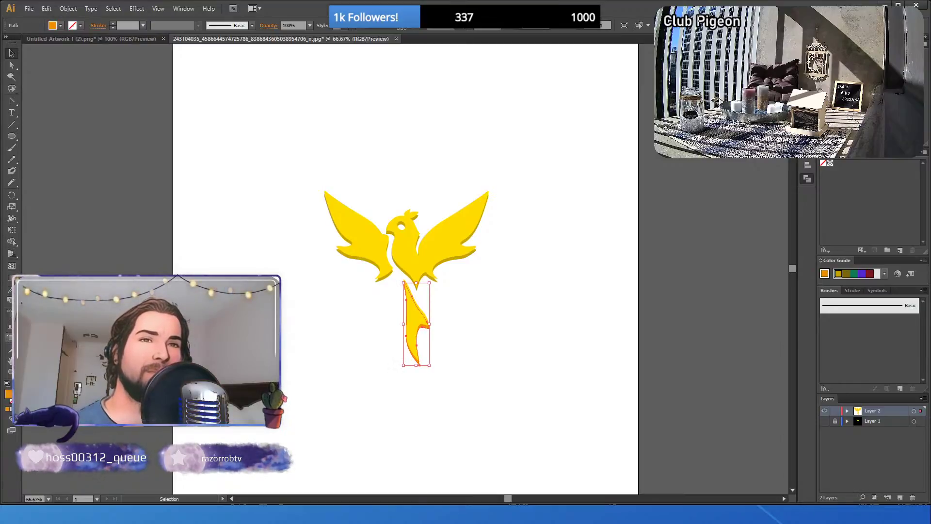
pyautogui.click(10, 290)
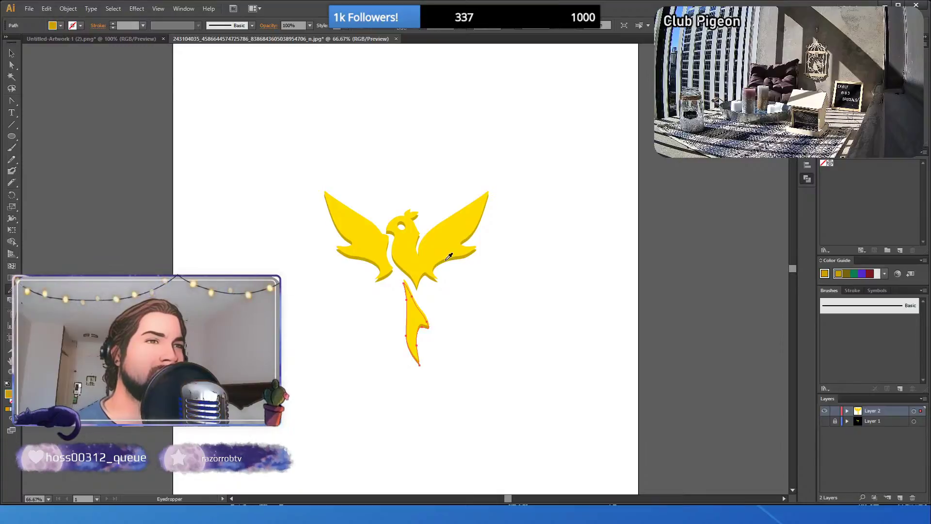
pyautogui.click(12, 53)
pyautogui.click(140, 174)
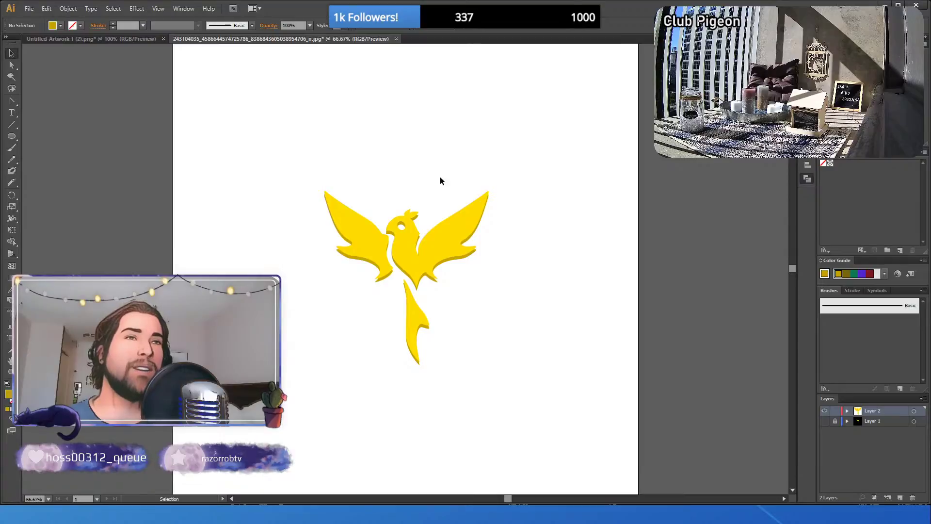
pyautogui.moveTo(429, 155); pyautogui.dragTo(512, 283)
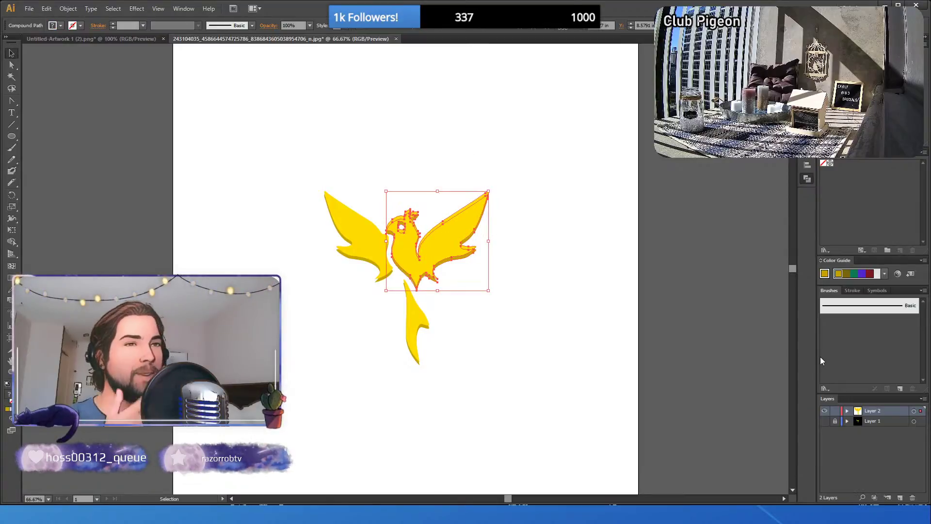
pyautogui.click(613, 367)
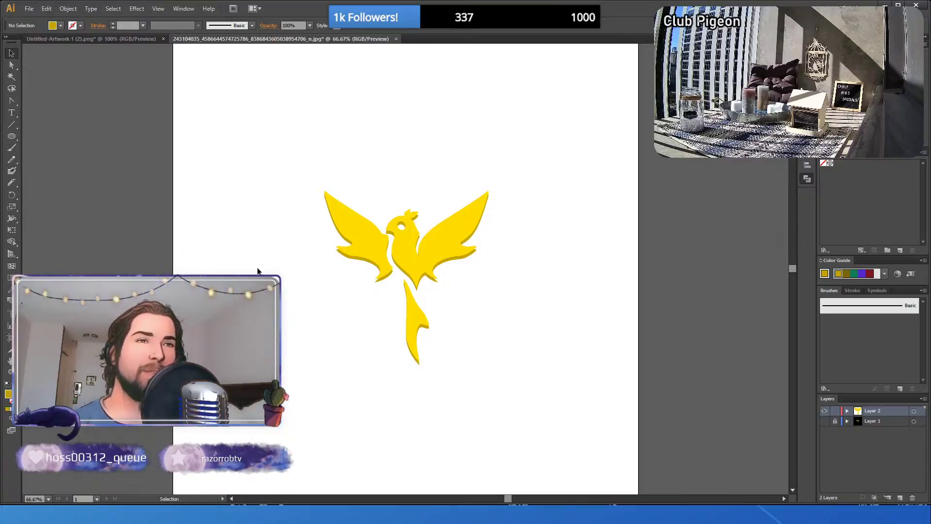
# - Draw a large circle behind and around the whole bird, filled with the body's golden yellow
pyautogui.click(437, 237)
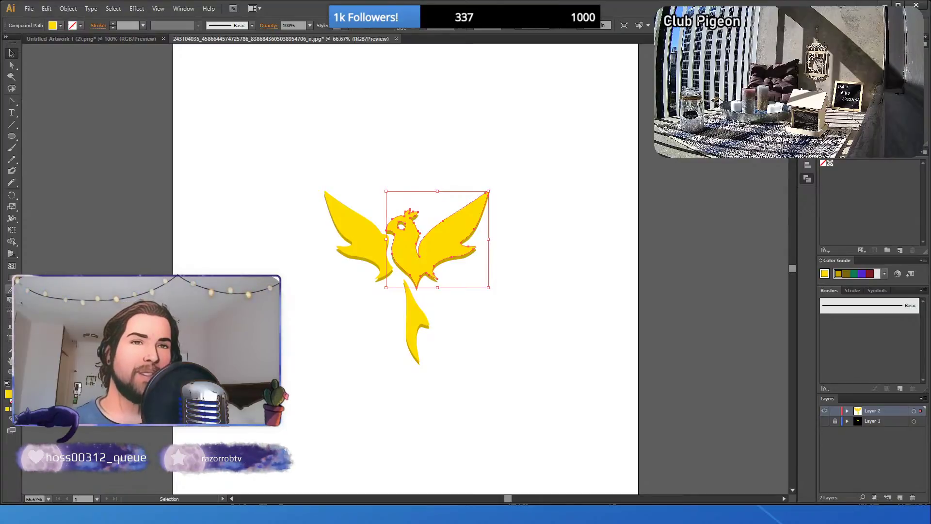
pyautogui.press('i')
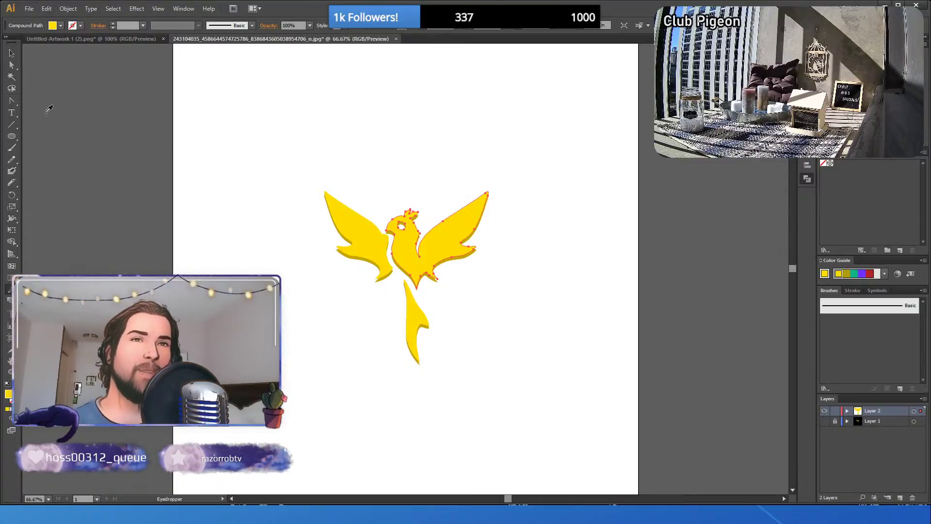
pyautogui.press('g')
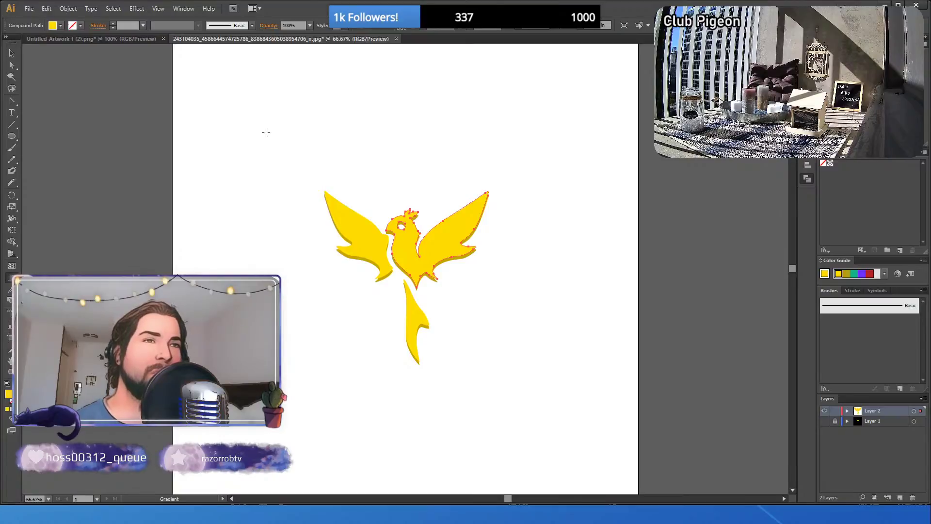
pyautogui.moveTo(266, 132); pyautogui.dragTo(541, 406)
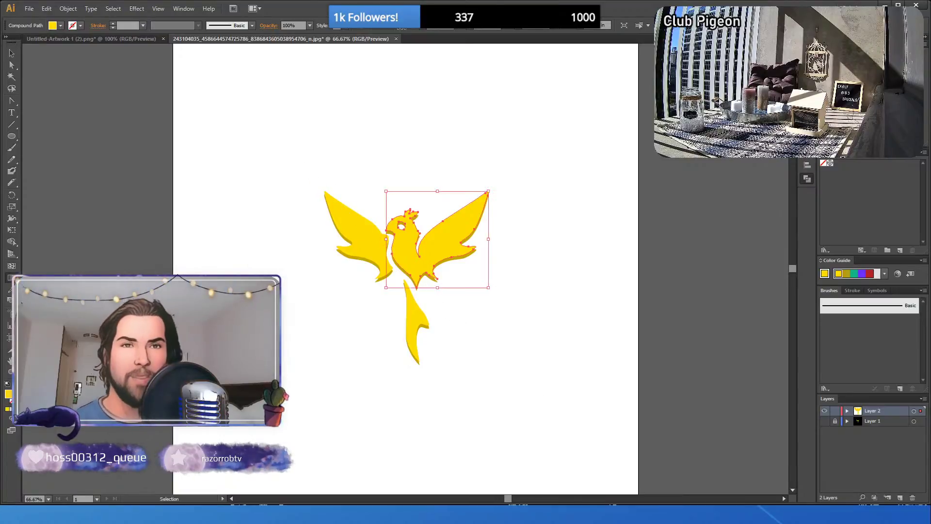
pyautogui.click(12, 137)
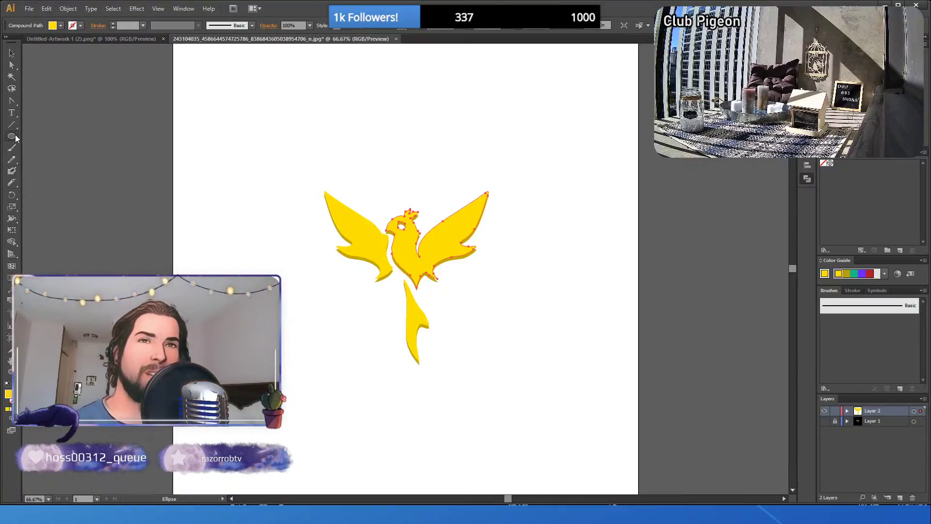
pyautogui.moveTo(270, 118); pyautogui.dragTo(545, 391)
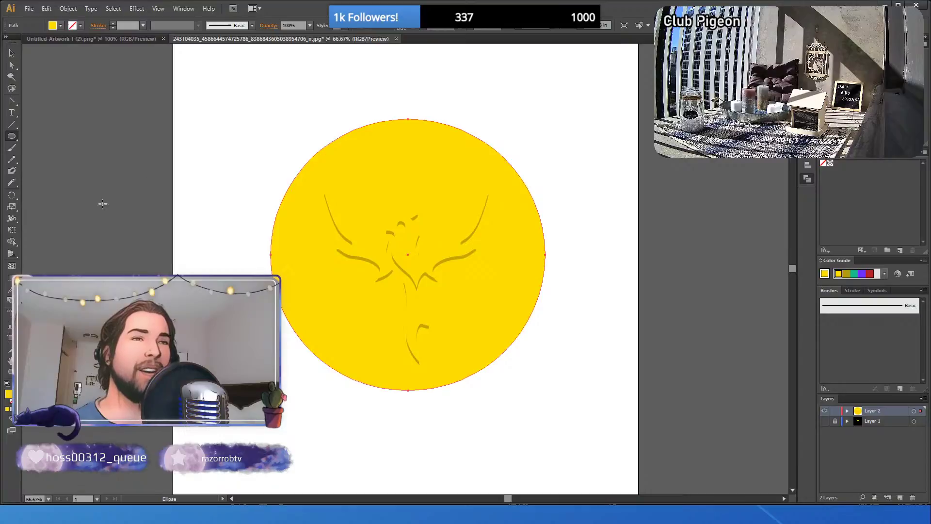
pyautogui.press('v')
pyautogui.click(85, 139)
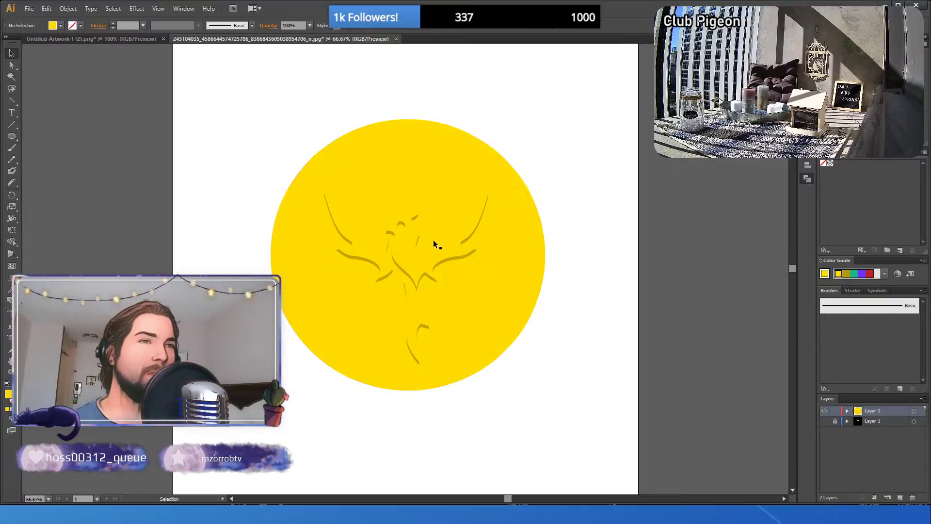
# - Try a clipping mask on the yellow body with right wing, its dark gold copy and the circle, and undo it
pyautogui.click(430, 246)
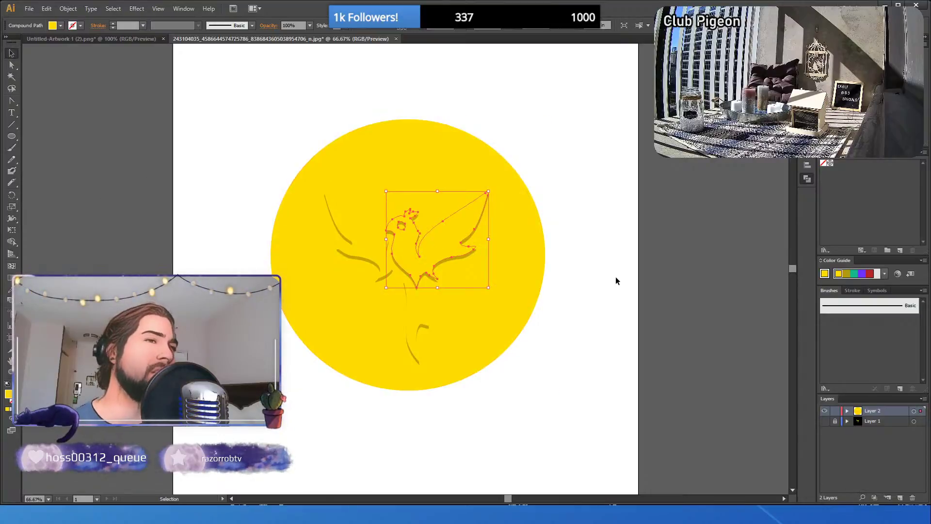
pyautogui.keyDown('shift'); pyautogui.click(470, 256); pyautogui.keyUp('shift')
pyautogui.keyDown('shift'); pyautogui.click(468, 256); pyautogui.keyUp('shift')
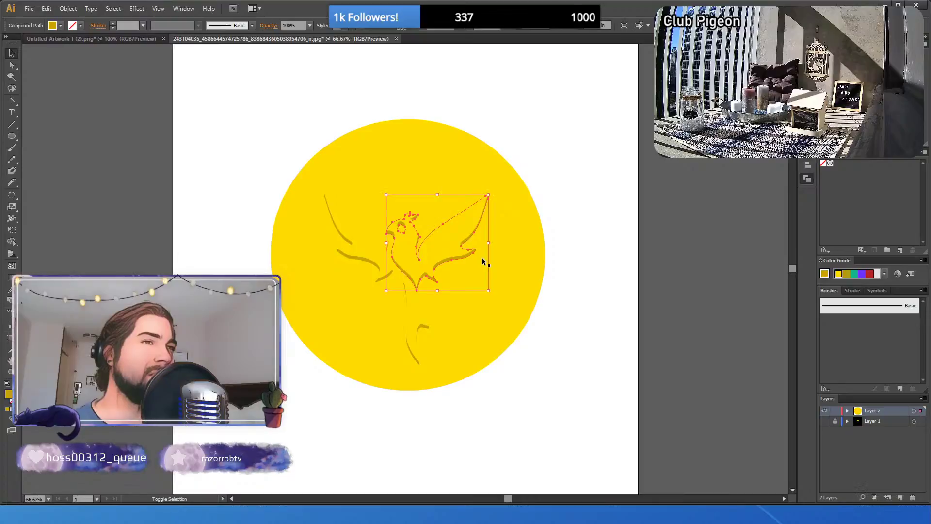
pyautogui.keyDown('shift'); pyautogui.click(536, 268); pyautogui.keyUp('shift')
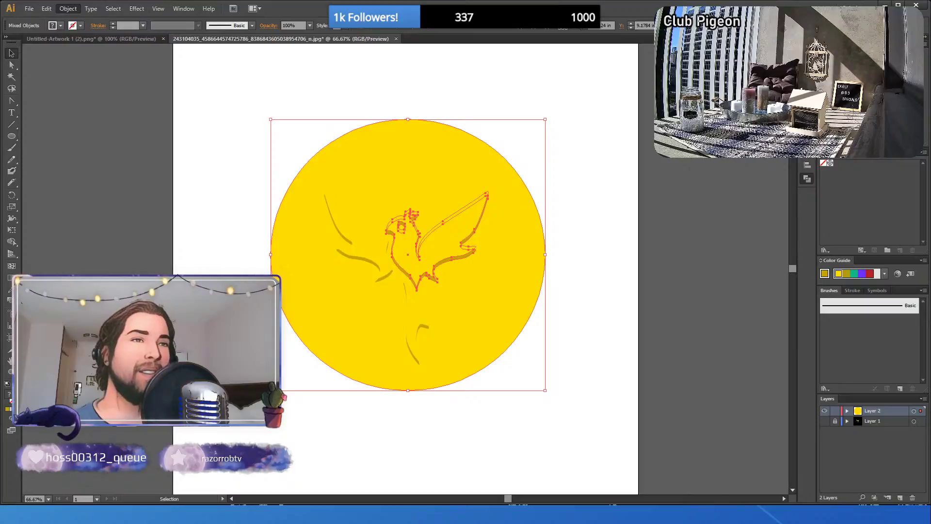
pyautogui.hotkey('ctrl', '7')
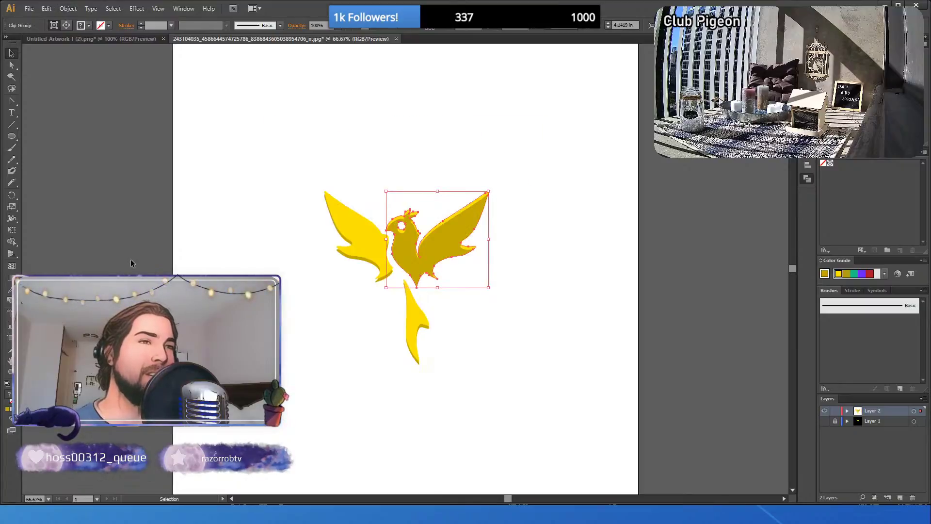
pyautogui.click(131, 260)
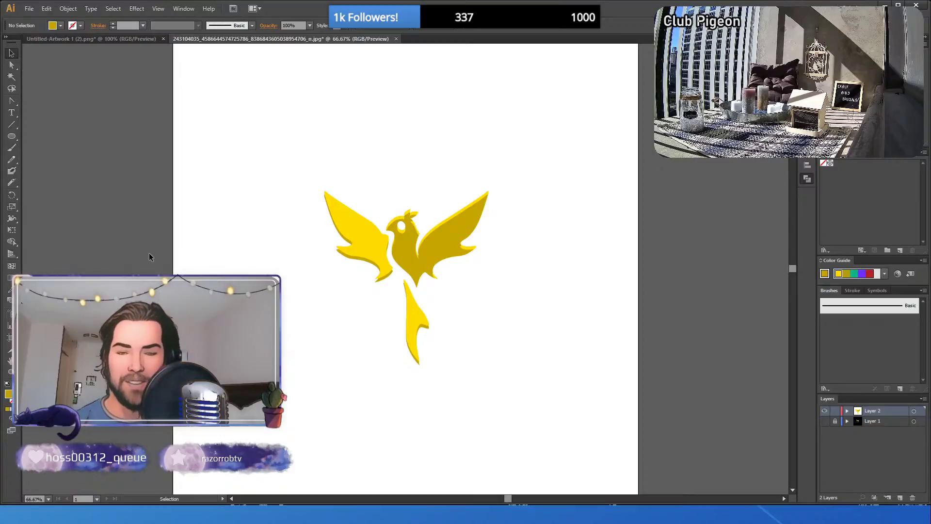
pyautogui.hotkey('ctrl', 'z')
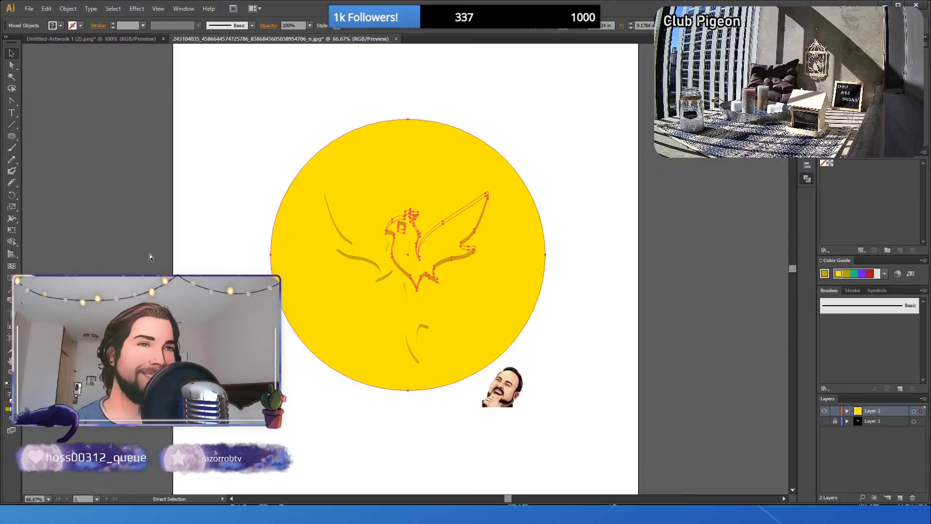
pyautogui.press('v')
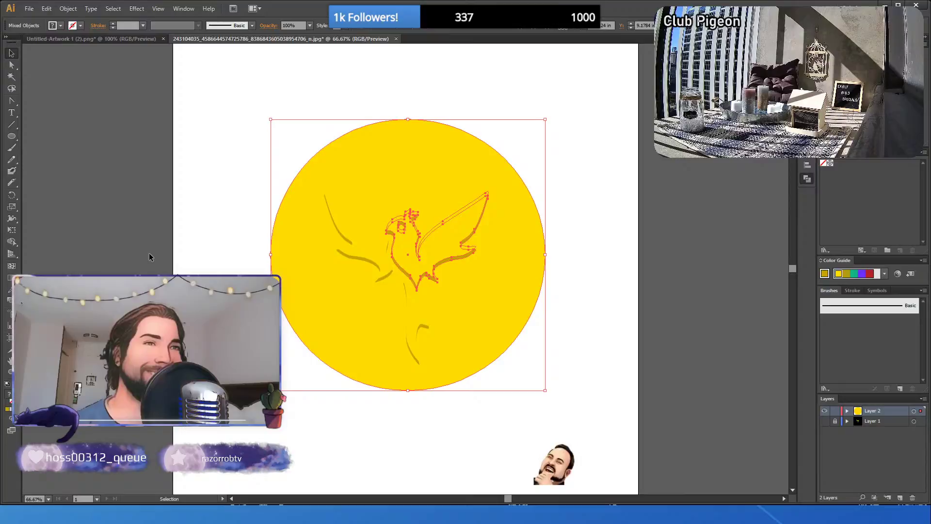
pyautogui.click(197, 261)
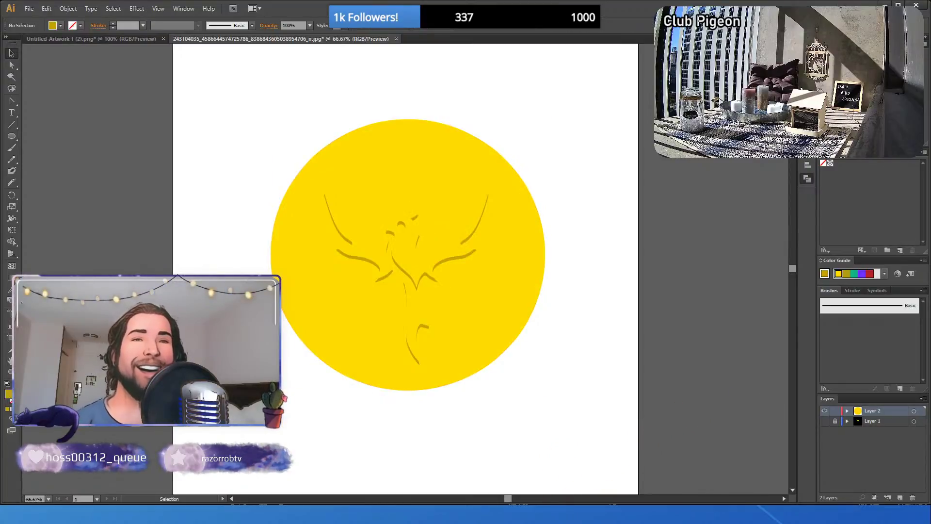
# - Recolour the circle with the dark gold sampled from the right wing's lower edge
pyautogui.press('i')
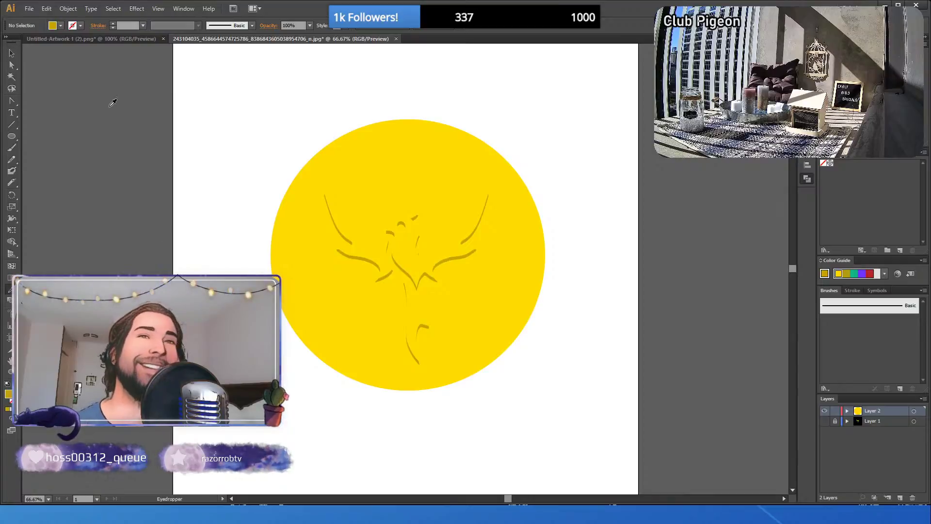
pyautogui.click(12, 54)
pyautogui.click(514, 322)
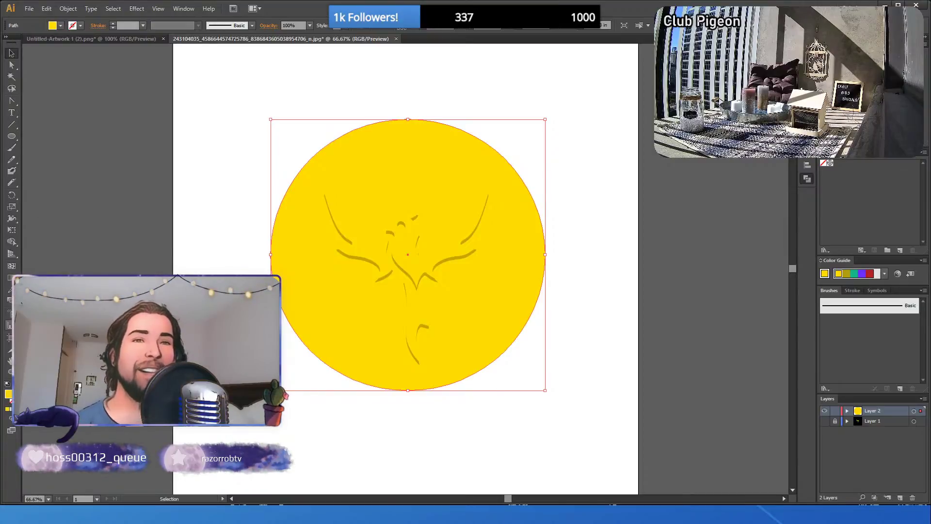
pyautogui.click(9, 289)
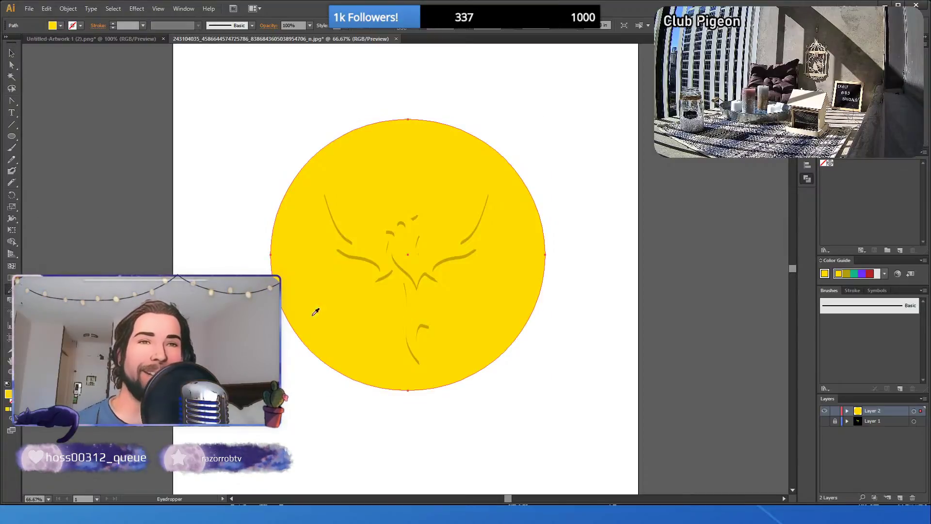
pyautogui.click(456, 258)
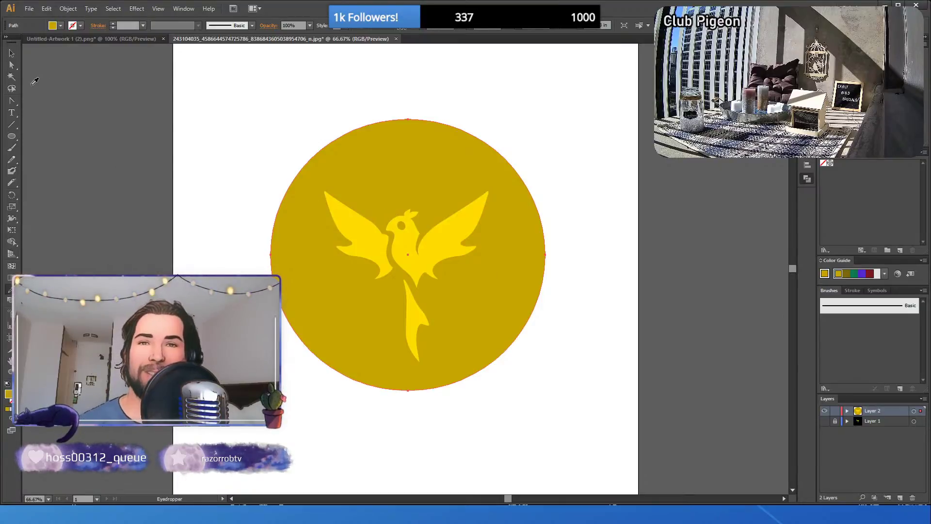
# - Copy the yellow bird shapes in place onto a new locked layer and put that layer below Layer 2
pyautogui.click(12, 65)
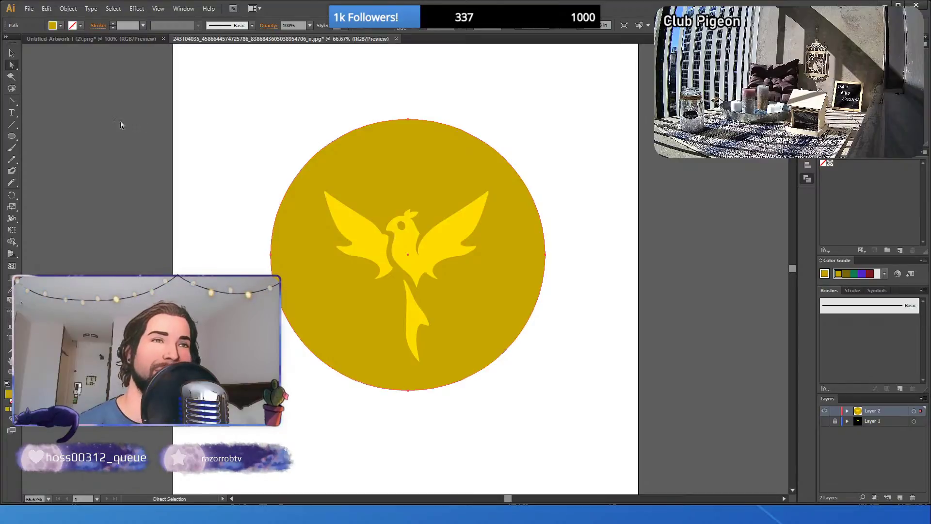
pyautogui.click(382, 243)
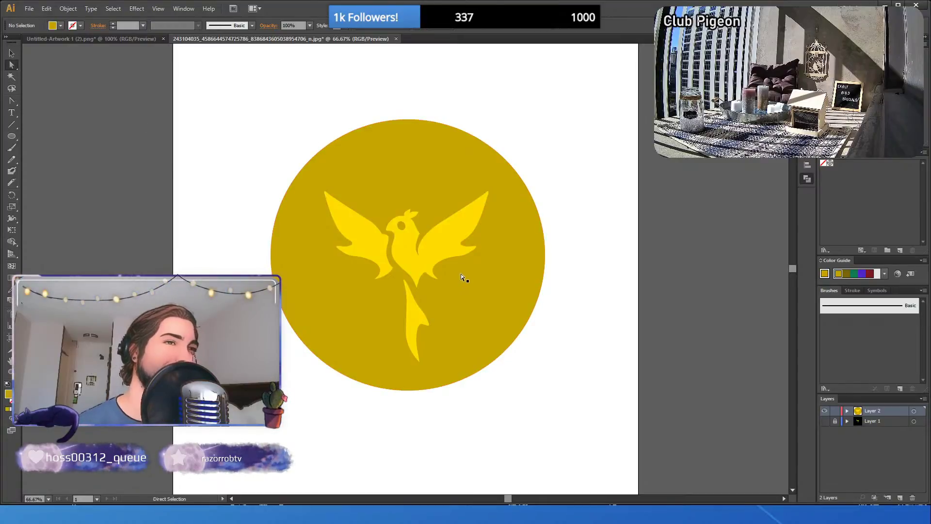
pyautogui.click(443, 262)
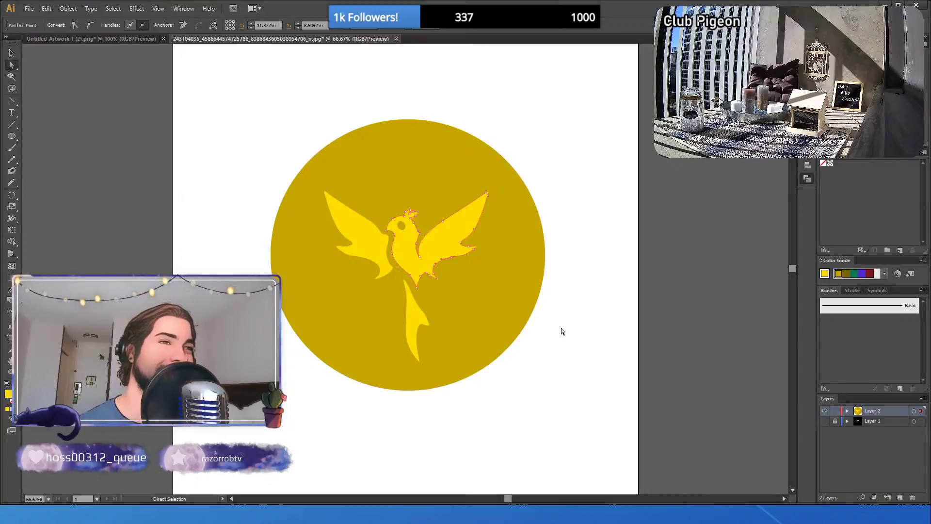
pyautogui.keyDown('shift'); pyautogui.click(362, 229); pyautogui.keyUp('shift')
pyautogui.keyDown('shift'); pyautogui.click(415, 328); pyautogui.keyUp('shift')
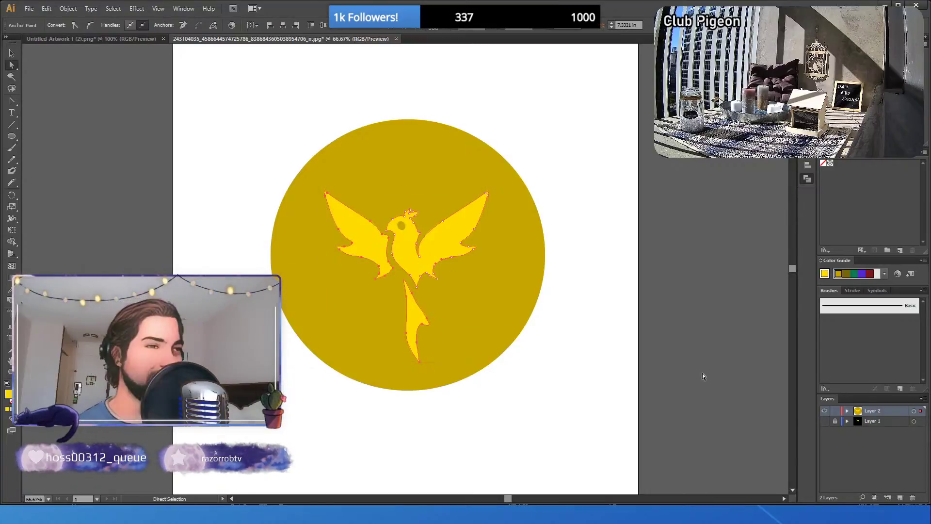
pyautogui.click(900, 496)
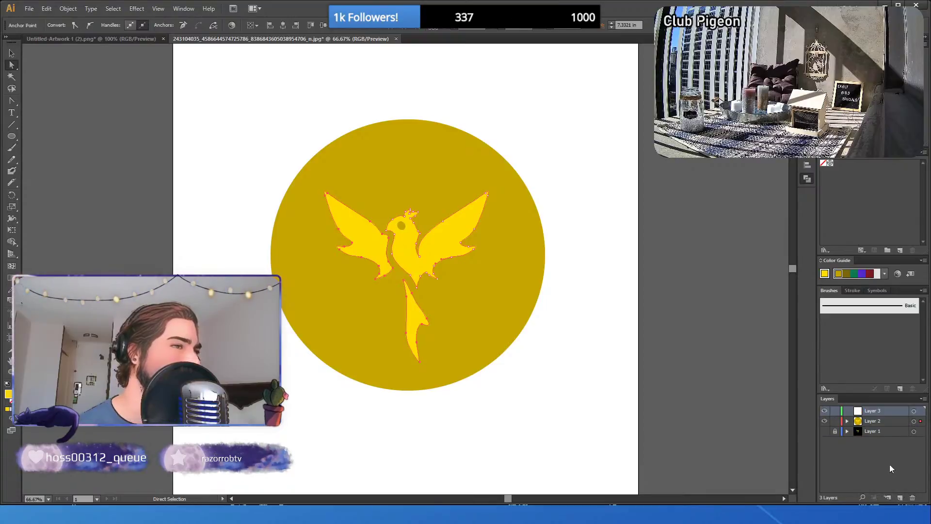
pyautogui.hotkey('ctrl', 'x')
pyautogui.hotkey('ctrl', 'f')
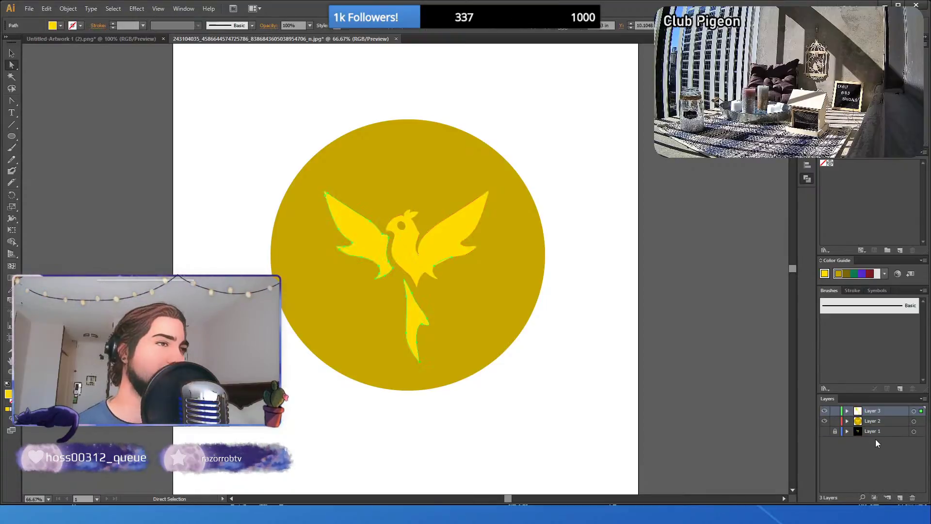
pyautogui.click(834, 411)
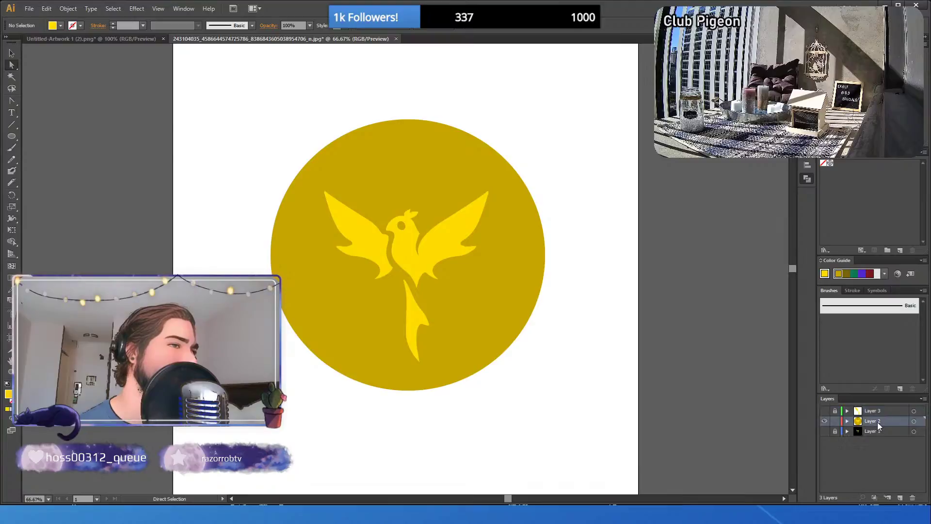
pyautogui.moveTo(871, 411); pyautogui.dragTo(874, 432)
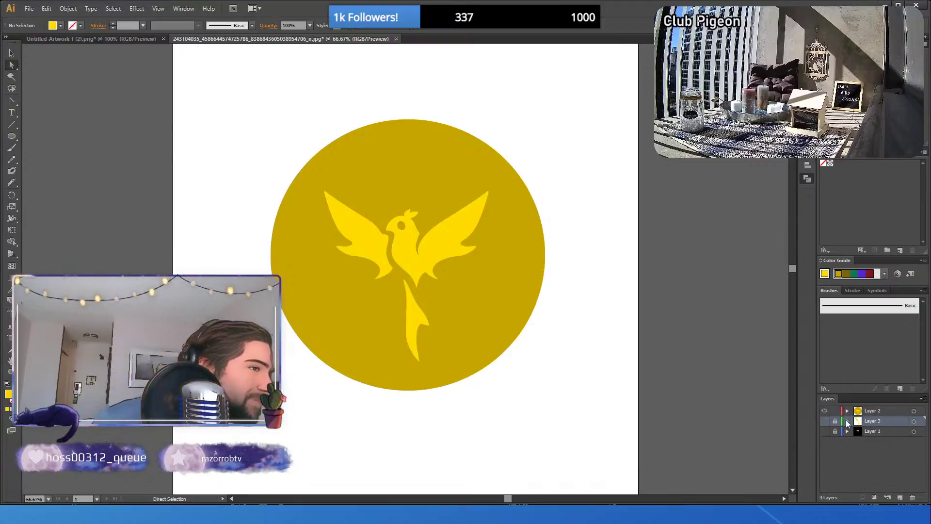
# - Delete Layer 3 and make Layer 2 visible again
pyautogui.click(824, 411)
pyautogui.click(825, 421)
pyautogui.hotkey('ctrl', 'y')
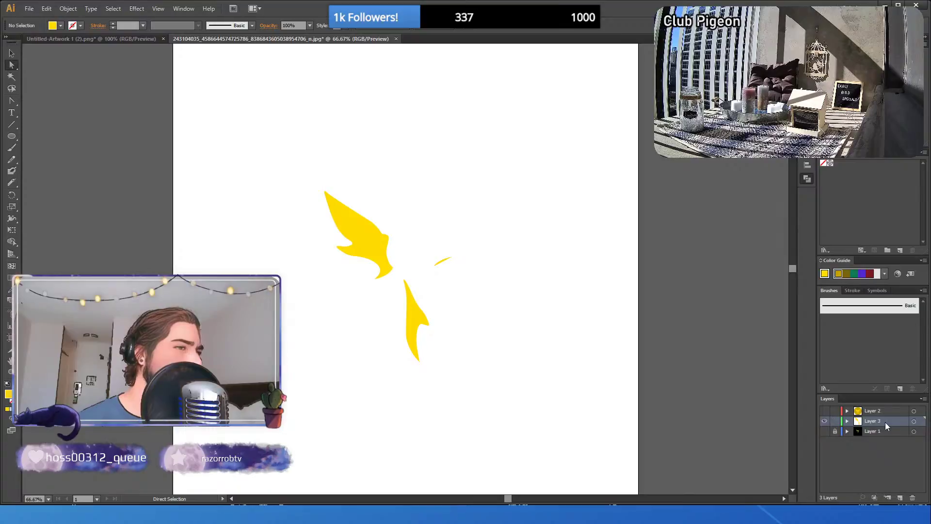
pyautogui.moveTo(886, 422); pyautogui.dragTo(912, 497)
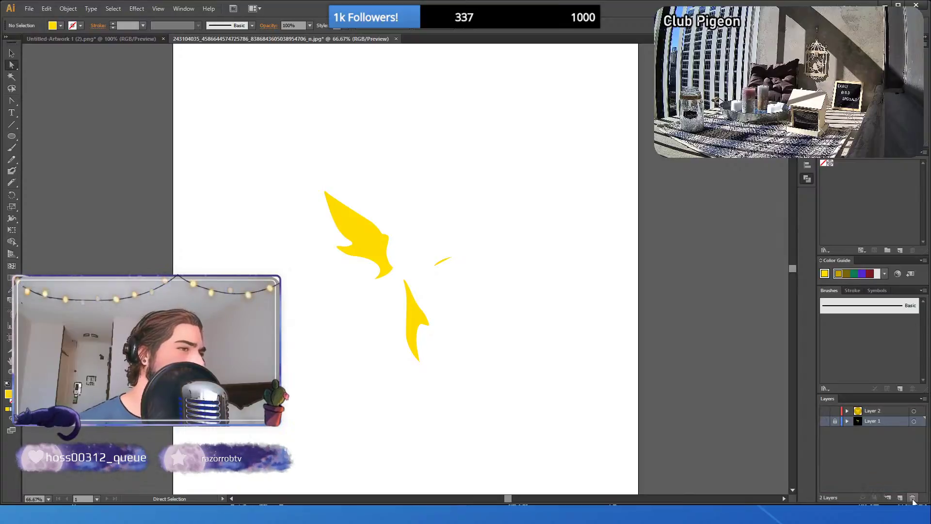
pyautogui.click(884, 411)
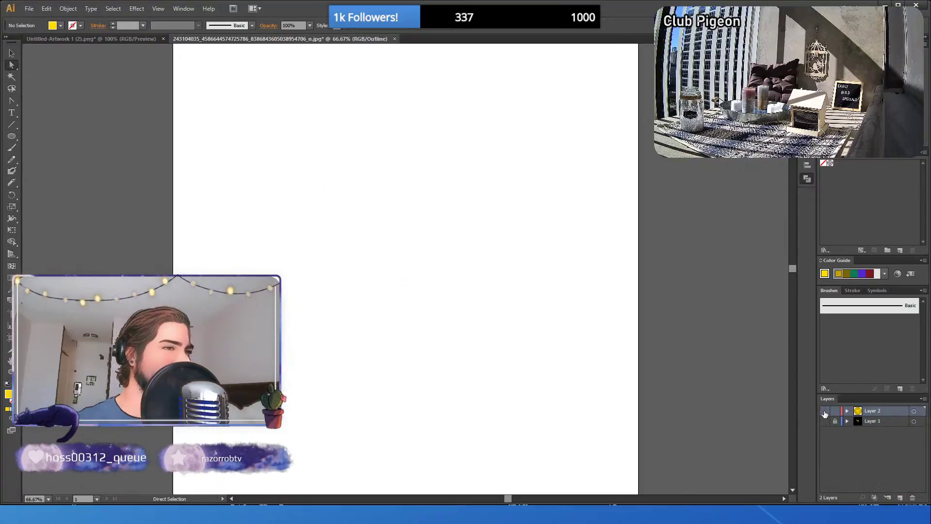
pyautogui.click(824, 411)
# - Copy the yellow body with right wing, left wing and tail in place onto a new layer and lock that layer
pyautogui.press('v')
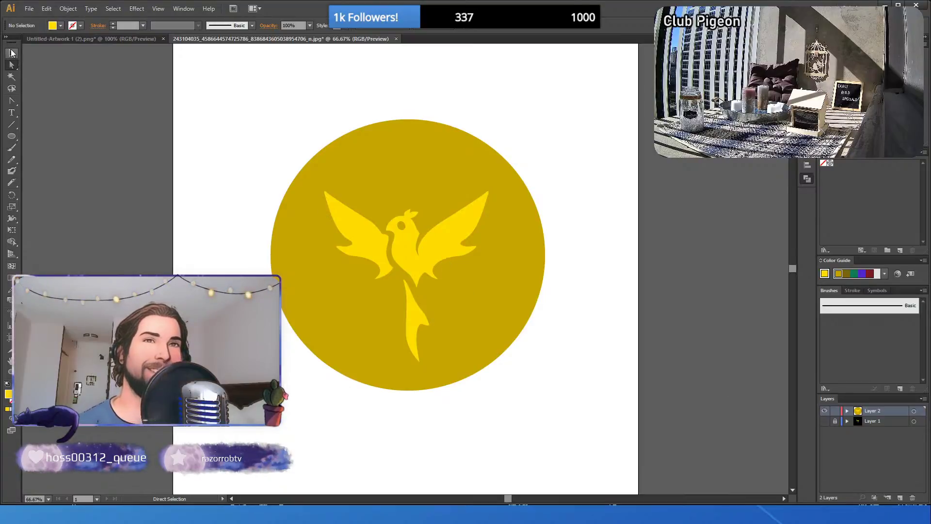
pyautogui.click(442, 240)
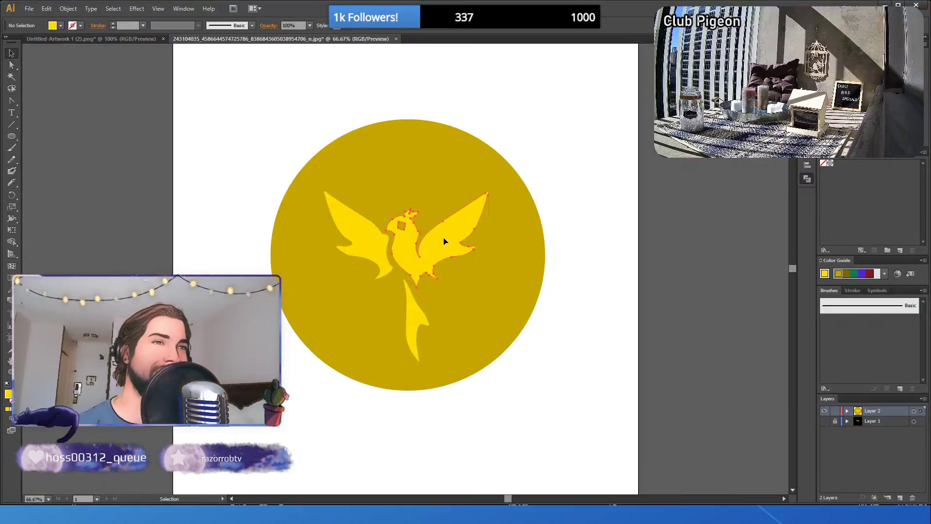
pyautogui.keyDown('shift'); pyautogui.click(360, 240); pyautogui.keyUp('shift')
pyautogui.keyDown('shift'); pyautogui.click(421, 307); pyautogui.keyUp('shift')
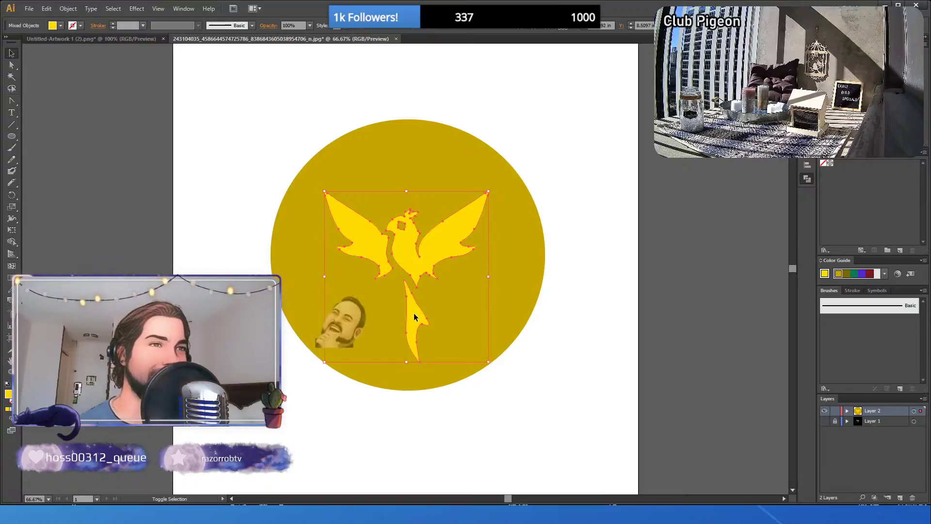
pyautogui.click(900, 498)
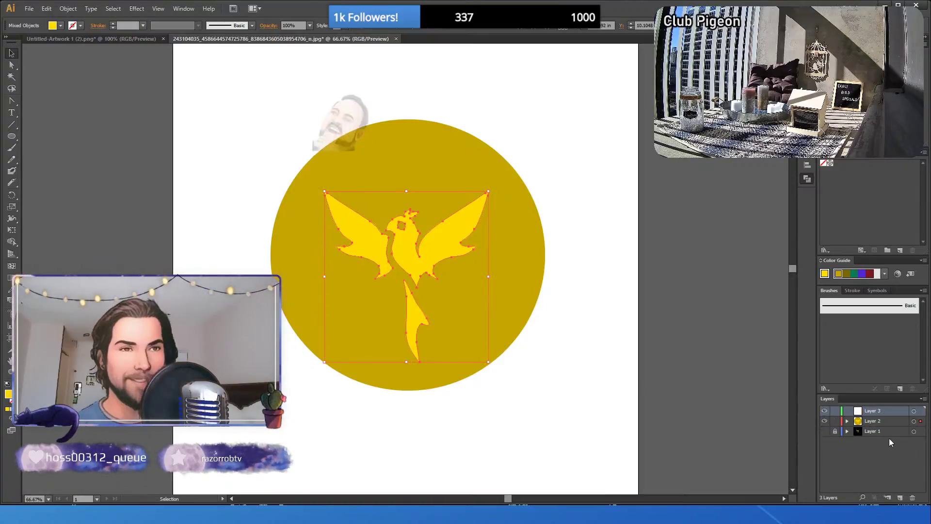
pyautogui.hotkey('ctrl', 'x')
pyautogui.hotkey('ctrl', 'f')
pyautogui.click(835, 410)
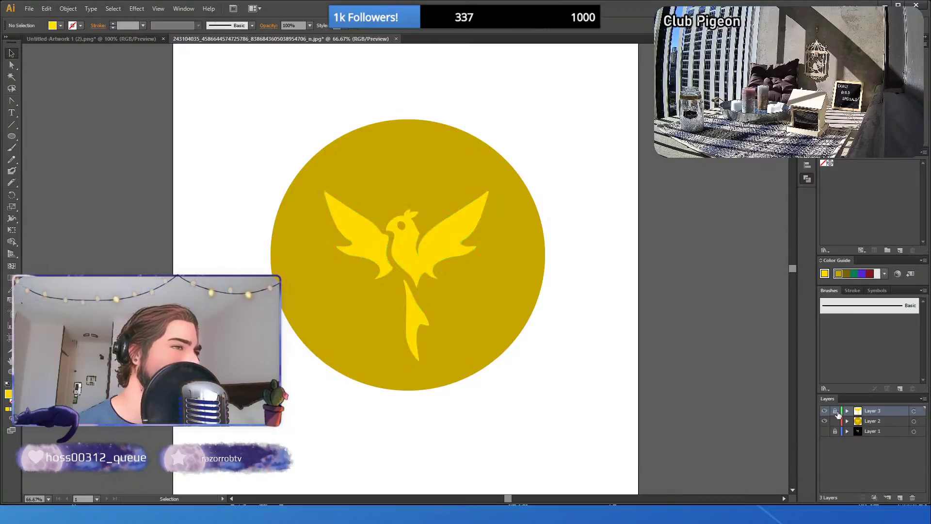
# - Check Layer 3 with Layer 2 hidden, then place Layer 3 below Layer 2 and hide it
pyautogui.click(825, 421)
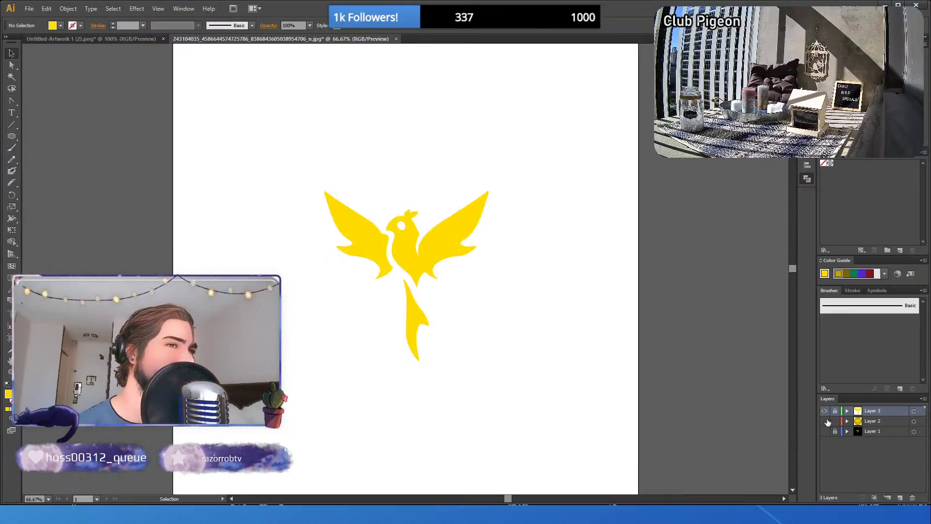
pyautogui.click(825, 421)
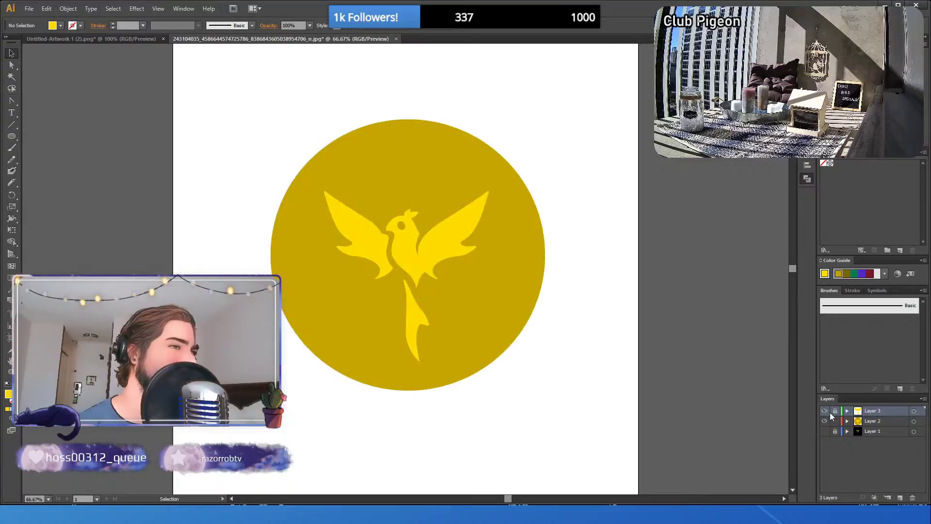
pyautogui.moveTo(903, 411); pyautogui.dragTo(888, 424)
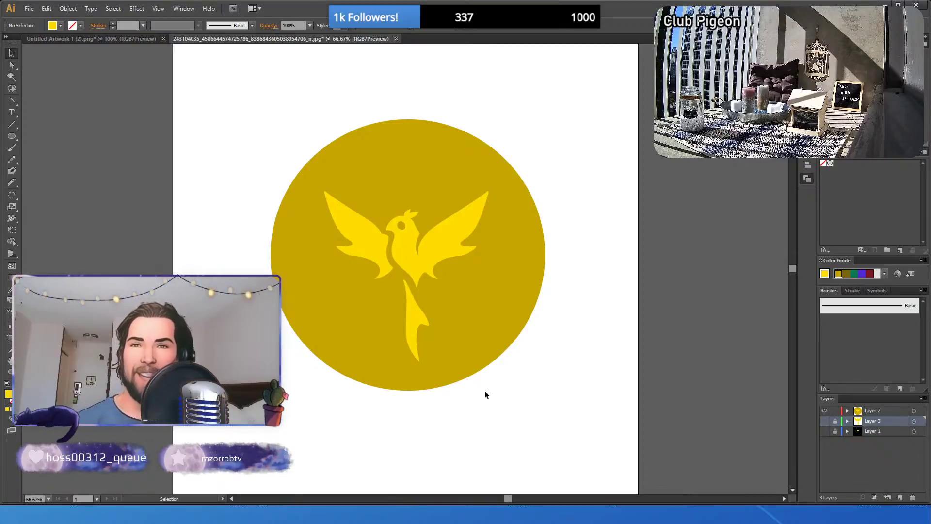
# - Recolour the offset dark gold copies of the body, left wing and tail with the yellow sampled from the left wing
pyautogui.click(451, 261)
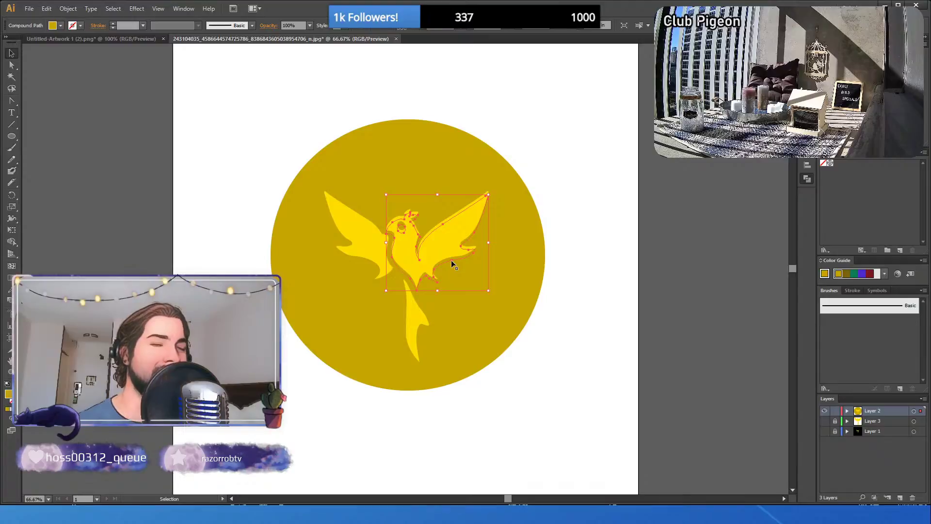
pyautogui.keyDown('shift'); pyautogui.click(371, 265); pyautogui.keyUp('shift')
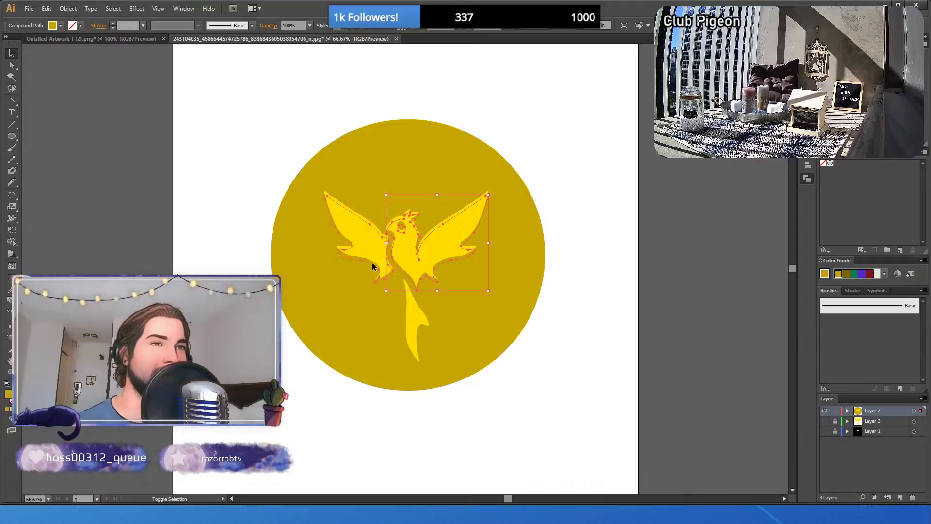
pyautogui.keyDown('shift'); pyautogui.click(420, 328); pyautogui.keyUp('shift')
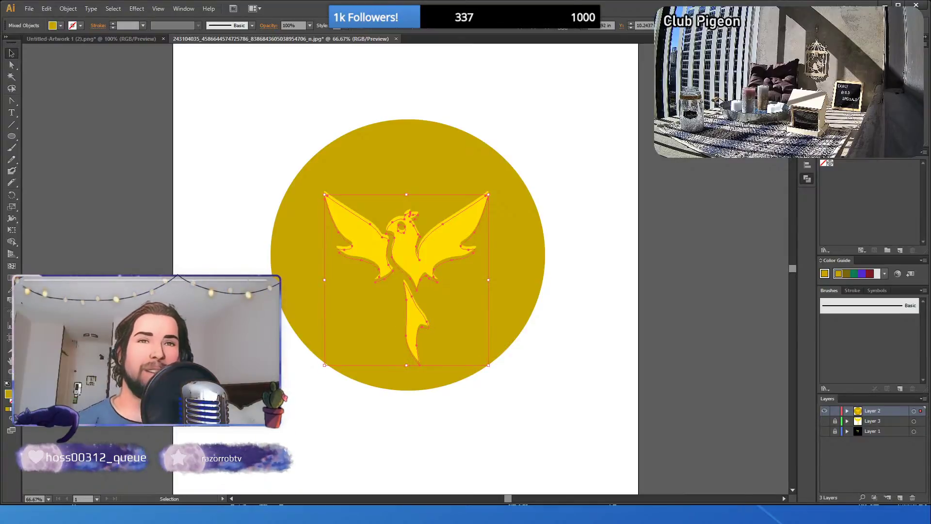
pyautogui.press('i')
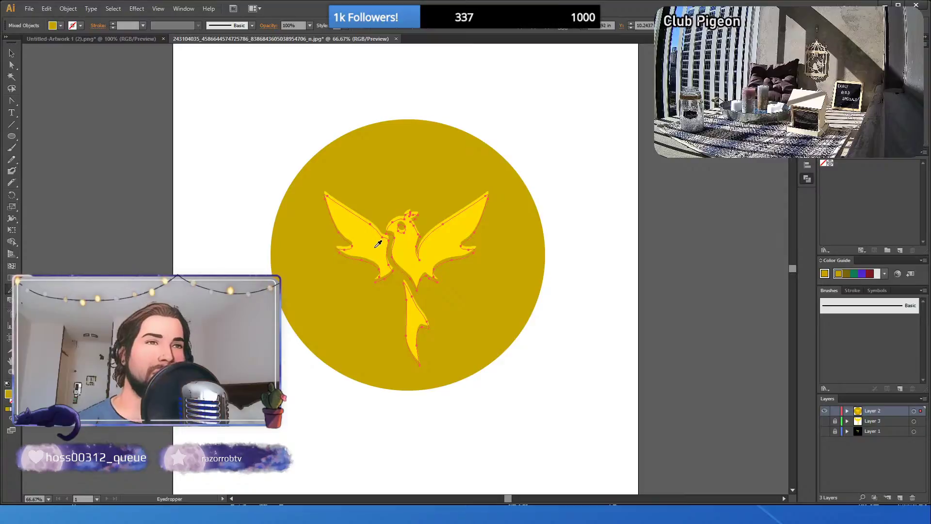
pyautogui.click(376, 245)
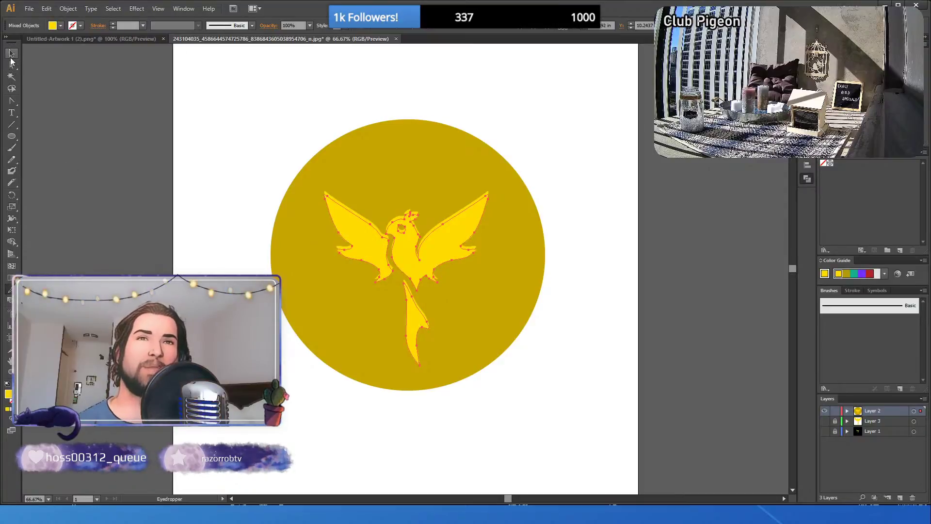
pyautogui.click(12, 54)
pyautogui.click(95, 125)
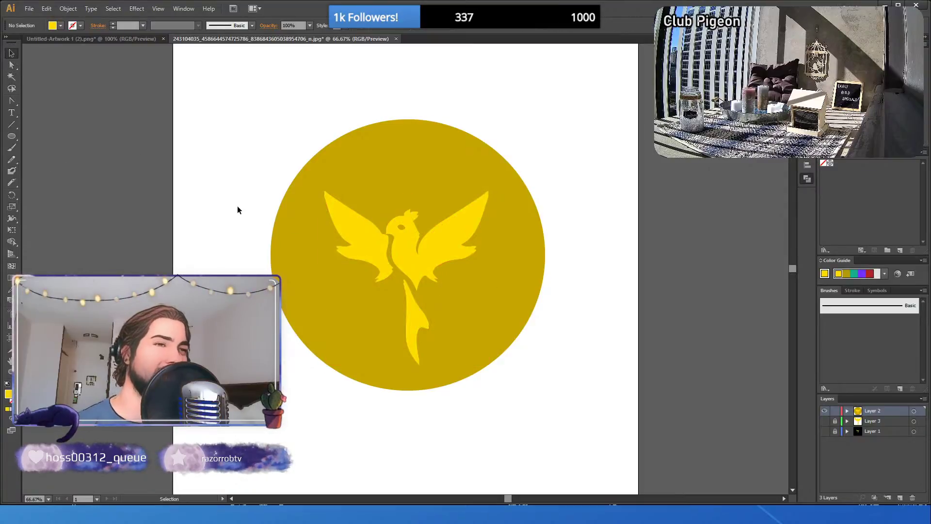
# - Make a clipping mask from the body with right wing, its offset yellow copy and the dark gold circle
pyautogui.click(410, 251)
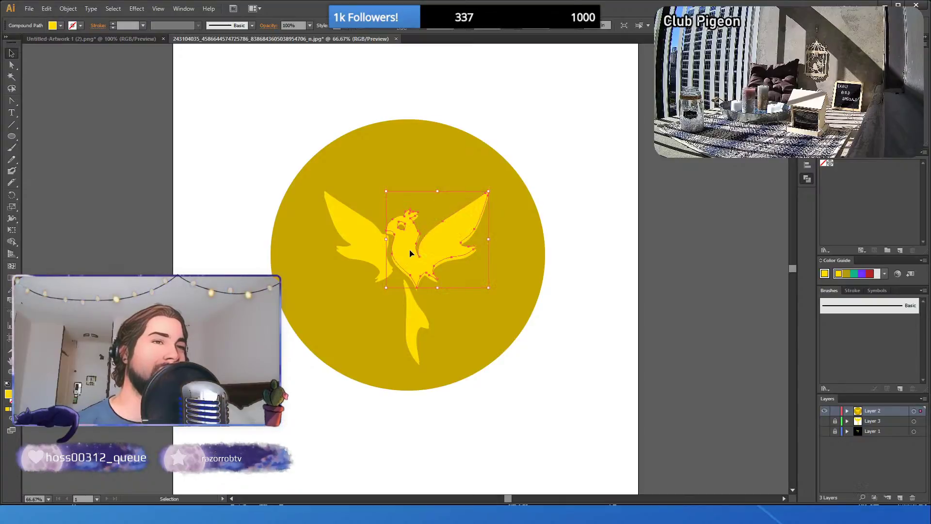
pyautogui.moveTo(412, 87); pyautogui.dragTo(566, 265)
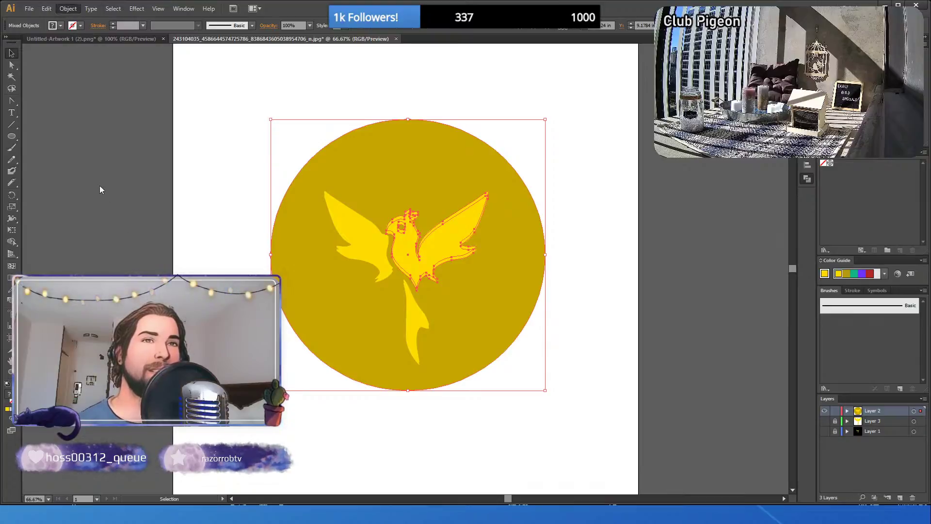
pyautogui.hotkey('ctrl', 'z')
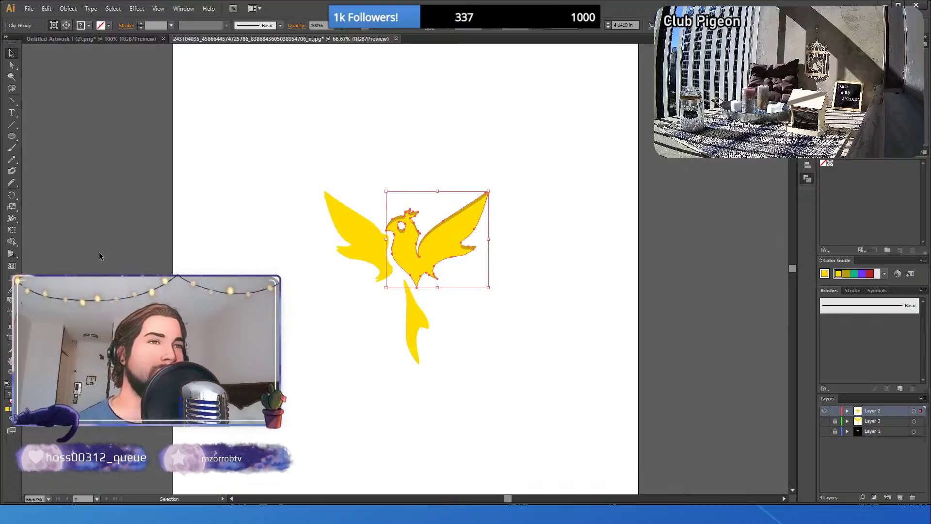
pyautogui.click(99, 252)
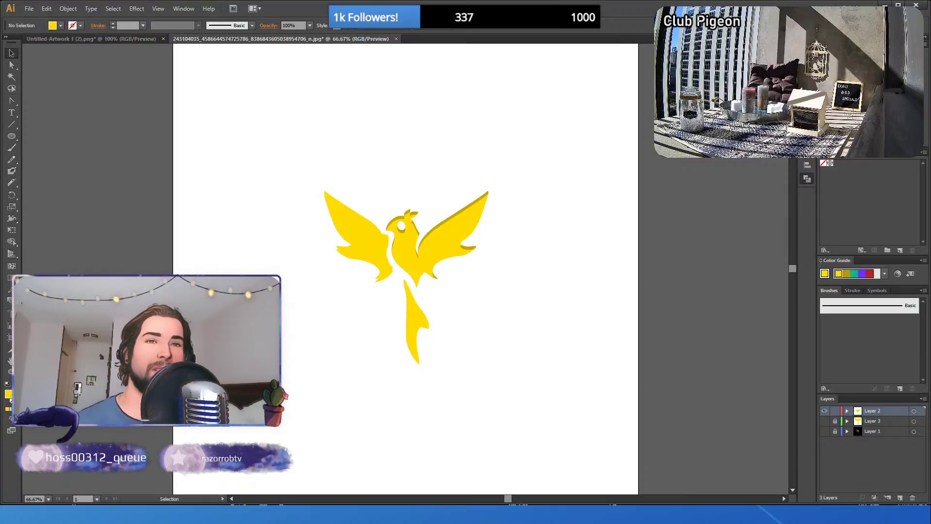
# - Draw a new ellipse over the bird, send it to the back and fill it with the dark gold from the right wing's shading
pyautogui.click(12, 137)
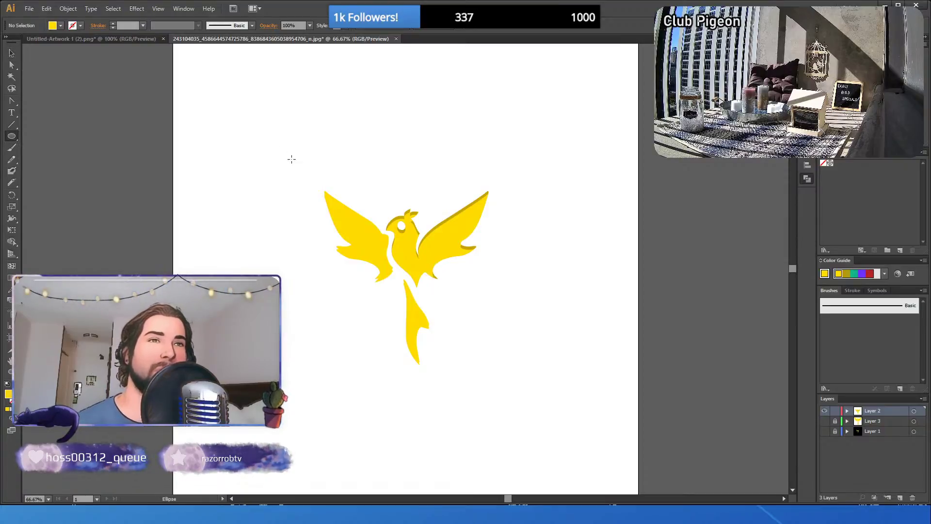
pyautogui.moveTo(269, 143); pyautogui.dragTo(530, 400)
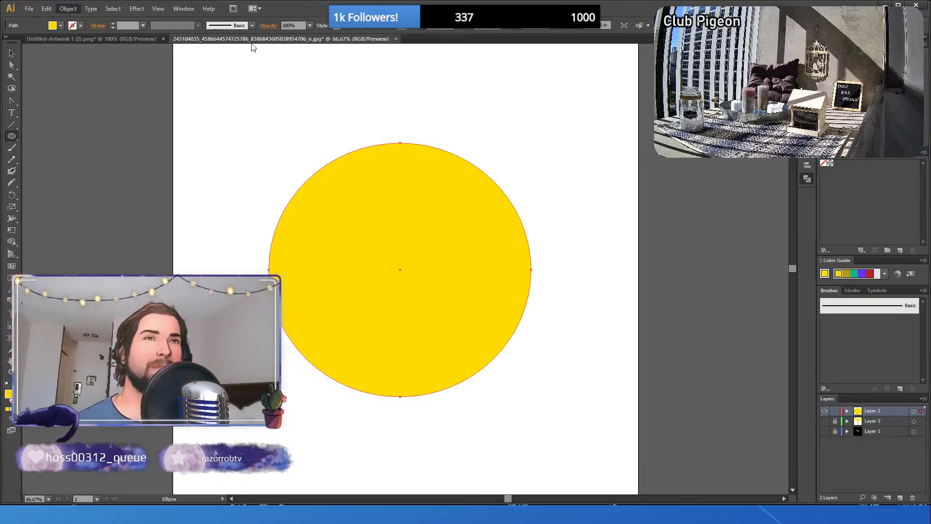
pyautogui.click(253, 60)
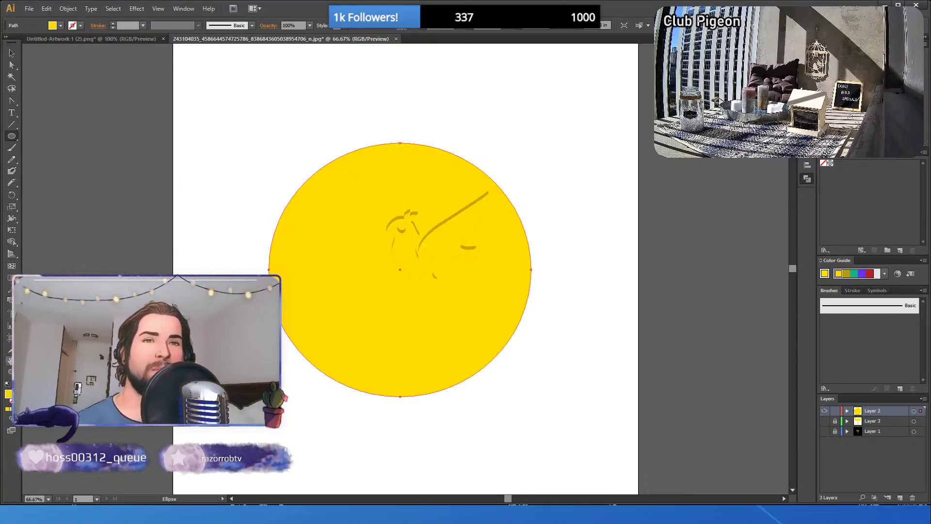
pyautogui.press('i')
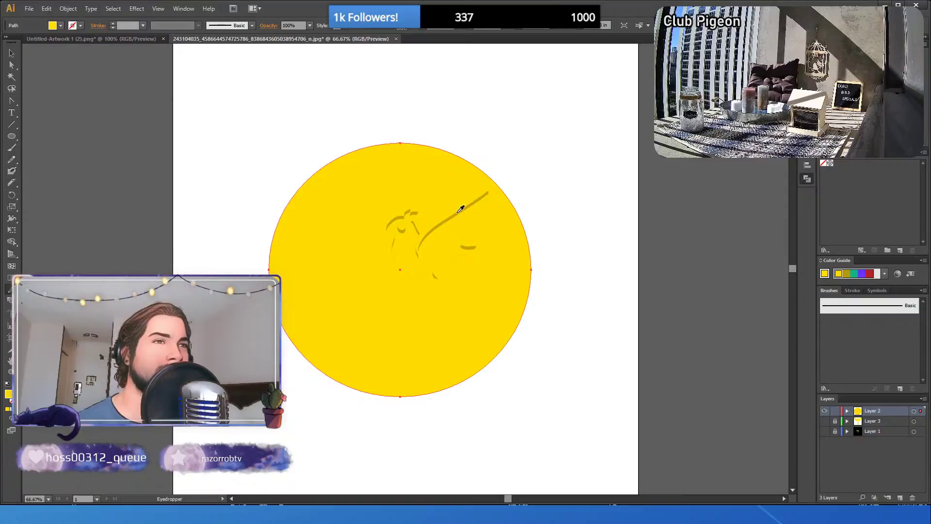
pyautogui.click(461, 209)
pyautogui.press('v')
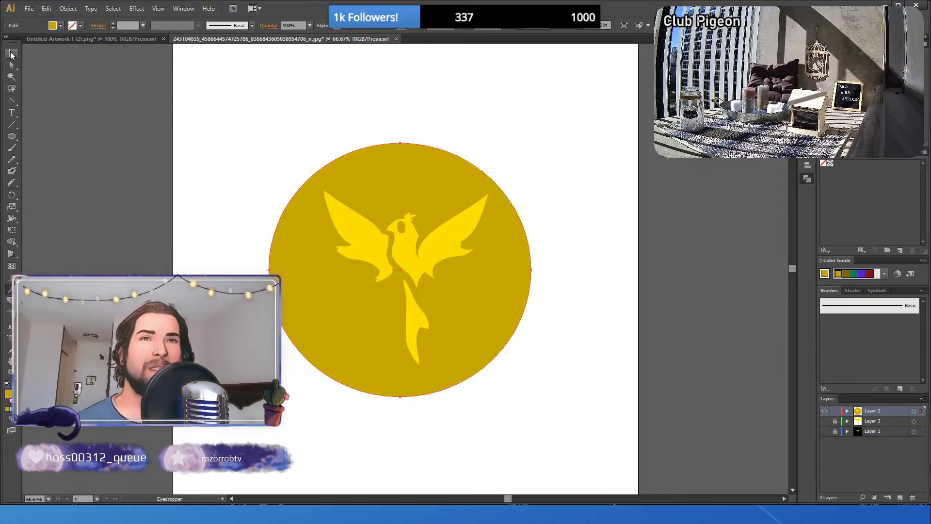
# - Make a clipping mask from the left wing, its offset yellow copy and the dark gold ellipse
pyautogui.moveTo(269, 168); pyautogui.dragTo(360, 264)
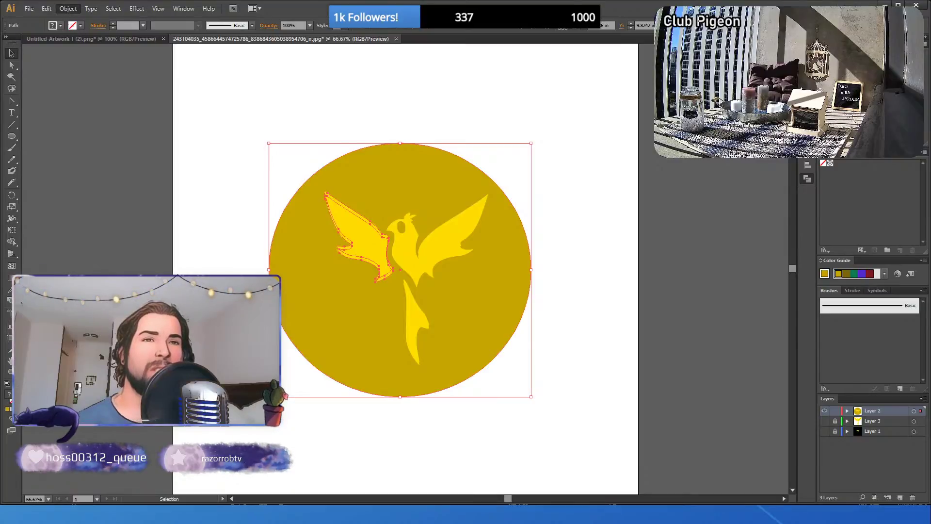
pyautogui.hotkey('ctrl', '7')
pyautogui.click(187, 218)
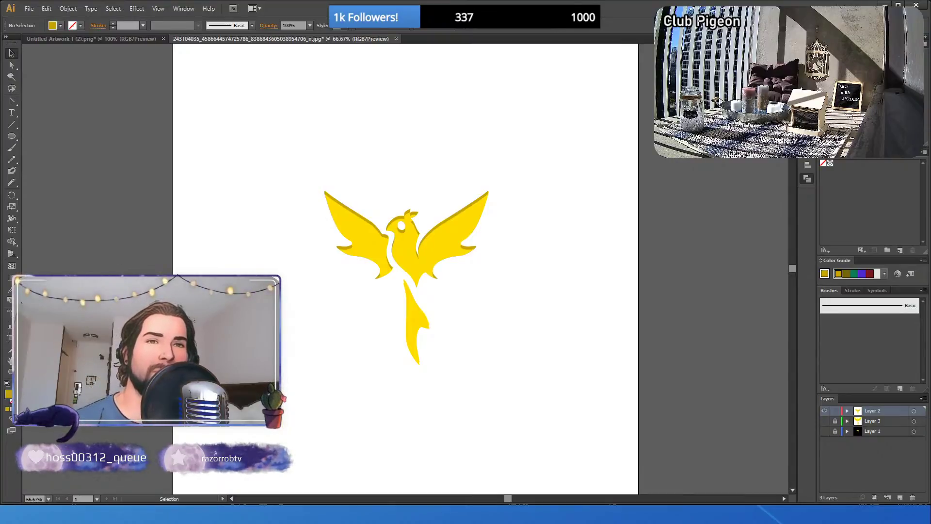
# - Draw another ellipse over the bird, large enough to enclose the whole tail
pyautogui.press('i')
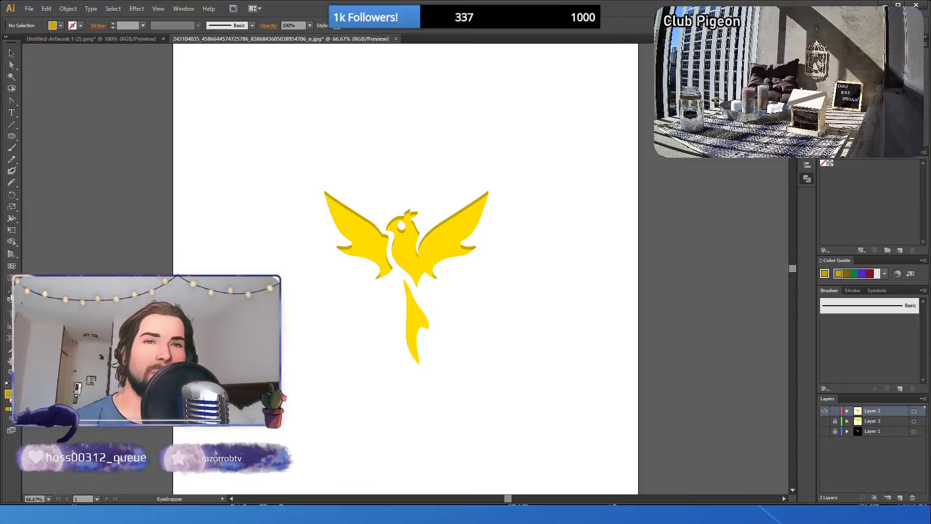
pyautogui.click(350, 207)
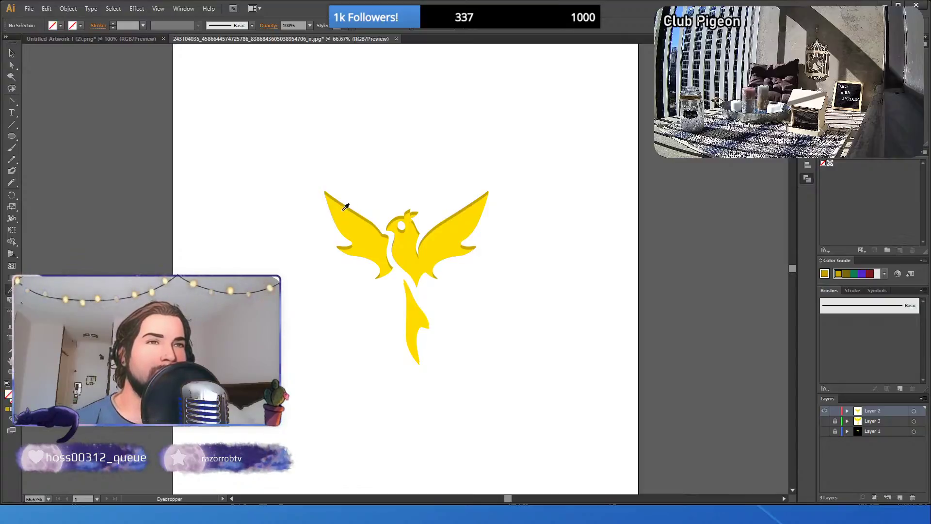
pyautogui.click(12, 138)
pyautogui.moveTo(301, 180); pyautogui.dragTo(529, 418)
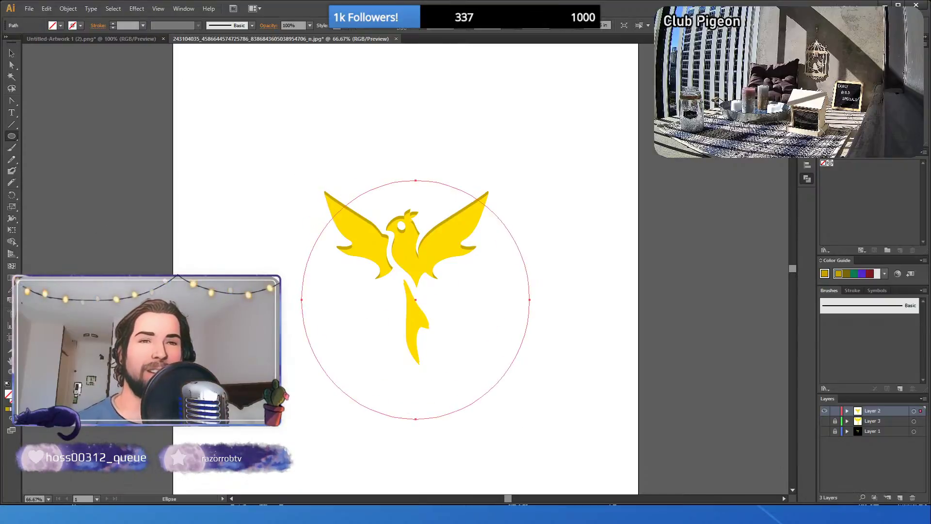
# - Fill the new ellipse with the dark gold sampled from the wing-tip shading and send it behind the bird
pyautogui.press('i')
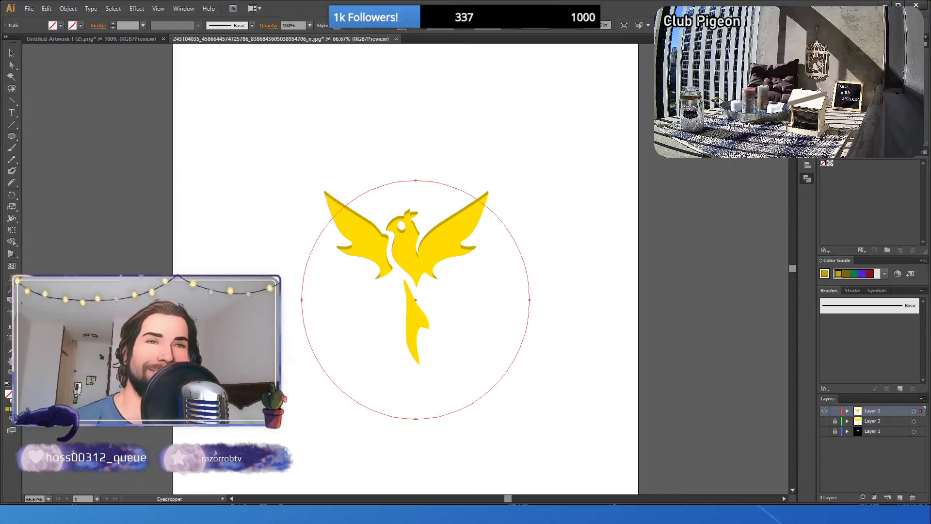
pyautogui.click(356, 210)
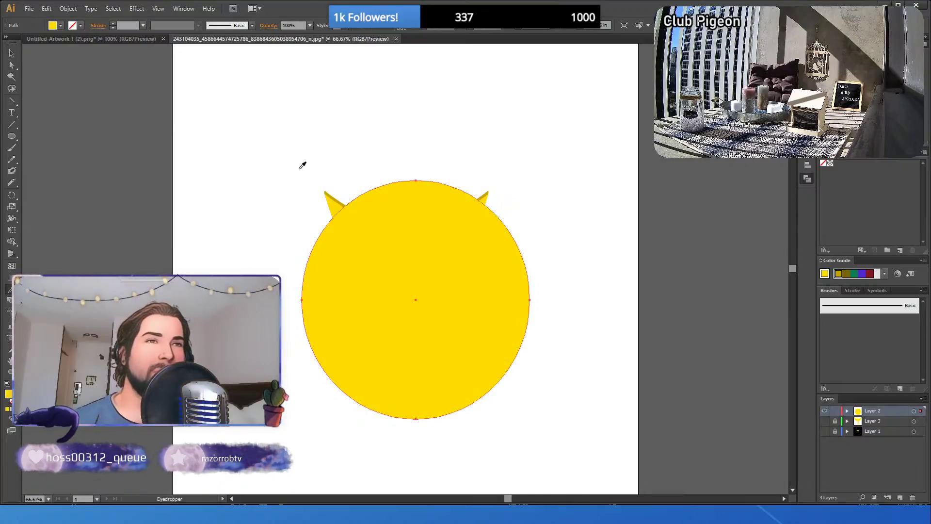
pyautogui.click(339, 196)
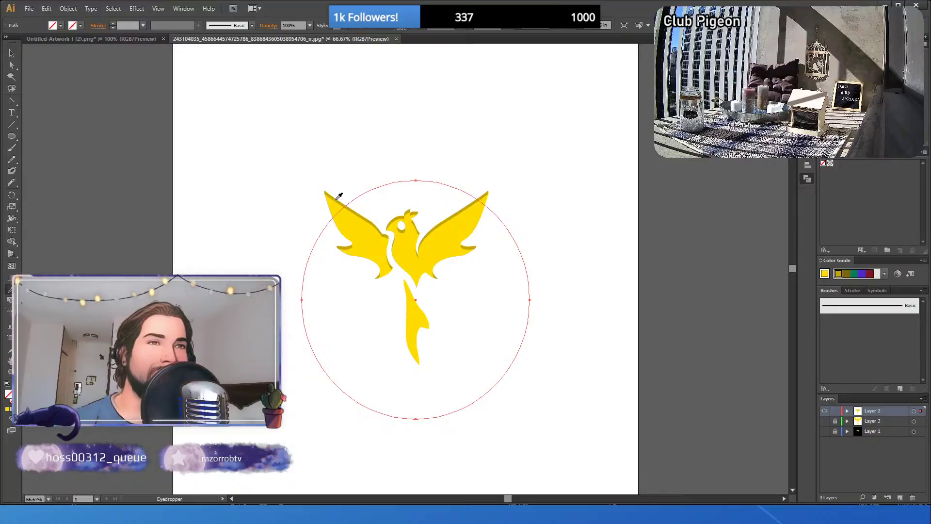
pyautogui.click(334, 195)
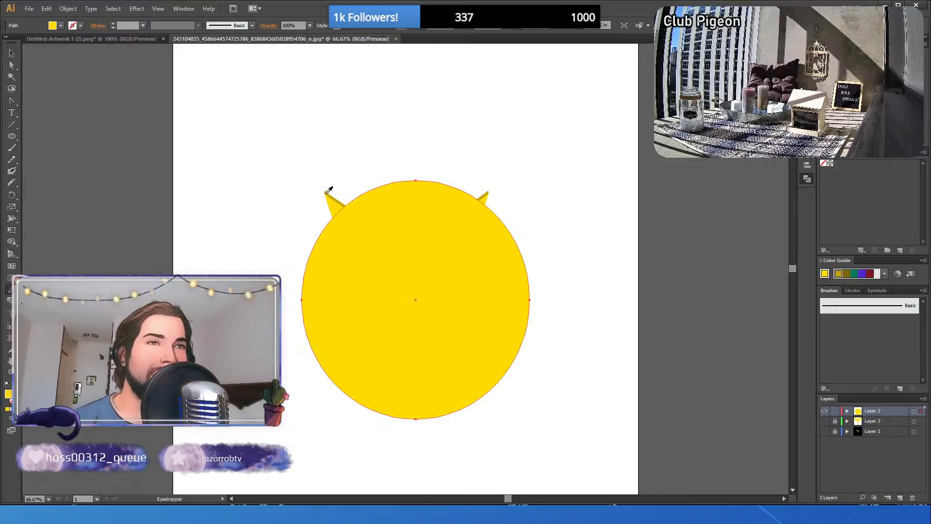
pyautogui.click(327, 193)
pyautogui.click(486, 196)
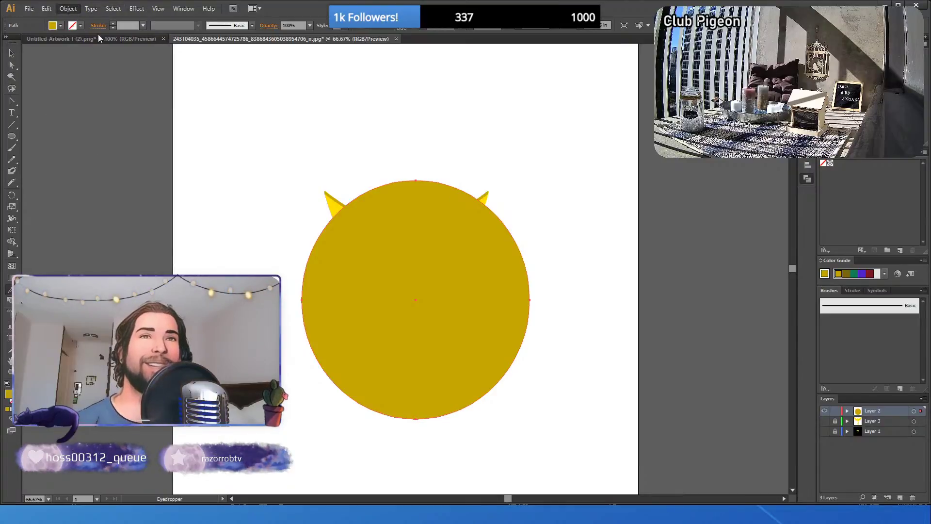
pyautogui.click(278, 63)
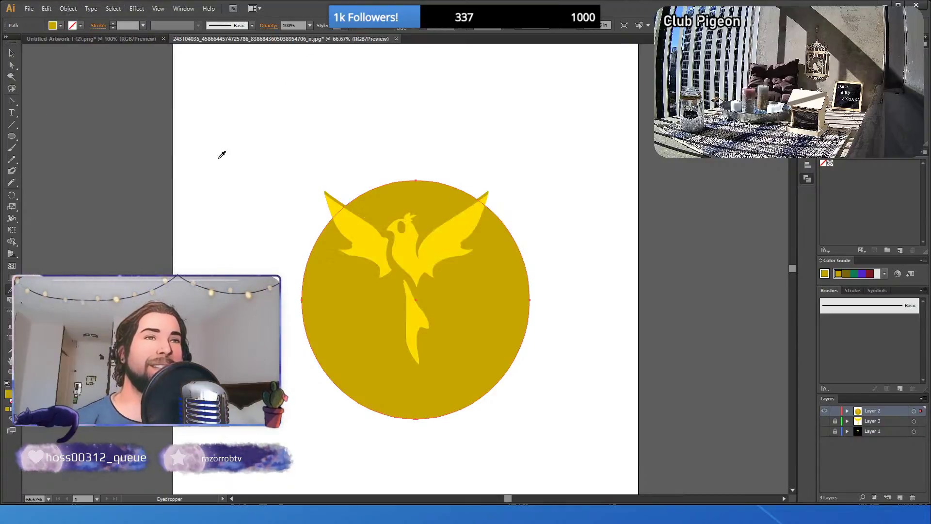
pyautogui.click(12, 55)
pyautogui.click(291, 299)
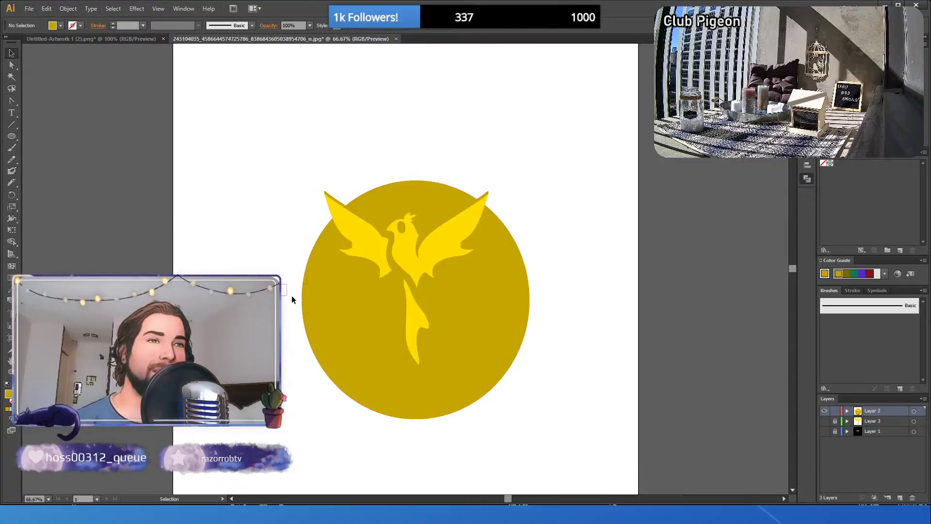
# - Make a clipping mask from the tail, its offset yellow copy and the dark gold ellipse, and deselect the result
pyautogui.moveTo(292, 299); pyautogui.dragTo(554, 419)
pyautogui.moveTo(292, 322); pyautogui.dragTo(553, 411)
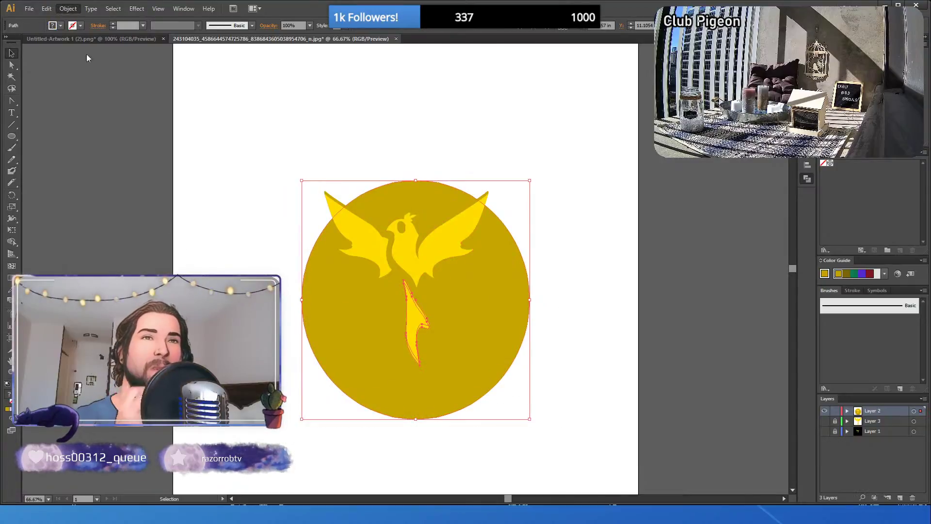
pyautogui.hotkey('ctrl', '7')
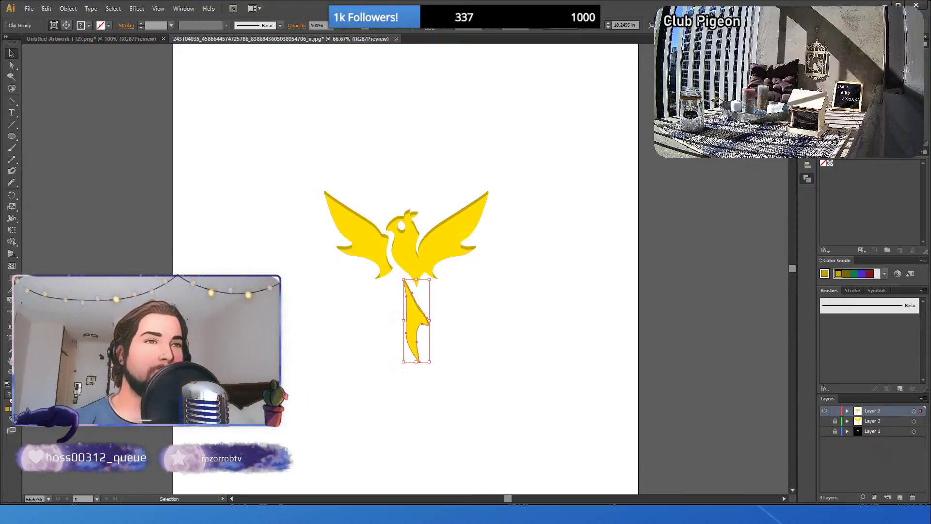
pyautogui.click(194, 108)
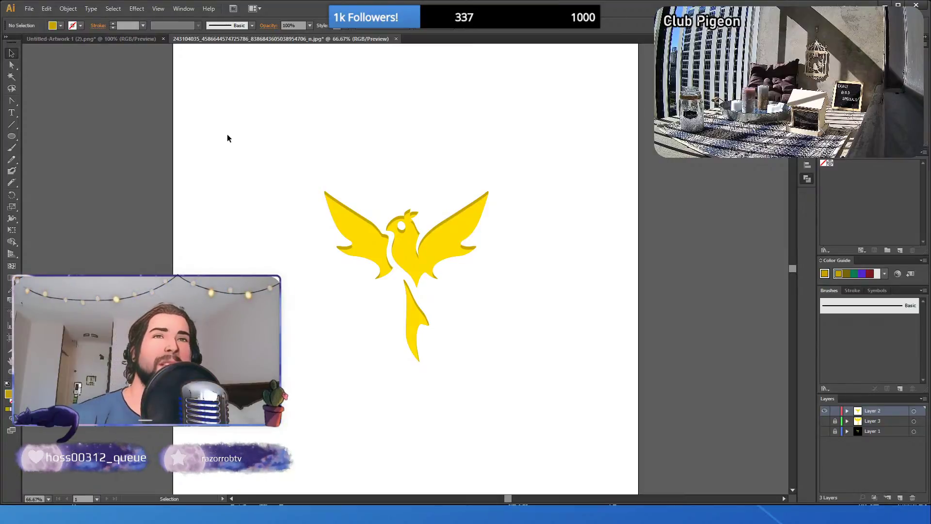
pyautogui.click(347, 209)
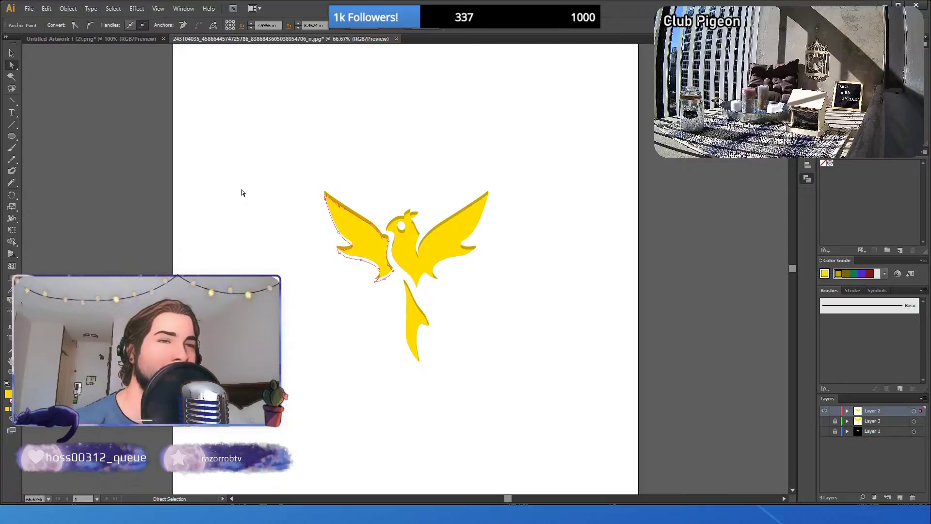
pyautogui.press('v')
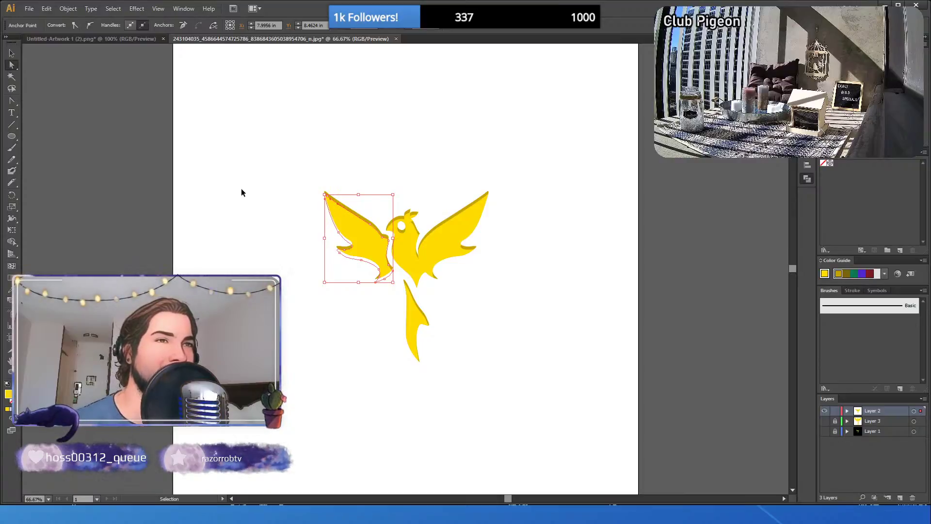
pyautogui.hotkey('ctrl', 'z')
pyautogui.press('a')
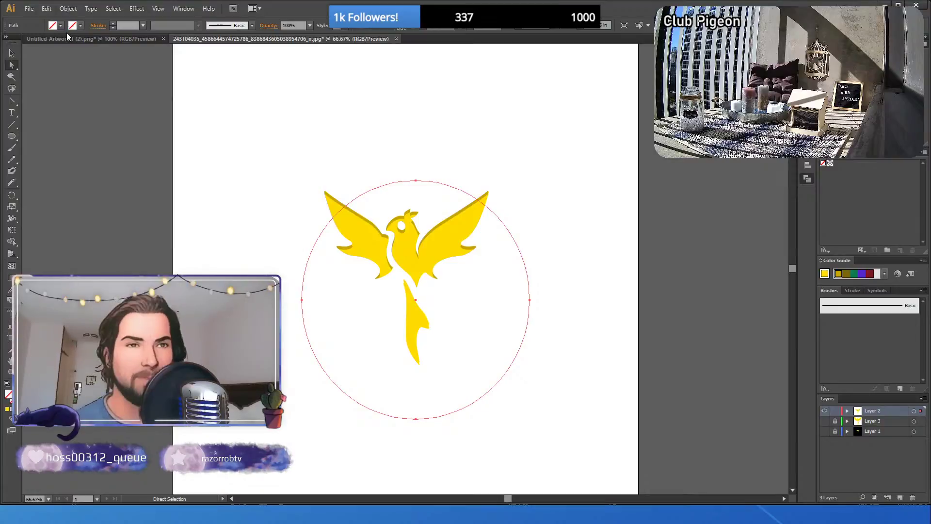
pyautogui.press(',')
pyautogui.hotkey('ctrl', 'z')
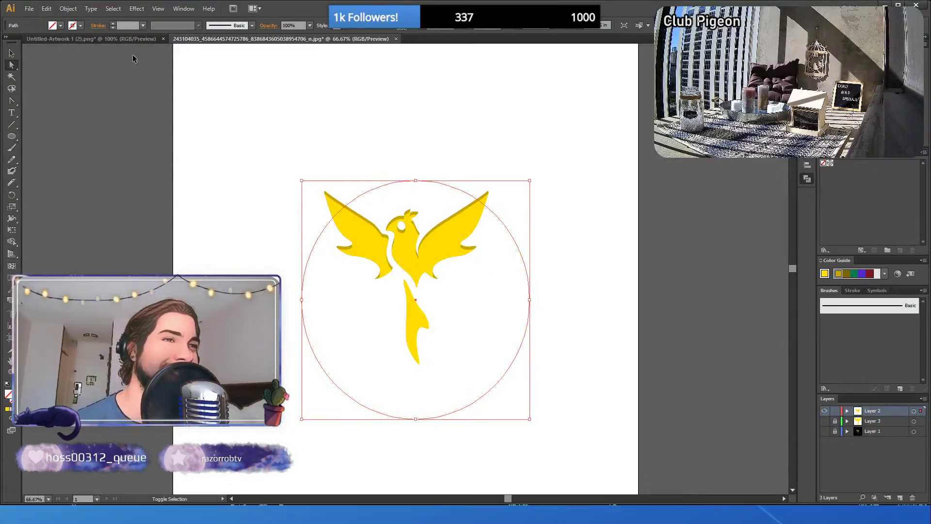
pyautogui.hotkey('ctrl', 'shift', 'z')
pyautogui.hotkey('ctrl', '7')
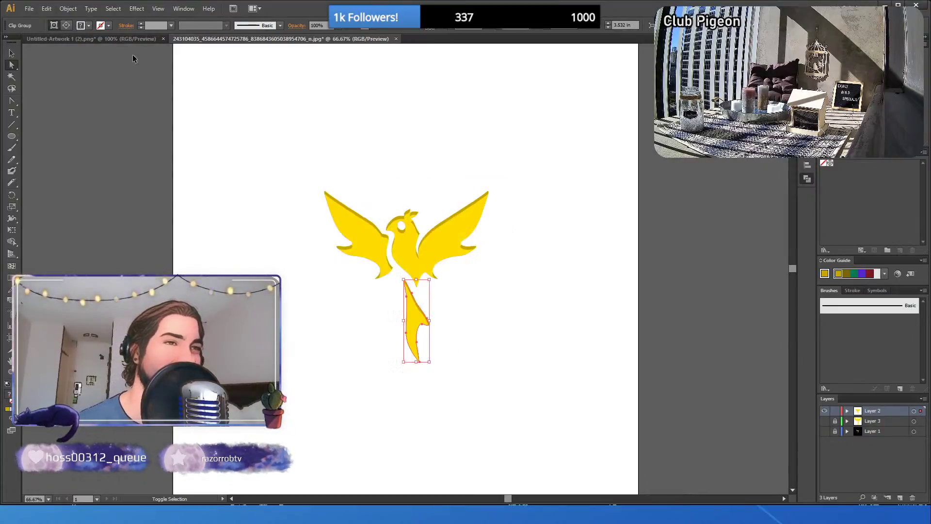
pyautogui.click(132, 54)
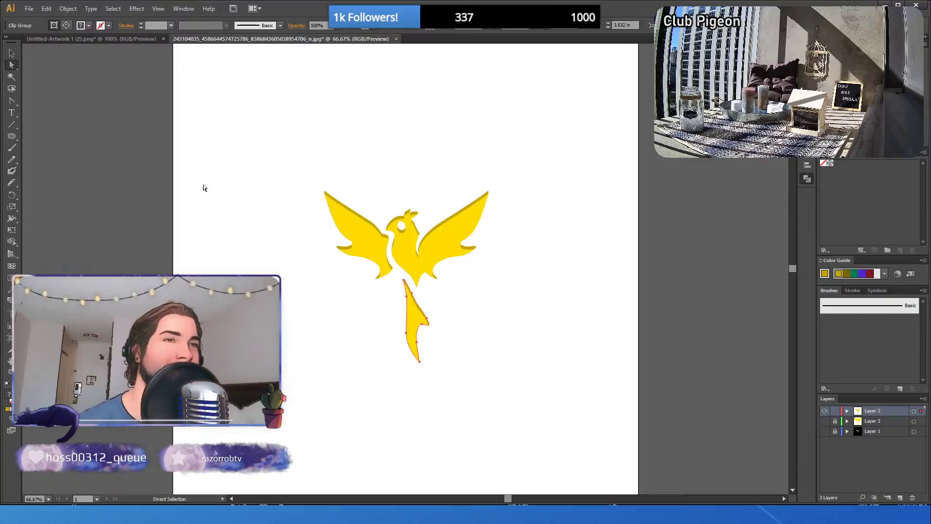
# - Select the left wing's entire clip group and nudge it slightly downward, keeping it horizontally in place
pyautogui.click(16, 55)
pyautogui.click(356, 217)
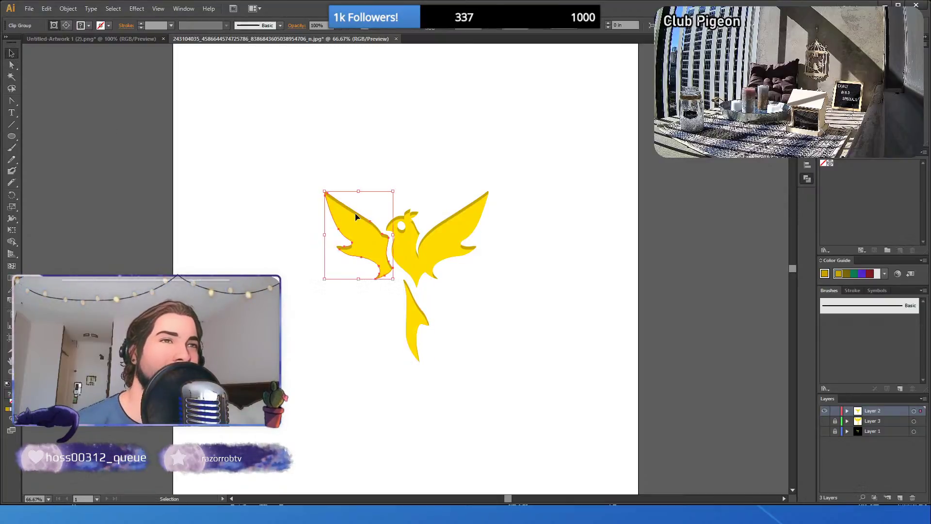
pyautogui.press('Down')
pyautogui.press('Down')
pyautogui.press('Down')
pyautogui.press('Down')
pyautogui.press('Down')
pyautogui.press('Down')
pyautogui.press('Down')
pyautogui.press('Down')
pyautogui.press('Down')
pyautogui.press('Down')
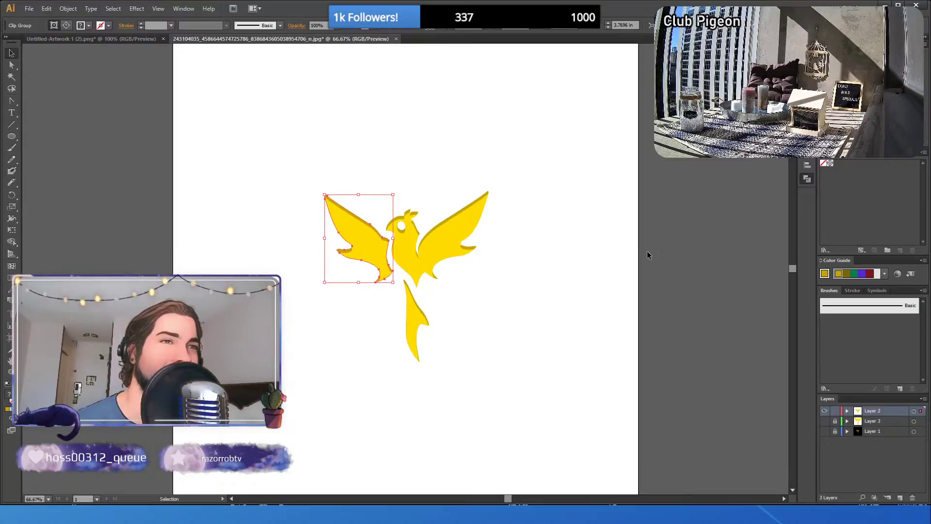
pyautogui.press('a')
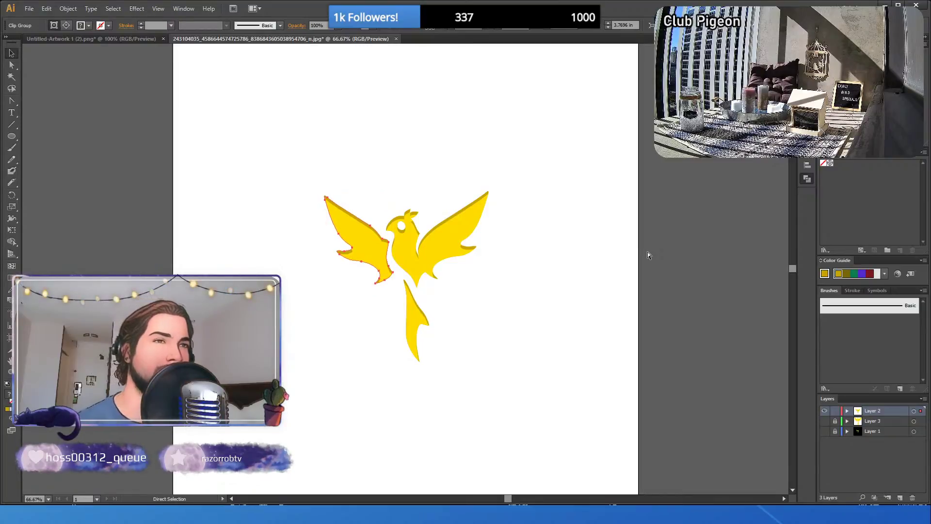
# - Move the left wing clip group back up until its tip is level with the right wing's tip
pyautogui.press('Up')
pyautogui.press('Up')
pyautogui.press('Up')
pyautogui.press('Up')
pyautogui.press('Up')
pyautogui.press('Up')
pyautogui.press('Up')
pyautogui.press('Up')
pyautogui.press('Up')
pyautogui.press('Up')
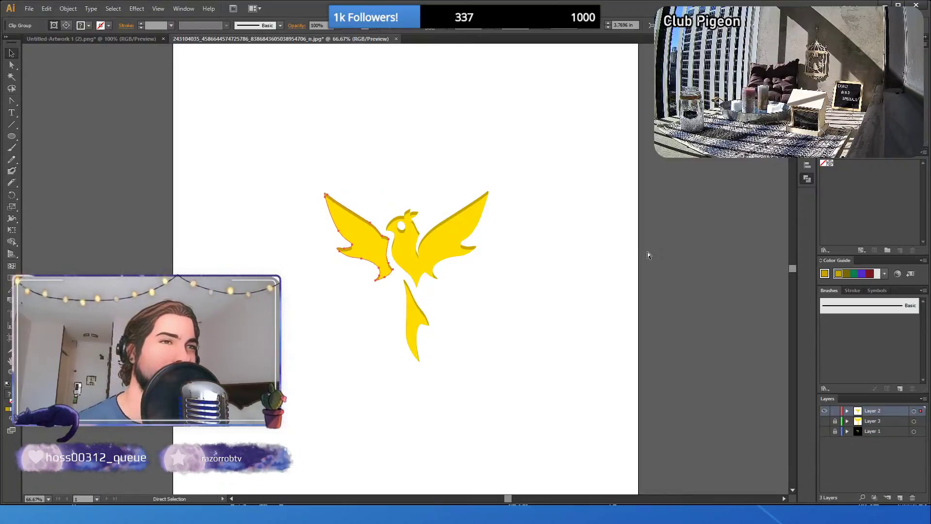
pyautogui.hotkey('ctrl', 'z')
pyautogui.hotkey('ctrl', 'z')
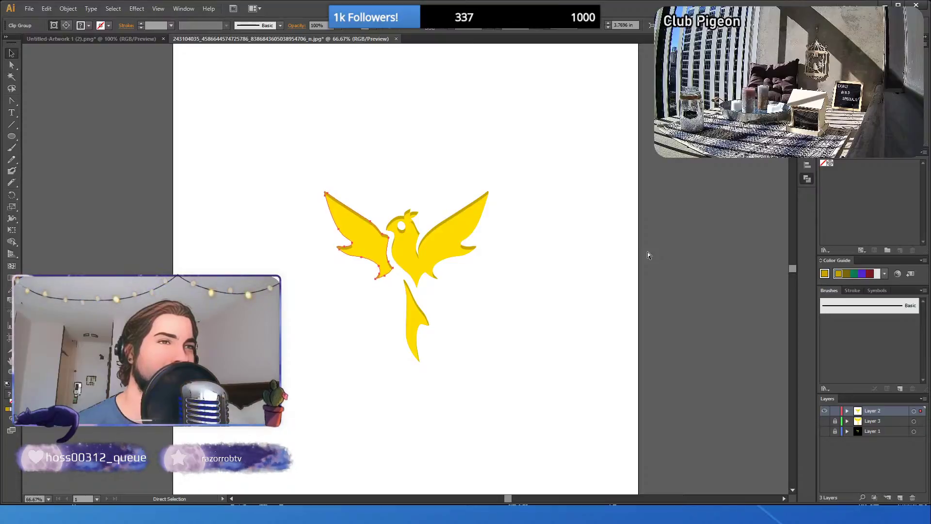
pyautogui.hotkey('ctrl', 'shift', 'z')
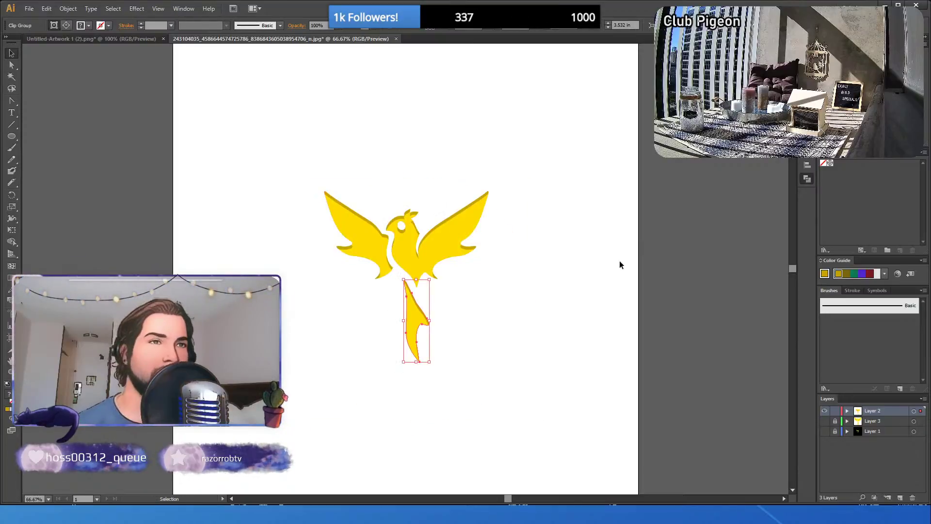
pyautogui.click(11, 65)
pyautogui.click(361, 211)
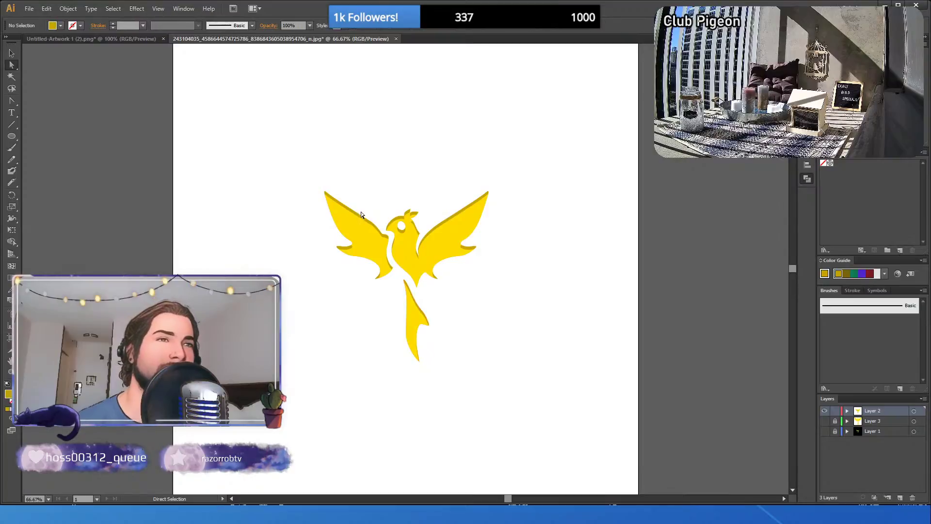
pyautogui.click(355, 213)
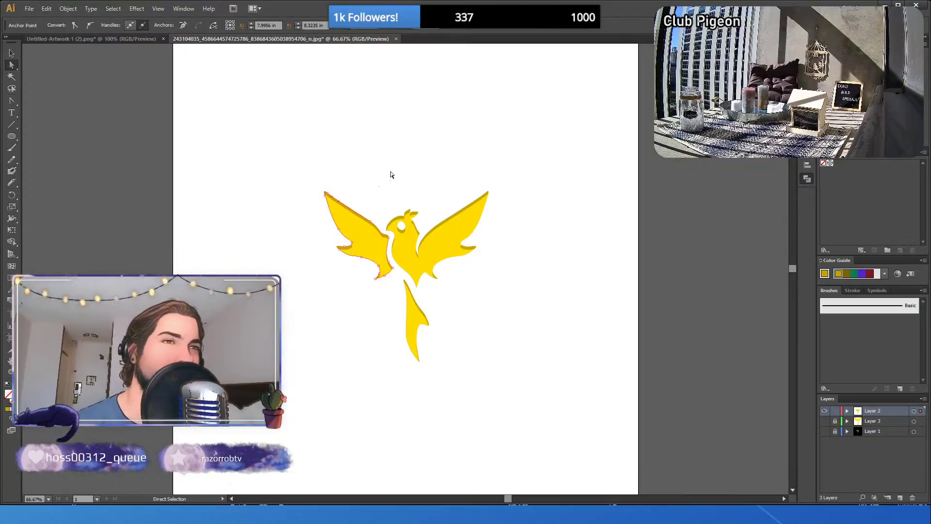
pyautogui.press('v')
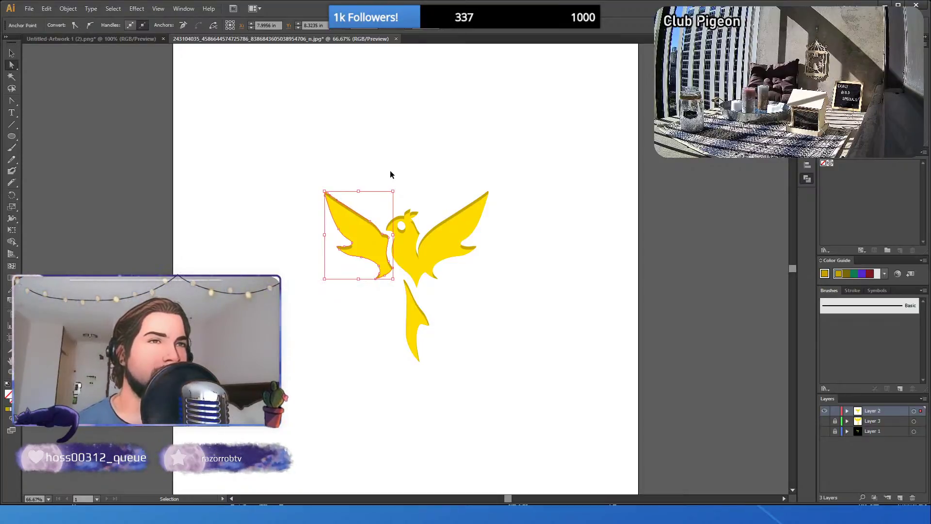
pyautogui.hotkey('ctrl', 'z')
pyautogui.press('a')
pyautogui.press('Delete')
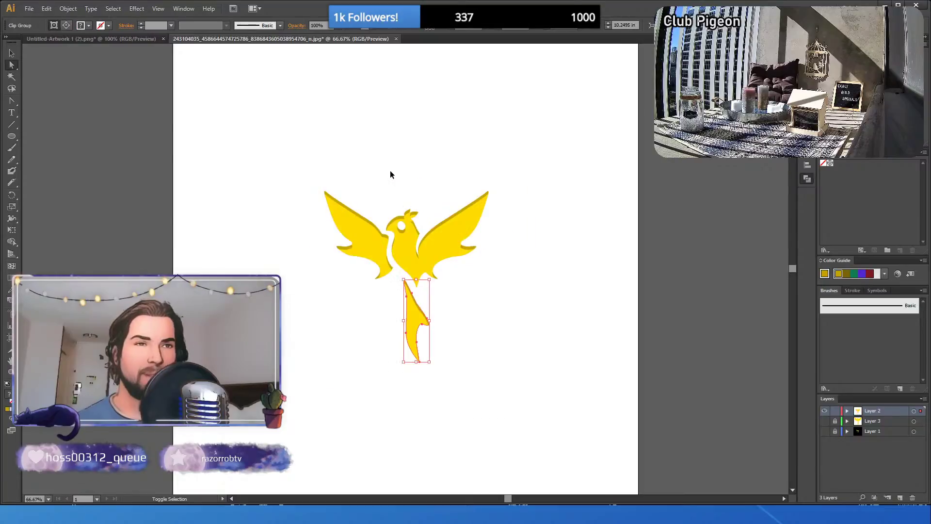
pyautogui.click(370, 198)
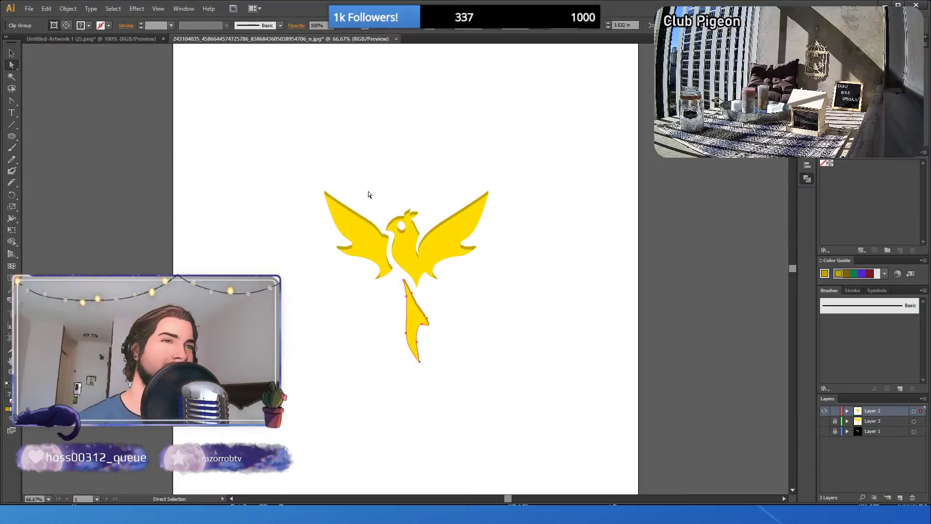
pyautogui.click(357, 214)
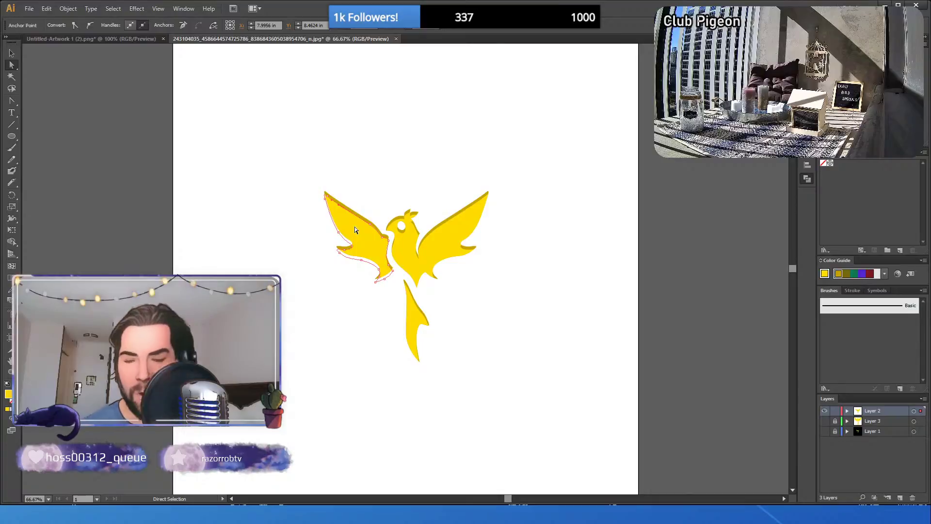
pyautogui.press('ctrl')
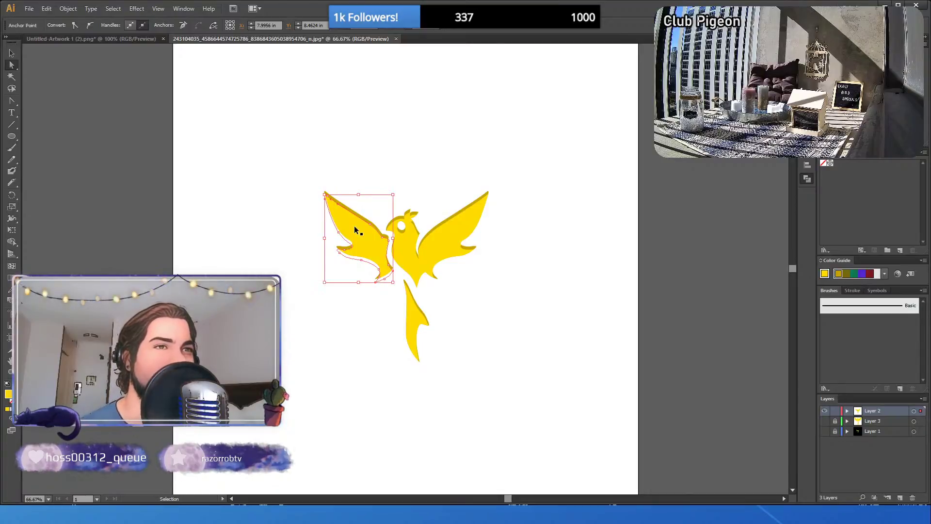
pyautogui.hotkey('ctrl', 'z')
pyautogui.hotkey('ctrl', 'z')
pyautogui.hotkey('ctrl', 'z')
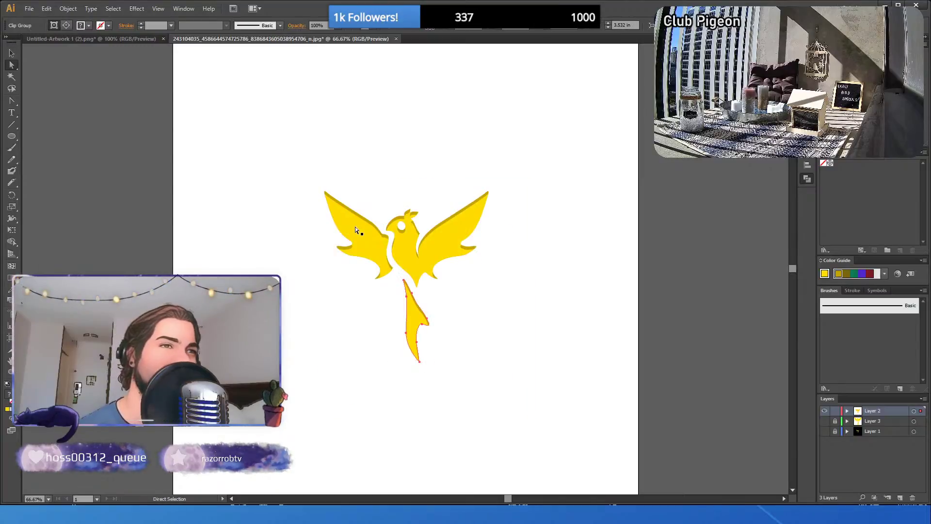
# - Try nudging the left wing's inner yellow path down within its clipping mask to thicken the dark upper edge
pyautogui.click(356, 226)
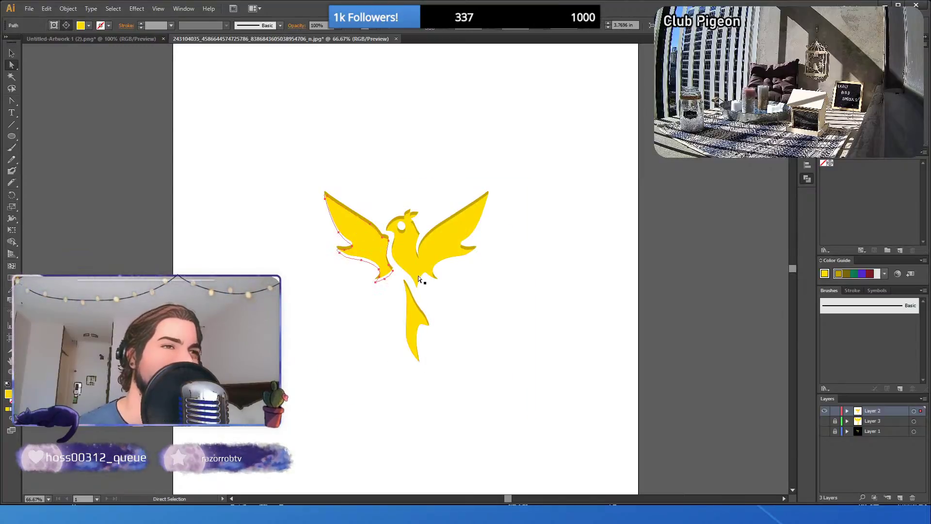
pyautogui.press('Down')
pyautogui.press('Down')
pyautogui.press('Down')
pyautogui.press('Down')
pyautogui.press('Down')
pyautogui.press('Down')
pyautogui.press('Down')
pyautogui.press('Down')
pyautogui.press('Down')
pyautogui.press('Down')
pyautogui.press('Down')
pyautogui.press('Down')
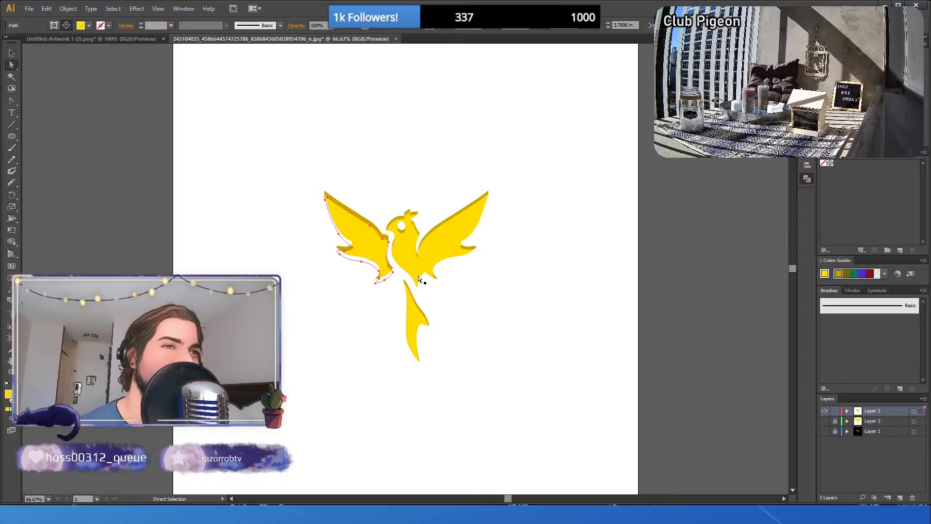
pyautogui.click(11, 54)
pyautogui.click(221, 165)
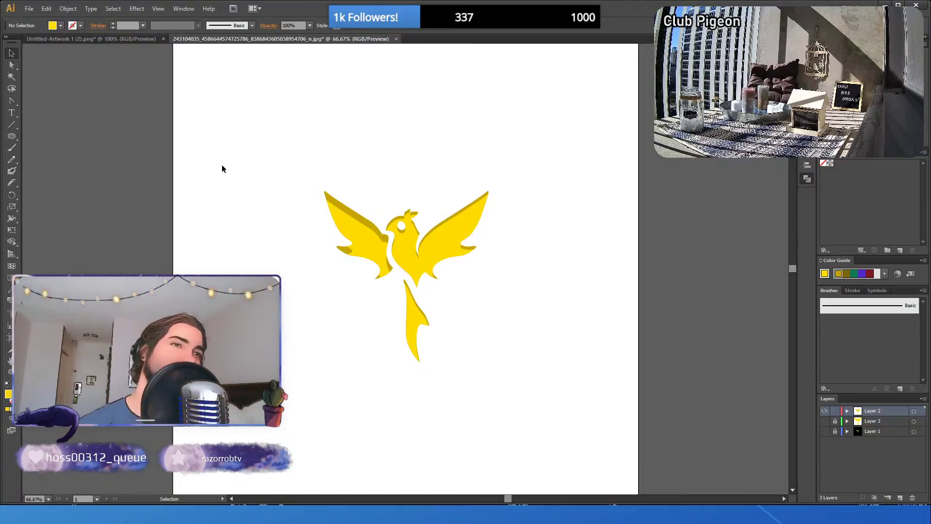
# - Undo the left wing path's nudges and remake the tail's clipping mask from the dark circle and the tail path
pyautogui.press('a')
pyautogui.hotkey('ctrl', 'a')
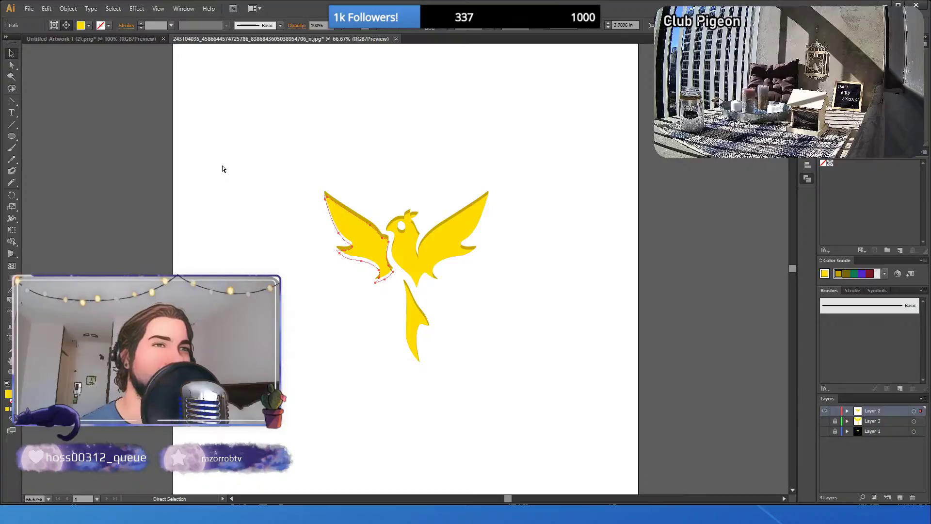
pyautogui.hotkey('ctrl', 'z')
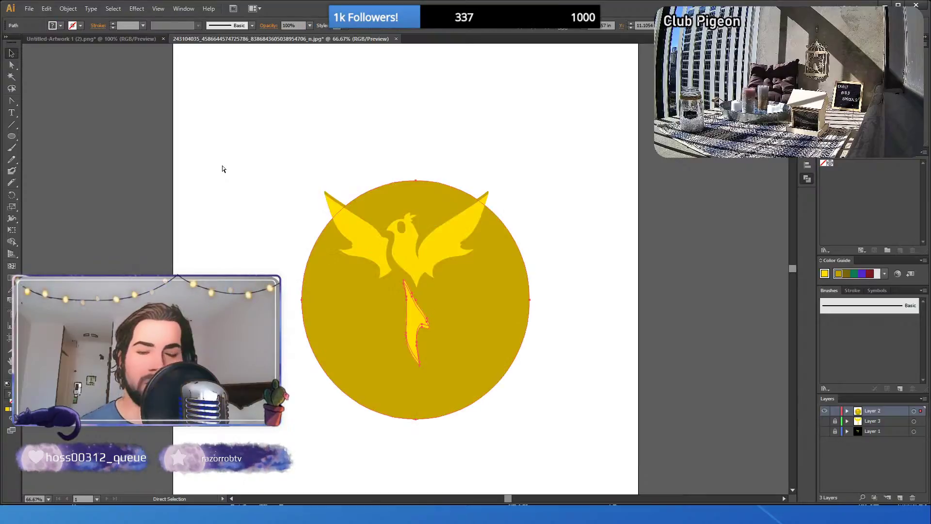
pyautogui.press('v')
pyautogui.hotkey('ctrl', '7')
pyautogui.click(362, 230)
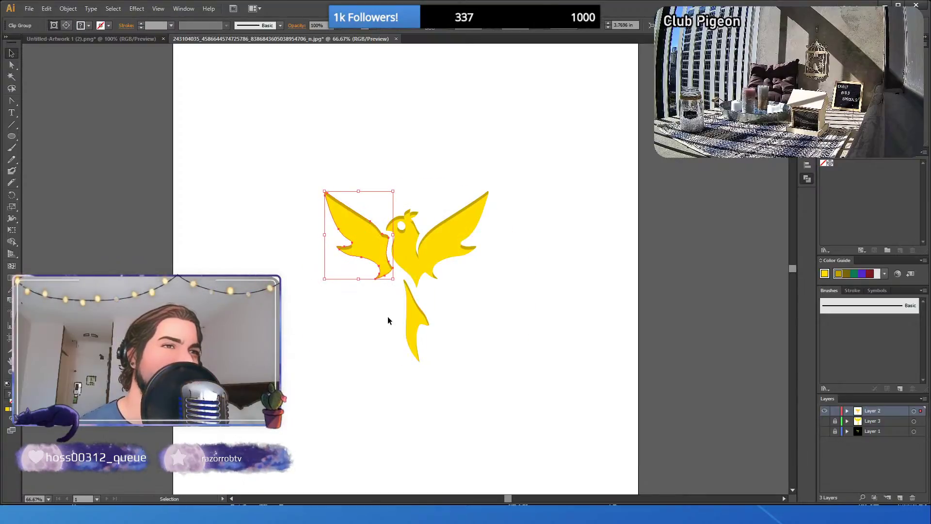
# - Undo the tail's clipping mask and reapply it, leaving nothing selected
pyautogui.click(415, 312)
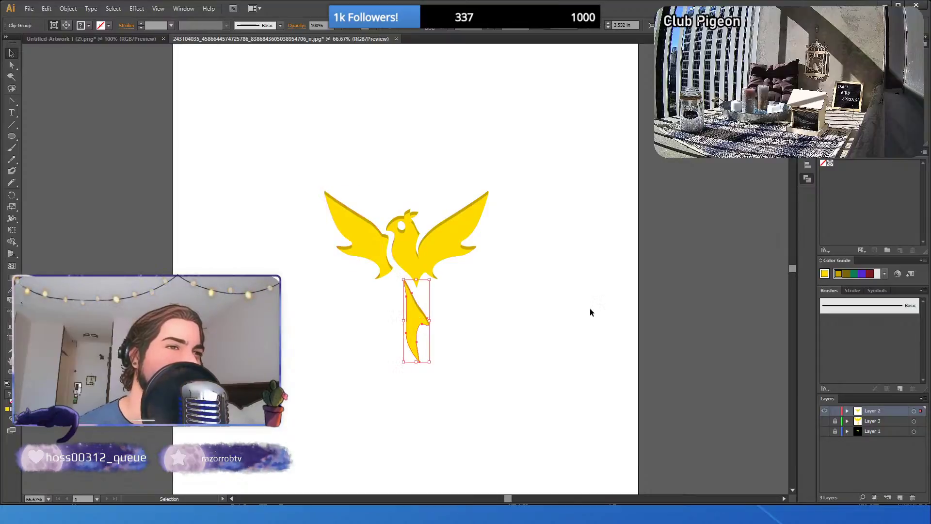
pyautogui.press('a')
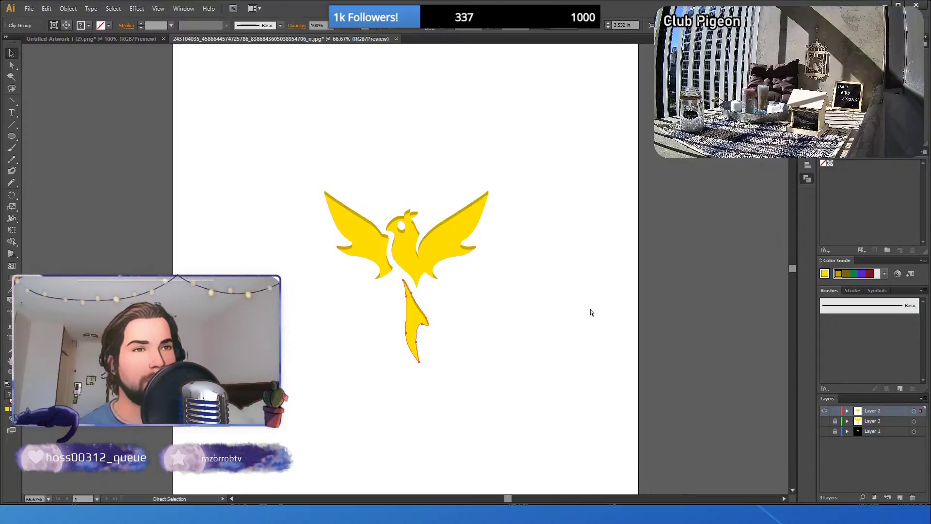
pyautogui.hotkey('ctrl', 'z')
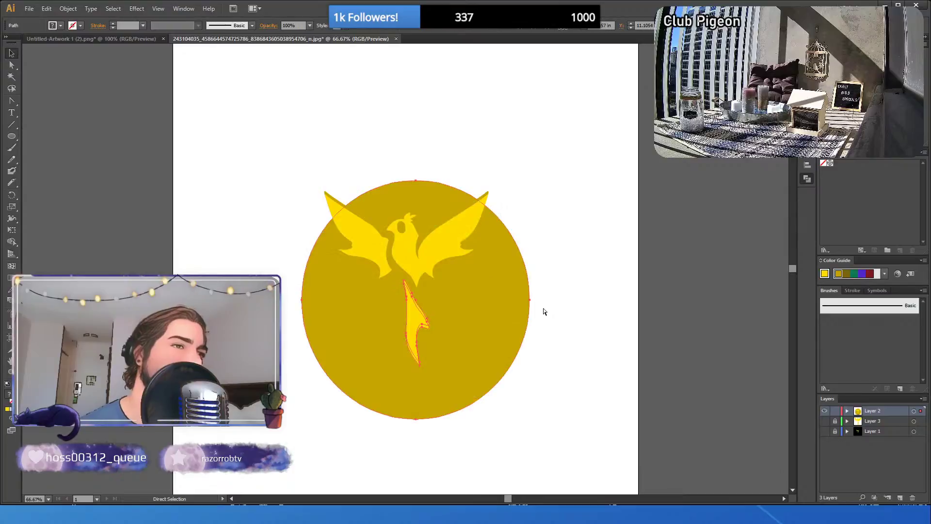
pyautogui.hotkey('ctrl', 'shift', 'z')
pyautogui.press('v')
pyautogui.click(476, 334)
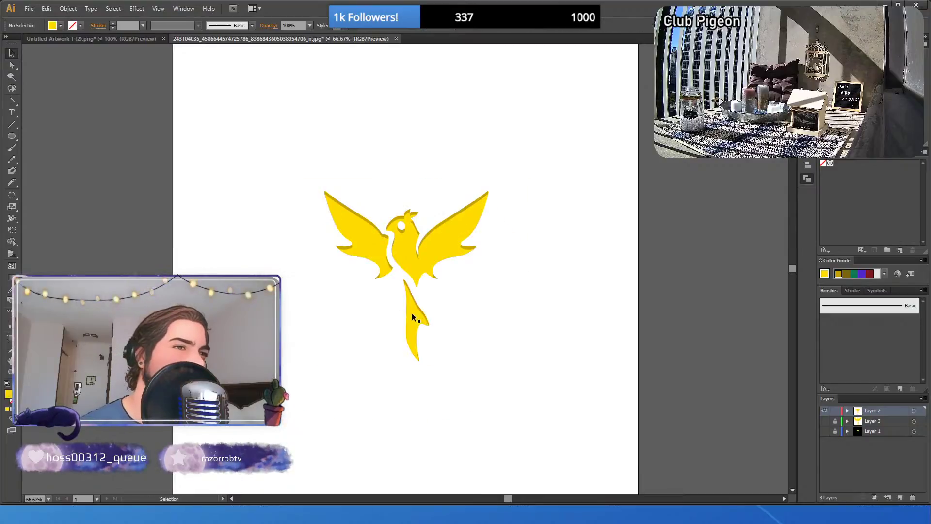
pyautogui.click(413, 318)
pyautogui.click(473, 320)
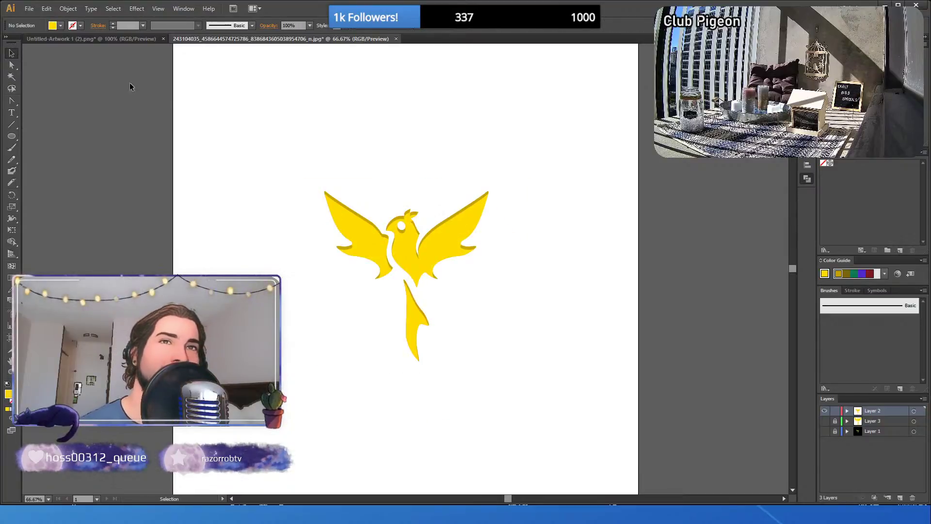
# - Nudge only the tail's inner yellow path slightly left within its clipping mask
pyautogui.press('a')
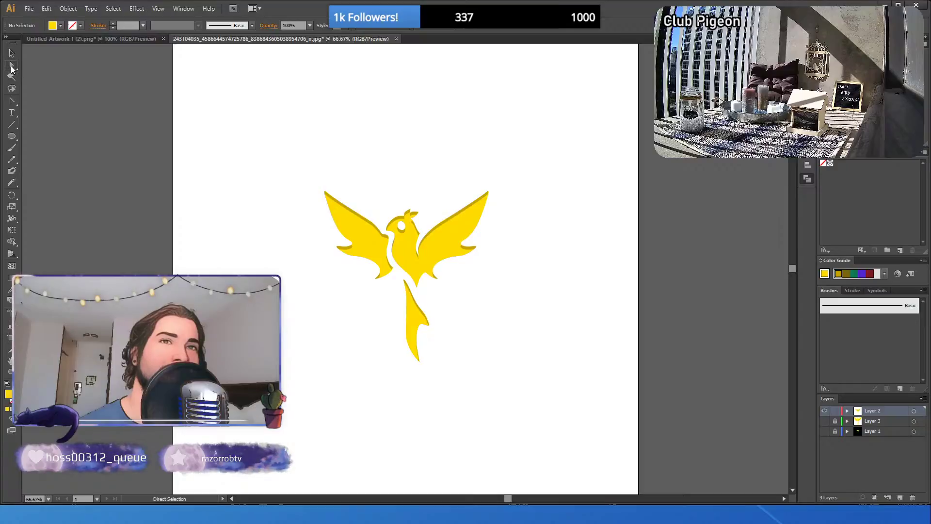
pyautogui.click(418, 318)
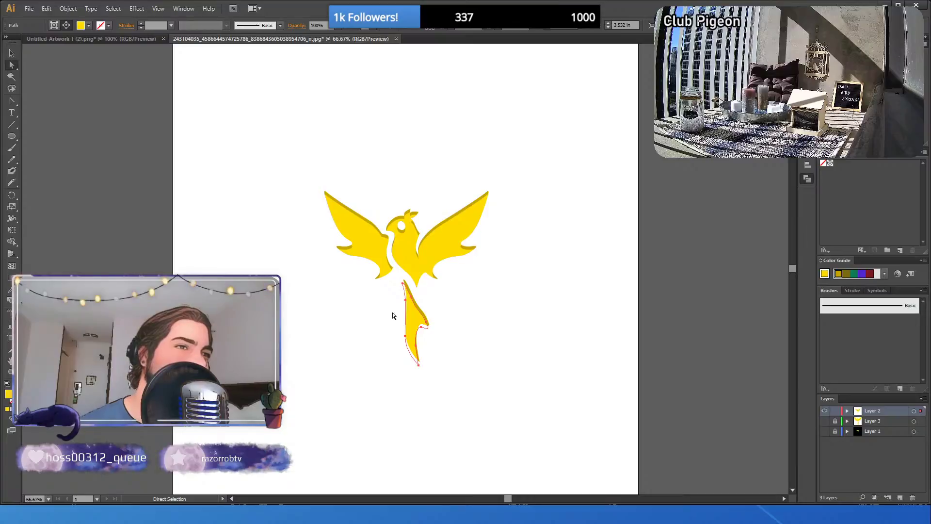
pyautogui.click(358, 328)
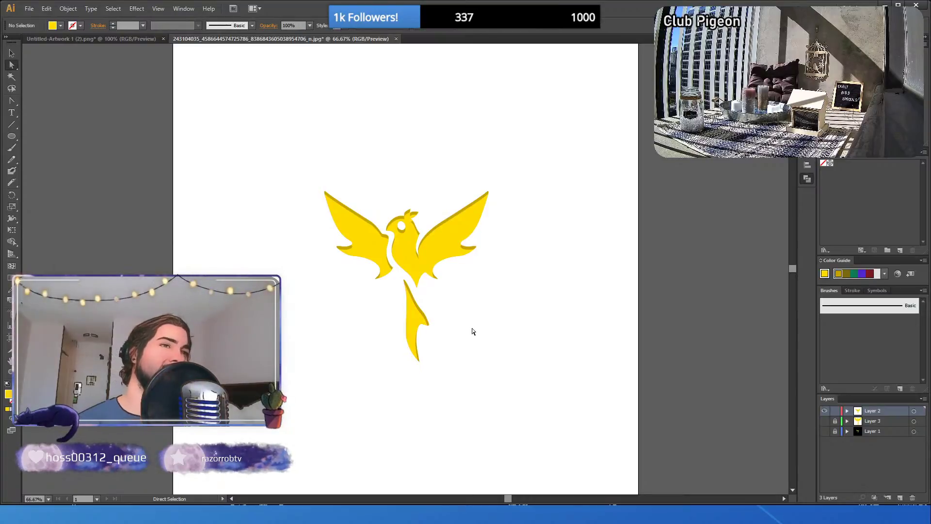
# - Nudge the yellow compound path of the body and right wing slightly right within its clipping mask
pyautogui.click(453, 240)
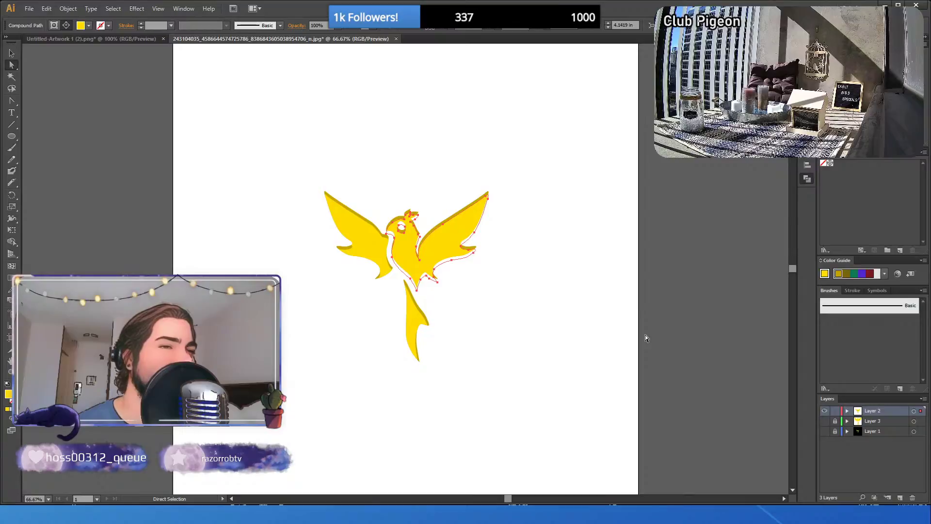
pyautogui.press('Right')
pyautogui.press('Right')
pyautogui.press('Right')
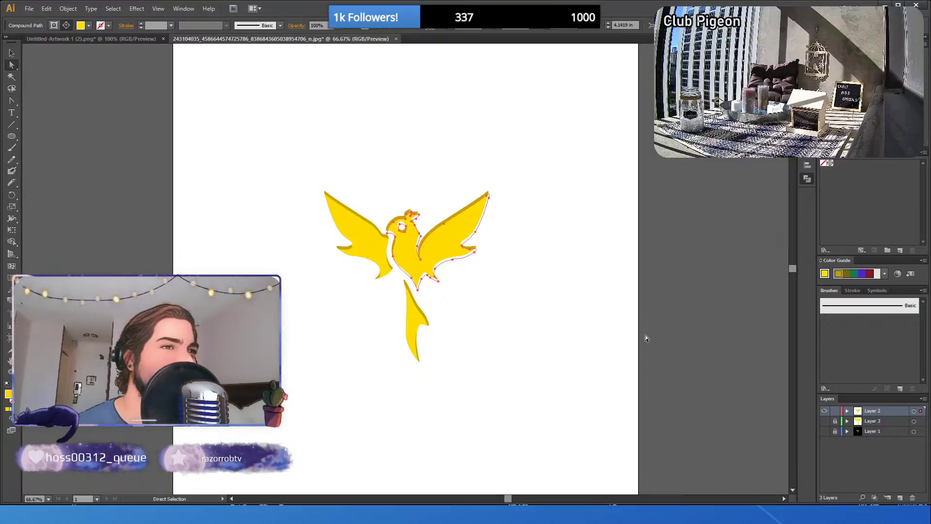
pyautogui.press('Right')
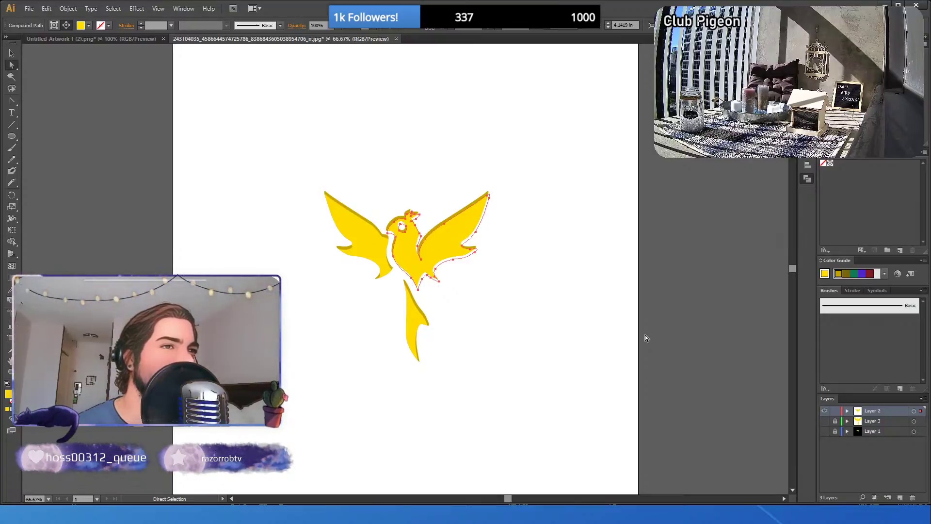
pyautogui.click(568, 324)
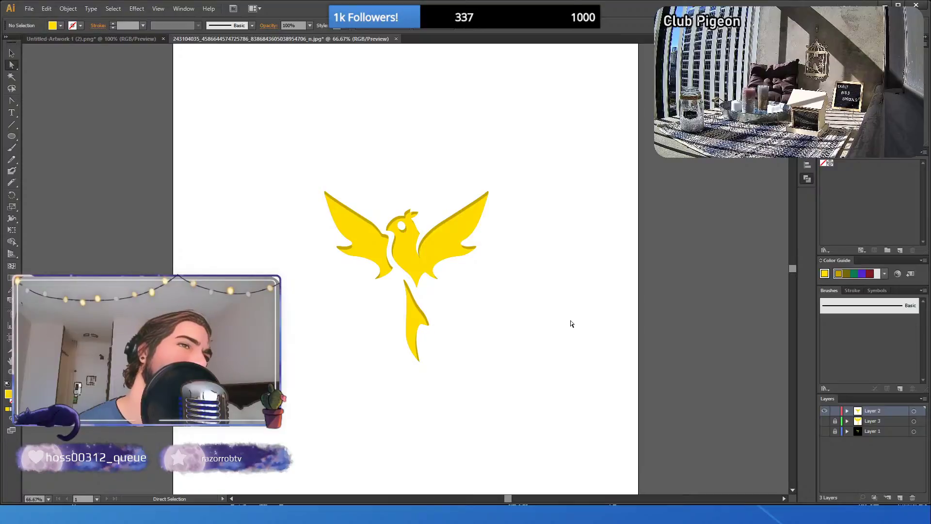
pyautogui.click(451, 244)
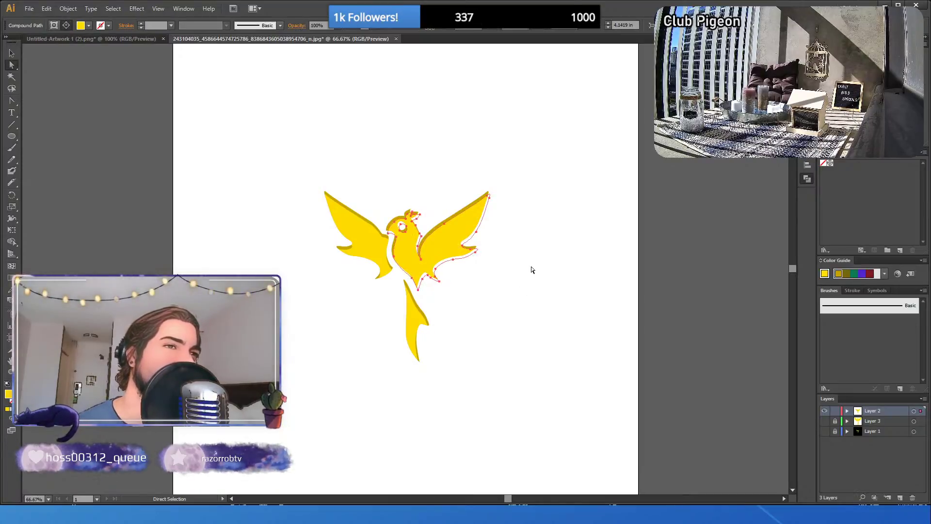
pyautogui.click(542, 256)
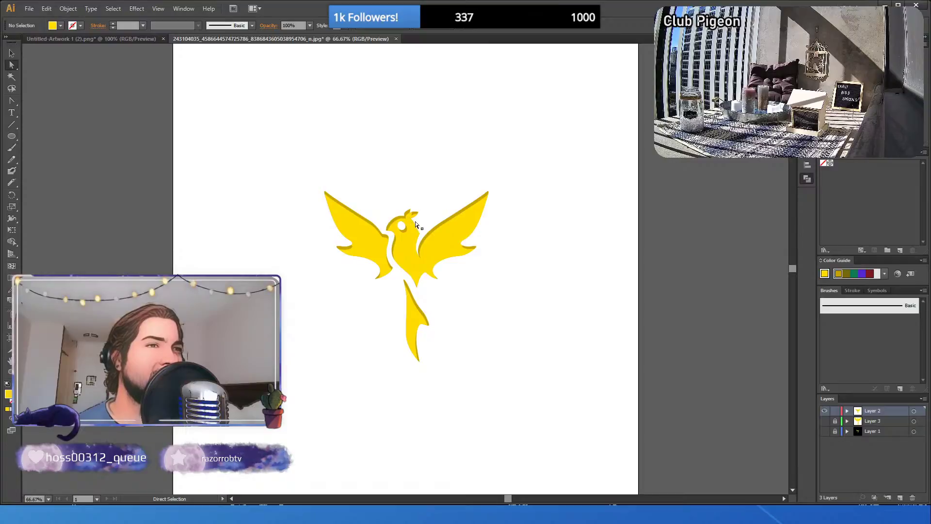
pyautogui.click(432, 243)
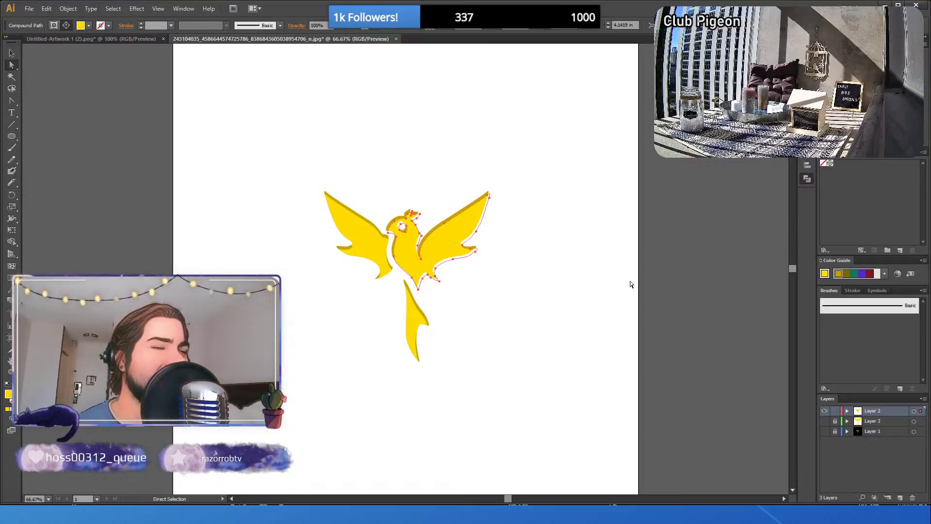
pyautogui.click(588, 287)
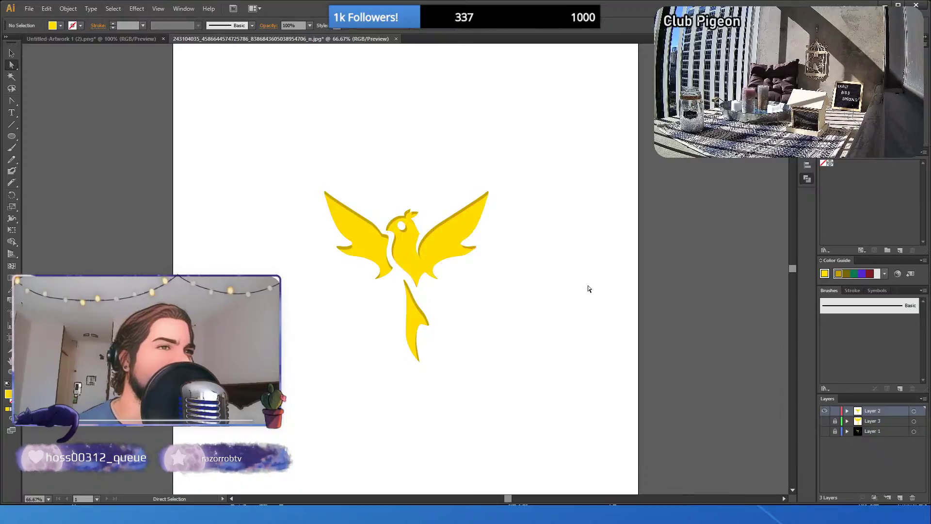
pyautogui.click(452, 243)
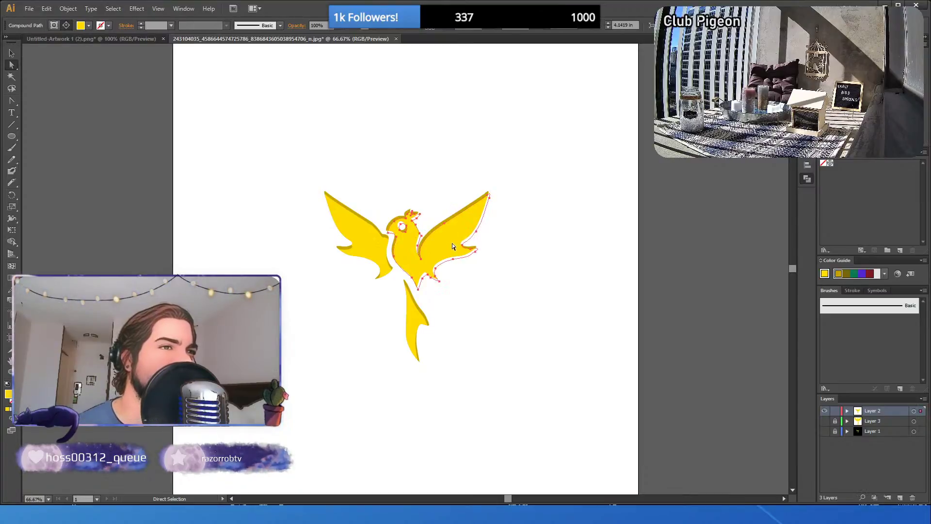
pyautogui.click(526, 279)
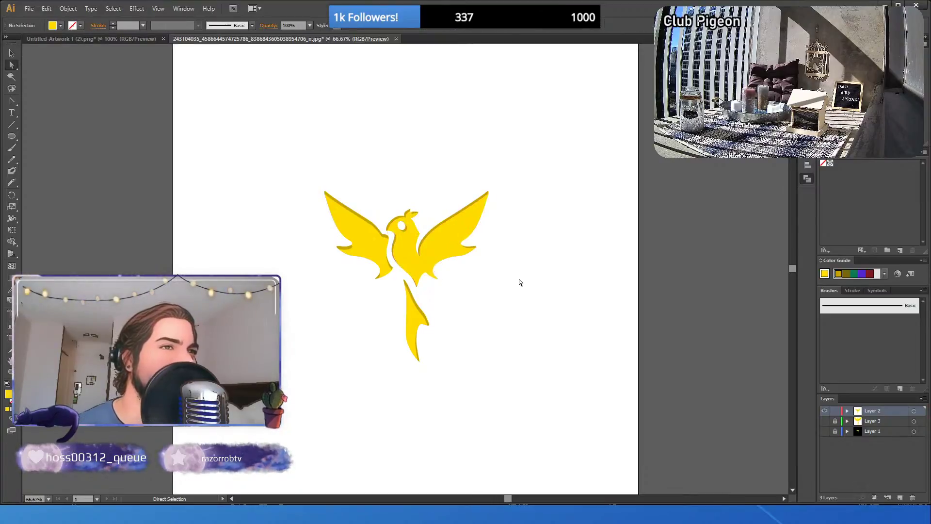
pyautogui.click(443, 242)
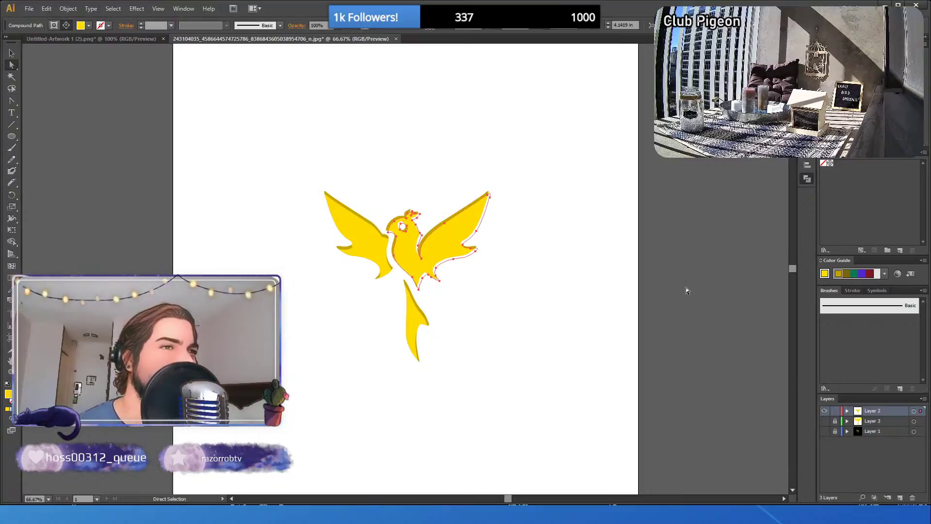
pyautogui.click(546, 313)
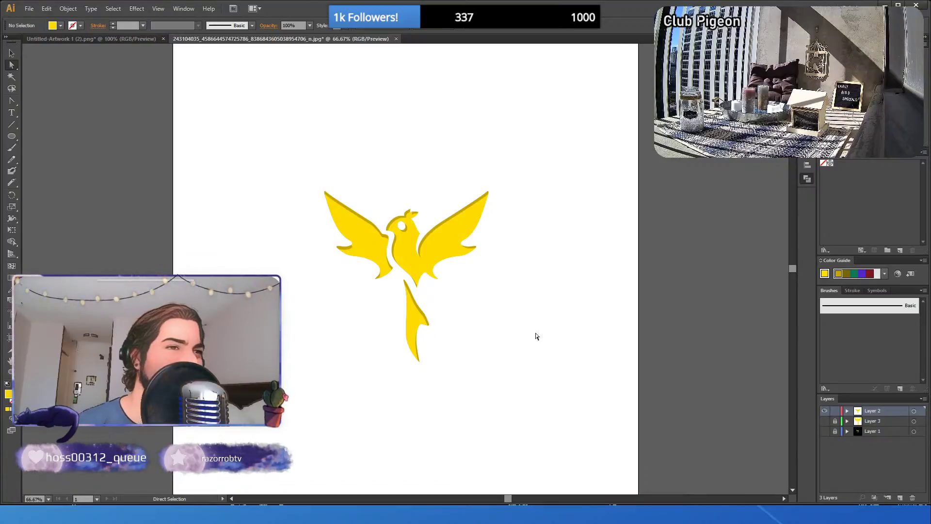
pyautogui.click(415, 322)
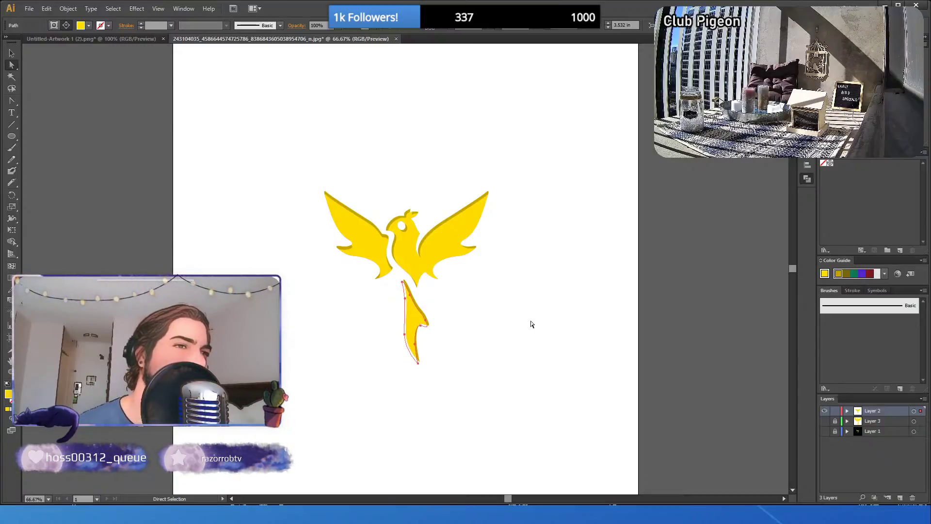
pyautogui.click(535, 323)
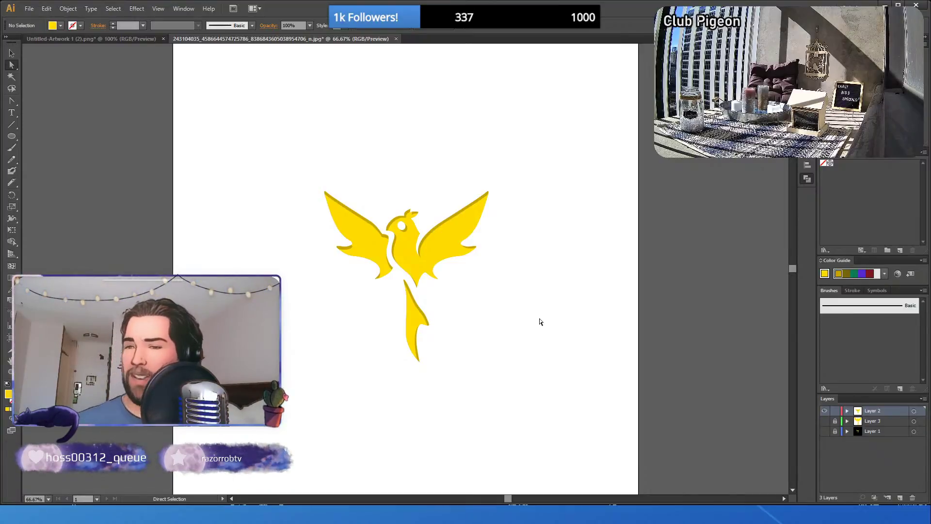
pyautogui.hotkey('alt', 'Tab')
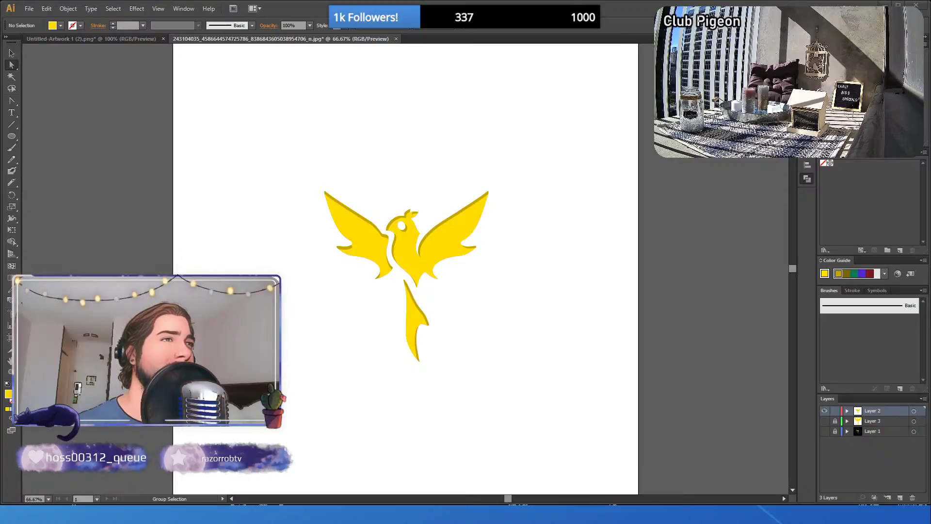
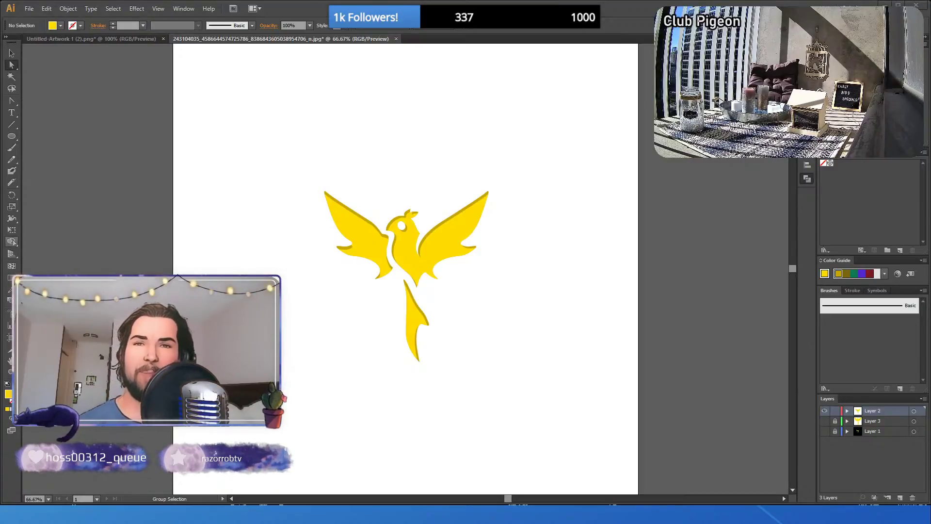
pyautogui.press('a')
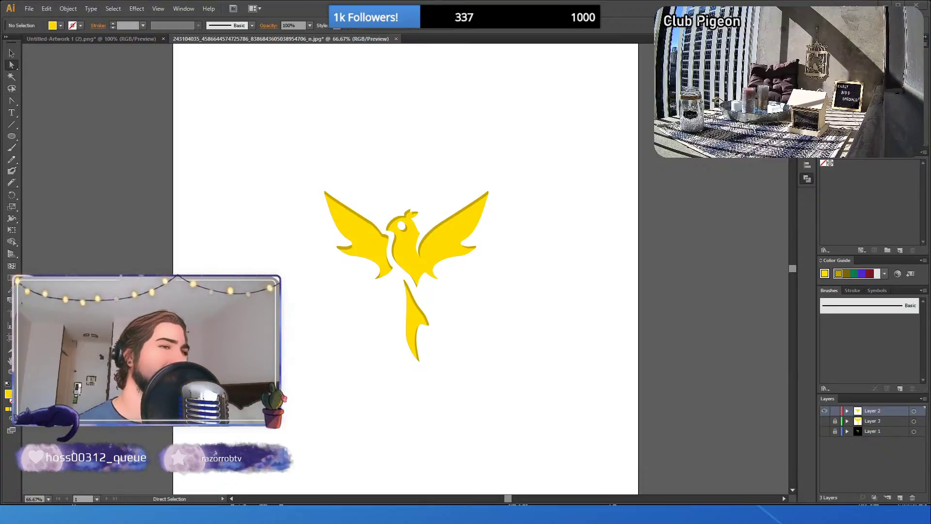
# - Add a new layer beneath the bird's layer and place the text "Au" on it
pyautogui.click(901, 497)
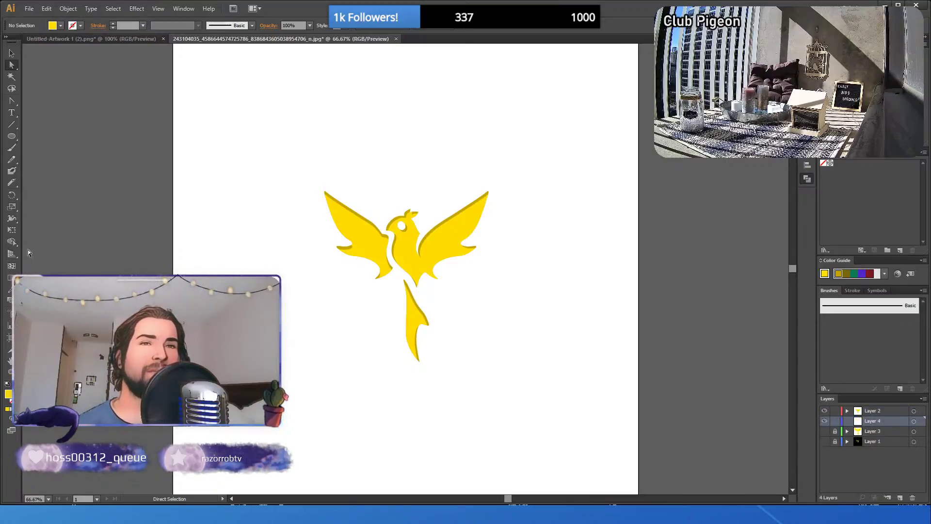
pyautogui.click(12, 115)
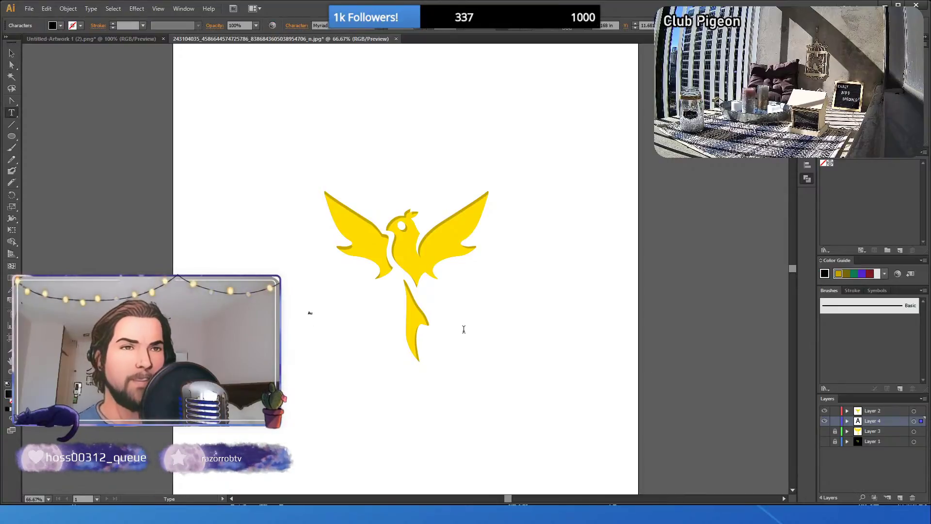
pyautogui.write('Au')
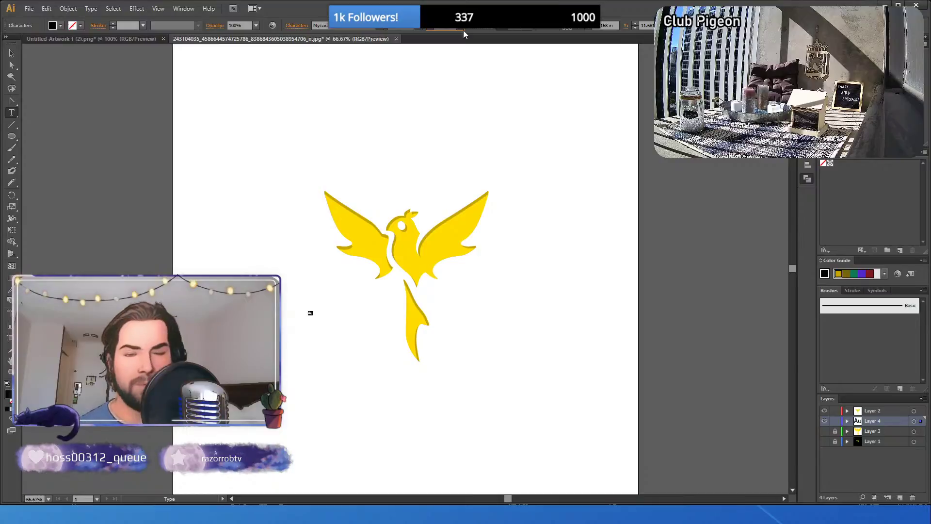
# - Enlarge the "Au" text through 120 and 500 pt until it spans wider than the bird
pyautogui.write('120')
pyautogui.press('Return')
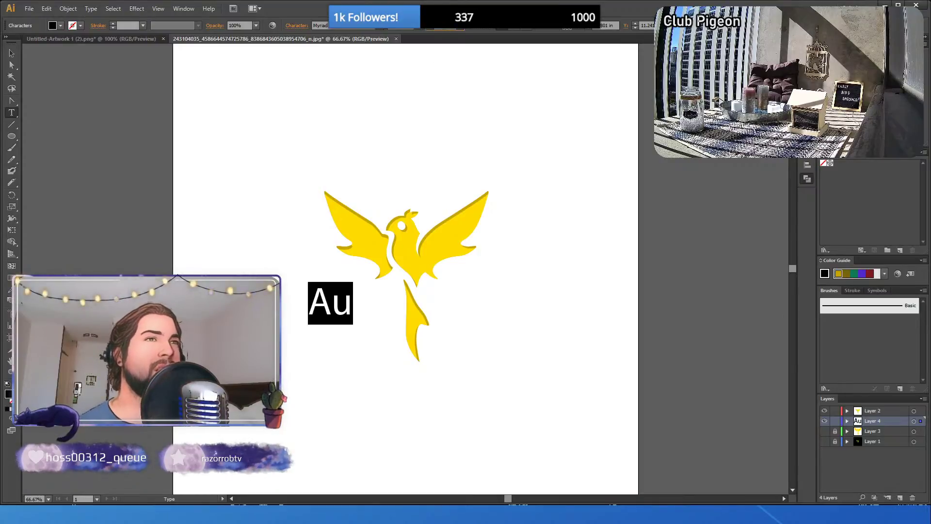
pyautogui.write('500')
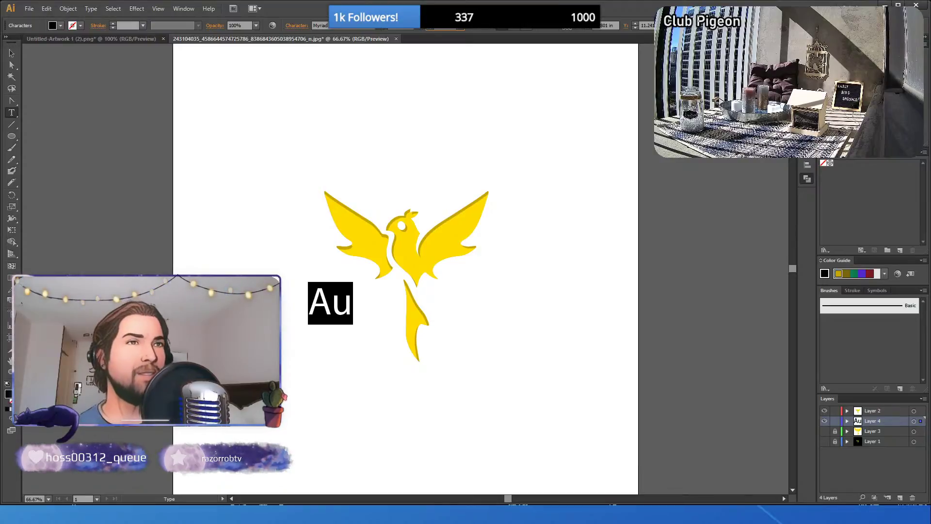
pyautogui.press('Return')
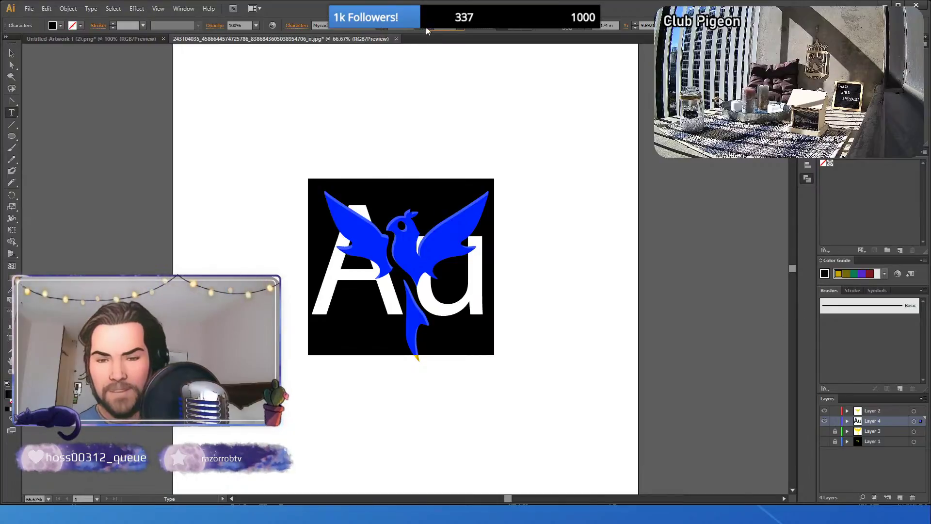
pyautogui.press('Return')
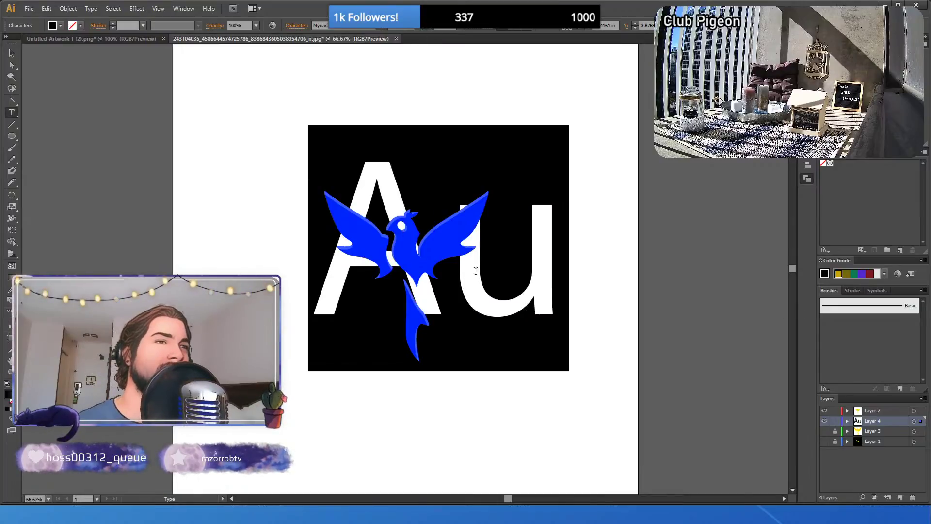
# - Move the "Au" text down and left so it sits centred behind the bird, and leave nothing selected
pyautogui.click(12, 55)
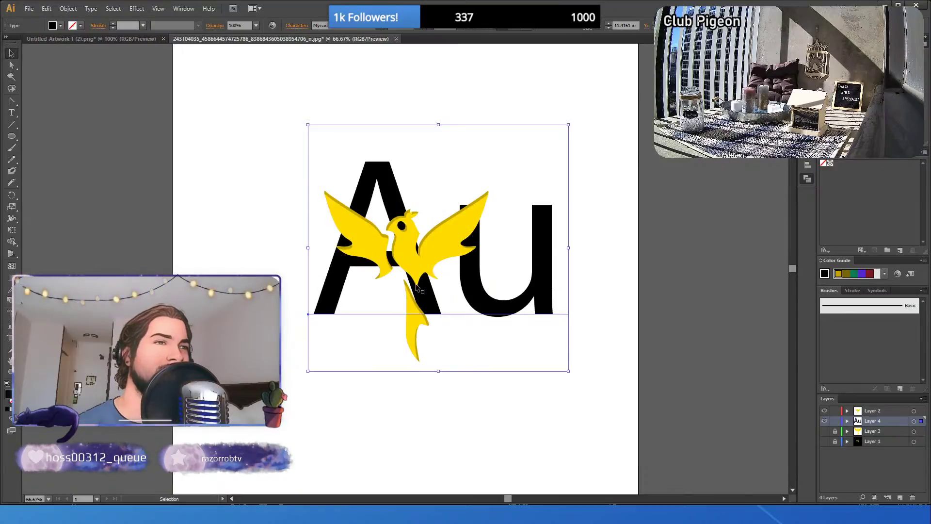
pyautogui.moveTo(483, 304); pyautogui.dragTo(453, 333)
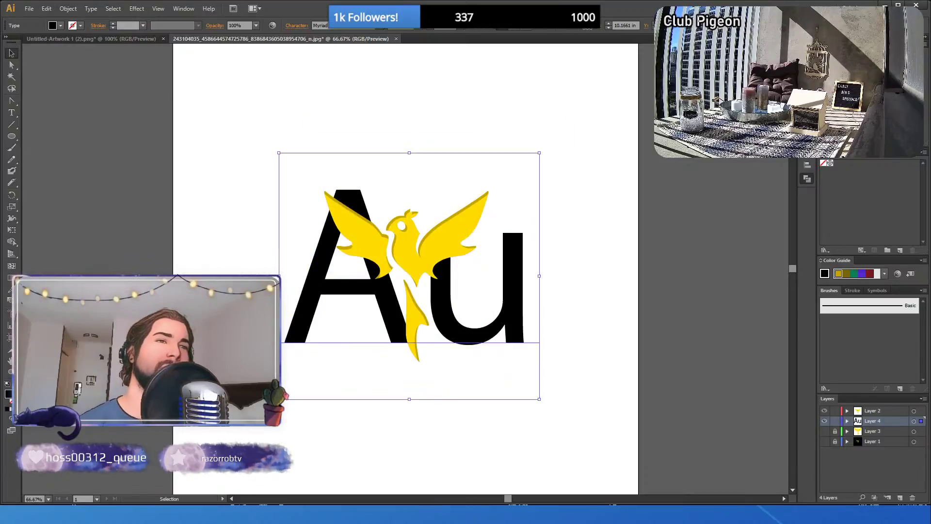
pyautogui.hotkey('ctrl', 'shift', 'a')
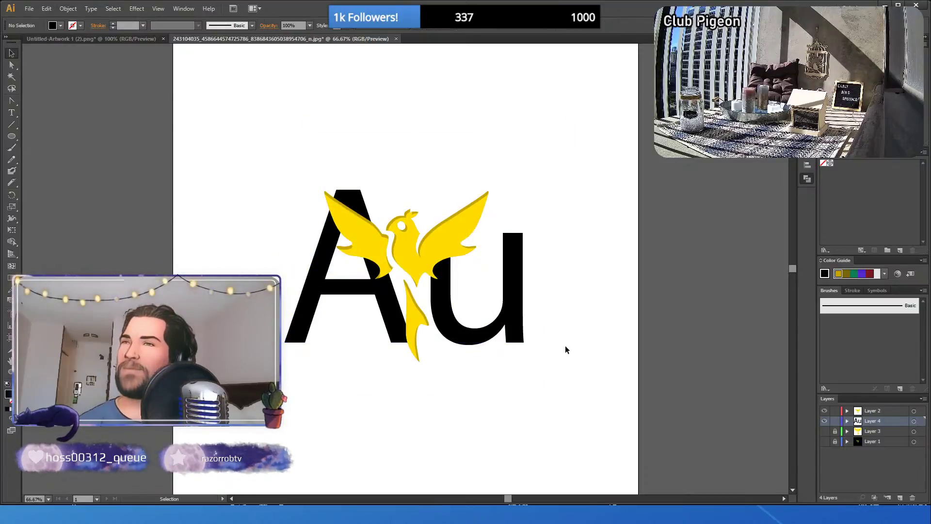
# - Preview other typefaces on the "Au" text, working backwards through the font list from Myriad to the bold scripts
pyautogui.click(485, 336)
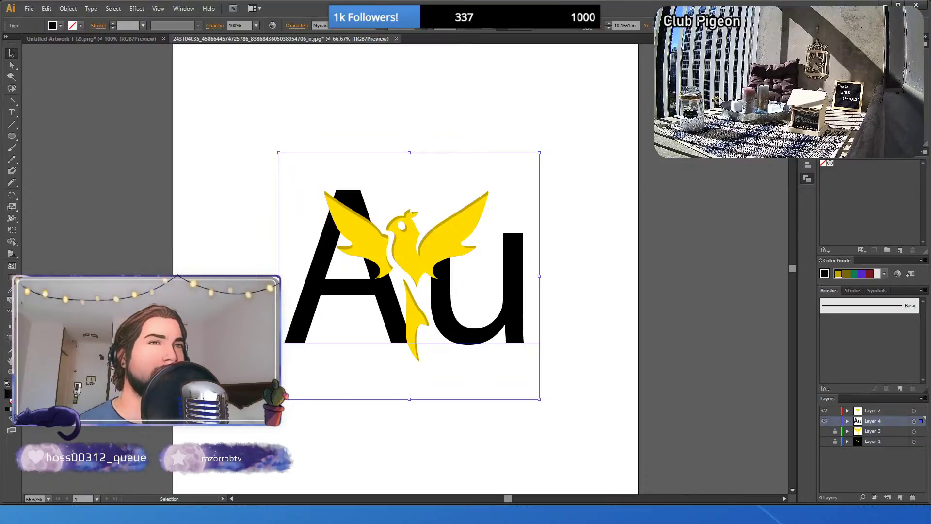
pyautogui.click(323, 26)
pyautogui.write('My Ch')
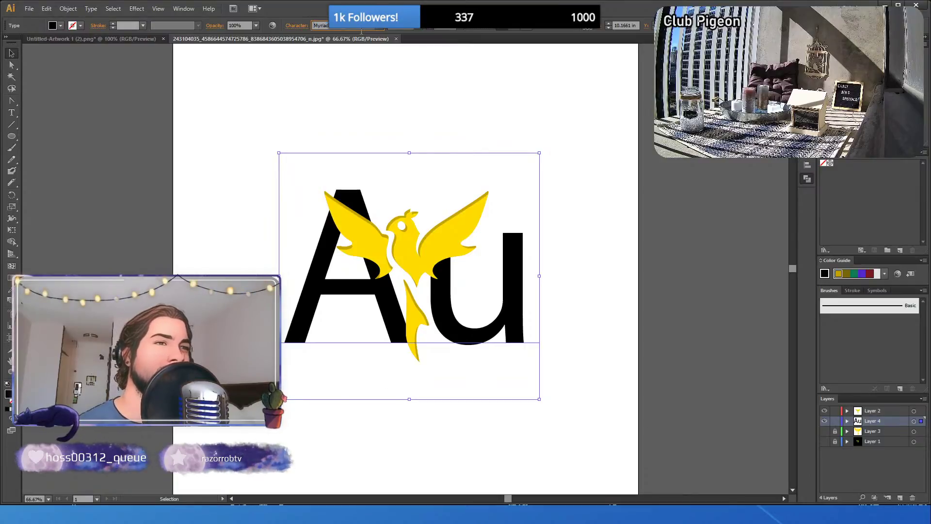
pyautogui.press('Return')
pyautogui.press('Up')
pyautogui.press('Up')
pyautogui.press('Up')
pyautogui.press('Up')
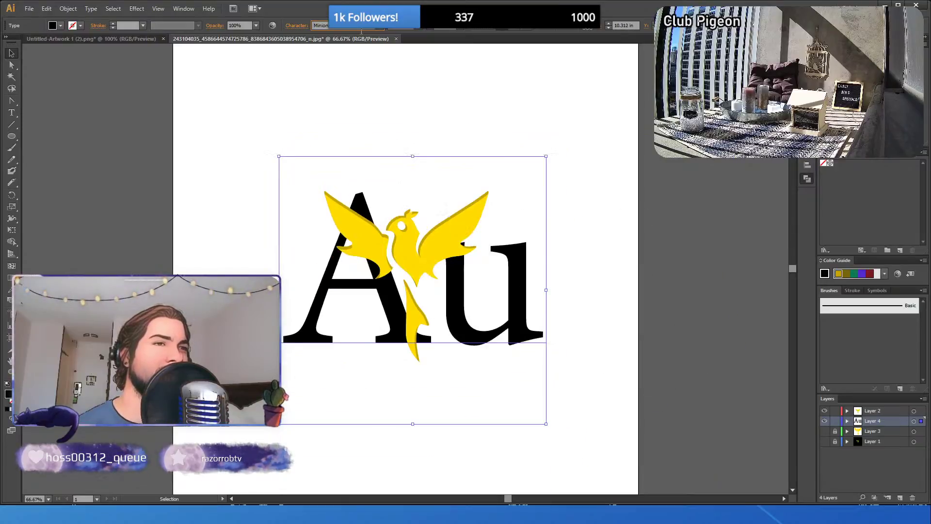
pyautogui.press('Up')
pyautogui.press('Up')
pyautogui.press('Up')
pyautogui.press('Up')
pyautogui.press('Up')
pyautogui.press('Up')
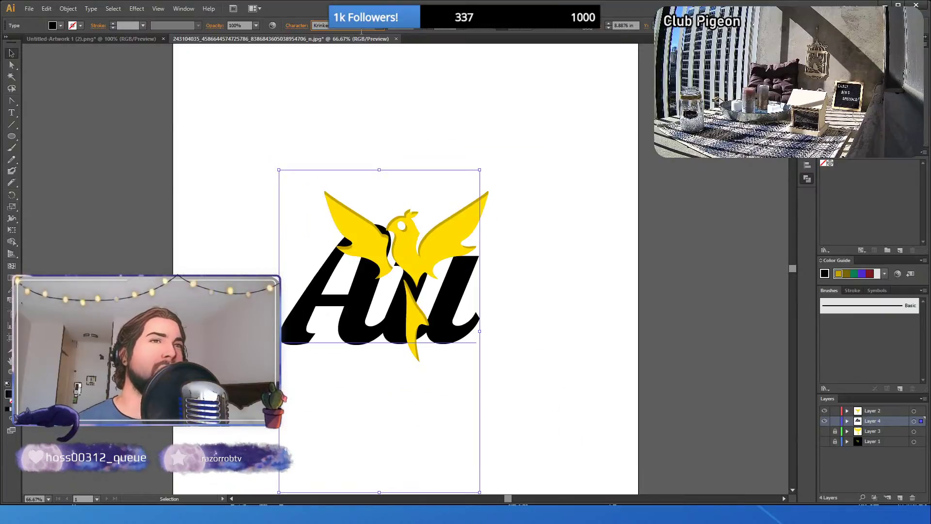
# - Try the swash script typeface on the "Au" text and shift the text left behind the bird
pyautogui.press('Up')
pyautogui.press('Up')
pyautogui.press('Down')
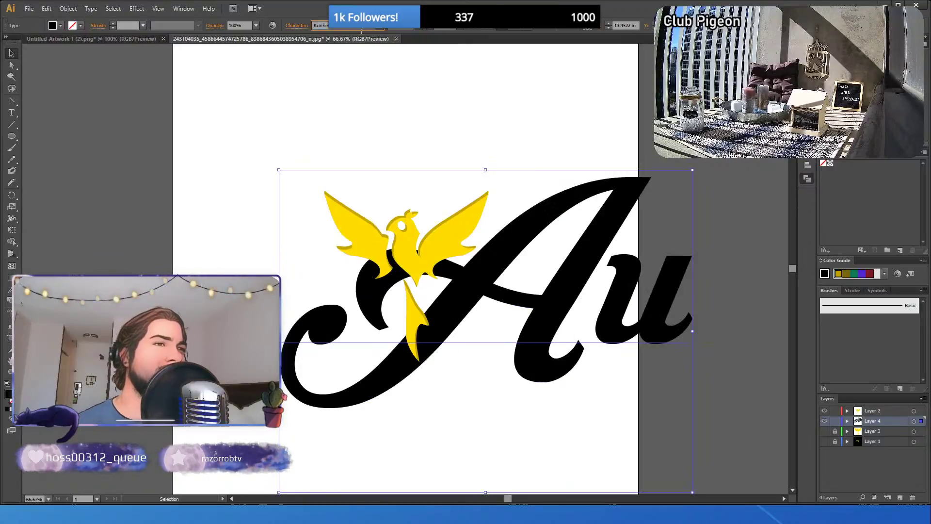
pyautogui.press('Up')
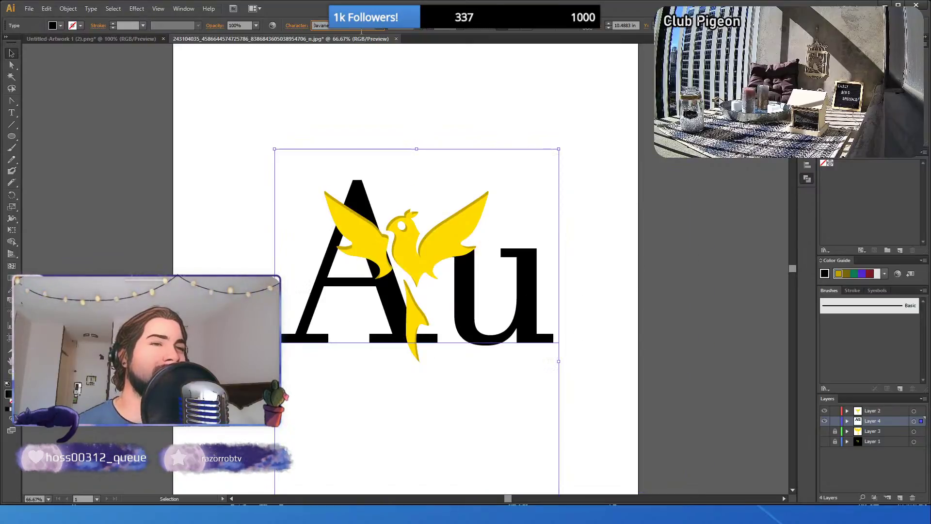
pyautogui.press('Down')
pyautogui.press('Down')
pyautogui.moveTo(557, 276); pyautogui.dragTo(413, 275)
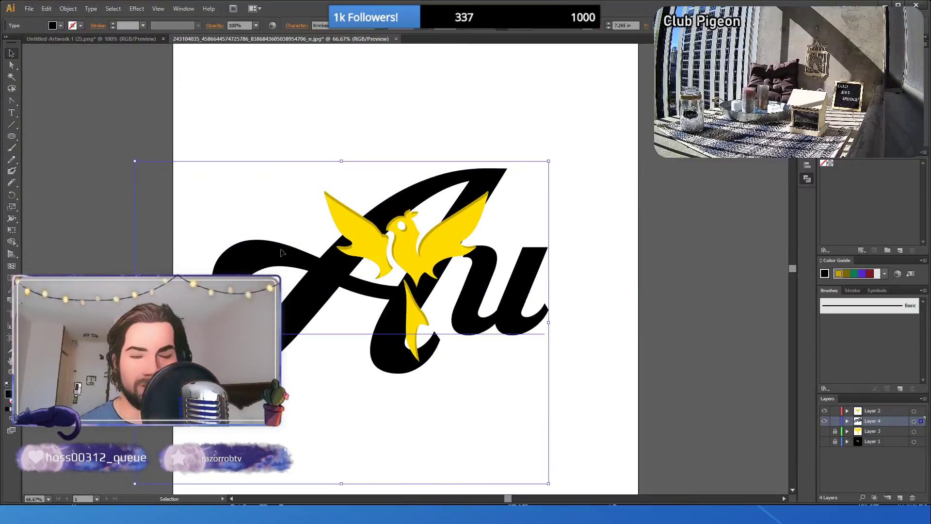
# - Continue backwards through the typefaces for the "Au" text, trying a light serif, Impact and a blackletter style
pyautogui.press('Up')
pyautogui.press('Up')
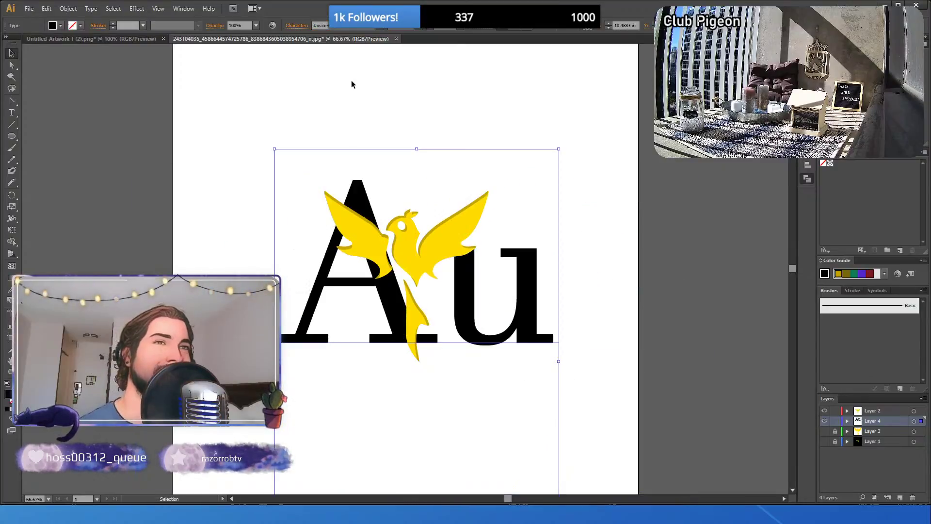
pyautogui.press('Up')
pyautogui.press('Up')
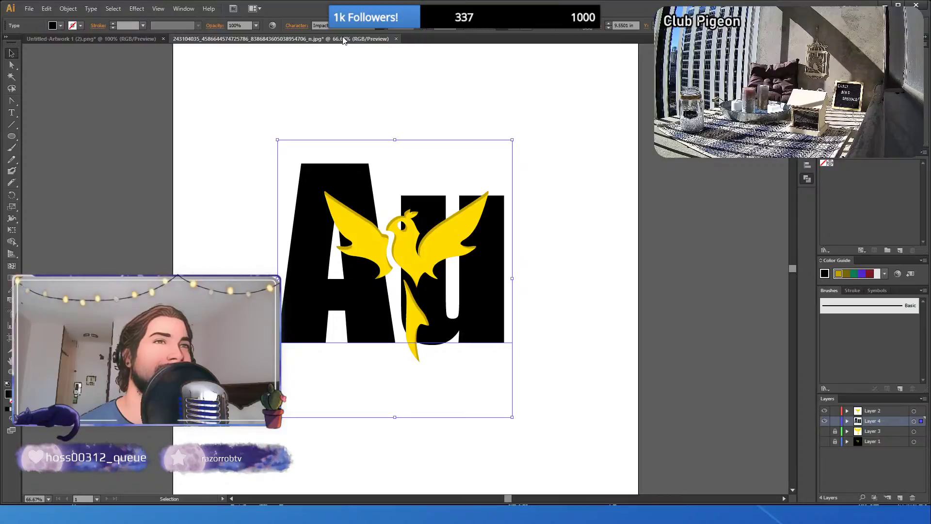
pyautogui.press('Up')
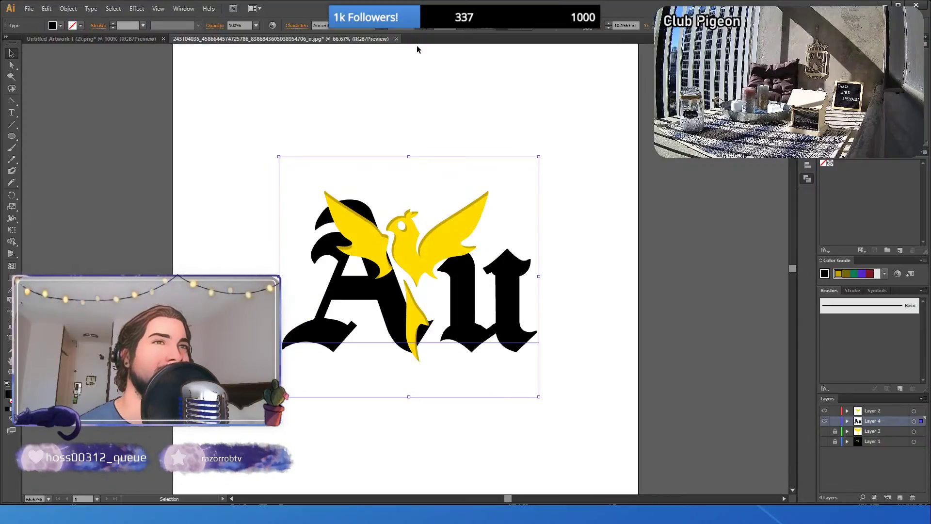
# - Preview other typefaces on the "Au" text from the start of the font list, from rough brush lettering and Bahnschrift to a heavy slab serif
pyautogui.click(367, 27)
pyautogui.press('Down')
pyautogui.press('Down')
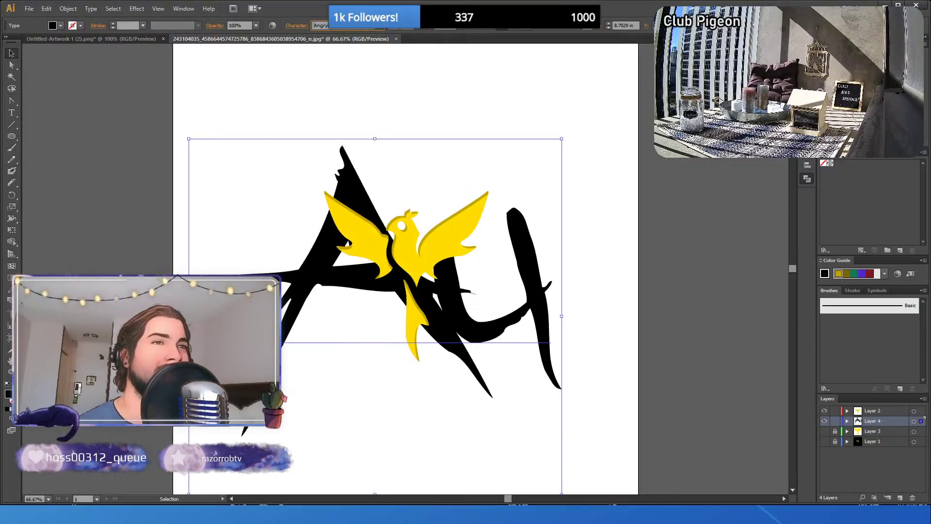
pyautogui.press('Up')
pyautogui.press('Up')
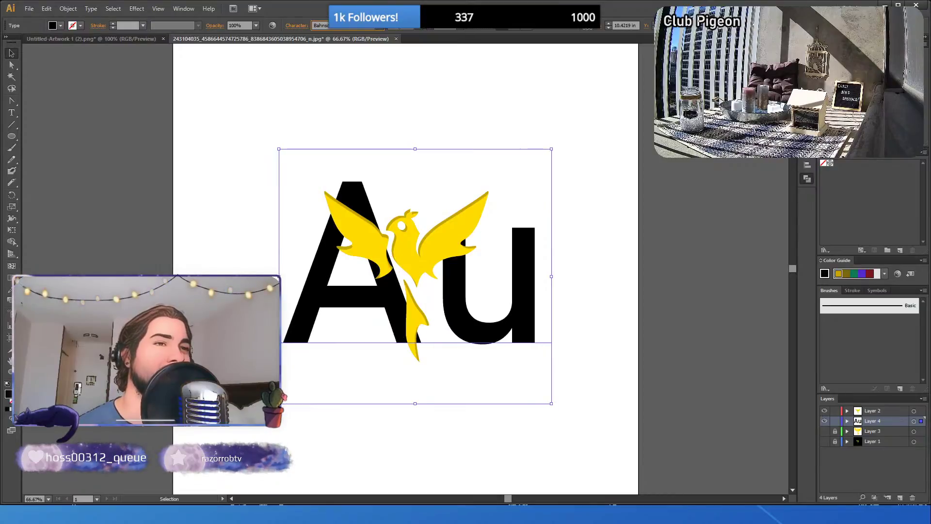
pyautogui.press('Down')
pyautogui.press('Down')
pyautogui.press('Down')
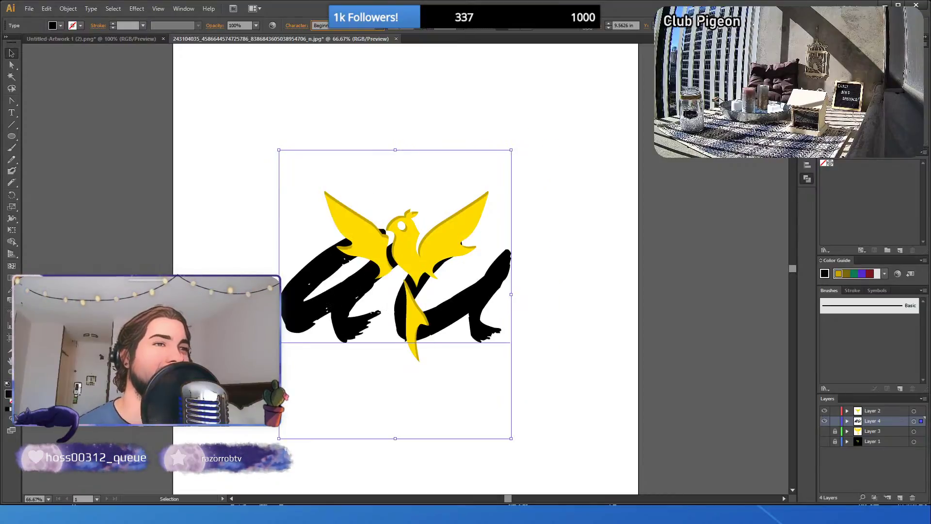
pyautogui.press('Down')
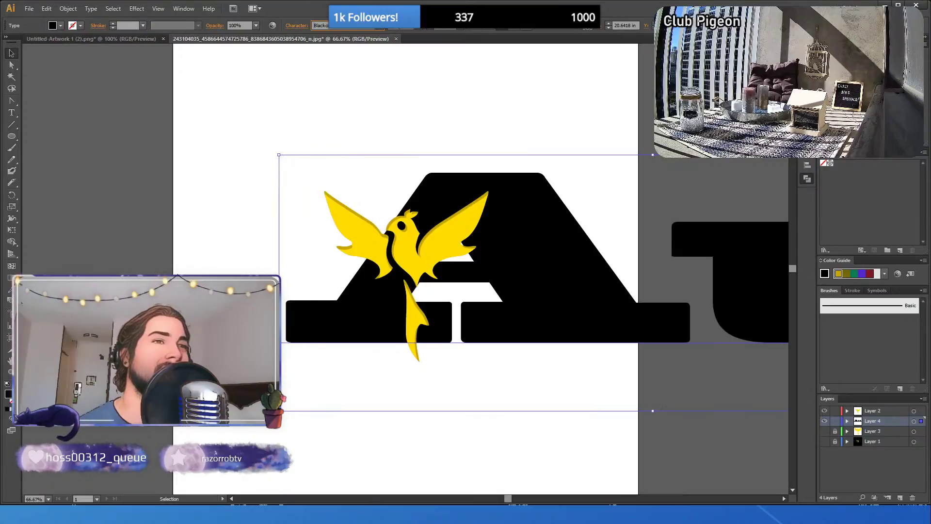
# - Continue forward through the typefaces for the "Au" text, comparing the bold and thin flowing script styles
pyautogui.press('Up')
pyautogui.press('Down')
pyautogui.press('Down')
pyautogui.press('Down')
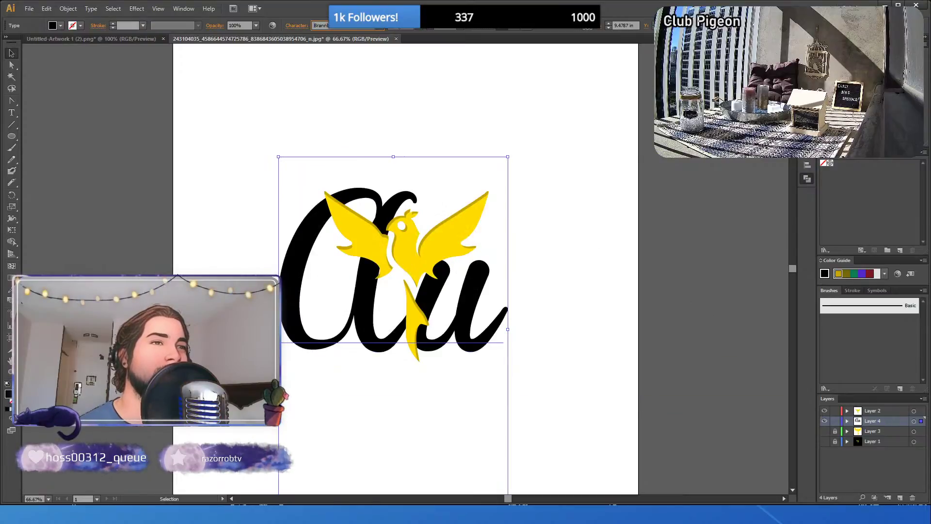
pyautogui.press('Up')
pyautogui.press('Down')
pyautogui.press('Down')
pyautogui.press('Down')
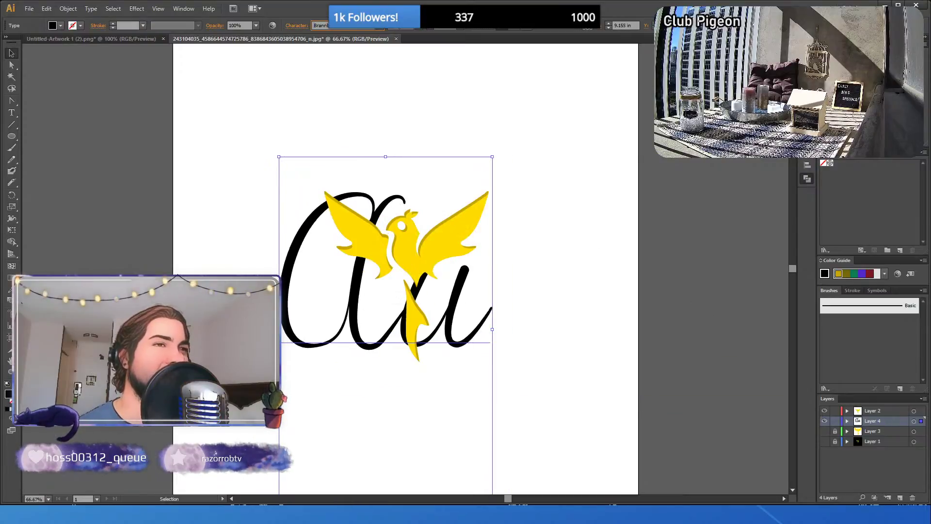
# - Try Candara, a wide distressed capital face and a slab-like serif on the "Au" text
pyautogui.press('Down')
pyautogui.press('Down')
pyautogui.press('Down')
pyautogui.press('Down')
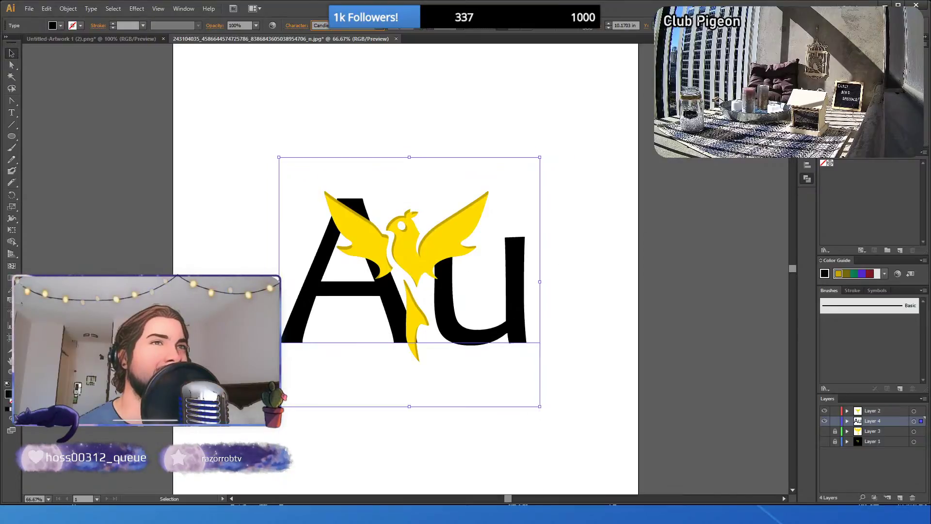
pyautogui.press('Down')
pyautogui.press('Down')
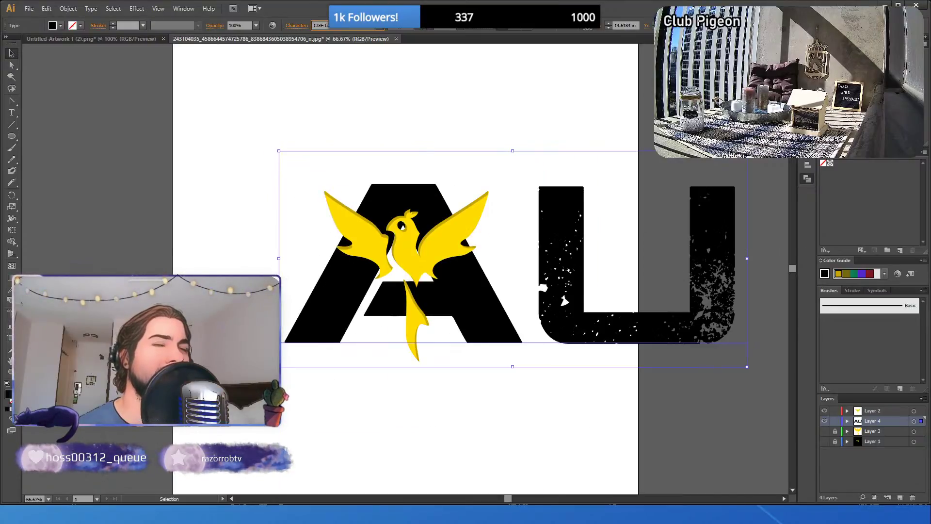
pyautogui.press('Down')
pyautogui.press('Down')
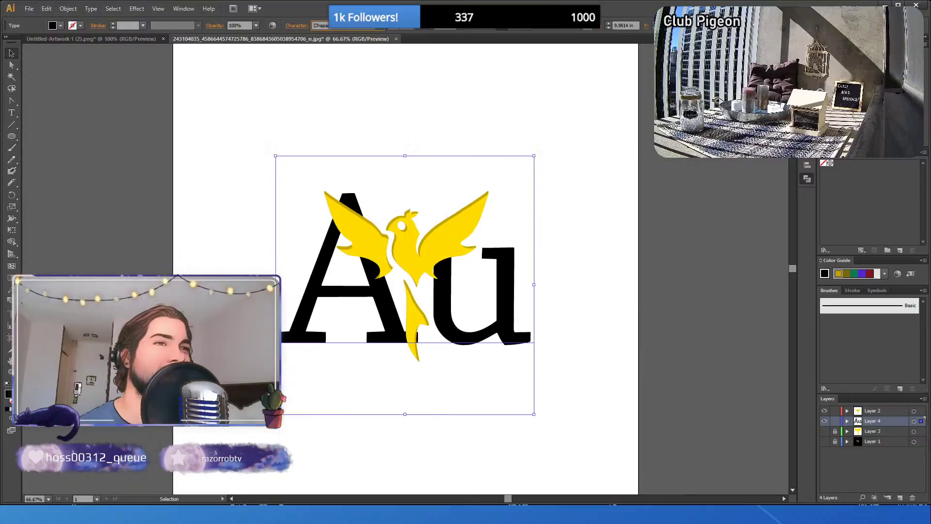
# - Preview an Adobe serif, a rounded comic style and a bold Courier style on the "Au" text
pyautogui.press('Up')
pyautogui.press('Up')
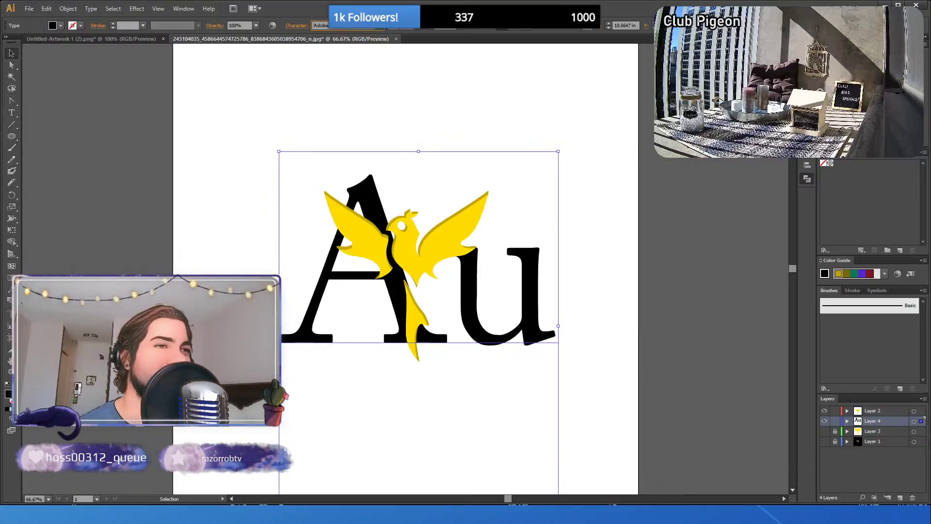
pyautogui.press('Down')
pyautogui.press('Down')
pyautogui.press('Down')
pyautogui.press('Down')
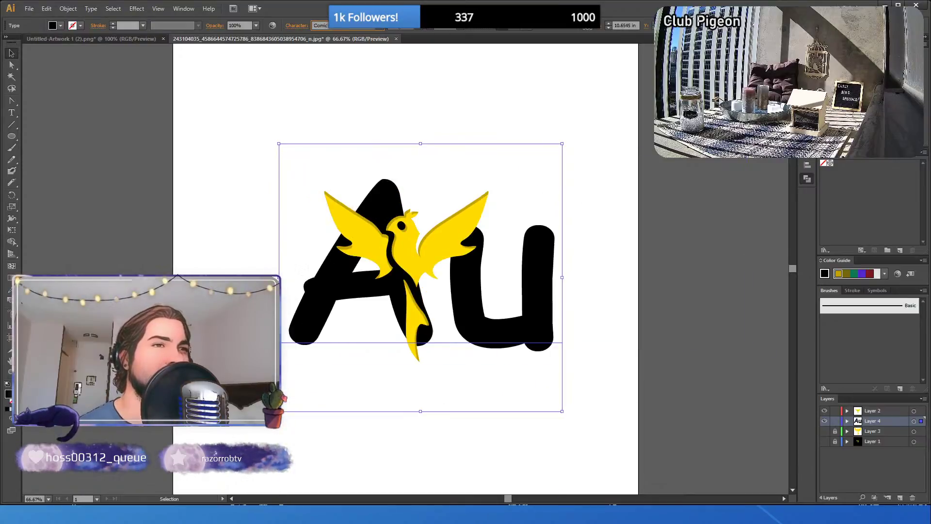
pyautogui.press('Down')
pyautogui.press('Down')
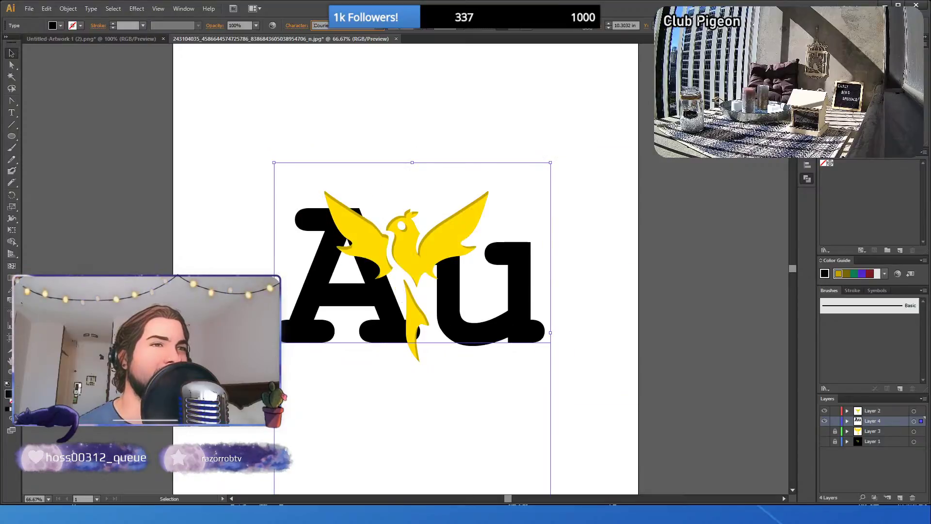
# - Compare bold Corbel, bold Ebrima and a bold Adobe serif on the "Au" text, switching back and forth between the last two
pyautogui.press('Up')
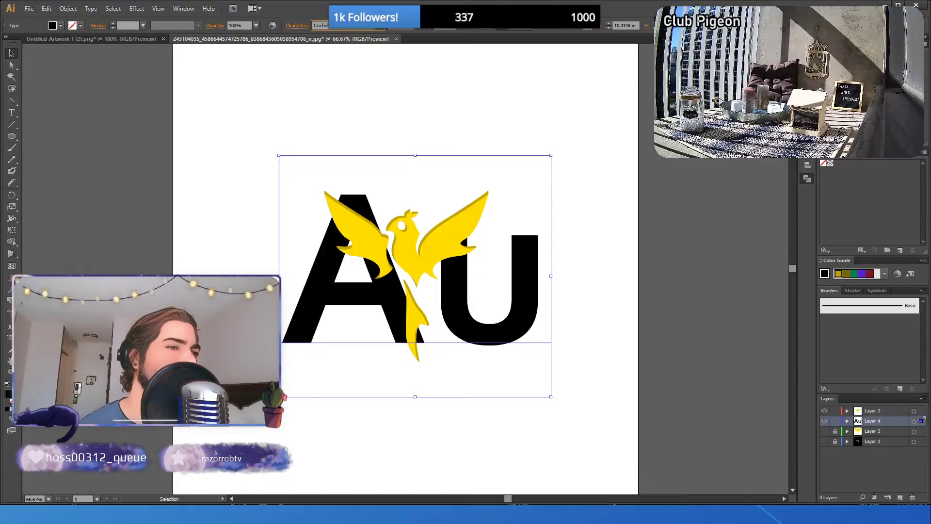
pyautogui.press('Down')
pyautogui.press('Down')
pyautogui.press('Down')
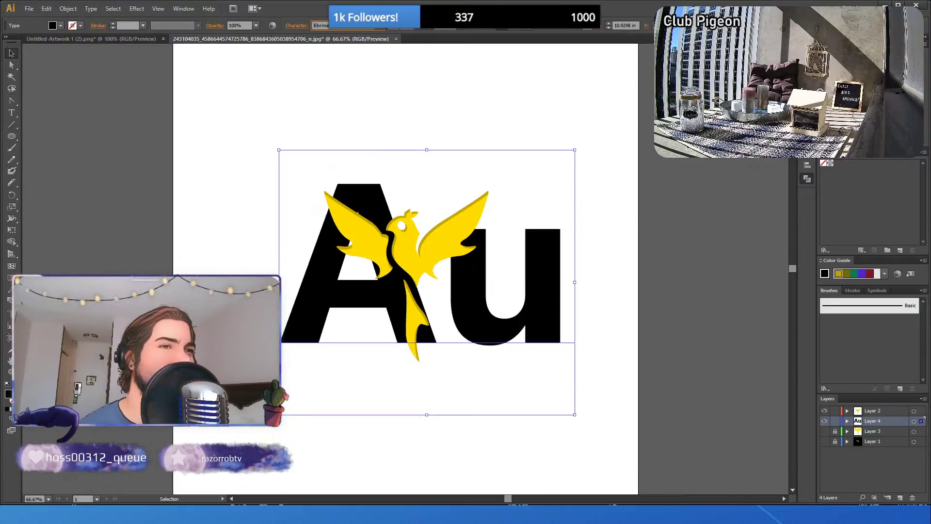
pyautogui.press('Up')
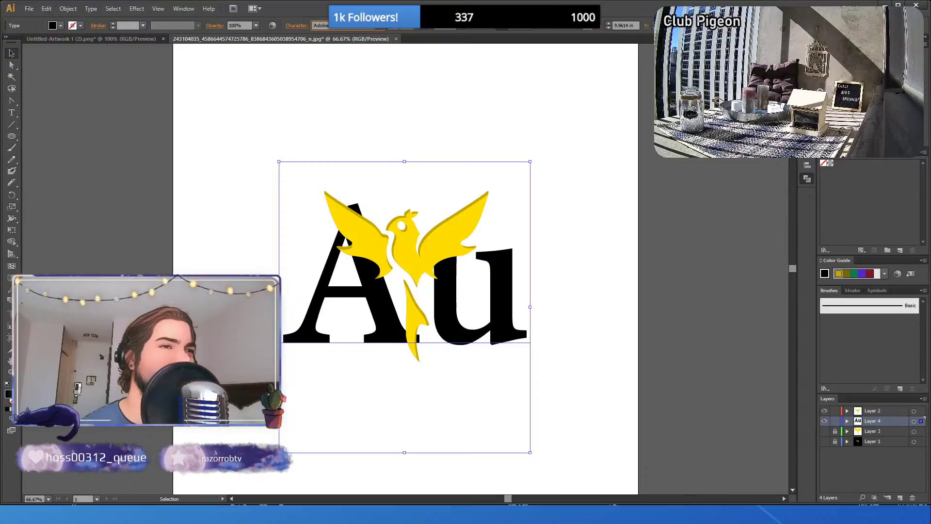
pyautogui.press('Down')
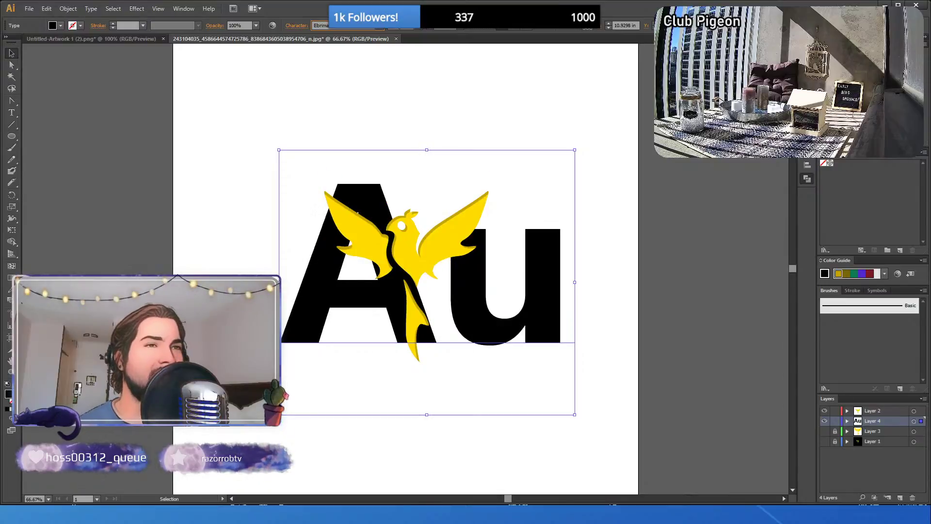
pyautogui.press('Up')
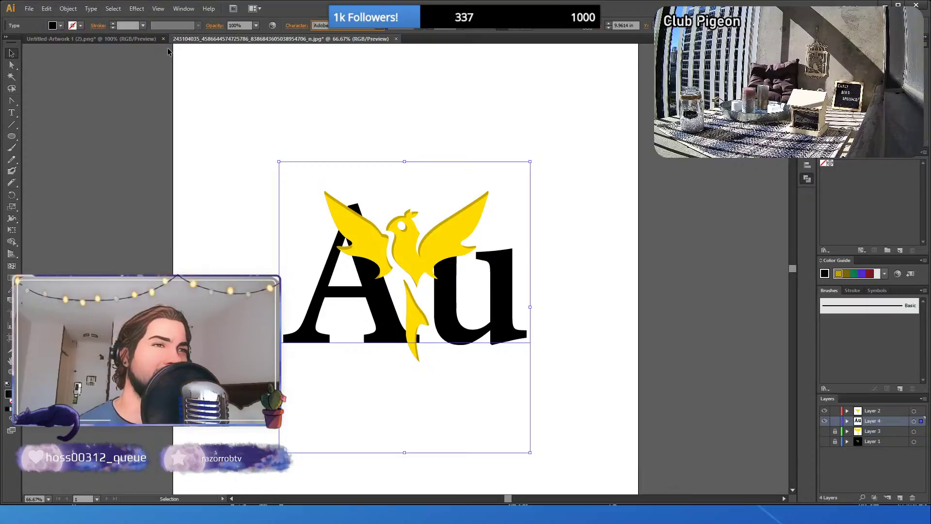
pyautogui.press('Down')
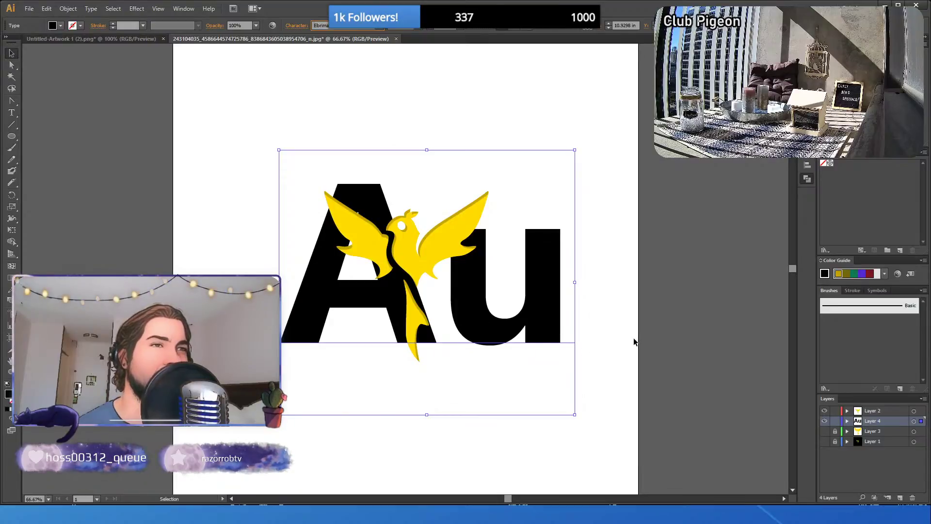
# - Preview a blocky square face, a Franklin sans and several Frutiger weights on the "Au" text
pyautogui.press('Down')
pyautogui.press('Down')
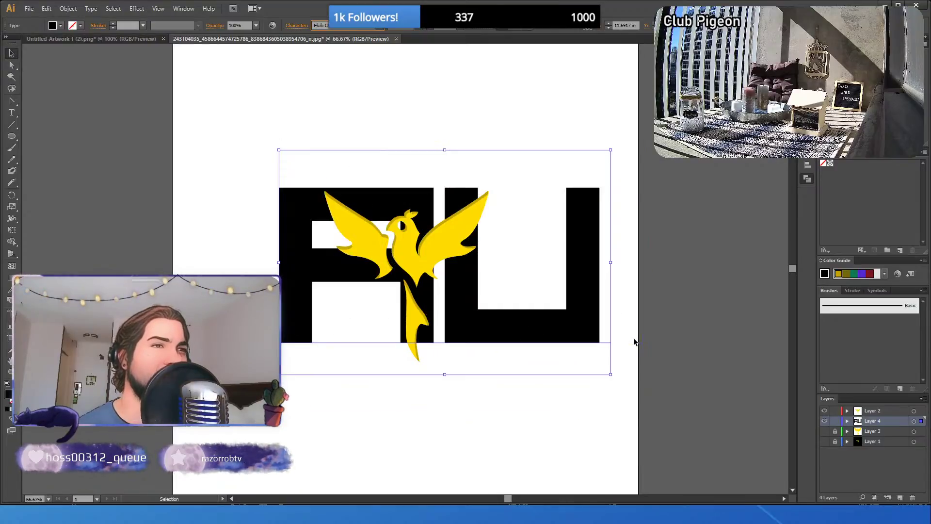
pyautogui.press('Down')
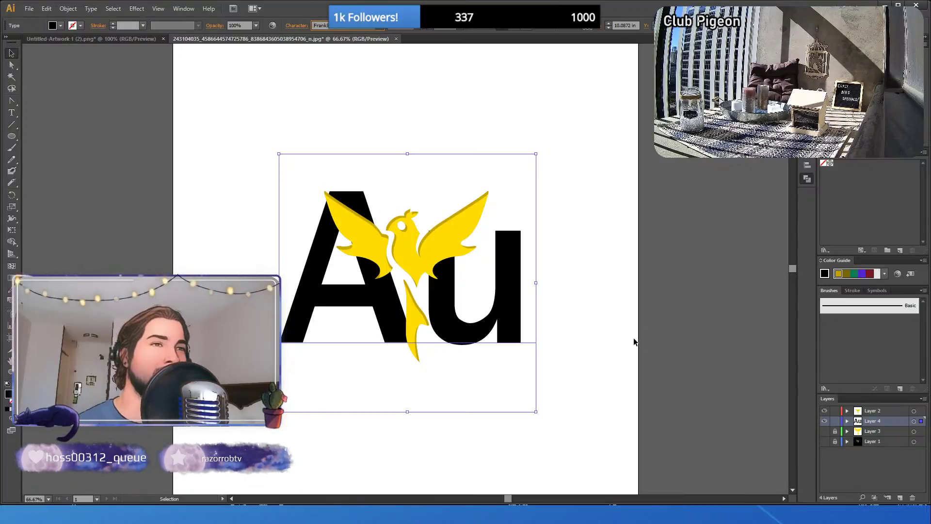
pyautogui.press('Down')
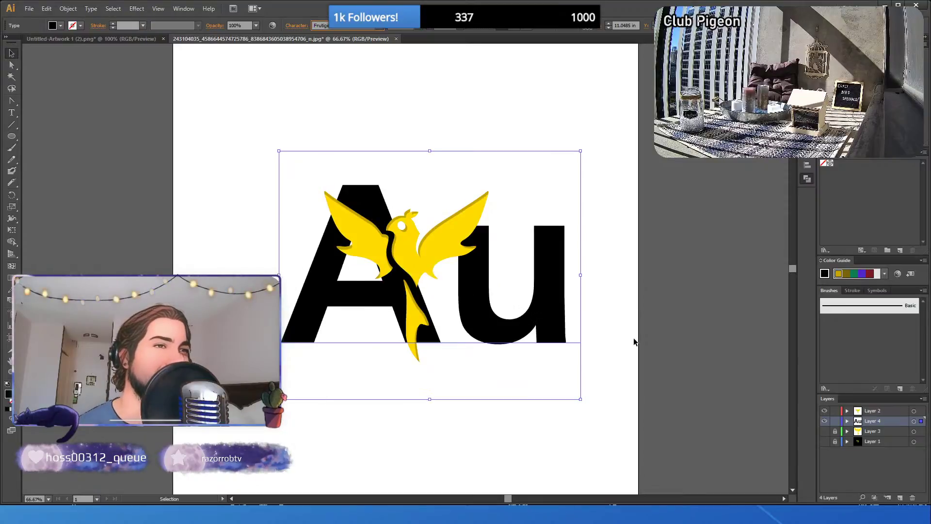
pyautogui.press('Down')
pyautogui.press('Down')
pyautogui.press('Down')
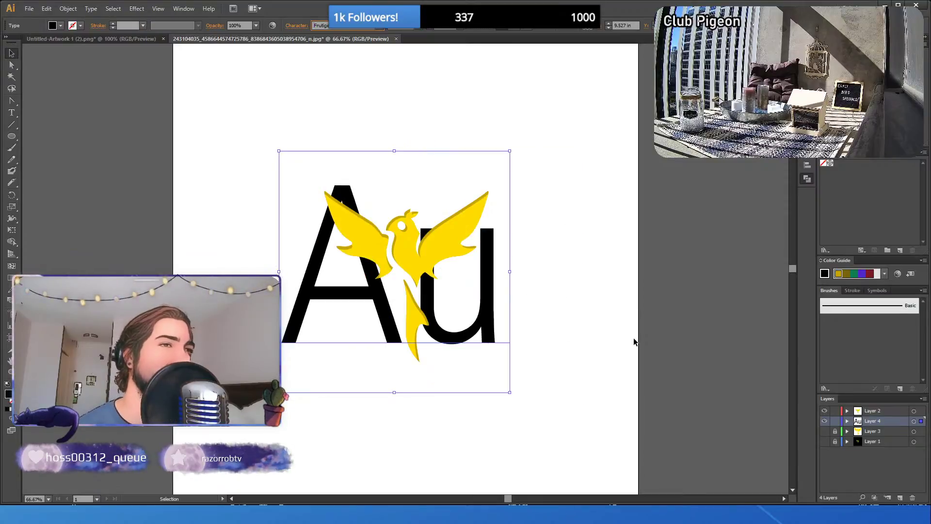
pyautogui.press('Down')
pyautogui.press('Down')
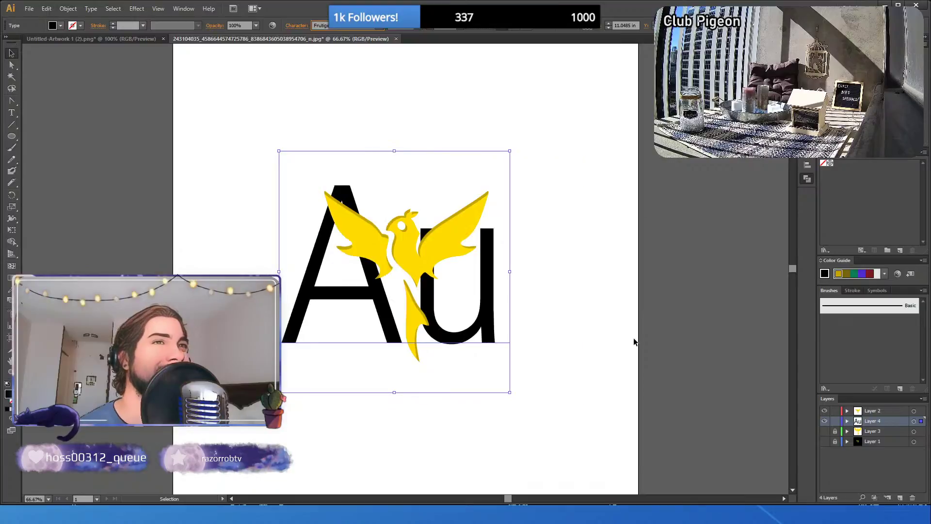
# - Work forward through the geometric sans typefaces to apply a bold condensed Futura to the "Au" text
pyautogui.press('Down')
pyautogui.press('Down')
pyautogui.press('Down')
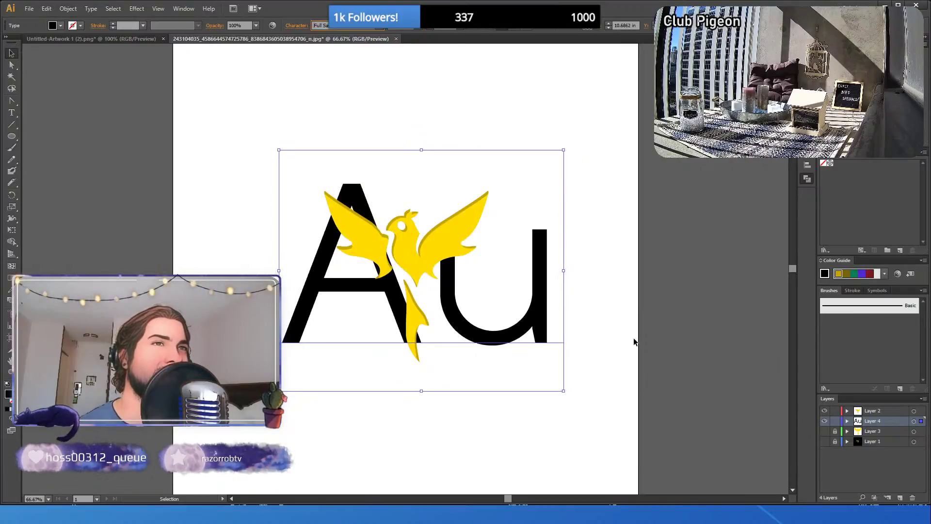
pyautogui.press('Down')
pyautogui.press('Down')
pyautogui.press('Down')
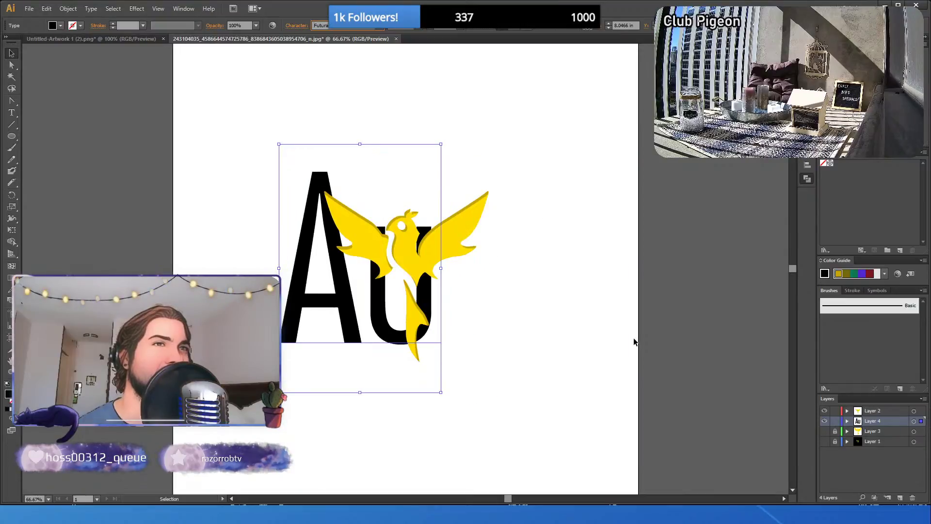
pyautogui.press('Down')
pyautogui.press('Down')
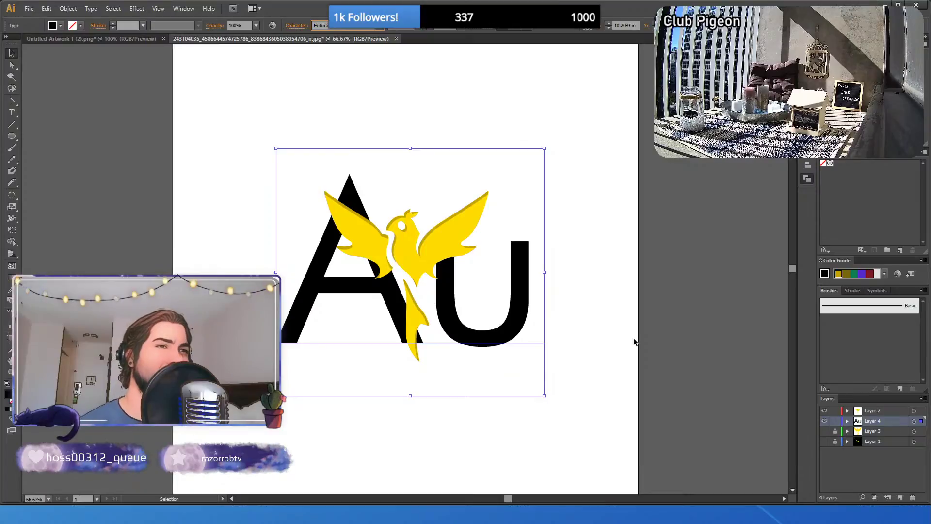
pyautogui.press('Down')
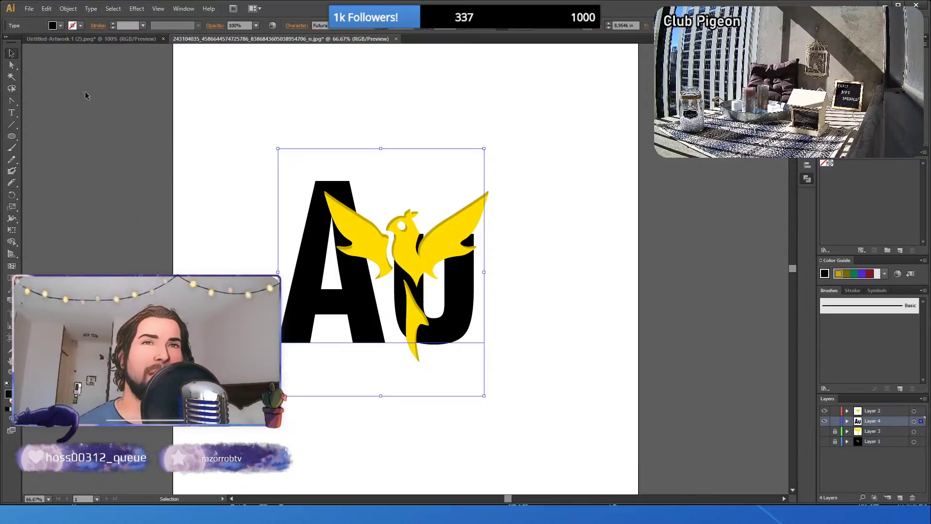
# - Shift the bold condensed "Au" text right, nudge it slightly back left to centre it behind the bird, and leave nothing selected
pyautogui.press('Right')
pyautogui.press('Right')
pyautogui.press('Right')
pyautogui.press('Right')
pyautogui.press('Right')
pyautogui.press('Right')
pyautogui.press('Right')
pyautogui.press('Right')
pyautogui.press('Right')
pyautogui.press('Right')
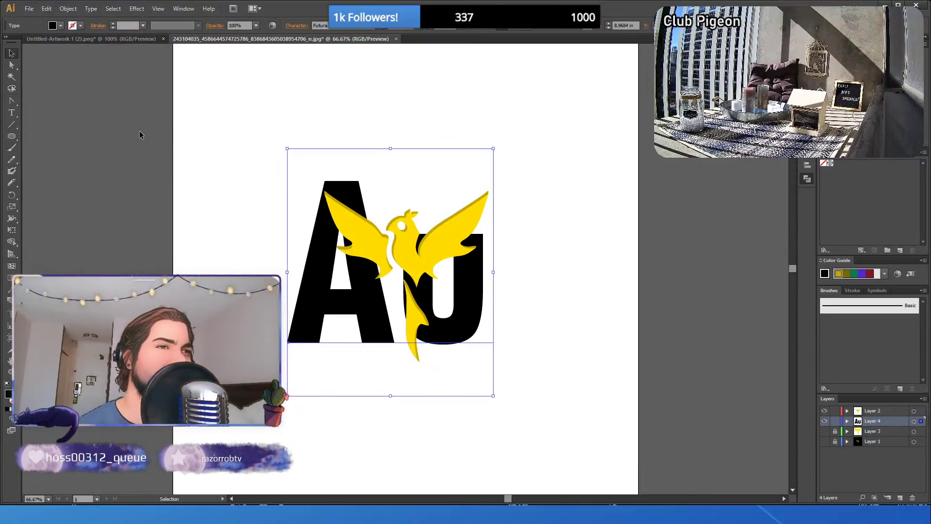
pyautogui.press('Right')
pyautogui.press('Right')
pyautogui.press('Right')
pyautogui.press('Right')
pyautogui.press('Right')
pyautogui.press('Right')
pyautogui.press('Right')
pyautogui.press('Right')
pyautogui.press('Right')
pyautogui.press('Right')
pyautogui.press('Right')
pyautogui.press('Right')
pyautogui.press('Right')
pyautogui.press('Right')
pyautogui.press('Right')
pyautogui.press('Right')
pyautogui.press('Right')
pyautogui.press('Right')
pyautogui.press('Right')
pyautogui.press('Right')
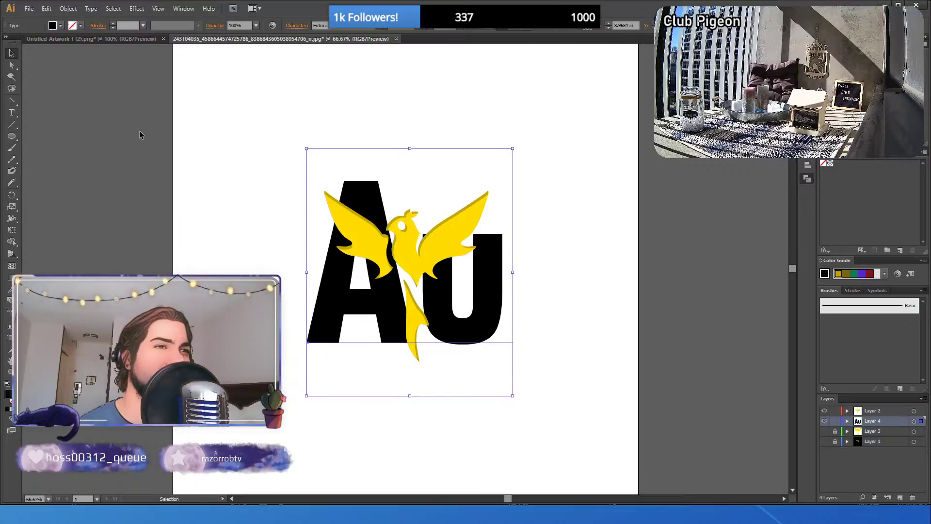
pyautogui.press('Right')
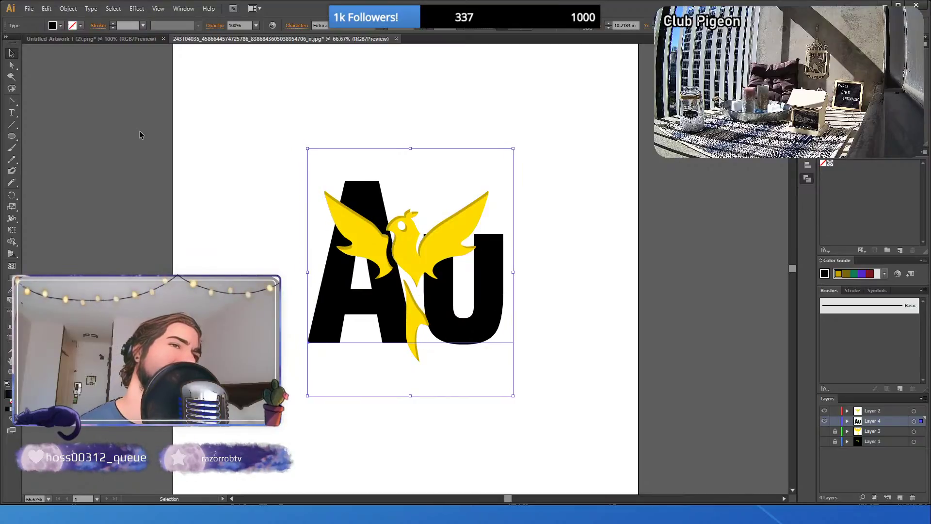
pyautogui.press('Left')
pyautogui.press('Left')
pyautogui.press('Left')
pyautogui.press('Left')
pyautogui.press('Left')
pyautogui.press('Left')
pyautogui.press('Left')
pyautogui.press('Left')
pyautogui.press('Left')
pyautogui.press('Left')
pyautogui.press('Left')
pyautogui.press('Left')
pyautogui.press('Left')
pyautogui.press('Left')
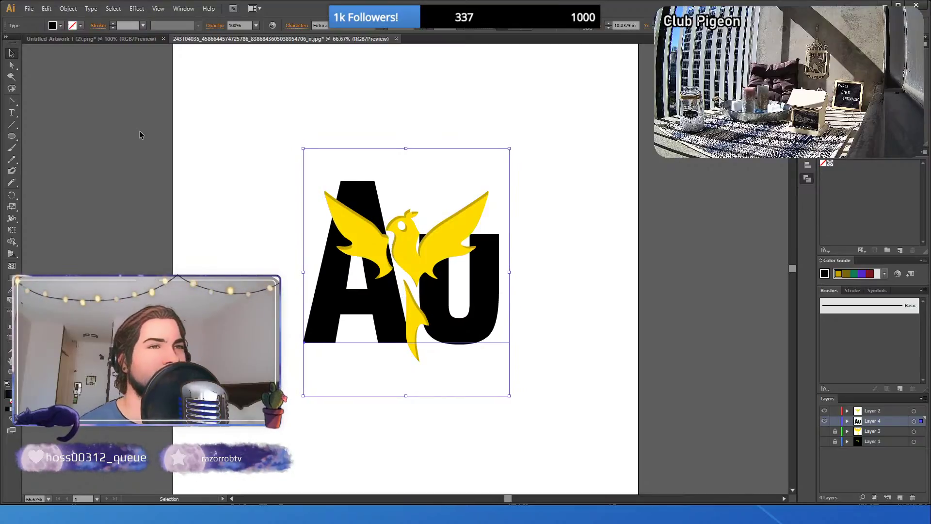
pyautogui.click(188, 231)
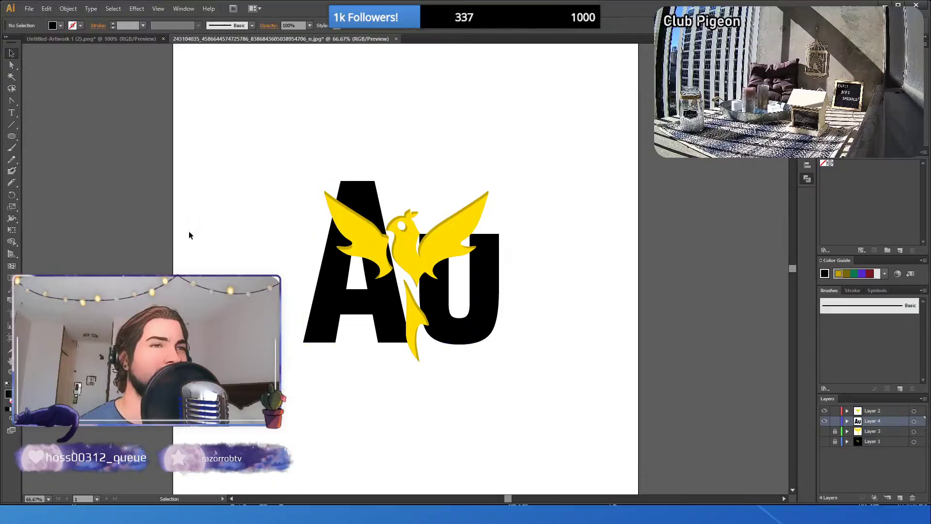
# - Step the "Au" text through the neighbouring Futura styles, past the wide light one, to apply a narrower, slightly lighter condensed style
pyautogui.click(489, 328)
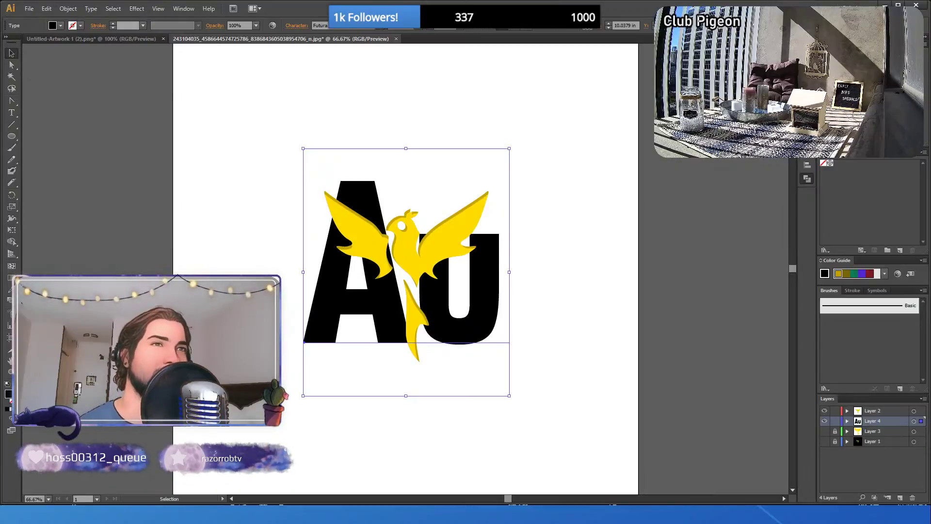
pyautogui.click(362, 27)
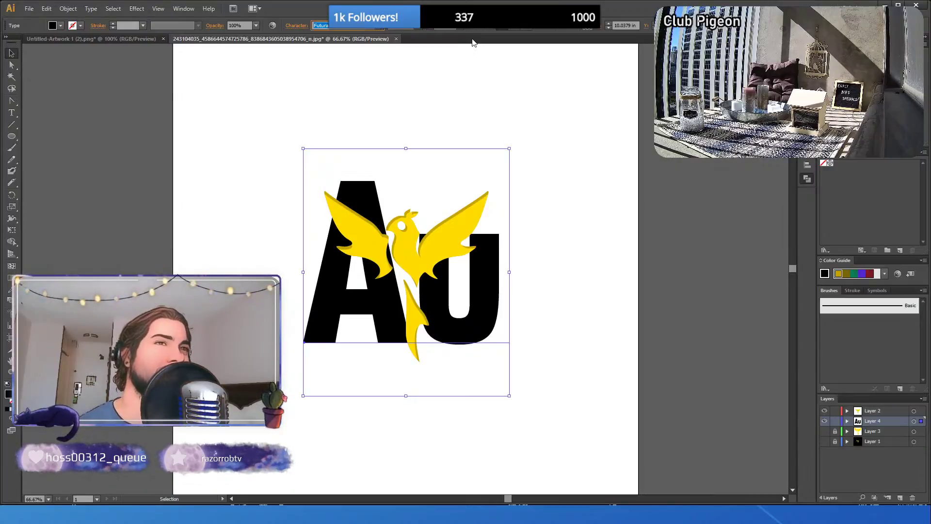
pyautogui.press('Down')
pyautogui.press('Down')
pyautogui.press('Down')
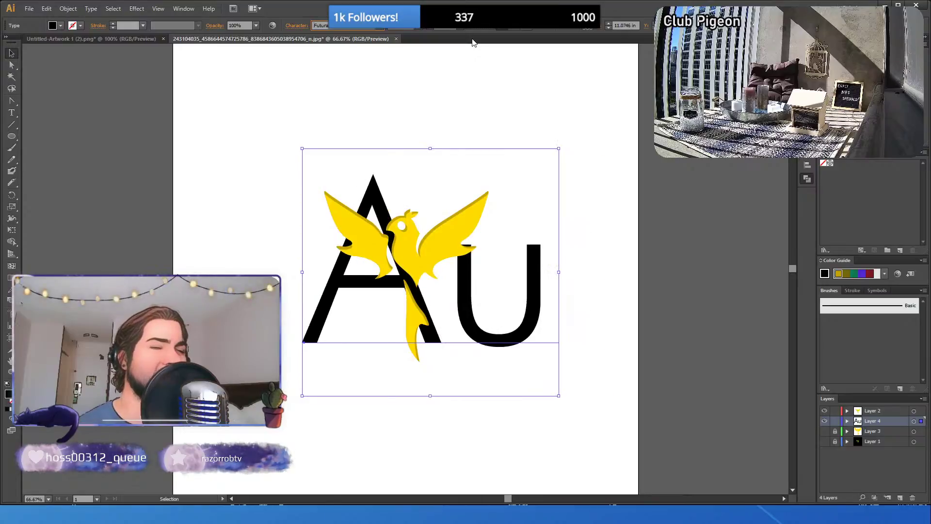
pyautogui.press('Down')
pyautogui.press('Down')
pyautogui.press('Down')
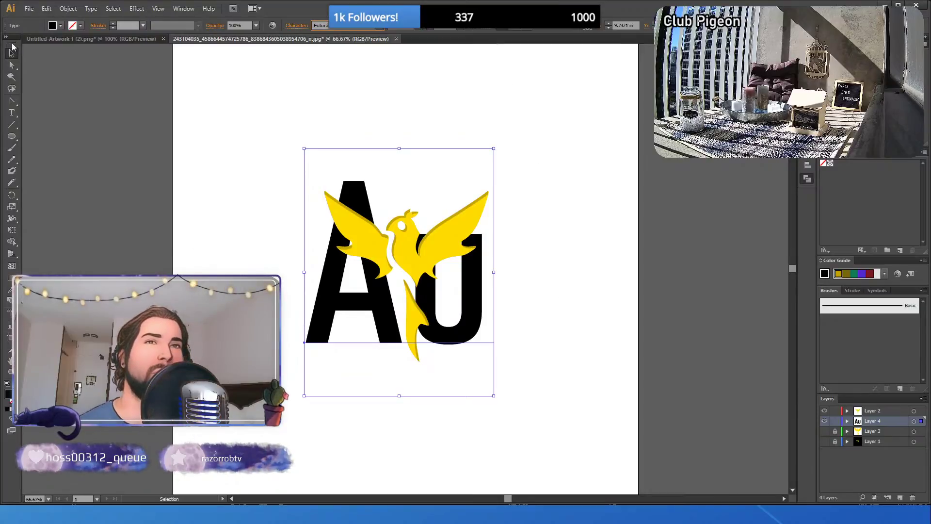
# - Nudge the condensed "Au" text about 0.44 in right, fine-tuning it back and forth to centre it behind the bird, and deselect it
pyautogui.press('Down')
pyautogui.press('Down')
pyautogui.press('Down')
pyautogui.press('Down')
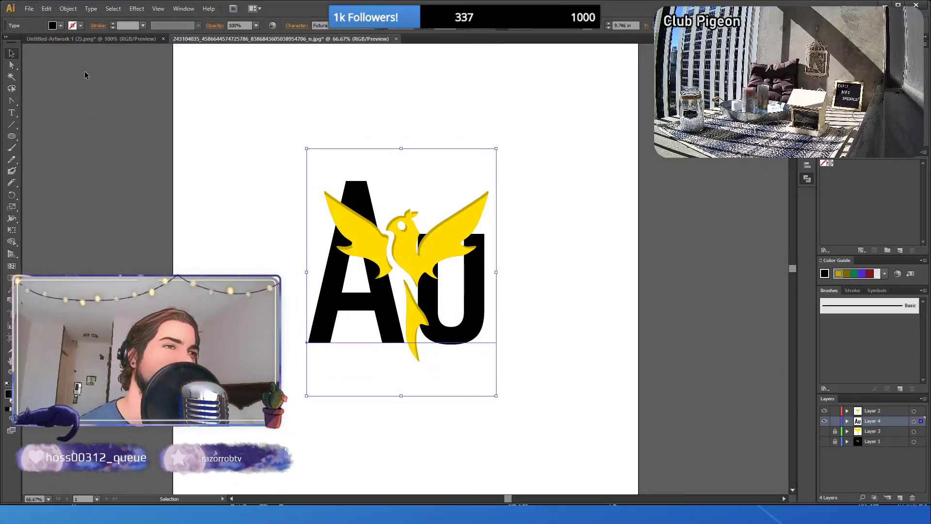
pyautogui.press('Down')
pyautogui.press('Down')
pyautogui.press('Down')
pyautogui.press('Down')
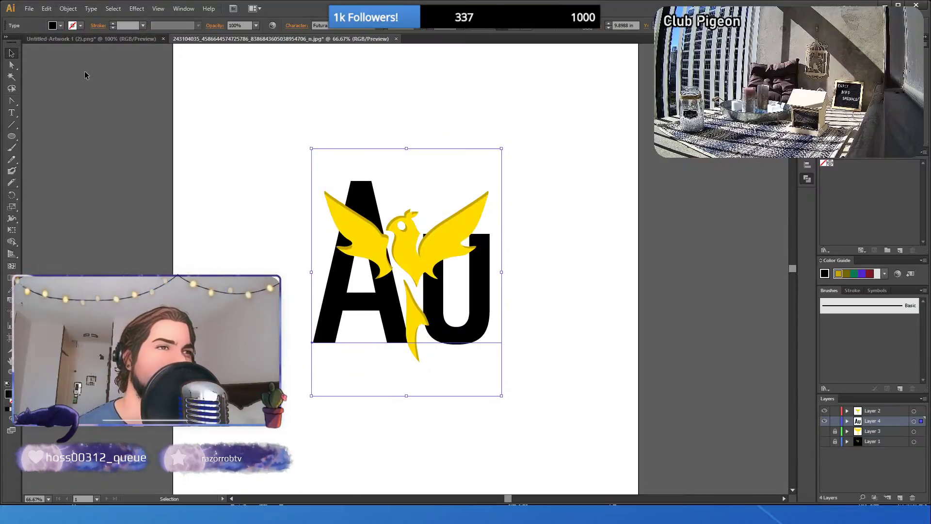
pyautogui.press('Down')
pyautogui.press('Down')
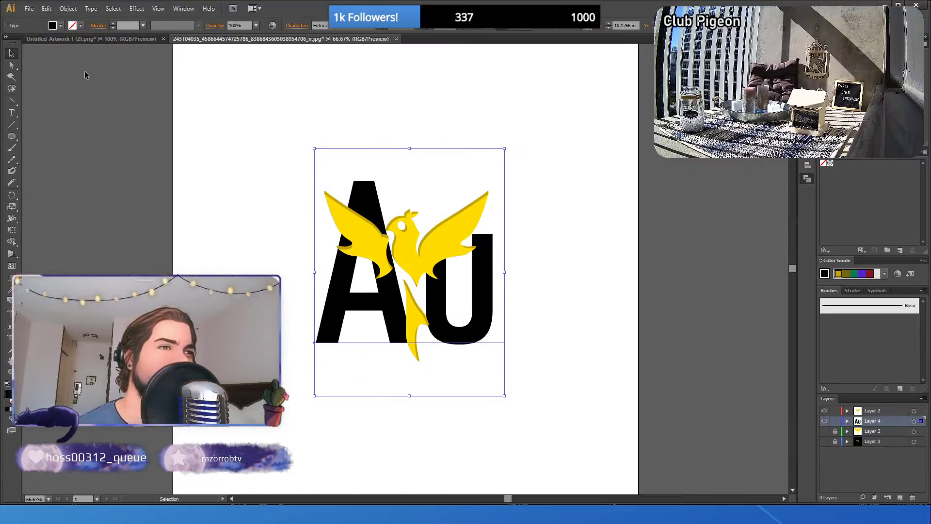
pyautogui.press('Down')
pyautogui.press('Down')
pyautogui.press('Down')
pyautogui.press('Down')
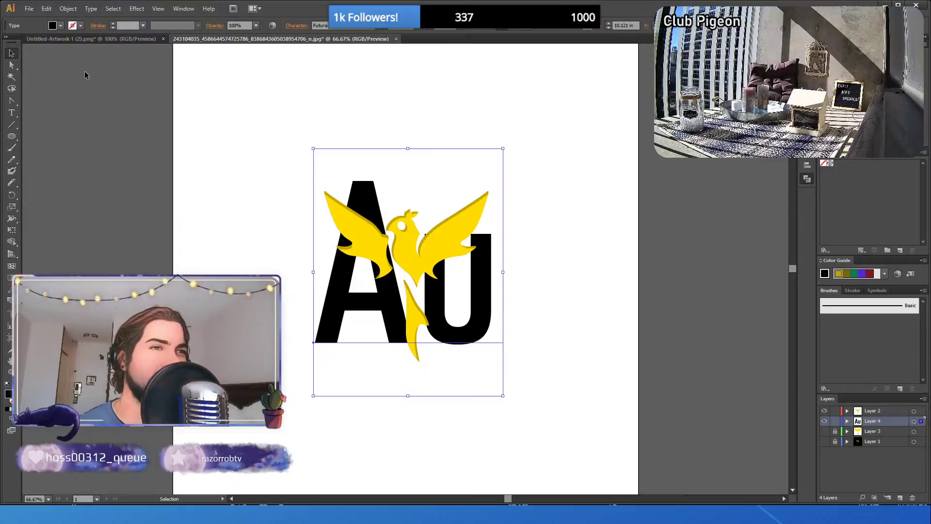
pyautogui.press('Down')
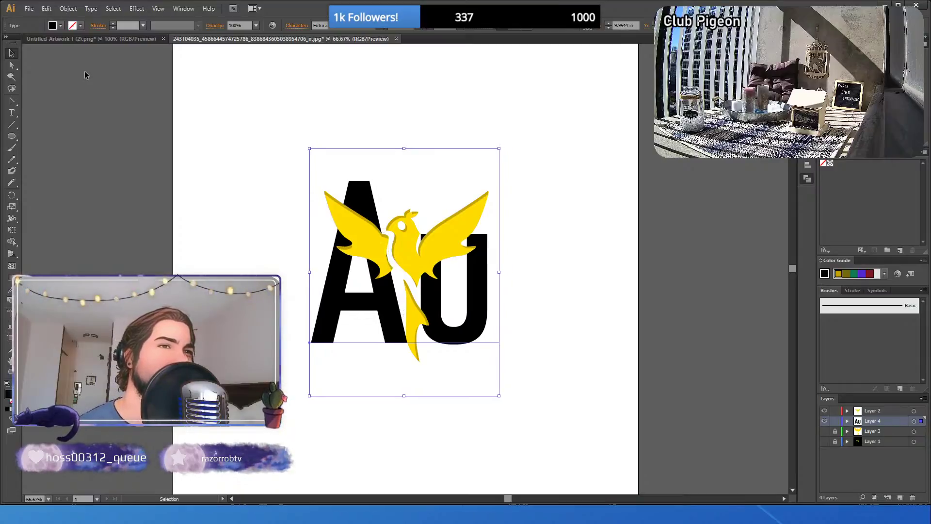
pyautogui.press('Down')
pyautogui.press('Down')
pyautogui.press('Down')
pyautogui.press('Down')
pyautogui.press('Down')
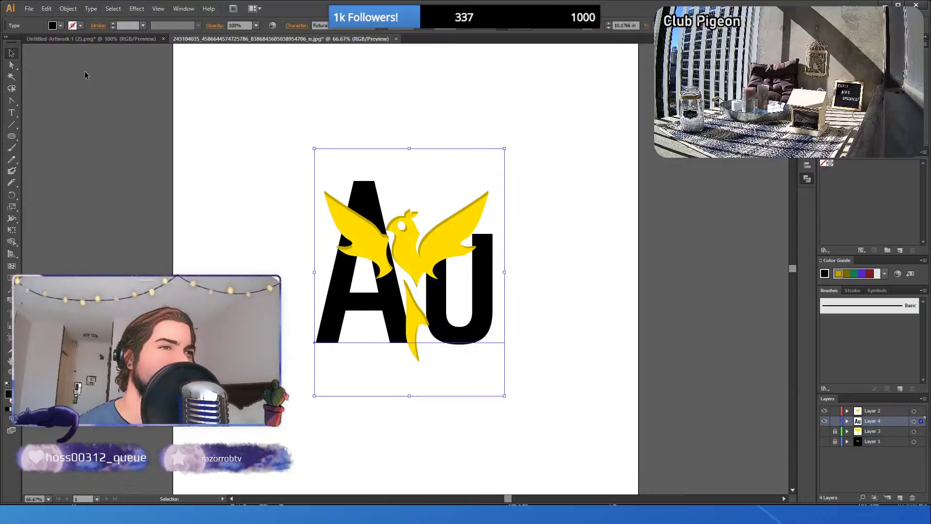
pyautogui.click(571, 219)
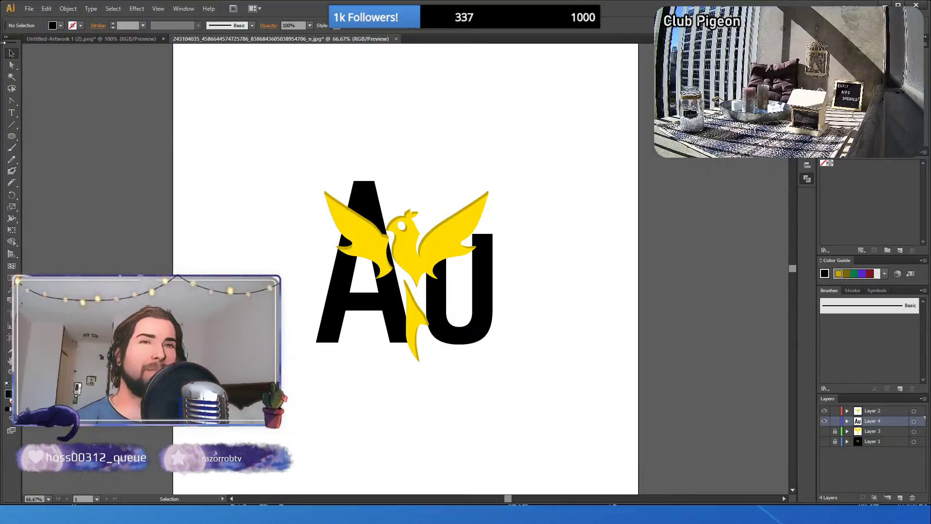
# - Hide the "Au" layer, Layer 4, and save the document as FnxLogo2021.ai
pyautogui.click(824, 421)
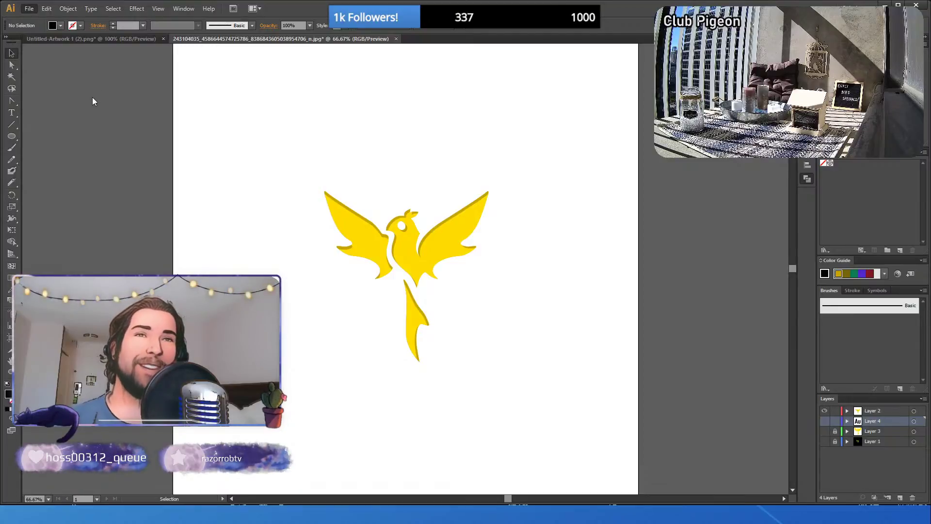
pyautogui.press('alt')
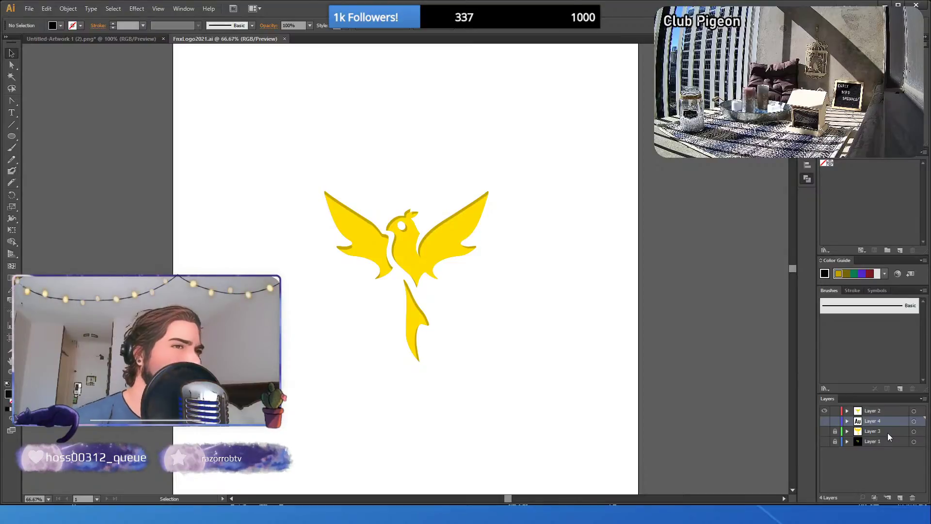
# - Add a new layer directly above Layer 1, draw a black rectangle covering the whole artboard on it, and deselect it
pyautogui.click(16, 139)
pyautogui.press('m')
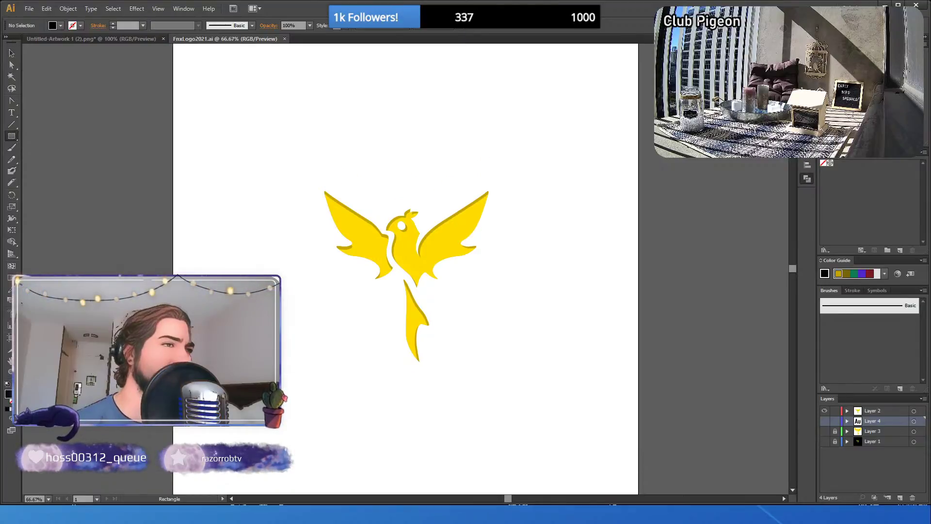
pyautogui.click(872, 442)
pyautogui.click(900, 497)
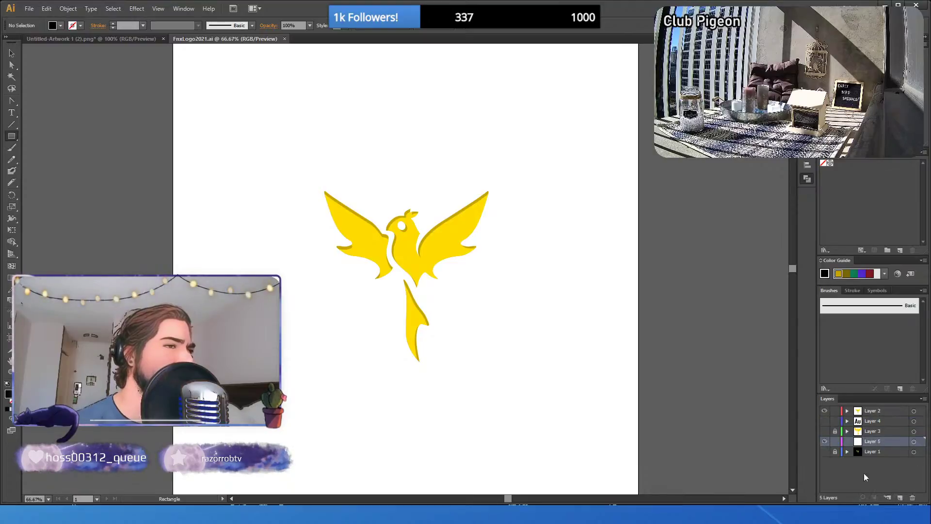
pyautogui.scroll(2, 178, 90)
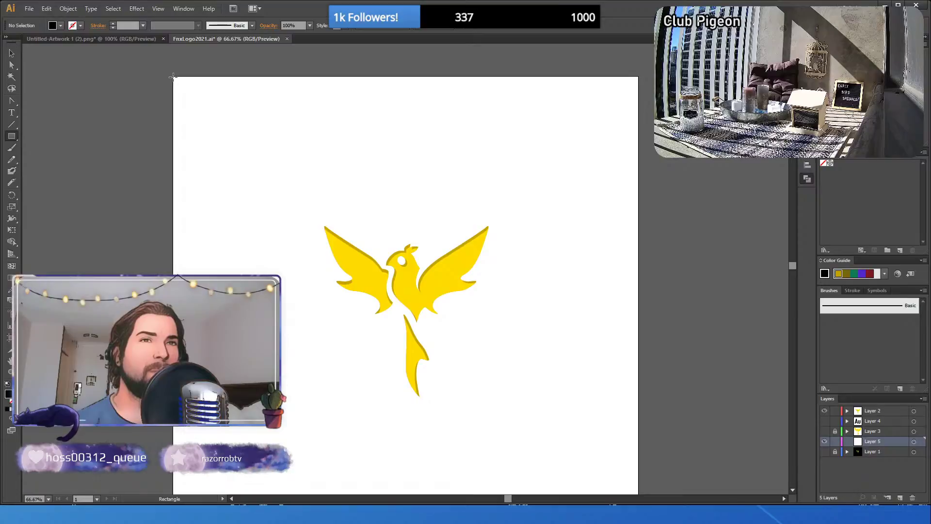
pyautogui.moveTo(173, 76); pyautogui.dragTo(639, 446)
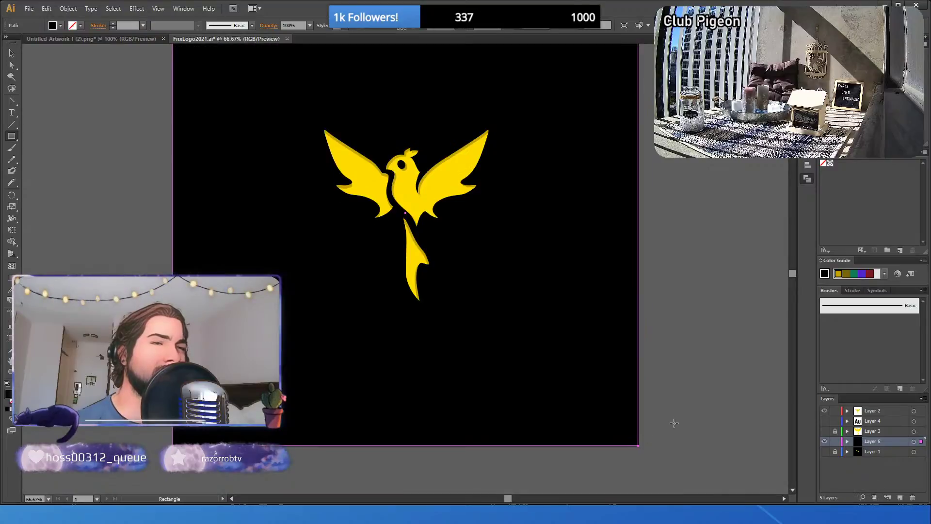
pyautogui.scroll(2, 676, 422)
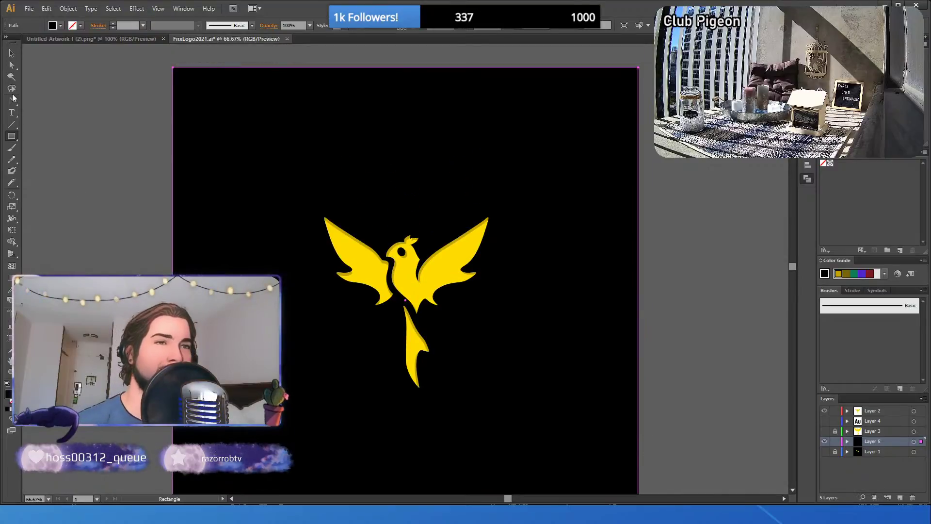
pyautogui.click(12, 54)
pyautogui.click(38, 71)
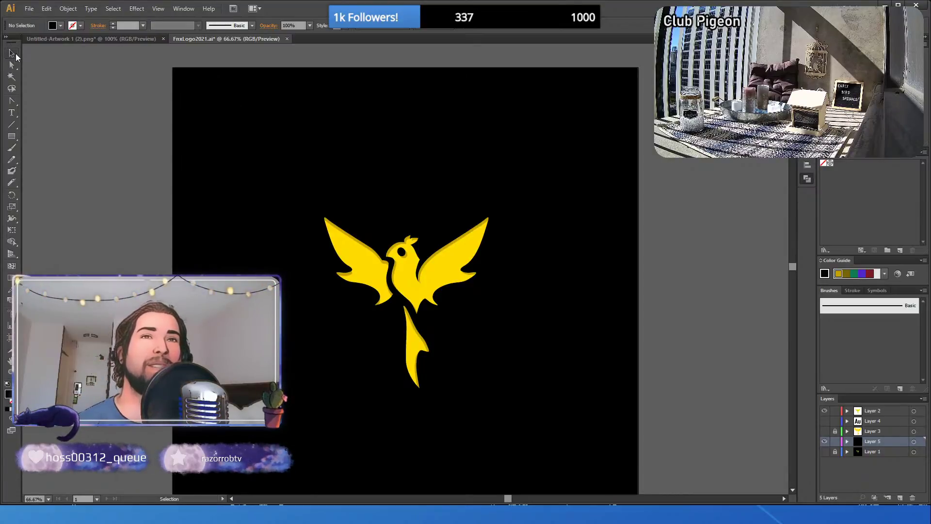
pyautogui.press('alt')
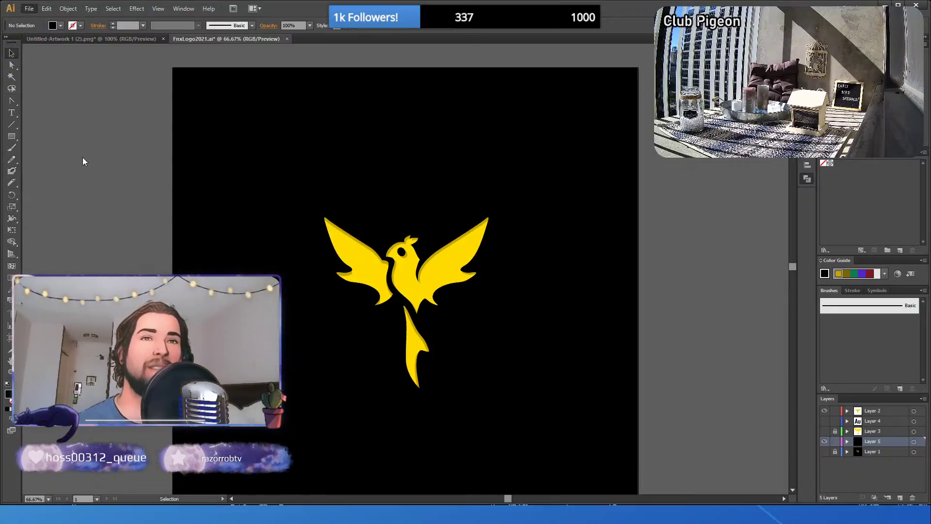
pyautogui.hotkey('alt', 'Tab')
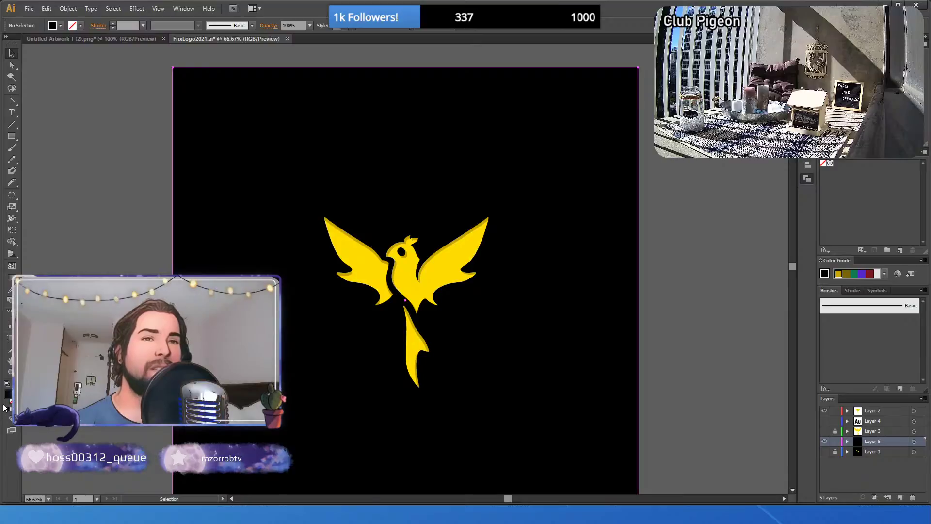
# - Fill the background rectangle with white and export the artwork as FnxLogo2021white.png
pyautogui.click(194, 286)
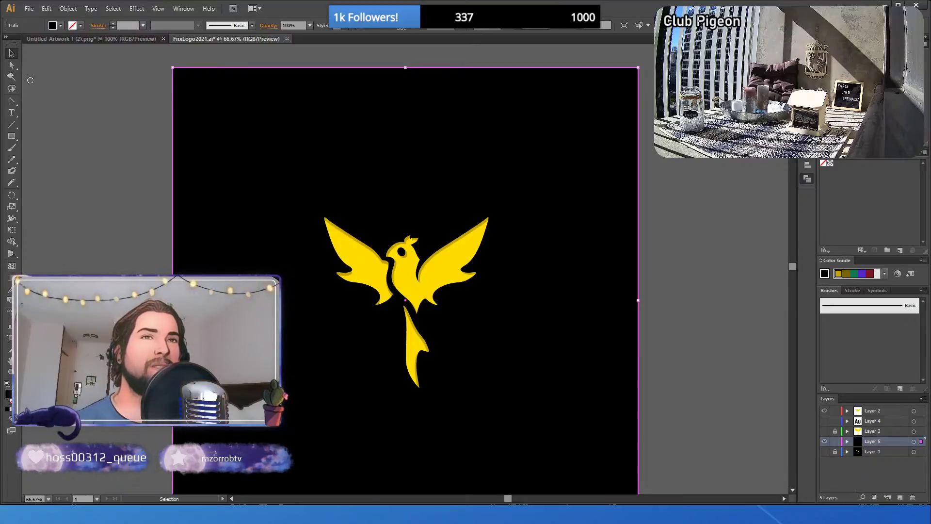
pyautogui.hotkey('ctrl', 'z')
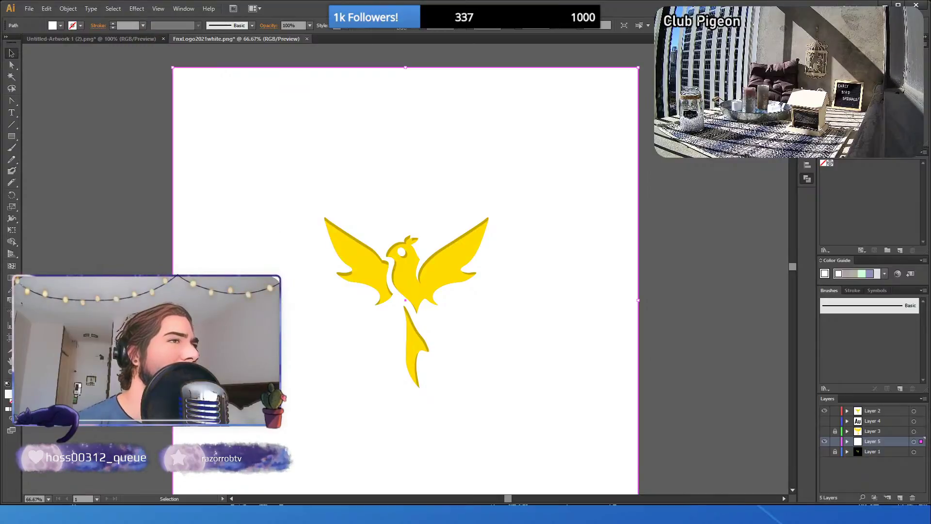
# - Try bright blue, dark navy, indigo, medium blue and a muted deep blue as the background rectangle's fill
pyautogui.hotkey('ctrl', 'z')
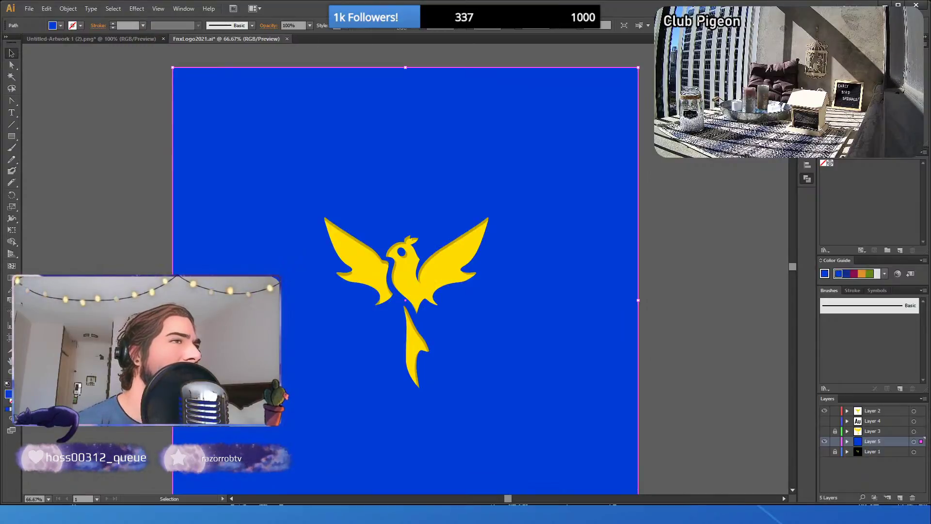
pyautogui.hotkey('ctrl', 'z')
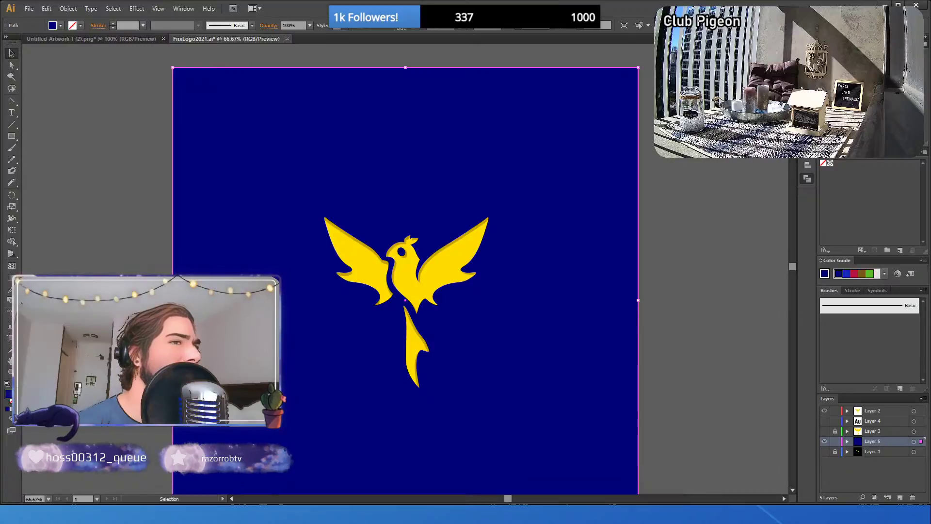
pyautogui.hotkey('ctrl', 'z')
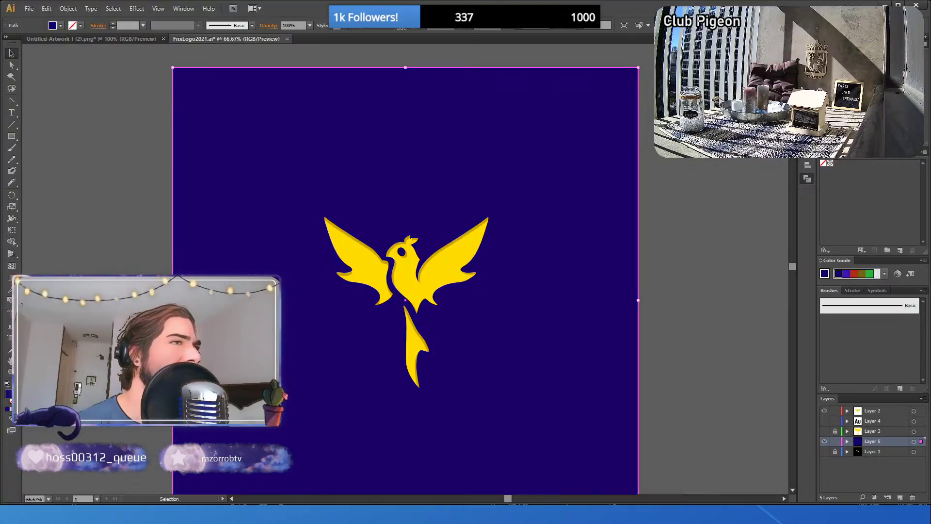
pyautogui.hotkey('ctrl', 'z')
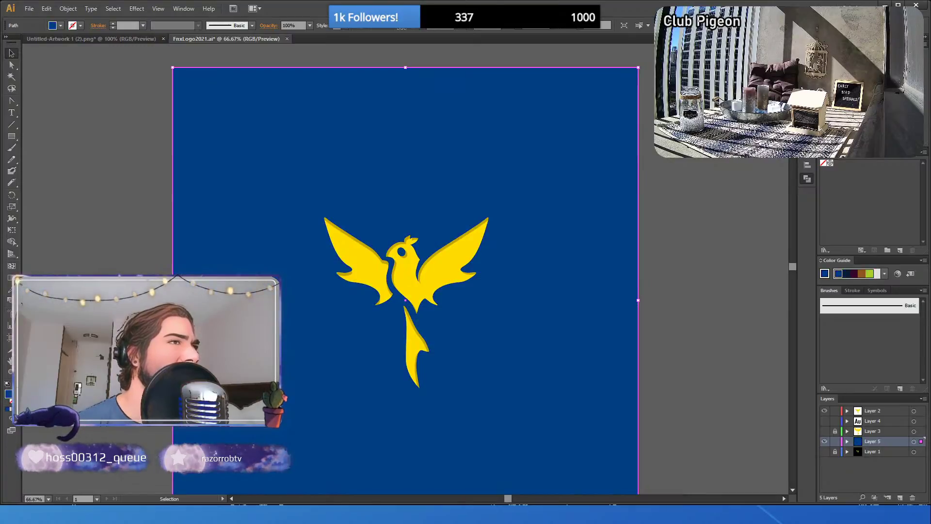
pyautogui.hotkey('ctrl', 'z')
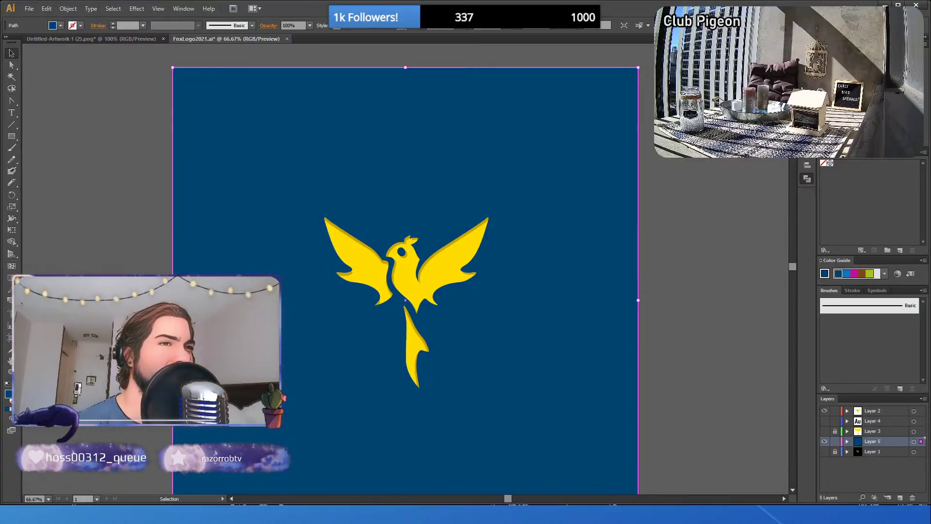
pyautogui.hotkey('ctrl', 'z')
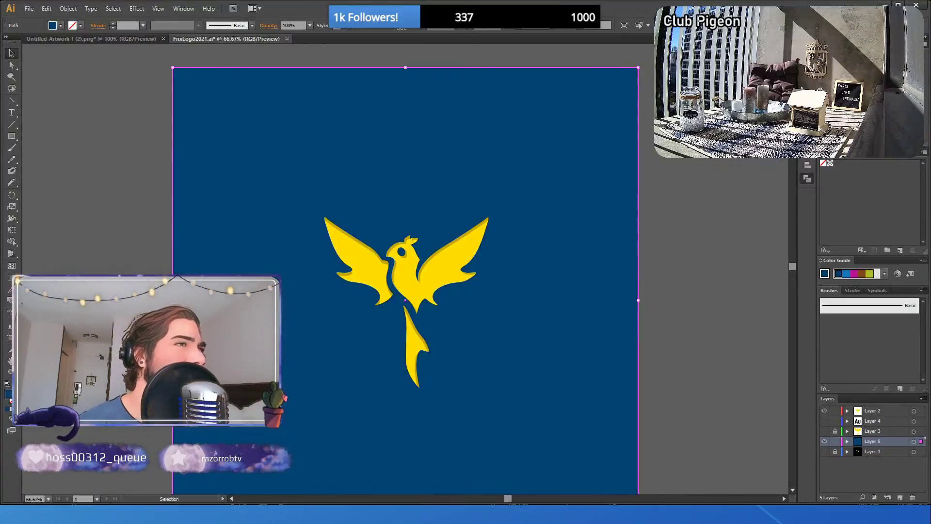
# - Compare a slightly lighter muted blue with a very dark navy as the background rectangle's fill
pyautogui.hotkey('ctrl', 'shift', 'z')
pyautogui.hotkey('ctrl', 'z')
pyautogui.hotkey('ctrl', 'z')
pyautogui.hotkey('ctrl', 'z')
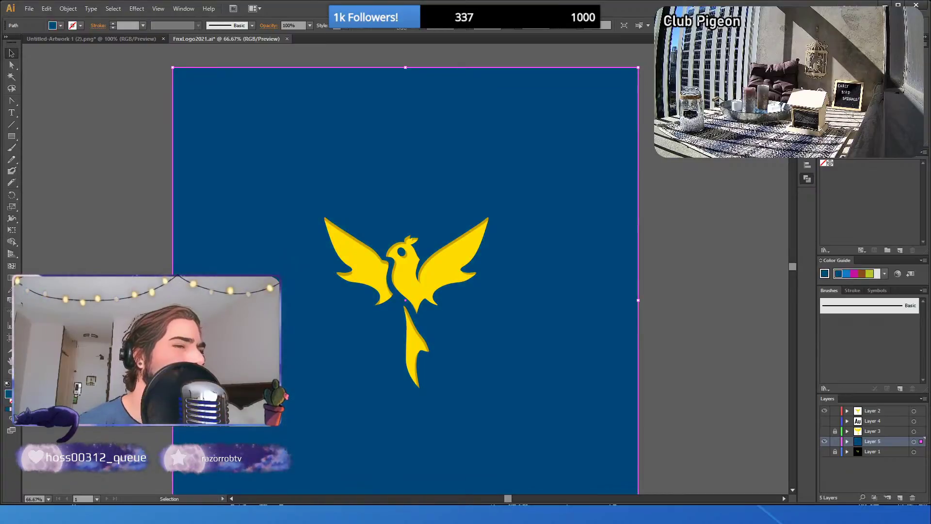
pyautogui.hotkey('ctrl', 'z')
pyautogui.hotkey('ctrl', 'z')
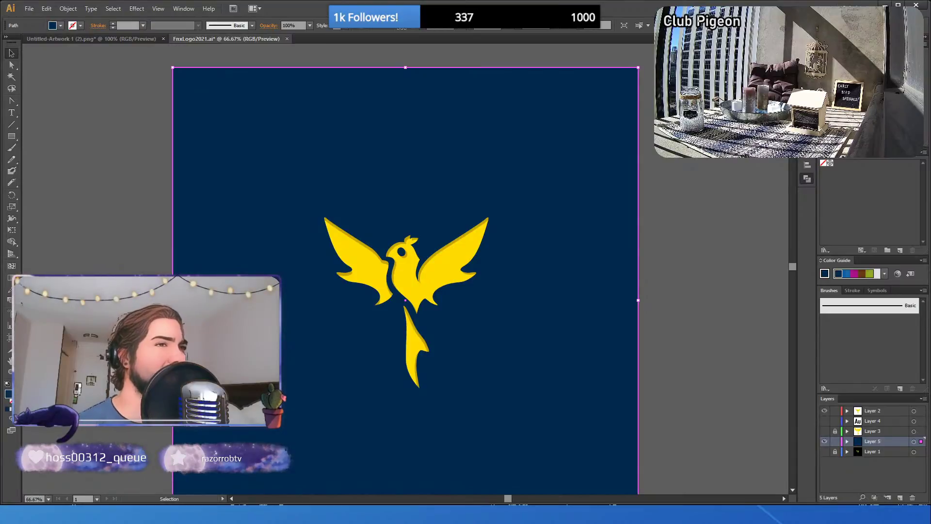
# - Compare a softer navy and a medium blue, settle on a dark navy fill for the background rectangle, and leave nothing selected
pyautogui.hotkey('ctrl', 'shift', 'z')
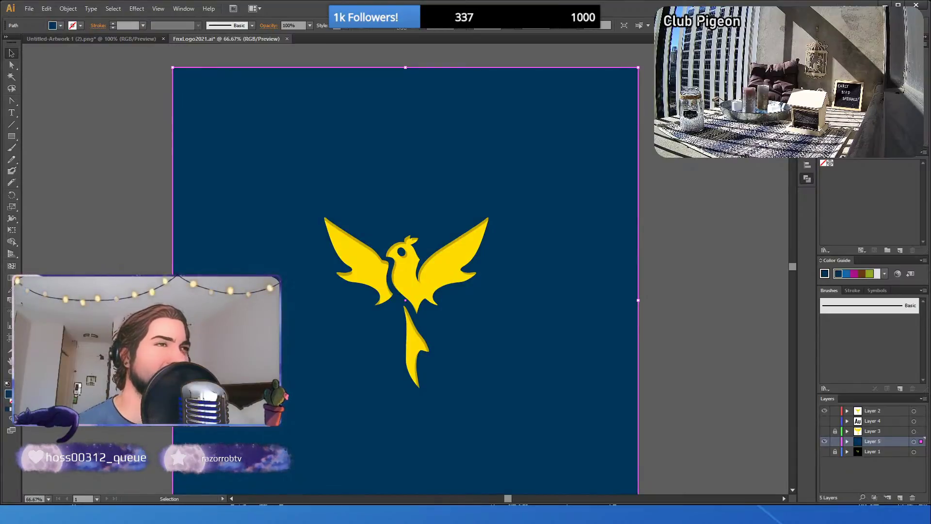
pyautogui.hotkey('ctrl', 'shift', 'z')
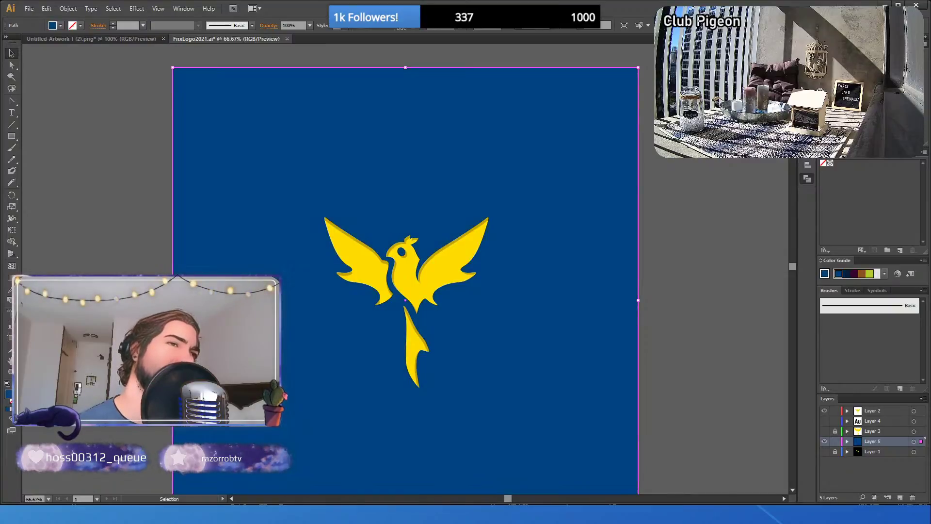
pyautogui.hotkey('ctrl', 'z')
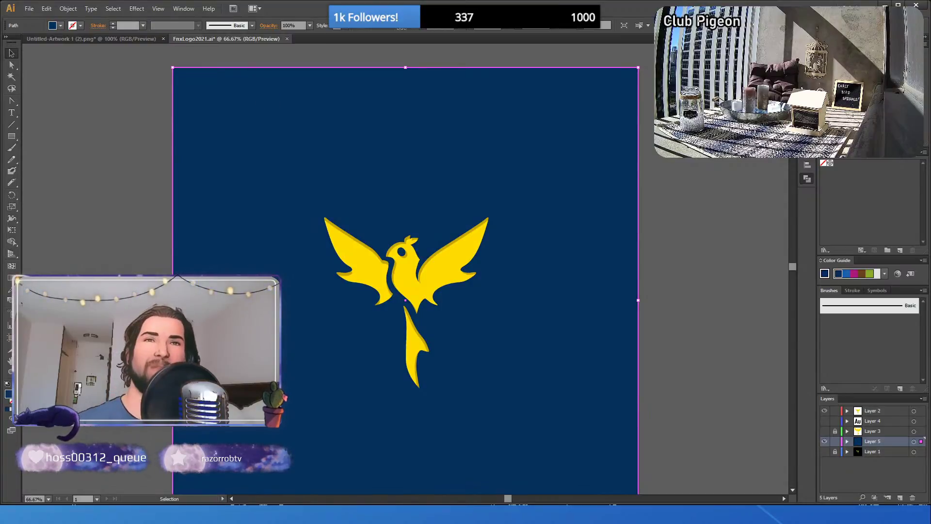
pyautogui.click(12, 54)
pyautogui.click(69, 117)
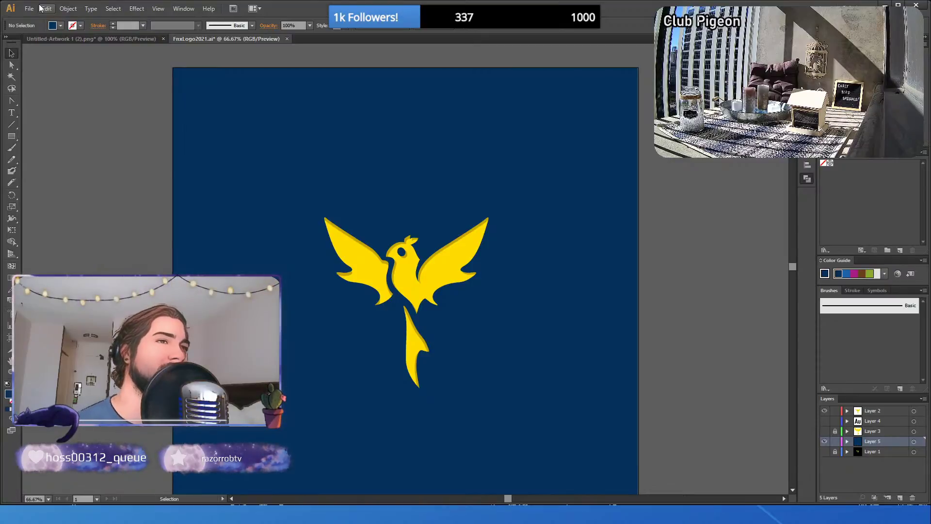
# - Try olive green, lime, orange, peach and salmon as the fill for the bird's body and adjoining wing
pyautogui.click(439, 266)
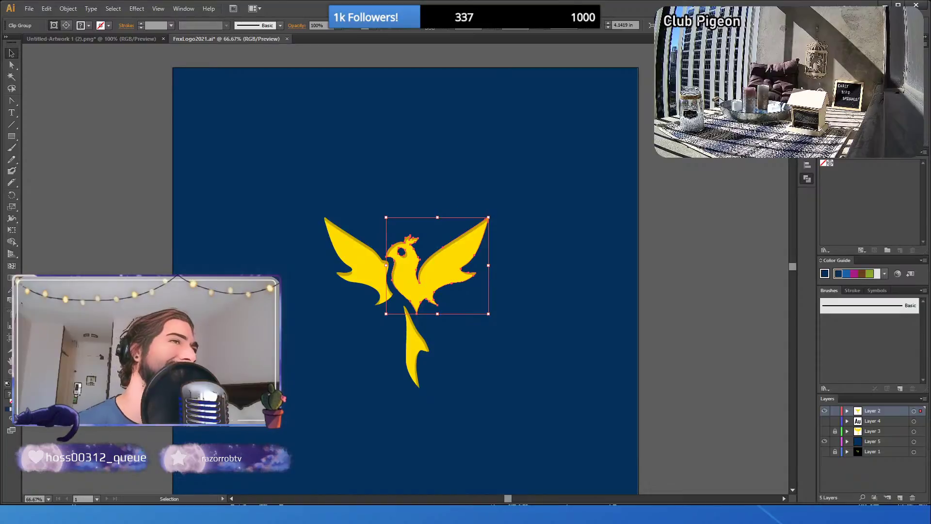
pyautogui.click(842, 121)
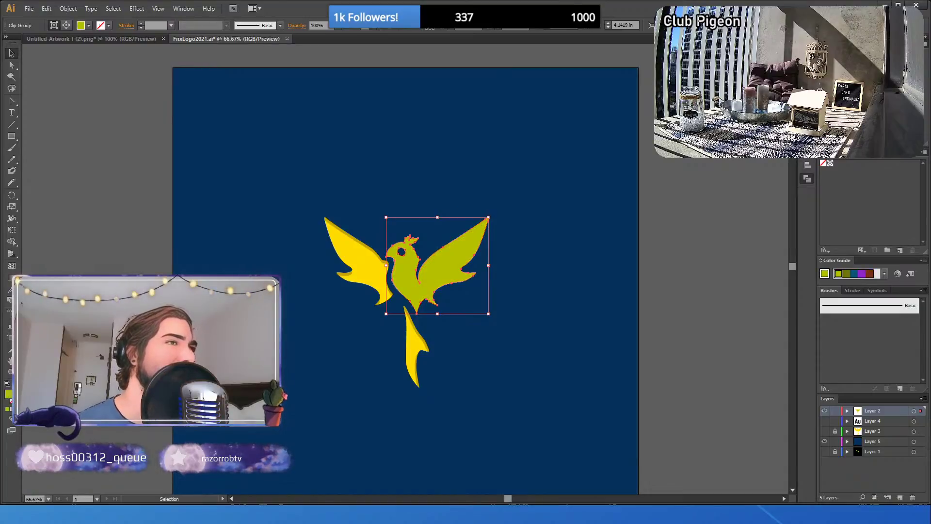
pyautogui.hotkey('ctrl', 'z')
pyautogui.click(841, 106)
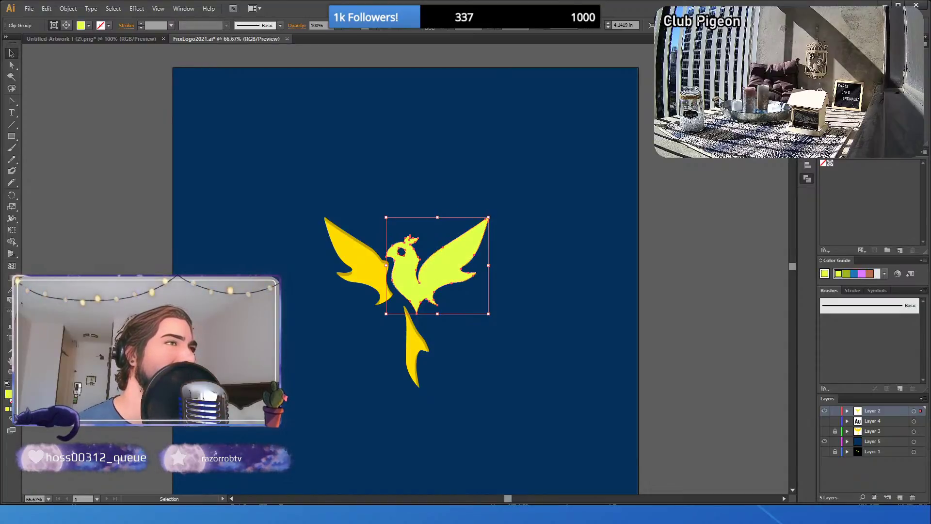
pyautogui.click(833, 107)
pyautogui.click(832, 108)
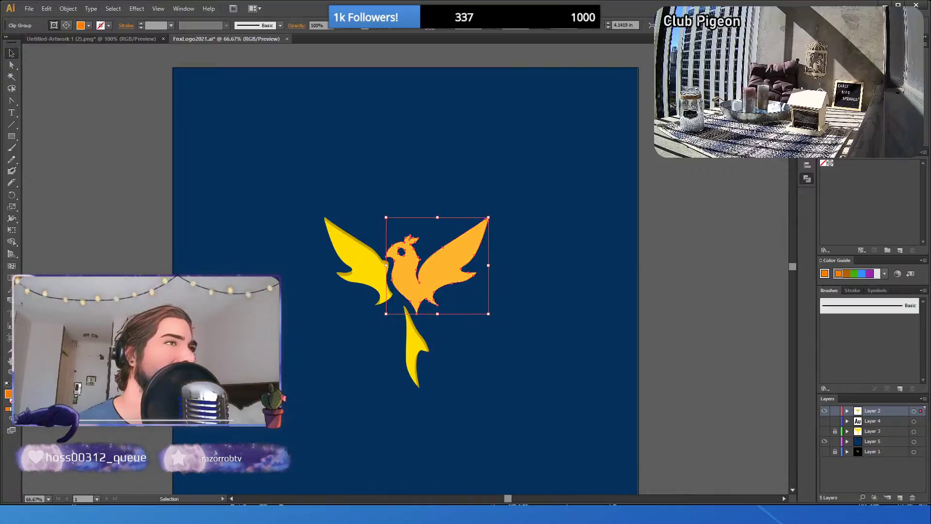
pyautogui.click(832, 108)
pyautogui.click(840, 114)
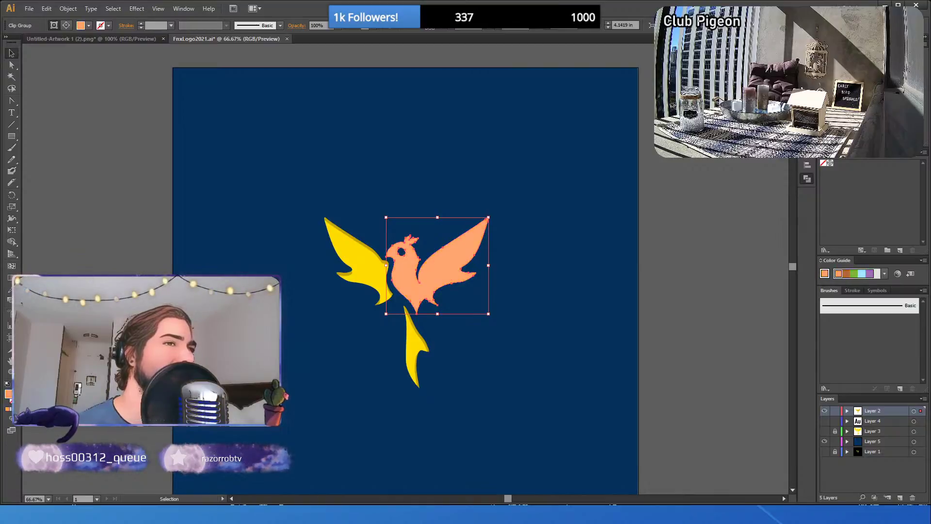
pyautogui.click(838, 113)
pyautogui.click(656, 314)
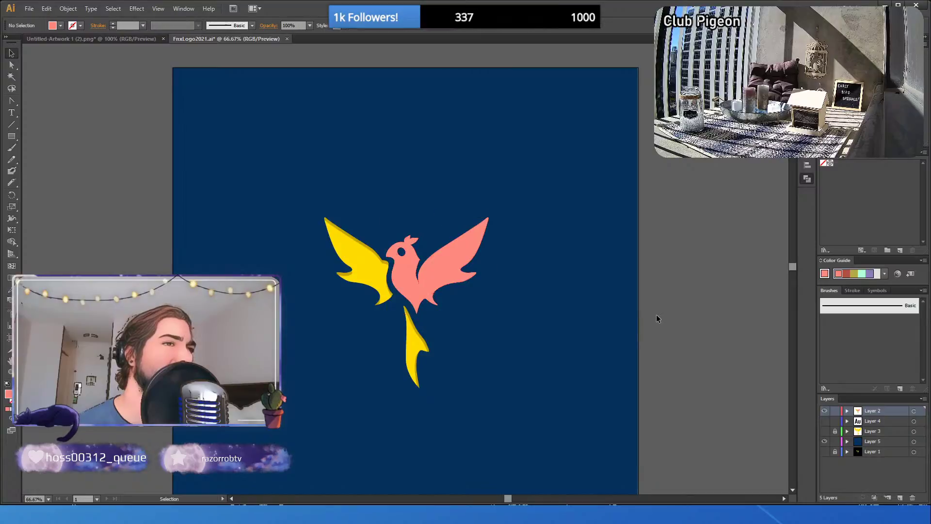
# - Undo the trial fills on the bird's body to restore its shaded yellow, and leave nothing selected
pyautogui.hotkey('ctrl', 'z')
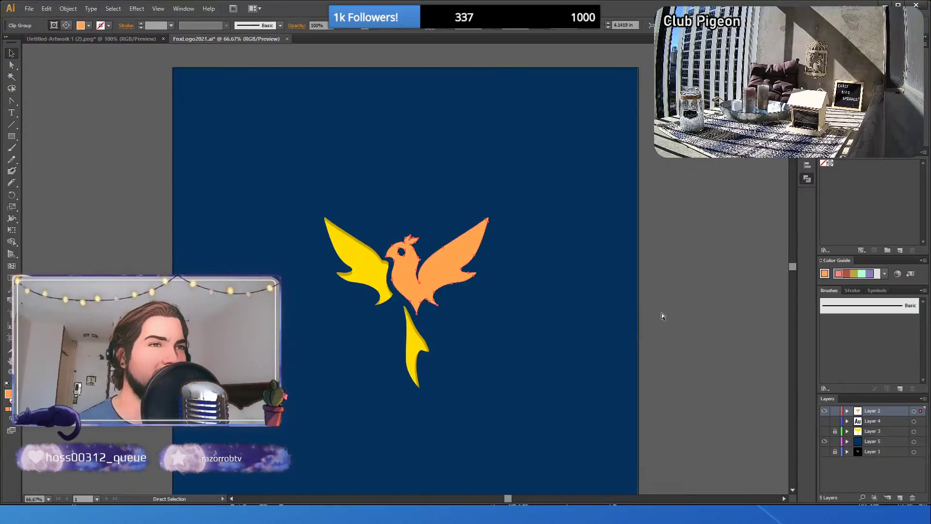
pyautogui.hotkey('ctrl', 'z')
pyautogui.hotkey('ctrl', 'z')
pyautogui.hotkey('ctrl', 'z')
pyautogui.hotkey('ctrl', 'z')
pyautogui.hotkey('ctrl', 'z')
pyautogui.hotkey('ctrl', 'z')
pyautogui.hotkey('ctrl', 'z')
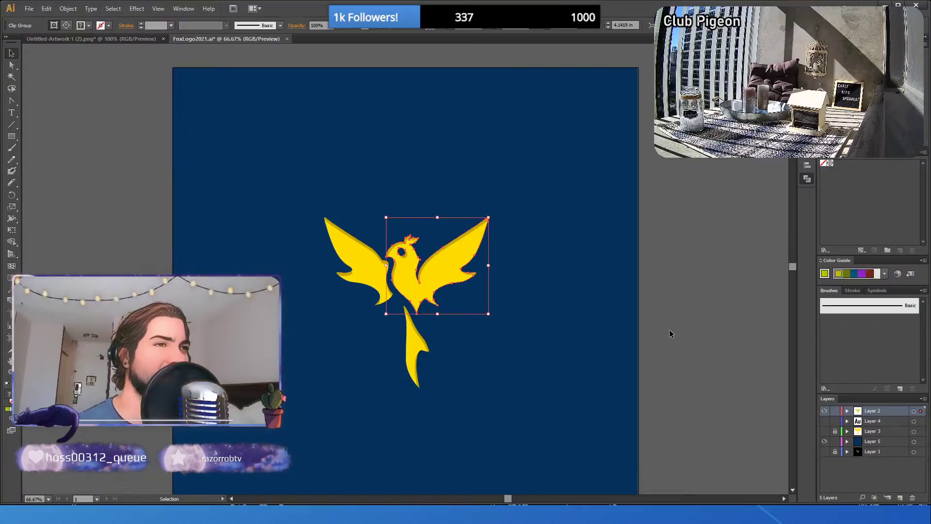
pyautogui.click(669, 330)
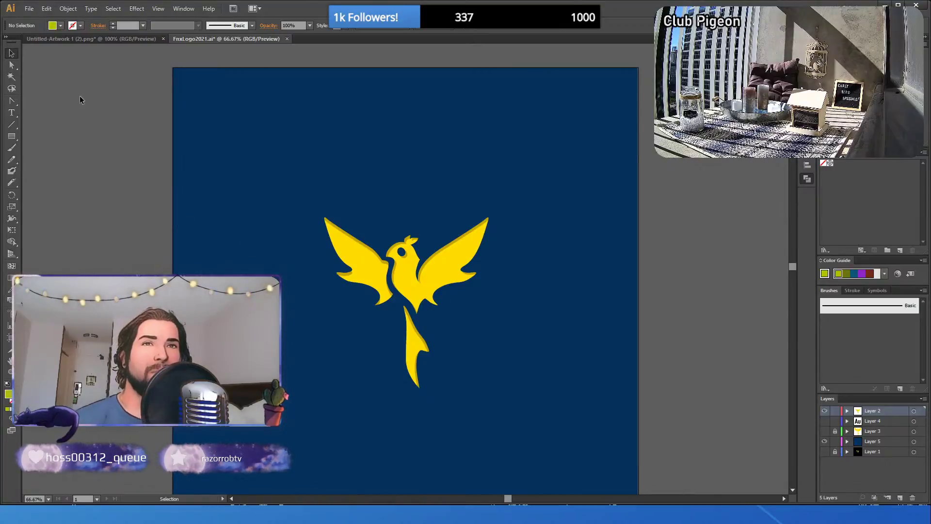
# - Group the bird's body, separate wing and tail into one object, and clear the selection
pyautogui.click(437, 302)
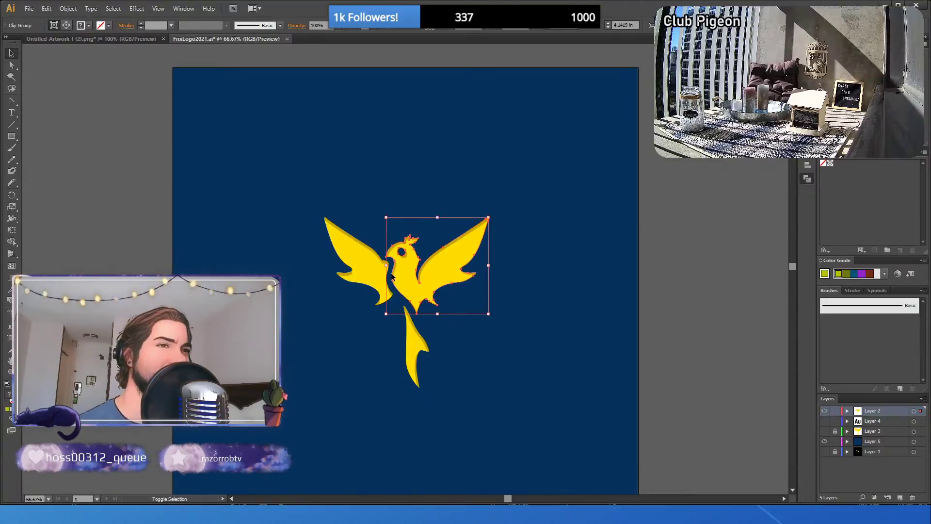
pyautogui.keyDown('shift'); pyautogui.click(371, 264); pyautogui.keyUp('shift')
pyautogui.keyDown('shift'); pyautogui.click(409, 350); pyautogui.keyUp('shift')
pyautogui.hotkey('ctrl', 'g')
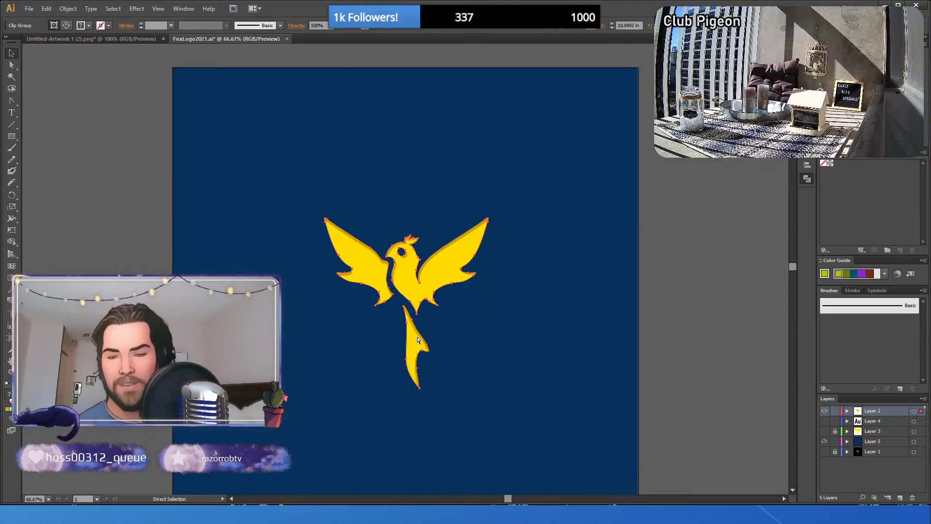
pyautogui.click(480, 200)
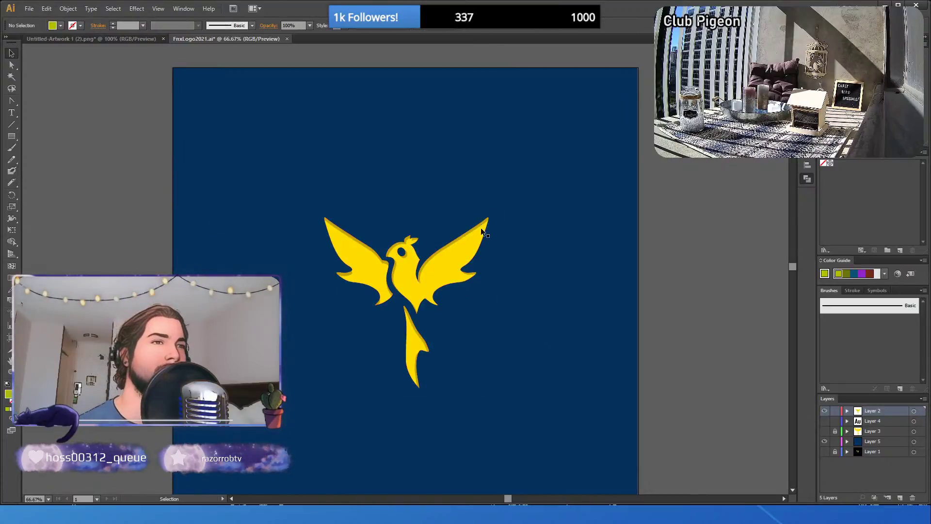
# - Try enlarging the grouped bird toward the artboard's upper corner and narrowing its proportions
pyautogui.click(487, 221)
pyautogui.moveTo(487, 219); pyautogui.dragTo(633, 101)
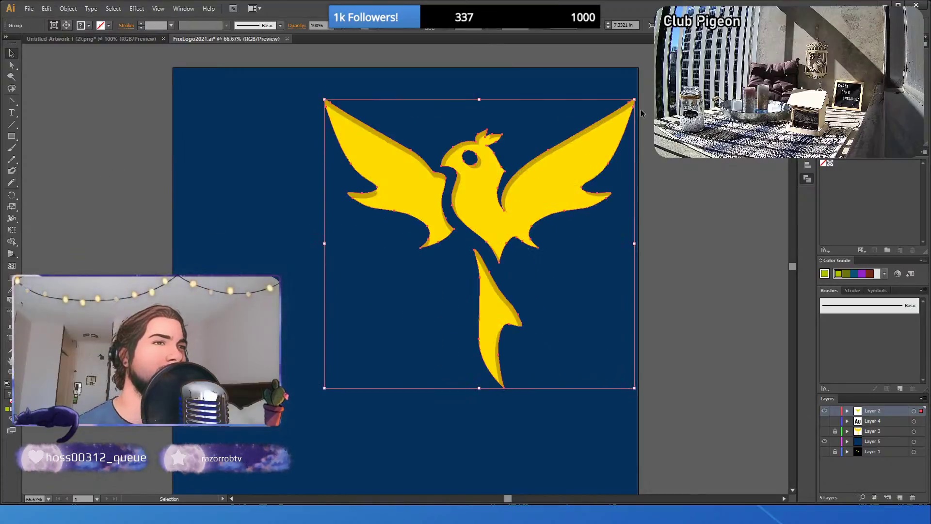
pyautogui.moveTo(633, 387); pyautogui.dragTo(570, 396)
pyautogui.click(678, 399)
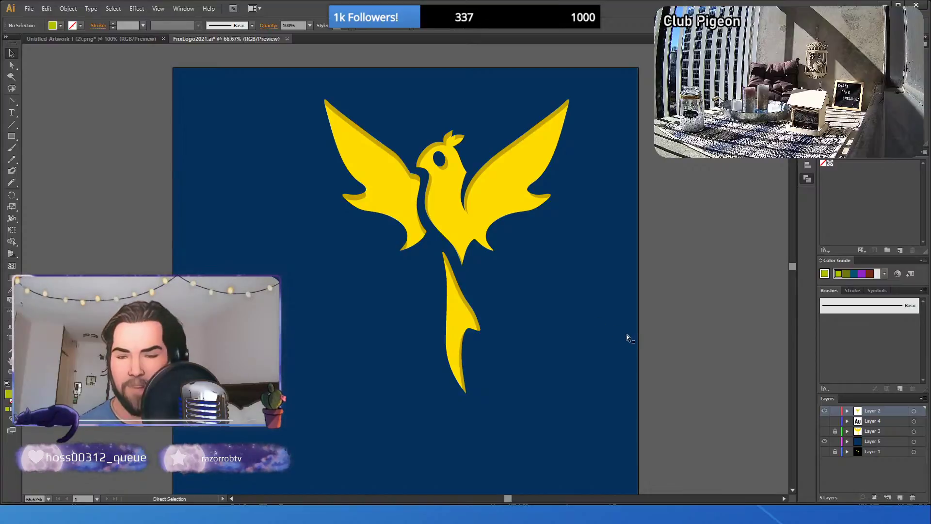
# - Undo the bird's resizing to restore its original size, and leave nothing selected
pyautogui.hotkey('ctrl', 'z')
pyautogui.hotkey('ctrl', 'z')
pyautogui.hotkey('ctrl', 'z')
pyautogui.hotkey('ctrl', 'z')
pyautogui.hotkey('ctrl', 'z')
pyautogui.hotkey('ctrl', 'z')
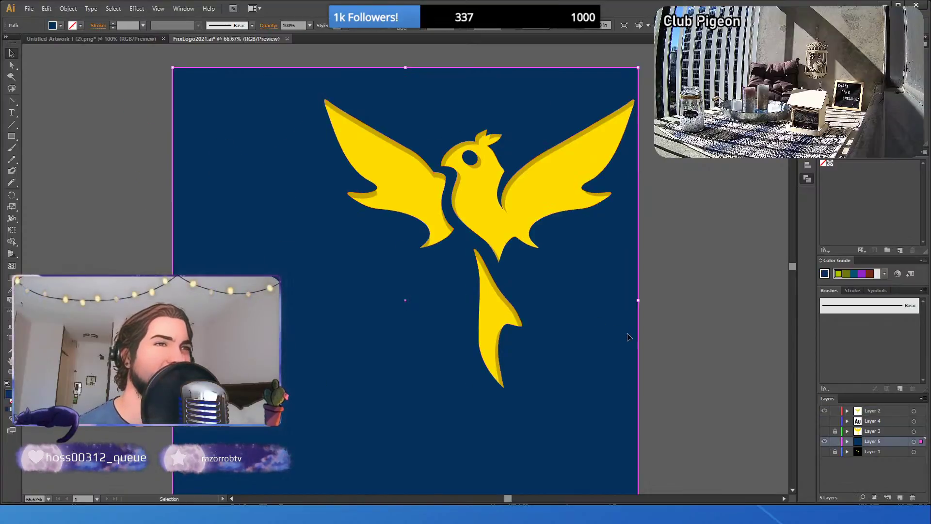
pyautogui.click(692, 358)
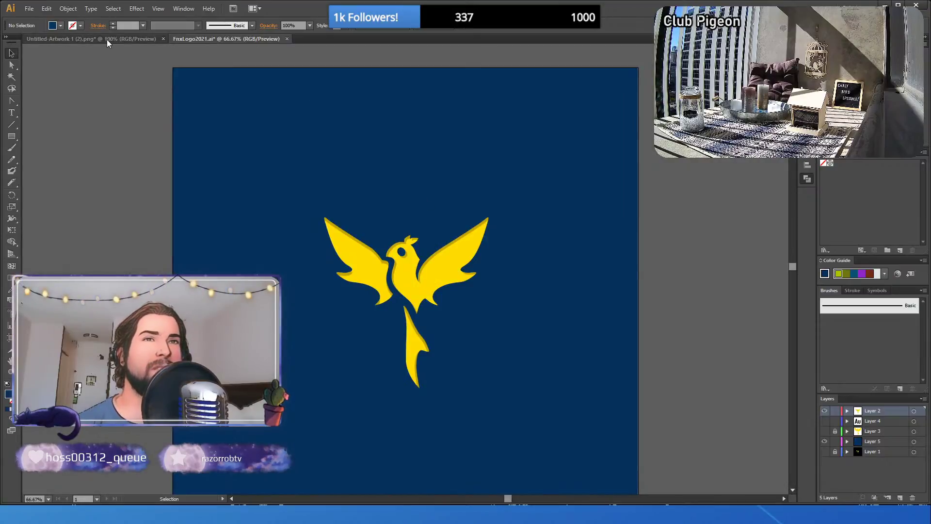
# - Switch to the GreenReiki Logo.ai document and try to run a horizontal gradient across the solid black hand
pyautogui.click(107, 39)
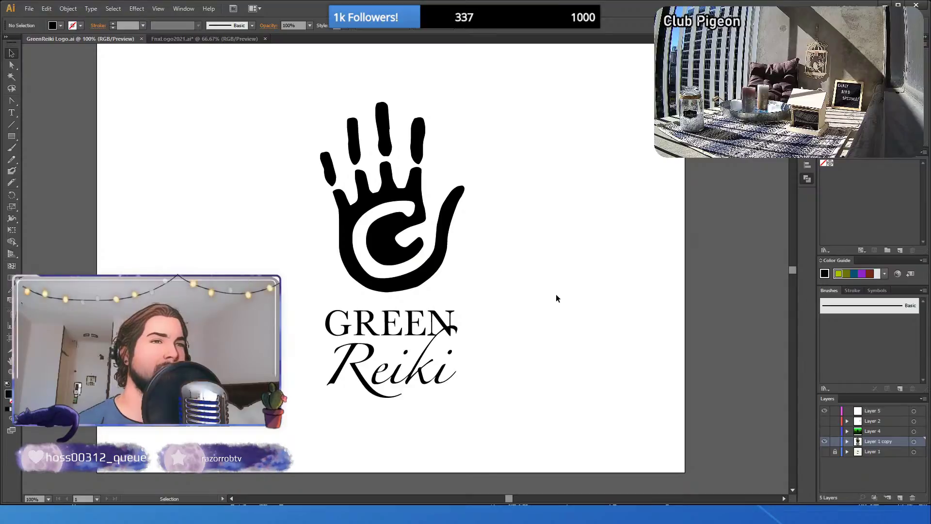
pyautogui.click(370, 207)
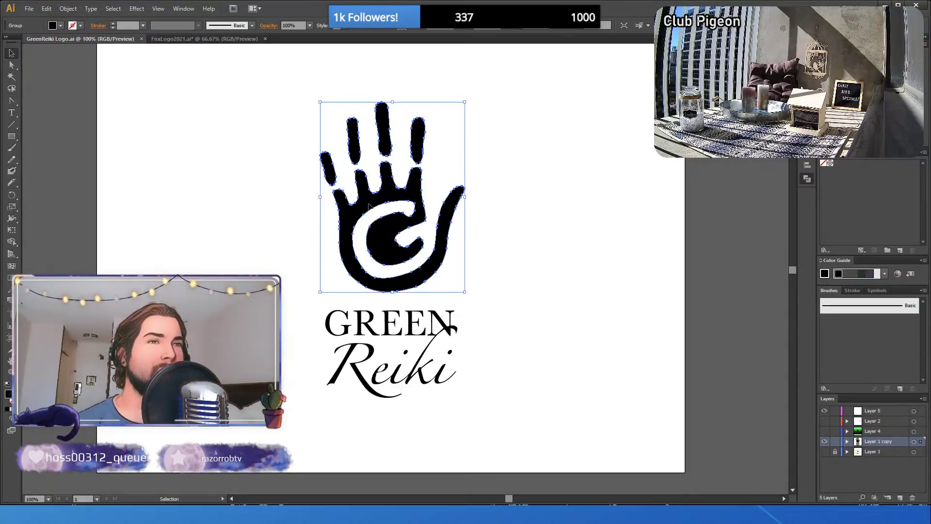
pyautogui.click(11, 277)
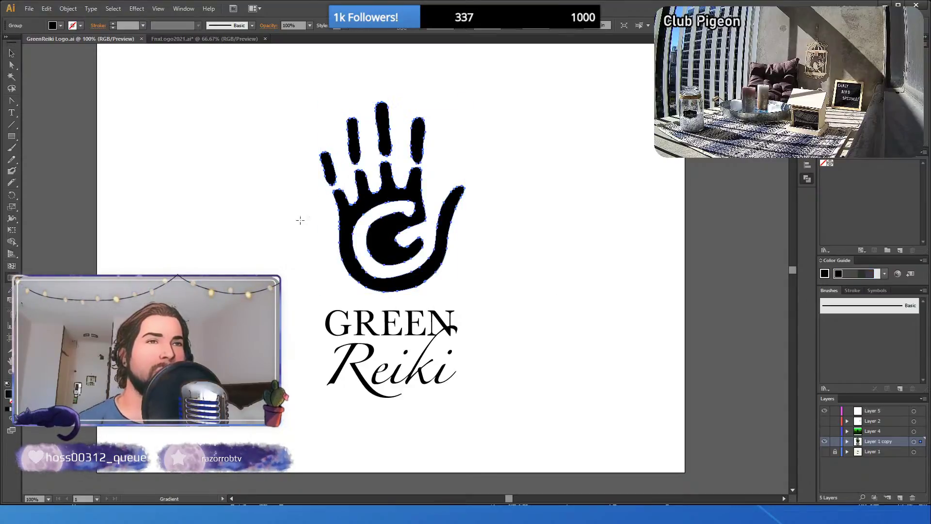
pyautogui.moveTo(285, 229); pyautogui.dragTo(601, 216)
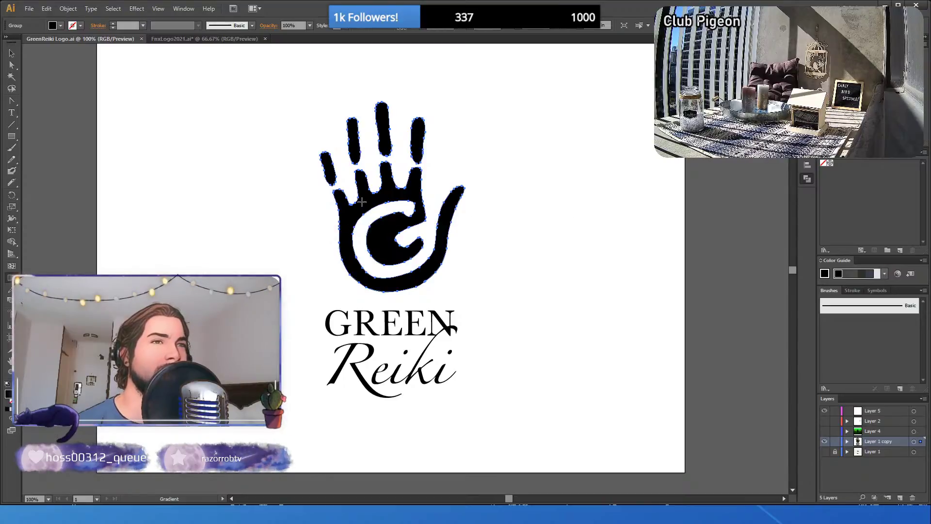
pyautogui.moveTo(216, 217); pyautogui.dragTo(586, 216)
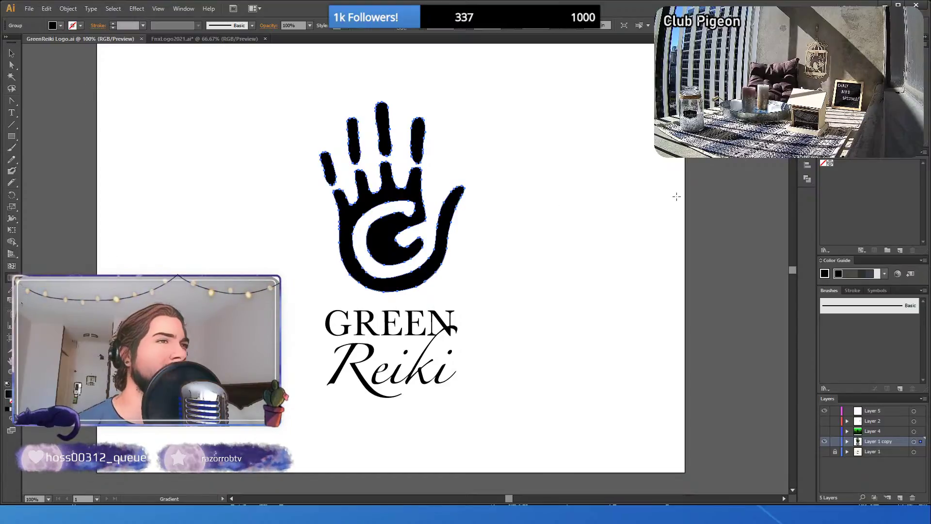
# - Try a linear and a radial white-to-black gradient on the hand, and undo both
pyautogui.press('.')
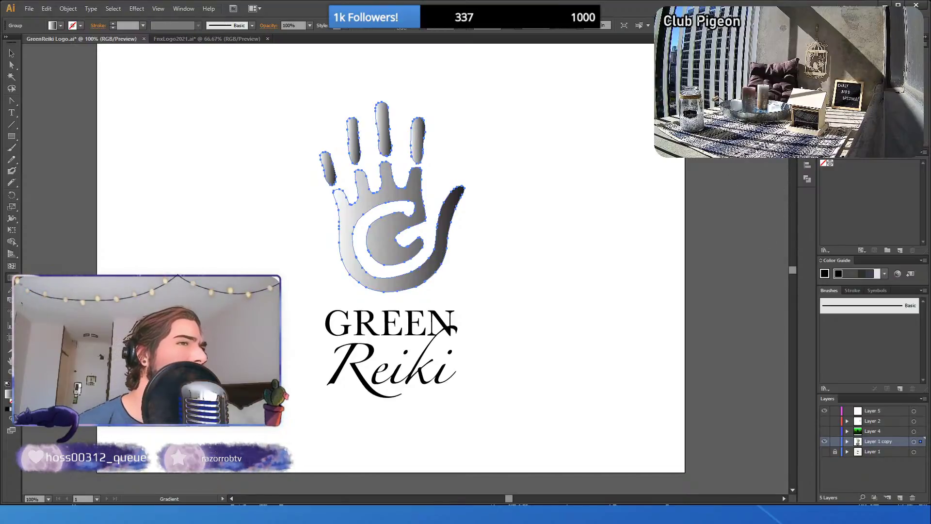
pyautogui.click(868, 71)
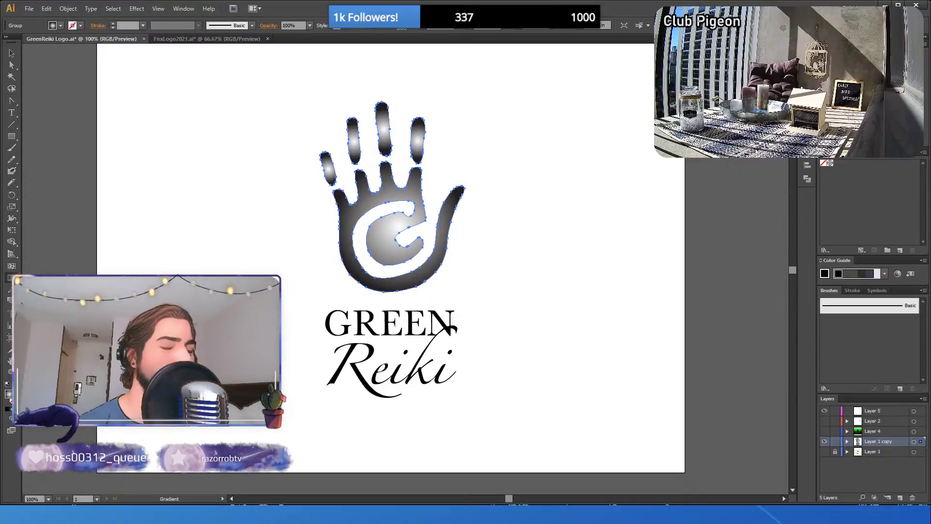
pyautogui.hotkey('ctrl', 'z')
pyautogui.hotkey('ctrl', 'z')
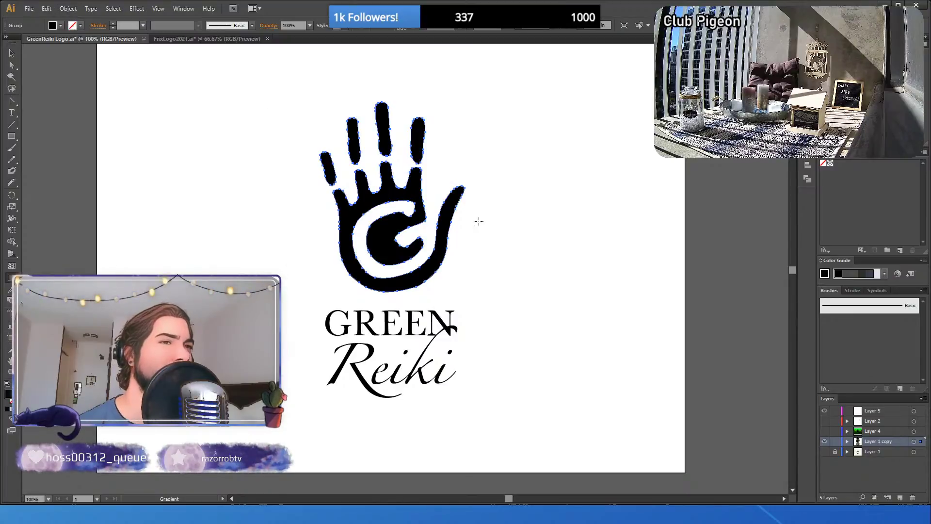
# - Apply a slightly slanted linear gradient across the hand, with bright green as its light colour
pyautogui.moveTo(290, 189); pyautogui.dragTo(686, 228)
pyautogui.moveTo(277, 209); pyautogui.dragTo(618, 237)
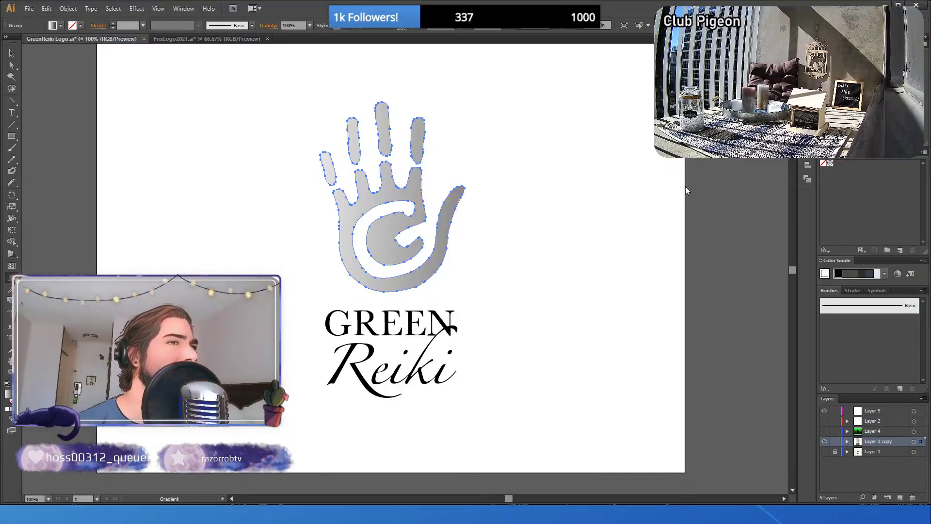
pyautogui.press('i')
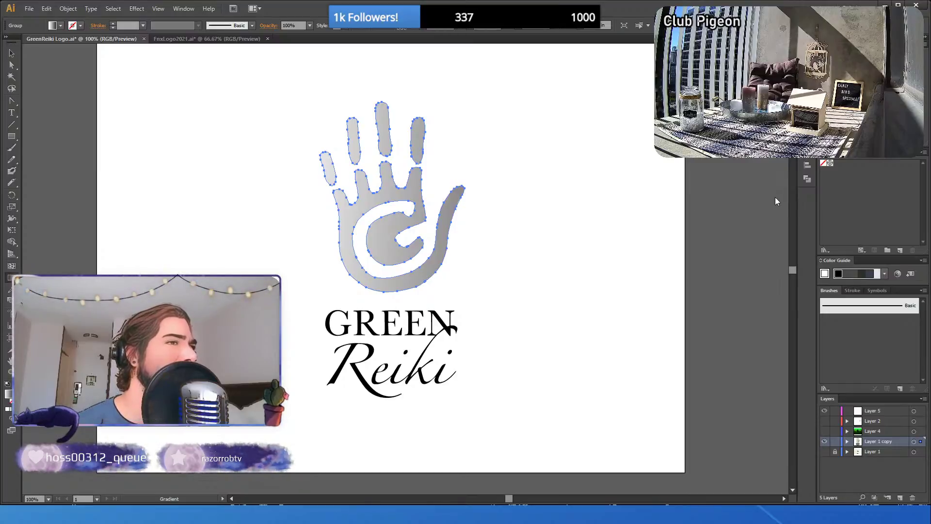
pyautogui.click(696, 284)
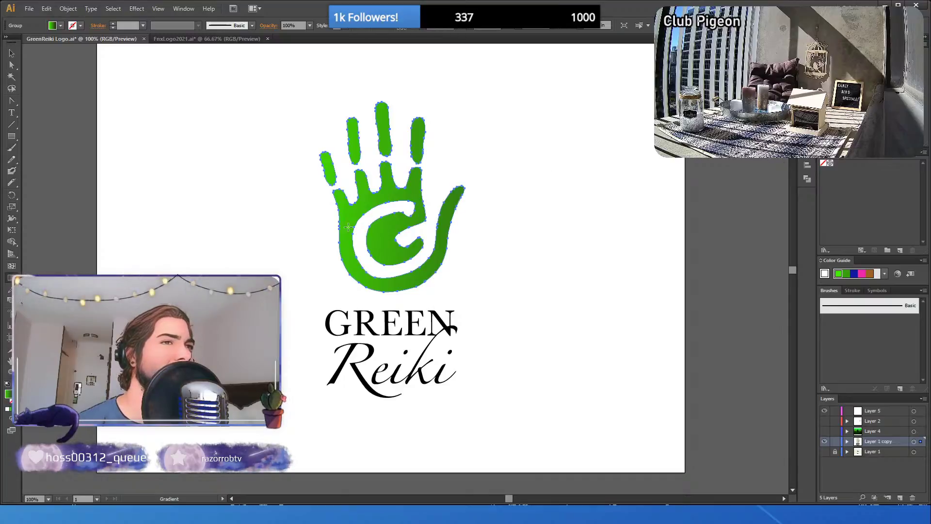
# - Redirect the hand's green gradient diagonally from the little finger down to the base of the thumb, and deselect the hand
pyautogui.moveTo(353, 228)
pyautogui.moveTo(353, 228); pyautogui.dragTo(468, 206)
pyautogui.moveTo(326, 128); pyautogui.dragTo(443, 276)
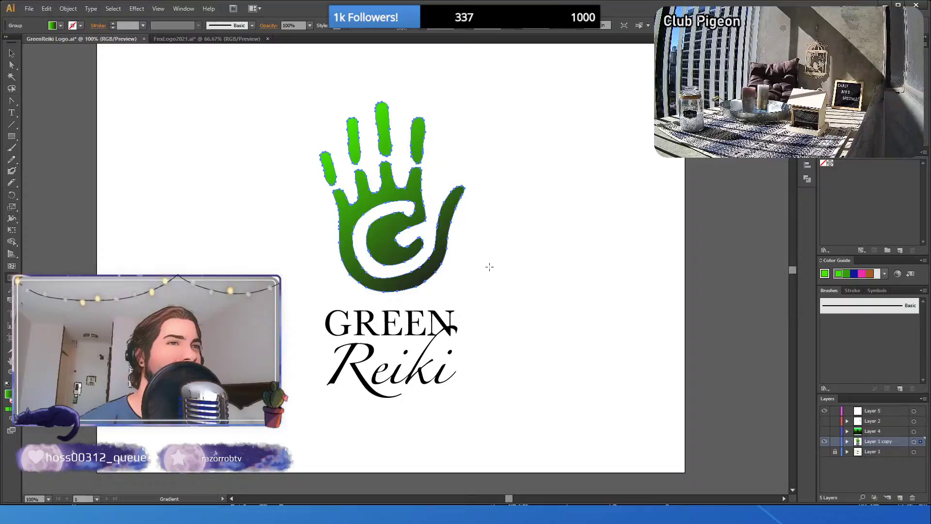
pyautogui.click(12, 53)
pyautogui.click(267, 165)
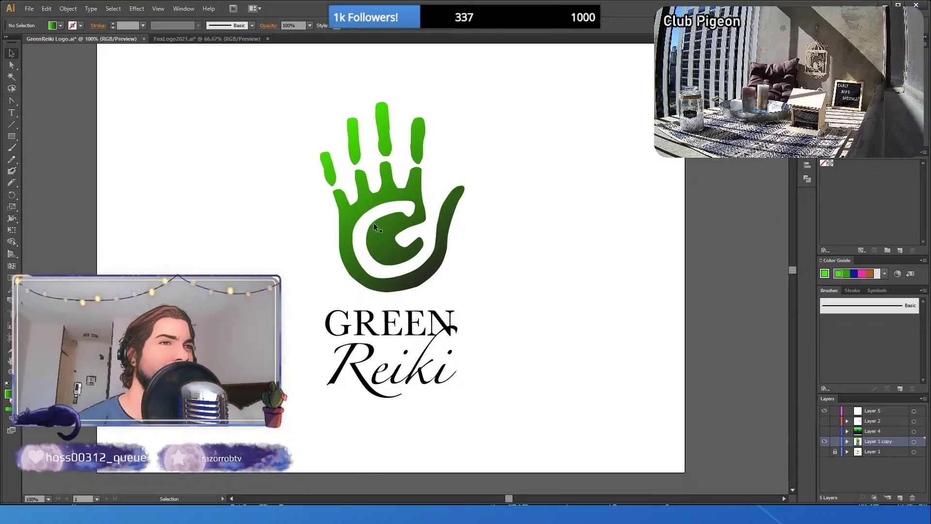
# - Select the hand and lettering together, lengthen the green gradient diagonally from the fingertips to below the artboard, and deselect everything
pyautogui.moveTo(295, 98); pyautogui.dragTo(495, 383)
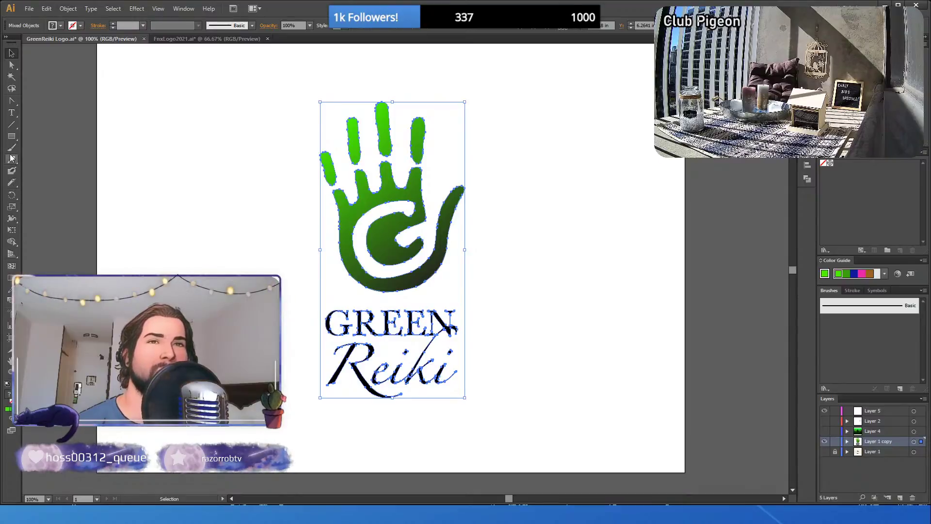
pyautogui.click(11, 278)
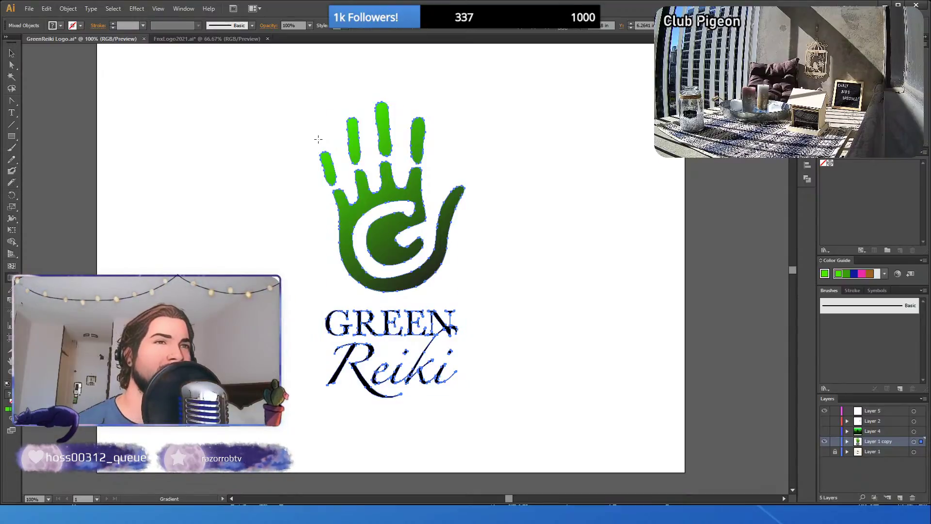
pyautogui.moveTo(317, 140); pyautogui.dragTo(445, 387)
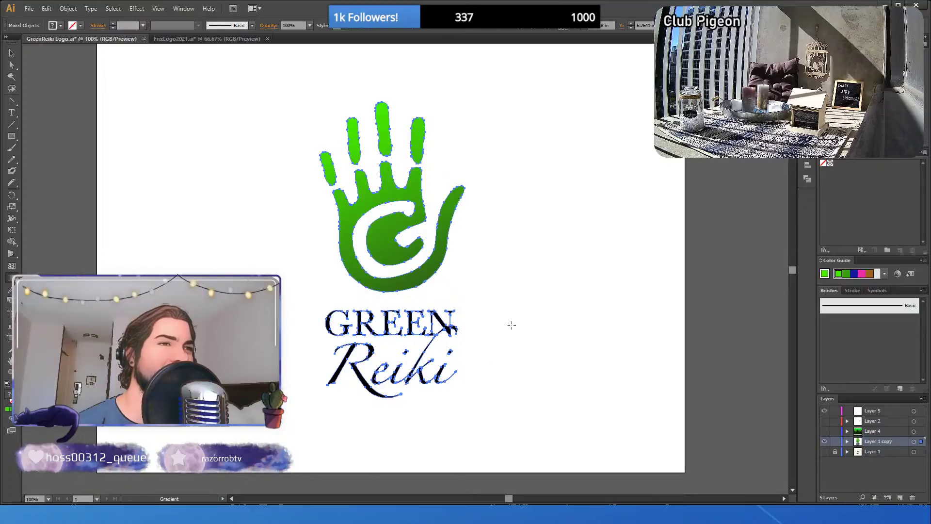
pyautogui.moveTo(320, 107)
pyautogui.mouseDown()
pyautogui.moveTo(412, 397)
pyautogui.moveTo(485, 487)
pyautogui.mouseUp()
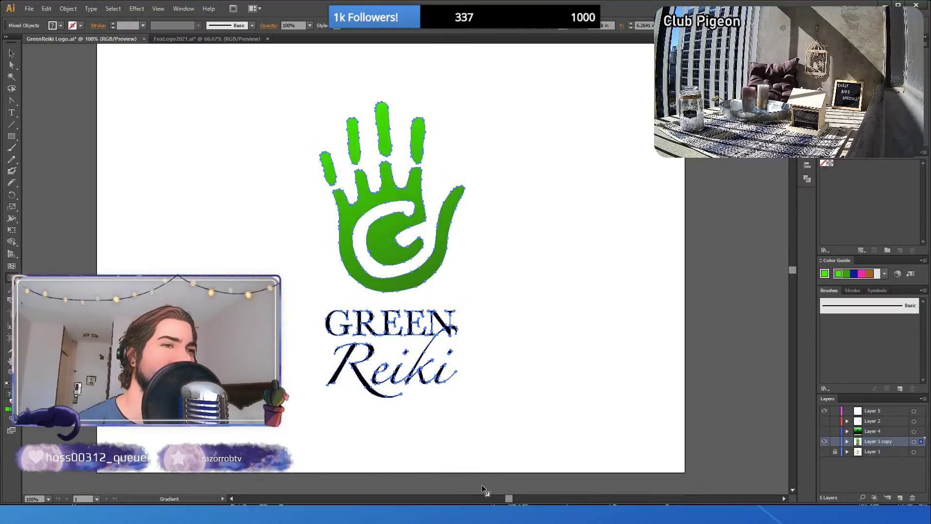
pyautogui.click(12, 54)
pyautogui.click(166, 179)
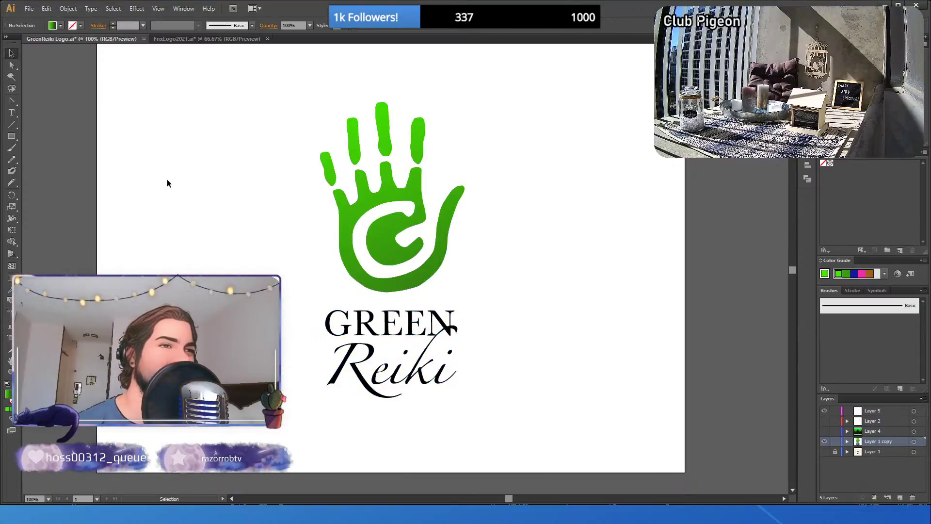
pyautogui.click(389, 323)
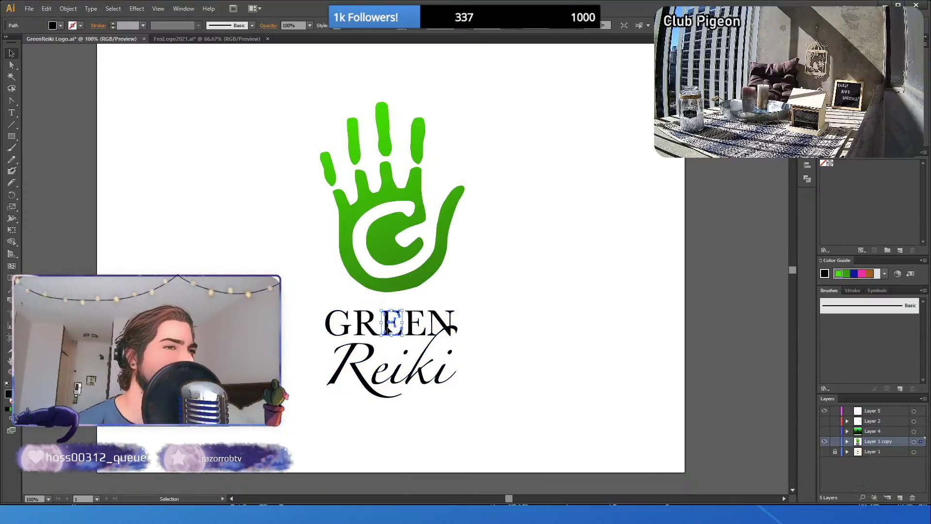
pyautogui.click(292, 308)
pyautogui.moveTo(495, 412); pyautogui.dragTo(291, 136)
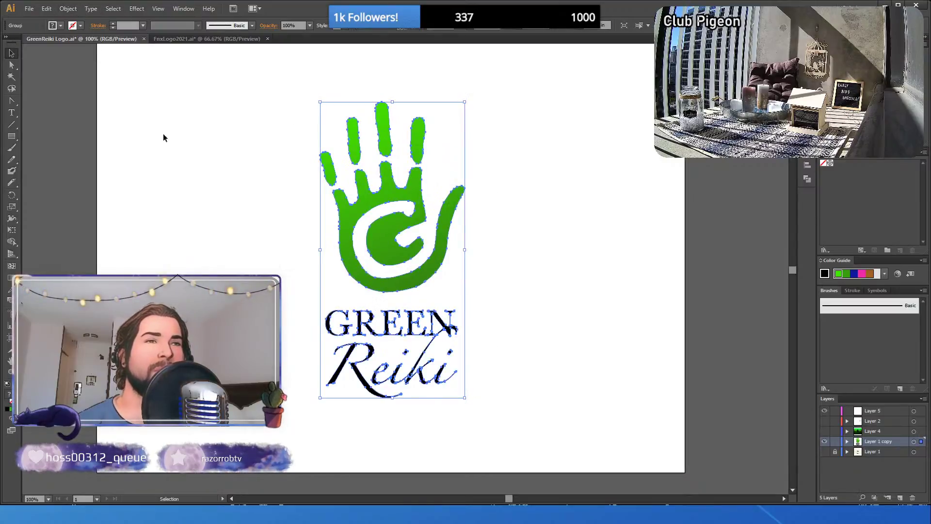
pyautogui.click(148, 164)
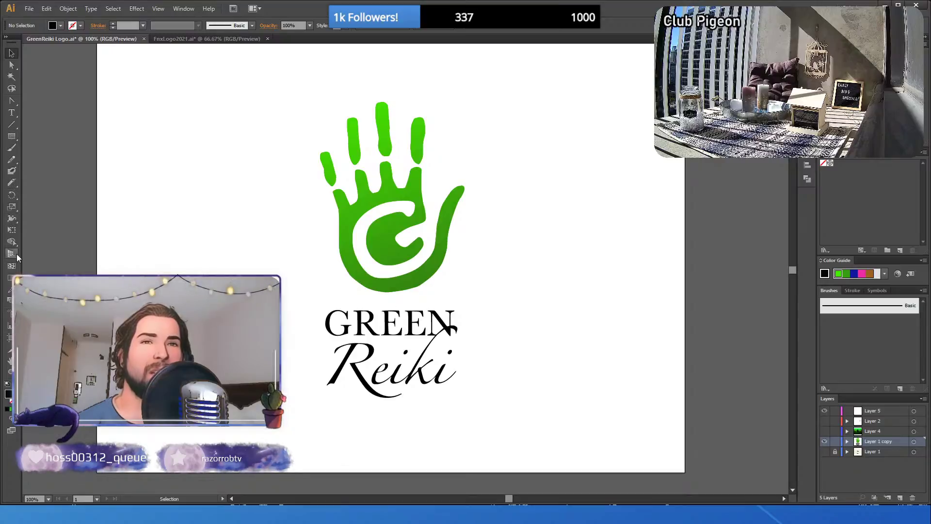
# - Redirect the hand's green gradient diagonally from above the little finger down to the end of the Reiki lettering, and deselect everything
pyautogui.click(9, 278)
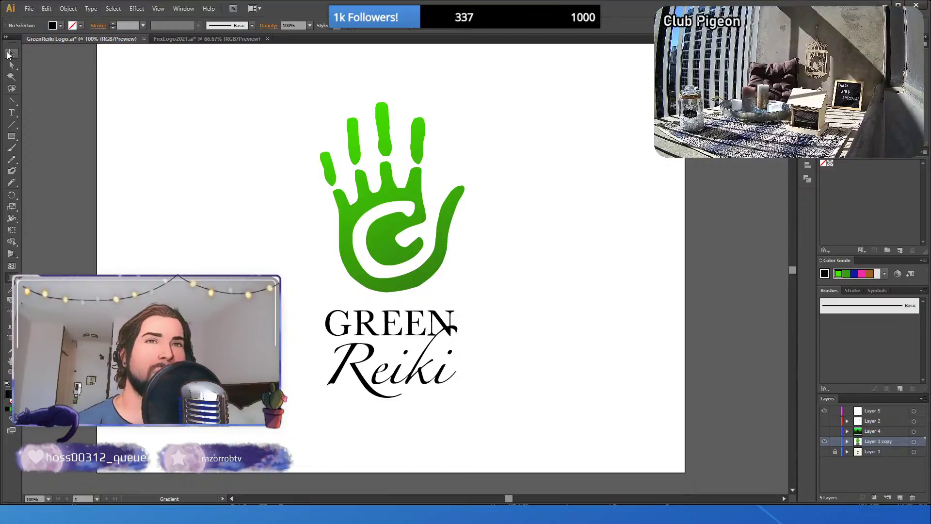
pyautogui.press('v')
pyautogui.click(382, 199)
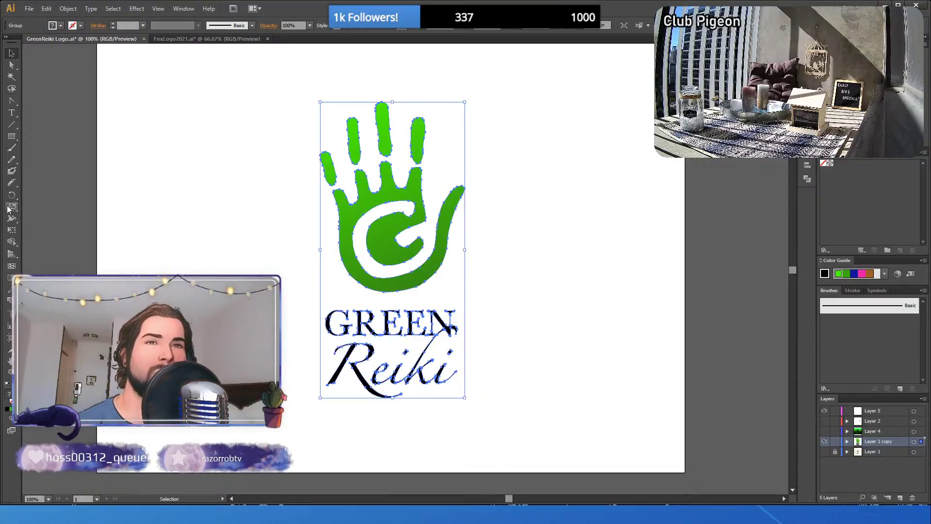
pyautogui.click(11, 278)
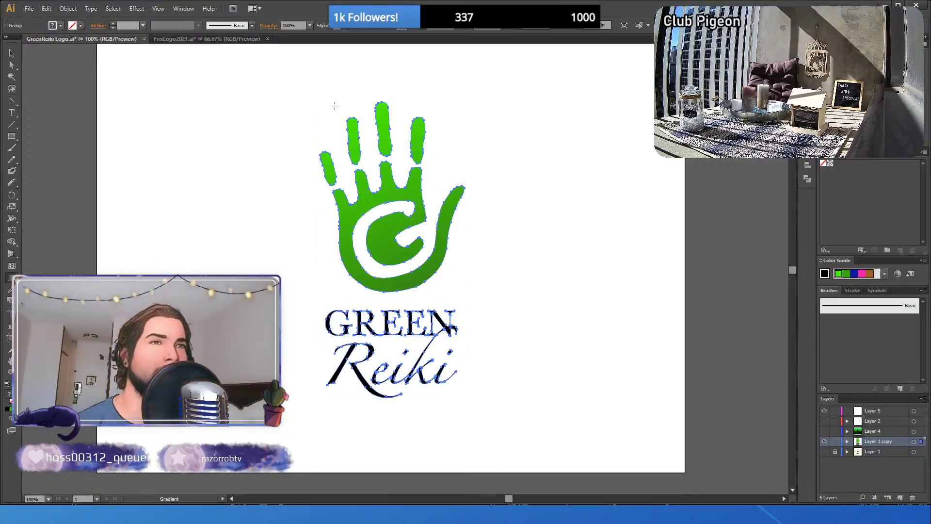
pyautogui.moveTo(338, 104); pyautogui.dragTo(444, 386)
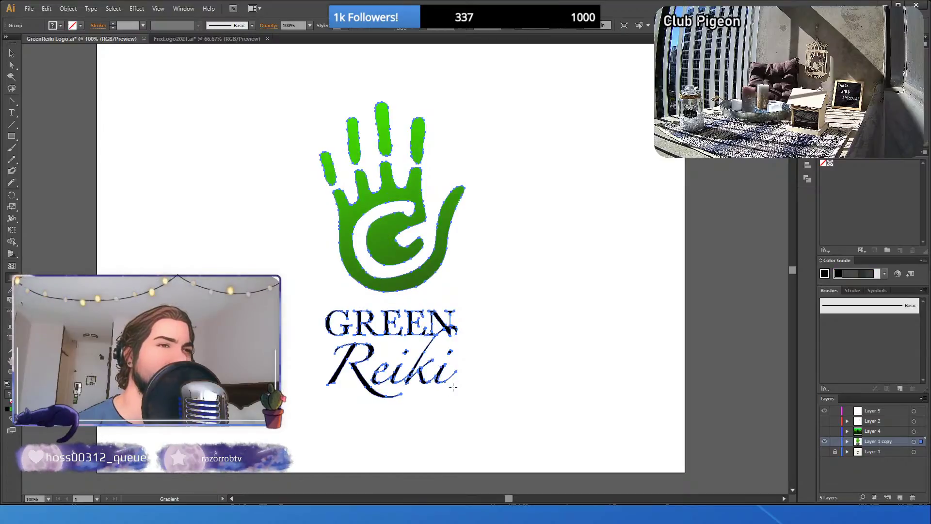
pyautogui.click(12, 54)
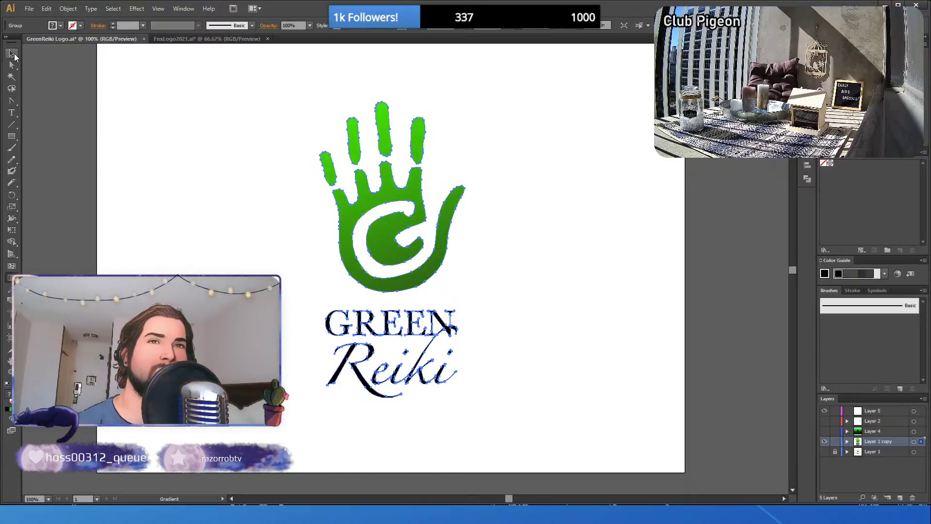
pyautogui.click(173, 180)
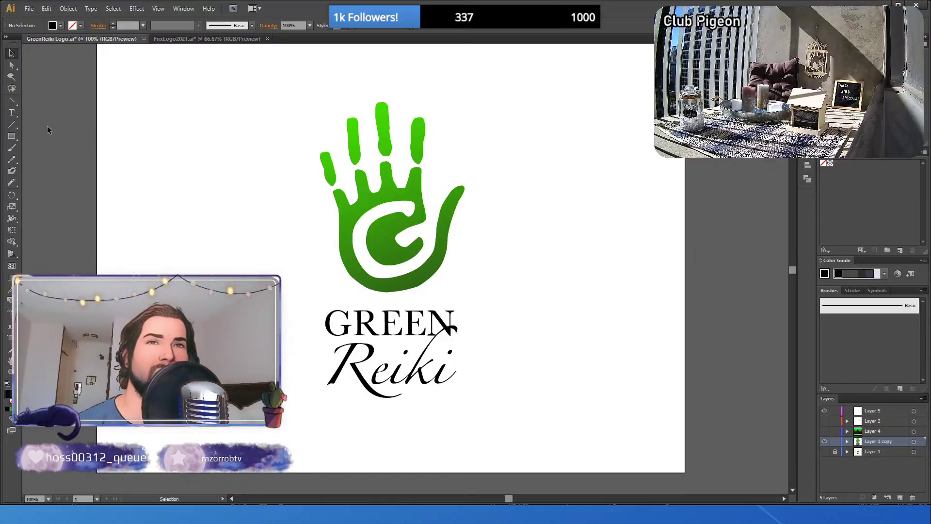
# - Try a horizontal green-to-black gradient across the hand, replace it with a slightly slanted one darkening toward the thumb, and deselect the artwork
pyautogui.click(346, 218)
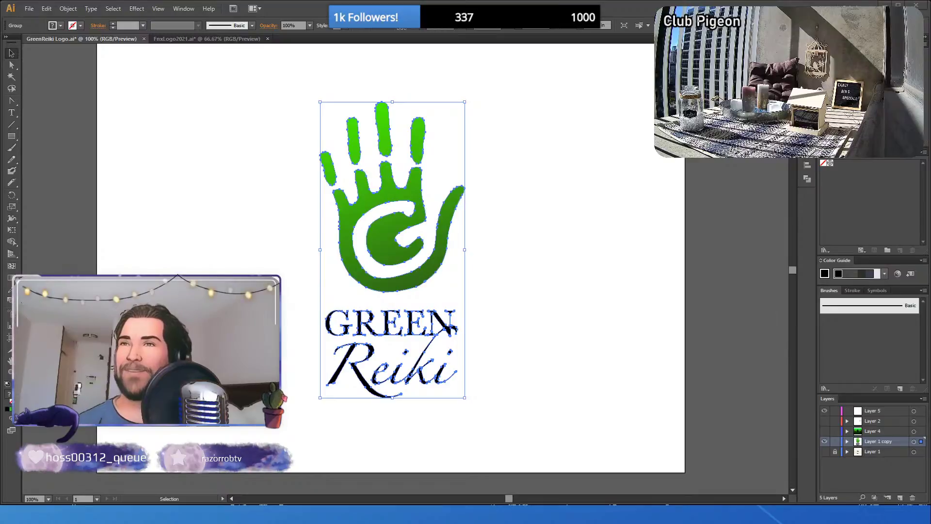
pyautogui.click(14, 138)
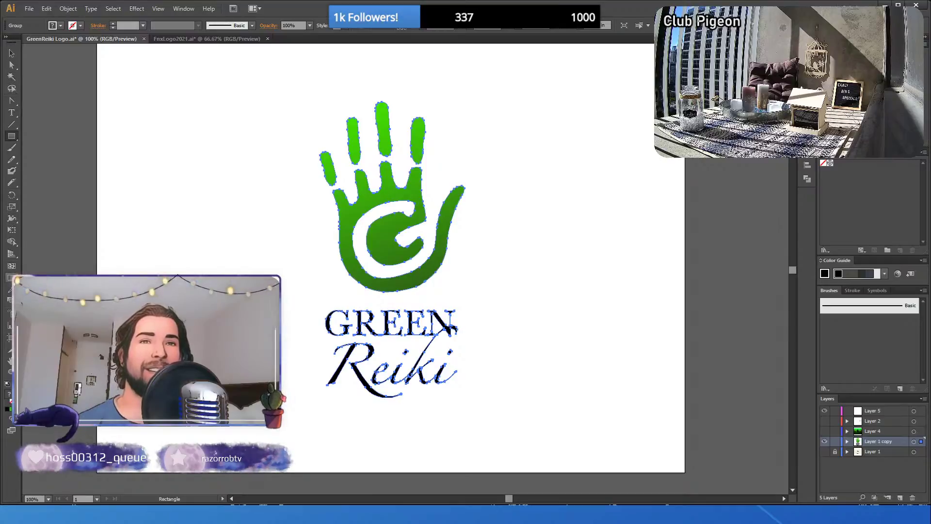
pyautogui.click(11, 278)
pyautogui.moveTo(309, 281); pyautogui.dragTo(479, 279)
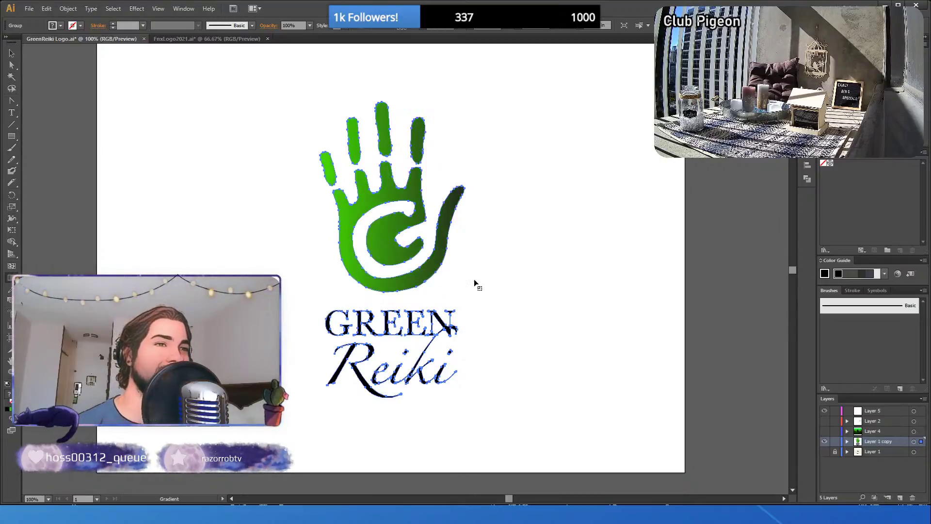
pyautogui.moveTo(316, 332); pyautogui.dragTo(417, 352)
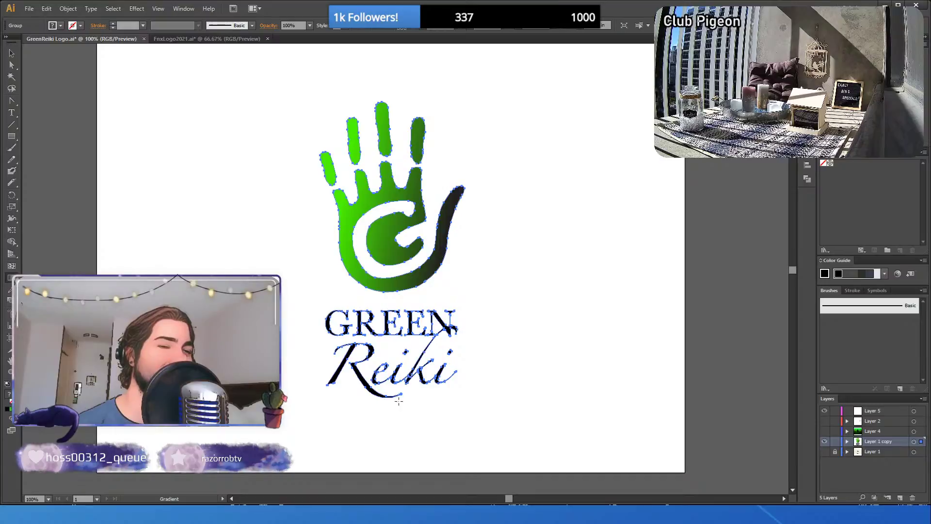
pyautogui.press('v')
pyautogui.click(307, 295)
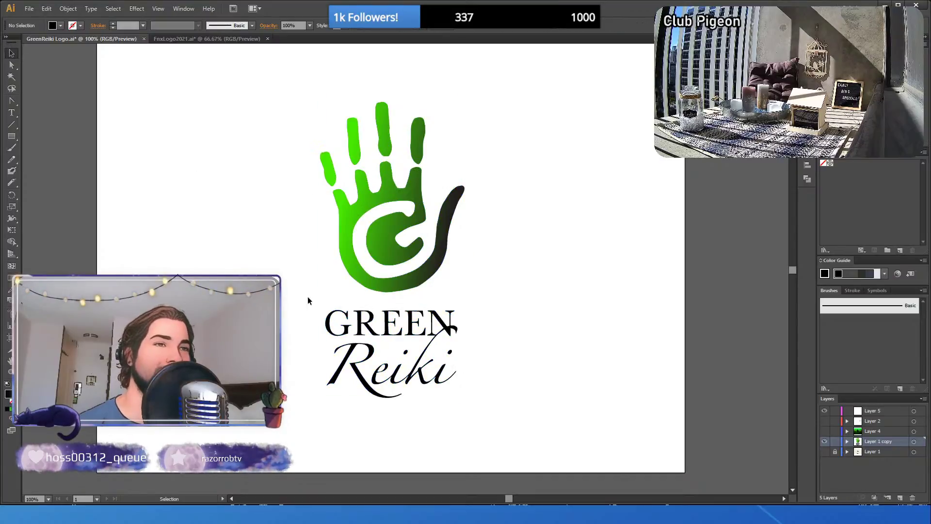
pyautogui.click(360, 328)
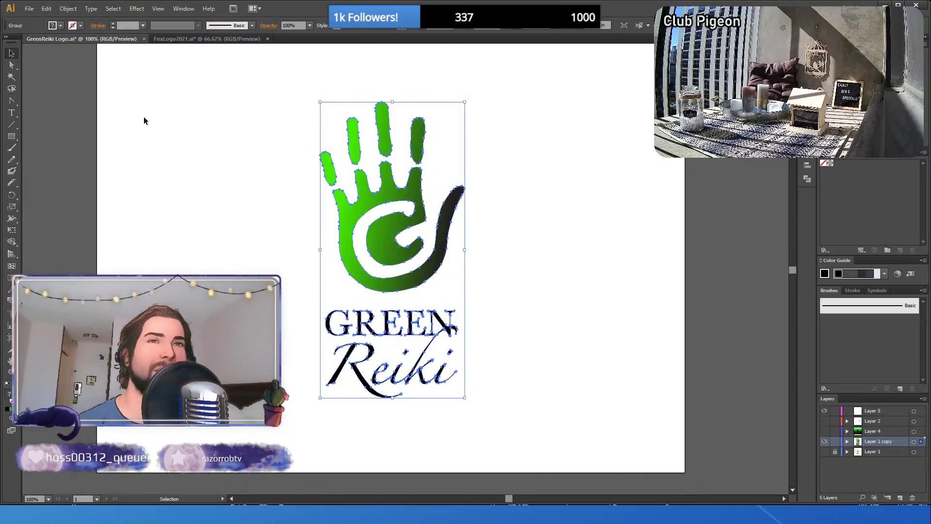
pyautogui.press('a')
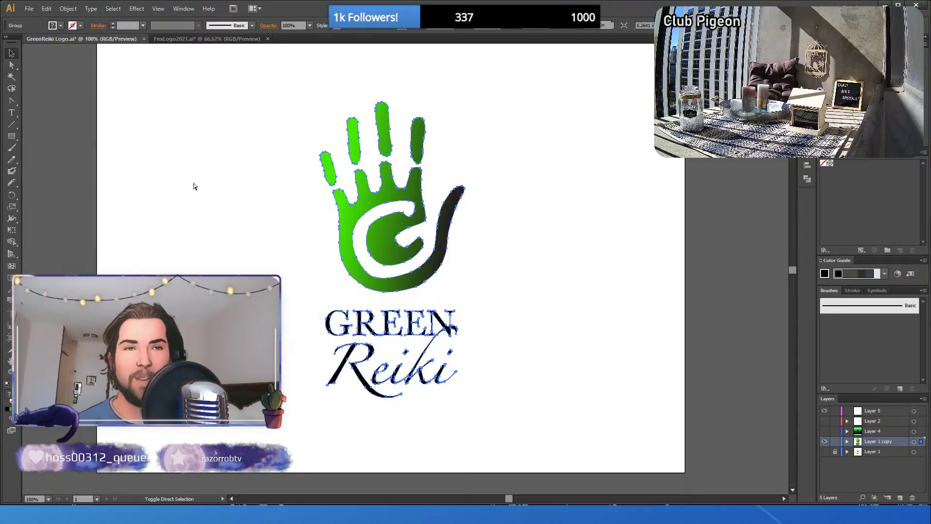
pyautogui.press('v')
pyautogui.click(200, 191)
pyautogui.click(369, 329)
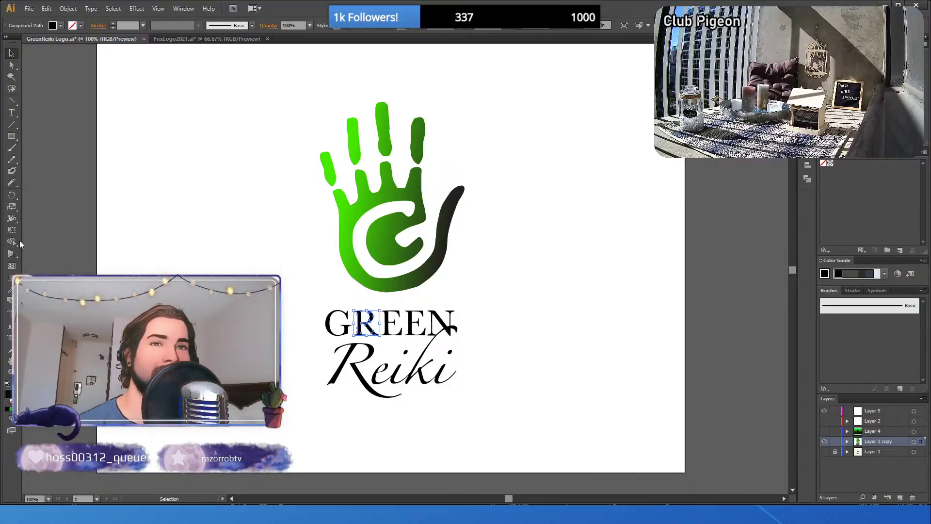
pyautogui.click(11, 278)
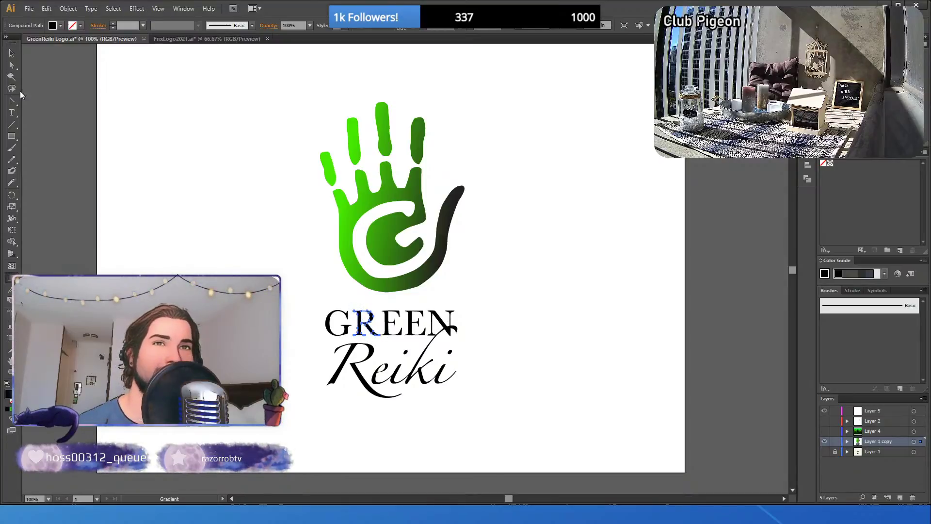
pyautogui.click(11, 54)
pyautogui.click(207, 260)
pyautogui.click(331, 325)
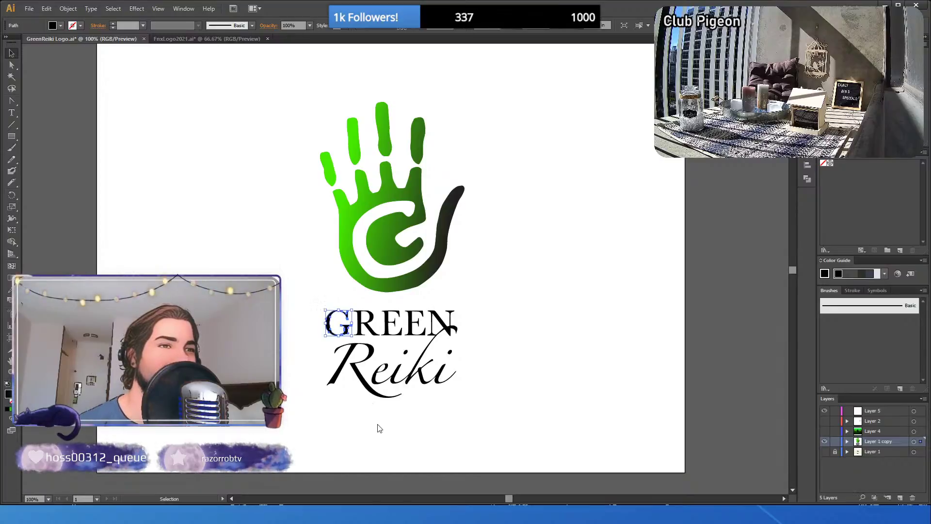
pyautogui.click(512, 402)
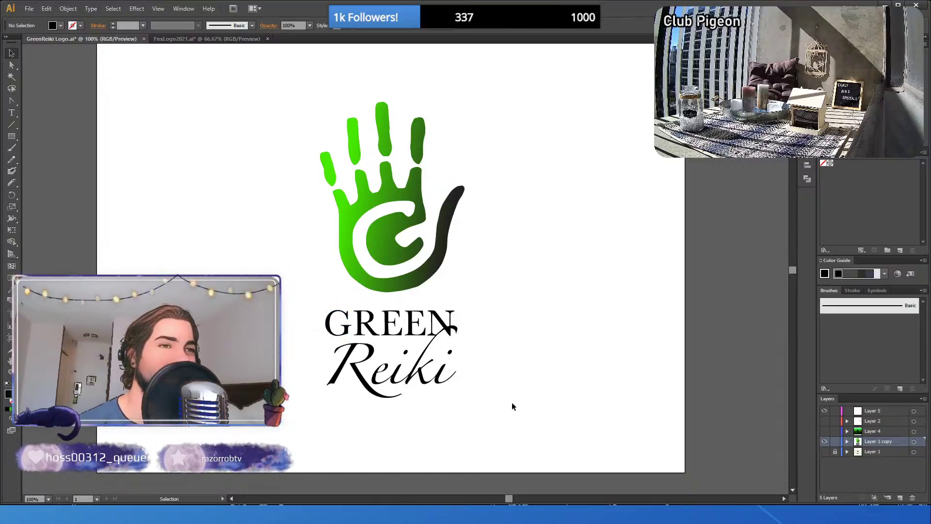
pyautogui.moveTo(447, 409); pyautogui.dragTo(307, 309)
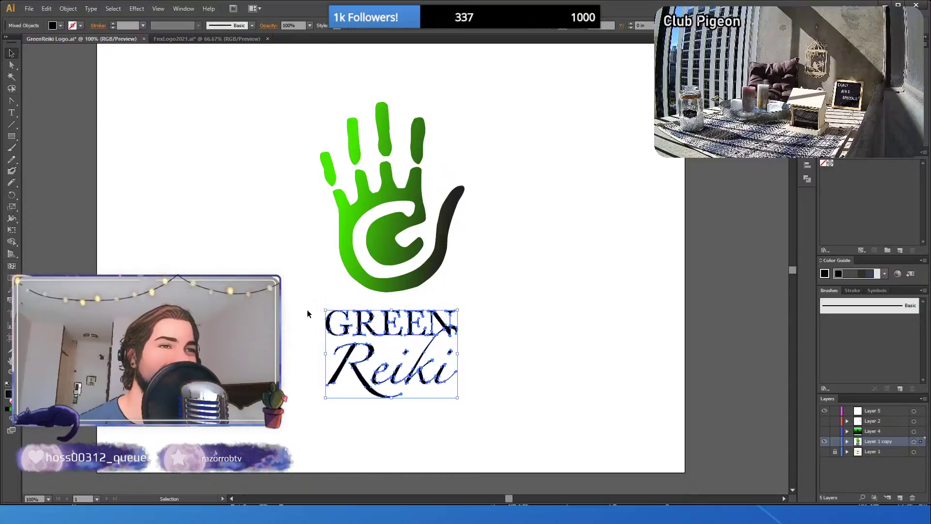
pyautogui.click(11, 278)
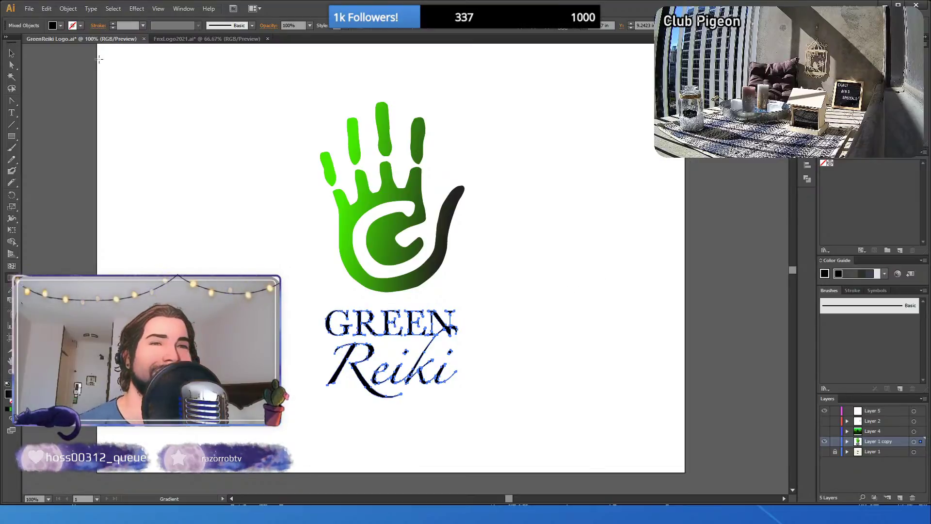
pyautogui.click(12, 53)
pyautogui.click(309, 323)
# - Fill the letter G of GREEN with the green-to-black gradient and deselect it
pyautogui.click(328, 329)
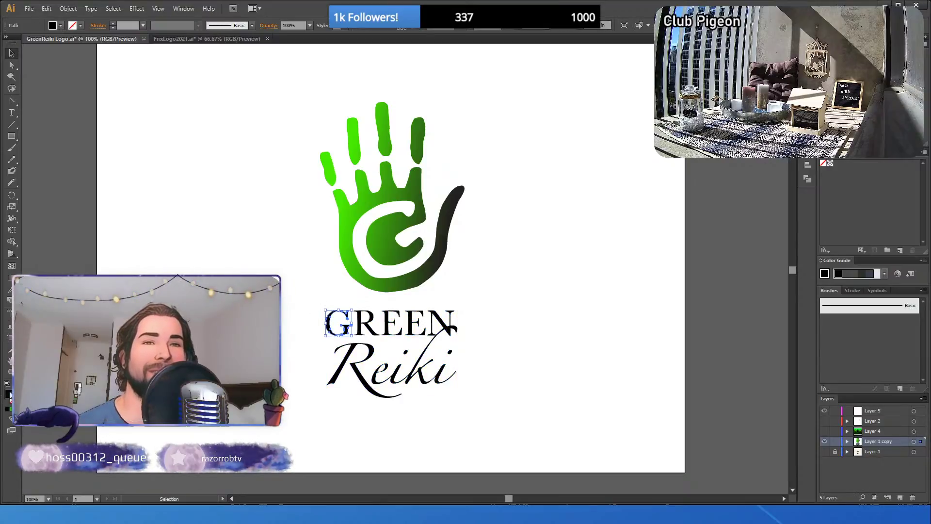
pyautogui.press('.')
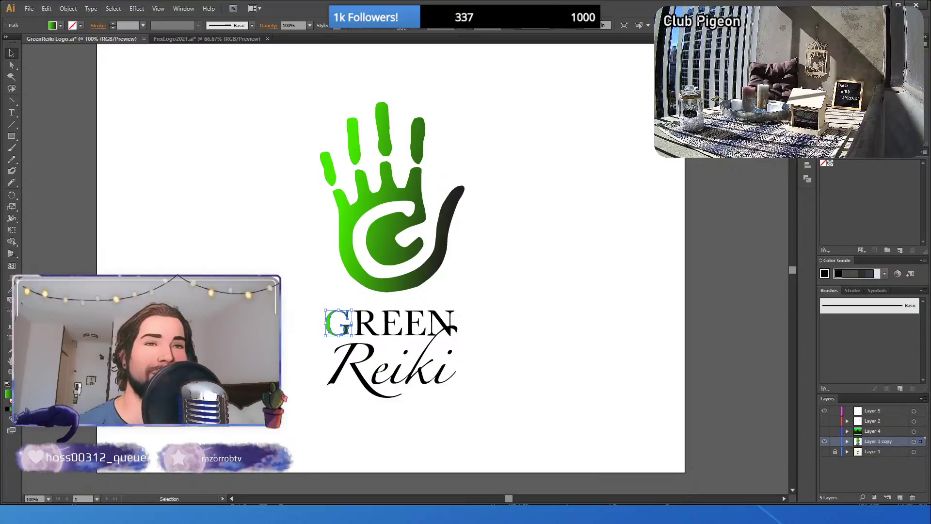
pyautogui.hotkey('ctrl', 'shift', 'a')
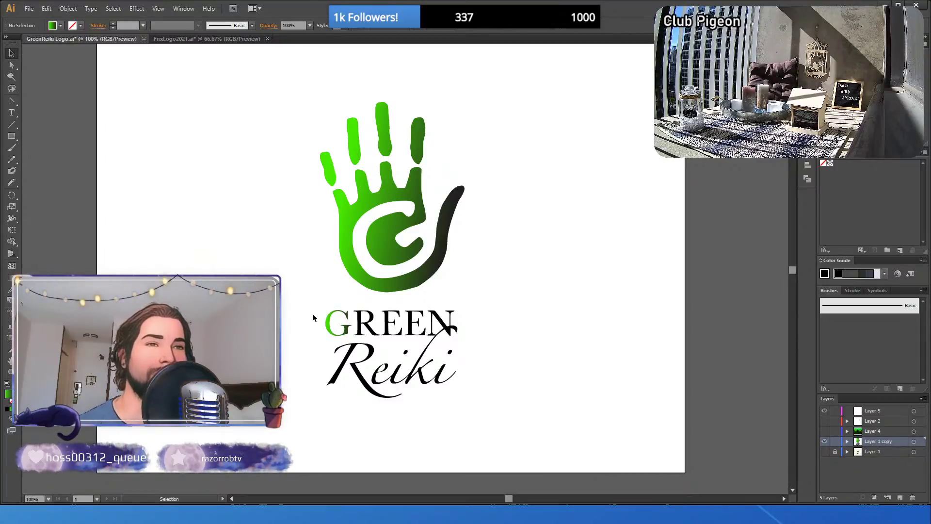
# - Fill the whole GREEN Reiki lettering with the green gradient, stretch it nearly horizontally across both words, and deselect everything
pyautogui.moveTo(295, 308); pyautogui.dragTo(483, 412)
pyautogui.press('.')
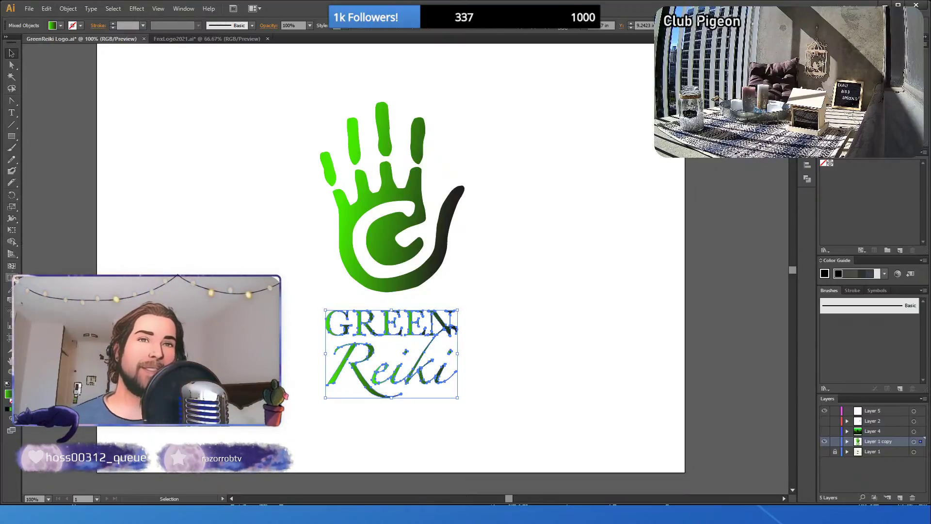
pyautogui.click(10, 277)
pyautogui.moveTo(324, 350); pyautogui.dragTo(479, 346)
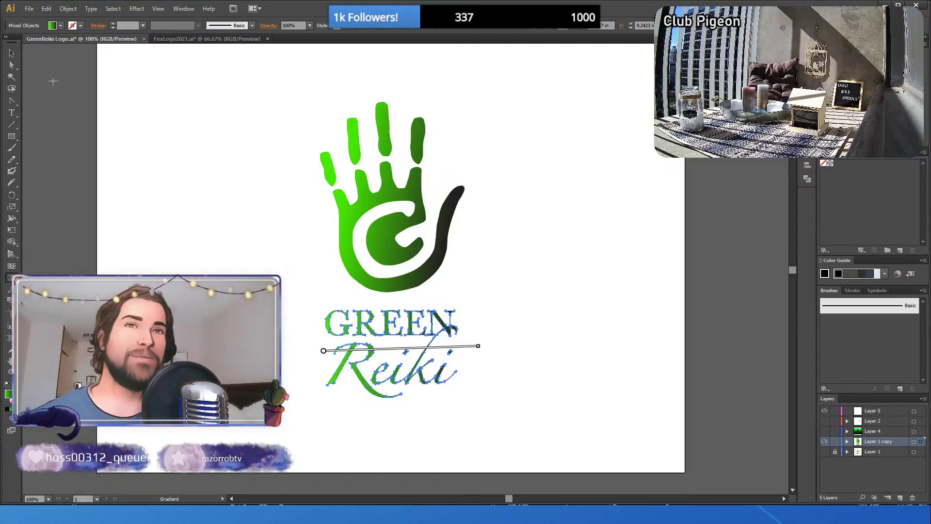
pyautogui.click(11, 53)
pyautogui.click(216, 187)
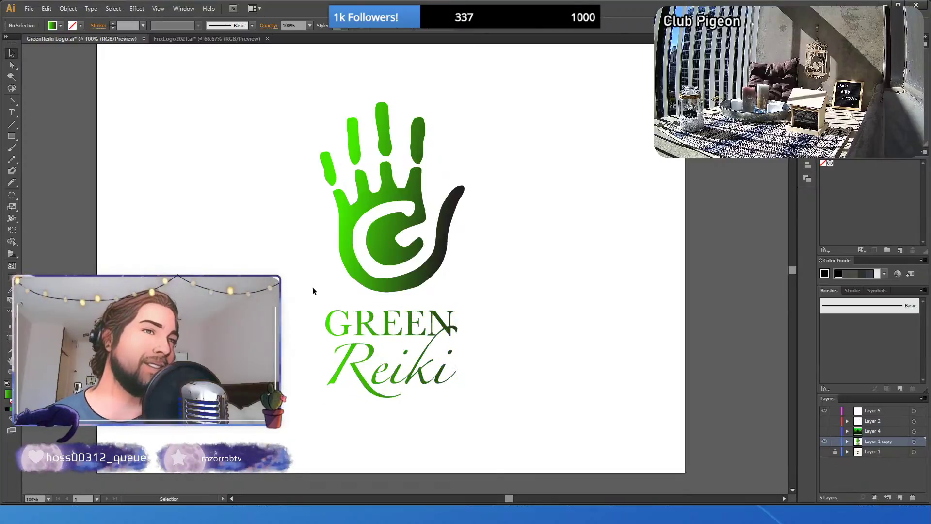
# - Apply a radial green-to-black gradient across the hand and lettering together, from just above the N of GREEN out past the little finger
pyautogui.moveTo(288, 95); pyautogui.dragTo(515, 407)
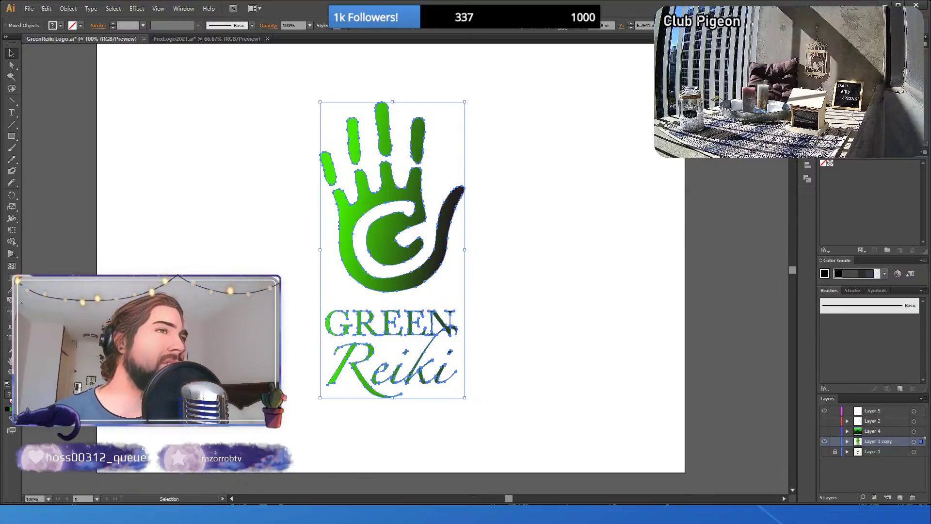
pyautogui.press('.')
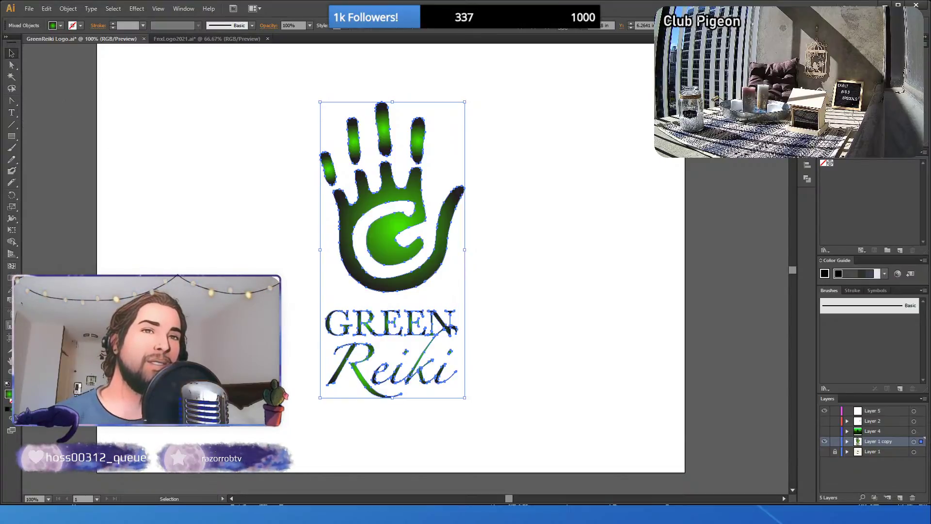
pyautogui.click(11, 277)
pyautogui.moveTo(459, 303); pyautogui.dragTo(306, 165)
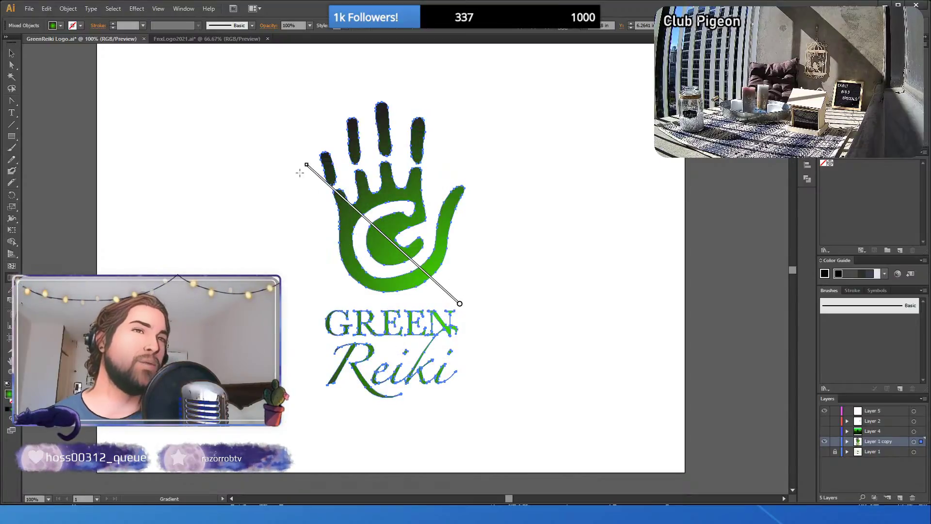
# - Try reversing the radial gradient so it starts beyond the little finger, undo that change, and deselect the artwork
pyautogui.moveTo(296, 146); pyautogui.dragTo(459, 301)
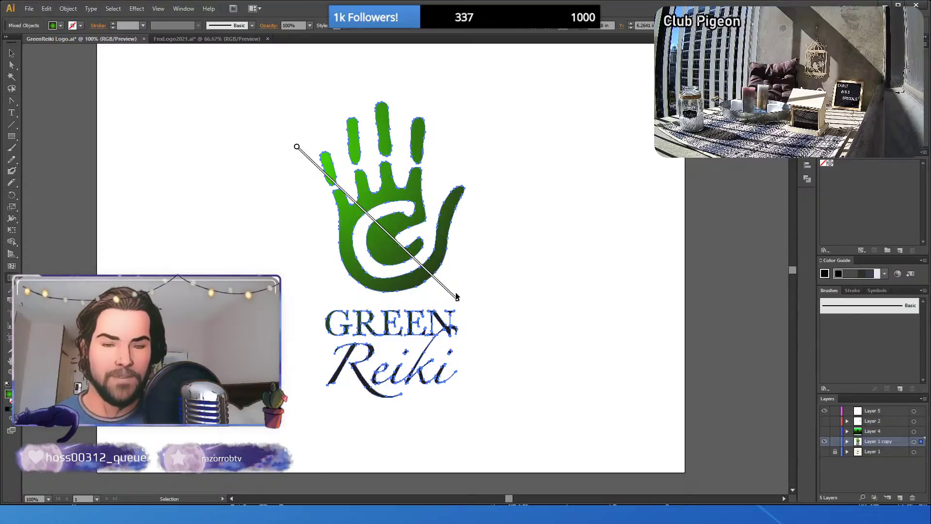
pyautogui.hotkey('ctrl', 'z')
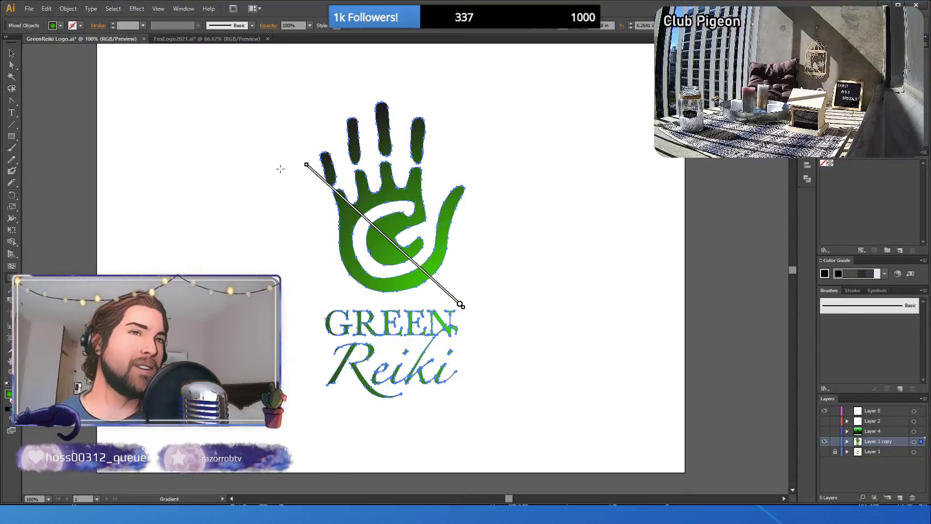
pyautogui.click(11, 53)
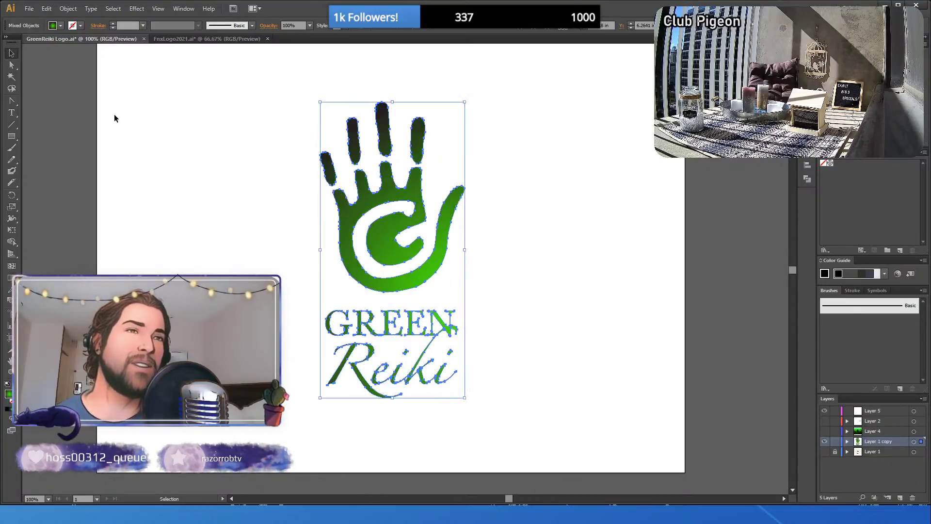
pyautogui.click(267, 202)
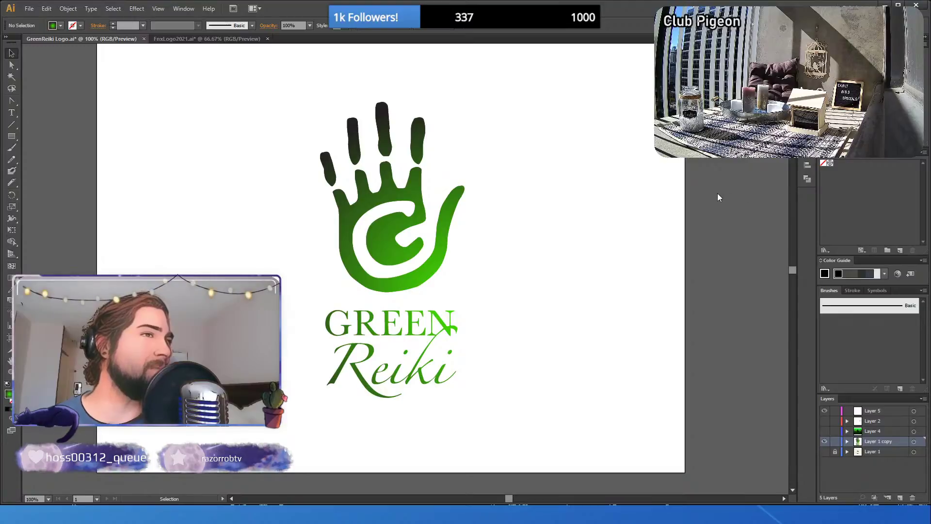
pyautogui.hotkey('ctrl', 'z')
pyautogui.hotkey('ctrl', 'shift', 'z')
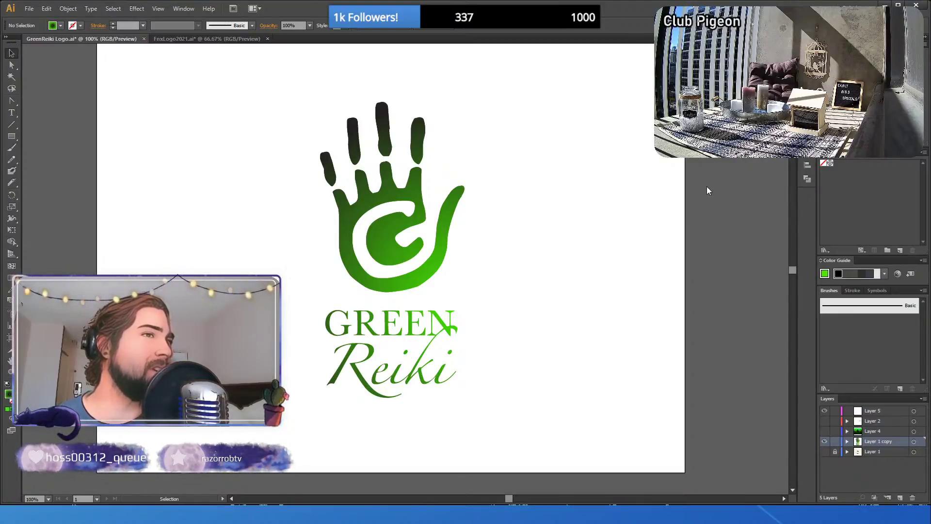
pyautogui.hotkey('ctrl', 'z')
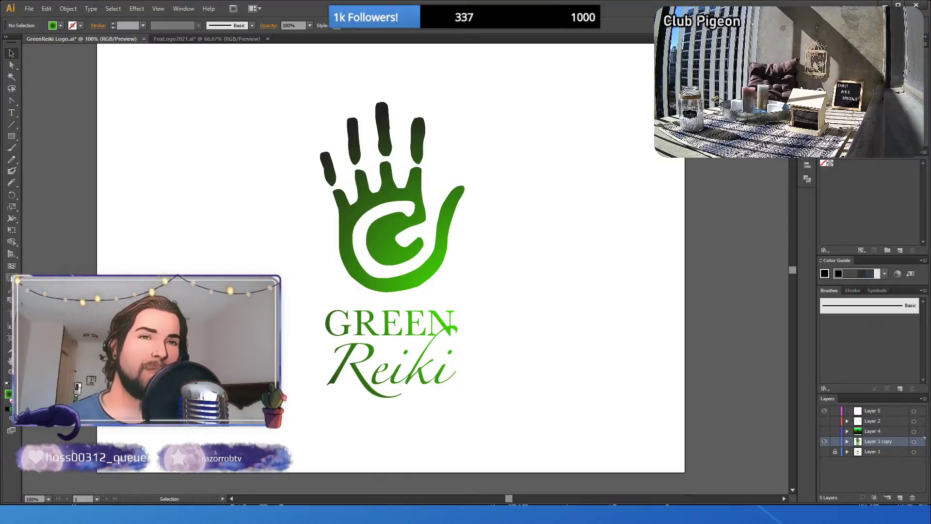
pyautogui.click(12, 277)
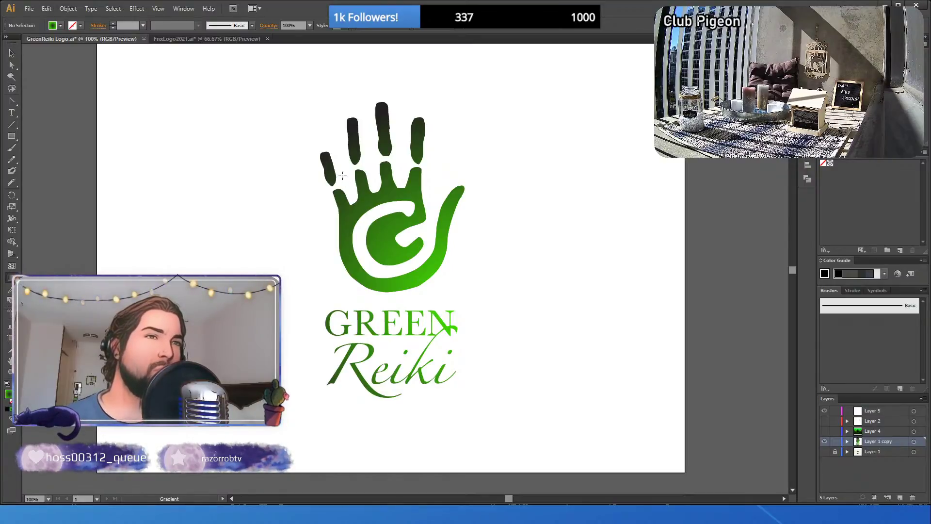
pyautogui.press('v')
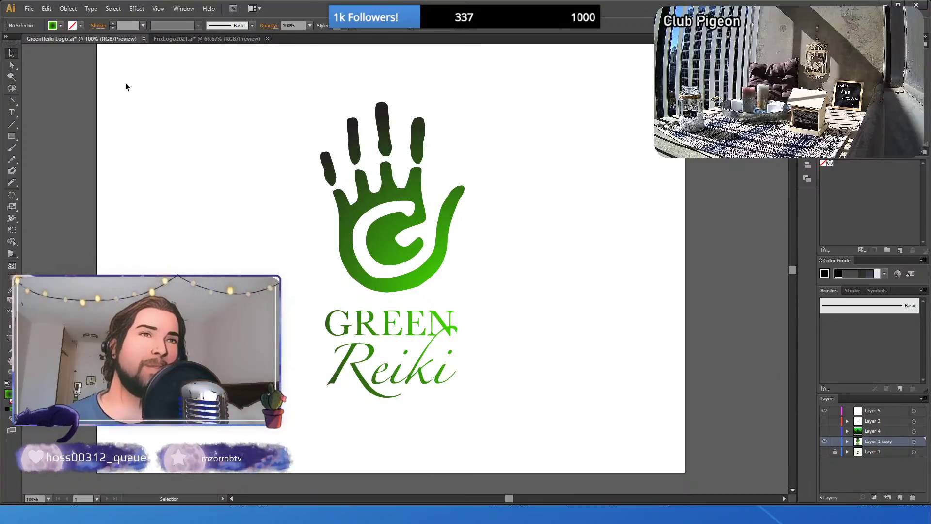
# - Try running the radial gradient over the whole logo from beside the little finger to just above the N of GREEN, and deselect the artwork
pyautogui.click(347, 211)
pyautogui.click(260, 131)
pyautogui.moveTo(260, 131); pyautogui.dragTo(486, 416)
pyautogui.click(11, 278)
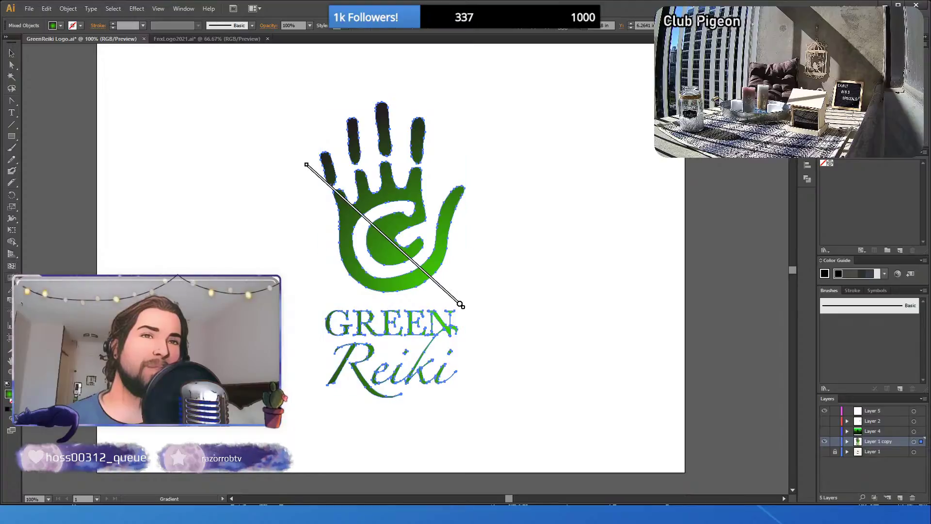
pyautogui.moveTo(462, 296)
pyautogui.mouseDown()
pyautogui.moveTo(295, 154)
pyautogui.moveTo(297, 144)
pyautogui.moveTo(467, 299)
pyautogui.moveTo(363, 224)
pyautogui.moveTo(301, 253)
pyautogui.moveTo(301, 270)
pyautogui.moveTo(480, 274)
pyautogui.mouseUp()
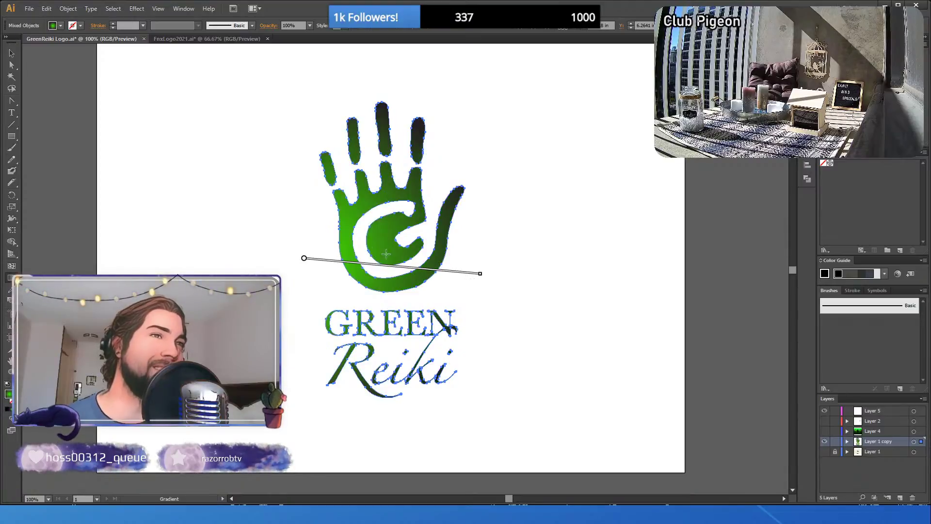
pyautogui.moveTo(306, 183); pyautogui.dragTo(455, 297)
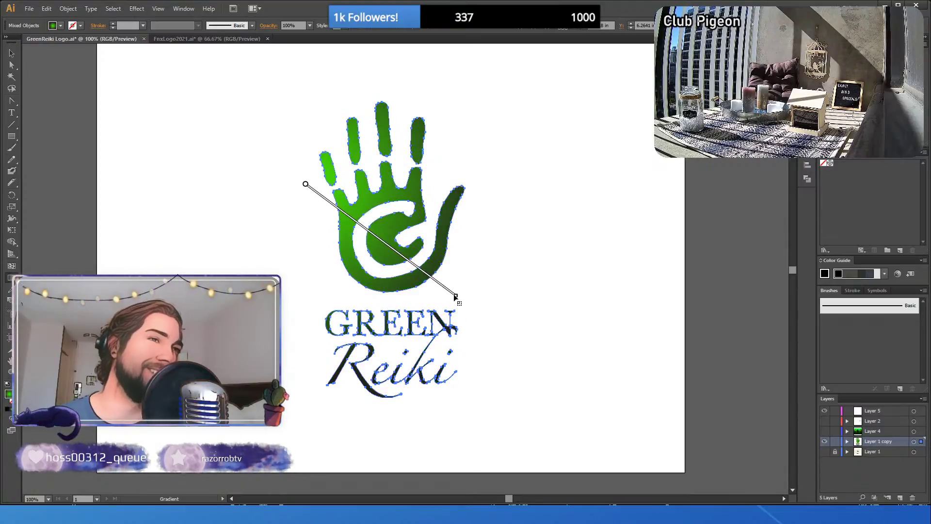
pyautogui.click(12, 53)
pyautogui.click(139, 150)
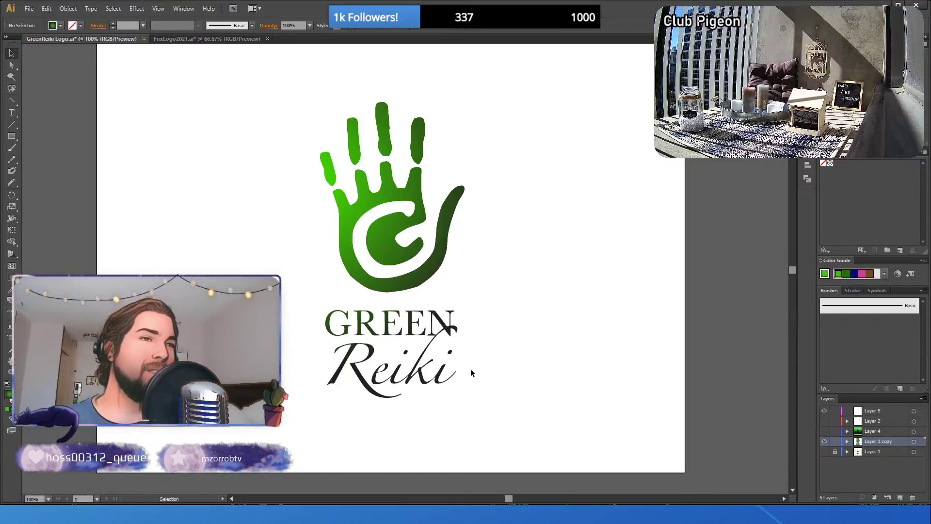
# - Select the hand and lettering together and undo the latest gradient changes
pyautogui.moveTo(470, 402); pyautogui.dragTo(309, 100)
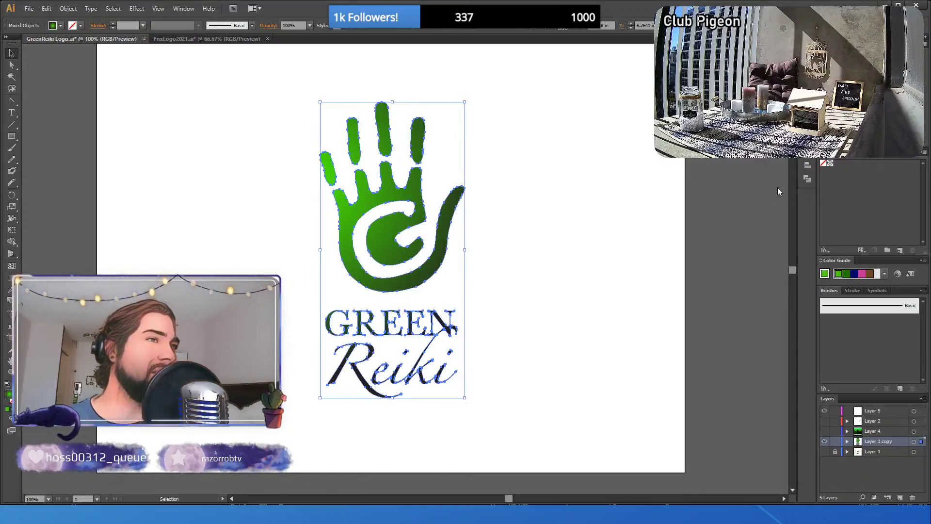
pyautogui.hotkey('ctrl', 'z')
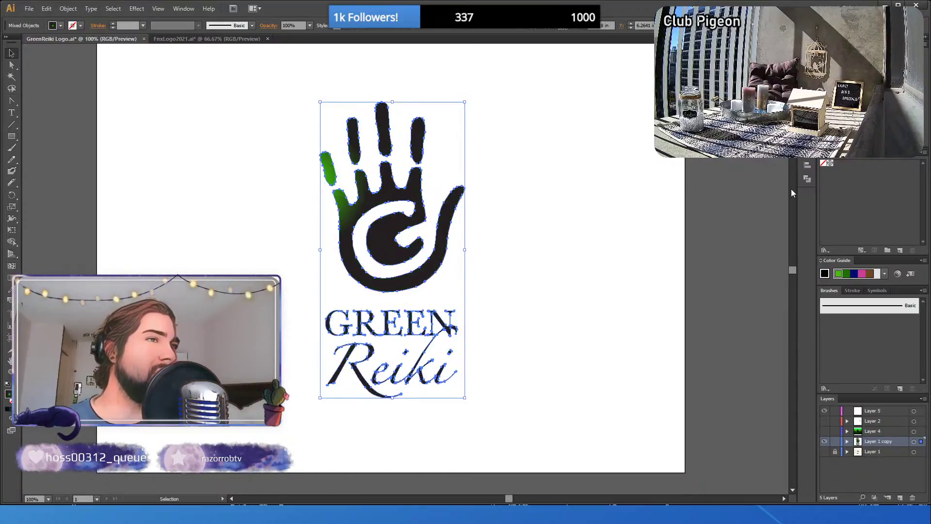
pyautogui.hotkey('ctrl', 'z')
pyautogui.hotkey('ctrl', 'z')
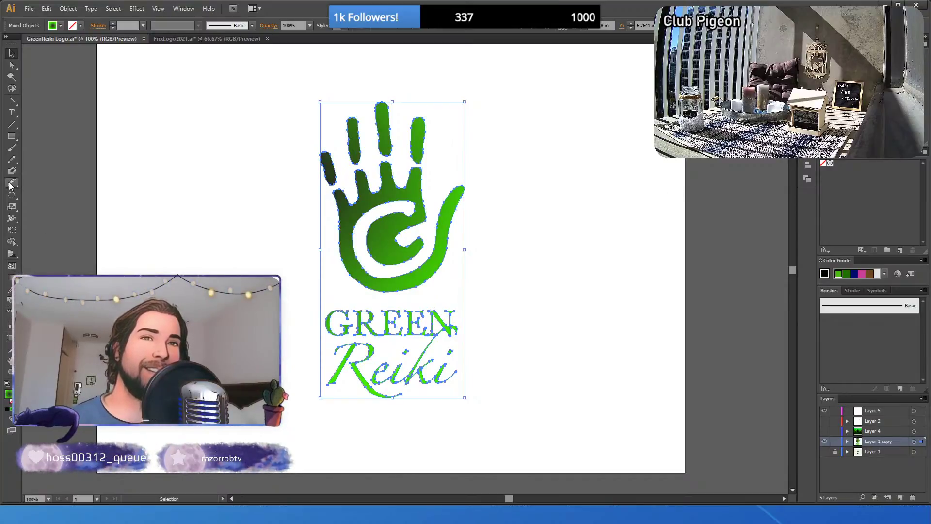
# - Redraw the radial gradient with its black centre at the palm's edge below the thumb, reaching green just past the little finger, and deselect
pyautogui.moveTo(454, 288)
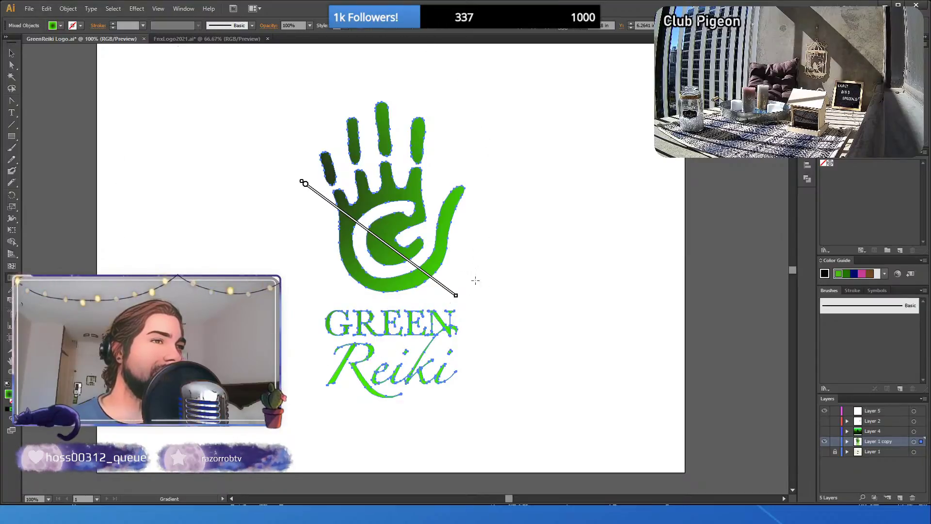
pyautogui.moveTo(476, 282); pyautogui.dragTo(291, 177)
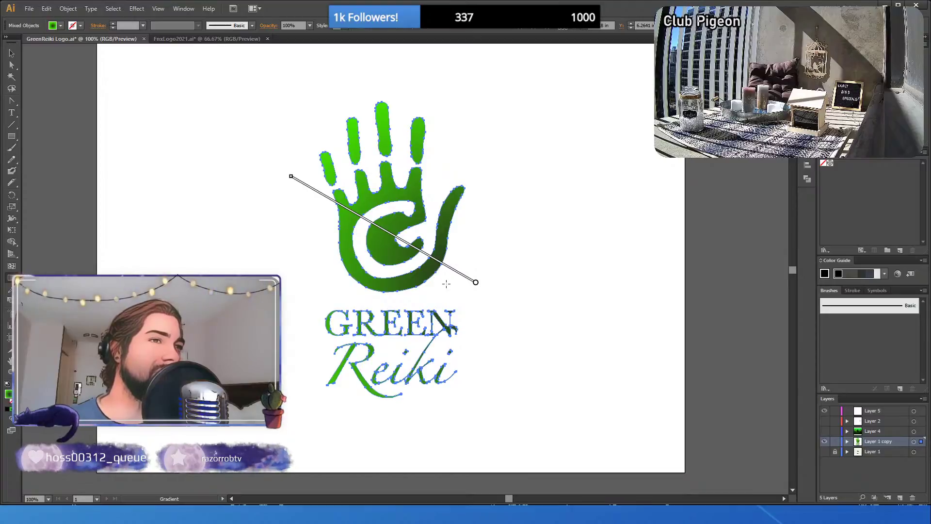
pyautogui.moveTo(446, 282); pyautogui.dragTo(295, 171)
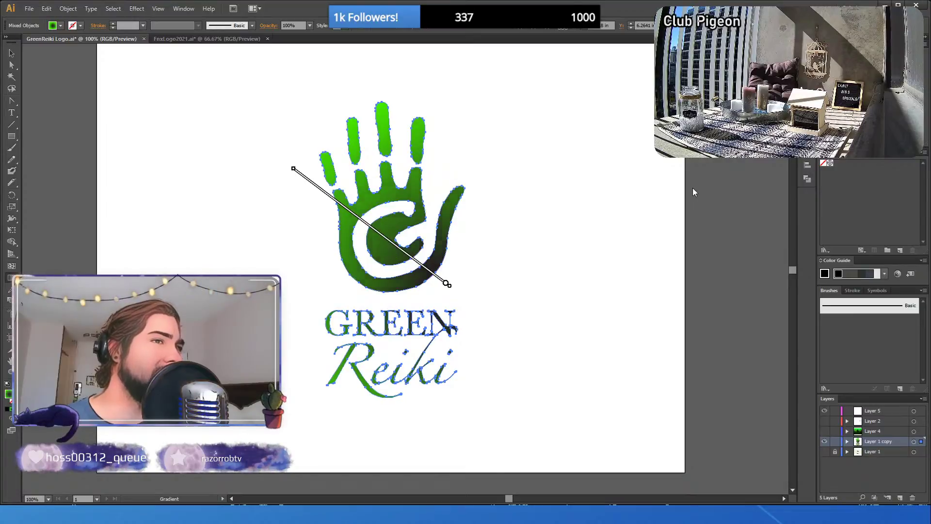
pyautogui.moveTo(342, 195)
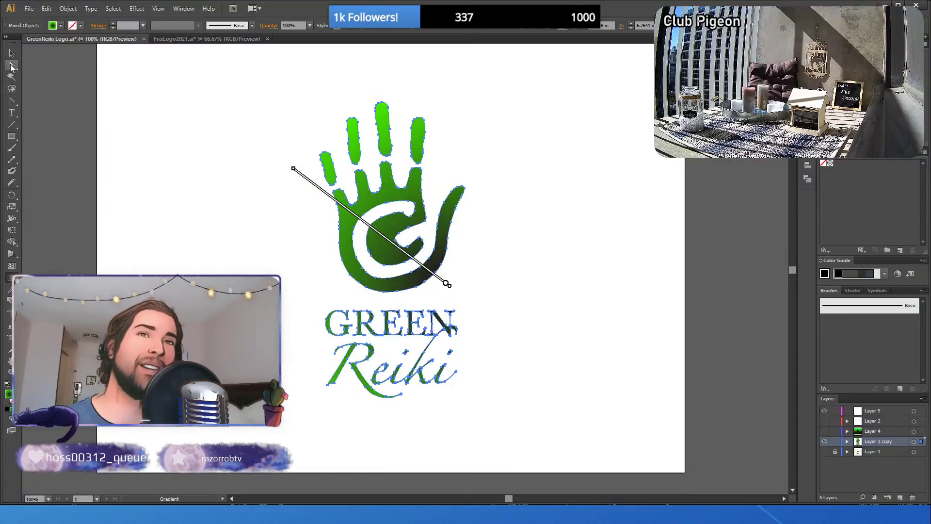
pyautogui.press('v')
pyautogui.click(176, 150)
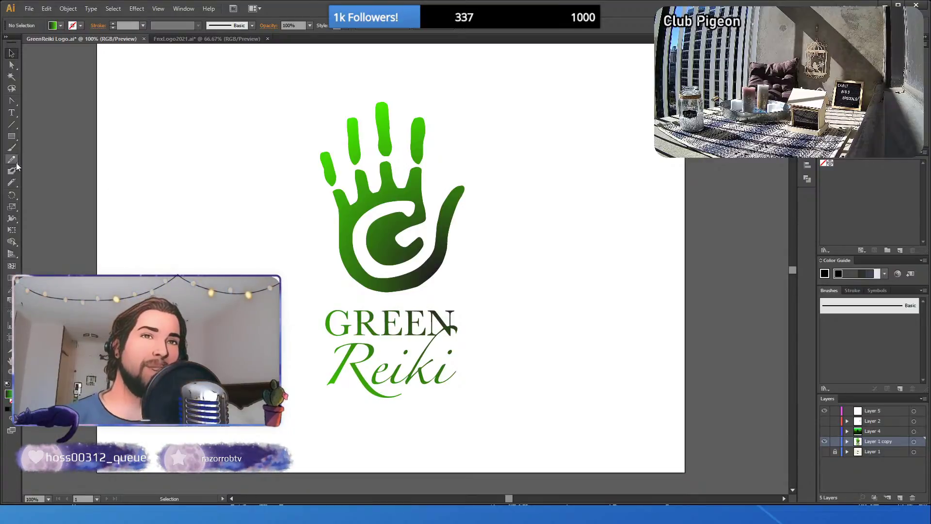
# - Reselect the whole logo, stretch the radial gradient at a flatter angle from the palm's thumb-side edge to well outside the opposite edge, and deselect
pyautogui.click(12, 275)
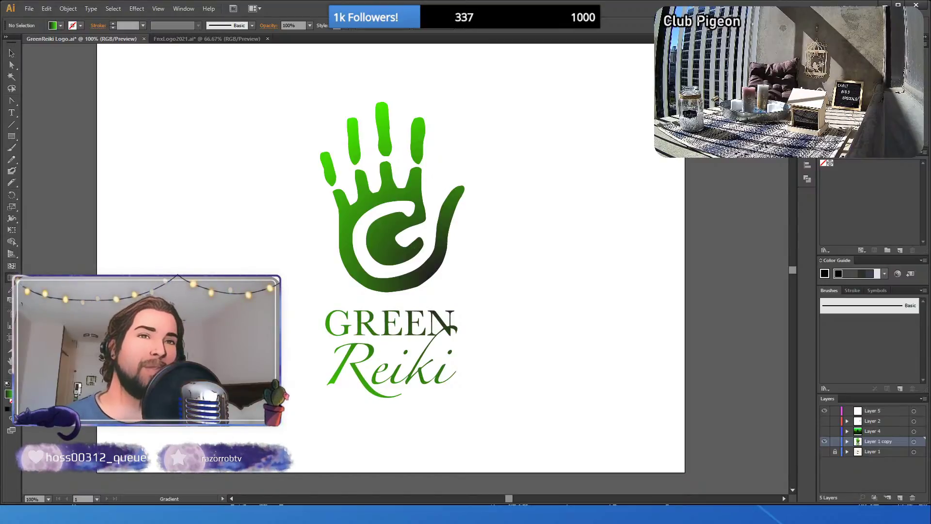
pyautogui.press('v')
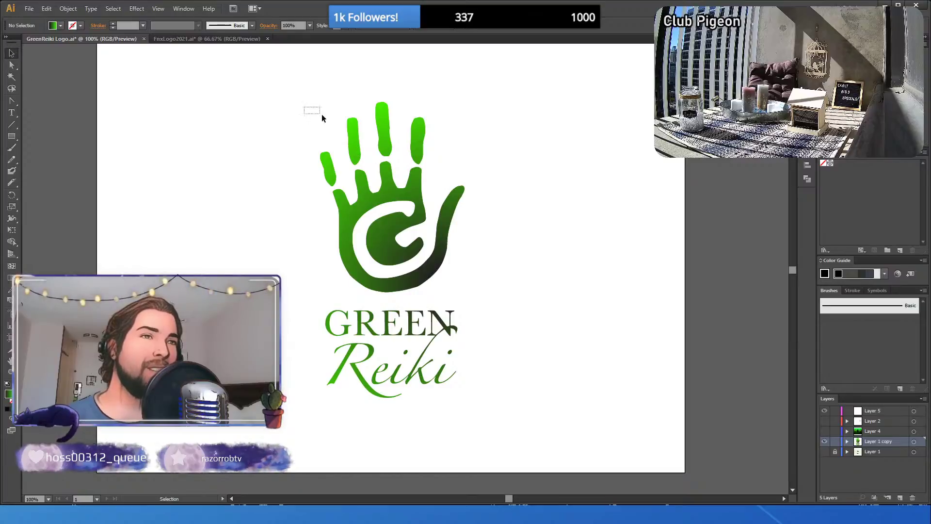
pyautogui.moveTo(322, 115); pyautogui.dragTo(491, 441)
pyautogui.press('g')
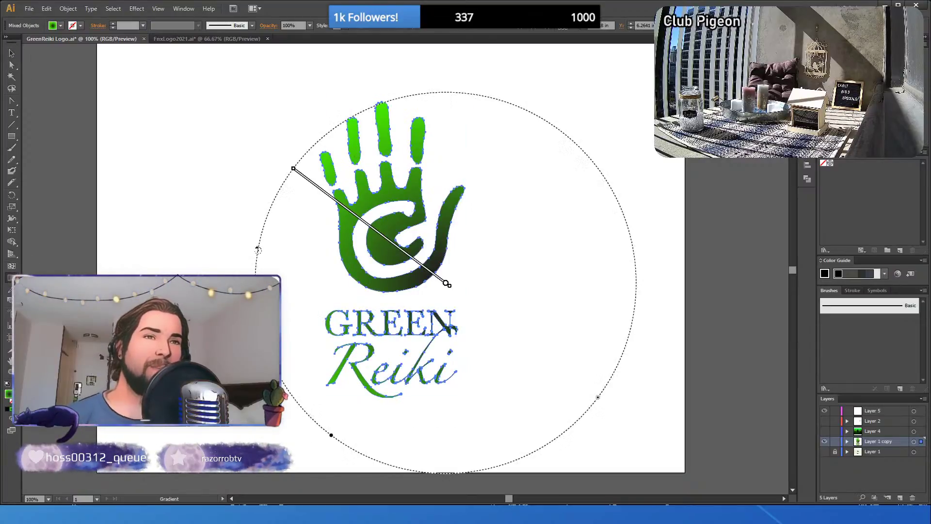
pyautogui.moveTo(241, 253)
pyautogui.mouseDown()
pyautogui.moveTo(457, 277)
pyautogui.moveTo(457, 270)
pyautogui.moveTo(355, 266)
pyautogui.mouseUp()
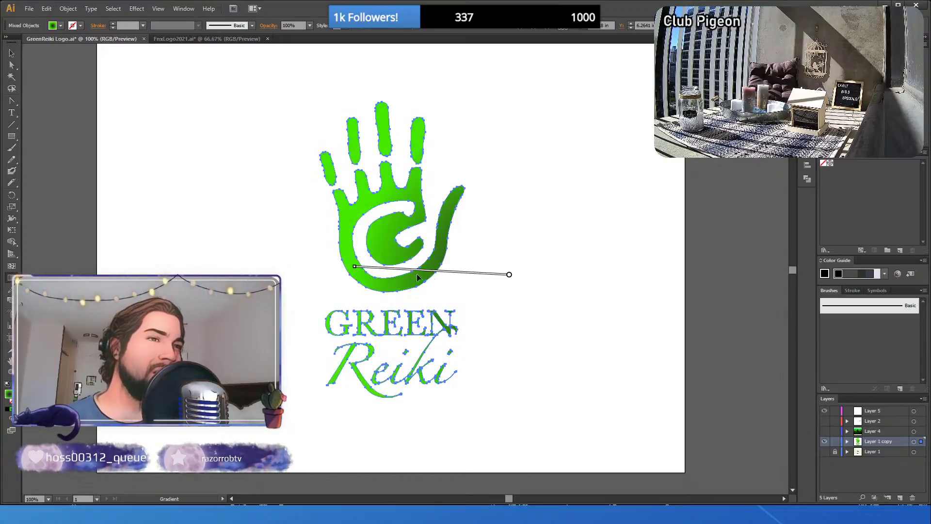
pyautogui.moveTo(449, 283); pyautogui.dragTo(248, 211)
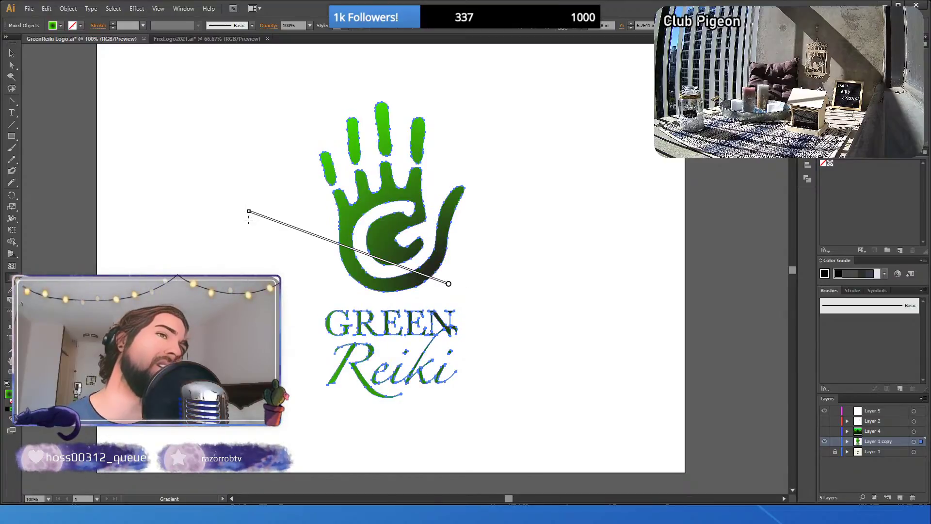
pyautogui.click(12, 52)
pyautogui.click(120, 138)
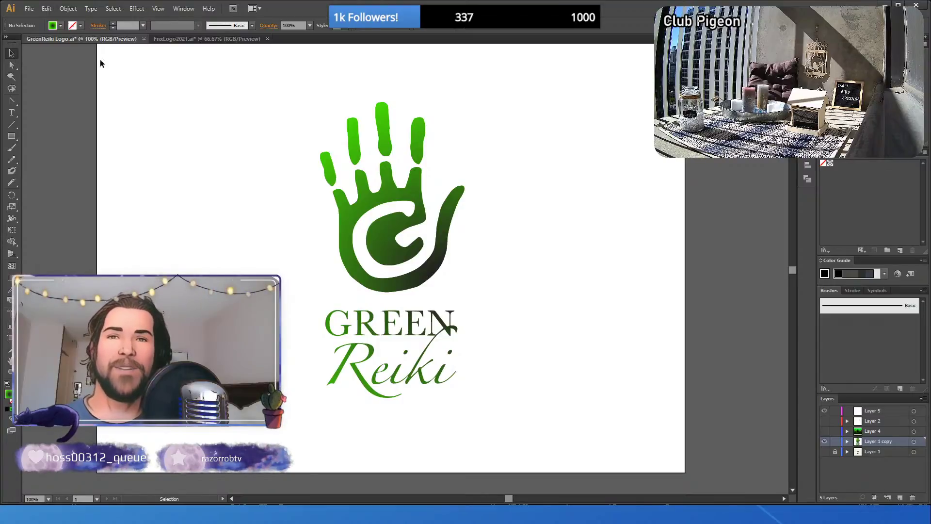
# - Select the whole logo, redraw the radial gradient more steeply from beneath the thumb to outside the little finger's base, and deselect
pyautogui.moveTo(254, 75); pyautogui.dragTo(542, 419)
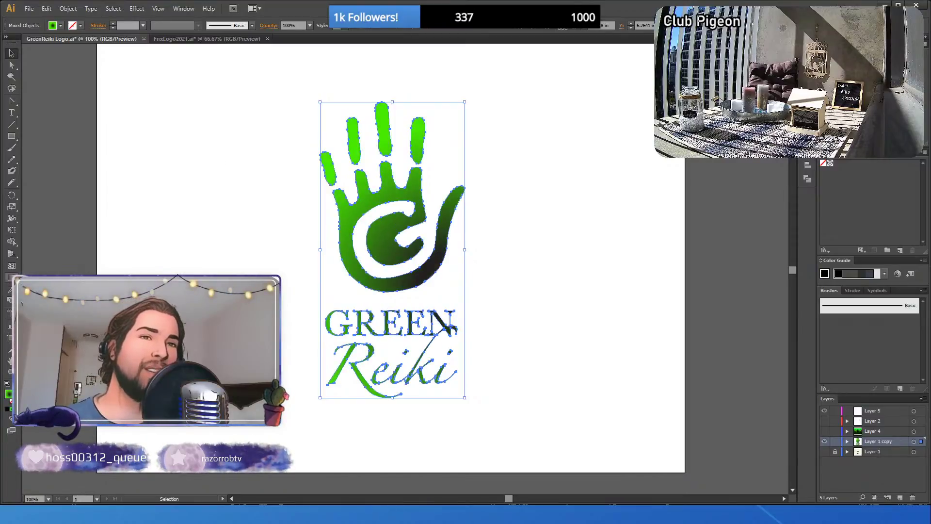
pyautogui.click(12, 266)
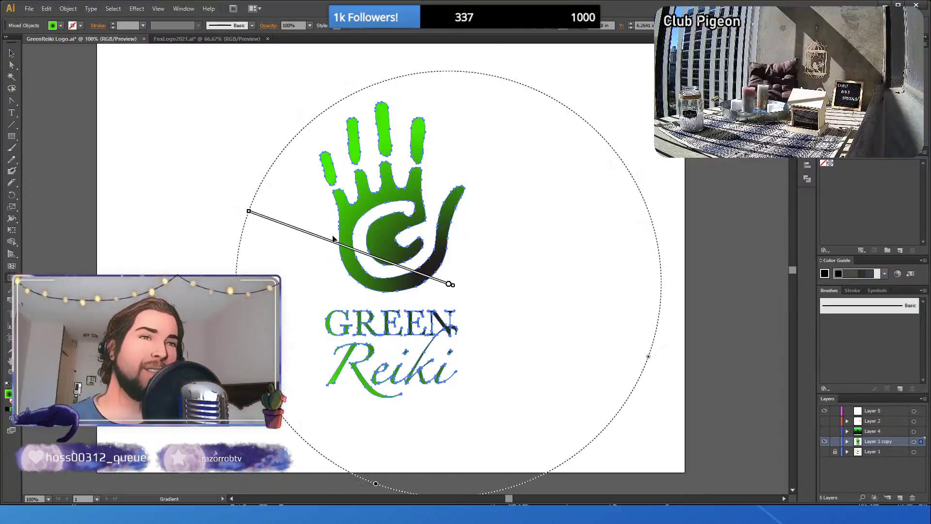
pyautogui.moveTo(275, 182); pyautogui.dragTo(456, 273)
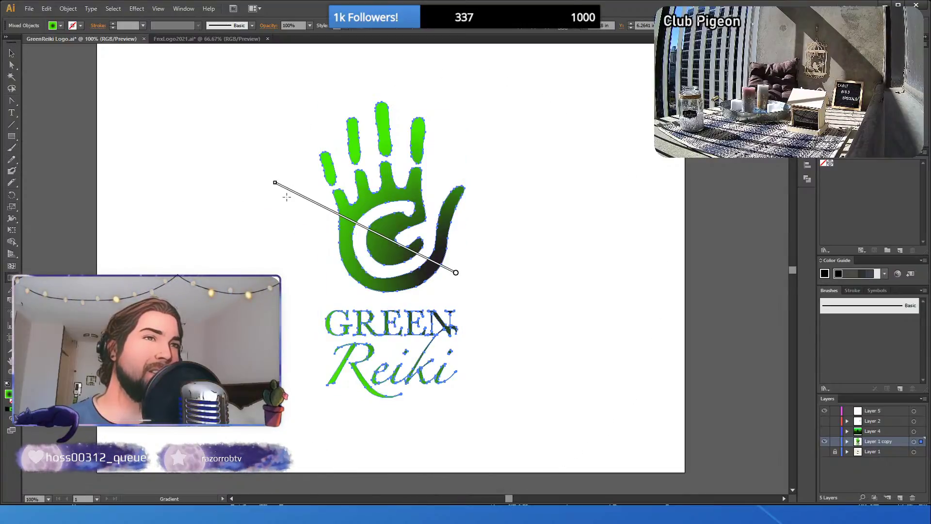
pyautogui.click(11, 53)
pyautogui.click(141, 114)
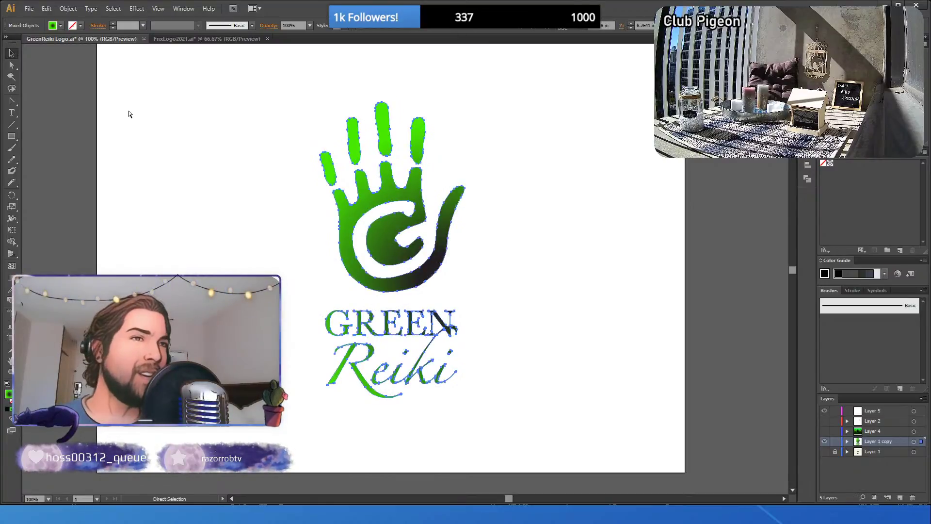
pyautogui.hotkey('ctrl', 'a')
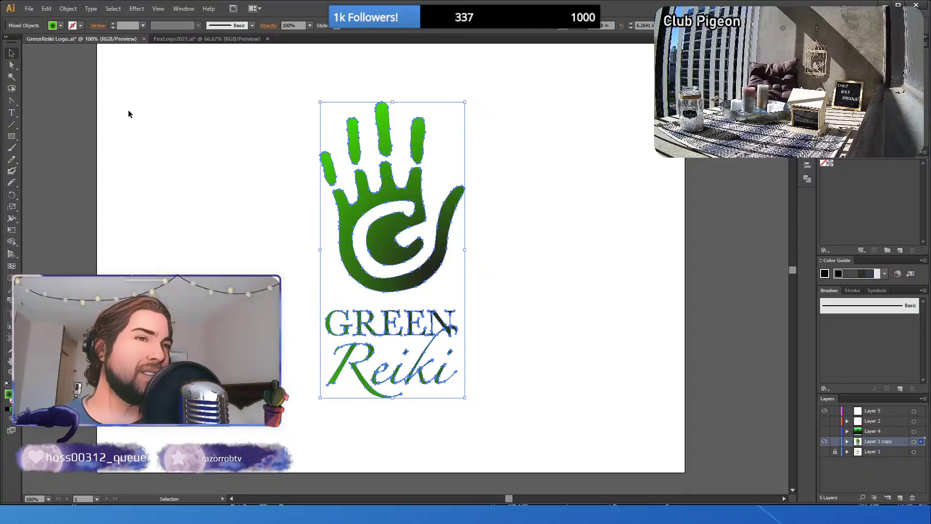
pyautogui.click(168, 155)
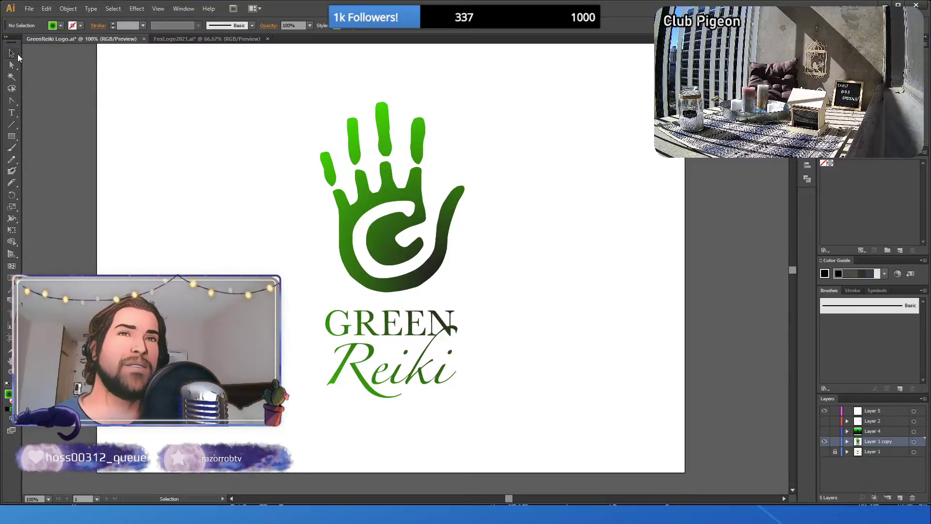
pyautogui.click(383, 214)
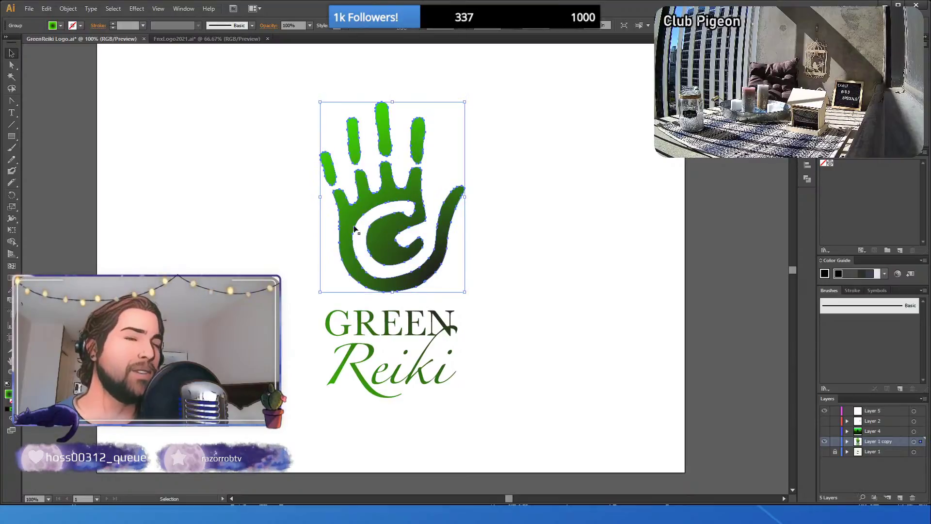
pyautogui.click(553, 249)
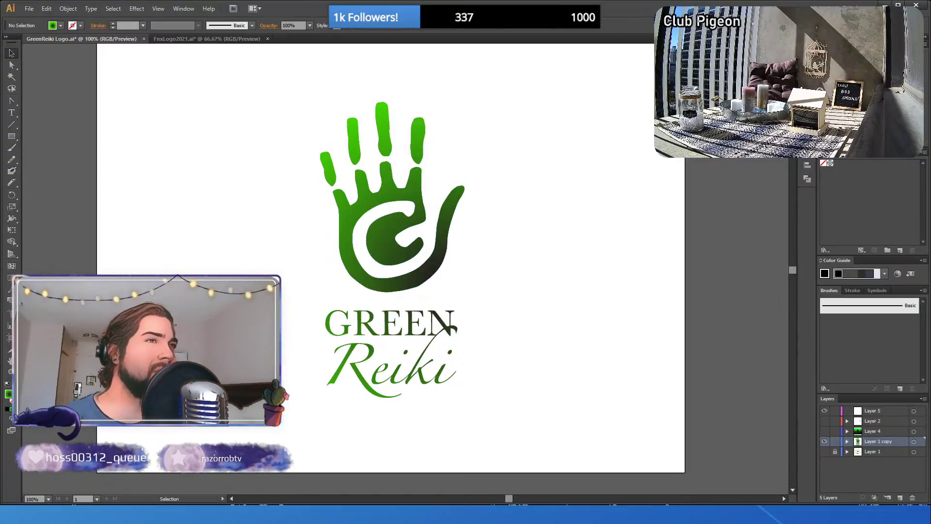
# - Switch the whole logo to a linear gradient running from black beneath the thumb to green outside the palm's opposite edge, and deselect
pyautogui.moveTo(251, 90); pyautogui.dragTo(550, 383)
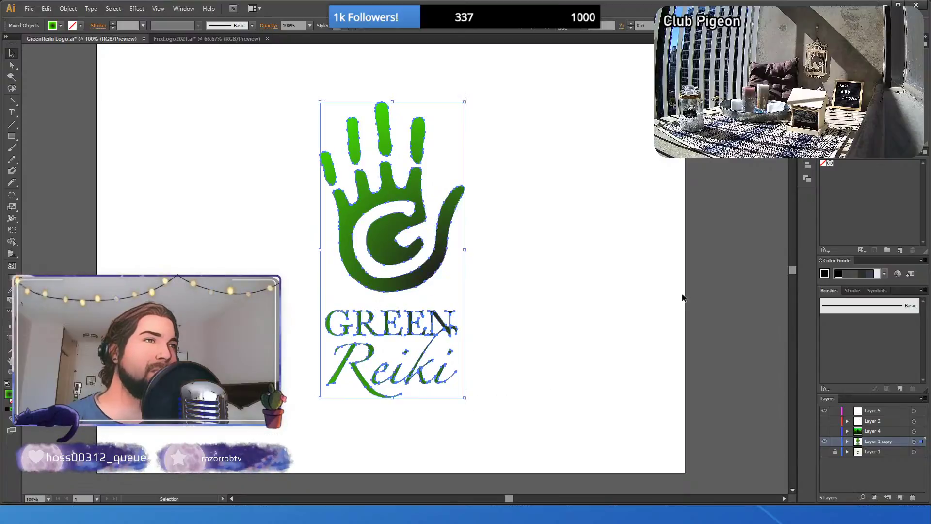
pyautogui.click(829, 59)
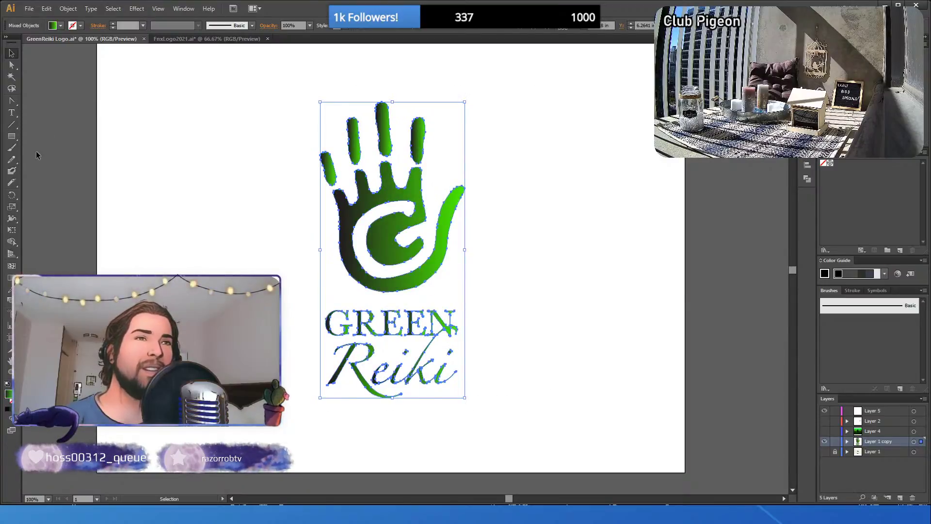
pyautogui.click(12, 278)
pyautogui.moveTo(464, 278); pyautogui.dragTo(257, 231)
pyautogui.click(12, 52)
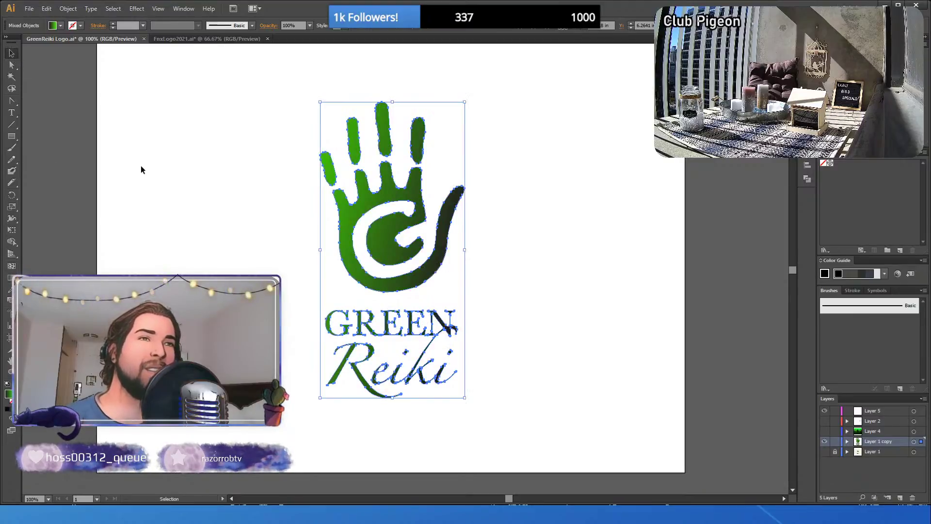
pyautogui.click(142, 165)
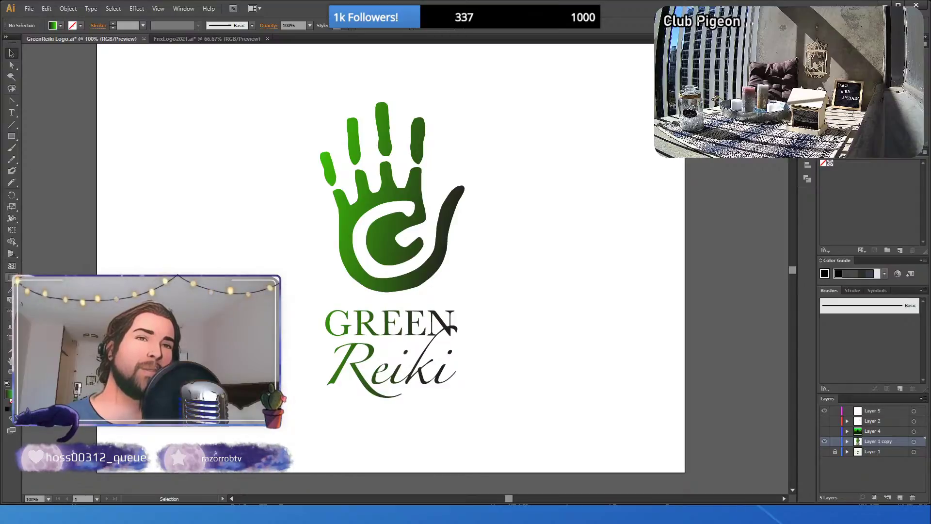
# - Select the whole logo, redraw the linear gradient from black well outside the thumb's base to green near the palm's opposite edge, and deselect
pyautogui.moveTo(294, 82); pyautogui.dragTo(543, 442)
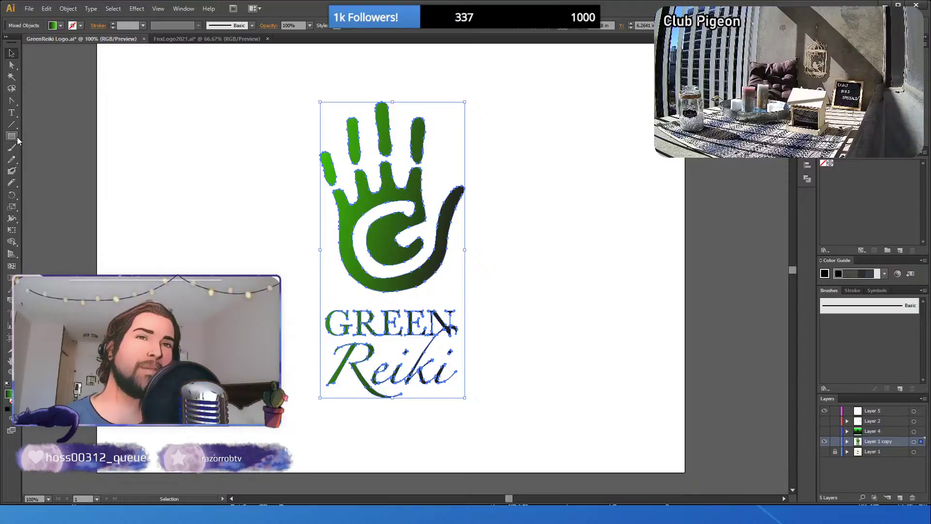
pyautogui.click(10, 277)
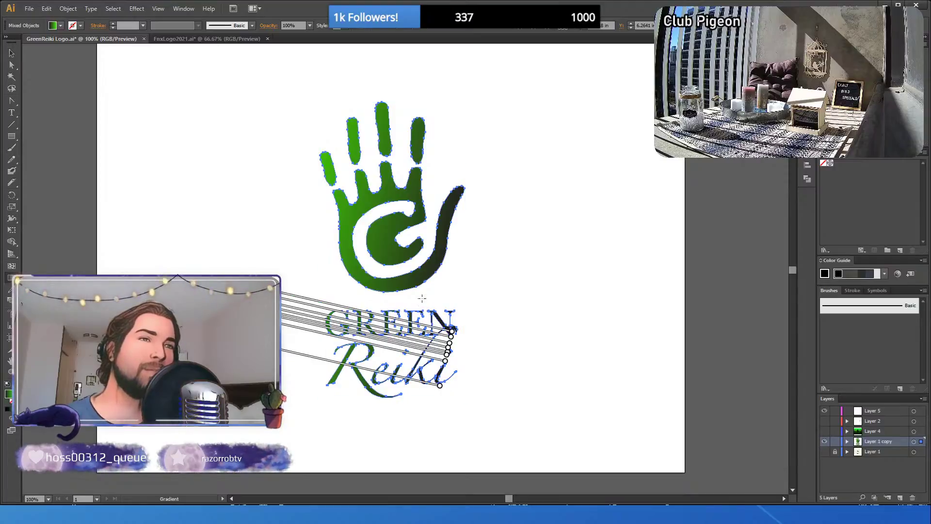
pyautogui.moveTo(486, 297); pyautogui.dragTo(287, 211)
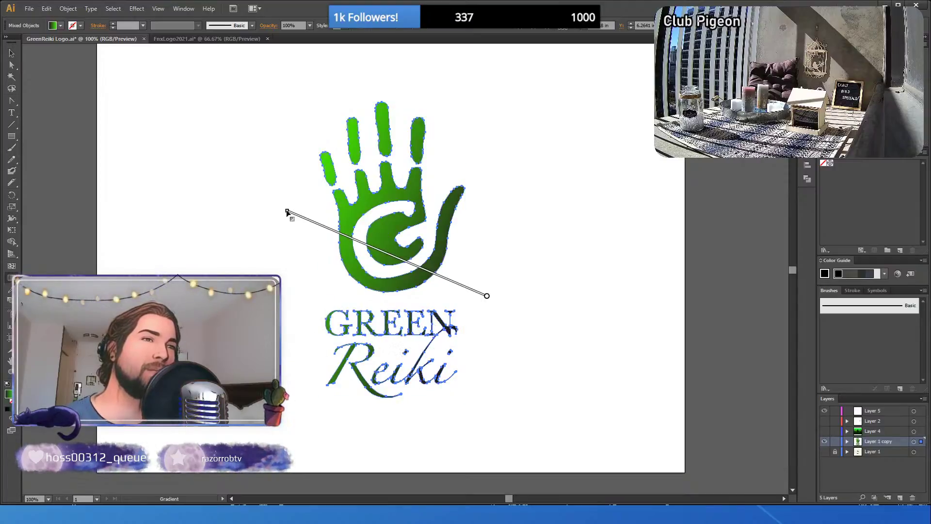
pyautogui.click(530, 318)
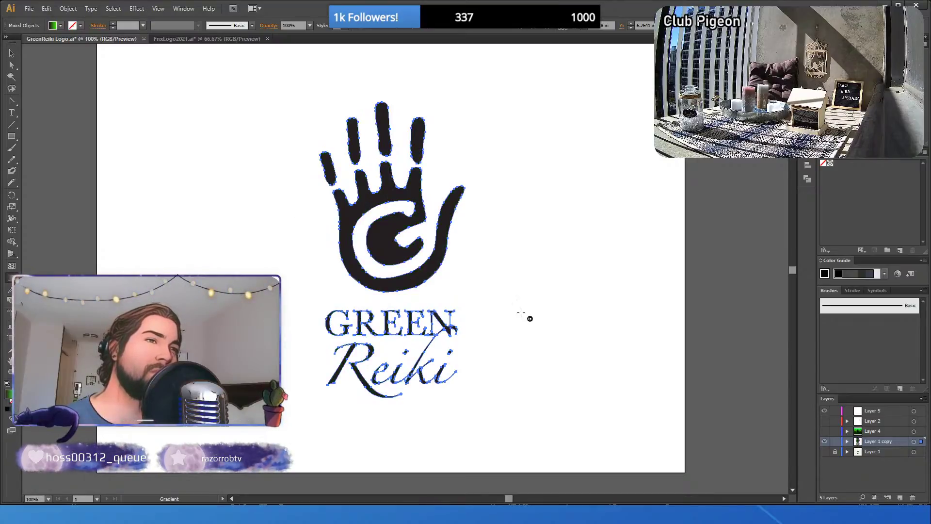
pyautogui.moveTo(520, 314)
pyautogui.mouseDown()
pyautogui.moveTo(306, 192)
pyautogui.moveTo(323, 214)
pyautogui.mouseUp()
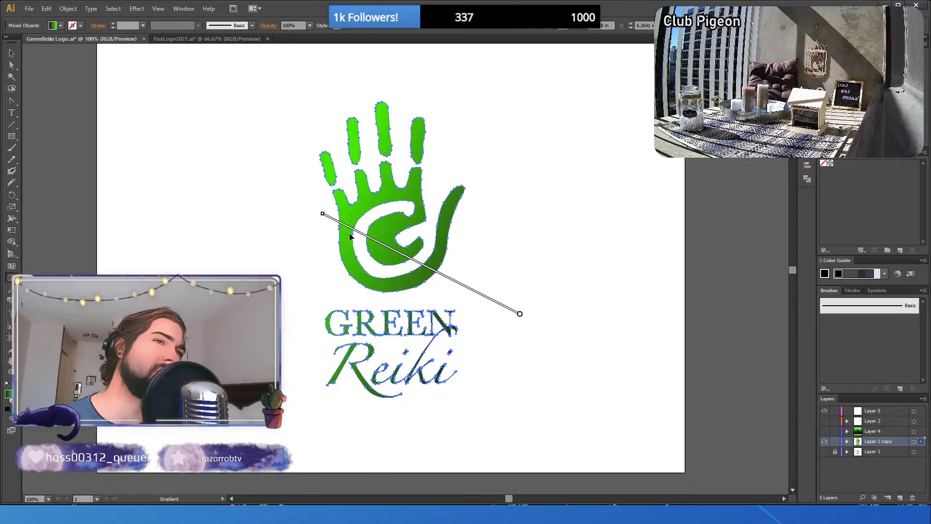
pyautogui.press('v')
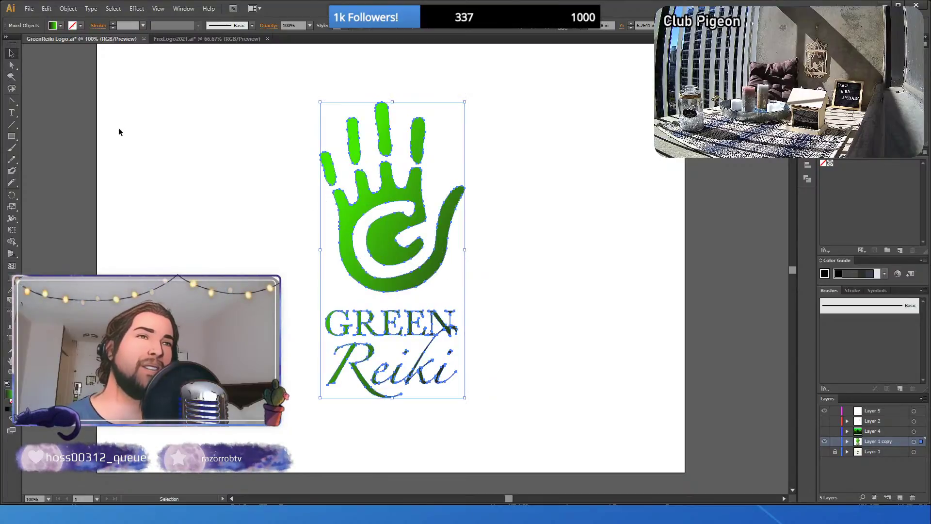
pyautogui.click(138, 147)
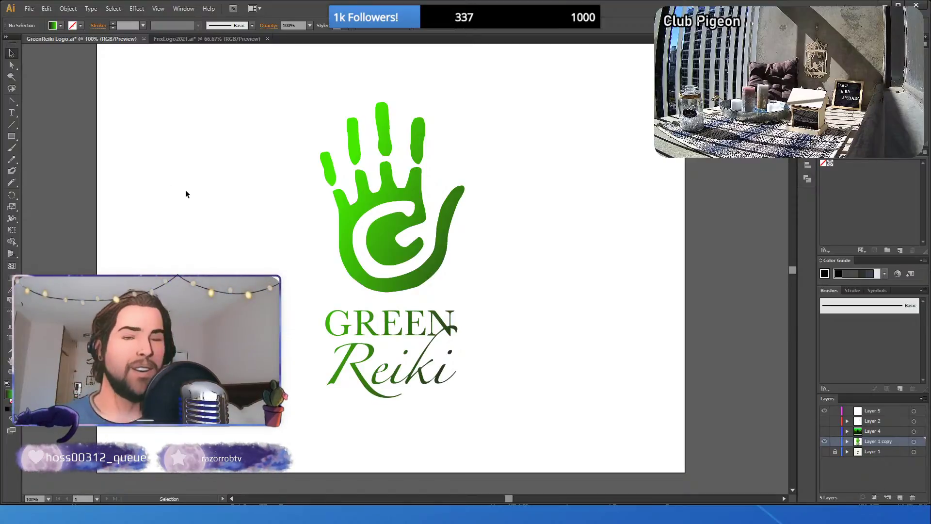
# - Examine how the hand is divided by selecting the whole hand, each separate fingertip and the palm in turn
pyautogui.click(347, 205)
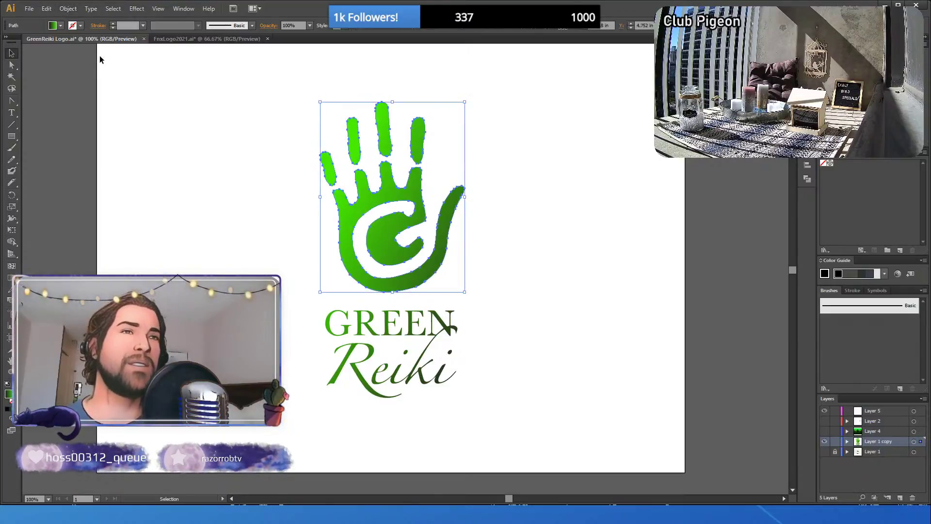
pyautogui.click(196, 135)
pyautogui.click(329, 172)
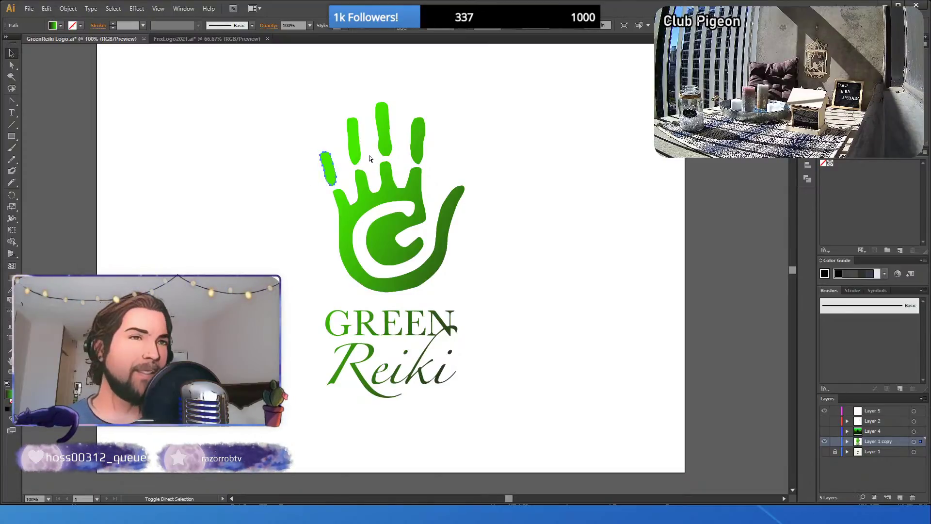
pyautogui.click(355, 148)
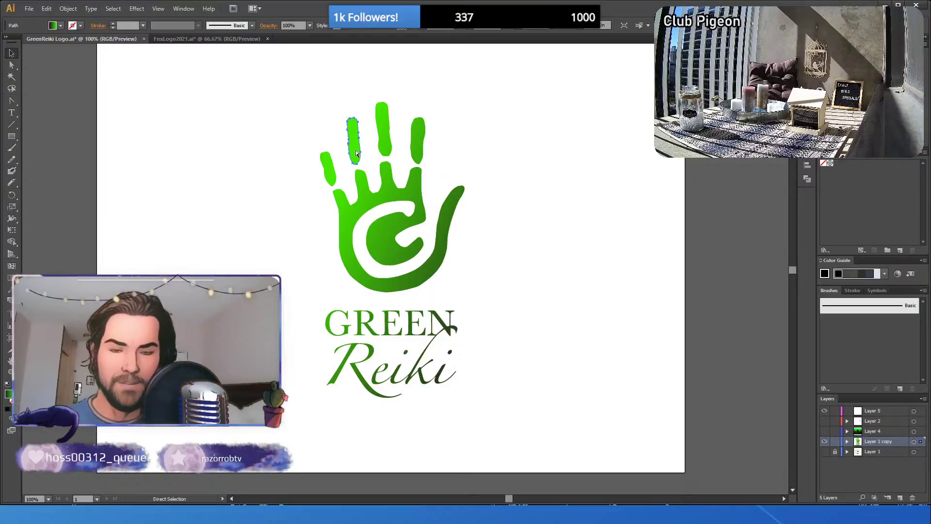
pyautogui.click(383, 141)
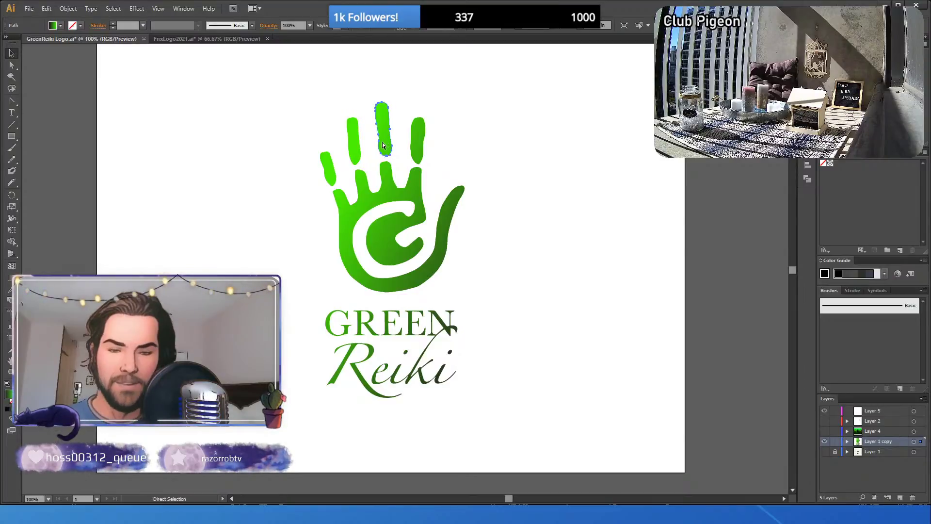
pyautogui.keyDown('ctrl'); pyautogui.click(414, 147); pyautogui.keyUp('ctrl')
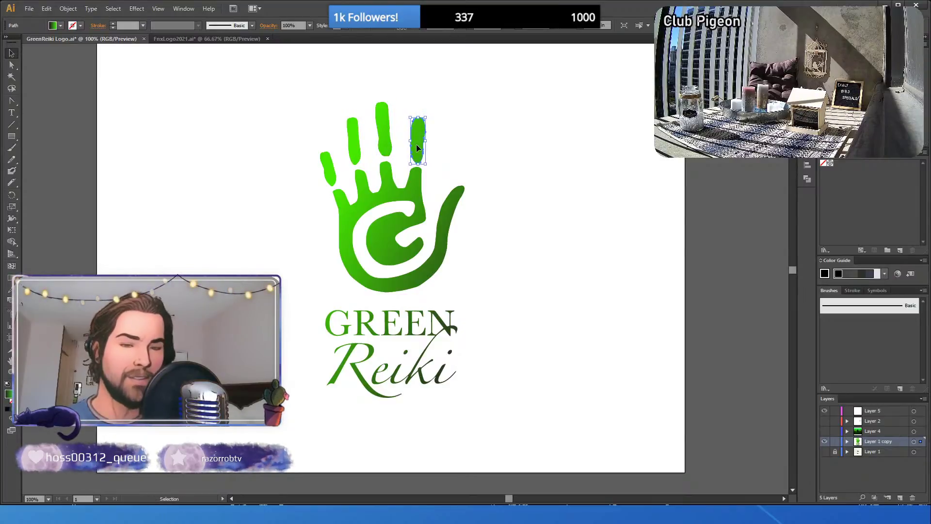
pyautogui.click(281, 164)
pyautogui.click(368, 203)
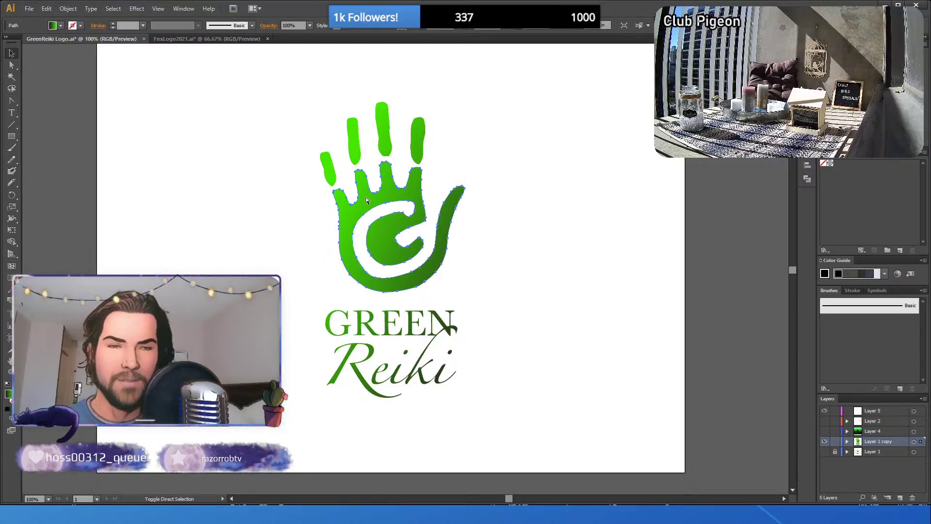
# - Try to nudge the little finger's tip slightly right and down
pyautogui.click(267, 226)
pyautogui.click(329, 168)
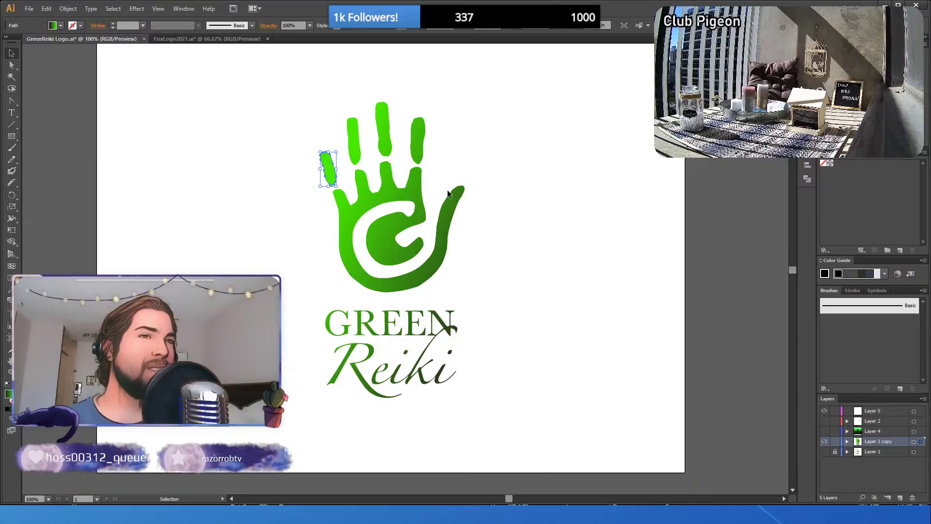
pyautogui.press('Right')
pyautogui.press('Right')
pyautogui.press('Right')
pyautogui.press('Down')
pyautogui.press('Down')
pyautogui.press('Down')
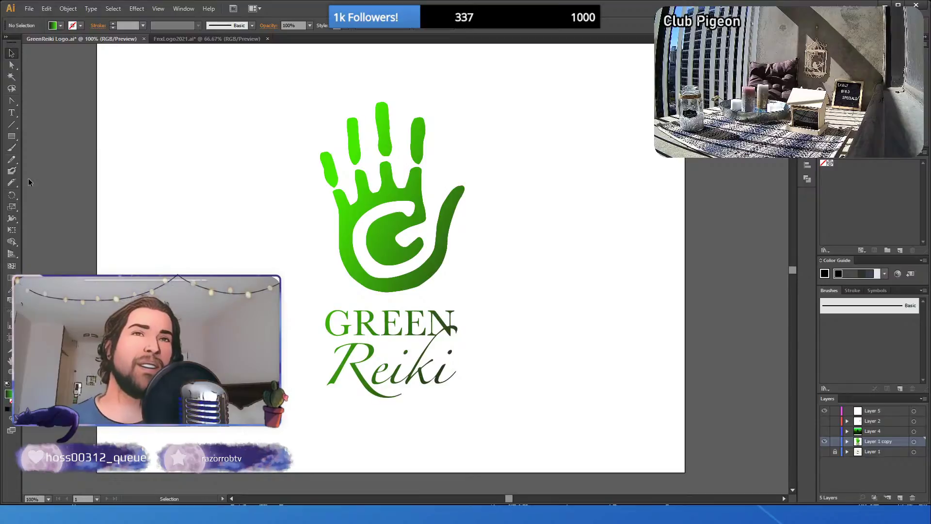
# - Draw a black rectangle over the little finger's tip, set its opacity to 50%, and discard the extra rectangle drawn beside the palm
pyautogui.click(12, 136)
pyautogui.moveTo(301, 142); pyautogui.dragTo(346, 195)
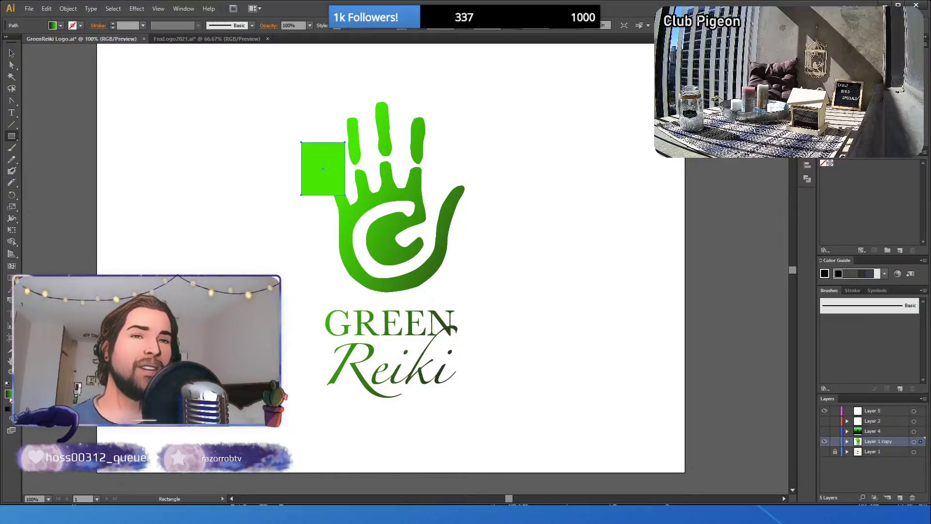
pyautogui.click(7, 412)
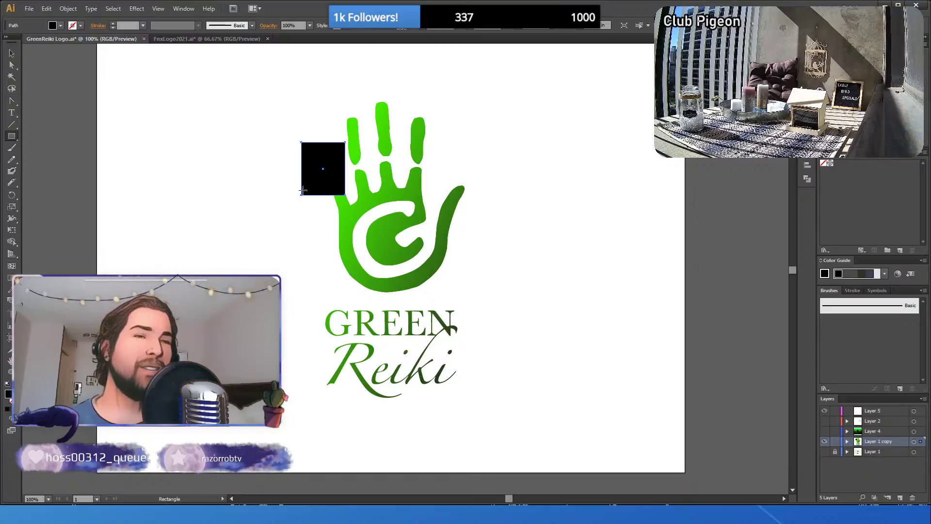
pyautogui.click(310, 28)
pyautogui.click(322, 91)
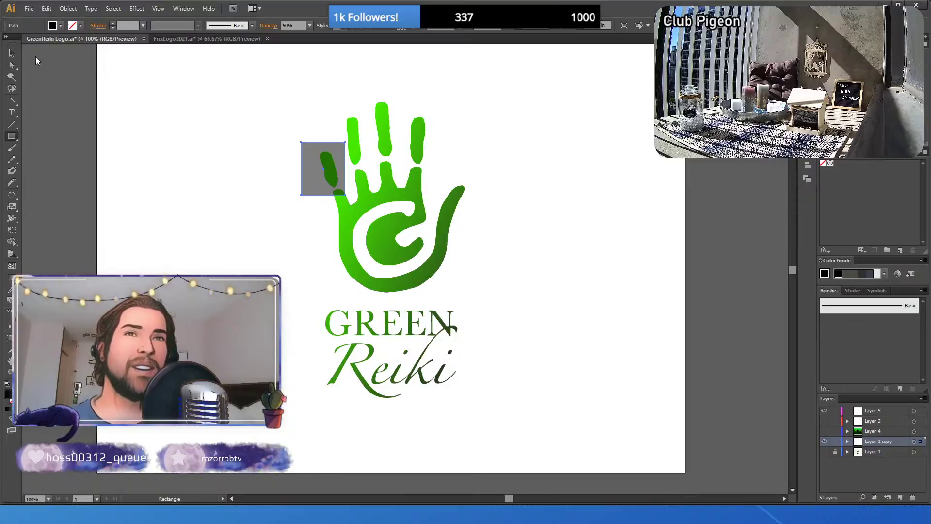
pyautogui.moveTo(237, 212); pyautogui.dragTo(282, 265)
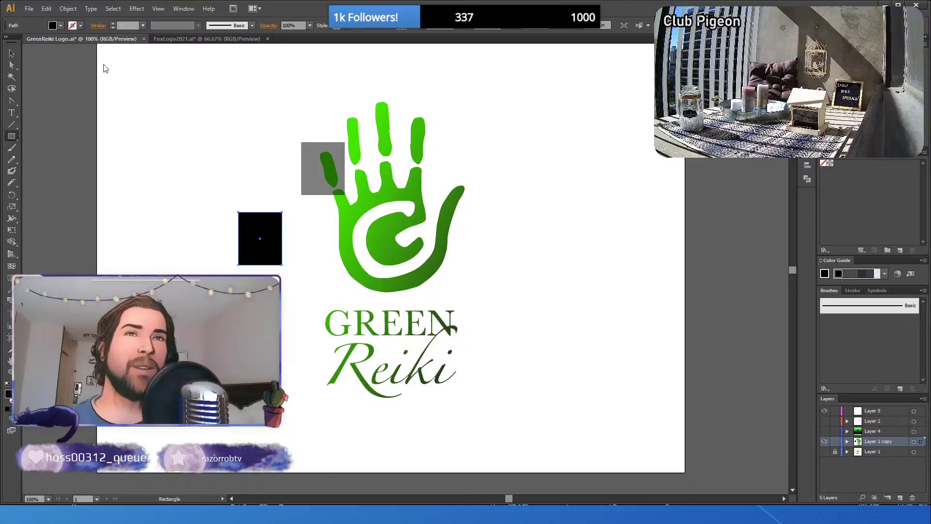
pyautogui.press('Delete')
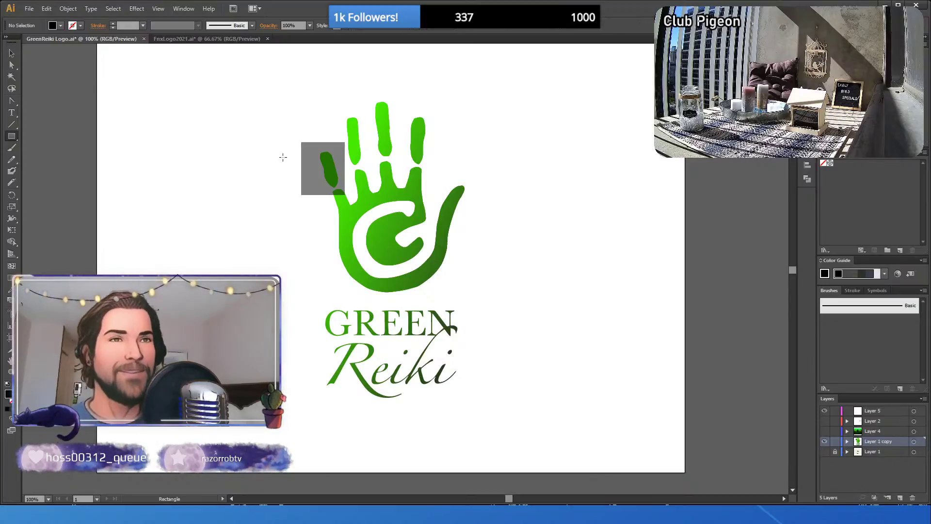
# - Send the semi-transparent rectangle behind the little finger's tip and the palm, and deselect
pyautogui.click(12, 53)
pyautogui.click(306, 164)
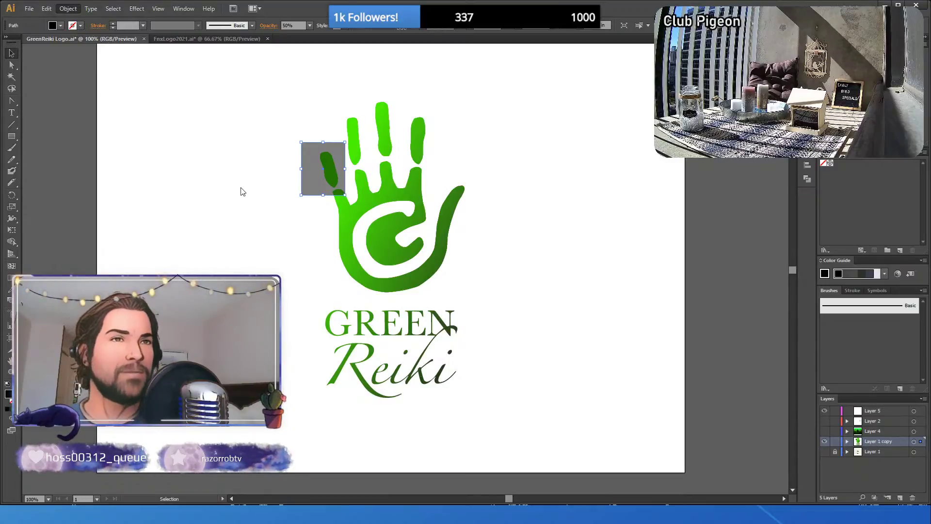
pyautogui.hotkey('ctrl', 'shift', 'a')
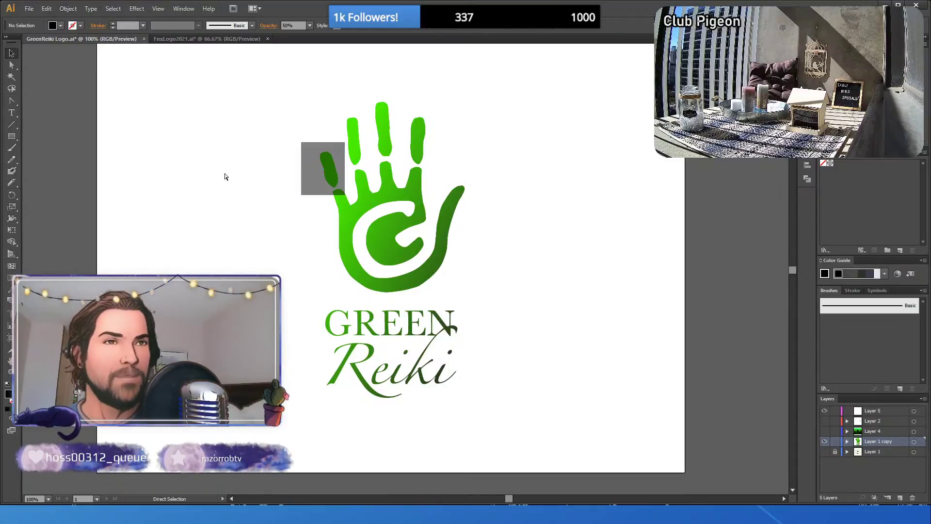
pyautogui.click(313, 171)
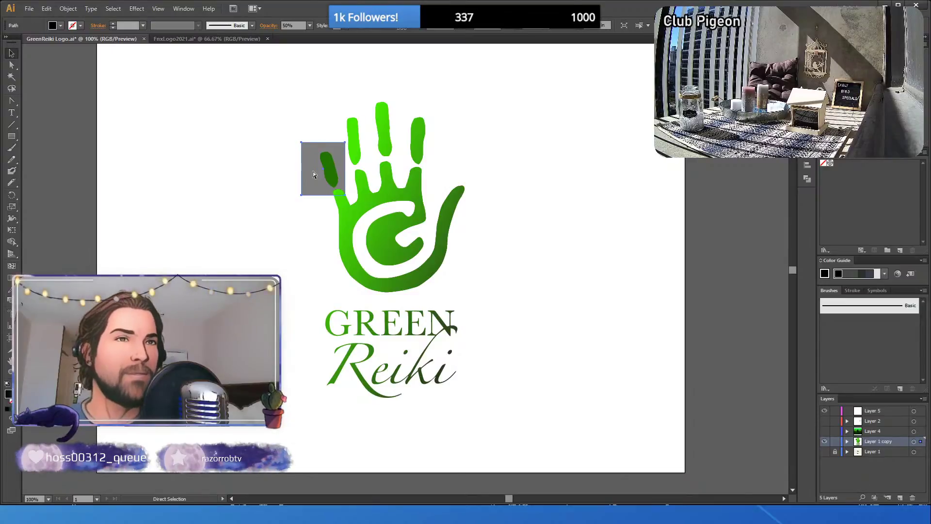
pyautogui.hotkey('ctrl', 'shift', '[')
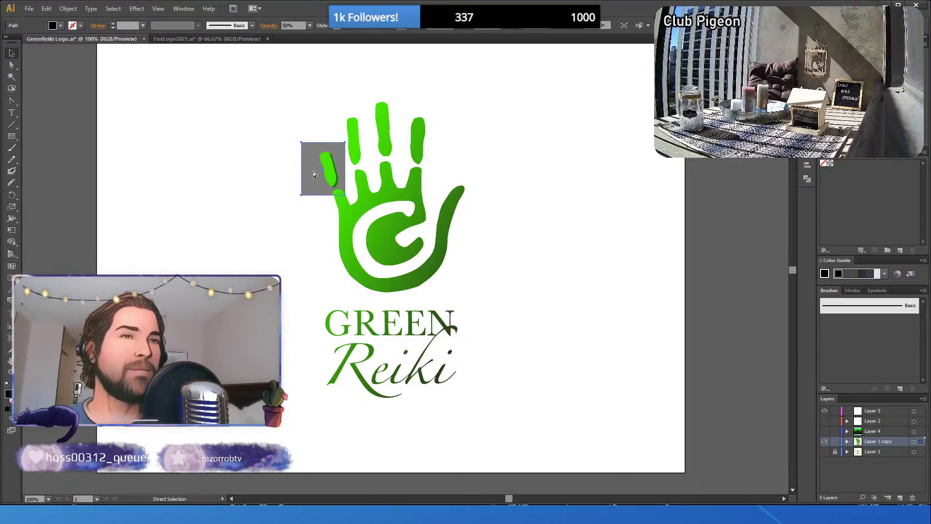
pyautogui.click(281, 171)
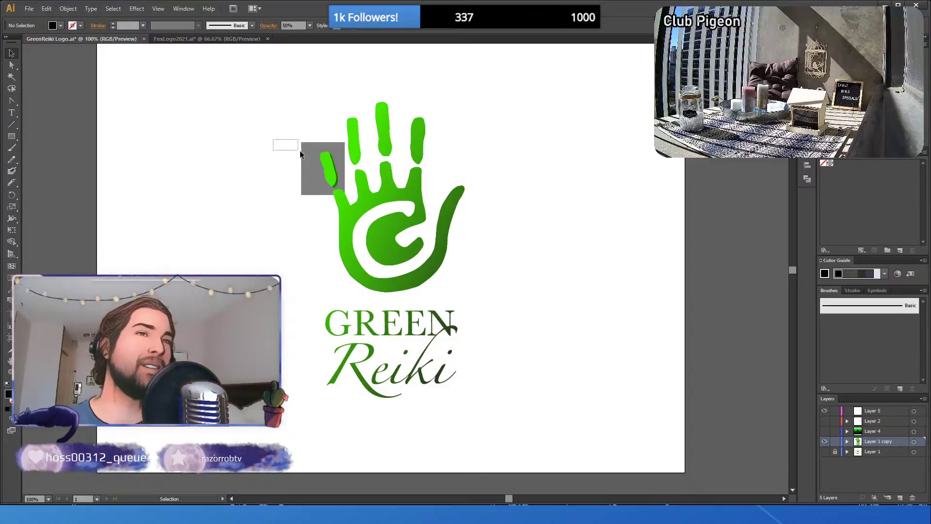
# - Examine the overlap at the little finger by selecting its tip, the grey rectangle behind it and the rest of the hand
pyautogui.moveTo(299, 152); pyautogui.dragTo(338, 169)
pyautogui.click(299, 166)
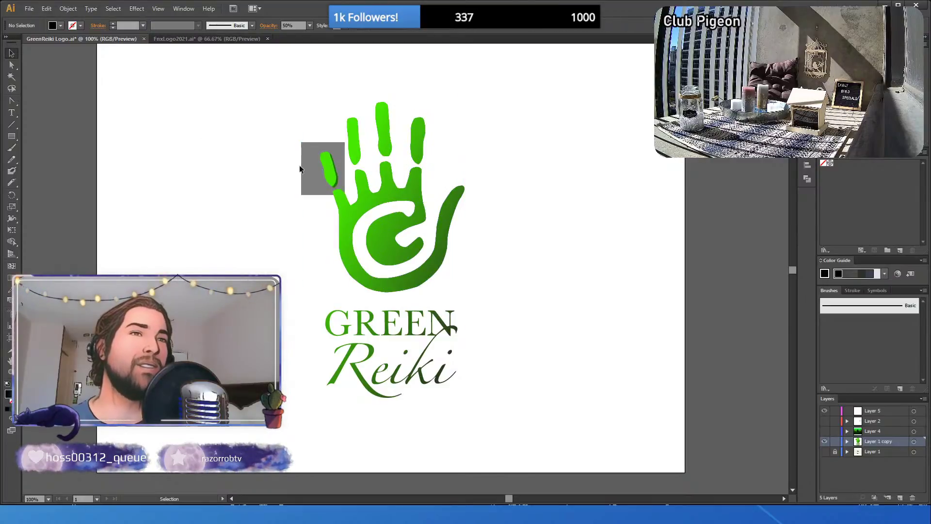
pyautogui.click(354, 168)
pyautogui.click(297, 147)
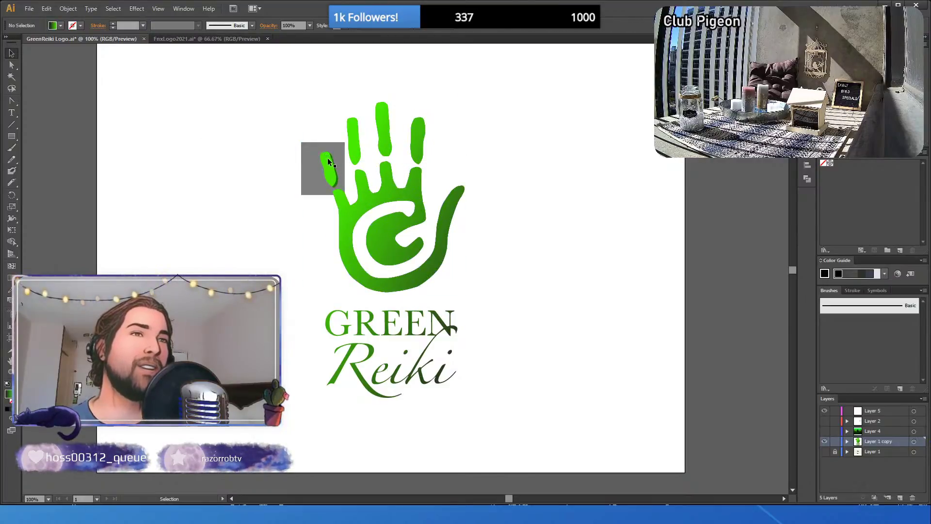
pyautogui.click(327, 162)
pyautogui.moveTo(282, 126); pyautogui.dragTo(294, 132)
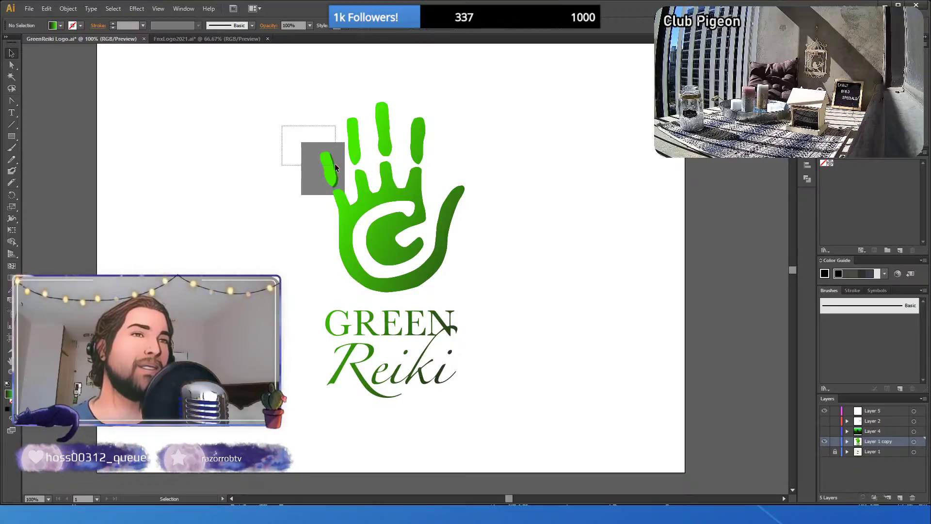
pyautogui.moveTo(335, 167); pyautogui.dragTo(334, 168)
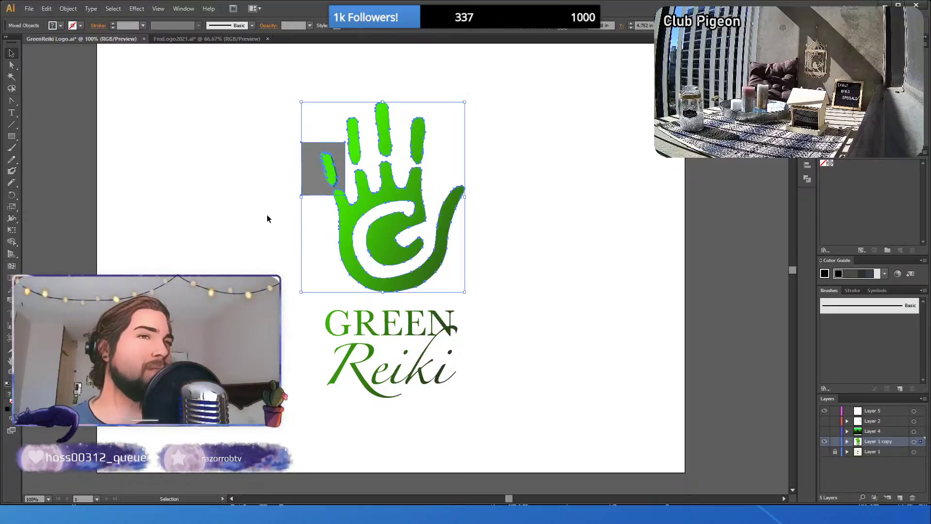
pyautogui.click(336, 169)
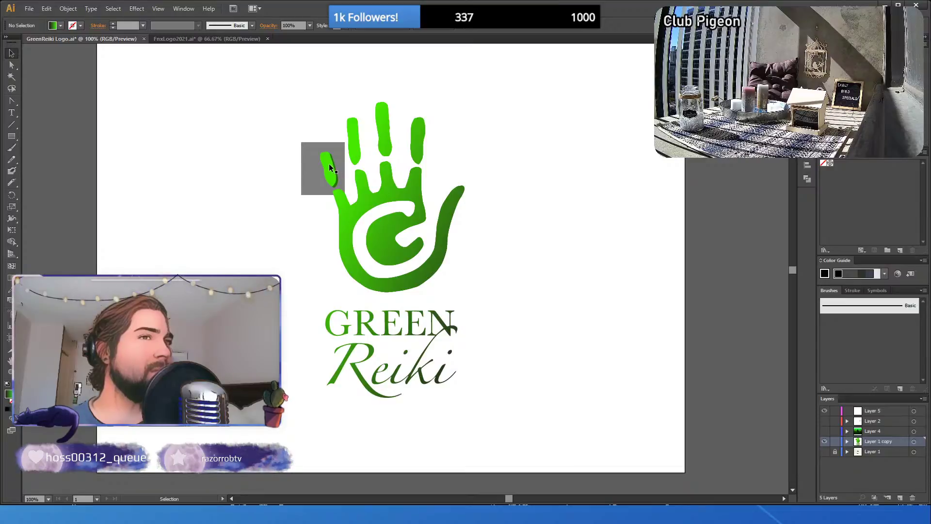
pyautogui.keyDown('shift'); pyautogui.click(336, 178); pyautogui.keyUp('shift')
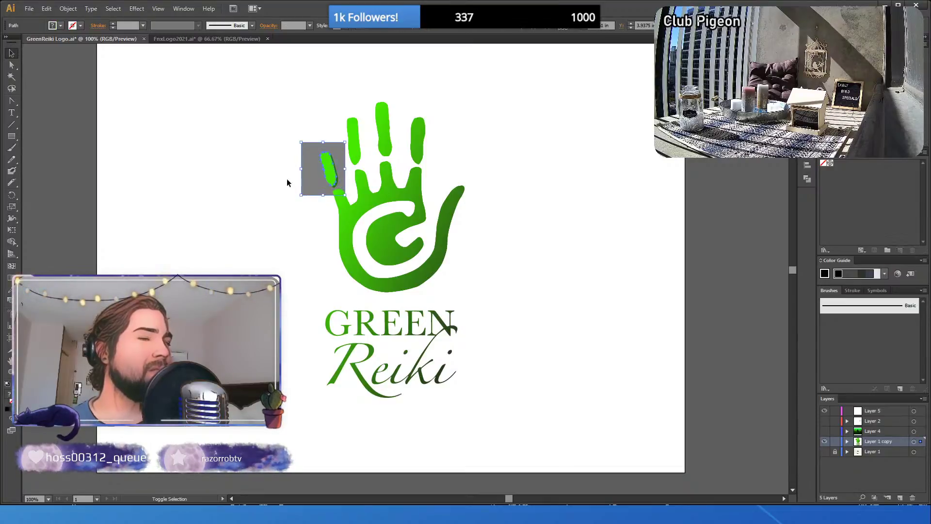
pyautogui.keyDown('shift'); pyautogui.click(335, 179); pyautogui.keyUp('shift')
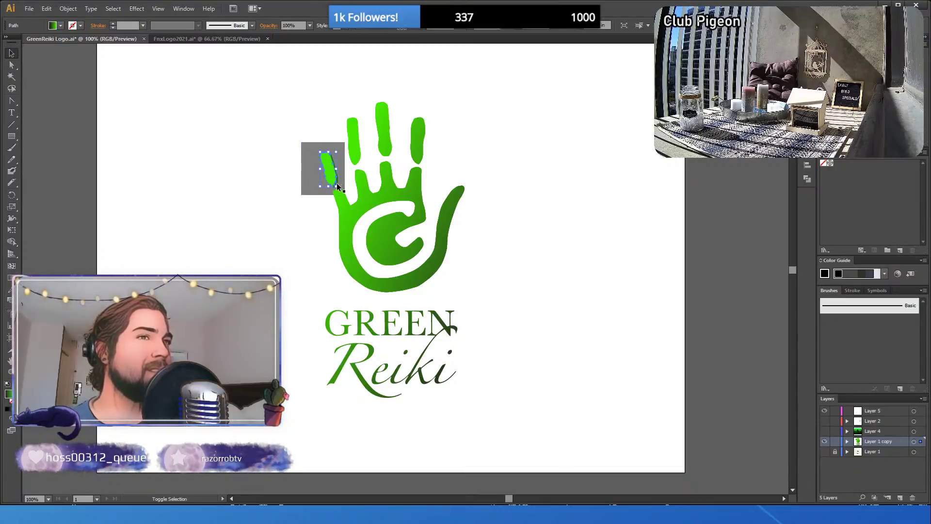
pyautogui.click(280, 193)
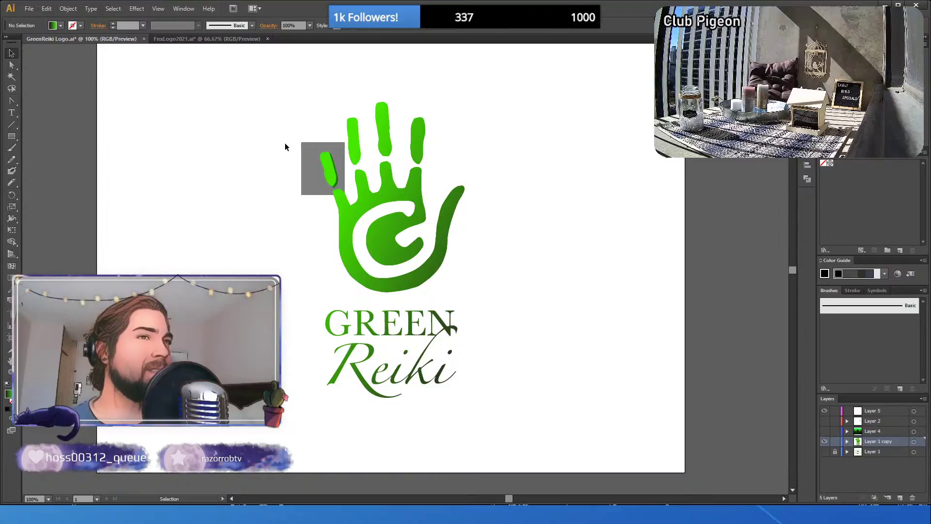
pyautogui.click(346, 245)
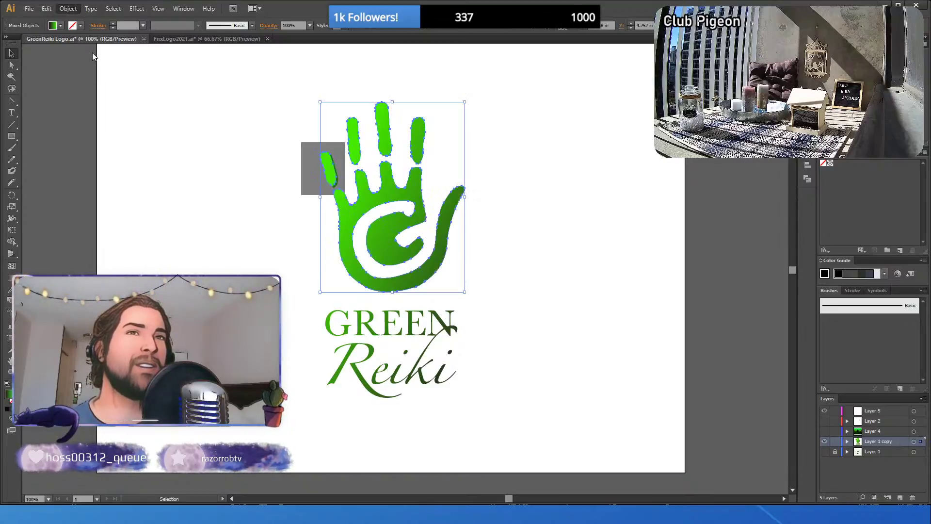
pyautogui.click(200, 176)
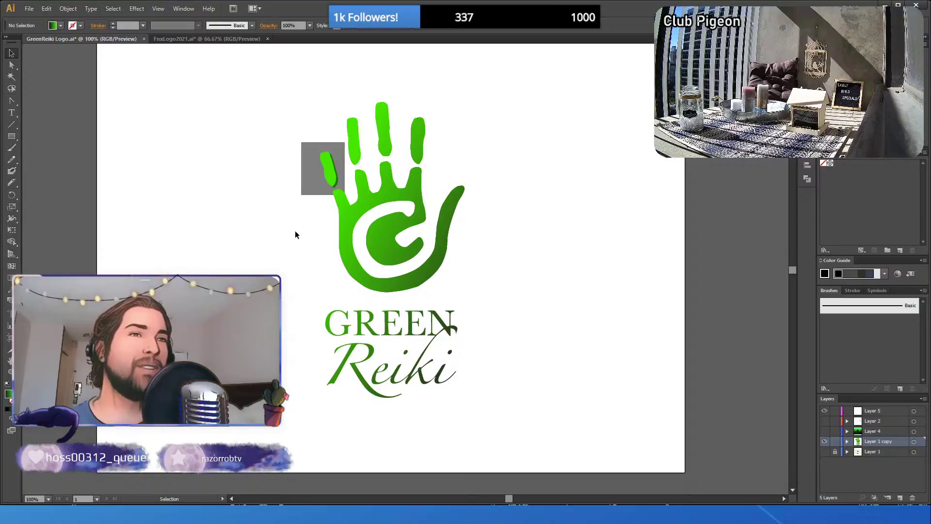
# - Try to make a clipping mask from the little finger's tip shapes and the grey rectangle, undo it and deselect
pyautogui.click(345, 238)
pyautogui.click(281, 259)
pyautogui.moveTo(262, 114); pyautogui.dragTo(316, 170)
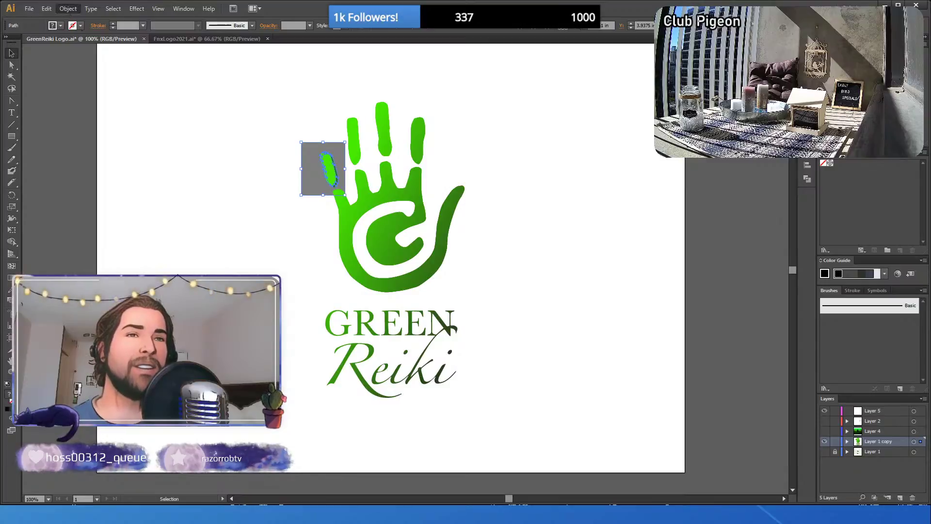
pyautogui.hotkey('ctrl', '7')
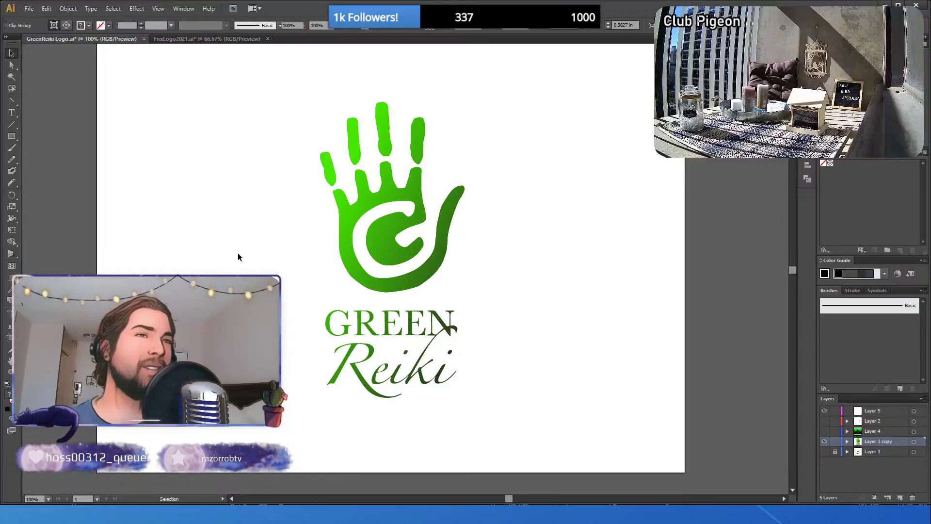
pyautogui.click(238, 257)
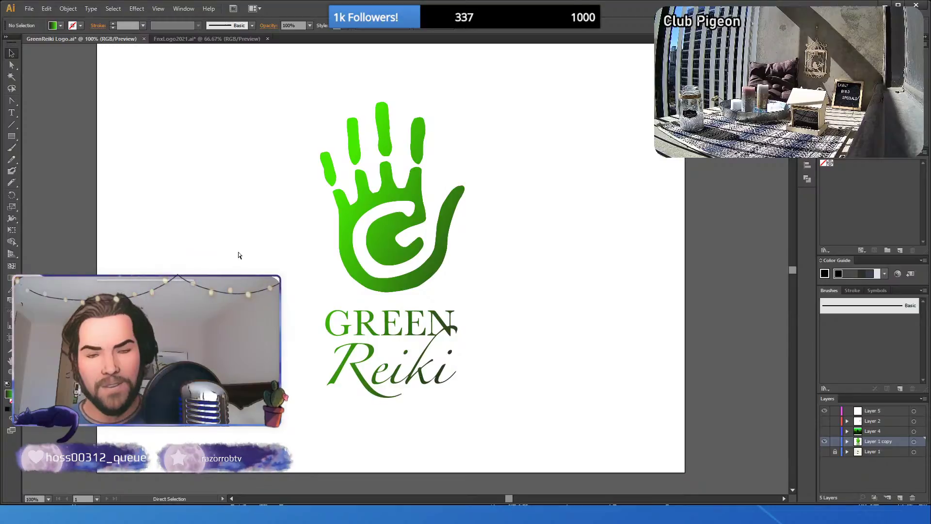
pyautogui.hotkey('ctrl', 'z')
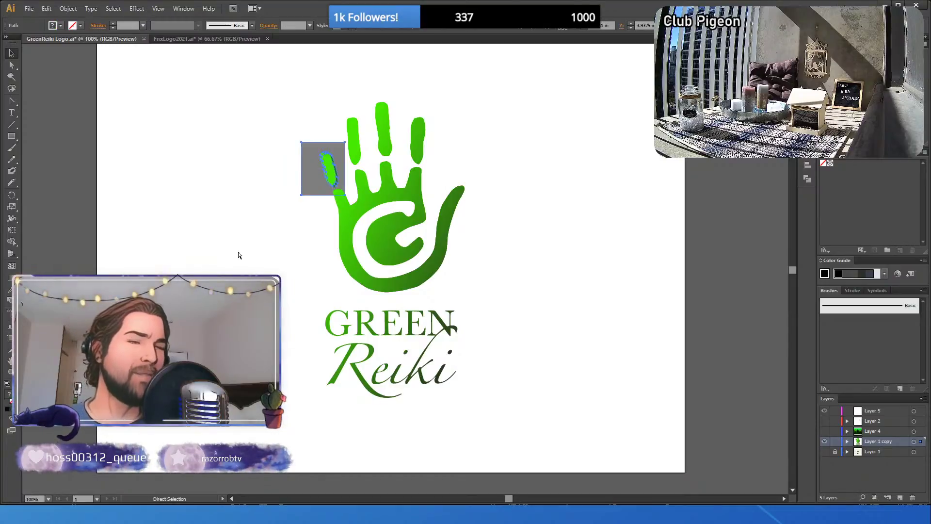
pyautogui.press('v')
pyautogui.click(238, 251)
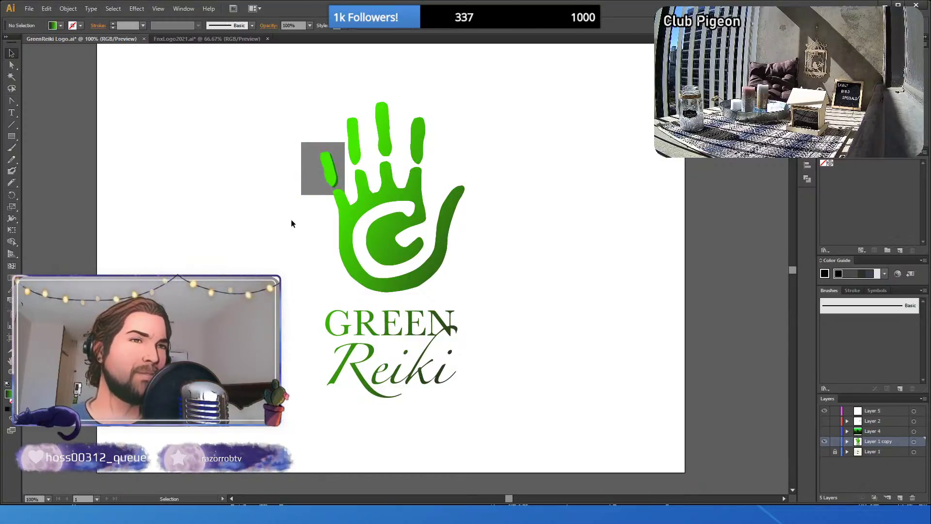
# - Examine up close how the little finger's front tip, its offset copy and the grey rectangle are stacked by selecting them individually
pyautogui.click(337, 180)
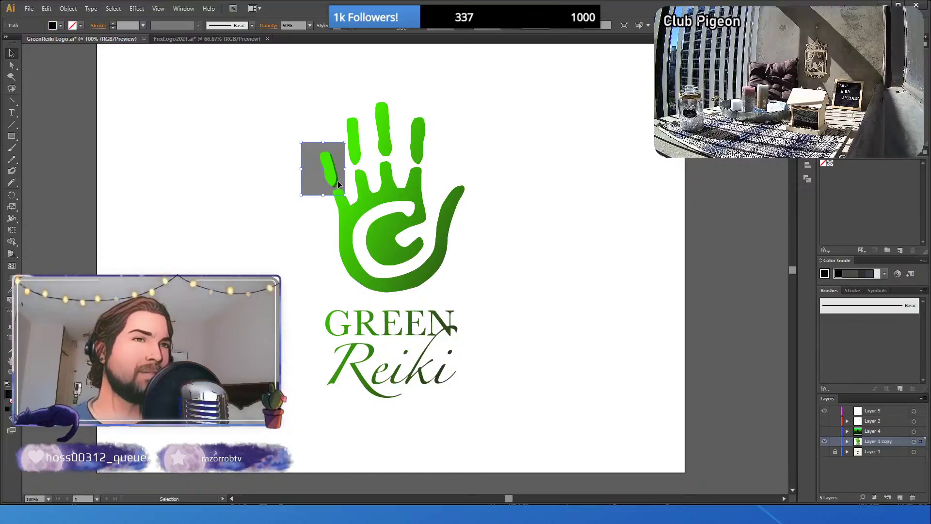
pyautogui.click(287, 201)
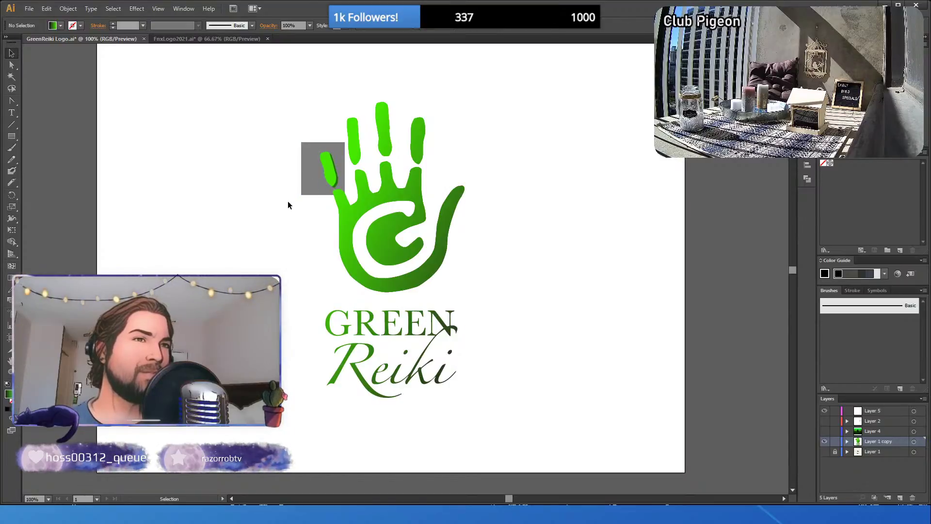
pyautogui.click(337, 183)
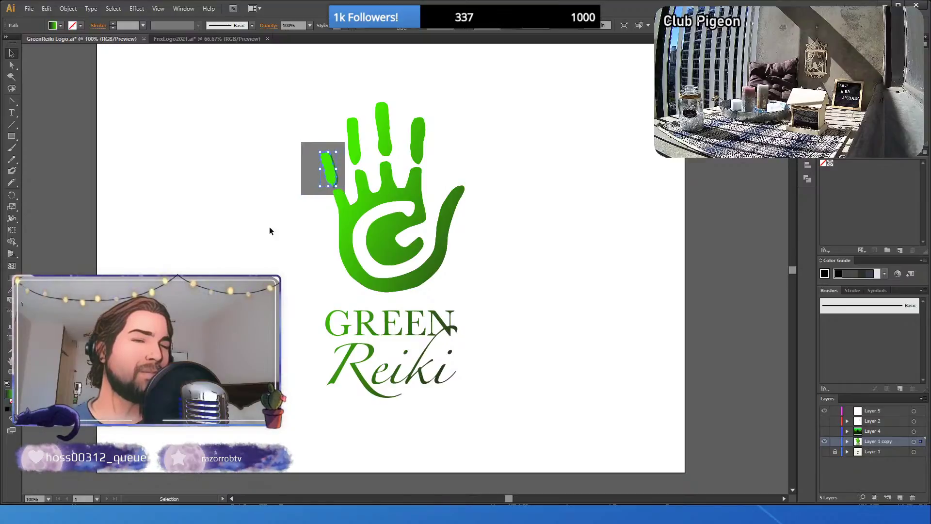
pyautogui.press('z')
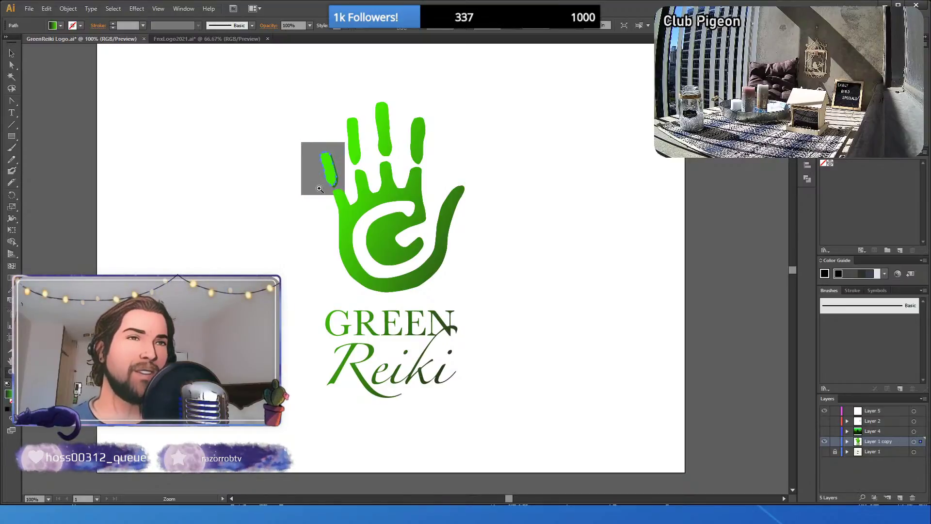
pyautogui.click(334, 172)
pyautogui.click(410, 270)
pyautogui.click(409, 272)
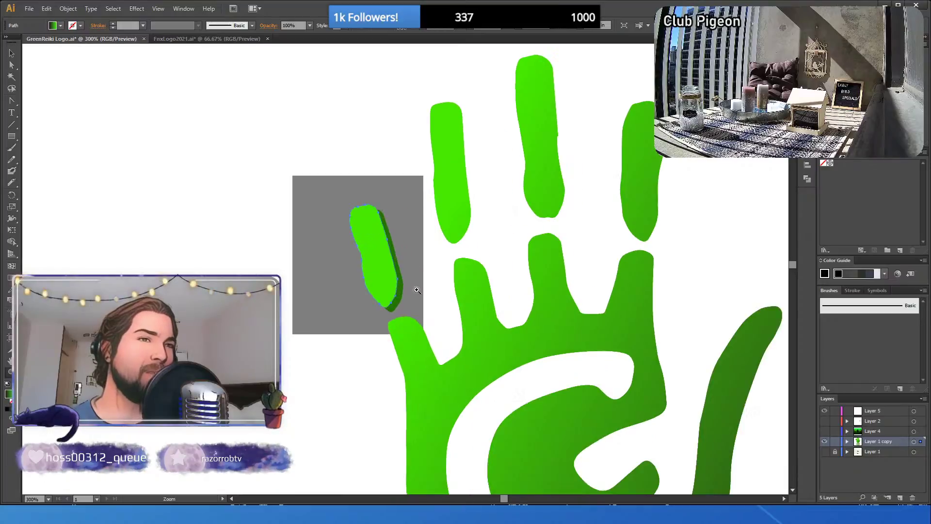
pyautogui.click(418, 290)
pyautogui.click(11, 54)
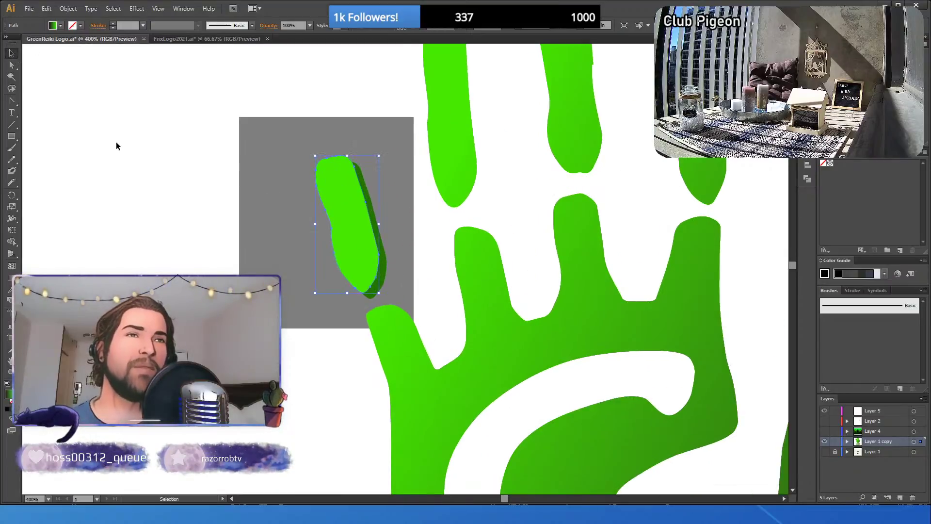
pyautogui.click(116, 142)
pyautogui.click(384, 265)
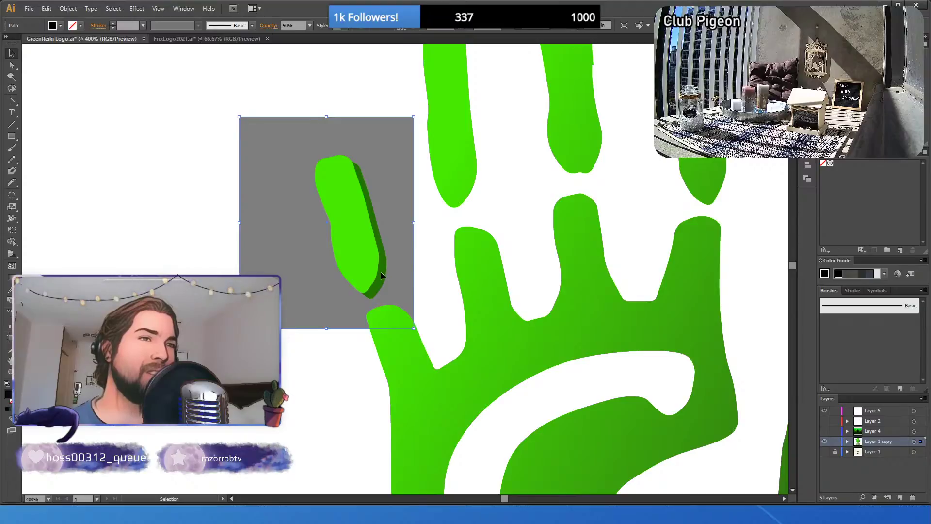
pyautogui.keyDown('shift'); pyautogui.click(380, 277); pyautogui.keyUp('shift')
pyautogui.keyDown('shift'); pyautogui.click(380, 276); pyautogui.keyUp('shift')
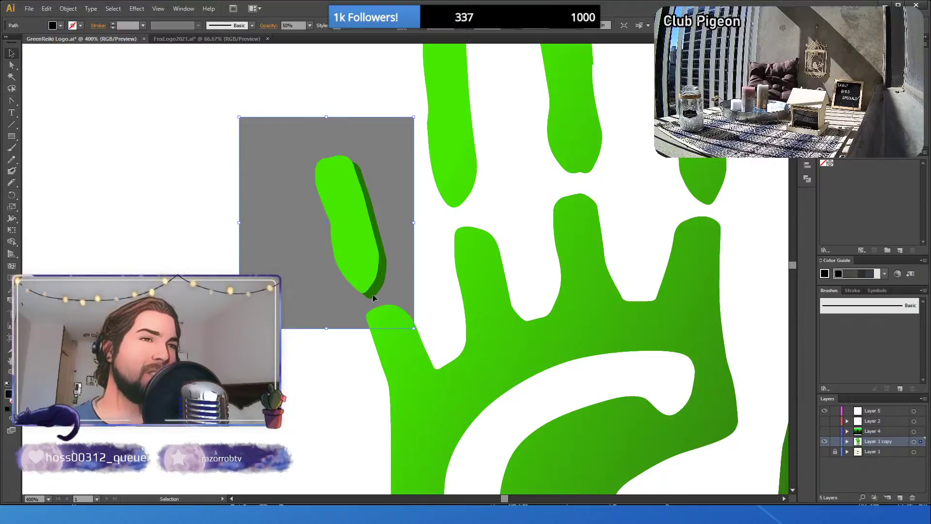
pyautogui.keyDown('shift'); pyautogui.click(330, 297); pyautogui.keyUp('shift')
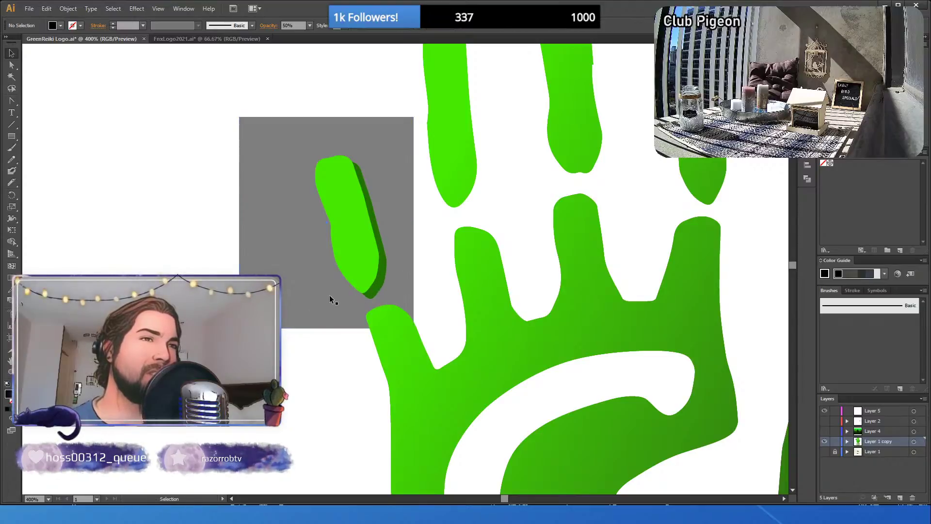
pyautogui.keyDown('shift'); pyautogui.click(380, 279); pyautogui.keyUp('shift')
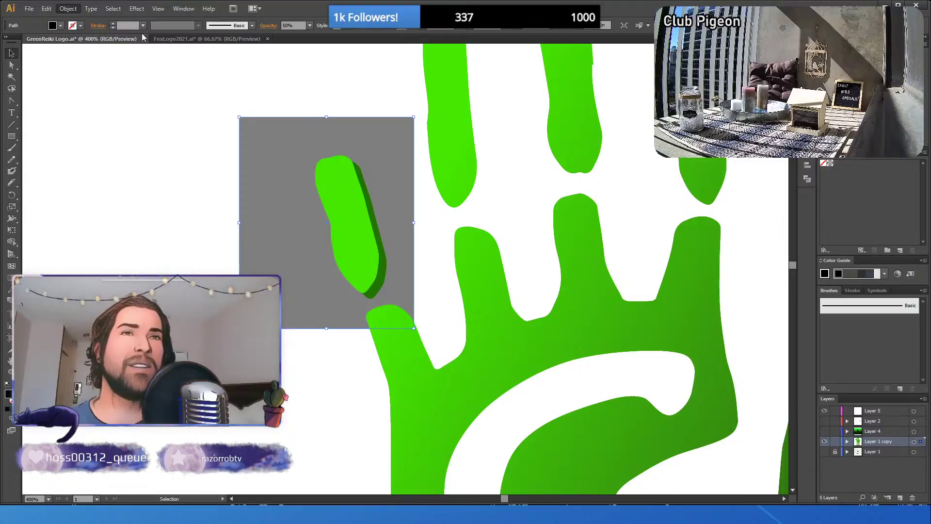
pyautogui.click(231, 136)
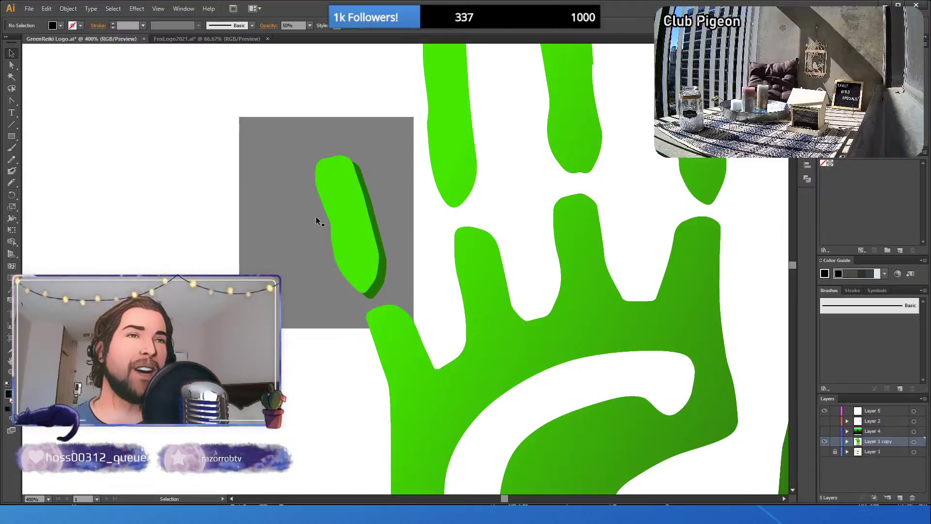
pyautogui.click(382, 275)
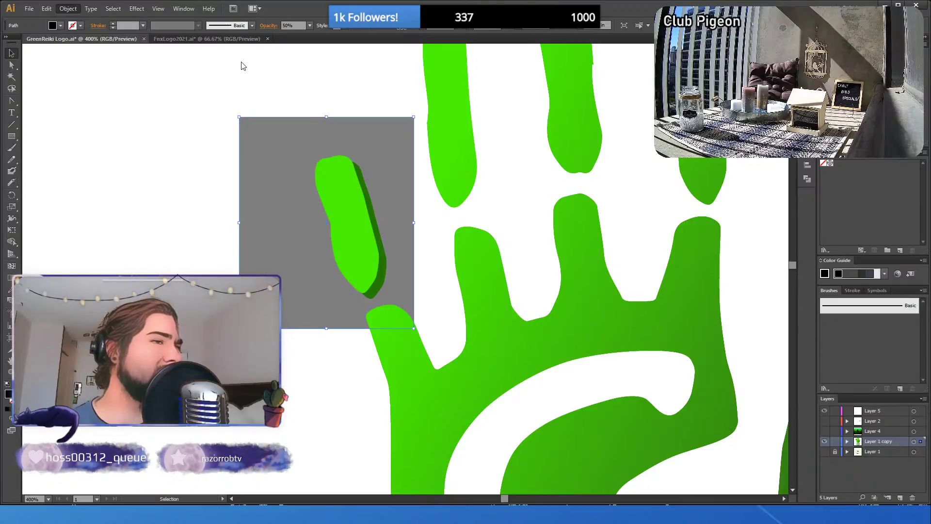
# - Place the grey rectangle behind both overlapping copies of the little finger's tip and select the offset copy
pyautogui.hotkey('ctrl', 'z')
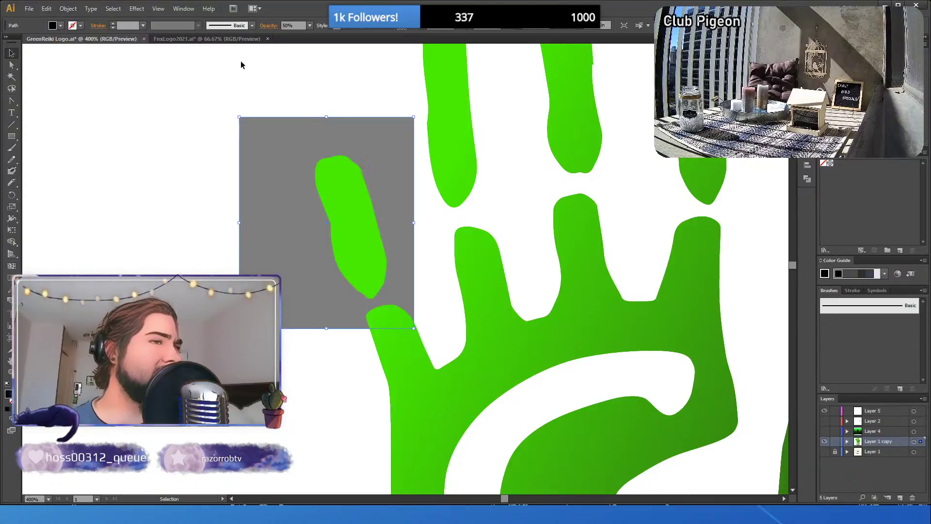
pyautogui.click(176, 239)
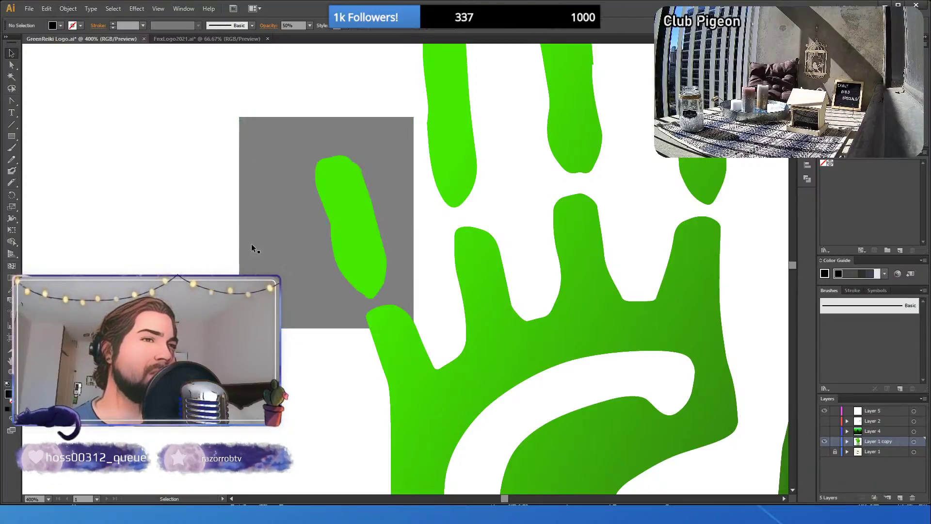
pyautogui.click(382, 277)
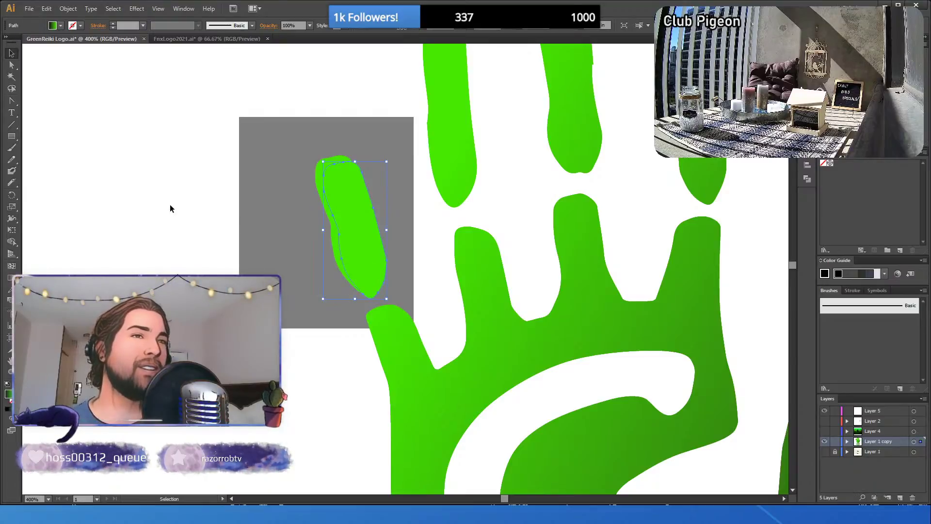
# - Try to clip both copies of the little finger's tip together with the restacked rectangle, then undo the mask
pyautogui.moveTo(162, 96); pyautogui.dragTo(407, 266)
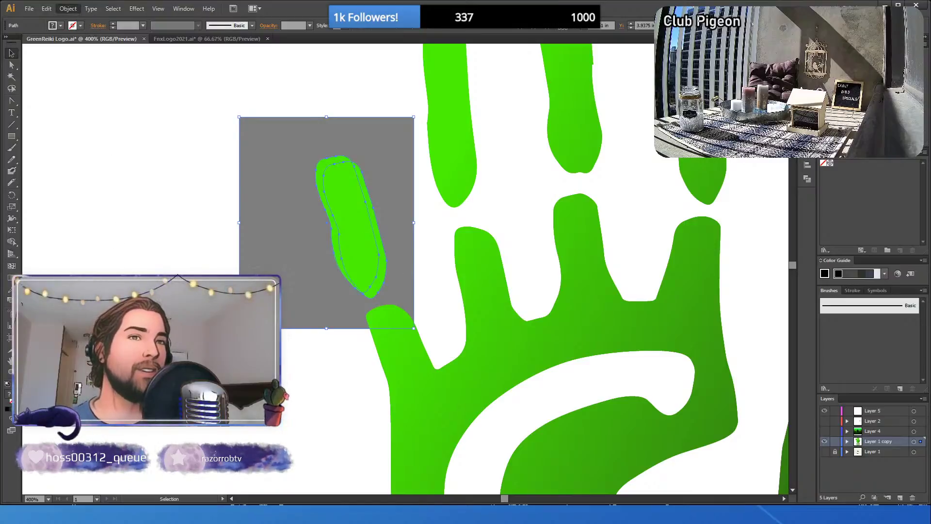
pyautogui.hotkey('ctrl', '7')
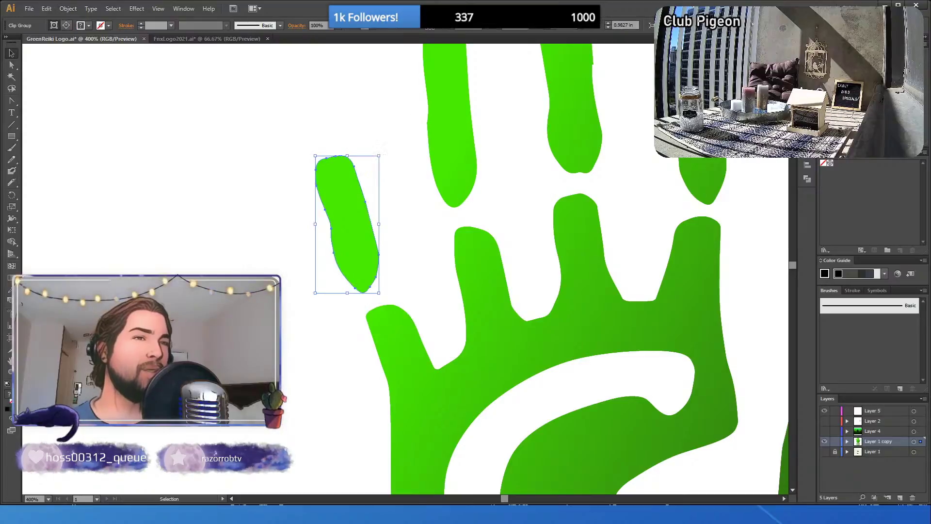
pyautogui.hotkey('ctrl', 'shift', 'a')
pyautogui.press('a')
pyautogui.hotkey('ctrl', 'z')
pyautogui.hotkey('ctrl', 'z')
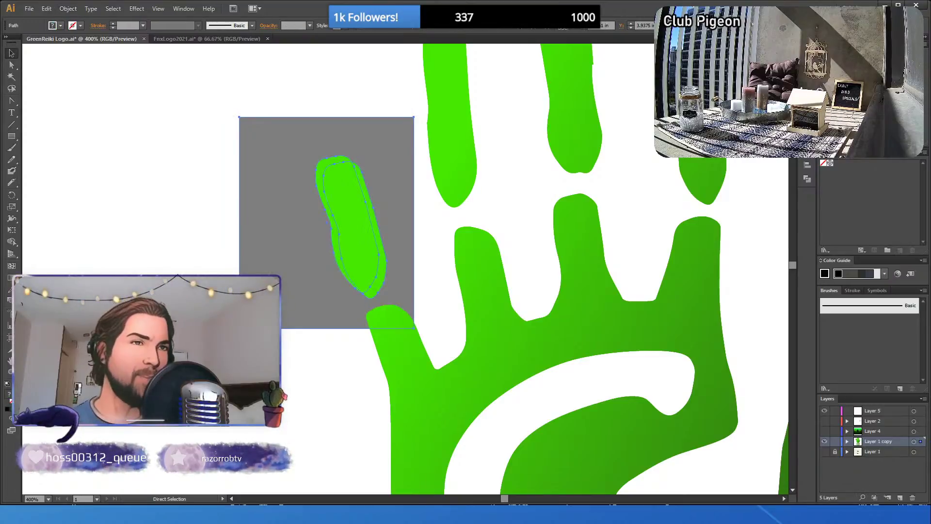
pyautogui.press('v')
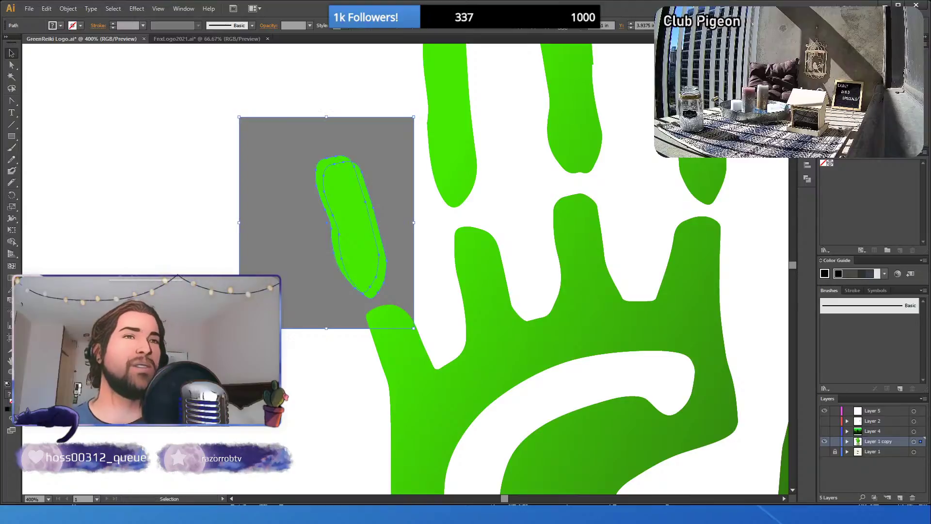
pyautogui.hotkey('ctrl', 'shift', 'a')
# - Check the front fingertip's outline, try the clipping mask on both tip copies and the rectangle again, and undo it
pyautogui.click(327, 165)
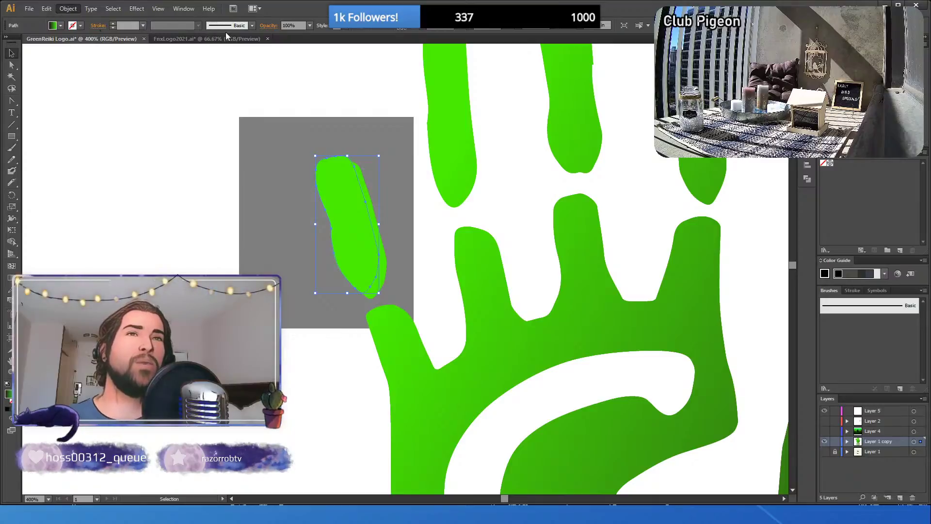
pyautogui.click(235, 152)
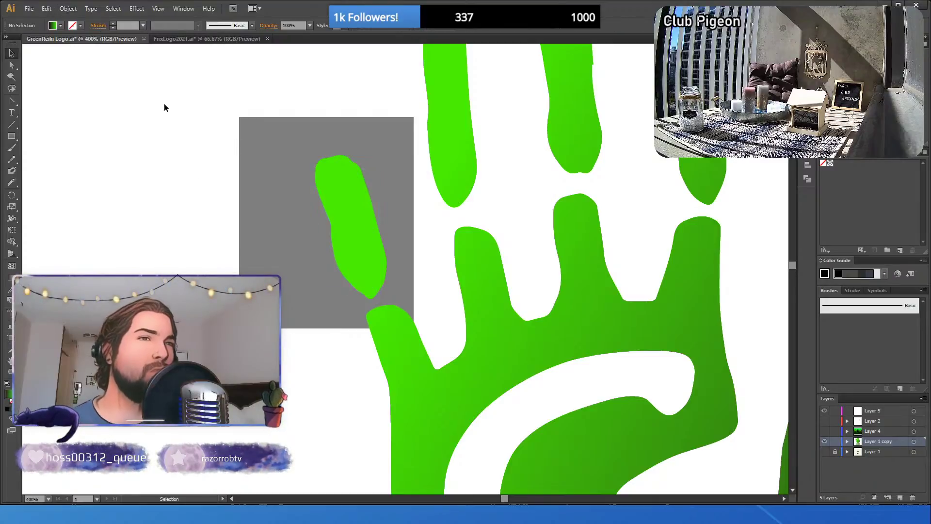
pyautogui.moveTo(164, 103); pyautogui.dragTo(401, 232)
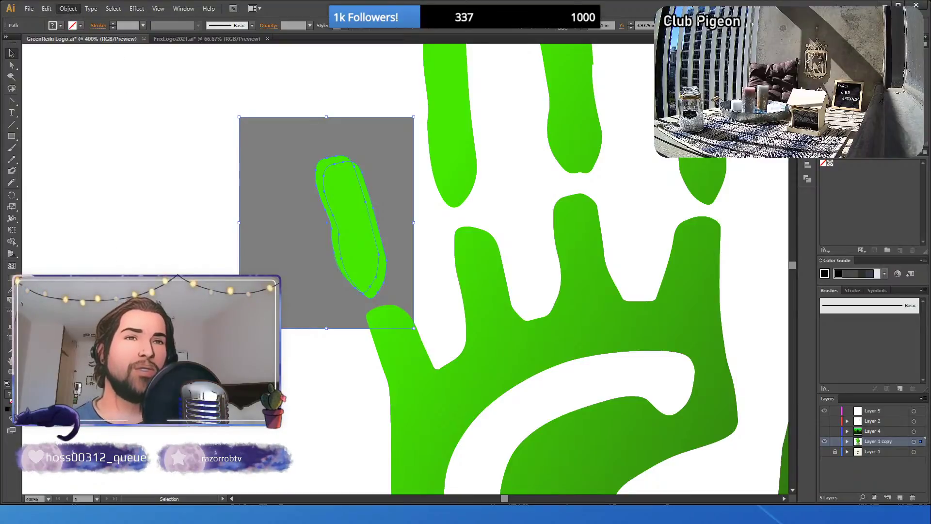
pyautogui.hotkey('ctrl', '7')
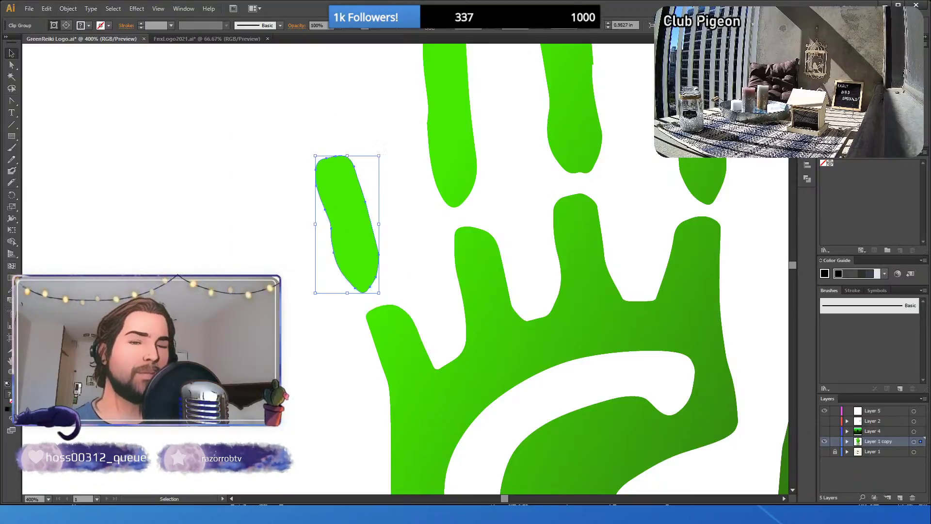
pyautogui.press('a')
pyautogui.hotkey('ctrl', 'z')
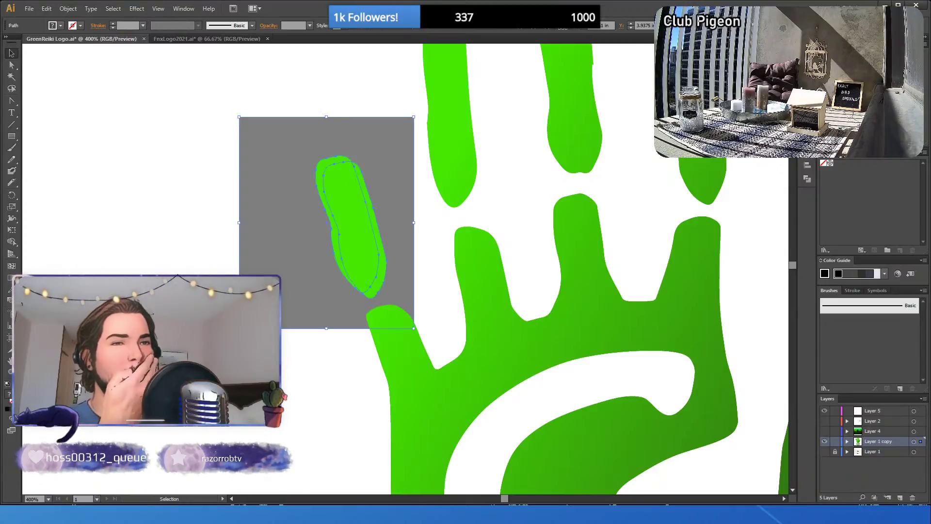
pyautogui.hotkey('ctrl', 'shift', 'a')
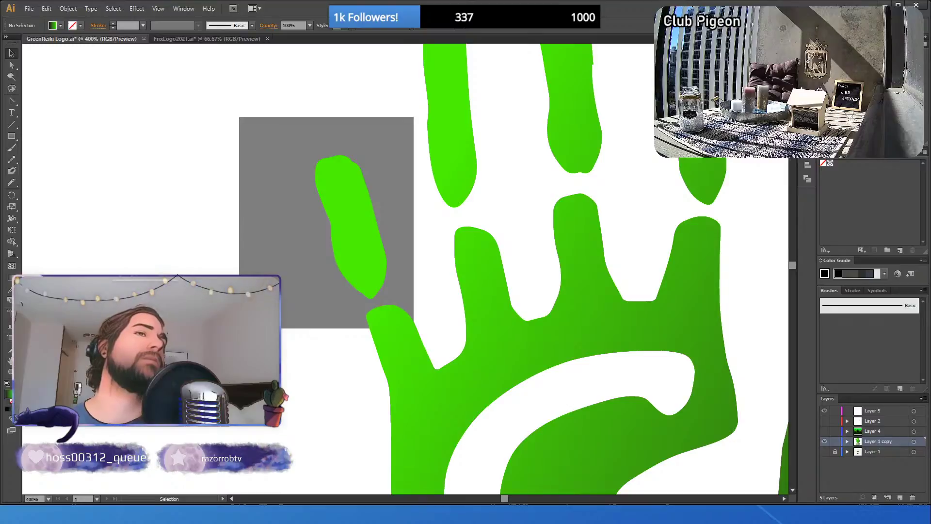
# - Fill the offset copy behind the little finger's tip with solid black and deselect it
pyautogui.click(341, 209)
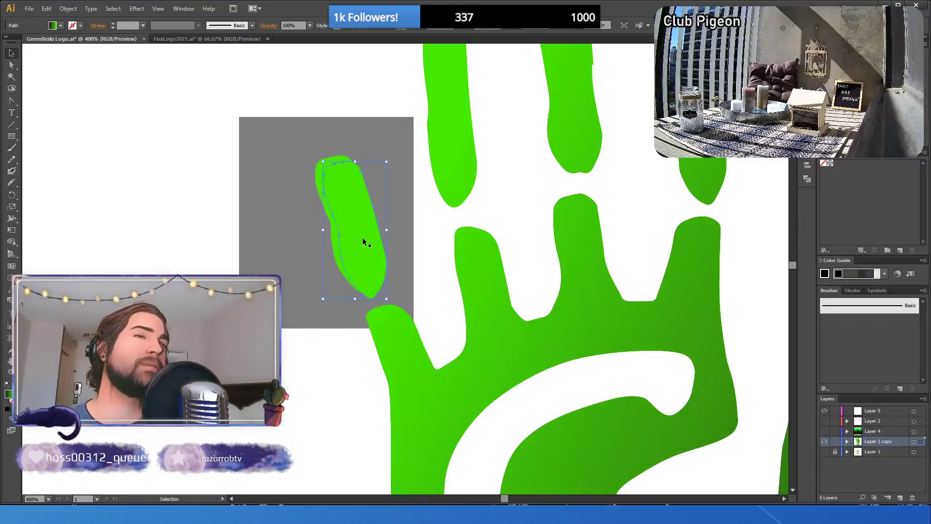
pyautogui.click(7, 409)
pyautogui.click(144, 273)
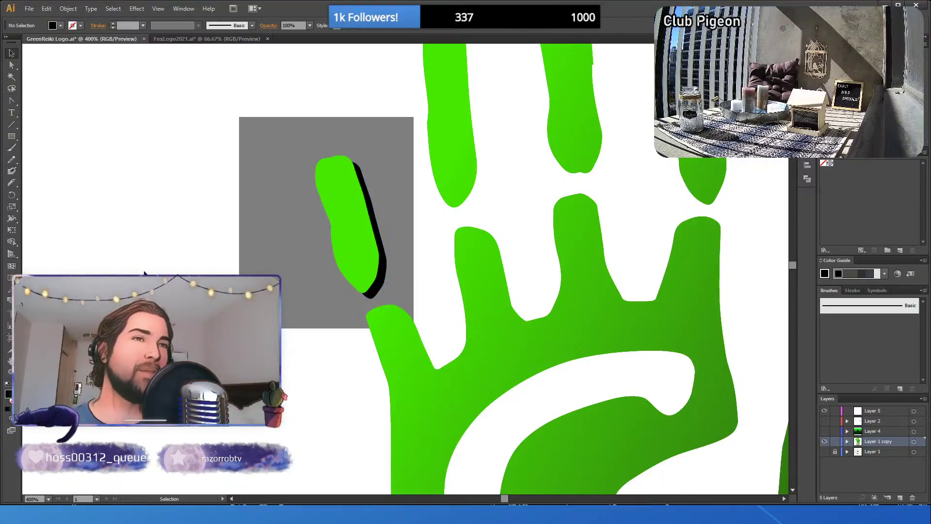
# - Clip the black offset copy and the grey rectangle with the little finger's front tip, and test the clip group with an undone move
pyautogui.moveTo(180, 114); pyautogui.dragTo(393, 244)
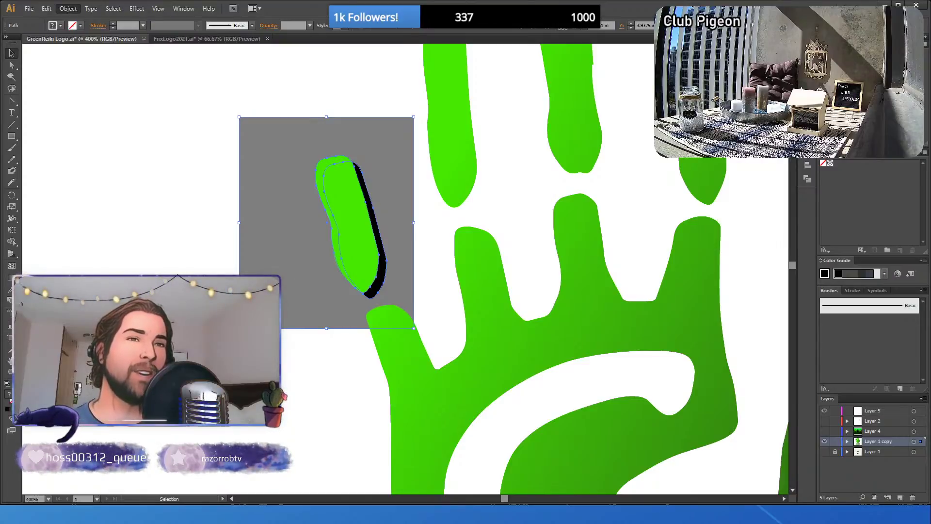
pyautogui.hotkey('ctrl', '7')
pyautogui.hotkey('ctrl', 'shift', 'a')
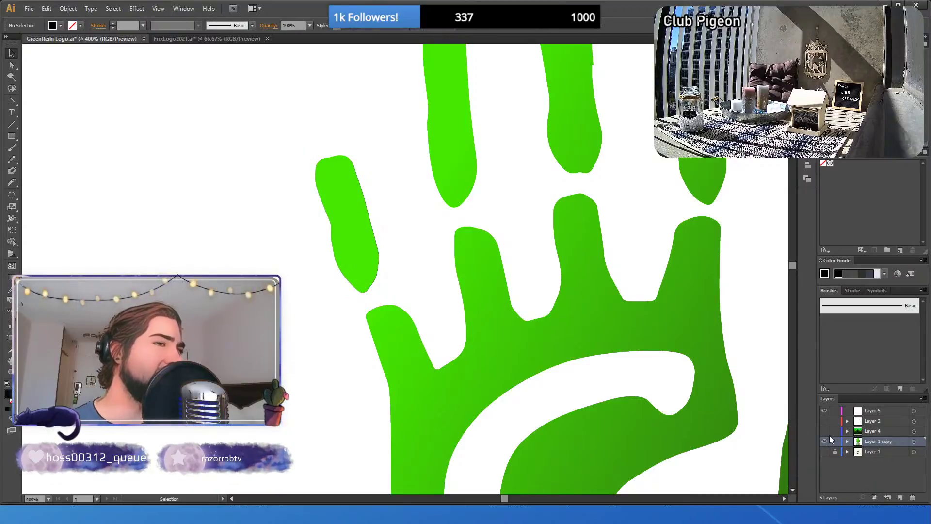
pyautogui.moveTo(351, 212); pyautogui.dragTo(258, 215)
pyautogui.hotkey('ctrl', 'z')
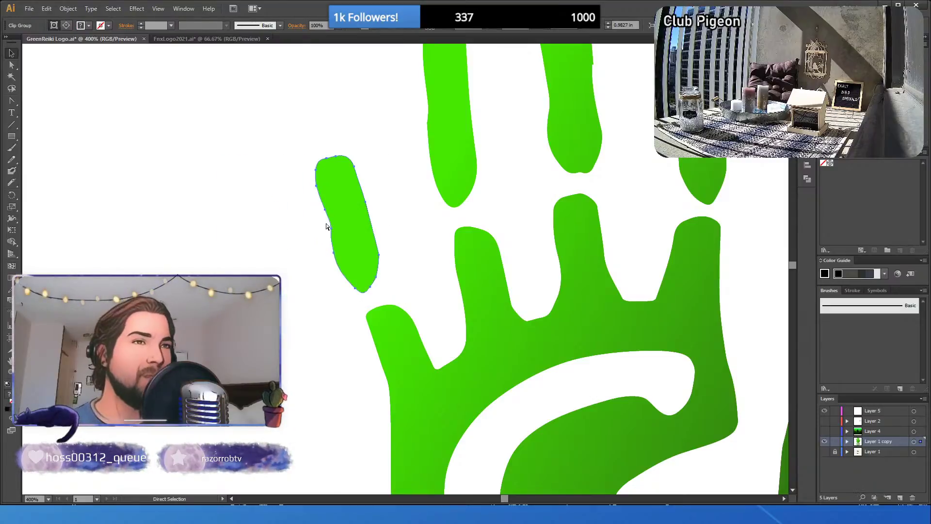
# - Undo the little fingertip's clipping mask and enlarge the black copy upward and outward, away from the hand
pyautogui.hotkey('ctrl', 'shift', 'a')
pyautogui.hotkey('ctrl', 'z')
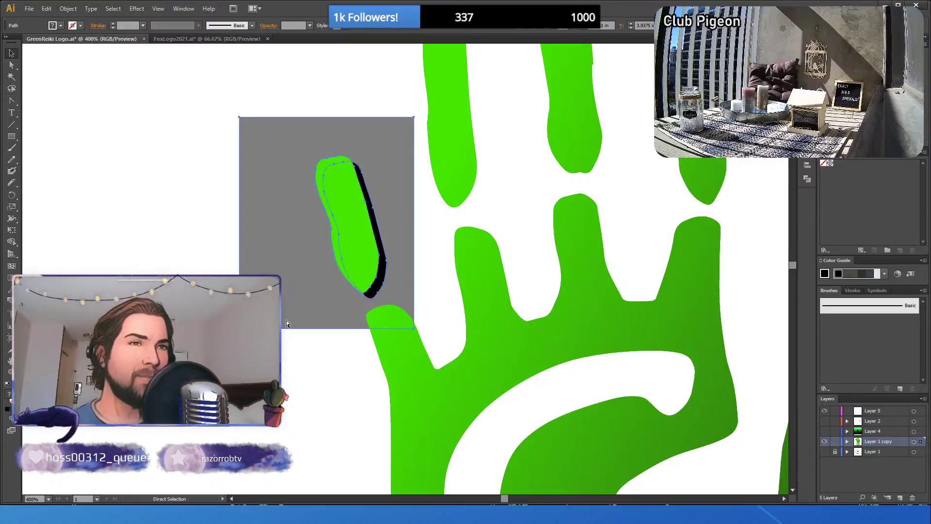
pyautogui.click(271, 340)
pyautogui.click(384, 253)
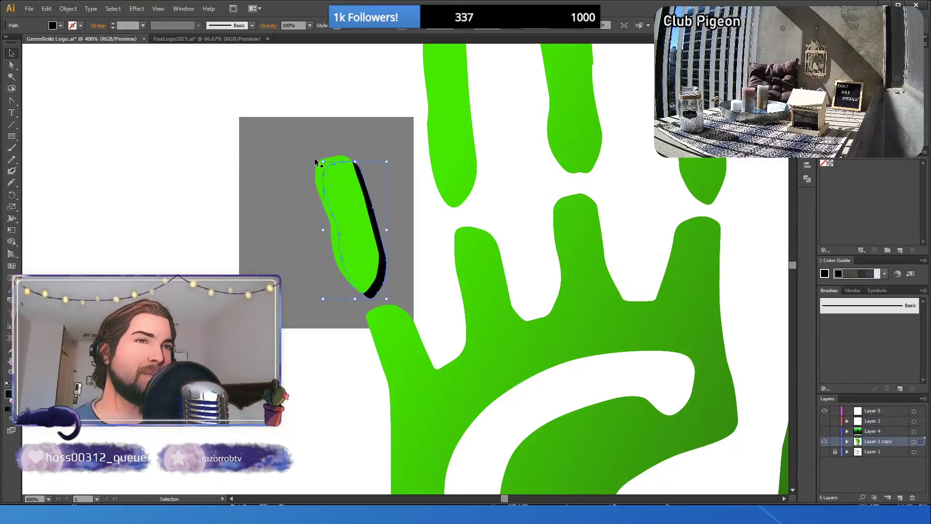
pyautogui.moveTo(321, 160); pyautogui.dragTo(258, 123)
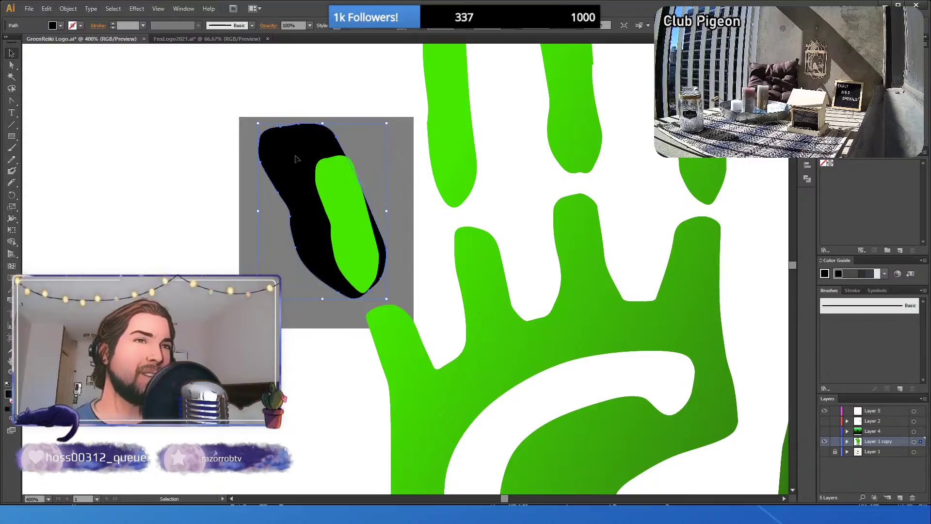
# - Delete the grey rectangle and clip the enlarged black copy with the little finger's green front tip
pyautogui.click(293, 315)
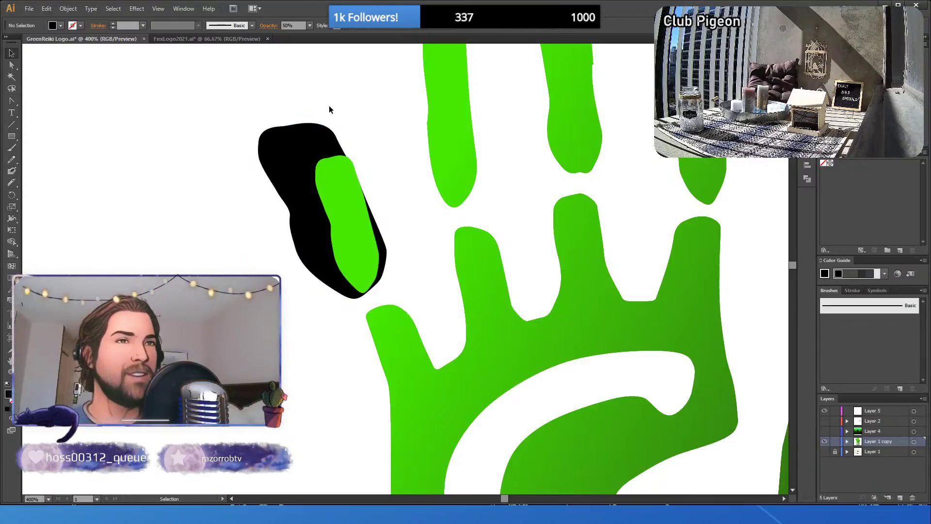
pyautogui.click(342, 191)
pyautogui.keyDown('shift'); pyautogui.click(298, 162); pyautogui.keyUp('shift')
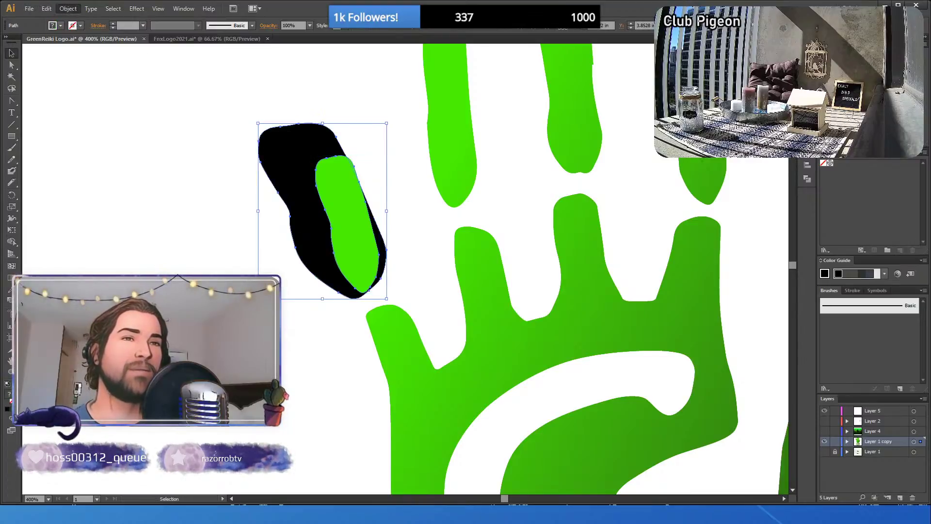
pyautogui.hotkey('ctrl', '7')
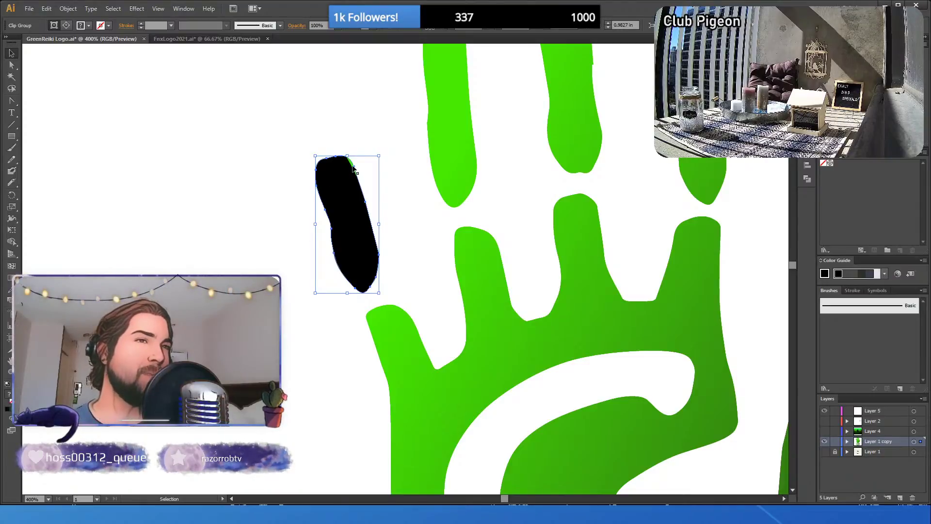
# - Pull the black clip group away from the hand and check the green fingertip underneath
pyautogui.click(272, 216)
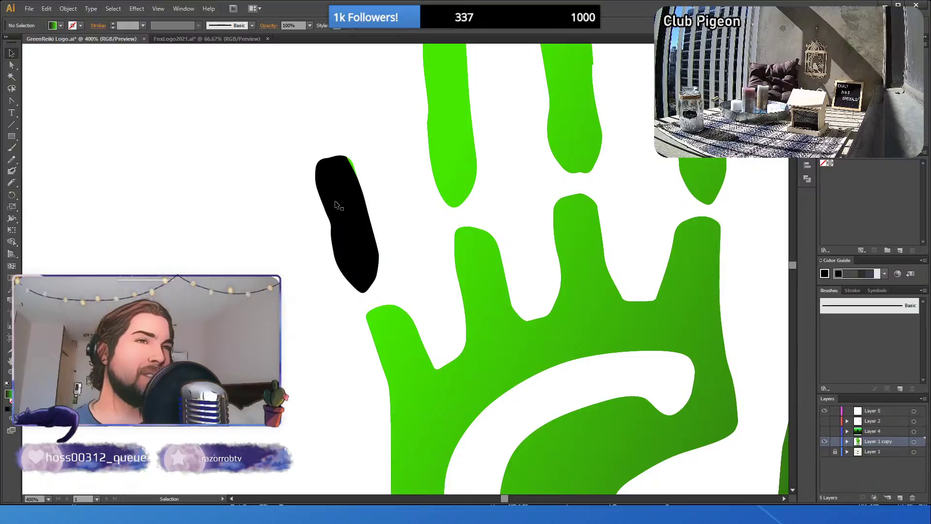
pyautogui.moveTo(325, 200); pyautogui.dragTo(266, 208)
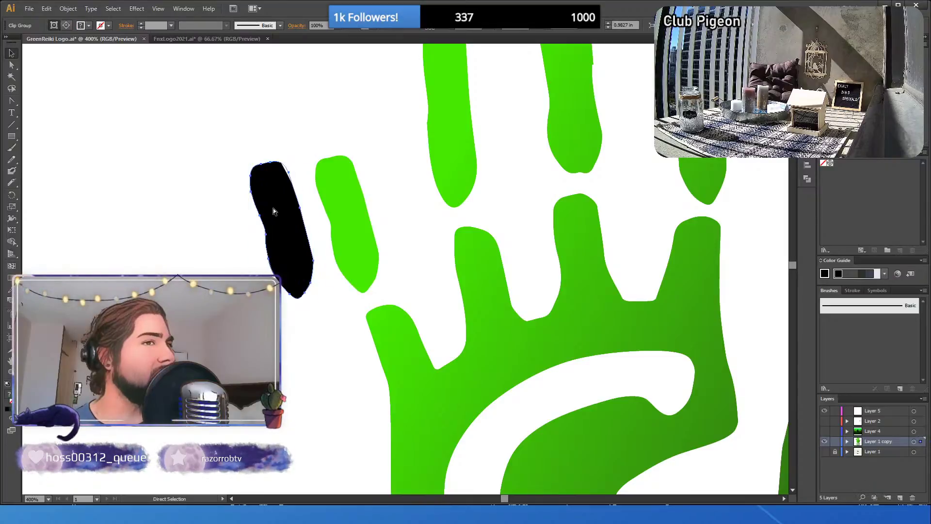
pyautogui.click(357, 214)
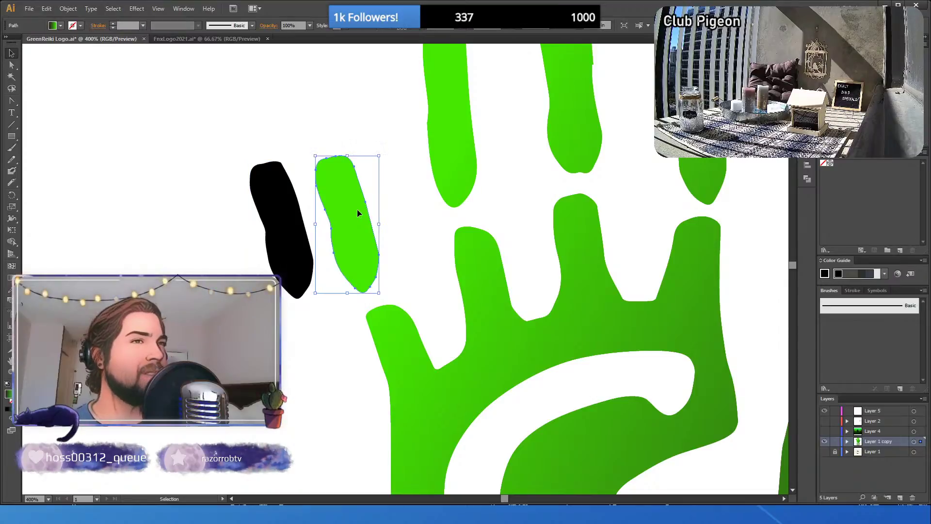
# - Undo the clip group's move, the mask, the rectangle's deletion and the enlargement of the black copy
pyautogui.hotkey('ctrl', 'z')
pyautogui.hotkey('ctrl', 'z')
pyautogui.hotkey('ctrl', 'z')
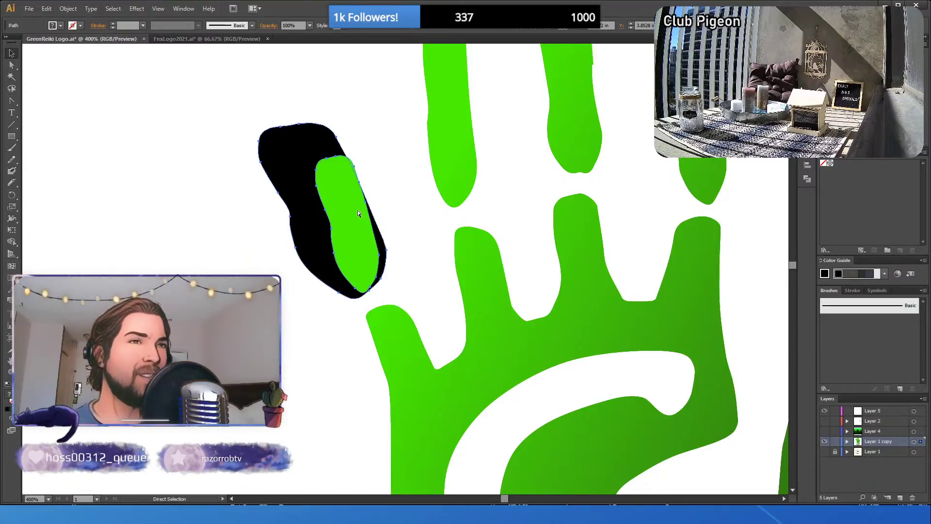
pyautogui.press('v')
pyautogui.hotkey('ctrl', 'shift', 'a')
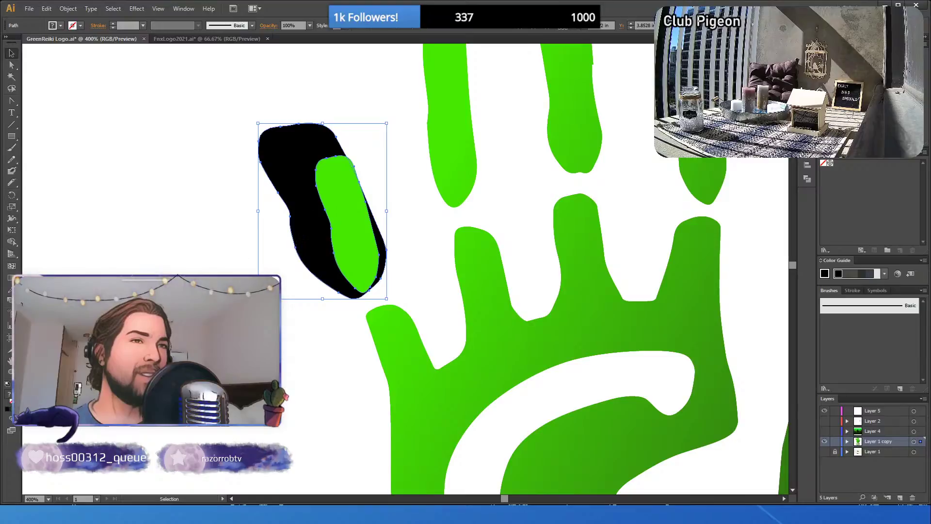
pyautogui.hotkey('ctrl', 'z')
pyautogui.hotkey('ctrl', 'z')
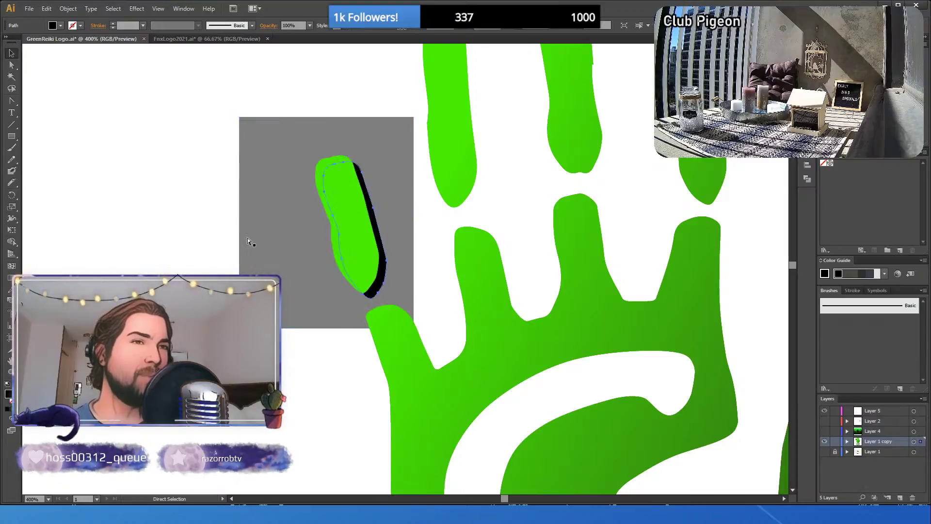
# - Duplicate the little finger's front tip outward, away from the hand, and delete the tip covering the black copy
pyautogui.click(345, 228)
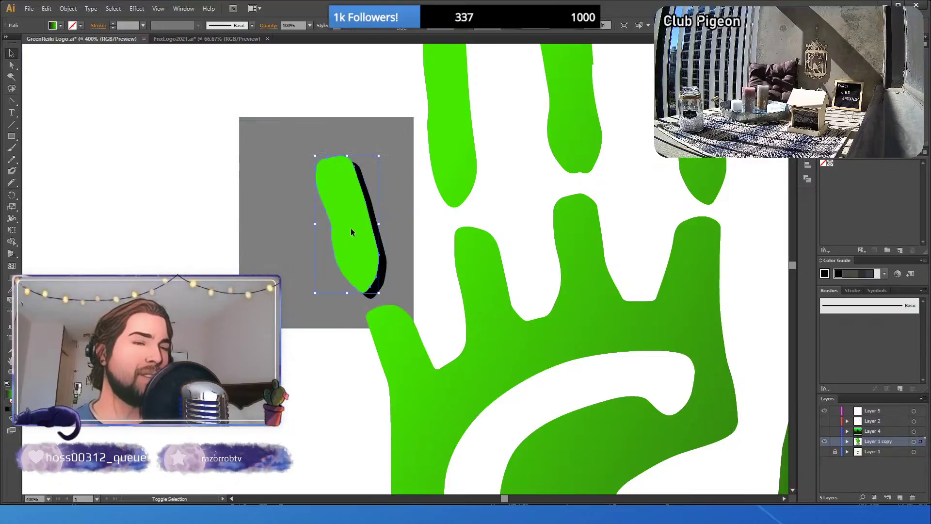
pyautogui.hotkey('ctrl', 'c')
pyautogui.hotkey('ctrl', 'f')
pyautogui.hotkey('shift', 'Left')
pyautogui.hotkey('shift', 'Left')
pyautogui.hotkey('shift', 'Left')
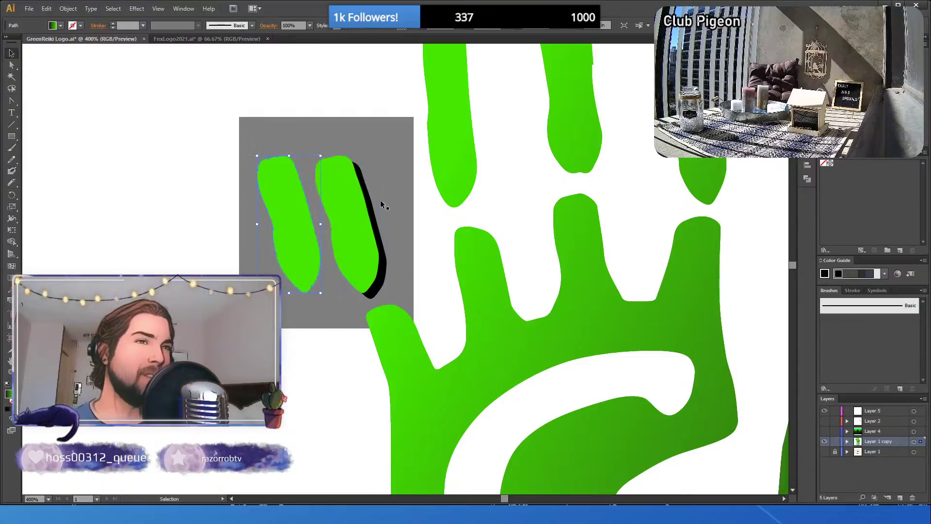
pyautogui.click(357, 219)
pyautogui.press('Delete')
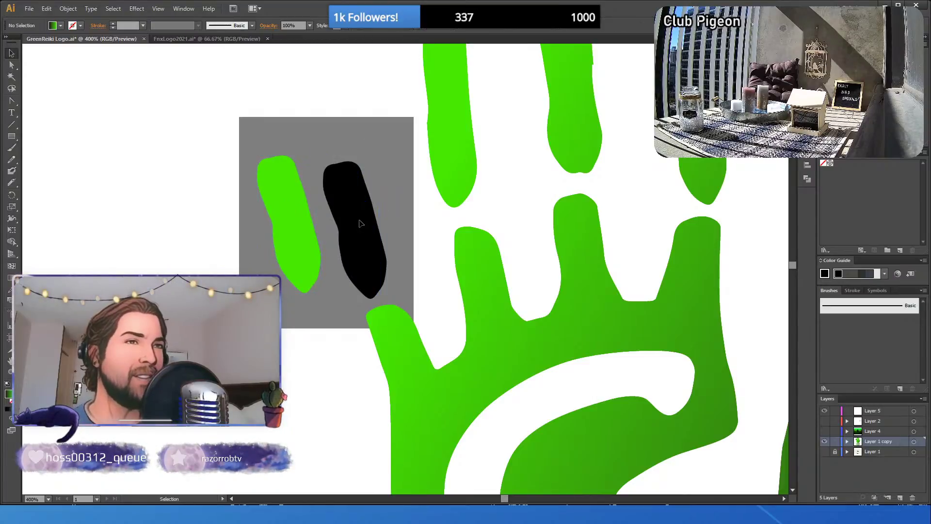
# - Move the duplicated green tip back over the black copy at the little finger's original position
pyautogui.click(296, 228)
pyautogui.hotkey('shift', 'Right')
pyautogui.hotkey('shift', 'Right')
pyautogui.hotkey('shift', 'Right')
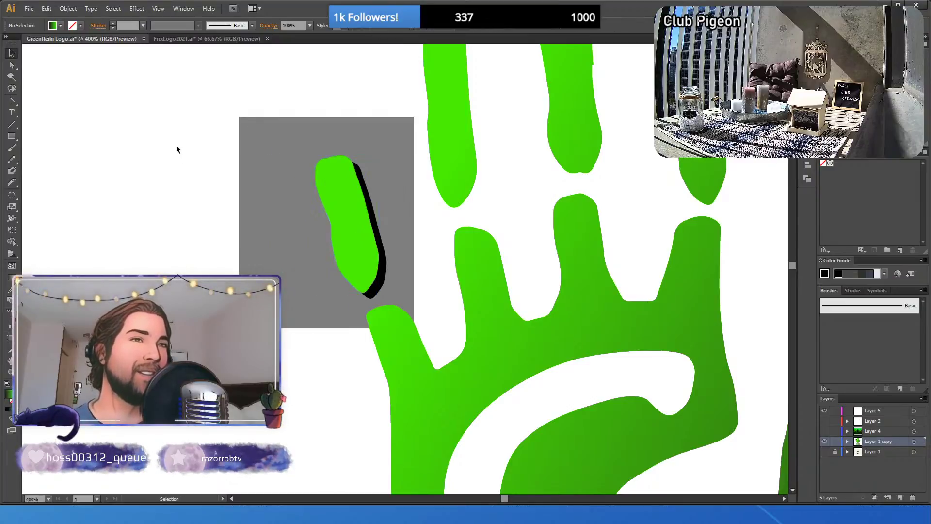
# - Clip the black copy and grey rectangle with the duplicated green tip, and check the result against the whole hand
pyautogui.moveTo(186, 103); pyautogui.dragTo(390, 240)
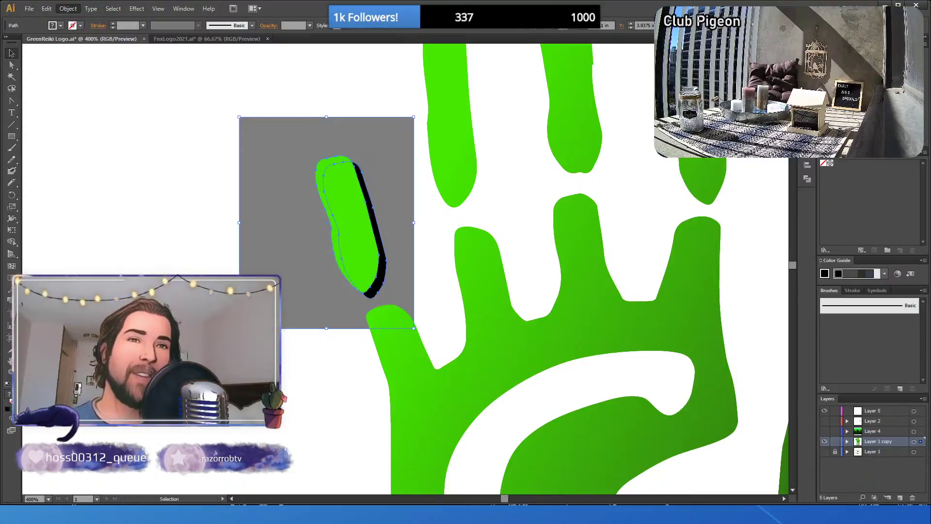
pyautogui.hotkey('ctrl', '7')
pyautogui.hotkey('ctrl', 'shift', 'a')
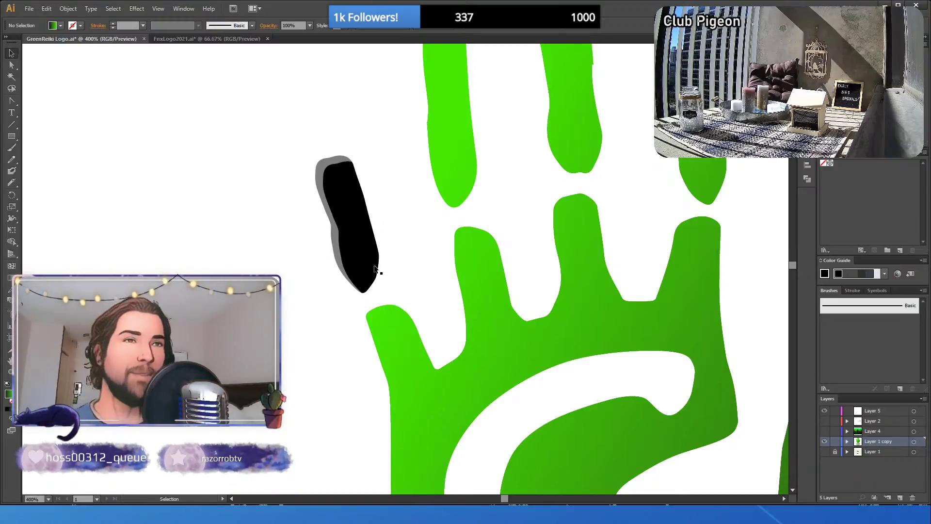
pyautogui.click(355, 234)
pyautogui.click(281, 296)
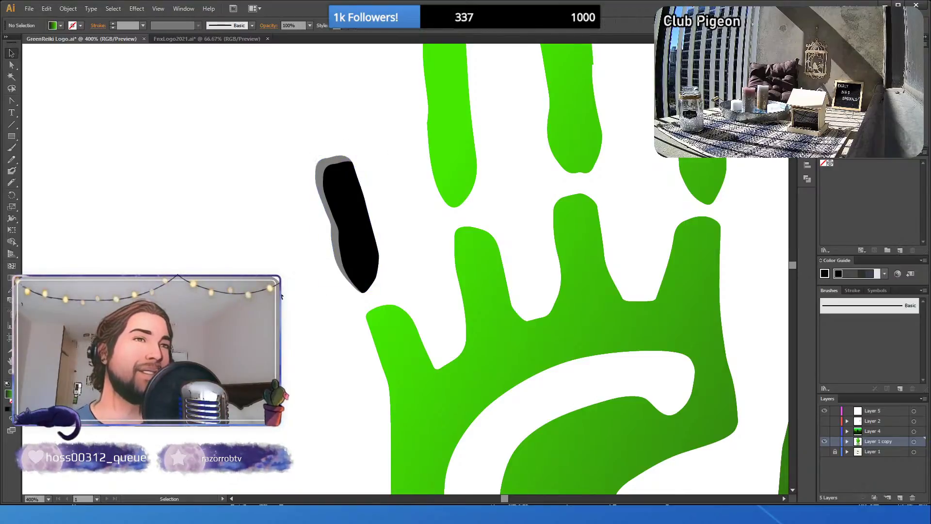
pyautogui.press('z')
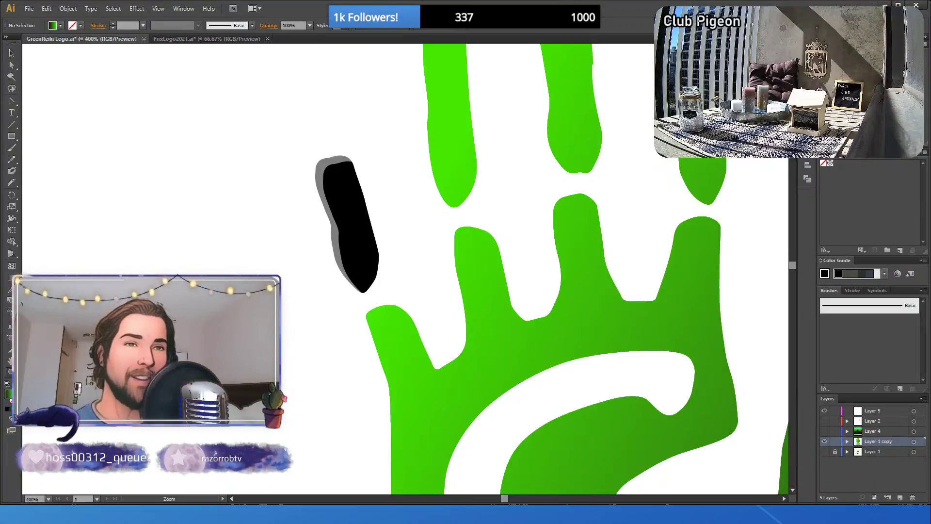
pyautogui.keyDown('alt'); pyautogui.click(495, 255); pyautogui.keyUp('alt')
pyautogui.keyDown('alt'); pyautogui.click(495, 255); pyautogui.keyUp('alt')
pyautogui.keyDown('alt'); pyautogui.click(449, 352); pyautogui.keyUp('alt')
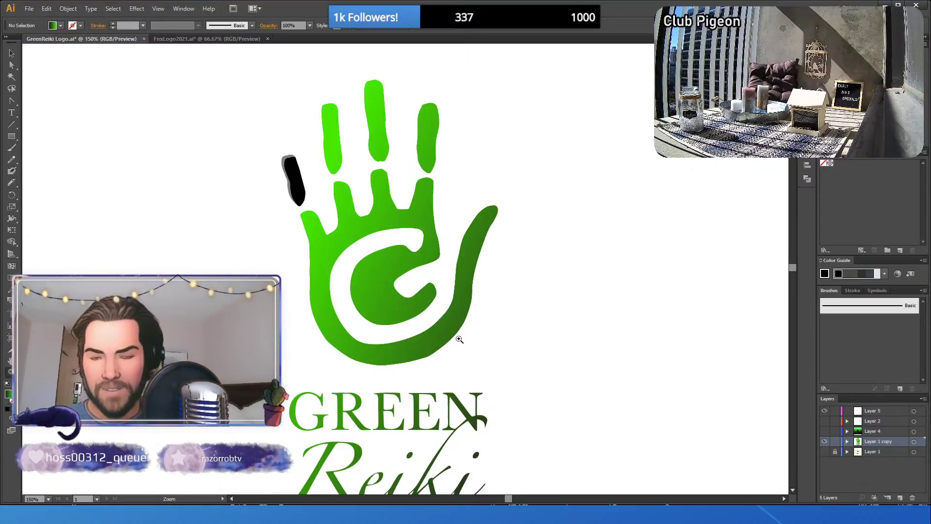
# - Undo the mask, the tip replacement and the offset copy's black fill, and clear the selection
pyautogui.hotkey('ctrl', 'f')
pyautogui.hotkey('shift', 'Left')
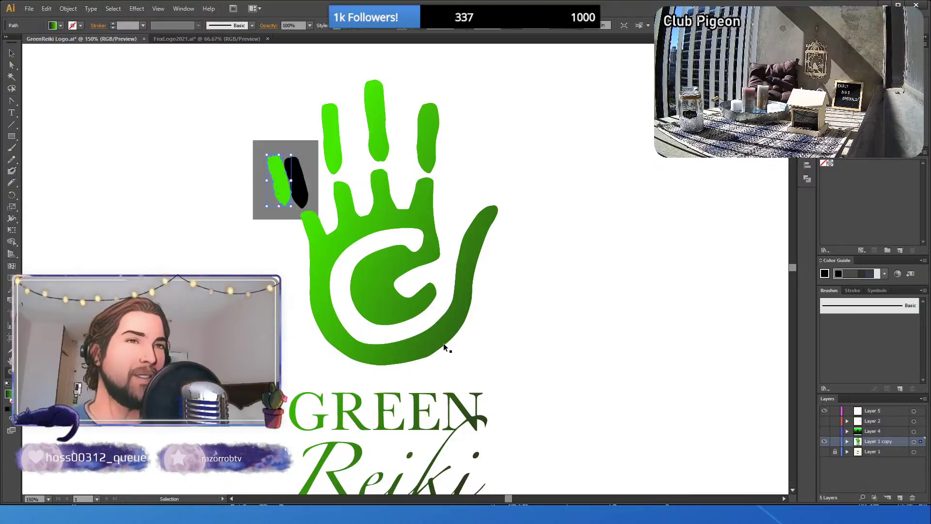
pyautogui.hotkey('ctrl', 'f')
pyautogui.hotkey('ctrl', 'z')
pyautogui.hotkey('ctrl', 'z')
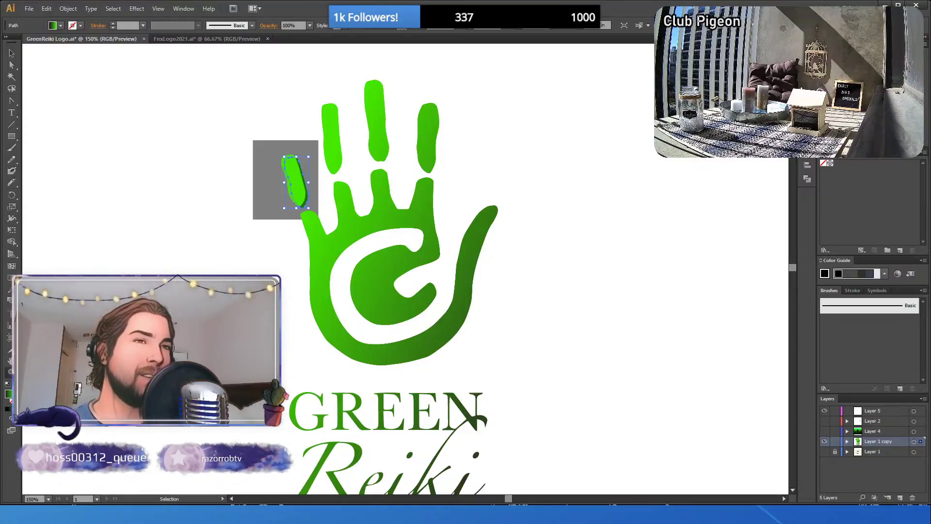
pyautogui.hotkey('ctrl', 'shift', 'a')
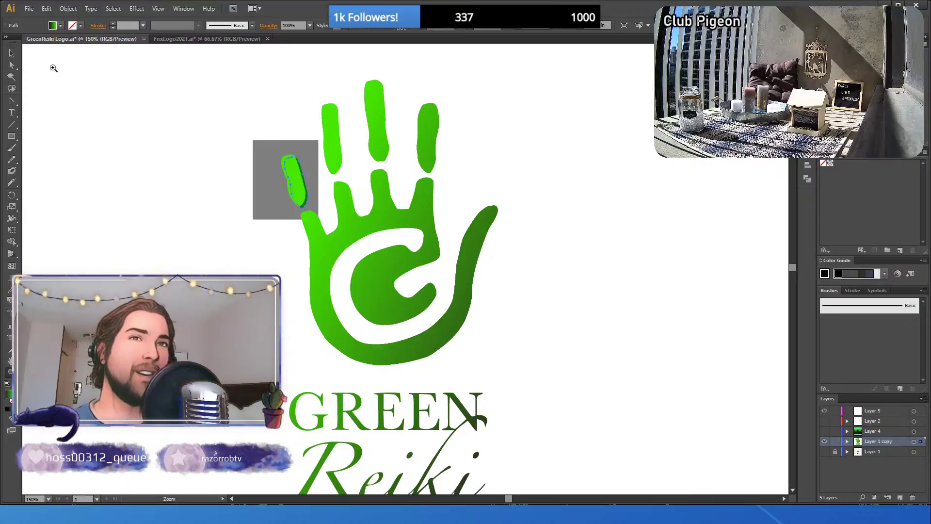
# - Try clipping the green offset copy and grey rectangle with the little finger's front tip, and undo the mask
pyautogui.click(12, 53)
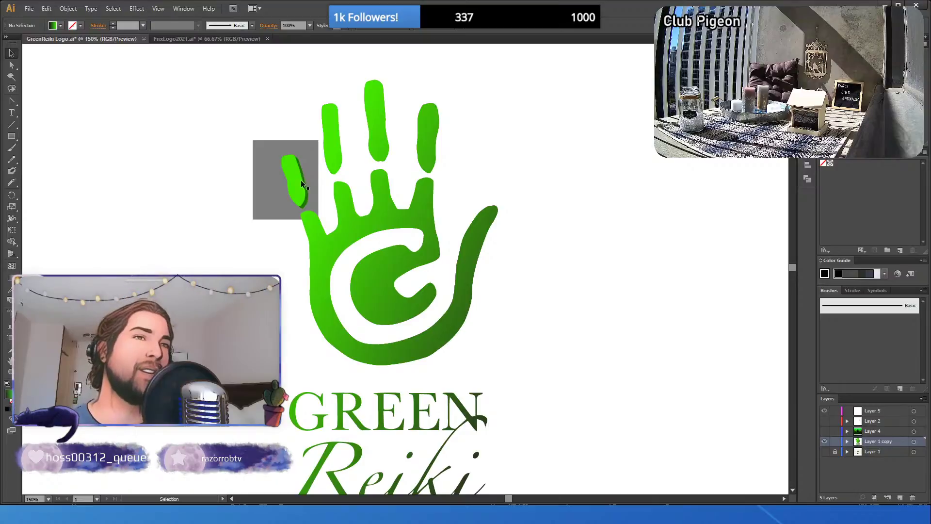
pyautogui.moveTo(218, 160); pyautogui.dragTo(310, 180)
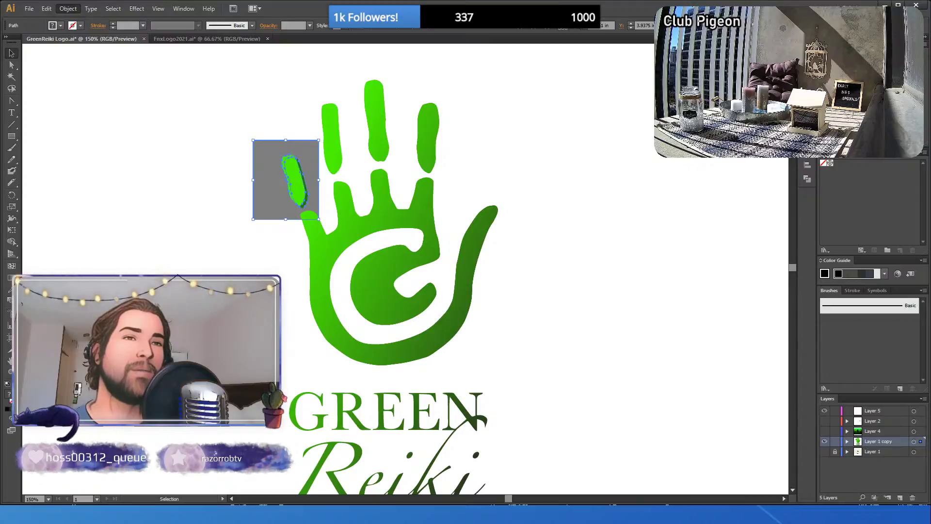
pyautogui.hotkey('ctrl', '7')
pyautogui.hotkey('ctrl', 'shift', 'a')
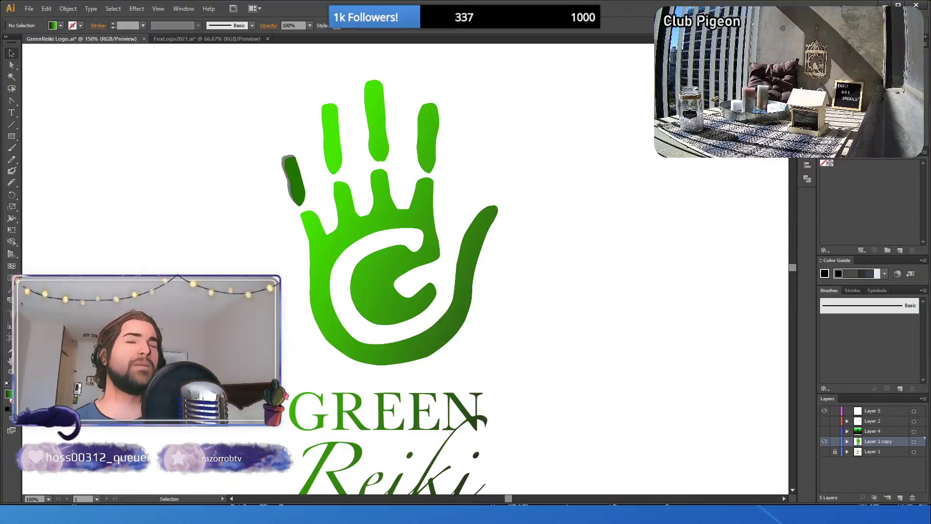
pyautogui.hotkey('ctrl', 'z')
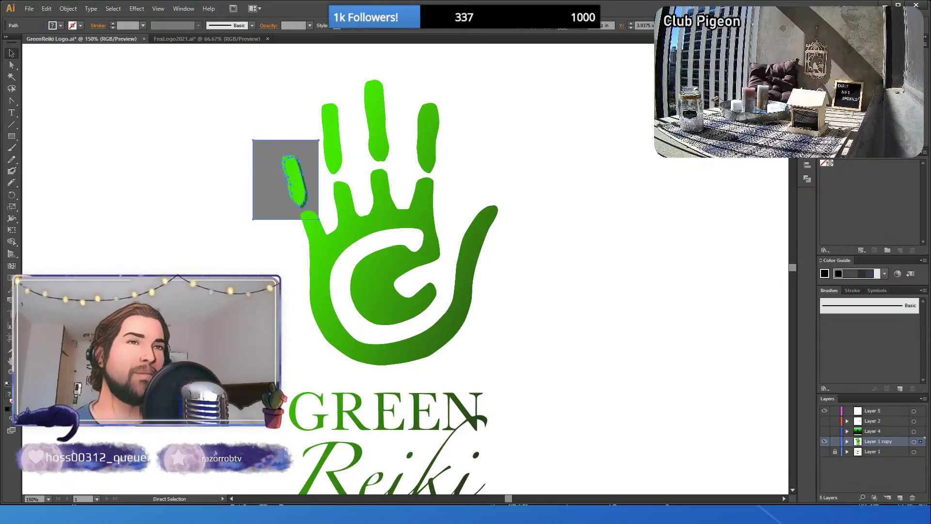
# - Undo the earlier edits back to before the grey rectangle was drawn around the little finger's tip
pyautogui.press('a')
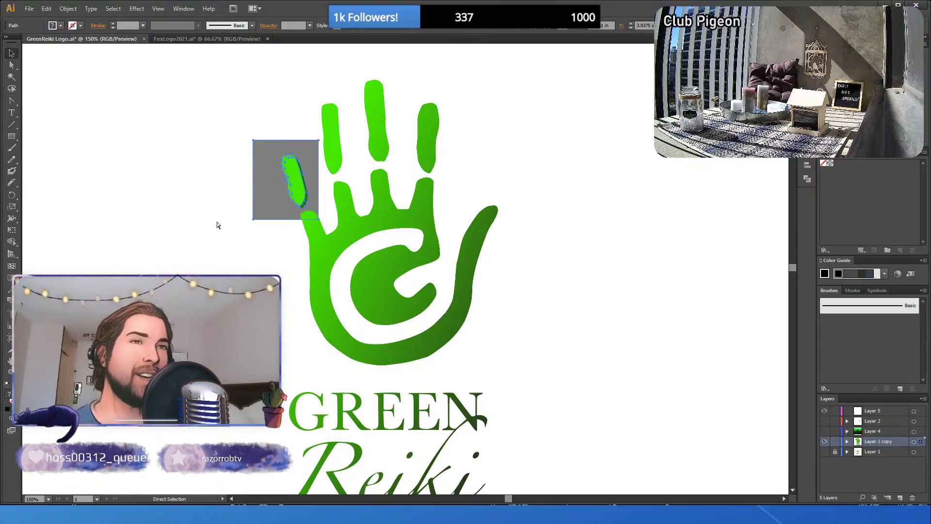
pyautogui.hotkey('ctrl', 'a')
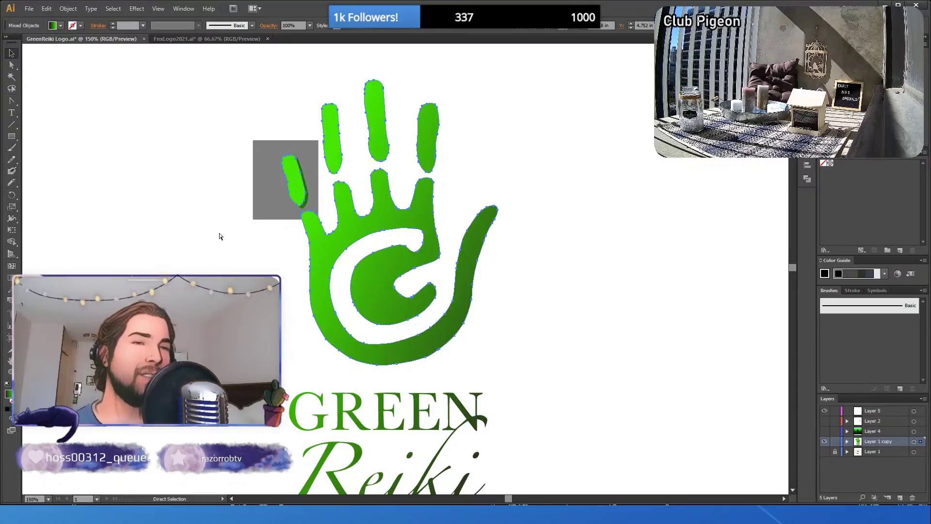
pyautogui.click(219, 236)
pyautogui.press('v')
pyautogui.hotkey('ctrl', 'z')
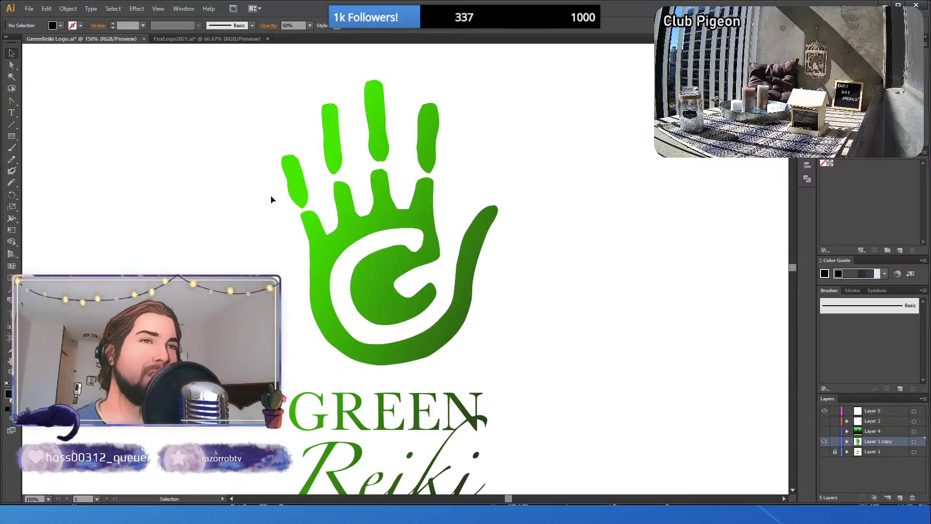
# - Move the offset copy of the little finger's tip outward, clear of the original, and select the hand group
pyautogui.click(287, 199)
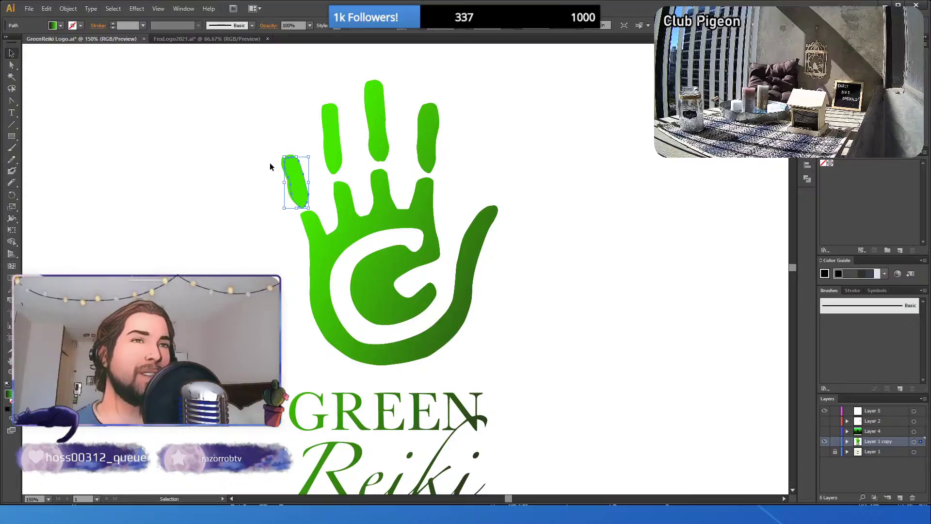
pyautogui.press('Left')
pyautogui.press('Left')
pyautogui.press('Left')
pyautogui.press('Left')
pyautogui.press('Up')
pyautogui.press('Up')
pyautogui.press('Up')
pyautogui.hotkey('alt', 'shift', 'Left')
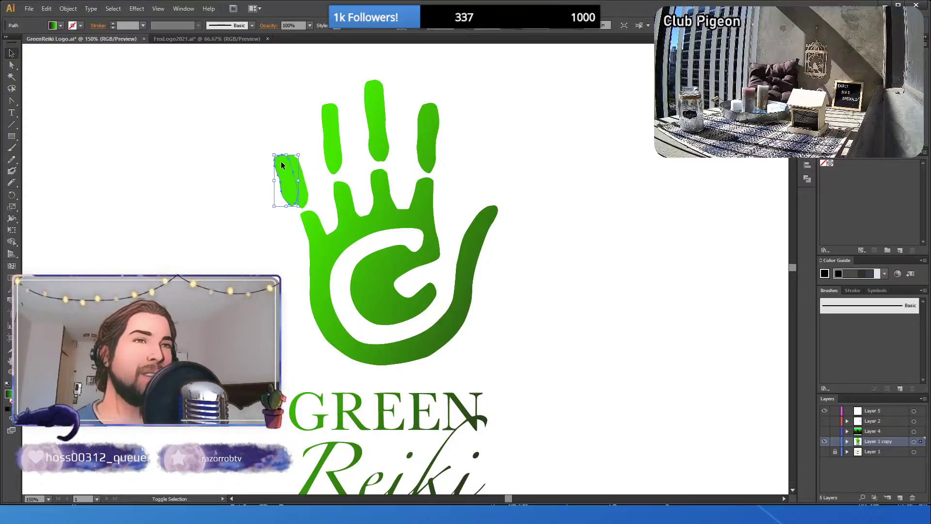
pyautogui.hotkey('shift', 'Left')
pyautogui.hotkey('shift', 'Left')
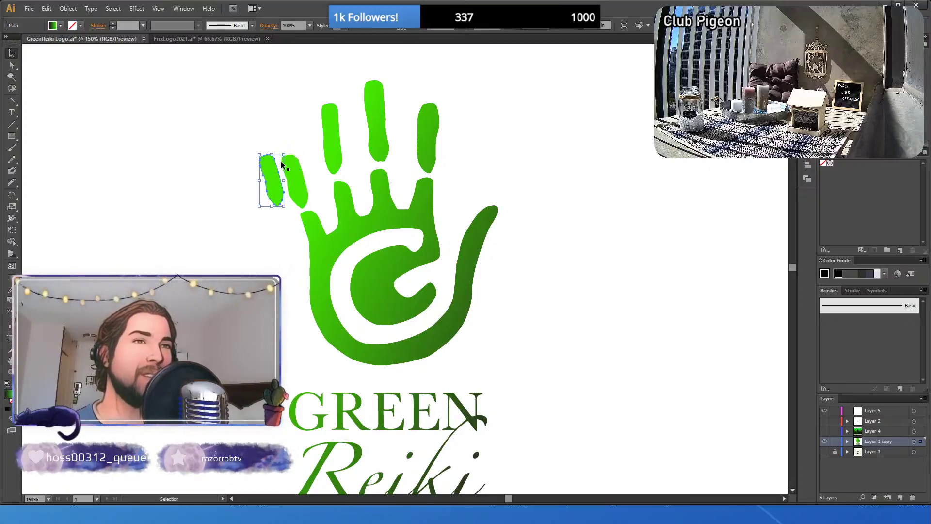
pyautogui.click(295, 175)
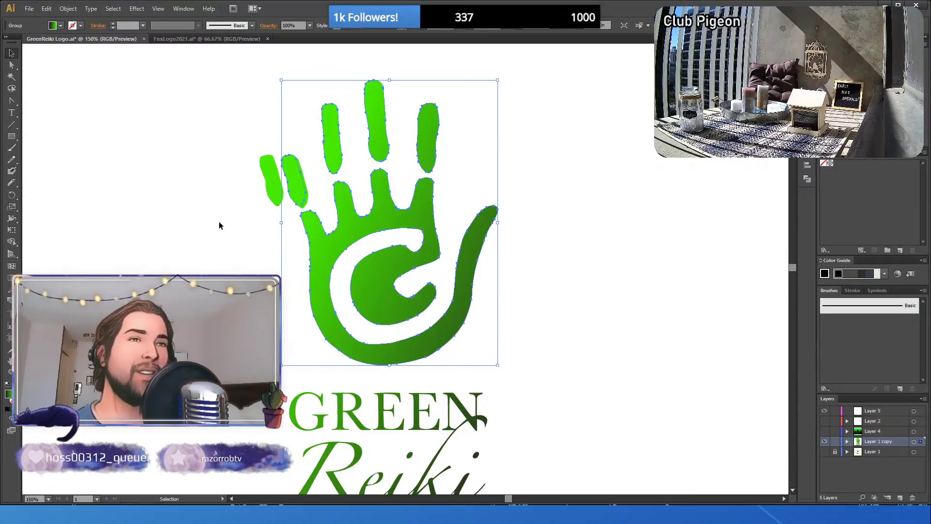
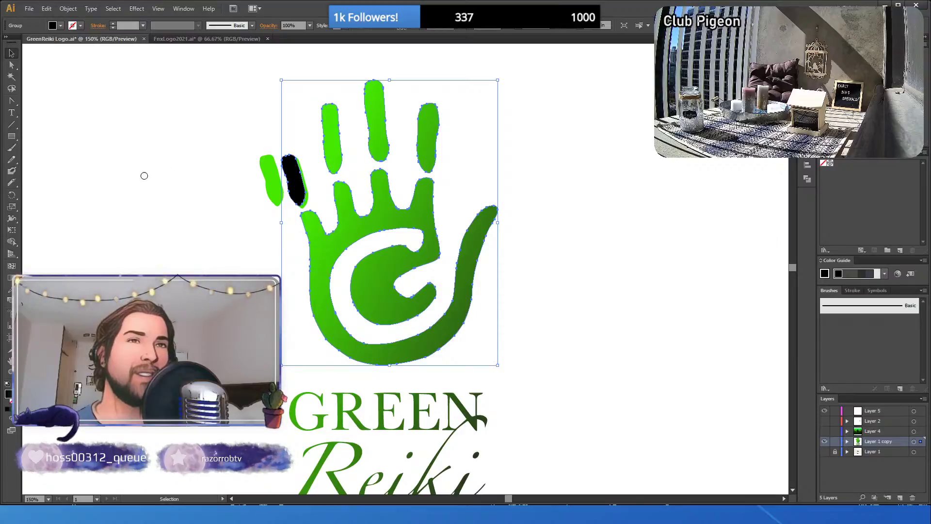
# - Undo the black and grey fills on the hand group, back to its solid green fill
pyautogui.click(203, 232)
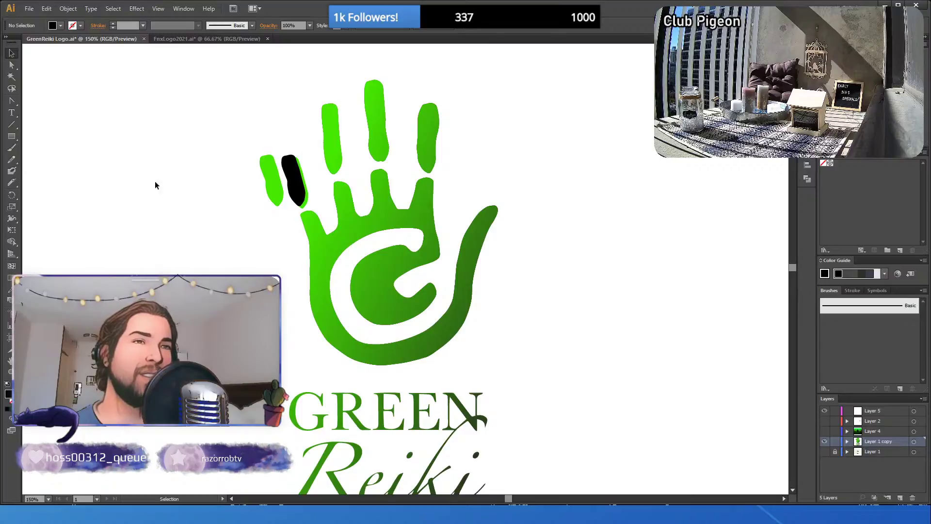
pyautogui.click(295, 188)
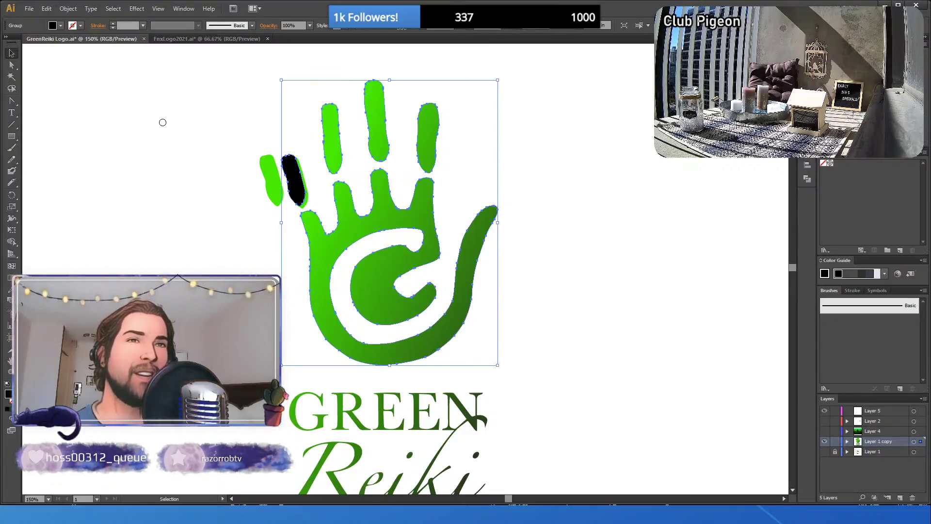
pyautogui.hotkey('ctrl', 'z')
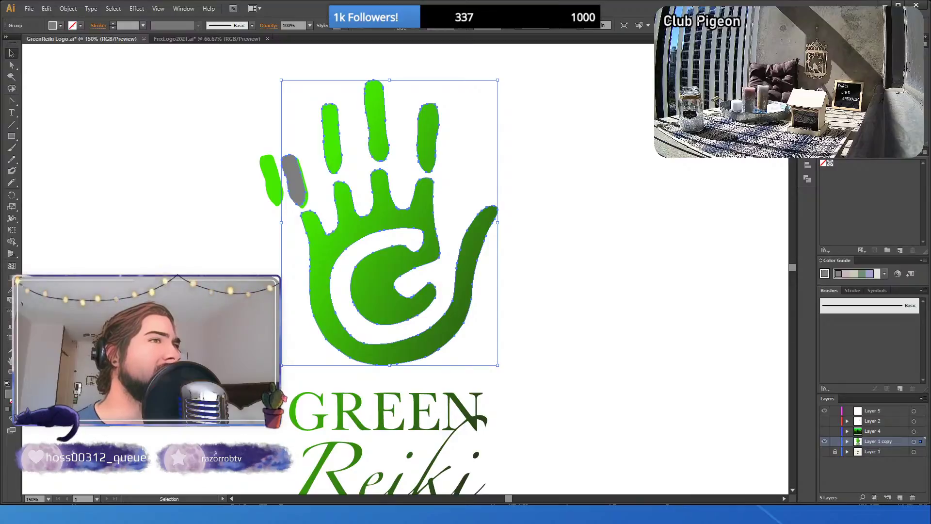
pyautogui.hotkey('ctrl', 'z')
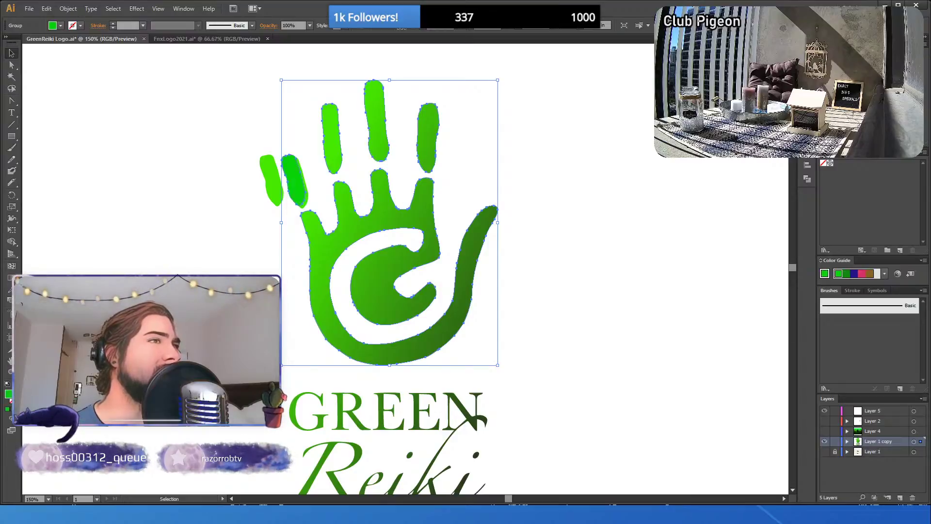
# - Move the outer offset copy of the little finger's tip back over the hand's little finger
pyautogui.click(203, 183)
pyautogui.click(272, 182)
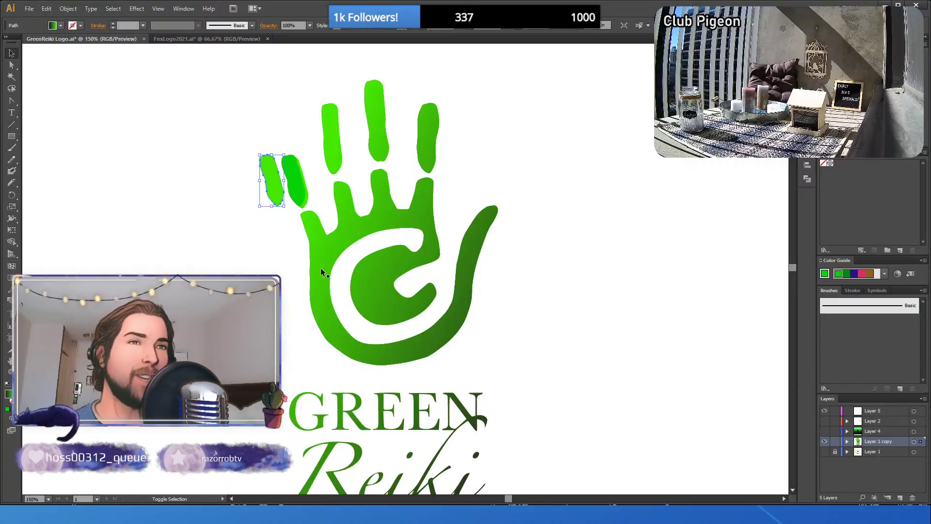
pyautogui.hotkey('shift', 'Right')
pyautogui.hotkey('shift', 'Right')
pyautogui.hotkey('shift', 'Right')
pyautogui.hotkey('shift', 'Right')
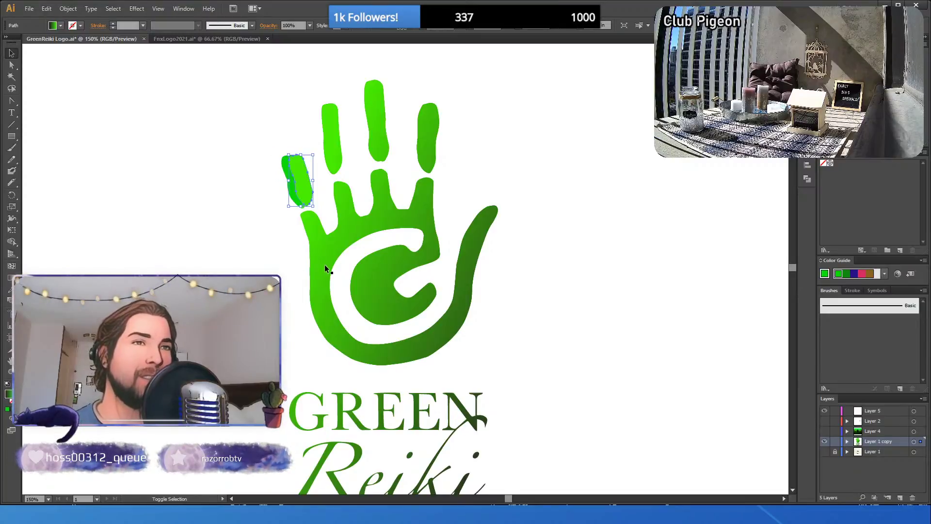
# - Check the stacking of the little fingertip copy, hand group and palm by selecting them in turn
pyautogui.moveTo(225, 124); pyautogui.dragTo(306, 195)
pyautogui.click(203, 190)
pyautogui.click(303, 181)
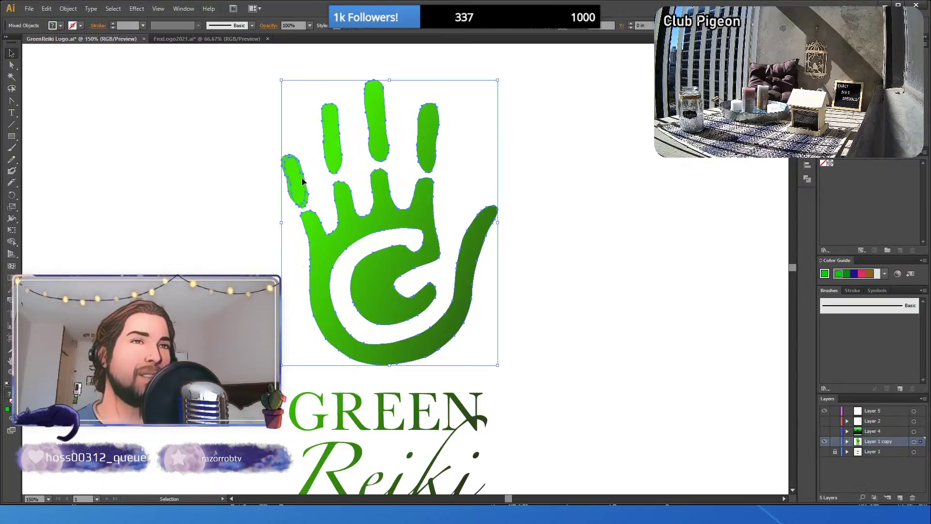
pyautogui.click(301, 273)
pyautogui.click(332, 243)
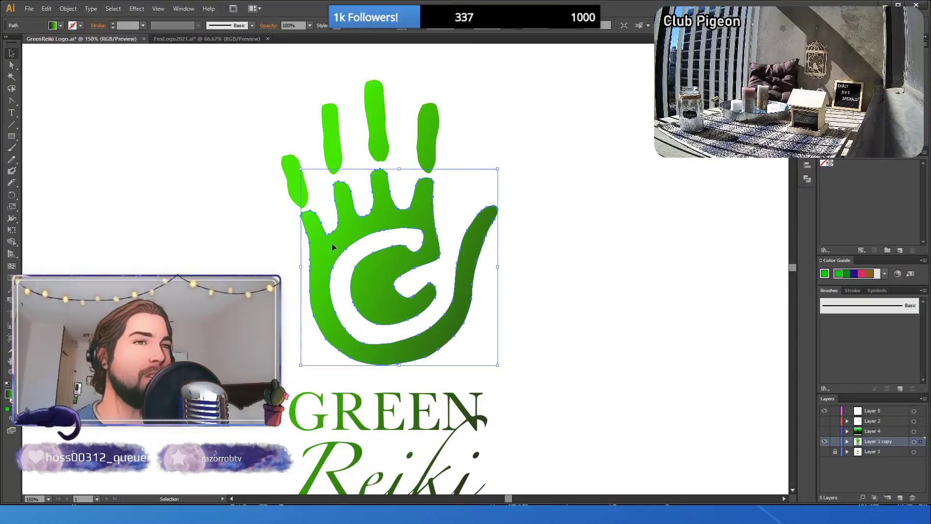
pyautogui.click(256, 238)
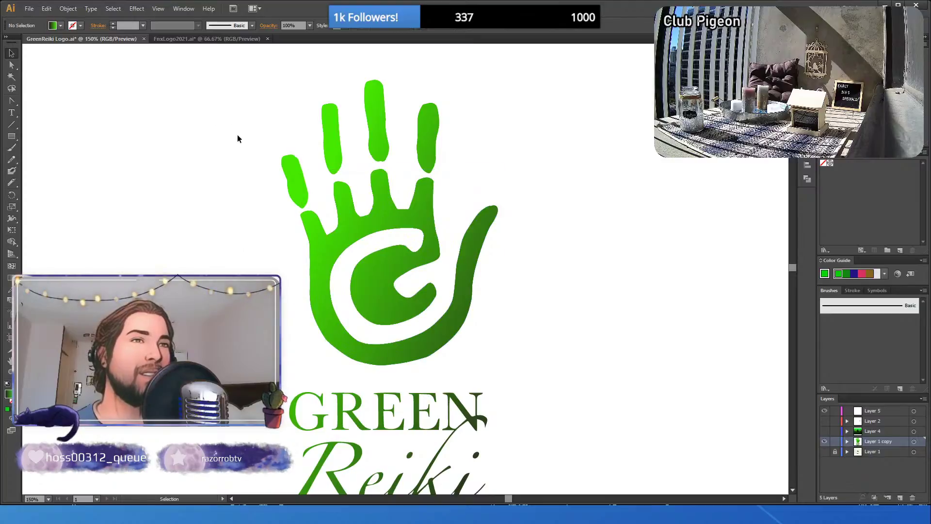
pyautogui.moveTo(238, 139); pyautogui.dragTo(300, 170)
pyautogui.click(233, 211)
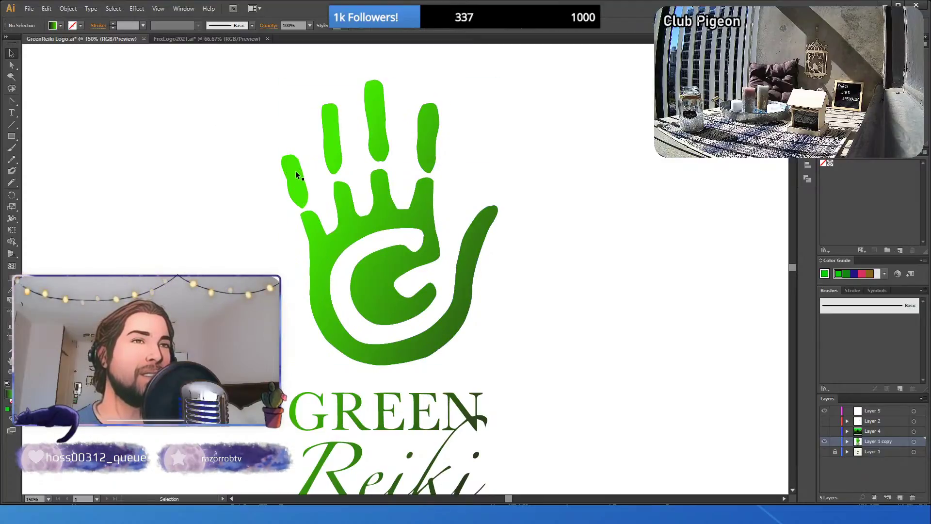
# - Move the little finger's front gradient tip outward, clear of the solid green shape beneath it
pyautogui.click(295, 172)
pyautogui.hotkey('shift', 'alt', 'Left')
pyautogui.hotkey('shift', 'alt', 'Left')
pyautogui.hotkey('shift', 'alt', 'Left')
pyautogui.hotkey('shift', 'alt', 'Left')
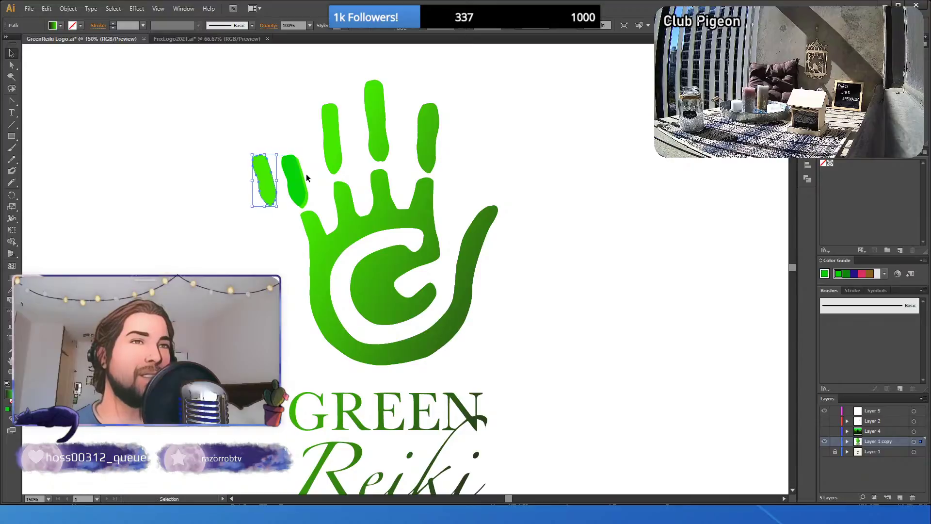
# - Move the solid green hand group sideways out from behind the gradient hand and delete it
pyautogui.click(233, 249)
pyautogui.click(297, 191)
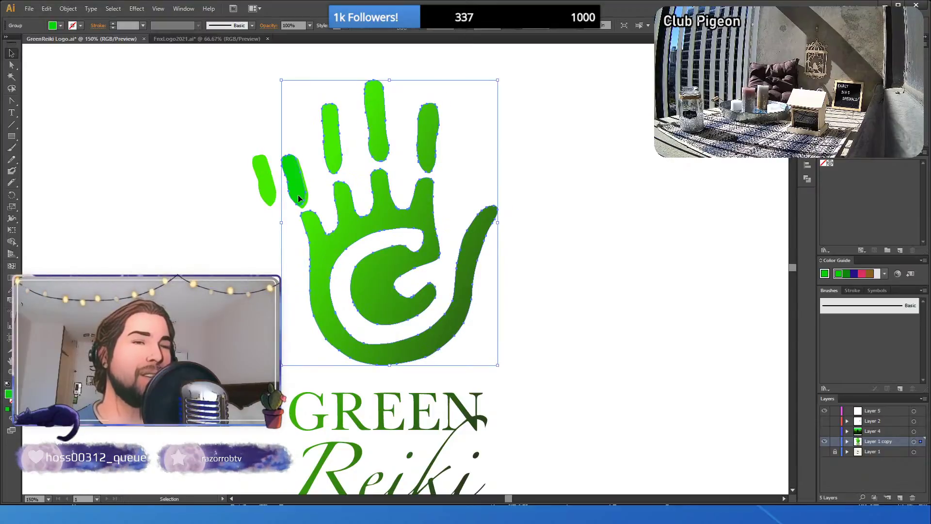
pyautogui.hotkey('shift', 'alt', 'Right')
pyautogui.hotkey('shift', 'alt', 'Right')
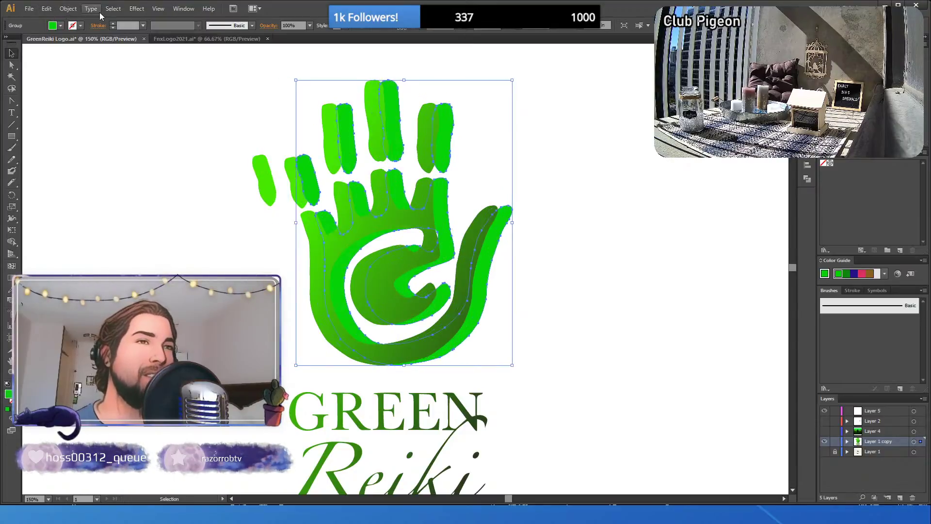
pyautogui.hotkey('shift', 'Right')
pyautogui.hotkey('shift', 'Right')
pyautogui.hotkey('shift', 'Right')
pyautogui.hotkey('shift', 'Right')
pyautogui.hotkey('shift', 'Right')
pyautogui.hotkey('shift', 'Right')
pyautogui.hotkey('shift', 'Right')
pyautogui.hotkey('shift', 'Right')
pyautogui.hotkey('shift', 'Right')
pyautogui.hotkey('shift', 'Right')
pyautogui.hotkey('shift', 'Right')
pyautogui.hotkey('shift', 'Right')
pyautogui.hotkey('shift', 'Right')
pyautogui.hotkey('shift', 'Right')
pyautogui.hotkey('shift', 'Right')
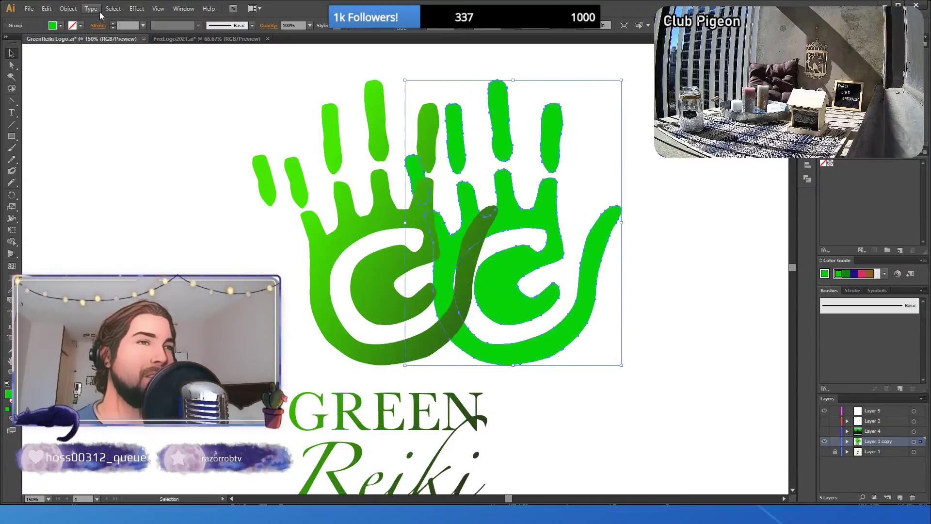
pyautogui.hotkey('shift', 'Right')
pyautogui.hotkey('shift', 'Right')
pyautogui.hotkey('shift', 'Right')
pyautogui.hotkey('shift', 'Right')
pyautogui.hotkey('shift', 'Right')
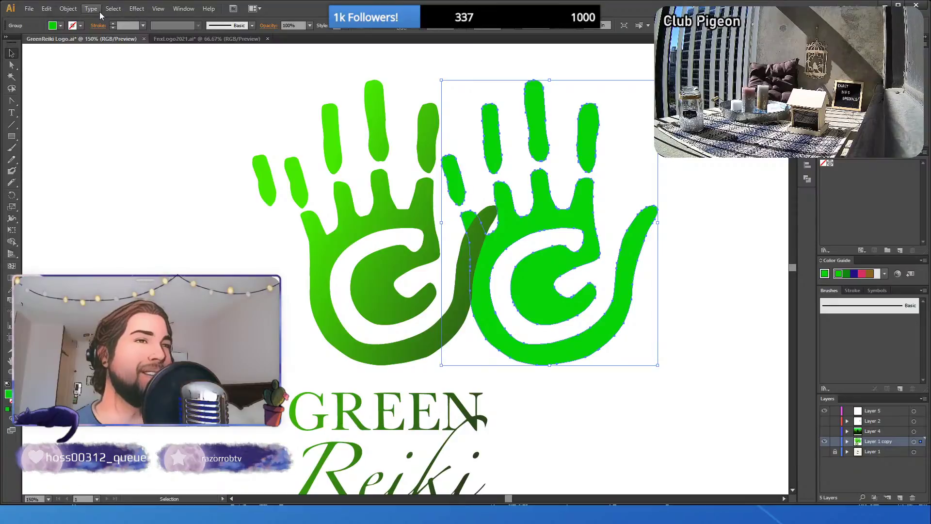
pyautogui.press('Delete')
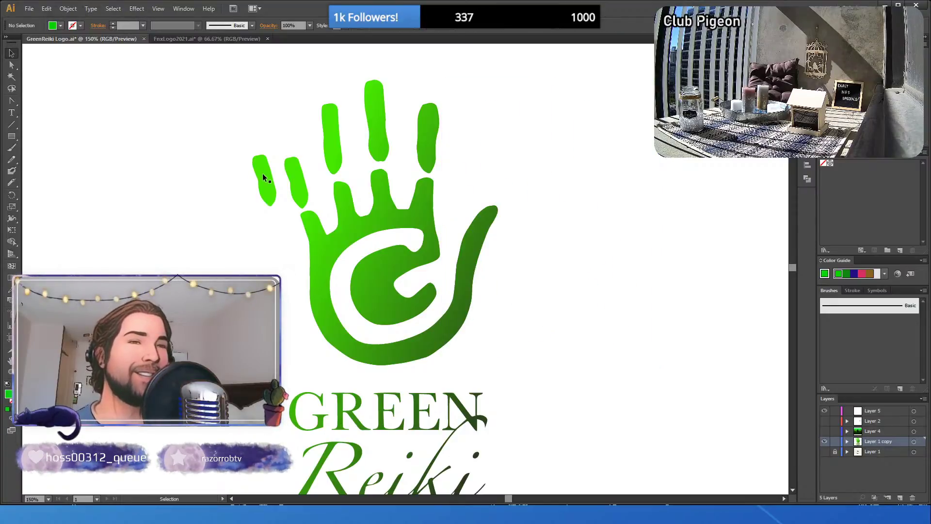
# - Try nudging the remaining inner little fingertip, and undo the move
pyautogui.click(300, 178)
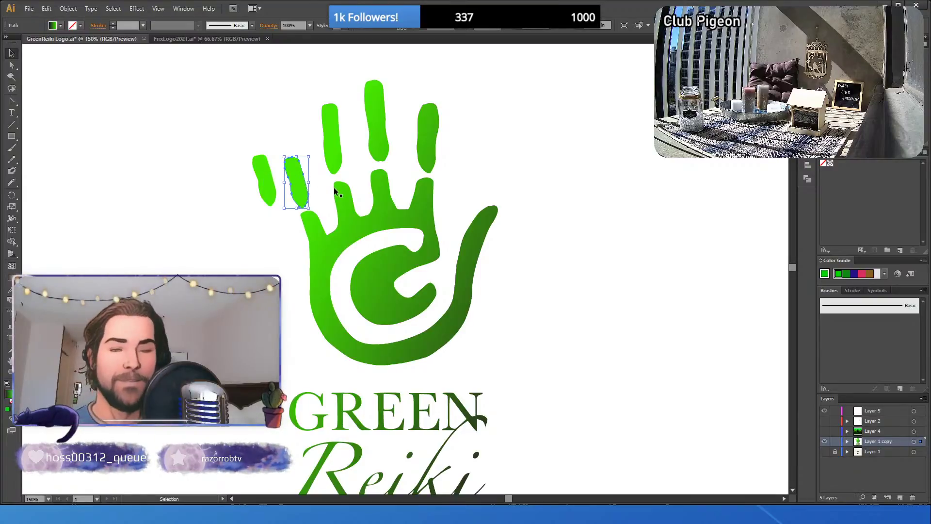
pyautogui.press('ctrl')
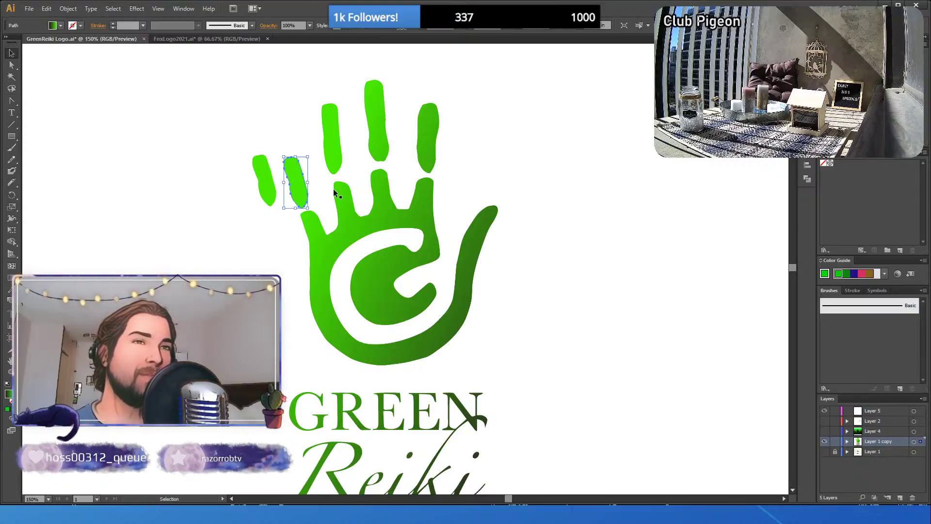
pyautogui.hotkey('shift', 'Right')
pyautogui.hotkey('ctrl', 'z')
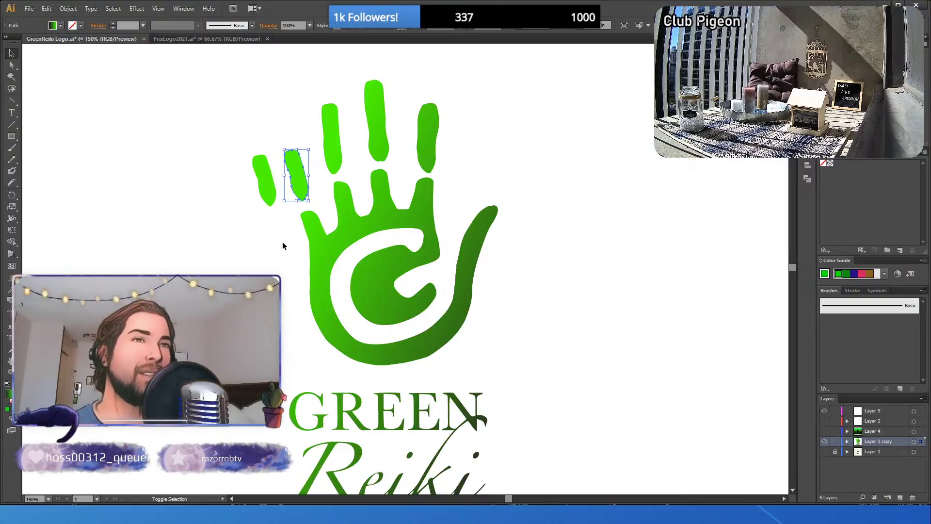
# - Duplicate the outer fingertip in place, move the duplicate over the inner little fingertip, and fill it solid green
pyautogui.click(267, 196)
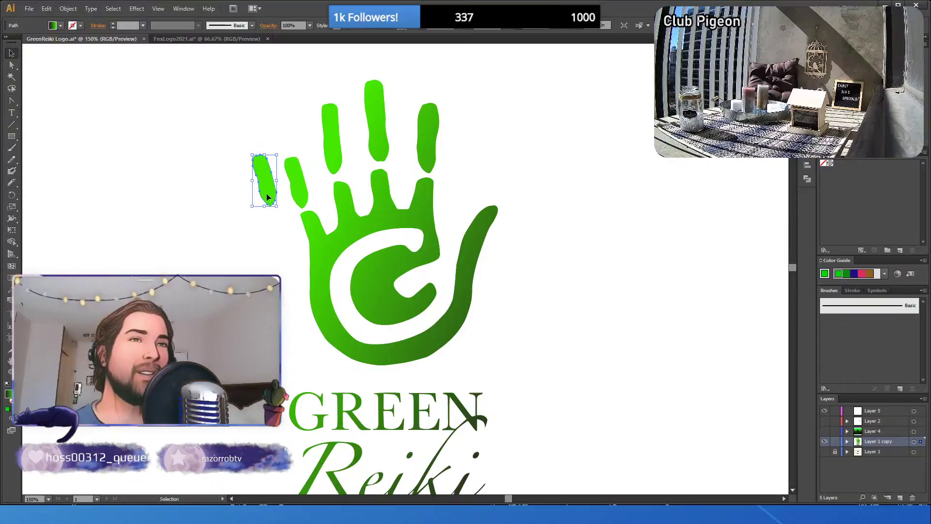
pyautogui.hotkey('ctrl', 'c')
pyautogui.hotkey('ctrl', 'f')
pyautogui.hotkey('shift', 'Right')
pyautogui.hotkey('shift', 'Right')
pyautogui.hotkey('shift', 'Right')
pyautogui.hotkey('shift', 'Right')
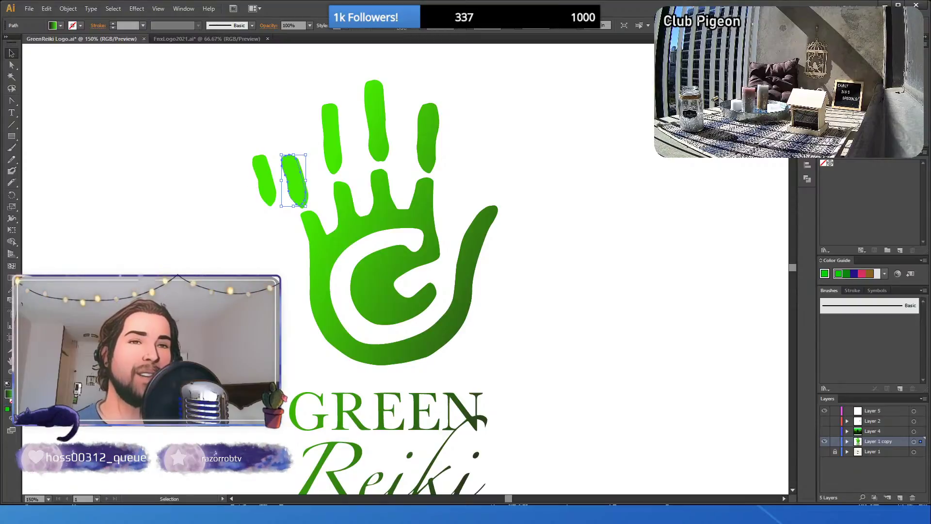
pyautogui.click(7, 408)
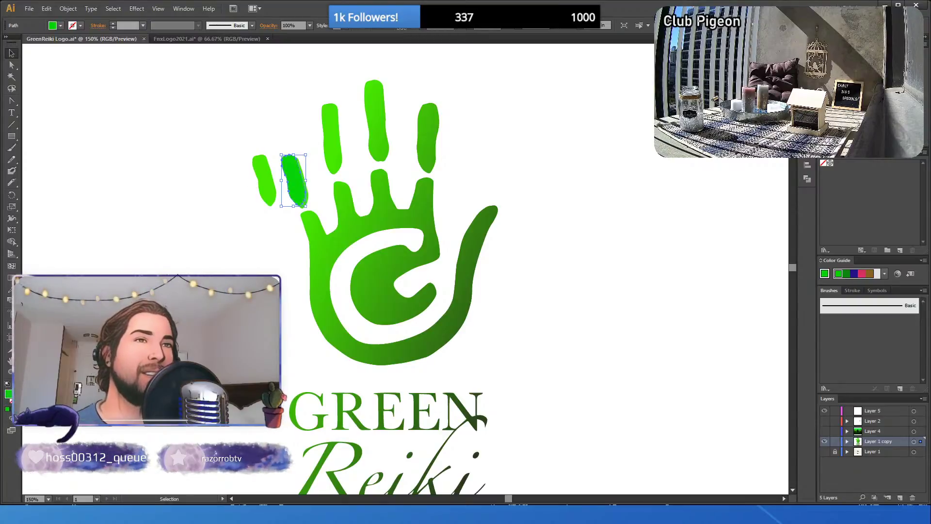
pyautogui.click(202, 235)
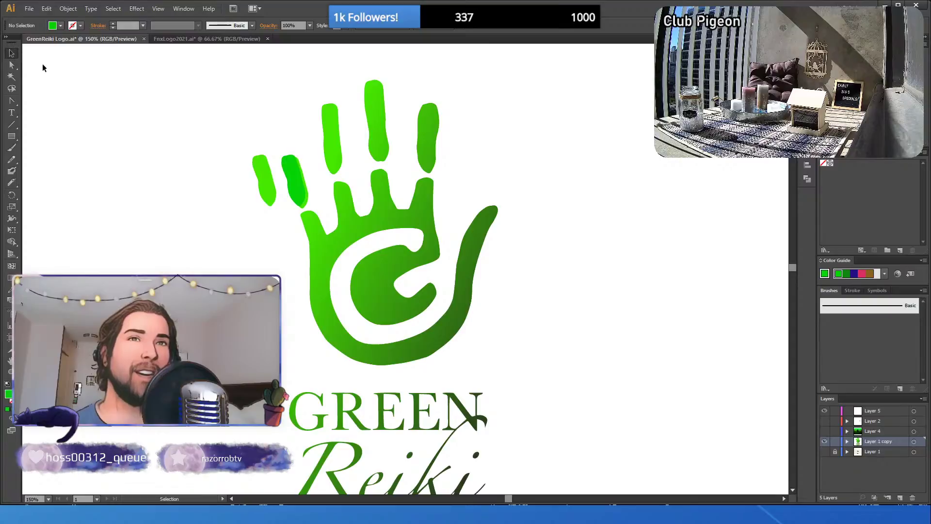
# - Move the outer gradient fingertip inward so it partly overlaps the solid green copy
pyautogui.click(265, 181)
pyautogui.hotkey('shift', 'Right')
pyautogui.hotkey('shift', 'Right')
pyautogui.hotkey('shift', 'Right')
pyautogui.hotkey('shift', 'Right')
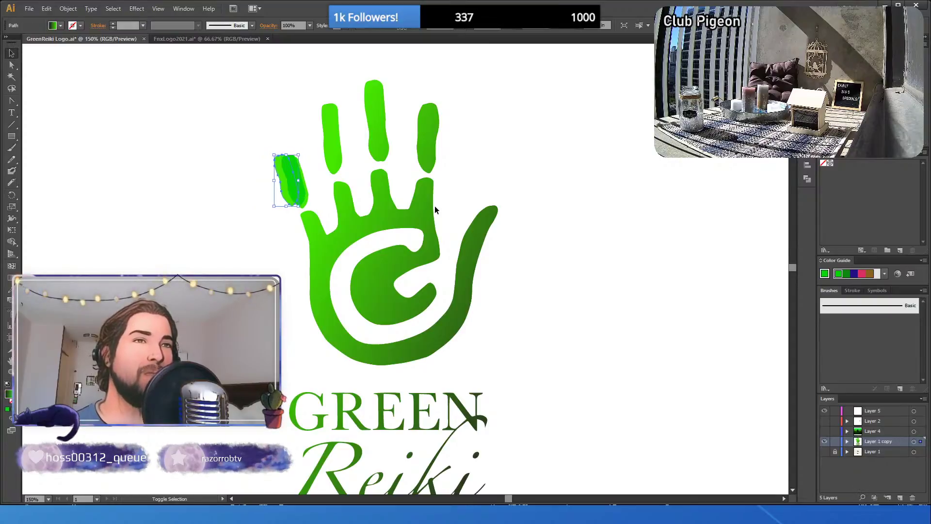
# - Try a clipping mask on the stacked little fingertip shapes, and undo it
pyautogui.click(169, 214)
pyautogui.moveTo(235, 149); pyautogui.dragTo(309, 177)
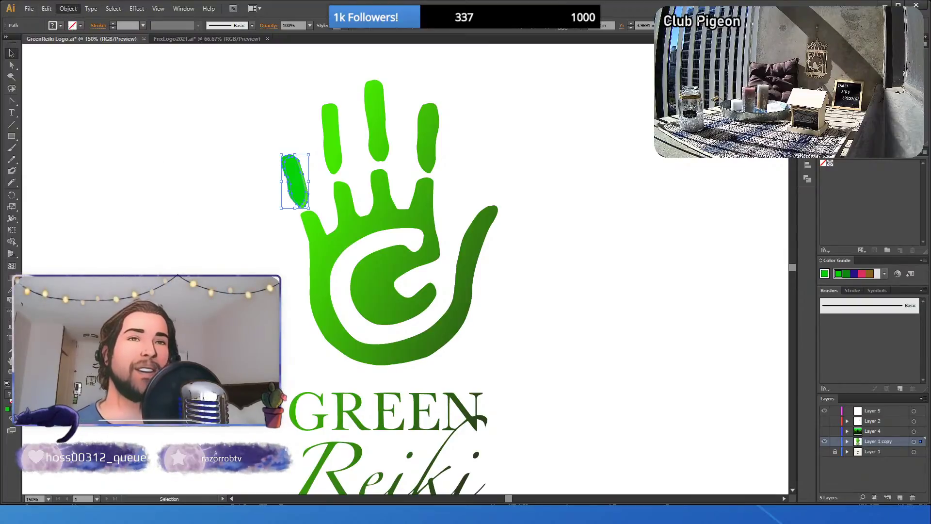
pyautogui.hotkey('ctrl', '7')
pyautogui.click(176, 249)
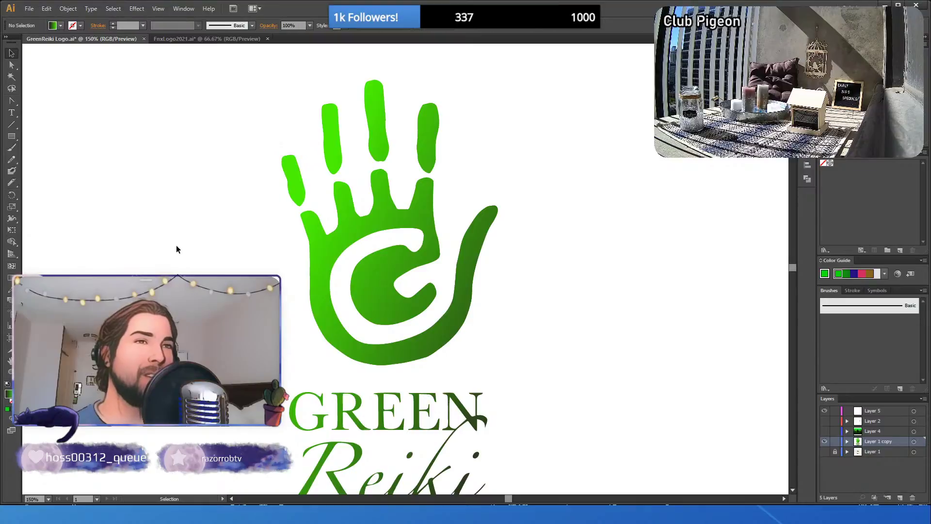
pyautogui.hotkey('ctrl', 'f')
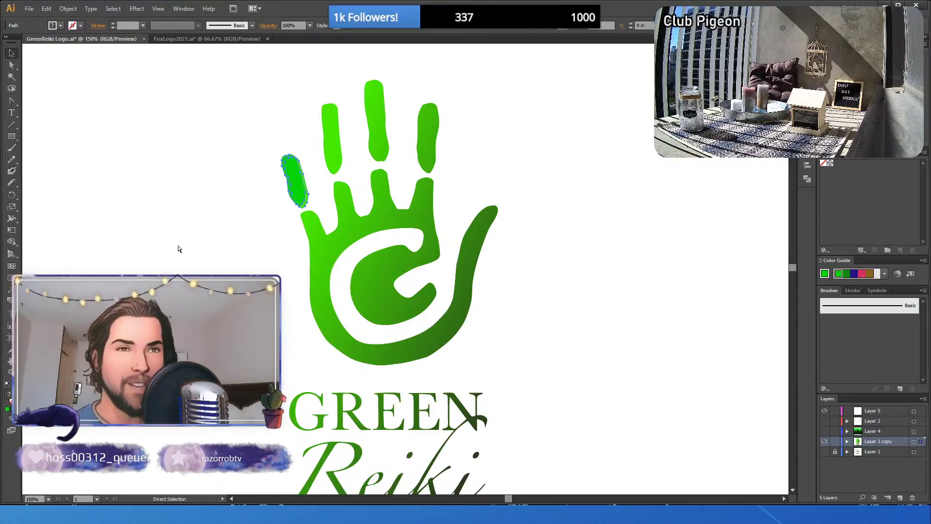
# - Send the solid green fingertip copy behind the gradient fingertips
pyautogui.click(161, 267)
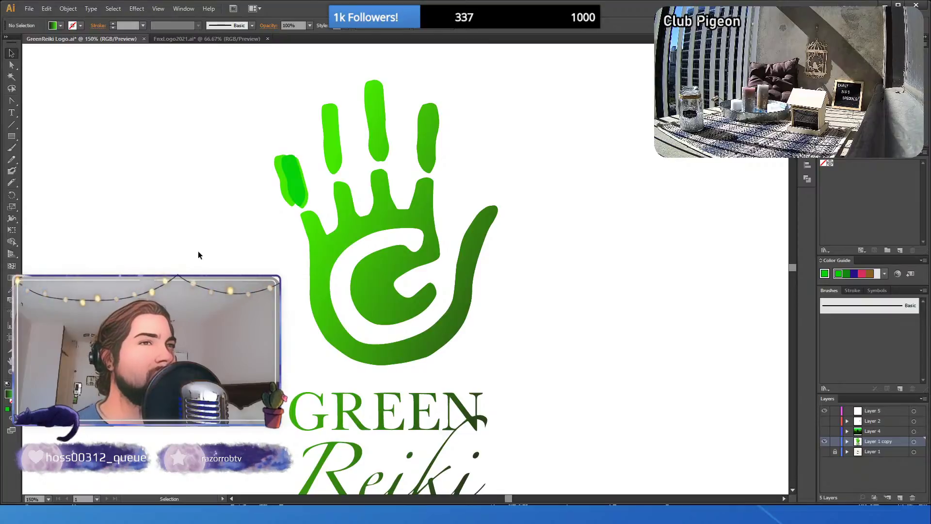
pyautogui.click(301, 197)
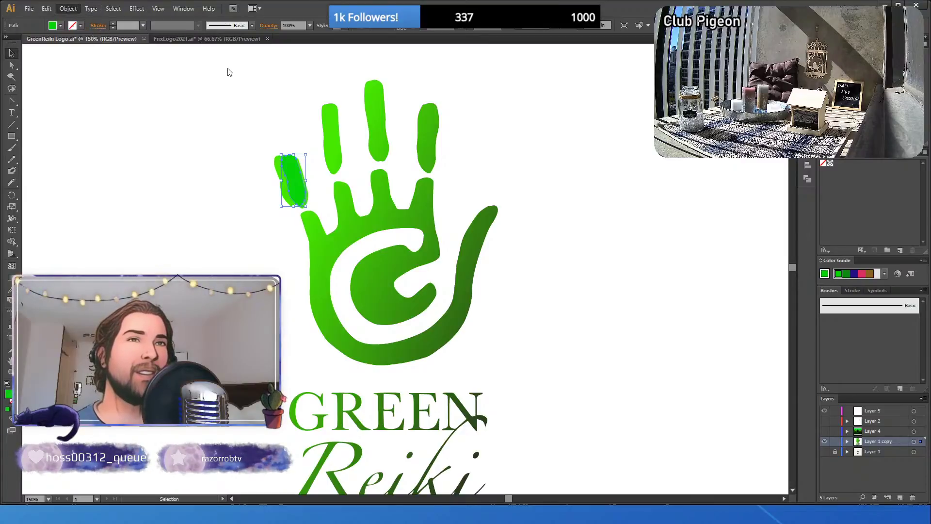
pyautogui.hotkey('ctrl', 'shift', '[')
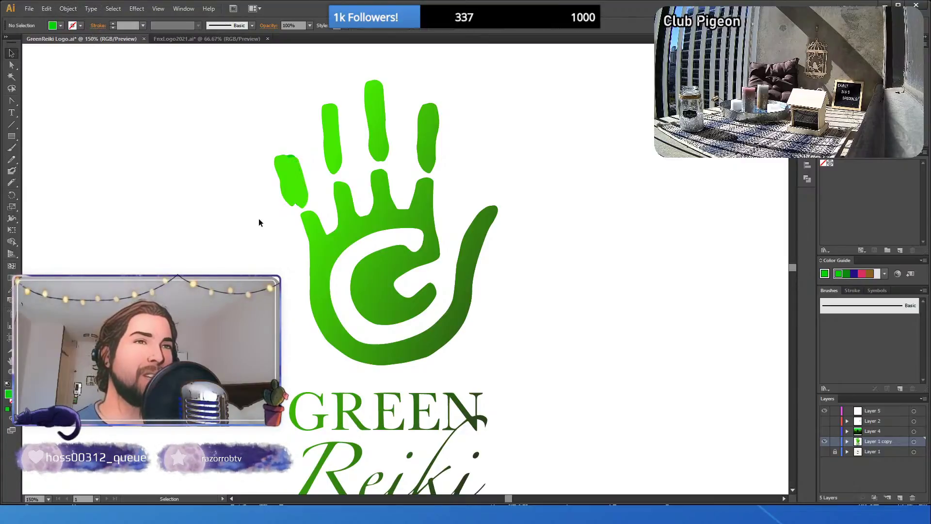
# - Align the front gradient fingertip with the solid green copy and clip the stacked little fingertip shapes with it
pyautogui.moveTo(286, 183); pyautogui.dragTo(280, 183)
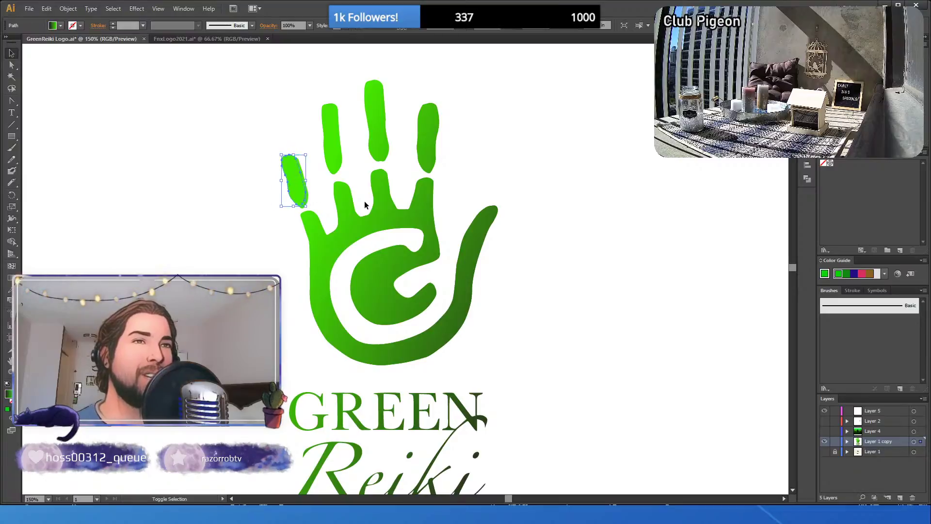
pyautogui.click(224, 201)
pyautogui.moveTo(239, 141); pyautogui.dragTo(310, 209)
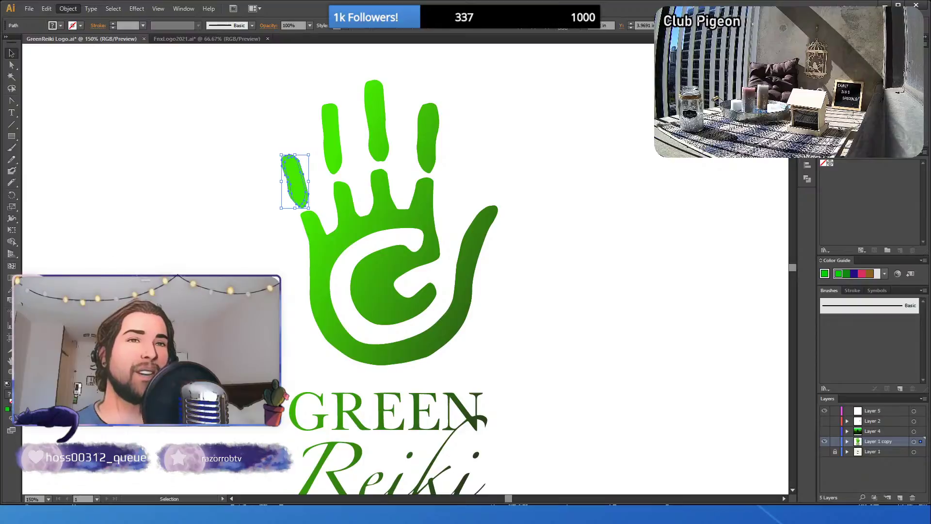
pyautogui.click(255, 257)
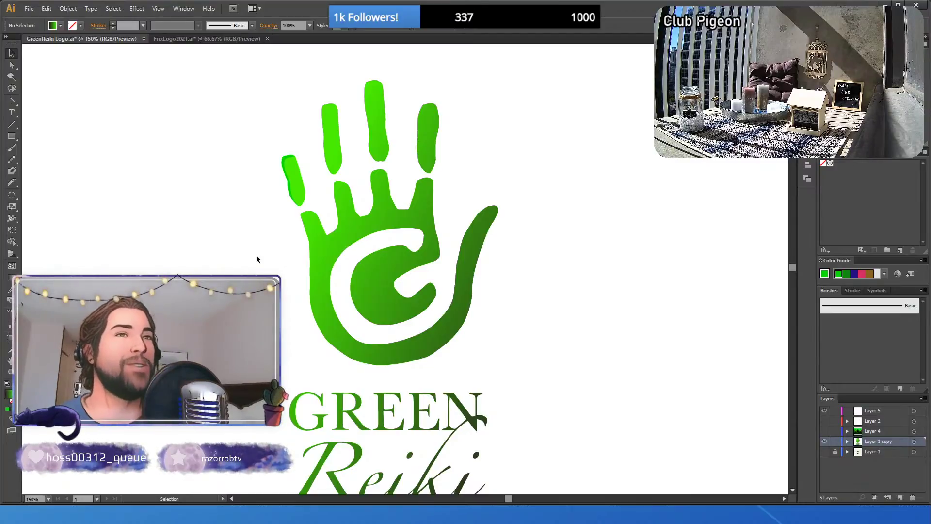
pyautogui.scroll(-1, 219, 238)
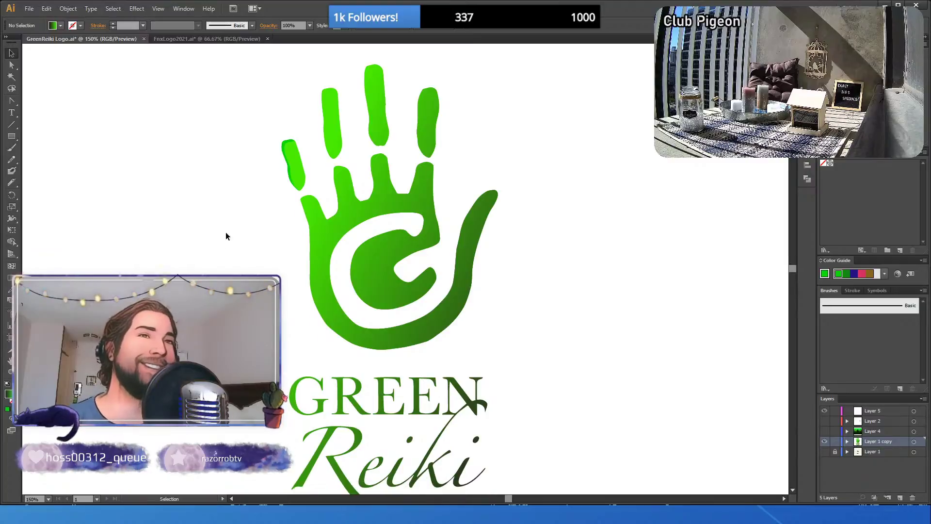
# - Examine the clipped little fingertip, selecting first the whole clip group and a single anchor on its outline, and deselect it
pyautogui.click(298, 170)
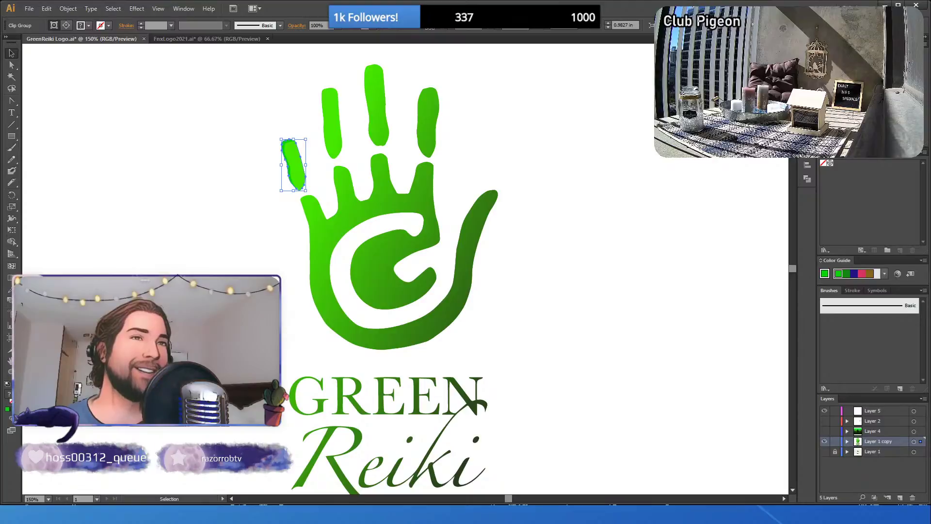
pyautogui.click(224, 291)
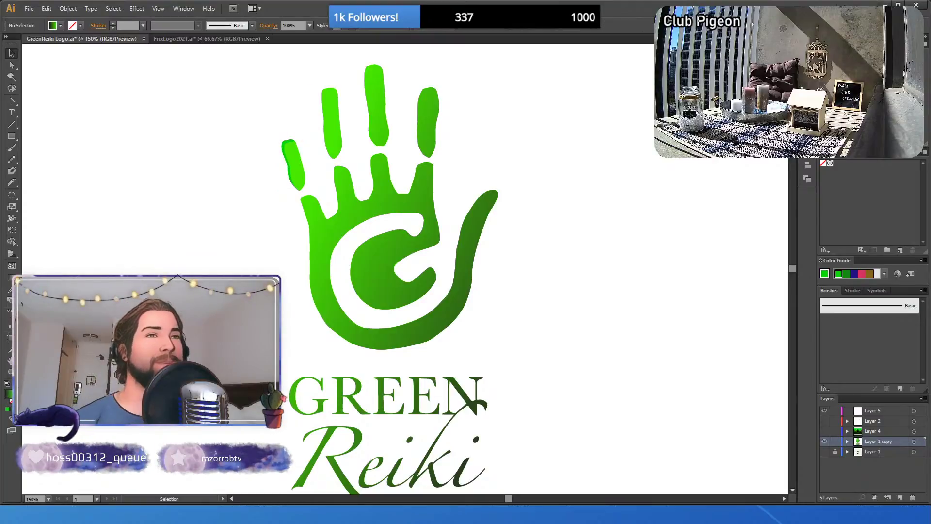
pyautogui.click(286, 150)
pyautogui.click(220, 197)
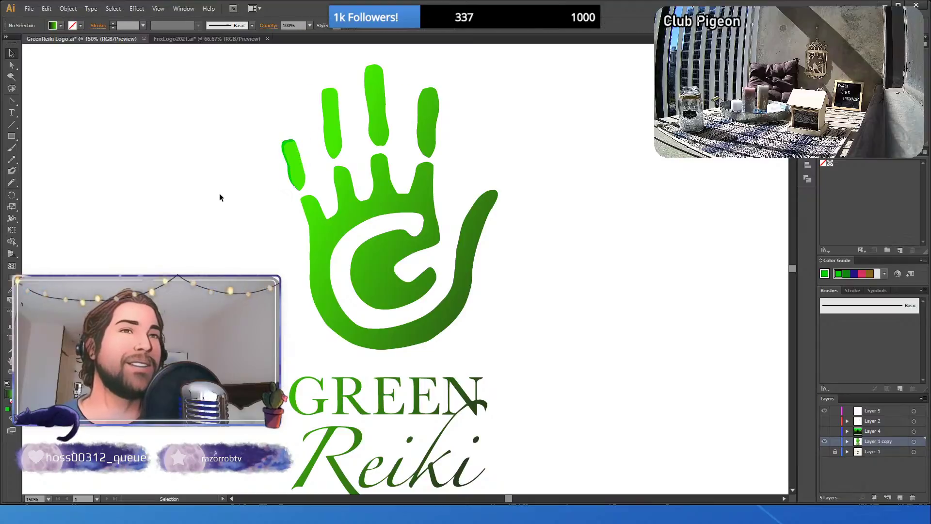
pyautogui.click(12, 65)
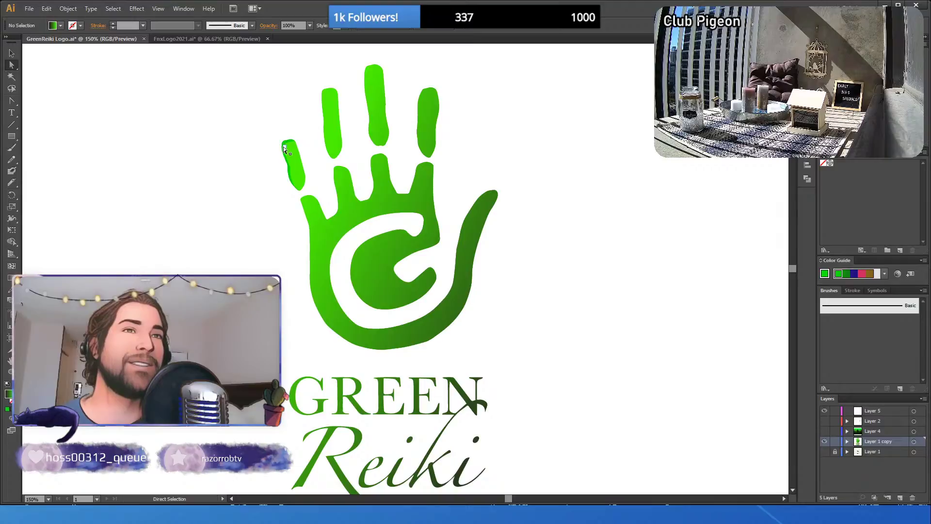
pyautogui.click(284, 149)
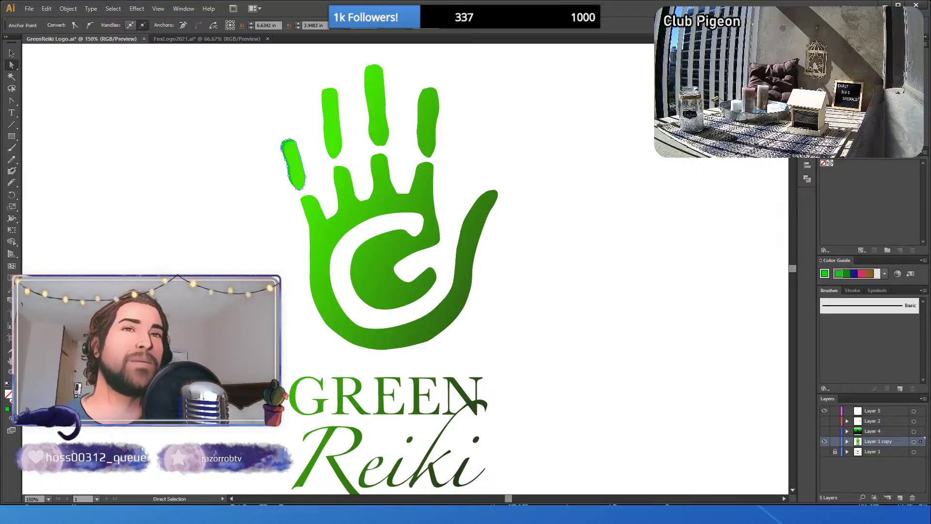
pyautogui.click(11, 53)
pyautogui.click(157, 166)
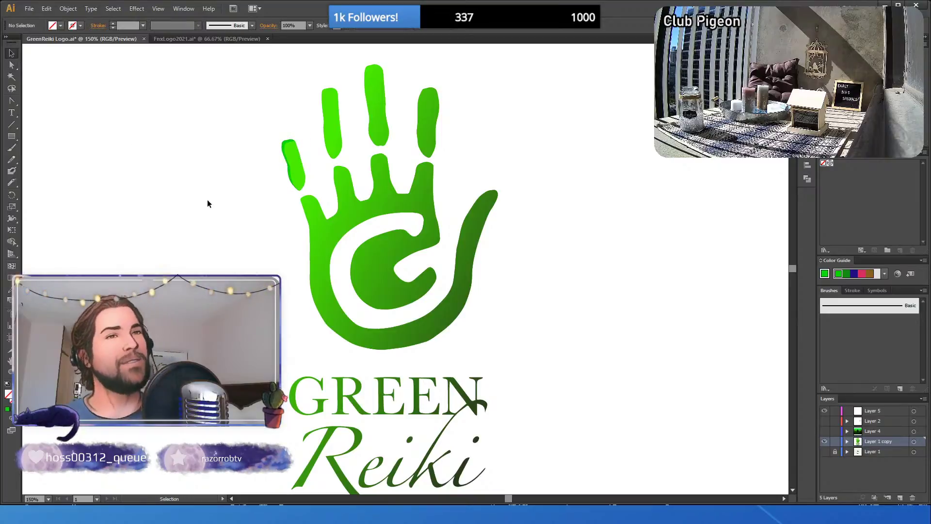
# - Select the gradient fingertip path of the finger beside the little finger for direct editing
pyautogui.scroll(3, 237, 237)
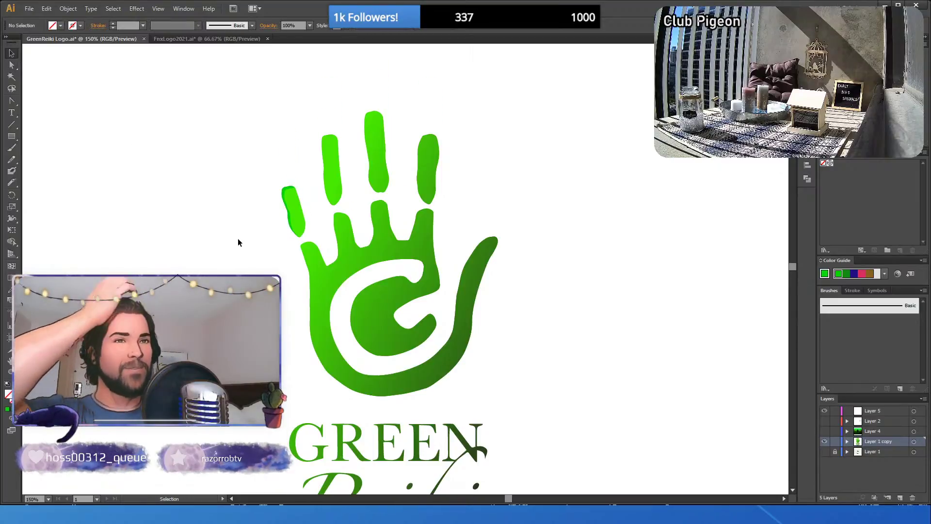
pyautogui.press('a')
pyautogui.click(333, 167)
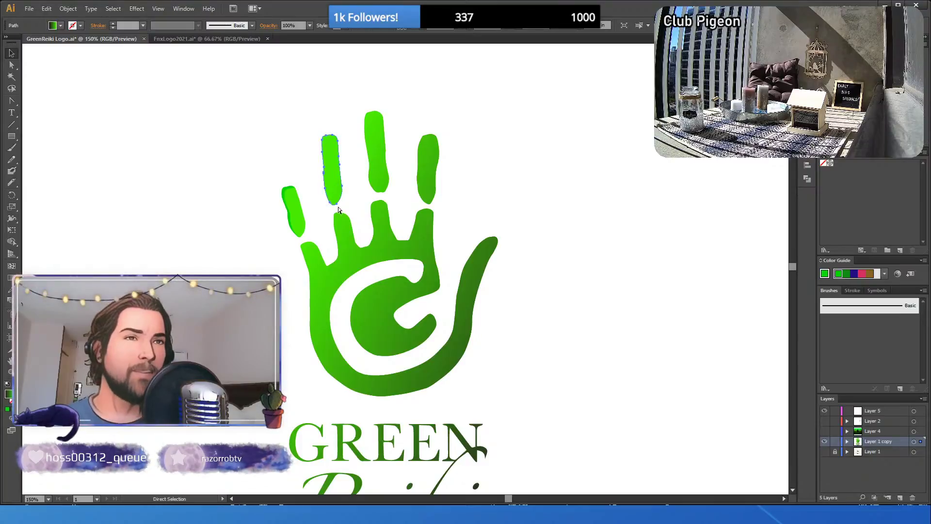
# - Nudge the duplicate of the ring finger segment so it sits slightly down and to the right of the original
pyautogui.press('v')
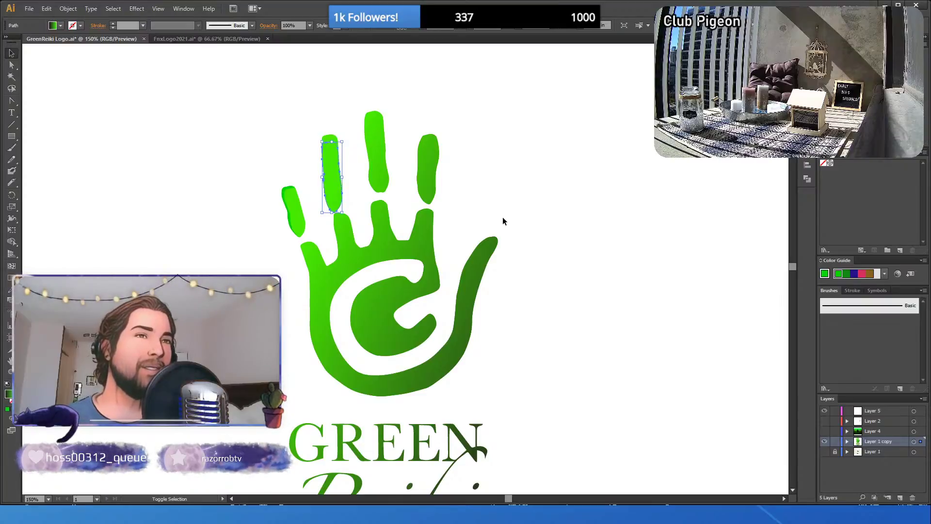
pyautogui.press('Down')
pyautogui.press('Down')
pyautogui.press('Down')
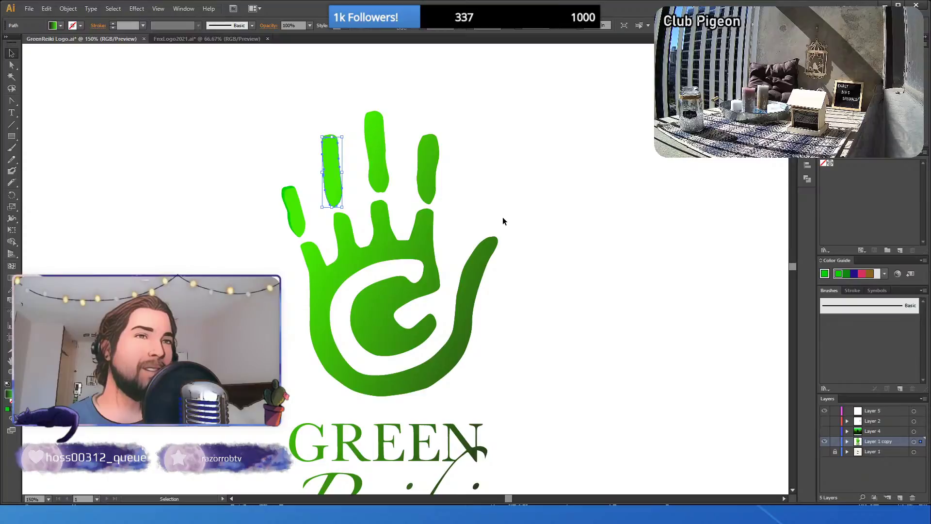
pyautogui.press('Right')
pyautogui.press('Right')
pyautogui.press('Right')
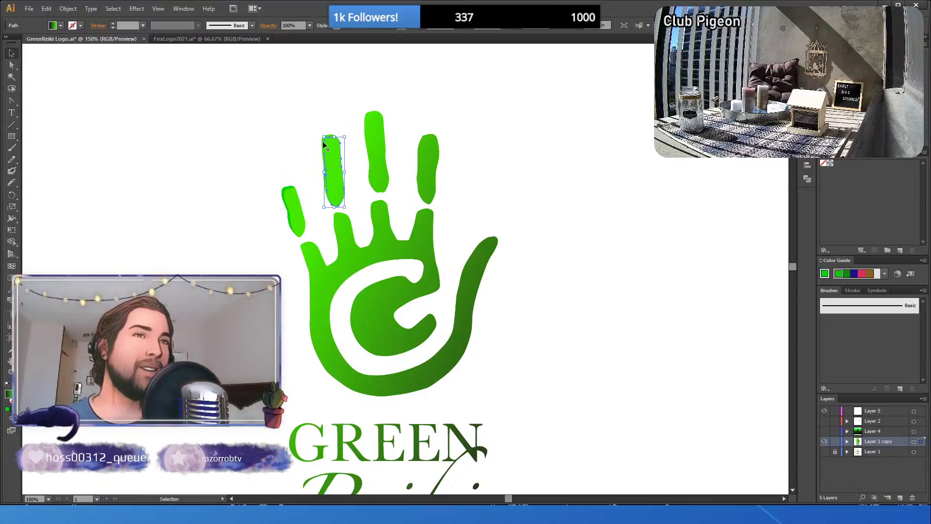
pyautogui.click(296, 144)
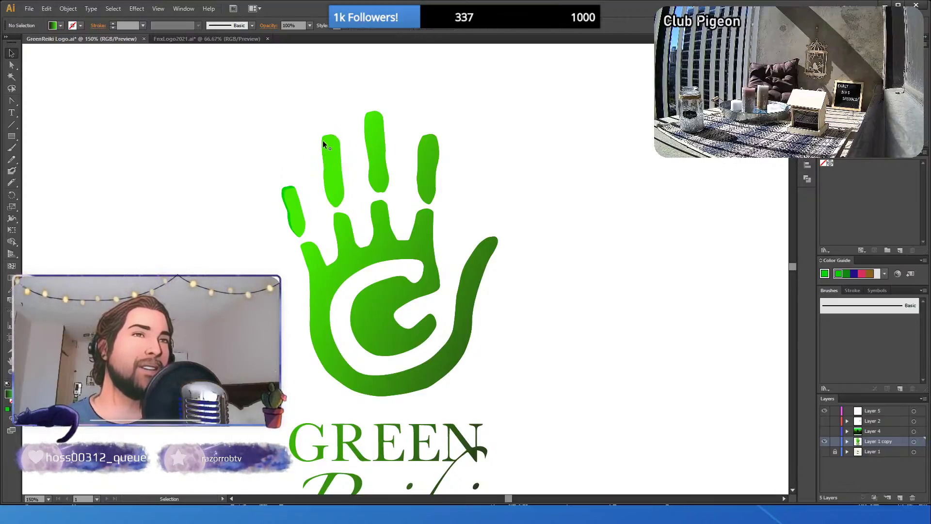
# - Recolor the original ring finger segment with the little finger's bright green edge color and bring it in front of the offset copy
pyautogui.click(323, 143)
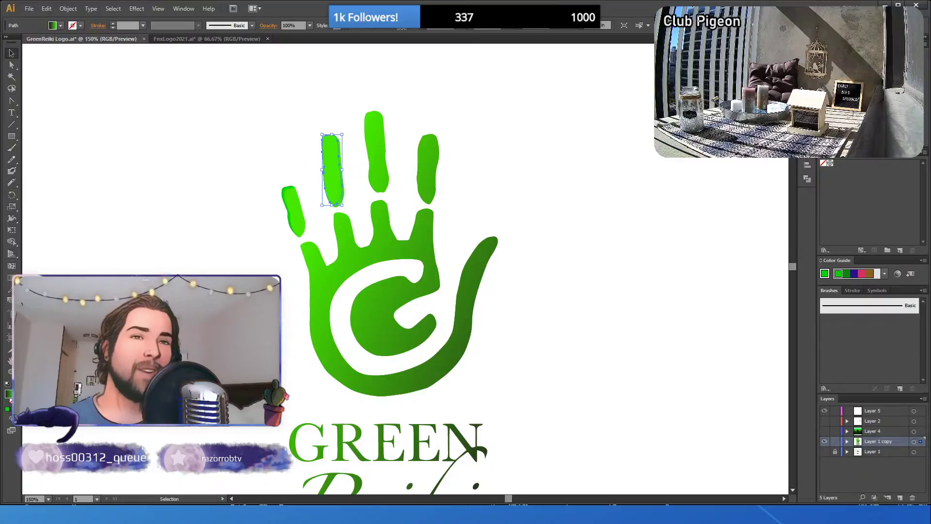
pyautogui.press('i')
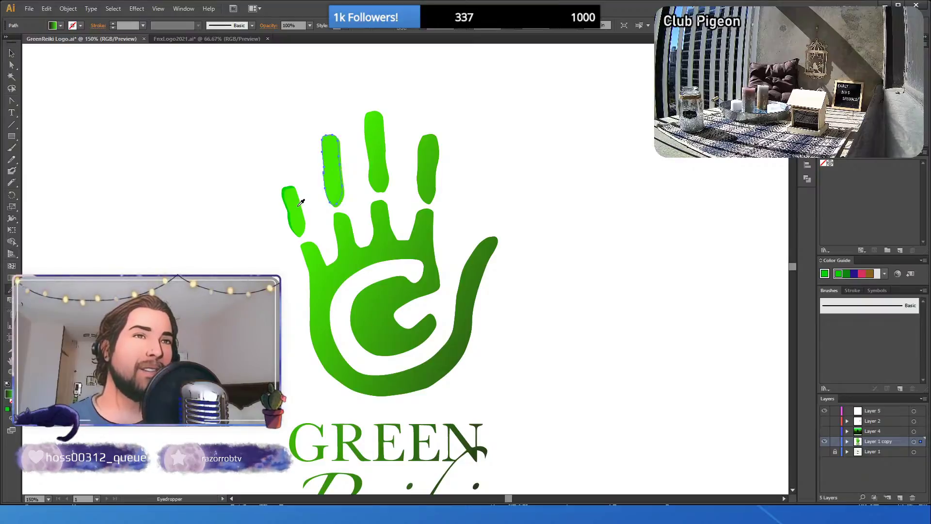
pyautogui.click(286, 189)
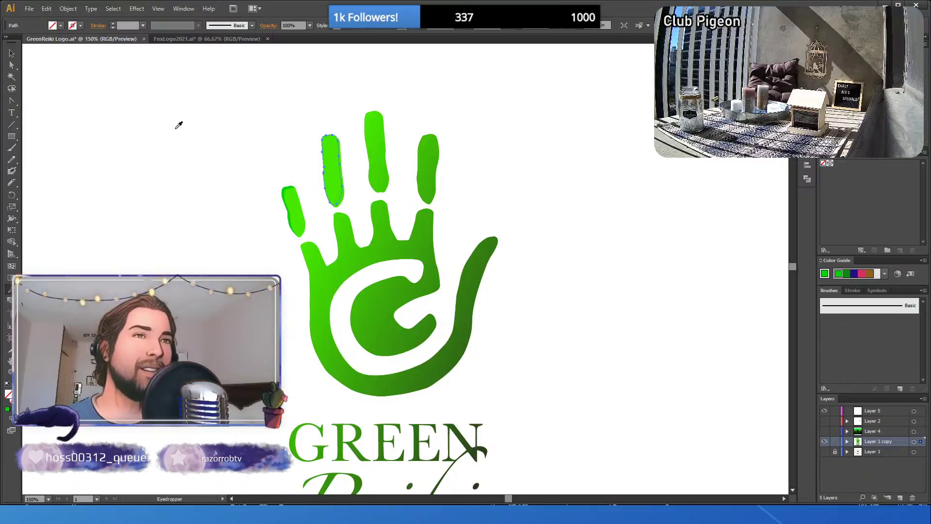
pyautogui.click(287, 186)
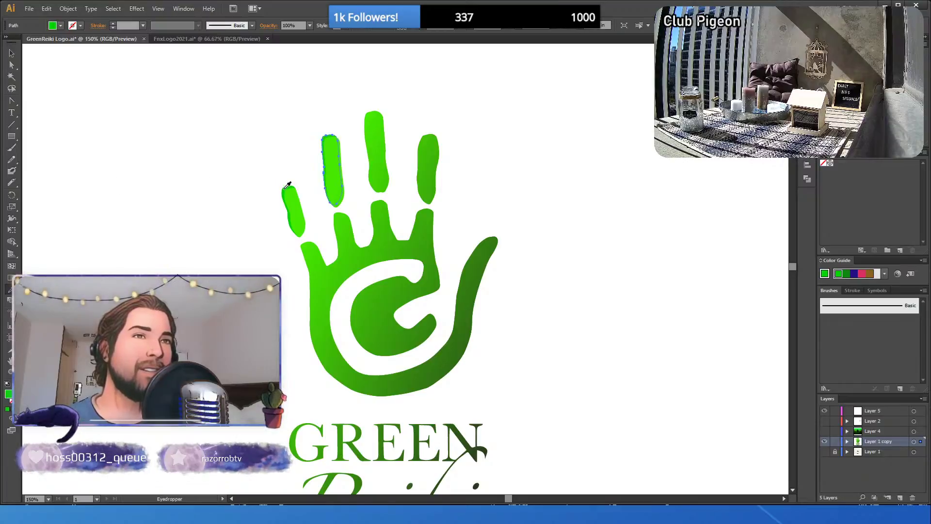
pyautogui.press('v')
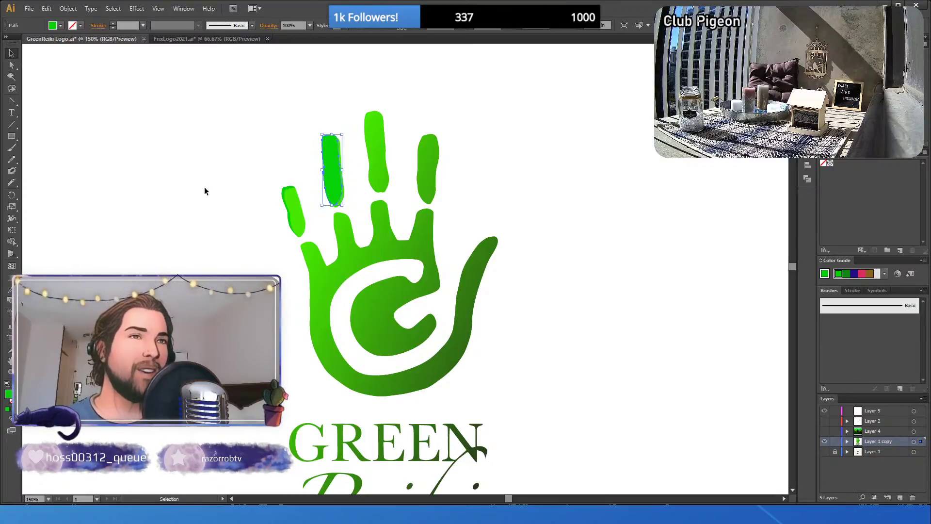
# - Make a clipping mask from the ring finger's bright green shape and its offset gradient copy
pyautogui.click(176, 164)
pyautogui.moveTo(305, 128); pyautogui.dragTo(326, 151)
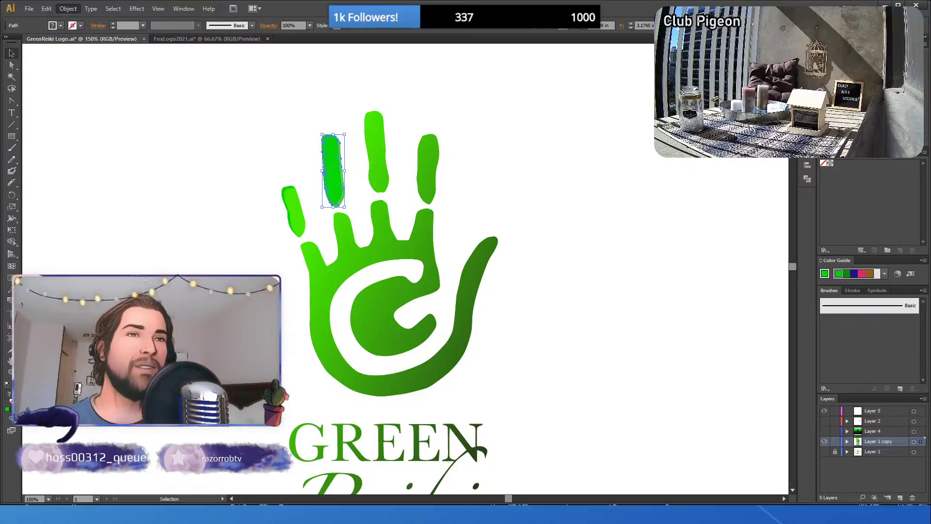
pyautogui.hotkey('ctrl', '7')
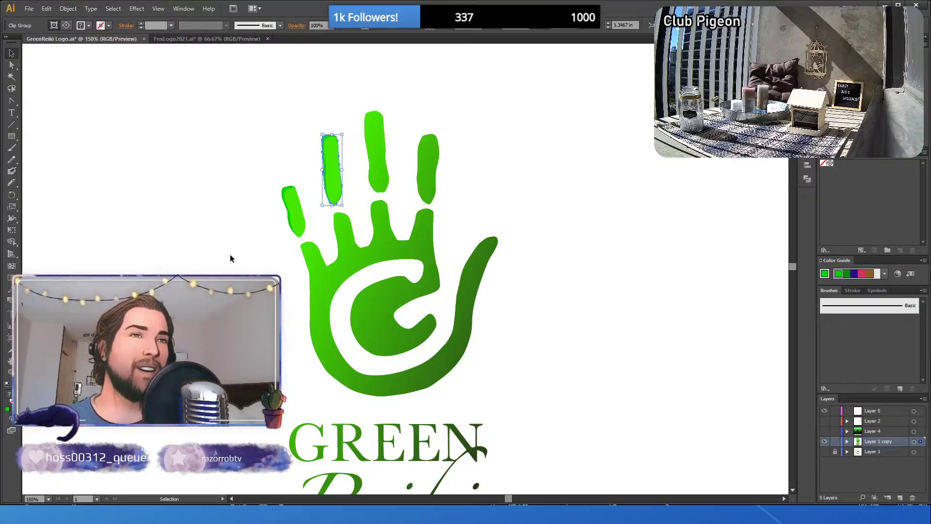
pyautogui.click(230, 259)
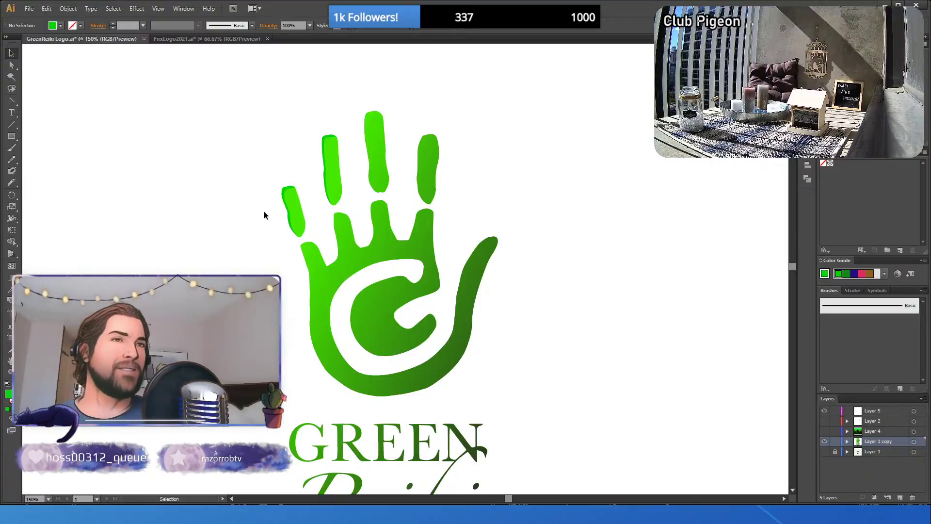
# - Duplicate the middle finger segment in place and nudge the copy slightly down and to the right
pyautogui.click(379, 146)
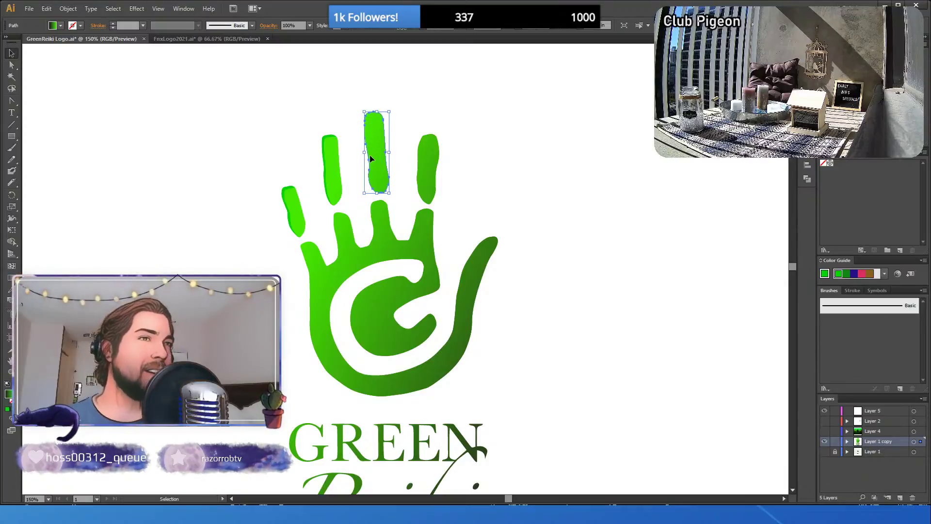
pyautogui.press('Down')
pyautogui.press('Down')
pyautogui.press('Right')
pyautogui.press('Right')
pyautogui.press('Right')
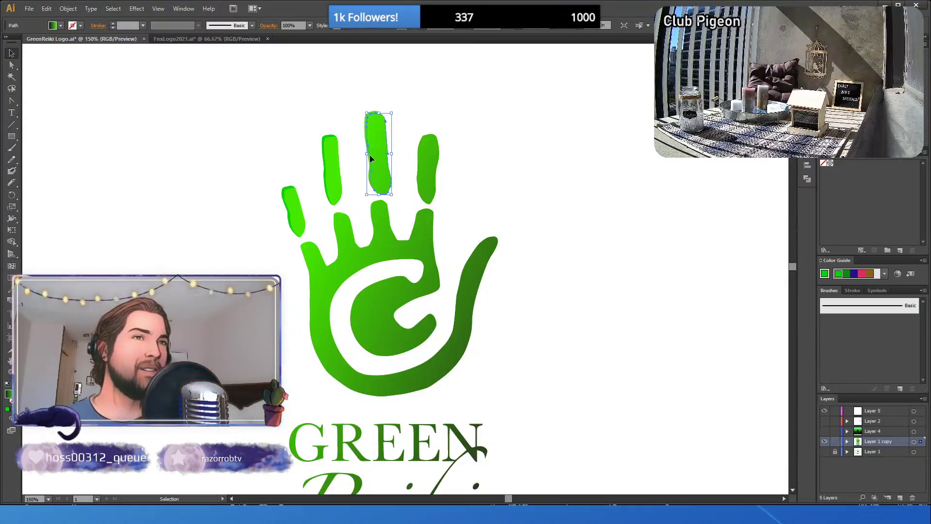
pyautogui.click(286, 90)
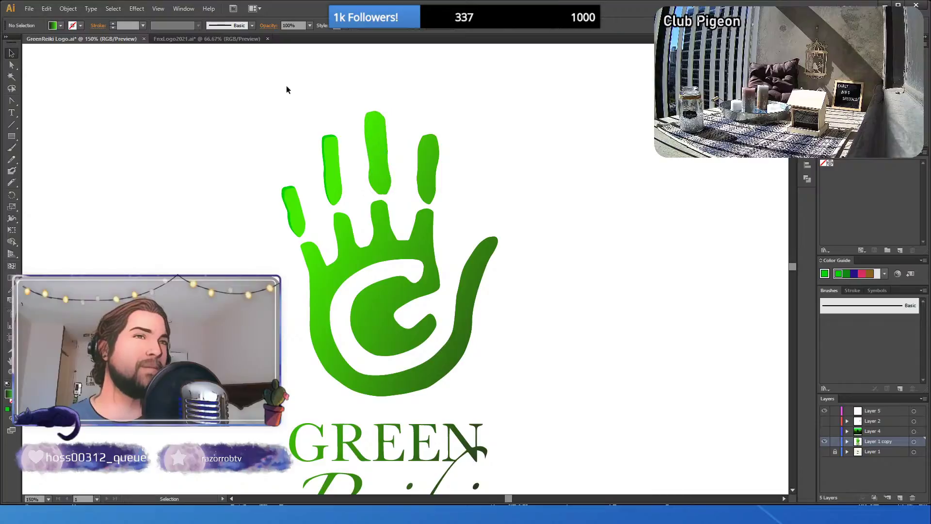
# - Recolor the original middle finger segment with the ring finger's bright green edge color and bring it in front of the offset copy
pyautogui.click(367, 118)
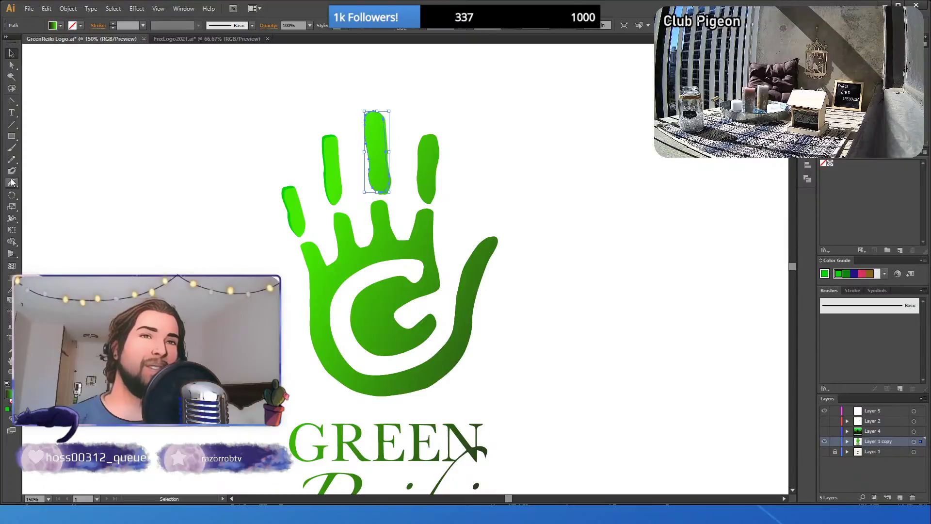
pyautogui.click(9, 289)
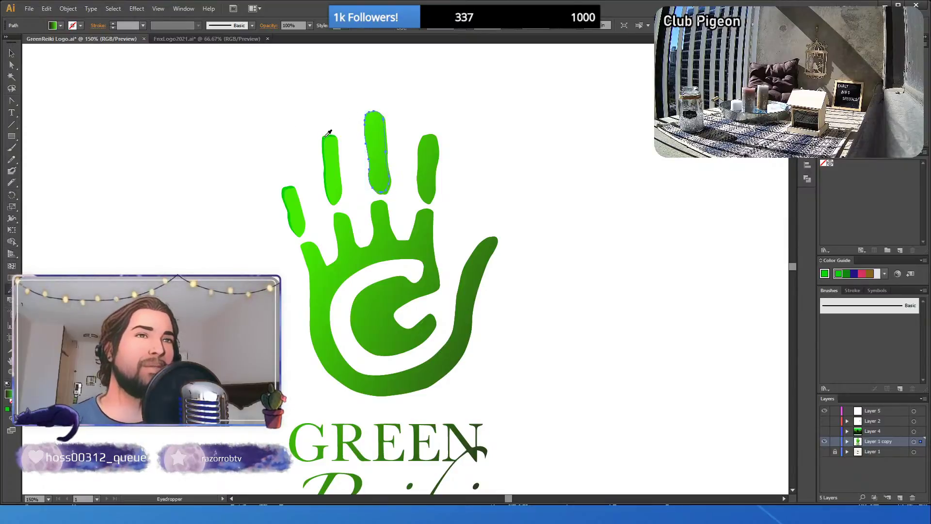
pyautogui.click(325, 135)
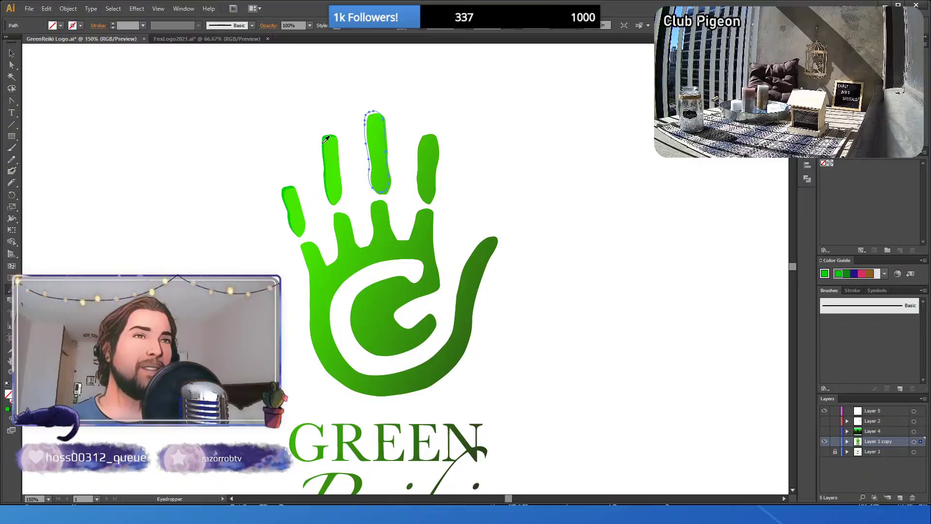
pyautogui.click(326, 140)
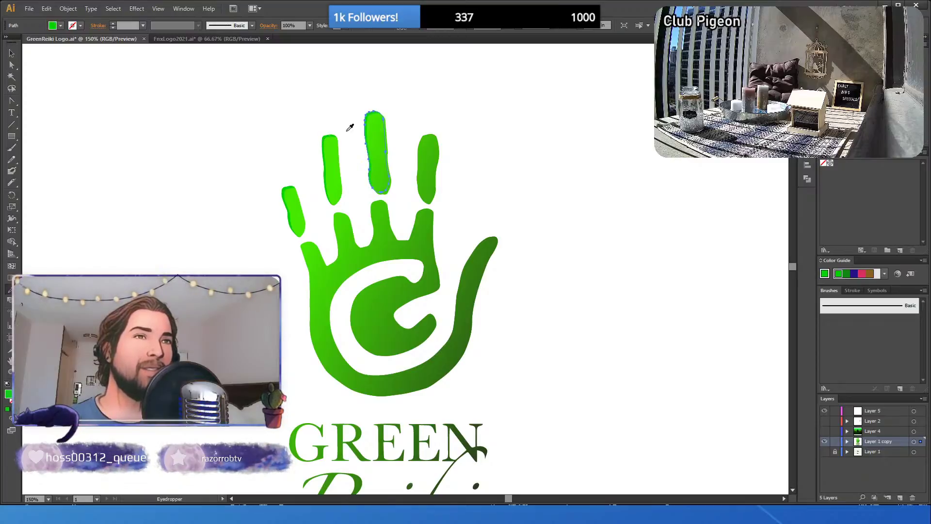
pyautogui.press('v')
pyautogui.click(176, 111)
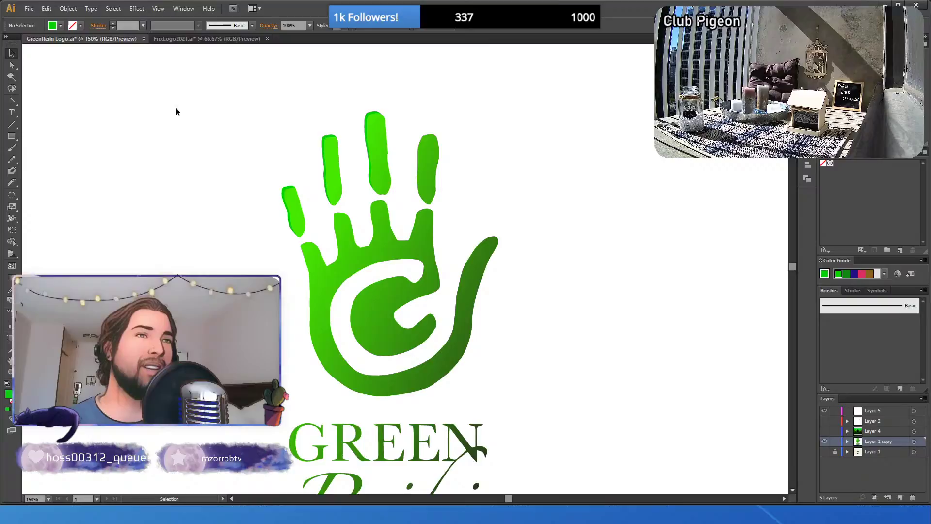
pyautogui.click(367, 119)
pyautogui.press('ctrl')
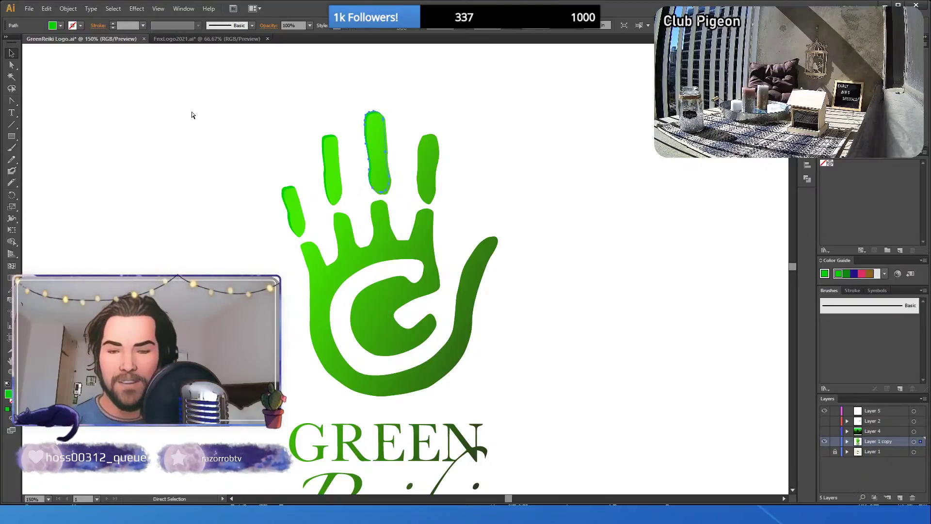
pyautogui.hotkey('ctrl', ']')
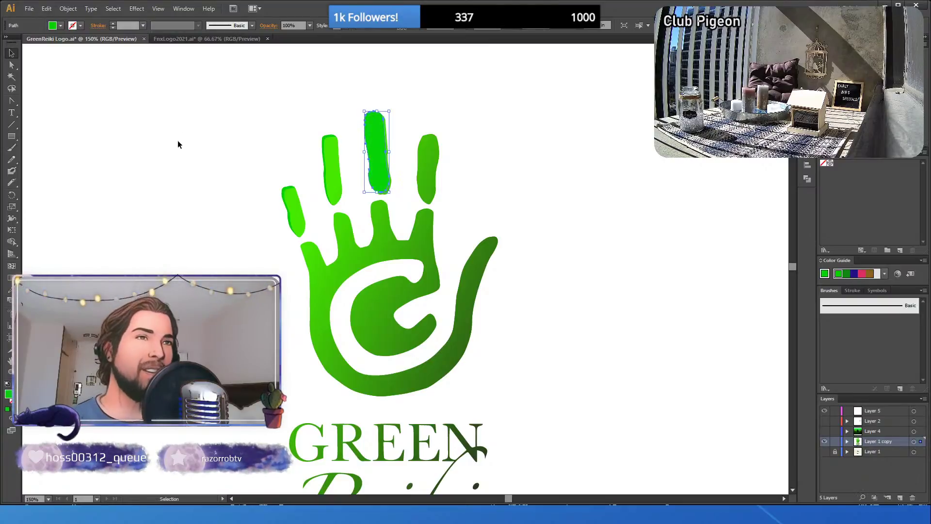
# - Make a clipping mask from the middle finger's bright green shape and its offset gradient copy
pyautogui.click(124, 100)
pyautogui.moveTo(389, 136); pyautogui.dragTo(390, 136)
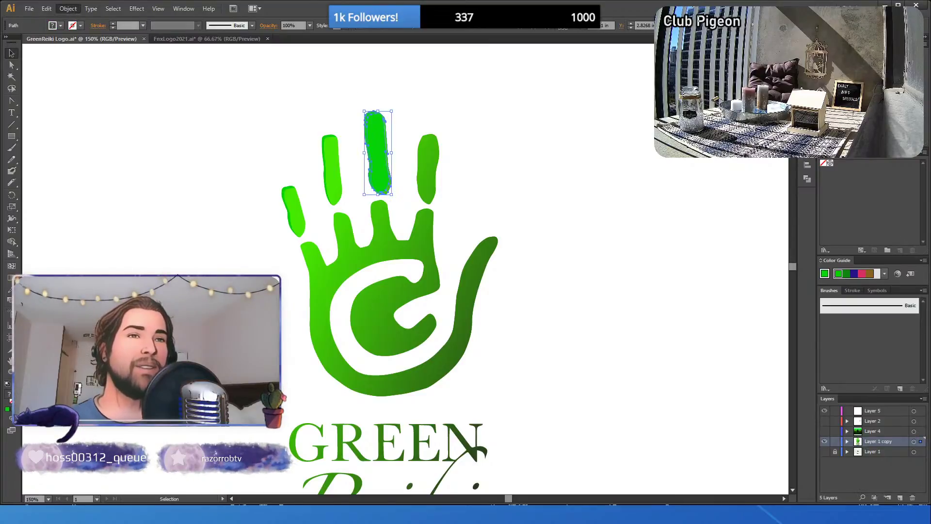
pyautogui.hotkey('ctrl', '[')
pyautogui.click(198, 189)
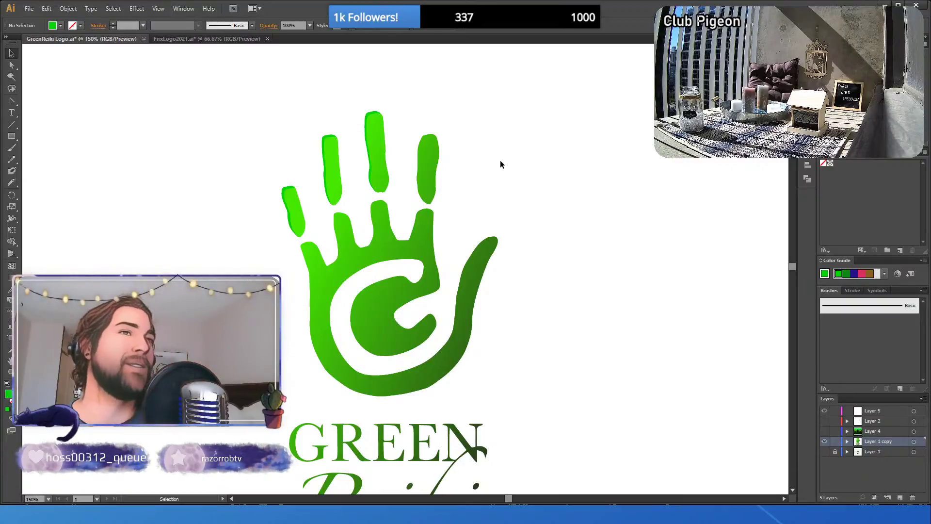
# - Duplicate the index finger segment in place and offset the copy slightly down and to the right
pyautogui.click(432, 158)
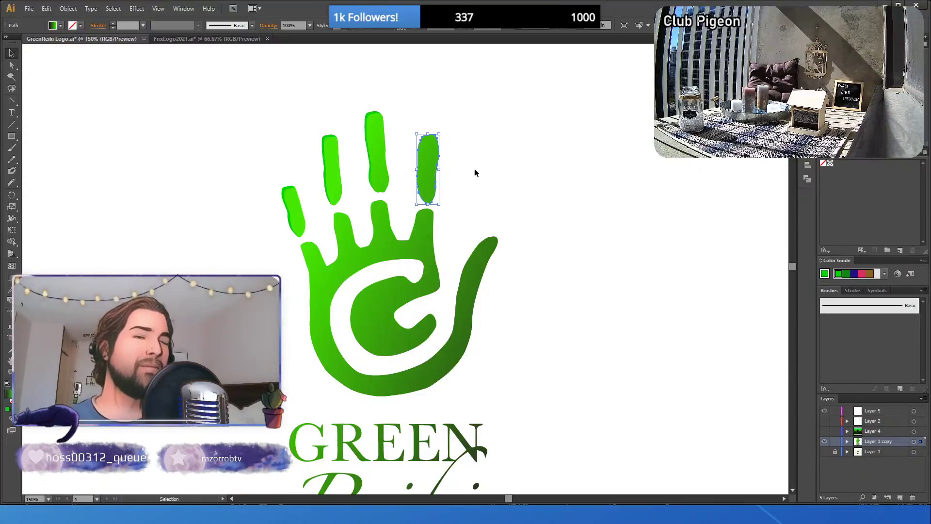
pyautogui.moveTo(438, 169); pyautogui.dragTo(441, 171)
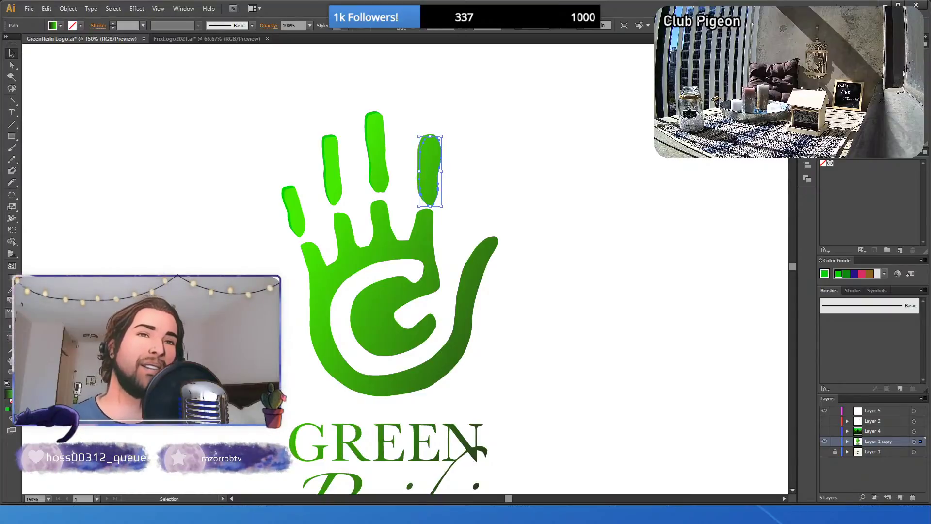
# - Try to recolor the index finger's offset copy with the middle finger's bright green edge color, and undo the recoloring
pyautogui.click(9, 289)
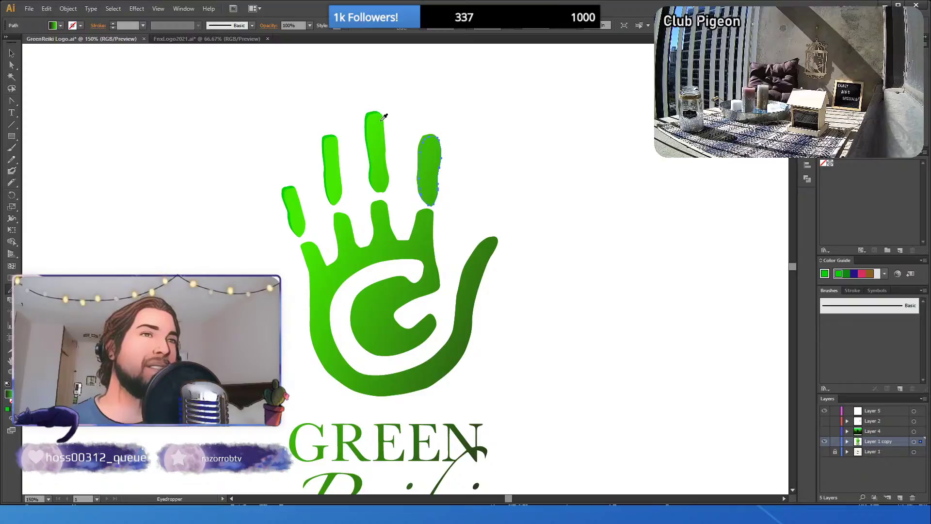
pyautogui.click(367, 115)
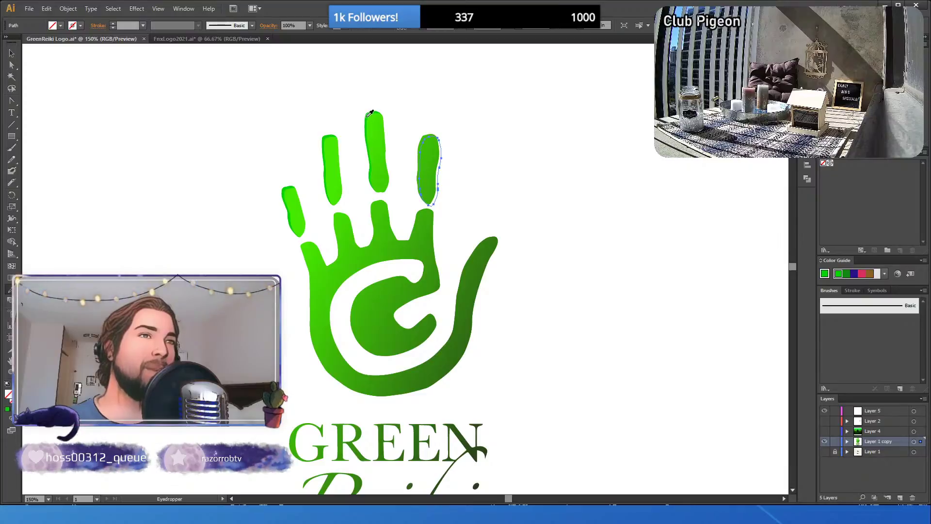
pyautogui.click(373, 114)
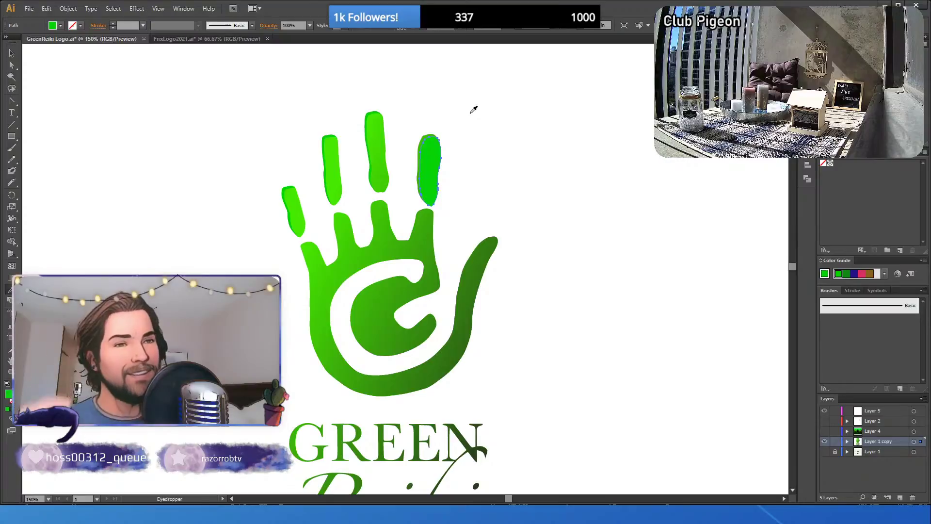
pyautogui.press('v')
pyautogui.press('/')
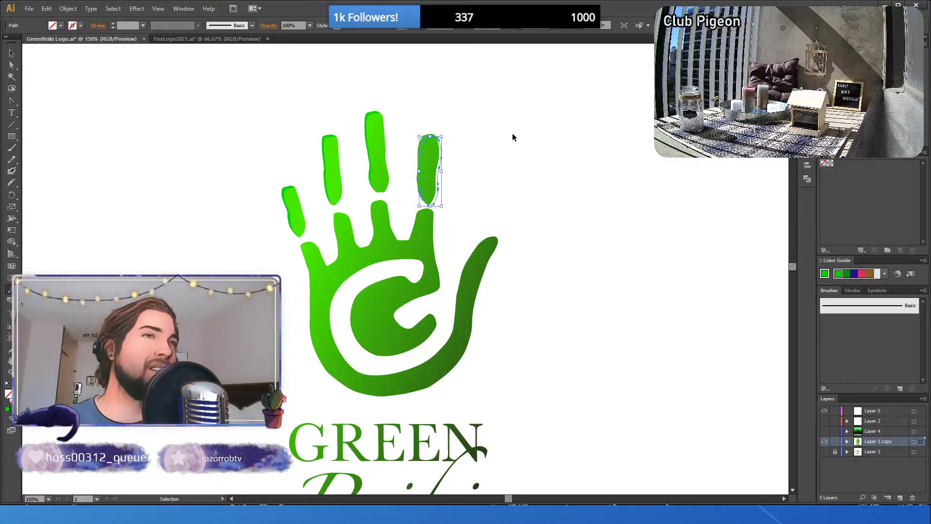
pyautogui.hotkey('ctrl', 'z')
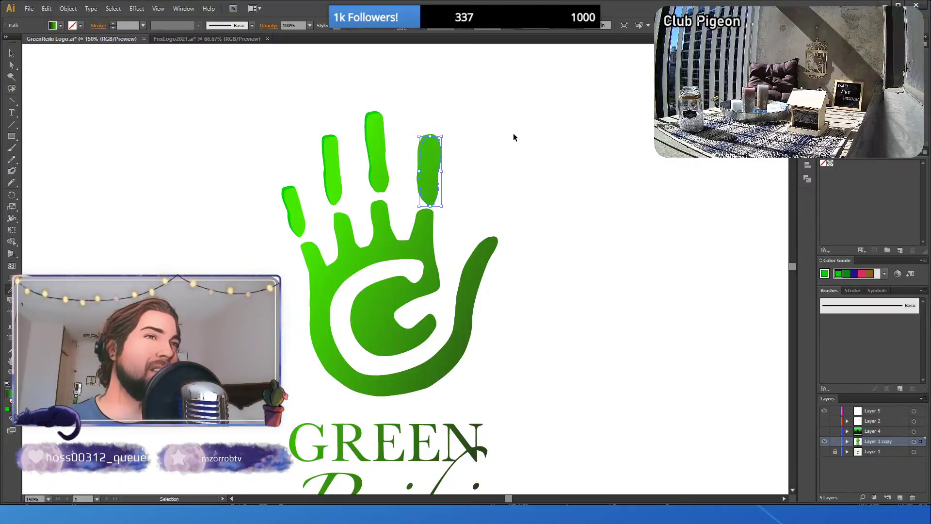
pyautogui.press('i')
pyautogui.press('v')
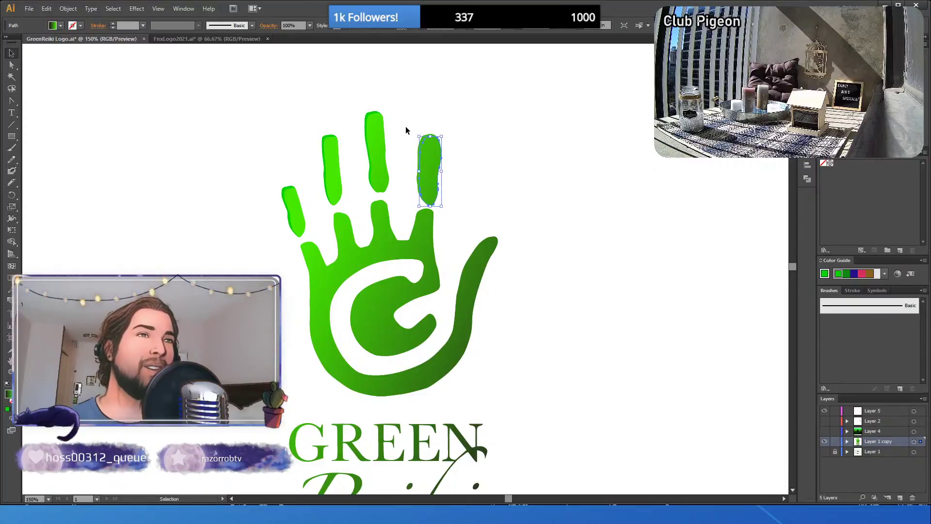
# - Recolor the original index finger segment with the middle finger's bright green edge color
pyautogui.click(408, 117)
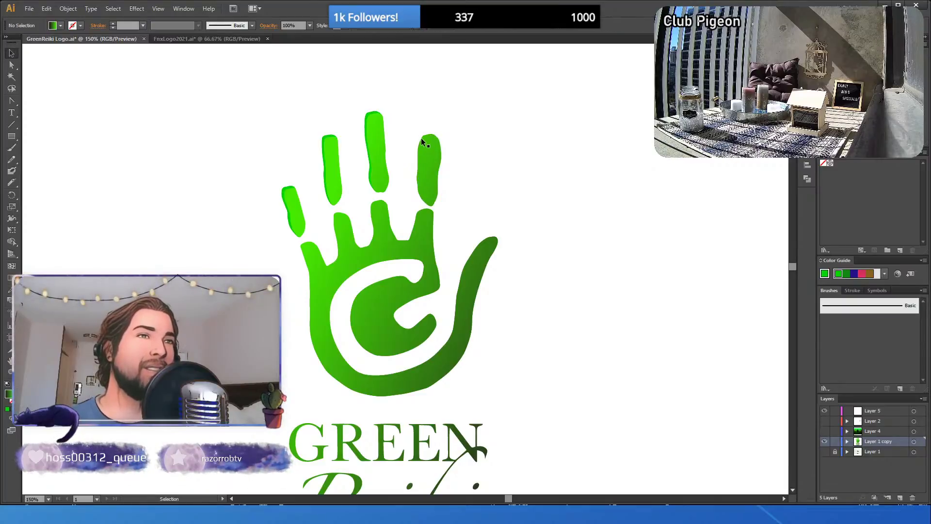
pyautogui.click(423, 140)
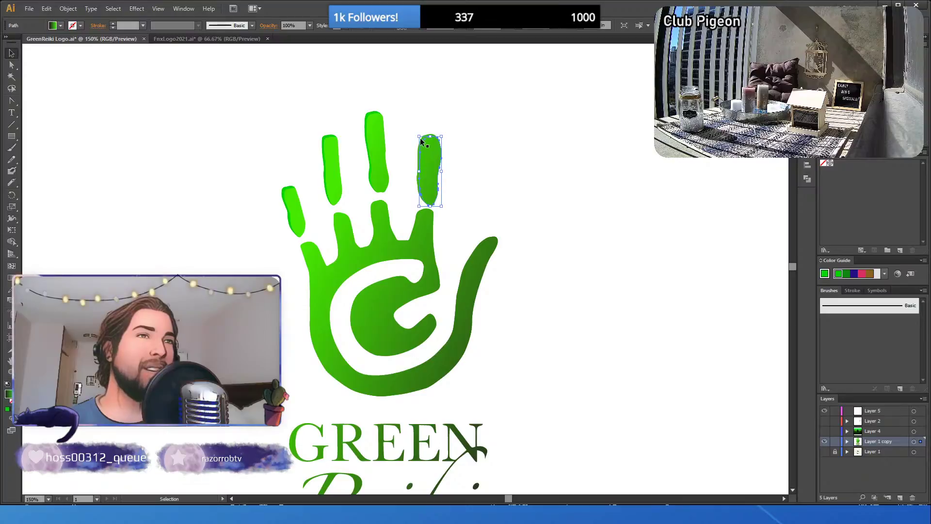
pyautogui.moveTo(420, 138); pyautogui.dragTo(417, 135)
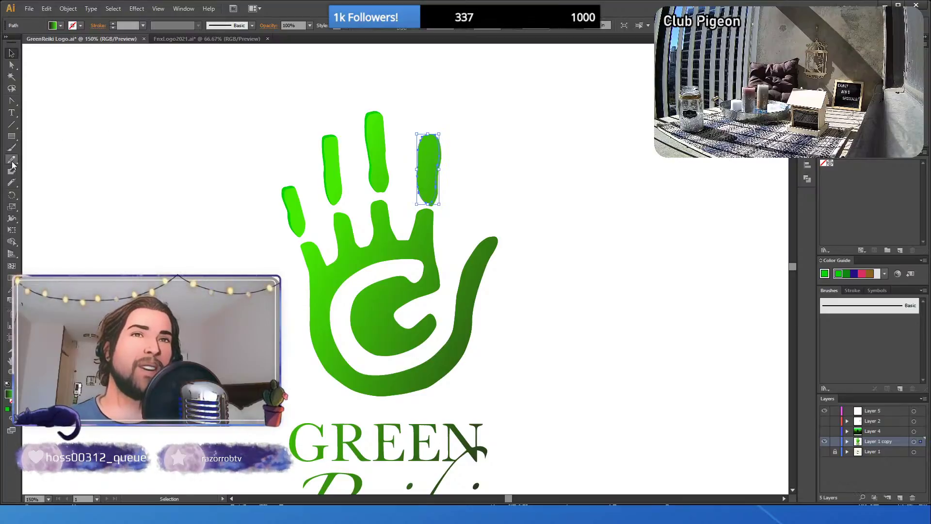
pyautogui.click(9, 289)
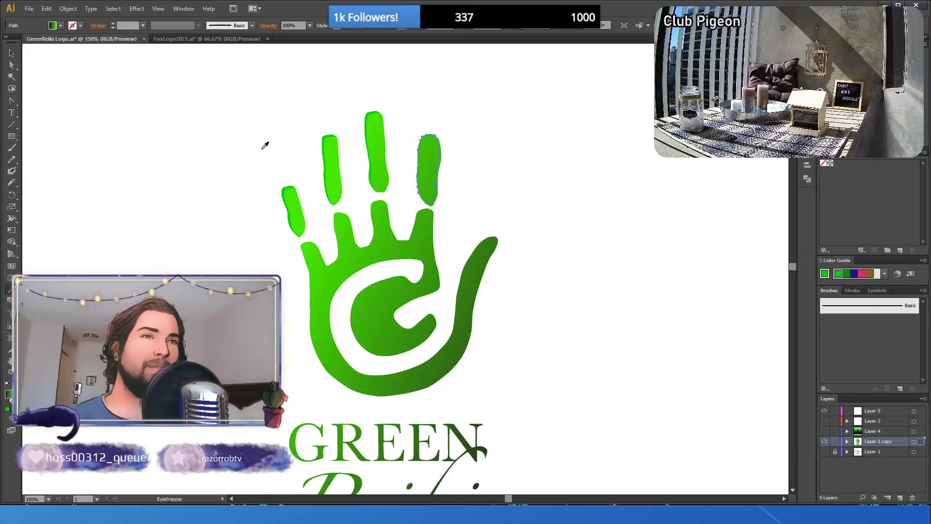
pyautogui.click(371, 112)
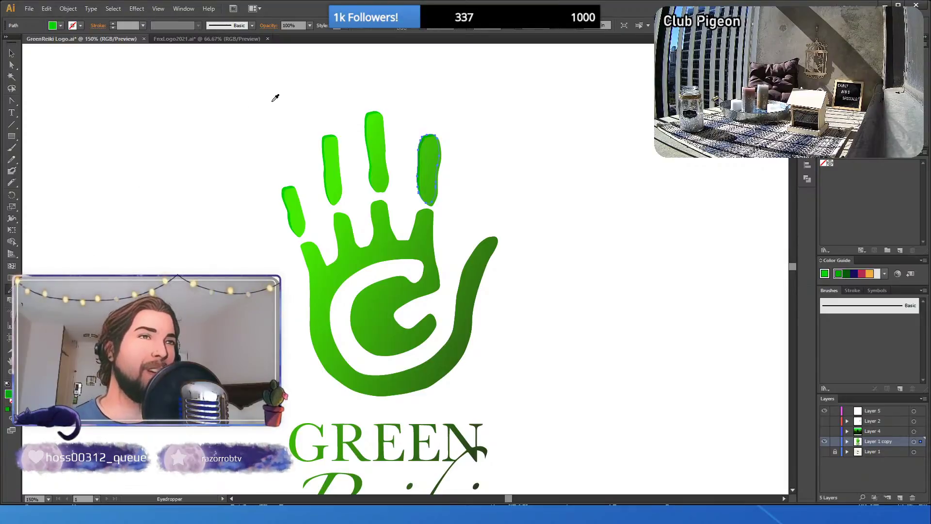
pyautogui.press('v')
pyautogui.click(158, 122)
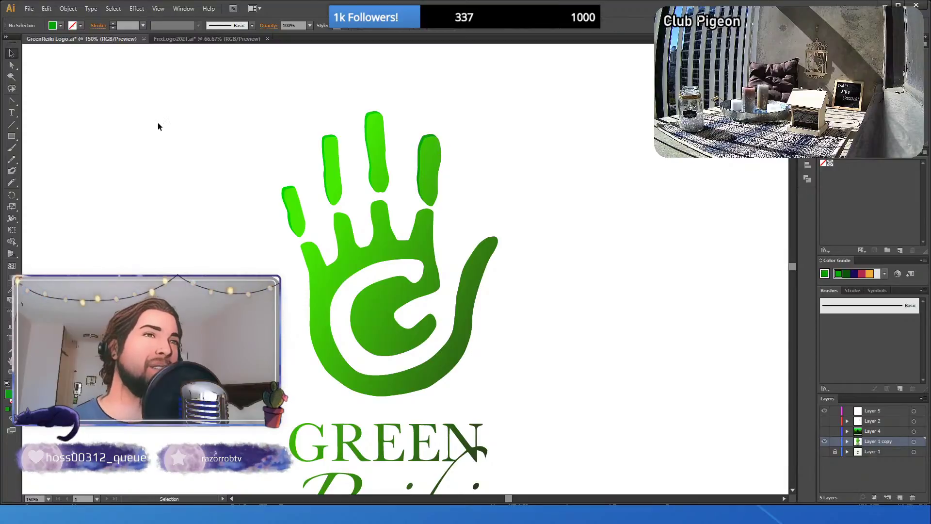
# - Bring the recolored index finger segment in front and make a clipping mask from it and its offset gradient copy
pyautogui.click(420, 144)
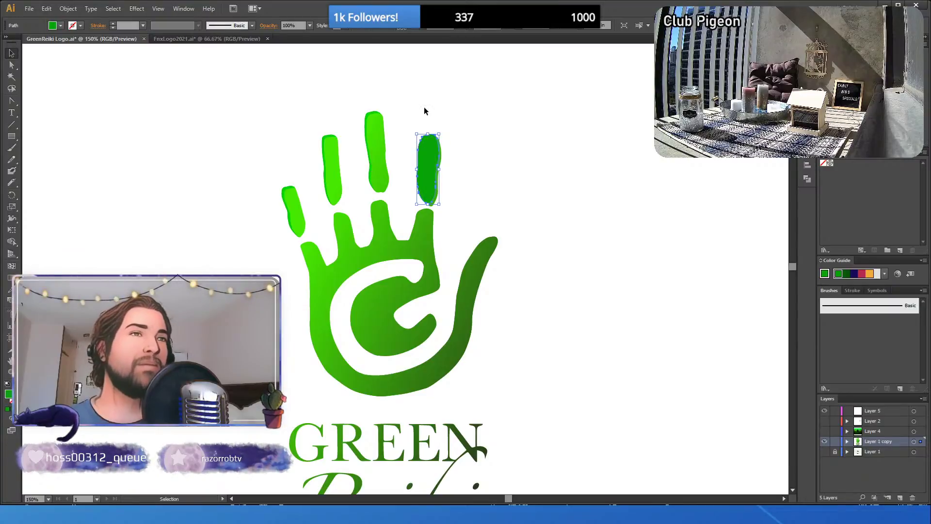
pyautogui.moveTo(423, 106); pyautogui.dragTo(452, 168)
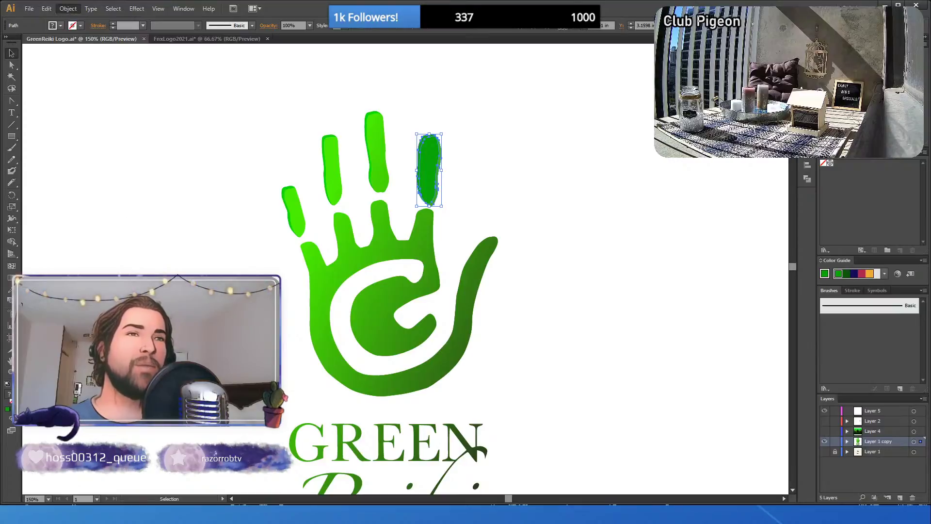
pyautogui.click(229, 260)
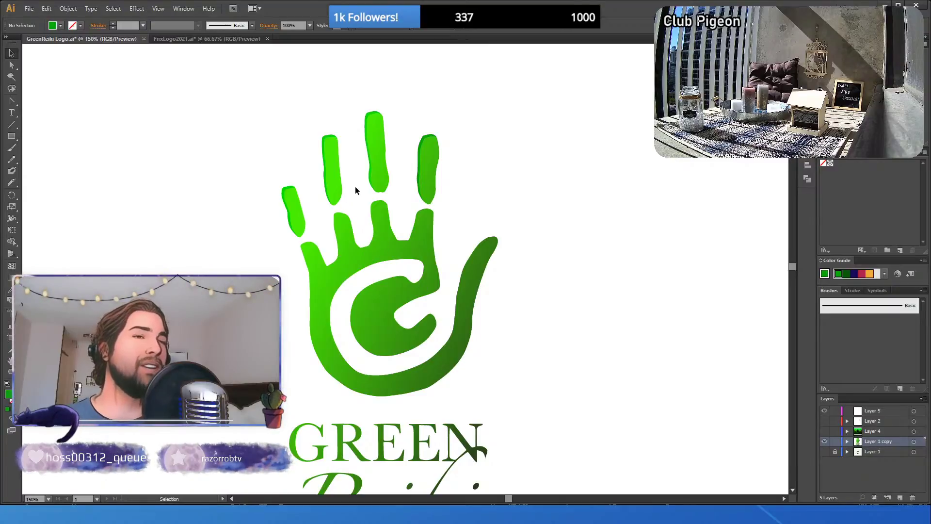
# - Duplicate the palm shape in place and offset the copy slightly down and to the right
pyautogui.click(355, 264)
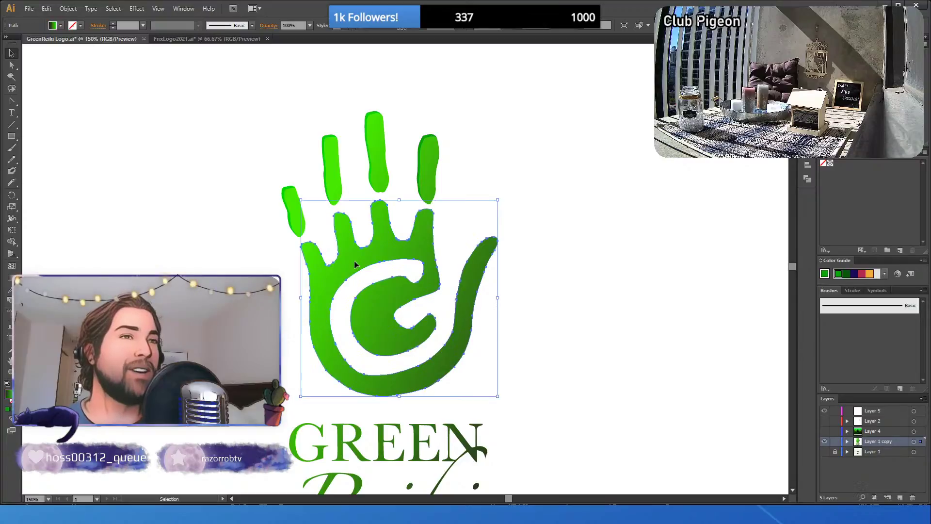
pyautogui.press('a')
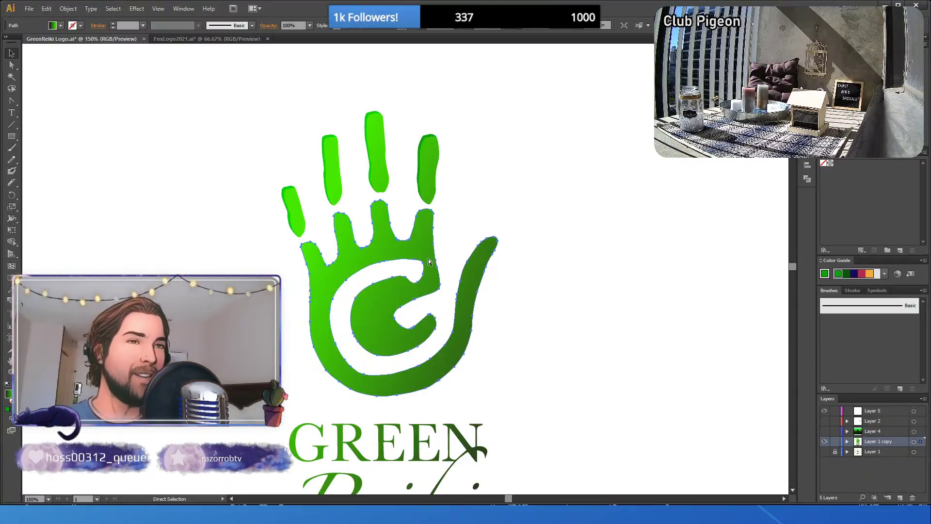
pyautogui.press('v')
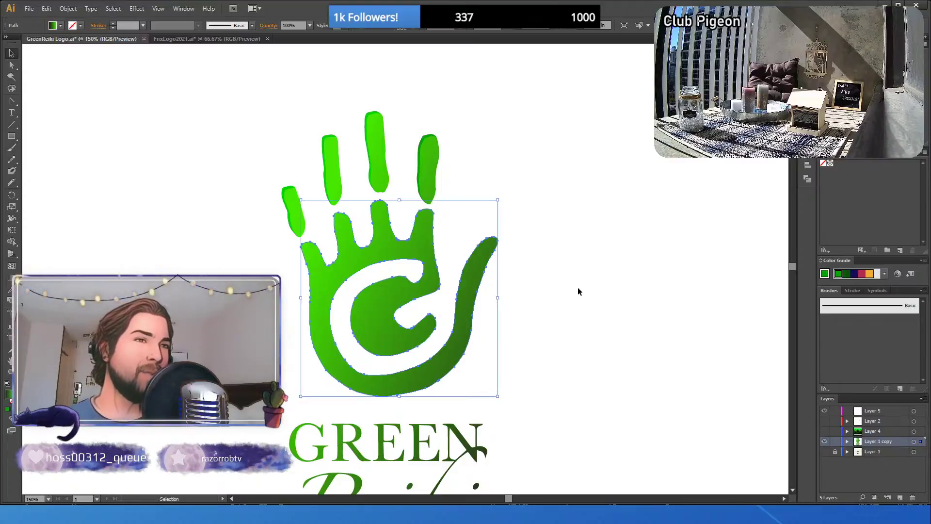
pyautogui.press('ctrl')
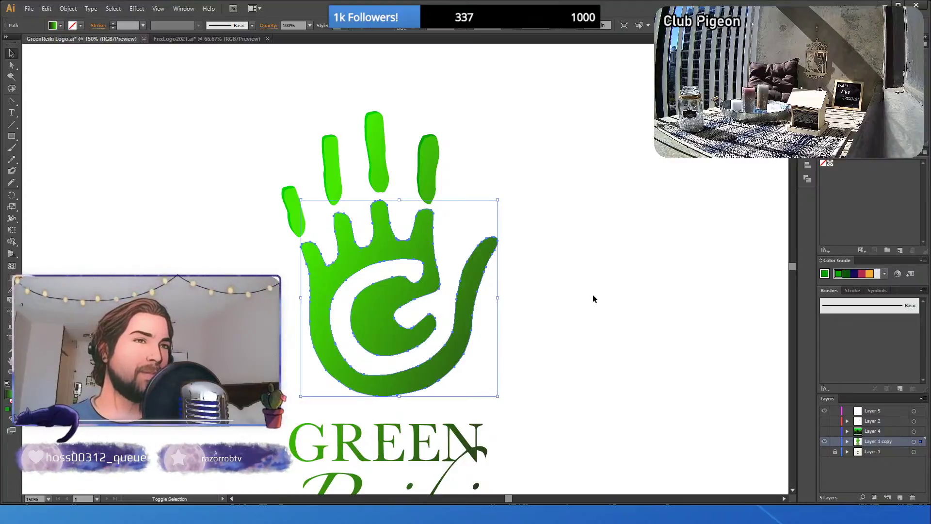
pyautogui.press('Down')
pyautogui.press('Down')
pyautogui.press('Down')
pyautogui.press('Right')
pyautogui.press('Right')
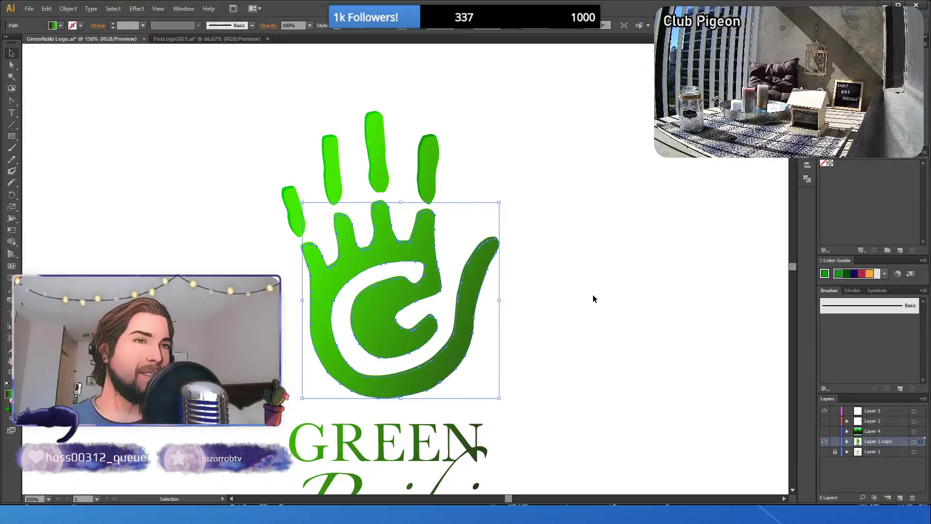
pyautogui.press('Right')
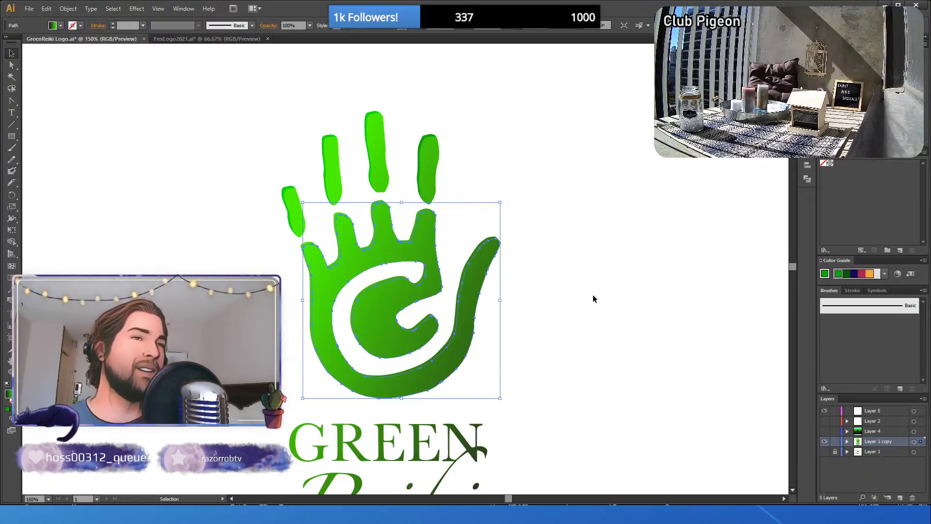
pyautogui.click(277, 262)
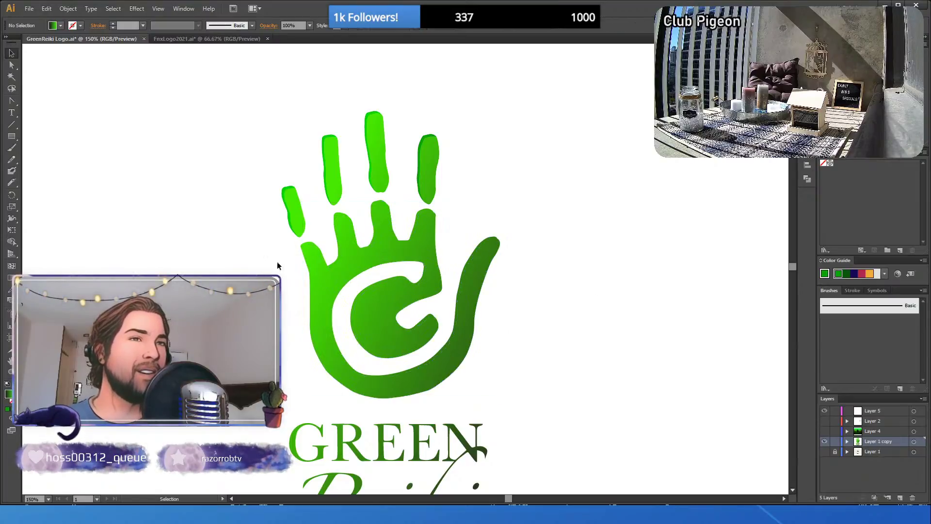
# - Give the original palm shape behind the offset copy a darker green gradient
pyautogui.click(301, 244)
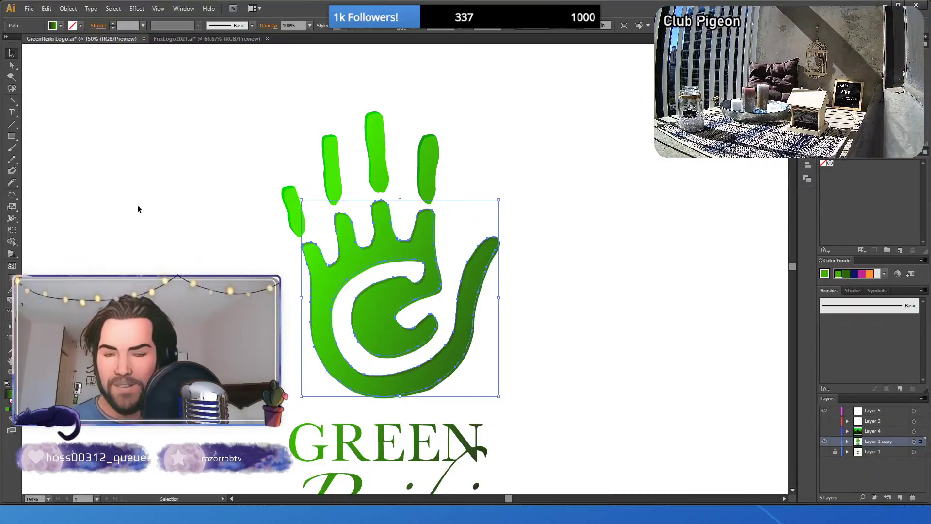
pyautogui.click(11, 53)
pyautogui.click(140, 144)
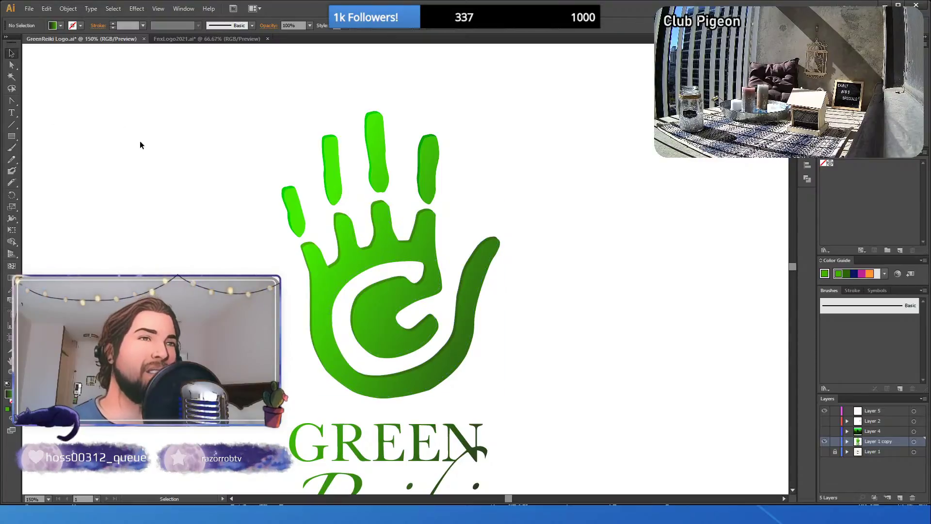
# - Try to make a clipping mask from the original palm shape and its offset copy, and undo the mask
pyautogui.click(464, 264)
pyautogui.press('ctrl')
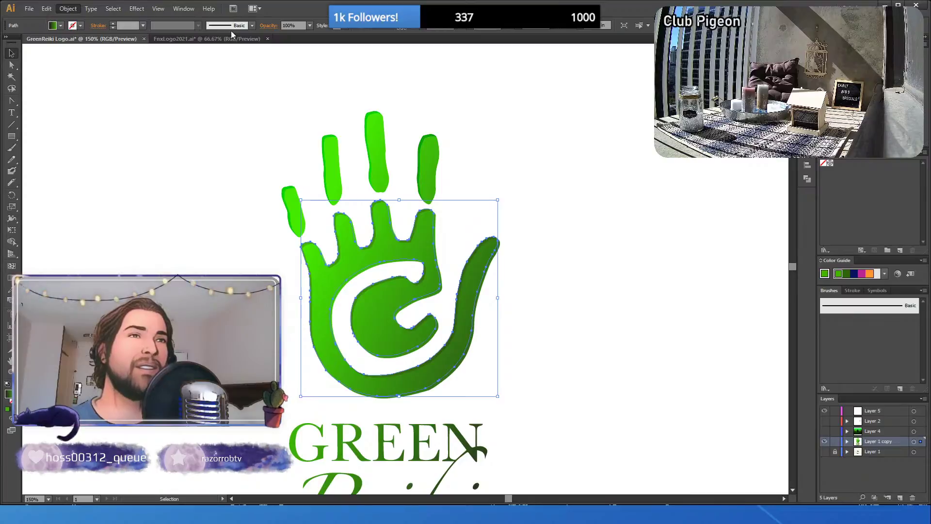
pyautogui.moveTo(232, 254); pyautogui.dragTo(497, 303)
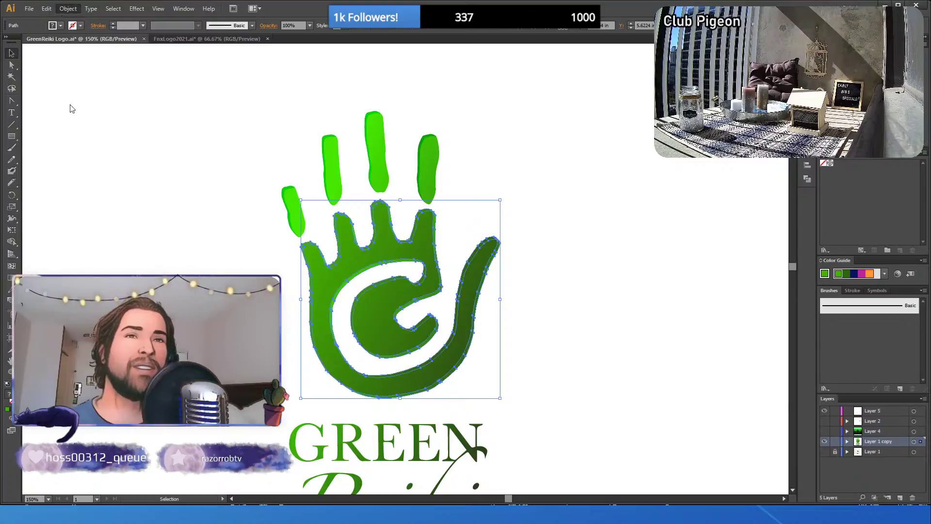
pyautogui.hotkey('ctrl', '7')
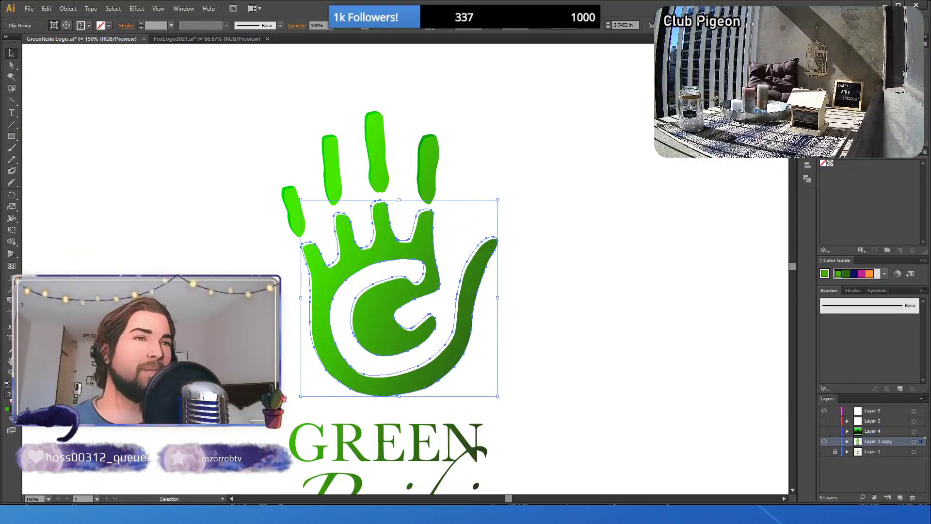
pyautogui.hotkey('ctrl', 'shift', 'a')
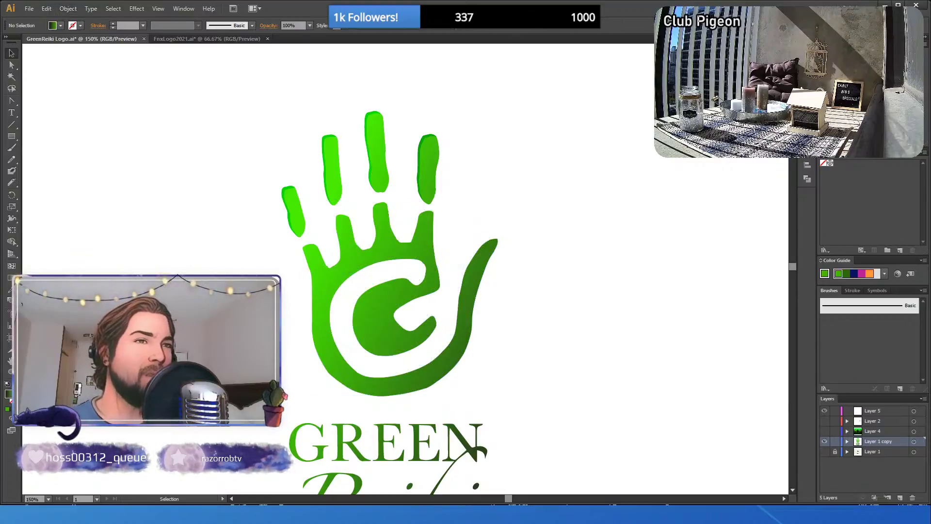
pyautogui.hotkey('ctrl', 'z')
pyautogui.hotkey('ctrl', 'z')
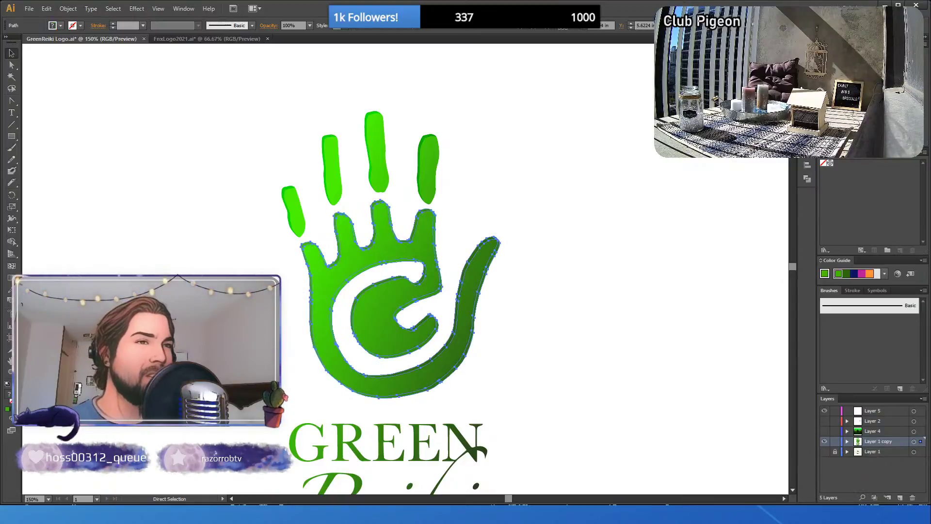
# - Undo the darker gradient on the original palm shape
pyautogui.hotkey('ctrl', 'shift', 'a')
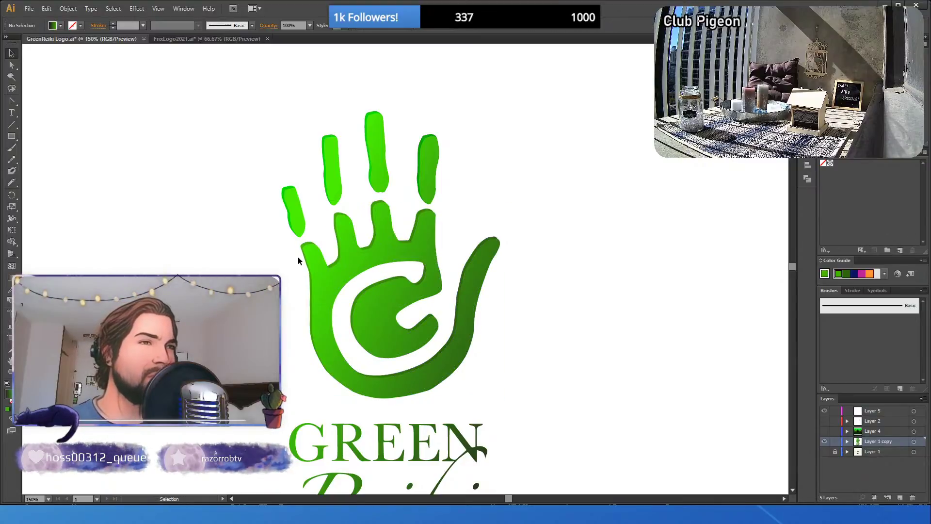
pyautogui.hotkey('ctrl', 'z')
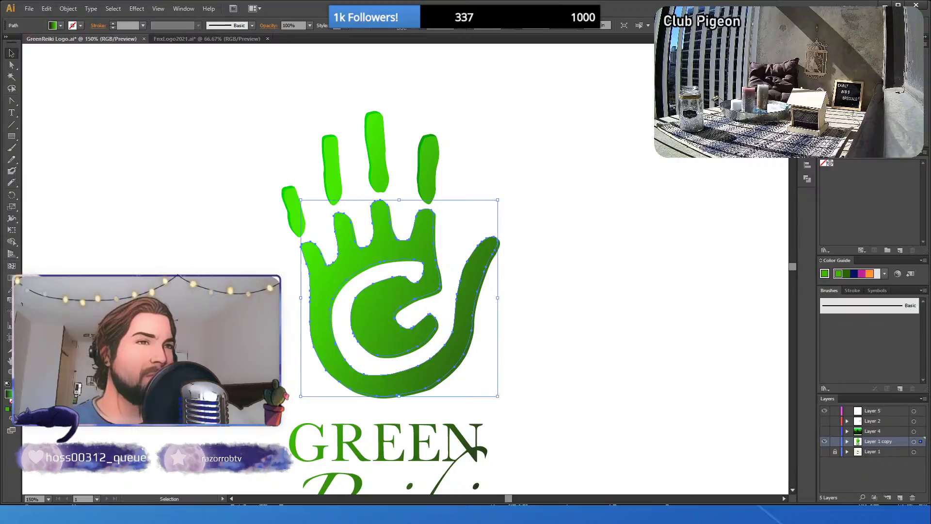
pyautogui.hotkey('ctrl', 'shift', 'a')
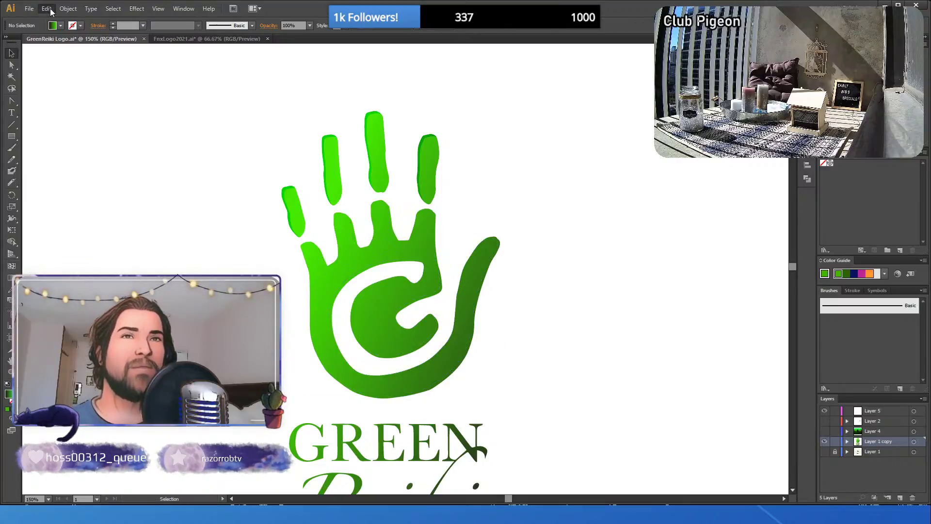
pyautogui.hotkey('ctrl', 'z')
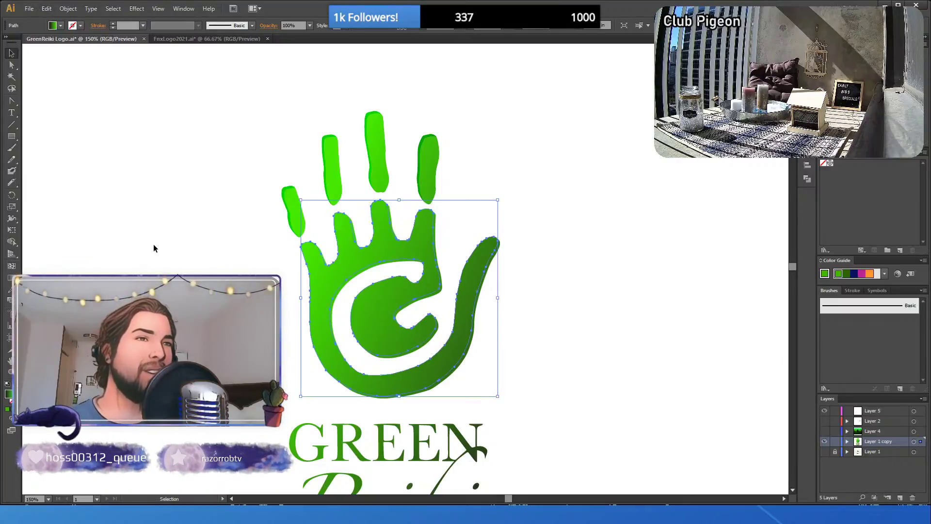
pyautogui.hotkey('ctrl', 'shift', 'a')
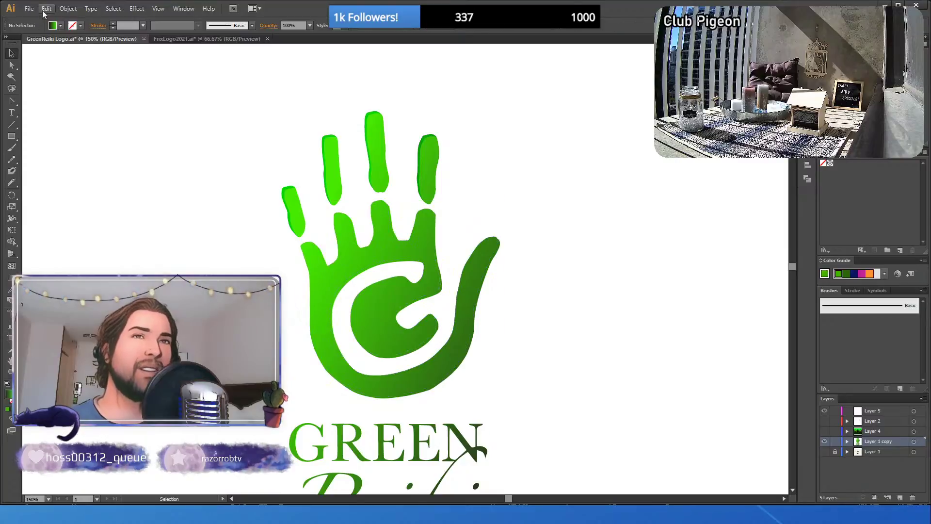
# - Try a darker palm gradient with a lighter green edge behind it, and undo the change
pyautogui.click(79, 31)
pyautogui.click(135, 235)
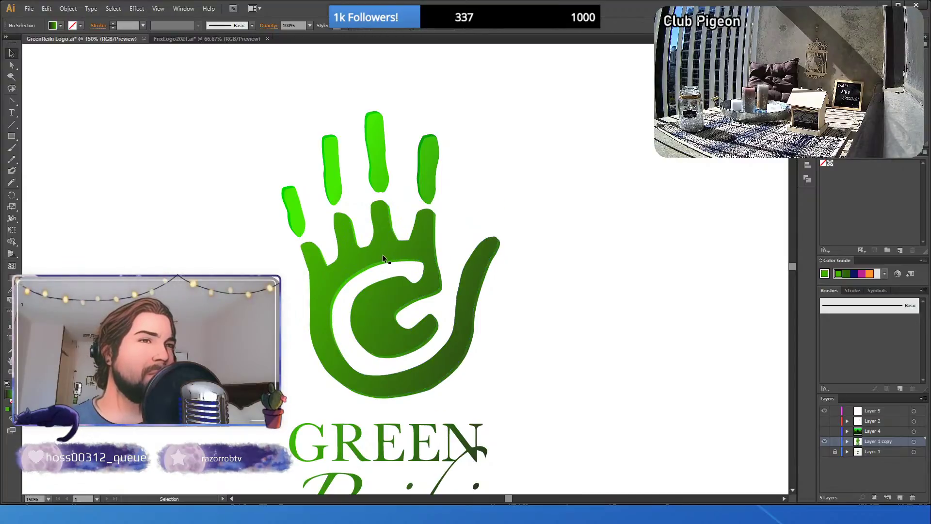
pyautogui.hotkey('ctrl', 'z')
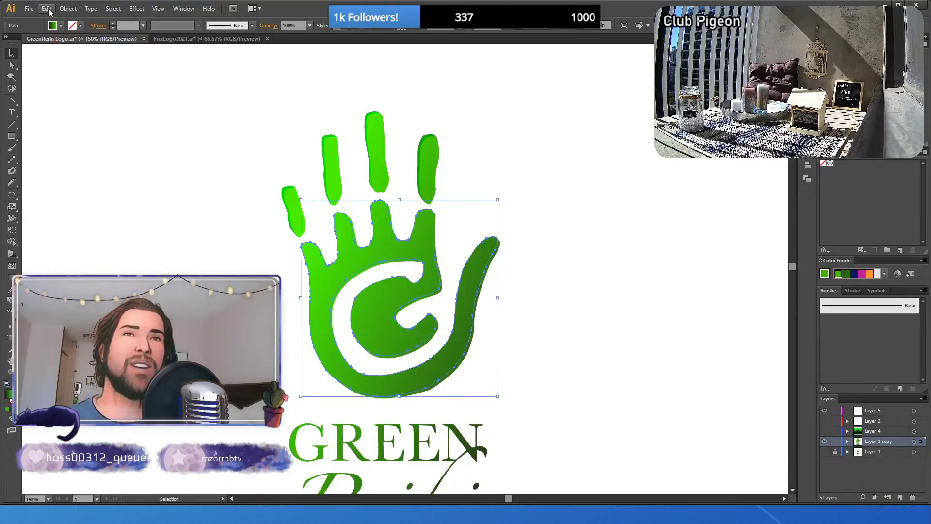
pyautogui.click(166, 243)
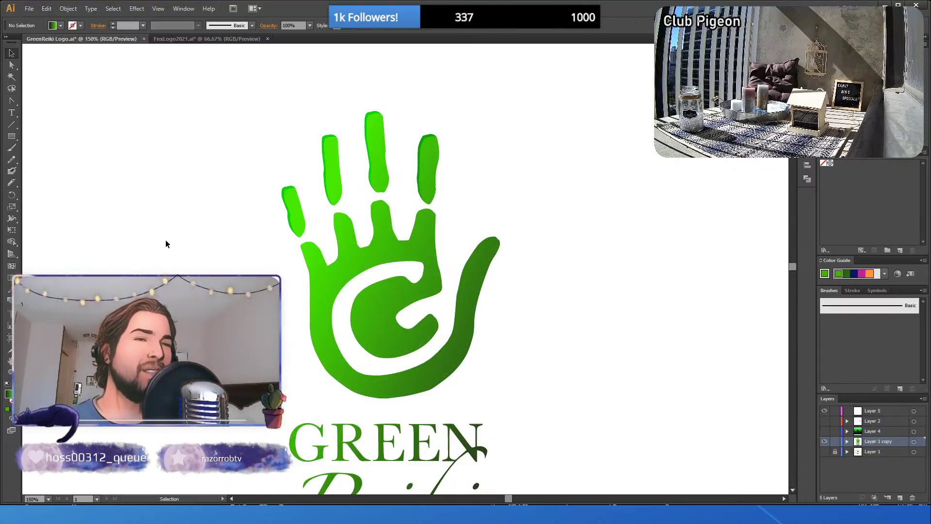
# - Darken the gradient of the original palm shape so it forms a dark green edge behind the offset copy
pyautogui.click(372, 207)
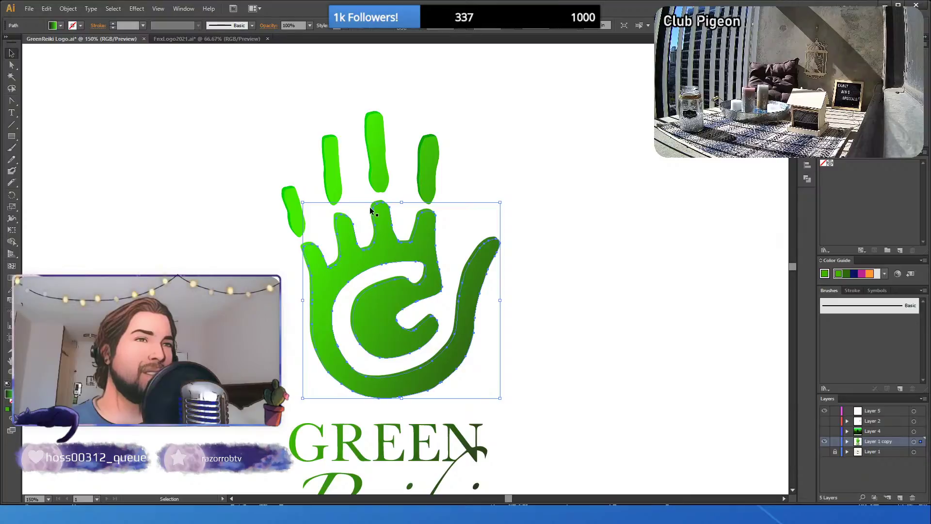
pyautogui.click(343, 207)
pyautogui.click(334, 217)
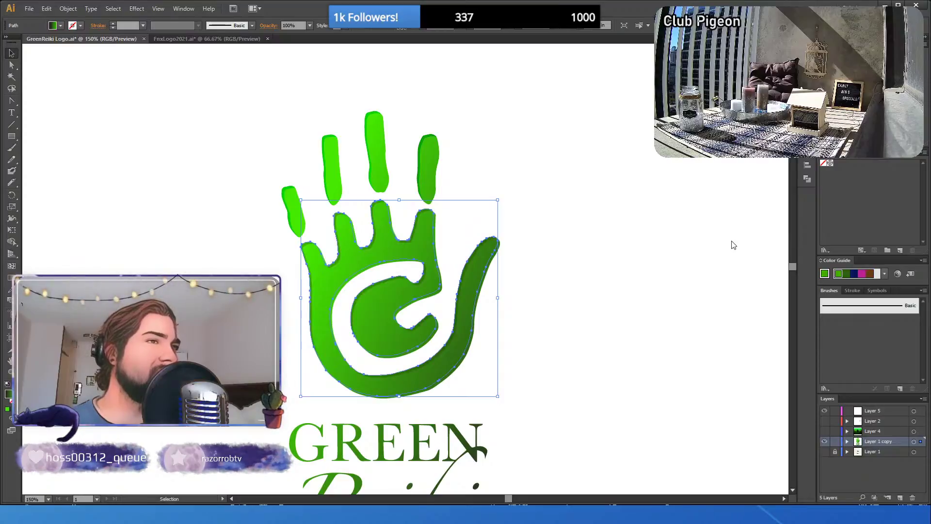
pyautogui.click(596, 201)
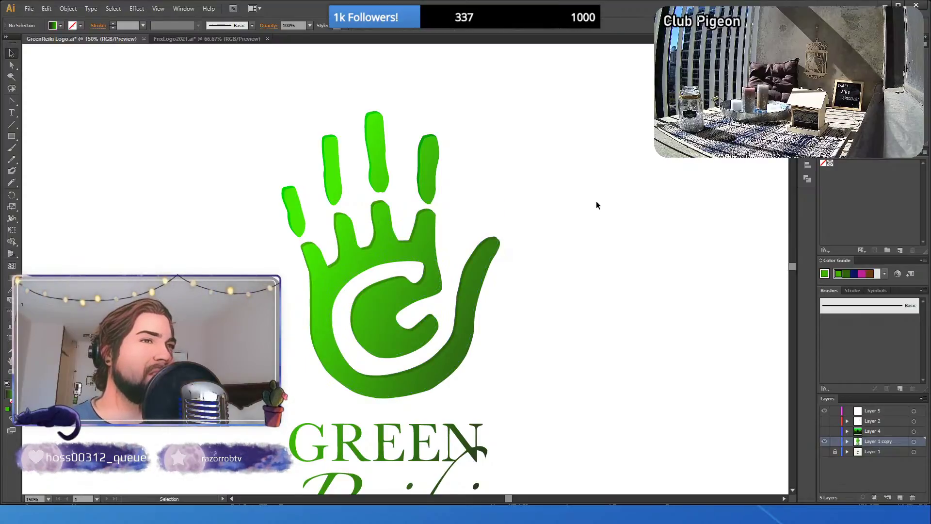
# - Nudge the palm's offset copy sideways off the original shape and return it to its place
pyautogui.click(305, 248)
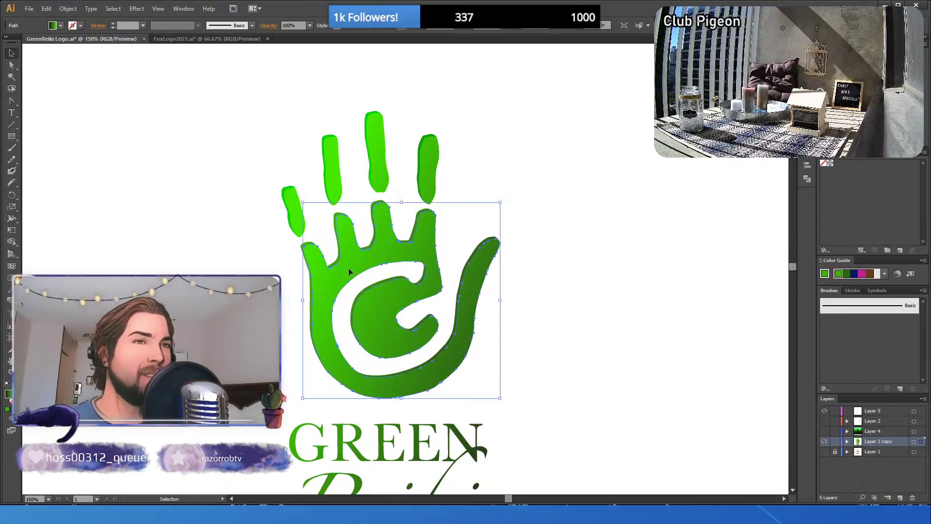
pyautogui.hotkey('shift', 'Right')
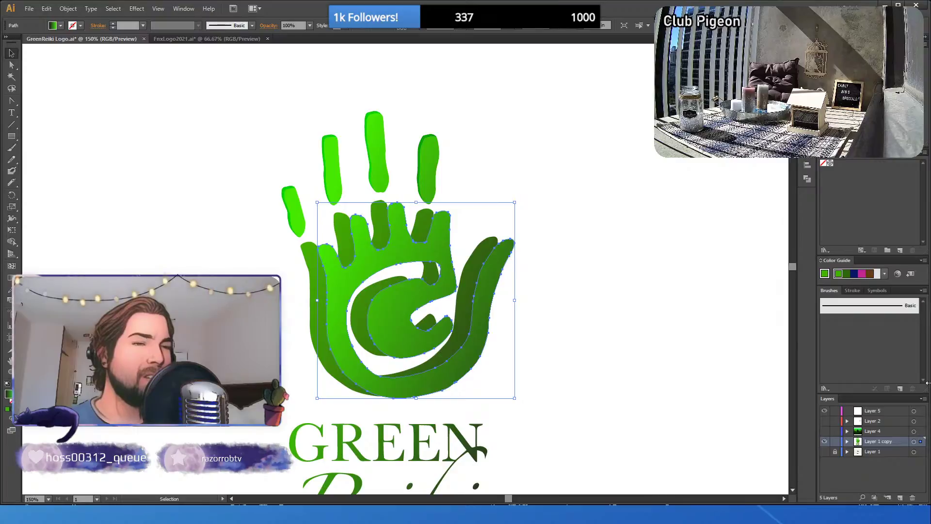
pyautogui.hotkey('shift', 'Left')
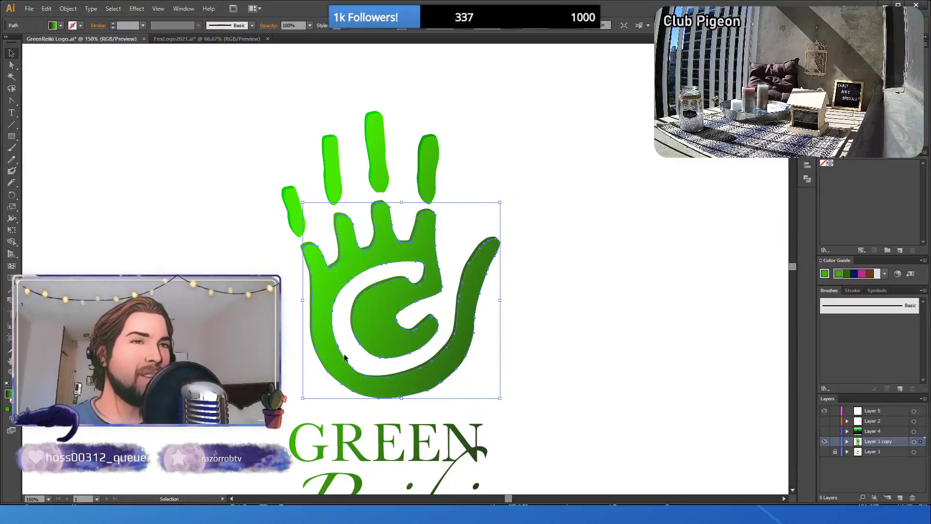
# - Make a clipping mask from the original palm shape and its offset copy
pyautogui.hotkey('ctrl', 'shift', 'a')
pyautogui.click(303, 245)
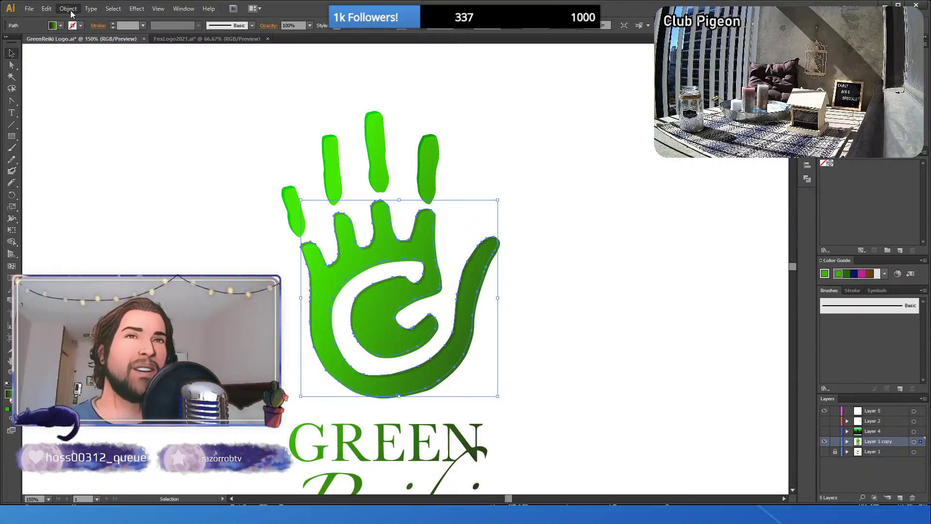
pyautogui.click(272, 93)
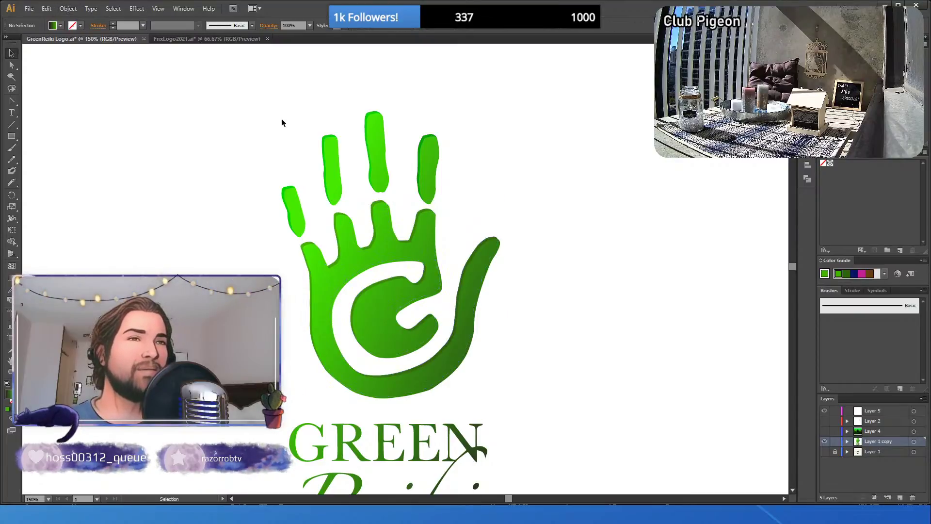
pyautogui.click(333, 214)
pyautogui.press('a')
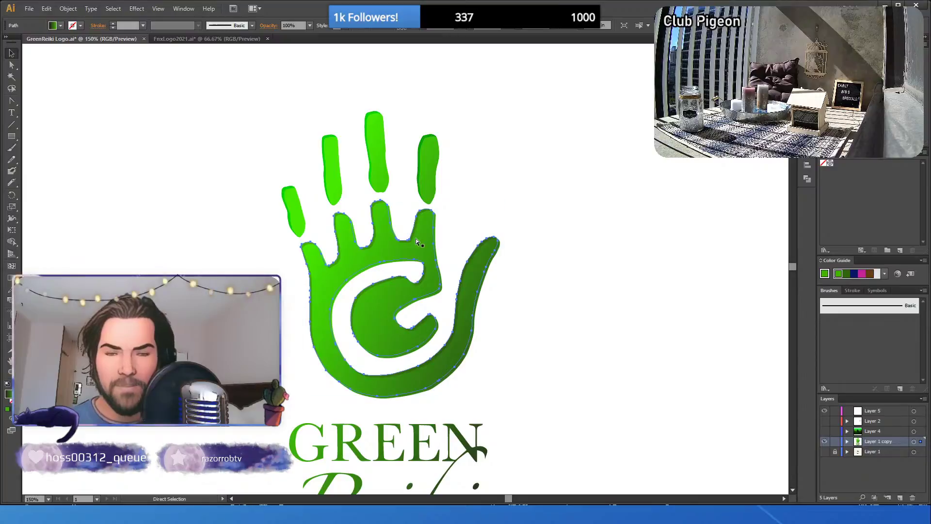
pyautogui.press('v')
pyautogui.moveTo(235, 265); pyautogui.dragTo(515, 351)
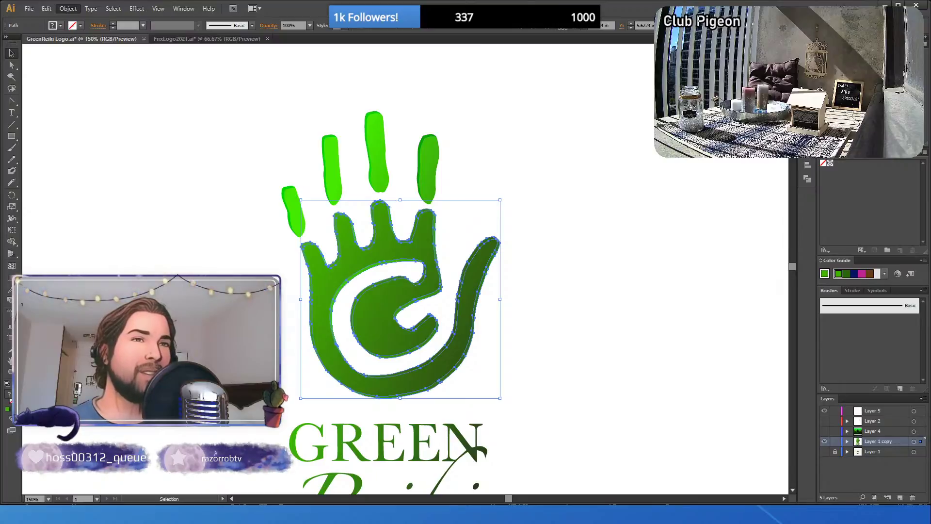
pyautogui.hotkey('ctrl', '7')
pyautogui.hotkey('ctrl', 'shift', 'a')
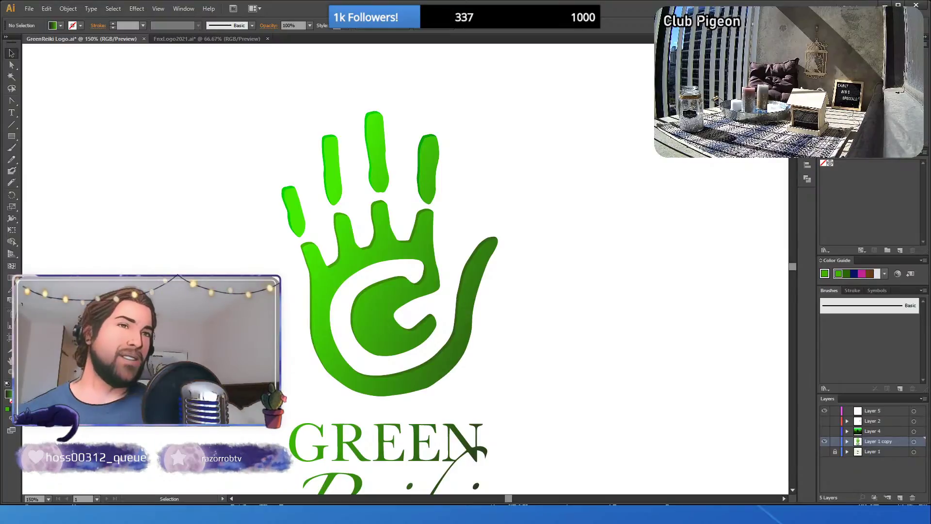
# - Try sampling the palm's gradient onto the middle finger segment's whole clip group, and undo it
pyautogui.click(366, 119)
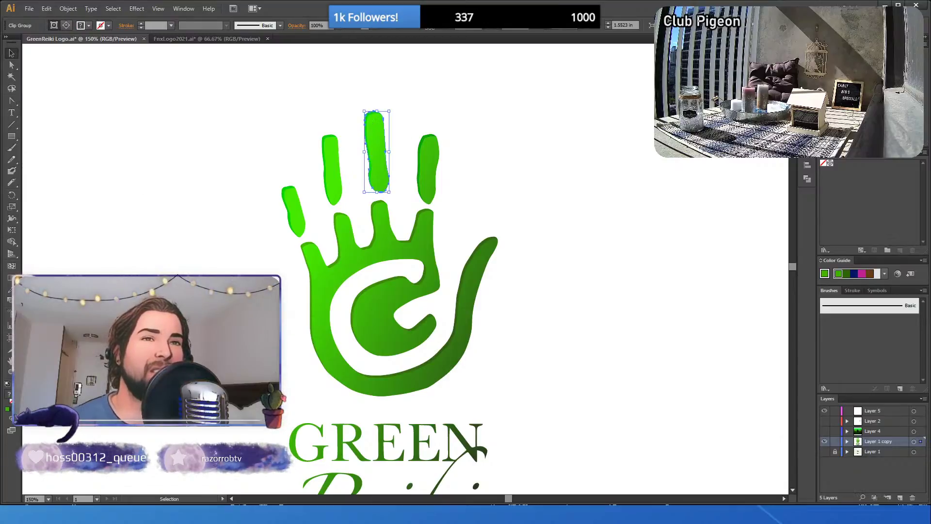
pyautogui.click(9, 289)
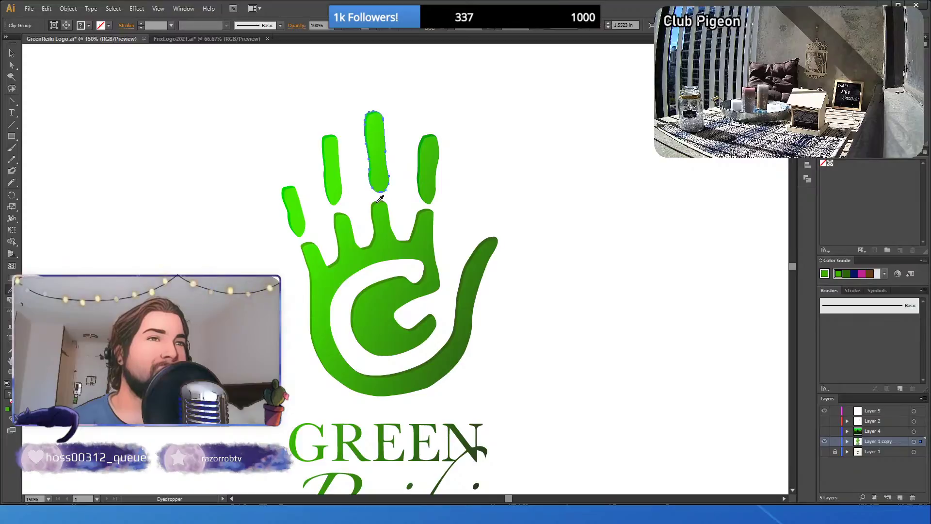
pyautogui.click(377, 201)
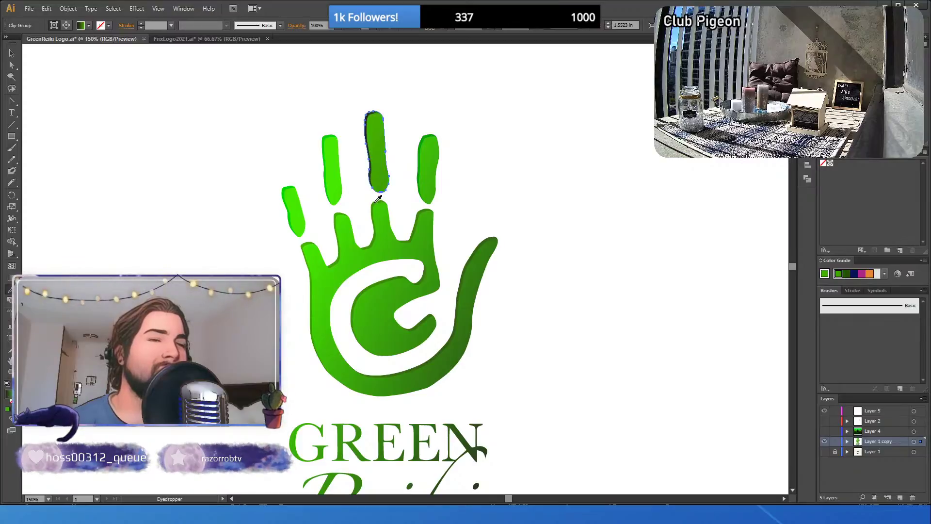
pyautogui.click(12, 51)
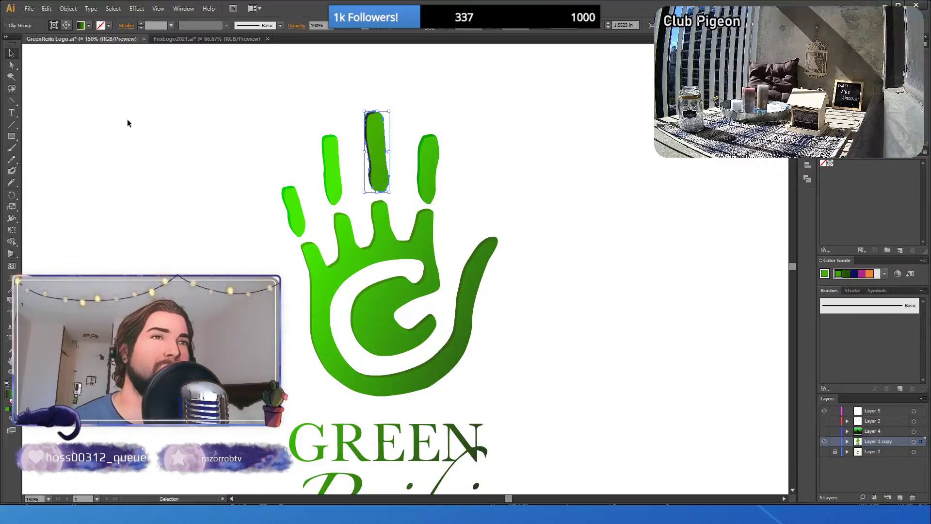
pyautogui.click(128, 124)
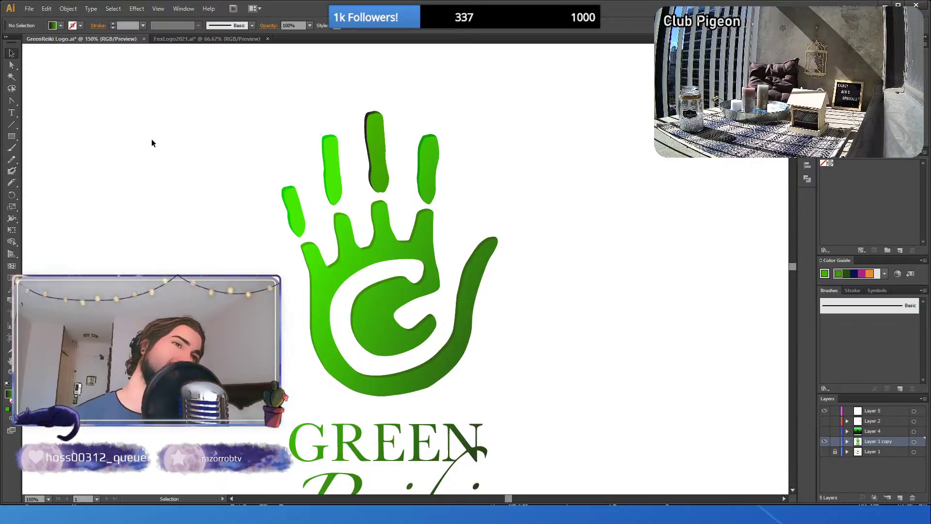
pyautogui.hotkey('ctrl', 'z')
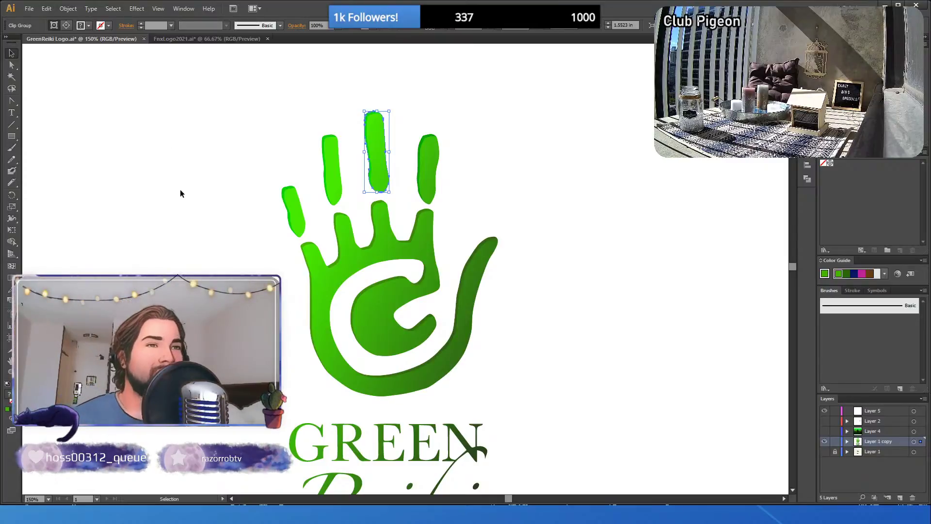
pyautogui.click(199, 240)
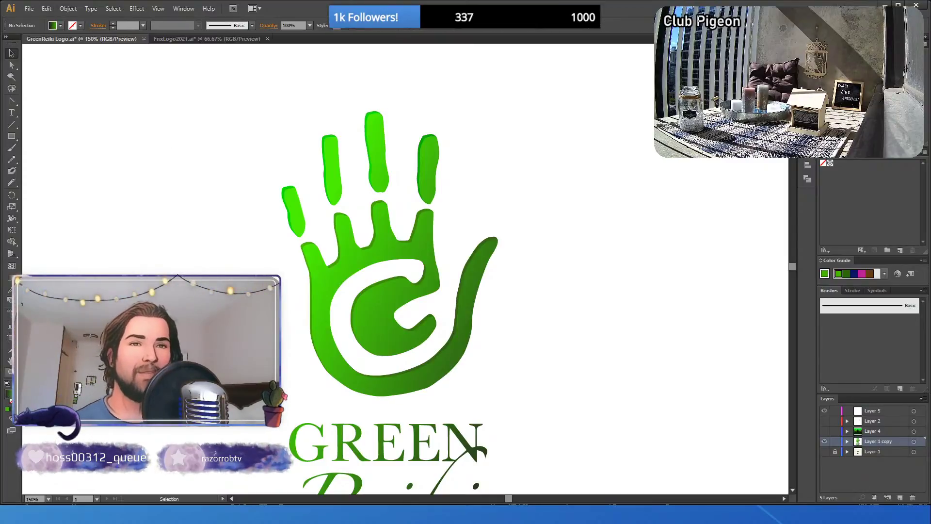
# - Try sampling the palm's dark edge gradient onto only the edge shape of the middle finger segment, and undo it
pyautogui.press('z')
pyautogui.keyDown('alt'); pyautogui.click(340, 284); pyautogui.keyUp('alt')
pyautogui.keyDown('alt'); pyautogui.click(398, 285); pyautogui.keyUp('alt')
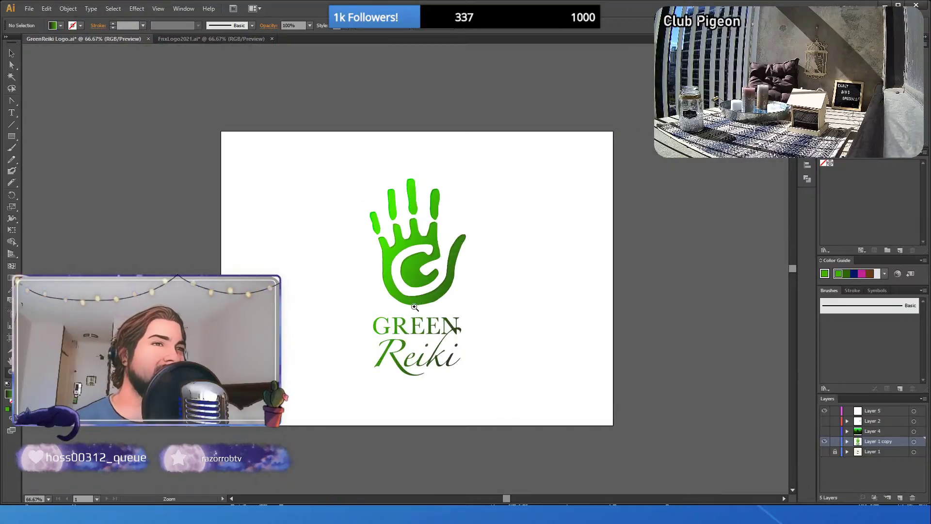
pyautogui.click(409, 235)
pyautogui.click(412, 254)
pyautogui.click(405, 266)
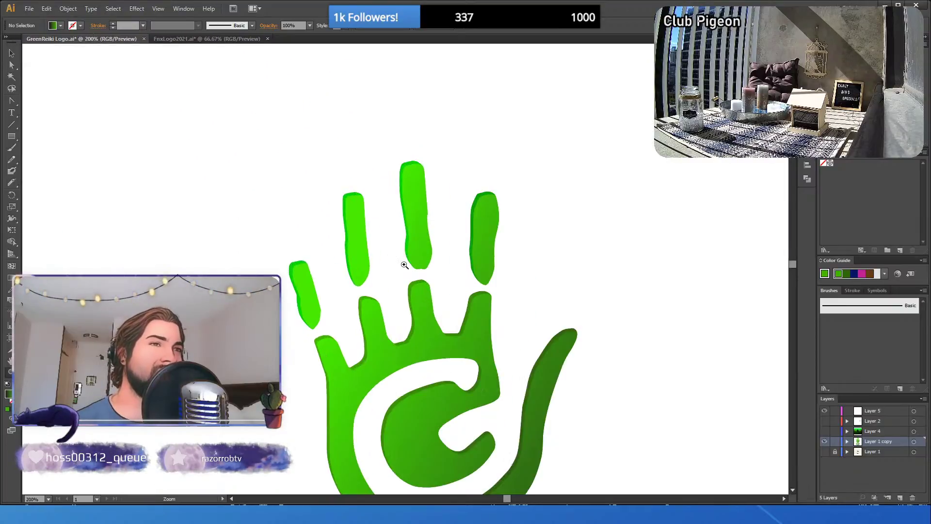
pyautogui.click(405, 265)
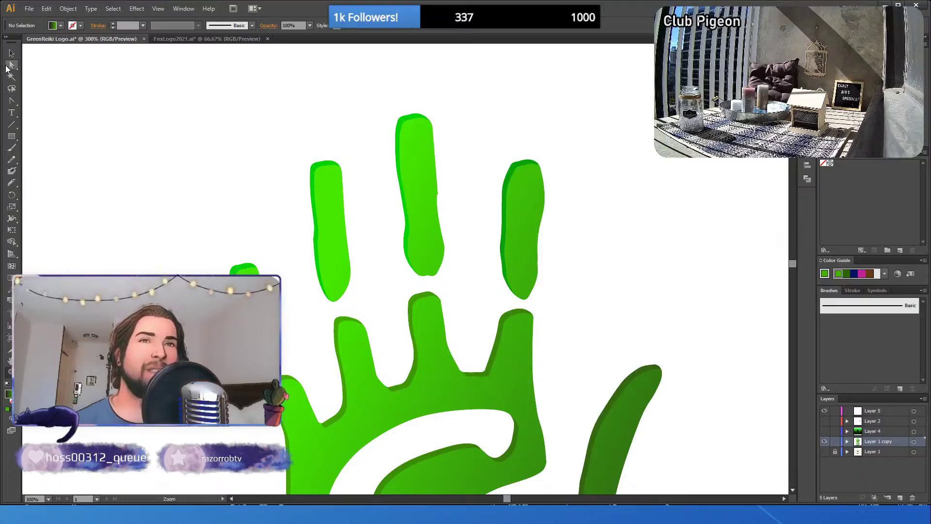
pyautogui.click(10, 66)
pyautogui.click(401, 126)
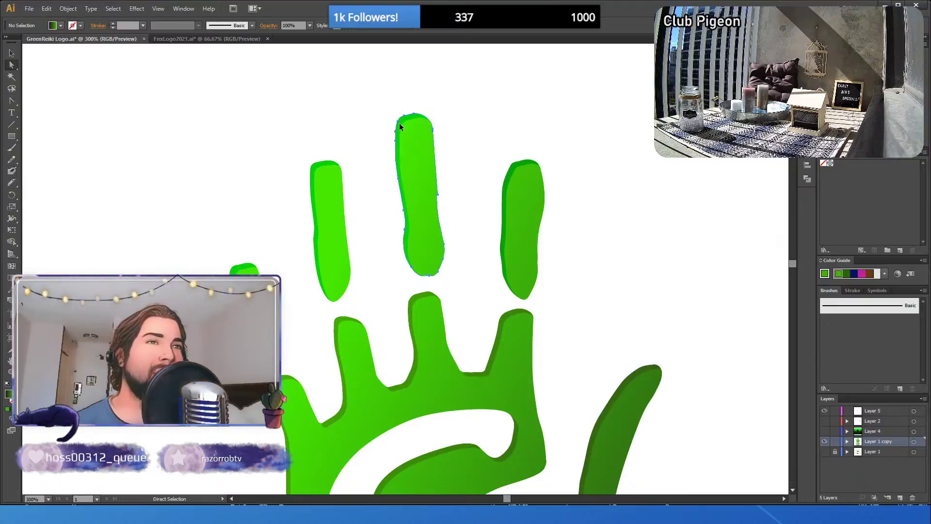
pyautogui.click(400, 127)
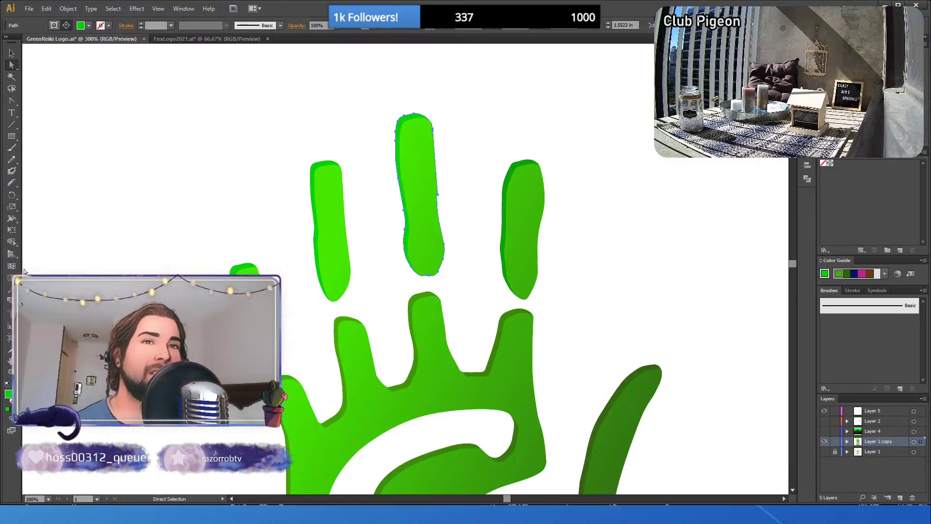
pyautogui.click(10, 289)
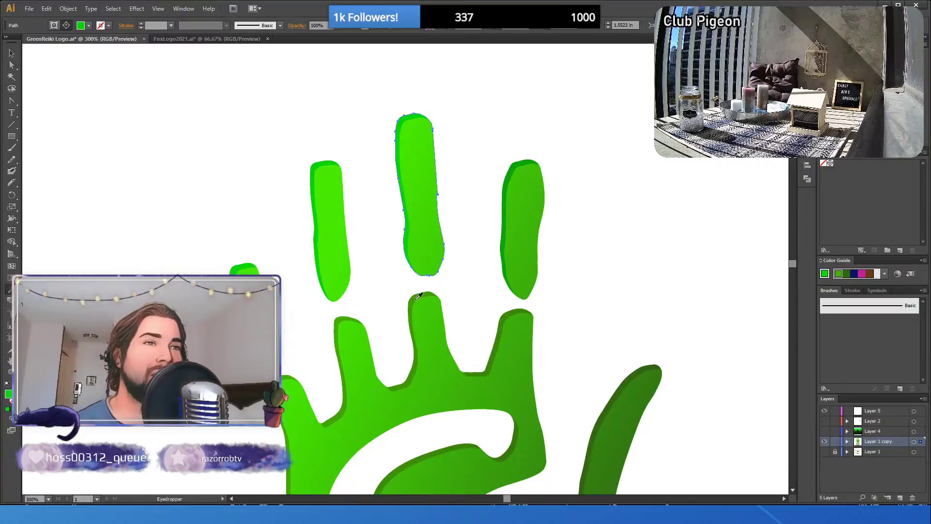
pyautogui.click(418, 294)
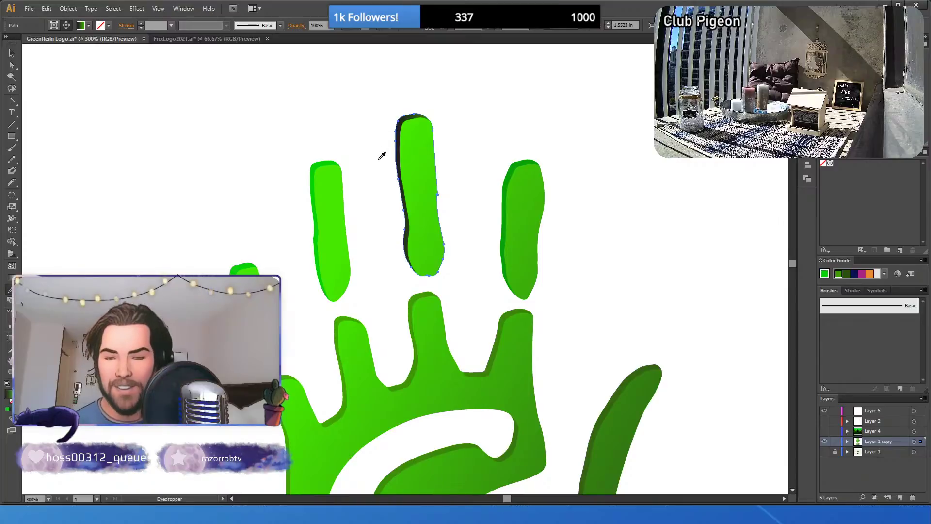
pyautogui.hotkey('ctrl', 'z')
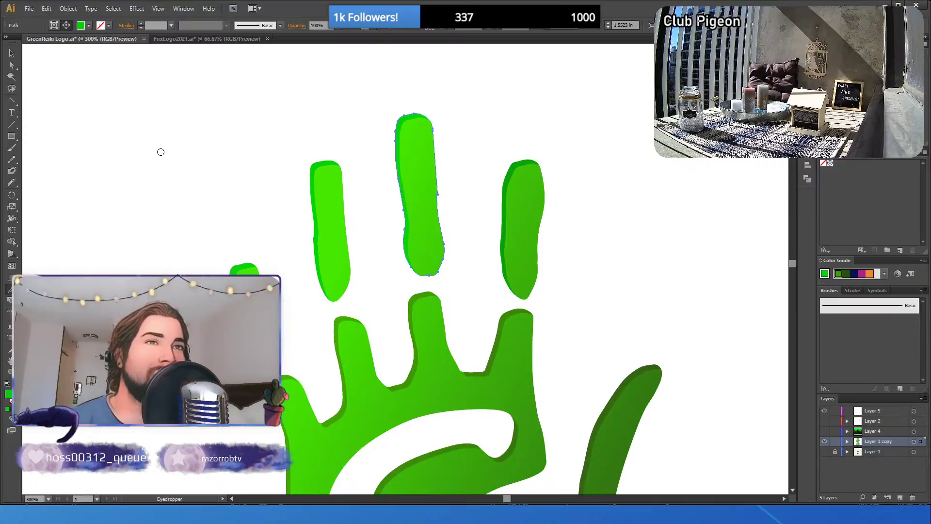
pyautogui.hotkey('ctrl', 'z')
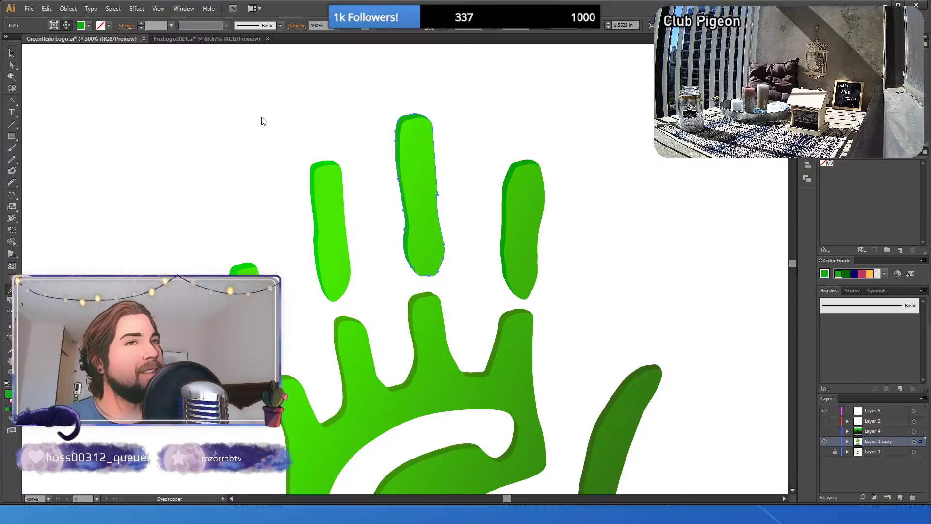
# - Examine the direction and extent of the gradient on the palm's edge shape
pyautogui.scroll(-1, 530, 262)
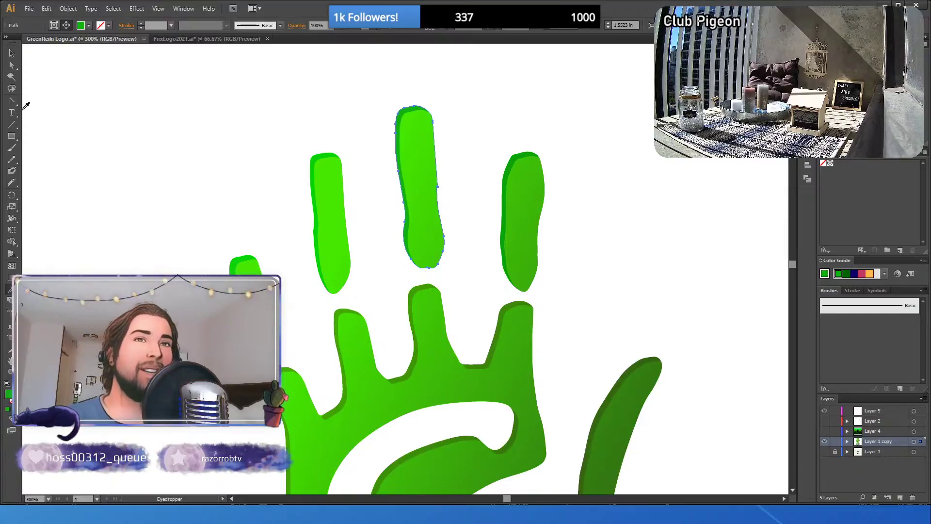
pyautogui.click(12, 65)
pyautogui.click(411, 293)
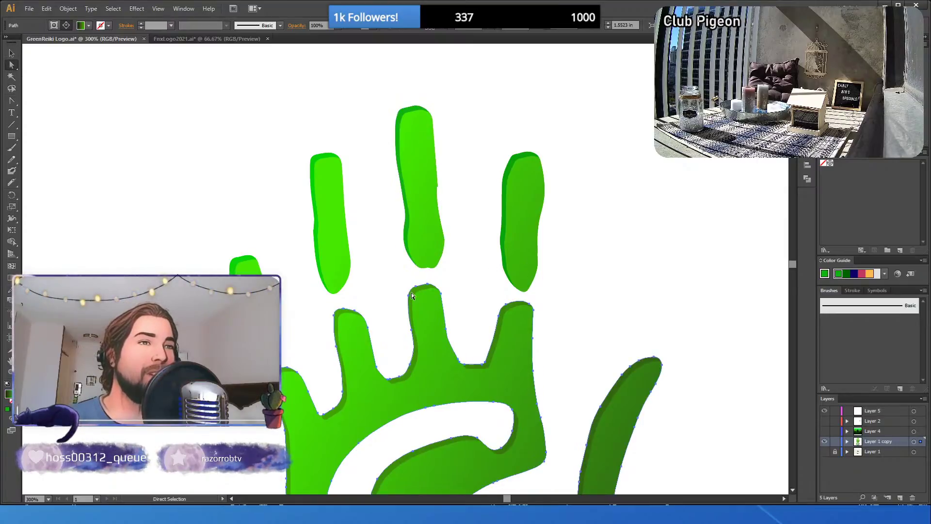
pyautogui.press('g')
pyautogui.scroll(-5, 437, 291)
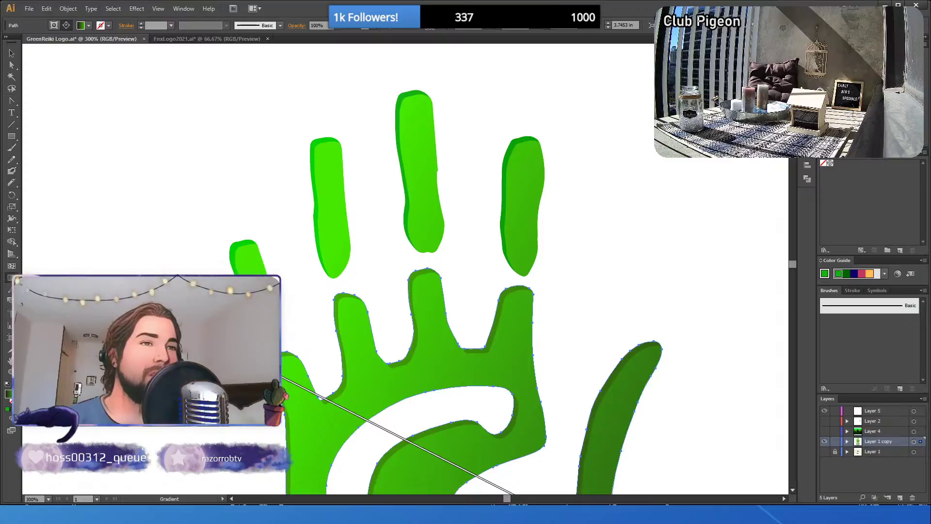
pyautogui.scroll(-3, 437, 291)
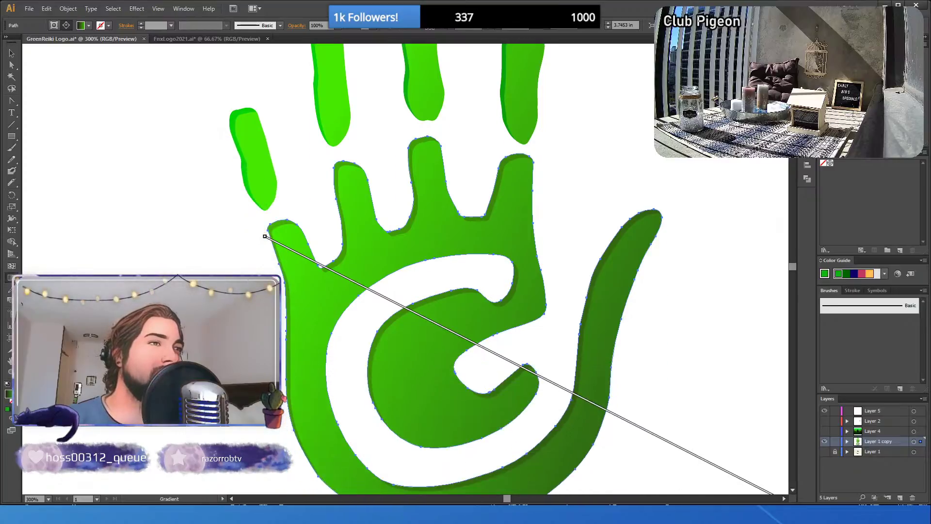
pyautogui.scroll(4, 436, 291)
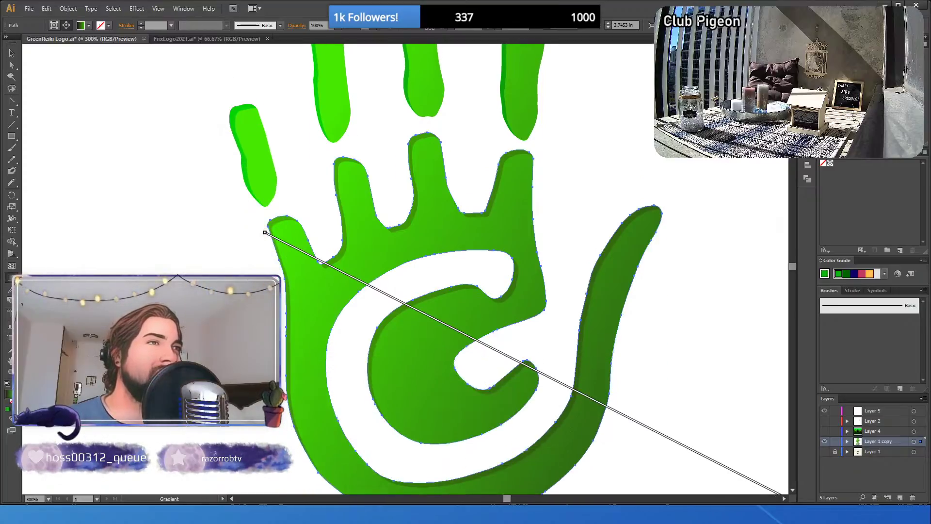
pyautogui.scroll(2, 437, 291)
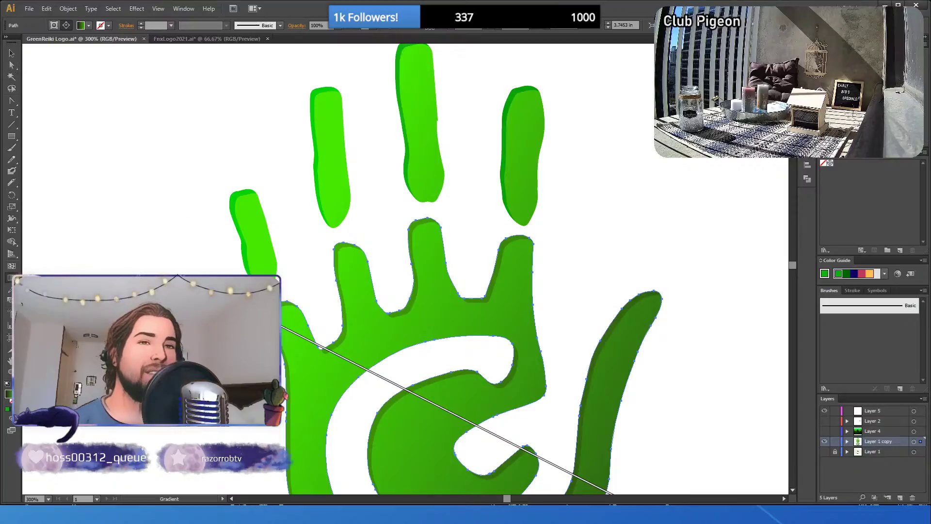
pyautogui.click(9, 372)
pyautogui.keyDown('alt'); pyautogui.click(426, 353); pyautogui.keyUp('alt')
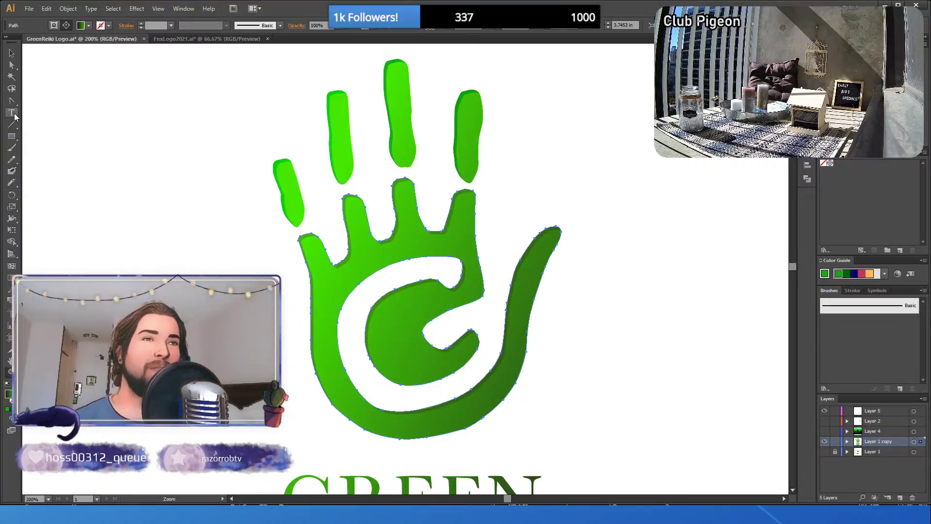
pyautogui.press('g')
pyautogui.moveTo(296, 244); pyautogui.dragTo(691, 444)
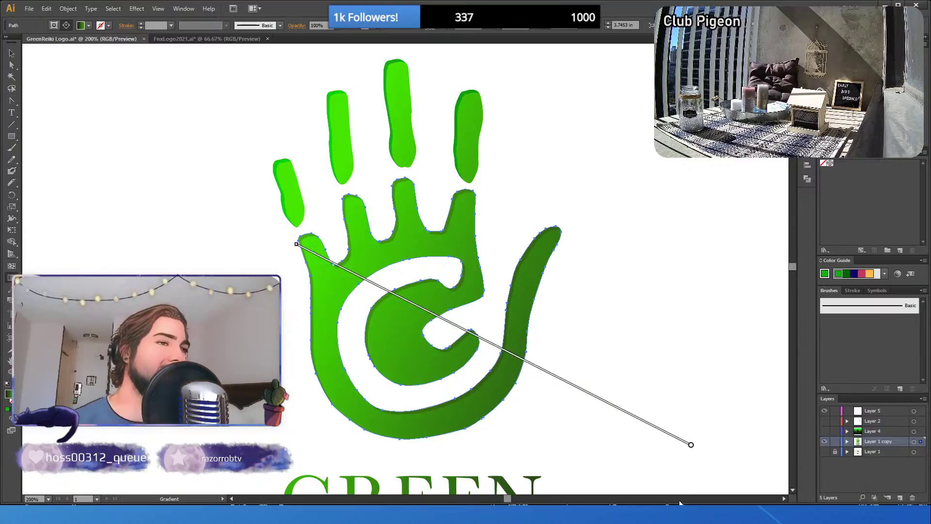
pyautogui.moveTo(505, 499); pyautogui.dragTo(502, 500)
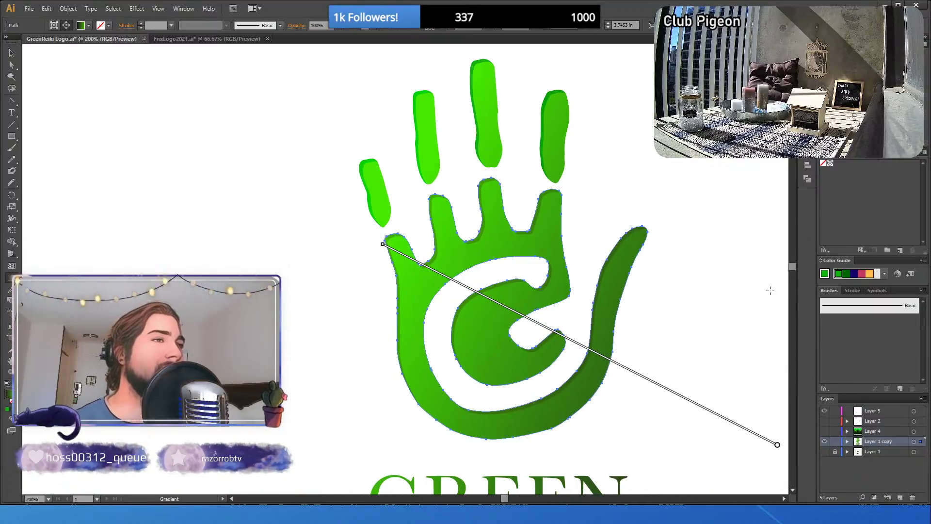
pyautogui.moveTo(792, 264); pyautogui.dragTo(792, 263)
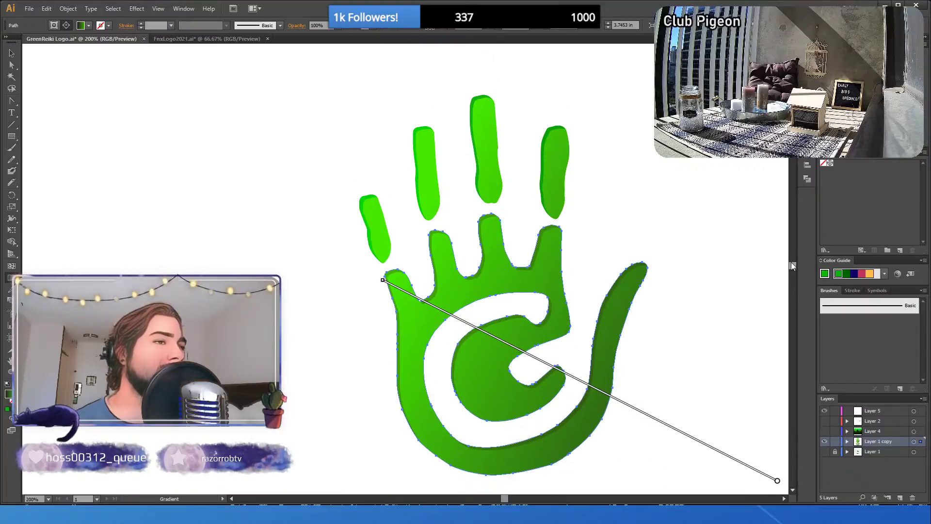
# - Select only the edge shape of the middle finger segment and sample the palm's dark edge gradient onto it
pyautogui.click(12, 66)
pyautogui.click(471, 106)
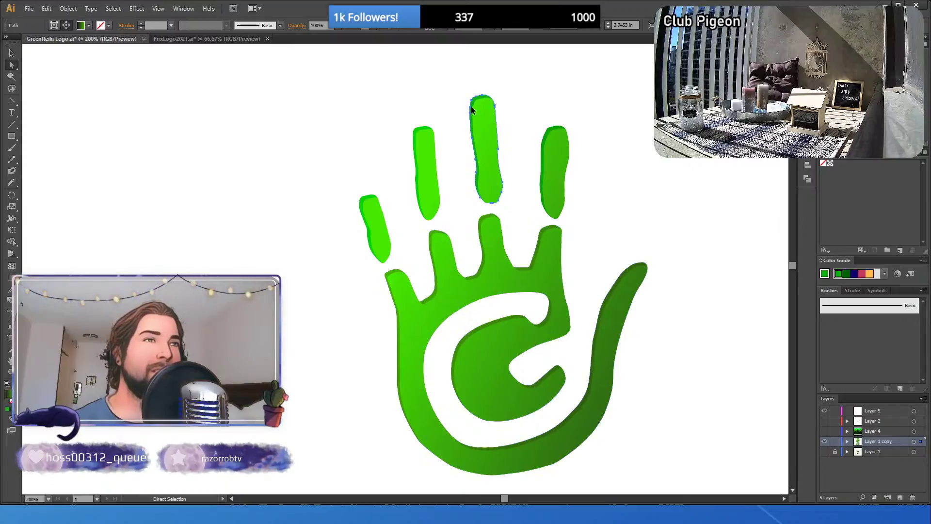
pyautogui.click(10, 277)
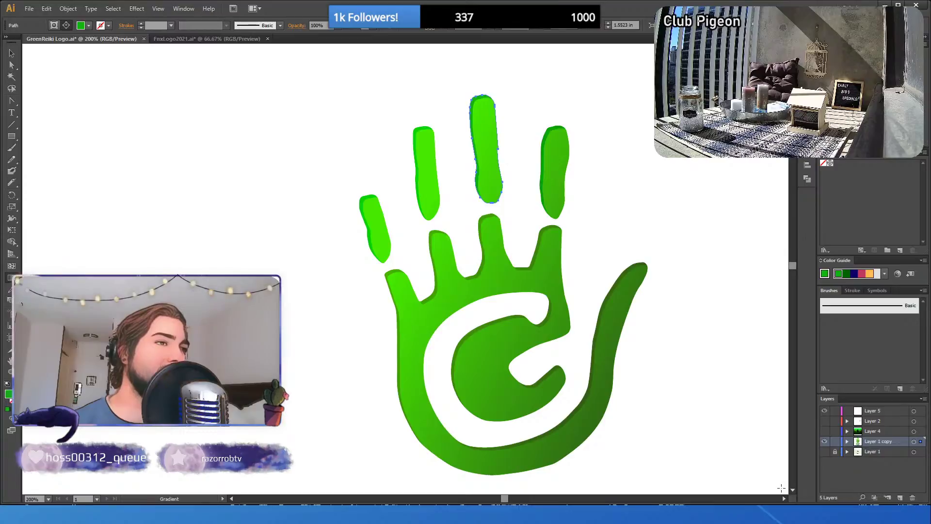
pyautogui.moveTo(781, 488); pyautogui.dragTo(358, 272)
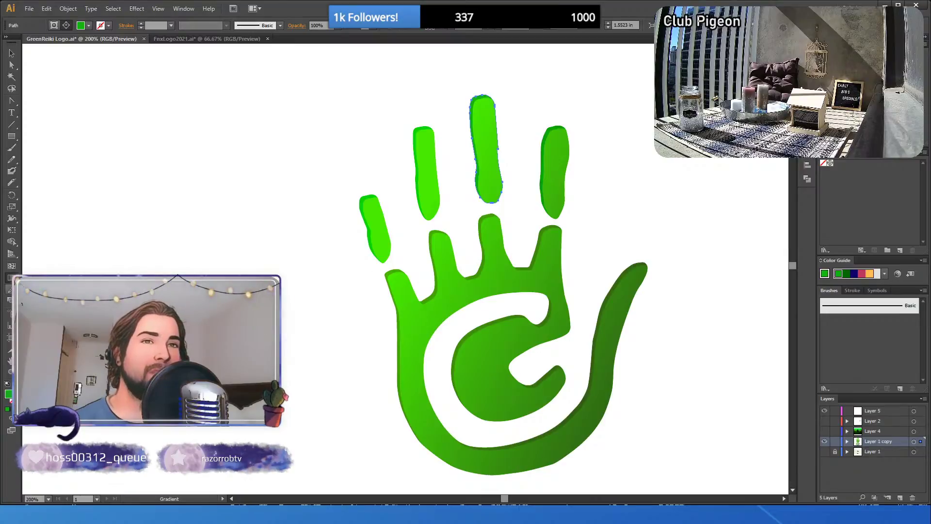
pyautogui.press('i')
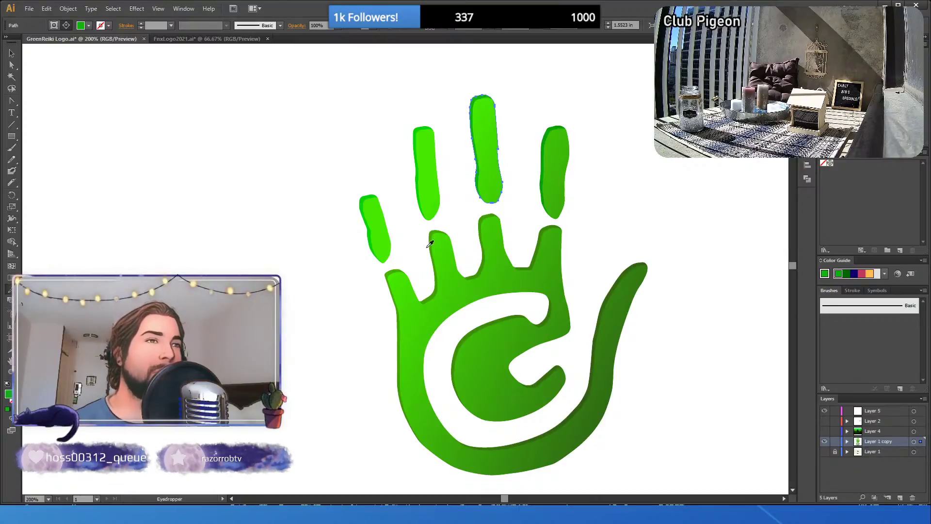
pyautogui.click(483, 217)
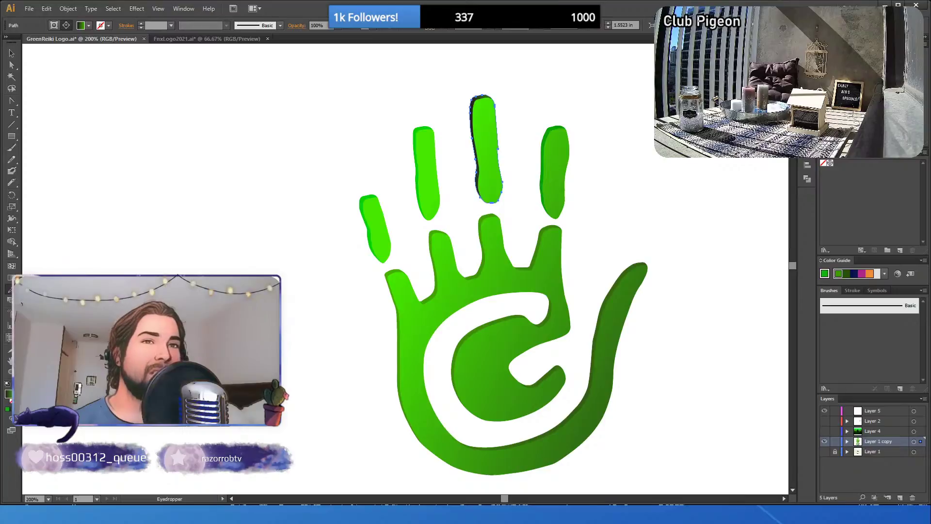
# - Redraw the gradient on the middle finger's edge shape as a long diagonal from below the thumb side toward the little finger, then deselect
pyautogui.click(12, 278)
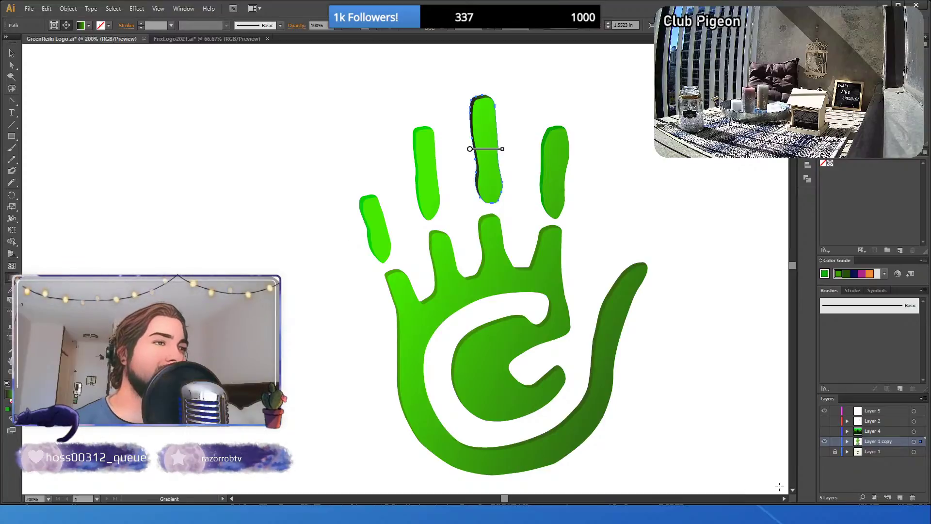
pyautogui.hotkey('ctrl', 'z')
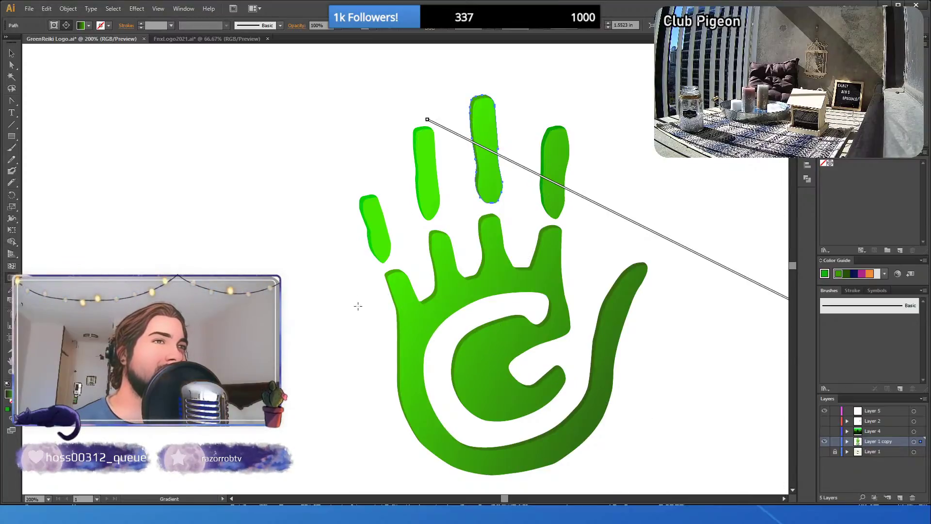
pyautogui.click(14, 68)
pyautogui.click(154, 170)
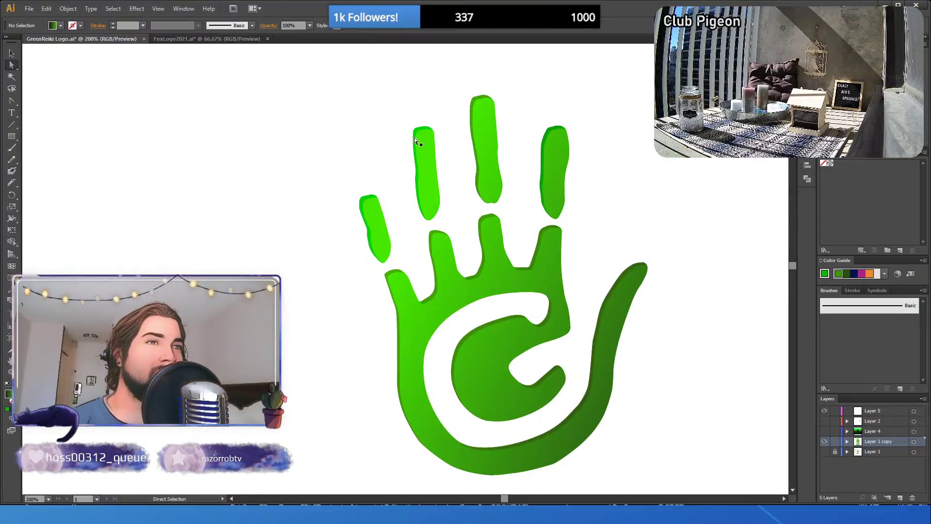
# - Try sampling the palm's edge gradient onto the edge shape of the ring finger segment and redrawing its direction, and undo it
pyautogui.click(415, 140)
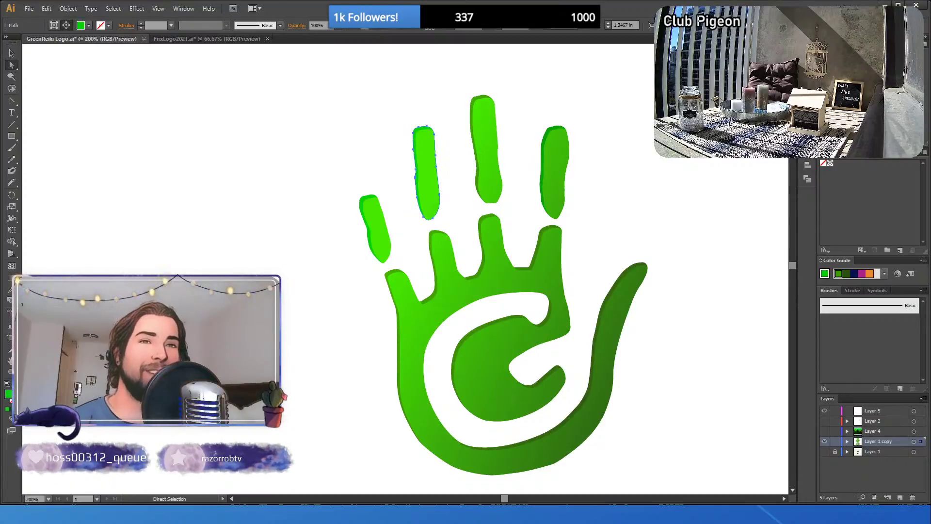
pyautogui.click(10, 278)
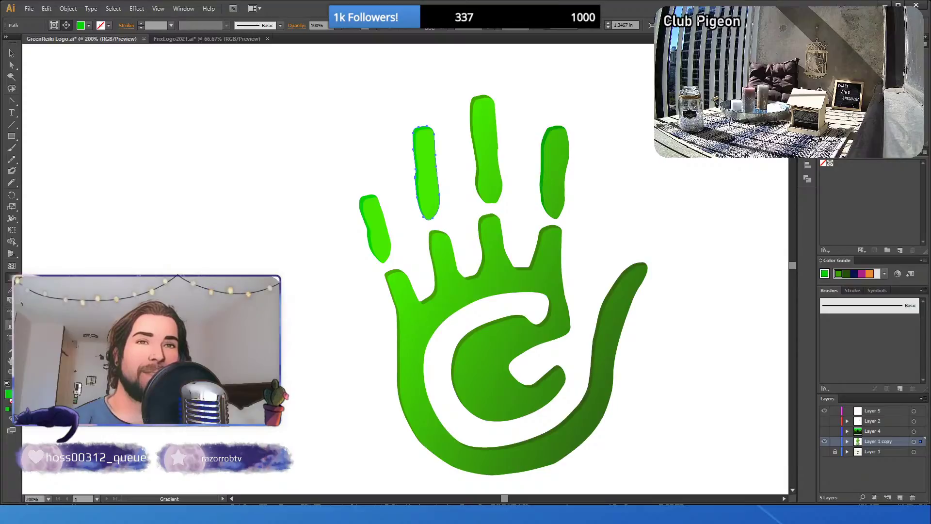
pyautogui.click(10, 290)
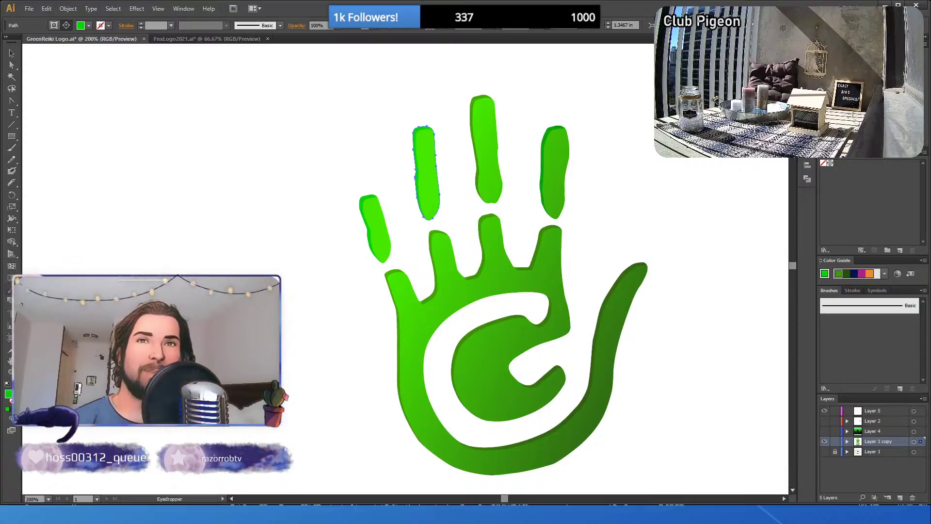
pyautogui.click(431, 234)
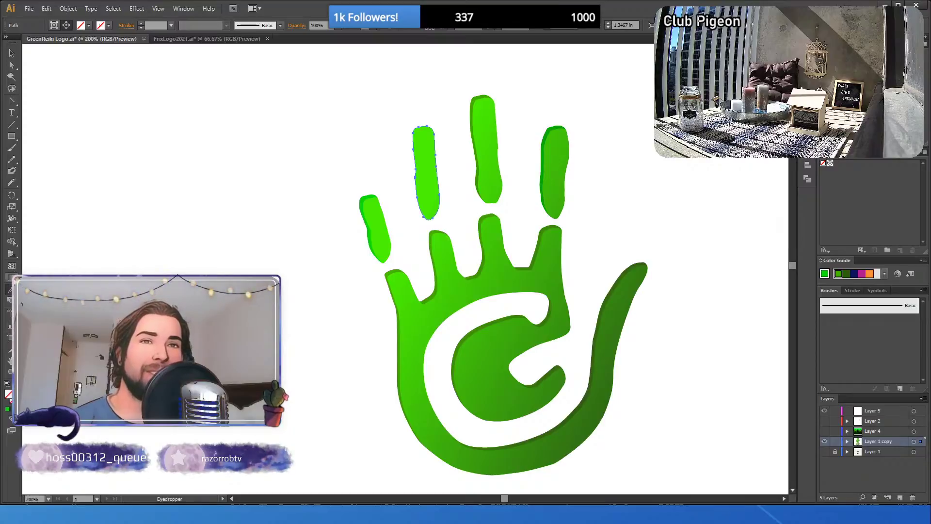
pyautogui.click(10, 277)
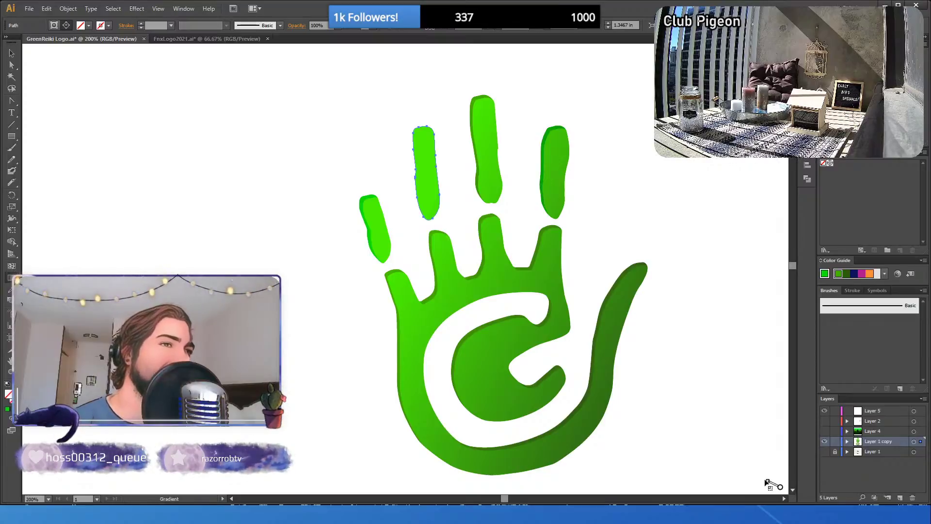
pyautogui.moveTo(780, 486); pyautogui.dragTo(370, 288)
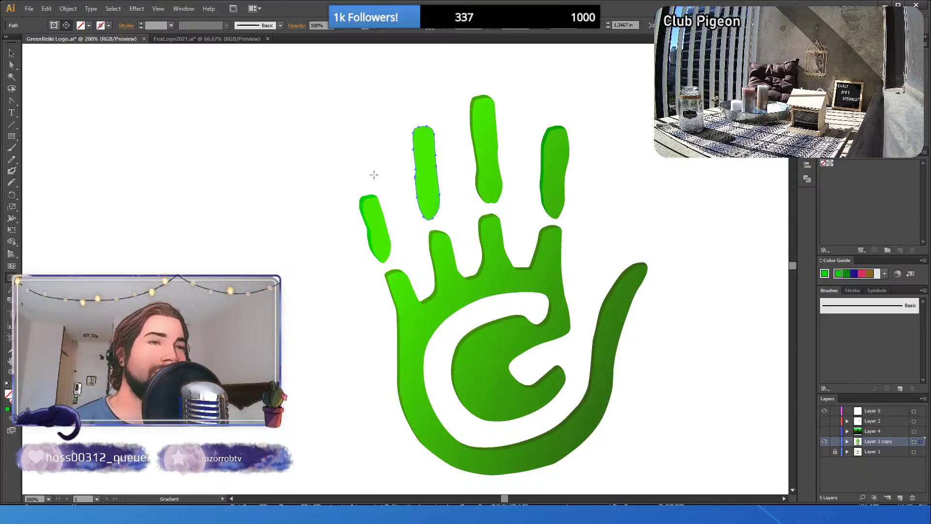
pyautogui.hotkey('ctrl', 'z')
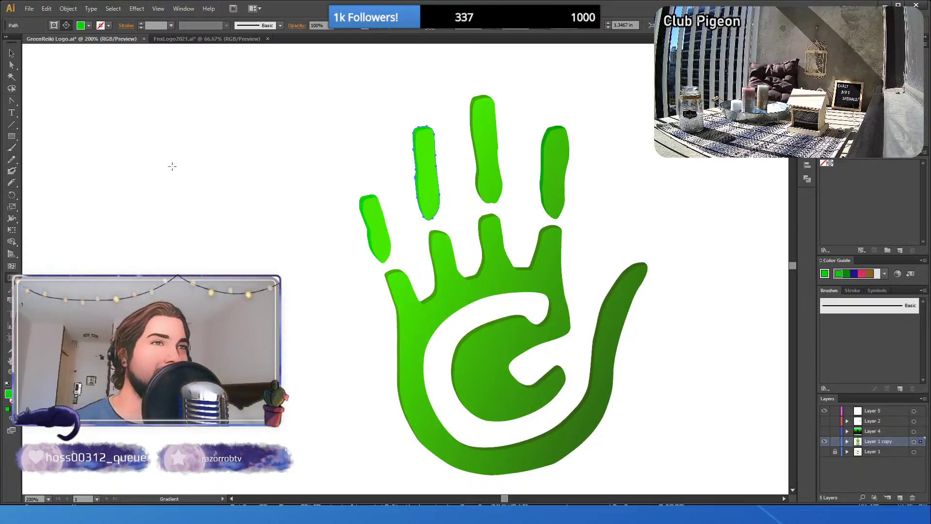
# - Reselect only the edge shape of the ring finger segment and fill it with a short diagonal gradient across the segment
pyautogui.click(11, 65)
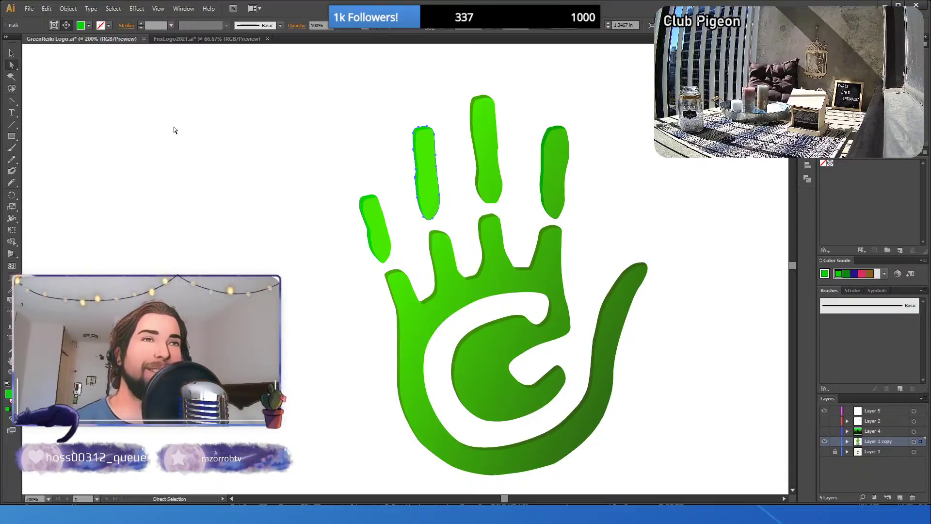
pyautogui.click(233, 131)
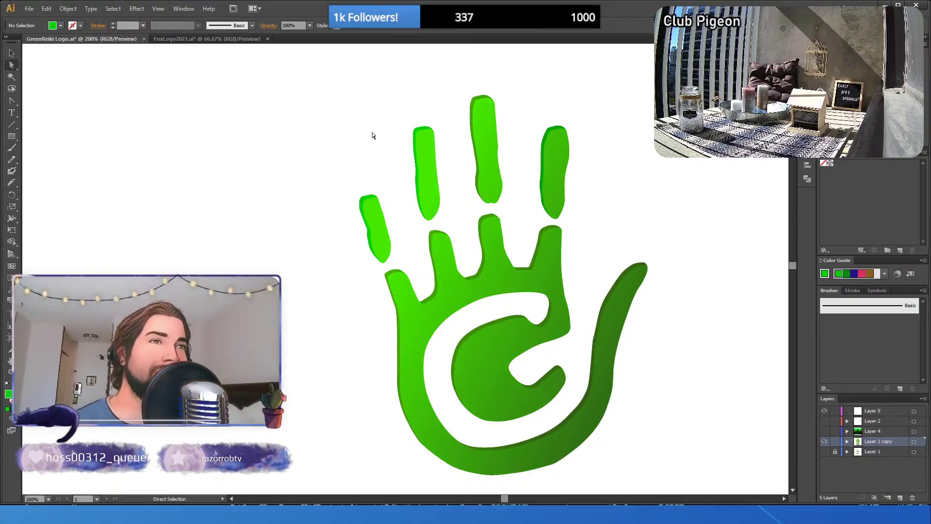
pyautogui.click(416, 131)
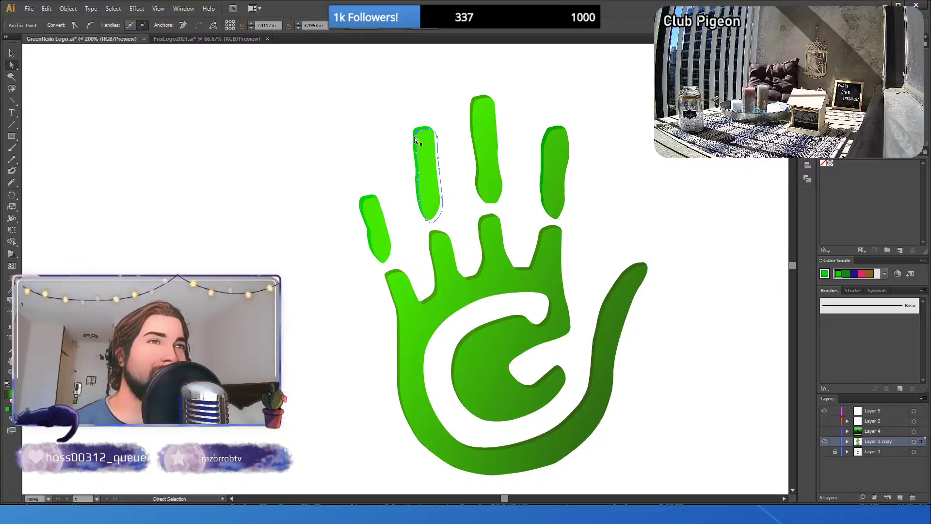
pyautogui.click(415, 137)
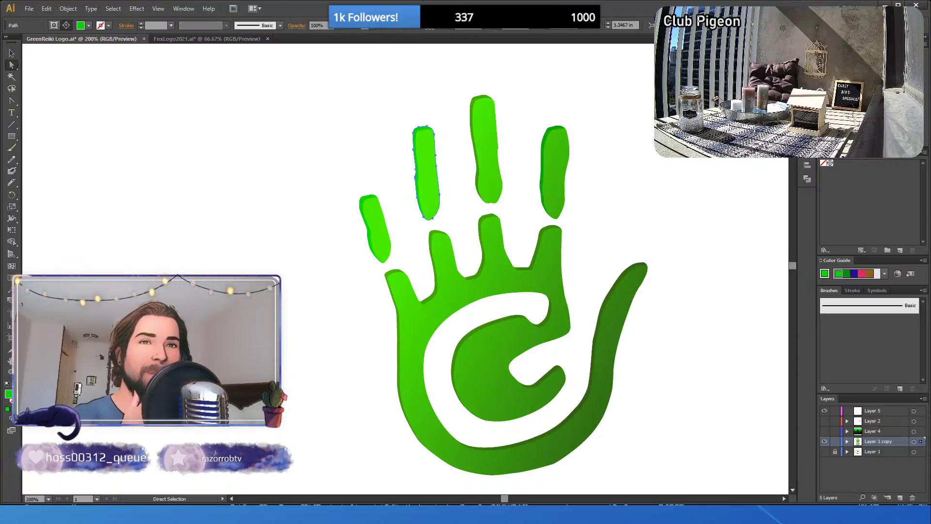
pyautogui.click(10, 278)
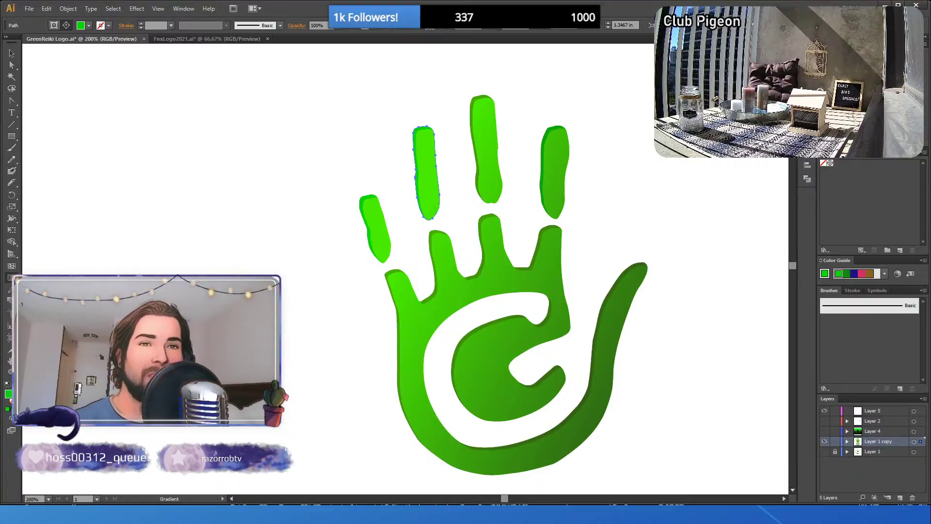
pyautogui.moveTo(398, 158); pyautogui.dragTo(451, 185)
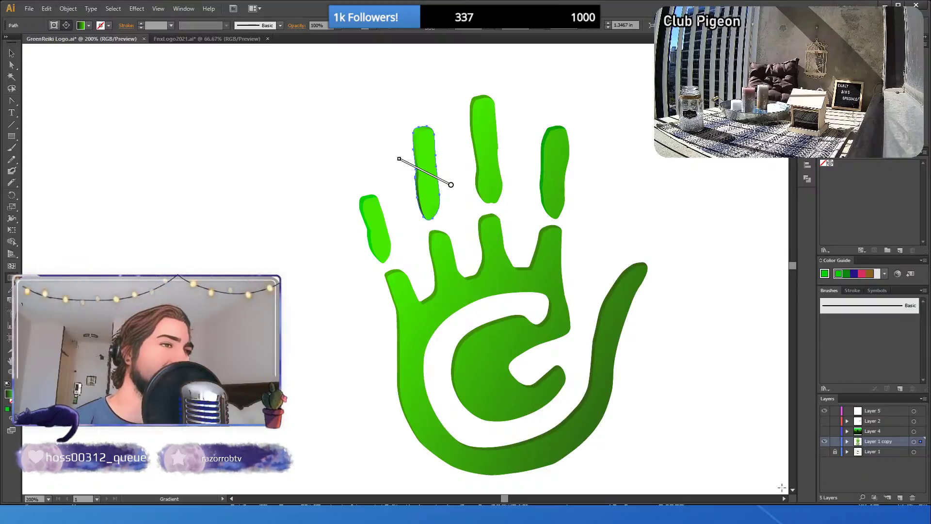
# - Redraw the ring finger edge gradient until it runs diagonally from beyond the palm's thumb side to above the little finger, then deselect
pyautogui.moveTo(781, 488)
pyautogui.mouseDown()
pyautogui.moveTo(345, 275)
pyautogui.moveTo(357, 285)
pyautogui.mouseUp()
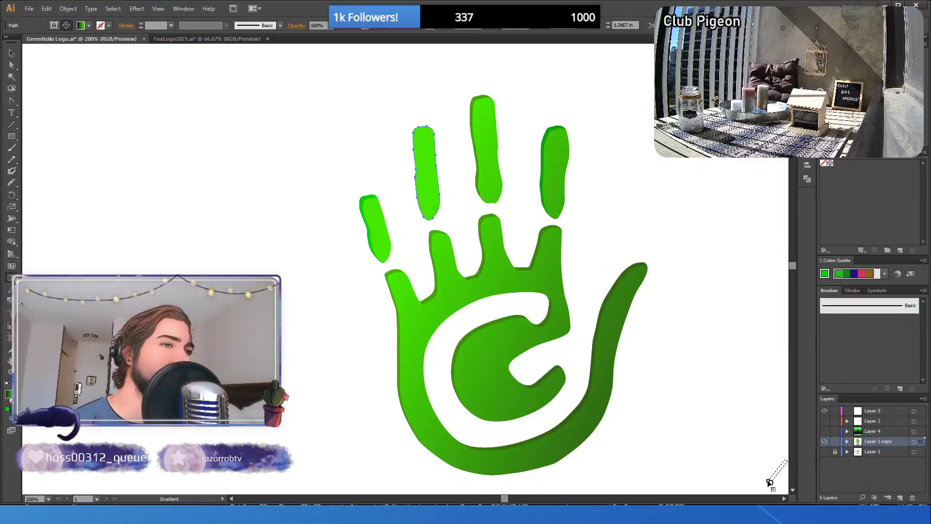
pyautogui.moveTo(769, 482)
pyautogui.mouseDown()
pyautogui.moveTo(431, 354)
pyautogui.moveTo(337, 281)
pyautogui.moveTo(356, 293)
pyautogui.mouseUp()
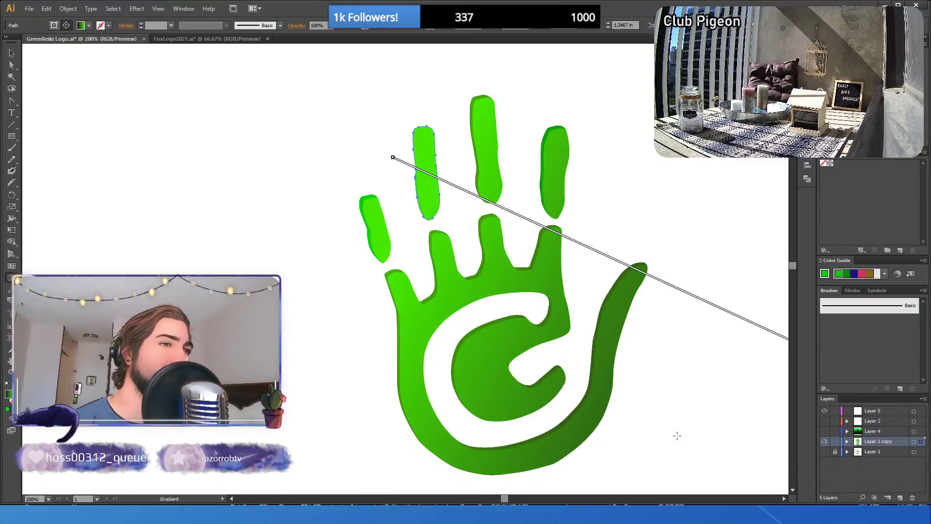
pyautogui.moveTo(676, 436); pyautogui.dragTo(360, 285)
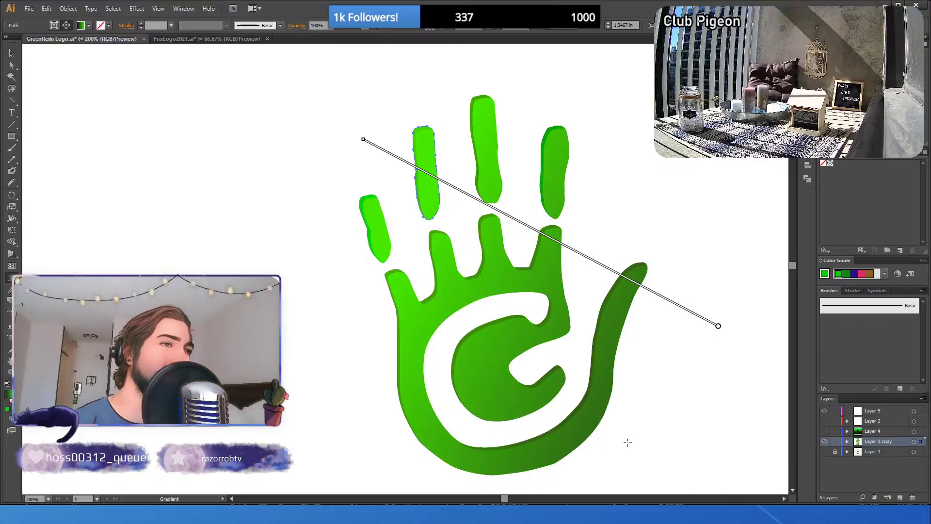
pyautogui.moveTo(611, 437)
pyautogui.mouseDown()
pyautogui.moveTo(311, 276)
pyautogui.moveTo(260, 263)
pyautogui.mouseUp()
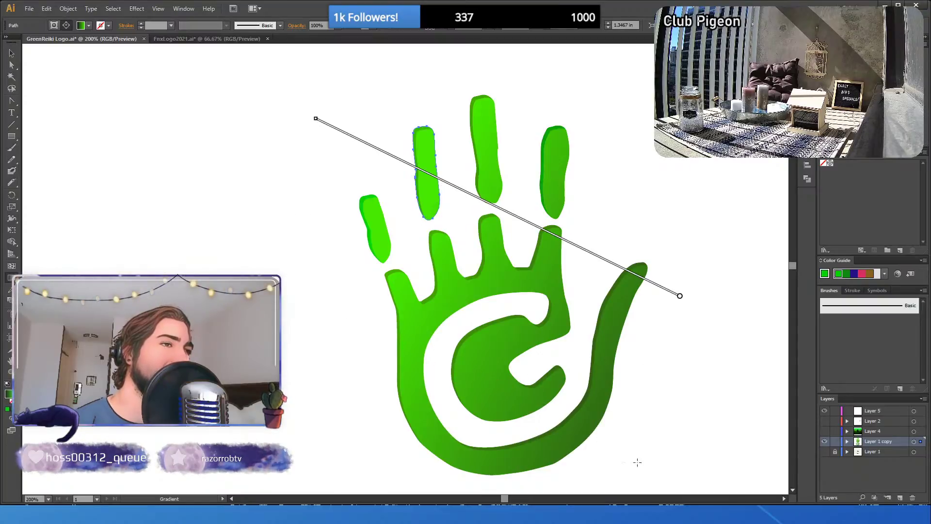
pyautogui.moveTo(662, 450)
pyautogui.mouseDown()
pyautogui.moveTo(395, 370)
pyautogui.moveTo(602, 136)
pyautogui.moveTo(540, 492)
pyautogui.moveTo(722, 341)
pyautogui.moveTo(574, 404)
pyautogui.moveTo(601, 389)
pyautogui.moveTo(519, 281)
pyautogui.moveTo(485, 296)
pyautogui.moveTo(365, 193)
pyautogui.moveTo(378, 148)
pyautogui.moveTo(359, 131)
pyautogui.moveTo(356, 146)
pyautogui.mouseUp()
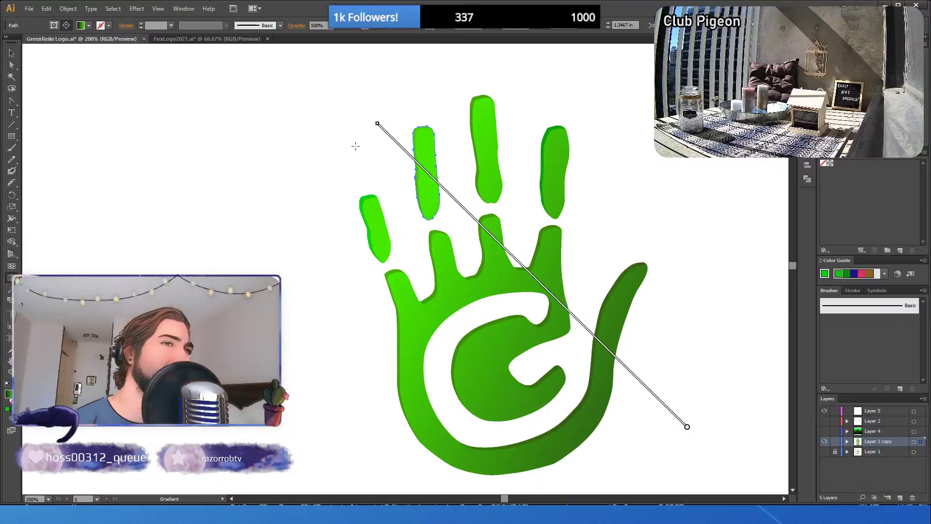
pyautogui.moveTo(775, 487)
pyautogui.mouseDown()
pyautogui.moveTo(467, 342)
pyautogui.moveTo(323, 136)
pyautogui.moveTo(312, 141)
pyautogui.moveTo(312, 207)
pyautogui.mouseUp()
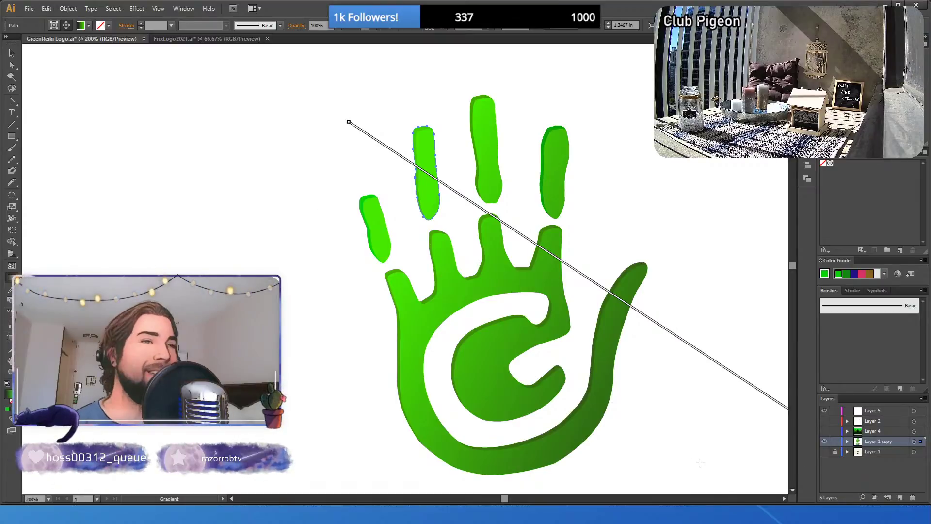
pyautogui.moveTo(722, 437)
pyautogui.mouseDown()
pyautogui.moveTo(590, 339)
pyautogui.moveTo(605, 312)
pyautogui.moveTo(552, 290)
pyautogui.moveTo(451, 199)
pyautogui.moveTo(424, 162)
pyautogui.moveTo(384, 131)
pyautogui.moveTo(368, 131)
pyautogui.moveTo(348, 103)
pyautogui.mouseUp()
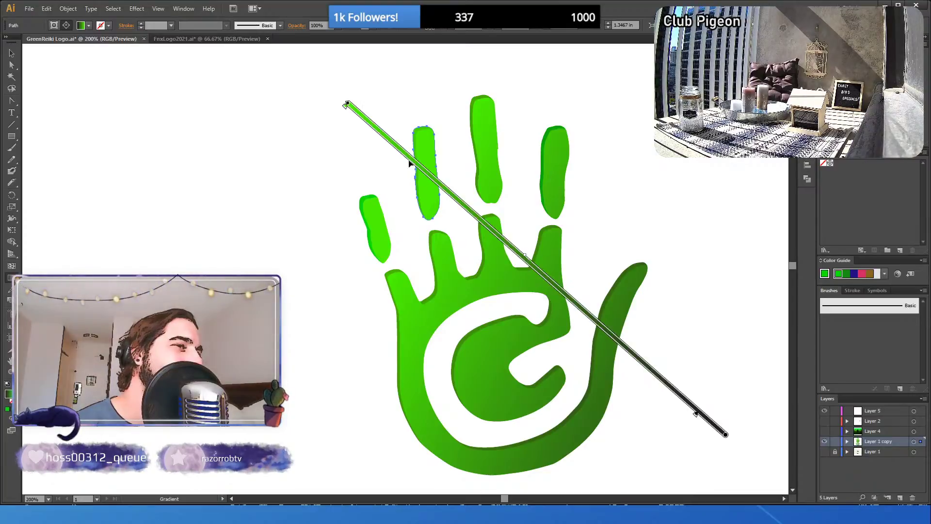
pyautogui.click(12, 53)
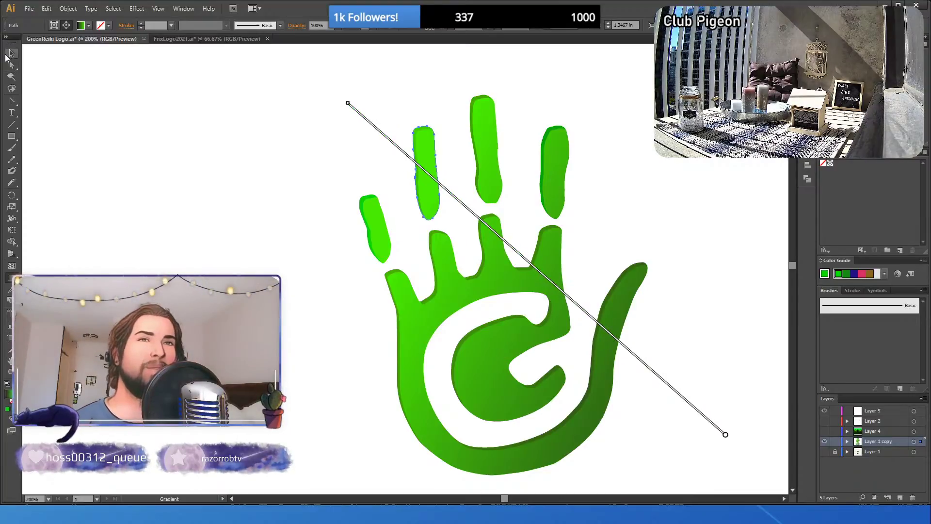
pyautogui.click(238, 198)
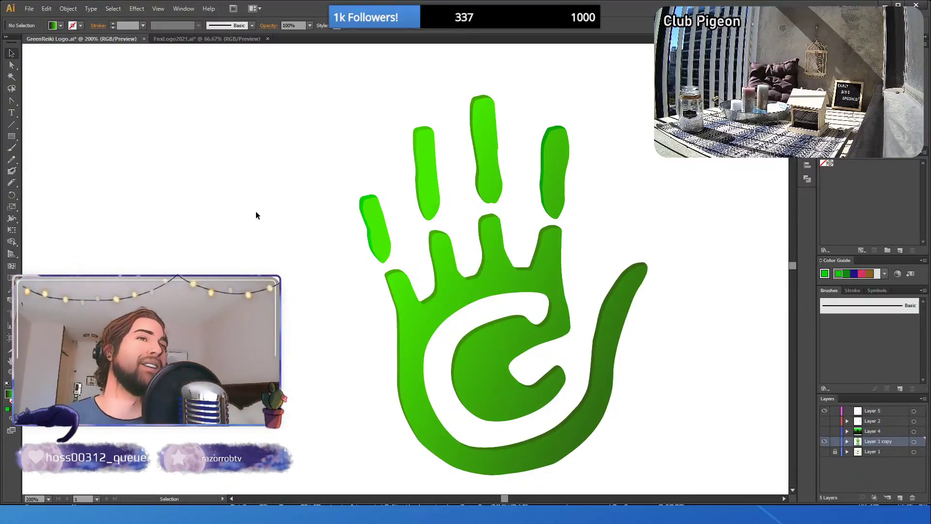
# - Give the edge shape of the little finger segment a gradient fill and sample the palm's dark edge gradient onto it
pyautogui.click(11, 64)
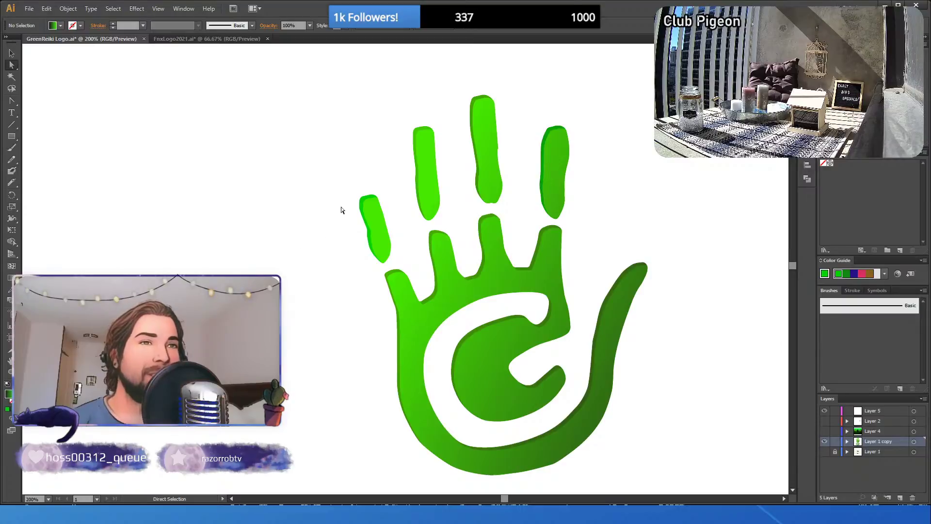
pyautogui.click(362, 202)
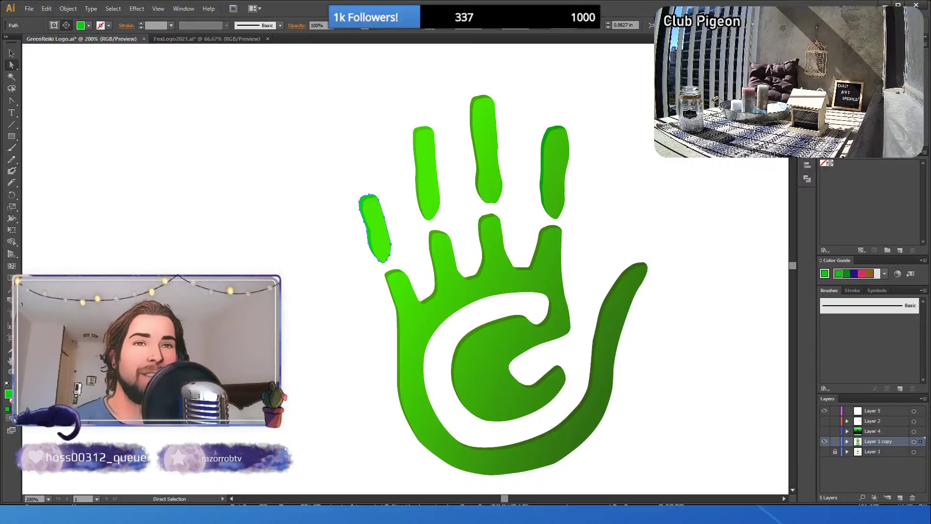
pyautogui.click(10, 416)
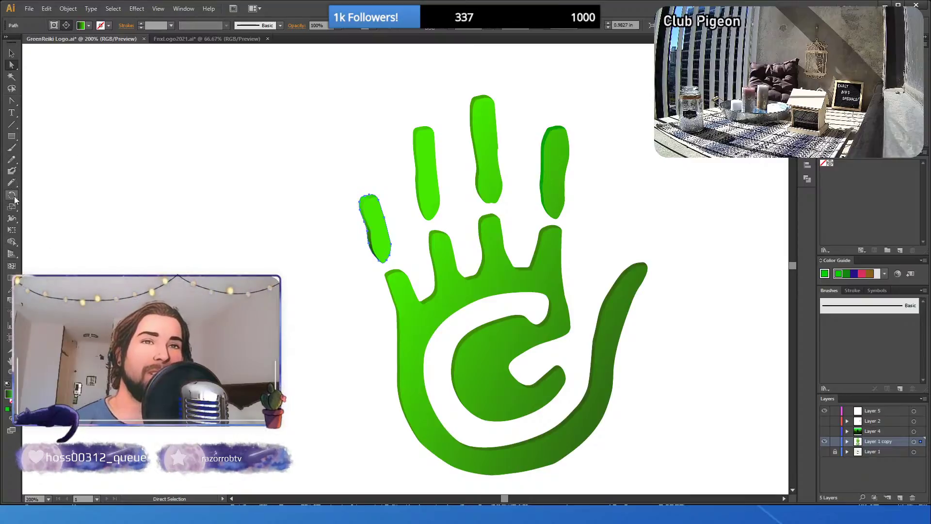
pyautogui.click(10, 289)
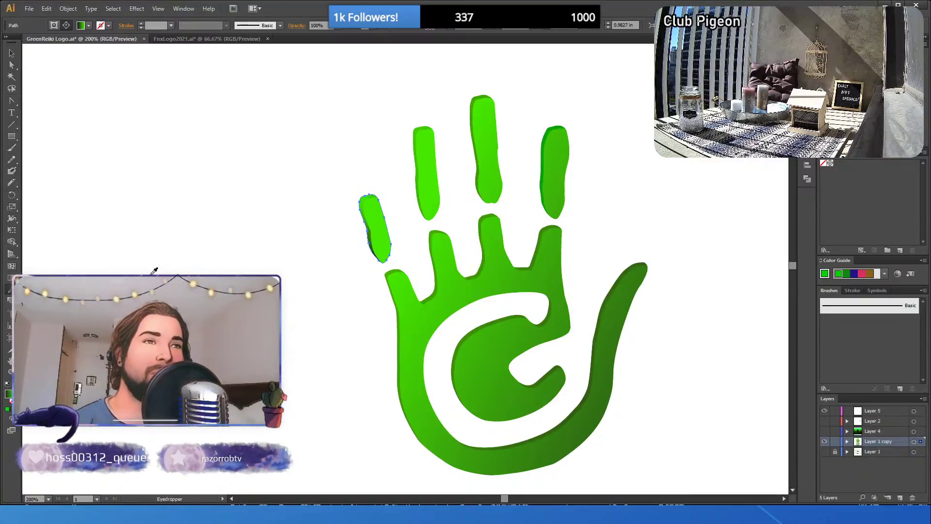
pyautogui.click(431, 233)
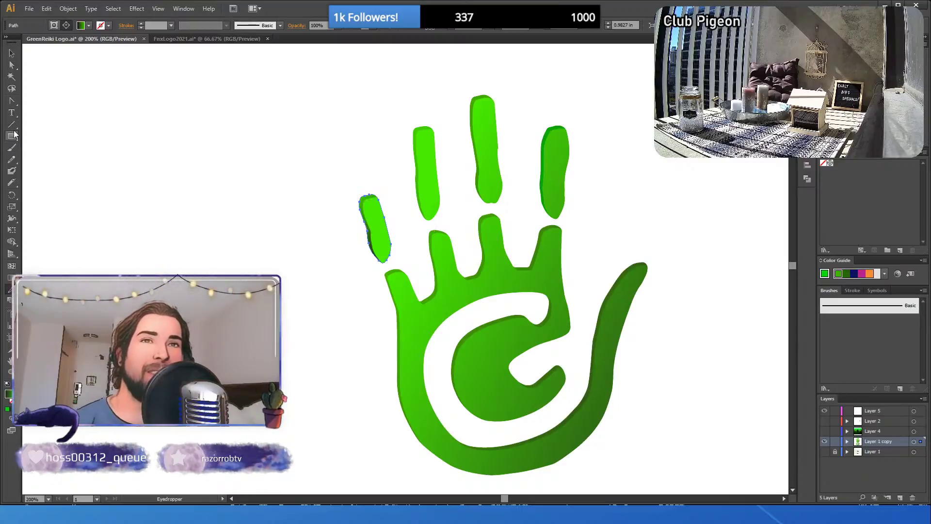
# - Redraw the little finger edge gradient diagonally from beyond the palm's lower thumb side to outside the little finger, then deselect
pyautogui.click(11, 277)
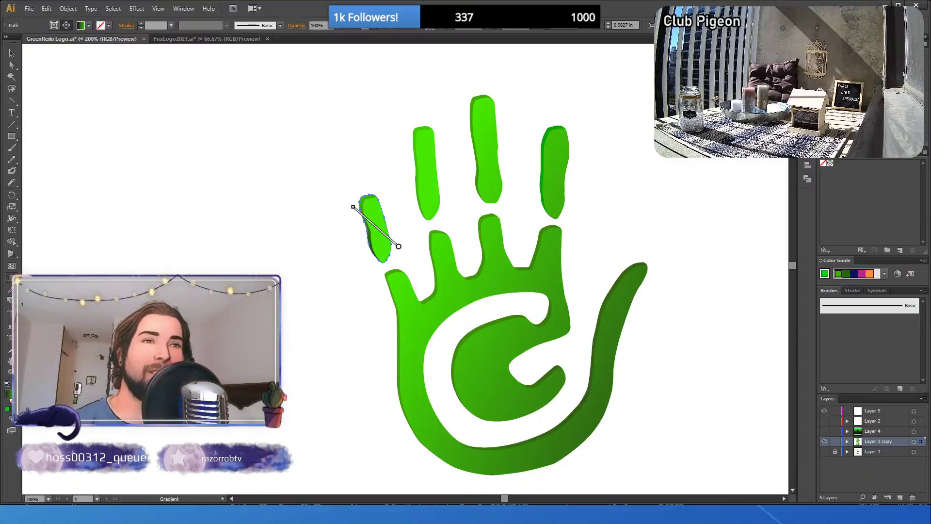
pyautogui.moveTo(741, 449)
pyautogui.mouseDown()
pyautogui.moveTo(447, 323)
pyautogui.moveTo(335, 253)
pyautogui.moveTo(291, 204)
pyautogui.moveTo(272, 199)
pyautogui.mouseUp()
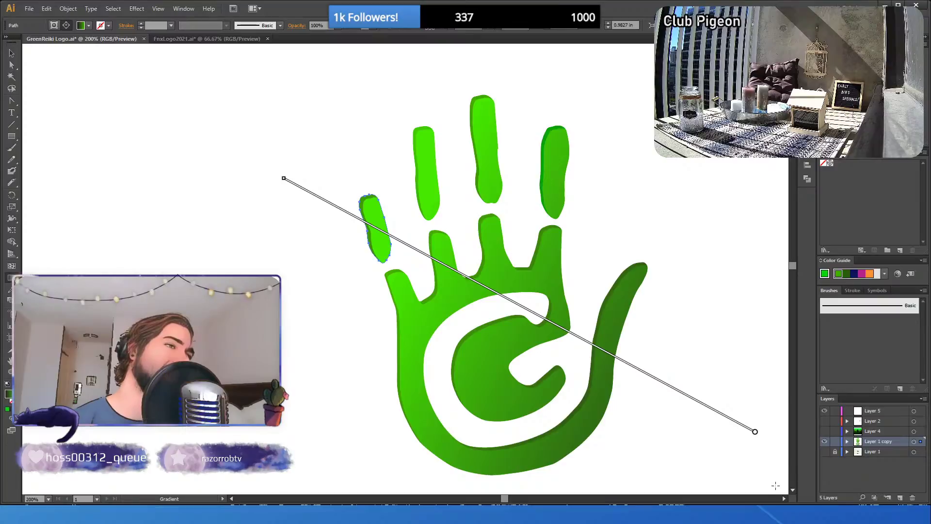
pyautogui.moveTo(775, 486)
pyautogui.mouseDown()
pyautogui.moveTo(582, 405)
pyautogui.moveTo(276, 233)
pyautogui.moveTo(272, 171)
pyautogui.moveTo(264, 183)
pyautogui.moveTo(272, 188)
pyautogui.mouseUp()
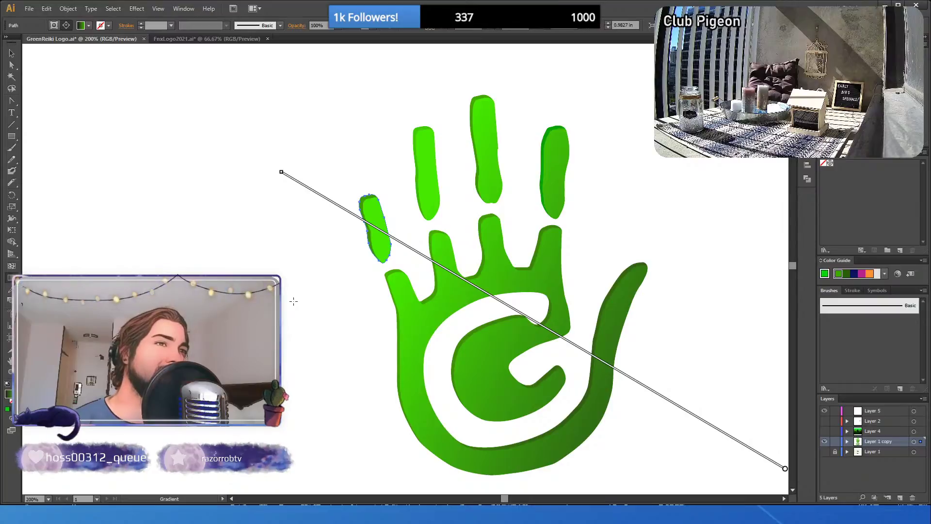
pyautogui.press('v')
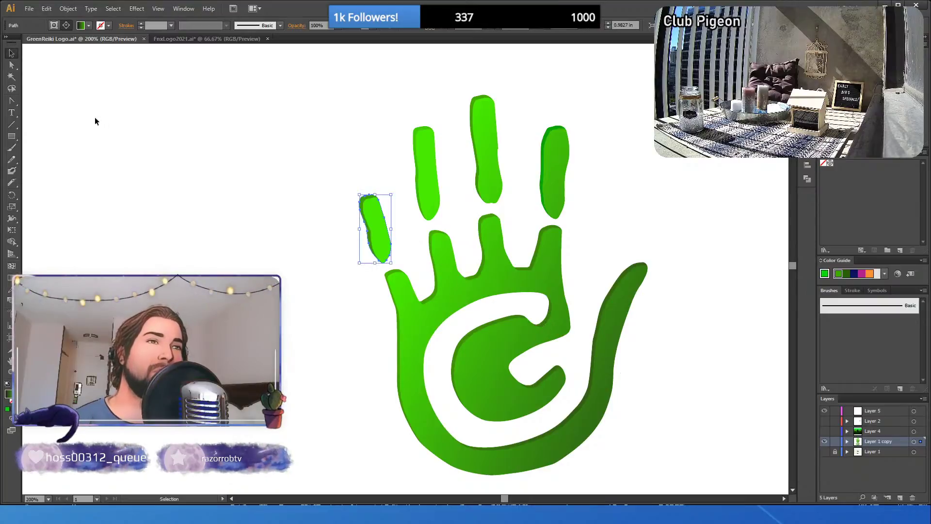
pyautogui.click(155, 150)
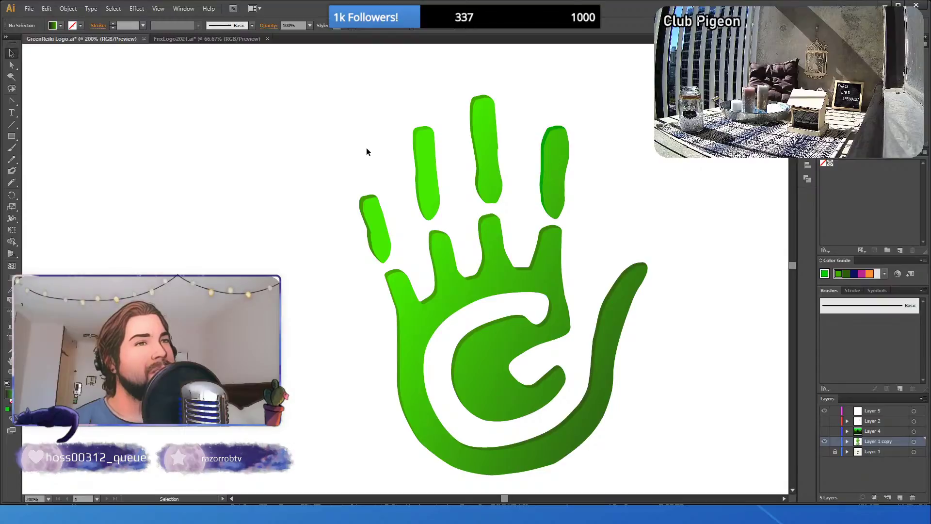
# - Select only the edge shape of the ring finger segment and redraw its gradient diagonally from below the thumb to outside the little finger, then deselect
pyautogui.click(416, 143)
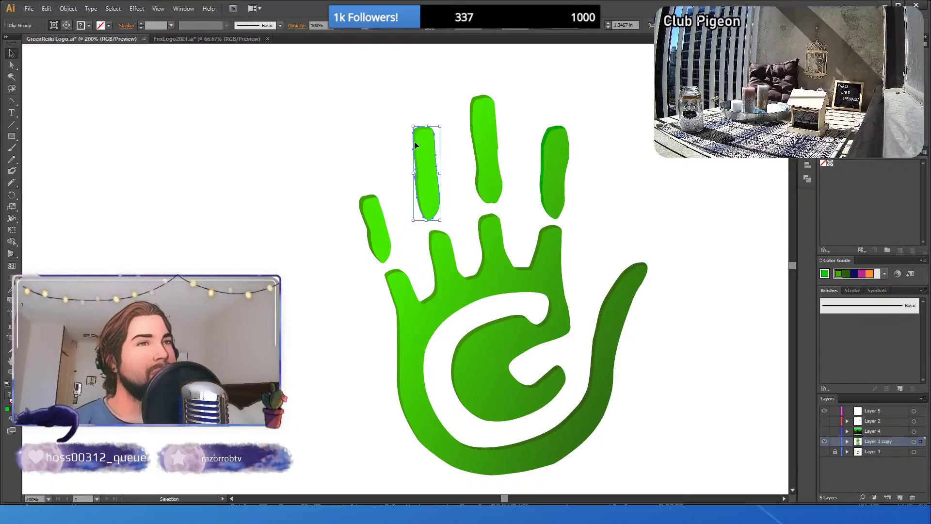
pyautogui.click(11, 66)
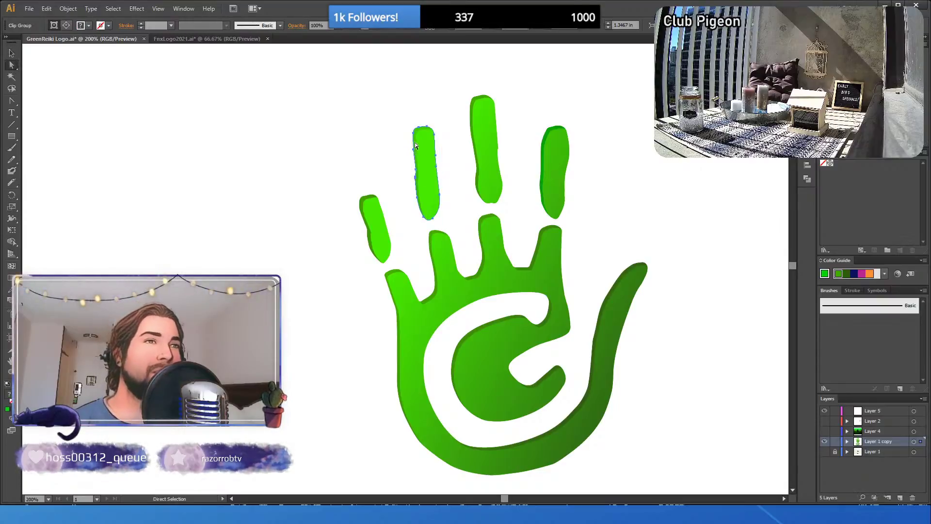
pyautogui.click(320, 172)
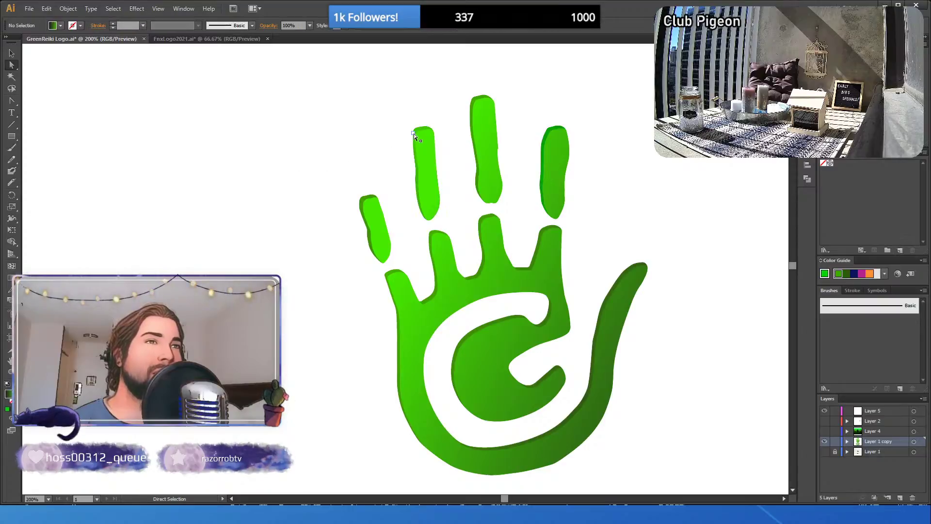
pyautogui.click(414, 133)
pyautogui.click(381, 156)
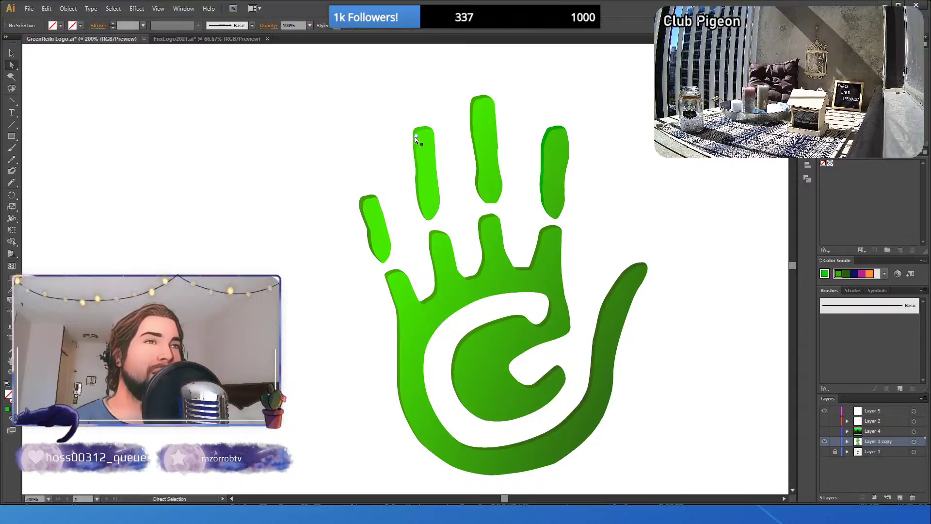
pyautogui.click(414, 139)
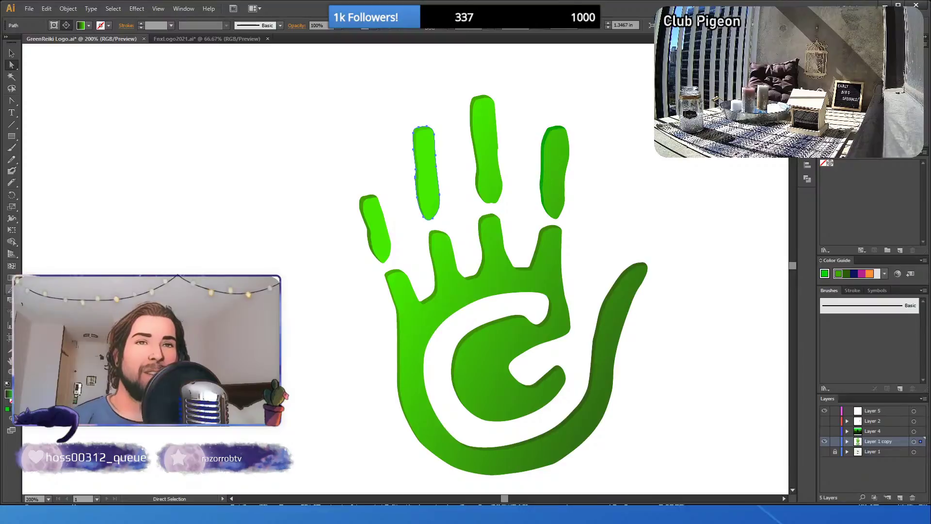
pyautogui.press('g')
pyautogui.moveTo(755, 481)
pyautogui.mouseDown()
pyautogui.moveTo(509, 354)
pyautogui.moveTo(295, 214)
pyautogui.moveTo(265, 163)
pyautogui.mouseUp()
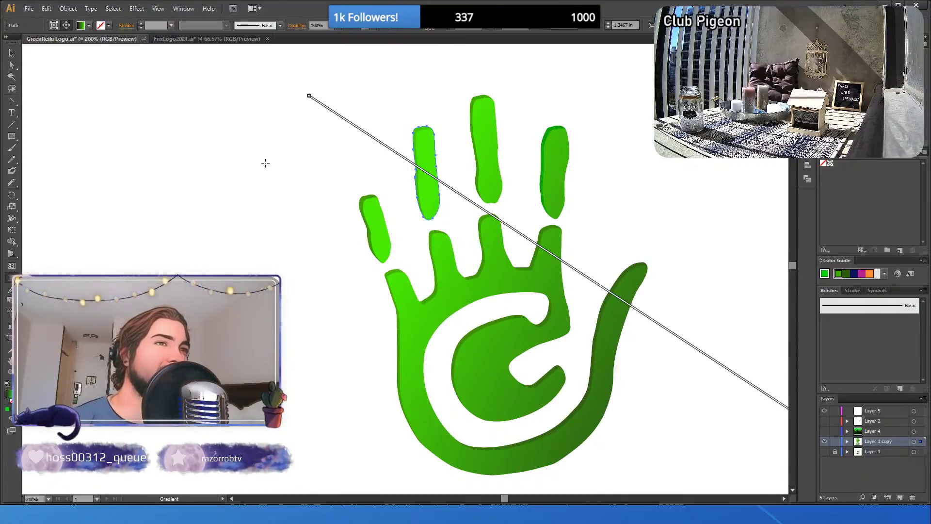
pyautogui.press('v')
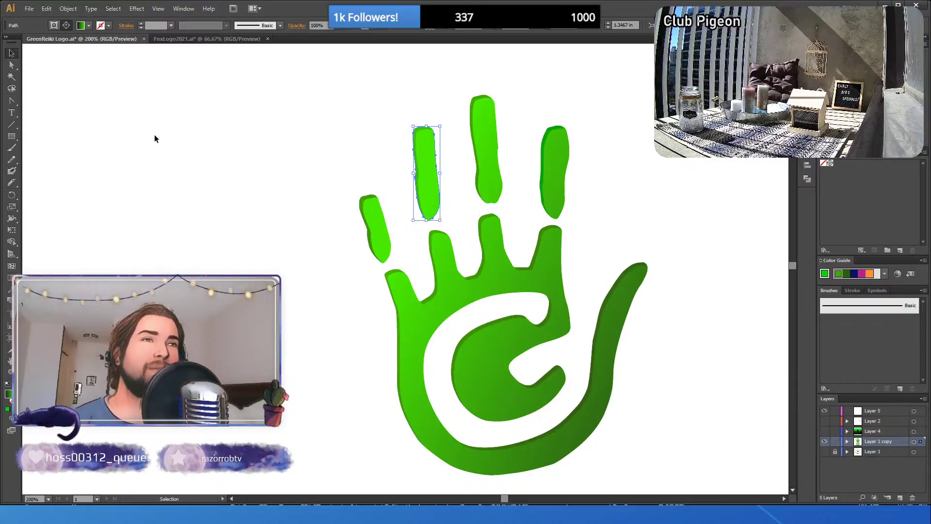
pyautogui.click(310, 216)
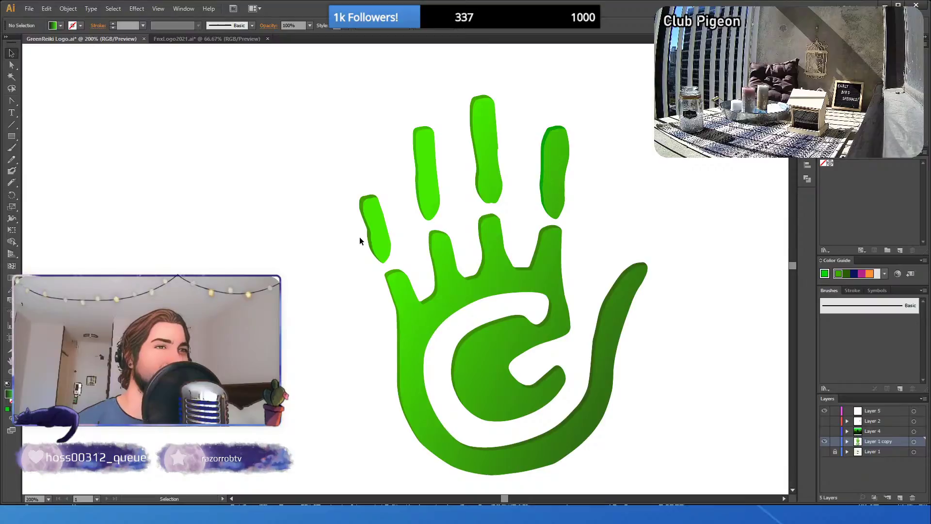
# - Try redrawing the gradient with the whole clip group of the little finger segment selected, and undo it
pyautogui.click(362, 211)
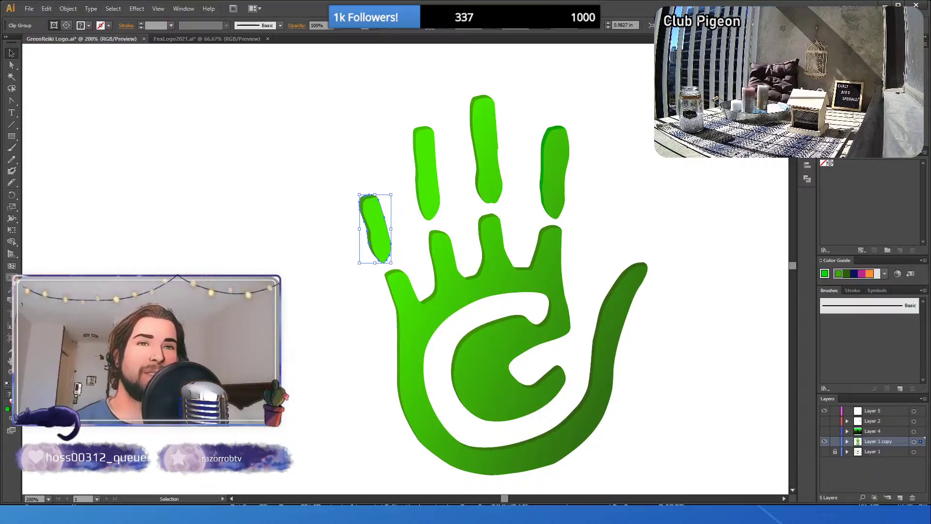
pyautogui.press('g')
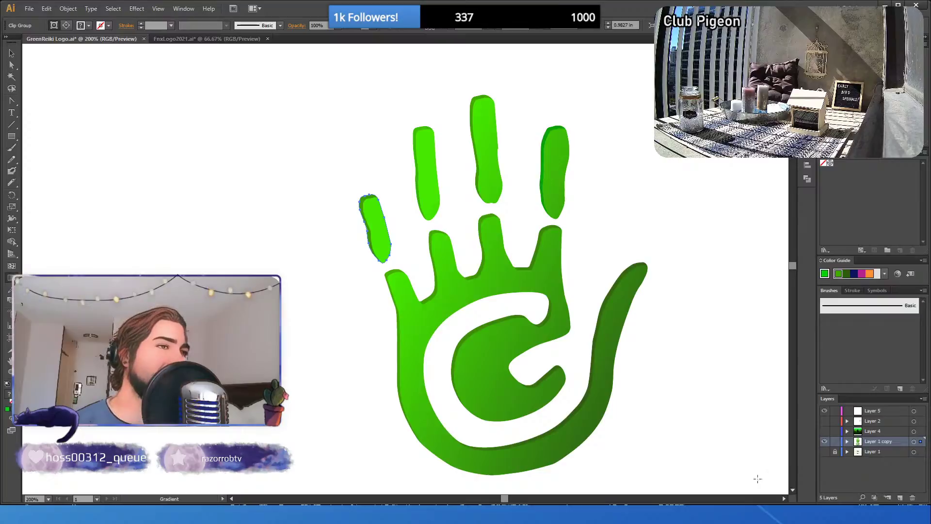
pyautogui.moveTo(757, 478); pyautogui.dragTo(242, 228)
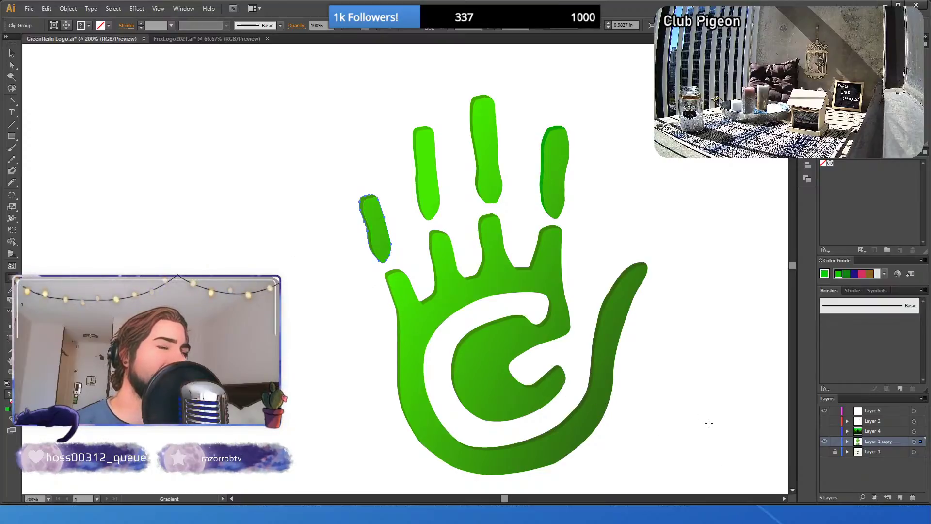
pyautogui.hotkey('ctrl', 'z')
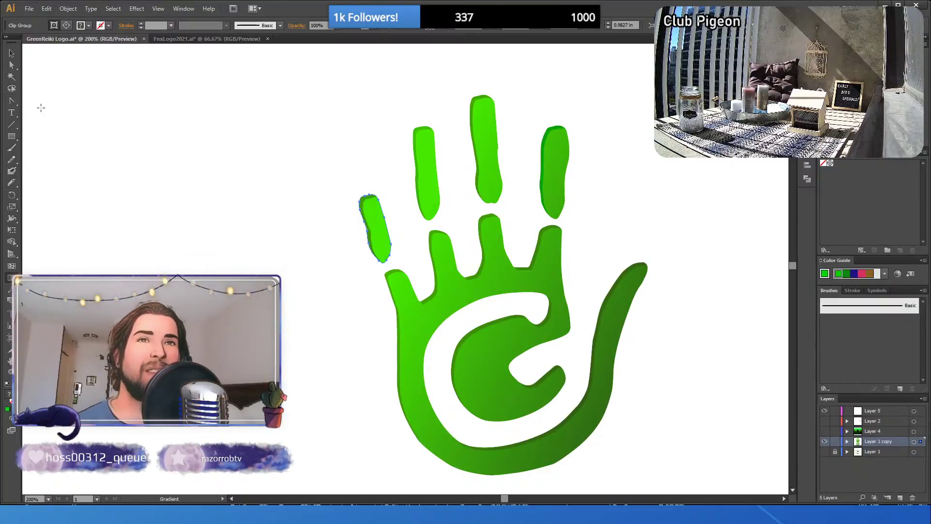
# - Select only the little finger segment's edge shape and redraw its gradient from beyond the palm's lower thumb side onto the segment, then deselect
pyautogui.click(12, 64)
pyautogui.click(123, 145)
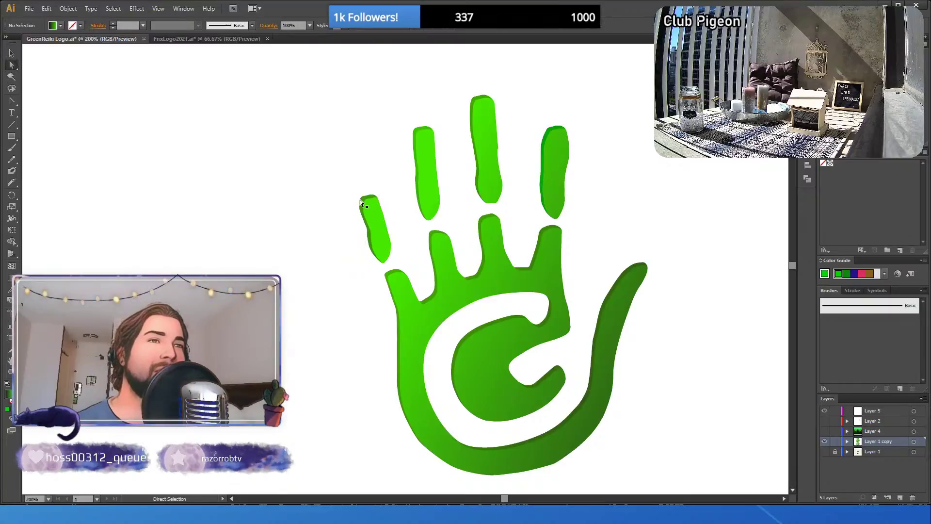
pyautogui.click(362, 201)
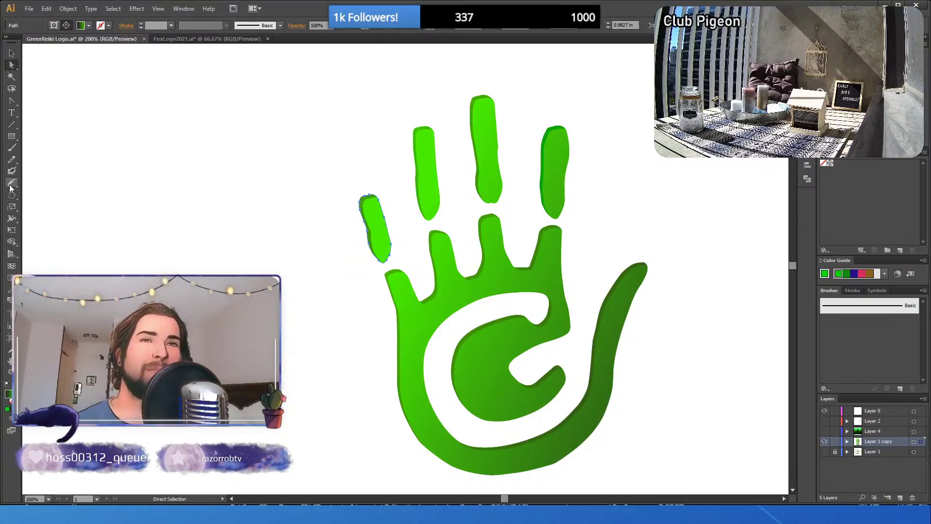
pyautogui.click(12, 277)
pyautogui.moveTo(281, 172)
pyautogui.mouseDown()
pyautogui.moveTo(785, 468)
pyautogui.moveTo(313, 269)
pyautogui.moveTo(287, 214)
pyautogui.mouseUp()
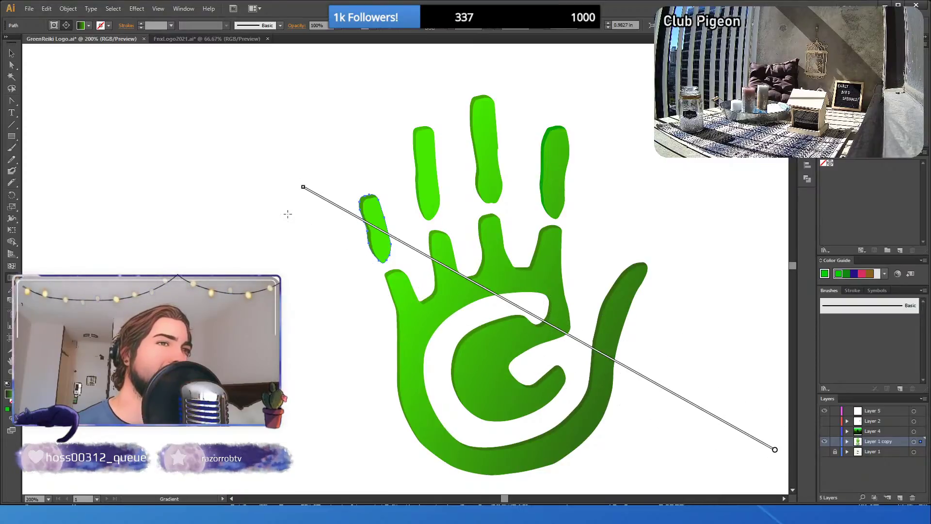
pyautogui.moveTo(772, 481)
pyautogui.mouseDown()
pyautogui.moveTo(313, 209)
pyautogui.moveTo(360, 229)
pyautogui.moveTo(365, 221)
pyautogui.mouseUp()
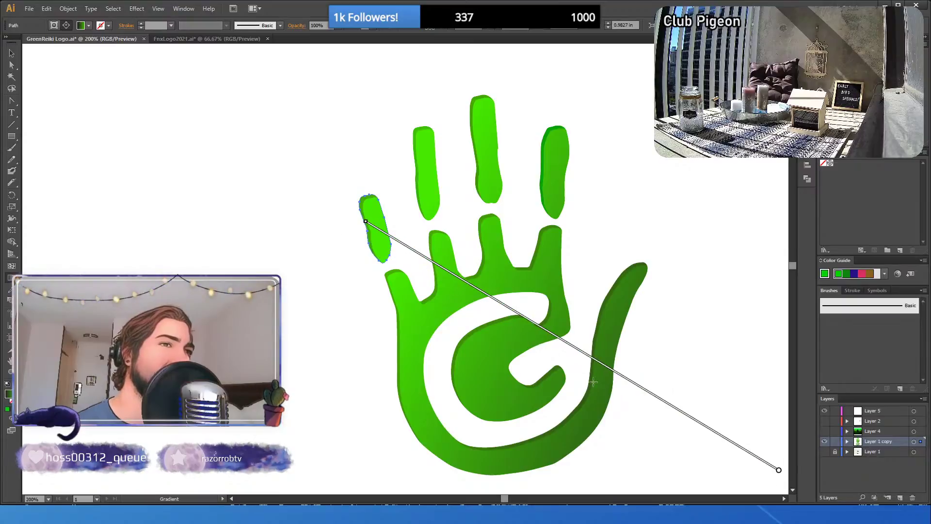
pyautogui.click(12, 54)
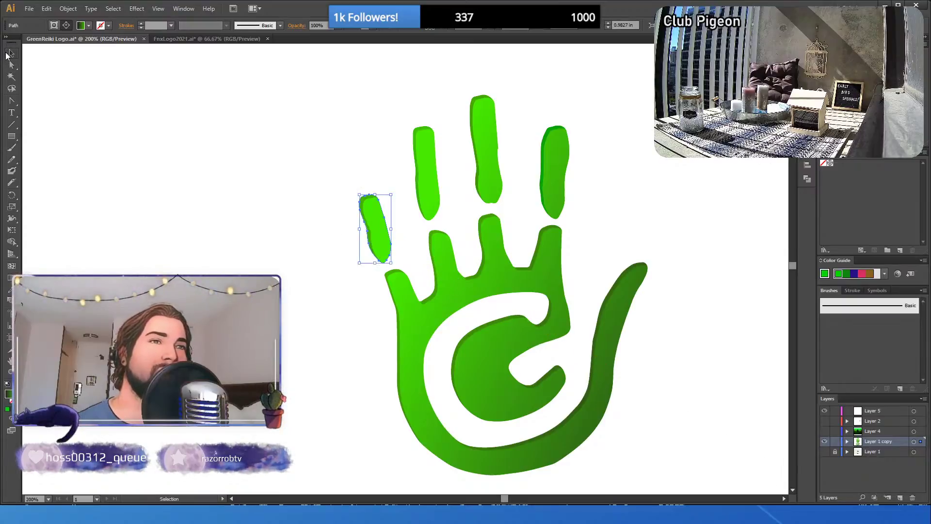
pyautogui.click(260, 202)
# - Duplicate the GREEN Reiki lettering in place and nudge the copy slightly down and to the right
pyautogui.scroll(-3, 297, 236)
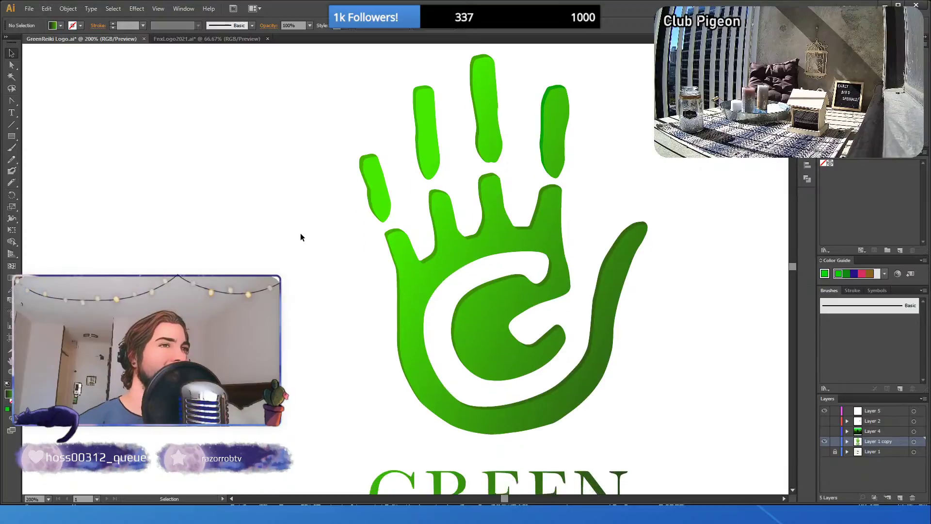
pyautogui.press('z')
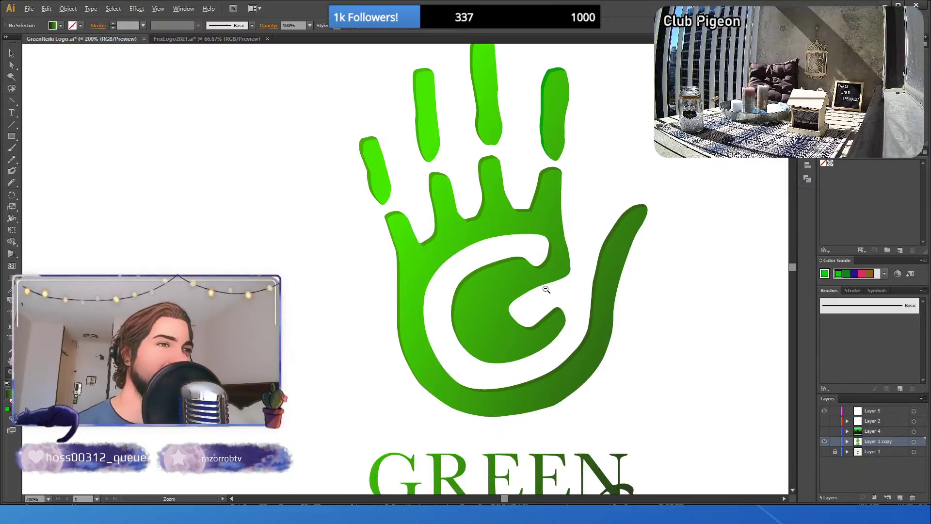
pyautogui.keyDown('alt'); pyautogui.click(403, 280); pyautogui.keyUp('alt')
pyautogui.keyDown('alt'); pyautogui.click(403, 280); pyautogui.keyUp('alt')
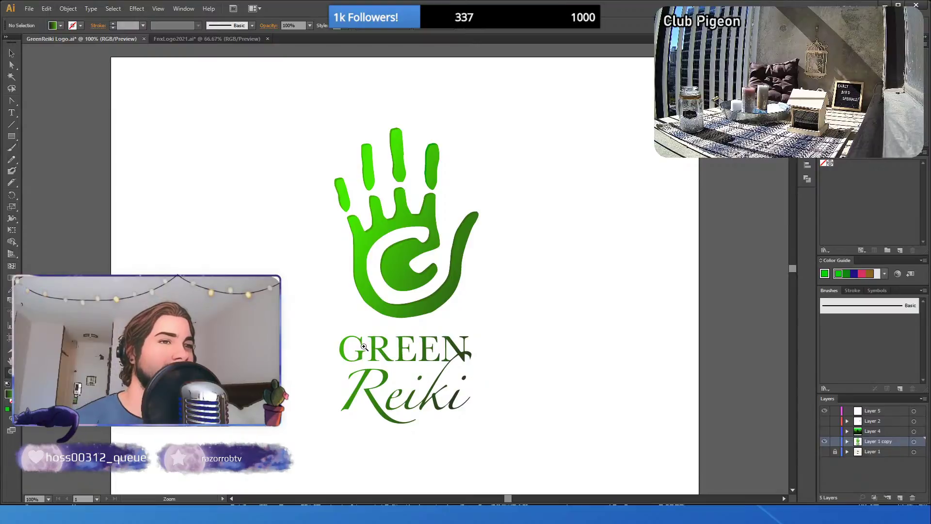
pyautogui.click(12, 53)
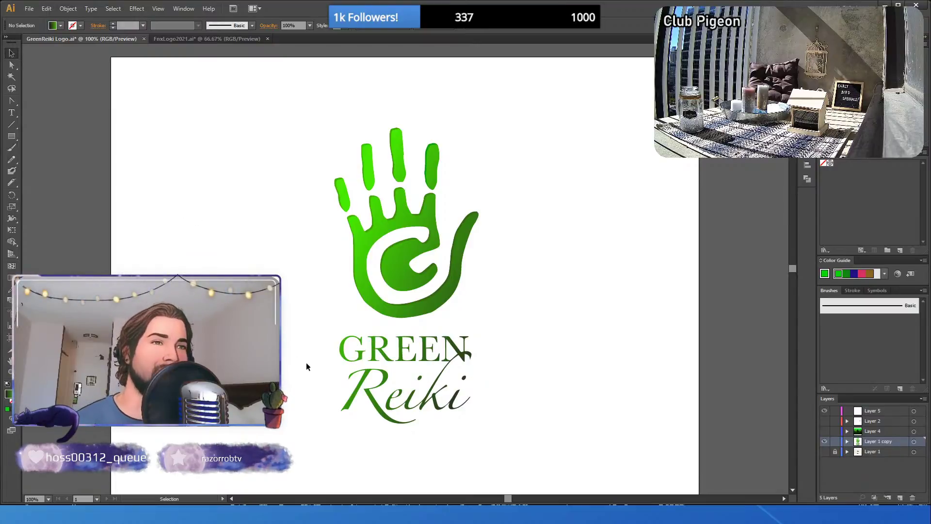
pyautogui.moveTo(311, 346); pyautogui.dragTo(517, 431)
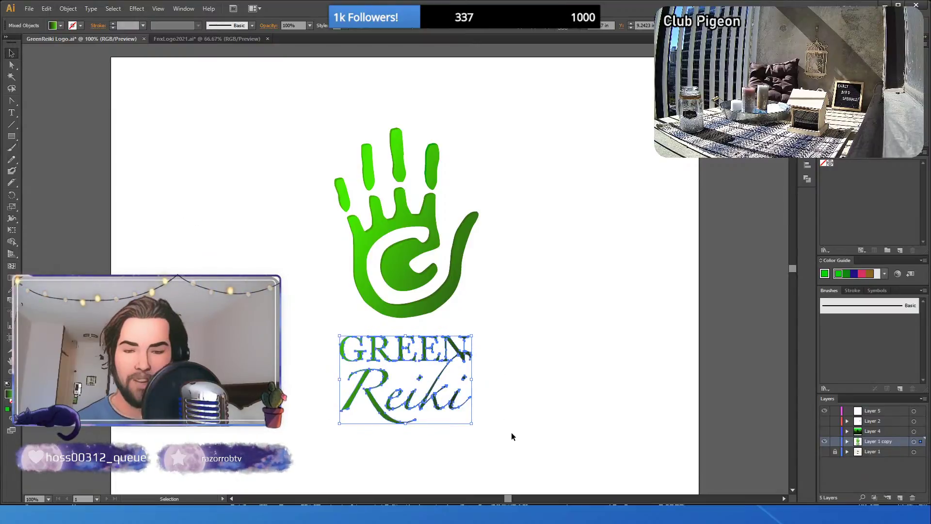
pyautogui.press('Down')
pyautogui.press('Down')
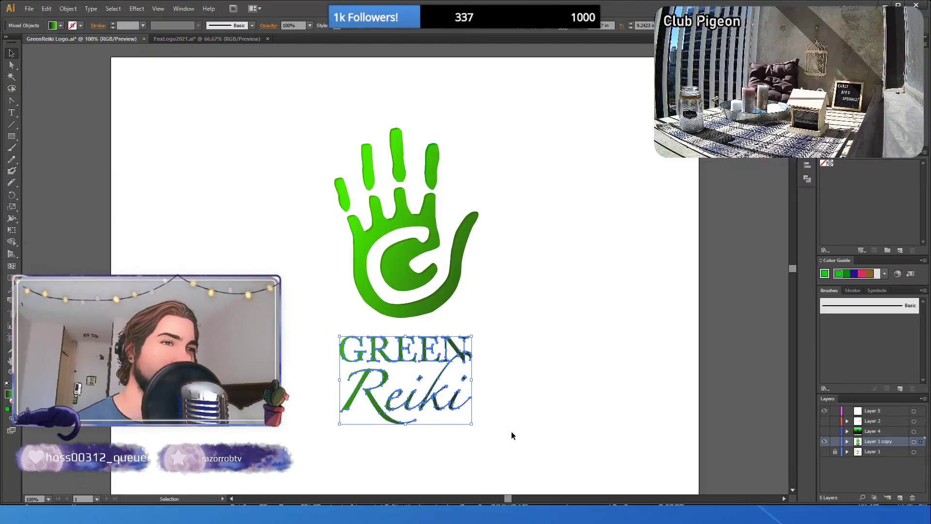
pyautogui.press('Down')
pyautogui.press('Right')
pyautogui.press('Right')
pyautogui.press('Right')
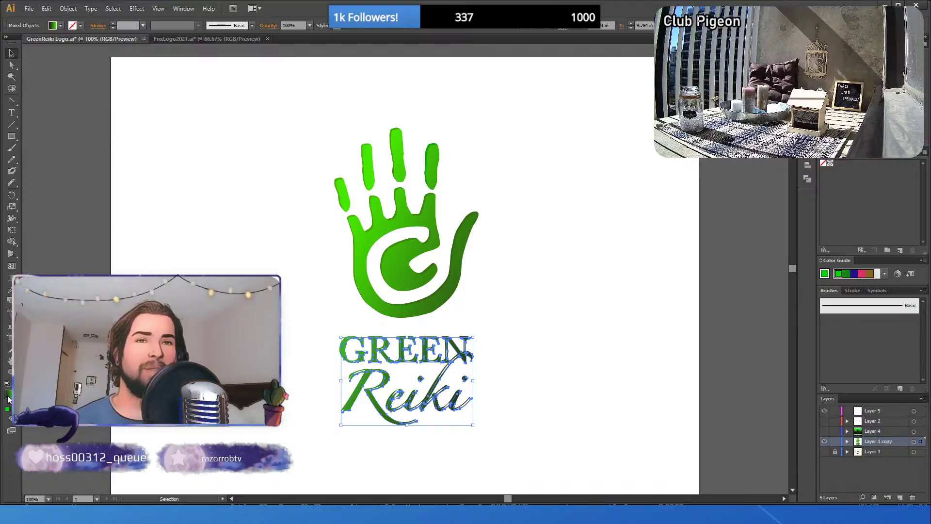
# - Fill the offset copy of the GREEN Reiki lettering with solid black and set its opacity to 40%
pyautogui.click(7, 411)
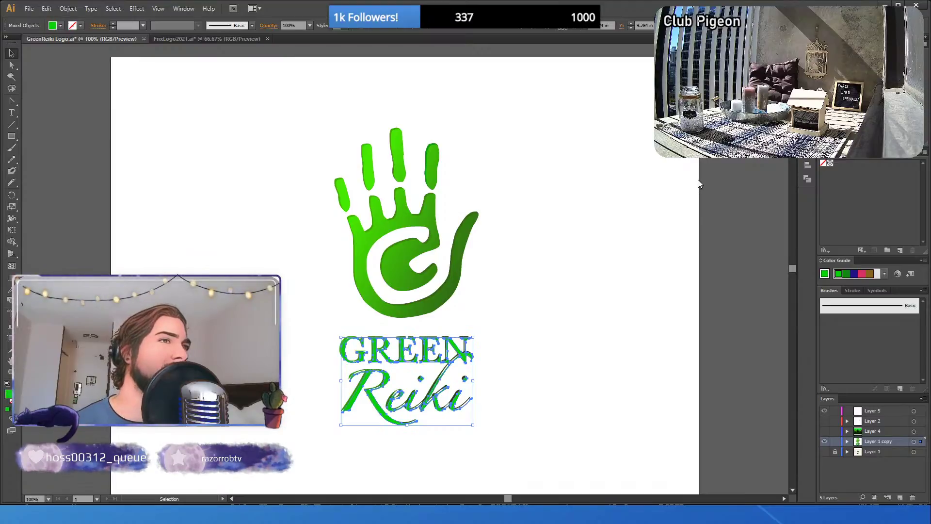
pyautogui.hotkey('ctrl', 'z')
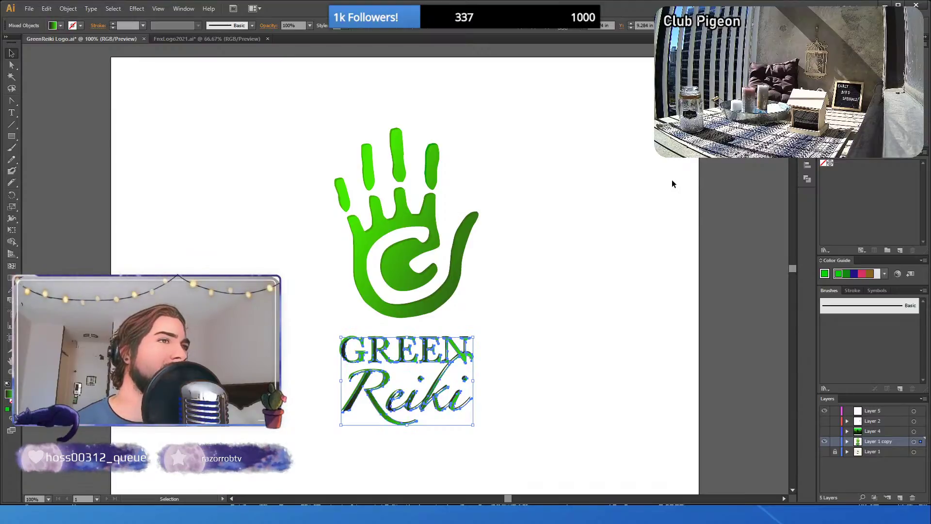
pyautogui.click(8, 411)
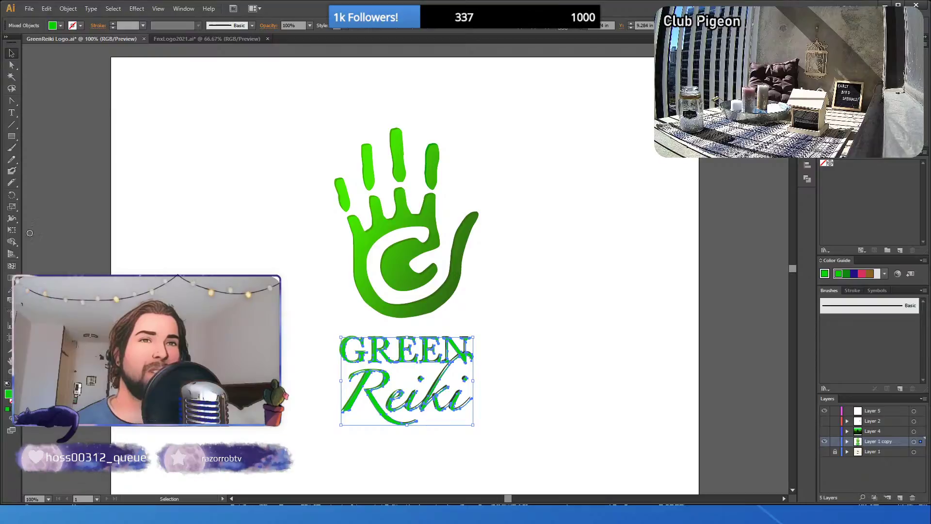
pyautogui.hotkey('ctrl', 'z')
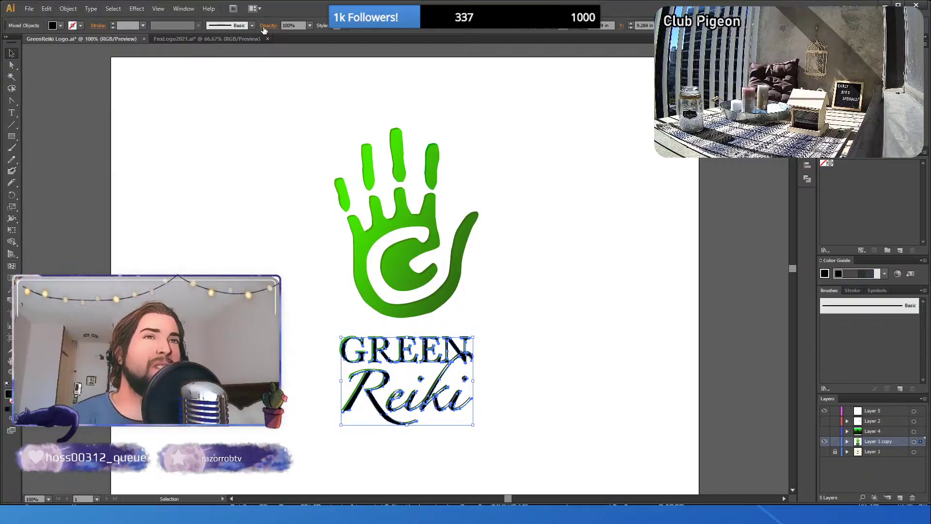
pyautogui.click(308, 27)
pyautogui.write('40')
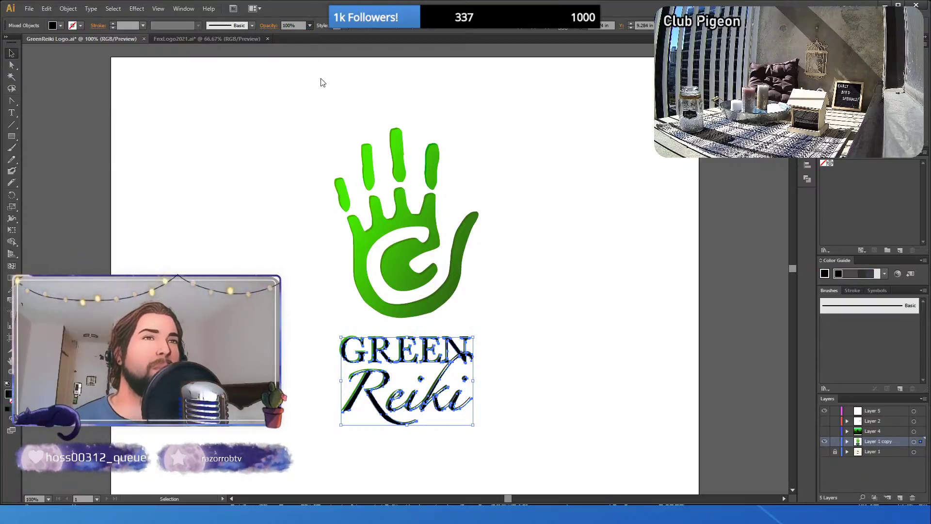
pyautogui.press('Return')
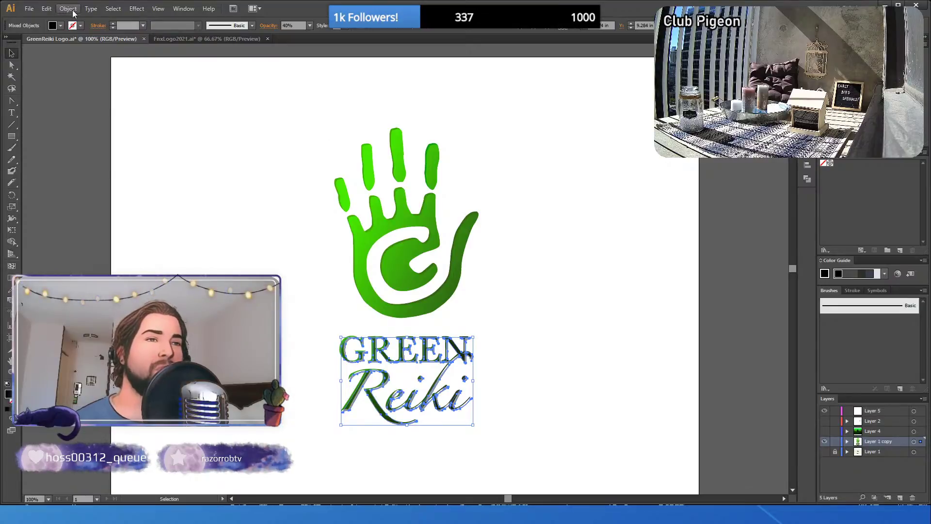
# - Set the opacity of the offset black lettering copy to 50% and deselect it
pyautogui.click(310, 26)
pyautogui.click(320, 89)
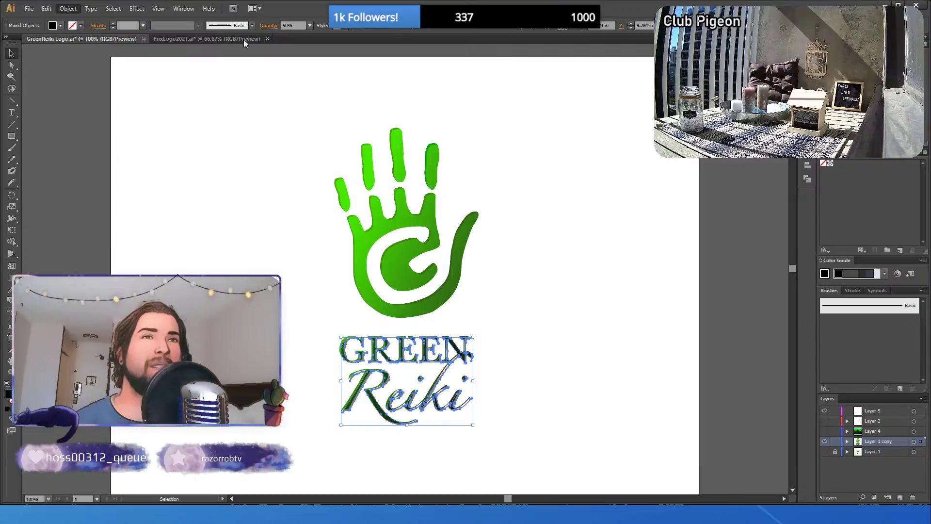
pyautogui.click(237, 174)
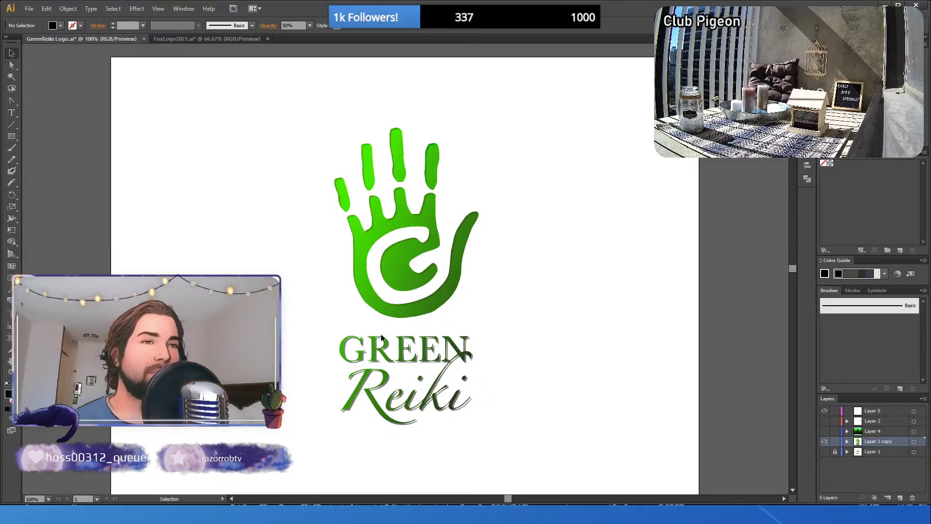
pyautogui.click(391, 346)
pyautogui.click(360, 320)
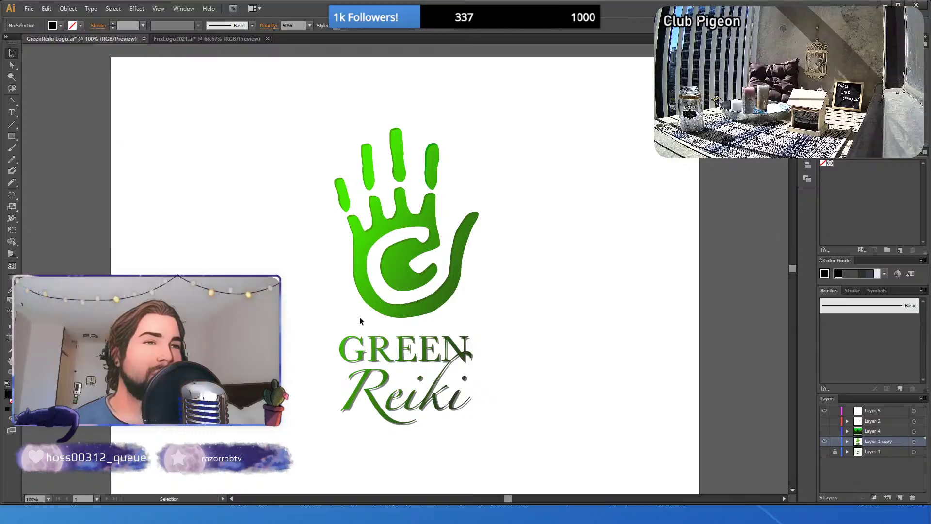
# - Undo the last opacity change on the offset black lettering copy, leaving the copy selected
pyautogui.press('a')
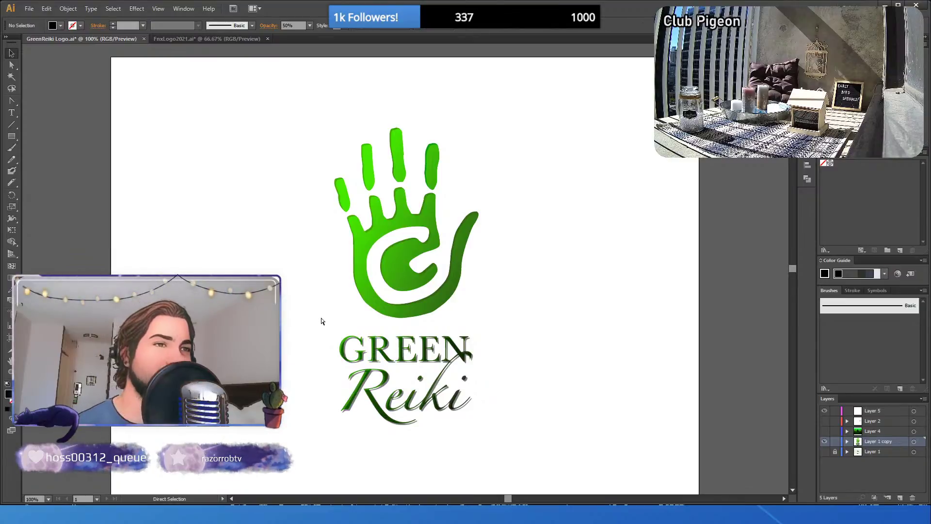
pyautogui.hotkey('ctrl', 'a')
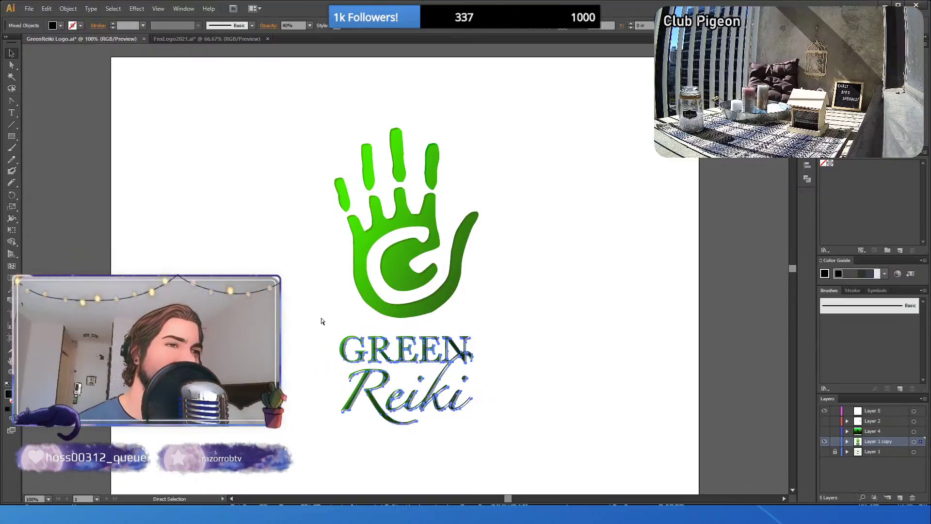
pyautogui.press('v')
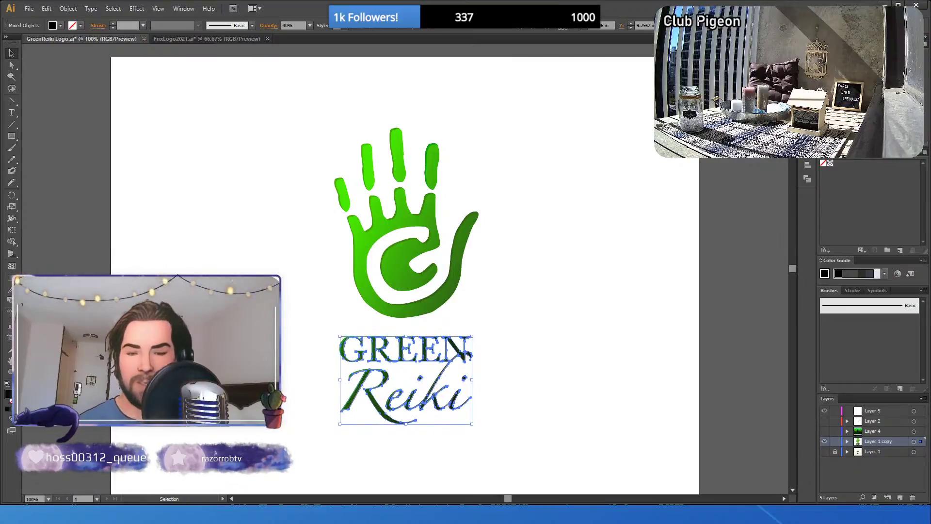
# - Group the letters of the black copy and move the group to the right, beside the green lettering, then deselect
pyautogui.hotkey('ctrl', 'g')
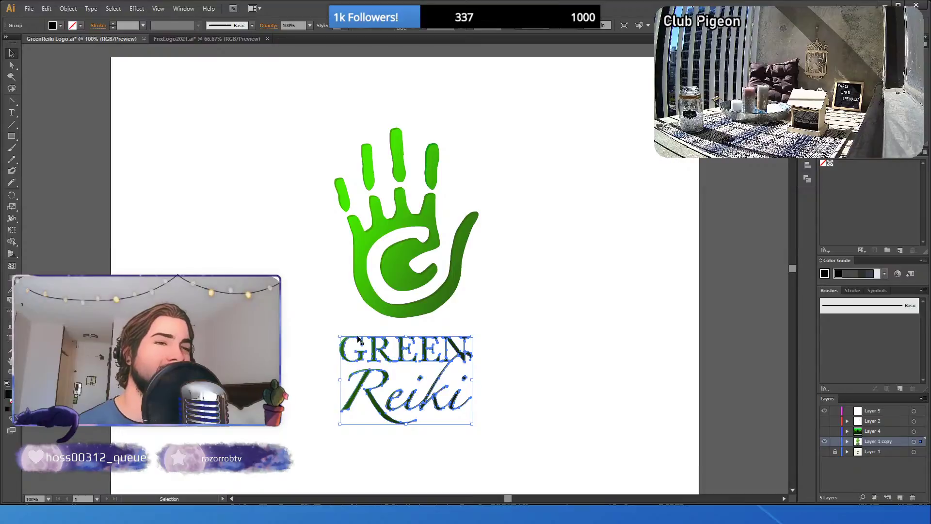
pyautogui.moveTo(357, 335); pyautogui.dragTo(493, 335)
pyautogui.click(306, 334)
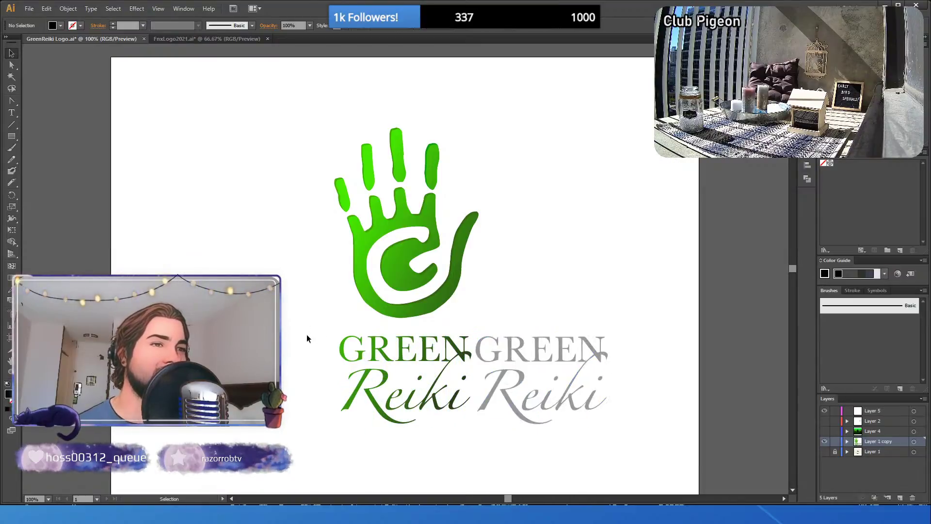
# - Select all letters of the original green GREEN Reiki lettering and group them, then deselect
pyautogui.moveTo(306, 334); pyautogui.dragTo(473, 429)
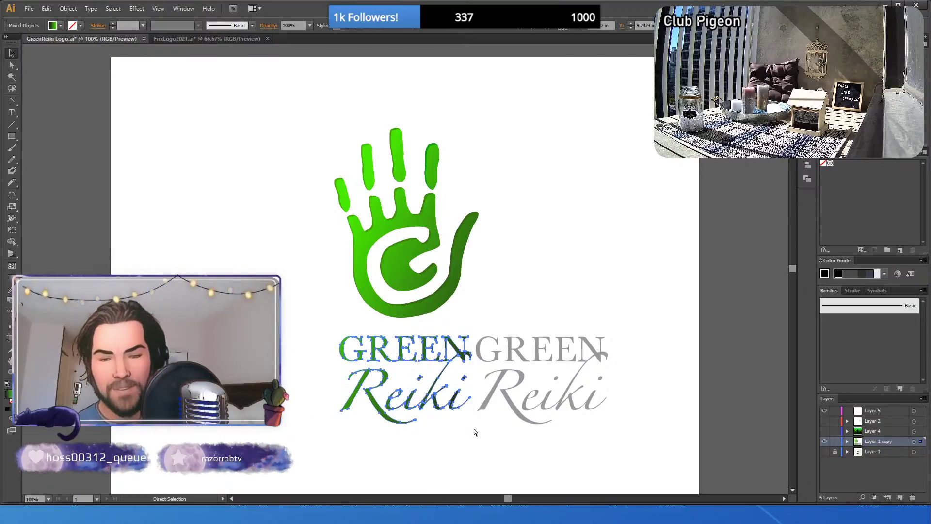
pyautogui.press('v')
pyautogui.click(584, 437)
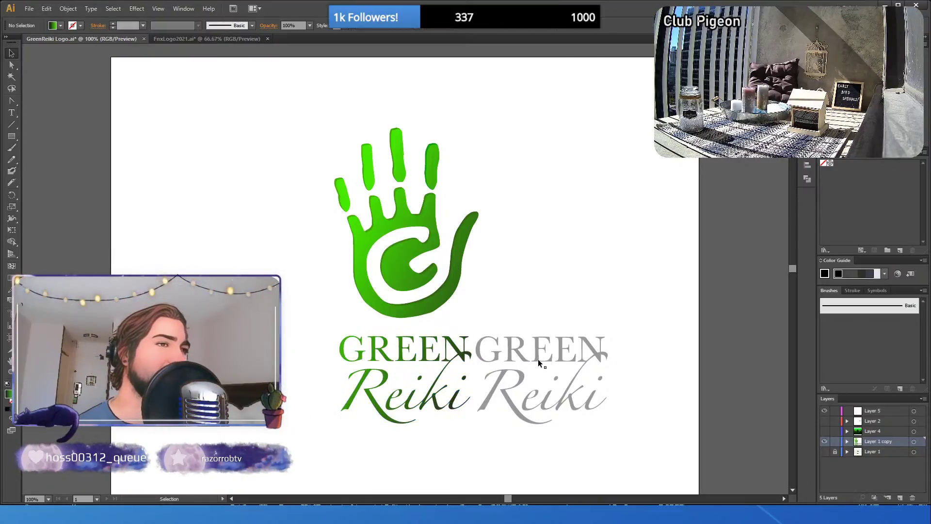
# - Nudge the semi-transparent black lettering group left until it overlaps the green lettering, then deselect it
pyautogui.click(538, 359)
pyautogui.hotkey('shift', 'Left')
pyautogui.hotkey('shift', 'Left')
pyautogui.hotkey('shift', 'Left')
pyautogui.hotkey('shift', 'Left')
pyautogui.hotkey('shift', 'Left')
pyautogui.hotkey('shift', 'Left')
pyautogui.hotkey('shift', 'Left')
pyautogui.hotkey('shift', 'Left')
pyautogui.hotkey('shift', 'Left')
pyautogui.hotkey('shift', 'Left')
pyautogui.hotkey('shift', 'Left')
pyautogui.hotkey('shift', 'Left')
pyautogui.hotkey('shift', 'Left')
pyautogui.hotkey('shift', 'Left')
pyautogui.hotkey('shift', 'Left')
pyautogui.hotkey('shift', 'Left')
pyautogui.hotkey('shift', 'Left')
pyautogui.hotkey('shift', 'Left')
pyautogui.hotkey('shift', 'Left')
pyautogui.hotkey('shift', 'Left')
pyautogui.hotkey('shift', 'Left')
pyautogui.hotkey('shift', 'Left')
pyautogui.hotkey('shift', 'Left')
pyautogui.hotkey('shift', 'Left')
pyautogui.hotkey('shift', 'Left')
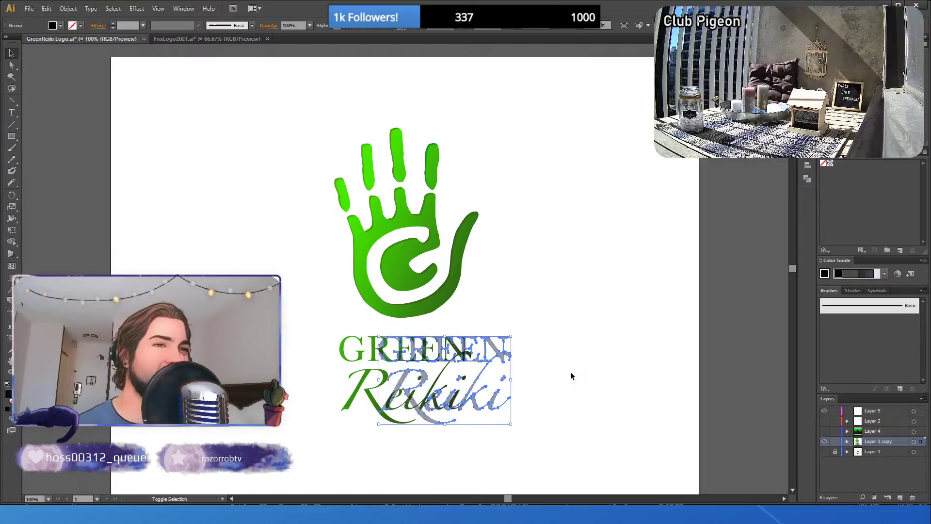
pyautogui.hotkey('ctrl', 'shift', 'a')
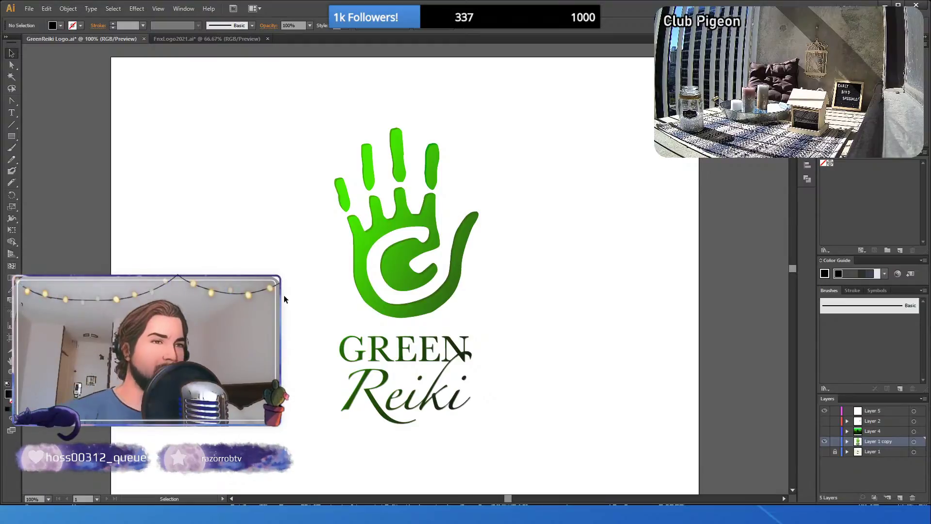
# - Offset the black lettering group slightly to the right and send it behind the green lettering, then deselect
pyautogui.click(352, 349)
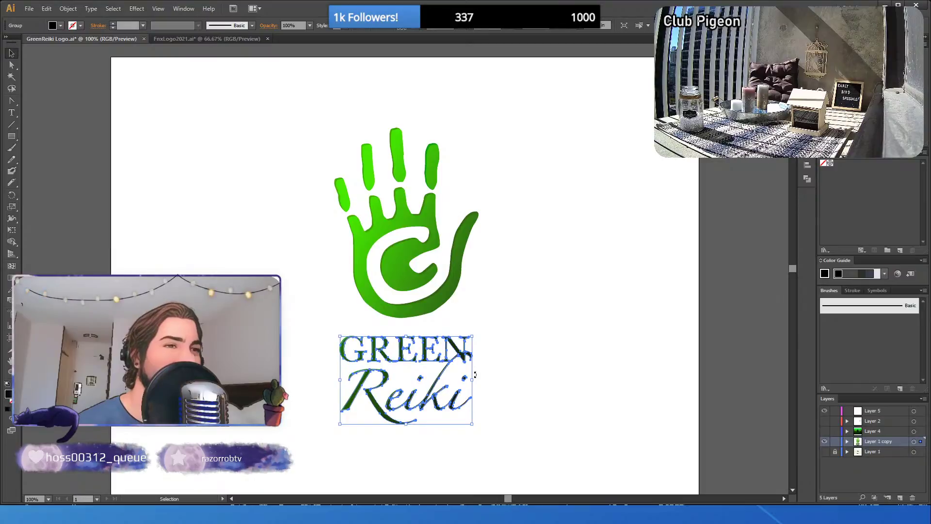
pyautogui.moveTo(351, 349); pyautogui.dragTo(353, 349)
pyautogui.click(580, 376)
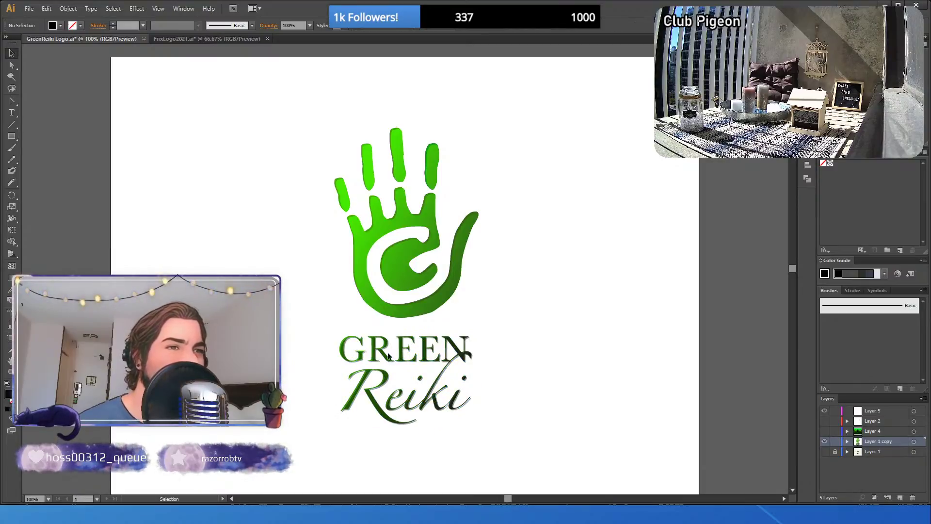
pyautogui.click(347, 340)
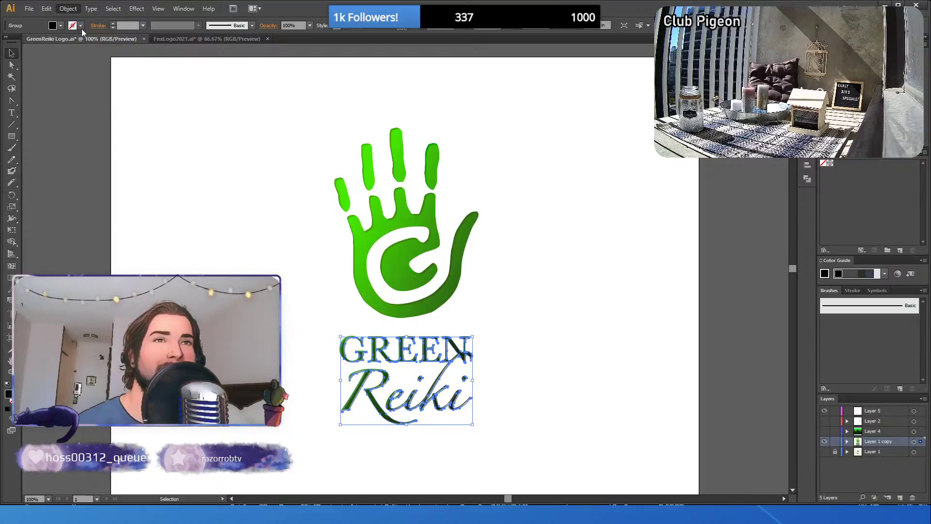
pyautogui.click(239, 230)
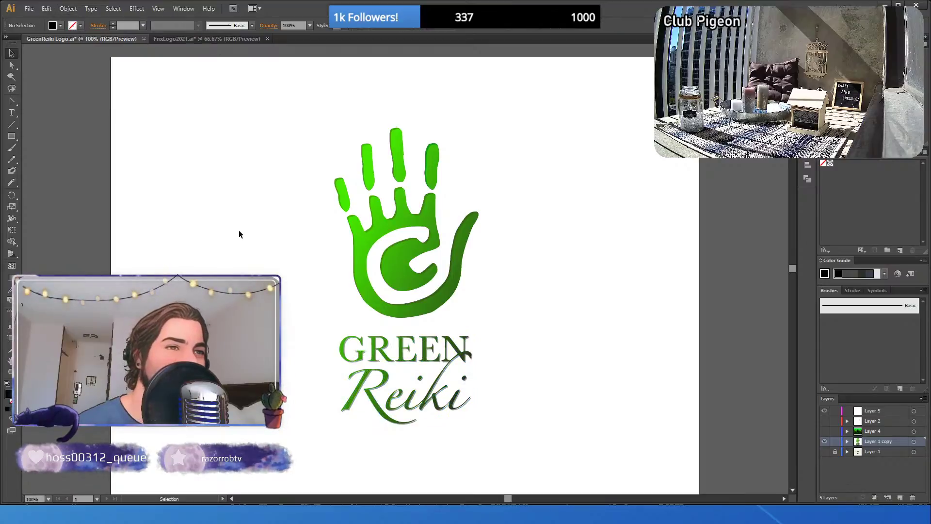
# - Nudge the black lettering group slightly back left, try a group opacity of 50%, and undo the opacity
pyautogui.click(353, 345)
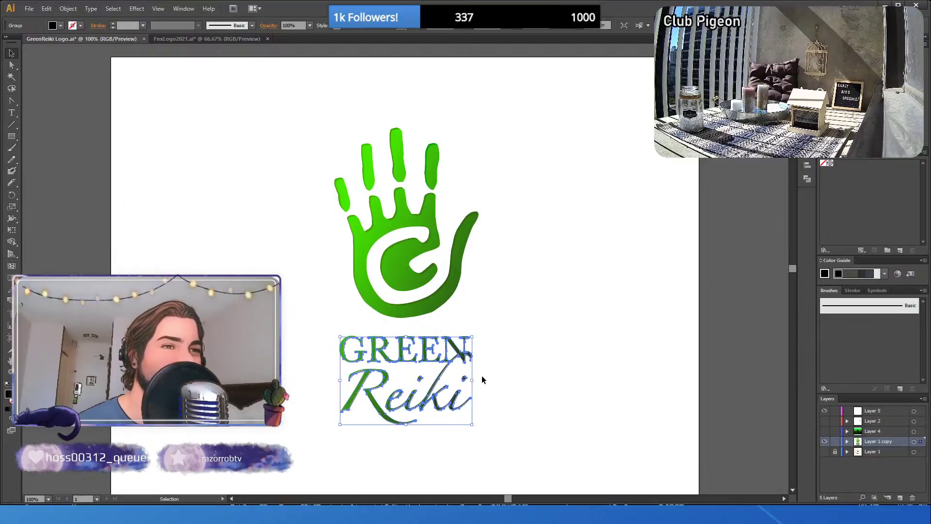
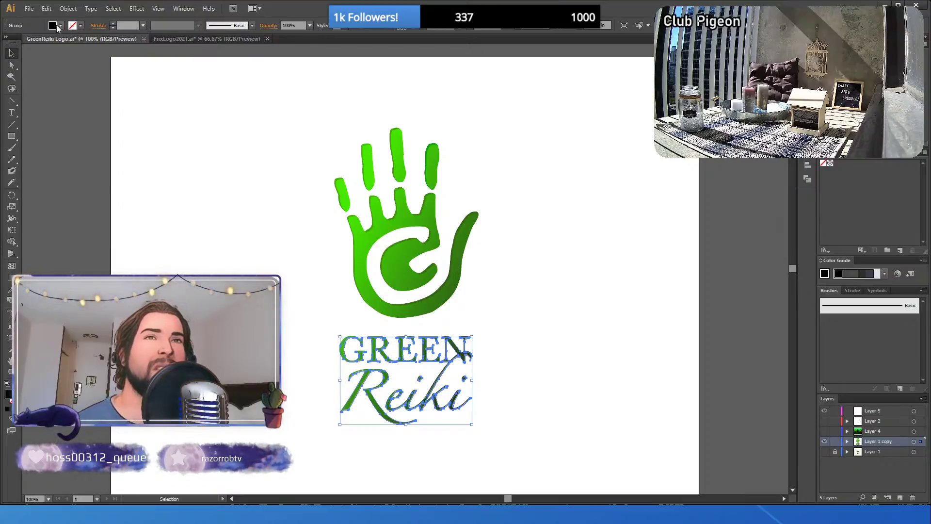
pyautogui.click(311, 26)
pyautogui.click(301, 48)
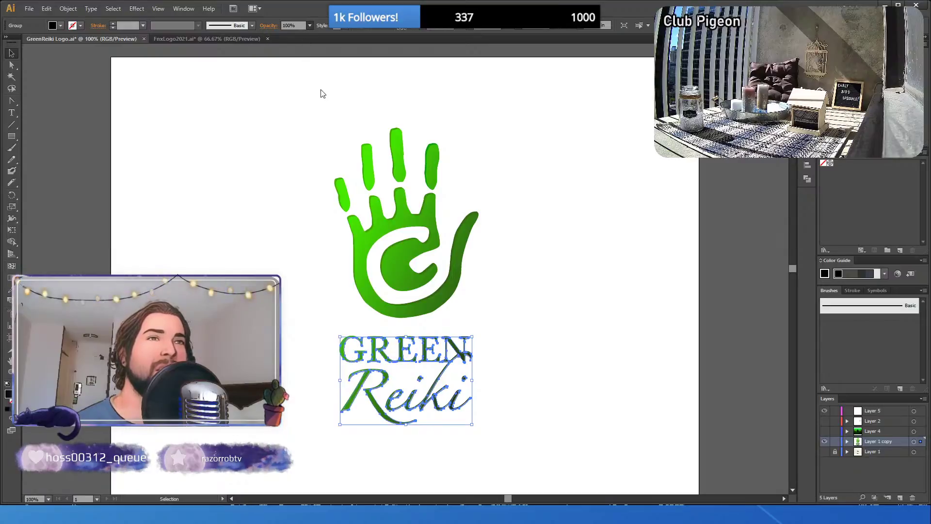
pyautogui.hotkey('ctrl', 'z')
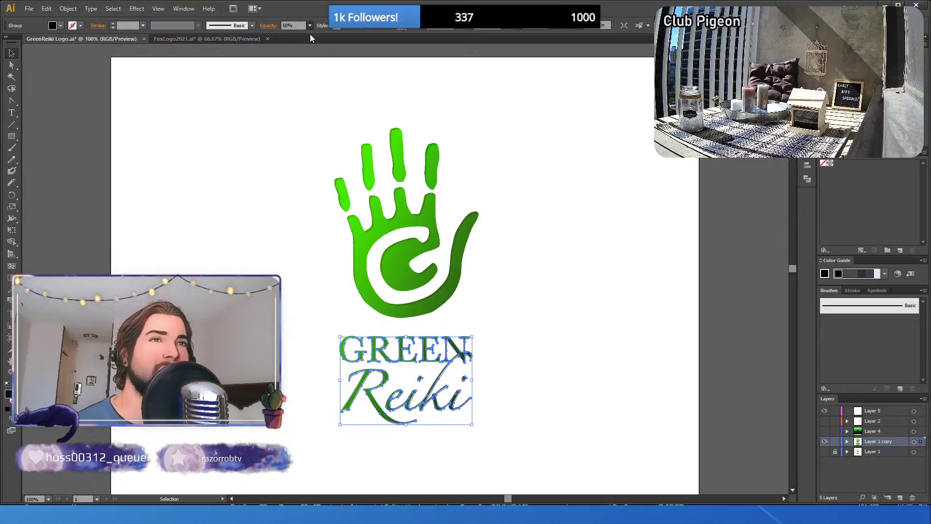
pyautogui.click(214, 156)
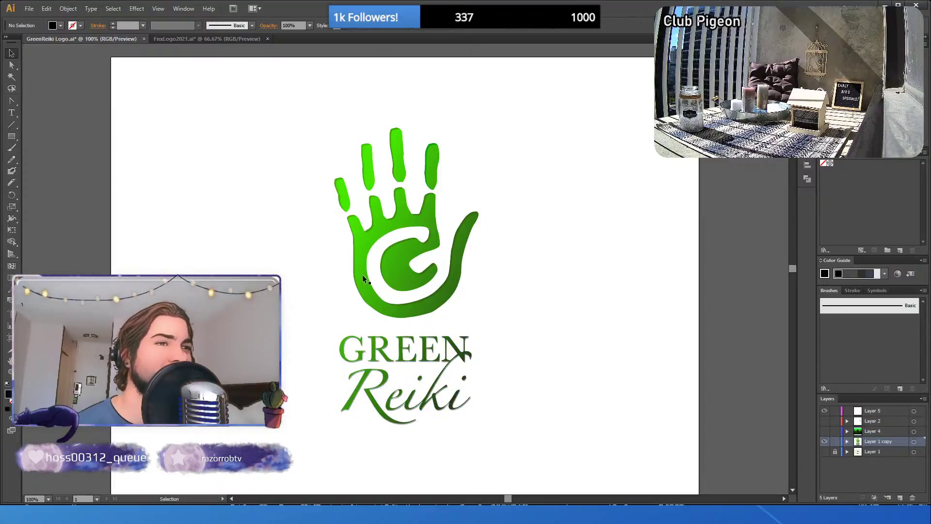
# - Select the black lettering group and nudge it slightly to the right again, then deselect
pyautogui.click(403, 361)
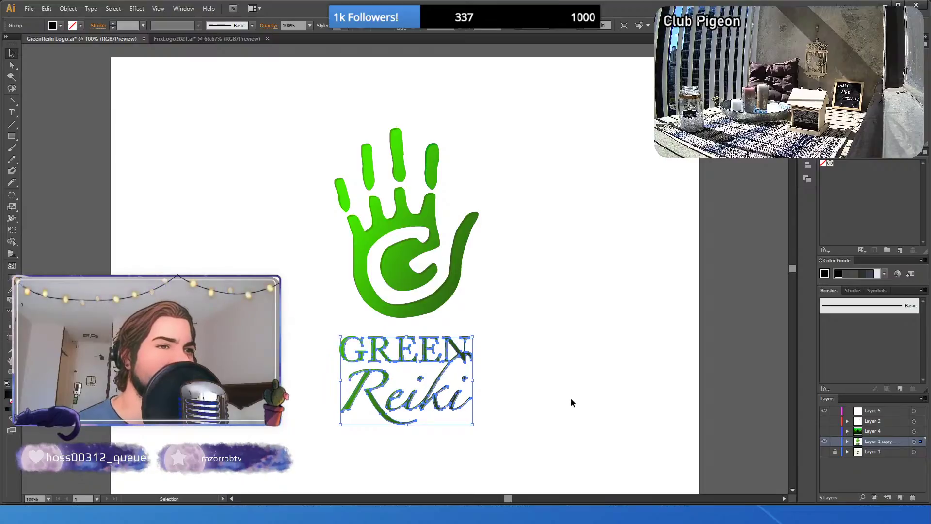
pyautogui.click(591, 361)
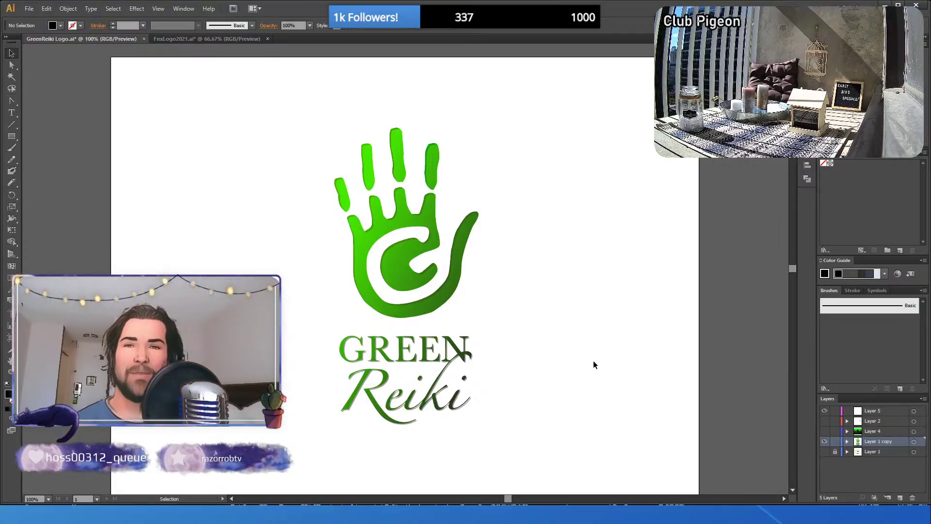
pyautogui.scroll(-2, 575, 317)
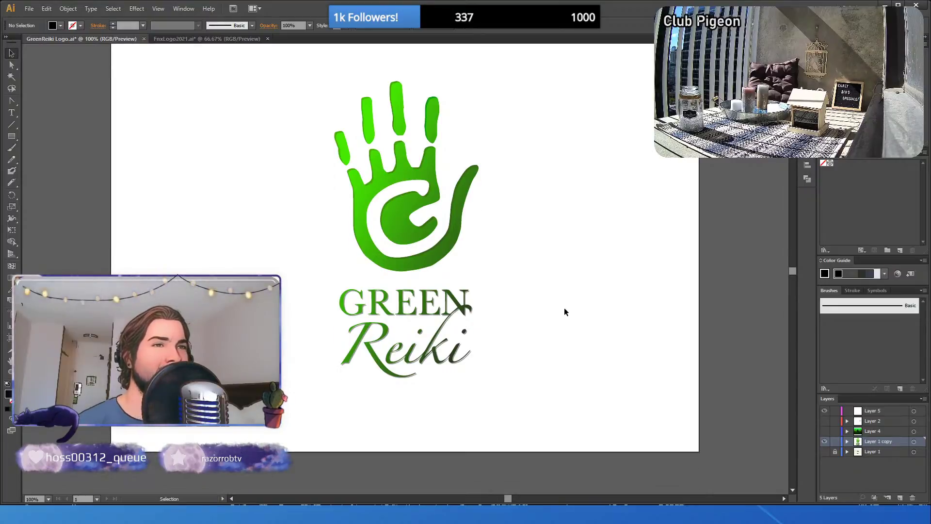
# - Try deleting the green lettering group from above its black copy, and undo the deletion
pyautogui.click(458, 362)
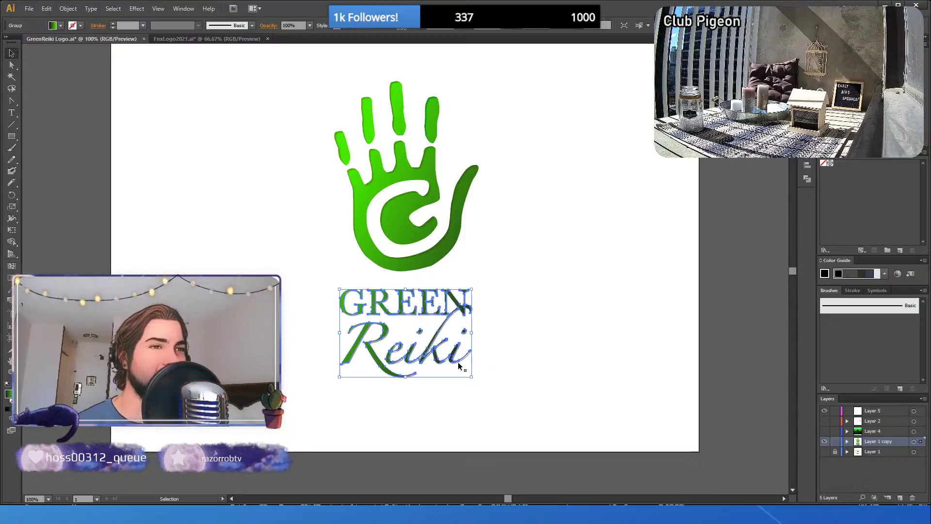
pyautogui.click(544, 354)
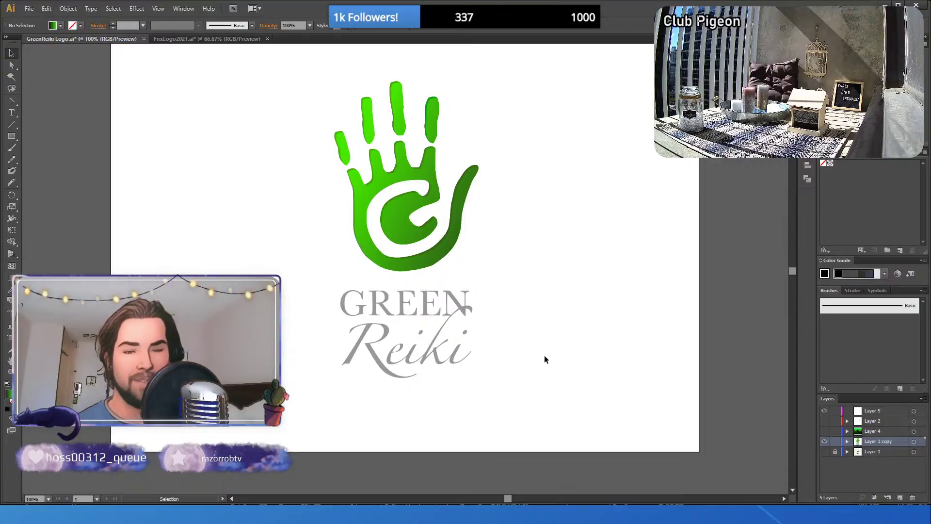
pyautogui.hotkey('ctrl', 'z')
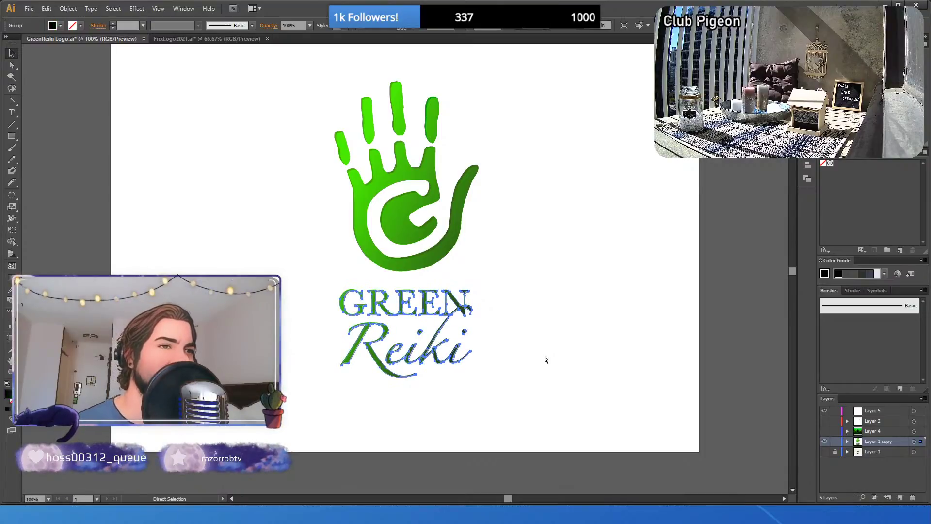
# - Undo the last nudges and the stacking order change of the black lettering group
pyautogui.hotkey('ctrl', 'z')
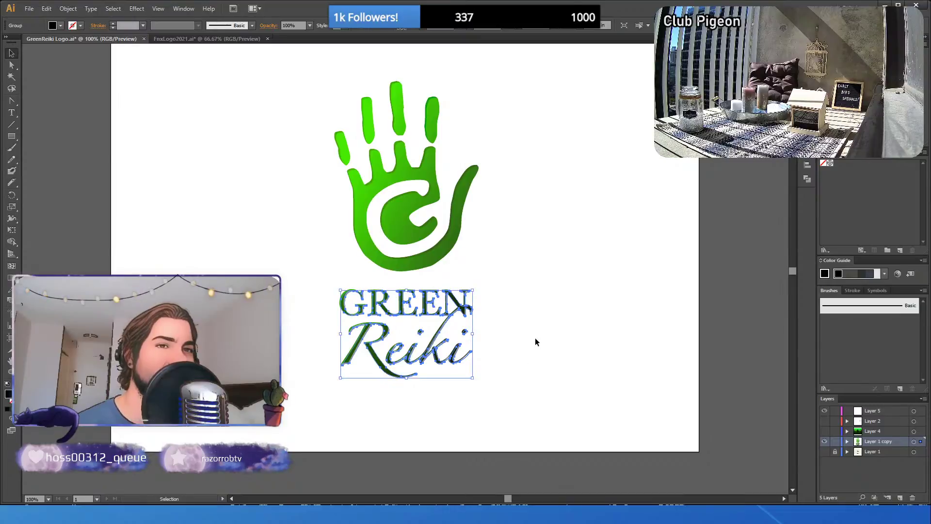
pyautogui.scroll(2, 535, 340)
pyautogui.scroll(-2, 535, 340)
pyautogui.click(535, 340)
pyautogui.hotkey('ctrl', 'z')
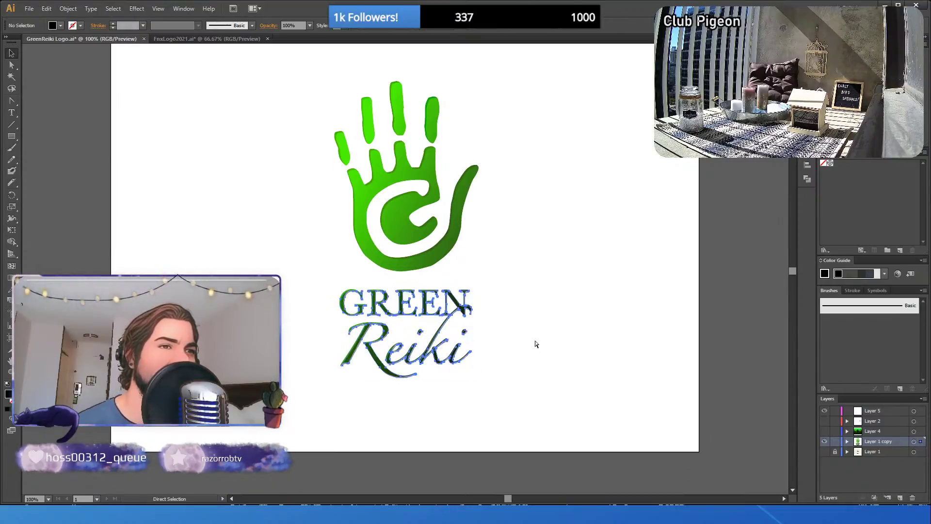
# - Move the black lettering copy to the right, off the green lettering, and delete it
pyautogui.hotkey('shift', 'Right')
pyautogui.hotkey('shift', 'Right')
pyautogui.hotkey('shift', 'Right')
pyautogui.hotkey('shift', 'Right')
pyautogui.hotkey('shift', 'Right')
pyautogui.hotkey('shift', 'Right')
pyautogui.hotkey('shift', 'Right')
pyautogui.hotkey('shift', 'Right')
pyautogui.hotkey('shift', 'Right')
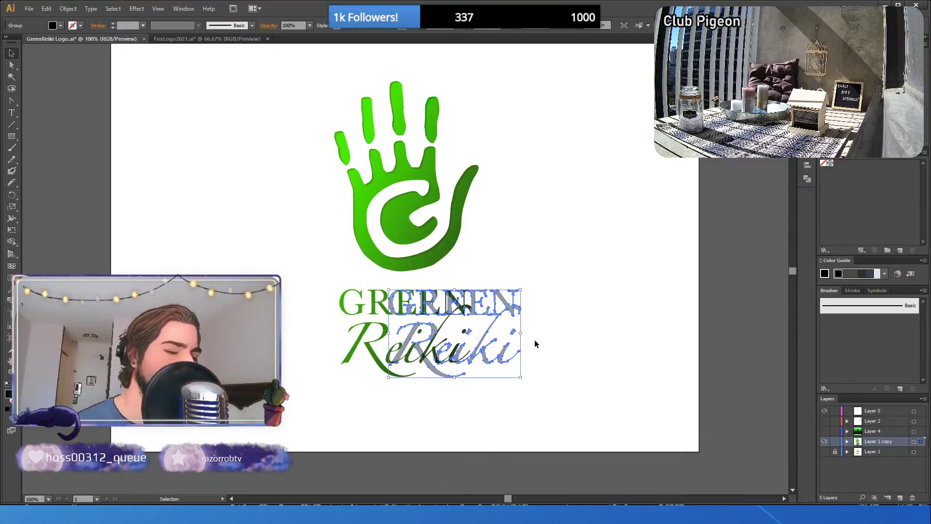
pyautogui.press('Delete')
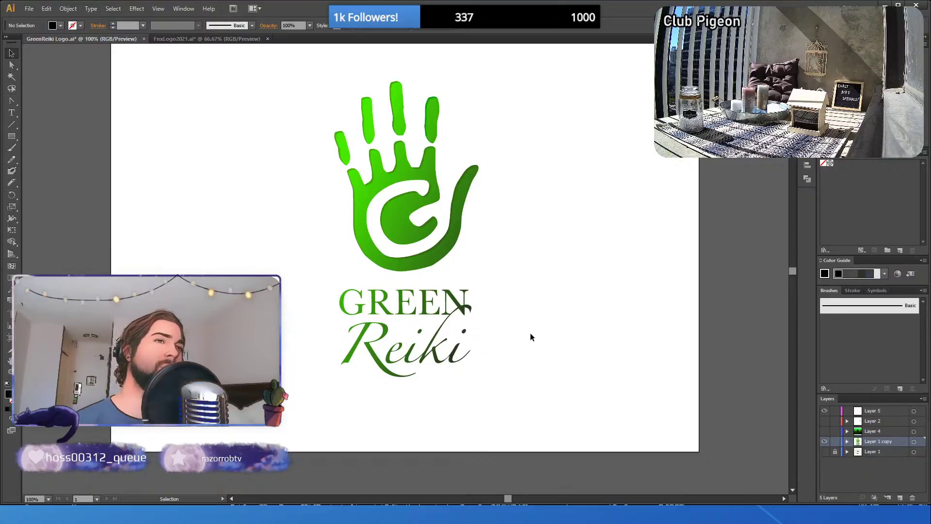
# - Select the green GREEN Reiki lettering group and give it a 2 pt stroke
pyautogui.scroll(2, 531, 337)
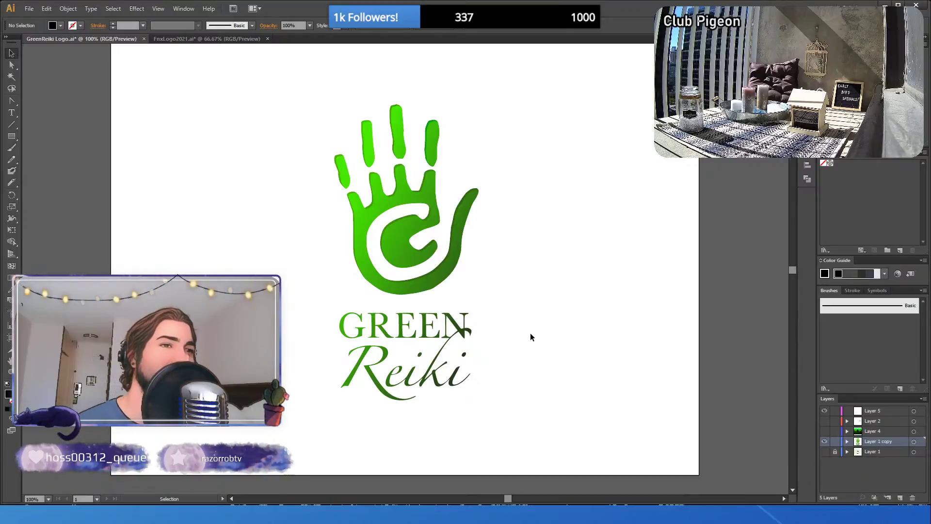
pyautogui.click(425, 327)
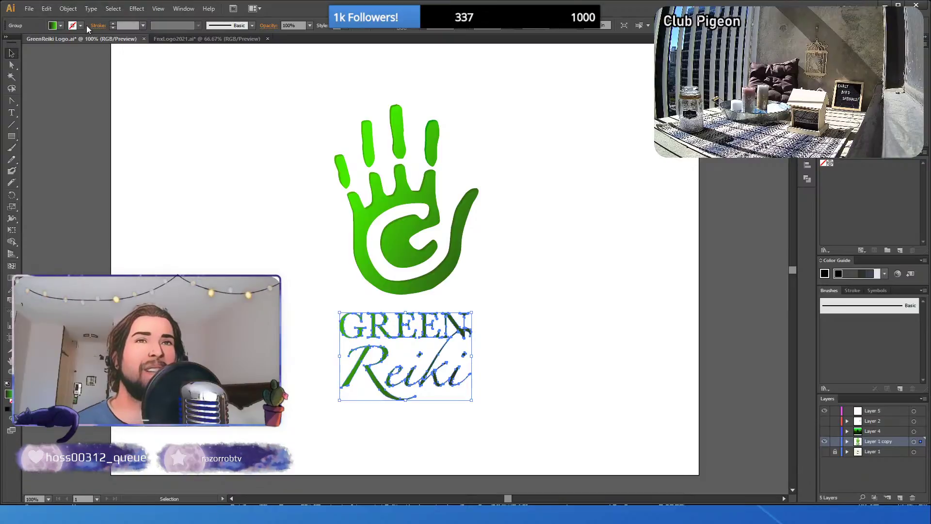
pyautogui.click(113, 23)
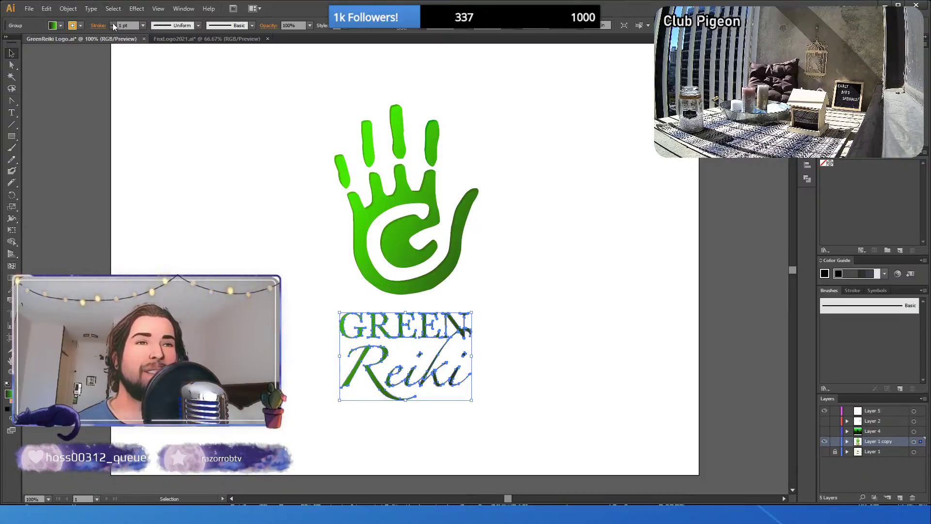
pyautogui.click(113, 23)
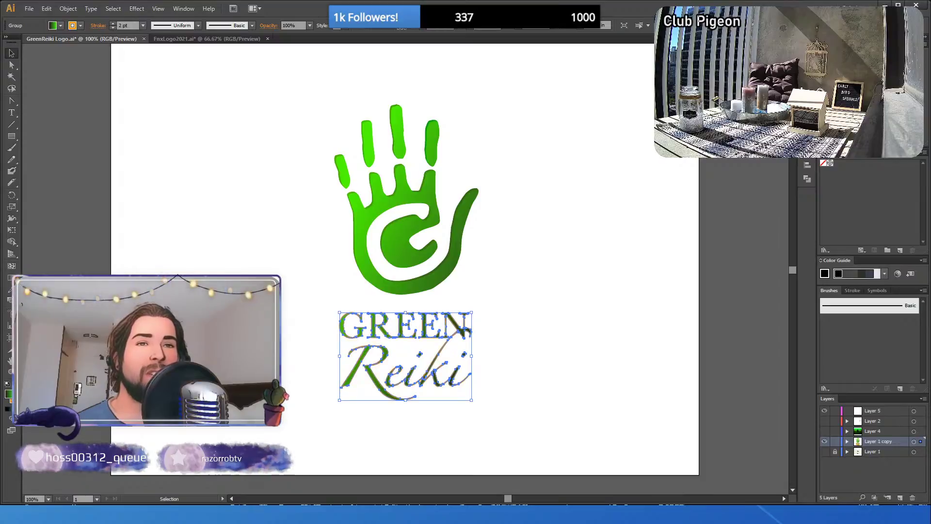
# - Undo the stroke added to the GREEN Reiki lettering group and leave the group deselected
pyautogui.press('x')
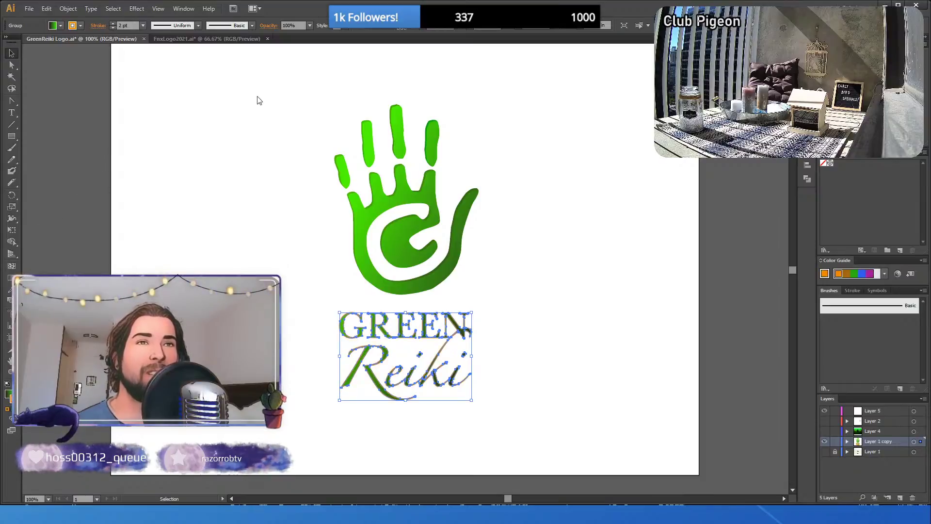
pyautogui.click(235, 260)
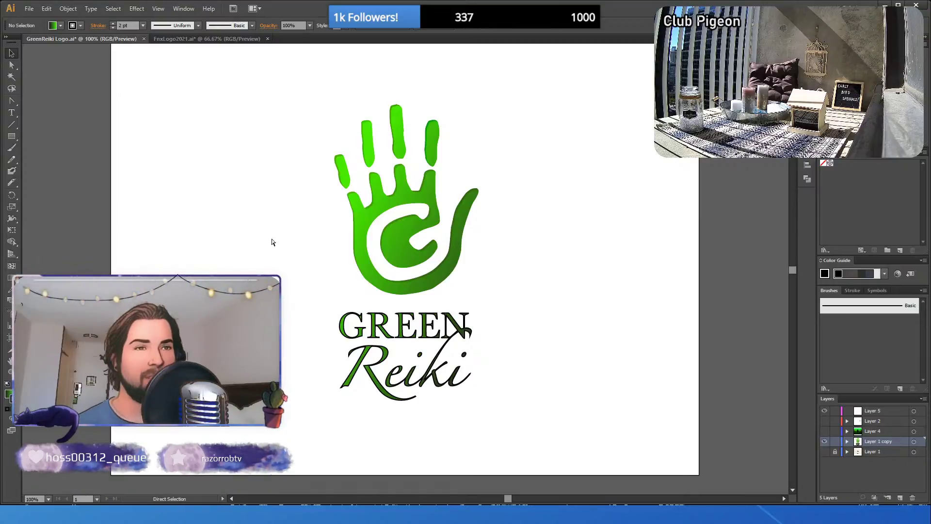
pyautogui.hotkey('ctrl', 'z')
pyautogui.click(260, 258)
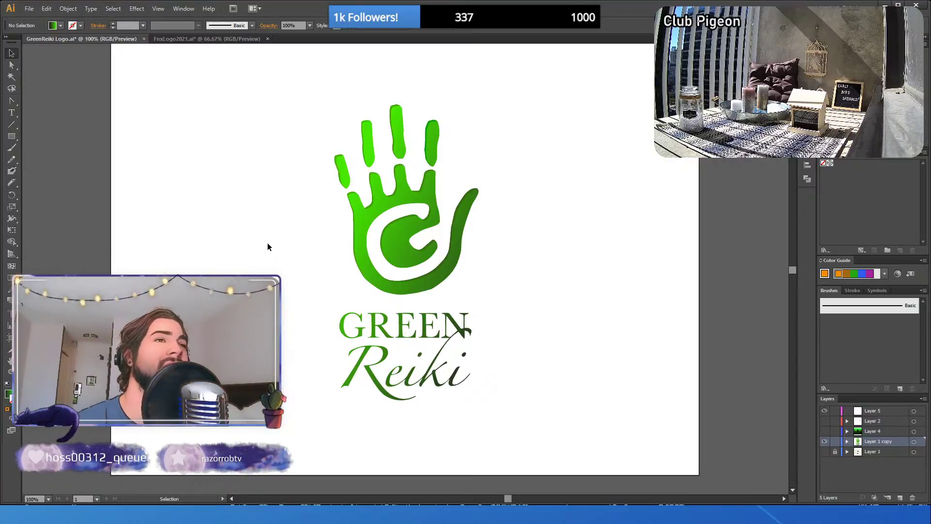
# - Select the GREEN Reiki lettering group and duplicate it in place, offset slightly down and to the right
pyautogui.scroll(1, 501, 289)
pyautogui.scroll(4, 501, 287)
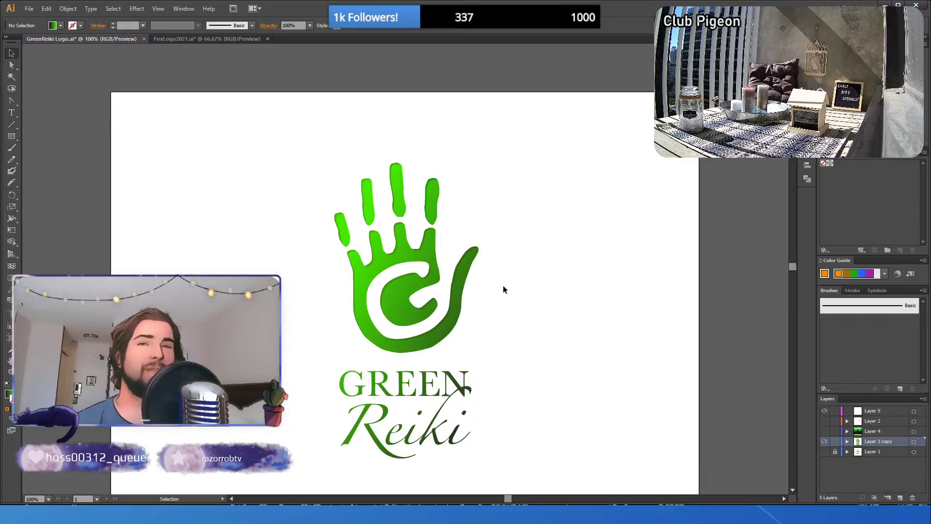
pyautogui.scroll(-5, 502, 287)
pyautogui.scroll(1, 502, 291)
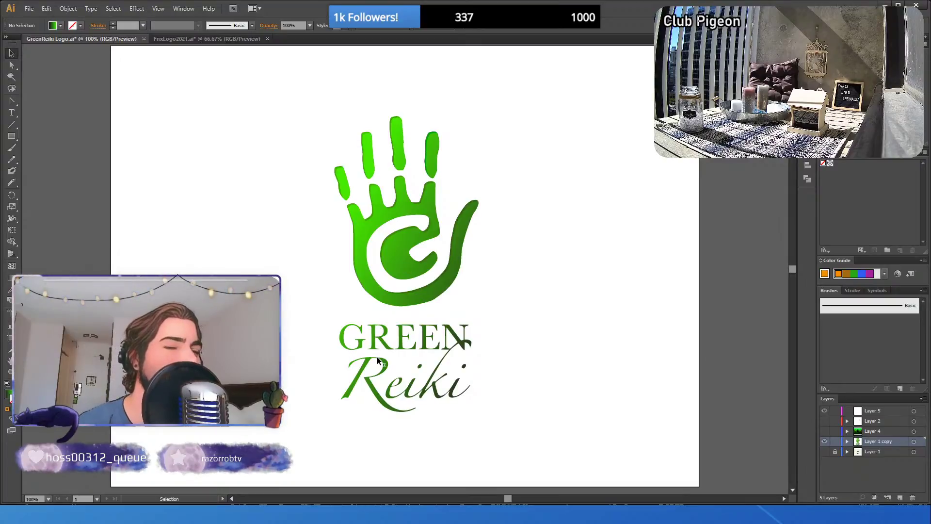
pyautogui.click(400, 381)
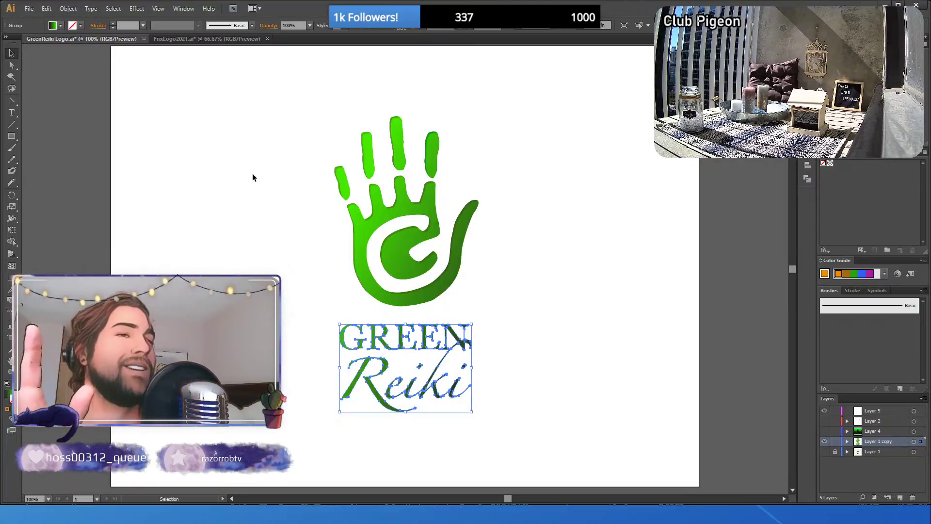
pyautogui.press('ctrl')
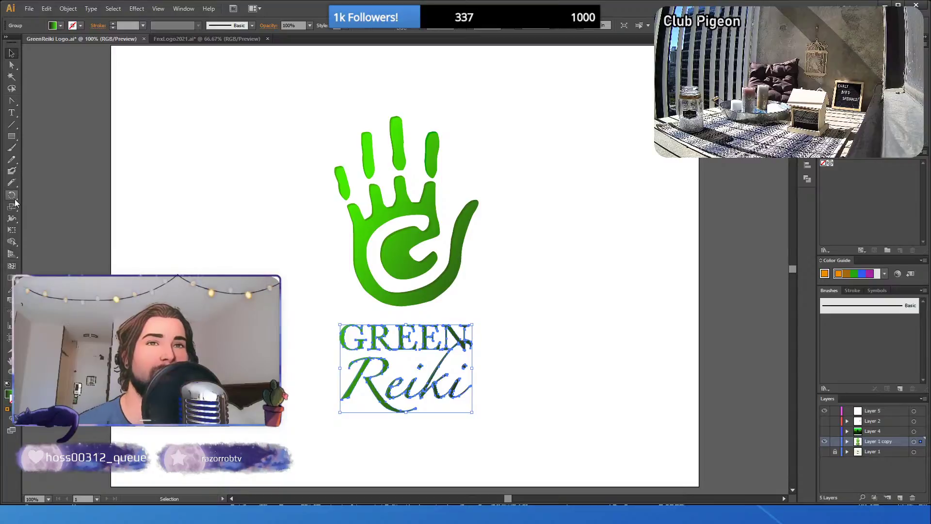
# - Sample fills from the hand with the Eyedropper, ending on the little finger segment's dark edge gradient for the lettering copy
pyautogui.click(9, 289)
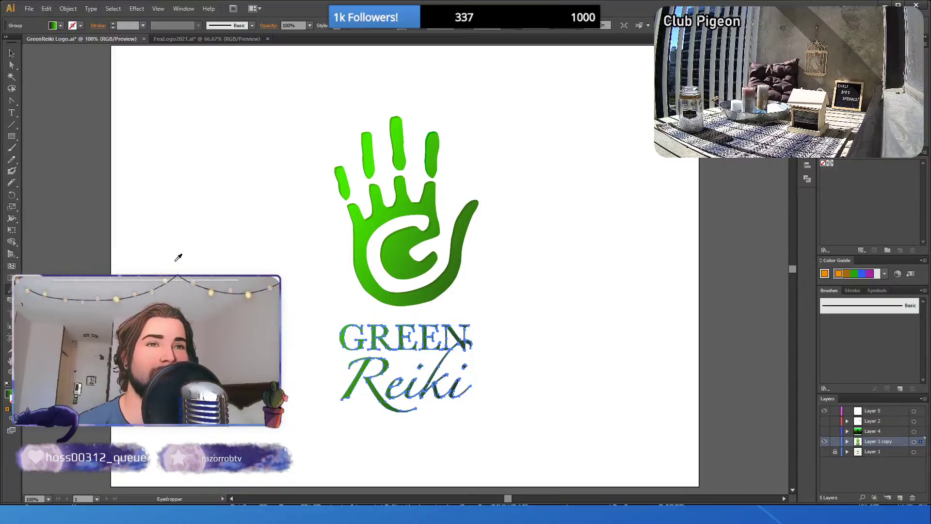
pyautogui.click(396, 177)
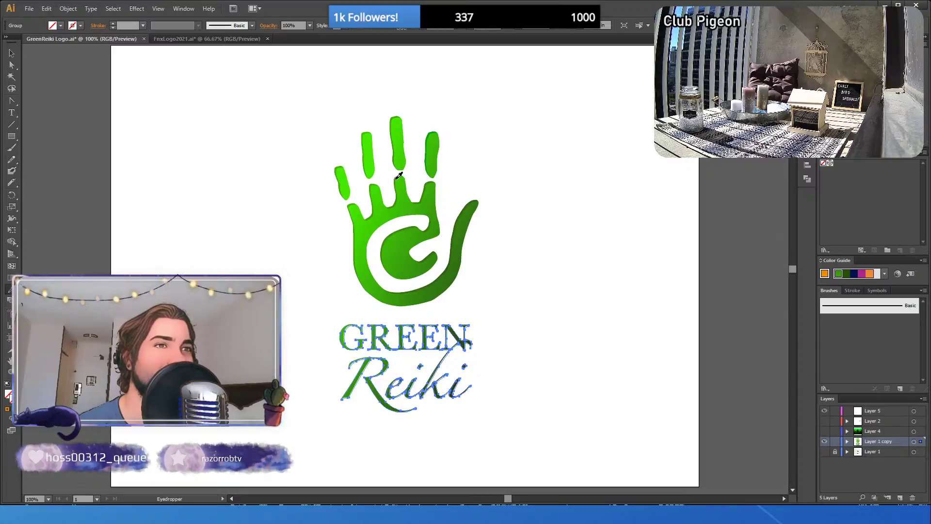
pyautogui.click(468, 204)
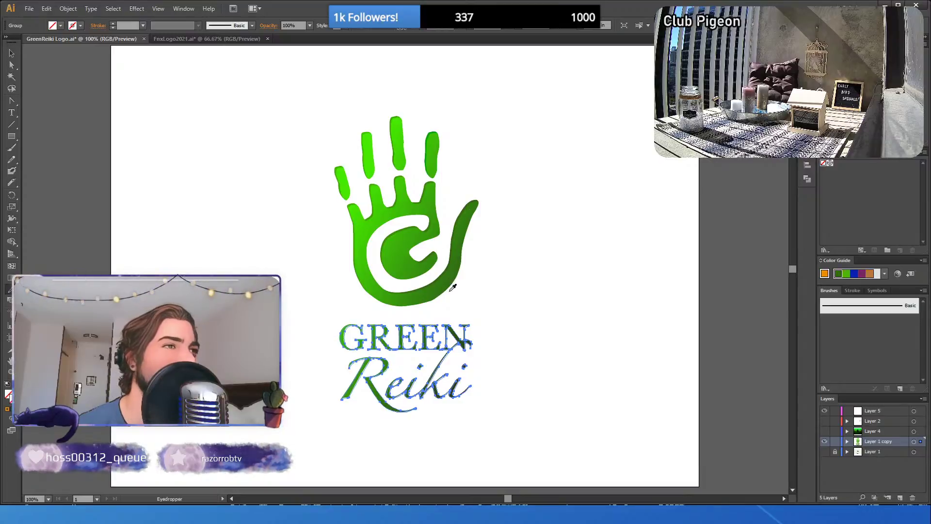
pyautogui.press('z')
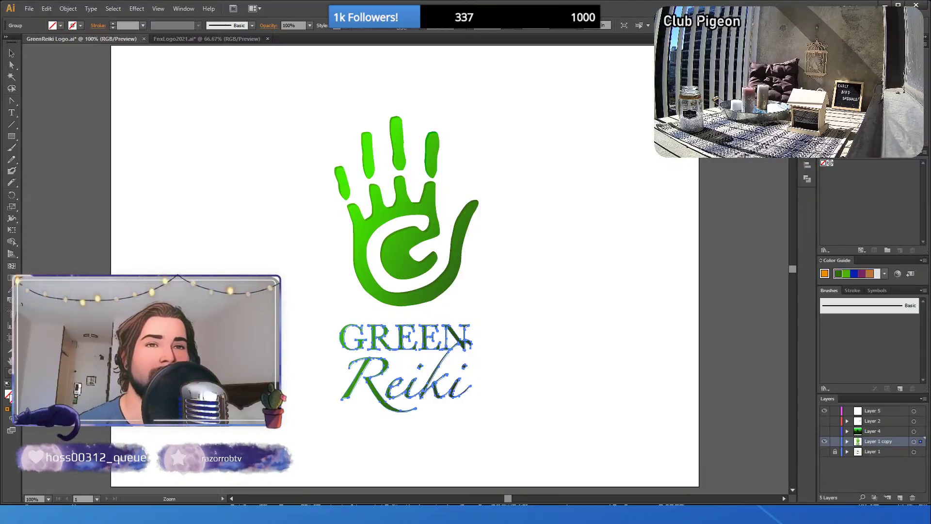
pyautogui.click(419, 227)
pyautogui.click(374, 326)
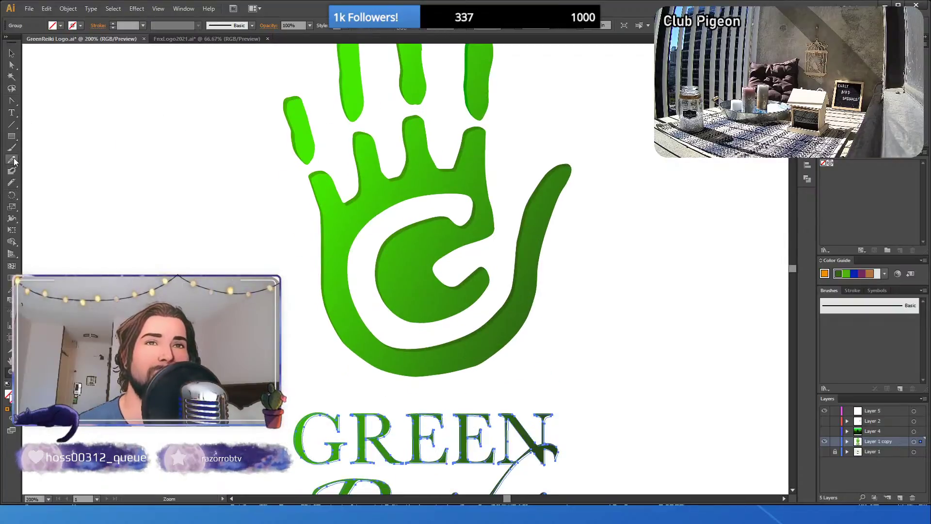
pyautogui.press('i')
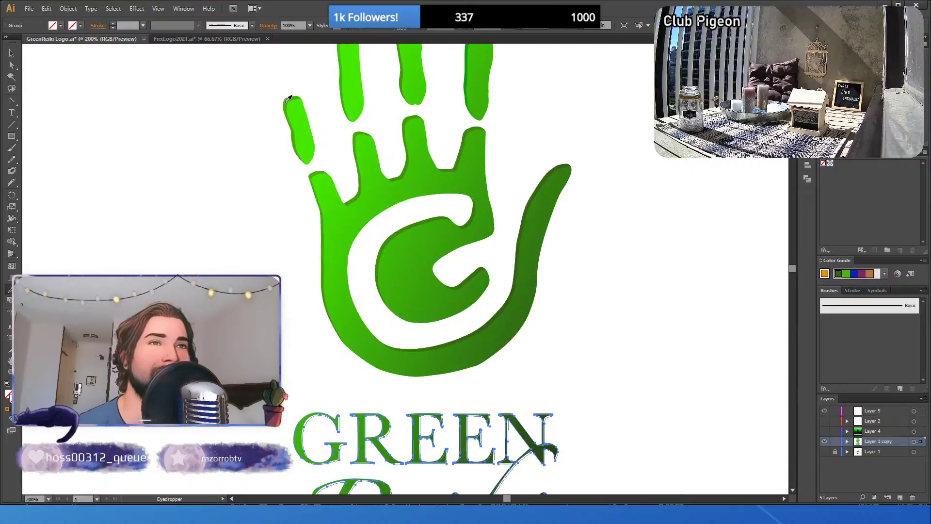
pyautogui.click(286, 102)
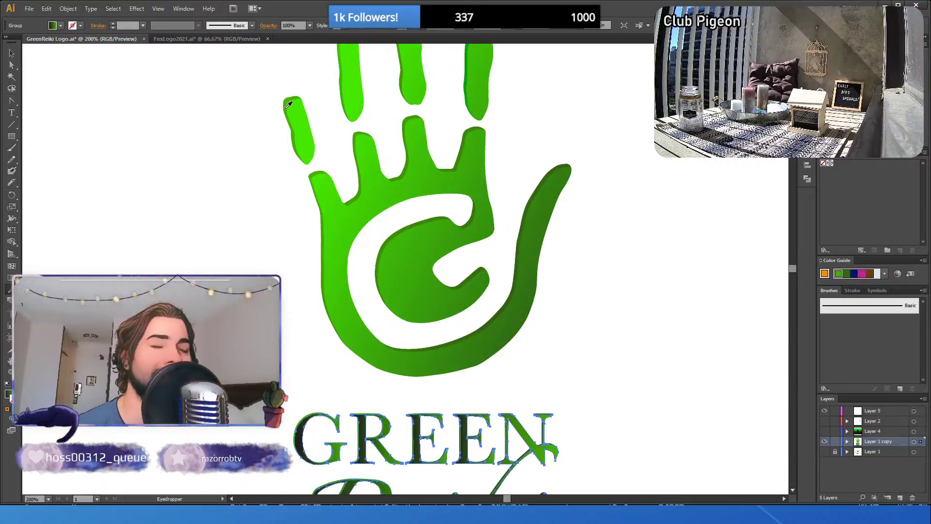
# - Try a 1 pt gradient stroke on the lettering copy, and remove it
pyautogui.scroll(-5, 430, 278)
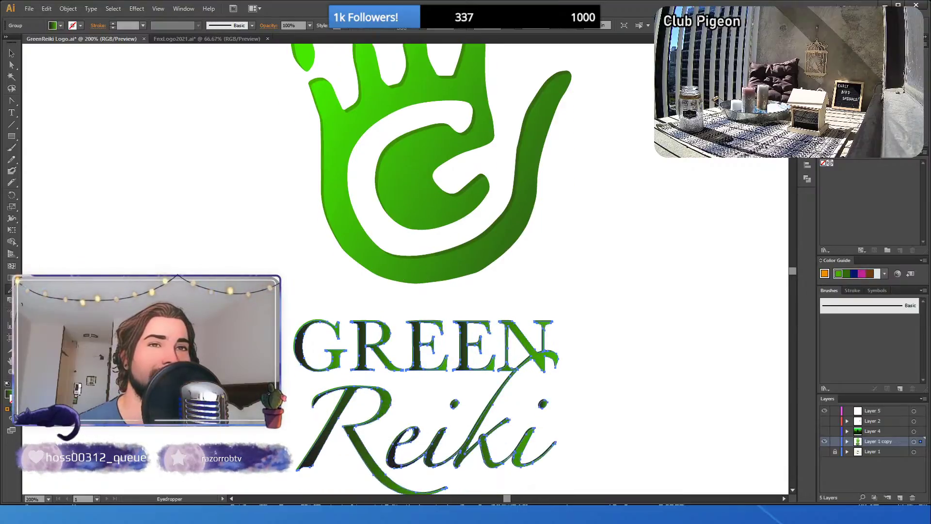
pyautogui.click(11, 276)
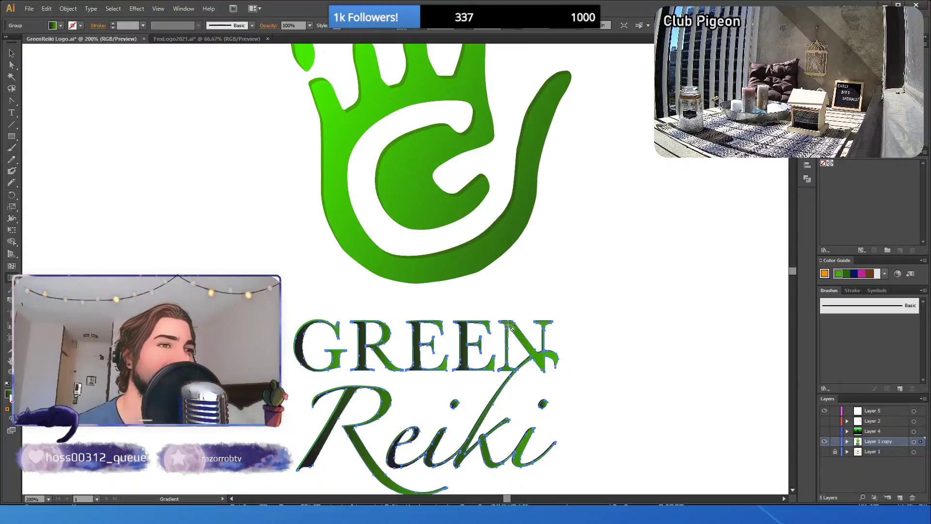
pyautogui.click(11, 53)
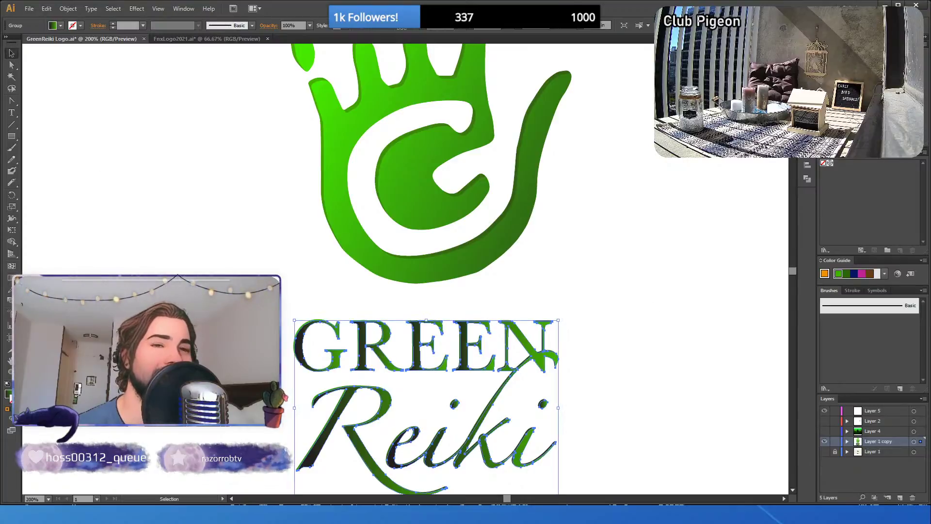
pyautogui.press(',')
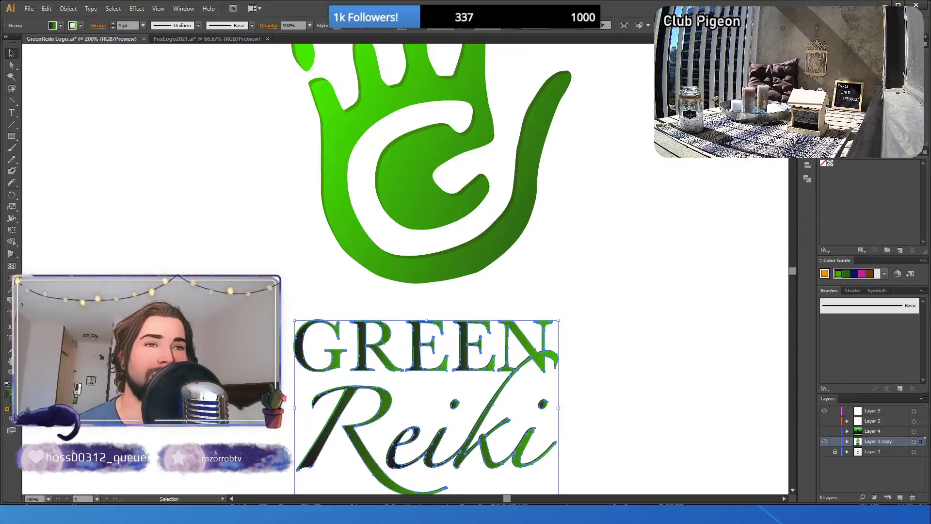
pyautogui.click(12, 278)
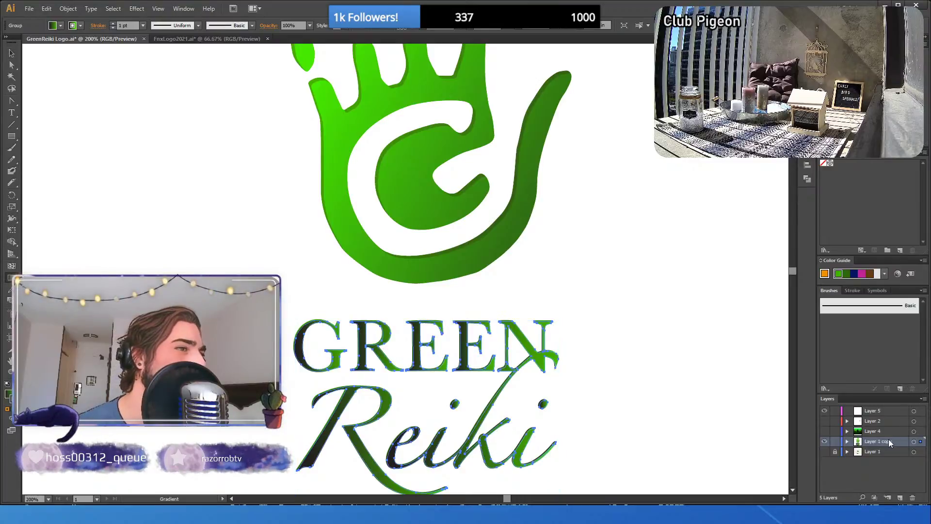
pyautogui.scroll(-2, 718, 428)
pyautogui.scroll(-1, 718, 428)
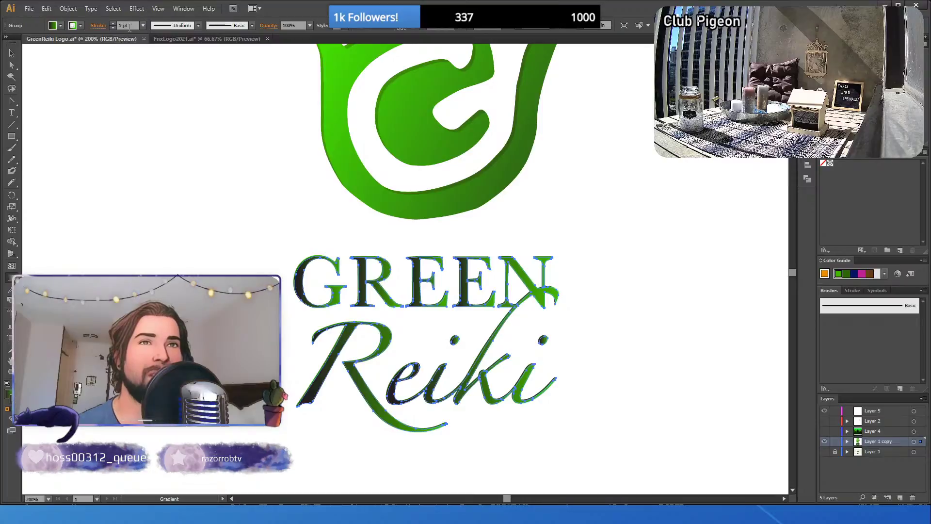
pyautogui.press('/')
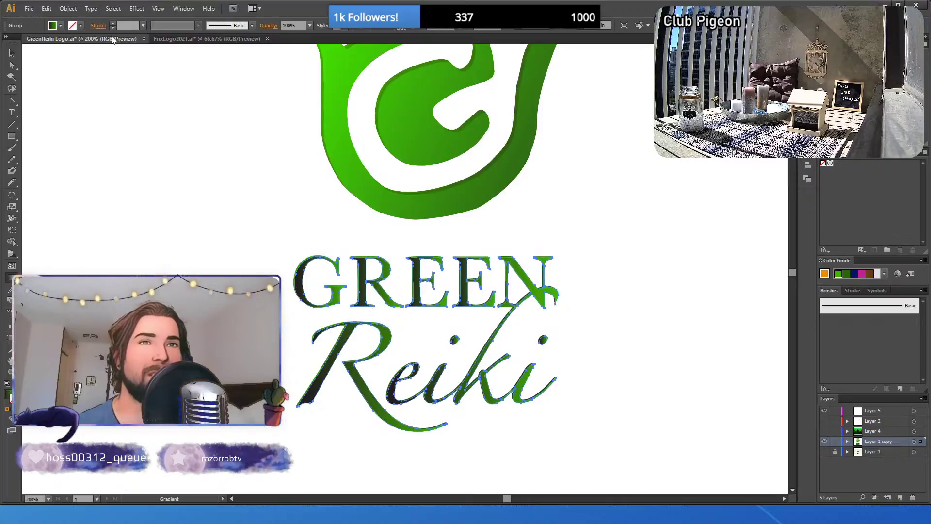
# - Apply the palm's dark edge gradient to the lettering copy and draw it diagonally from the lower right to the upper left of the letters
pyautogui.click(7, 396)
pyautogui.moveTo(608, 425)
pyautogui.mouseDown()
pyautogui.moveTo(410, 308)
pyautogui.moveTo(259, 257)
pyautogui.mouseUp()
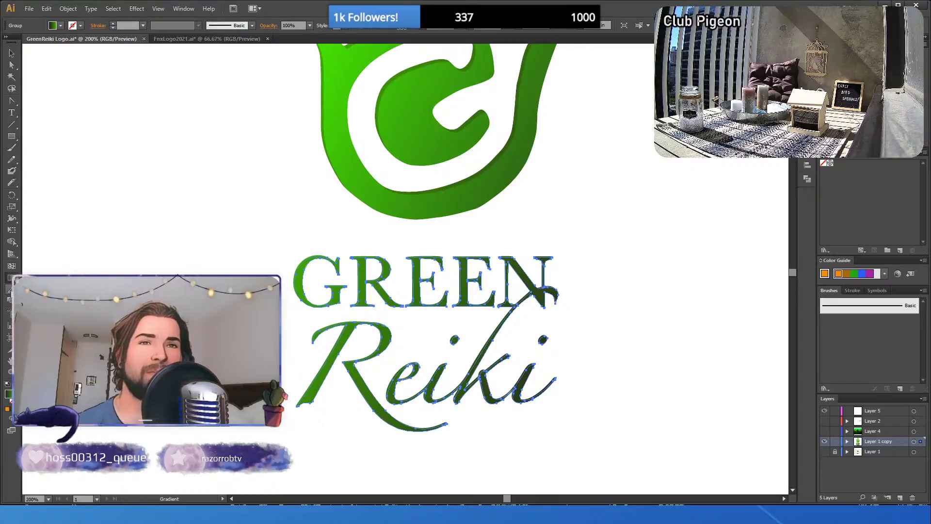
pyautogui.click(12, 289)
pyautogui.click(391, 80)
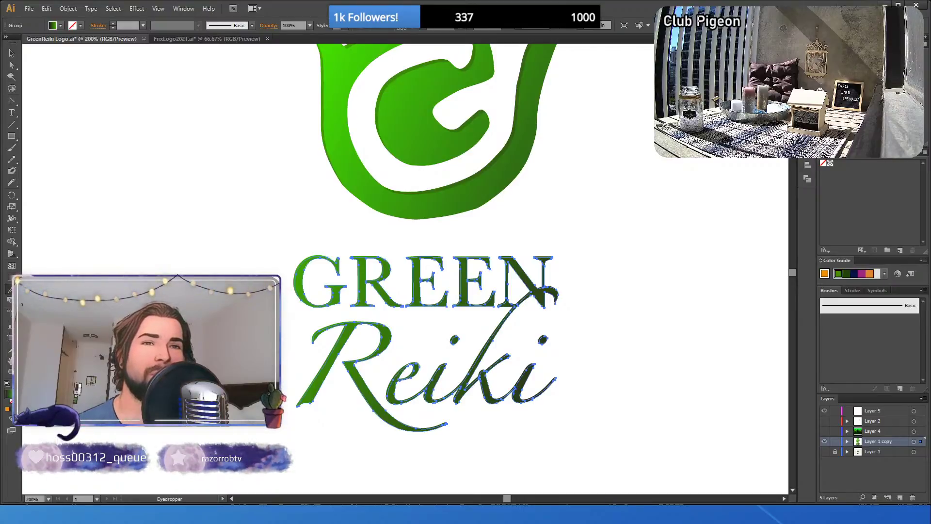
pyautogui.click(11, 278)
pyautogui.moveTo(677, 440); pyautogui.dragTo(219, 246)
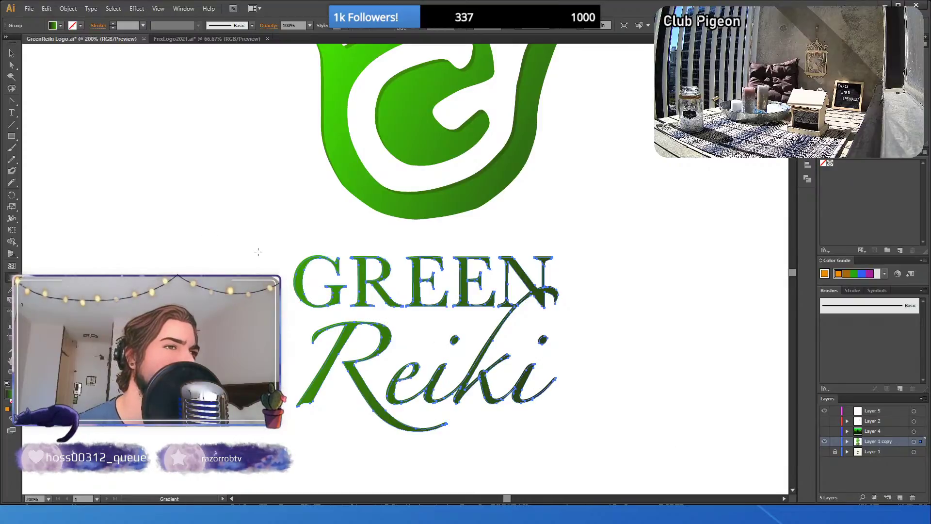
pyautogui.moveTo(575, 415); pyautogui.dragTo(266, 248)
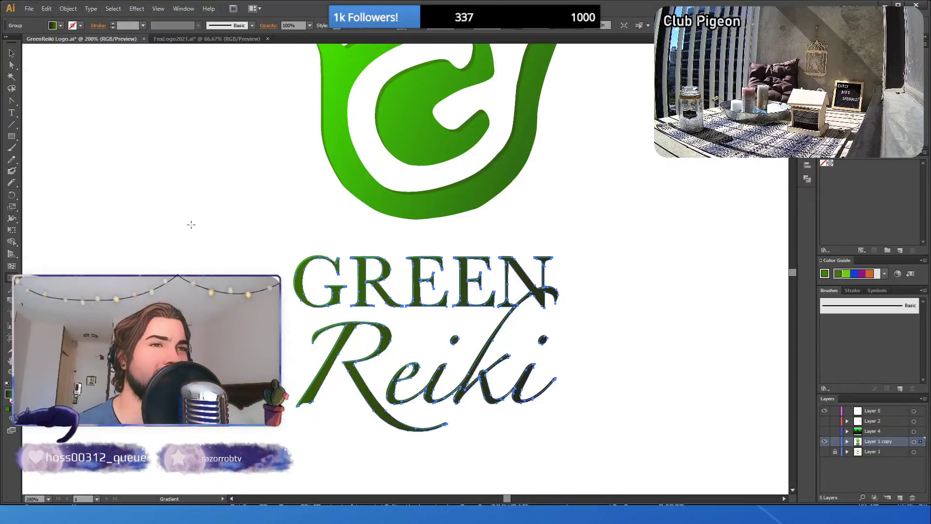
pyautogui.click(12, 56)
pyautogui.click(217, 223)
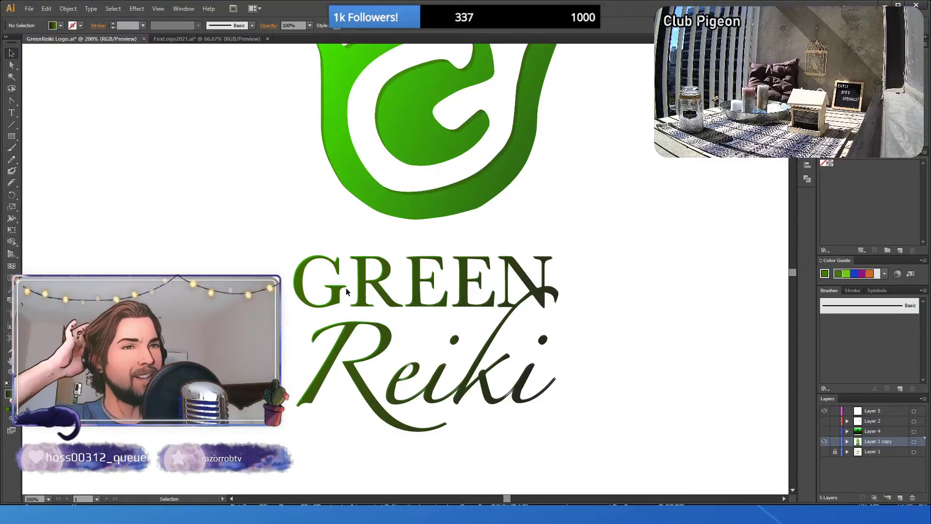
# - Nudge the dark lettering copy slightly up and left, and shift it further left off the lighter lettering
pyautogui.click(359, 279)
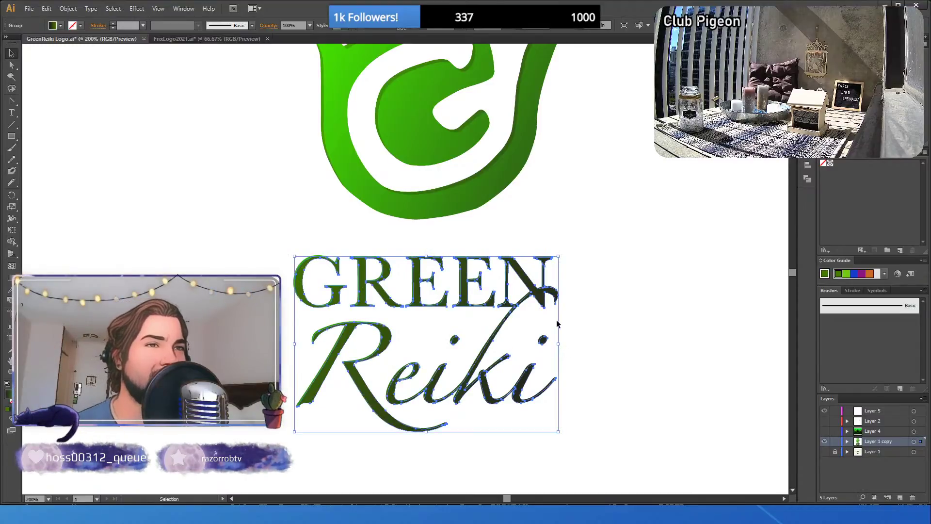
pyautogui.press('Left')
pyautogui.press('Down')
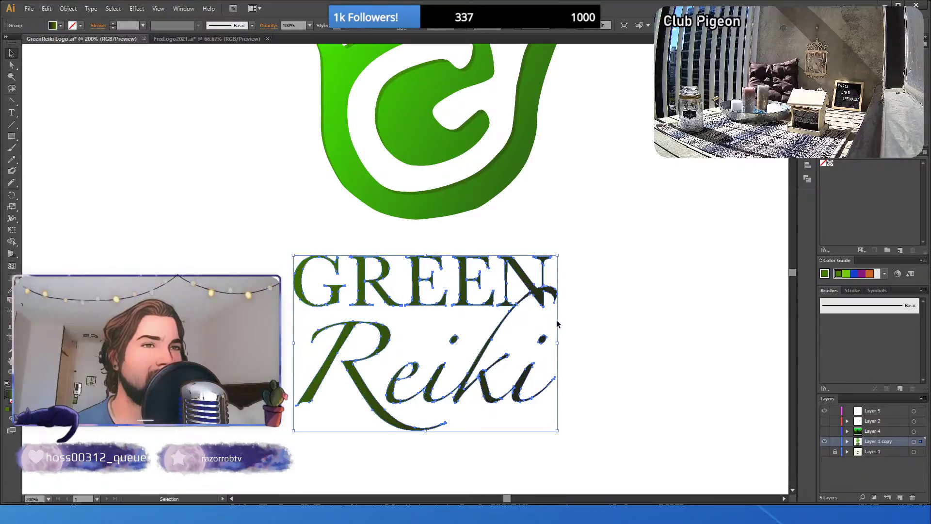
pyautogui.hotkey('alt', 'shift', 'Left')
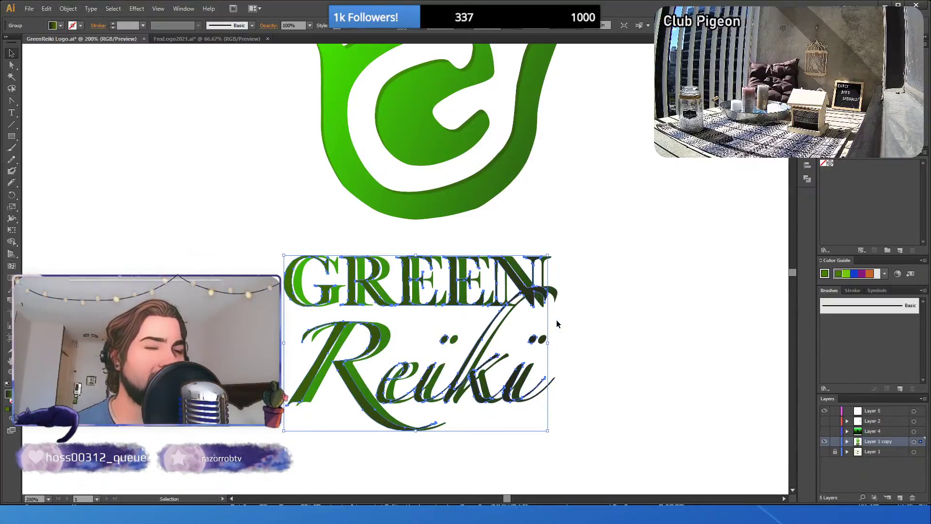
# - Select the lighter green lettering group and nudge it slightly down and to the right
pyautogui.hotkey('ctrl', 'z')
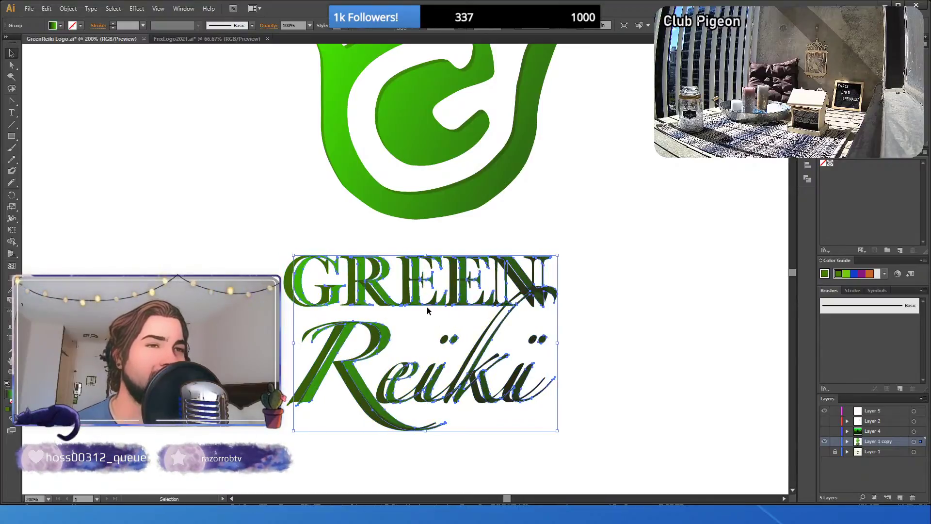
pyautogui.press('Down')
pyautogui.press('Right')
pyautogui.press('Down')
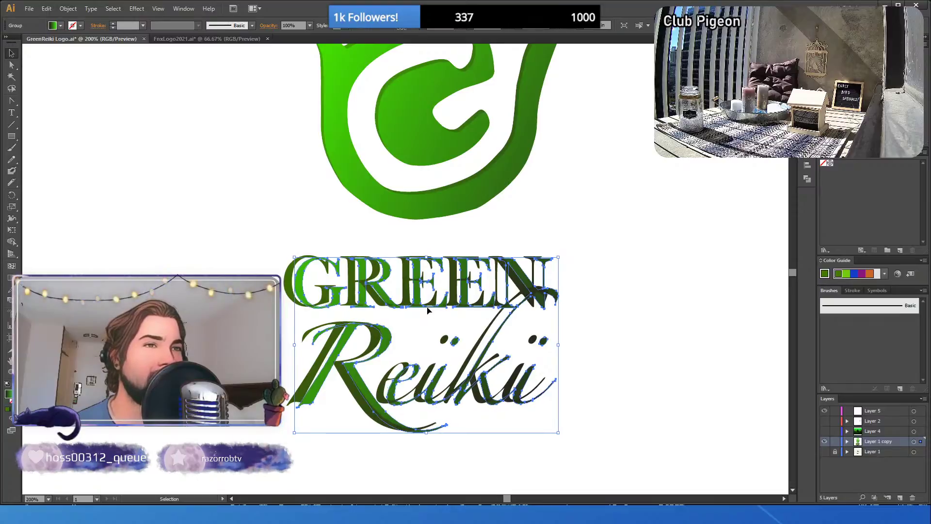
pyautogui.press('Up')
pyautogui.press('Up')
# - Move the dark lettering copy back right over the lighter lettering, and reselect it after checking the overlap
pyautogui.hotkey('shift', 'Left')
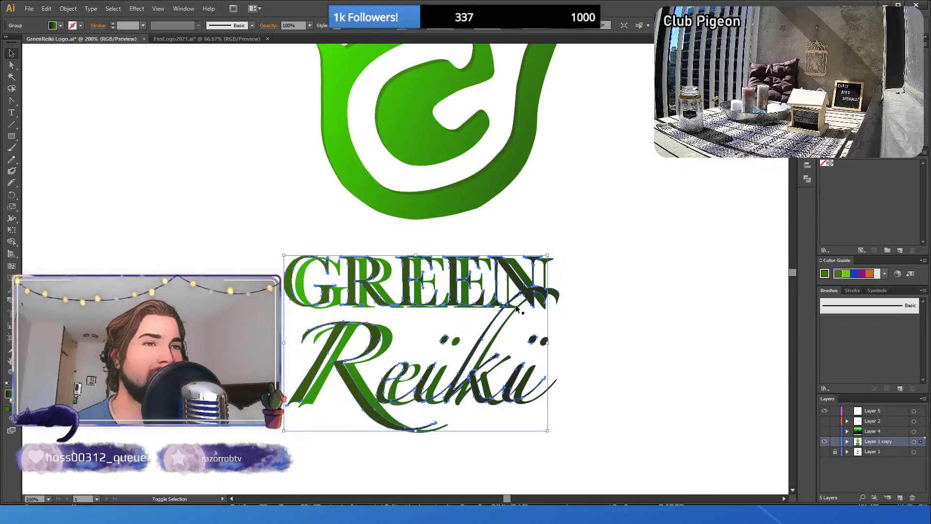
pyautogui.hotkey('shift', 'Right')
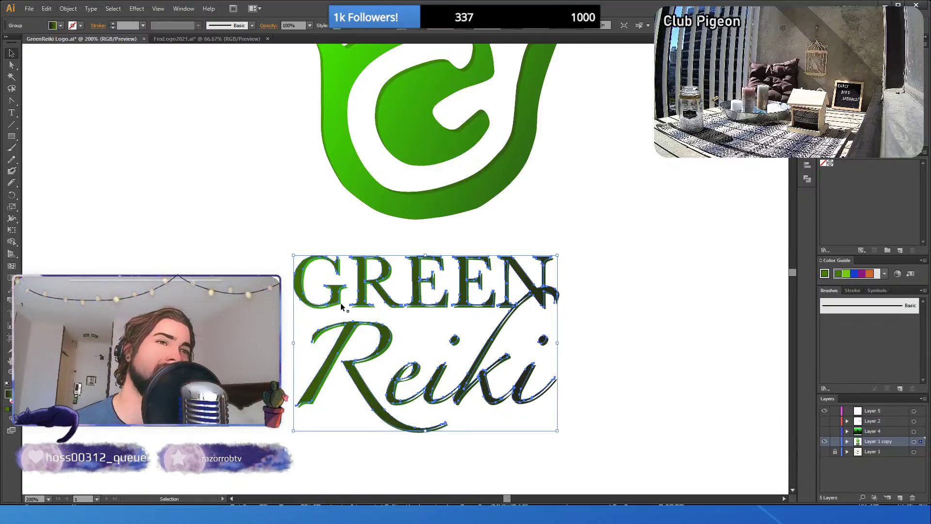
pyautogui.click(281, 278)
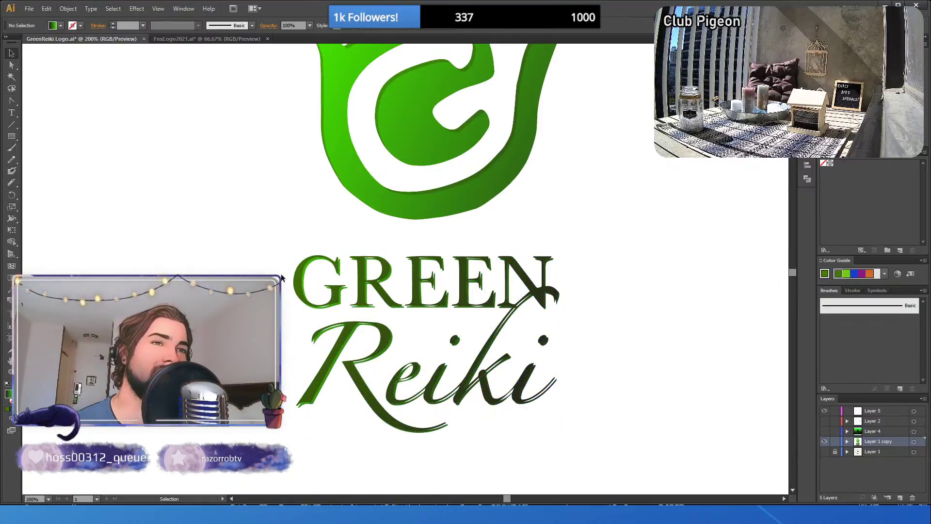
pyautogui.click(294, 276)
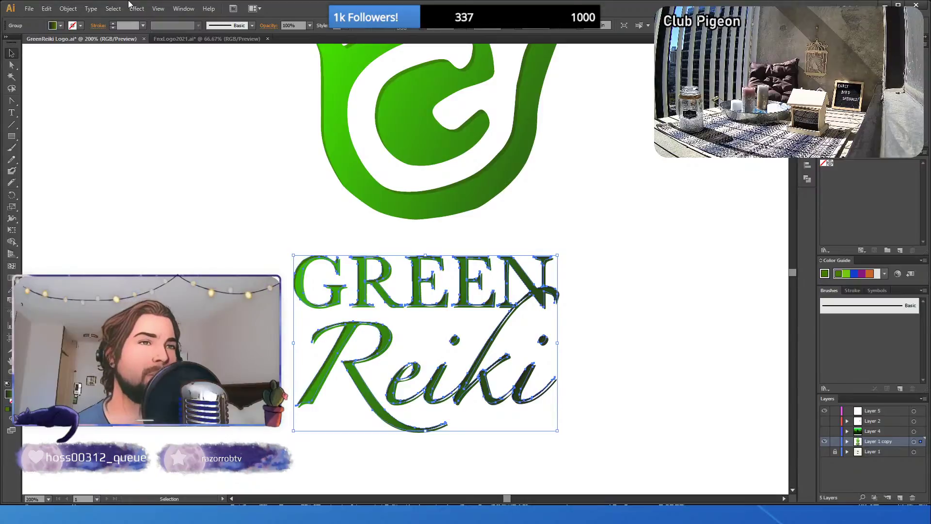
# - Nudge the lighter green lettering group slightly up beneath the dark copy, testing a small shift left and back right
pyautogui.click(151, 214)
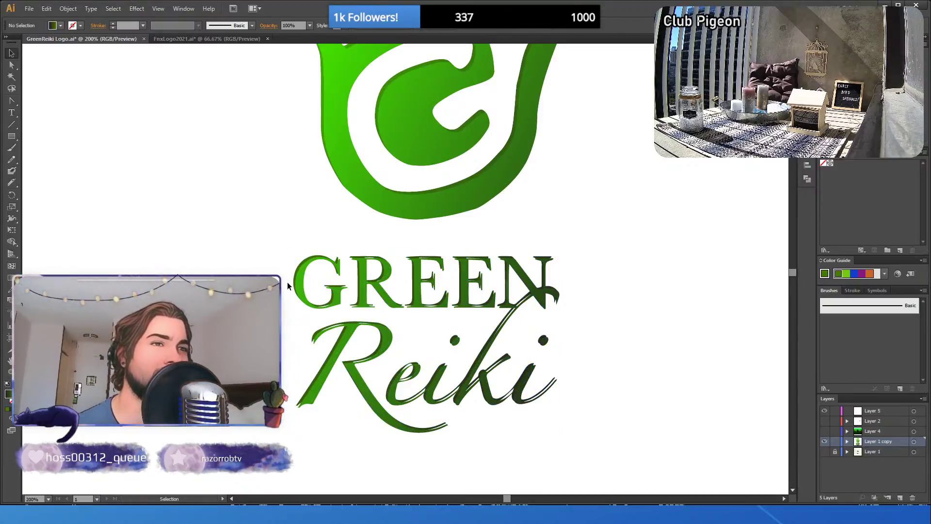
pyautogui.click(307, 285)
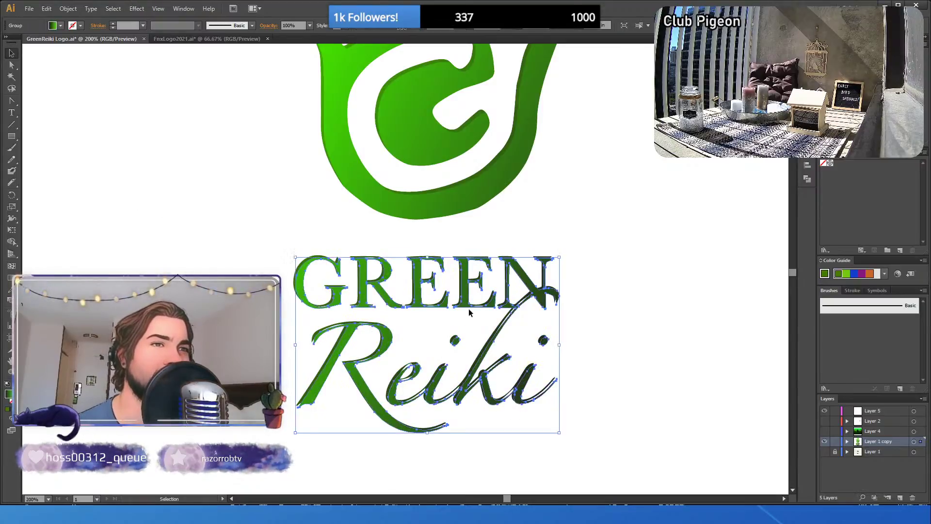
pyautogui.press('Up')
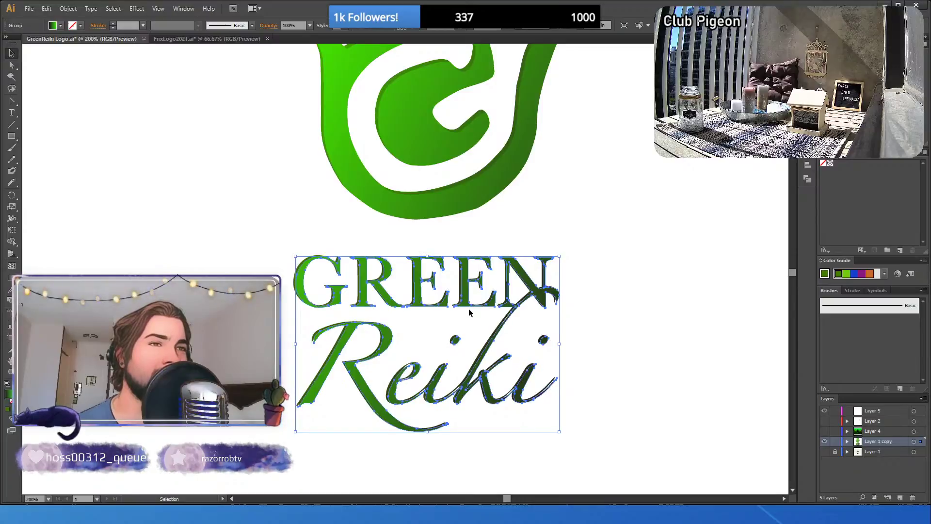
pyautogui.press('Left')
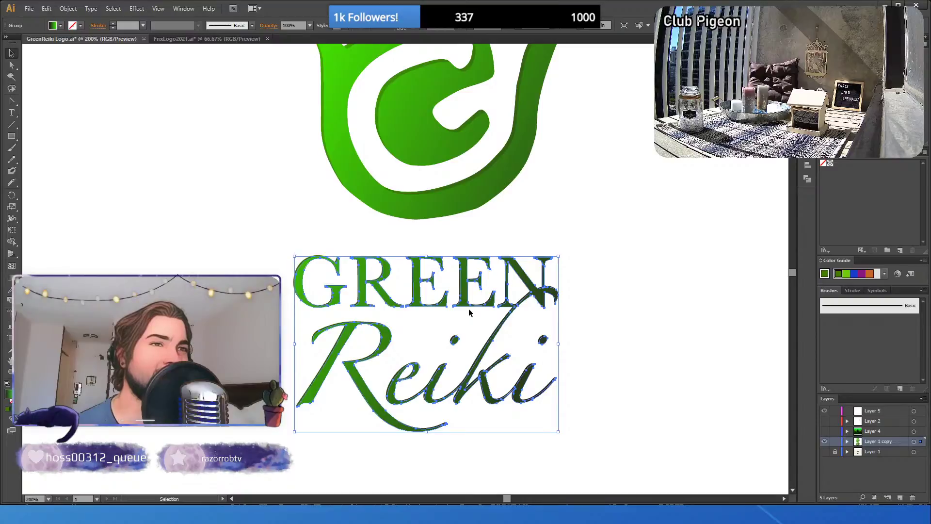
pyautogui.press('Right')
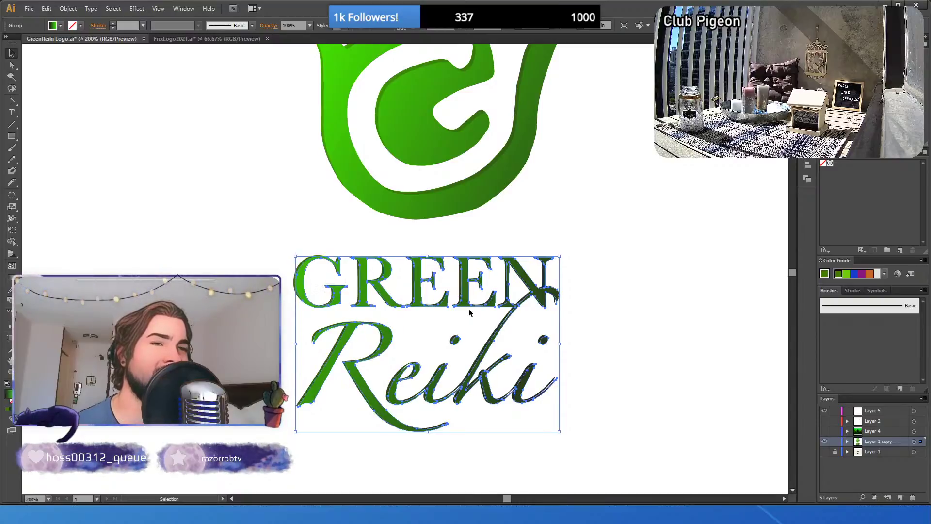
pyautogui.click(282, 338)
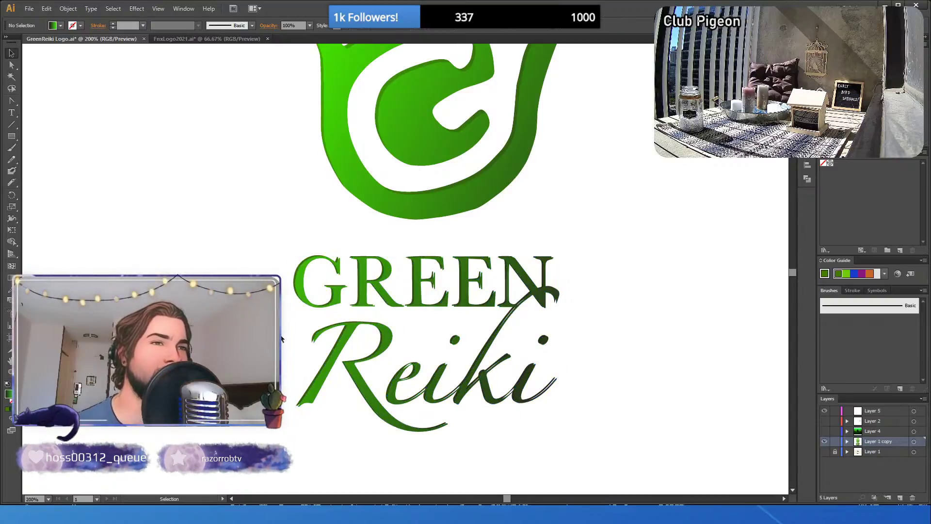
# - Try a clipping mask on the overlapping dark and lighter lettering groups, and undo it
pyautogui.click(297, 270)
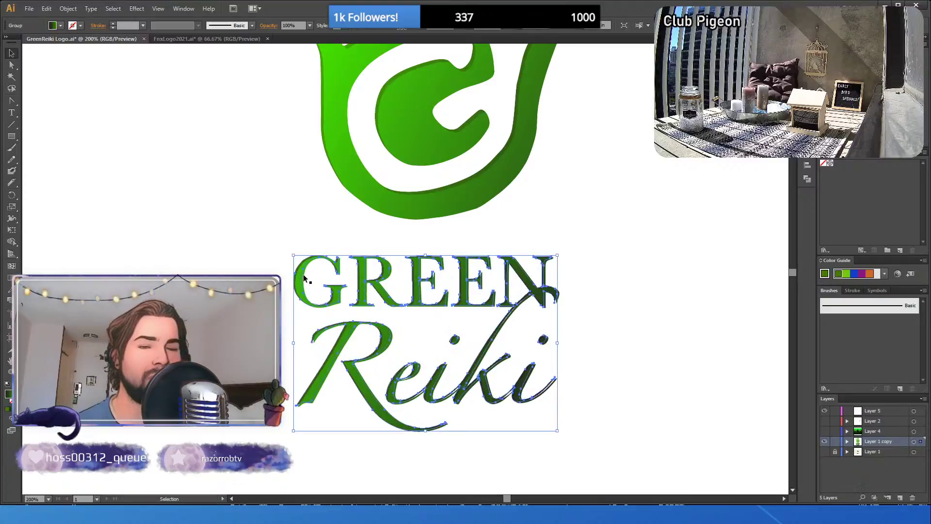
pyautogui.press('a')
pyautogui.press('v')
pyautogui.moveTo(234, 224); pyautogui.dragTo(460, 272)
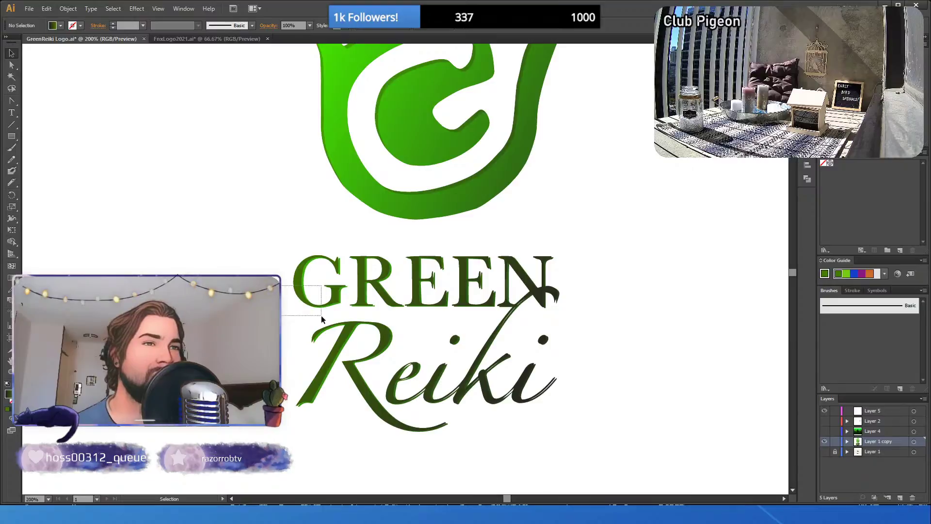
pyautogui.click(365, 406)
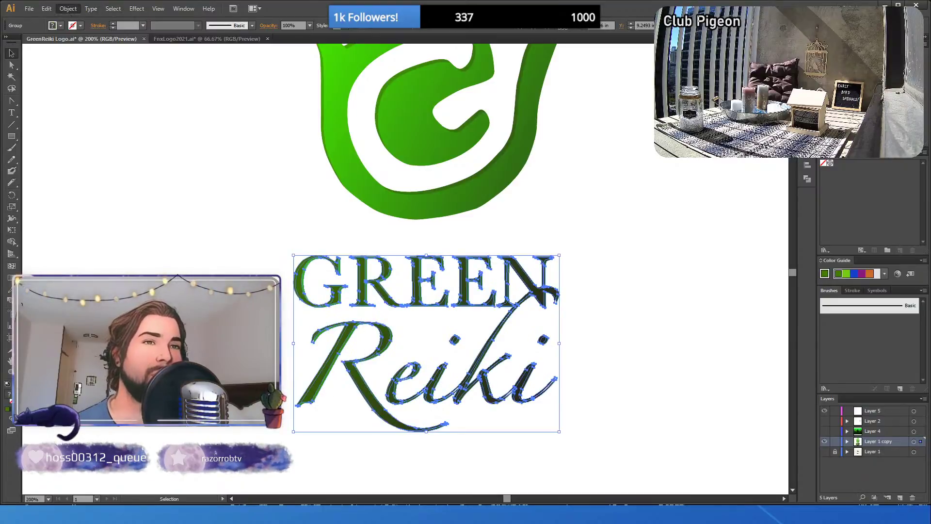
pyautogui.hotkey('ctrl', '7')
pyautogui.hotkey('ctrl', 'shift', 'a')
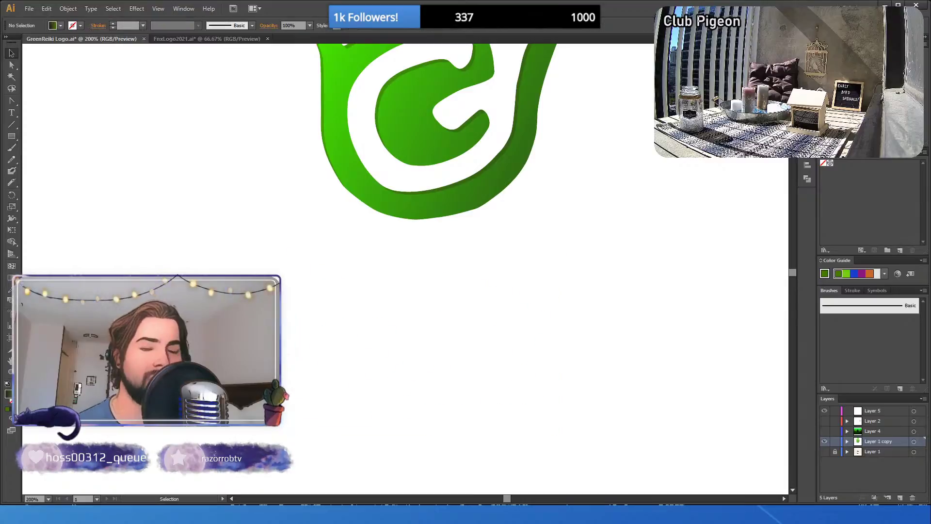
pyautogui.hotkey('ctrl', 'z')
pyautogui.hotkey('ctrl', 'a')
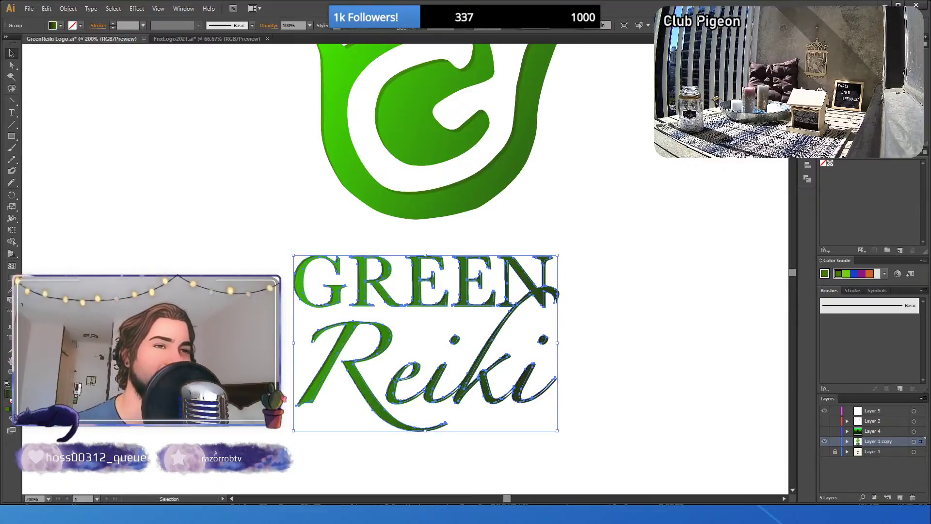
pyautogui.hotkey('ctrl', 'shift', 'a')
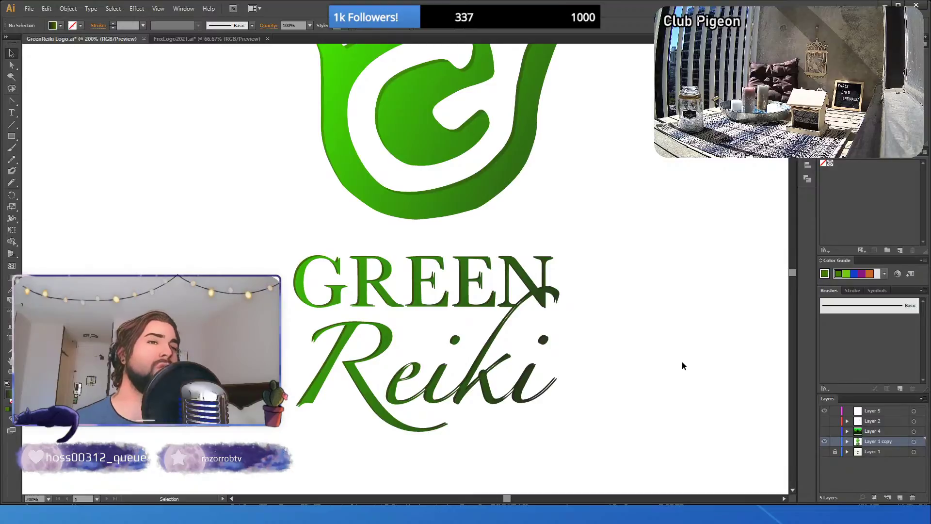
# - Shift the dark lettering copy left off the lighter lettering and move it back over it
pyautogui.click(362, 296)
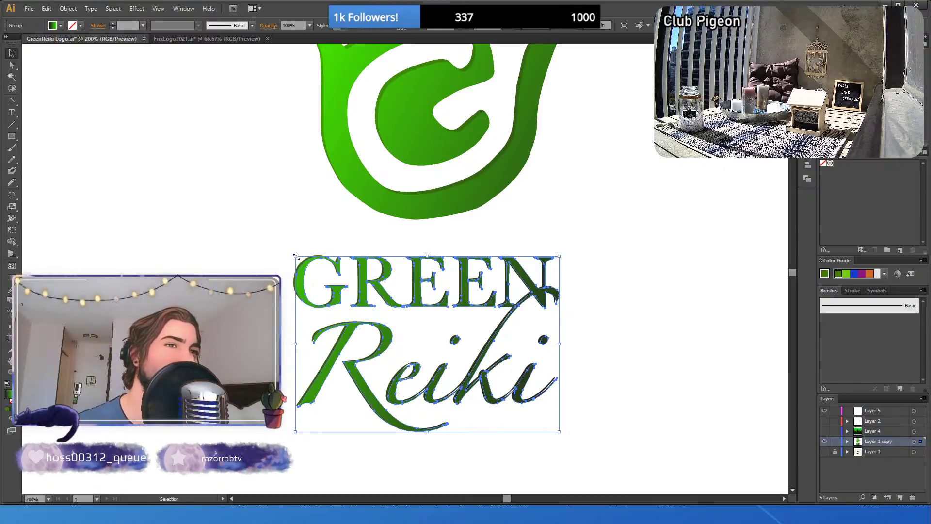
pyautogui.click(292, 272)
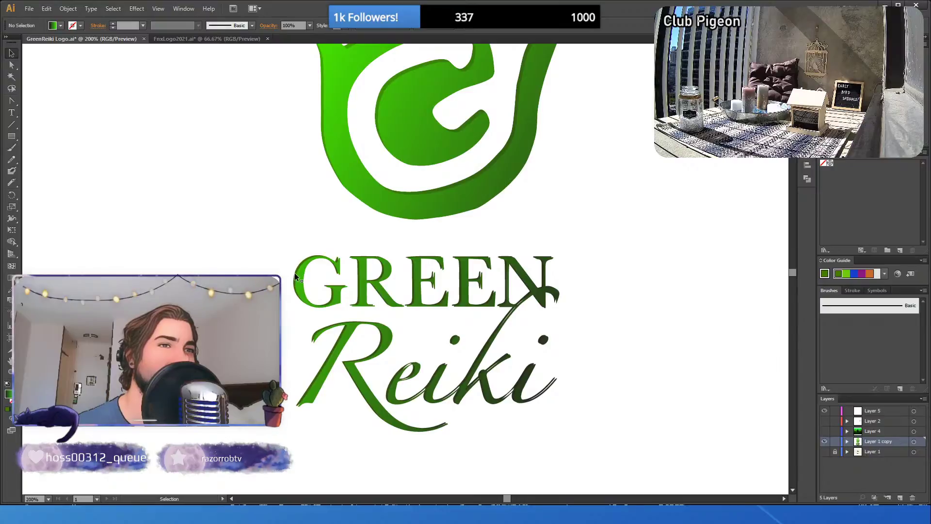
pyautogui.click(482, 290)
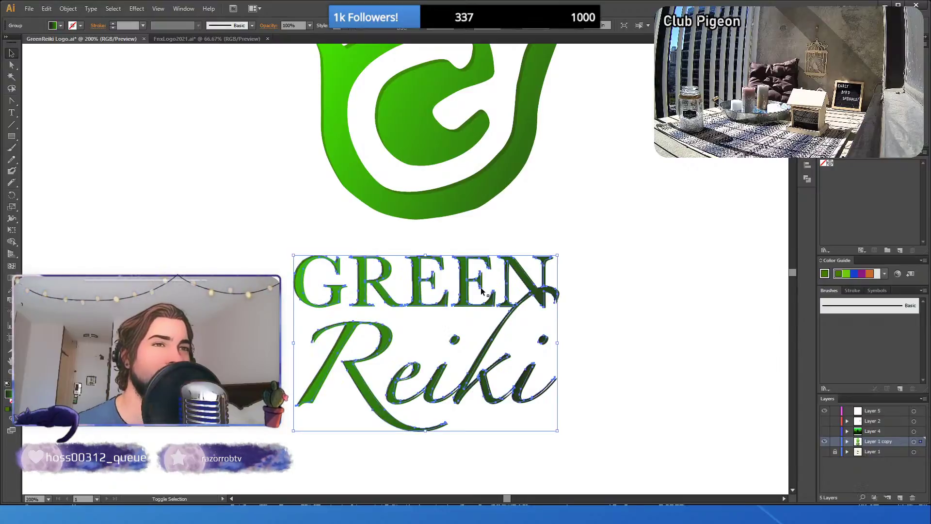
pyautogui.hotkey('shift', 'Left')
pyautogui.hotkey('shift', 'Left')
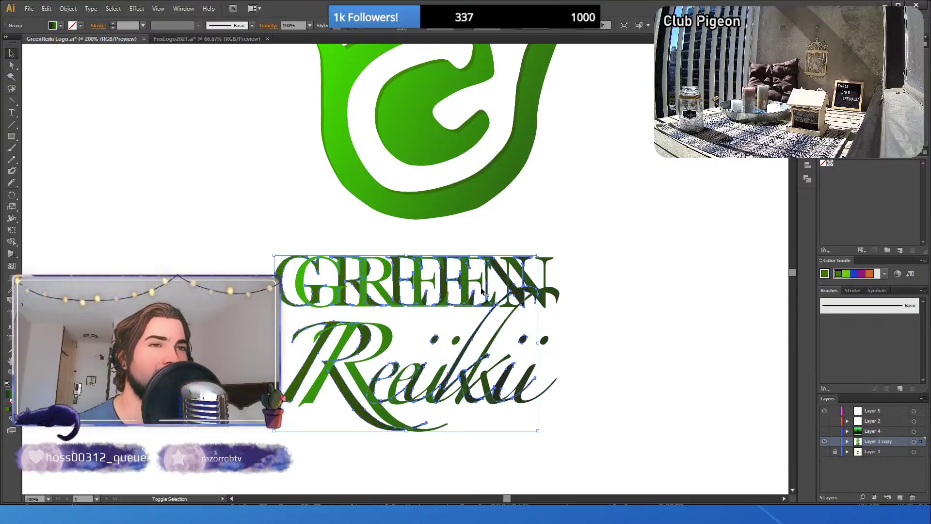
pyautogui.hotkey('shift', 'Right')
pyautogui.hotkey('shift', 'Right')
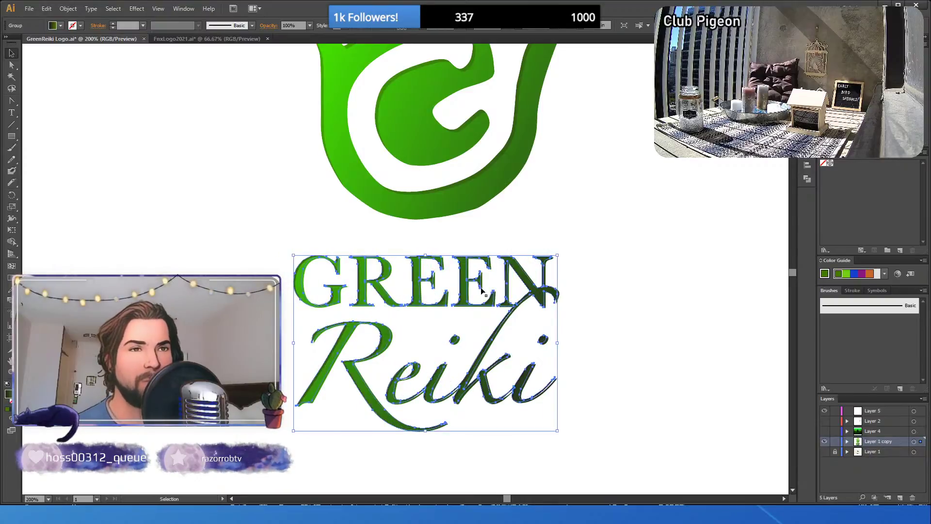
pyautogui.hotkey('shift', 'Left')
pyautogui.hotkey('shift', 'Left')
pyautogui.hotkey('shift', 'Left')
pyautogui.hotkey('shift', 'Left')
pyautogui.hotkey('shift', 'Left')
pyautogui.hotkey('shift', 'Left')
pyautogui.hotkey('shift', 'Left')
pyautogui.hotkey('shift', 'Left')
pyautogui.hotkey('shift', 'Left')
pyautogui.hotkey('shift', 'Left')
pyautogui.hotkey('shift', 'Left')
pyautogui.hotkey('shift', 'Left')
pyautogui.hotkey('shift', 'Left')
pyautogui.hotkey('shift', 'Left')
pyautogui.hotkey('shift', 'Left')
pyautogui.hotkey('shift', 'Left')
pyautogui.hotkey('shift', 'Left')
pyautogui.hotkey('shift', 'Left')
pyautogui.hotkey('shift', 'Left')
pyautogui.hotkey('shift', 'Left')
pyautogui.hotkey('shift', 'Left')
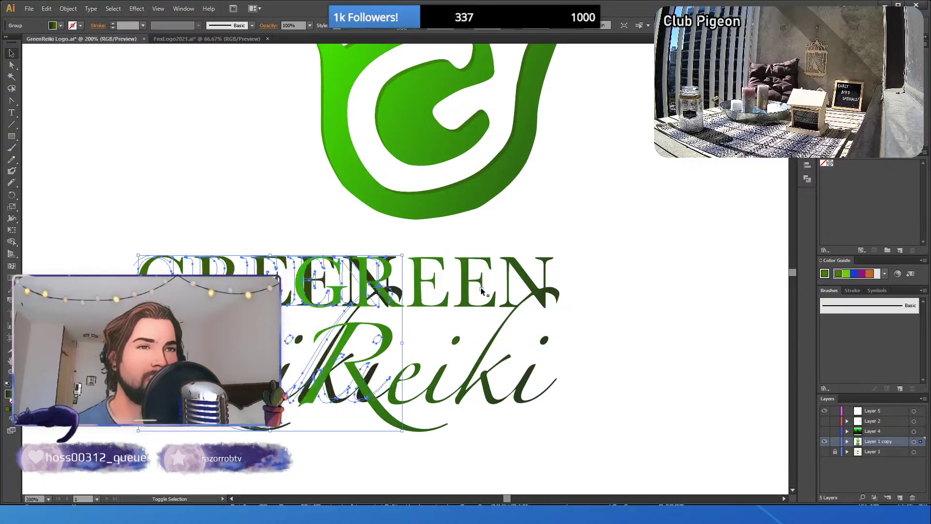
pyautogui.hotkey('shift', 'Right')
pyautogui.hotkey('shift', 'Right')
pyautogui.hotkey('shift', 'Right')
pyautogui.hotkey('shift', 'Right')
pyautogui.hotkey('shift', 'Right')
pyautogui.hotkey('shift', 'Right')
pyautogui.hotkey('shift', 'Right')
pyautogui.hotkey('shift', 'Right')
pyautogui.hotkey('shift', 'Right')
pyautogui.hotkey('shift', 'Right')
pyautogui.hotkey('shift', 'Right')
pyautogui.hotkey('shift', 'Right')
pyautogui.hotkey('shift', 'Right')
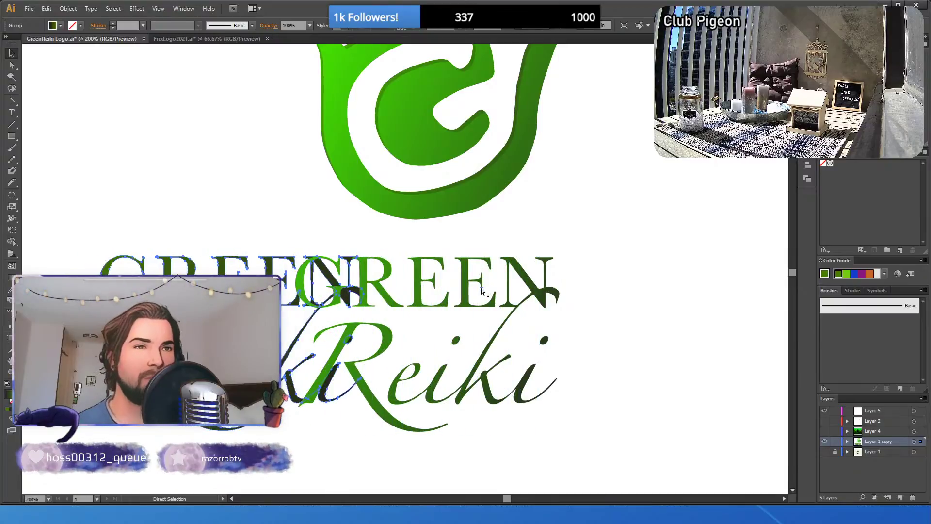
pyautogui.hotkey('shift', 'Right')
pyautogui.hotkey('shift', 'Right')
pyautogui.hotkey('shift', 'Right')
pyautogui.hotkey('shift', 'Right')
pyautogui.hotkey('shift', 'Right')
pyautogui.hotkey('shift', 'Right')
pyautogui.hotkey('shift', 'Right')
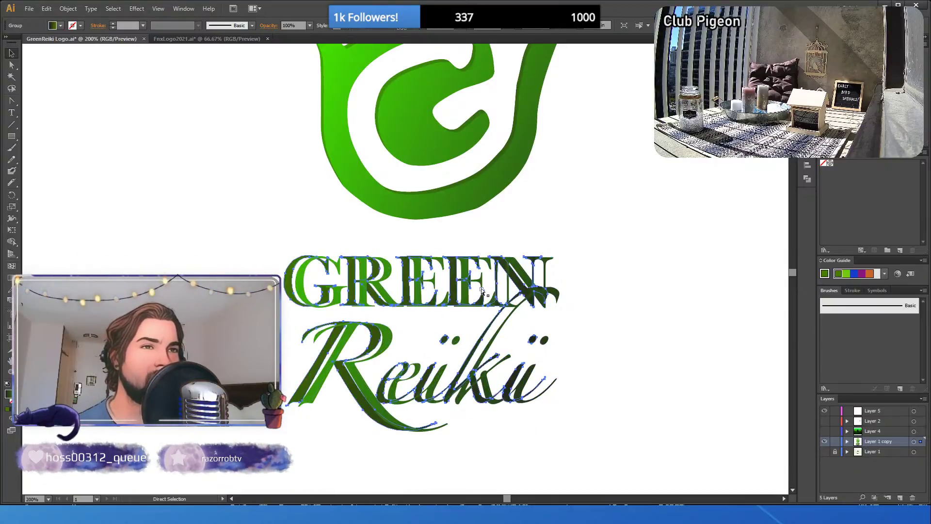
pyautogui.hotkey('shift', 'Right')
pyautogui.hotkey('shift', 'Right')
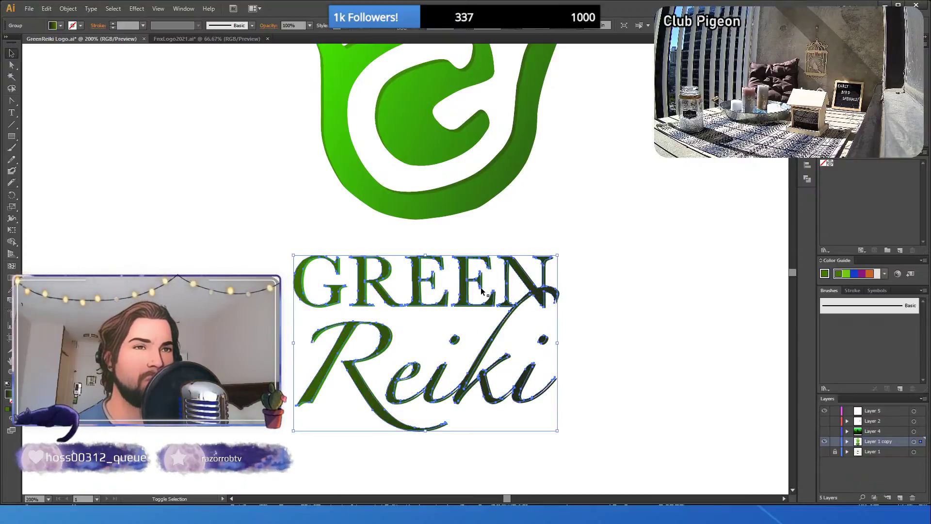
# - Place a spare duplicate of the dark lettering to the left, clear of the central lettering, and deselect it
pyautogui.hotkey('shift', 'Left')
pyautogui.hotkey('shift', 'Left')
pyautogui.hotkey('shift', 'Left')
pyautogui.hotkey('shift', 'Left')
pyautogui.hotkey('shift', 'Left')
pyautogui.hotkey('shift', 'Left')
pyautogui.hotkey('shift', 'Left')
pyautogui.hotkey('shift', 'Left')
pyautogui.hotkey('shift', 'Left')
pyautogui.hotkey('shift', 'Left')
pyautogui.hotkey('shift', 'Left')
pyautogui.hotkey('shift', 'Left')
pyautogui.hotkey('shift', 'Left')
pyautogui.hotkey('shift', 'Left')
pyautogui.hotkey('shift', 'Left')
pyautogui.hotkey('shift', 'Left')
pyautogui.hotkey('shift', 'Left')
pyautogui.hotkey('shift', 'Left')
pyautogui.hotkey('shift', 'Left')
pyautogui.hotkey('shift', 'Left')
pyautogui.hotkey('shift', 'Left')
pyautogui.hotkey('shift', 'Left')
pyautogui.hotkey('shift', 'Left')
pyautogui.hotkey('shift', 'Left')
pyautogui.hotkey('shift', 'Left')
pyautogui.hotkey('shift', 'Left')
pyautogui.hotkey('shift', 'Left')
pyautogui.hotkey('shift', 'Left')
pyautogui.hotkey('shift', 'Left')
pyautogui.hotkey('shift', 'Left')
pyautogui.hotkey('shift', 'Left')
pyautogui.hotkey('shift', 'Left')
pyautogui.hotkey('shift', 'Left')
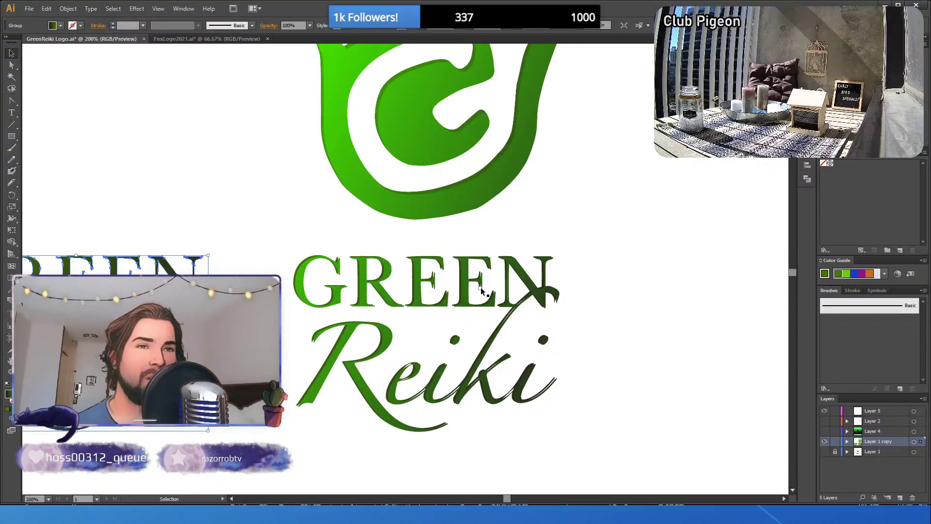
pyautogui.click(228, 288)
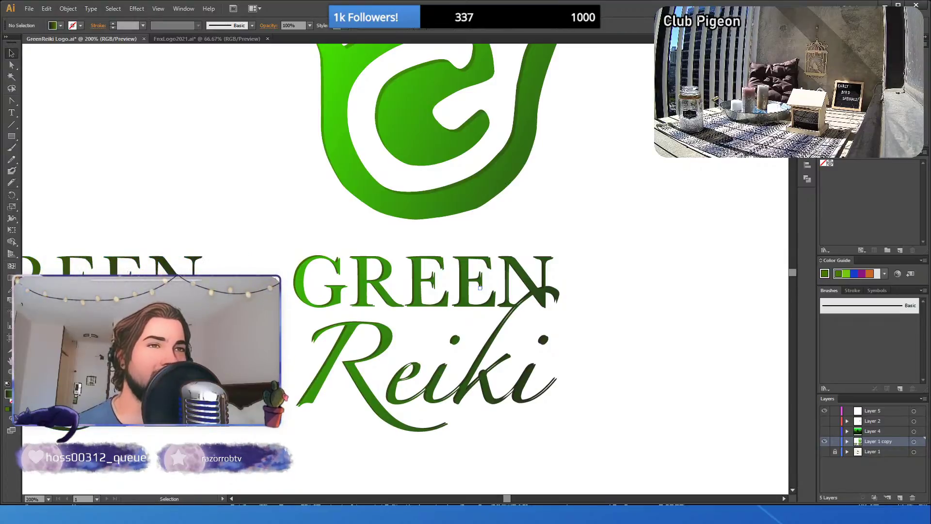
# - Bring the central dark lettering in front of the lighter lettering and ungroup it into separate letters
pyautogui.click(295, 276)
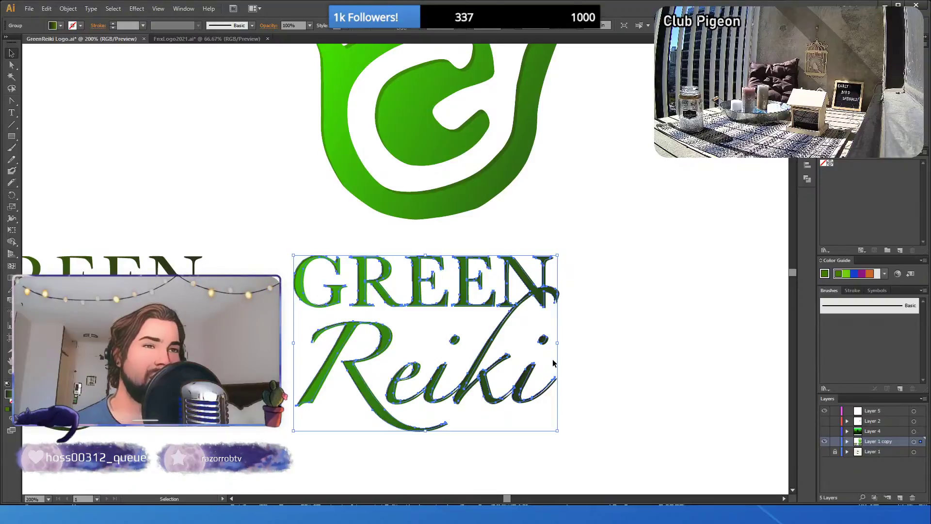
pyautogui.hotkey('ctrl', '[')
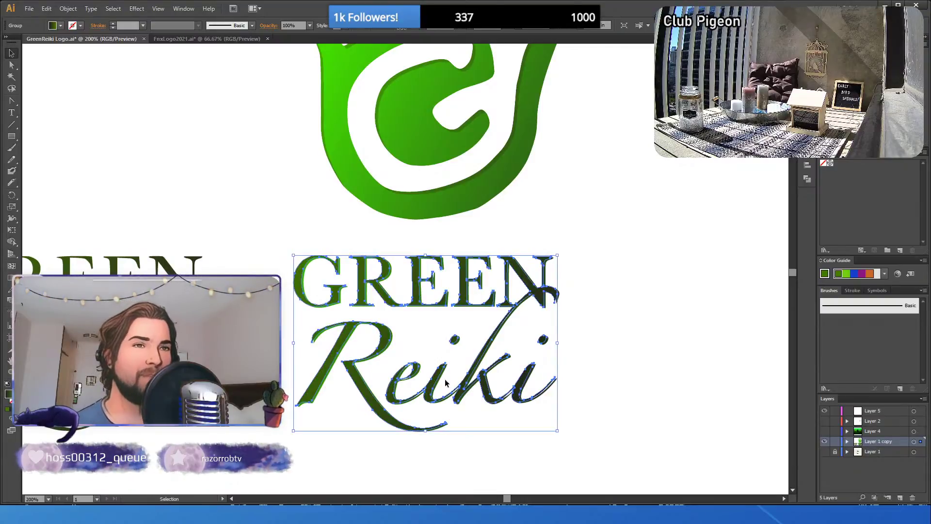
pyautogui.hotkey('ctrl', ']')
pyautogui.hotkey('ctrl', '[')
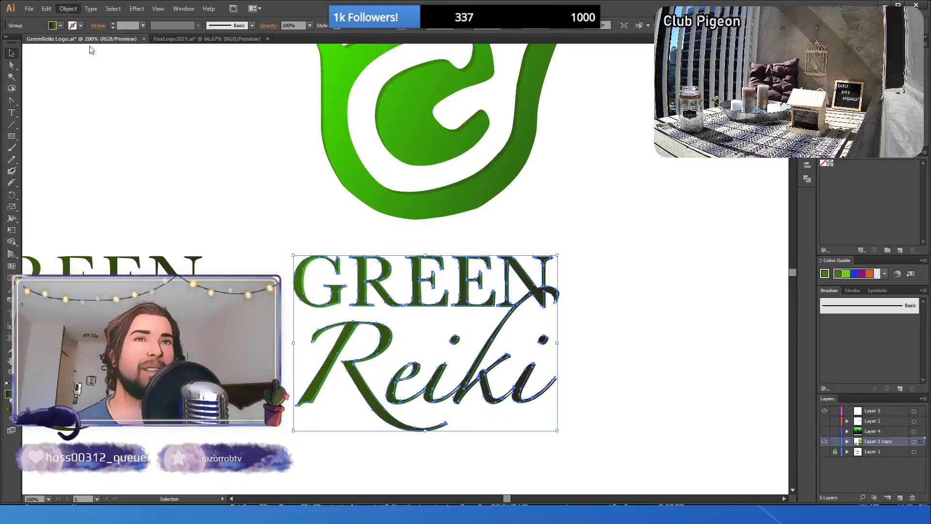
# - Try a clipping mask on the ungrouped dark letters and the lighter lettering group, and undo it
pyautogui.moveTo(274, 248); pyautogui.dragTo(340, 306)
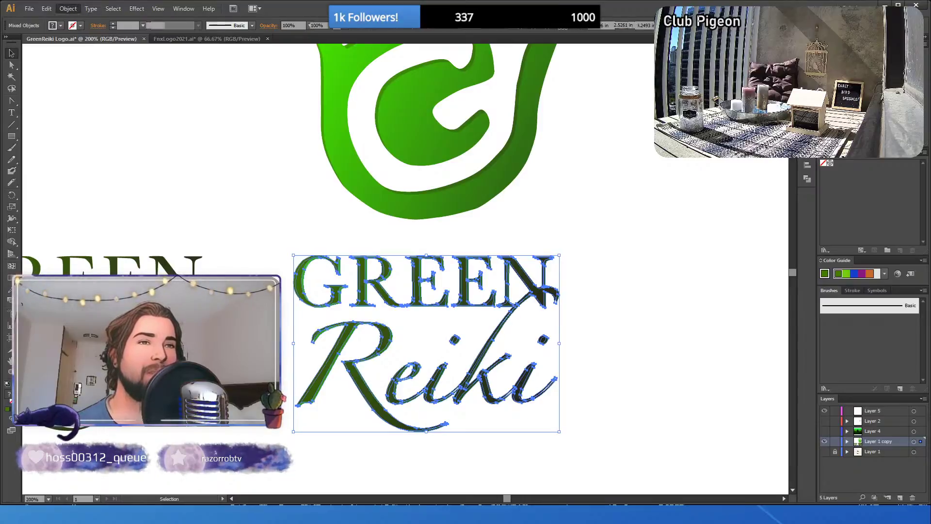
pyautogui.hotkey('ctrl', '7')
pyautogui.hotkey('ctrl', 'shift', 'a')
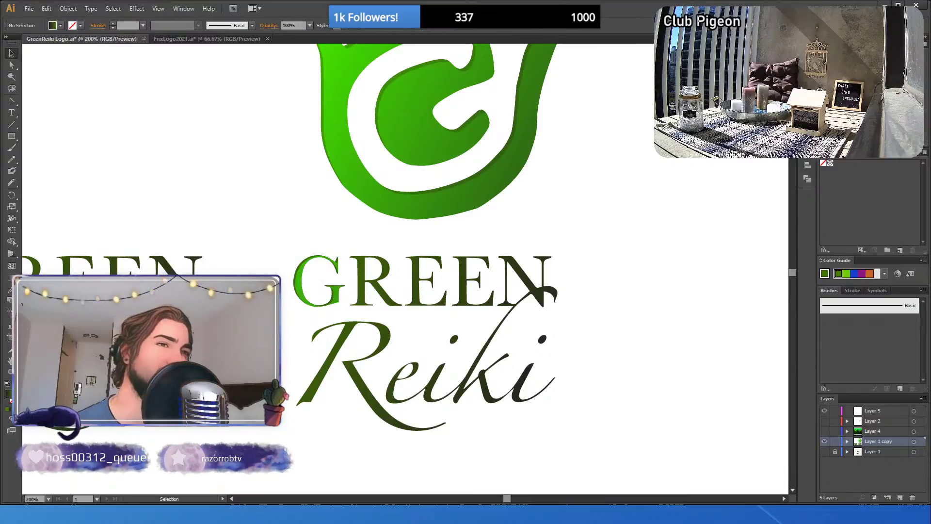
pyautogui.click(374, 287)
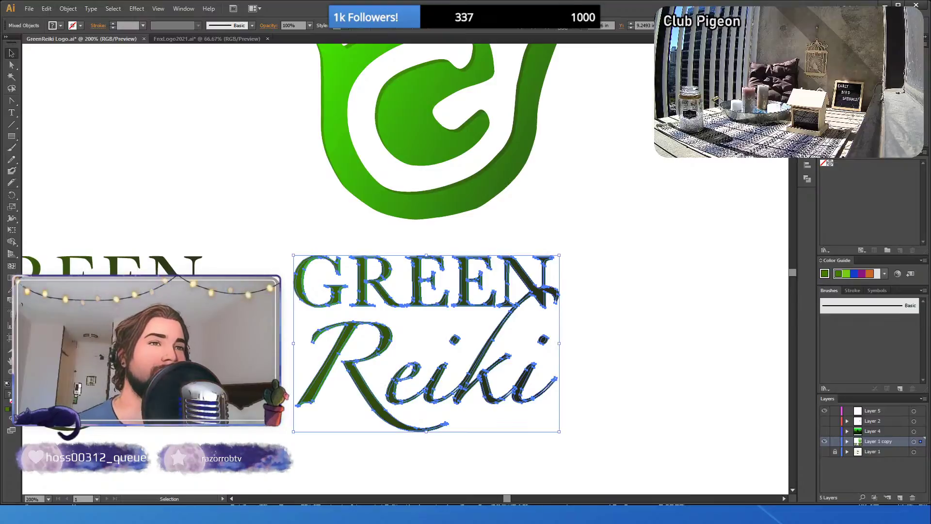
# - Duplicate the lighter green lettering group in place and move the duplicate right, clear of the central lettering
pyautogui.click(305, 271)
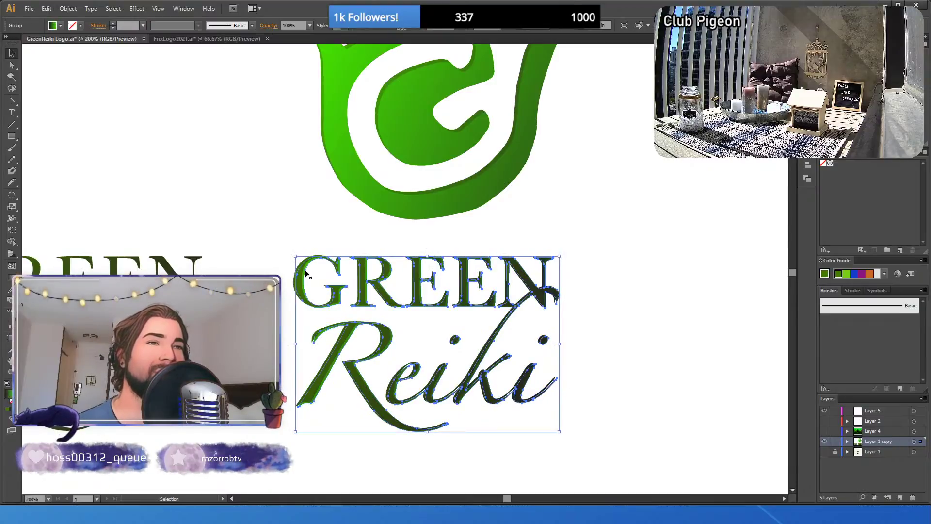
pyautogui.press('a')
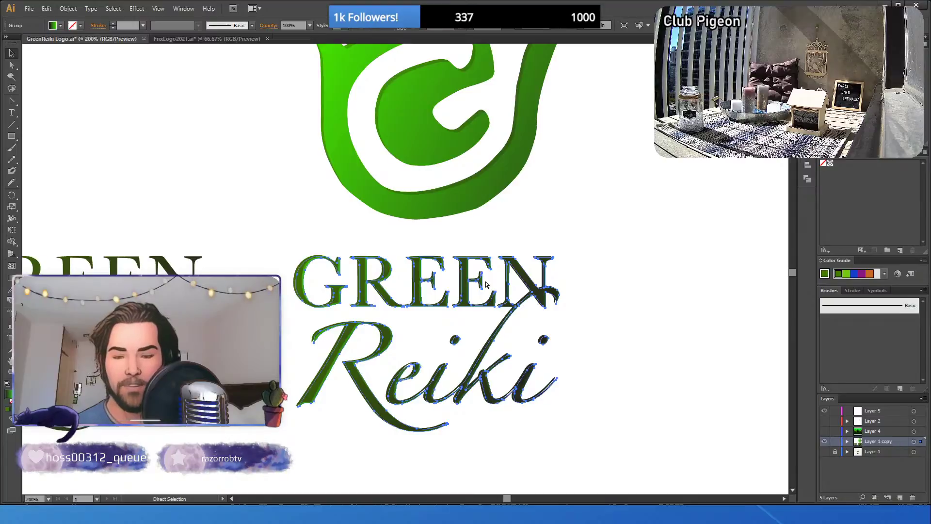
pyautogui.hotkey('ctrl', 'c')
pyautogui.hotkey('ctrl', 'f')
pyautogui.hotkey('shift', 'Right')
pyautogui.hotkey('shift', 'Right')
pyautogui.hotkey('shift', 'Right')
pyautogui.hotkey('shift', 'Right')
pyautogui.hotkey('shift', 'Right')
pyautogui.hotkey('shift', 'Right')
pyautogui.hotkey('shift', 'Right')
pyautogui.hotkey('shift', 'Right')
pyautogui.hotkey('shift', 'Right')
pyautogui.hotkey('shift', 'Right')
pyautogui.hotkey('shift', 'Right')
pyautogui.hotkey('shift', 'Right')
pyautogui.hotkey('shift', 'Right')
pyautogui.hotkey('shift', 'Right')
pyautogui.hotkey('shift', 'Right')
pyautogui.hotkey('shift', 'Right')
pyautogui.hotkey('shift', 'Right')
pyautogui.hotkey('shift', 'Right')
pyautogui.hotkey('shift', 'Right')
pyautogui.hotkey('shift', 'Right')
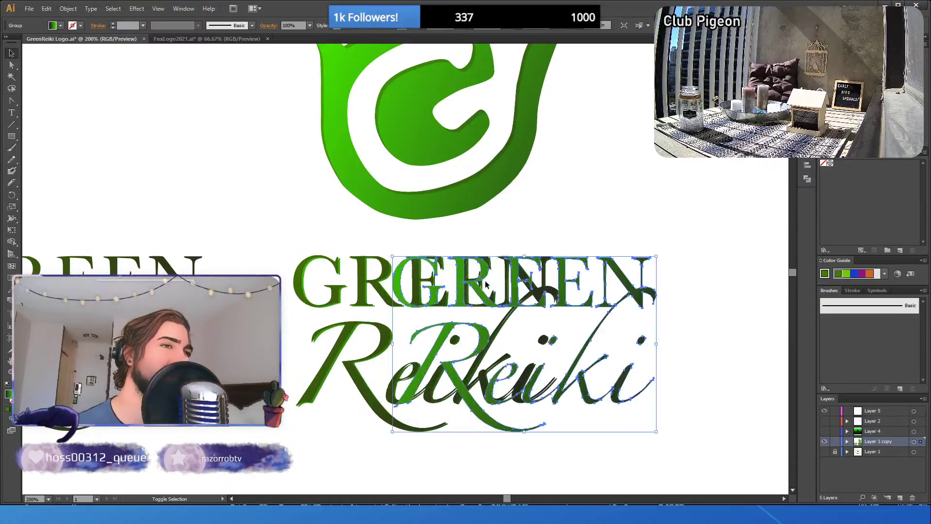
pyautogui.hotkey('shift', 'Right')
pyautogui.hotkey('shift', 'Right')
pyautogui.hotkey('shift', 'Right')
pyautogui.hotkey('shift', 'Right')
pyautogui.hotkey('shift', 'Right')
pyautogui.hotkey('shift', 'Right')
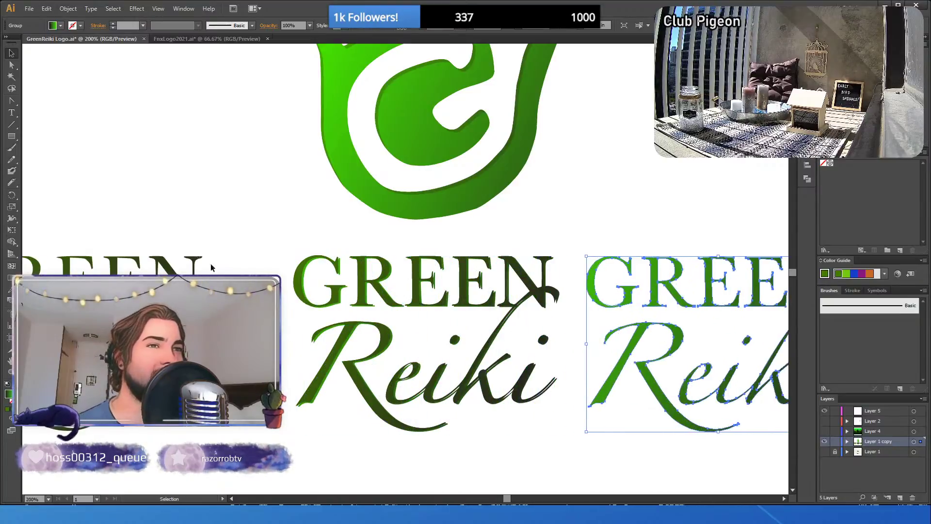
# - Make a clipping mask from the dark G and the lighter green lettering group in the central logo text
pyautogui.click(246, 221)
pyautogui.click(299, 269)
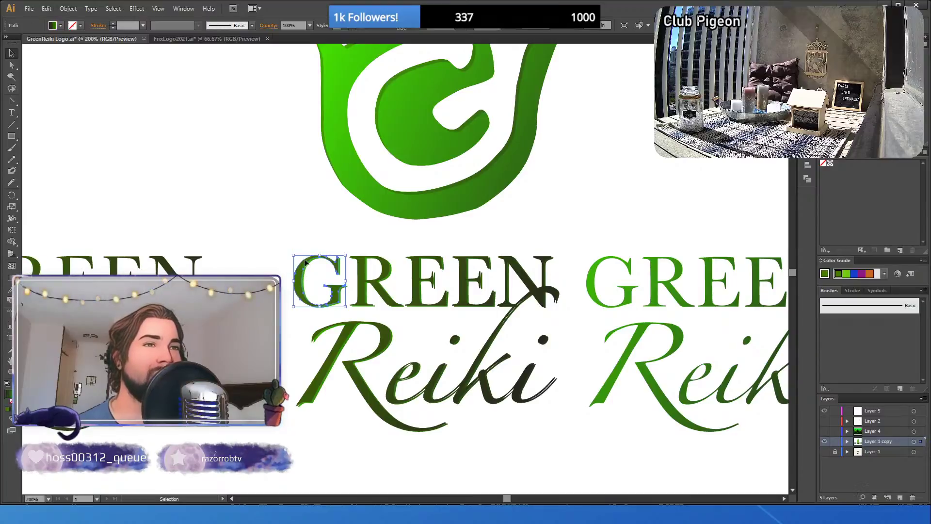
pyautogui.moveTo(285, 238); pyautogui.dragTo(328, 291)
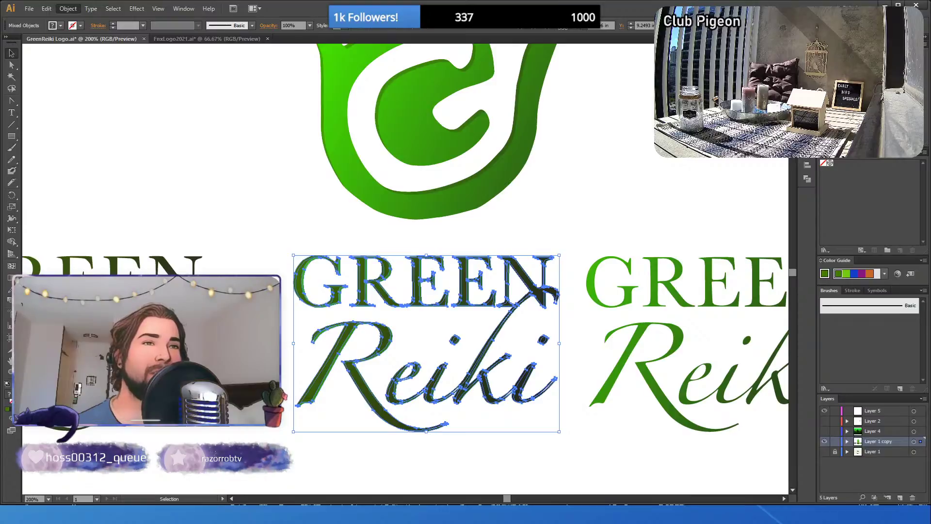
pyautogui.click(310, 242)
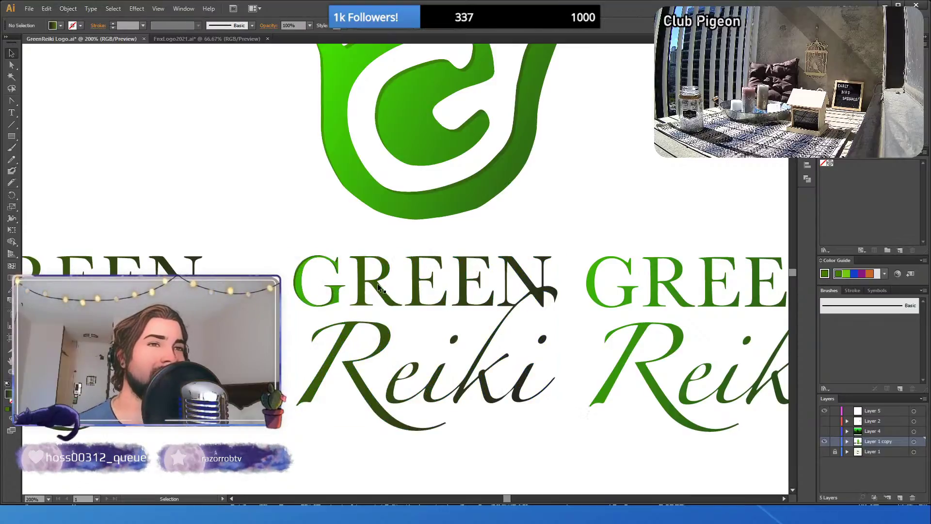
# - Duplicate the spare lighter green lettering and align the duplicate over the central lettering, leaving it deselected
pyautogui.click(679, 342)
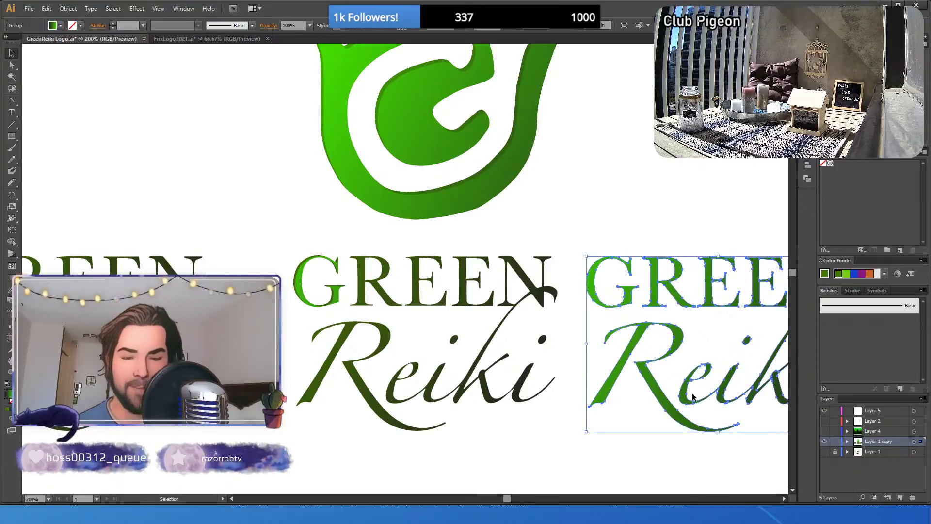
pyautogui.hotkey('shift', 'Left')
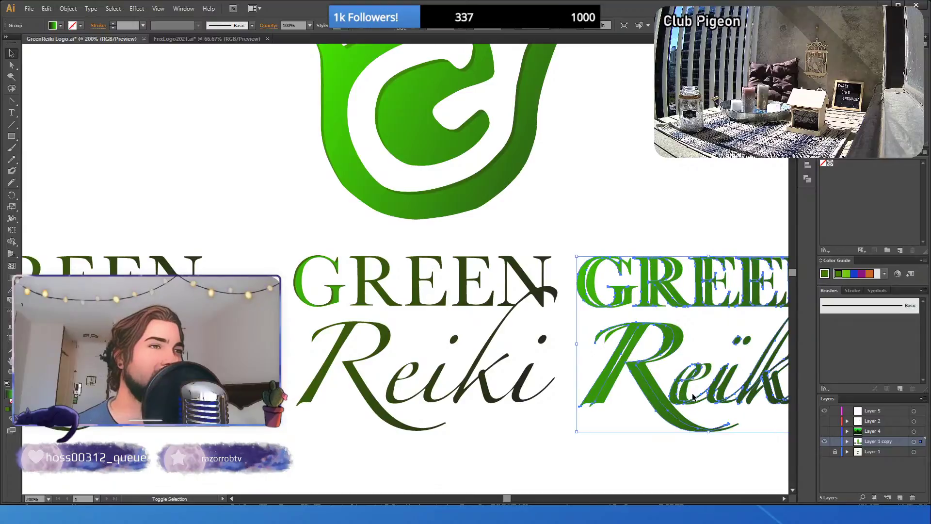
pyautogui.hotkey('shift', 'Left')
pyautogui.hotkey('shift', 'Left')
pyautogui.hotkey('shift', 'Left')
pyautogui.hotkey('shift', 'Left')
pyautogui.hotkey('shift', 'Left')
pyautogui.hotkey('shift', 'Left')
pyautogui.hotkey('shift', 'Left')
pyautogui.hotkey('shift', 'Left')
pyautogui.hotkey('shift', 'Left')
pyautogui.hotkey('shift', 'Left')
pyautogui.hotkey('shift', 'Left')
pyautogui.hotkey('shift', 'Left')
pyautogui.hotkey('shift', 'Left')
pyautogui.hotkey('shift', 'Left')
pyautogui.hotkey('shift', 'Left')
pyautogui.hotkey('shift', 'Left')
pyautogui.hotkey('shift', 'Left')
pyautogui.hotkey('shift', 'Left')
pyautogui.hotkey('shift', 'Left')
pyautogui.hotkey('shift', 'Left')
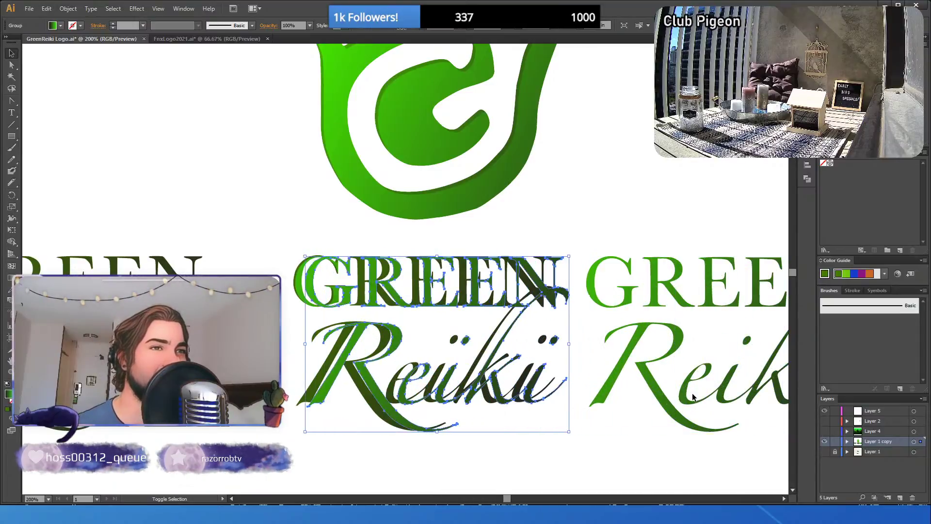
pyautogui.hotkey('shift', 'Left')
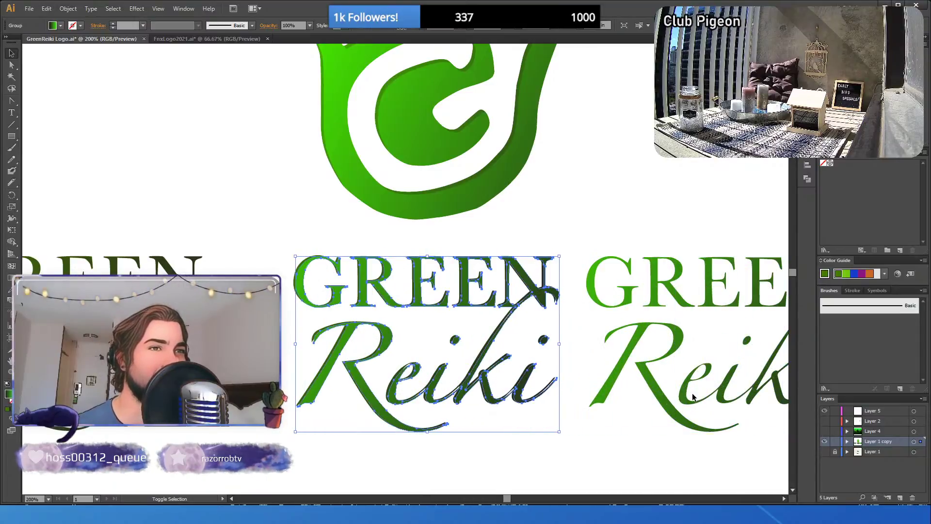
pyautogui.click(336, 237)
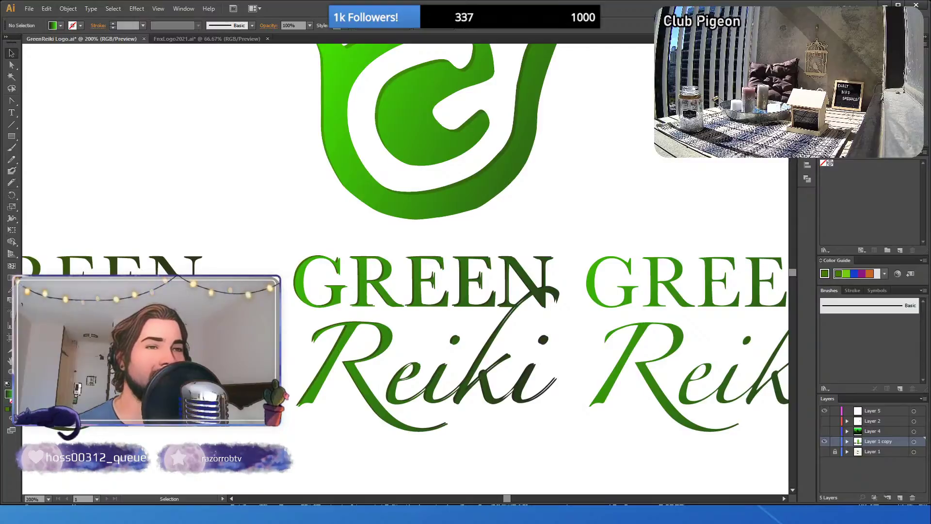
# - Try placing a duplicate of the whole spare dark lettering over the central lettering, and remove it again
pyautogui.click(116, 266)
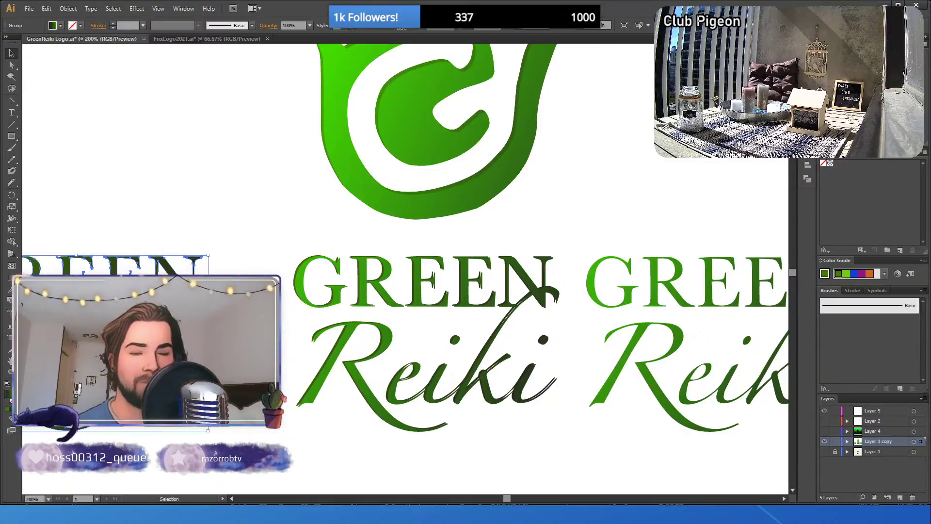
pyautogui.moveTo(117, 266); pyautogui.dragTo(388, 266)
pyautogui.moveTo(310, 266); pyautogui.dragTo(387, 265)
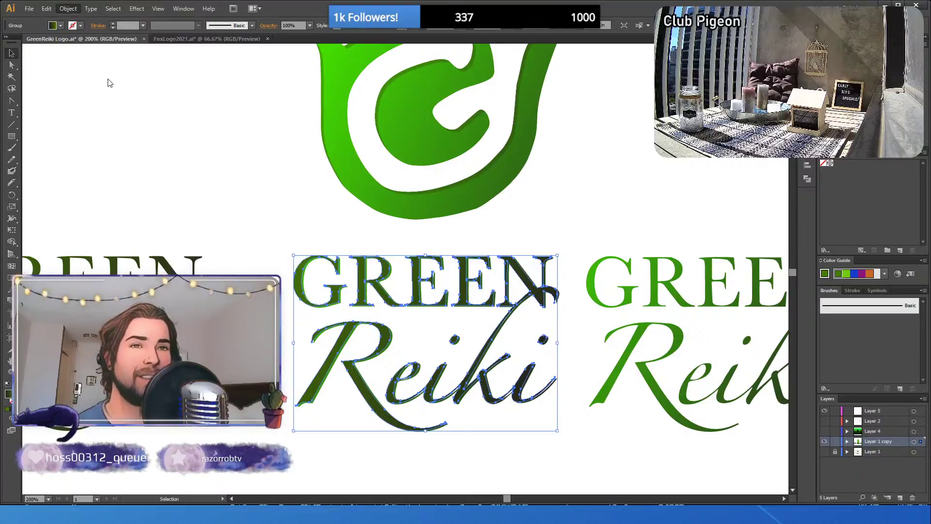
pyautogui.hotkey('ctrl', 'shift', 'a')
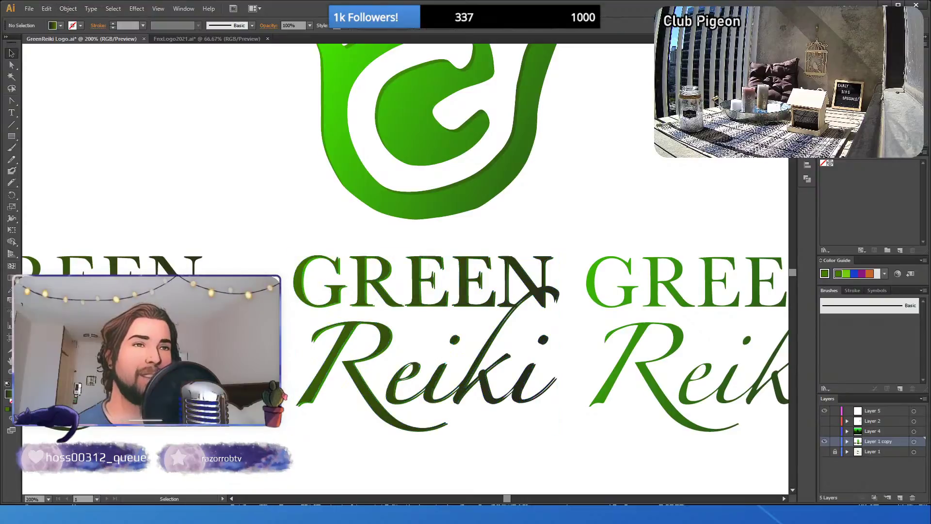
pyautogui.click(362, 263)
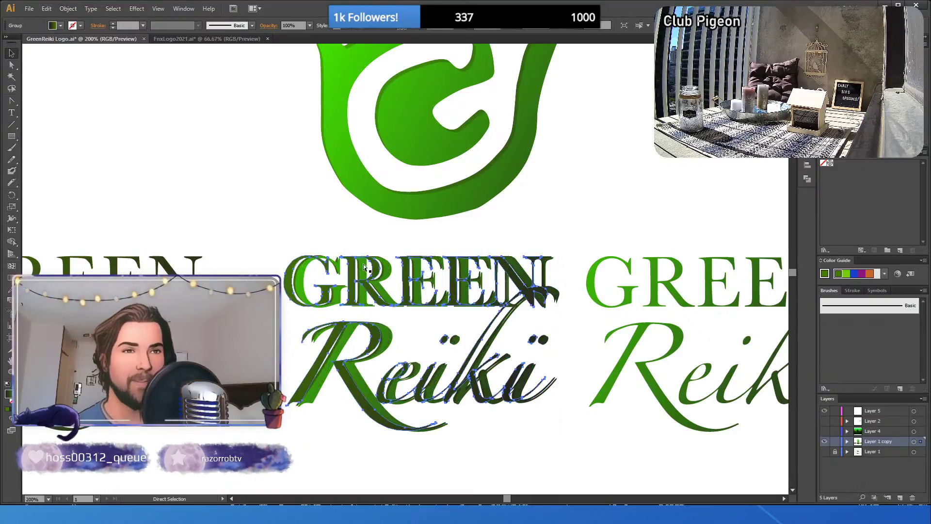
pyautogui.click(462, 349)
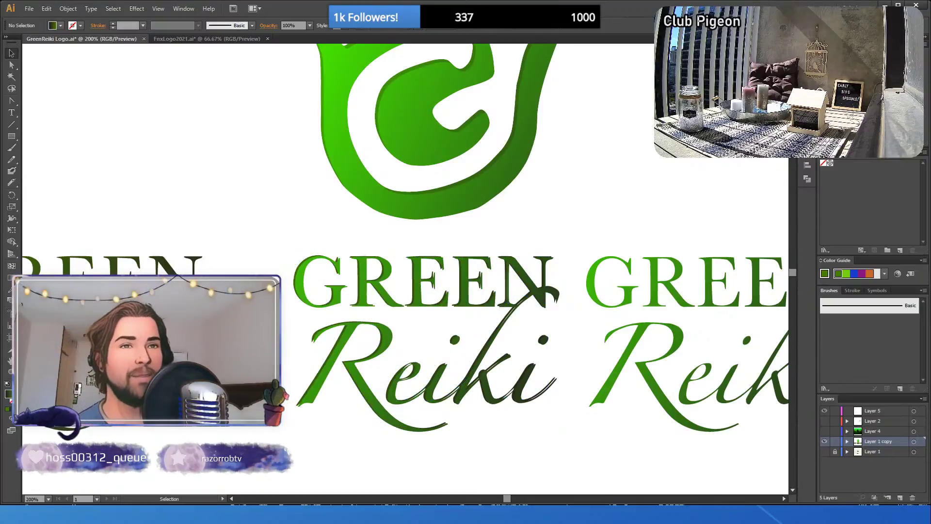
# - Ungroup the spare dark lettering beside the logo into separate letters and deselect them
pyautogui.hscroll(-5, 461, 349)
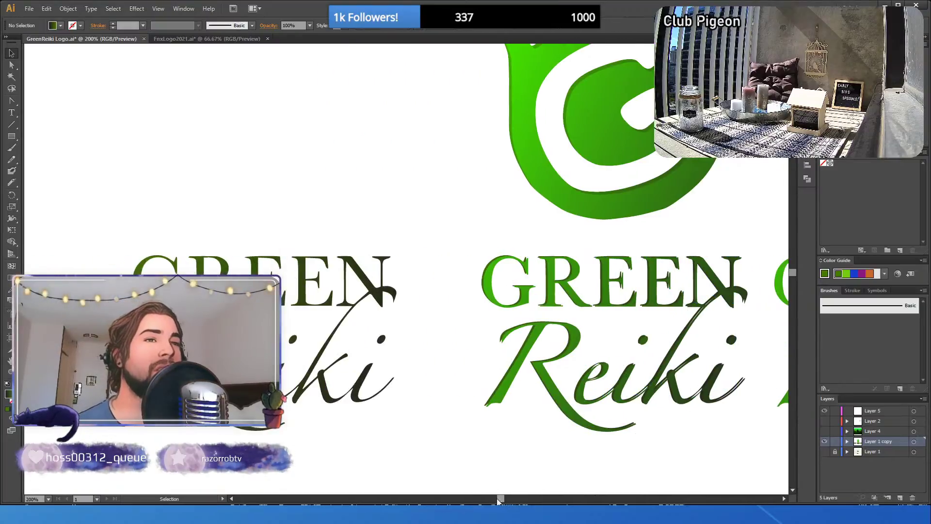
pyautogui.click(233, 339)
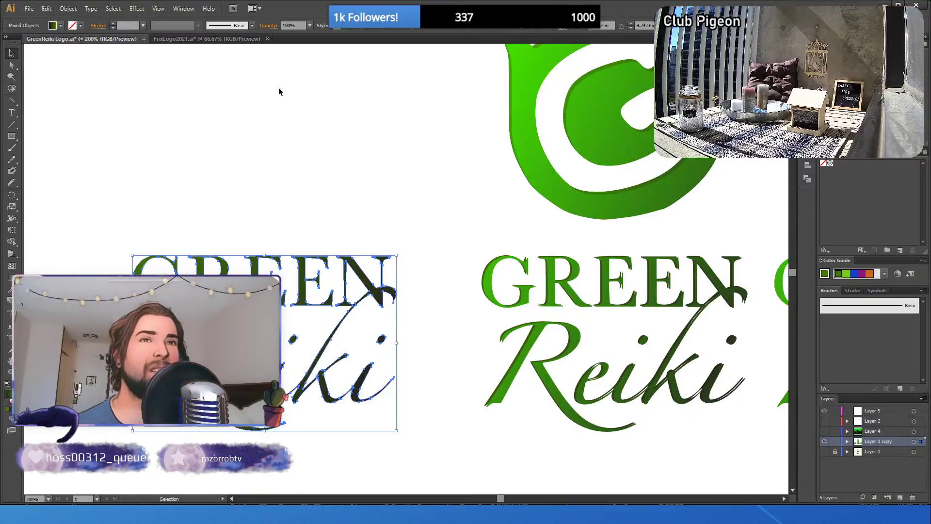
pyautogui.hotkey('ctrl', 'shift', 'g')
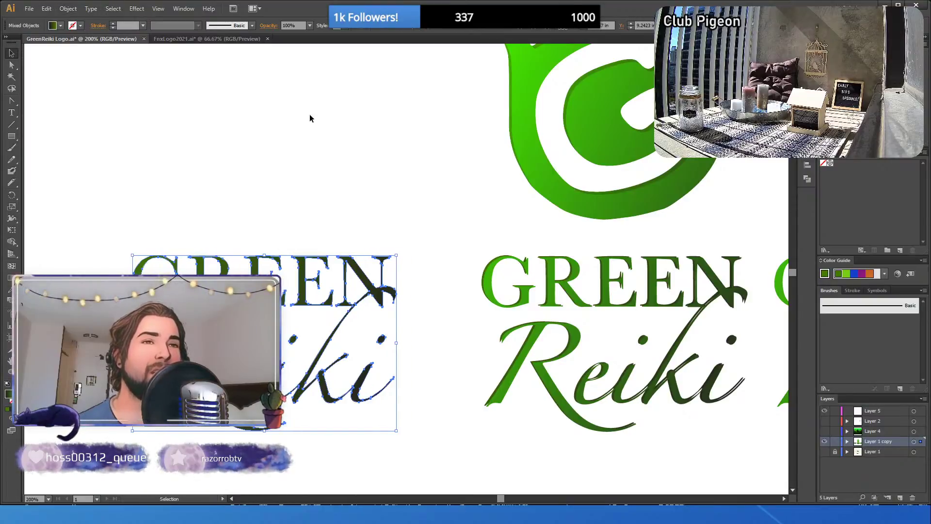
pyautogui.click(214, 246)
# - Duplicate the R of GREEN from the spare dark letters and position it over the R in the central lettering
pyautogui.keyDown('ctrl'); pyautogui.click(225, 269); pyautogui.keyUp('ctrl')
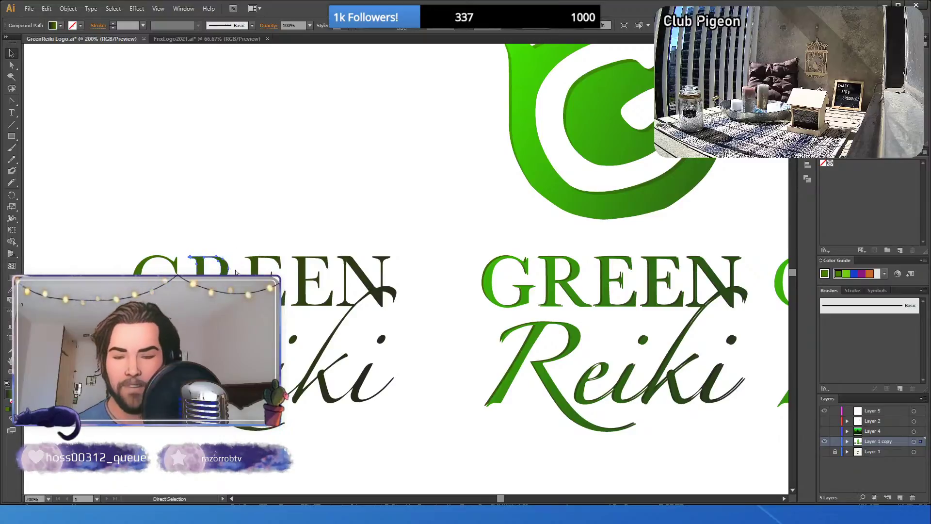
pyautogui.hotkey('ctrl', 'alt', ']')
pyautogui.hotkey('ctrl', 'alt', ']')
pyautogui.hotkey('ctrl', 'alt', ']')
pyautogui.hotkey('ctrl', 'alt', ']')
pyautogui.hotkey('ctrl', 'alt', ']')
pyautogui.hotkey('ctrl', 'alt', ']')
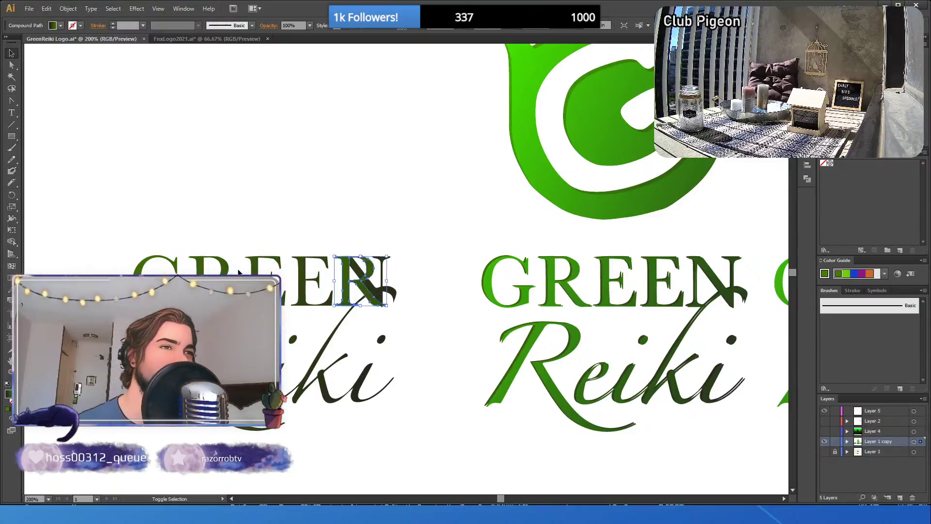
pyautogui.hotkey('ctrl', 'alt', ']')
pyautogui.hotkey('ctrl', 'alt', ']')
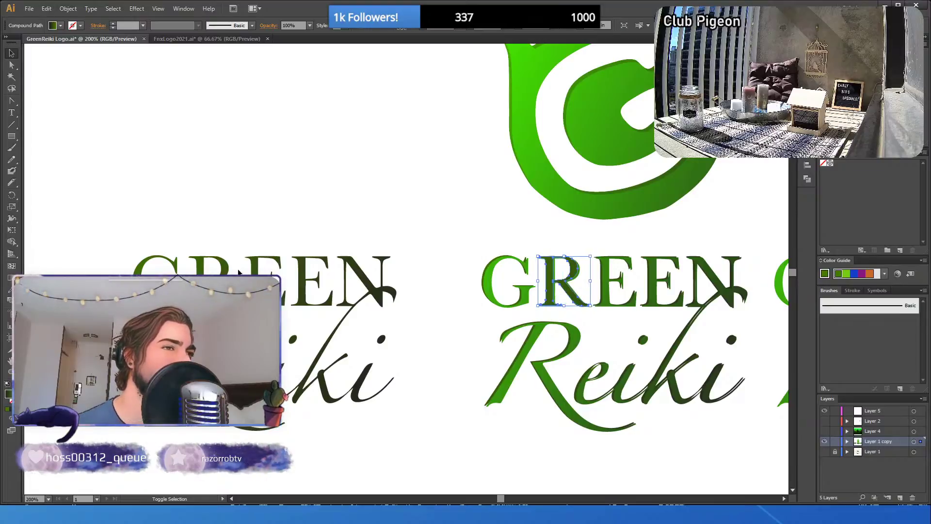
# - Clip the central lighter lettering group with the dark R of GREEN using a clipping mask, and deselect it
pyautogui.moveTo(500, 499); pyautogui.dragTo(514, 500)
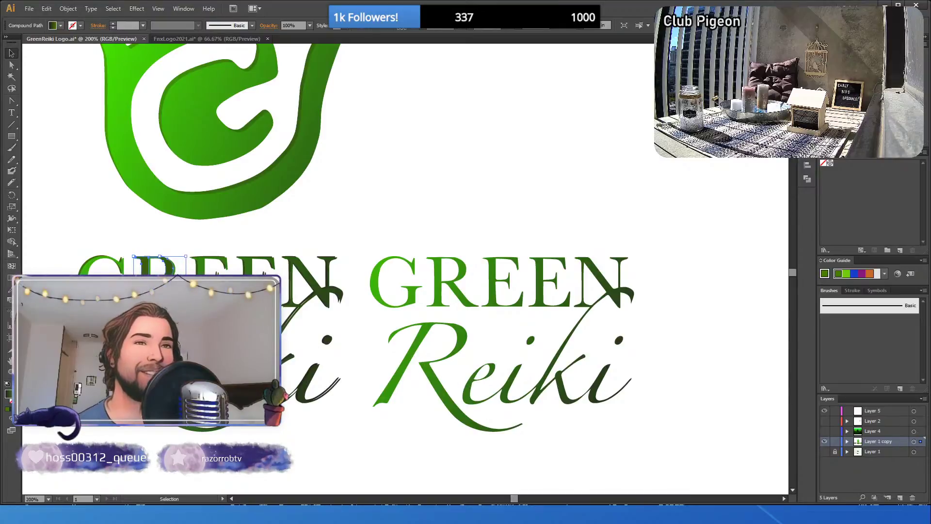
pyautogui.click(139, 238)
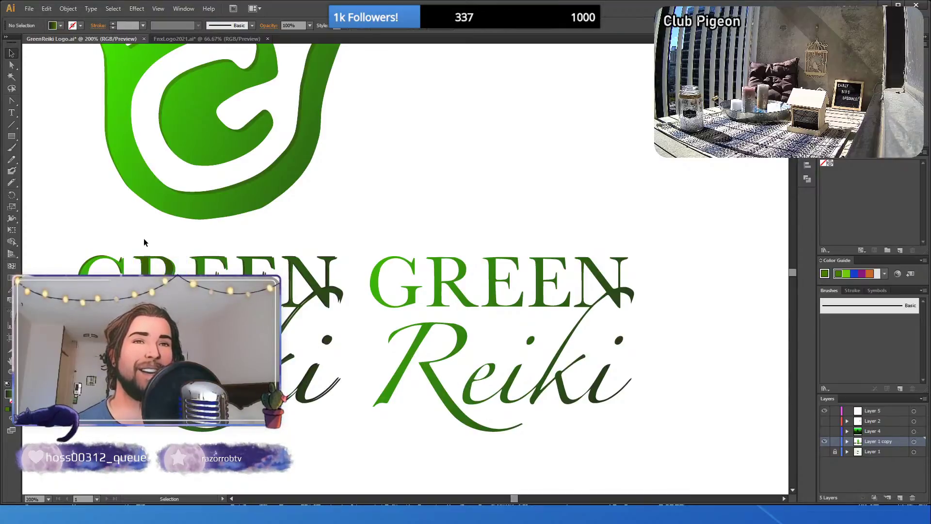
pyautogui.moveTo(150, 239); pyautogui.dragTo(159, 286)
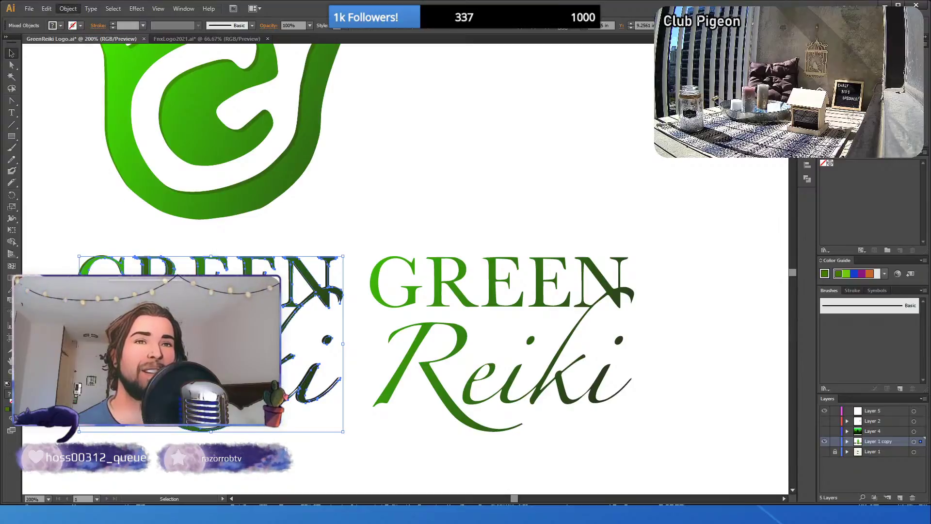
pyautogui.click(141, 257)
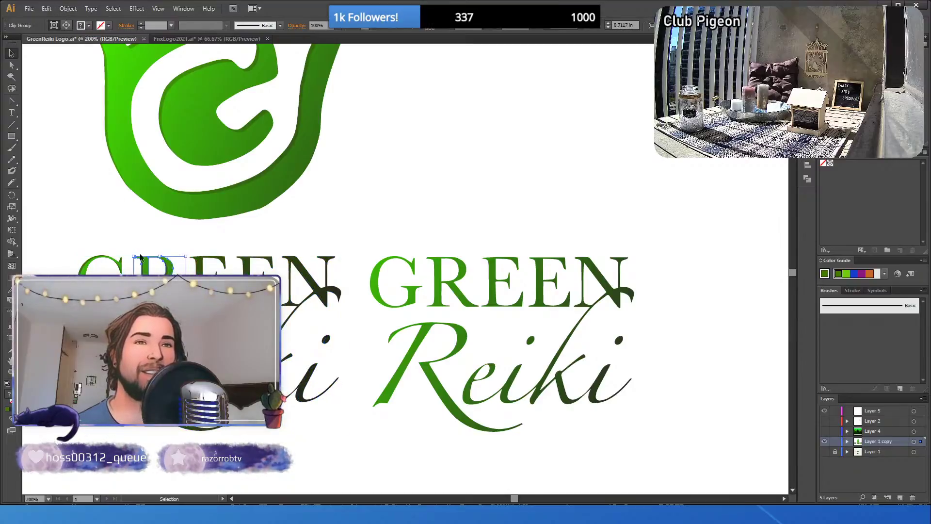
pyautogui.click(98, 224)
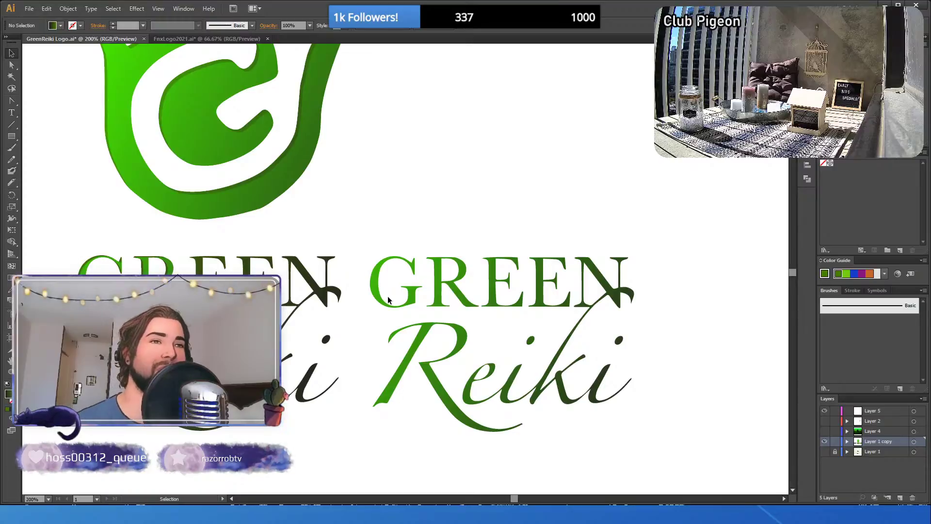
# - Place another duplicate of the spare lighter green lettering exactly over the central lettering with the clipped G and R, and deselect it
pyautogui.click(443, 296)
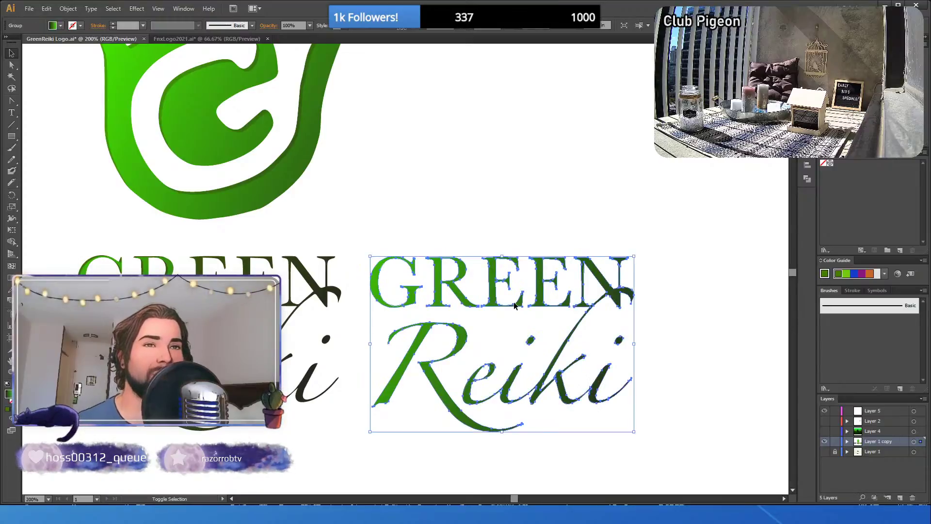
pyautogui.keyDown('shift'); pyautogui.click(514, 305); pyautogui.keyUp('shift')
pyautogui.keyDown('shift'); pyautogui.click(514, 305); pyautogui.keyUp('shift')
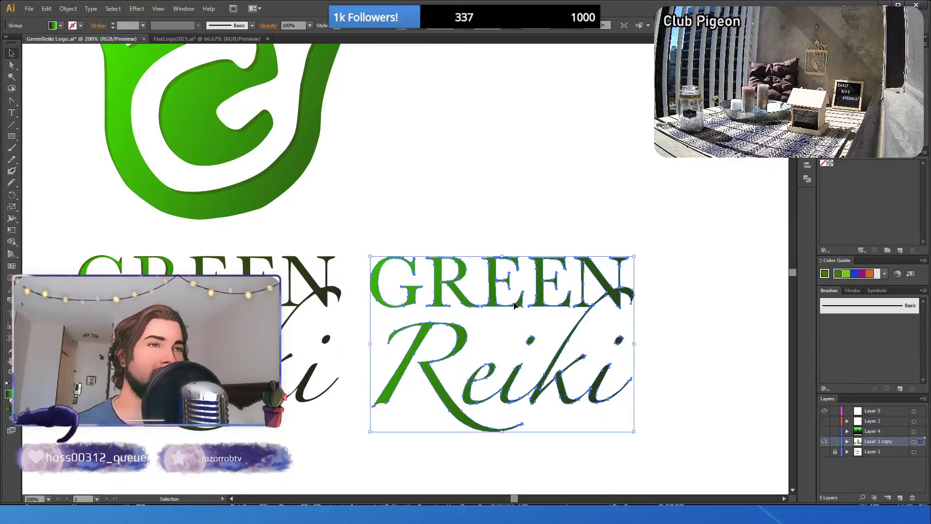
pyautogui.hotkey('ctrl', 'c')
pyautogui.hotkey('ctrl', 'f')
pyautogui.hotkey('shift', 'Left')
pyautogui.hotkey('shift', 'Left')
pyautogui.hotkey('shift', 'Left')
pyautogui.hotkey('shift', 'Left')
pyautogui.hotkey('shift', 'Left')
pyautogui.hotkey('shift', 'Left')
pyautogui.hotkey('shift', 'Left')
pyautogui.hotkey('shift', 'Left')
pyautogui.hotkey('shift', 'Left')
pyautogui.hotkey('shift', 'Left')
pyautogui.hotkey('shift', 'Left')
pyautogui.hotkey('shift', 'Left')
pyautogui.hotkey('shift', 'Left')
pyautogui.hotkey('shift', 'Left')
pyautogui.hotkey('shift', 'Left')
pyautogui.hotkey('shift', 'Left')
pyautogui.hotkey('shift', 'Left')
pyautogui.hotkey('shift', 'Left')
pyautogui.hotkey('shift', 'Left')
pyautogui.hotkey('shift', 'Left')
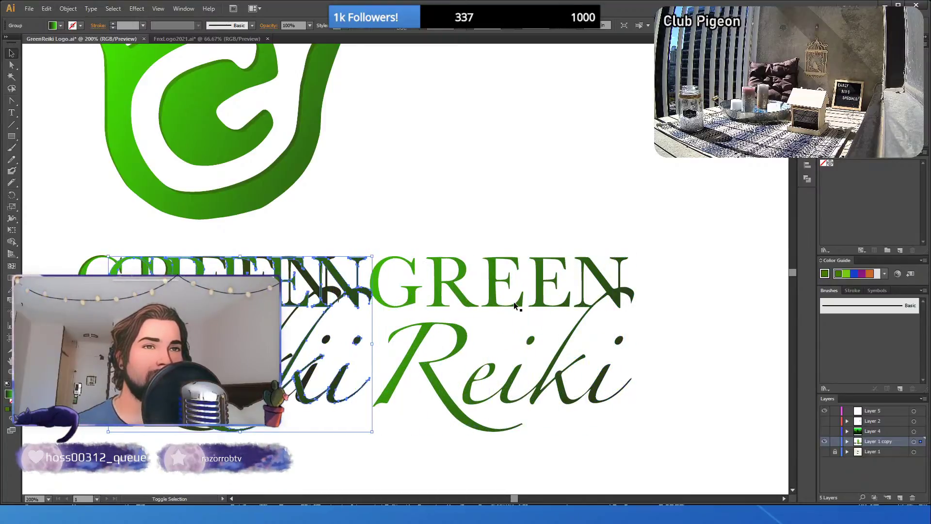
pyautogui.hotkey('shift', 'Left')
pyautogui.hotkey('shift', 'Left')
pyautogui.hotkey('shift', 'Left')
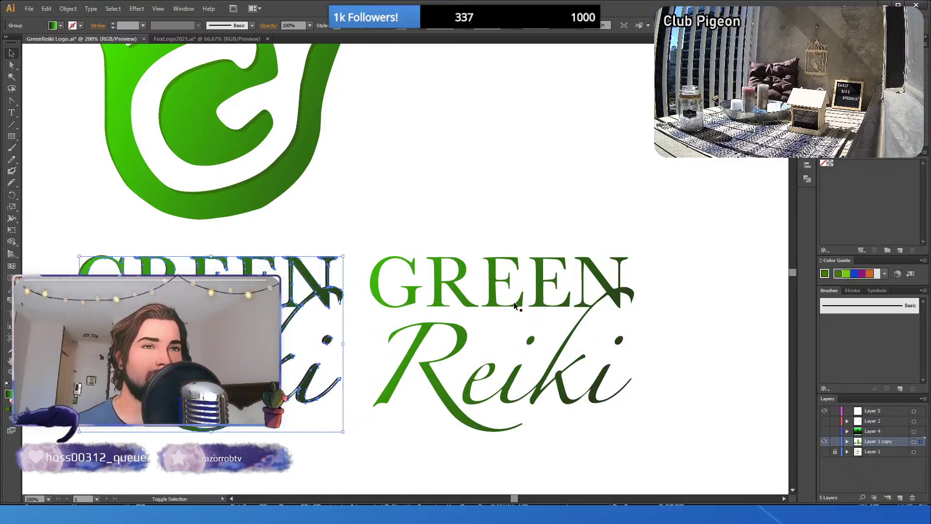
pyautogui.click(396, 224)
# - Duplicate the first E of GREEN from the spare dark letters onto the first E in the central lettering
pyautogui.moveTo(514, 500); pyautogui.dragTo(507, 501)
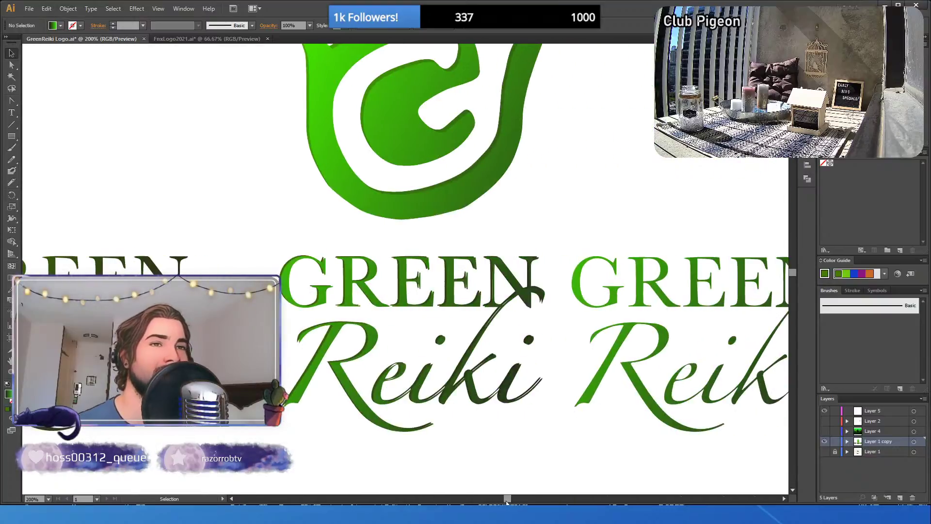
pyautogui.click(62, 264)
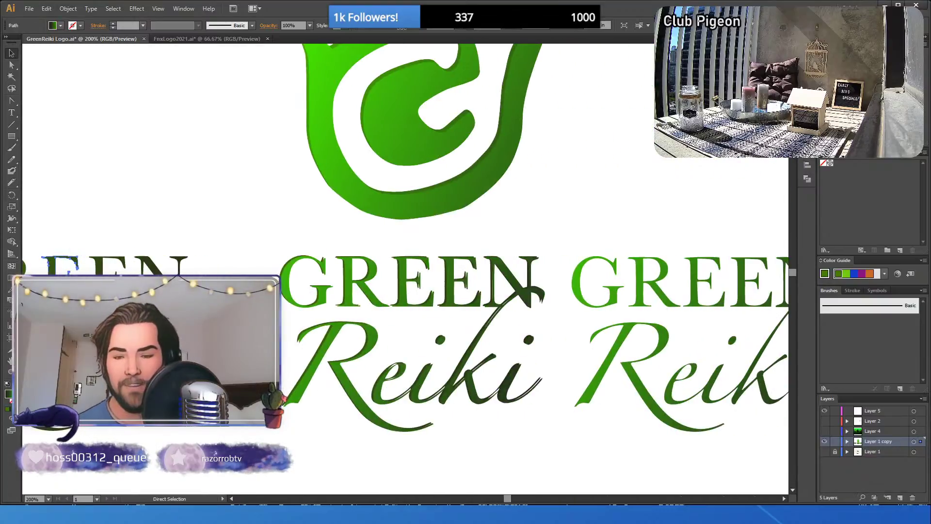
pyautogui.click(160, 266)
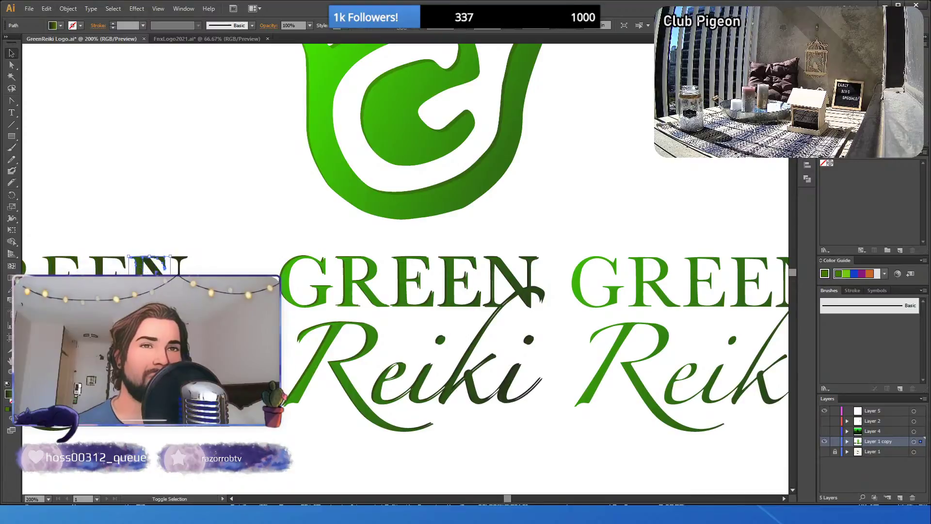
pyautogui.moveTo(164, 266); pyautogui.dragTo(426, 267)
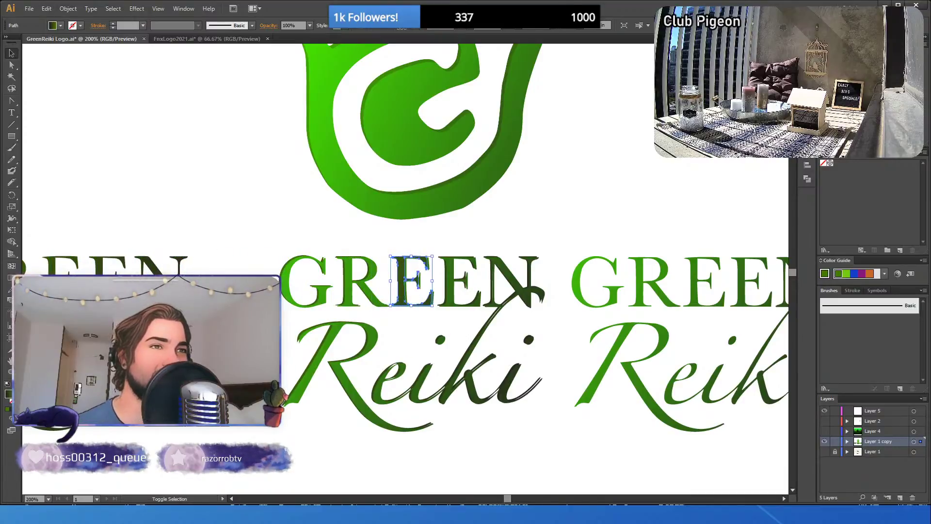
# - Make a clipping mask from the dark first E of GREEN and the central lighter lettering group
pyautogui.click(199, 223)
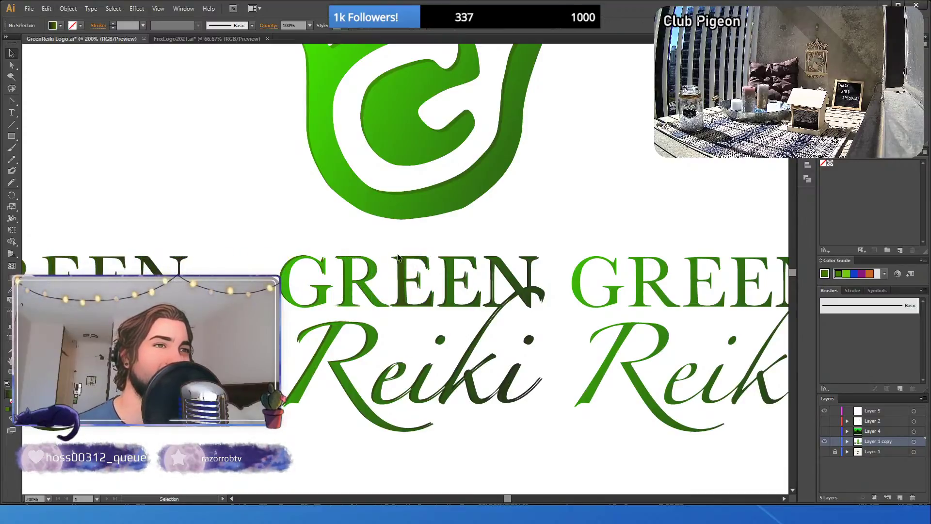
pyautogui.moveTo(410, 272); pyautogui.dragTo(425, 297)
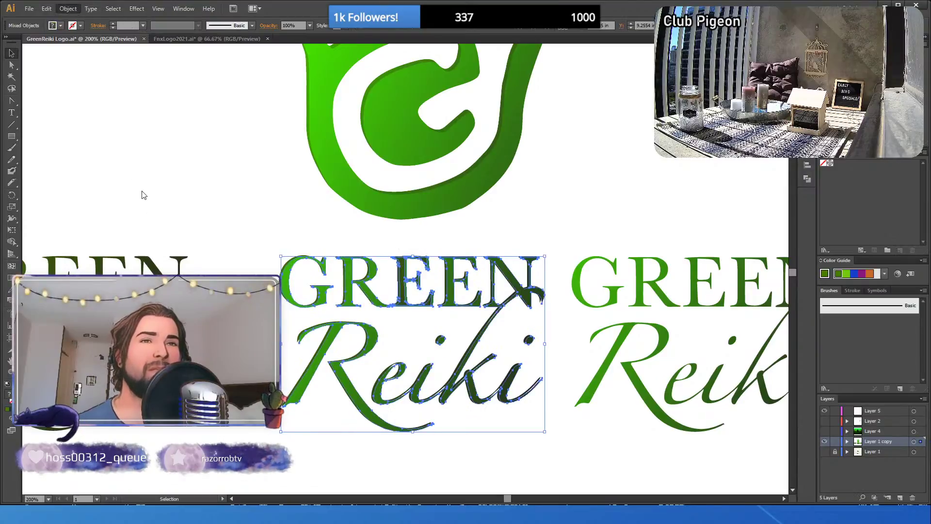
pyautogui.hotkey('ctrl', '7')
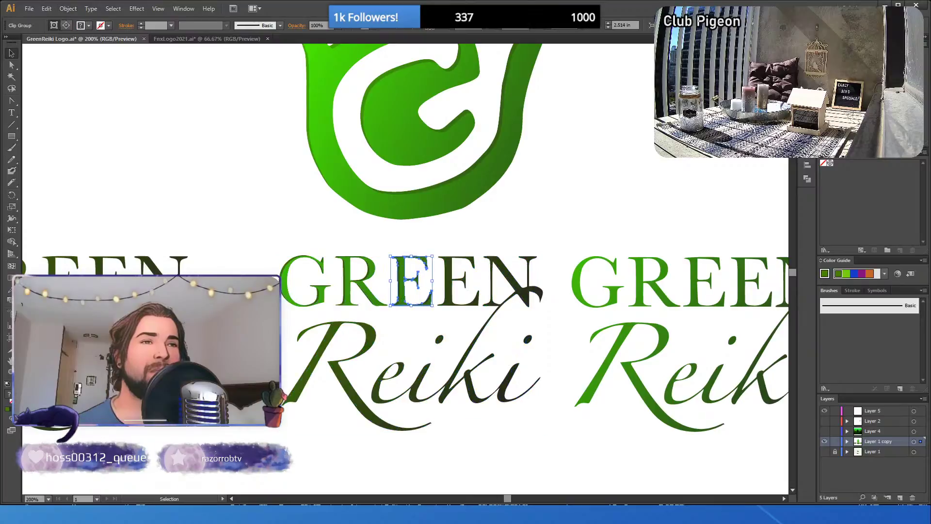
# - Place a fresh duplicate of the spare lighter green lettering exactly over the central lettering with the clipped first E, and deselect it
pyautogui.click(223, 182)
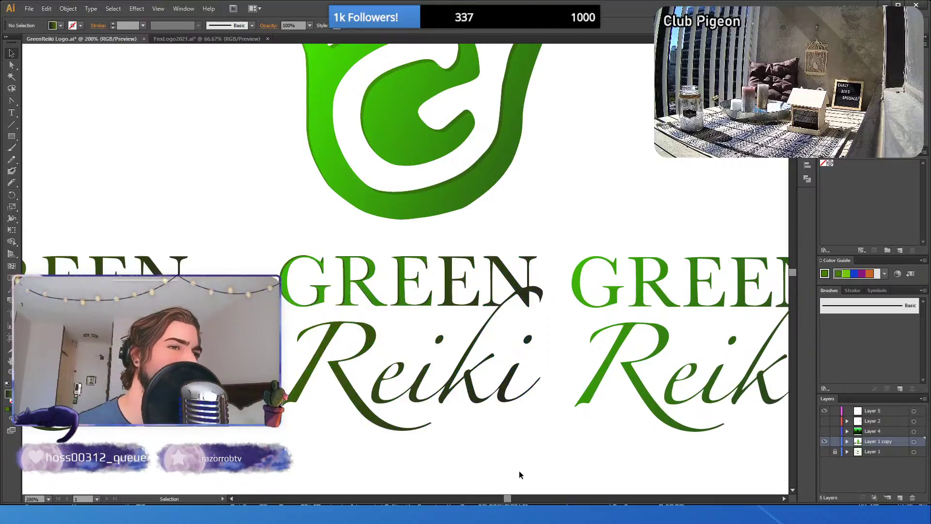
pyautogui.moveTo(509, 498); pyautogui.dragTo(518, 487)
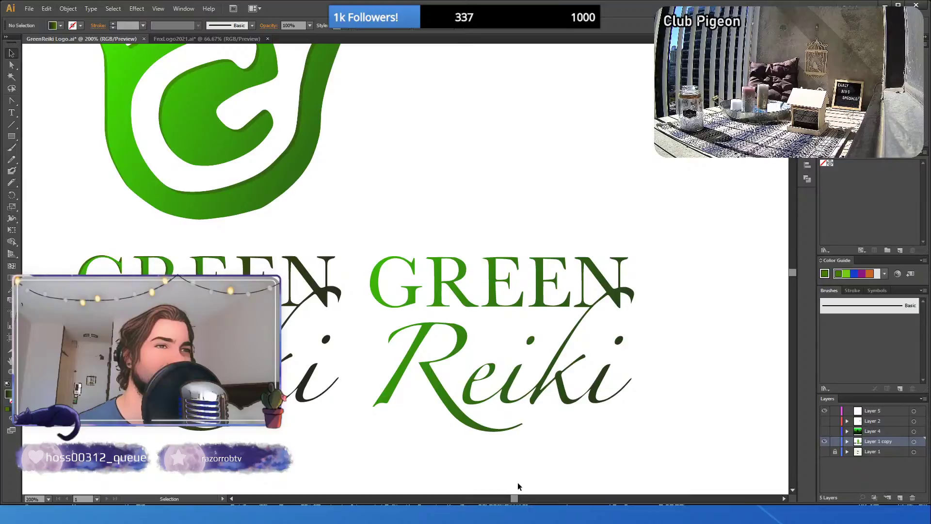
pyautogui.click(496, 304)
pyautogui.hotkey('ctrl', 'c')
pyautogui.hotkey('ctrl', 'f')
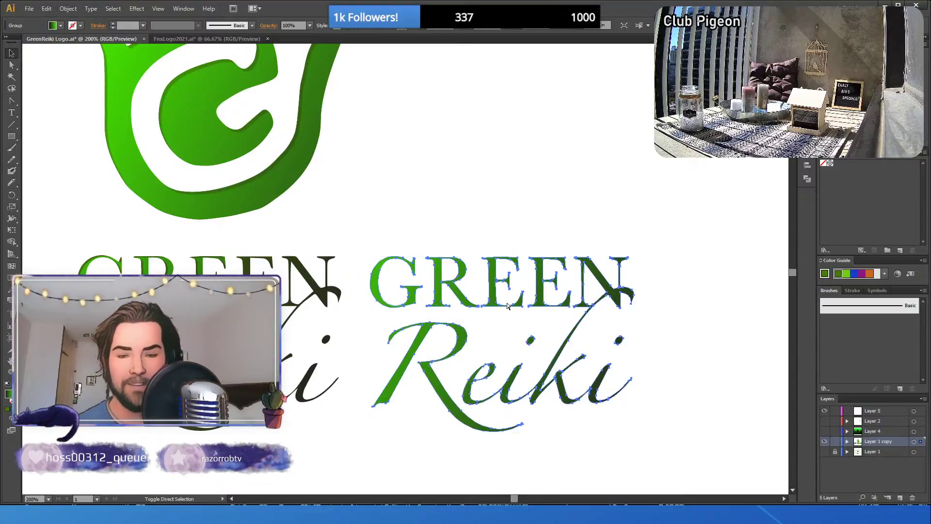
pyautogui.hotkey('shift', 'Left')
pyautogui.hotkey('shift', 'Left')
pyautogui.hotkey('shift', 'Left')
pyautogui.hotkey('shift', 'Left')
pyautogui.hotkey('shift', 'Left')
pyautogui.hotkey('shift', 'Left')
pyautogui.hotkey('shift', 'Left')
pyautogui.hotkey('shift', 'Left')
pyautogui.hotkey('shift', 'Left')
pyautogui.hotkey('shift', 'Left')
pyautogui.hotkey('shift', 'Left')
pyautogui.hotkey('shift', 'Left')
pyautogui.hotkey('shift', 'Left')
pyautogui.hotkey('shift', 'Left')
pyautogui.hotkey('shift', 'Left')
pyautogui.hotkey('shift', 'Left')
pyautogui.hotkey('shift', 'Left')
pyautogui.hotkey('shift', 'Left')
pyautogui.hotkey('shift', 'Left')
pyautogui.hotkey('shift', 'Left')
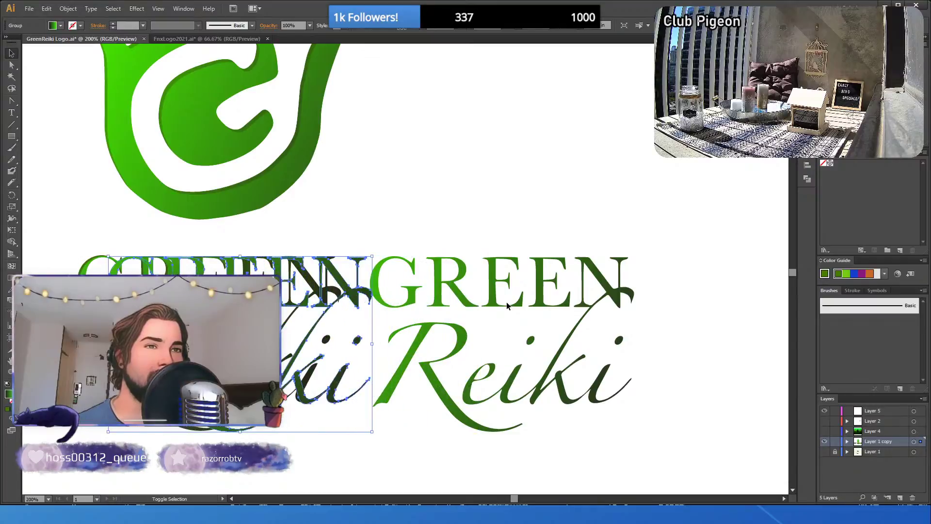
pyautogui.hotkey('shift', 'Left')
pyautogui.click(462, 220)
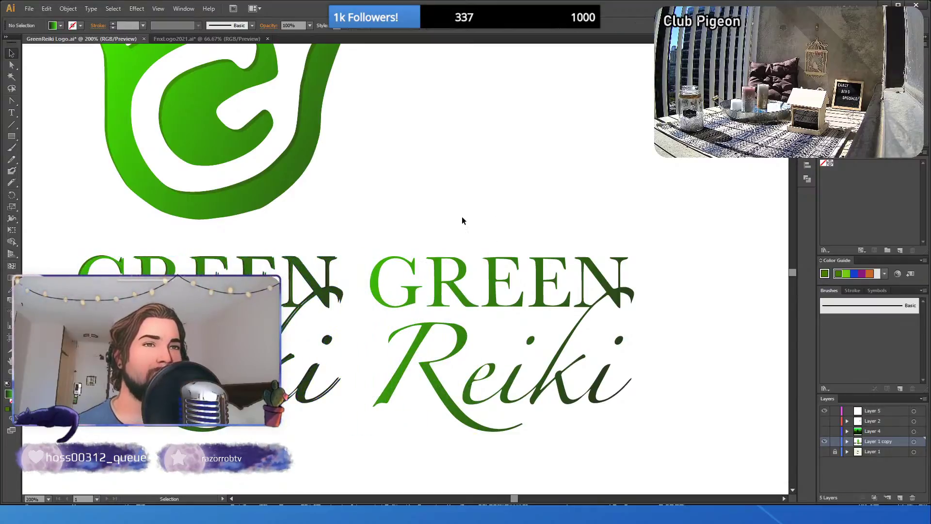
# - Duplicate the second E of GREEN from the spare dark letters onto the second E in the central lettering
pyautogui.hscroll(-5, 509, 493)
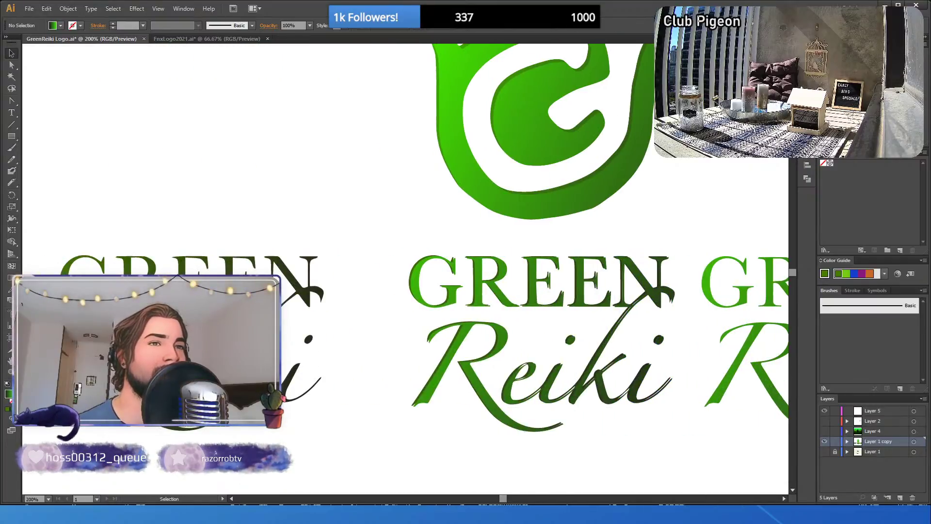
pyautogui.press('a')
pyautogui.press('v')
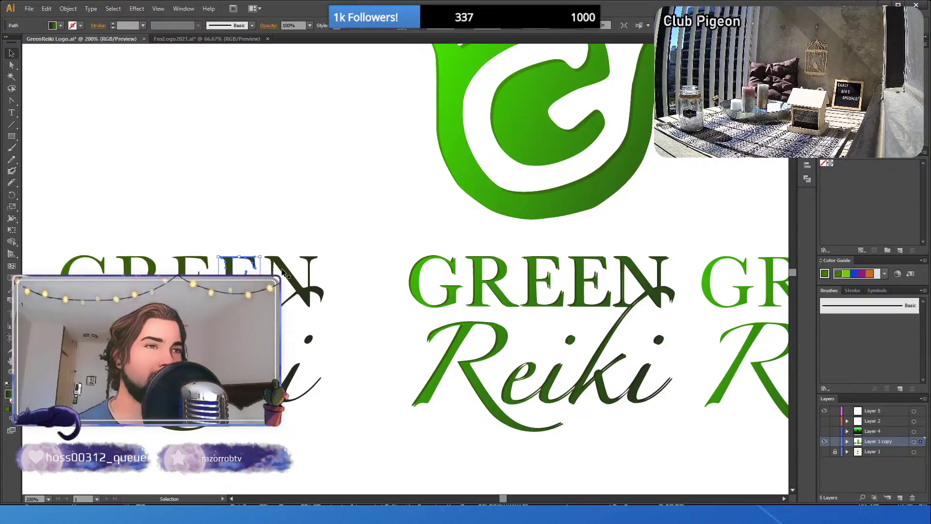
pyautogui.hotkey('shift', 'Right')
pyautogui.hotkey('shift', 'Right')
pyautogui.hotkey('shift', 'Right')
pyautogui.hotkey('shift', 'Right')
pyautogui.hotkey('shift', 'Right')
pyautogui.hotkey('shift', 'Right')
pyautogui.hotkey('shift', 'Right')
pyautogui.hotkey('shift', 'Right')
pyautogui.hotkey('shift', 'Right')
pyautogui.hotkey('shift', 'Right')
pyautogui.hotkey('shift', 'Right')
pyautogui.hotkey('shift', 'Right')
pyautogui.hotkey('shift', 'Right')
pyautogui.hotkey('shift', 'Right')
pyautogui.hotkey('shift', 'Right')
pyautogui.hotkey('shift', 'Right')
pyautogui.hotkey('shift', 'Right')
pyautogui.hotkey('shift', 'Right')
pyautogui.hotkey('shift', 'Right')
pyautogui.hotkey('shift', 'Right')
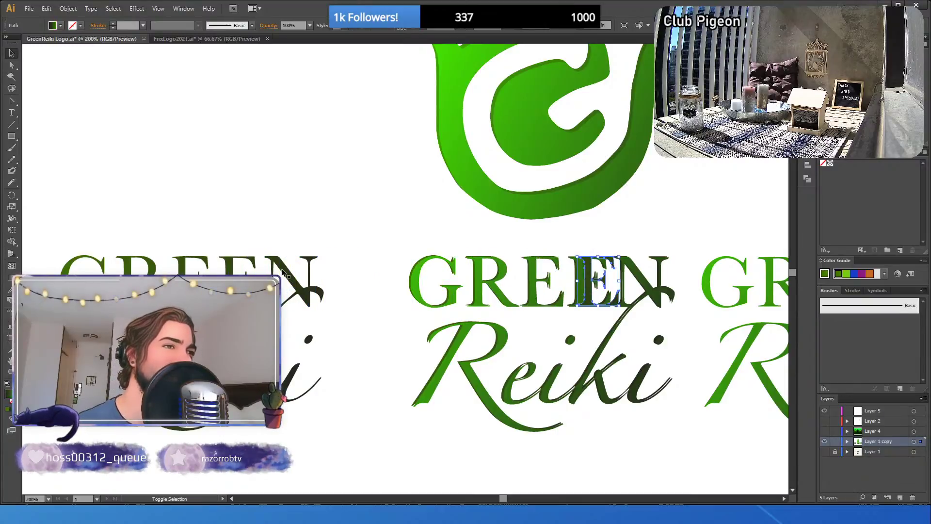
# - Clip the central lighter lettering group with the dark second E of GREEN using a clipping mask, and deselect it
pyautogui.click(580, 251)
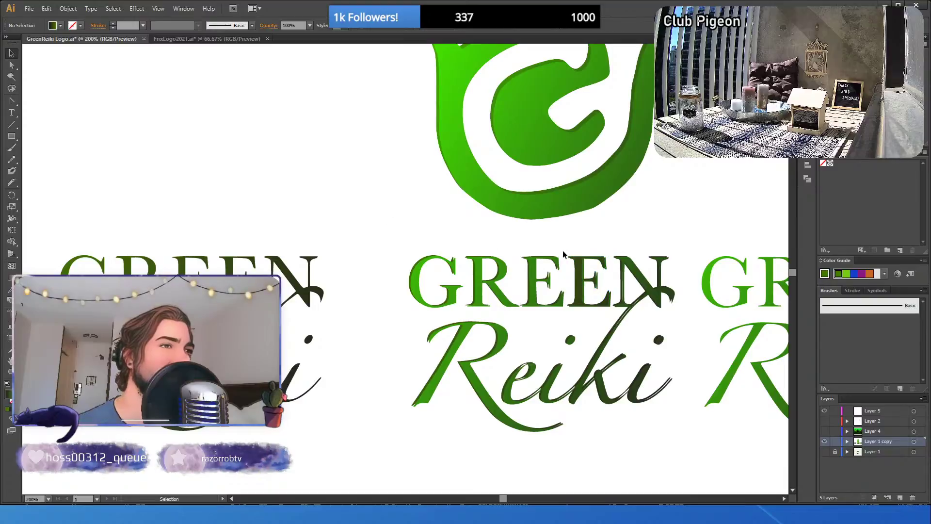
pyautogui.click(595, 287)
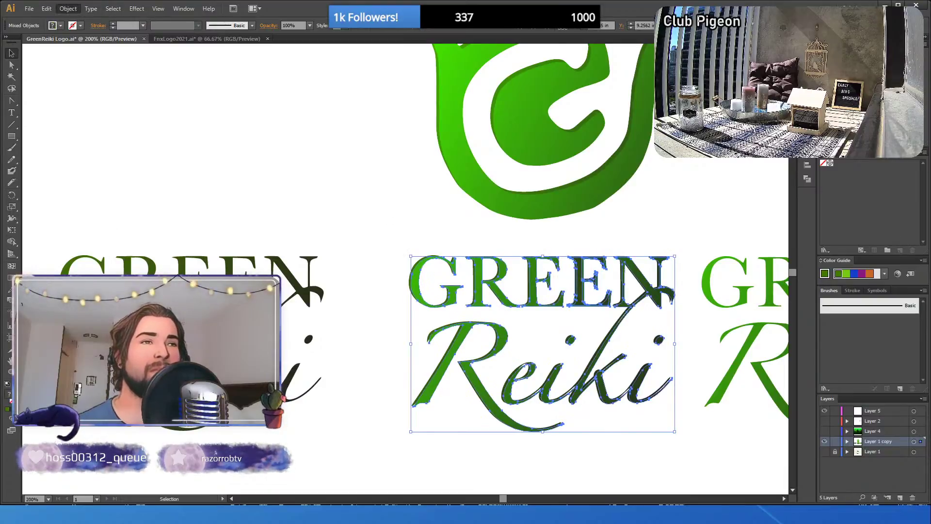
pyautogui.click(360, 194)
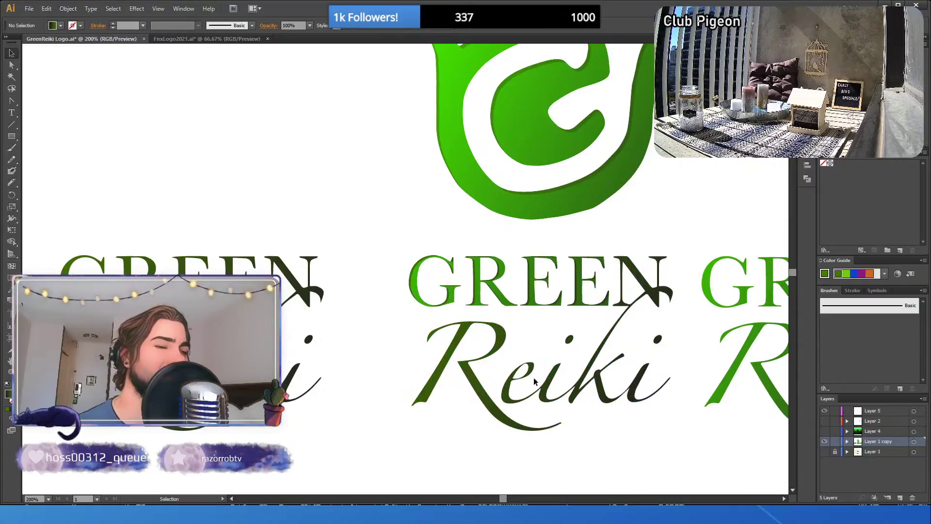
# - Place another duplicate of the spare lighter green lettering over the central lettering with the clipped second E, and deselect it
pyautogui.moveTo(505, 501); pyautogui.dragTo(518, 500)
pyautogui.click(547, 306)
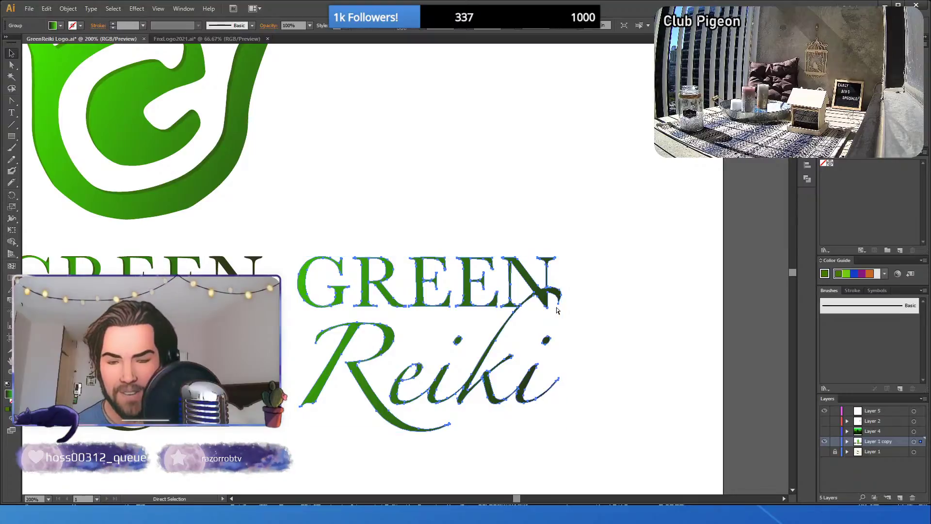
pyautogui.hotkey('ctrl', 'c')
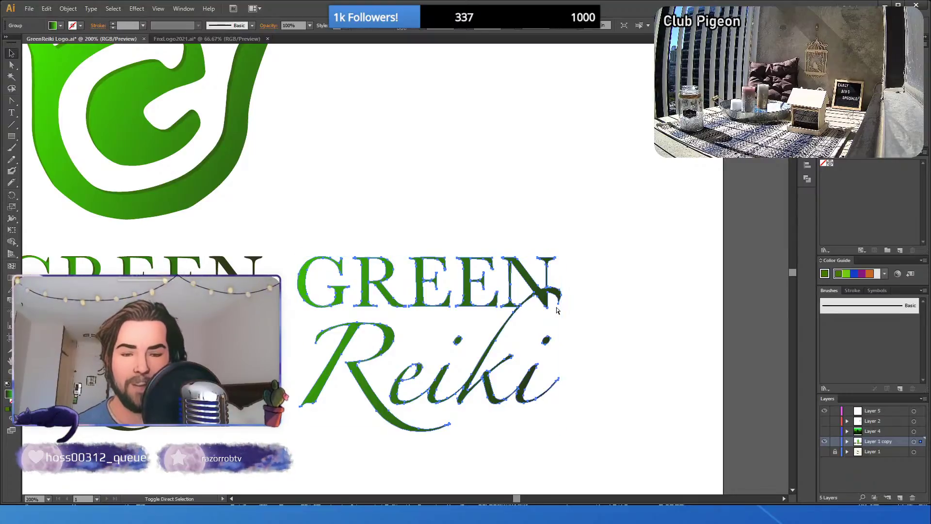
pyautogui.hotkey('ctrl', 'f')
pyautogui.hotkey('shift', 'Left')
pyautogui.hotkey('shift', 'Left')
pyautogui.hotkey('shift', 'Left')
pyautogui.hotkey('shift', 'Left')
pyautogui.hotkey('shift', 'Left')
pyautogui.hotkey('shift', 'Left')
pyautogui.hotkey('shift', 'Left')
pyautogui.hotkey('shift', 'Left')
pyautogui.hotkey('shift', 'Left')
pyautogui.hotkey('shift', 'Left')
pyautogui.hotkey('shift', 'Left')
pyautogui.hotkey('shift', 'Left')
pyautogui.hotkey('shift', 'Left')
pyautogui.hotkey('shift', 'Left')
pyautogui.hotkey('shift', 'Left')
pyautogui.hotkey('shift', 'Left')
pyautogui.hotkey('shift', 'Left')
pyautogui.hotkey('shift', 'Left')
pyautogui.hotkey('shift', 'Left')
pyautogui.hotkey('shift', 'Left')
pyautogui.hotkey('shift', 'Left')
pyautogui.hotkey('shift', 'Left')
pyautogui.hotkey('shift', 'Left')
pyautogui.hotkey('shift', 'Left')
pyautogui.hotkey('shift', 'Left')
pyautogui.hotkey('shift', 'Left')
pyautogui.hotkey('shift', 'Left')
pyautogui.hotkey('shift', 'Left')
pyautogui.hotkey('shift', 'Left')
pyautogui.hotkey('shift', 'Left')
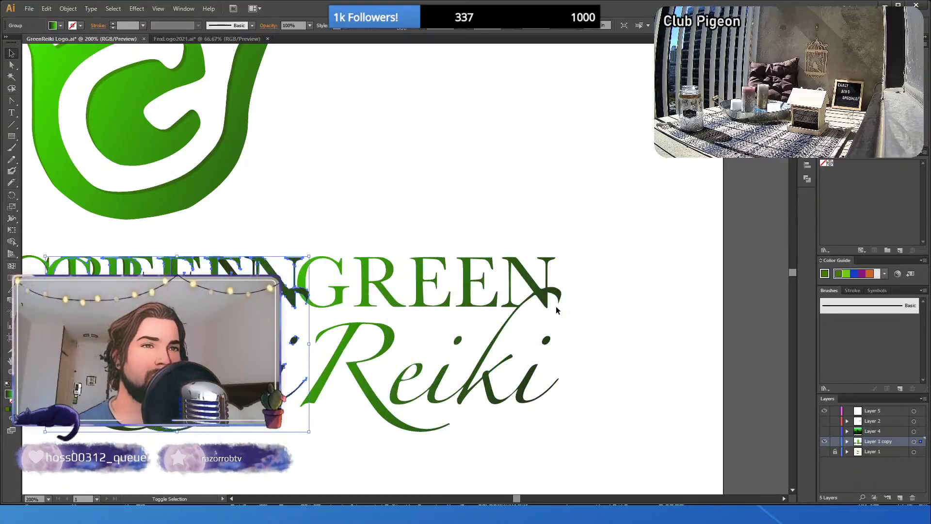
pyautogui.click(529, 177)
# - Duplicate the dark compound path of the N joined to "eiki" from the spare dark letters onto the central lettering
pyautogui.moveTo(526, 502); pyautogui.dragTo(513, 502)
pyautogui.click(298, 291)
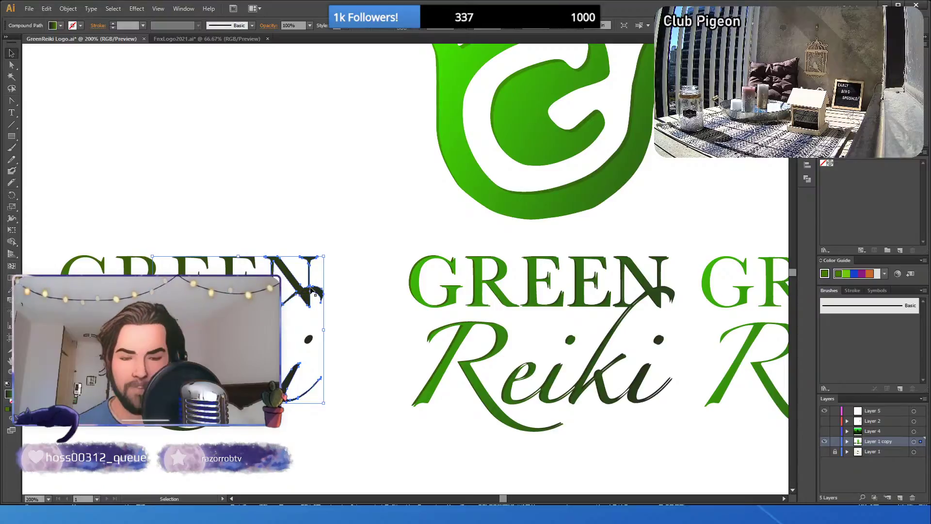
pyautogui.hotkey('shift', 'Right')
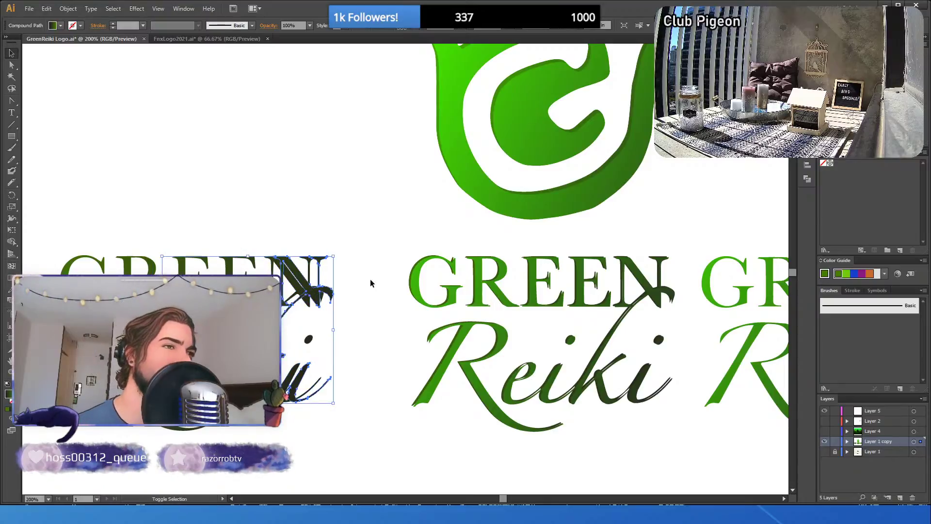
pyautogui.hotkey('shift', 'Right')
pyautogui.hotkey('shift', 'Right')
pyautogui.hotkey('shift', 'Right')
pyautogui.hotkey('shift', 'Right')
pyautogui.hotkey('shift', 'Right')
pyautogui.hotkey('shift', 'Right')
pyautogui.hotkey('shift', 'Right')
pyautogui.hotkey('shift', 'Right')
pyautogui.hotkey('shift', 'Right')
pyautogui.hotkey('shift', 'Right')
pyautogui.hotkey('shift', 'Right')
pyautogui.hotkey('shift', 'Right')
pyautogui.hotkey('shift', 'Right')
pyautogui.hotkey('shift', 'Right')
pyautogui.hotkey('shift', 'Right')
pyautogui.hotkey('shift', 'Right')
pyautogui.hotkey('shift', 'Right')
pyautogui.hotkey('shift', 'Right')
pyautogui.hotkey('shift', 'Right')
pyautogui.hotkey('shift', 'Right')
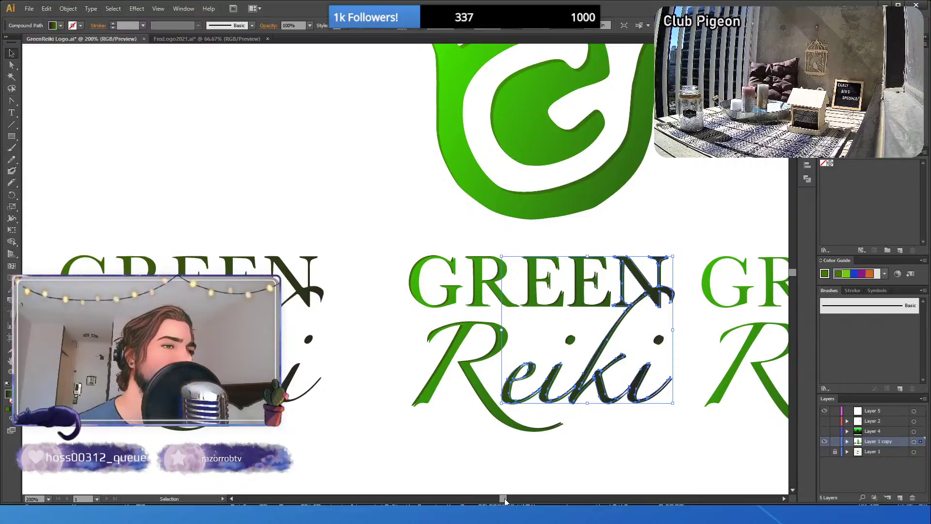
# - Clip the central lighter lettering group with the dark N and "eiki" compound path using a clipping mask, and deselect it
pyautogui.moveTo(505, 498); pyautogui.dragTo(512, 497)
pyautogui.click(509, 452)
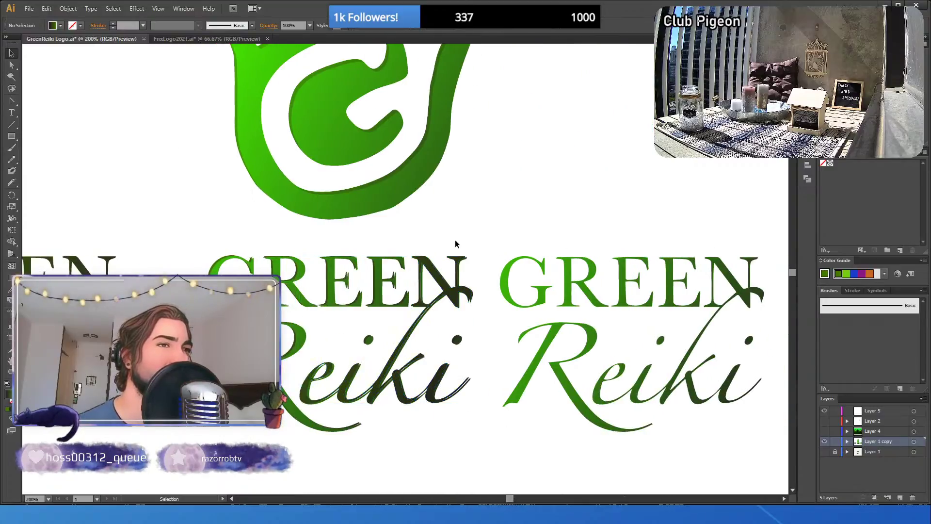
pyautogui.click(464, 272)
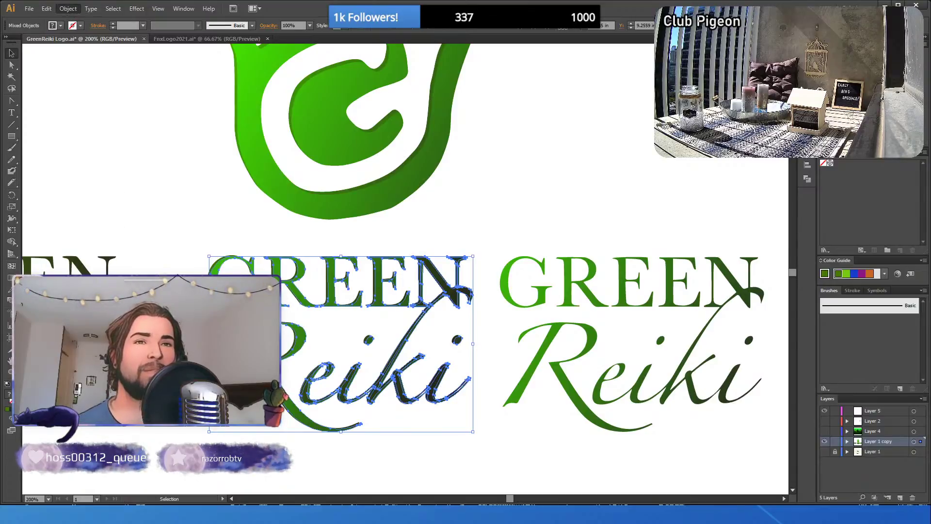
pyautogui.click(172, 201)
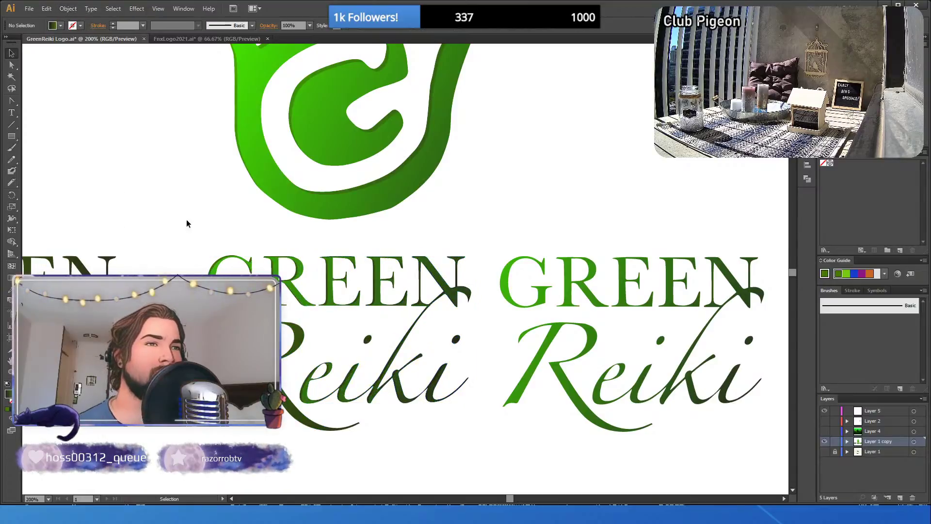
# - Place one more duplicate of the spare lighter green lettering over the central lettering with the clipped N and "eiki", and deselect it
pyautogui.moveTo(509, 499); pyautogui.dragTo(507, 499)
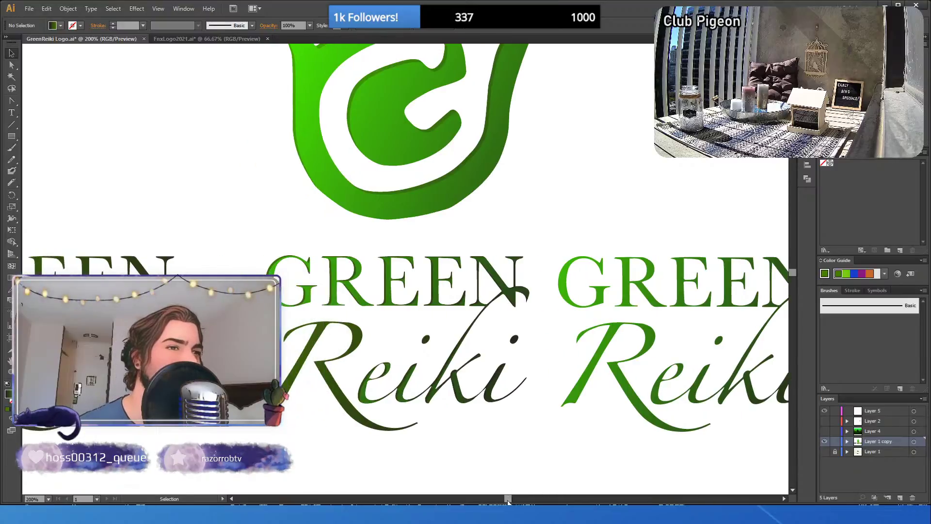
pyautogui.click(636, 381)
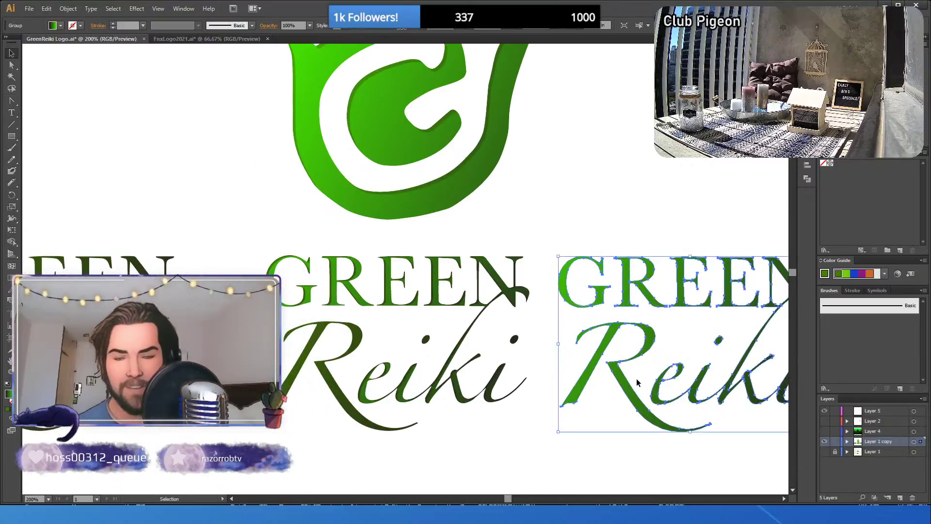
pyautogui.hotkey('ctrl', 'c')
pyautogui.hotkey('ctrl', 'f')
pyautogui.hotkey('shift', 'Left')
pyautogui.hotkey('shift', 'Left')
pyautogui.hotkey('shift', 'Left')
pyautogui.hotkey('shift', 'Left')
pyautogui.hotkey('shift', 'Left')
pyautogui.hotkey('shift', 'Left')
pyautogui.hotkey('shift', 'Left')
pyautogui.hotkey('shift', 'Left')
pyautogui.hotkey('shift', 'Left')
pyautogui.hotkey('shift', 'Left')
pyautogui.hotkey('shift', 'Left')
pyautogui.hotkey('shift', 'Left')
pyautogui.hotkey('shift', 'Left')
pyautogui.hotkey('shift', 'Left')
pyautogui.hotkey('shift', 'Left')
pyautogui.hotkey('shift', 'Left')
pyautogui.hotkey('shift', 'Left')
pyautogui.hotkey('shift', 'Left')
pyautogui.hotkey('shift', 'Left')
pyautogui.hotkey('shift', 'Left')
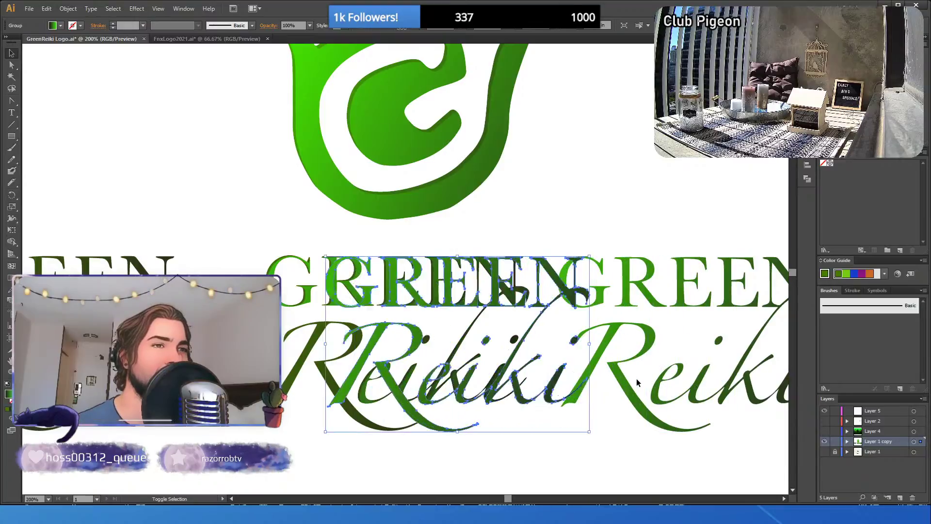
pyautogui.hotkey('shift', 'Left')
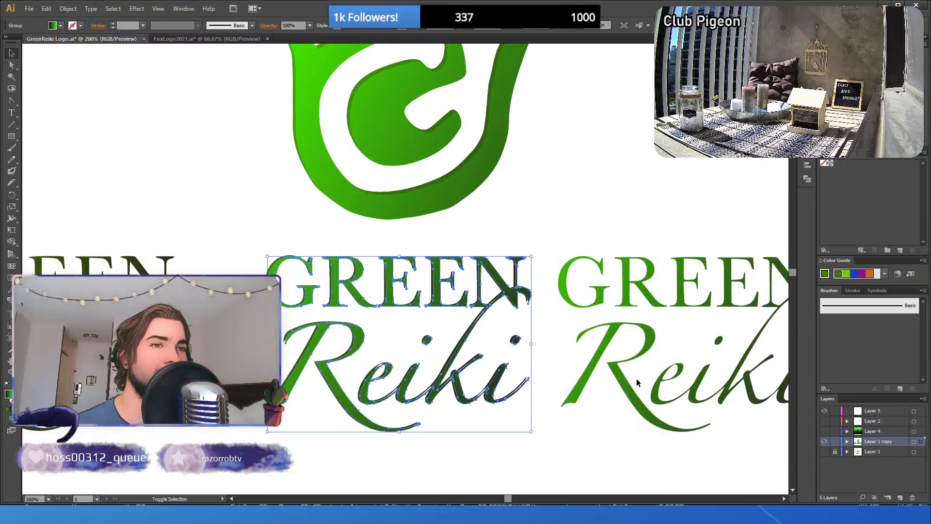
pyautogui.click(258, 167)
# - Duplicate the dark R of "Reiki" from the spare dark letters onto the central lettering, and deselect it
pyautogui.hscroll(-5, 301, 368)
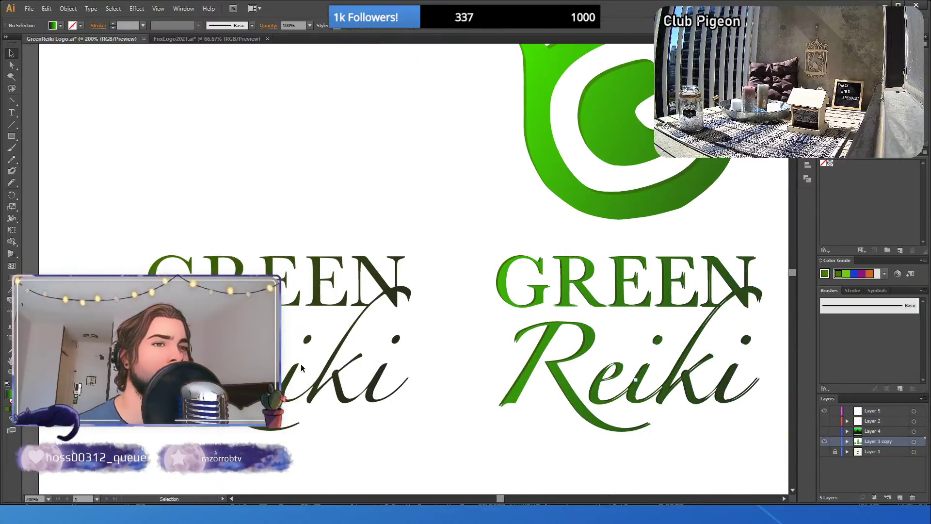
pyautogui.click(237, 341)
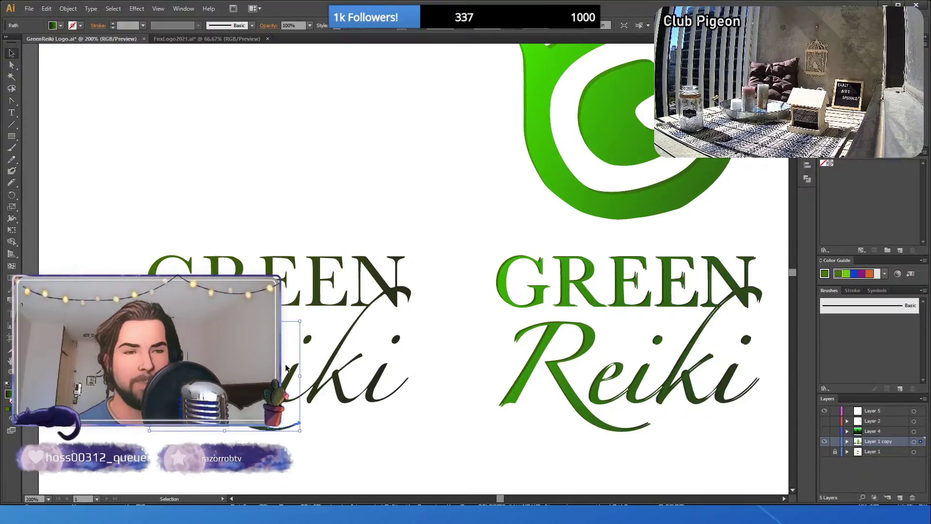
pyautogui.press('ctrl')
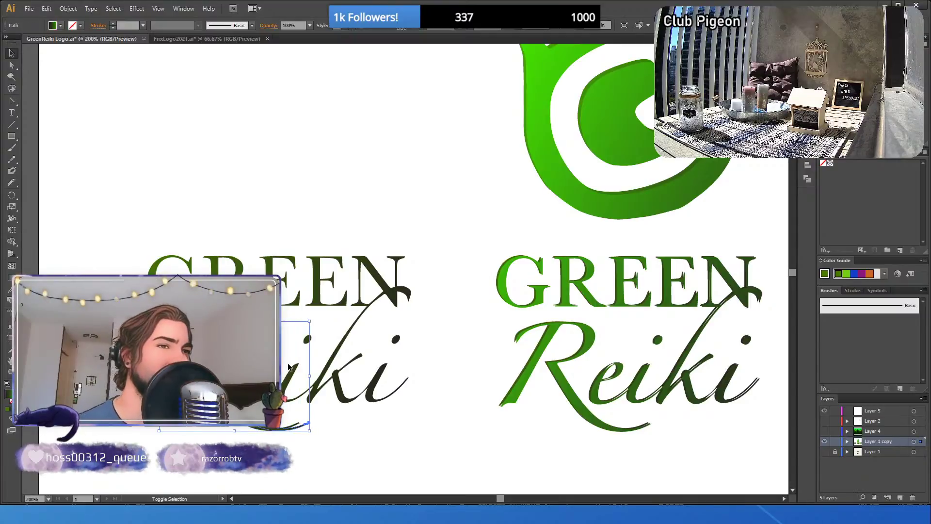
pyautogui.hotkey('shift', 'Right')
pyautogui.hotkey('shift', 'Right')
pyautogui.hotkey('shift', 'Right')
pyautogui.hotkey('shift', 'Right')
pyautogui.hotkey('shift', 'Right')
pyautogui.hotkey('shift', 'Right')
pyautogui.hotkey('shift', 'Right')
pyautogui.hotkey('shift', 'Right')
pyautogui.hotkey('shift', 'Right')
pyautogui.hotkey('shift', 'Right')
pyautogui.hotkey('shift', 'Right')
pyautogui.hotkey('shift', 'Right')
pyautogui.hotkey('shift', 'Right')
pyautogui.hotkey('shift', 'Right')
pyautogui.hotkey('shift', 'Right')
pyautogui.hotkey('shift', 'Right')
pyautogui.hotkey('shift', 'Right')
pyautogui.hotkey('shift', 'Right')
pyautogui.hotkey('shift', 'Right')
pyautogui.hotkey('shift', 'Right')
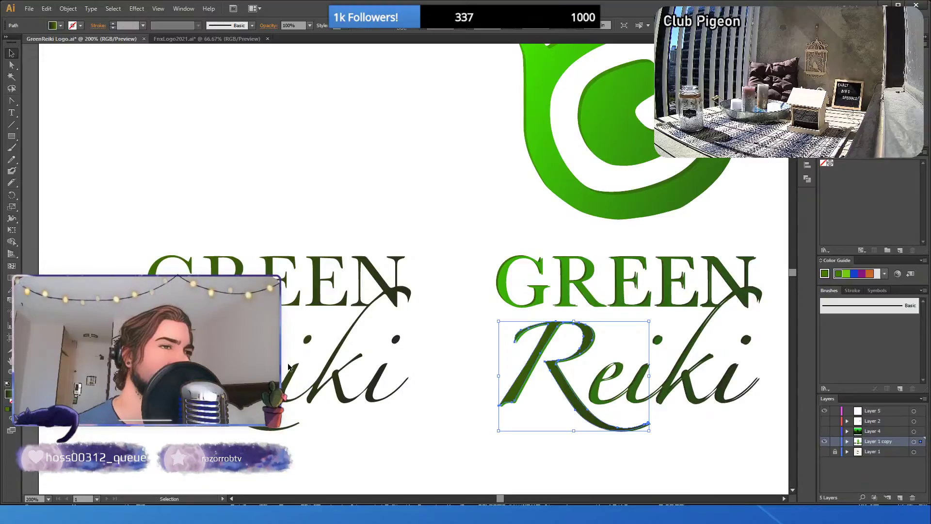
pyautogui.moveTo(500, 498); pyautogui.dragTo(509, 499)
pyautogui.click(395, 440)
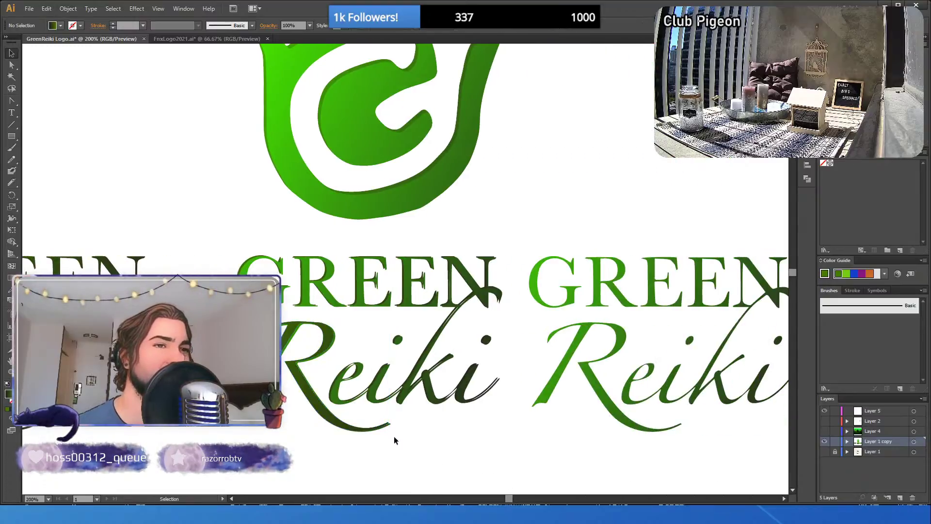
# - Try to clip the central lettering with the dark R of "Reiki", undo the clipping mask, and clear the selection
pyautogui.click(328, 342)
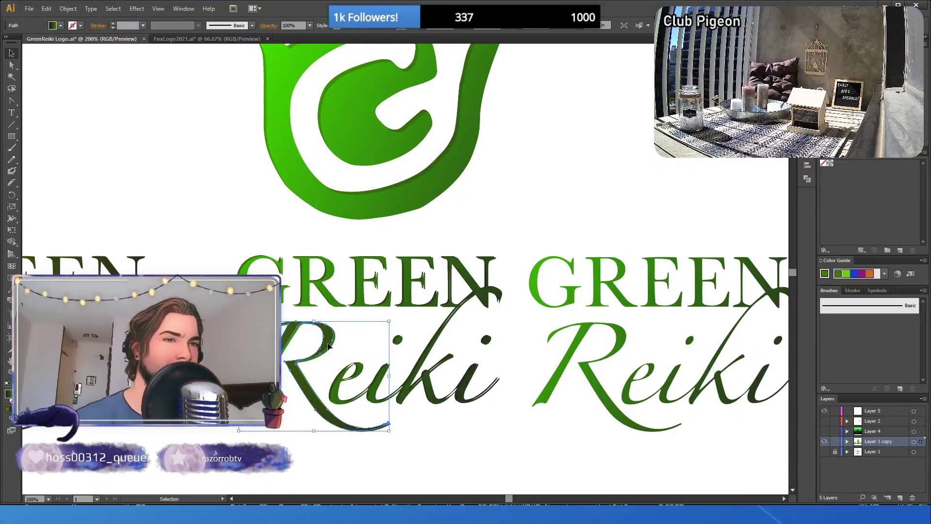
pyautogui.moveTo(250, 449); pyautogui.dragTo(183, 46)
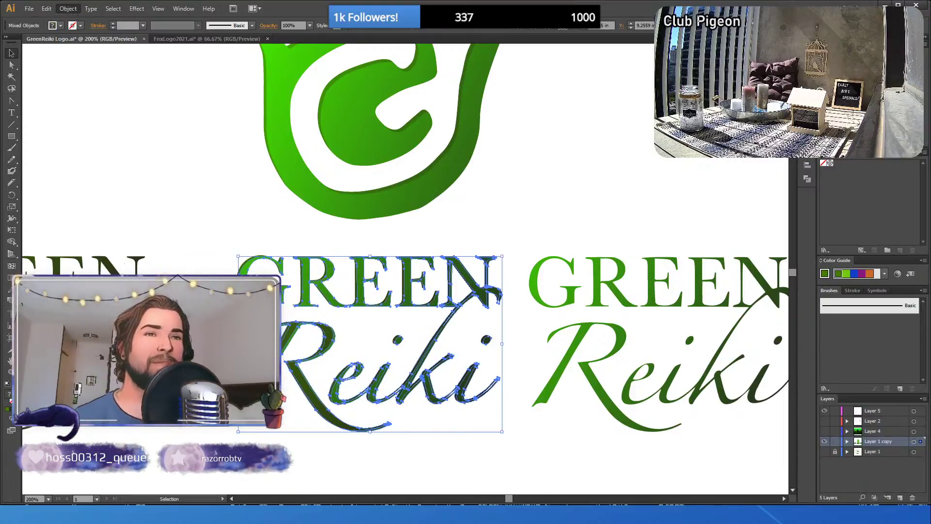
pyautogui.hotkey('ctrl', '7')
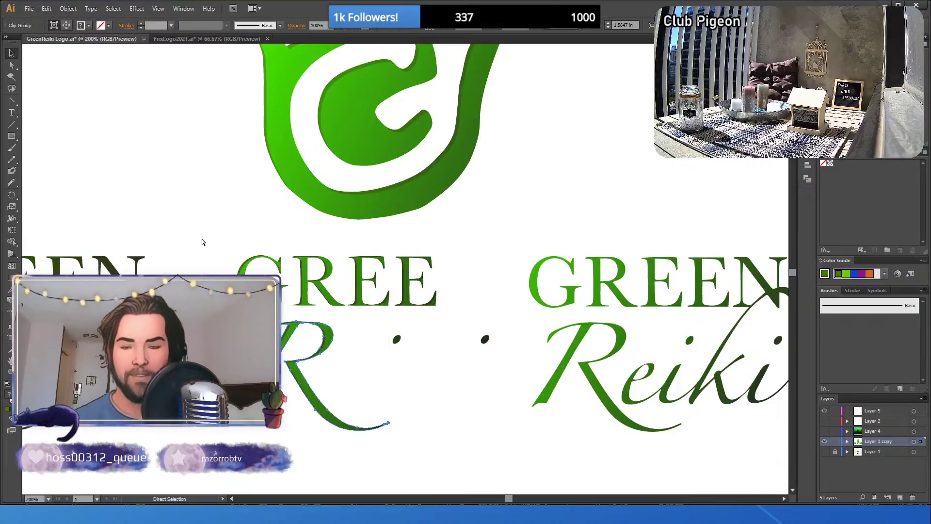
pyautogui.hotkey('ctrl', 'z')
pyautogui.press('v')
pyautogui.click(189, 197)
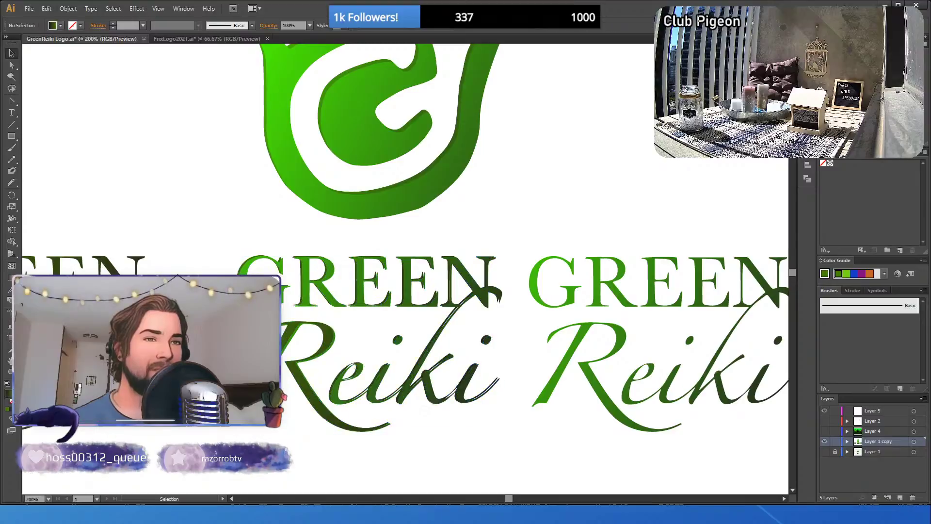
# - Clip the central lighter lettering group with the dark R of "Reiki" using a clipping mask, and deselect it
pyautogui.click(248, 294)
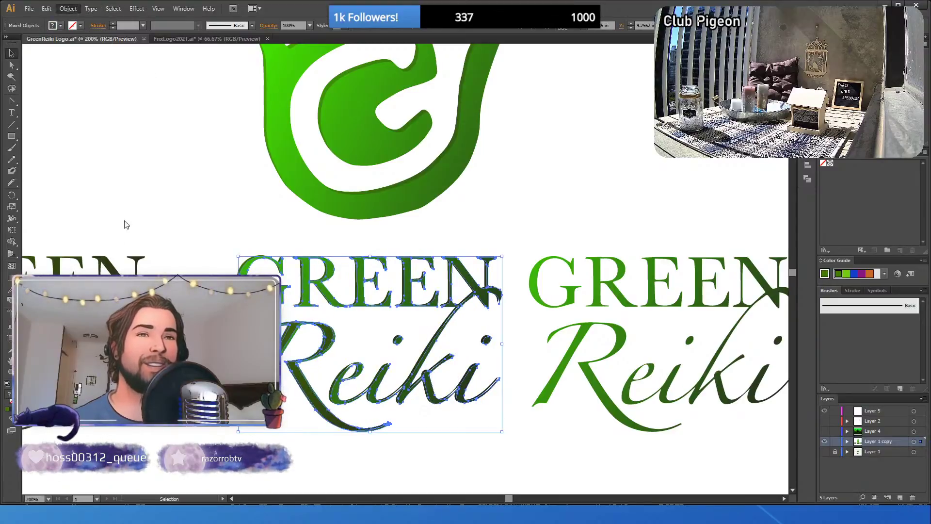
pyautogui.hotkey('ctrl', '7')
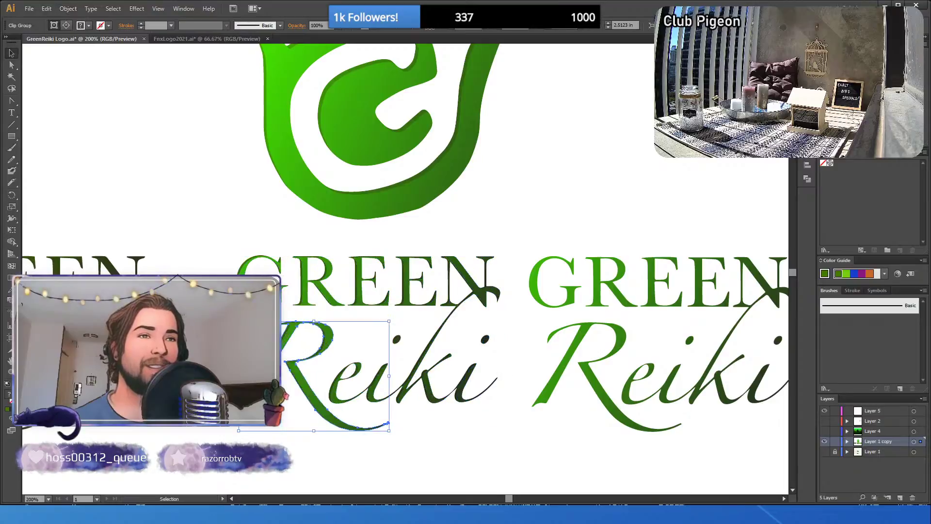
pyautogui.click(200, 193)
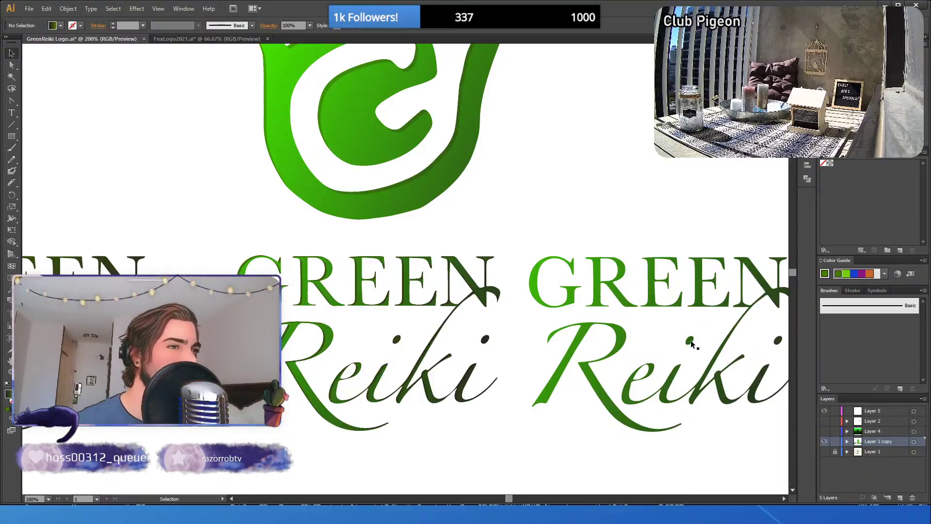
# - Place another duplicate of the spare lighter green lettering over the central lettering with the clipped R of "Reiki", and deselect it
pyautogui.hscroll(2, 533, 436)
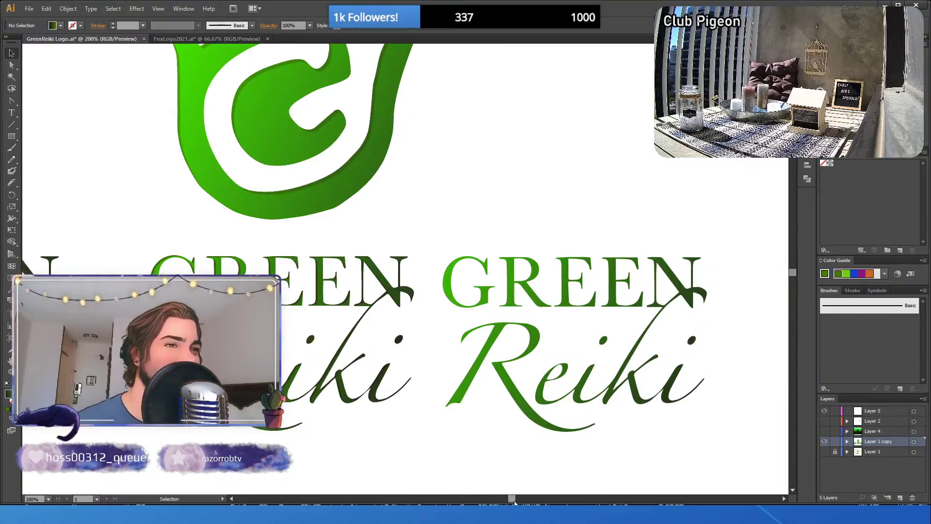
pyautogui.click(605, 343)
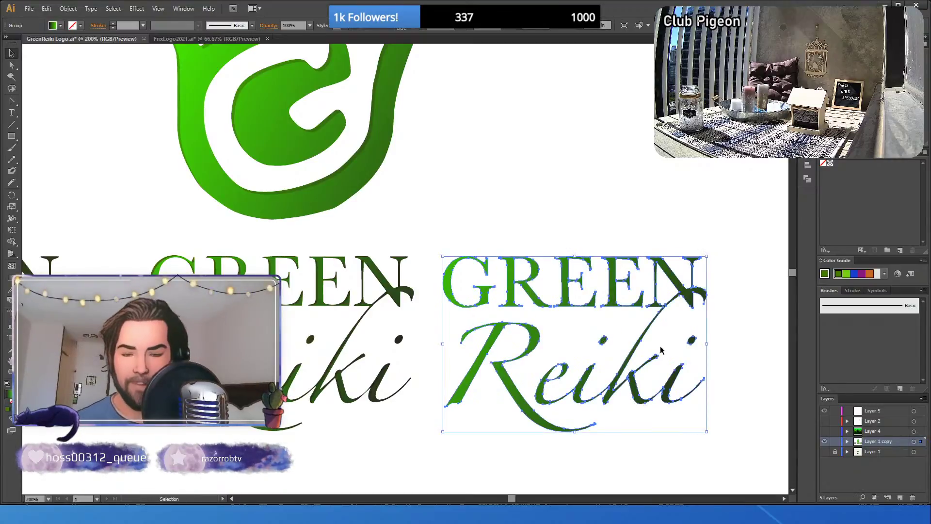
pyautogui.press('a')
pyautogui.hotkey('ctrl', 'c')
pyautogui.hotkey('ctrl', 'f')
pyautogui.hotkey('shift', 'Left')
pyautogui.hotkey('shift', 'Left')
pyautogui.hotkey('shift', 'Left')
pyautogui.hotkey('shift', 'Left')
pyautogui.hotkey('shift', 'Left')
pyautogui.hotkey('shift', 'Left')
pyautogui.hotkey('shift', 'Left')
pyautogui.hotkey('shift', 'Left')
pyautogui.hotkey('shift', 'Left')
pyautogui.hotkey('shift', 'Left')
pyautogui.hotkey('shift', 'Left')
pyautogui.hotkey('shift', 'Left')
pyautogui.hotkey('shift', 'Left')
pyautogui.hotkey('shift', 'Left')
pyautogui.hotkey('shift', 'Left')
pyautogui.hotkey('shift', 'Left')
pyautogui.hotkey('shift', 'Left')
pyautogui.hotkey('shift', 'Left')
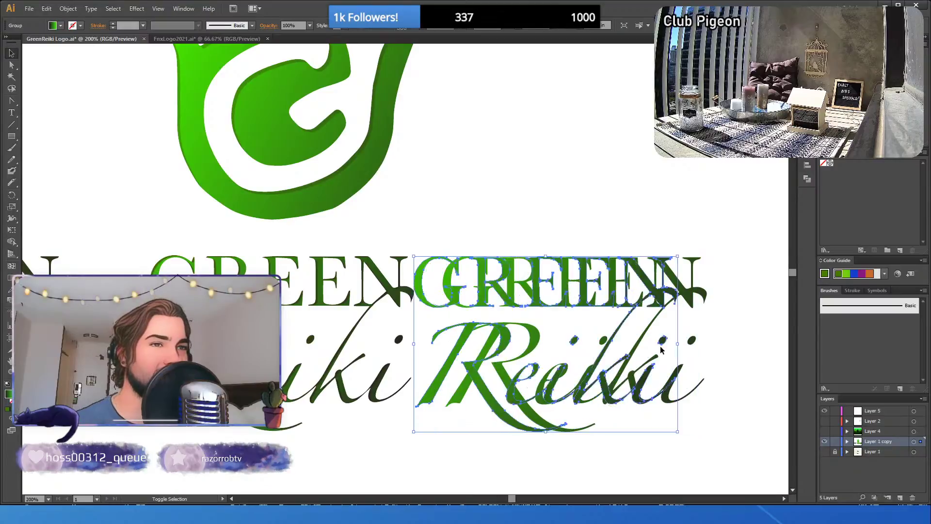
pyautogui.hotkey('shift', 'Left')
pyautogui.hotkey('shift', 'Left')
pyautogui.hotkey('shift', 'Left')
pyautogui.hotkey('shift', 'Left')
pyautogui.hotkey('shift', 'Left')
pyautogui.hotkey('shift', 'Left')
pyautogui.hotkey('shift', 'Left')
pyautogui.hotkey('shift', 'Left')
pyautogui.hotkey('shift', 'Left')
pyautogui.hotkey('shift', 'Left')
pyautogui.hotkey('shift', 'Left')
pyautogui.hotkey('shift', 'Left')
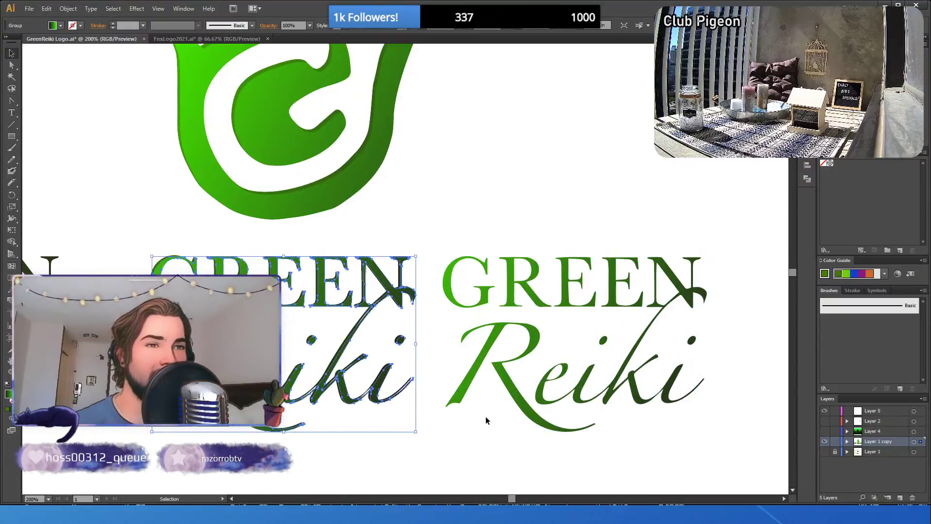
pyautogui.click(344, 450)
# - Duplicate the dark dot of the first i in "Reiki" from the spare dark letters onto the central lettering, and deselect it
pyautogui.hscroll(-10, 368, 462)
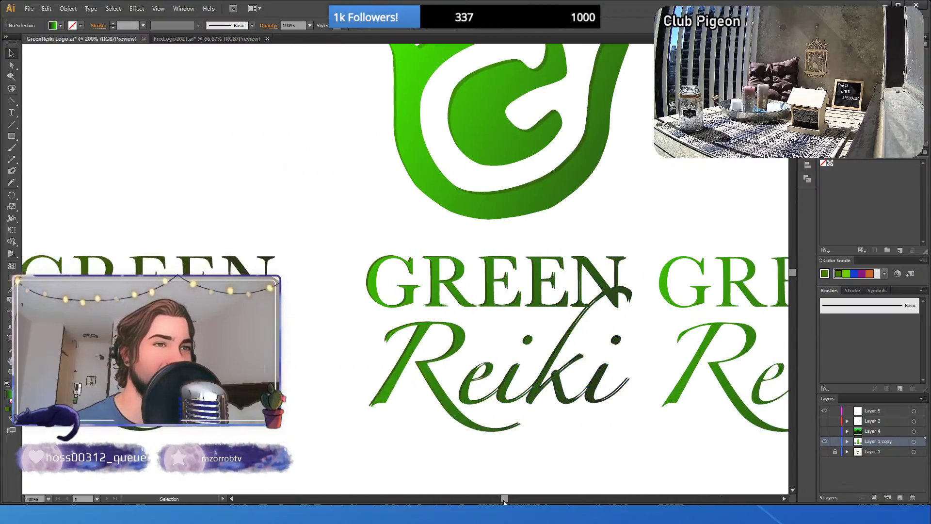
pyautogui.click(321, 340)
pyautogui.press('a')
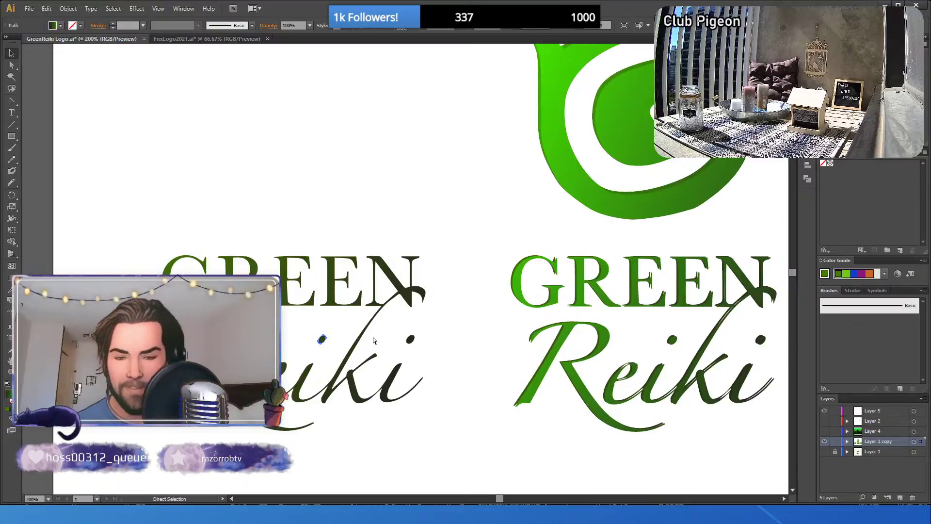
pyautogui.hotkey('shift', 'Right')
pyautogui.hotkey('shift', 'Right')
pyautogui.hotkey('shift', 'Right')
pyautogui.hotkey('shift', 'Right')
pyautogui.hotkey('shift', 'Right')
pyautogui.hotkey('shift', 'Right')
pyautogui.hotkey('shift', 'Right')
pyautogui.hotkey('shift', 'Right')
pyautogui.hotkey('shift', 'Right')
pyautogui.hotkey('shift', 'Right')
pyautogui.hotkey('shift', 'Right')
pyautogui.hotkey('shift', 'Right')
pyautogui.hotkey('shift', 'Right')
pyautogui.hotkey('shift', 'Right')
pyautogui.hotkey('shift', 'Right')
pyautogui.hotkey('shift', 'Right')
pyautogui.hotkey('shift', 'Right')
pyautogui.hotkey('shift', 'Right')
pyautogui.hotkey('shift', 'Right')
pyautogui.hotkey('shift', 'Right')
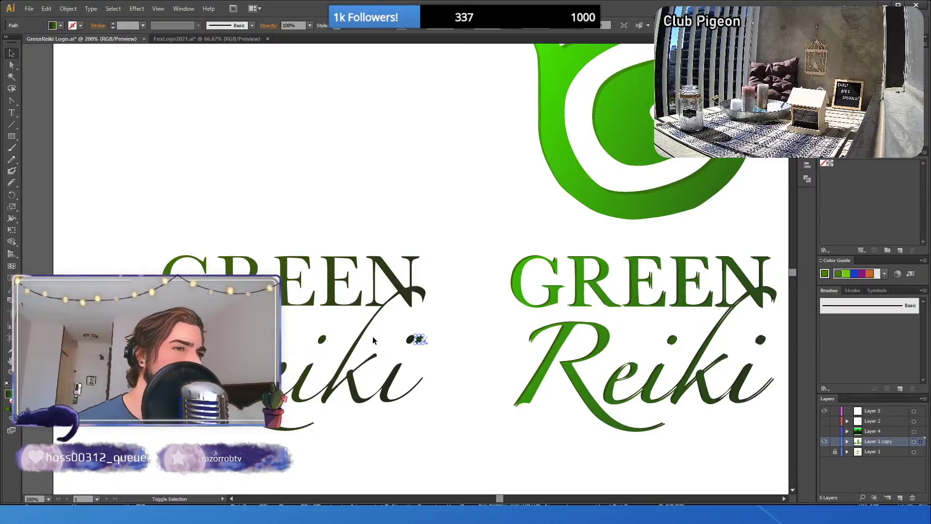
pyautogui.hotkey('shift', 'Right')
pyautogui.hotkey('shift', 'Right')
pyautogui.hotkey('shift', 'Right')
pyautogui.hotkey('shift', 'Right')
pyautogui.hotkey('shift', 'Right')
pyautogui.hotkey('shift', 'Right')
pyautogui.hotkey('shift', 'Right')
pyautogui.hotkey('shift', 'Right')
pyautogui.hotkey('shift', 'Right')
pyautogui.hotkey('shift', 'Right')
pyautogui.hotkey('shift', 'Right')
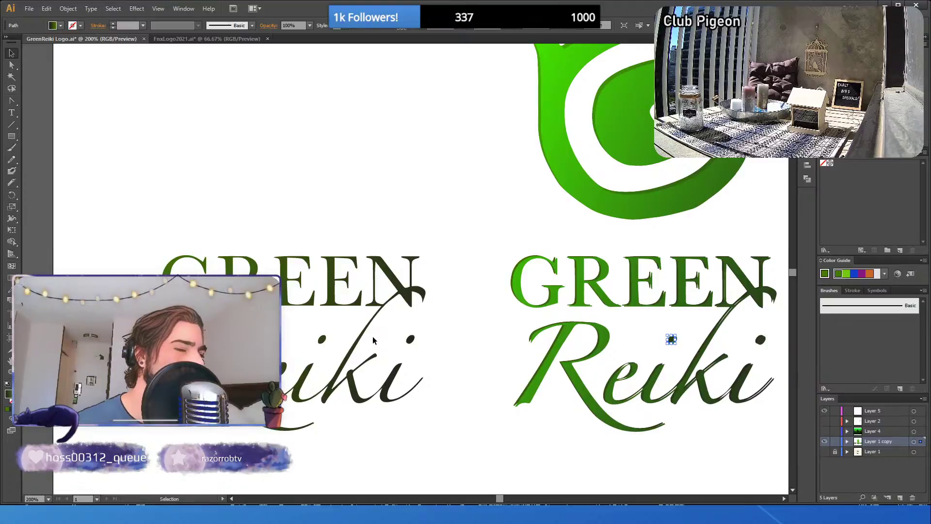
pyautogui.click(507, 441)
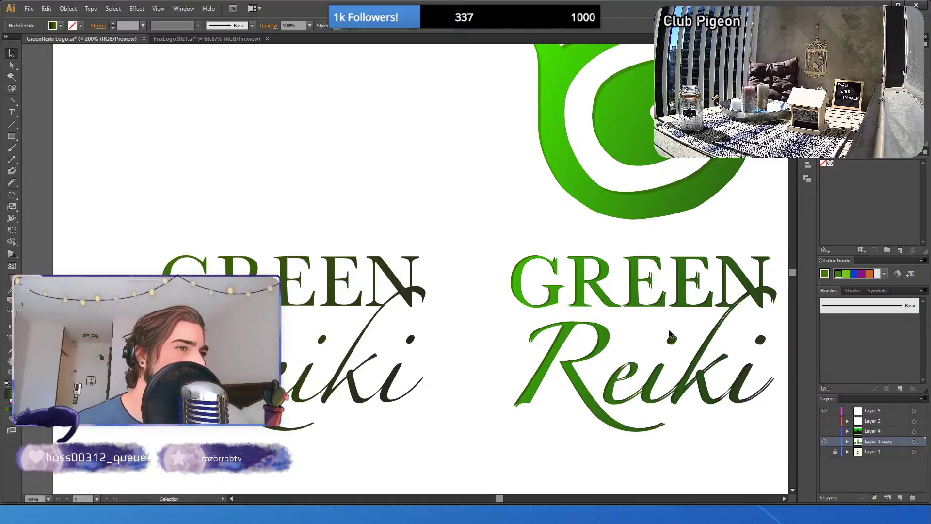
# - Clip the central lighter lettering group with the dark dot of the first i using a clipping mask, and deselect it
pyautogui.click(674, 342)
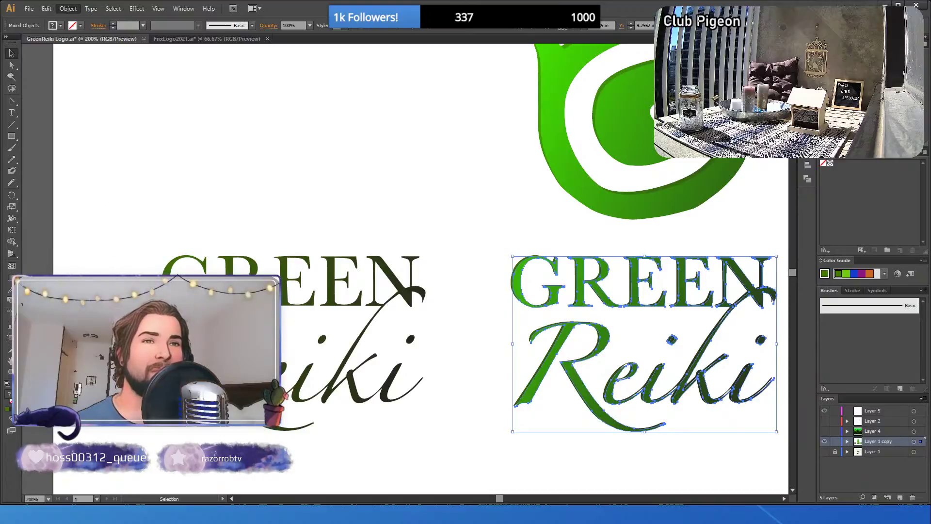
pyautogui.click(671, 339)
pyautogui.click(476, 420)
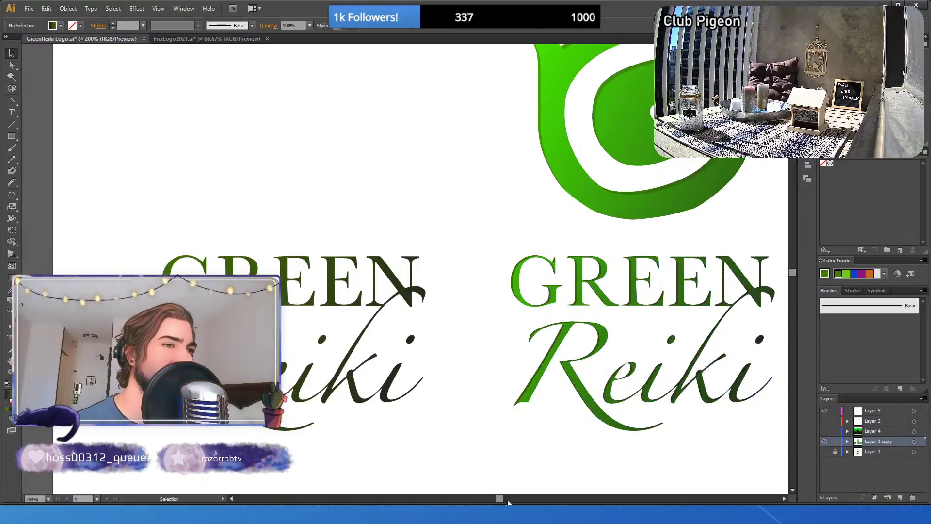
# - Place one more duplicate of the spare lighter green lettering over the central lettering with the clipped first i dot, and deselect it
pyautogui.moveTo(500, 499); pyautogui.dragTo(515, 499)
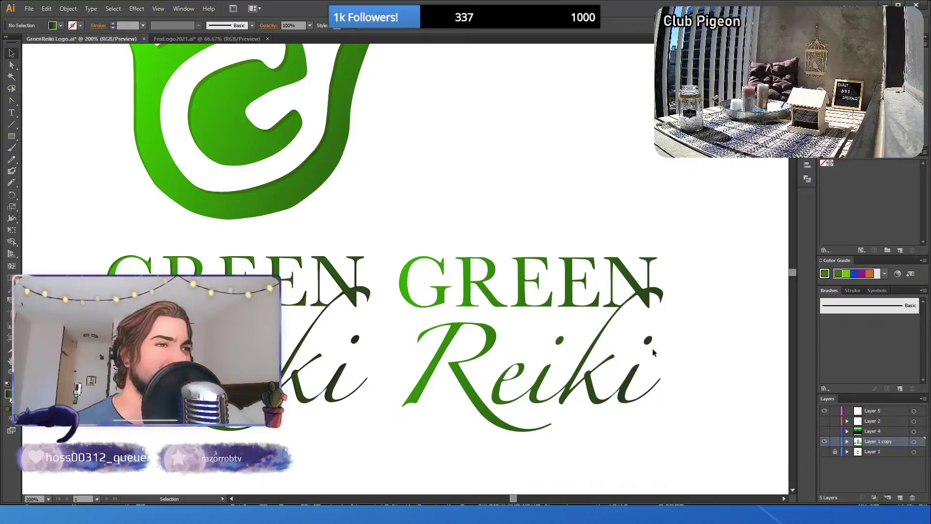
pyautogui.click(649, 341)
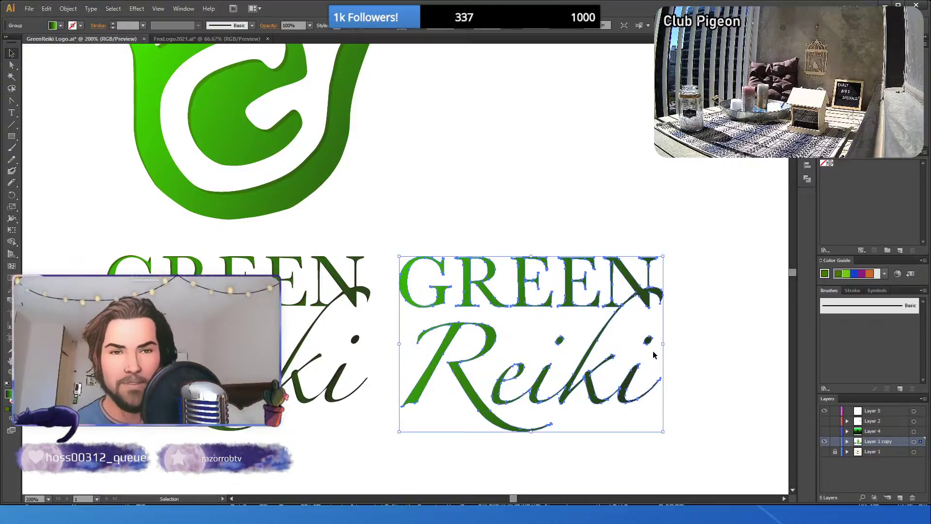
pyautogui.hotkey('shift', 'Left')
pyautogui.hotkey('shift', 'Left')
pyautogui.hotkey('shift', 'Left')
pyautogui.hotkey('shift', 'Left')
pyautogui.hotkey('shift', 'Left')
pyautogui.hotkey('shift', 'Left')
pyautogui.hotkey('shift', 'Left')
pyautogui.hotkey('shift', 'Left')
pyautogui.hotkey('shift', 'Left')
pyautogui.hotkey('shift', 'Left')
pyautogui.hotkey('shift', 'Left')
pyautogui.hotkey('shift', 'Left')
pyautogui.hotkey('shift', 'Left')
pyautogui.hotkey('shift', 'Left')
pyautogui.hotkey('shift', 'Left')
pyautogui.hotkey('shift', 'Left')
pyautogui.hotkey('shift', 'Left')
pyautogui.hotkey('shift', 'Left')
pyautogui.hotkey('shift', 'Left')
pyautogui.hotkey('shift', 'Left')
pyautogui.hotkey('shift', 'Left')
pyautogui.hotkey('shift', 'Left')
pyautogui.hotkey('shift', 'Left')
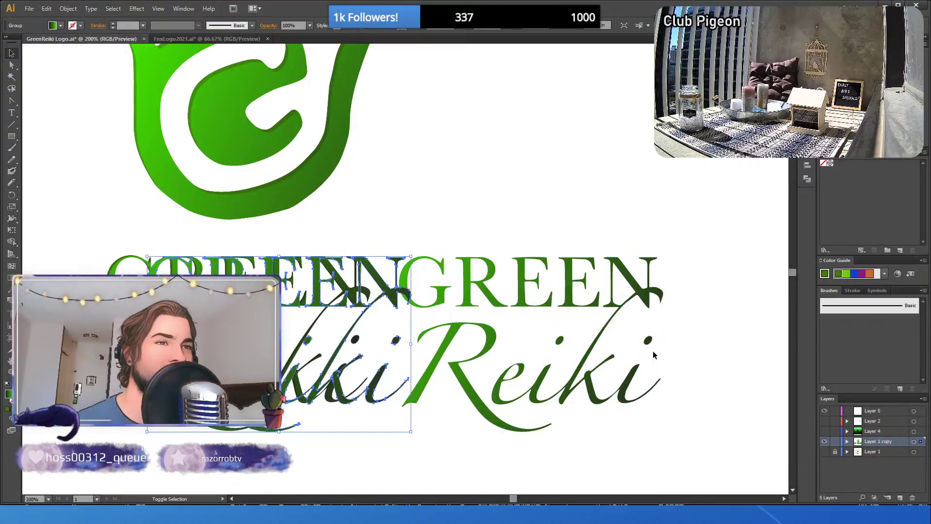
pyautogui.click(457, 460)
# - Duplicate the dark dot of the last i in "Reiki" from the spare dark letters onto the central lettering, and deselect it
pyautogui.moveTo(512, 500); pyautogui.dragTo(501, 499)
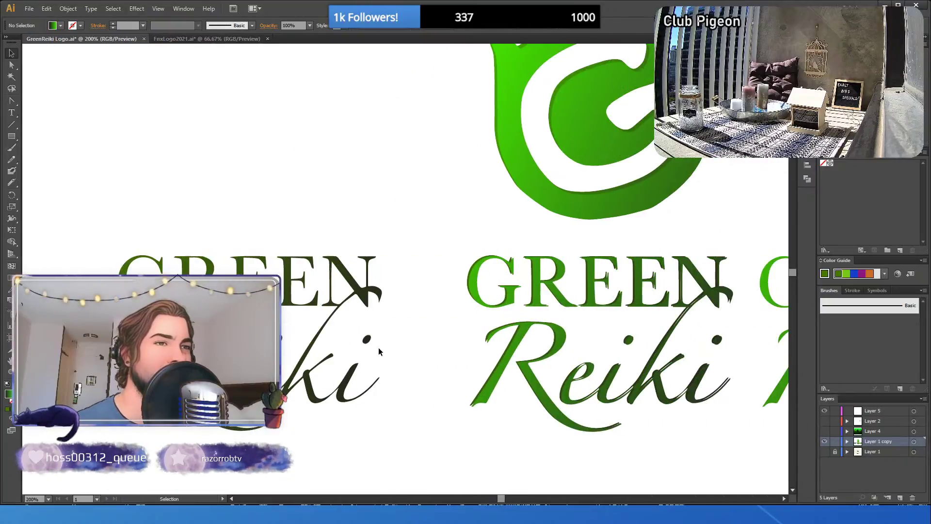
pyautogui.click(366, 338)
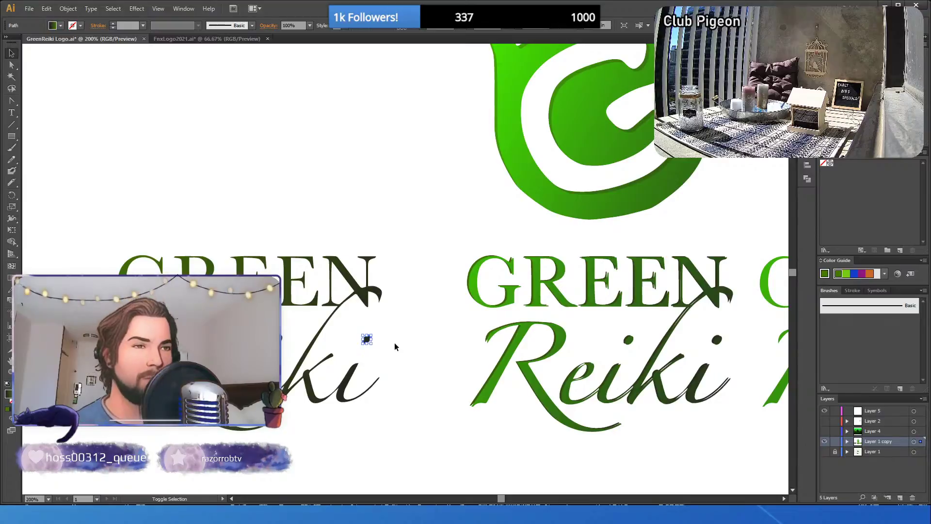
pyautogui.hotkey('shift', 'Right')
pyautogui.hotkey('shift', 'Right')
pyautogui.hotkey('shift', 'Right')
pyautogui.hotkey('shift', 'Right')
pyautogui.hotkey('shift', 'Right')
pyautogui.hotkey('shift', 'Right')
pyautogui.hotkey('shift', 'Right')
pyautogui.hotkey('shift', 'Right')
pyautogui.hotkey('shift', 'Right')
pyautogui.hotkey('shift', 'Right')
pyautogui.hotkey('shift', 'Right')
pyautogui.hotkey('shift', 'Right')
pyautogui.hotkey('shift', 'Right')
pyautogui.hotkey('shift', 'Right')
pyautogui.hotkey('shift', 'Right')
pyautogui.hotkey('shift', 'Right')
pyautogui.hotkey('shift', 'Right')
pyautogui.hotkey('shift', 'Right')
pyautogui.hotkey('shift', 'Right')
pyautogui.hotkey('shift', 'Right')
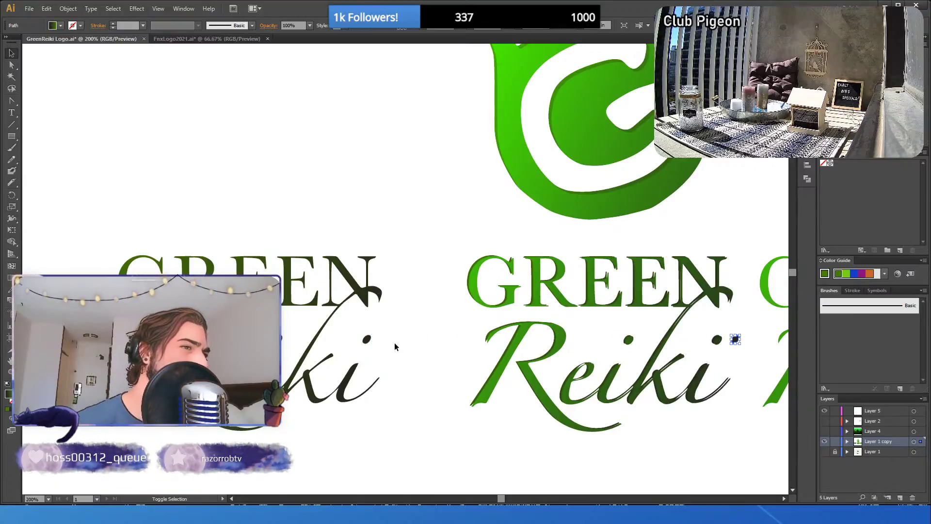
pyautogui.hotkey('shift', 'Left')
pyautogui.hotkey('shift', 'Left')
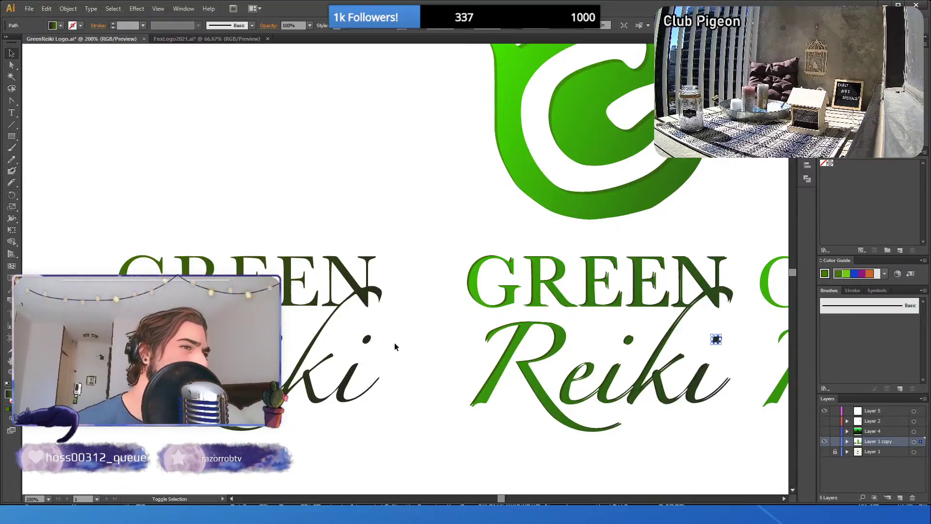
pyautogui.click(492, 452)
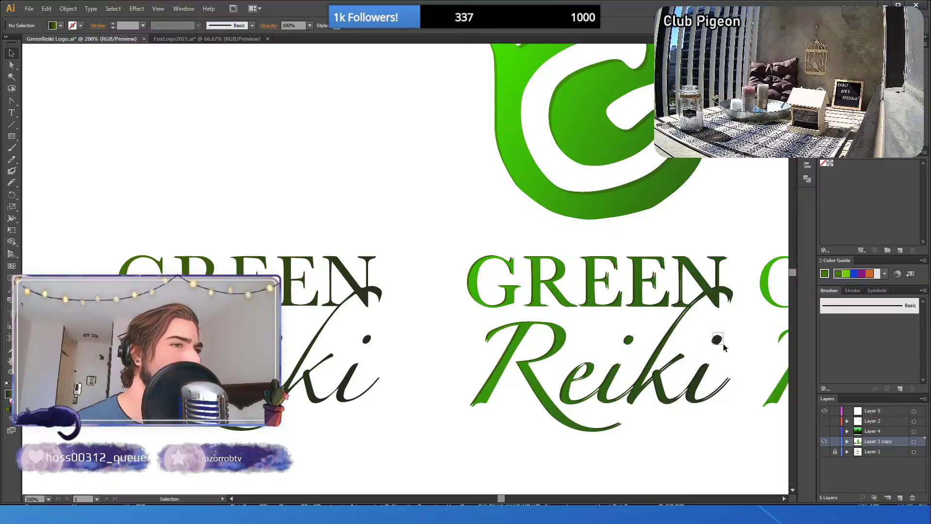
# - Clip the central lighter lettering group with the dark dot of the last i using a clipping mask, and deselect it
pyautogui.click(722, 344)
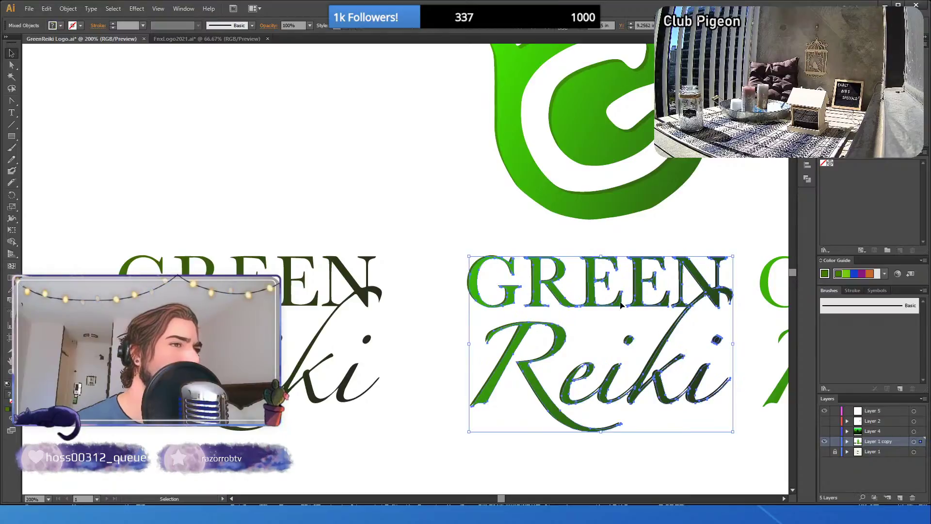
pyautogui.click(112, 257)
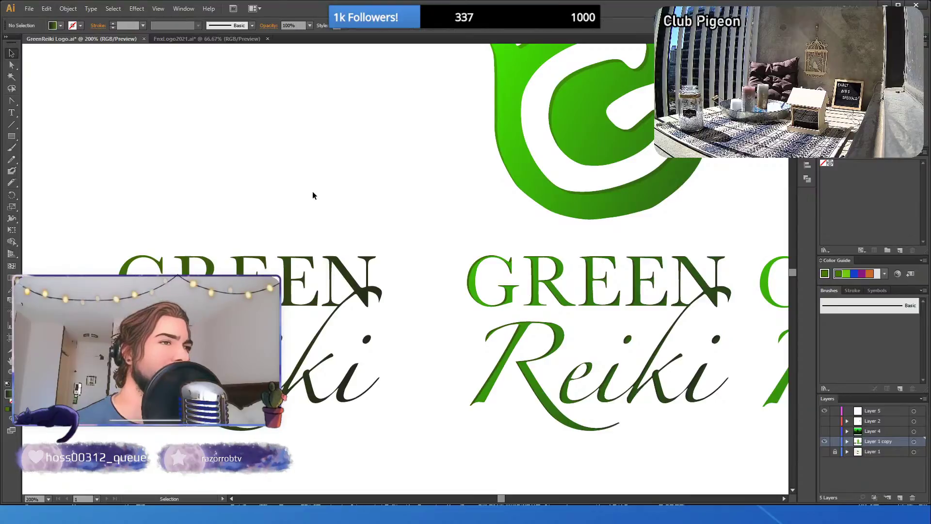
# - Delete the spare dark letters and the spare lighter green lettering on either side of the central lettering
pyautogui.click(259, 265)
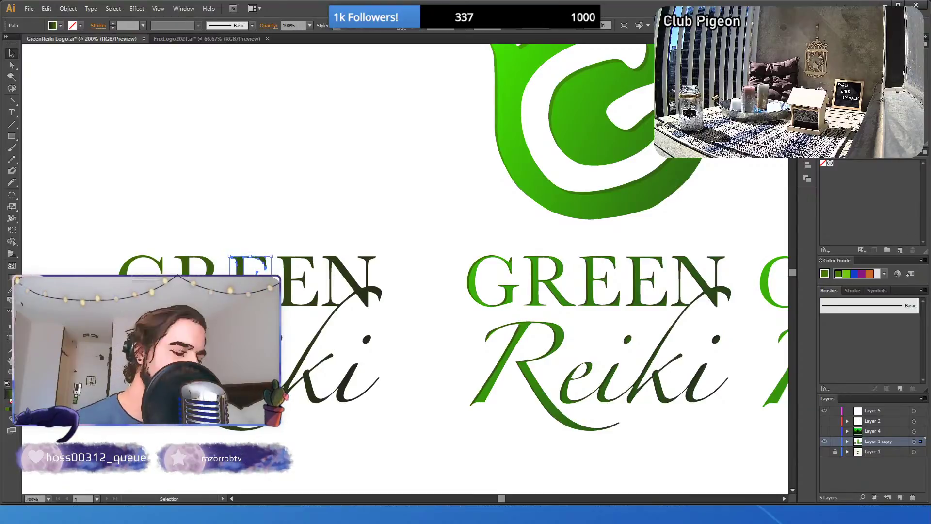
pyautogui.moveTo(111, 204); pyautogui.dragTo(400, 436)
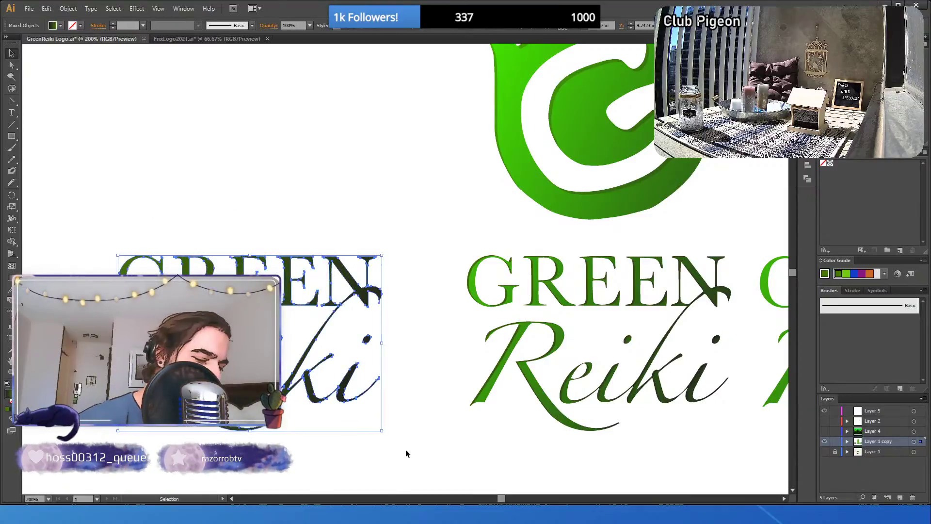
pyautogui.click(407, 454)
pyautogui.hscroll(4, 468, 320)
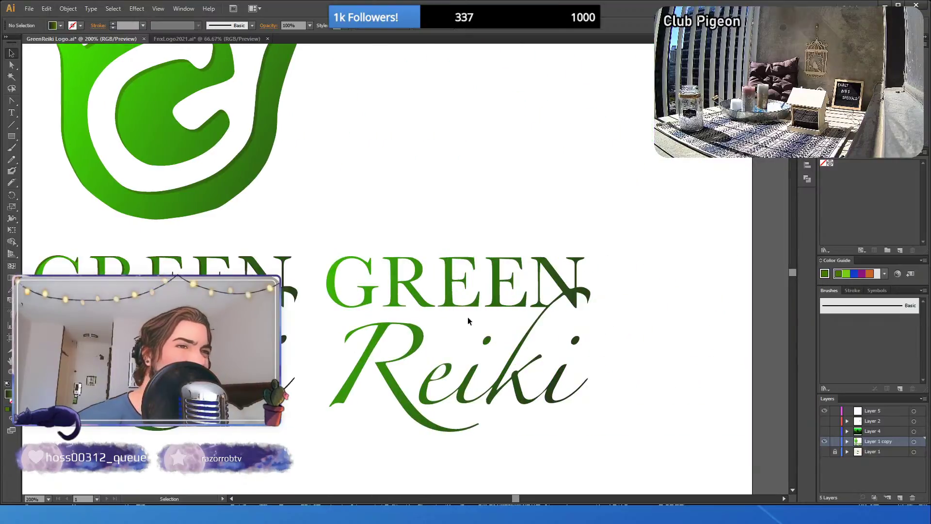
pyautogui.moveTo(369, 213); pyautogui.dragTo(607, 443)
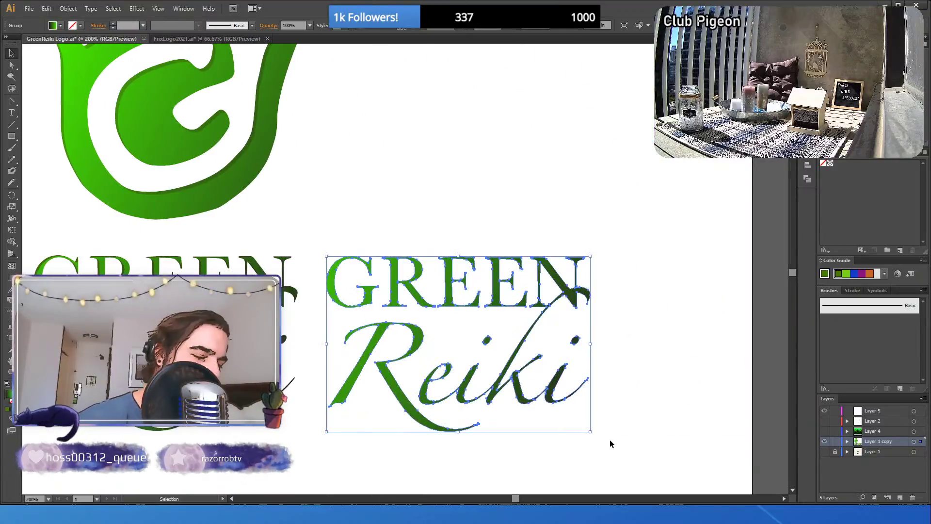
pyautogui.press('Delete')
# - Create a new layer and place it directly beneath Layer 1 copy
pyautogui.moveTo(516, 498); pyautogui.dragTo(509, 500)
pyautogui.press('z')
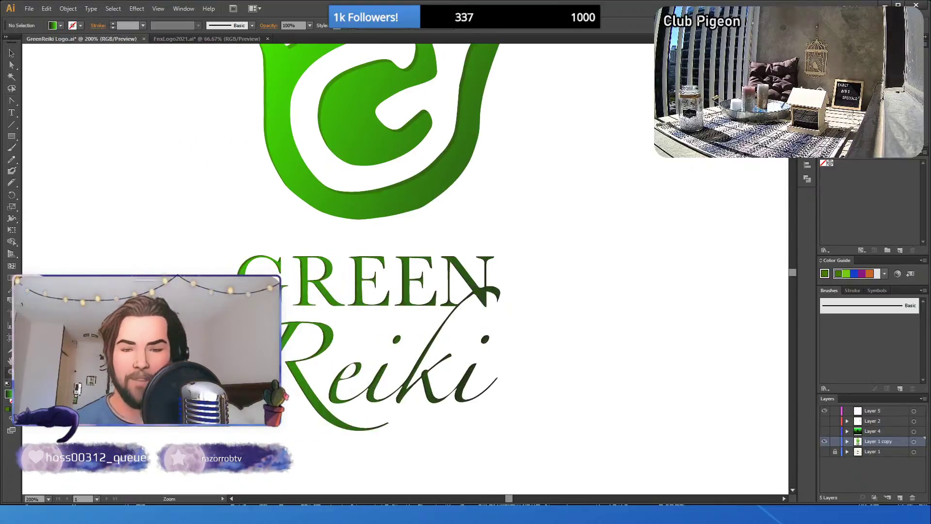
pyautogui.keyDown('alt'); pyautogui.click(375, 224); pyautogui.keyUp('alt')
pyautogui.keyDown('alt'); pyautogui.click(397, 199); pyautogui.keyUp('alt')
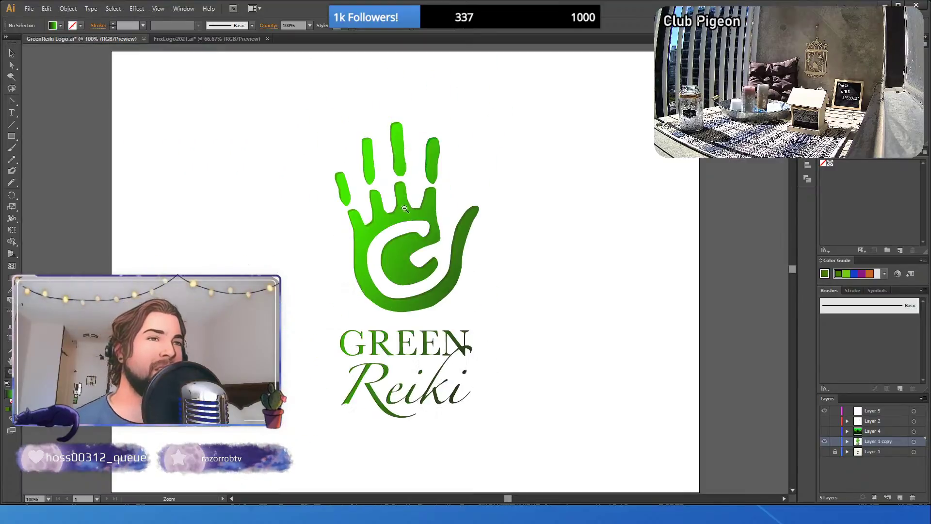
pyautogui.keyDown('alt'); pyautogui.click(431, 293); pyautogui.keyUp('alt')
pyautogui.click(387, 257)
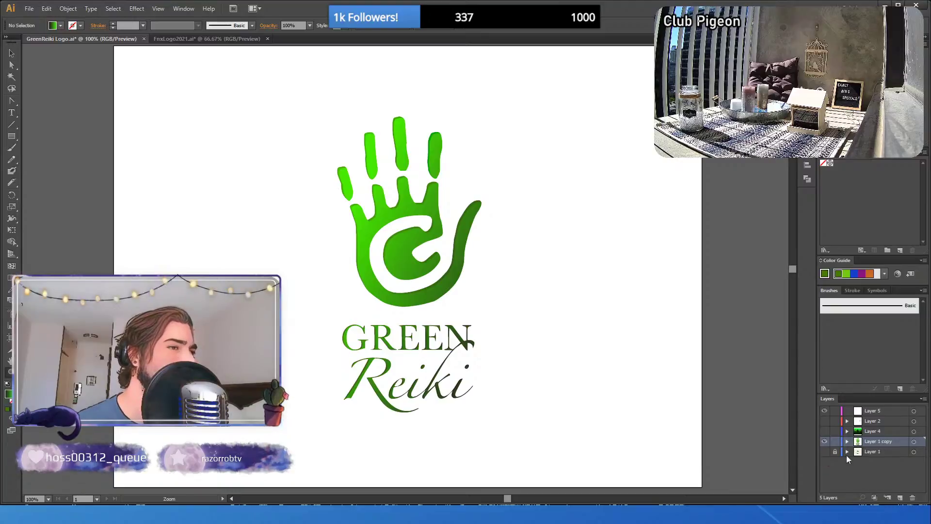
pyautogui.click(901, 500)
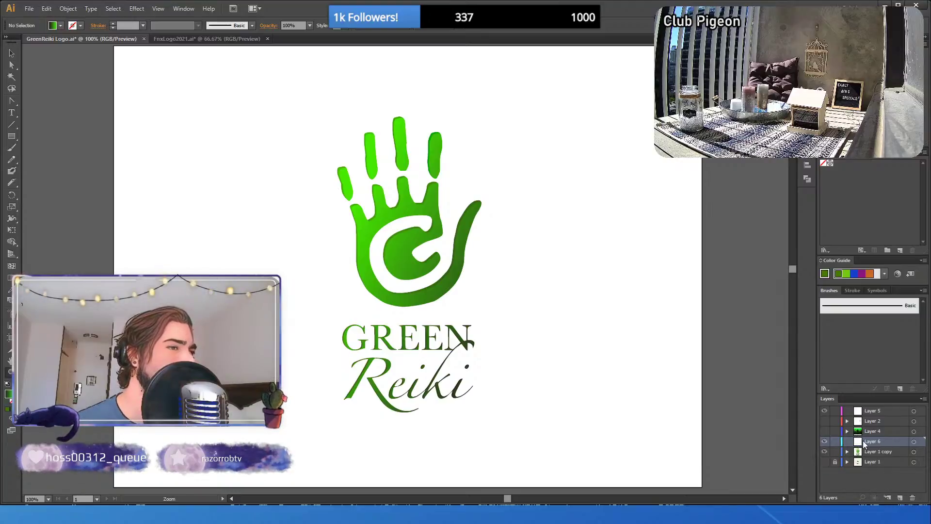
pyautogui.moveTo(862, 440); pyautogui.dragTo(845, 465)
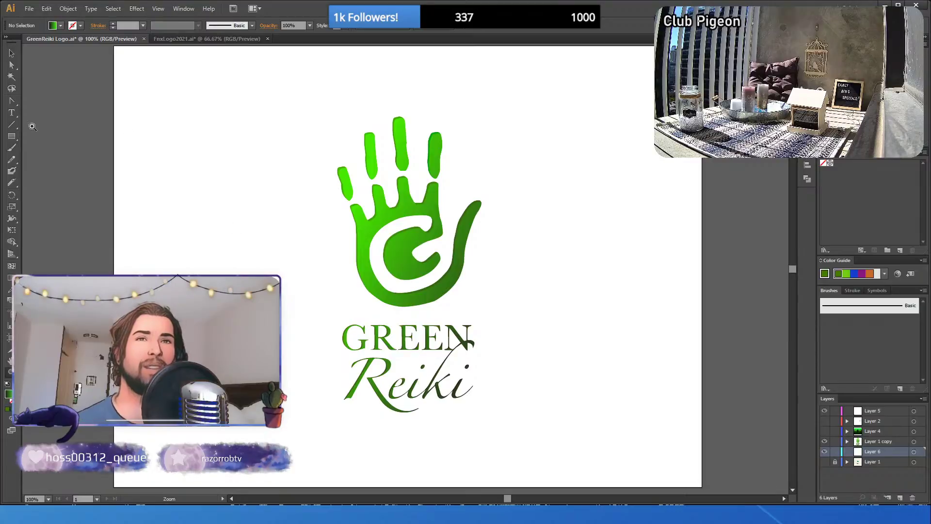
# - Draw a rectangle covering the whole artboard on the new layer behind the logo, and fill it with solid black
pyautogui.click(14, 138)
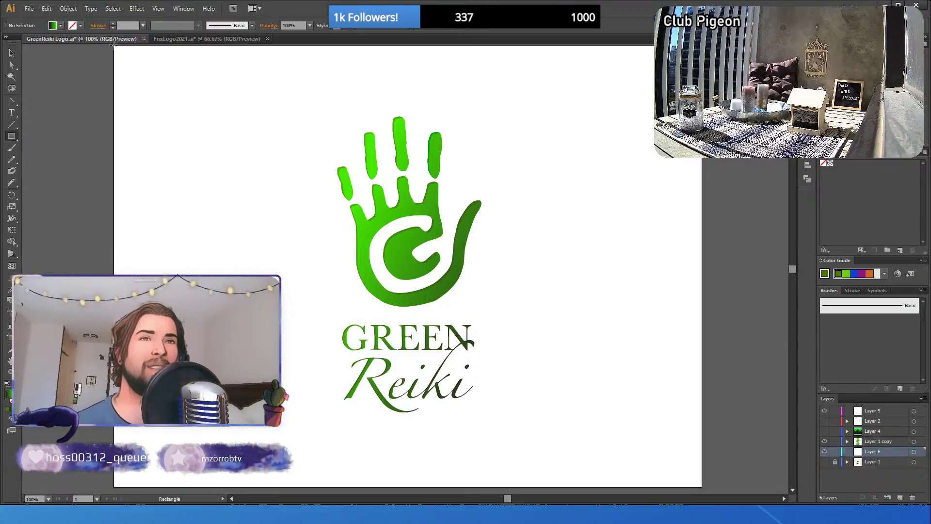
pyautogui.moveTo(113, 45); pyautogui.dragTo(703, 489)
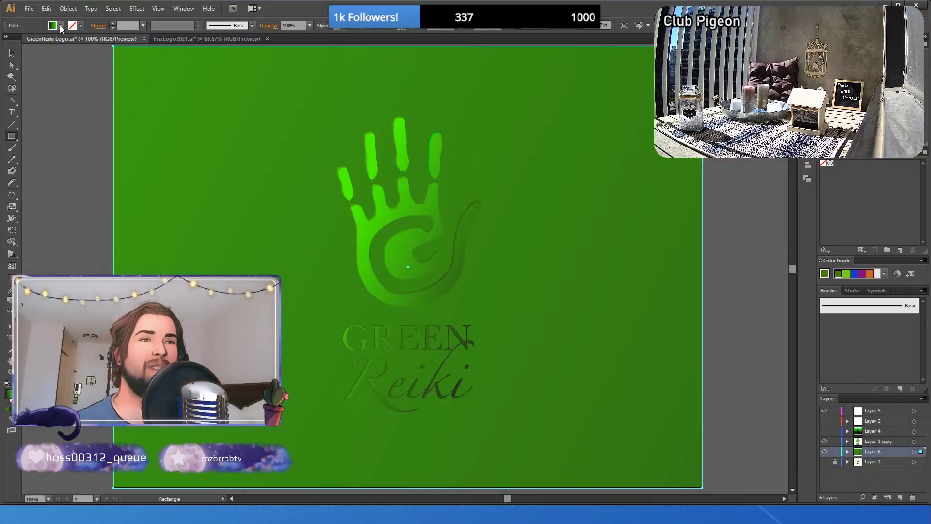
pyautogui.click(7, 411)
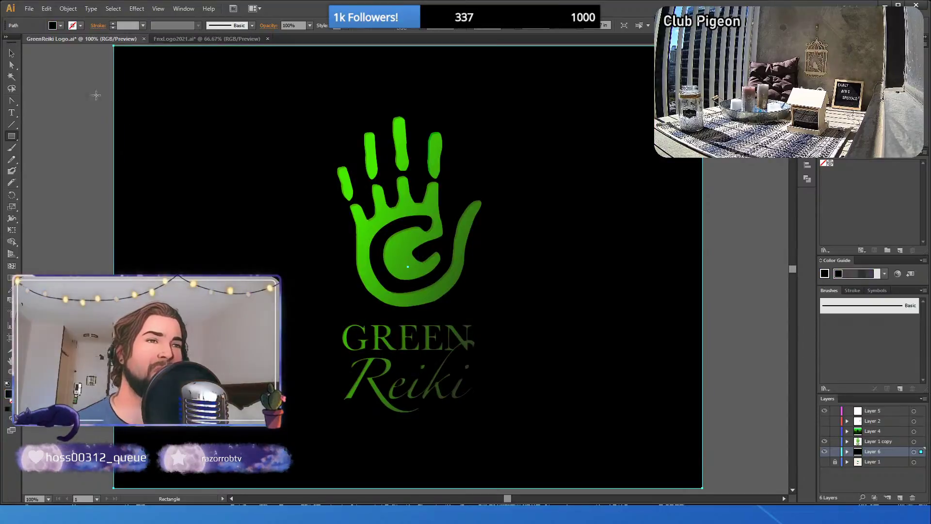
# - Deselect the black background rectangle and hide its layer
pyautogui.click(12, 53)
pyautogui.click(70, 80)
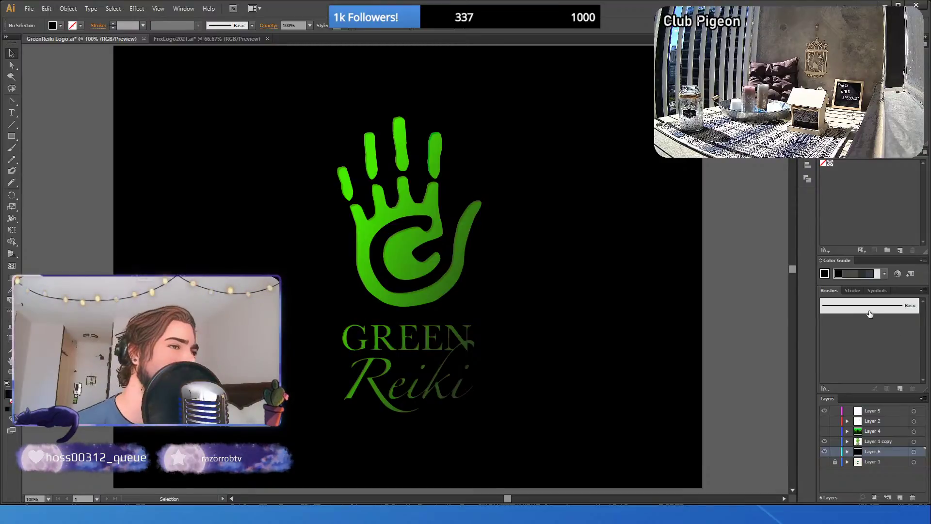
pyautogui.click(825, 451)
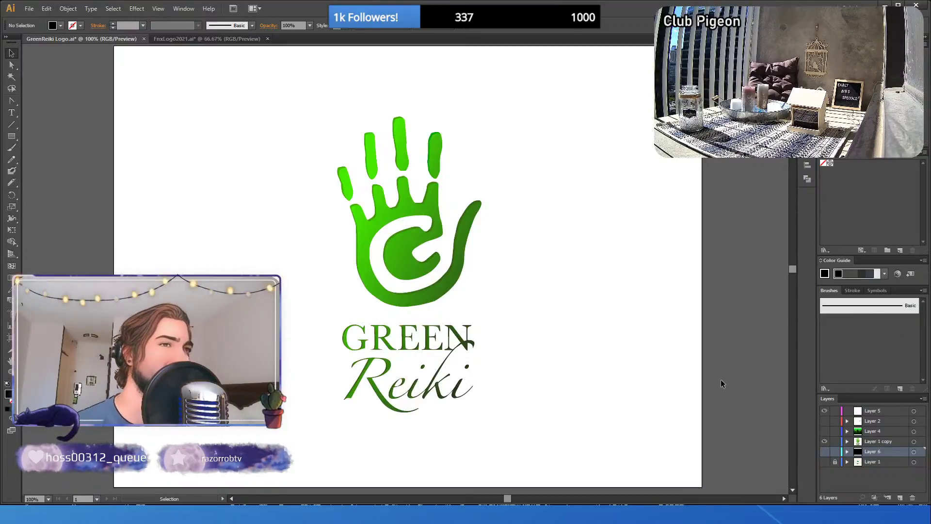